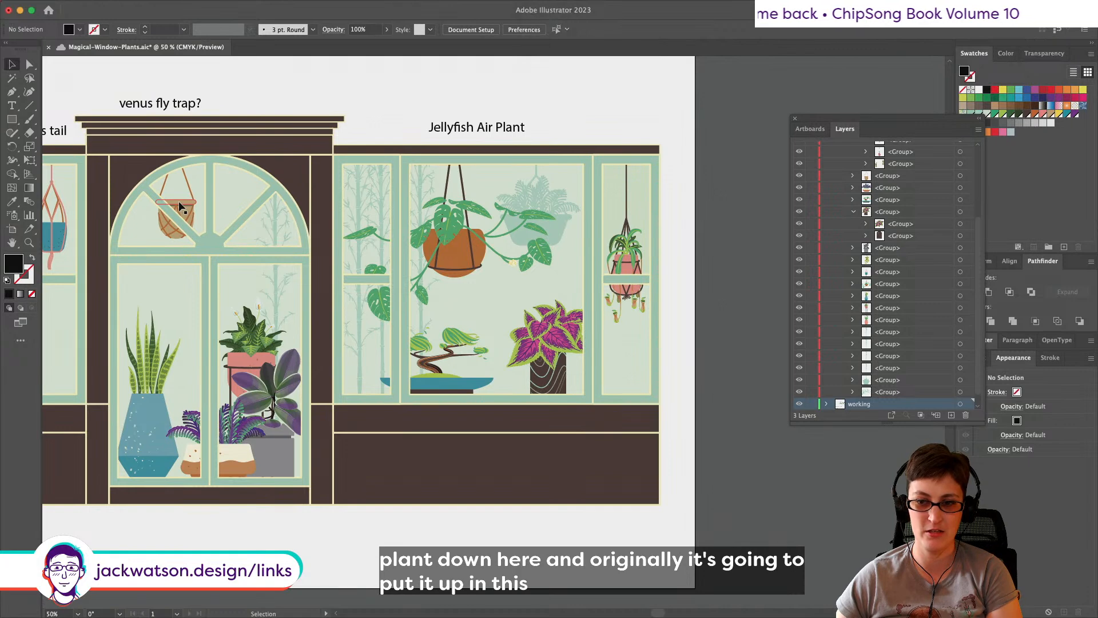
# Step: Review the plants and text labels across all storefront windows, along with the plant list above the artboard
pyautogui.hscroll(-2, 179, 206)
pyautogui.scroll(1, 179, 206)
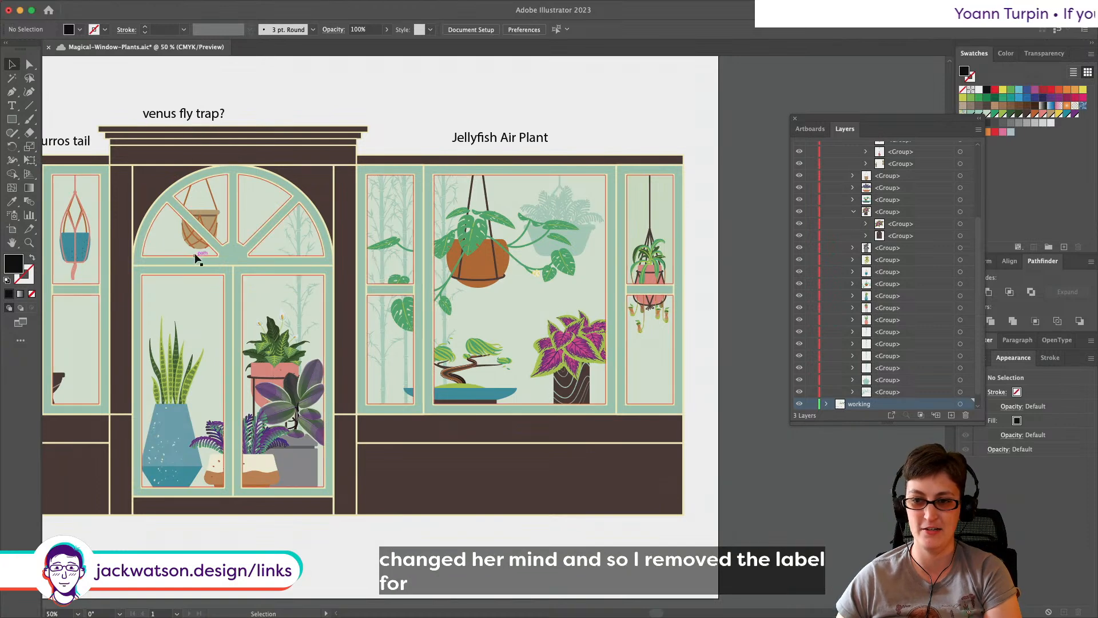
pyautogui.hscroll(-2, 197, 253)
pyautogui.hscroll(-6, 196, 259)
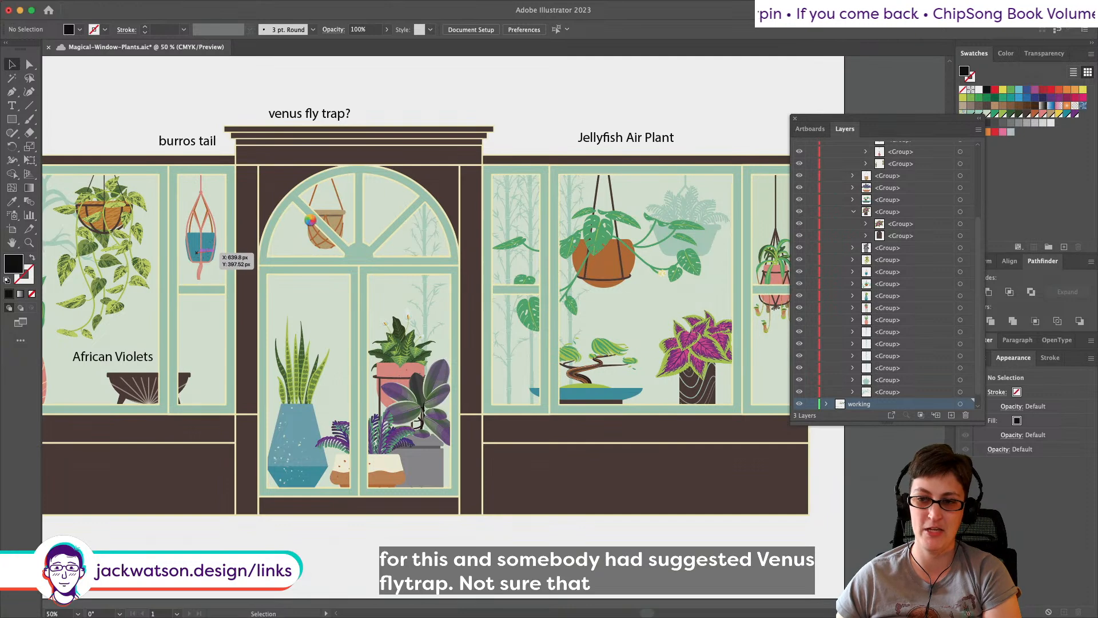
pyautogui.hscroll(3, 310, 219)
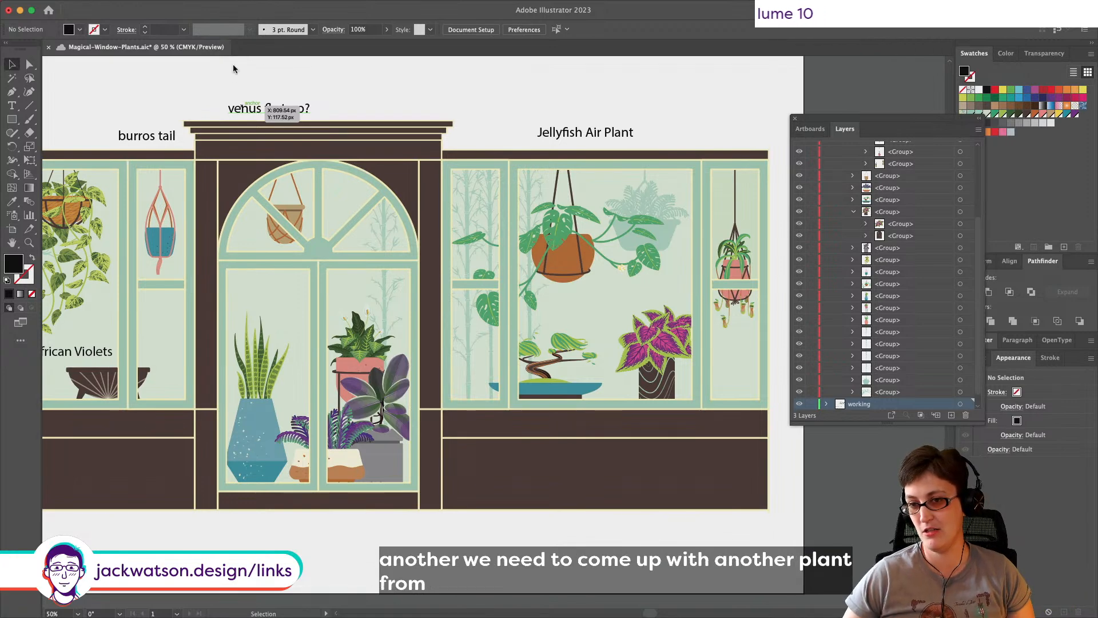
pyautogui.scroll(-1, 203, 82)
pyautogui.hscroll(-1, 203, 82)
pyautogui.hscroll(-5, 202, 85)
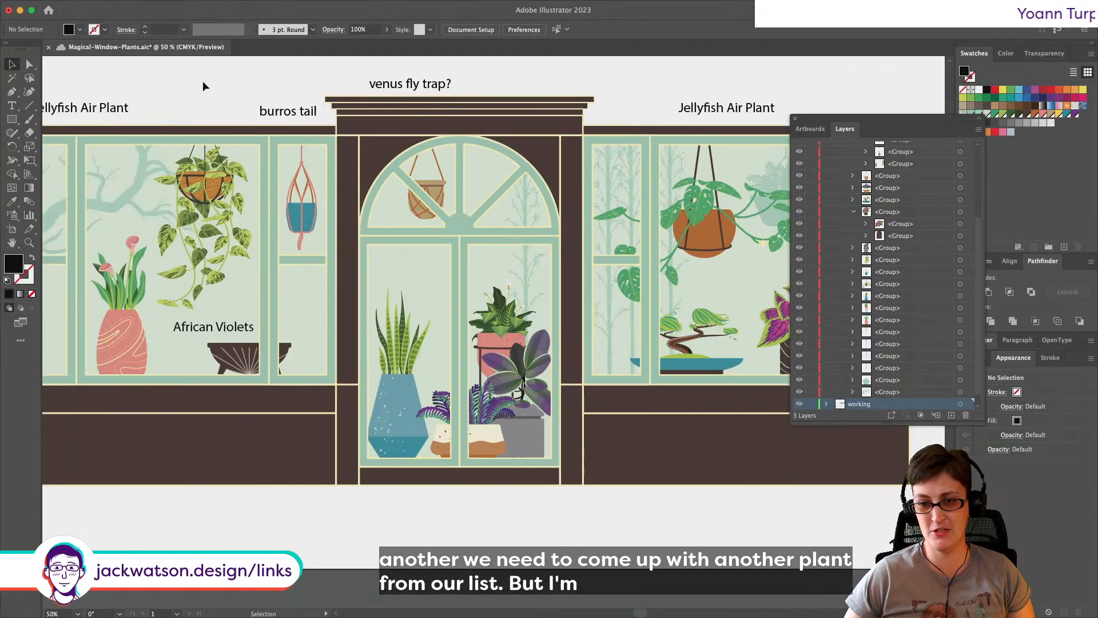
pyautogui.hscroll(-2, 202, 86)
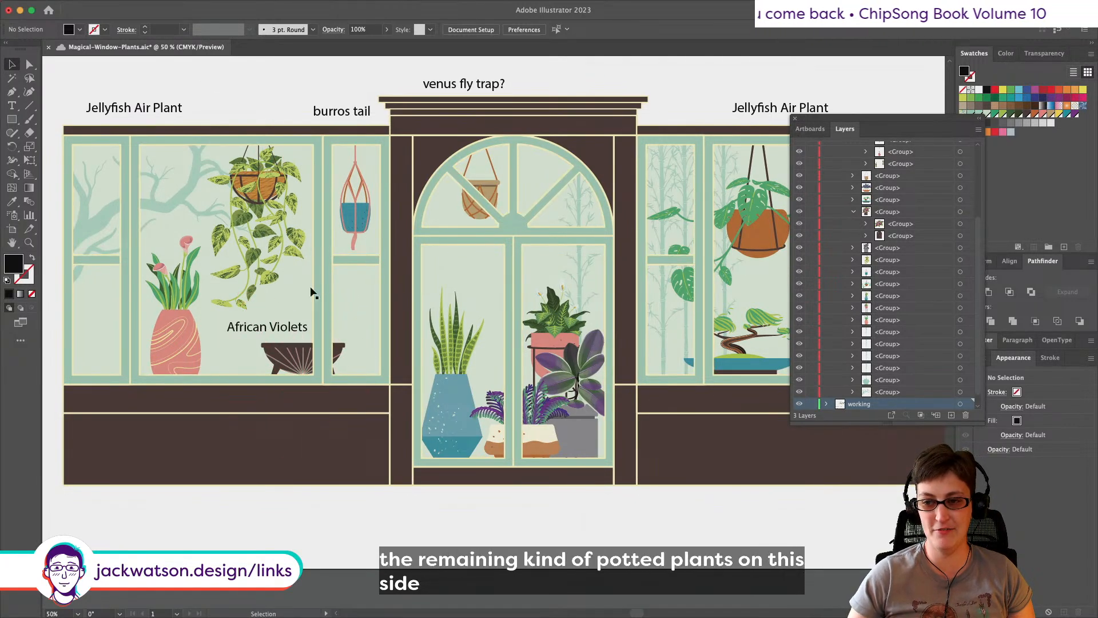
pyautogui.hscroll(6, 356, 234)
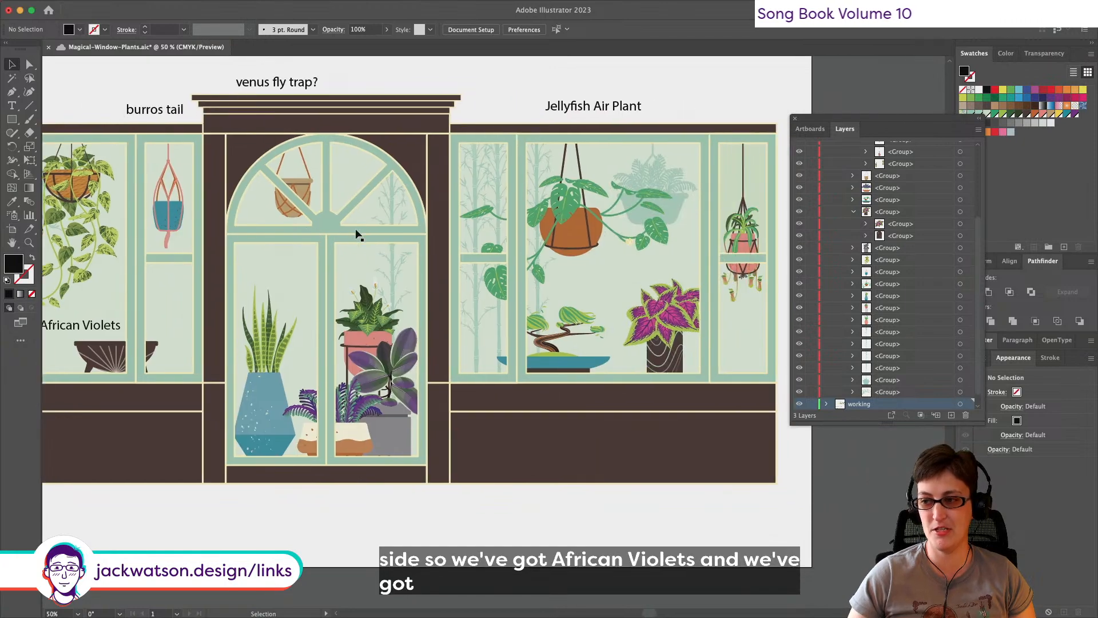
pyautogui.hscroll(-6, 356, 234)
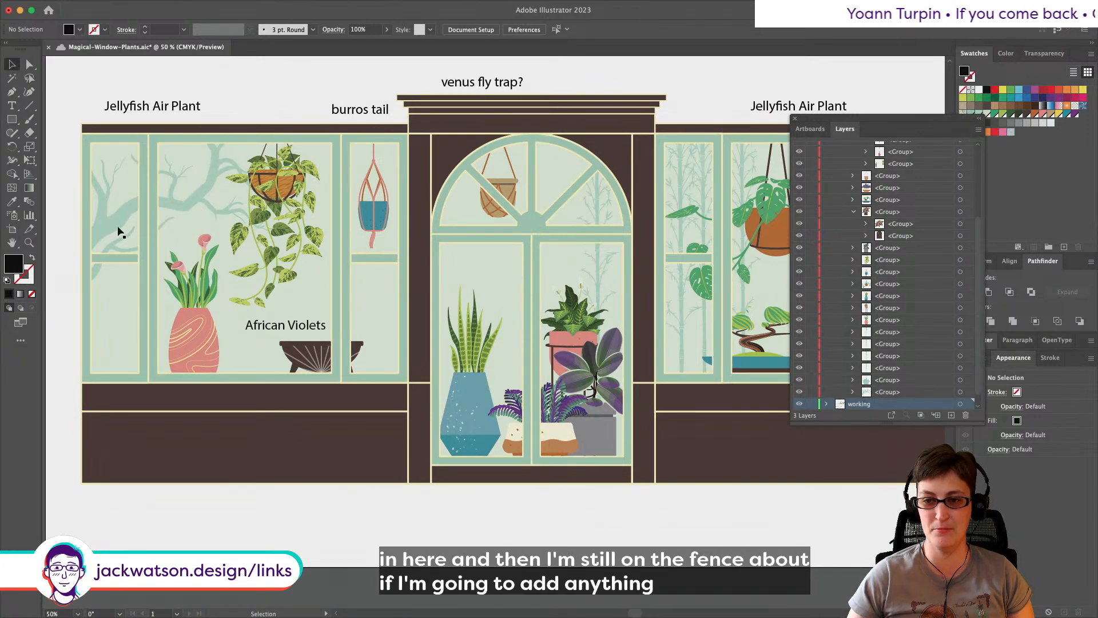
pyautogui.hscroll(1, 200, 170)
pyautogui.scroll(-2, 200, 170)
pyautogui.hscroll(2, 200, 169)
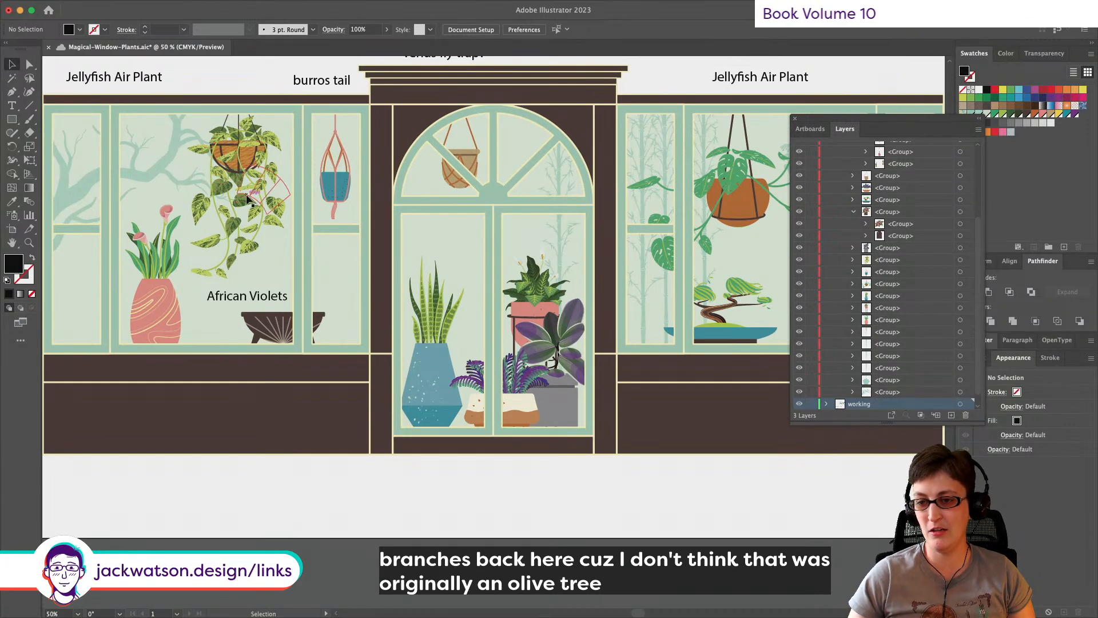
pyautogui.scroll(10, 247, 198)
pyautogui.hscroll(-4, 247, 198)
pyautogui.scroll(2, 247, 199)
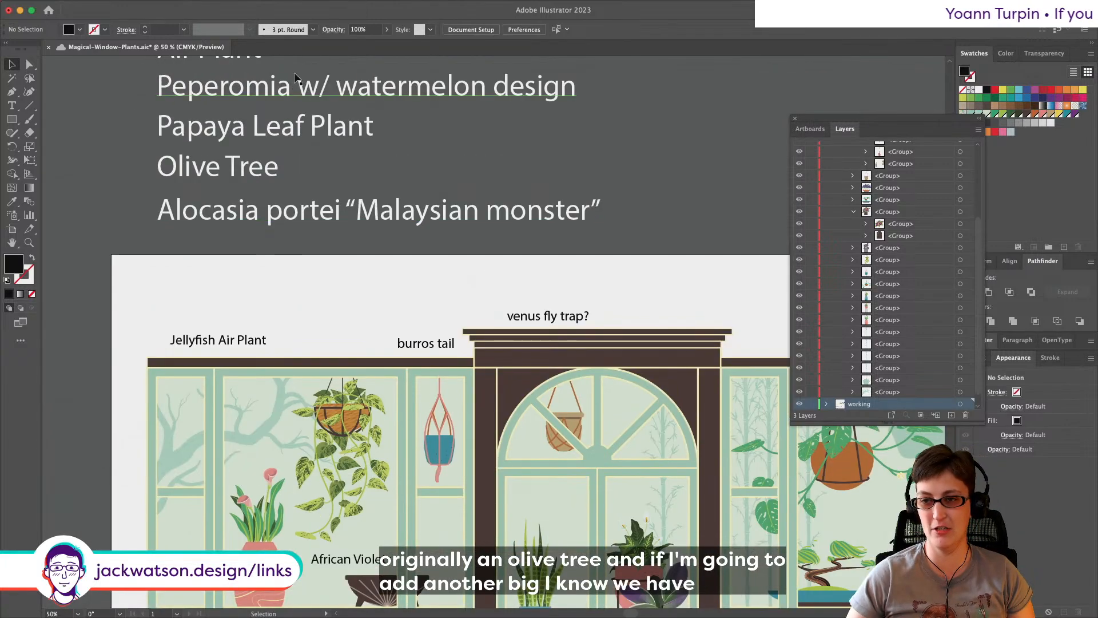
pyautogui.scroll(-4, 306, 220)
pyautogui.hscroll(4, 306, 219)
pyautogui.scroll(-3, 306, 220)
pyautogui.hscroll(3, 306, 220)
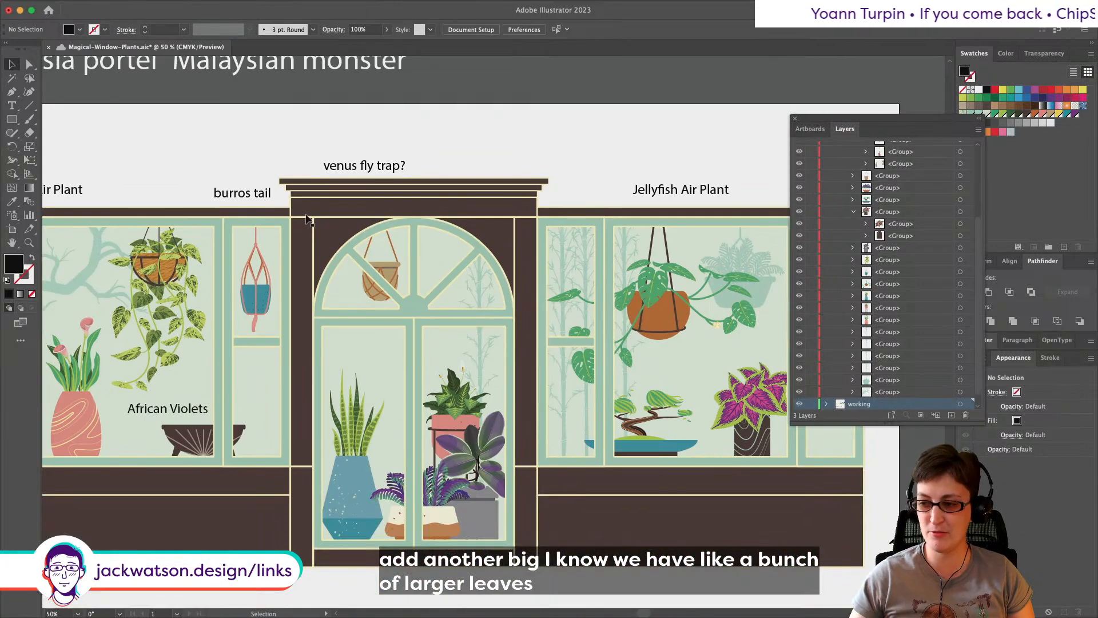
pyautogui.scroll(1, 307, 220)
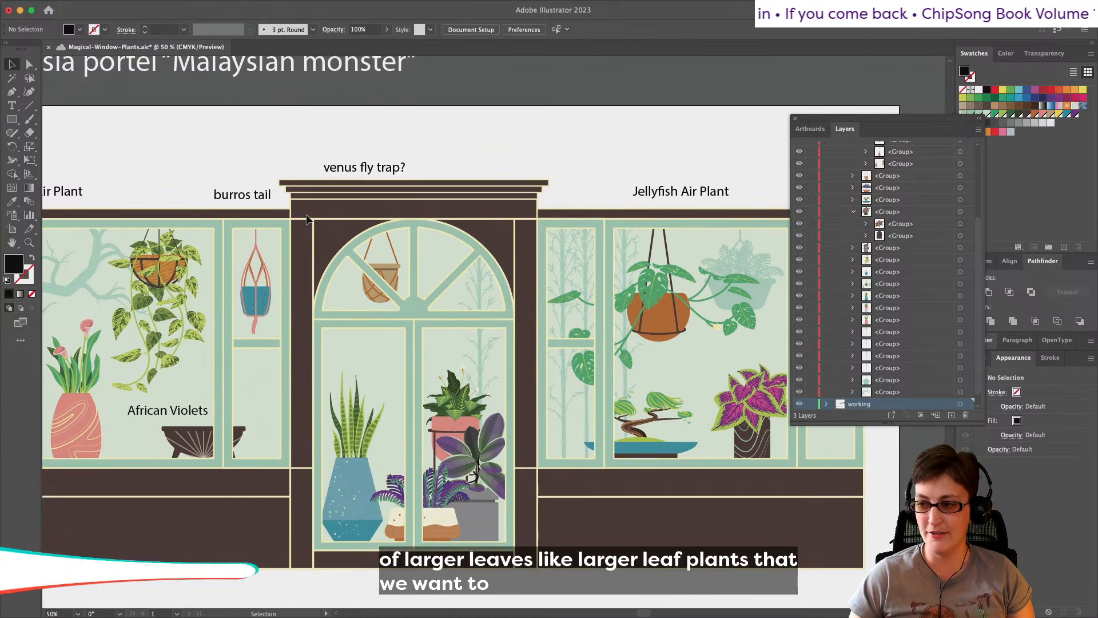
pyautogui.scroll(1, 306, 219)
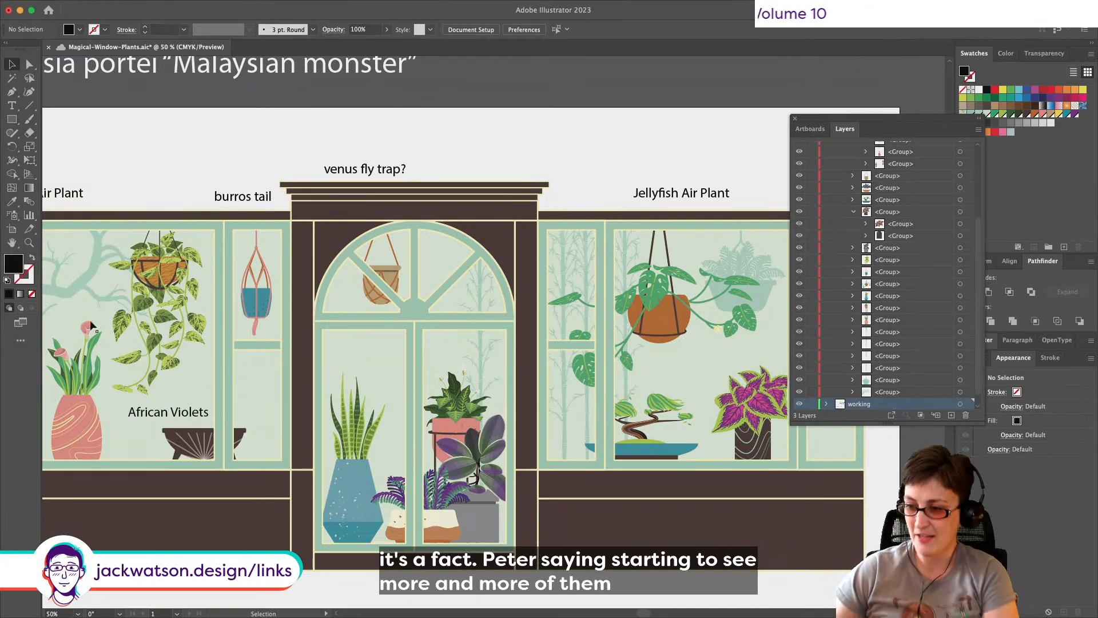
# Step: Hide the magenta-leaved plant in the wood-grain pot and the trailing variegated hanging plant within the final layer's clip group, and clear the selection
pyautogui.hscroll(-3, 218, 390)
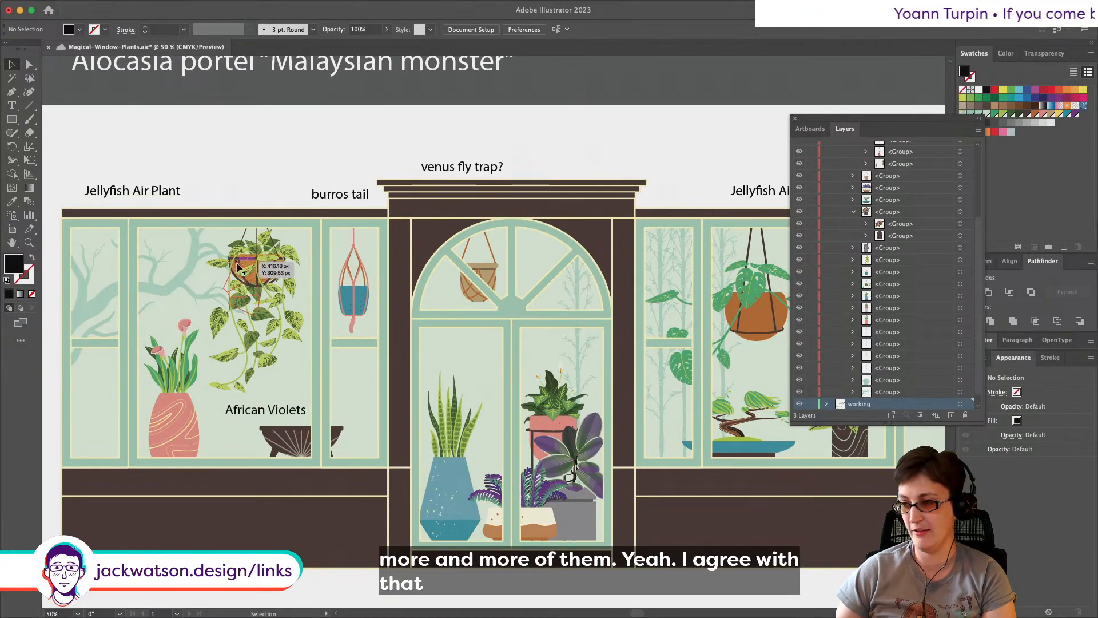
pyautogui.click(265, 284)
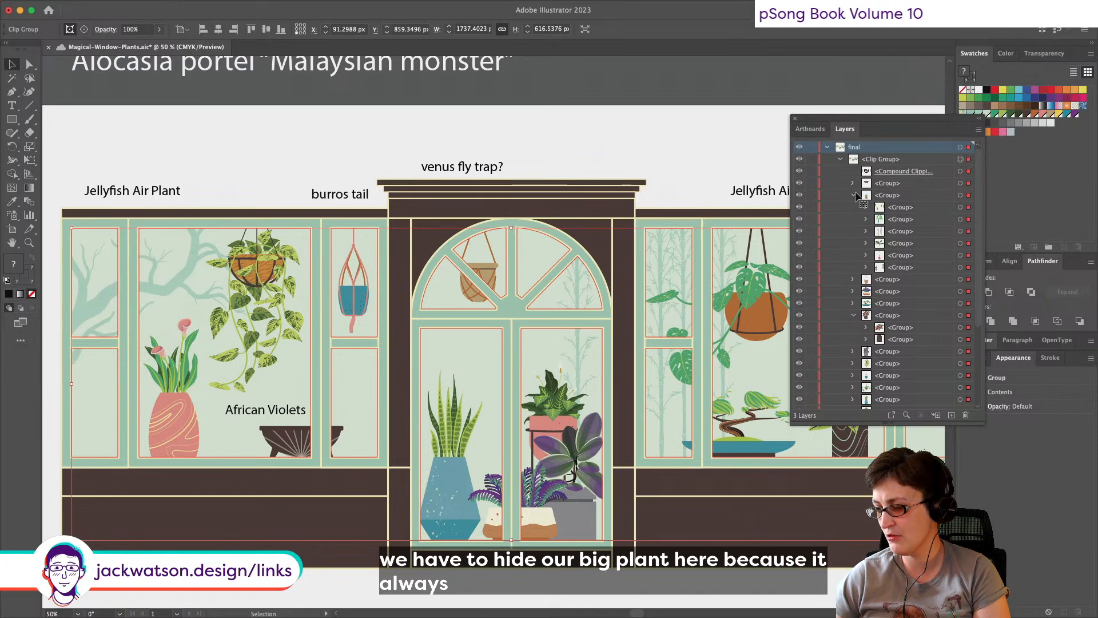
pyautogui.scroll(-3, 856, 196)
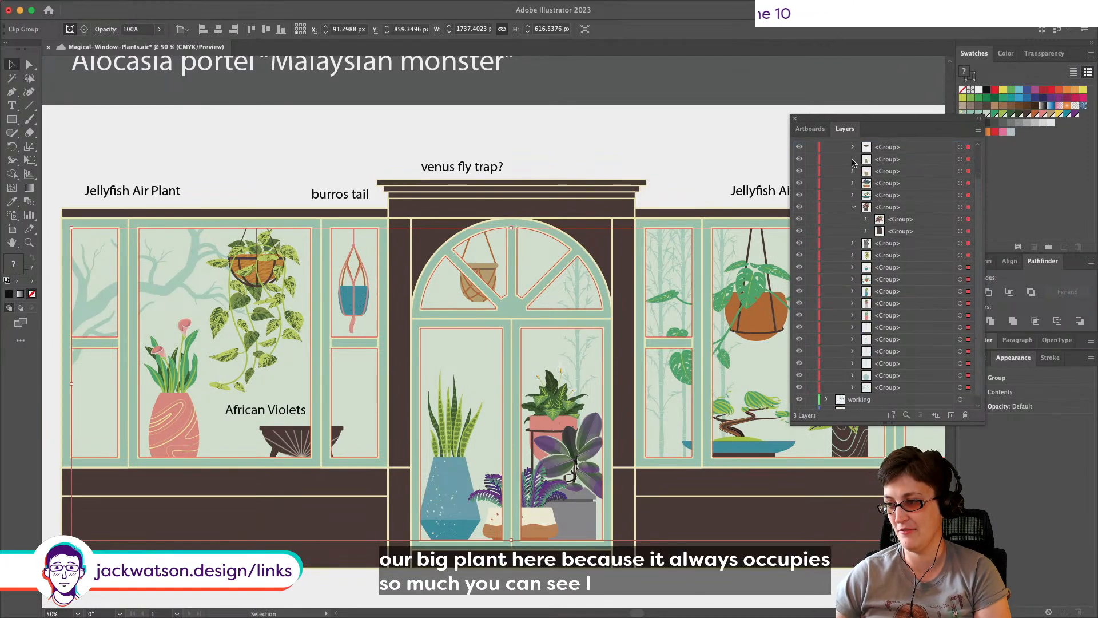
pyautogui.click(853, 160)
pyautogui.click(853, 208)
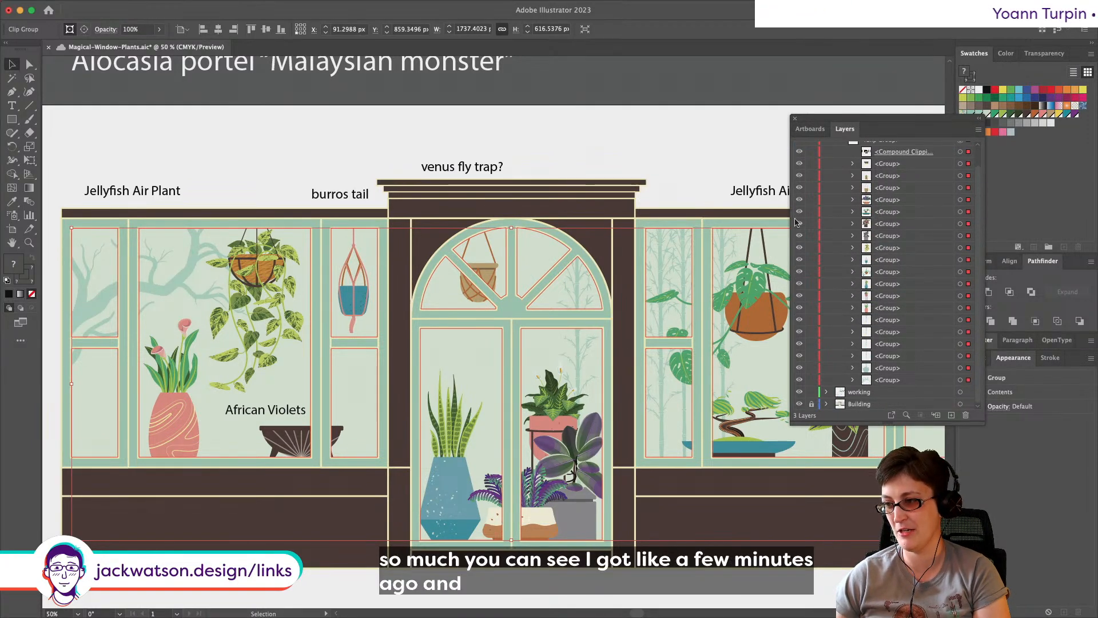
pyautogui.click(799, 224)
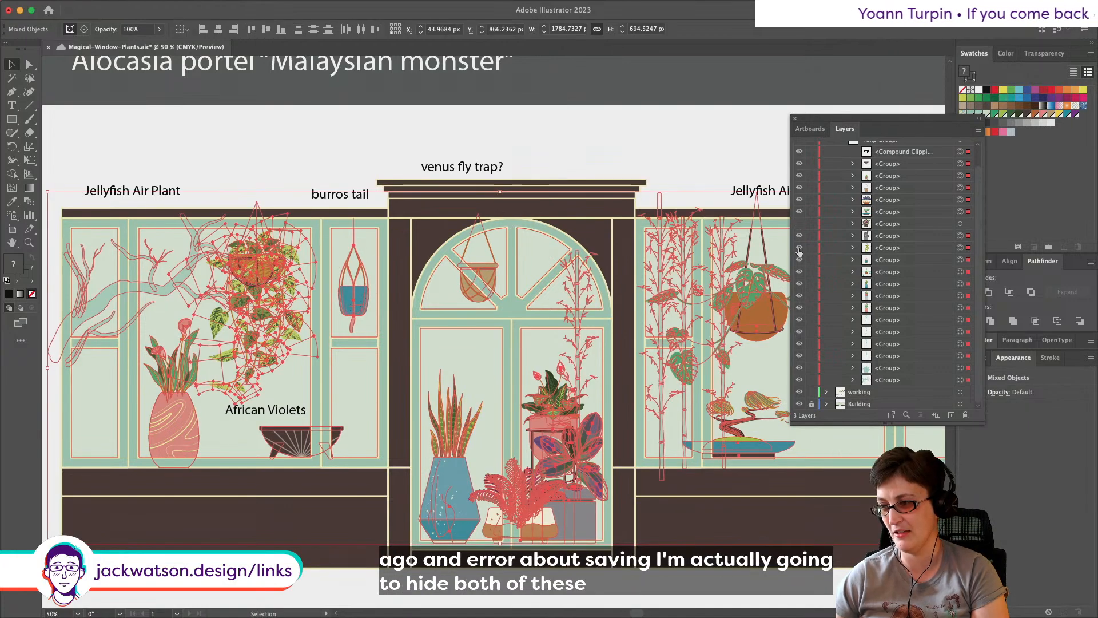
pyautogui.click(799, 249)
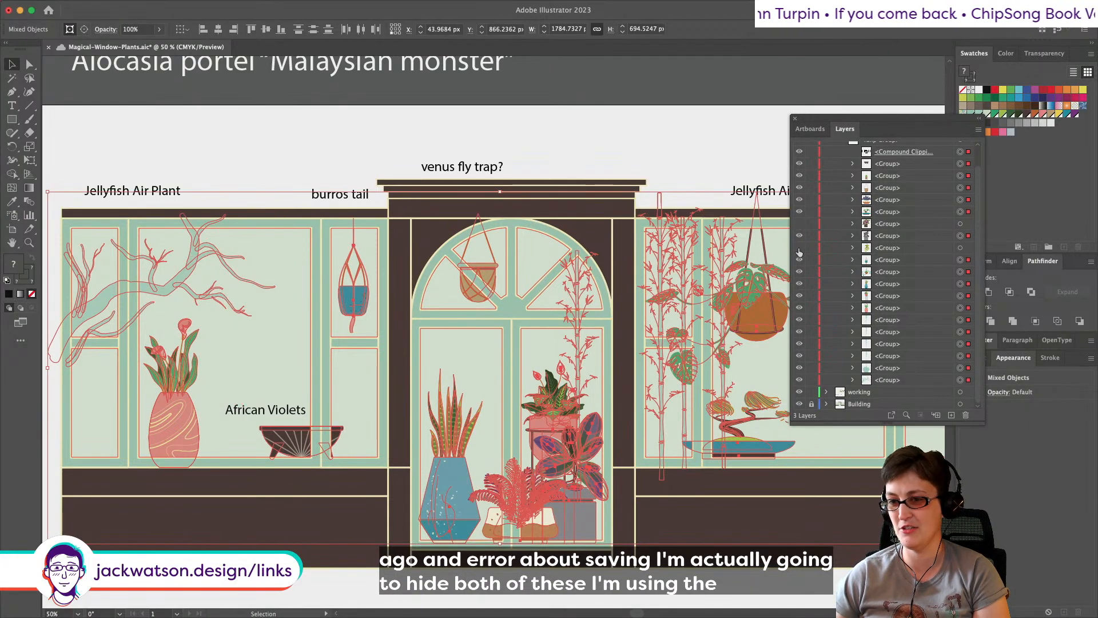
pyautogui.click(28, 64)
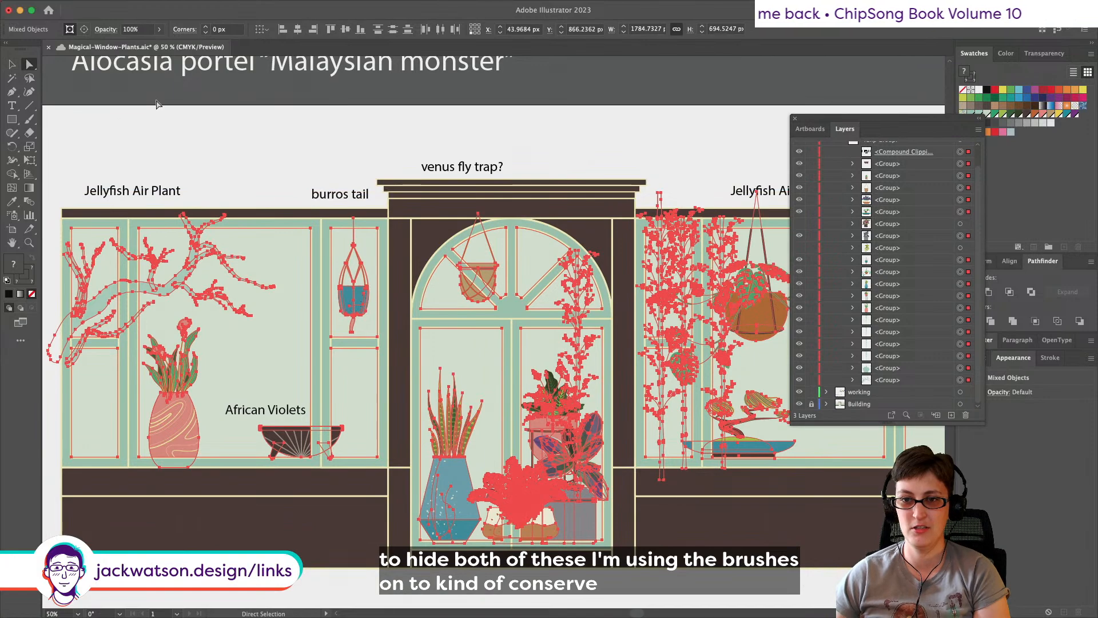
pyautogui.click(240, 191)
# Step: Replace the "venus fly trap?" label above the arched doorway with "monkey's tail cactus" and deselect it
pyautogui.scroll(-2, 243, 195)
pyautogui.scroll(2, 316, 378)
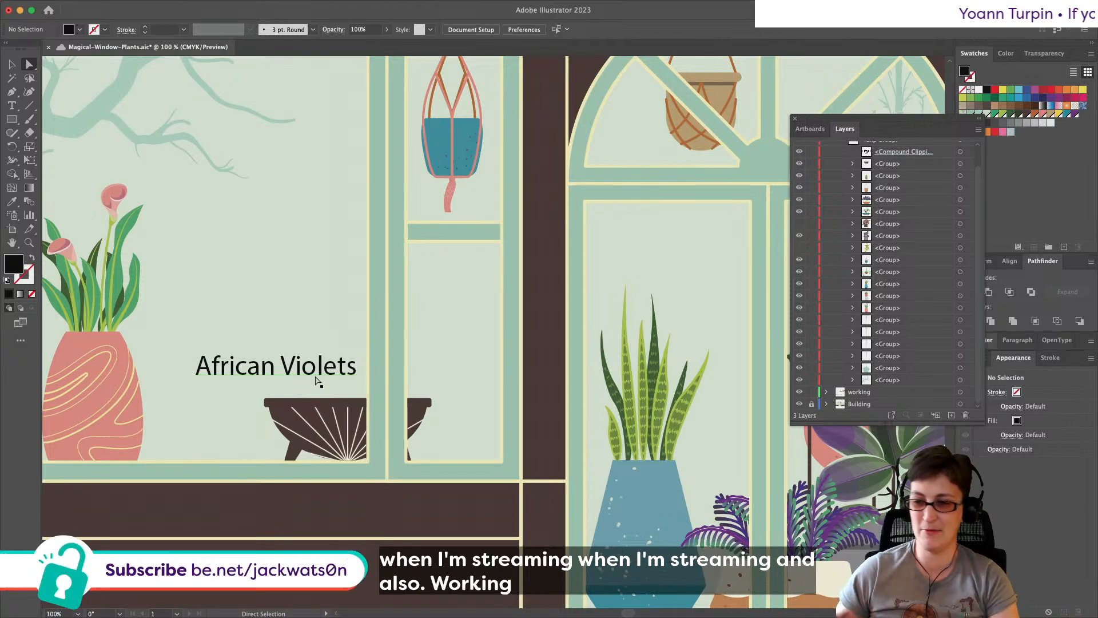
pyautogui.scroll(-1, 301, 369)
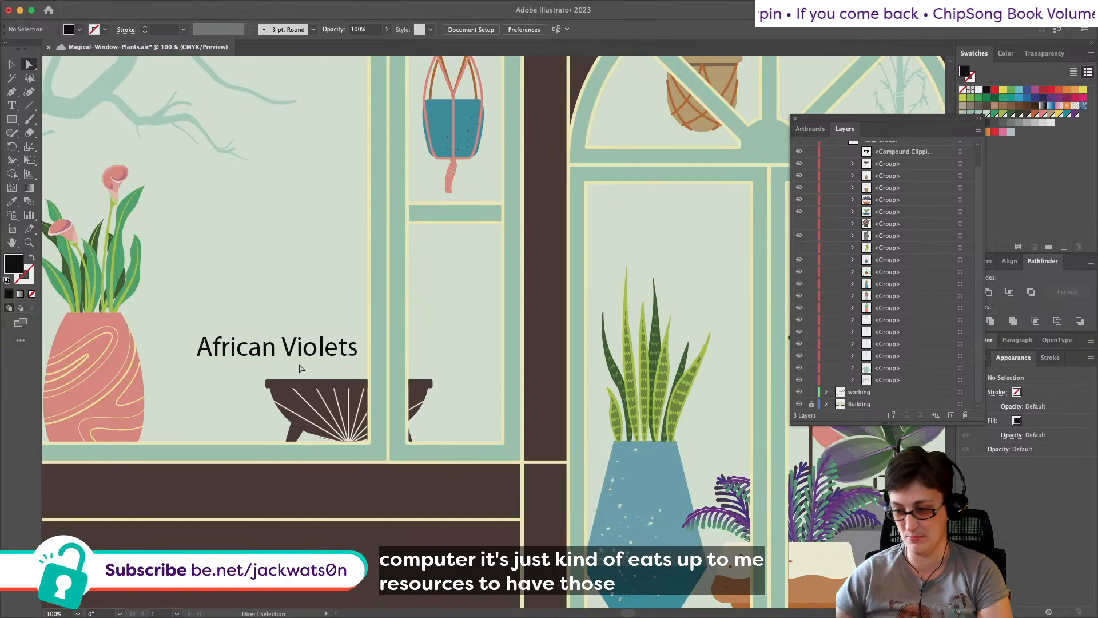
pyautogui.scroll(1, 302, 368)
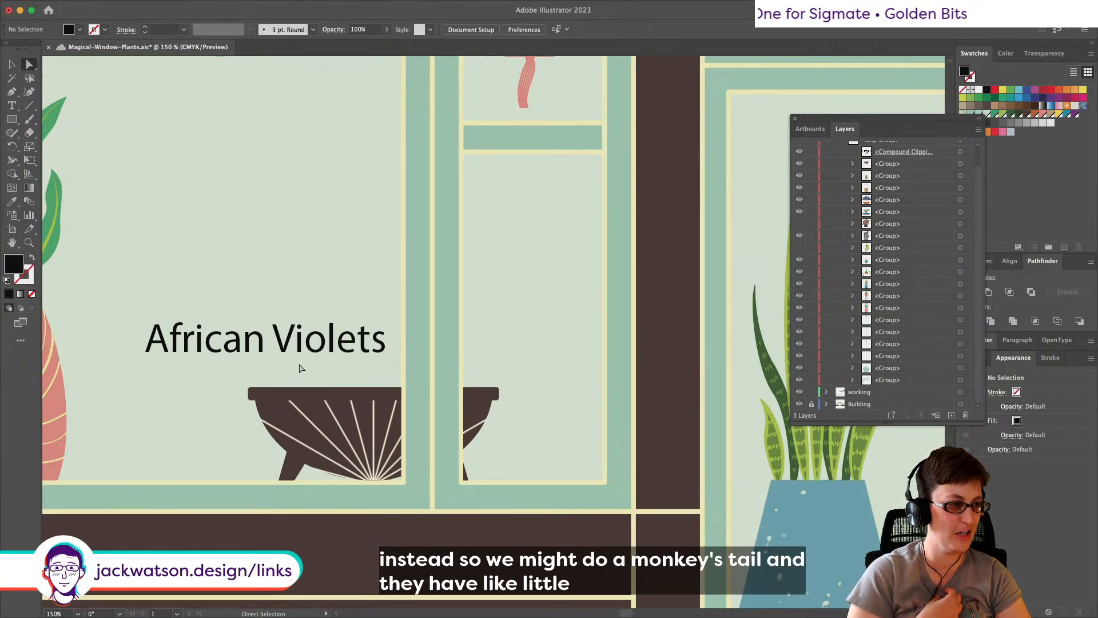
pyautogui.hscroll(2, 300, 364)
pyautogui.hscroll(5, 300, 364)
pyautogui.scroll(-3, 301, 365)
pyautogui.scroll(3, 301, 364)
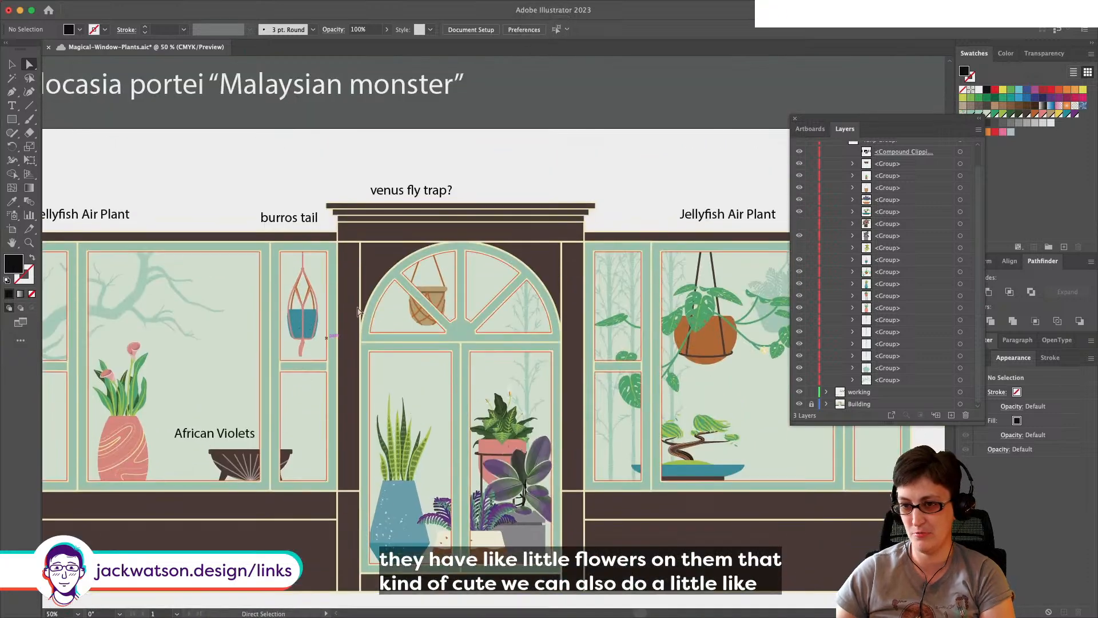
pyautogui.tripleClick(405, 193)
pyautogui.write("monkey's da")
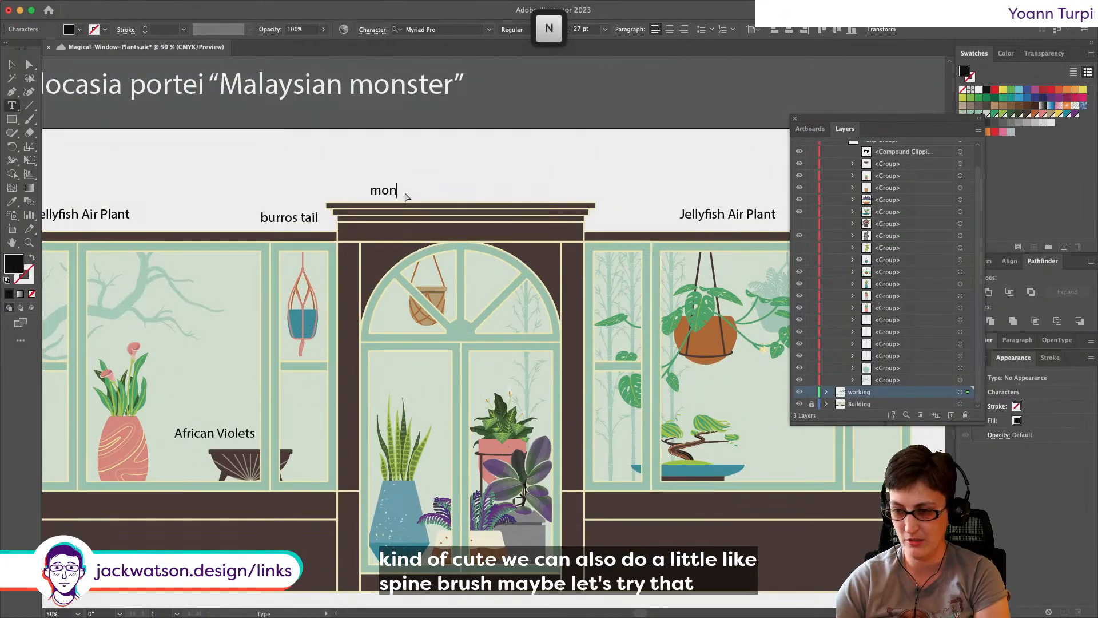
pyautogui.press('BackSpace')
pyautogui.press('BackSpace')
pyautogui.write('tail cactus')
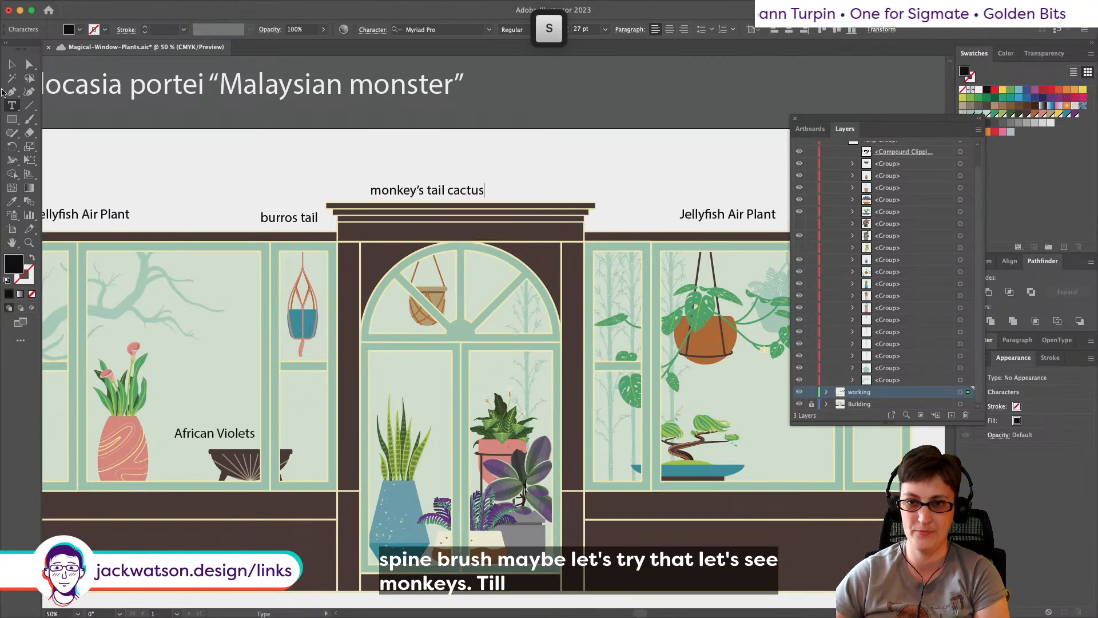
pyautogui.press('Escape')
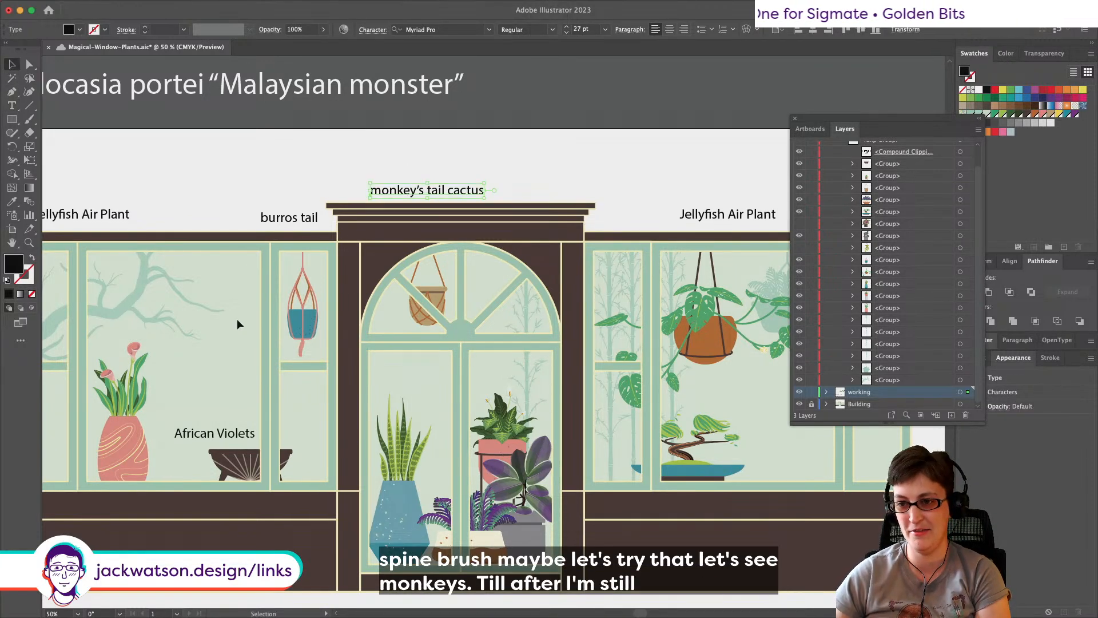
pyautogui.click(238, 183)
# Step: Examine the African Violets bowl, the bonsai, the hanging plants and the empty spaces across the storefront windows
pyautogui.hscroll(-5, 186, 203)
pyautogui.scroll(-3, 235, 203)
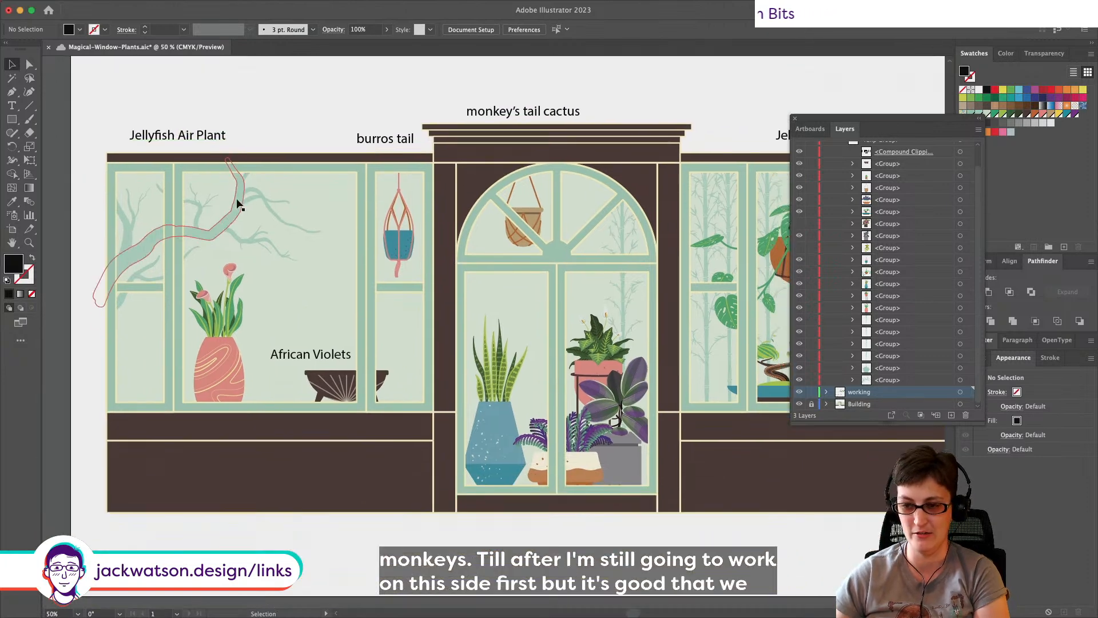
pyautogui.keyDown('alt'); pyautogui.scroll(1, 318, 363); pyautogui.keyUp('alt')
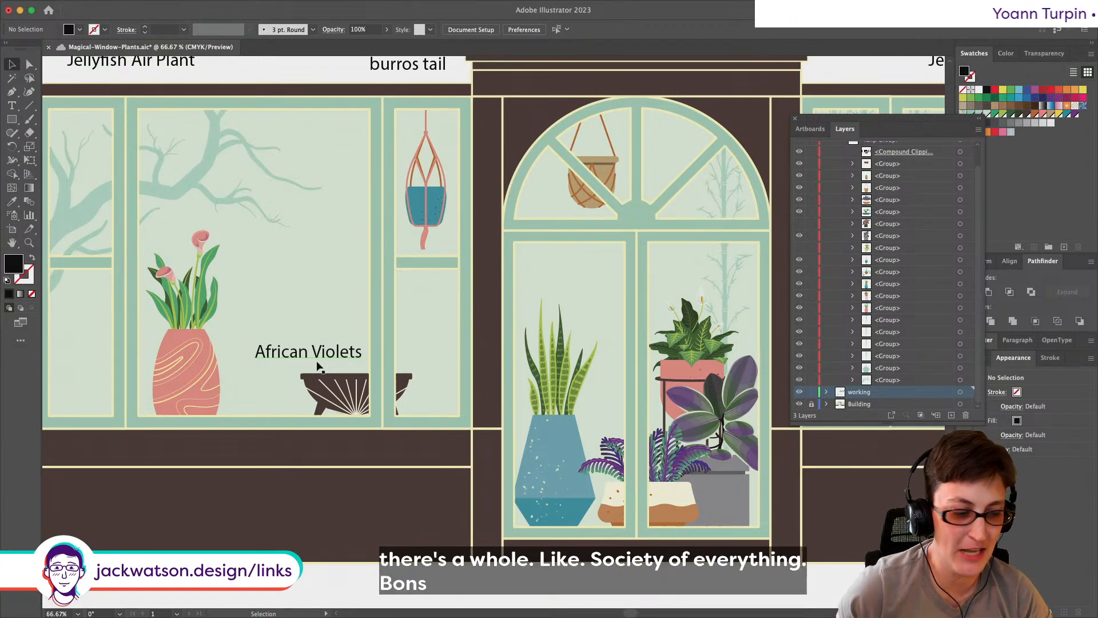
pyautogui.hscroll(10, 343, 317)
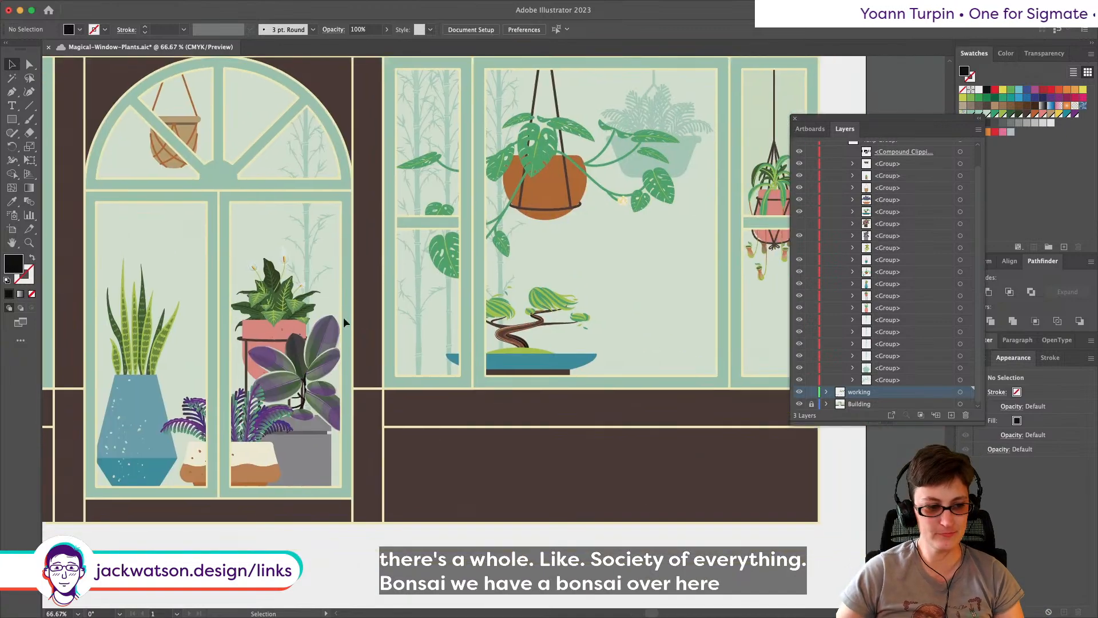
pyautogui.hscroll(4, 343, 317)
pyautogui.scroll(2, 343, 317)
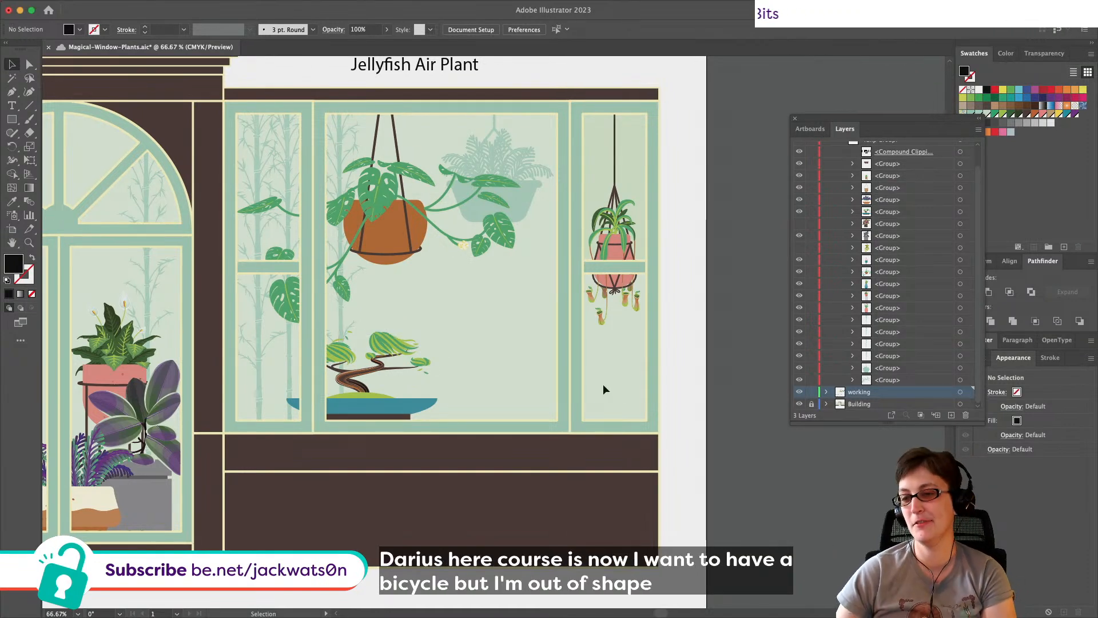
pyautogui.hscroll(-3, 547, 369)
pyautogui.scroll(4, 547, 370)
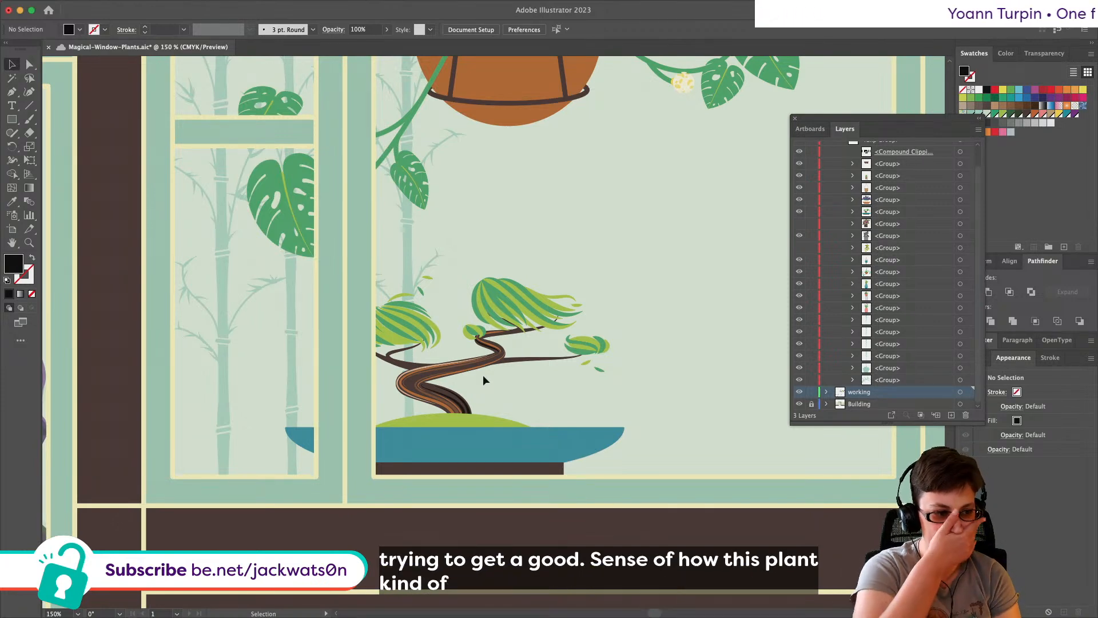
pyautogui.keyDown('alt'); pyautogui.scroll(-6, 483, 375); pyautogui.keyUp('alt')
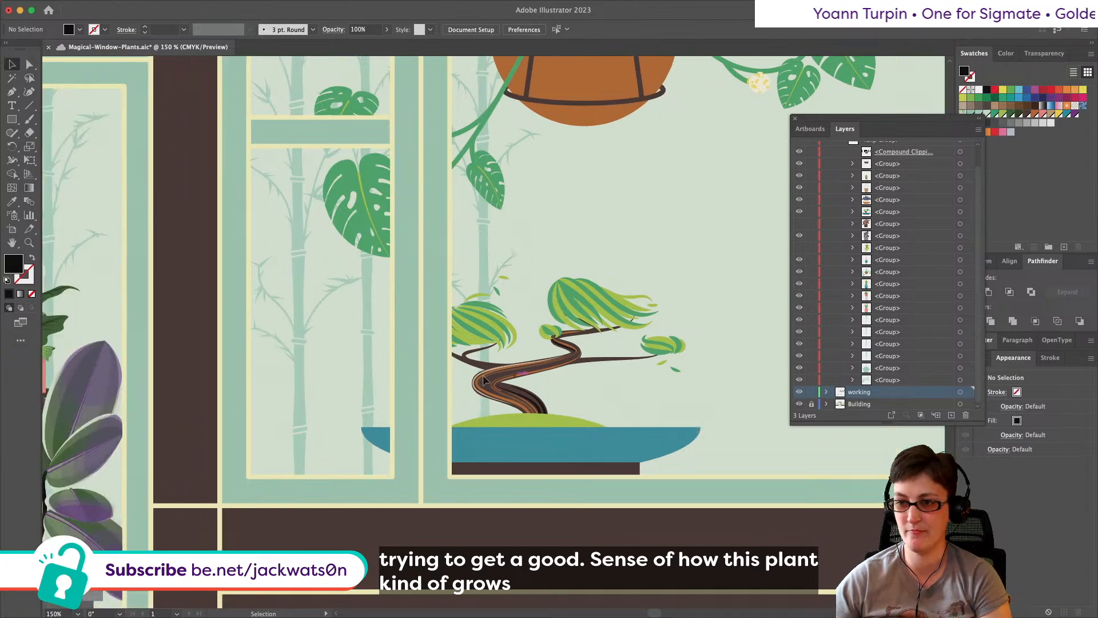
pyautogui.hscroll(-6, 368, 343)
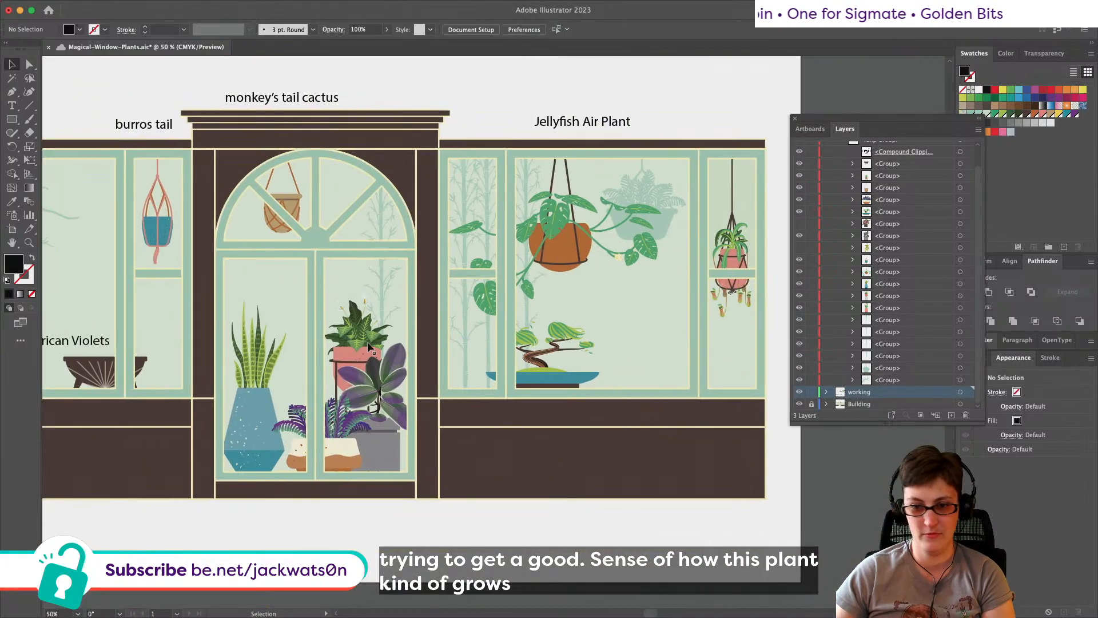
pyautogui.hscroll(-5, 367, 348)
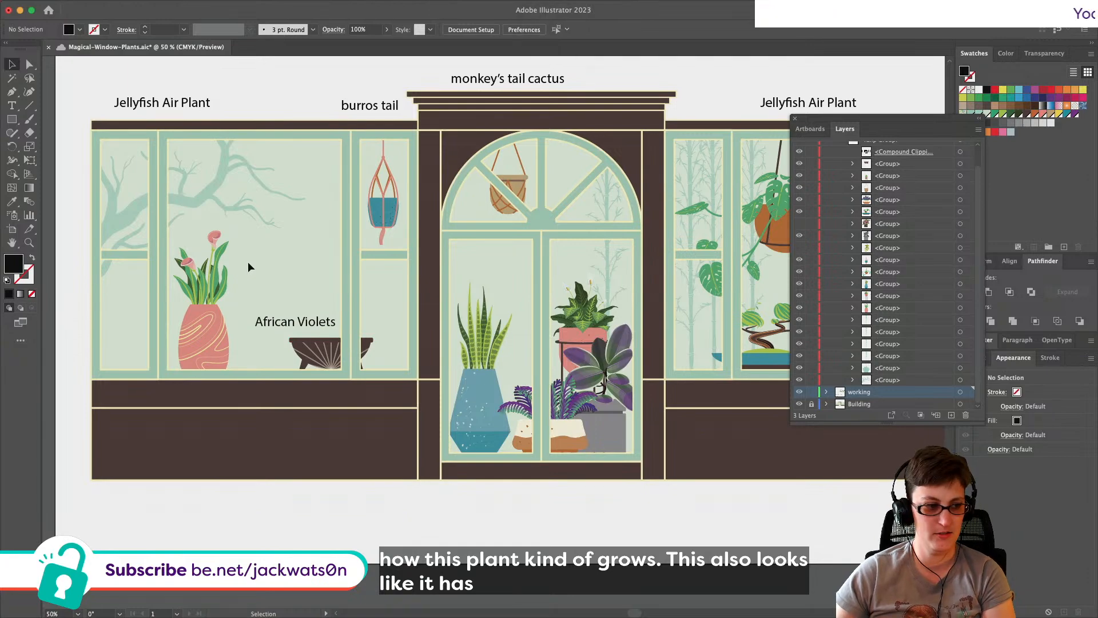
pyautogui.scroll(6, 248, 262)
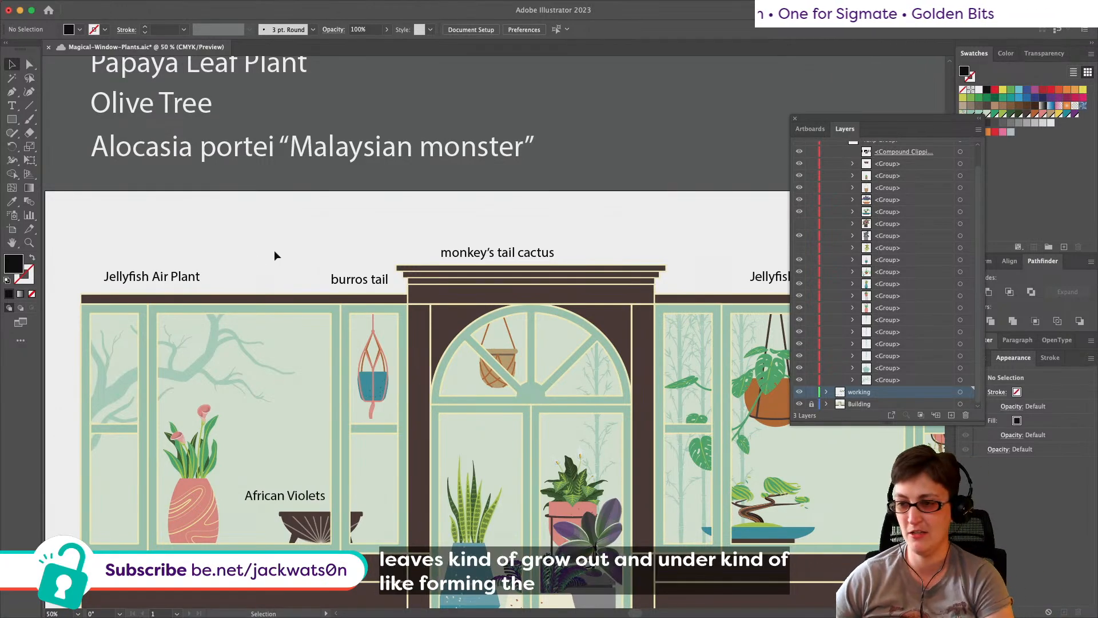
# Step: Inspect the African Violets bowl and the hanging pots beside the arched doorway, comparing them with the neighbouring windows
pyautogui.hscroll(5, 492, 267)
pyautogui.hscroll(5, 490, 271)
pyautogui.scroll(2, 443, 259)
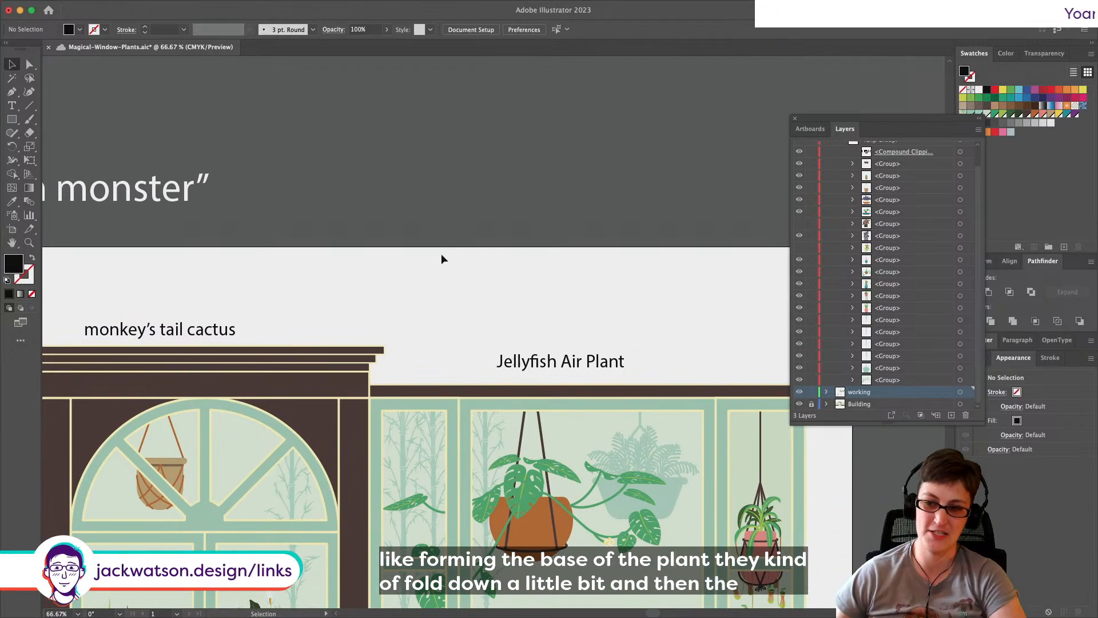
pyautogui.scroll(-4, 441, 259)
pyautogui.scroll(4, 357, 387)
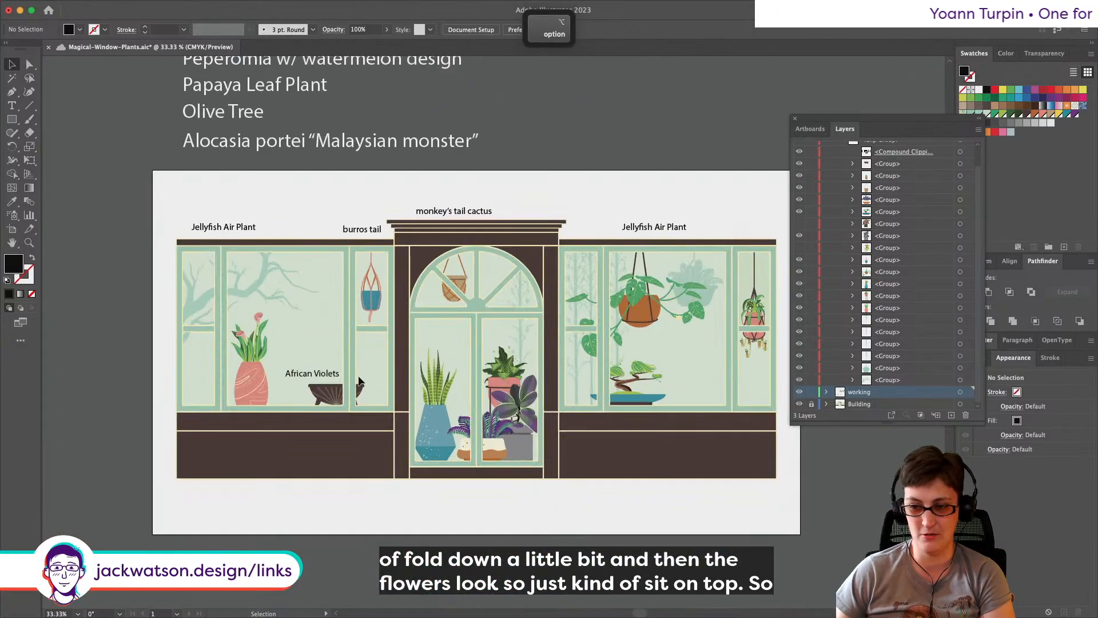
pyautogui.scroll(1, 357, 387)
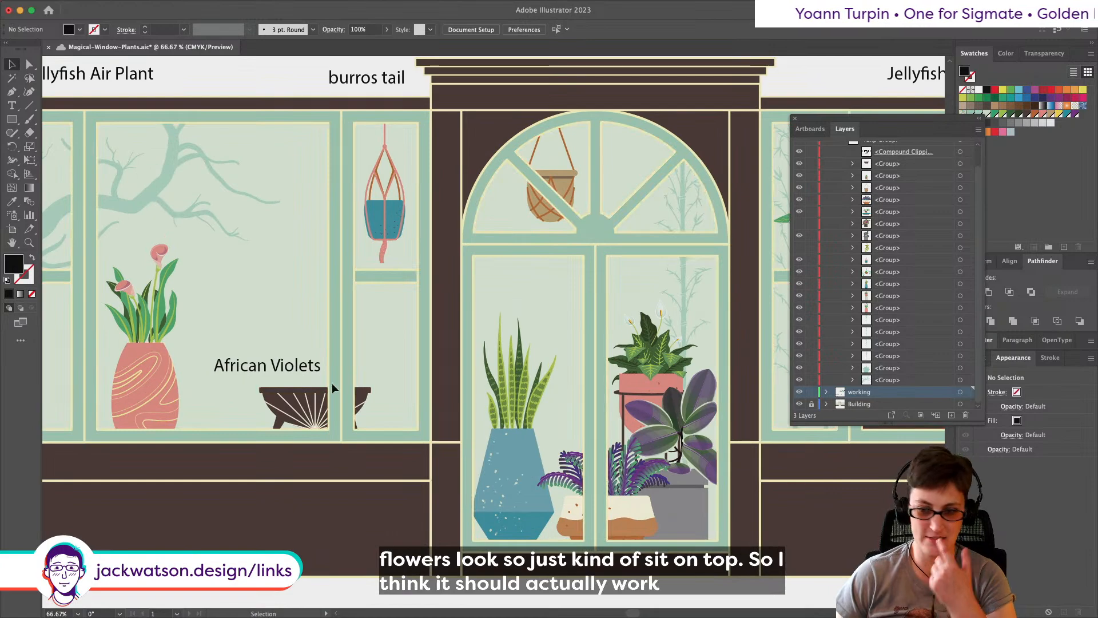
pyautogui.scroll(5, 350, 371)
pyautogui.hscroll(4, 350, 370)
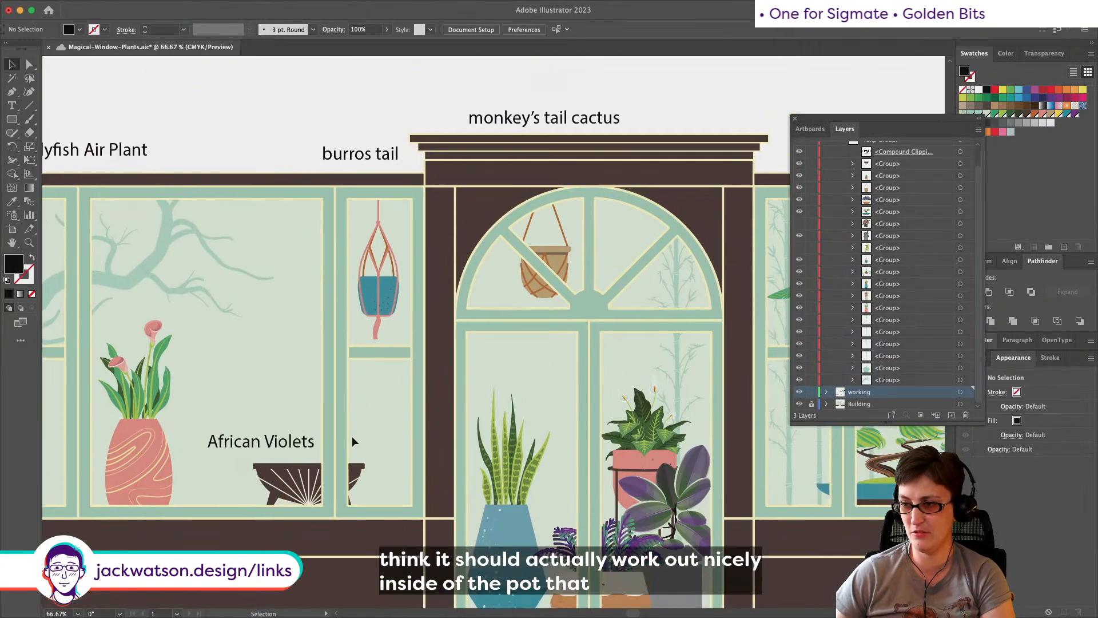
pyautogui.scroll(8, 349, 442)
pyautogui.hscroll(1, 349, 441)
pyautogui.scroll(1, 349, 441)
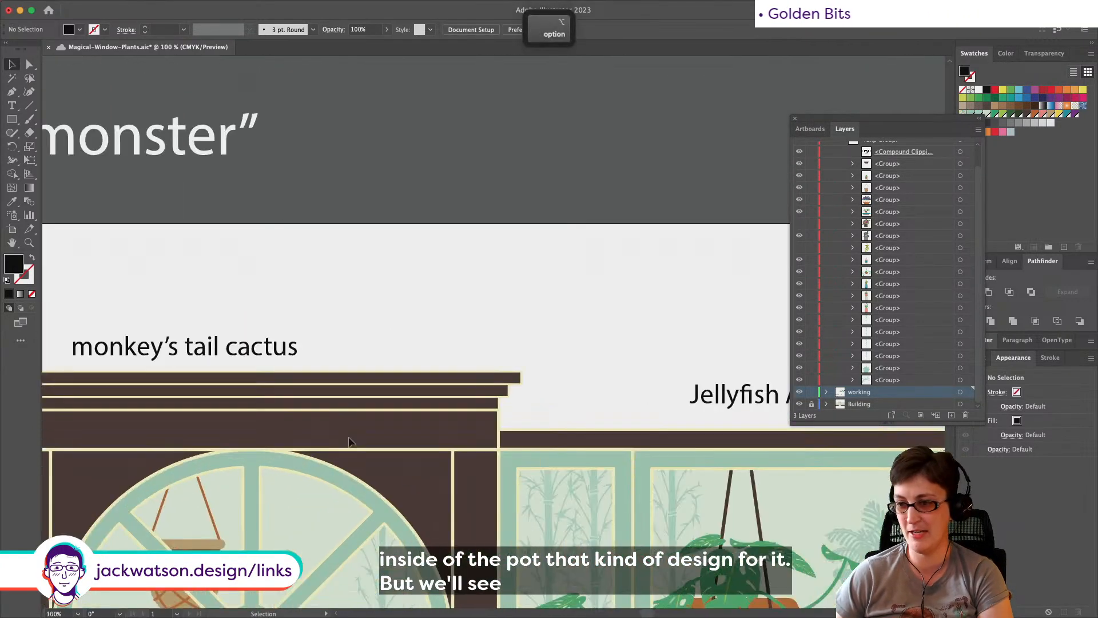
pyautogui.scroll(-12, 349, 437)
pyautogui.hscroll(-18, 348, 437)
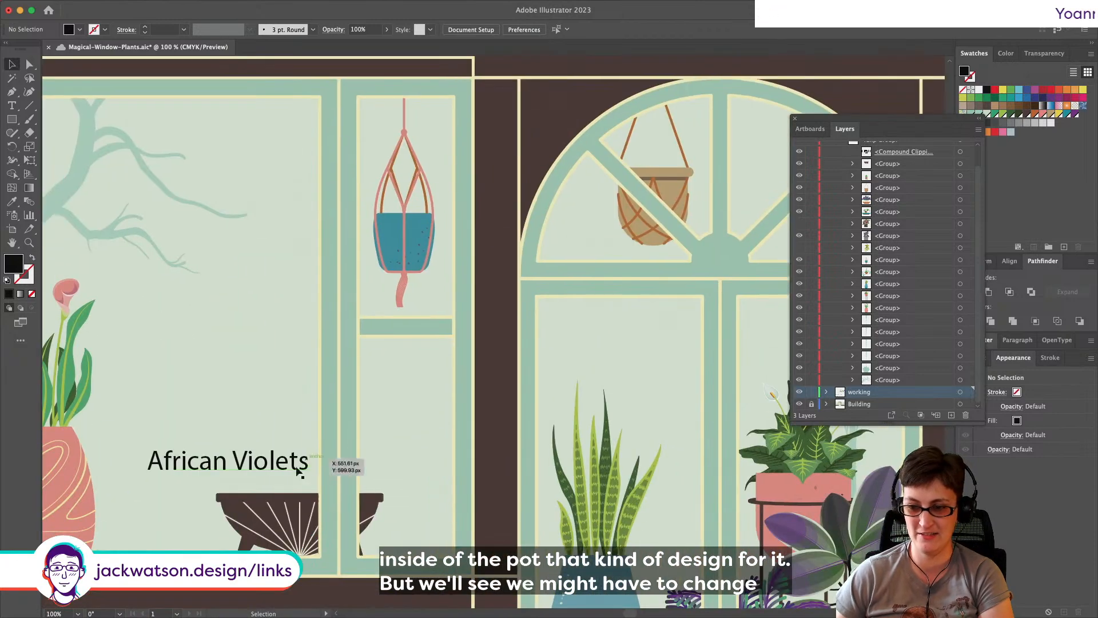
pyautogui.scroll(14, 344, 428)
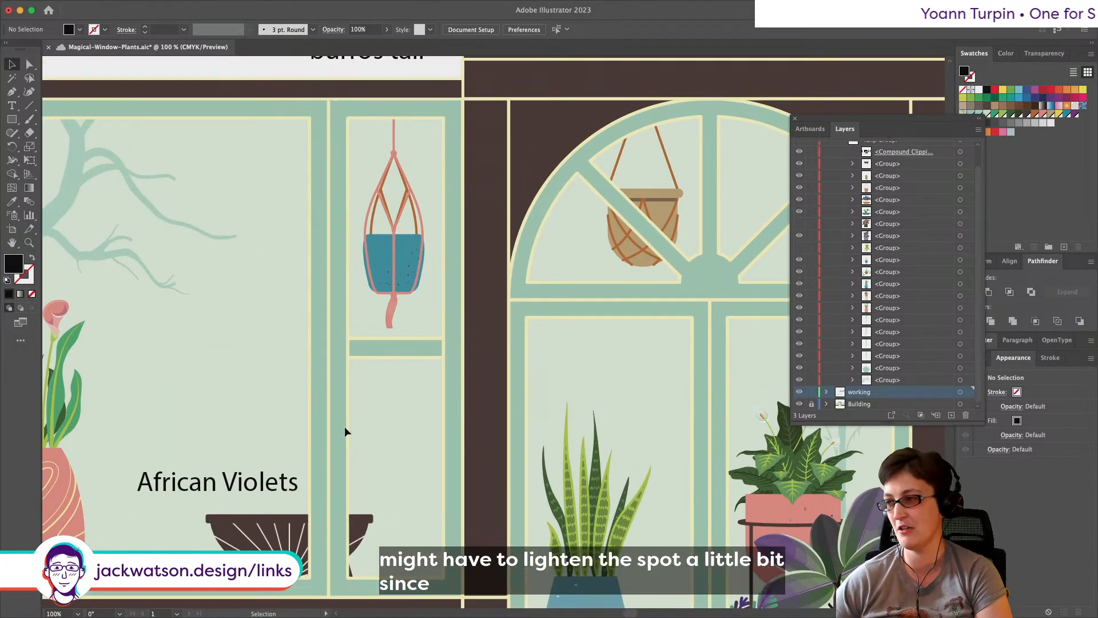
# Step: Draw a dark green circle about 88 px across in the empty grey area above the artboard
pyautogui.hscroll(7, 345, 427)
pyautogui.scroll(-2, 333, 441)
pyautogui.scroll(5, 315, 447)
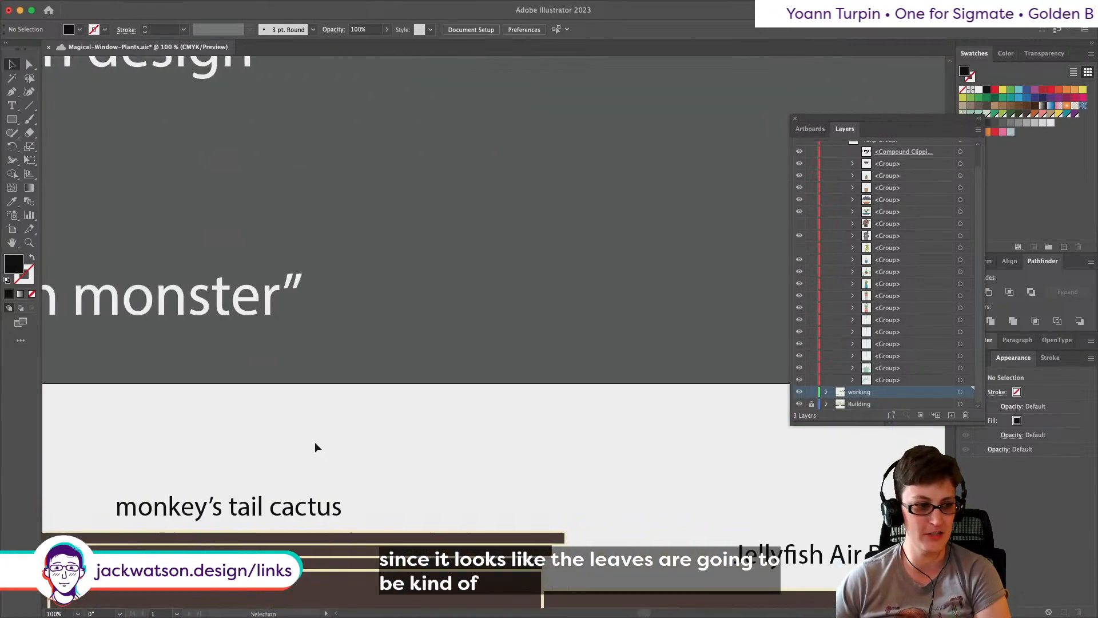
pyautogui.scroll(3, 366, 426)
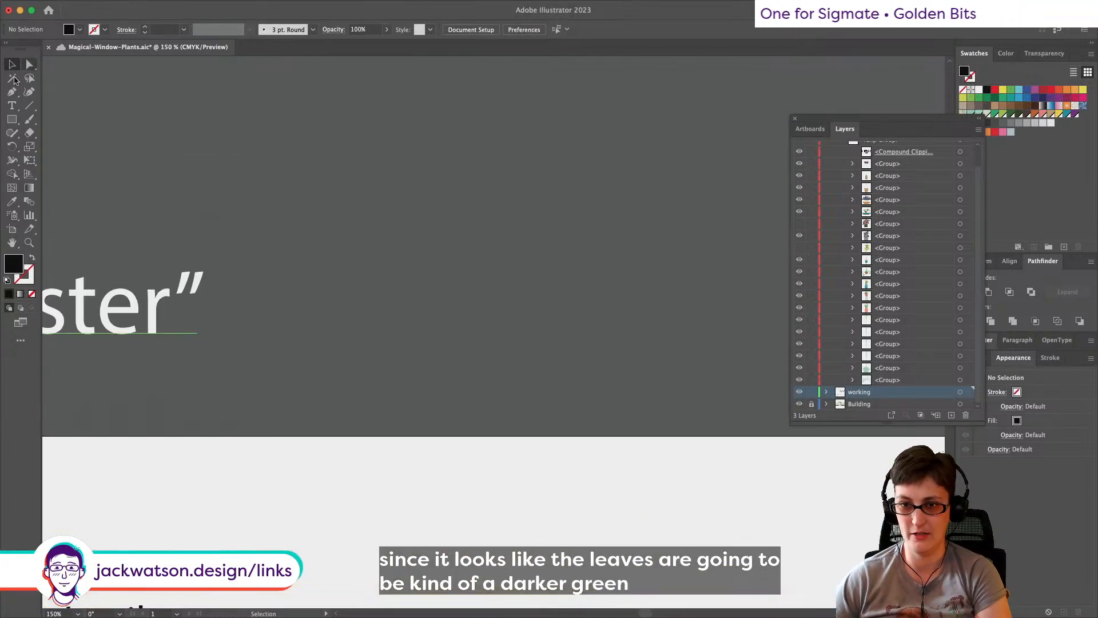
pyautogui.moveTo(10, 125); pyautogui.dragTo(114, 147)
pyautogui.moveTo(374, 165); pyautogui.dragTo(507, 297)
pyautogui.moveTo(929, 119); pyautogui.dragTo(846, 118)
pyautogui.click(1008, 114)
# Step: Pull the circle's bottom anchor straight down to make the shape about 133 px tall and convert that anchor to a corner
pyautogui.click(29, 64)
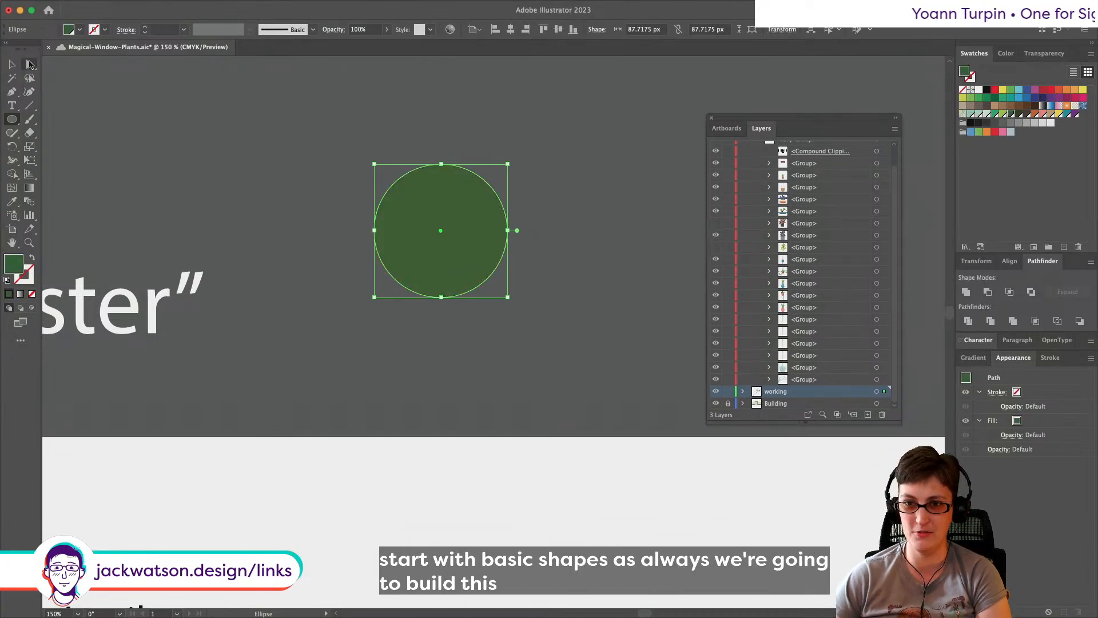
pyautogui.moveTo(441, 298); pyautogui.dragTo(447, 365)
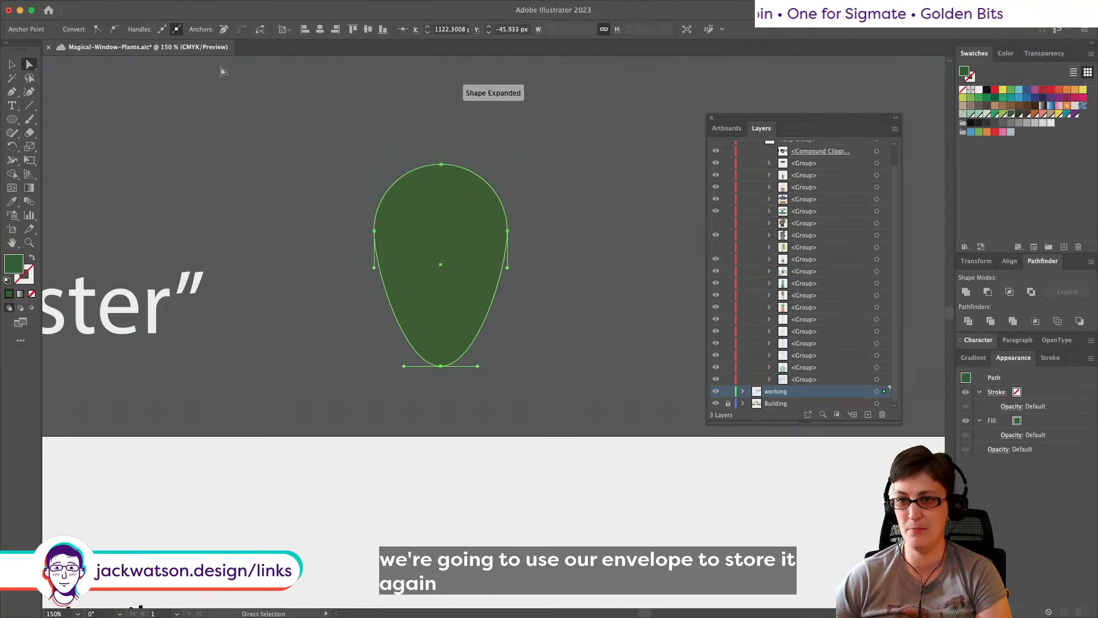
pyautogui.click(101, 31)
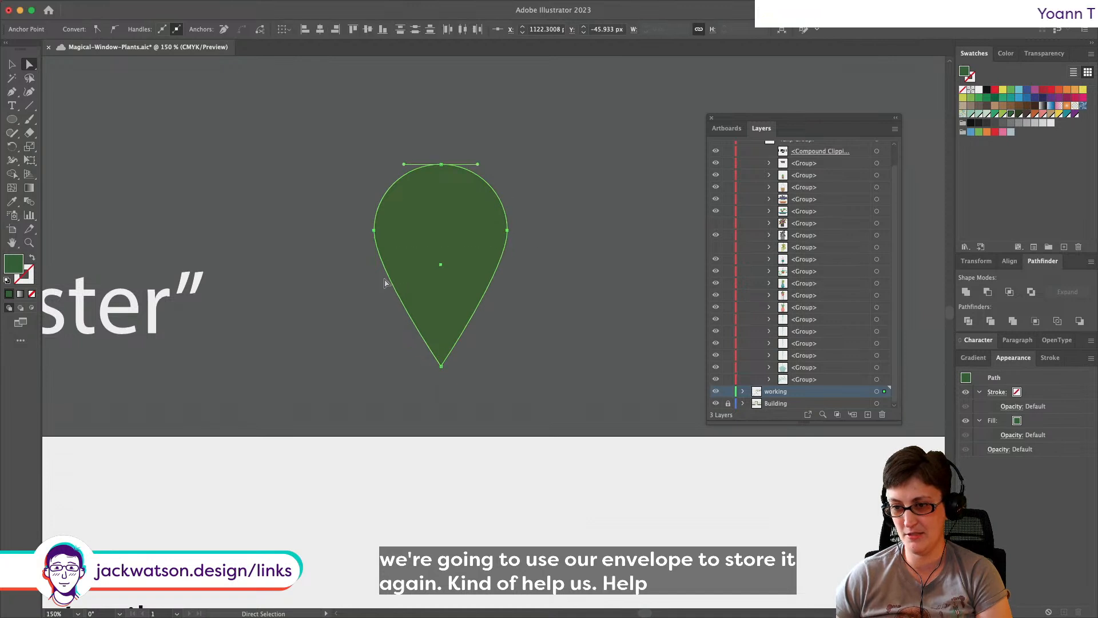
# Step: Lengthen the lower handle of the left anchor to round out that side, and delete the right half of the leaf
pyautogui.click(375, 231)
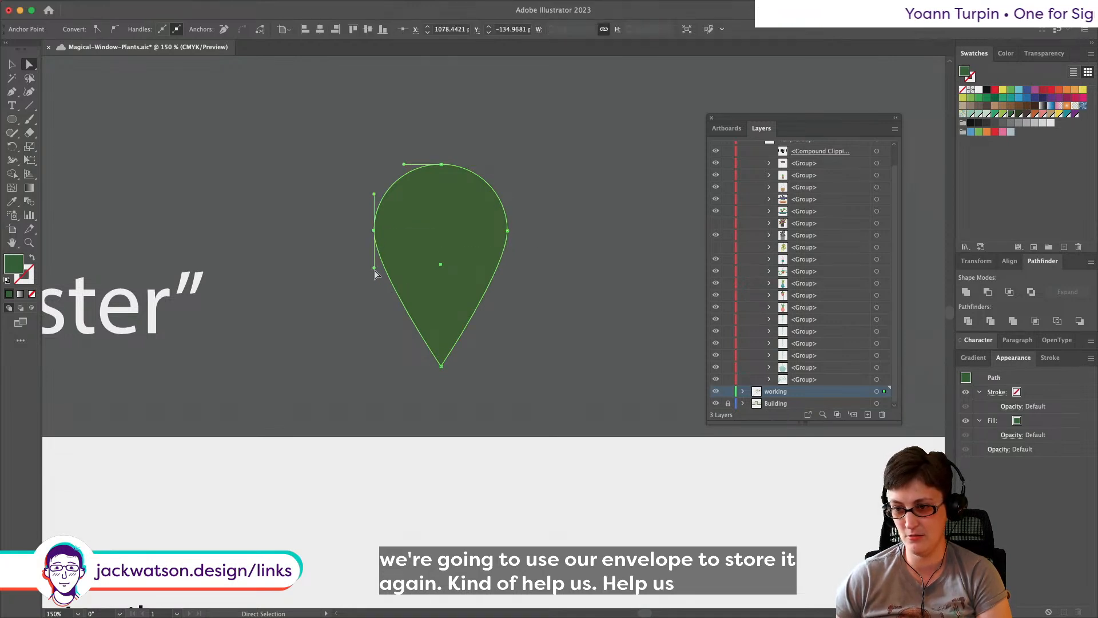
pyautogui.moveTo(375, 272); pyautogui.dragTo(372, 341)
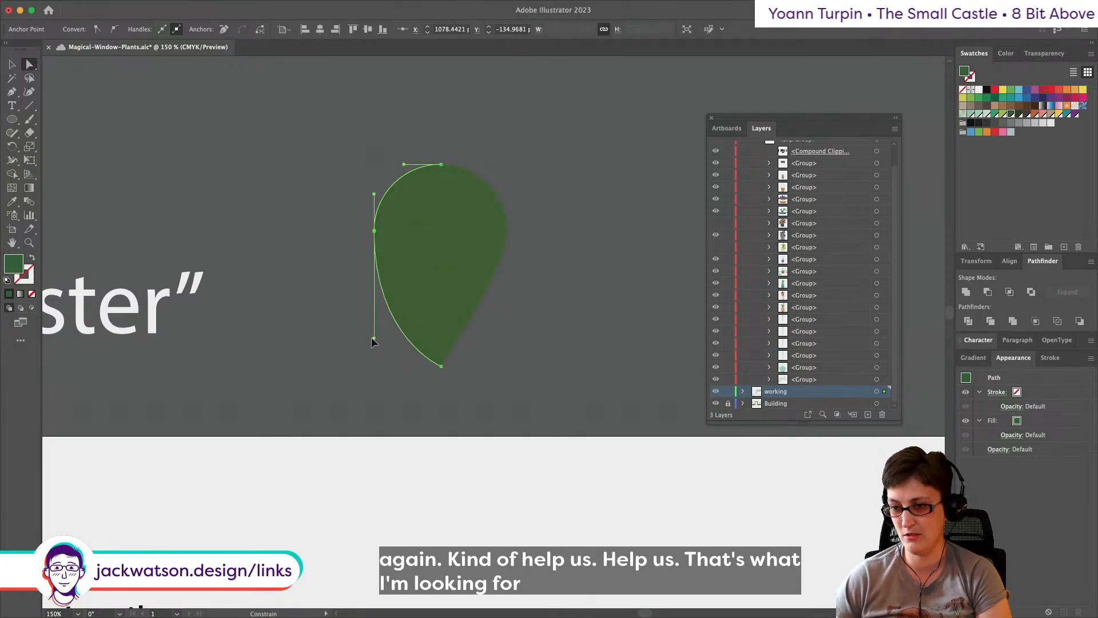
pyautogui.click(540, 273)
pyautogui.moveTo(539, 272); pyautogui.dragTo(467, 211)
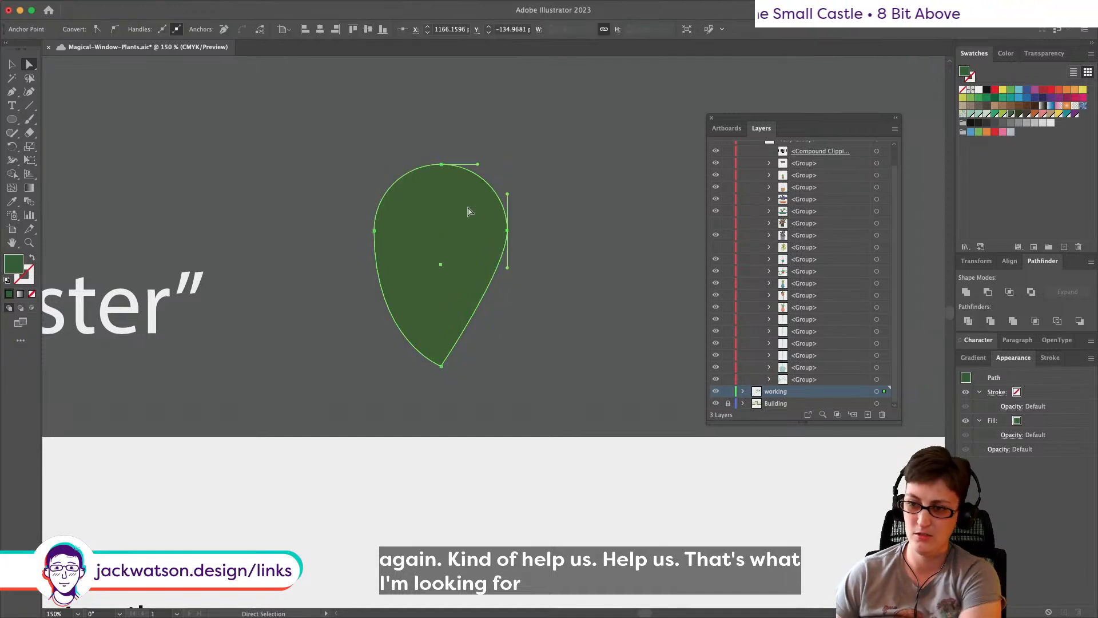
pyautogui.press('BackSpace')
pyautogui.click(139, 6)
pyautogui.moveTo(141, 26)
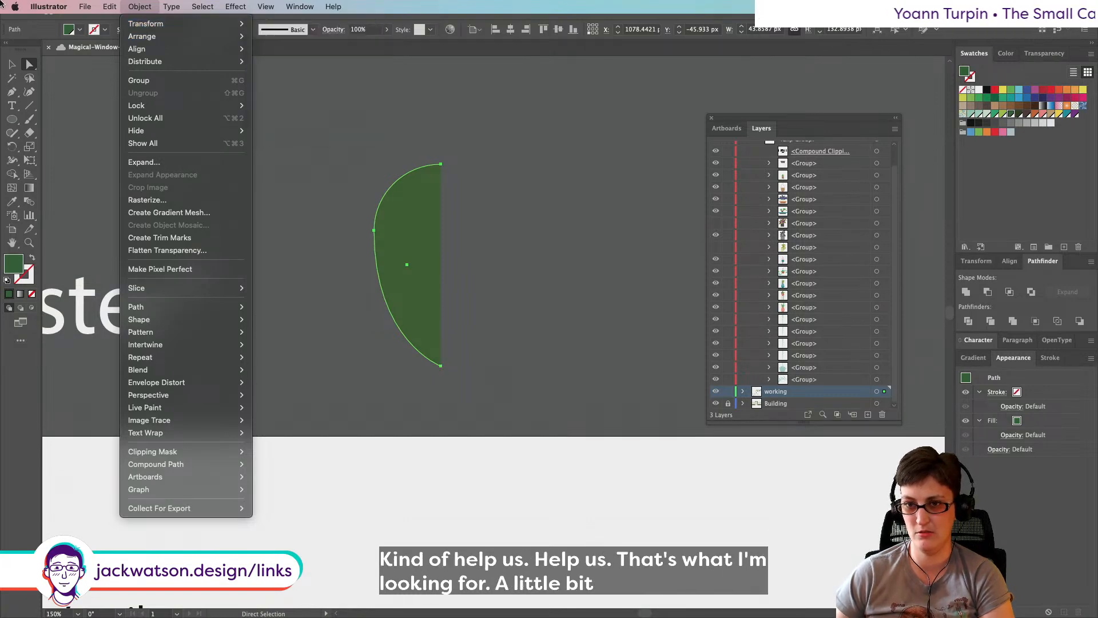
# Step: Raise the bottom anchor to shorten the half leaf to about 116 px and shorten the lower handle of its left anchor
pyautogui.click(469, 363)
pyautogui.moveTo(441, 365); pyautogui.dragTo(441, 341)
pyautogui.moveTo(372, 334); pyautogui.dragTo(374, 321)
pyautogui.click(396, 250)
# Step: Reflect a copy of the half leaf, align it along the straight edge, join both halves into one closed path, and copy the leaf
pyautogui.click(150, 5)
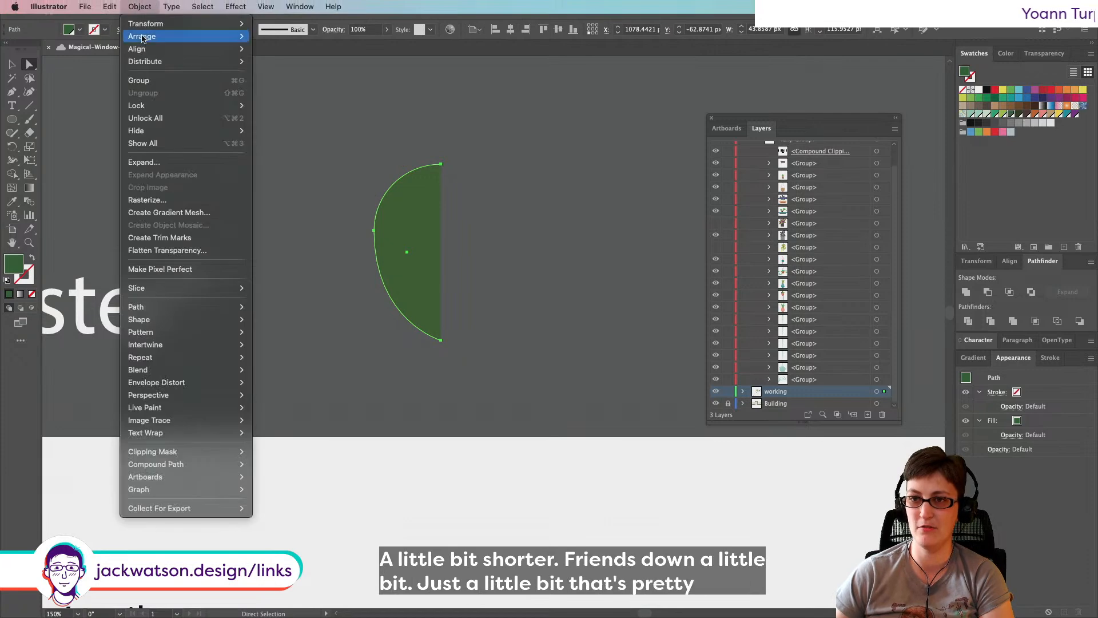
pyautogui.moveTo(146, 23)
pyautogui.click(272, 68)
pyautogui.click(491, 389)
pyautogui.moveTo(421, 266); pyautogui.dragTo(490, 264)
pyautogui.press('super+j')
pyautogui.press('super+j')
pyautogui.press('super+c')
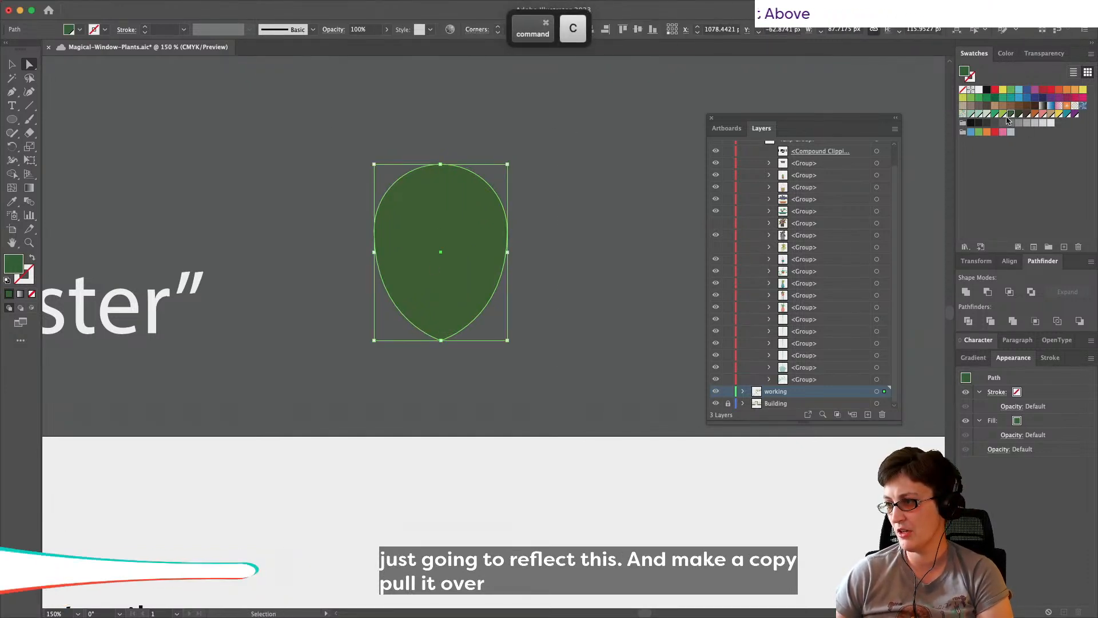
# Step: Fill the leaf with the lime green swatch (C=38 M=0 Y=100 K=0) at a 69% tint and deselect it
pyautogui.click(1051, 114)
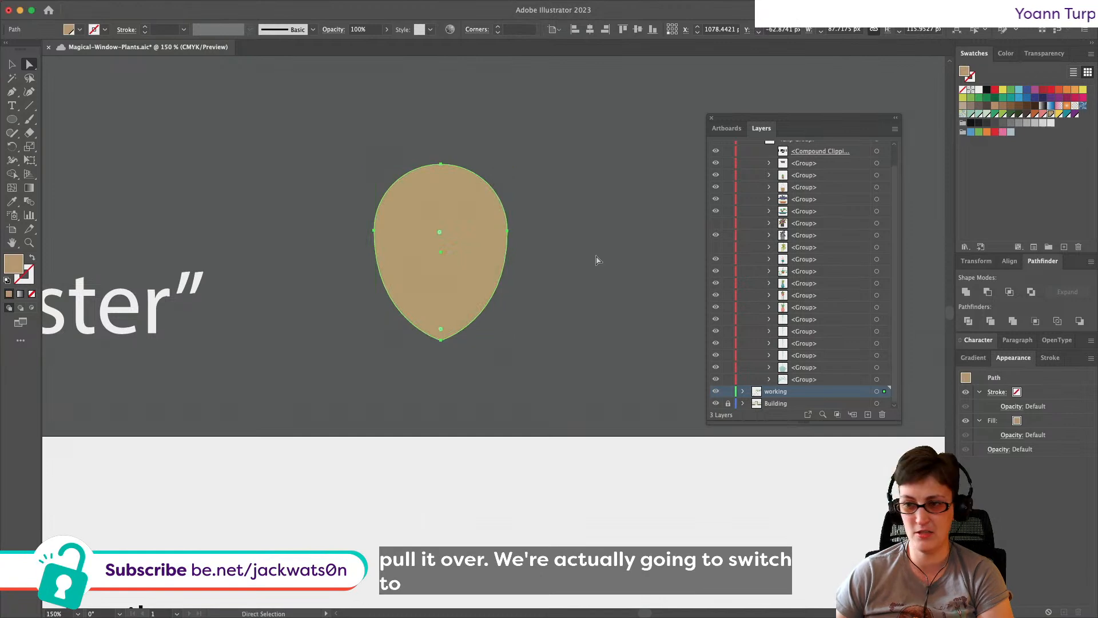
pyautogui.click(1001, 115)
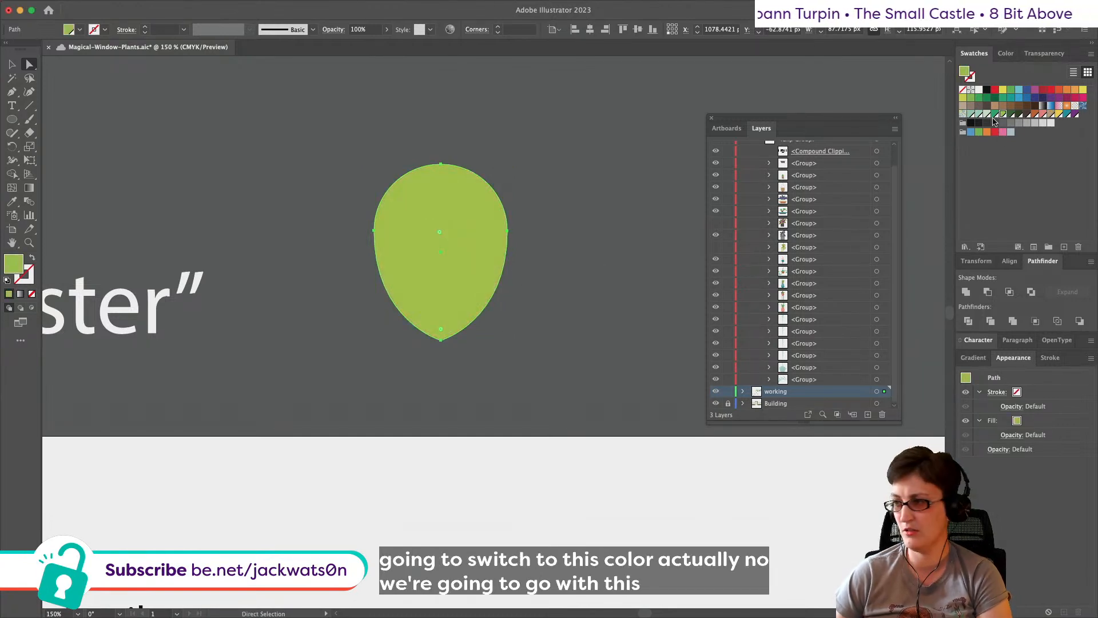
pyautogui.click(1004, 53)
pyautogui.moveTo(1059, 75); pyautogui.dragTo(1040, 76)
pyautogui.click(677, 143)
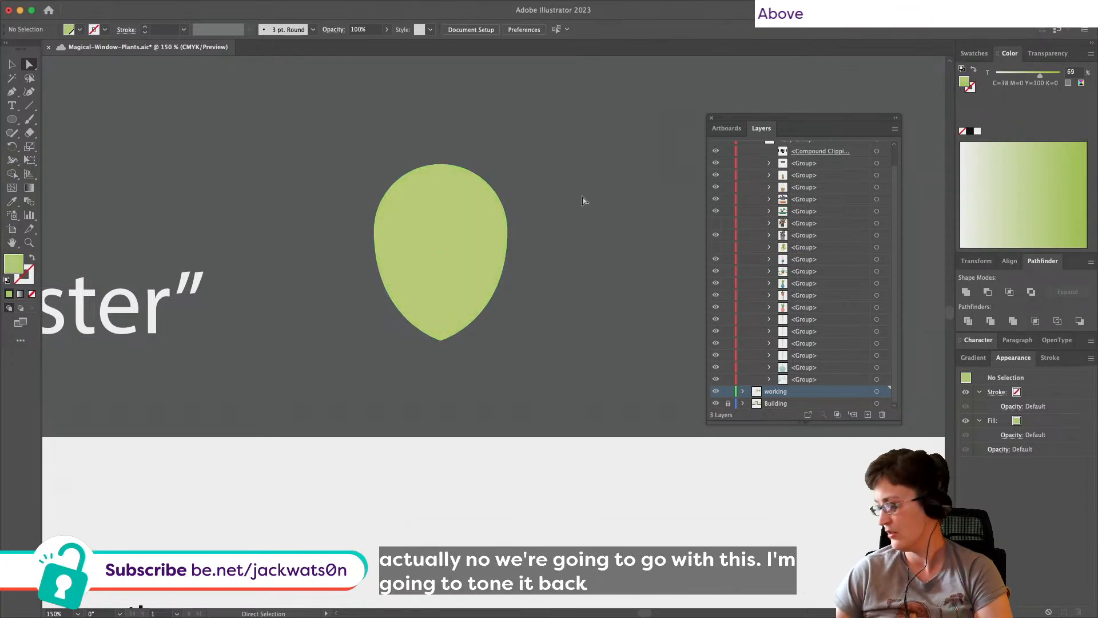
# Step: Paste a copy of the leaf in front and scale it down to about 77 by 103 px, keeping the border thinnest at the tip
pyautogui.click(455, 234)
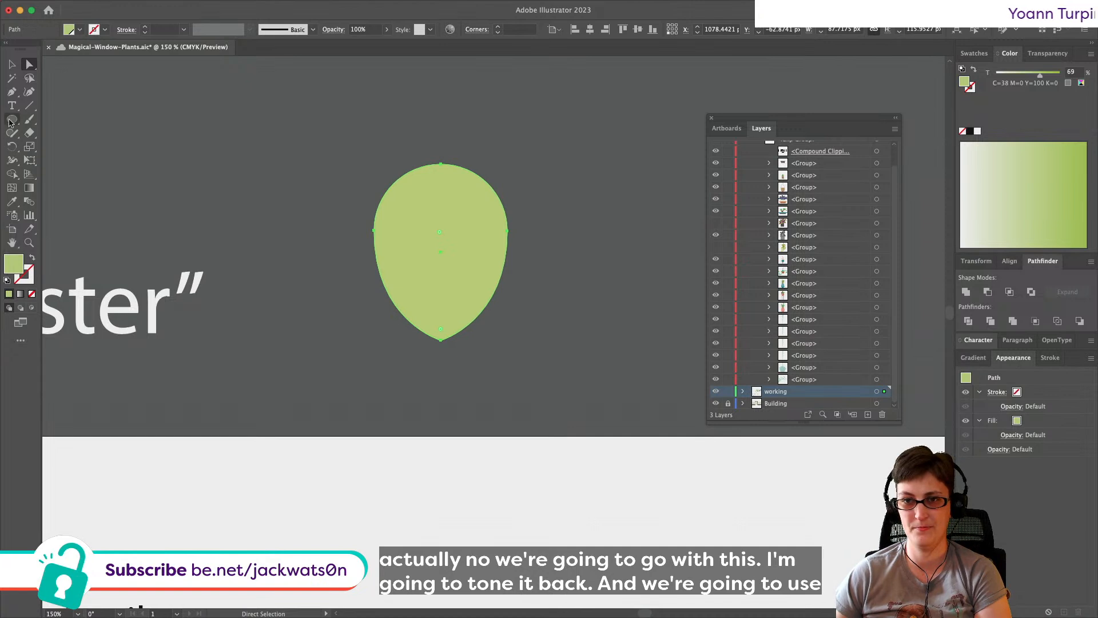
pyautogui.click(10, 67)
pyautogui.moveTo(441, 164); pyautogui.dragTo(440, 177)
pyautogui.press('super+z')
pyautogui.press('super+c')
pyautogui.press('super+f')
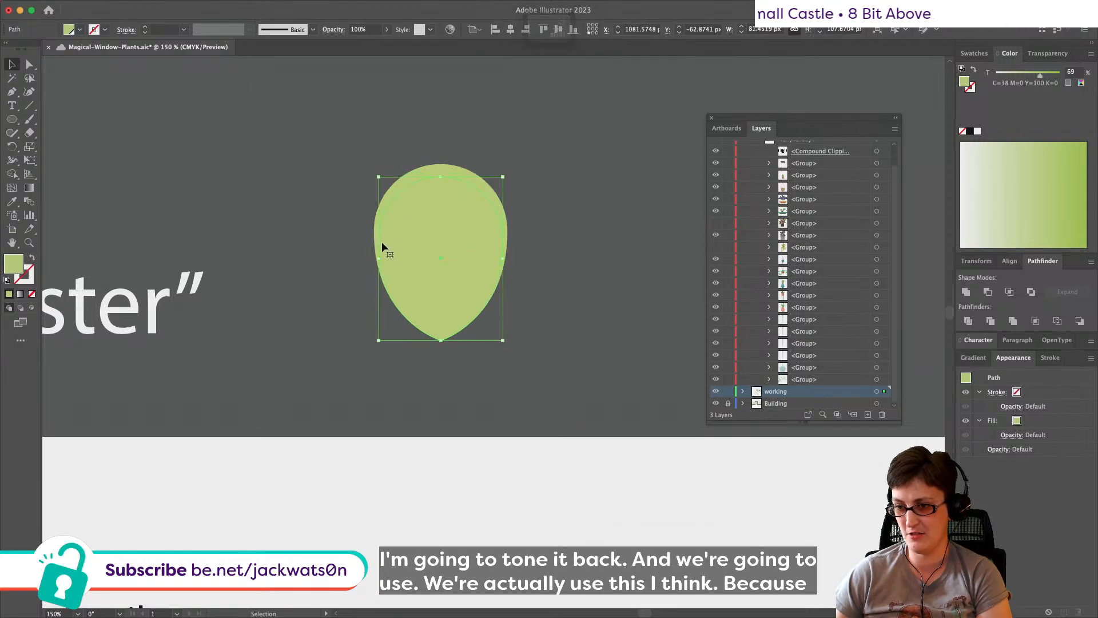
pyautogui.moveTo(378, 258); pyautogui.dragTo(382, 257)
pyautogui.moveTo(441, 341); pyautogui.dragTo(441, 338)
# Step: Fill the inner leaf with the dark green swatch and deselect it
pyautogui.moveTo(1050, 74); pyautogui.dragTo(1062, 74)
pyautogui.click(978, 54)
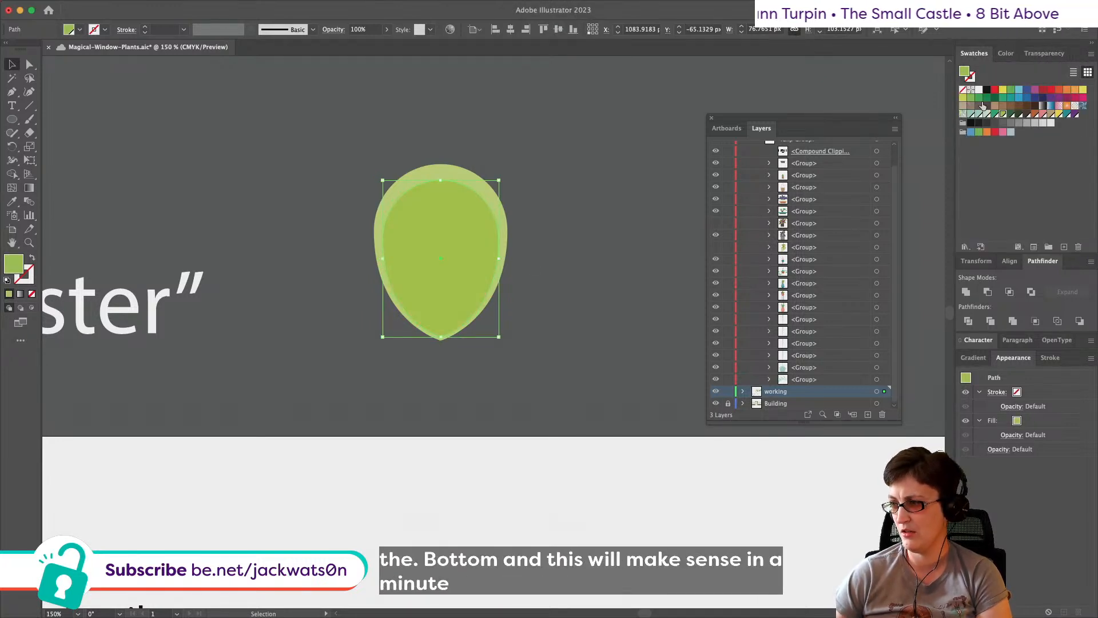
pyautogui.click(1007, 115)
pyautogui.click(318, 291)
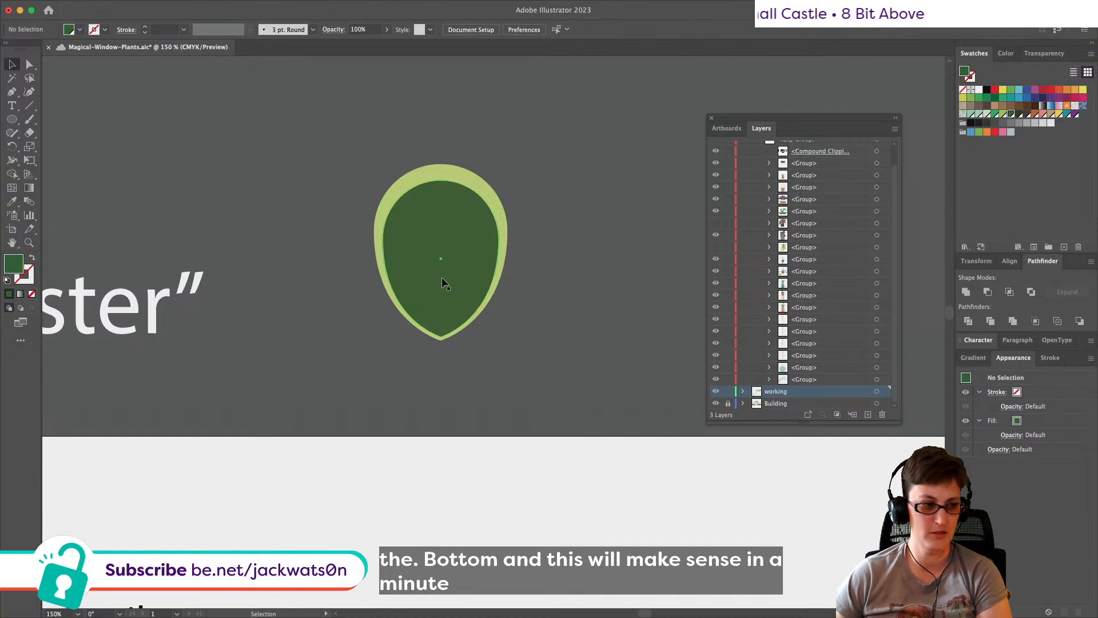
# Step: Set the tint of the inner leaf's dark green fill to 75% and clear the selection
pyautogui.click(447, 324)
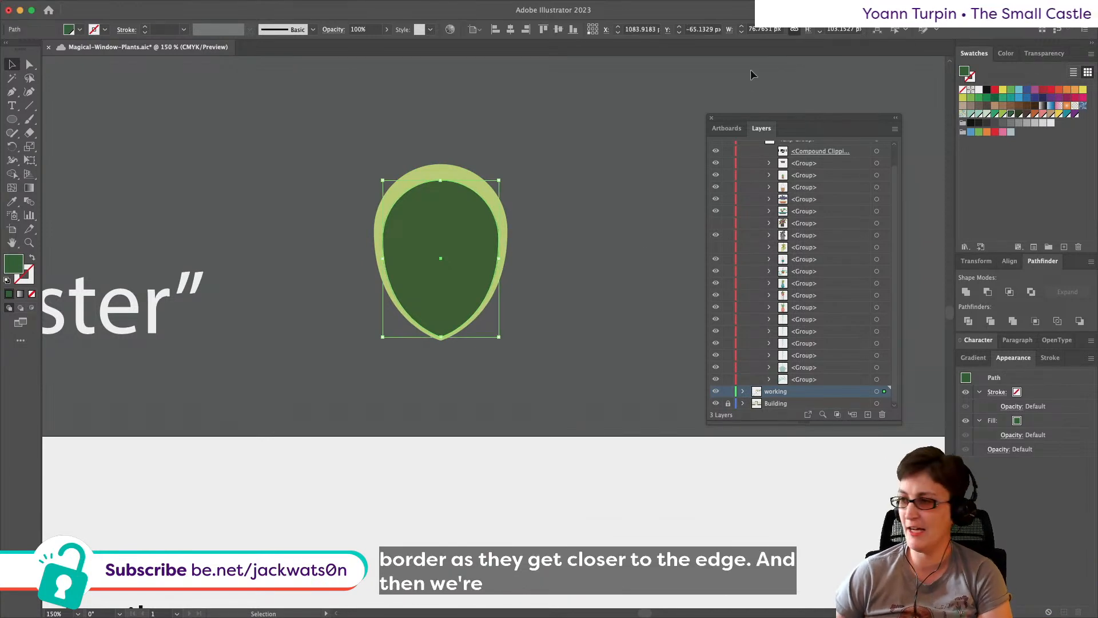
pyautogui.click(1008, 54)
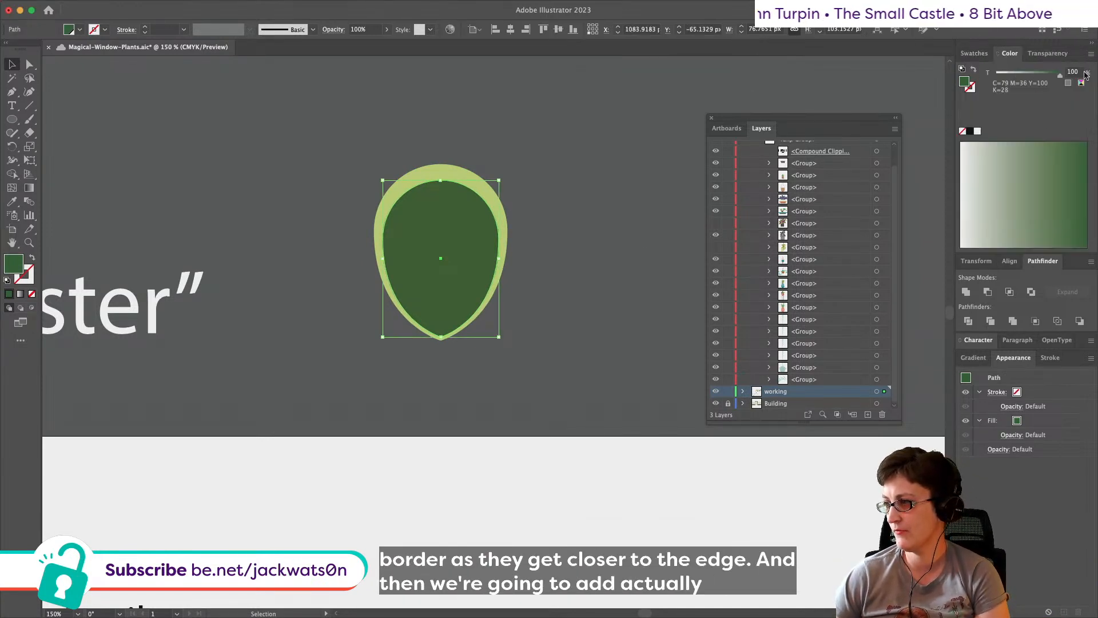
pyautogui.write('75')
pyautogui.press('Tab')
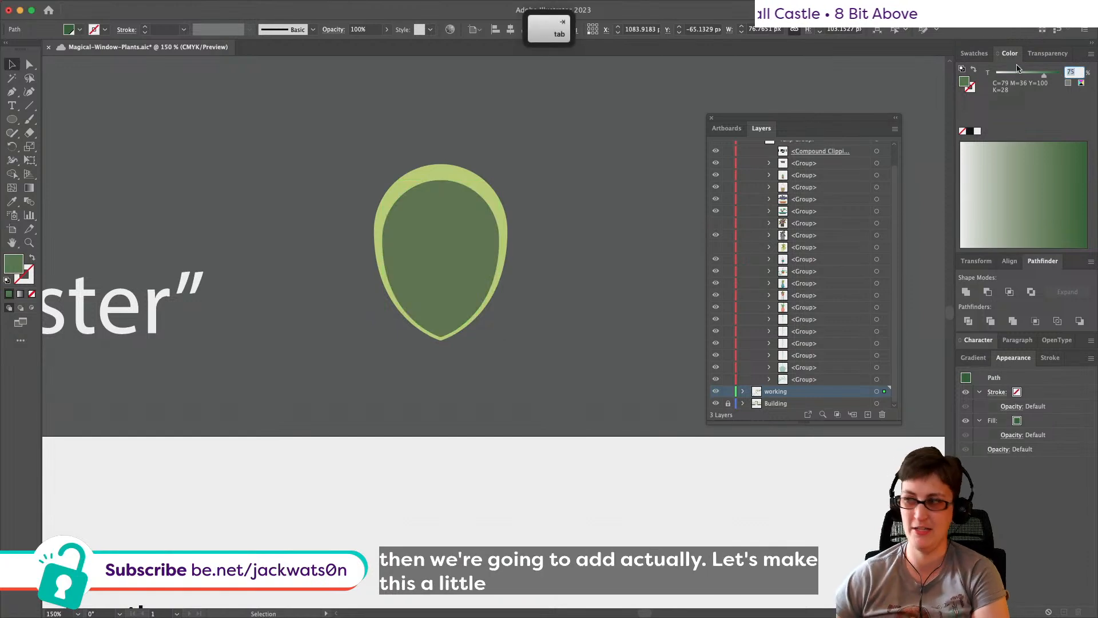
pyautogui.click(346, 223)
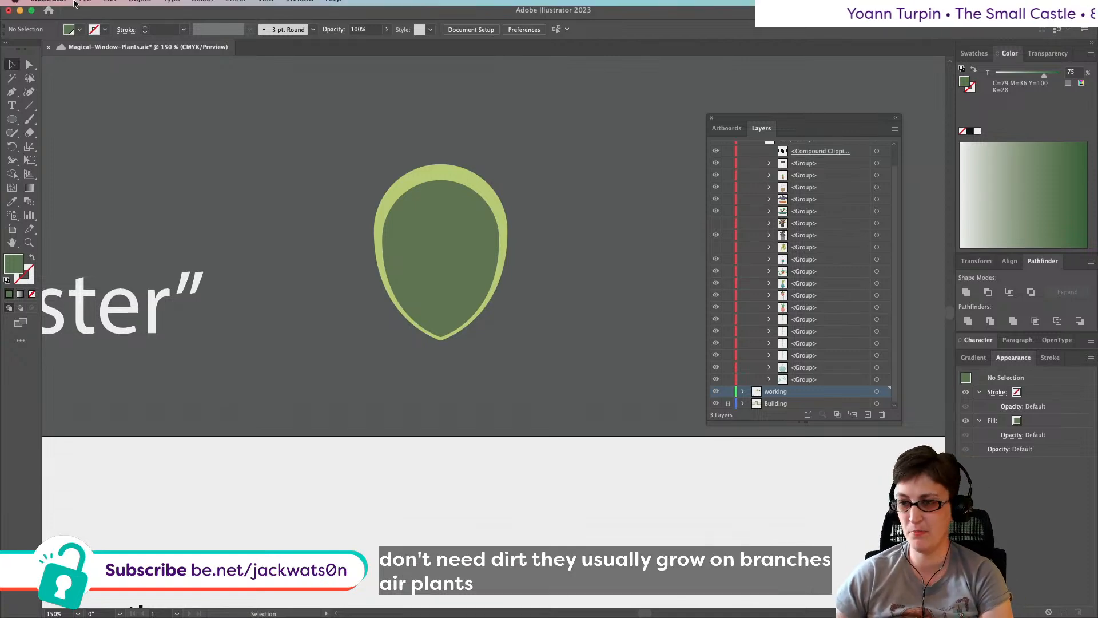
# Step: Check the Air Plant entry in the plant list and examine the storefront windows for spots for air plants and larger leaves
pyautogui.scroll(-3, 183, 164)
pyautogui.scroll(3, 183, 165)
pyautogui.hscroll(-9, 183, 164)
pyautogui.scroll(3, 183, 163)
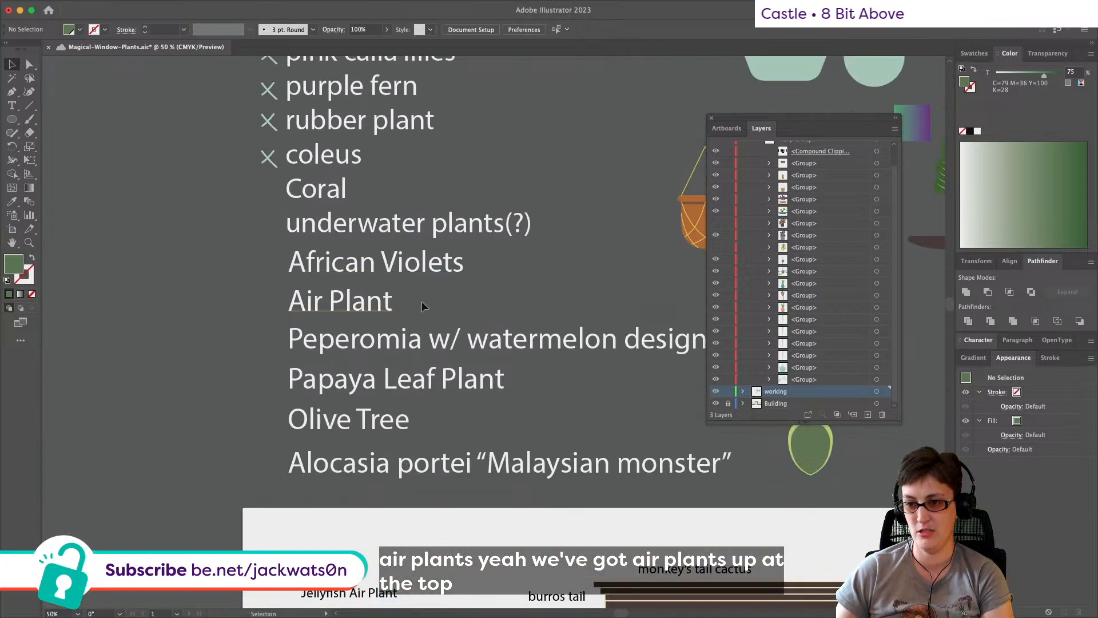
pyautogui.scroll(-8, 420, 300)
pyautogui.hscroll(7, 420, 300)
pyautogui.scroll(-1, 420, 300)
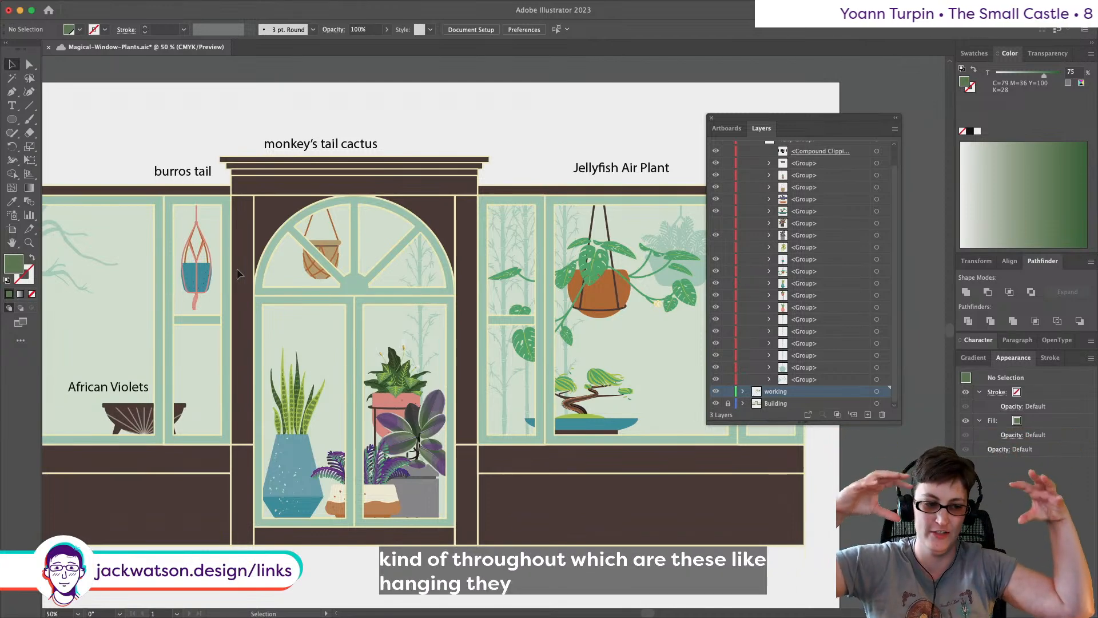
pyautogui.hscroll(1, 289, 352)
pyautogui.hscroll(3, 289, 351)
pyautogui.scroll(-1, 290, 351)
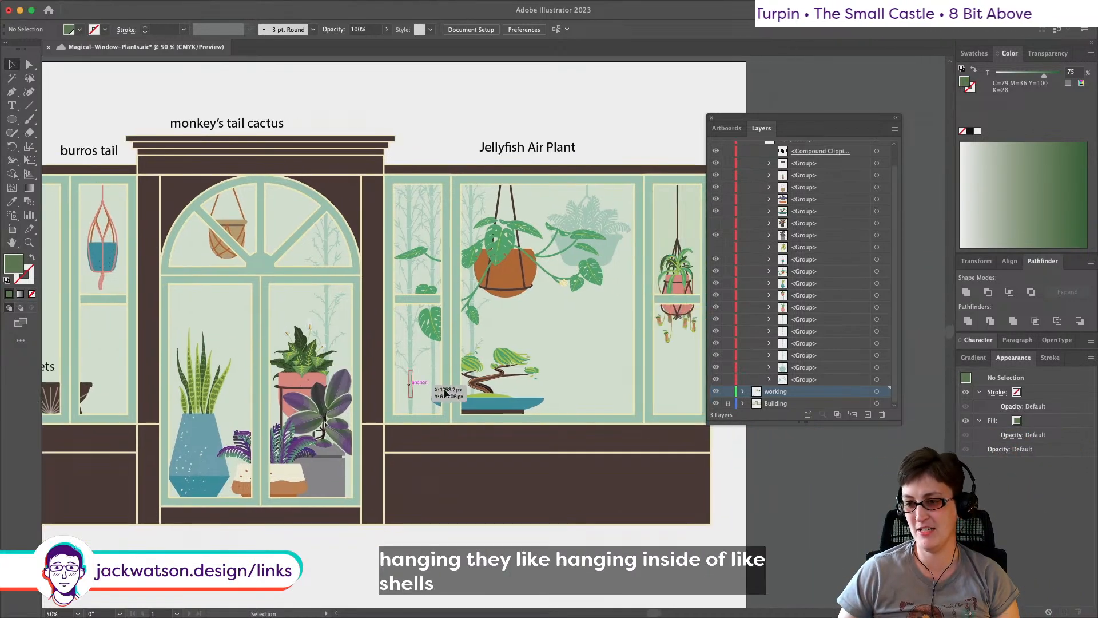
pyautogui.hscroll(-8, 270, 385)
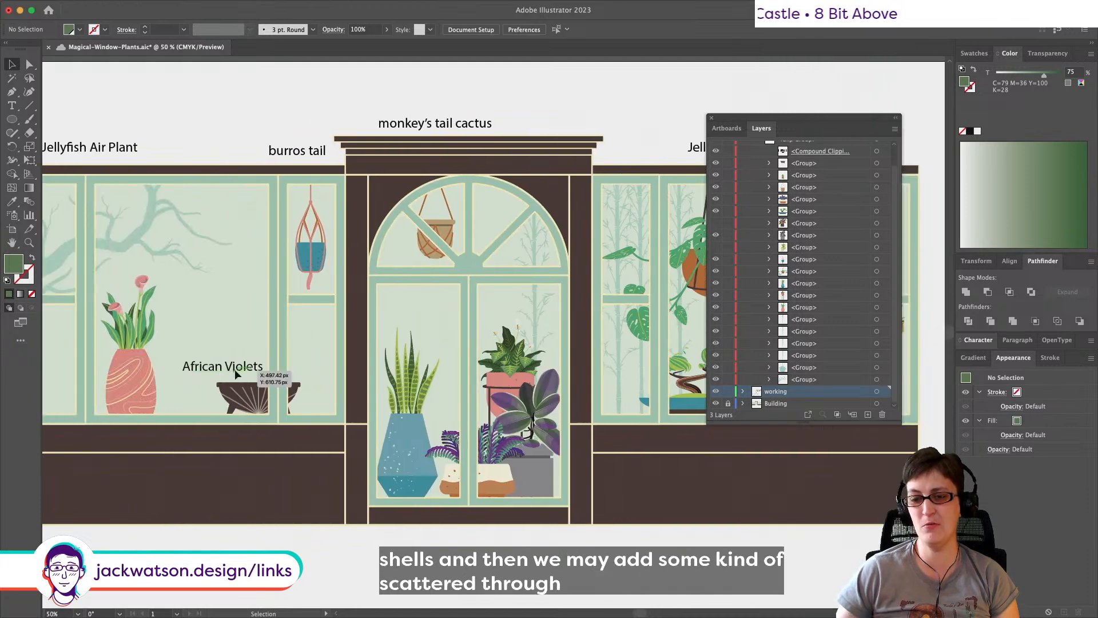
pyautogui.hscroll(-3, 270, 397)
pyautogui.hscroll(-3, 271, 396)
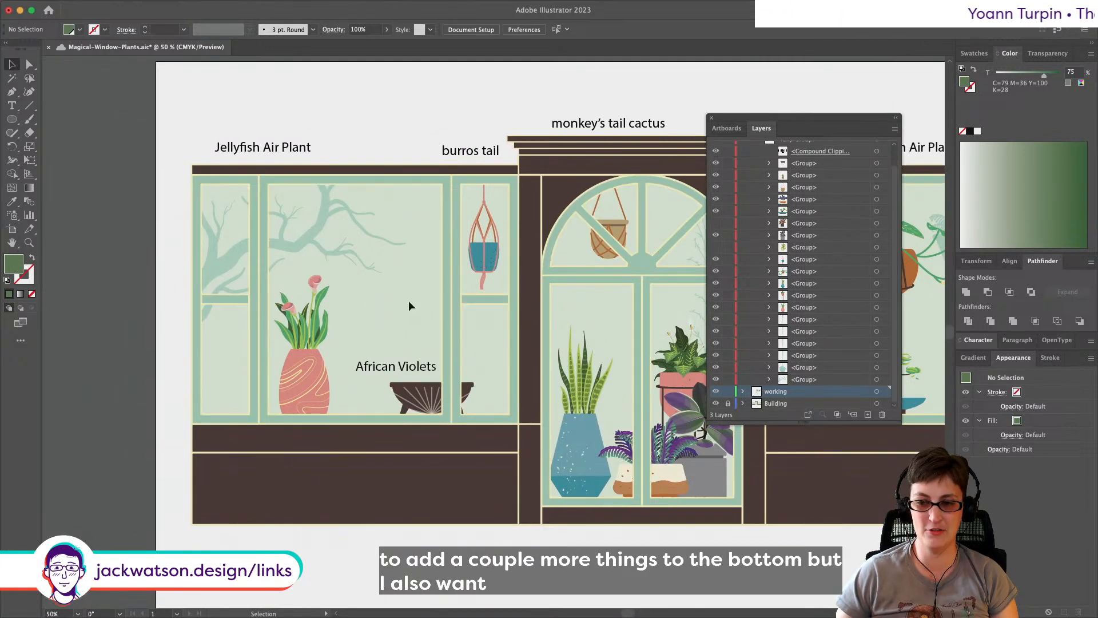
pyautogui.hscroll(11, 409, 352)
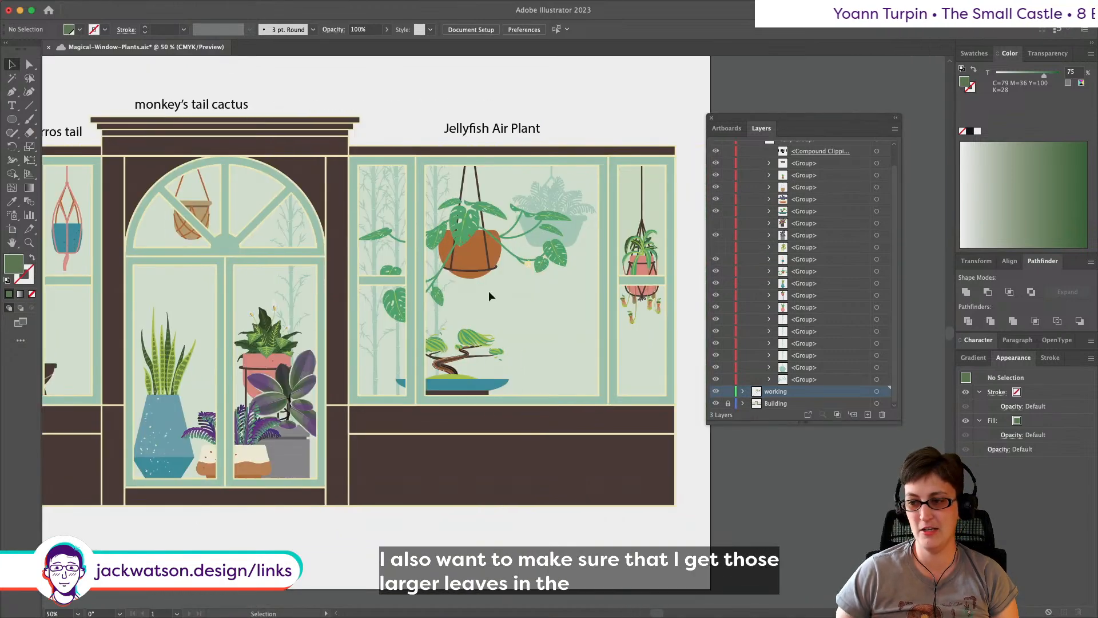
# Step: Examine the plant list, the storefront windows and their background silhouettes for places to add larger leaves rising from the bottom
pyautogui.scroll(7, 343, 298)
pyautogui.hscroll(-9, 343, 299)
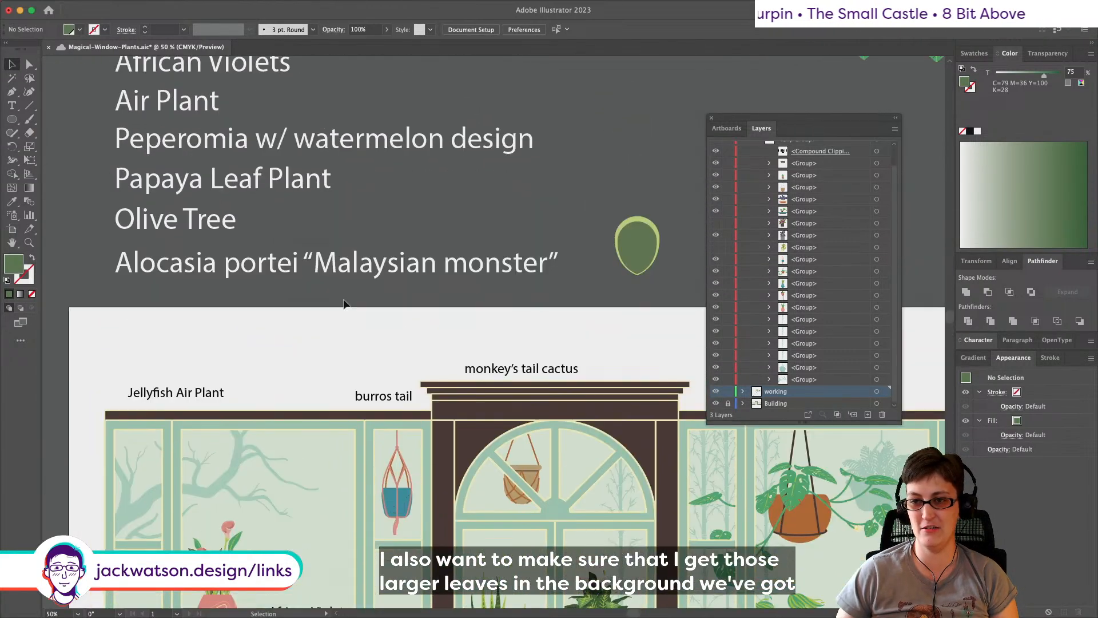
pyautogui.scroll(-7, 320, 198)
pyautogui.hscroll(10, 321, 197)
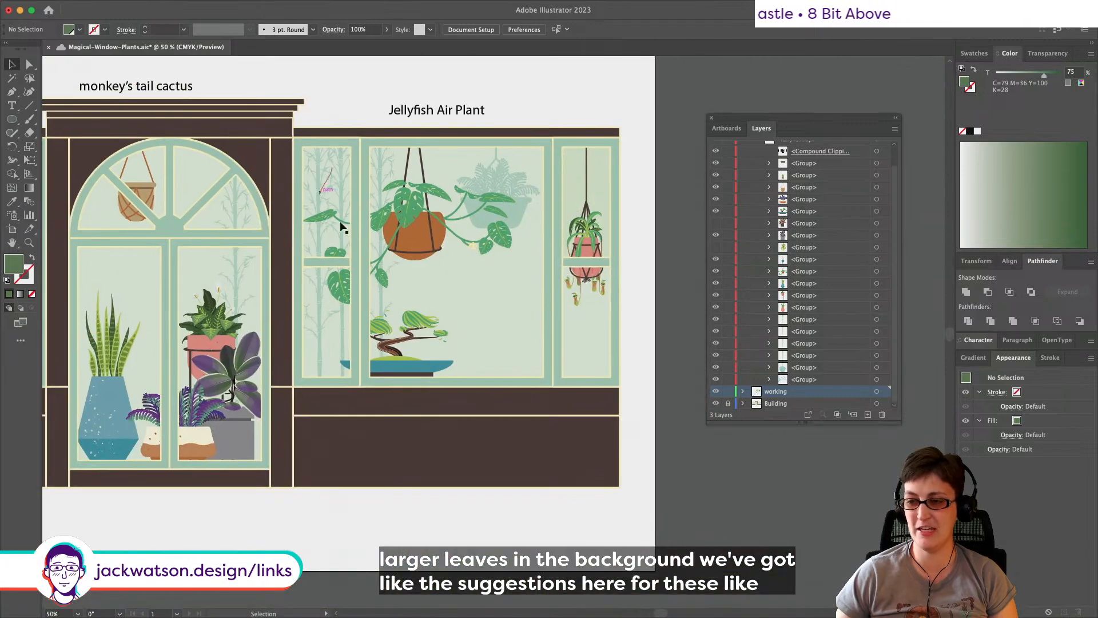
pyautogui.hscroll(-4, 401, 311)
pyautogui.scroll(-1, 400, 311)
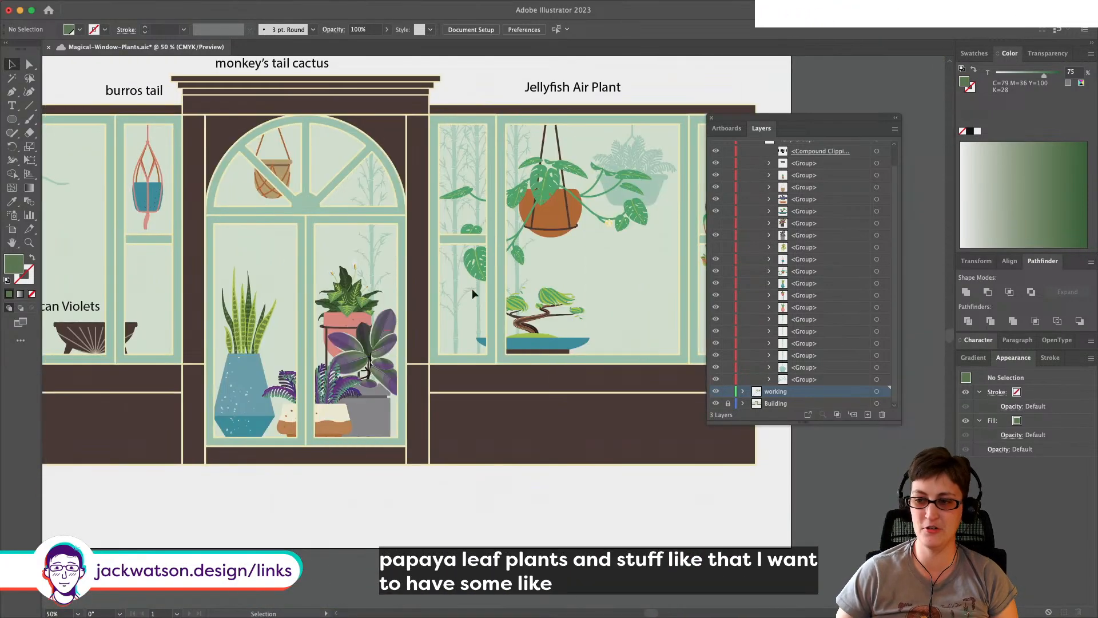
pyautogui.hscroll(-5, 157, 289)
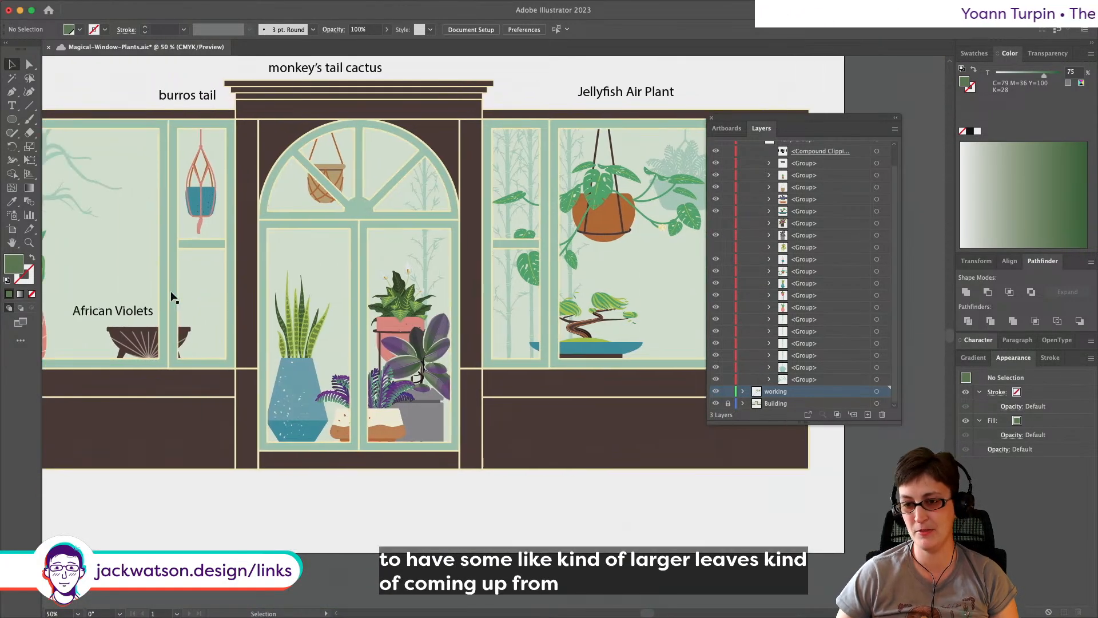
pyautogui.click(126, 174)
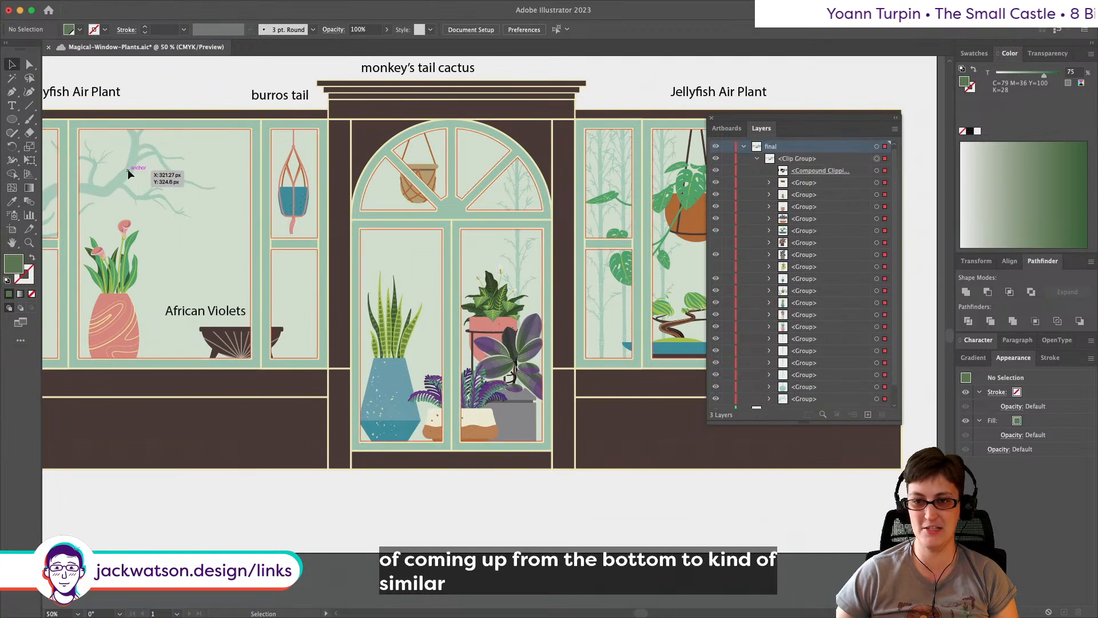
pyautogui.hscroll(4, 84, 156)
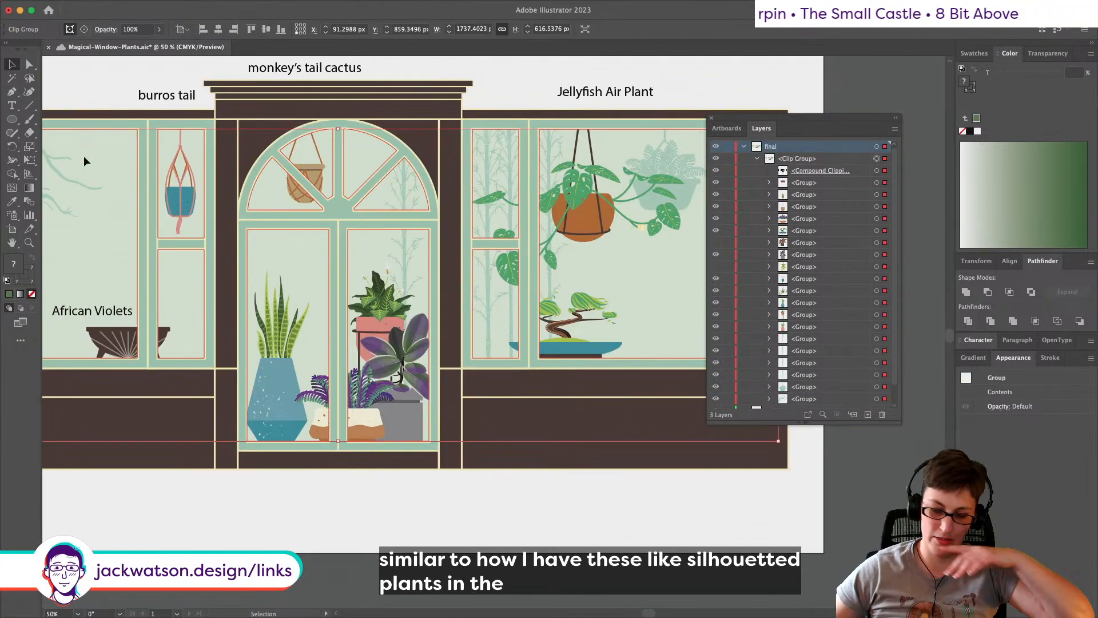
pyautogui.click(496, 82)
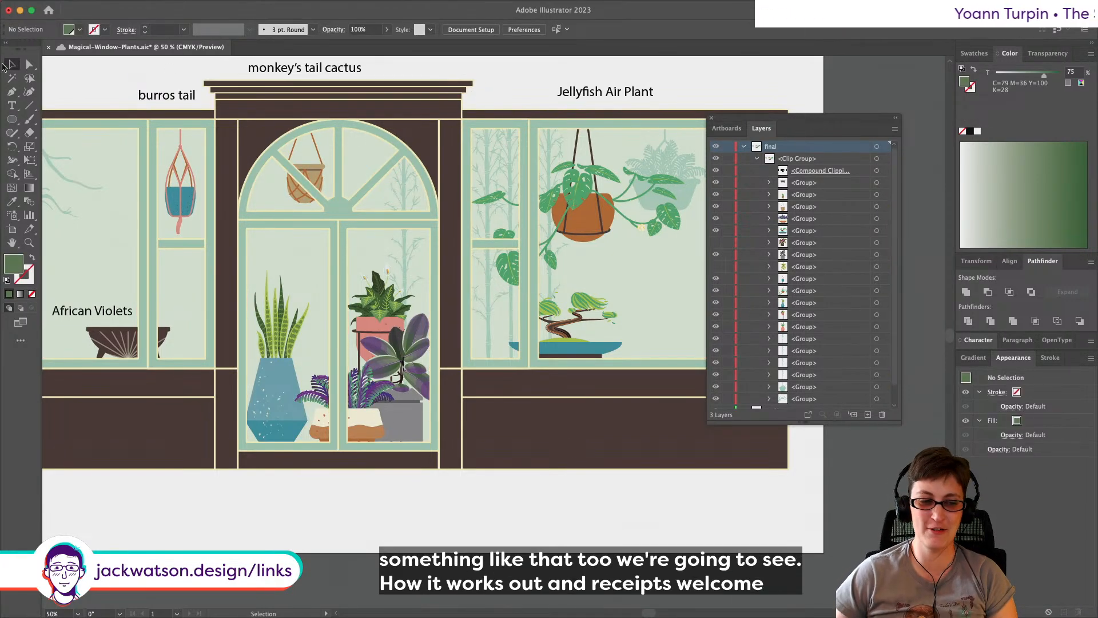
pyautogui.hscroll(-12, 224, 136)
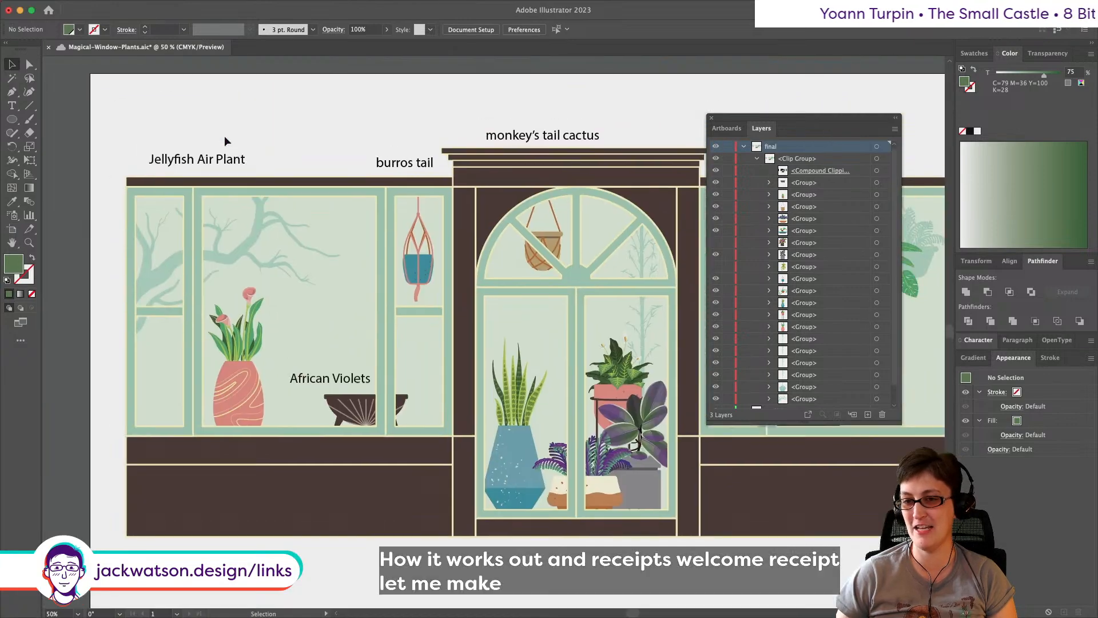
pyautogui.scroll(7, 224, 135)
pyautogui.hscroll(15, 224, 135)
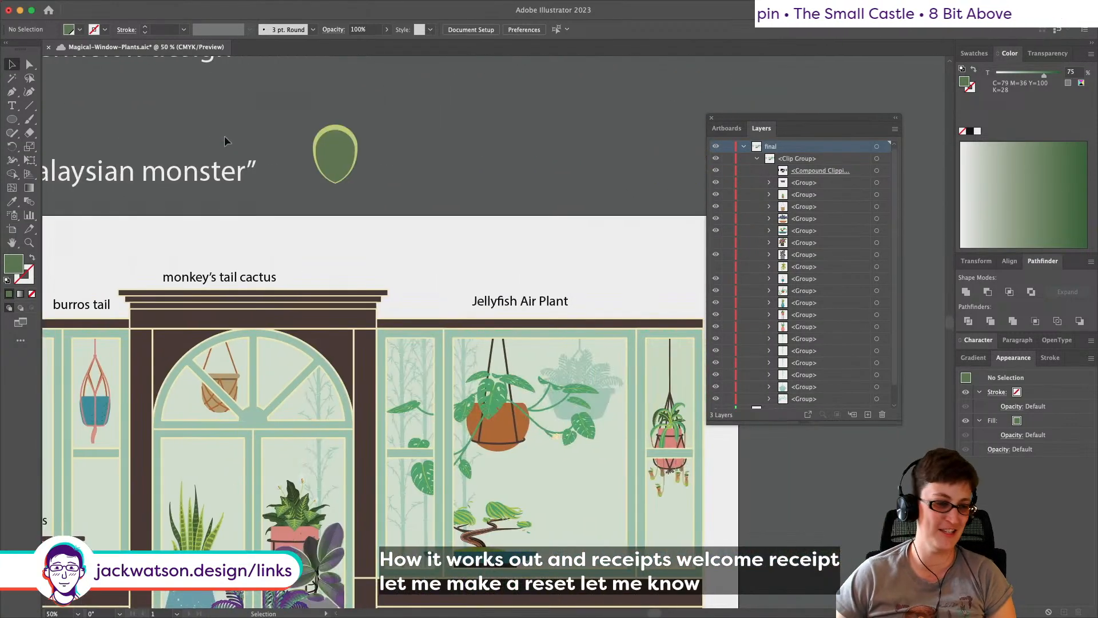
pyautogui.scroll(2, 224, 136)
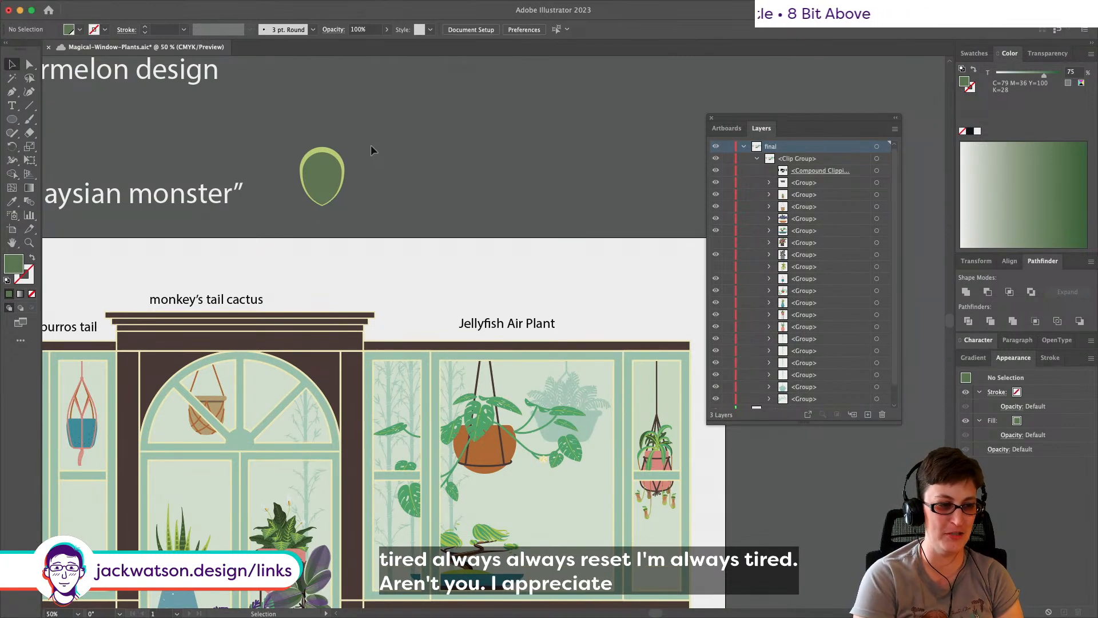
# Step: Pick up the tapered 2 pt light green line style from a finished hanging plant, leaving nothing selected
pyautogui.scroll(5, 337, 169)
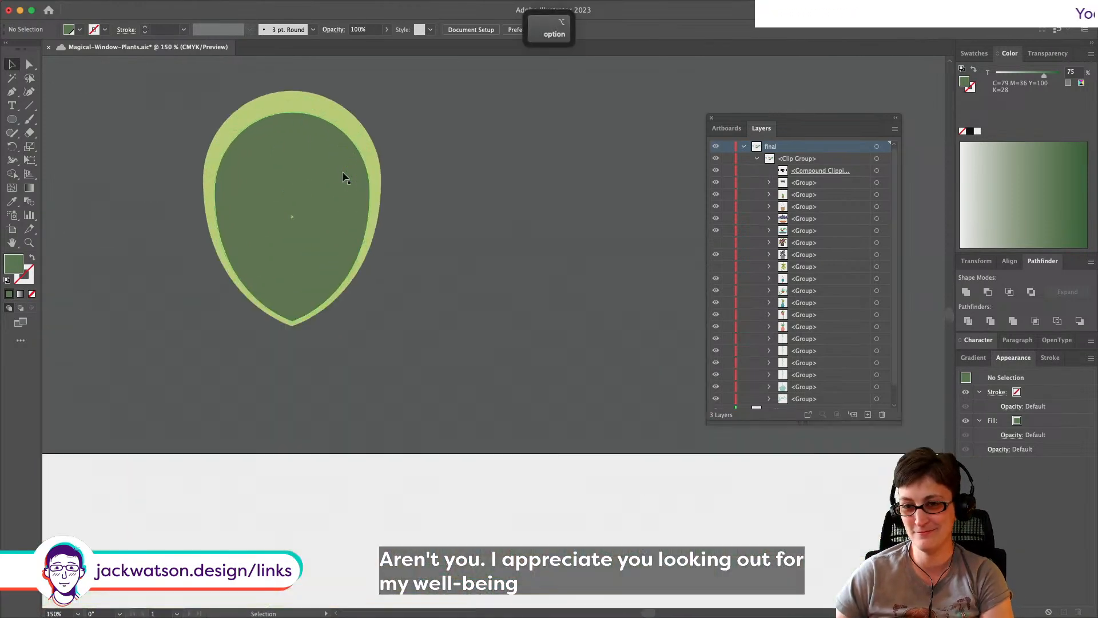
pyautogui.scroll(1, 342, 172)
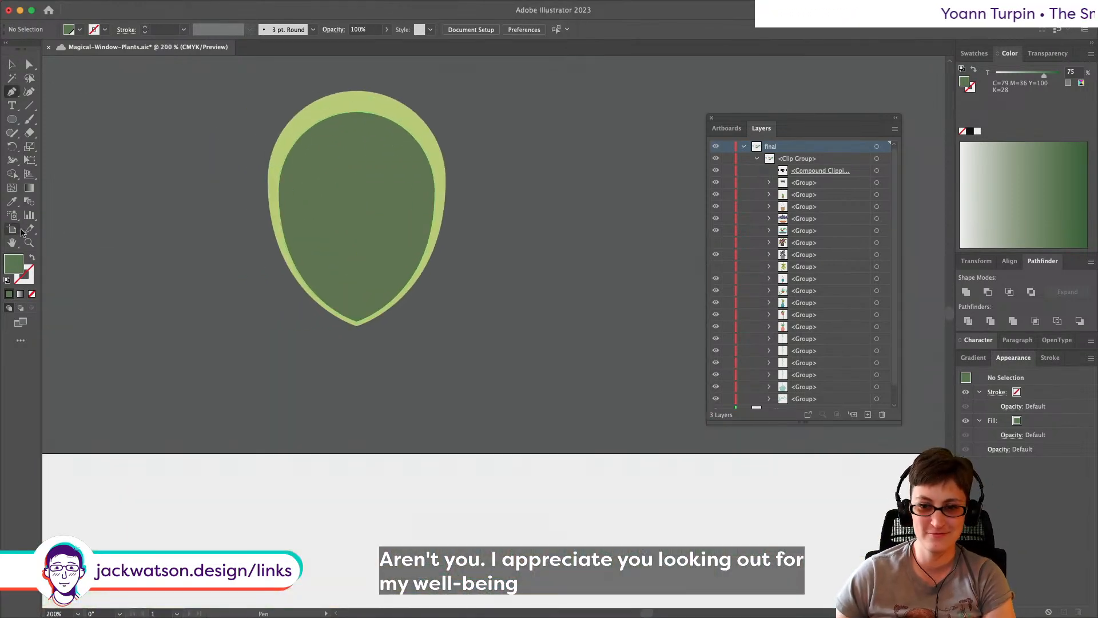
pyautogui.press('alt')
pyautogui.click(29, 64)
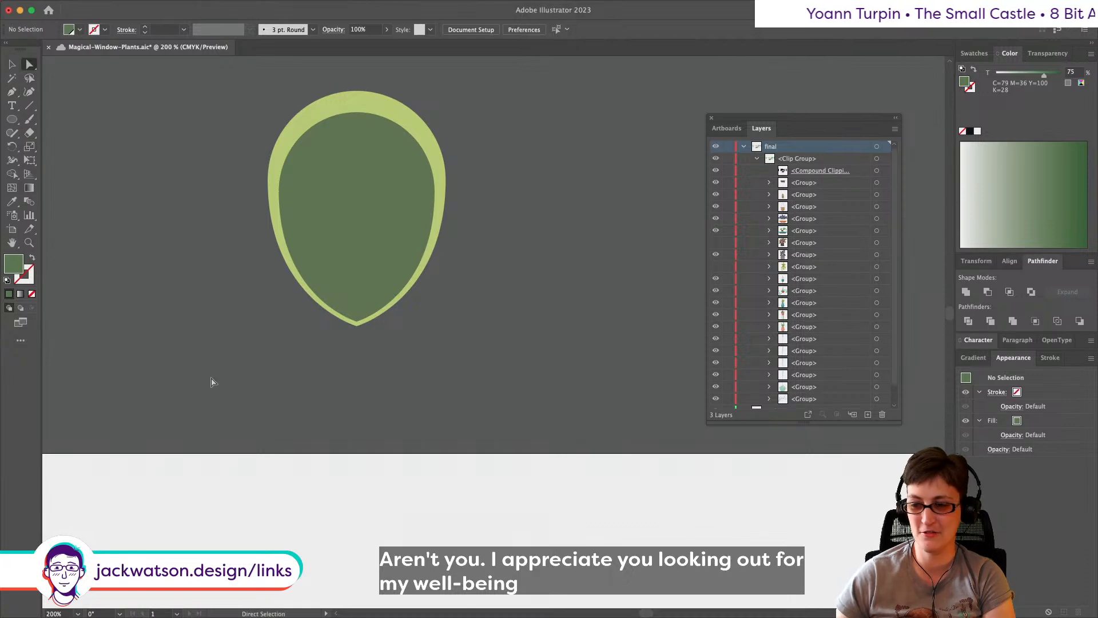
pyautogui.scroll(-12, 211, 380)
pyautogui.scroll(-3, 211, 382)
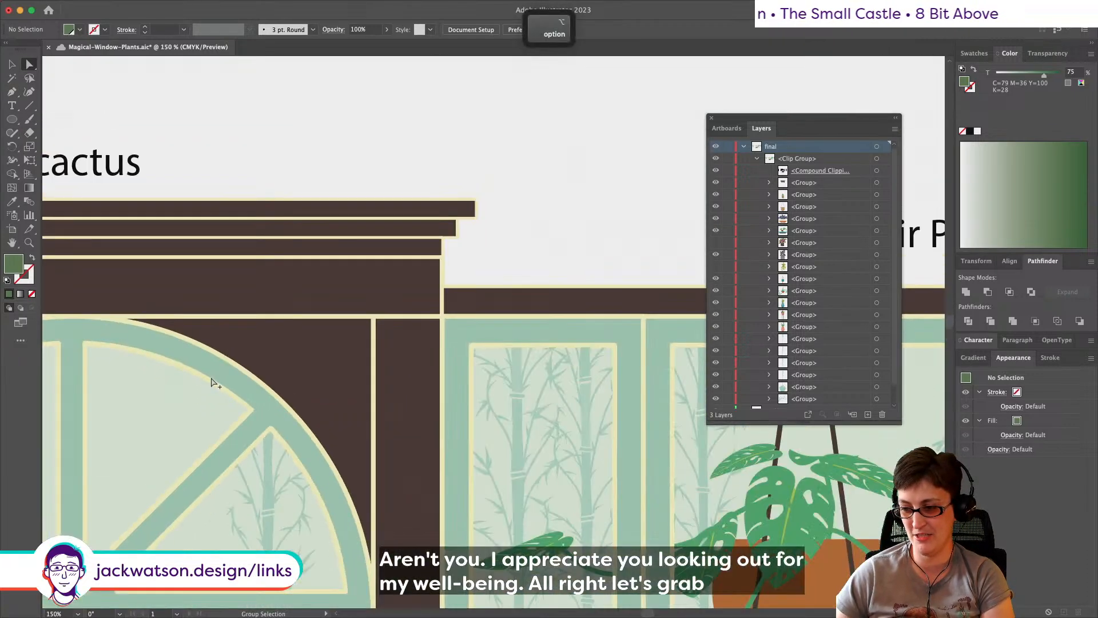
pyautogui.hscroll(5, 348, 404)
pyautogui.click(337, 403)
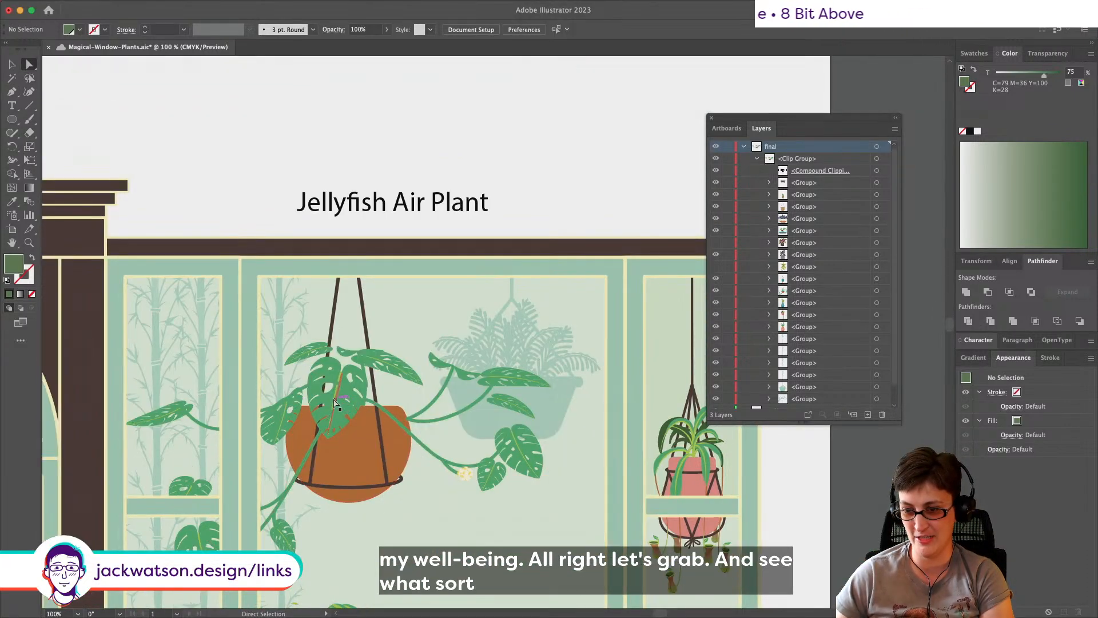
pyautogui.click(676, 479)
pyautogui.scroll(7, 430, 146)
pyautogui.hscroll(-12, 431, 154)
pyautogui.scroll(3, 433, 155)
pyautogui.click(448, 154)
# Step: Draw a straight vertical midrib with the Pen tool from the top centre of the leaf to its pointed tip
pyautogui.scroll(1, 447, 154)
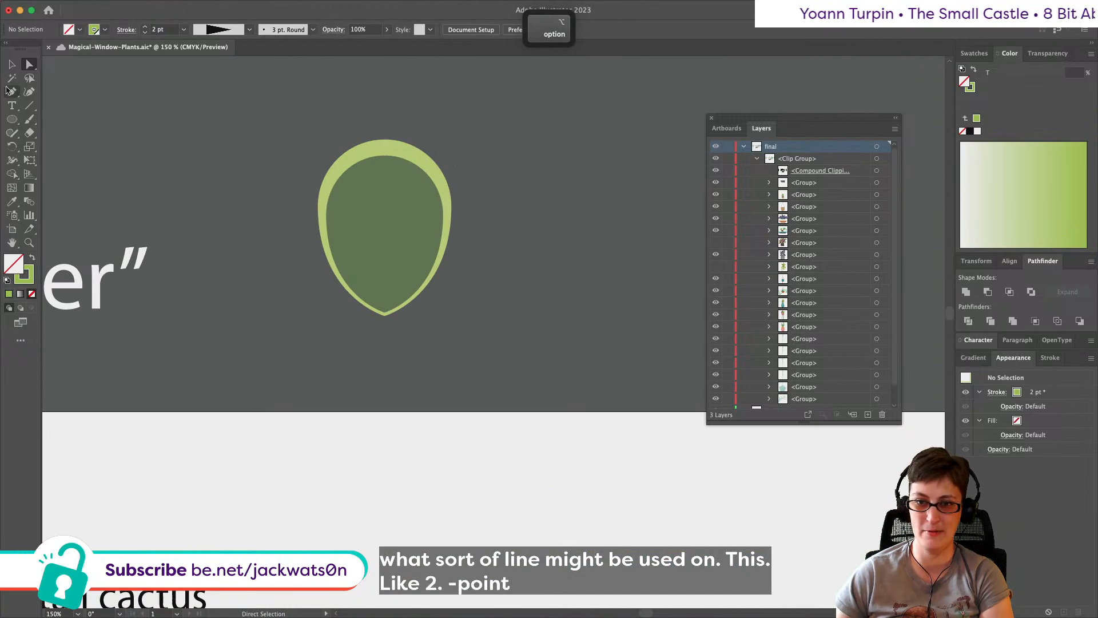
pyautogui.click(11, 92)
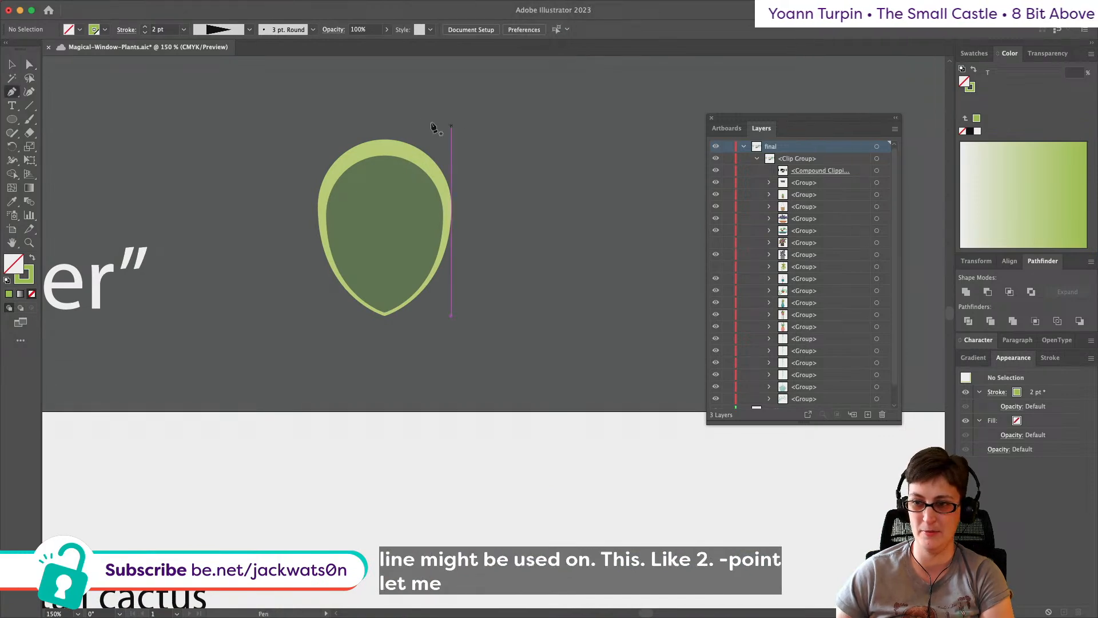
pyautogui.click(385, 139)
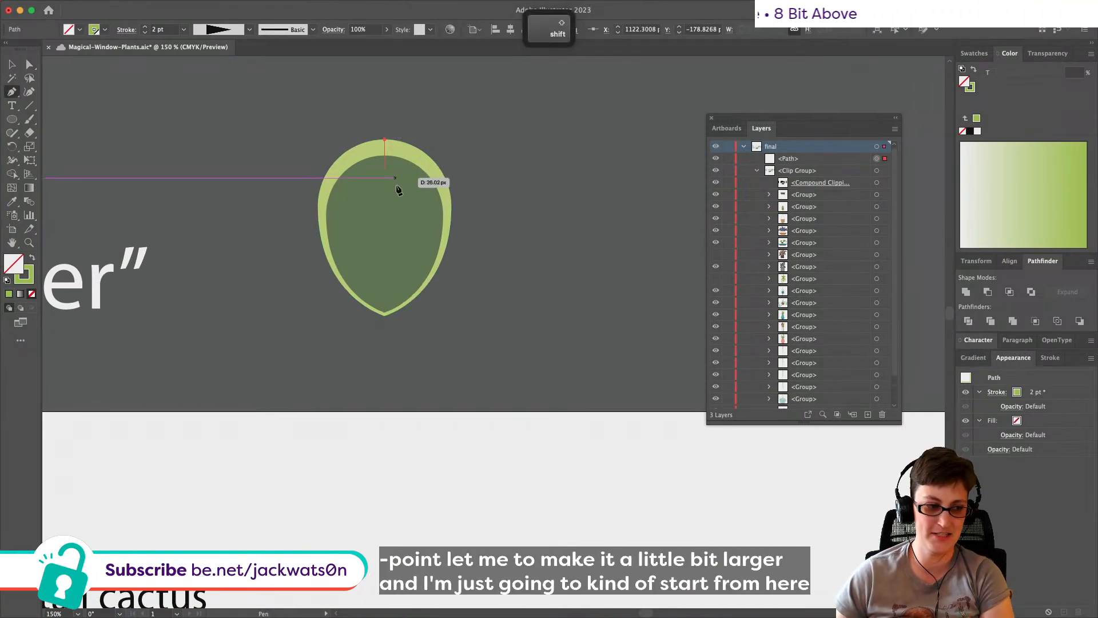
pyautogui.click(386, 314)
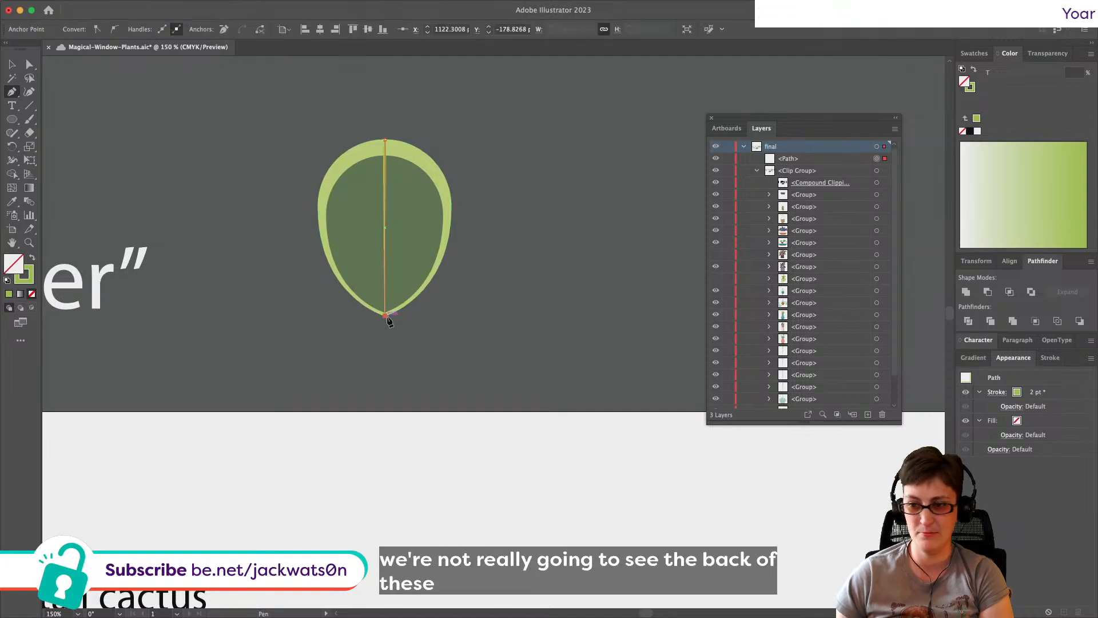
# Step: Colour the midrib's stroke with the dark green swatch C=79 M=36 Y=100 K=28 and deselect it
pyautogui.scroll(3, 312, 190)
pyautogui.hscroll(2, 319, 191)
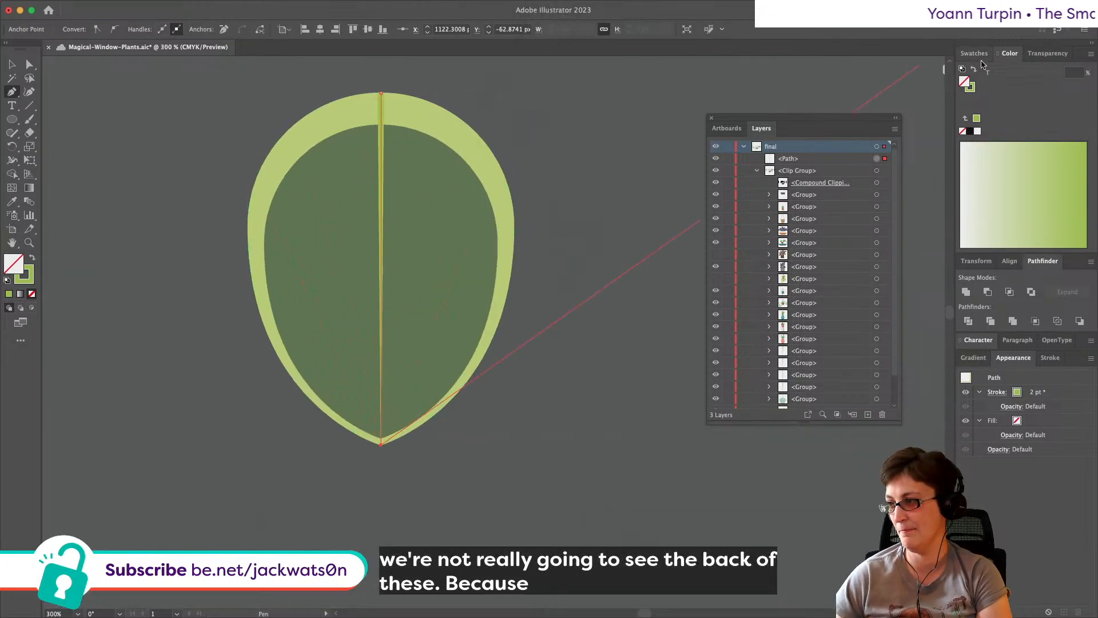
pyautogui.click(974, 53)
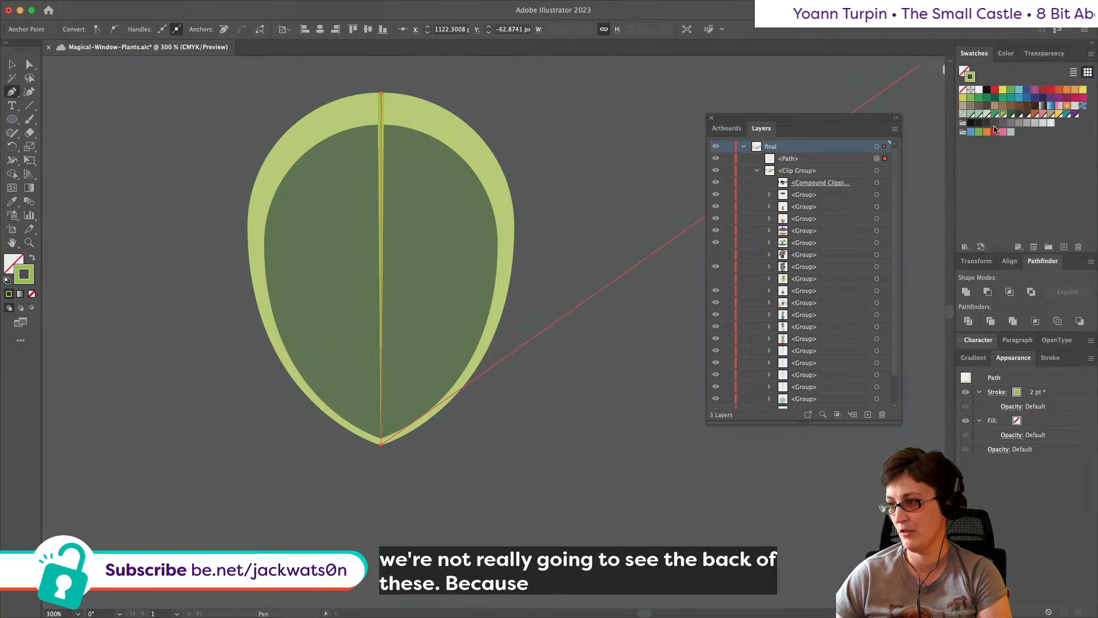
pyautogui.click(1012, 115)
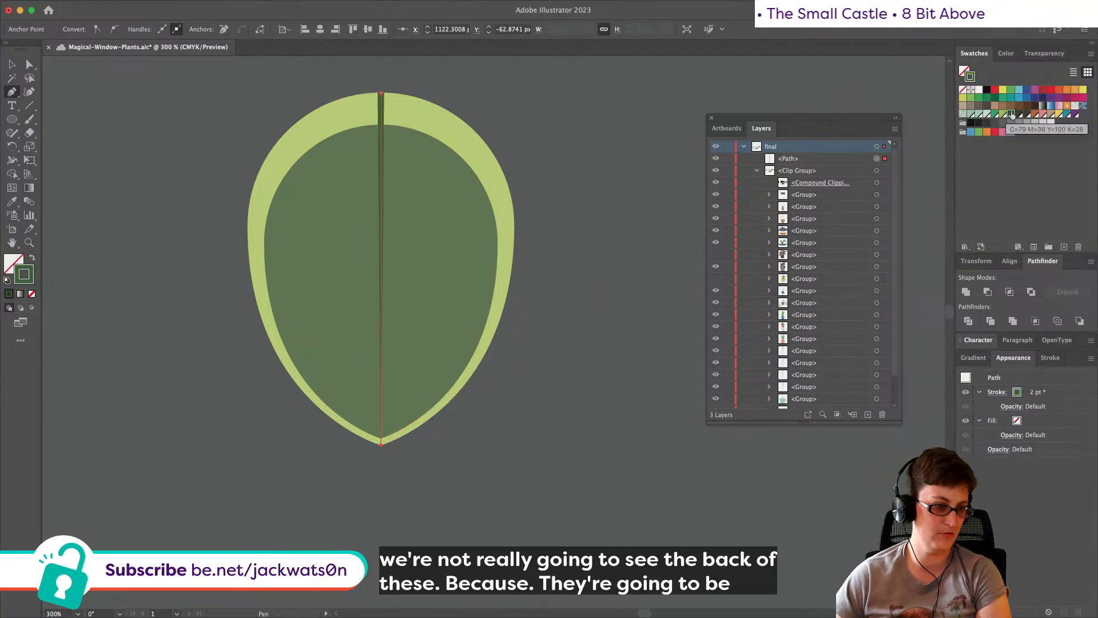
pyautogui.press('super+shift+a')
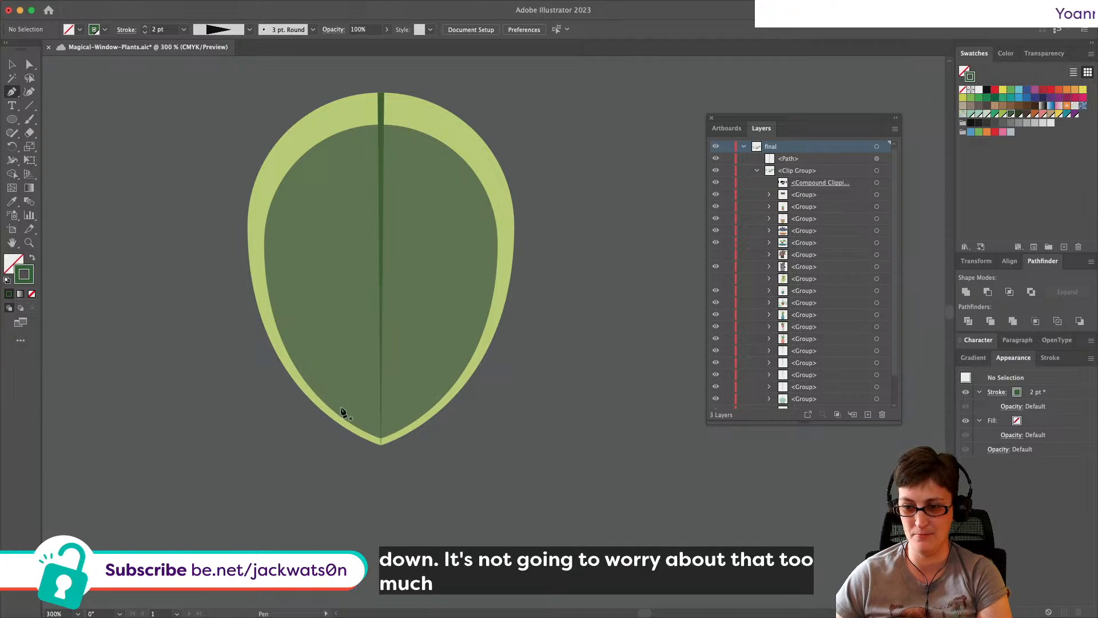
# Step: Draw a short curved side vein from the leaf's lower left edge to the midrib, flip its taper and set its weight to 1 pt
pyautogui.moveTo(341, 408); pyautogui.dragTo(340, 378)
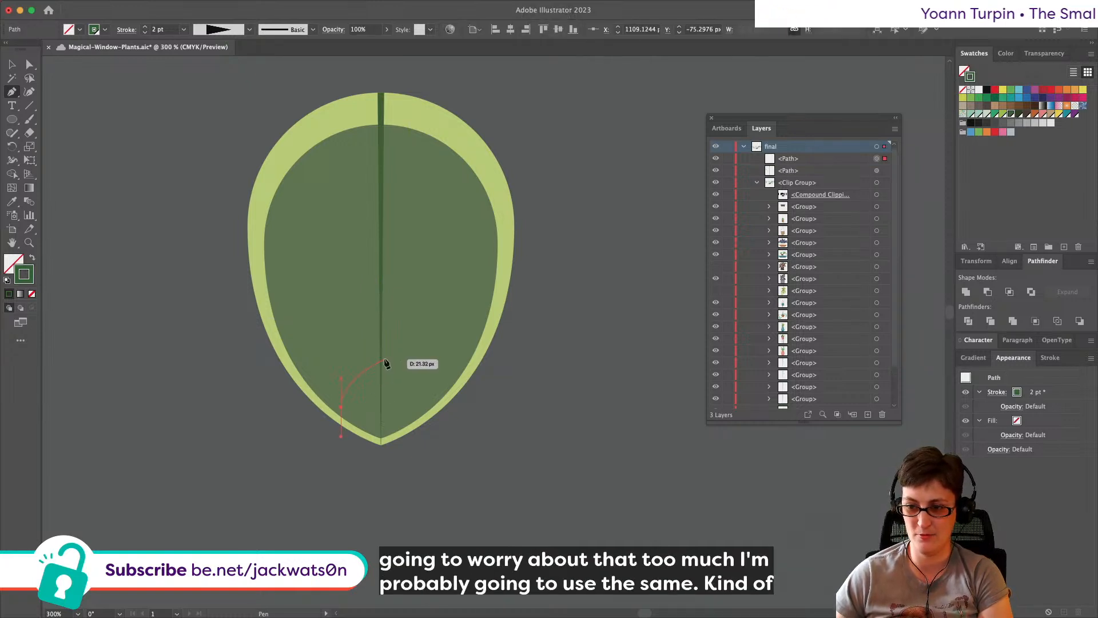
pyautogui.click(382, 360)
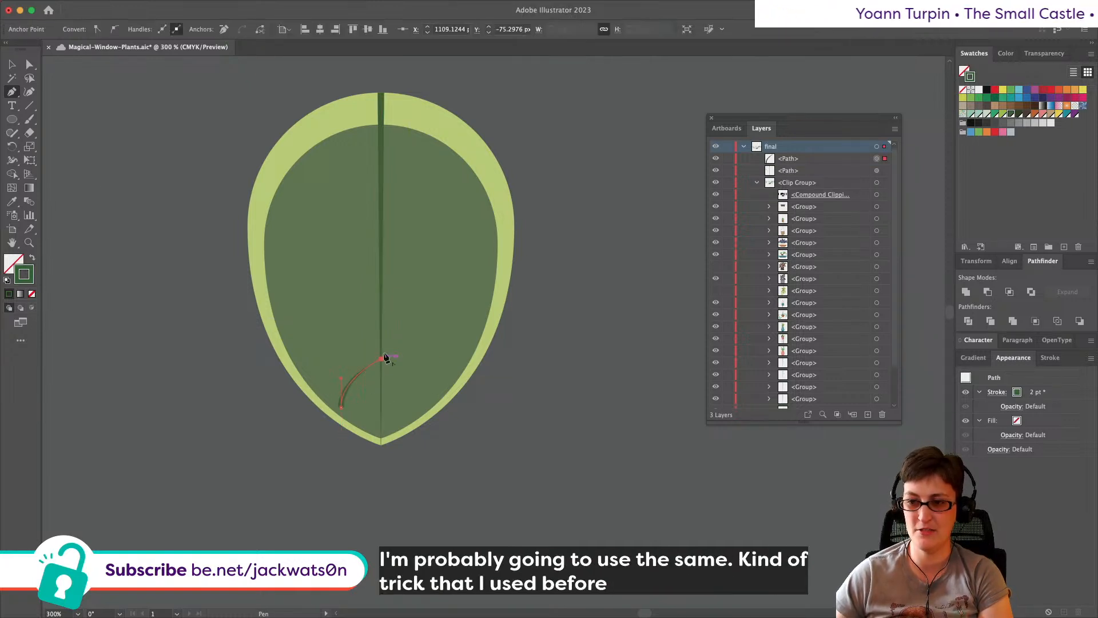
pyautogui.click(1050, 357)
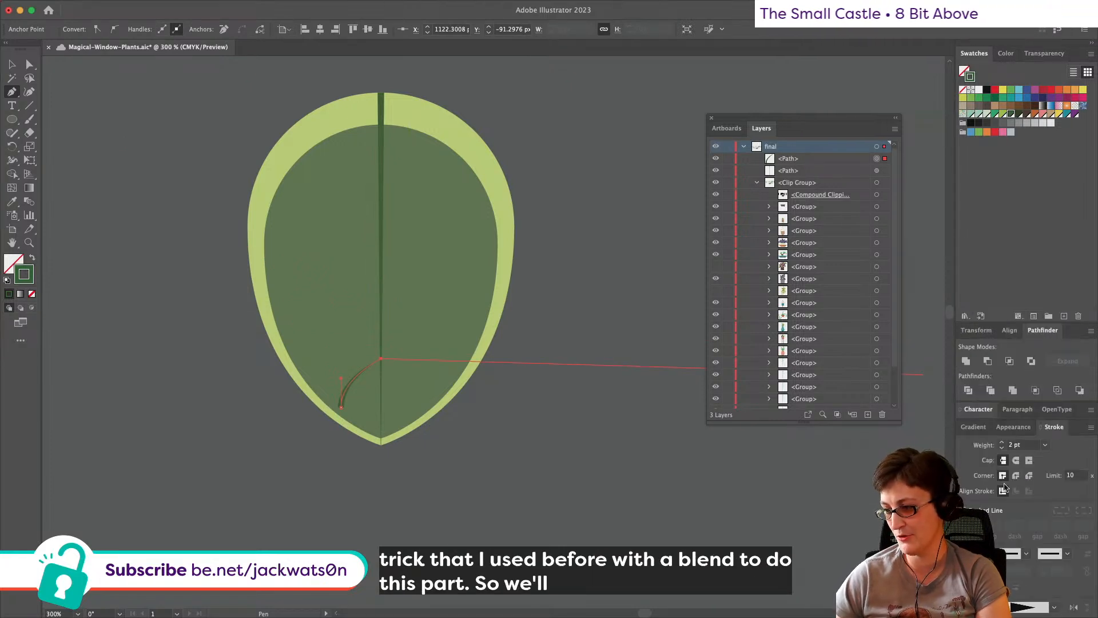
pyautogui.click(1074, 607)
pyautogui.moveTo(1032, 445); pyautogui.dragTo(998, 445)
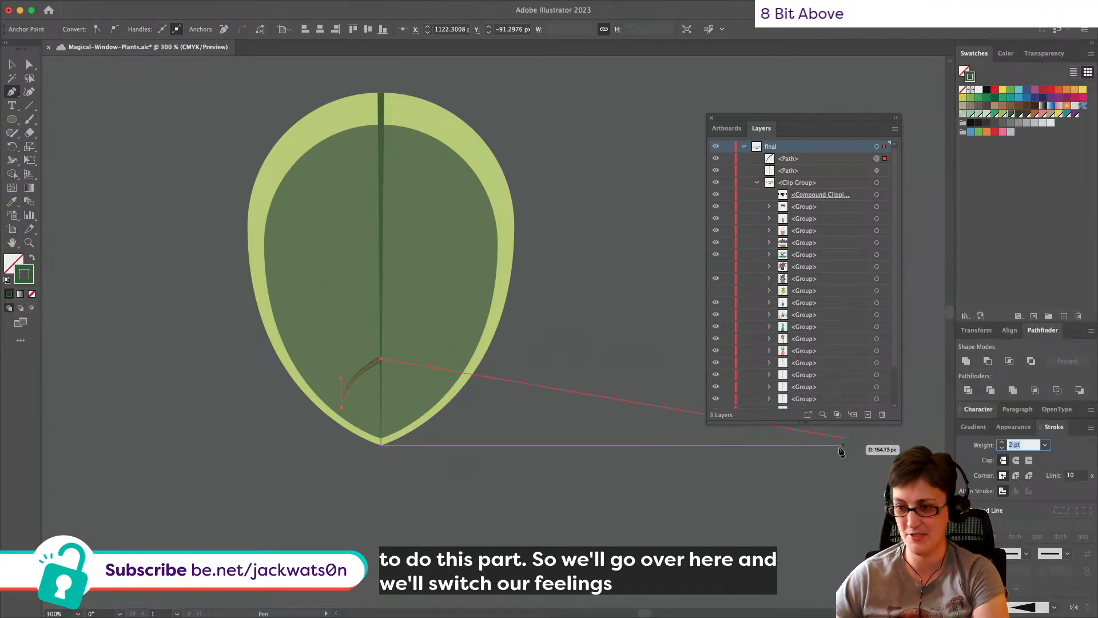
pyautogui.write('1')
pyautogui.click(12, 64)
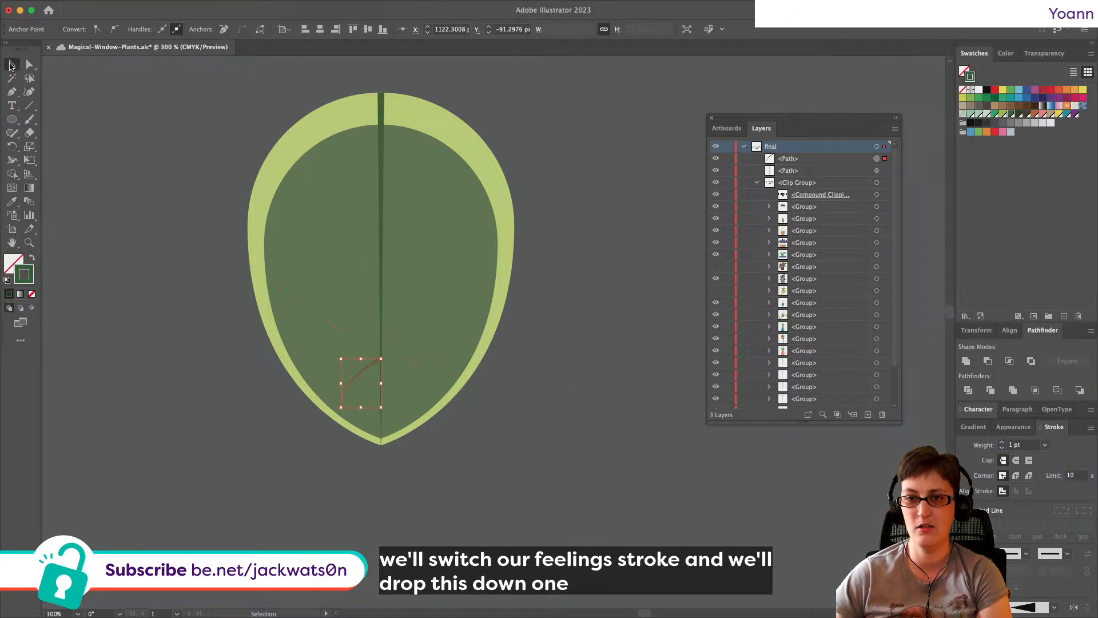
# Step: Paste a copy of the side vein in front and move it up the midrib to the top of the inner leaf
pyautogui.click(313, 329)
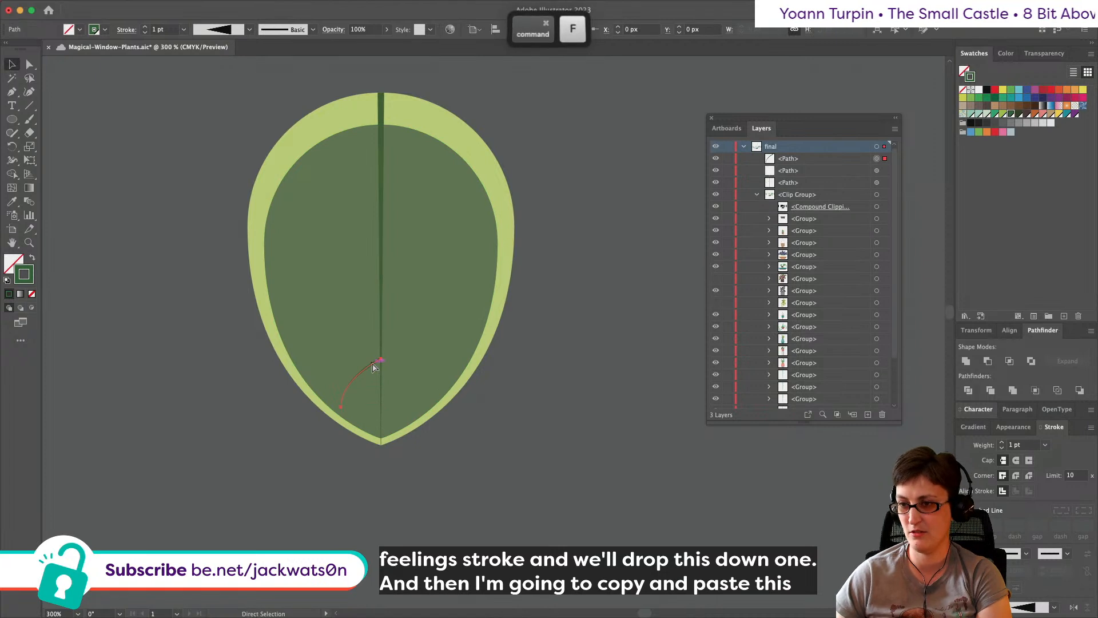
pyautogui.moveTo(372, 362); pyautogui.dragTo(368, 235)
pyautogui.moveTo(370, 139); pyautogui.dragTo(369, 127)
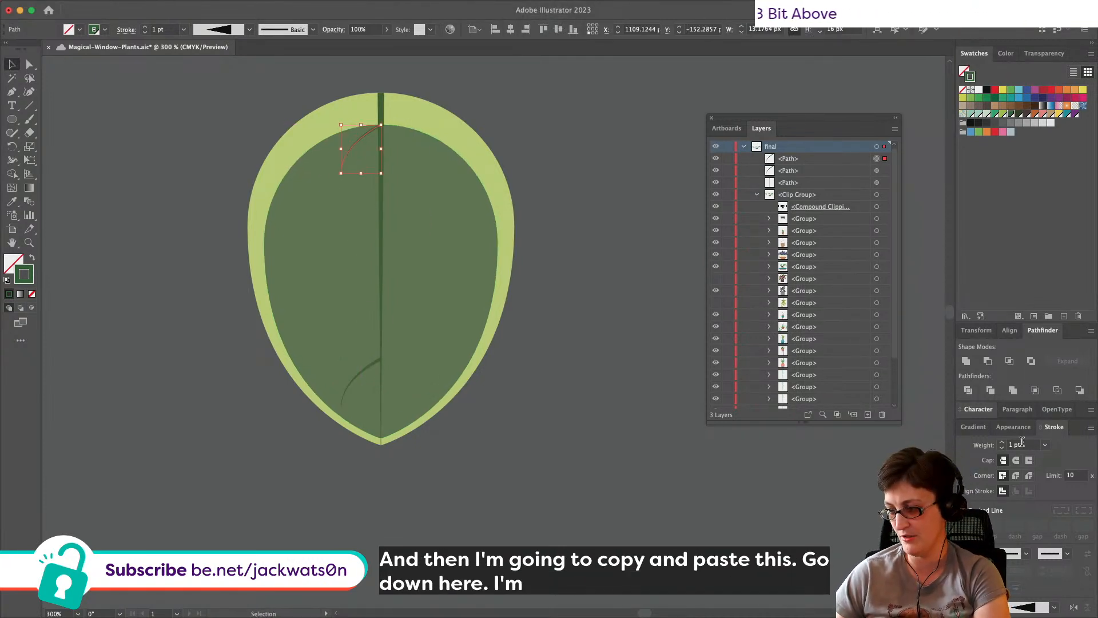
# Step: Set the upper vein's weight to 2 pt and reshape it into a longer curve following the inner leaf's left edge
pyautogui.write('2')
pyautogui.press('Tab')
pyautogui.click(29, 65)
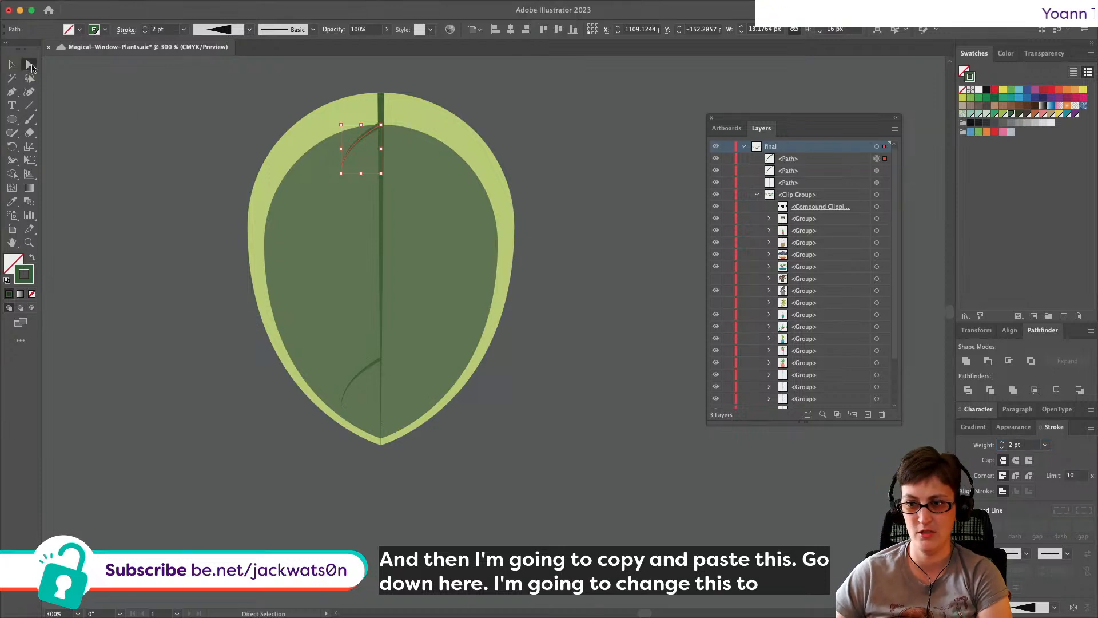
pyautogui.moveTo(339, 174); pyautogui.dragTo(285, 137)
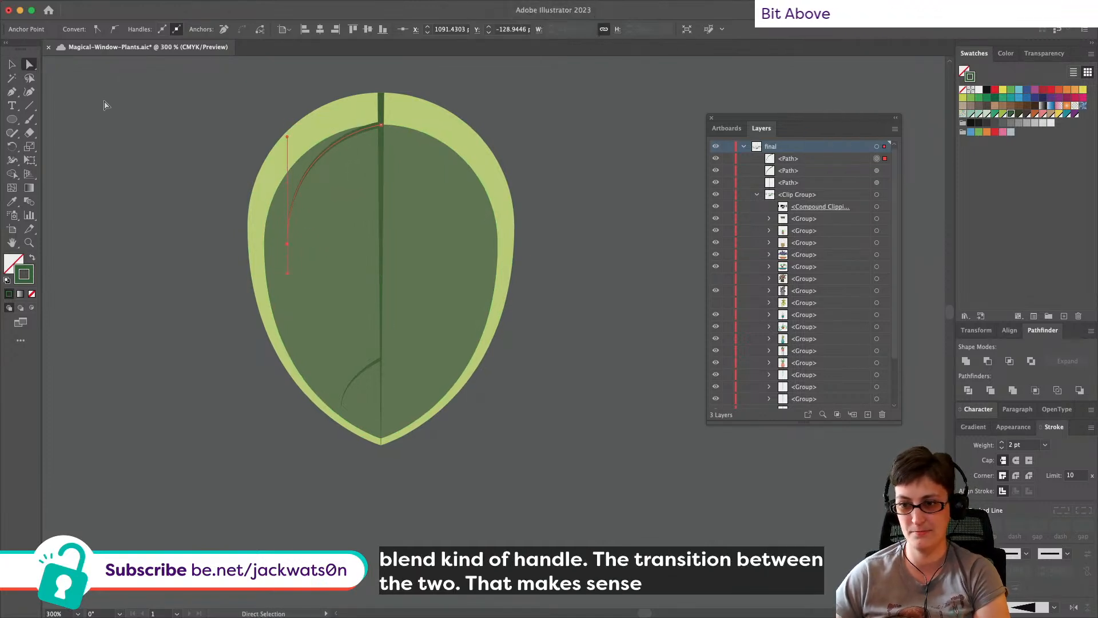
pyautogui.press('super+shift+a')
pyautogui.press('v')
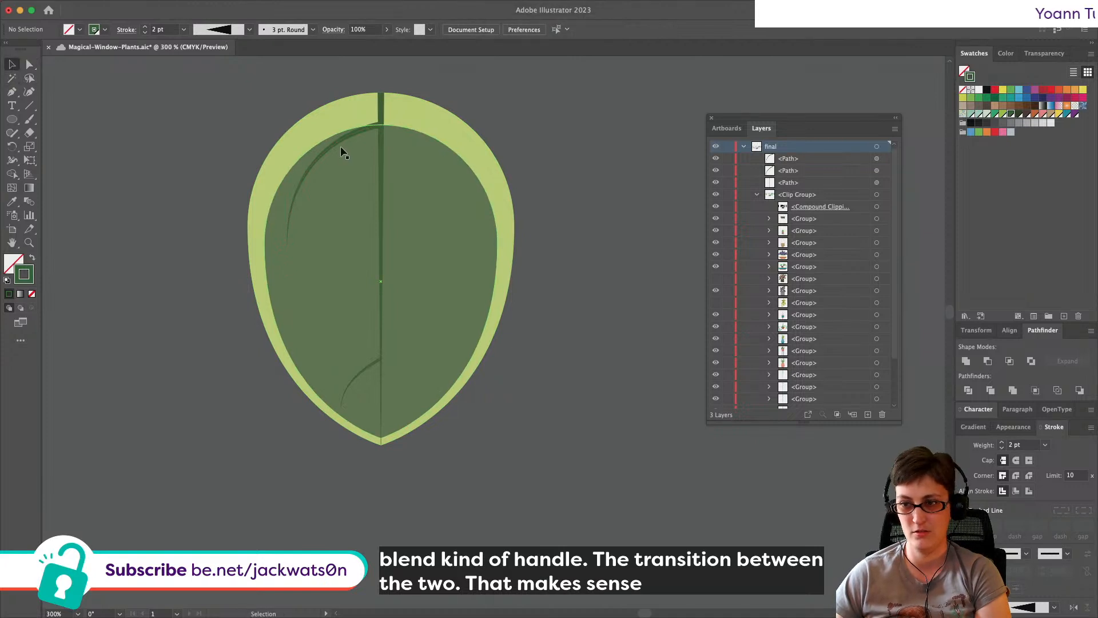
pyautogui.click(340, 147)
pyautogui.press('super+shift+a')
# Step: Stretch the top of the dark inner leaf upward to a height of about 105 px
pyautogui.click(419, 213)
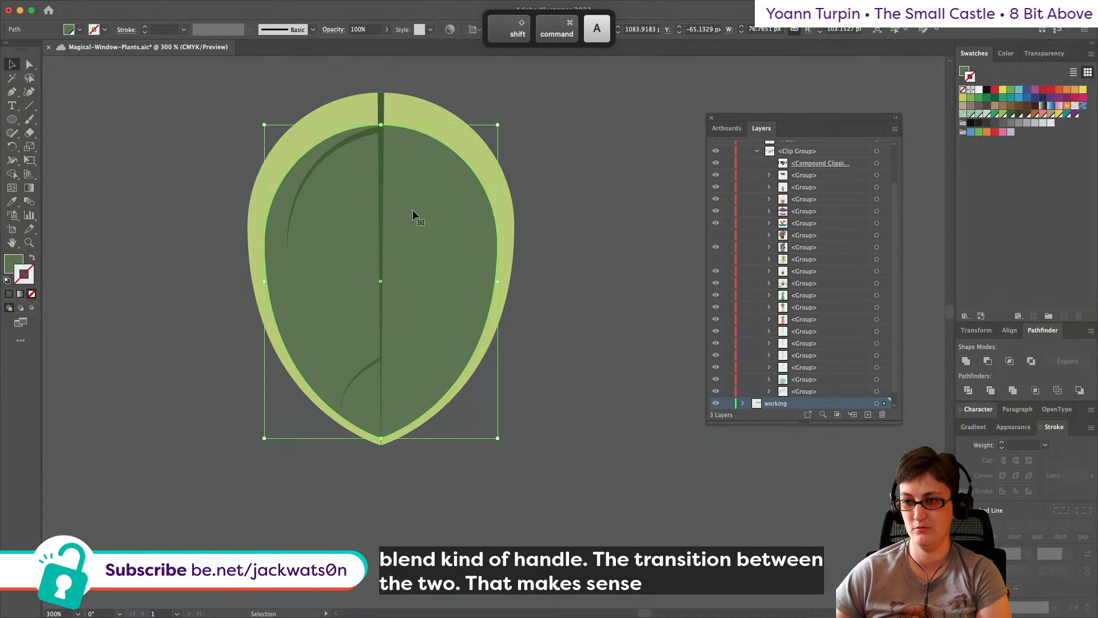
pyautogui.moveTo(381, 124); pyautogui.dragTo(381, 119)
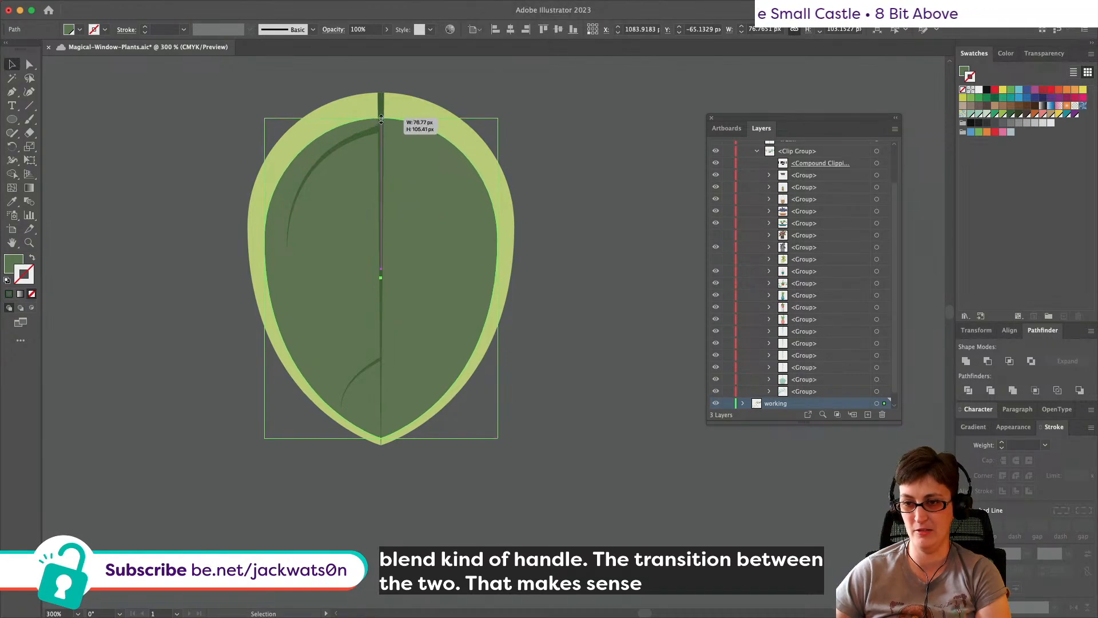
# Step: Move the lower side vein down along the midrib toward the leaf's tip and set its weight to 1 pt
pyautogui.press('super+shift+a')
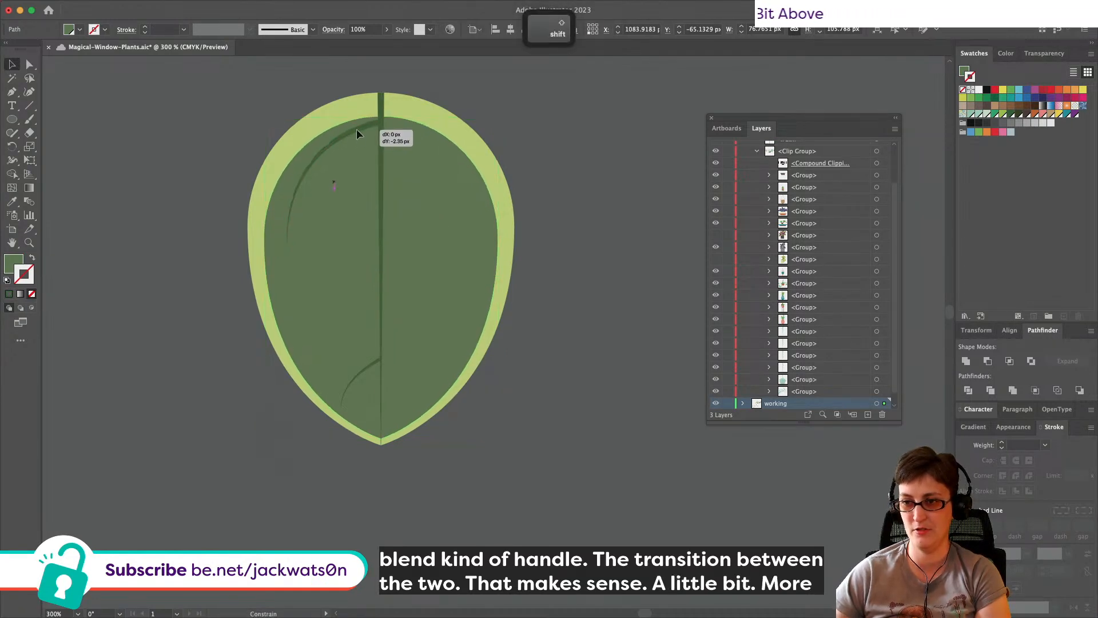
pyautogui.click(355, 129)
pyautogui.click(359, 373)
pyautogui.moveTo(343, 381); pyautogui.dragTo(362, 379)
pyautogui.doubleClick(172, 29)
pyautogui.write('1')
pyautogui.press('Tab')
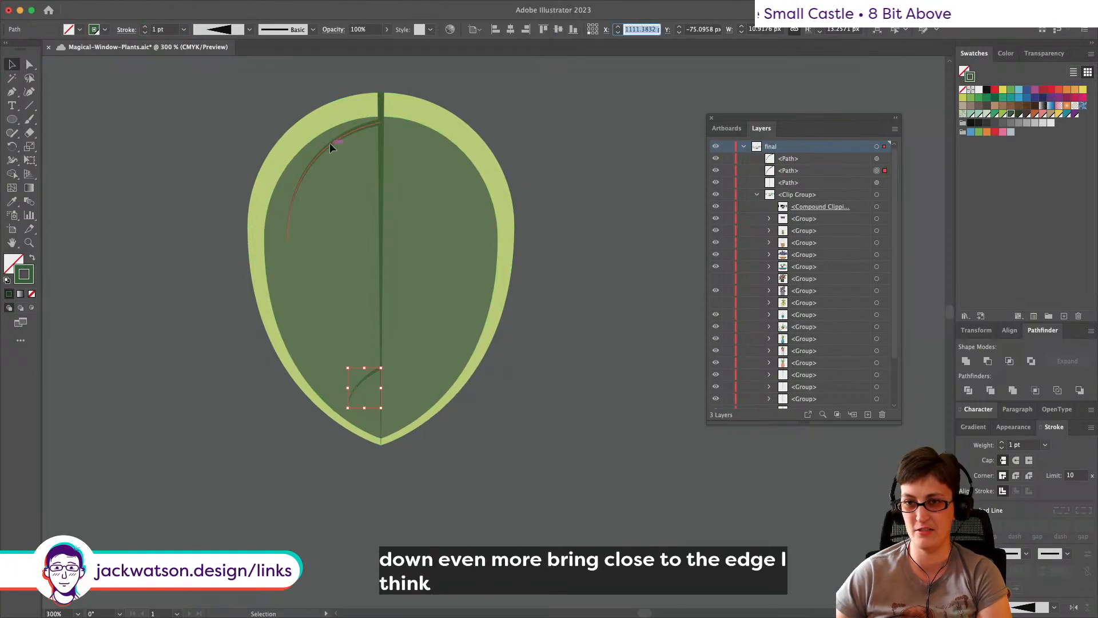
# Step: Create a blend between the upper and lower side veins
pyautogui.click(328, 144)
pyautogui.keyDown('shift'); pyautogui.click(371, 378); pyautogui.keyUp('shift')
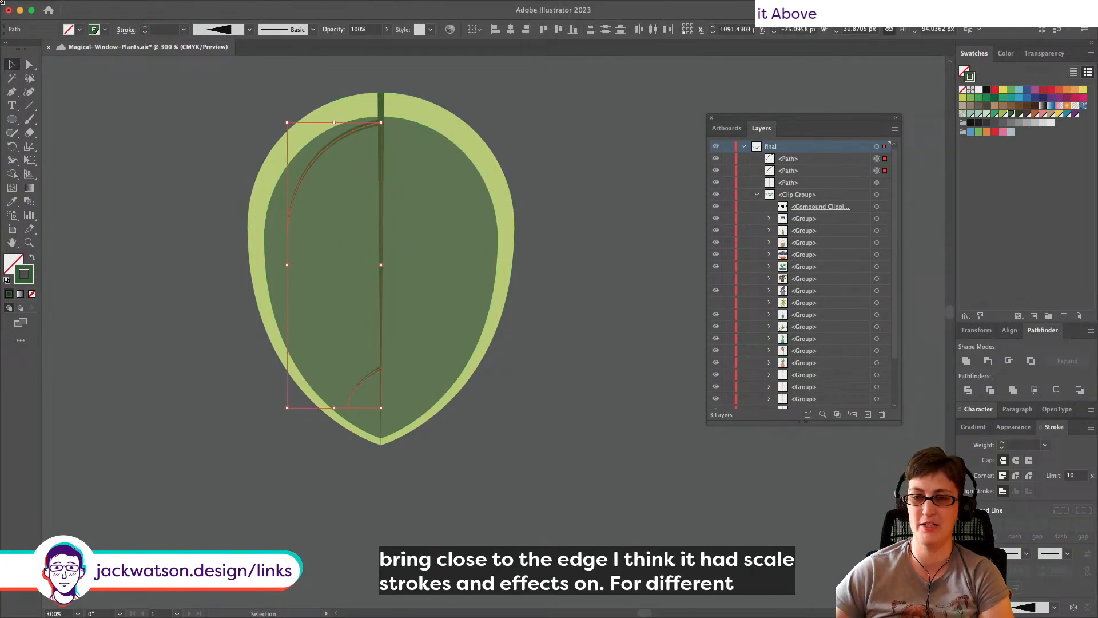
pyautogui.click(139, 7)
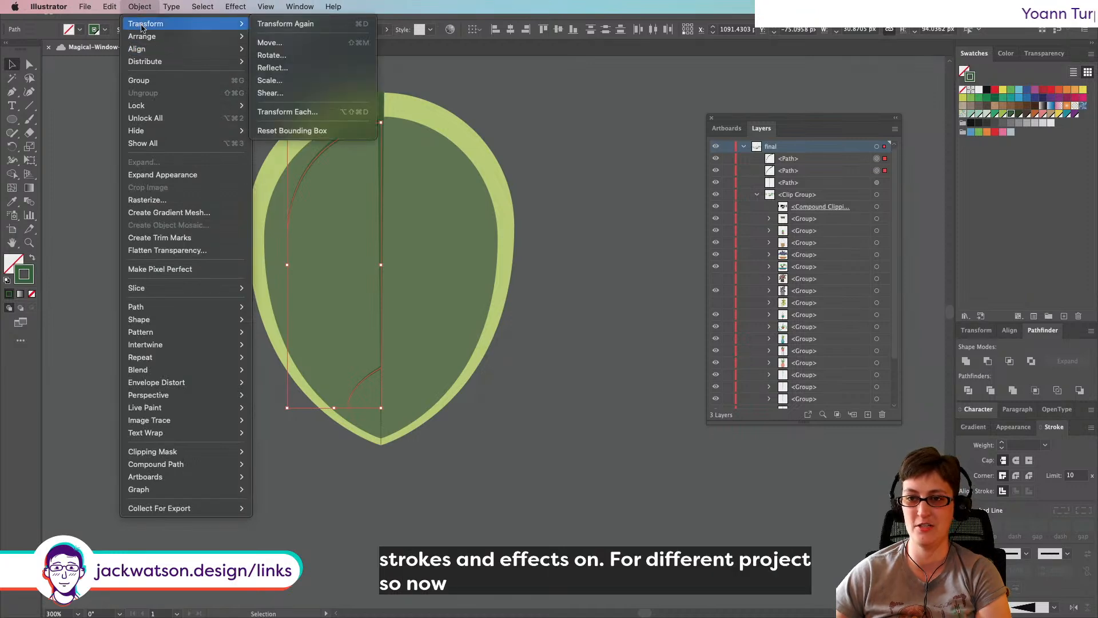
pyautogui.moveTo(219, 375)
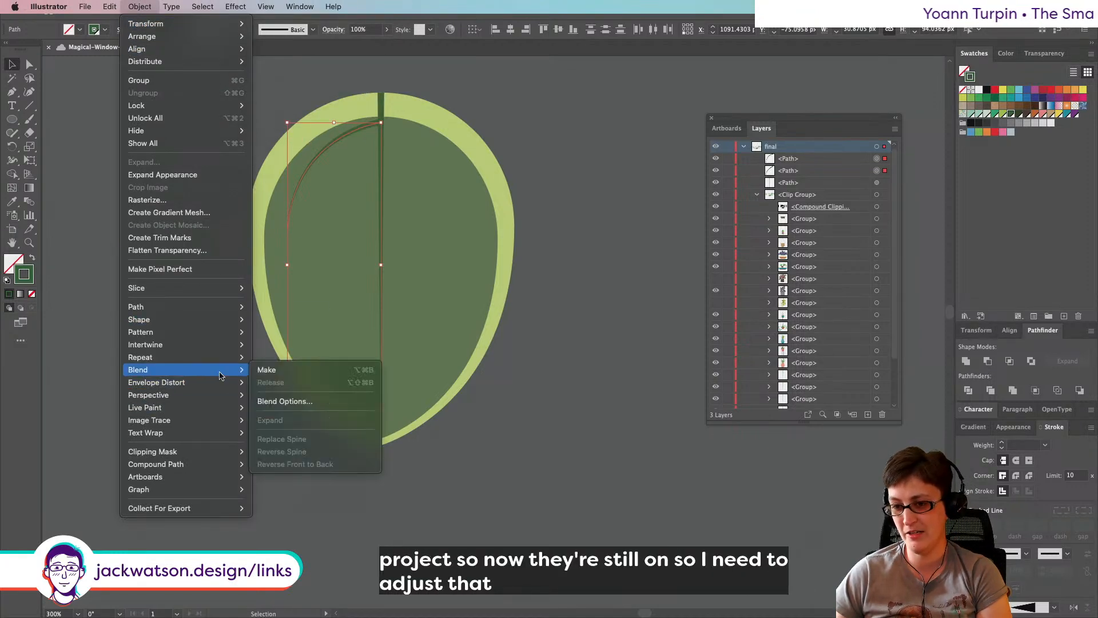
pyautogui.click(256, 372)
# Step: Set the vein blend's spacing to 6 specified steps
pyautogui.click(140, 6)
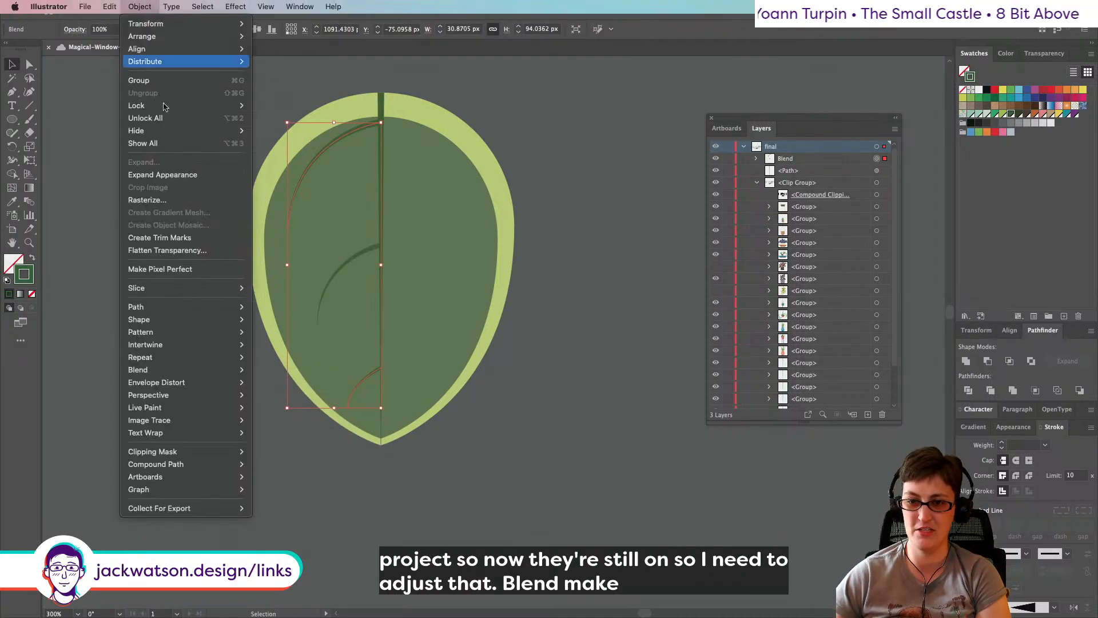
pyautogui.moveTo(229, 370)
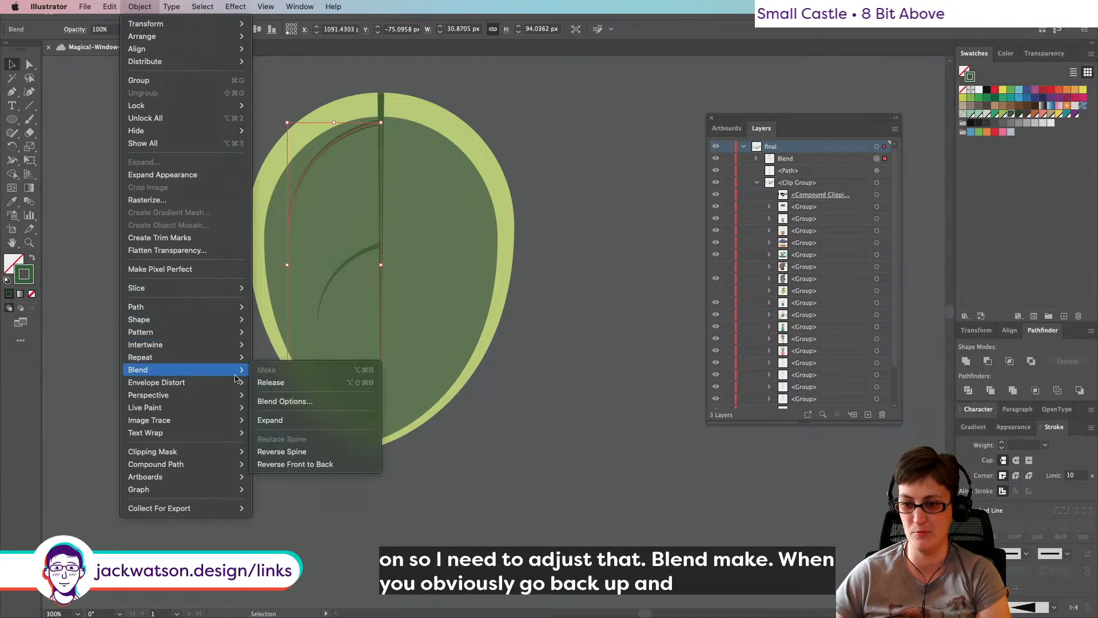
pyautogui.click(320, 402)
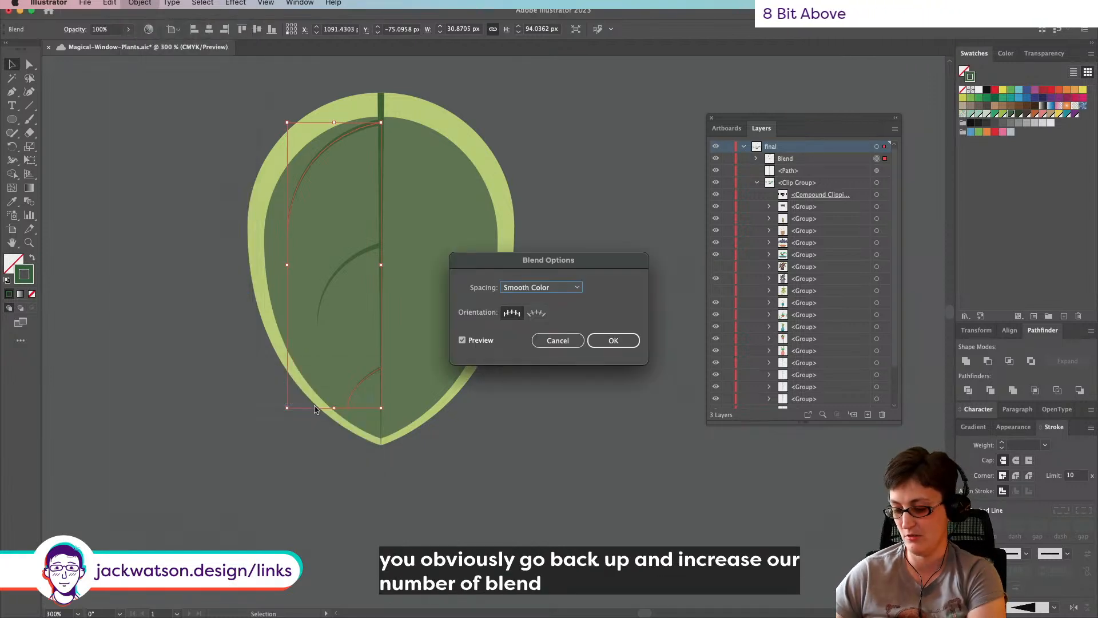
pyautogui.click(550, 288)
pyautogui.click(569, 311)
pyautogui.press('Up')
pyautogui.press('Up')
pyautogui.press('Up')
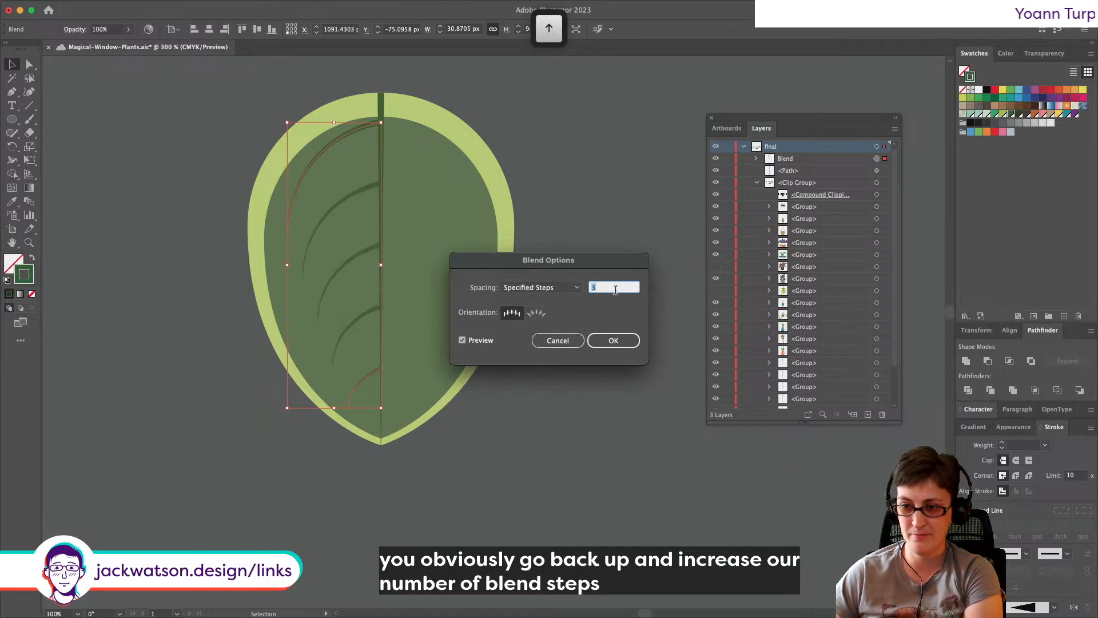
pyautogui.press('Up')
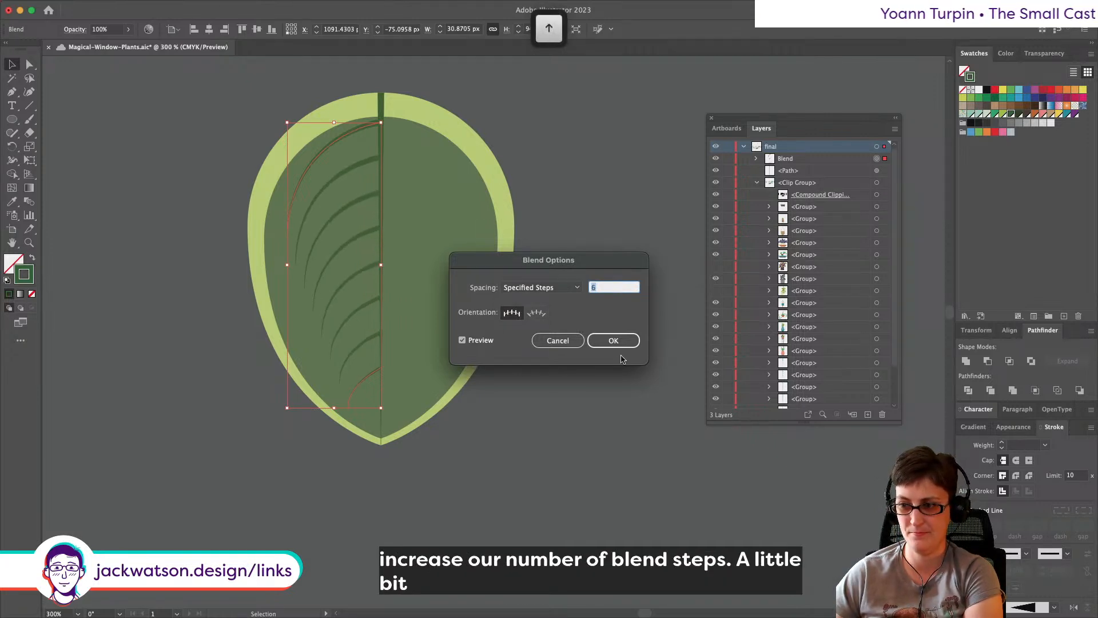
pyautogui.click(613, 341)
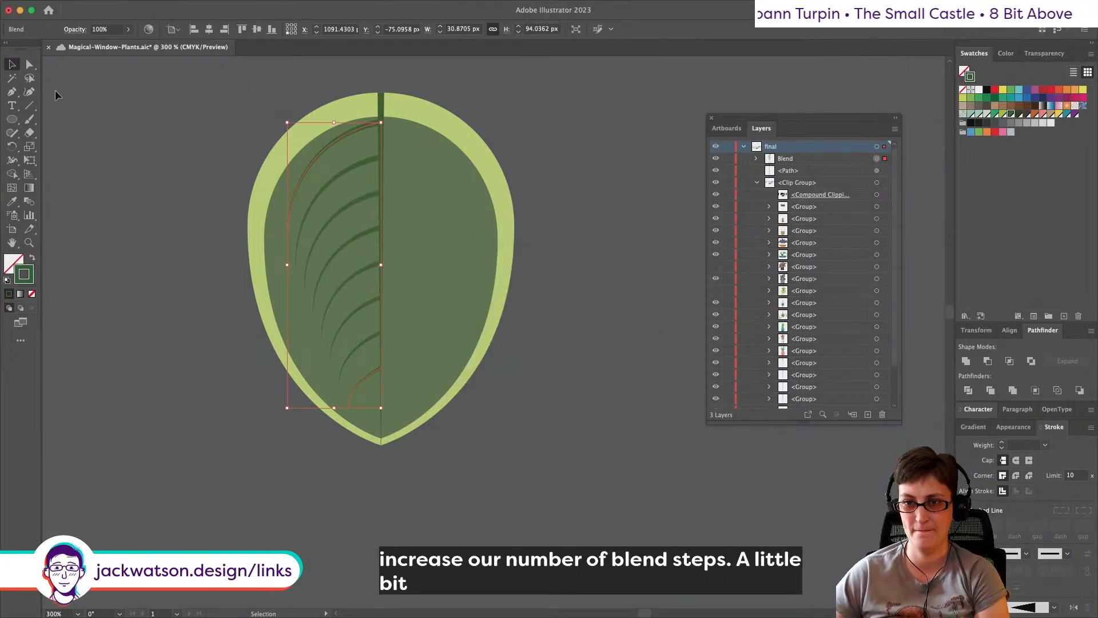
# Step: Shift the lower vein's outer end slightly toward the midrib and the upper vein's outer end toward the leaf edge
pyautogui.click(28, 67)
pyautogui.moveTo(349, 408); pyautogui.dragTo(356, 407)
pyautogui.moveTo(289, 245); pyautogui.dragTo(277, 246)
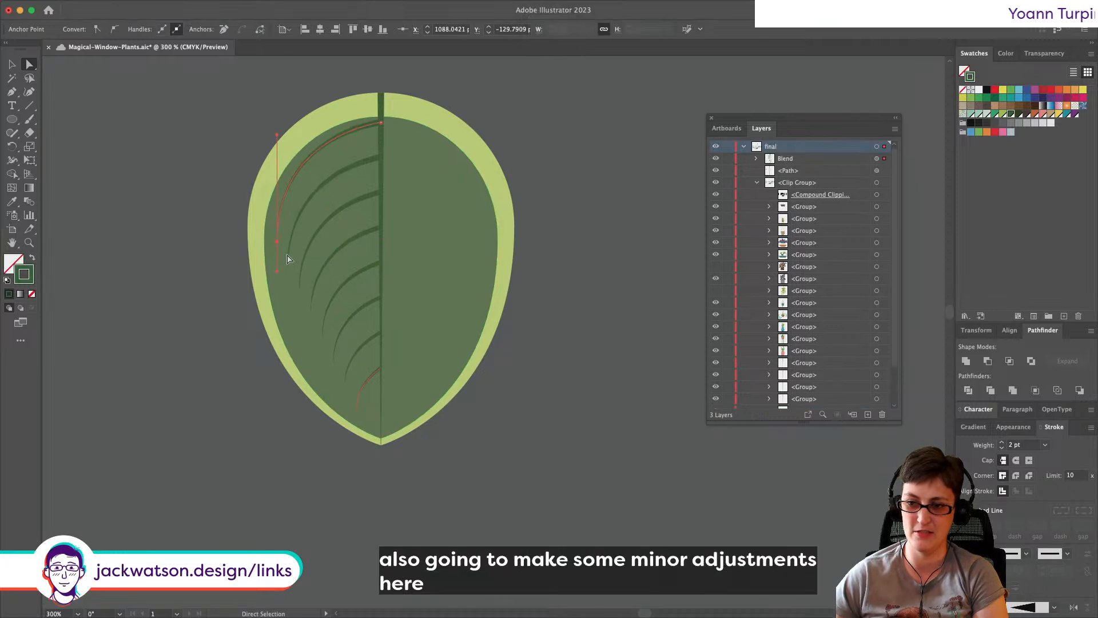
pyautogui.press('super+shift+a')
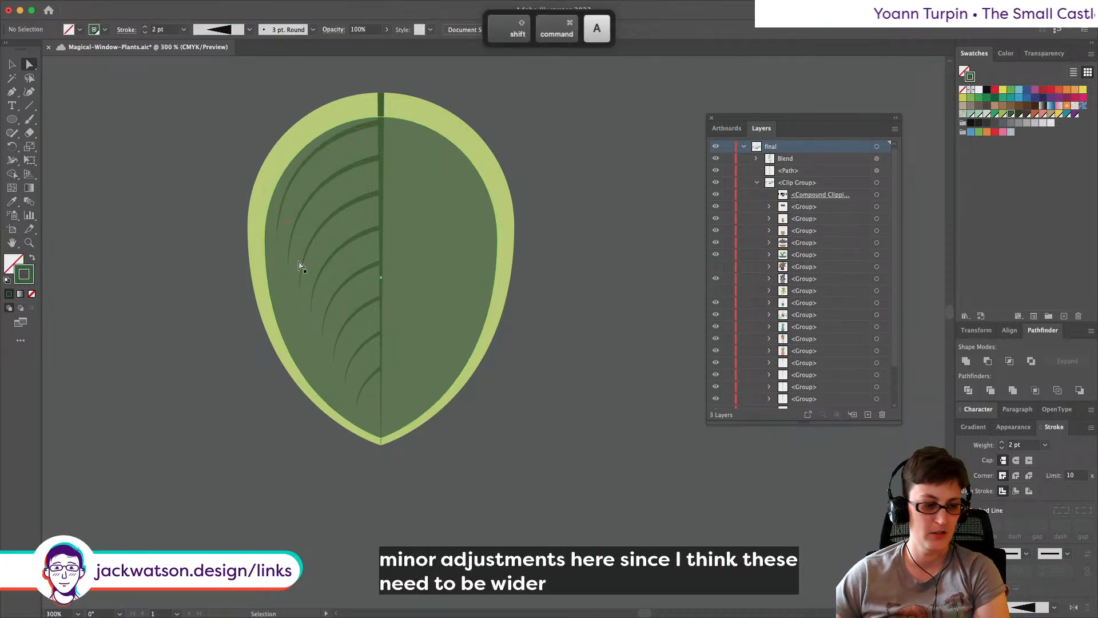
# Step: Release the side vein blend back into its separate upper and lower veins
pyautogui.click(15, 65)
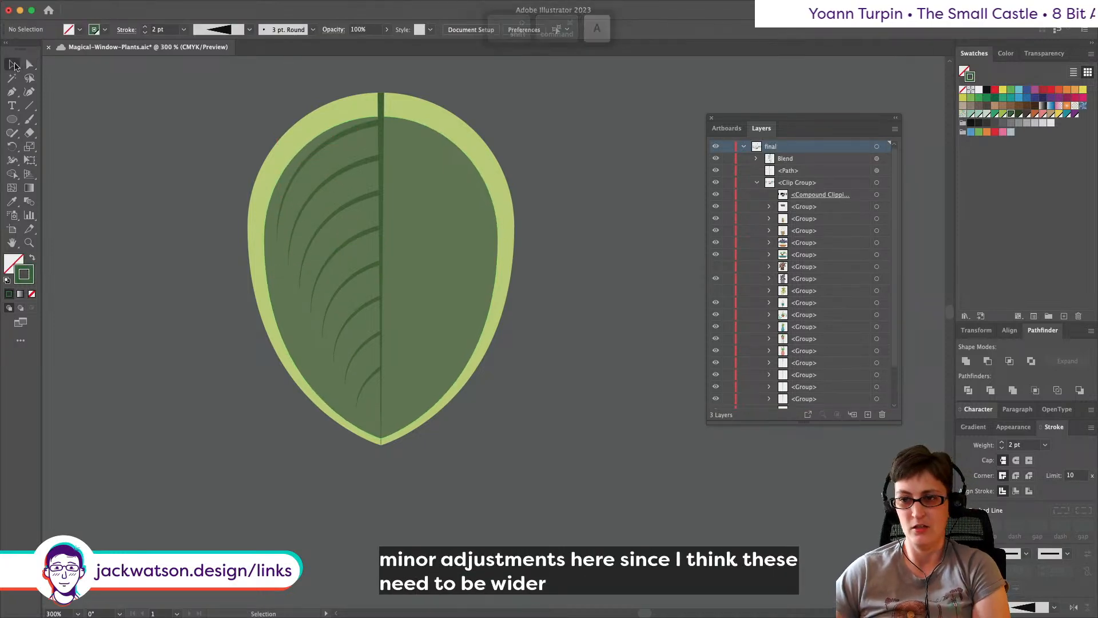
pyautogui.rightClick(359, 200)
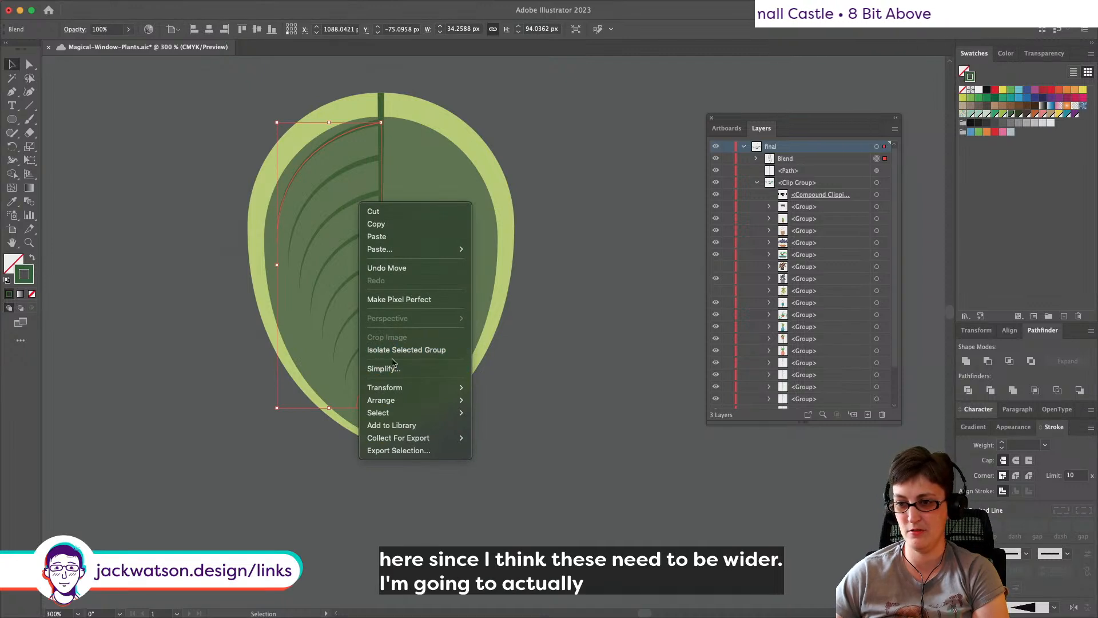
pyautogui.click(213, 5)
pyautogui.click(140, 6)
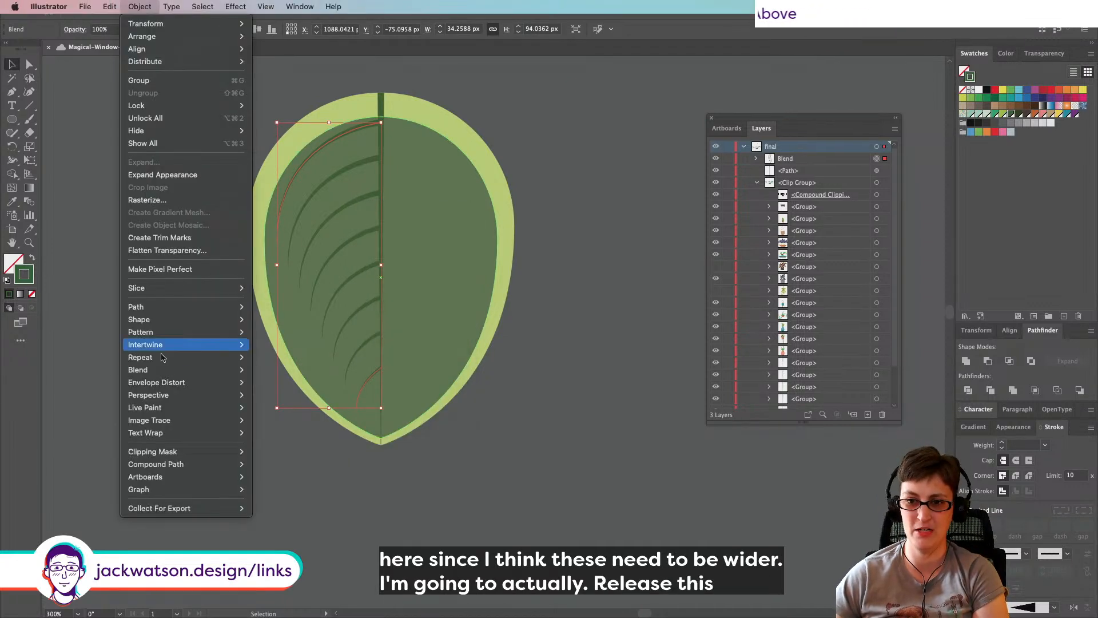
pyautogui.moveTo(184, 374)
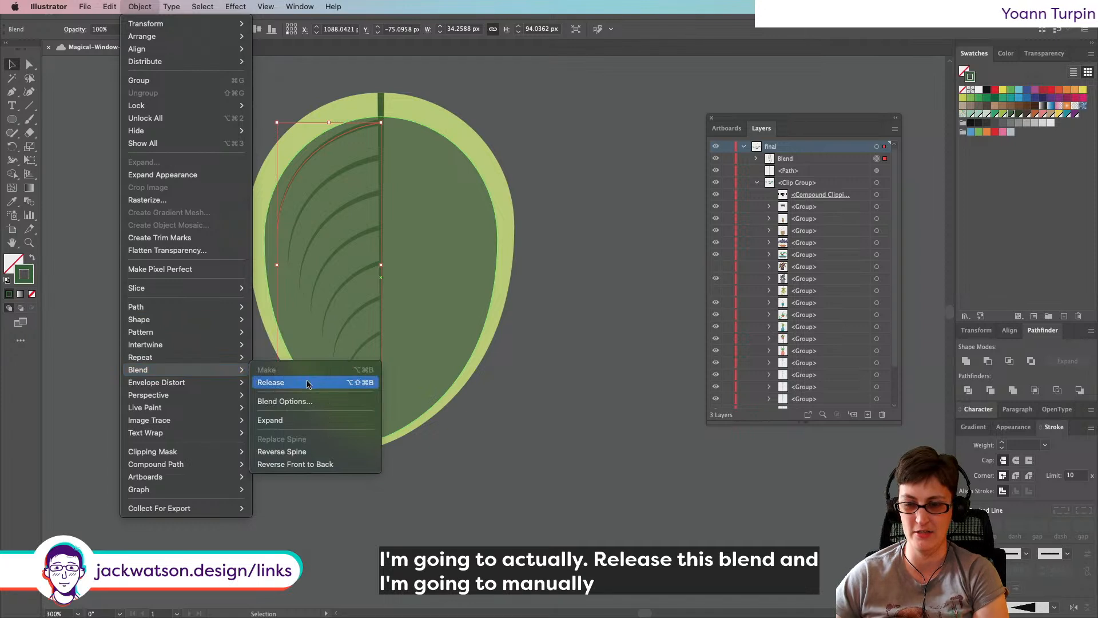
pyautogui.click(271, 382)
pyautogui.press('shift+super+a')
# Step: Paste a copy of the upper vein in front and move it straight down to the middle of the midrib
pyautogui.click(347, 132)
pyautogui.press('super+c')
pyautogui.press('super+f')
pyautogui.moveTo(348, 132); pyautogui.dragTo(347, 256)
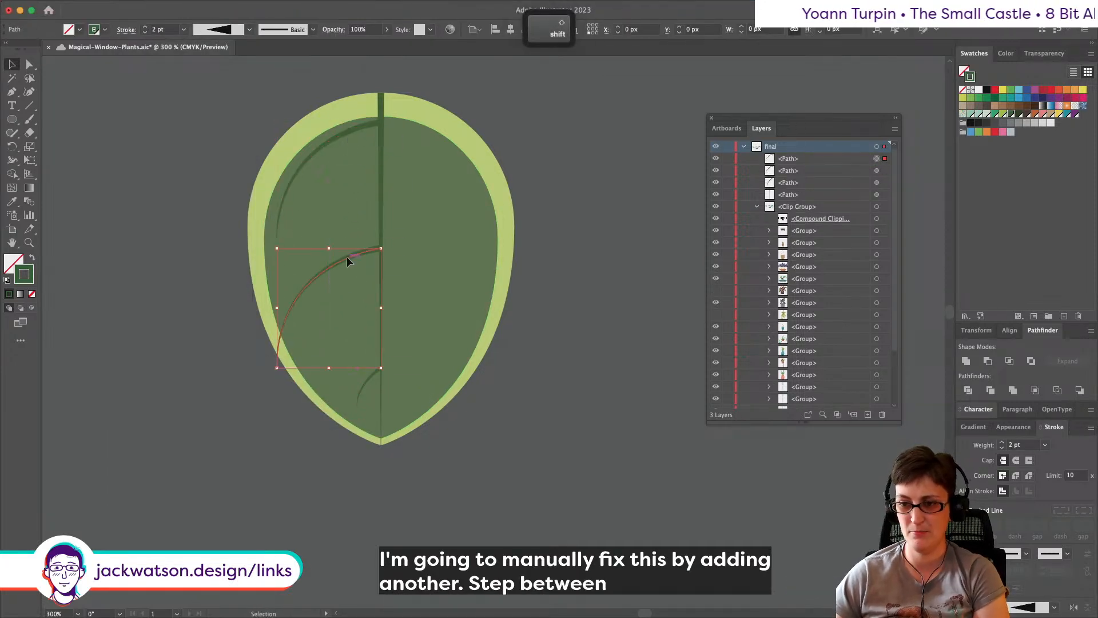
# Step: Reshape the middle vein by pulling its outer end inside the dark inner leaf and shortening its upper handle to flatten the curve
pyautogui.click(30, 64)
pyautogui.moveTo(277, 370); pyautogui.dragTo(302, 346)
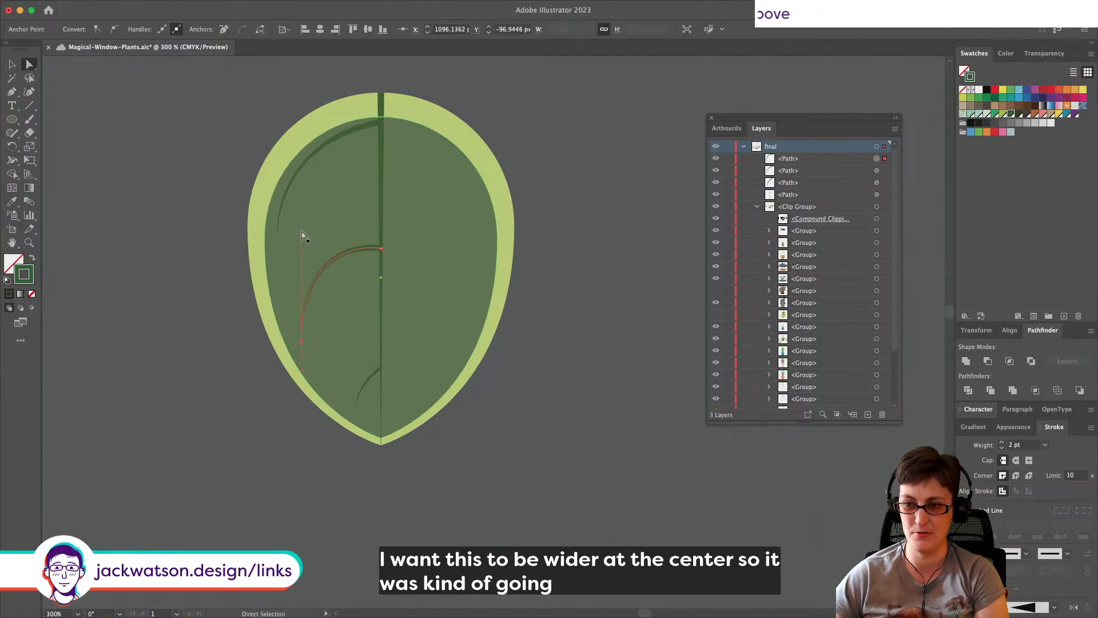
pyautogui.moveTo(302, 235); pyautogui.dragTo(304, 264)
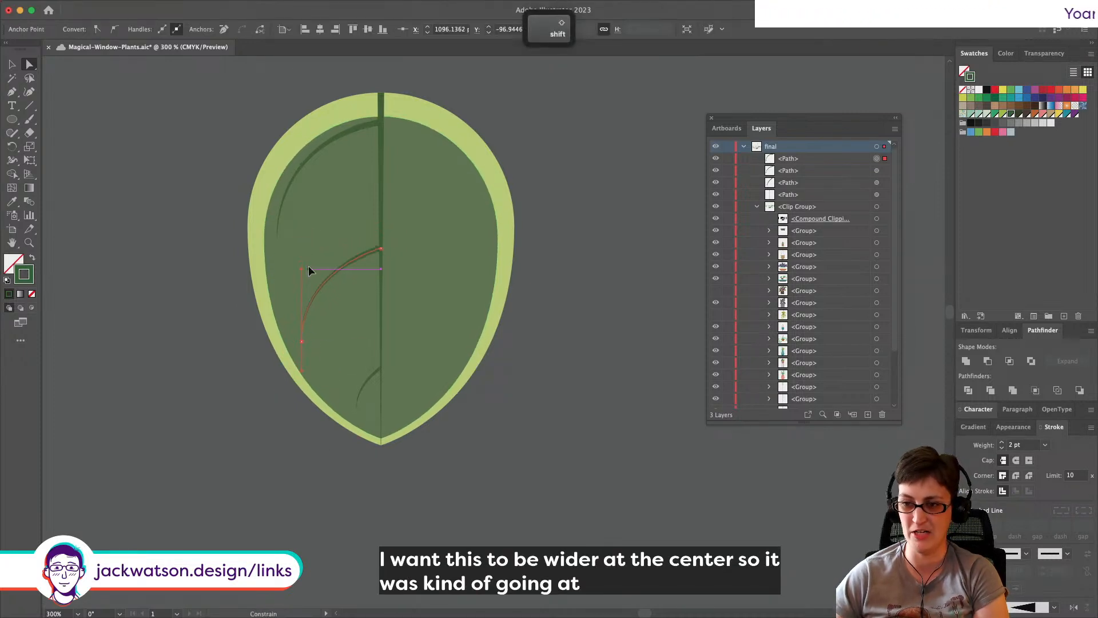
# Step: Select the upper, middle and lower side veins and distribute them evenly in the vertical direction
pyautogui.click(14, 64)
pyautogui.click(345, 128)
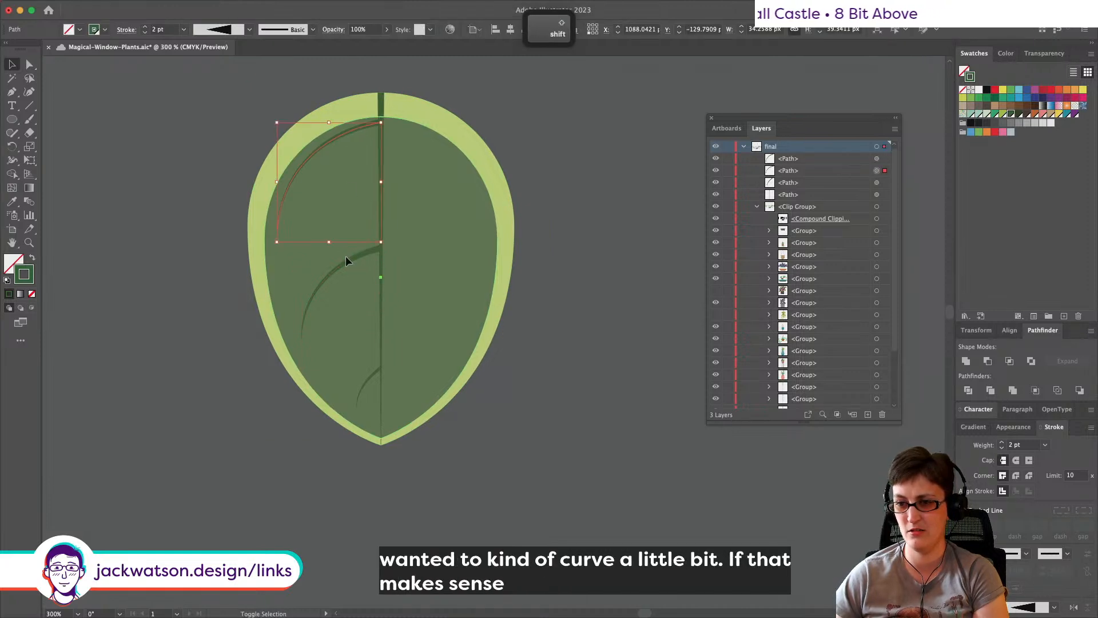
pyautogui.keyDown('shift'); pyautogui.click(345, 259); pyautogui.keyUp('shift')
pyautogui.click(345, 260)
pyautogui.click(326, 141)
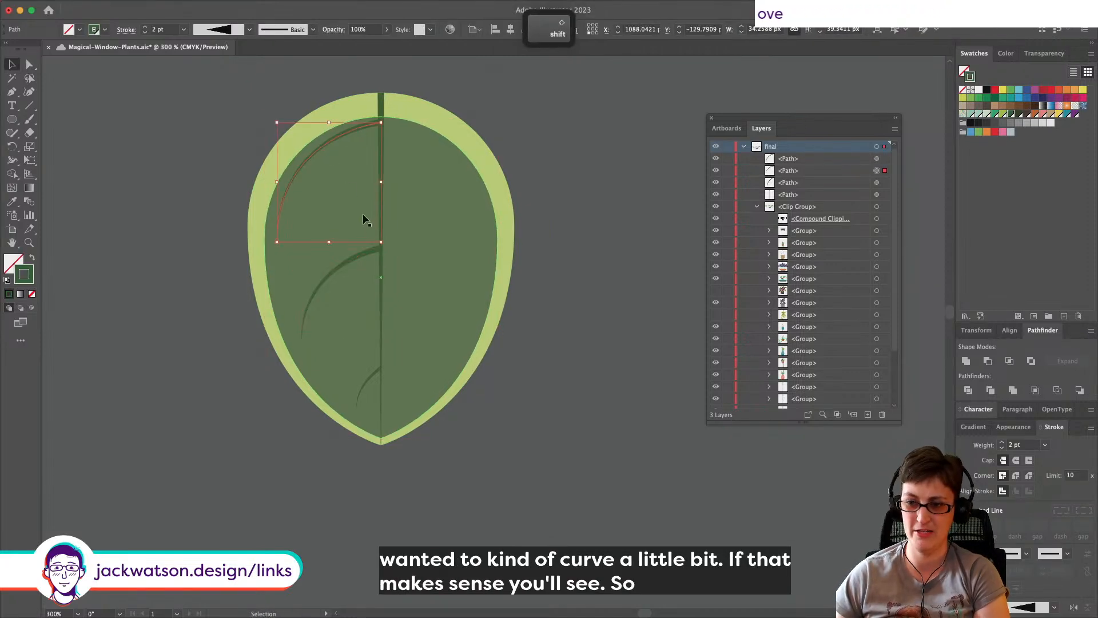
pyautogui.keyDown('shift'); pyautogui.click(352, 262); pyautogui.keyUp('shift')
pyautogui.keyDown('shift'); pyautogui.click(375, 374); pyautogui.keyUp('shift')
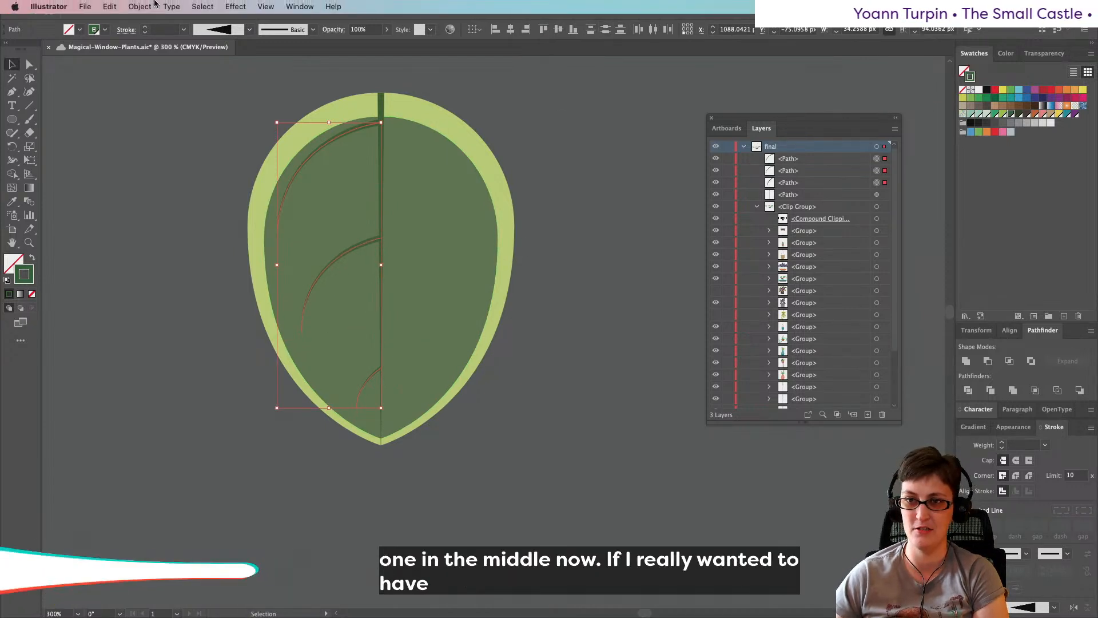
# Step: Try to blend the three selected side veins and undo the blend
pyautogui.click(139, 6)
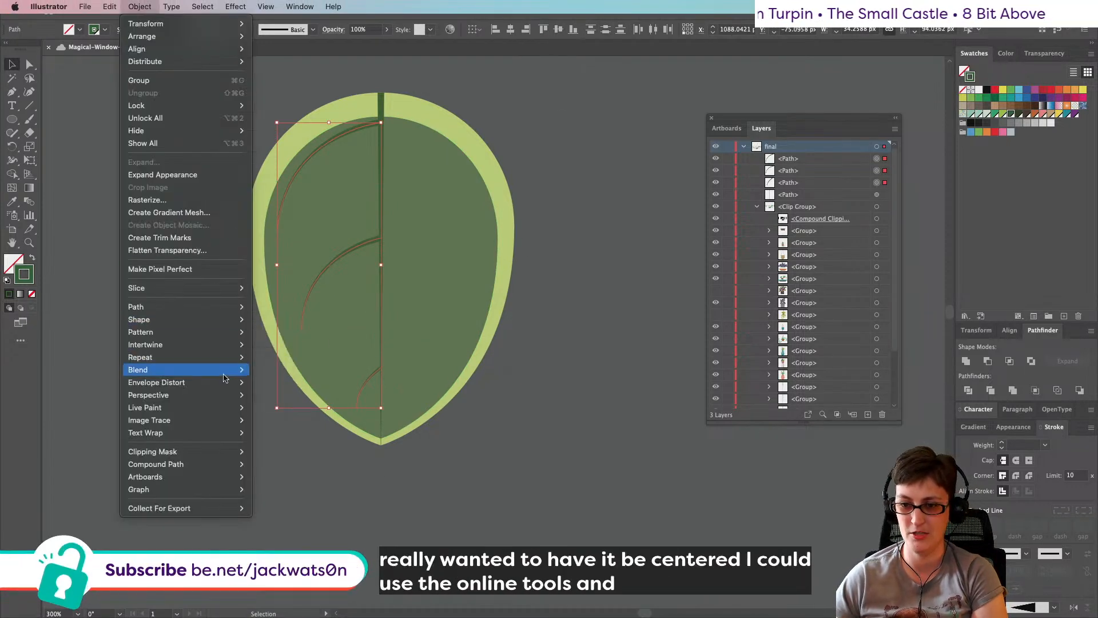
pyautogui.moveTo(237, 369)
pyautogui.click(329, 371)
pyautogui.press('cmd+z')
# Step: Reorder the vein paths in the layer stack so the middle vein lies between the lower and upper veins
pyautogui.click(877, 183)
pyautogui.click(877, 171)
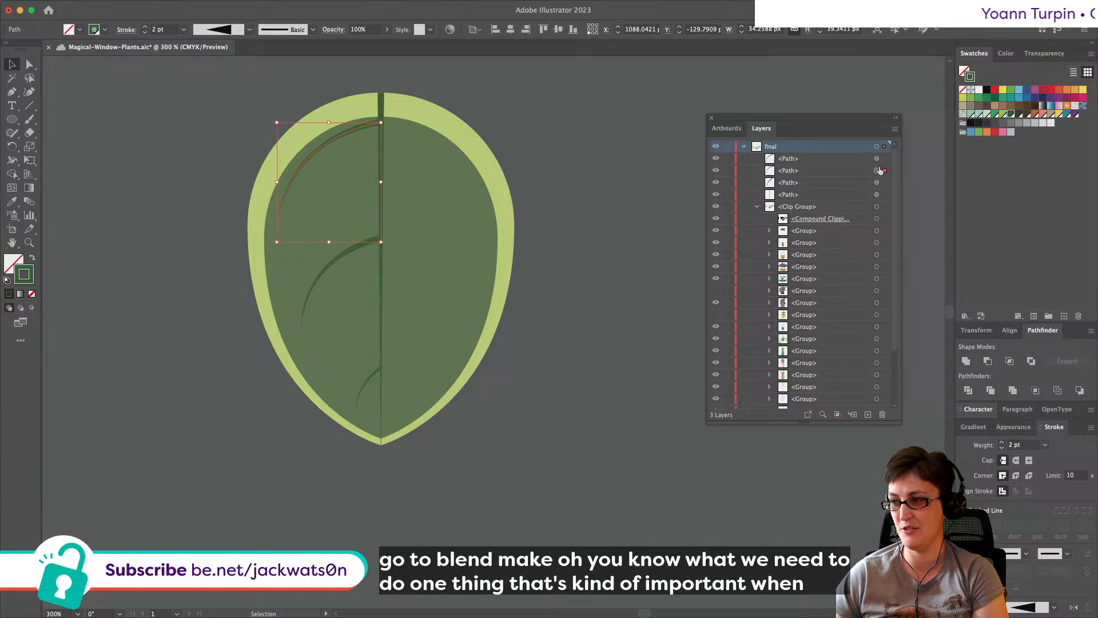
pyautogui.click(876, 159)
pyautogui.click(876, 170)
pyautogui.click(877, 183)
pyautogui.click(877, 171)
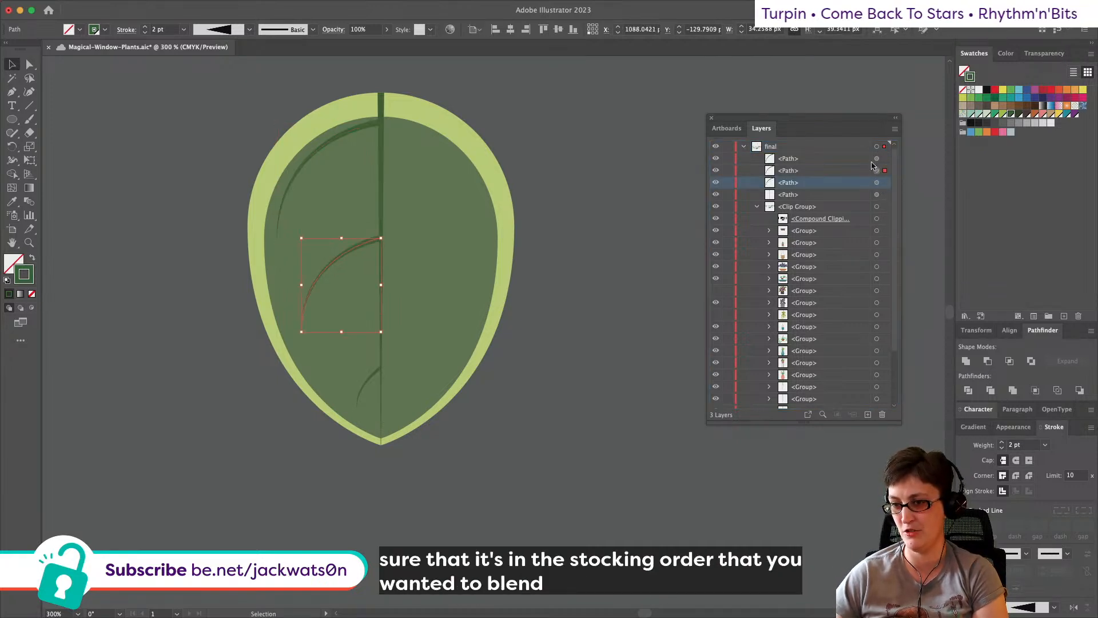
# Step: Select the upper, middle and lower side veins together and blend them
pyautogui.keyDown('shift'); pyautogui.click(348, 134); pyautogui.keyUp('shift')
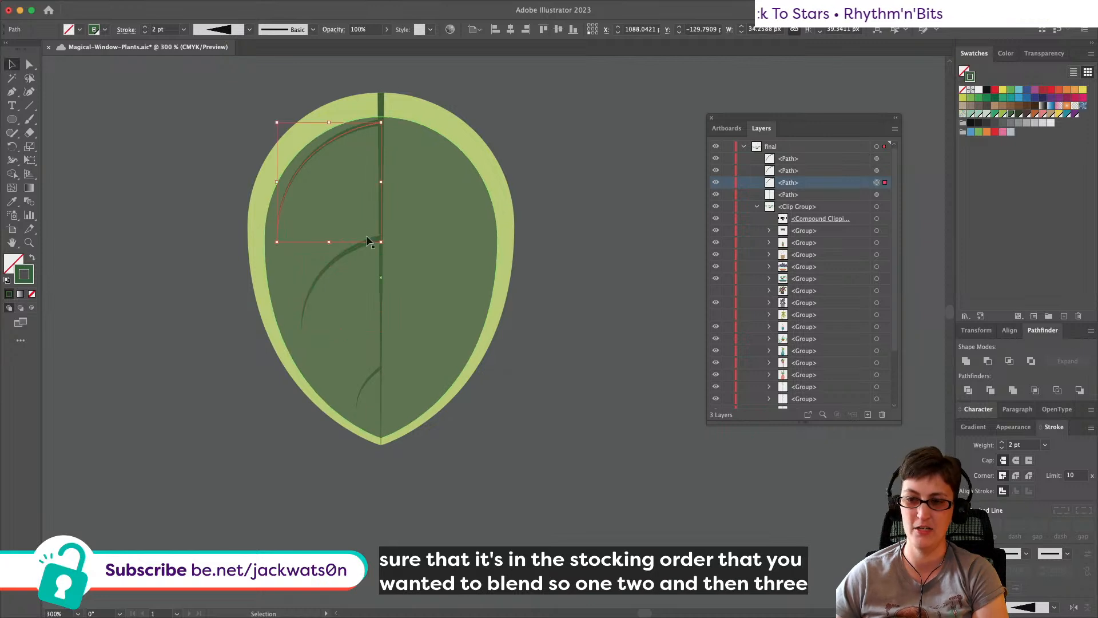
pyautogui.keyDown('shift'); pyautogui.click(363, 384); pyautogui.keyUp('shift')
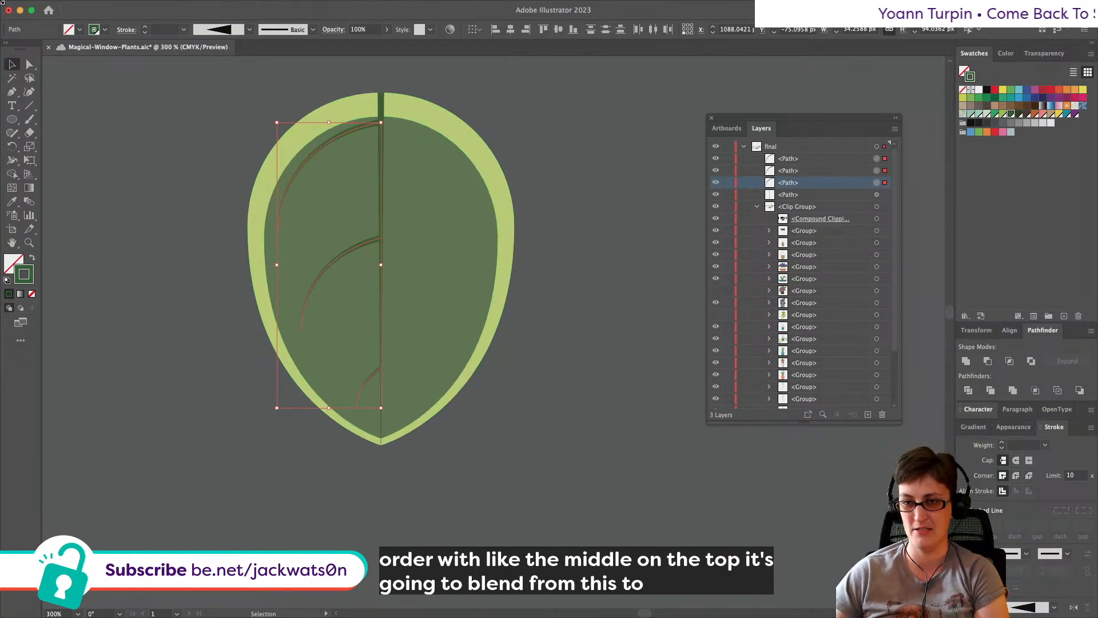
pyautogui.click(139, 6)
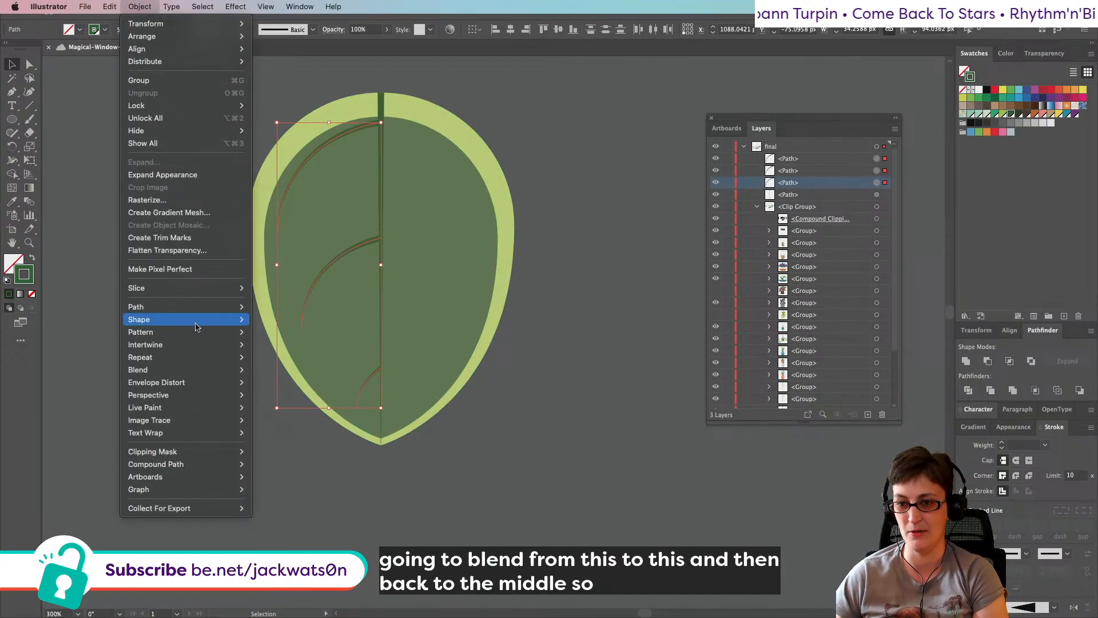
pyautogui.moveTo(216, 369)
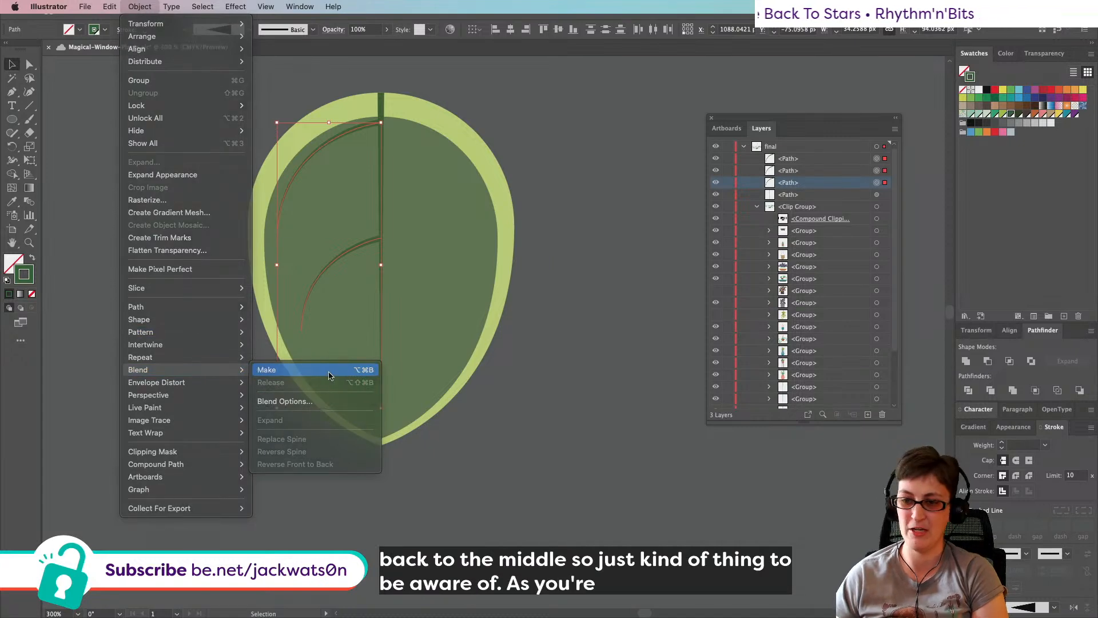
pyautogui.click(329, 375)
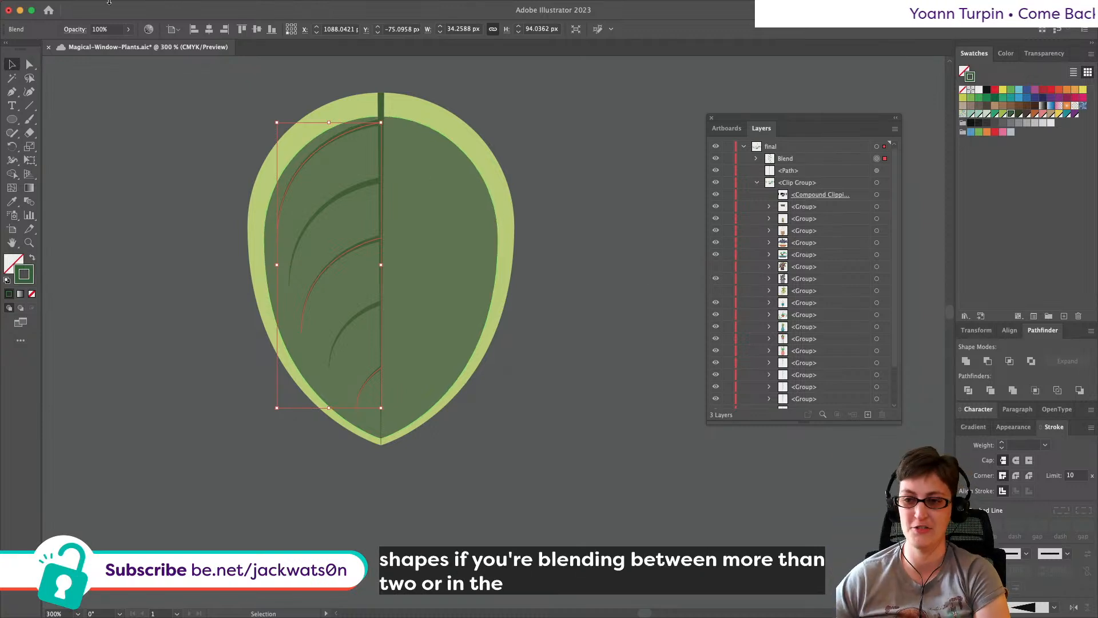
# Step: Set the three-vein blend's spacing to 2 specified steps and deselect it
pyautogui.moveTo(69, 4)
pyautogui.click(139, 6)
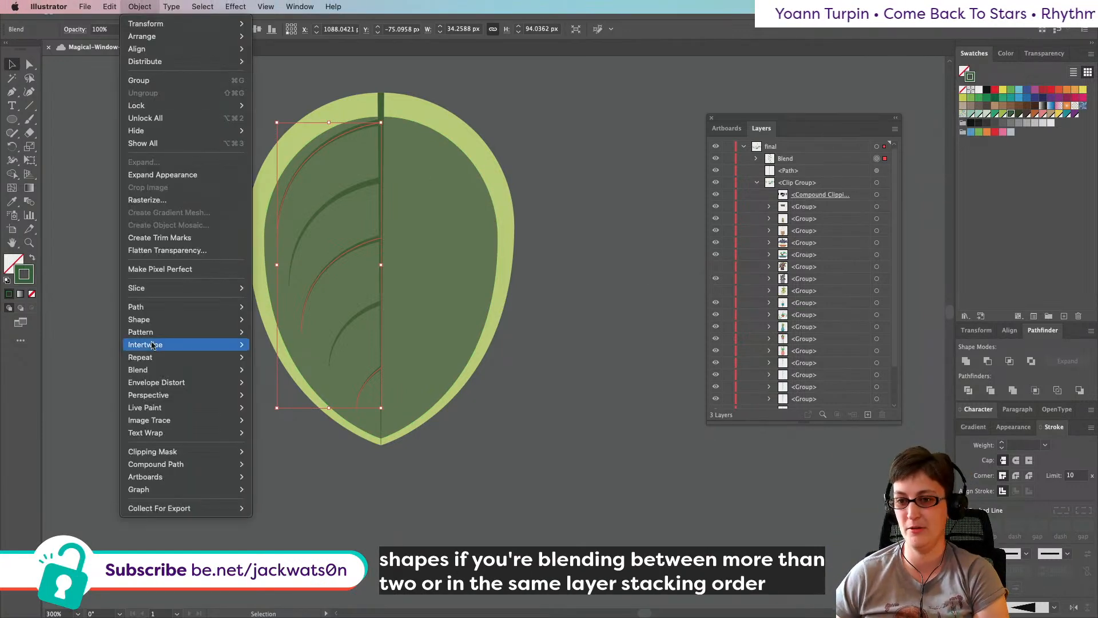
pyautogui.moveTo(164, 367)
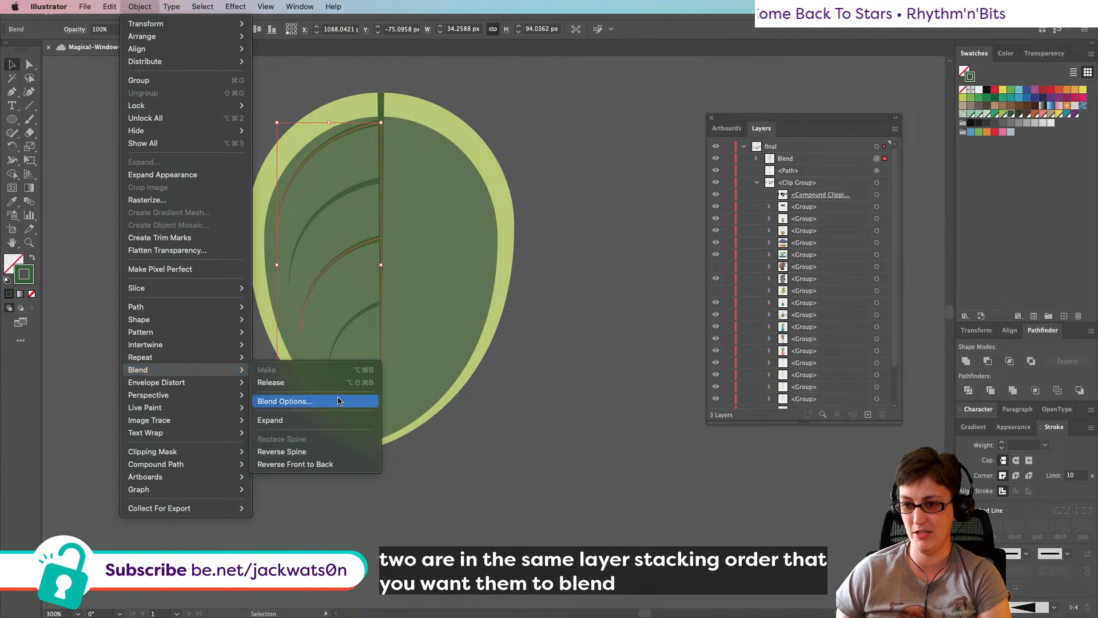
pyautogui.click(286, 401)
pyautogui.click(575, 288)
pyautogui.click(600, 301)
pyautogui.press('Up')
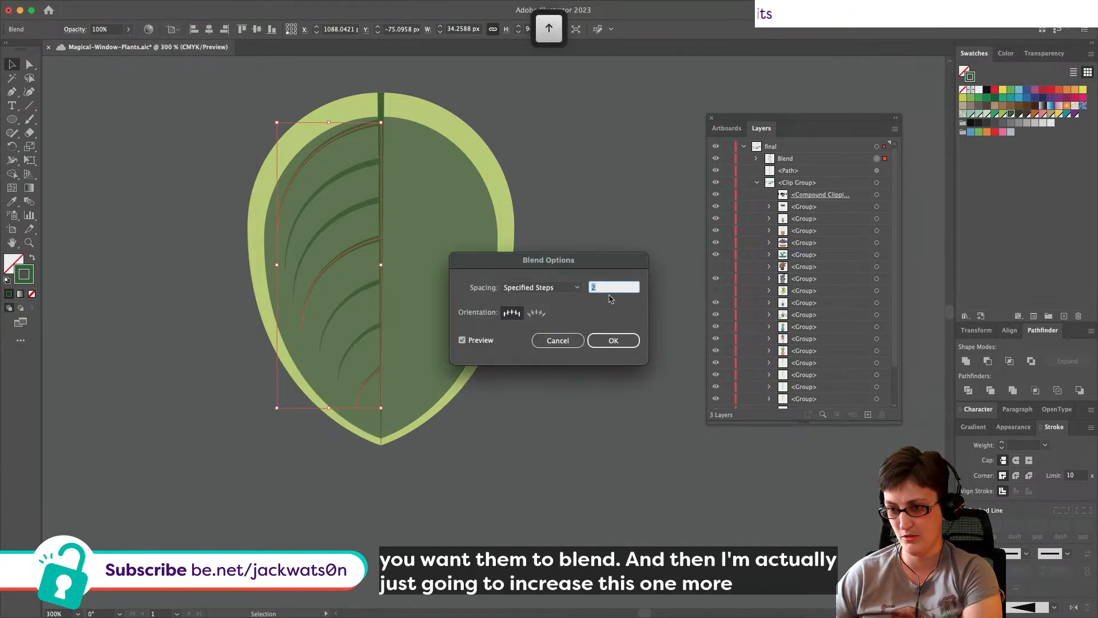
pyautogui.click(612, 352)
pyautogui.click(258, 403)
pyautogui.scroll(-5, 258, 404)
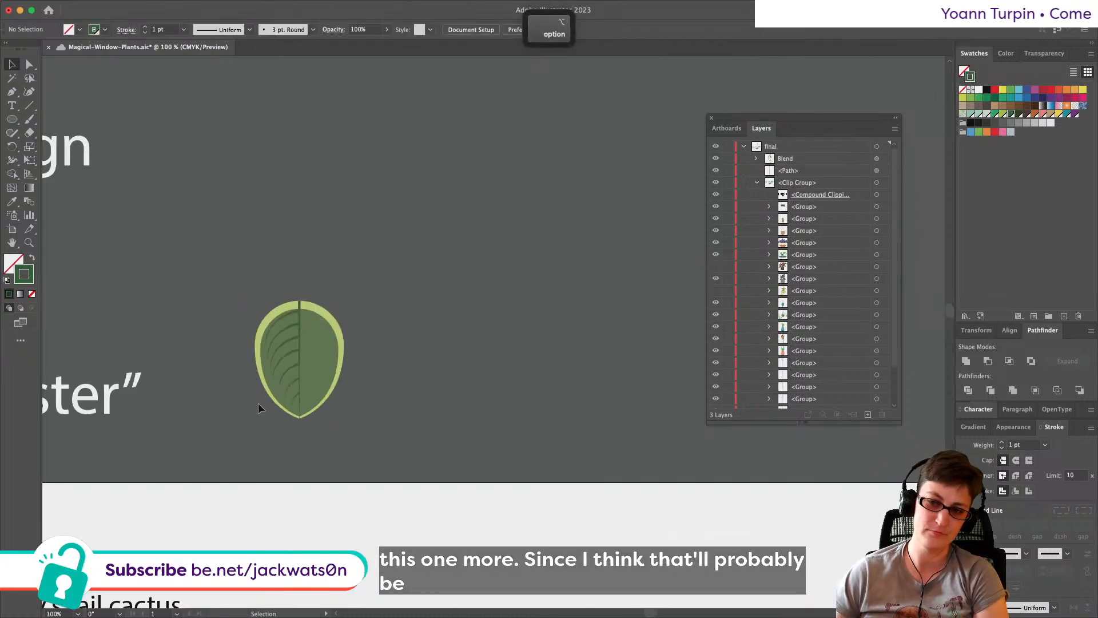
# Step: Move the side-vein blend slightly down on the leaf and deselect it
pyautogui.scroll(5, 260, 404)
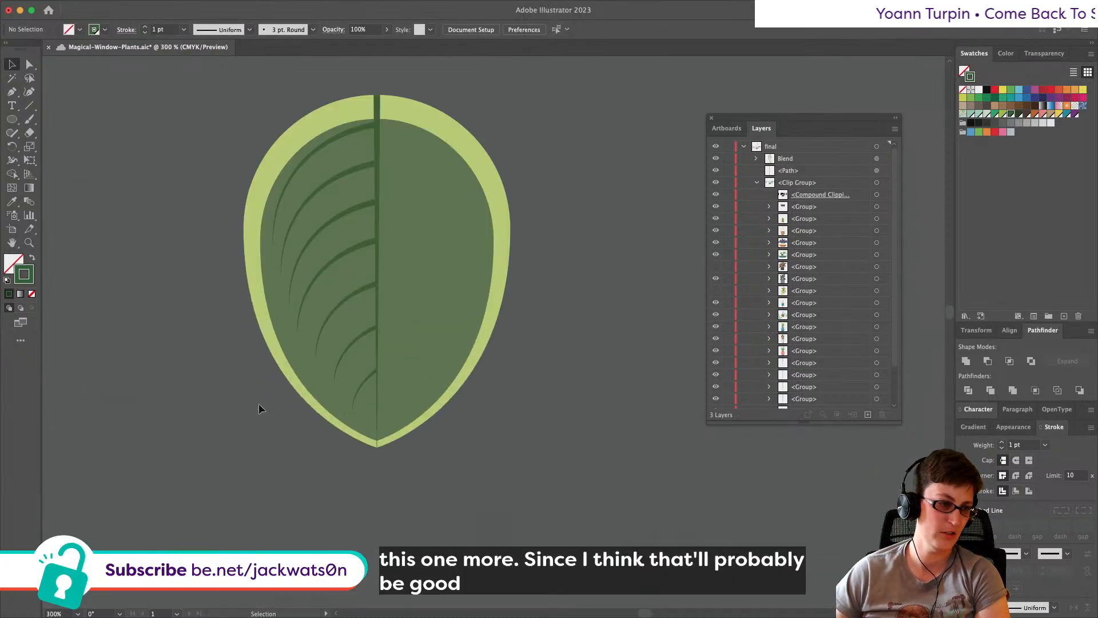
pyautogui.click(328, 138)
pyautogui.moveTo(328, 142); pyautogui.dragTo(328, 148)
pyautogui.press('super+shift+a')
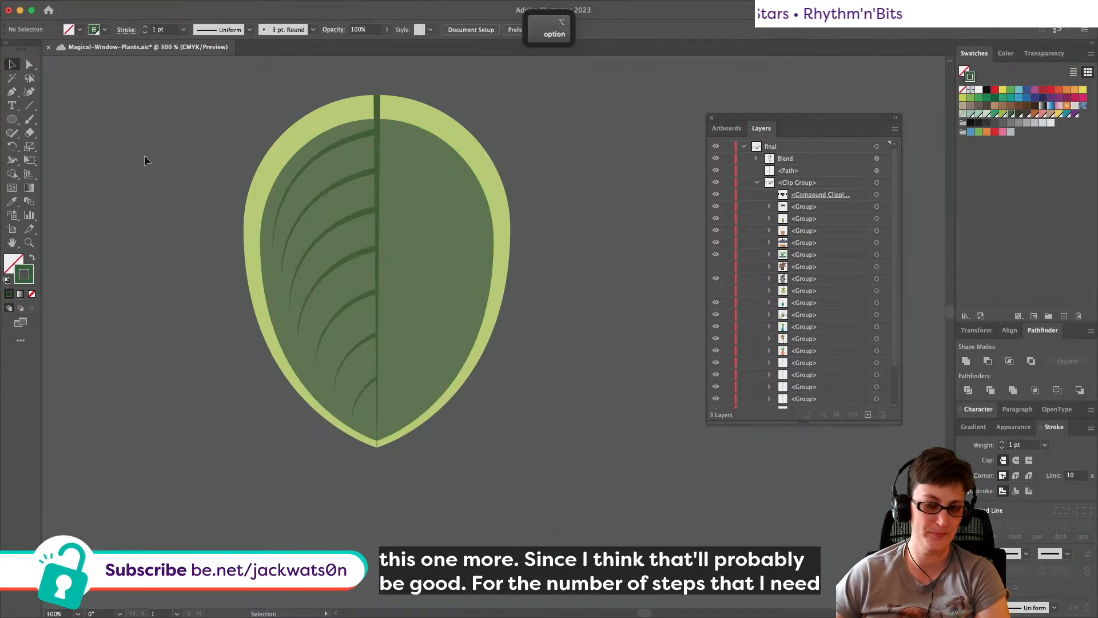
pyautogui.hscroll(-1, 144, 156)
pyautogui.scroll(1, 144, 156)
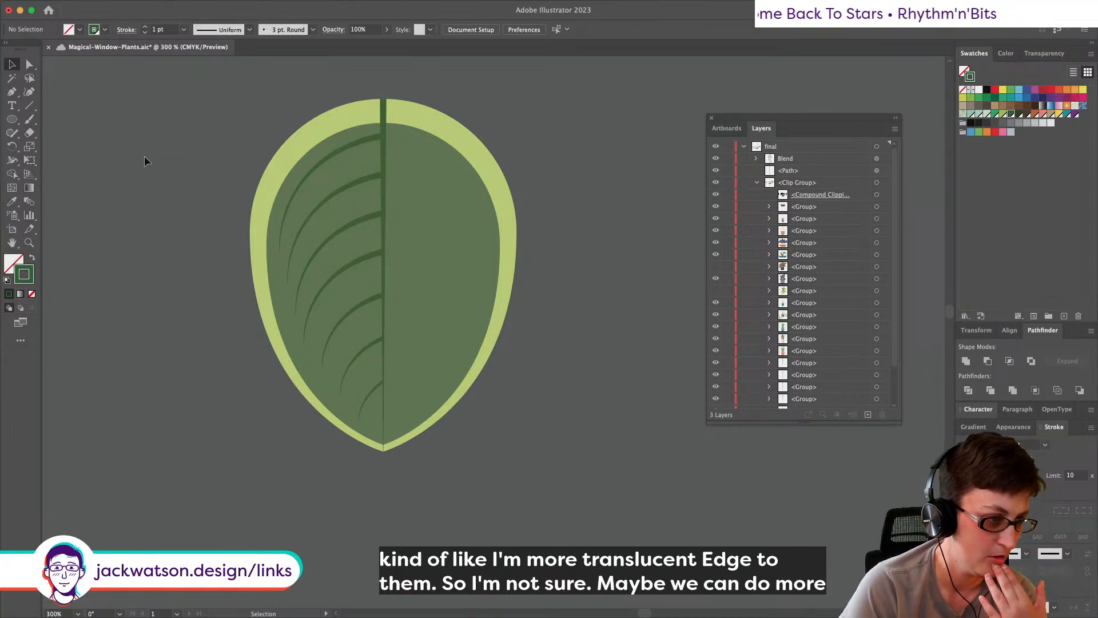
# Step: Copy the inner leaf shape, enlarge it to about 80 × 110 px, and paste the original back in front, slightly smaller
pyautogui.click(484, 214)
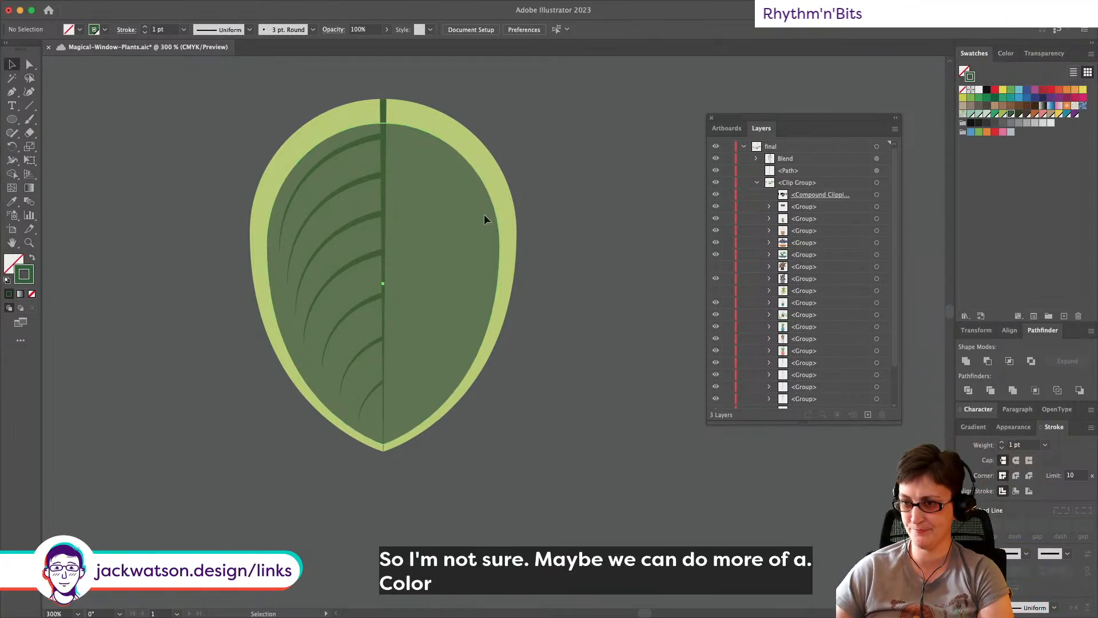
pyautogui.press('super+c')
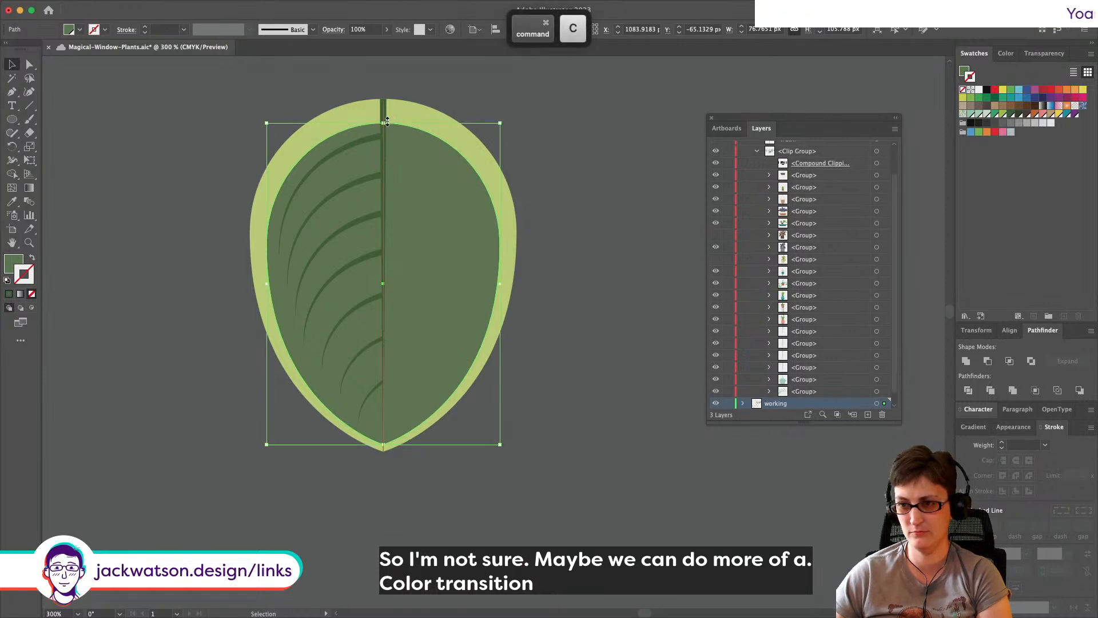
pyautogui.moveTo(385, 121); pyautogui.dragTo(384, 117)
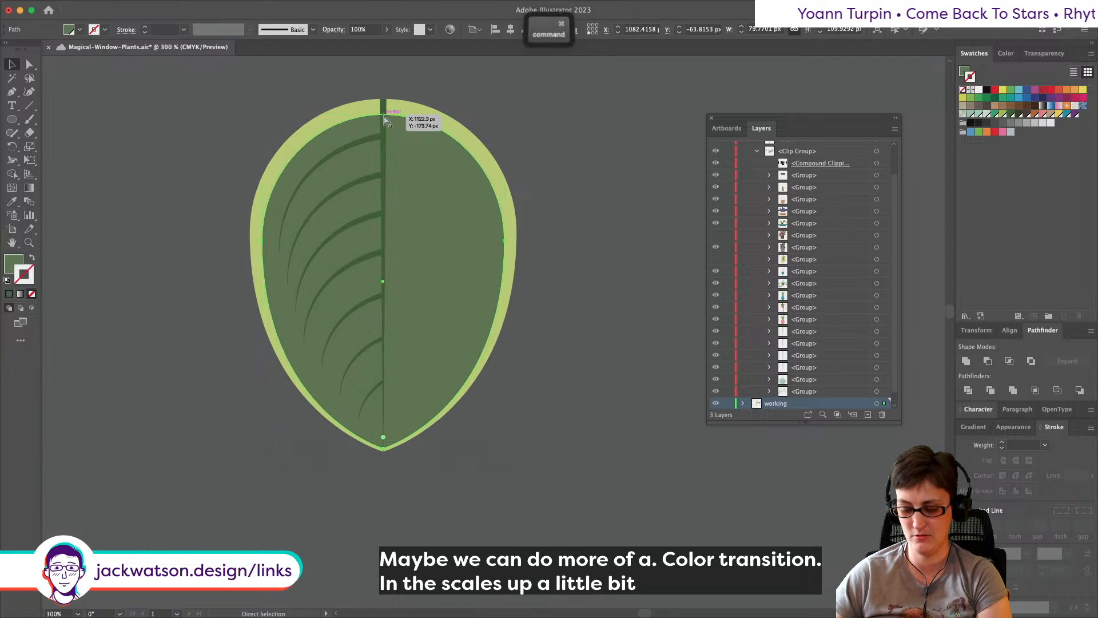
pyautogui.press('super+f')
pyautogui.moveTo(384, 444); pyautogui.dragTo(383, 441)
pyautogui.click(399, 117)
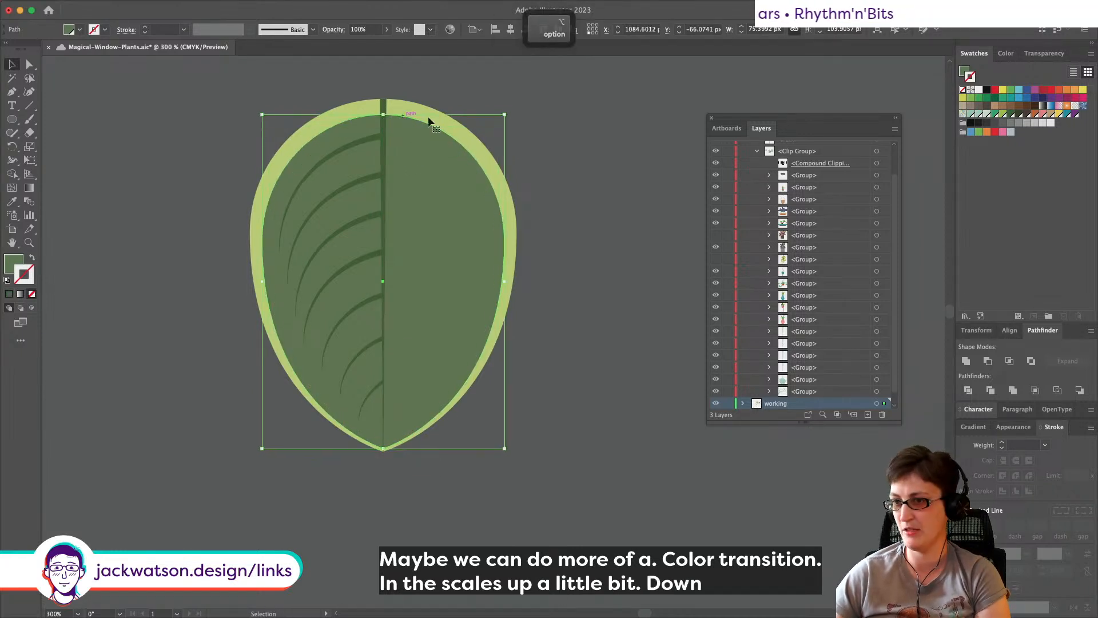
# Step: Fill the enlarged leaf shape with lime green C=38 M=0 Y=100 K=0 and remove its stroke
pyautogui.click(1003, 115)
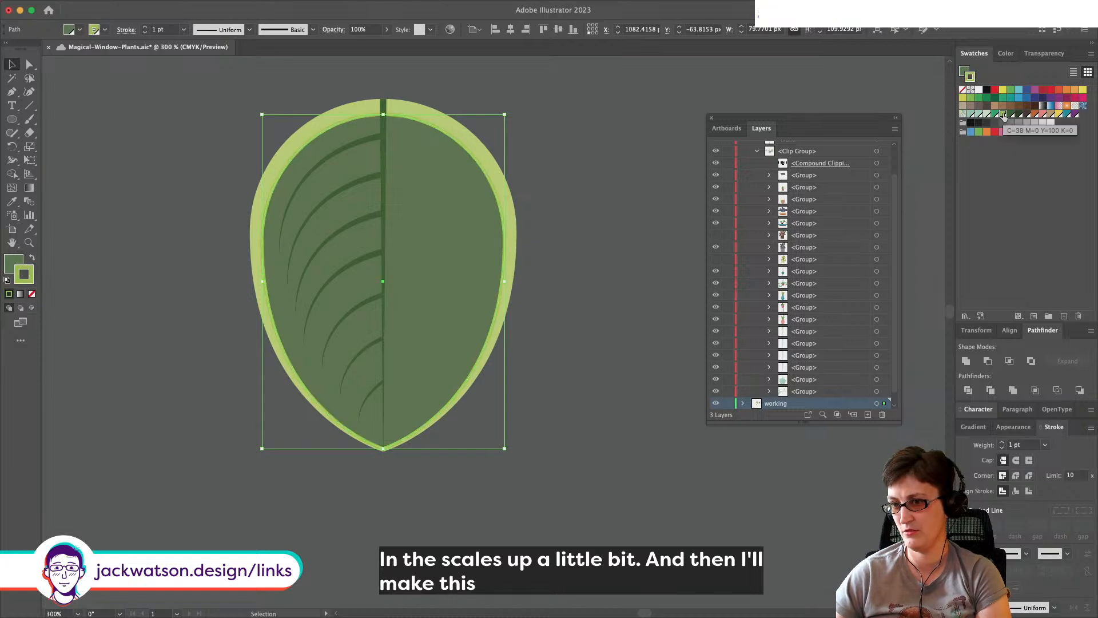
pyautogui.click(32, 258)
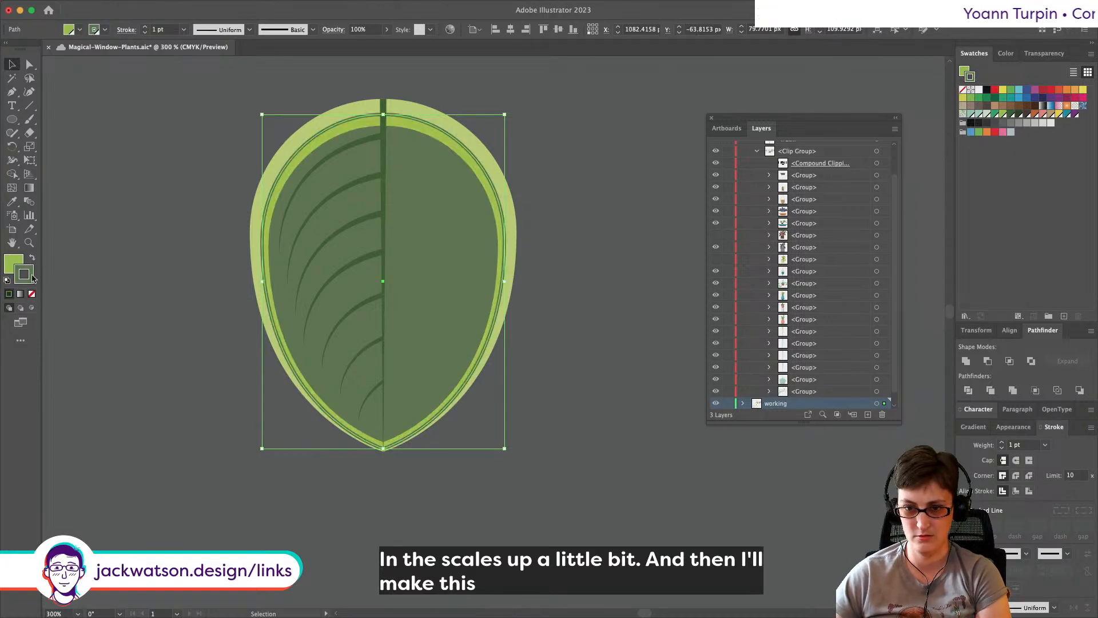
pyautogui.click(32, 295)
pyautogui.press('super+shift+a')
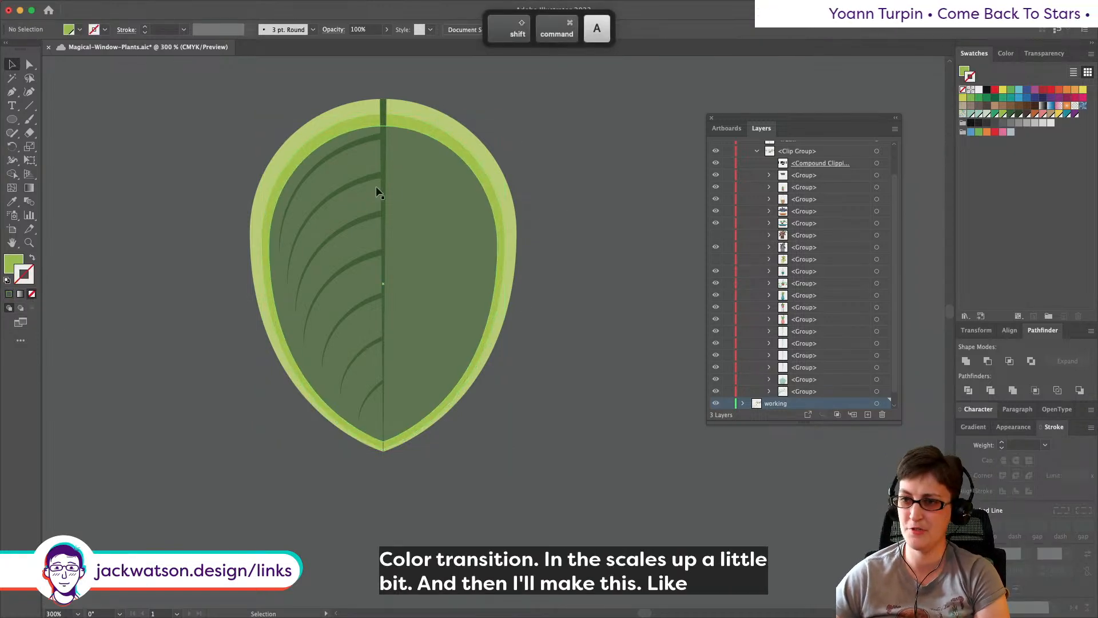
# Step: Recolor the inner leaf shape with the dark green swatch
pyautogui.scroll(2, 539, 223)
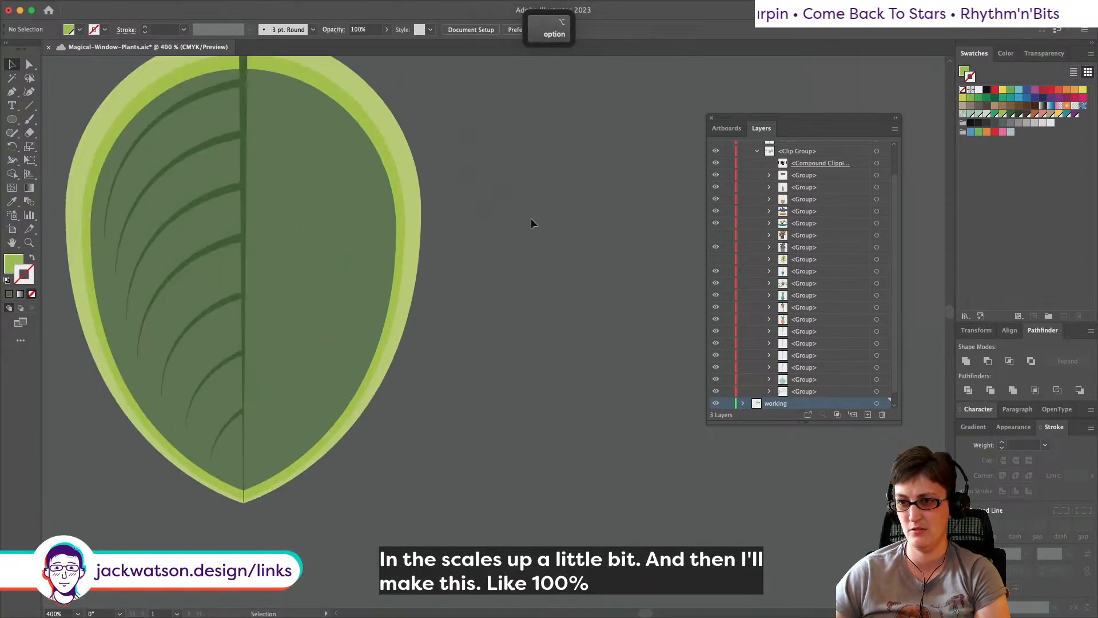
pyautogui.hscroll(-4, 378, 159)
pyautogui.scroll(2, 377, 158)
pyautogui.click(416, 176)
pyautogui.press('super+c')
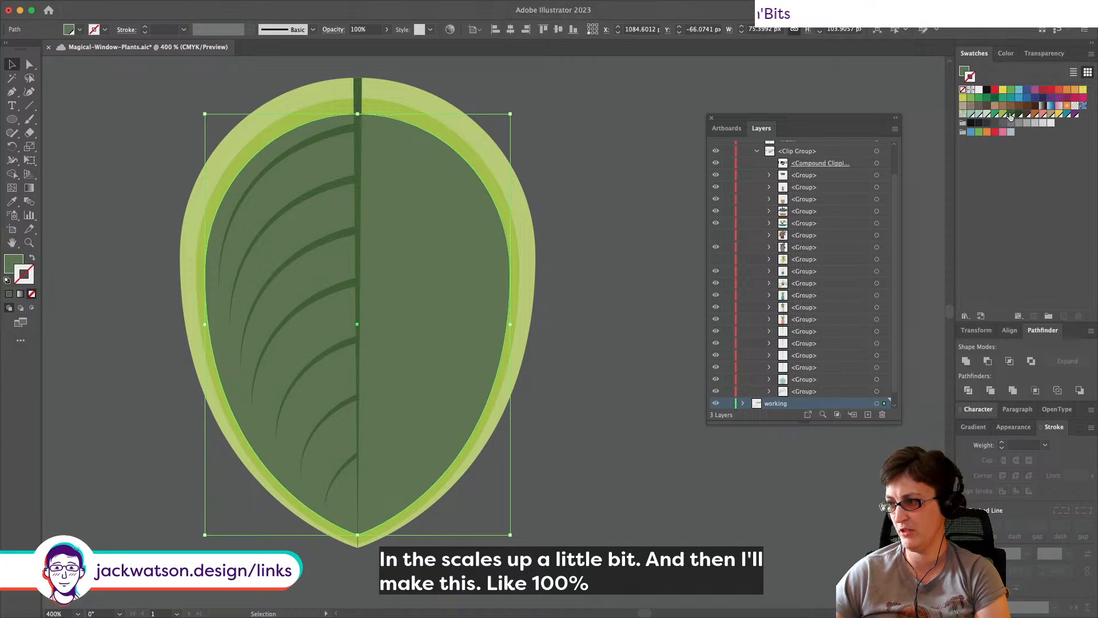
pyautogui.press('super+z')
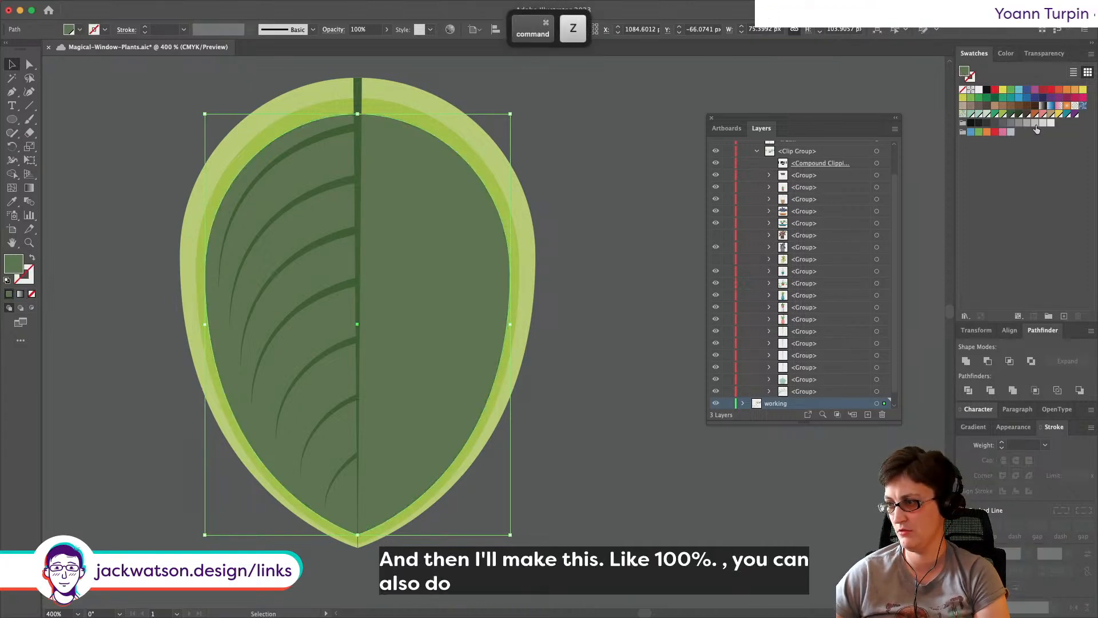
pyautogui.click(1010, 116)
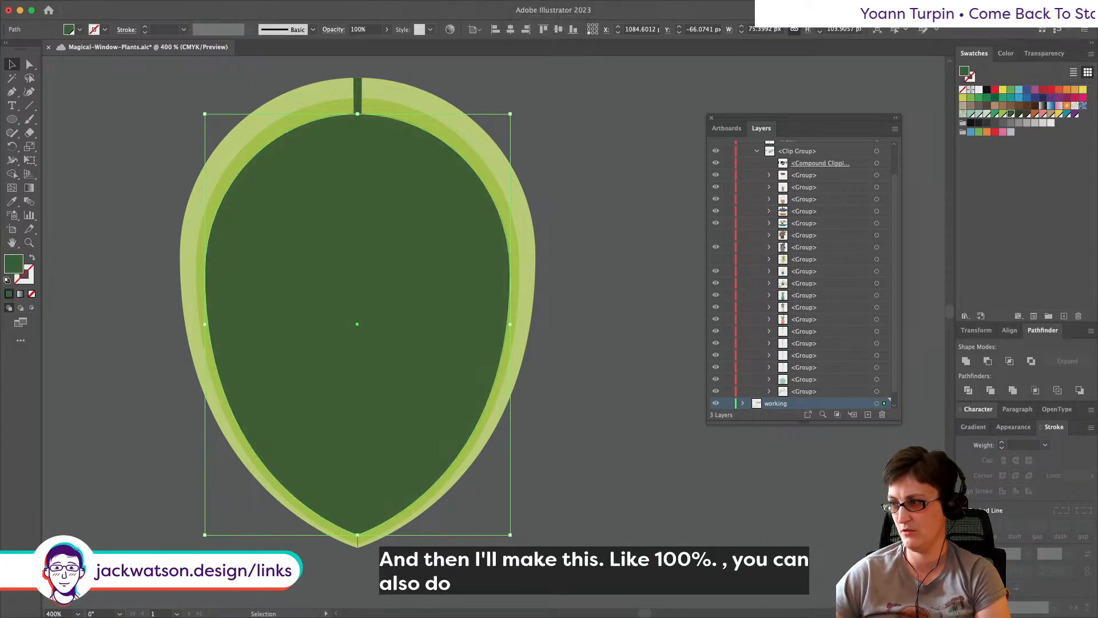
# Step: Set the dark green inner leaf shape's opacity to 50%
pyautogui.click(1009, 54)
pyautogui.click(1048, 54)
pyautogui.click(1059, 71)
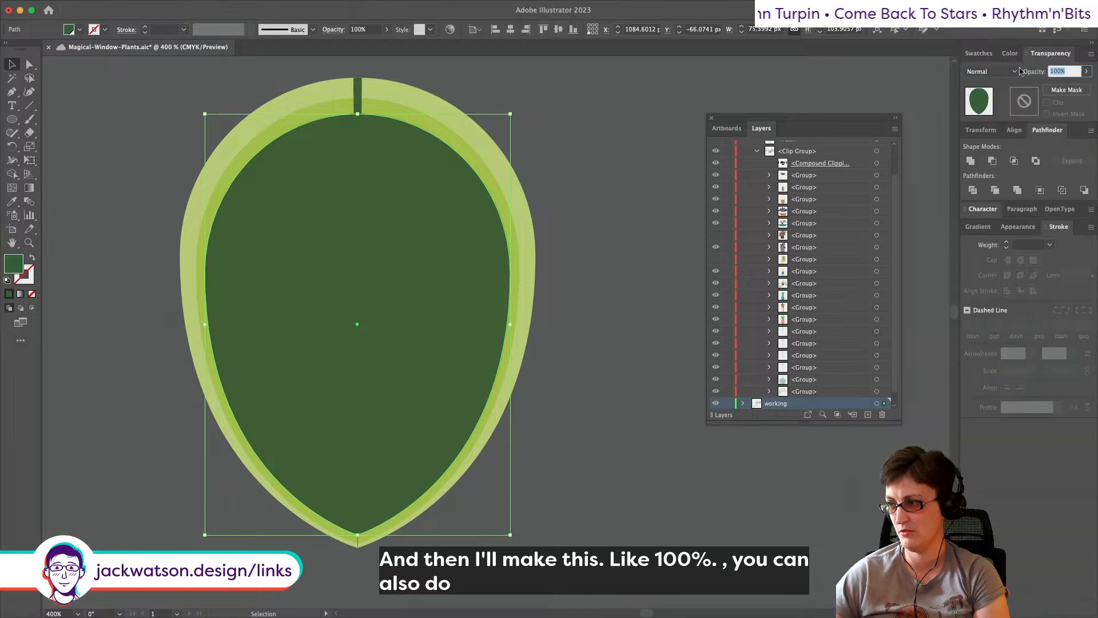
pyautogui.write('75')
pyautogui.press('BackSpace')
pyautogui.press('BackSpace')
pyautogui.write('50')
# Step: Paste a copy of the dark green shape in front and shrink it to about 65 × 89 px inside the leaf
pyautogui.press('super+c')
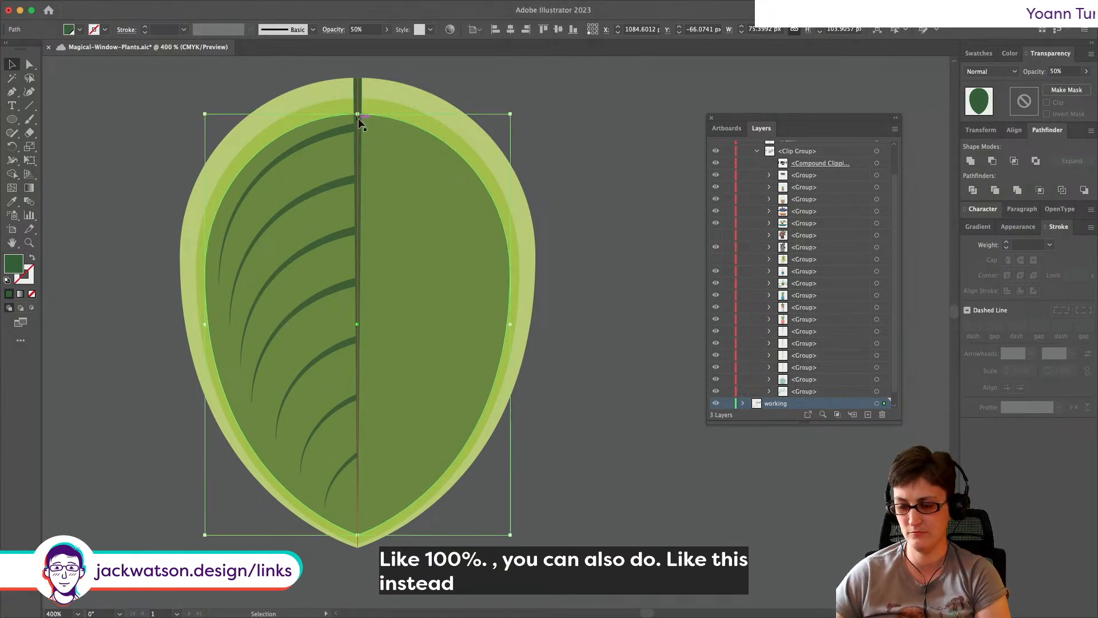
pyautogui.press('super+f')
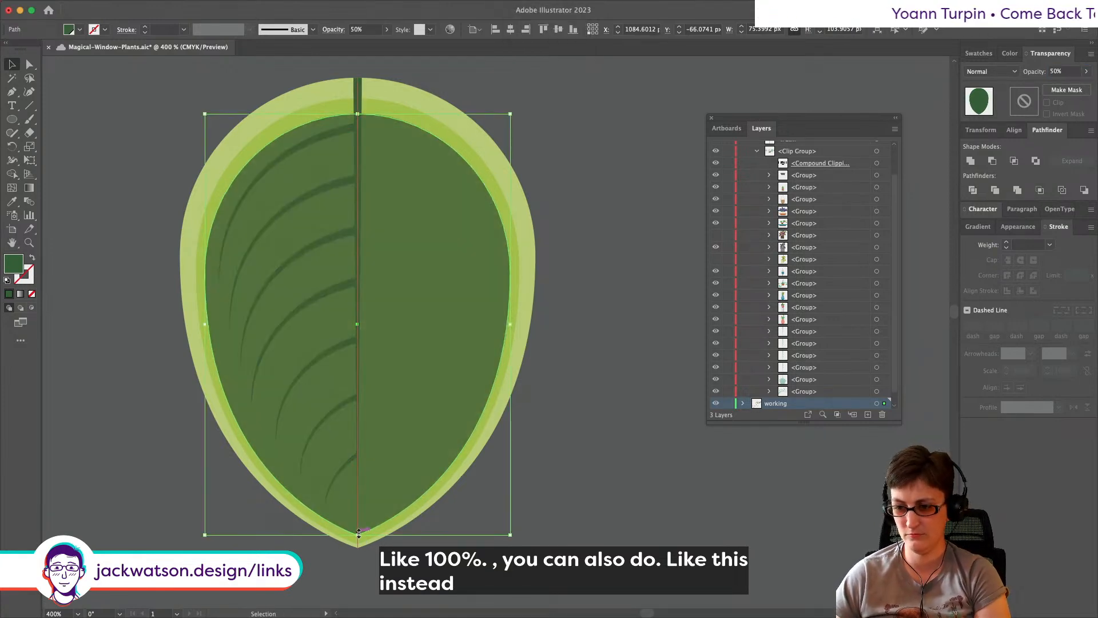
pyautogui.press('super+z')
pyautogui.press('super+f')
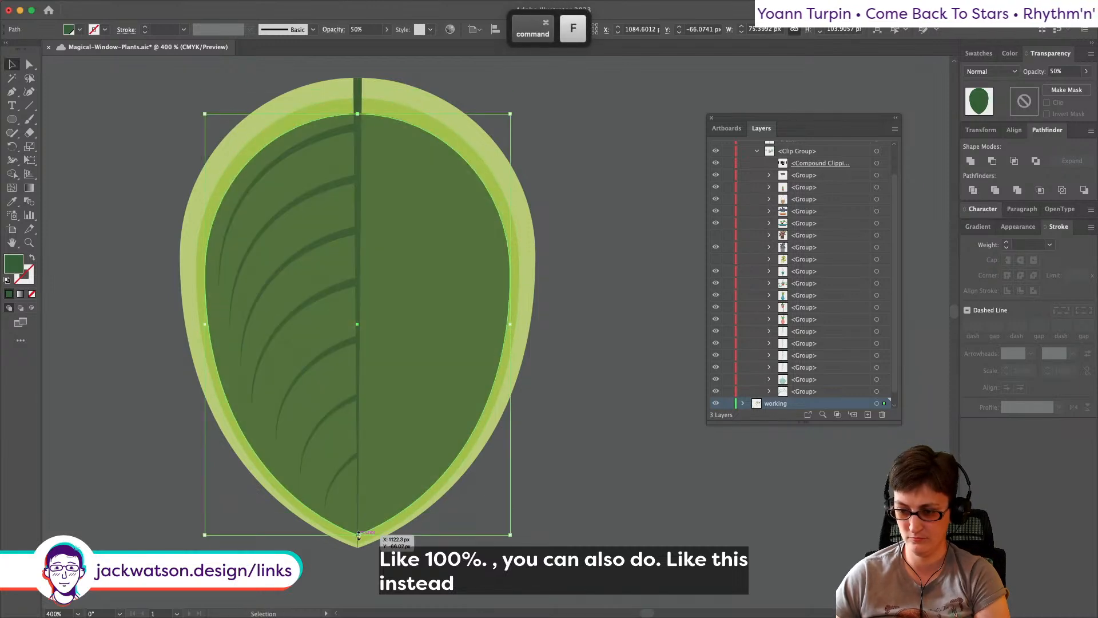
pyautogui.moveTo(358, 534)
pyautogui.mouseDown()
pyautogui.moveTo(357, 507)
pyautogui.moveTo(355, 524)
pyautogui.mouseUp()
pyautogui.moveTo(357, 114); pyautogui.dragTo(359, 161)
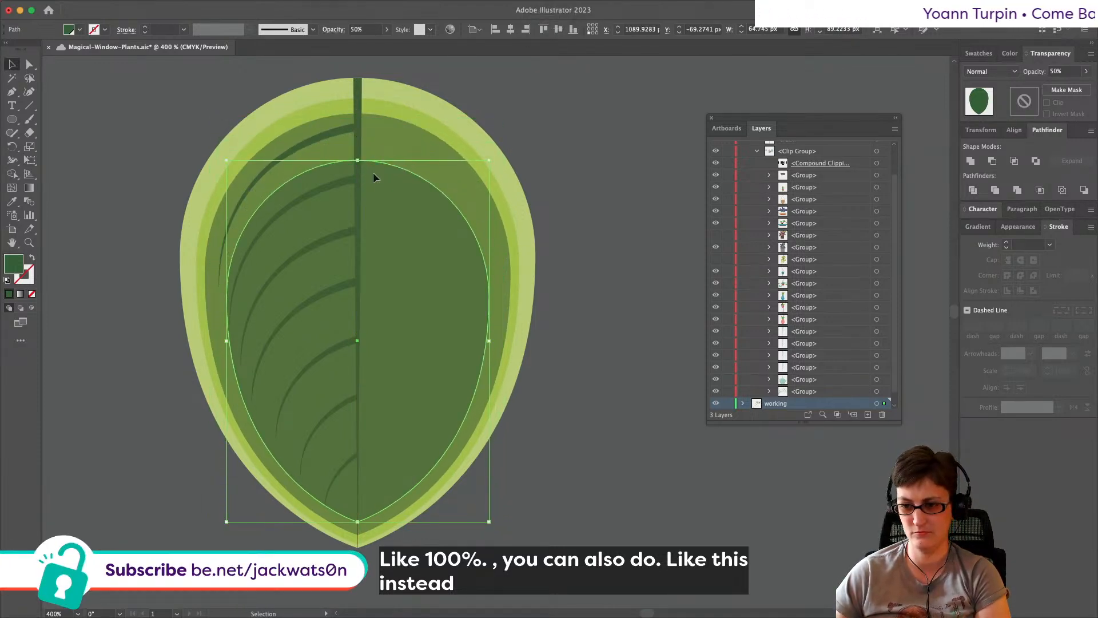
pyautogui.press('shift+super+a')
pyautogui.scroll(-5, 553, 265)
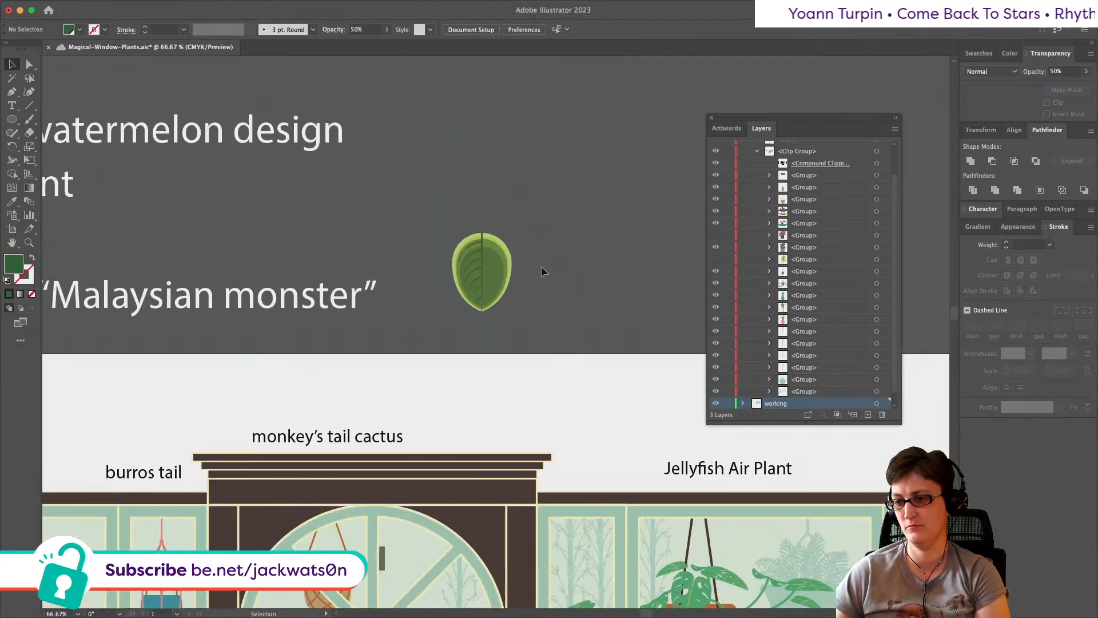
pyautogui.scroll(3, 554, 265)
pyautogui.scroll(1, 427, 255)
pyautogui.click(428, 255)
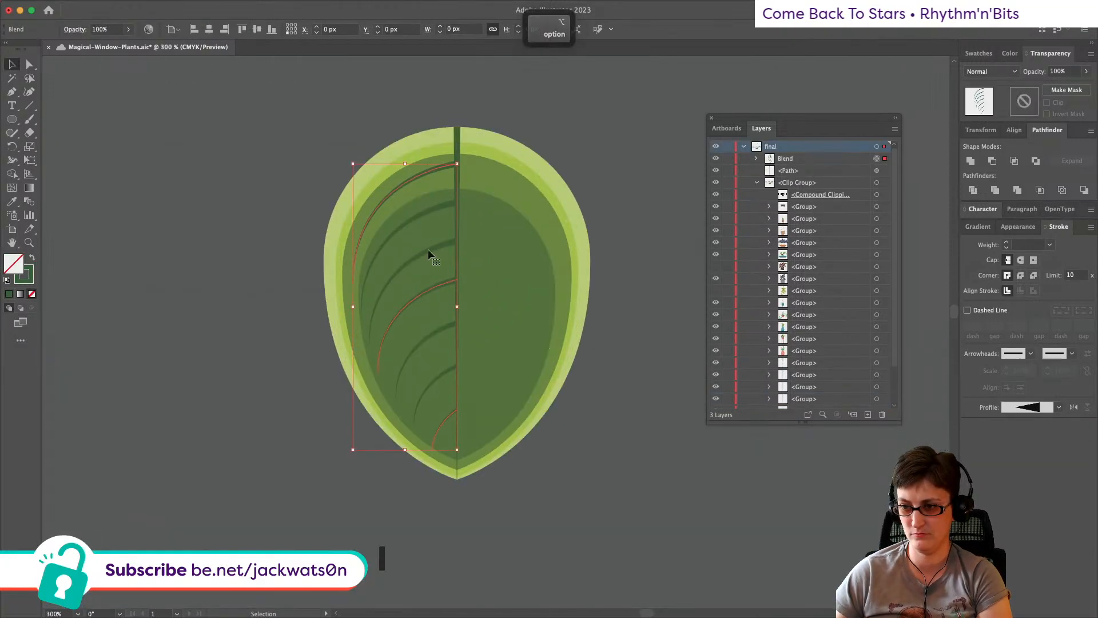
pyautogui.press('super+c')
pyautogui.press('super+f')
pyautogui.click(140, 6)
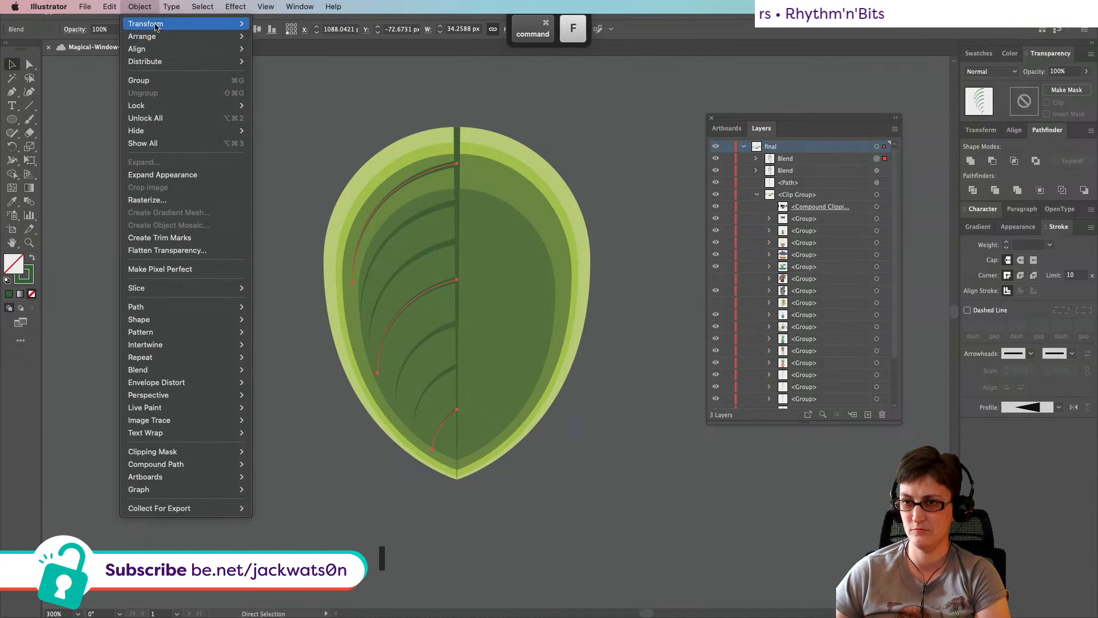
pyautogui.moveTo(171, 24)
pyautogui.click(278, 80)
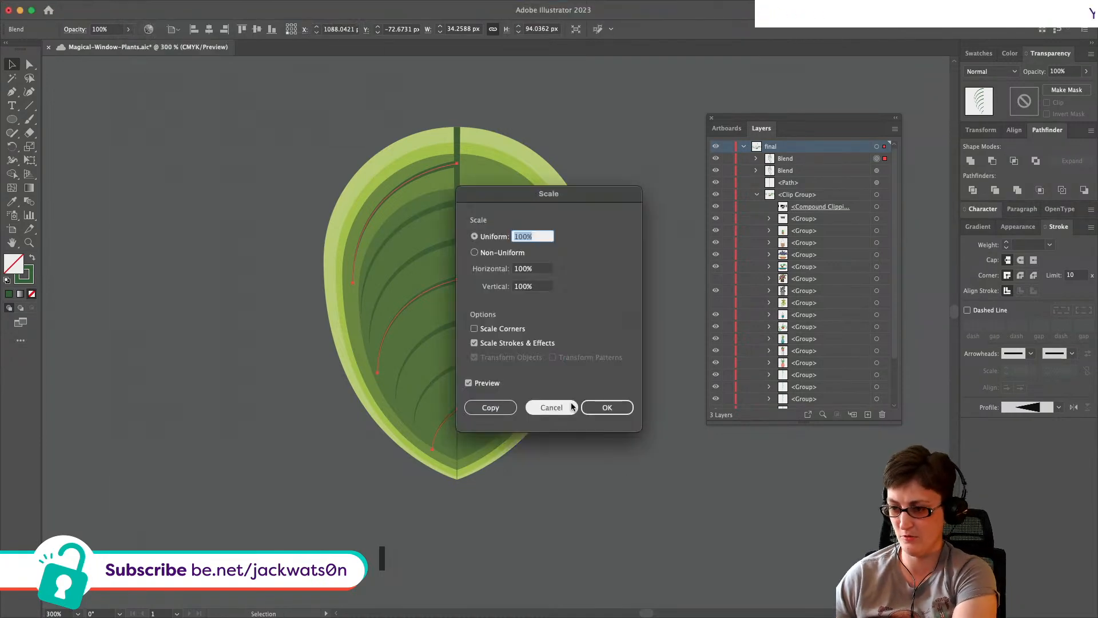
pyautogui.click(551, 407)
pyautogui.press('super+z')
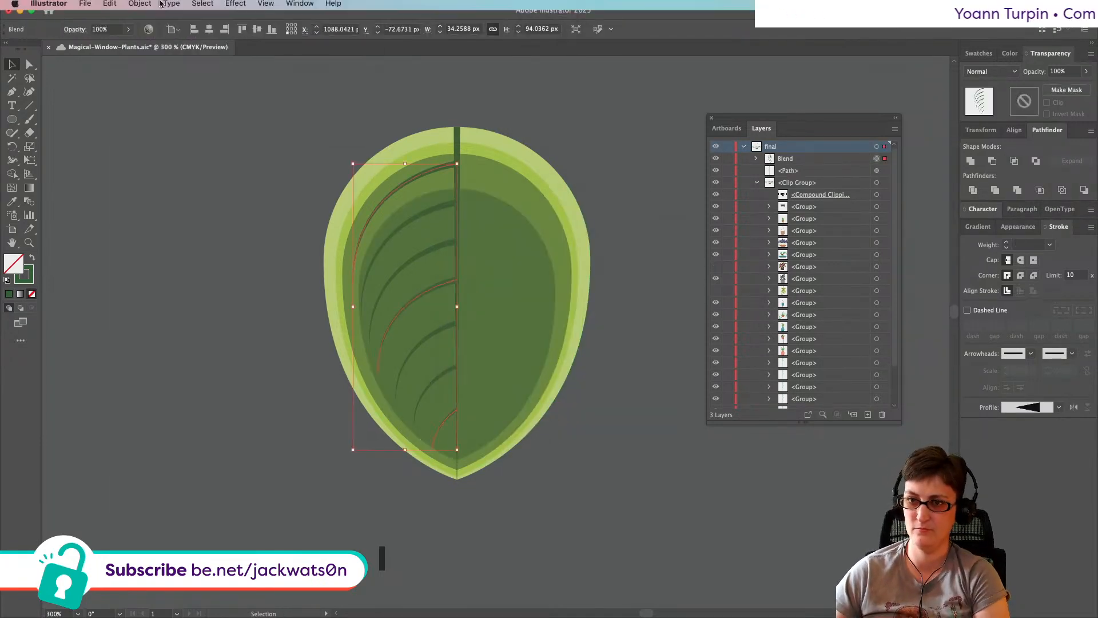
# Step: Reflect a copy of the side-vein blend across the vertical axis and place it on the leaf's right half, meeting the midrib
pyautogui.click(141, 5)
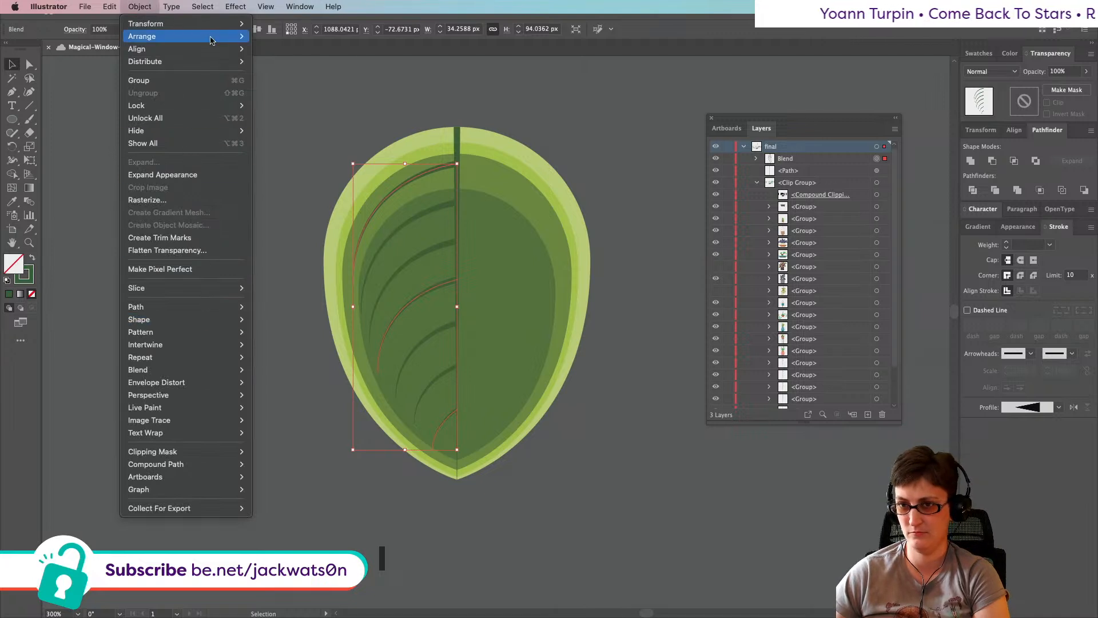
pyautogui.moveTo(212, 23)
pyautogui.click(269, 67)
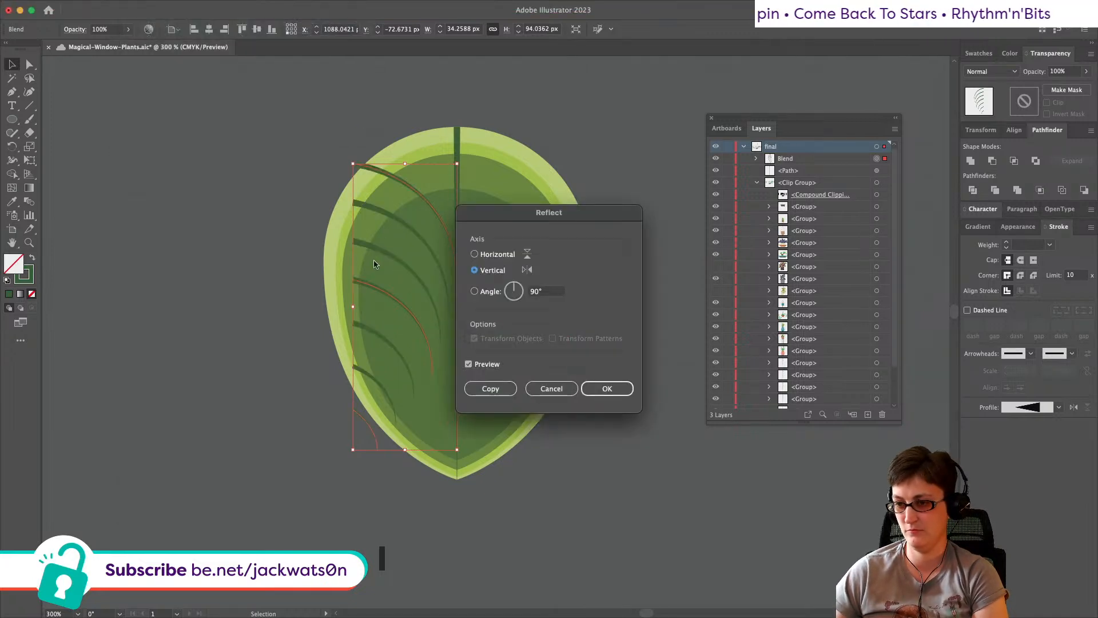
pyautogui.click(490, 388)
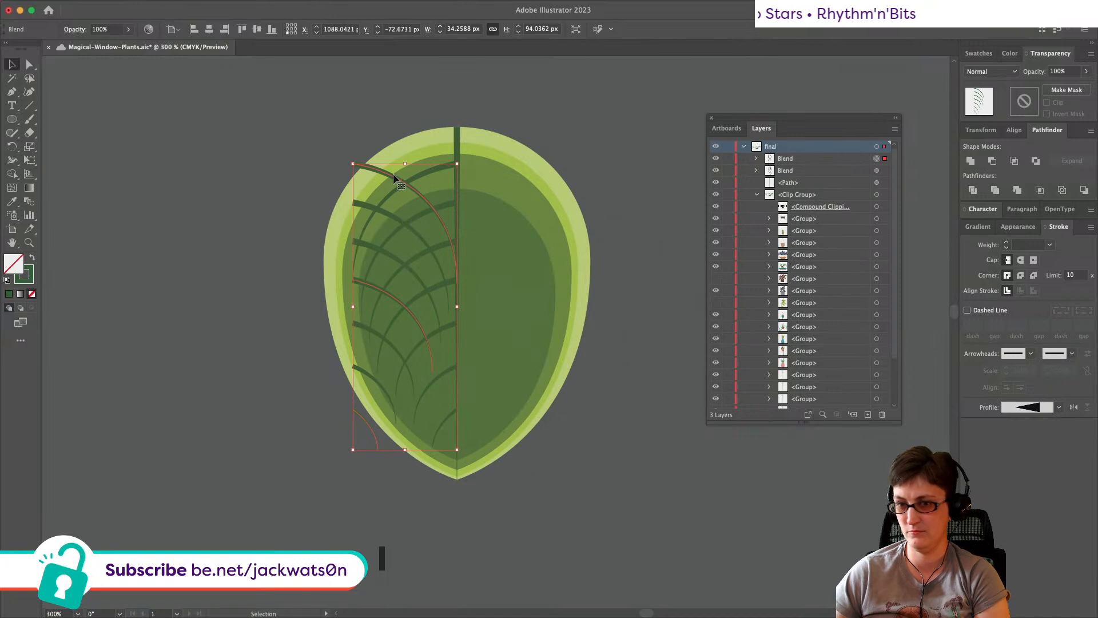
pyautogui.moveTo(393, 174); pyautogui.dragTo(498, 184)
# Step: Select both side-vein blends together, expand them and deselect
pyautogui.keyDown('shift'); pyautogui.click(427, 168); pyautogui.keyUp('shift')
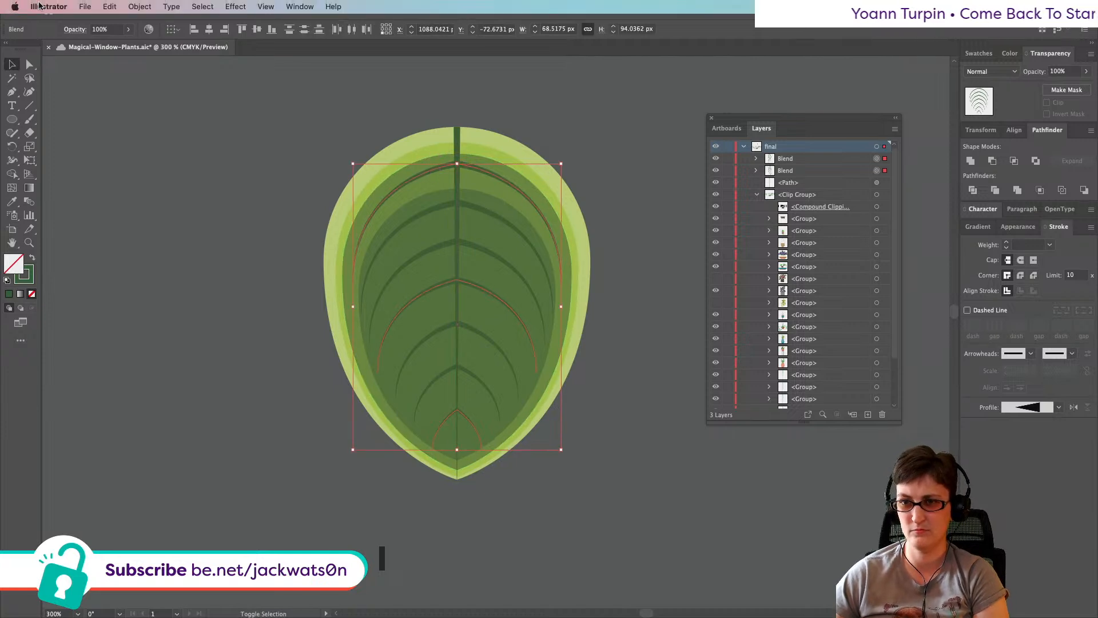
pyautogui.click(131, 4)
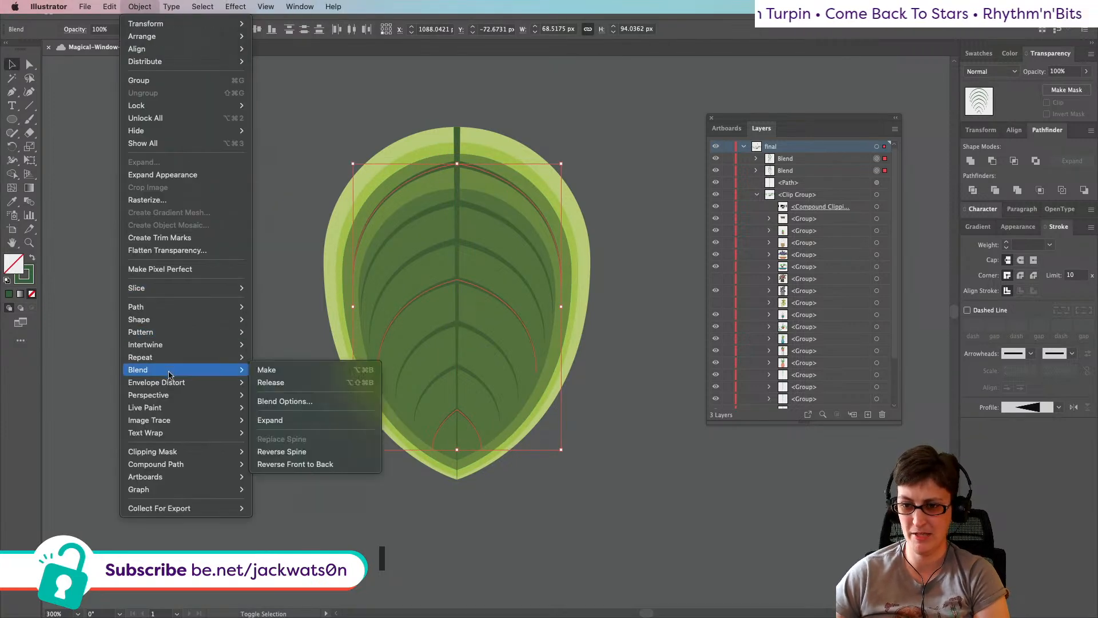
pyautogui.click(170, 374)
pyautogui.click(110, 6)
pyautogui.moveTo(140, 6)
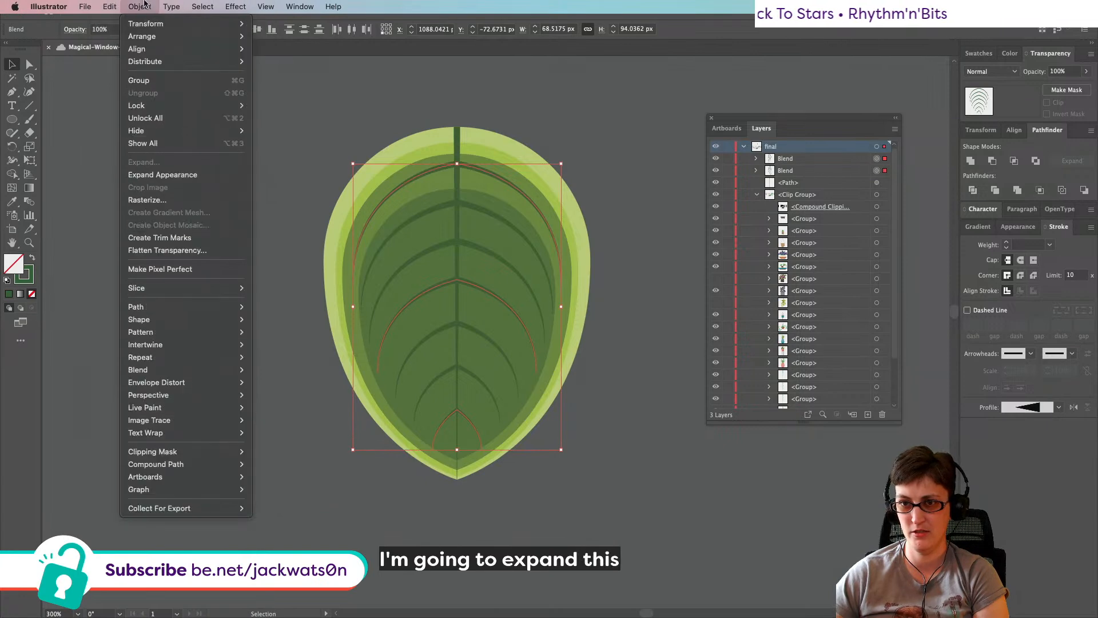
pyautogui.moveTo(181, 372)
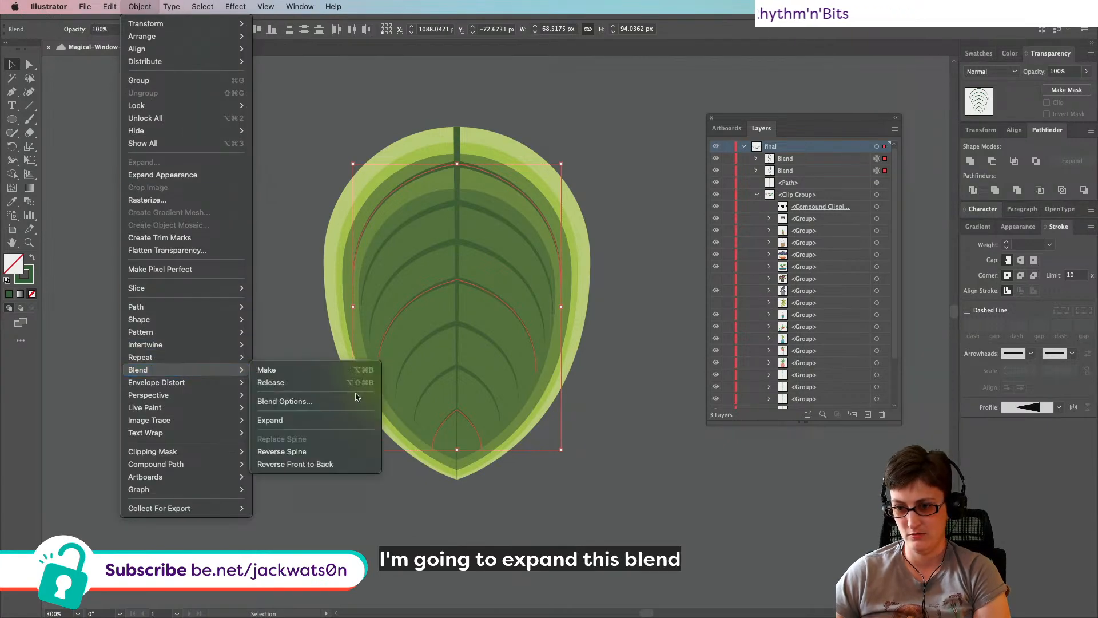
pyautogui.click(329, 421)
pyautogui.click(257, 430)
# Step: Group the whole leaf, copy it, and move the original beneath the other plant parts on the pasteboard
pyautogui.scroll(-4, 257, 430)
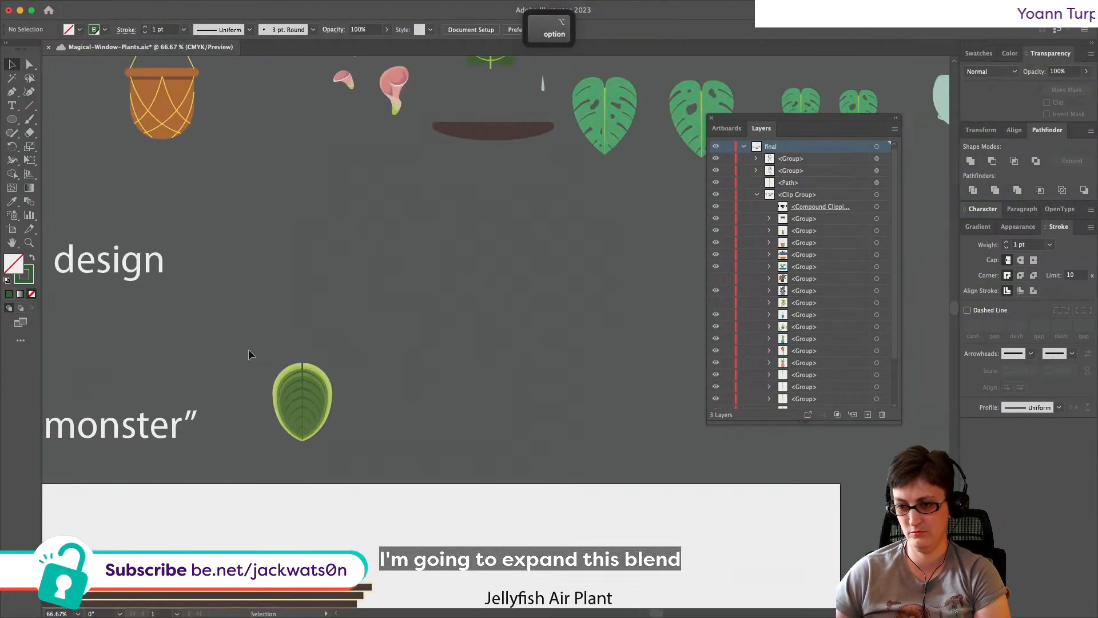
pyautogui.moveTo(250, 336); pyautogui.dragTo(376, 458)
pyautogui.press('super+g')
pyautogui.press('super+c')
pyautogui.moveTo(307, 416); pyautogui.dragTo(495, 211)
# Step: Paste the copied leaf into the shop window above the African Violets label
pyautogui.scroll(-8, 289, 397)
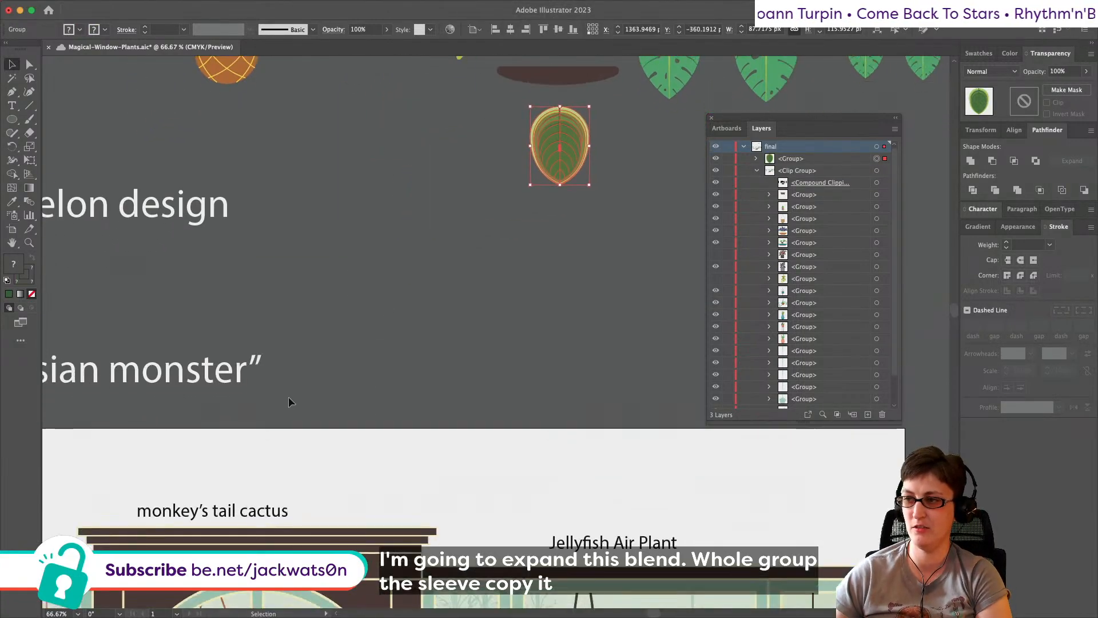
pyautogui.scroll(-5, 290, 395)
pyautogui.hscroll(-8, 290, 396)
pyautogui.press('super+v')
pyautogui.press('super+equal')
pyautogui.press('super+equal')
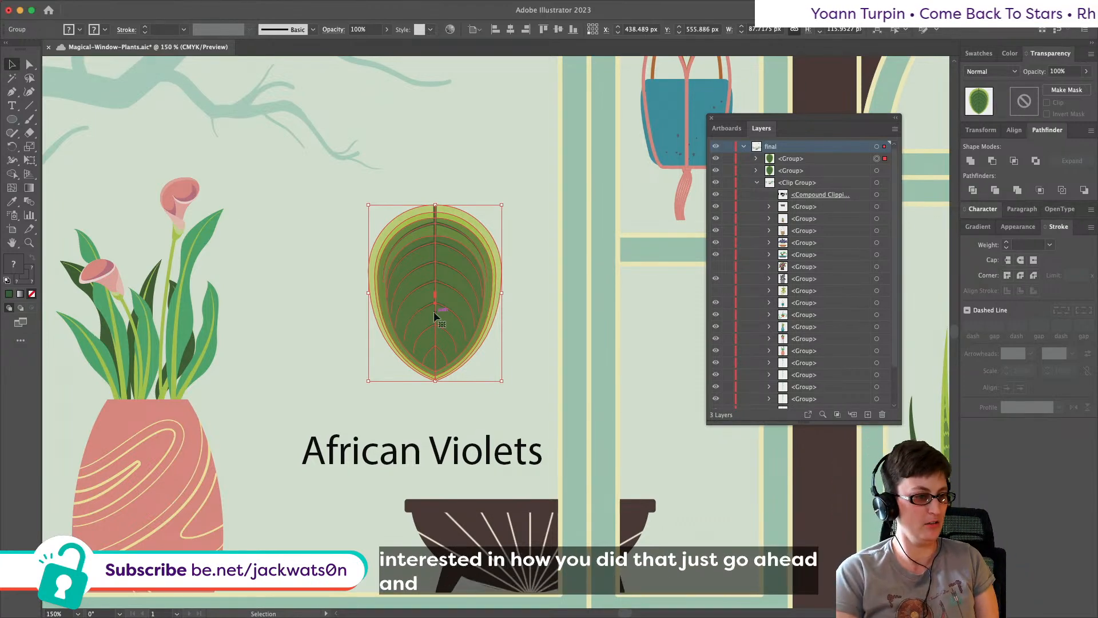
# Step: Cut the pasted leaf from above the African Violets label
pyautogui.moveTo(461, 303); pyautogui.dragTo(560, 452)
pyautogui.scroll(-3, 559, 452)
pyautogui.hscroll(2, 560, 452)
pyautogui.press('super+x')
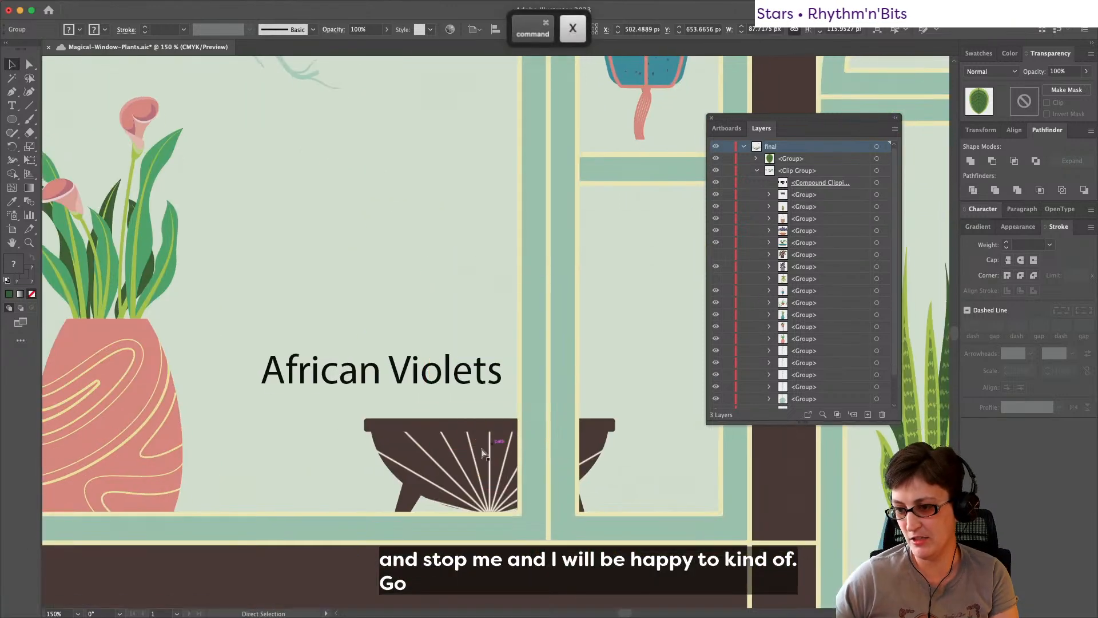
# Step: Isolate the African Violets planter's group inside the window's clipping group
pyautogui.click(464, 451)
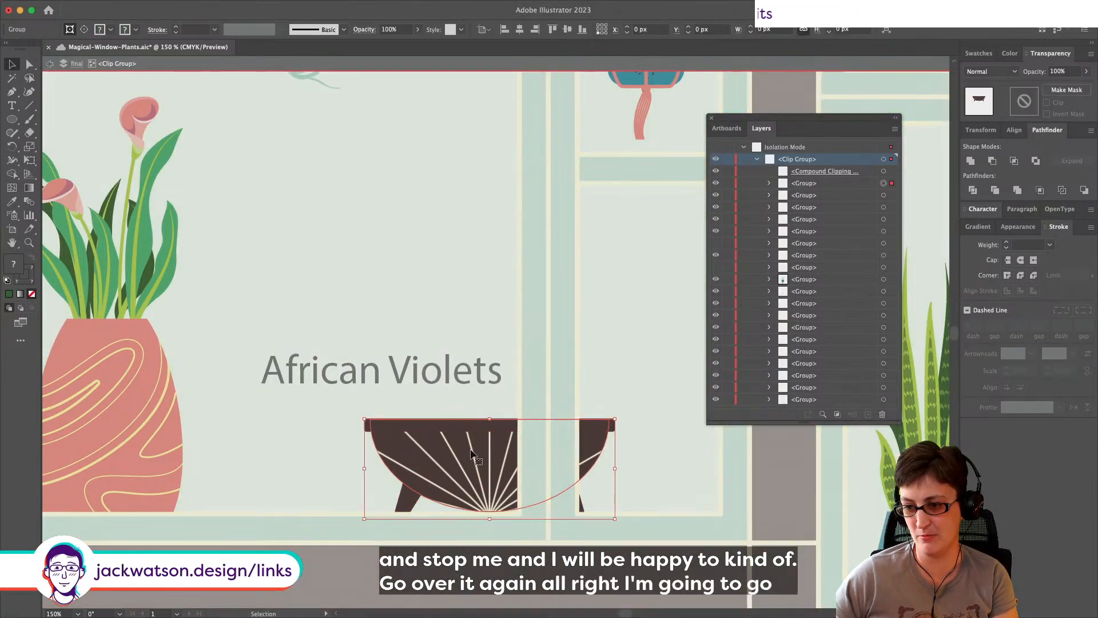
pyautogui.doubleClick(465, 455)
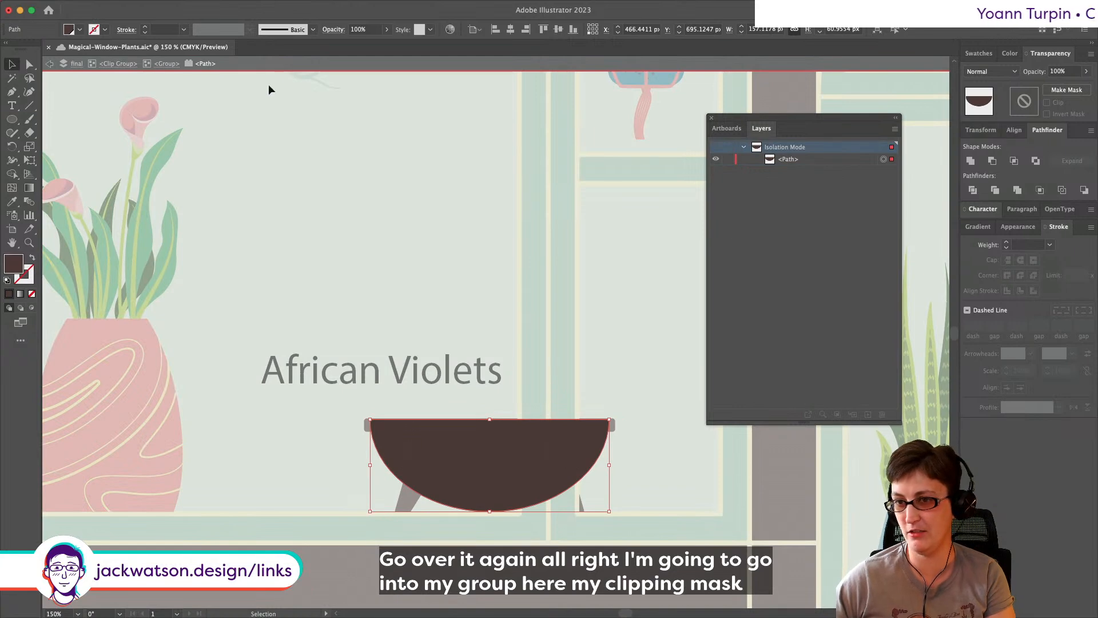
pyautogui.click(164, 63)
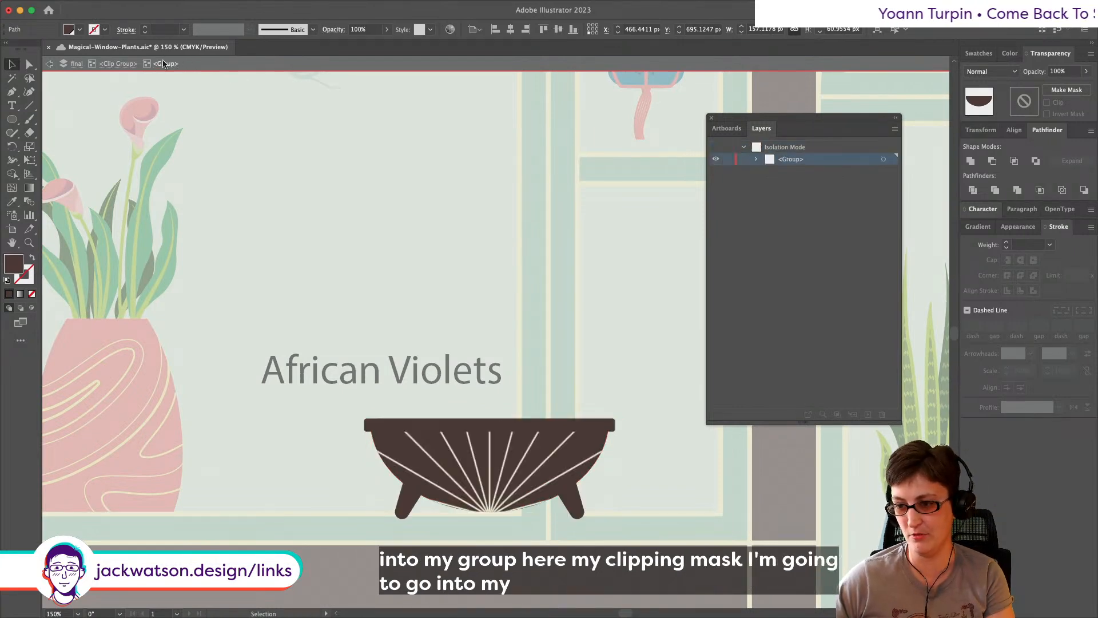
pyautogui.click(131, 66)
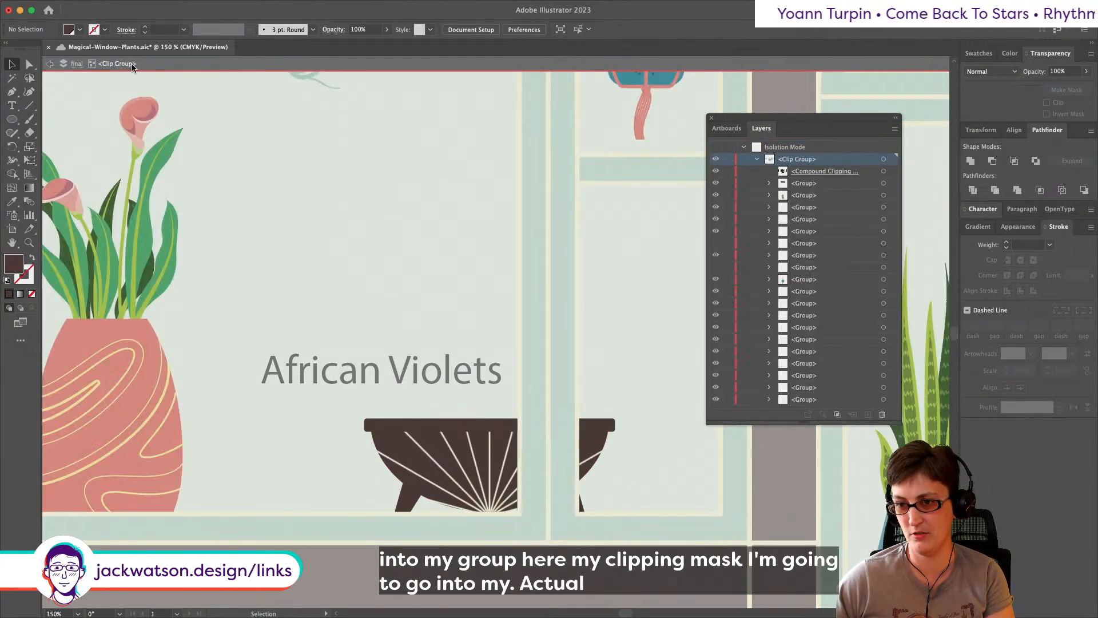
pyautogui.click(441, 437)
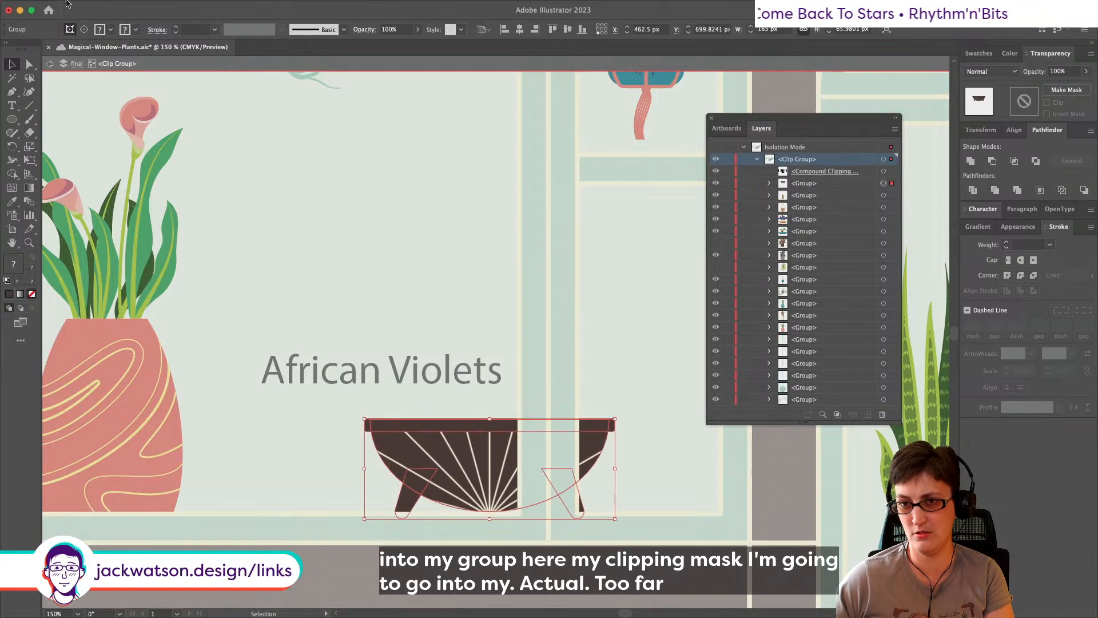
pyautogui.rightClick(429, 437)
pyautogui.click(453, 492)
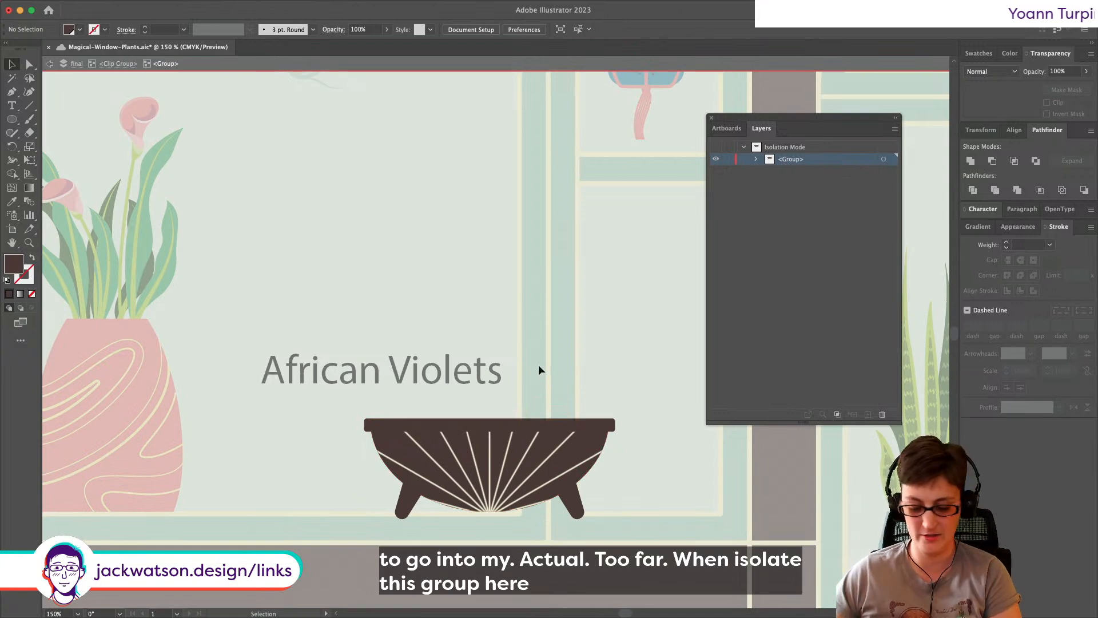
# Step: Paste two leaves into the planter group, one aside as a spare, and scale the one centred on the planter to about 61 × 81 px
pyautogui.press('super+f')
pyautogui.moveTo(522, 351); pyautogui.dragTo(492, 334)
pyautogui.press('super+c')
pyautogui.press('super+f')
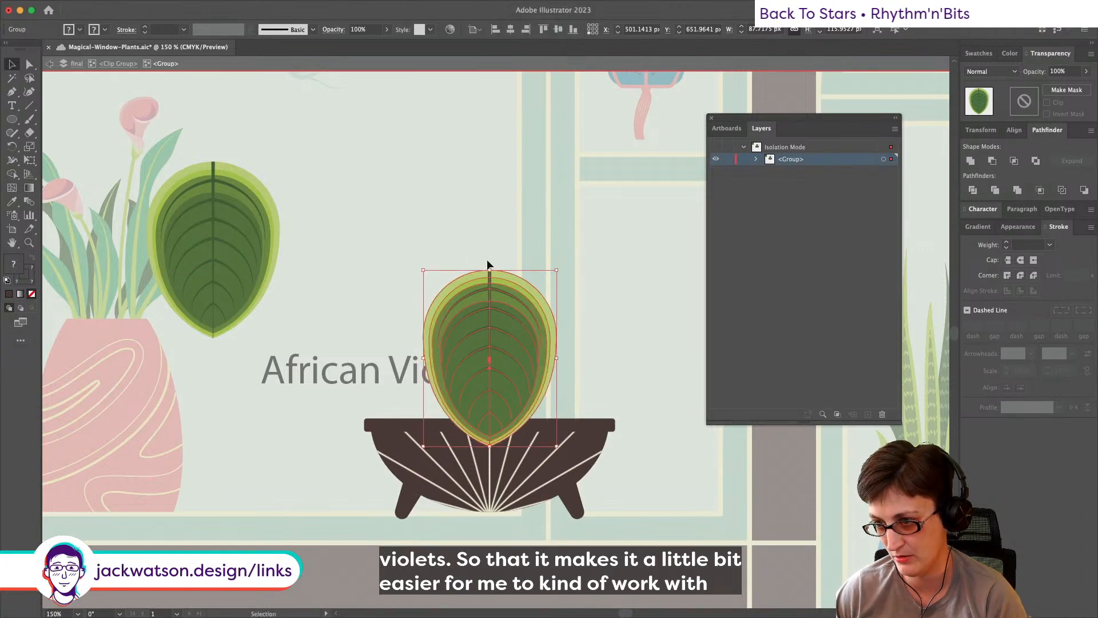
pyautogui.moveTo(490, 273); pyautogui.dragTo(493, 327)
pyautogui.moveTo(510, 378); pyautogui.dragTo(514, 420)
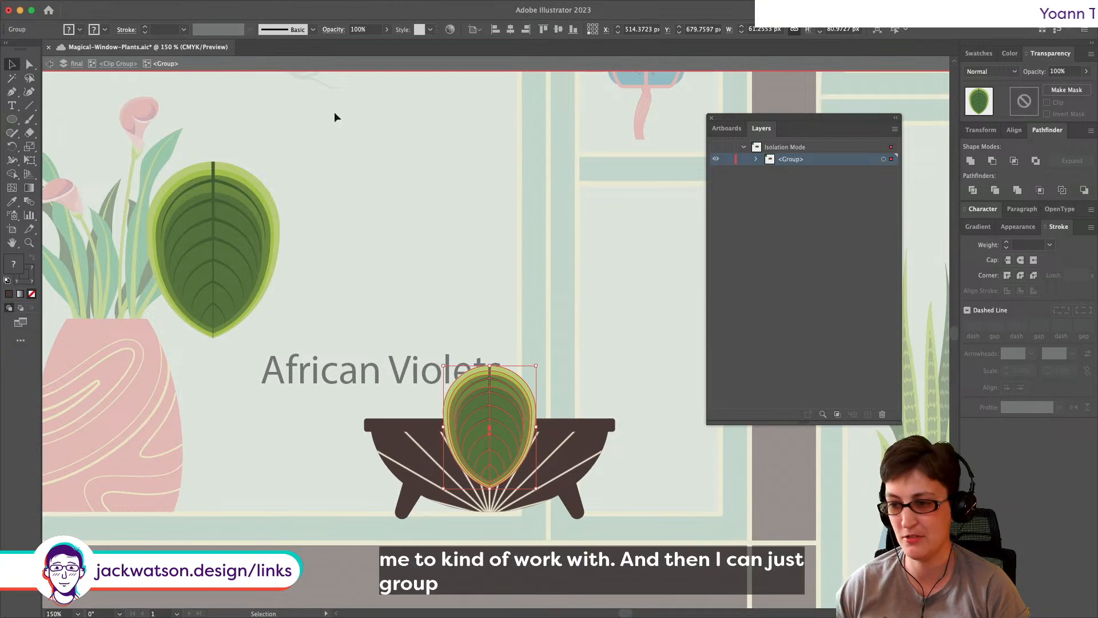
# Step: Distort the planter's leaf with Free Transform, widening its upper edge in perspective and shortening it to about 54 px high
pyautogui.click(31, 162)
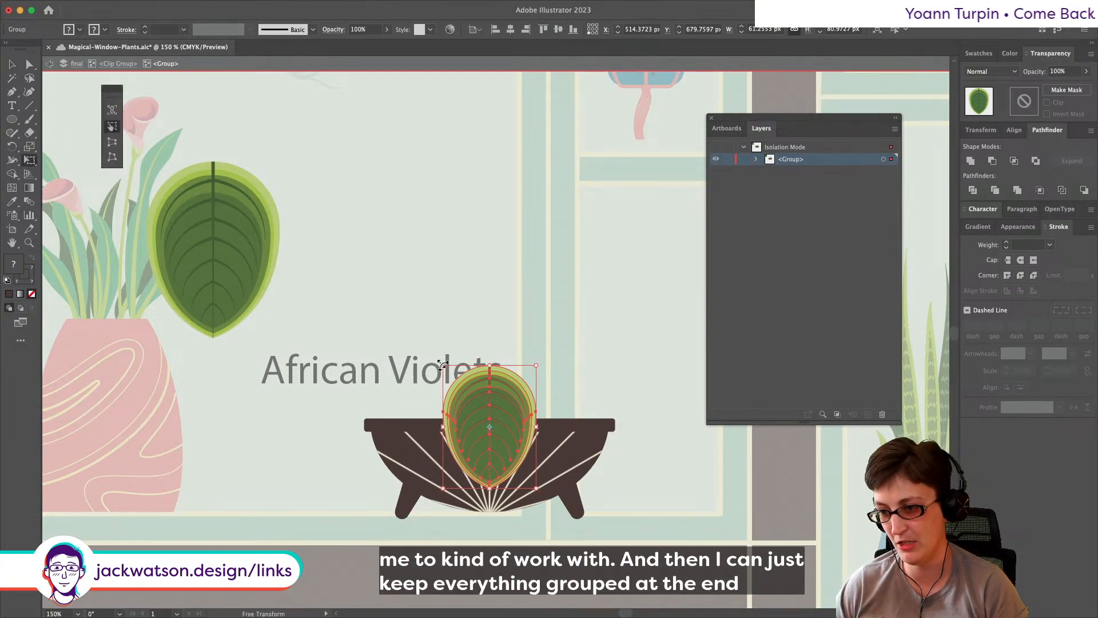
pyautogui.click(110, 142)
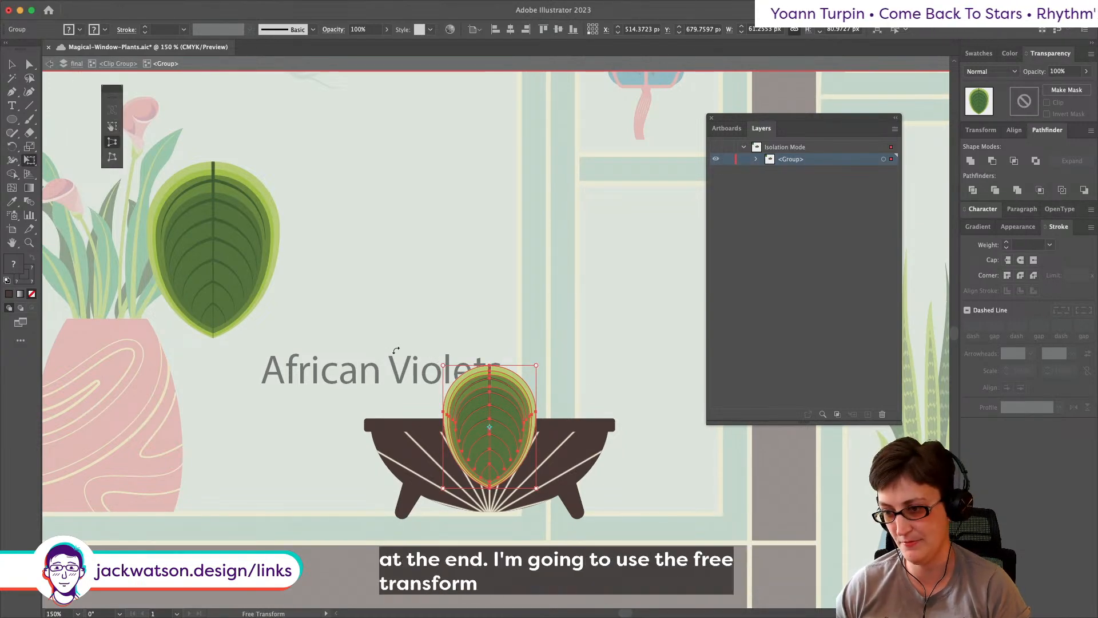
pyautogui.moveTo(443, 365); pyautogui.dragTo(433, 365)
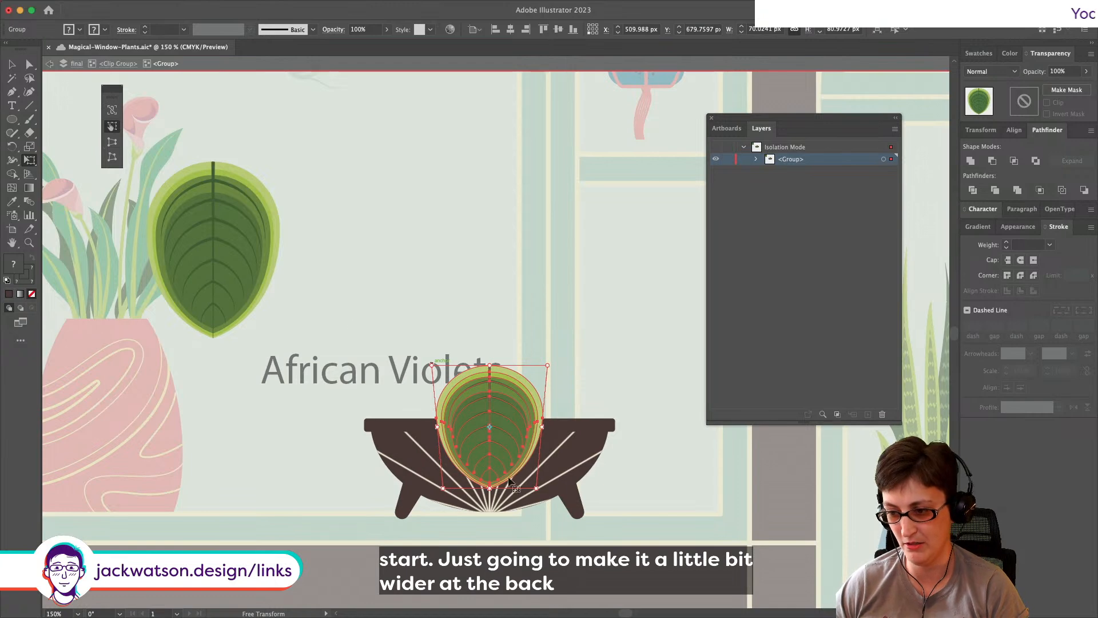
pyautogui.moveTo(490, 485); pyautogui.dragTo(490, 485)
pyautogui.moveTo(490, 471); pyautogui.dragTo(491, 446)
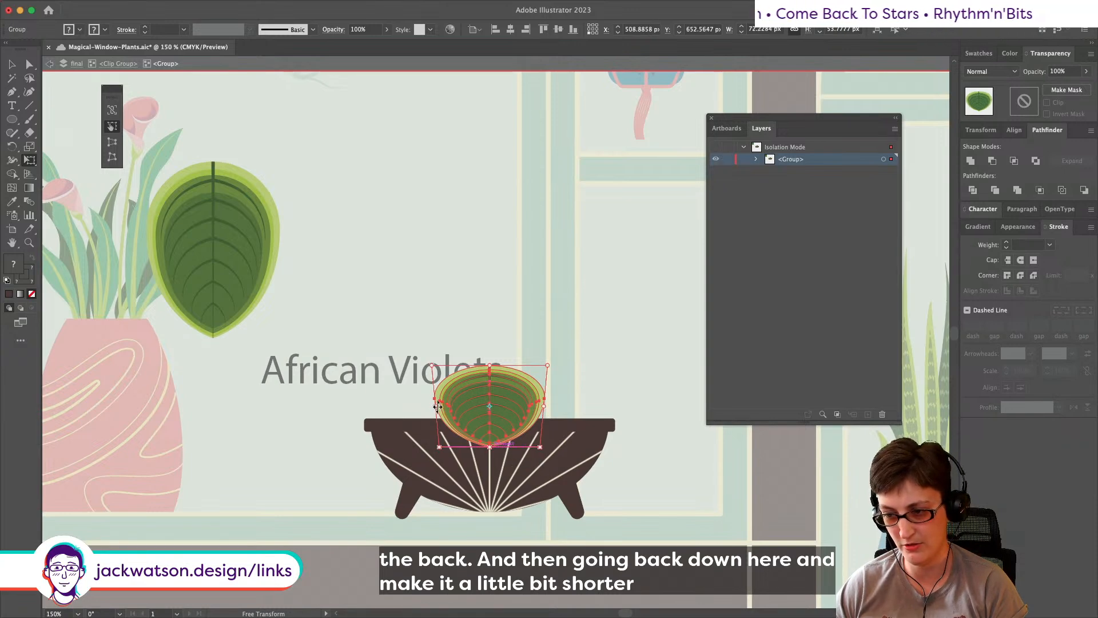
pyautogui.click(12, 65)
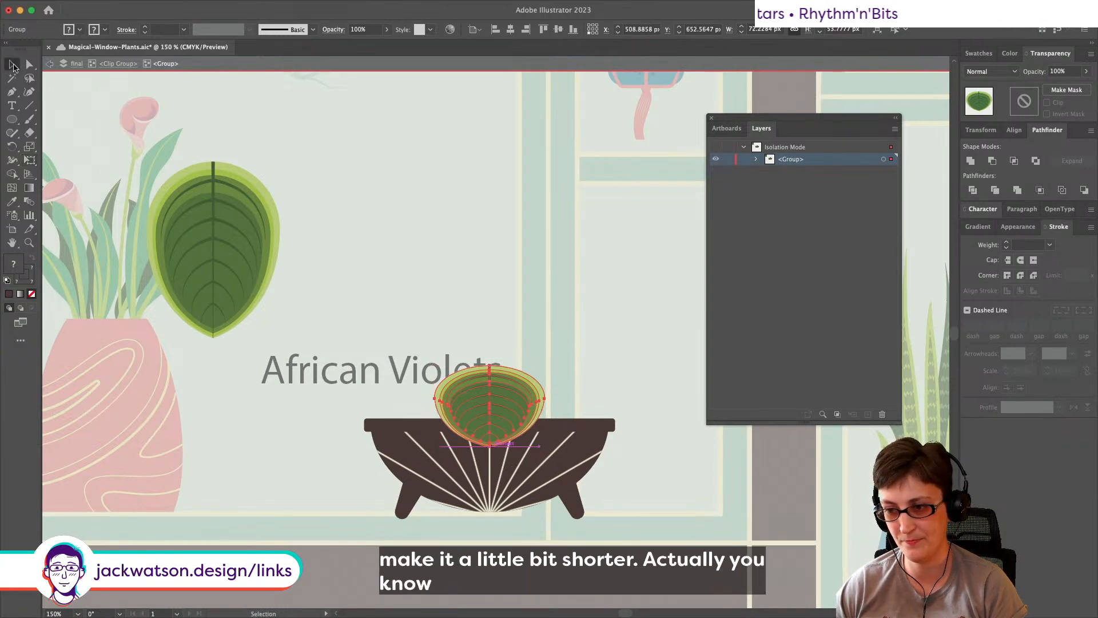
# Step: Lower the flattened leaf into the planter's centre, narrow it to about 64 px wide and deselect it
pyautogui.moveTo(547, 406); pyautogui.dragTo(535, 445)
pyautogui.press('super+shift+a')
pyautogui.press('super+z')
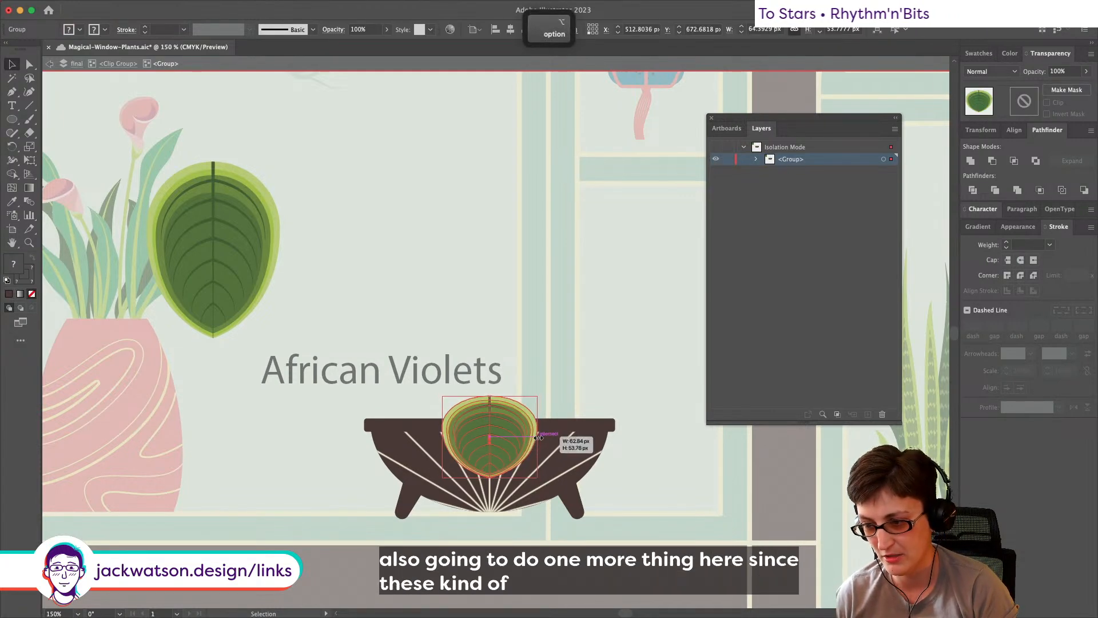
pyautogui.press('shift+super+a')
# Step: Copy the leaf's outermost light green shape, paste it in front and raise it above the original
pyautogui.scroll(1, 508, 408)
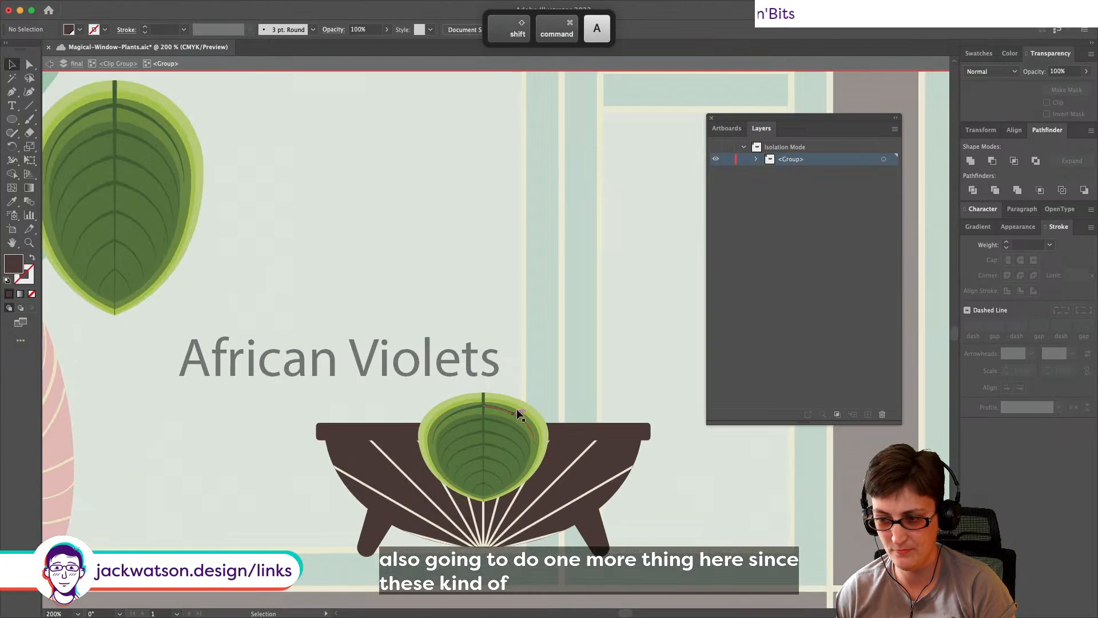
pyautogui.click(30, 65)
pyautogui.scroll(1, 541, 404)
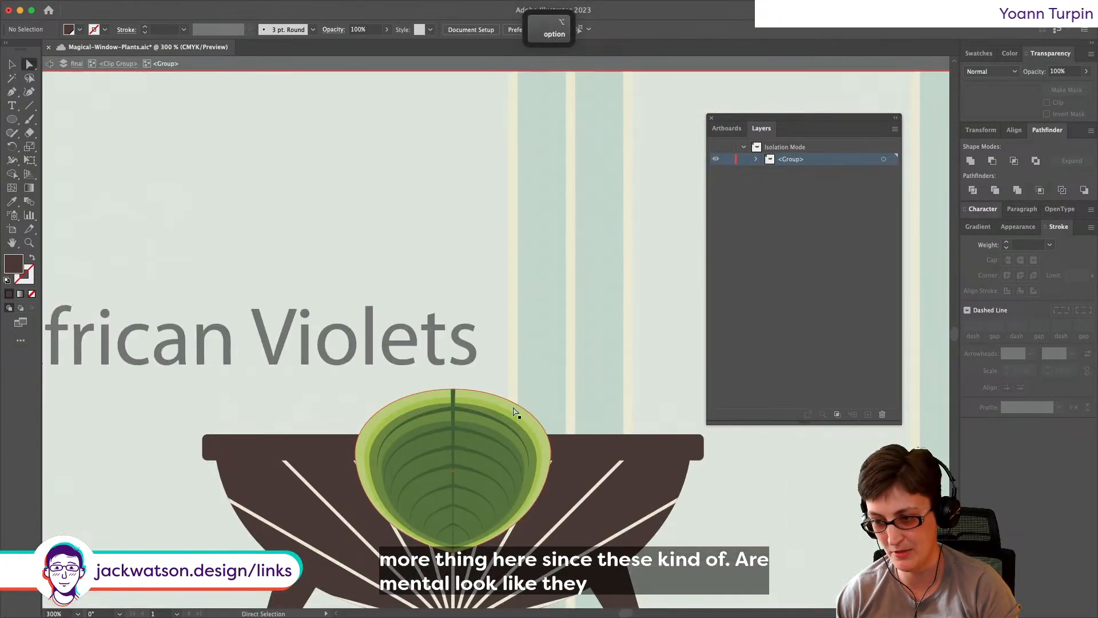
pyautogui.click(520, 413)
pyautogui.press('super+c')
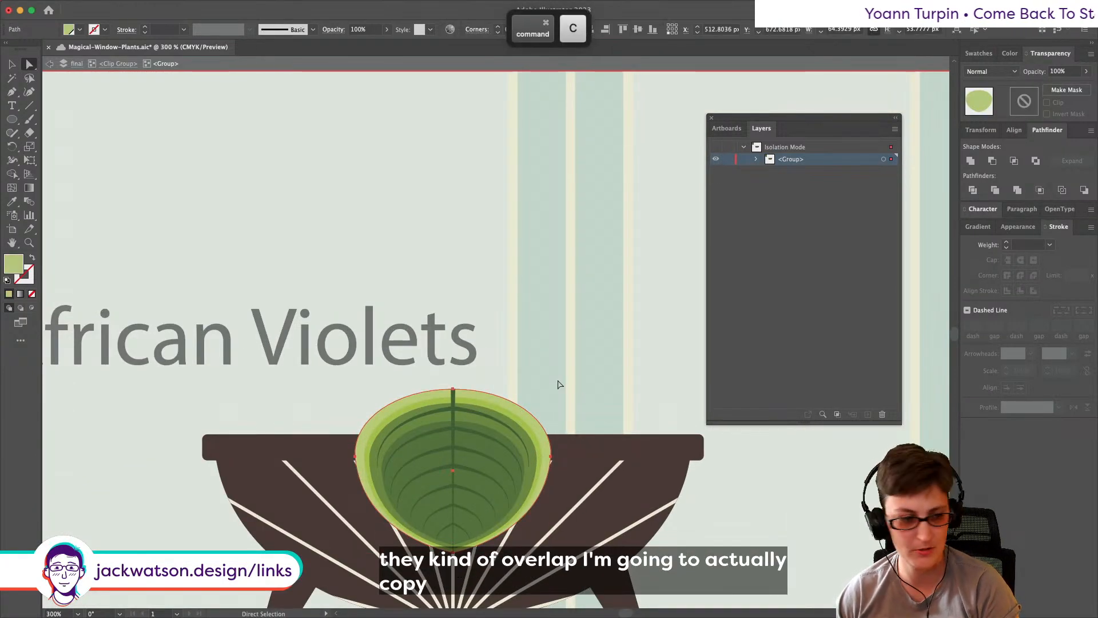
pyautogui.press('super+f')
pyautogui.moveTo(514, 474); pyautogui.dragTo(504, 412)
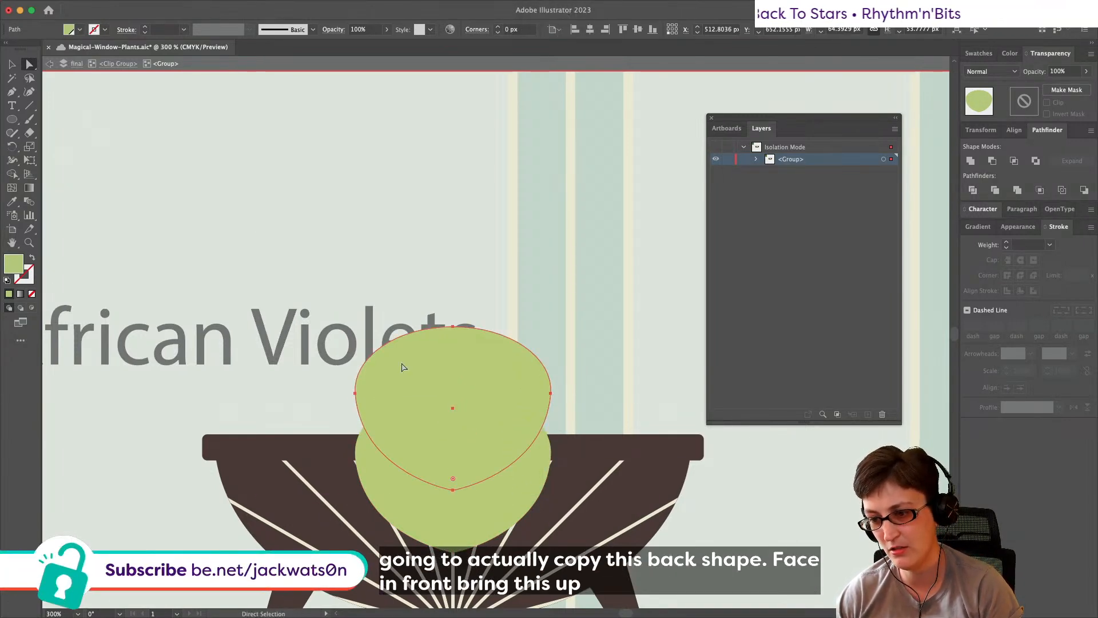
# Step: Intersect the raised light green copy with the shape beneath, keeping only their overlap on the leaf's upper half
pyautogui.press('super+a')
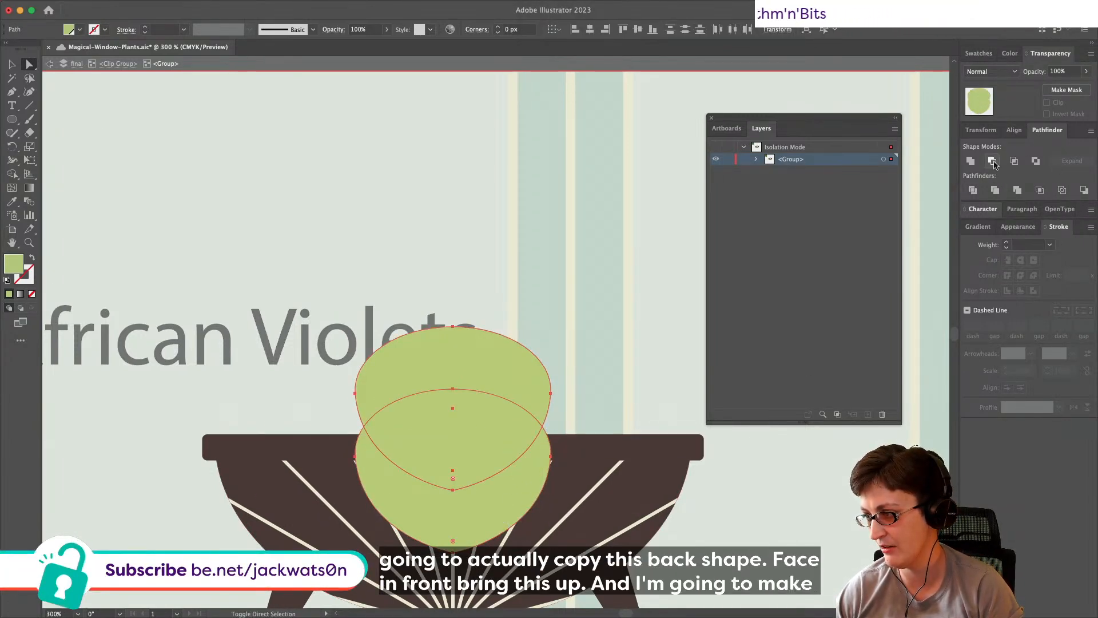
pyautogui.click(993, 162)
pyautogui.press('super+z')
pyautogui.click(1014, 162)
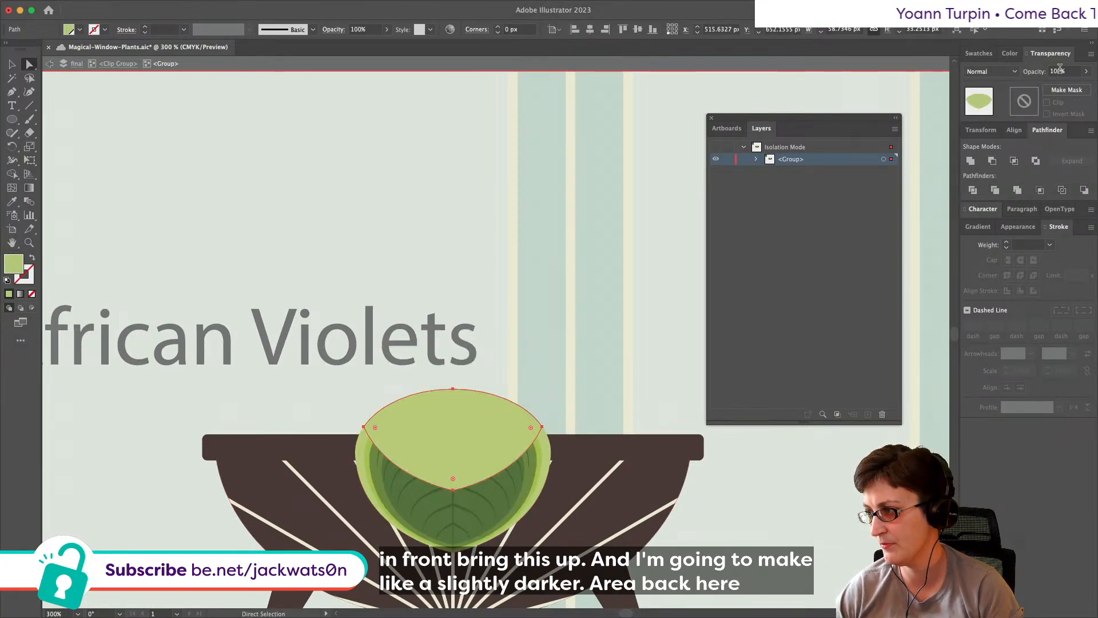
# Step: Set the overlap shape's opacity to 25% and fill it with the dark green swatch
pyautogui.write('25')
pyautogui.press('Return')
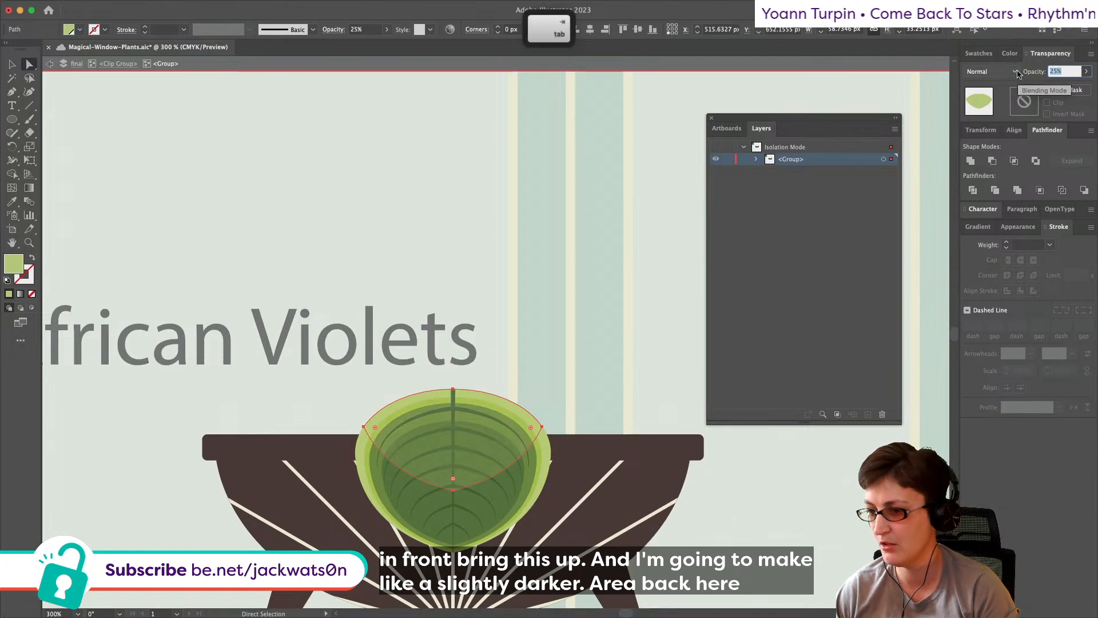
pyautogui.click(1010, 53)
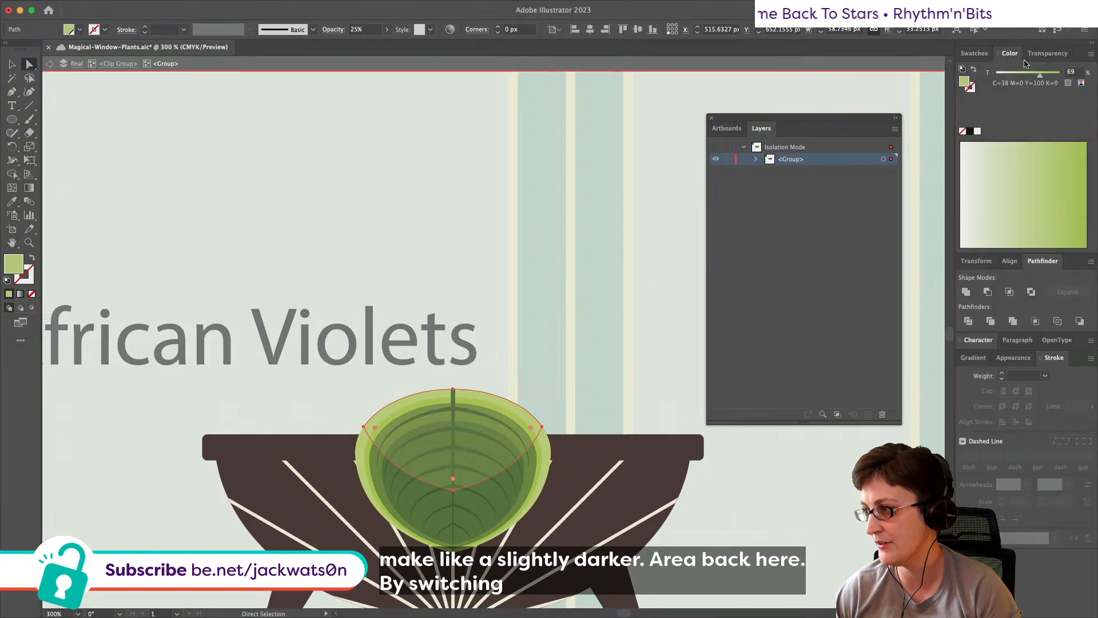
pyautogui.click(985, 54)
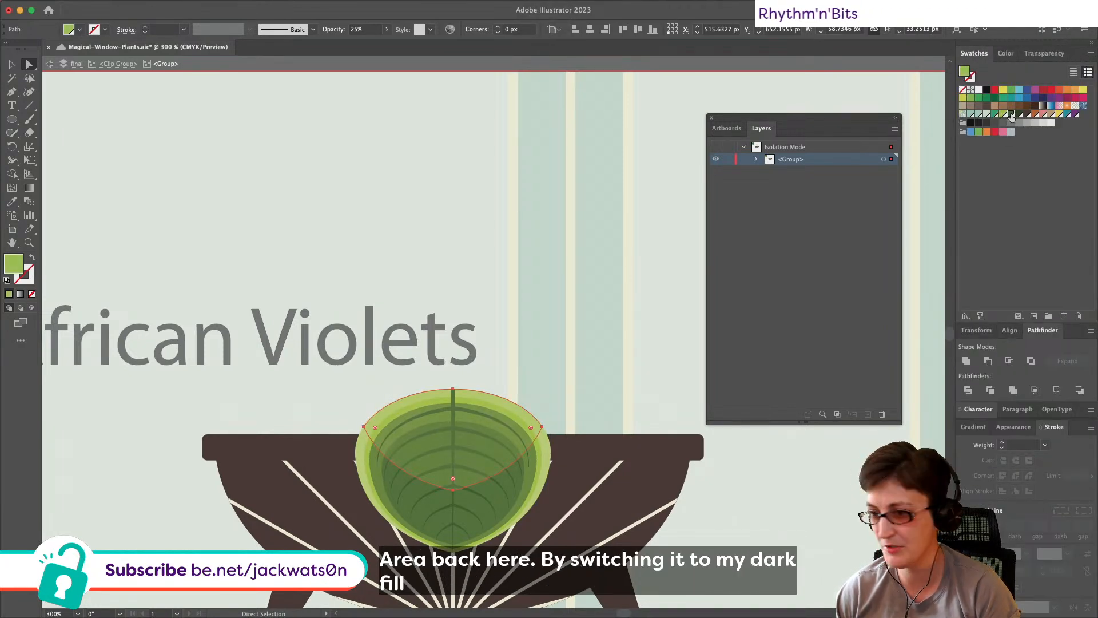
pyautogui.click(1010, 115)
pyautogui.keyDown('alt'); pyautogui.scroll(-2, 509, 288); pyautogui.keyUp('alt')
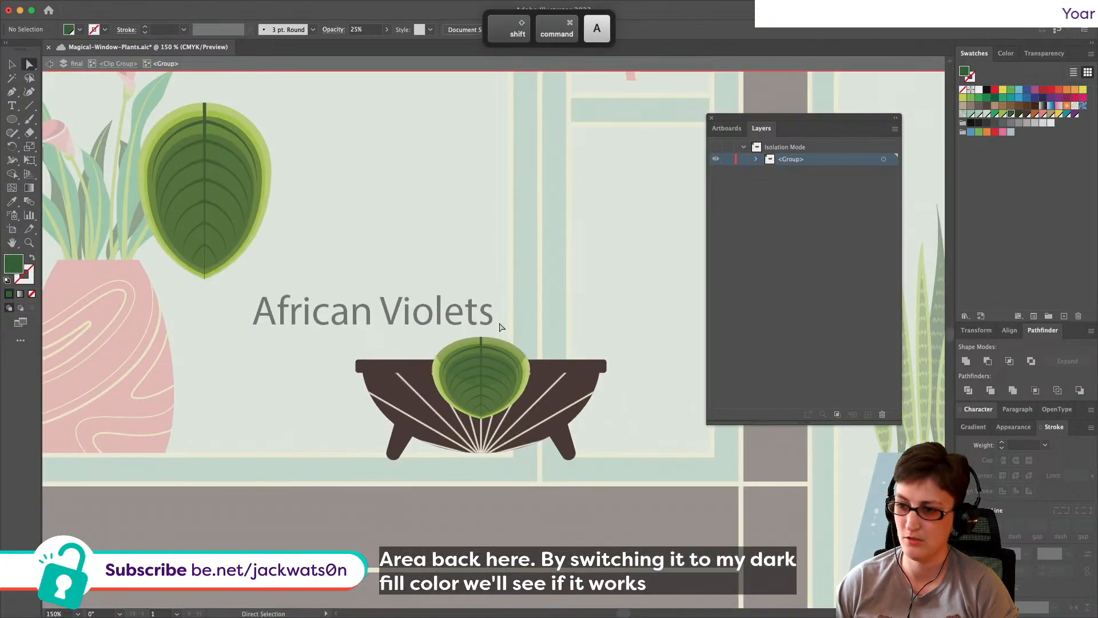
# Step: Raise the dark green shading shape's opacity to 50%
pyautogui.click(1040, 54)
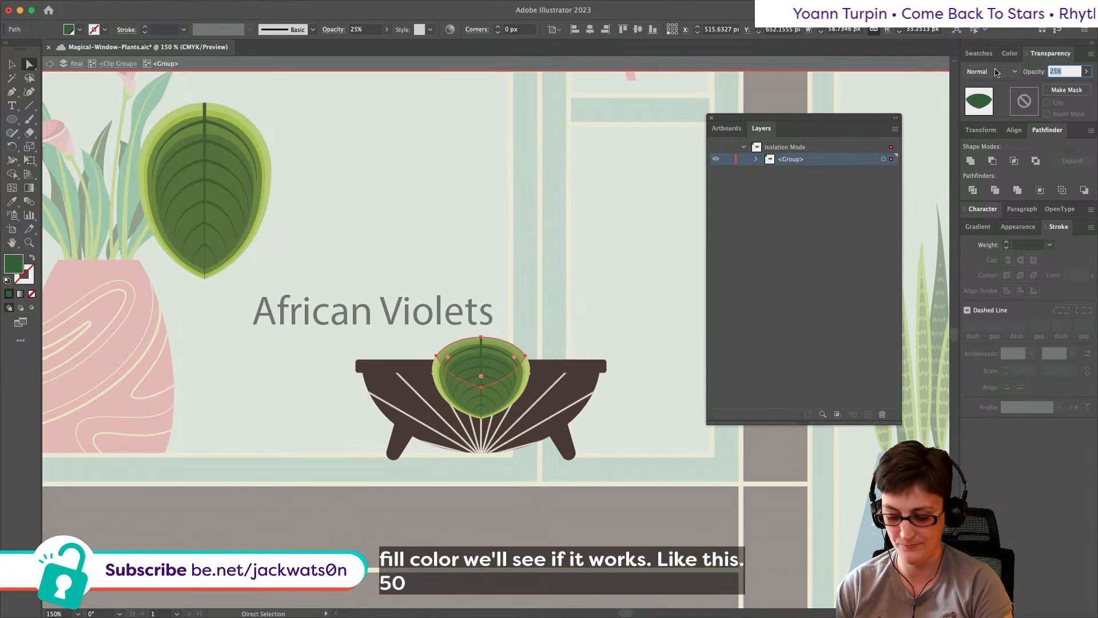
pyautogui.write('50')
pyautogui.press('Tab')
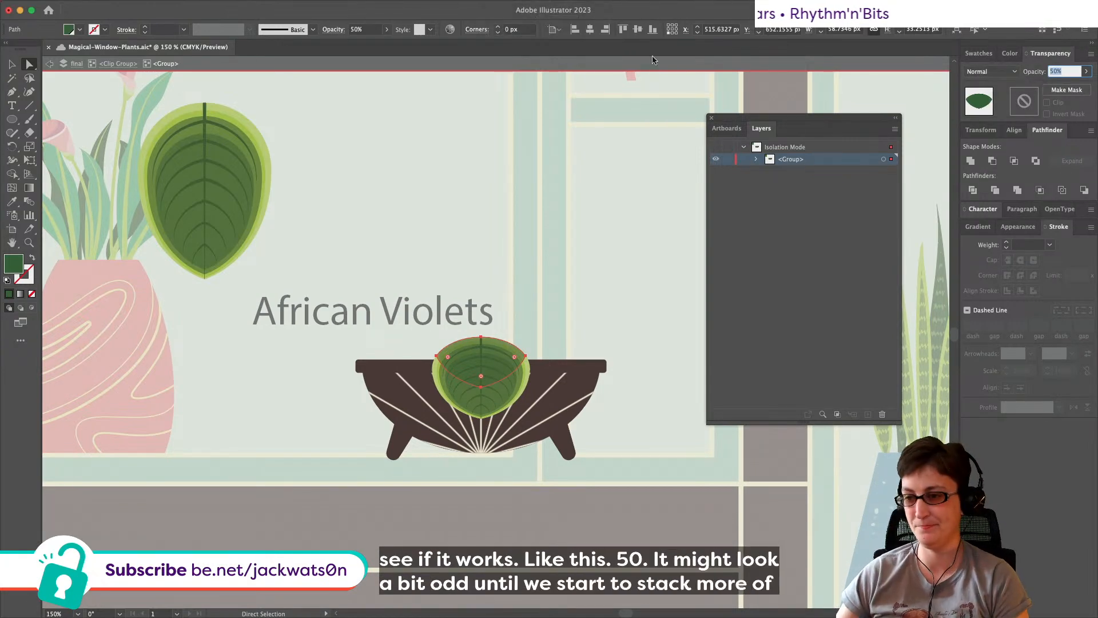
# Step: Group the planter's leaf together with its dark green shading shape
pyautogui.click(11, 64)
pyautogui.click(213, 150)
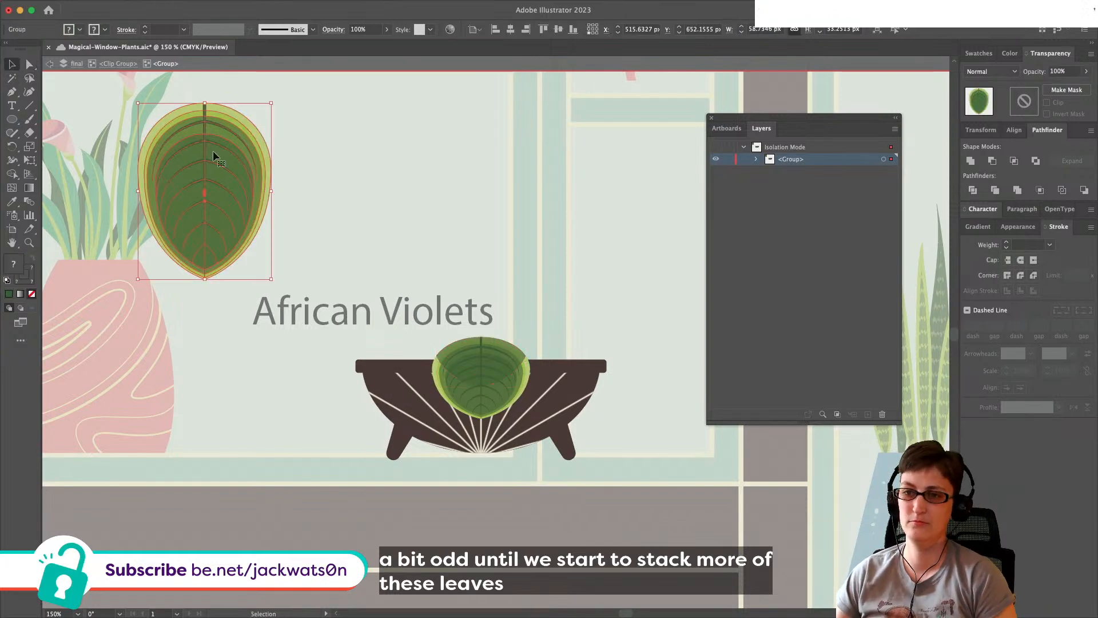
pyautogui.keyDown('alt'); pyautogui.scroll(2, 217, 235); pyautogui.keyUp('alt')
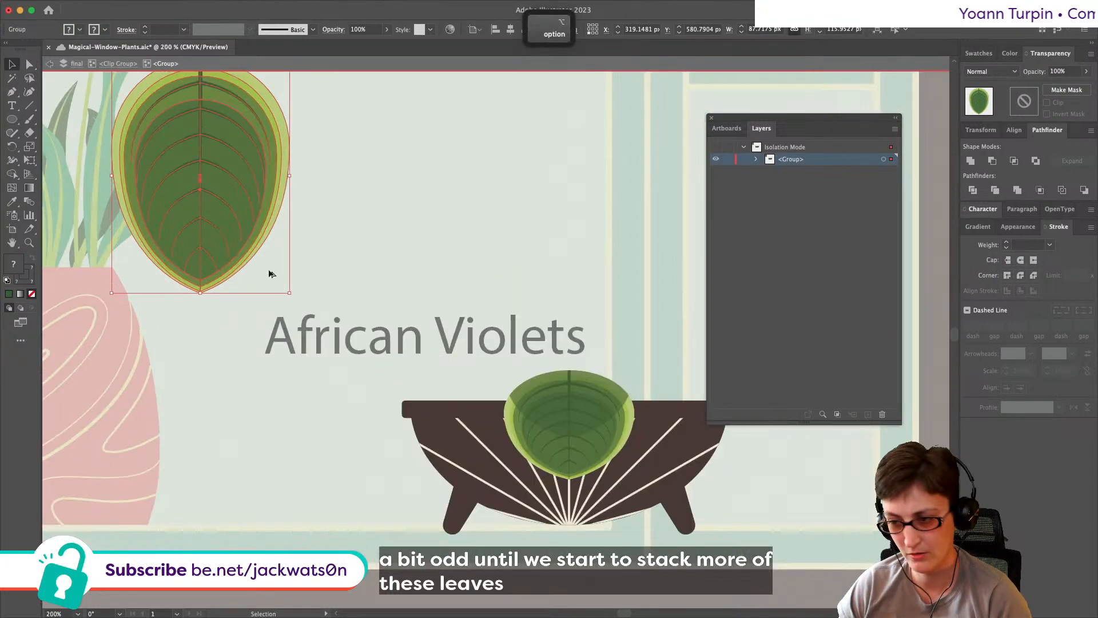
pyautogui.keyDown('alt'); pyautogui.scroll(4, 450, 369); pyautogui.keyUp('alt')
pyautogui.click(501, 360)
pyautogui.moveTo(587, 376); pyautogui.dragTo(469, 374)
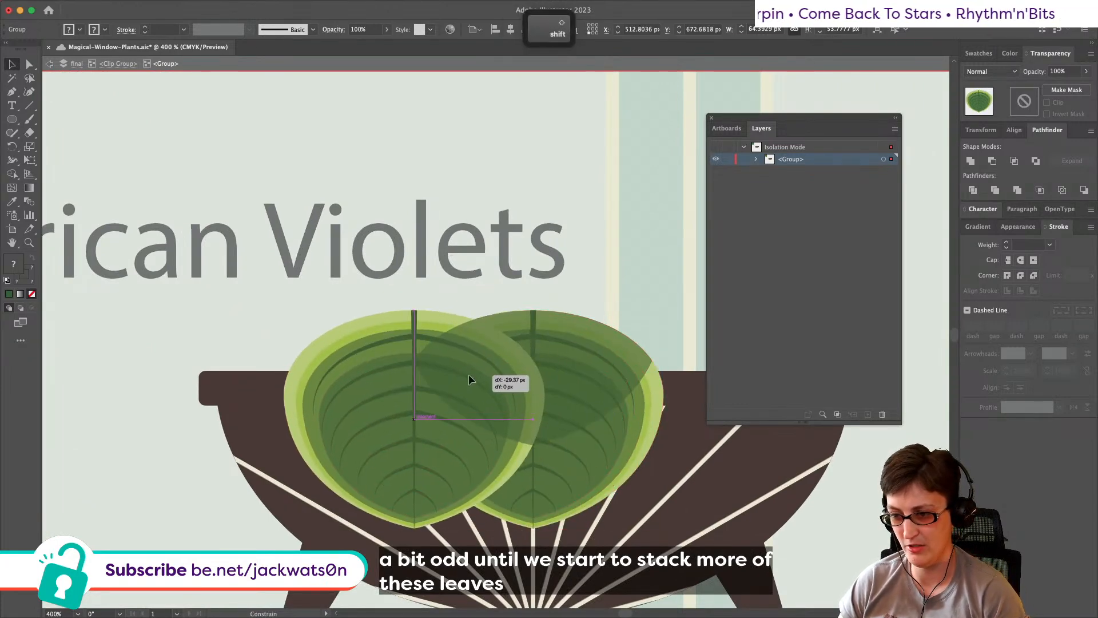
pyautogui.press('super+z')
pyautogui.keyDown('shift'); pyautogui.click(646, 385); pyautogui.keyUp('shift')
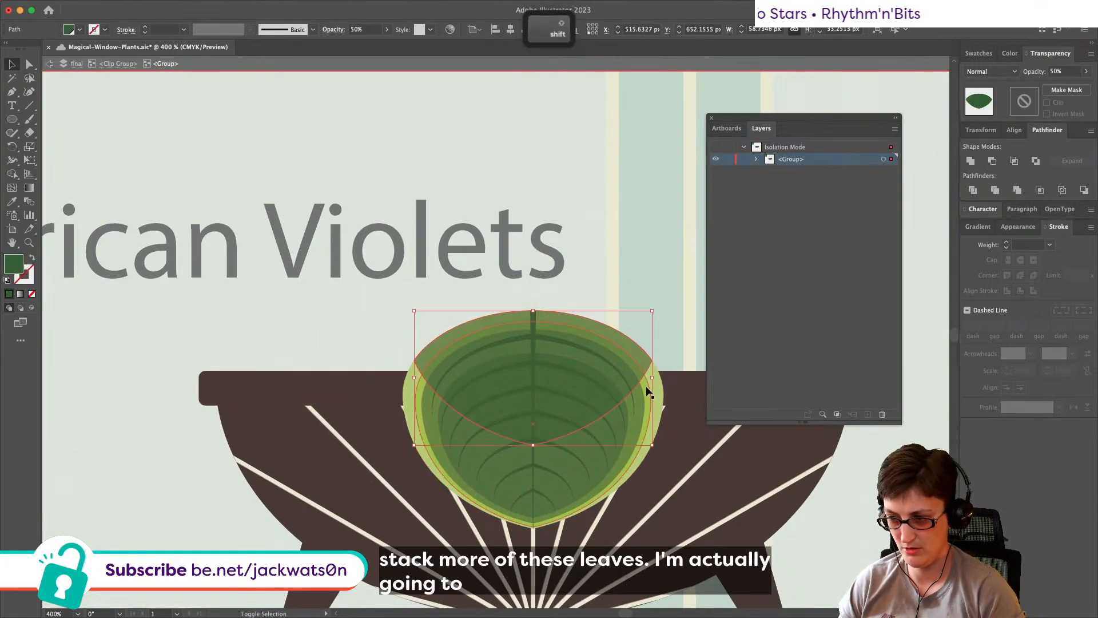
pyautogui.press('super+g')
# Step: Paste a copy of the shaded leaf about 42 px to the left and skew its upper edge slightly to the right with Free Transform
pyautogui.press('super+c')
pyautogui.press('super+f')
pyautogui.moveTo(622, 389); pyautogui.dragTo(447, 392)
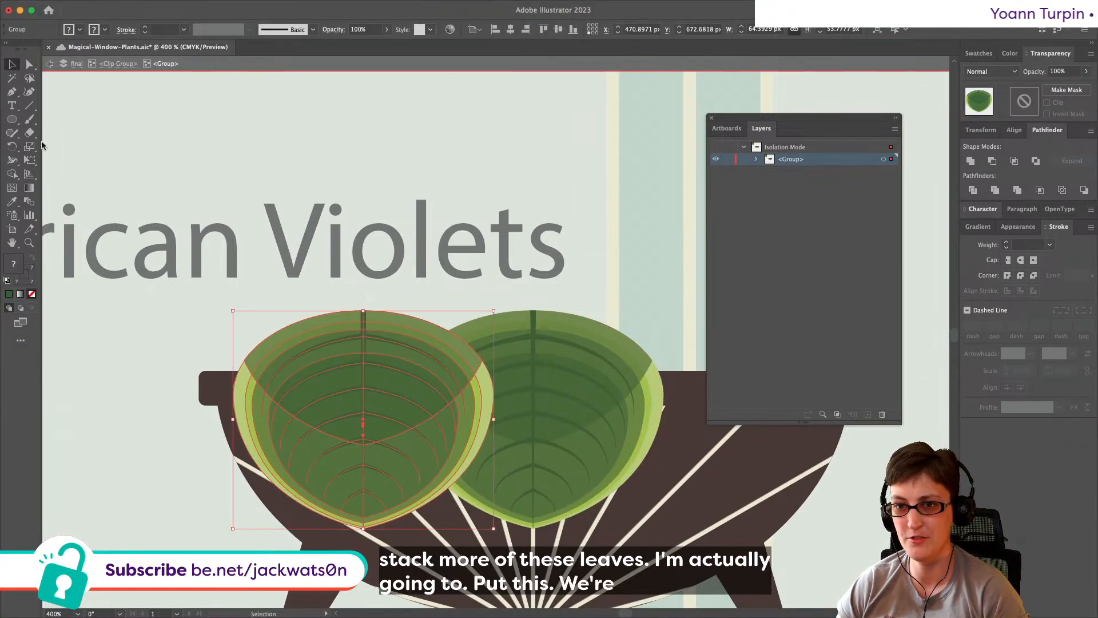
pyautogui.press('e')
pyautogui.moveTo(367, 309); pyautogui.dragTo(394, 310)
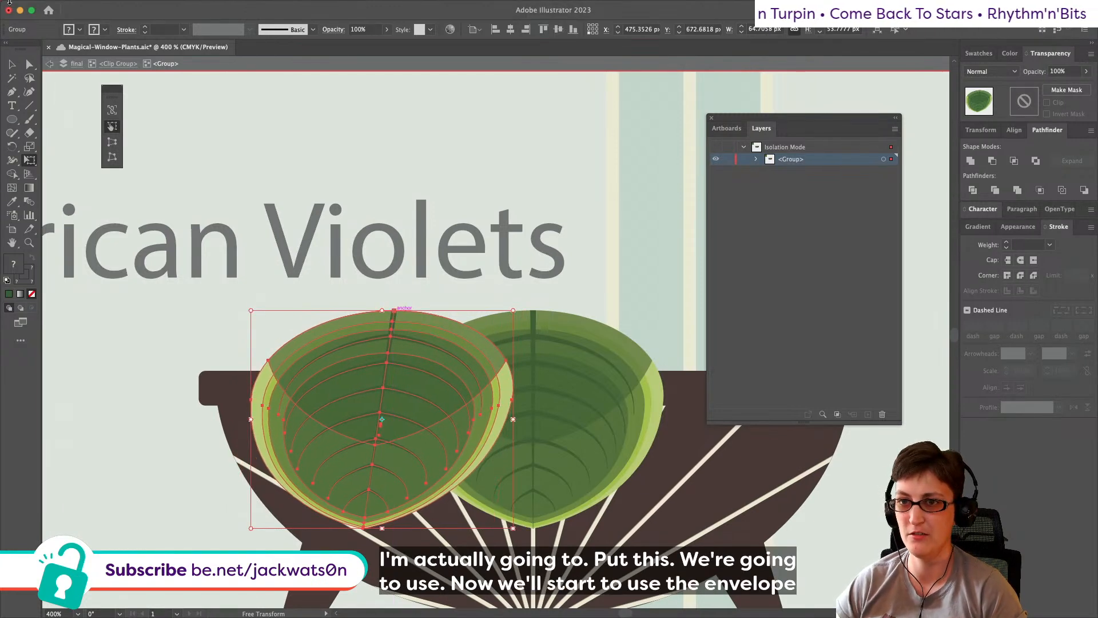
# Step: Warp the copied leaf with an Envelope Distort Arc set to Vertical with a 22% bend
pyautogui.click(140, 6)
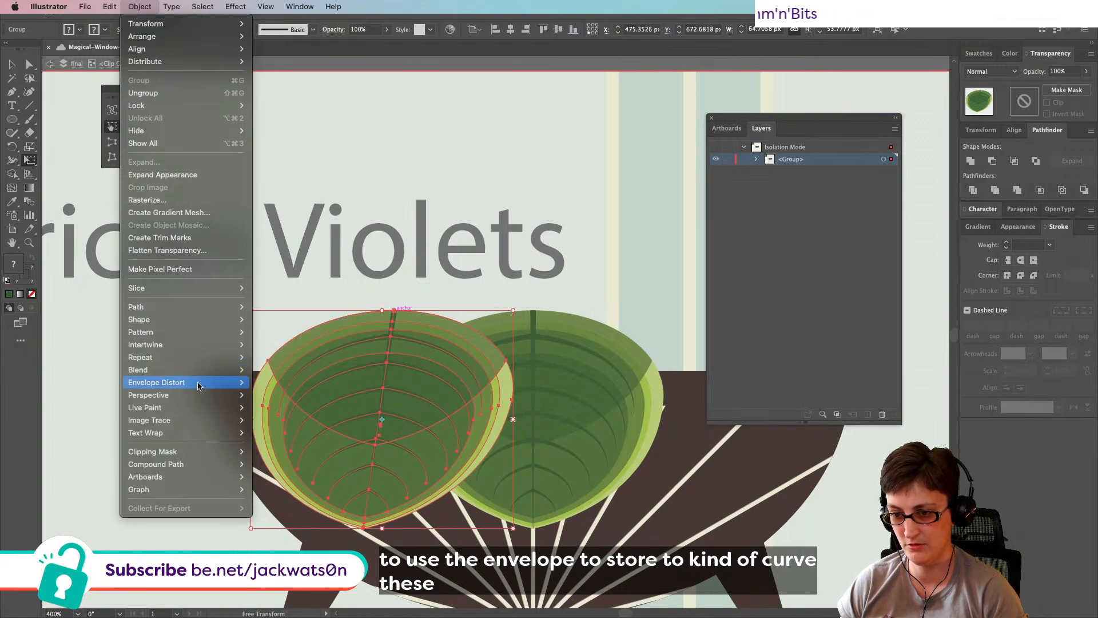
pyautogui.moveTo(197, 382)
pyautogui.click(346, 382)
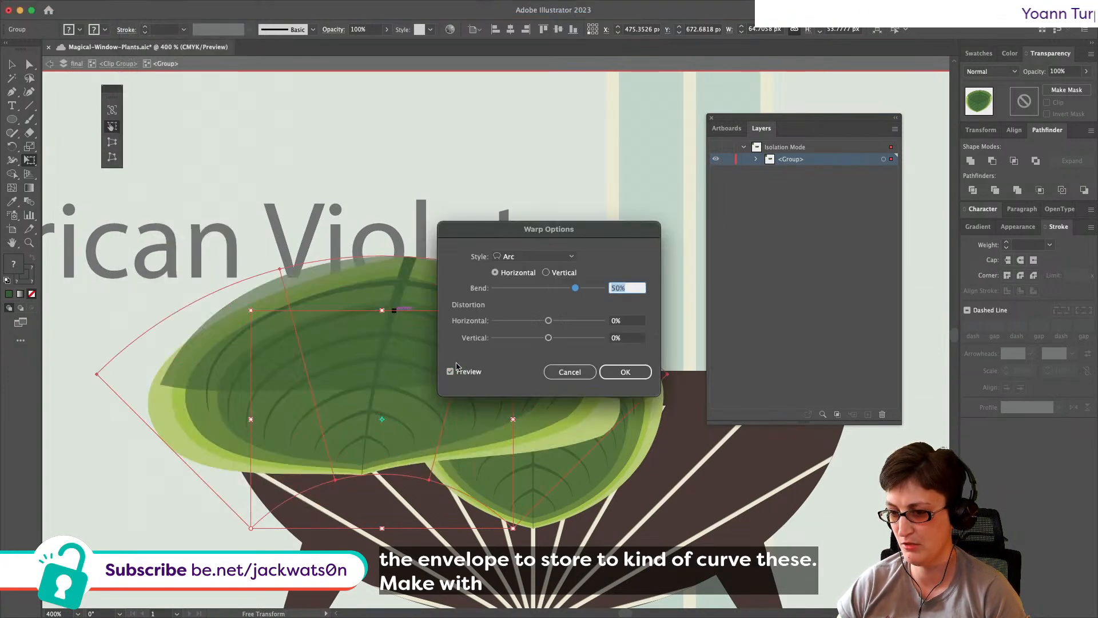
pyautogui.click(546, 273)
pyautogui.moveTo(553, 234); pyautogui.dragTo(683, 221)
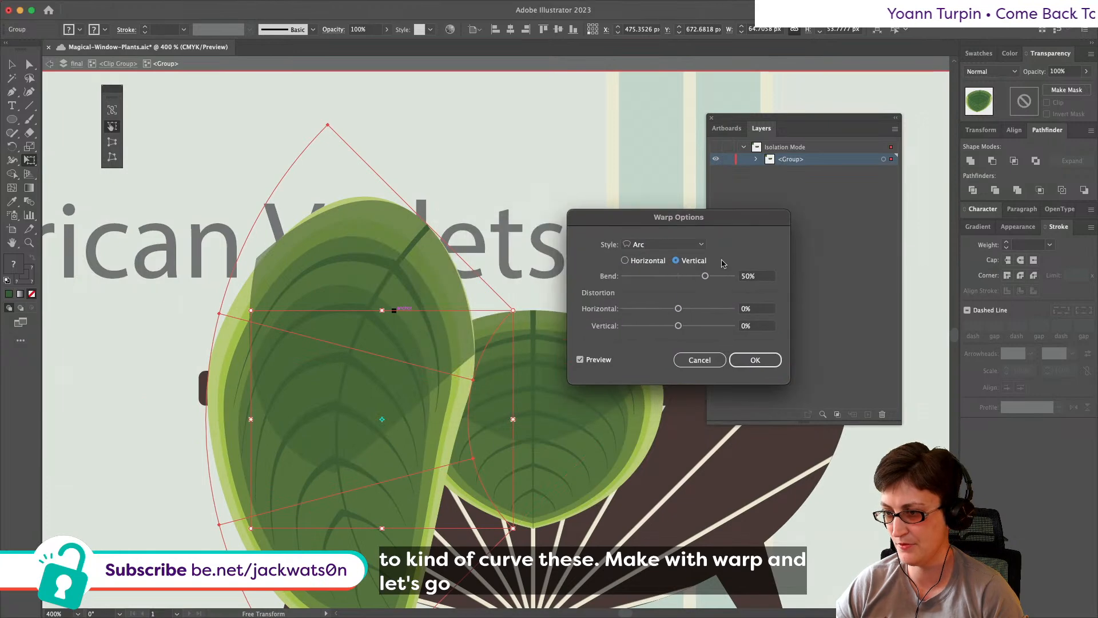
pyautogui.moveTo(702, 280); pyautogui.dragTo(689, 279)
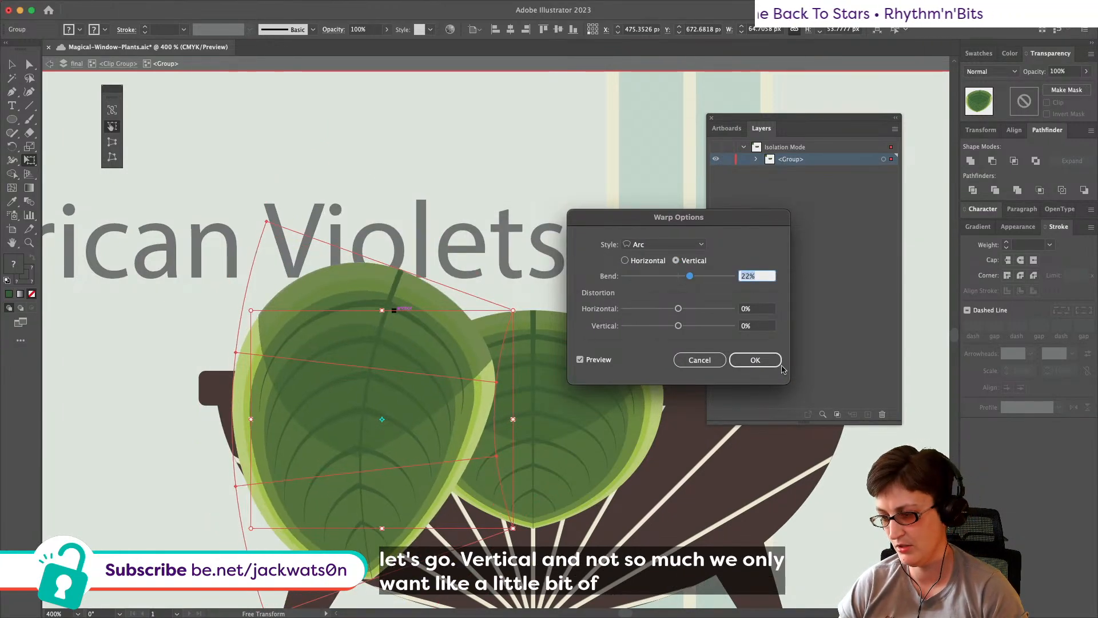
pyautogui.click(755, 360)
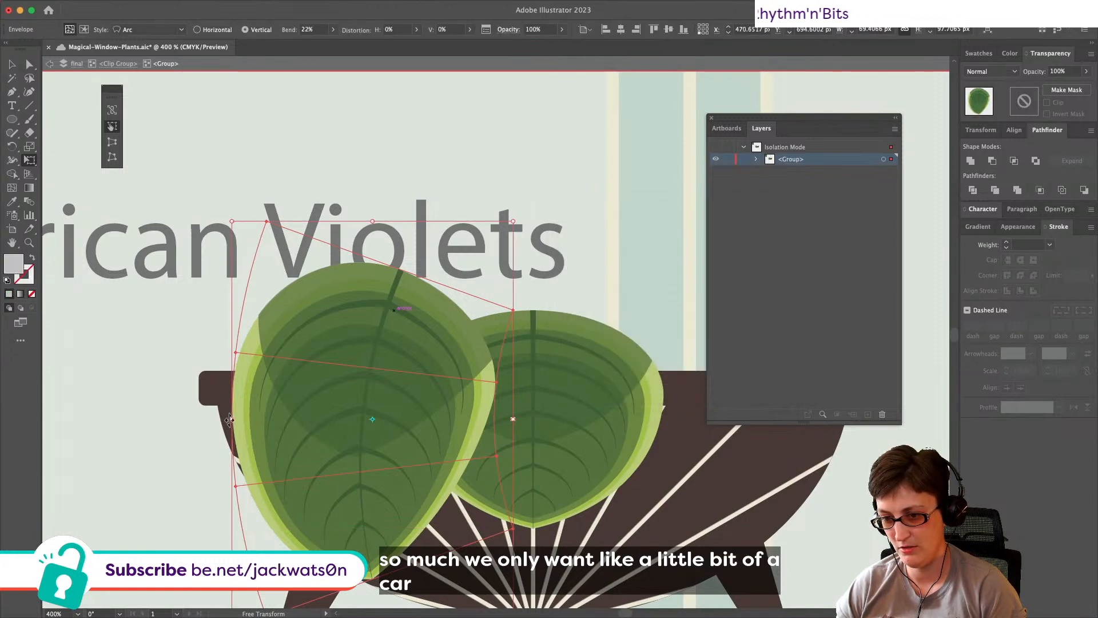
# Step: Scale the warped leaf down to about 49 px wide and 69 px high, and rotate it slightly clockwise
pyautogui.moveTo(231, 422); pyautogui.dragTo(275, 426)
pyautogui.press('super+z')
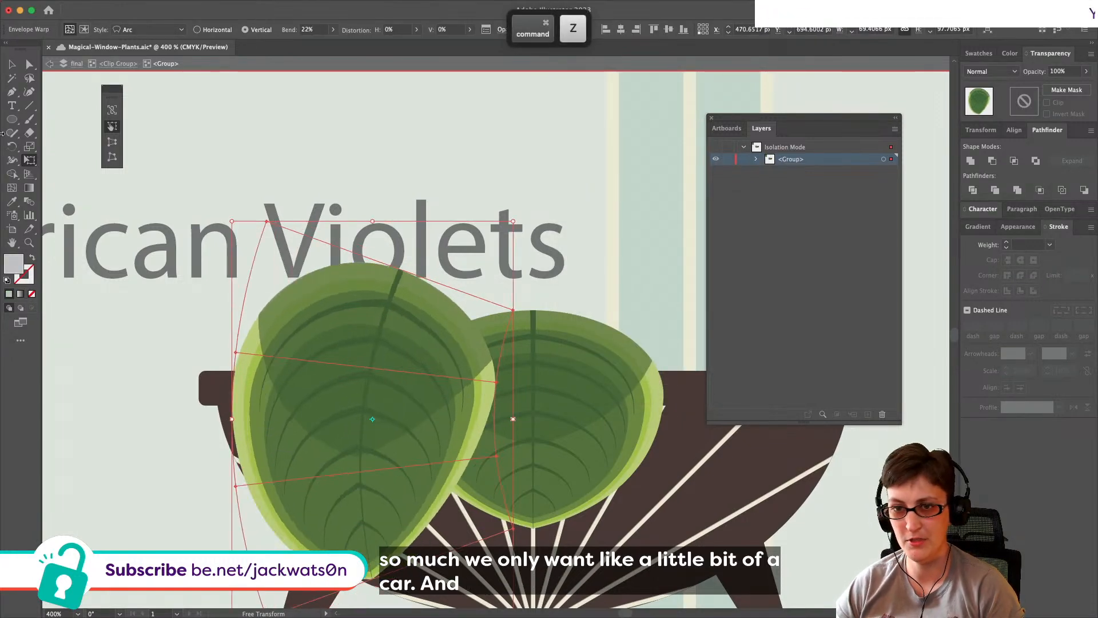
pyautogui.click(12, 64)
pyautogui.moveTo(232, 221); pyautogui.dragTo(276, 261)
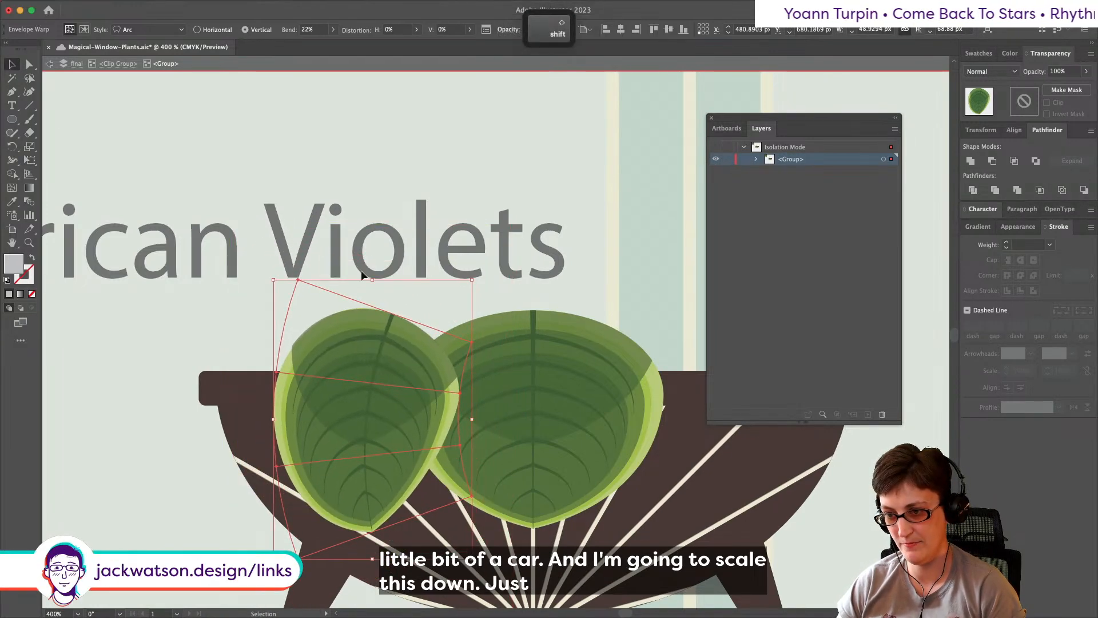
pyautogui.moveTo(375, 274); pyautogui.dragTo(392, 282)
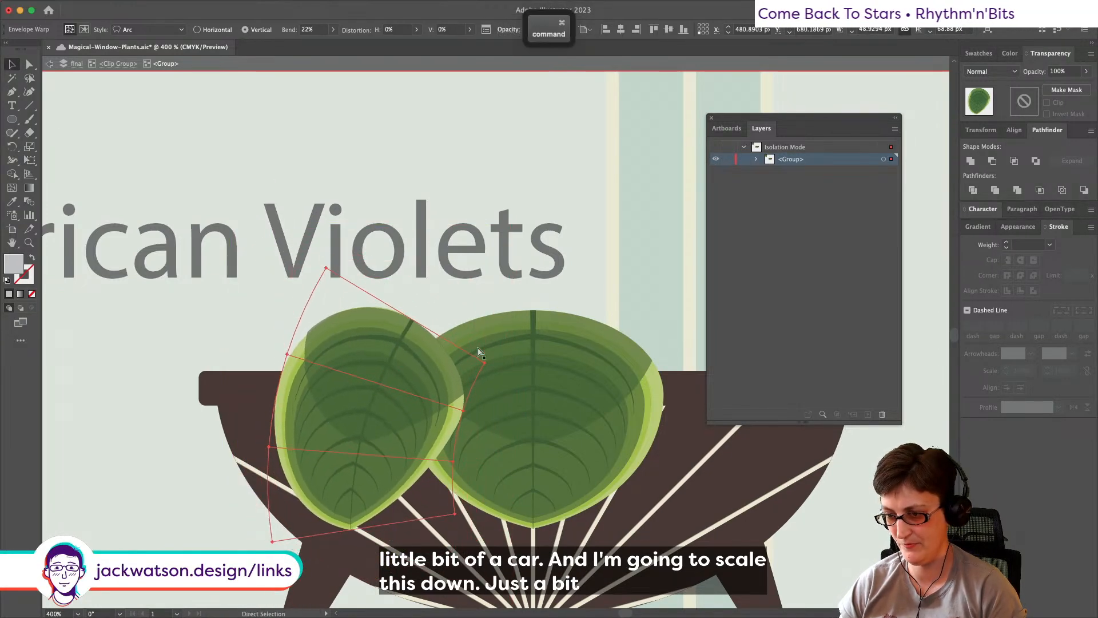
# Step: Place the warped leaf behind the central leaf and shift it slightly right so the two overlap
pyautogui.press('cmd+x')
pyautogui.press('cmd+b')
pyautogui.moveTo(322, 350); pyautogui.dragTo(334, 349)
# Step: Scale both leaves down slightly together, and make the central leaf a little narrower
pyautogui.keyDown('shift'); pyautogui.click(539, 369); pyautogui.keyUp('shift')
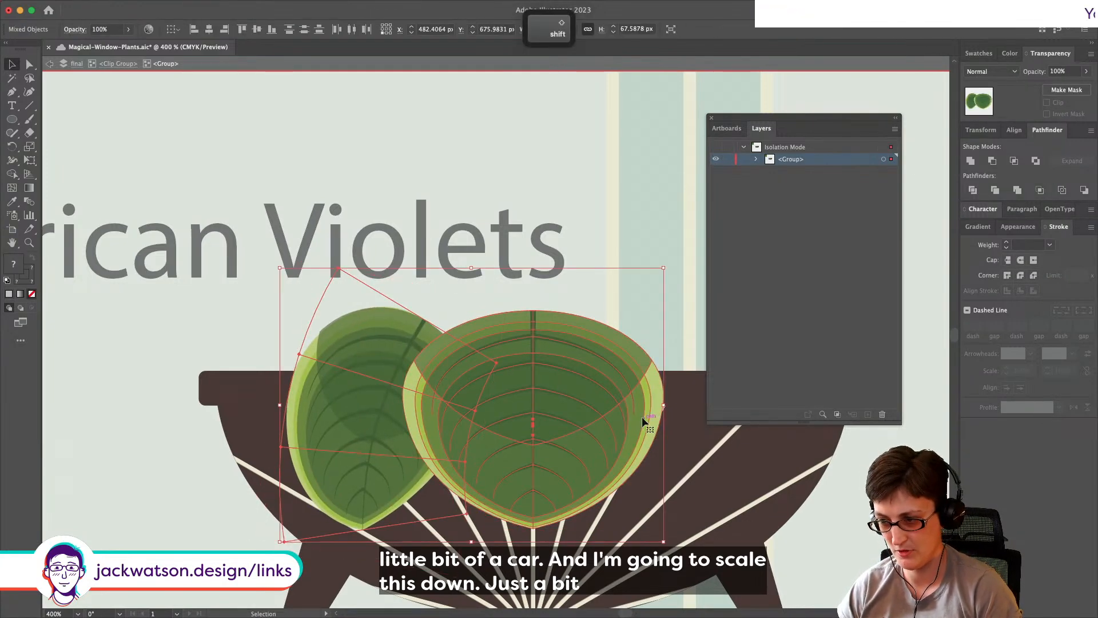
pyautogui.moveTo(471, 541); pyautogui.dragTo(466, 516)
pyautogui.press('super+shift+a')
pyautogui.click(509, 430)
pyautogui.moveTo(653, 418); pyautogui.dragTo(646, 418)
pyautogui.press('super+shift+a')
pyautogui.click(593, 423)
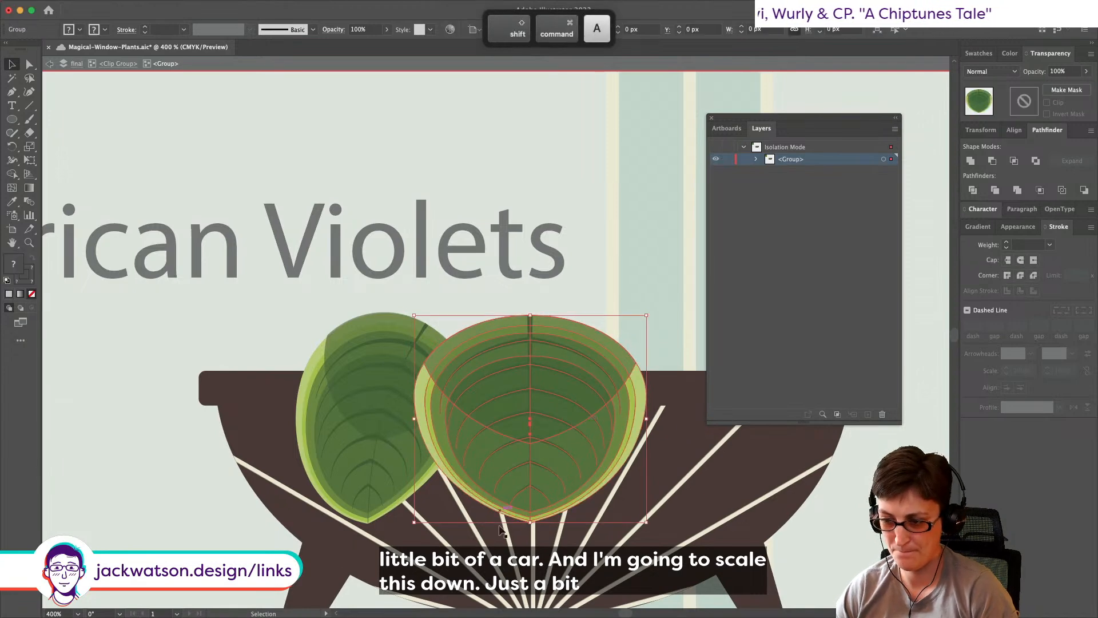
# Step: Shorten the warped leaf beside the central one to about 62 px high with Free Transform
pyautogui.press('super+minus')
pyautogui.click(403, 360)
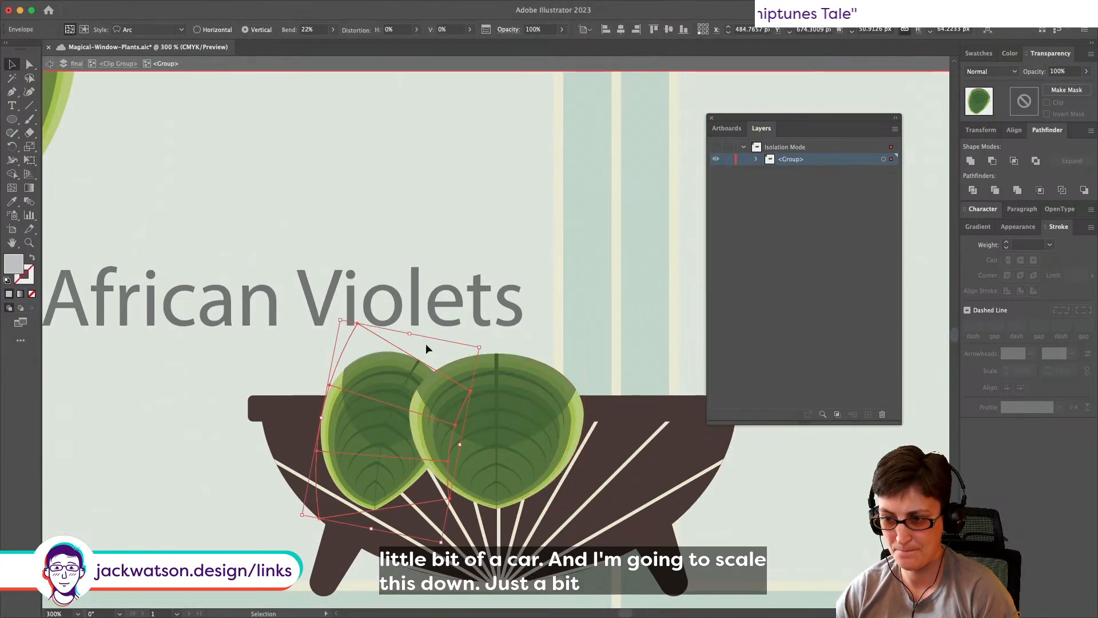
pyautogui.click(29, 160)
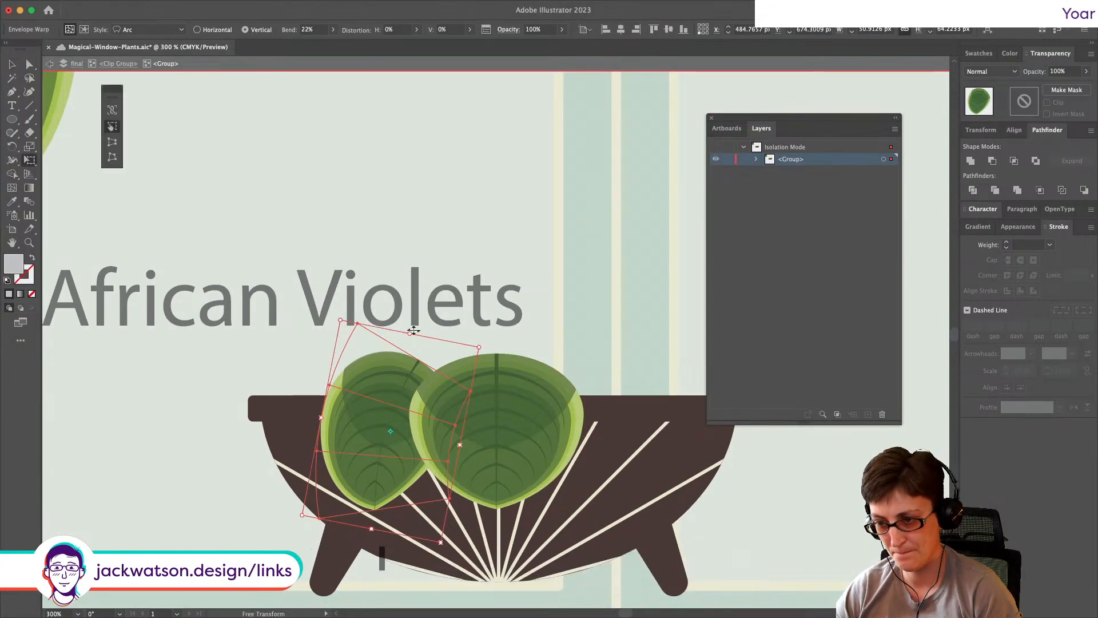
pyautogui.moveTo(409, 334); pyautogui.dragTo(412, 354)
pyautogui.press('super+shift+a')
# Step: Paste a copy of the warped leaf behind it, move it to the planter's left end and rotate it upright
pyautogui.click(12, 65)
pyautogui.click(351, 433)
pyautogui.press('super+c')
pyautogui.press('super+f')
pyautogui.moveTo(361, 437); pyautogui.dragTo(269, 416)
pyautogui.press('super+z')
pyautogui.press('super+z')
pyautogui.press('super+b')
pyautogui.moveTo(369, 461); pyautogui.dragTo(392, 353)
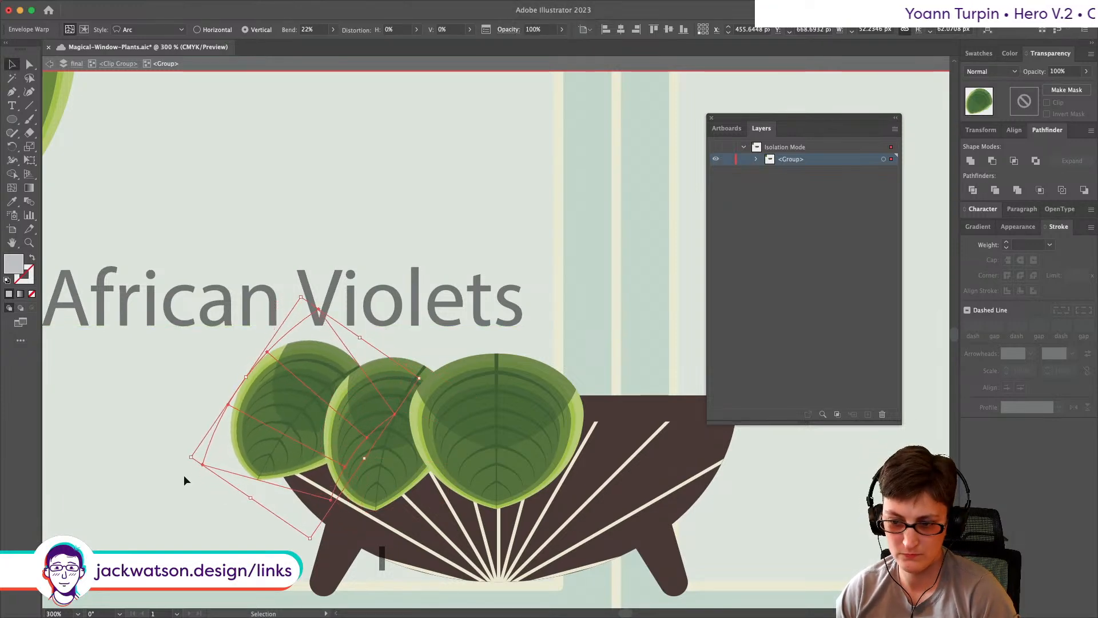
# Step: Scale the outermost left leaf down slightly, shift it inward over the planter's rim and rotate it clockwise
pyautogui.moveTo(191, 457); pyautogui.dragTo(204, 447)
pyautogui.moveTo(264, 424); pyautogui.dragTo(272, 424)
pyautogui.press('shift+super+a')
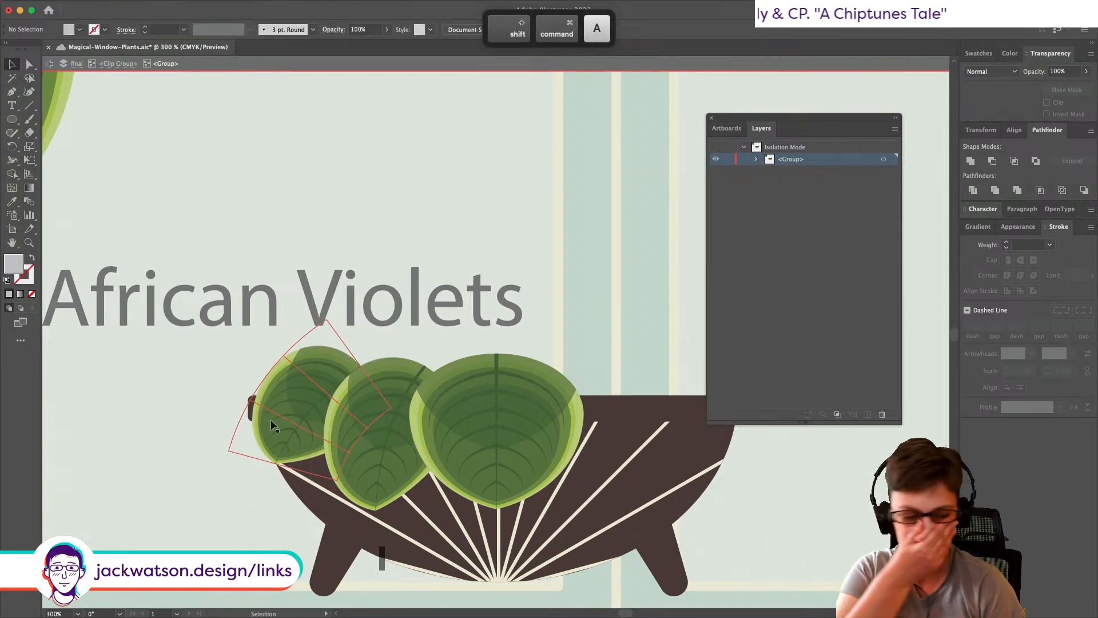
pyautogui.click(270, 420)
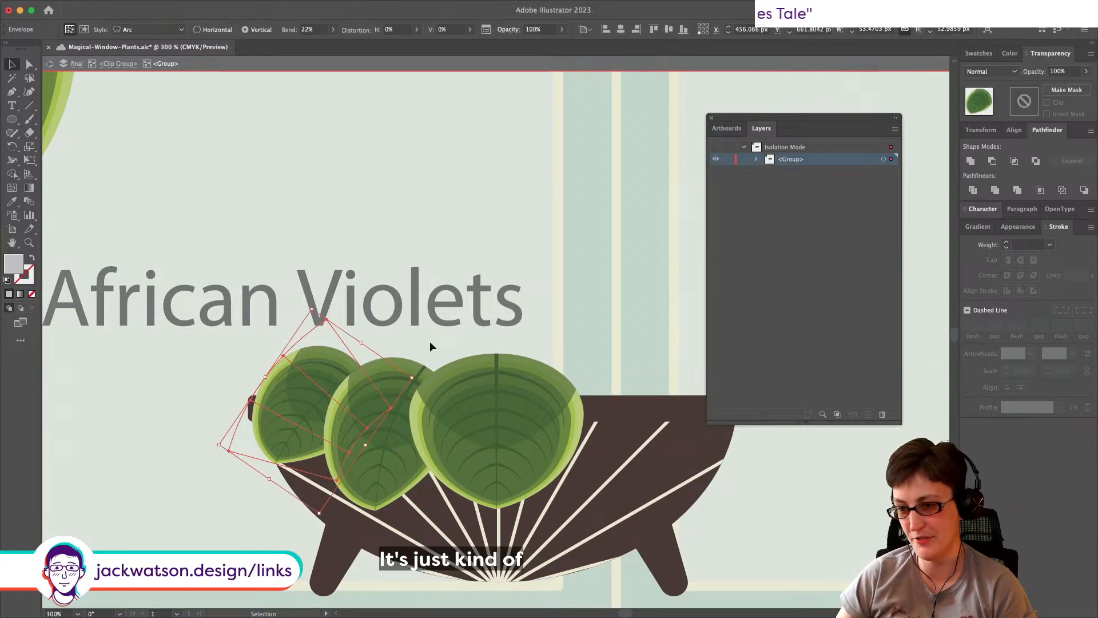
pyautogui.moveTo(365, 340); pyautogui.dragTo(380, 350)
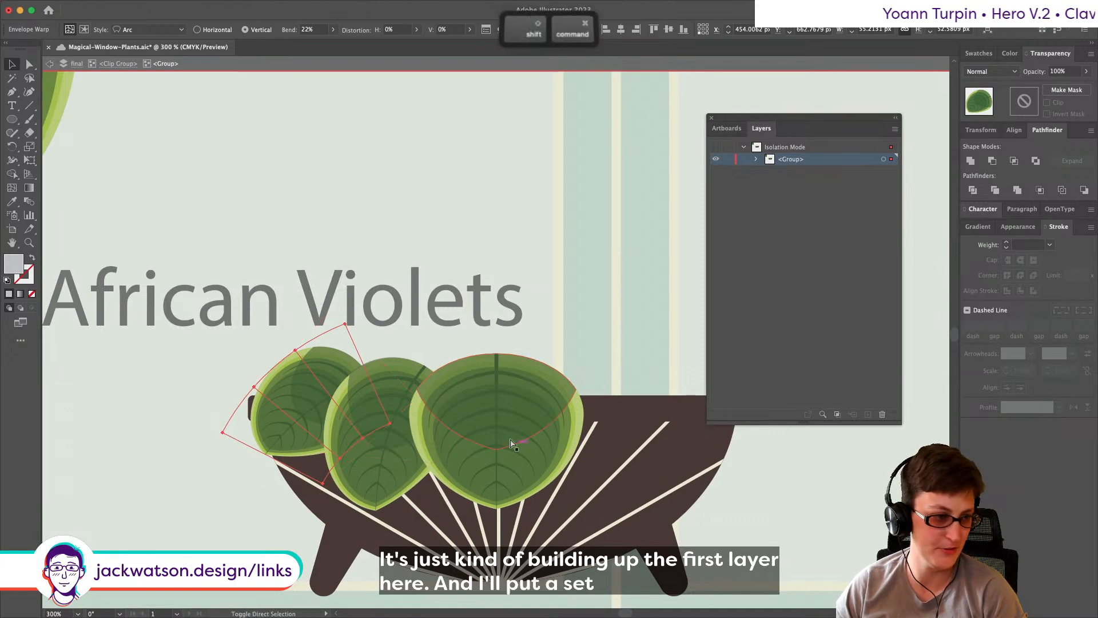
pyautogui.press('shift+super+a')
# Step: Paste a copy of the inner left leaf, reflect it across the vertical axis and place it right of the central leaf
pyautogui.hscroll(3, 308, 378)
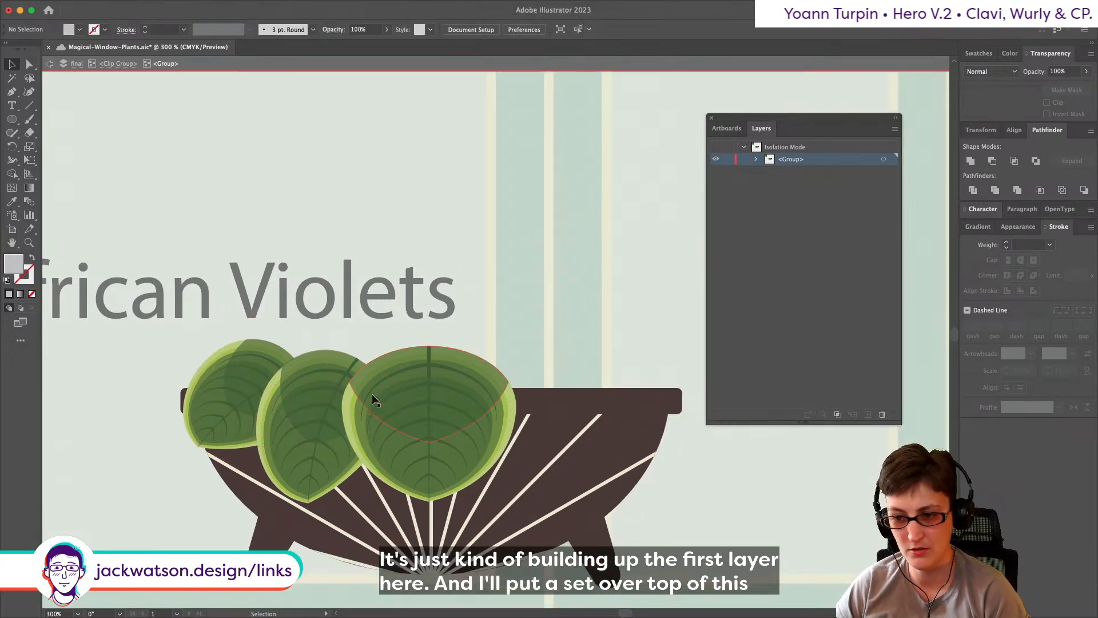
pyautogui.click(313, 410)
pyautogui.press('super+c')
pyautogui.press('super+f')
pyautogui.click(143, 5)
pyautogui.moveTo(160, 21)
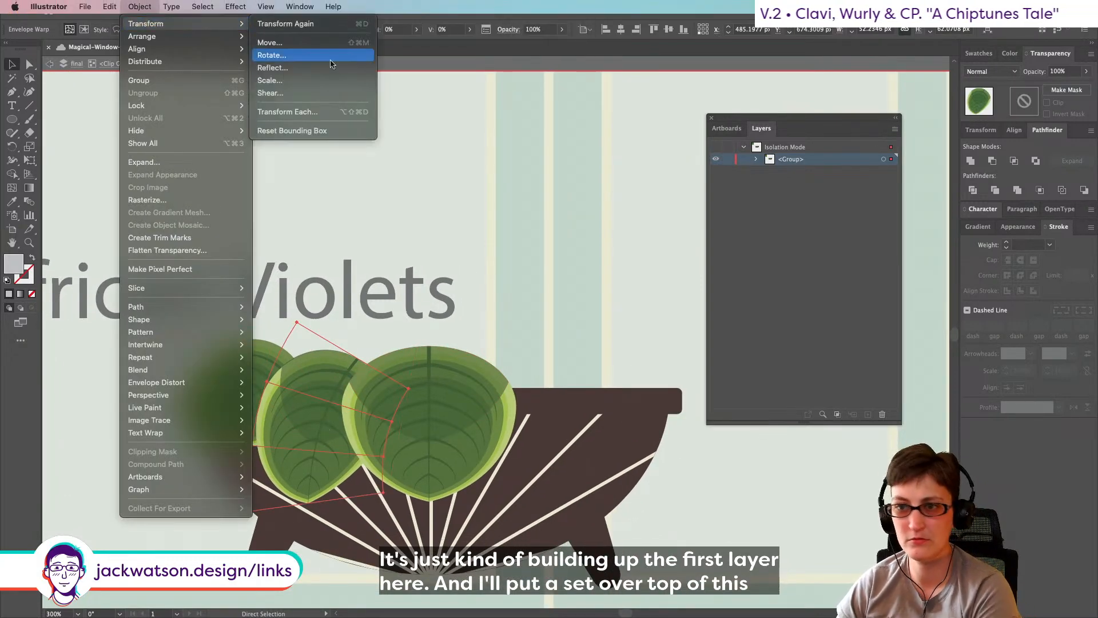
pyautogui.click(280, 67)
pyautogui.press('Return')
pyautogui.moveTo(318, 450); pyautogui.dragTo(531, 430)
# Step: Narrow the inner right leaf to about 46 px with Free Transform and rotate it counterclockwise
pyautogui.click(30, 159)
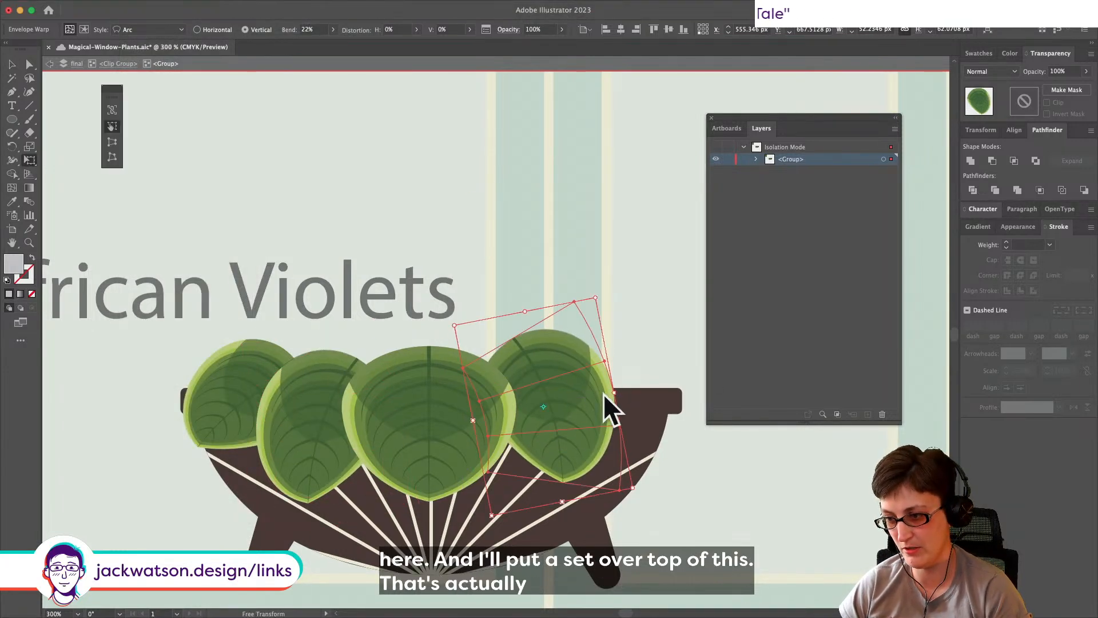
pyautogui.moveTo(613, 391); pyautogui.dragTo(594, 389)
pyautogui.click(12, 65)
pyautogui.moveTo(580, 289); pyautogui.dragTo(547, 290)
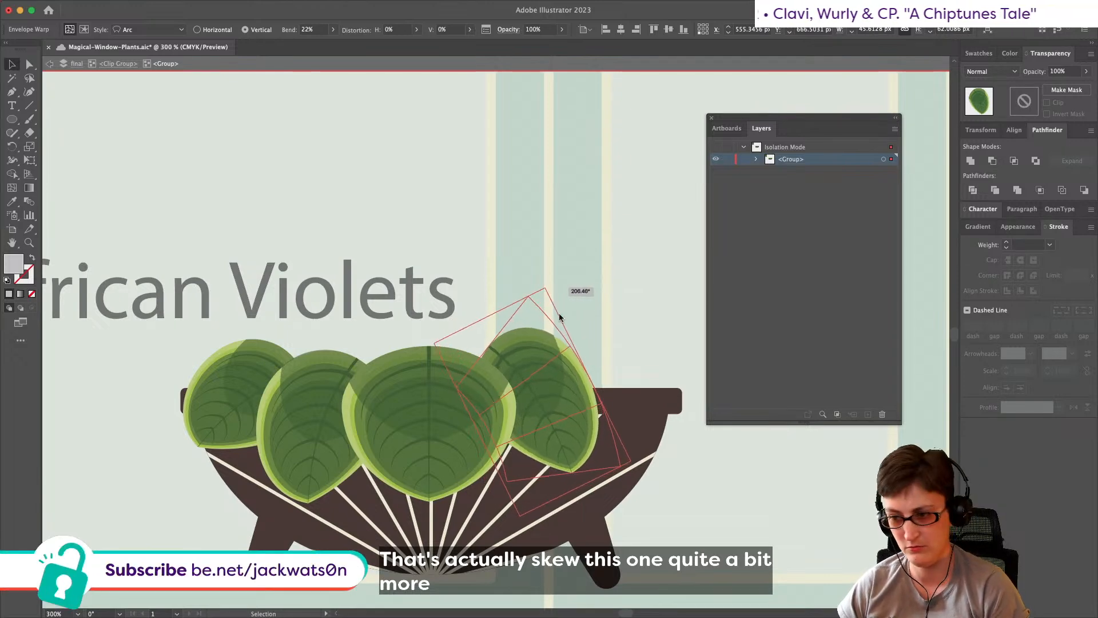
# Step: Add a copy of the inner right leaf at the planter's right end and rotate it counterclockwise
pyautogui.moveTo(555, 373); pyautogui.dragTo(613, 357)
pyautogui.press('super')
pyautogui.press('super+c')
pyautogui.press('super+x')
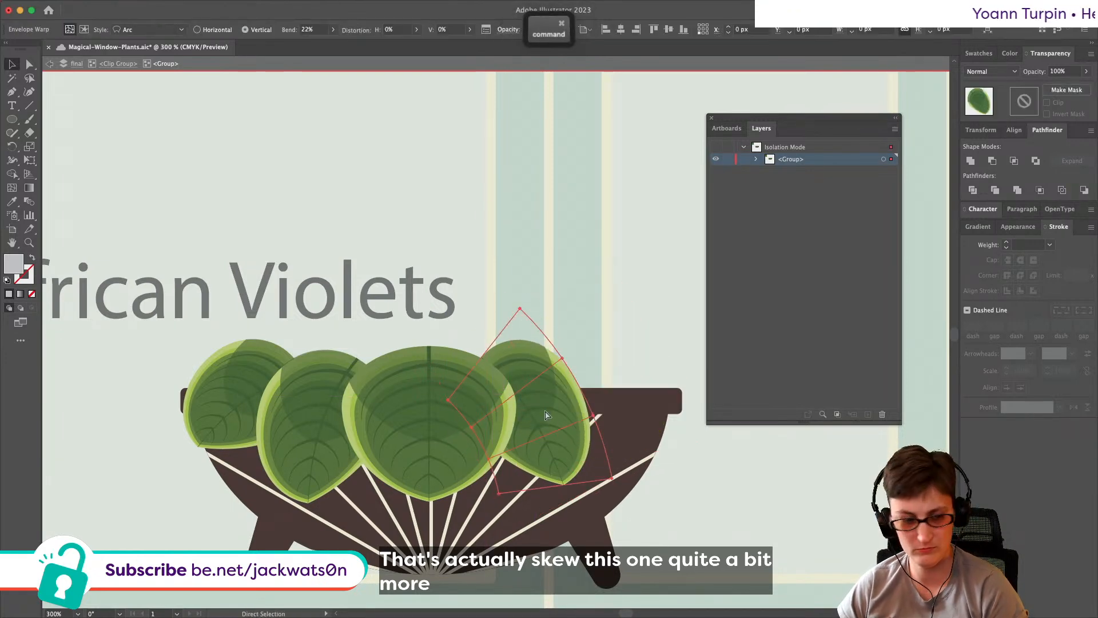
pyautogui.press('super+f')
pyautogui.press('shift+super+a')
pyautogui.click(622, 377)
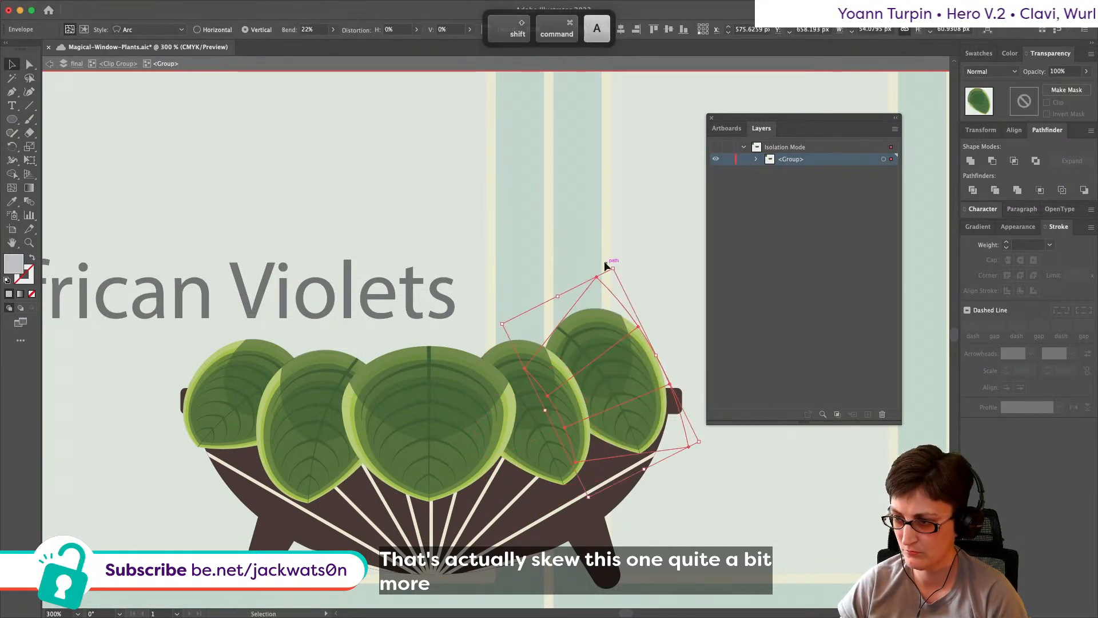
pyautogui.moveTo(609, 266); pyautogui.dragTo(565, 270)
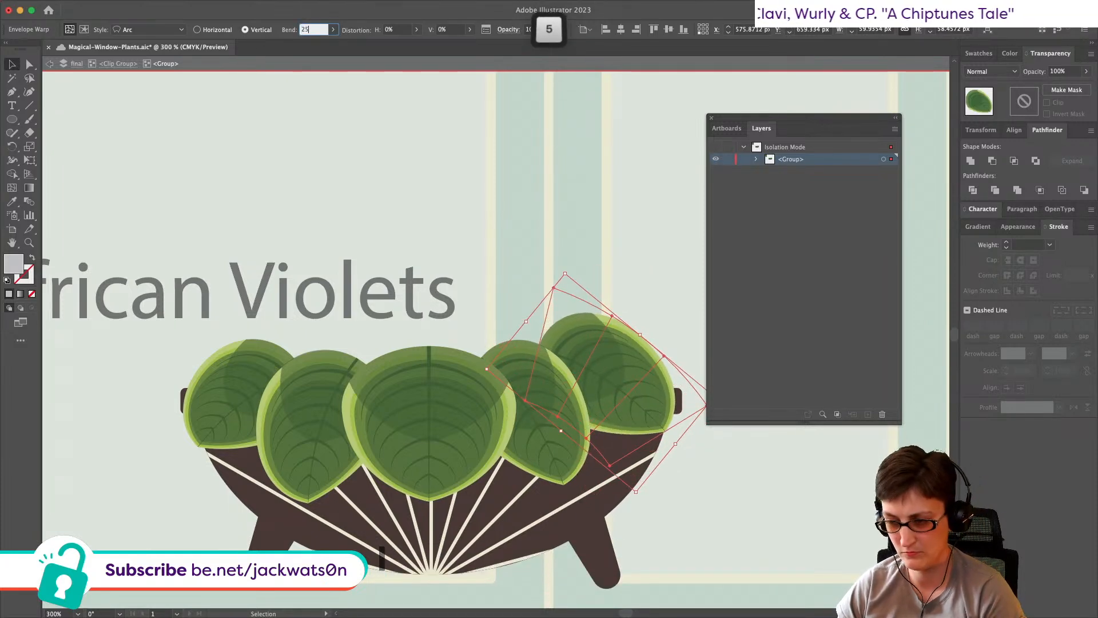
# Step: Resize the outer right leaf to about 53 px wide and 47 px high at the planter's rim
pyautogui.press('Tab')
pyautogui.press('super+z')
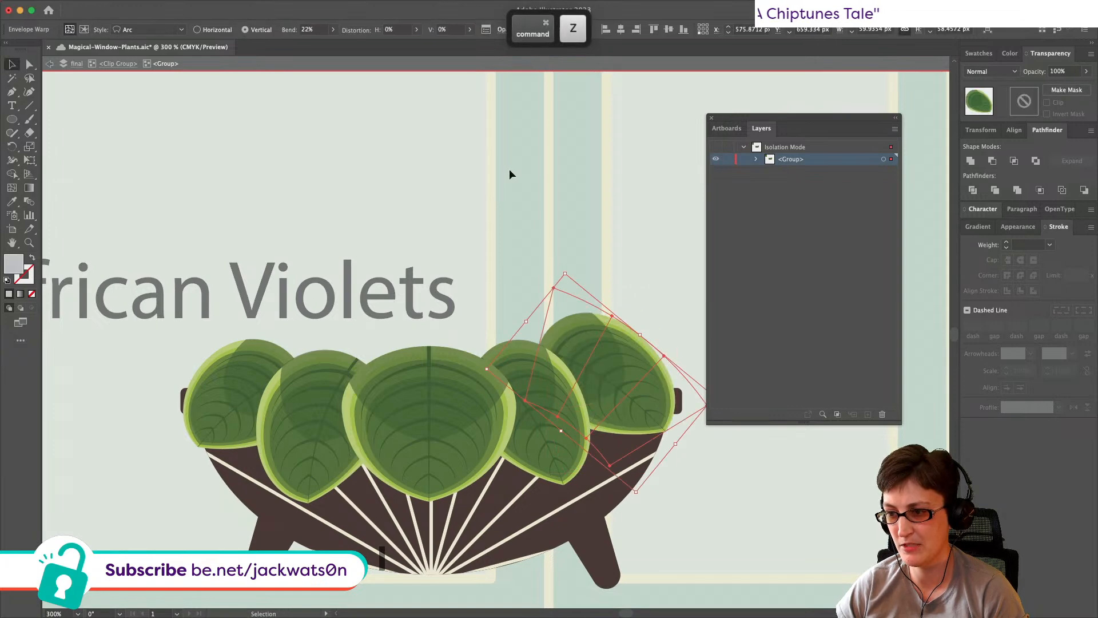
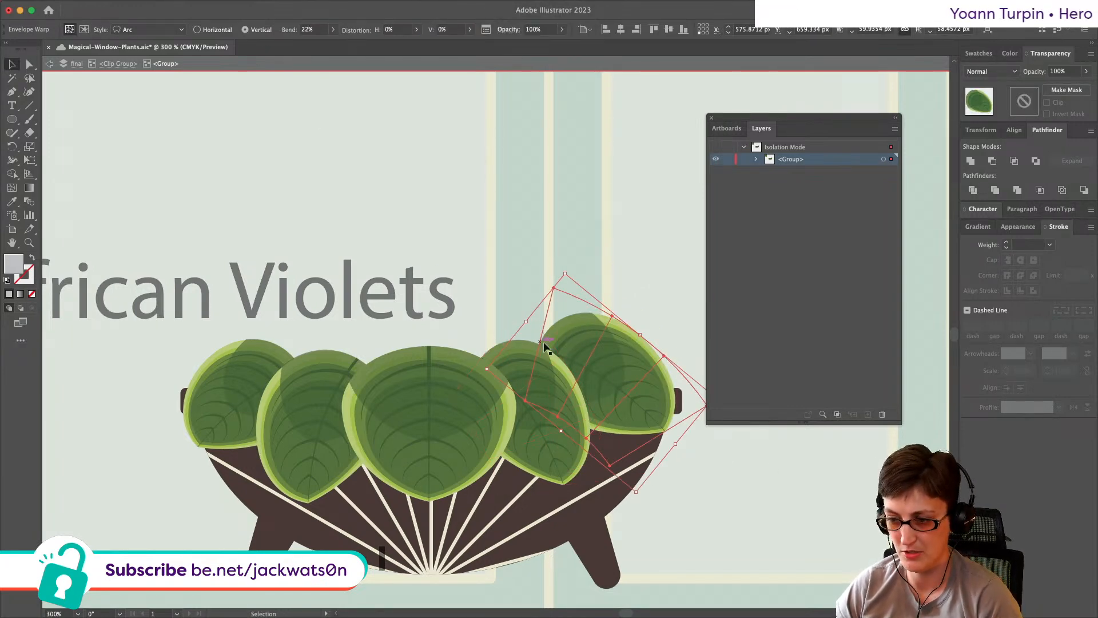
pyautogui.moveTo(640, 336); pyautogui.dragTo(536, 288)
pyautogui.moveTo(680, 437); pyautogui.dragTo(677, 436)
# Step: Paste a copy of the outer right leaf, rotate it to lie flatter and raise it slightly above the original
pyautogui.moveTo(643, 396); pyautogui.dragTo(655, 350)
pyautogui.press('super+c')
pyautogui.hscroll(2, 647, 392)
pyautogui.press('v')
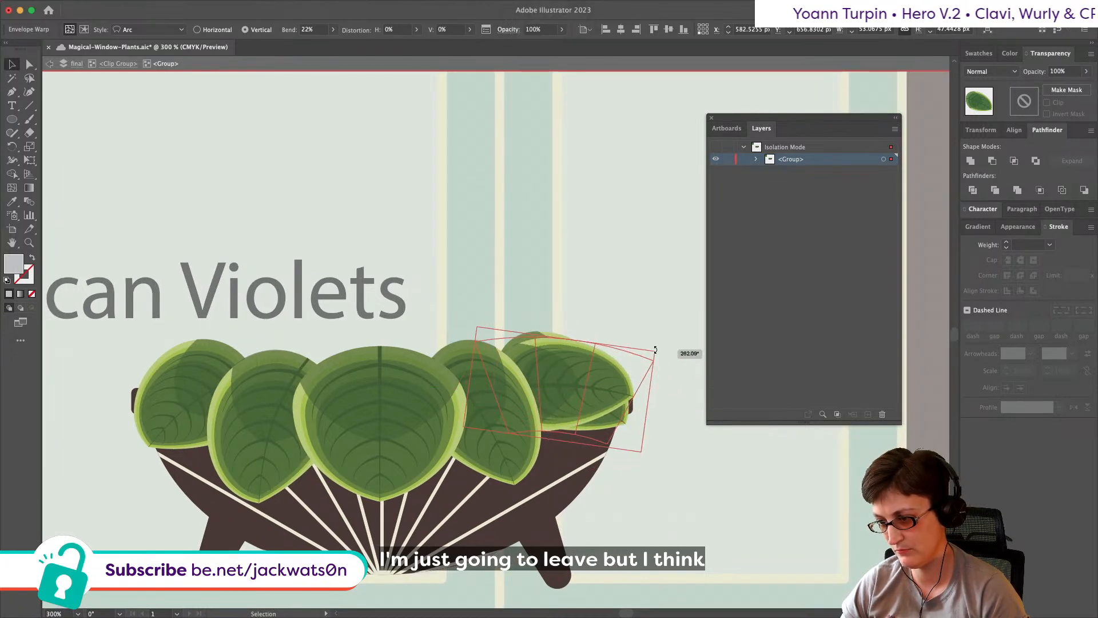
pyautogui.moveTo(612, 382); pyautogui.dragTo(645, 378)
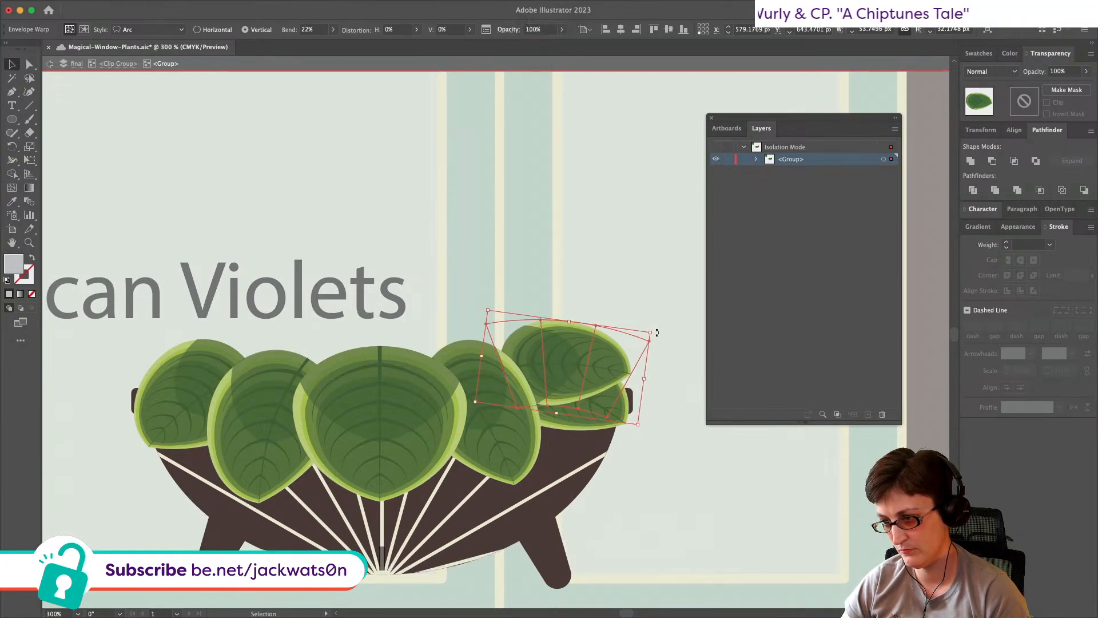
pyautogui.moveTo(655, 328); pyautogui.dragTo(652, 324)
# Step: Send the flatter copied leaf behind the outer right leaf and nudge it so its tip peeks out beyond the rim
pyautogui.press('super+x')
pyautogui.click(605, 401)
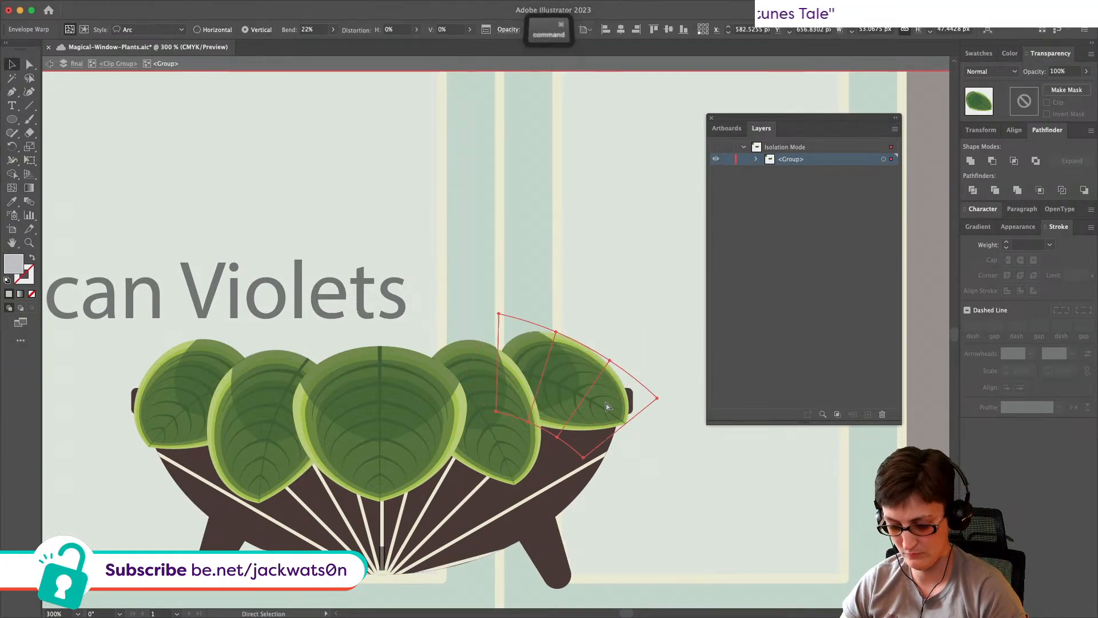
pyautogui.press('super+b')
pyautogui.click(756, 485)
pyautogui.press('super+minus')
pyautogui.moveTo(626, 400); pyautogui.dragTo(629, 393)
pyautogui.press('super+shift+a')
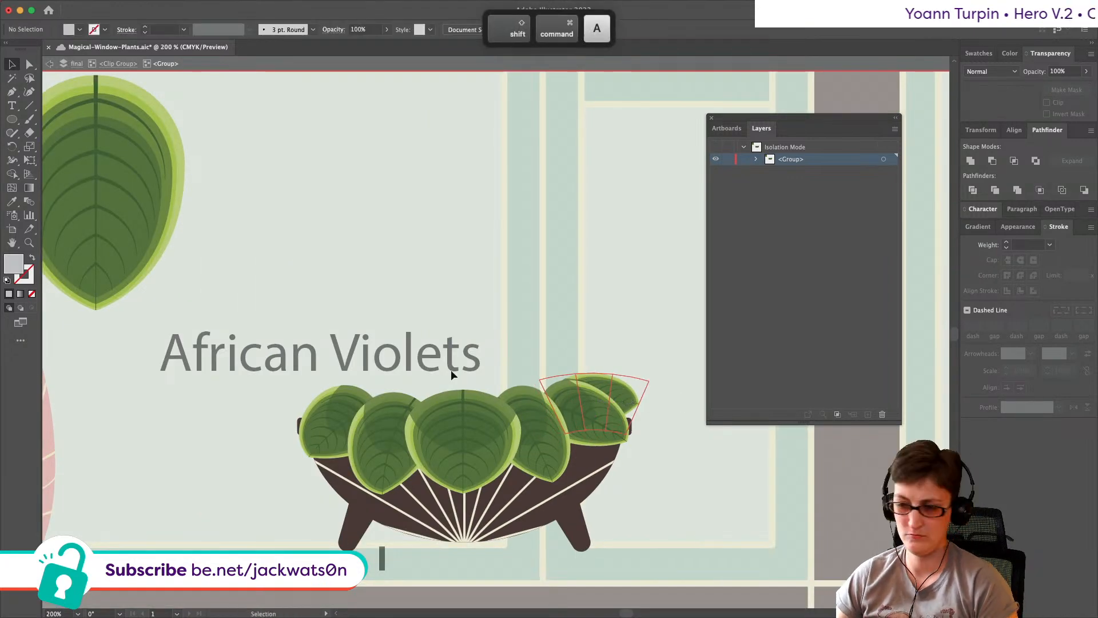
# Step: Paste a copy of the large original leaf above the central leaf and scale it down to about 39 by 51 px
pyautogui.click(60, 221)
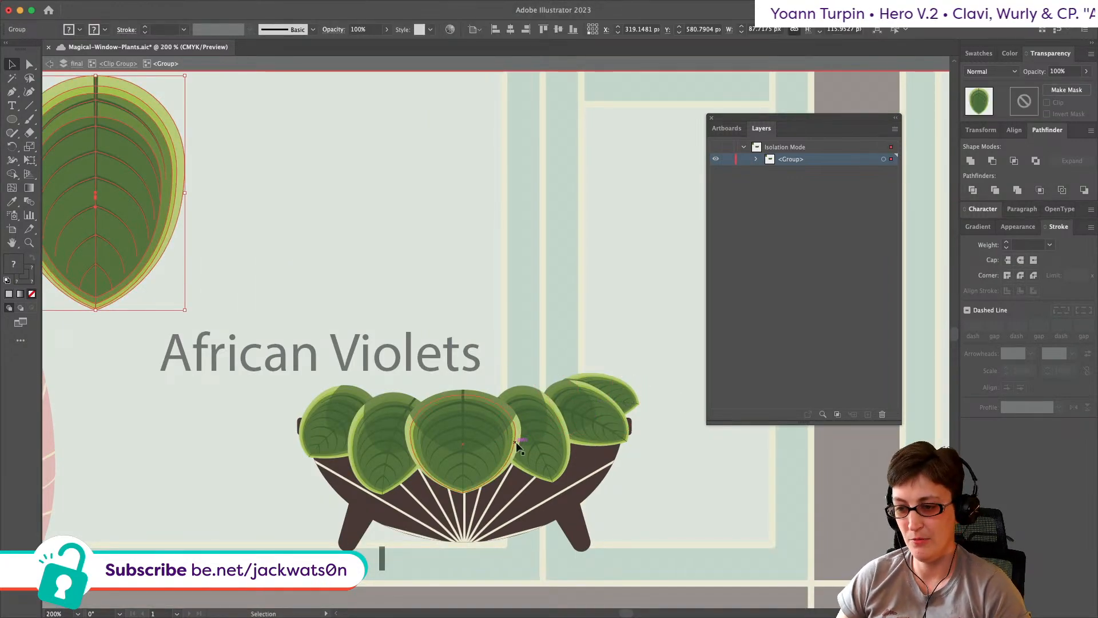
pyautogui.press('super+c')
pyautogui.press('super+f')
pyautogui.moveTo(105, 194); pyautogui.dragTo(468, 320)
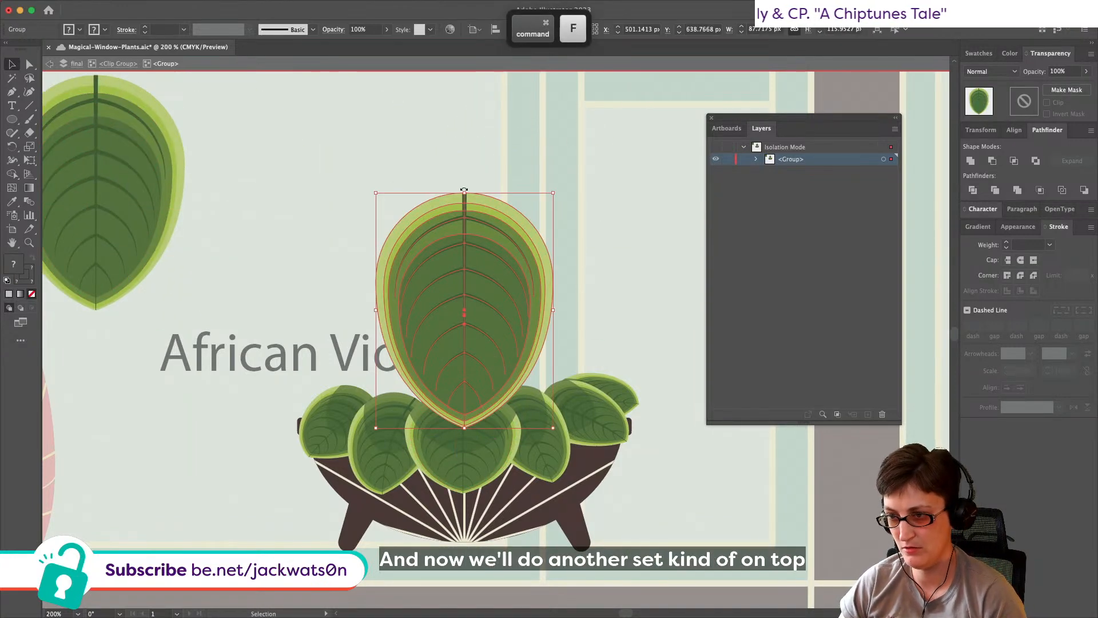
pyautogui.moveTo(464, 192); pyautogui.dragTo(467, 372)
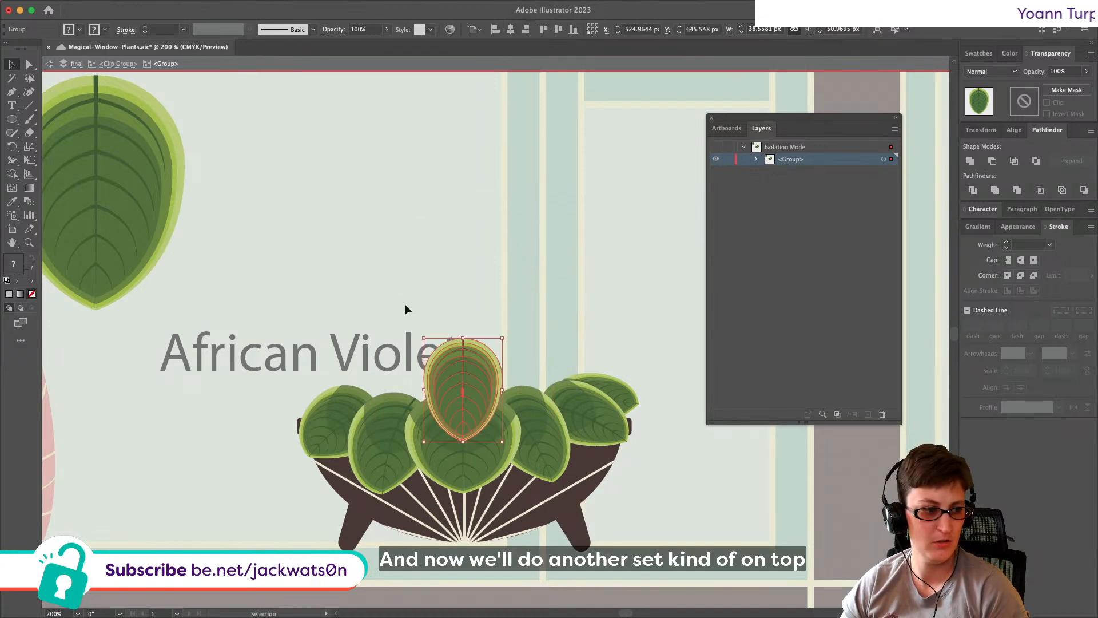
# Step: Distort the small leaf in perspective with Free Transform, widening its upper edge and narrowing its base
pyautogui.click(33, 163)
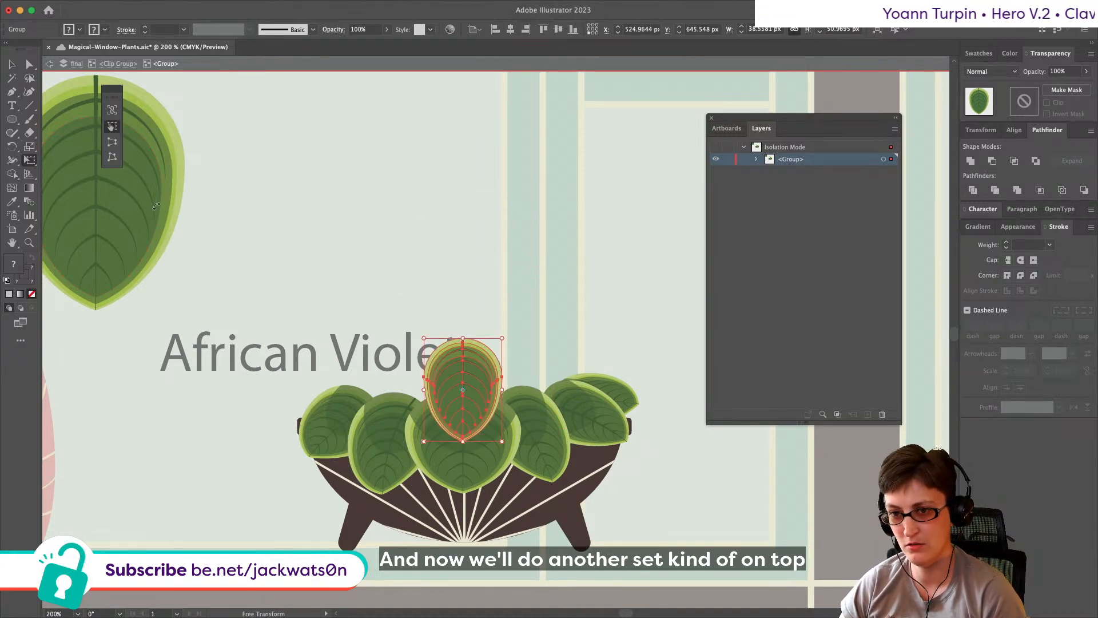
pyautogui.moveTo(502, 338); pyautogui.dragTo(515, 338)
pyautogui.moveTo(503, 442); pyautogui.dragTo(498, 441)
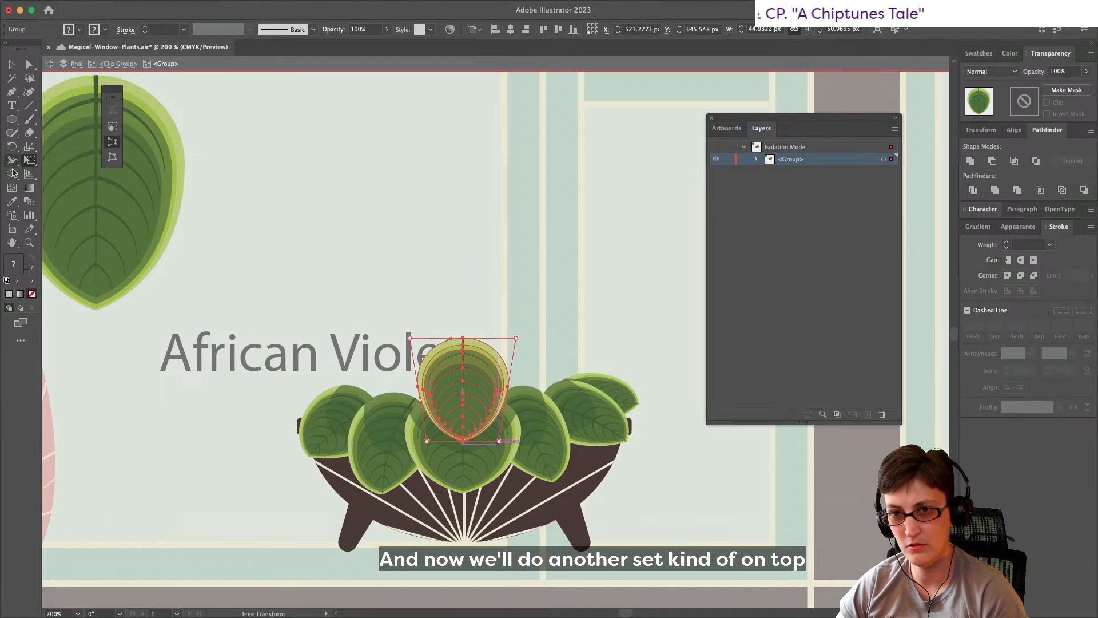
# Step: Squash the small leaf above the central leaf to about 47 by 23 px
pyautogui.click(13, 65)
pyautogui.moveTo(462, 338); pyautogui.dragTo(471, 389)
pyautogui.click(30, 161)
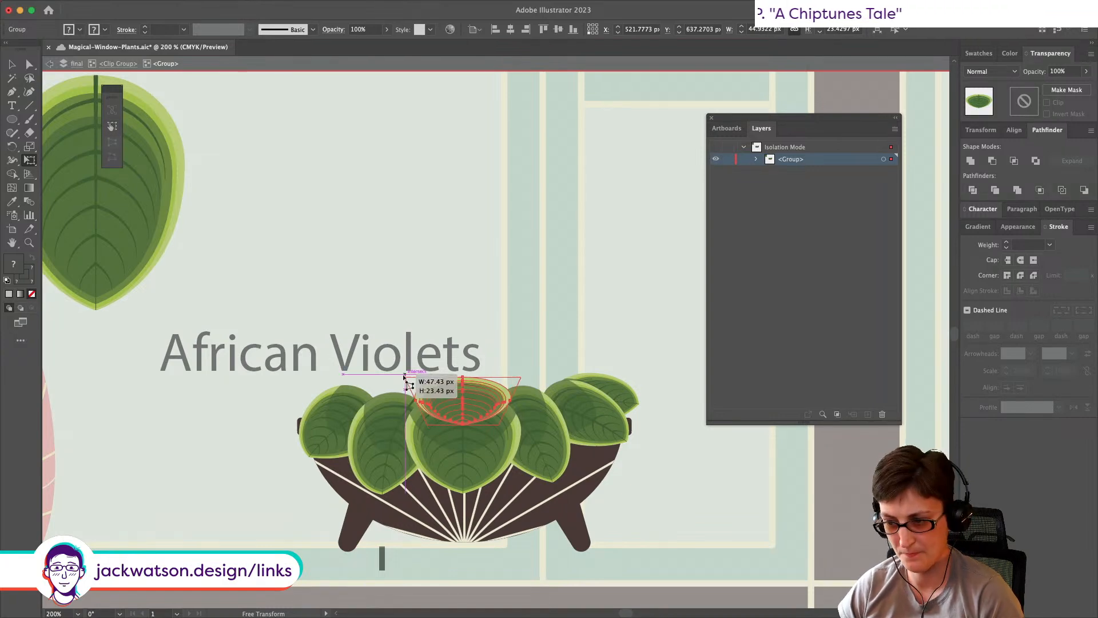
pyautogui.press('v')
pyautogui.press('shift+super+a')
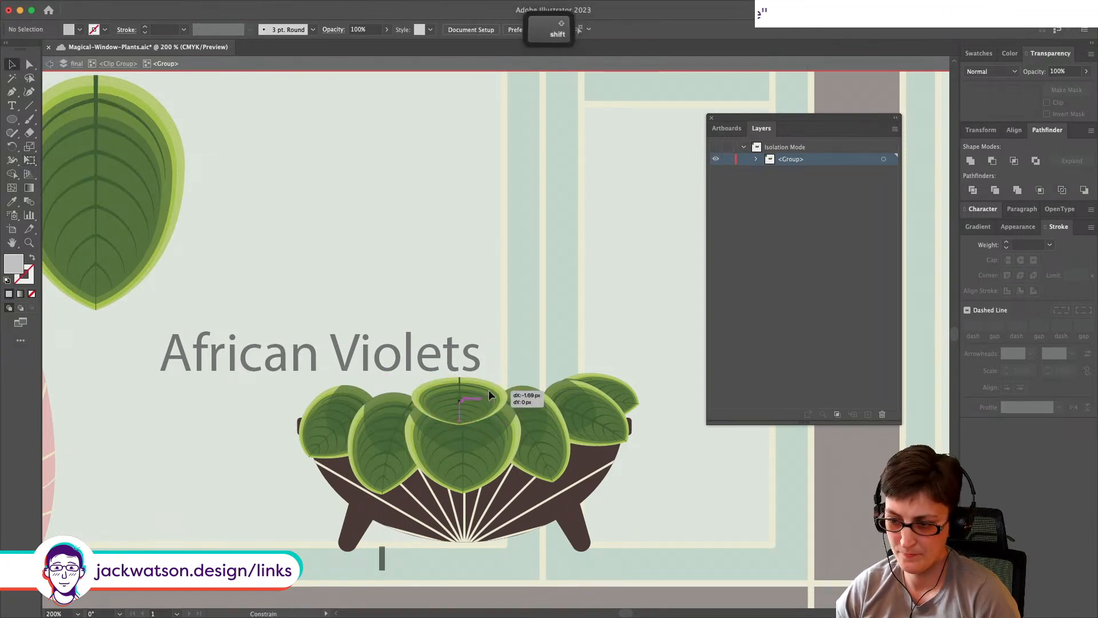
pyautogui.press('super+z')
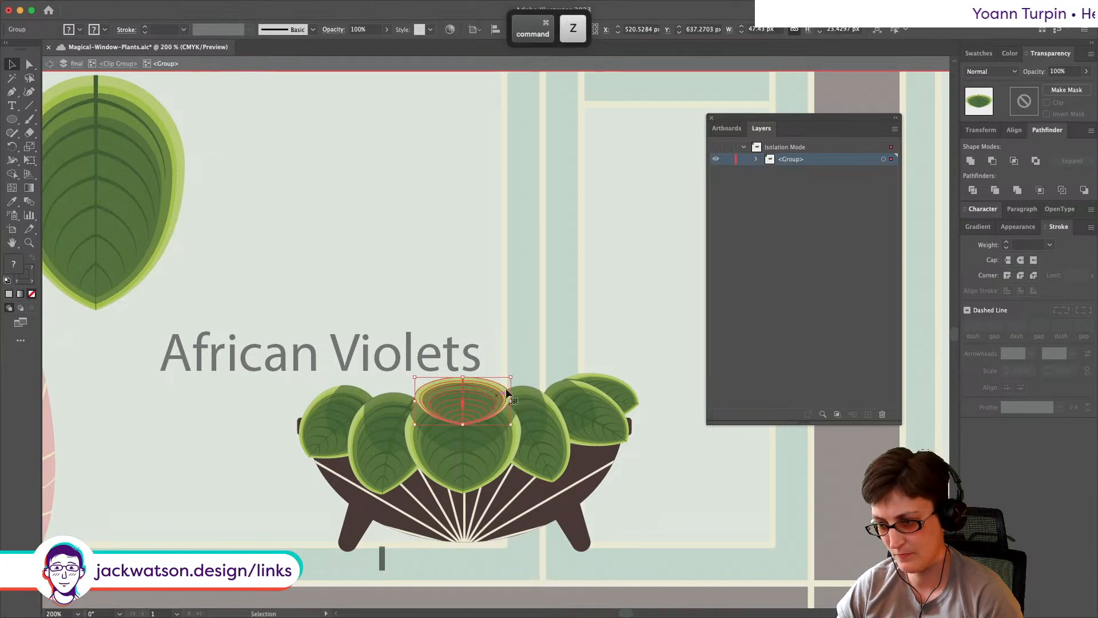
pyautogui.moveTo(512, 373); pyautogui.dragTo(521, 379)
pyautogui.press('super+z')
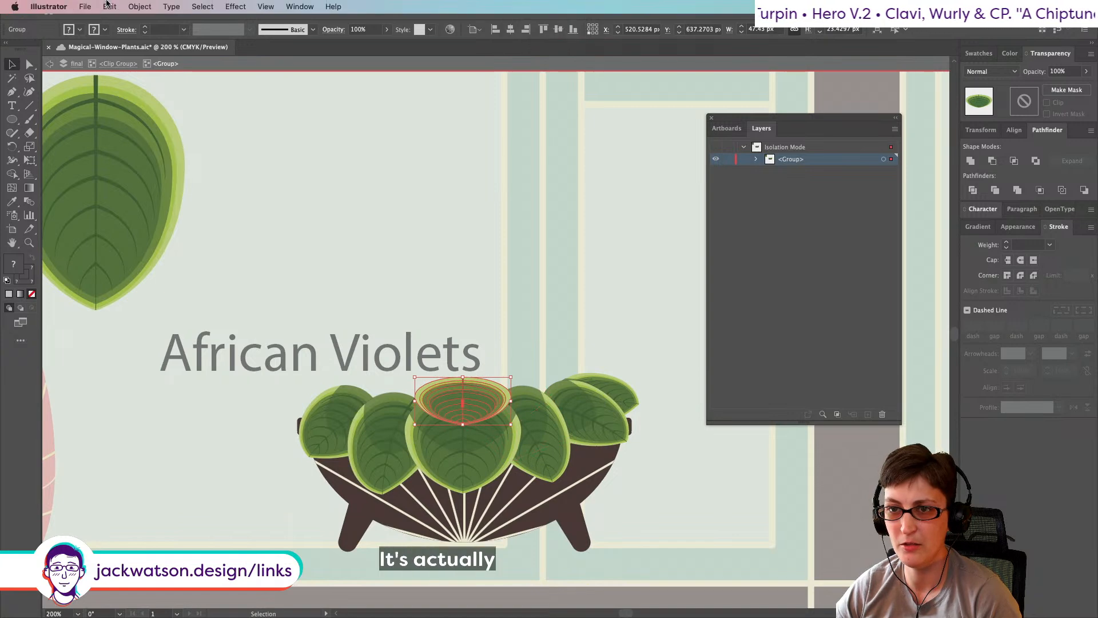
# Step: Apply a horizontal Arc envelope warp with 22% bend to the squashed leaf
pyautogui.click(140, 7)
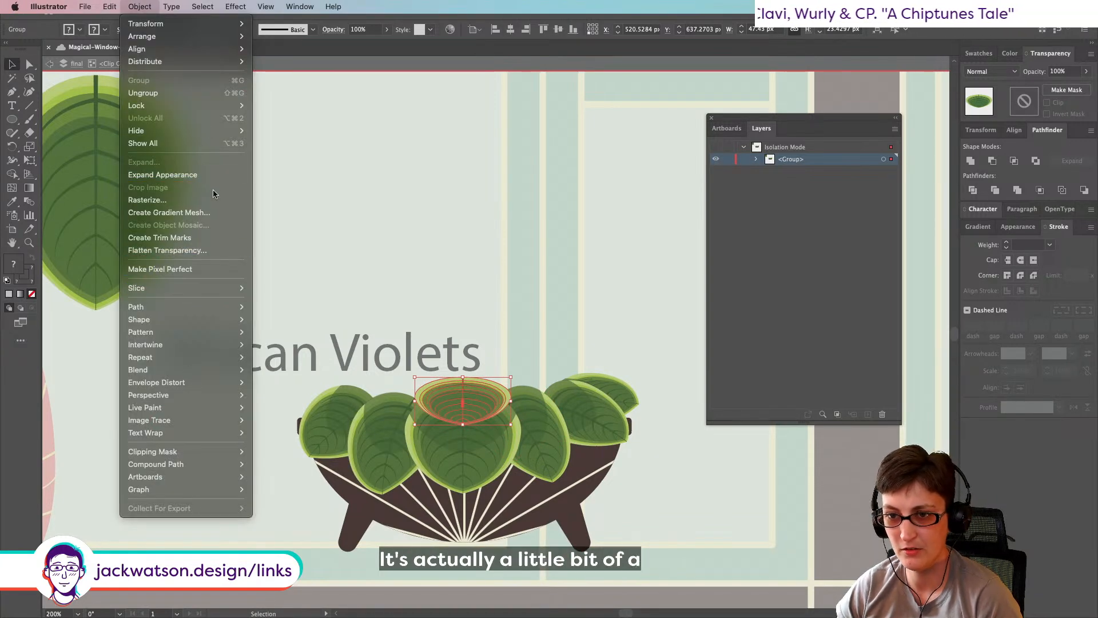
pyautogui.moveTo(229, 463)
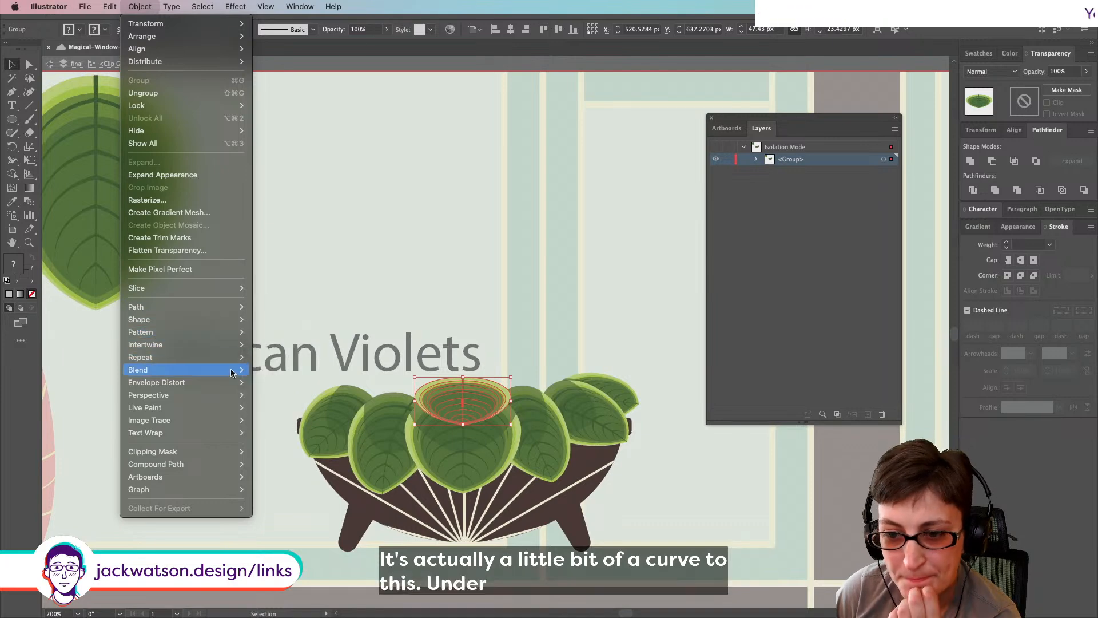
pyautogui.moveTo(234, 382)
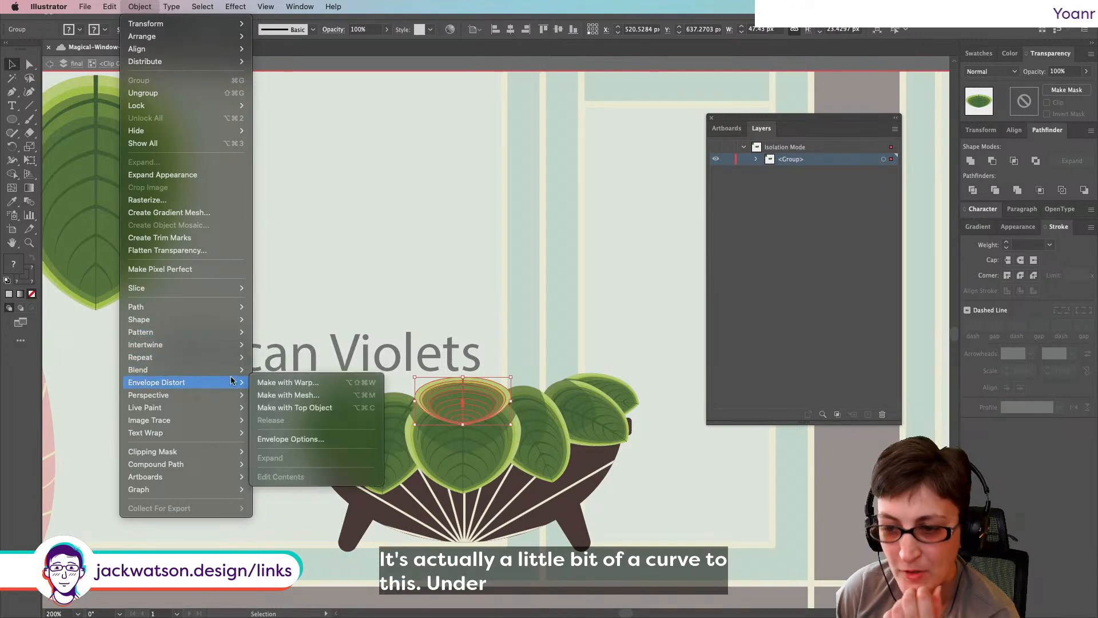
pyautogui.click(338, 388)
pyautogui.click(625, 260)
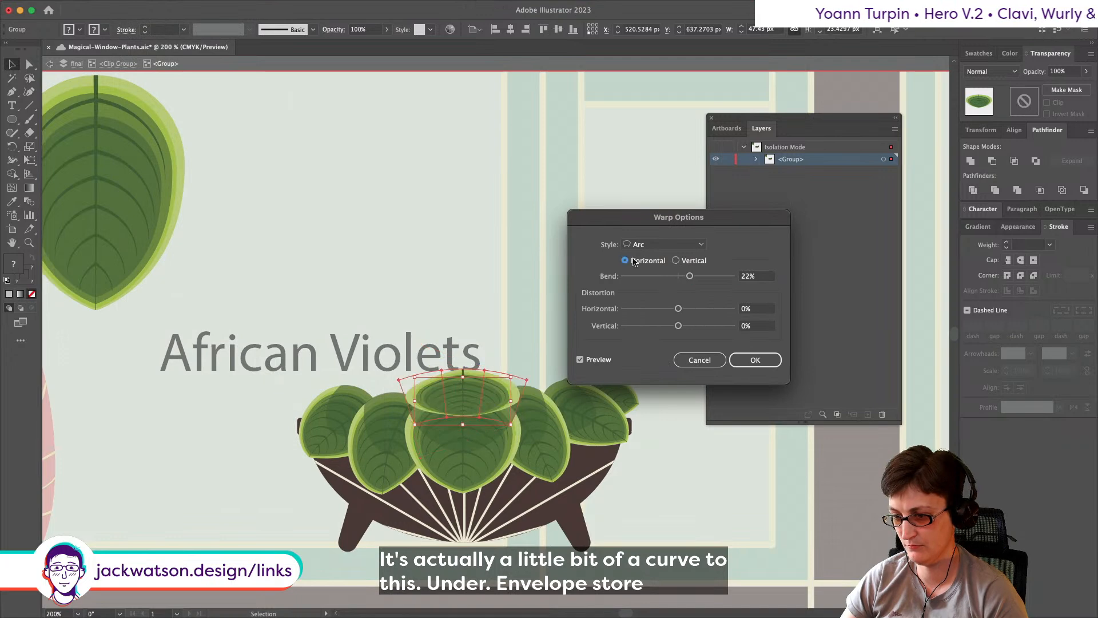
pyautogui.moveTo(685, 278)
pyautogui.mouseDown()
pyautogui.moveTo(668, 279)
pyautogui.moveTo(692, 276)
pyautogui.mouseUp()
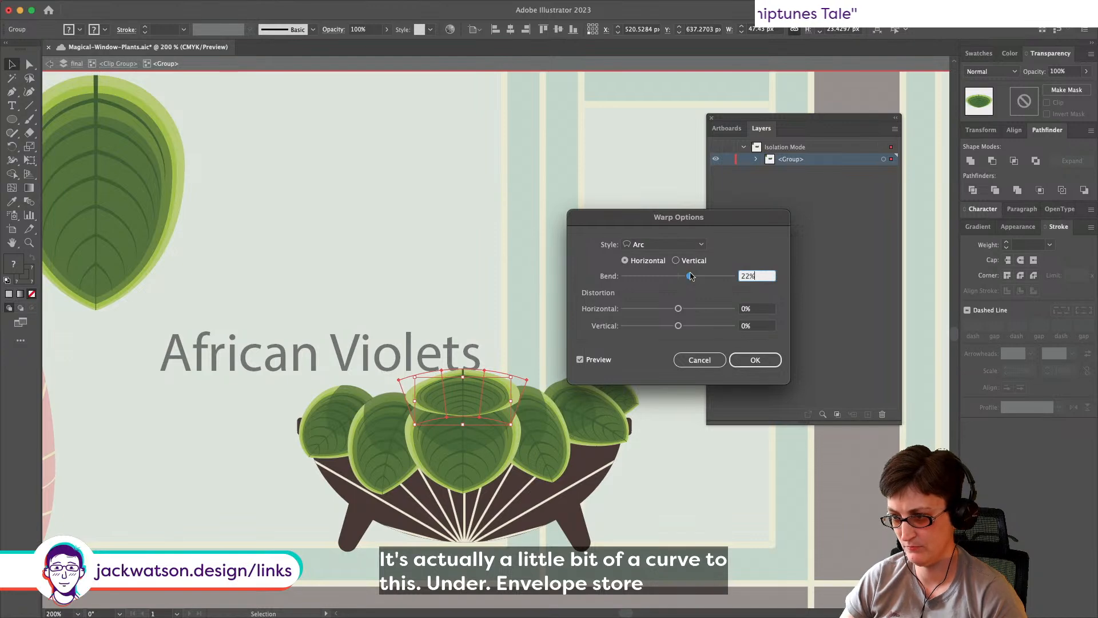
pyautogui.click(755, 359)
pyautogui.moveTo(464, 425); pyautogui.dragTo(464, 430)
pyautogui.press('super+z')
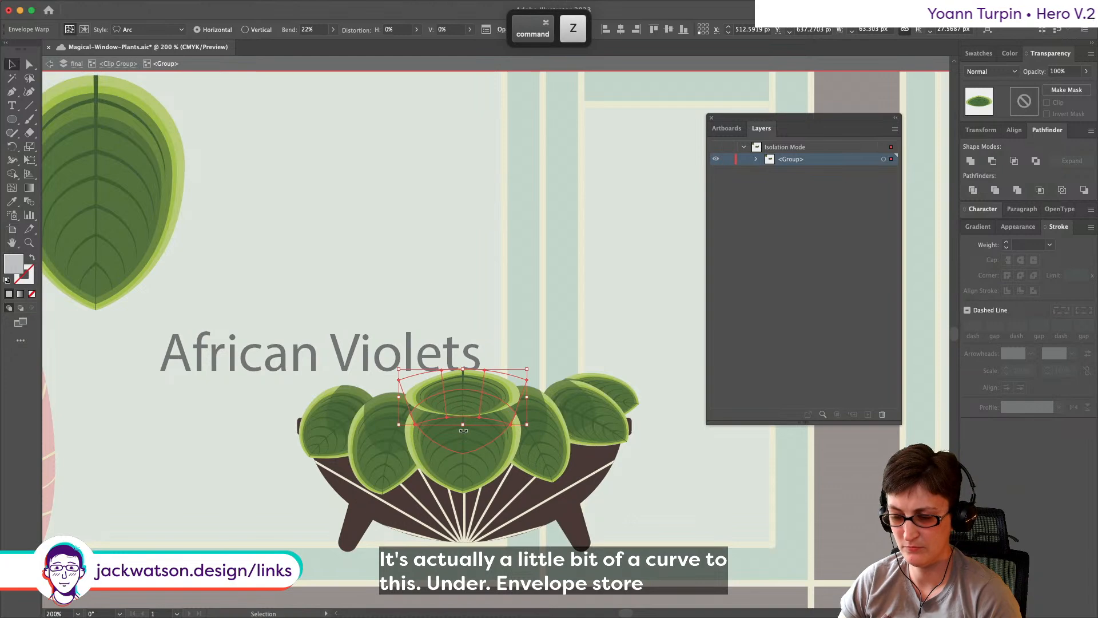
pyautogui.press('super+z')
pyautogui.press('super+z')
pyautogui.press('super+z')
pyautogui.press('shift+super+z')
pyautogui.press('shift+super+z')
pyautogui.press('shift+super+a')
pyautogui.press('shift+super+z')
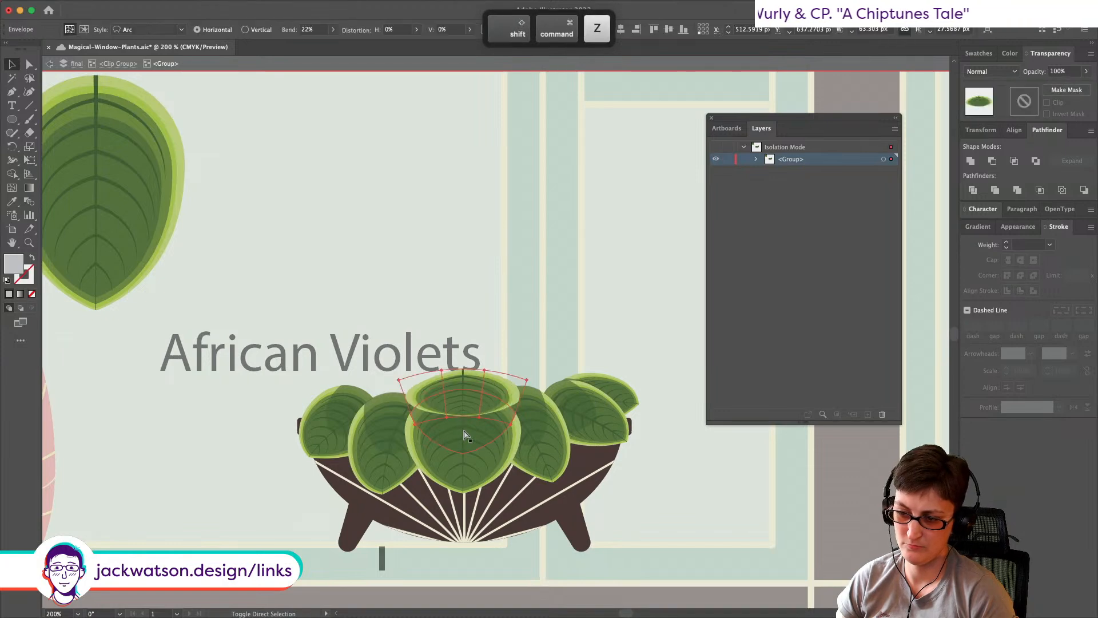
# Step: Set the arc bend of the small warped leaf to 15%
pyautogui.click(309, 29)
pyautogui.write('15')
pyautogui.press('Tab')
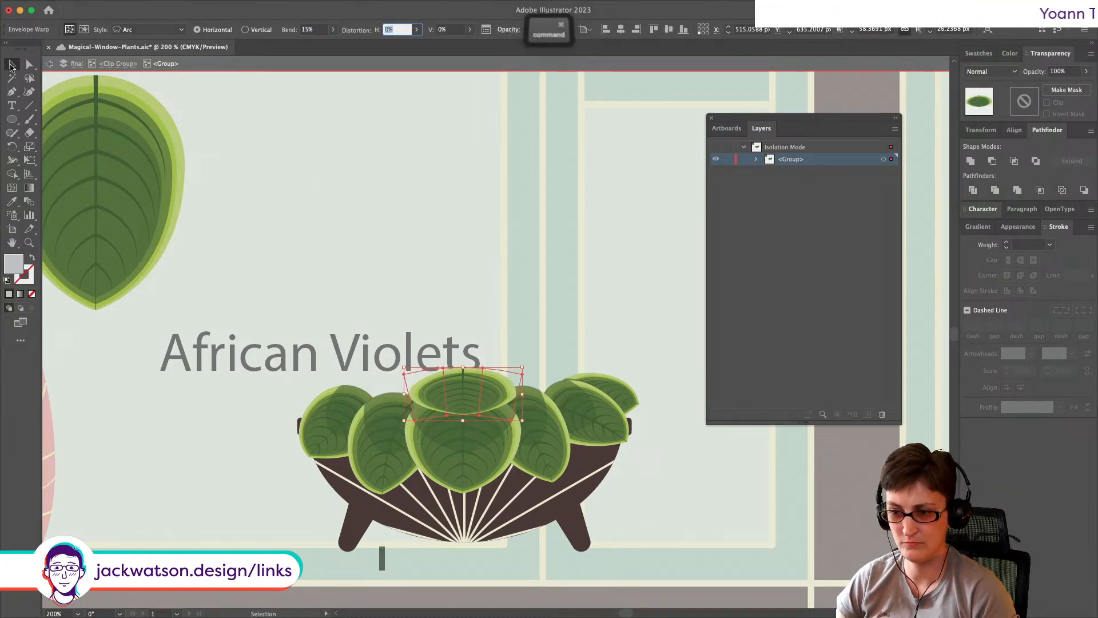
pyautogui.press('shift+super+a')
# Step: Shift the small arced leaf slightly right of the planter's centre and paste a copy overlapping its left side
pyautogui.moveTo(471, 395); pyautogui.dragTo(422, 438)
pyautogui.press('super+c')
pyautogui.press('super+f')
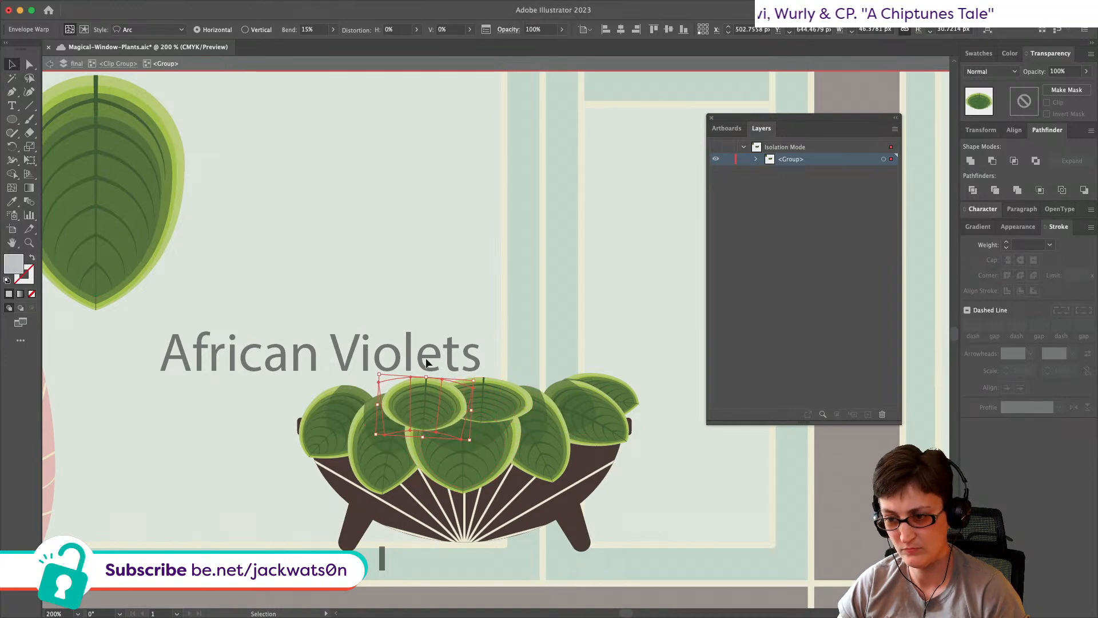
# Step: Try narrowing the arced leaf's copy with Free Transform and tucking it behind the original, and delete that copy
pyautogui.click(30, 160)
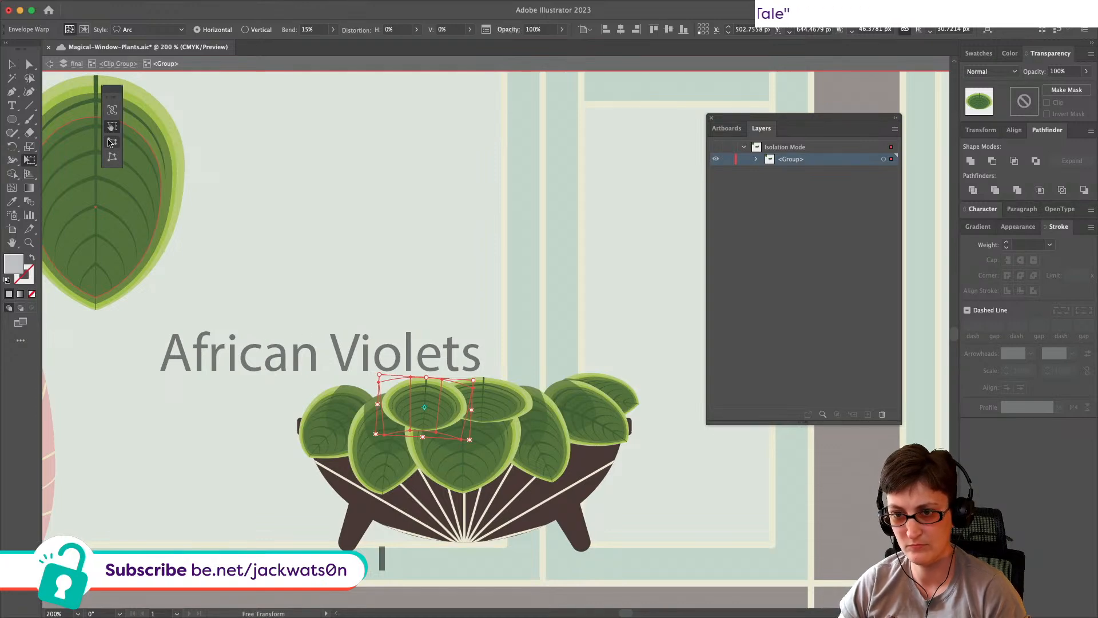
pyautogui.moveTo(383, 446); pyautogui.dragTo(389, 447)
pyautogui.press('super+shift+a')
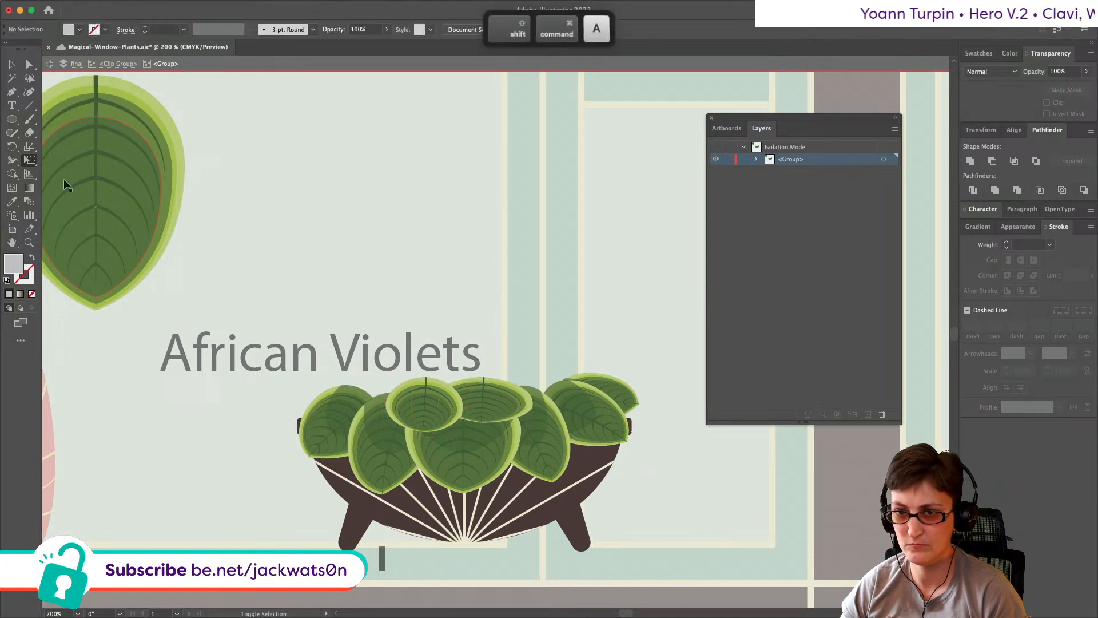
pyautogui.press('v')
pyautogui.click(430, 421)
pyautogui.press('super+x')
pyautogui.click(486, 406)
pyautogui.press('super+b')
pyautogui.press('super+shift+a')
pyautogui.moveTo(436, 425); pyautogui.dragTo(419, 423)
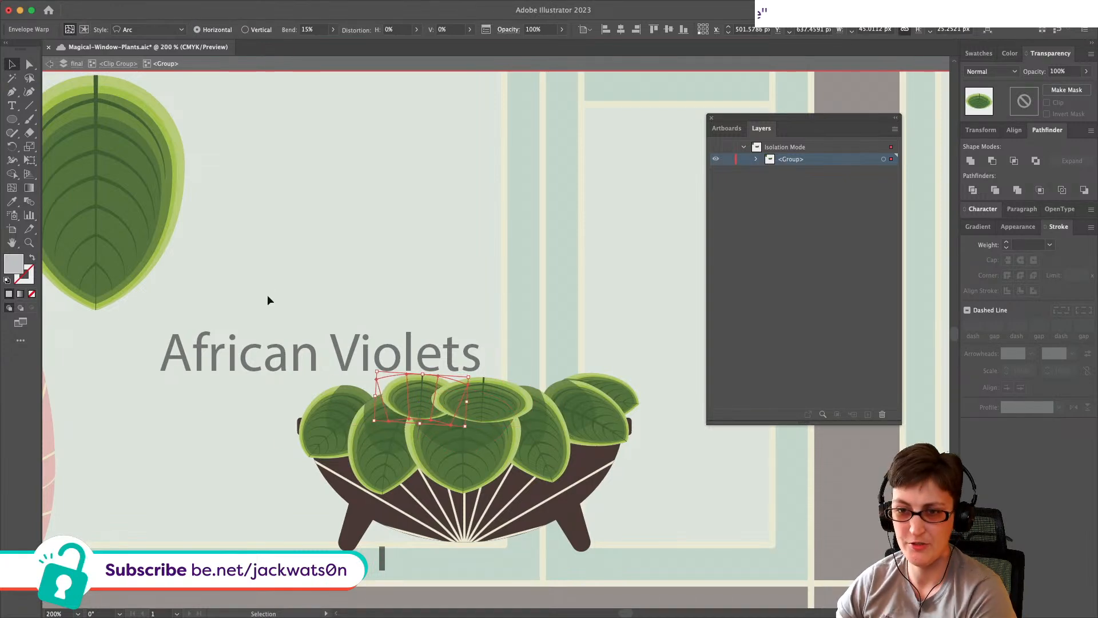
pyautogui.press('Delete')
# Step: Paste a copy of the leaf just left of the central leaf and move it into the empty space above the planter
pyautogui.click(84, 210)
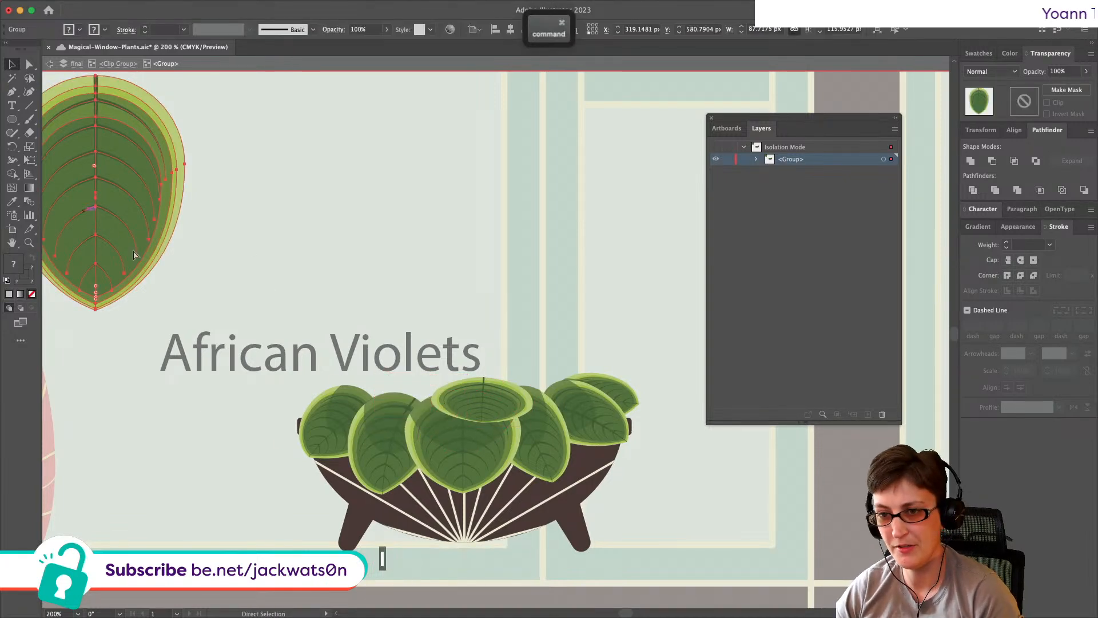
pyautogui.click(389, 439)
pyautogui.press('super+c')
pyautogui.press('super+f')
pyautogui.moveTo(392, 416); pyautogui.dragTo(401, 263)
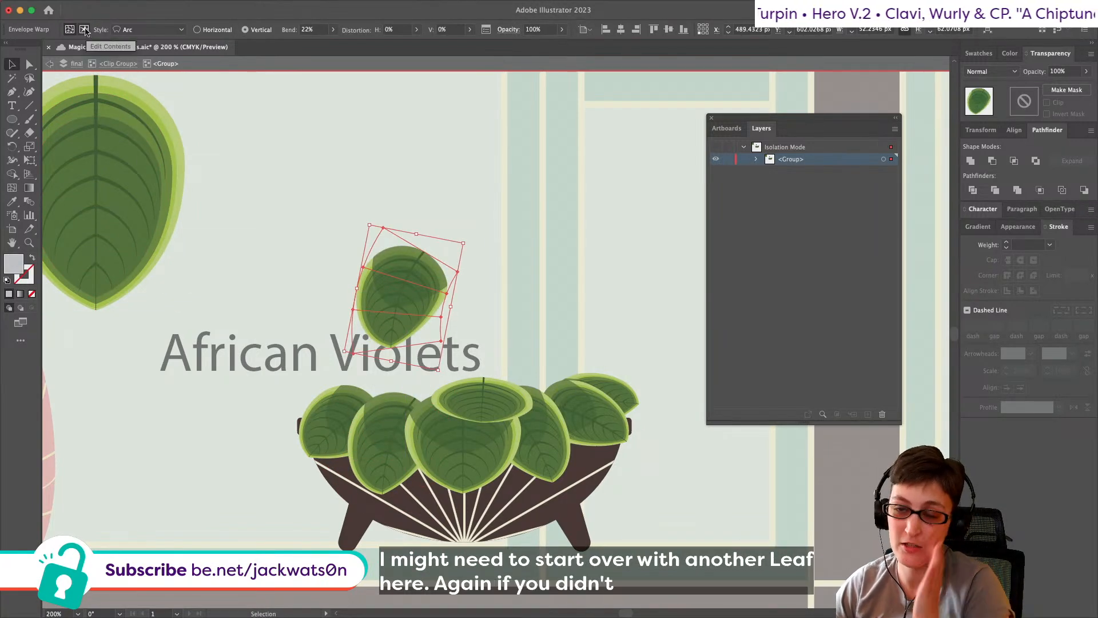
# Step: Edit the envelope contents of the raised leaf copy to delete its semi-transparent shadow, and return to envelope editing
pyautogui.scroll(1, 79, 28)
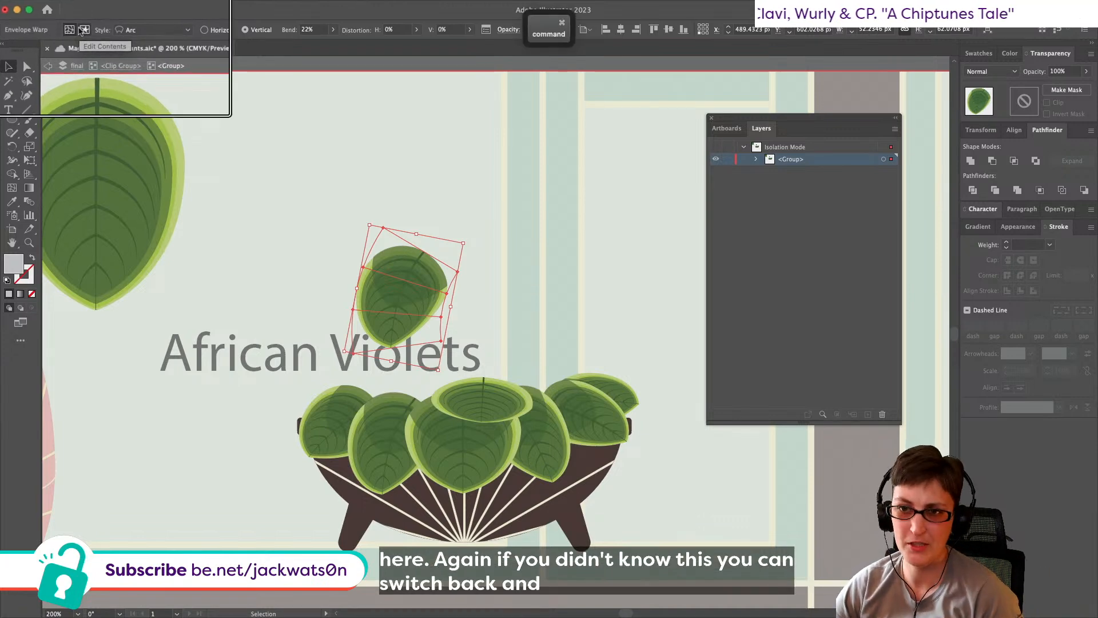
pyautogui.scroll(2, 79, 30)
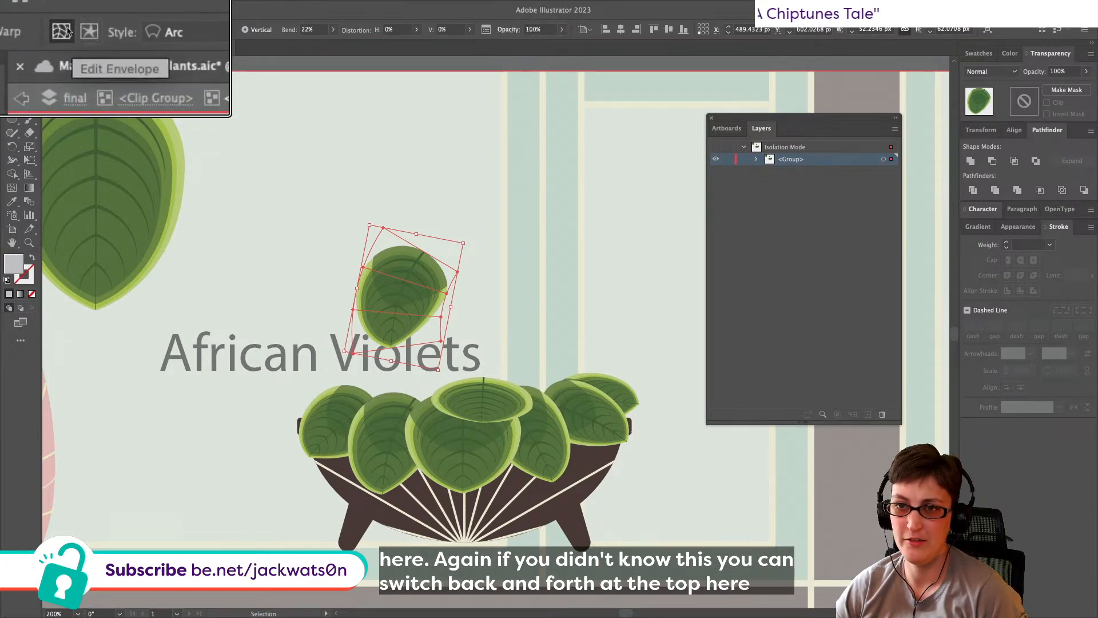
pyautogui.scroll(-1, 89, 37)
pyautogui.scroll(-2, 89, 37)
pyautogui.click(84, 33)
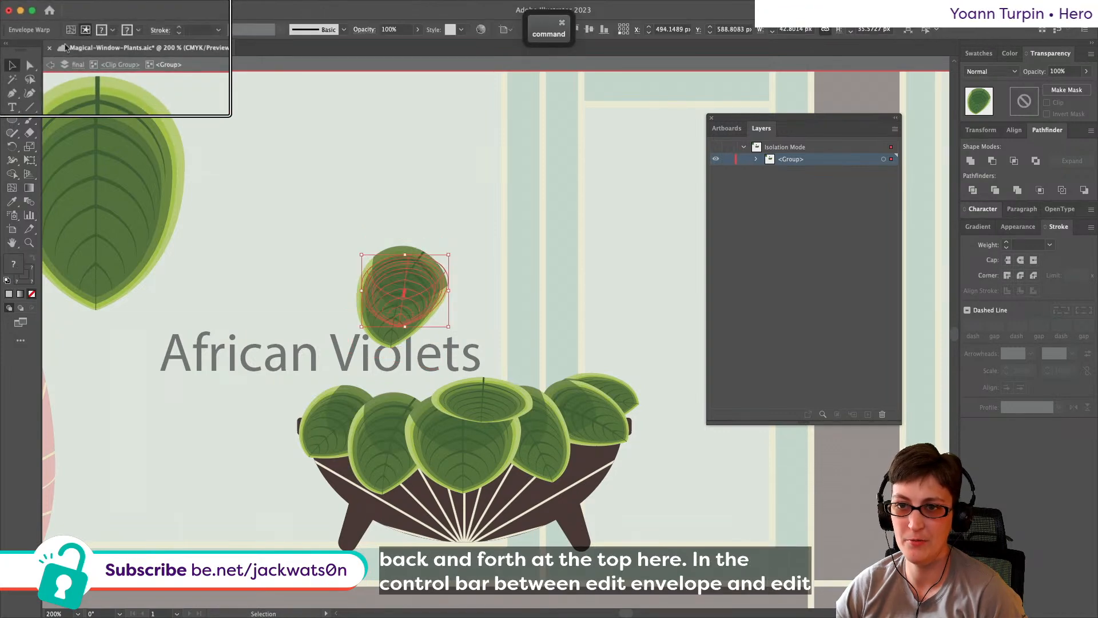
pyautogui.scroll(-2, 84, 33)
pyautogui.press('shift+super+a')
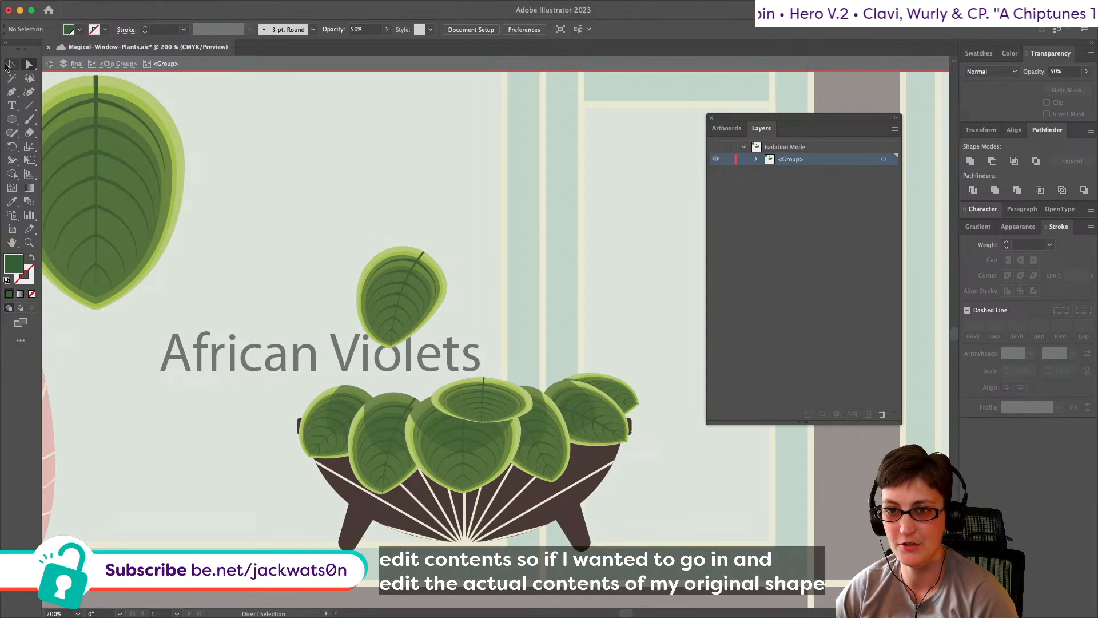
pyautogui.click(11, 64)
pyautogui.click(426, 275)
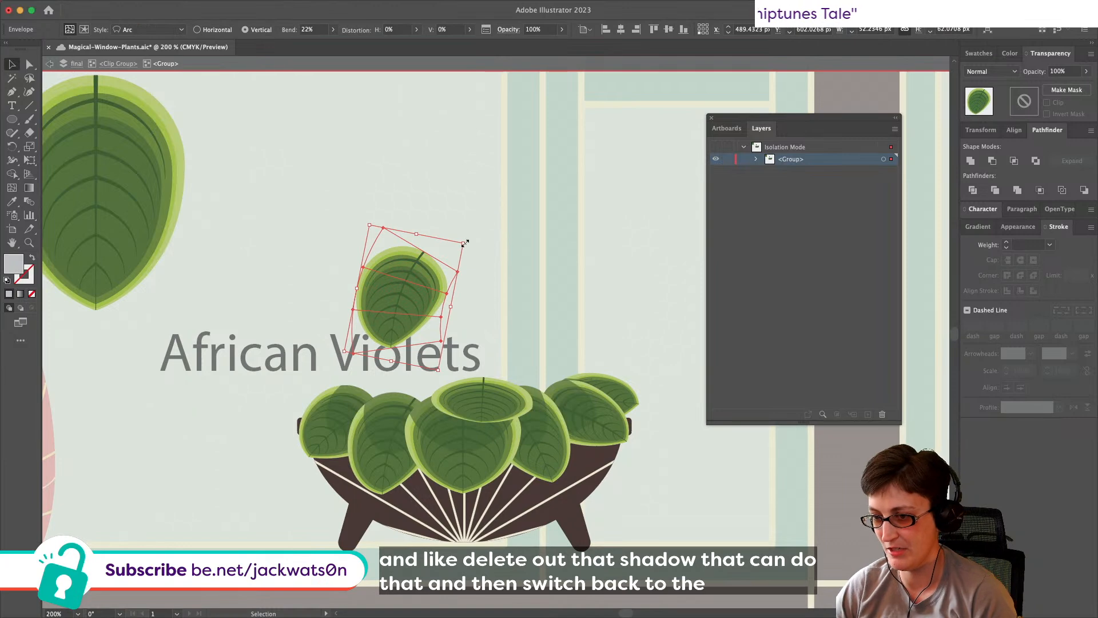
# Step: Scale down the shadowless leaf, place it beside the small arced leaf's left edge and stack it behind that leaf
pyautogui.moveTo(465, 243); pyautogui.dragTo(438, 265)
pyautogui.moveTo(393, 300); pyautogui.dragTo(419, 398)
pyautogui.press('super+x')
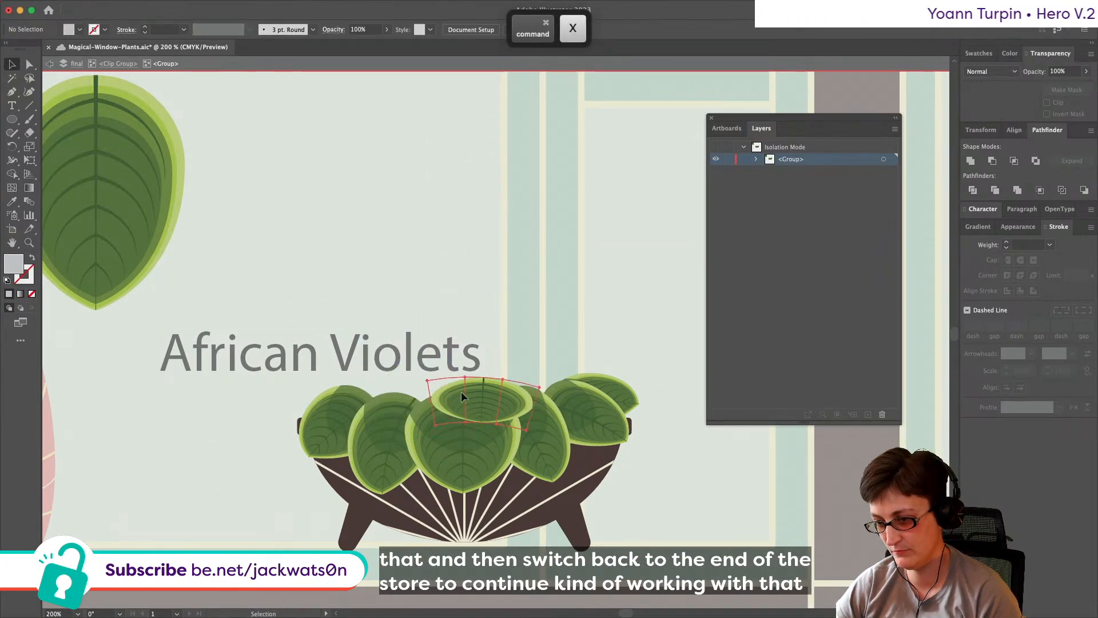
pyautogui.click(461, 392)
pyautogui.press('super+f')
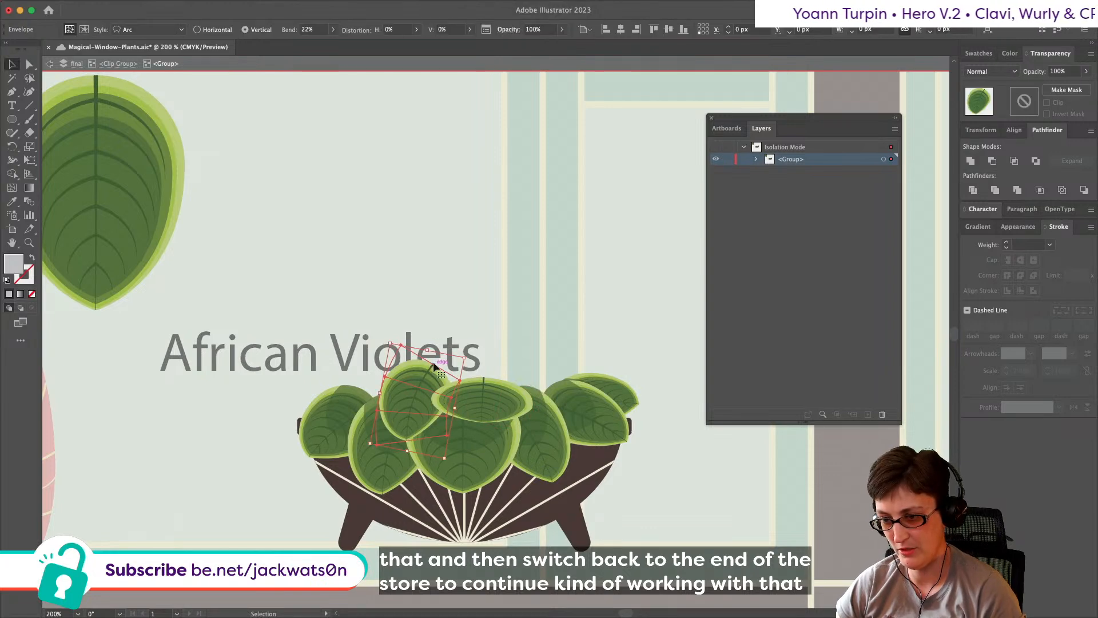
# Step: Shrink and rotate the leaf tucked behind the arced leaf, reshaping it to about 43 by 35 px
pyautogui.moveTo(427, 350); pyautogui.dragTo(468, 379)
pyautogui.moveTo(402, 411); pyautogui.dragTo(413, 411)
pyautogui.moveTo(436, 373); pyautogui.dragTo(441, 376)
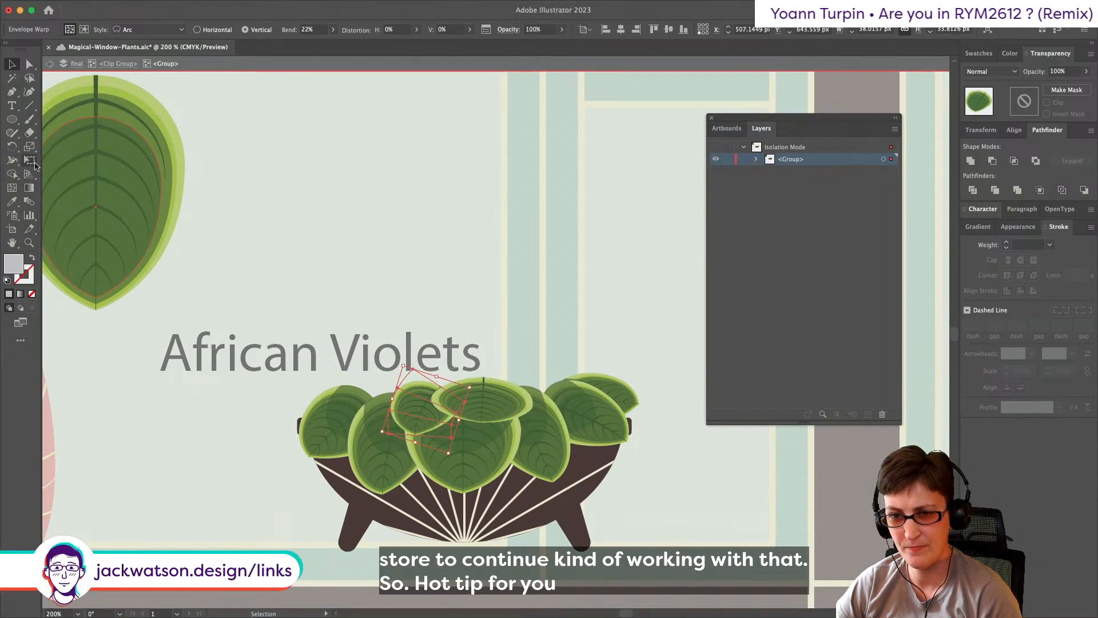
pyautogui.click(33, 163)
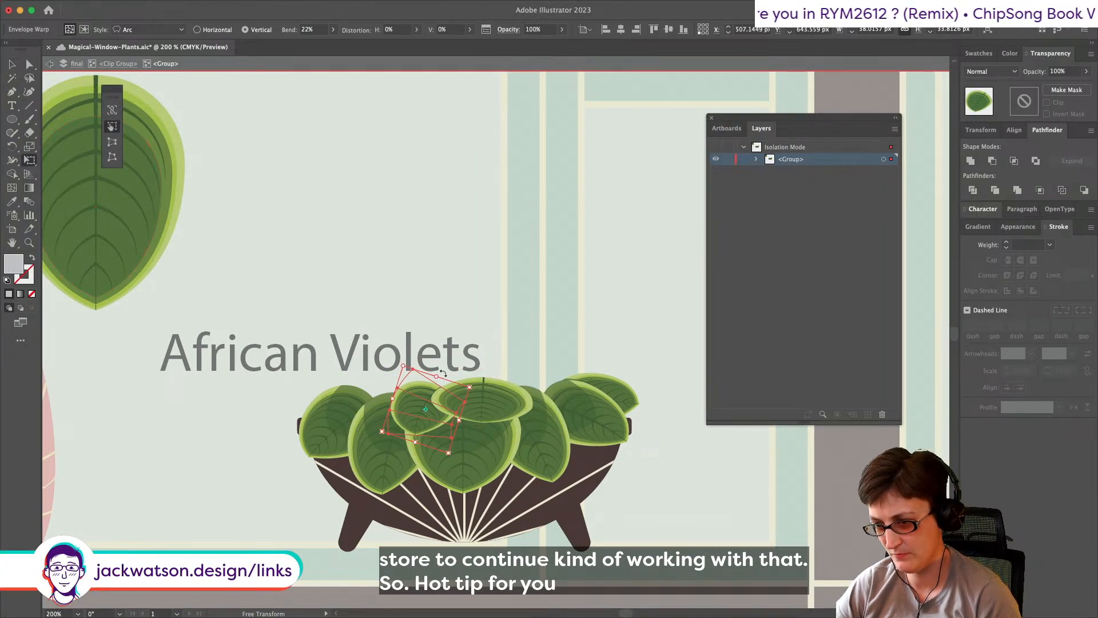
pyautogui.moveTo(438, 375); pyautogui.dragTo(446, 374)
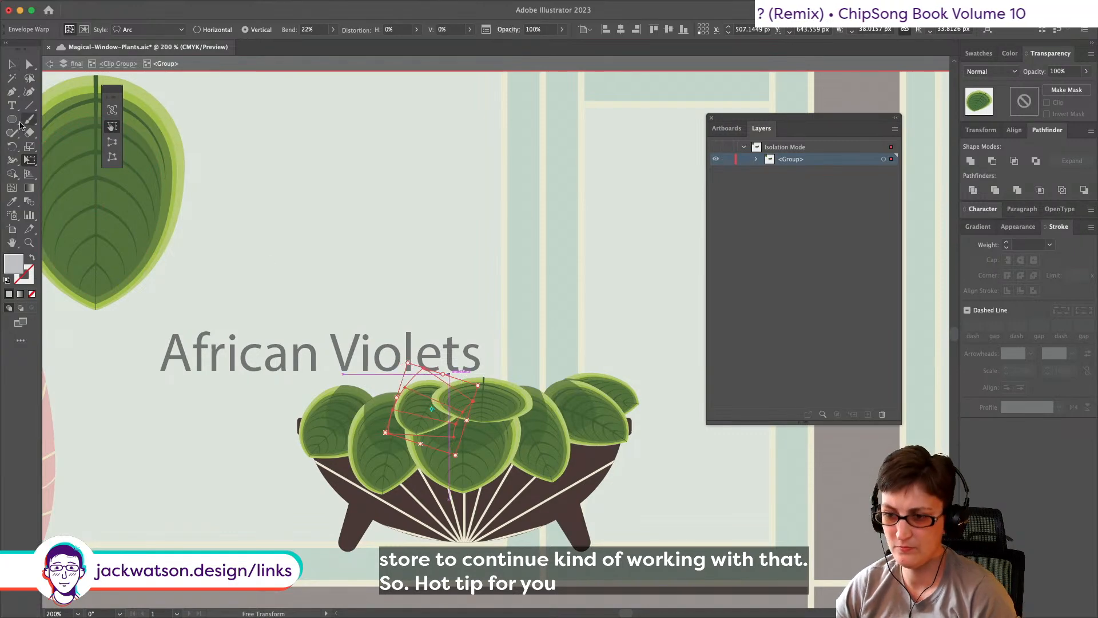
pyautogui.click(14, 65)
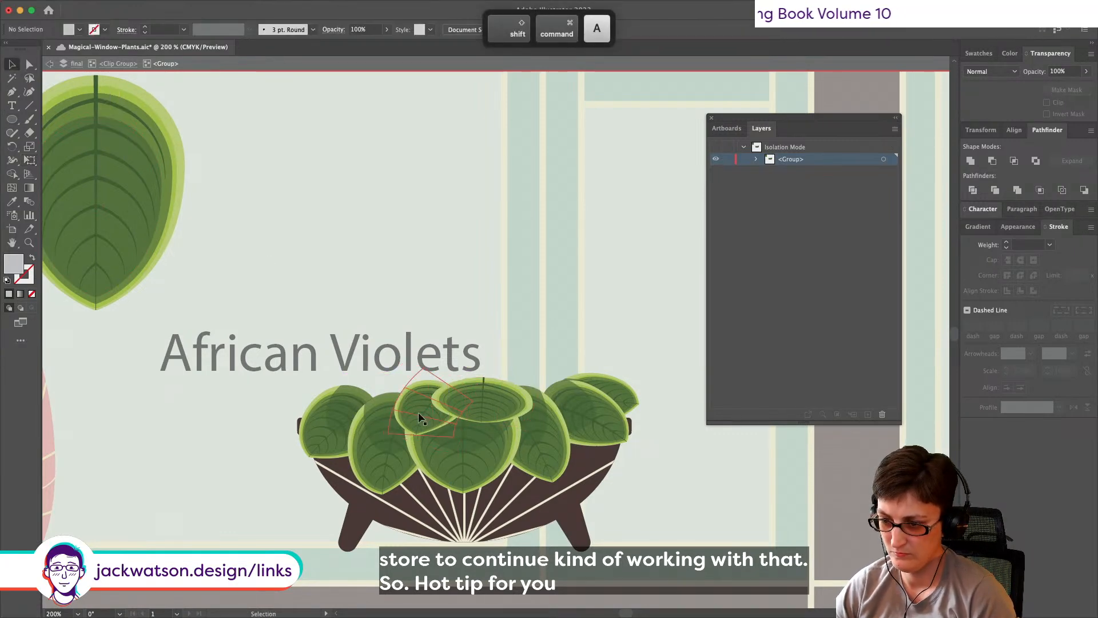
# Step: Narrow the small arced leaf slightly and nudge the leaf tucked behind it up by 0.48 px
pyautogui.click(479, 407)
pyautogui.moveTo(538, 407); pyautogui.dragTo(531, 407)
pyautogui.press('super+a')
pyautogui.press('shift+super+a')
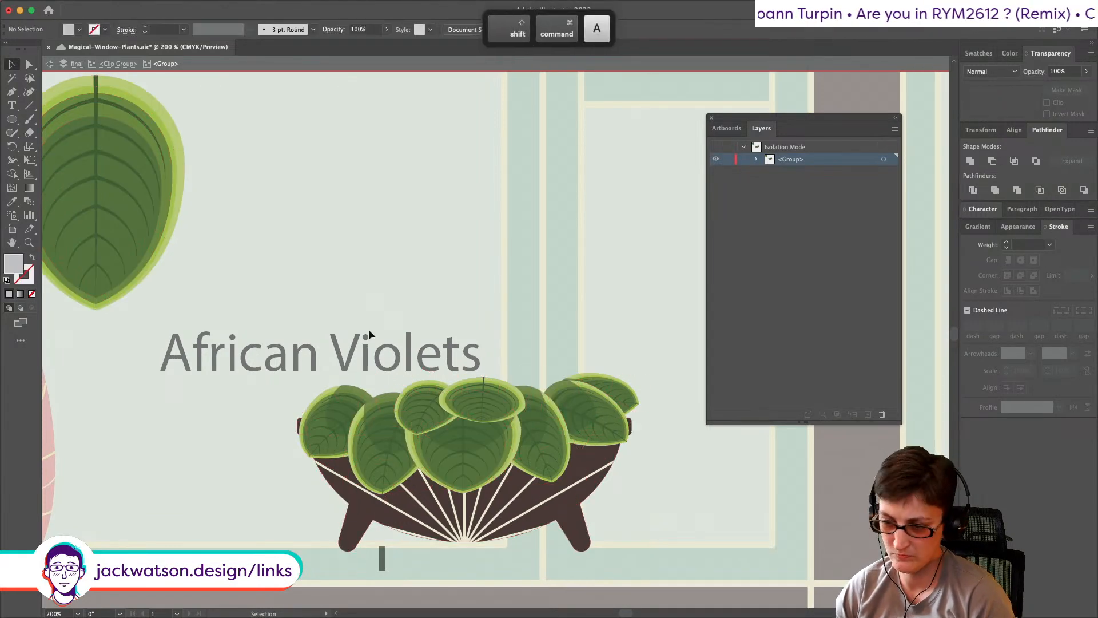
pyautogui.scroll(-1, 334, 351)
pyautogui.scroll(2, 334, 354)
pyautogui.click(452, 412)
pyautogui.moveTo(548, 398); pyautogui.dragTo(552, 402)
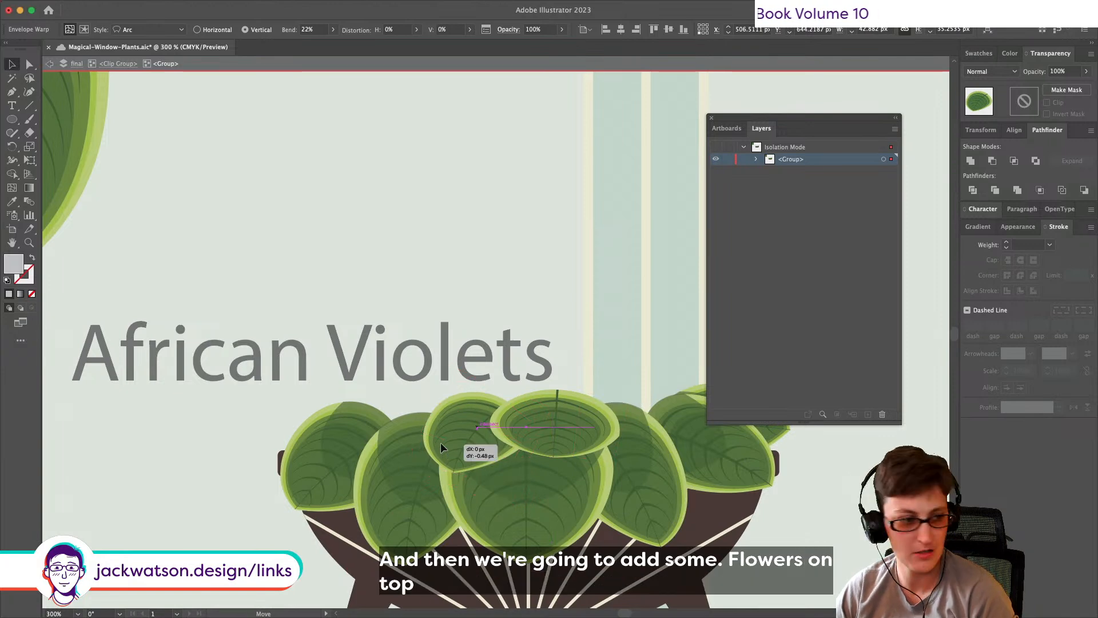
# Step: Duplicate the large original leaf and place the copy above the African Violets planter
pyautogui.scroll(-3, 434, 422)
pyautogui.click(264, 306)
pyautogui.press('cmd+c')
pyautogui.moveTo(241, 303); pyautogui.dragTo(374, 300)
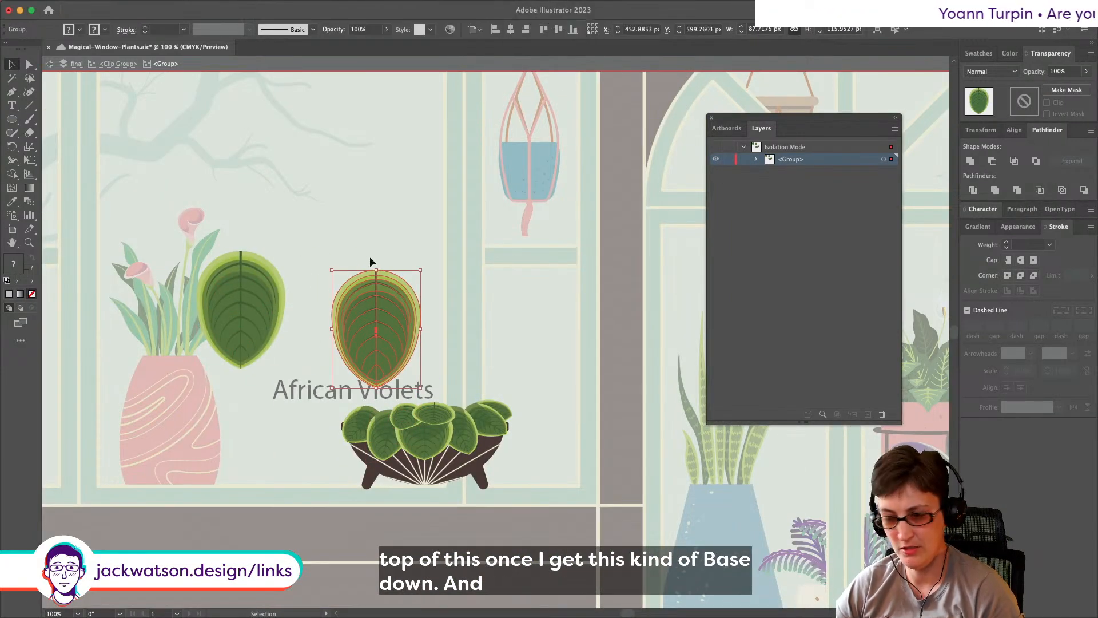
# Step: Duplicate the leaf tucked beside the small arced leaf in the African Violets planter, rotate the copy and reflect it
pyautogui.scroll(2, 464, 413)
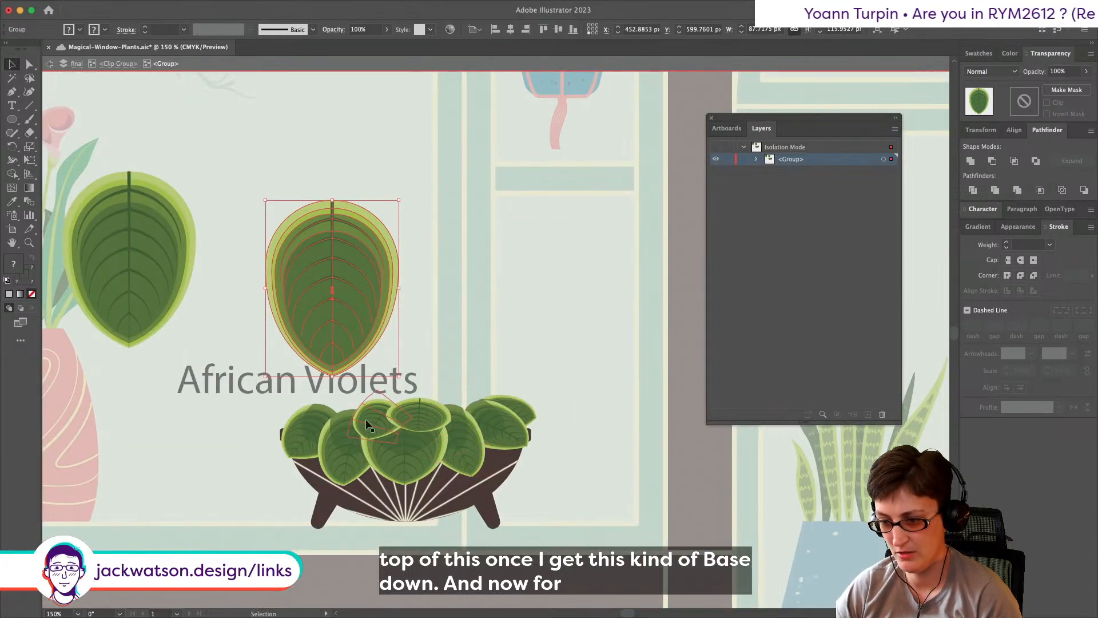
pyautogui.press('cmd+f')
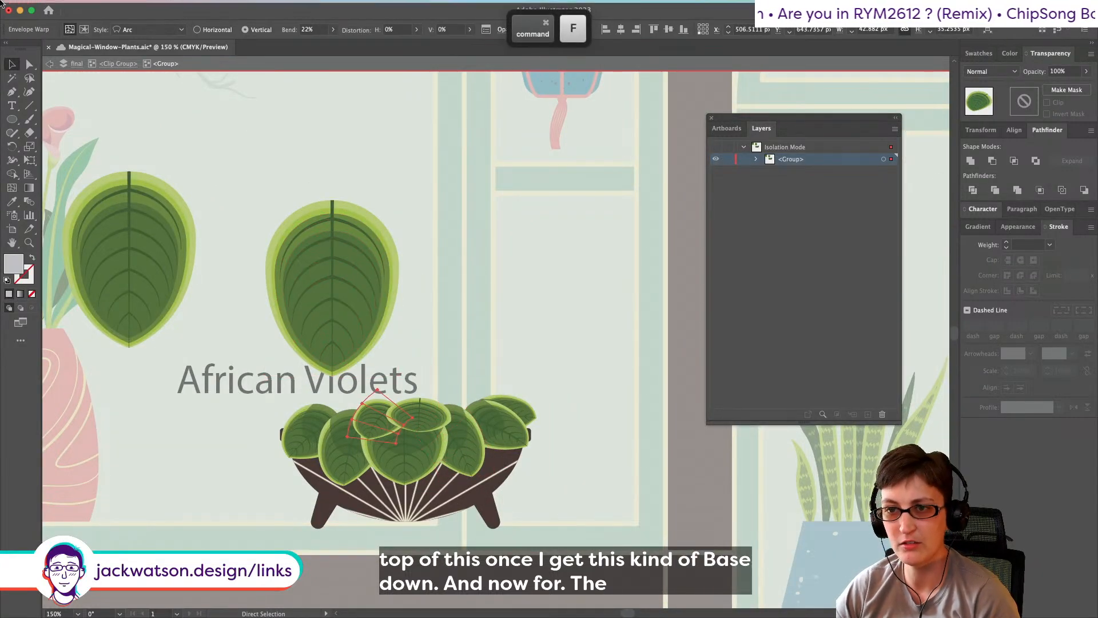
pyautogui.moveTo(412, 422); pyautogui.dragTo(396, 393)
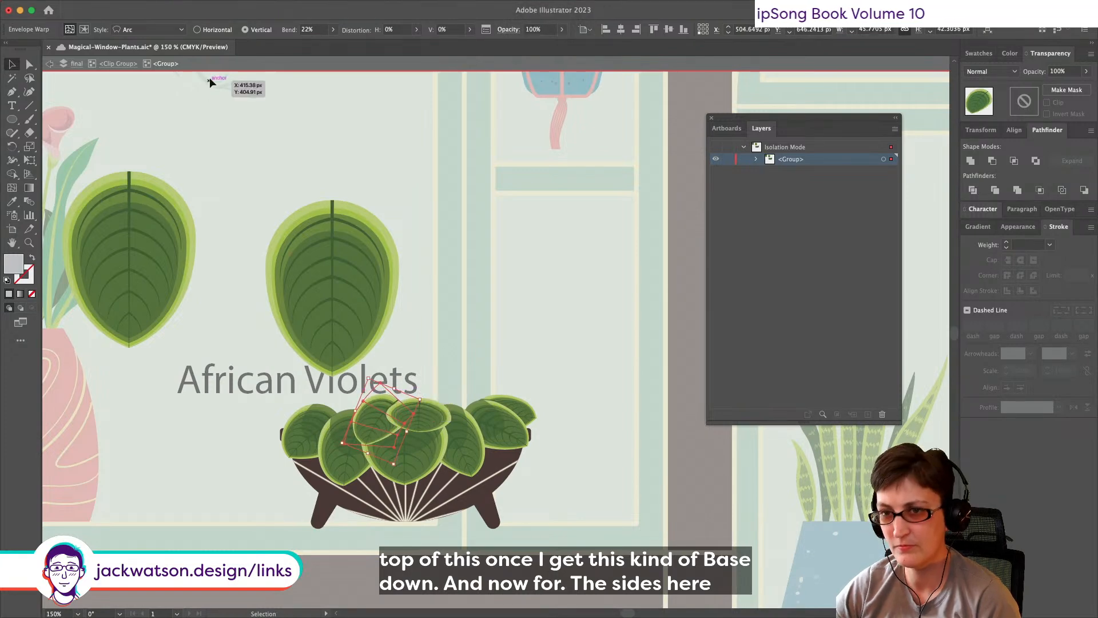
pyautogui.click(171, 6)
pyautogui.moveTo(183, 24)
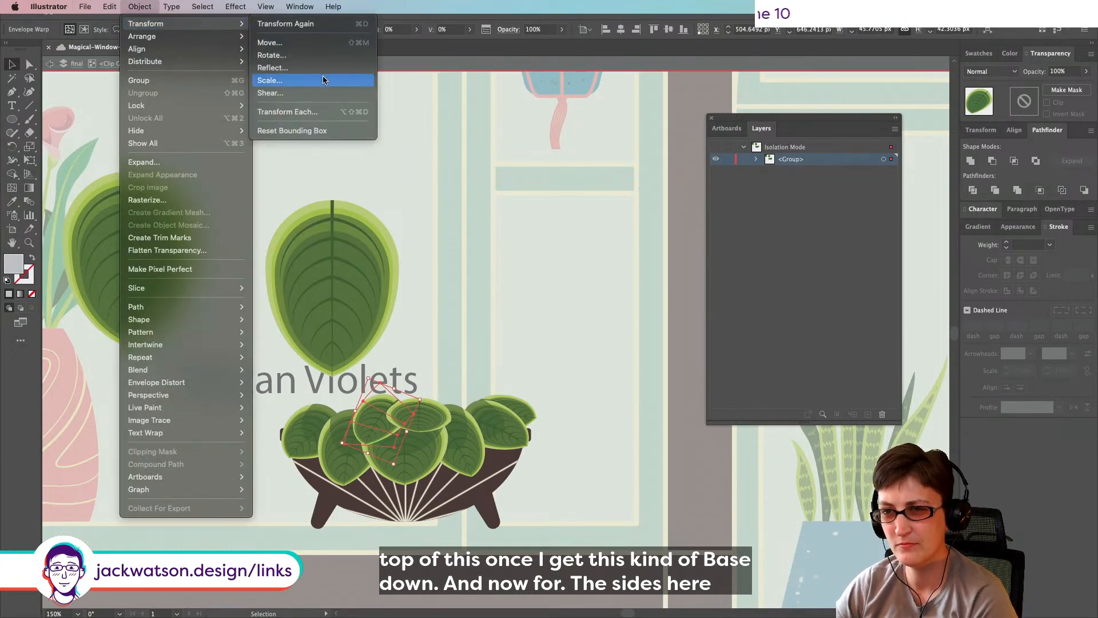
pyautogui.click(320, 70)
pyautogui.press('Return')
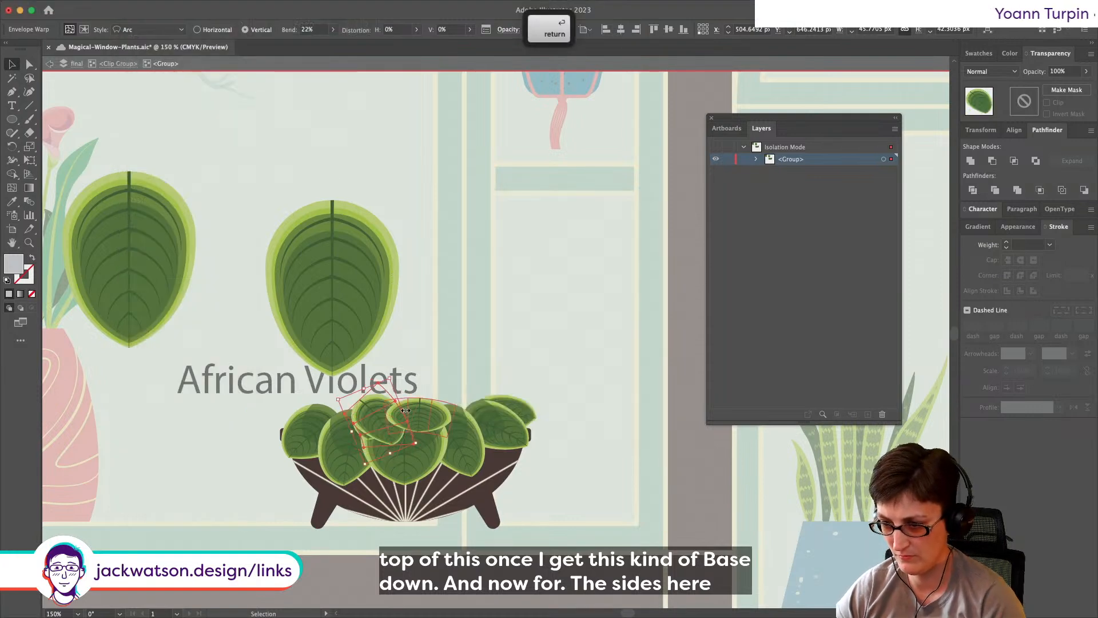
# Step: Rotate the reflected leaf and place it on the opposite side of the small arced leaf, tucked behind it
pyautogui.moveTo(404, 412); pyautogui.dragTo(359, 371)
pyautogui.moveTo(375, 410); pyautogui.dragTo(463, 399)
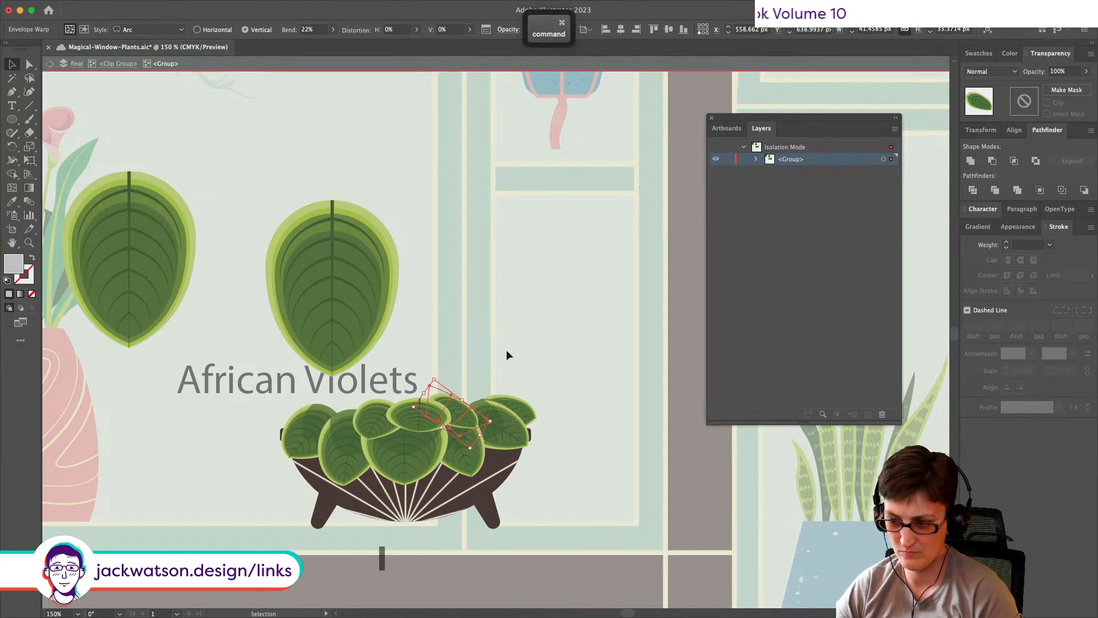
pyautogui.press('super+shift+a')
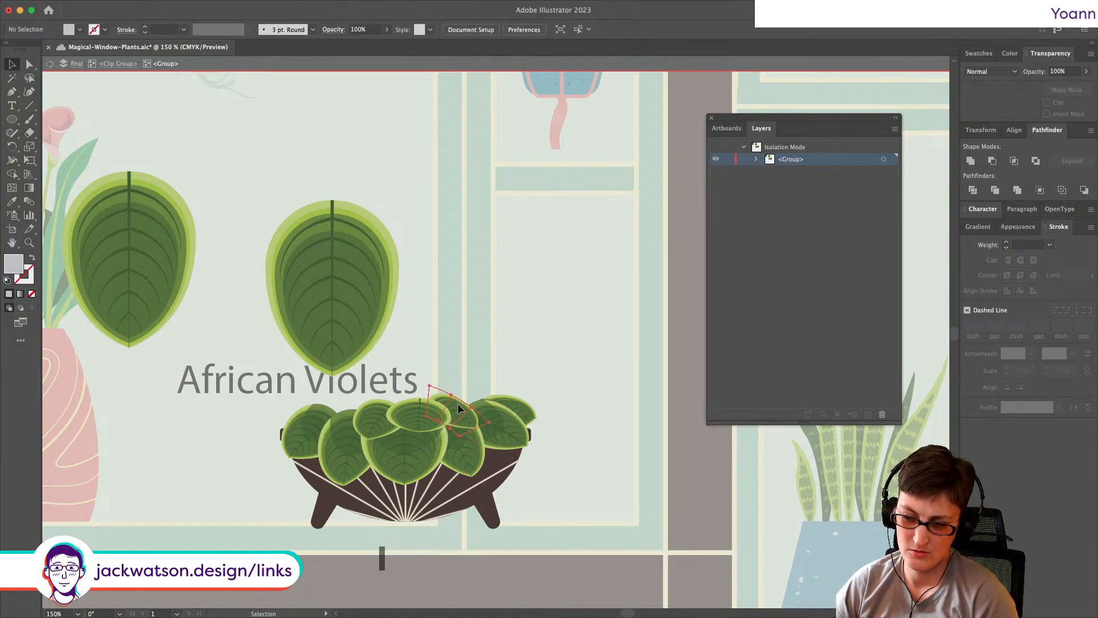
# Step: Scale down the large leaf copy above the planter, turn it sideways and flatten it to about 68 by 17 px
pyautogui.keyDown('super'); pyautogui.click(352, 269); pyautogui.keyUp('super')
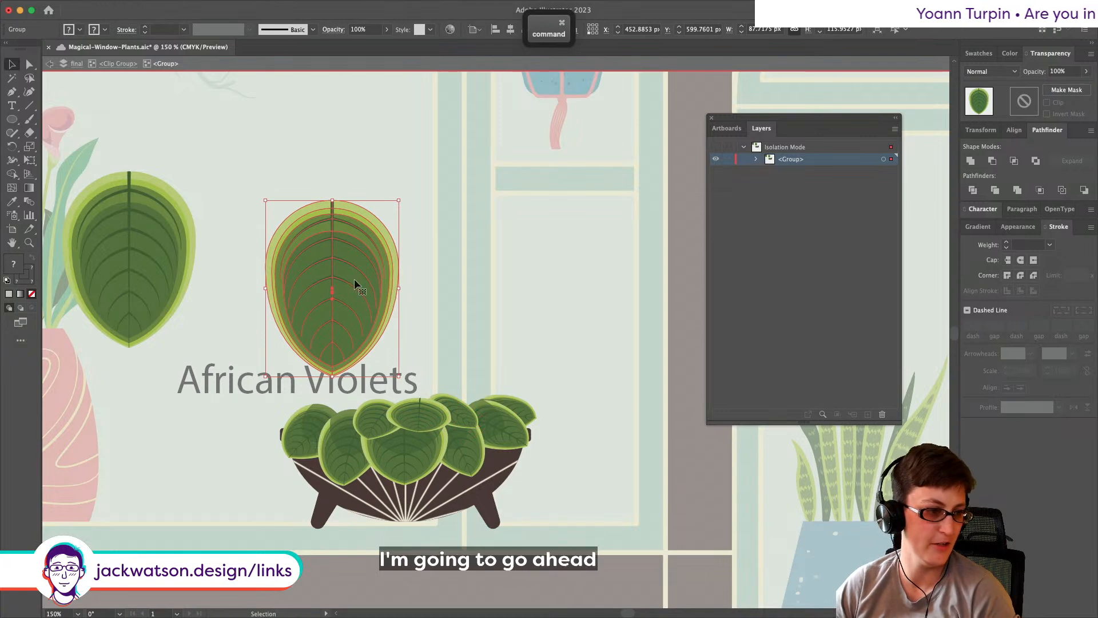
pyautogui.moveTo(398, 200); pyautogui.dragTo(417, 280)
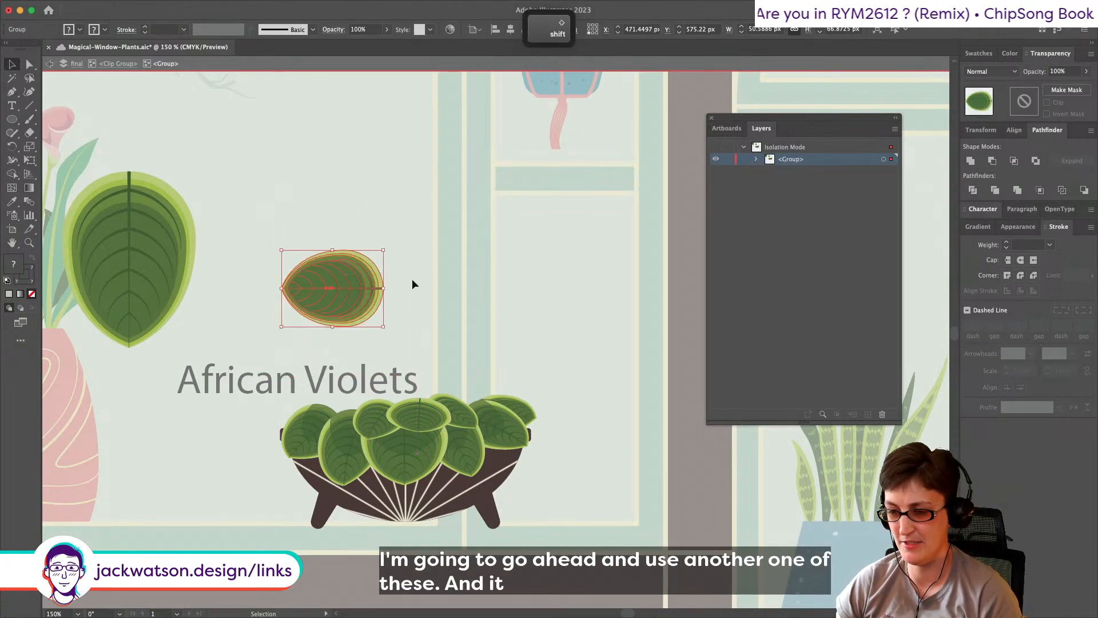
pyautogui.press('e')
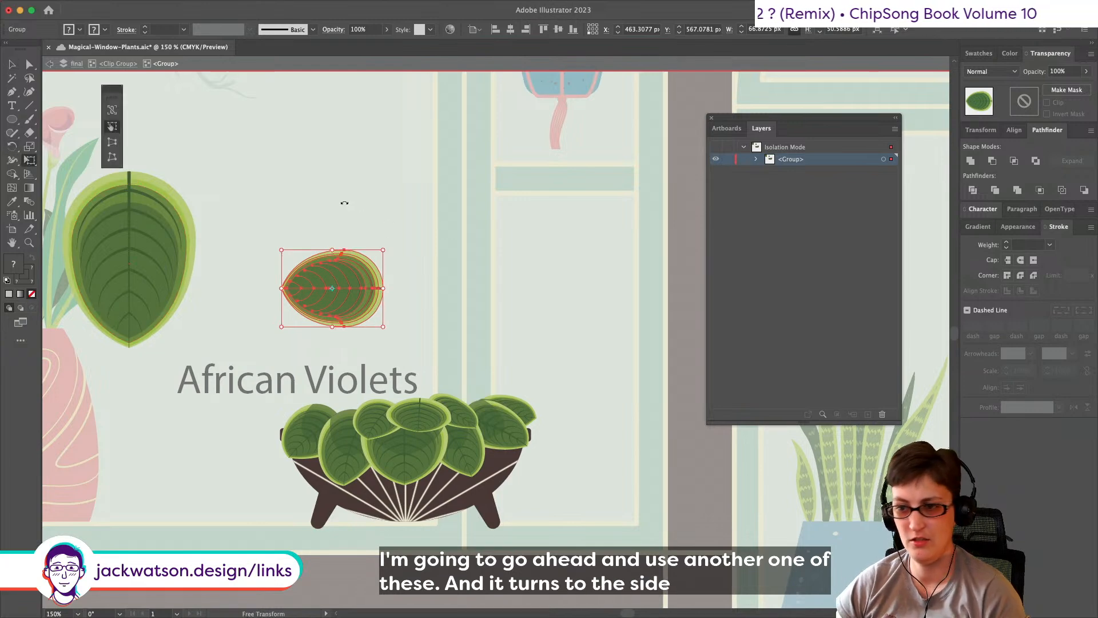
pyautogui.moveTo(333, 248); pyautogui.dragTo(323, 300)
pyautogui.scroll(1, 362, 336)
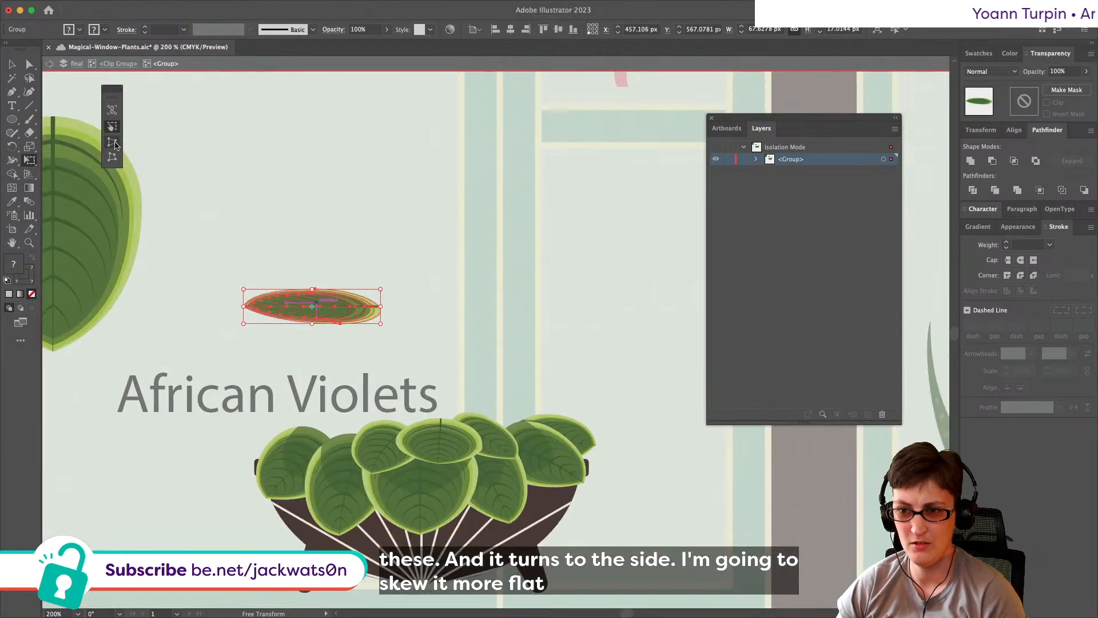
# Step: Narrow the flat leaf's upper edge in perspective and scale the leaf down to about 56 by 13 px
pyautogui.moveTo(382, 326); pyautogui.dragTo(372, 291)
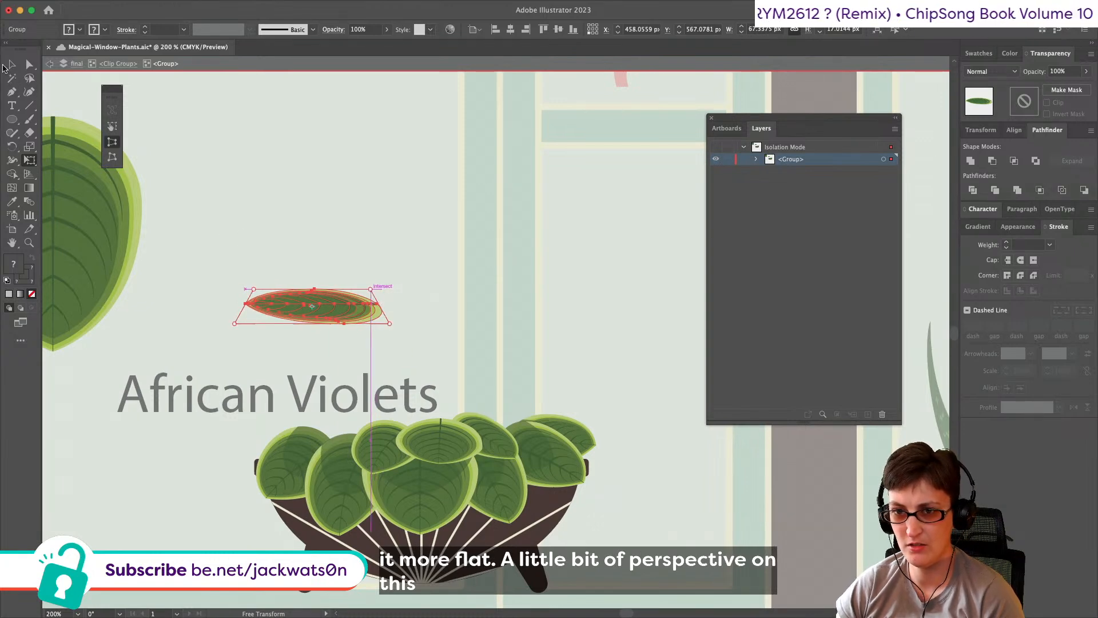
pyautogui.click(12, 65)
pyautogui.press('shift+super+a')
pyautogui.click(338, 307)
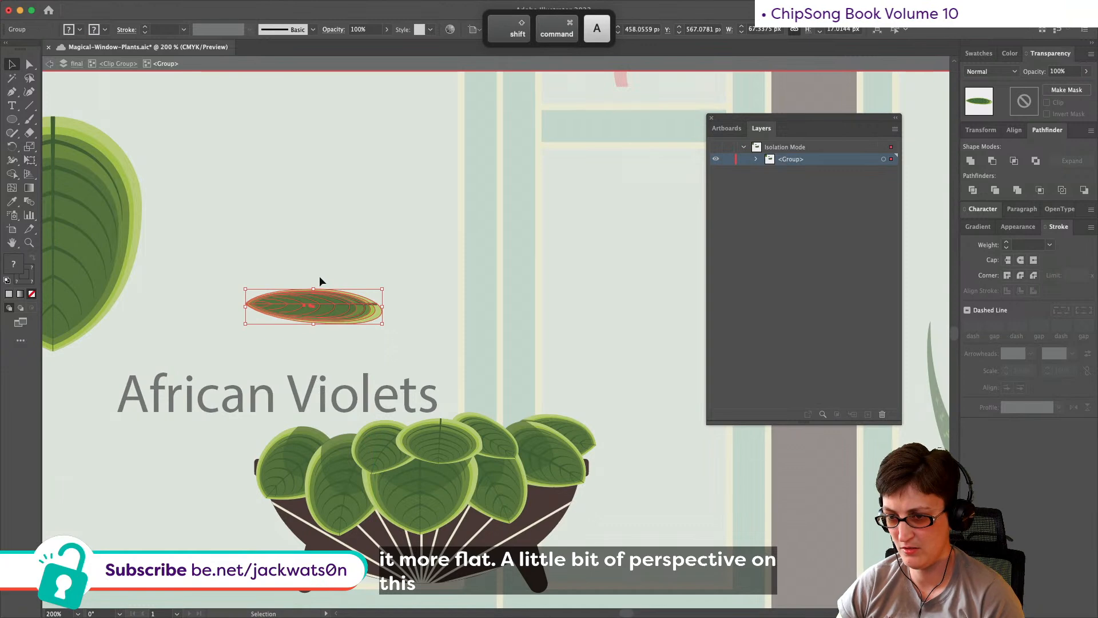
pyautogui.moveTo(316, 287); pyautogui.dragTo(316, 291)
pyautogui.moveTo(316, 292); pyautogui.dragTo(317, 293)
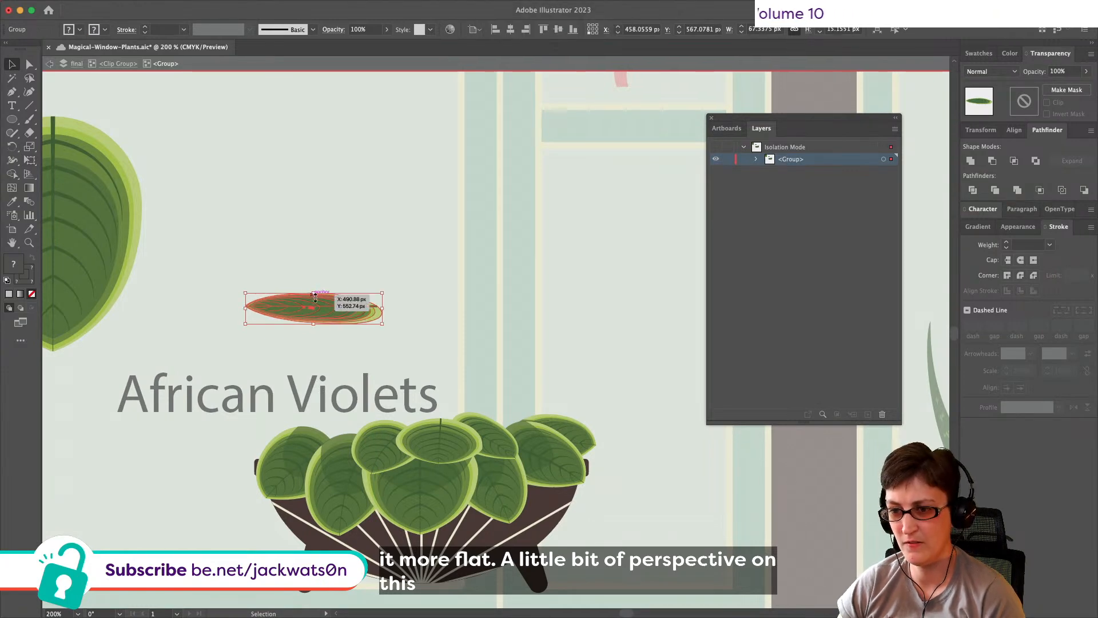
pyautogui.press('super+shift+a')
pyautogui.click(366, 313)
pyautogui.moveTo(384, 293); pyautogui.dragTo(371, 295)
# Step: Warp the flat leaf with a horizontal Arc envelope and set its bend to 25%
pyautogui.click(140, 6)
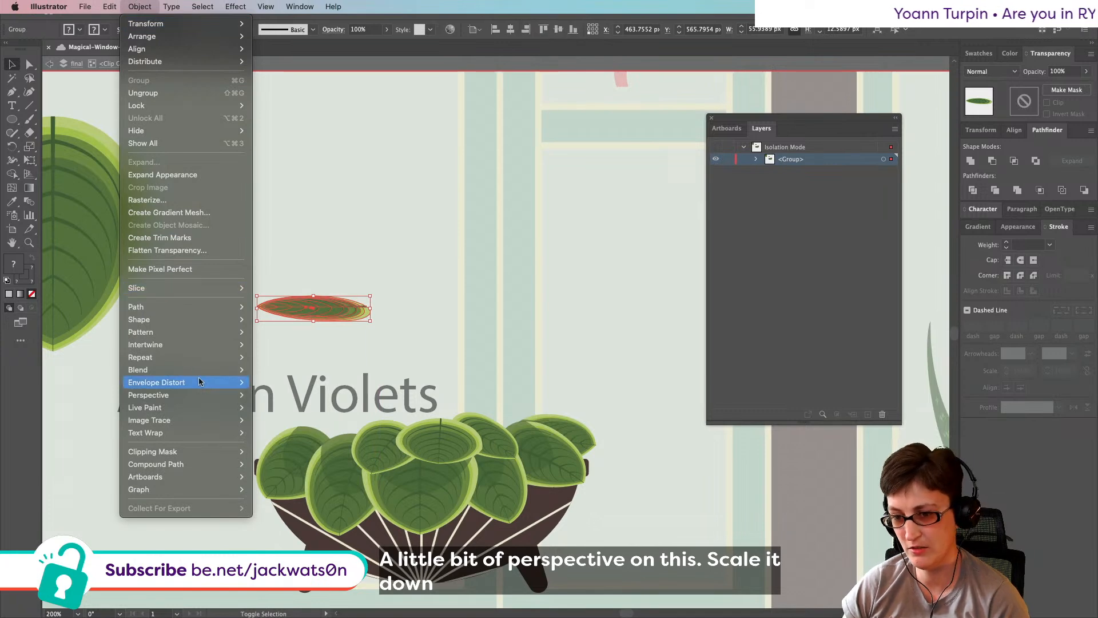
pyautogui.moveTo(198, 382)
pyautogui.click(331, 382)
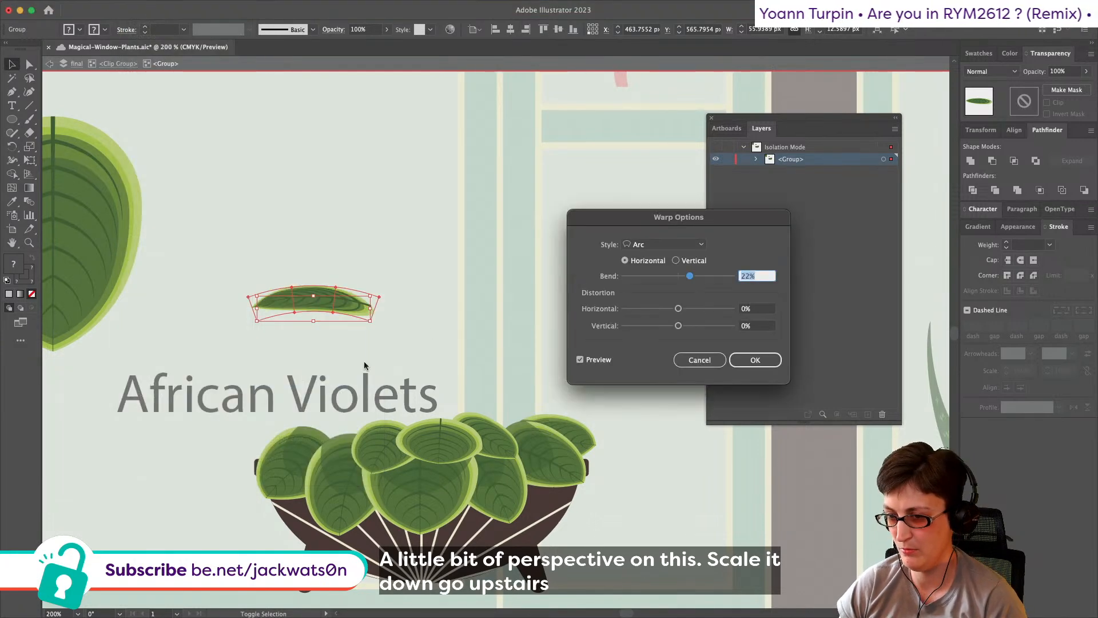
pyautogui.click(755, 359)
pyautogui.click(485, 325)
pyautogui.click(369, 308)
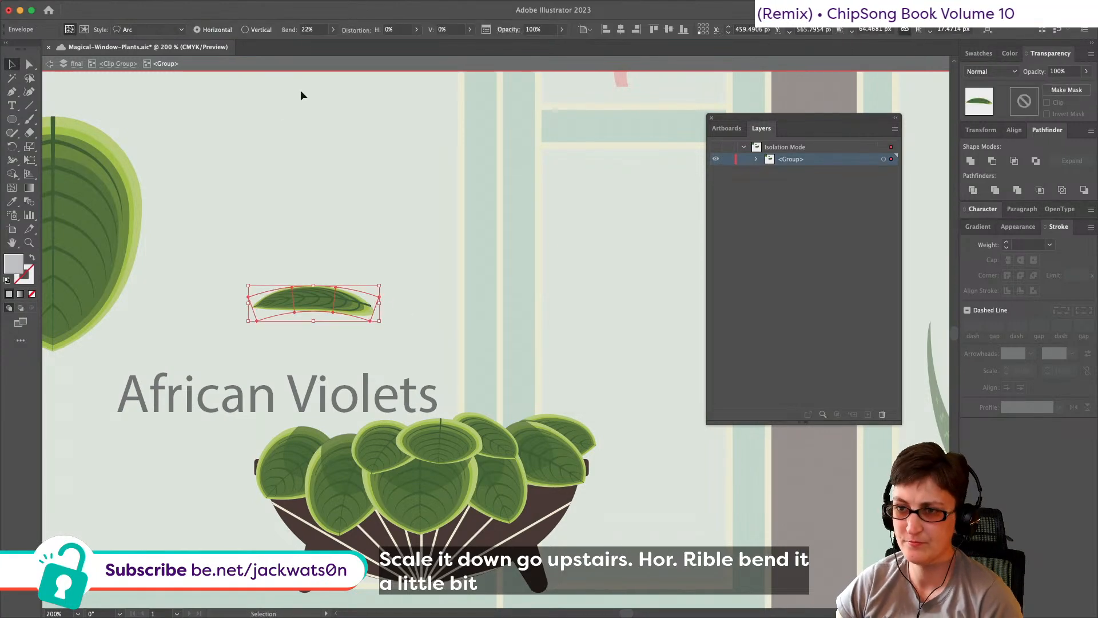
pyautogui.moveTo(301, 30); pyautogui.dragTo(280, 31)
pyautogui.write('32')
pyautogui.press('Tab')
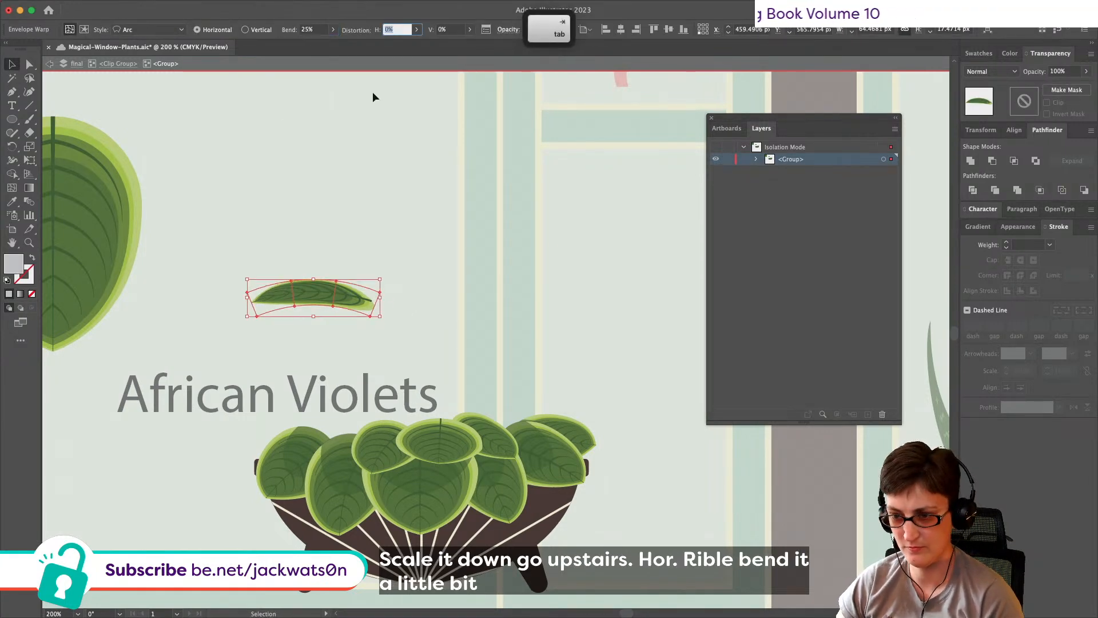
pyautogui.click(430, 294)
# Step: Move the warped flat leaf down above the planter, duplicate it and place the copy over the planter's left-hand leaves
pyautogui.moveTo(337, 297); pyautogui.dragTo(348, 348)
pyautogui.press('super+c')
pyautogui.press('super+f')
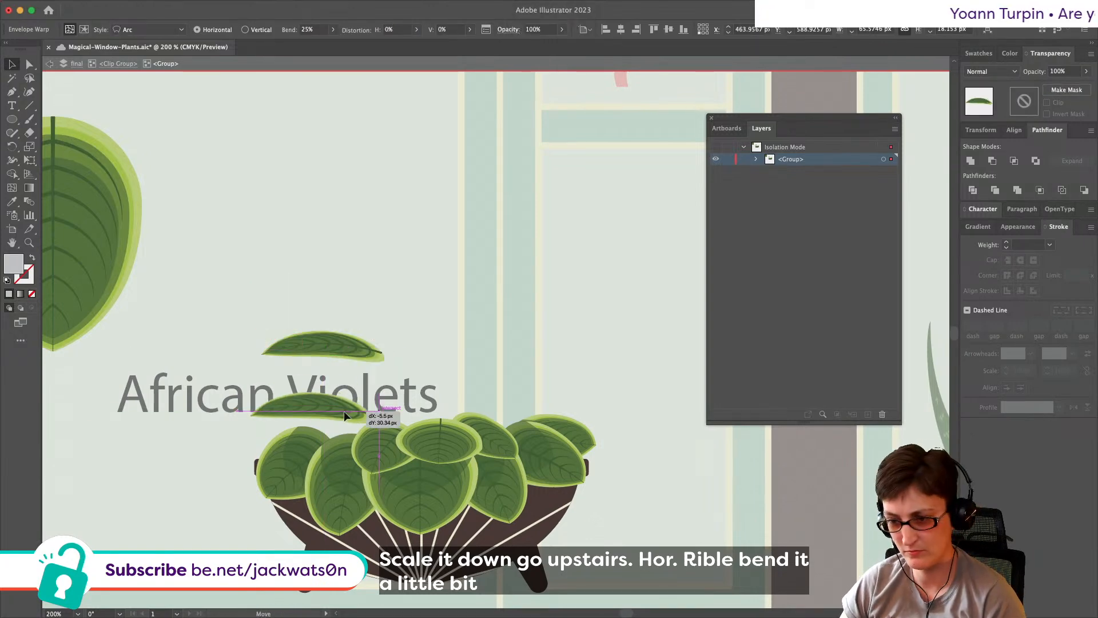
pyautogui.press('super+x')
pyautogui.press('super+f')
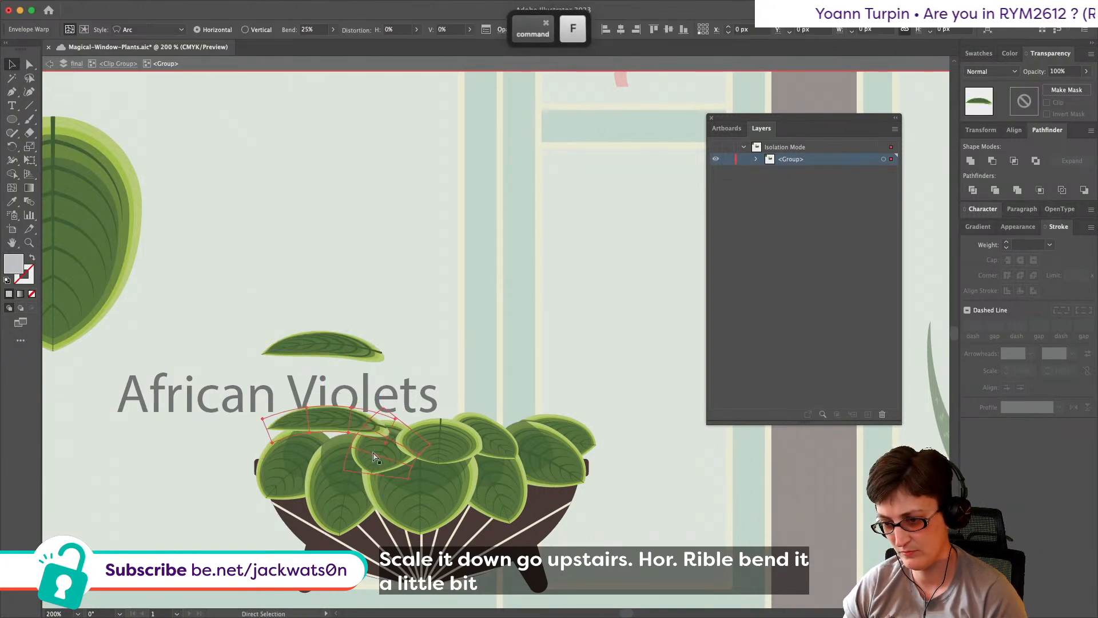
# Step: Shrink and rotate the flat leaf copy to about 51 by 25 px and stack it behind the small upper leaf
pyautogui.moveTo(261, 423); pyautogui.dragTo(273, 424)
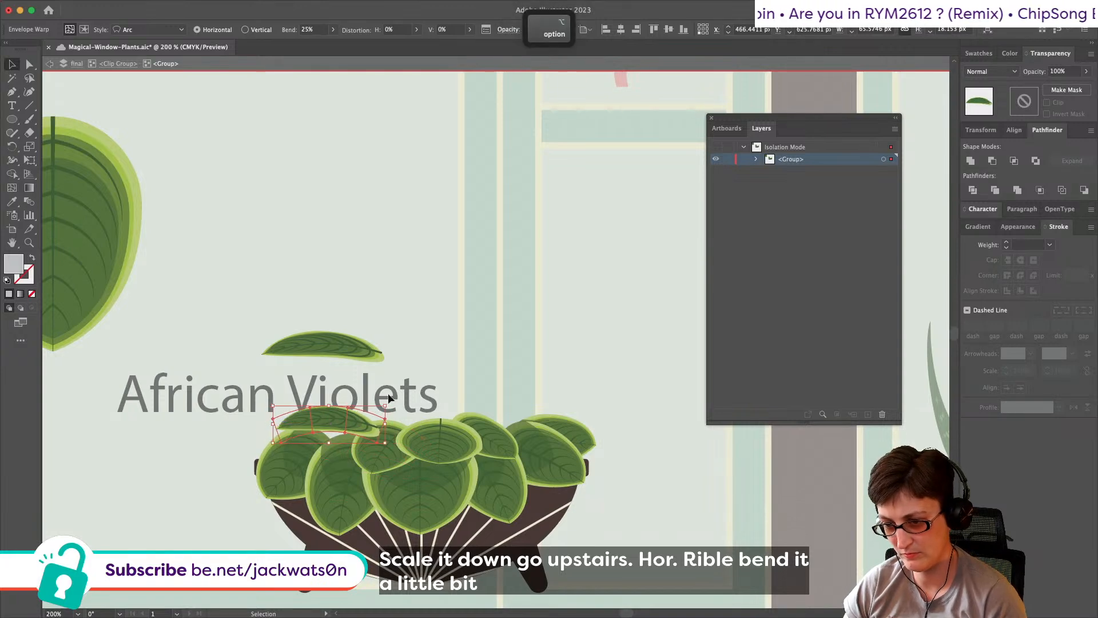
pyautogui.moveTo(388, 399); pyautogui.dragTo(352, 440)
pyautogui.press('super+b')
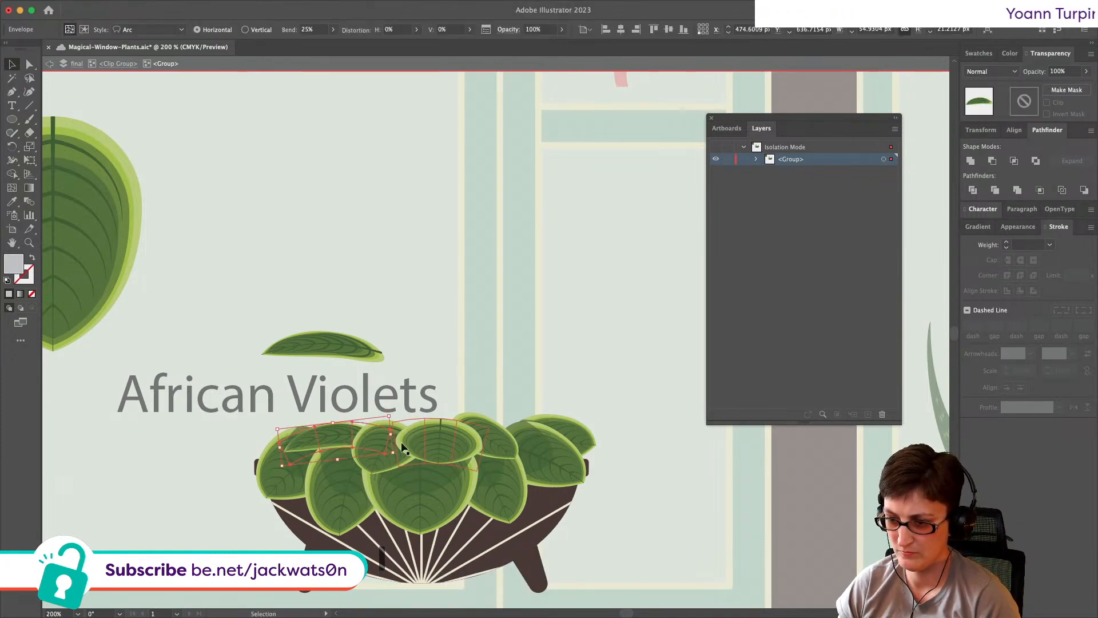
pyautogui.moveTo(391, 434); pyautogui.dragTo(337, 419)
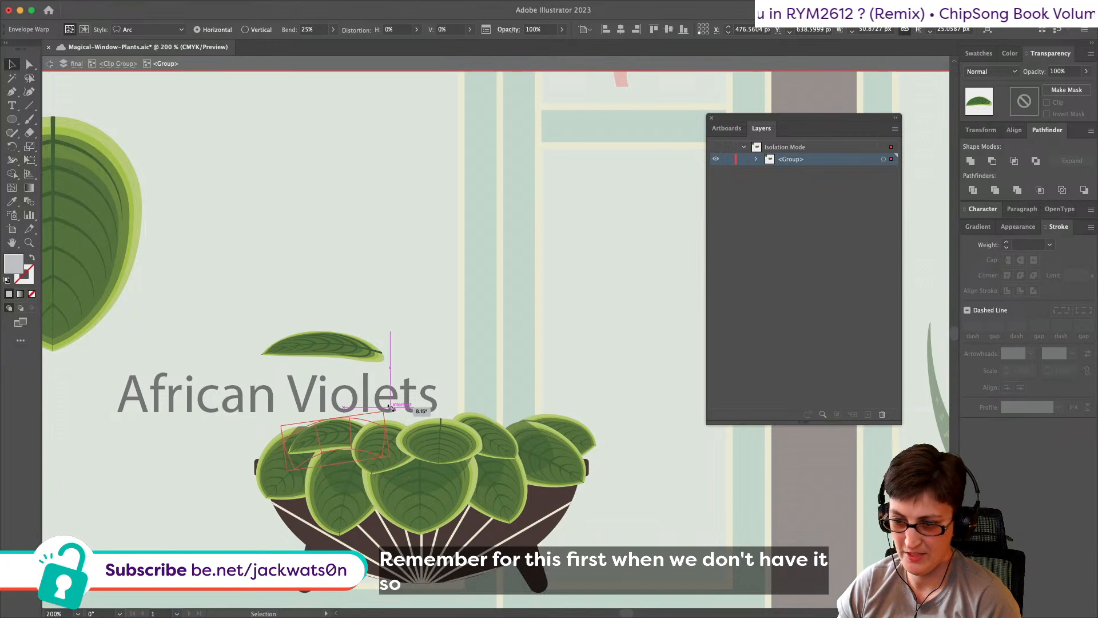
# Step: Duplicate the spare flat leaf again, place the copy at the planter's left rear, tilt it and stack it behind the other leaves
pyautogui.click(341, 346)
pyautogui.press('super+f')
pyautogui.moveTo(347, 351); pyautogui.dragTo(400, 407)
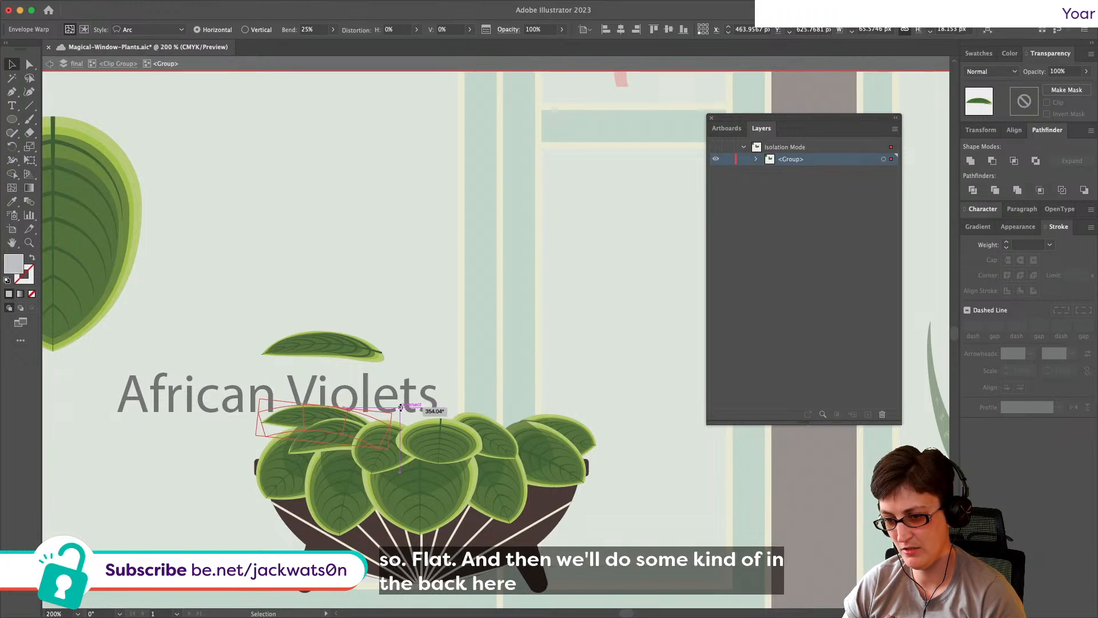
pyautogui.press('super+b')
pyautogui.click(421, 358)
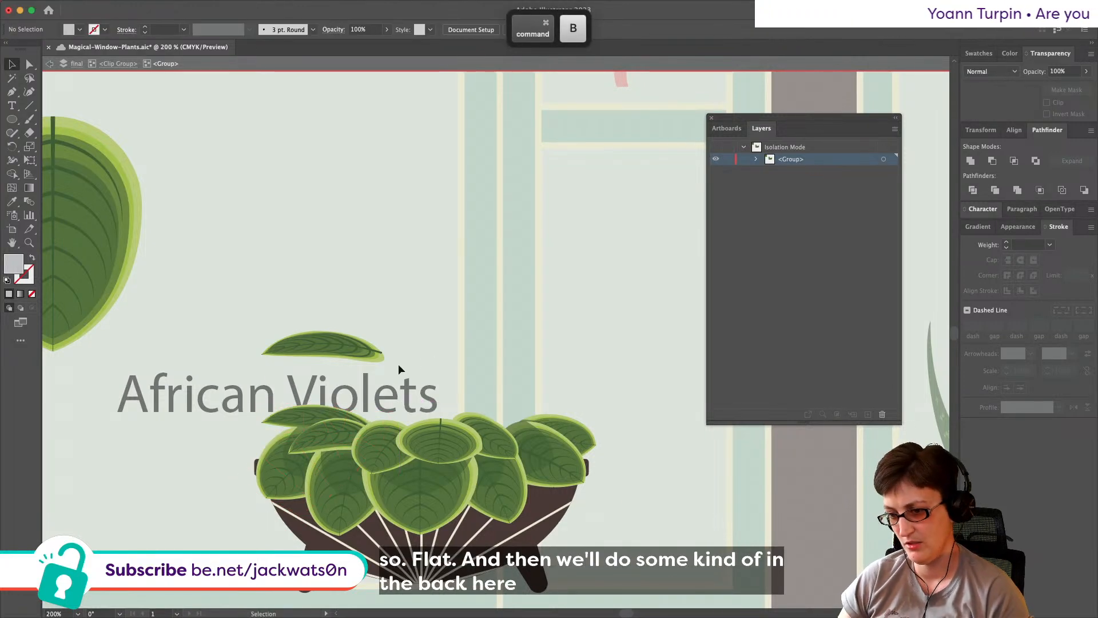
# Step: Lower the left rear flat leaf and squash it to about 63 by 20 px so it barely rises above the others
pyautogui.moveTo(292, 413); pyautogui.dragTo(294, 422)
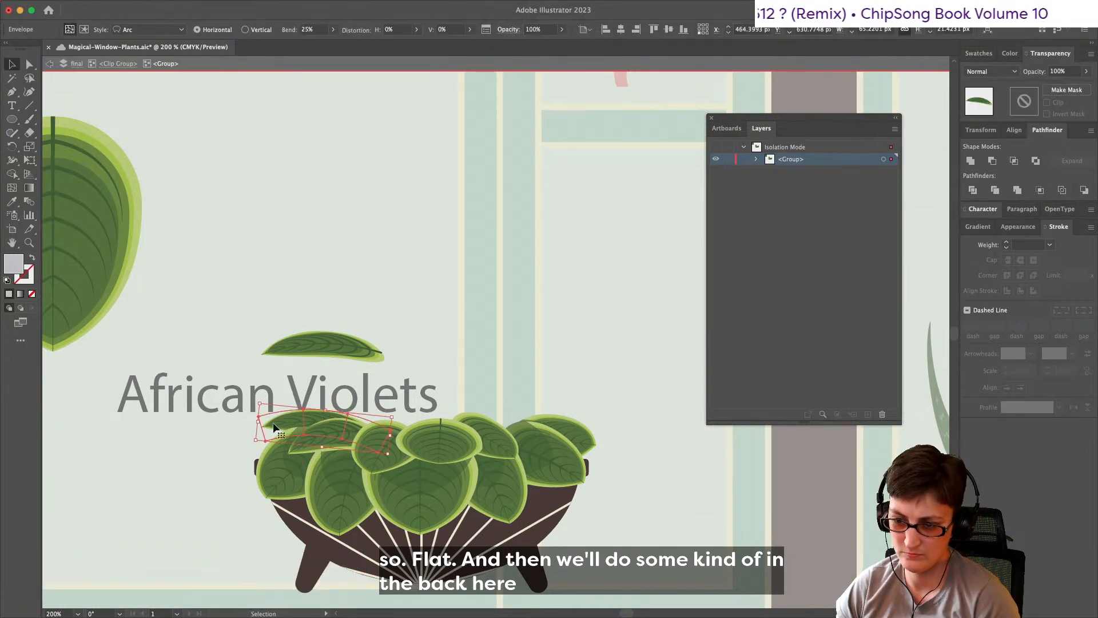
pyautogui.moveTo(260, 404); pyautogui.dragTo(264, 412)
pyautogui.click(236, 398)
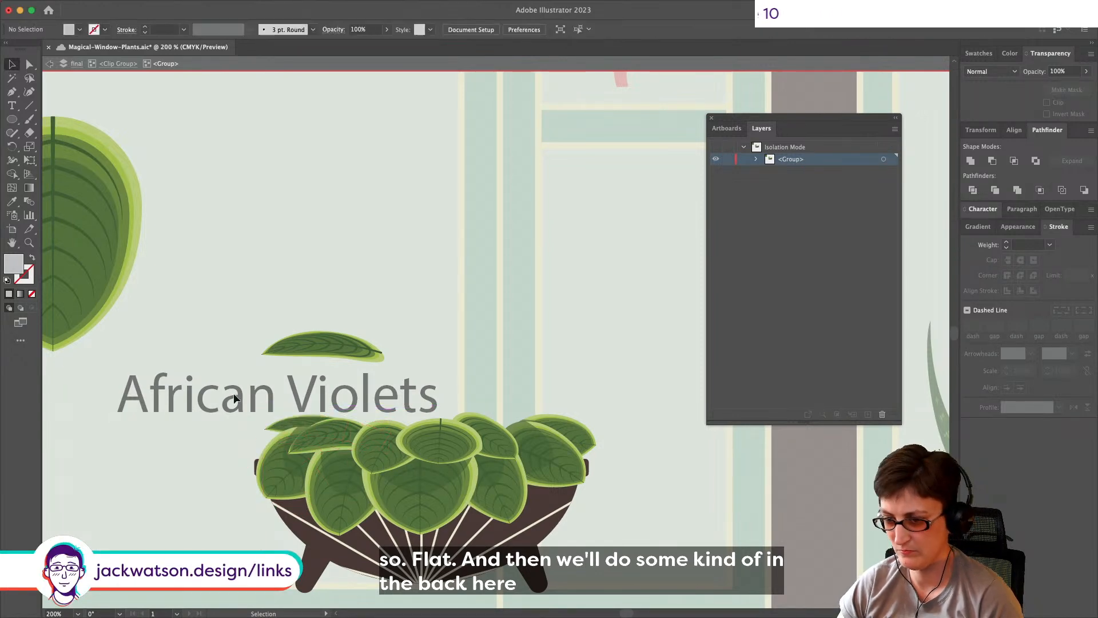
pyautogui.scroll(-1, 236, 396)
pyautogui.scroll(2, 236, 398)
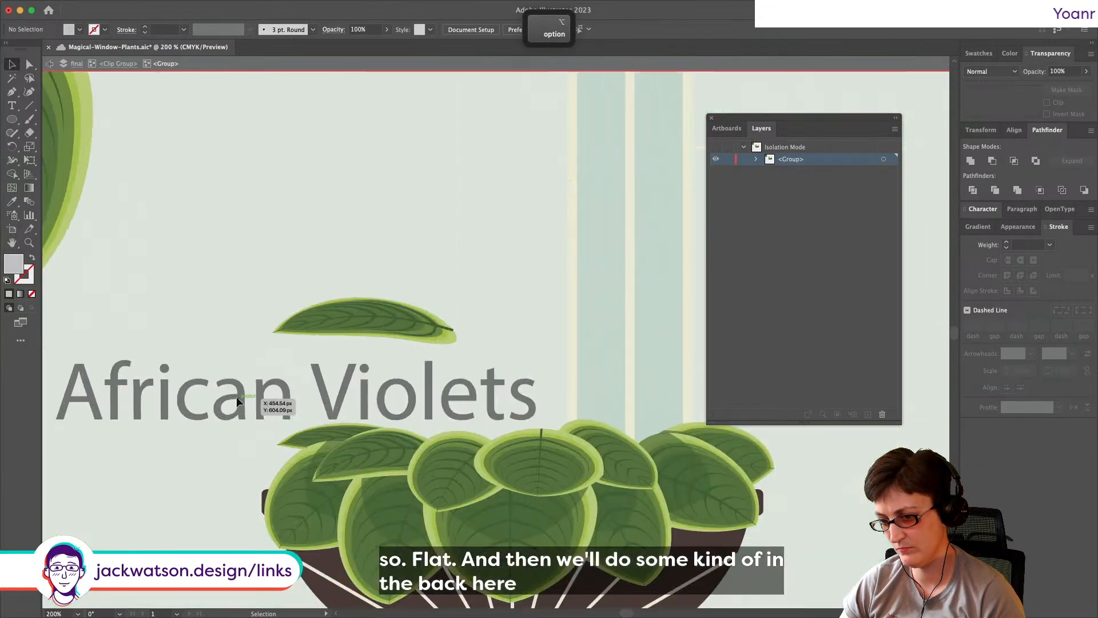
pyautogui.click(286, 434)
pyautogui.click(367, 403)
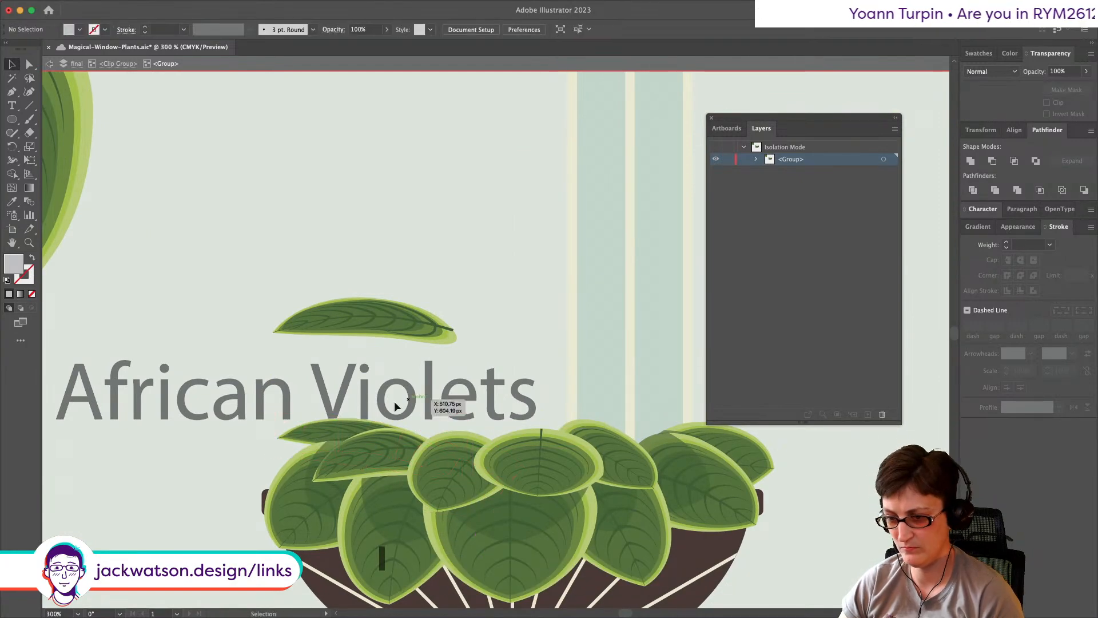
pyautogui.scroll(-1, 367, 403)
# Step: Duplicate the left rear flat leaf in place, in front of the others, and reflect the copy
pyautogui.click(334, 418)
pyautogui.press('super+c')
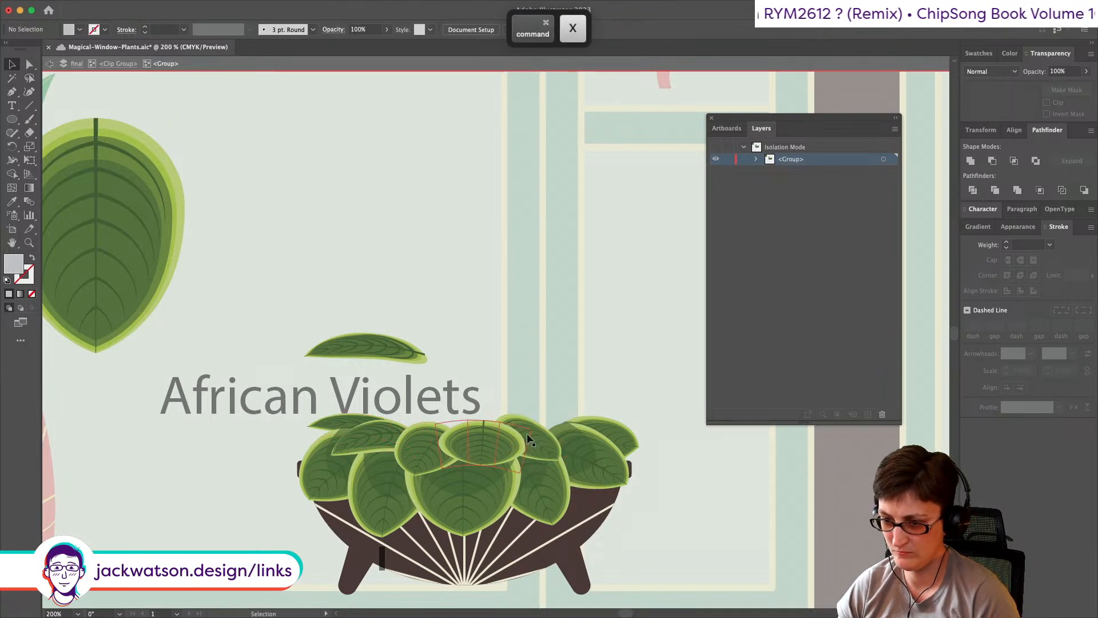
pyautogui.press('super+f')
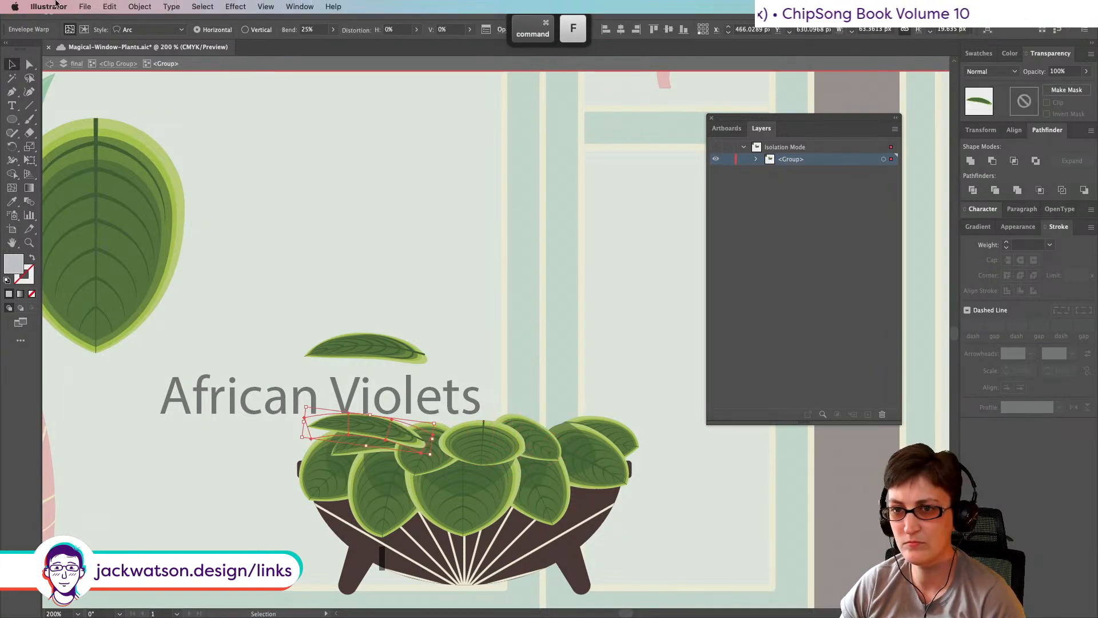
pyautogui.click(140, 6)
pyautogui.moveTo(247, 63)
pyautogui.moveTo(240, 24)
pyautogui.click(273, 67)
pyautogui.click(608, 387)
# Step: Move the reflected flat leaf to the planter's right side, stack it behind the leaves there and shrink it to about 51 px wide
pyautogui.moveTo(469, 414); pyautogui.dragTo(594, 413)
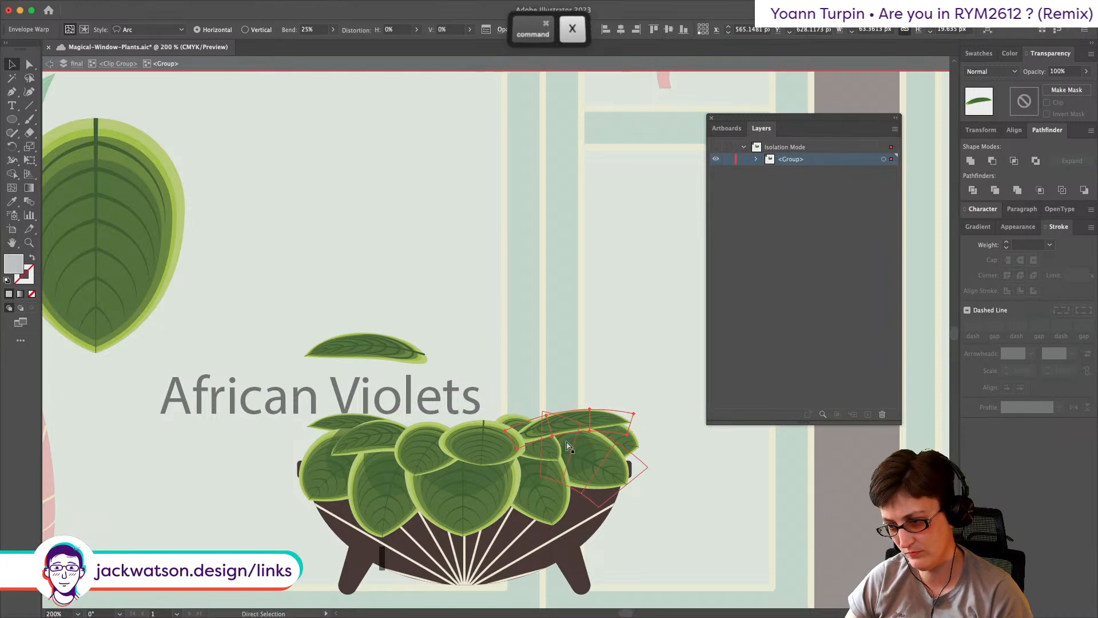
pyautogui.press('super+x')
pyautogui.press('super+b')
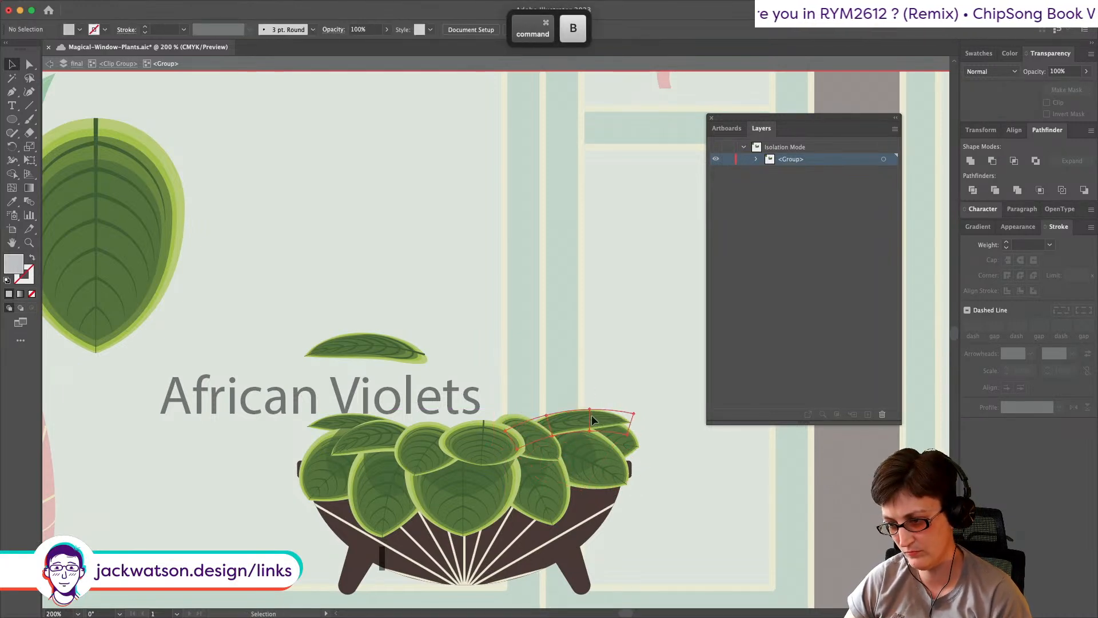
pyautogui.click(623, 421)
pyautogui.moveTo(626, 421); pyautogui.dragTo(604, 426)
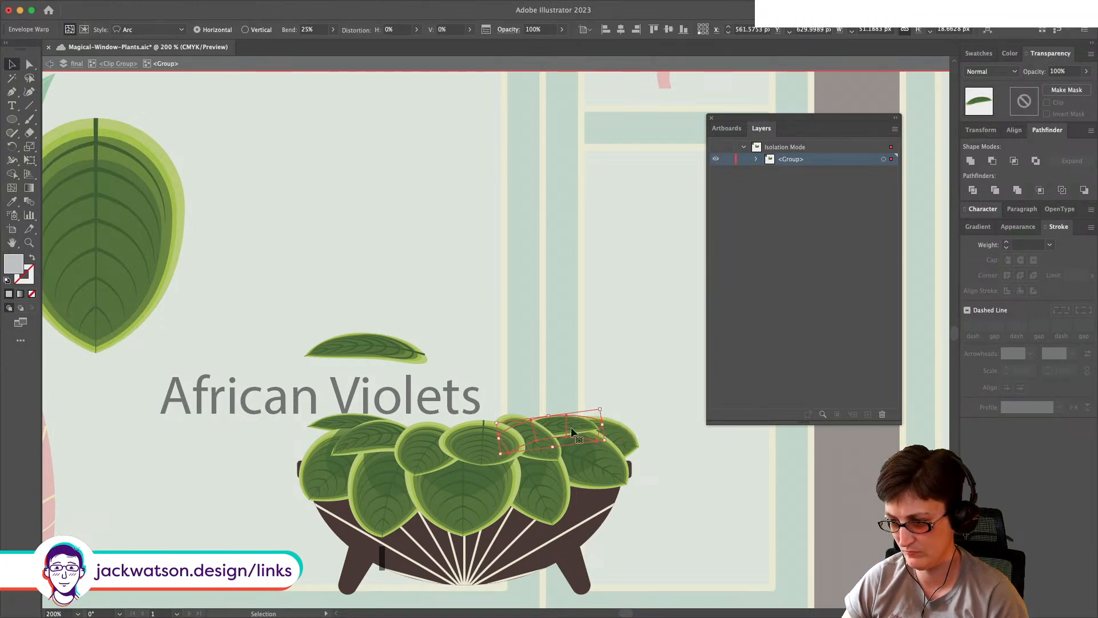
# Step: Settle the small flat leaf lower among the right-hand leaves and place another flat leaf copy behind it
pyautogui.press('super+b')
pyautogui.moveTo(592, 416); pyautogui.dragTo(573, 434)
pyautogui.press('super+x')
pyautogui.click(620, 435)
pyautogui.press('super+b')
pyautogui.click(604, 388)
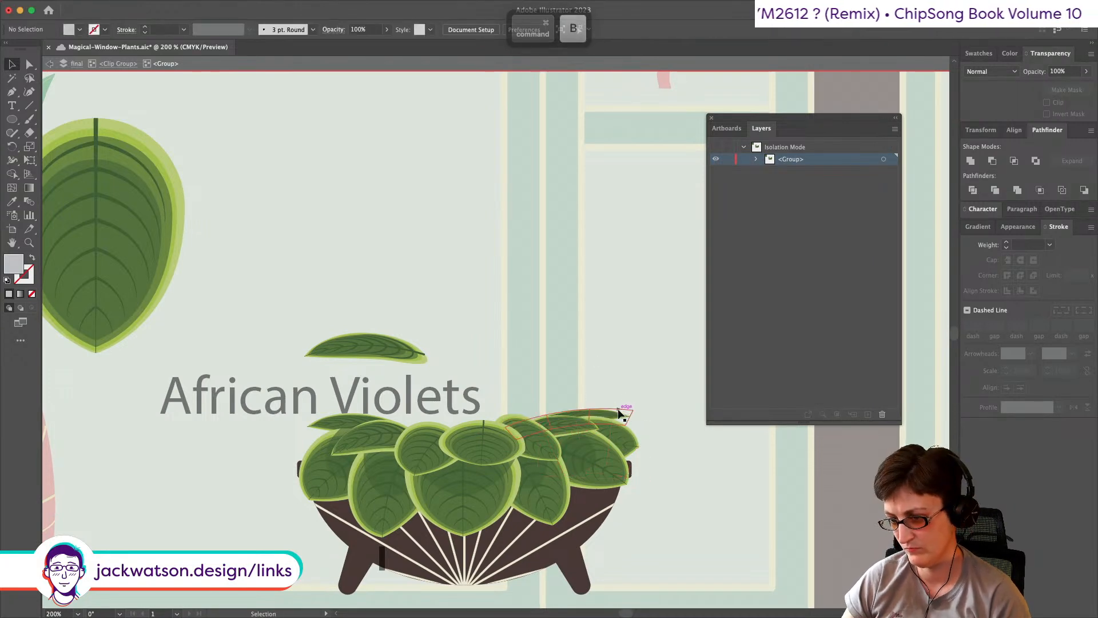
# Step: Shorten the rearmost flat leaf on the planter's right side from its inner end
pyautogui.click(620, 413)
pyautogui.moveTo(511, 430); pyautogui.dragTo(535, 430)
pyautogui.click(487, 357)
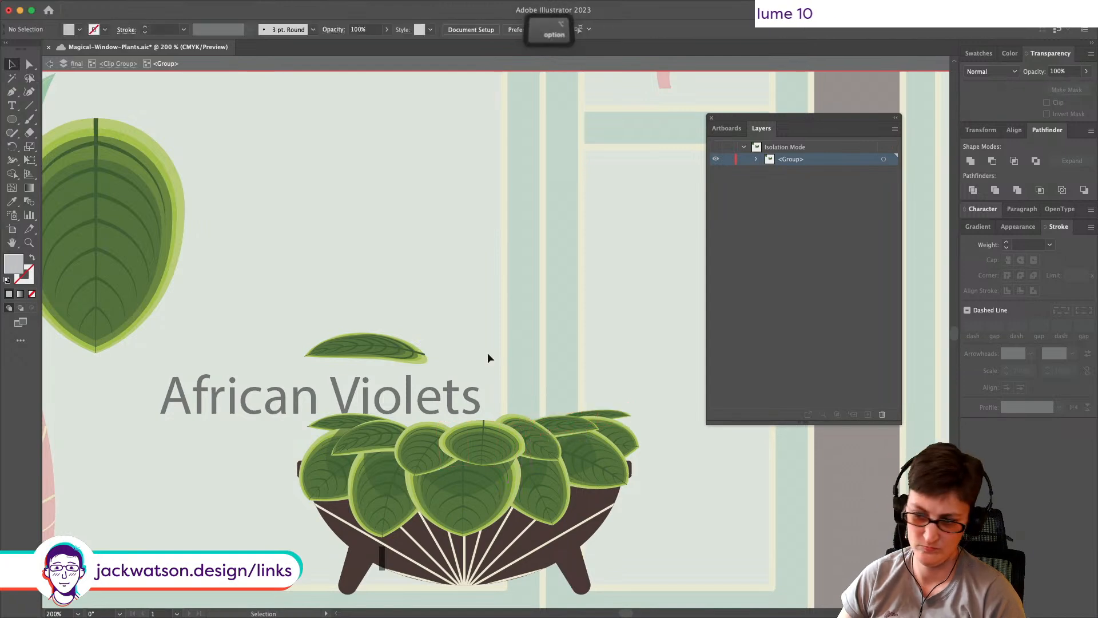
# Step: Delete the leftover flat leaf floating above the African Violets label
pyautogui.scroll(-2, 488, 357)
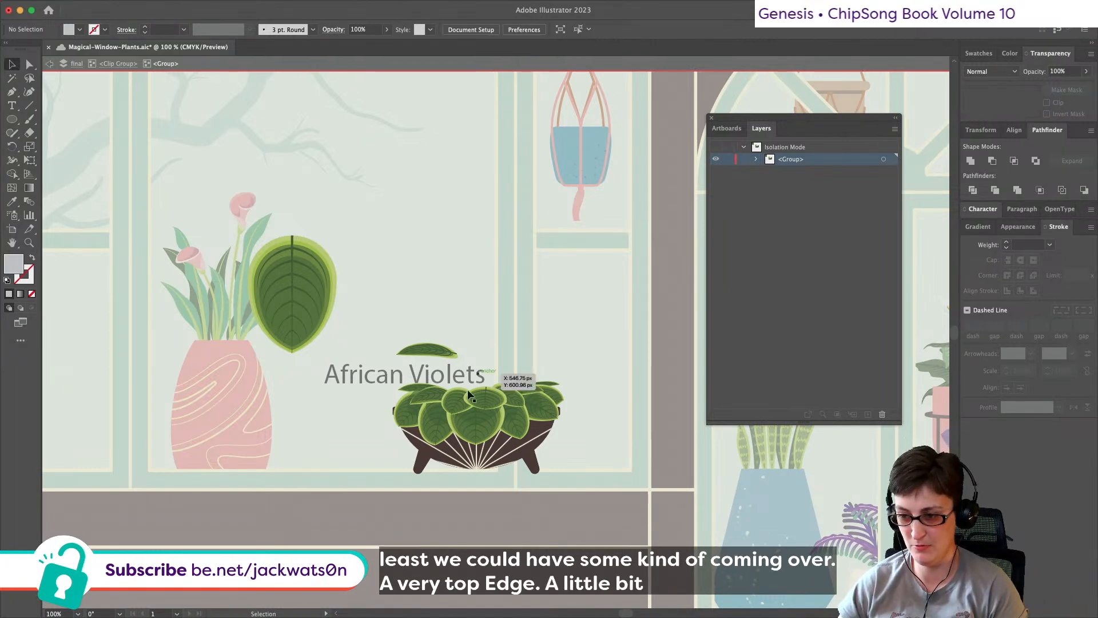
pyautogui.keyDown('alt'); pyautogui.scroll(3, 473, 391); pyautogui.keyUp('alt')
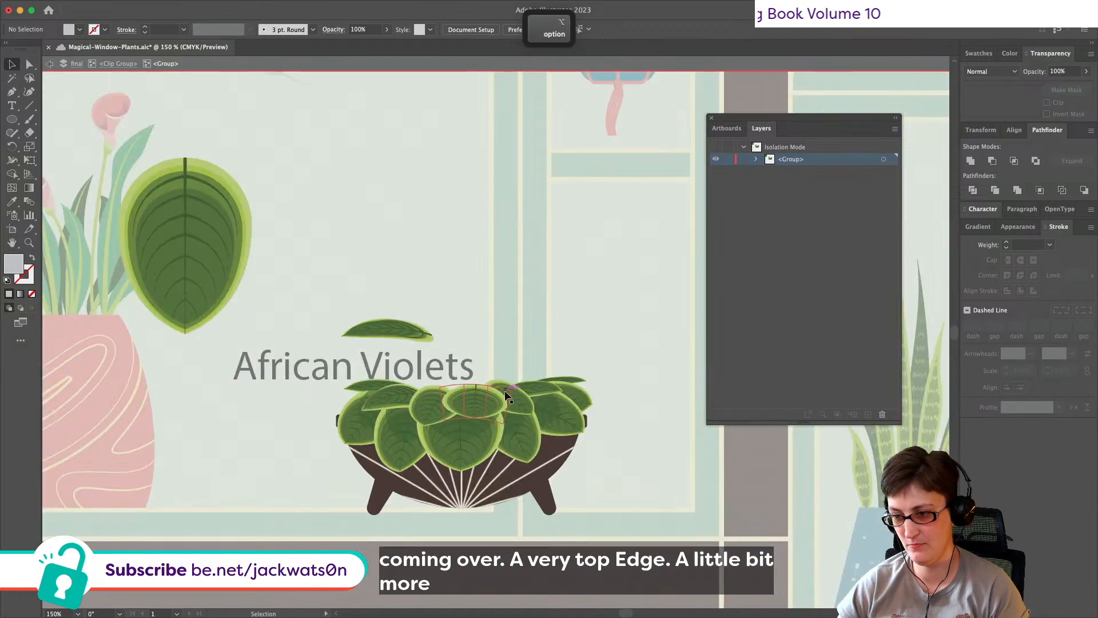
pyautogui.keyDown('alt'); pyautogui.scroll(4, 506, 394); pyautogui.keyUp('alt')
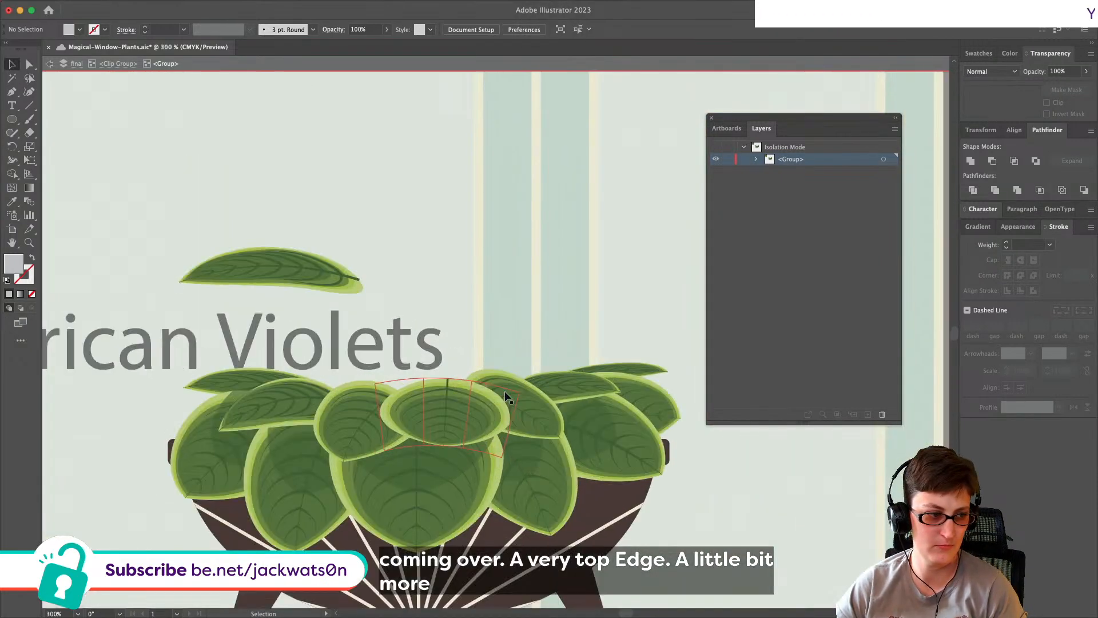
pyautogui.keyDown('alt'); pyautogui.scroll(-2, 506, 396); pyautogui.keyUp('alt')
pyautogui.hscroll(-2, 506, 396)
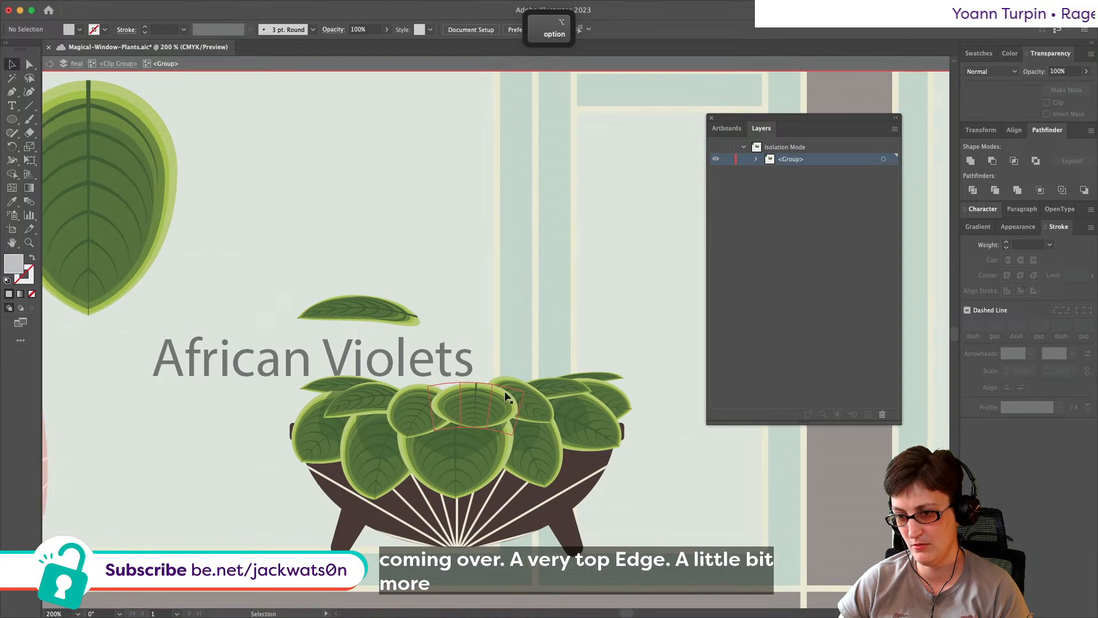
pyautogui.click(107, 155)
pyautogui.click(373, 303)
pyautogui.press('Delete')
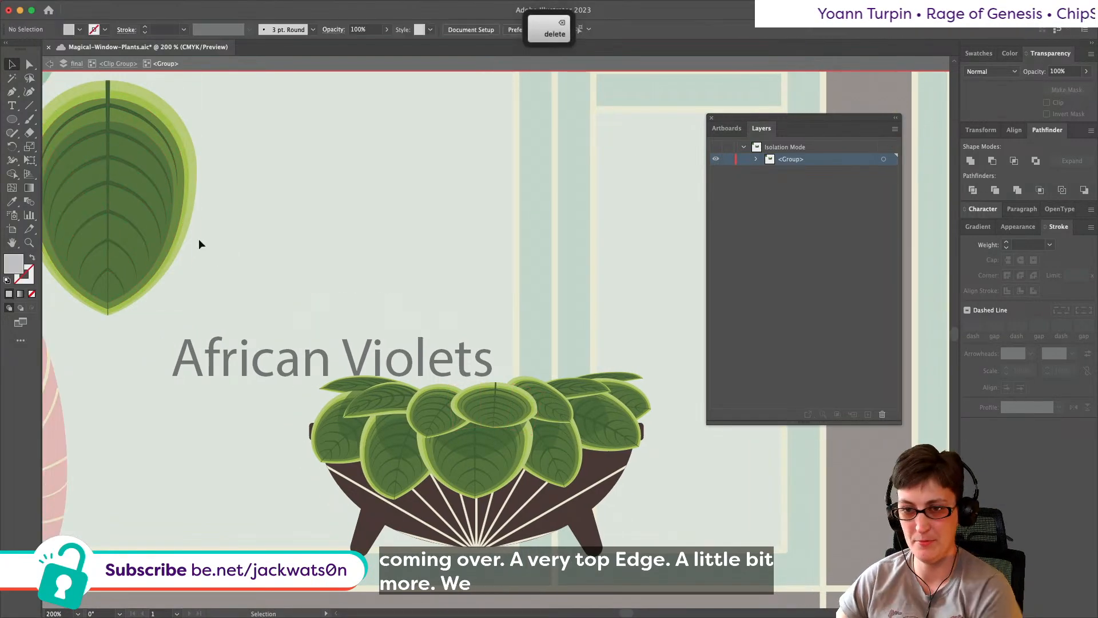
# Step: Copy the large source leaf, turn the copy tip-up, shrink it to about 30 by 39 px and skew it slightly sideways
pyautogui.click(169, 234)
pyautogui.press('super+c')
pyautogui.press('super+v')
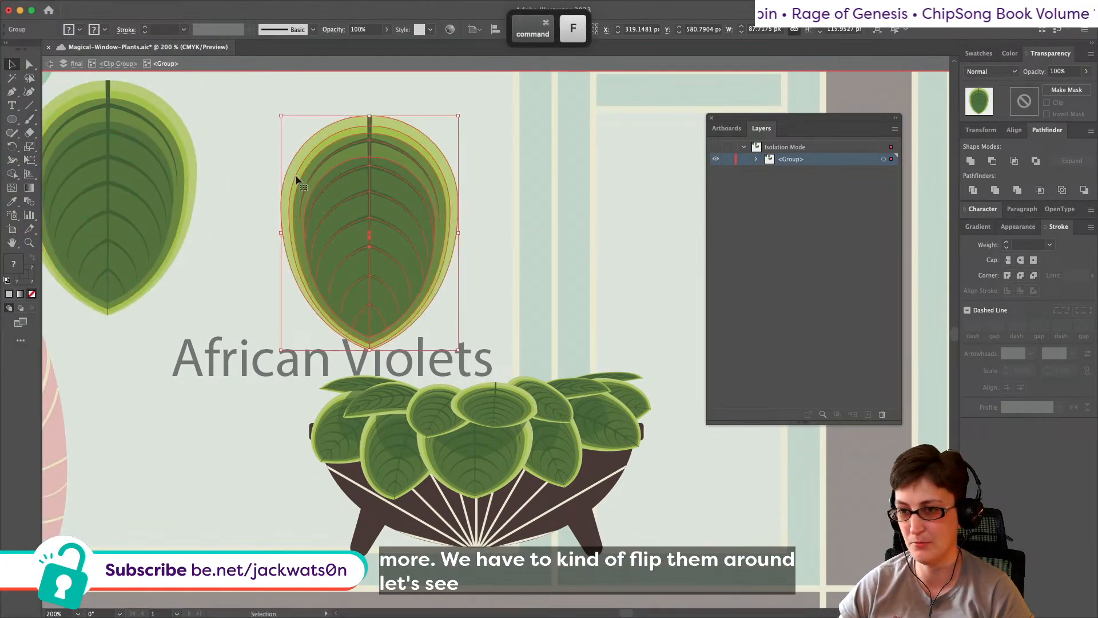
pyautogui.moveTo(276, 156); pyautogui.dragTo(460, 279)
pyautogui.moveTo(369, 116); pyautogui.dragTo(349, 272)
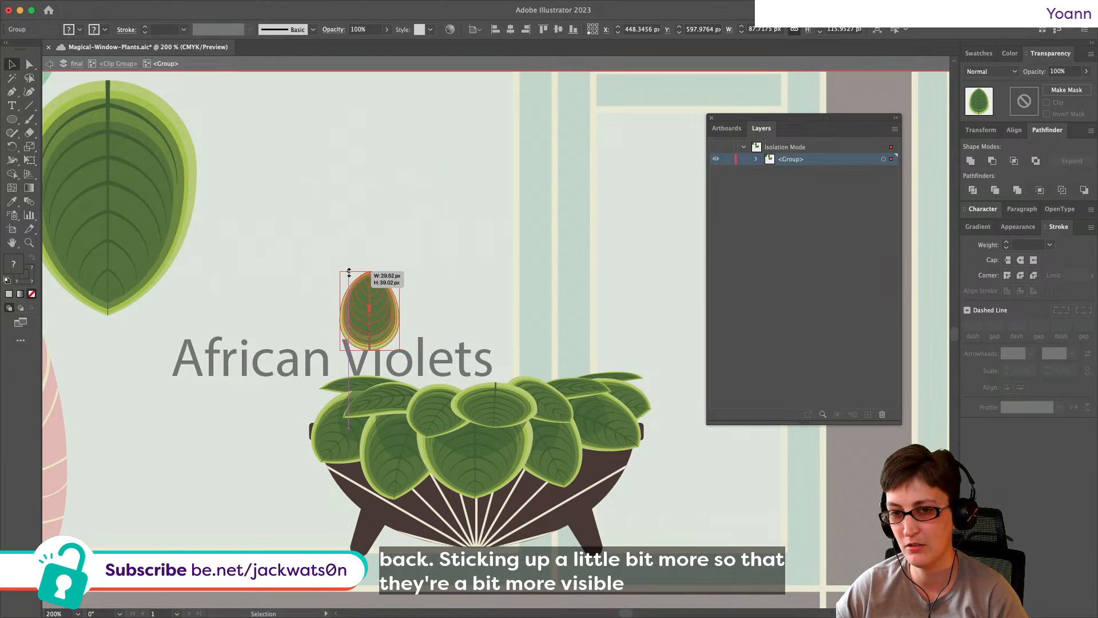
pyautogui.click(30, 161)
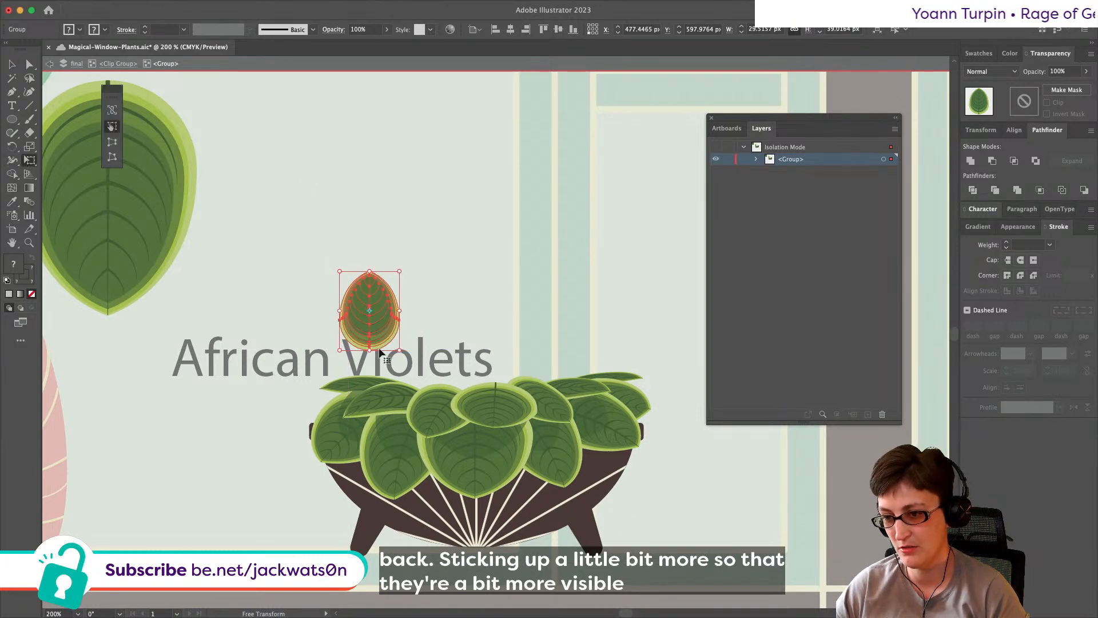
pyautogui.moveTo(369, 350); pyautogui.dragTo(384, 346)
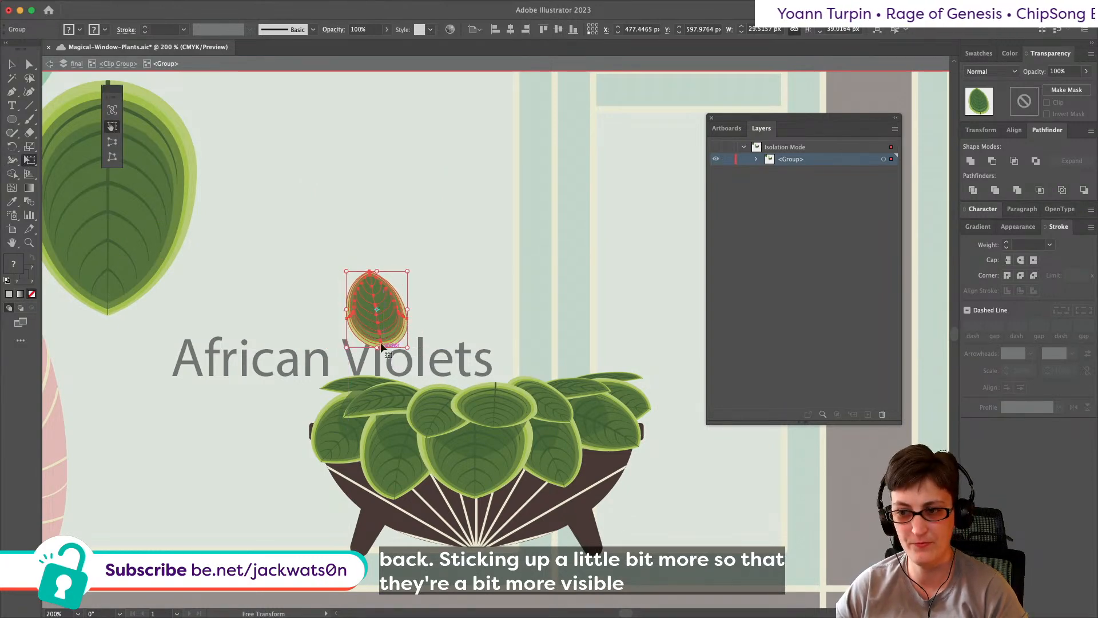
# Step: Warp the small upright leaf with a vertical Arc at -10% bend and place it tilted behind the planter's left leaves
pyautogui.click(140, 6)
pyautogui.moveTo(170, 30)
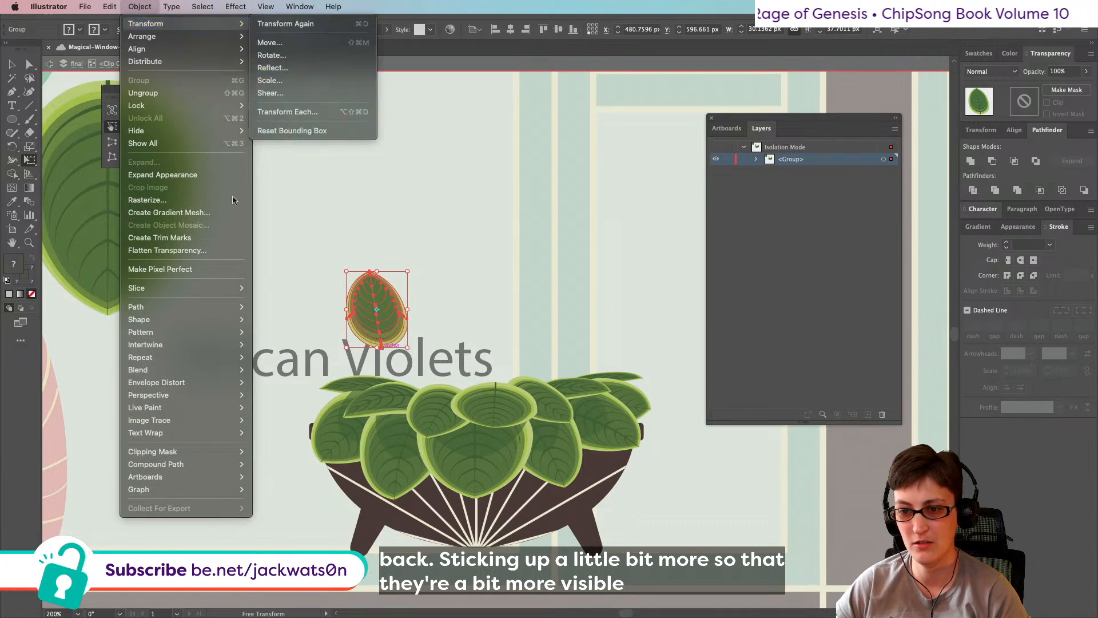
pyautogui.moveTo(189, 308)
pyautogui.moveTo(204, 382)
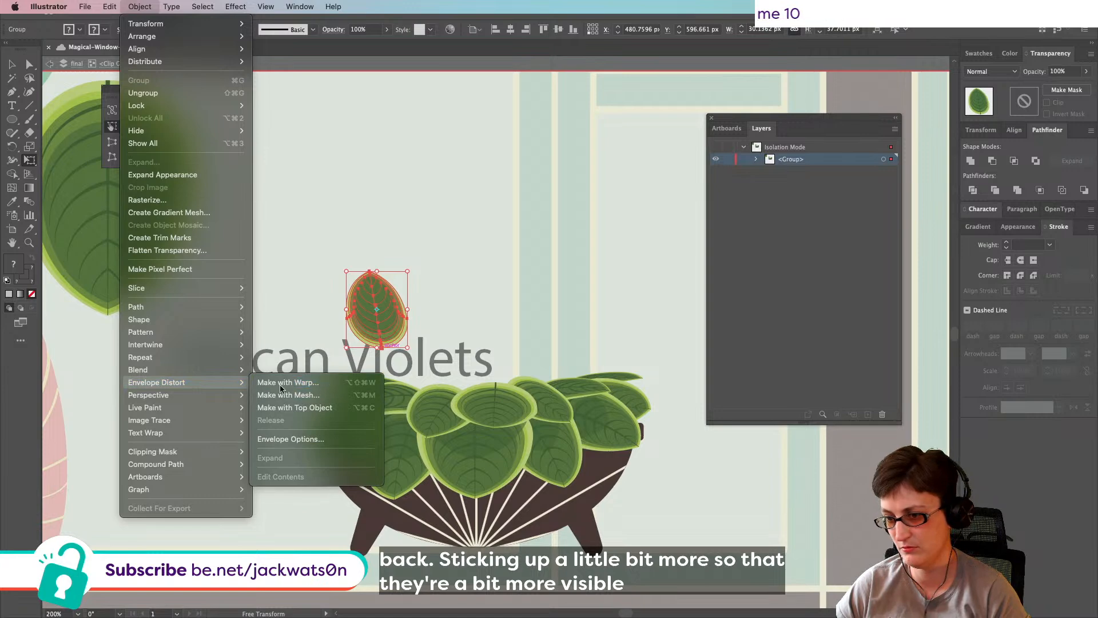
pyautogui.click(277, 383)
pyautogui.click(678, 260)
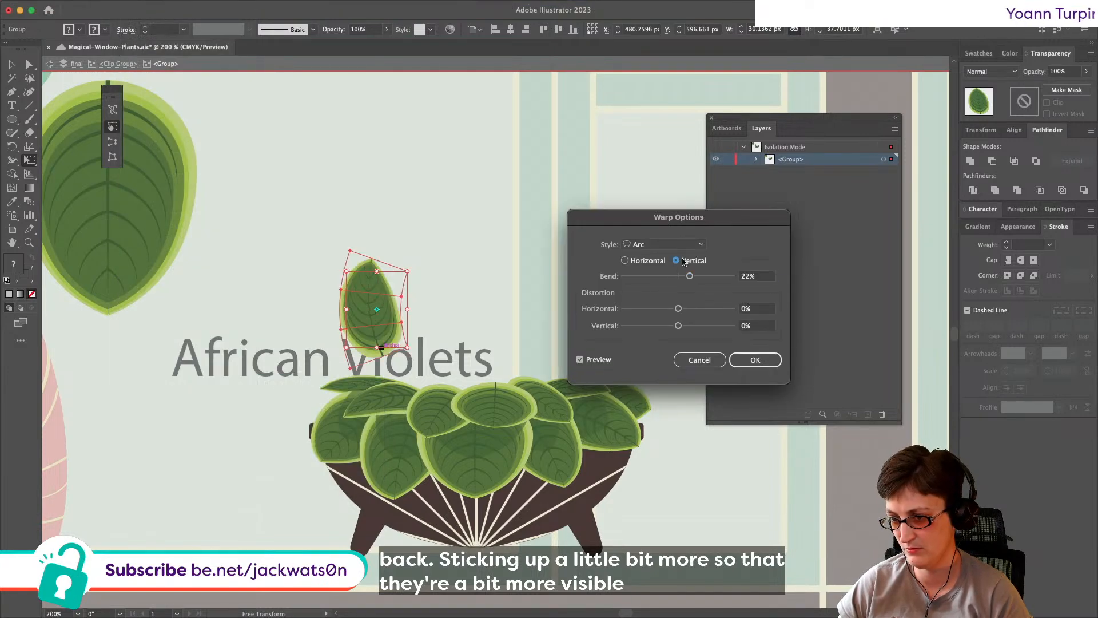
pyautogui.moveTo(680, 280); pyautogui.dragTo(673, 280)
pyautogui.click(755, 360)
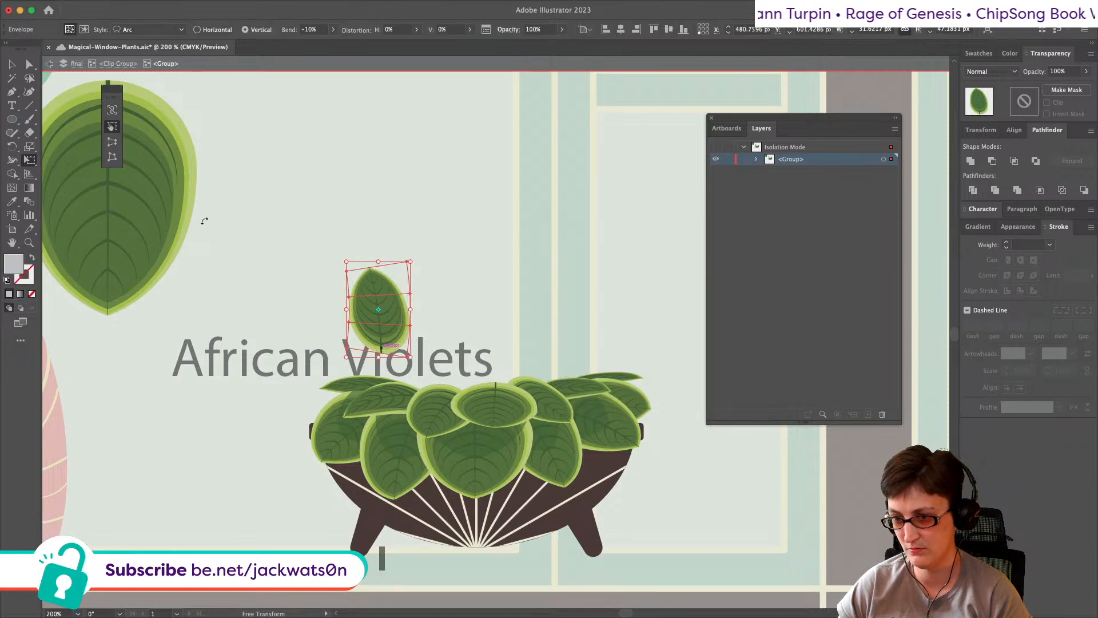
pyautogui.click(12, 64)
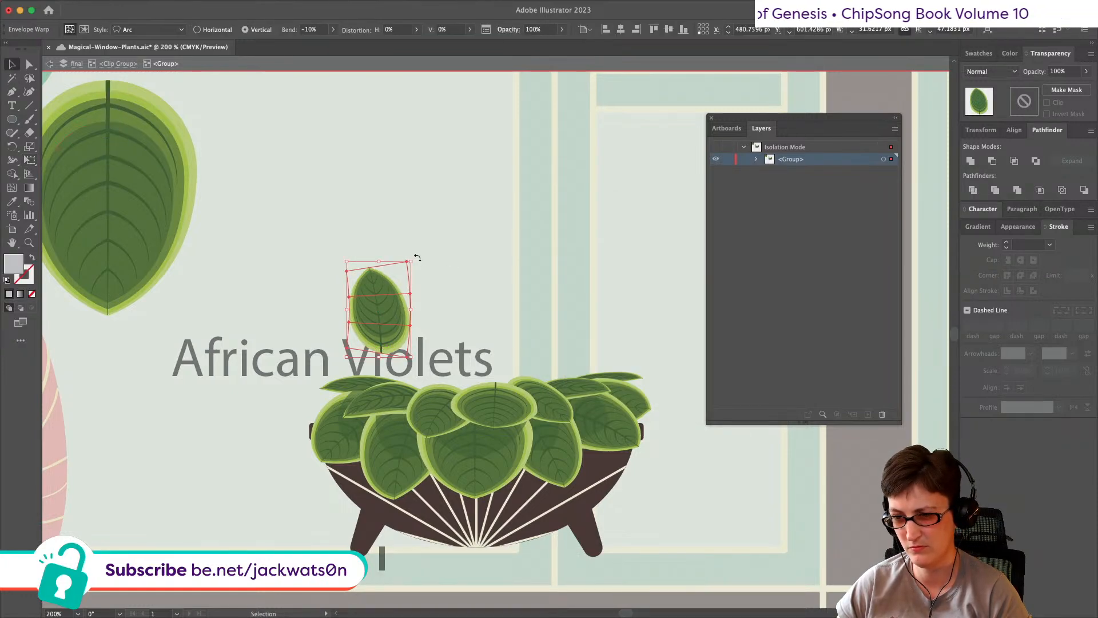
pyautogui.moveTo(413, 254); pyautogui.dragTo(421, 361)
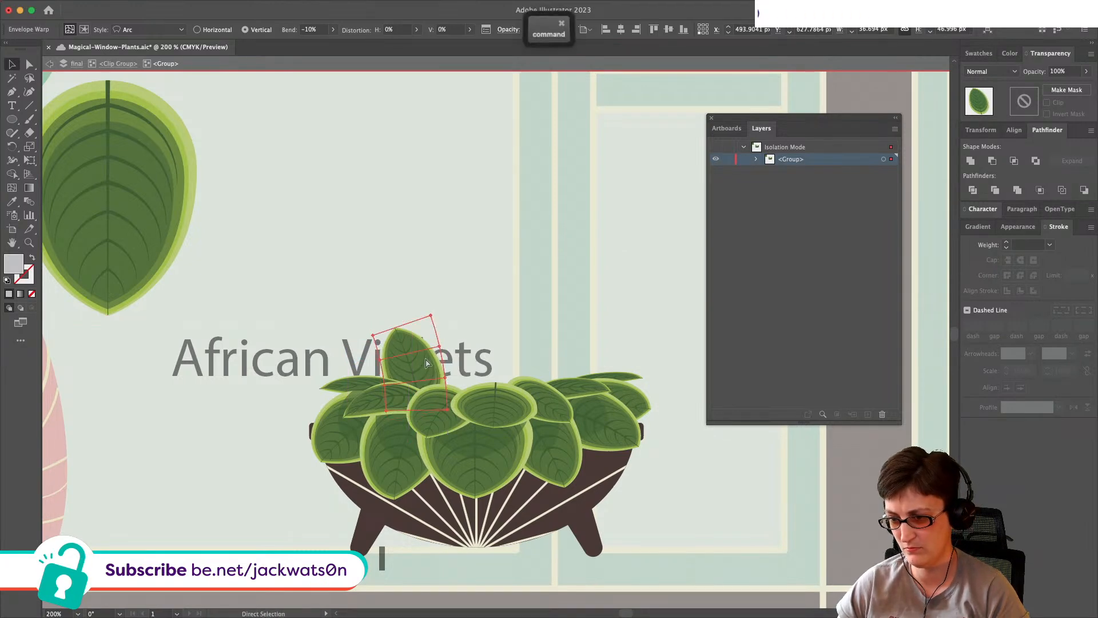
# Step: Duplicate the upright left leaf, reflect the copy and place it behind the right-hand leaves, standing slightly higher
pyautogui.press('super+f')
pyautogui.click(140, 7)
pyautogui.moveTo(149, 20)
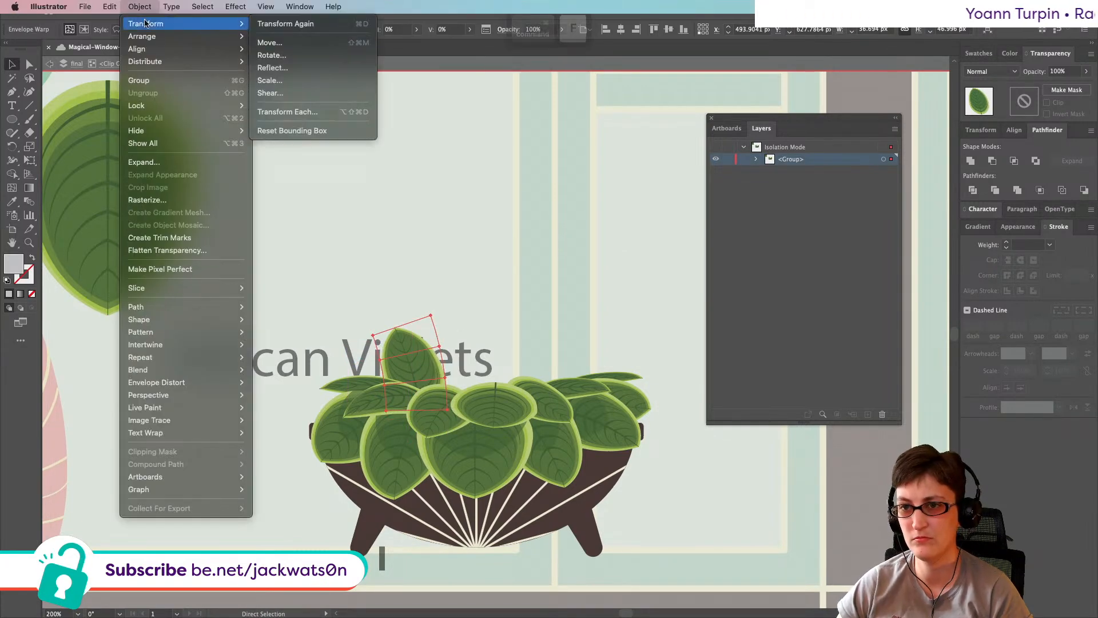
pyautogui.click(275, 69)
pyautogui.press('Return')
pyautogui.moveTo(426, 362); pyautogui.dragTo(572, 361)
pyautogui.moveTo(567, 317); pyautogui.dragTo(578, 309)
pyautogui.press('shift+super+a')
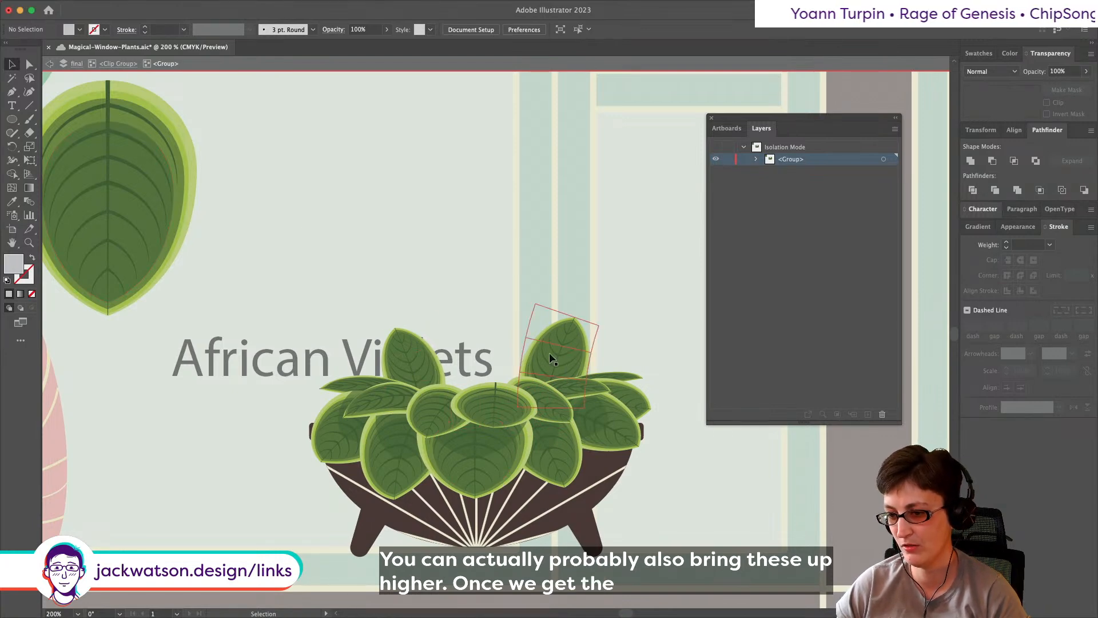
# Step: Duplicate the large source leaf, rotate the copy 180°, shrink it to about 31 by 41 px and place it behind the centre leaves
pyautogui.click(421, 359)
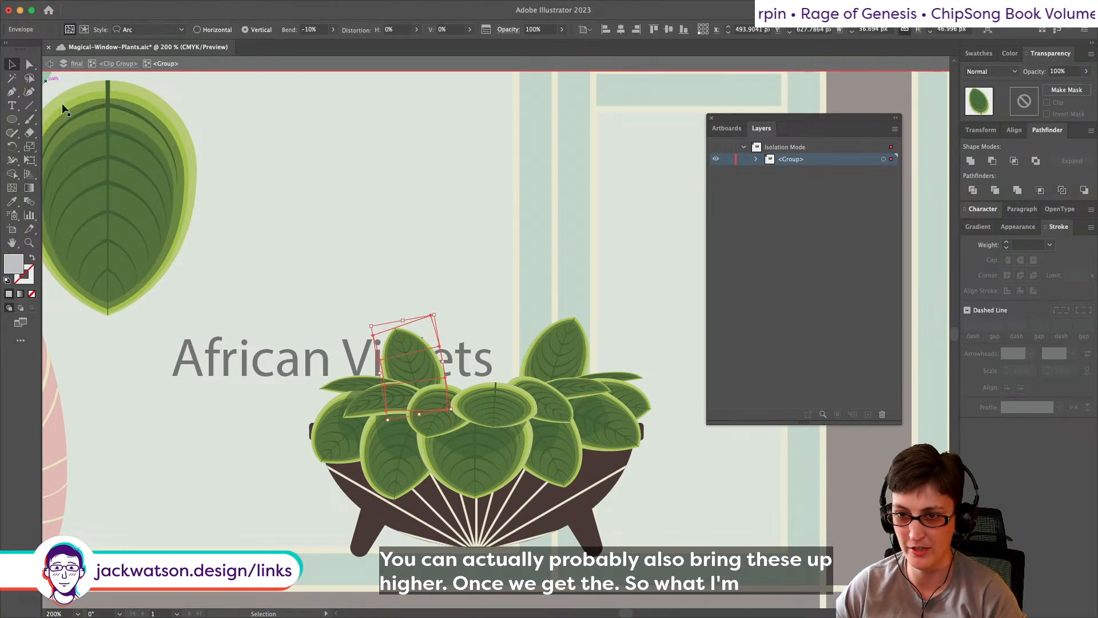
pyautogui.click(92, 166)
pyautogui.moveTo(91, 166); pyautogui.dragTo(286, 193)
pyautogui.moveTo(207, 104); pyautogui.dragTo(411, 274)
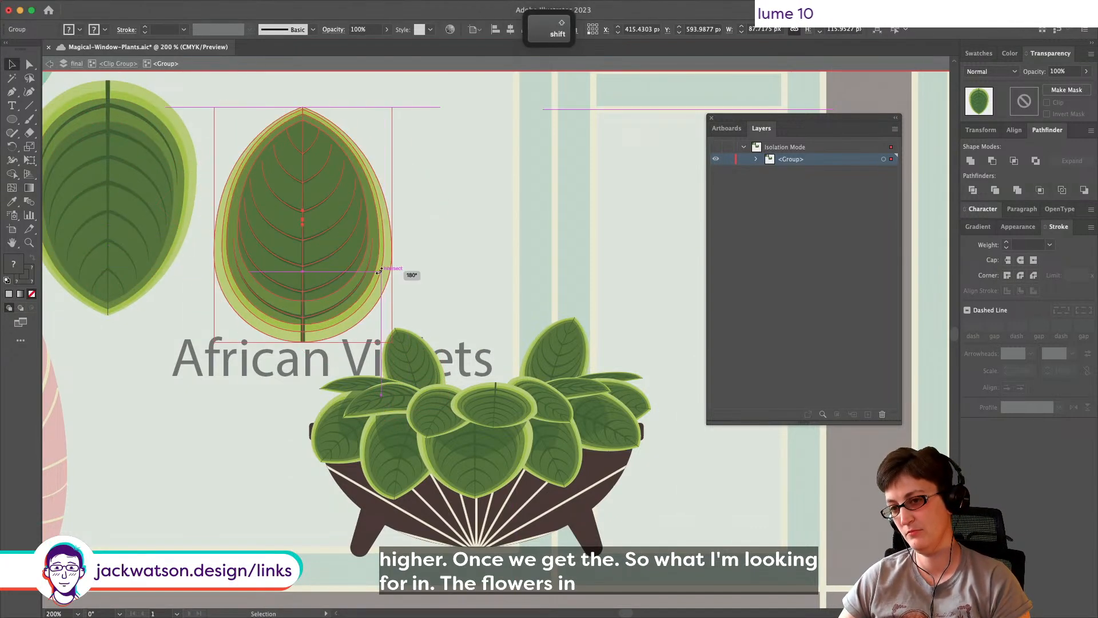
pyautogui.moveTo(303, 109); pyautogui.dragTo(311, 218)
pyautogui.moveTo(295, 266); pyautogui.dragTo(477, 333)
pyautogui.moveTo(484, 285); pyautogui.dragTo(484, 324)
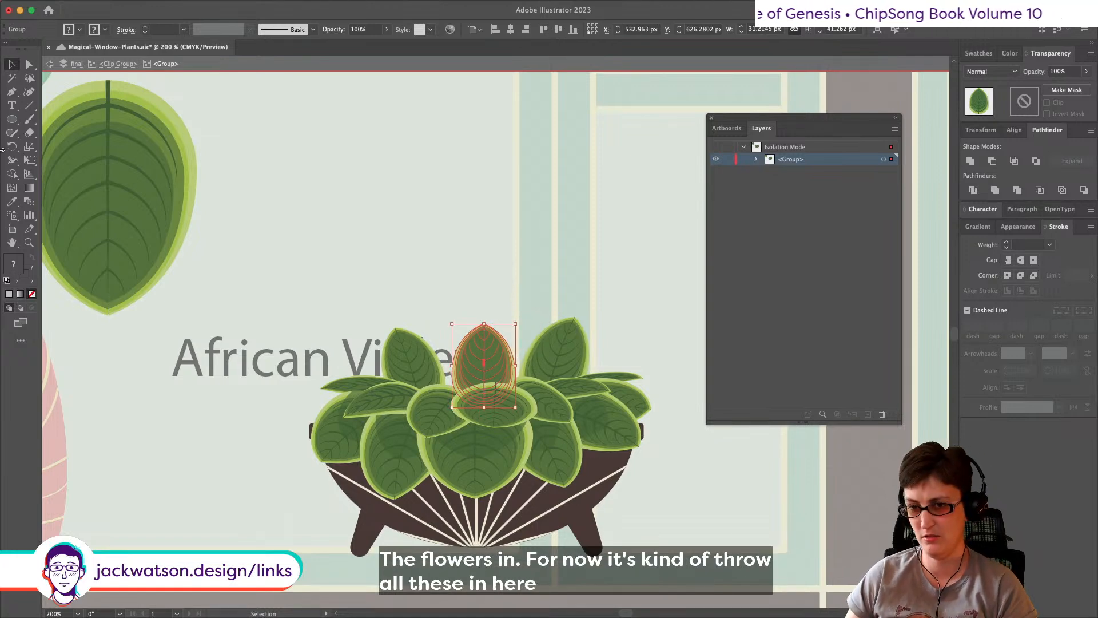
# Step: Distort the centre upright leaf in perspective so its upper end is narrower and its base wider
pyautogui.press('e')
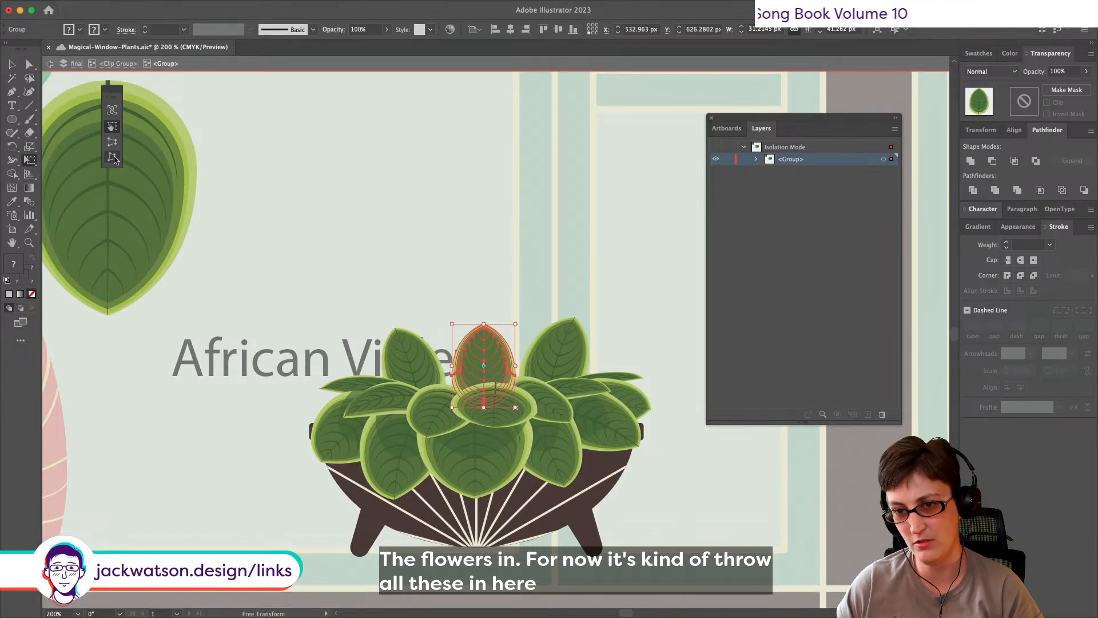
pyautogui.moveTo(452, 324); pyautogui.dragTo(458, 325)
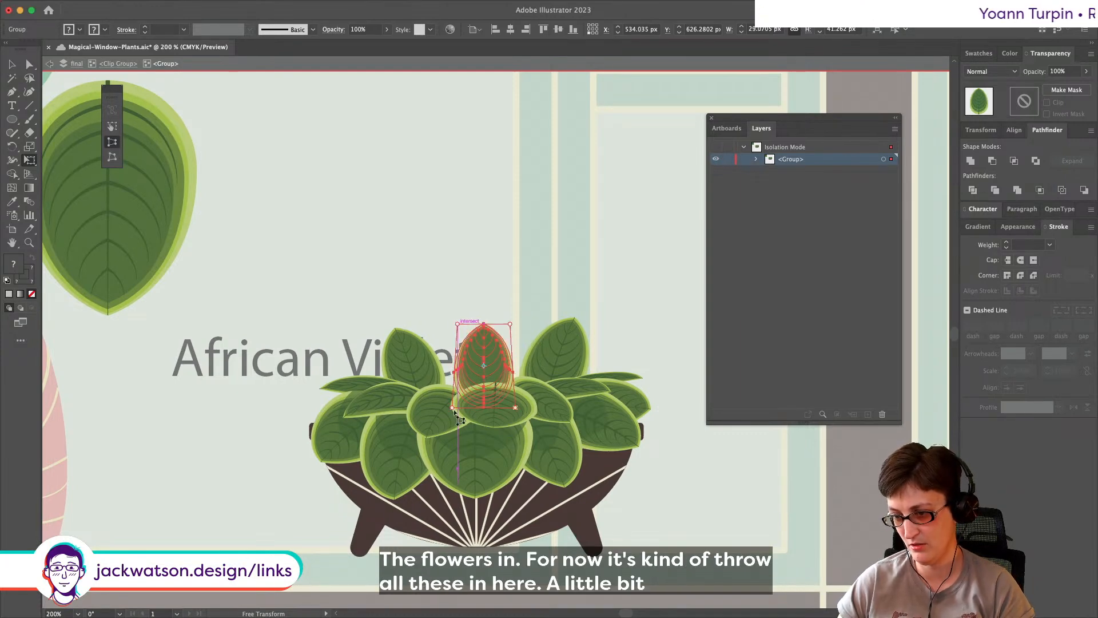
pyautogui.moveTo(453, 410); pyautogui.dragTo(449, 410)
pyautogui.press('v')
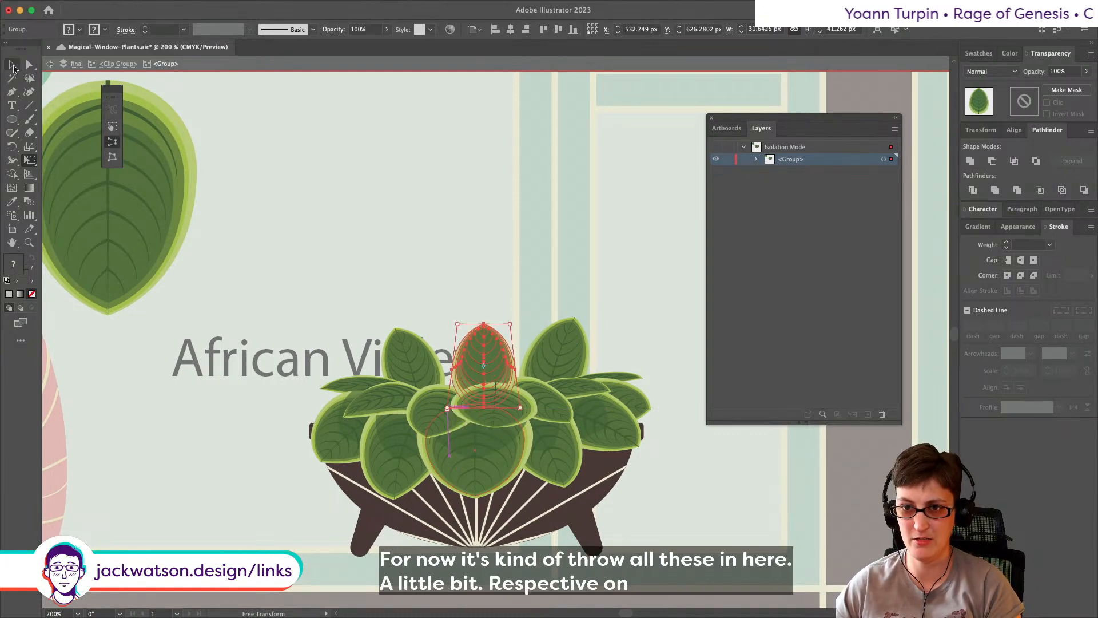
# Step: Raise the centre upright leaf above the foliage and group it with the two upright side leaves
pyautogui.moveTo(491, 346); pyautogui.dragTo(484, 325)
pyautogui.moveTo(371, 275); pyautogui.dragTo(555, 344)
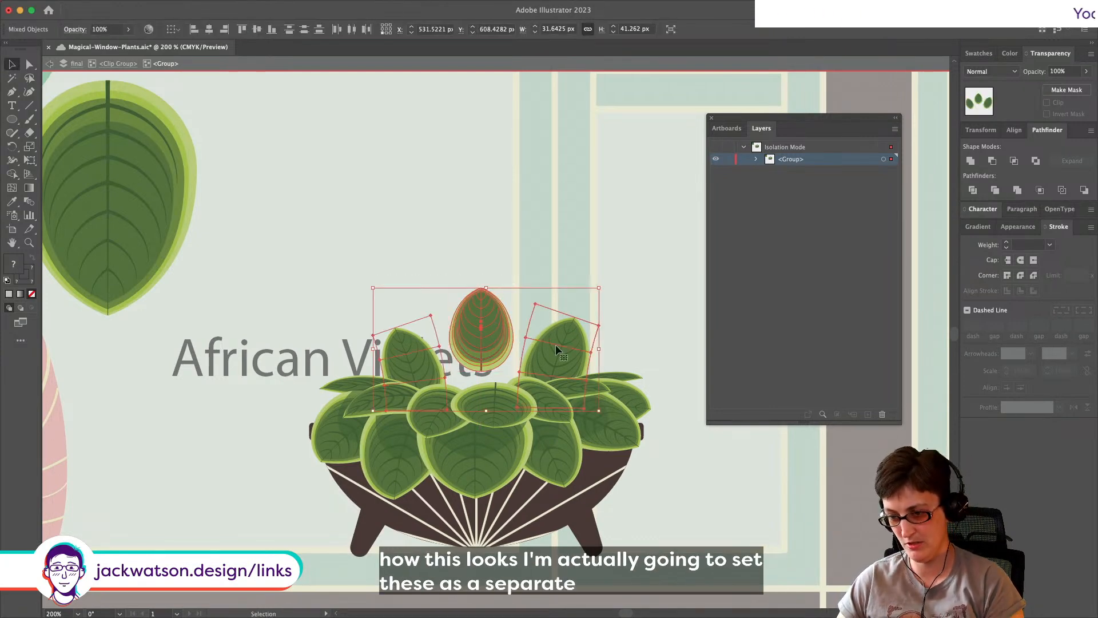
pyautogui.press('super+g')
pyautogui.click(739, 514)
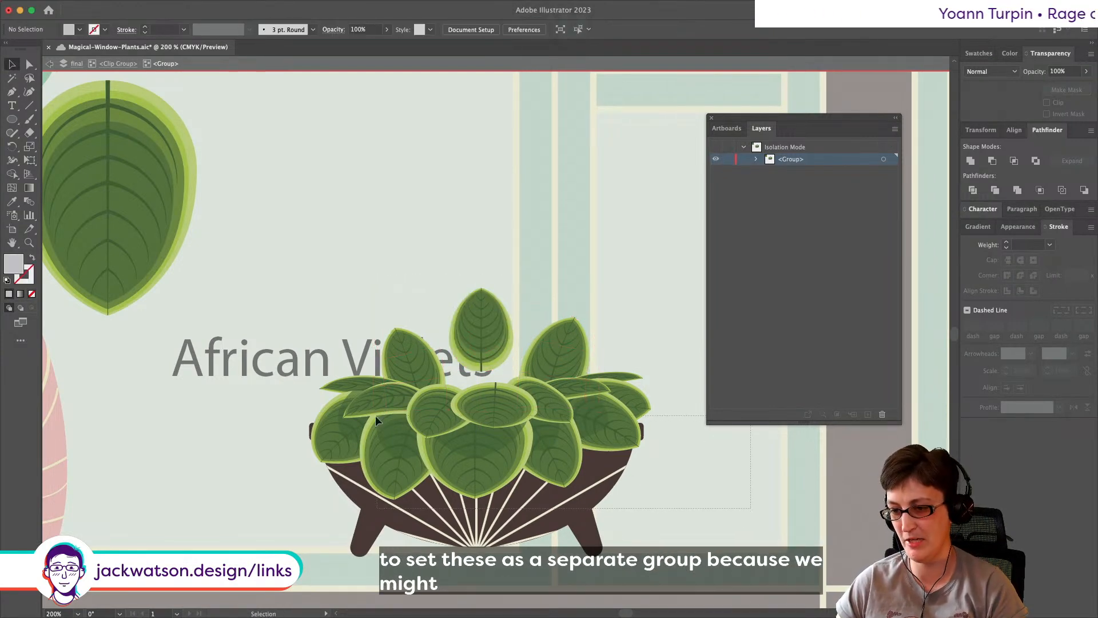
# Step: Expand the plant group's layer contents and delete the large source leaf
pyautogui.moveTo(293, 372); pyautogui.dragTo(628, 493)
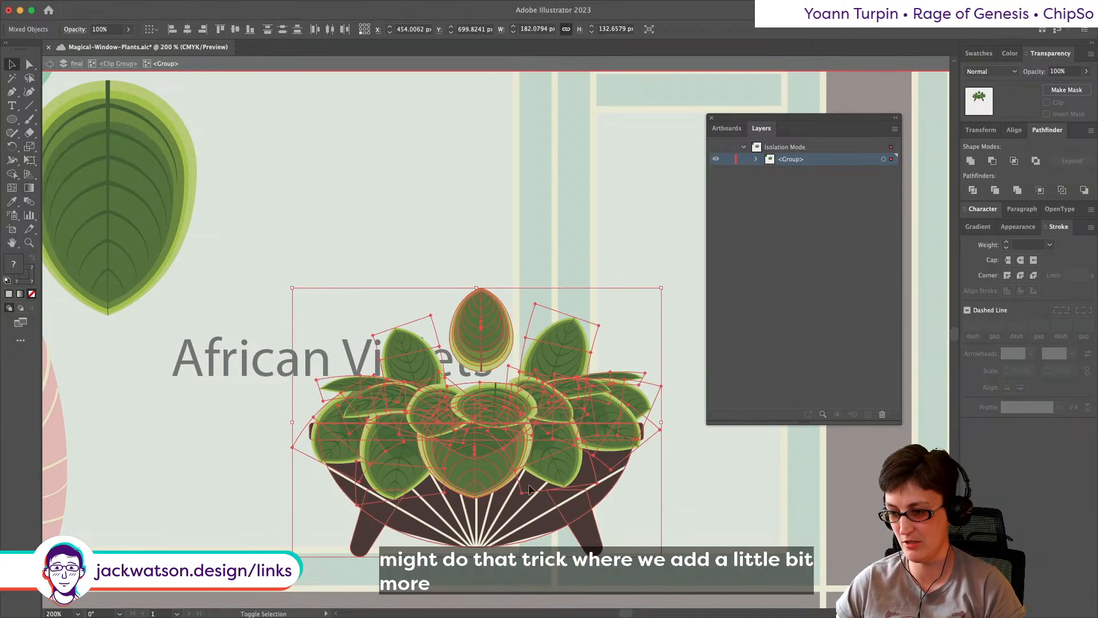
pyautogui.click(756, 160)
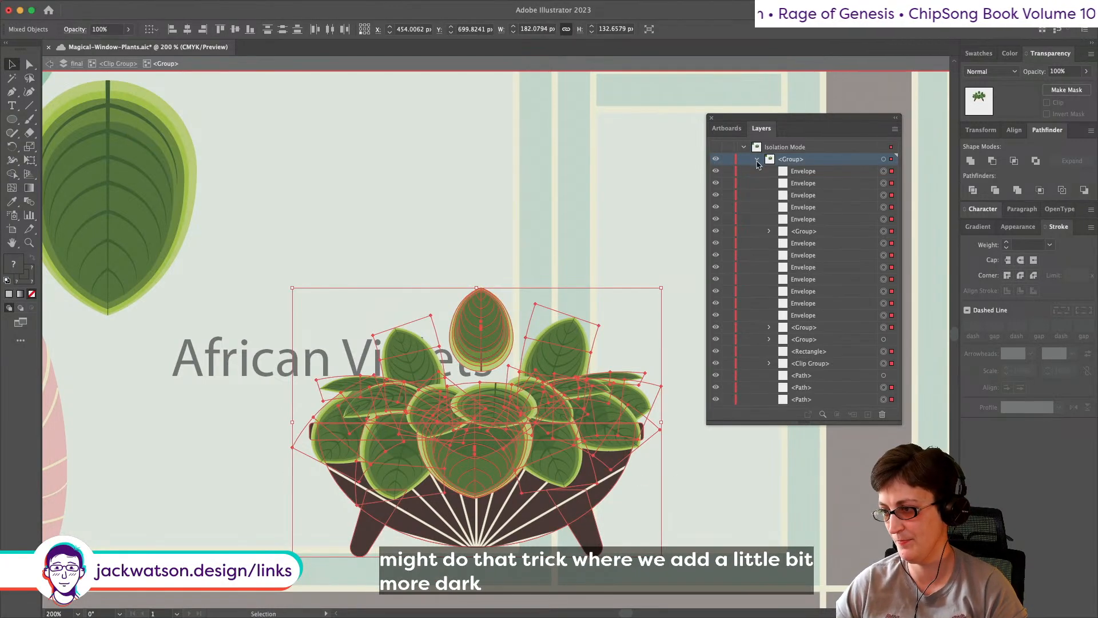
pyautogui.click(165, 236)
pyautogui.press('BackSpace')
pyautogui.doubleClick(552, 436)
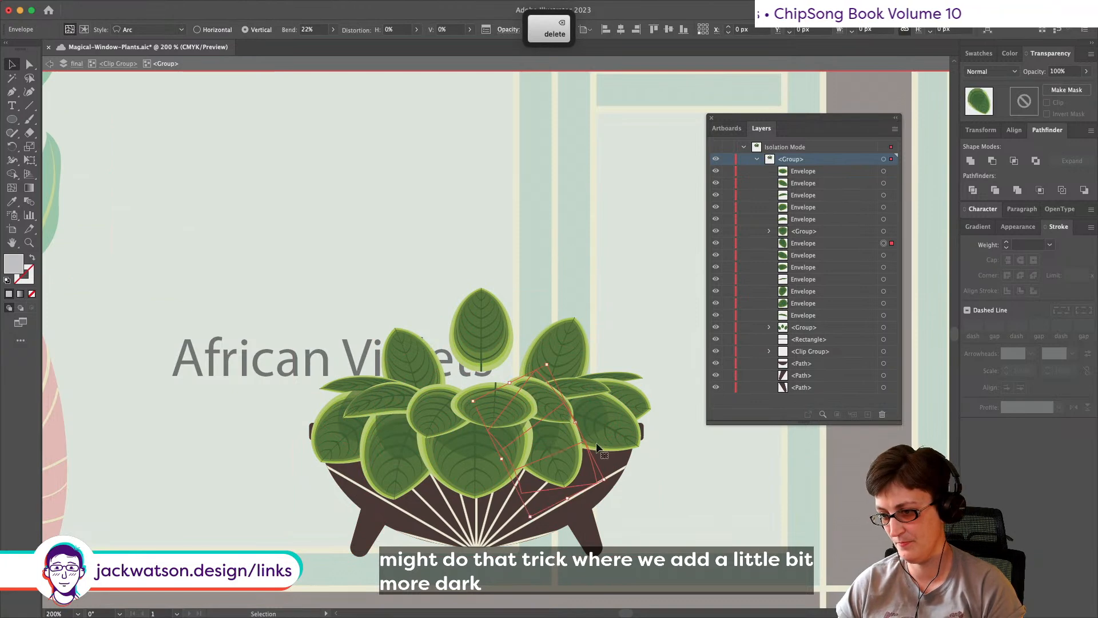
pyautogui.doubleClick(490, 352)
pyautogui.click(603, 480)
# Step: Move the leaf envelopes and the upright leaf group out of the plant group, leaving only the pot parts inside it
pyautogui.moveTo(704, 531); pyautogui.dragTo(314, 377)
pyautogui.moveTo(341, 187); pyautogui.dragTo(562, 352)
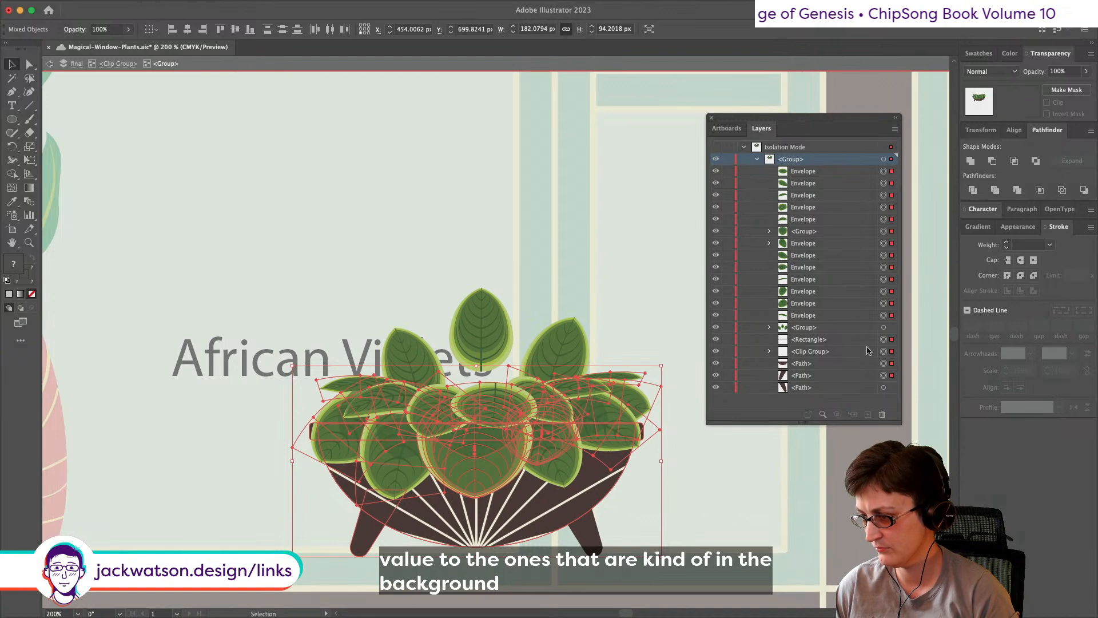
pyautogui.click(884, 328)
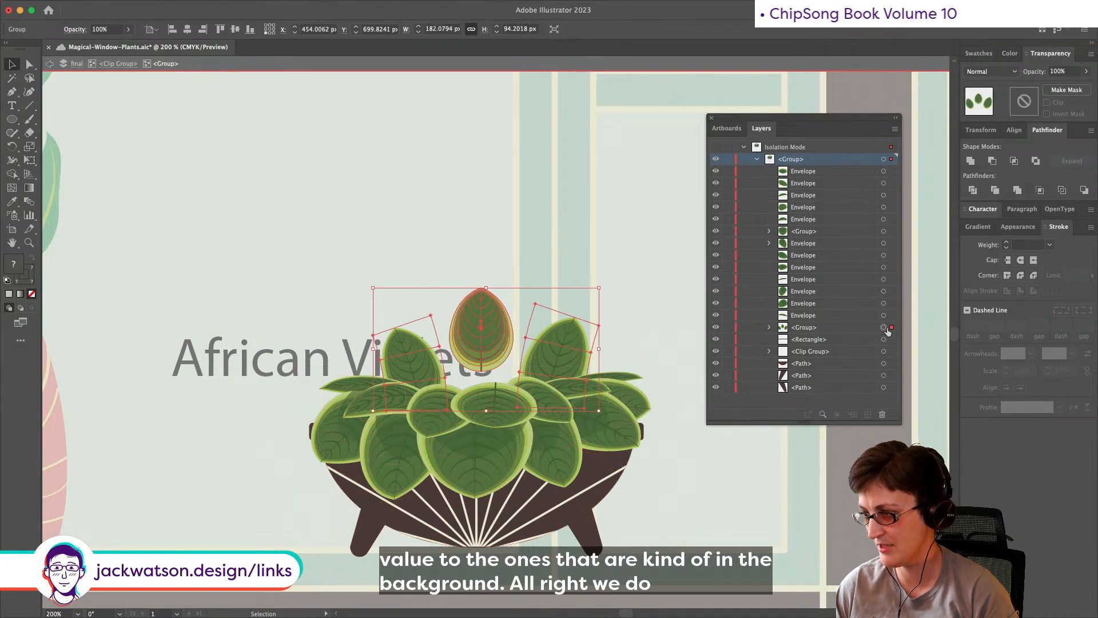
pyautogui.click(806, 171)
pyautogui.keyDown('shift'); pyautogui.click(815, 327); pyautogui.keyUp('shift')
pyautogui.moveTo(807, 170); pyautogui.dragTo(799, 153)
pyautogui.click(757, 327)
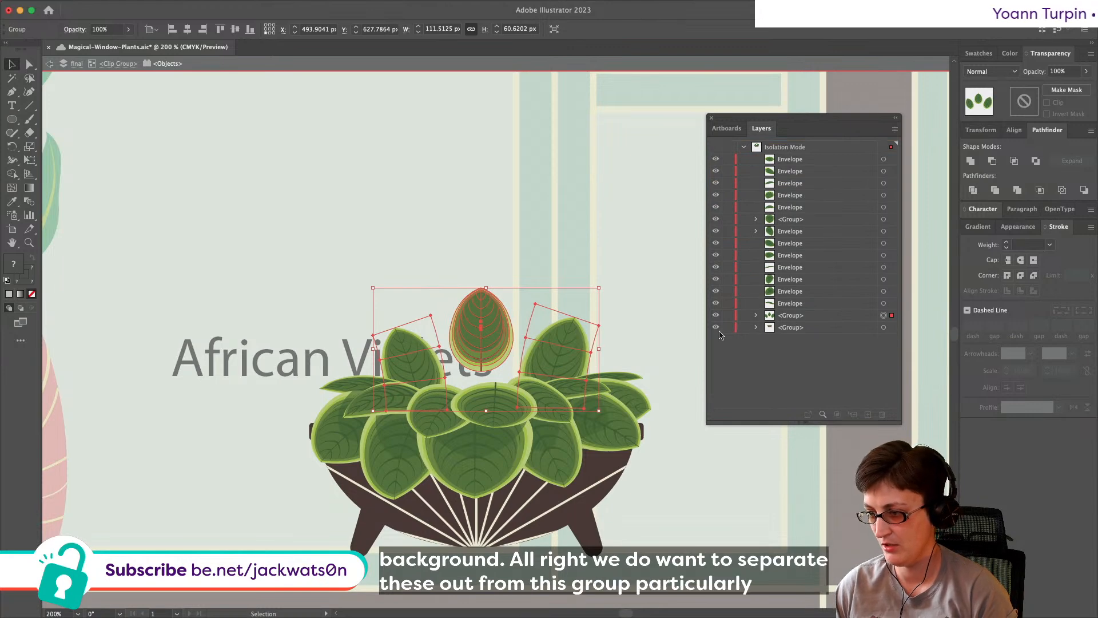
# Step: Hide the pot group and group the three upright rear leaves
pyautogui.click(716, 327)
pyautogui.click(655, 496)
pyautogui.press('super+a')
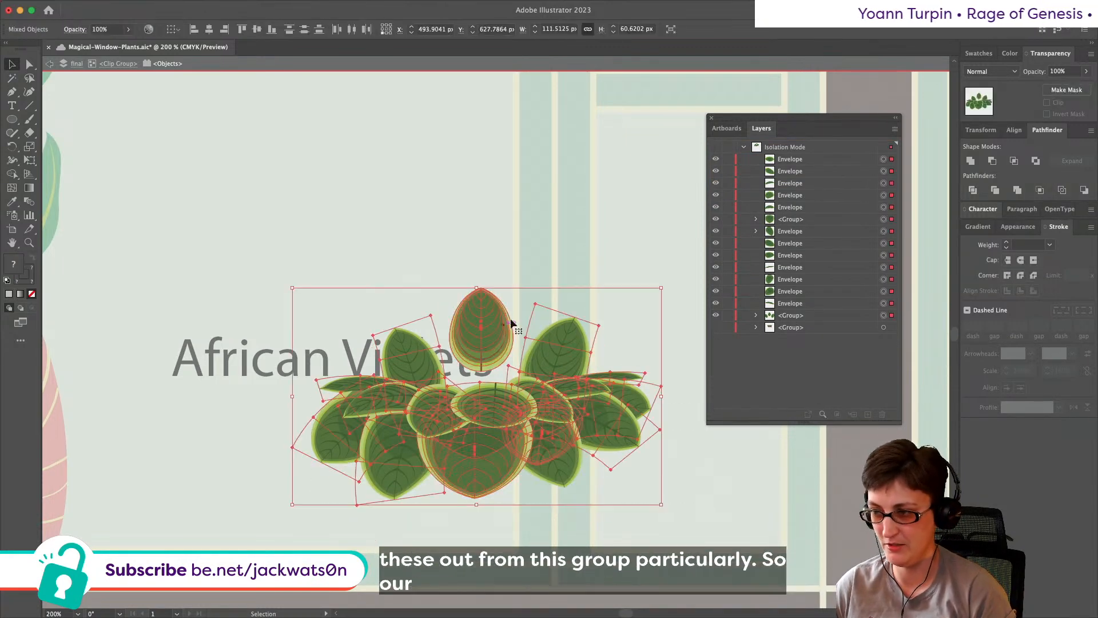
pyautogui.moveTo(339, 219); pyautogui.dragTo(592, 348)
pyautogui.press('super+g')
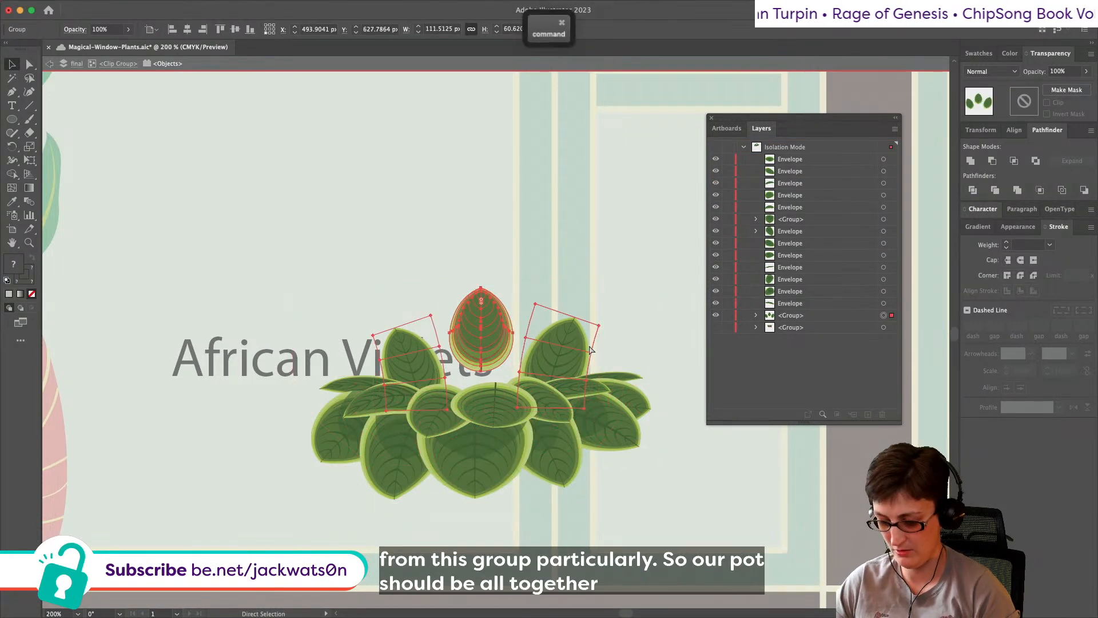
# Step: Group all the low front leaves and stack the upright leaf group beneath the pot group
pyautogui.click(668, 497)
pyautogui.press('super+a')
pyautogui.press('super+g')
pyautogui.moveTo(830, 171); pyautogui.dragTo(830, 189)
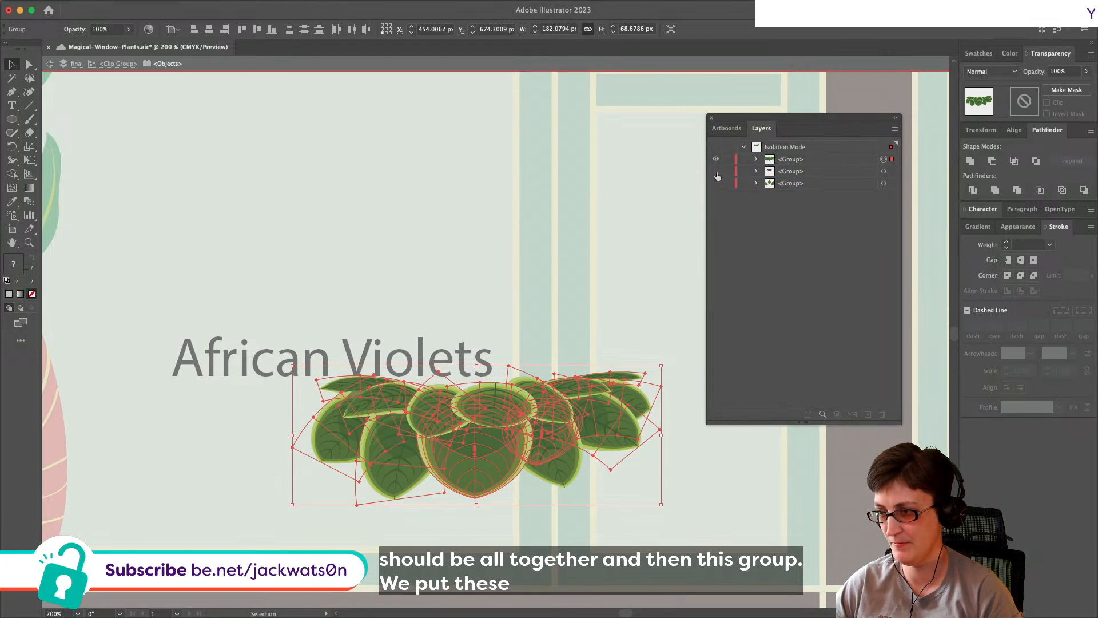
# Step: Show the hidden pot group and the upright rear leaf group again, and clear the selection
pyautogui.moveTo(716, 172); pyautogui.dragTo(716, 184)
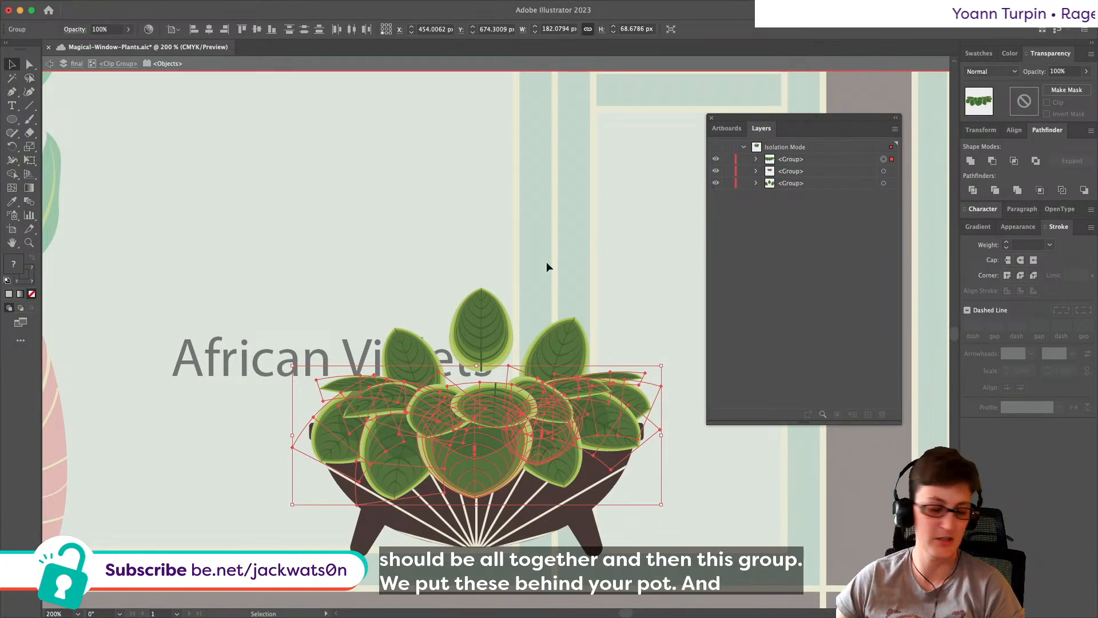
pyautogui.click(520, 252)
pyautogui.scroll(-3, 519, 251)
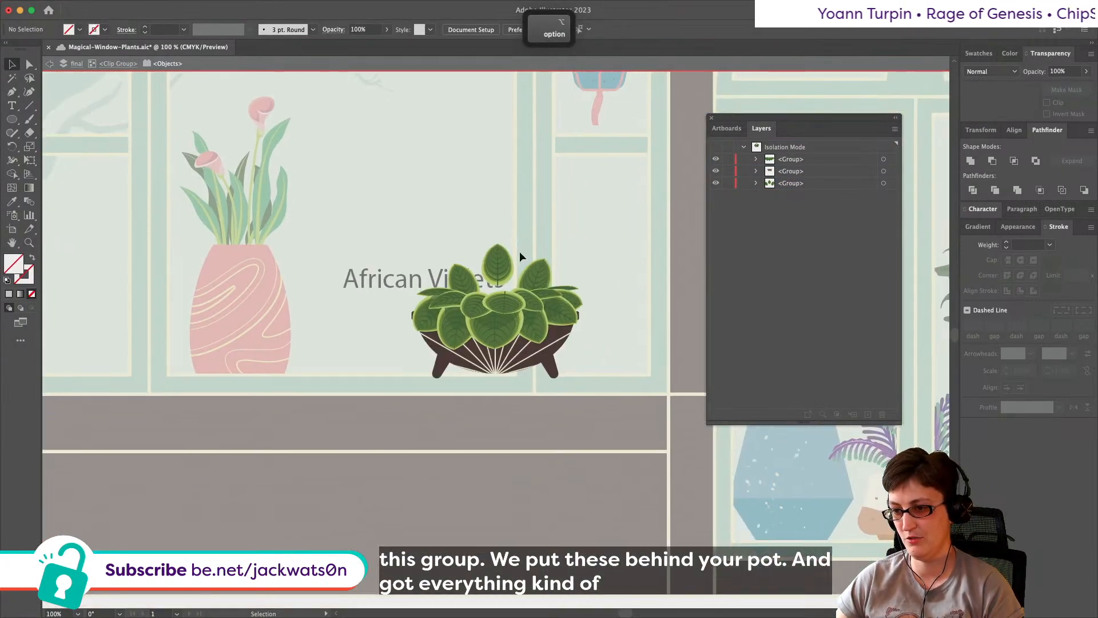
pyautogui.scroll(2, 519, 251)
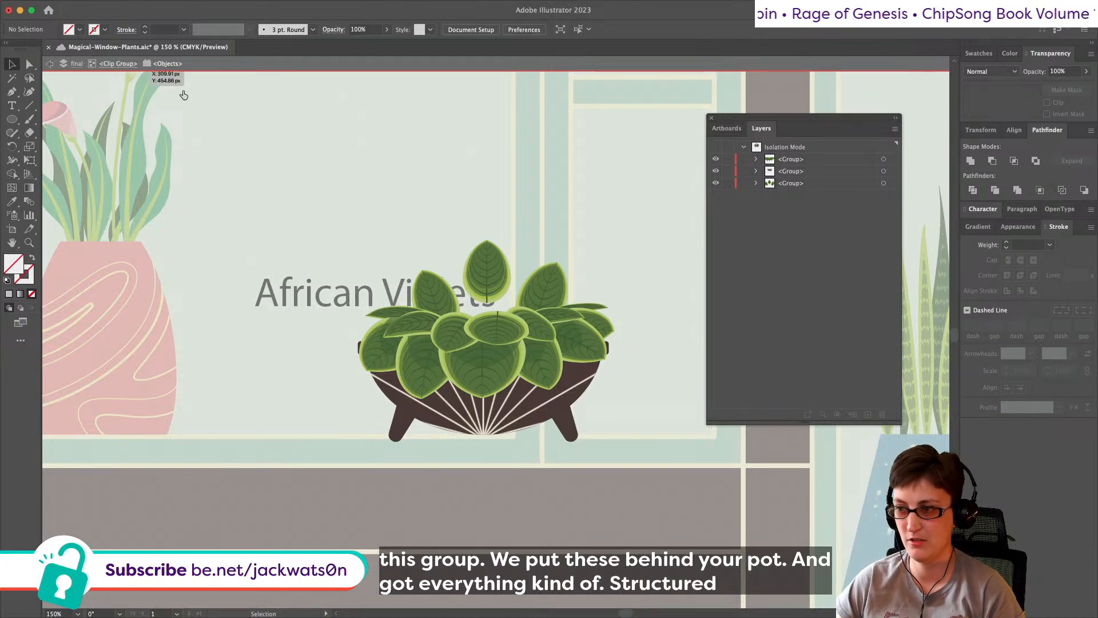
pyautogui.click(119, 63)
pyautogui.press('super+z')
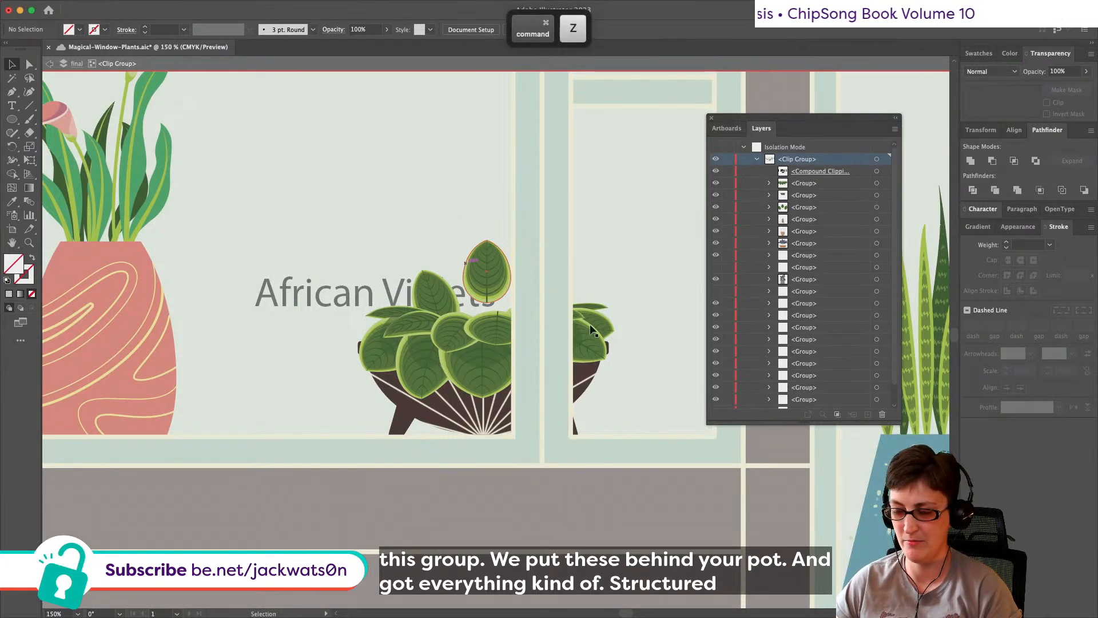
pyautogui.hscroll(1, 596, 322)
pyautogui.press('super+z')
pyautogui.hscroll(2, 595, 273)
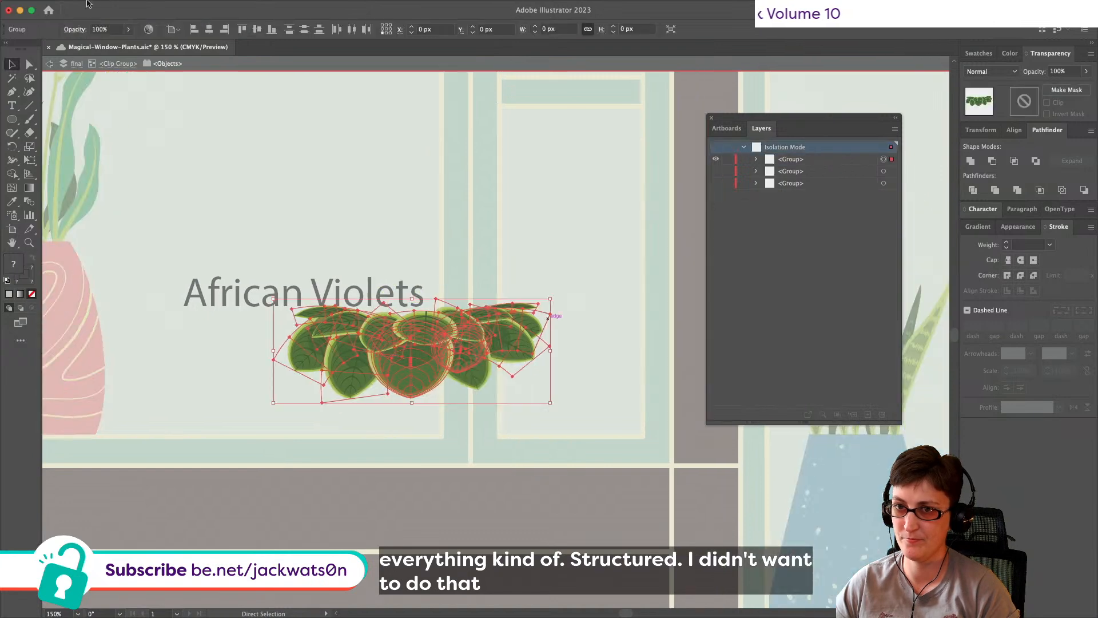
pyautogui.press('shift+super+z')
pyautogui.press('shift+super+z')
# Step: Save the illustration with nothing selected
pyautogui.click(237, 210)
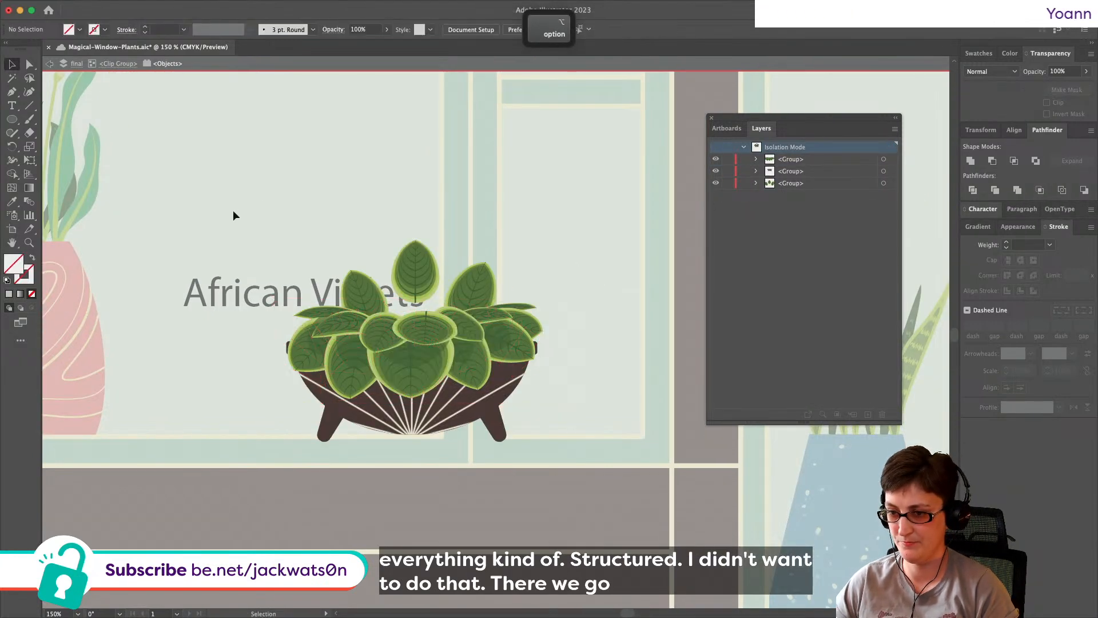
pyautogui.press('super+s')
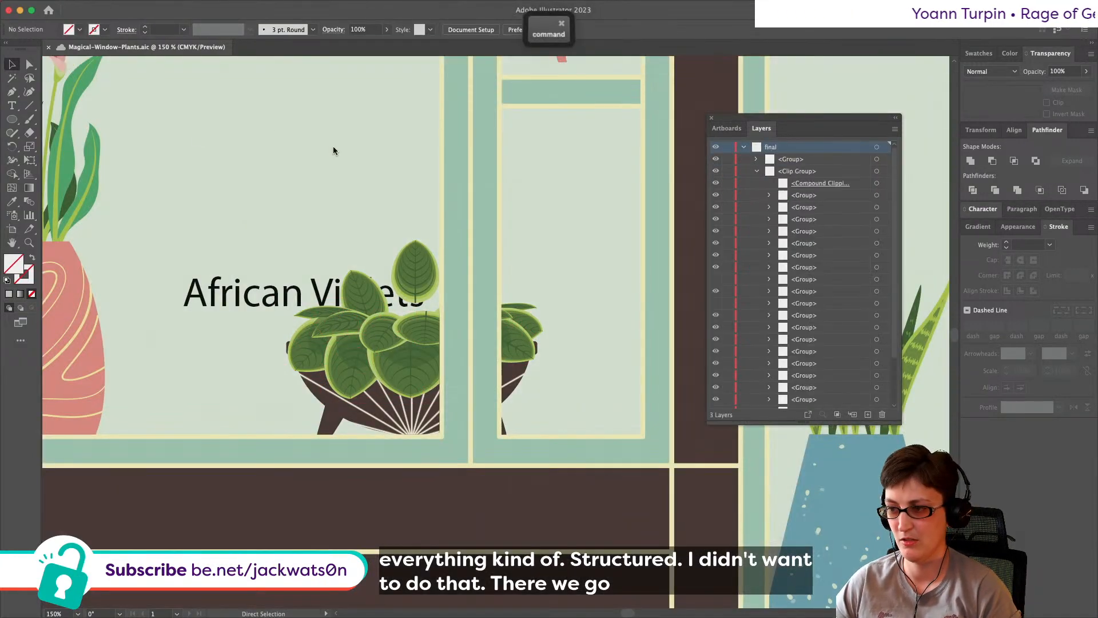
# Step: Undo back into the African Violets group's isolation and redo the visibility change for its pot and upright leaves
pyautogui.press('super+z')
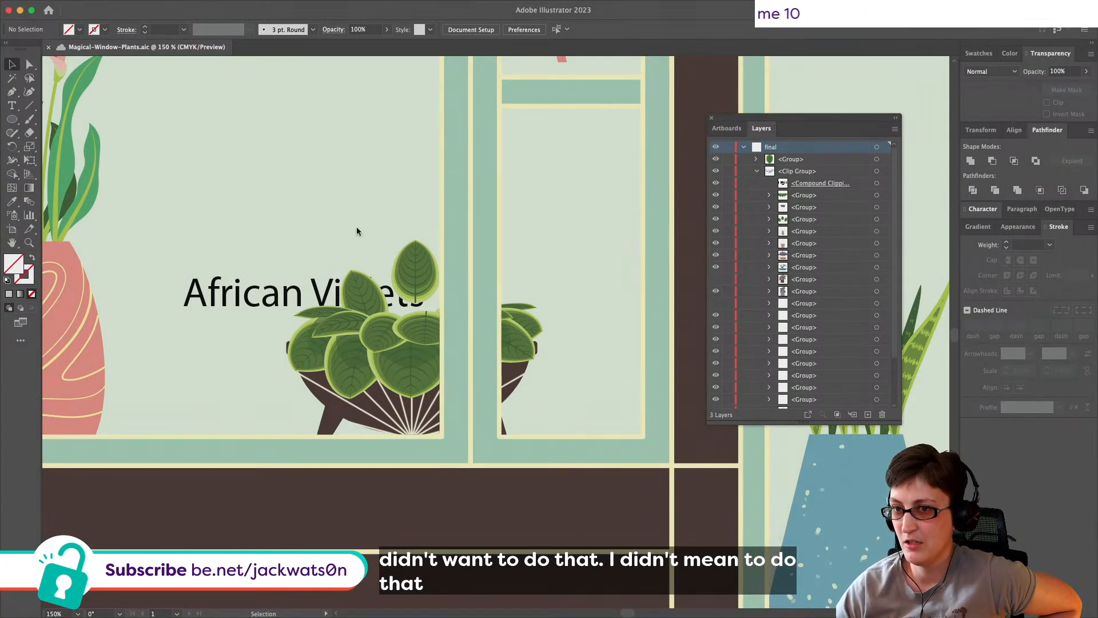
pyautogui.click(399, 274)
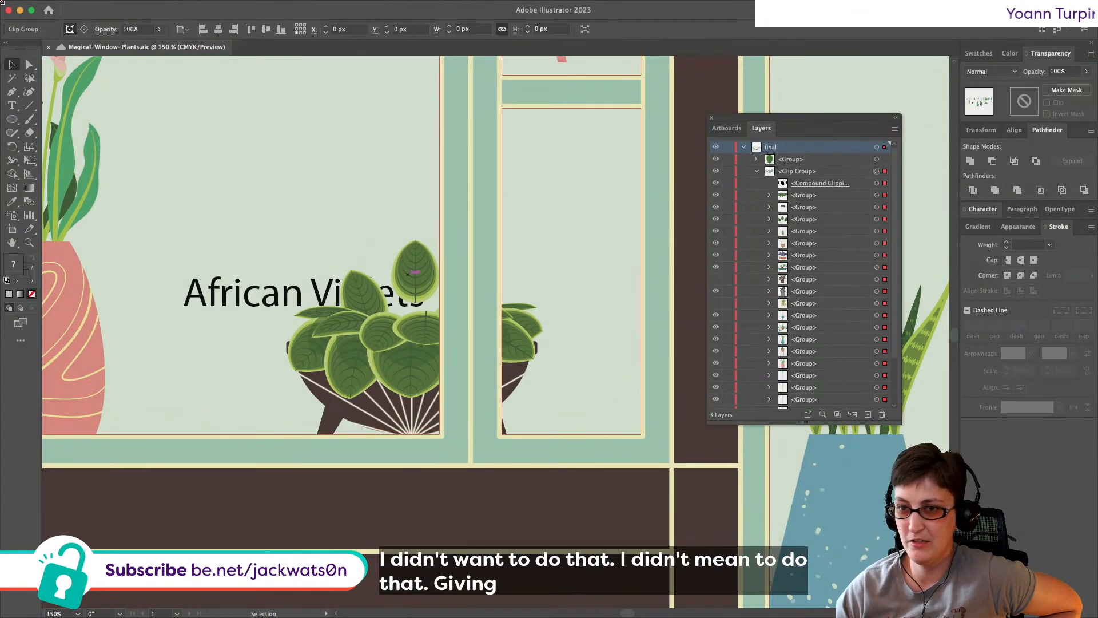
pyautogui.click(109, 6)
pyautogui.click(101, 23)
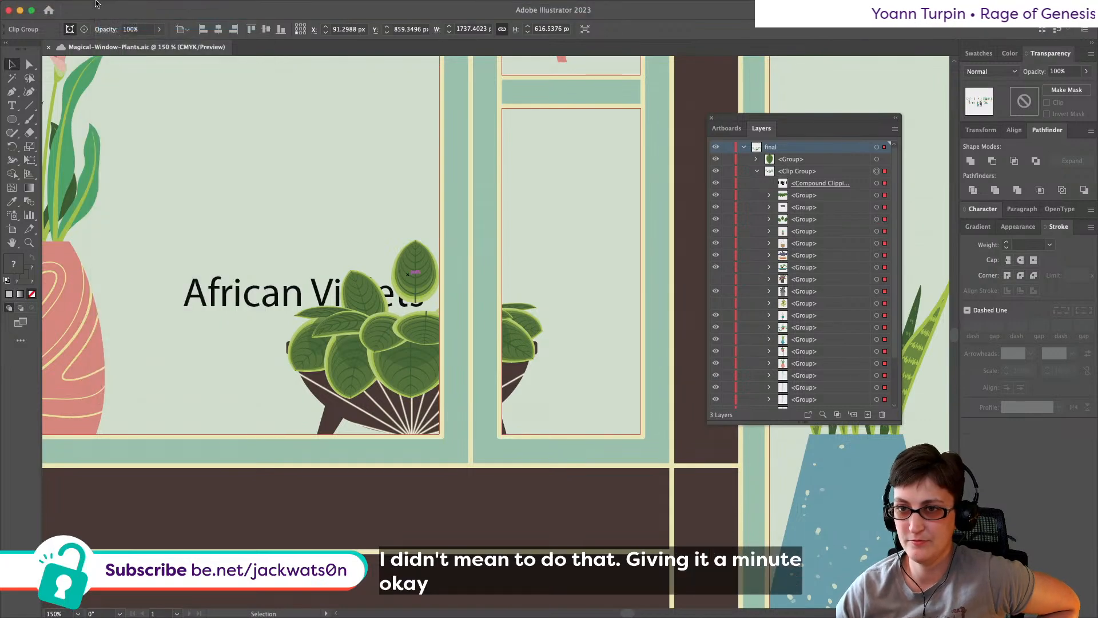
pyautogui.click(104, 7)
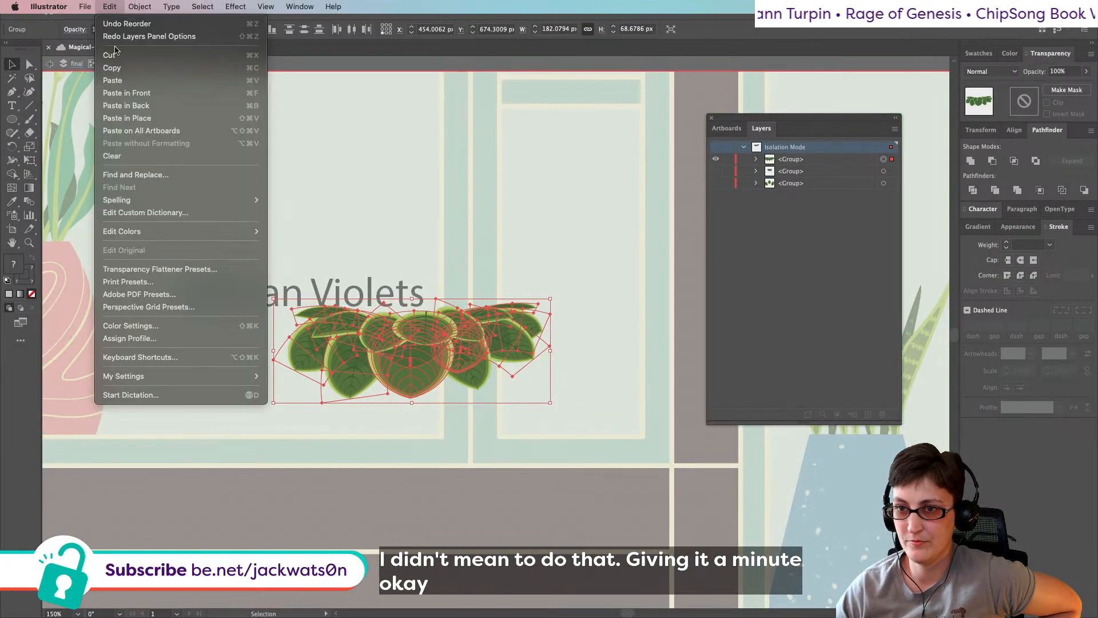
pyautogui.click(183, 33)
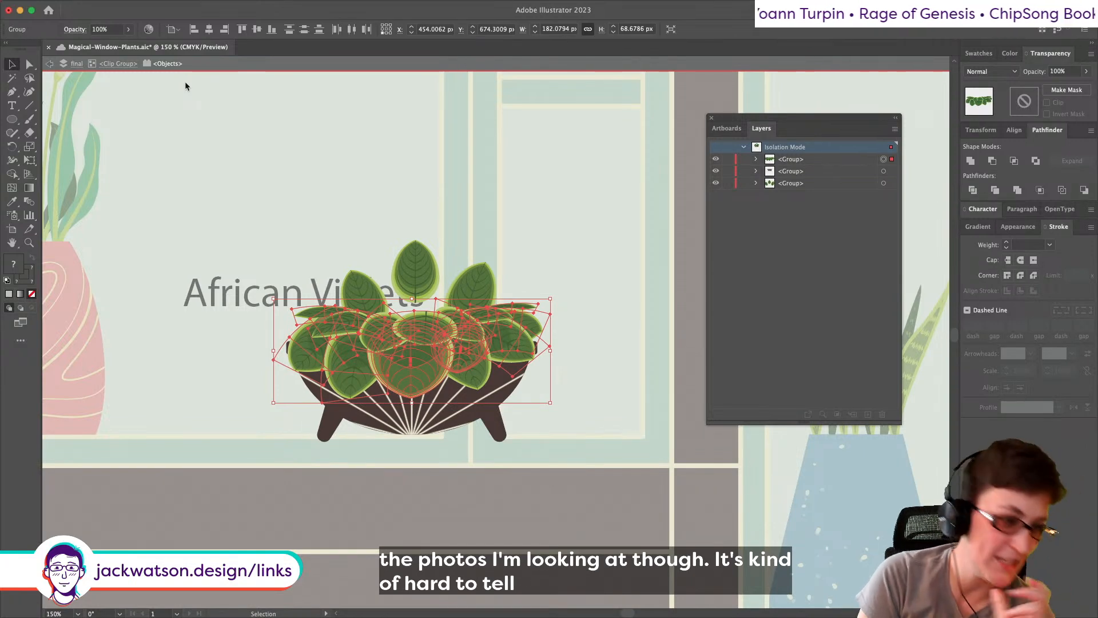
pyautogui.click(266, 178)
# Step: Exit the African Violets group's isolation all the way back to the full artwork
pyautogui.scroll(-3, 265, 178)
pyautogui.scroll(-3, 265, 177)
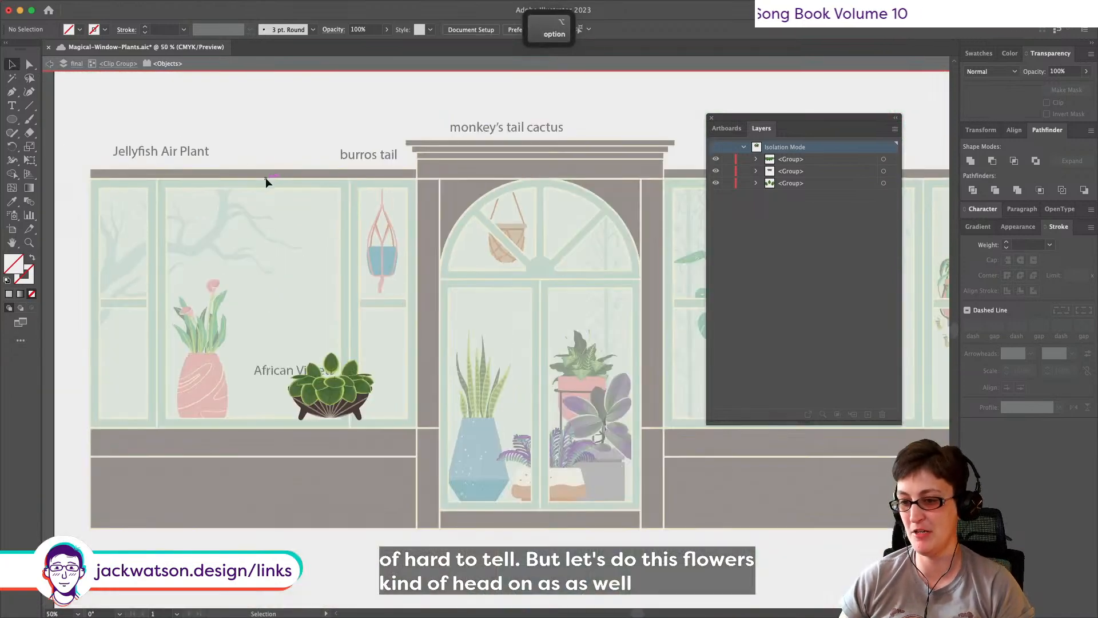
pyautogui.scroll(5, 265, 177)
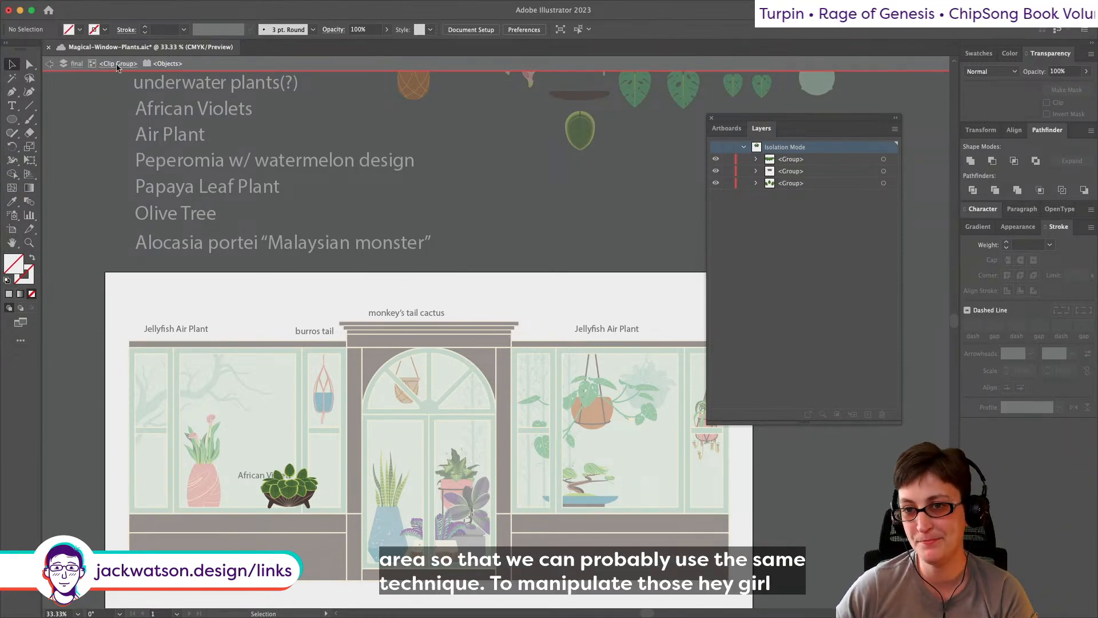
pyautogui.click(74, 67)
pyautogui.click(51, 66)
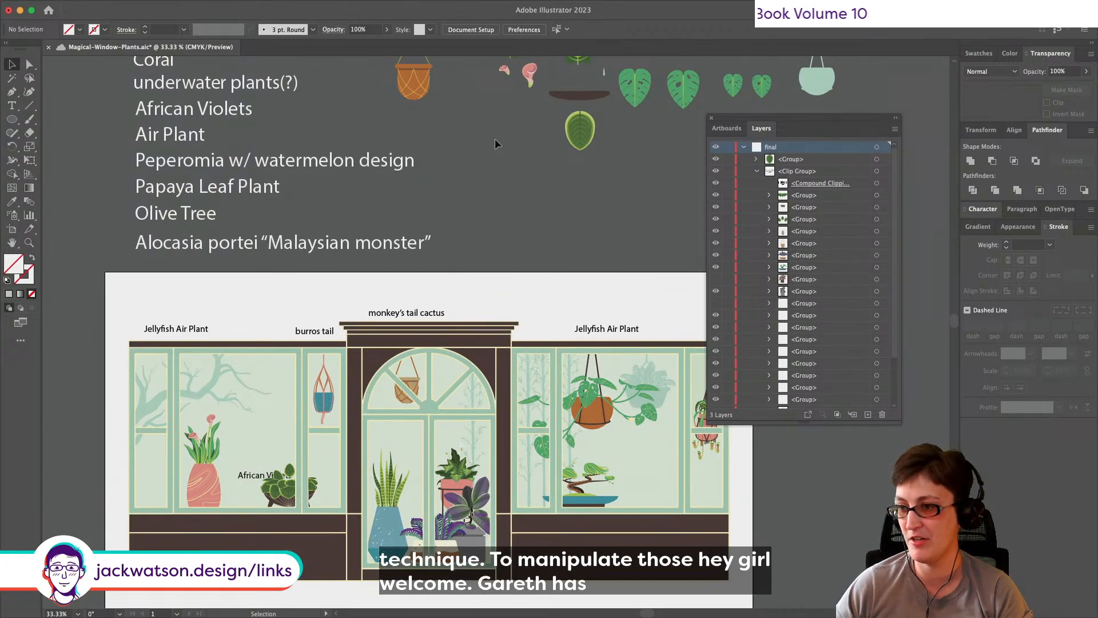
# Step: Examine the large source leaf and the empty pasteboard area beside it as a place for drawing the violet flower
pyautogui.keyDown('alt'); pyautogui.scroll(5, 495, 139); pyautogui.keyUp('alt')
pyautogui.scroll(3, 370, 159)
pyautogui.hscroll(3, 370, 159)
pyautogui.scroll(3, 371, 159)
pyautogui.scroll(-6, 370, 159)
pyautogui.hscroll(-2, 371, 159)
pyautogui.hscroll(-2, 371, 159)
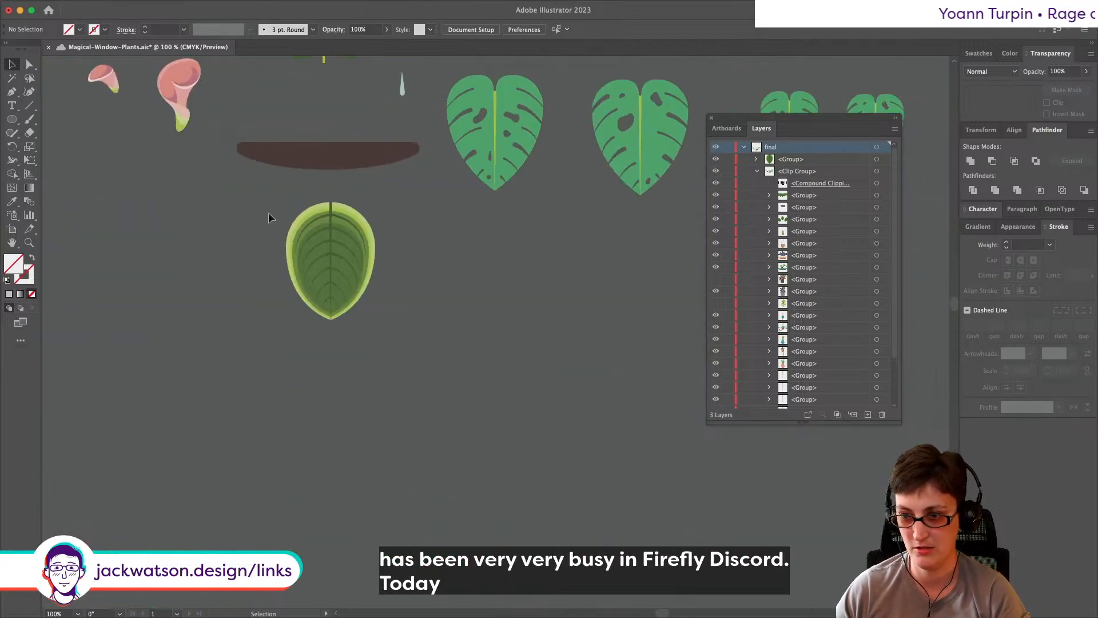
pyautogui.keyDown('alt'); pyautogui.scroll(3, 268, 215); pyautogui.keyUp('alt')
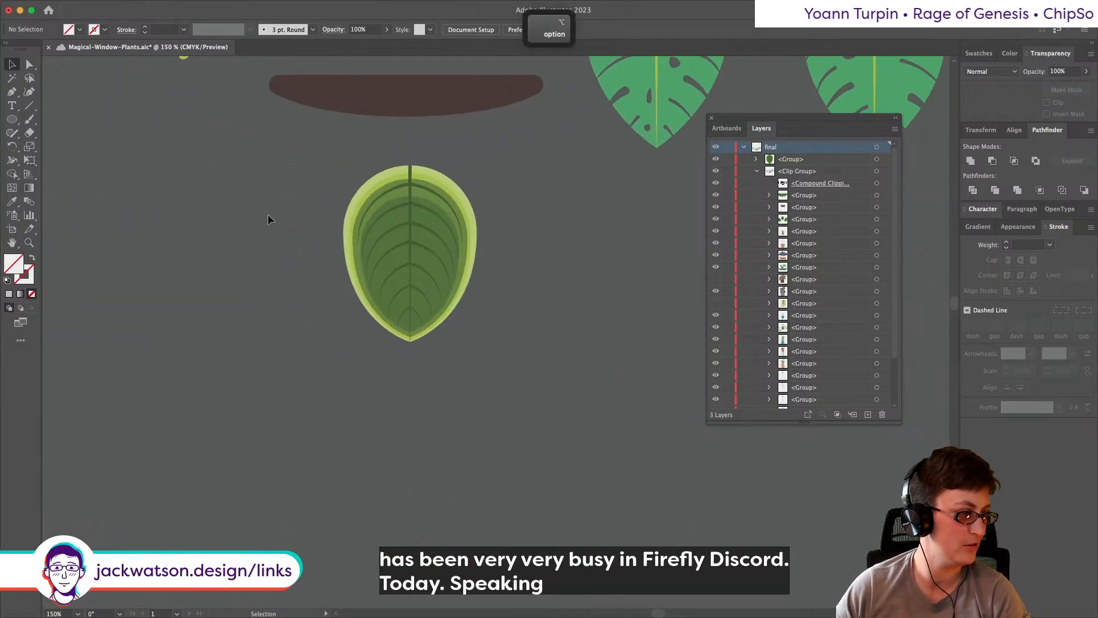
pyautogui.scroll(-3, 268, 213)
pyautogui.keyDown('alt'); pyautogui.scroll(2, 268, 213); pyautogui.keyUp('alt')
pyautogui.scroll(2, 268, 213)
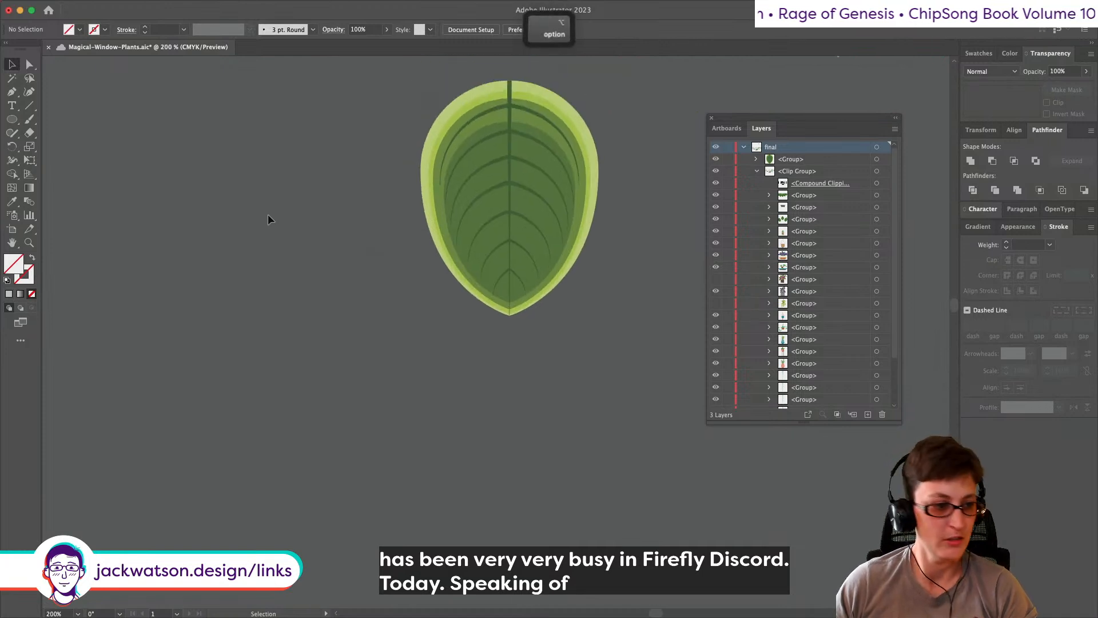
pyautogui.keyDown('alt'); pyautogui.scroll(2, 267, 214); pyautogui.keyUp('alt')
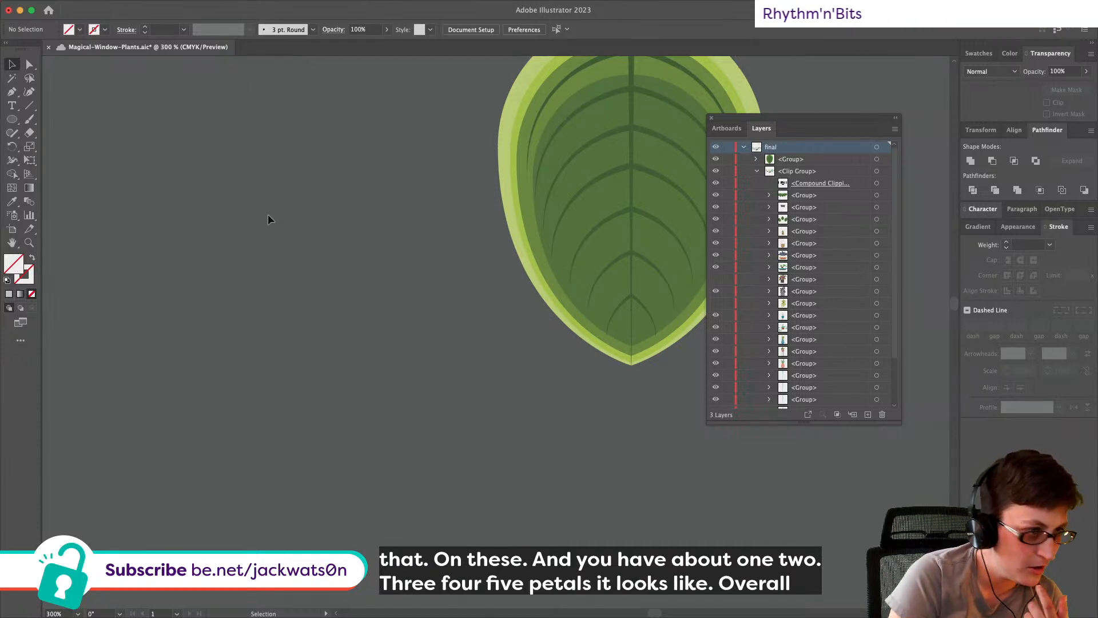
# Step: Draw a small circle about 2.8 px wide in the empty area beside the leaf and fill it with yellow
pyautogui.press('l')
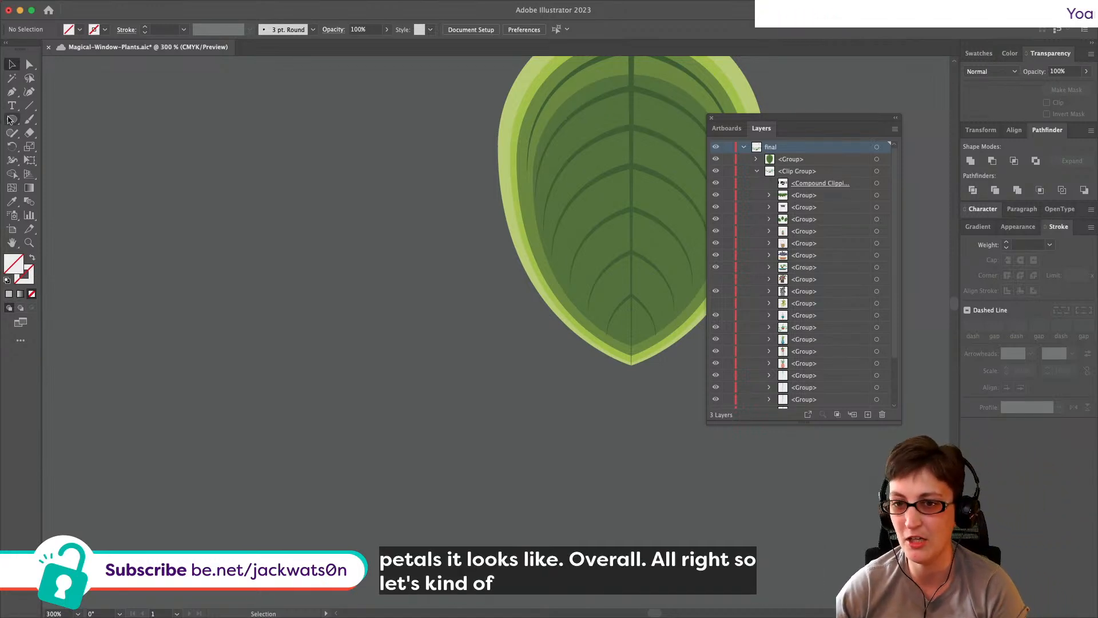
pyautogui.moveTo(369, 310); pyautogui.dragTo(373, 314)
pyautogui.click(979, 53)
pyautogui.click(1009, 53)
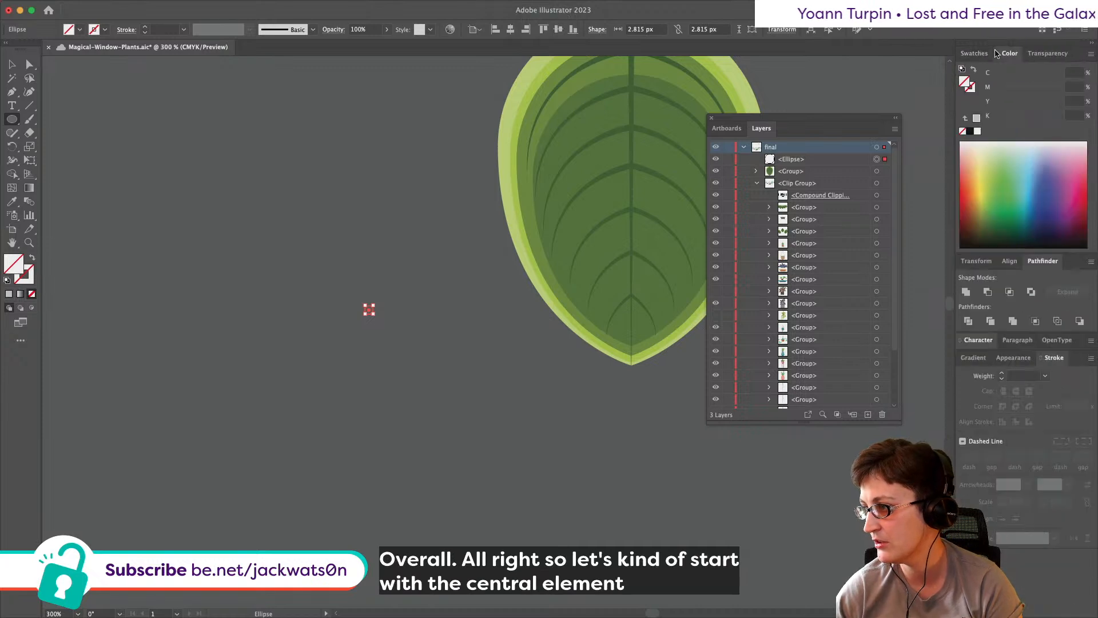
pyautogui.click(974, 54)
pyautogui.click(1058, 113)
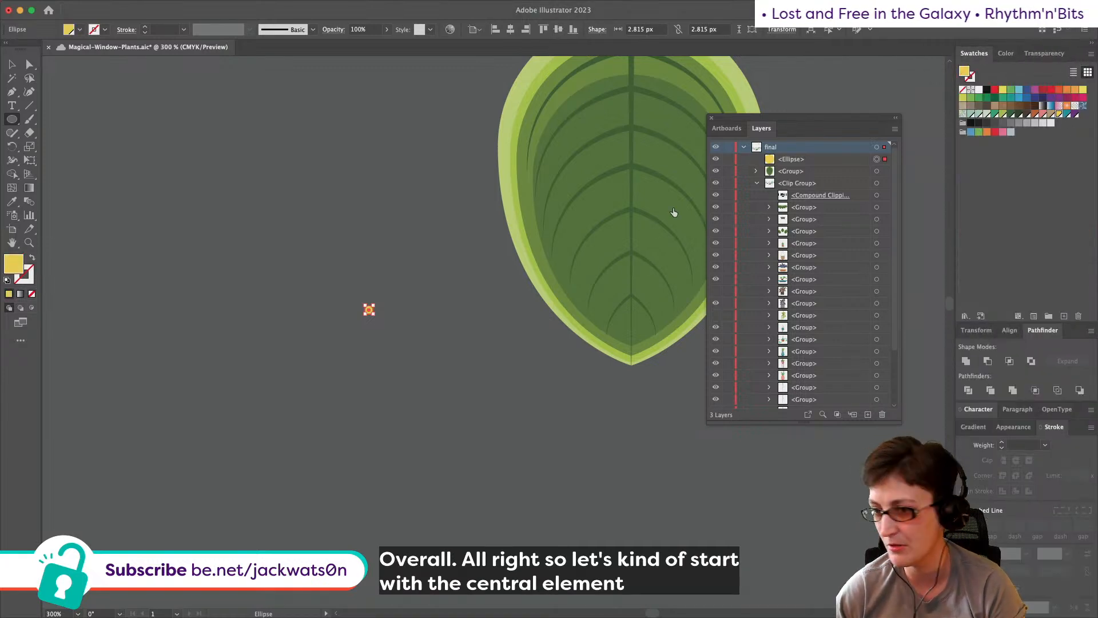
# Step: Draw a larger yellow circle about 11.9 px wide above the small one and stretch its top point upward into an egg shape
pyautogui.scroll(2, 399, 357)
pyautogui.press('super+shift+a')
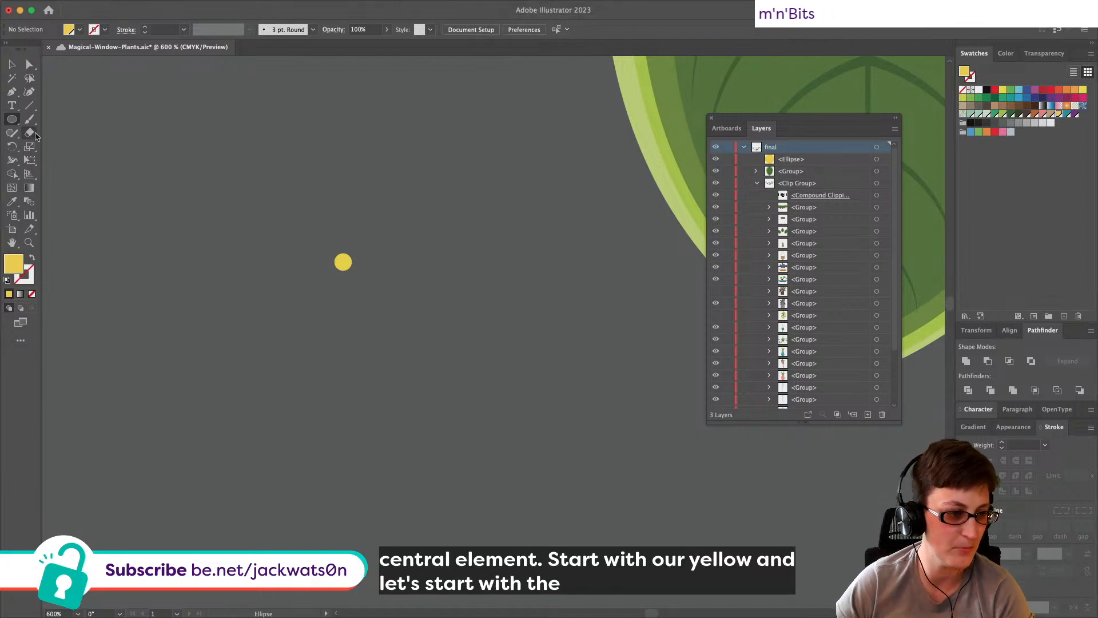
pyautogui.moveTo(277, 160); pyautogui.dragTo(348, 219)
pyautogui.press('a')
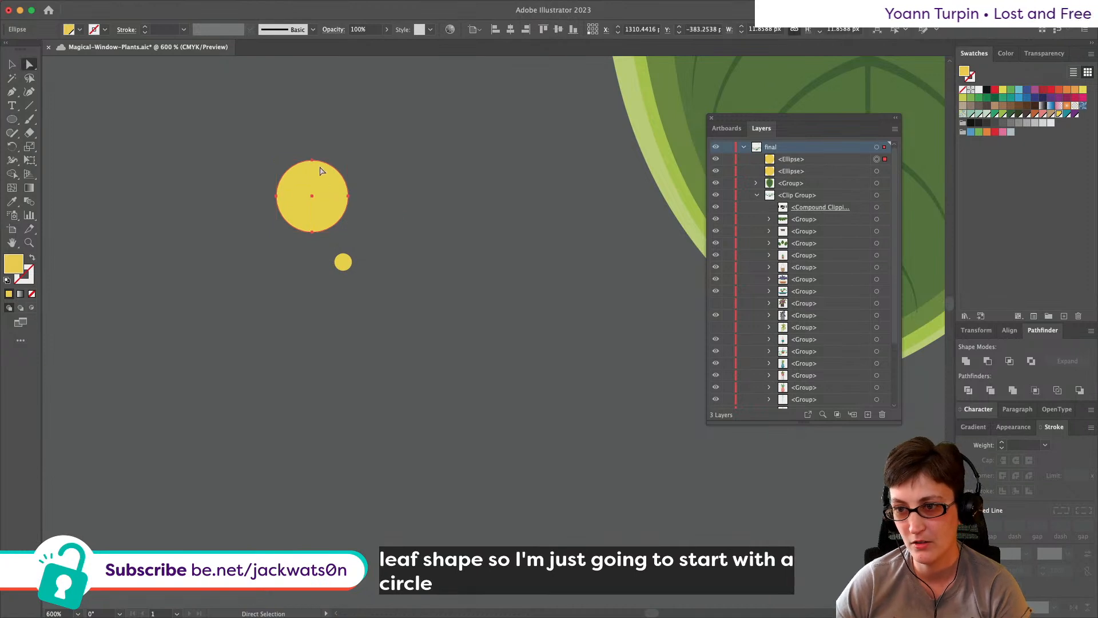
pyautogui.click(313, 161)
pyautogui.moveTo(311, 159); pyautogui.dragTo(316, 126)
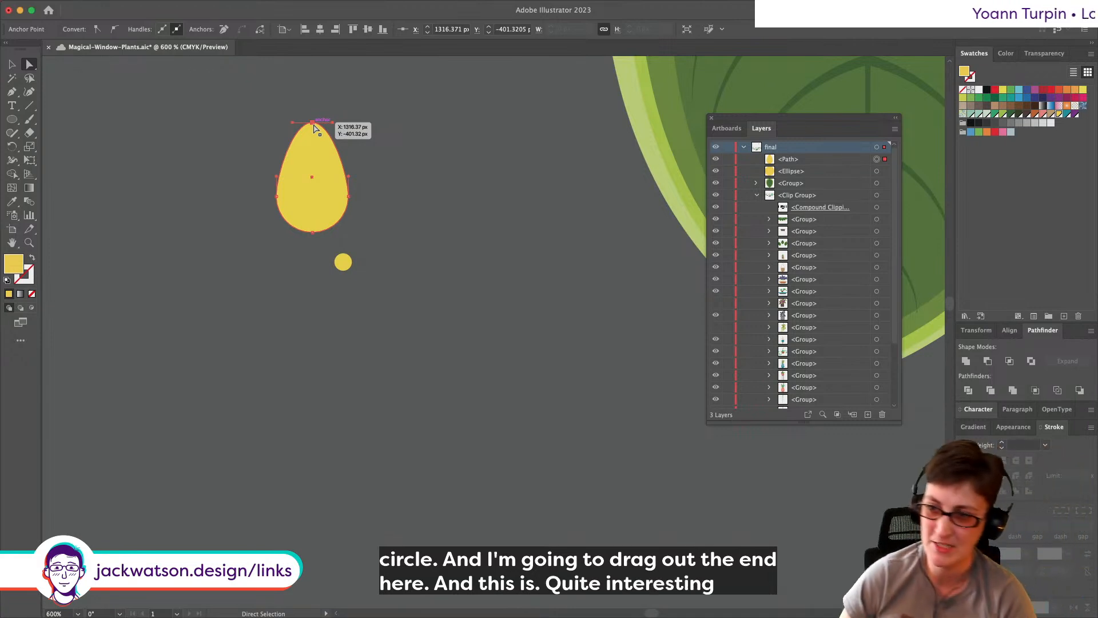
pyautogui.moveTo(315, 126); pyautogui.dragTo(315, 133)
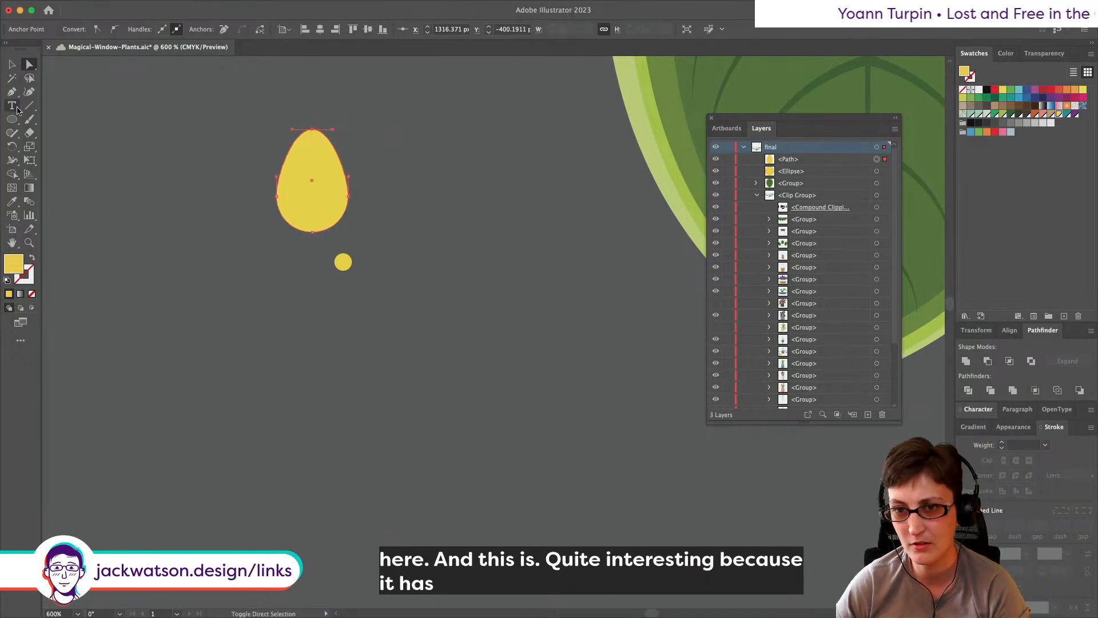
pyautogui.click(75, 106)
# Step: Draw a small yellow triangle pointing downward and place it centered over the egg shape's tip
pyautogui.click(313, 154)
pyautogui.scroll(2, 313, 153)
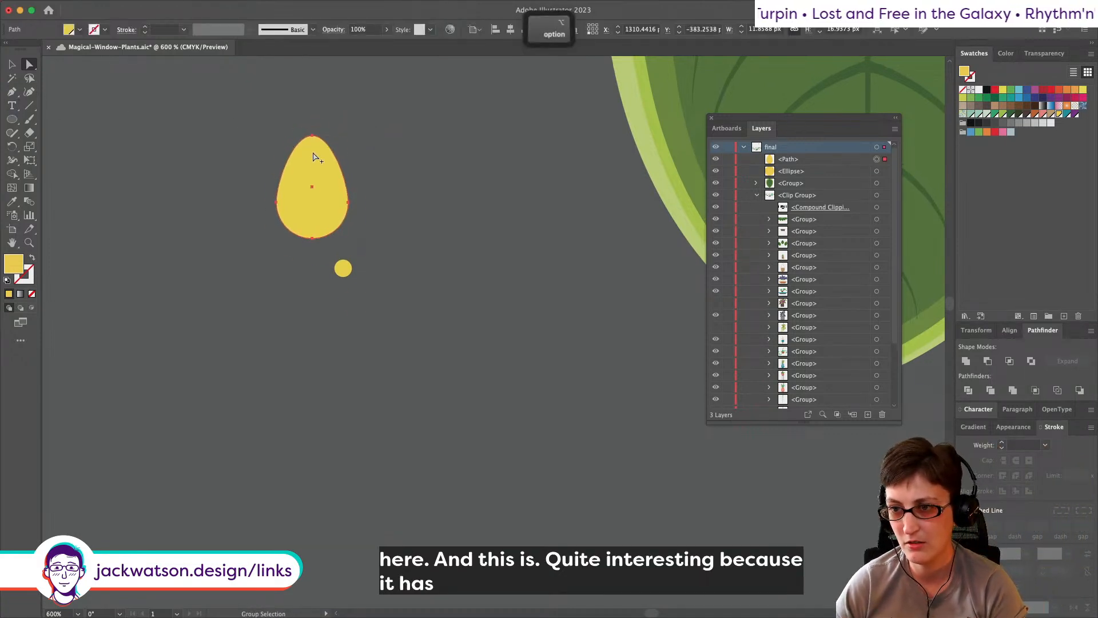
pyautogui.click(12, 119)
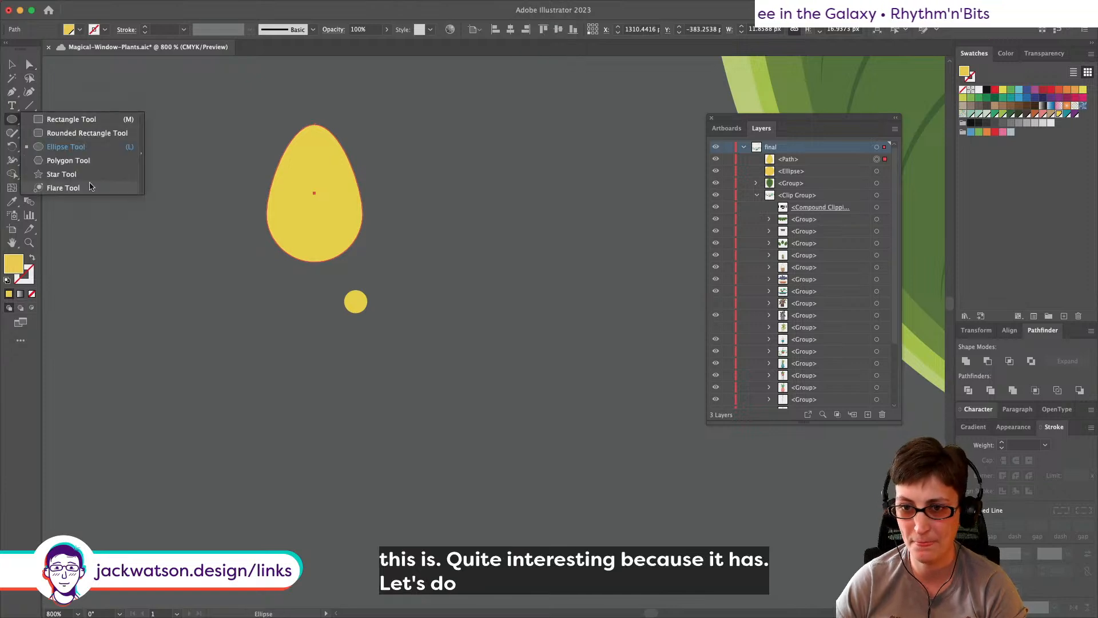
pyautogui.click(68, 160)
pyautogui.moveTo(165, 139); pyautogui.dragTo(193, 154)
pyautogui.press('Down')
pyautogui.press('Down')
pyautogui.press('Down')
pyautogui.press('shift')
pyautogui.click(17, 66)
pyautogui.moveTo(133, 109); pyautogui.dragTo(324, 117)
# Step: Enlarge the triangle from its center to about 10.9 px wide
pyautogui.keyDown('shift'); pyautogui.click(325, 157); pyautogui.keyUp('shift')
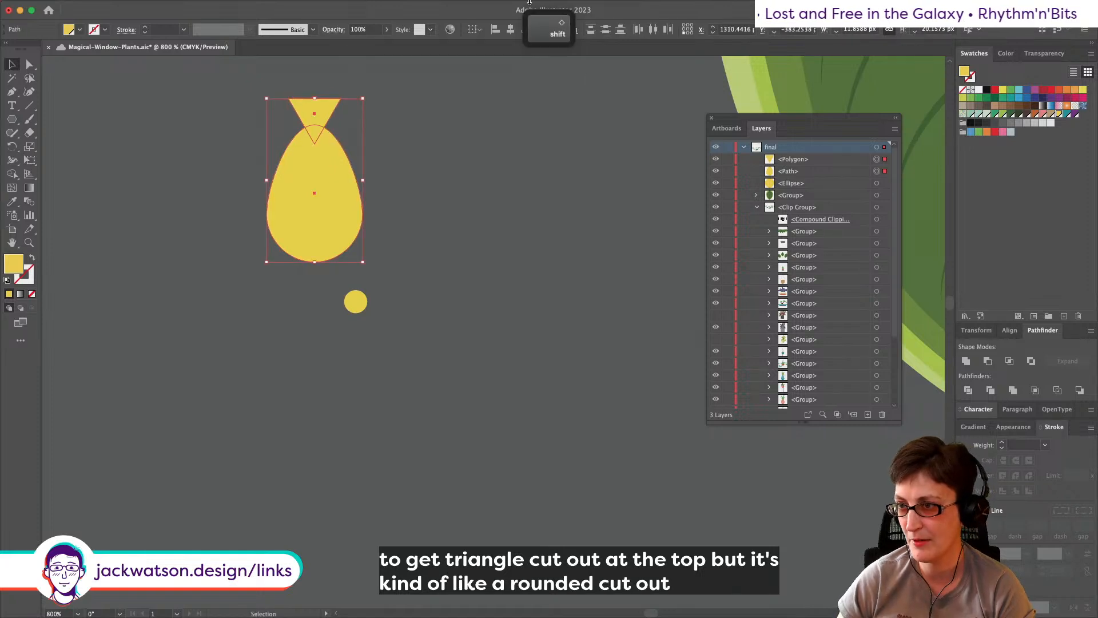
pyautogui.press('super+shift+a')
pyautogui.click(316, 105)
pyautogui.moveTo(317, 98); pyautogui.dragTo(315, 142)
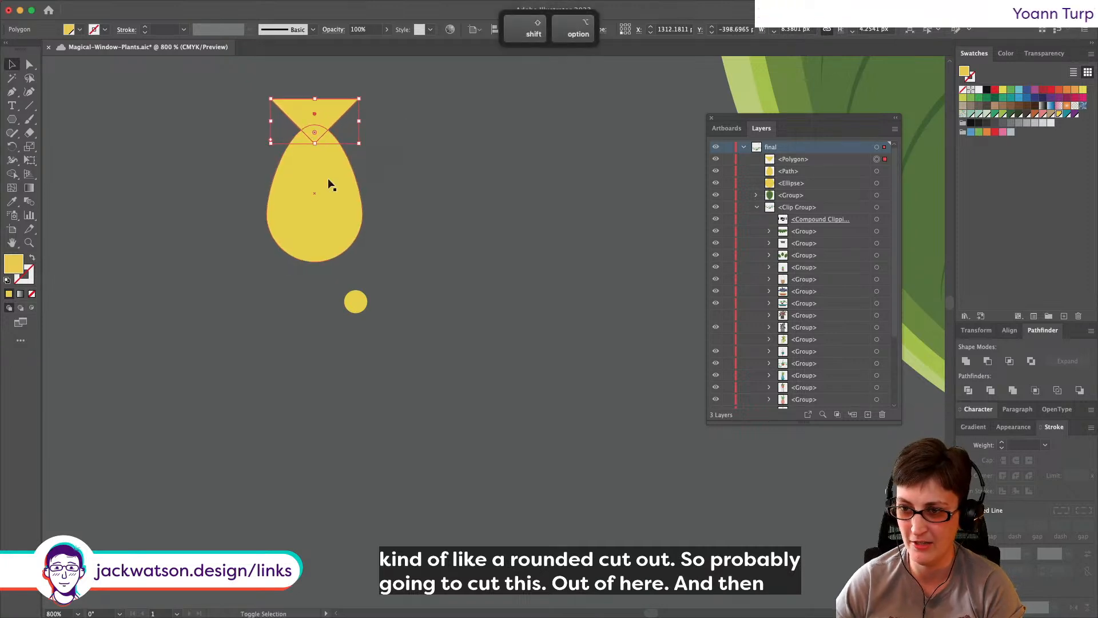
# Step: Try to subtract the triangle from the egg shape's tip and round the corners of the notch
pyautogui.keyDown('shift'); pyautogui.click(325, 167); pyautogui.keyUp('shift')
pyautogui.click(988, 362)
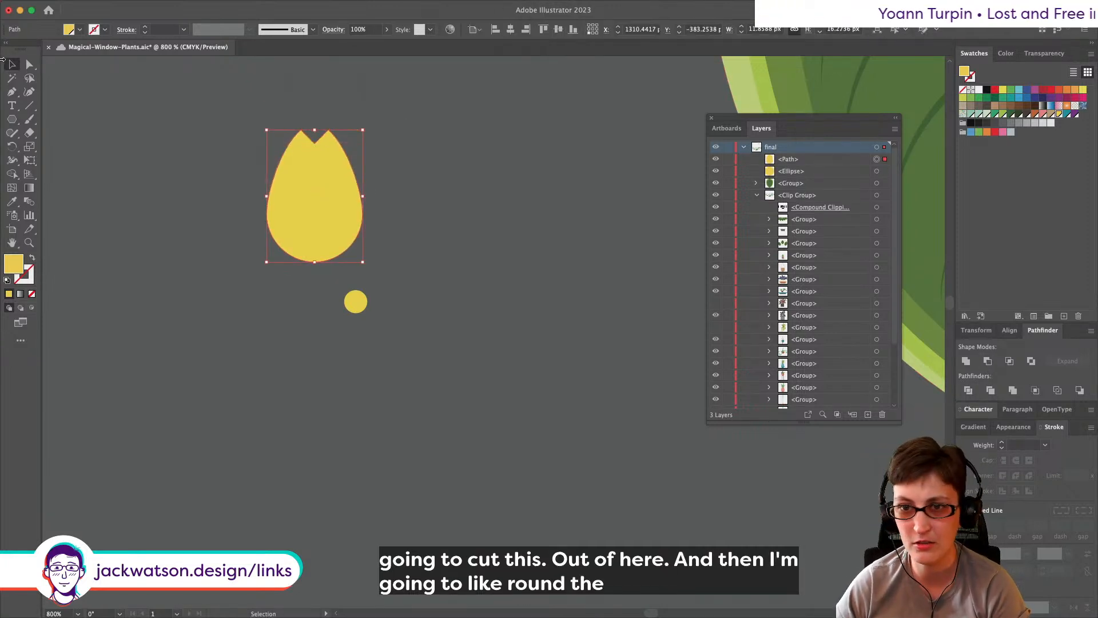
pyautogui.click(29, 63)
pyautogui.moveTo(328, 147); pyautogui.dragTo(328, 151)
pyautogui.click(400, 159)
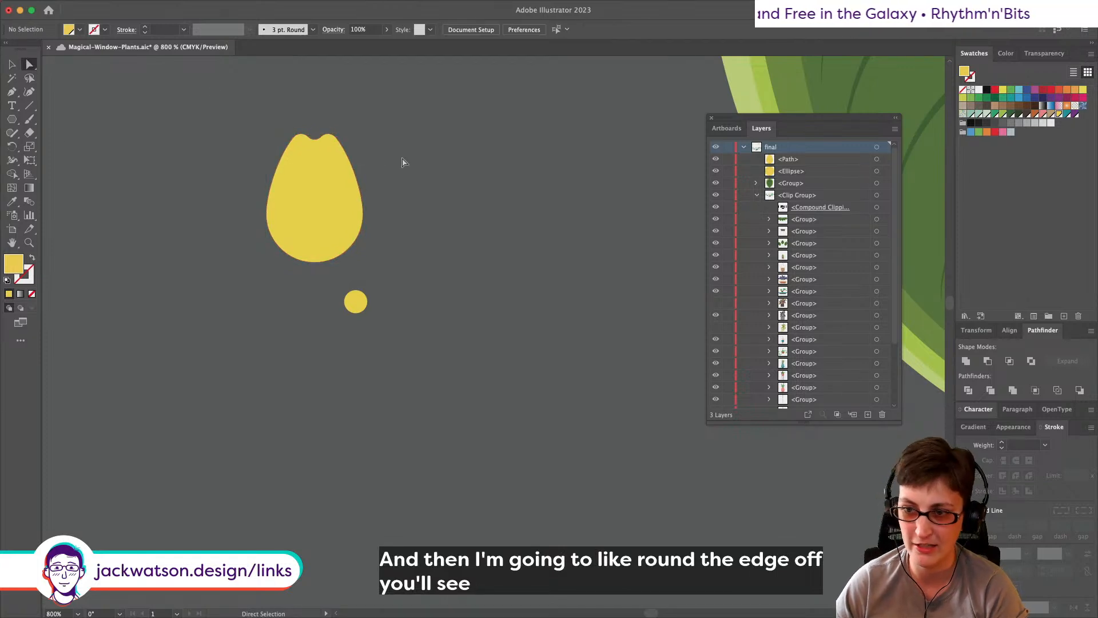
# Step: Undo the corner rounding and the triangle cut-out
pyautogui.scroll(-1, 399, 160)
pyautogui.press('super+z')
pyautogui.press('super+z')
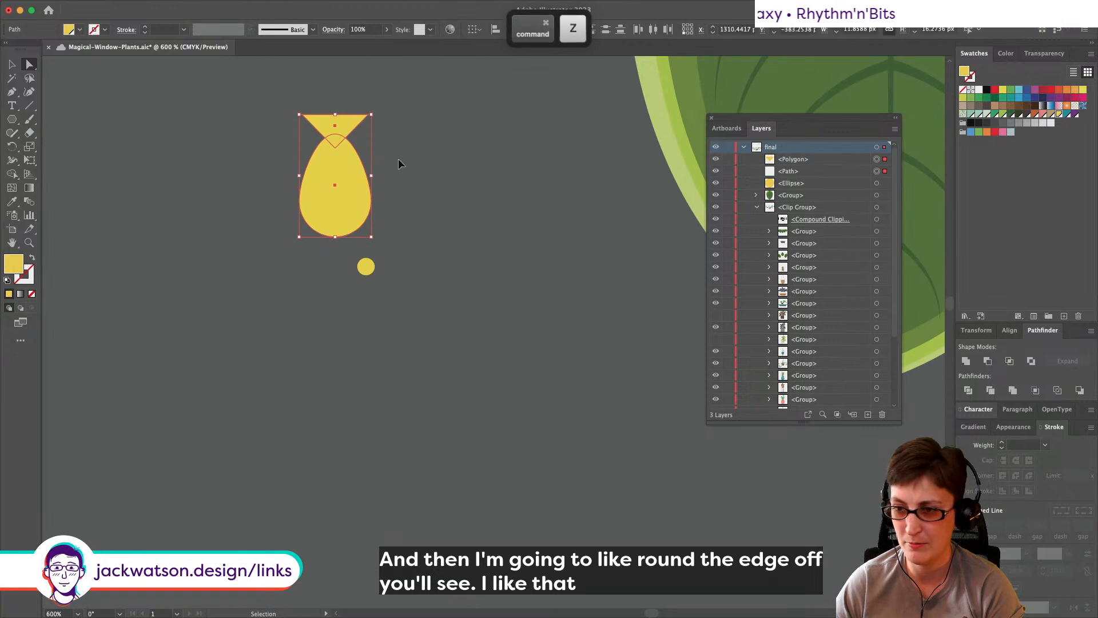
# Step: Enlarge the triangle to about 13 px wide and subtract it from the egg shape to notch its tip
pyautogui.press('super+shift+a')
pyautogui.click(10, 64)
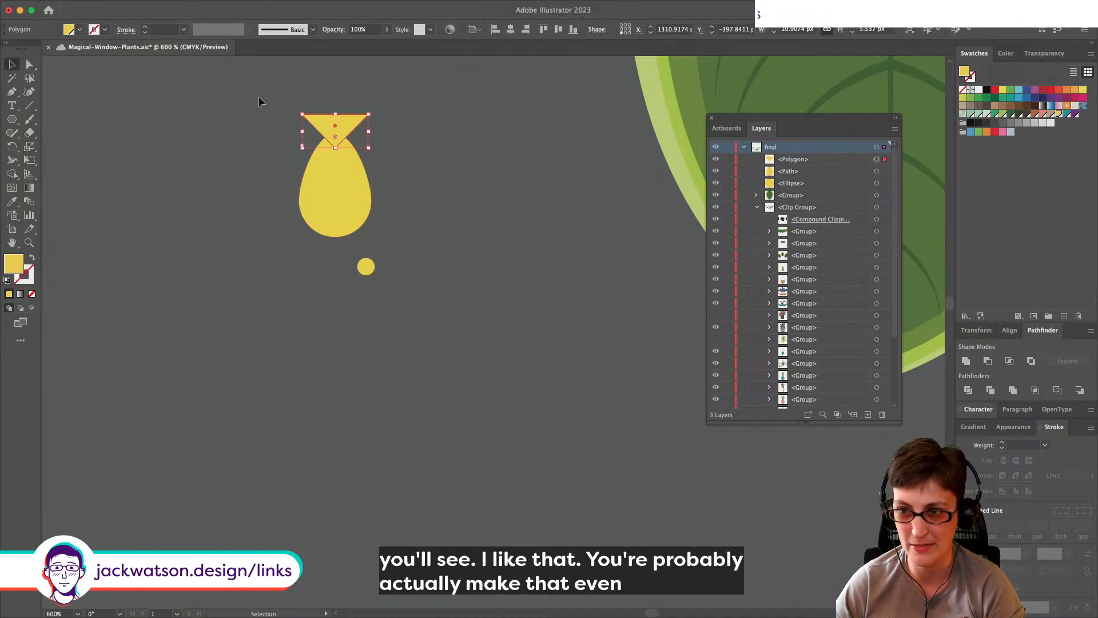
pyautogui.moveTo(367, 113); pyautogui.dragTo(393, 103)
pyautogui.keyDown('shift'); pyautogui.click(350, 186); pyautogui.keyUp('shift')
pyautogui.press('shift+super+a')
pyautogui.click(357, 121)
pyautogui.moveTo(376, 133); pyautogui.dragTo(383, 133)
pyautogui.keyDown('shift'); pyautogui.click(343, 208); pyautogui.keyUp('shift')
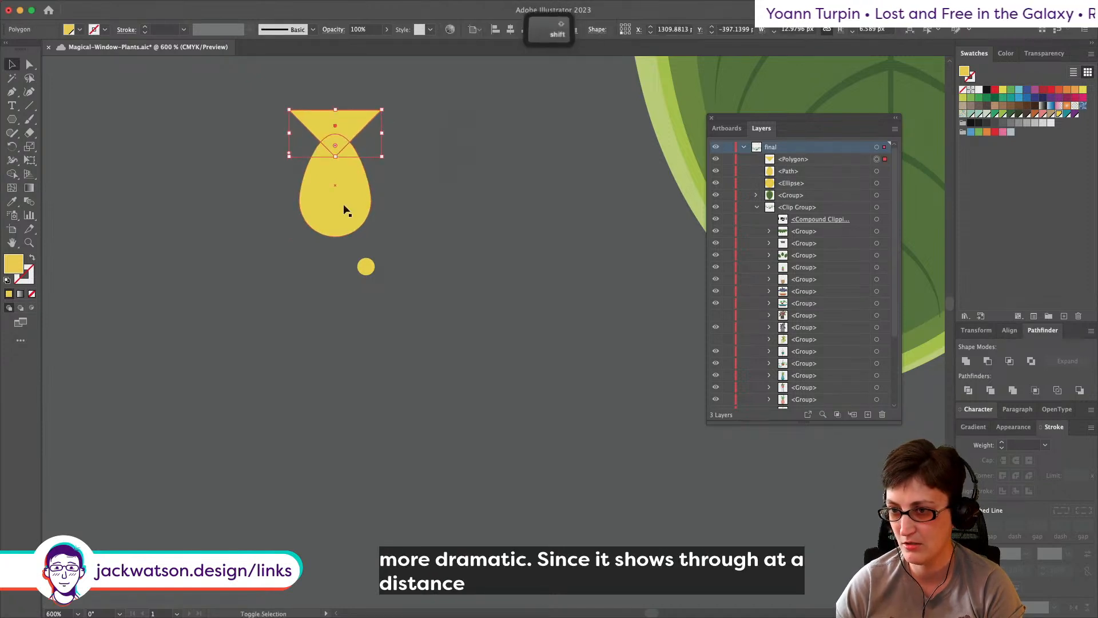
pyautogui.click(987, 361)
# Step: Round the corners of the notched petal tip to a radius of about 1.08 px
pyautogui.press('a')
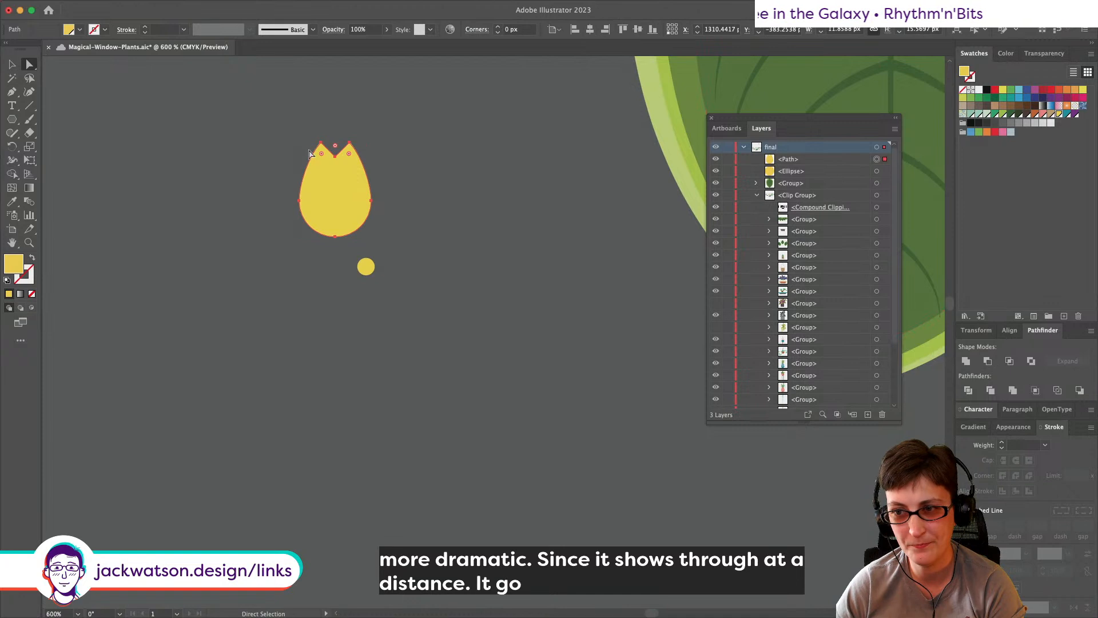
pyautogui.click(346, 151)
pyautogui.moveTo(350, 156)
pyautogui.mouseDown()
pyautogui.moveTo(358, 186)
pyautogui.moveTo(354, 159)
pyautogui.mouseUp()
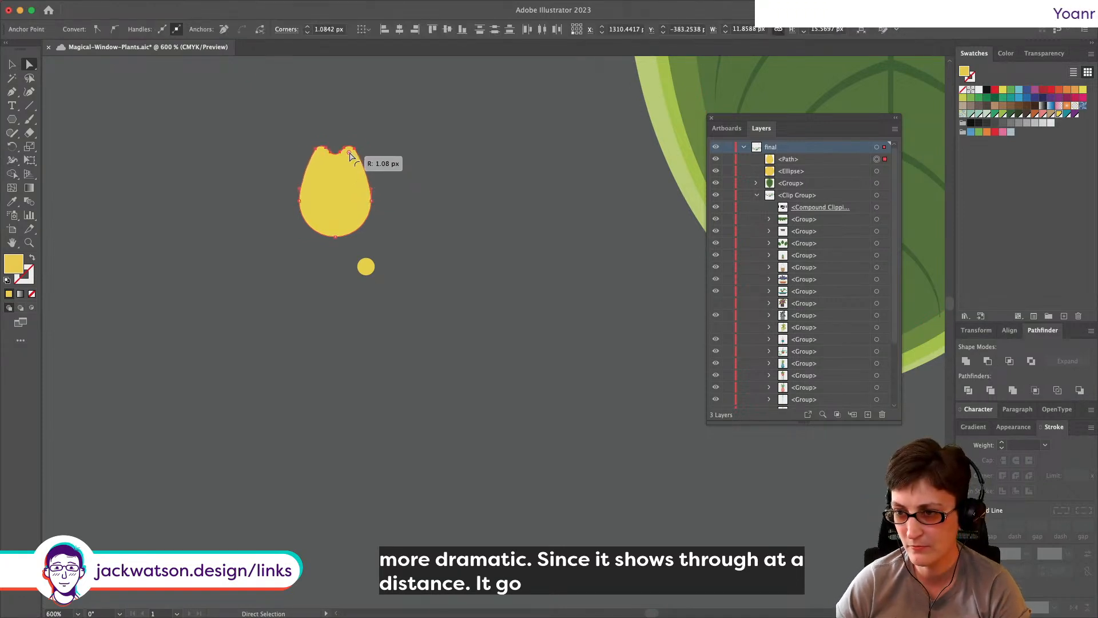
pyautogui.click(397, 168)
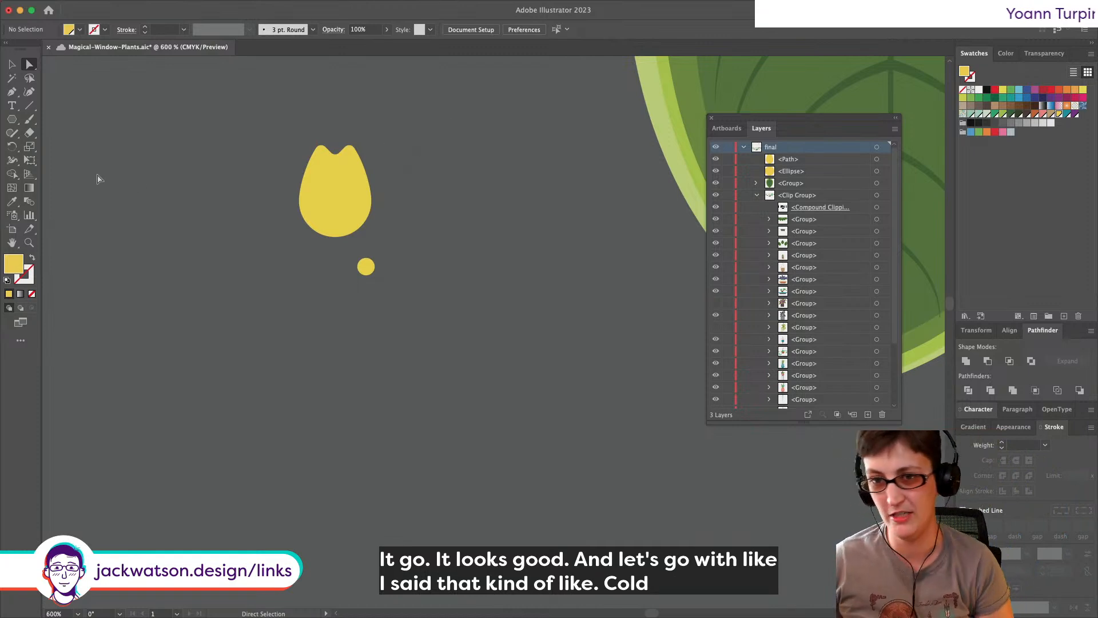
# Step: Draw a rectangle about 7.6 by 11 px over the petal's lower left side and slant its upper edge outward
pyautogui.moveTo(13, 118); pyautogui.dragTo(68, 115)
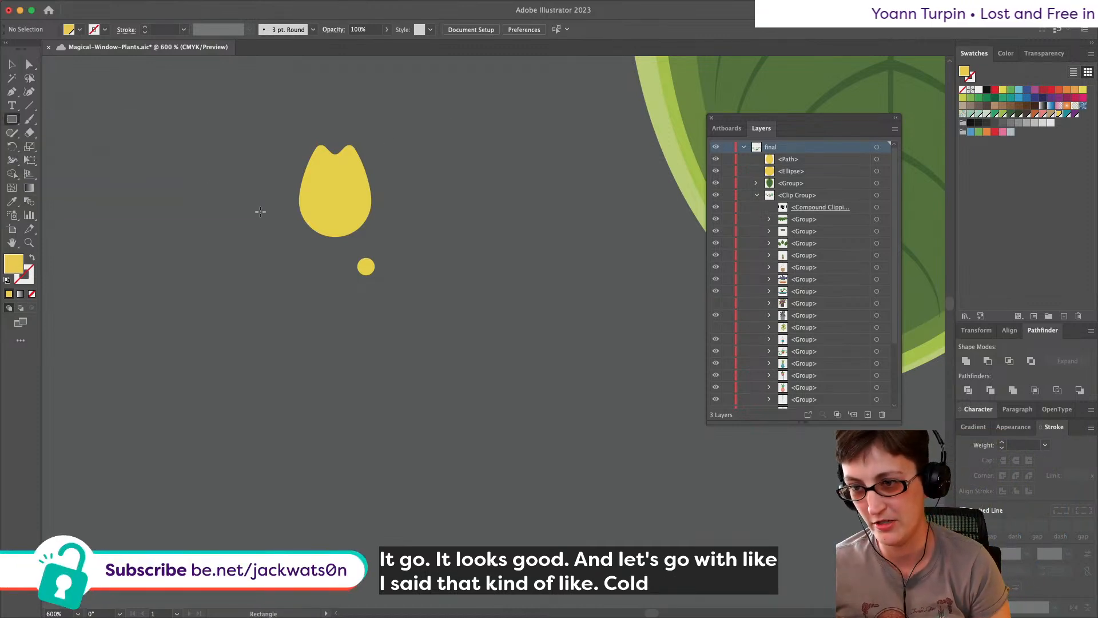
pyautogui.moveTo(267, 191); pyautogui.dragTo(292, 247)
pyautogui.press('shift+super+a')
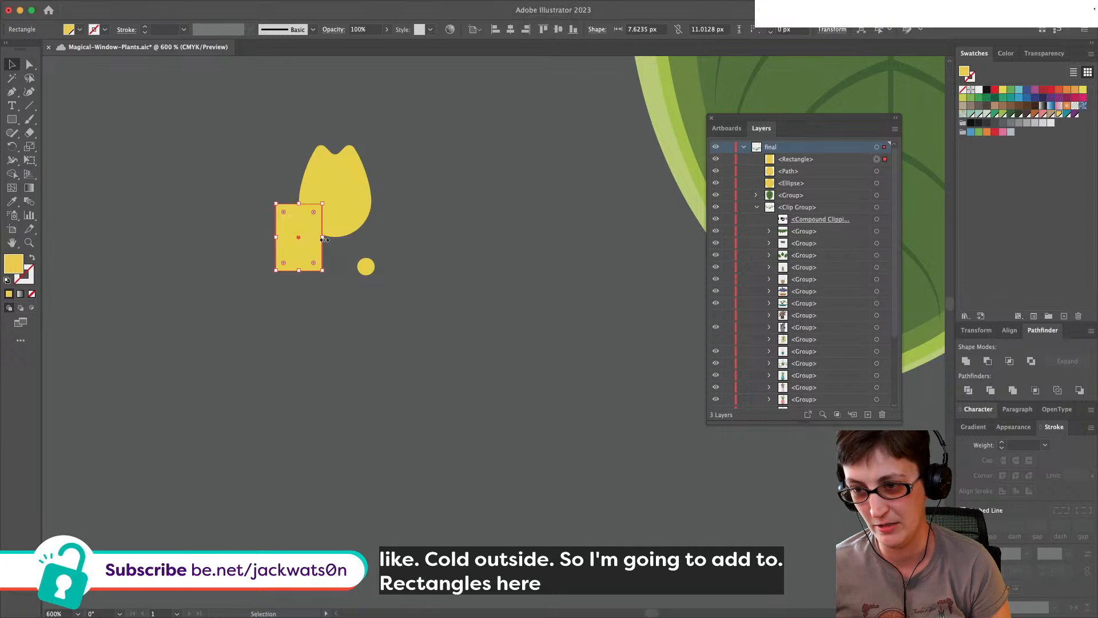
pyautogui.press('e')
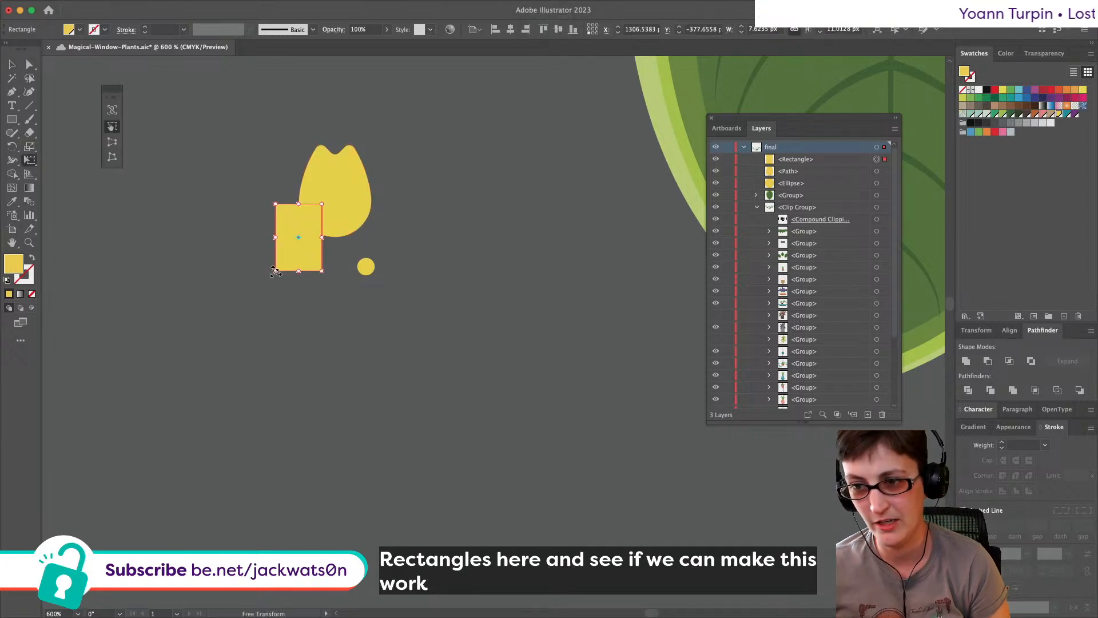
pyautogui.moveTo(298, 204); pyautogui.dragTo(289, 204)
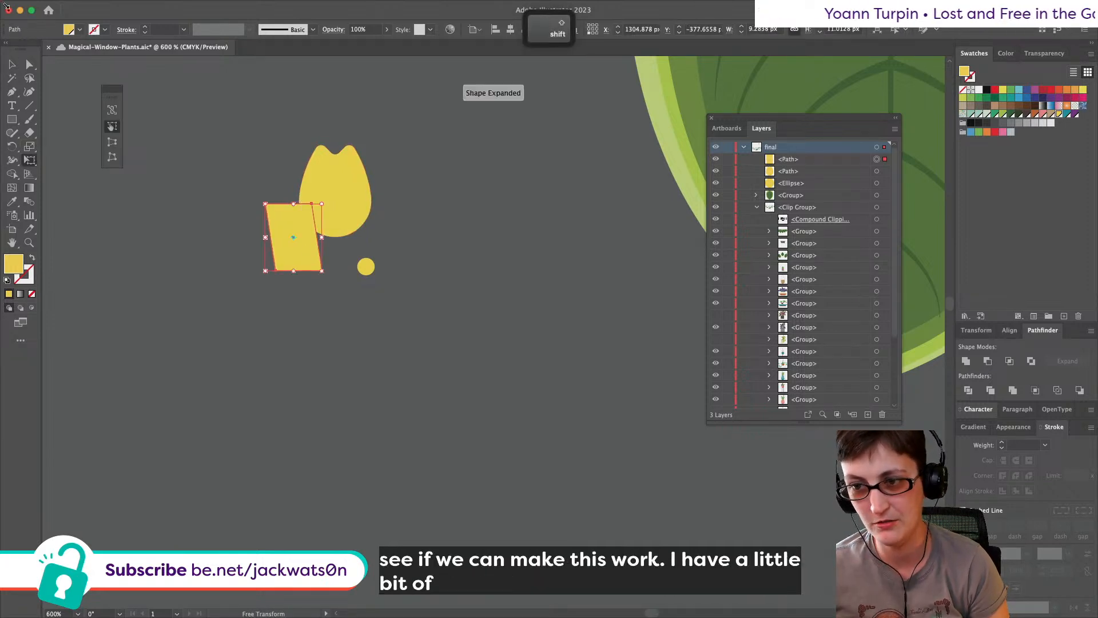
pyautogui.click(10, 60)
# Step: Nudge the slanted rectangle slightly inward toward the petal's center
pyautogui.press('super+shift+a')
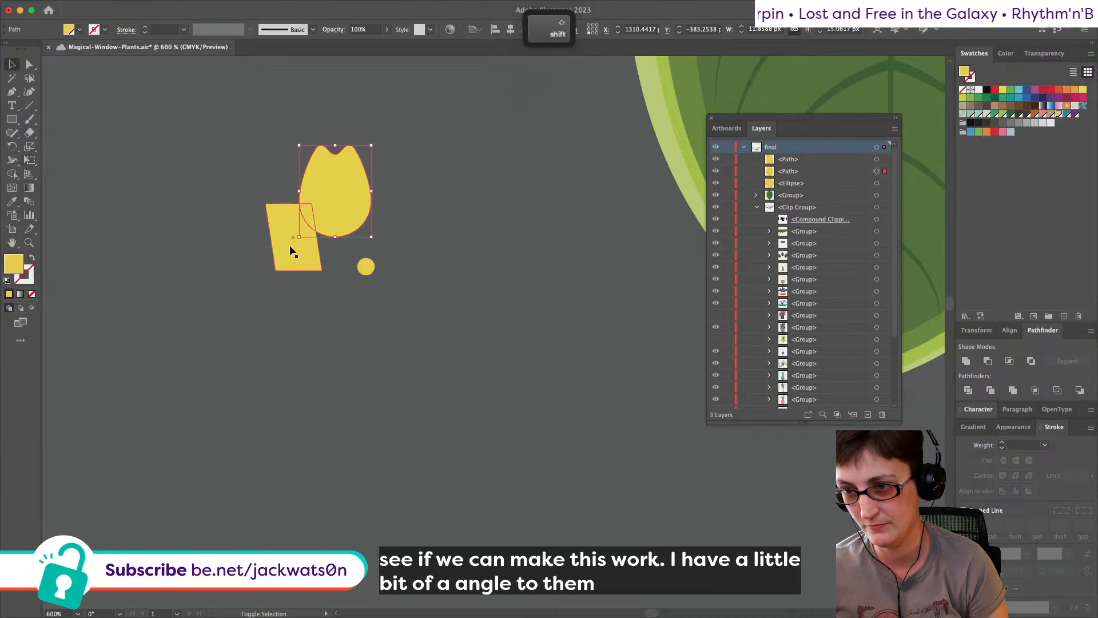
pyautogui.moveTo(290, 261); pyautogui.dragTo(295, 262)
pyautogui.press('super+z')
pyautogui.press('Right')
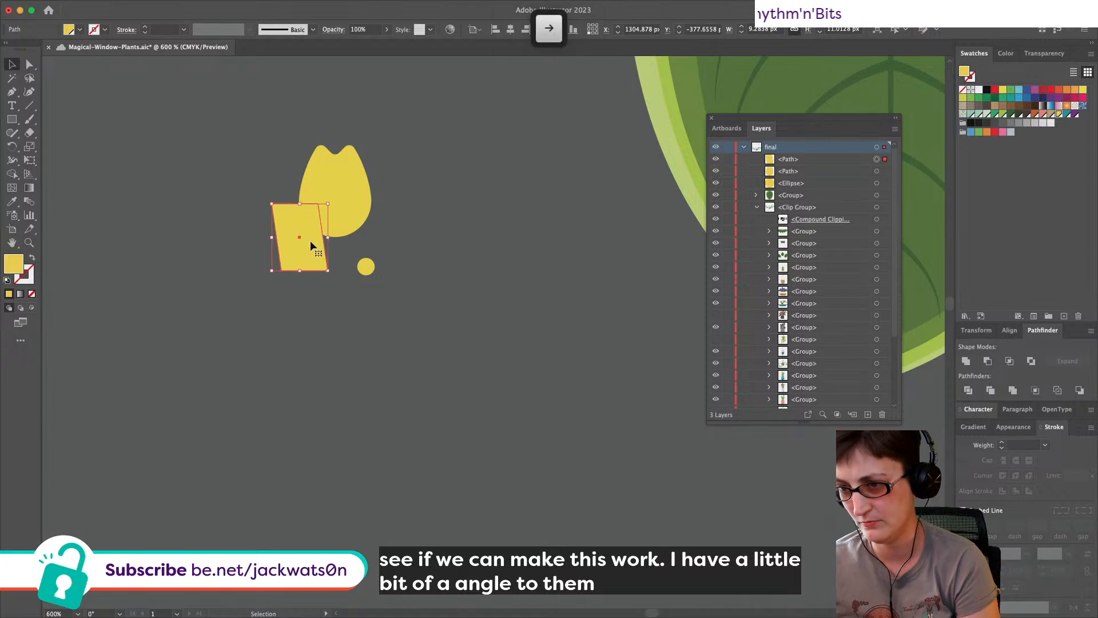
# Step: Copy the petal and slanted rectangle in place and reflect the copies across the vertical axis
pyautogui.keyDown('shift'); pyautogui.click(350, 216); pyautogui.keyUp('shift')
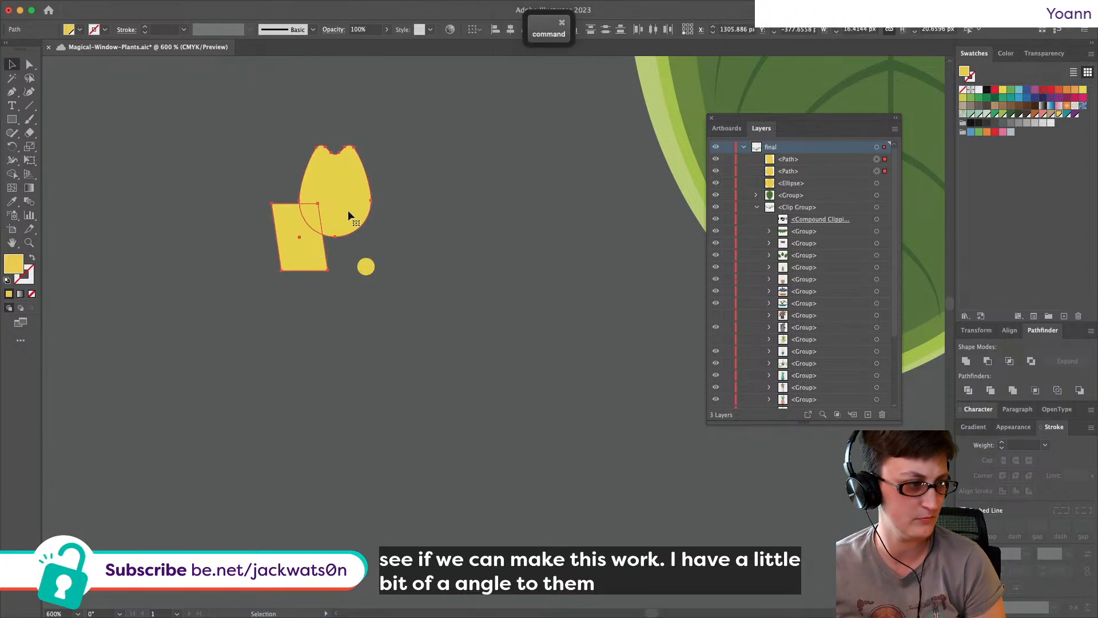
pyautogui.press('super+c')
pyautogui.press('super+f')
pyautogui.click(140, 7)
pyautogui.moveTo(138, 25)
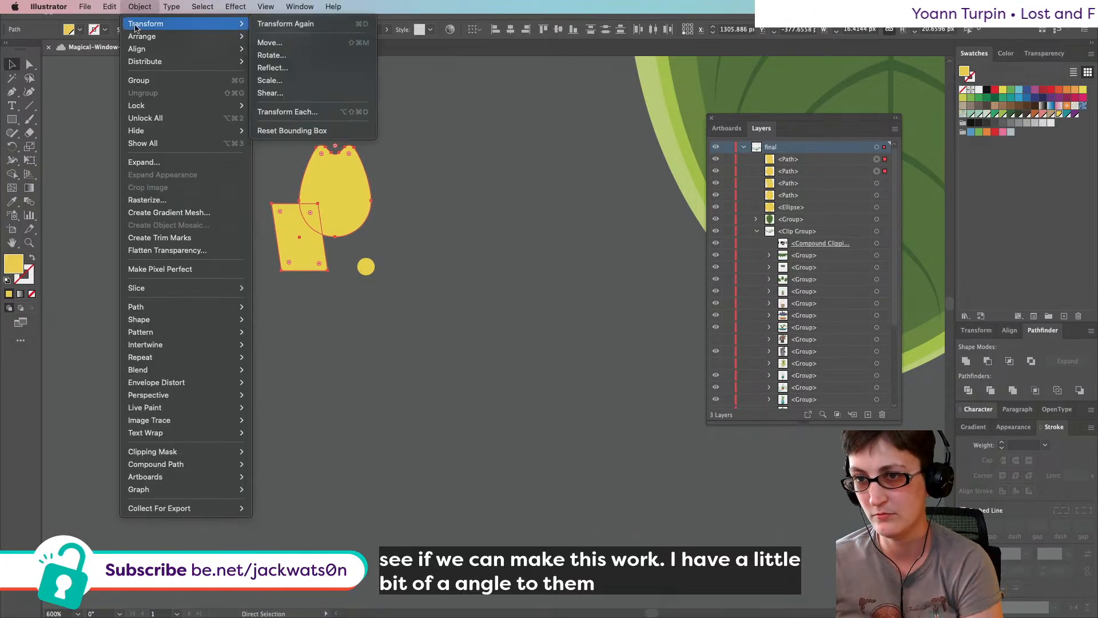
pyautogui.click(343, 68)
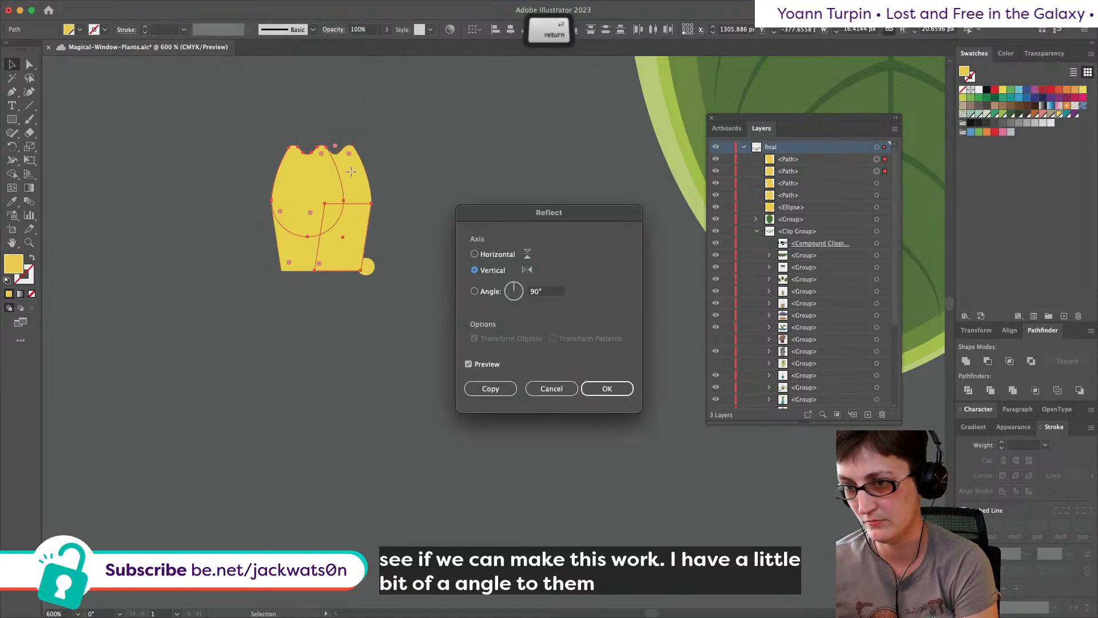
pyautogui.press('Return')
# Step: Move the mirrored copies so the two petals coincide, and delete the duplicate petal
pyautogui.moveTo(336, 184); pyautogui.dragTo(366, 191)
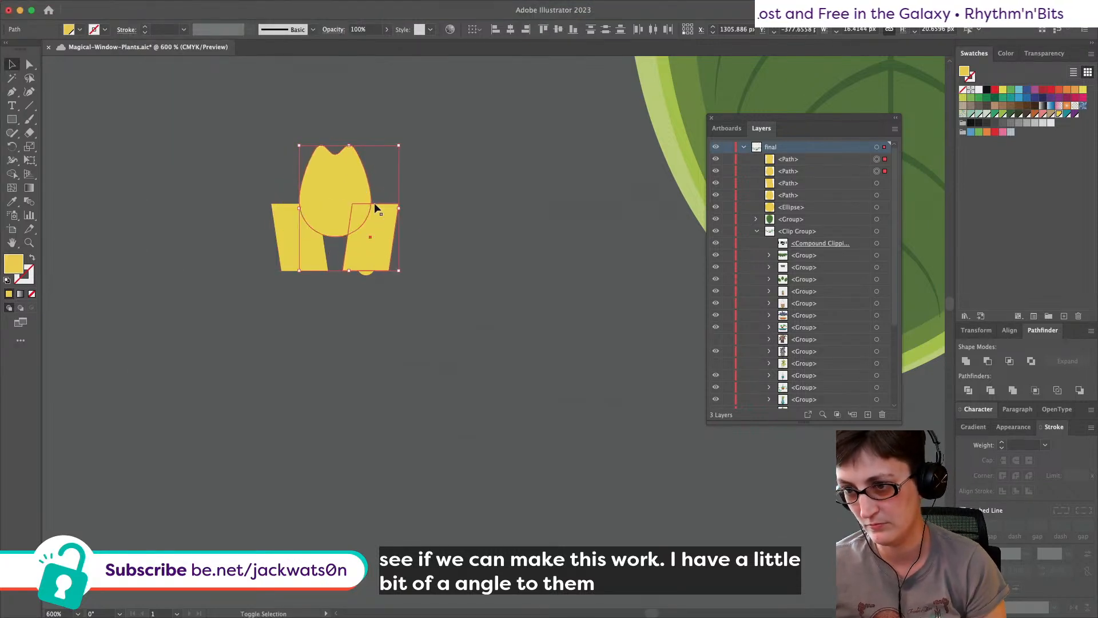
pyautogui.press('shift+super+a')
pyautogui.click(332, 222)
pyautogui.press('Delete')
# Step: Nudge the mirrored slanted rectangle inward and group it with the one on the opposite side
pyautogui.click(374, 233)
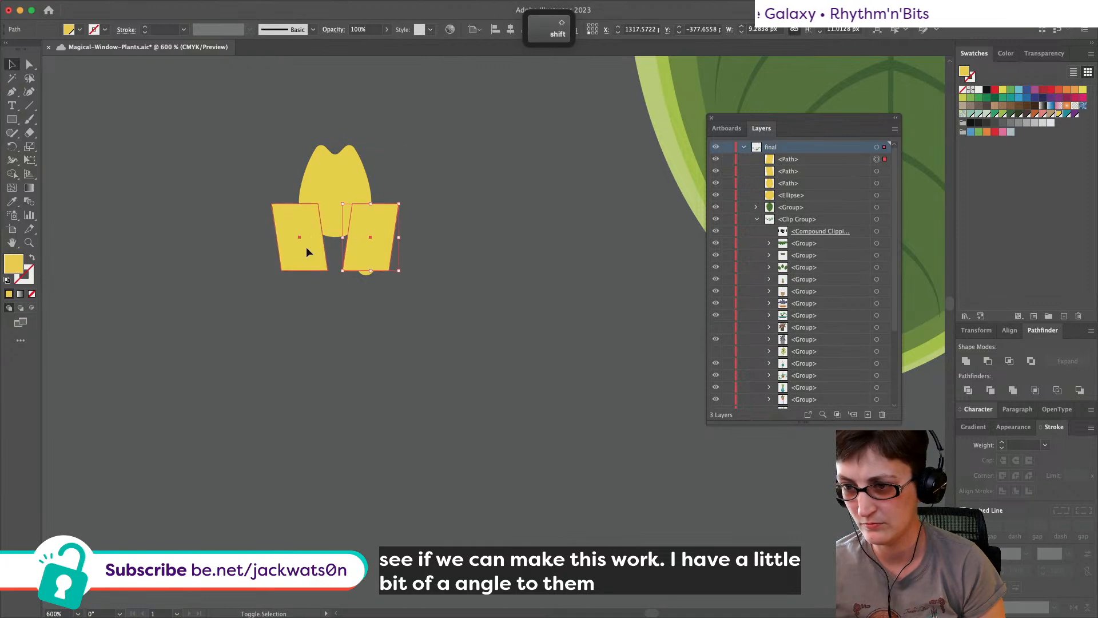
pyautogui.press('shift+super+a')
pyautogui.click(379, 249)
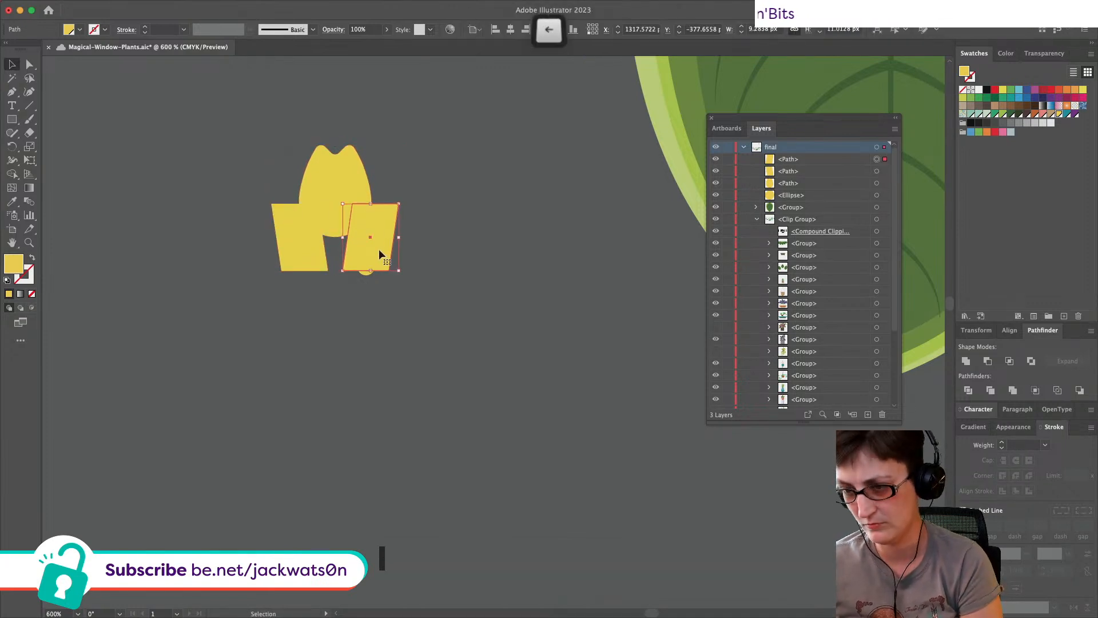
pyautogui.keyDown('shift'); pyautogui.click(306, 254); pyautogui.keyUp('shift')
pyautogui.press('super+g')
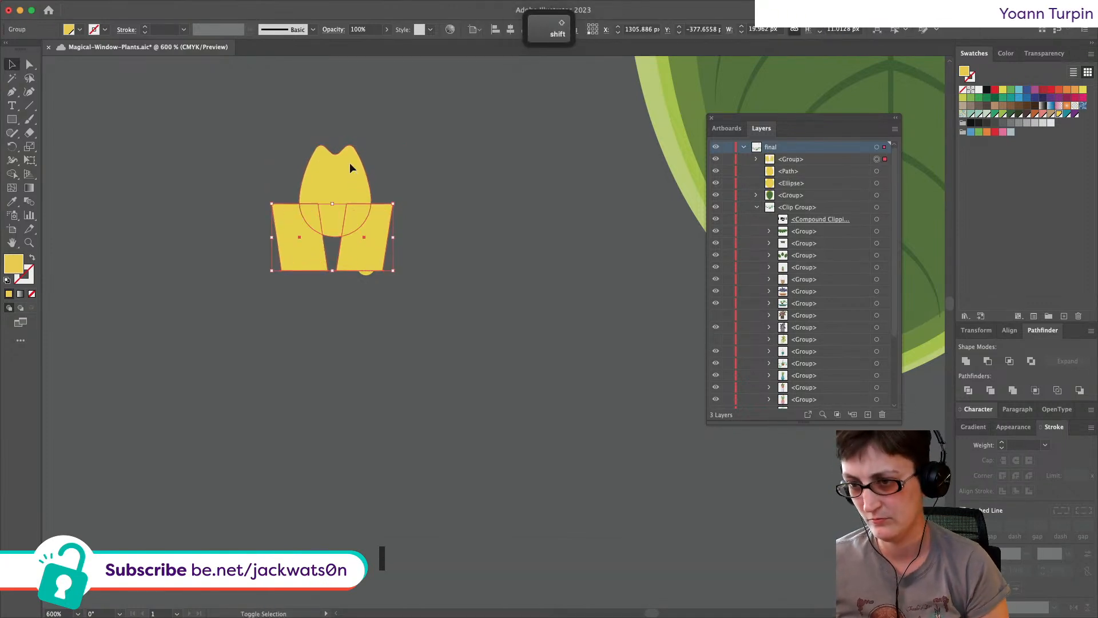
# Step: Center the rectangle group horizontally with the petal and subtract it to leave a narrow tapered base
pyautogui.keyDown('shift'); pyautogui.click(349, 167); pyautogui.keyUp('shift')
pyautogui.click(510, 29)
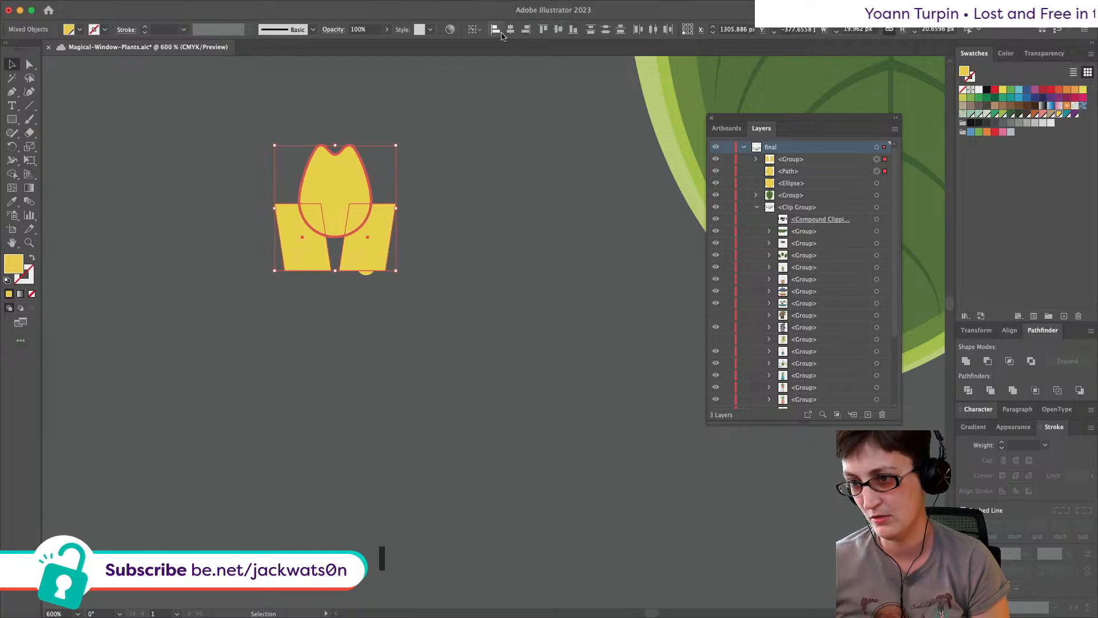
pyautogui.click(987, 361)
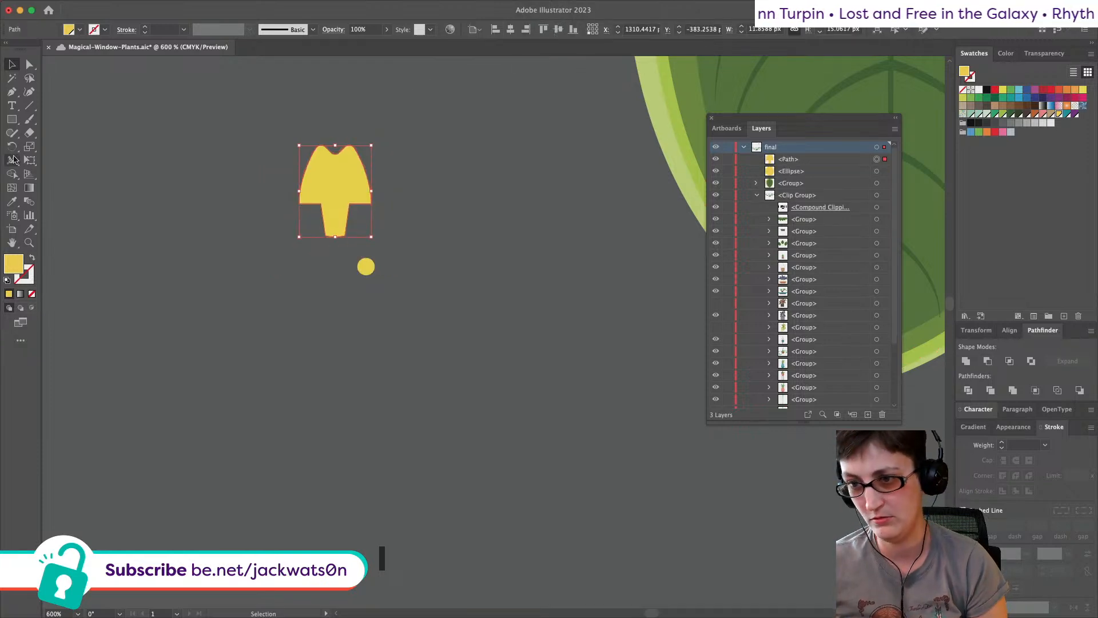
pyautogui.click(29, 65)
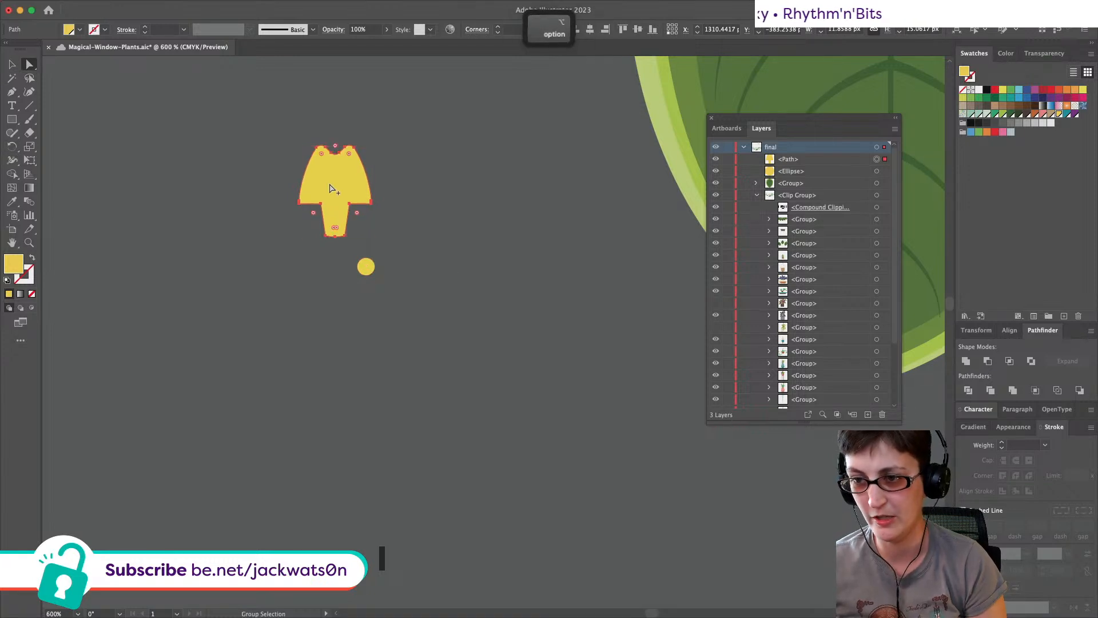
# Step: Undo the subtraction and move the group of slanted rectangles slightly lower over the petal
pyautogui.scroll(5, 328, 195)
pyautogui.press('super+z')
pyautogui.press('super+z')
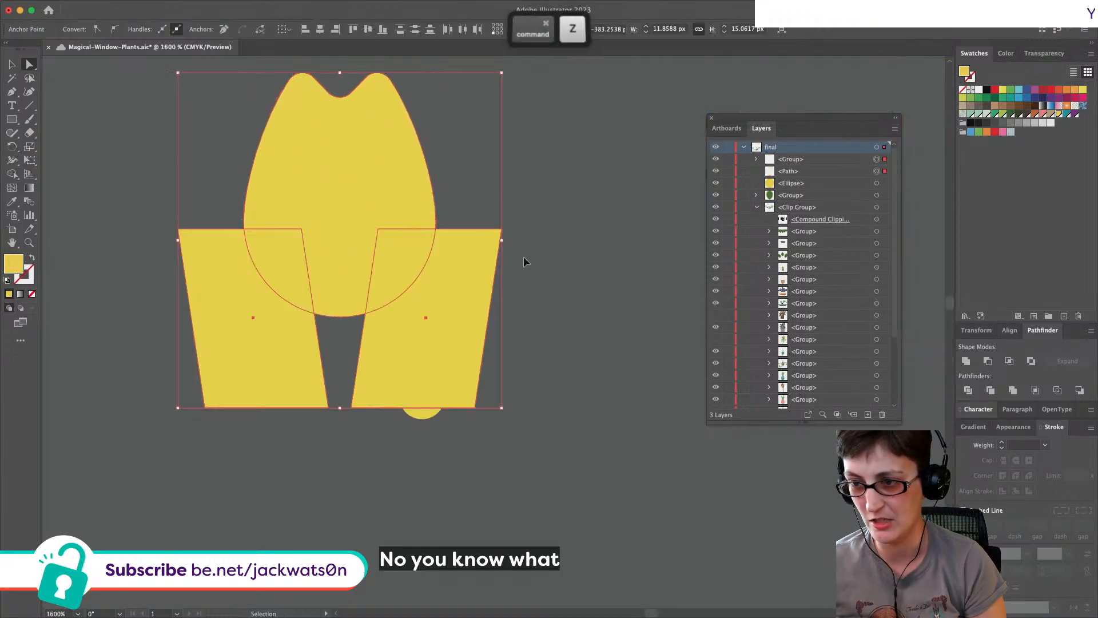
pyautogui.click(442, 263)
pyautogui.moveTo(262, 288); pyautogui.dragTo(262, 298)
pyautogui.keyDown('shift'); pyautogui.click(309, 223); pyautogui.keyUp('shift')
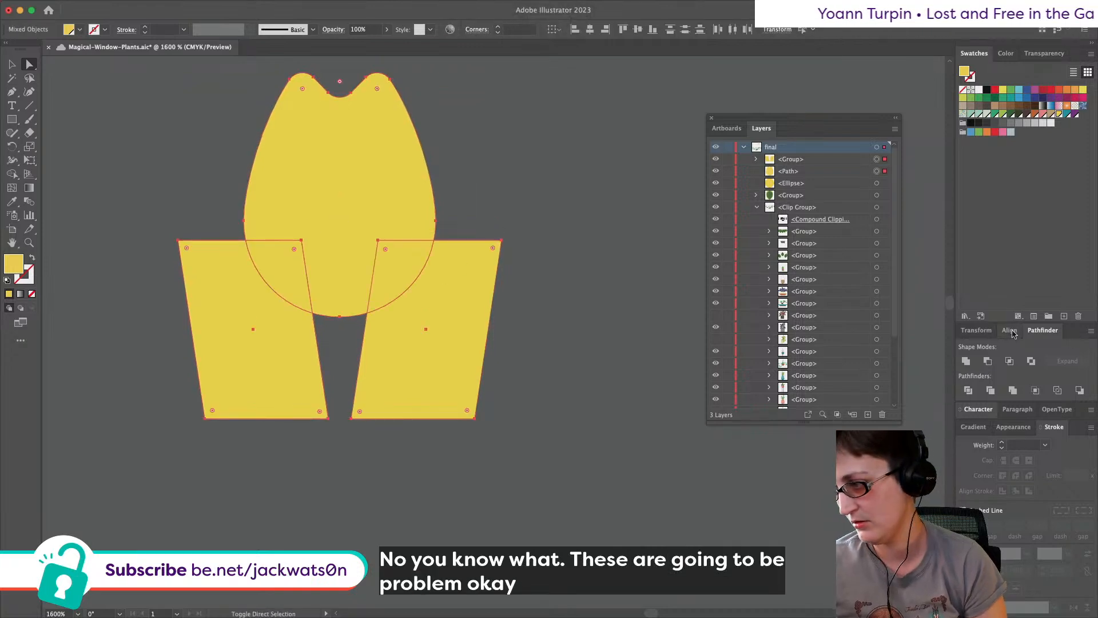
# Step: Subtract the rectangle group from the petal and try to round the corners where its base narrows
pyautogui.click(988, 361)
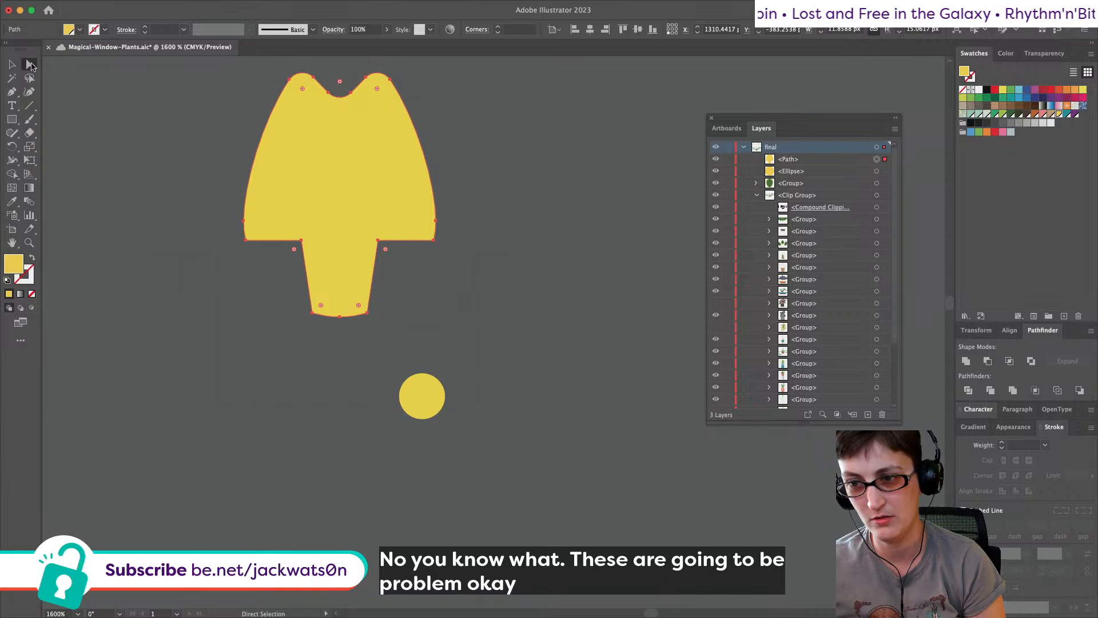
pyautogui.moveTo(197, 230); pyautogui.dragTo(318, 320)
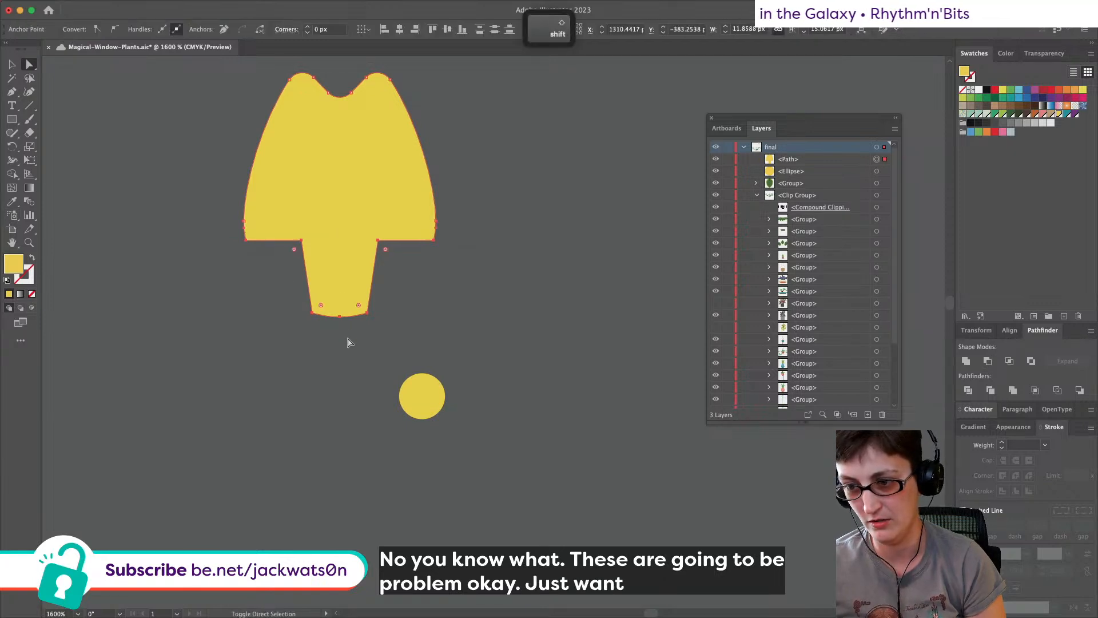
pyautogui.moveTo(294, 248); pyautogui.dragTo(256, 286)
pyautogui.press('super+z')
pyautogui.press('super+z')
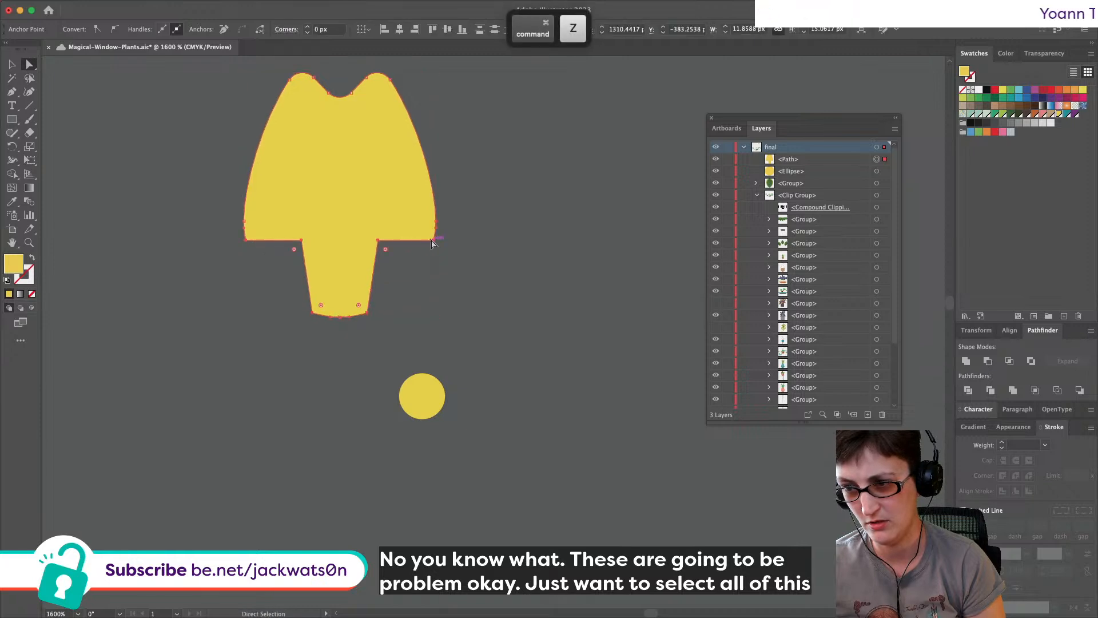
# Step: Try deleting one outer lower anchor of the petal and converting the lower corner points, undoing each attempt
pyautogui.click(434, 241)
pyautogui.press('BackSpace')
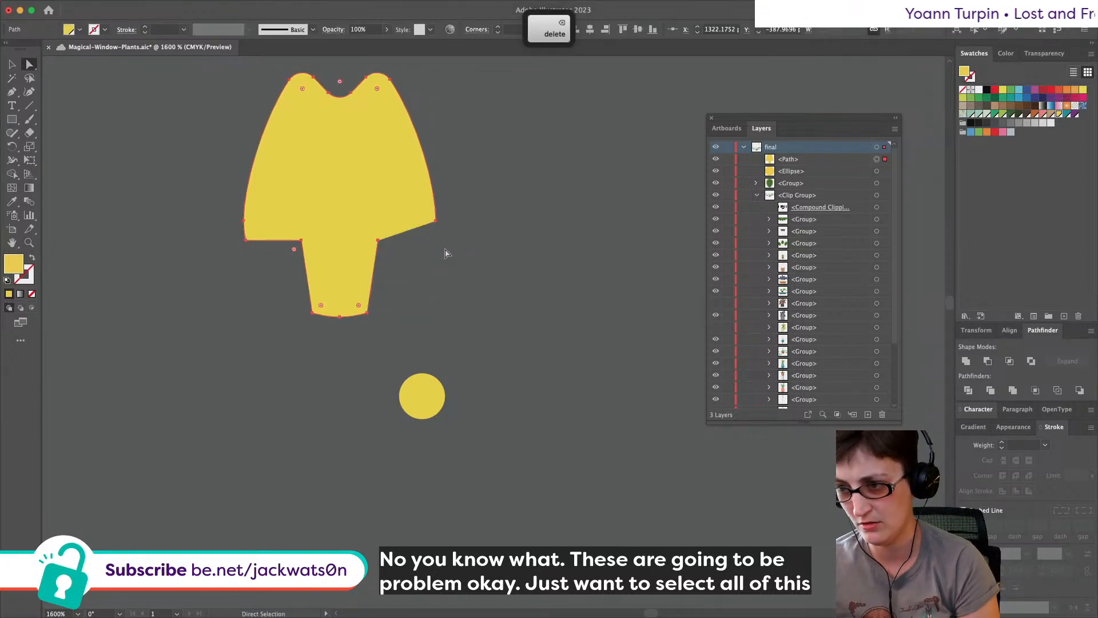
pyautogui.press('super+z')
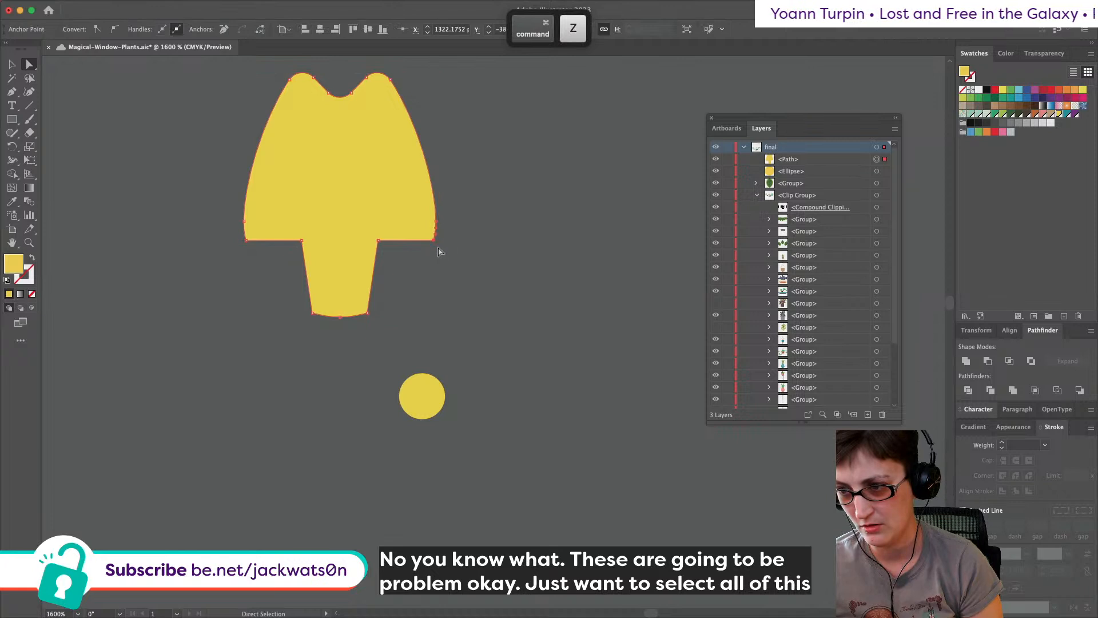
pyautogui.keyDown('shift'); pyautogui.click(246, 241); pyautogui.keyUp('shift')
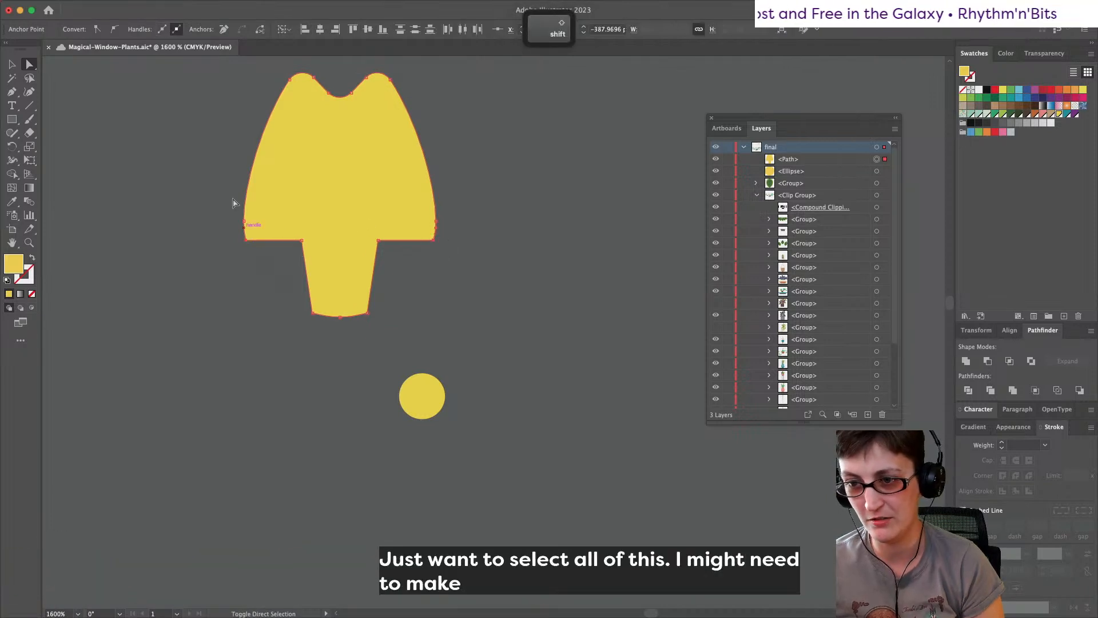
pyautogui.click(97, 32)
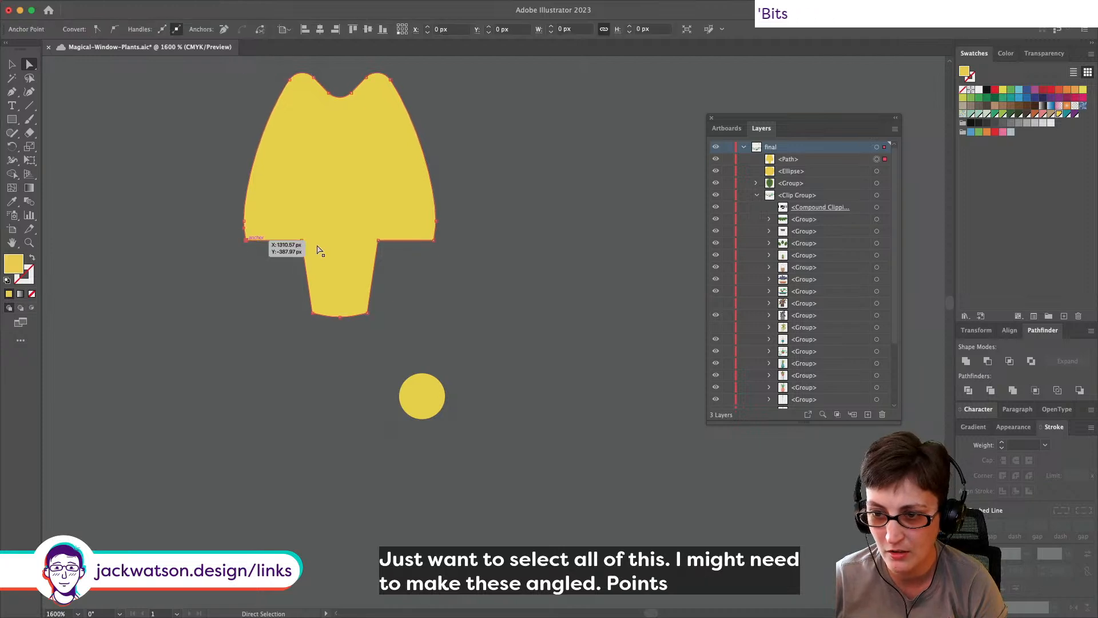
pyautogui.press('super+z')
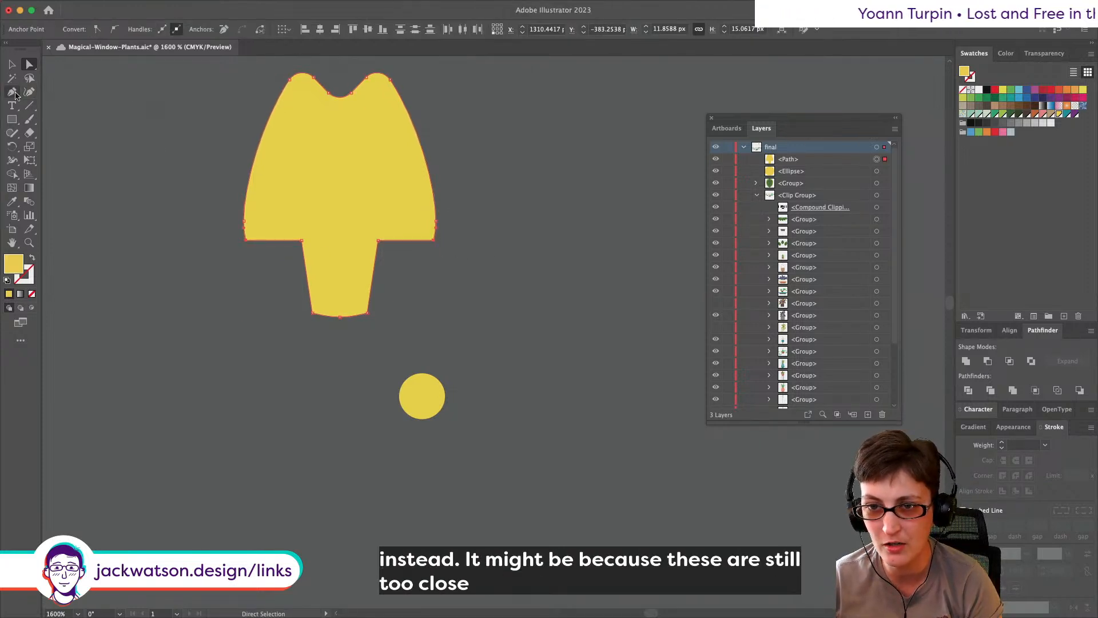
# Step: Add an anchor point higher on each side of the petal and round the corners around its base by about 1.83 px
pyautogui.click(246, 210)
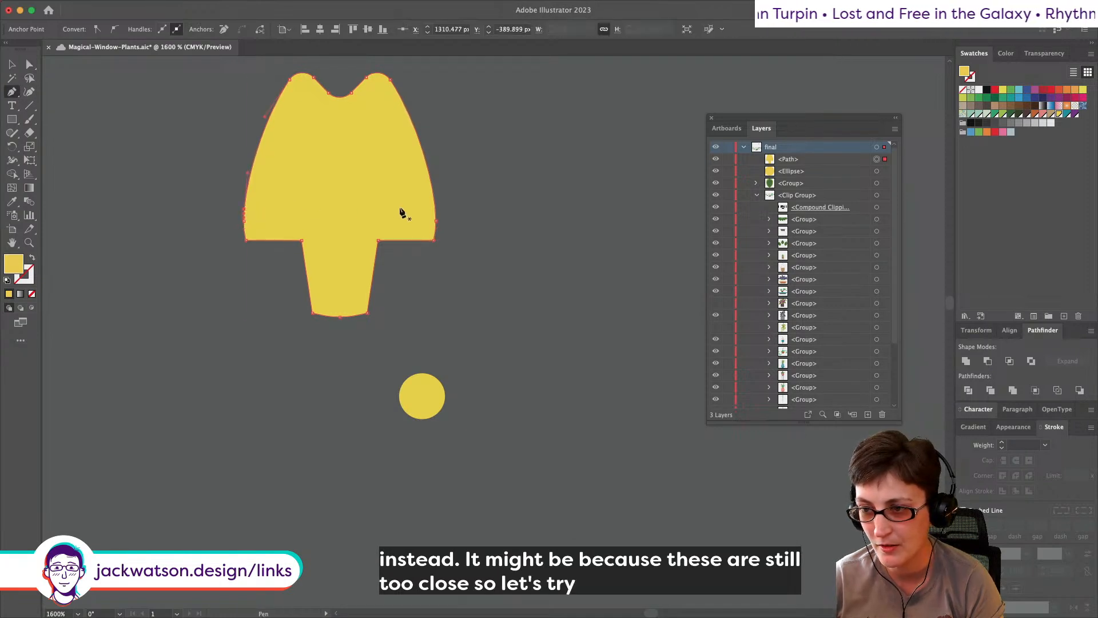
pyautogui.click(436, 209)
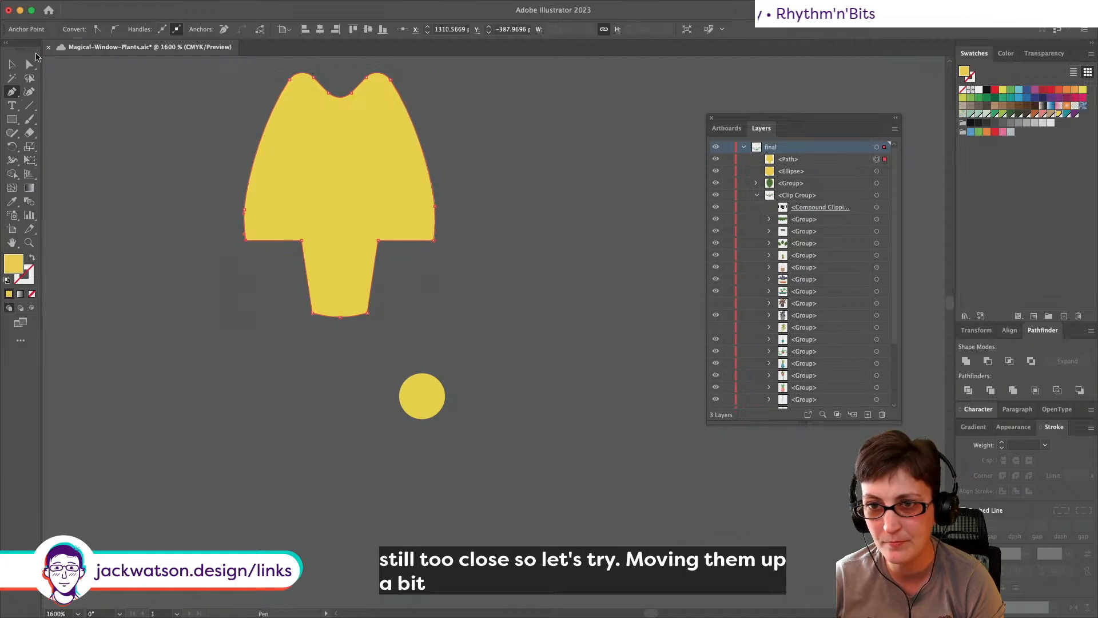
pyautogui.press('a')
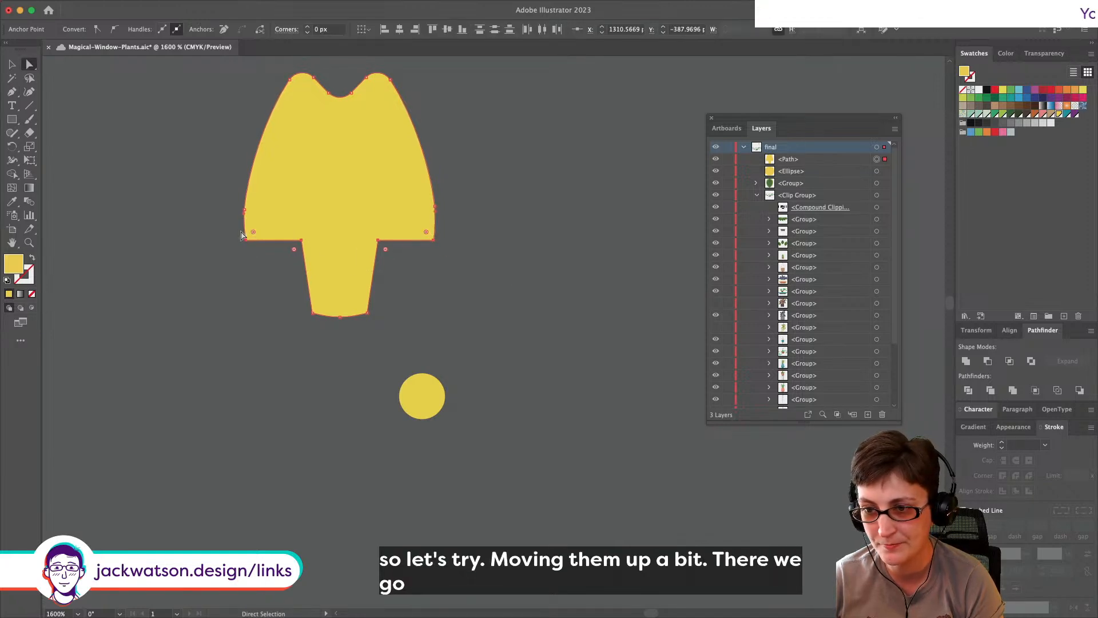
pyautogui.moveTo(259, 235); pyautogui.dragTo(290, 193)
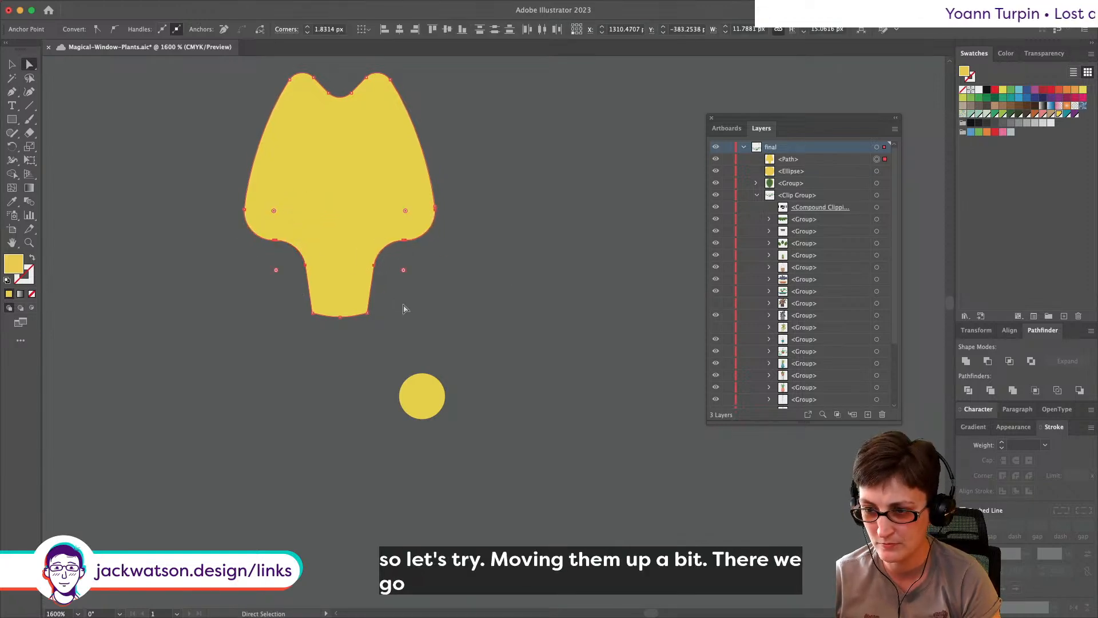
pyautogui.click(385, 317)
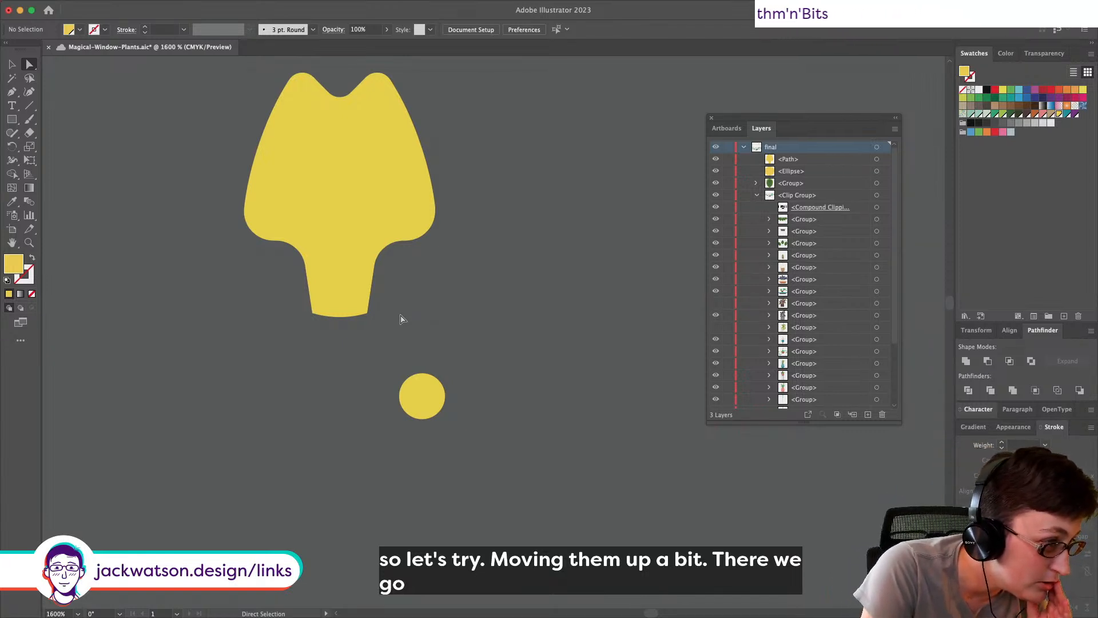
# Step: Undo back to the separate shapes, move the rectangle group further down and subtract it from the petal again
pyautogui.press('super+z')
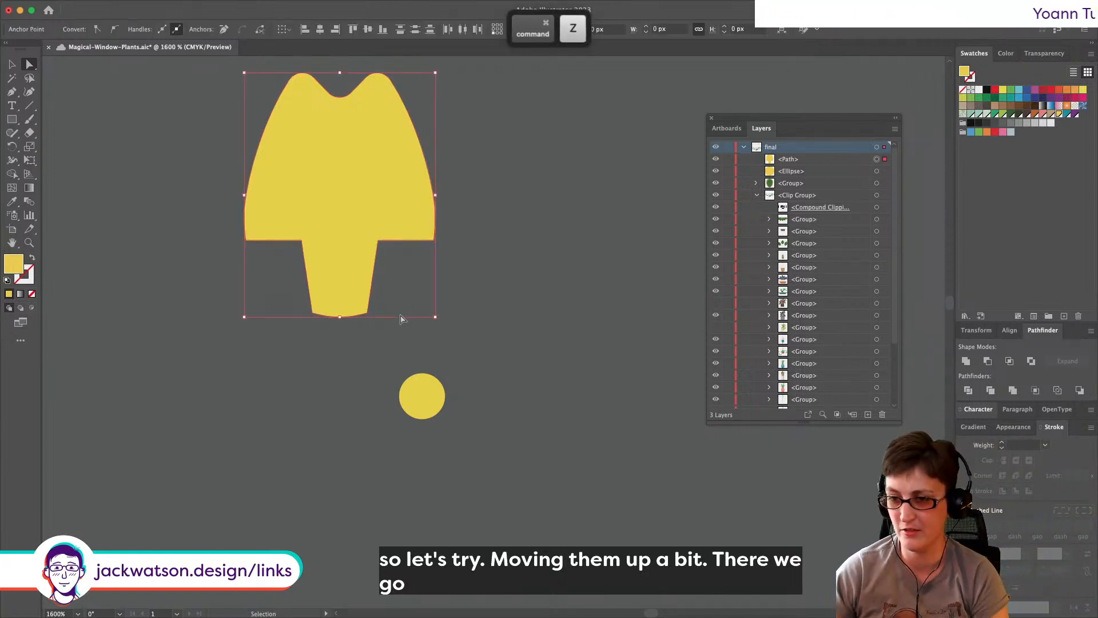
pyautogui.press('super+z')
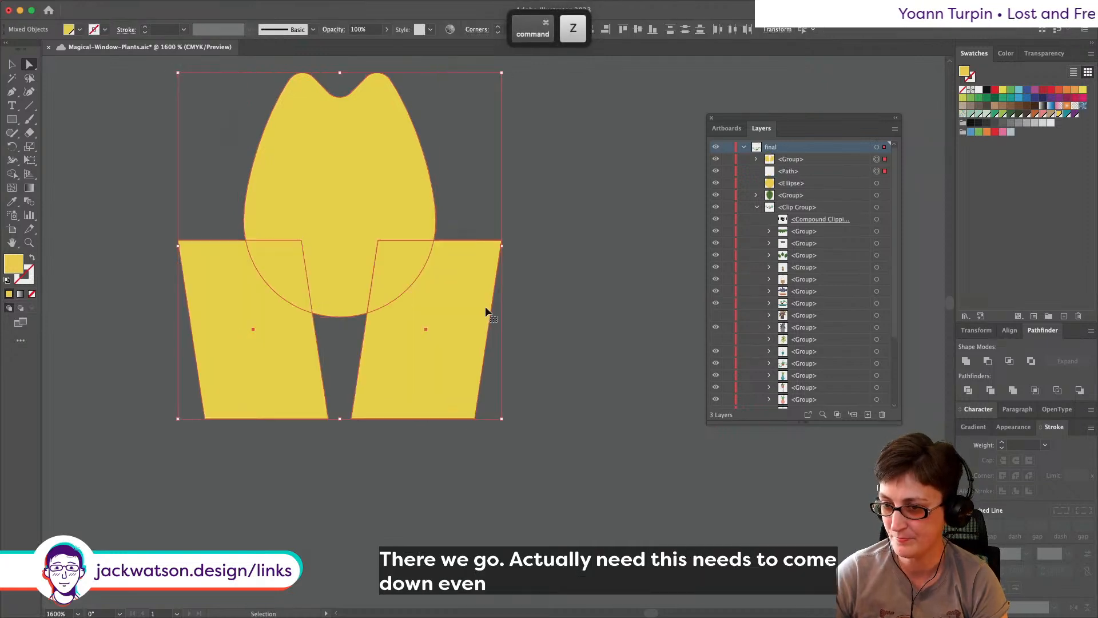
pyautogui.moveTo(257, 326); pyautogui.dragTo(256, 343)
pyautogui.click(988, 361)
pyautogui.press('v')
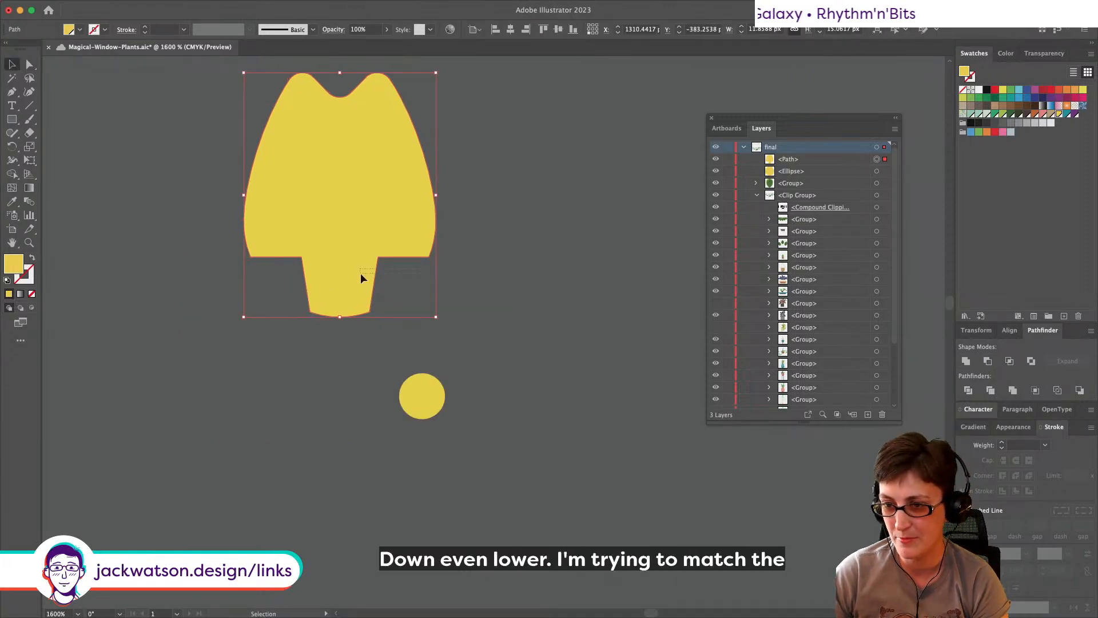
# Step: Round the corners on both sides where the petal narrows into its base to about 1.91 px
pyautogui.click(29, 64)
pyautogui.moveTo(219, 262); pyautogui.dragTo(260, 318)
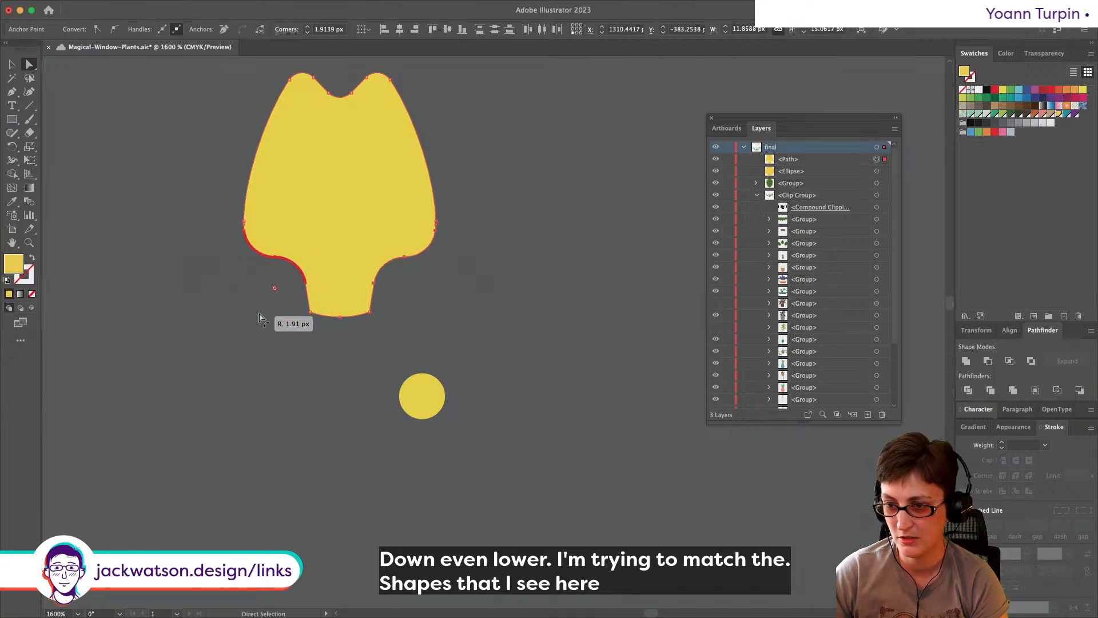
pyautogui.click(311, 313)
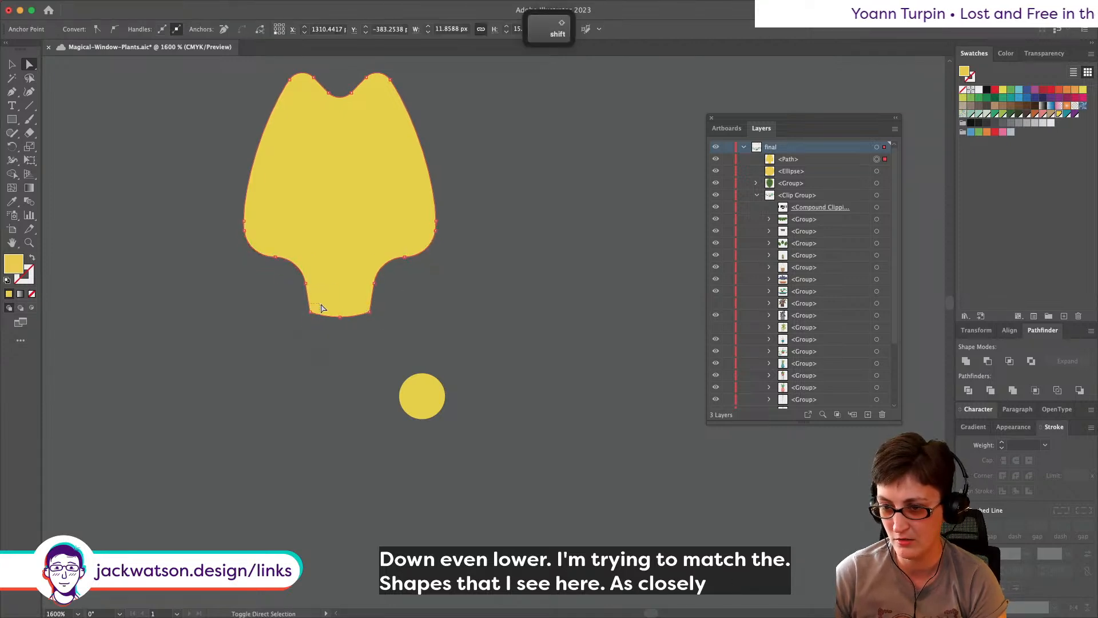
pyautogui.click(406, 319)
pyautogui.scroll(-1, 404, 318)
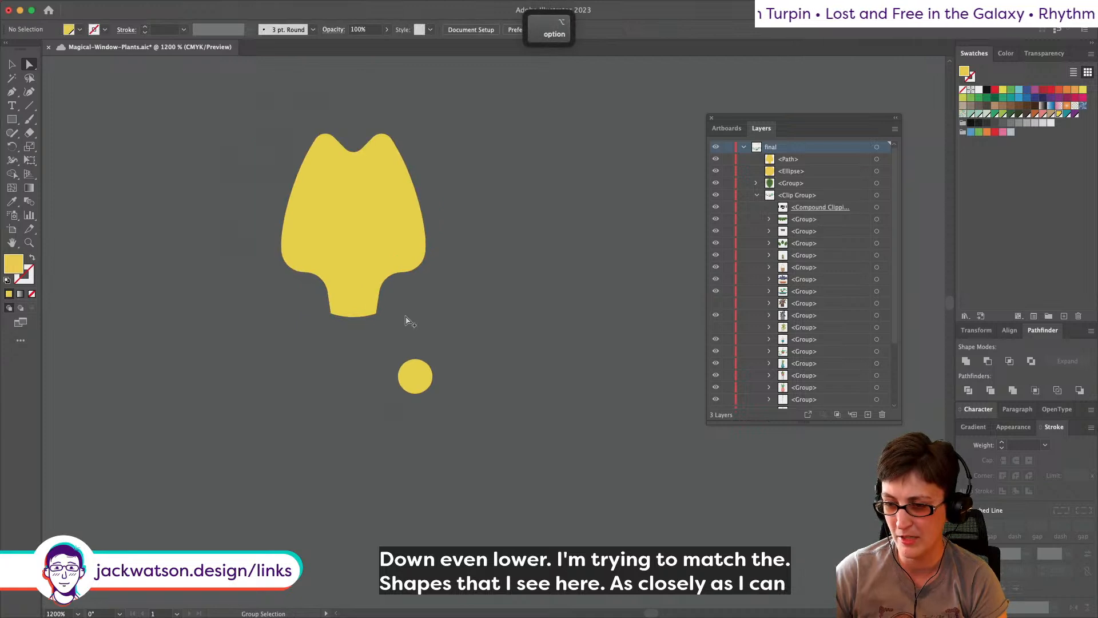
# Step: Distort the petal in perspective with Free Transform, narrowing its notched top and slightly widening its lower end
pyautogui.click(367, 291)
pyautogui.press('v')
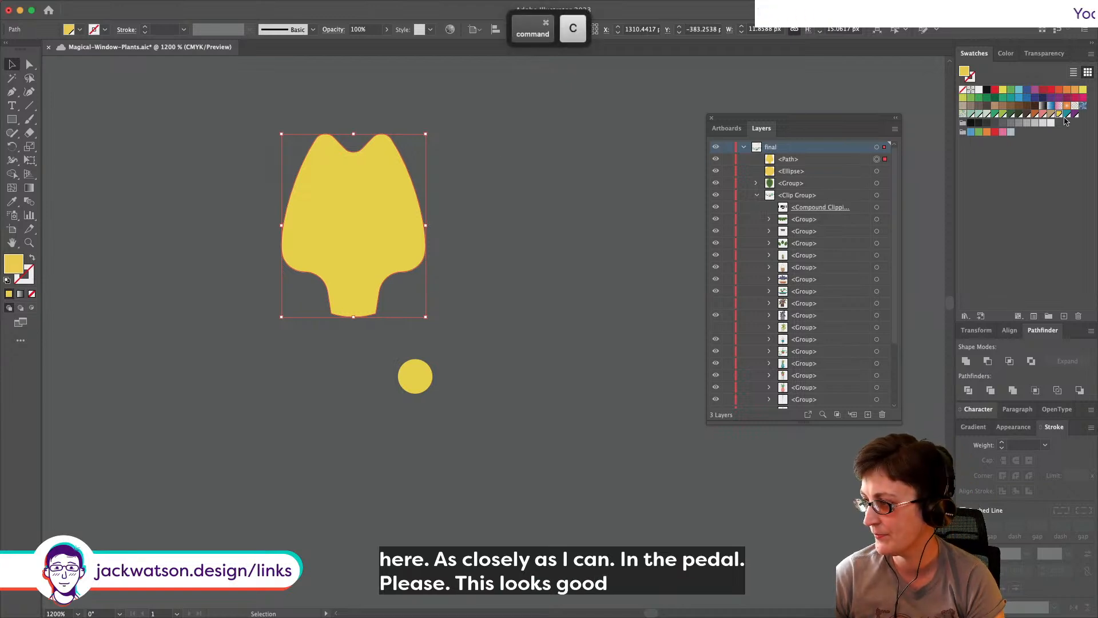
pyautogui.click(31, 163)
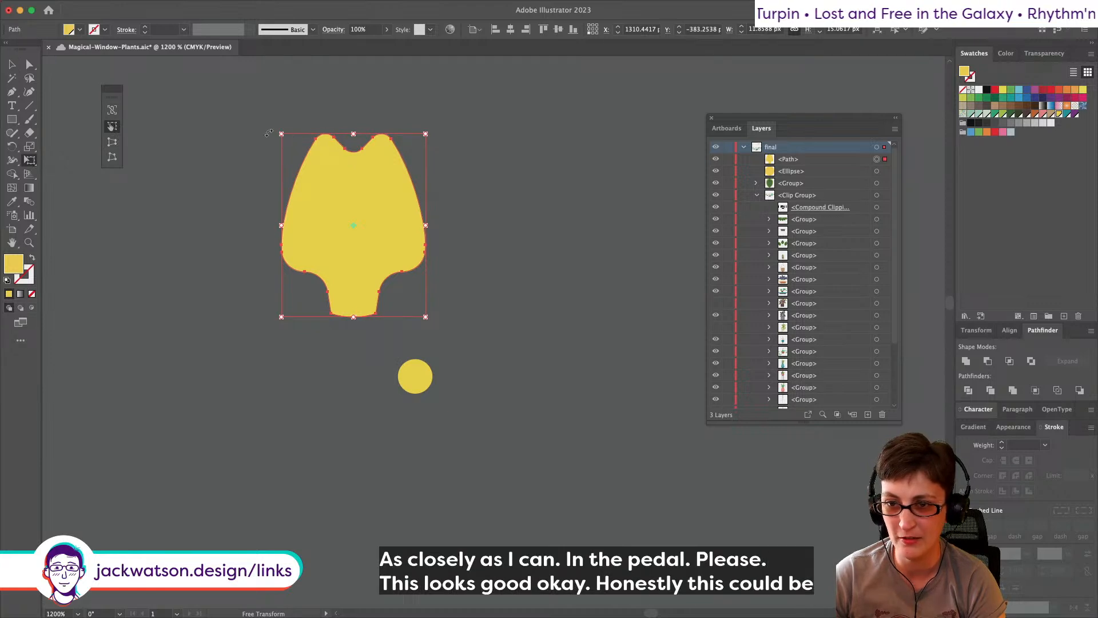
pyautogui.click(113, 142)
pyautogui.moveTo(283, 136); pyautogui.dragTo(294, 134)
pyautogui.moveTo(428, 321); pyautogui.dragTo(433, 317)
pyautogui.click(9, 61)
pyautogui.press('super+minus')
pyautogui.press('super+shift+a')
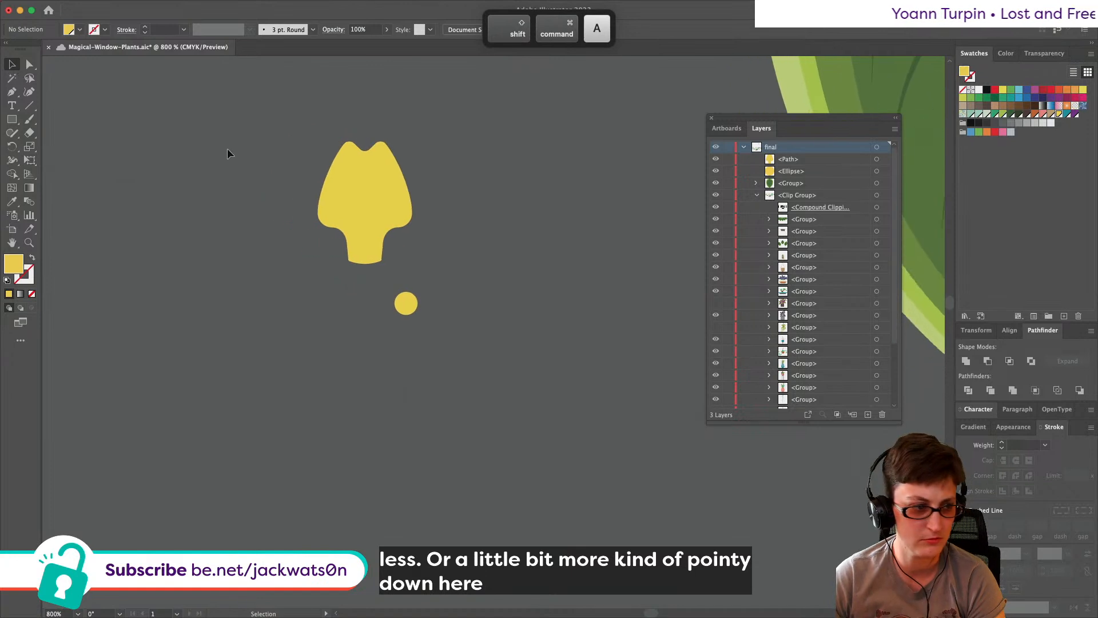
# Step: Move the anchor points on both lower sides of the petal slightly down for a fuller lower curve
pyautogui.press('super+plus')
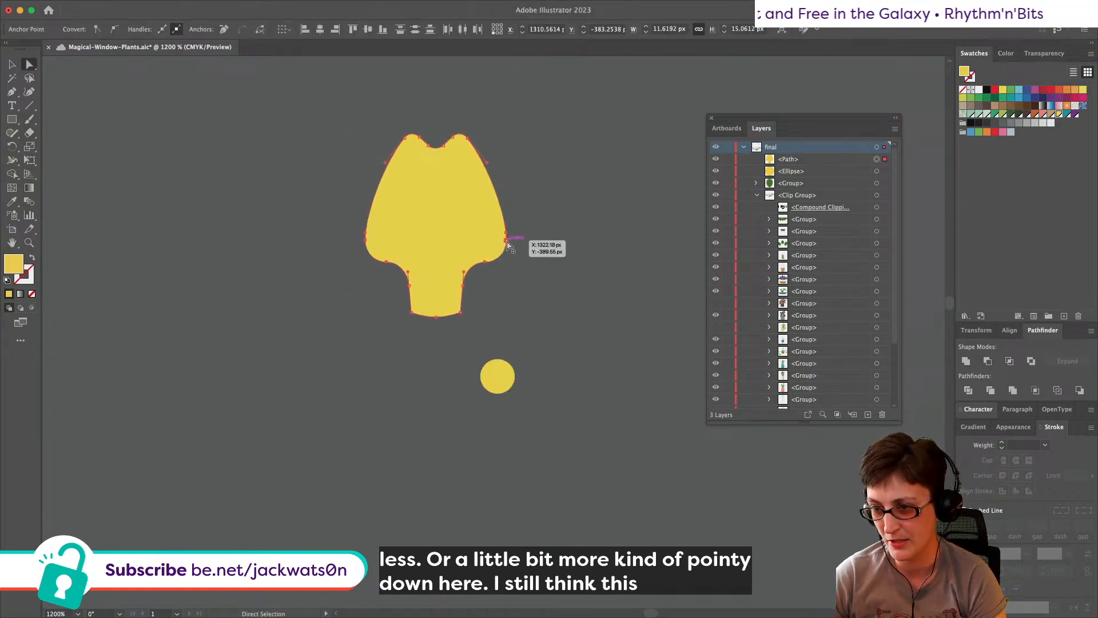
pyautogui.moveTo(539, 288); pyautogui.dragTo(350, 229)
pyautogui.moveTo(512, 243); pyautogui.dragTo(507, 254)
pyautogui.press('shift+super+a')
# Step: Center the yellow circle on the end of the petal's base and enlarge it to about 4.24 px
pyautogui.moveTo(504, 382); pyautogui.dragTo(443, 318)
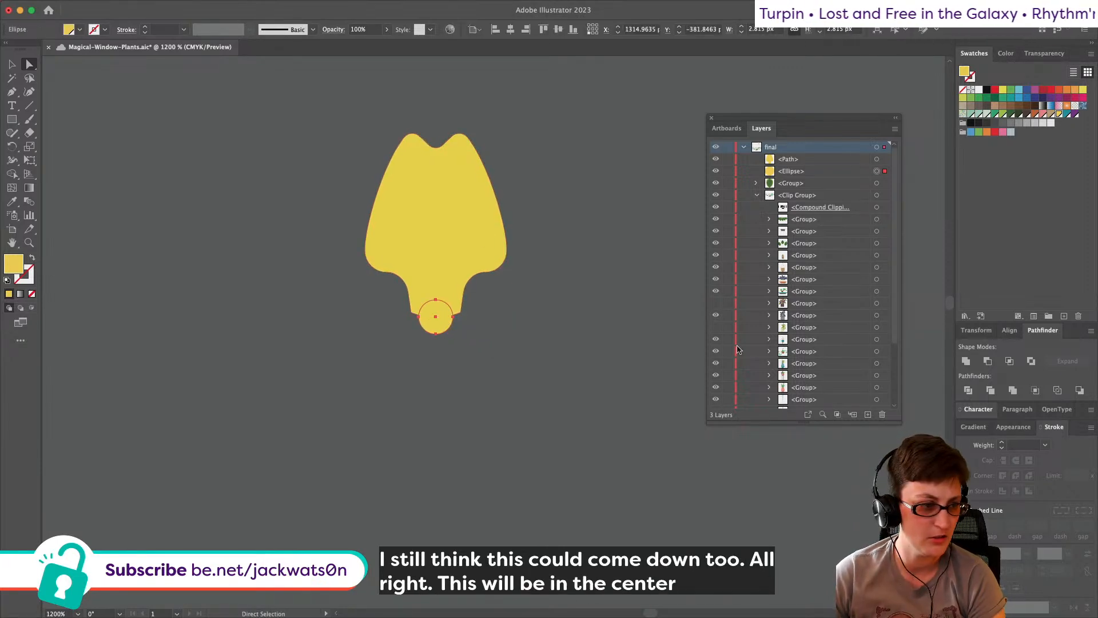
pyautogui.click(12, 65)
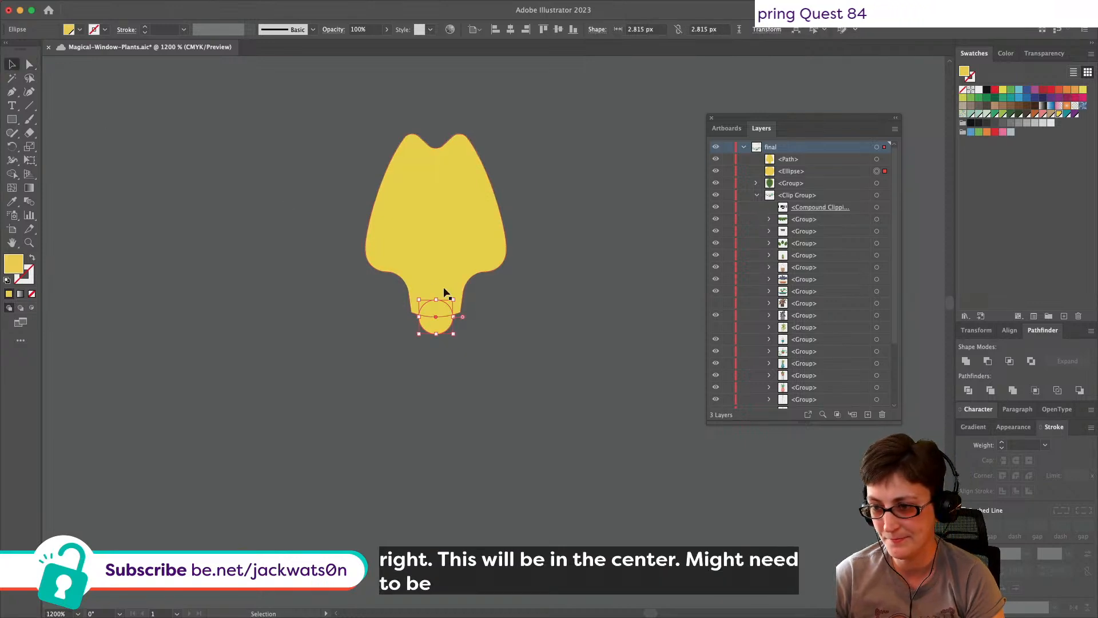
pyautogui.moveTo(453, 299); pyautogui.dragTo(462, 292)
pyautogui.press('shift+super+a')
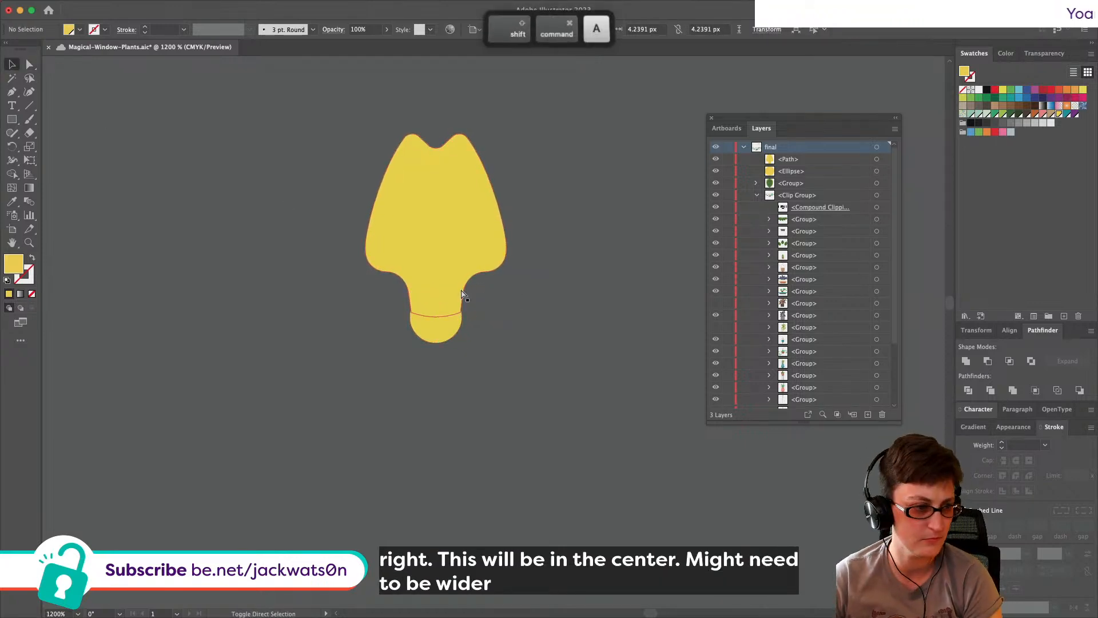
# Step: Copy the petal, fill the original with purple and paste the yellow copy behind it
pyautogui.click(458, 274)
pyautogui.press('super+c')
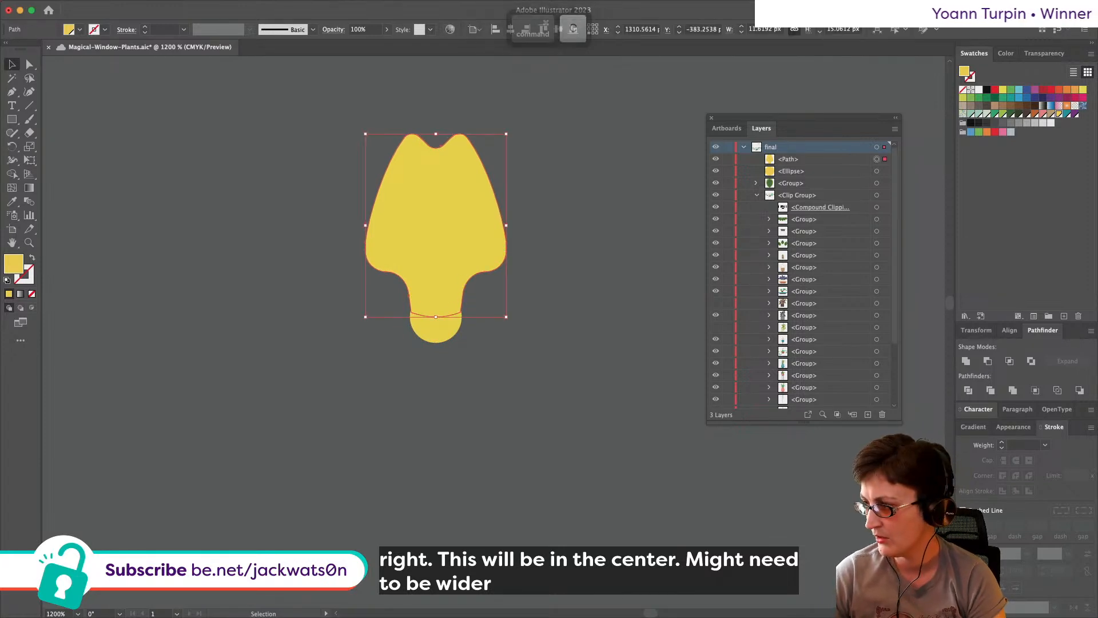
pyautogui.click(1076, 114)
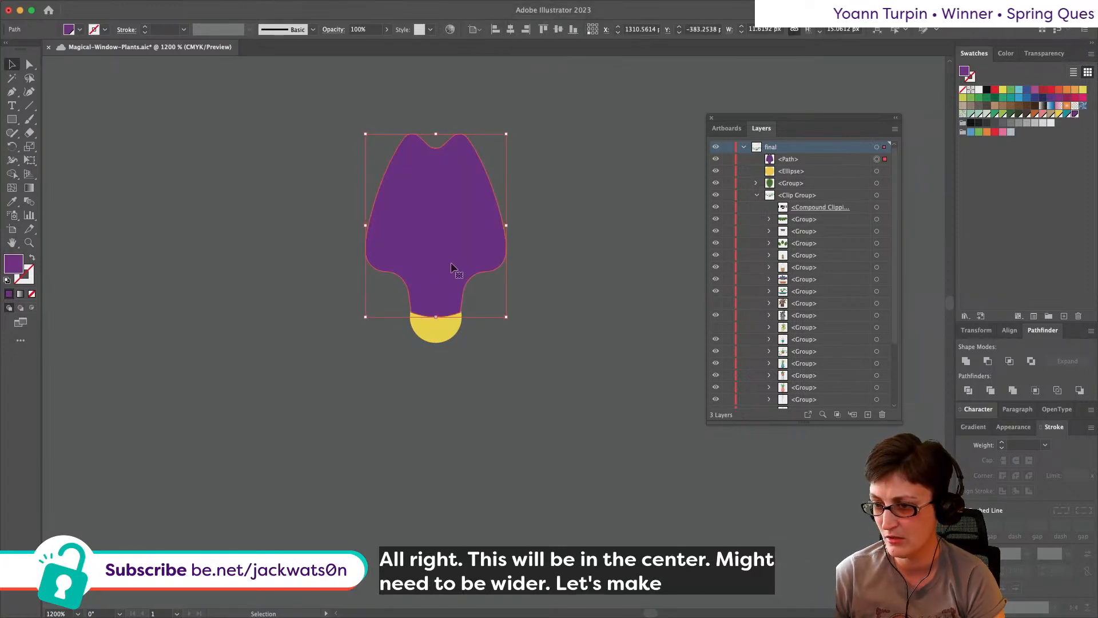
pyautogui.click(427, 327)
pyautogui.press('a')
pyautogui.press('super+b')
# Step: Cut the yellow circle and paste it in front of the petals
pyautogui.click(432, 329)
pyautogui.press('super+x')
pyautogui.press('super+f')
# Step: Shrink the purple petal slightly from its top edge, and delete it
pyautogui.click(456, 205)
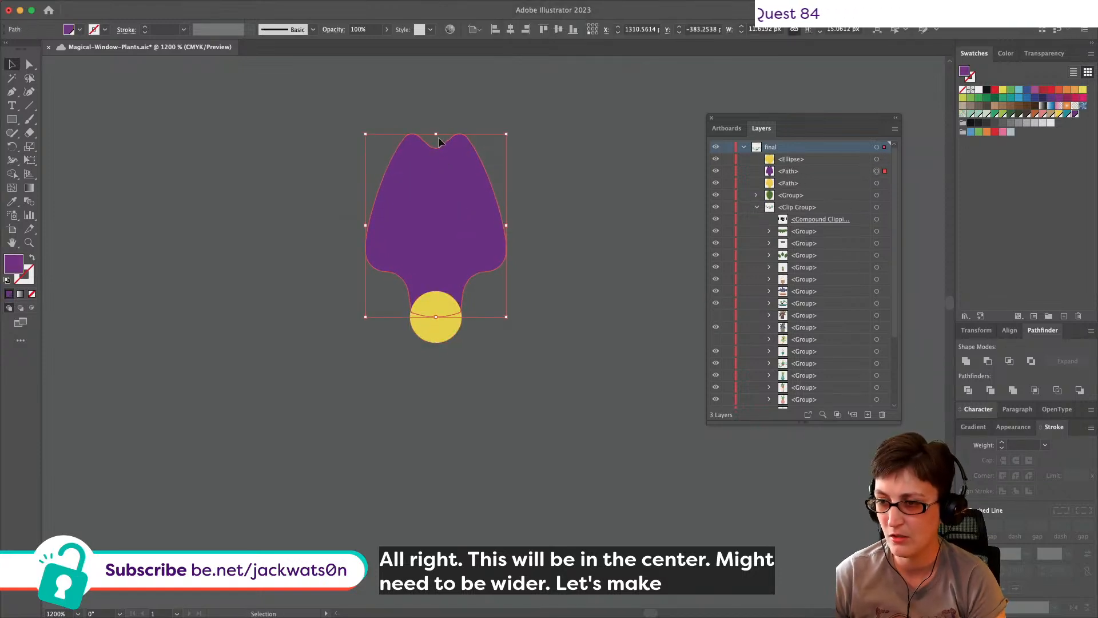
pyautogui.moveTo(438, 134); pyautogui.dragTo(439, 145)
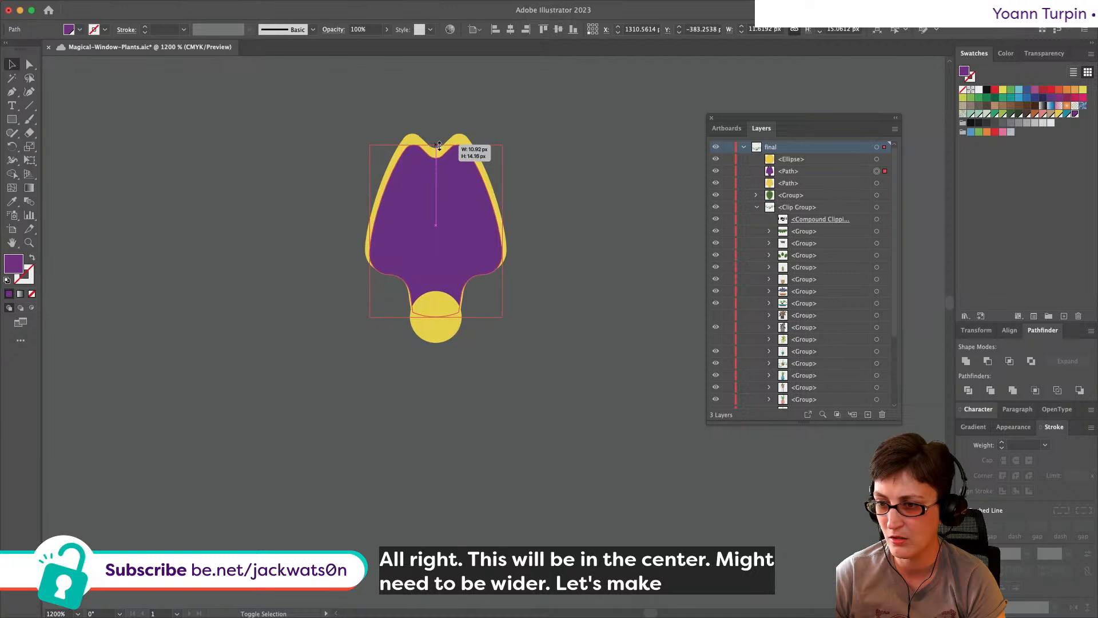
pyautogui.press('BackSpace')
# Step: Offset the yellow petal's path by -0.5 px with miter joins
pyautogui.click(454, 181)
pyautogui.click(139, 6)
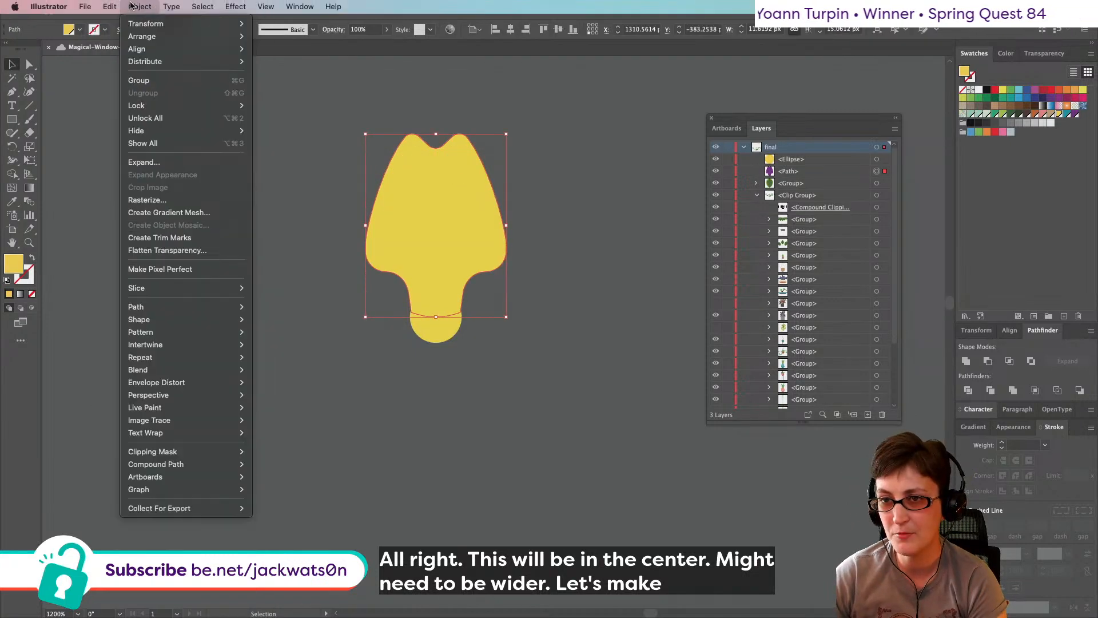
pyautogui.moveTo(194, 307)
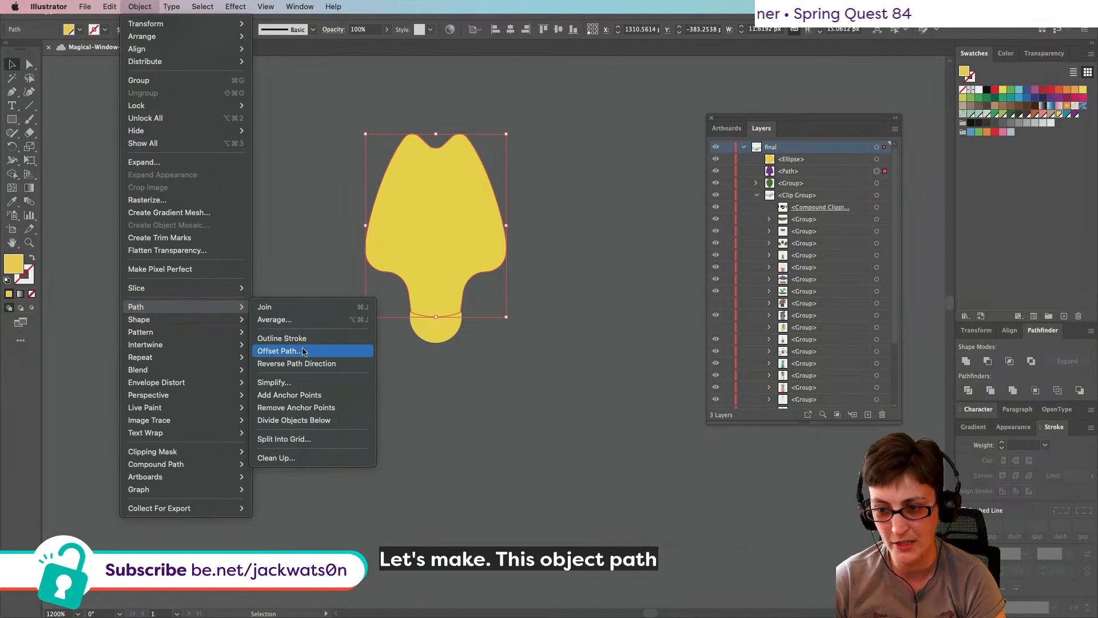
pyautogui.click(303, 351)
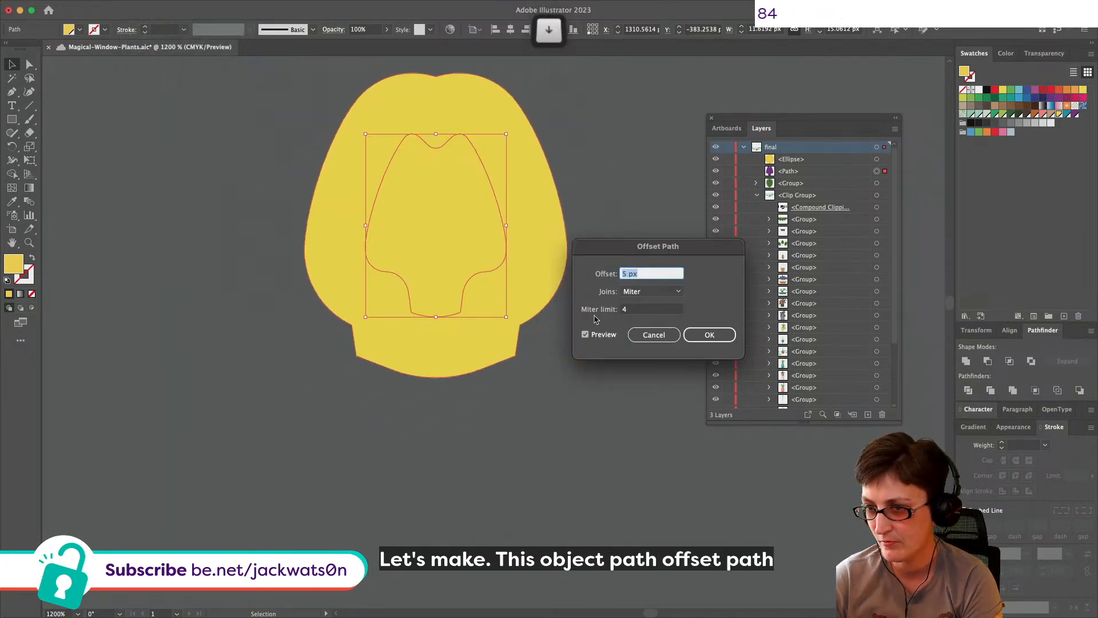
pyautogui.press('Down')
pyautogui.press('Down')
pyautogui.press('Down')
pyautogui.press('Down')
pyautogui.press('Down')
pyautogui.press('Down')
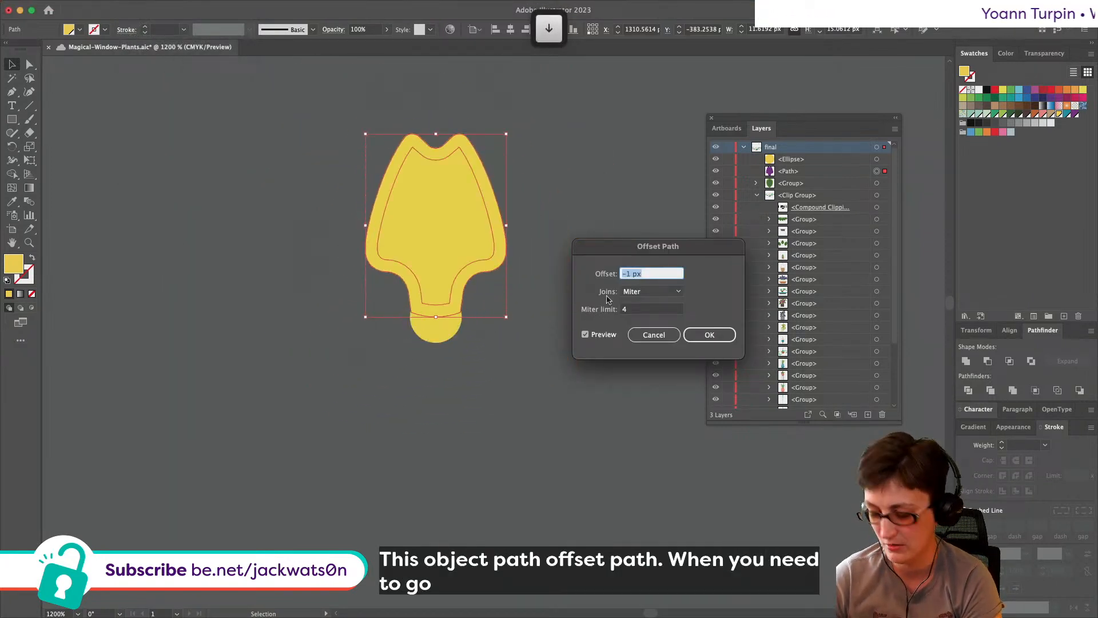
pyautogui.write('-.05')
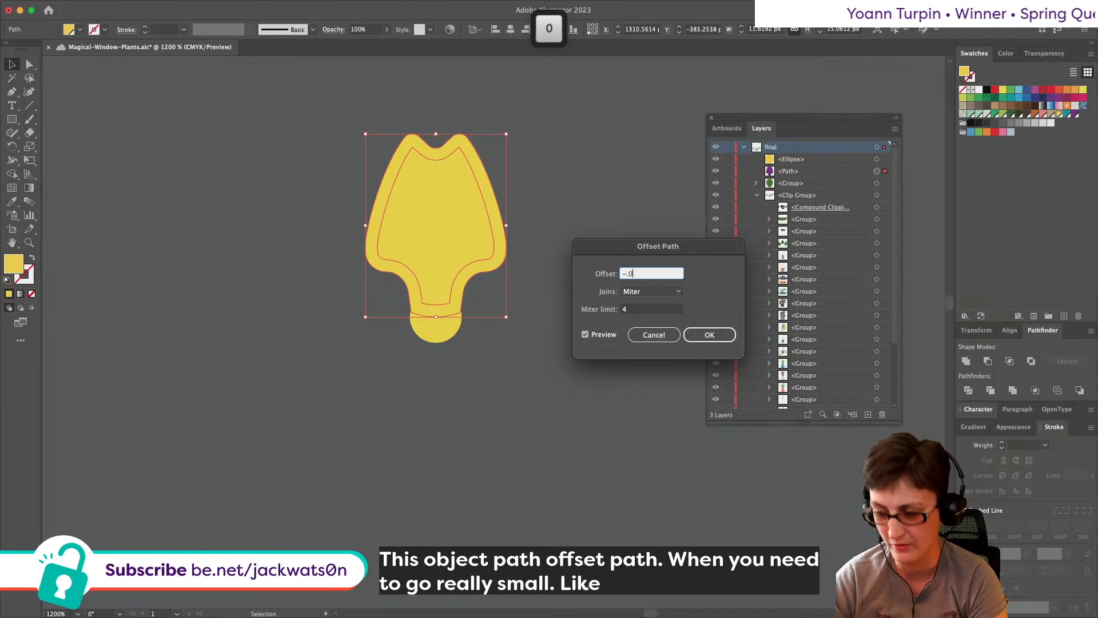
pyautogui.press('Tab')
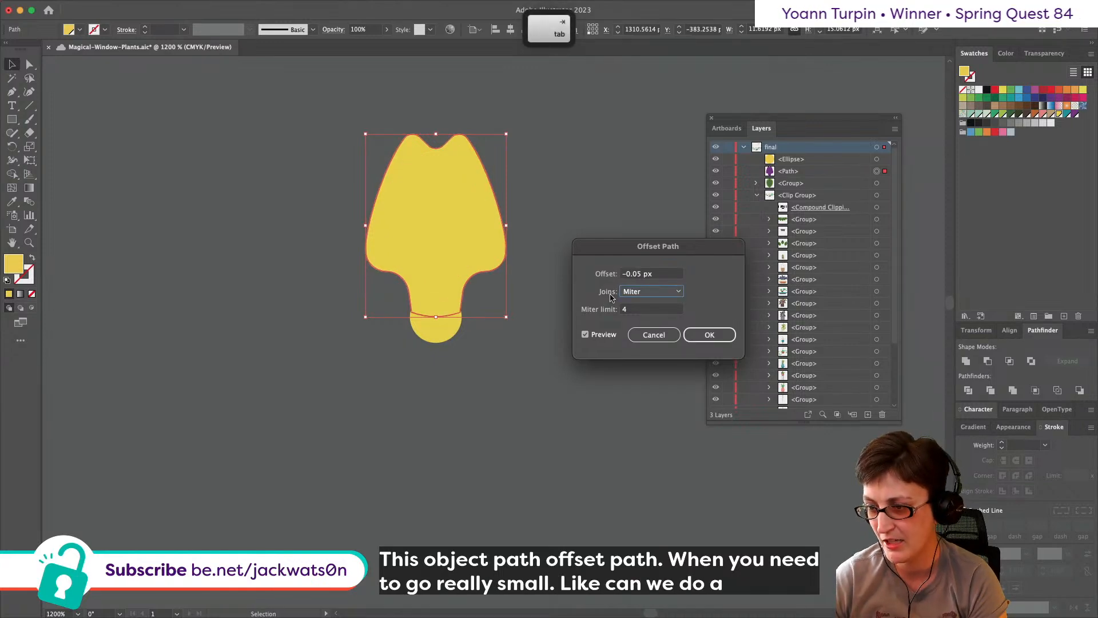
pyautogui.click(636, 274)
pyautogui.press('BackSpace')
pyautogui.press('Tab')
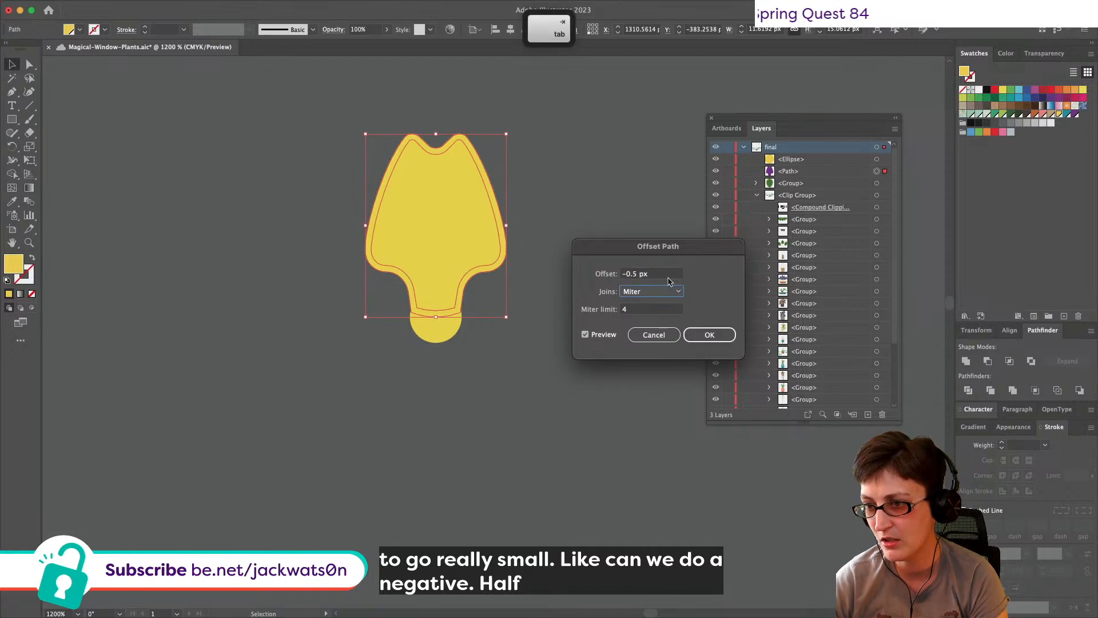
pyautogui.click(711, 335)
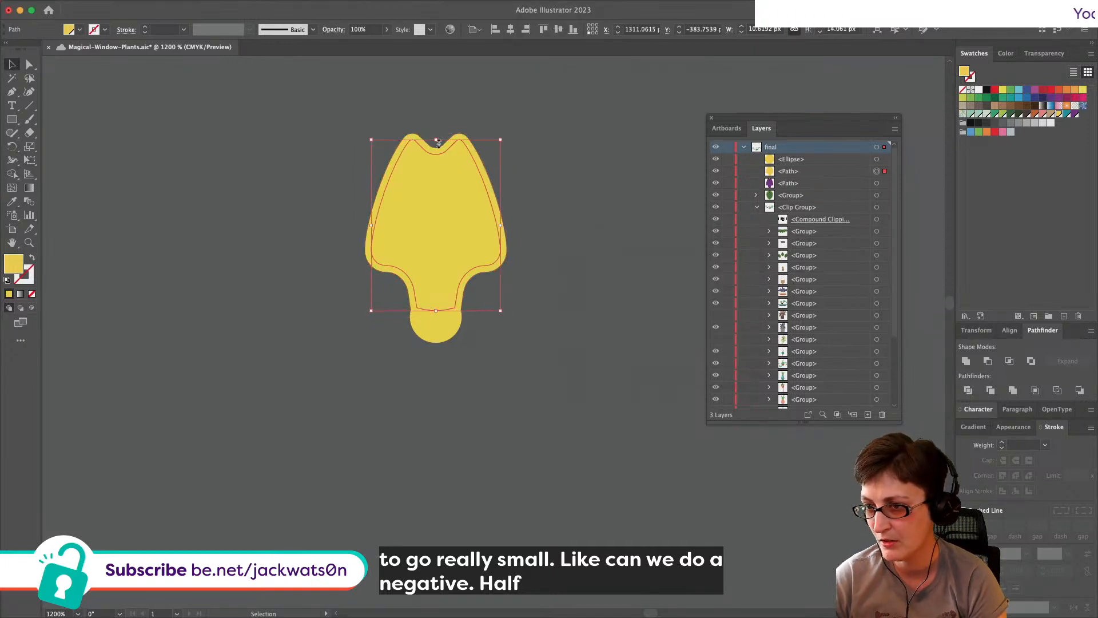
# Step: Scale the inner offset petal down slightly from its top edge to about 10.25 by 13.57 px
pyautogui.moveTo(436, 142); pyautogui.dragTo(436, 147)
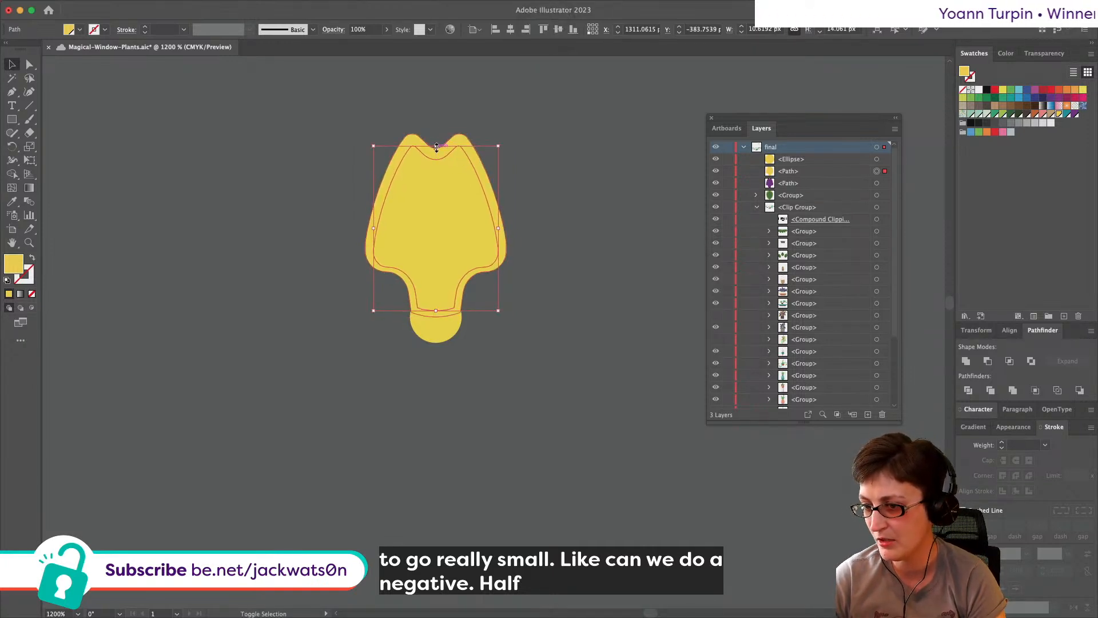
pyautogui.click(32, 163)
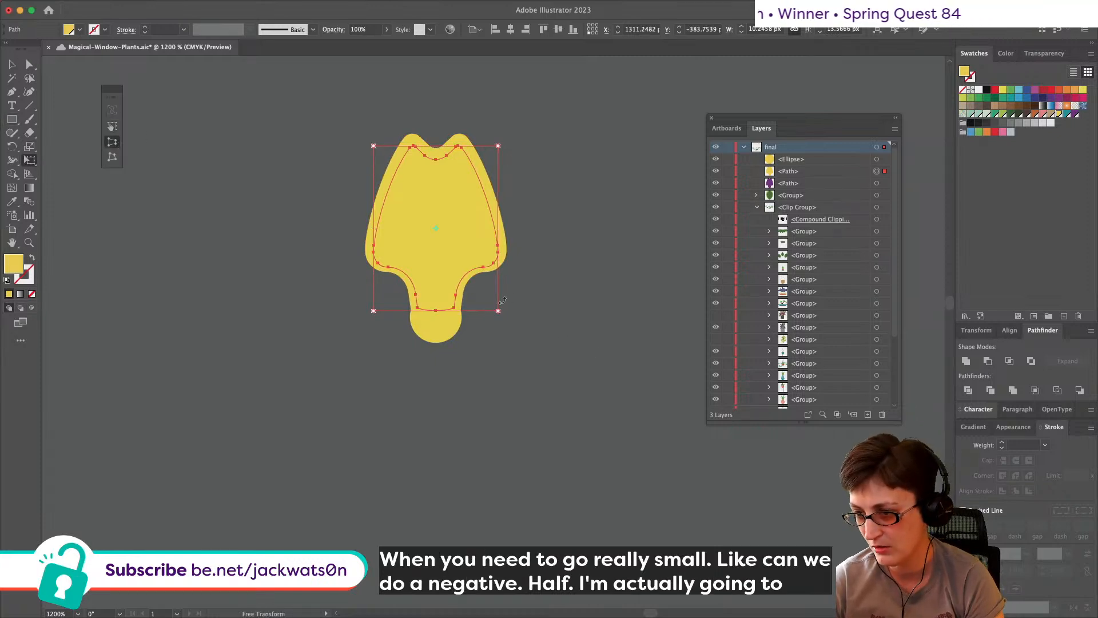
pyautogui.moveTo(499, 311); pyautogui.dragTo(500, 311)
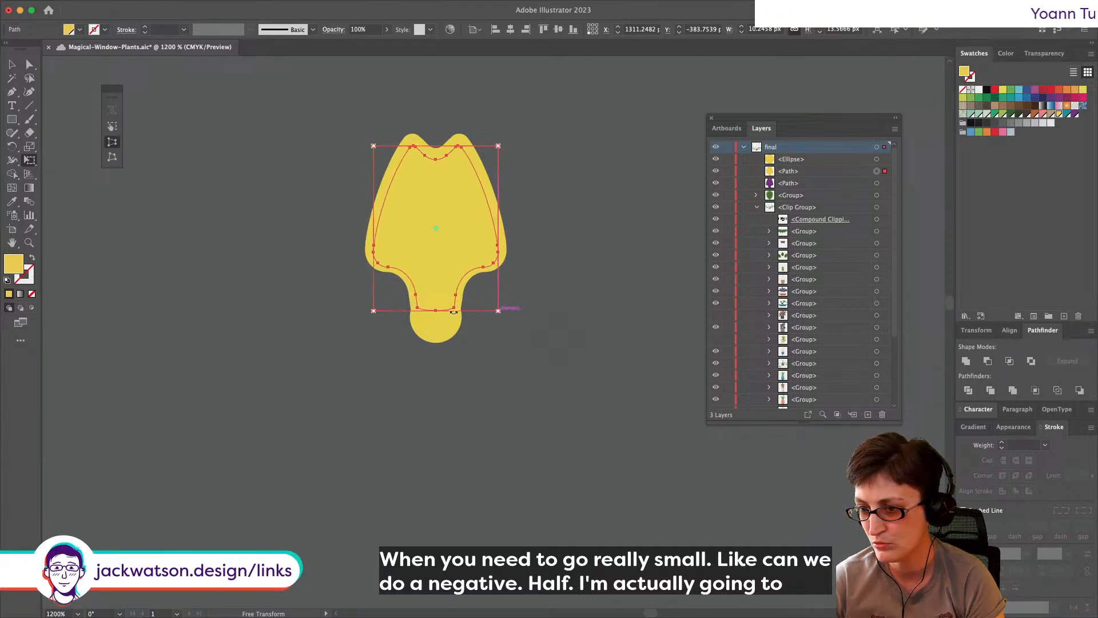
pyautogui.click(12, 64)
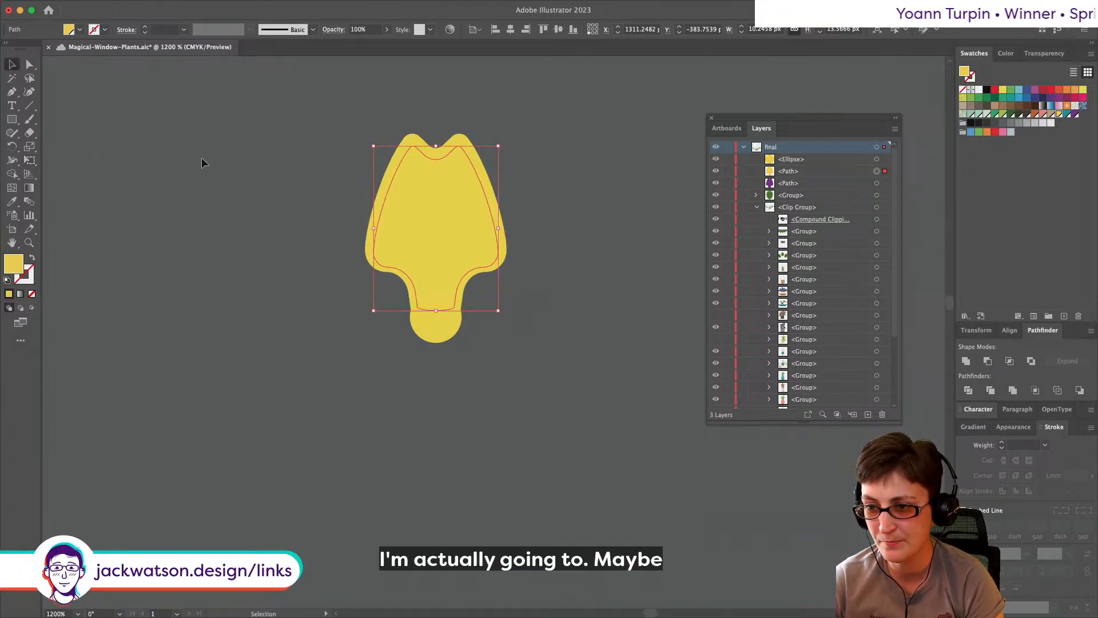
# Step: Nudge the inner petal slightly into line with the yellow petal and fill it with purple
pyautogui.moveTo(437, 253); pyautogui.dragTo(435, 260)
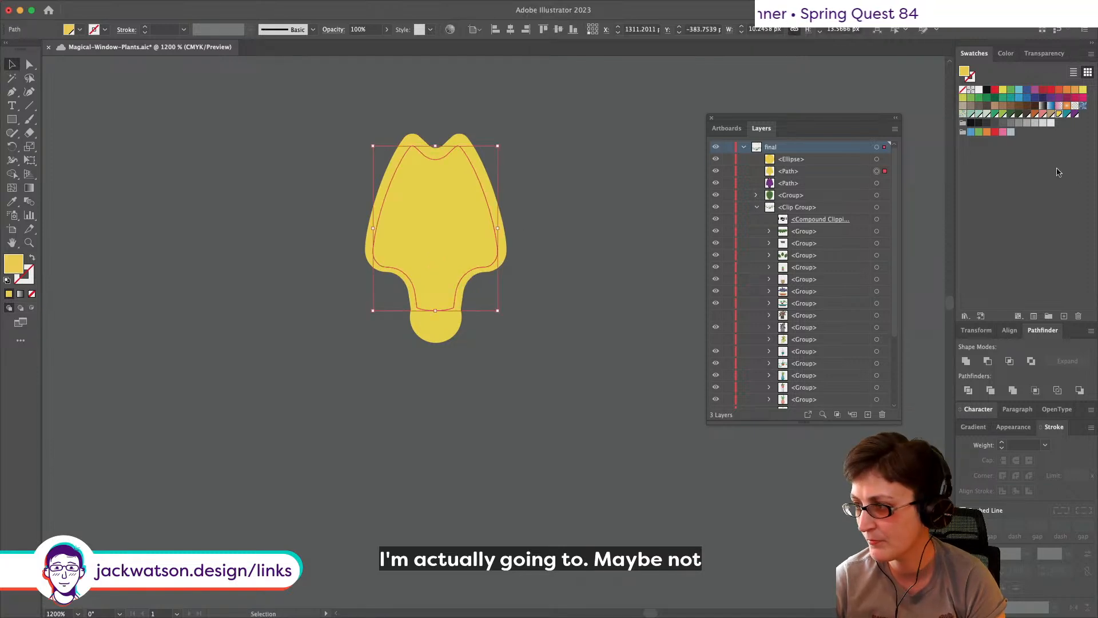
pyautogui.click(1074, 115)
pyautogui.press('shift+super+a')
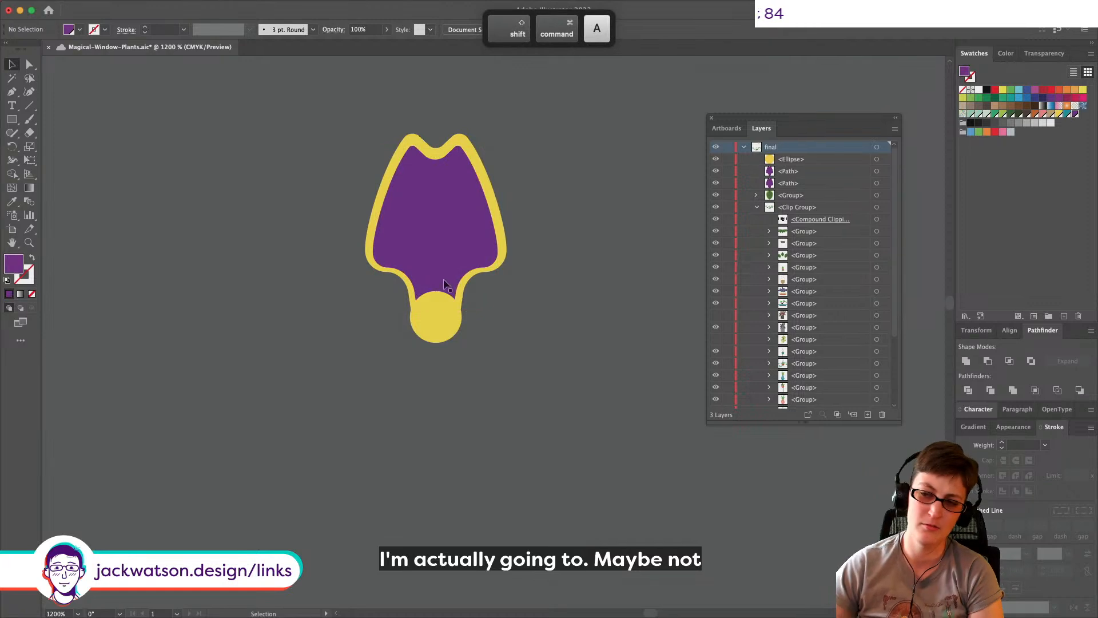
# Step: Enlarge the purple inner petal slightly from its top edge to thin the yellow rim
pyautogui.click(456, 173)
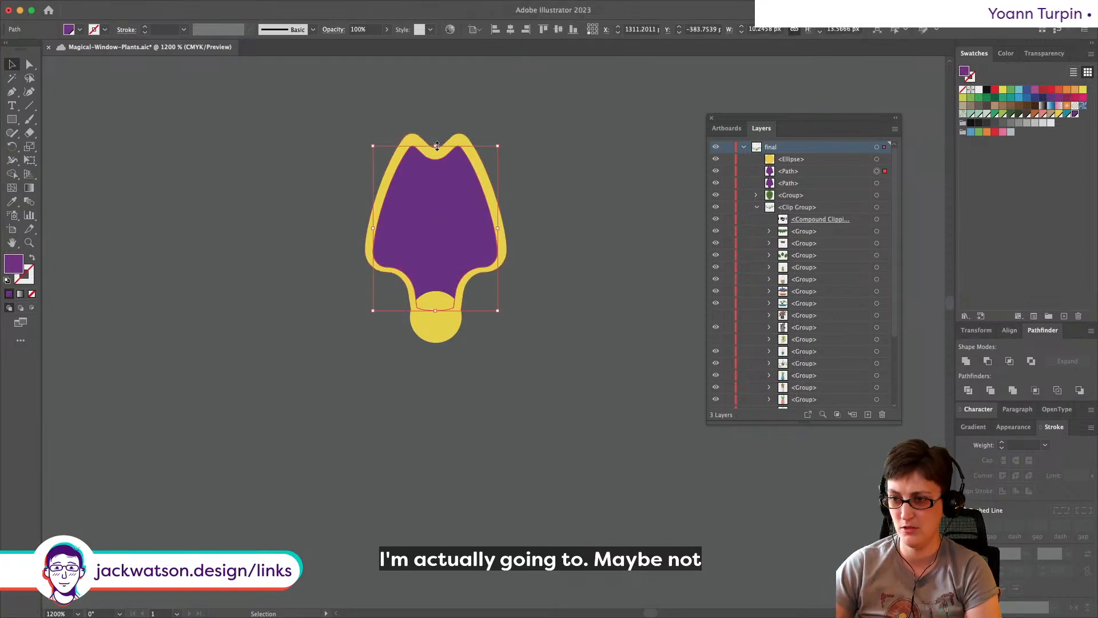
pyautogui.moveTo(437, 145); pyautogui.dragTo(437, 143)
pyautogui.press('shift+super+a')
pyautogui.scroll(-3, 513, 215)
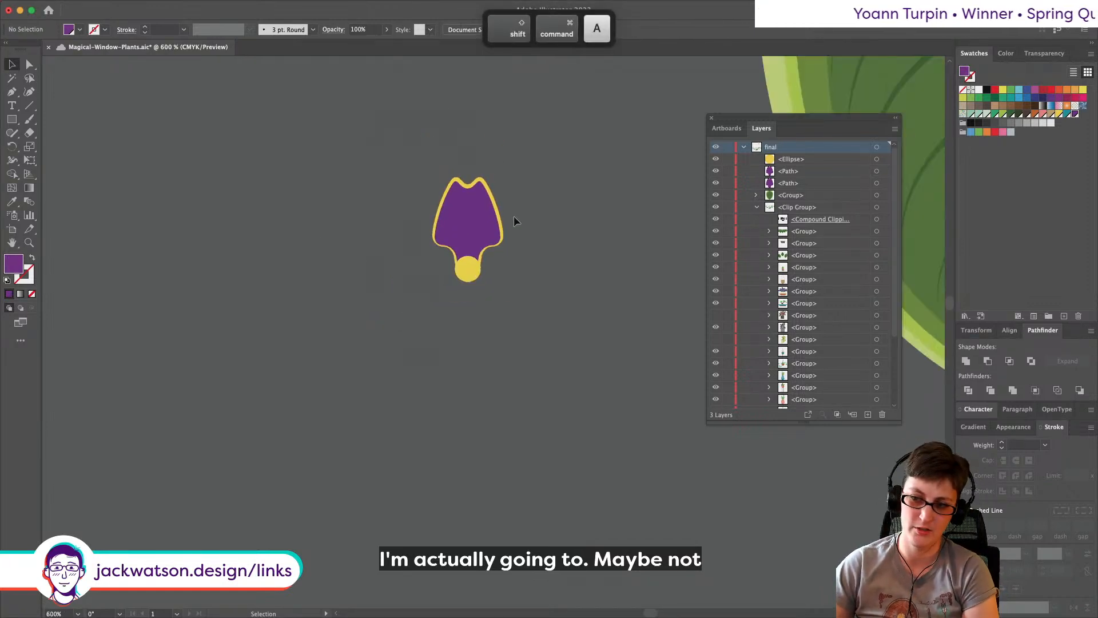
pyautogui.scroll(4, 513, 215)
pyautogui.click(385, 220)
pyautogui.press('shift+super+a')
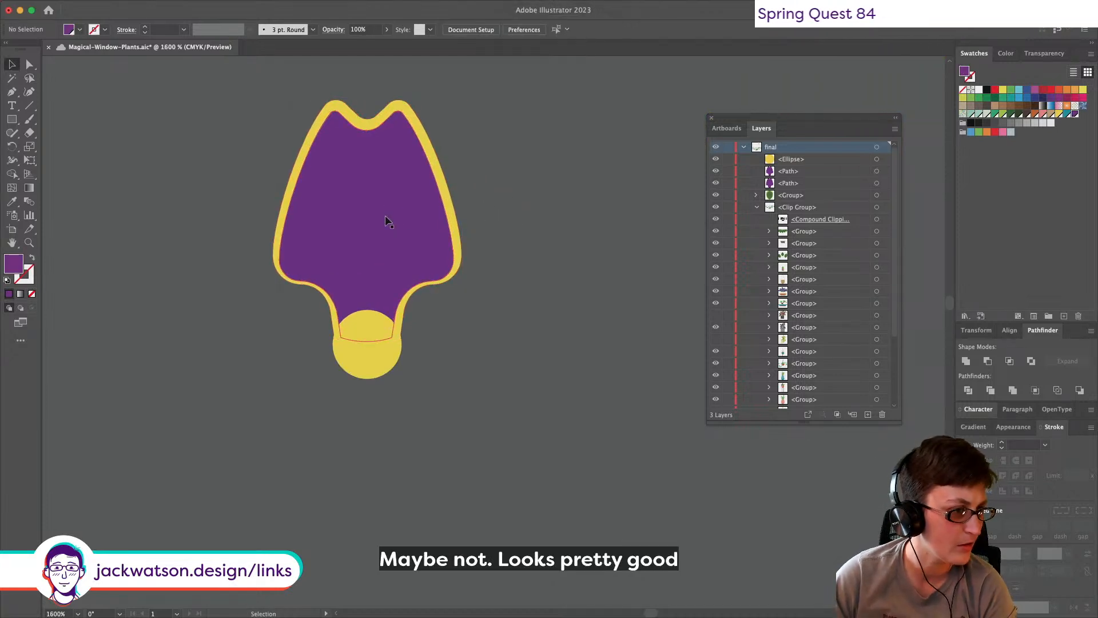
pyautogui.scroll(-1, 386, 221)
# Step: Move the center anchor of the yellow petal's top notch upward to make the notch shallower
pyautogui.press('a')
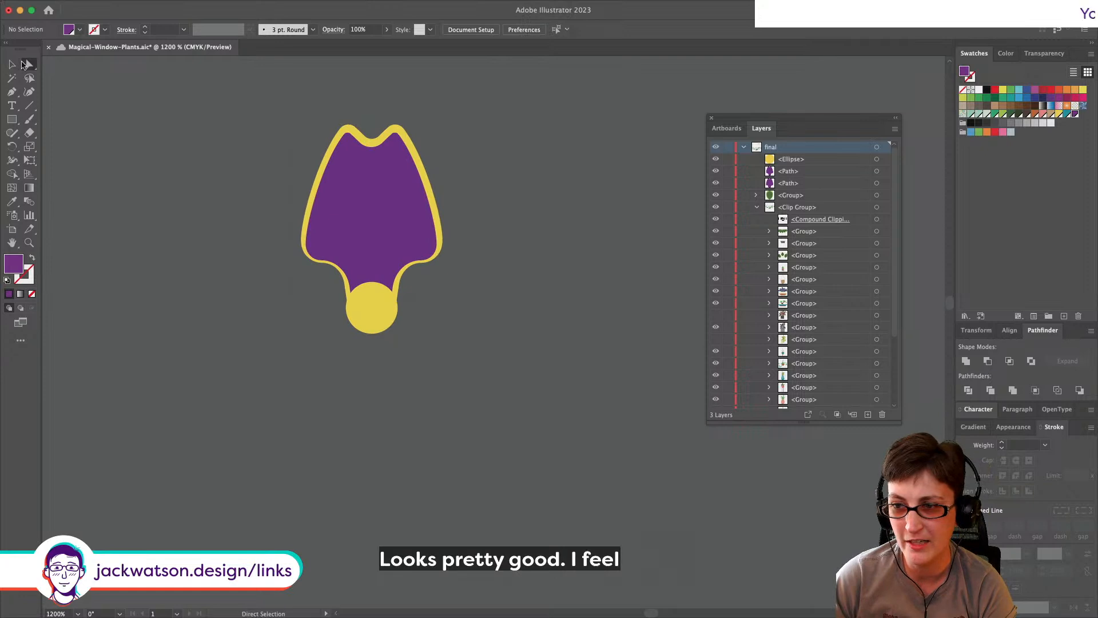
pyautogui.click(397, 139)
pyautogui.moveTo(371, 141)
pyautogui.mouseDown()
pyautogui.moveTo(373, 151)
pyautogui.moveTo(371, 142)
pyautogui.mouseUp()
pyautogui.press('super+z')
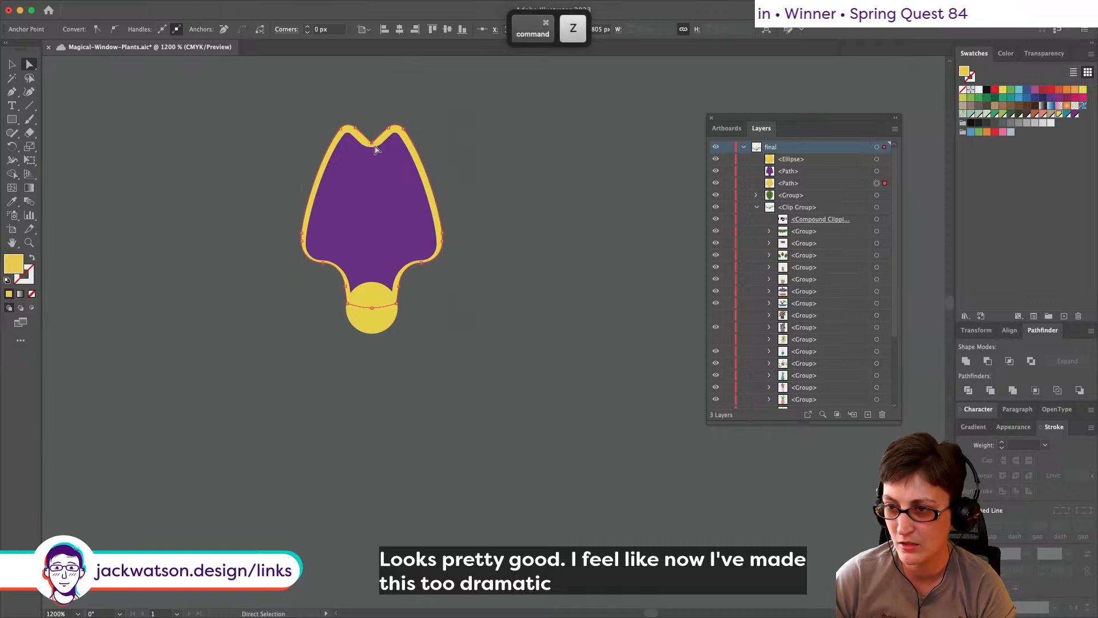
pyautogui.press('Up')
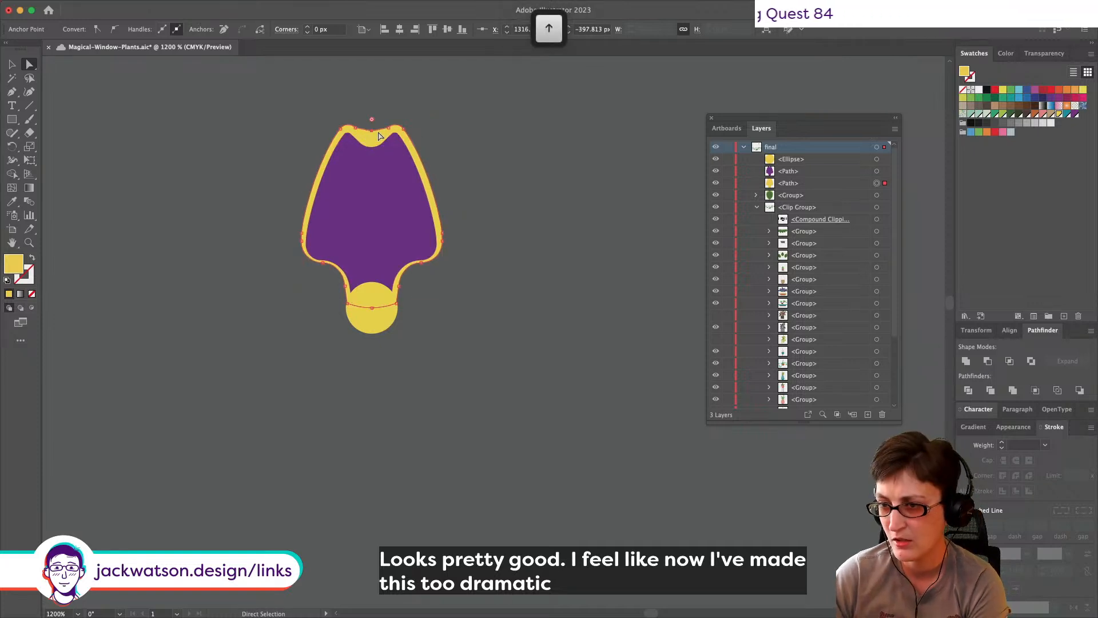
pyautogui.moveTo(375, 145); pyautogui.dragTo(373, 143)
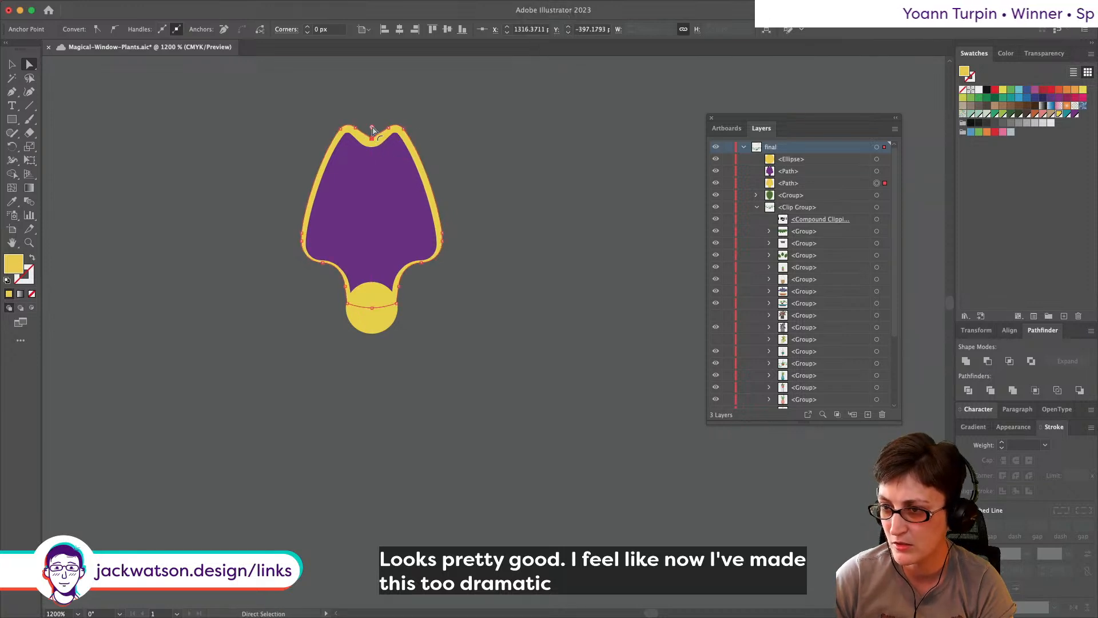
# Step: Delete the purple inner petal
pyautogui.click(461, 154)
pyautogui.click(389, 166)
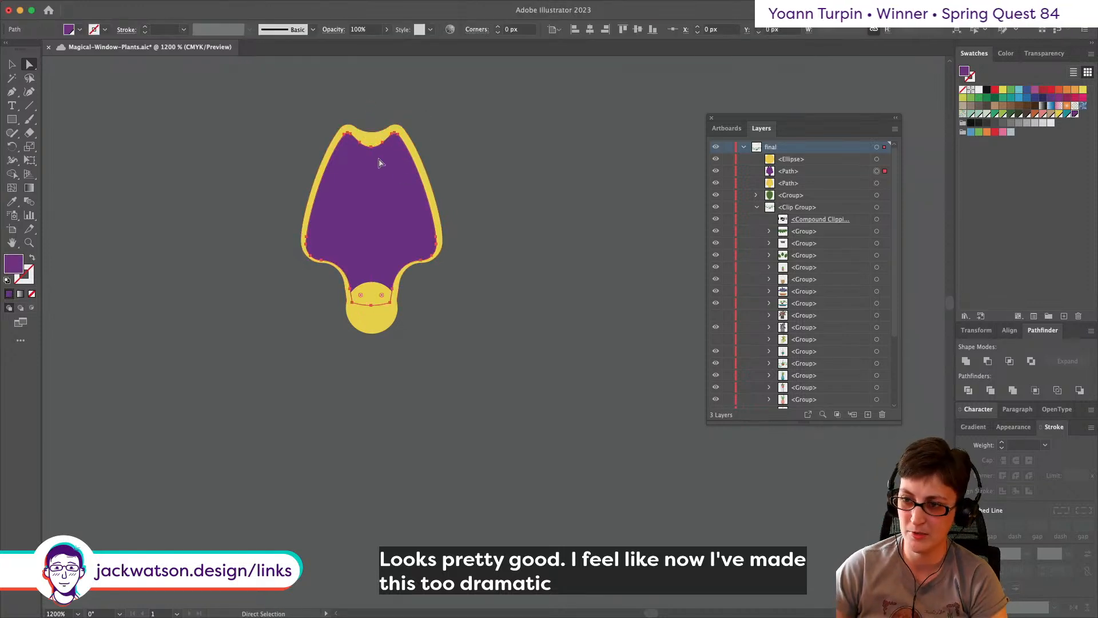
pyautogui.press('Delete')
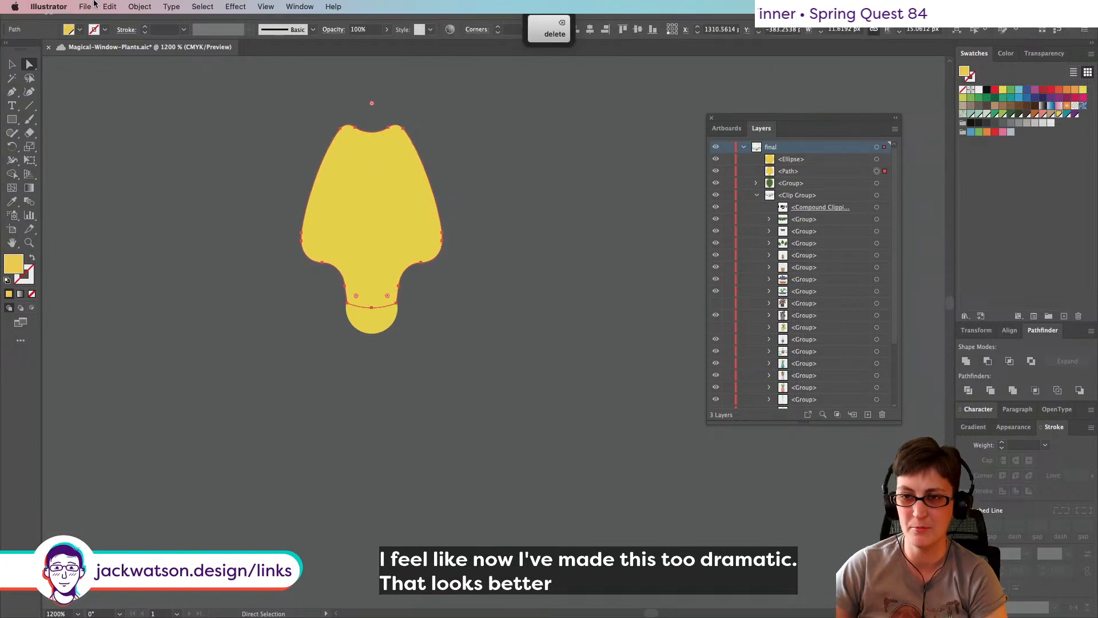
# Step: Offset the reshaped yellow petal's path by -0.5 px and fill the new inner shape with purple
pyautogui.click(140, 7)
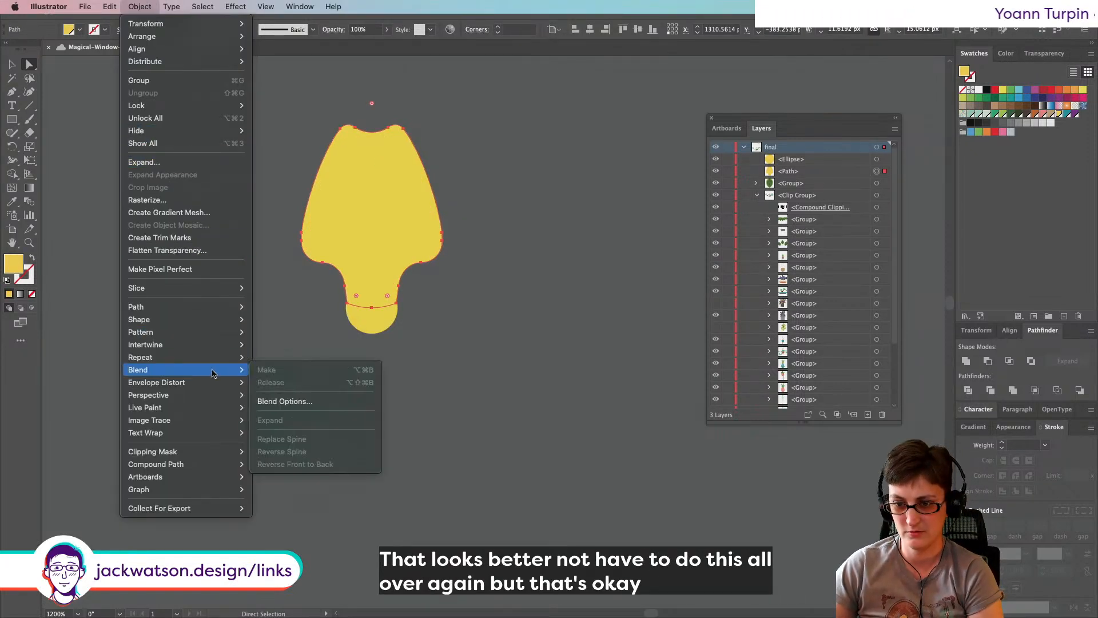
pyautogui.moveTo(229, 307)
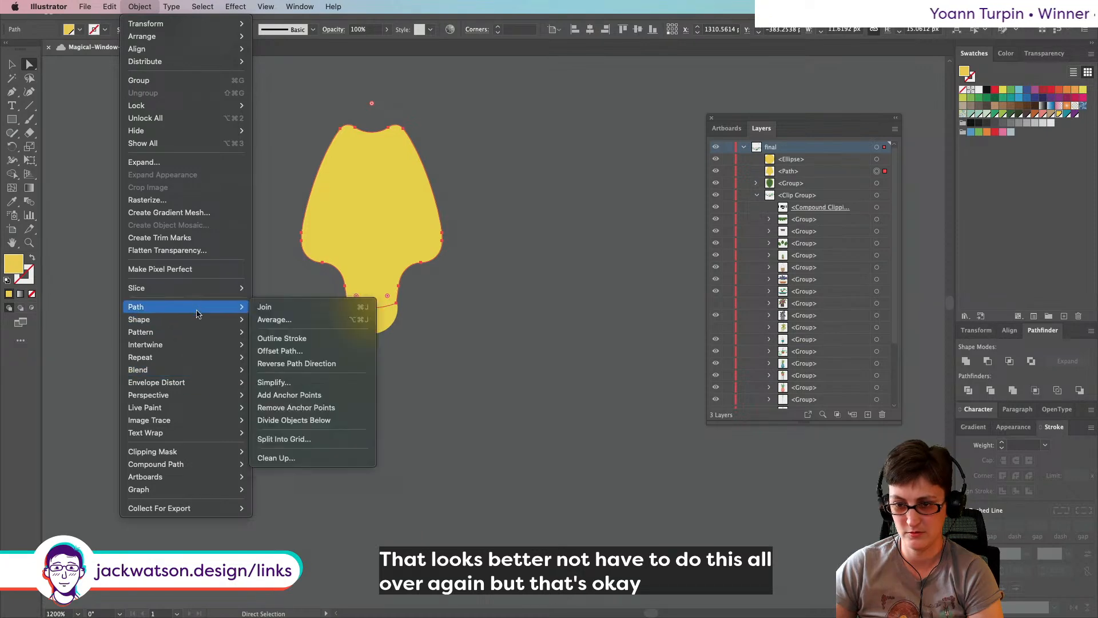
pyautogui.click(334, 351)
pyautogui.click(710, 335)
pyautogui.click(1076, 115)
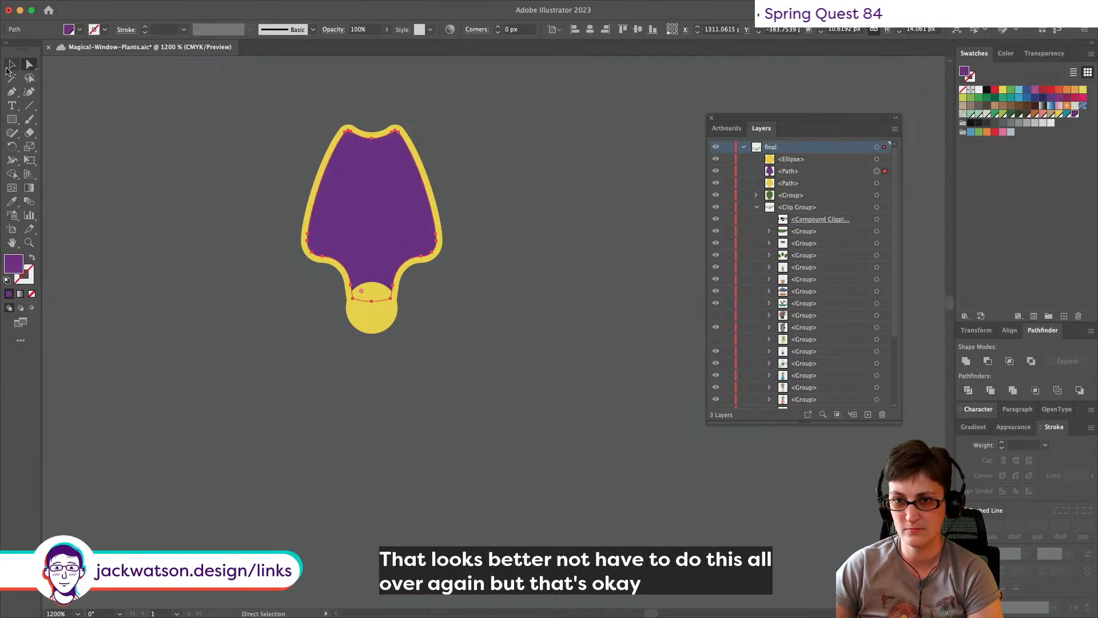
# Step: Try to shrink the purple inner petal slightly from its top edge, and undo the change
pyautogui.click(9, 66)
pyautogui.moveTo(372, 131); pyautogui.dragTo(373, 133)
pyautogui.press('super+shift+a')
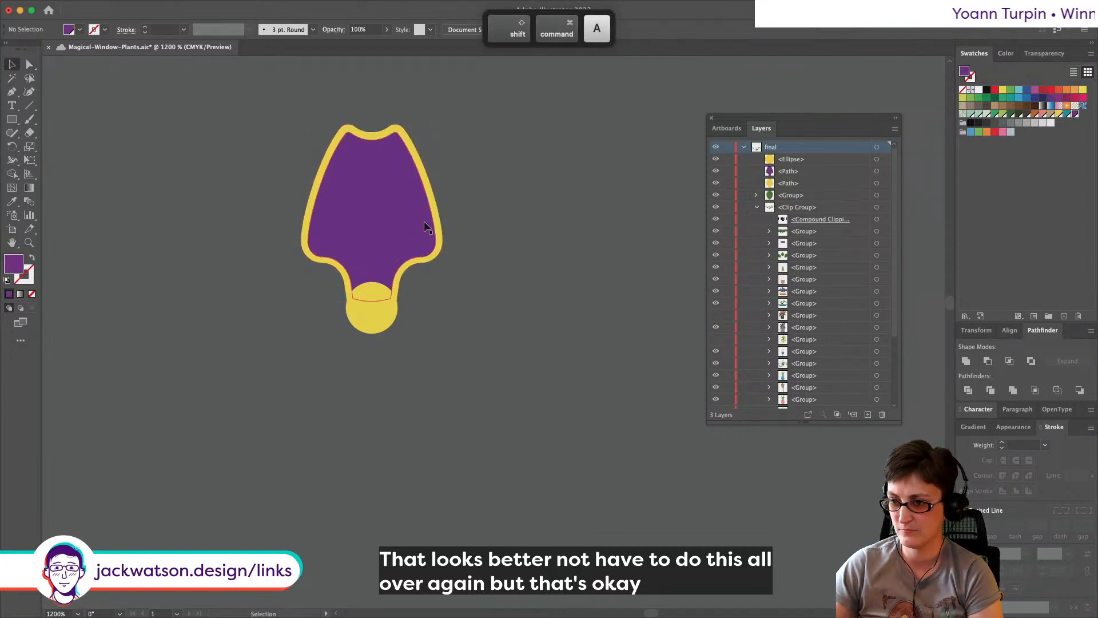
pyautogui.click(404, 229)
pyautogui.press('super+z')
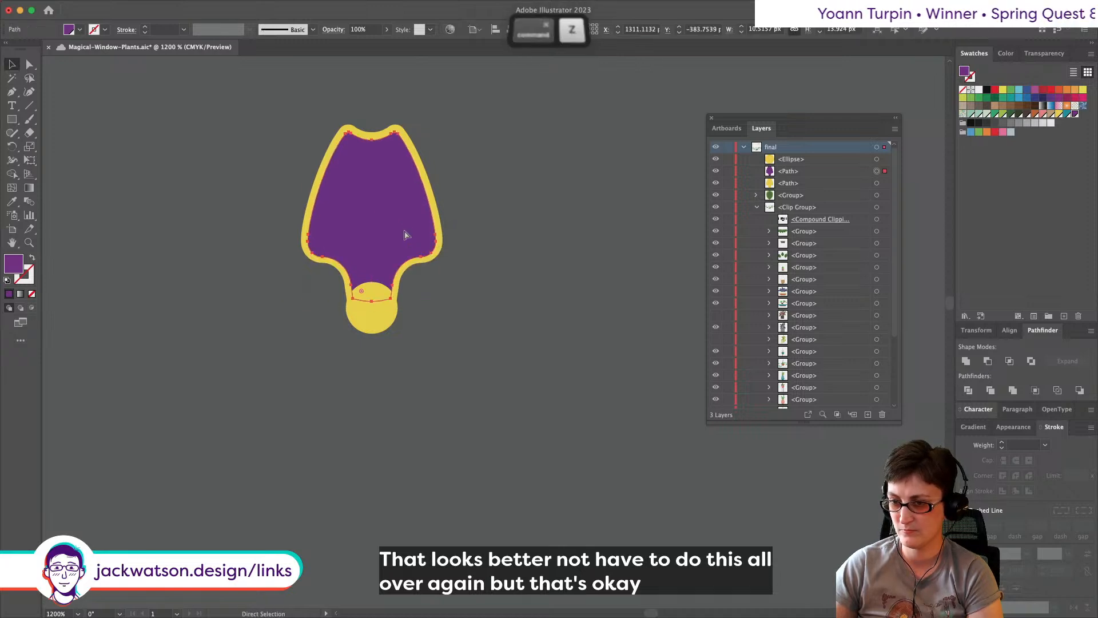
# Step: Enlarge the purple inner petal slightly by stretching it from its bottom edge, keeping its proportions
pyautogui.moveTo(372, 301); pyautogui.dragTo(370, 307)
pyautogui.press('super+shift+a')
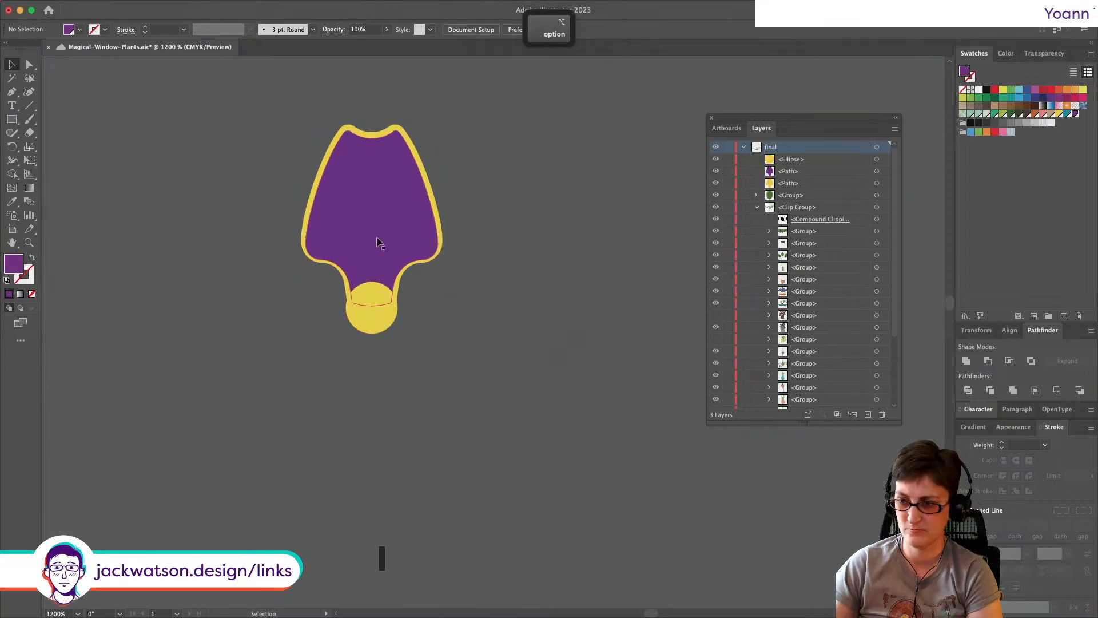
pyautogui.scroll(-5, 380, 240)
pyautogui.scroll(5, 389, 249)
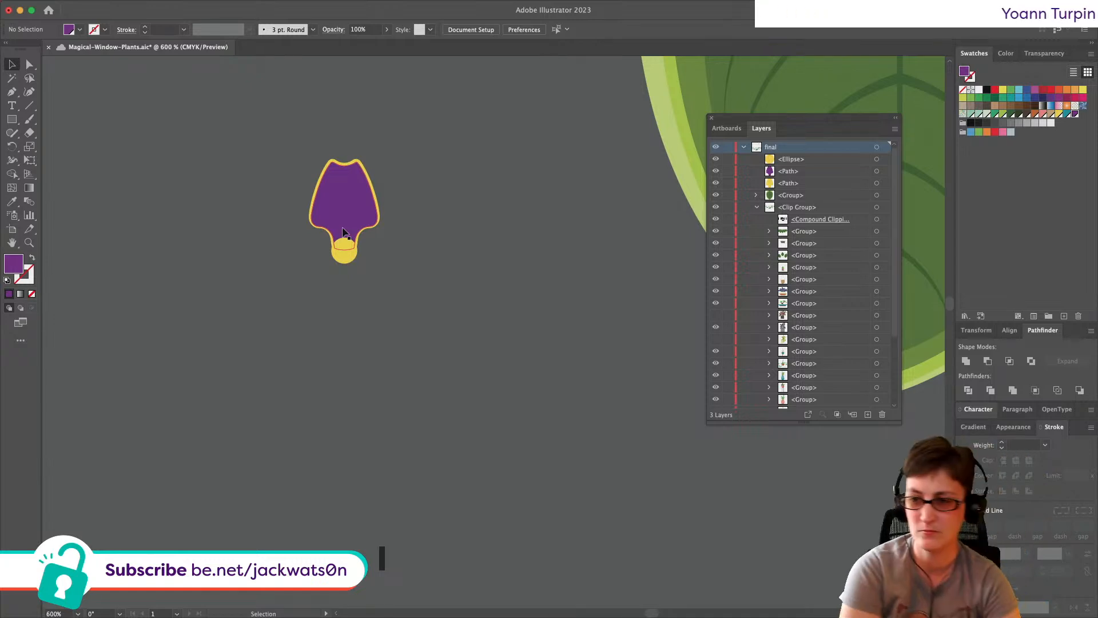
# Step: Copy the yellow center circle, paste it in front and enlarge the copy from its center to cover the petal's lower half
pyautogui.scroll(3, 335, 199)
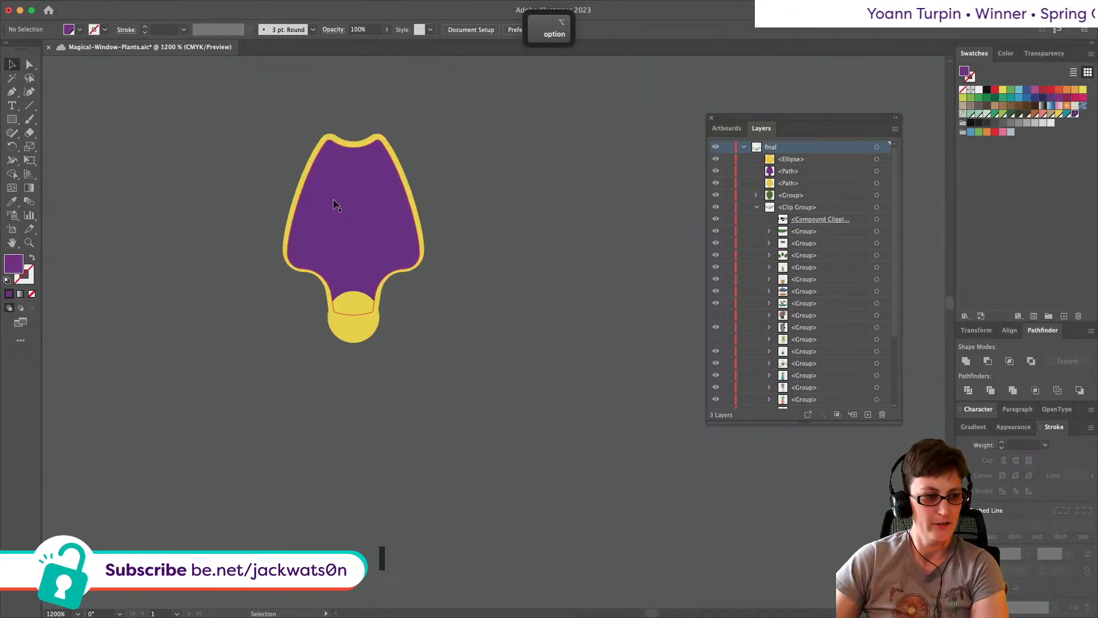
pyautogui.scroll(1, 333, 200)
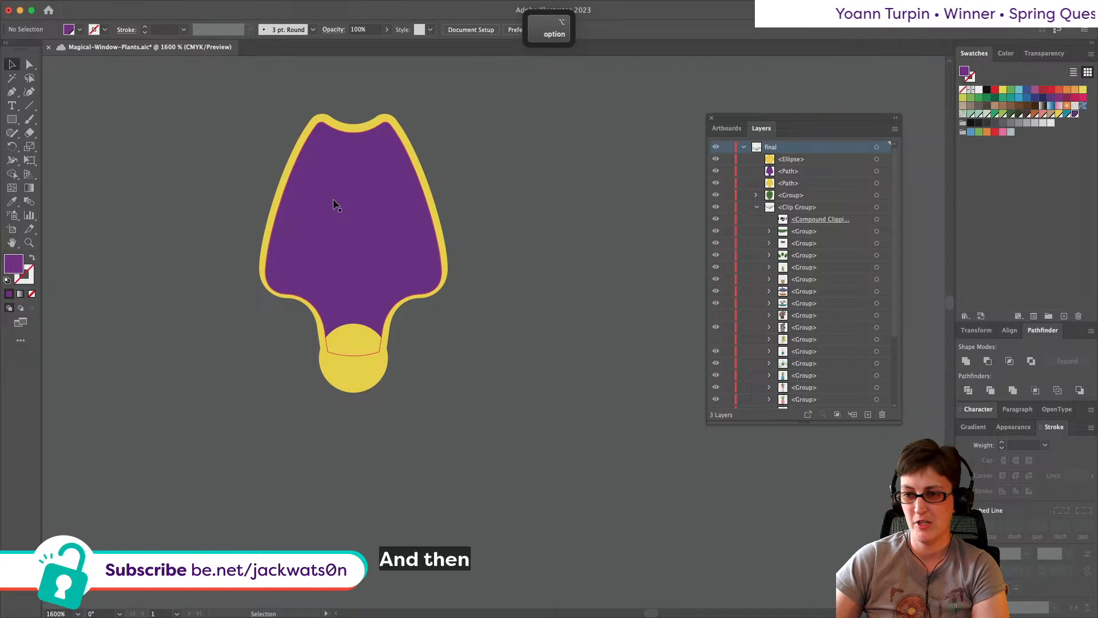
pyautogui.click(357, 349)
pyautogui.press('super+c')
pyautogui.press('super+f')
pyautogui.moveTo(384, 321); pyautogui.dragTo(498, 183)
# Step: Copy the purple inner petal and paste the copy in front
pyautogui.click(28, 61)
pyautogui.click(352, 173)
pyautogui.press('super+c')
pyautogui.press('super+f')
# Step: Subtract the large yellow circle from the purple petal copy and set the remaining top piece's tint to 50%
pyautogui.keyDown('shift'); pyautogui.click(464, 373); pyautogui.keyUp('shift')
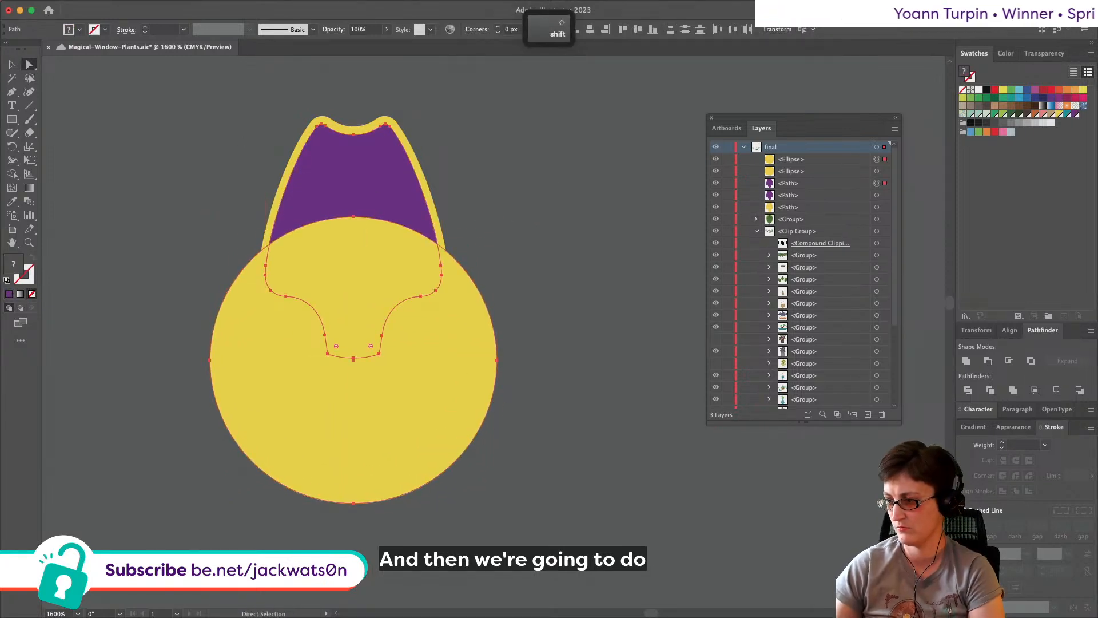
pyautogui.click(988, 362)
pyautogui.click(1006, 54)
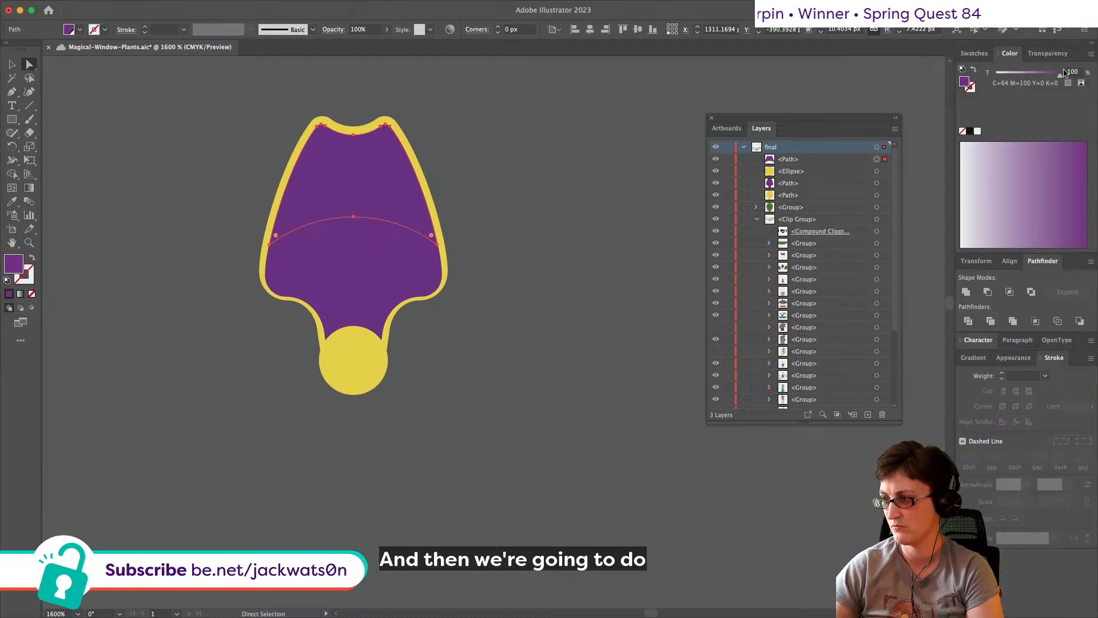
pyautogui.write('50')
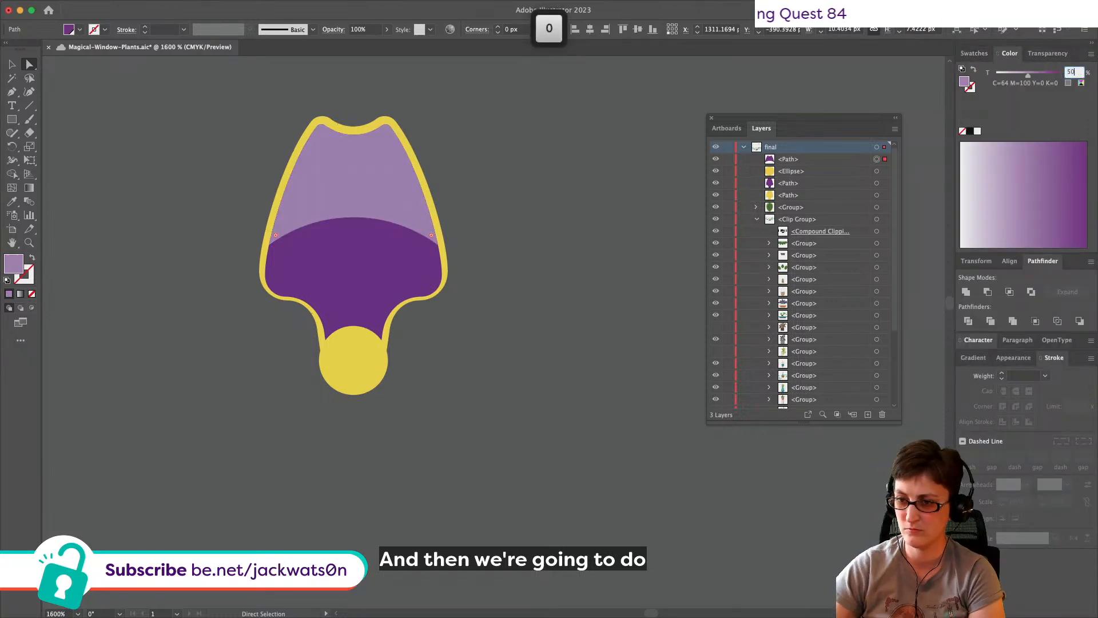
# Step: Set the tint of the petal's lighter tip piece to 75%
pyautogui.press('super+z')
pyautogui.press('super+z')
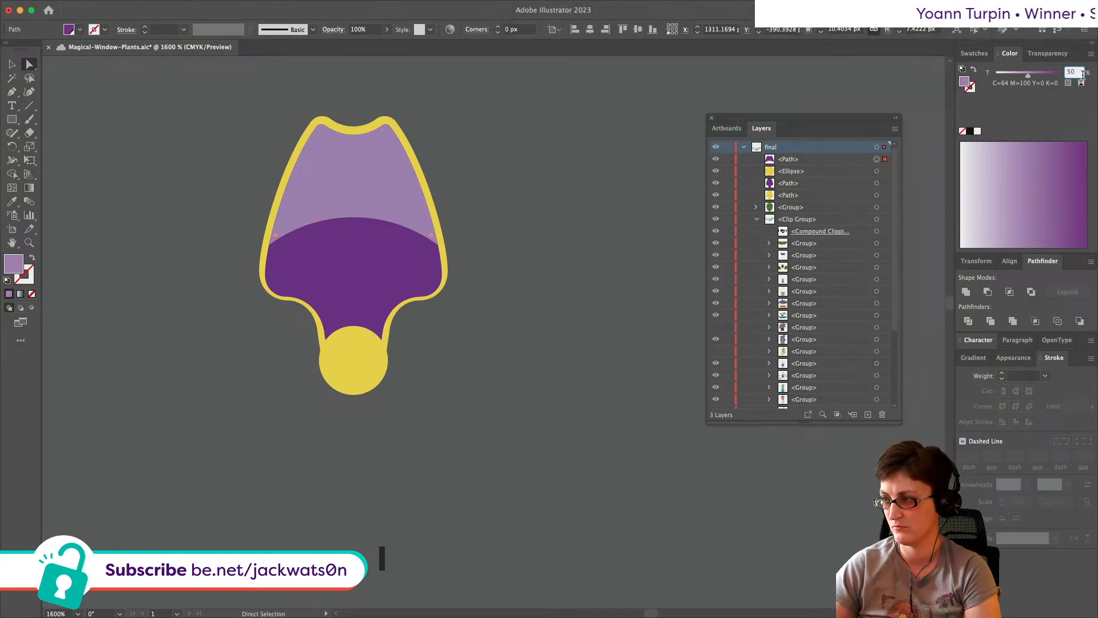
pyautogui.write('75')
pyautogui.press('Tab')
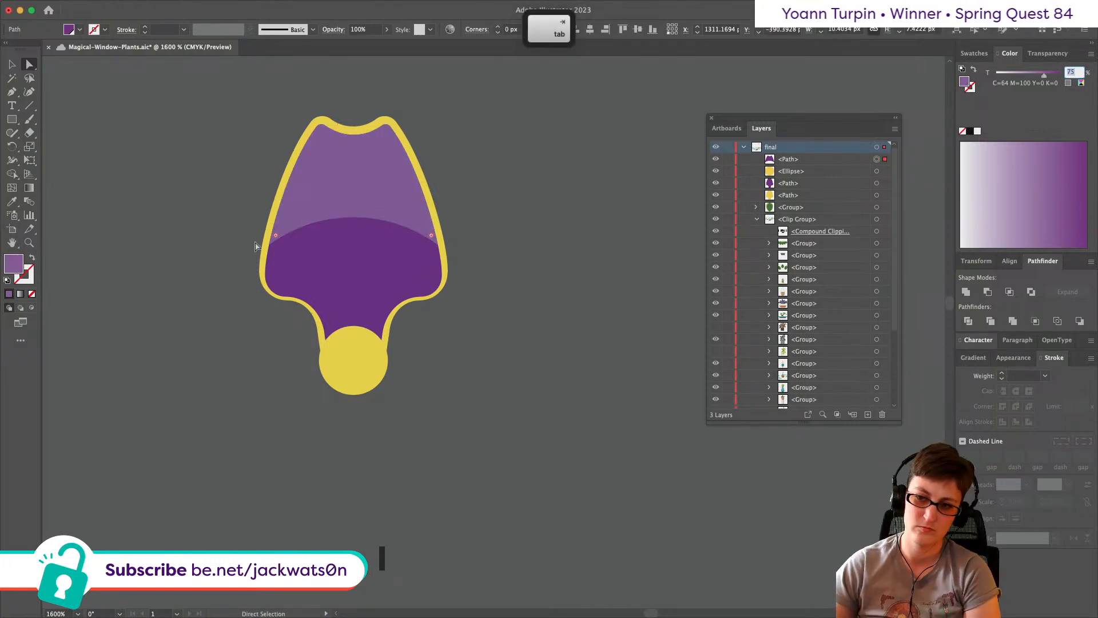
# Step: Select all the petal shapes together with the yellow circle and group them
pyautogui.scroll(-4, 246, 245)
pyautogui.moveTo(222, 189); pyautogui.dragTo(321, 306)
pyautogui.press('super+g')
pyautogui.scroll(2, 195, 247)
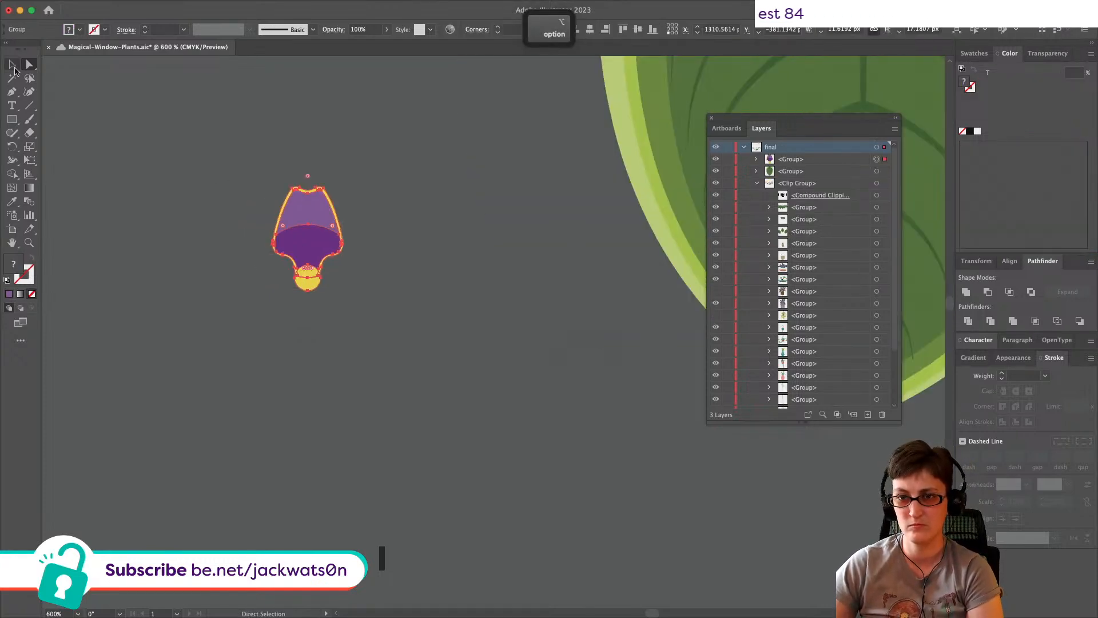
# Step: Try a radial repeat with 5 instances on the whole petal group, including its yellow circle, and undo it
pyautogui.click(13, 65)
pyautogui.click(139, 6)
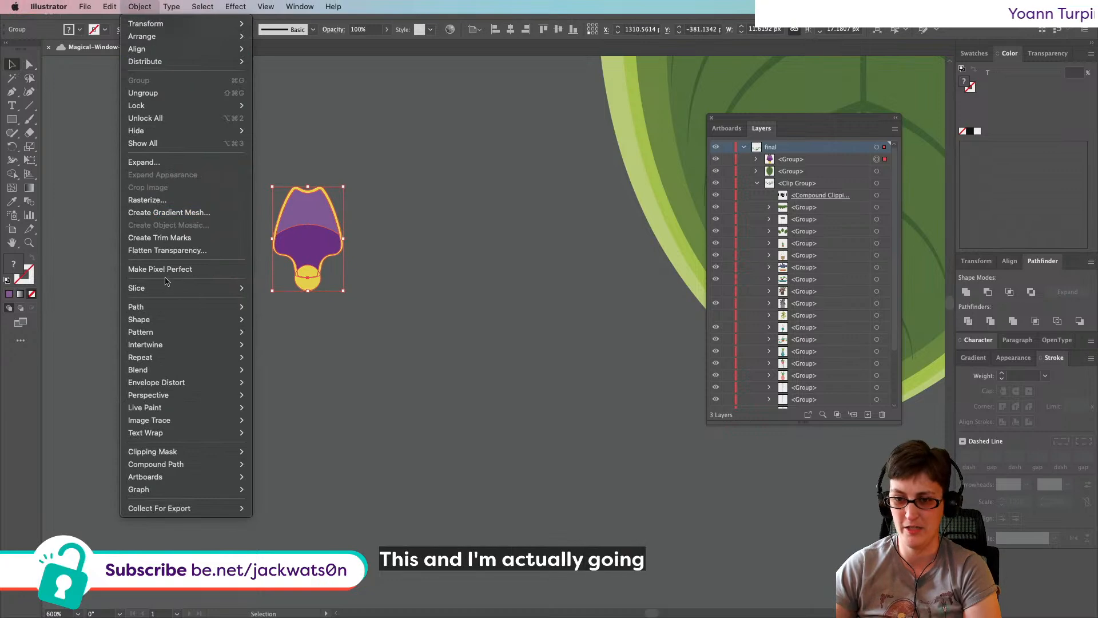
pyautogui.moveTo(205, 355)
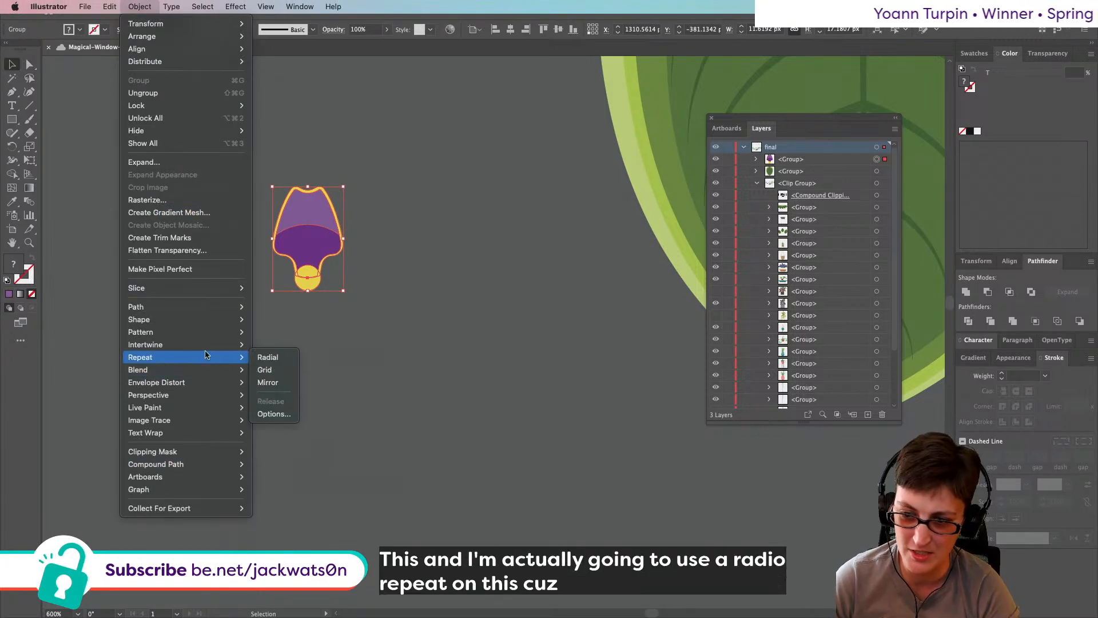
pyautogui.click(267, 357)
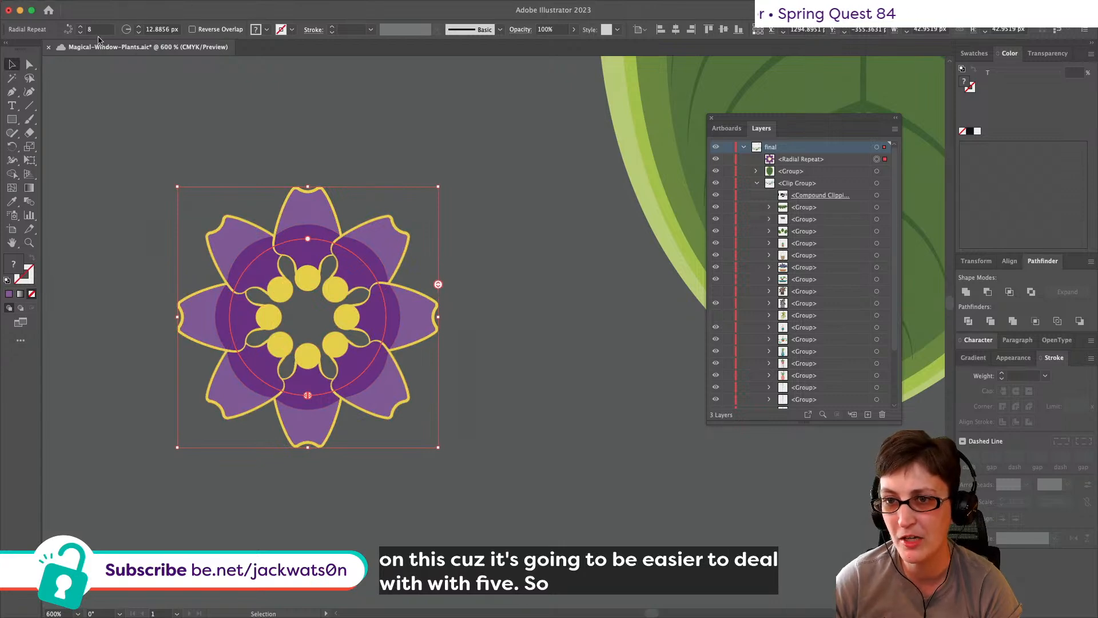
pyautogui.write('5')
pyautogui.press('Tab')
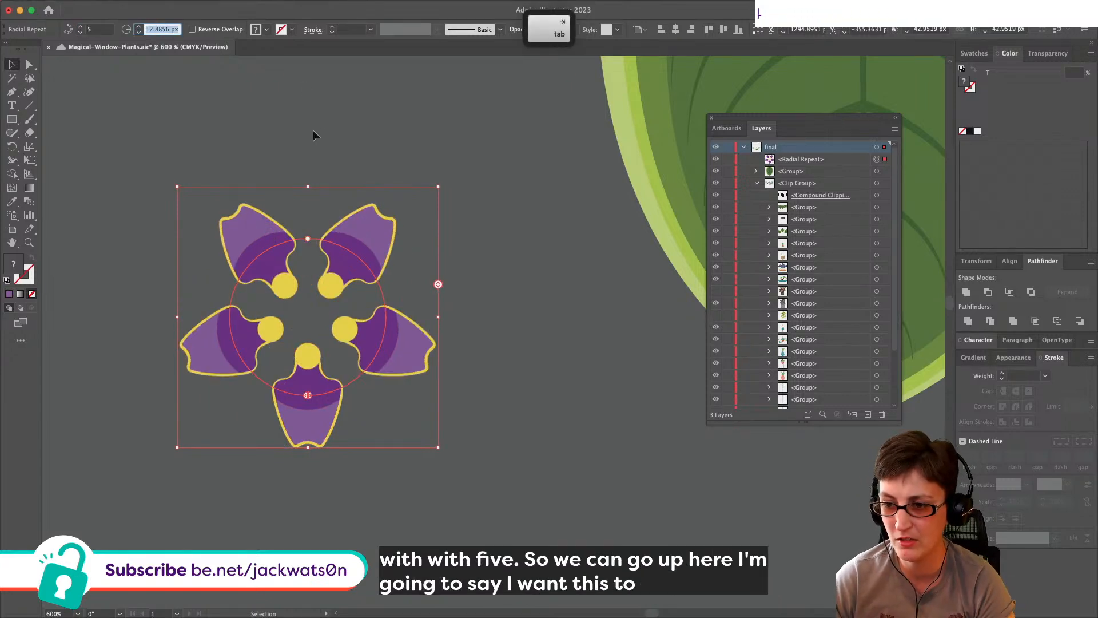
pyautogui.press('super+z')
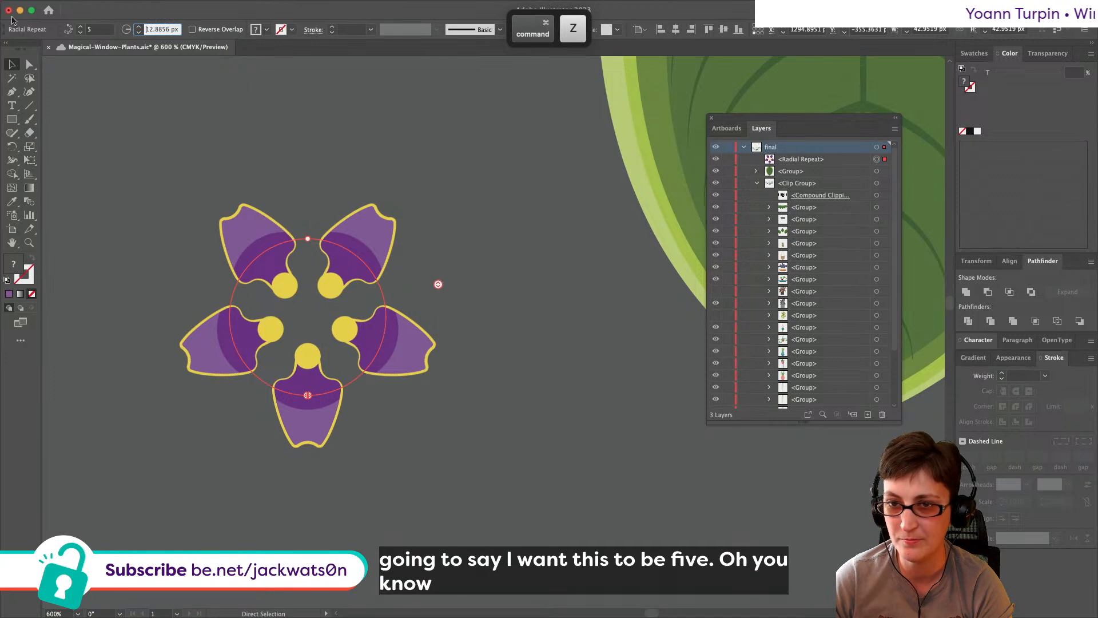
pyautogui.press('super+z')
pyautogui.press('super+z')
pyautogui.press('super+z')
pyautogui.press('super+z')
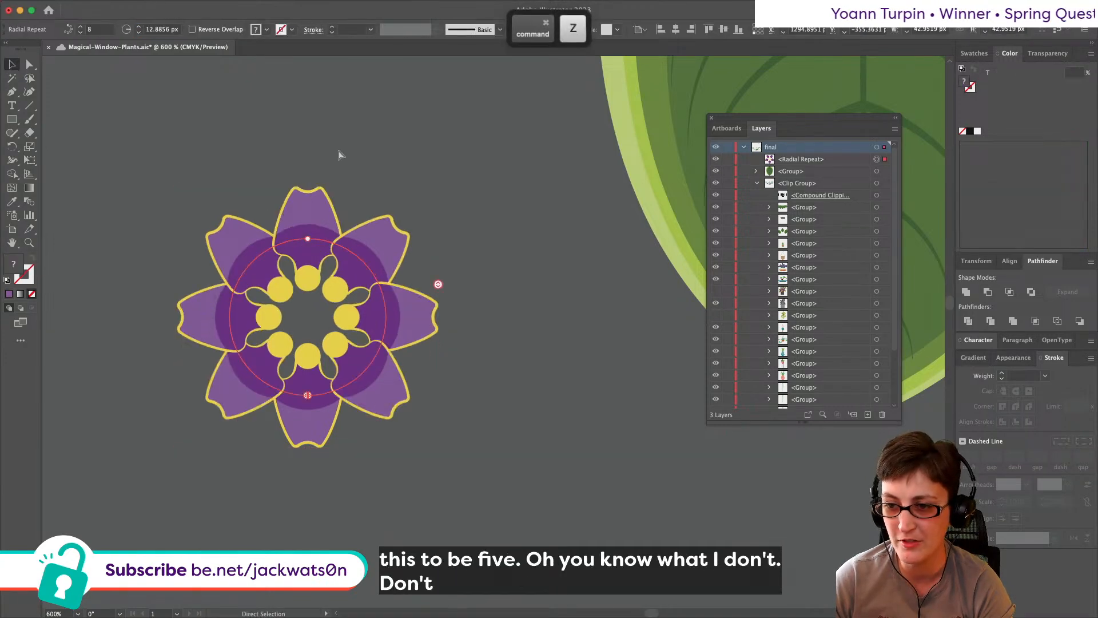
# Step: Separate the yellow circle from the petal group by cutting it and pasting it in front as its own object
pyautogui.press('shift+super+a')
pyautogui.click(305, 283)
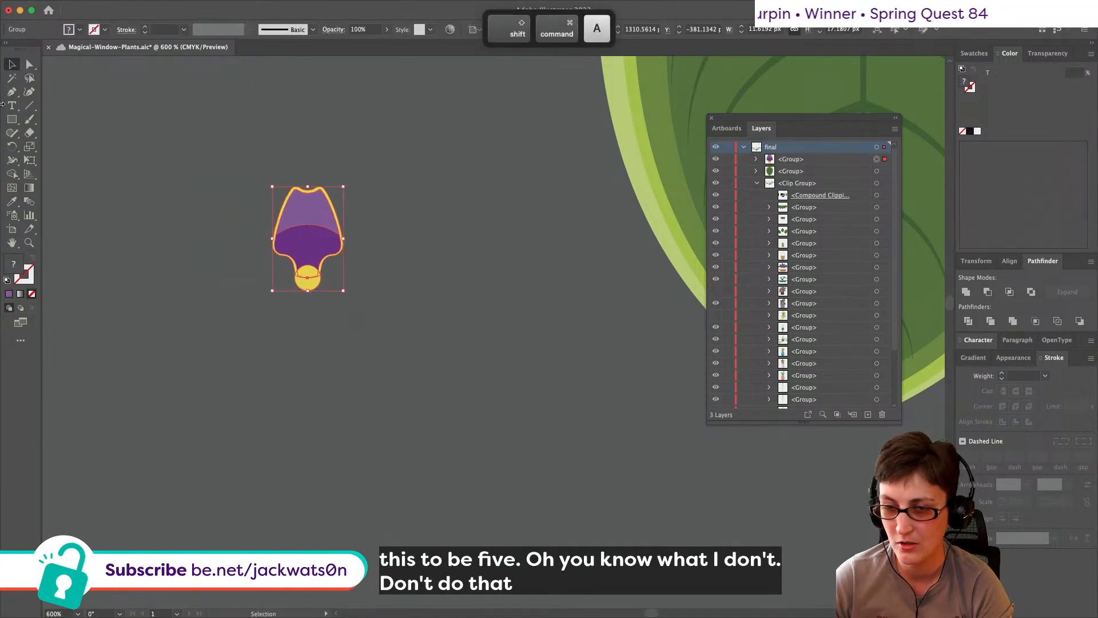
pyautogui.click(30, 64)
pyautogui.click(307, 279)
pyautogui.click(307, 280)
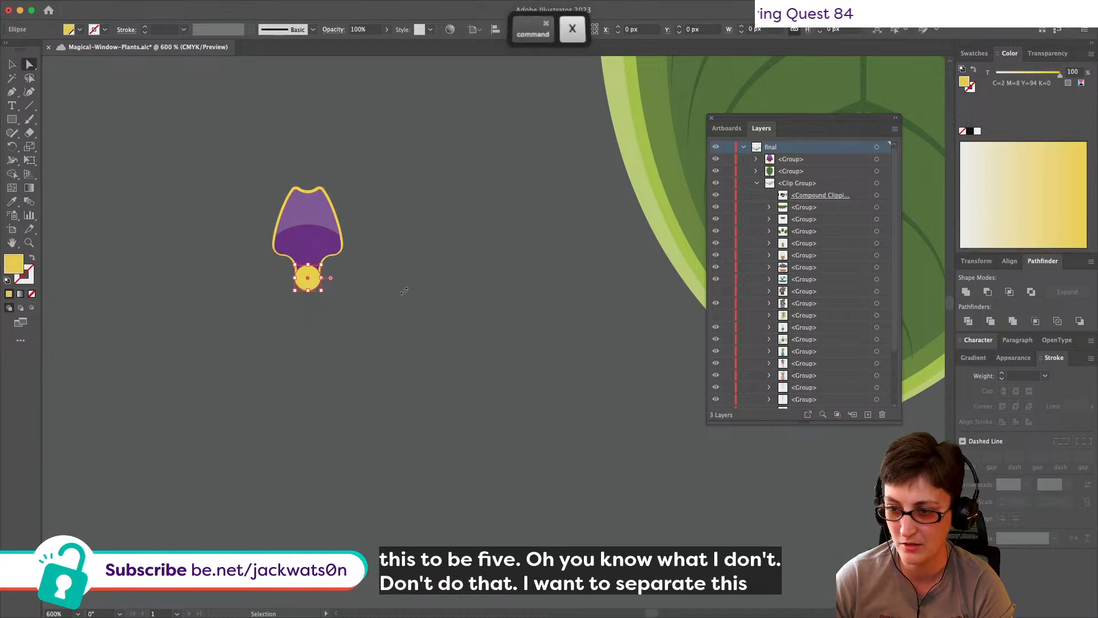
pyautogui.press('super+x')
pyautogui.press('super+f')
pyautogui.click(11, 64)
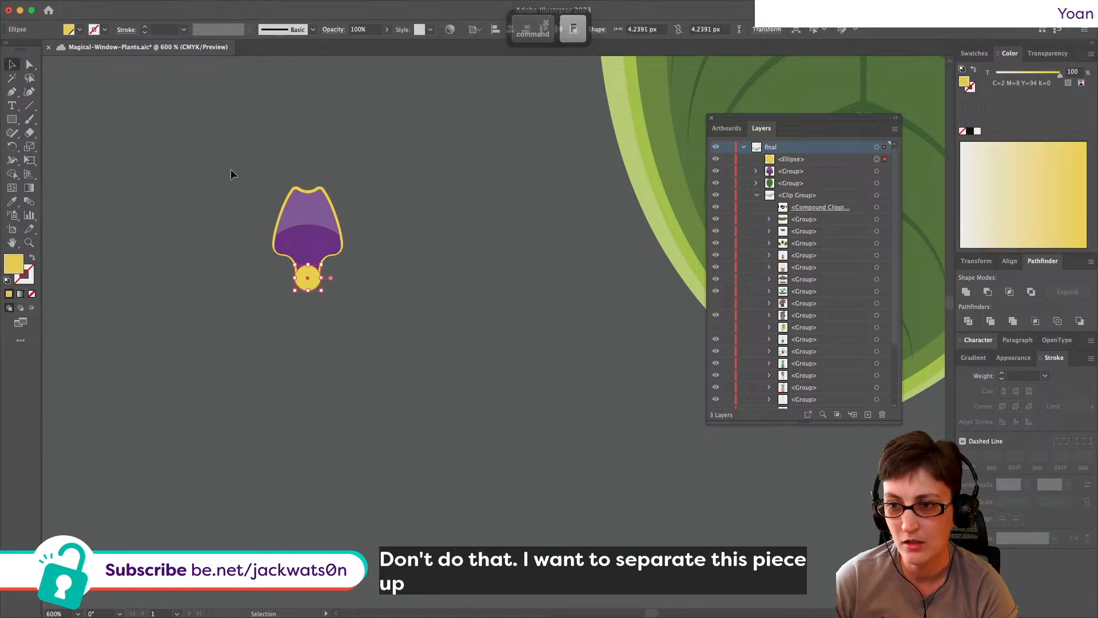
# Step: Apply a radial repeat to the petal group and set it to 5 instances
pyautogui.click(306, 209)
pyautogui.click(140, 7)
pyautogui.moveTo(189, 358)
pyautogui.click(268, 357)
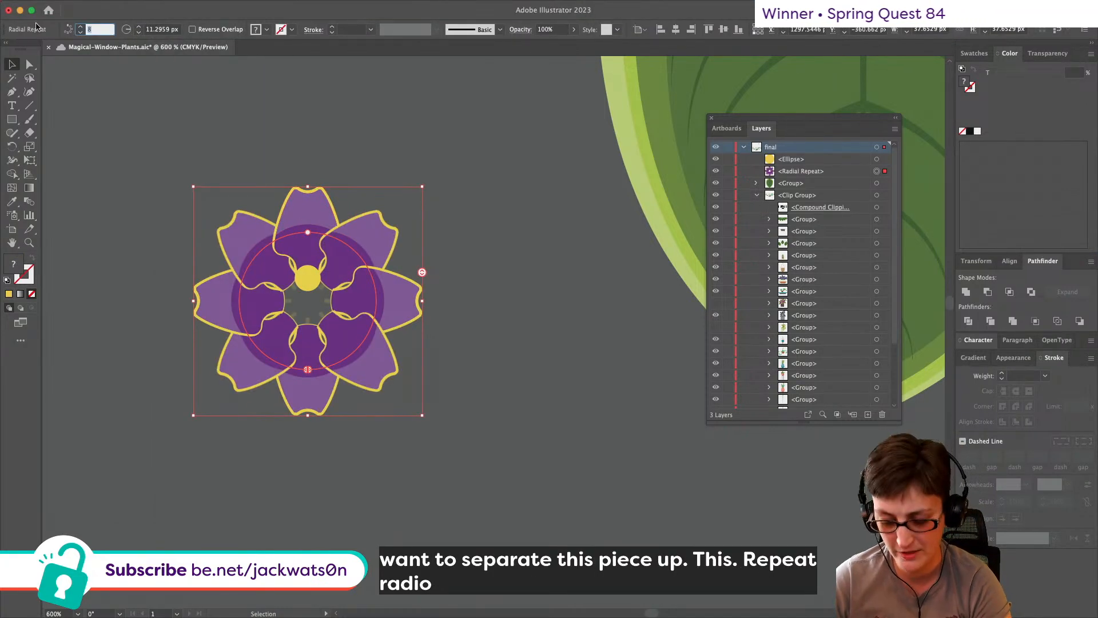
pyautogui.write('5')
pyautogui.press('Tab')
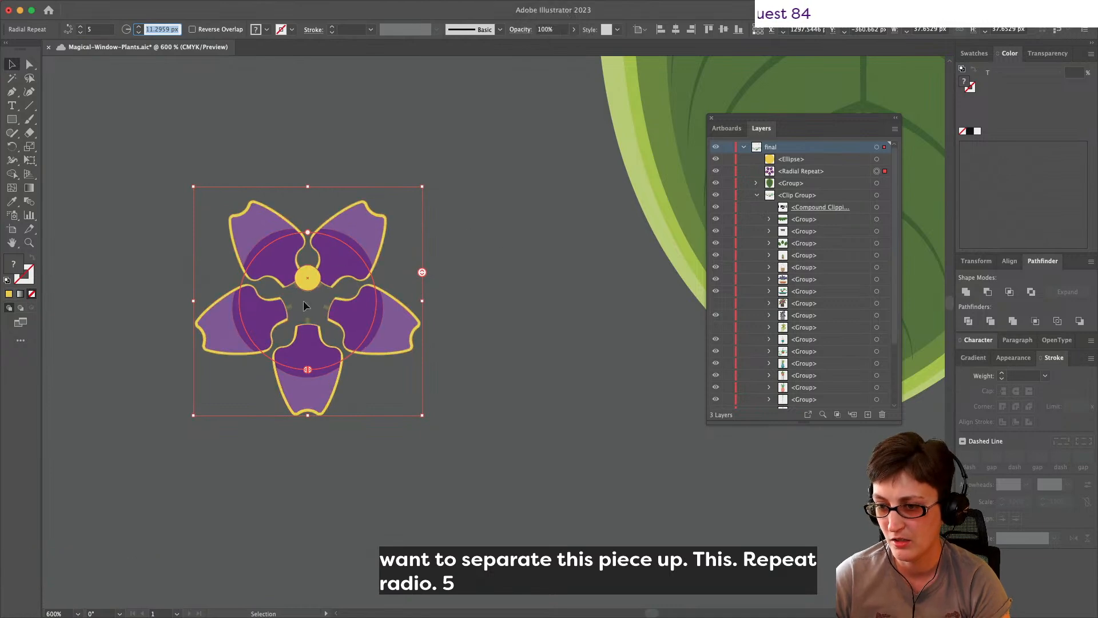
# Step: Move the yellow circle to the flower's center and scale the petal repeat down around it to about 12.3 px wide
pyautogui.moveTo(308, 281); pyautogui.dragTo(312, 309)
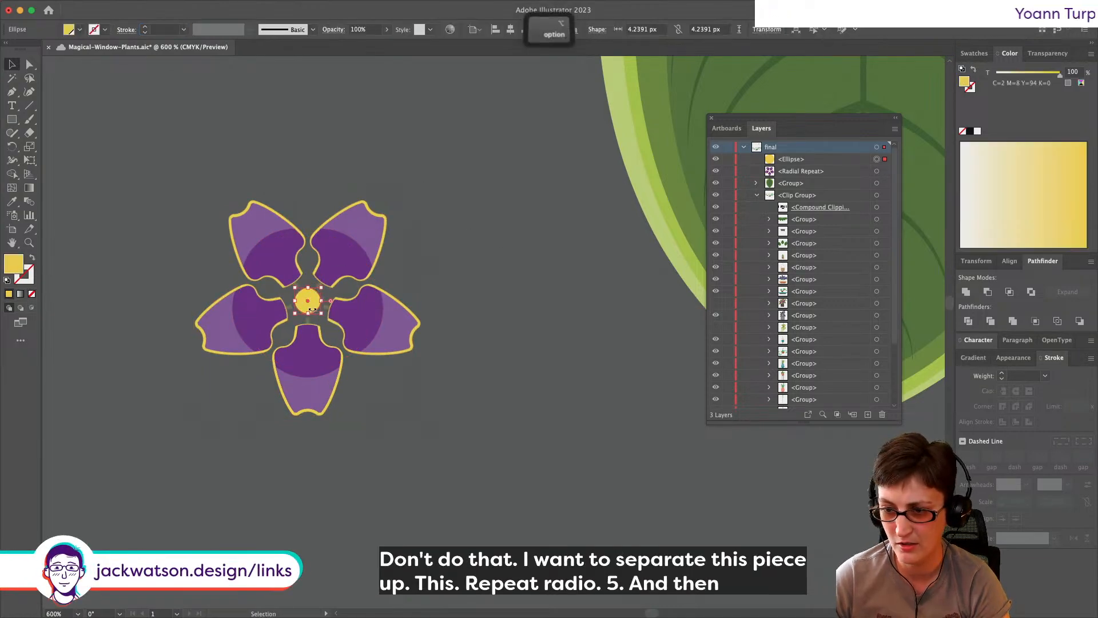
pyautogui.scroll(2, 312, 309)
pyautogui.scroll(2, 324, 298)
pyautogui.scroll(-4, 389, 254)
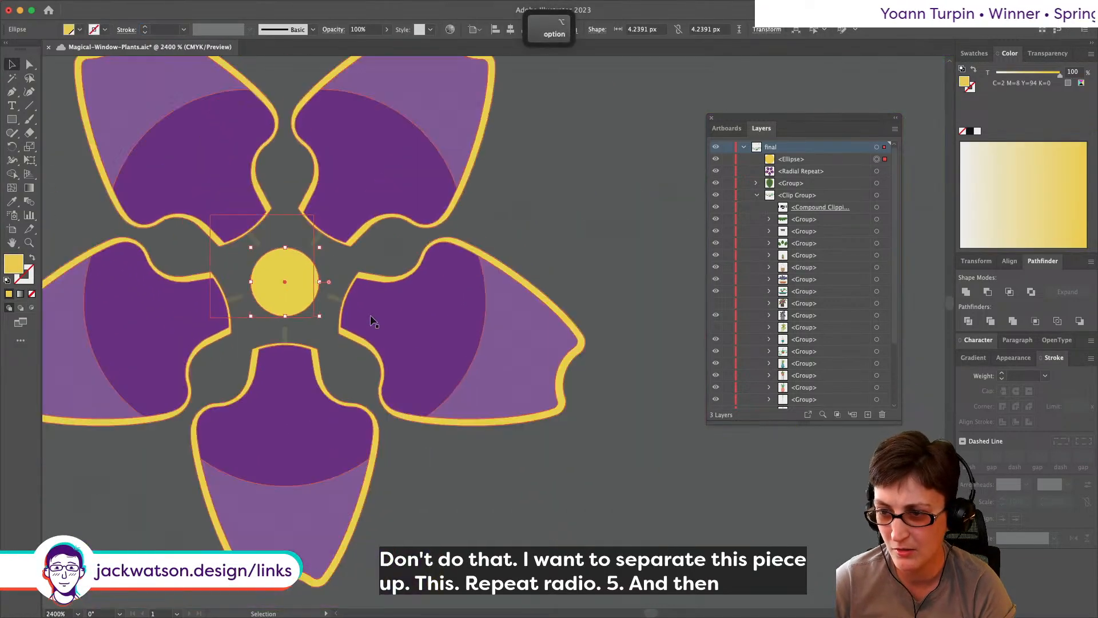
pyautogui.click(389, 254)
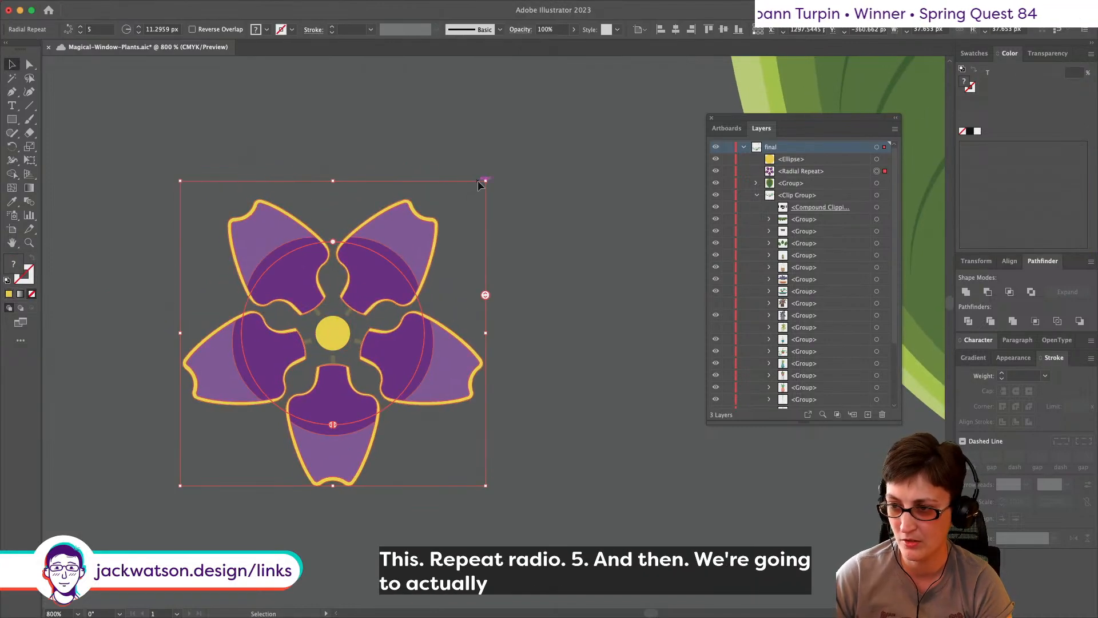
pyautogui.moveTo(485, 182); pyautogui.dragTo(420, 286)
pyautogui.press('shift')
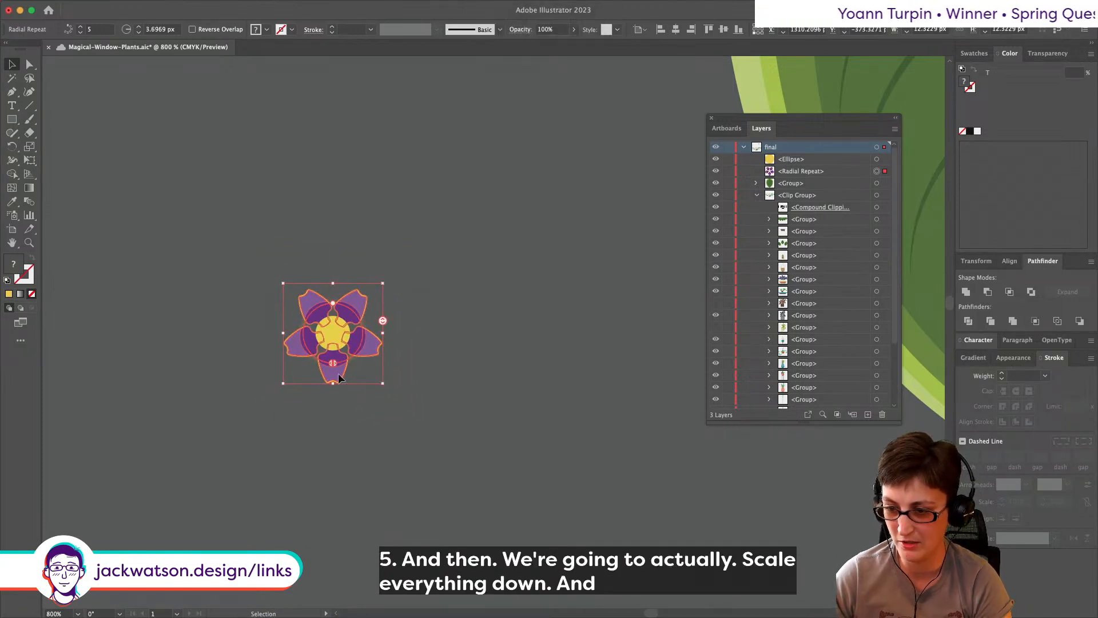
# Step: Isolate the petal inside the radial repeat and enlarge it proportionally outward from its outer edge
pyautogui.doubleClick(338, 372)
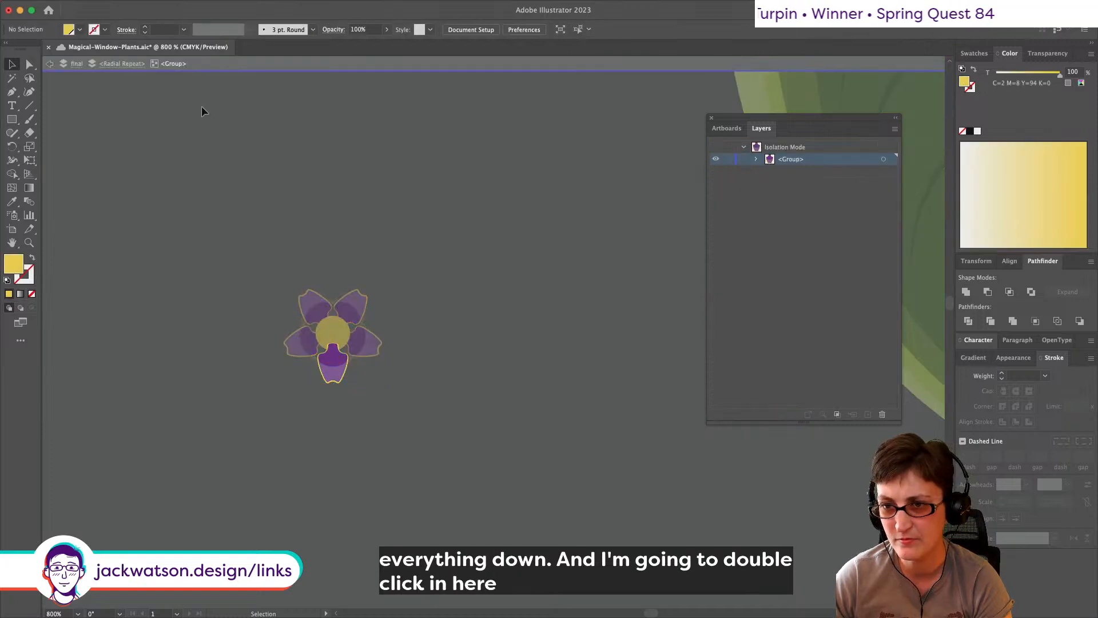
pyautogui.scroll(5, 293, 340)
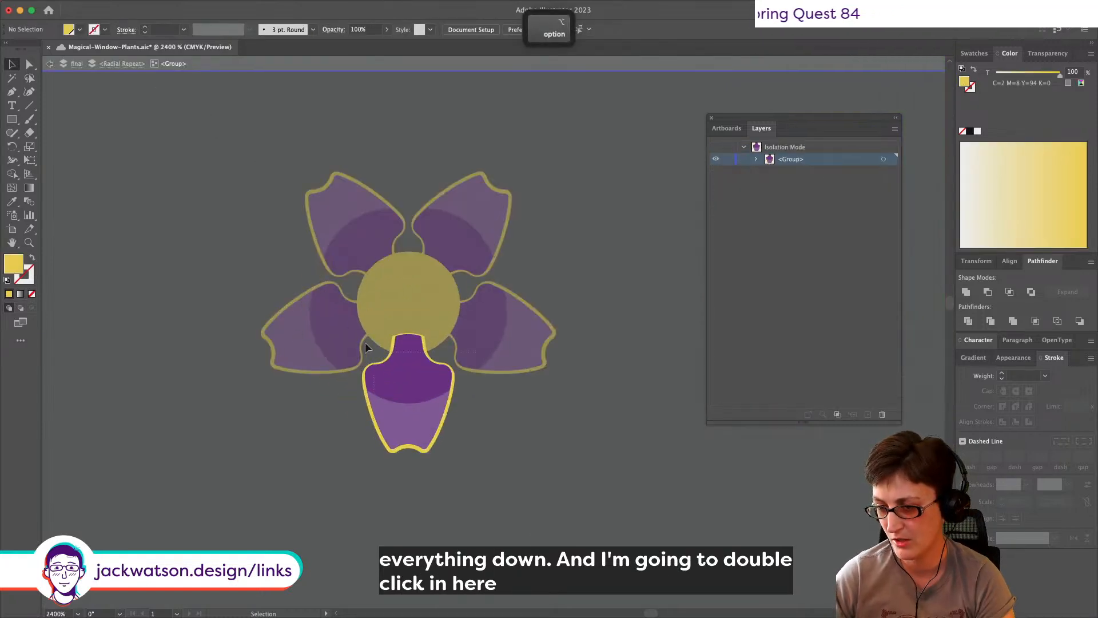
pyautogui.click(368, 350)
pyautogui.moveTo(408, 453); pyautogui.dragTo(412, 529)
pyautogui.press('BackSpace')
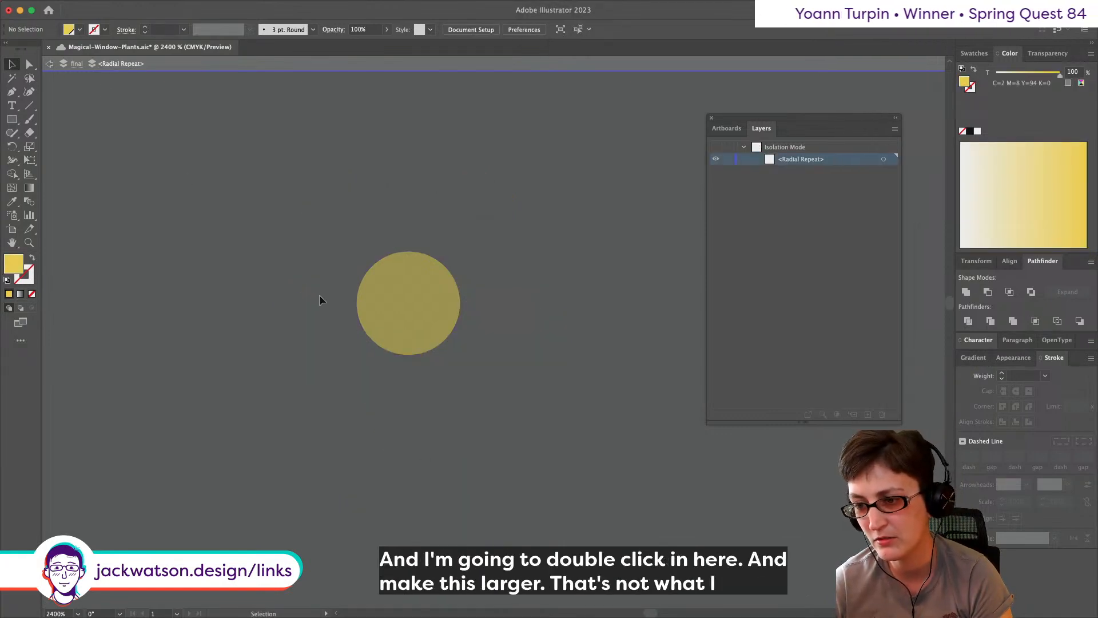
pyautogui.press('super+z')
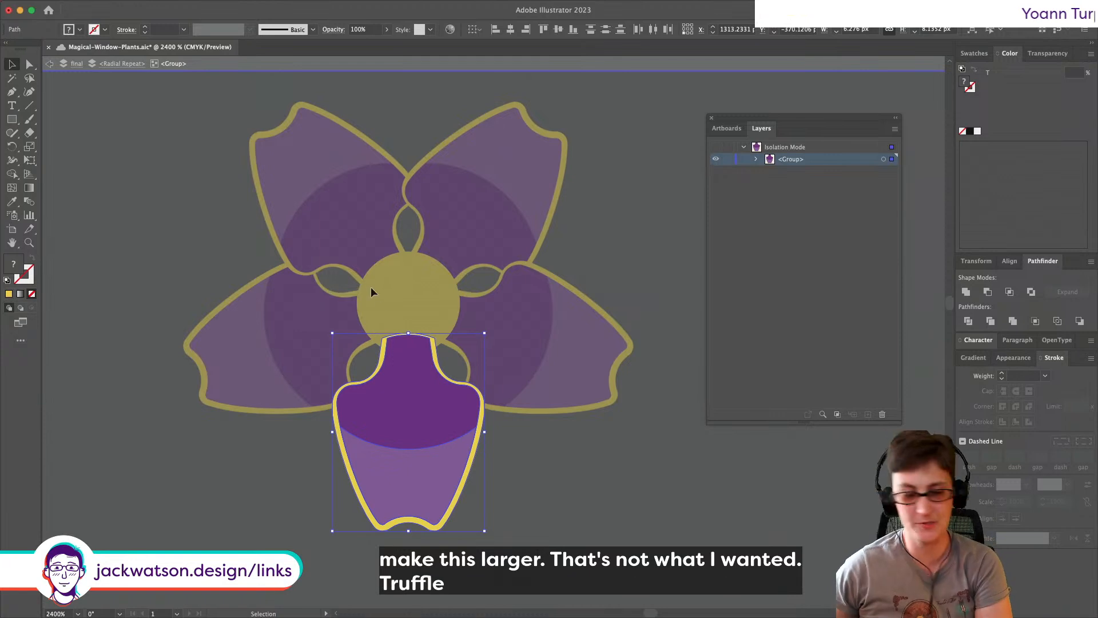
# Step: Enlarge the isolated petal proportionally until its inner end reaches the flower's center, and exit isolation mode
pyautogui.moveTo(408, 333); pyautogui.dragTo(408, 303)
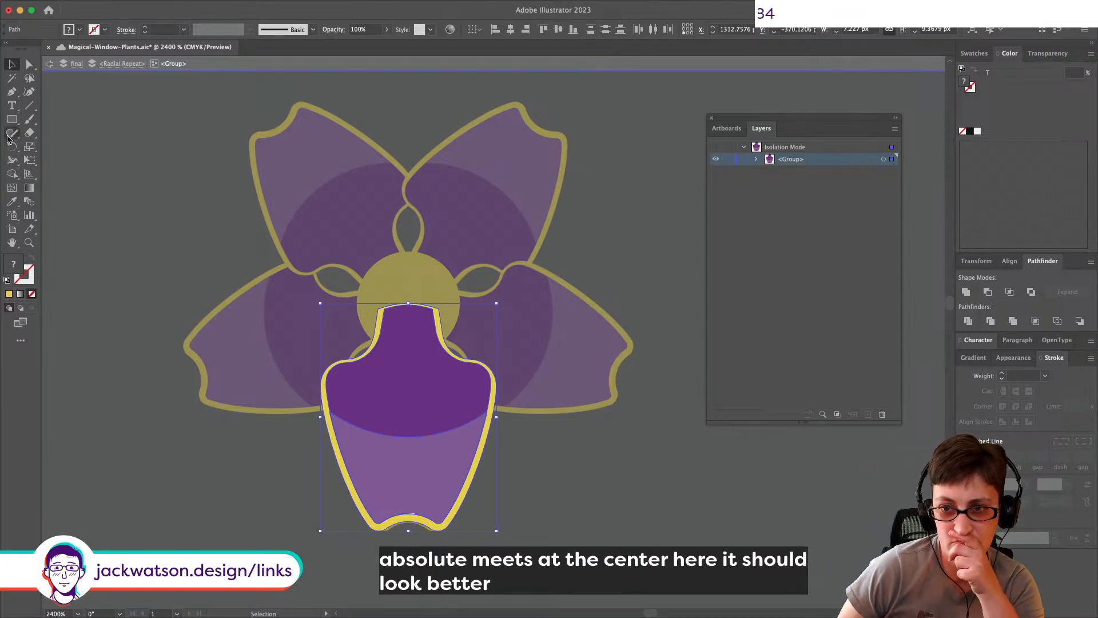
pyautogui.click(132, 152)
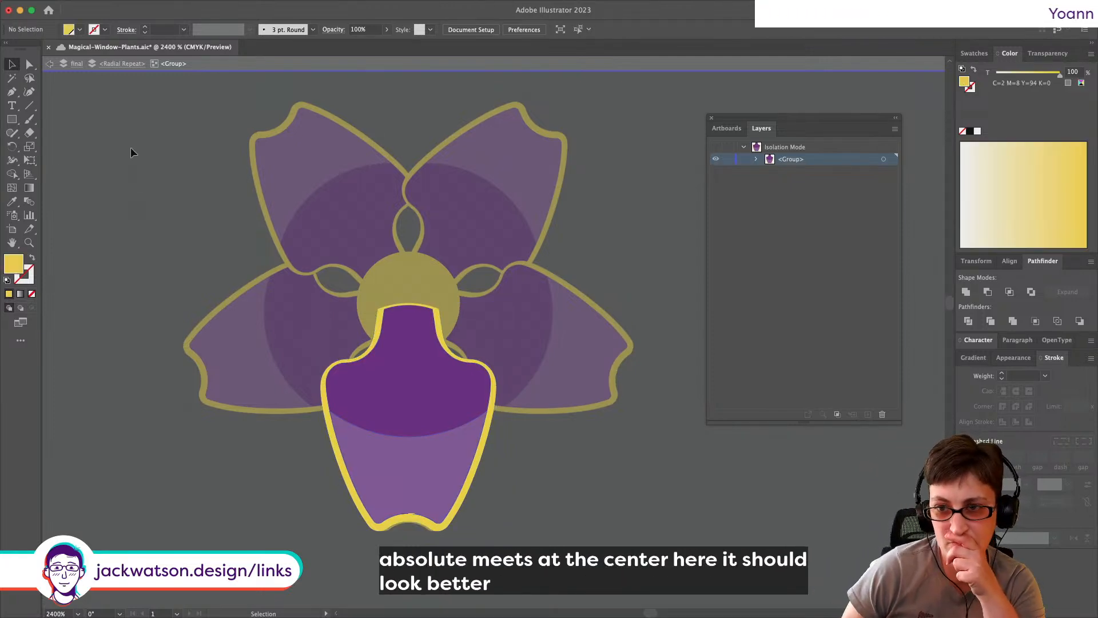
pyautogui.click(117, 64)
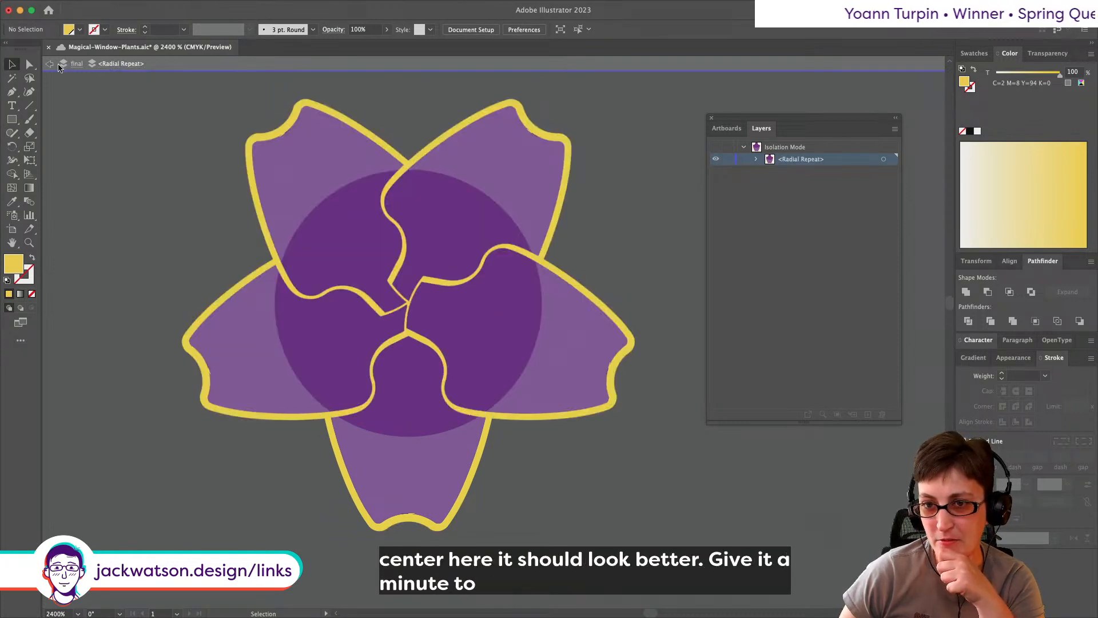
pyautogui.click(50, 65)
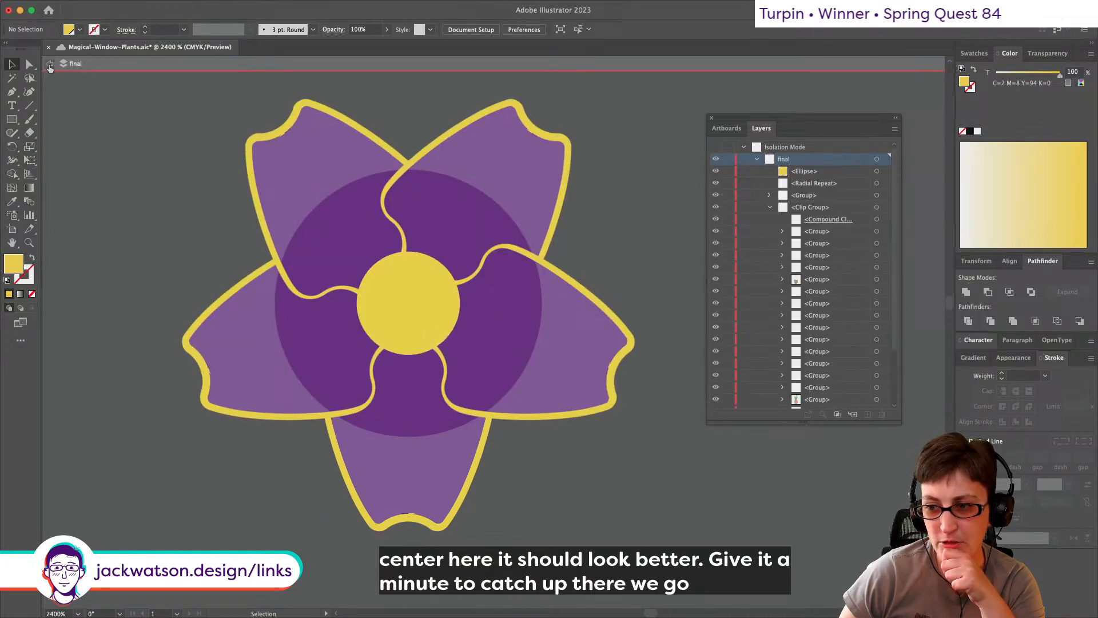
pyautogui.press('Escape')
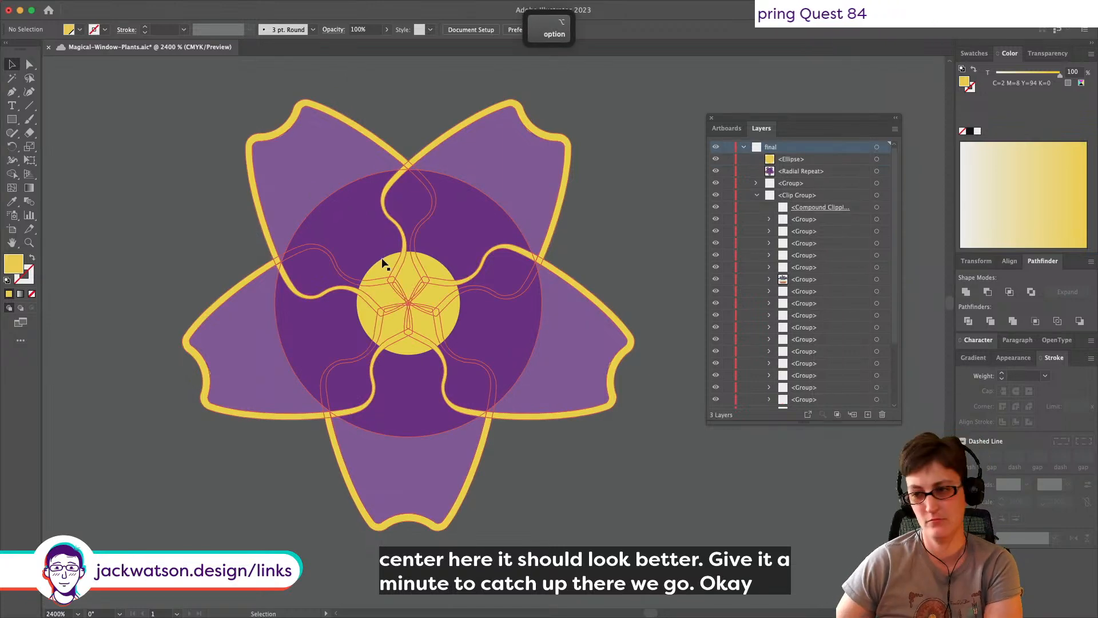
# Step: Examine the five-petal flower up close and at small size beside the leaf and other plant artwork
pyautogui.scroll(-2, 213, 236)
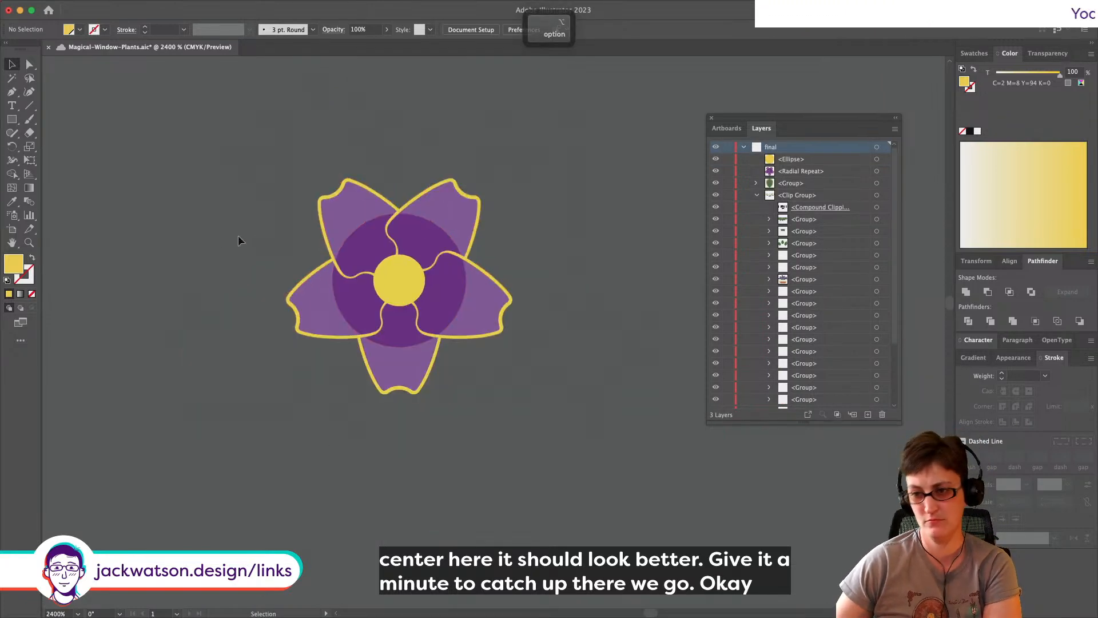
pyautogui.scroll(-3, 238, 235)
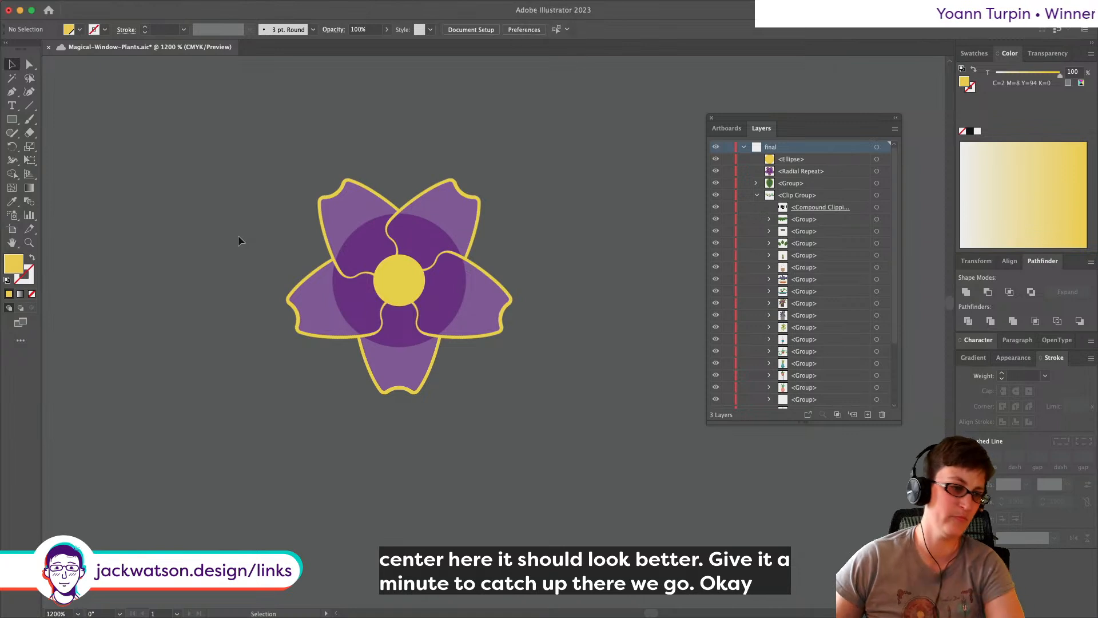
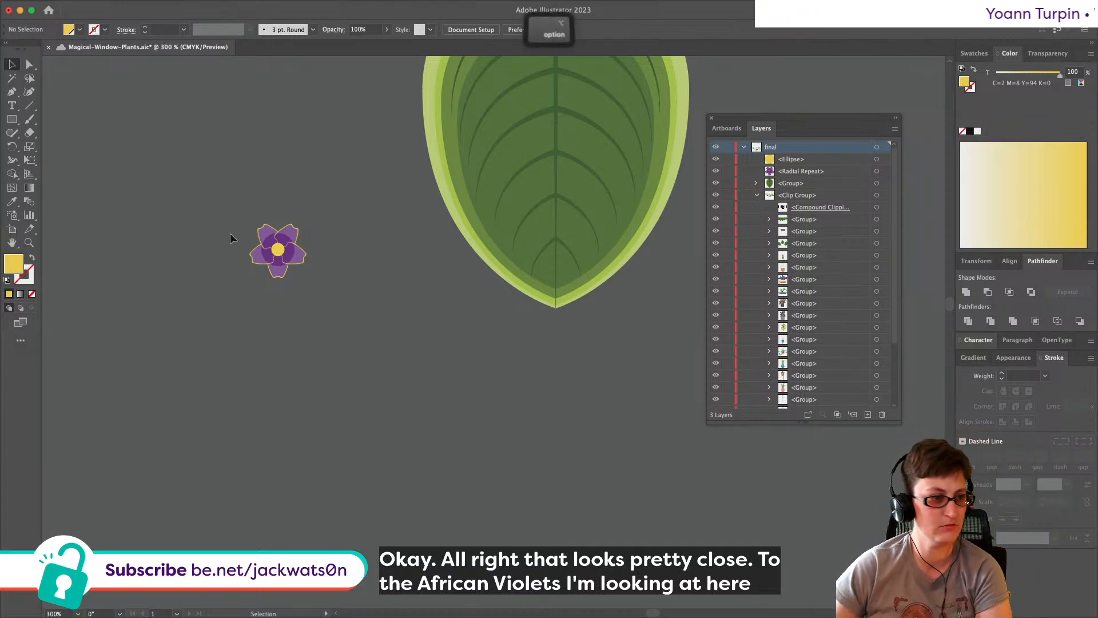
pyautogui.scroll(4, 230, 232)
pyautogui.hscroll(3, 248, 232)
pyautogui.scroll(-6, 248, 232)
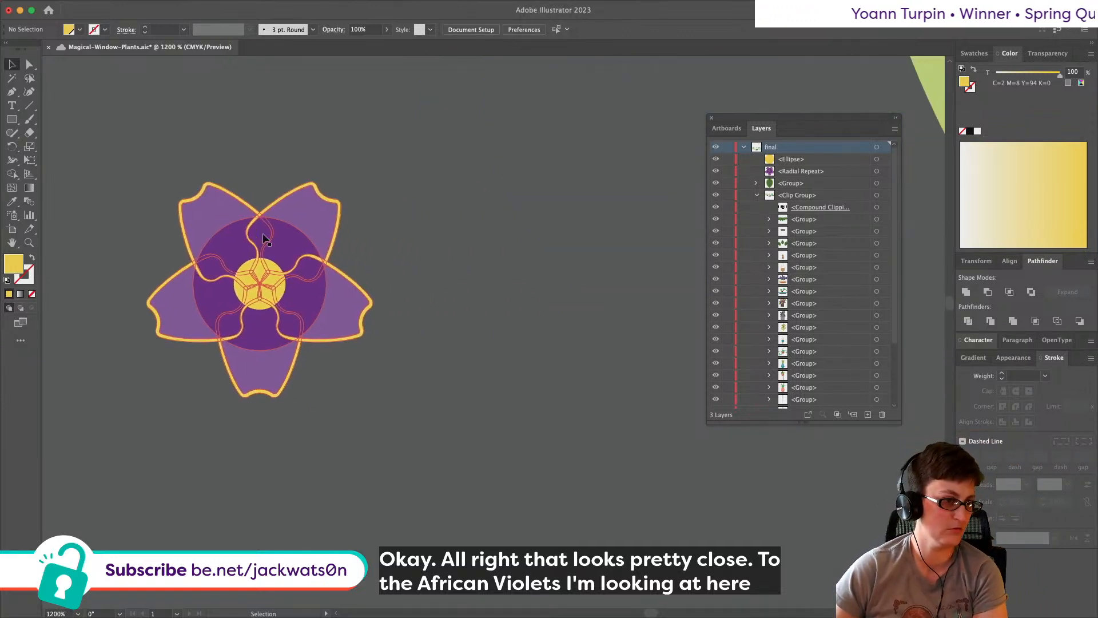
pyautogui.scroll(-3, 314, 258)
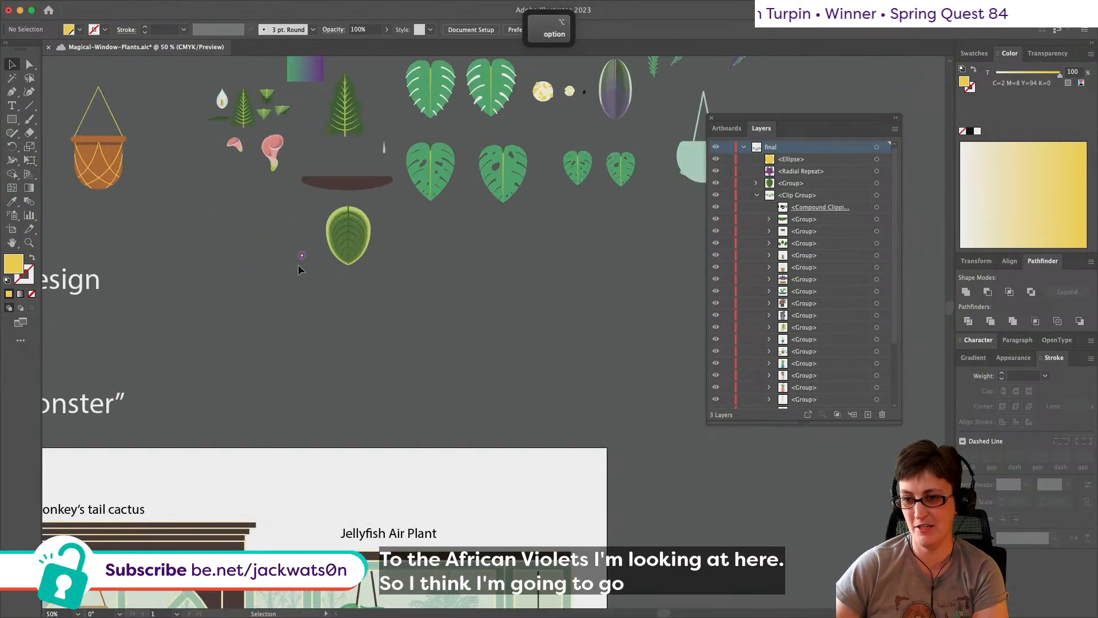
pyautogui.scroll(5, 293, 264)
pyautogui.scroll(2, 293, 265)
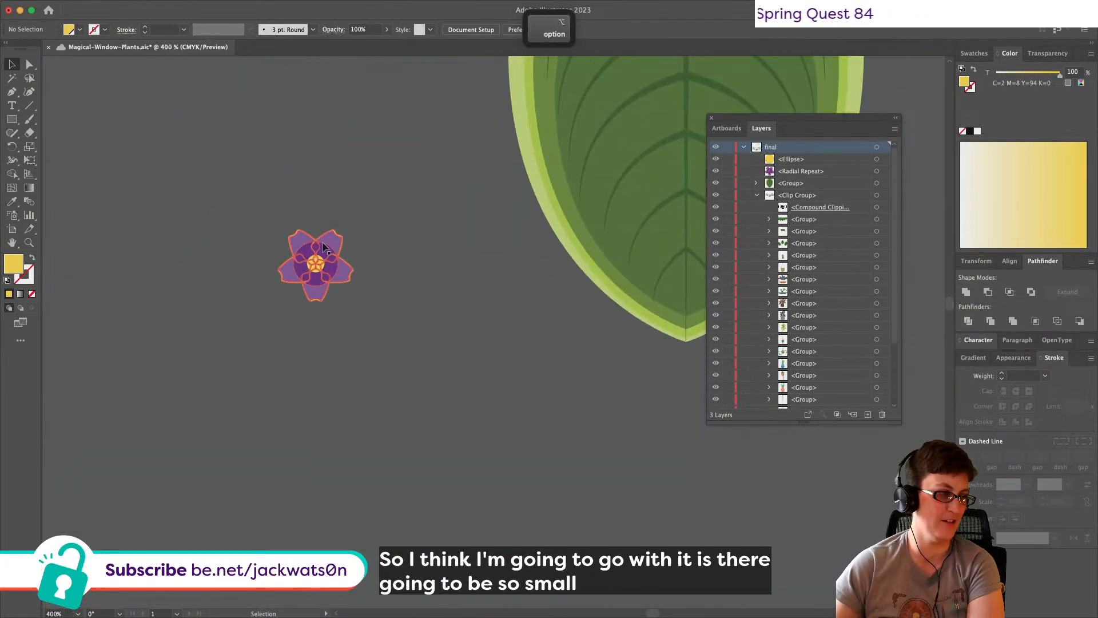
pyautogui.scroll(2, 309, 243)
pyautogui.scroll(2, 304, 245)
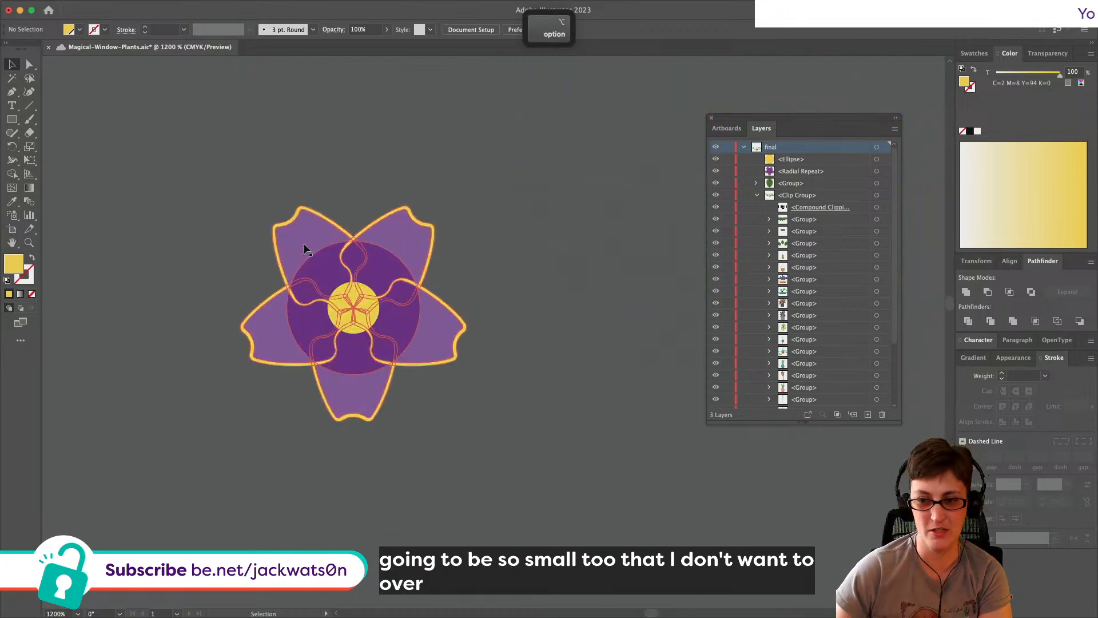
# Step: Draw a circle about 1.4 px wide on the flower's yellow center and tint its fill to 25%
pyautogui.moveTo(19, 125); pyautogui.dragTo(123, 147)
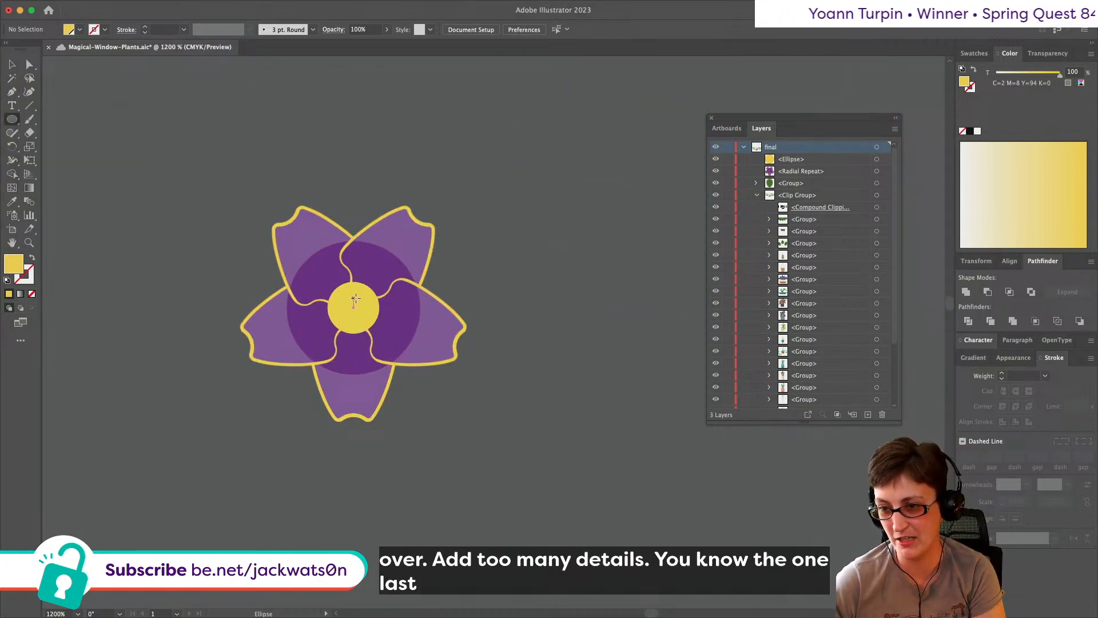
pyautogui.moveTo(355, 298); pyautogui.dragTo(359, 289)
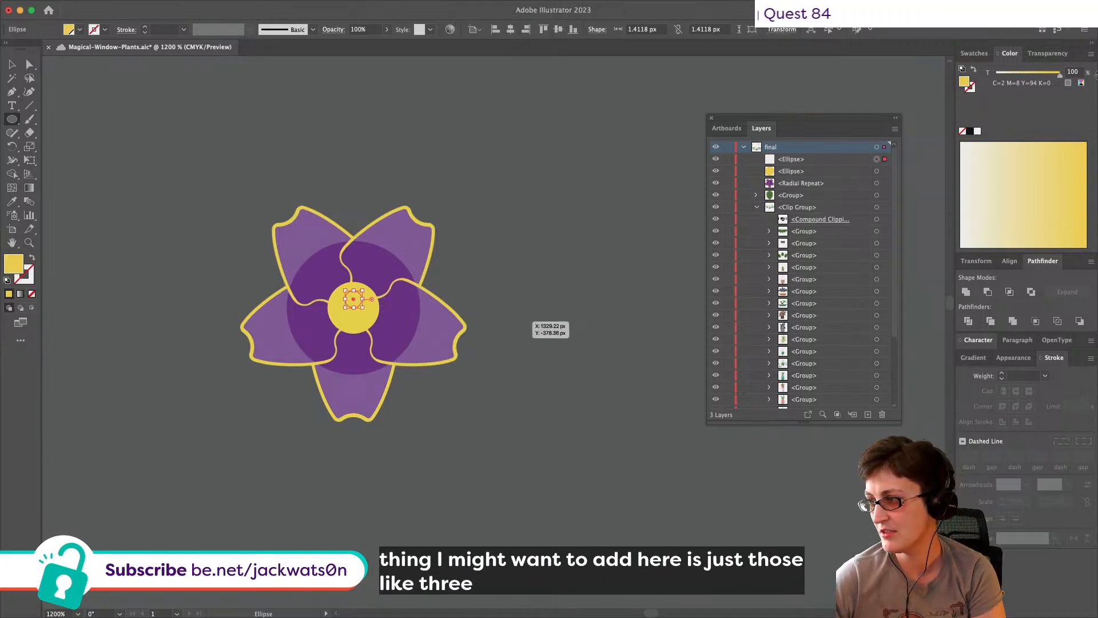
pyautogui.click(1072, 72)
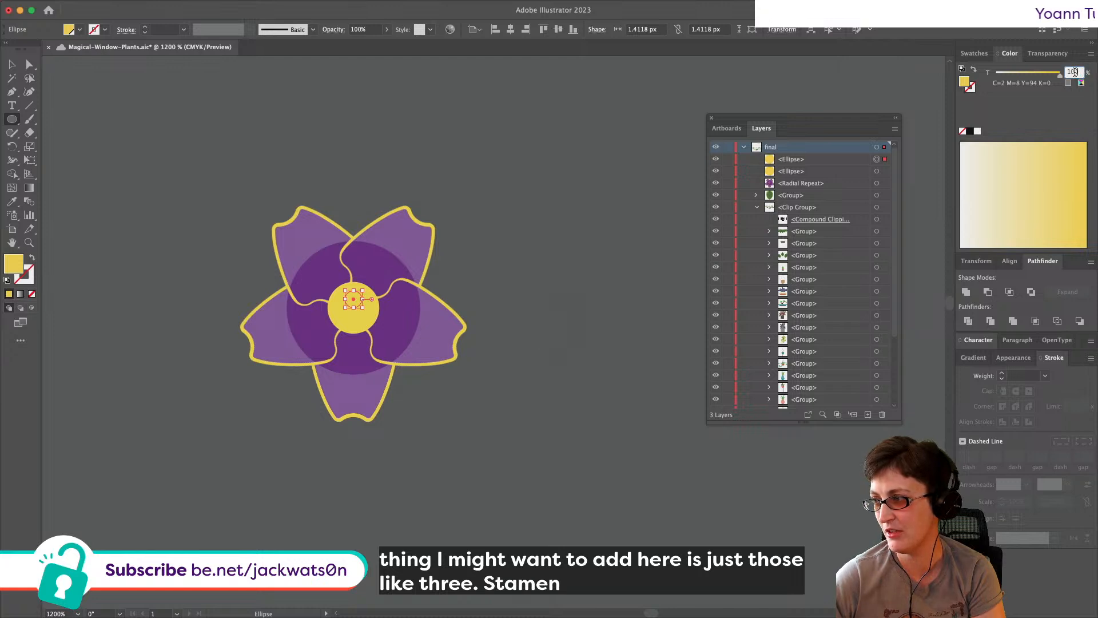
pyautogui.write('50')
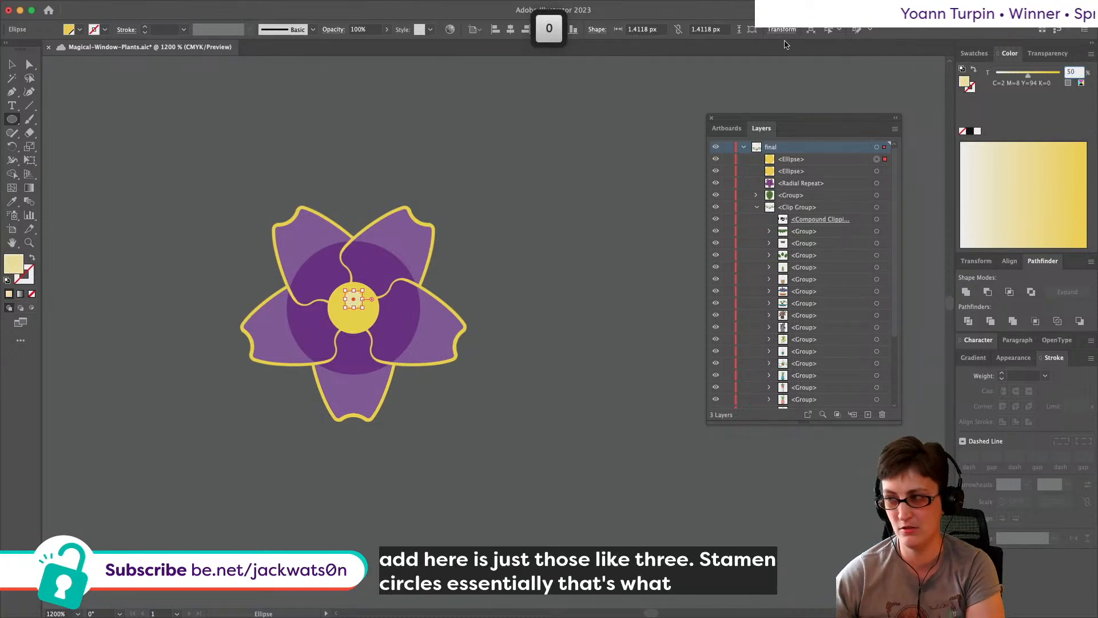
pyautogui.write('25')
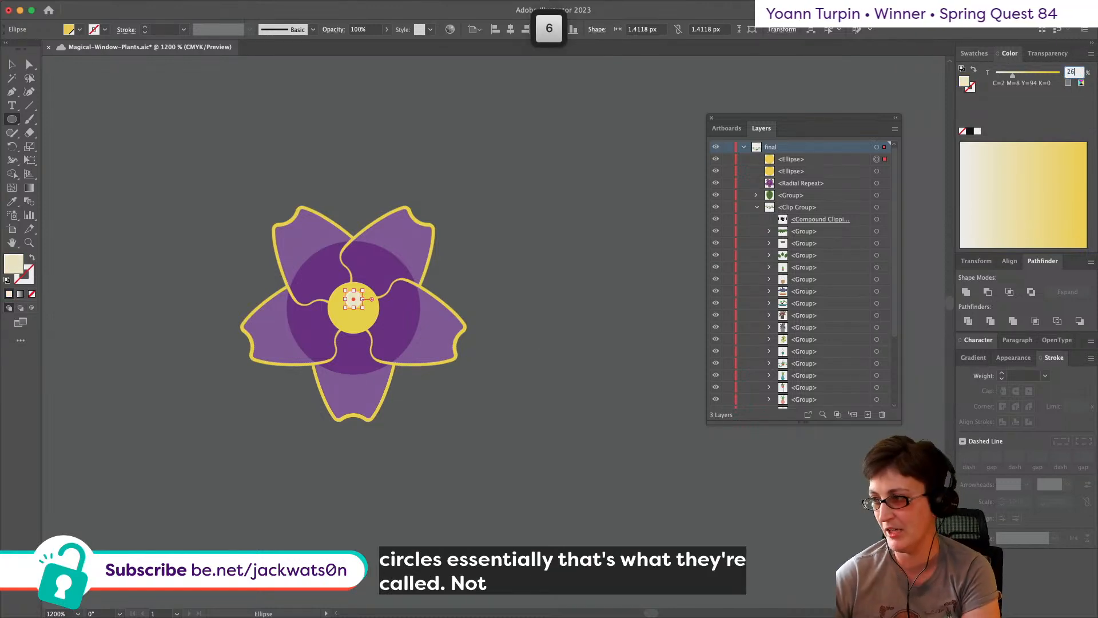
pyautogui.press('Tab')
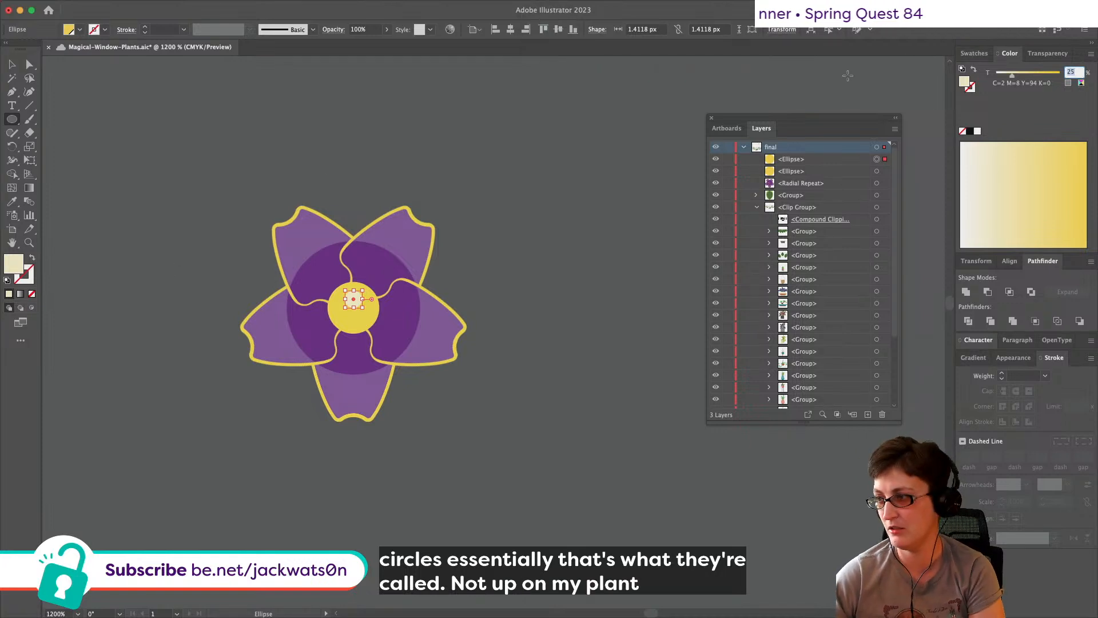
pyautogui.click(29, 65)
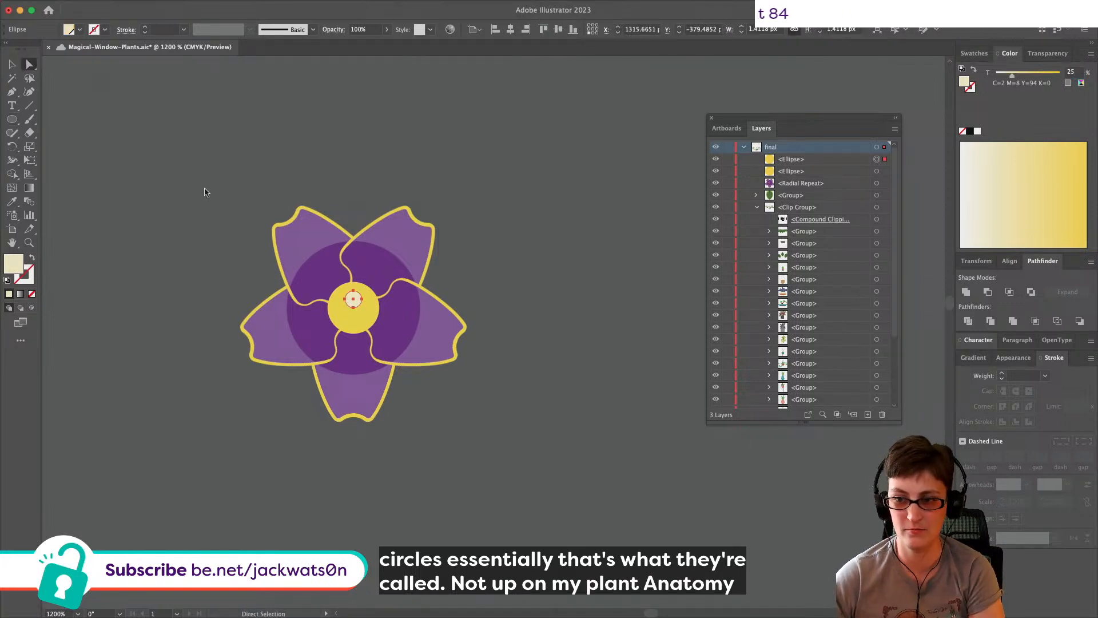
pyautogui.click(529, 453)
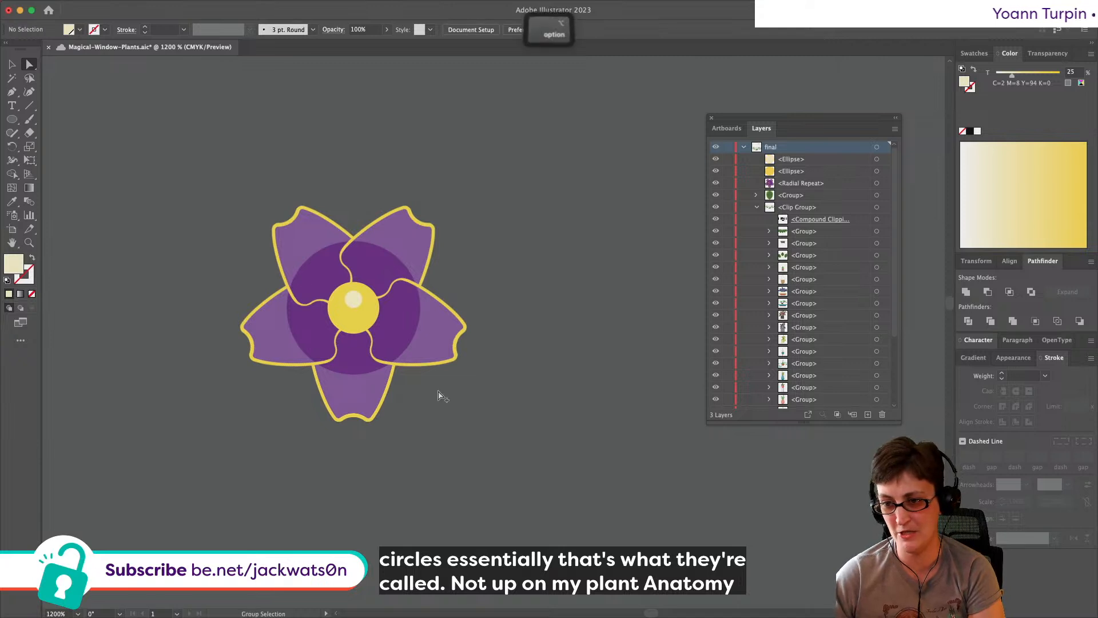
# Step: Duplicate the pale circle twice and arrange the three stamen circles in a triangle on the flower's yellow center
pyautogui.scroll(2, 439, 394)
pyautogui.hscroll(-1, 438, 395)
pyautogui.click(11, 65)
pyautogui.click(441, 214)
pyautogui.press('super+c')
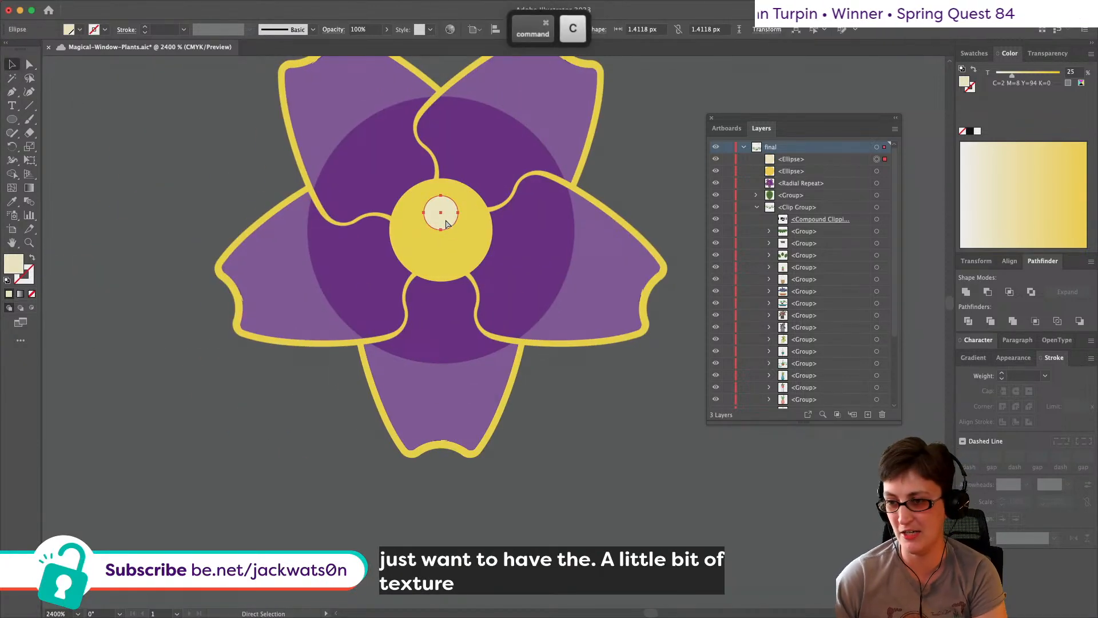
pyautogui.press('super+f')
pyautogui.moveTo(444, 215); pyautogui.dragTo(422, 251)
pyautogui.press('shift+super+a')
pyautogui.click(416, 250)
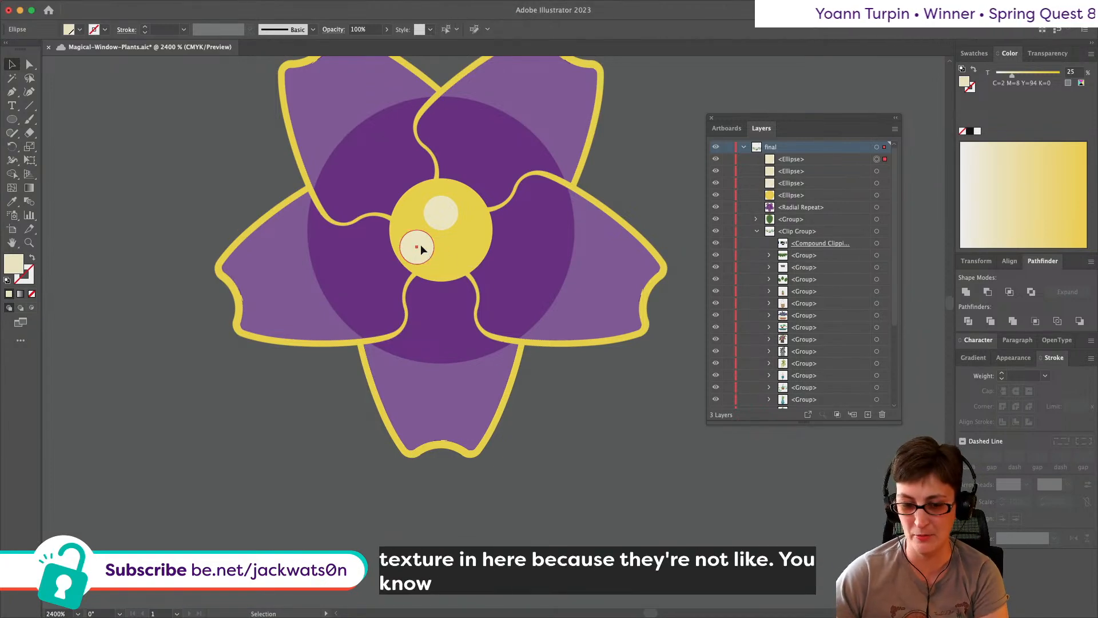
pyautogui.moveTo(426, 251); pyautogui.dragTo(468, 254)
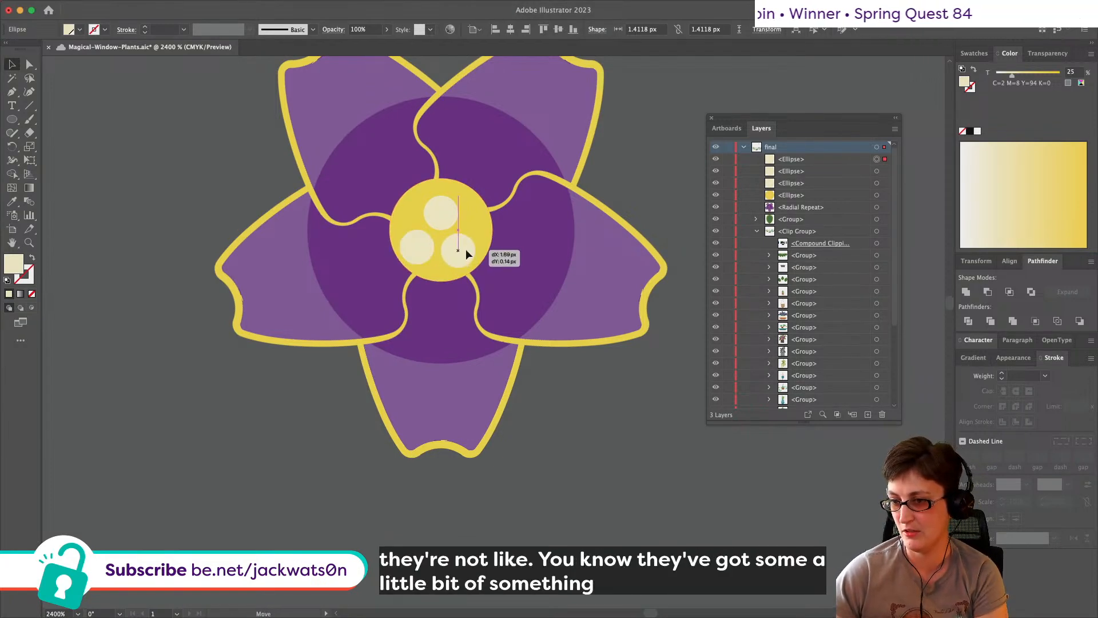
# Step: Shift the three stamen circles slightly upward together and scale them down to about 1.29 px each
pyautogui.keyDown('shift'); pyautogui.click(419, 253); pyautogui.keyUp('shift')
pyautogui.keyDown('shift'); pyautogui.click(439, 219); pyautogui.keyUp('shift')
pyautogui.moveTo(464, 255); pyautogui.dragTo(464, 250)
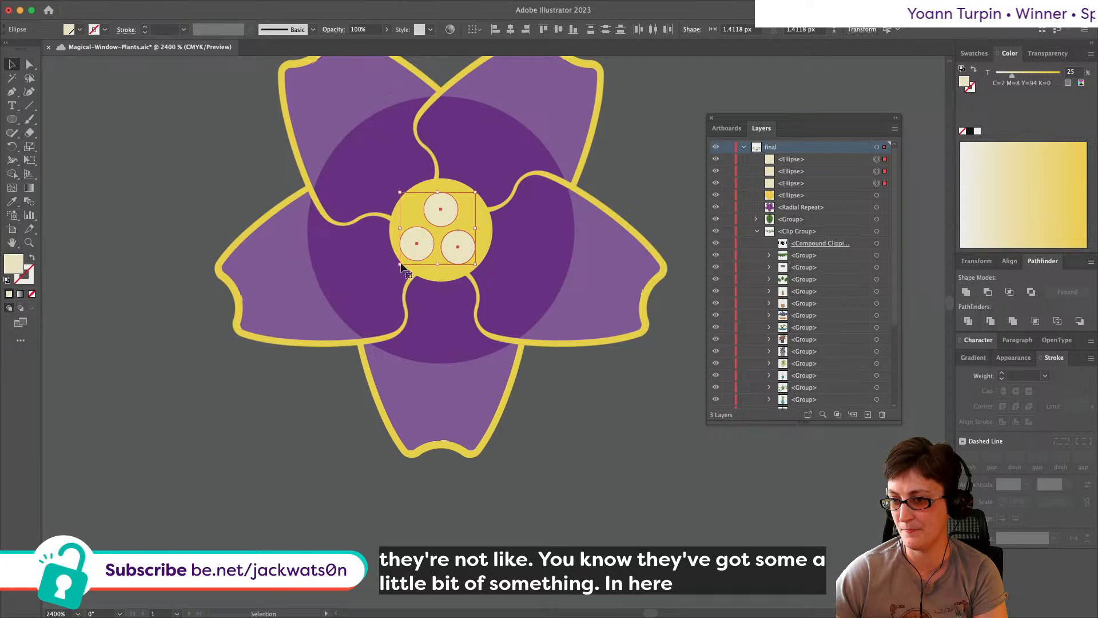
pyautogui.moveTo(399, 265); pyautogui.dragTo(407, 262)
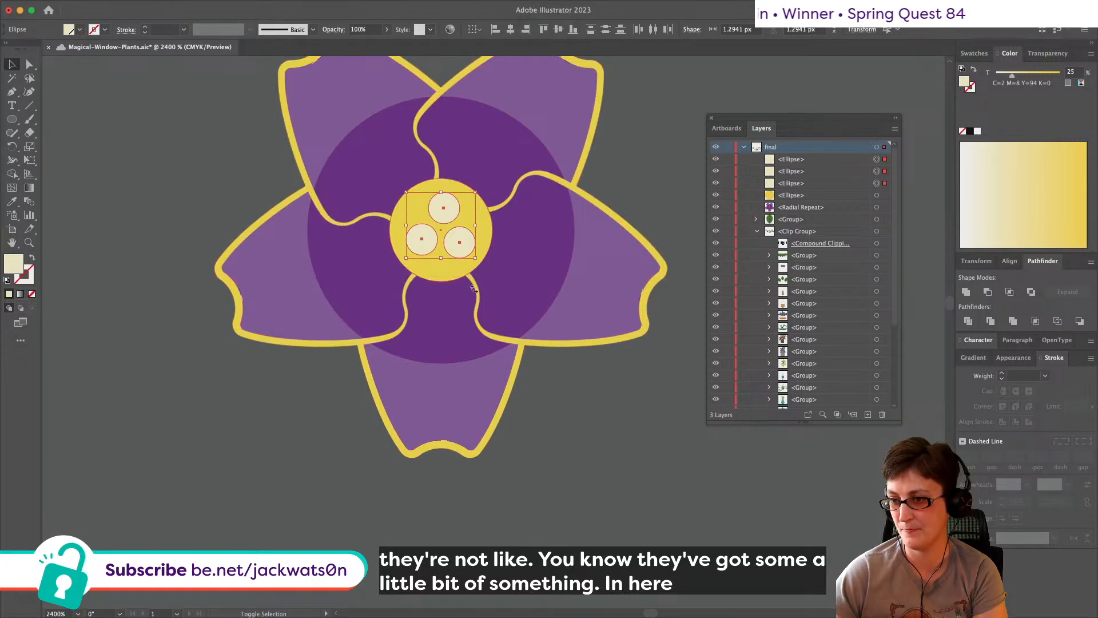
pyautogui.moveTo(592, 392); pyautogui.dragTo(587, 376)
pyautogui.click(587, 376)
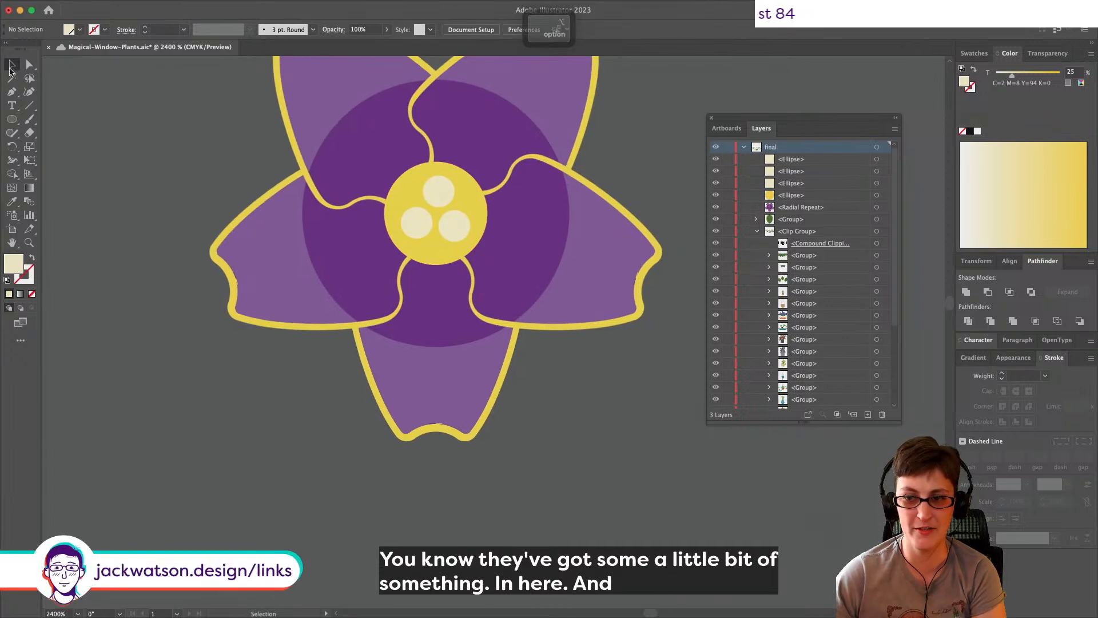
# Step: Group the petal repeat, yellow center and stamen circles into one flower, and copy the group
pyautogui.moveTo(487, 283); pyautogui.dragTo(614, 467)
pyautogui.press('super+g')
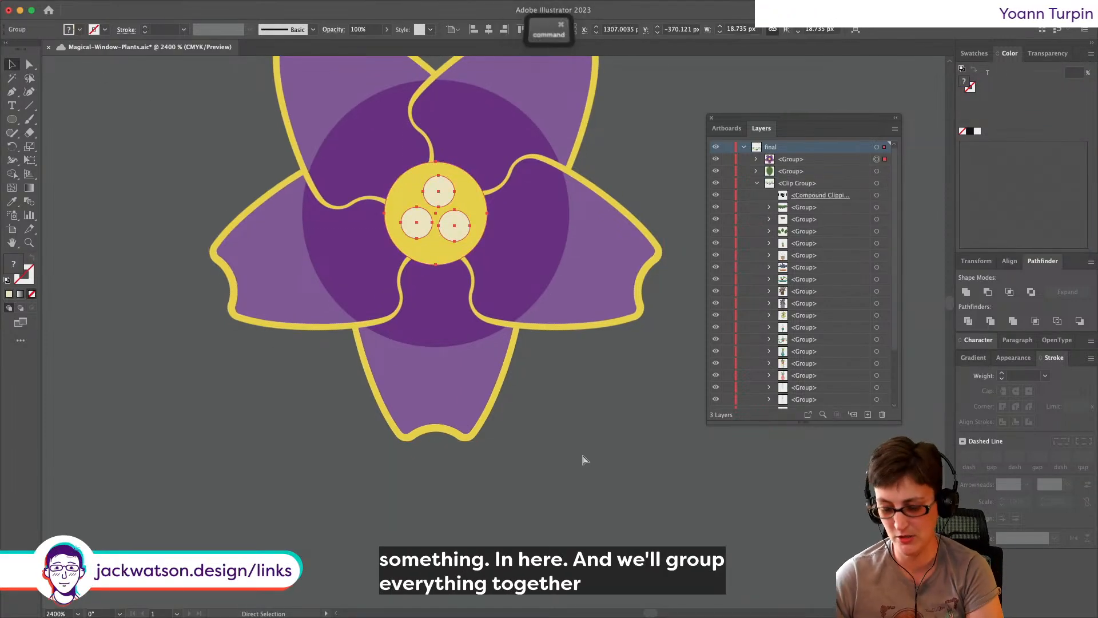
pyautogui.press('super+c')
pyautogui.press('v')
pyautogui.click(582, 253)
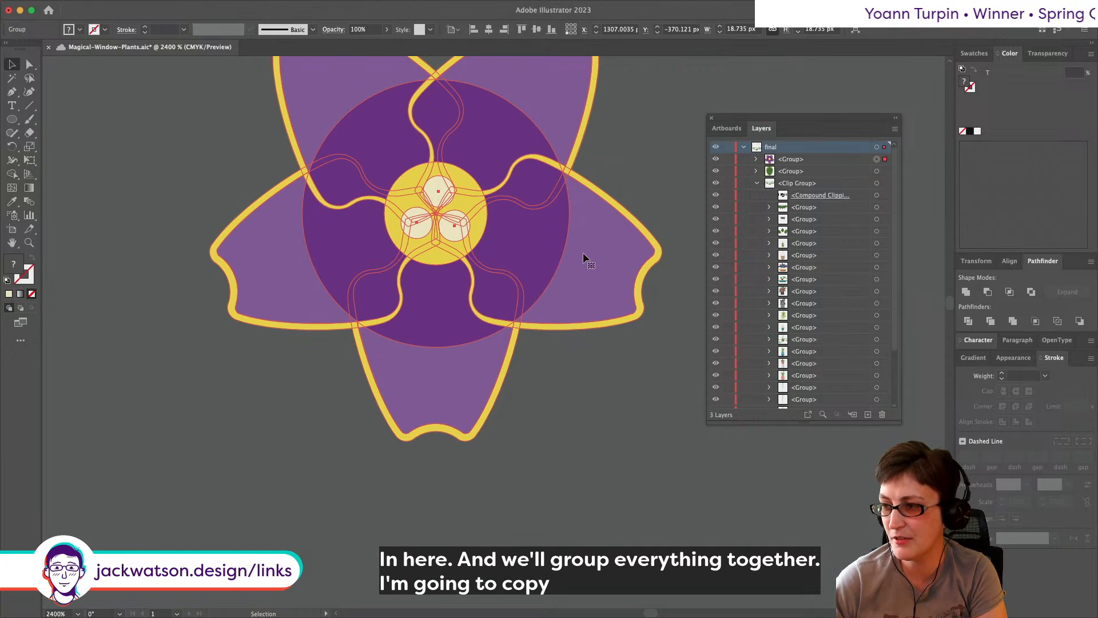
# Step: Move the violet flower and its green leaf from the final layer to the working layer, keeping their position
pyautogui.scroll(-2, 122, 130)
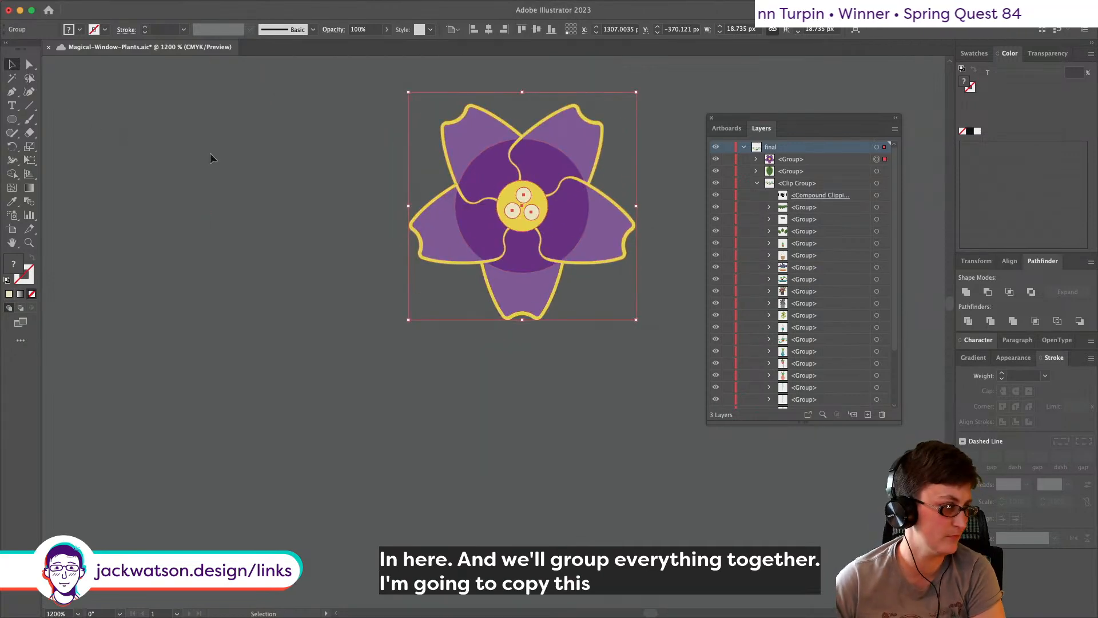
pyautogui.scroll(-1, 218, 155)
pyautogui.scroll(-6, 219, 154)
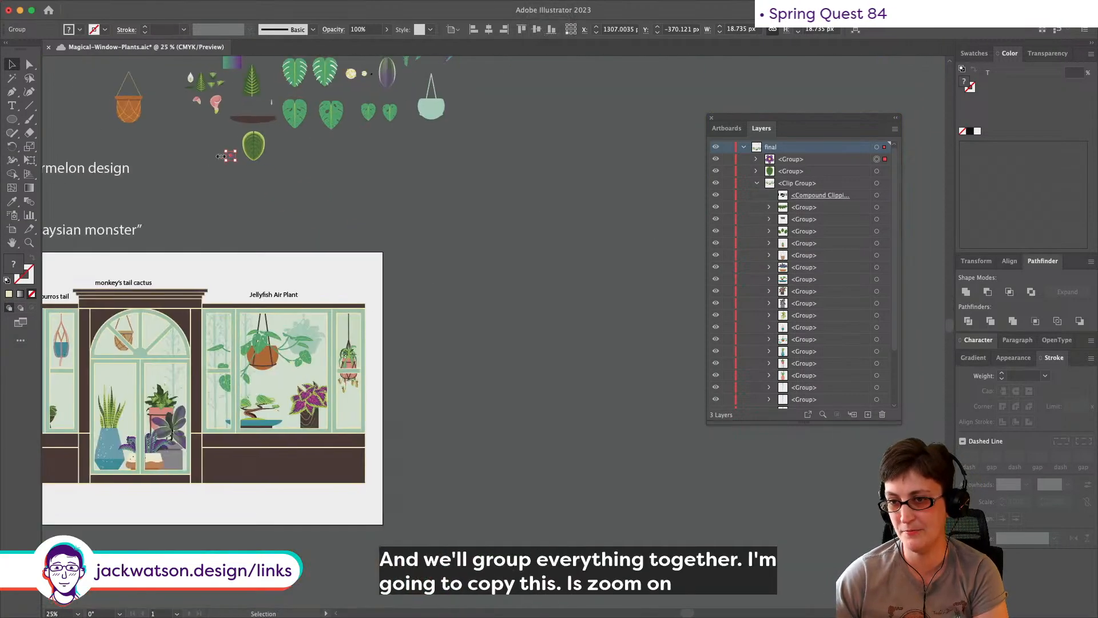
pyautogui.hscroll(-2, 220, 154)
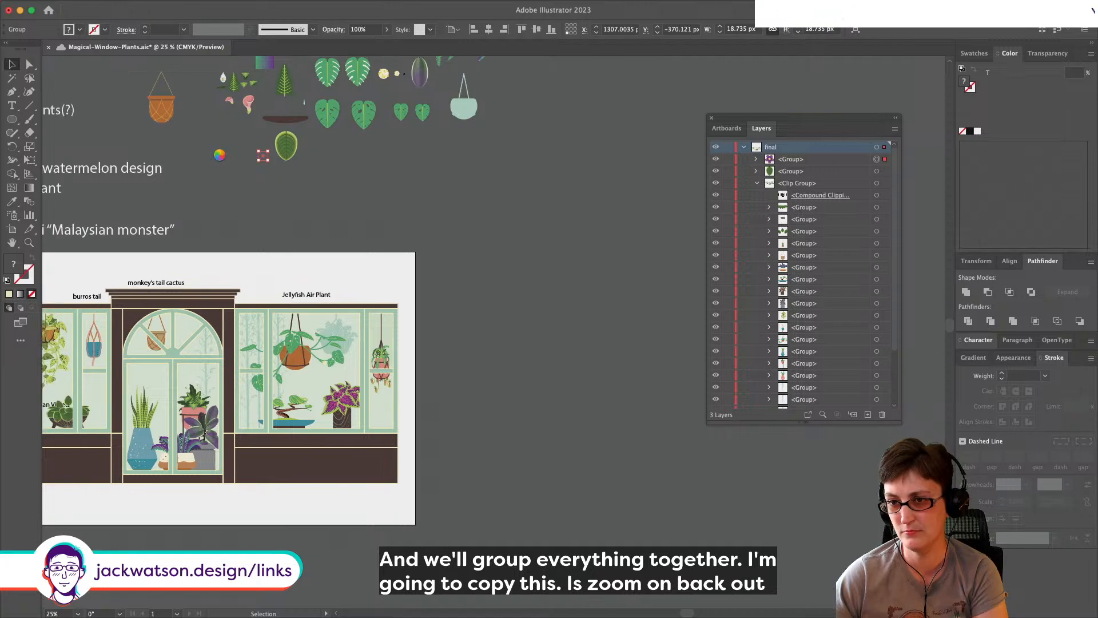
pyautogui.hscroll(-1, 221, 156)
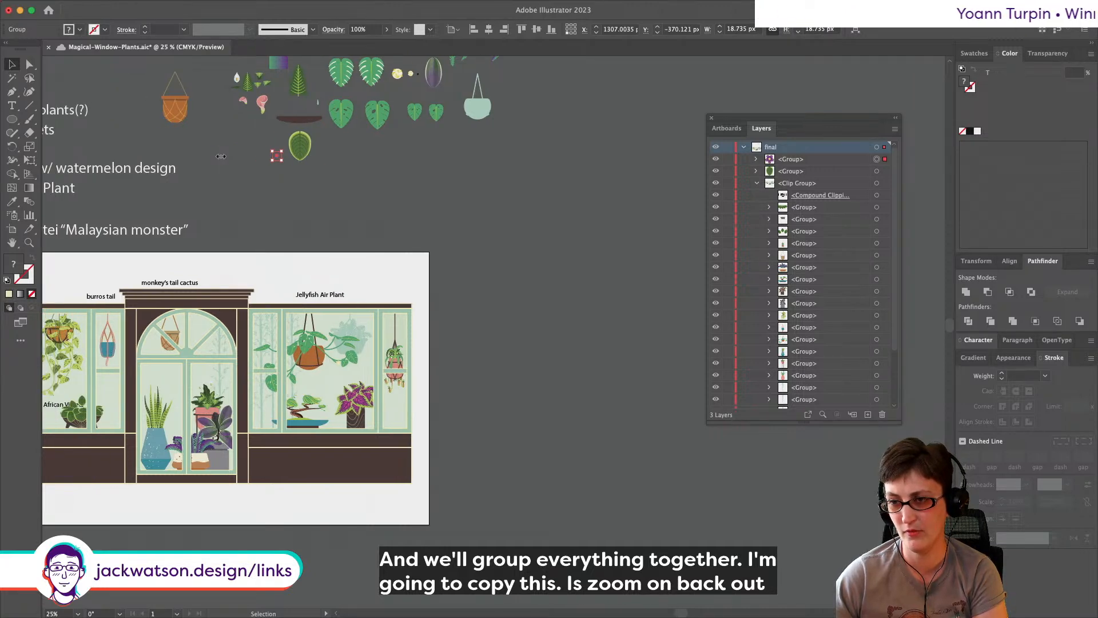
pyautogui.scroll(8, 105, 74)
pyautogui.hscroll(-6, 105, 73)
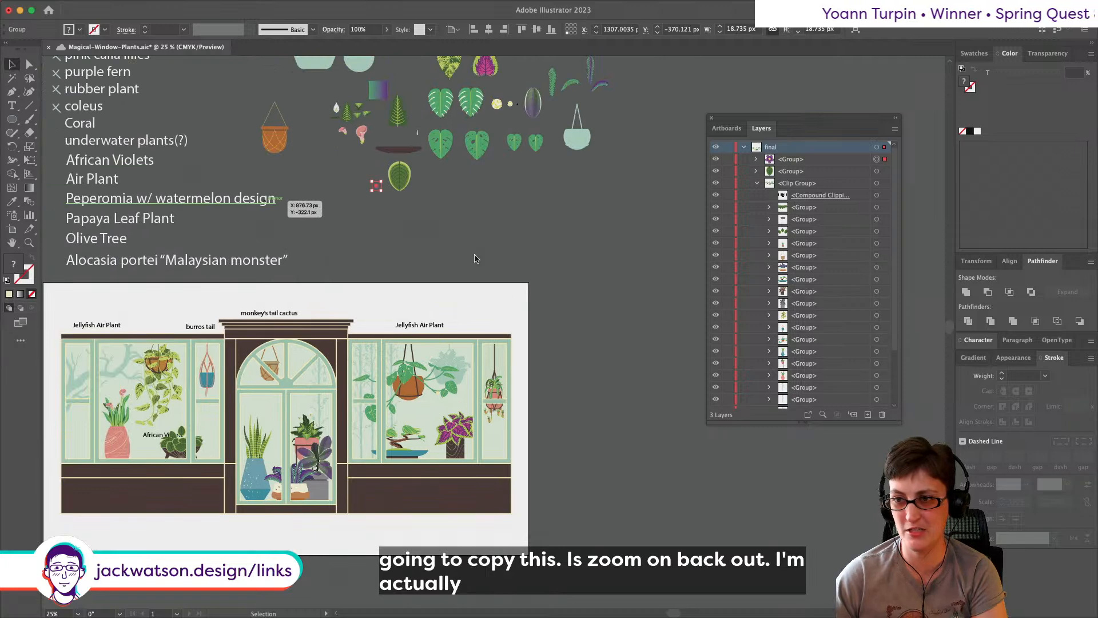
pyautogui.scroll(-3, 542, 307)
pyautogui.hscroll(3, 542, 307)
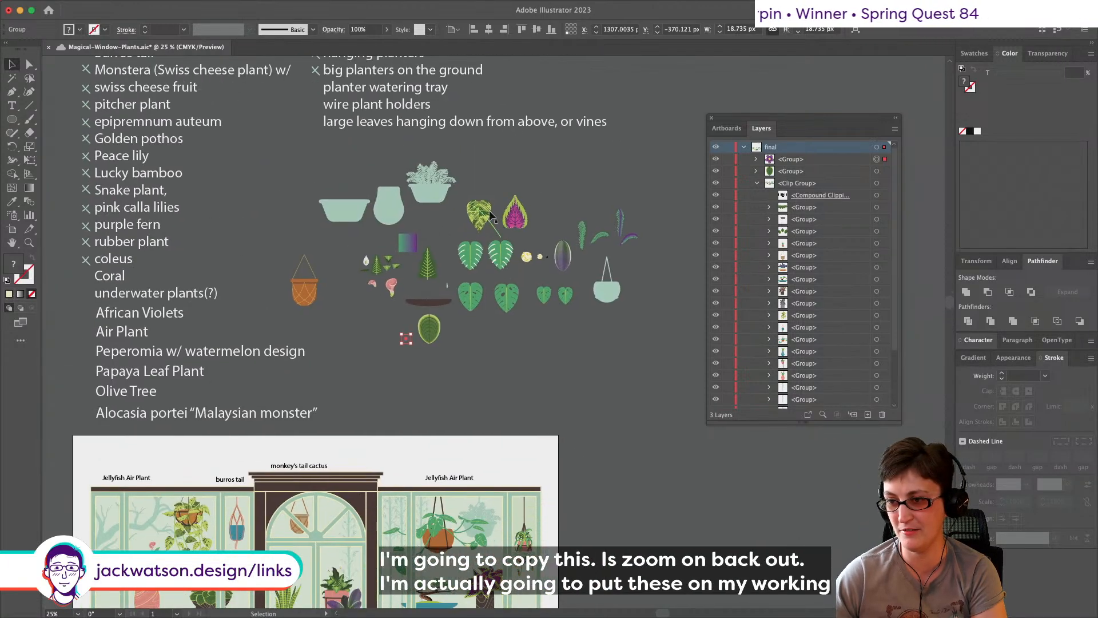
pyautogui.click(469, 386)
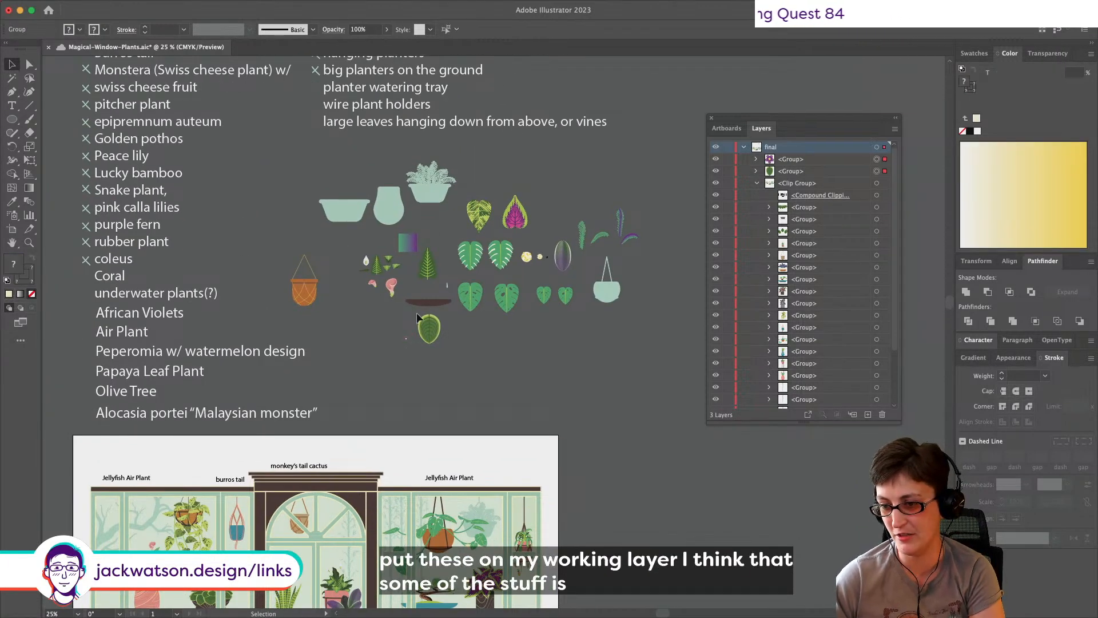
pyautogui.moveTo(394, 322); pyautogui.dragTo(439, 350)
pyautogui.press('super+x')
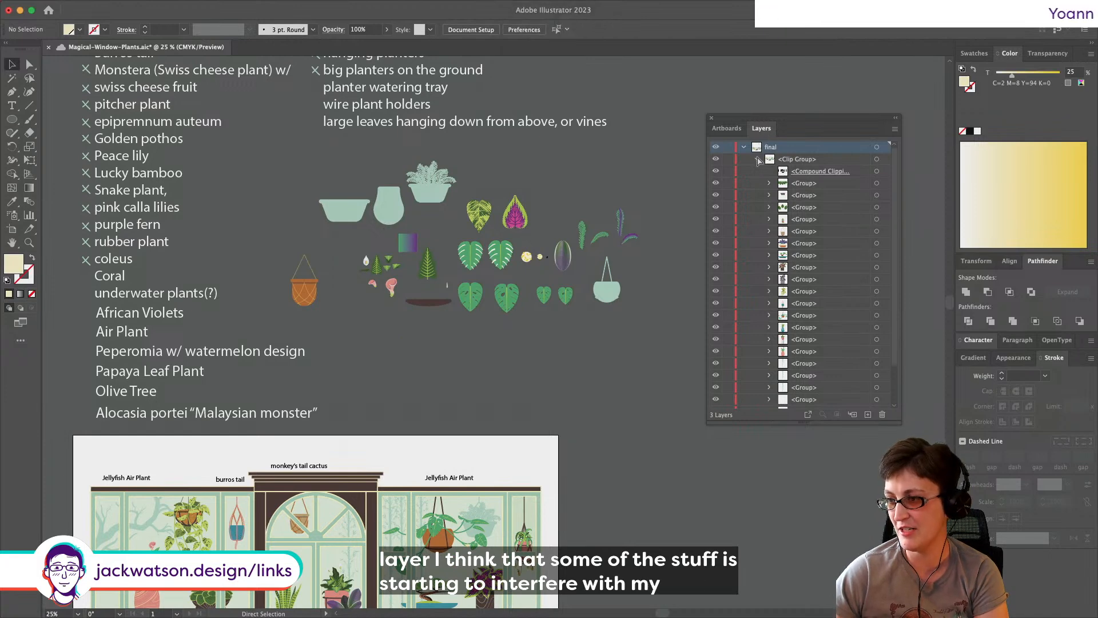
pyautogui.click(757, 161)
pyautogui.click(778, 171)
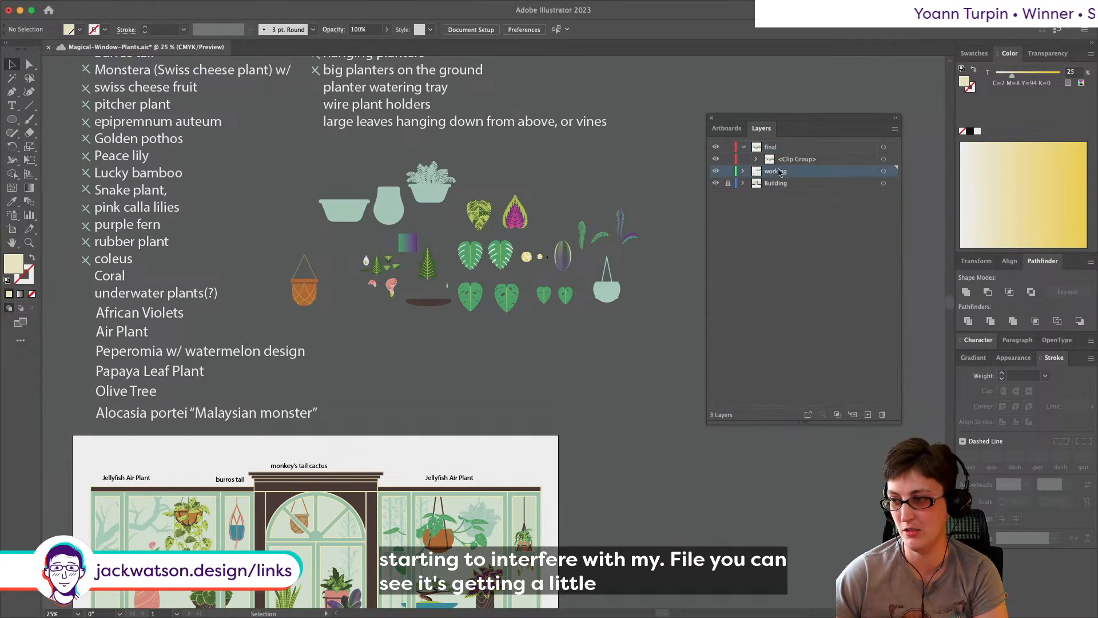
pyautogui.press('super+f')
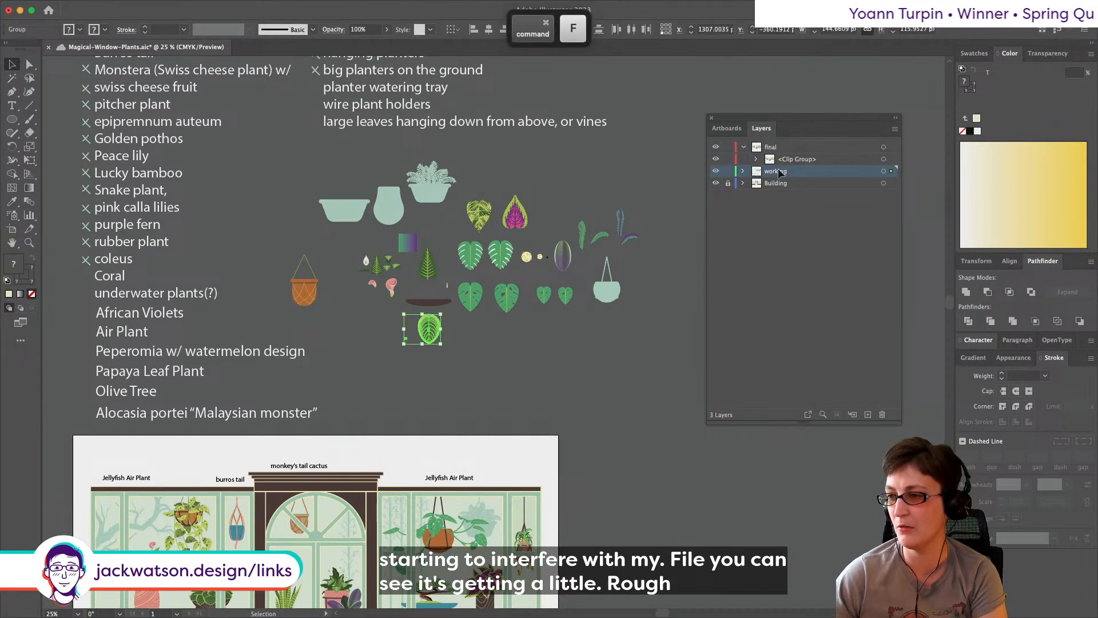
# Step: Hide the working layer and examine the leafy plant in the dark bowl planter inside the storefront window up close
pyautogui.click(714, 172)
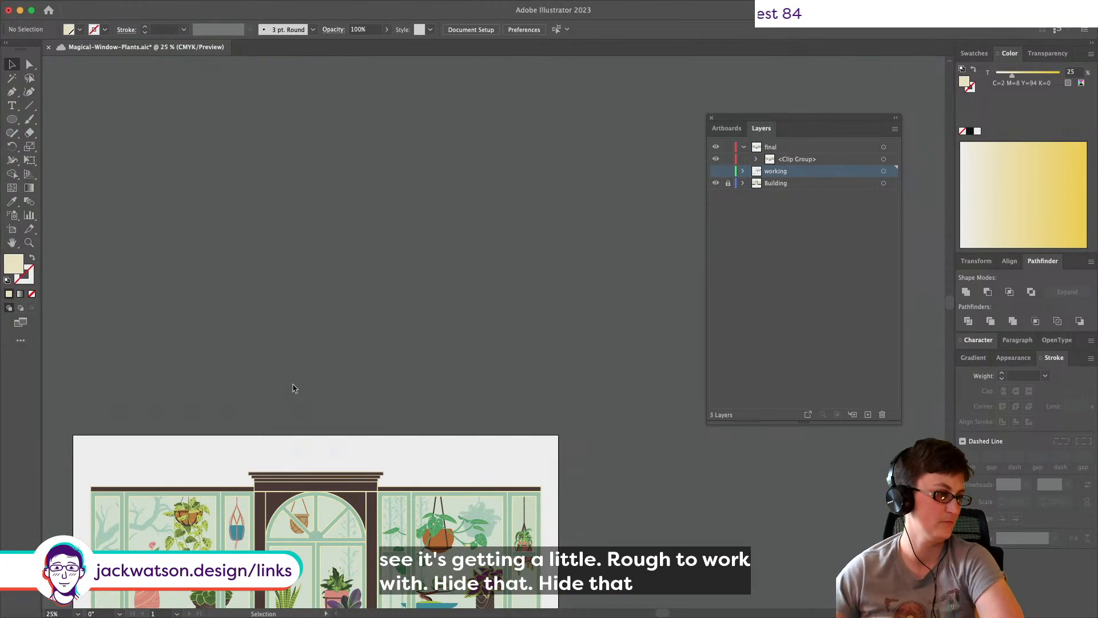
pyautogui.scroll(-3, 389, 445)
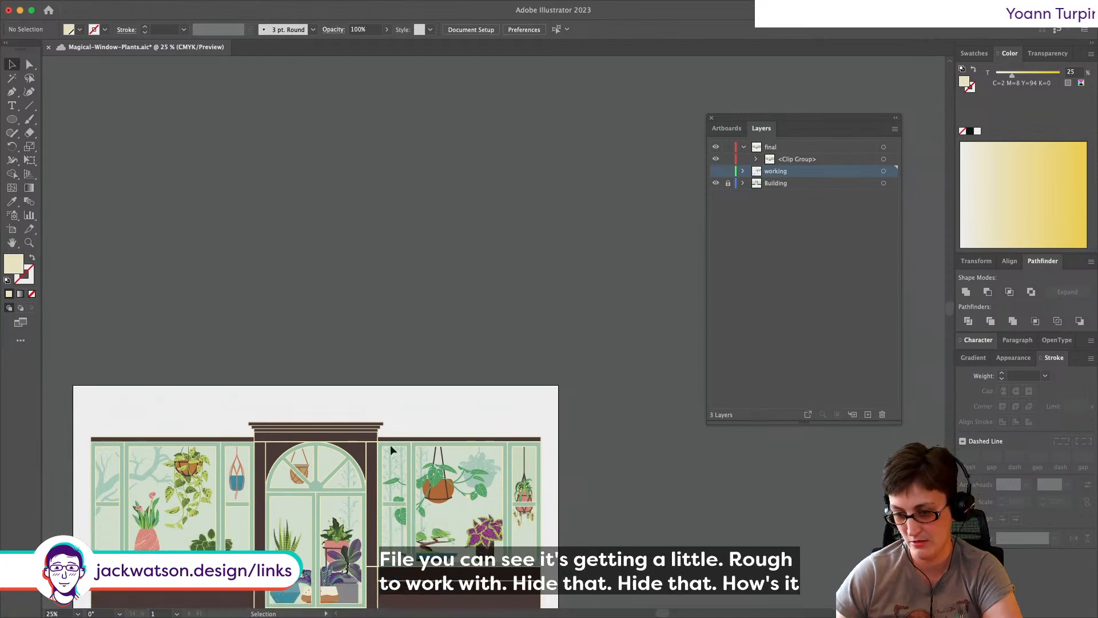
pyautogui.scroll(-10, 282, 495)
pyautogui.hscroll(-4, 282, 495)
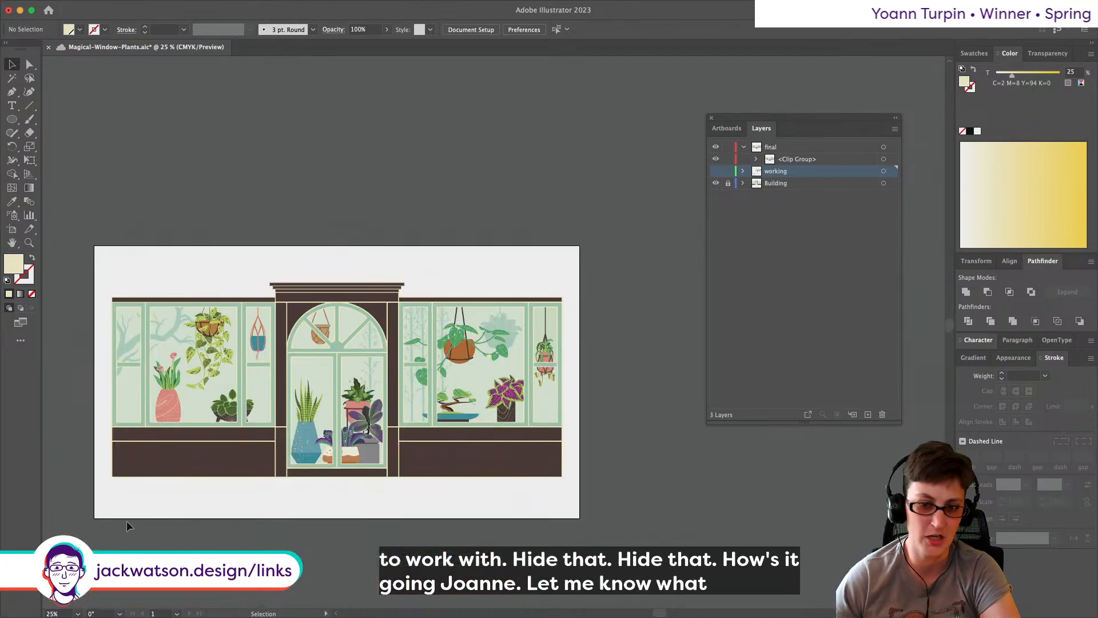
pyautogui.click(29, 242)
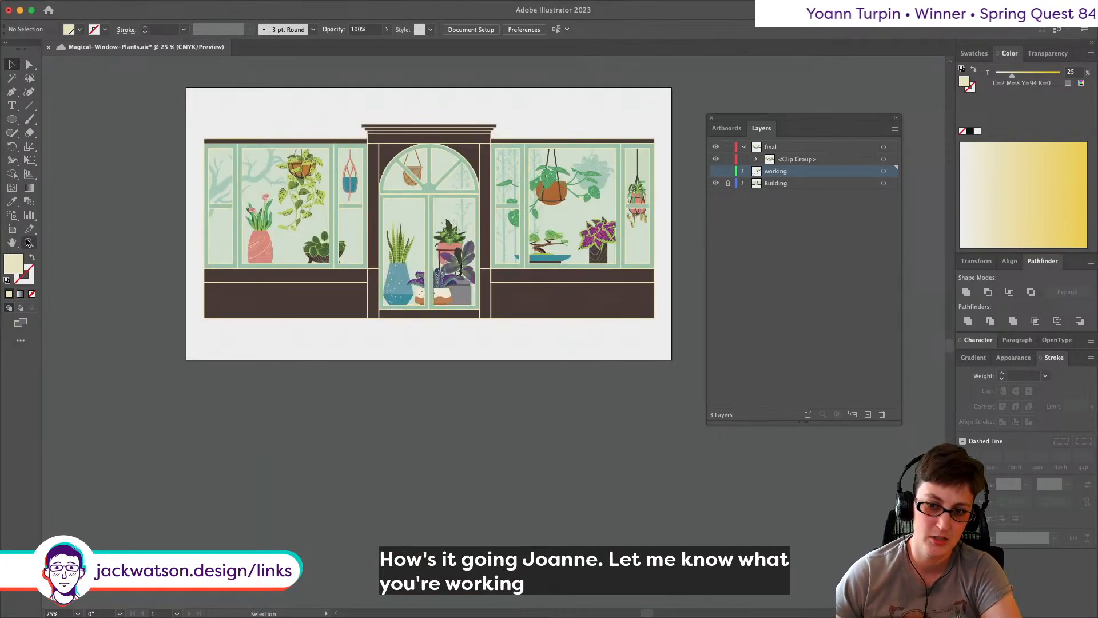
pyautogui.click(318, 258)
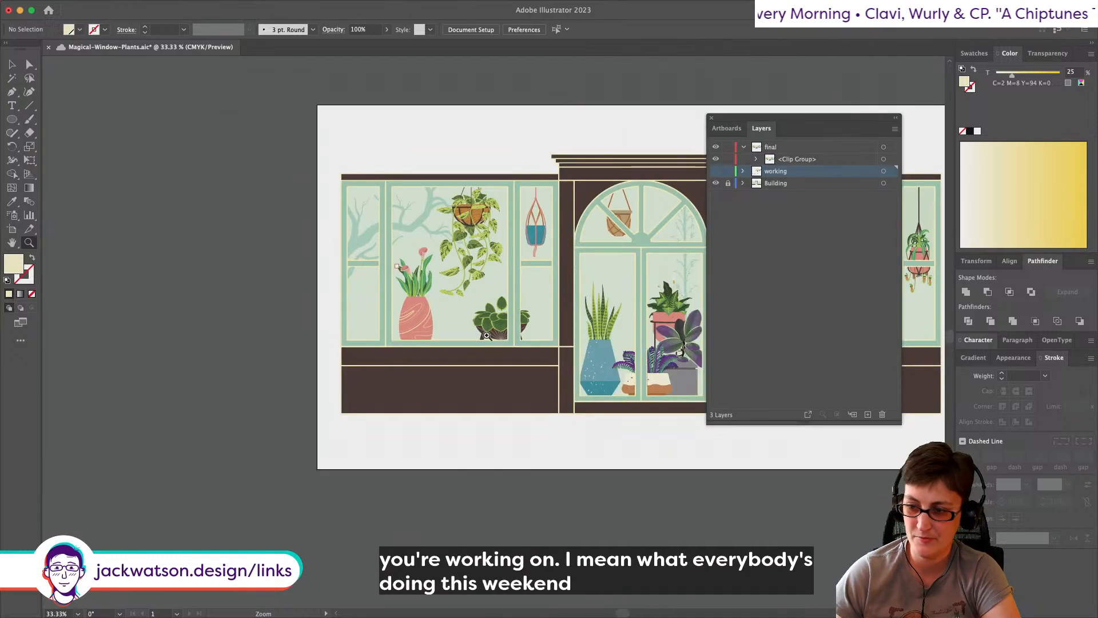
pyautogui.click(516, 315)
pyautogui.click(474, 339)
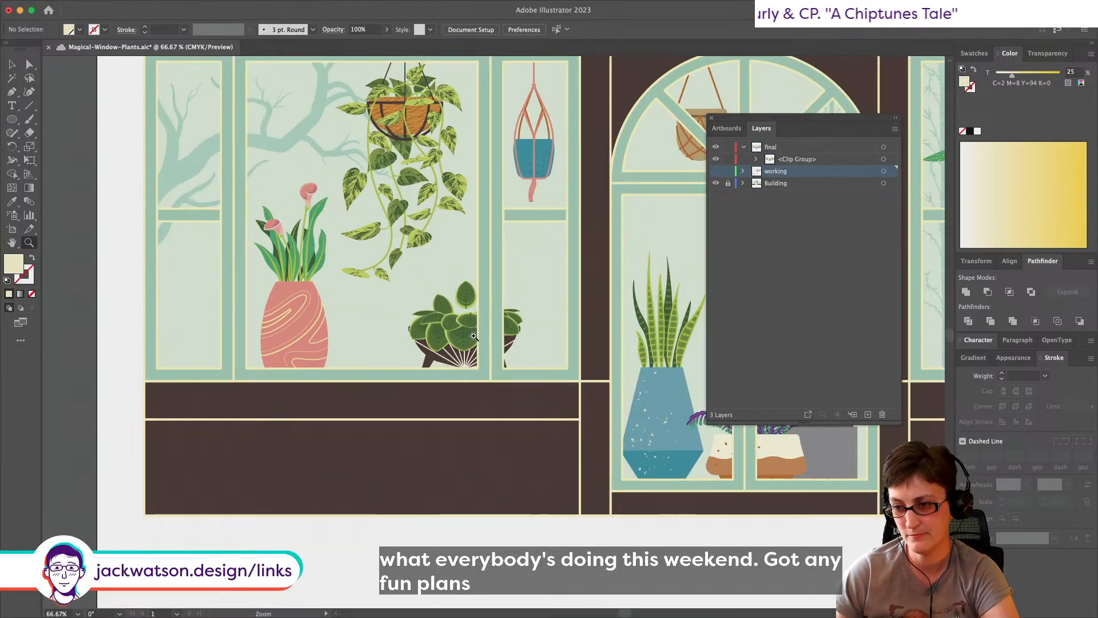
pyautogui.click(457, 312)
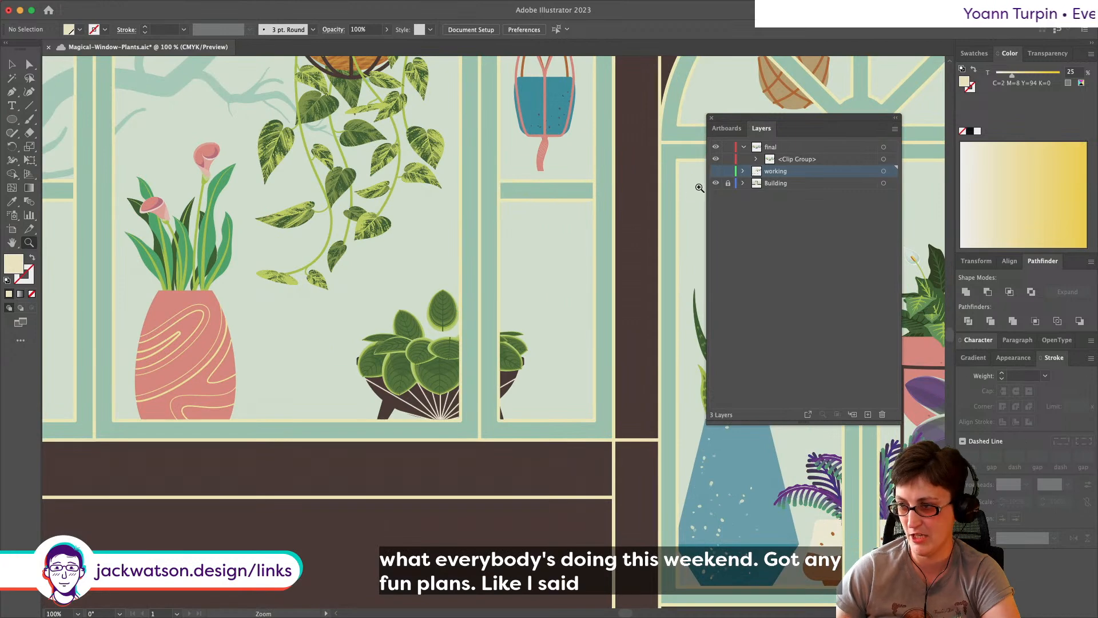
pyautogui.click(743, 171)
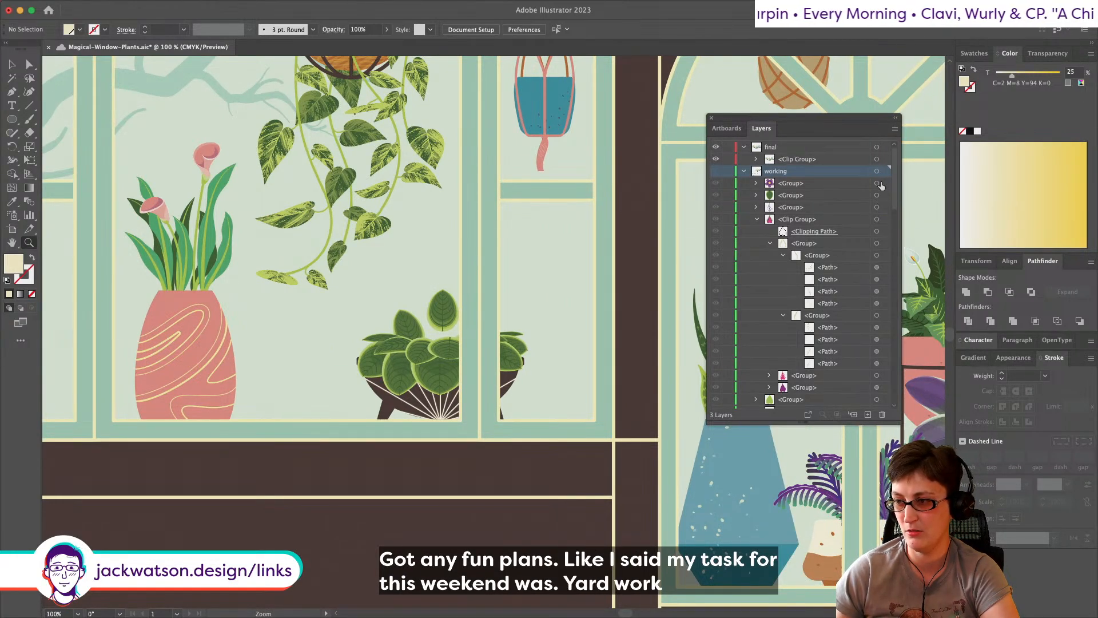
pyautogui.click(743, 171)
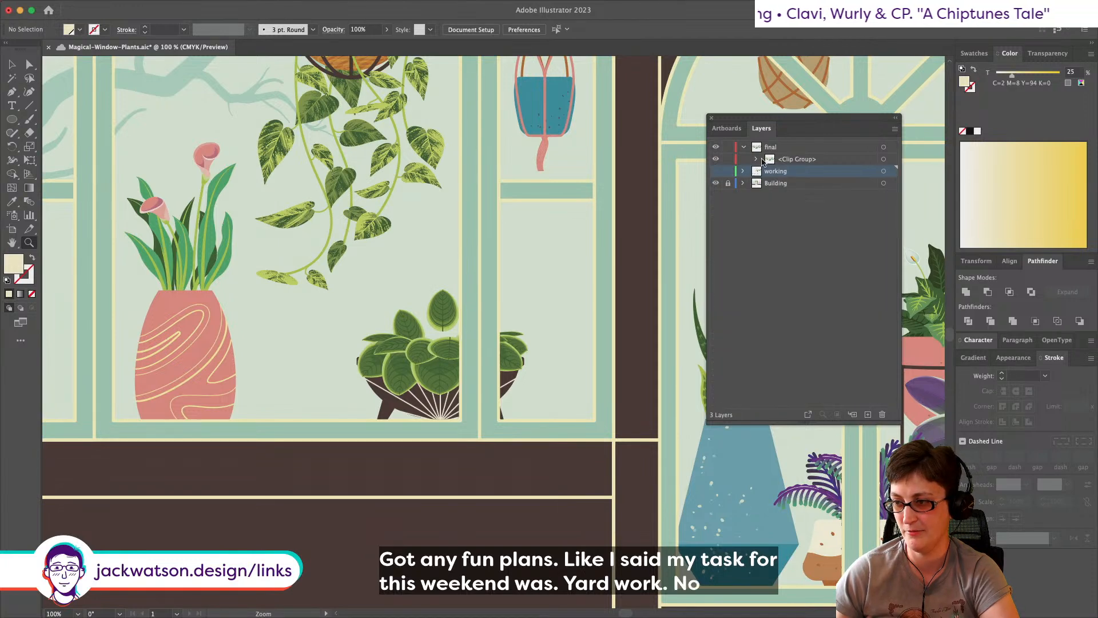
# Step: Group the top three groups in the final layer's clip group, which form the leafy bowl plant, and isolate the new group
pyautogui.click(756, 159)
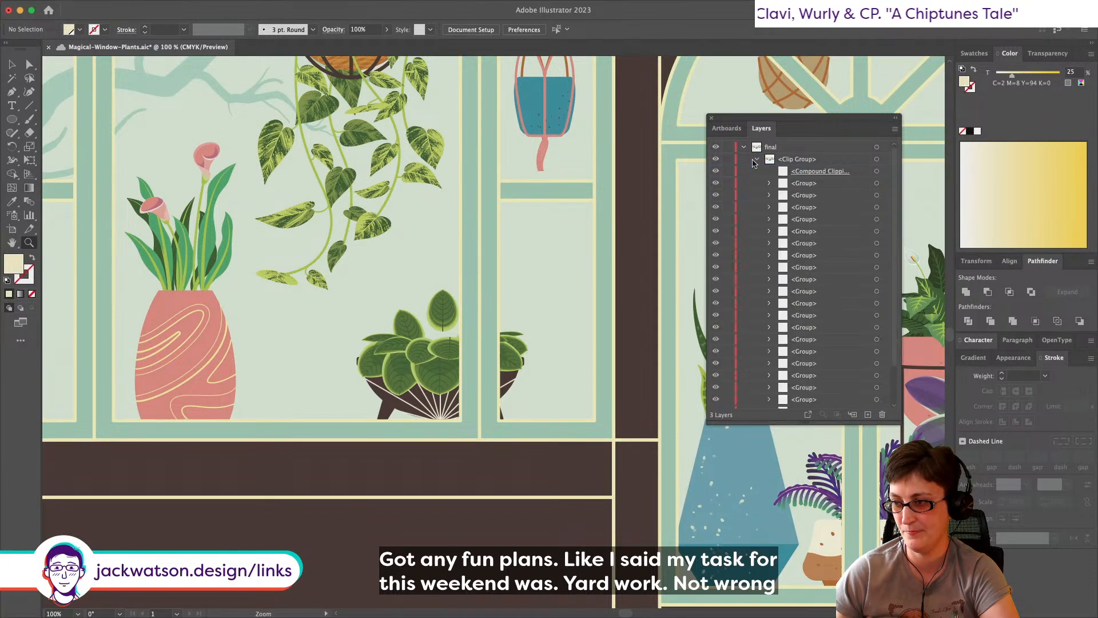
pyautogui.click(879, 183)
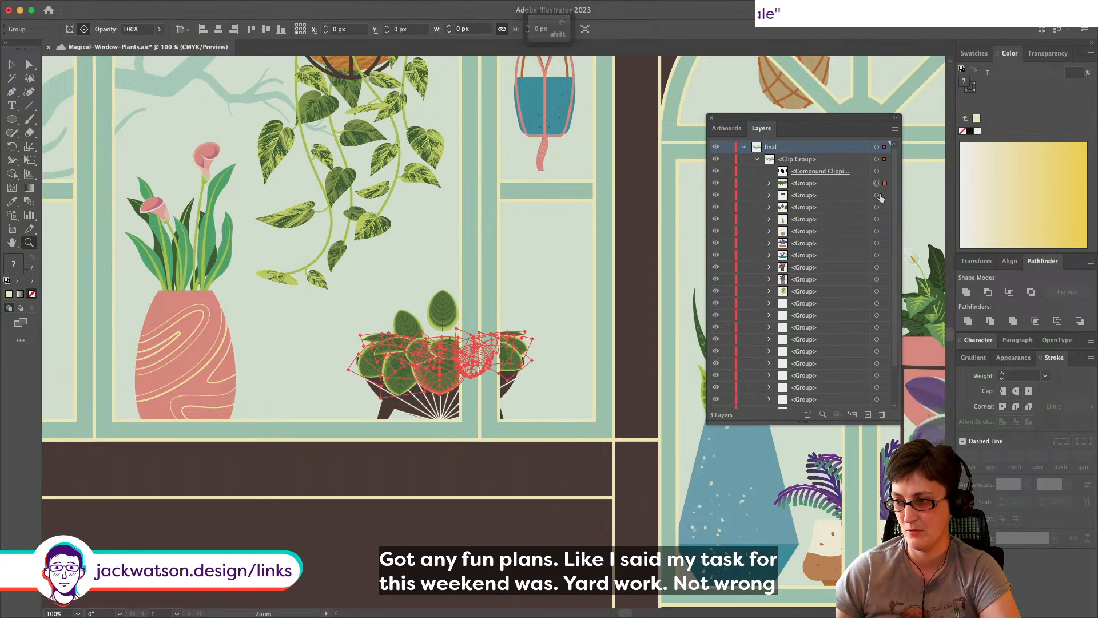
pyautogui.keyDown('shift'); pyautogui.click(878, 195); pyautogui.keyUp('shift')
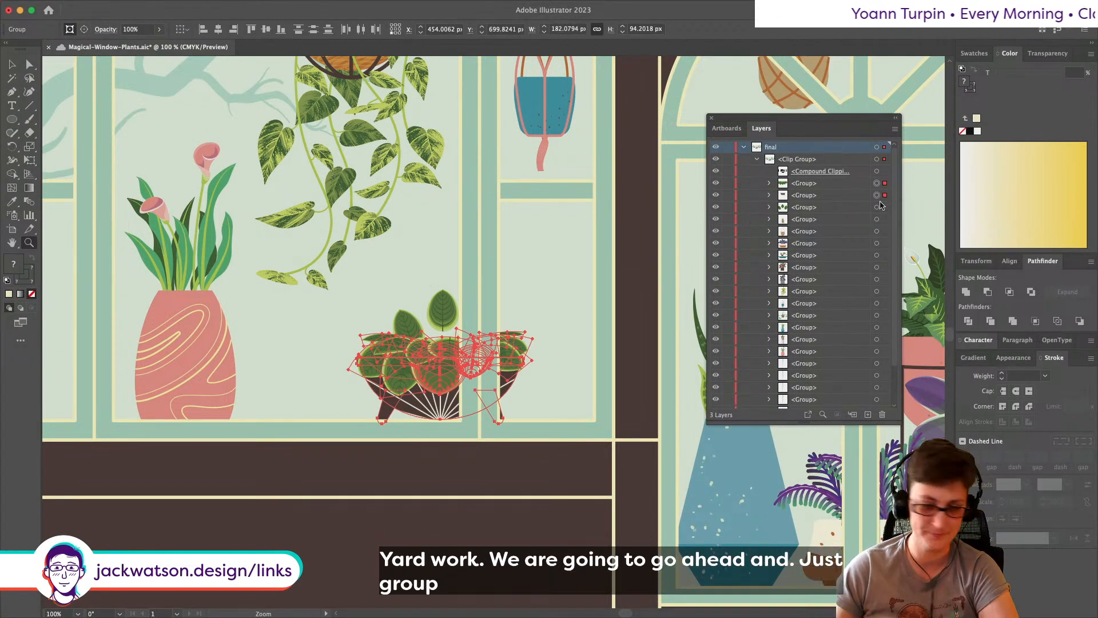
pyautogui.keyDown('shift'); pyautogui.click(878, 207); pyautogui.keyUp('shift')
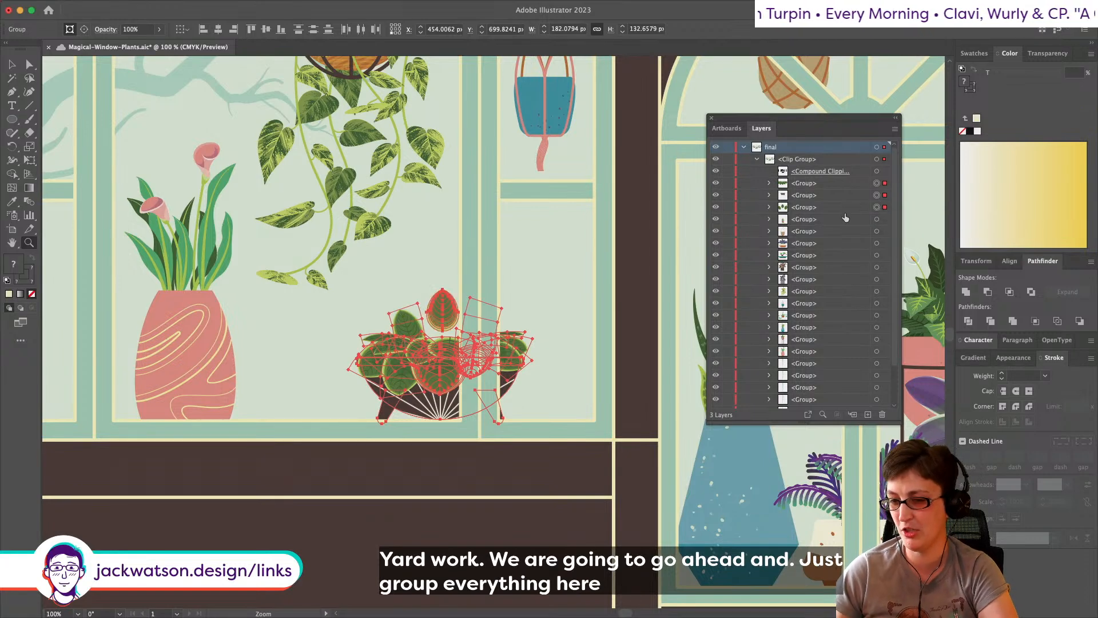
pyautogui.press('super+g')
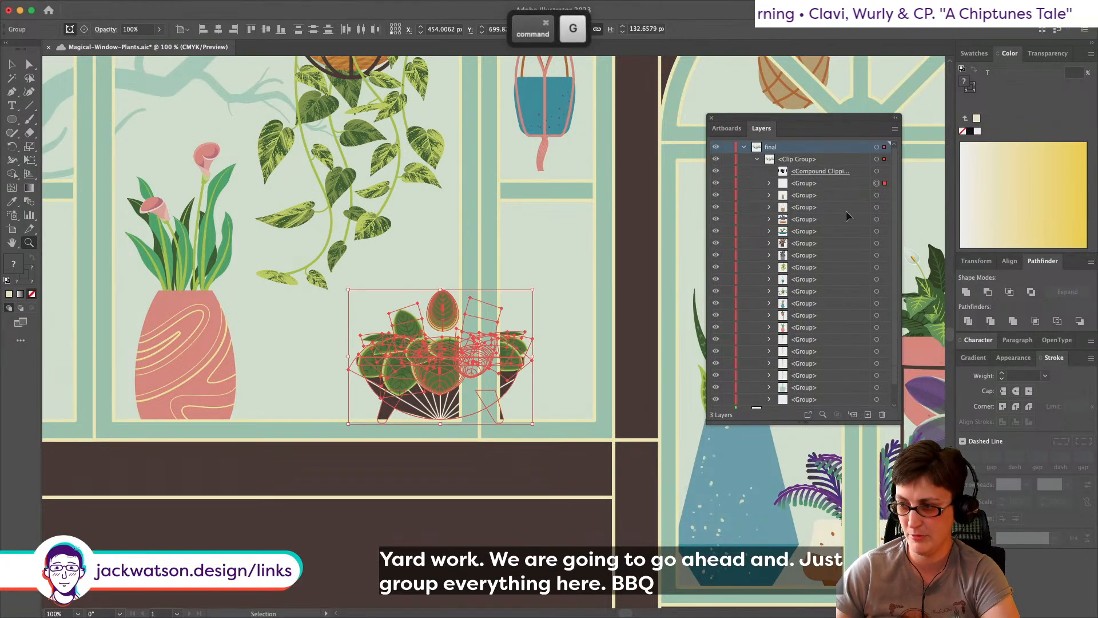
pyautogui.rightClick(416, 369)
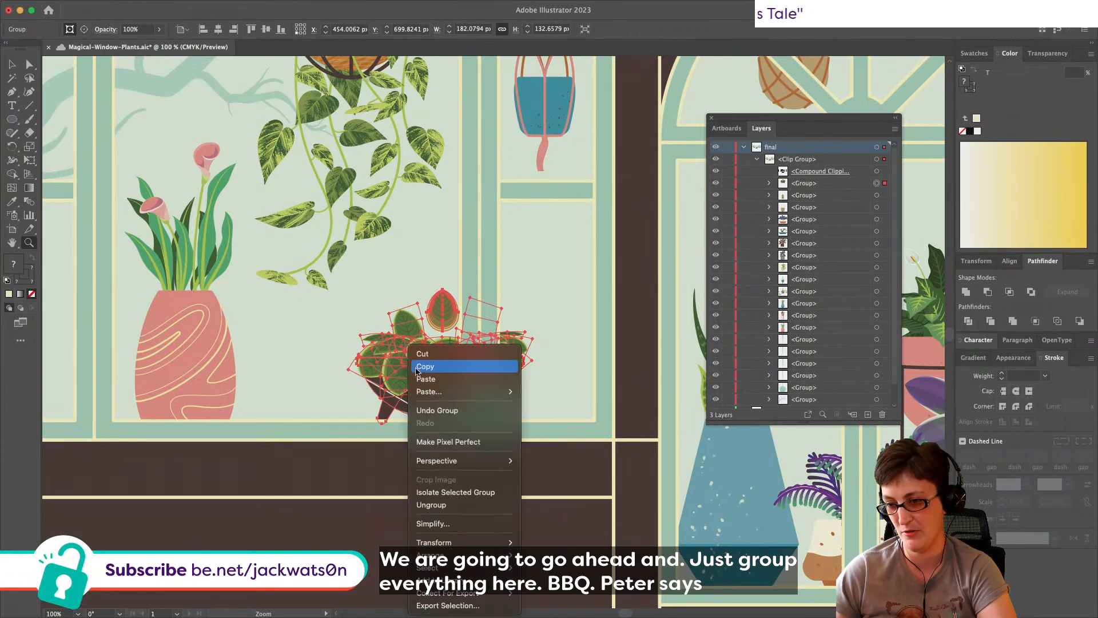
pyautogui.click(435, 495)
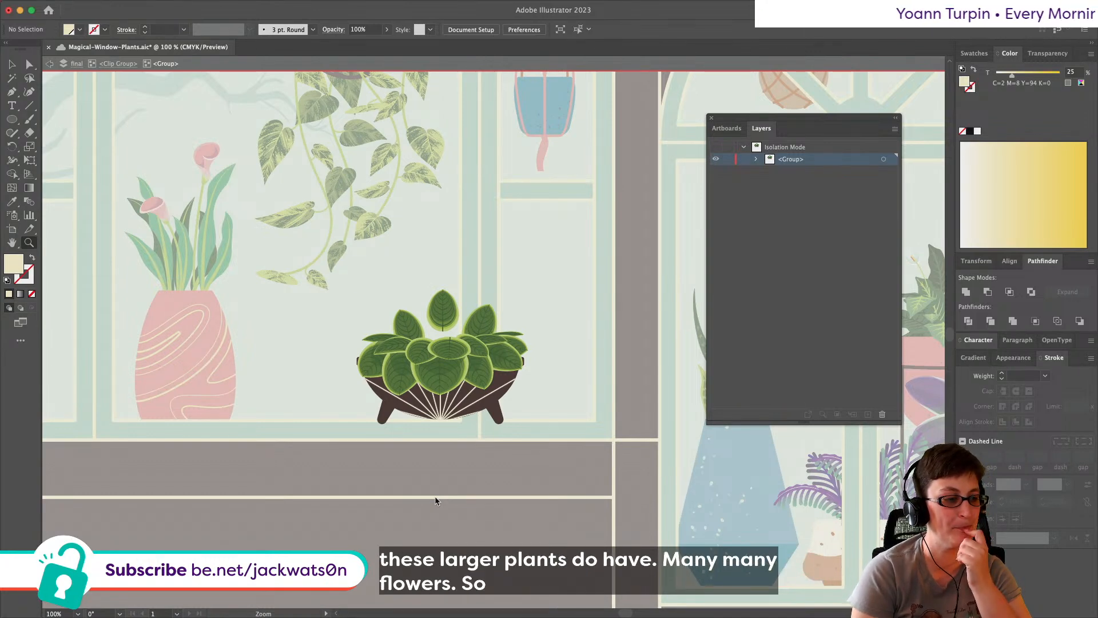
# Step: Paste the violet flower and its leaf into the isolated plant group, and delete the oversized pasted leaf
pyautogui.click(402, 338)
pyautogui.click(403, 338)
pyautogui.click(402, 338)
pyautogui.click(402, 338)
pyautogui.click(402, 338)
pyautogui.keyDown('alt'); pyautogui.click(401, 338); pyautogui.keyUp('alt')
pyautogui.keyDown('alt'); pyautogui.click(401, 338); pyautogui.keyUp('alt')
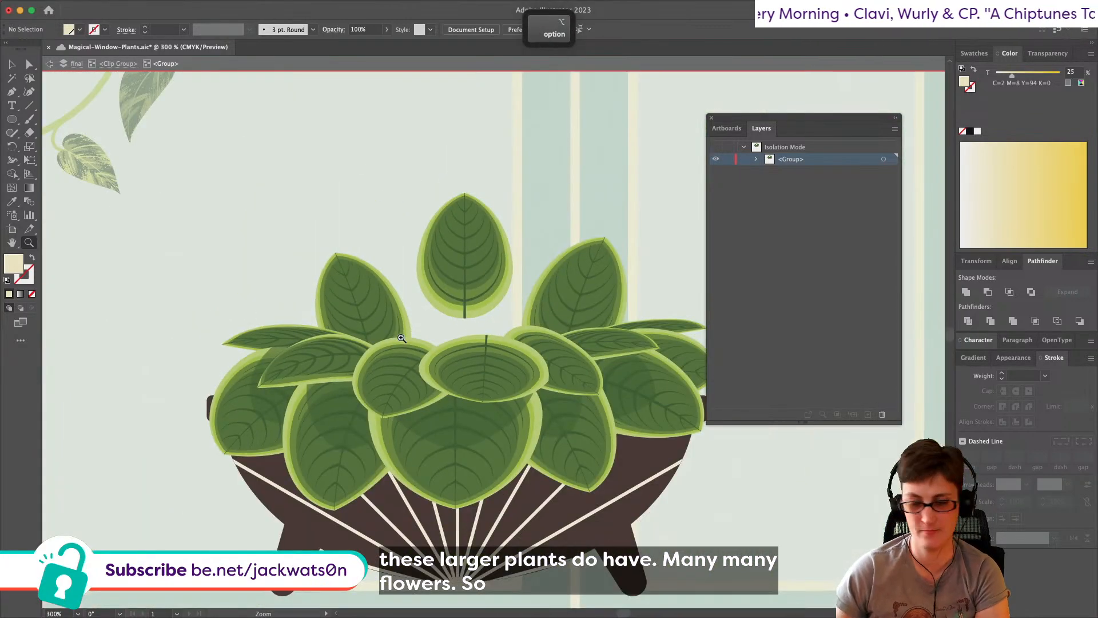
pyautogui.scroll(3, 401, 338)
pyautogui.press('super+v')
pyautogui.press('shift+super+a')
pyautogui.press('v')
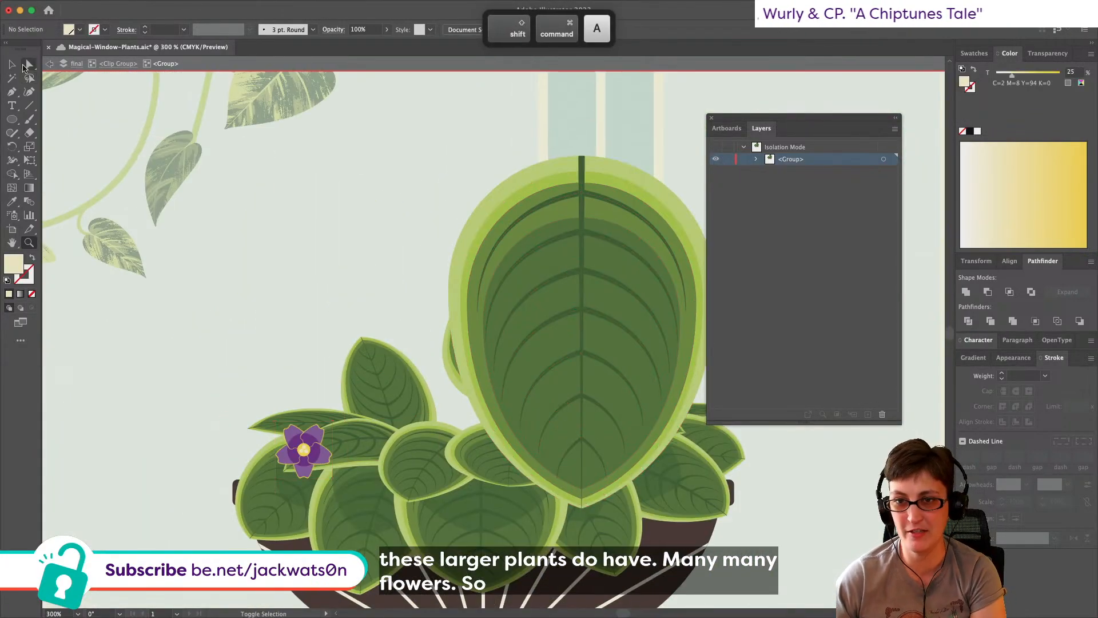
pyautogui.click(548, 266)
pyautogui.press('Delete')
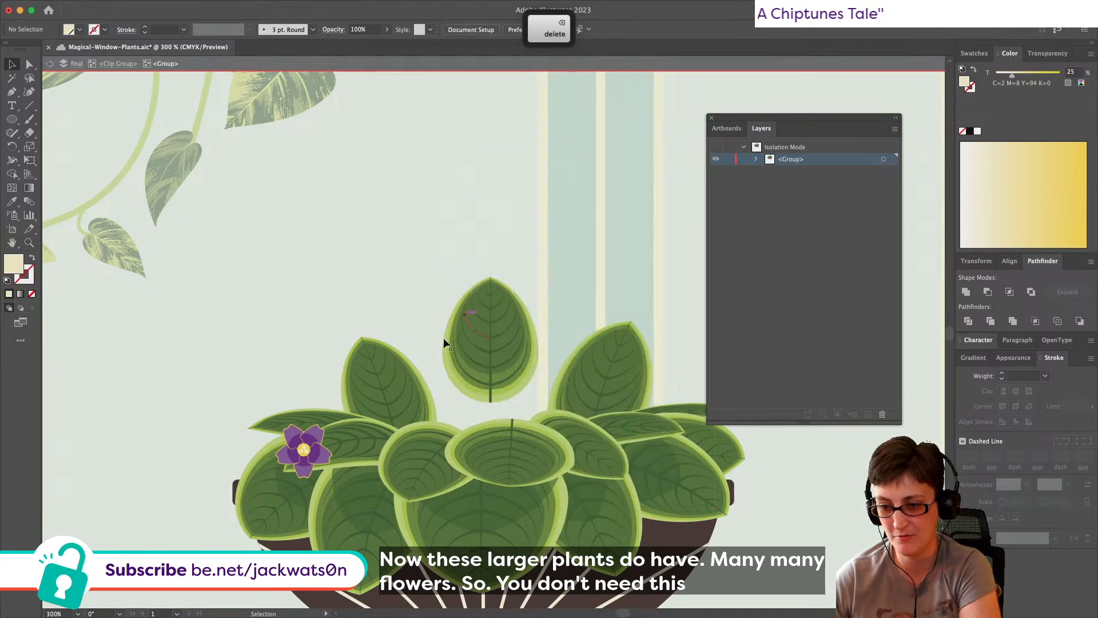
# Step: Park the violet flower beside the plant as a spare and place a copy at the base of the tall central leaf
pyautogui.click(320, 450)
pyautogui.press('super+c')
pyautogui.moveTo(304, 430); pyautogui.dragTo(273, 298)
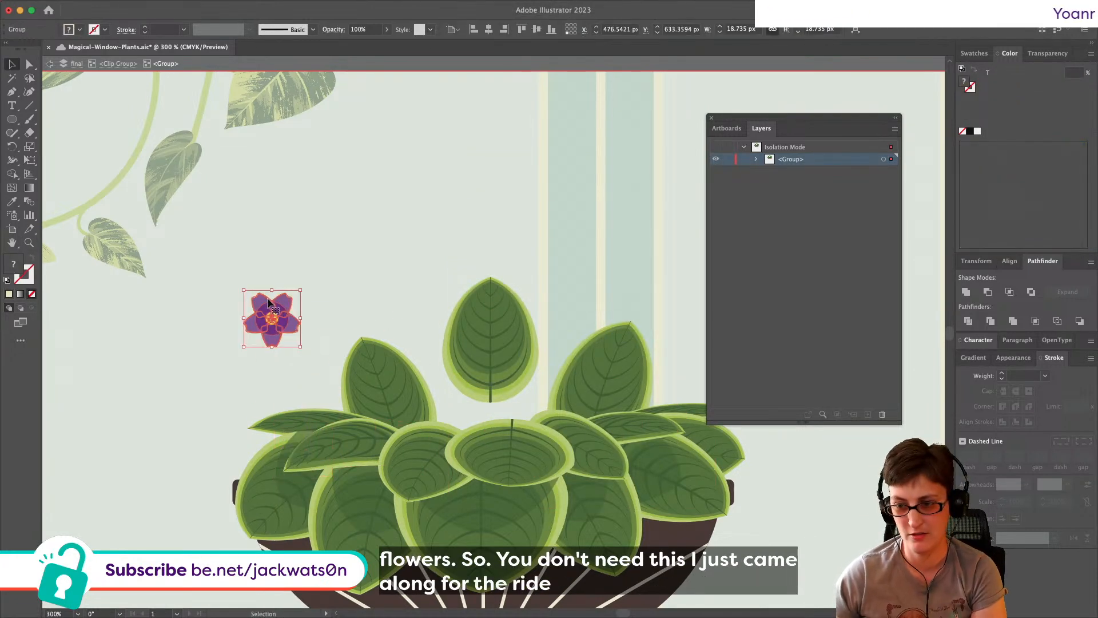
pyautogui.press('super+f')
pyautogui.moveTo(319, 458); pyautogui.dragTo(480, 401)
pyautogui.scroll(1, 488, 421)
pyautogui.click(381, 341)
pyautogui.scroll(-5, 379, 229)
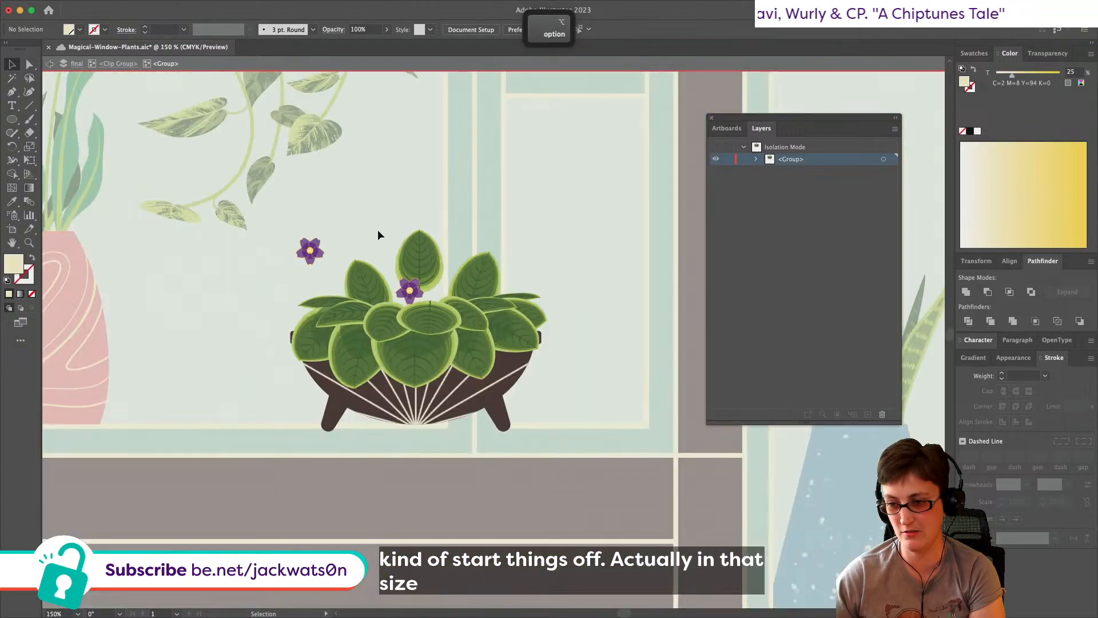
pyautogui.scroll(-2, 455, 303)
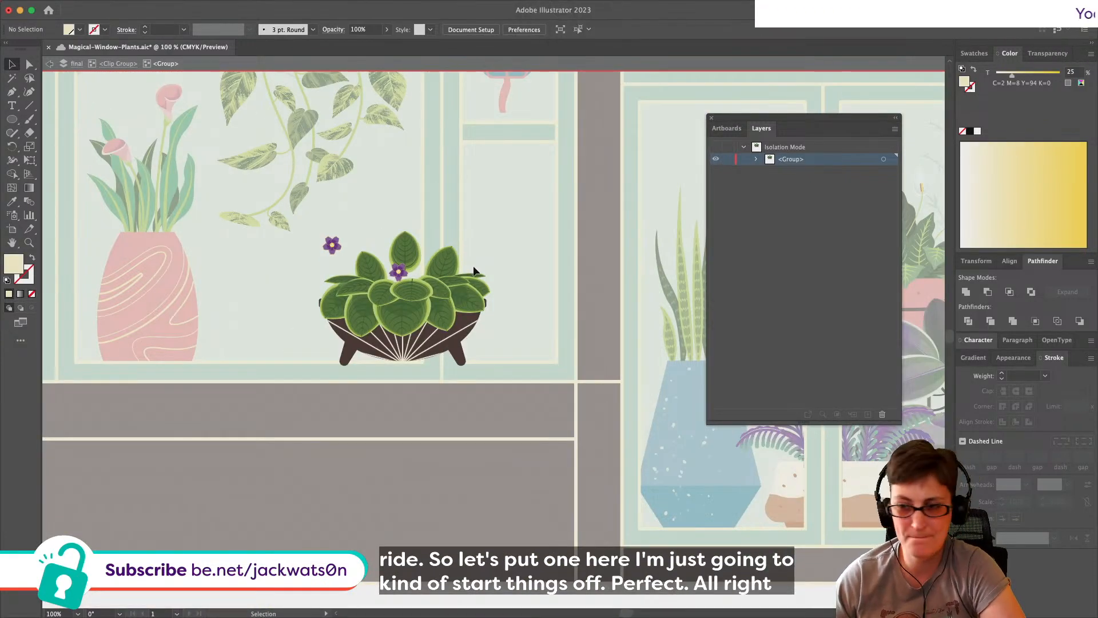
# Step: Add a second, slightly smaller flower copy up and to the right of the first one, in front of the central leaf
pyautogui.scroll(10, 398, 252)
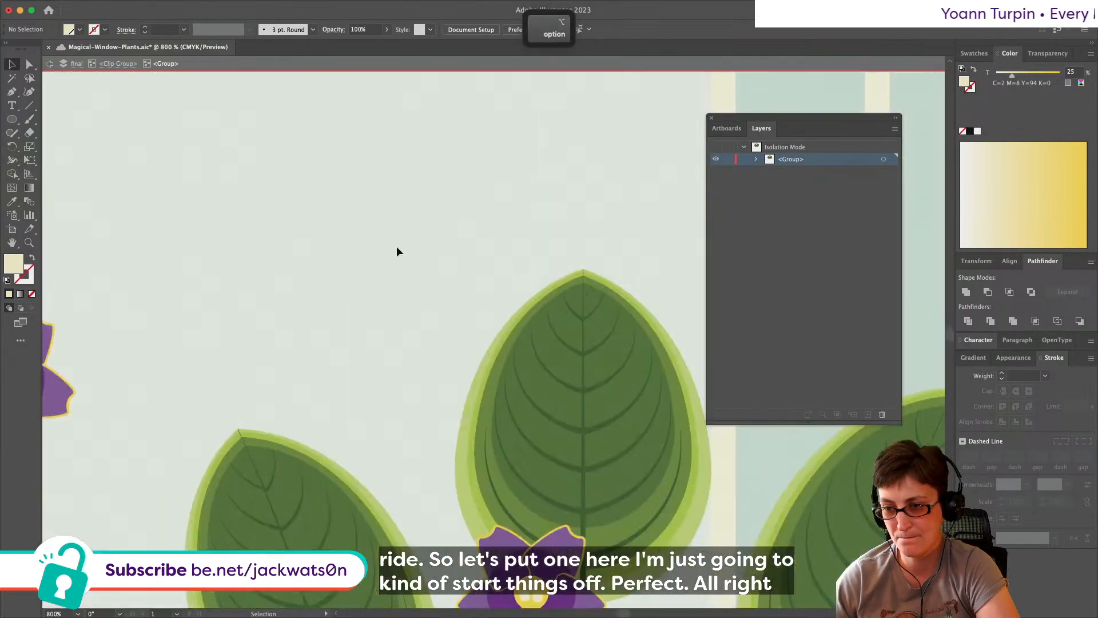
pyautogui.scroll(3, 398, 252)
pyautogui.click(29, 243)
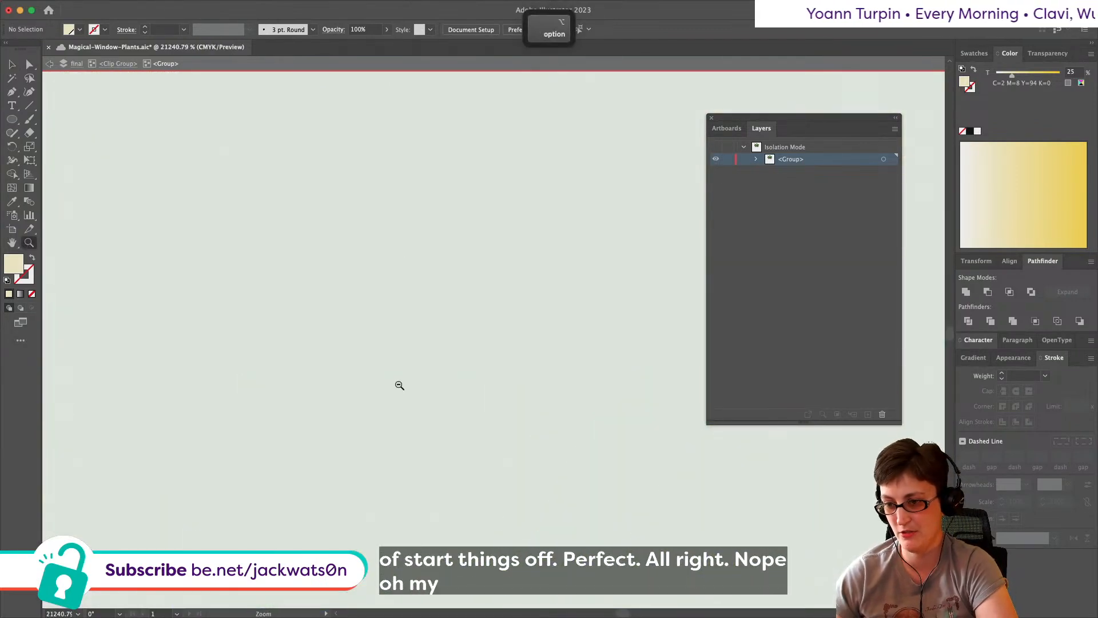
pyautogui.keyDown('alt'); pyautogui.click(414, 386); pyautogui.keyUp('alt')
pyautogui.keyDown('alt'); pyautogui.click(413, 386); pyautogui.keyUp('alt')
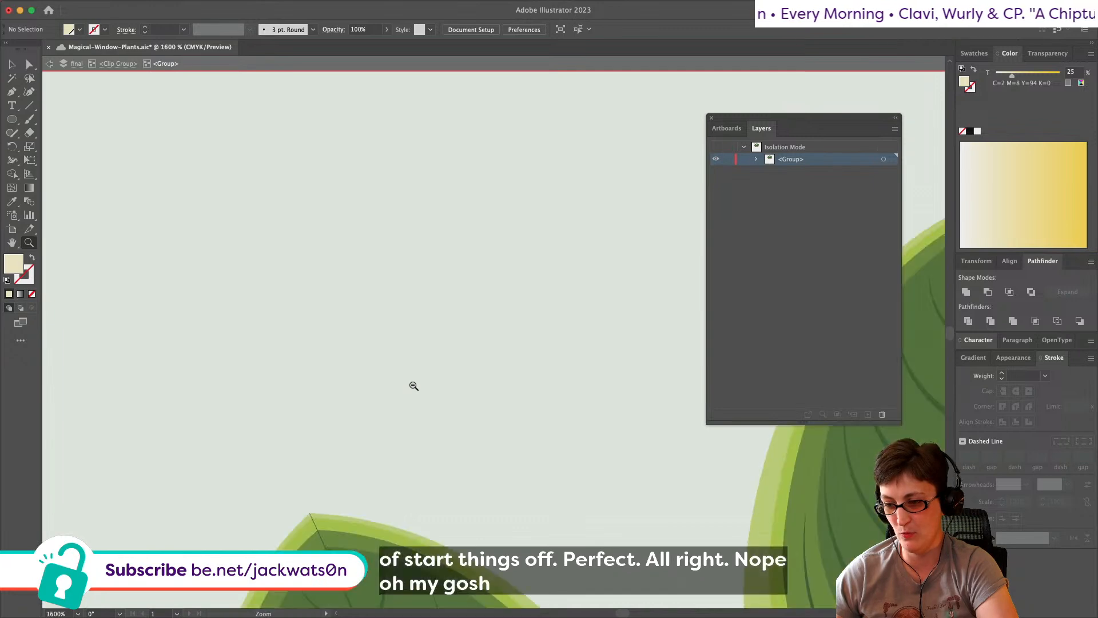
pyautogui.keyDown('alt'); pyautogui.click(413, 386); pyautogui.keyUp('alt')
pyautogui.keyDown('alt'); pyautogui.click(414, 386); pyautogui.keyUp('alt')
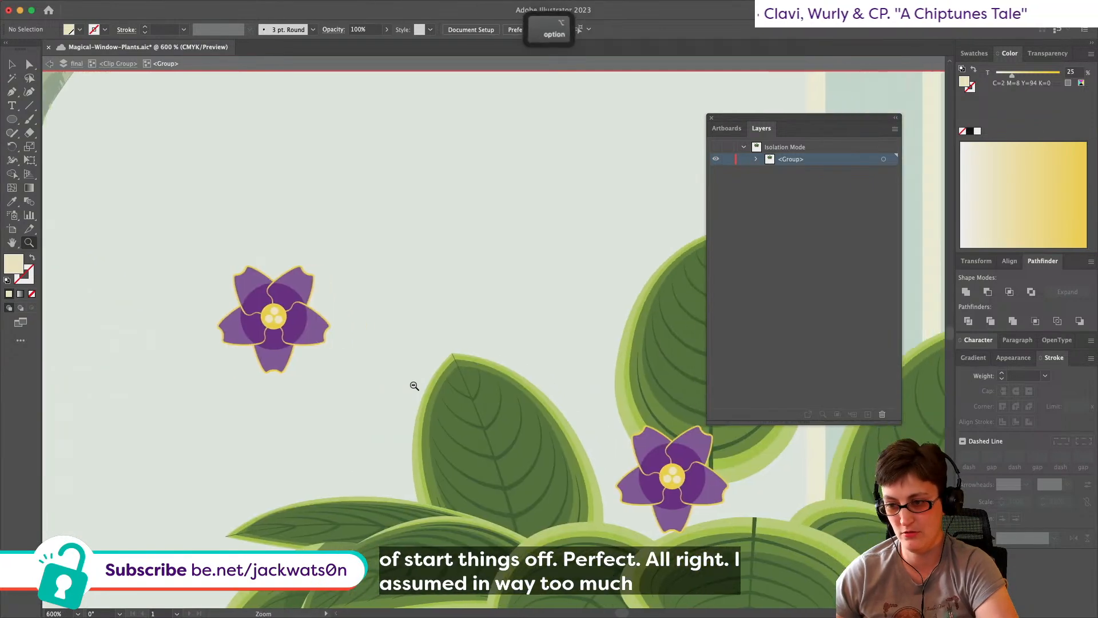
pyautogui.keyDown('alt'); pyautogui.click(414, 386); pyautogui.keyUp('alt')
pyautogui.hscroll(5, 428, 383)
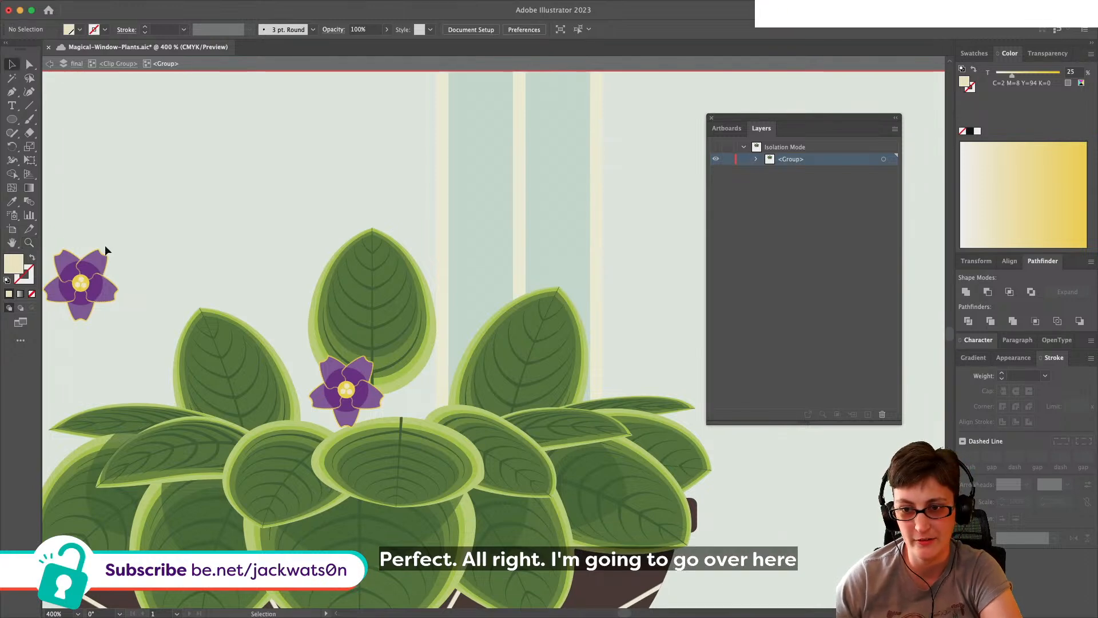
pyautogui.moveTo(92, 285); pyautogui.dragTo(401, 366)
pyautogui.moveTo(429, 322); pyautogui.dragTo(421, 331)
# Step: Add a third flower copy at the cluster's lower right, place it behind the second flower, and scale it to about 15 px
pyautogui.press('super+f')
pyautogui.moveTo(394, 373); pyautogui.dragTo(445, 413)
pyautogui.press('super+x')
pyautogui.click(393, 355)
pyautogui.press('super+b')
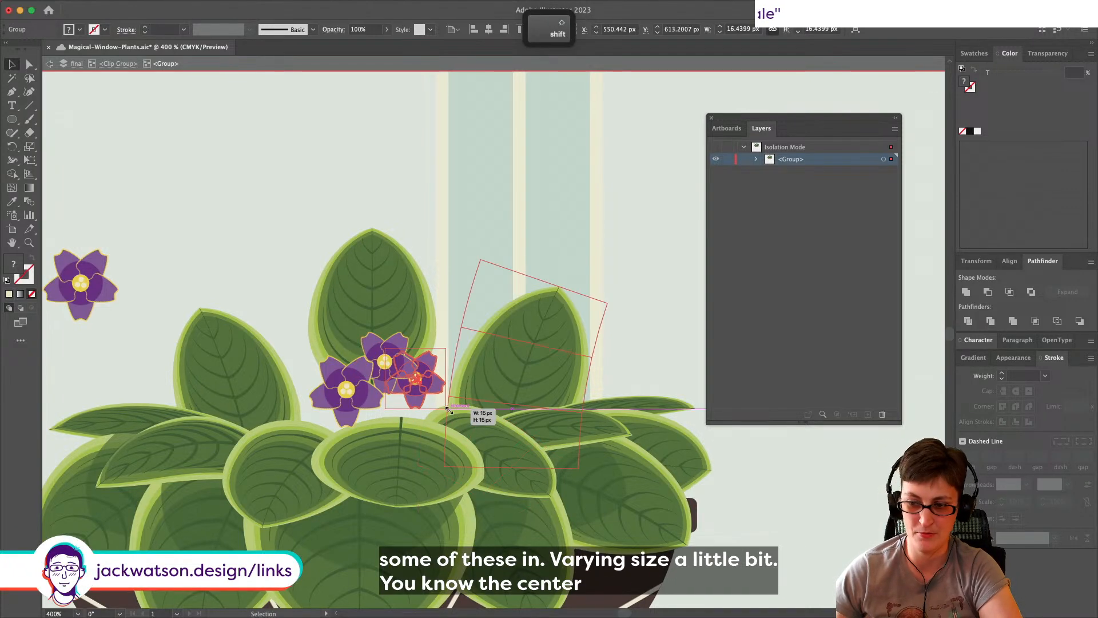
pyautogui.press('shift+super+a')
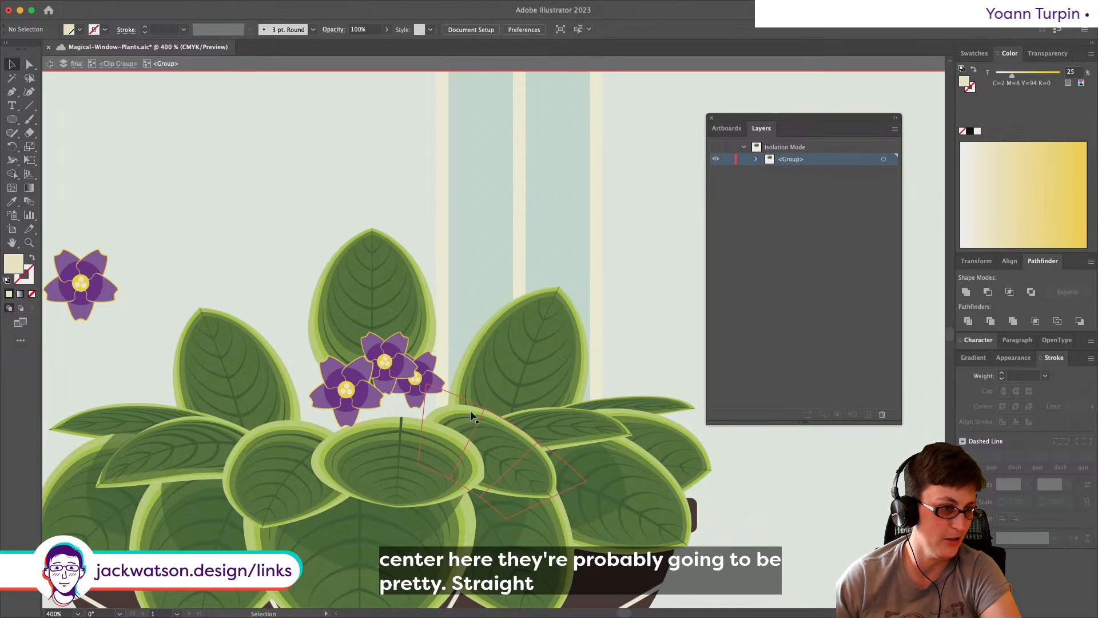
# Step: Copy the spare flower to the top of the cluster and flatten it to about 12 px high with Free Transform so it tilts back
pyautogui.click(82, 280)
pyautogui.press('super+c')
pyautogui.press('super+f')
pyautogui.moveTo(82, 279); pyautogui.dragTo(358, 332)
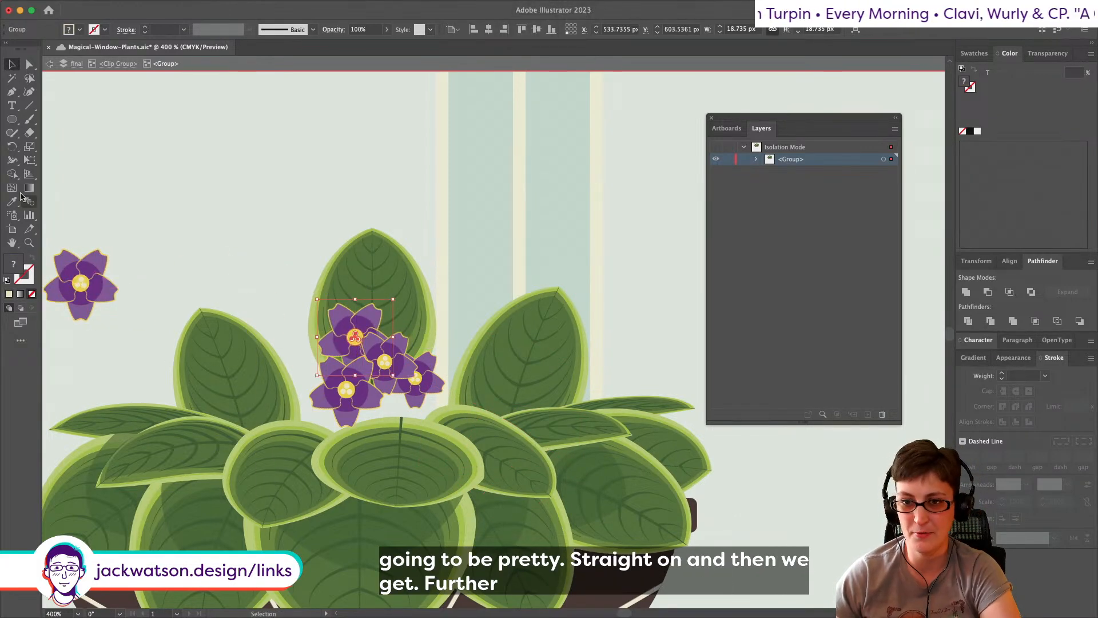
pyautogui.click(30, 160)
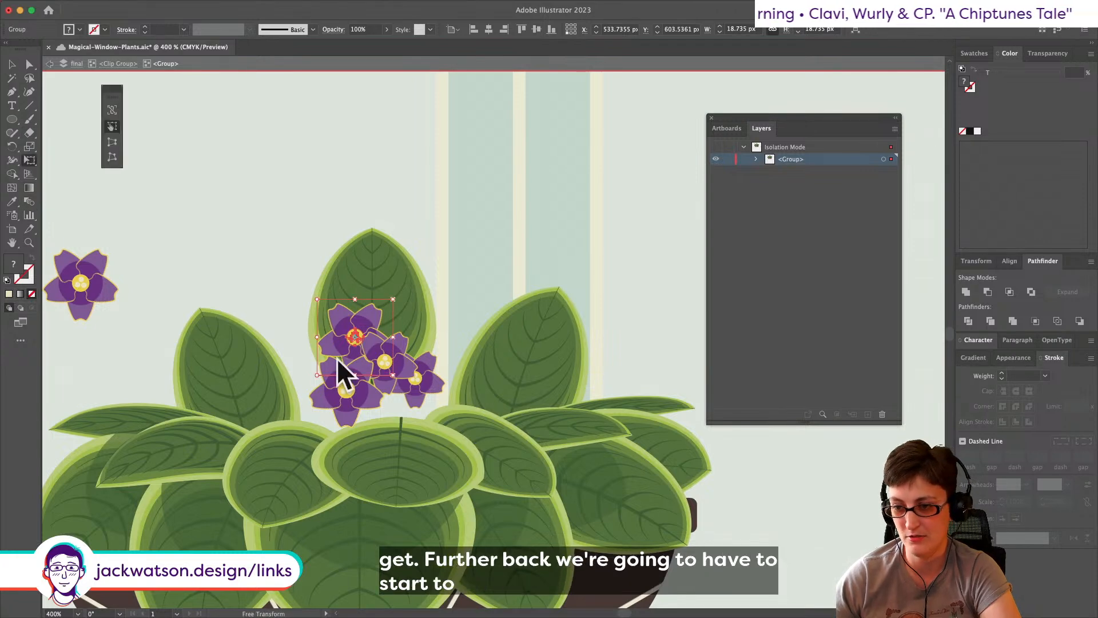
pyautogui.moveTo(354, 374); pyautogui.dragTo(354, 351)
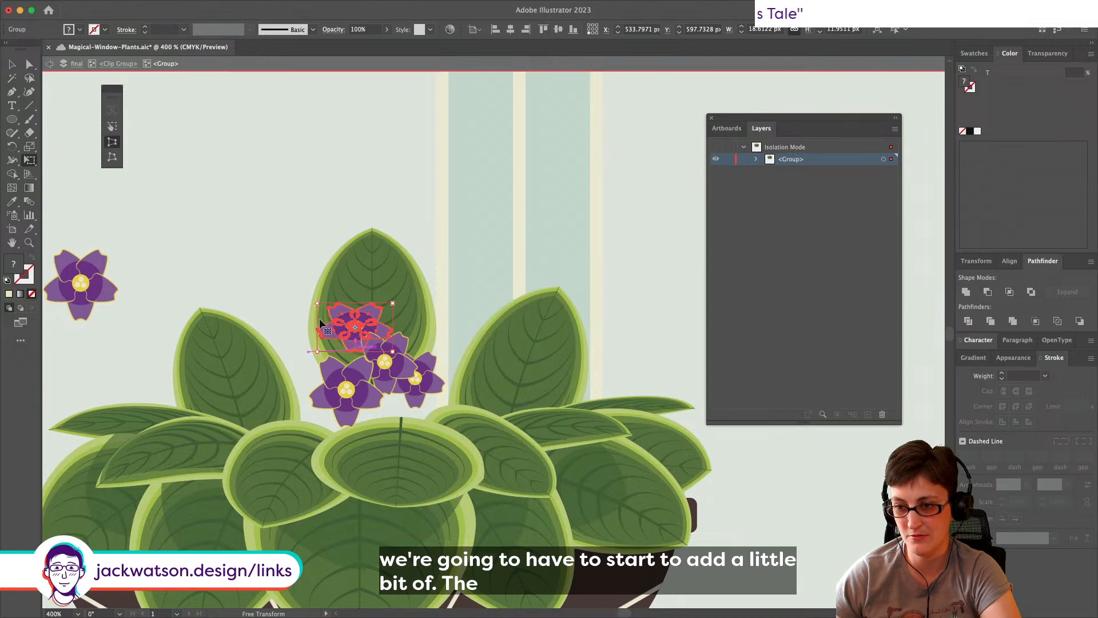
pyautogui.moveTo(319, 354); pyautogui.dragTo(390, 325)
# Step: Duplicate the flattened flower so one sits on each side of the cluster's upper part, and rotate the copy slightly
pyautogui.click(12, 63)
pyautogui.press('shift+super+a')
pyautogui.press('super+c')
pyautogui.press('super+f')
pyautogui.press('super+c')
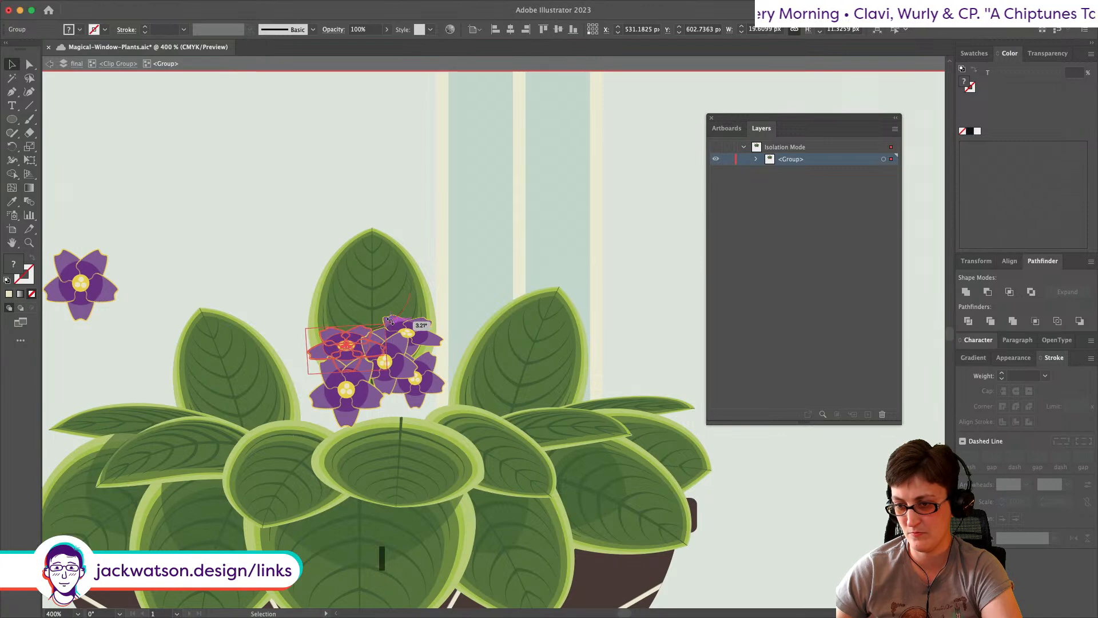
pyautogui.moveTo(385, 324); pyautogui.dragTo(383, 326)
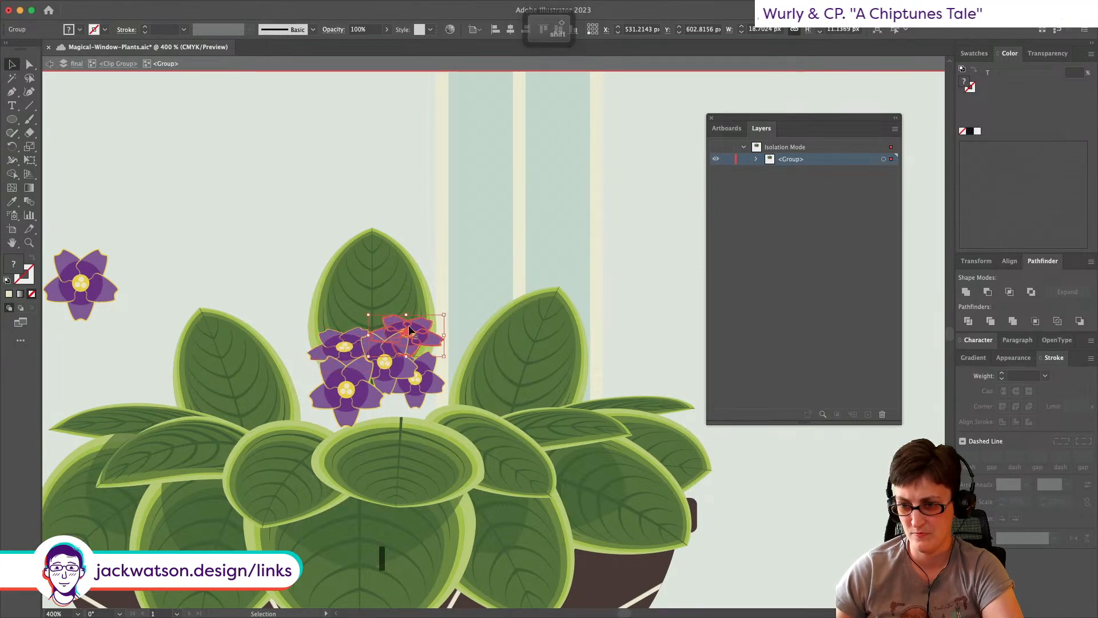
# Step: Paste another flattened flower behind the cluster, raise it to the top, and squash it to about 8 px high
pyautogui.press('super+b')
pyautogui.press('Up')
pyautogui.press('Up')
pyautogui.press('Up')
pyautogui.press('Up')
pyautogui.press('Up')
pyautogui.press('Up')
pyautogui.press('Up')
pyautogui.press('Up')
pyautogui.press('Up')
pyautogui.press('Up')
pyautogui.press('Up')
pyautogui.press('Up')
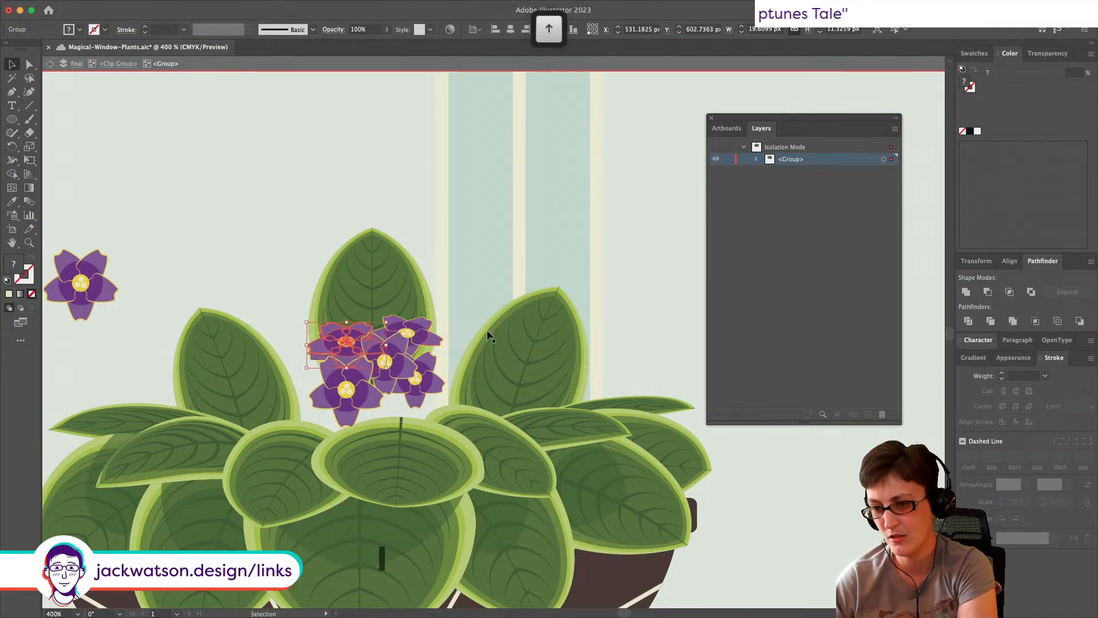
pyautogui.moveTo(349, 301); pyautogui.dragTo(349, 312)
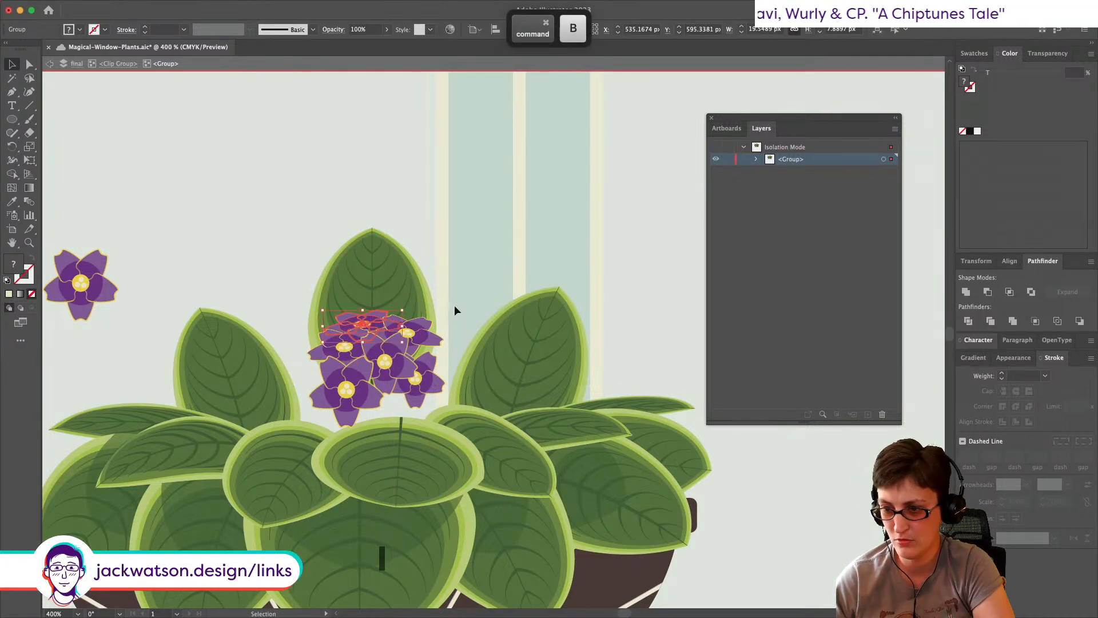
# Step: Flatten the rearmost top flower a little more, to about 7 px high
pyautogui.press('shift+super+a')
pyautogui.click(365, 320)
pyautogui.moveTo(364, 311); pyautogui.dragTo(364, 313)
pyautogui.press('shift+super+a')
# Step: Copy the large front flower to the cluster's left side and stack the copy behind the neighbouring flowers
pyautogui.scroll(-4, 438, 294)
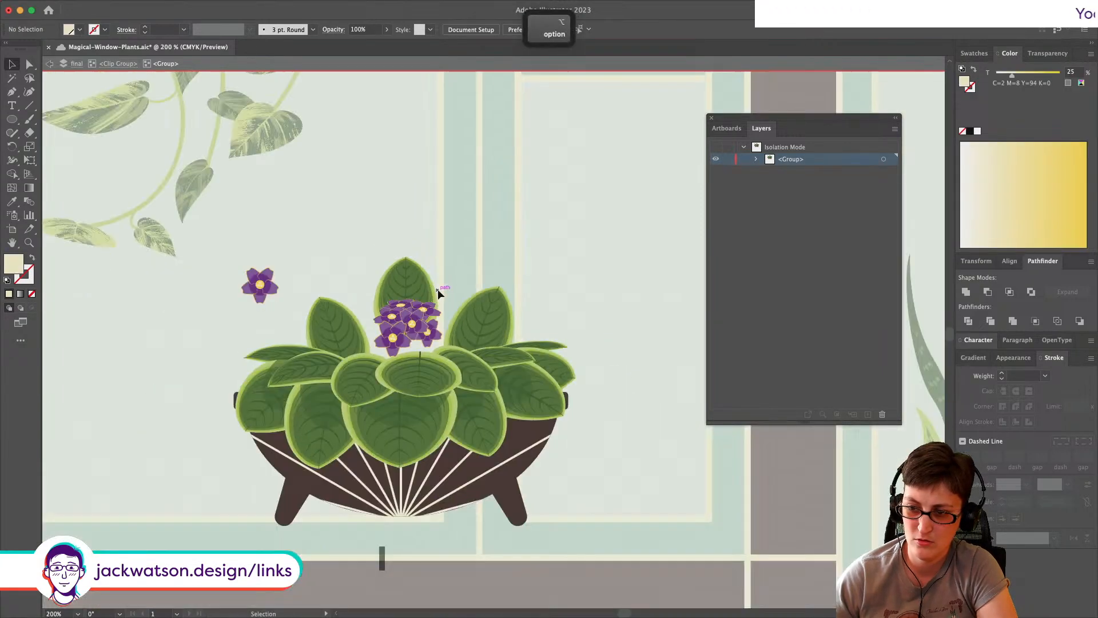
pyautogui.scroll(3, 439, 293)
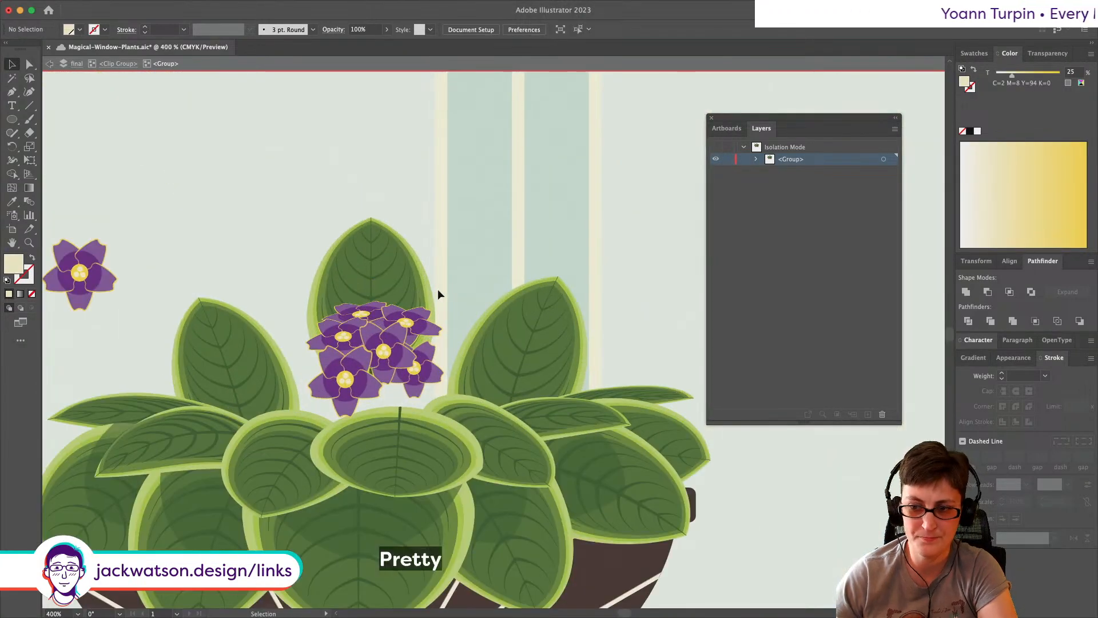
pyautogui.scroll(1, 438, 293)
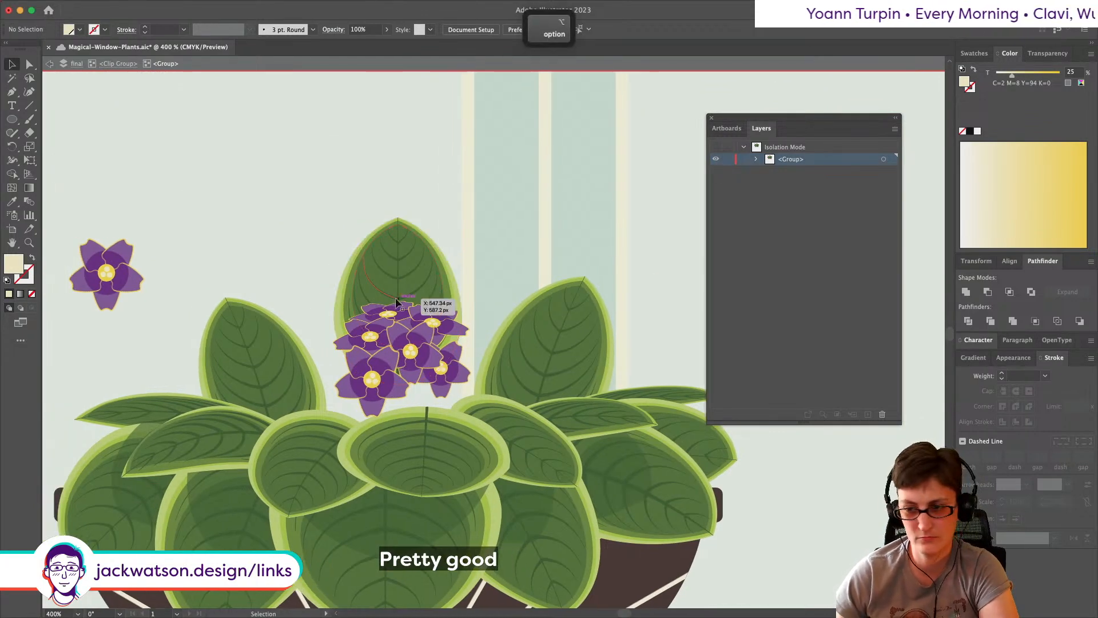
pyautogui.scroll(2, 396, 297)
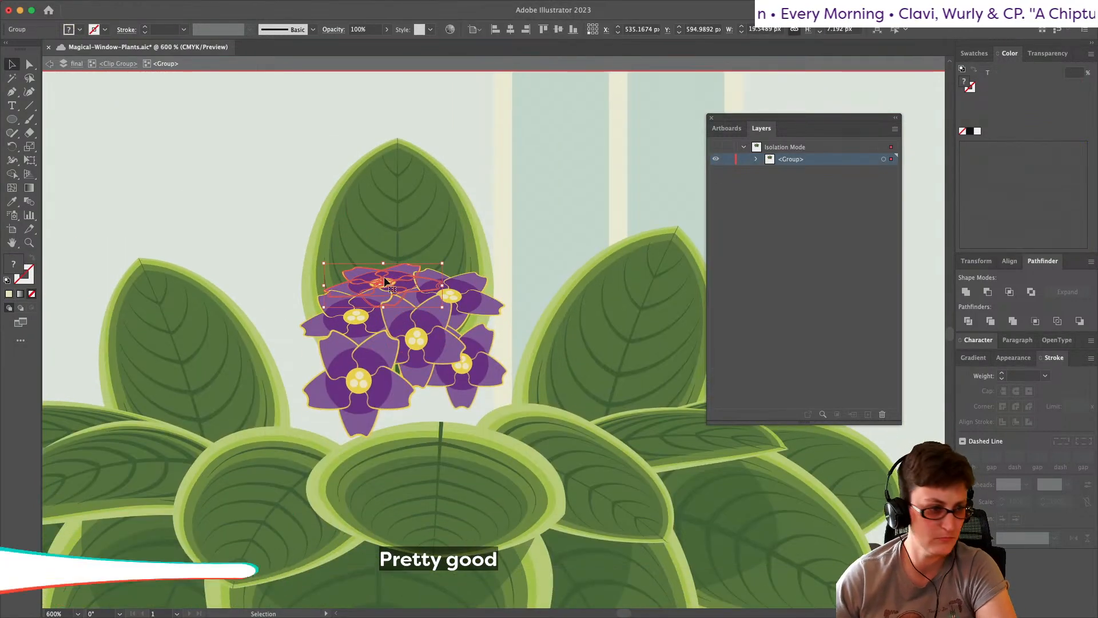
pyautogui.hscroll(-1, 391, 284)
pyautogui.click(393, 284)
pyautogui.hscroll(-1, 393, 284)
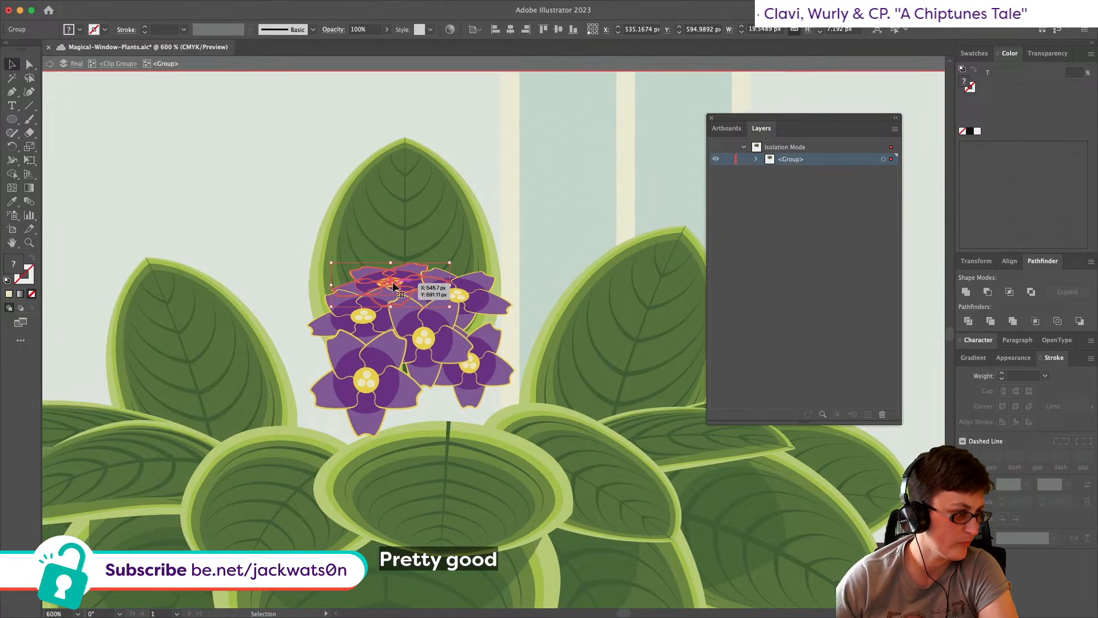
pyautogui.click(367, 379)
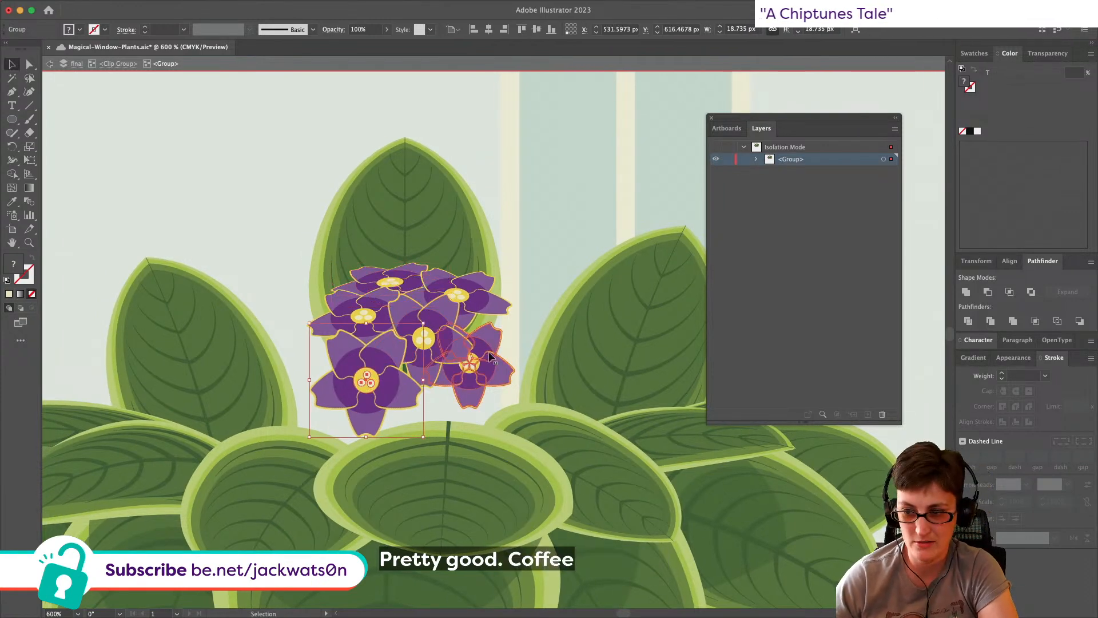
pyautogui.press('super+c')
pyautogui.press('super+f')
pyautogui.moveTo(347, 374); pyautogui.dragTo(298, 339)
pyautogui.press('super+x')
pyautogui.click(361, 322)
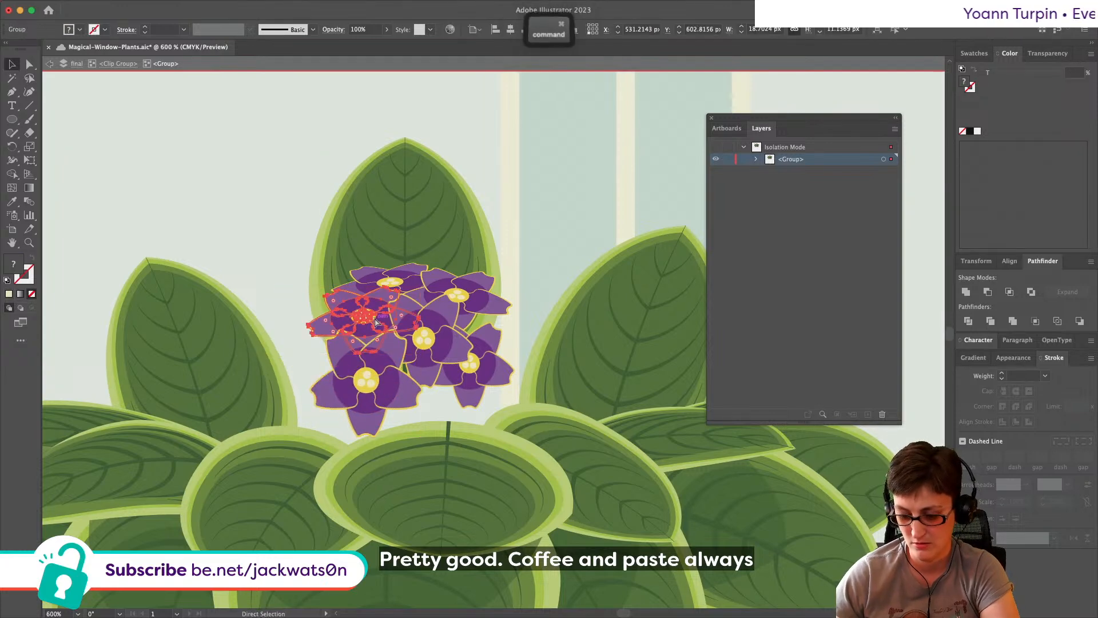
pyautogui.press('super+b')
# Step: Flatten the left flower copy to about 15 px high with Free Transform, apply a slight perspective distortion, and tilt it slightly
pyautogui.click(29, 161)
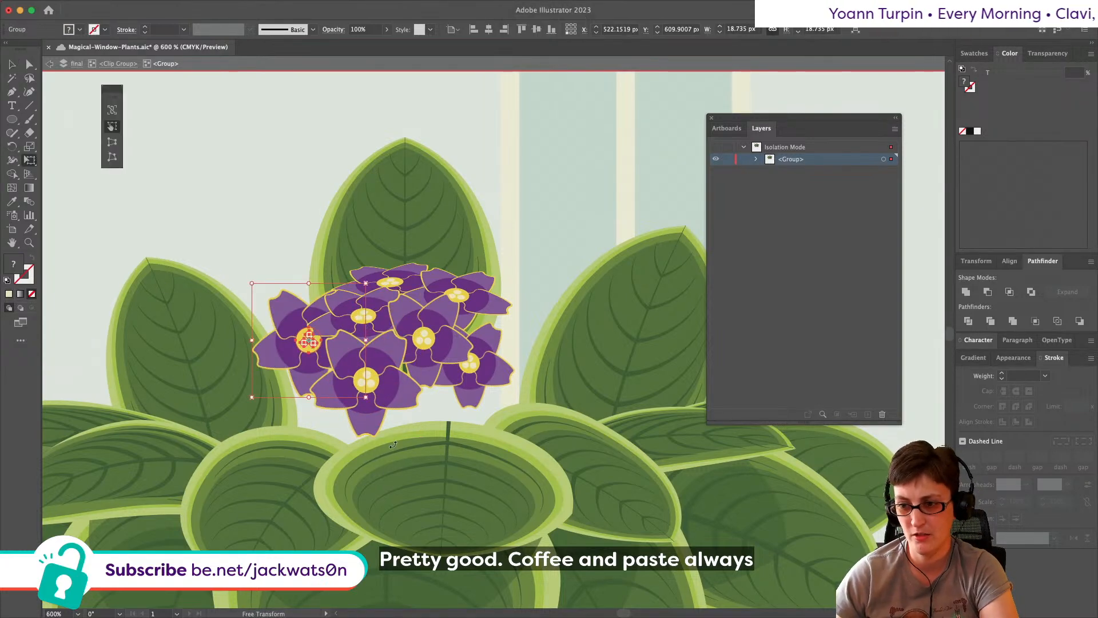
pyautogui.moveTo(306, 282); pyautogui.dragTo(296, 309)
pyautogui.press('super+z')
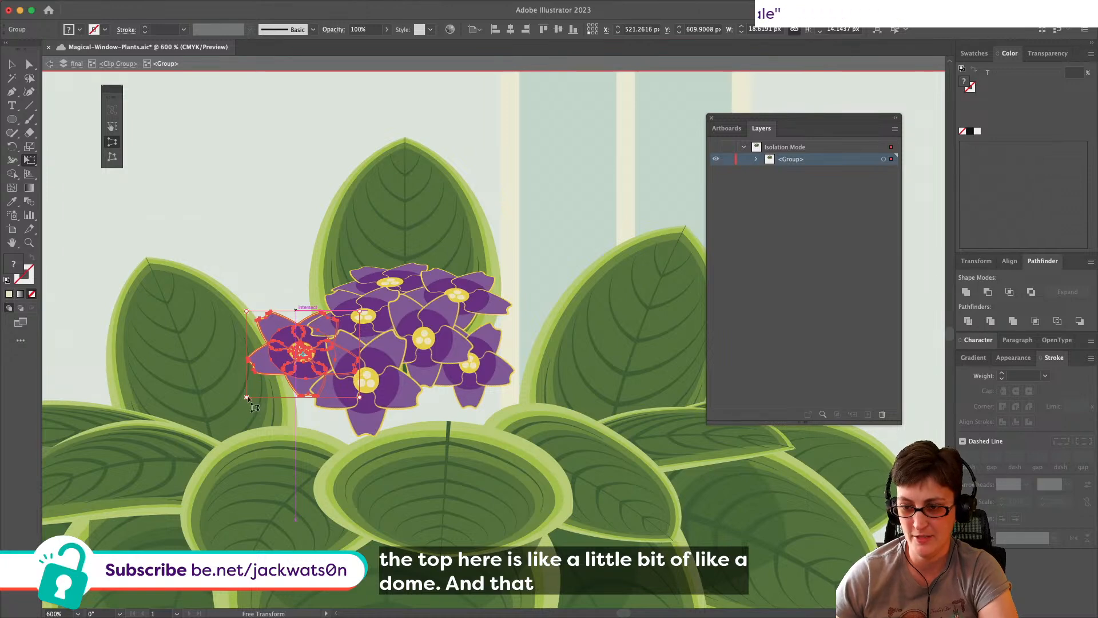
pyautogui.moveTo(247, 397); pyautogui.dragTo(242, 398)
pyautogui.moveTo(248, 315); pyautogui.dragTo(244, 307)
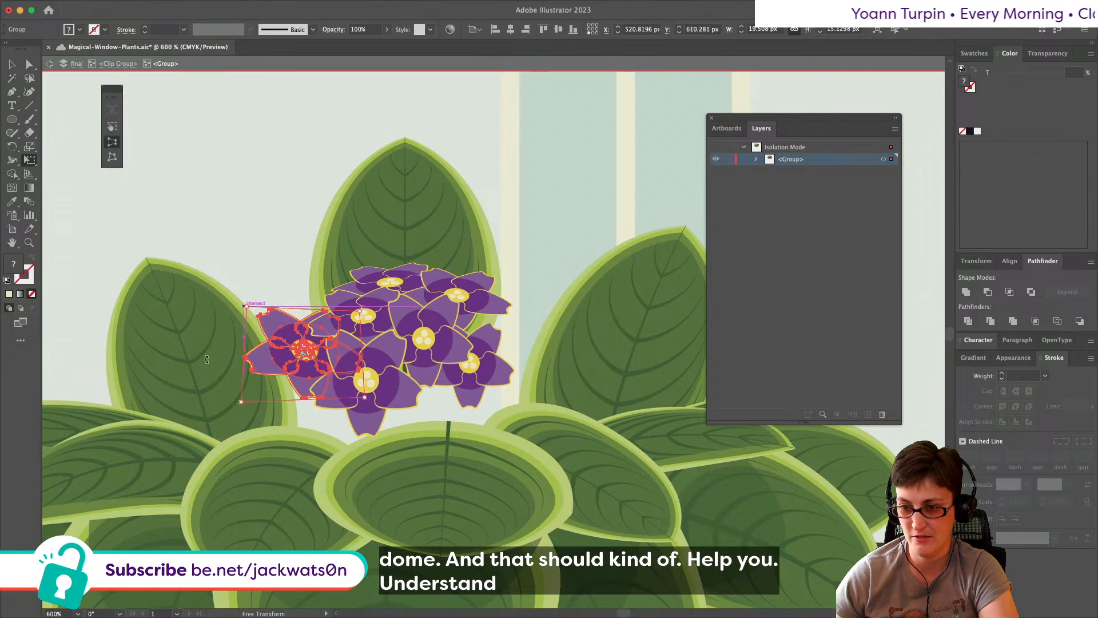
pyautogui.click(12, 64)
pyautogui.press('super+c')
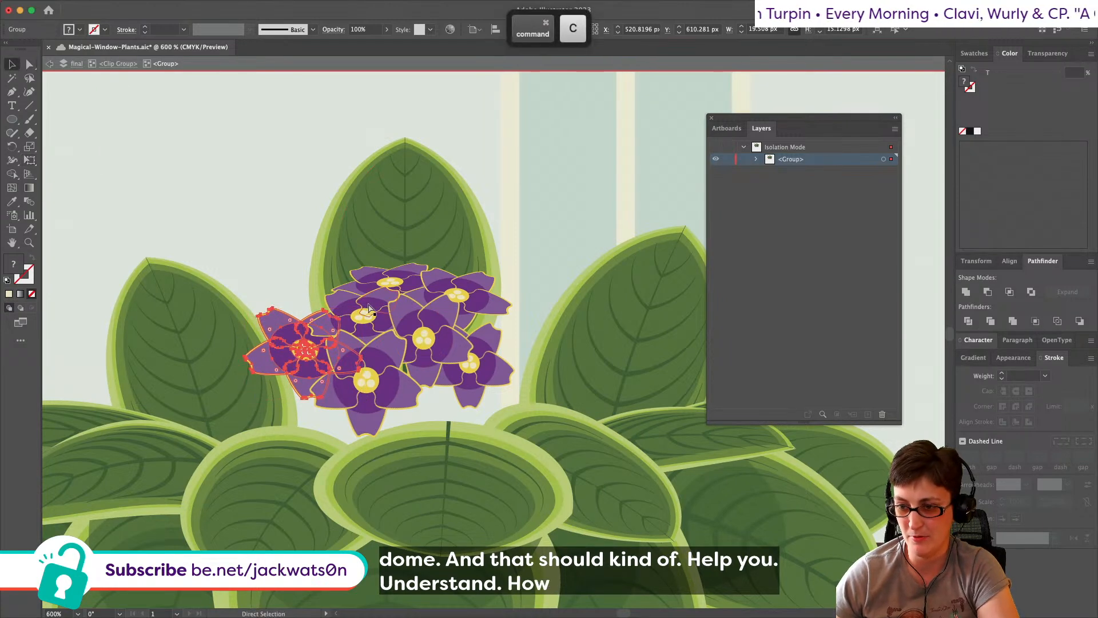
pyautogui.moveTo(372, 311); pyautogui.dragTo(366, 295)
pyautogui.moveTo(300, 346); pyautogui.dragTo(300, 351)
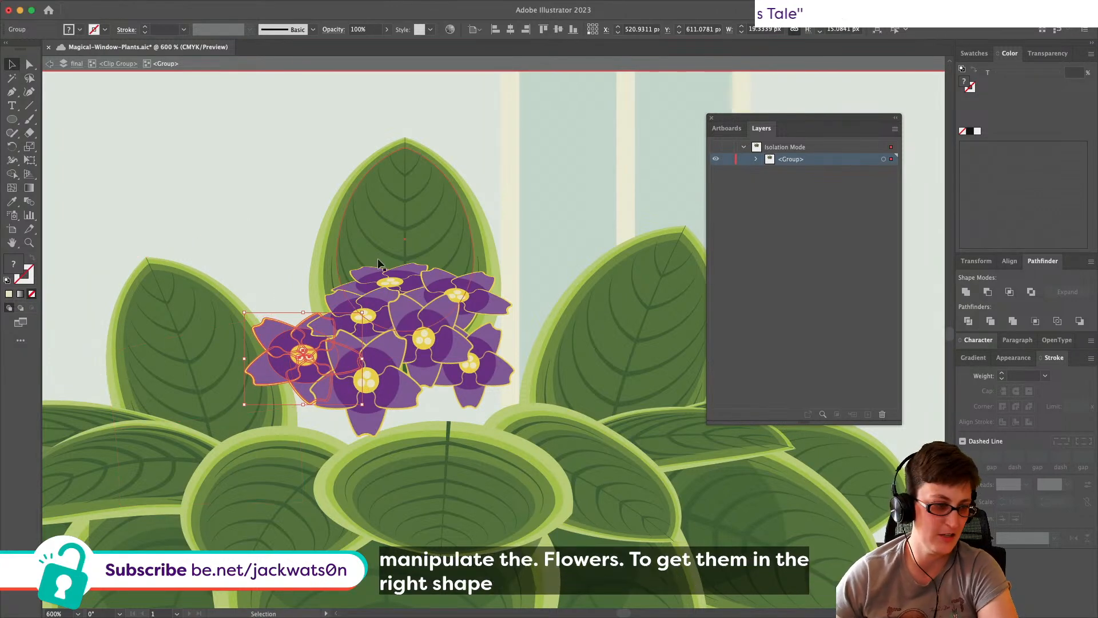
# Step: Paste another flower copy below the large front flower, stack it behind, and flatten it to about 12 px high
pyautogui.press('super')
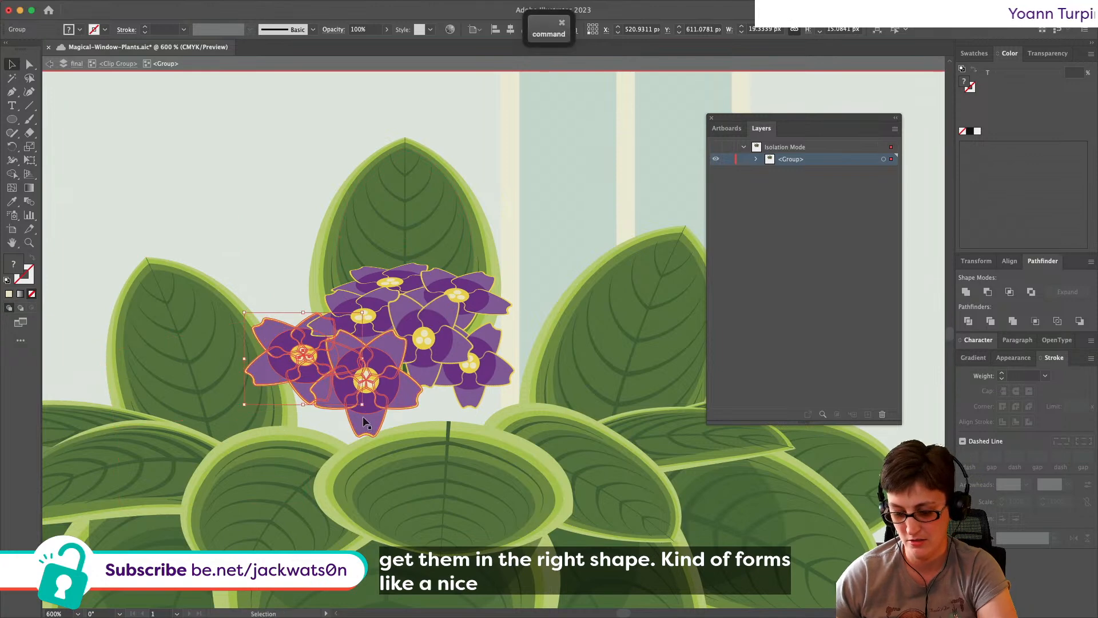
pyautogui.press('super+f')
pyautogui.moveTo(276, 356); pyautogui.dragTo(288, 430)
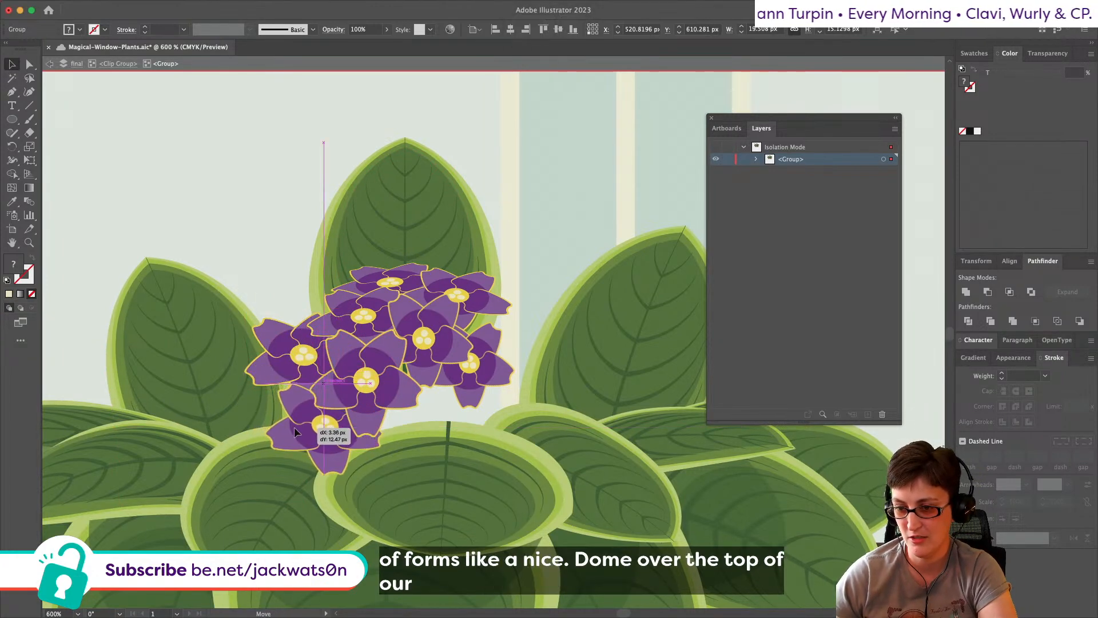
pyautogui.press('super+x')
pyautogui.press('super+f')
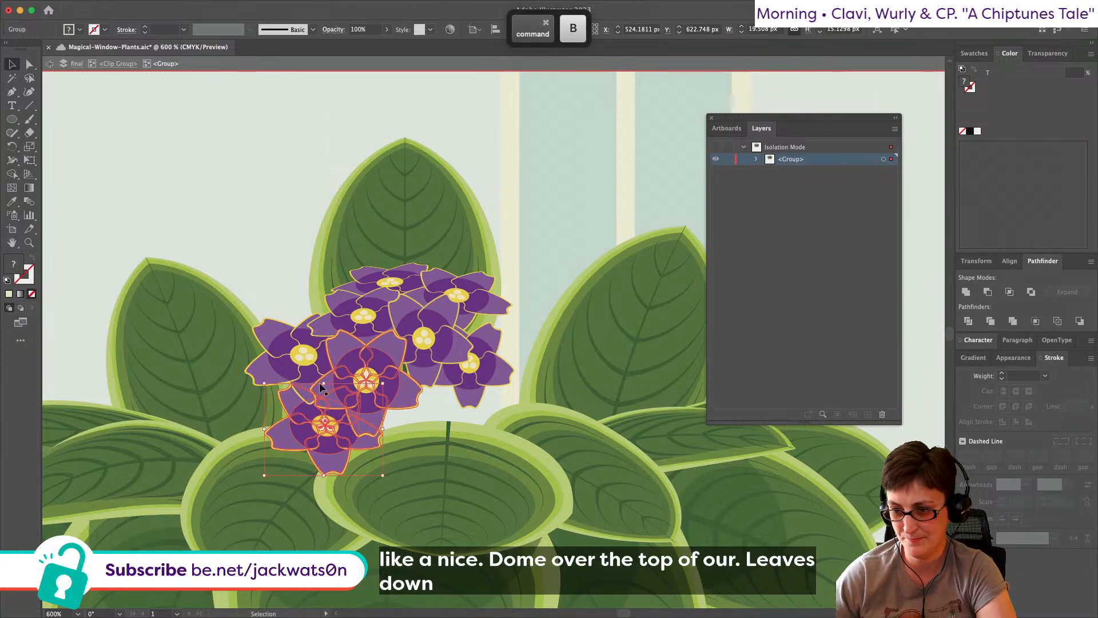
pyautogui.moveTo(324, 387); pyautogui.dragTo(322, 393)
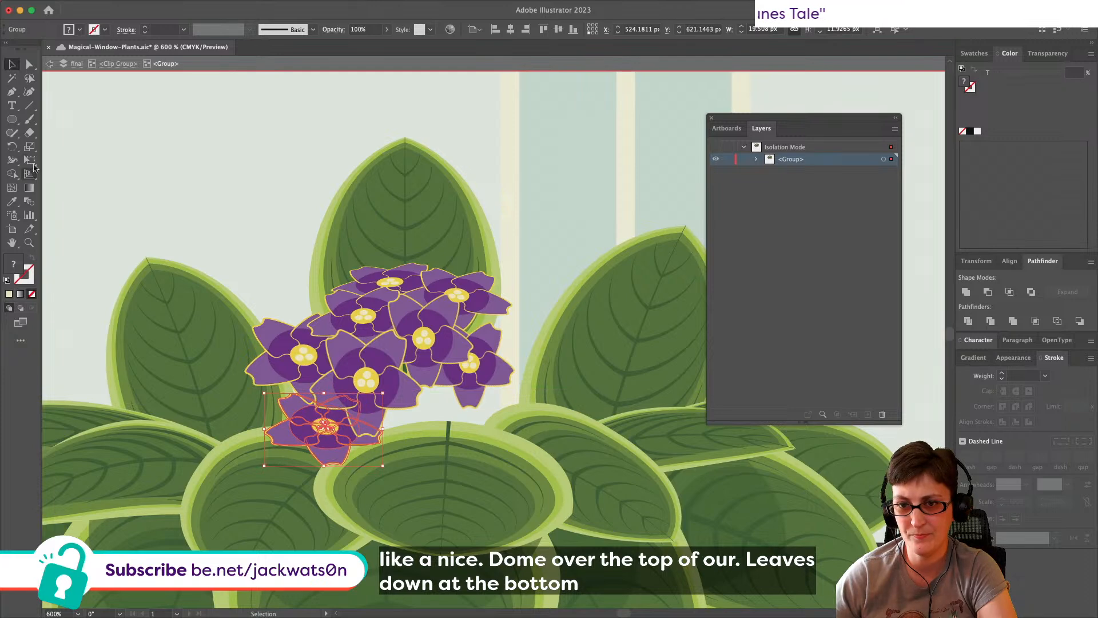
# Step: Widen the lowest flower's lower edge with a Free Transform perspective distortion, making it about 20.8 px wide, and rotate it slightly
pyautogui.press('e')
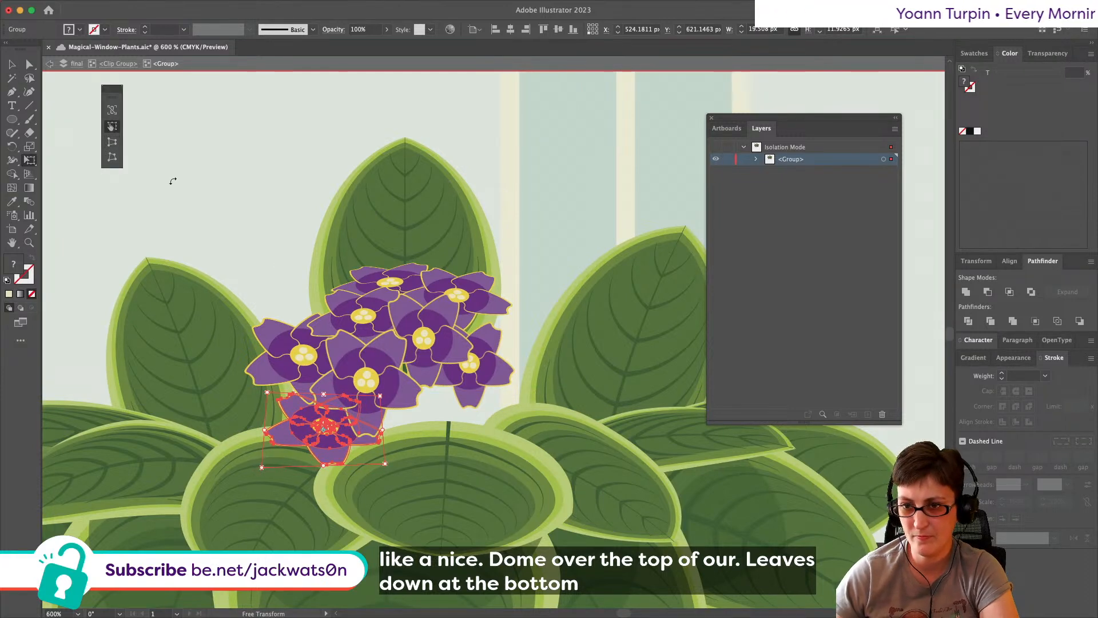
pyautogui.moveTo(262, 468); pyautogui.dragTo(250, 446)
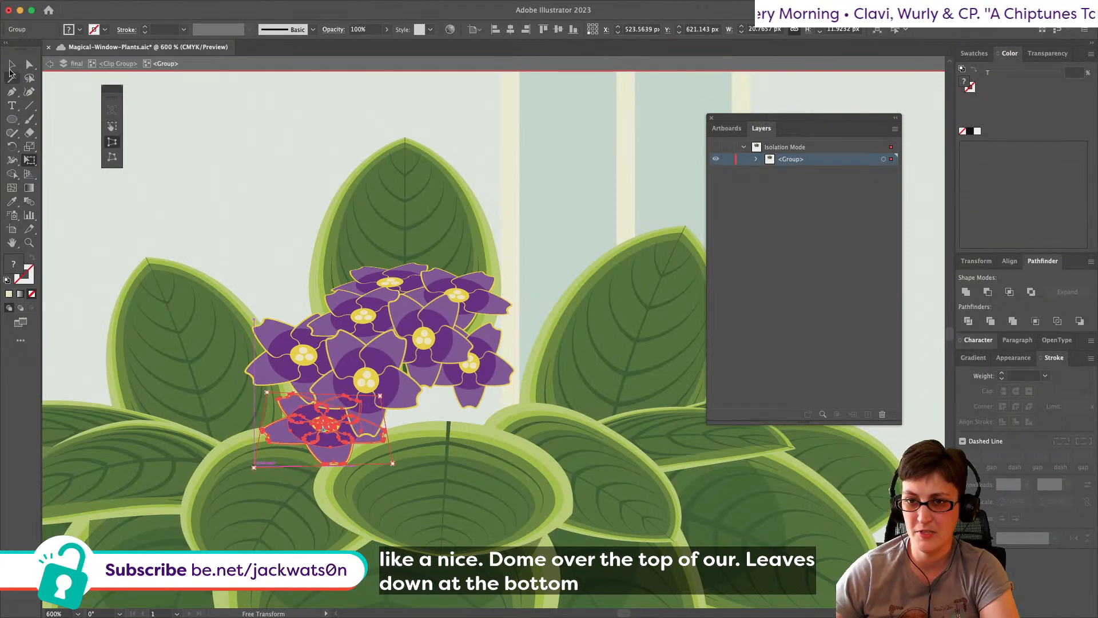
pyautogui.click(11, 65)
pyautogui.press('shift+super+a')
pyautogui.scroll(-3, 321, 442)
pyautogui.scroll(3, 321, 441)
pyautogui.click(362, 398)
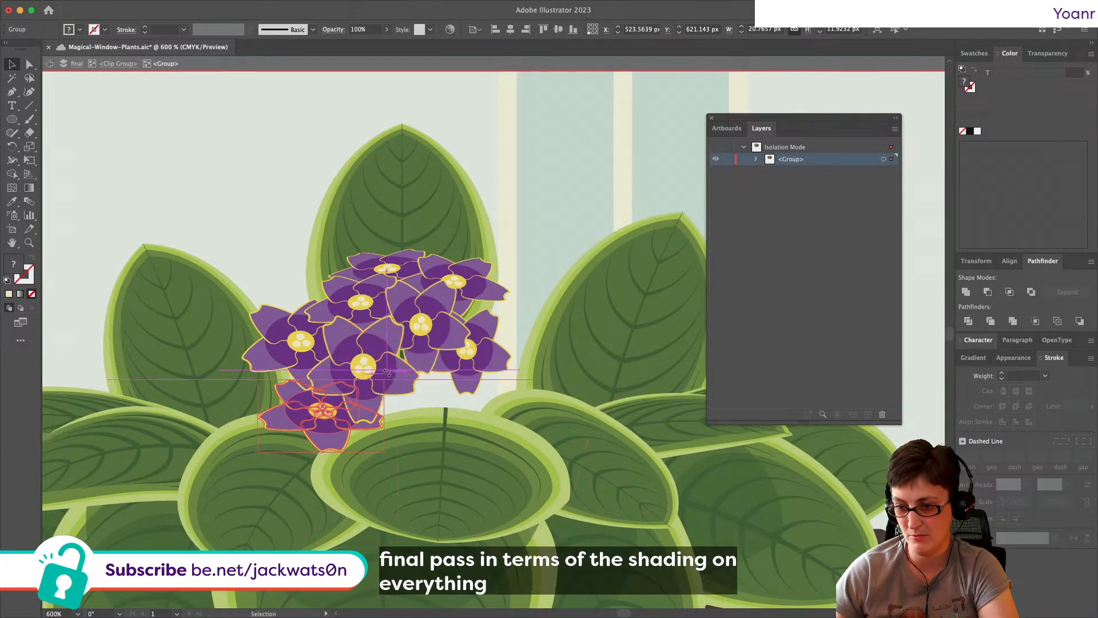
pyautogui.moveTo(325, 416); pyautogui.dragTo(322, 411)
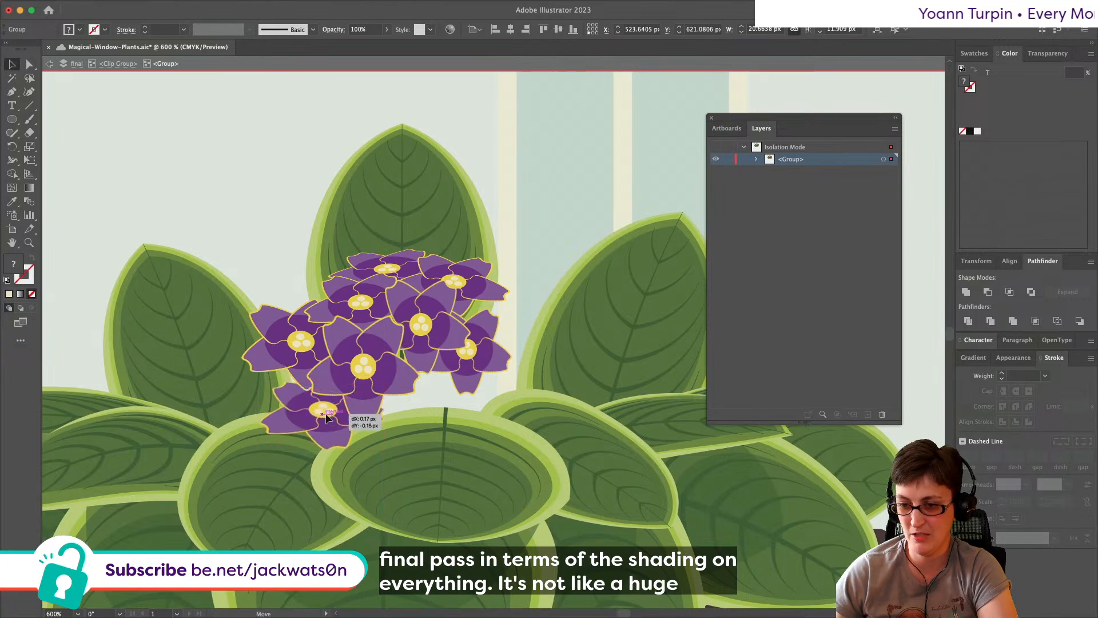
pyautogui.press('shift+super+a')
# Step: Copy the cluster's left flower down and outward, stacking the copy behind the two neighbouring flowers
pyautogui.scroll(-2, 426, 400)
pyautogui.scroll(-1, 425, 399)
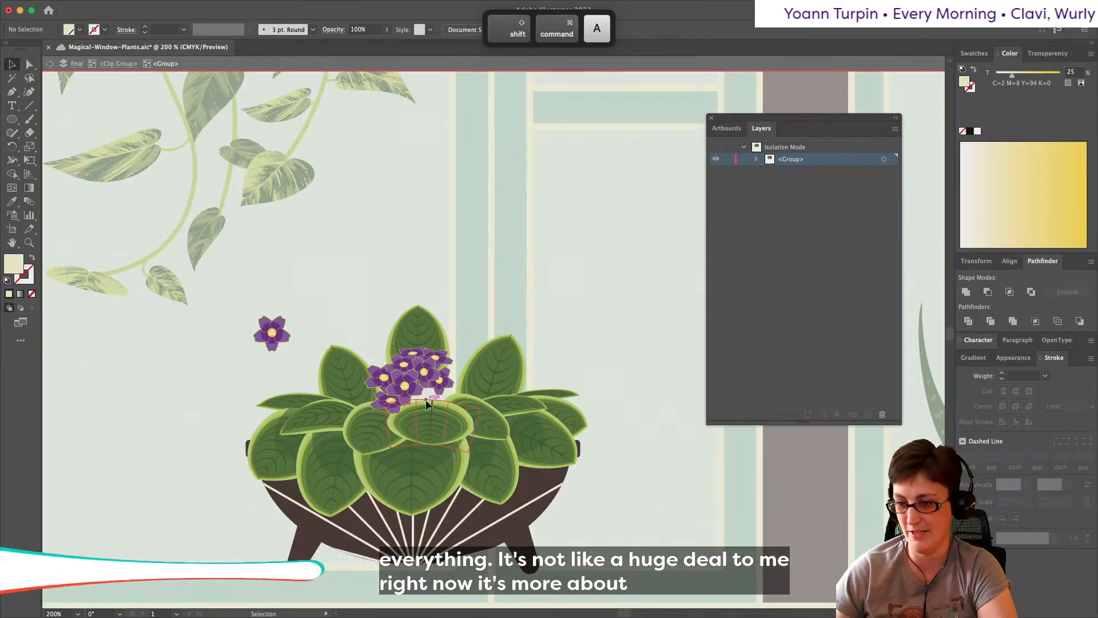
pyautogui.scroll(-1, 374, 393)
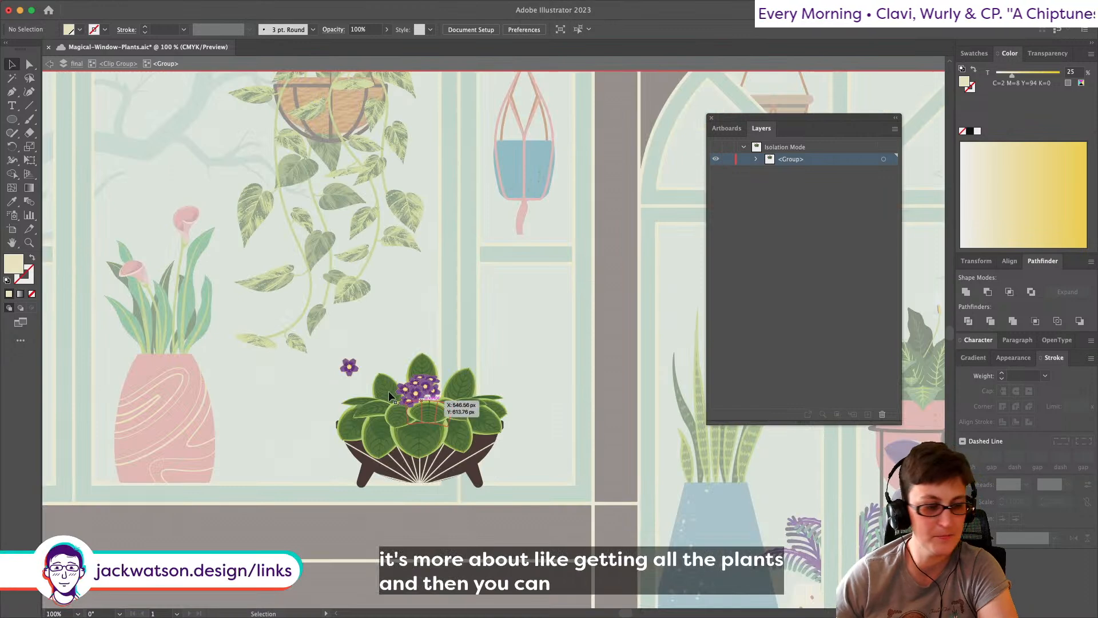
pyautogui.scroll(3, 373, 392)
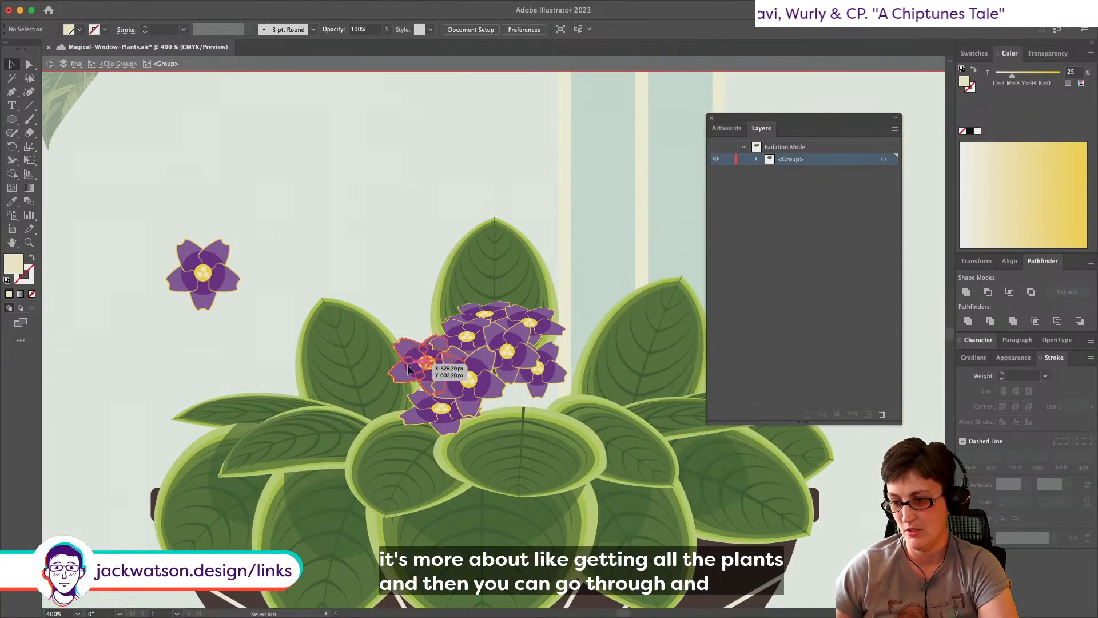
pyautogui.click(424, 363)
pyautogui.press('super+c')
pyautogui.press('super+f')
pyautogui.moveTo(424, 362); pyautogui.dragTo(386, 391)
pyautogui.press('super+x')
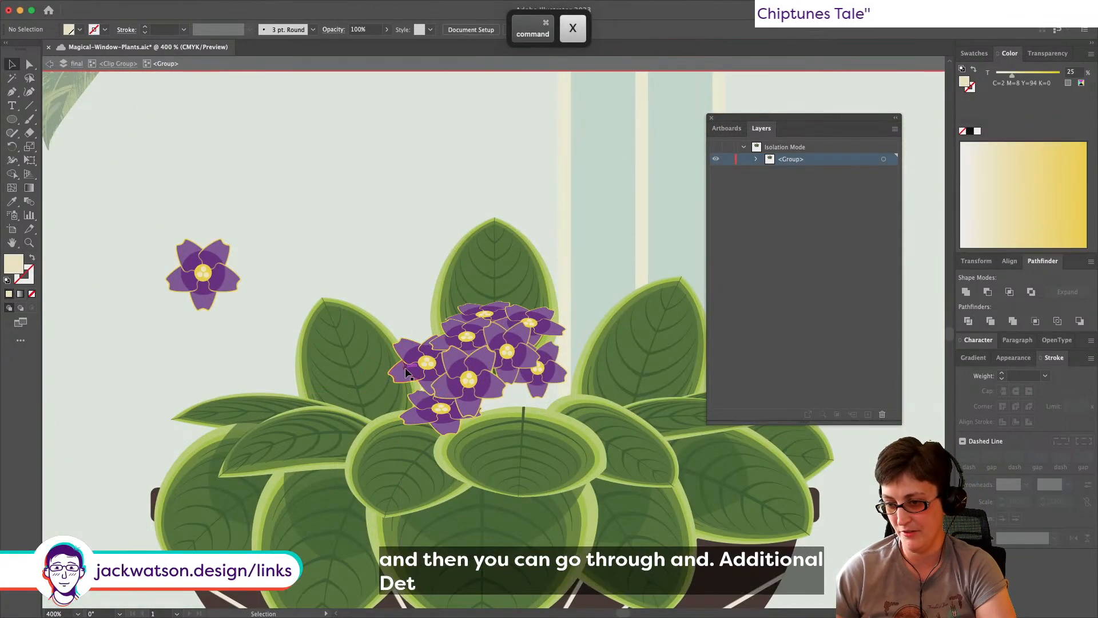
pyautogui.click(414, 365)
pyautogui.keyDown('shift'); pyautogui.click(418, 410); pyautogui.keyUp('shift')
pyautogui.press('super+b')
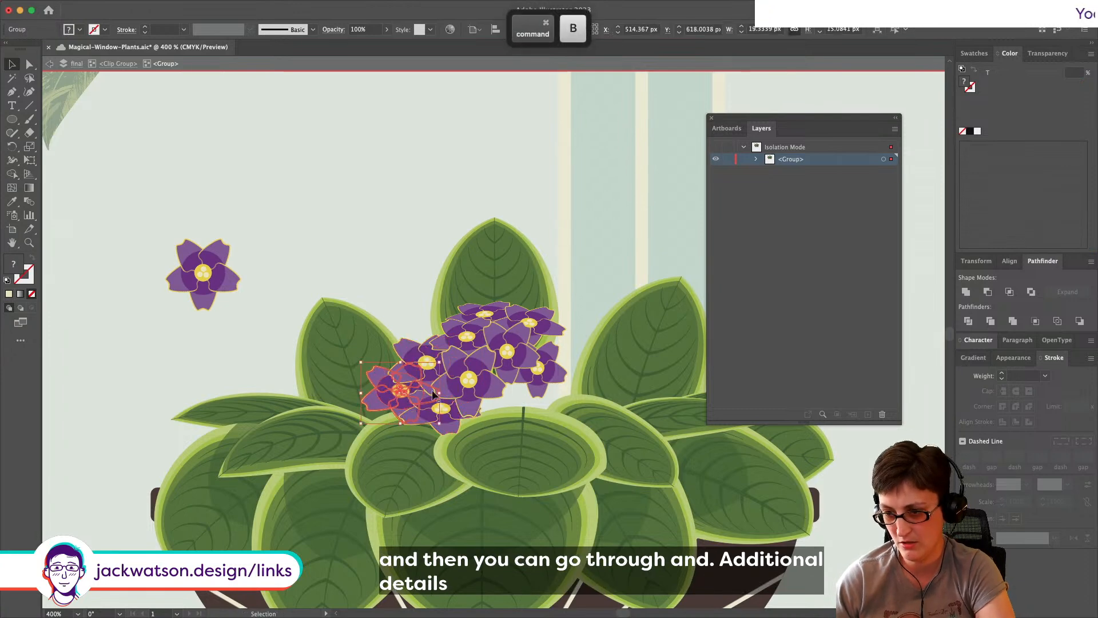
# Step: Rotate the new outer-left flower slightly and distort it with Free Transform to about 15.3 px high
pyautogui.moveTo(434, 359); pyautogui.dragTo(437, 355)
pyautogui.press('e')
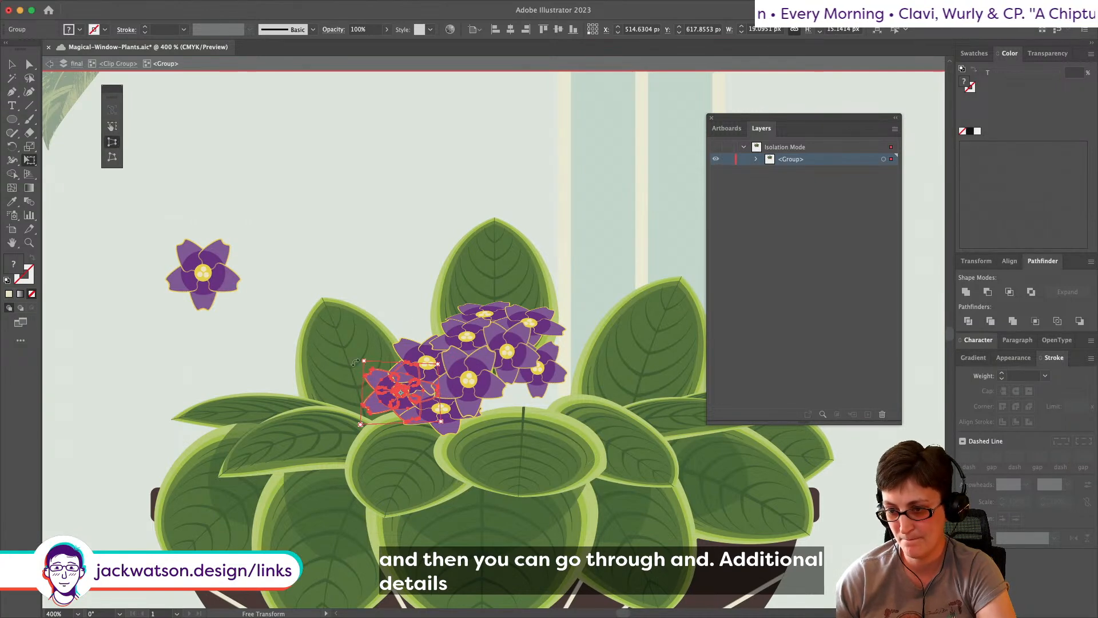
pyautogui.moveTo(364, 361); pyautogui.dragTo(364, 360)
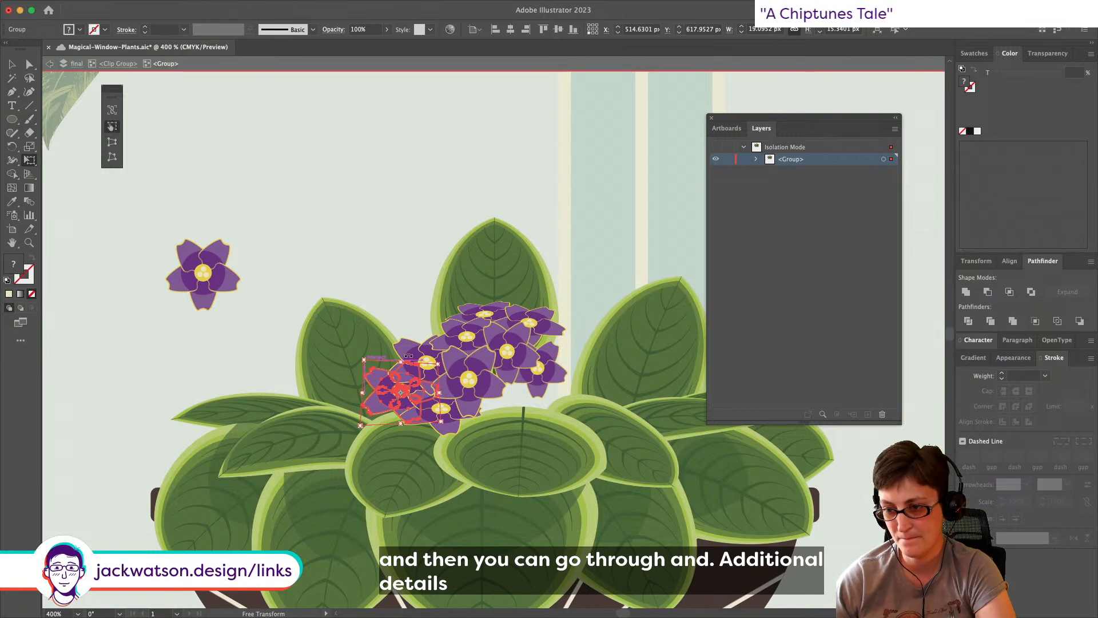
pyautogui.moveTo(402, 361); pyautogui.dragTo(441, 356)
pyautogui.press('super+a')
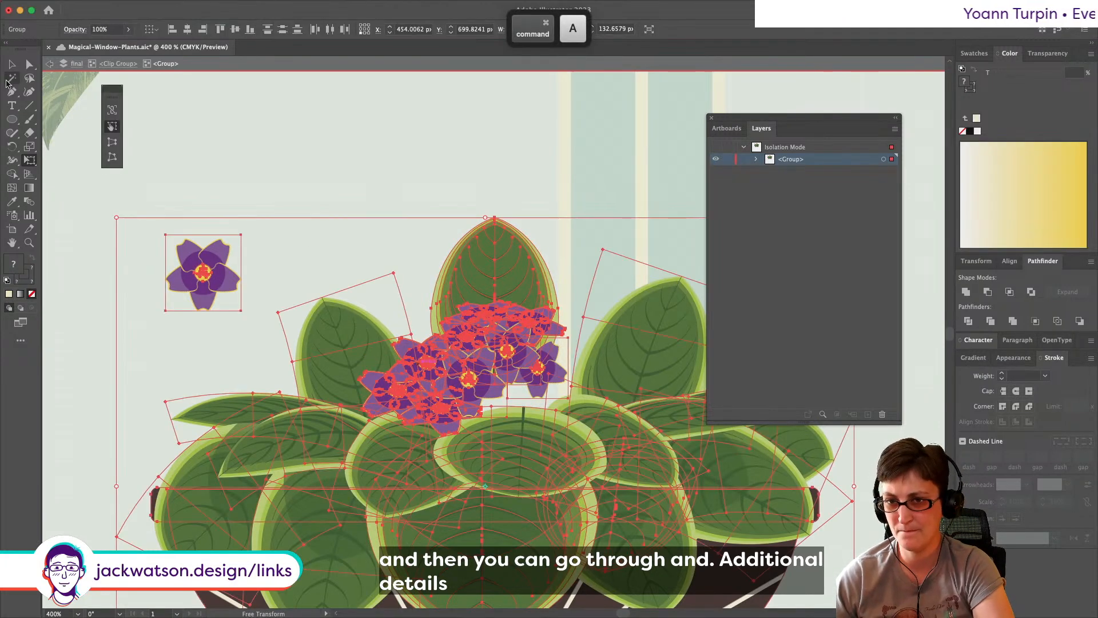
pyautogui.click(11, 65)
pyautogui.press('super+shift+a')
# Step: Shrink the outer-left flower to about 18.5 by 14.4 px and tuck it closer to the cluster
pyautogui.click(373, 395)
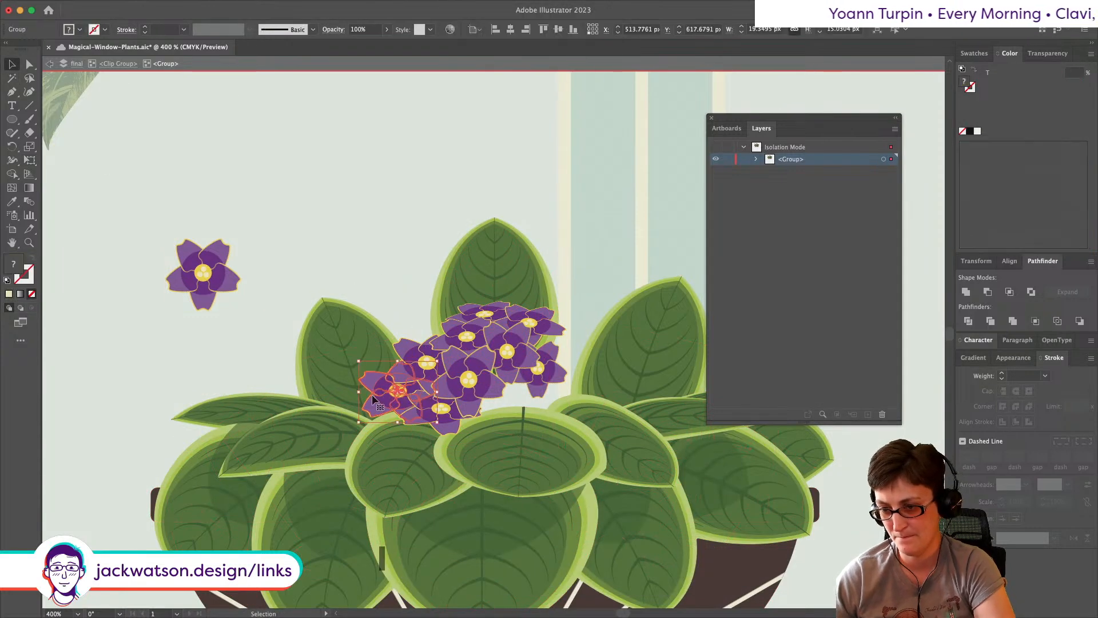
pyautogui.moveTo(358, 396); pyautogui.dragTo(387, 403)
pyautogui.press('super+shift+a')
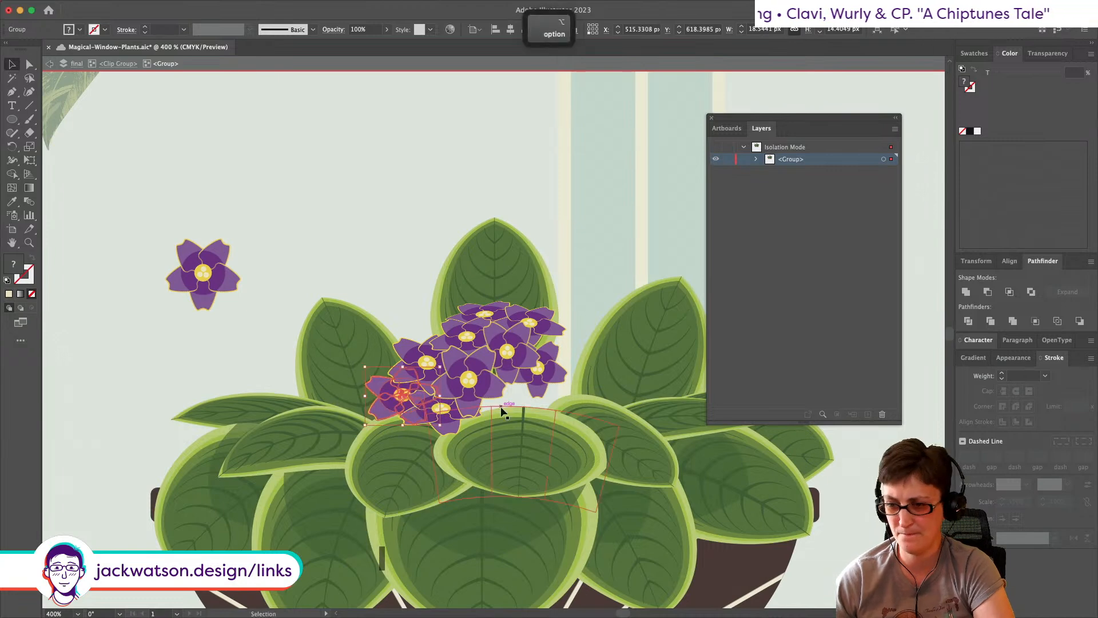
# Step: Copy the outer-left flower further outward over the left leaves and stack the copy behind it
pyautogui.scroll(-3, 528, 404)
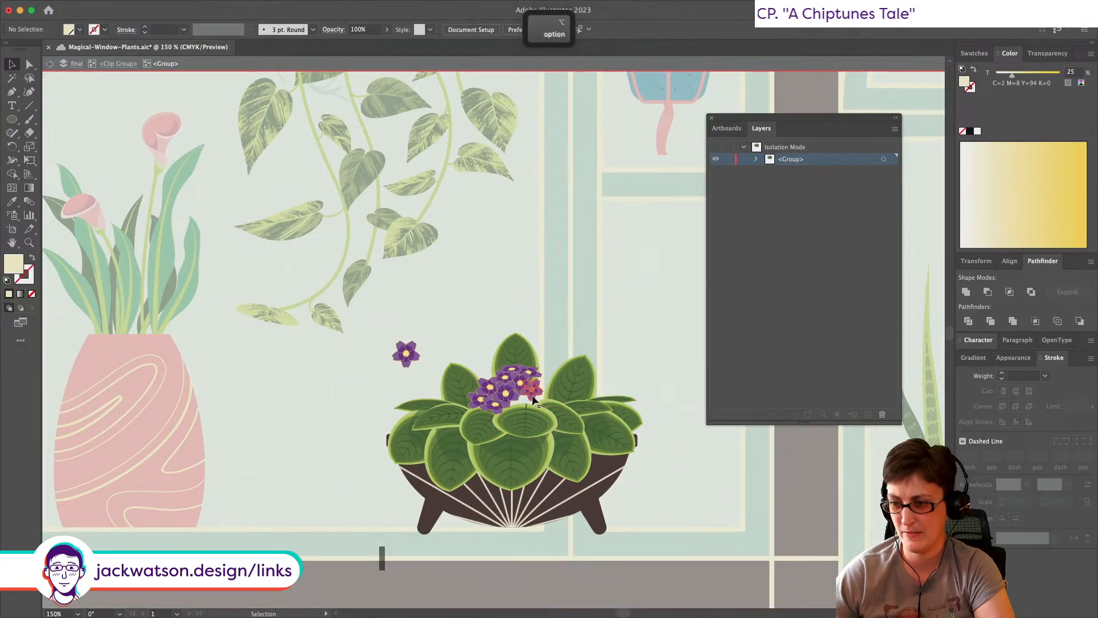
pyautogui.scroll(3, 533, 397)
pyautogui.scroll(1, 533, 401)
pyautogui.click(292, 414)
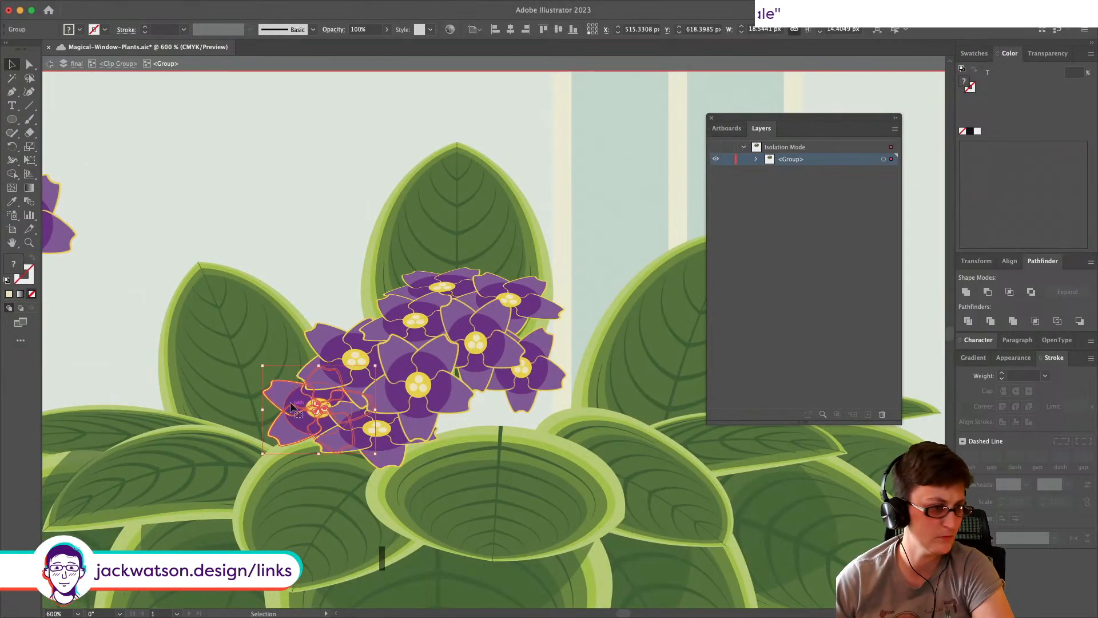
pyautogui.hscroll(-2, 292, 414)
pyautogui.press('super+c')
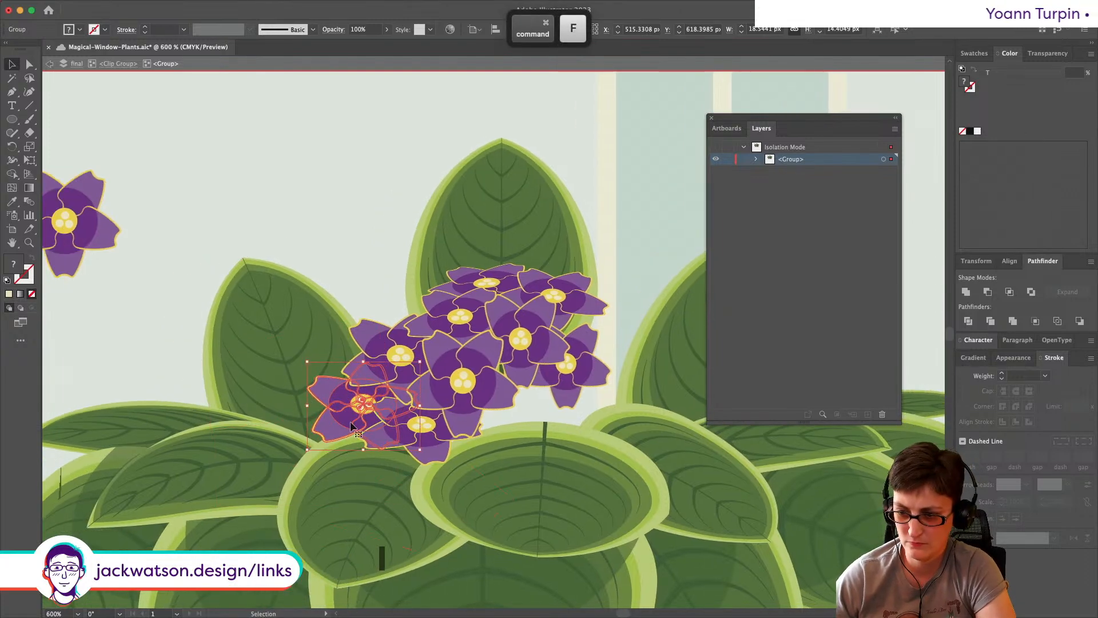
pyautogui.press('super+x')
pyautogui.press('super+b')
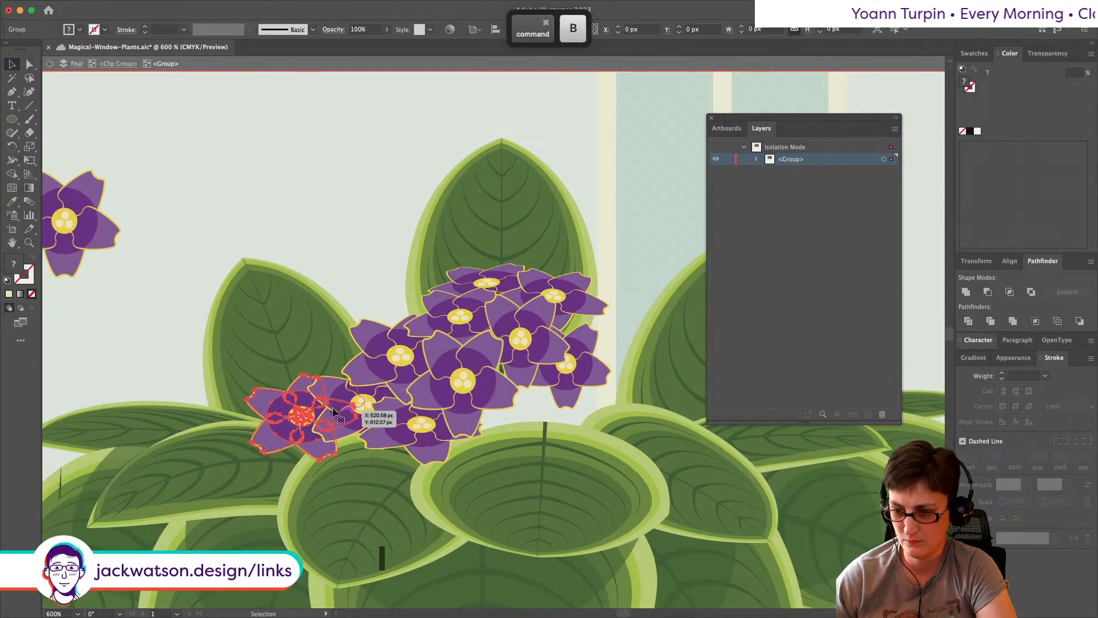
# Step: Flatten the new leftmost flower, tilt it slightly, and move it down onto the leaves beside the cluster
pyautogui.moveTo(302, 373); pyautogui.dragTo(291, 416)
pyautogui.moveTo(240, 383); pyautogui.dragTo(239, 392)
pyautogui.moveTo(263, 412); pyautogui.dragTo(272, 428)
pyautogui.press('super+shift+a')
# Step: Move the copied leftmost flower up onto the cluster's outer edge, shrink it slightly, and stack it behind the neighbouring flower
pyautogui.moveTo(325, 388); pyautogui.dragTo(314, 367)
pyautogui.moveTo(276, 332); pyautogui.dragTo(283, 337)
pyautogui.press('super+x')
pyautogui.click(328, 417)
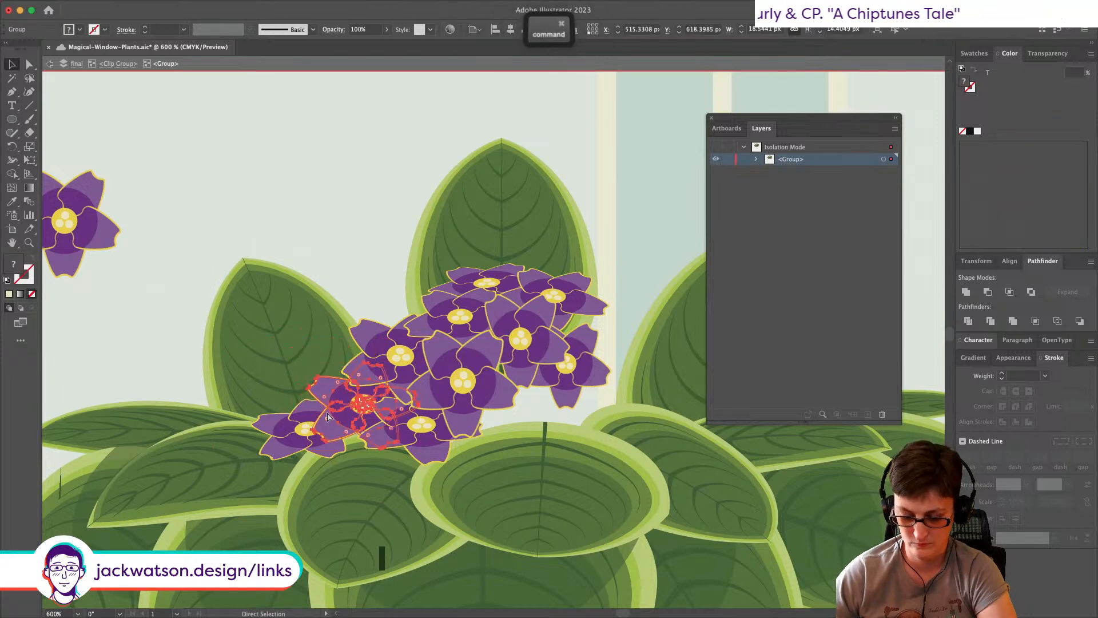
pyautogui.press('super+b')
pyautogui.press('shift+super+a')
pyautogui.scroll(-1, 214, 359)
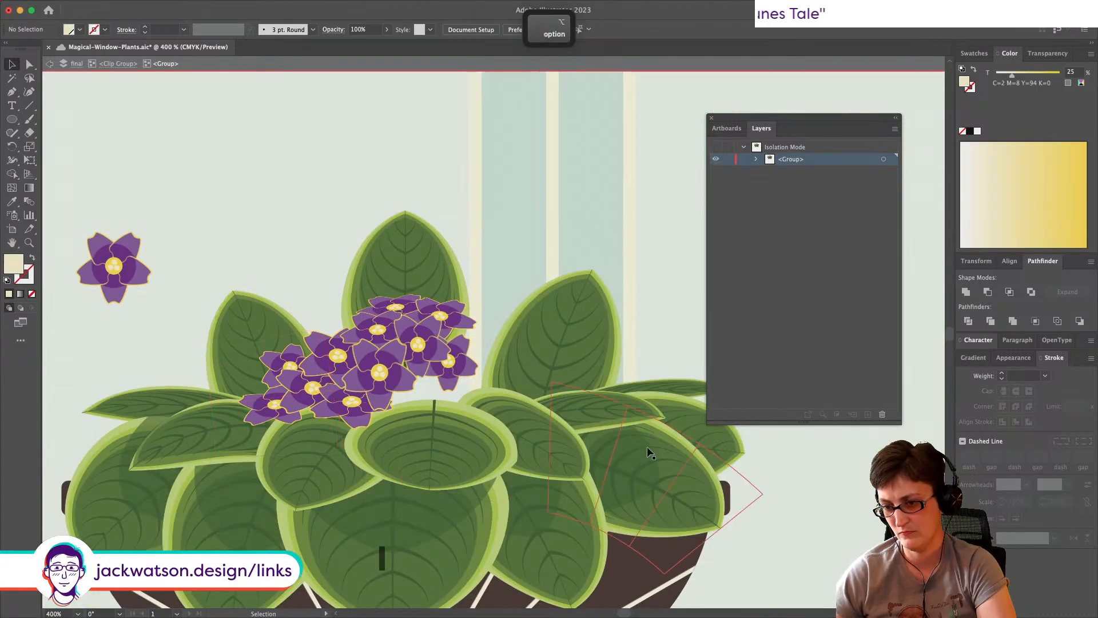
# Step: Copy the small outer-left flower to the dome's upper-left edge beside the tall leaf and stack the copy behind the larger flower
pyautogui.scroll(1, 298, 320)
pyautogui.hscroll(-2, 280, 354)
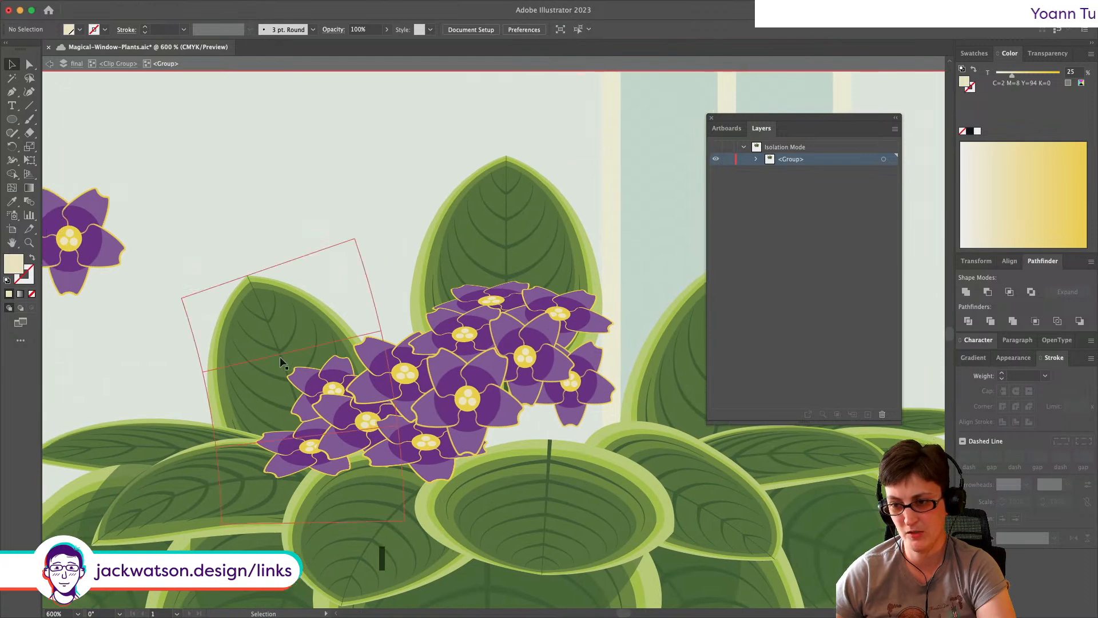
pyautogui.click(329, 382)
pyautogui.press('super+c')
pyautogui.click(376, 364)
pyautogui.press('super+b')
pyautogui.moveTo(319, 377); pyautogui.dragTo(387, 311)
pyautogui.moveTo(353, 284); pyautogui.dragTo(392, 314)
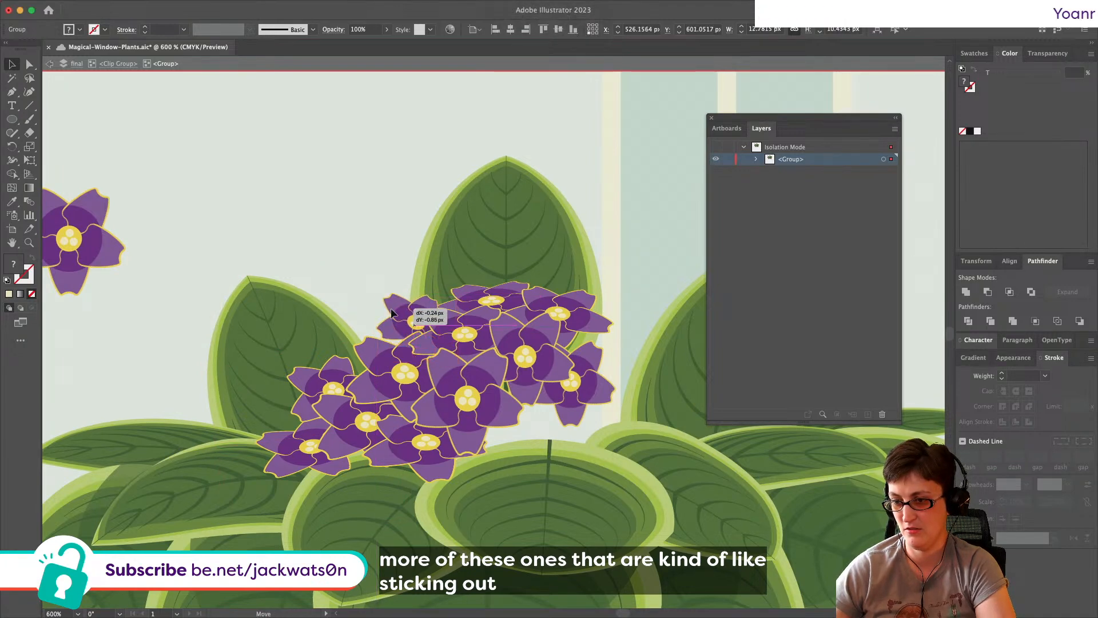
pyautogui.press('super')
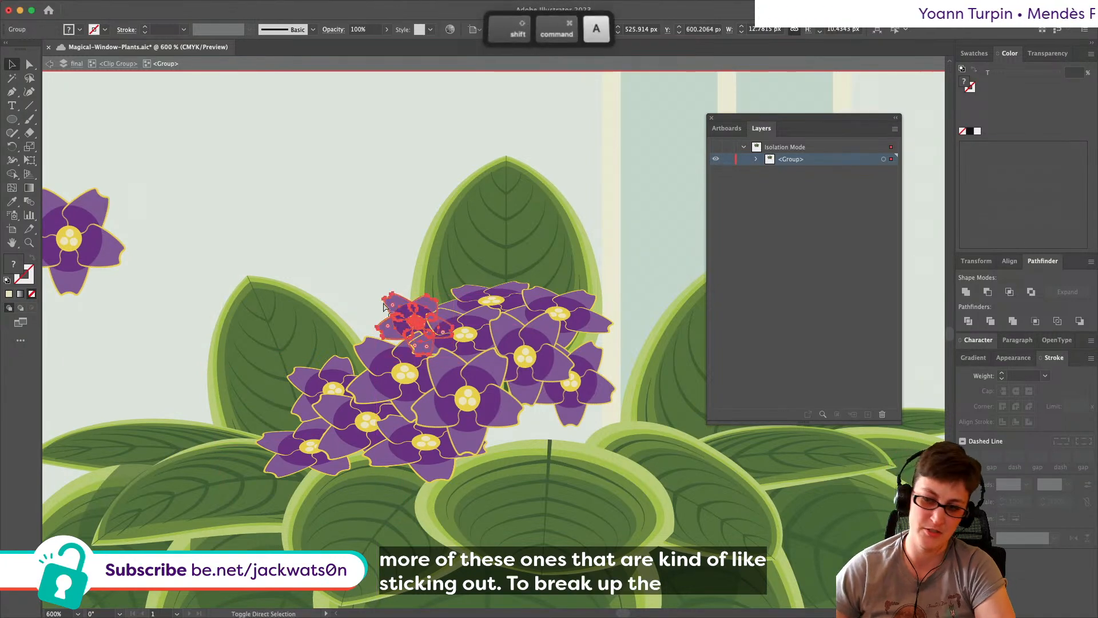
pyautogui.press('shift+super+a')
# Step: Select only the flowers of the cluster's left half, reflect a copy across the vertical axis, and move it over the right-hand leaves
pyautogui.scroll(-5, 394, 314)
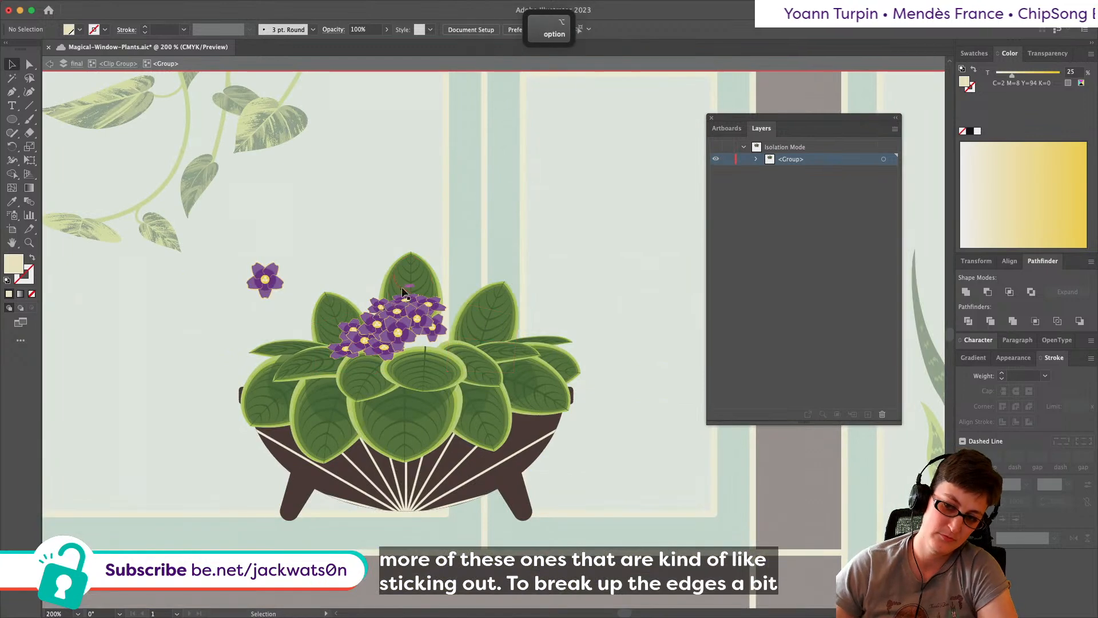
pyautogui.scroll(3, 401, 293)
pyautogui.press('alt')
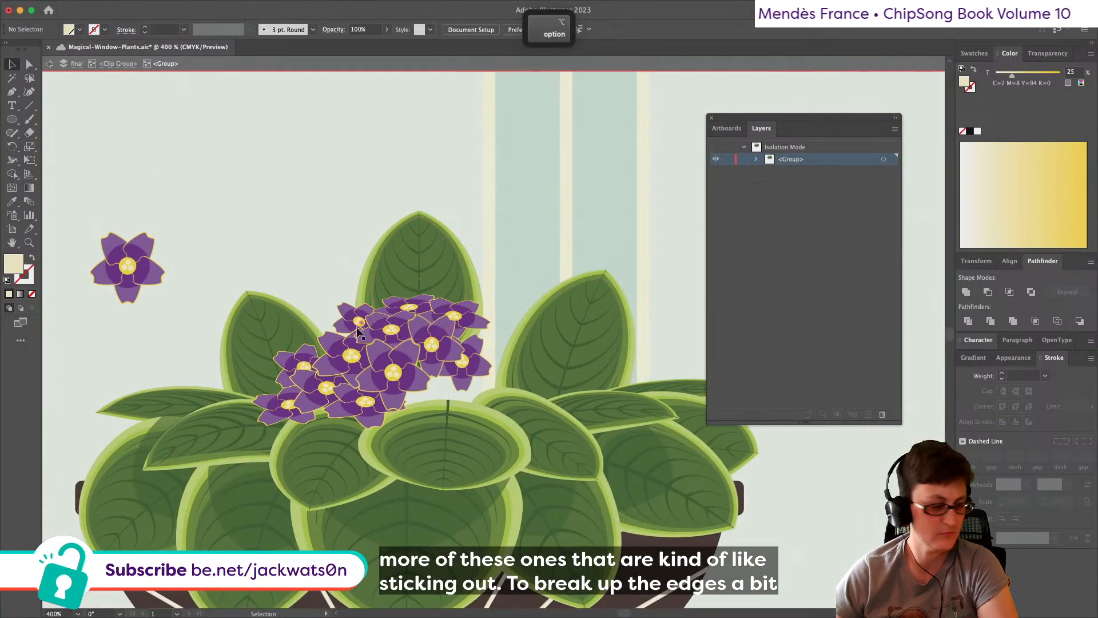
pyautogui.scroll(2, 355, 337)
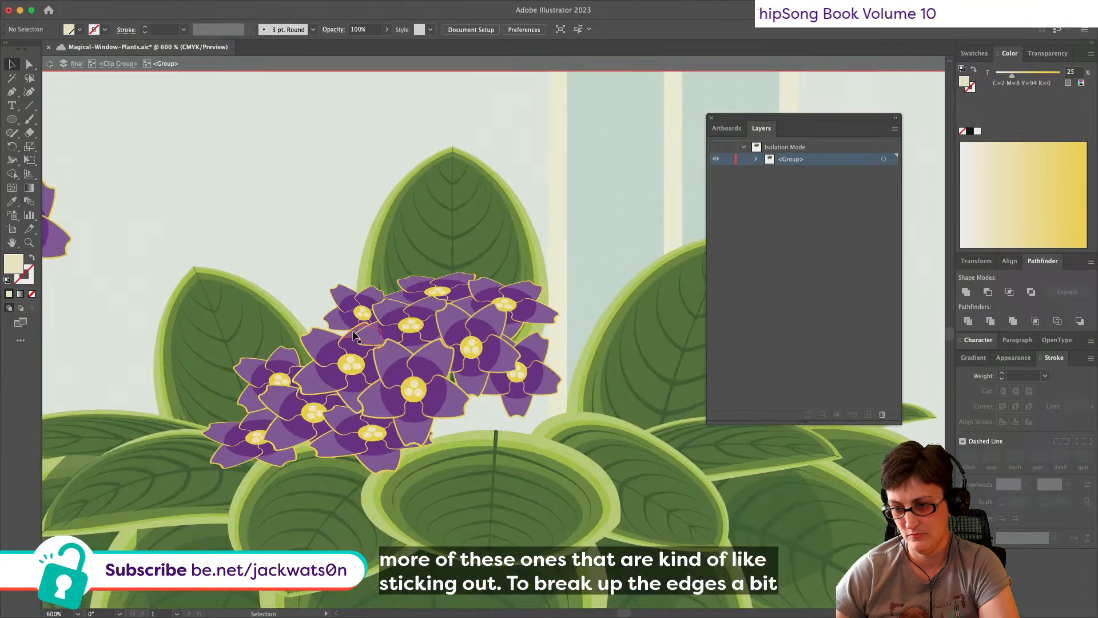
pyautogui.moveTo(232, 281); pyautogui.dragTo(355, 467)
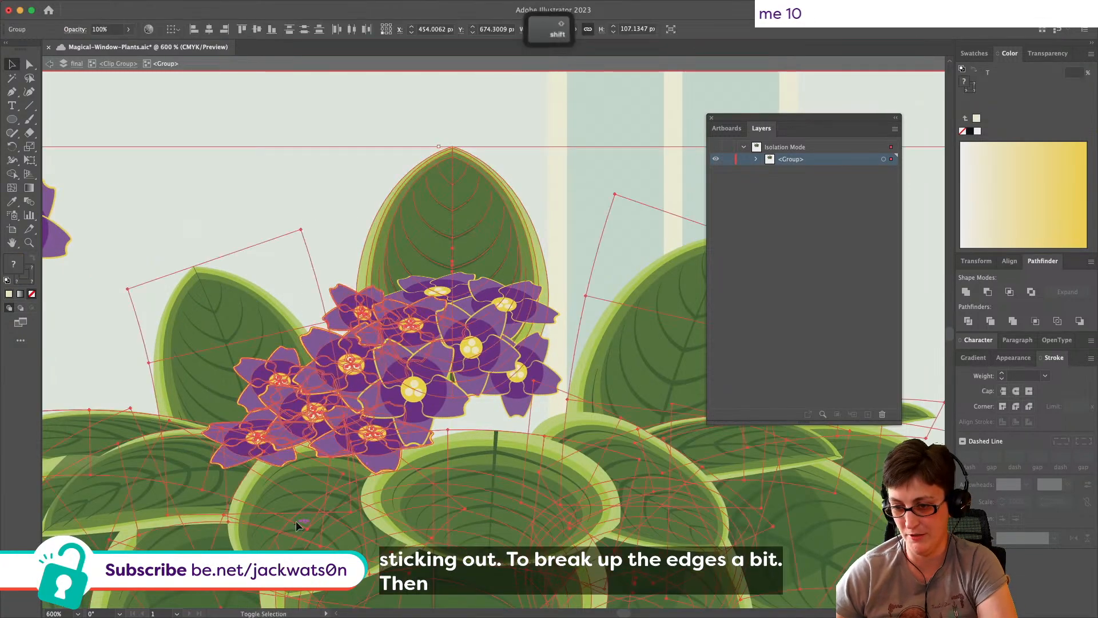
pyautogui.keyDown('shift'); pyautogui.click(298, 523); pyautogui.keyUp('shift')
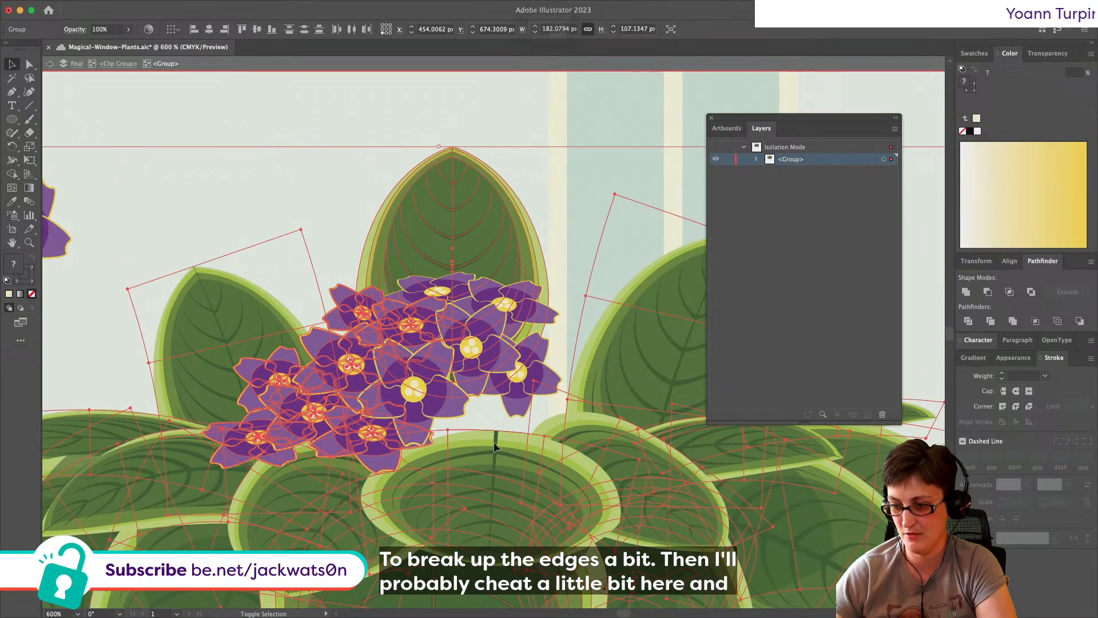
pyautogui.keyDown('shift'); pyautogui.click(403, 218); pyautogui.keyUp('shift')
pyautogui.press('super+c')
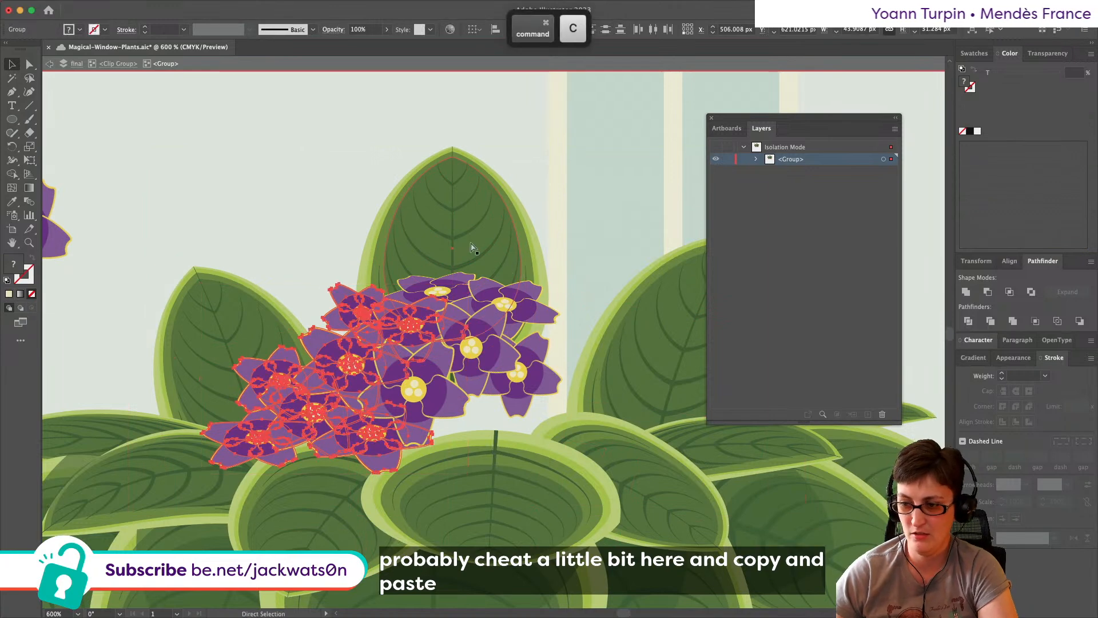
pyautogui.click(142, 7)
pyautogui.moveTo(171, 24)
pyautogui.click(262, 68)
pyautogui.click(488, 387)
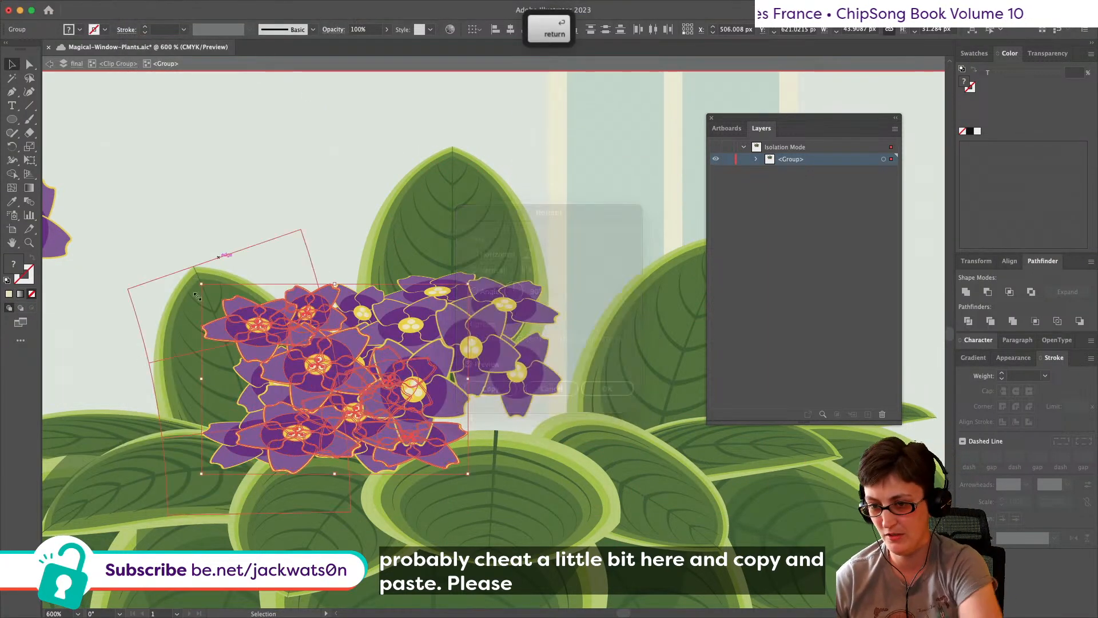
pyautogui.moveTo(369, 343); pyautogui.dragTo(544, 342)
# Step: Delete the surplus upper flower from the mirrored group and shift its small top flower closer to the others
pyautogui.press('shift+super+a')
pyautogui.click(584, 333)
pyautogui.hscroll(5, 597, 333)
pyautogui.press('Delete')
pyautogui.click(545, 313)
pyautogui.moveTo(548, 314)
pyautogui.mouseDown()
pyautogui.moveTo(544, 333)
pyautogui.moveTo(533, 314)
pyautogui.mouseUp()
# Step: Nudge the mirrored group's outer-right flower and slightly scale down its lower inner flower
pyautogui.click(550, 384)
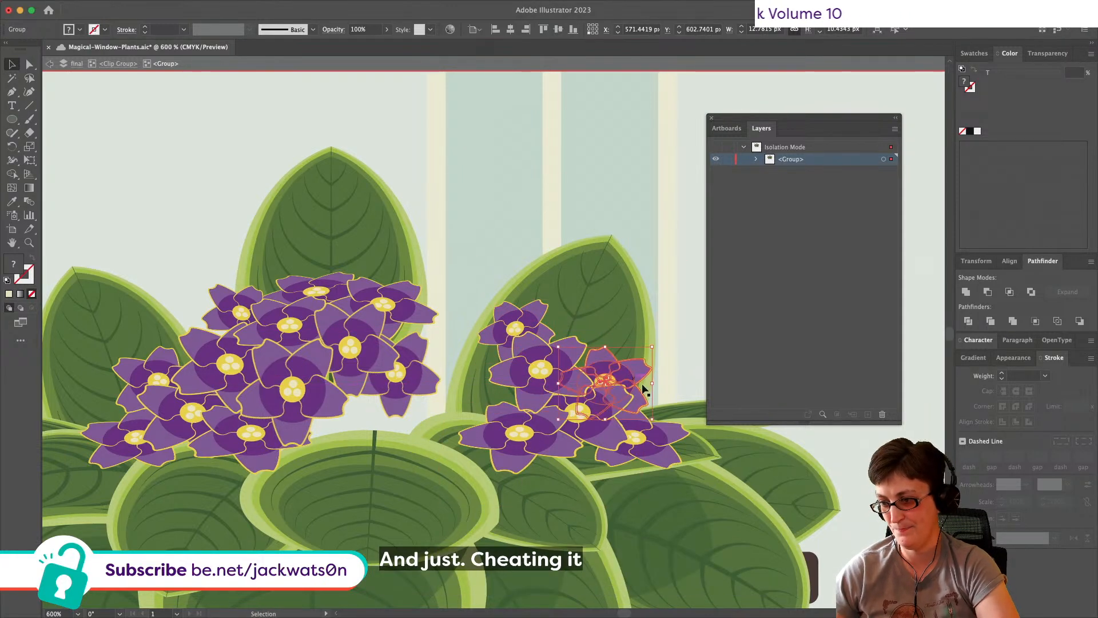
pyautogui.press('shift+super+a')
pyautogui.click(658, 455)
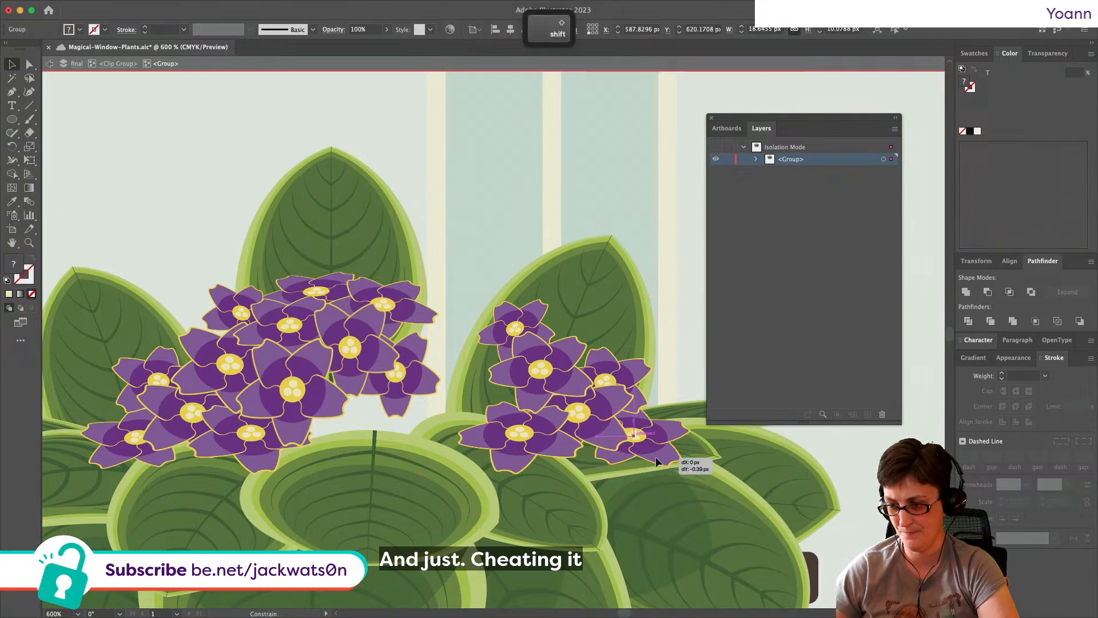
pyautogui.click(454, 473)
pyautogui.click(520, 446)
pyautogui.moveTo(456, 473); pyautogui.dragTo(459, 470)
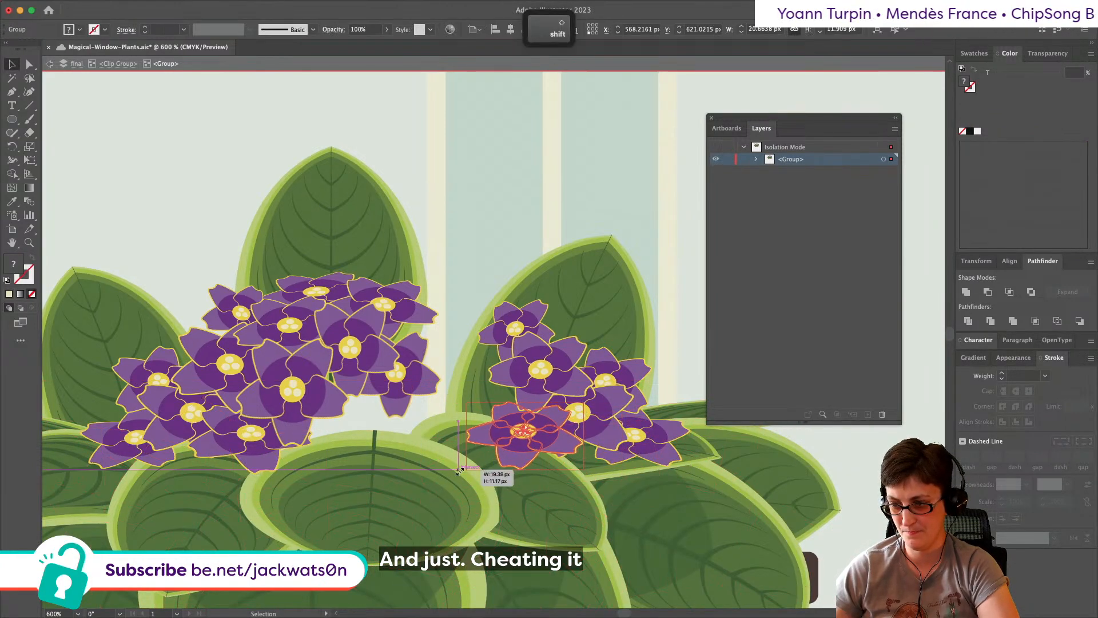
# Step: Select all the mirrored flowers without the leaves, move them against the main cluster, and scale them to about 35.5 by 26.8 px
pyautogui.keyDown('shift'); pyautogui.click(681, 489); pyautogui.keyUp('shift')
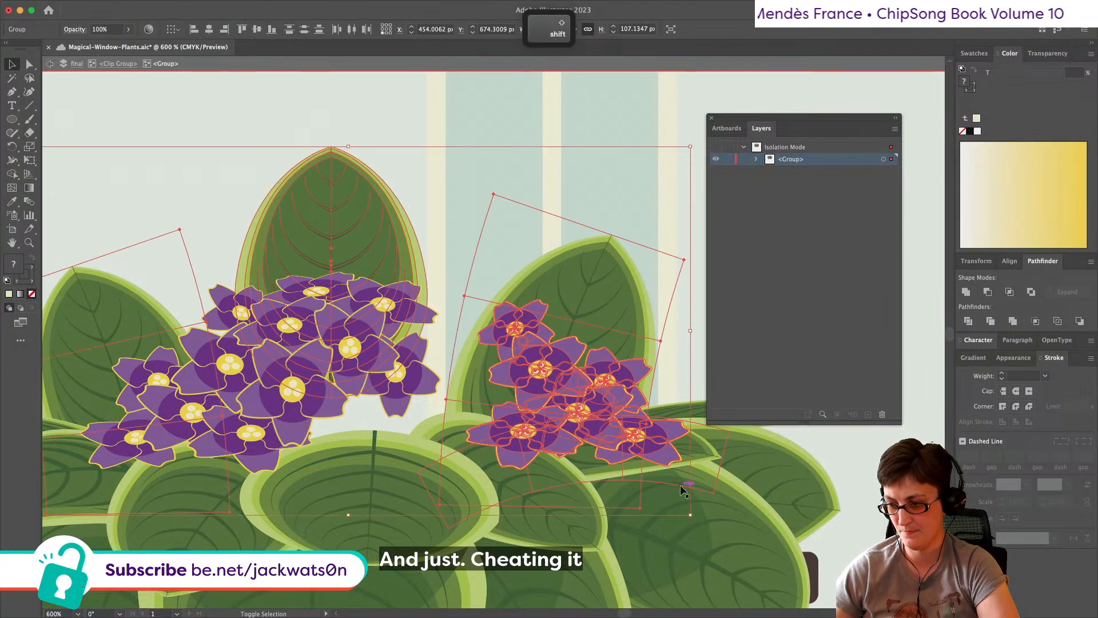
pyautogui.keyDown('shift'); pyautogui.click(595, 339); pyautogui.keyUp('shift')
pyautogui.moveTo(557, 365); pyautogui.dragTo(465, 367)
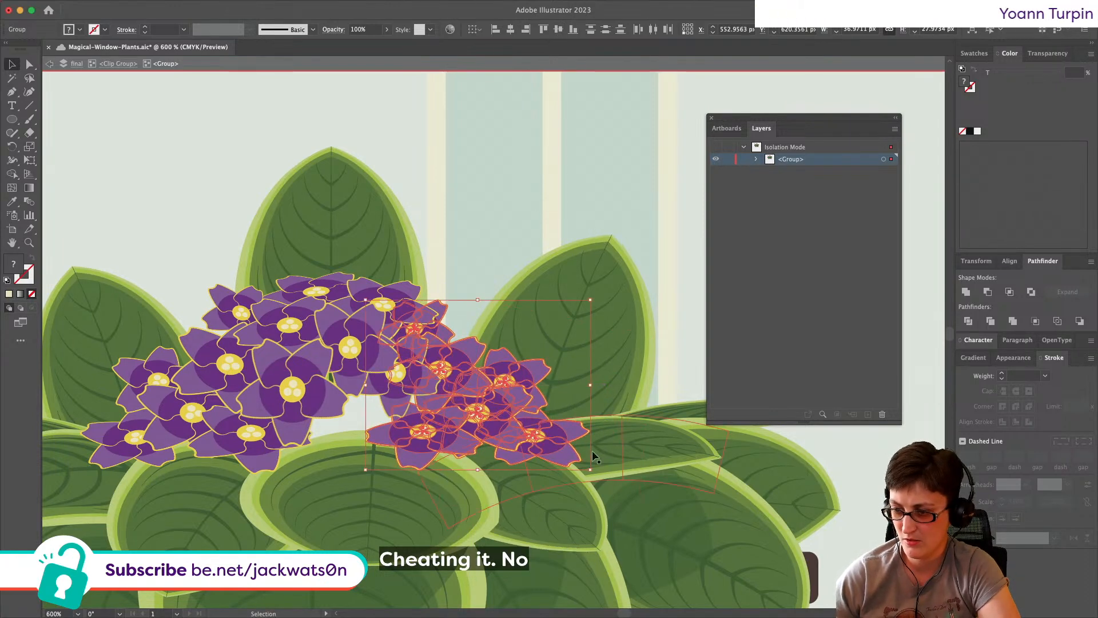
pyautogui.moveTo(589, 470); pyautogui.dragTo(580, 463)
pyautogui.moveTo(479, 405); pyautogui.dragTo(484, 400)
pyautogui.press('shift+super+a')
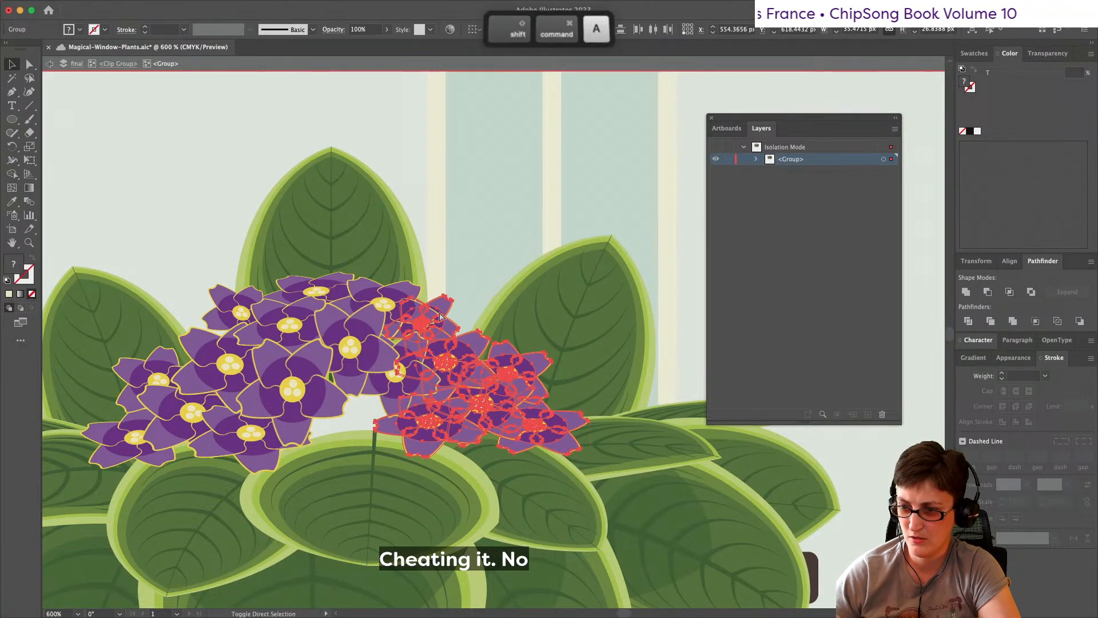
# Step: Enlarge the small flower at the dome's upper-right edge and move it slightly outward
pyautogui.click(441, 300)
pyautogui.moveTo(387, 359); pyautogui.dragTo(378, 374)
pyautogui.moveTo(438, 304); pyautogui.dragTo(449, 302)
# Step: Enlarge the flower between the two cluster halves to about 15.8 px and rotate the small upper-right edge flower slightly
pyautogui.click(393, 369)
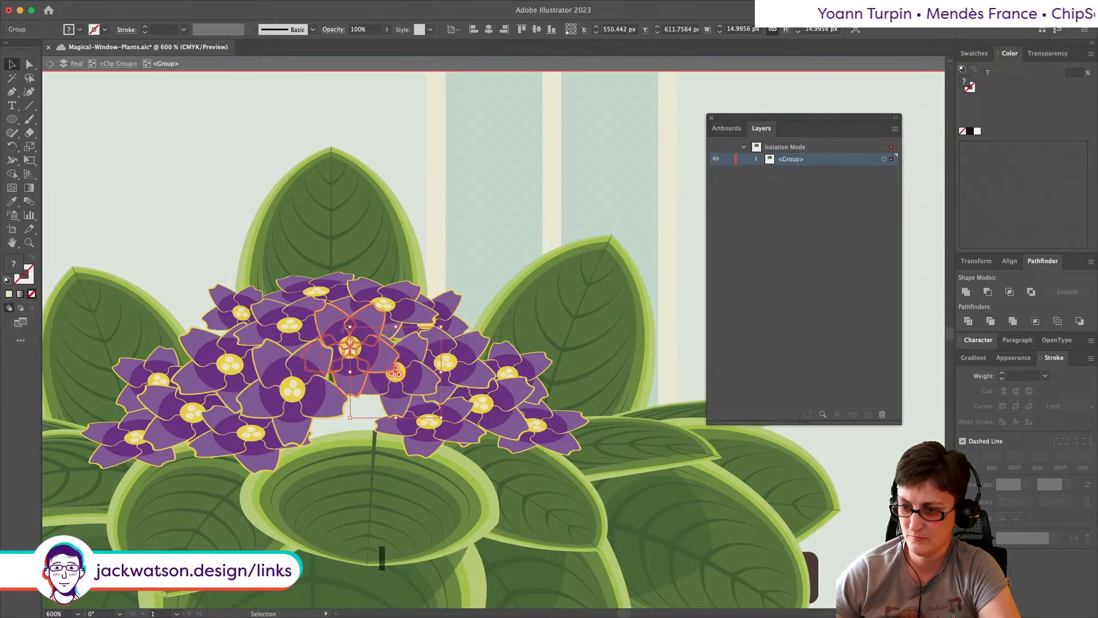
pyautogui.moveTo(349, 327); pyautogui.dragTo(346, 321)
pyautogui.press('super+shift+a')
pyautogui.click(458, 297)
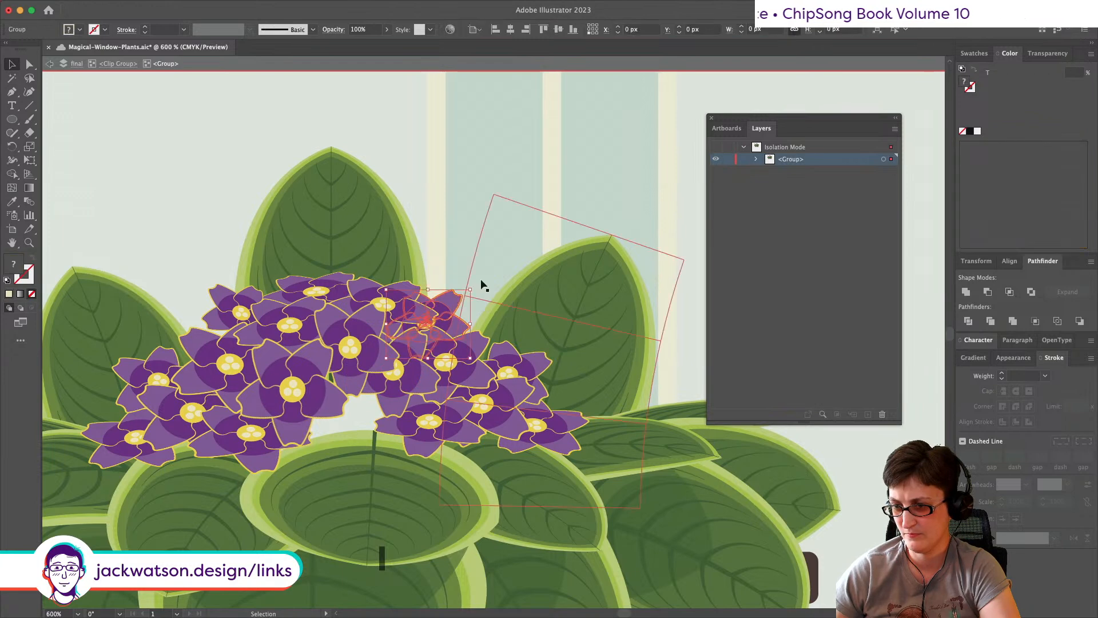
pyautogui.moveTo(474, 283); pyautogui.dragTo(471, 279)
pyautogui.click(539, 330)
pyautogui.press('super+shift+a')
# Step: Copy the lower flower beside the central gap into the gap, stacked behind the original, and rotate it slightly to about 18.7 by 10.6 px
pyautogui.scroll(-3, 311, 336)
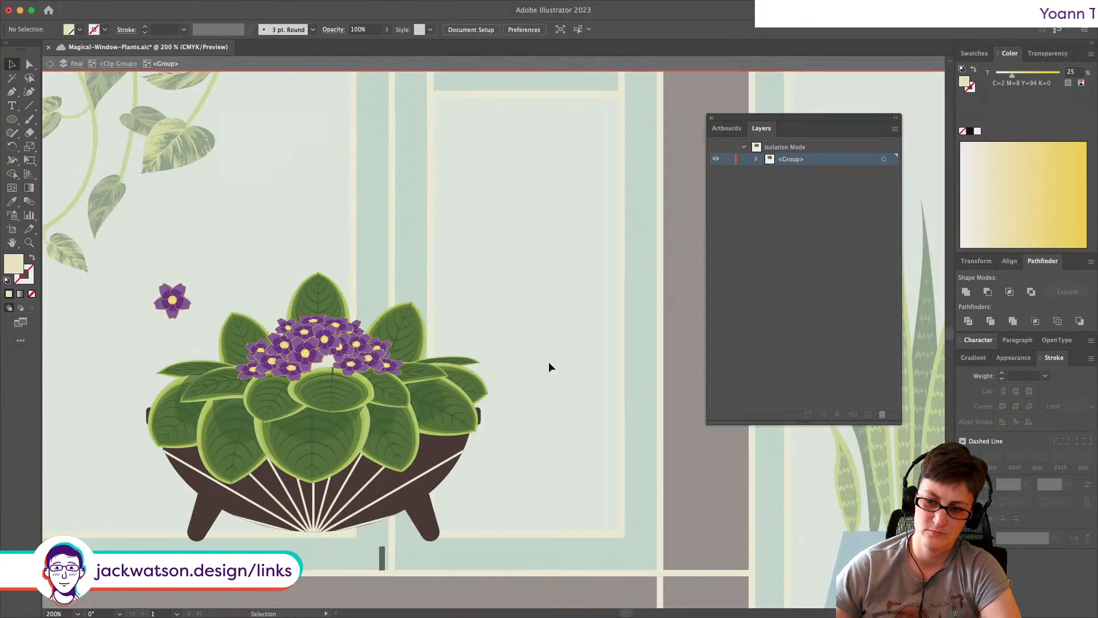
pyautogui.scroll(2, 332, 382)
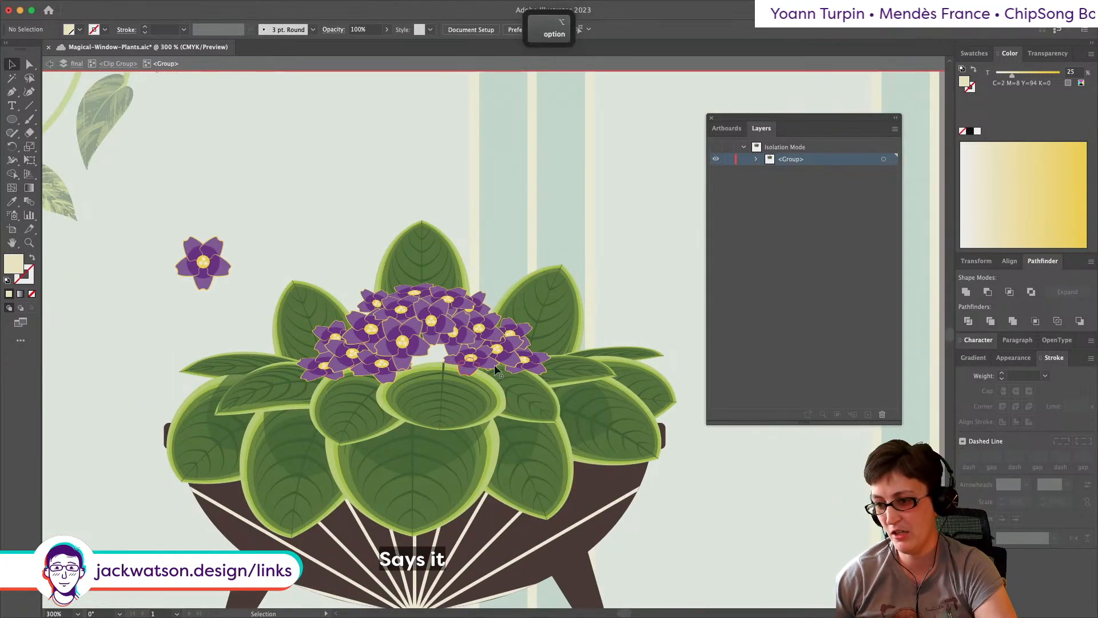
pyautogui.scroll(2, 498, 371)
pyautogui.click(572, 323)
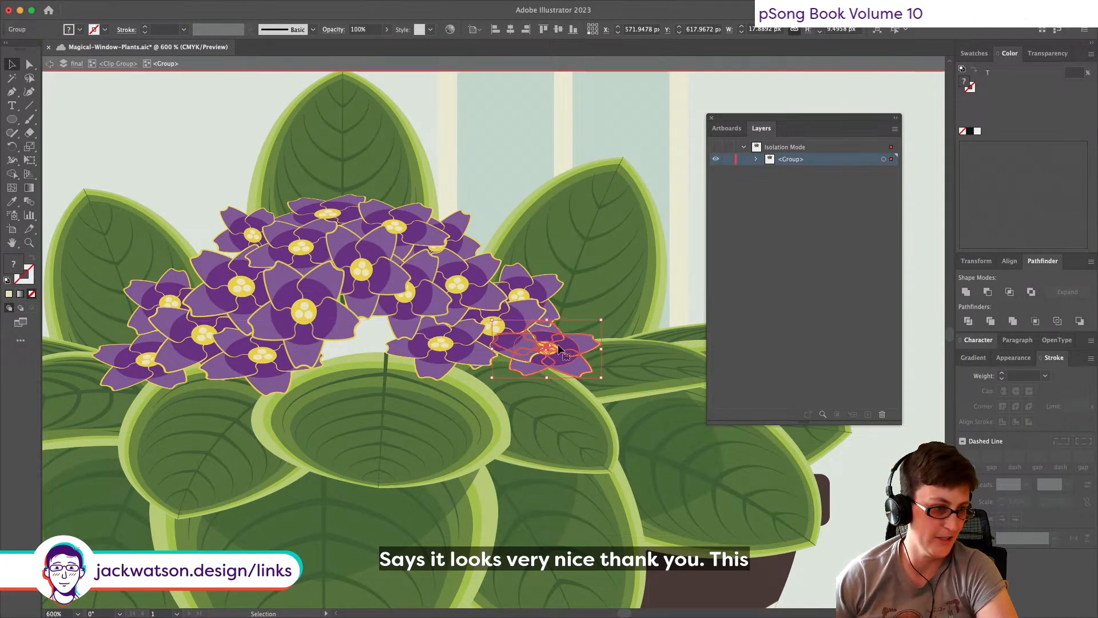
pyautogui.hscroll(-2, 560, 349)
pyautogui.press('shift+super+a')
pyautogui.click(431, 314)
pyautogui.click(473, 351)
pyautogui.press('super+c')
pyautogui.press('super+f')
pyautogui.moveTo(473, 352); pyautogui.dragTo(396, 342)
pyautogui.press('super+z')
pyautogui.press('super+b')
pyautogui.moveTo(470, 355); pyautogui.dragTo(390, 375)
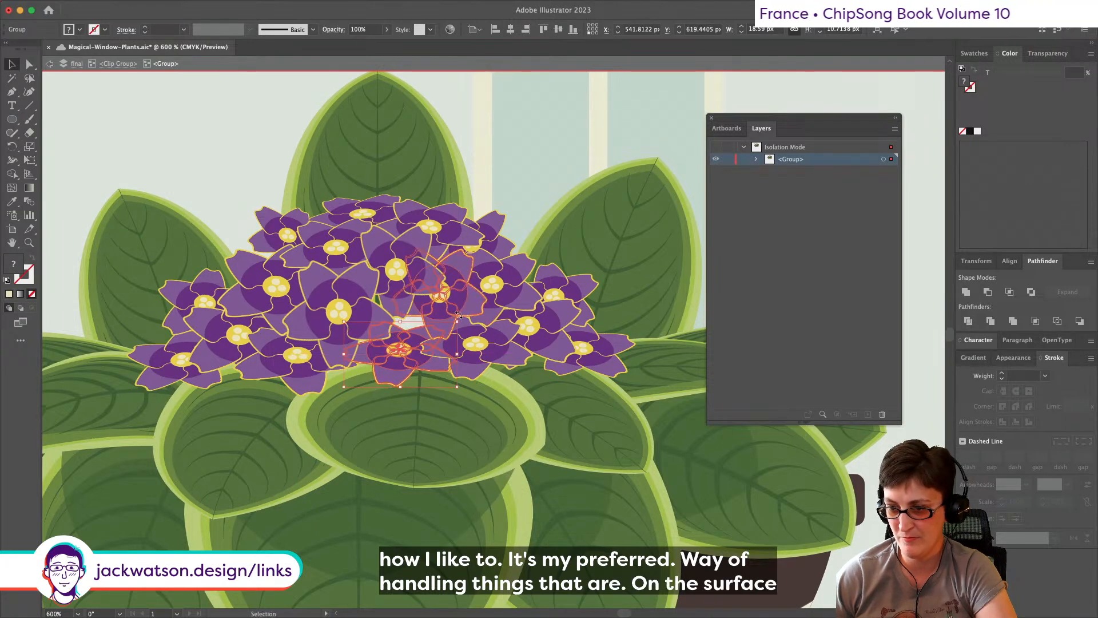
pyautogui.moveTo(458, 315); pyautogui.dragTo(457, 313)
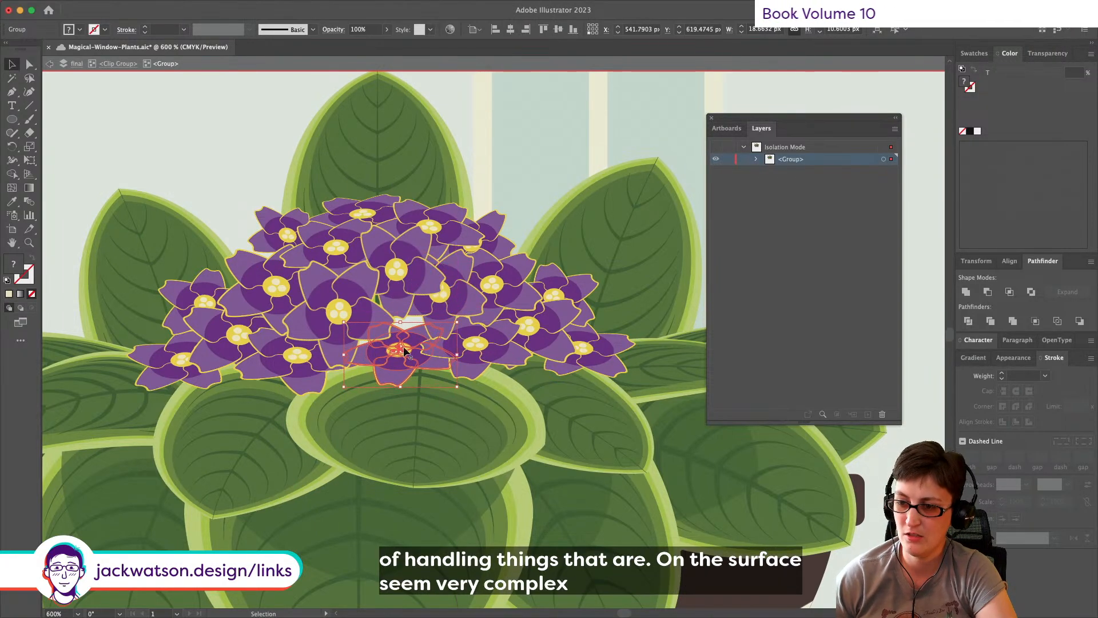
# Step: Duplicate the flower above the remaining gap behind itself and nudge the copy about 5 px left and 5 px down to fill the gap
pyautogui.click(446, 320)
pyautogui.press('super+x')
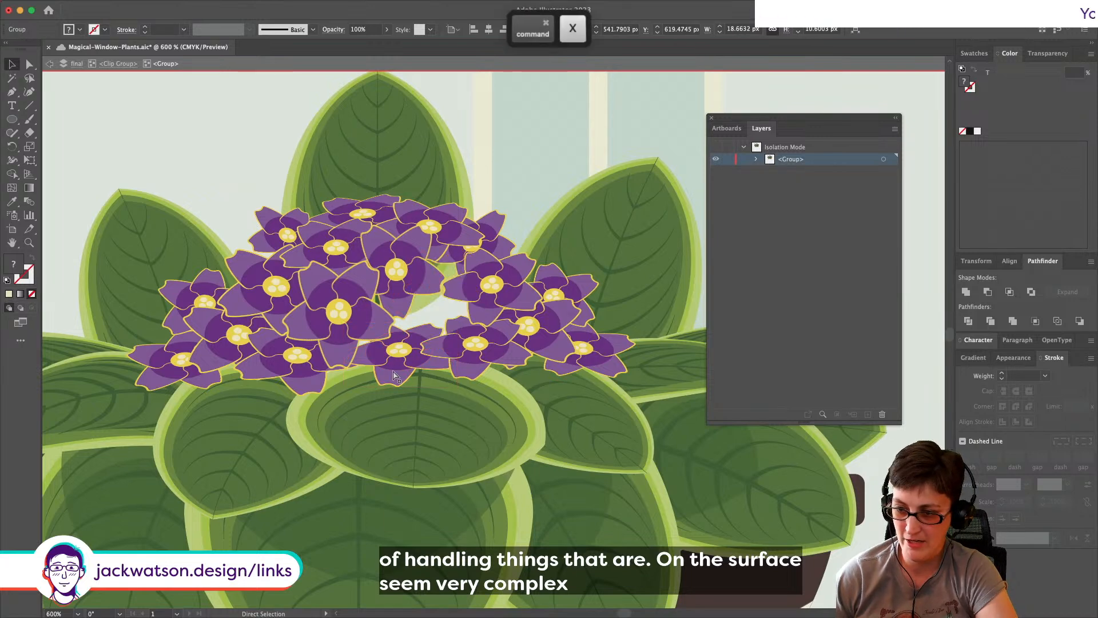
pyautogui.press('super+f')
pyautogui.press('super+b')
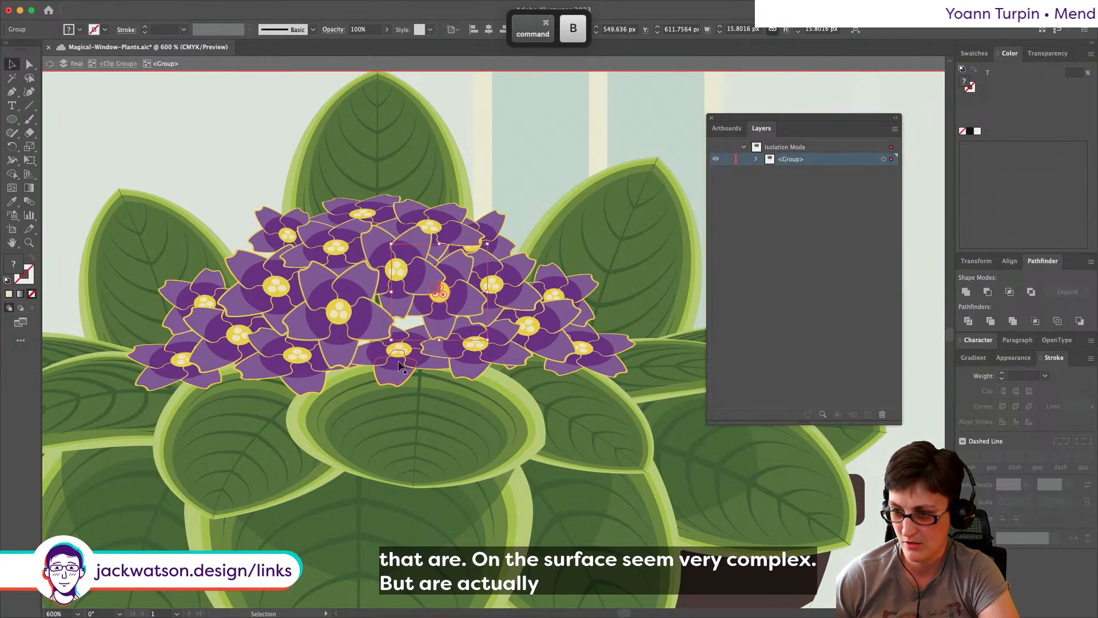
pyautogui.press('Left')
pyautogui.press('Left')
pyautogui.press('Left')
pyautogui.press('Left')
pyautogui.press('Left')
pyautogui.press('Down')
pyautogui.press('Down')
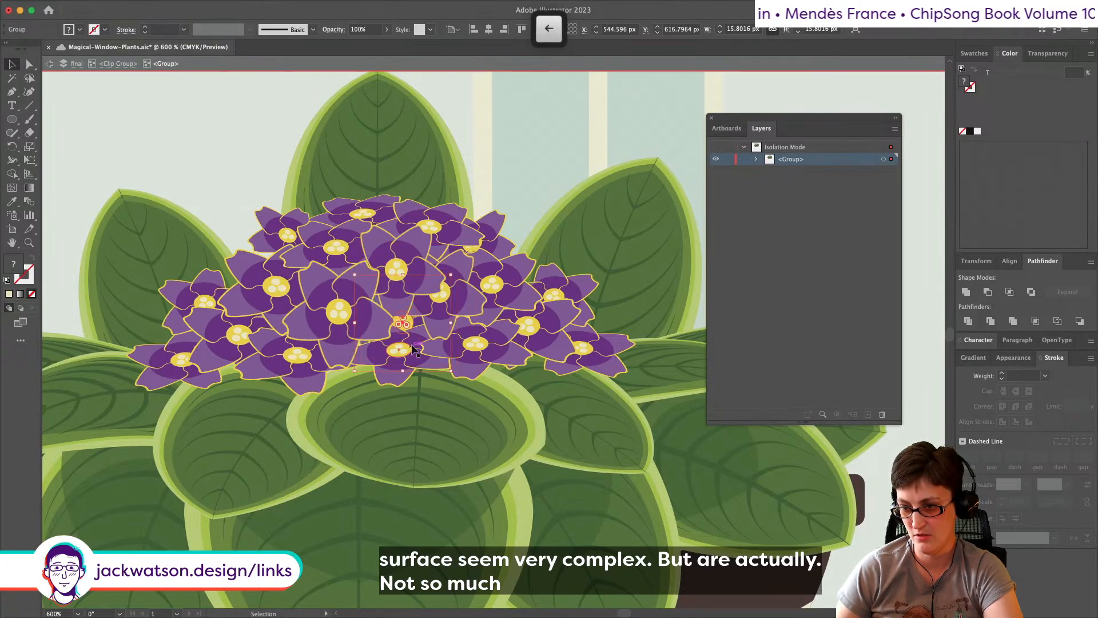
pyautogui.press('super+shift+a')
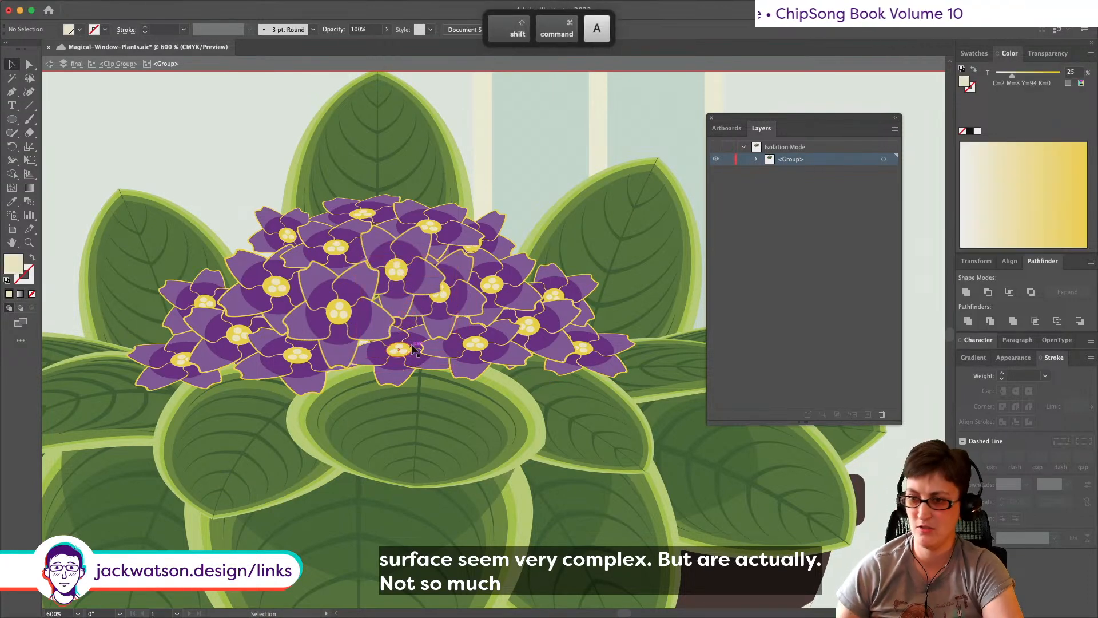
# Step: Copy the bottom-centre flower to the right, behind its neighbour at the bowl-shaped leaf's edge, tilting and flattening it to about 9.9 px high
pyautogui.scroll(-3, 486, 316)
pyautogui.scroll(3, 486, 316)
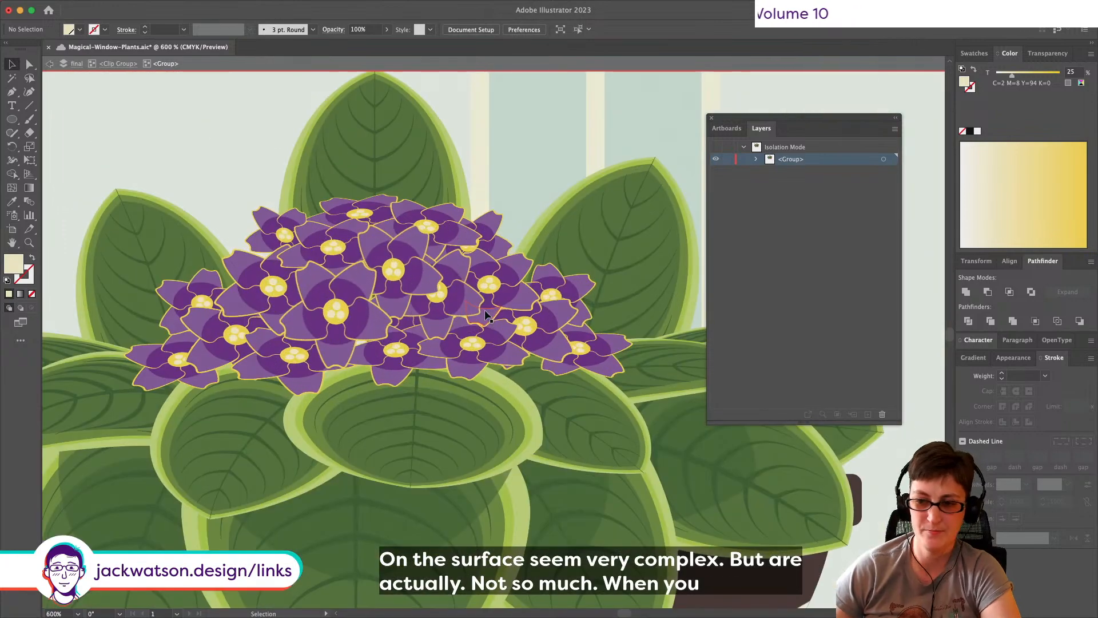
pyautogui.hscroll(-5, 241, 263)
pyautogui.hscroll(2, 469, 383)
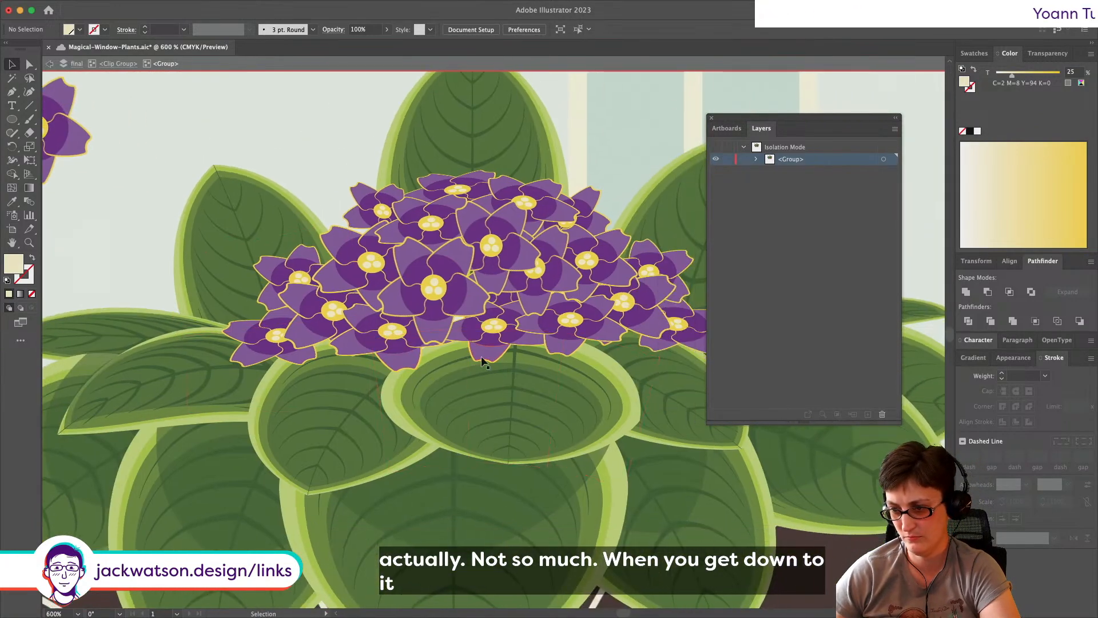
pyautogui.click(483, 351)
pyautogui.press('super+c')
pyautogui.press('super+f')
pyautogui.moveTo(482, 349); pyautogui.dragTo(543, 359)
pyautogui.press('super+x')
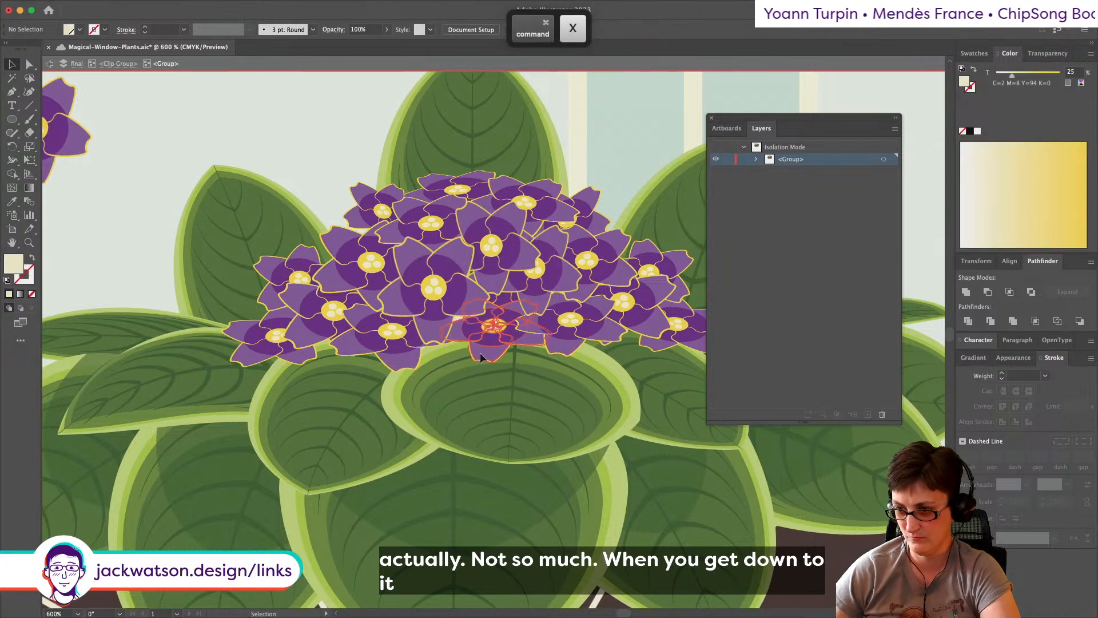
pyautogui.press('super+b')
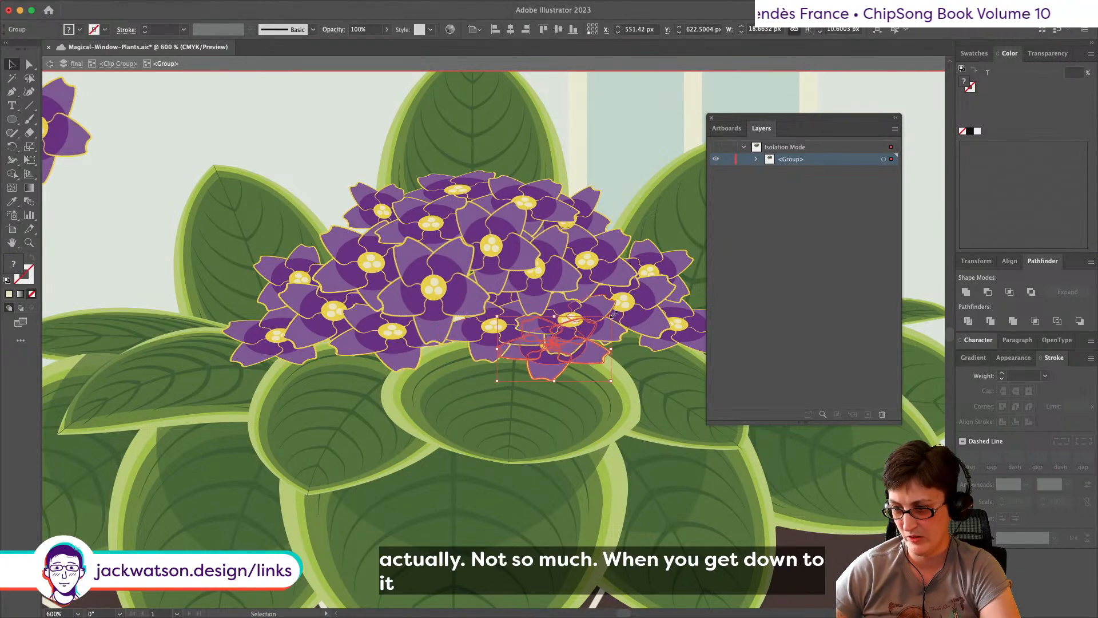
pyautogui.moveTo(616, 313); pyautogui.dragTo(605, 309)
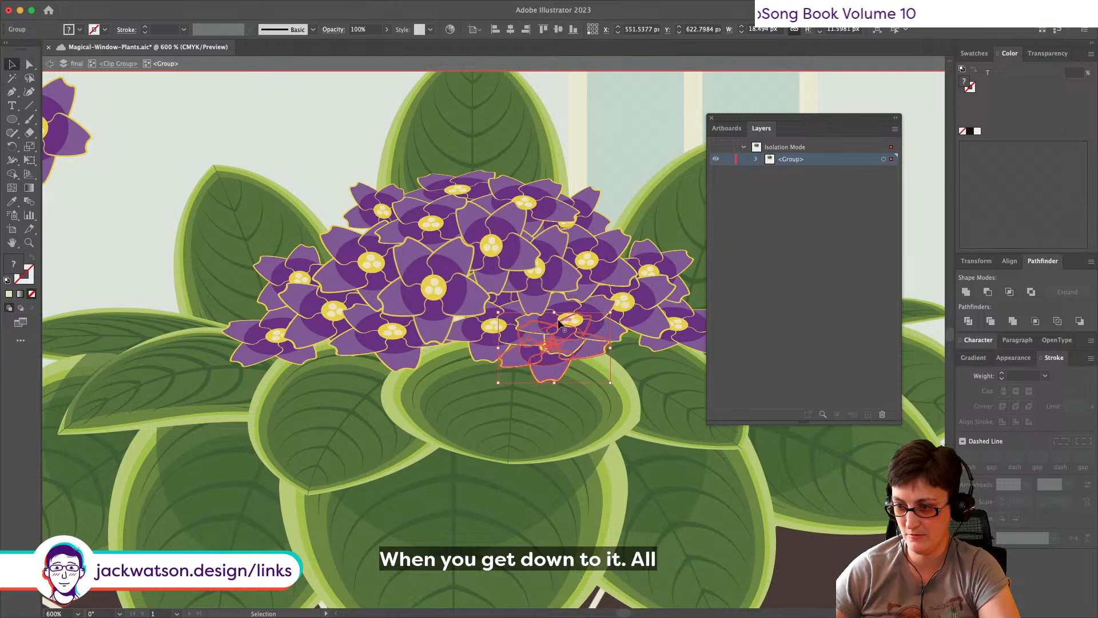
pyautogui.moveTo(558, 383); pyautogui.dragTo(558, 372)
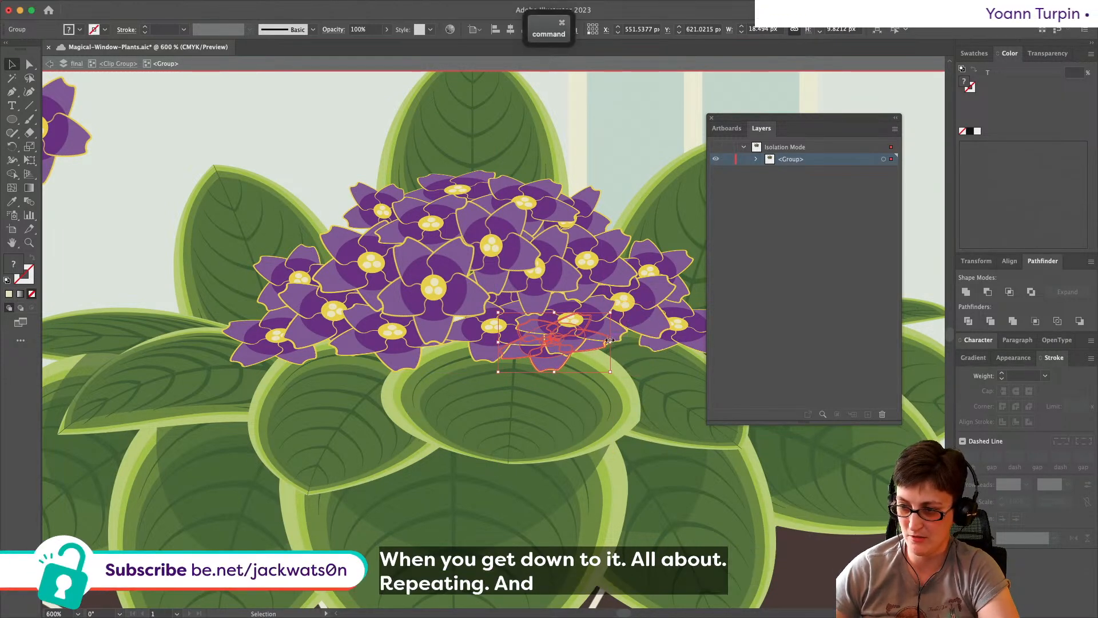
# Step: Restack the newly copied bottom flower behind its neighbour above the bowl-shaped leaf and shrink it to about 14.8 px wide
pyautogui.press('super+shift+a')
pyautogui.scroll(-2, 561, 376)
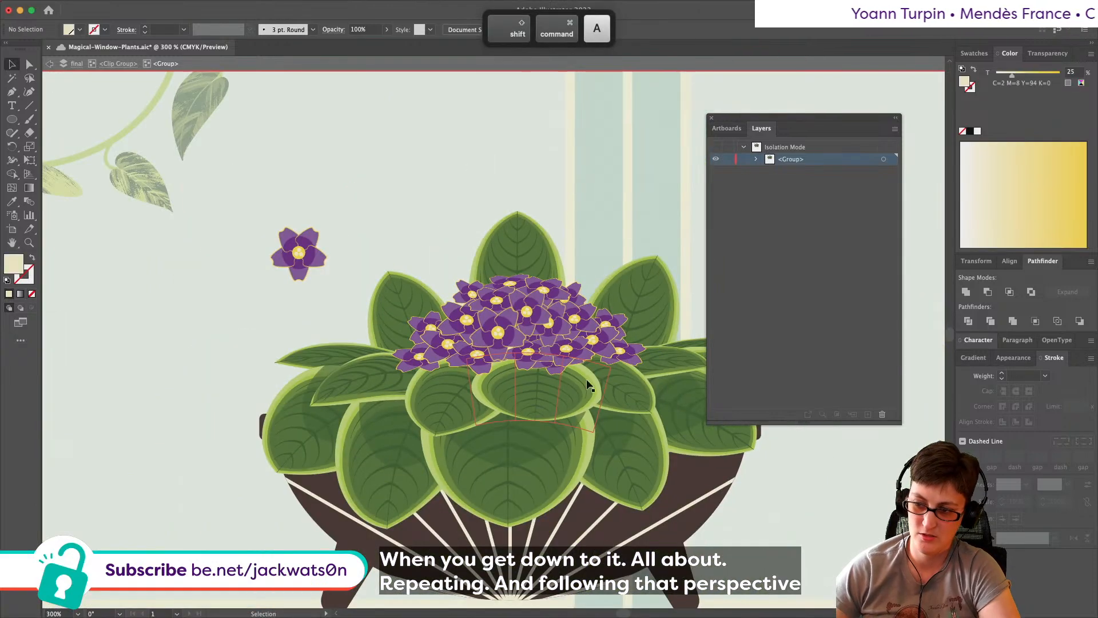
pyautogui.scroll(-1, 595, 421)
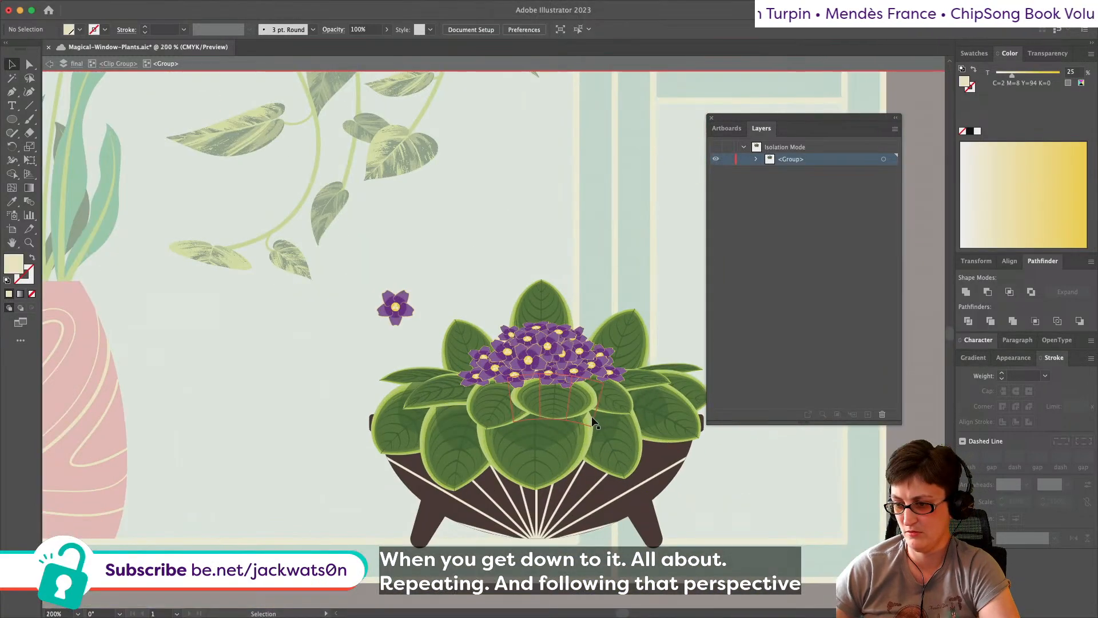
pyautogui.scroll(2, 593, 422)
pyautogui.moveTo(550, 357)
pyautogui.mouseDown()
pyautogui.moveTo(608, 520)
pyautogui.moveTo(583, 362)
pyautogui.moveTo(565, 355)
pyautogui.mouseUp()
pyautogui.press('super+x')
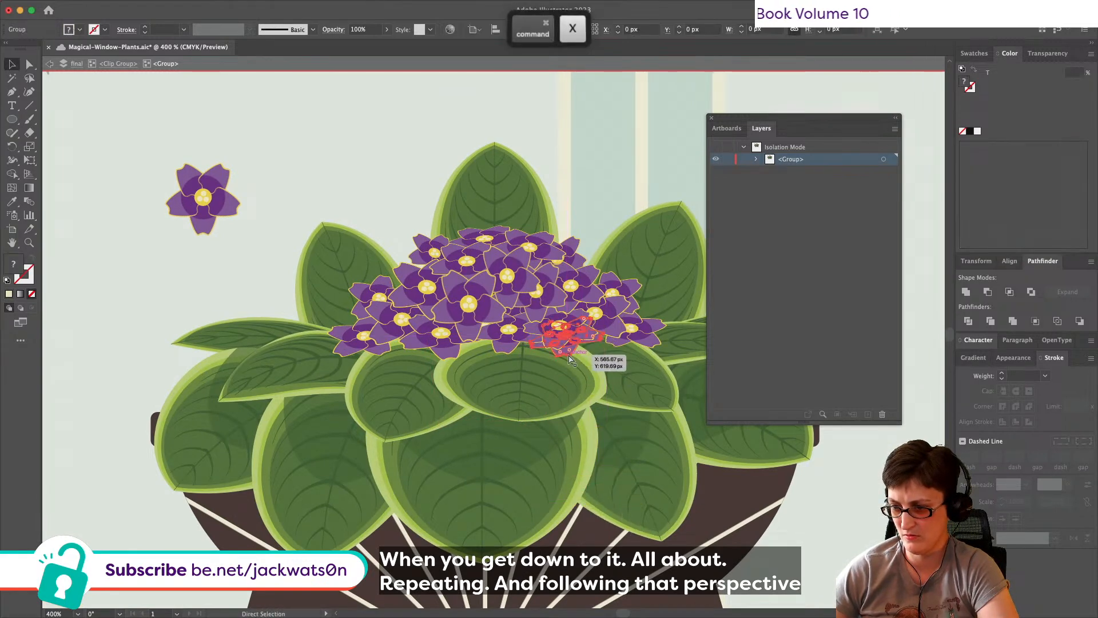
pyautogui.keyDown('super'); pyautogui.click(602, 334); pyautogui.keyUp('super')
pyautogui.press('super+b')
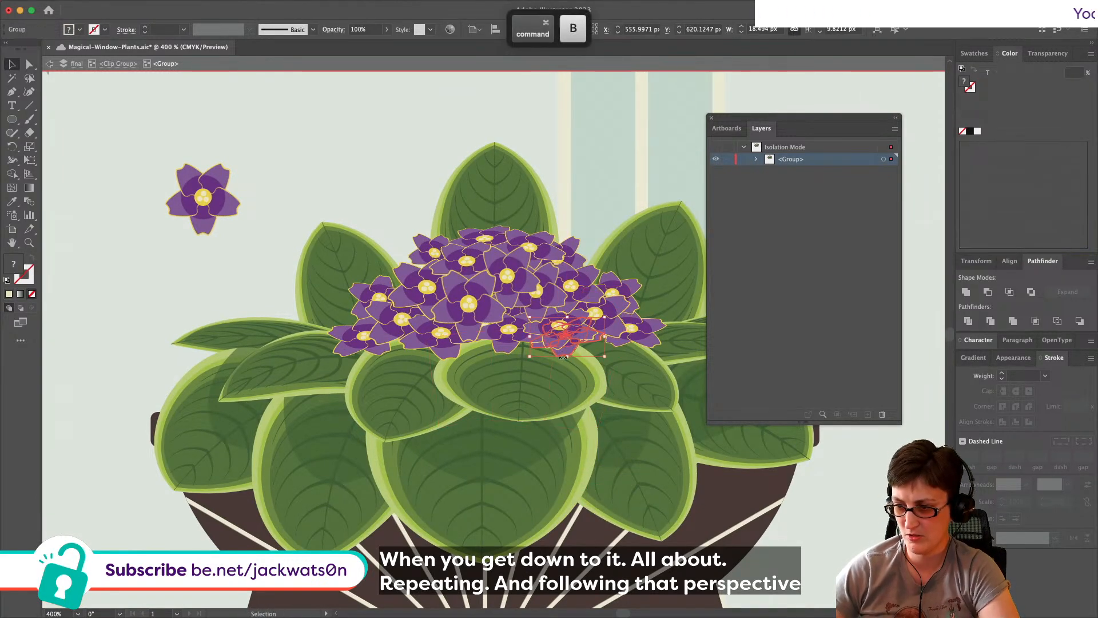
pyautogui.moveTo(531, 357); pyautogui.dragTo(544, 353)
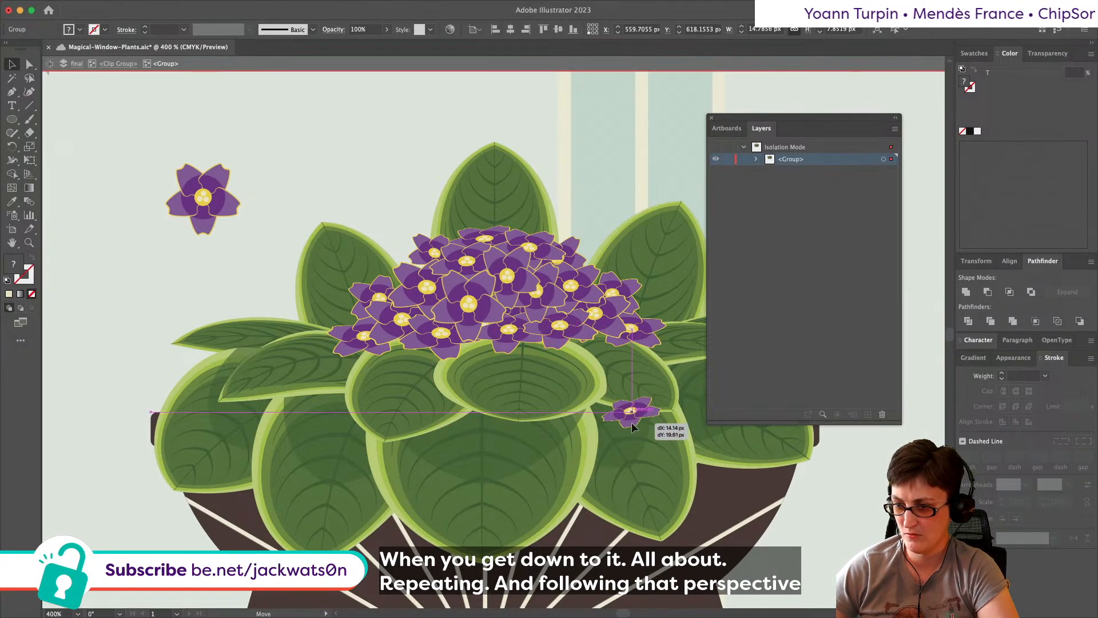
# Step: Pull the surplus bottom flower out of the cluster and delete it
pyautogui.moveTo(631, 423); pyautogui.dragTo(298, 146)
pyautogui.press('Delete')
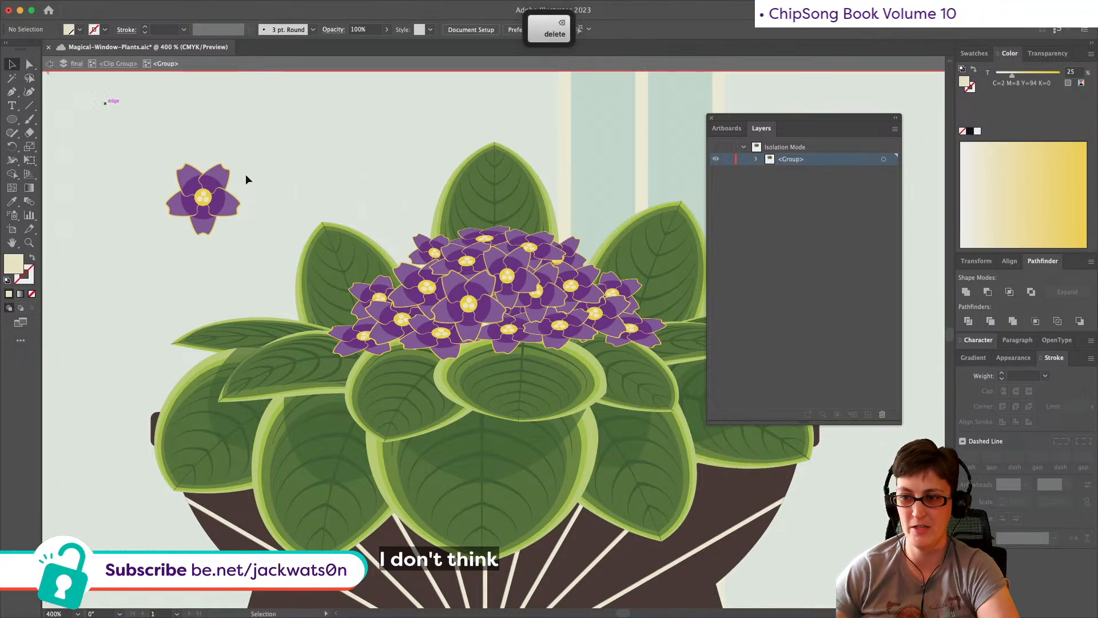
# Step: Tilt the whole flower cluster slightly, shift it about 2 px right and enlarge it to about 88.4 by 34.7 px
pyautogui.press('super+minus')
pyautogui.keyDown('shift'); pyautogui.click(620, 327); pyautogui.keyUp('shift')
pyautogui.keyDown('shift'); pyautogui.click(620, 330); pyautogui.keyUp('shift')
pyautogui.keyDown('shift'); pyautogui.click(441, 176); pyautogui.keyUp('shift')
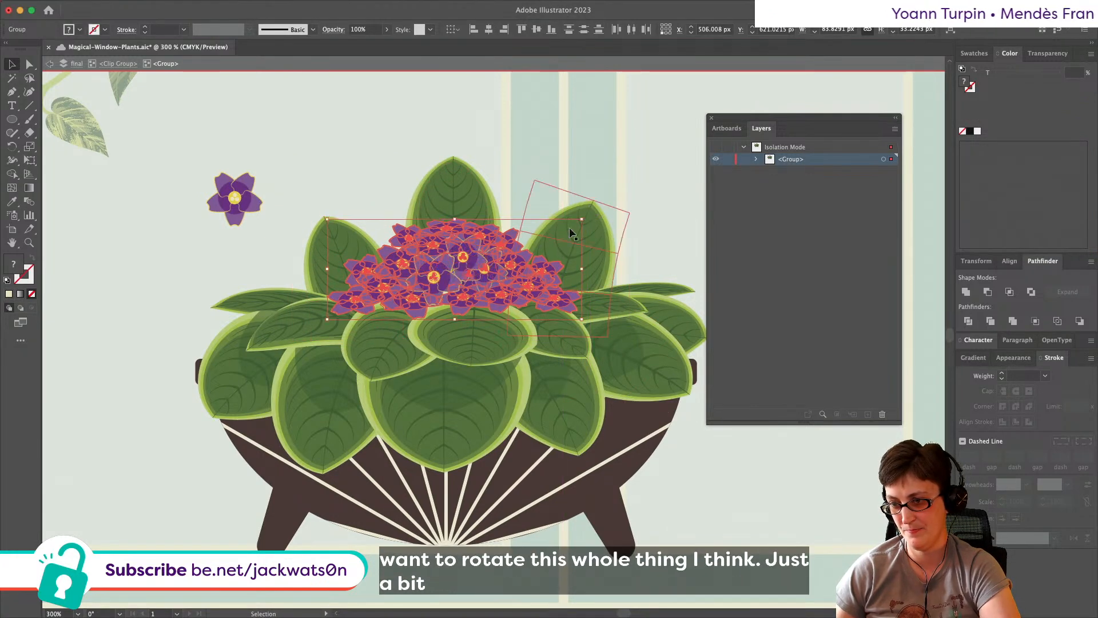
pyautogui.press('Right')
pyautogui.press('Right')
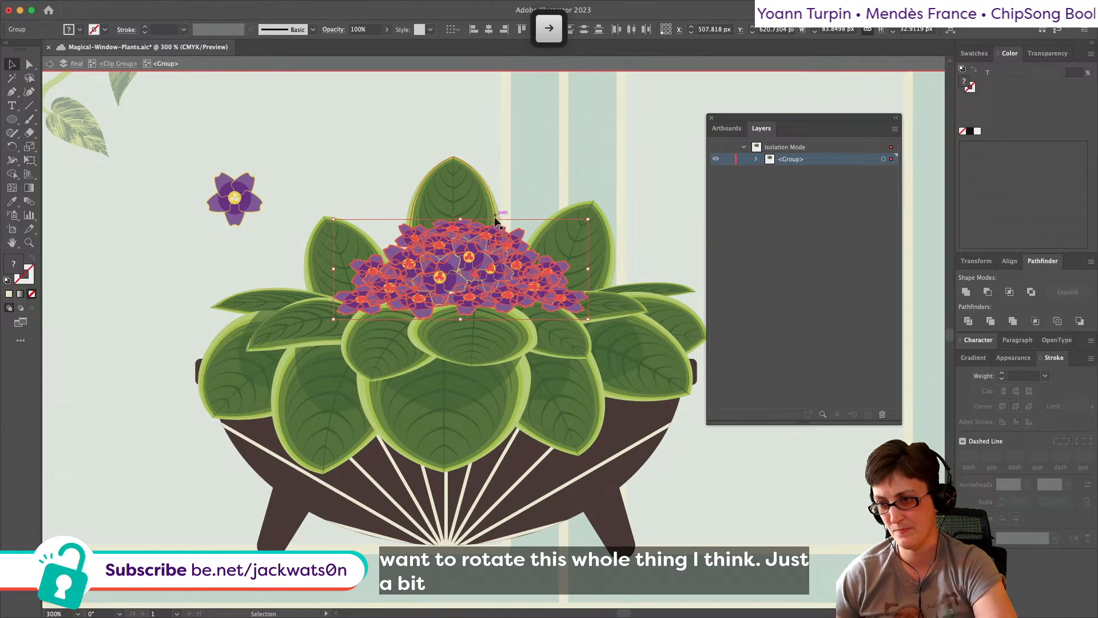
pyautogui.moveTo(461, 219); pyautogui.dragTo(461, 218)
pyautogui.press('shift+super+a')
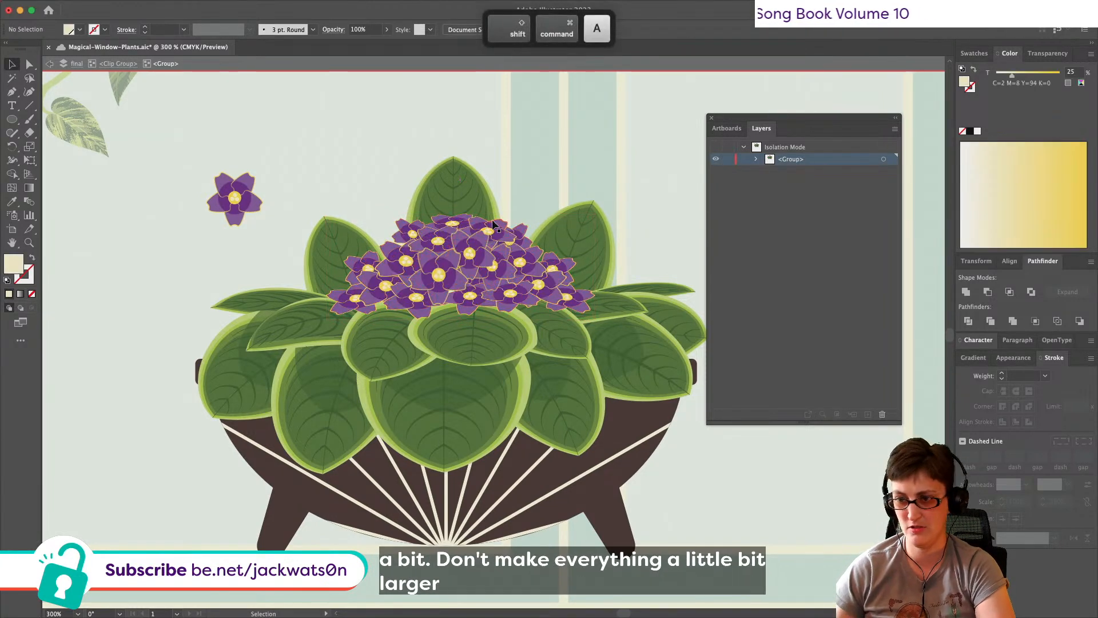
# Step: Group the two thin outer back leaves and move them out of the front leaf group, stacked directly behind it
pyautogui.scroll(-3, 492, 223)
pyautogui.scroll(-2, 570, 239)
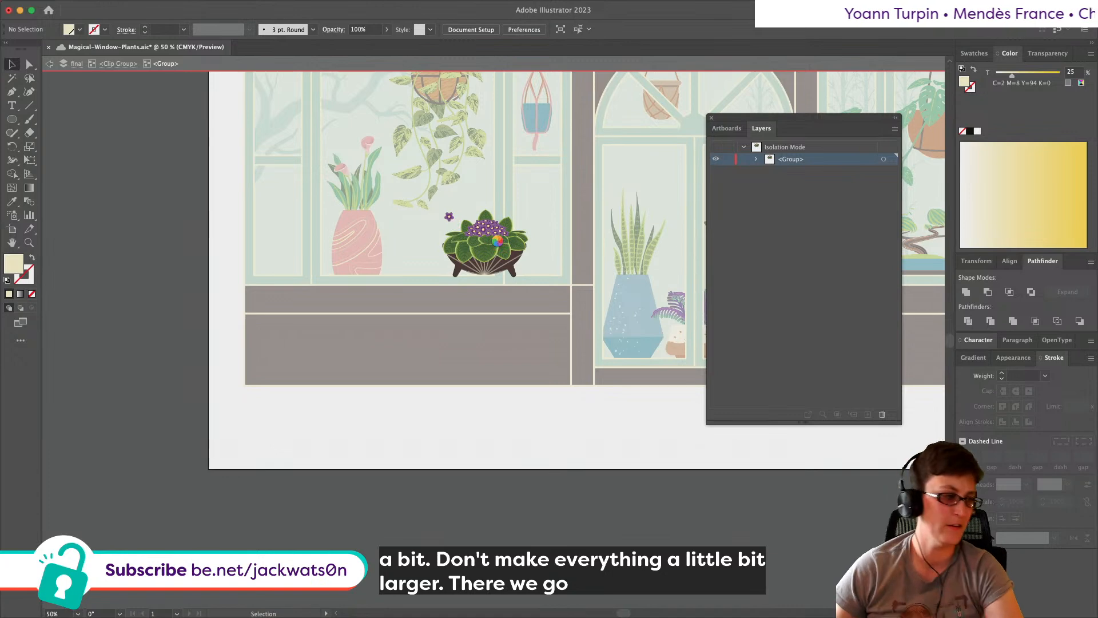
pyautogui.scroll(4, 497, 240)
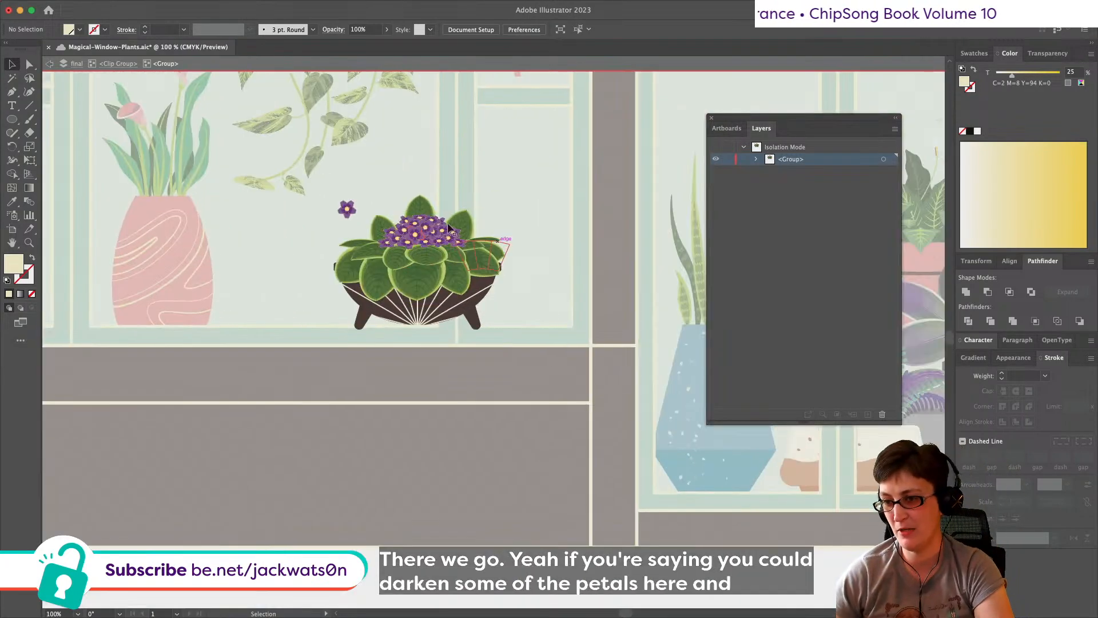
pyautogui.scroll(3, 452, 229)
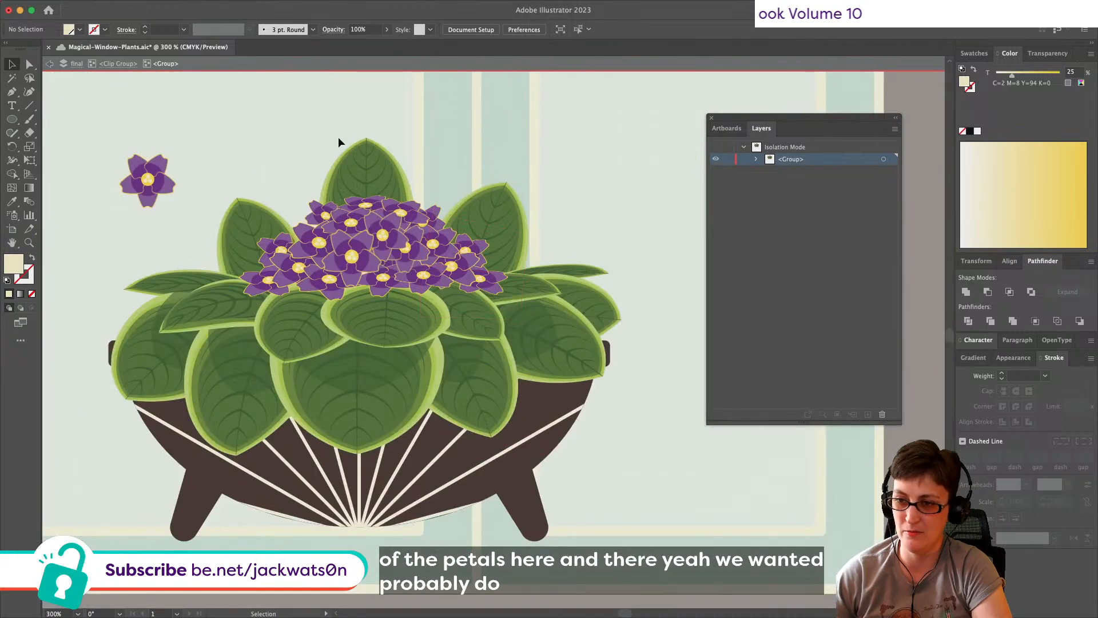
pyautogui.click(385, 176)
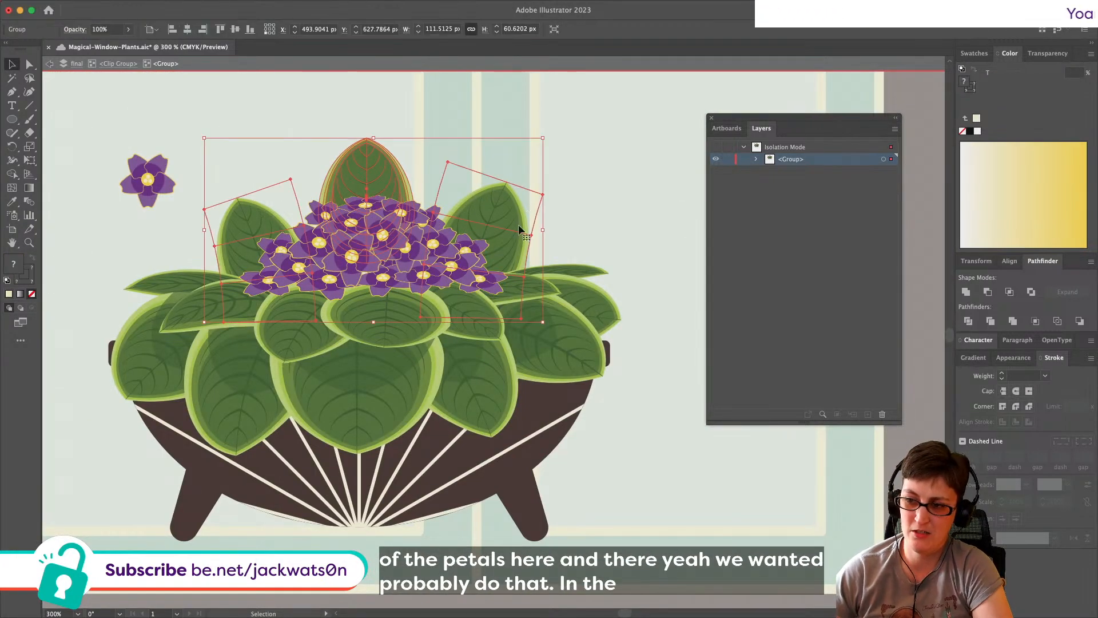
pyautogui.click(175, 277)
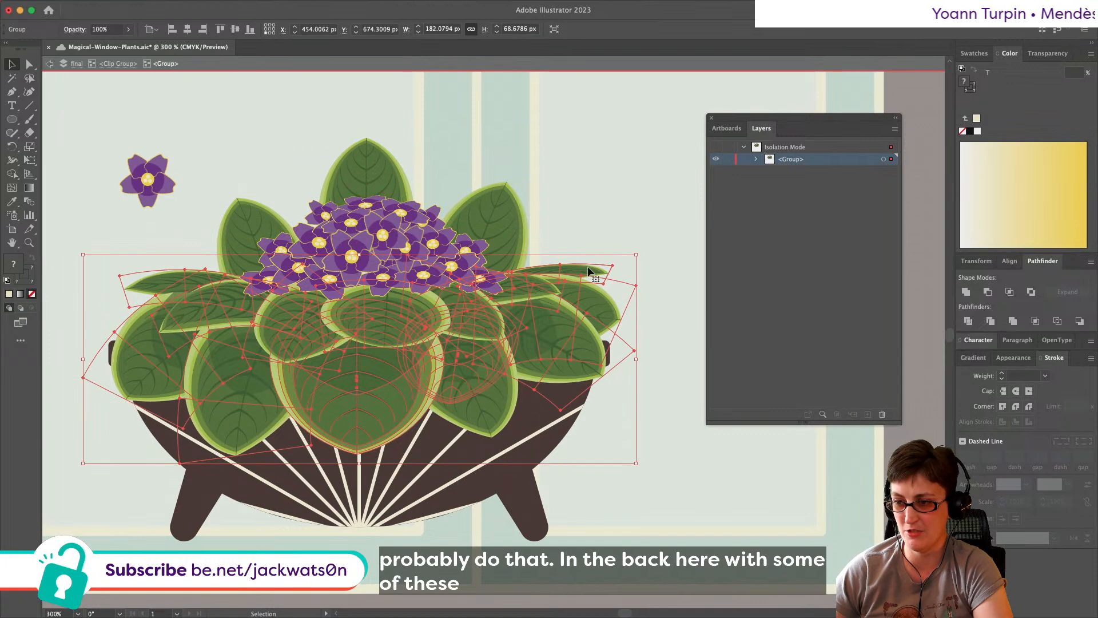
pyautogui.doubleClick(152, 275)
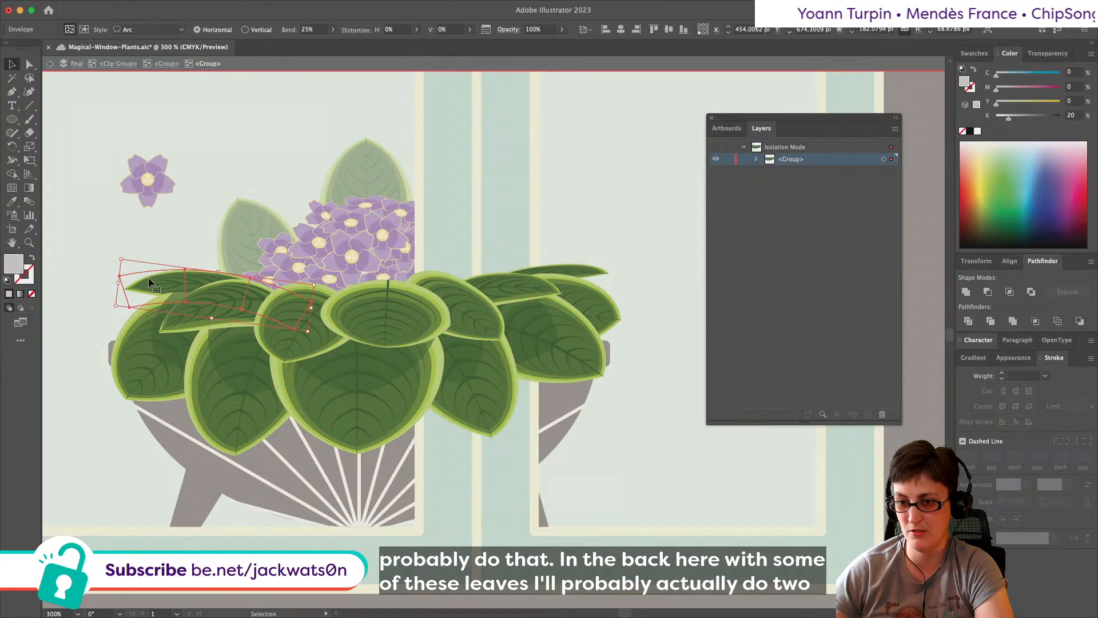
pyautogui.keyDown('shift'); pyautogui.click(476, 267); pyautogui.keyUp('shift')
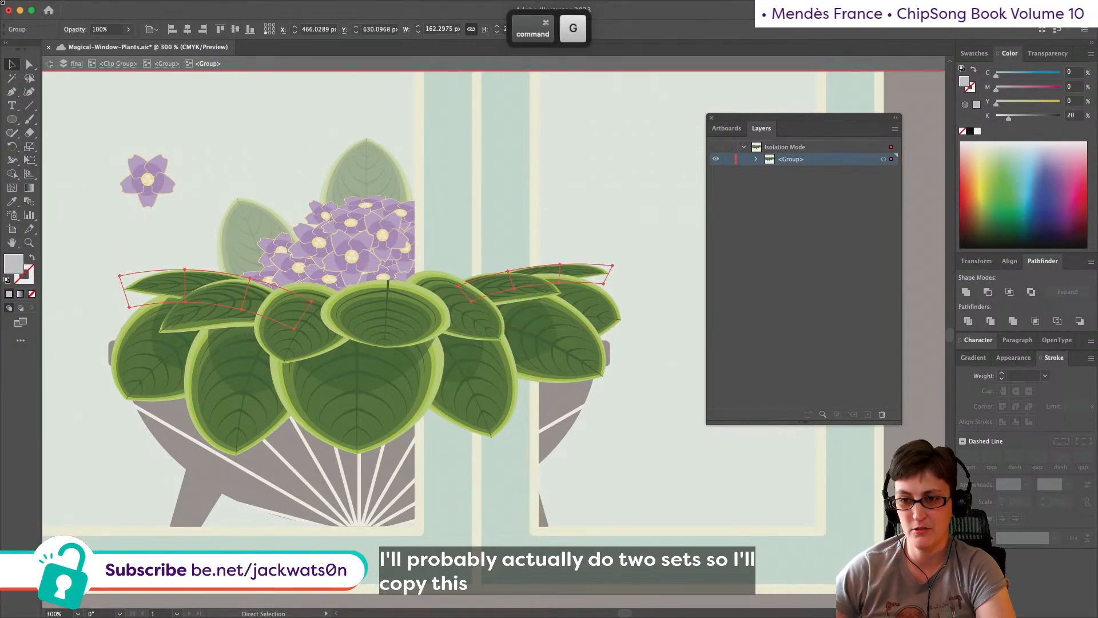
pyautogui.press('super+x')
pyautogui.click(160, 64)
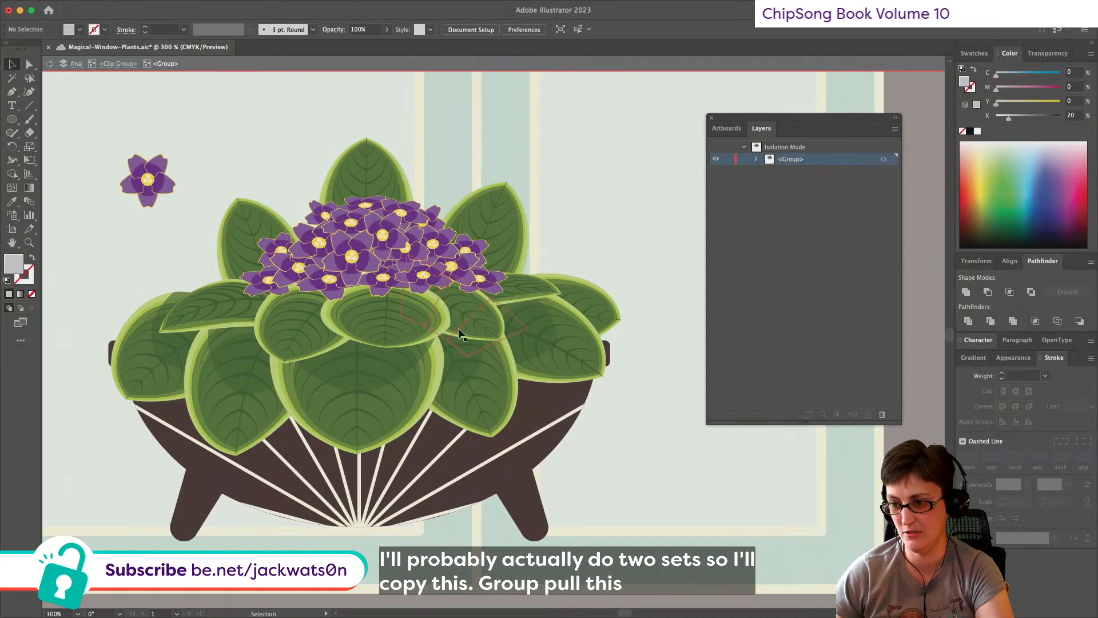
pyautogui.click(511, 325)
pyautogui.press('super+b')
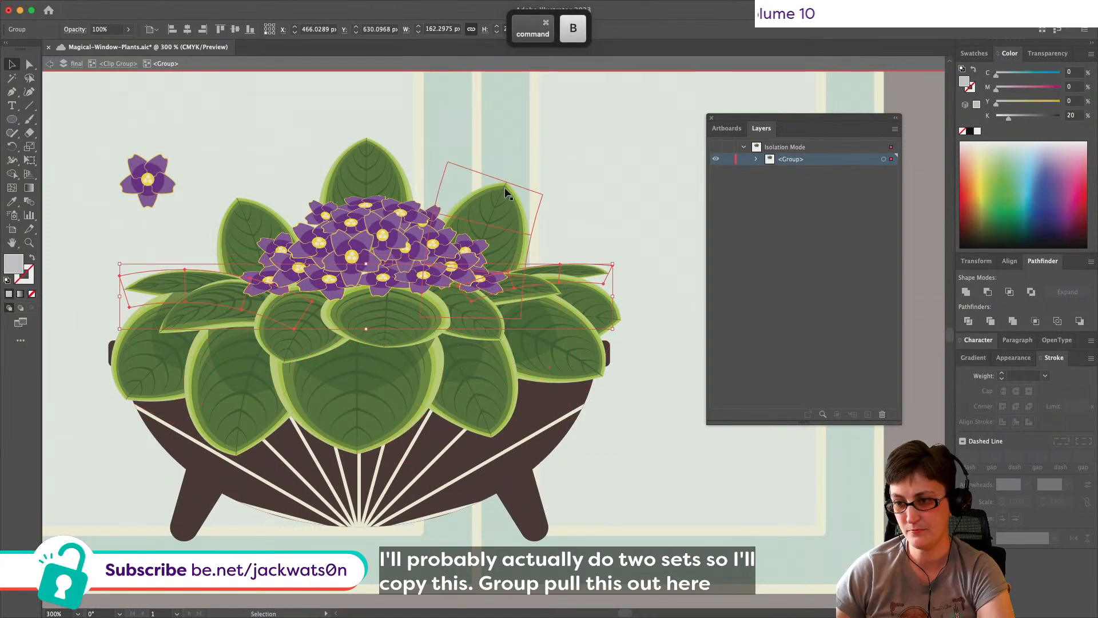
# Step: Select all the flowers in the cluster, leaving out the leaves and the loose flower, and group them
pyautogui.click(501, 204)
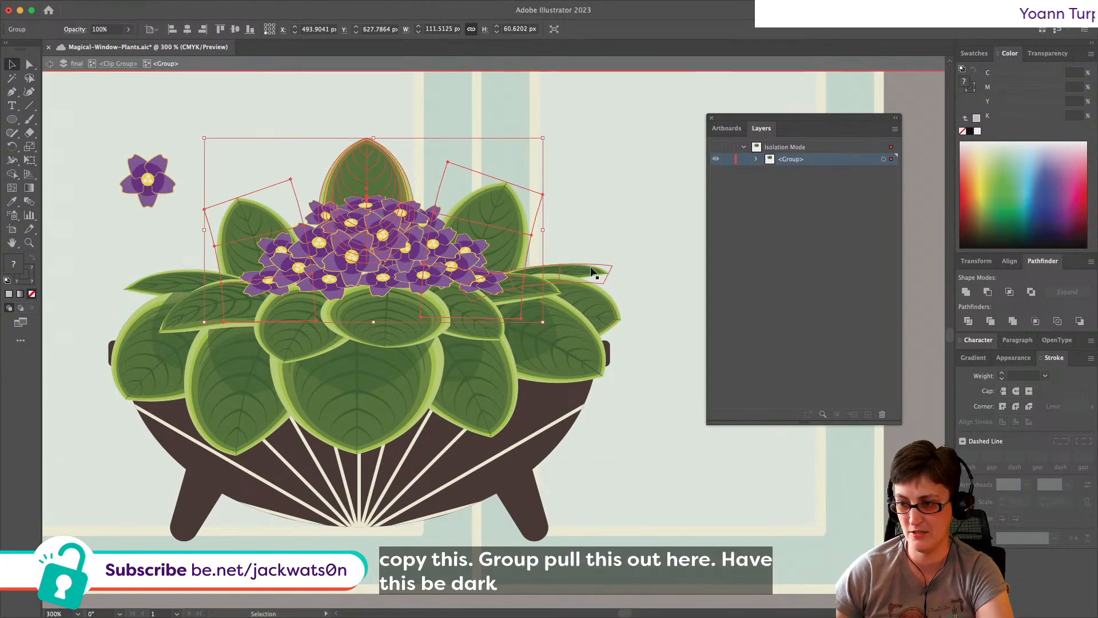
pyautogui.click(239, 310)
pyautogui.click(393, 222)
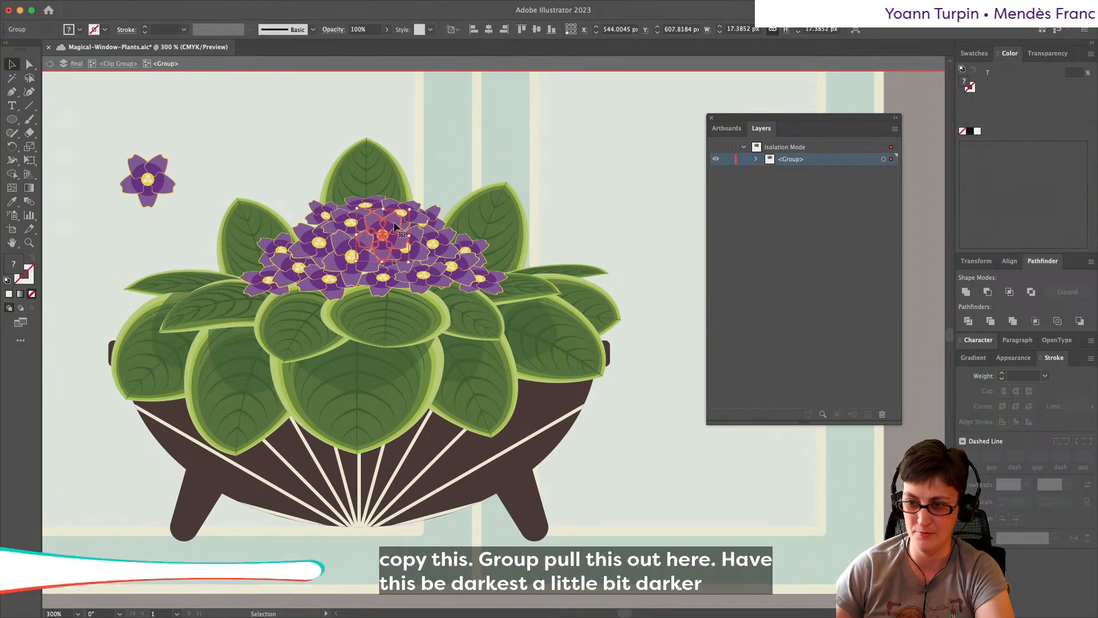
pyautogui.moveTo(233, 144); pyautogui.dragTo(513, 315)
pyautogui.keyDown('shift'); pyautogui.click(547, 314); pyautogui.keyUp('shift')
pyautogui.keyDown('shift'); pyautogui.click(565, 280); pyautogui.keyUp('shift')
pyautogui.keyDown('shift'); pyautogui.click(583, 278); pyautogui.keyUp('shift')
pyautogui.keyDown('shift'); pyautogui.click(581, 272); pyautogui.keyUp('shift')
pyautogui.keyDown('shift'); pyautogui.click(503, 213); pyautogui.keyUp('shift')
pyautogui.press('super+g')
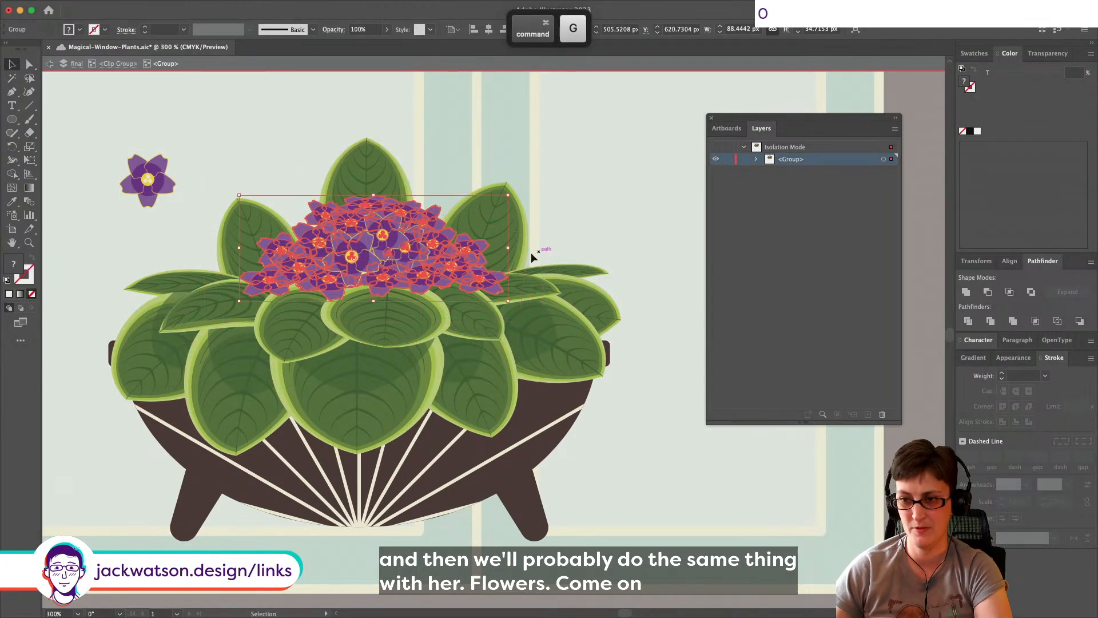
# Step: Duplicate the group of three upright back leaves in place, directly in front of the original
pyautogui.scroll(2, 394, 255)
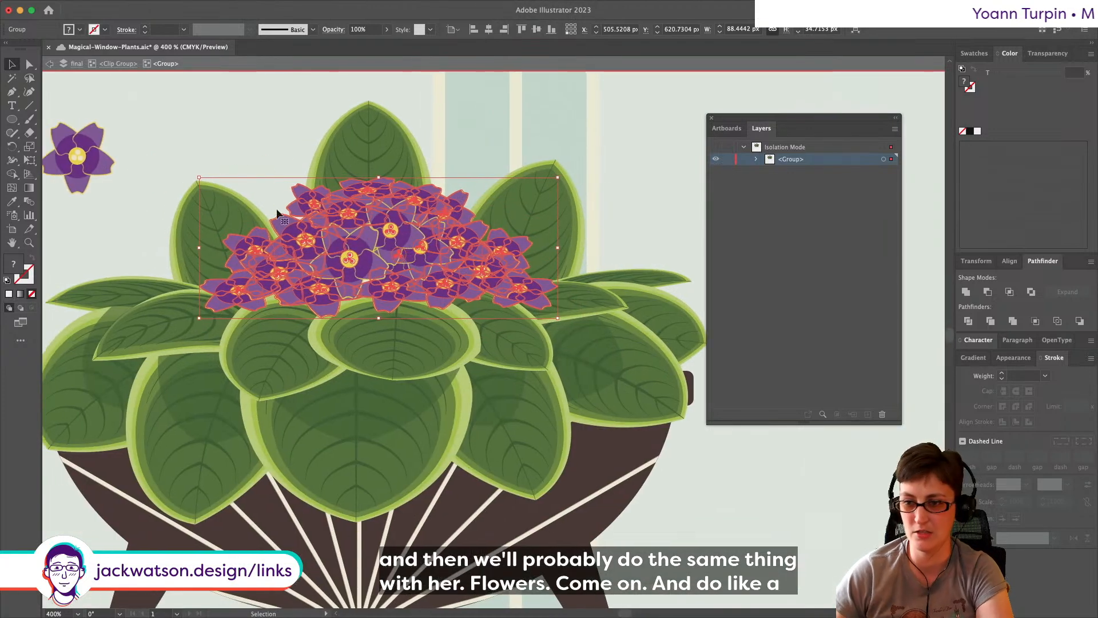
pyautogui.click(344, 137)
pyautogui.hscroll(2, 342, 138)
pyautogui.press('super+f')
# Step: Try Expand Appearance on the copied back-leaf group and a trial move of it, undoing both
pyautogui.click(139, 6)
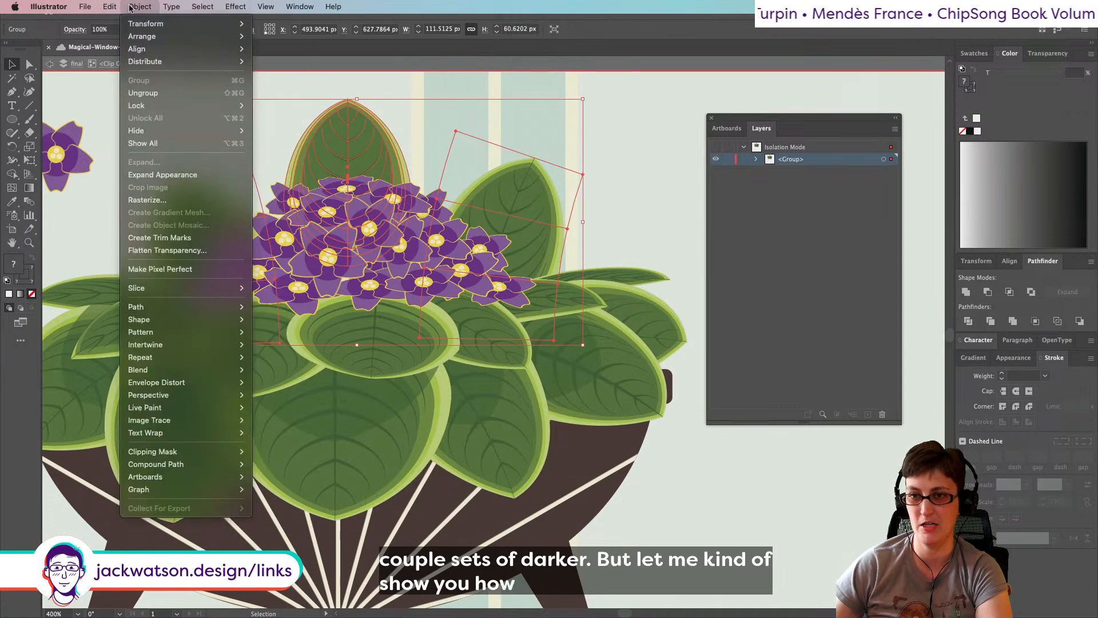
pyautogui.click(171, 174)
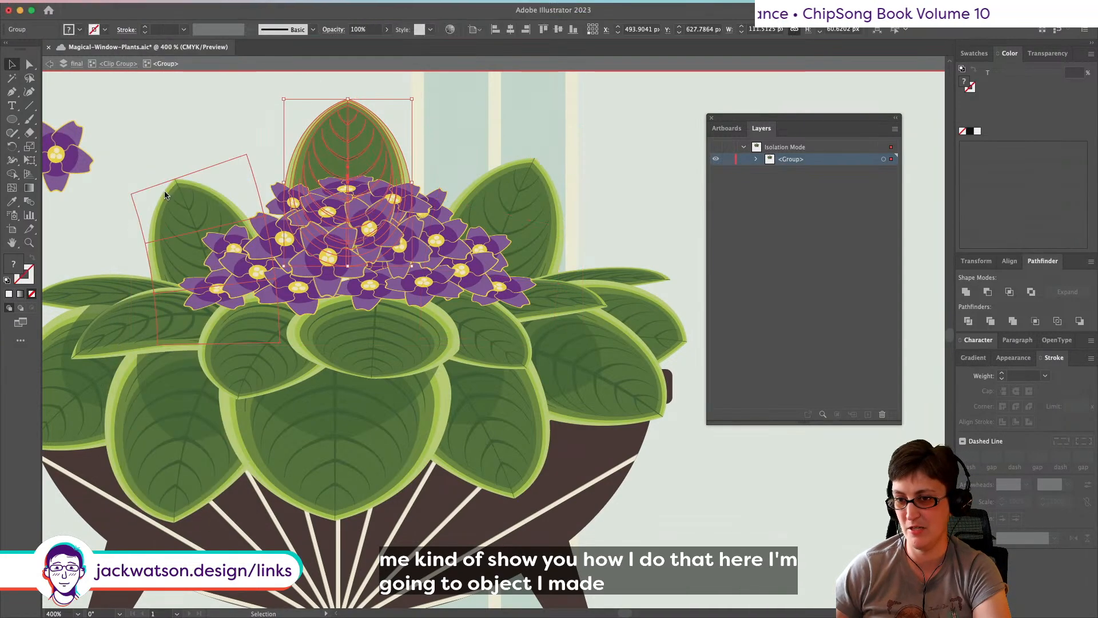
pyautogui.click(522, 191)
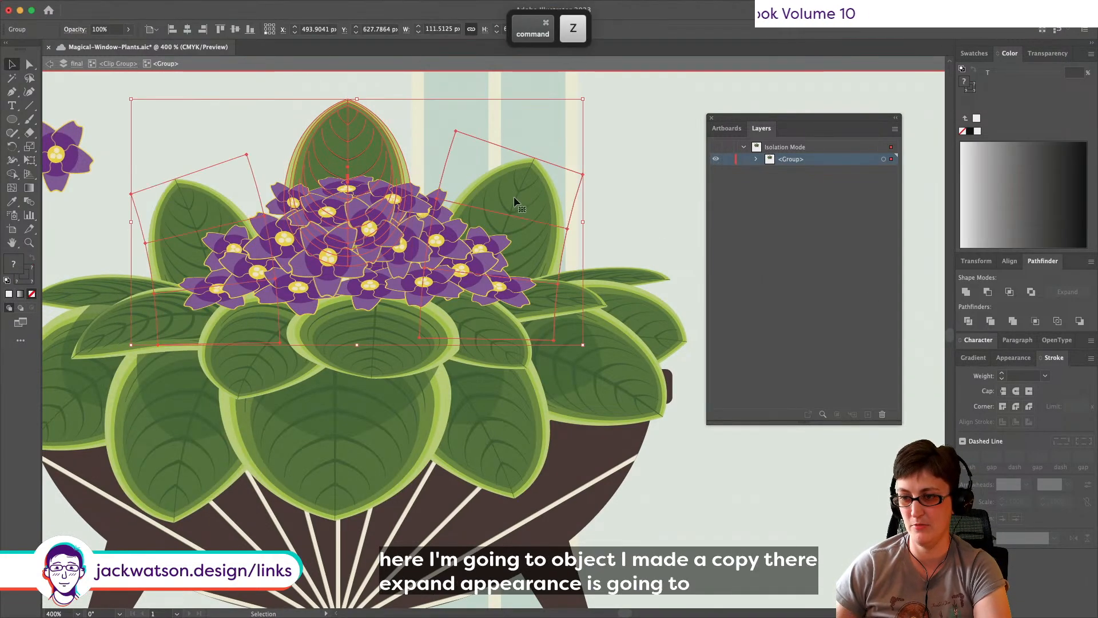
pyautogui.moveTo(496, 191); pyautogui.dragTo(582, 115)
pyautogui.press('super+z')
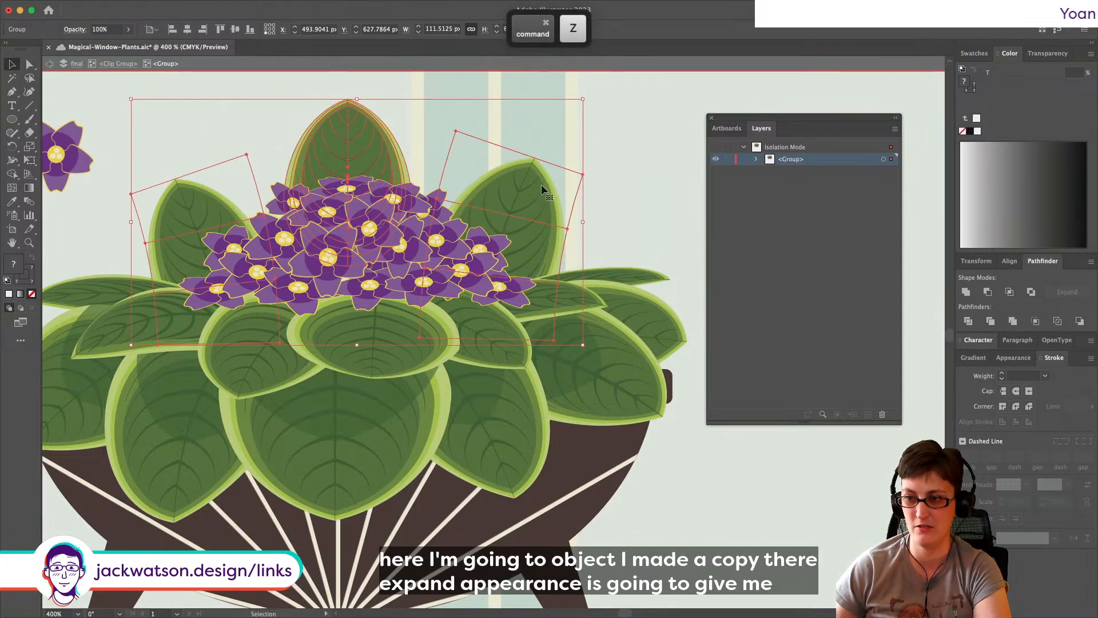
# Step: Isolate the copied back-leaf group and expand the envelope warps of its two side leaves
pyautogui.doubleClick(541, 184)
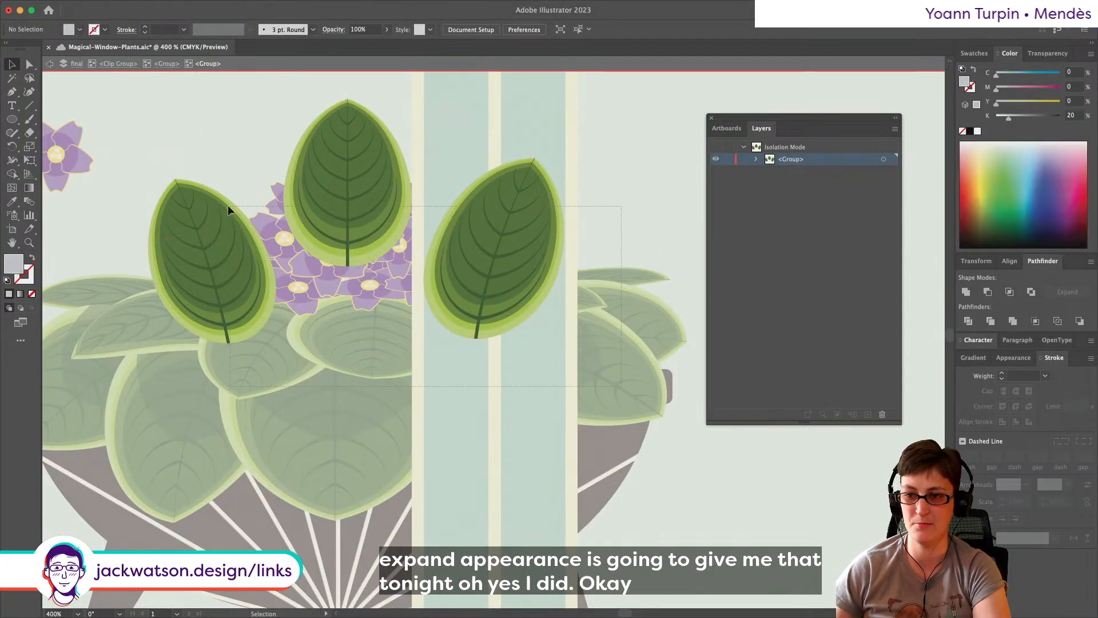
pyautogui.moveTo(230, 207); pyautogui.dragTo(229, 204)
pyautogui.click(139, 7)
pyautogui.press('shift+super+a')
pyautogui.click(504, 270)
pyautogui.keyDown('shift'); pyautogui.click(236, 269); pyautogui.keyUp('shift')
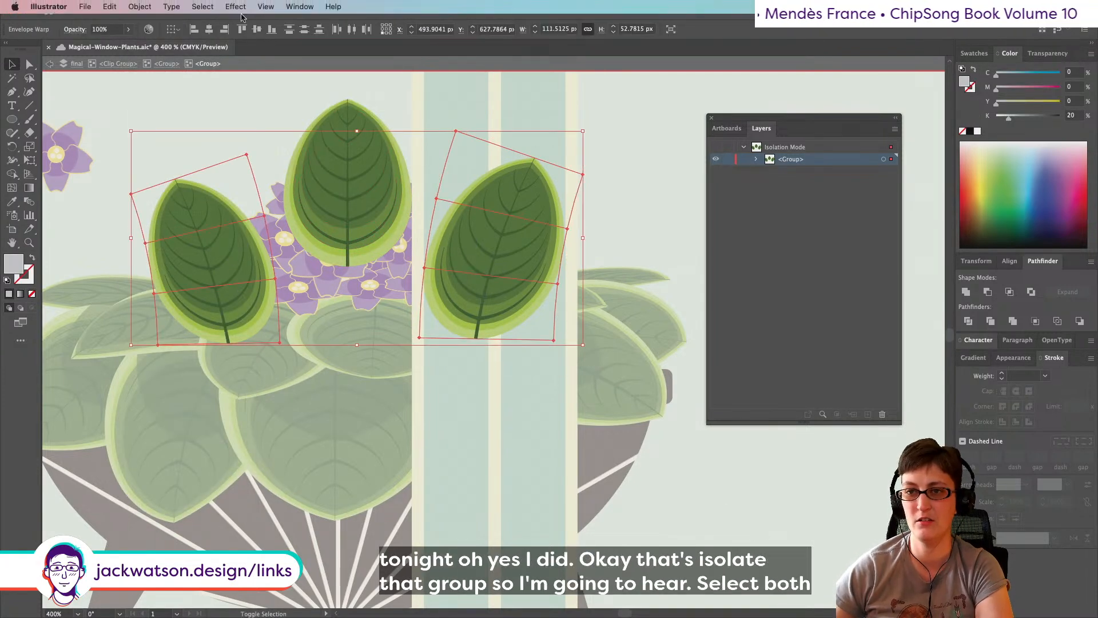
pyautogui.click(140, 6)
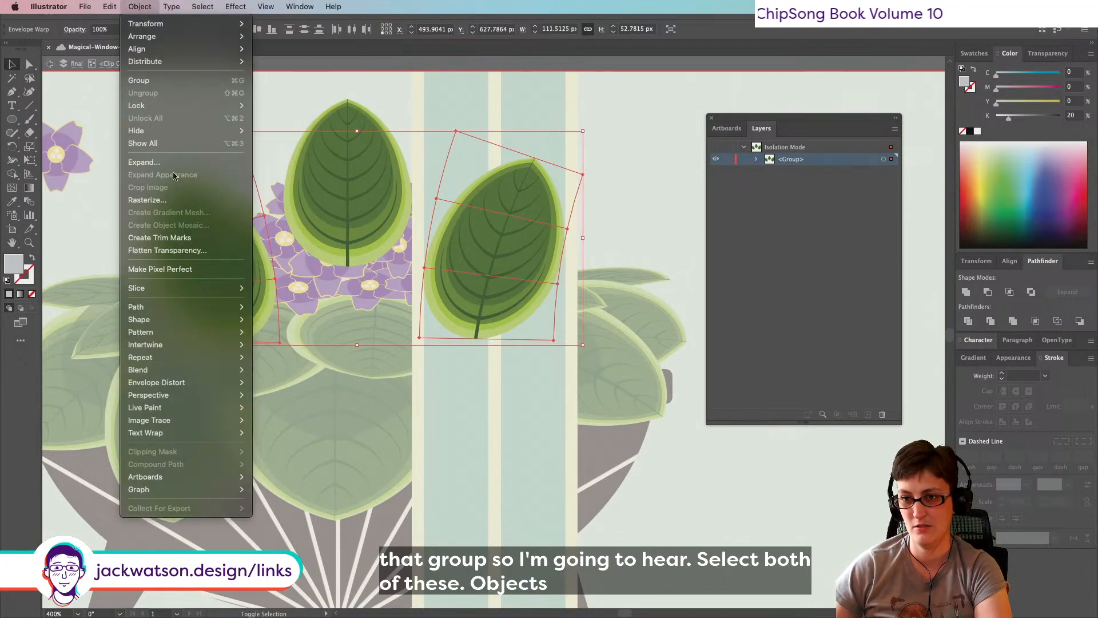
pyautogui.click(145, 163)
pyautogui.click(564, 381)
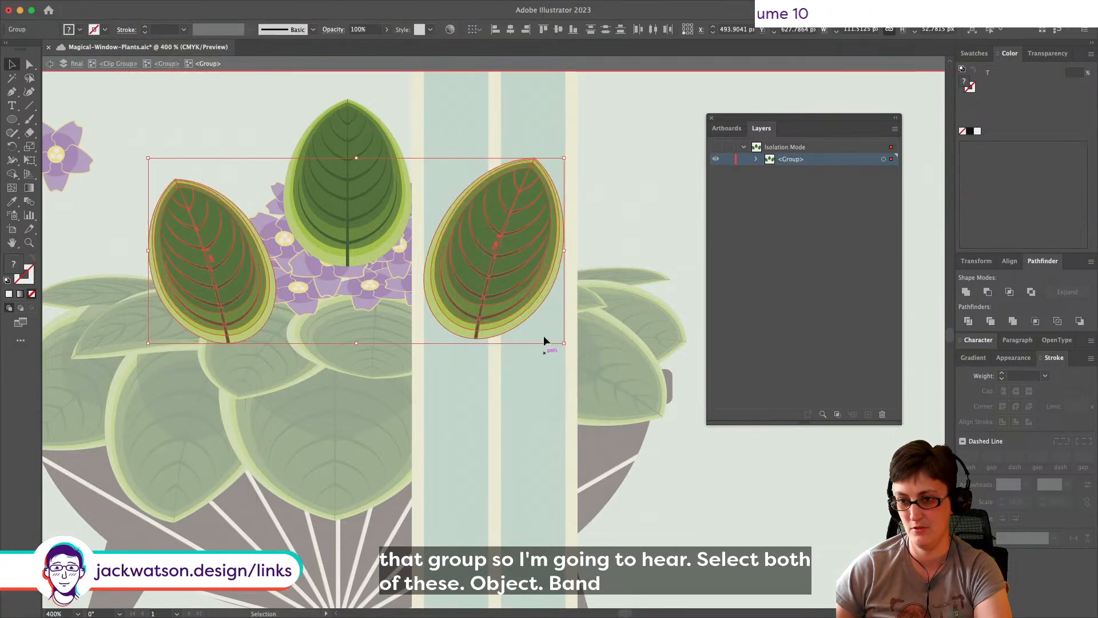
pyautogui.click(632, 417)
# Step: Outline the strokes of all three copied leaves and unite the artwork into grouped solid silhouettes
pyautogui.press('super+a')
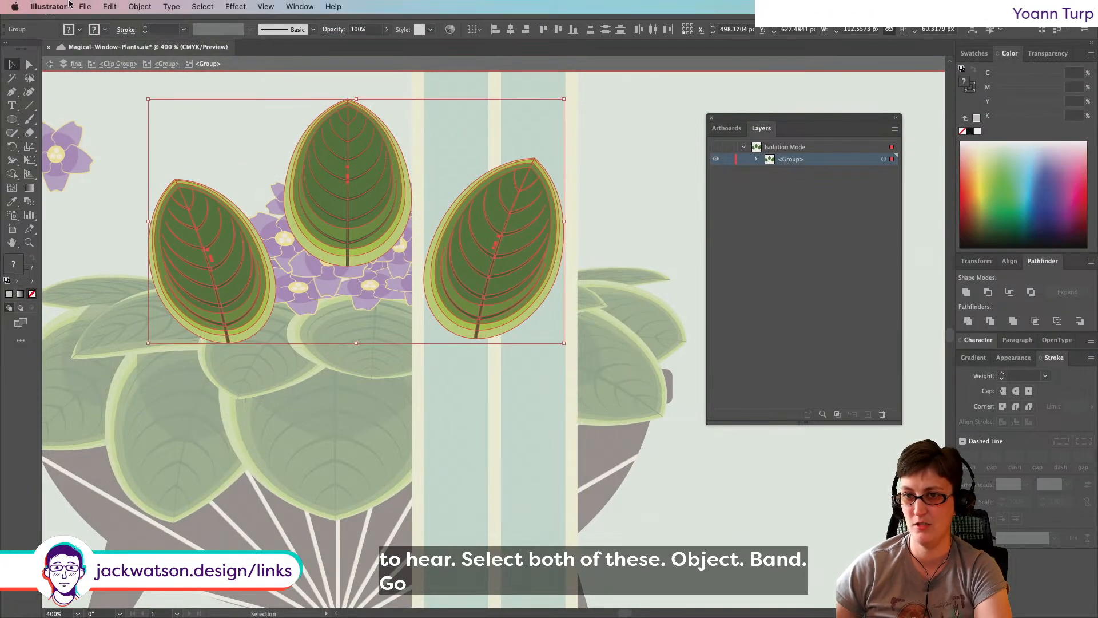
pyautogui.click(139, 7)
pyautogui.moveTo(189, 307)
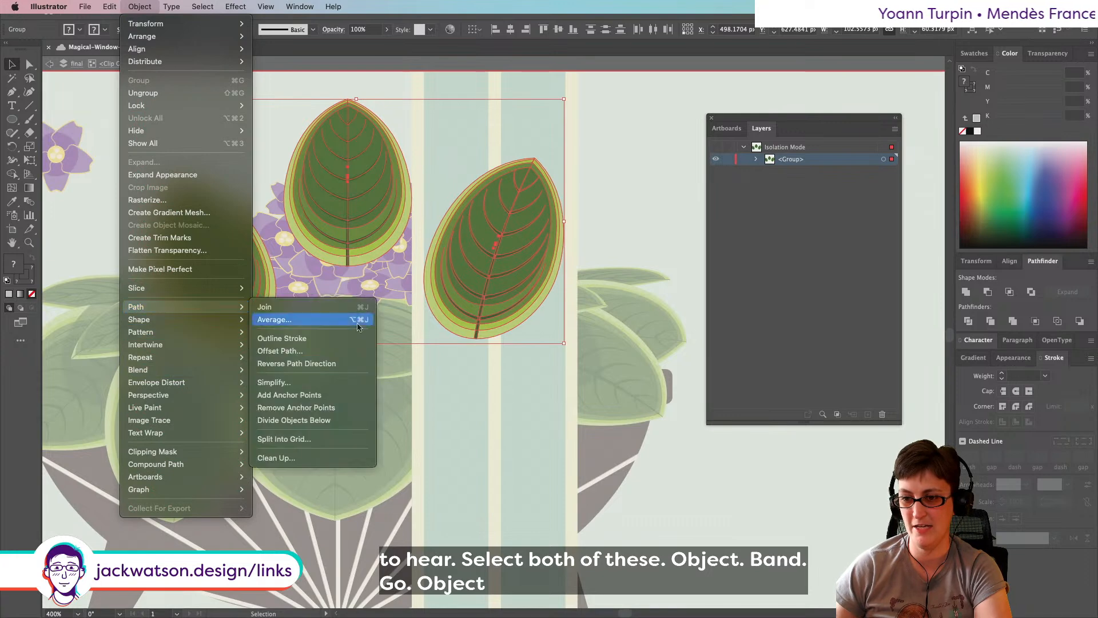
pyautogui.click(286, 338)
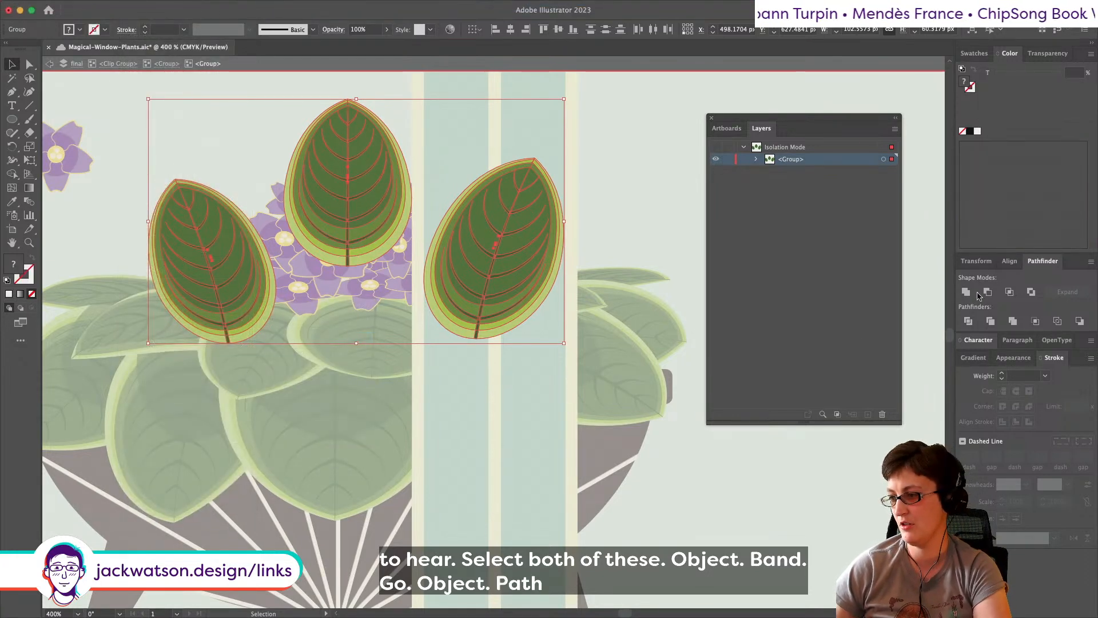
pyautogui.click(966, 292)
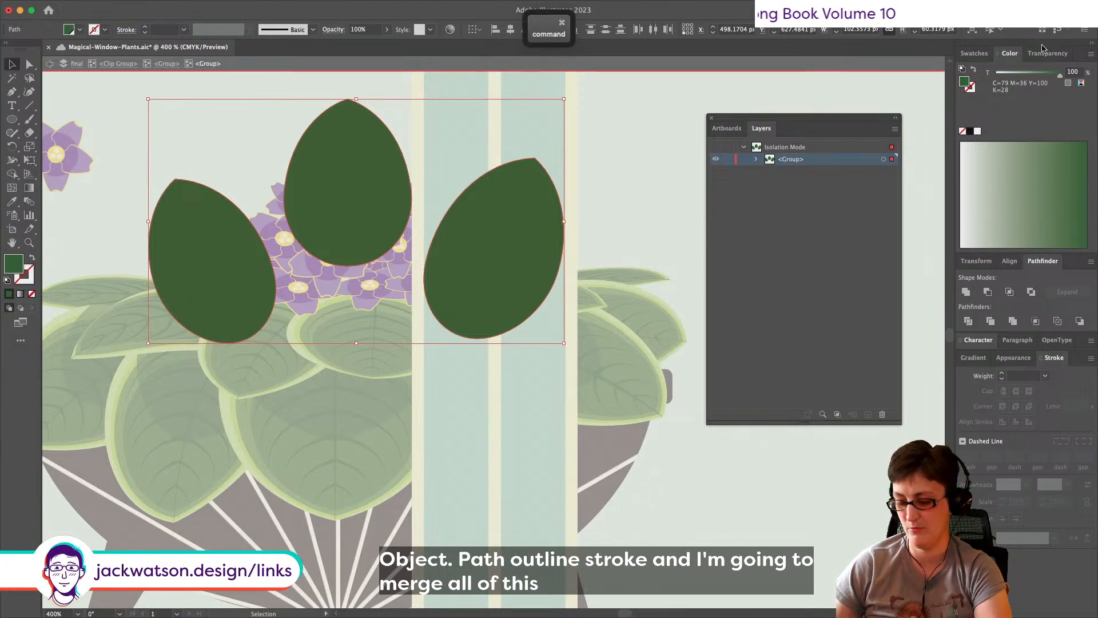
pyautogui.press('super+c')
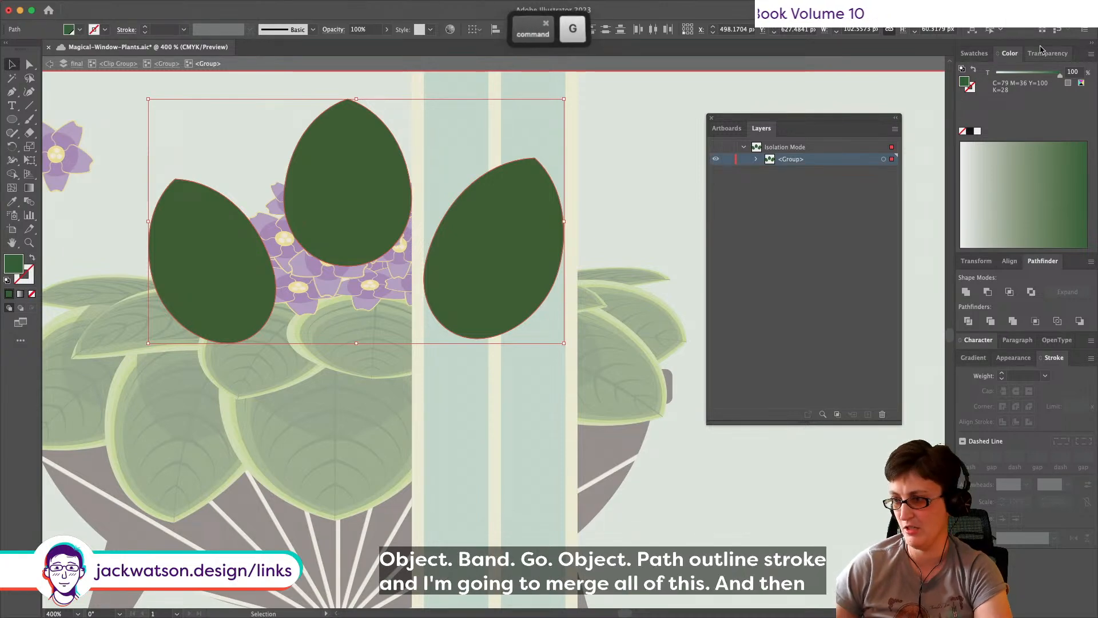
# Step: Exit the inner group, set the three back-leaf silhouettes' opacity to 75% and fill them with the dark green swatch C=73 M=49 Y=98 K=56
pyautogui.click(51, 64)
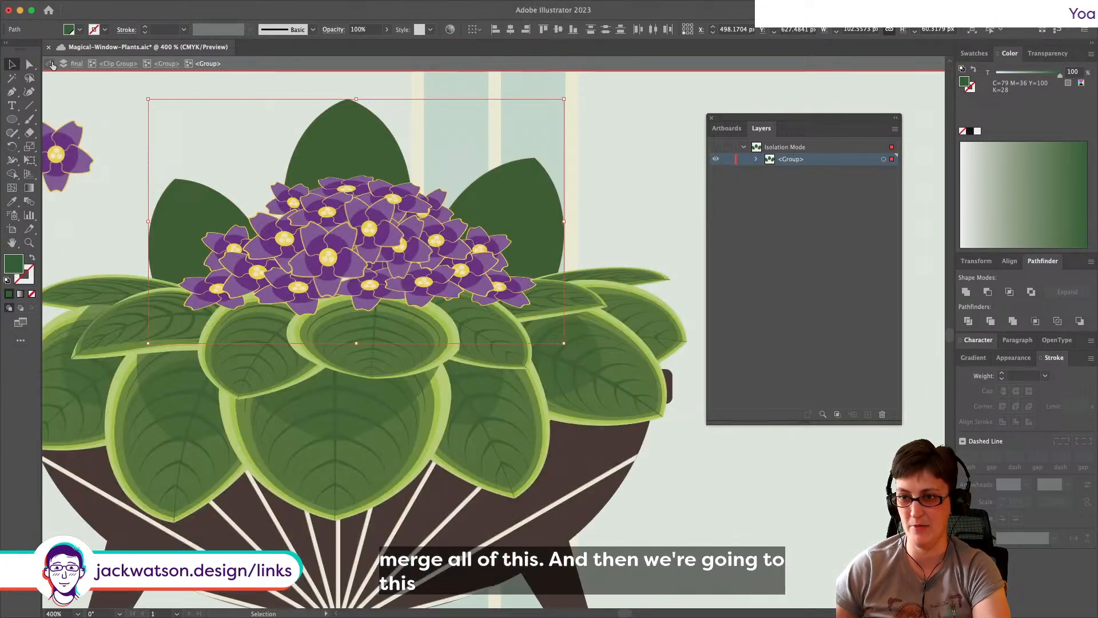
pyautogui.click(364, 150)
pyautogui.click(1054, 56)
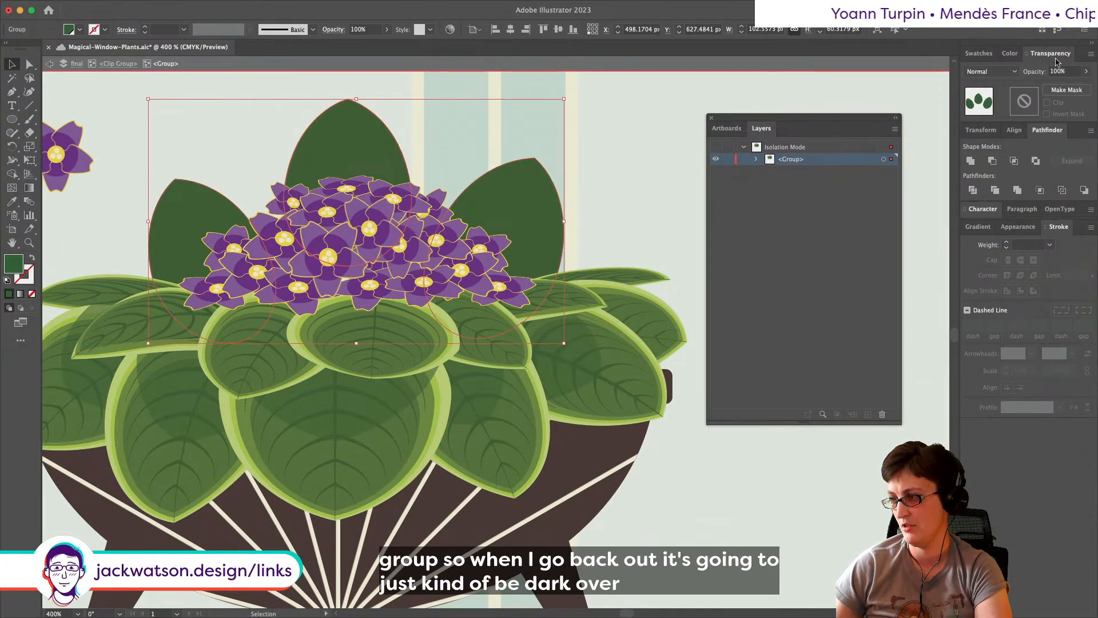
pyautogui.write('75')
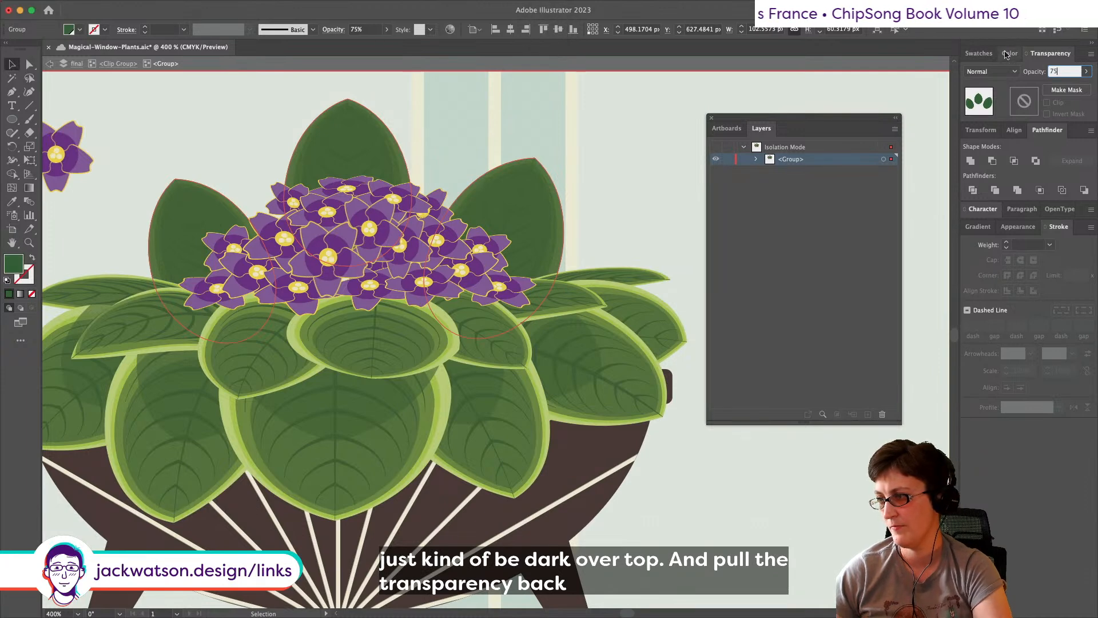
pyautogui.press('Return')
pyautogui.click(974, 54)
pyautogui.click(1015, 111)
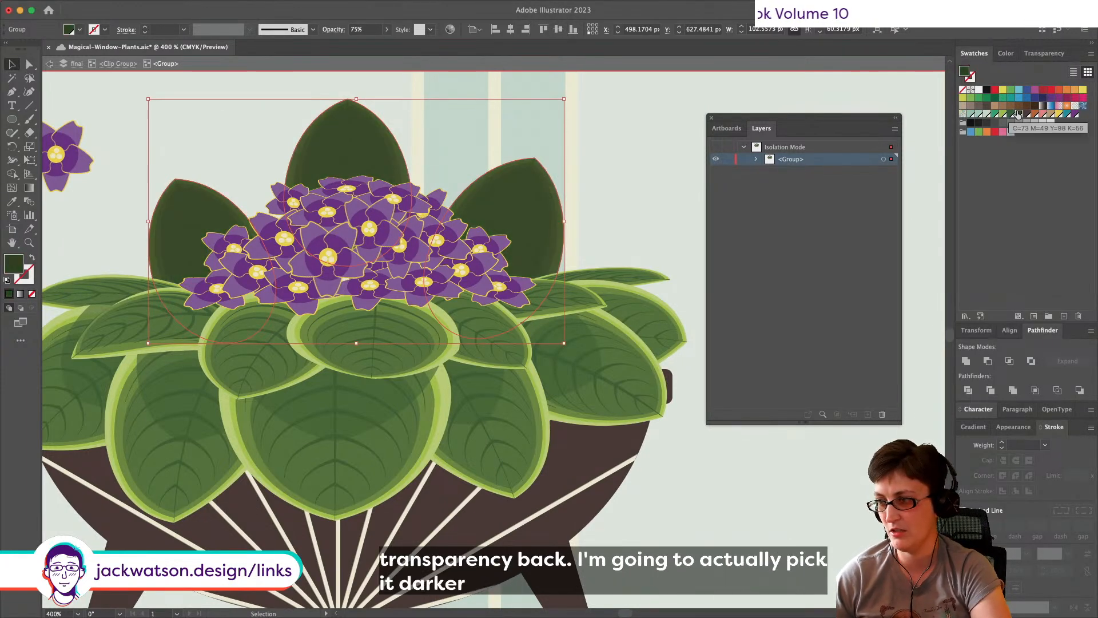
# Step: Lower the back-leaf silhouettes' opacity to 50% and check the darkening on the whole plant
pyautogui.click(1044, 53)
pyautogui.click(1062, 70)
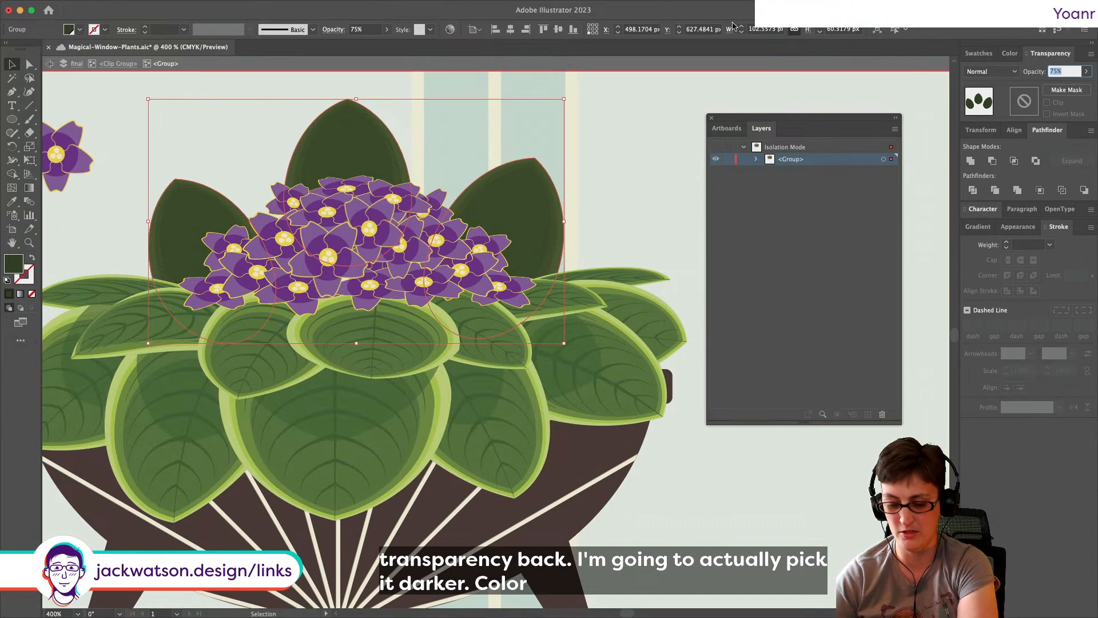
pyautogui.write('50')
pyautogui.press('super+1')
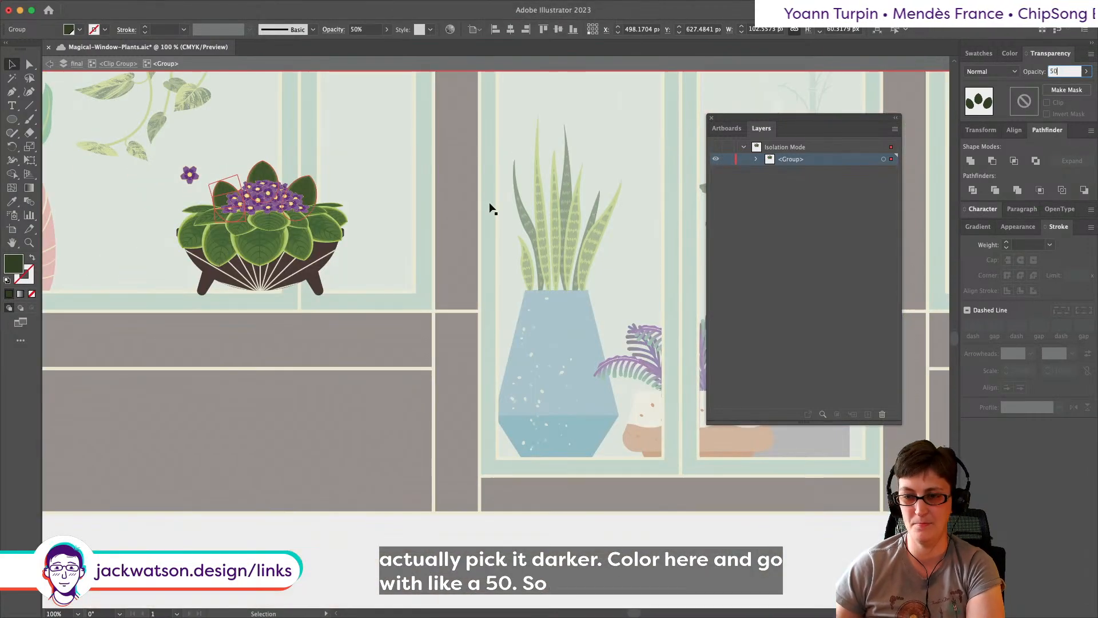
pyautogui.scroll(-2, 489, 204)
pyautogui.click(456, 199)
pyautogui.scroll(6, 400, 171)
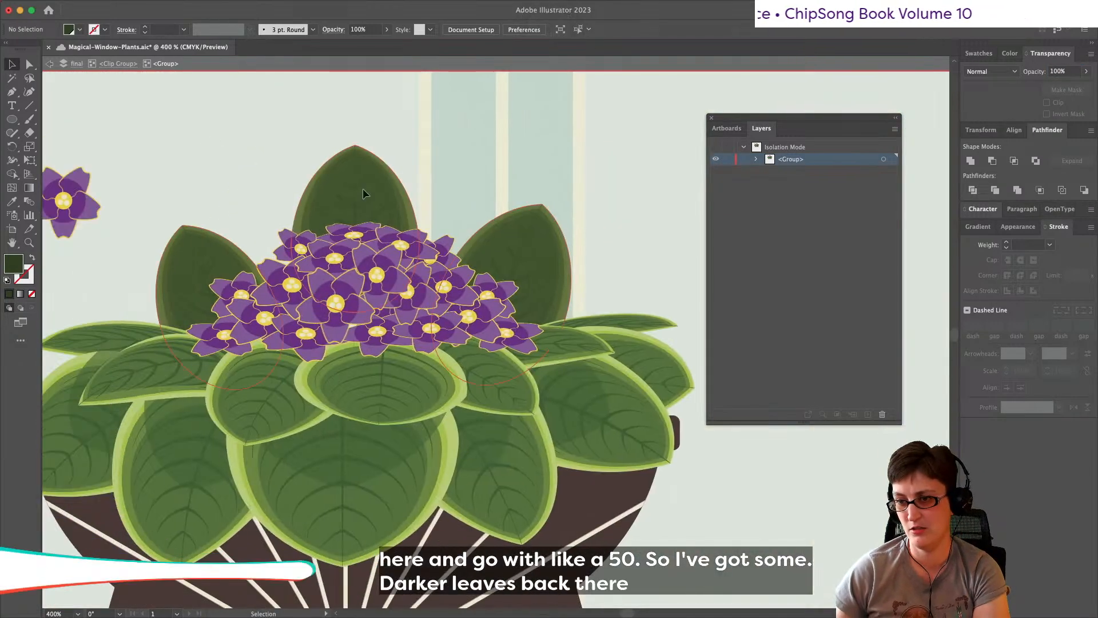
# Step: Set the back-leaf silhouette group to Multiply blending at 25% opacity
pyautogui.click(363, 193)
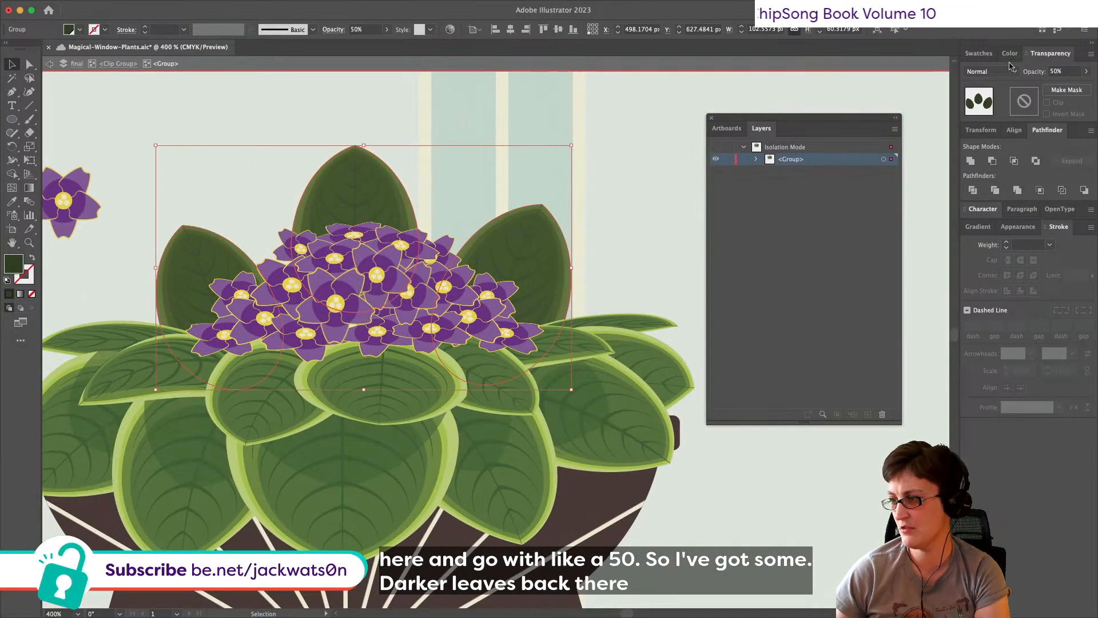
pyautogui.click(991, 71)
pyautogui.click(992, 113)
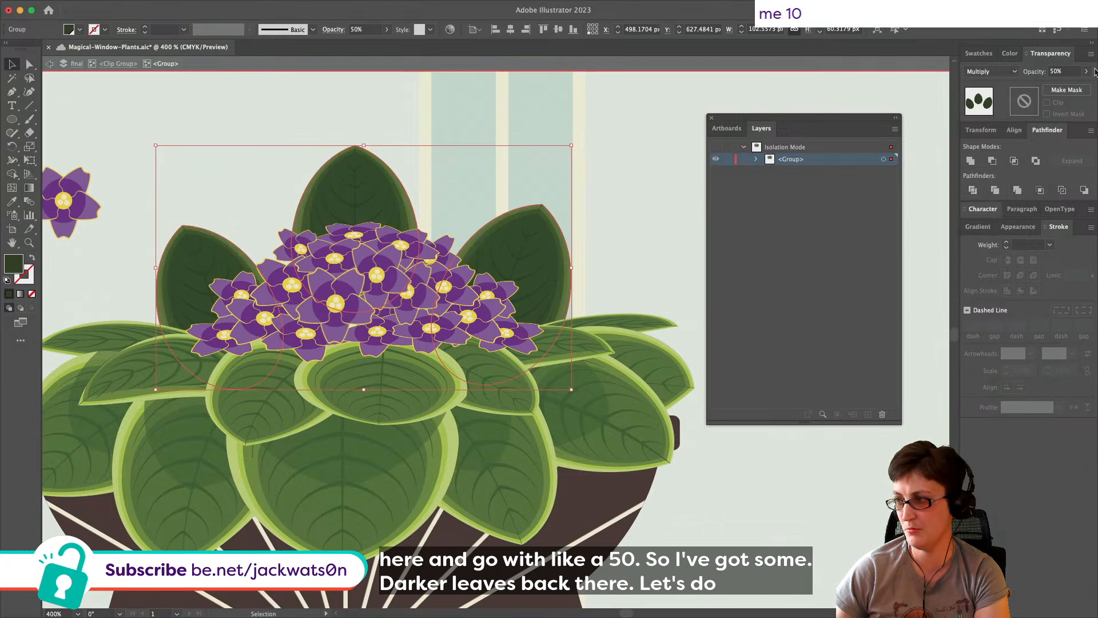
pyautogui.write('25')
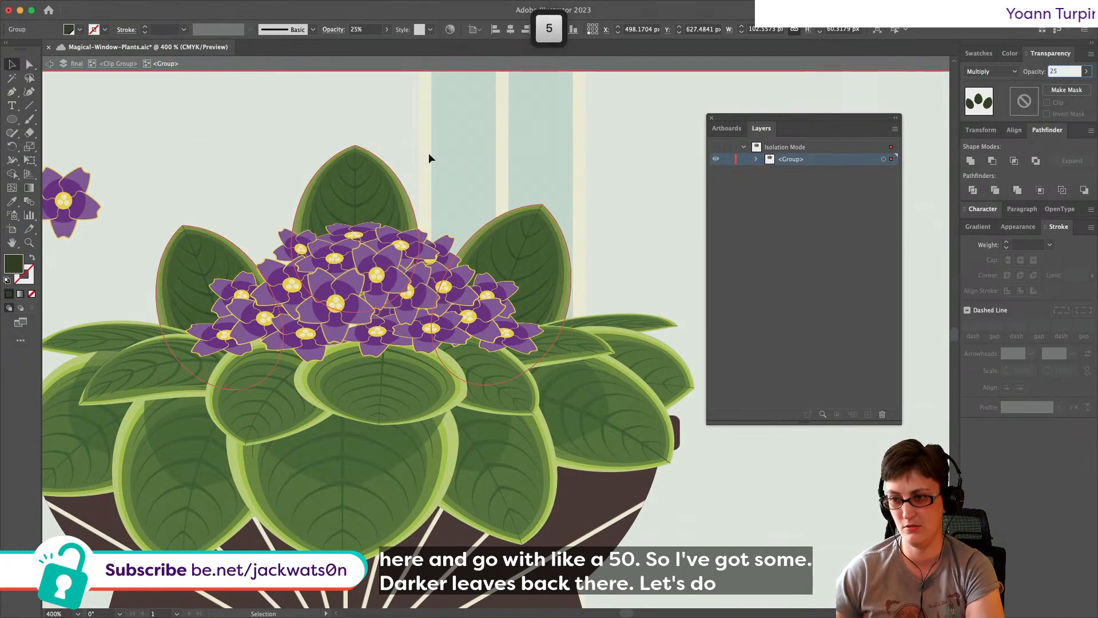
pyautogui.press('Return')
# Step: Isolate the back-leaf silhouettes and shorten the middle and right ones from above to expose the lighter leaf tips
pyautogui.moveTo(367, 147)
pyautogui.mouseDown()
pyautogui.moveTo(369, 161)
pyautogui.moveTo(356, 156)
pyautogui.moveTo(355, 164)
pyautogui.mouseUp()
pyautogui.press('super+z')
pyautogui.doubleClick(352, 158)
pyautogui.click(352, 156)
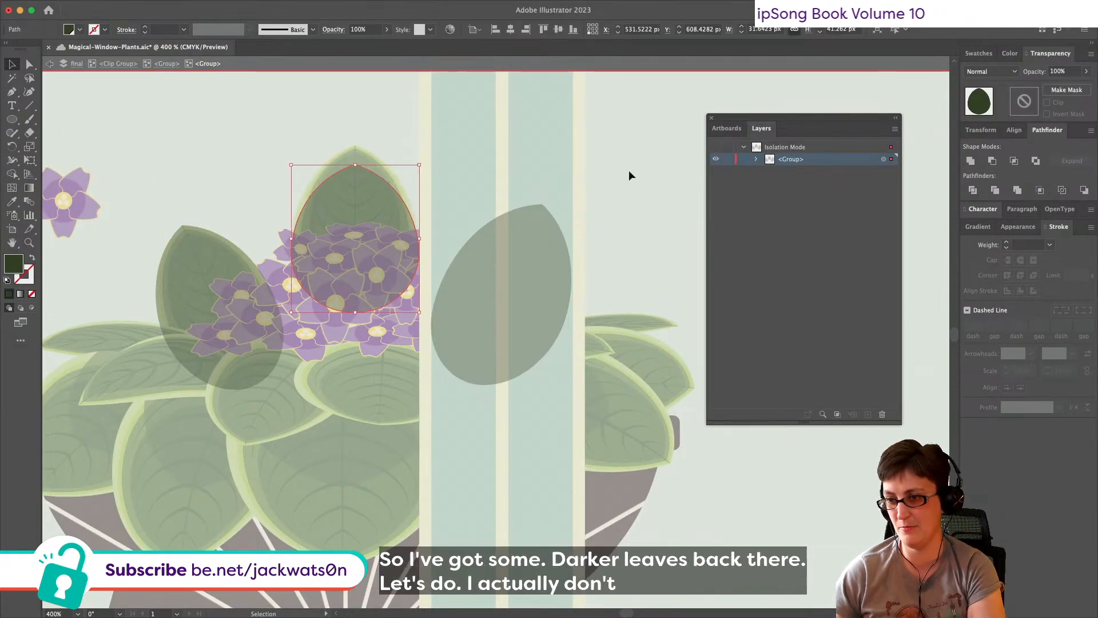
pyautogui.click(448, 262)
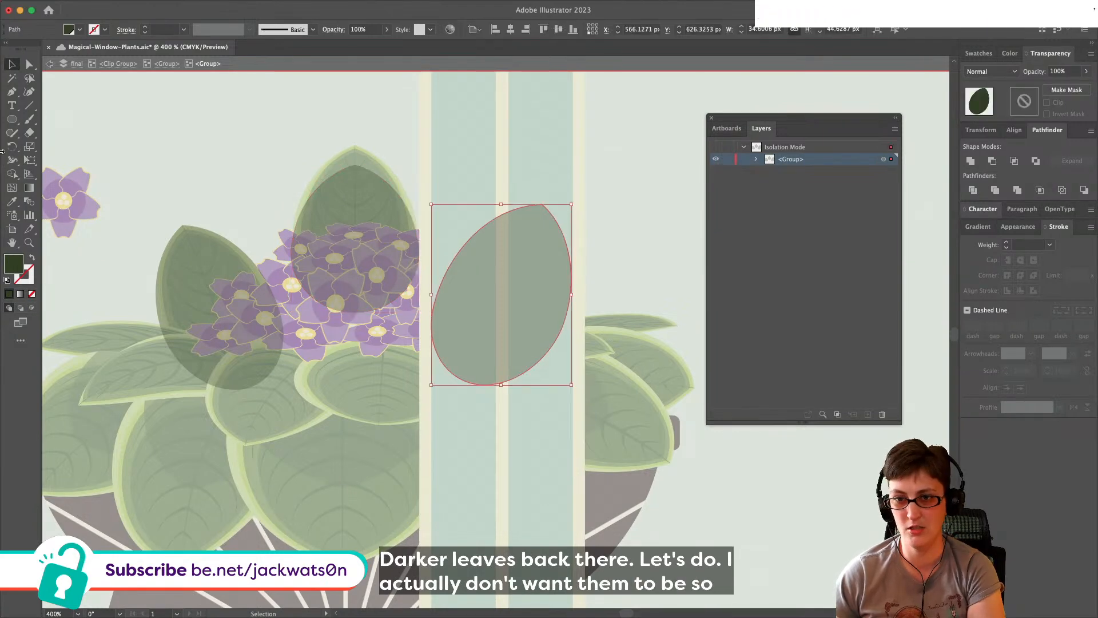
pyautogui.click(32, 162)
pyautogui.moveTo(498, 202); pyautogui.dragTo(498, 222)
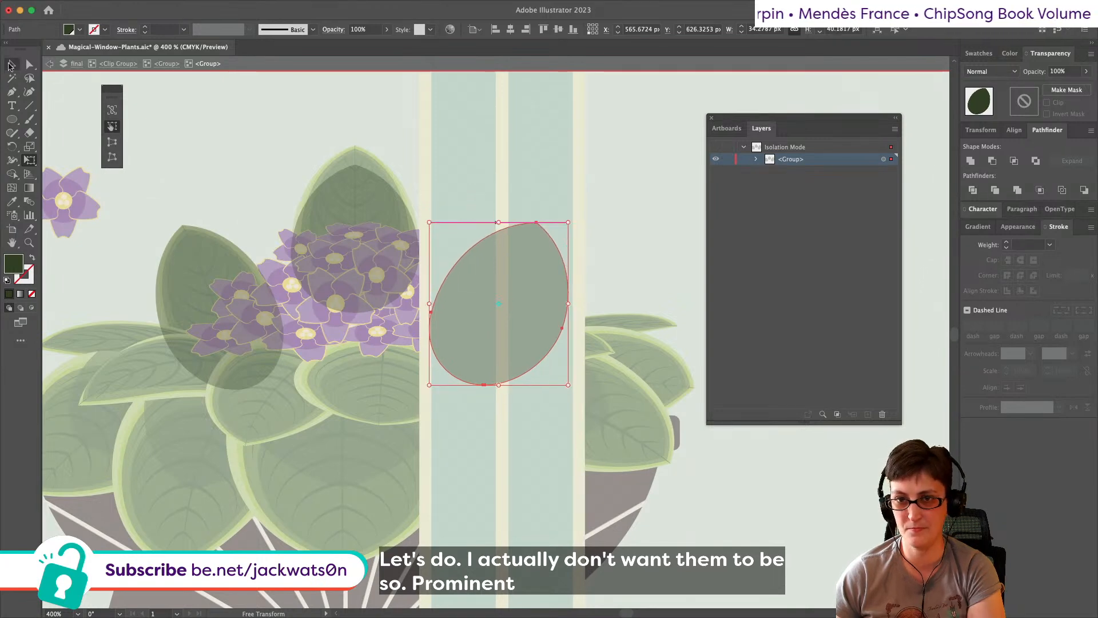
# Step: Shorten and slightly narrow the left back-leaf silhouette with Free Transform, then leave the isolated silhouette group
pyautogui.click(30, 64)
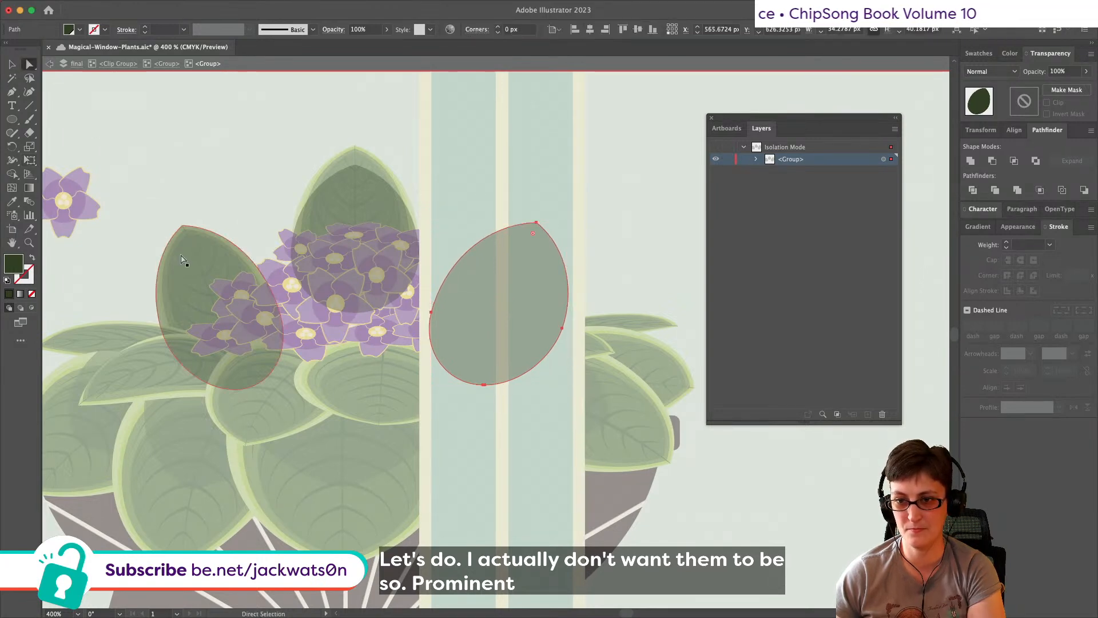
pyautogui.click(179, 254)
pyautogui.click(12, 65)
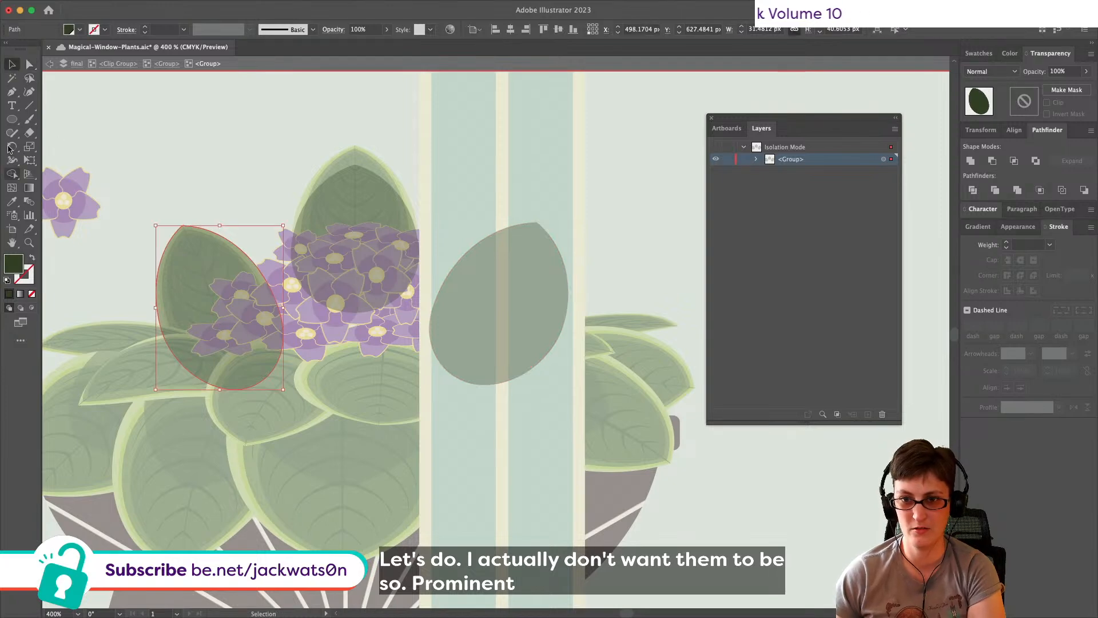
pyautogui.press('e')
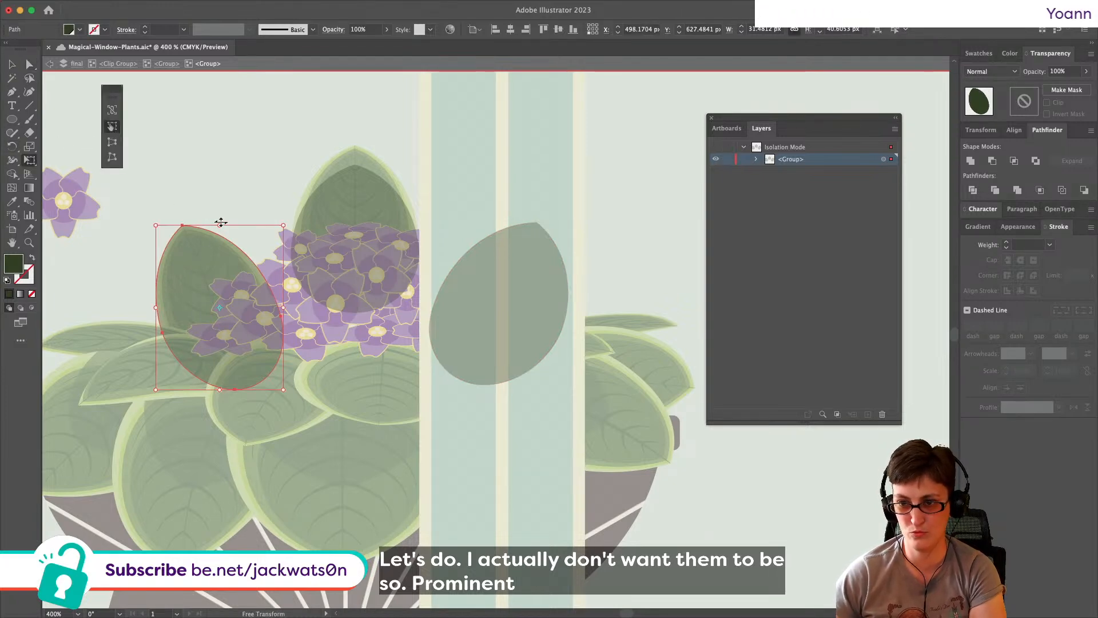
pyautogui.moveTo(220, 225); pyautogui.dragTo(227, 241)
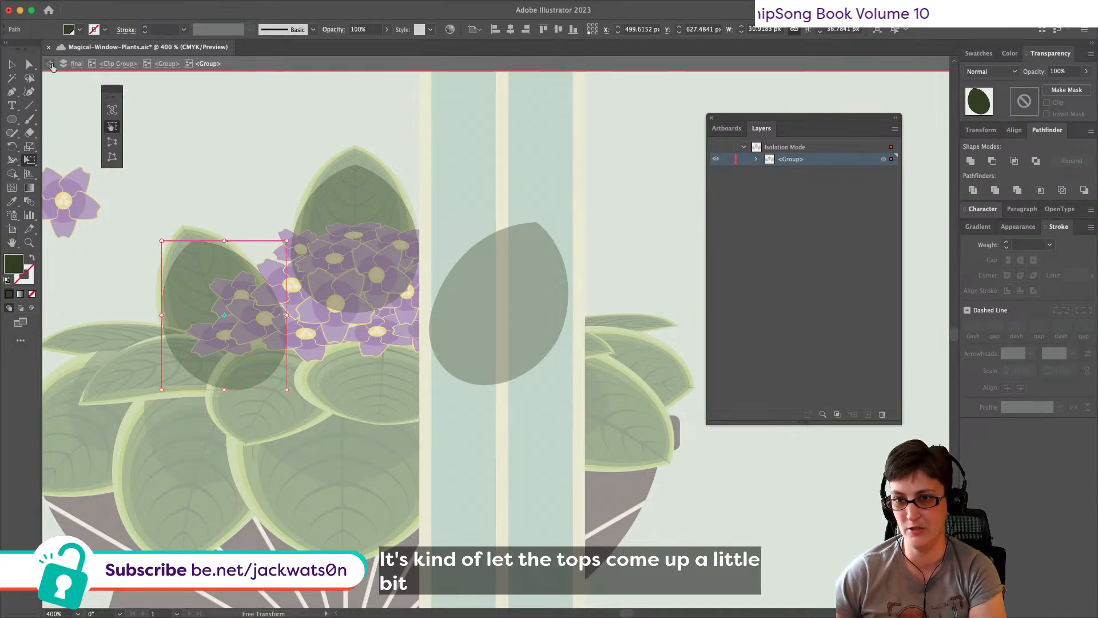
pyautogui.click(49, 63)
# Step: Duplicate the group of two flat outer leaves beside the flowers in place, directly in front of the original
pyautogui.press('super+minus')
pyautogui.press('super+minus')
pyautogui.press('super+minus')
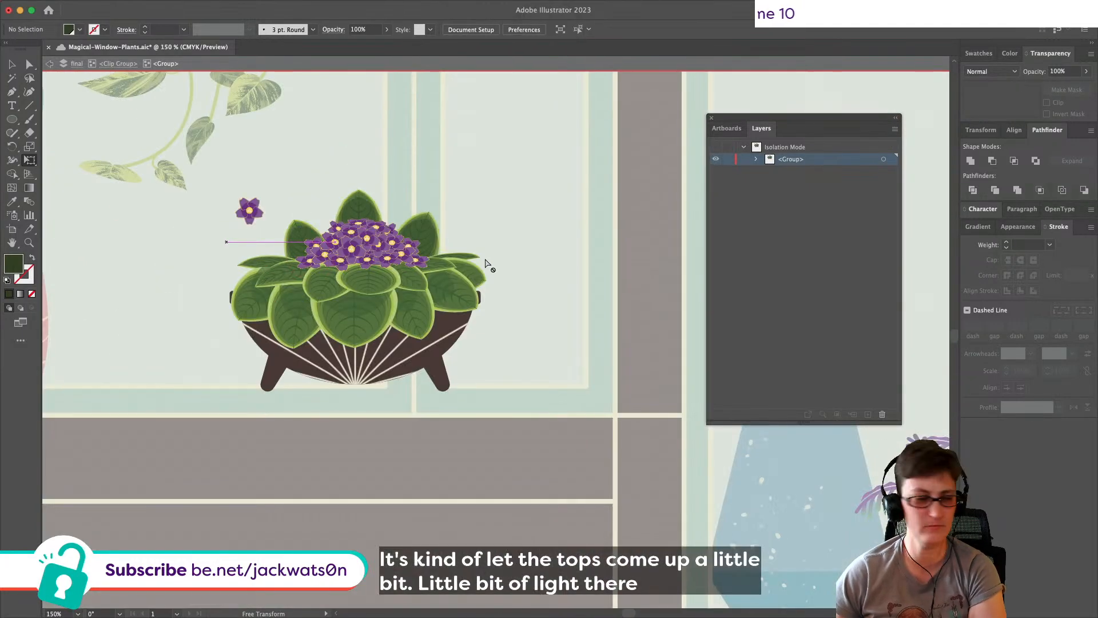
pyautogui.scroll(2, 432, 256)
pyautogui.hscroll(-3, 151, 199)
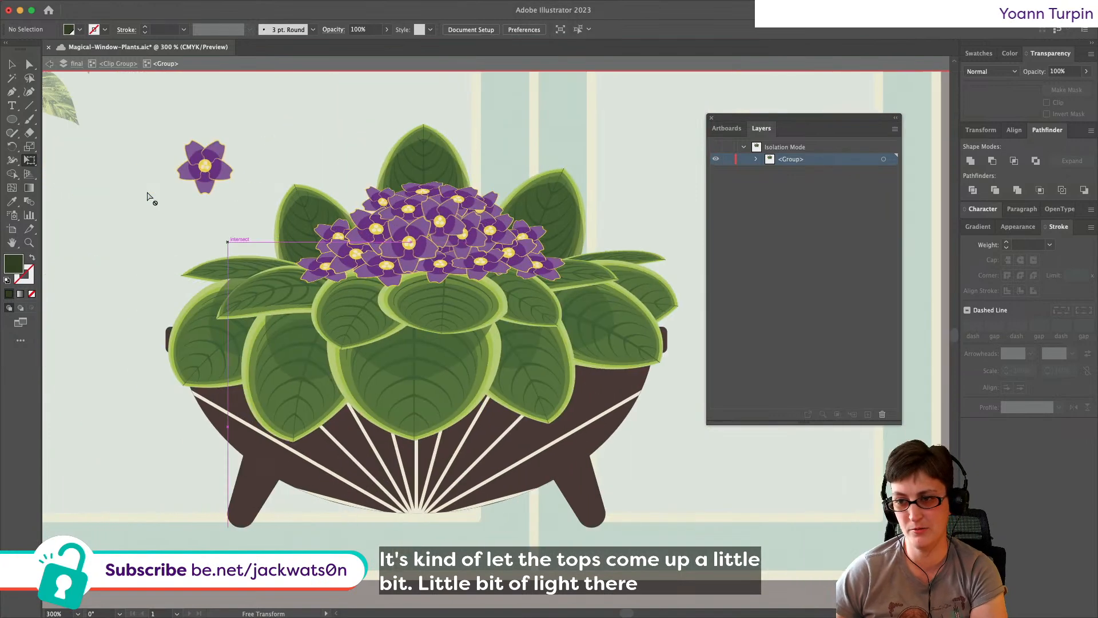
pyautogui.press('v')
pyautogui.click(229, 259)
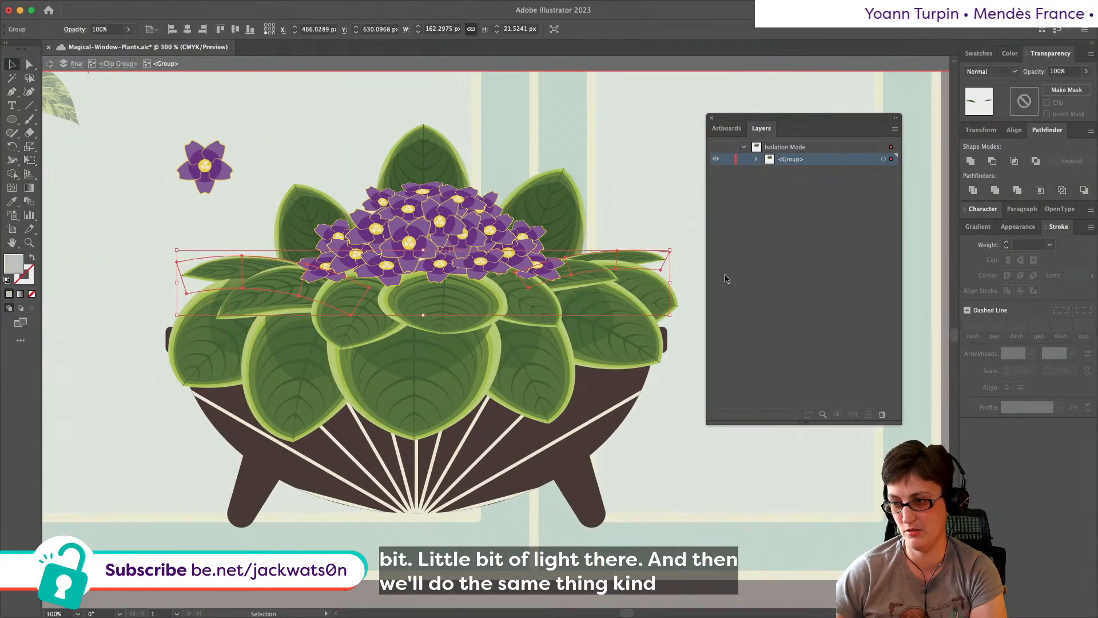
pyautogui.press('a')
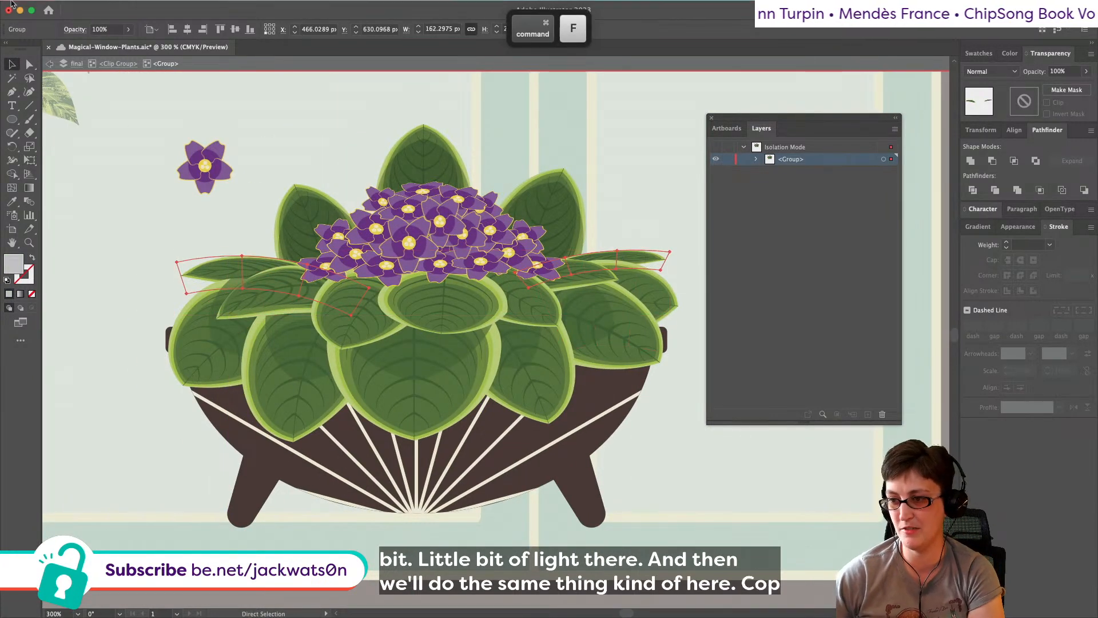
# Step: Expand the copied flat outer leaves and unite the artwork into solid silhouettes
pyautogui.click(137, 7)
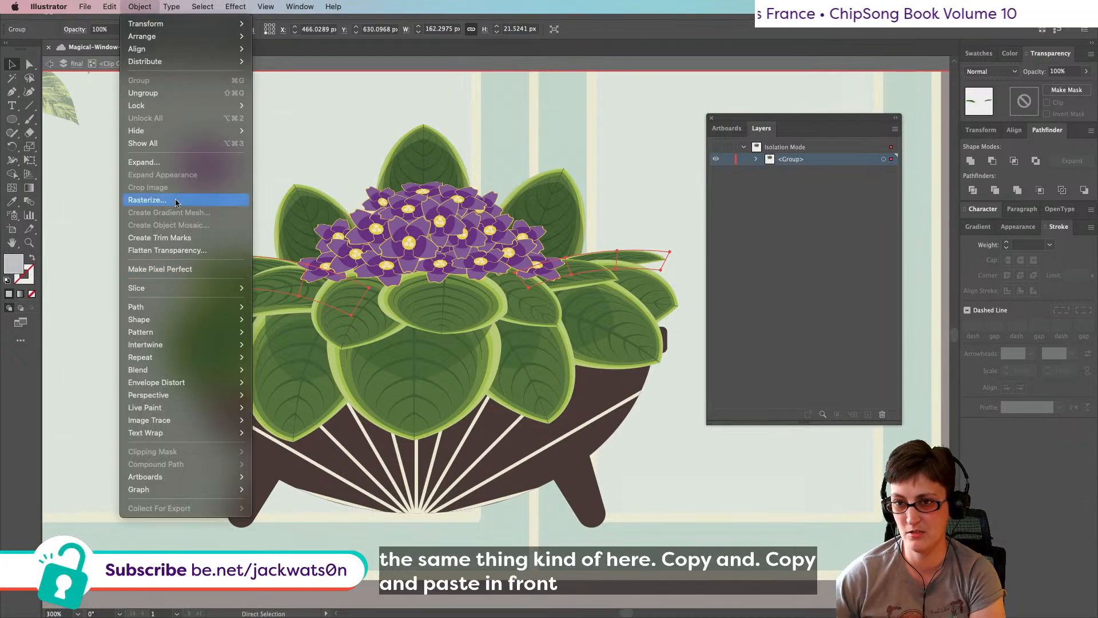
pyautogui.click(173, 162)
pyautogui.press('Return')
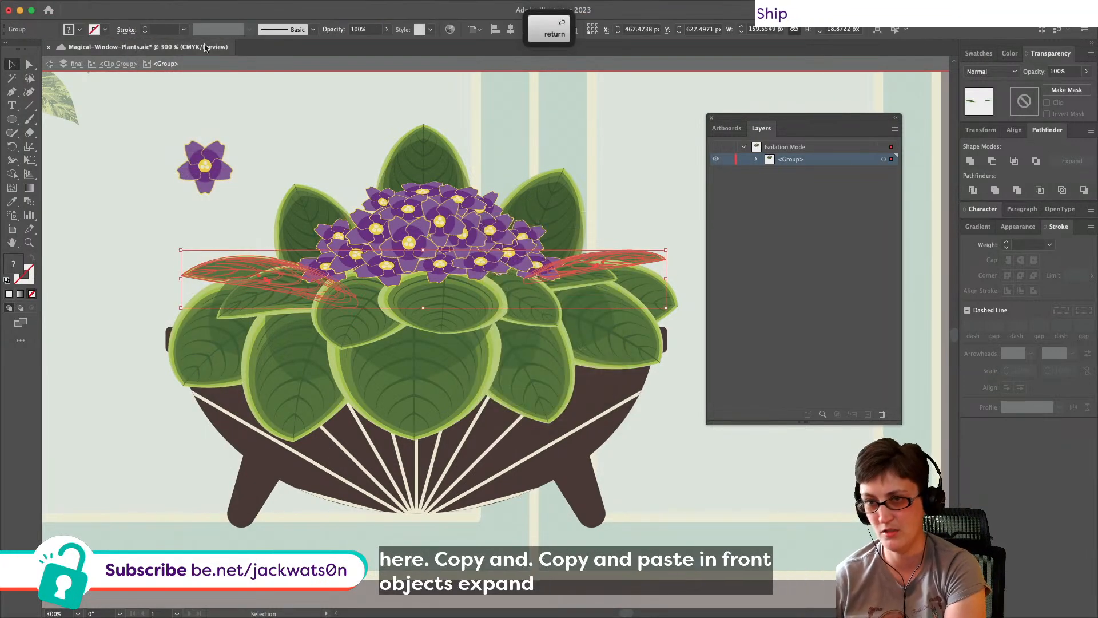
pyautogui.click(978, 160)
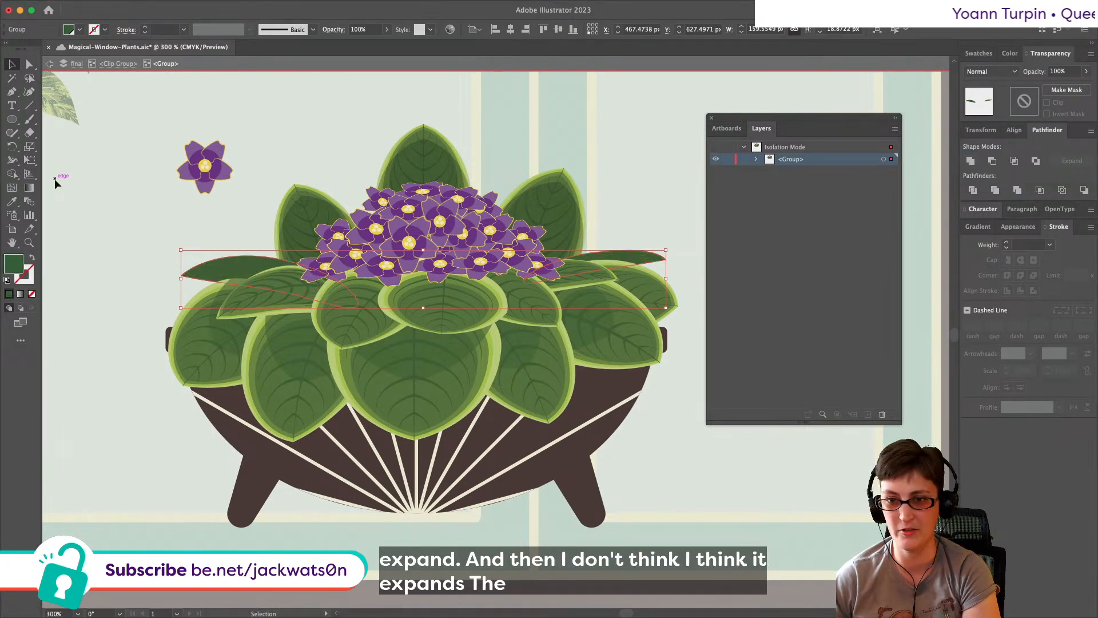
# Step: Fill the flat outer-leaf silhouettes with the back leaves' dark green shading colour and set them to Multiply at 15% opacity
pyautogui.click(12, 201)
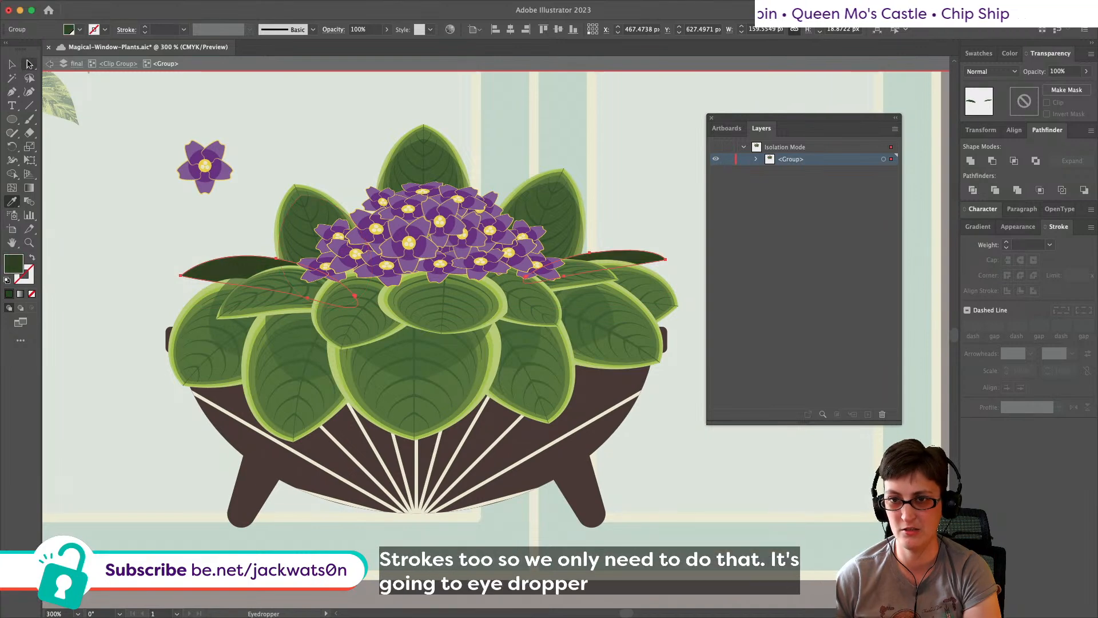
pyautogui.click(30, 64)
pyautogui.click(1073, 68)
pyautogui.write('25')
pyautogui.press('Tab')
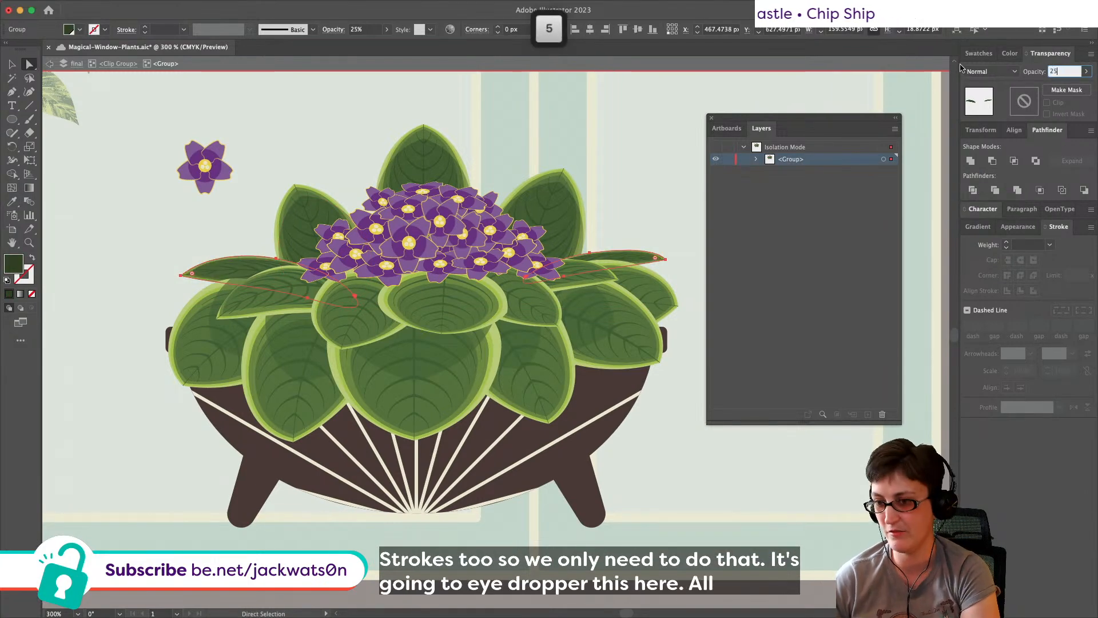
pyautogui.click(970, 73)
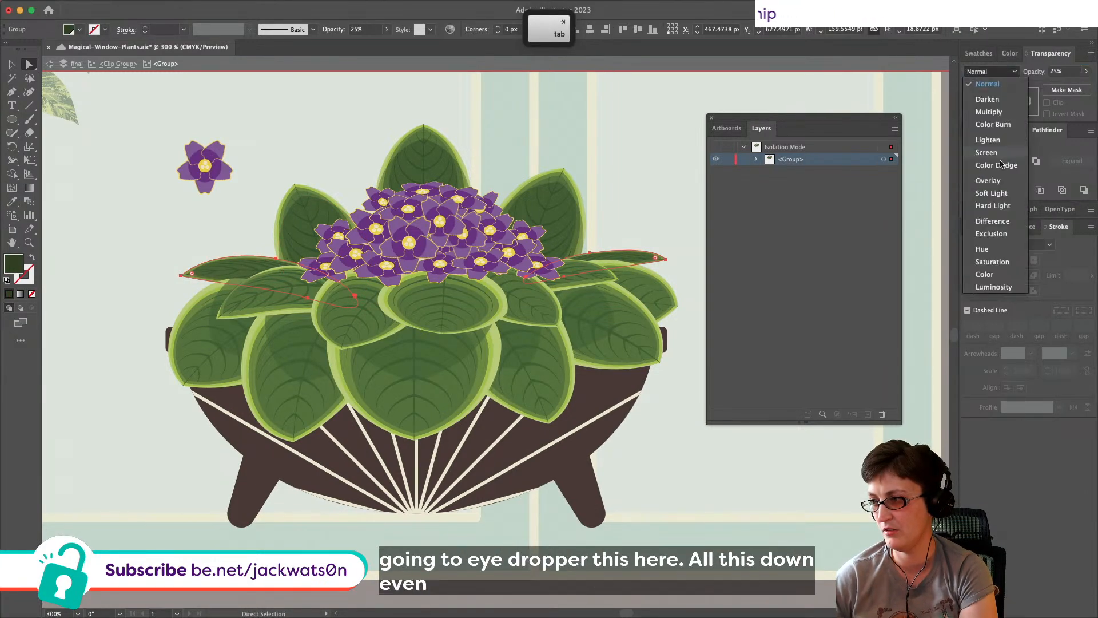
pyautogui.click(994, 114)
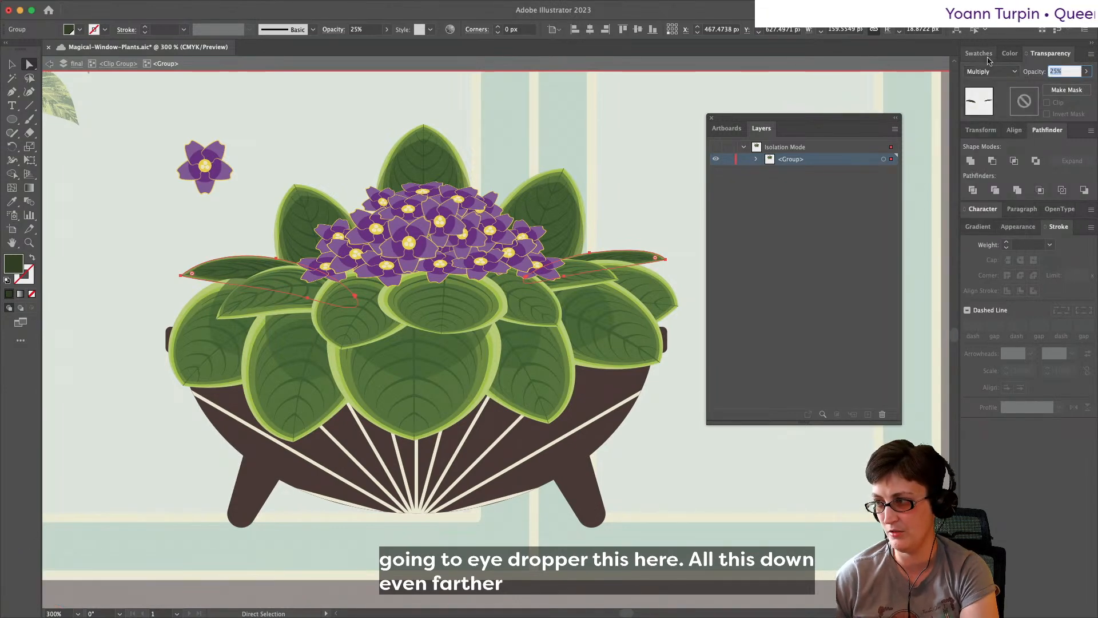
pyautogui.write('15')
pyautogui.press('Tab')
pyautogui.click(12, 64)
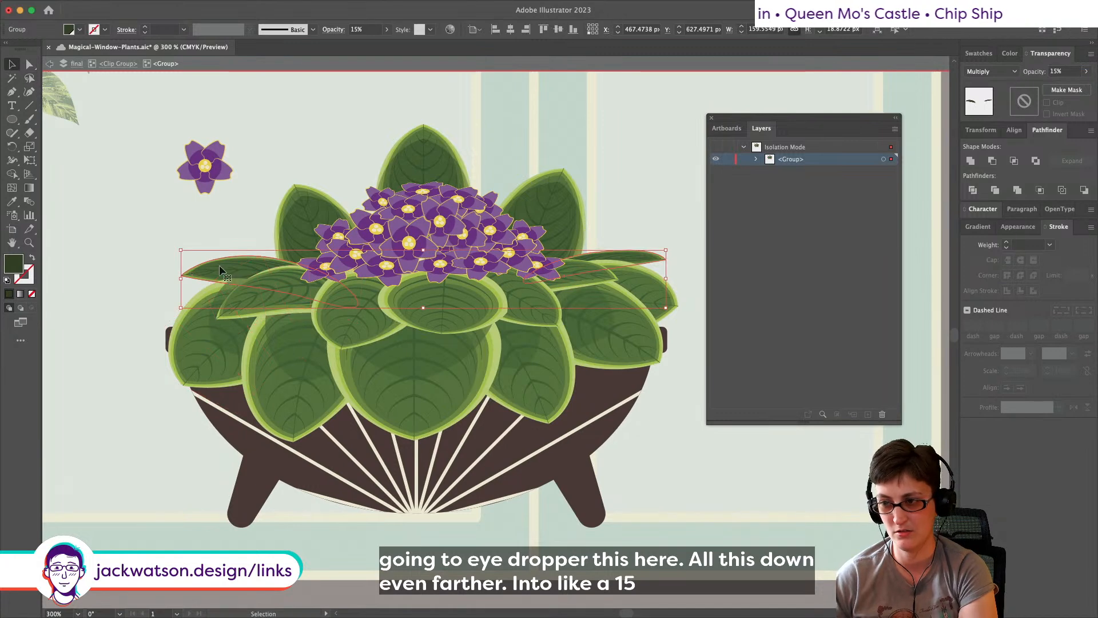
# Step: Isolate the flat right leaf's silhouette, shrink it inward from its tip and upper edge, and leave the isolated group
pyautogui.doubleClick(635, 257)
pyautogui.click(641, 255)
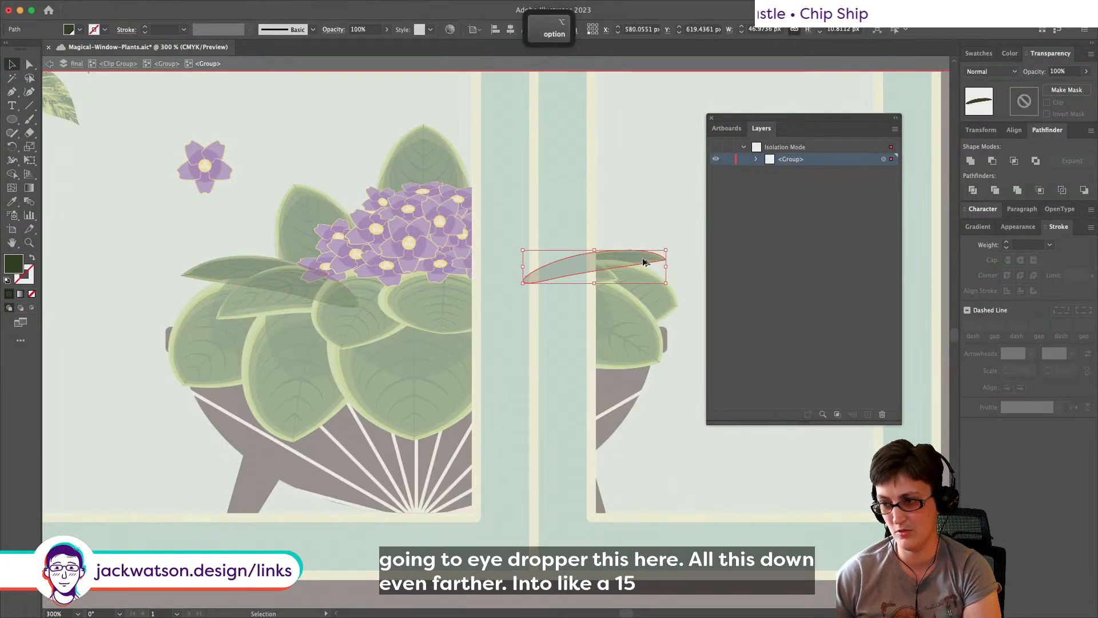
pyautogui.scroll(3, 643, 262)
pyautogui.moveTo(666, 271); pyautogui.dragTo(640, 272)
pyautogui.moveTo(511, 239); pyautogui.dragTo(511, 249)
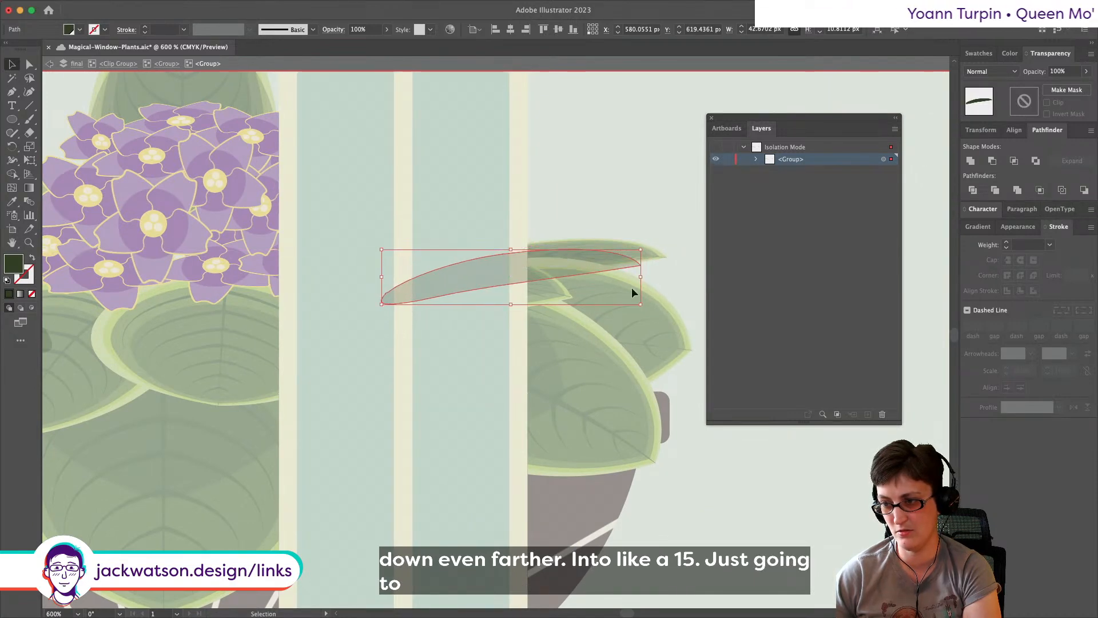
pyautogui.click(31, 155)
pyautogui.moveTo(643, 276)
pyautogui.mouseDown()
pyautogui.moveTo(618, 274)
pyautogui.moveTo(631, 274)
pyautogui.mouseUp()
pyautogui.click(48, 65)
# Step: Shrink the flat left leaf's dark silhouette inward from its tip and upper edge with Free Transform, leaving it deselected
pyautogui.press('alt')
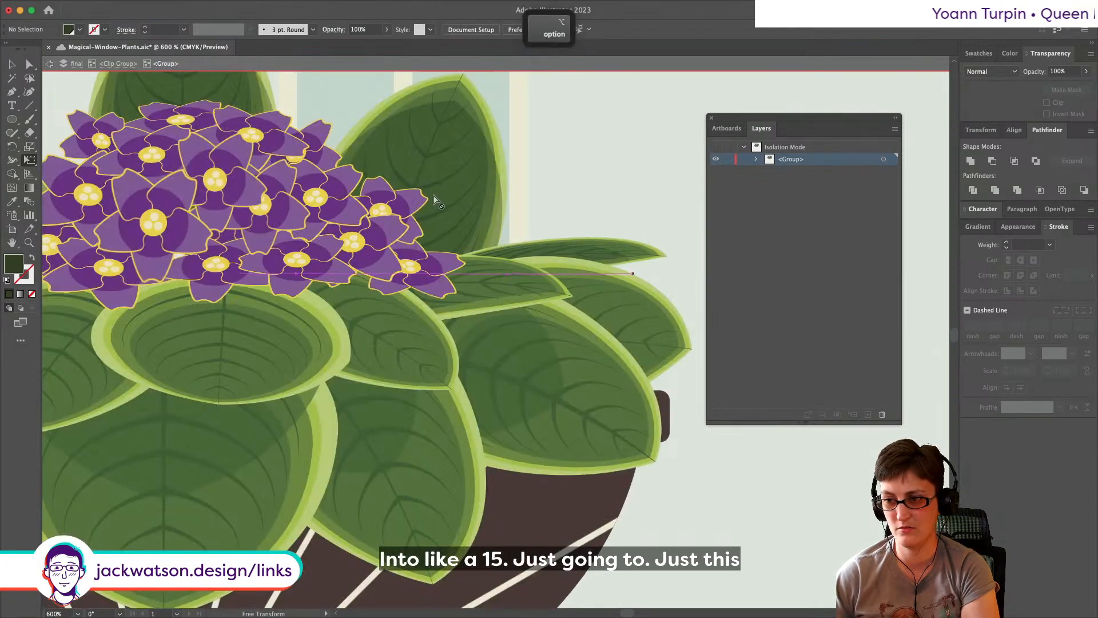
pyautogui.scroll(-4, 435, 200)
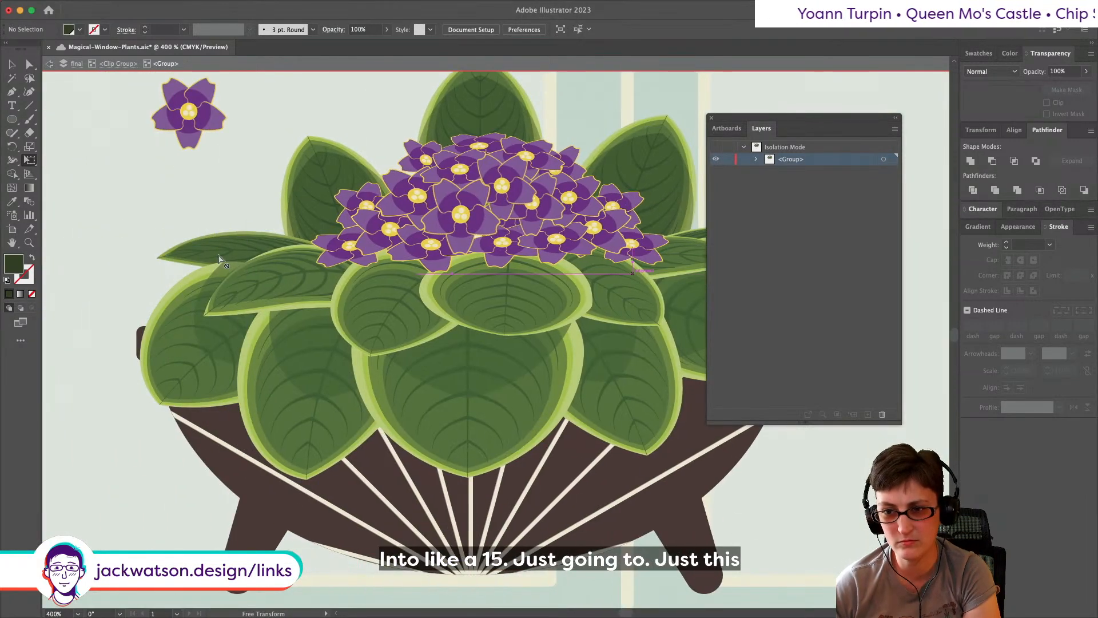
pyautogui.press('a')
pyautogui.click(217, 274)
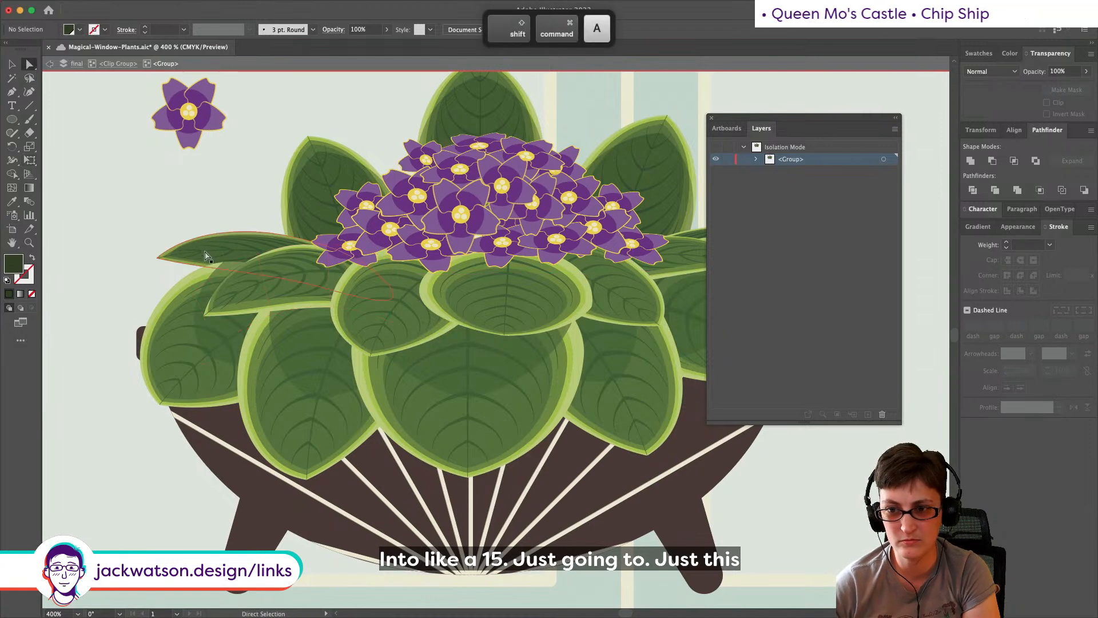
pyautogui.click(30, 161)
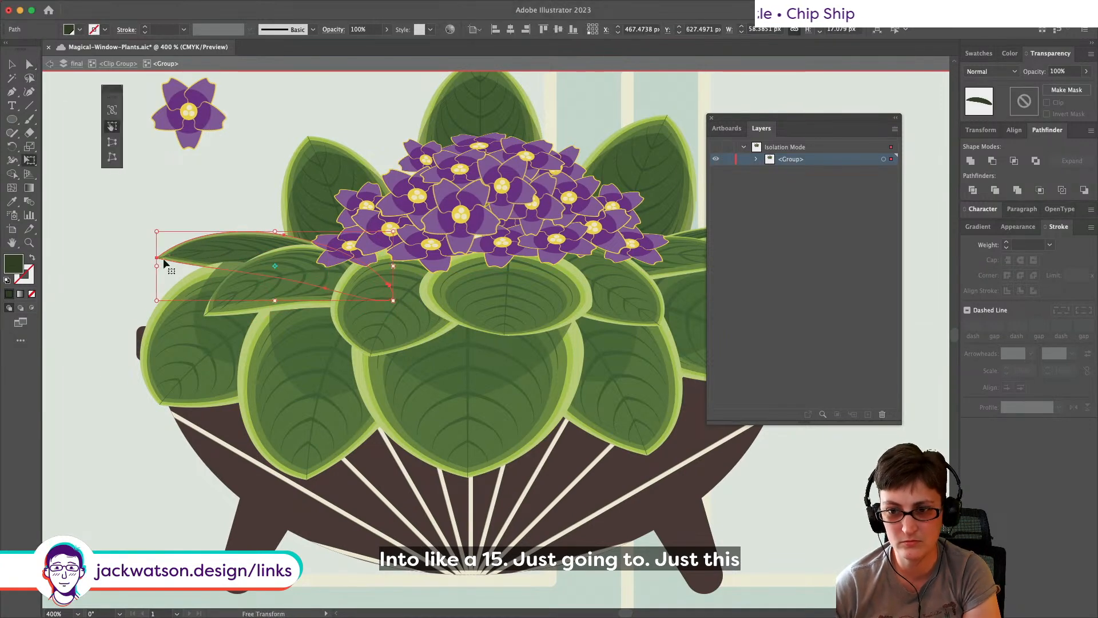
pyautogui.moveTo(156, 265); pyautogui.dragTo(186, 264)
pyautogui.moveTo(288, 232); pyautogui.dragTo(289, 239)
pyautogui.moveTo(183, 271); pyautogui.dragTo(192, 267)
pyautogui.moveTo(293, 240); pyautogui.dragTo(293, 247)
pyautogui.moveTo(191, 274); pyautogui.dragTo(183, 269)
pyautogui.press('shift+super+a')
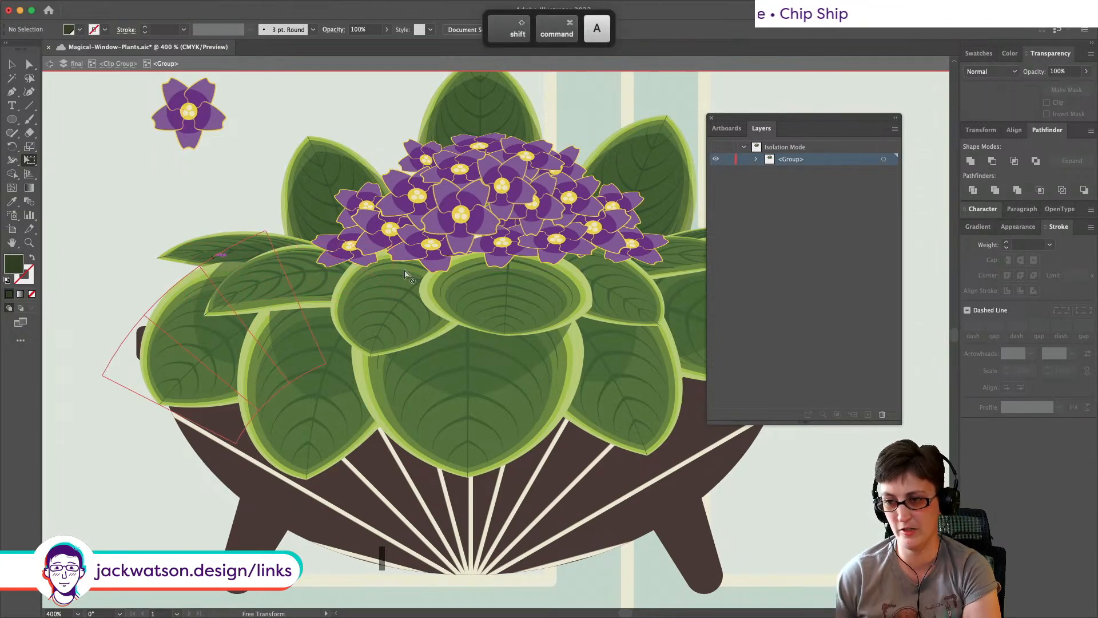
# Step: Leave the isolated plant group and delete the spare single violet flower beside the plant
pyautogui.scroll(-3, 403, 269)
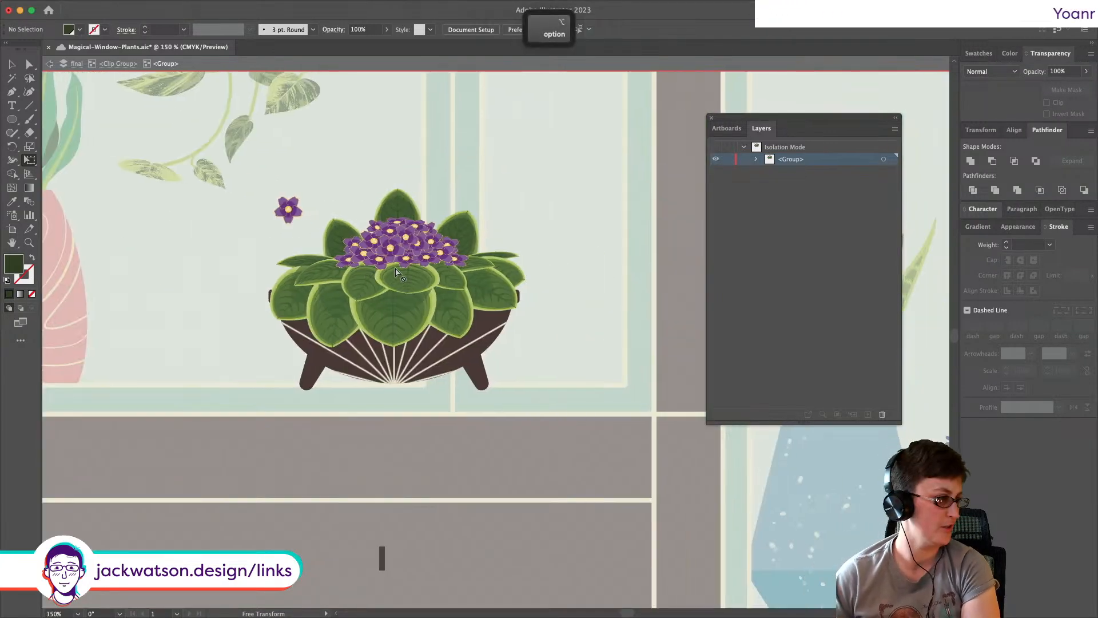
pyautogui.press('super+equal')
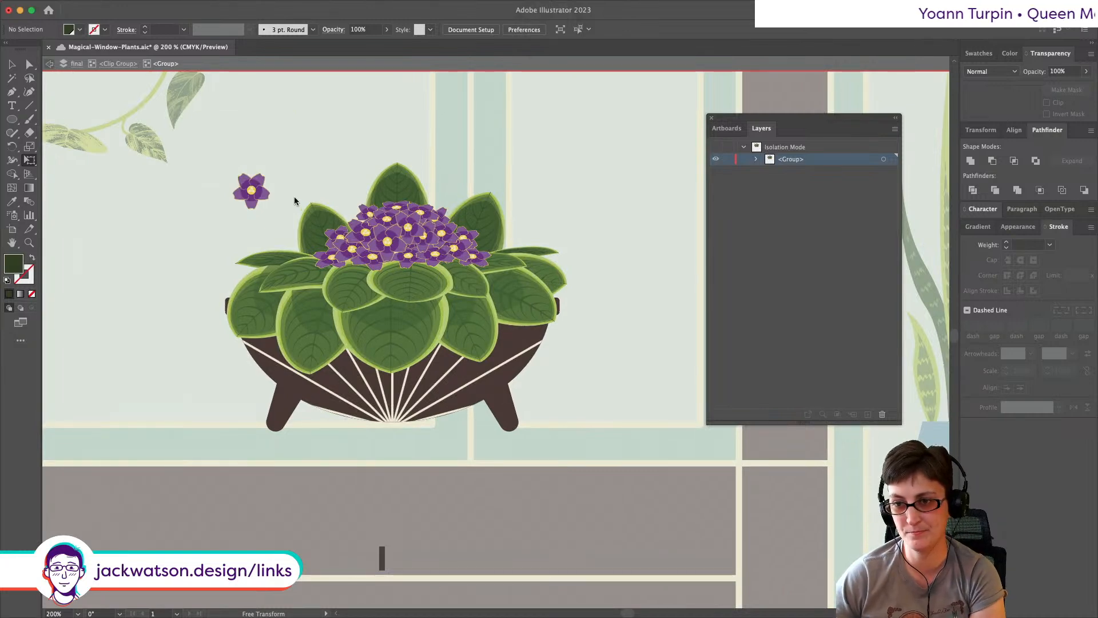
pyautogui.press('Escape')
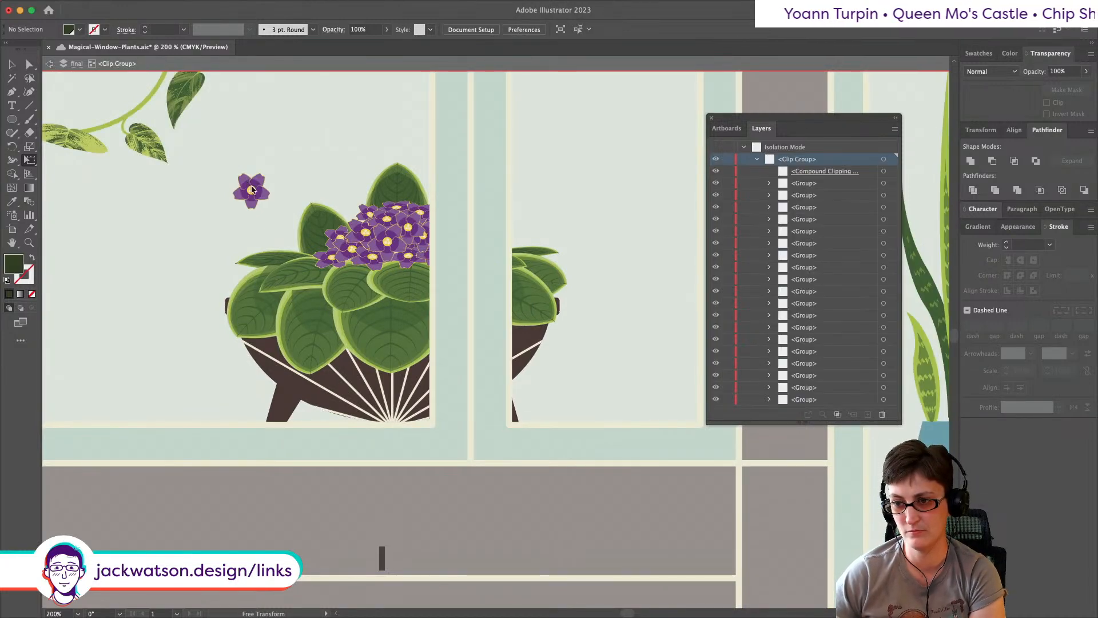
pyautogui.press('alt')
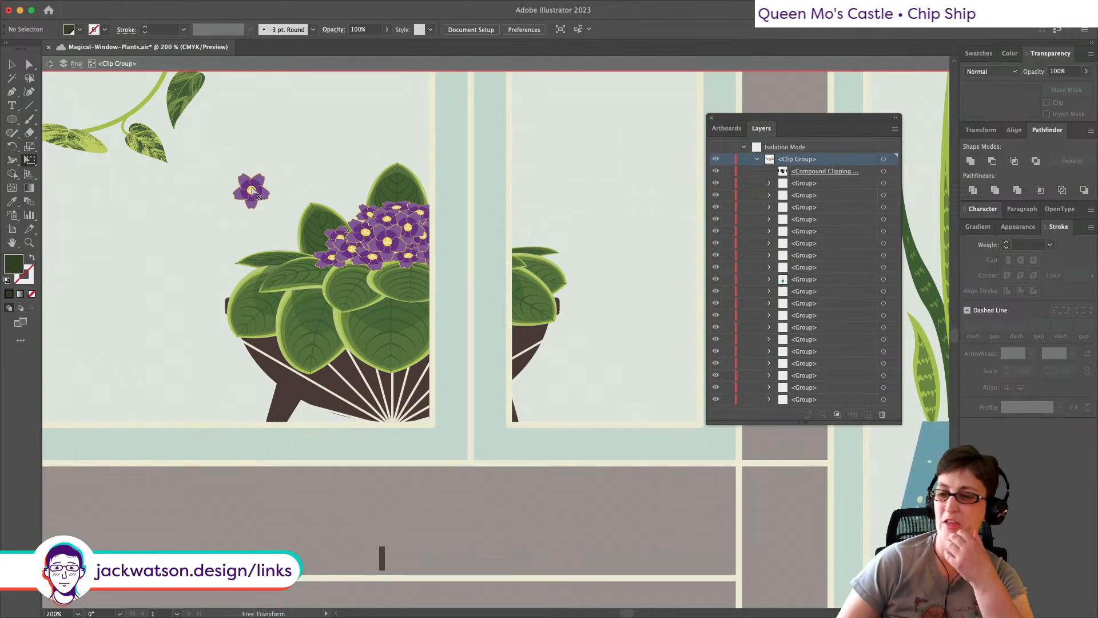
pyautogui.press('super+minus')
pyautogui.press('super+minus')
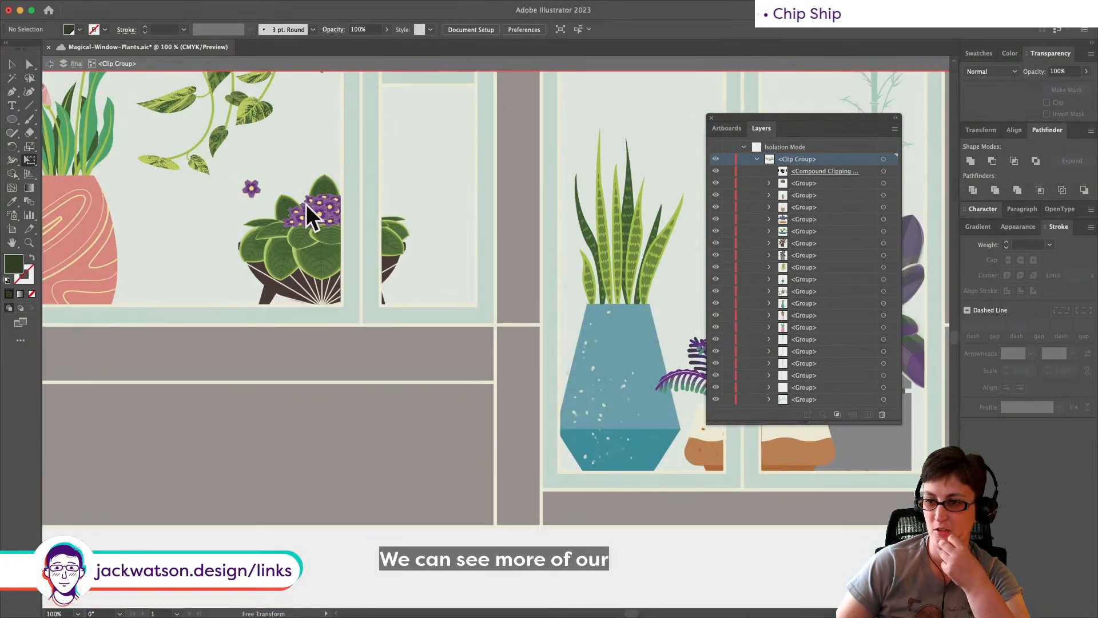
pyautogui.click(769, 183)
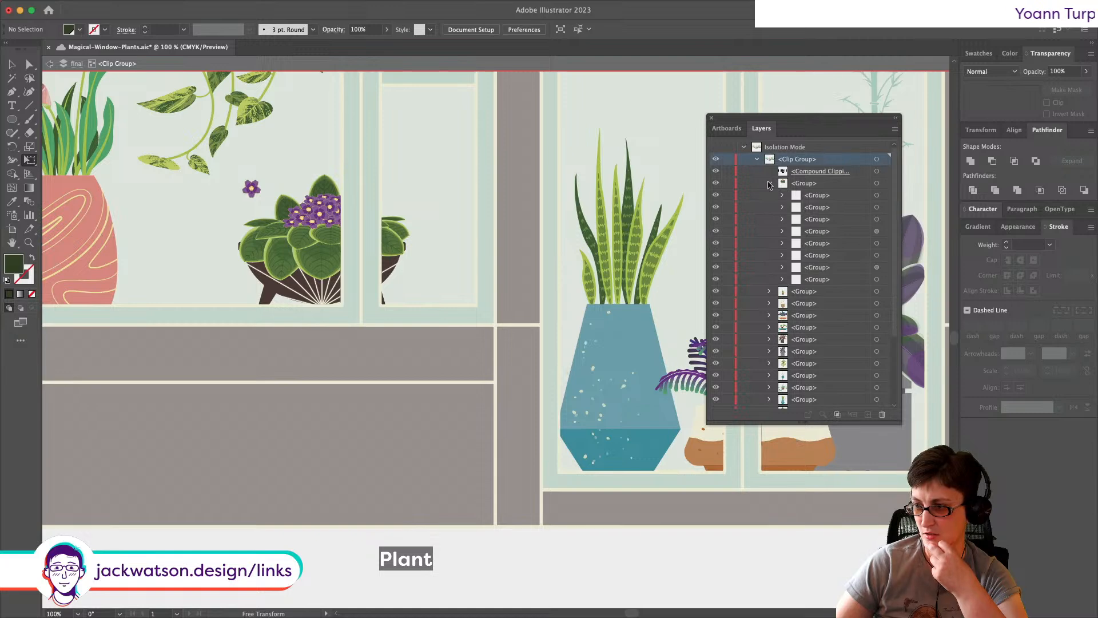
pyautogui.click(876, 207)
pyautogui.press('Delete')
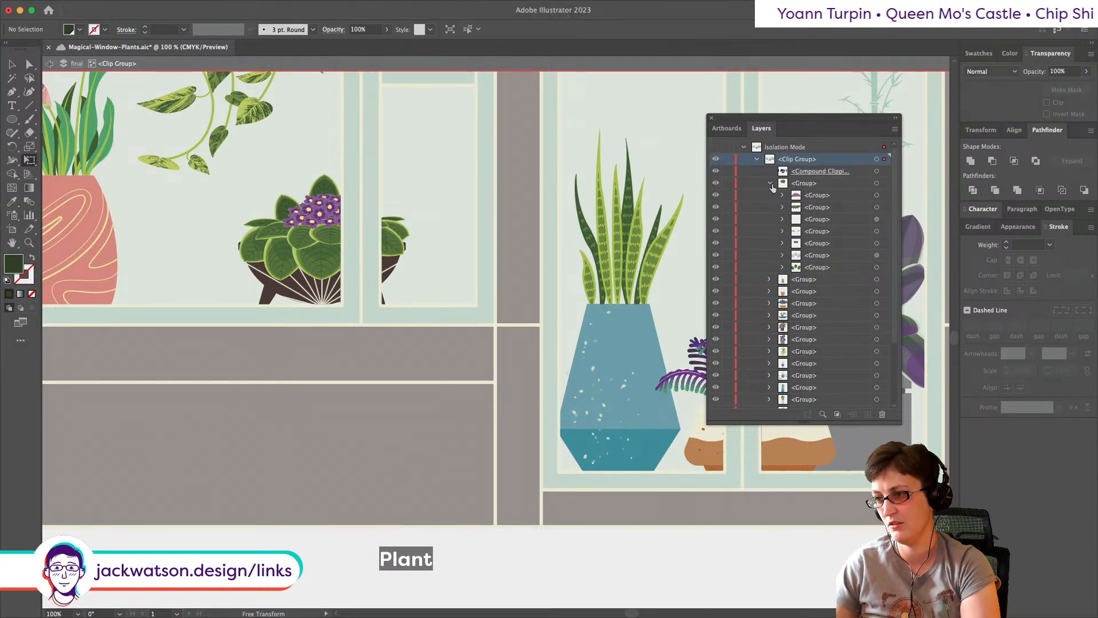
pyautogui.press('alt')
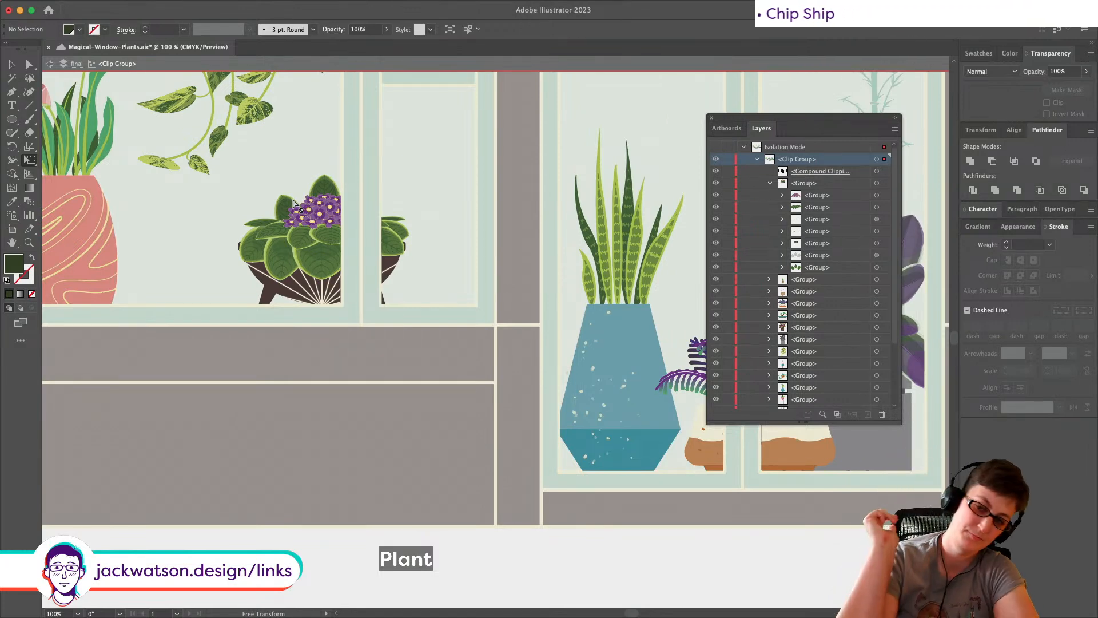
pyautogui.scroll(-2, 293, 203)
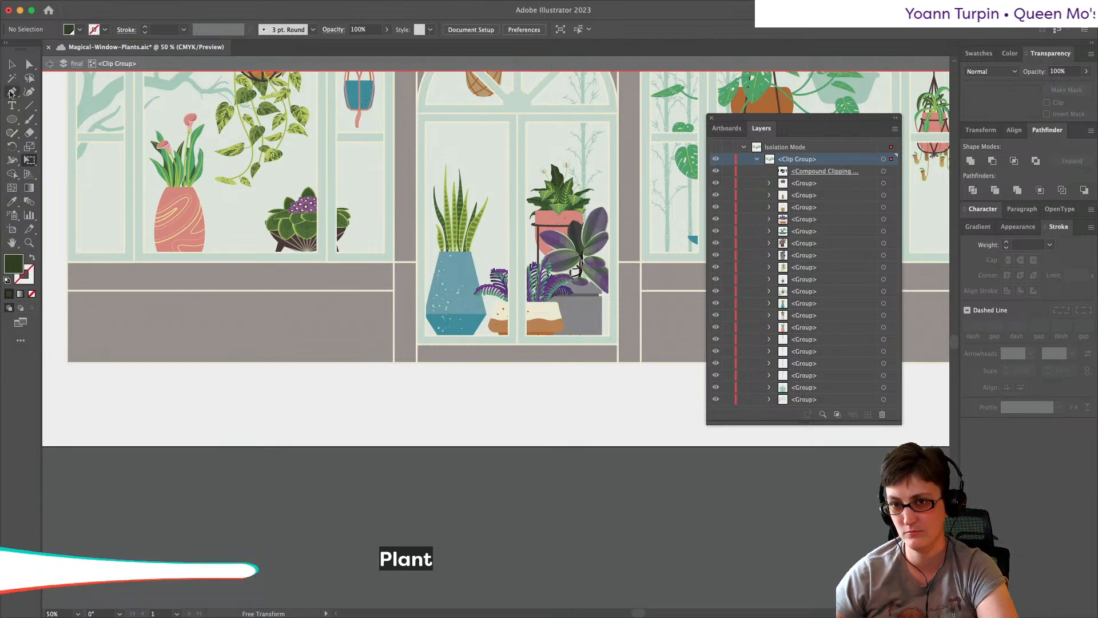
# Step: Move the whole potted violet group slightly left in the window, to about X 440 px, Y 700 px, and hide the selection edges
pyautogui.press('v')
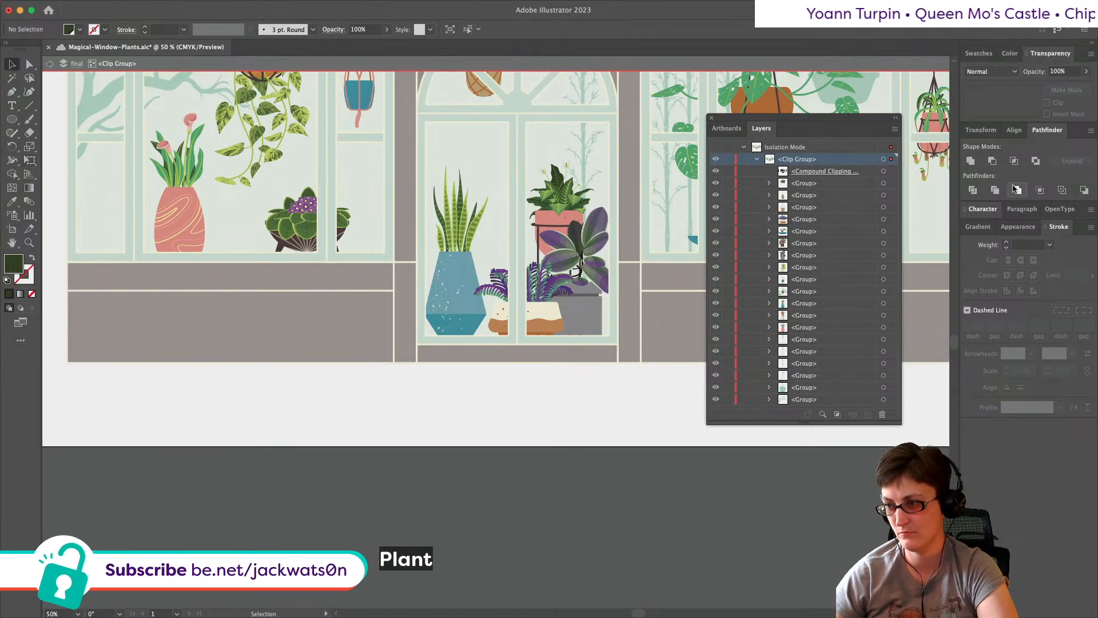
pyautogui.click(886, 184)
pyautogui.moveTo(281, 221); pyautogui.dragTo(274, 220)
pyautogui.press('alt')
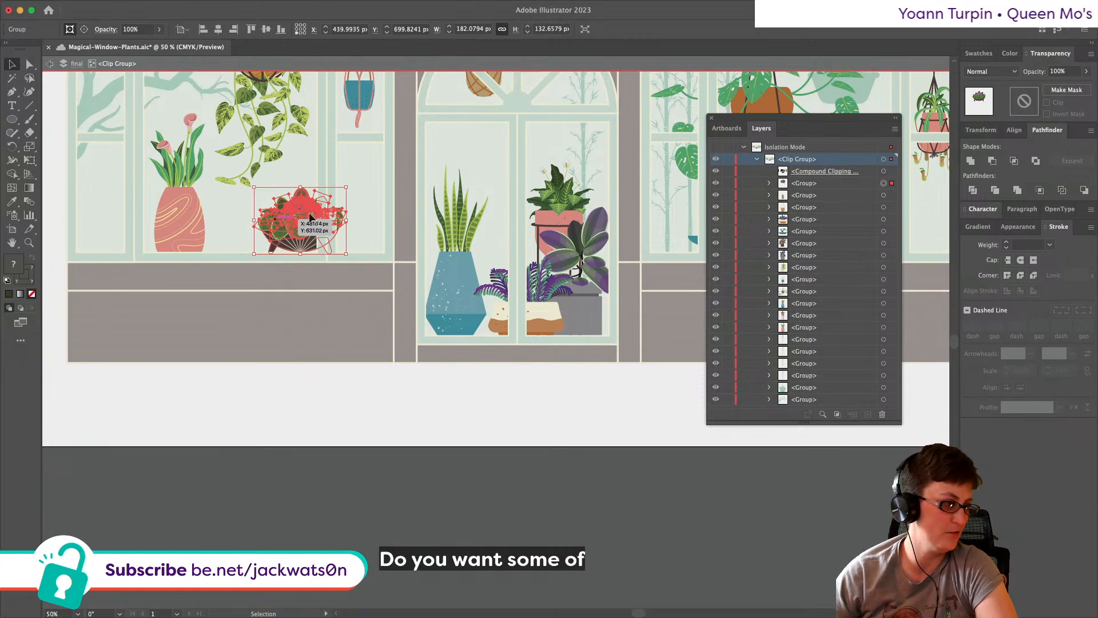
pyautogui.press('super+equal')
pyautogui.press('super+equal')
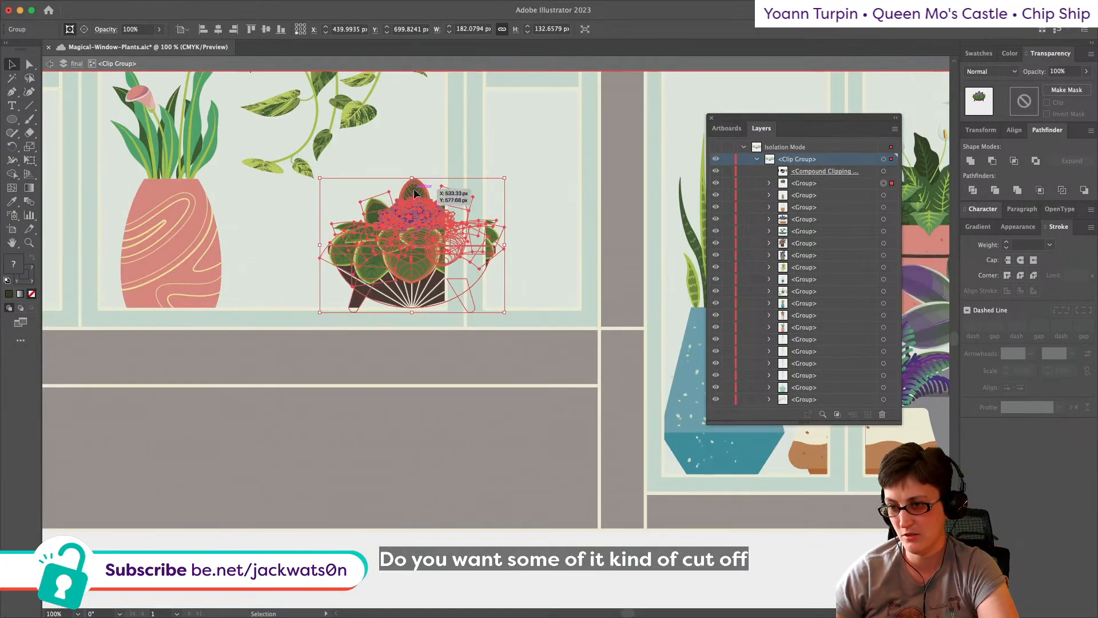
pyautogui.press('super+h')
pyautogui.press('alt')
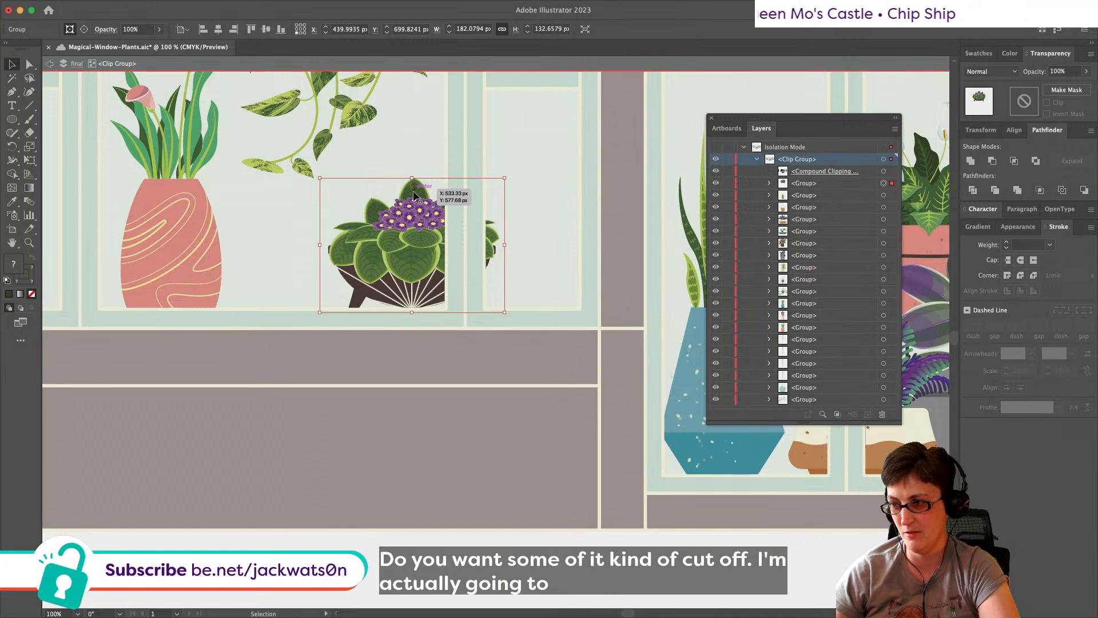
# Step: Isolate the violet plant, shift its central back leaf and matching silhouette down-left, tilt them slightly left, and leave the isolated group
pyautogui.doubleClick(414, 196)
pyautogui.scroll(5, 401, 166)
pyautogui.click(416, 182)
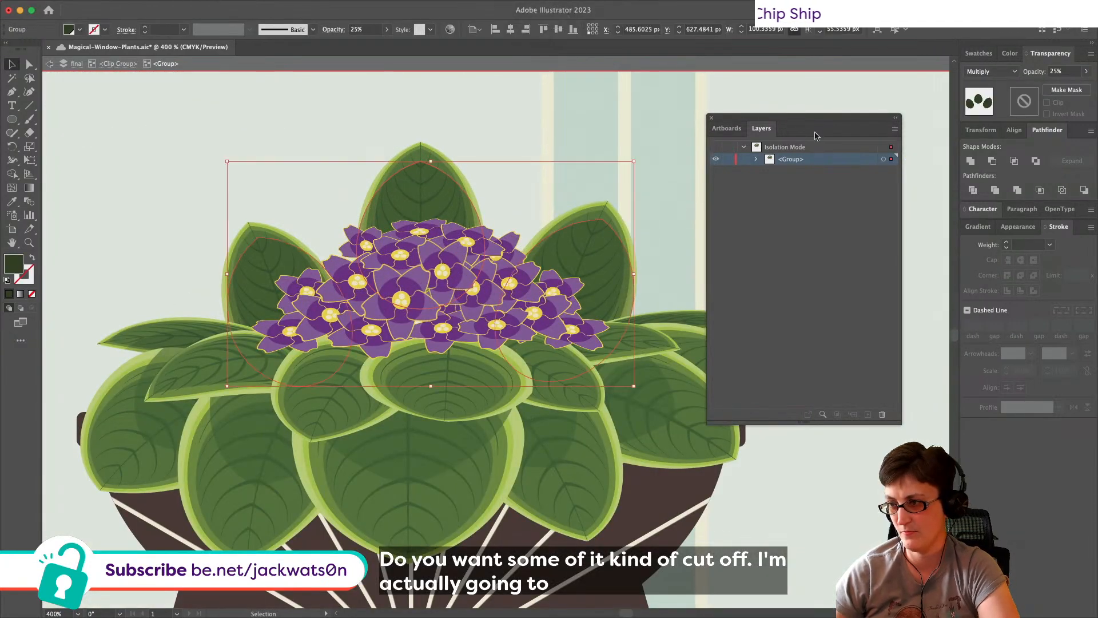
pyautogui.click(758, 161)
pyautogui.click(768, 244)
pyautogui.click(770, 231)
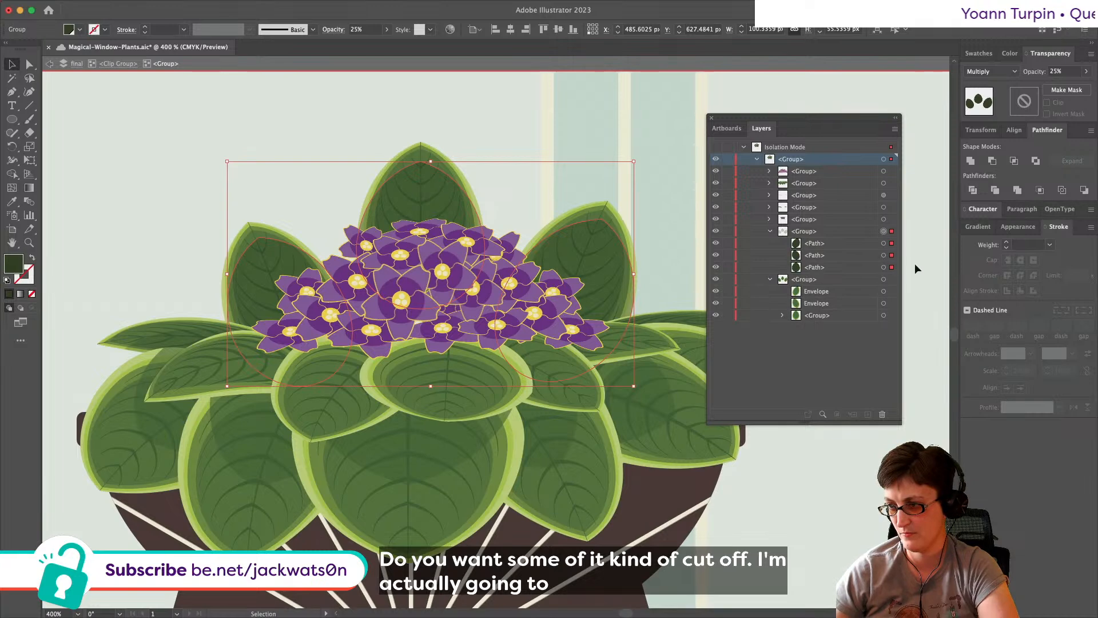
pyautogui.click(883, 267)
pyautogui.keyDown('super'); pyautogui.click(884, 315); pyautogui.keyUp('super')
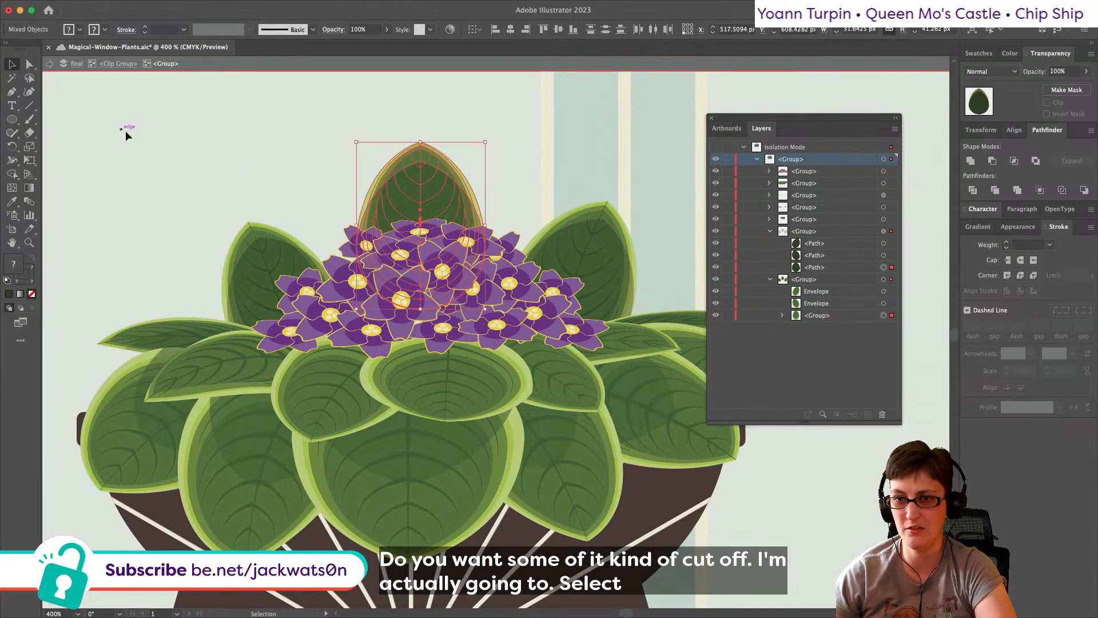
pyautogui.moveTo(401, 190); pyautogui.dragTo(390, 197)
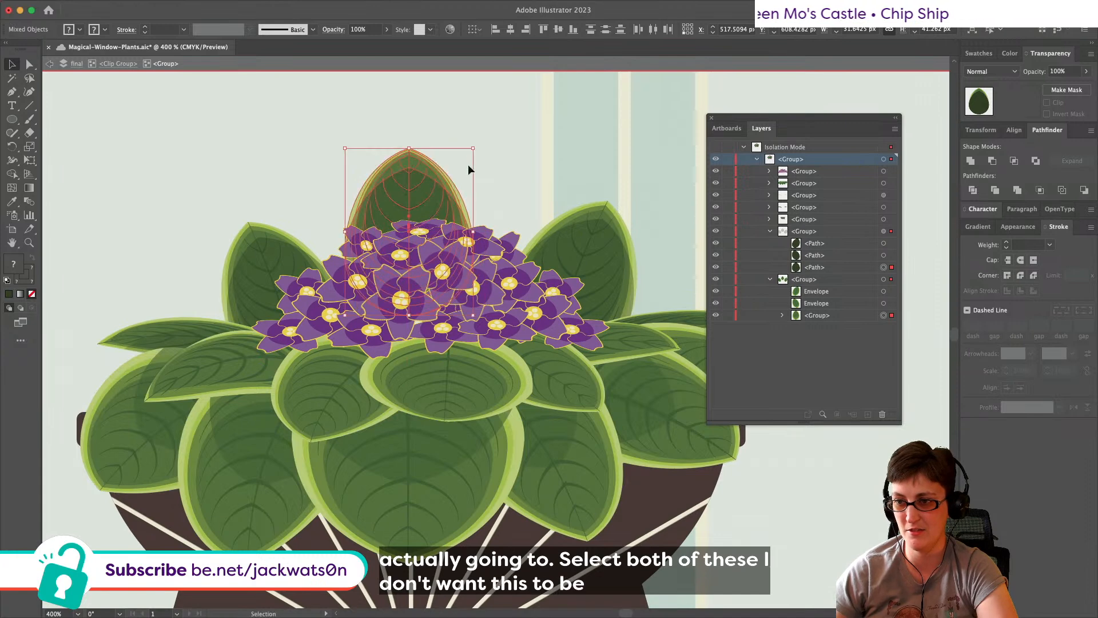
pyautogui.moveTo(479, 145); pyautogui.dragTo(464, 140)
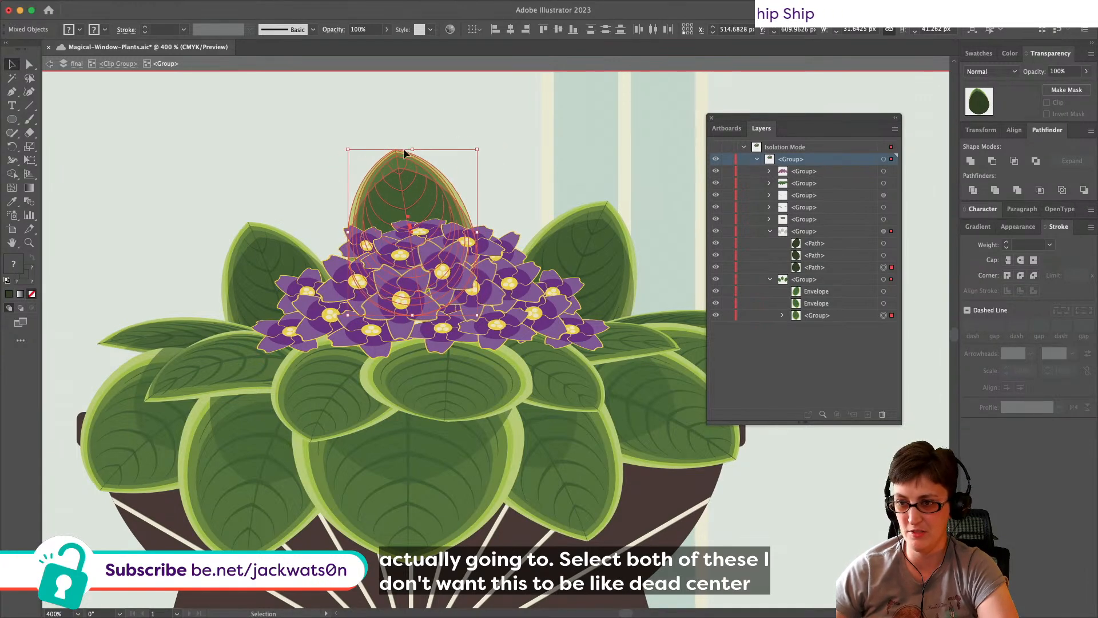
pyautogui.moveTo(410, 167); pyautogui.dragTo(409, 169)
pyautogui.press('shift+super+a')
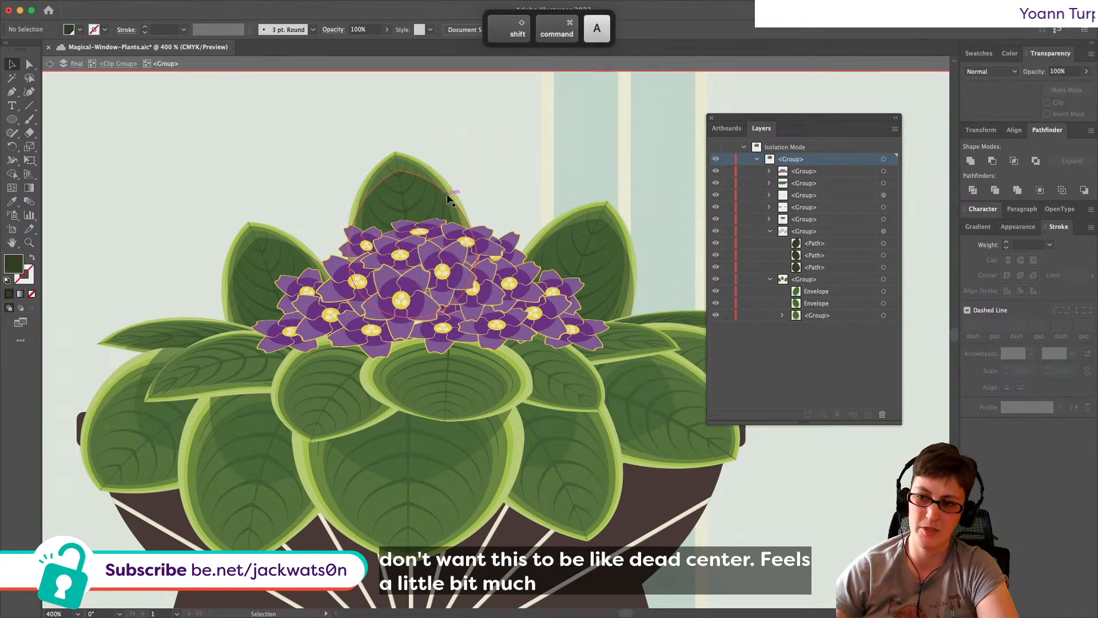
pyautogui.scroll(-4, 453, 196)
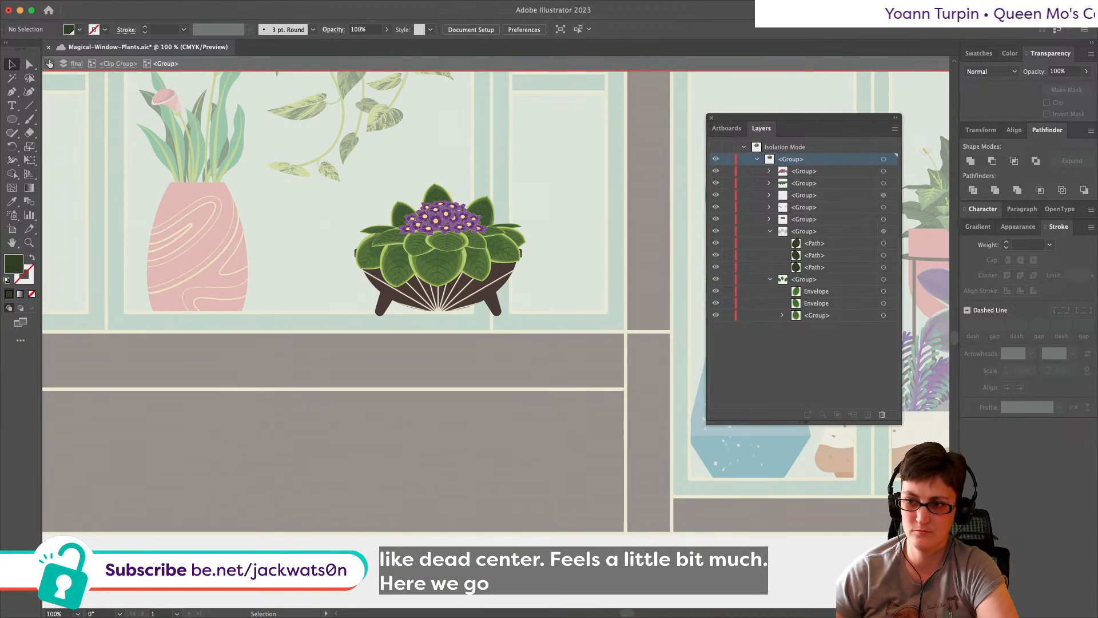
pyautogui.click(50, 64)
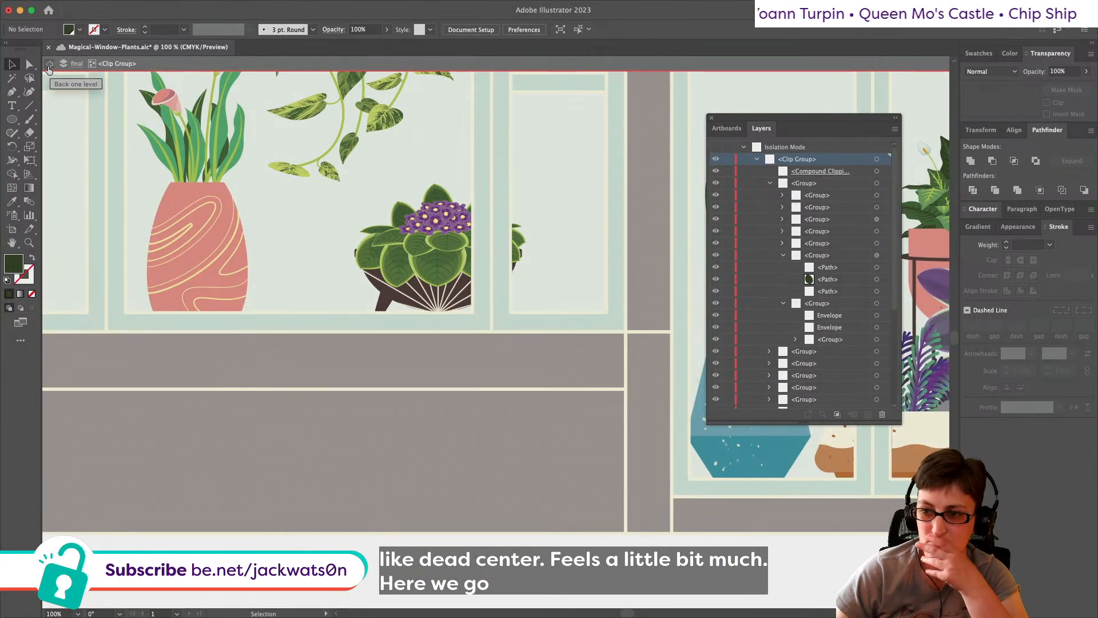
# Step: Shrink the central back leaf and its silhouette to about 30 × 39 px, lower them behind the flowers, and leave the isolated group
pyautogui.doubleClick(441, 202)
pyautogui.click(441, 202)
pyautogui.scroll(5, 441, 201)
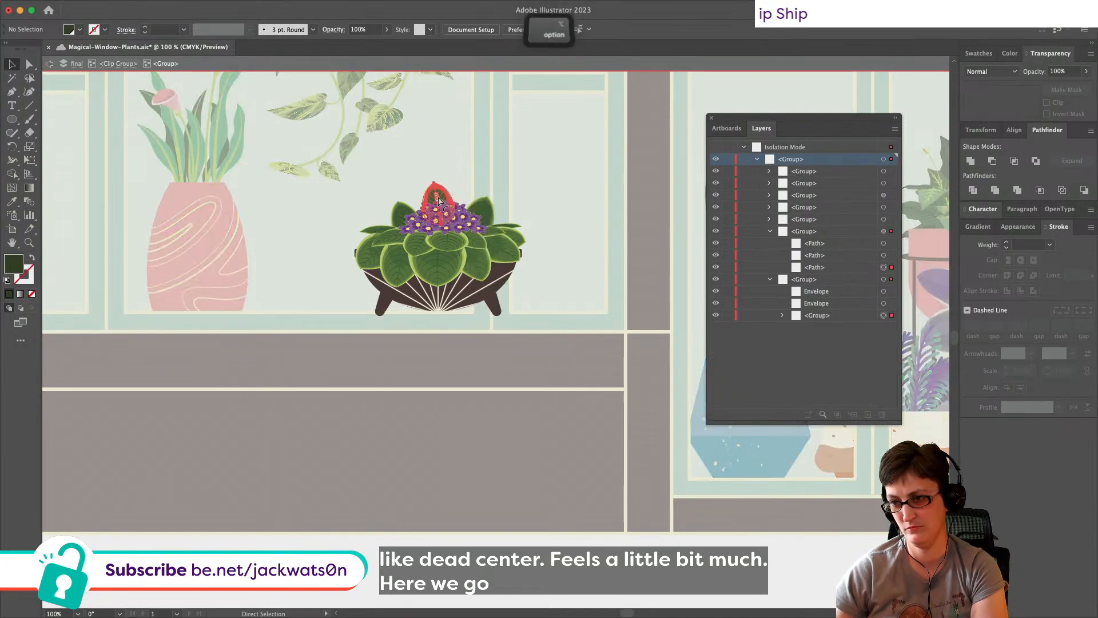
pyautogui.moveTo(432, 147); pyautogui.dragTo(435, 156)
pyautogui.moveTo(435, 159); pyautogui.dragTo(436, 158)
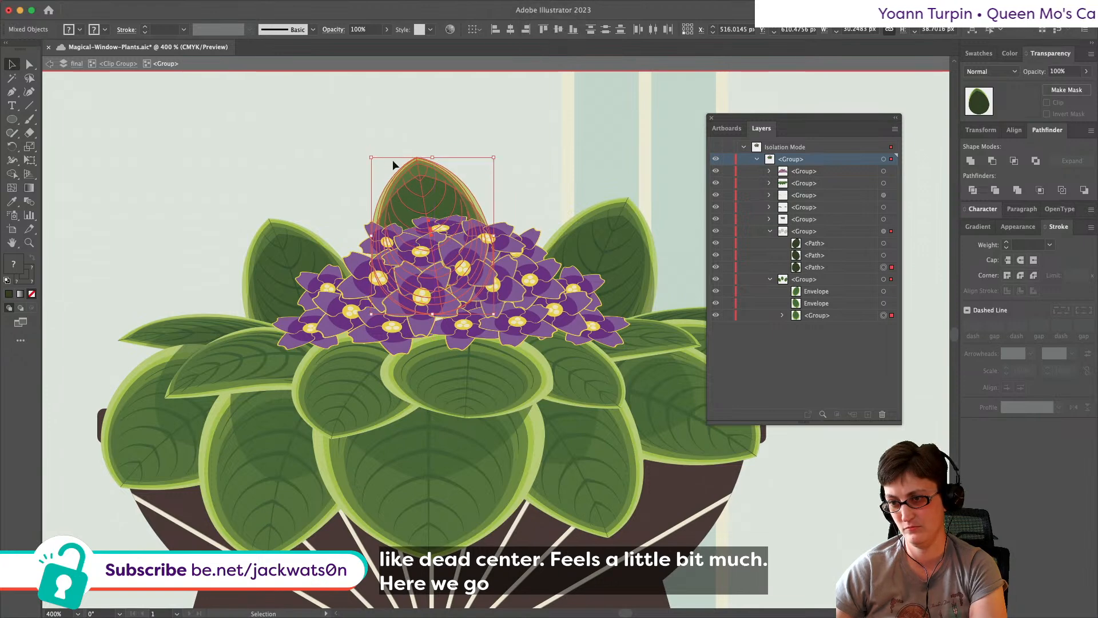
pyautogui.moveTo(408, 196); pyautogui.dragTo(394, 217)
pyautogui.press('shift+super+a')
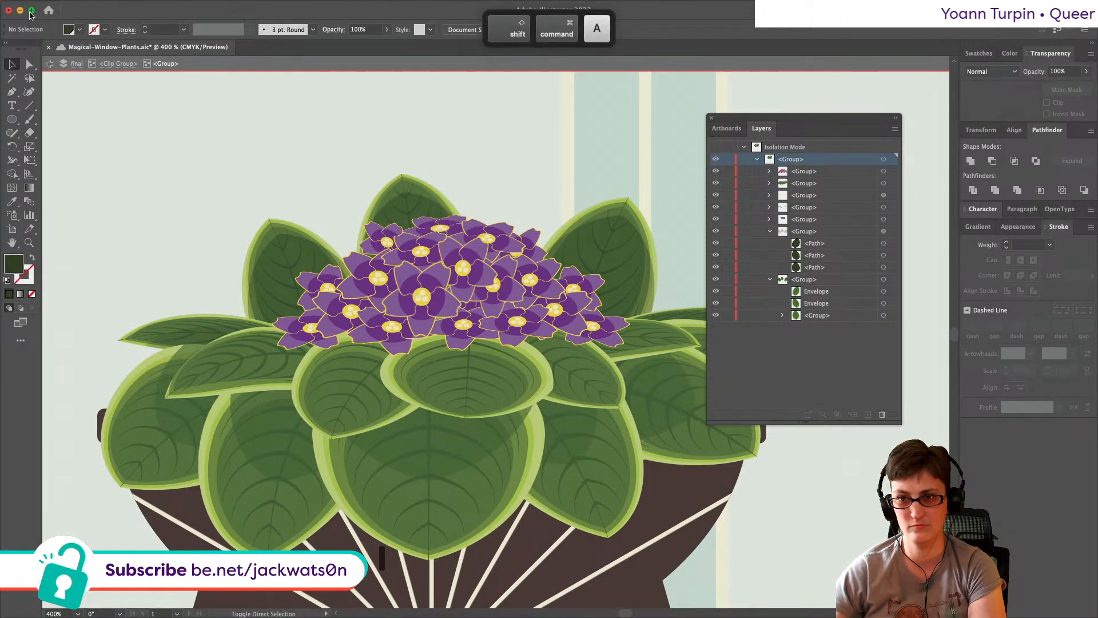
pyautogui.click(50, 63)
pyautogui.press('alt')
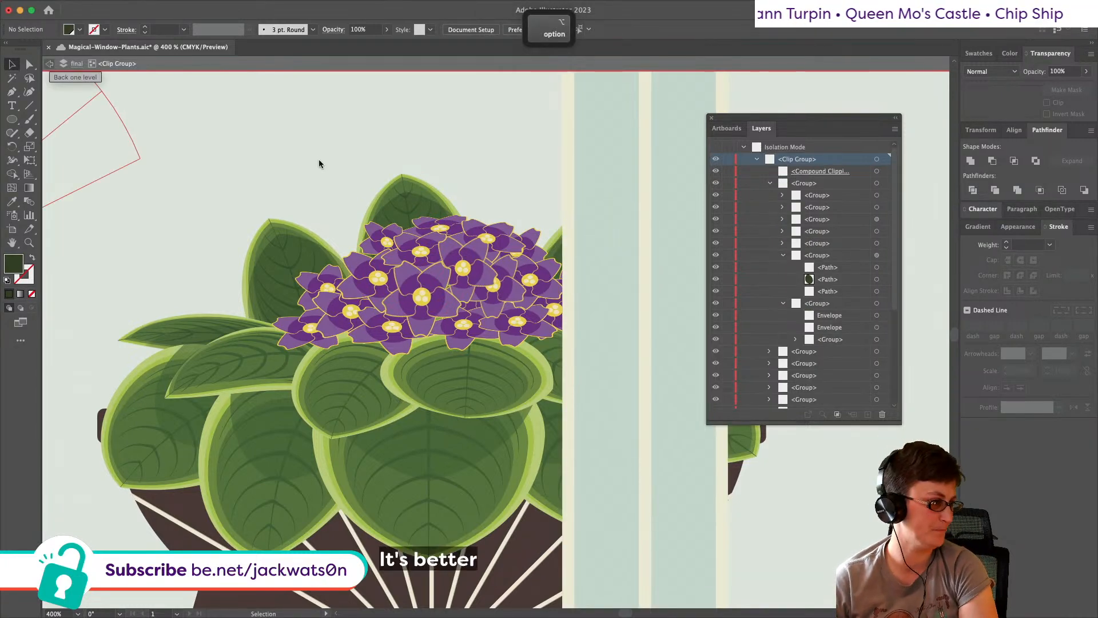
# Step: Examine the potted purple-flowered plant close up and within the whole shop-window scene
pyautogui.scroll(-2, 317, 160)
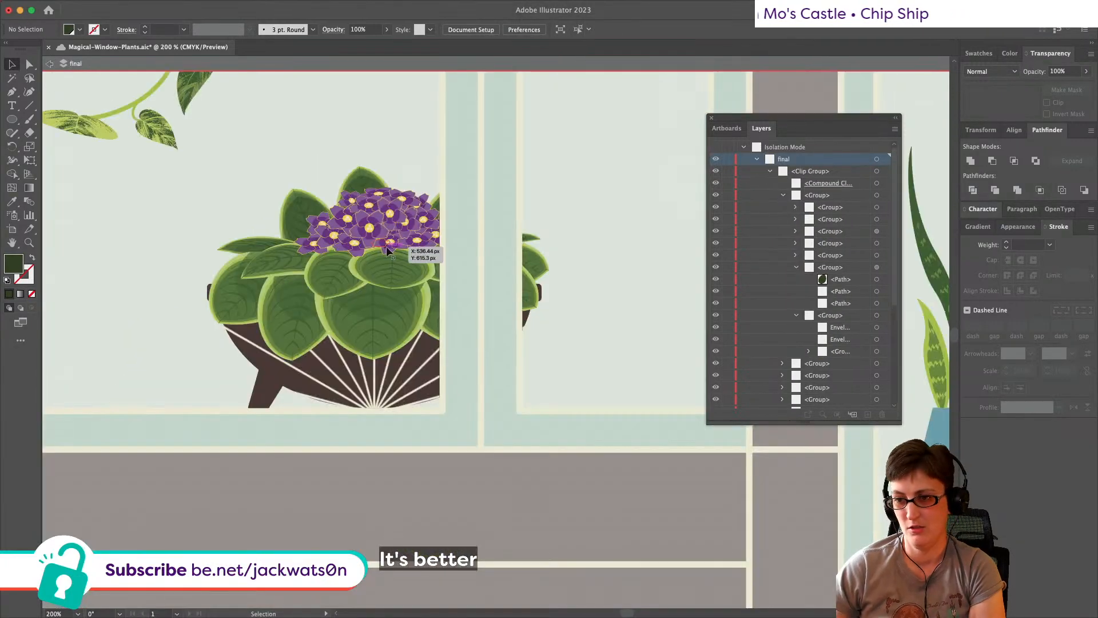
pyautogui.scroll(-2, 386, 246)
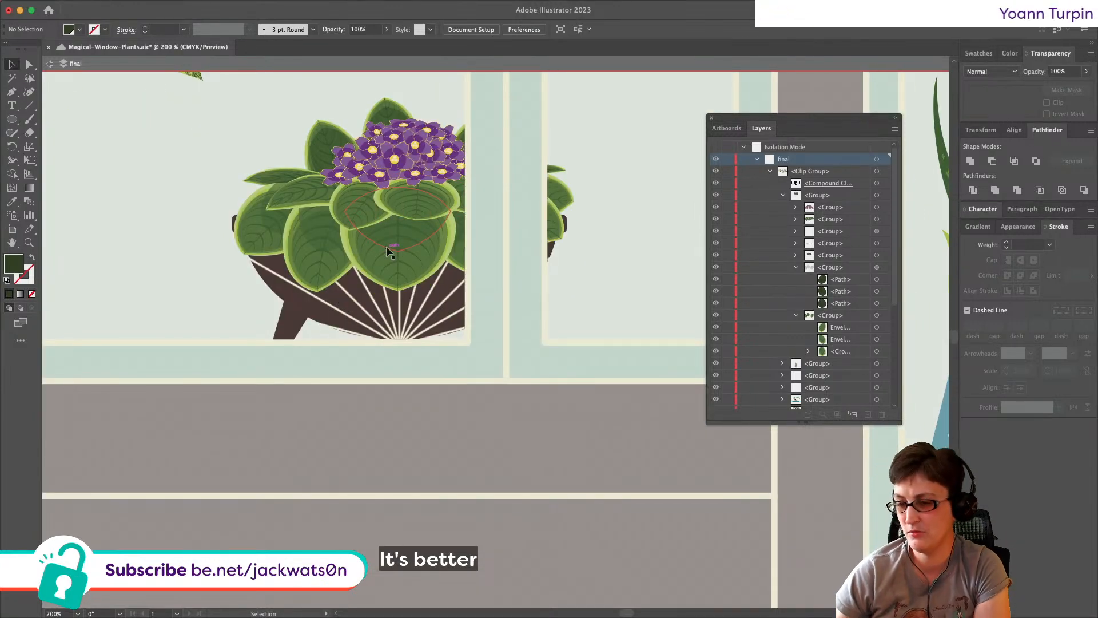
pyautogui.scroll(5, 389, 246)
pyautogui.hscroll(-5, 389, 246)
pyautogui.press('alt')
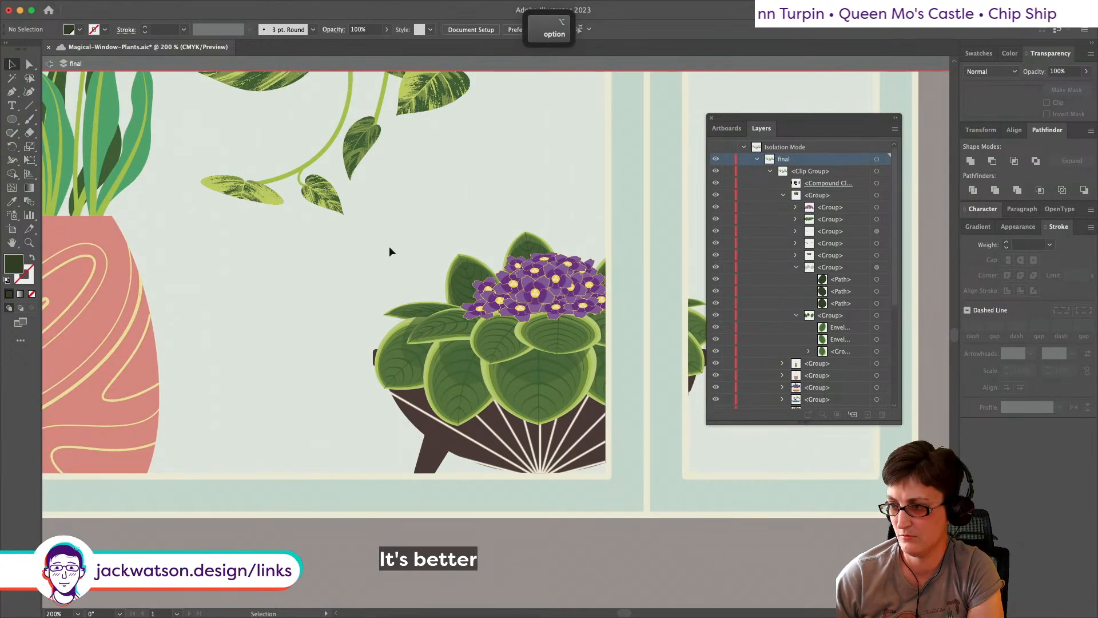
pyautogui.scroll(-3, 389, 252)
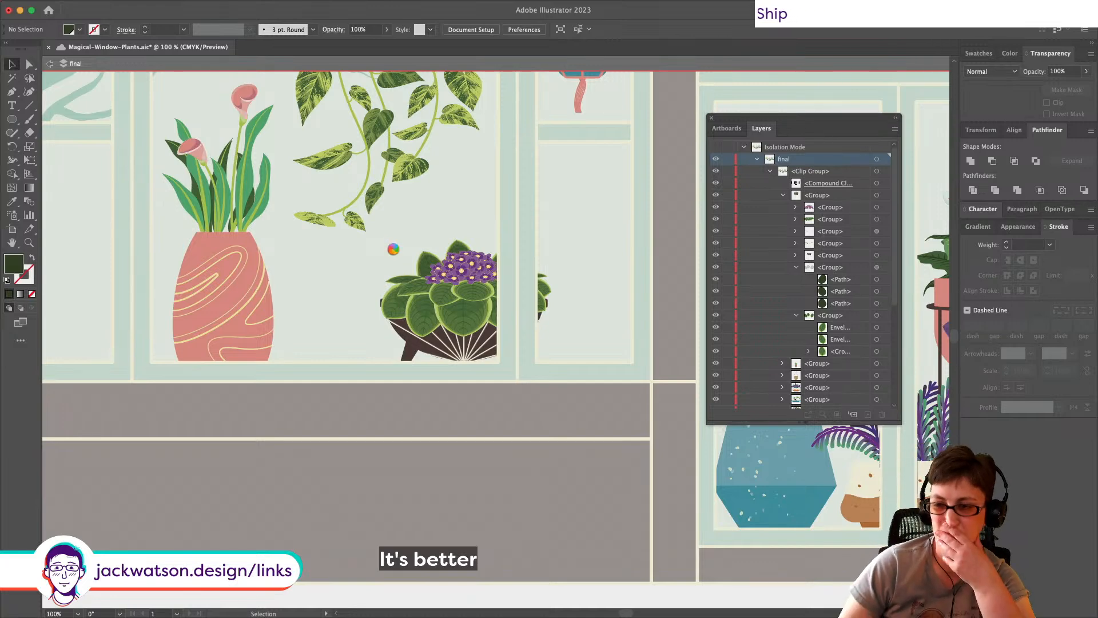
pyautogui.scroll(-4, 422, 260)
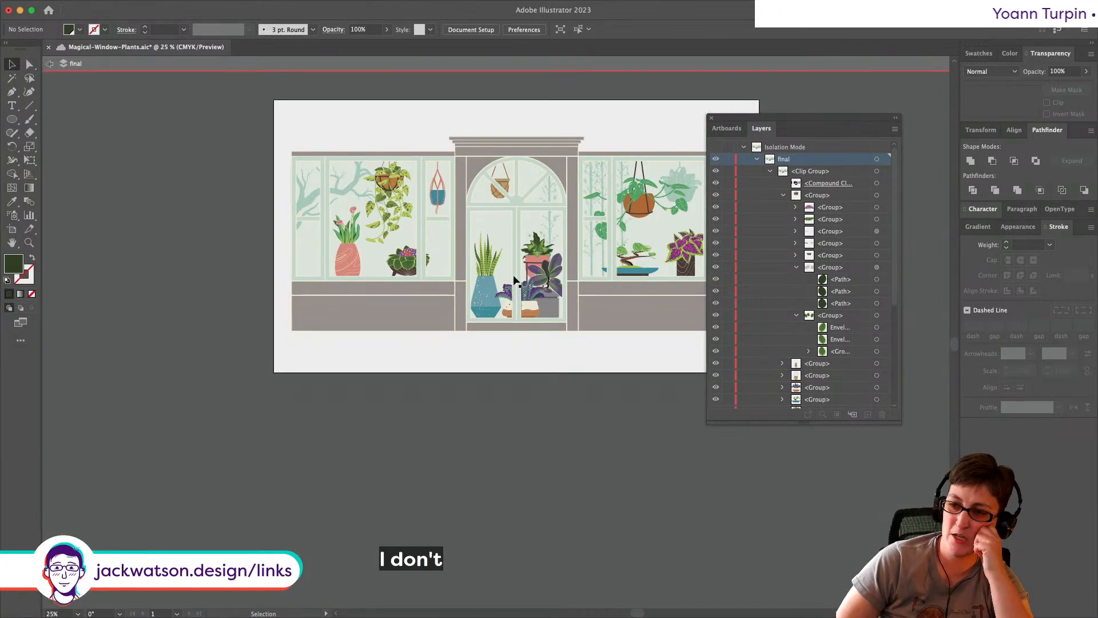
pyautogui.click(29, 242)
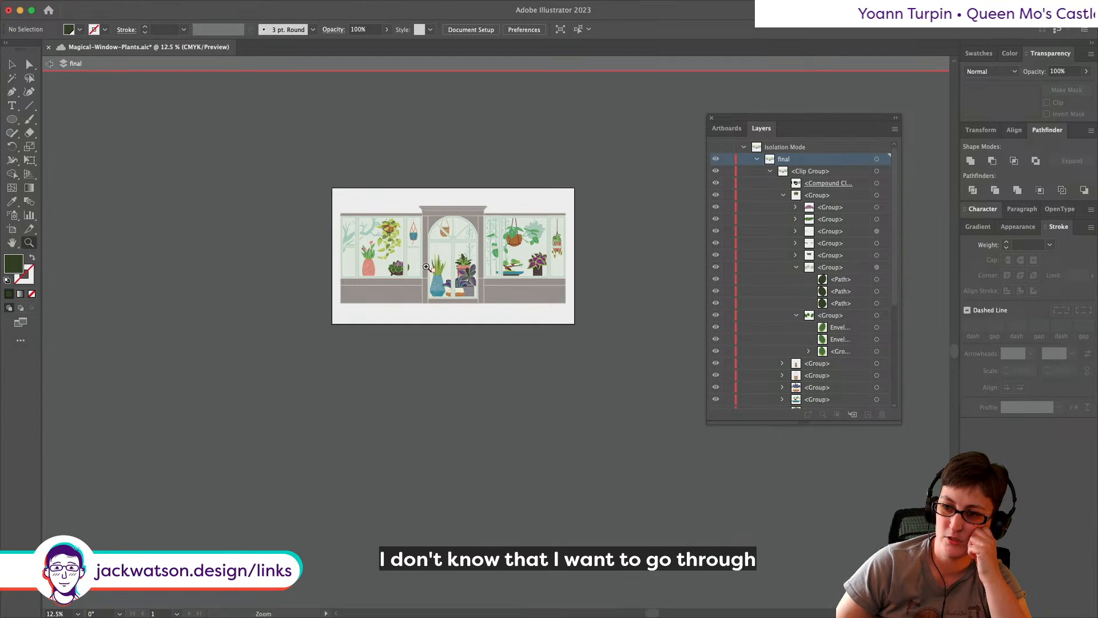
pyautogui.click(403, 271)
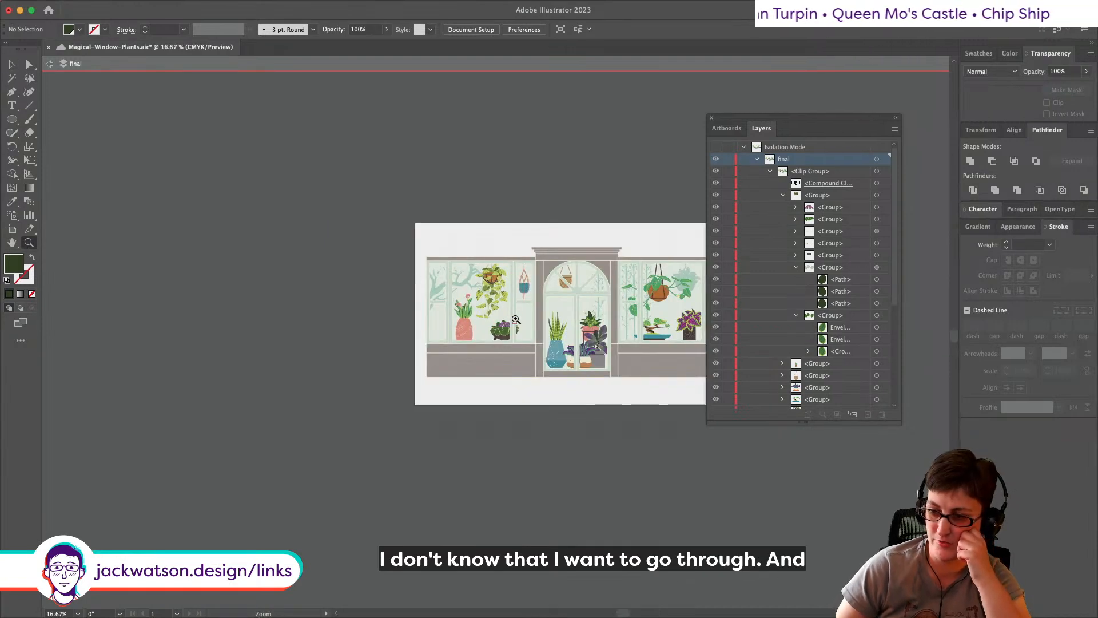
pyautogui.click(513, 345)
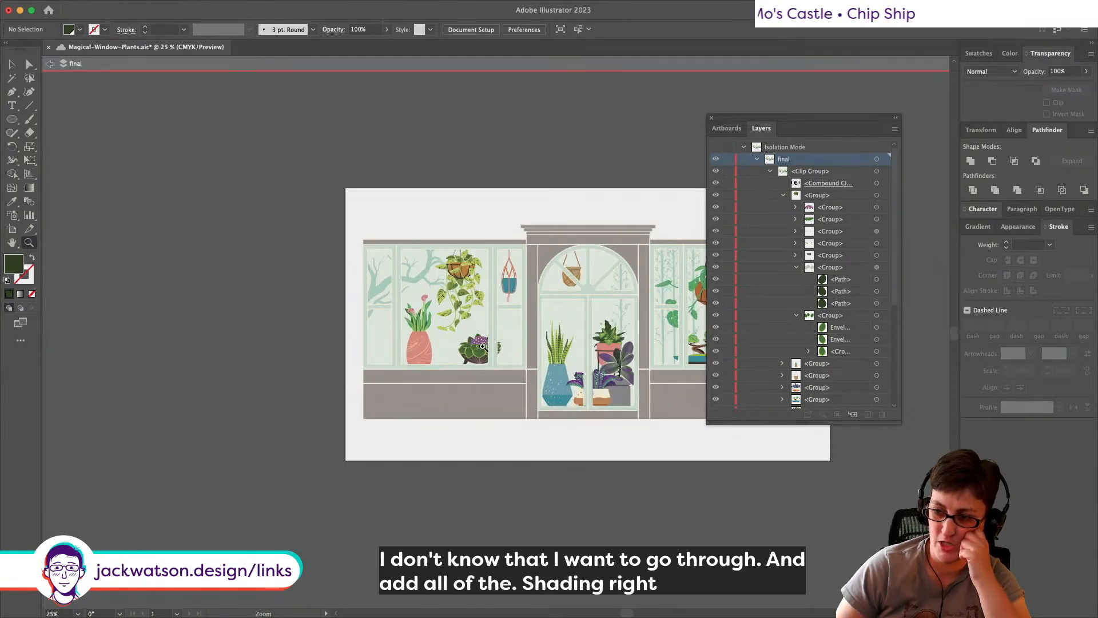
pyautogui.click(486, 341)
pyautogui.click(483, 335)
pyautogui.click(499, 311)
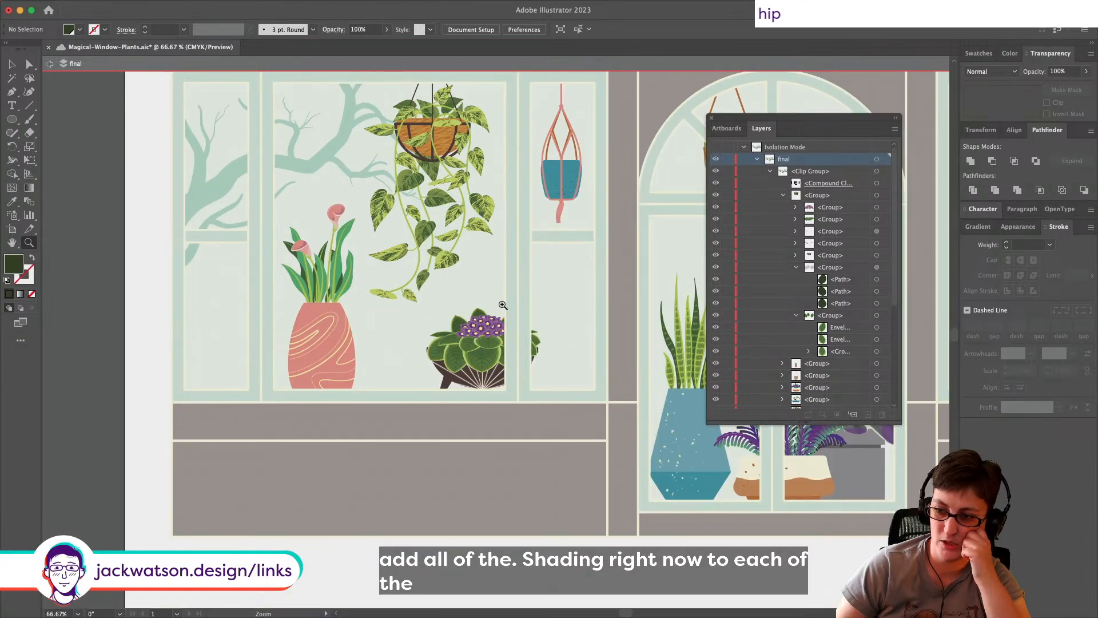
pyautogui.click(500, 311)
pyautogui.click(490, 375)
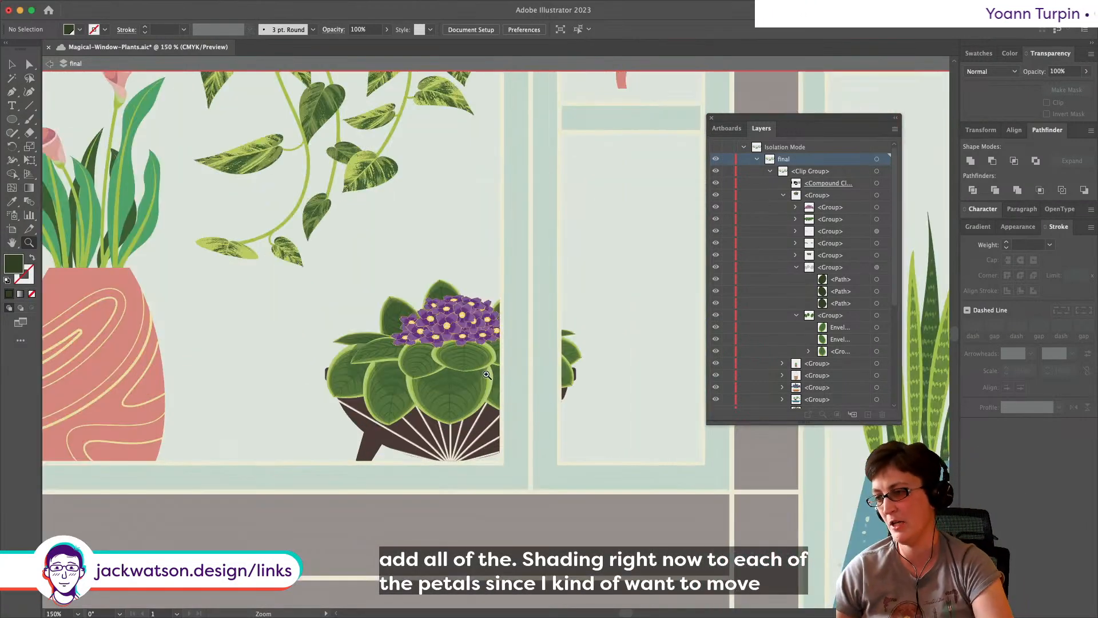
pyautogui.click(488, 373)
pyautogui.scroll(1, 478, 364)
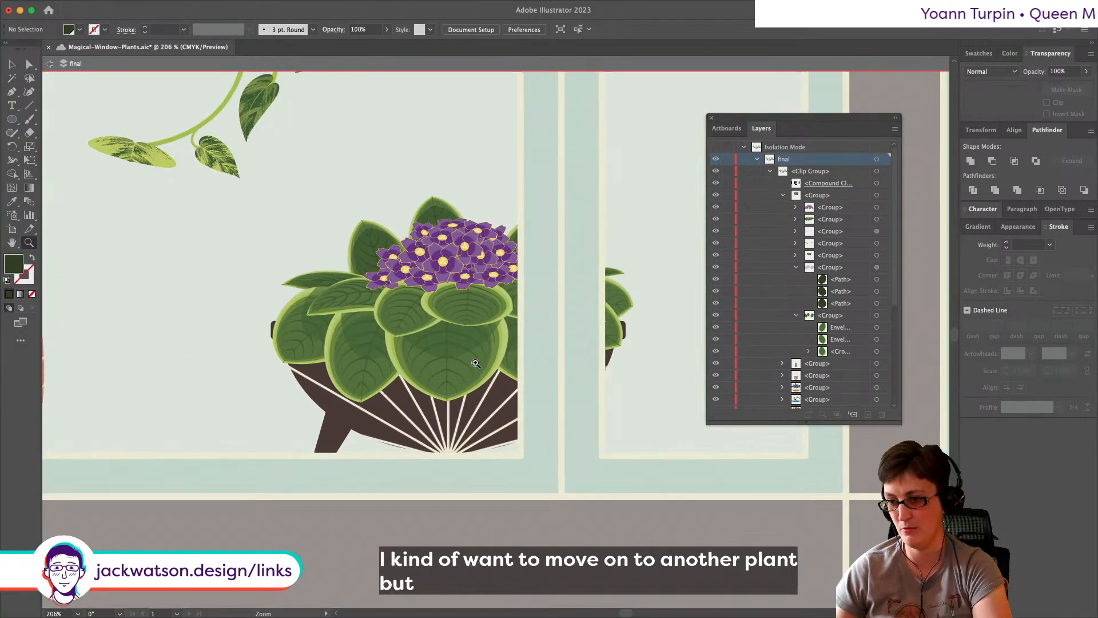
# Step: Copy the purple flower cluster group and paste the duplicate directly behind the original
pyautogui.click(876, 207)
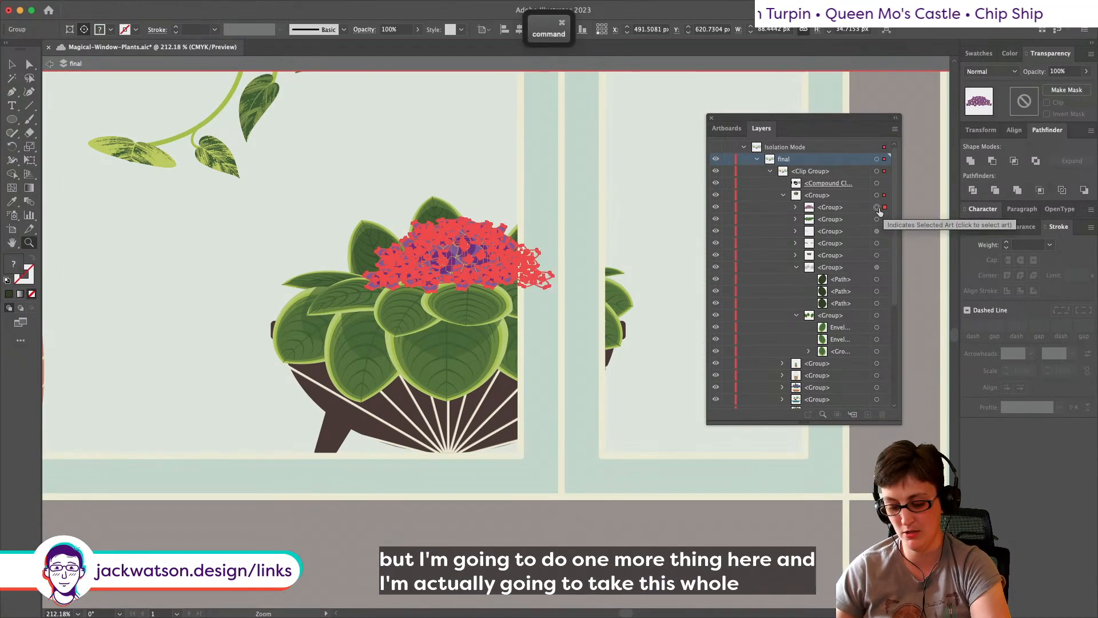
pyautogui.press('super+c')
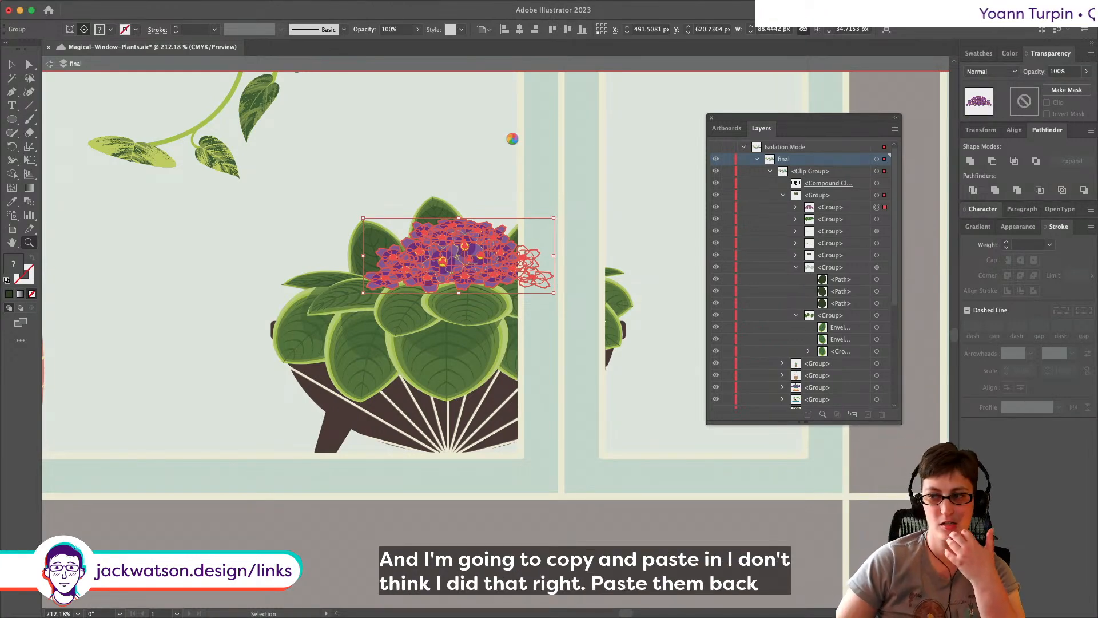
pyautogui.press('super+b')
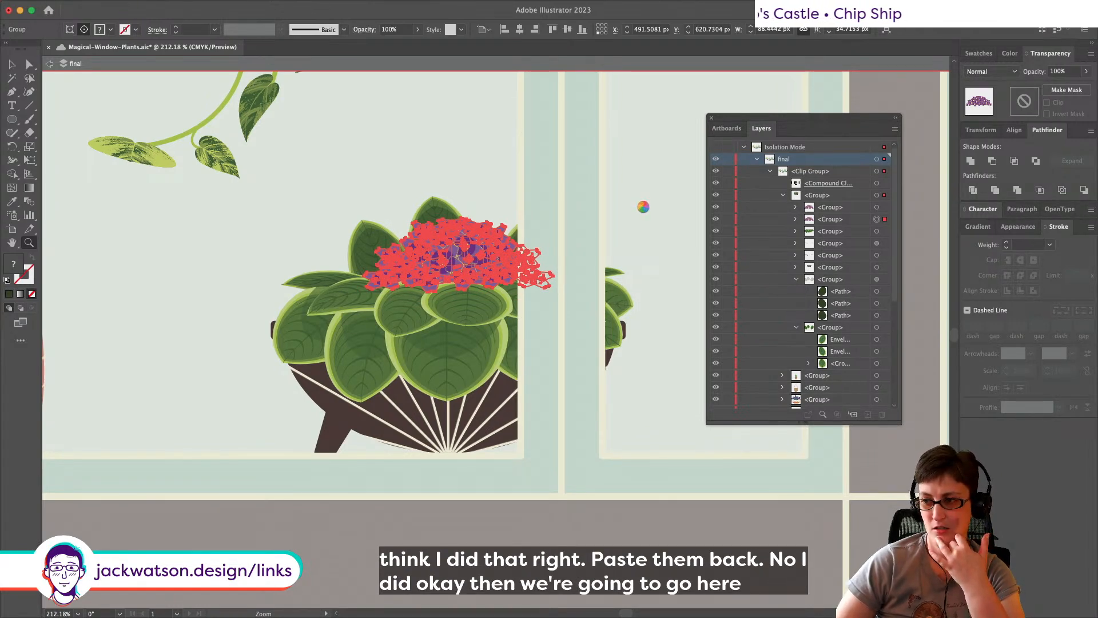
# Step: Expand the duplicate flower cluster's object and fill, and merge it into a single compound shape
pyautogui.click(139, 6)
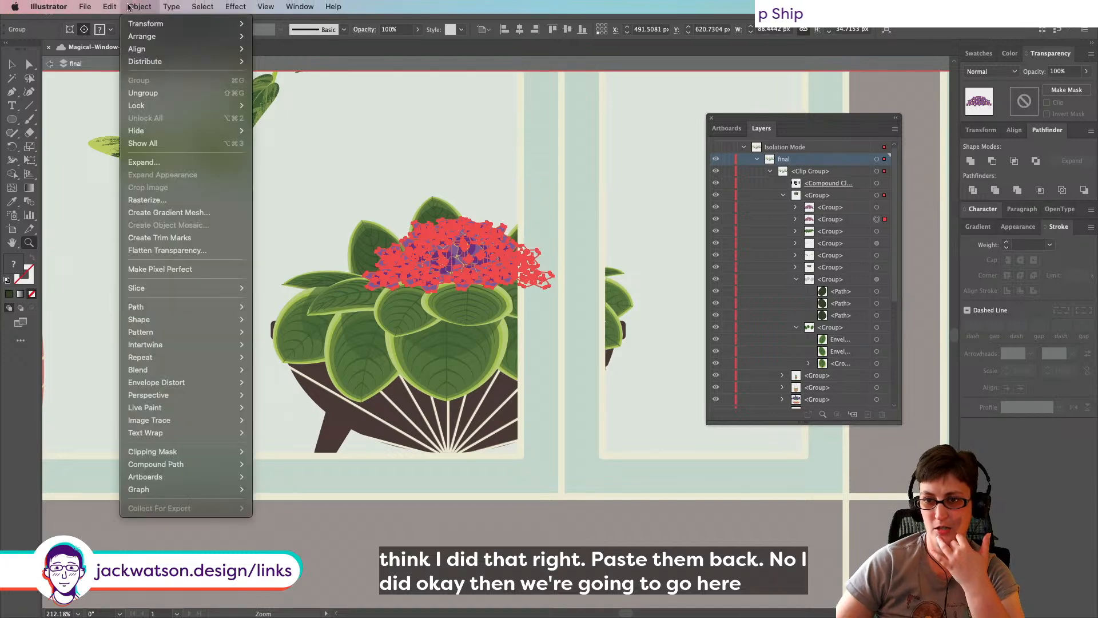
pyautogui.click(164, 162)
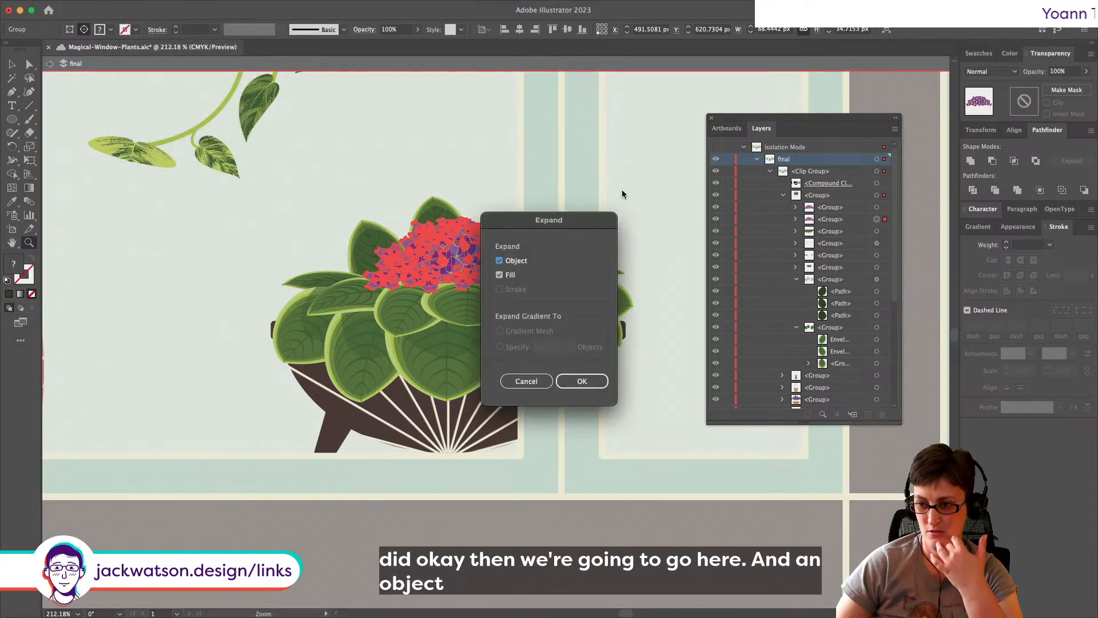
pyautogui.click(575, 379)
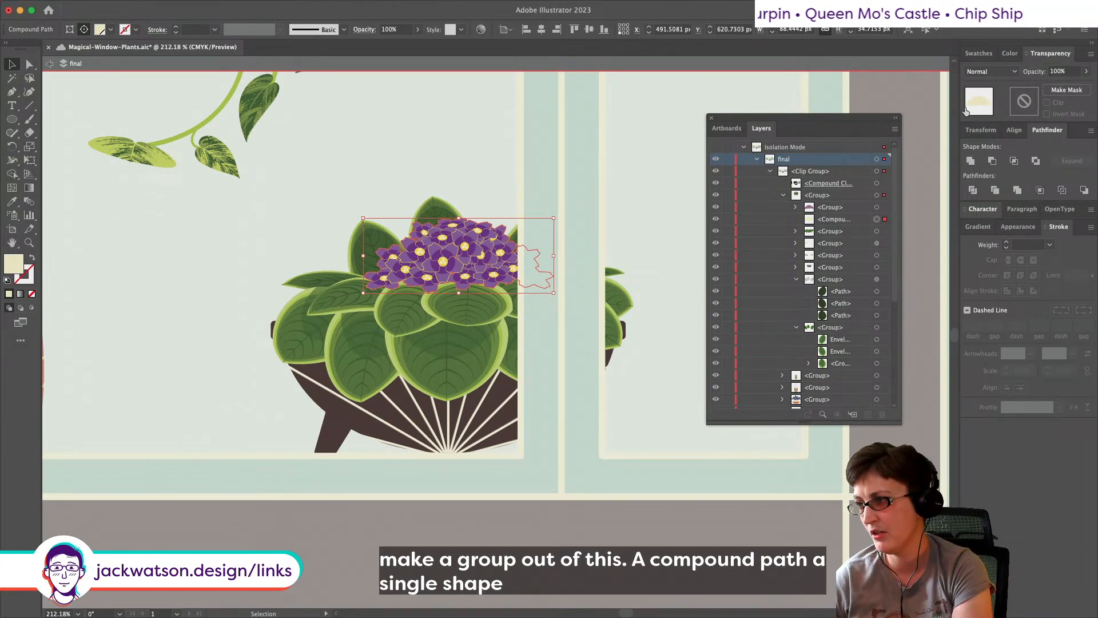
# Step: Fill the merged flower silhouette with the dark green C=73 M=49 Y=98 K=56 swatch and nudge it down about 7 px
pyautogui.click(979, 53)
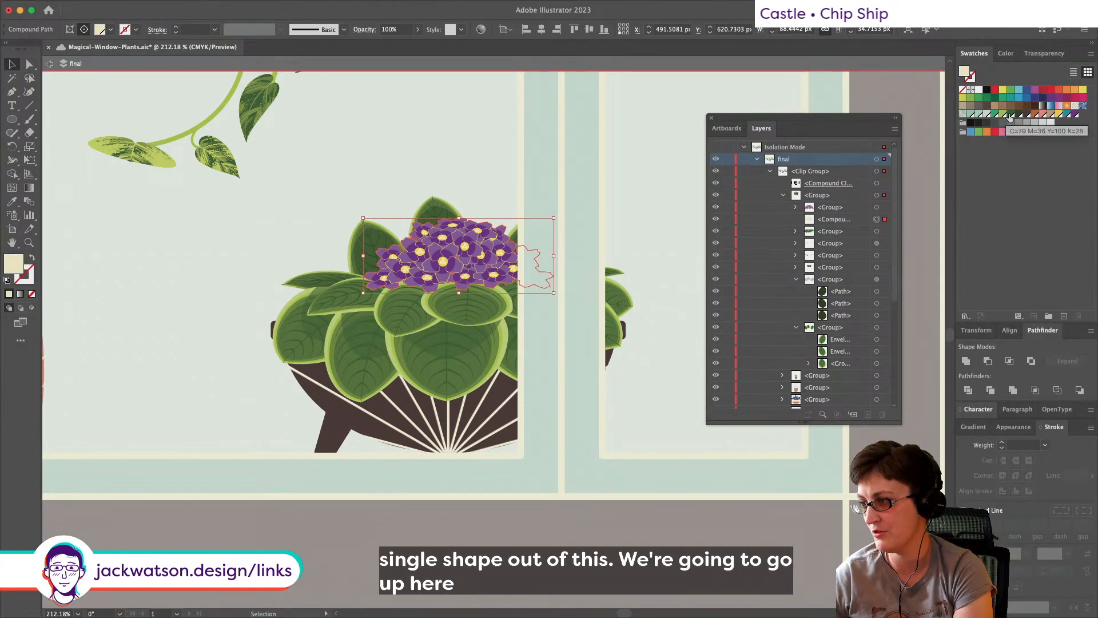
pyautogui.click(1017, 115)
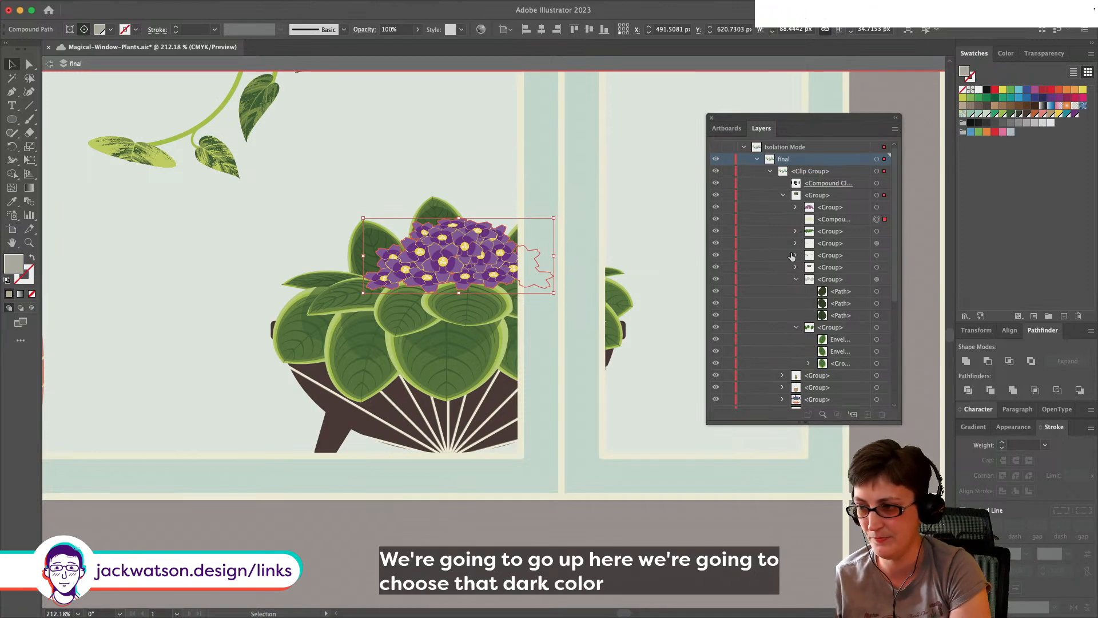
pyautogui.press('Down')
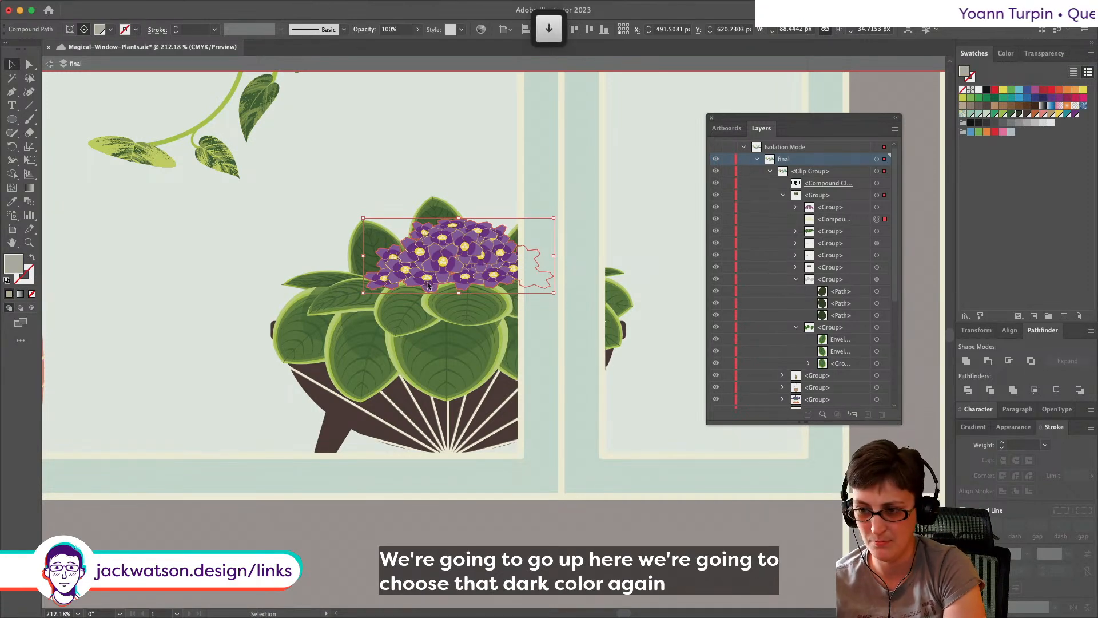
pyautogui.press('Down')
pyautogui.press('Down')
pyautogui.press('Down')
pyautogui.press('Down')
pyautogui.press('Down')
pyautogui.press('Down')
pyautogui.press('Down')
pyautogui.press('Down')
pyautogui.press('Down')
pyautogui.press('Down')
pyautogui.press('Down')
pyautogui.press('Down')
pyautogui.press('Down')
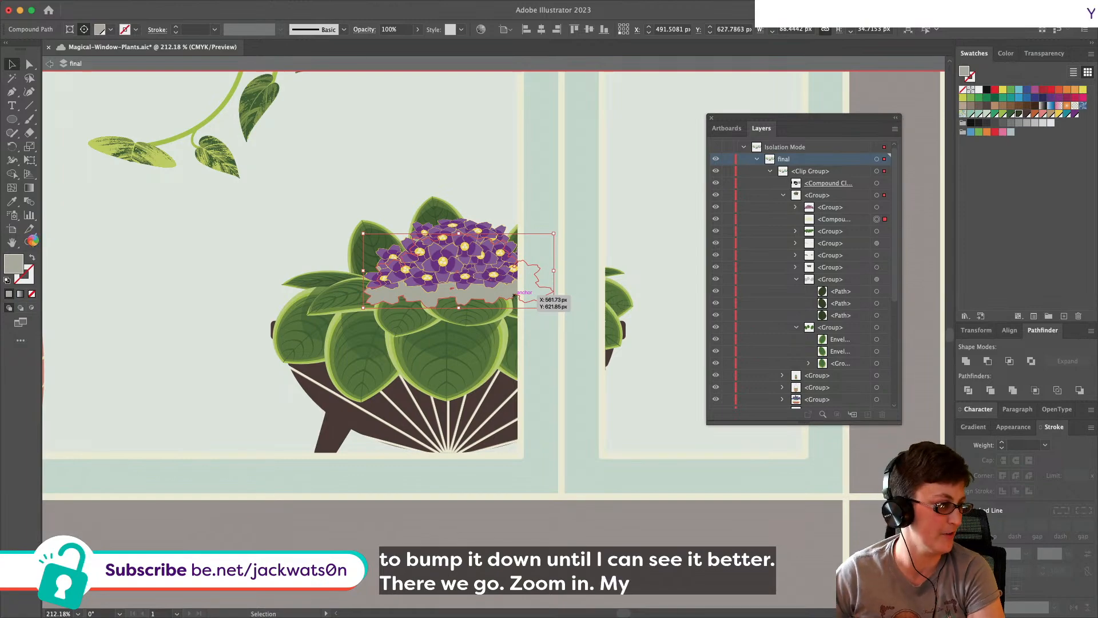
# Step: Move the flower silhouette back up about 2.5 px so less of it extends beneath the blossoms
pyautogui.scroll(-2, 250, 283)
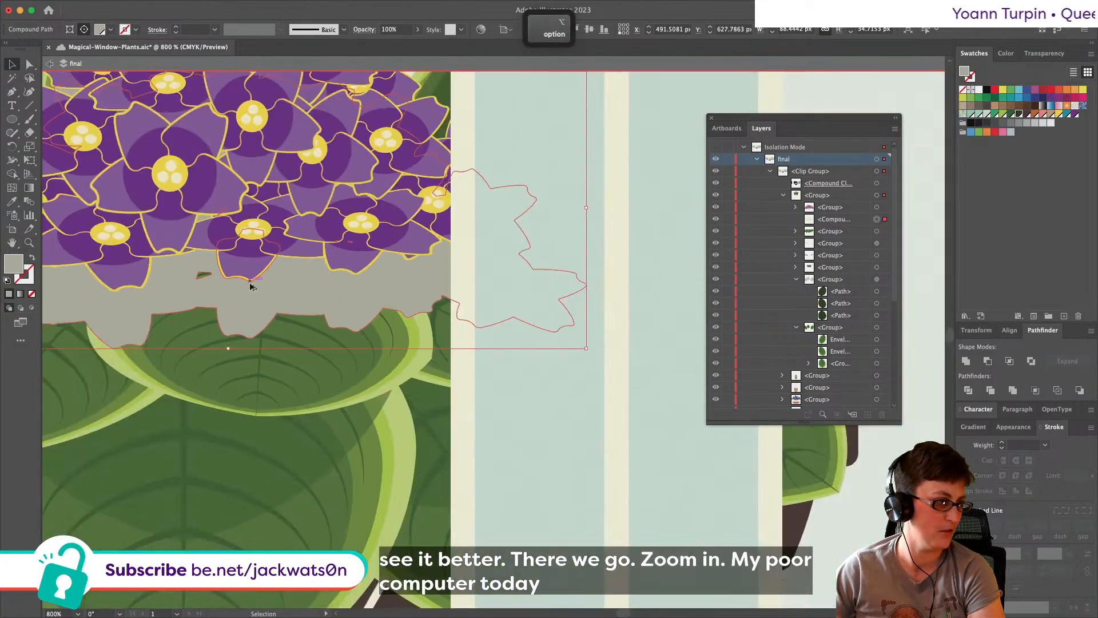
pyautogui.scroll(-1, 249, 283)
pyautogui.press('a')
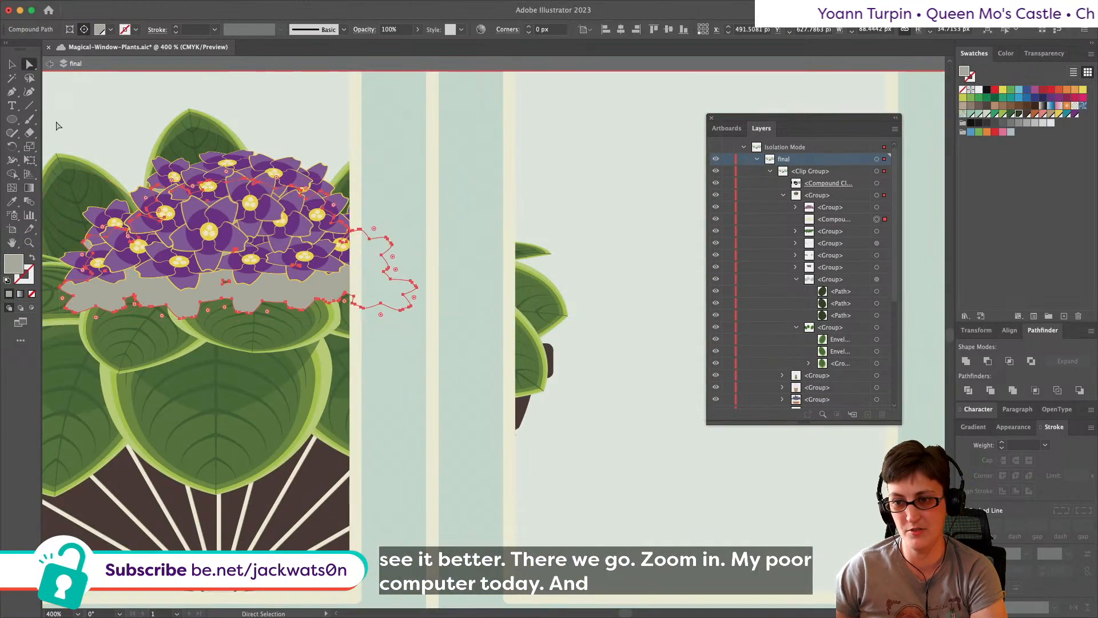
pyautogui.hscroll(-3, 56, 122)
pyautogui.moveTo(384, 291); pyautogui.dragTo(384, 279)
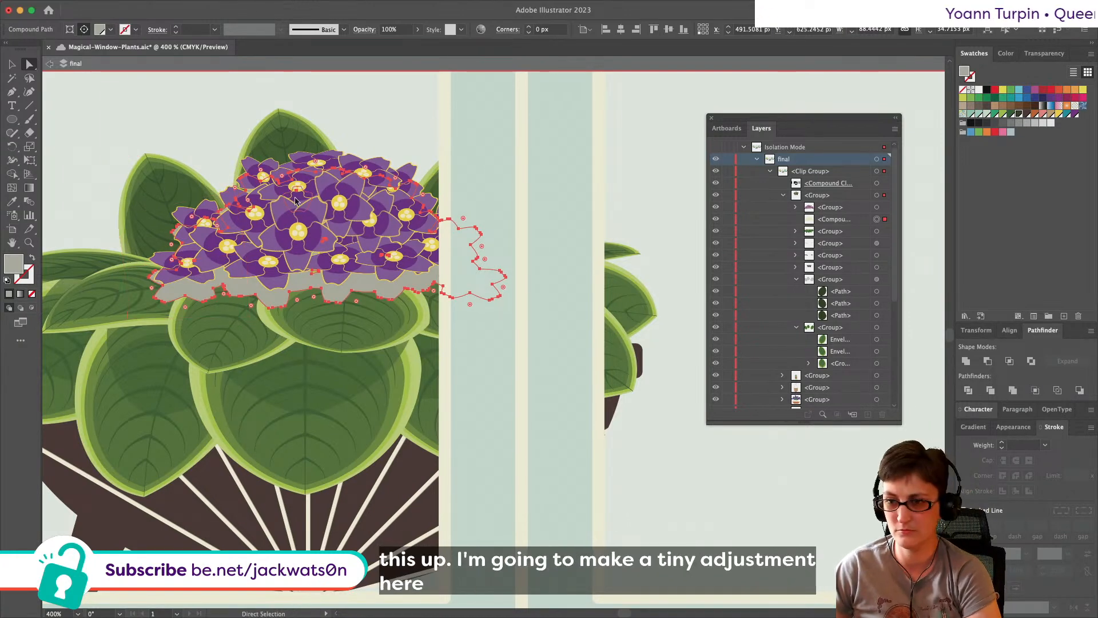
# Step: Apply a Free Transform perspective distortion that slightly narrows the upper edge of the flower silhouette
pyautogui.press('e')
pyautogui.click(111, 143)
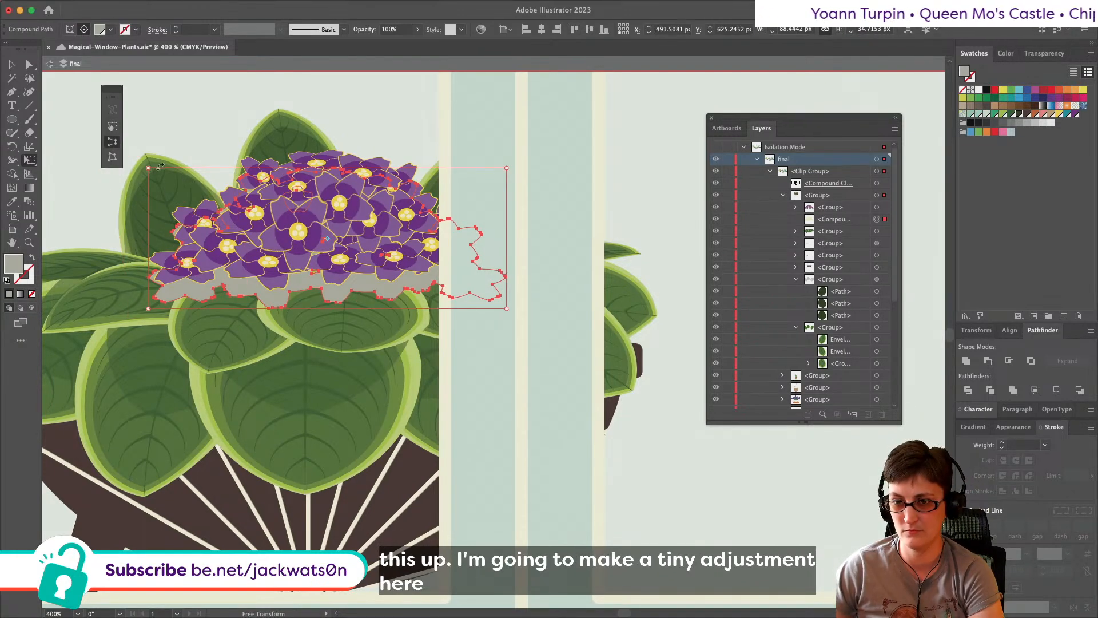
pyautogui.moveTo(150, 169); pyautogui.dragTo(160, 168)
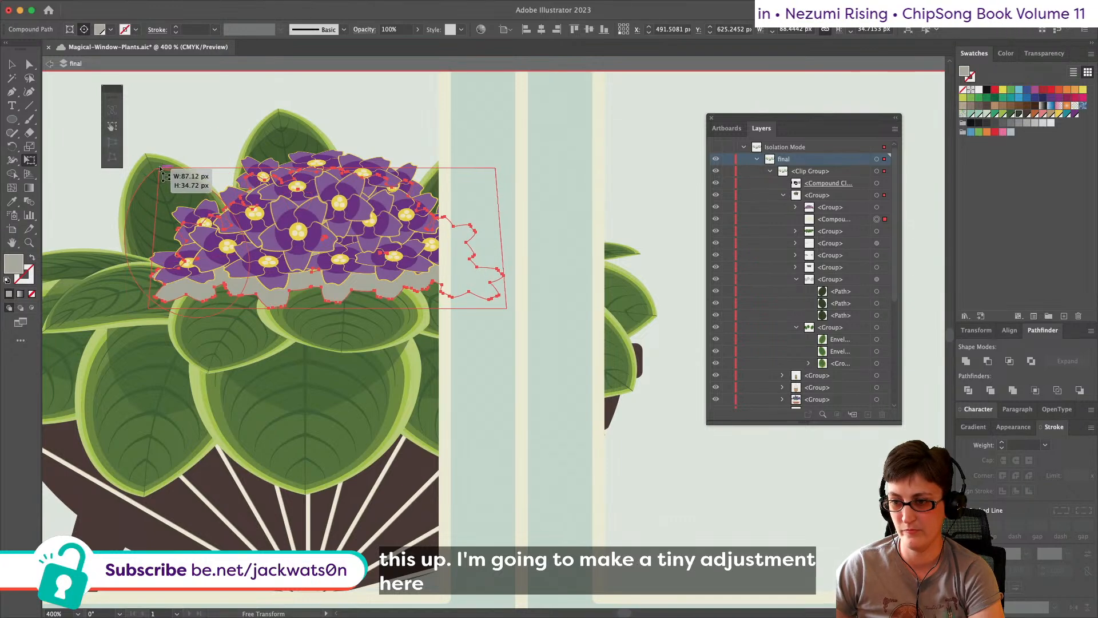
pyautogui.moveTo(510, 309); pyautogui.dragTo(512, 310)
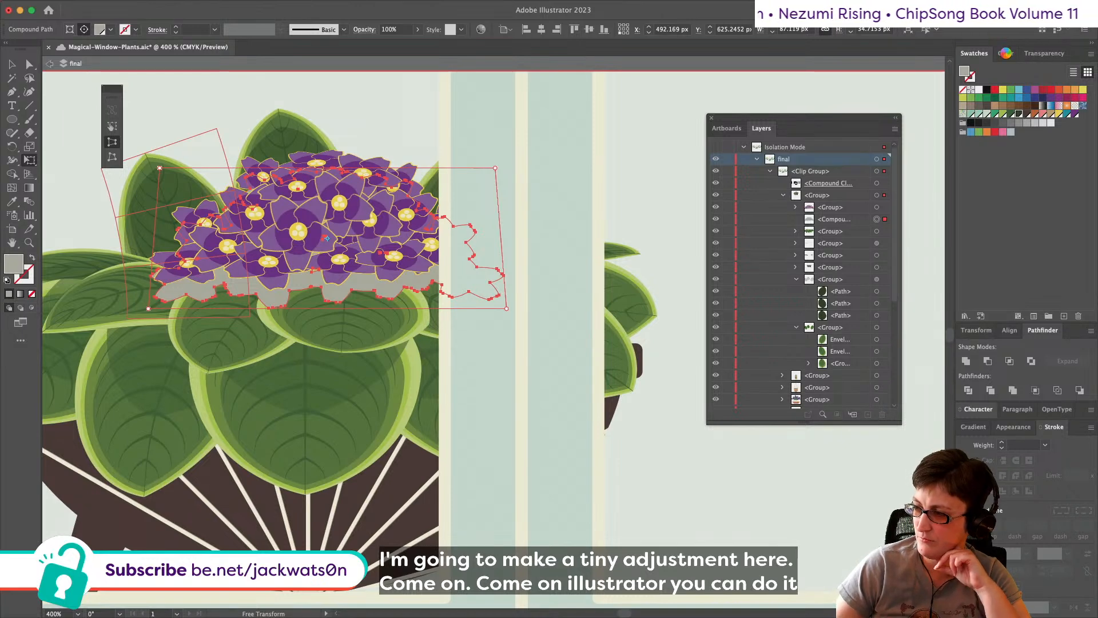
# Step: Set the silhouette's fill tint to 100% and widen its lower edge slightly with the perspective distortion
pyautogui.click(1008, 54)
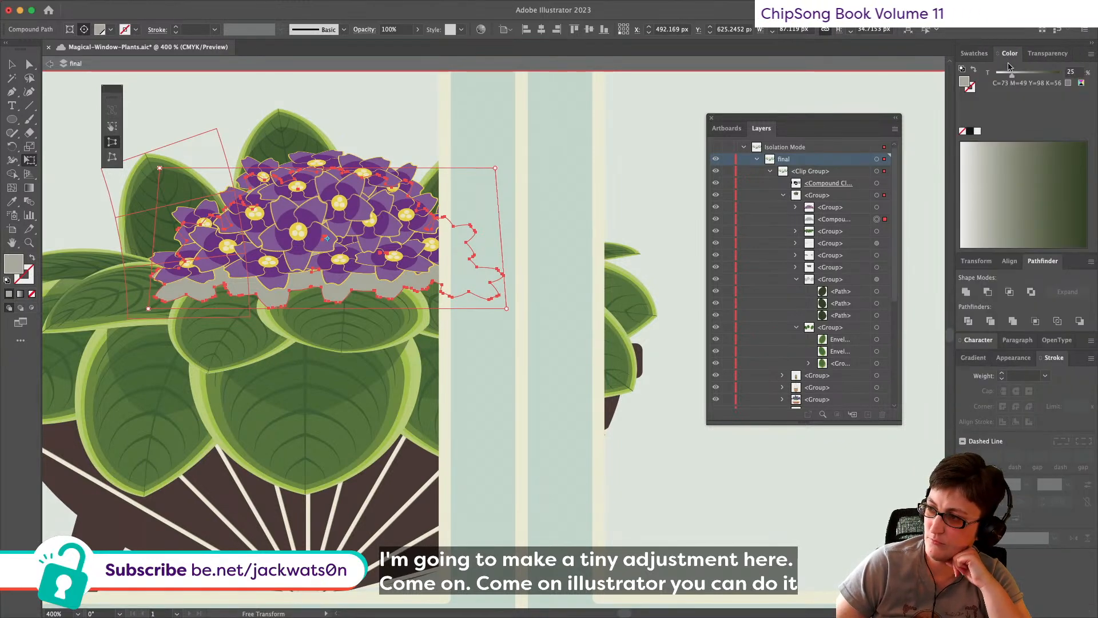
pyautogui.moveTo(1012, 74); pyautogui.dragTo(1061, 74)
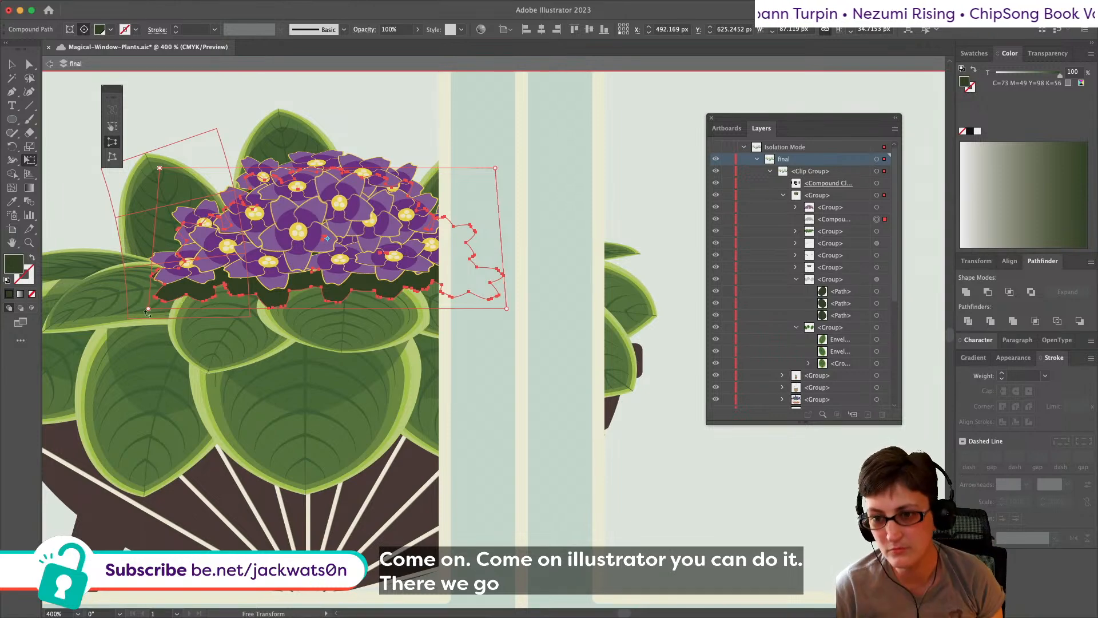
pyautogui.moveTo(149, 309); pyautogui.dragTo(144, 309)
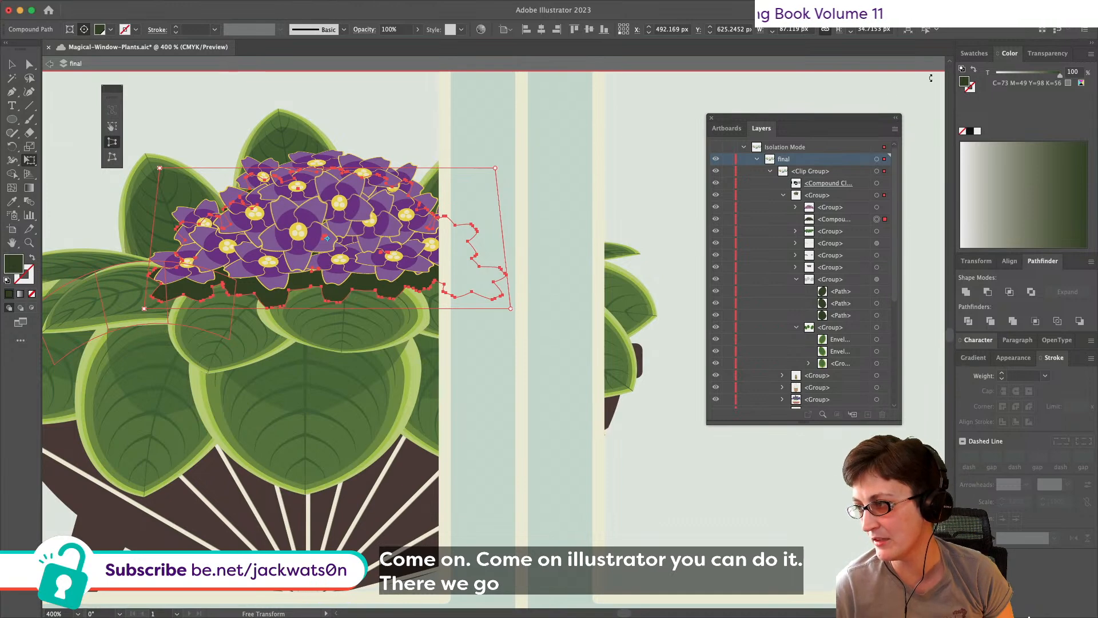
# Step: Set the flower shadow's opacity to 65% and shorten it from the lower edge to about 33 px high
pyautogui.click(1038, 53)
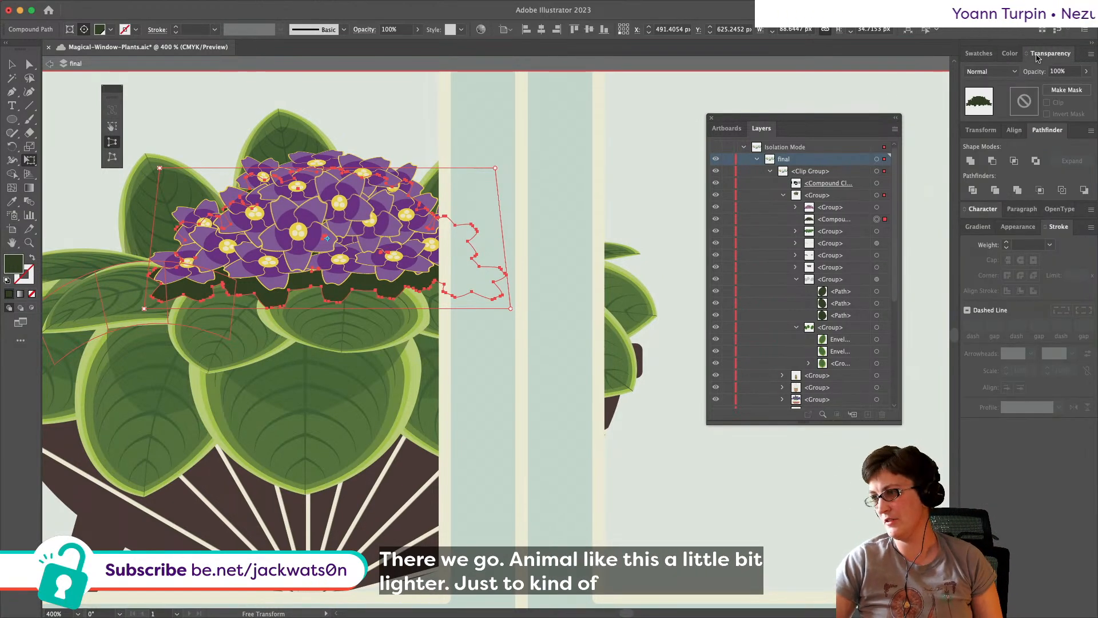
pyautogui.click(1066, 70)
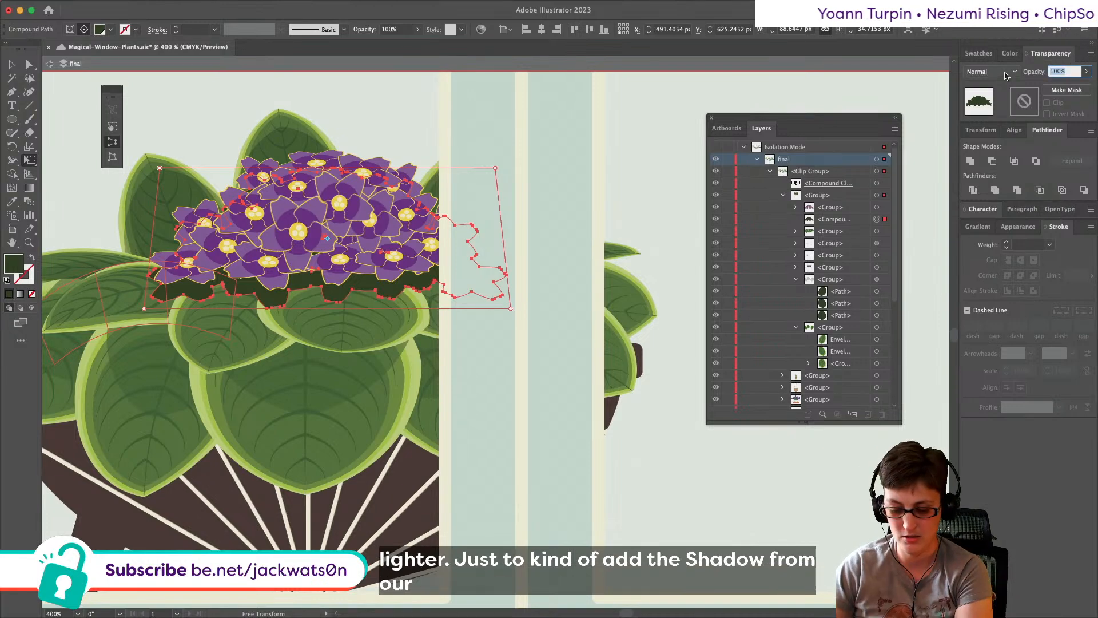
pyautogui.write('65')
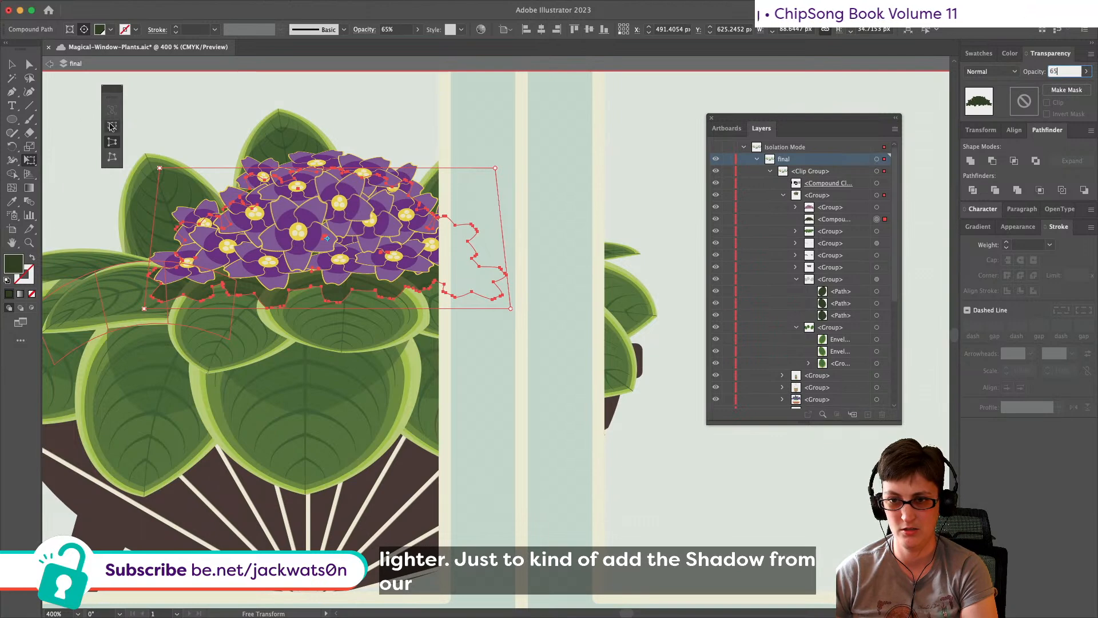
pyautogui.click(112, 126)
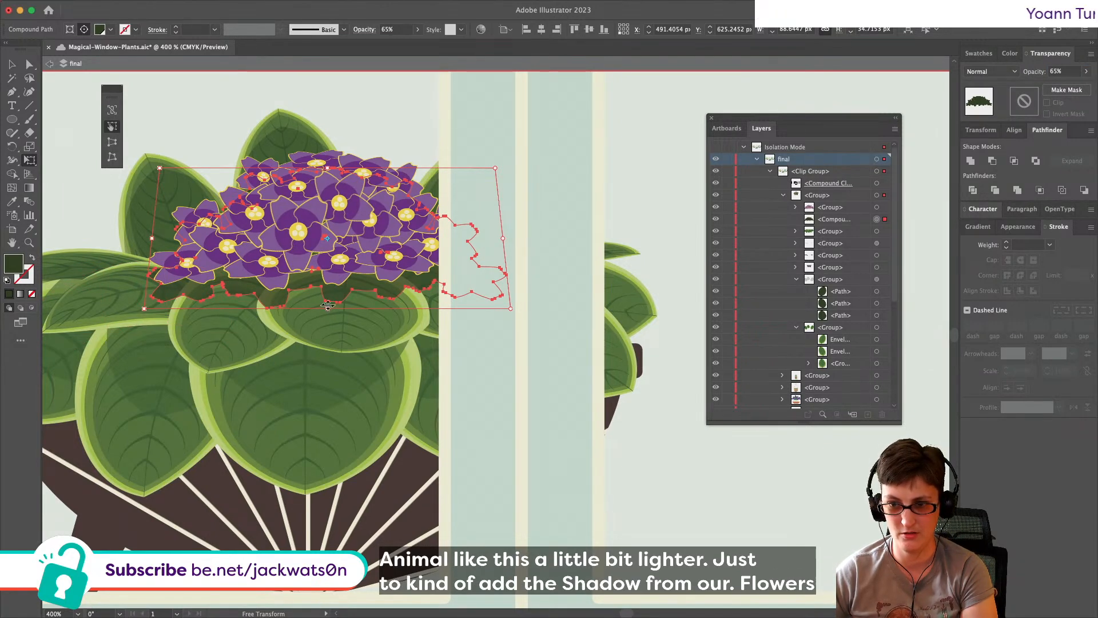
pyautogui.moveTo(327, 307); pyautogui.dragTo(327, 303)
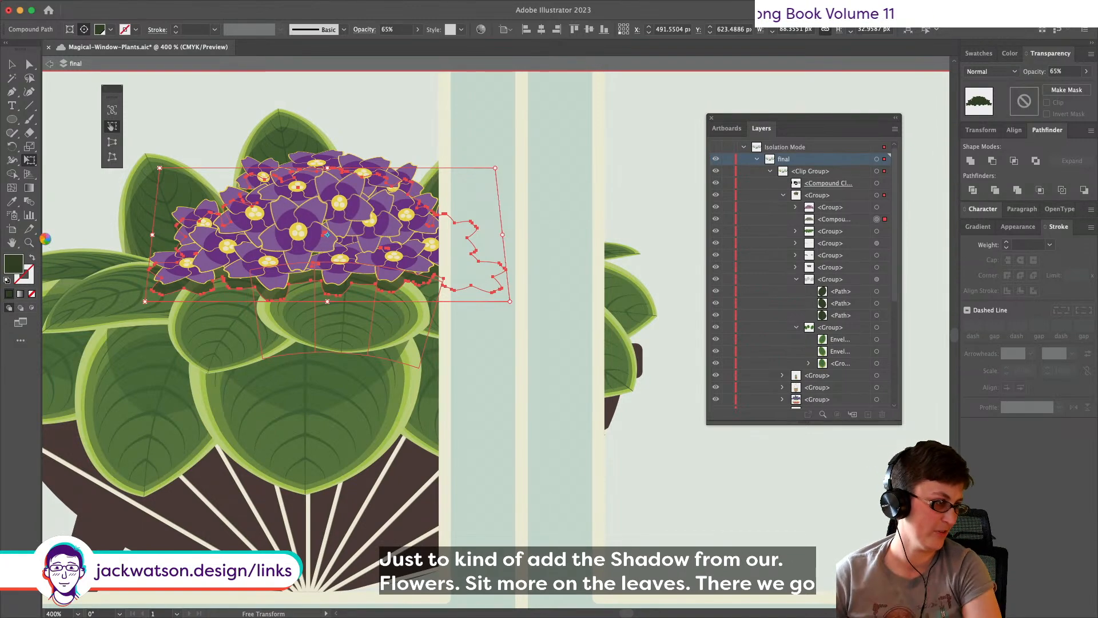
# Step: Deselect the finished shadow beneath the purple flower cluster
pyautogui.press('z')
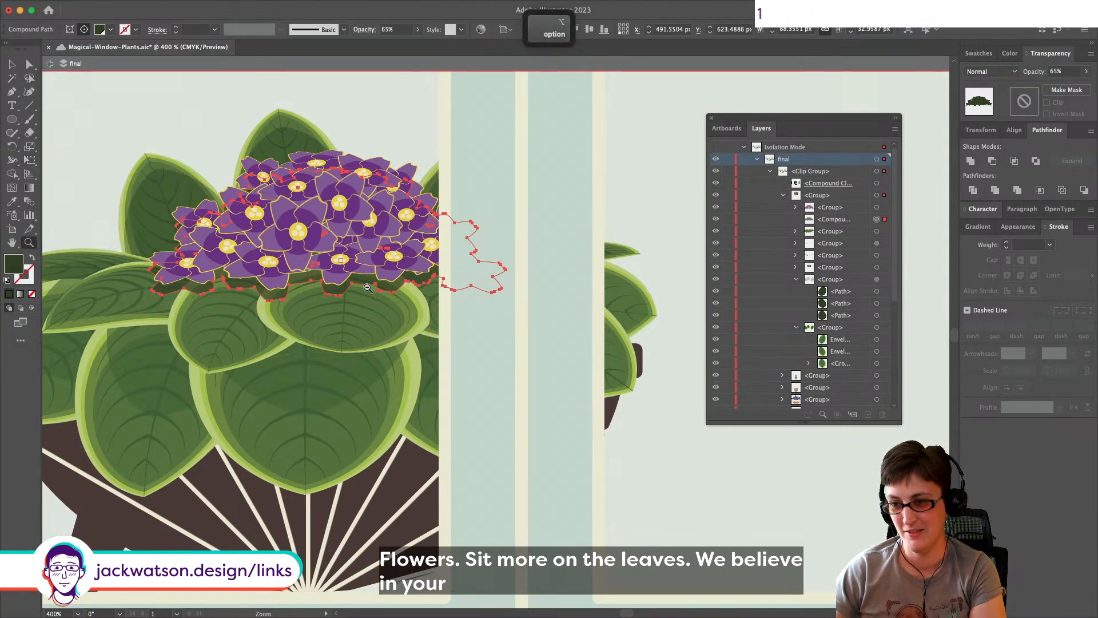
pyautogui.keyDown('alt'); pyautogui.click(428, 354); pyautogui.keyUp('alt')
pyautogui.keyDown('alt'); pyautogui.click(424, 352); pyautogui.keyUp('alt')
pyautogui.keyDown('alt'); pyautogui.click(423, 317); pyautogui.keyUp('alt')
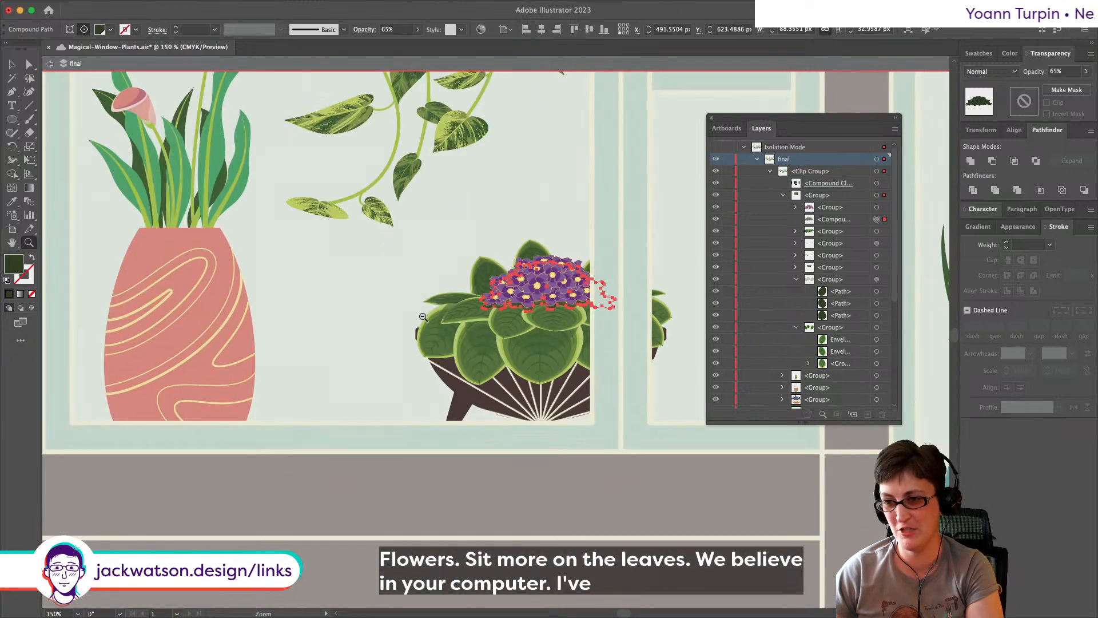
pyautogui.hscroll(1, 424, 317)
pyautogui.click(12, 64)
pyautogui.click(299, 287)
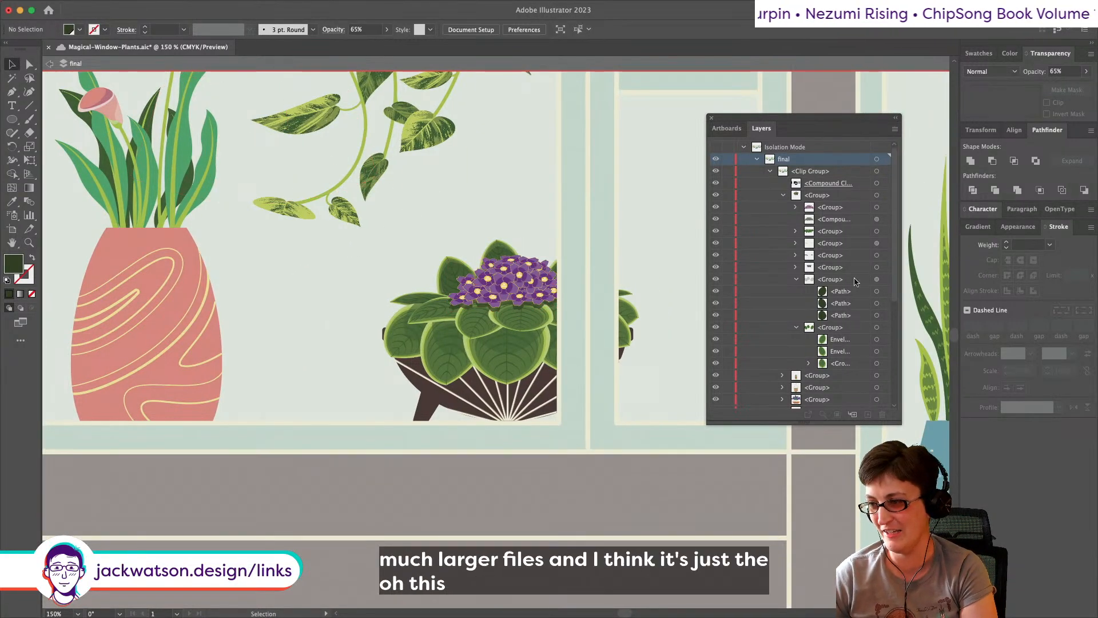
# Step: Hide the variegated hanging-vine group and the brownish group two rows above it in the final artwork's clip group
pyautogui.scroll(-4, 760, 278)
pyautogui.scroll(-1, 760, 279)
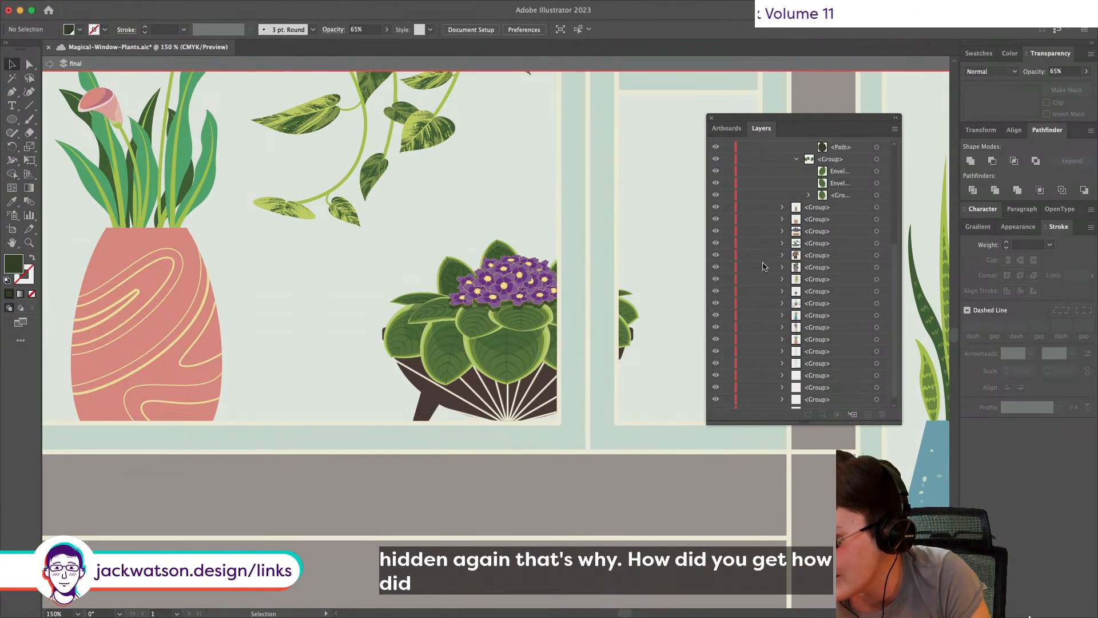
pyautogui.click(716, 271)
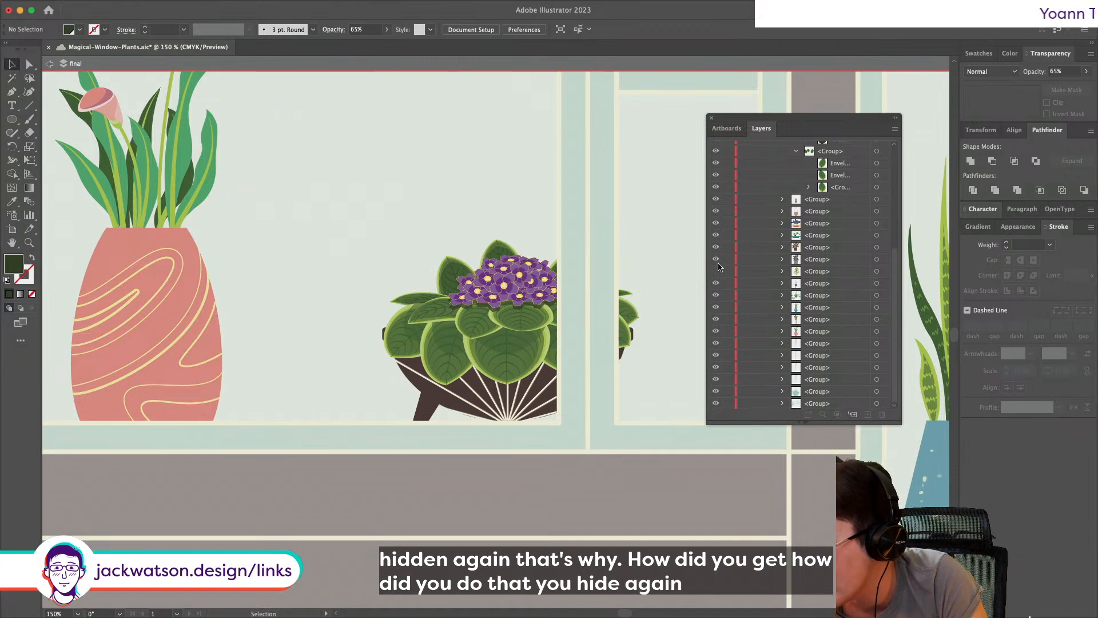
pyautogui.click(715, 248)
pyautogui.scroll(-4, 602, 311)
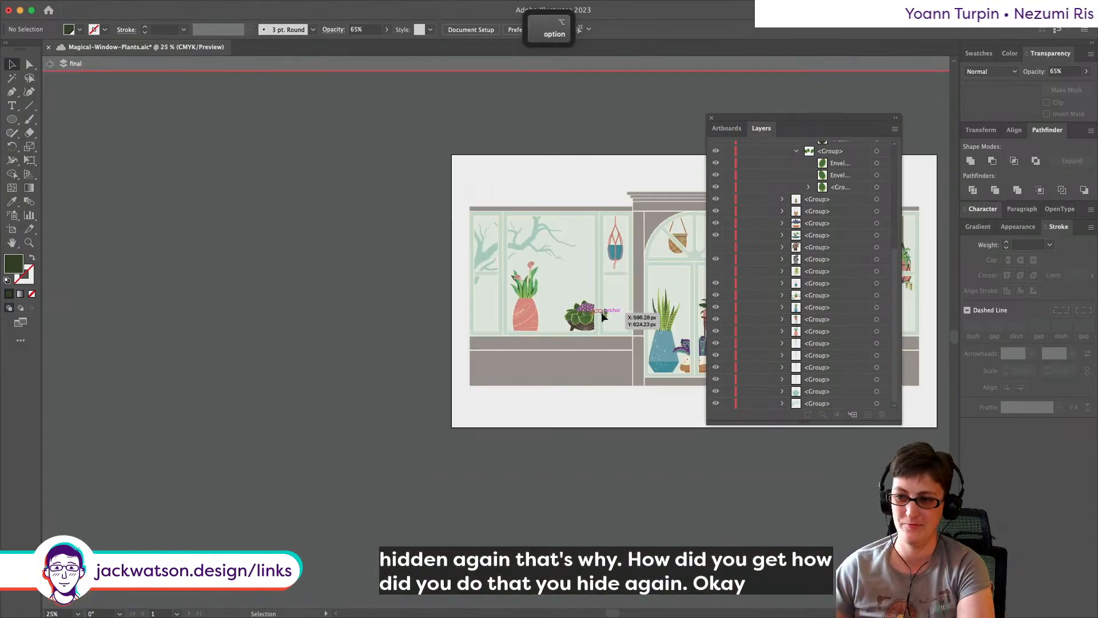
# Step: Examine how the shadow separates the purple flowers from the leaves, both at a distance and up close
pyautogui.scroll(1, 629, 323)
pyautogui.scroll(2, 622, 318)
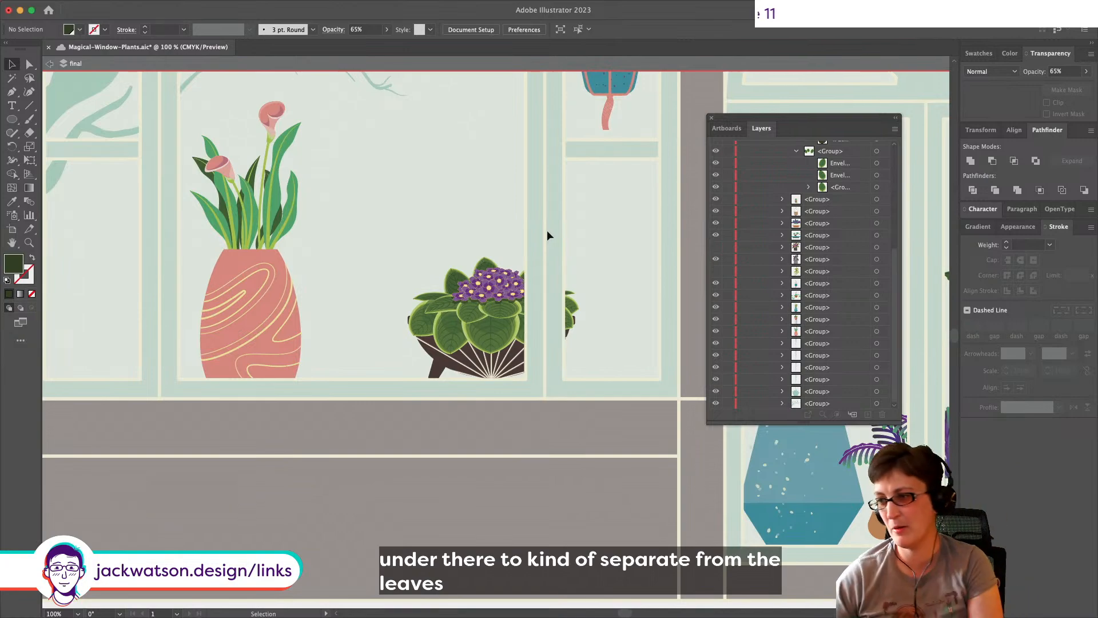
pyautogui.scroll(5, 819, 230)
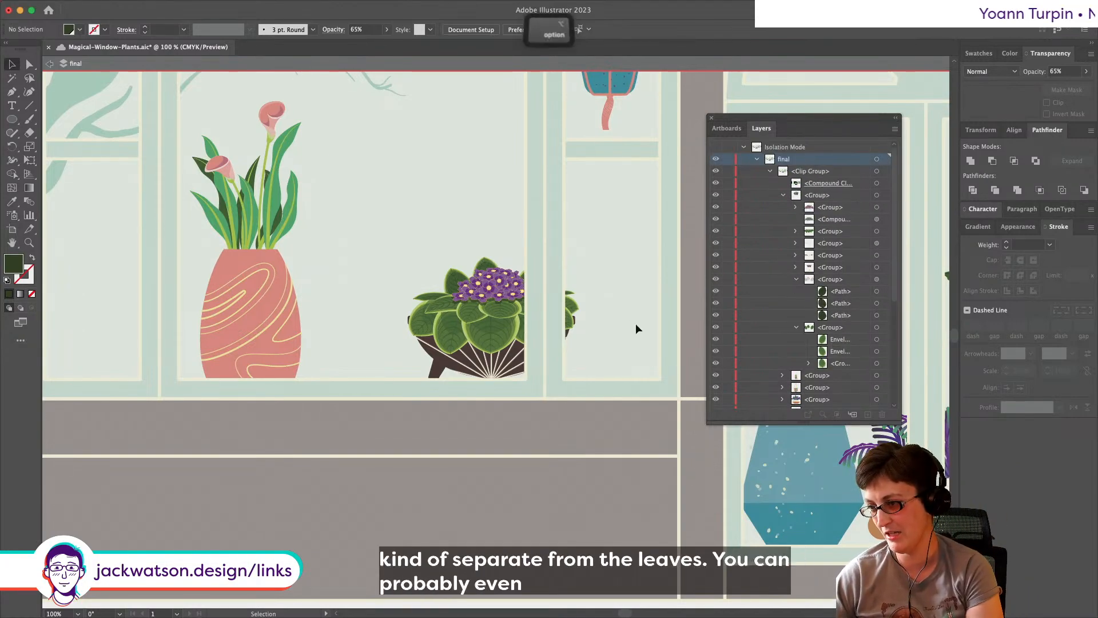
pyautogui.scroll(5, 474, 322)
pyautogui.scroll(-2, 478, 296)
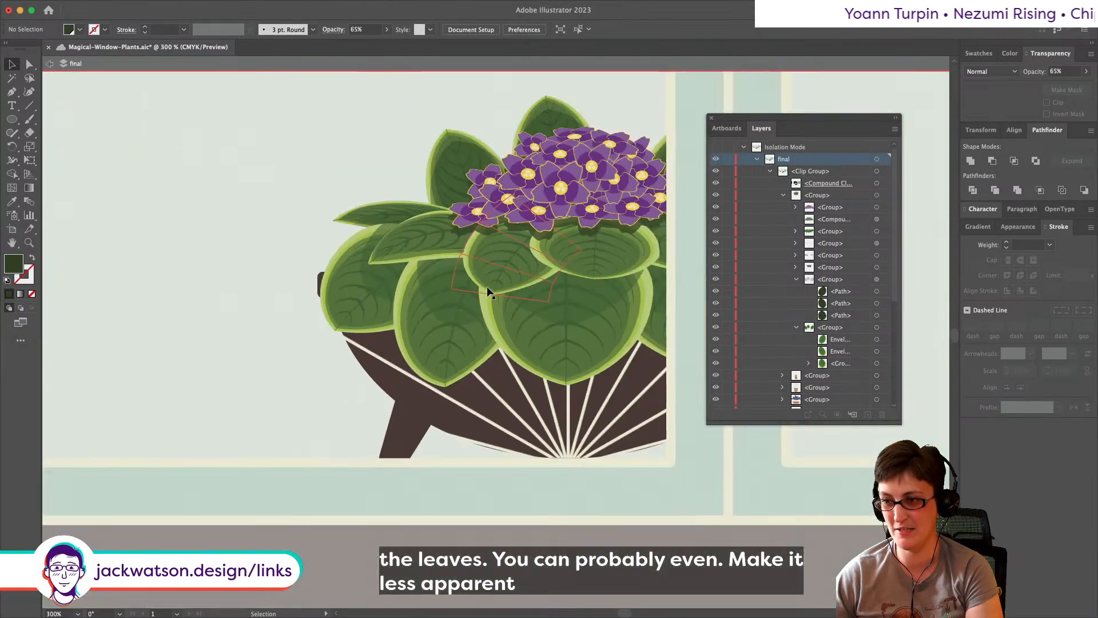
pyautogui.press('a')
pyautogui.scroll(-2, 391, 240)
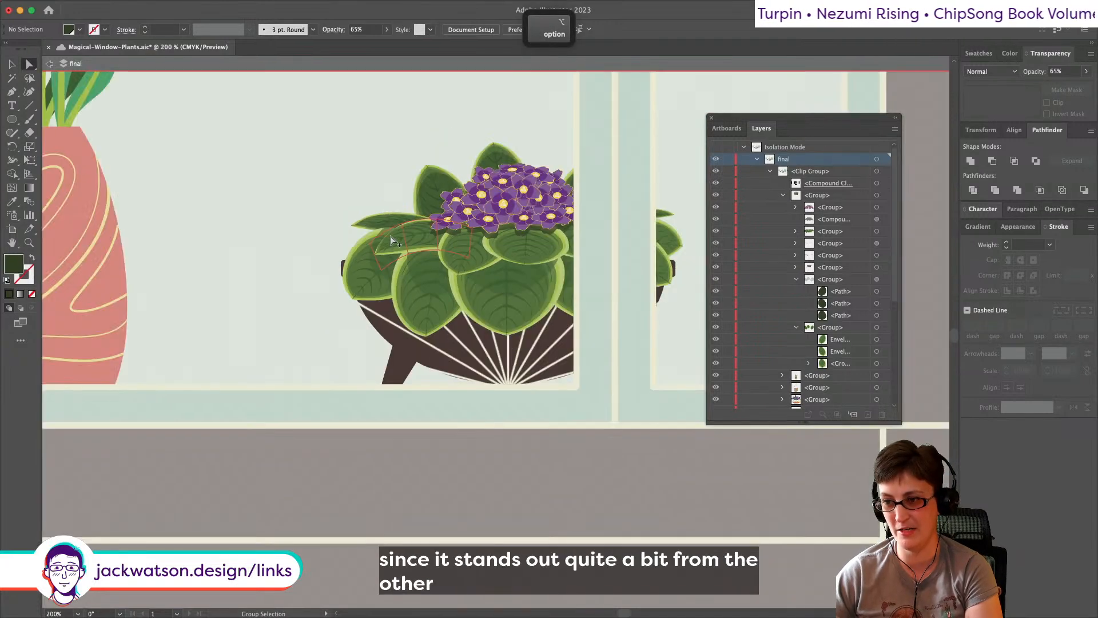
pyautogui.scroll(2, 392, 240)
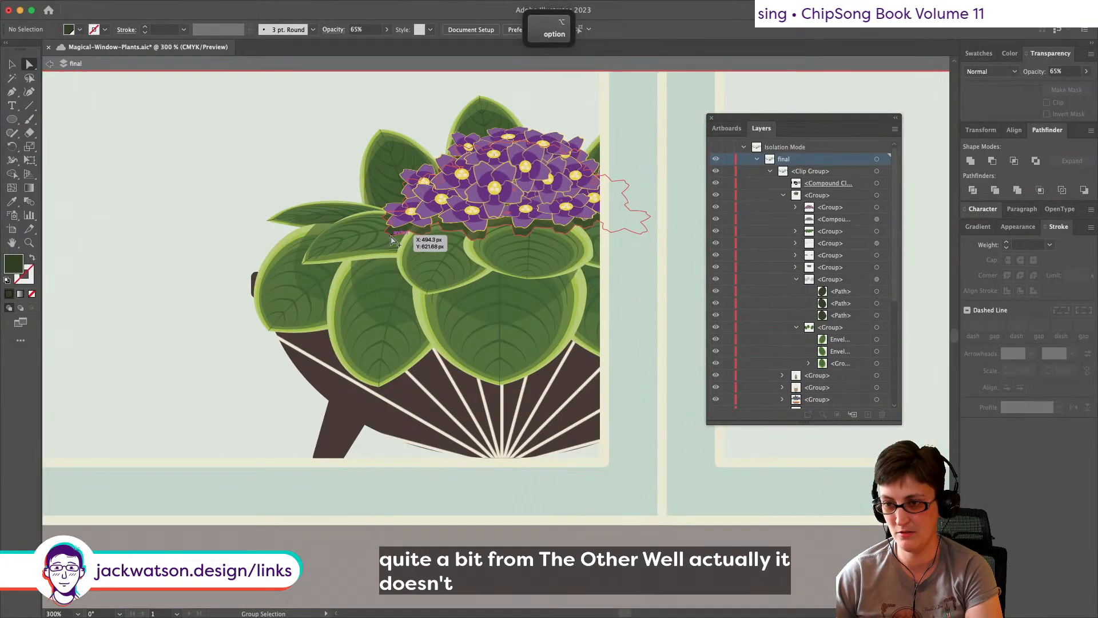
pyautogui.hscroll(1, 400, 176)
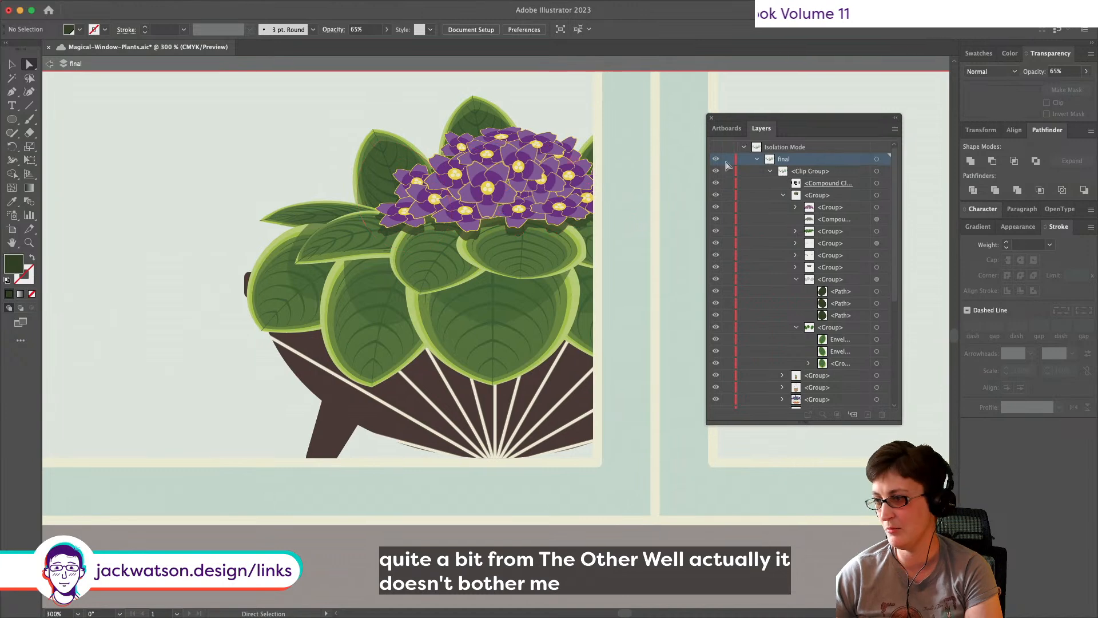
# Step: Collapse the potted flower plant's group, leave isolation mode and save the document
pyautogui.click(784, 196)
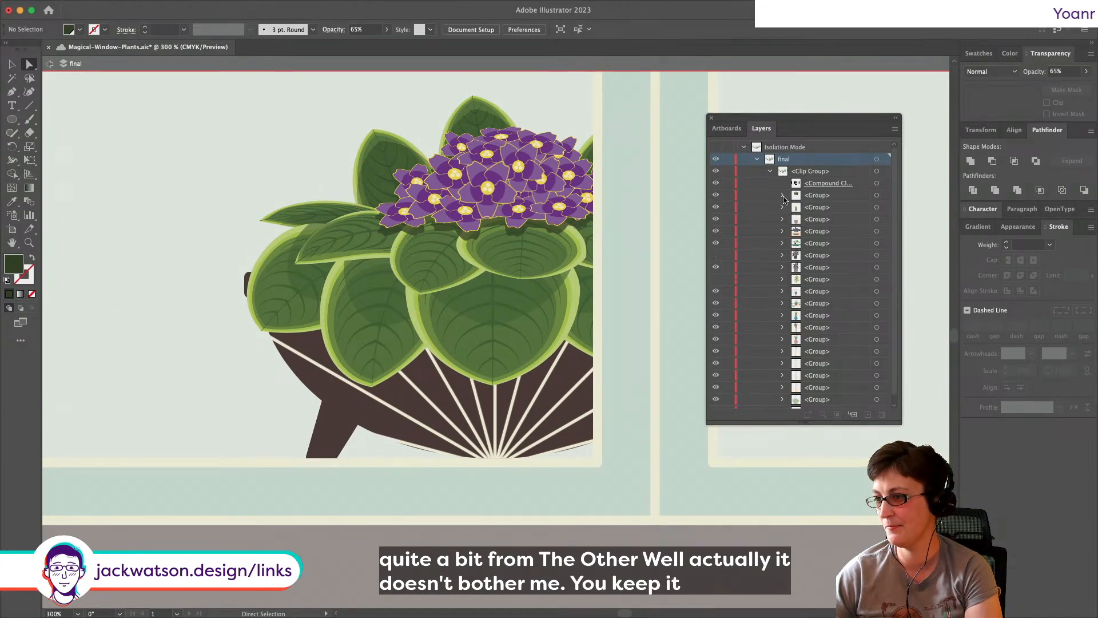
pyautogui.scroll(-5, 589, 282)
pyautogui.press('Escape')
pyautogui.press('super+s')
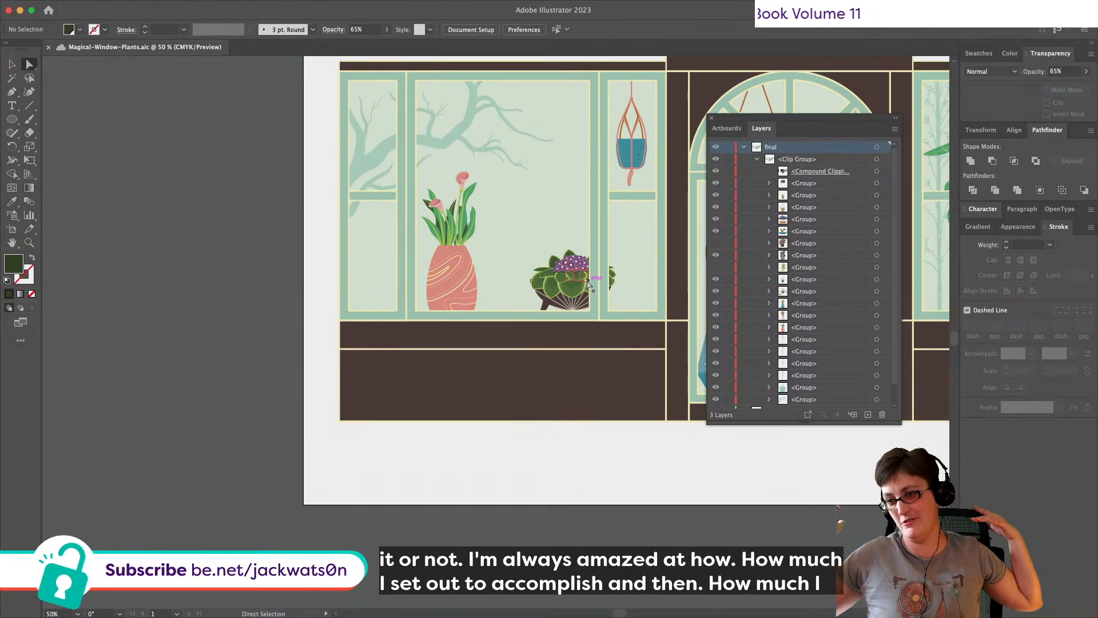
# Step: Show the working layer and delete the African violet note beside the potted purple flowers
pyautogui.hscroll(5, 589, 284)
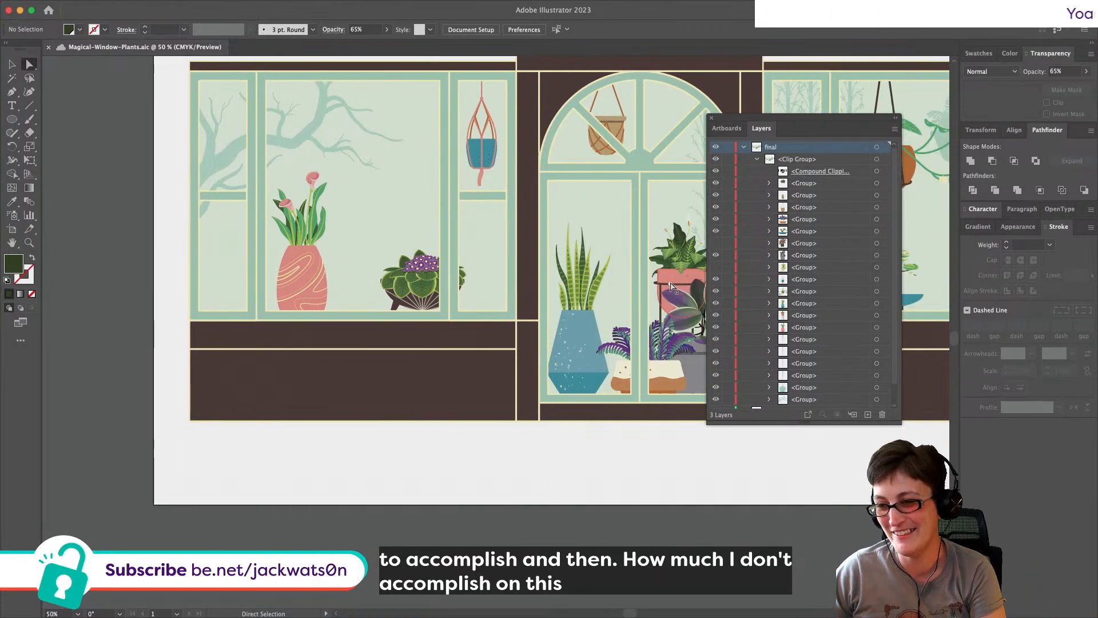
pyautogui.scroll(5, 672, 288)
pyautogui.scroll(3, 672, 287)
pyautogui.hscroll(-3, 672, 288)
pyautogui.scroll(-5, 616, 304)
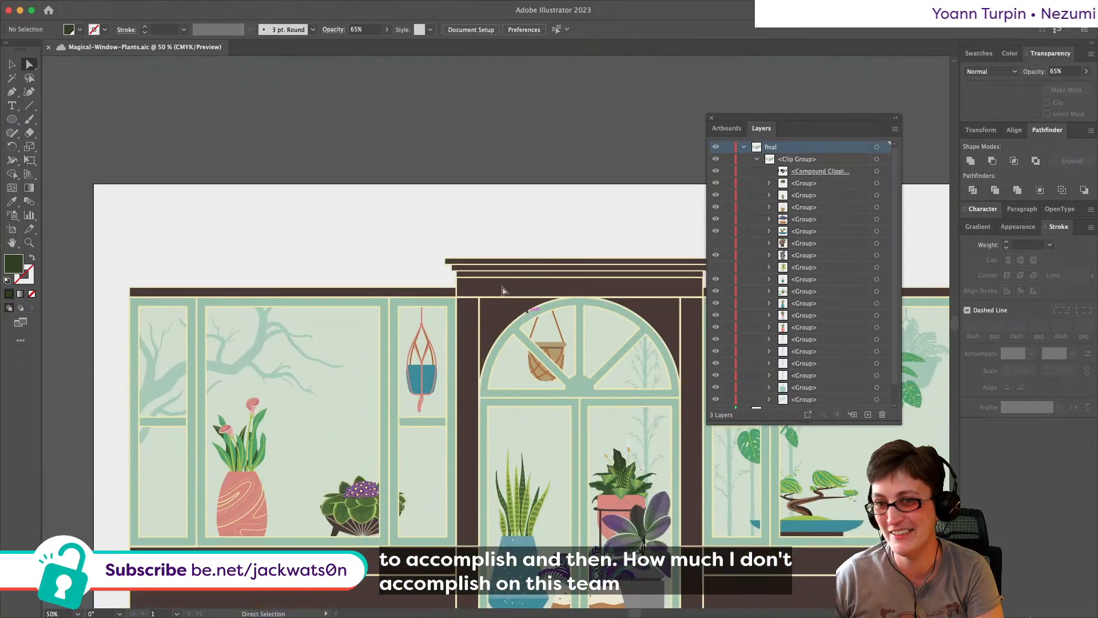
pyautogui.scroll(-2, 297, 217)
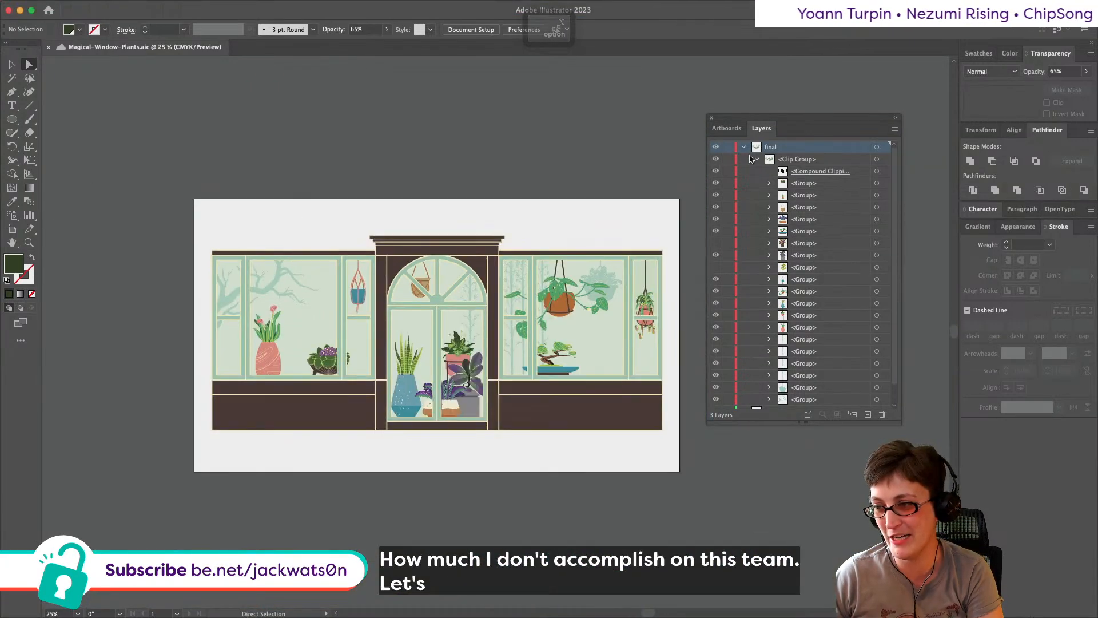
pyautogui.click(757, 159)
pyautogui.click(715, 171)
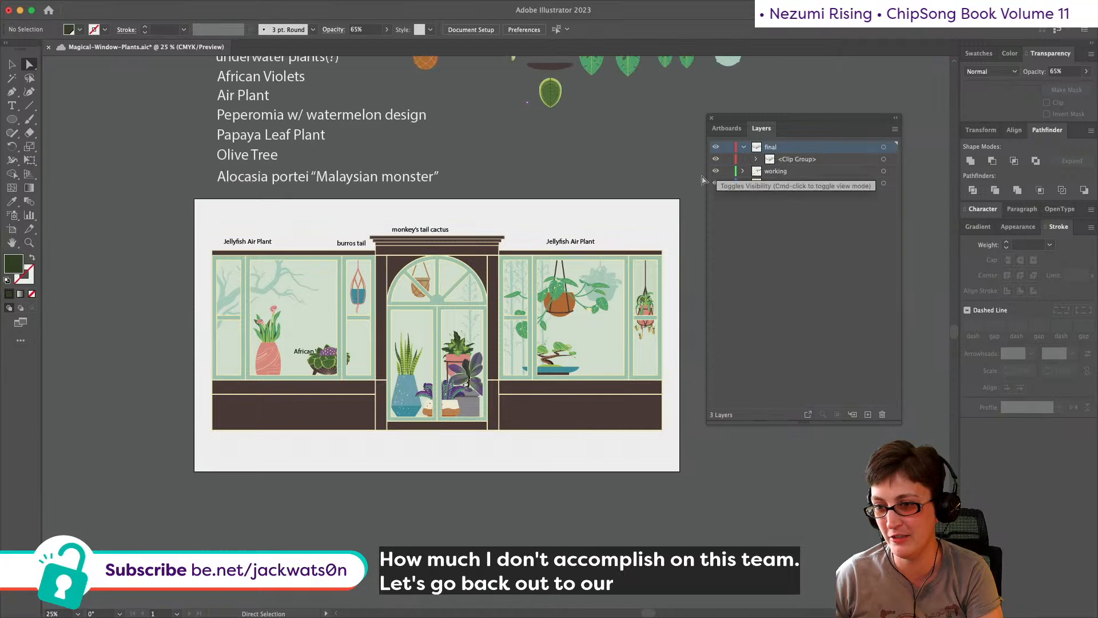
pyautogui.scroll(3, 304, 290)
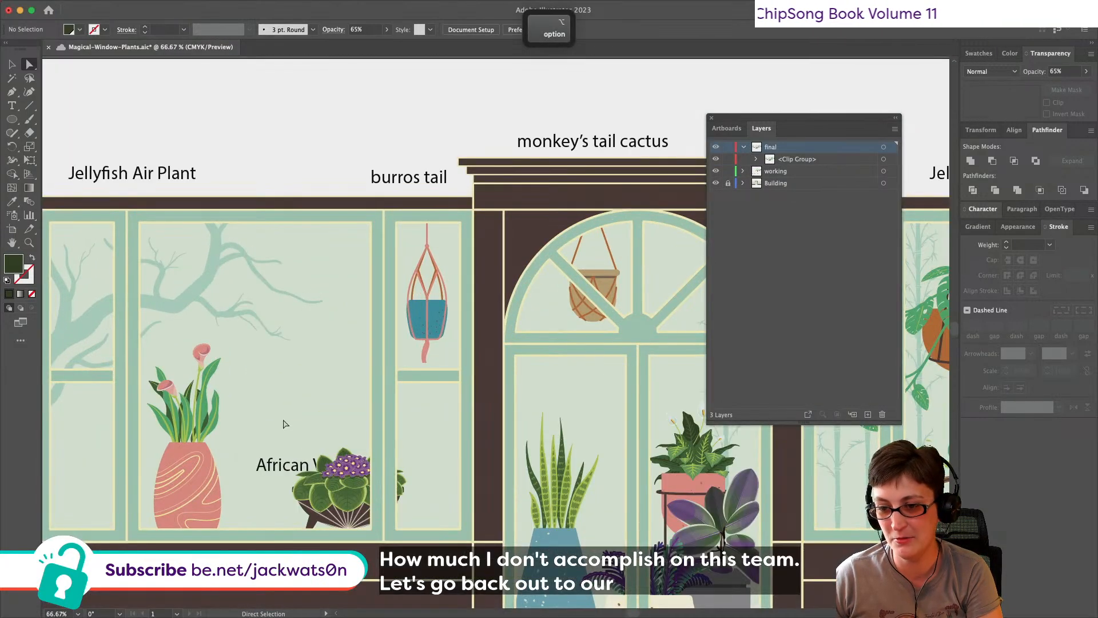
pyautogui.click(303, 419)
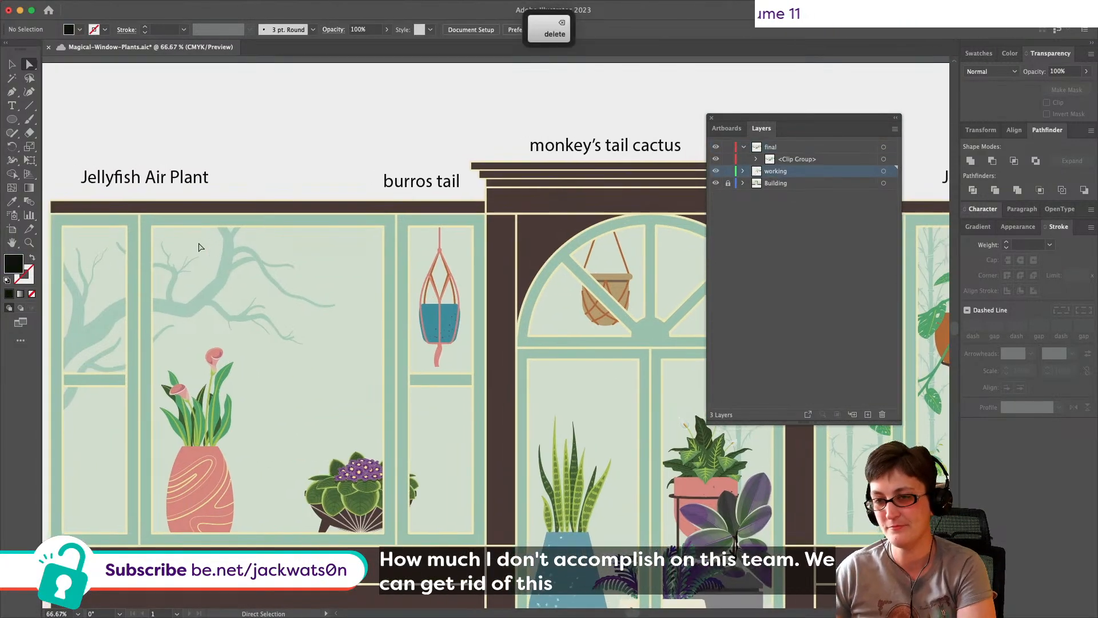
# Step: Duplicate the X mark beside coleus and place the copy next to African Violets in the plant list
pyautogui.scroll(5, 200, 247)
pyautogui.scroll(-2, 201, 248)
pyautogui.scroll(2, 200, 247)
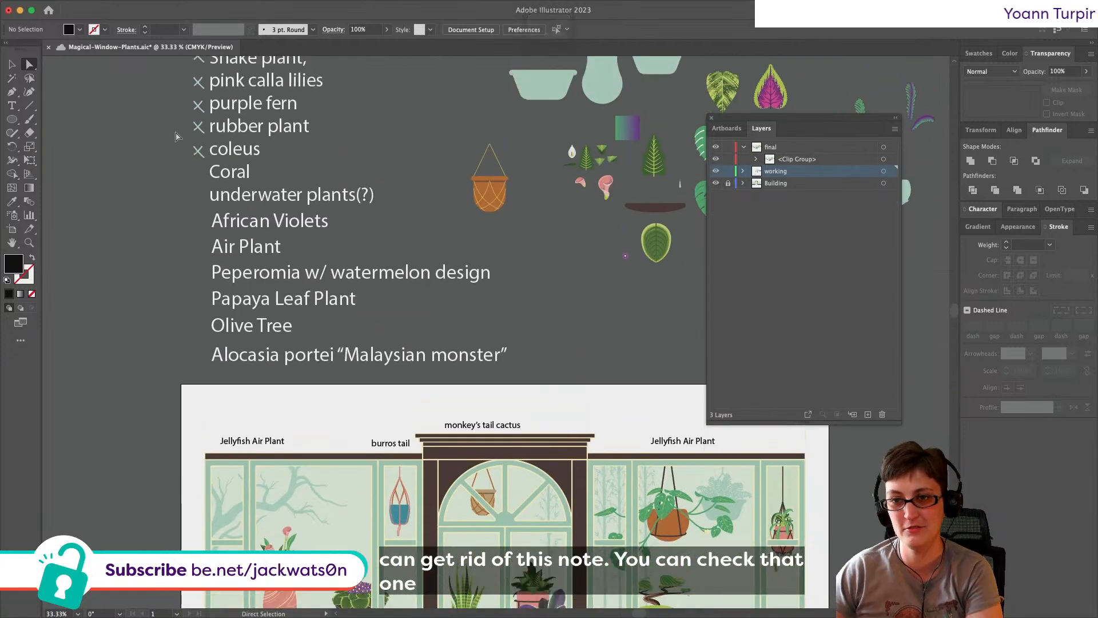
pyautogui.press('v')
pyautogui.click(199, 151)
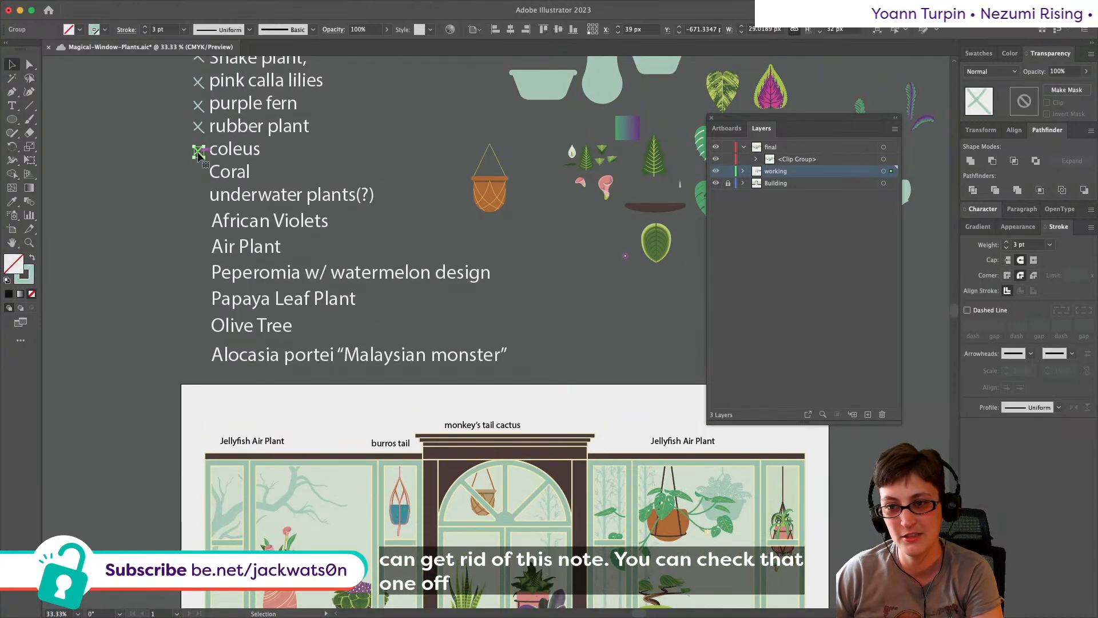
pyautogui.press('super+f')
pyautogui.moveTo(199, 156); pyautogui.dragTo(199, 227)
pyautogui.scroll(-3, 172, 217)
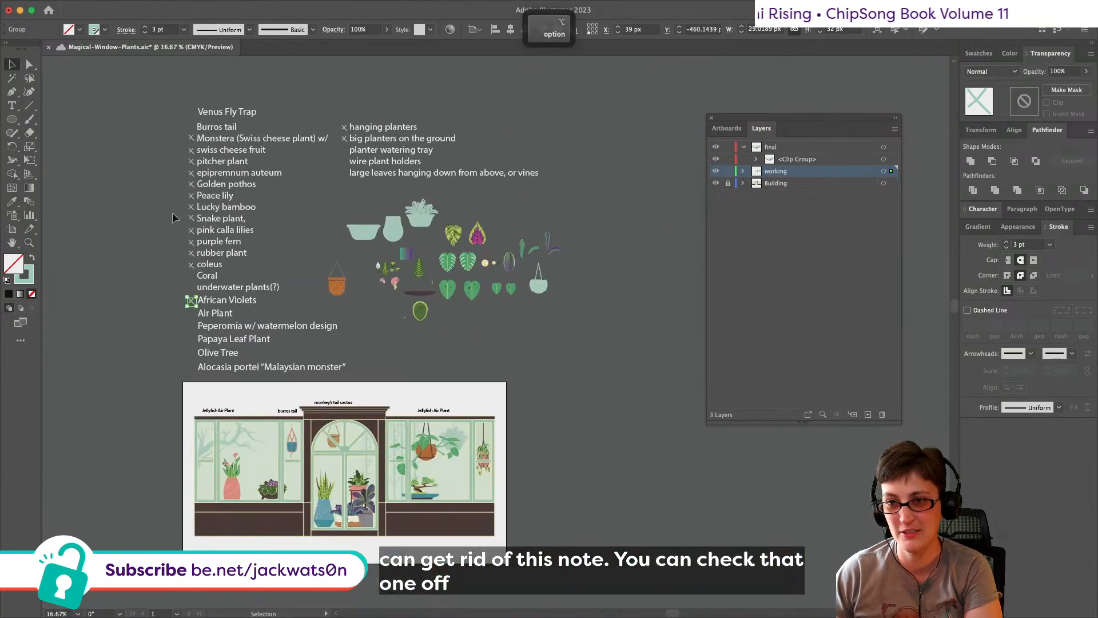
pyautogui.click(159, 218)
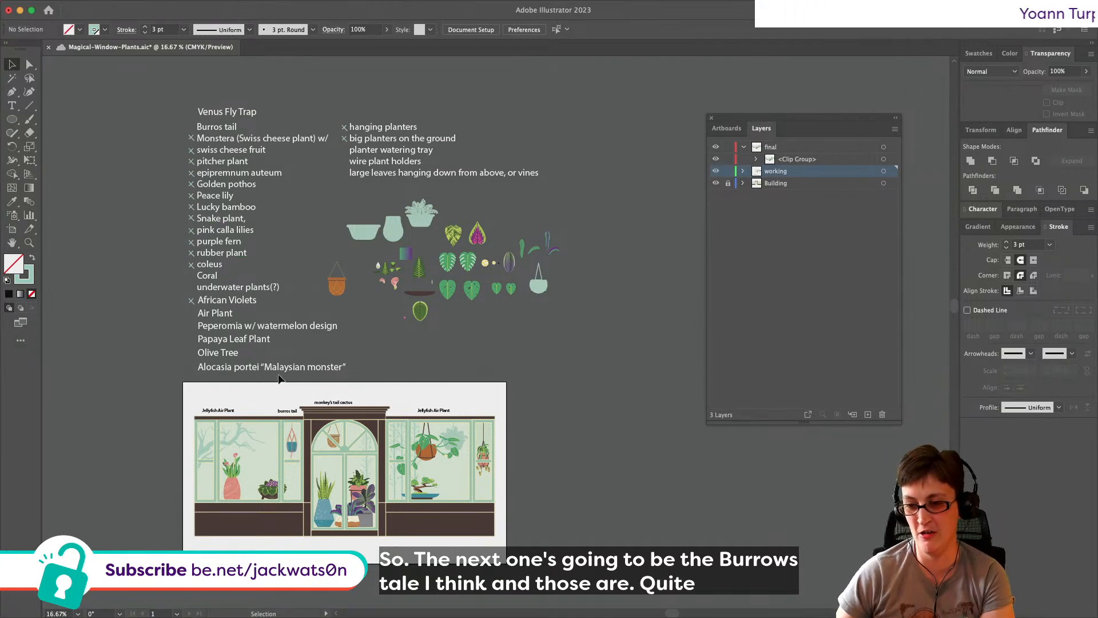
# Step: Switch to the Chrome browser and examine the succulents in the Space Garden DTIYS project on Behance as a reference
pyautogui.scroll(5, 293, 454)
pyautogui.scroll(2, 299, 443)
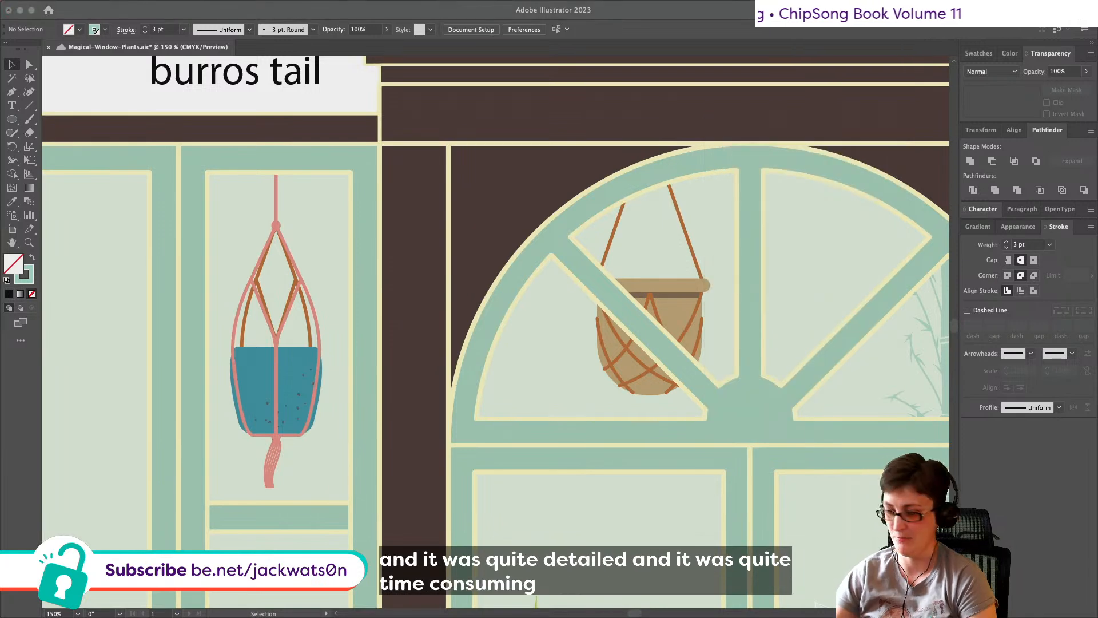
pyautogui.write('beh')
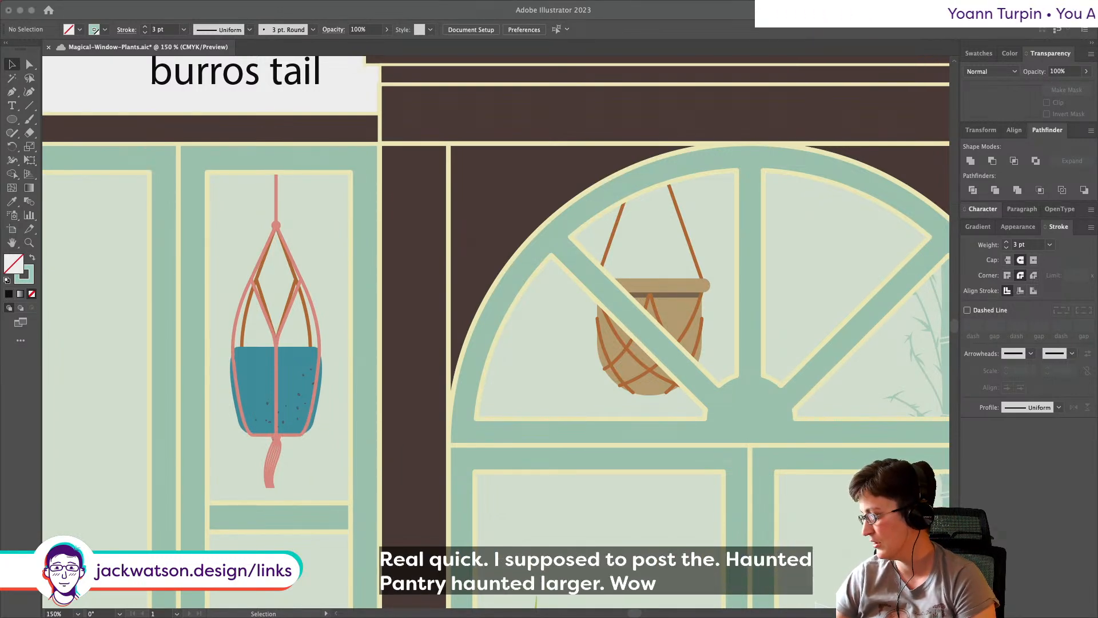
pyautogui.moveTo(1097, 69); pyautogui.dragTo(711, 85)
pyautogui.scroll(-6, 656, 272)
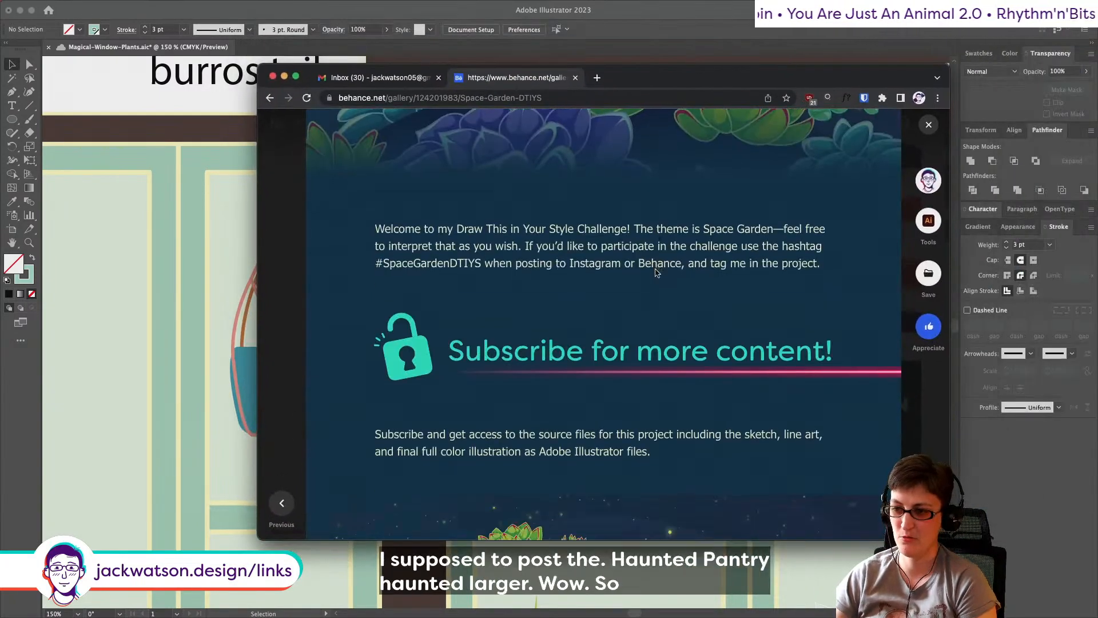
pyautogui.scroll(-10, 656, 272)
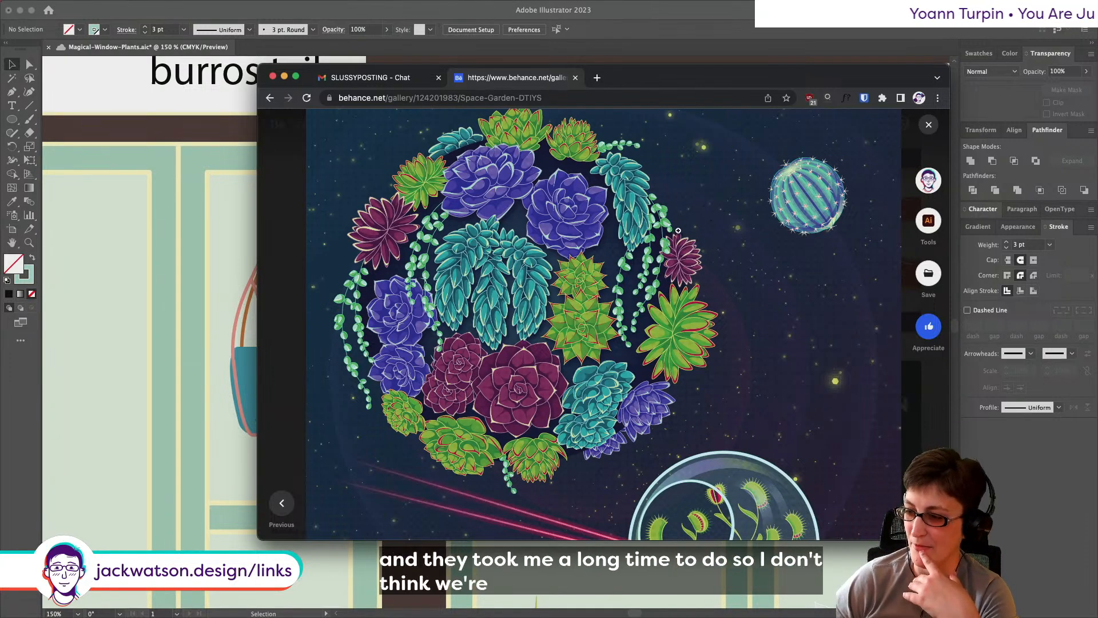
pyautogui.scroll(-5, 695, 210)
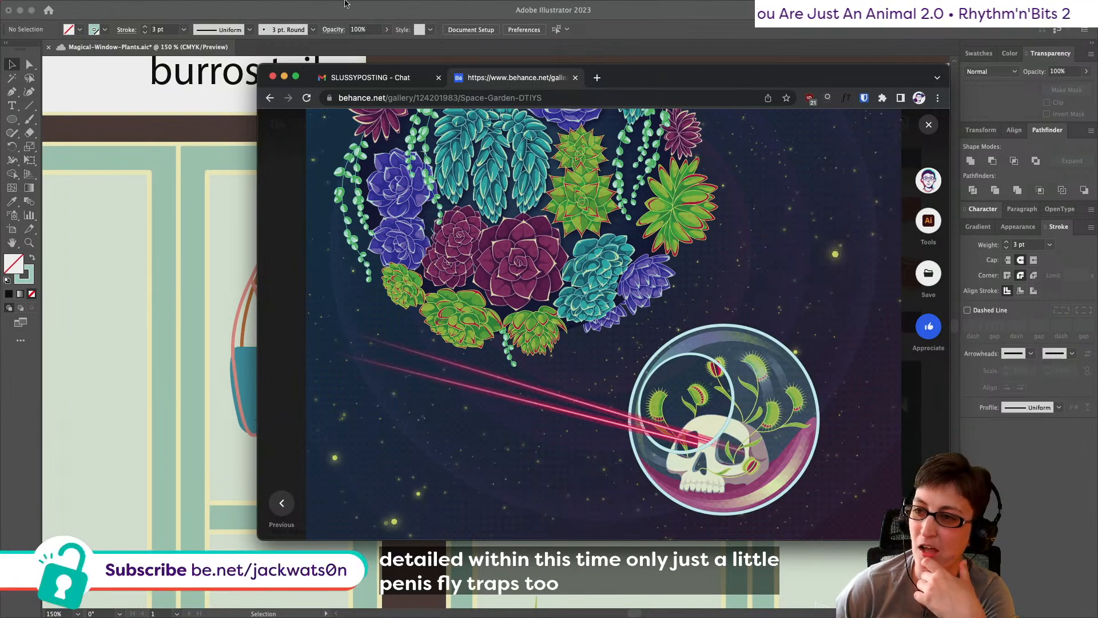
pyautogui.moveTo(634, 88); pyautogui.dragTo(633, 0)
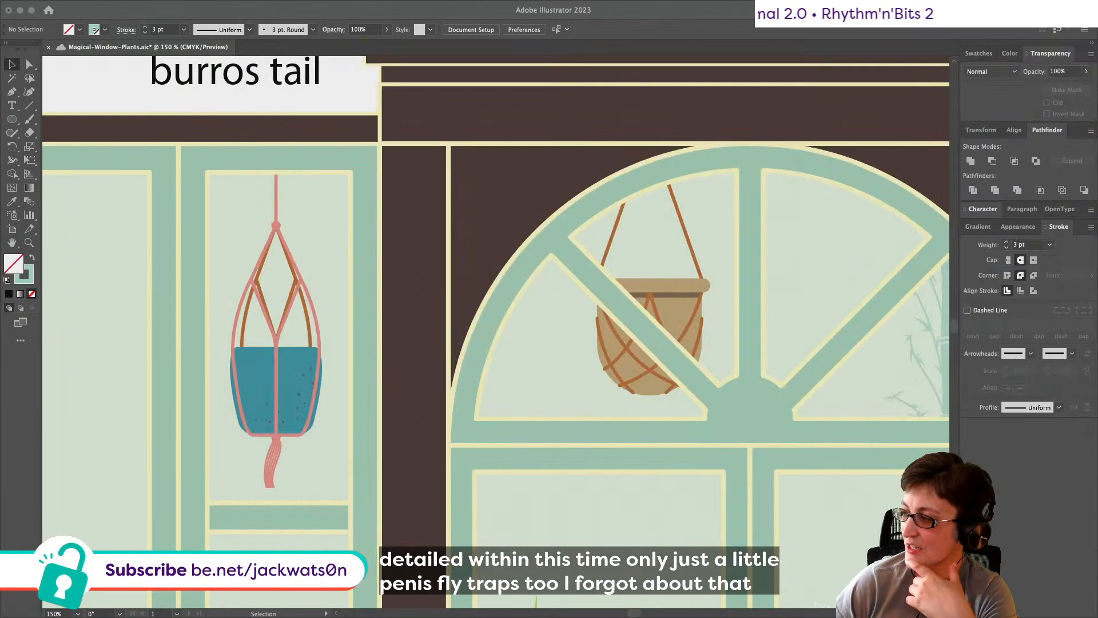
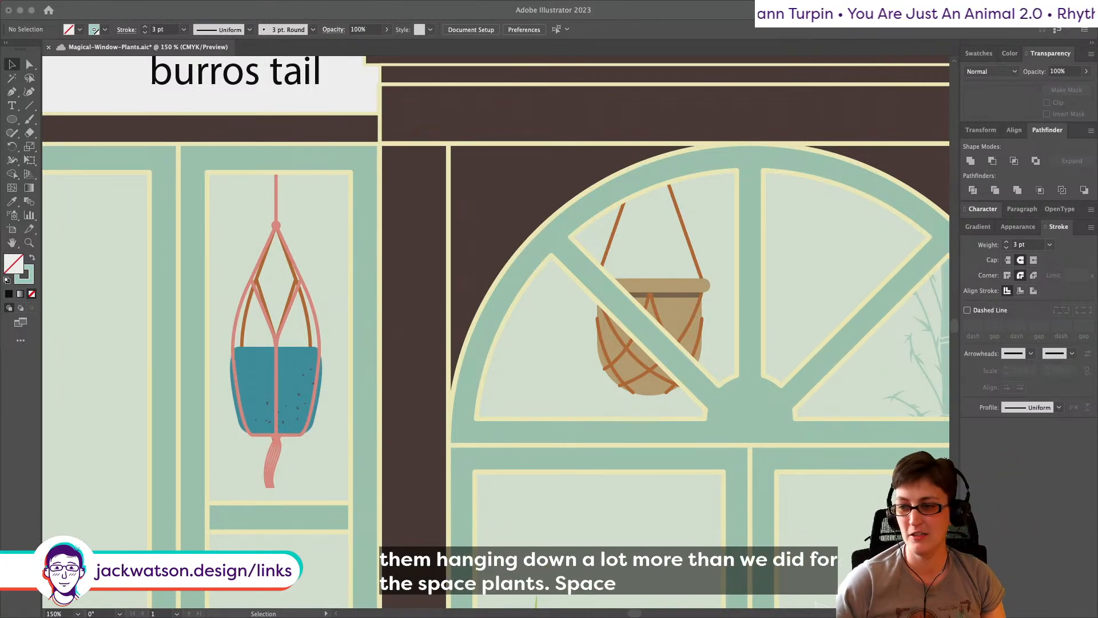
# Step: In Illustrator, show the layers and pick up the green tapered 2 pt stroke from the hanging pitcher plant for the burro's tail
pyautogui.scroll(-5, 219, 190)
pyautogui.hscroll(-4, 220, 189)
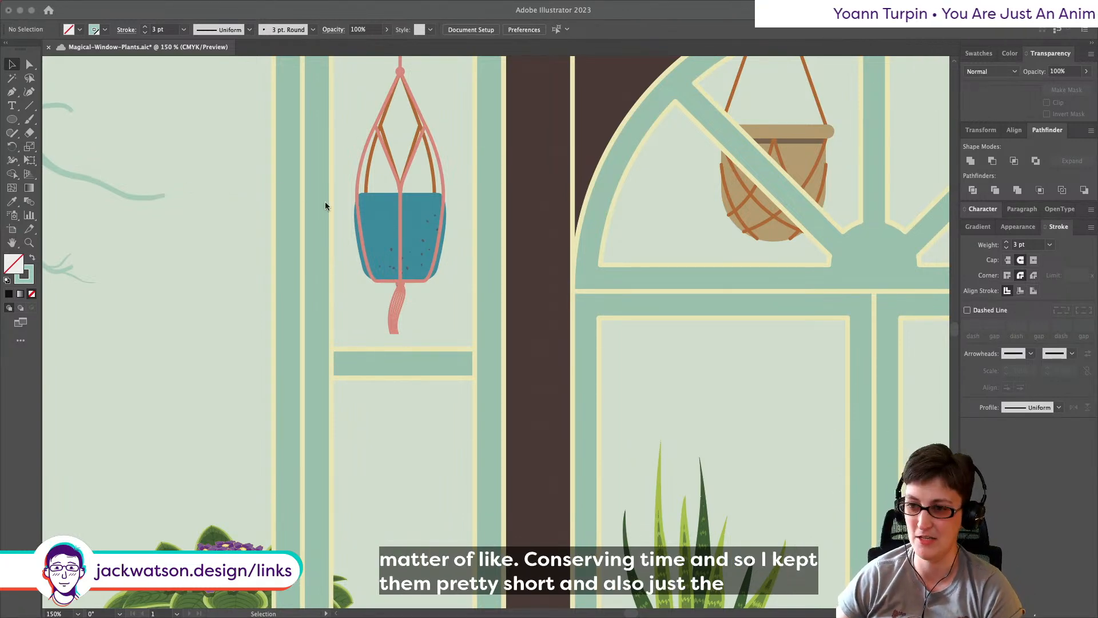
pyautogui.press('F7')
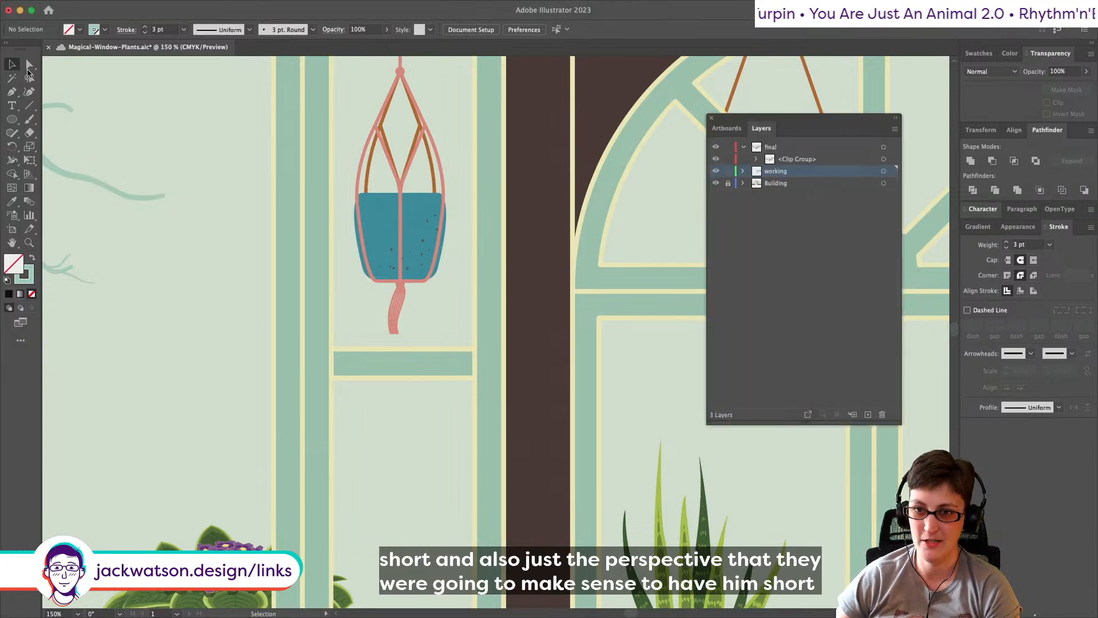
pyautogui.click(27, 69)
pyautogui.hscroll(15, 155, 154)
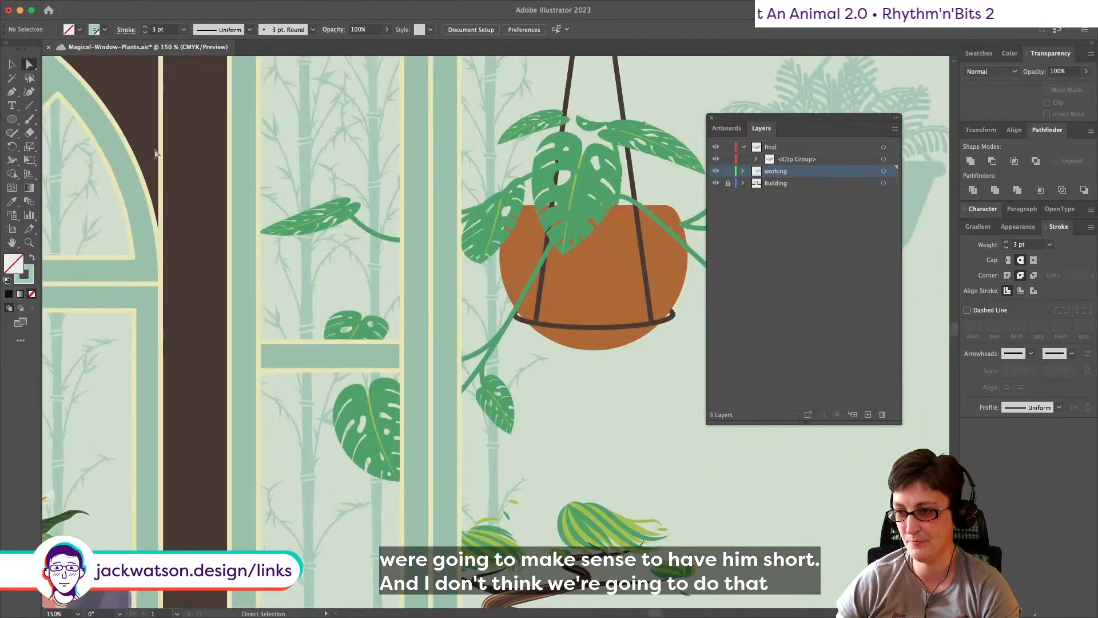
pyautogui.hscroll(20, 155, 153)
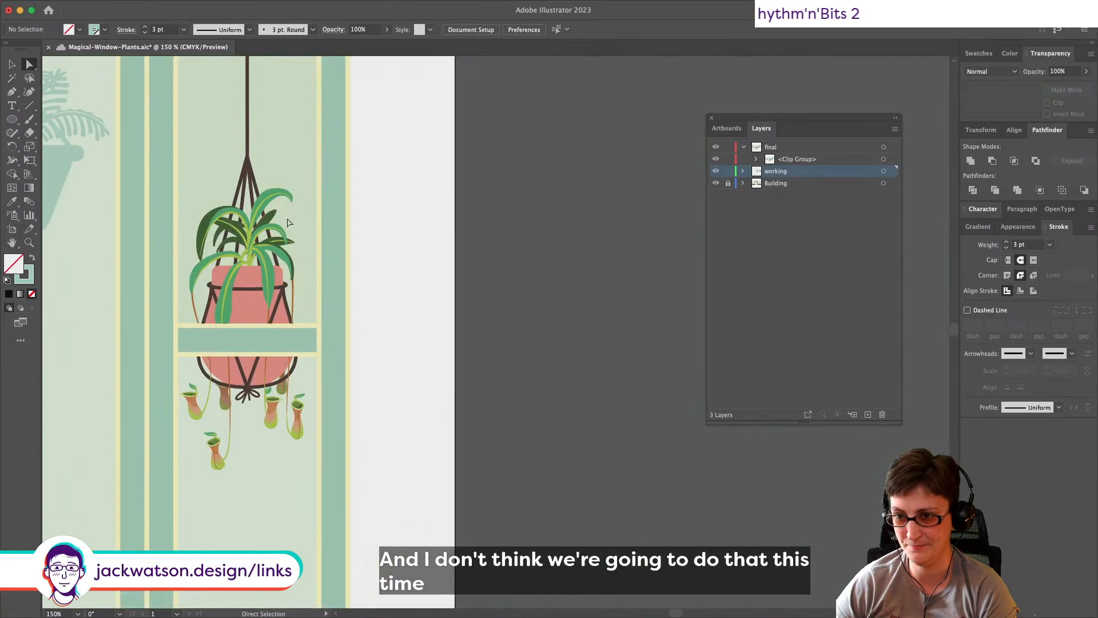
pyautogui.click(241, 258)
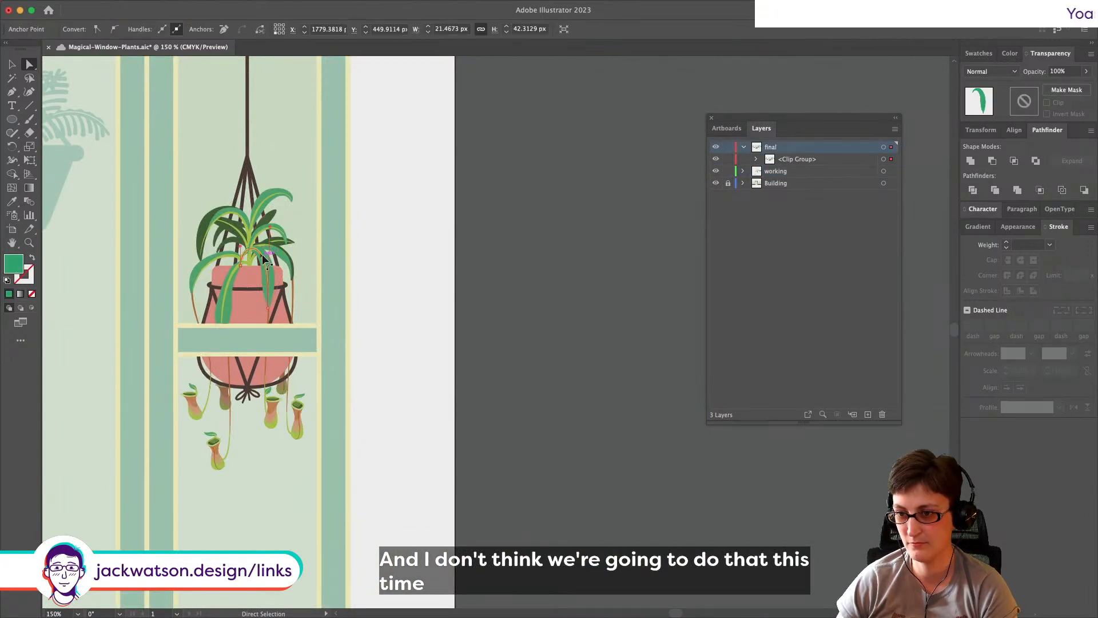
pyautogui.press('shift+super+a')
pyautogui.hscroll(-20, 479, 303)
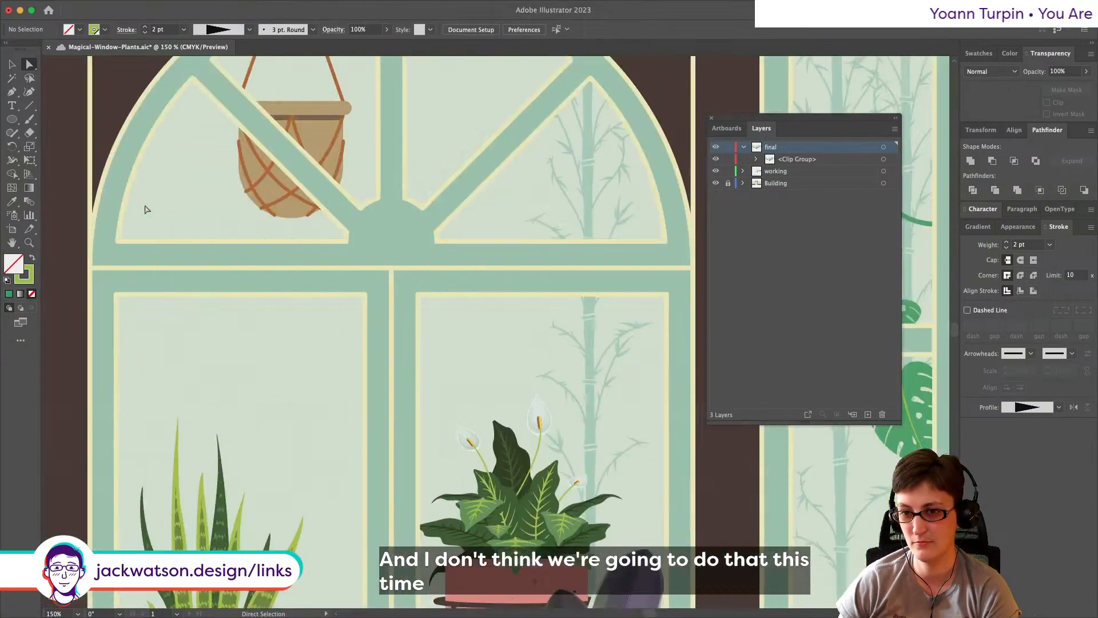
pyautogui.hscroll(-10, 480, 303)
pyautogui.scroll(3, 426, 262)
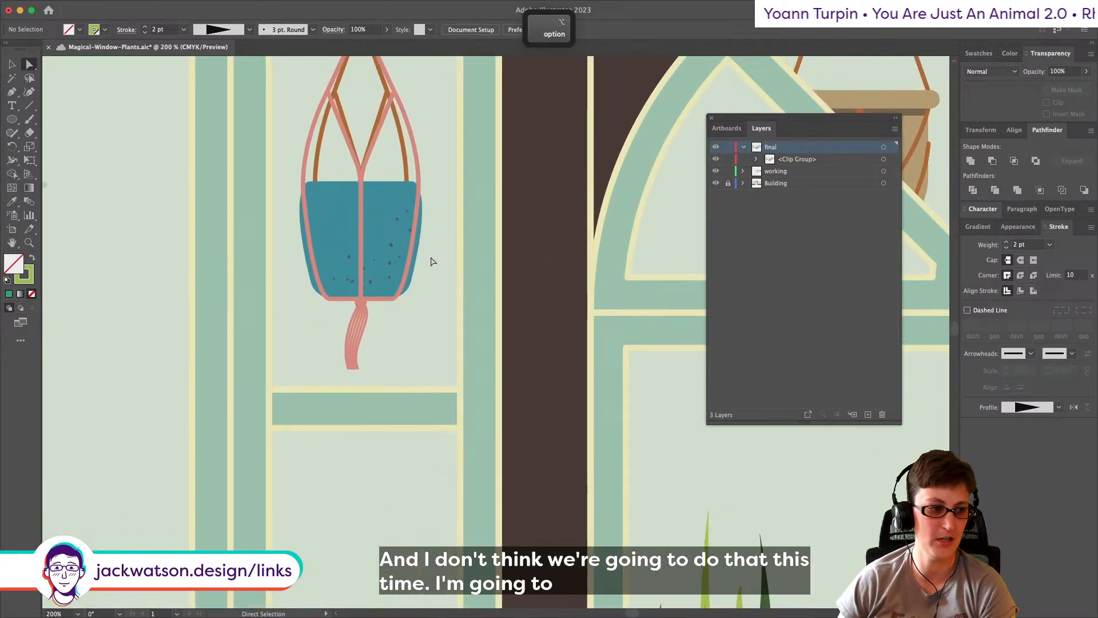
# Step: Draw a long trailing stem with the Pen tool from the blue hanging pot's rim to below the window crossbar
pyautogui.click(11, 94)
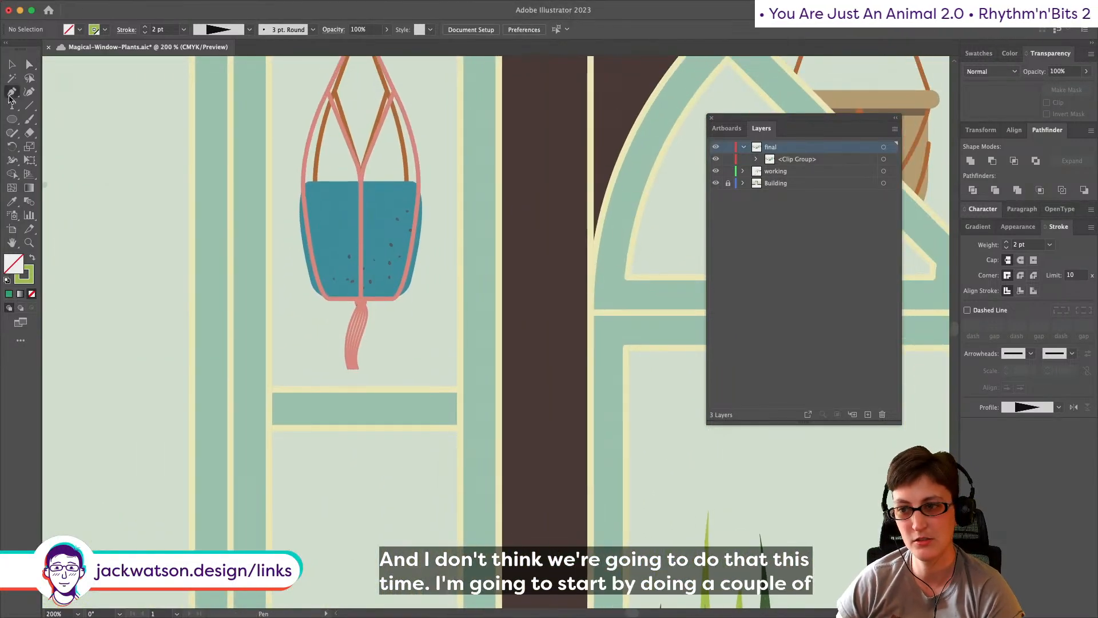
pyautogui.moveTo(379, 183); pyautogui.dragTo(411, 139)
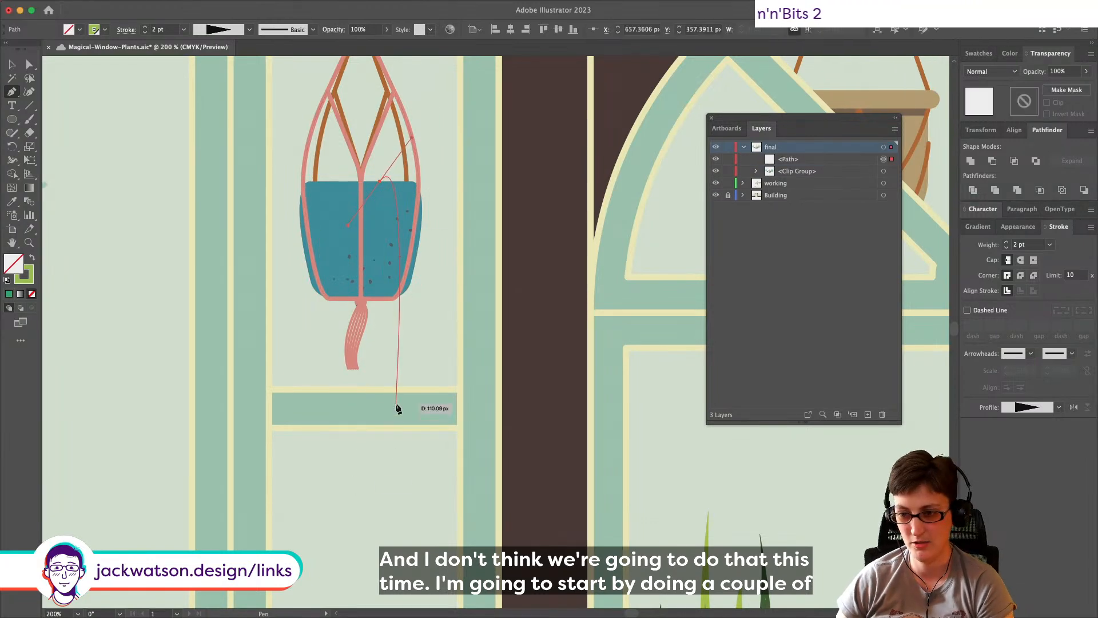
pyautogui.click(390, 361)
pyautogui.moveTo(388, 370); pyautogui.dragTo(376, 428)
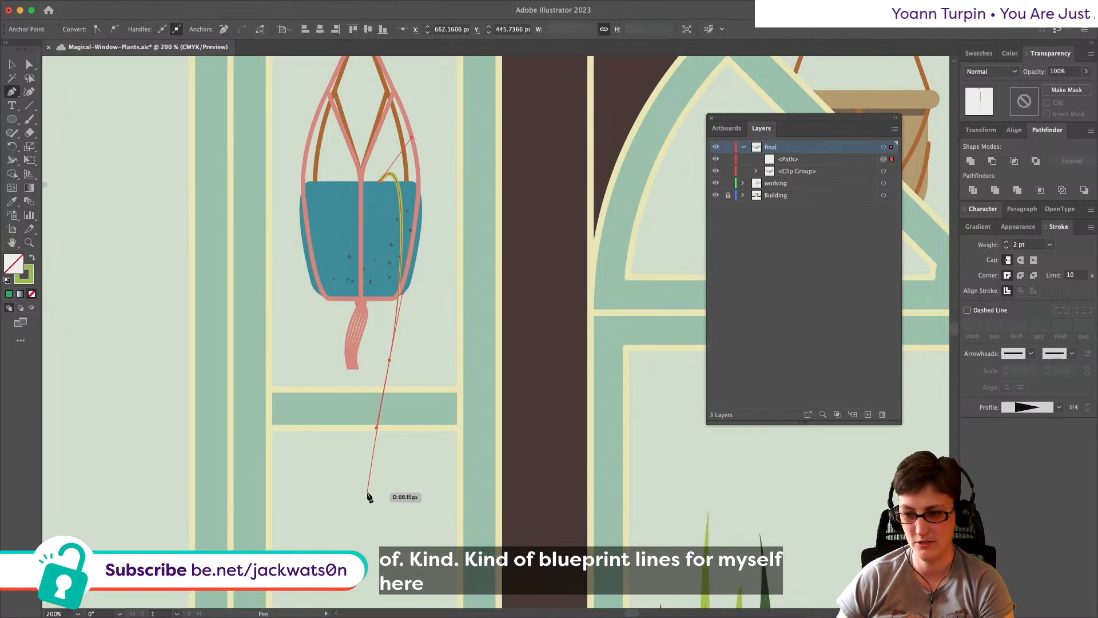
pyautogui.click(392, 497)
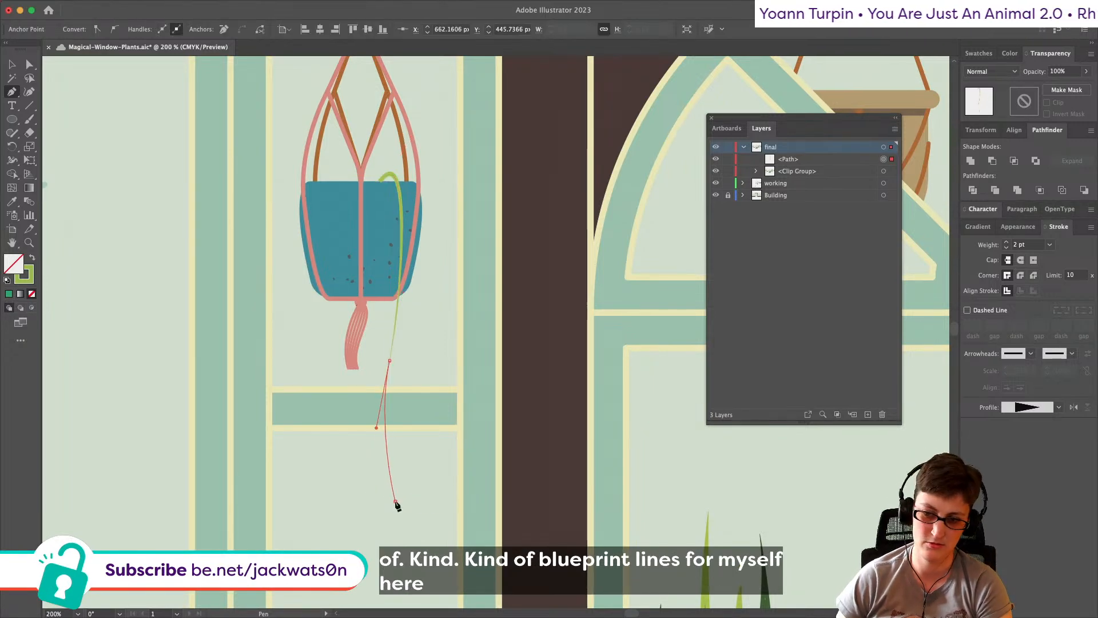
pyautogui.press('shift+super+a')
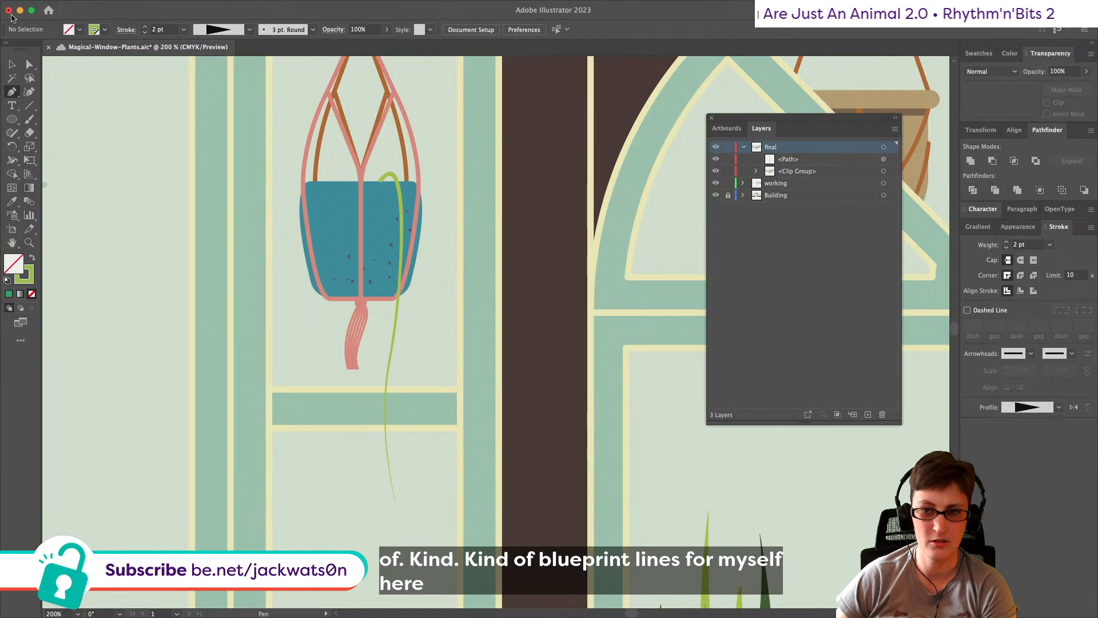
# Step: Give the trailing stem's stroke round caps and round corner joins
pyautogui.click(29, 64)
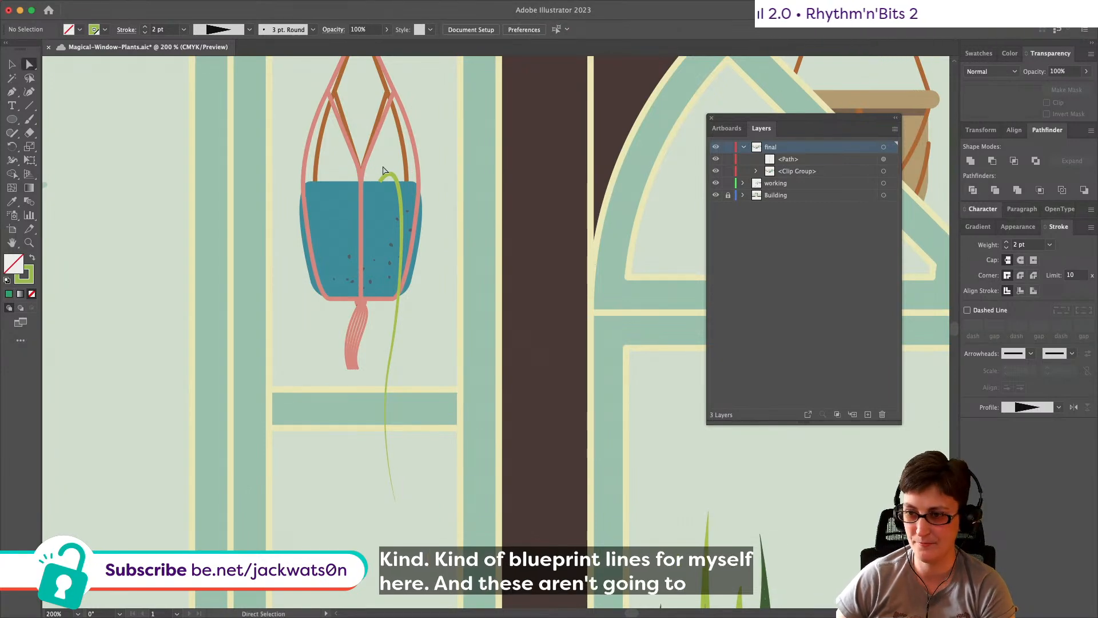
pyautogui.click(392, 179)
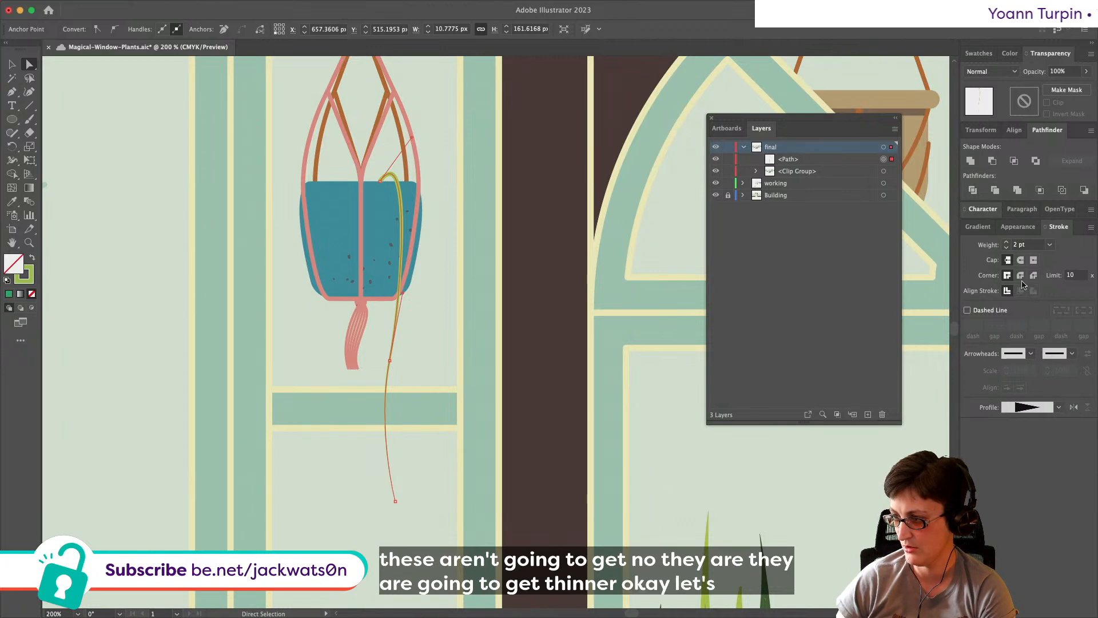
pyautogui.click(1021, 259)
pyautogui.click(1020, 275)
pyautogui.press('shift+super+a')
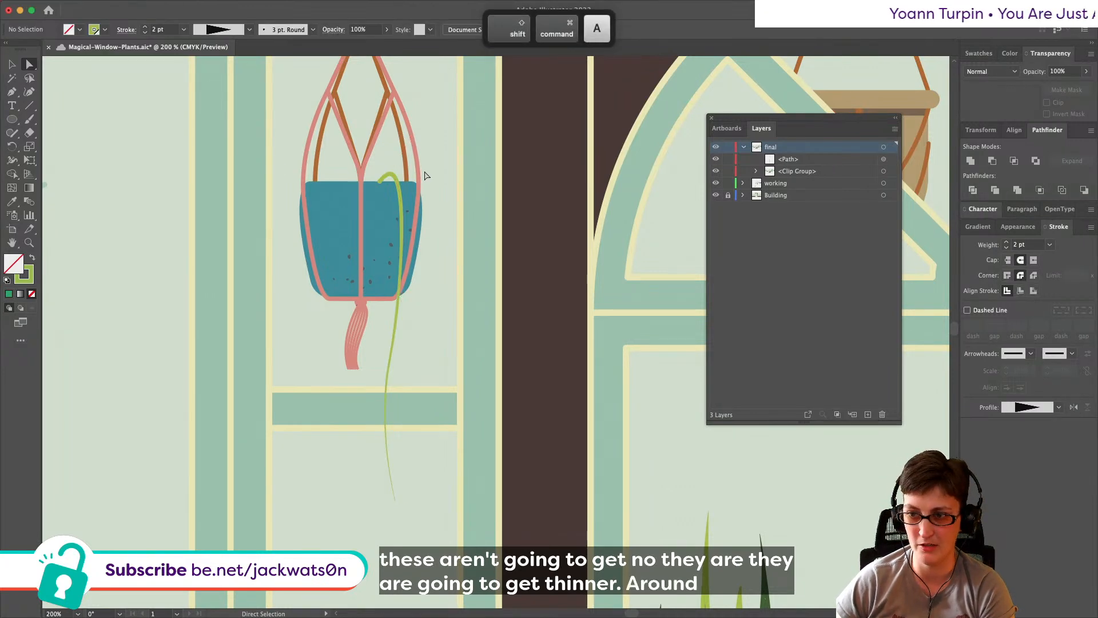
# Step: Draw a shorter second stem arching over the blue pot's right edge, and flatten the arch at its start
pyautogui.click(13, 92)
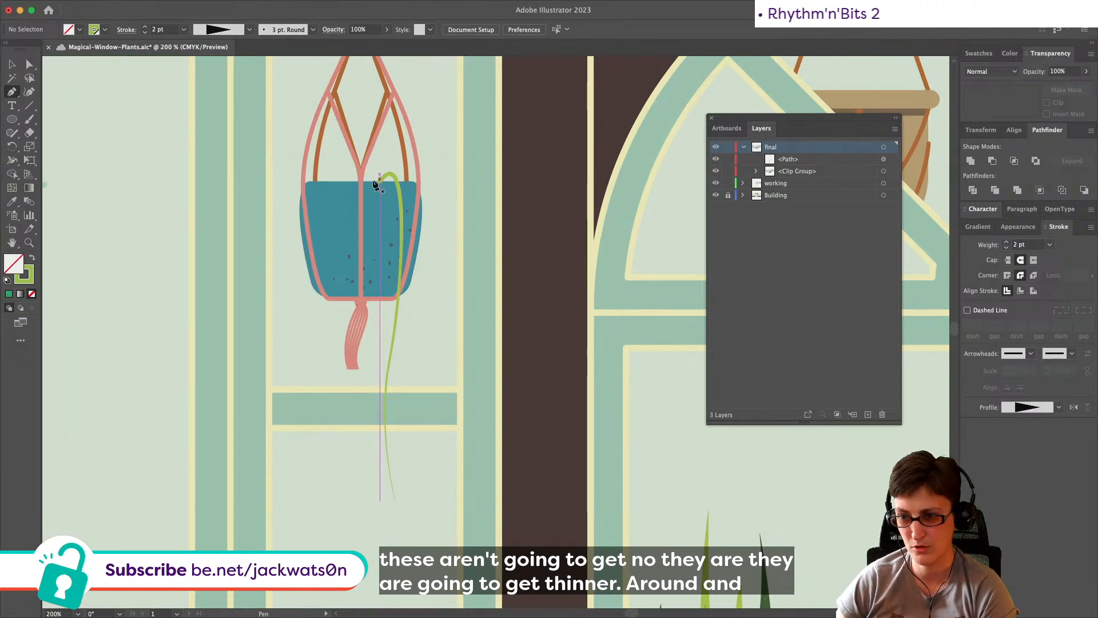
pyautogui.moveTo(382, 152); pyautogui.dragTo(386, 134)
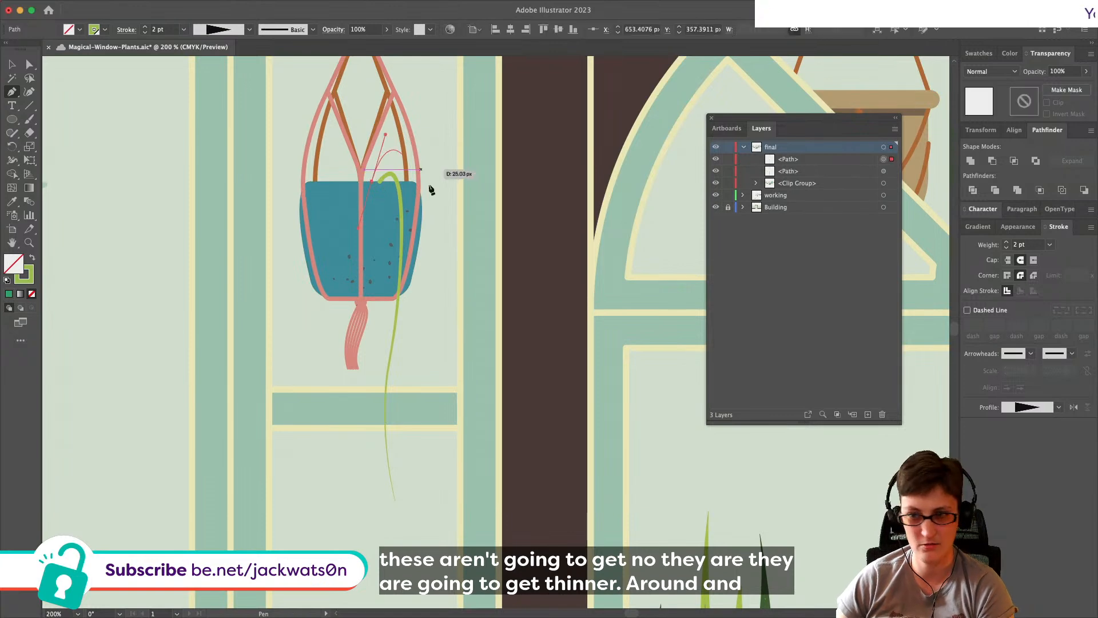
pyautogui.click(430, 192)
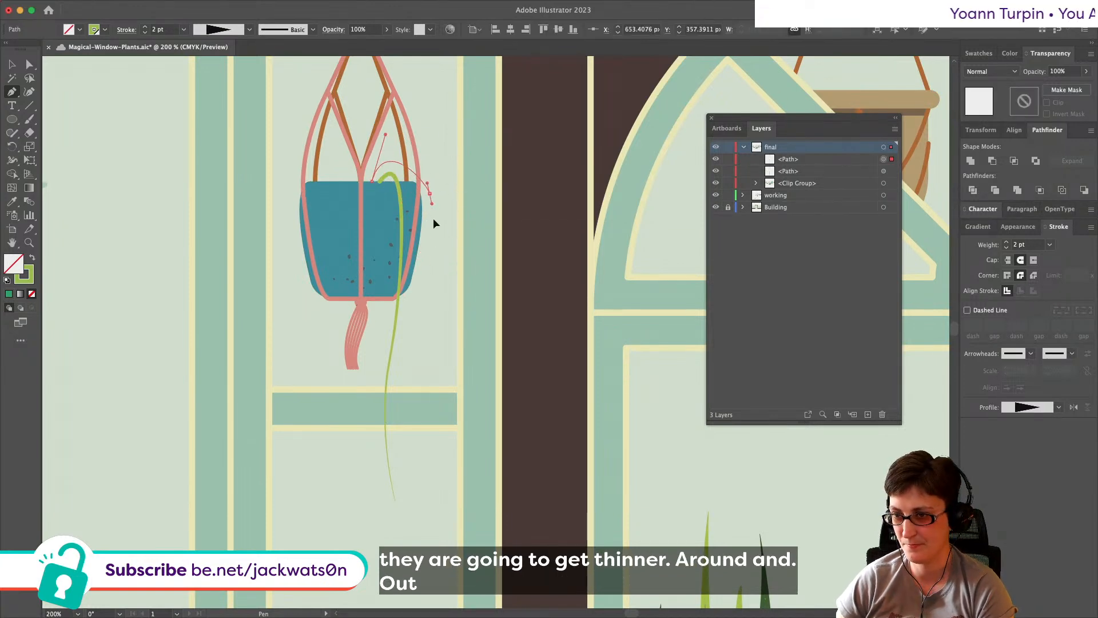
pyautogui.press('super+z')
pyautogui.press('super+z')
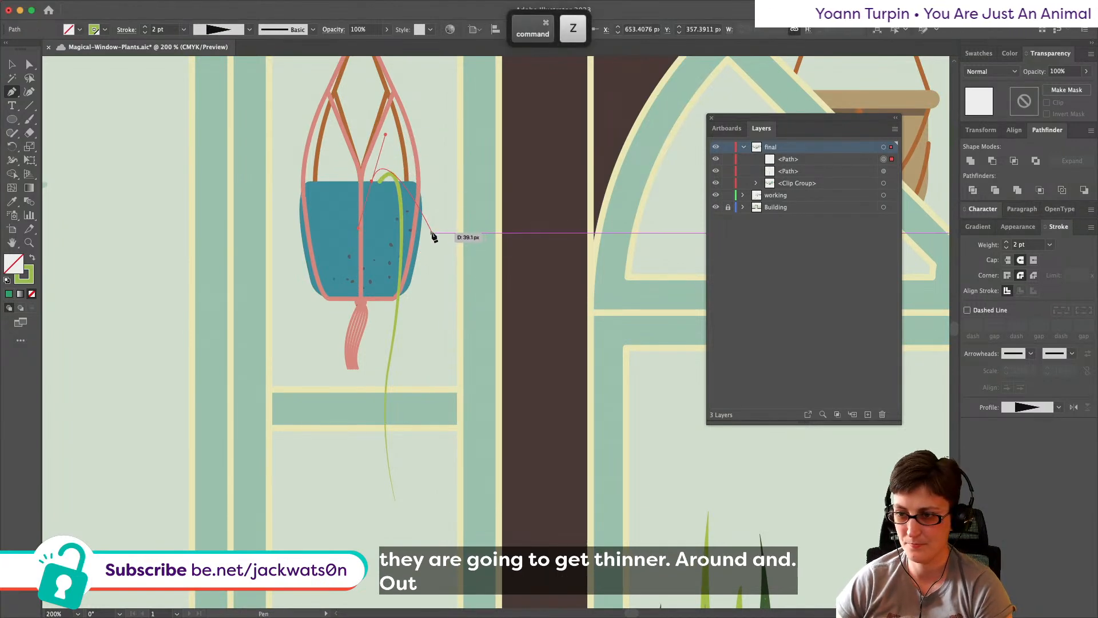
pyautogui.moveTo(430, 232); pyautogui.dragTo(425, 287)
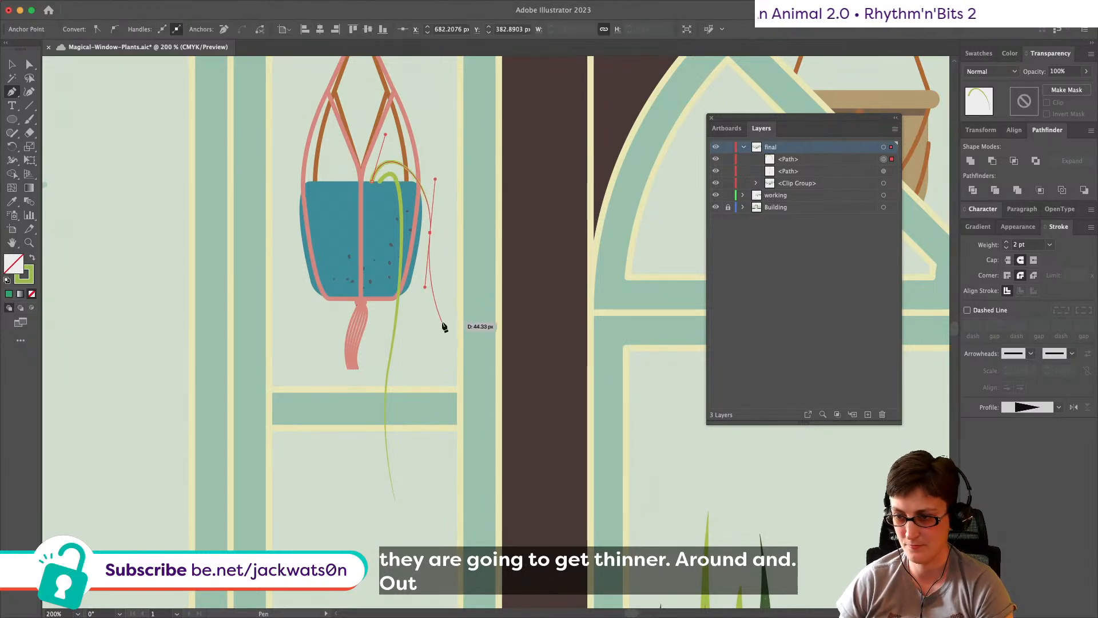
pyautogui.click(447, 322)
pyautogui.press('a')
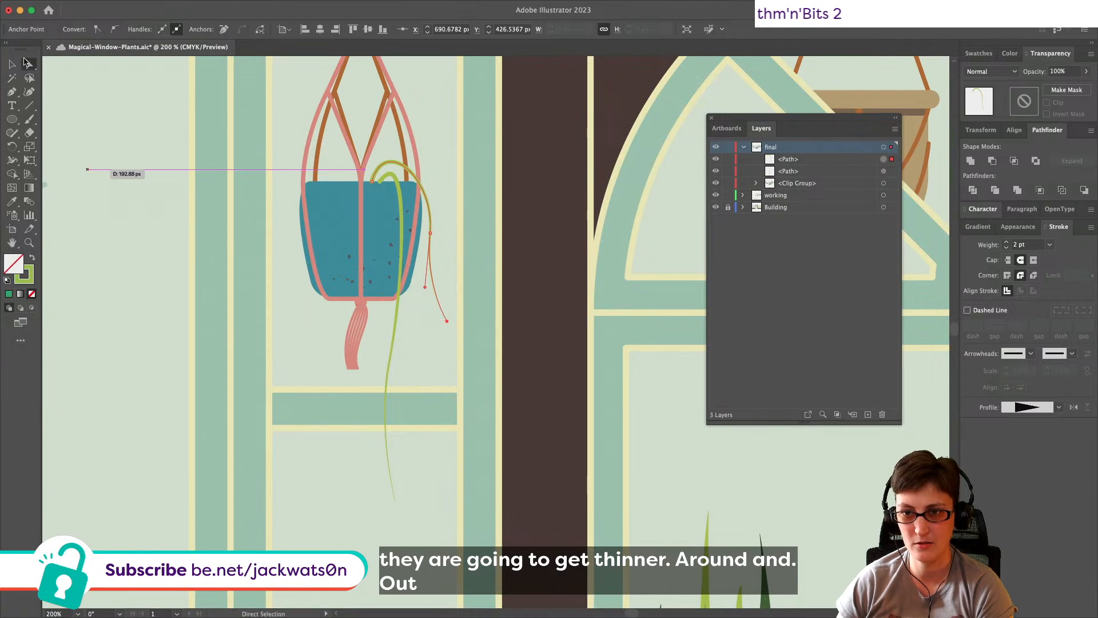
pyautogui.click(372, 181)
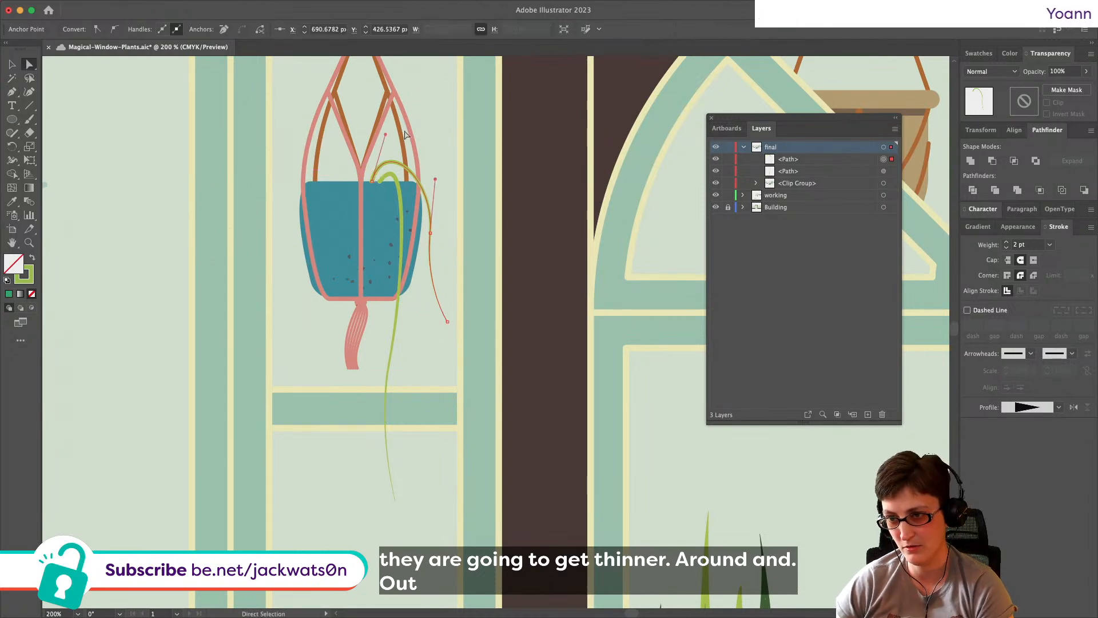
pyautogui.moveTo(386, 137); pyautogui.dragTo(391, 144)
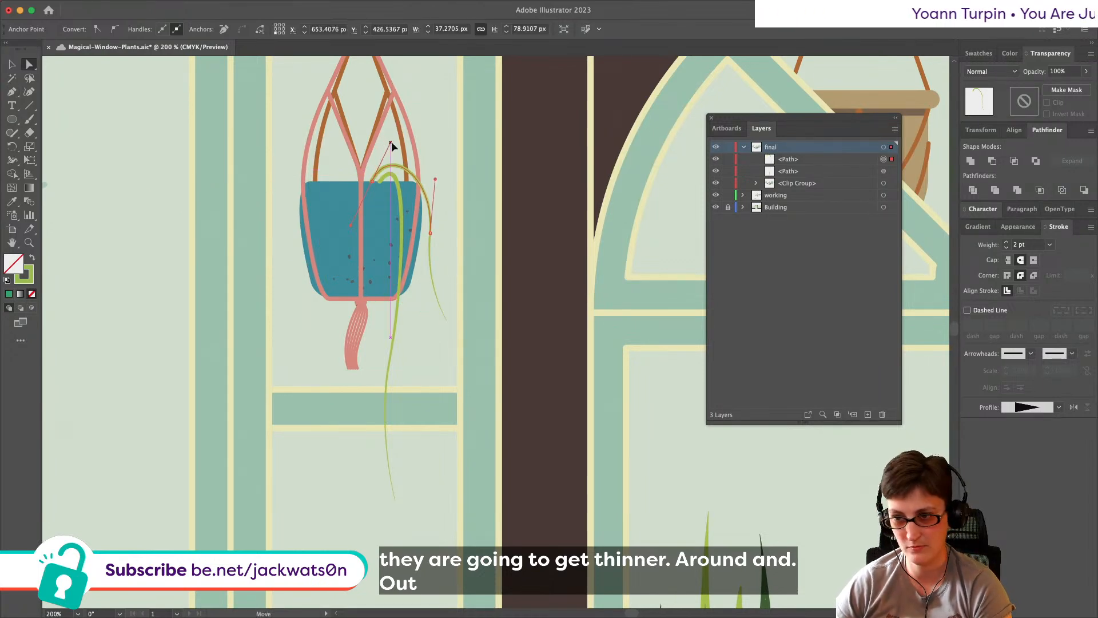
pyautogui.press('shift+super+a')
# Step: Draw a third stem arching over the blue pot's centre, with its lower end curving to the right beside the tassel
pyautogui.click(11, 92)
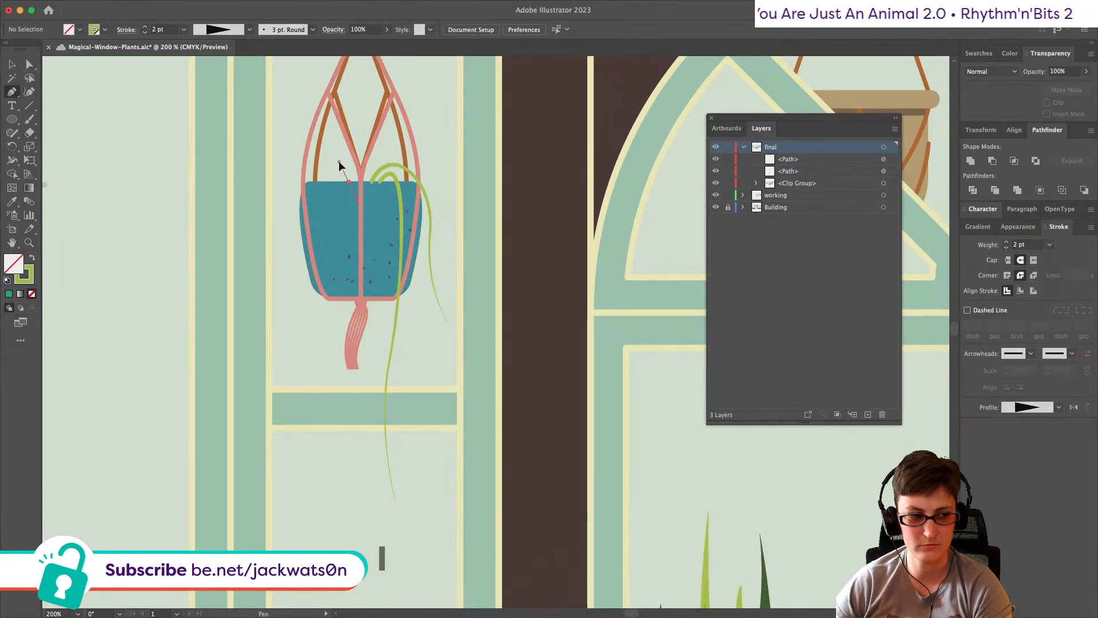
pyautogui.press('super+z')
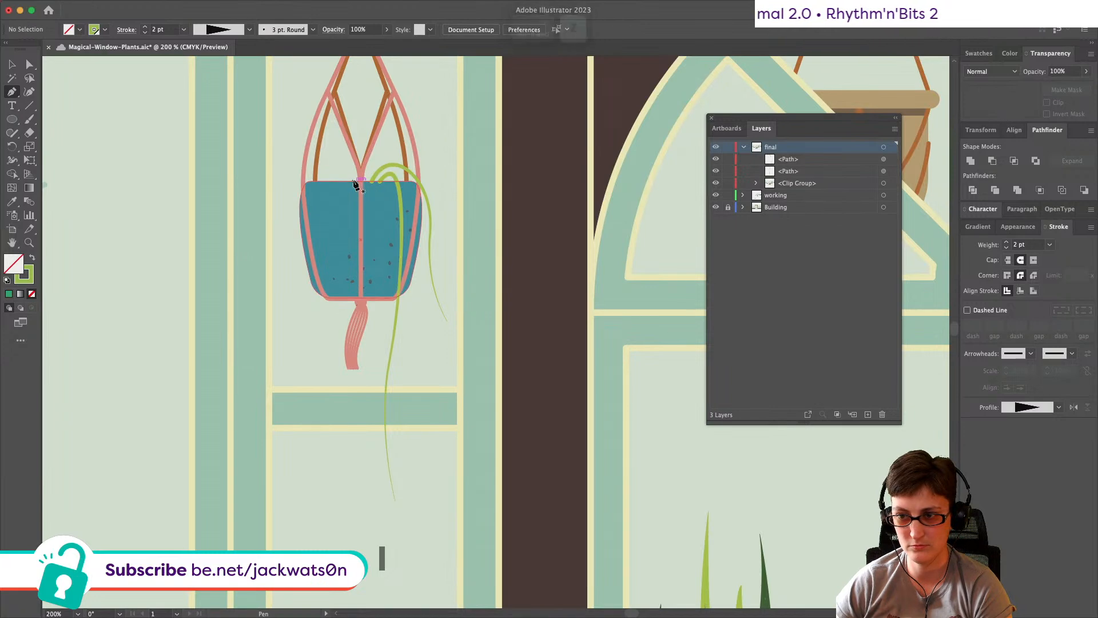
pyautogui.click(355, 149)
pyautogui.click(360, 222)
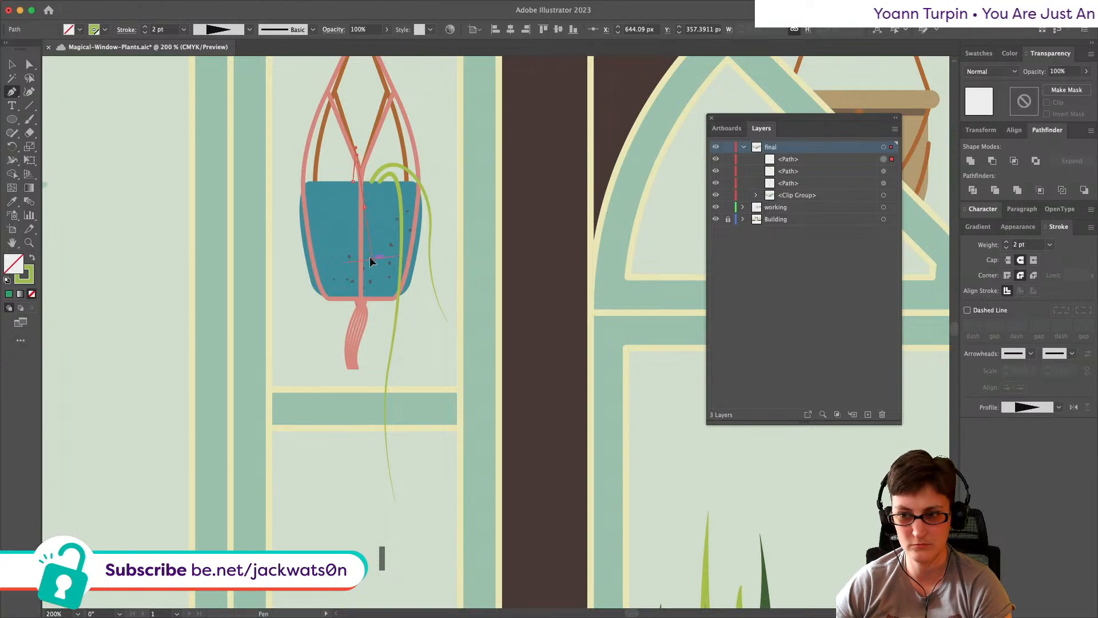
pyautogui.moveTo(359, 248); pyautogui.dragTo(302, 382)
pyautogui.press('super+z')
pyautogui.press('super+z')
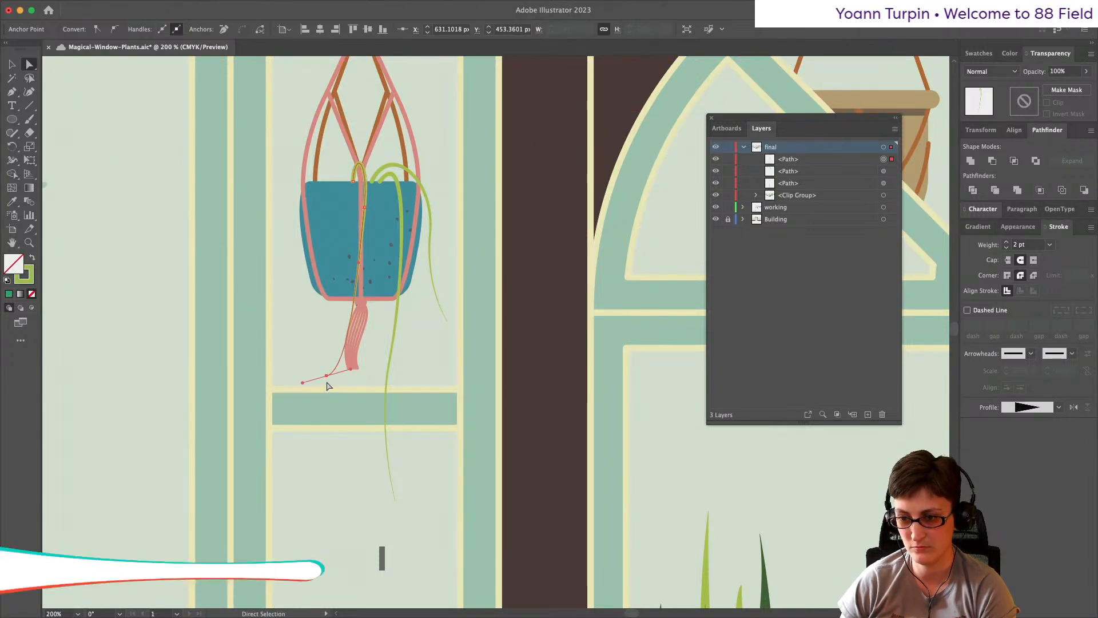
pyautogui.moveTo(350, 369); pyautogui.dragTo(327, 336)
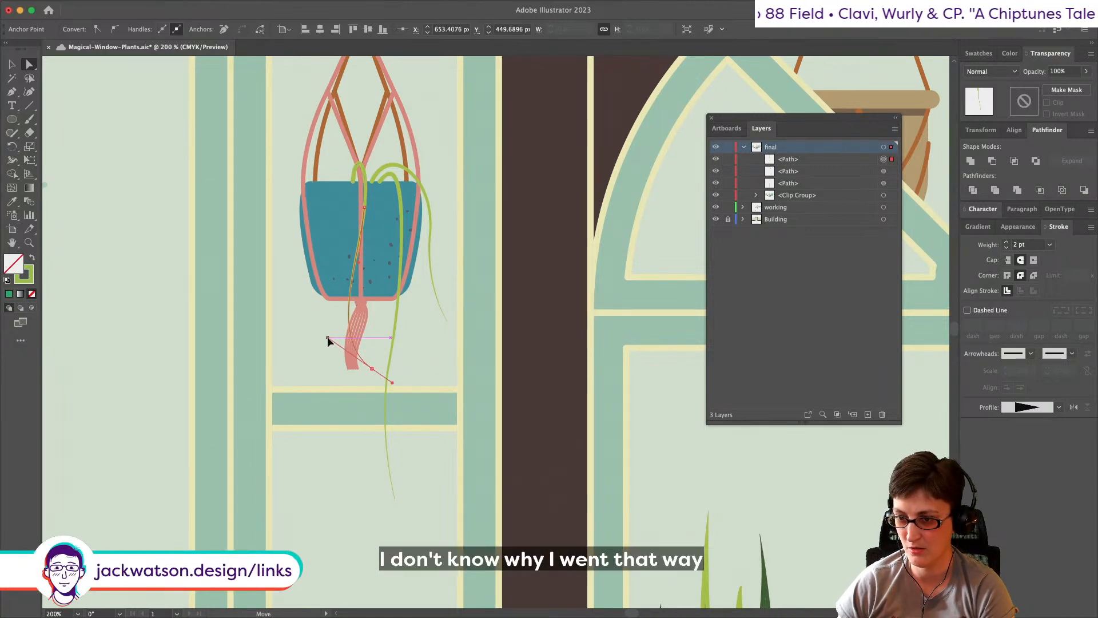
# Step: Nudge the central stem slightly to the right of the macrame cord
pyautogui.press('shift+super+a')
pyautogui.press('p')
pyautogui.press('v')
pyautogui.keyDown('super'); pyautogui.click(370, 184); pyautogui.keyUp('super')
pyautogui.press('Right')
pyautogui.press('Right')
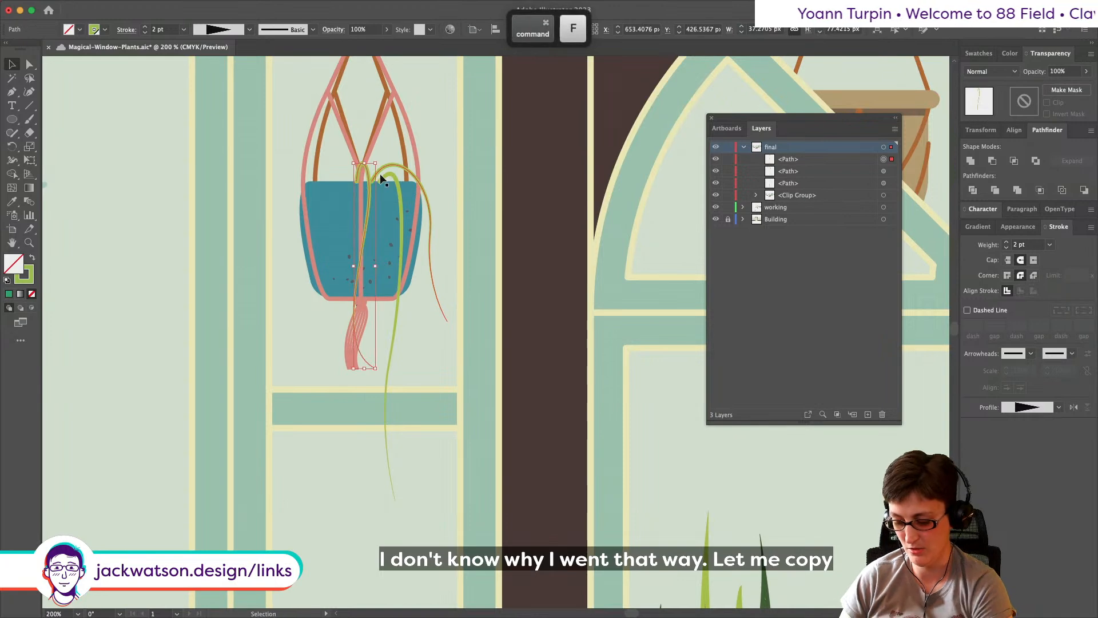
# Step: Duplicate the central stem in place and reflect the copy
pyautogui.press('super+c')
pyautogui.press('super+f')
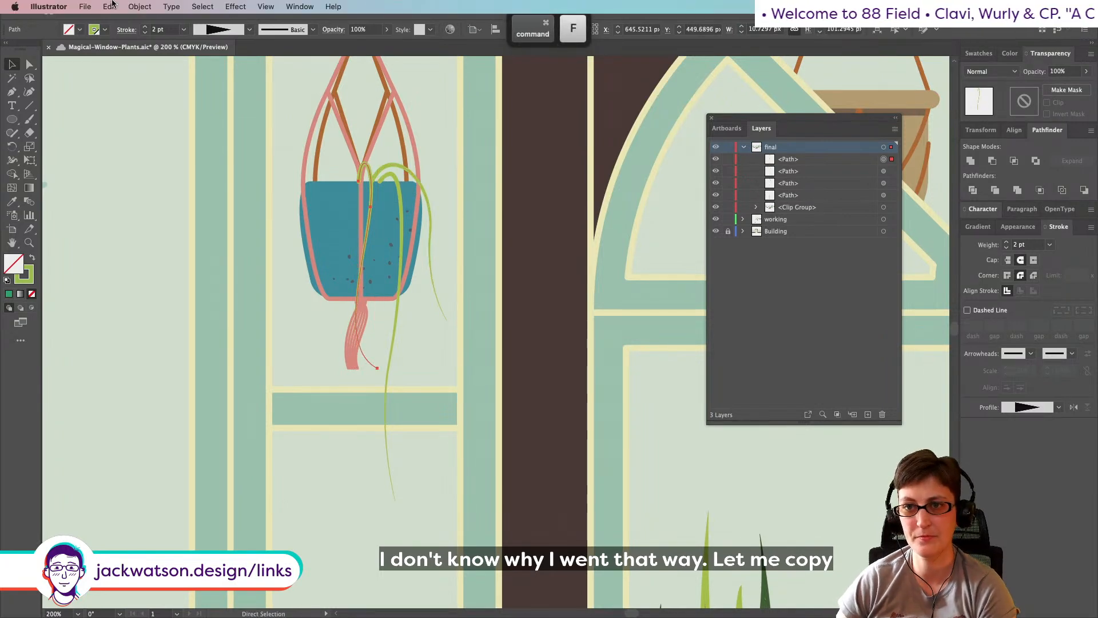
pyautogui.click(112, 6)
pyautogui.moveTo(140, 6)
pyautogui.moveTo(160, 26)
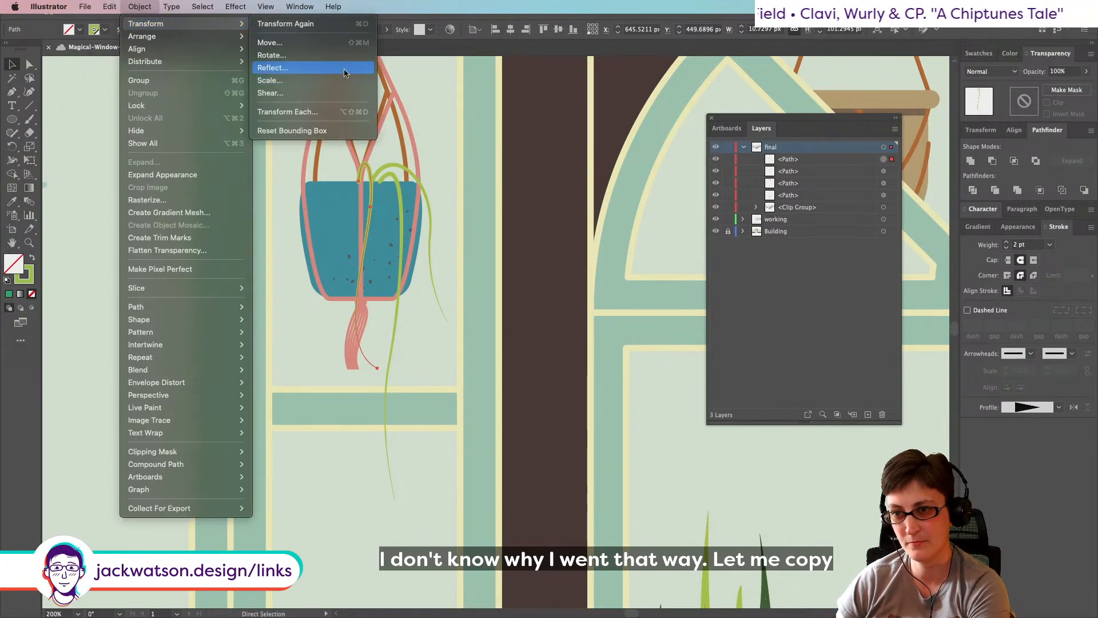
pyautogui.click(272, 67)
pyautogui.press('Return')
# Step: Place the mirrored stem left of the macrame cord, make it narrower, and set its stroke weight to 2 pt
pyautogui.moveTo(376, 187); pyautogui.dragTo(351, 177)
pyautogui.moveTo(330, 265); pyautogui.dragTo(342, 265)
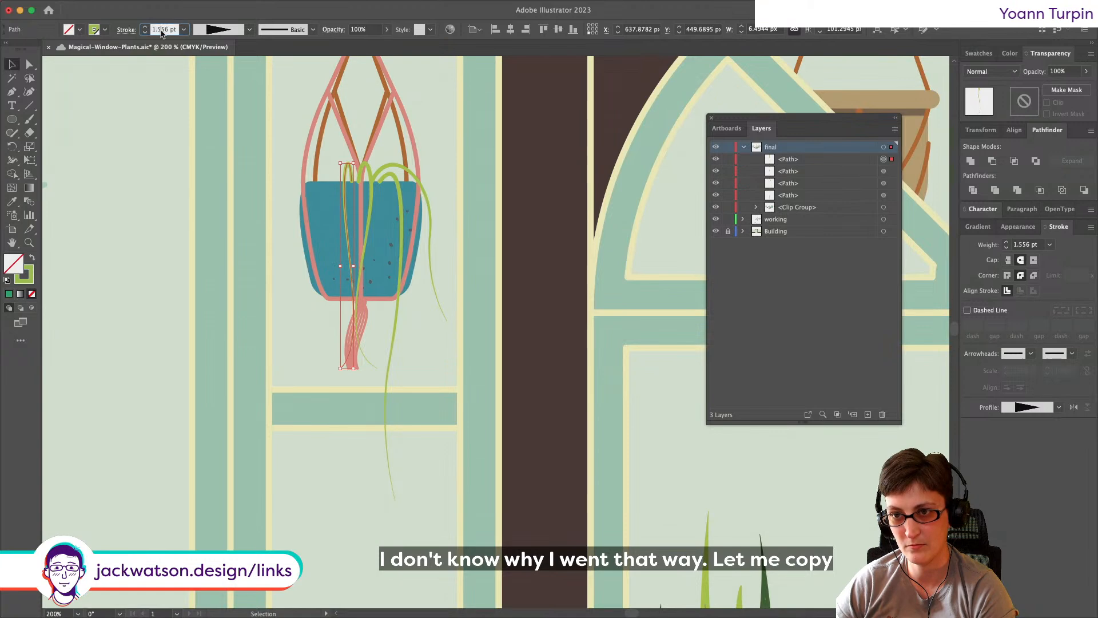
pyautogui.doubleClick(160, 30)
pyautogui.write('2')
pyautogui.press('Tab')
# Step: Extend the mirrored stem's lower end down and left past the window crossbar, and smooth its curve
pyautogui.click(29, 65)
pyautogui.moveTo(340, 367); pyautogui.dragTo(308, 457)
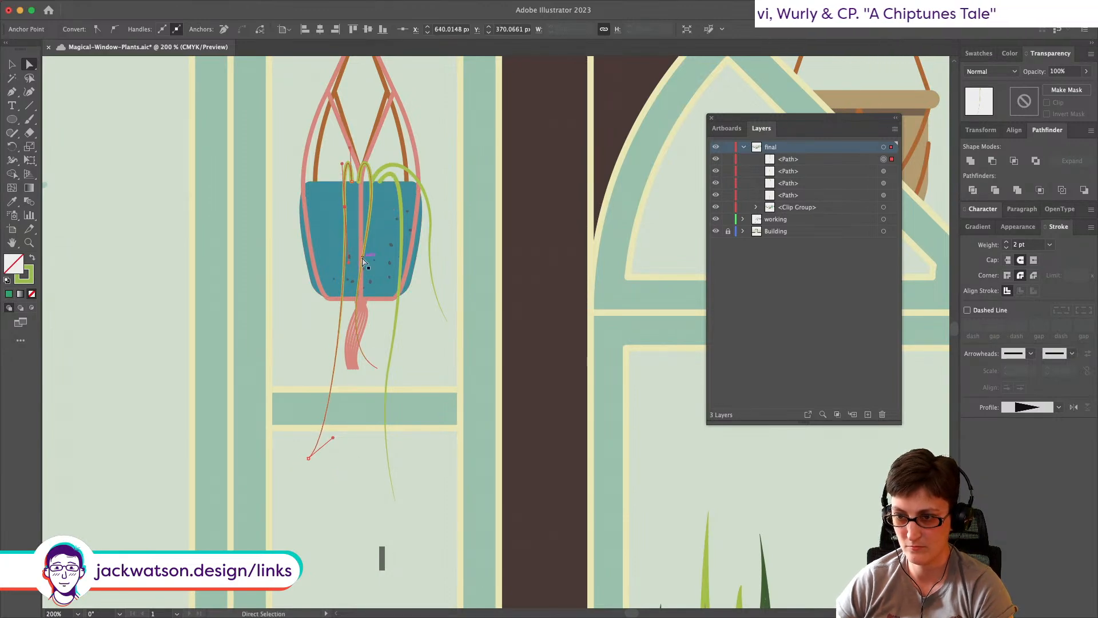
pyautogui.press('super+z')
pyautogui.moveTo(352, 280); pyautogui.dragTo(351, 283)
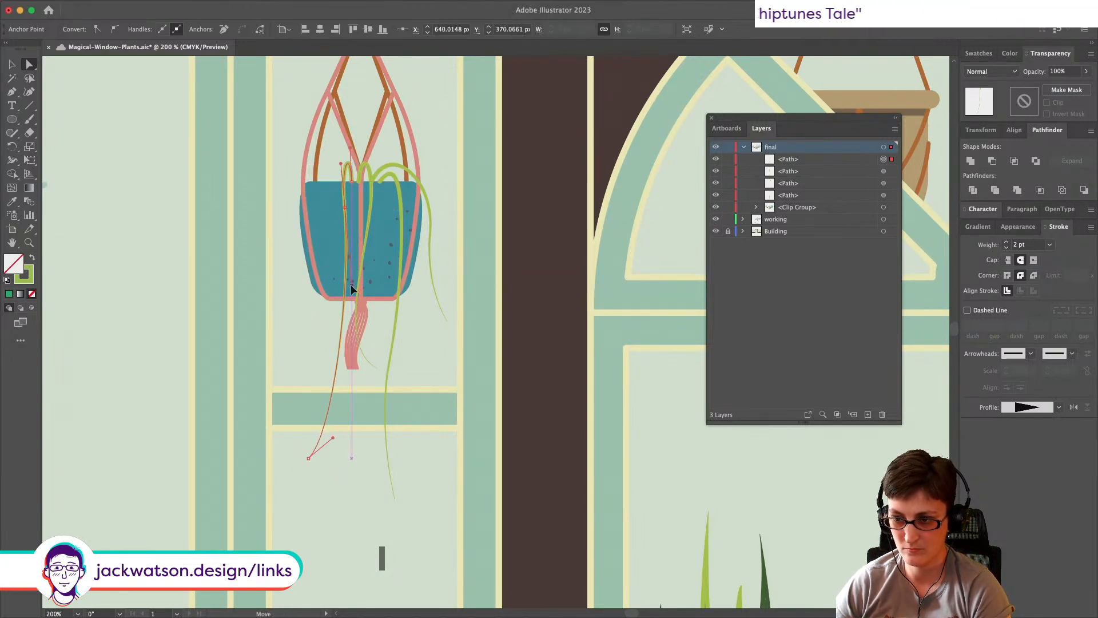
pyautogui.press('super+shift+a')
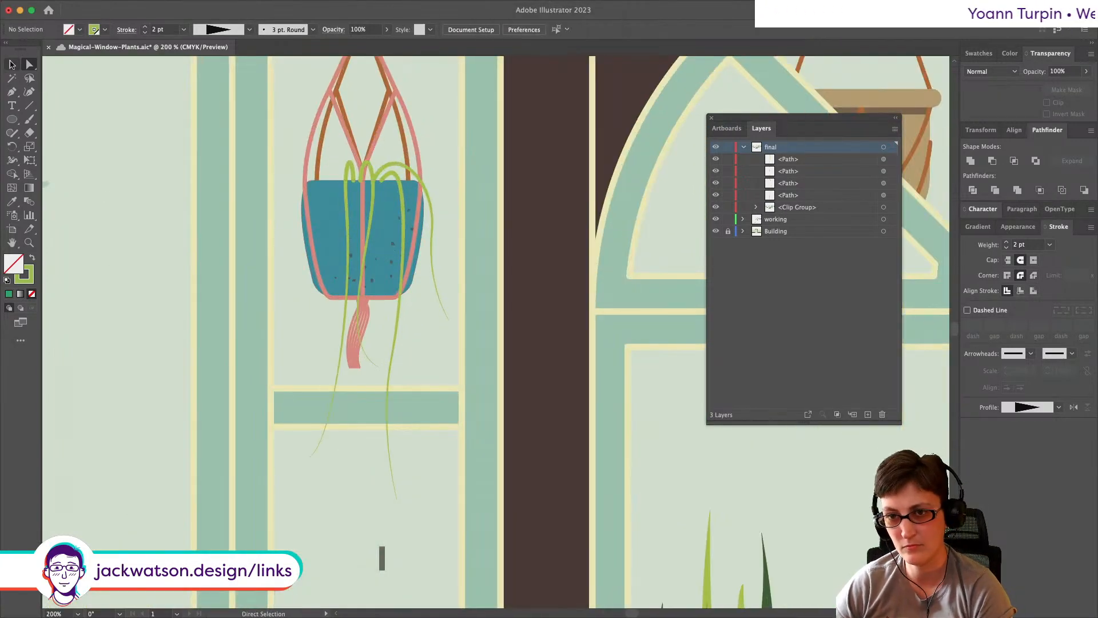
# Step: Draw a stem that arches out of the pot near its left rim and trails down well past the window crossbar
pyautogui.click(12, 64)
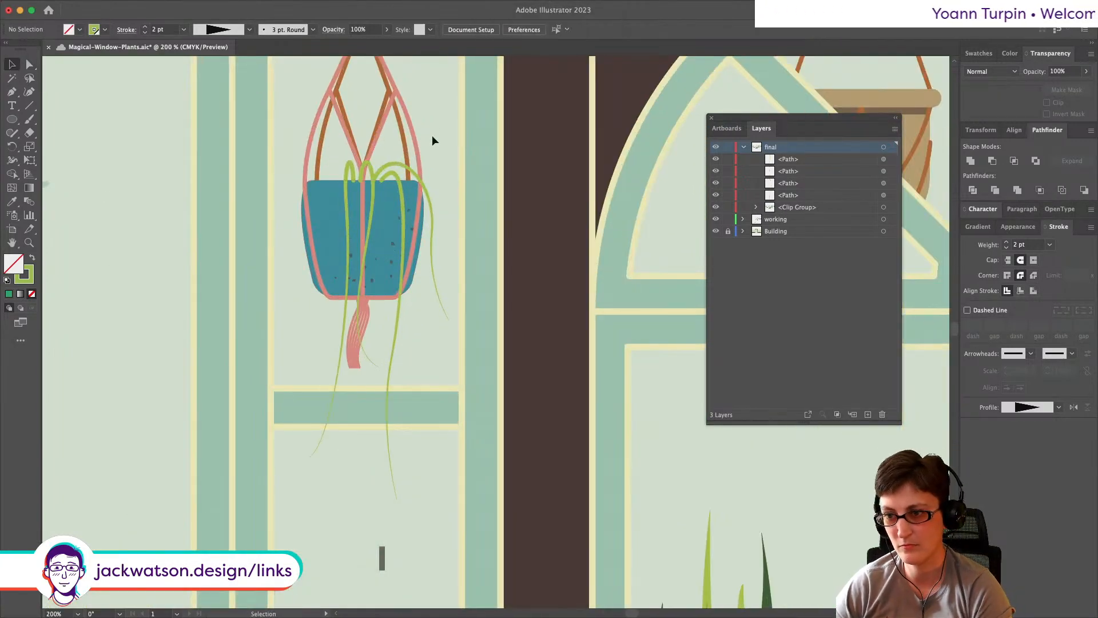
pyautogui.click(13, 93)
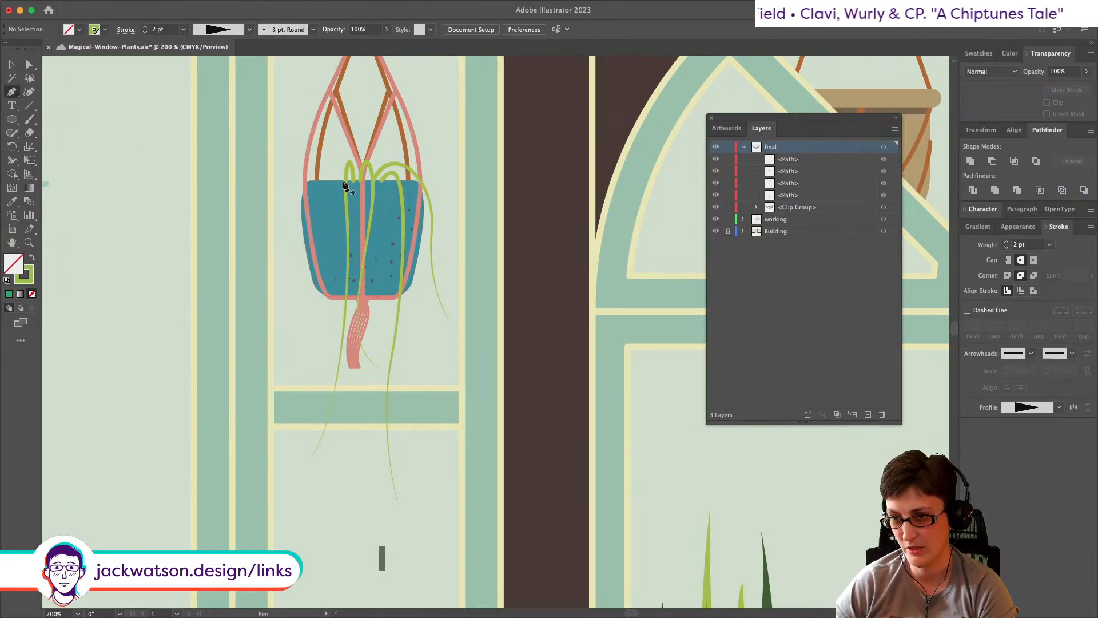
pyautogui.moveTo(343, 183); pyautogui.dragTo(339, 156)
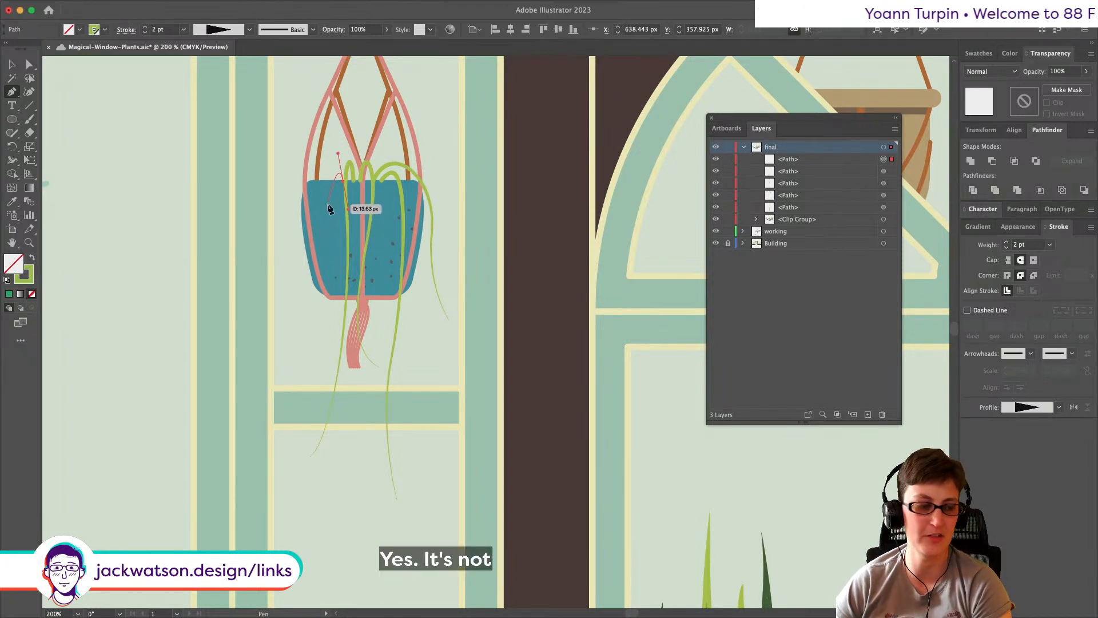
pyautogui.moveTo(321, 200); pyautogui.dragTo(318, 247)
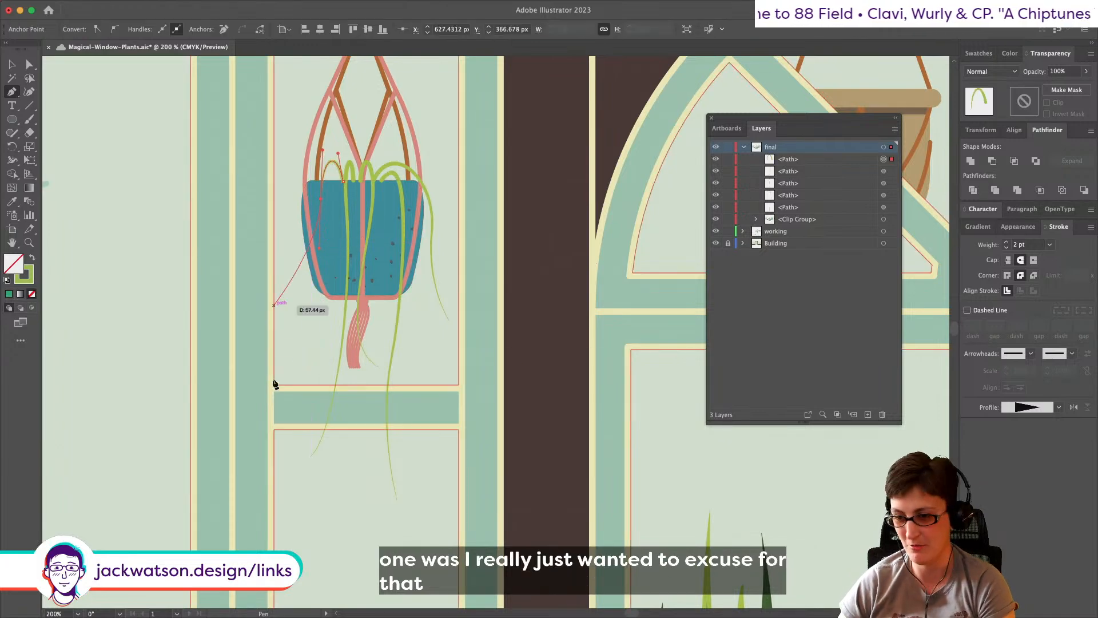
pyautogui.moveTo(307, 367); pyautogui.dragTo(283, 429)
pyautogui.click(318, 552)
pyautogui.press('super+shift+a')
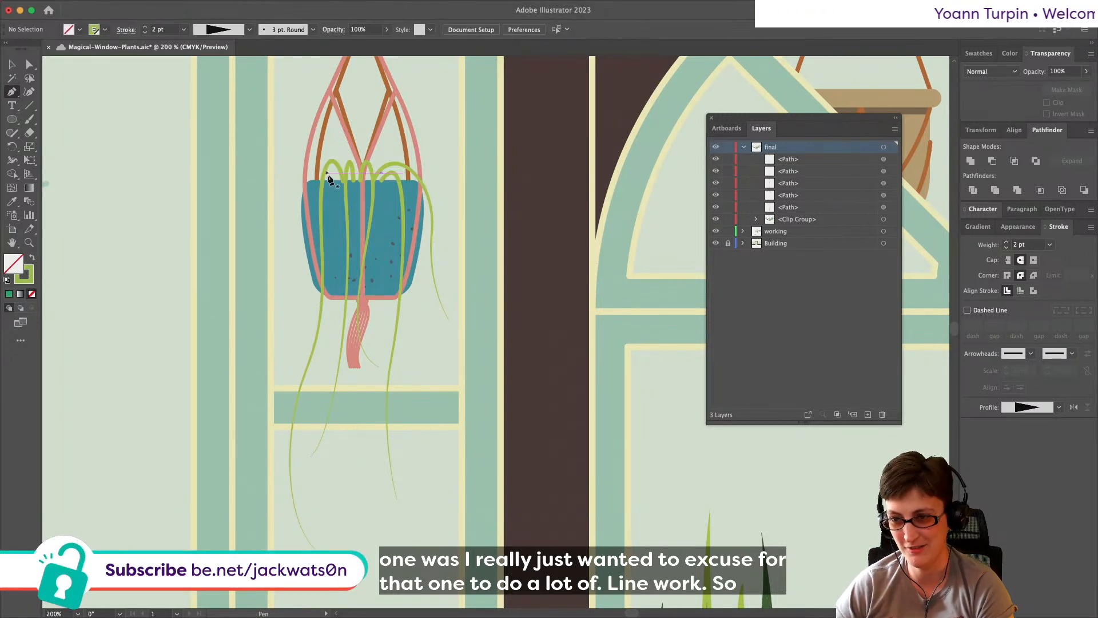
# Step: Draw a shorter stem that arches over the pot's left rim and hangs outside it to about the pot's base
pyautogui.moveTo(332, 181); pyautogui.dragTo(325, 150)
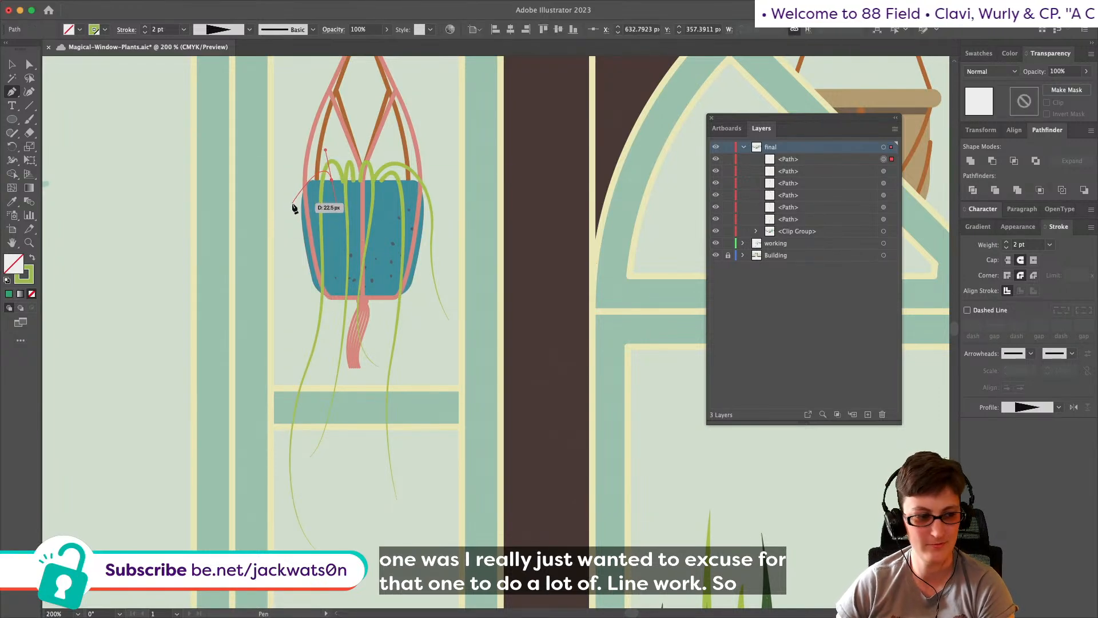
pyautogui.moveTo(288, 231); pyautogui.dragTo(285, 251)
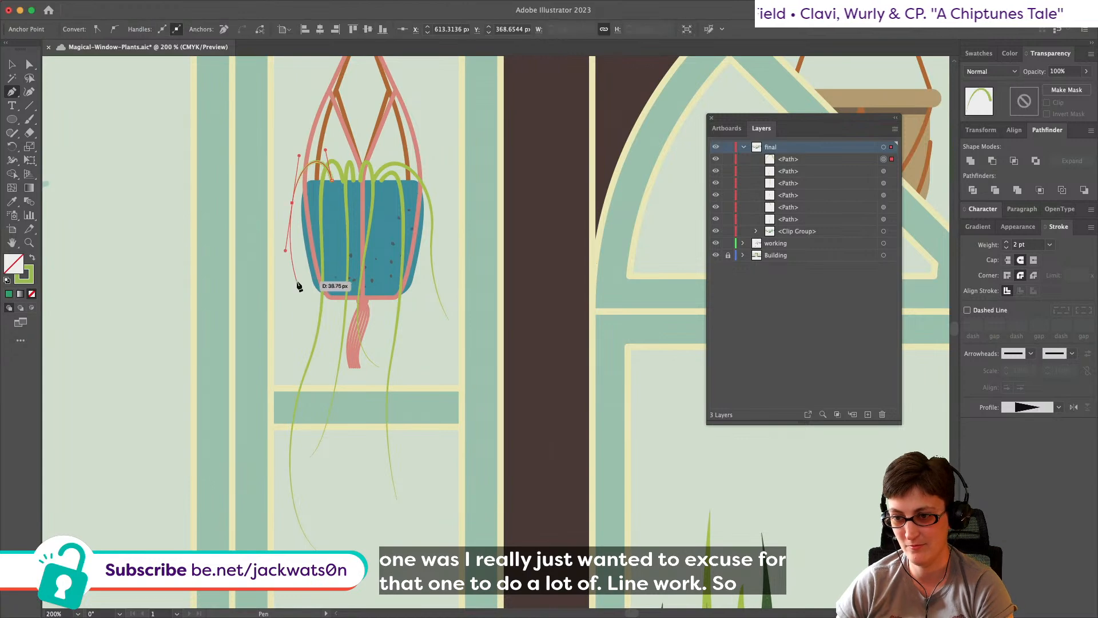
pyautogui.click(304, 296)
pyautogui.press('shift+super+a')
pyautogui.scroll(-3, 146, 214)
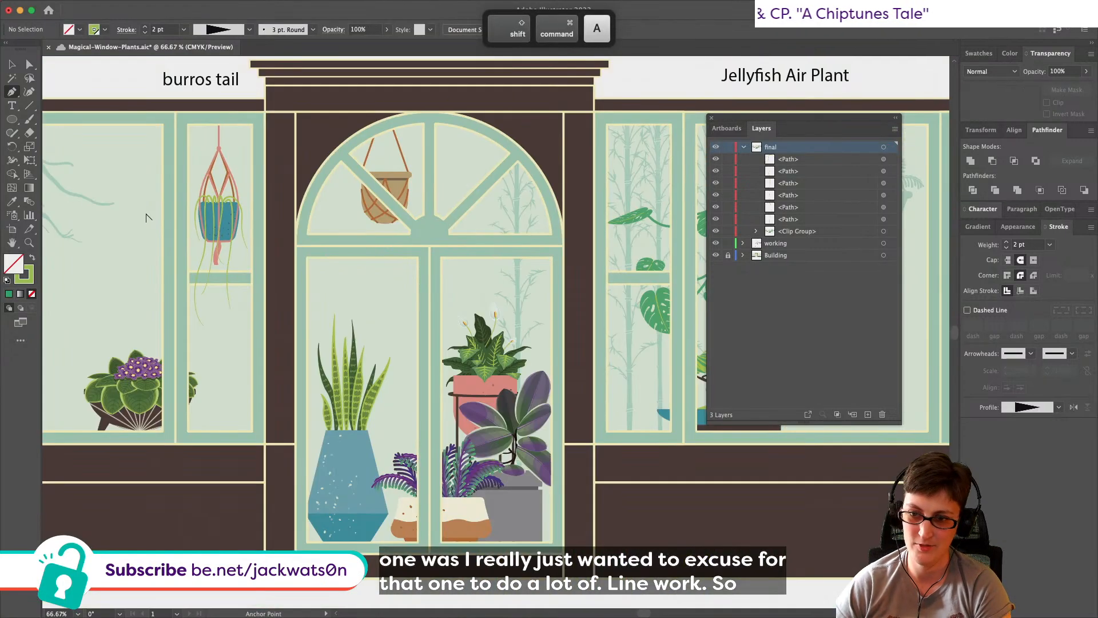
pyautogui.scroll(3, 145, 214)
# Step: Group all six green stem paths in the final layer
pyautogui.click(12, 64)
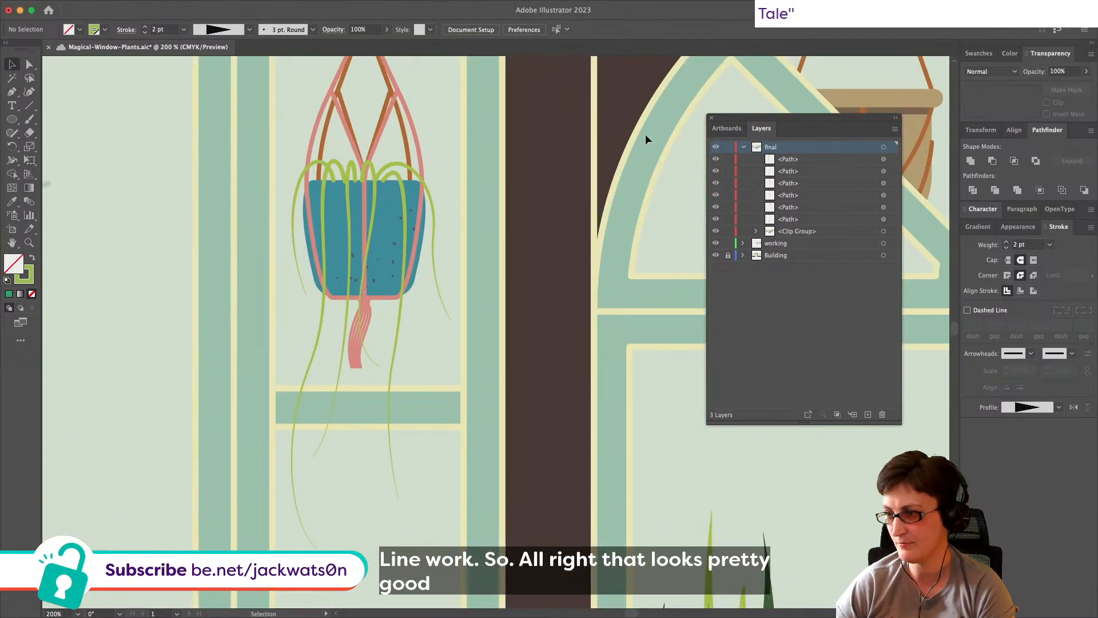
pyautogui.click(884, 159)
pyautogui.keyDown('shift'); pyautogui.click(884, 219); pyautogui.keyUp('shift')
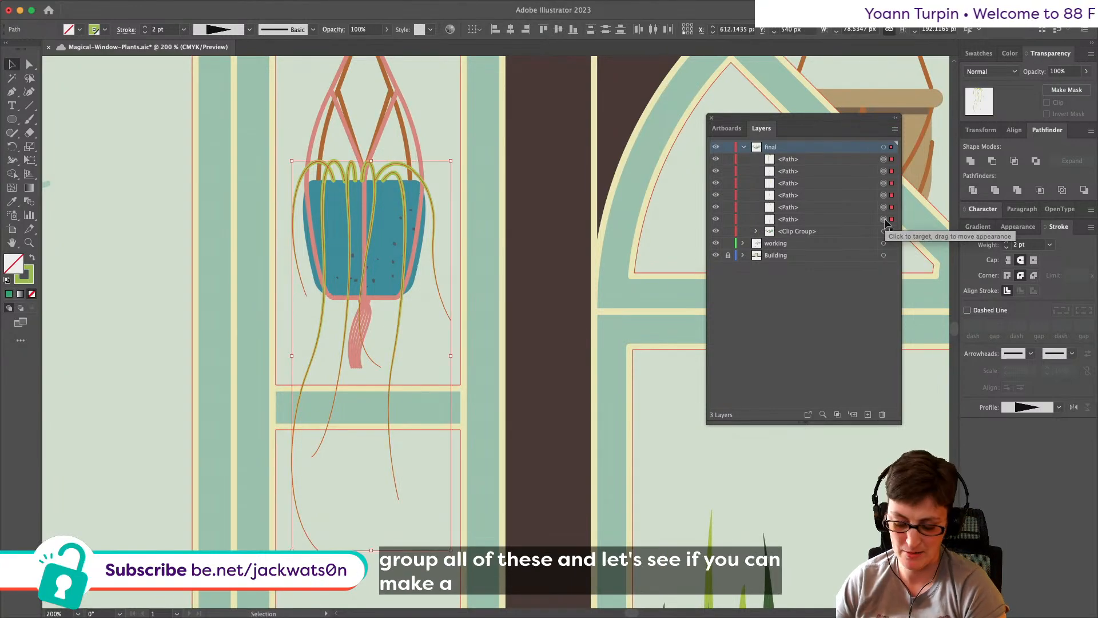
pyautogui.press('super+g')
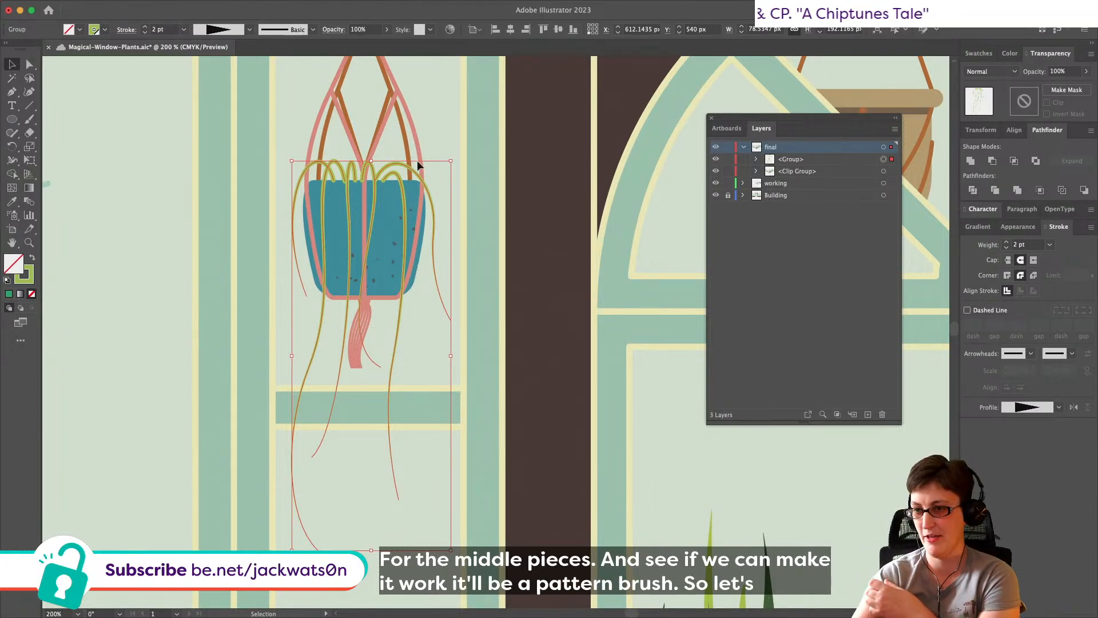
pyautogui.click(445, 131)
# Step: Draw a small circle about 5.3 px wide in the blank area above the burros tail label
pyautogui.scroll(5, 445, 131)
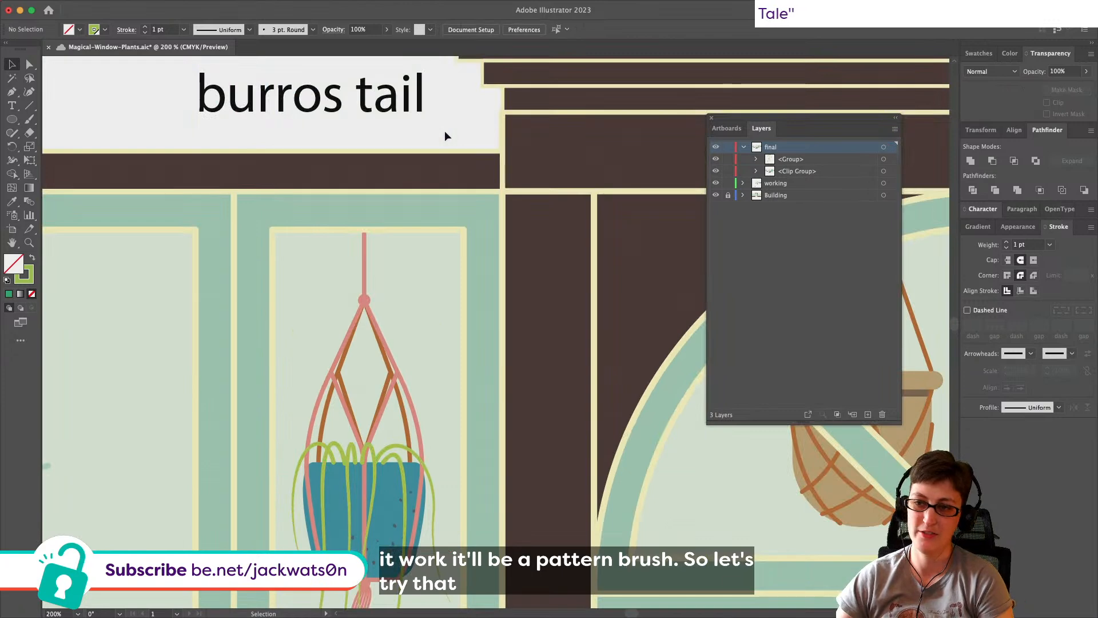
pyautogui.scroll(5, 444, 131)
pyautogui.scroll(-1, 445, 132)
pyautogui.scroll(5, 445, 131)
pyautogui.scroll(1, 444, 132)
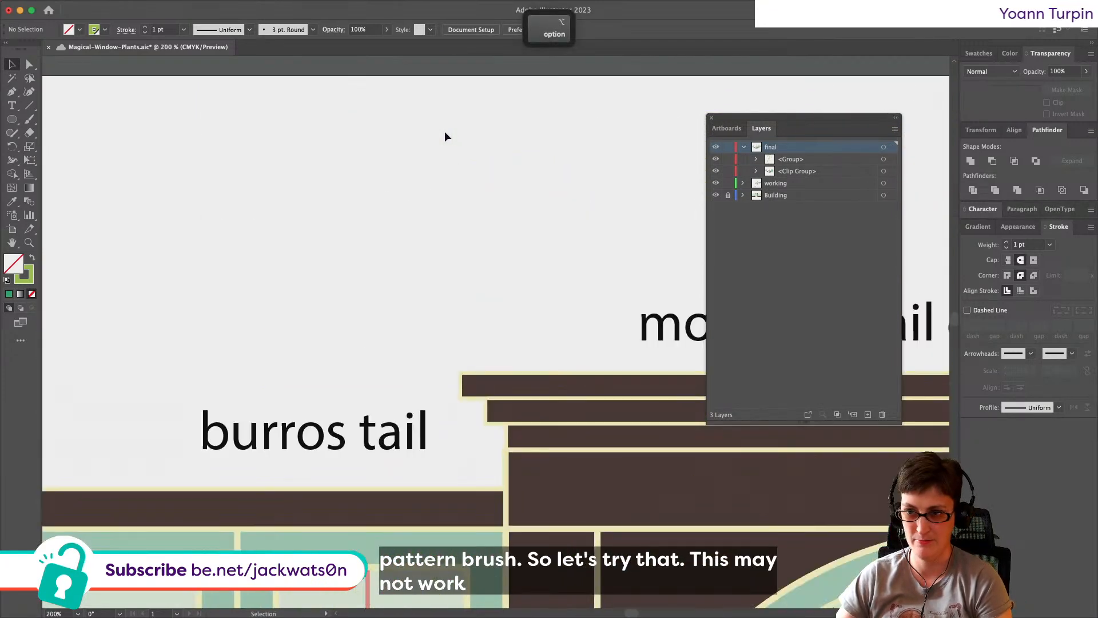
pyautogui.scroll(3, 444, 132)
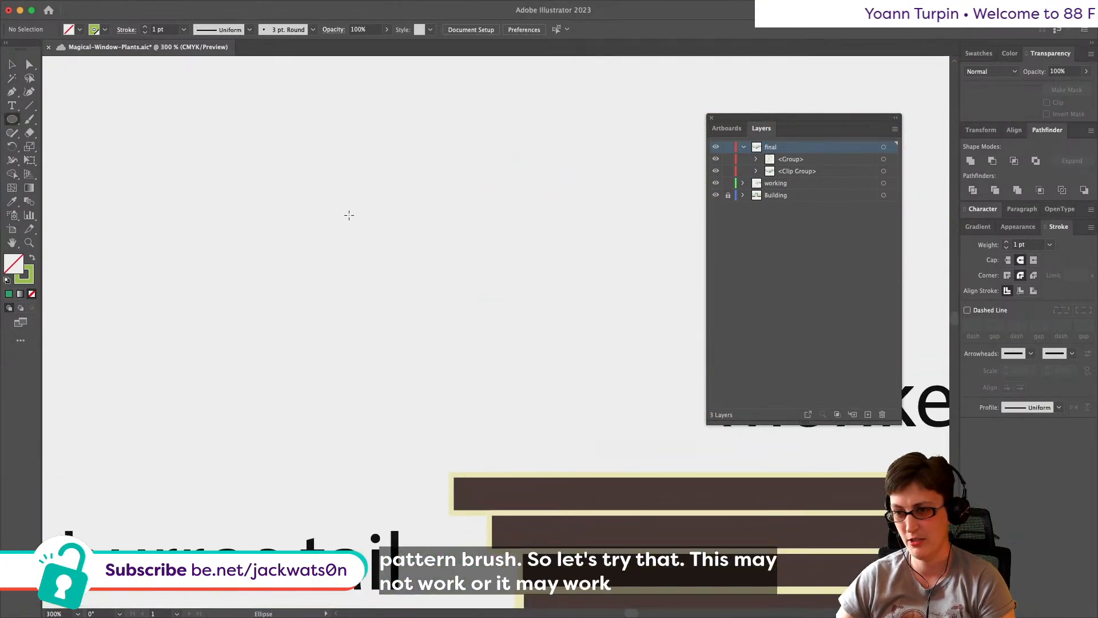
pyautogui.moveTo(346, 215); pyautogui.dragTo(362, 231)
# Step: Recolour the small circle's outline with the medium green swatch, leaving it without a fill
pyautogui.click(979, 53)
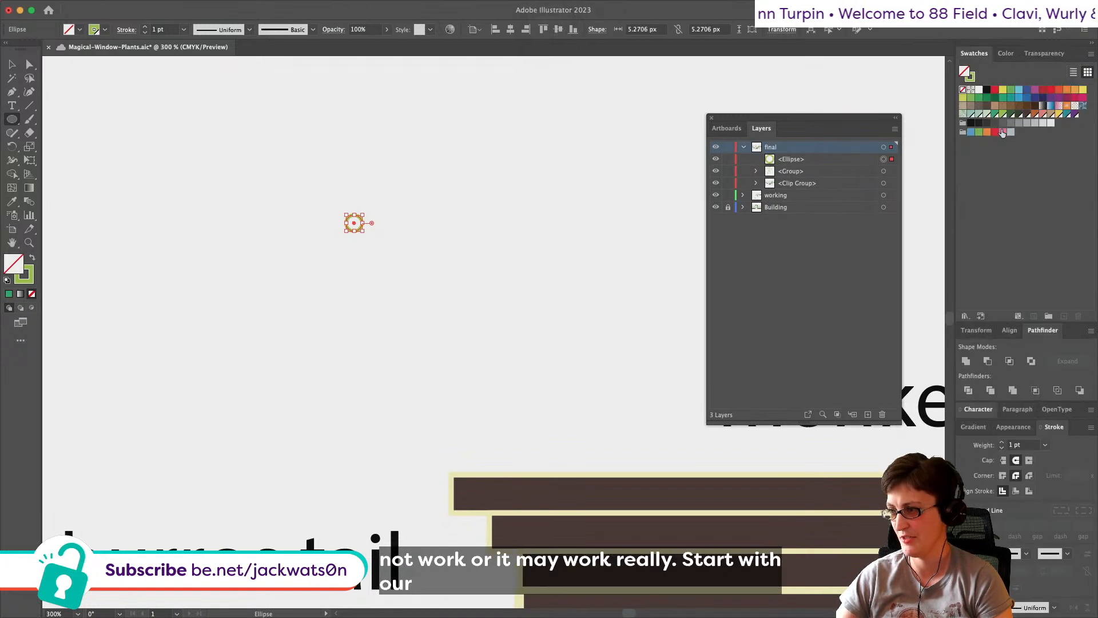
pyautogui.click(995, 114)
pyautogui.press('z')
pyautogui.press('super+z')
pyautogui.press('x')
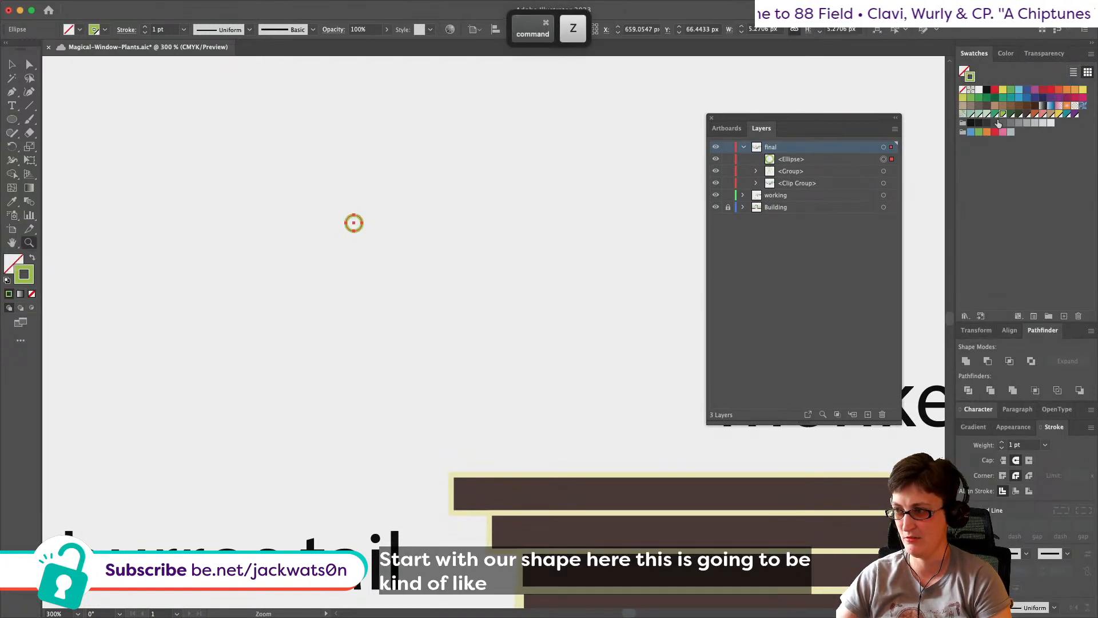
pyautogui.click(995, 114)
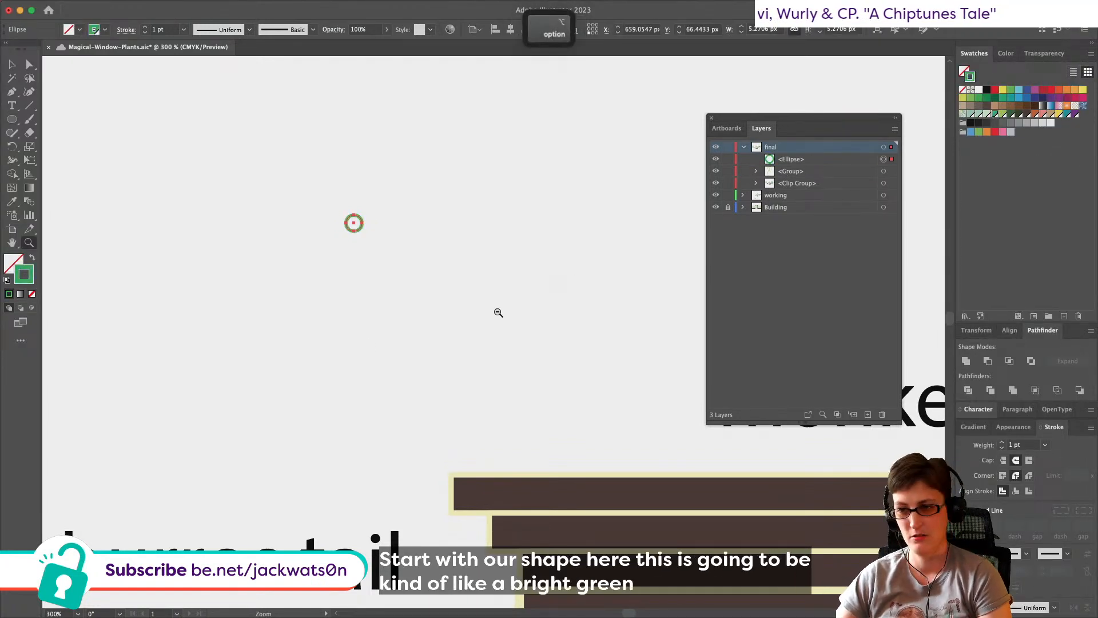
# Step: Pull the circle's lowest anchor down into a sharp point to form a teardrop, and copy the shape
pyautogui.click(345, 282)
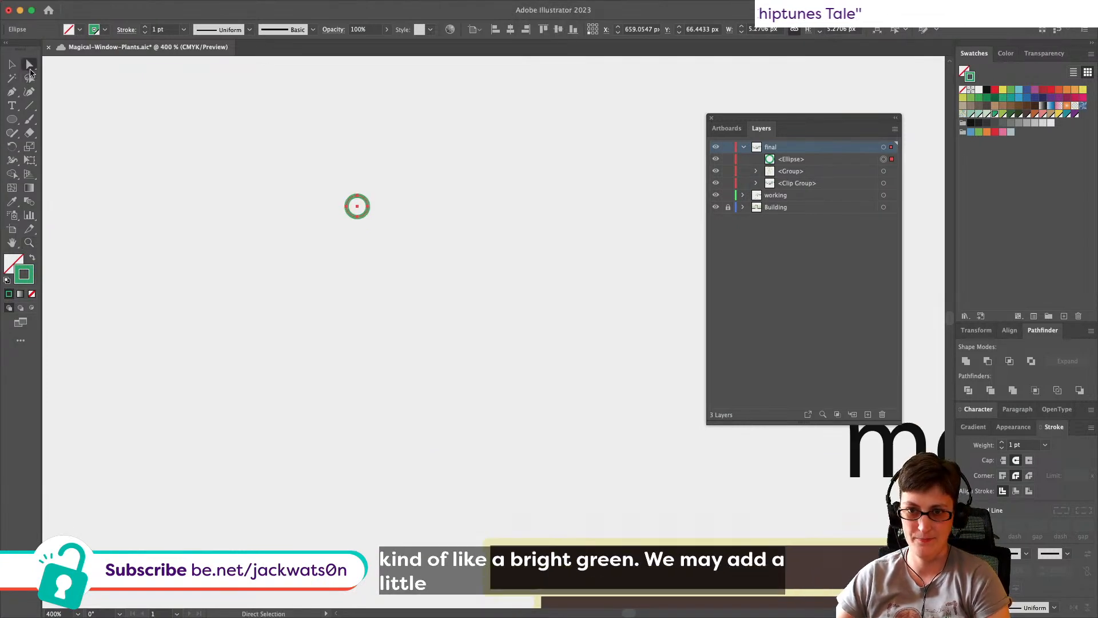
pyautogui.press('shift+super+a')
pyautogui.click(358, 215)
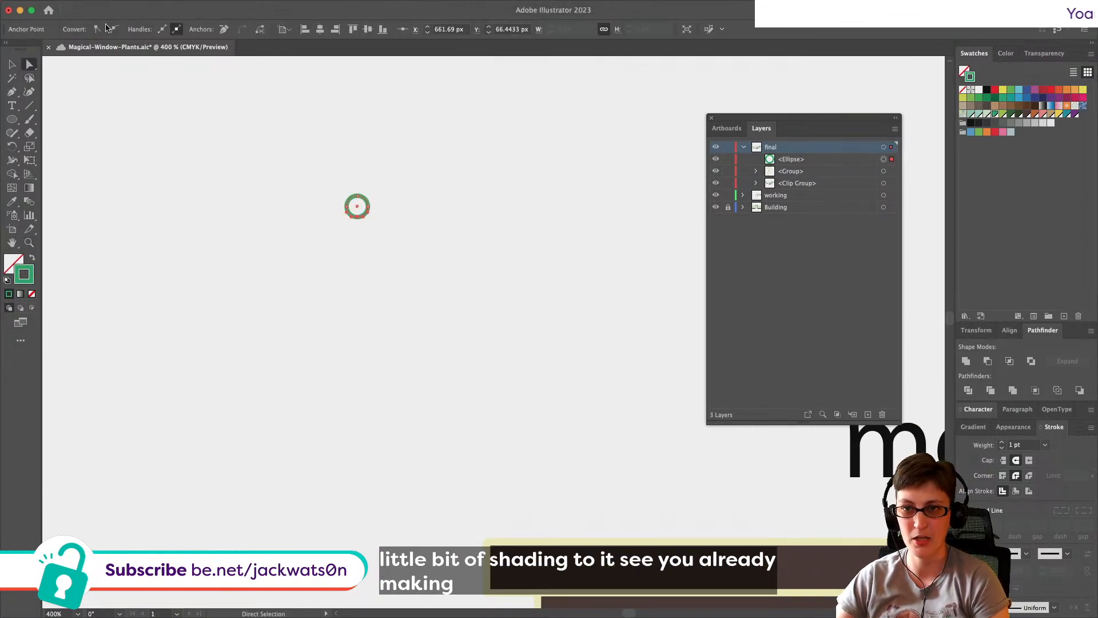
pyautogui.moveTo(357, 218); pyautogui.dragTo(357, 226)
pyautogui.press('super+equal')
pyautogui.keyDown('super'); pyautogui.click(421, 264); pyautogui.keyUp('super')
pyautogui.keyDown('super'); pyautogui.click(355, 220); pyautogui.keyUp('super')
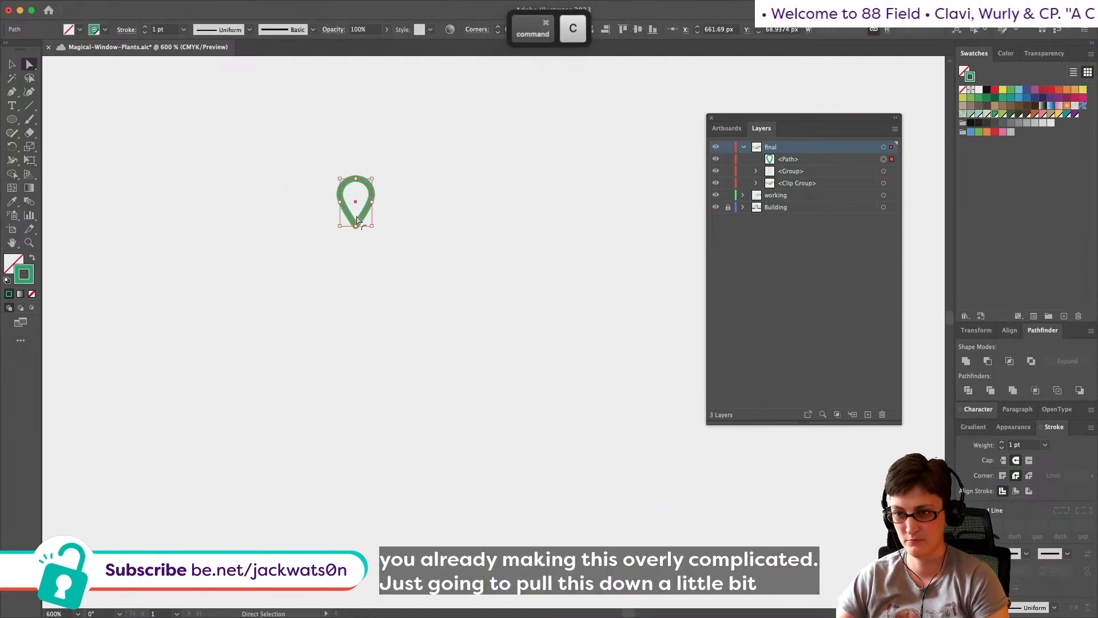
# Step: Round the teardrop's tip to a corner radius of about 1.08 px and swap its green stroke to the fill
pyautogui.moveTo(356, 219); pyautogui.dragTo(357, 214)
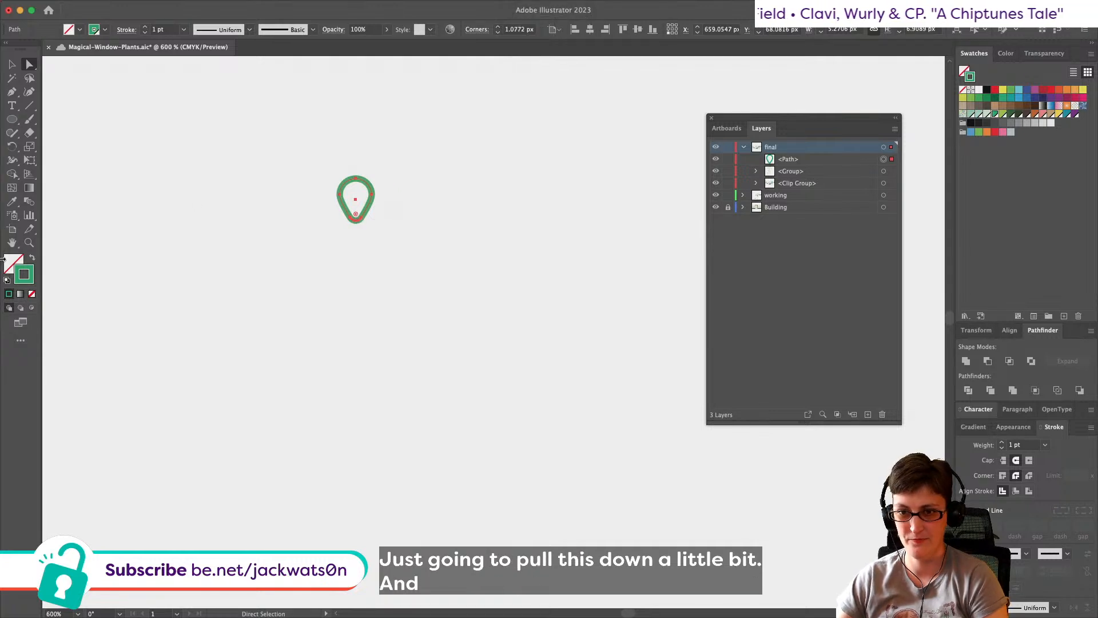
pyautogui.click(33, 257)
pyautogui.press('shift+super+a')
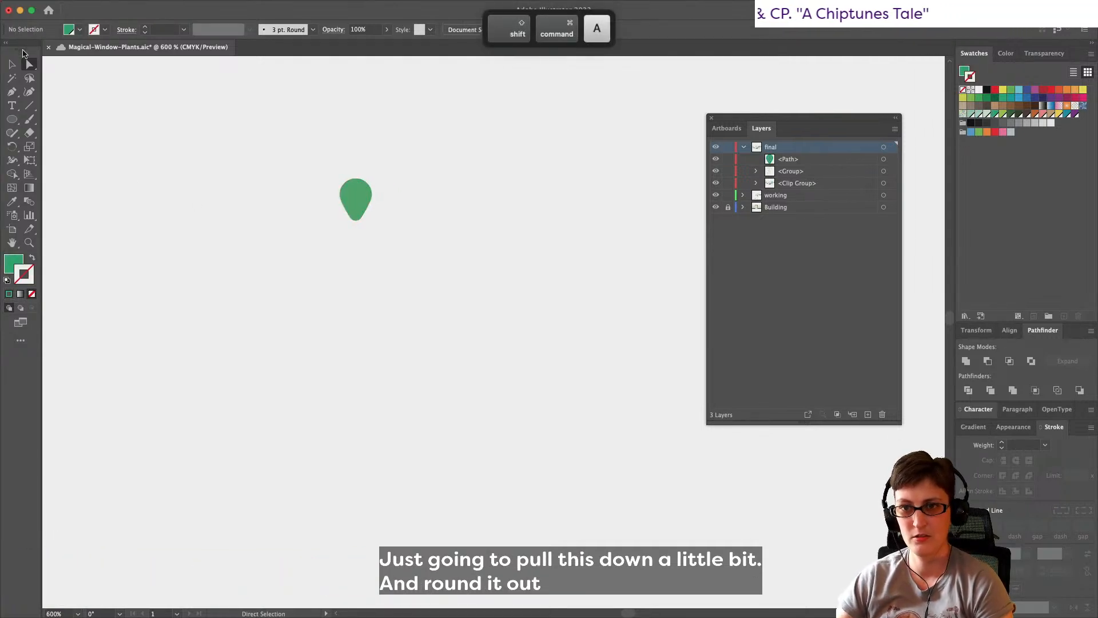
# Step: Paste the copied outlined teardrop in front and place it to the right of the filled leaf
pyautogui.keyDown('super'); pyautogui.click(366, 206); pyautogui.keyUp('super')
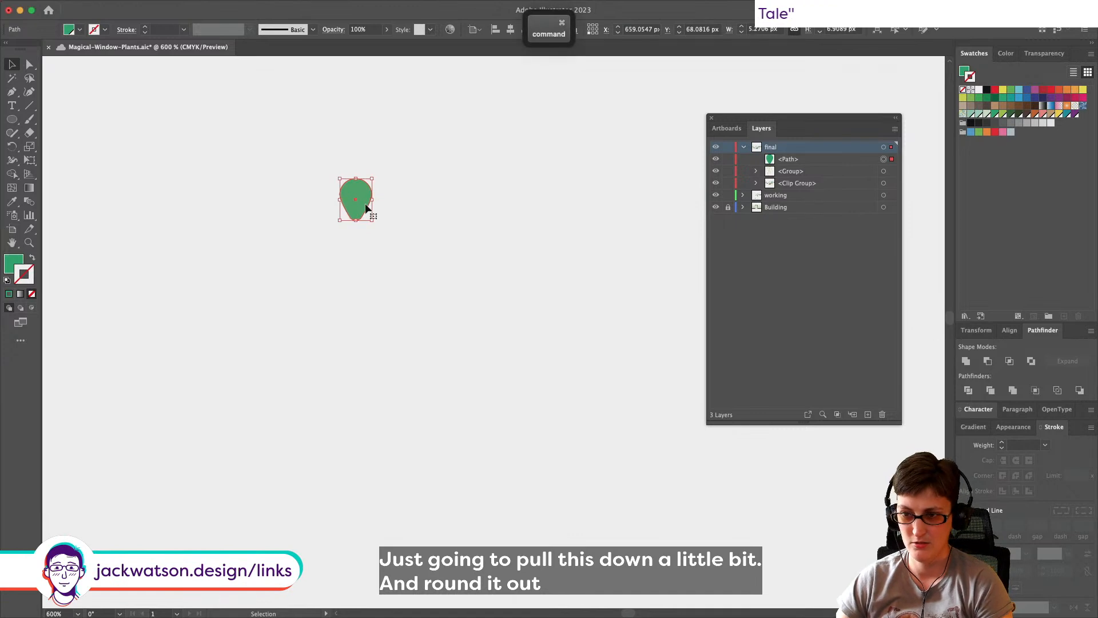
pyautogui.press('super+f')
pyautogui.moveTo(361, 226); pyautogui.dragTo(407, 221)
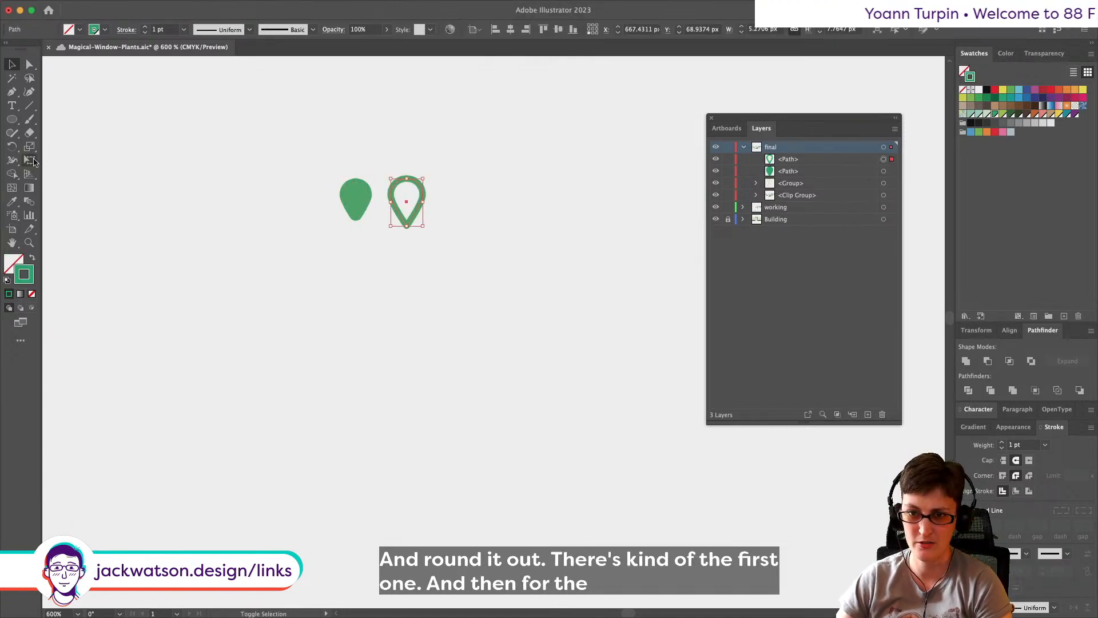
# Step: Shift the outlined teardrop's tip down and to the right, and round it to a radius of about 0.75 px
pyautogui.click(29, 64)
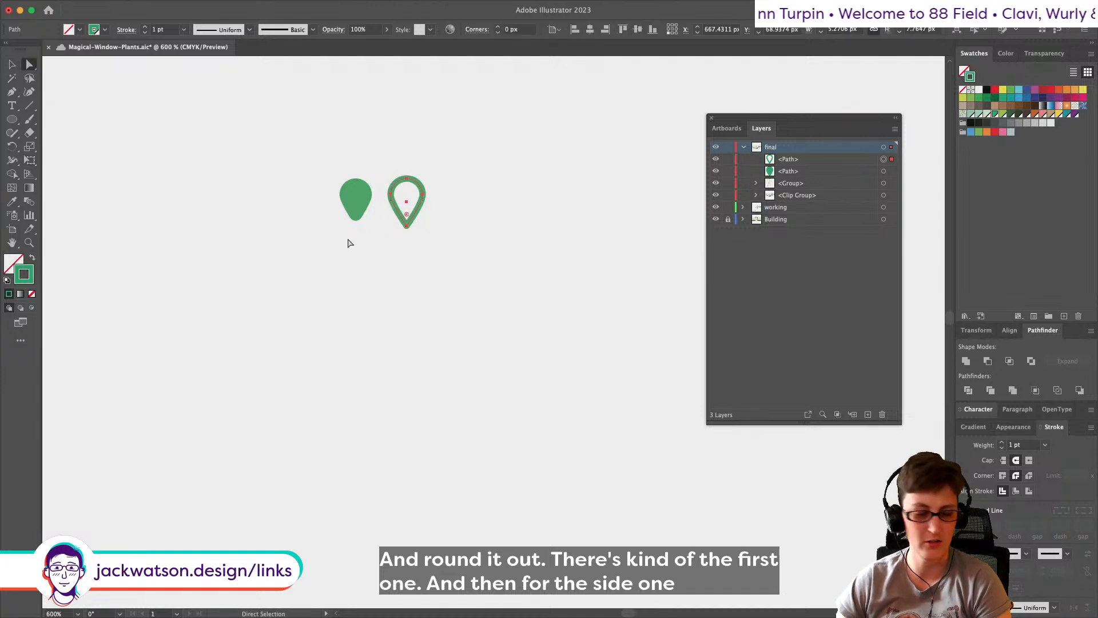
pyautogui.moveTo(407, 229)
pyautogui.mouseDown()
pyautogui.moveTo(417, 236)
pyautogui.moveTo(413, 221)
pyautogui.mouseUp()
pyautogui.scroll(3, 415, 244)
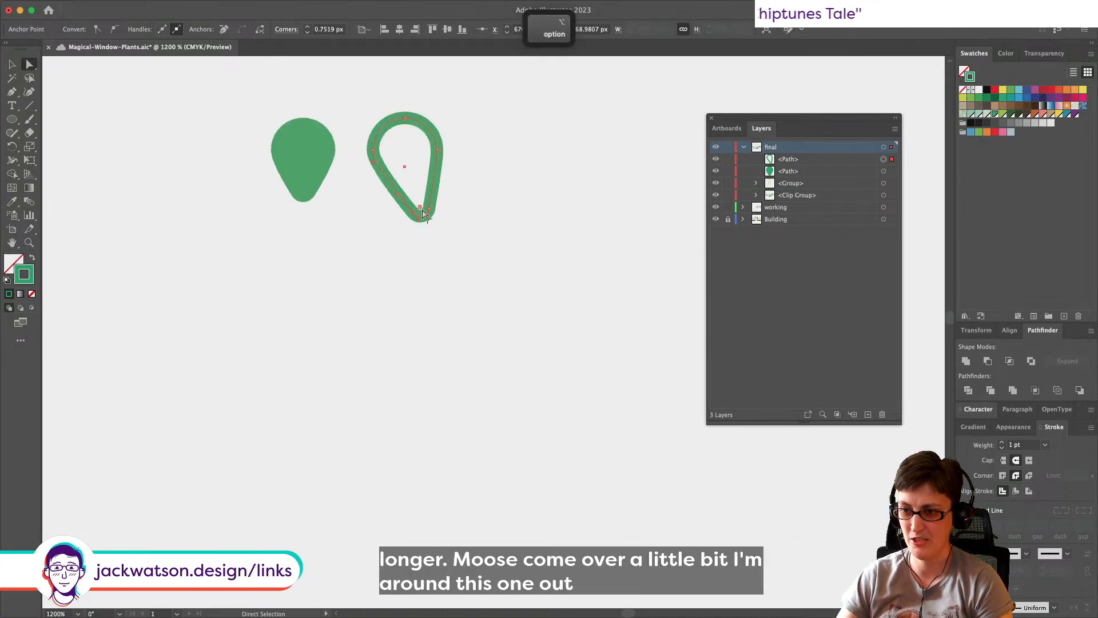
# Step: Bend the outlined teardrop's left edge inward and sweep its tip and right side further to the right
pyautogui.click(398, 194)
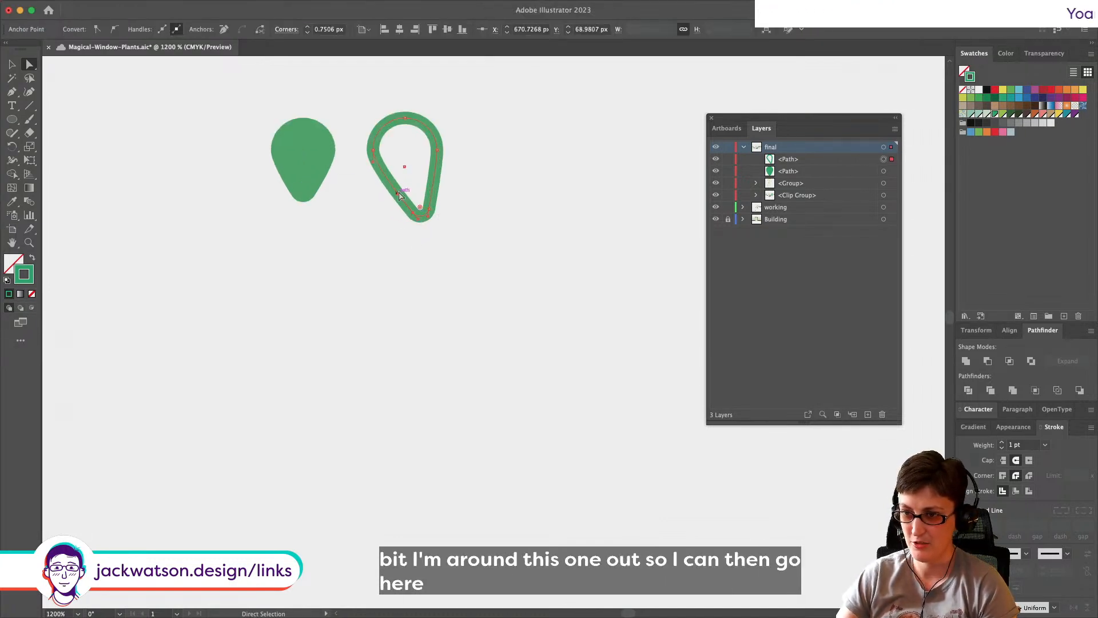
pyautogui.moveTo(399, 186); pyautogui.dragTo(398, 175)
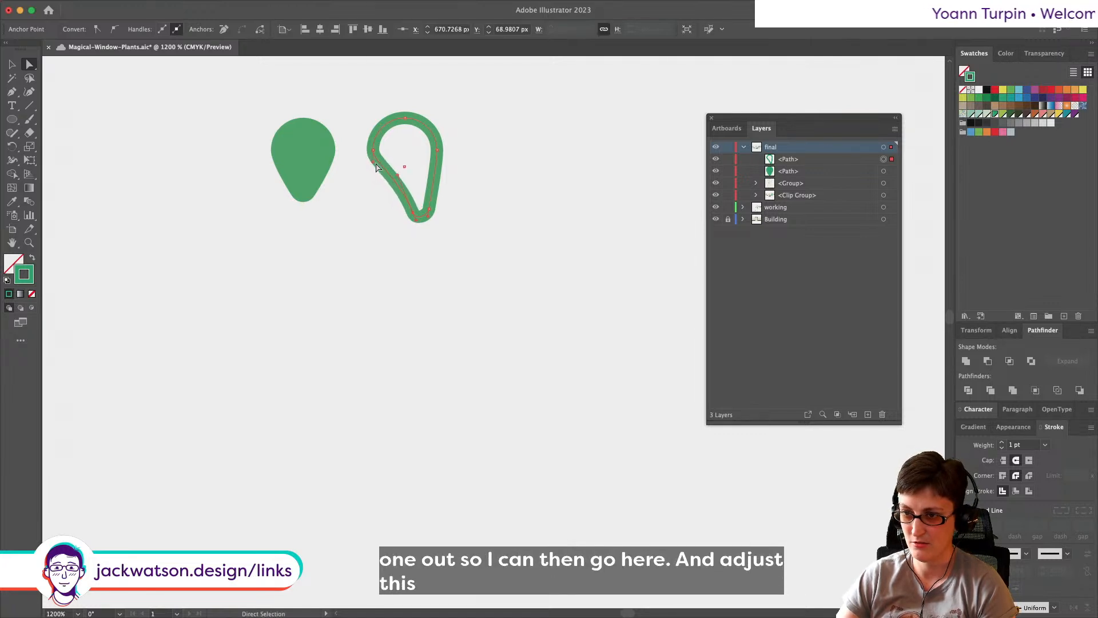
pyautogui.moveTo(444, 224)
pyautogui.mouseDown()
pyautogui.moveTo(394, 188)
pyautogui.moveTo(429, 212)
pyautogui.mouseUp()
pyautogui.click(441, 165)
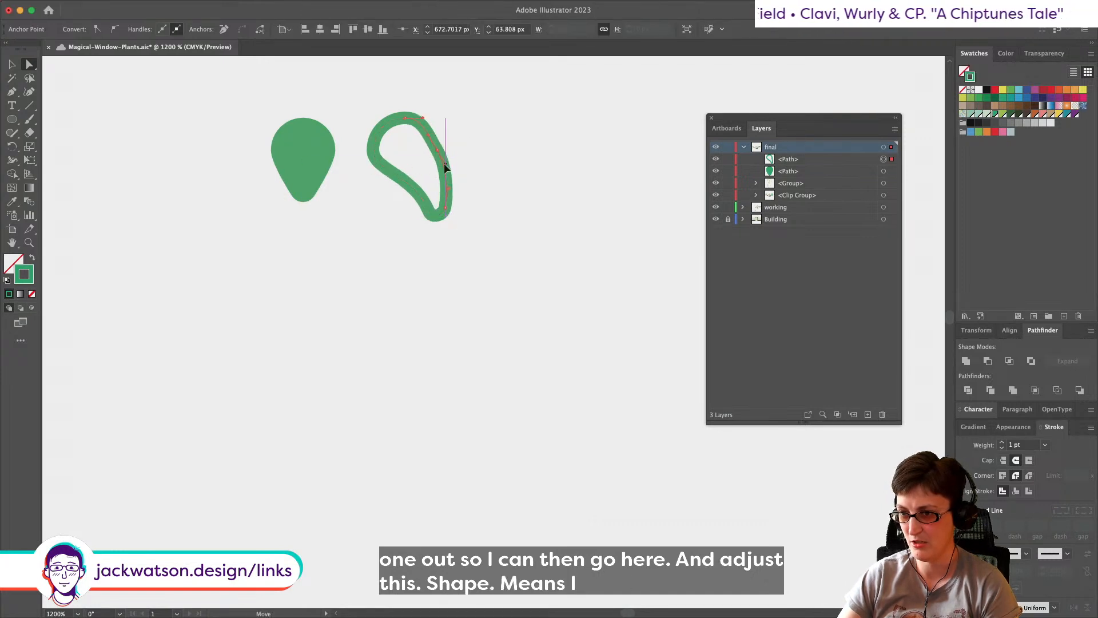
# Step: Smooth the curved leaf's right edge and swap its green stroke to the fill
pyautogui.click(405, 119)
pyautogui.press('super+shift+a')
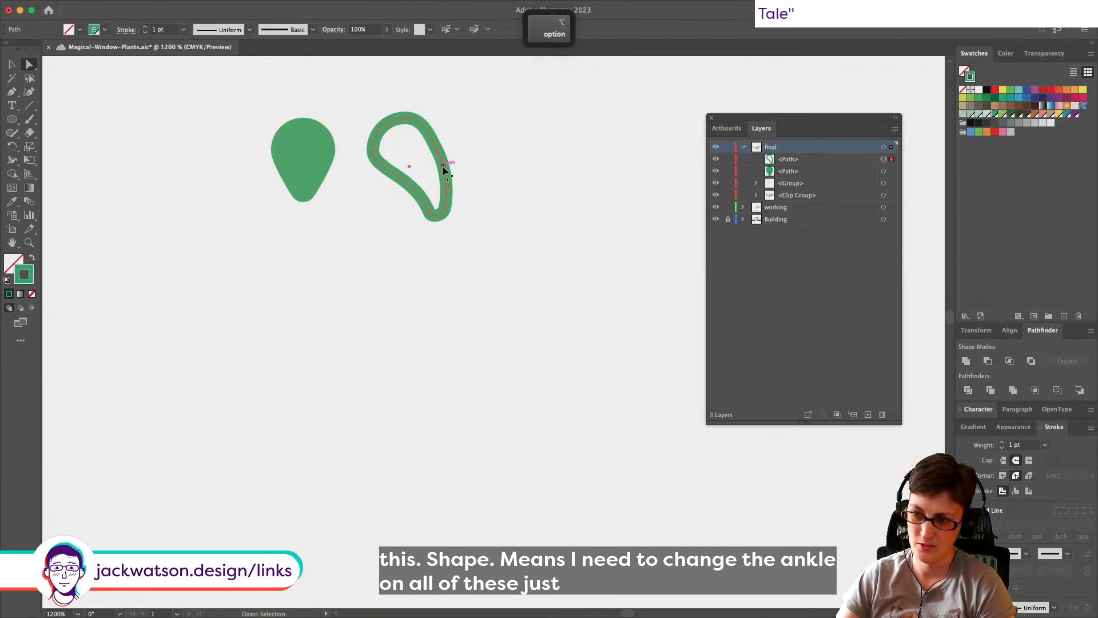
pyautogui.click(442, 165)
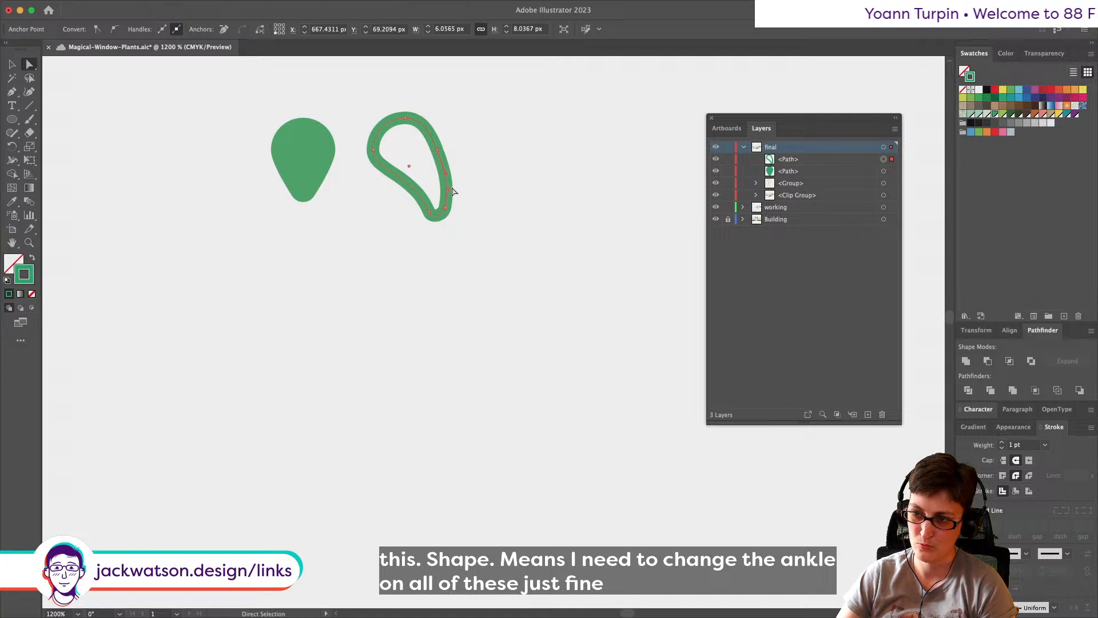
pyautogui.click(485, 234)
pyautogui.moveTo(490, 257); pyautogui.dragTo(360, 111)
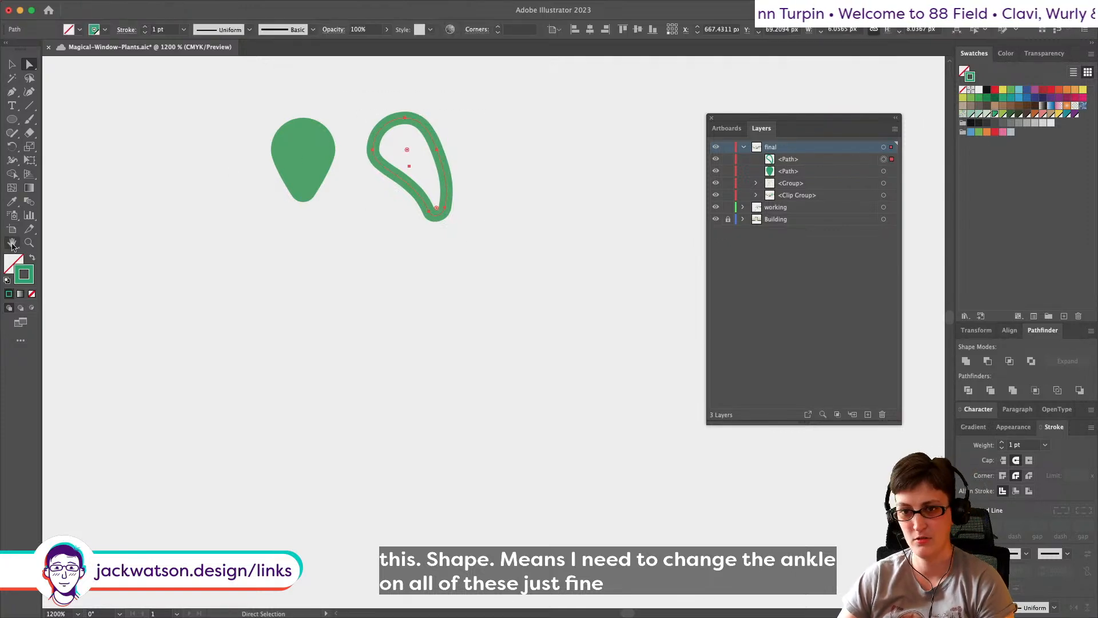
pyautogui.click(32, 260)
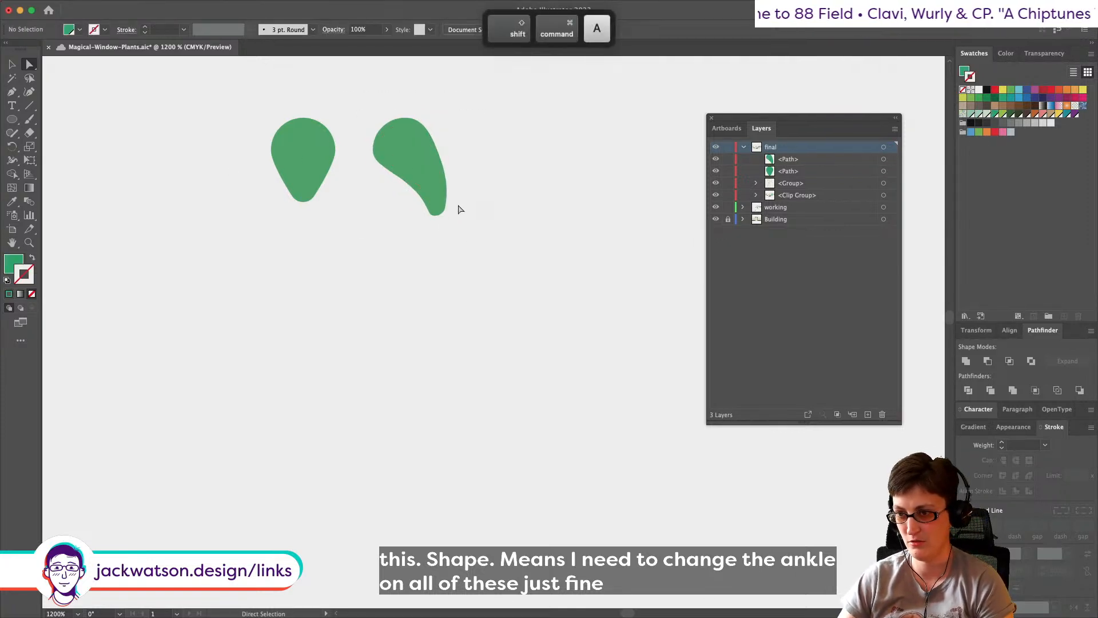
# Step: Bulge the curved leaf's right edge further outward above its tip
pyautogui.moveTo(436, 150); pyautogui.dragTo(444, 151)
pyautogui.click(451, 190)
pyautogui.moveTo(452, 190); pyautogui.dragTo(451, 187)
pyautogui.click(455, 153)
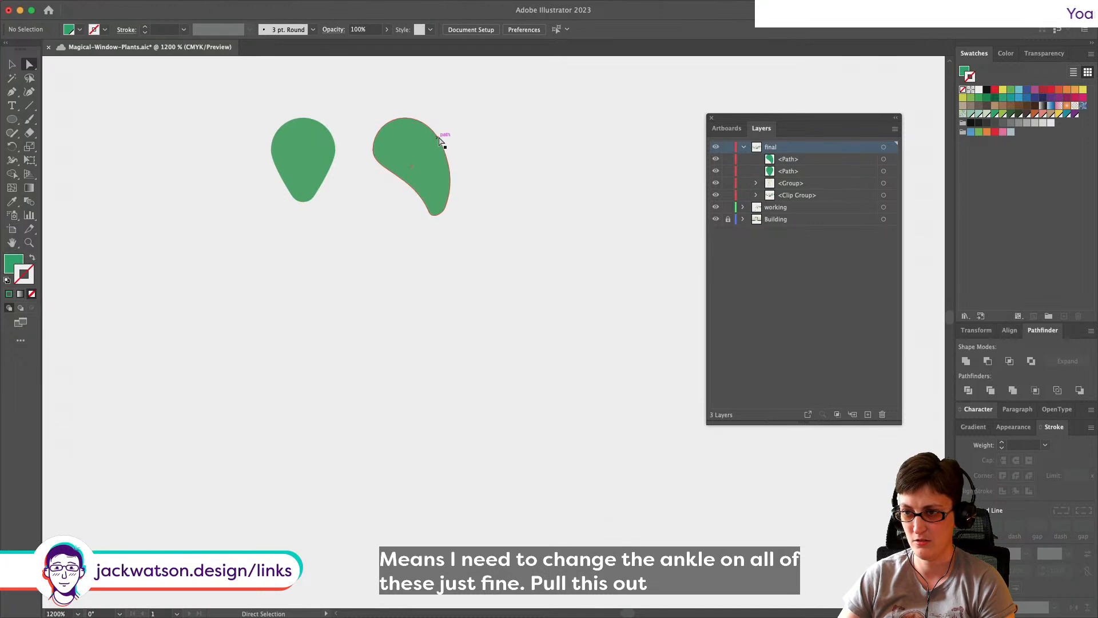
# Step: Even out the curved leaf's right edge by adjusting the handles between its side and tip anchors
pyautogui.press('alt')
pyautogui.scroll(5, 447, 182)
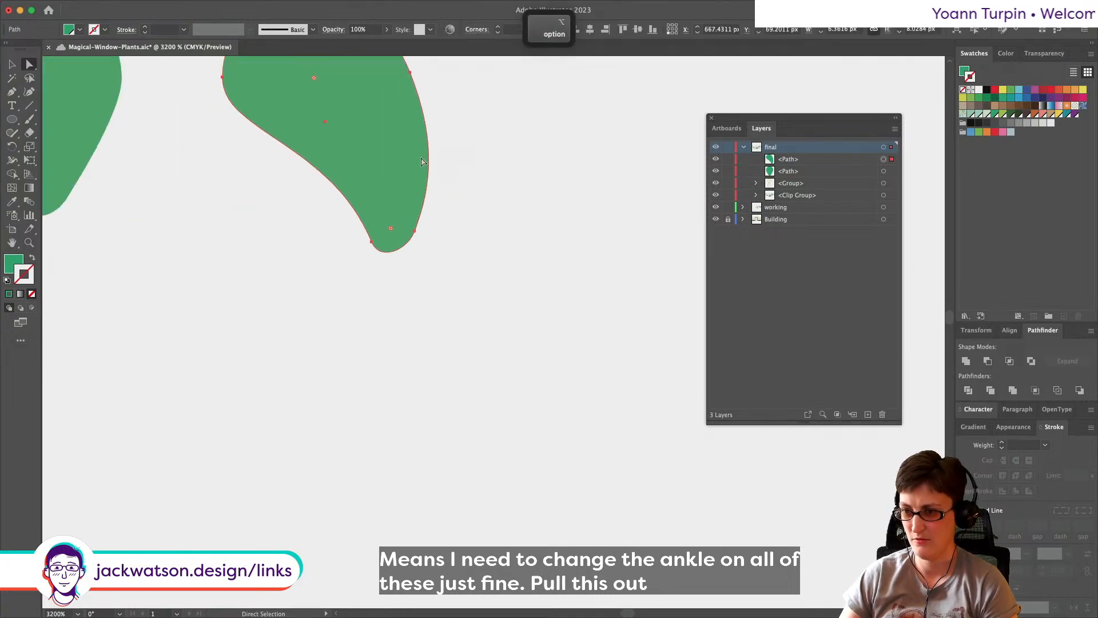
pyautogui.click(428, 164)
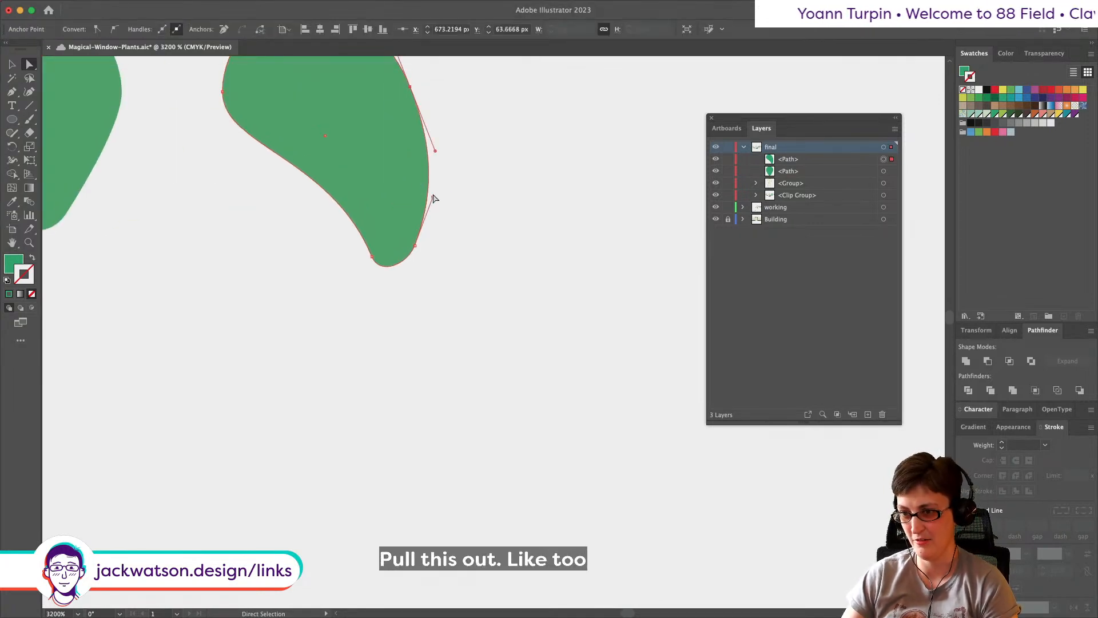
pyautogui.moveTo(433, 197); pyautogui.dragTo(429, 208)
pyautogui.scroll(3, 398, 161)
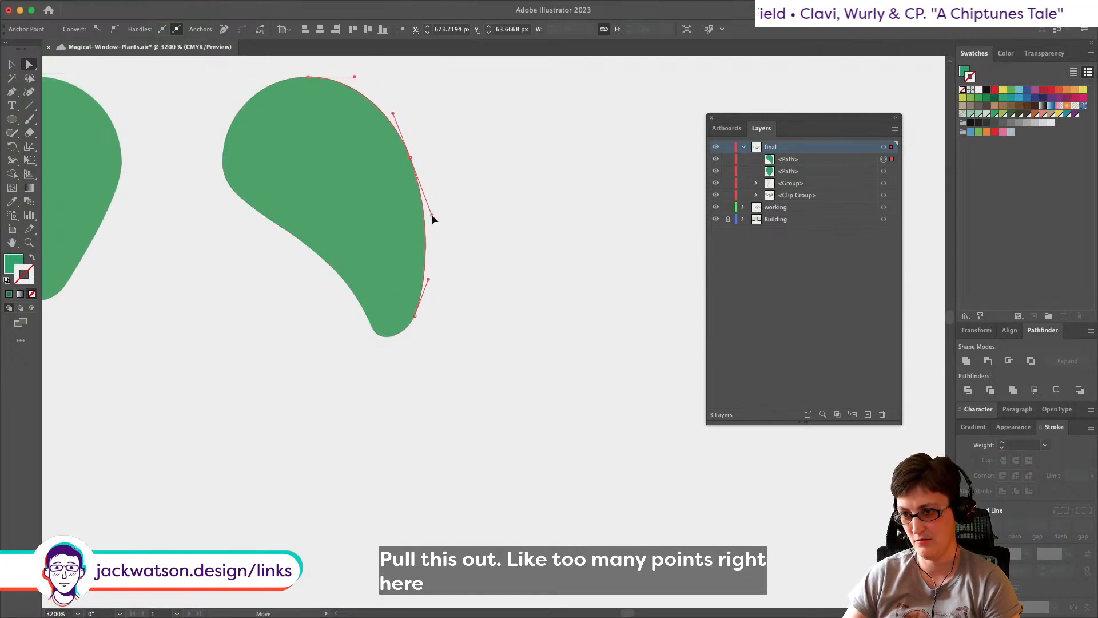
pyautogui.press('shift+super+a')
# Step: Reshape the curved leaf's inner left edge by moving the left anchor's lower handle slightly down and to the right
pyautogui.scroll(-3, 447, 240)
pyautogui.click(369, 224)
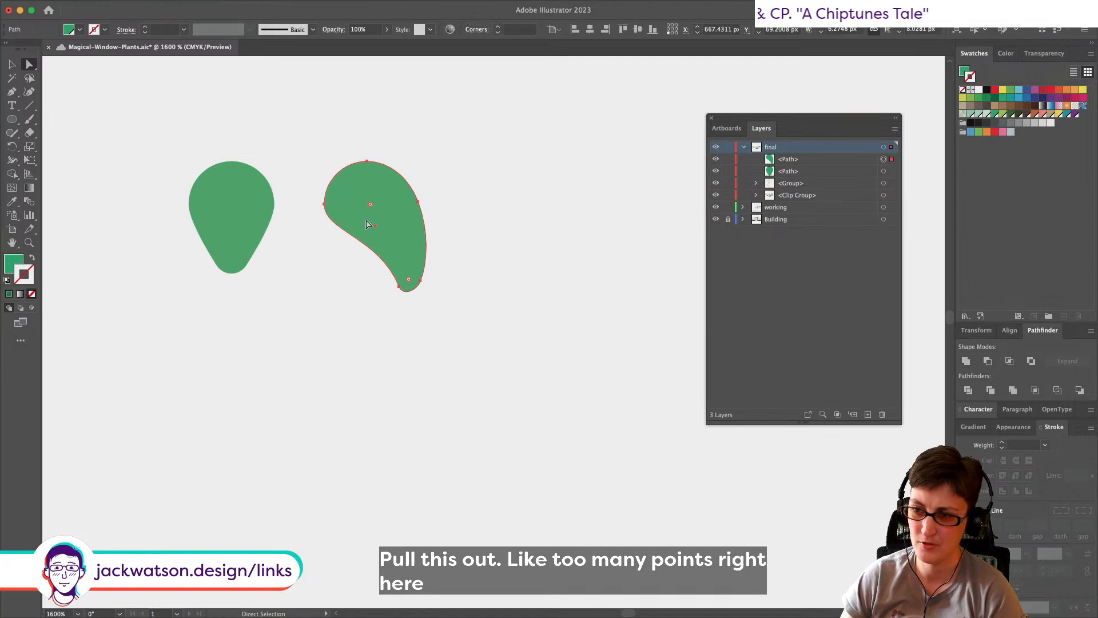
pyautogui.click(325, 204)
pyautogui.moveTo(324, 231); pyautogui.dragTo(331, 239)
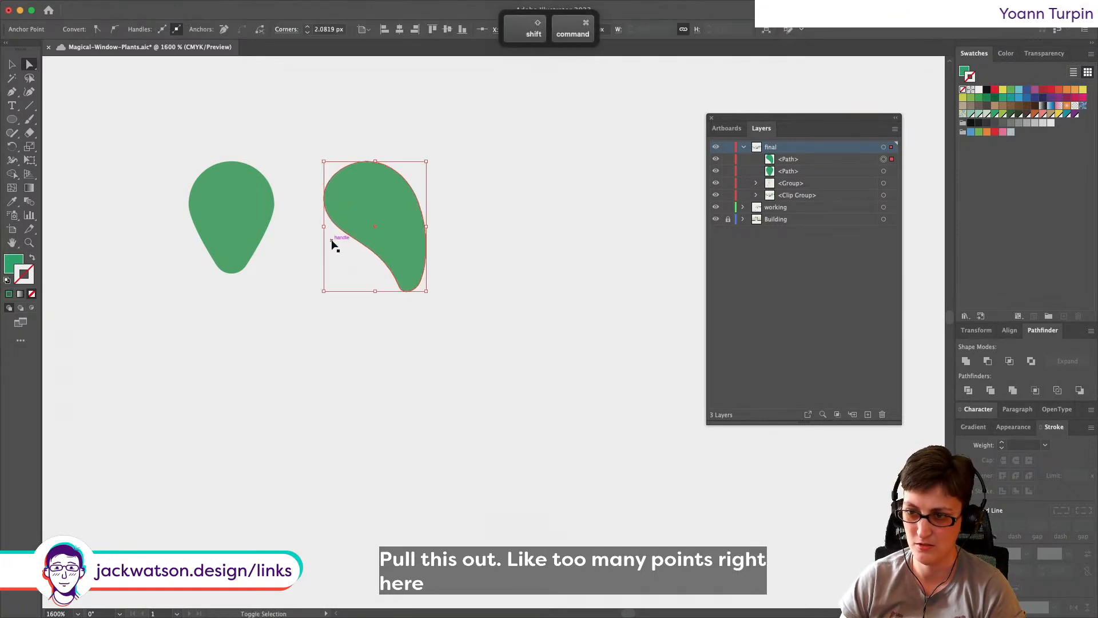
pyautogui.press('shift+super+a')
# Step: Move the curved leaf over the teardrop leaf's right side and rotate it clockwise so its tip points downward
pyautogui.scroll(-2, 297, 251)
pyautogui.hscroll(-1, 297, 252)
pyautogui.moveTo(368, 245); pyautogui.dragTo(330, 242)
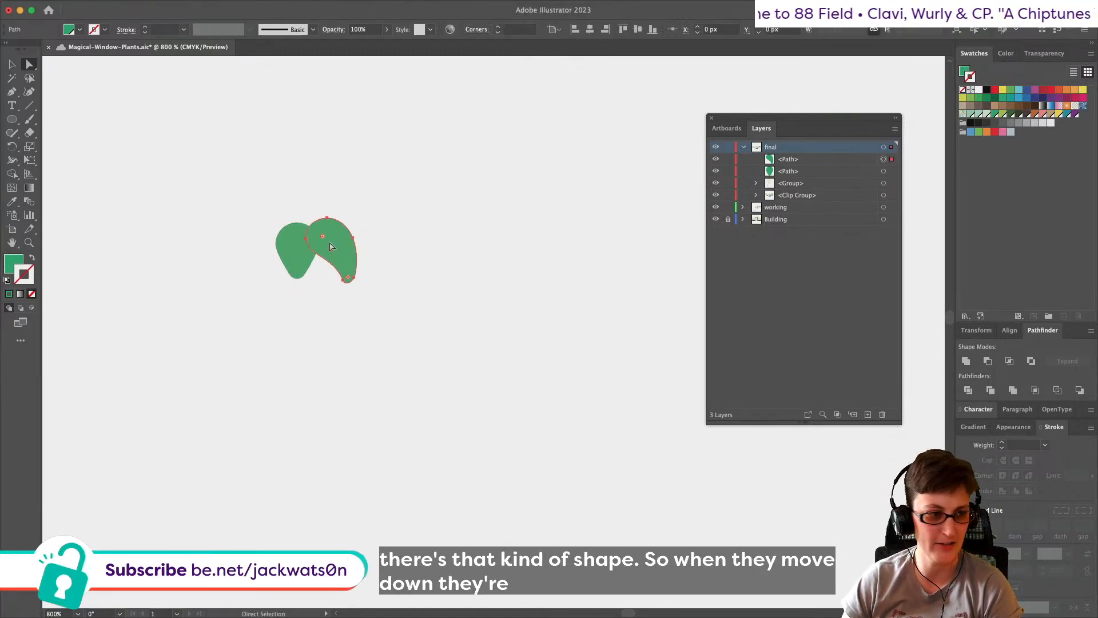
pyautogui.click(13, 65)
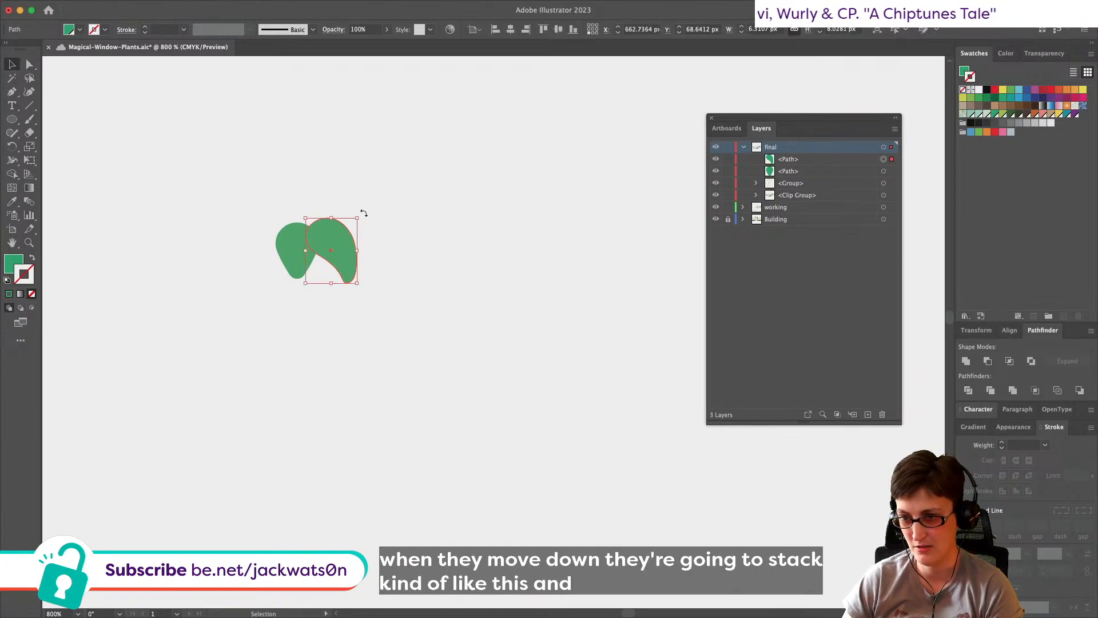
pyautogui.moveTo(360, 214); pyautogui.dragTo(335, 275)
# Step: Try duplicating the two overlapping leaves to preview how they stack
pyautogui.keyDown('shift'); pyautogui.click(280, 238); pyautogui.keyUp('shift')
pyautogui.press('super+c')
pyautogui.press('super+f')
pyautogui.moveTo(417, 344); pyautogui.dragTo(231, 193)
pyautogui.click(231, 198)
pyautogui.press('super+z')
pyautogui.press('super+z')
pyautogui.press('super+z')
pyautogui.press('super+z')
pyautogui.press('super+z')
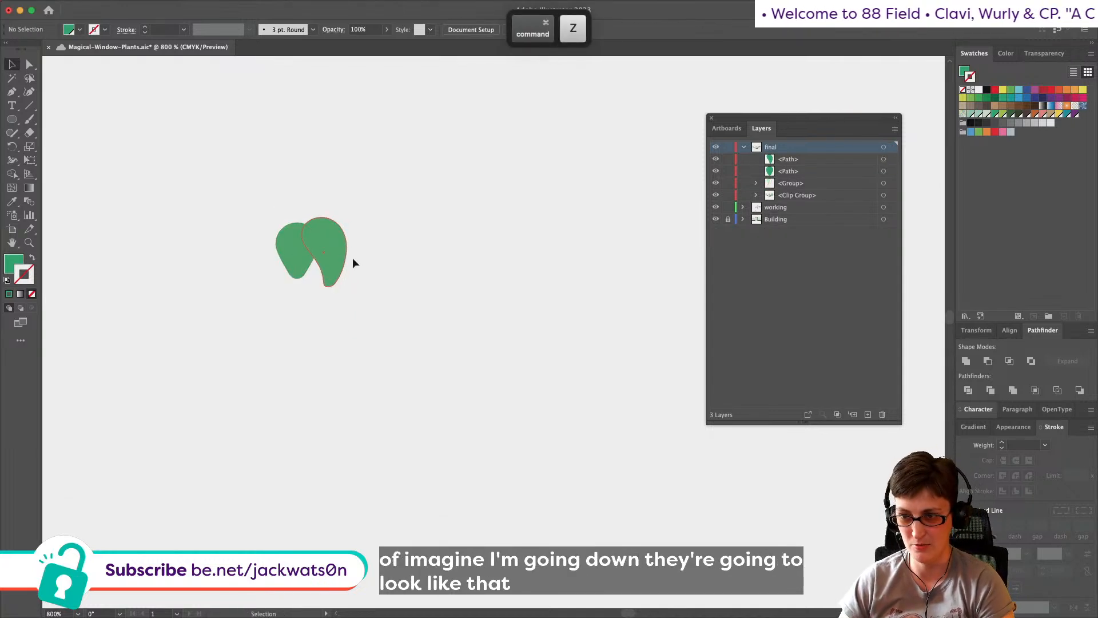
# Step: Examine the whole shop-window illustration, including the hanging burro's tail and the plants in the other windows
pyautogui.click(328, 246)
pyautogui.scroll(5, 328, 247)
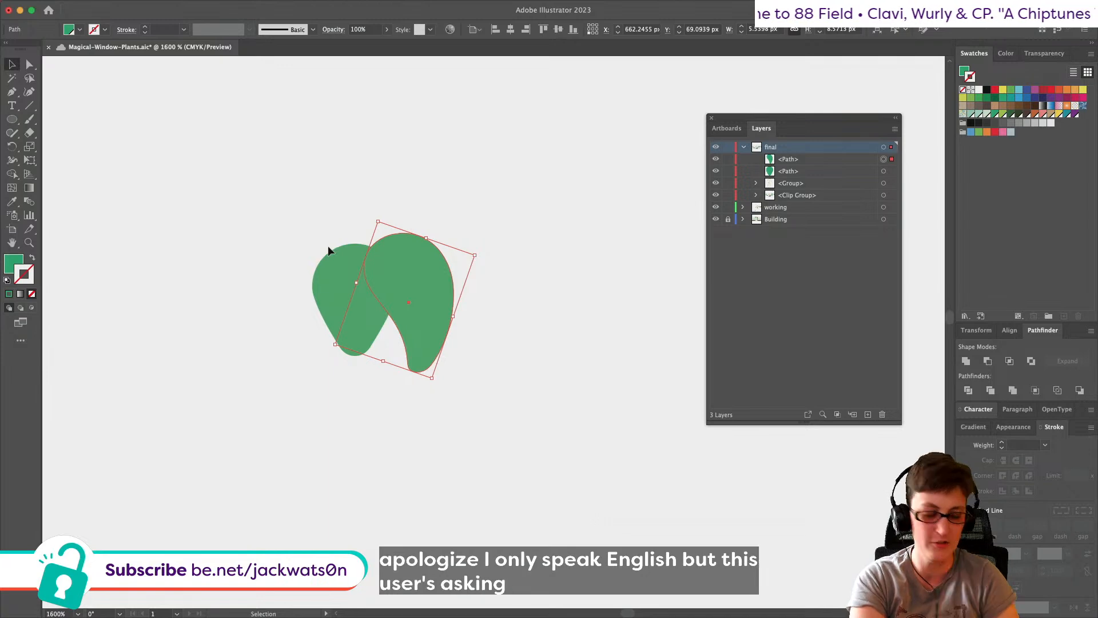
pyautogui.scroll(-10, 335, 242)
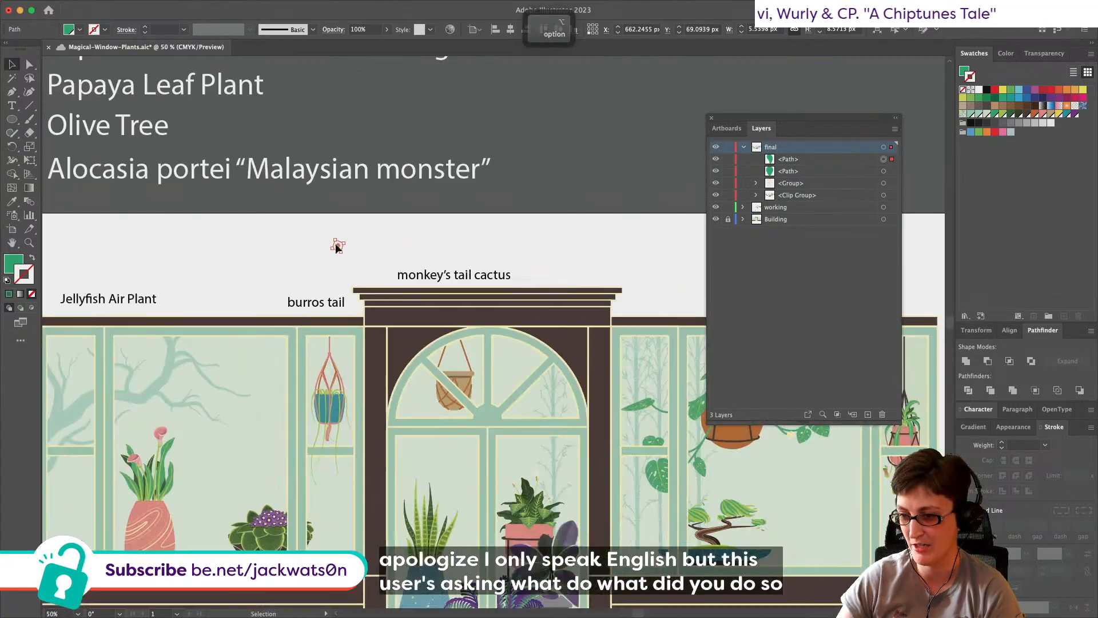
pyautogui.scroll(-3, 337, 246)
pyautogui.hscroll(-3, 336, 245)
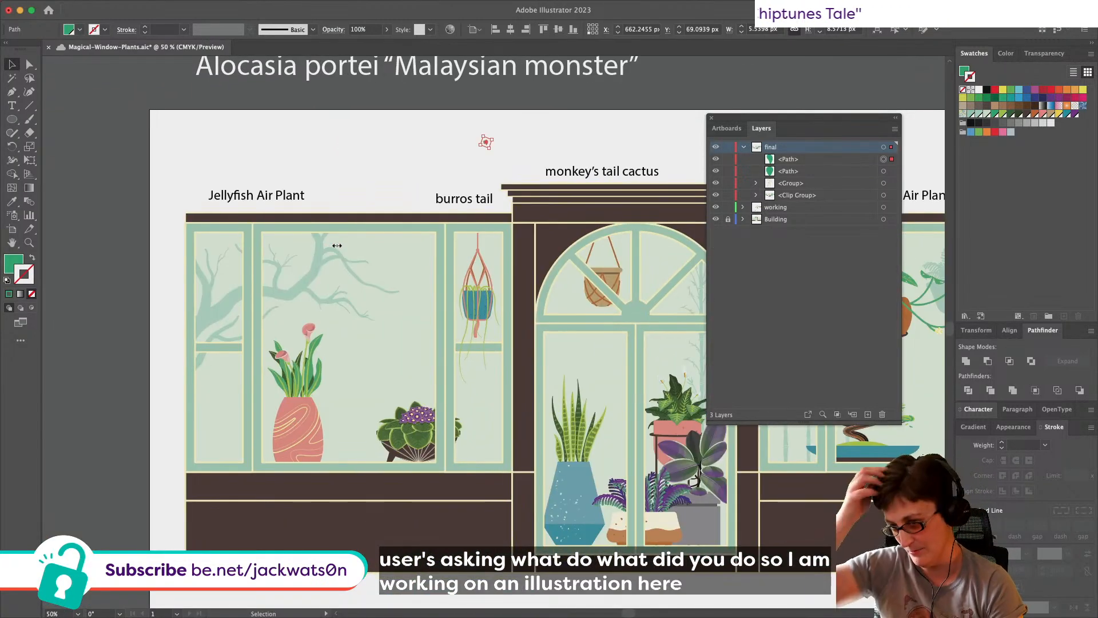
pyautogui.hscroll(10, 337, 245)
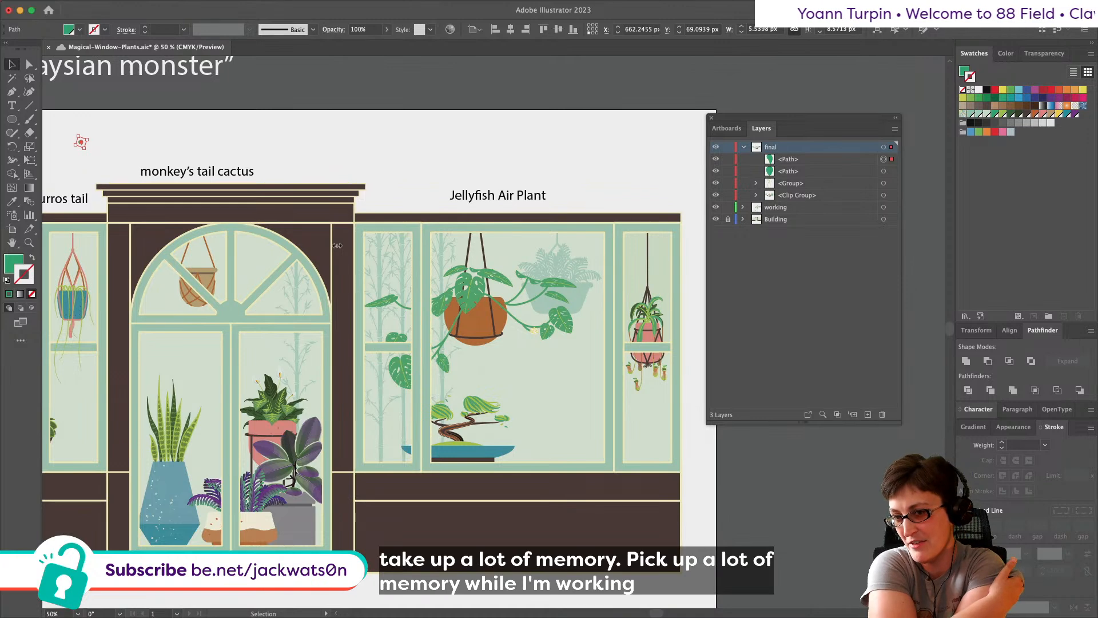
pyautogui.hscroll(-3, 221, 140)
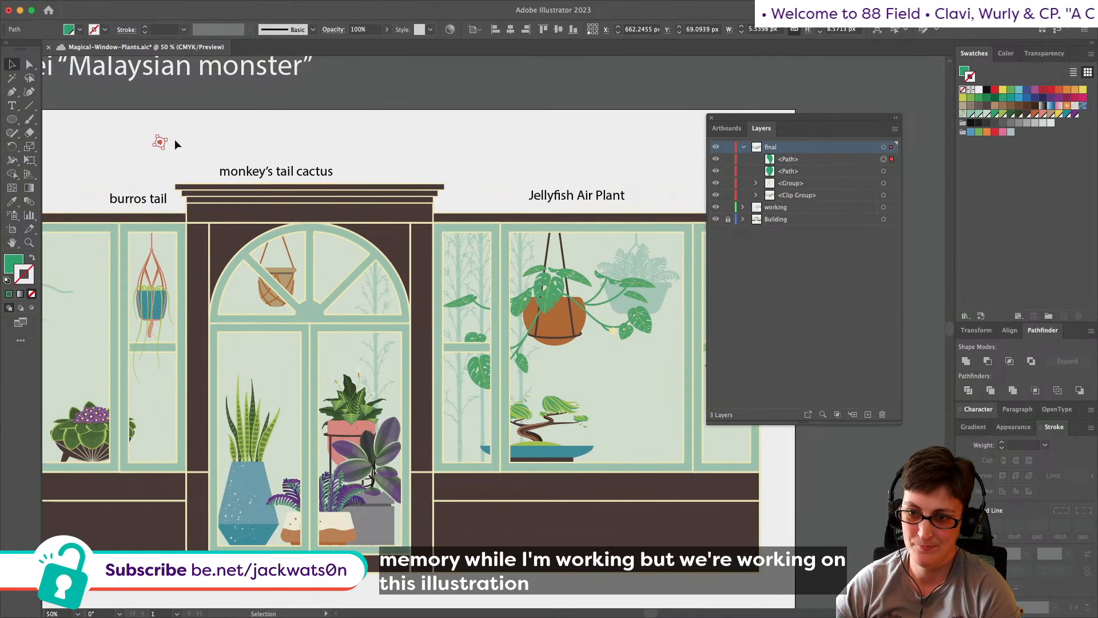
pyautogui.scroll(1, 174, 139)
pyautogui.scroll(10, 132, 150)
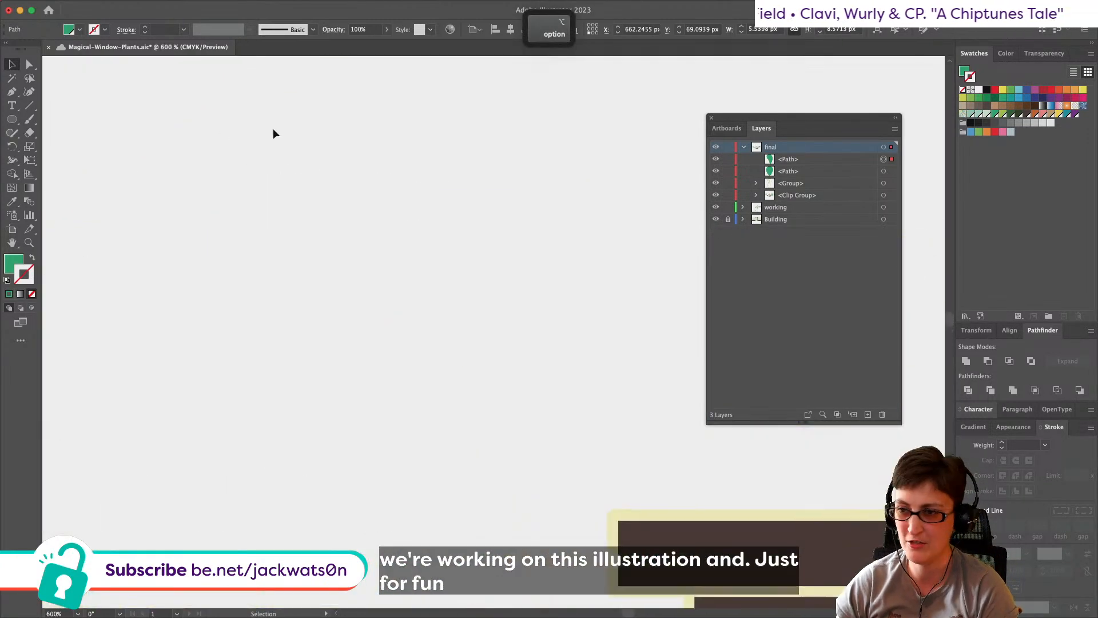
pyautogui.scroll(2, 401, 194)
pyautogui.scroll(2, 540, 252)
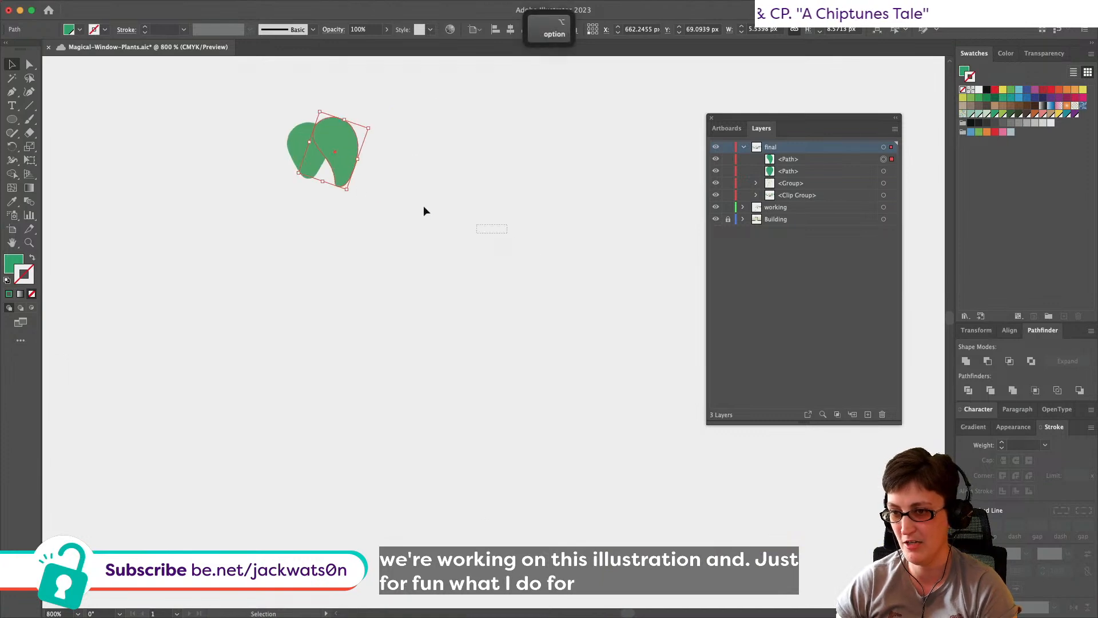
# Step: Duplicate both leaves in front and mirror the copies left to right
pyautogui.moveTo(502, 233); pyautogui.dragTo(303, 137)
pyautogui.press('super+c')
pyautogui.press('super+f')
pyautogui.click(149, 6)
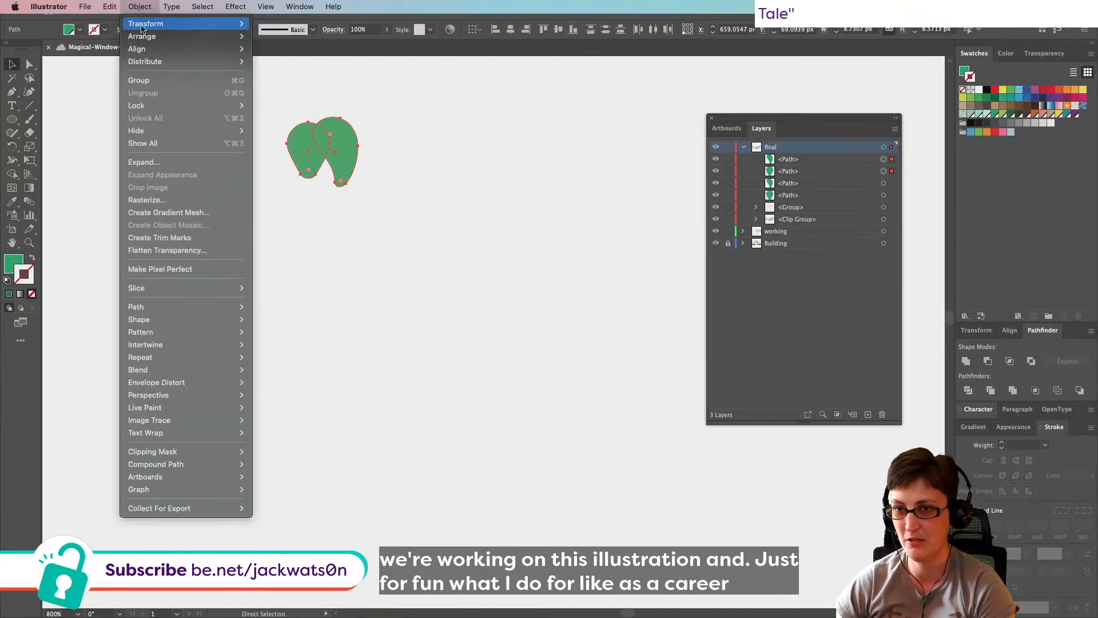
pyautogui.moveTo(142, 27)
pyautogui.click(323, 64)
pyautogui.press('Return')
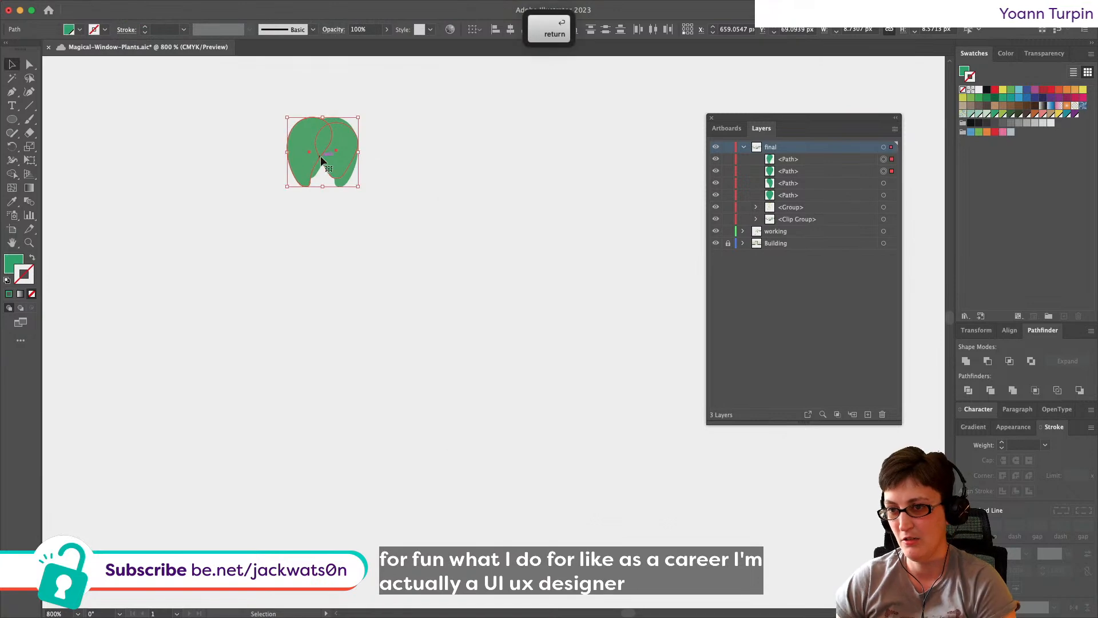
# Step: Shift the mirrored leaves left so the curved leaves flank the center teardrop symmetrically
pyautogui.moveTo(371, 156); pyautogui.dragTo(425, 173)
pyautogui.moveTo(335, 159); pyautogui.dragTo(311, 155)
pyautogui.press('shift+super+a')
# Step: Delete the extra center teardrop and bring the remaining one in front of both curved leaves
pyautogui.click(307, 153)
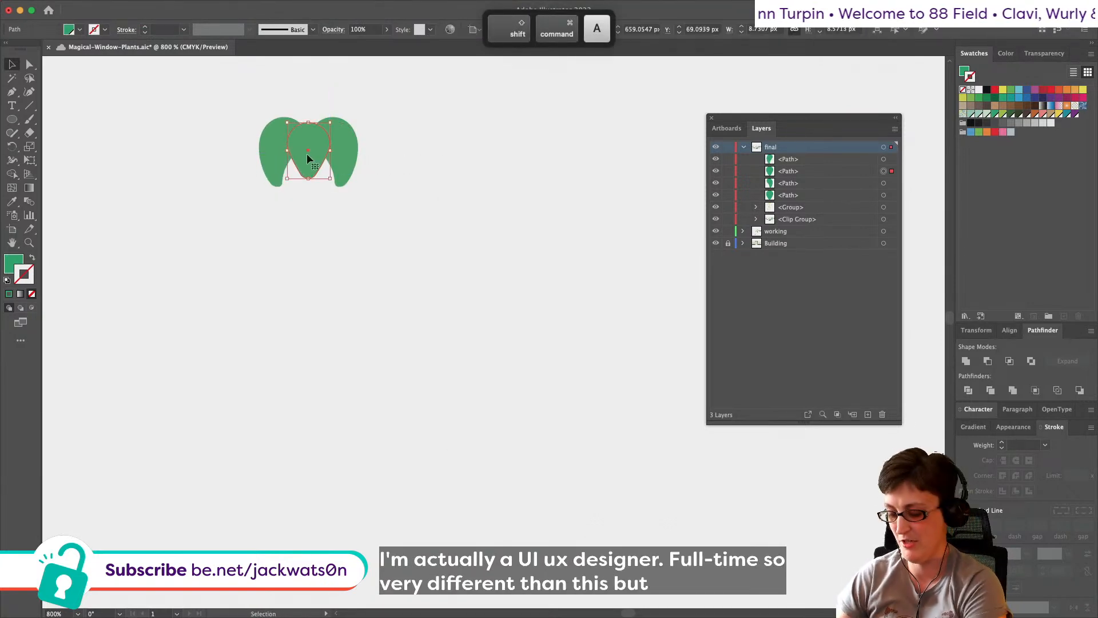
pyautogui.press('BackSpace')
pyautogui.click(308, 161)
pyautogui.press('super+x')
pyautogui.press('super+f')
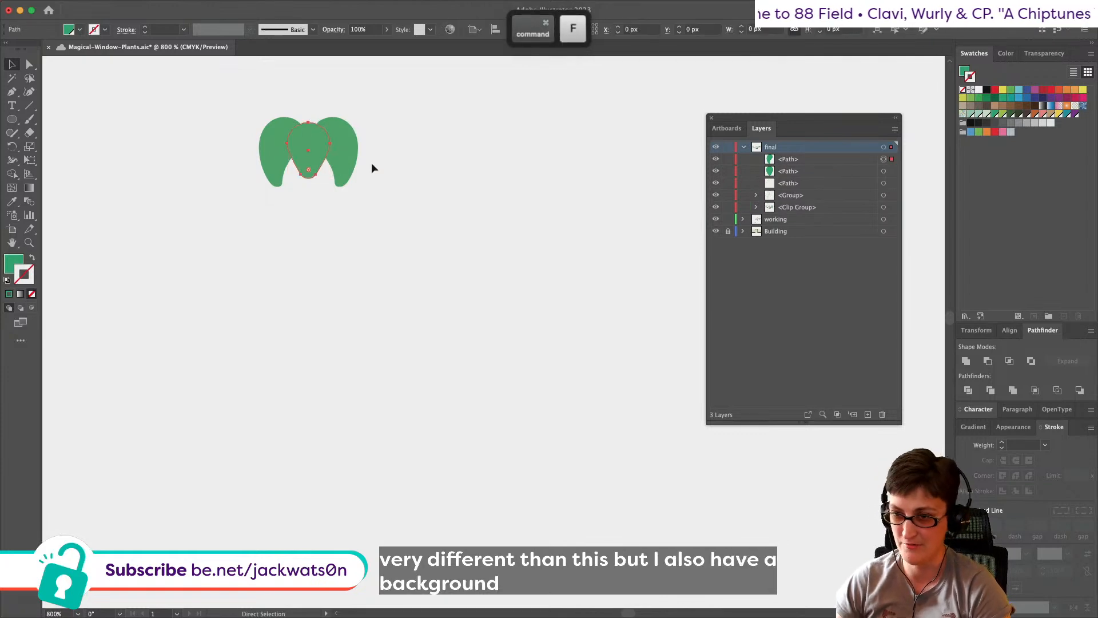
pyautogui.click(382, 170)
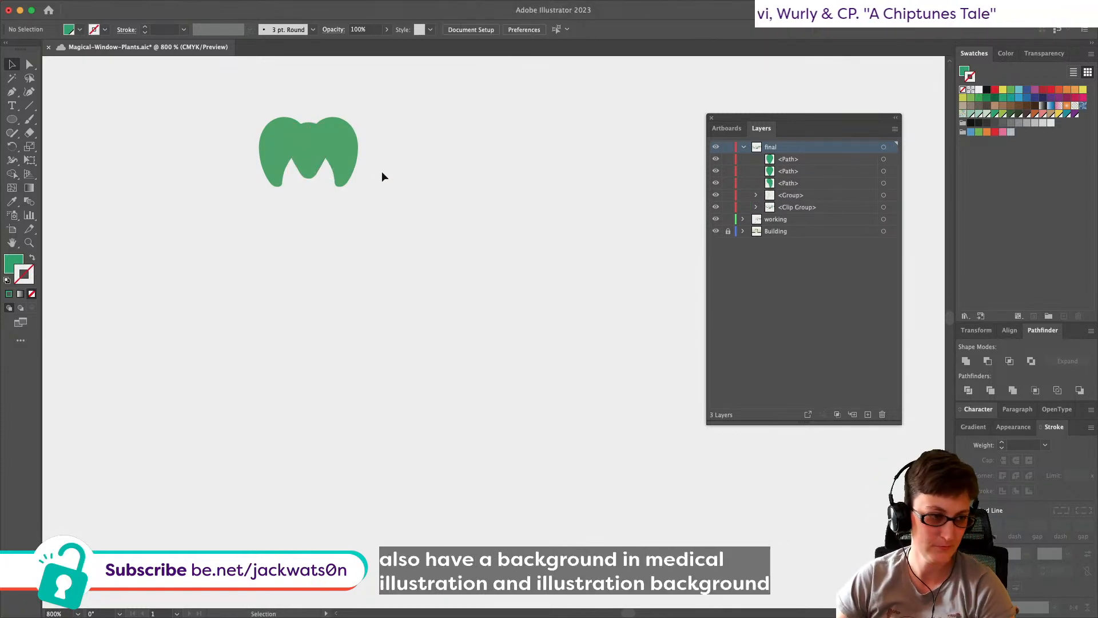
# Step: Duplicate the center teardrop in front and scale the copy down to about 4.7 by 5.4 px from its upper edge
pyautogui.scroll(1, 366, 166)
pyautogui.scroll(3, 362, 163)
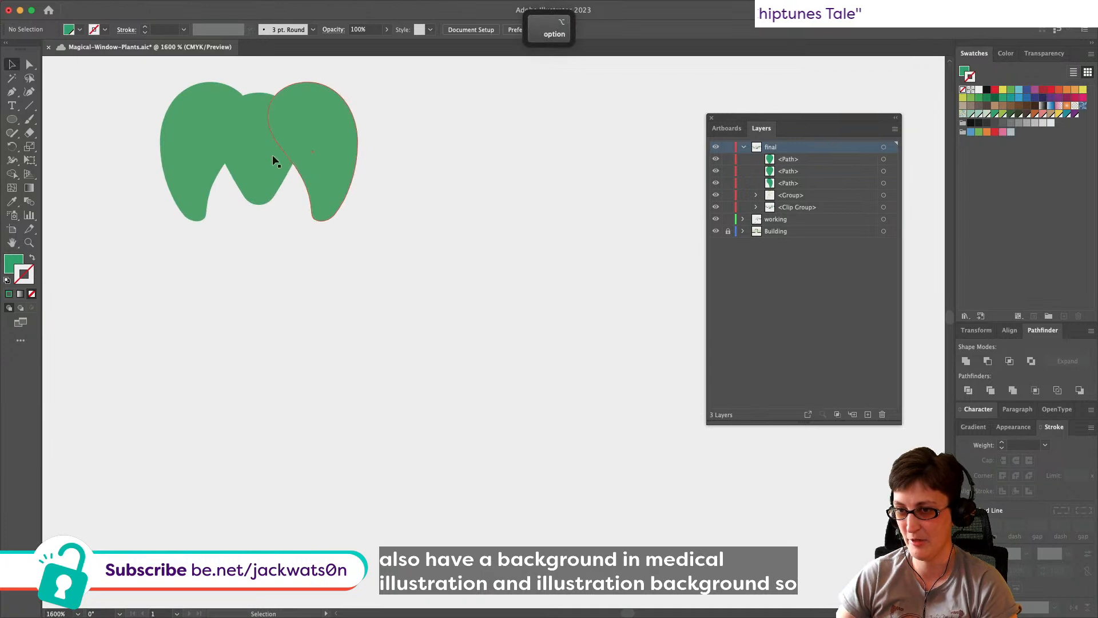
pyautogui.hscroll(-5, 298, 167)
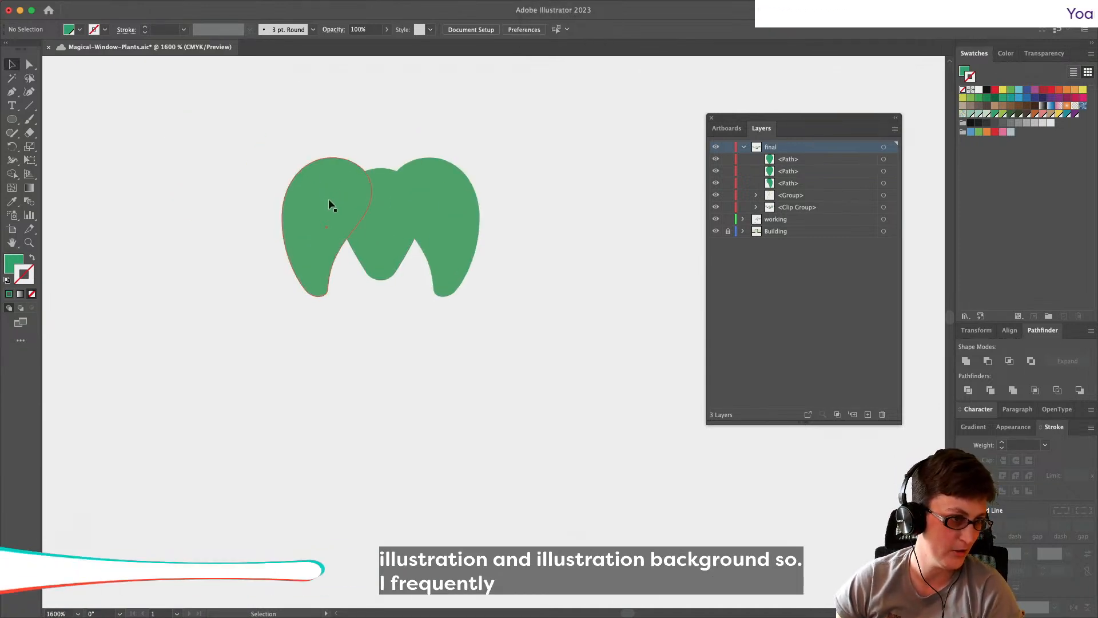
pyautogui.click(378, 217)
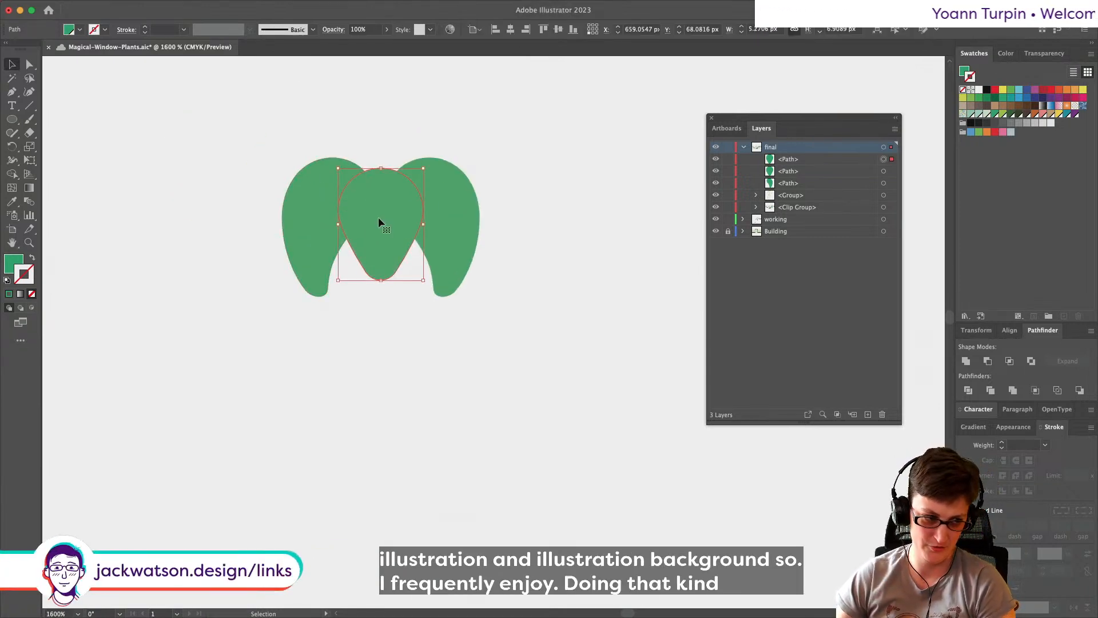
pyautogui.press('super')
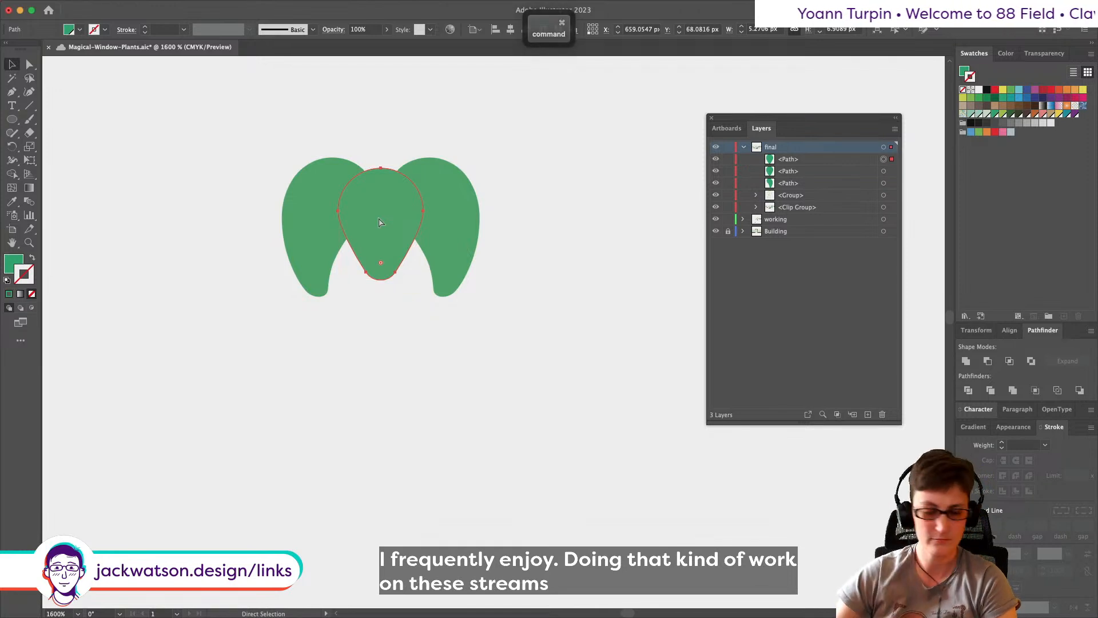
pyautogui.press('super+f')
pyautogui.moveTo(381, 280); pyautogui.dragTo(381, 260)
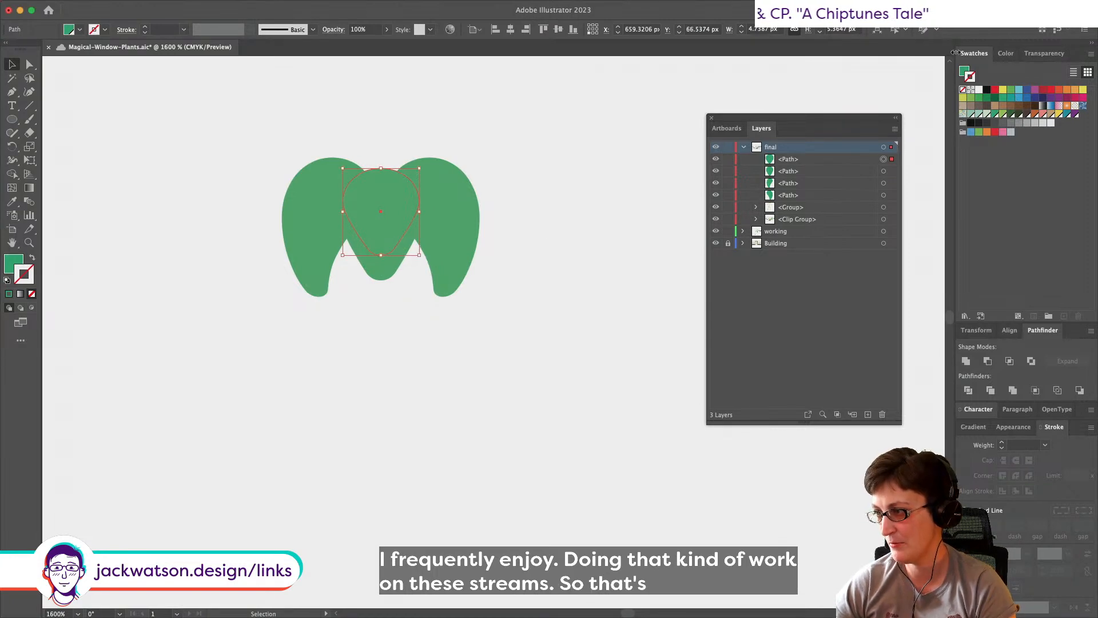
# Step: Fill the smaller center teardrop with light yellow-green
pyautogui.click(995, 114)
pyautogui.click(1002, 114)
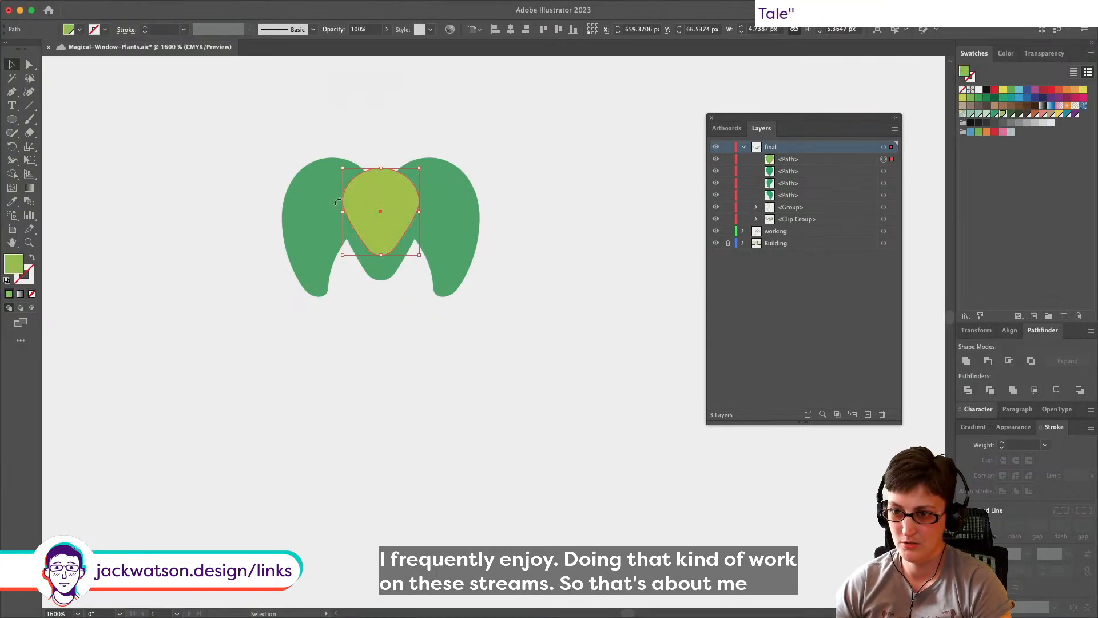
pyautogui.moveTo(375, 270); pyautogui.dragTo(369, 485)
pyautogui.press('super+z')
# Step: Hide the two curved side leaves and enlarge the light green teardrop to about 5.1 by 5.75 px
pyautogui.click(468, 203)
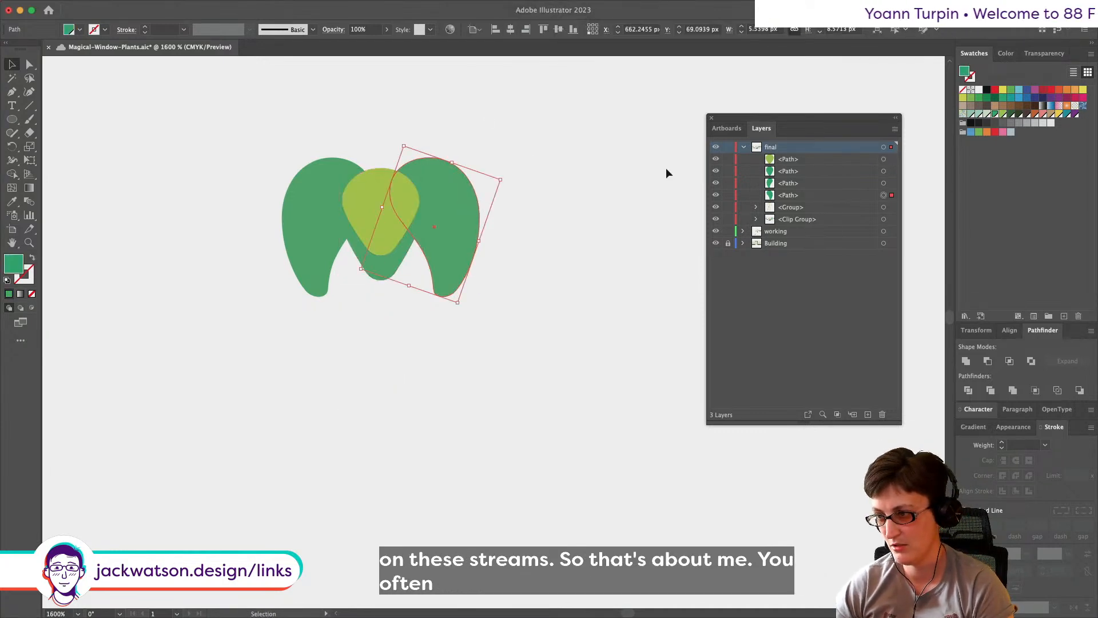
pyautogui.moveTo(715, 183); pyautogui.dragTo(715, 195)
pyautogui.click(360, 191)
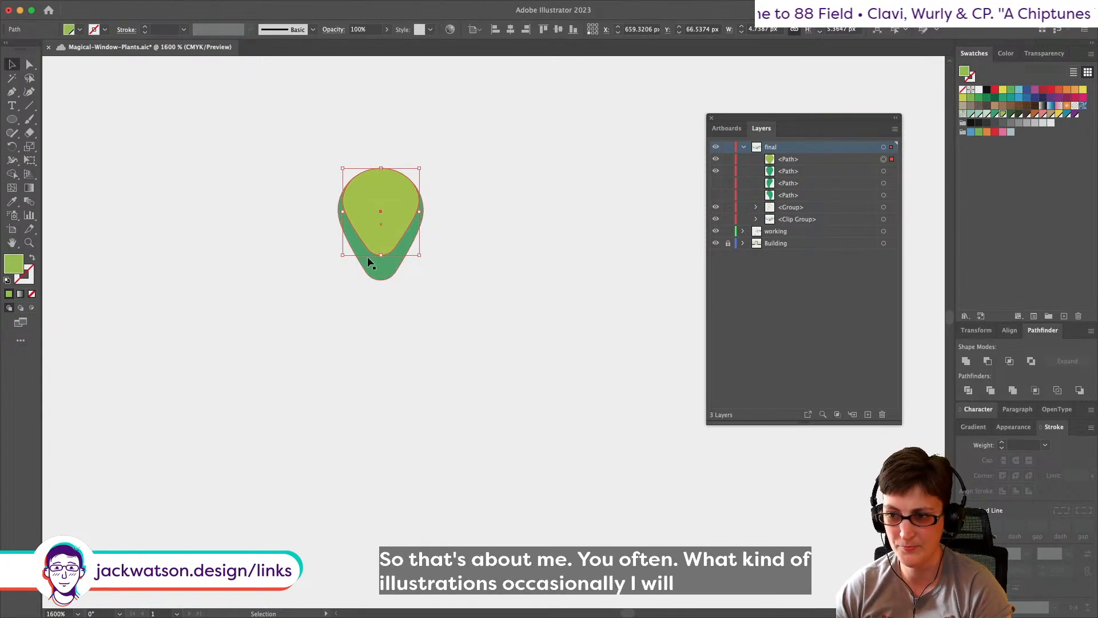
pyautogui.moveTo(380, 255); pyautogui.dragTo(377, 261)
pyautogui.press('super+z')
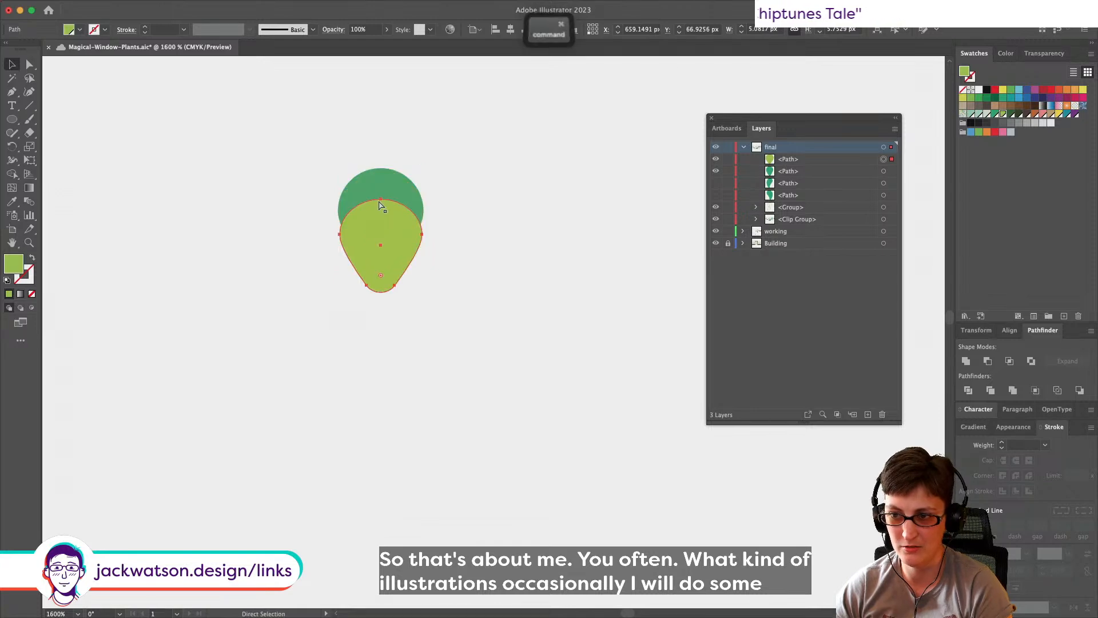
pyautogui.click(372, 273)
pyautogui.press('shift+super+a')
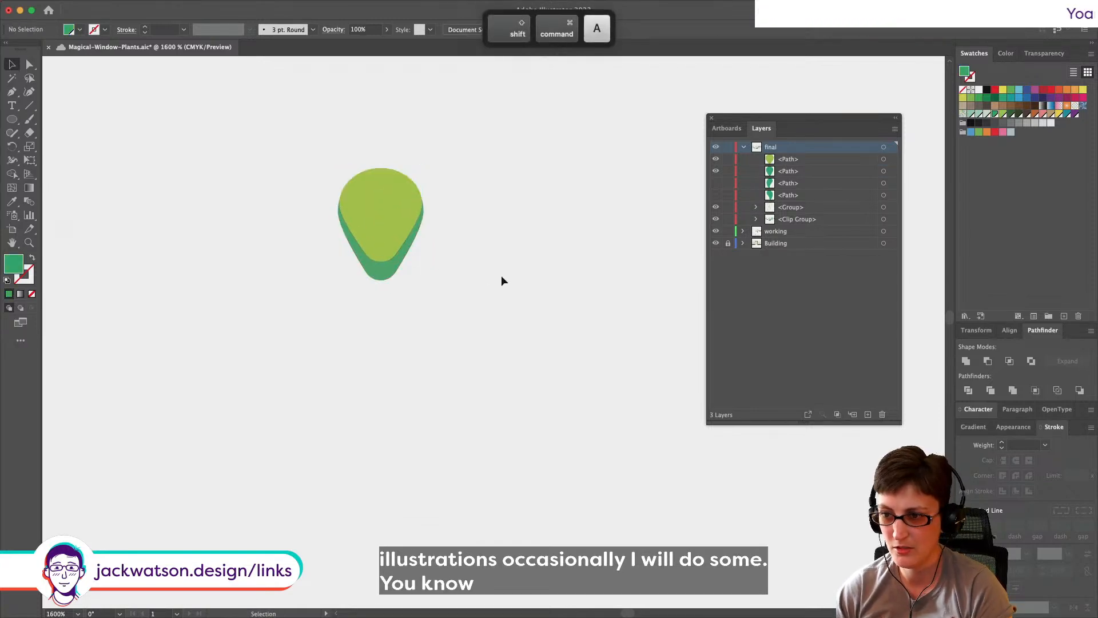
# Step: Shrink the light green teardrop to about 5.5 px tall, keeping its upper edge in place
pyautogui.scroll(-1, 501, 276)
pyautogui.click(433, 246)
pyautogui.moveTo(413, 258); pyautogui.dragTo(415, 259)
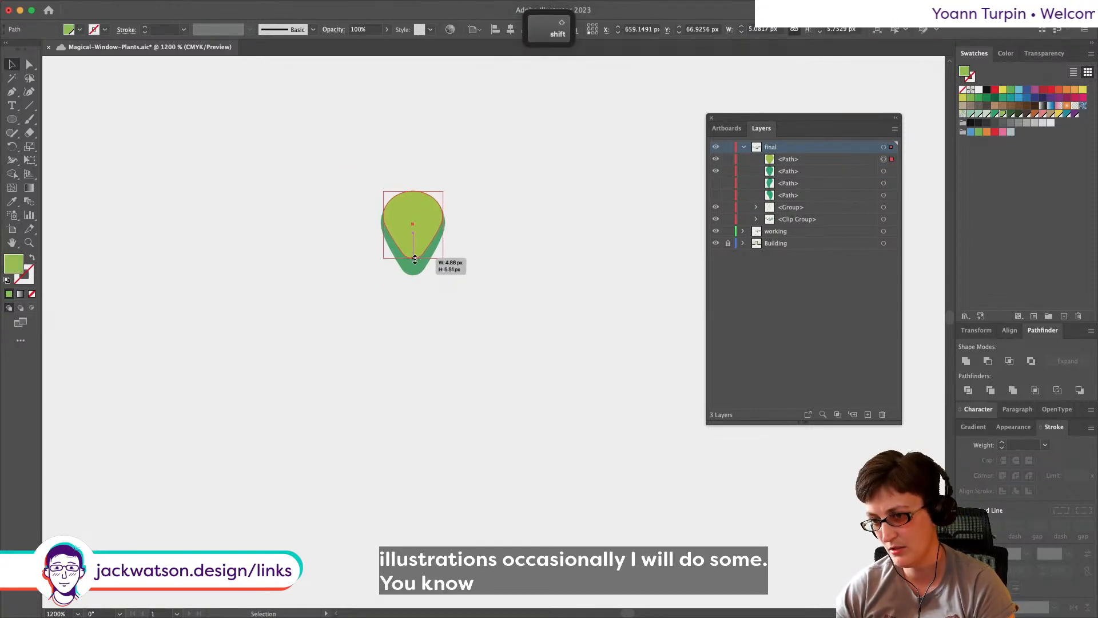
pyautogui.click(489, 276)
pyautogui.scroll(-1, 493, 275)
pyautogui.scroll(2, 493, 276)
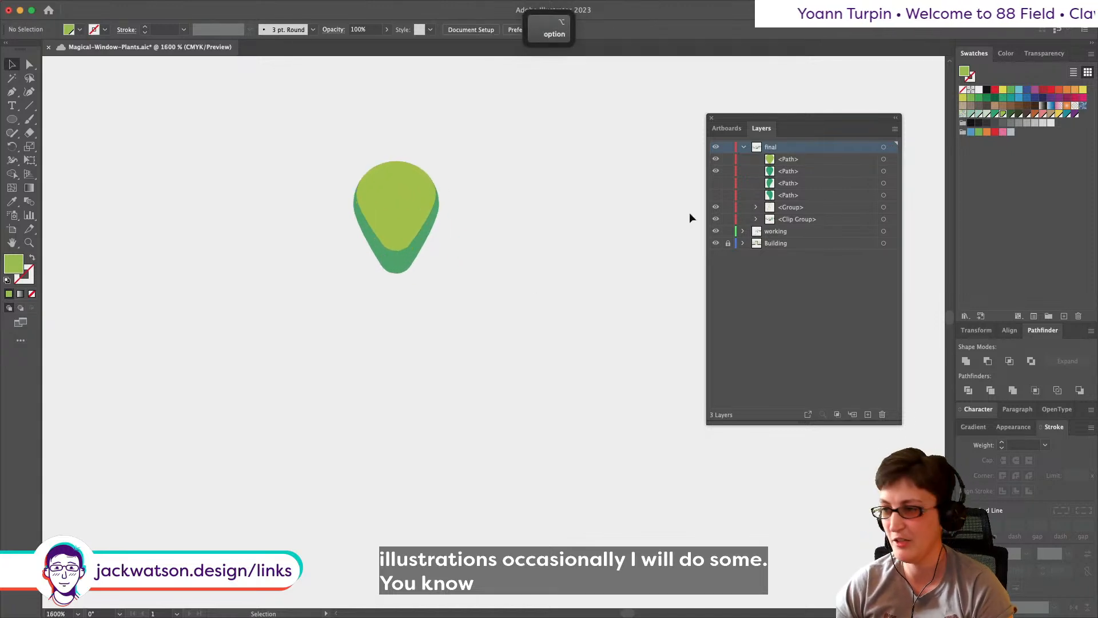
# Step: Show only the right curved leaf beside the center leaf and paste a duplicate of it in front
pyautogui.click(716, 183)
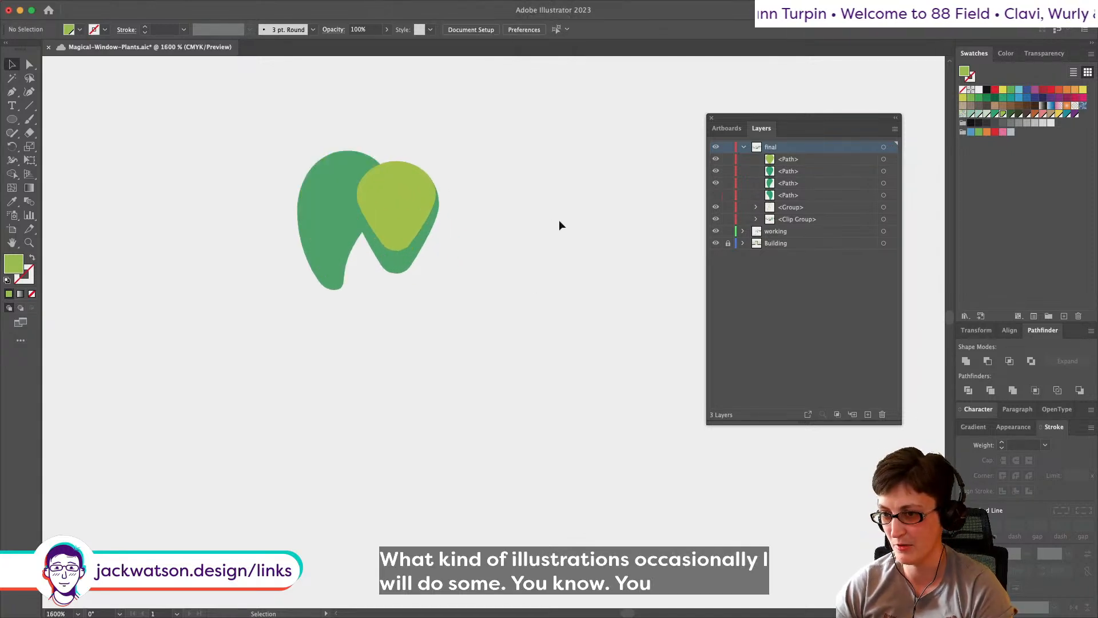
pyautogui.click(715, 183)
pyautogui.click(715, 195)
pyautogui.click(462, 241)
pyautogui.hotkey('ctrl', 'c')
pyautogui.hotkey('ctrl', 'f')
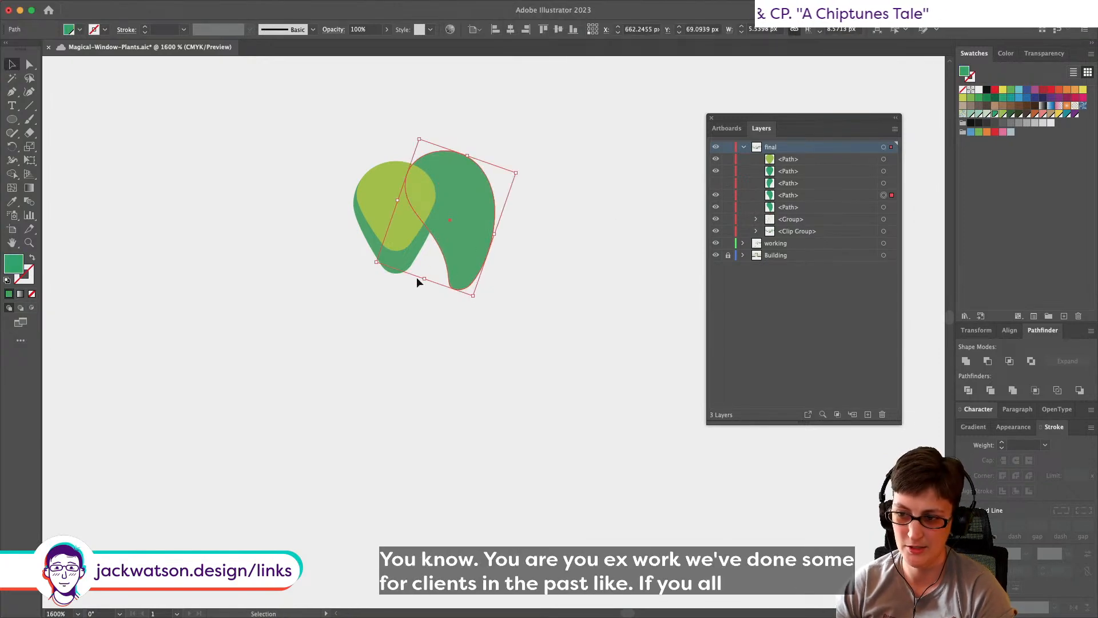
# Step: Shrink the right curved leaf's duplicate to about 4.9 by 7.4 px and rotate it slightly within the original leaf
pyautogui.moveTo(425, 278); pyautogui.dragTo(431, 264)
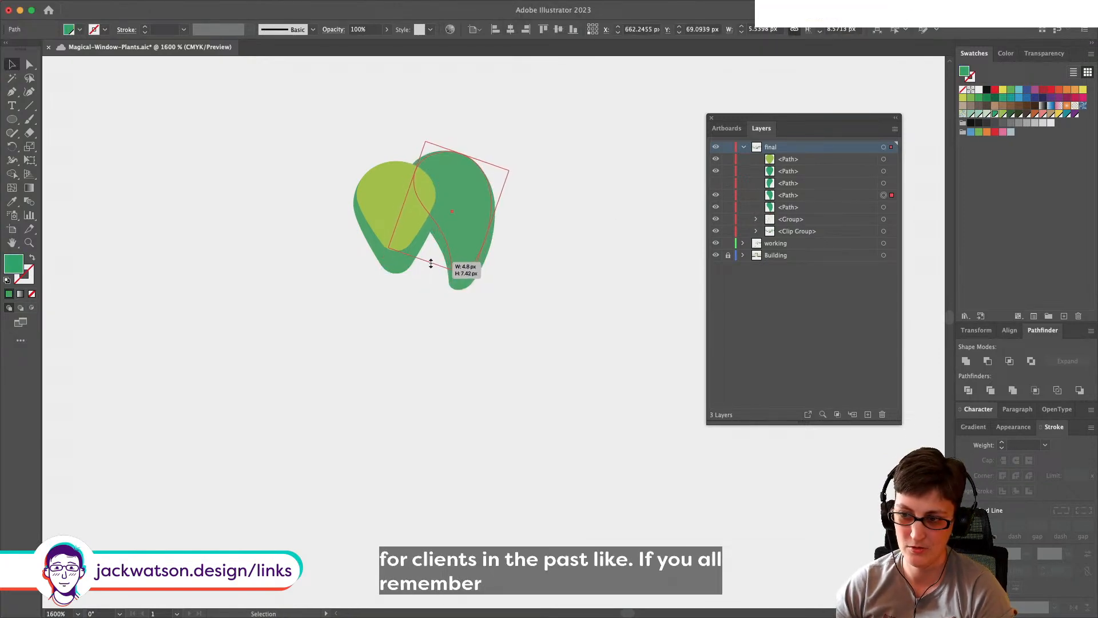
pyautogui.moveTo(510, 170); pyautogui.dragTo(518, 164)
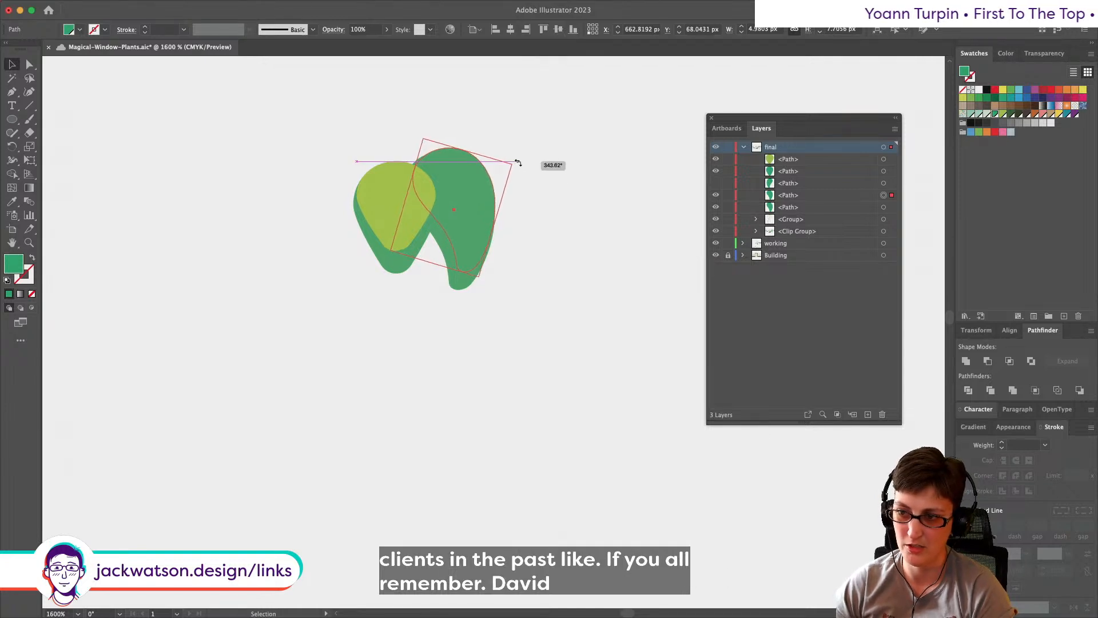
pyautogui.moveTo(430, 270); pyautogui.dragTo(438, 265)
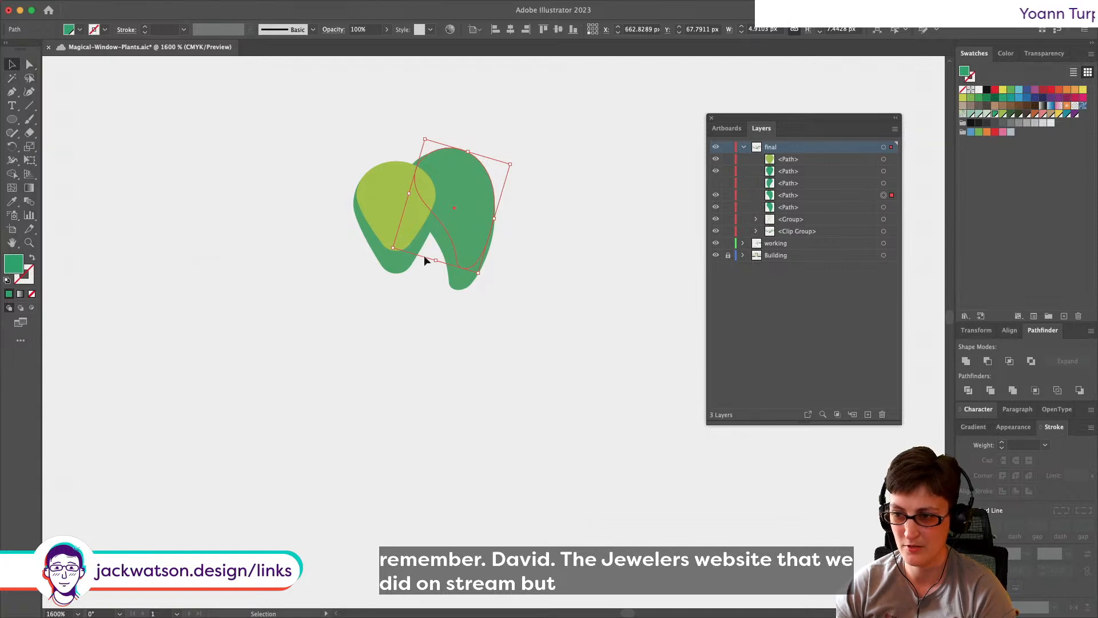
# Step: Paste a copy of the full-size right leaf in front and select it together with the smaller duplicate
pyautogui.click(446, 249)
pyautogui.press('super+c')
pyautogui.press('super+f')
pyautogui.keyDown('shift'); pyautogui.click(477, 190); pyautogui.keyUp('shift')
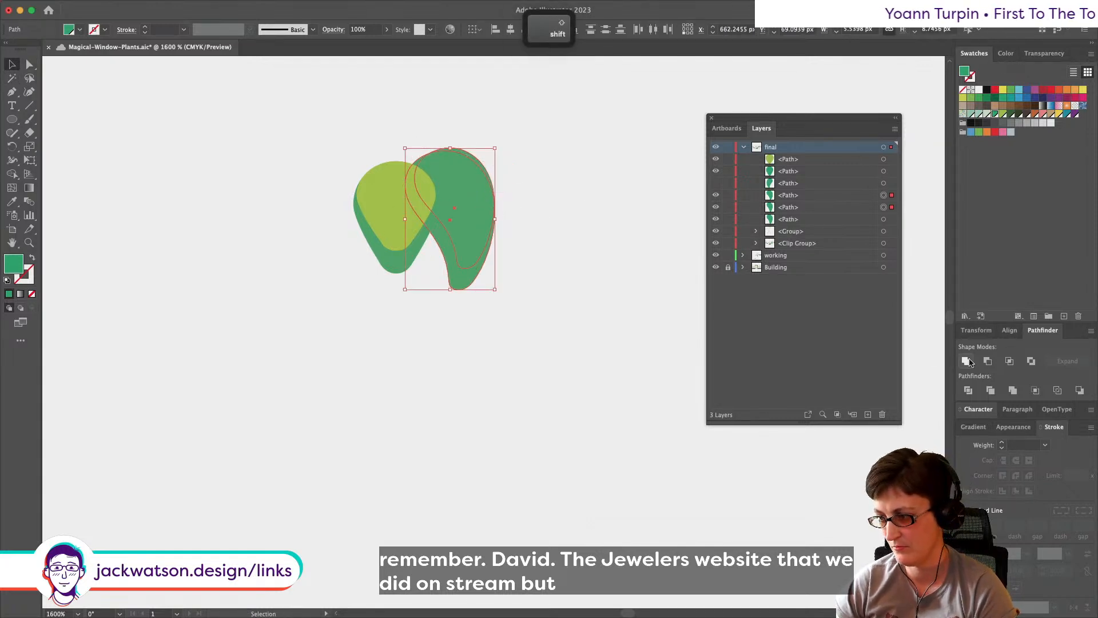
# Step: Try combining the two overlapping leaf copies with Minus Front, Minus Back and Exclude, undoing each attempt
pyautogui.click(988, 361)
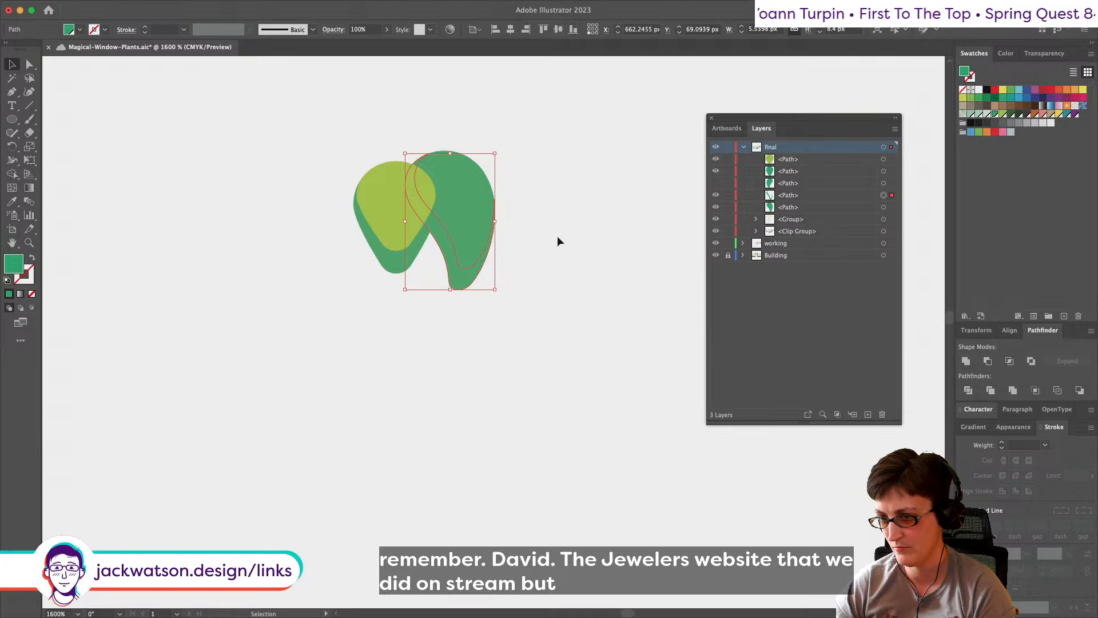
pyautogui.press('super+z')
pyautogui.click(1080, 390)
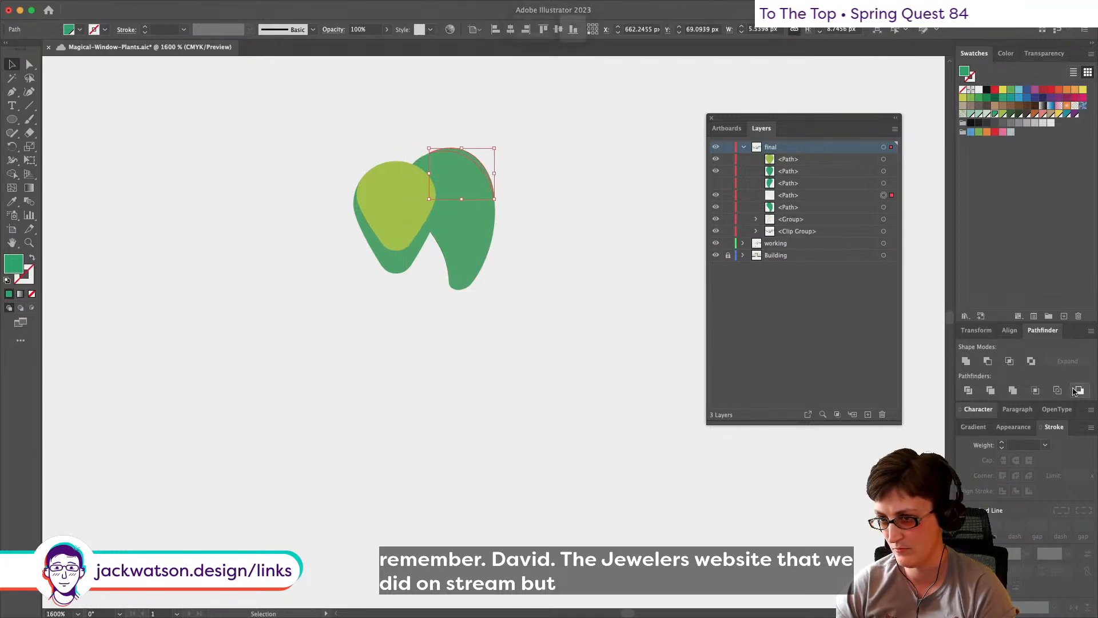
pyautogui.press('super+z')
pyautogui.click(1035, 366)
pyautogui.press('super+z')
# Step: Intersect the two overlapping leaf copies and fill the resulting shape with the center leaf's light yellow-green
pyautogui.click(1008, 362)
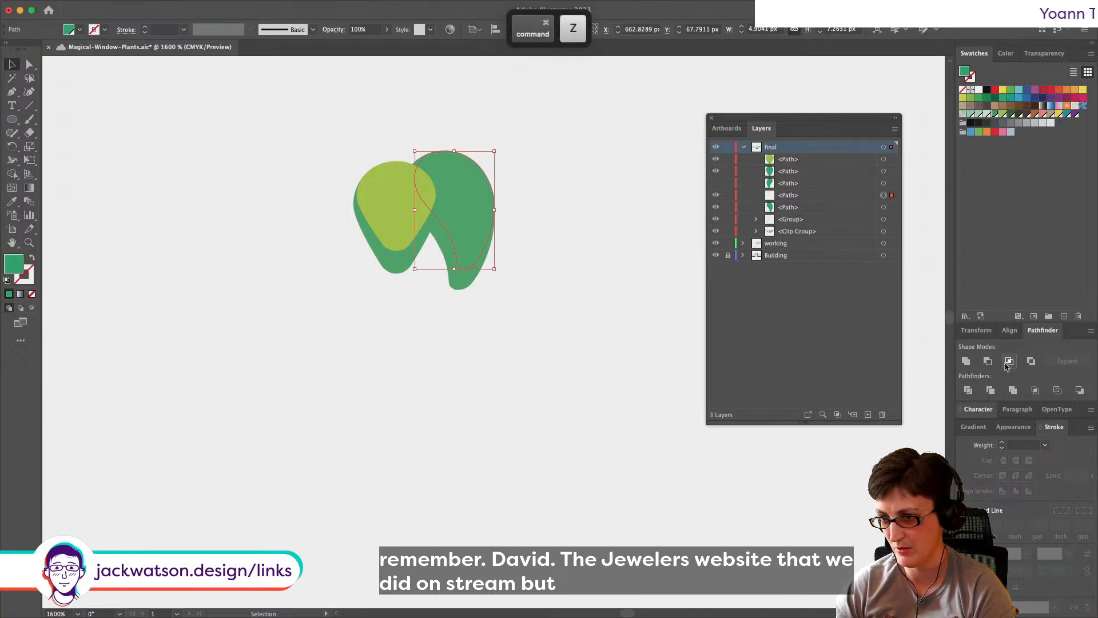
pyautogui.press('i')
pyautogui.click(381, 204)
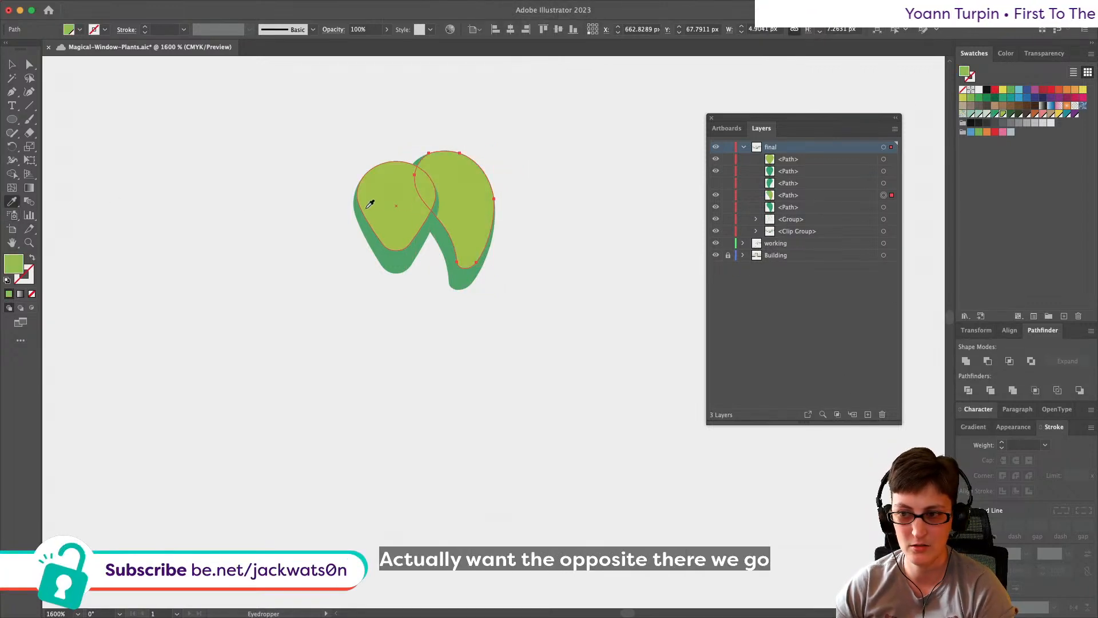
pyautogui.press('super+shift+a')
pyautogui.click(12, 64)
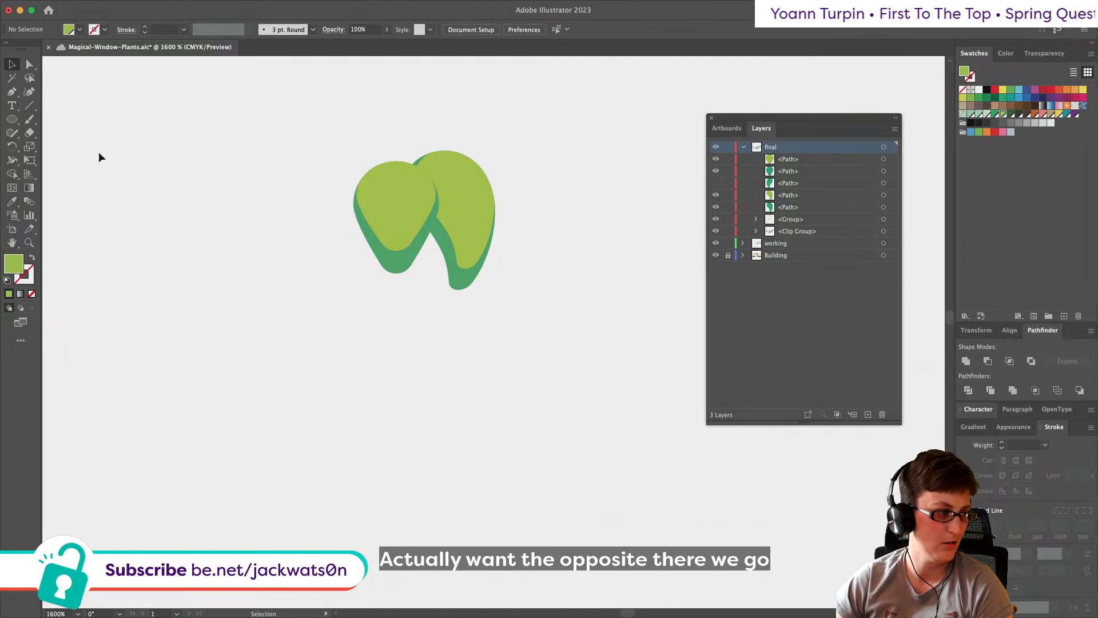
# Step: Group the right leaf's two green shapes, and group the center leaf's two shapes separately
pyautogui.moveTo(528, 305); pyautogui.dragTo(490, 236)
pyautogui.press('super+c')
pyautogui.press('super+f')
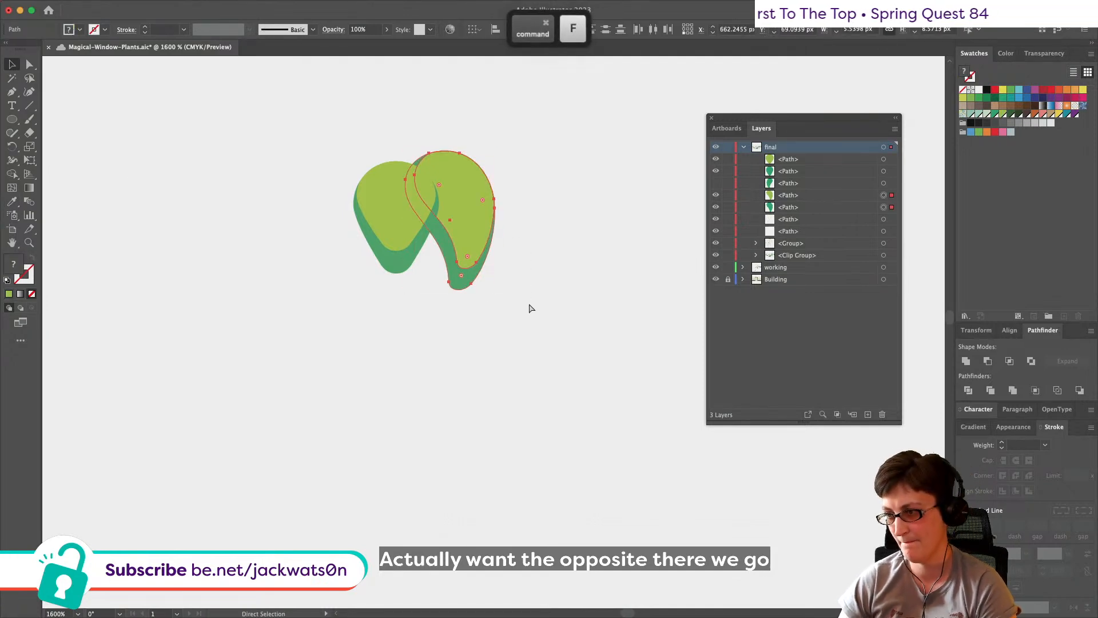
pyautogui.press('super+z')
pyautogui.press('super+g')
pyautogui.moveTo(269, 154); pyautogui.dragTo(366, 208)
pyautogui.press('super+g')
# Step: Paste a duplicate of the right leaf group in front and reflect it left to right
pyautogui.click(475, 232)
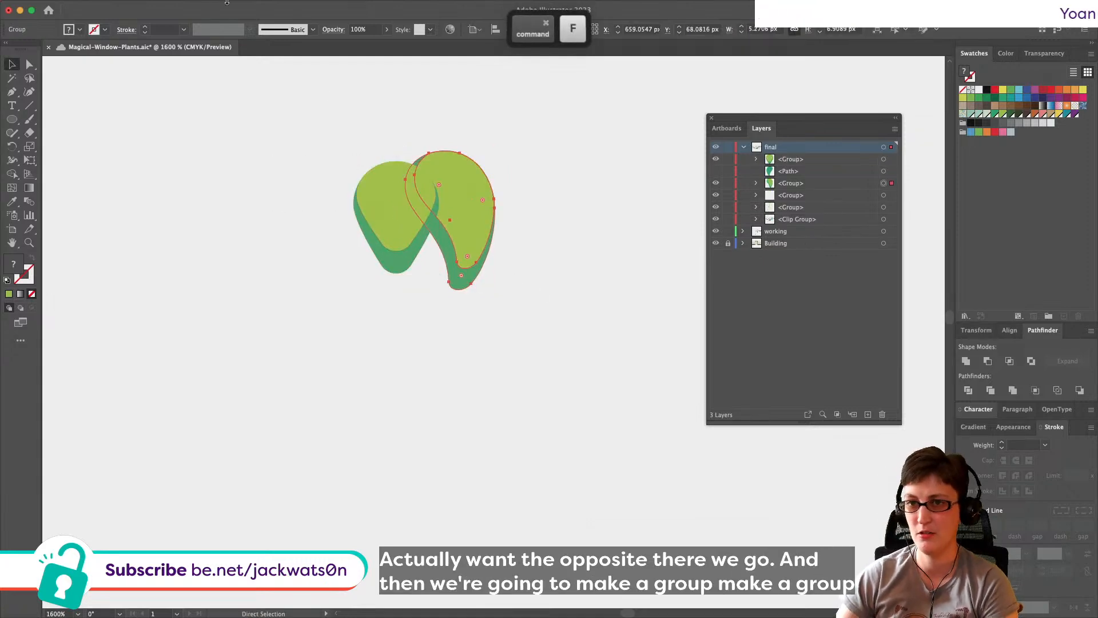
pyautogui.click(140, 6)
pyautogui.moveTo(171, 24)
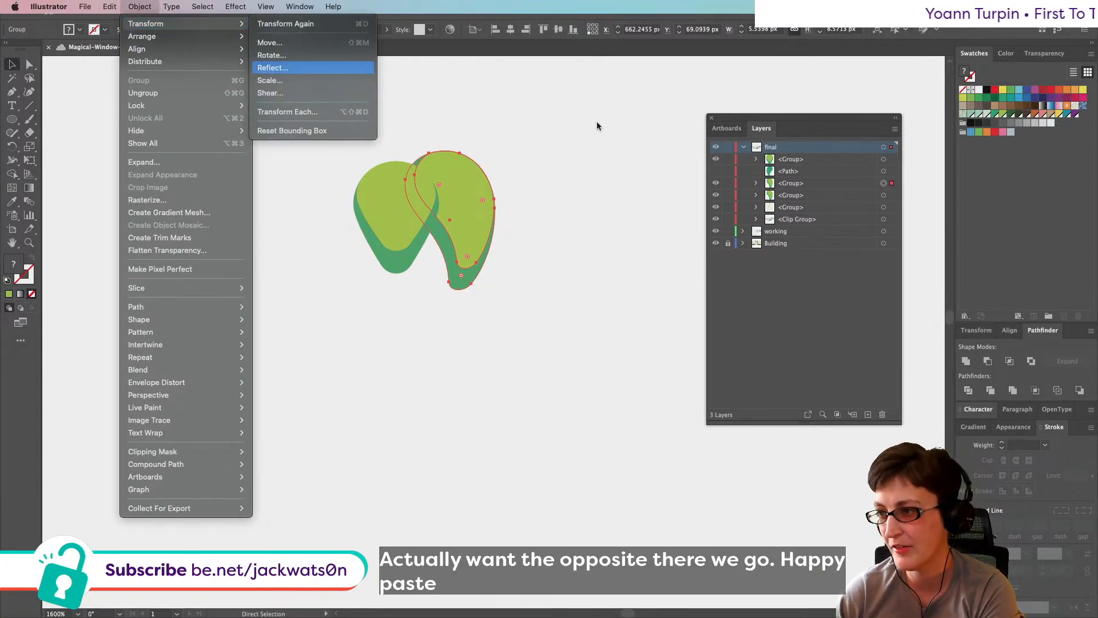
pyautogui.click(298, 67)
pyautogui.press('Return')
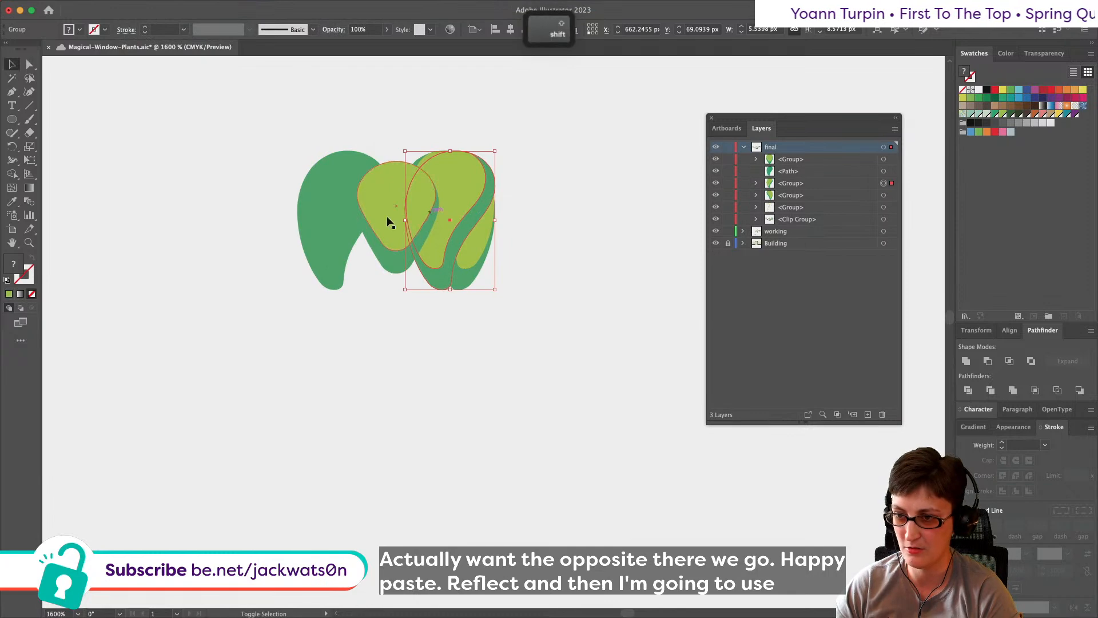
# Step: Align the mirrored leaf group to the plain dark green left leaf and delete that plain leaf
pyautogui.keyDown('shift'); pyautogui.click(375, 226); pyautogui.keyUp('shift')
pyautogui.click(495, 29)
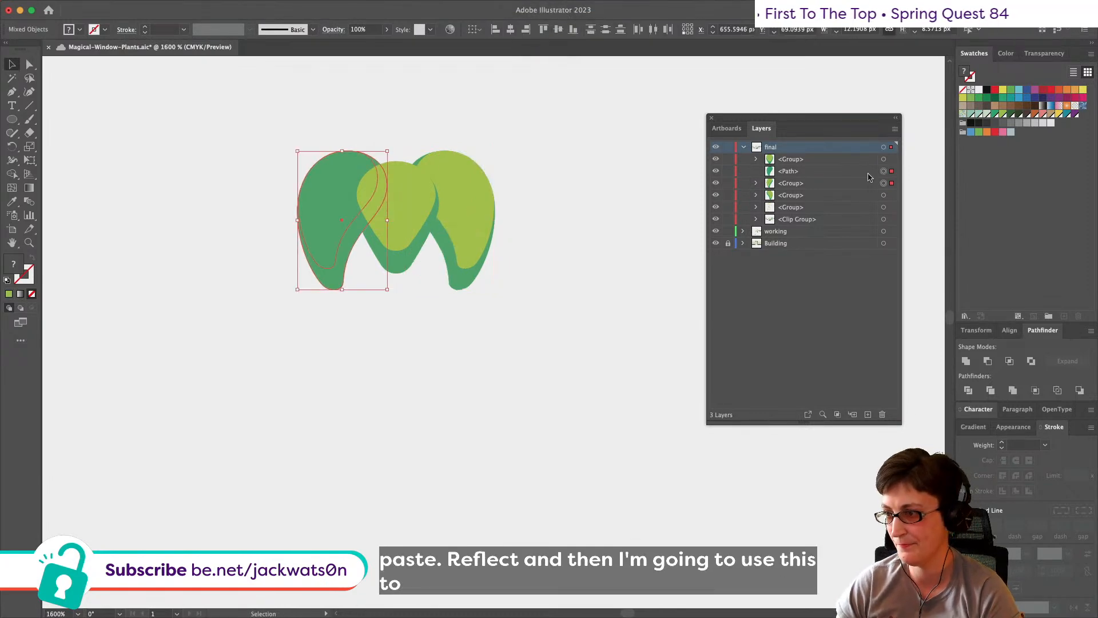
pyautogui.click(884, 171)
pyautogui.press('Delete')
# Step: Draw a highlight ellipse about 2.5 by 1.4 px near the upper end of the center leaf
pyautogui.scroll(-2, 574, 404)
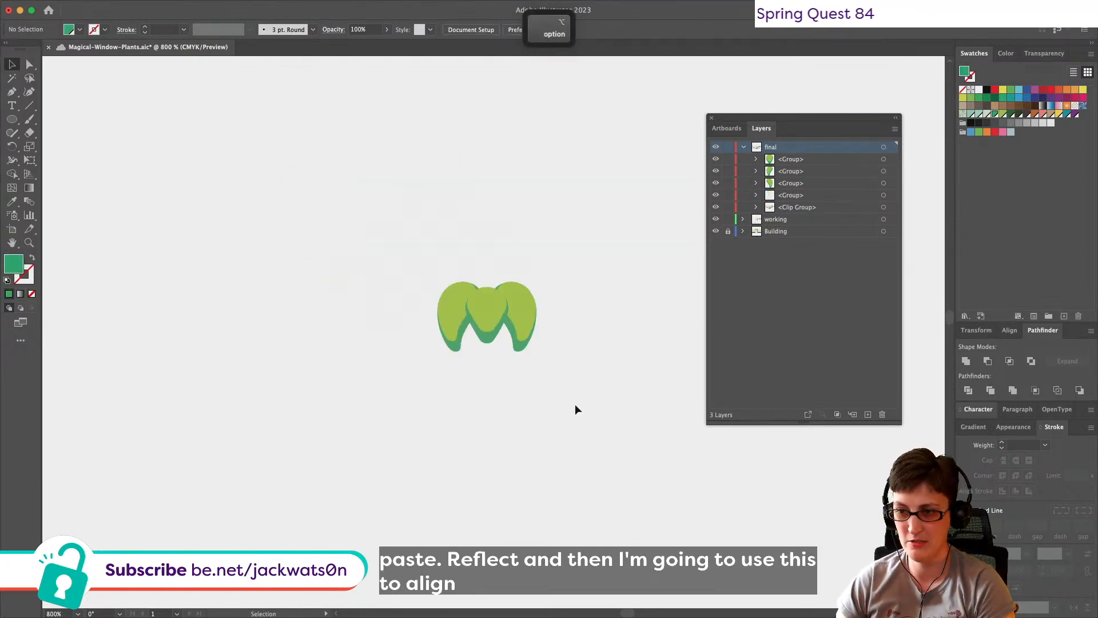
pyautogui.scroll(2, 537, 343)
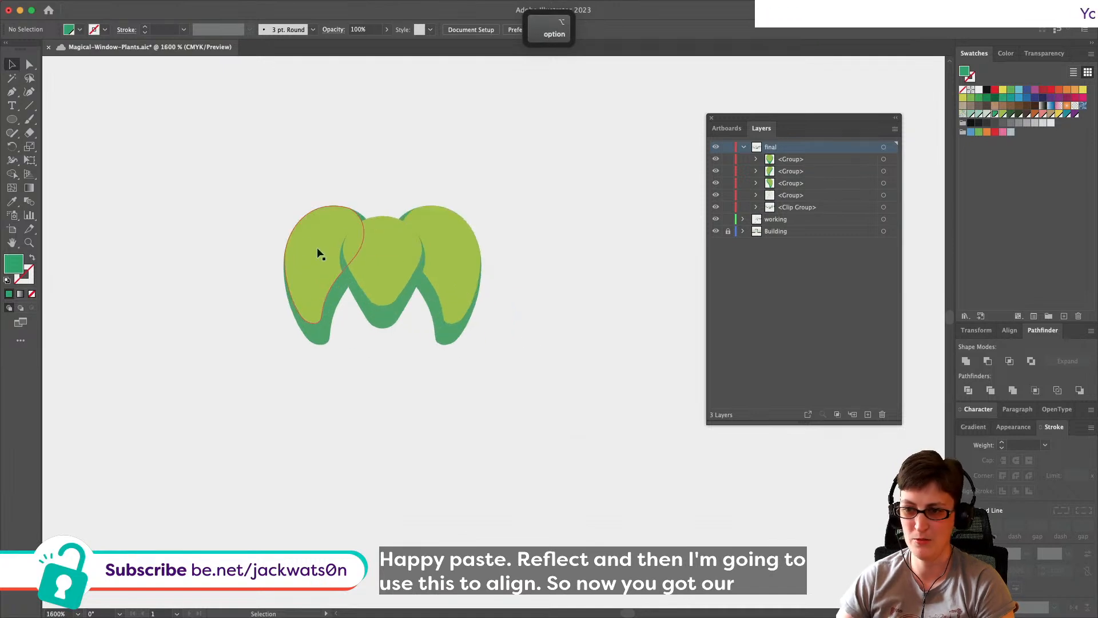
pyautogui.scroll(1, 317, 248)
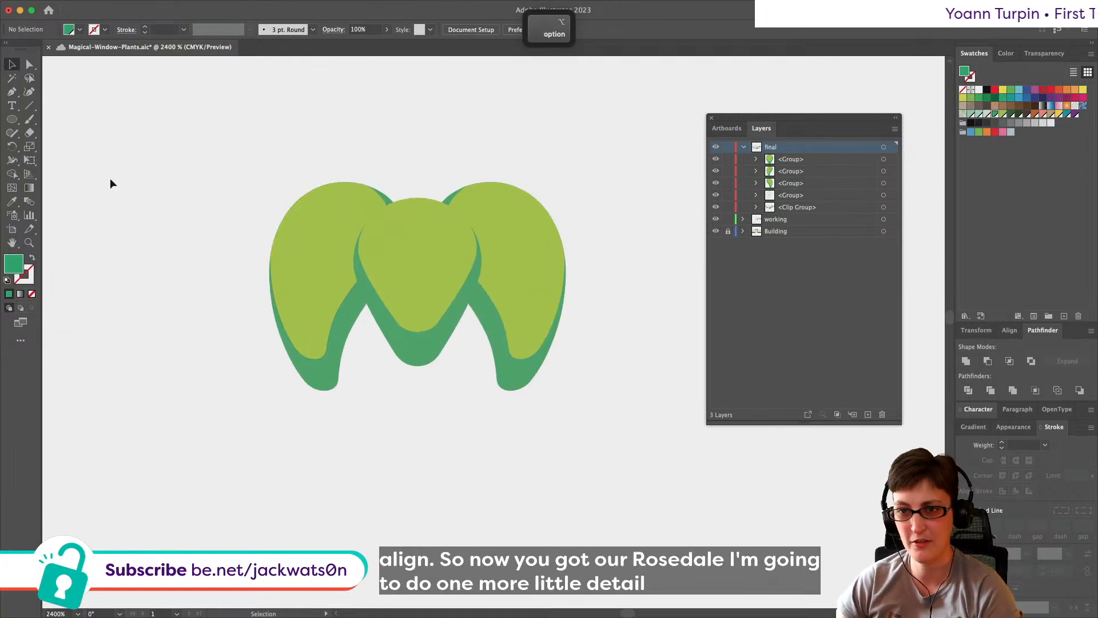
pyautogui.click(12, 119)
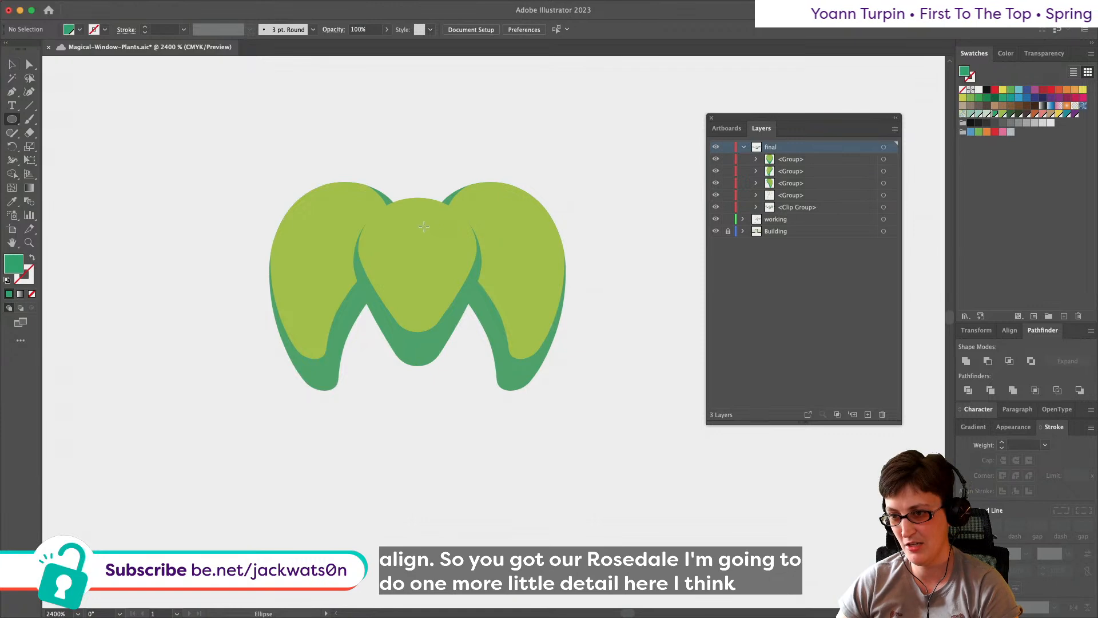
pyautogui.moveTo(389, 214); pyautogui.dragTo(451, 248)
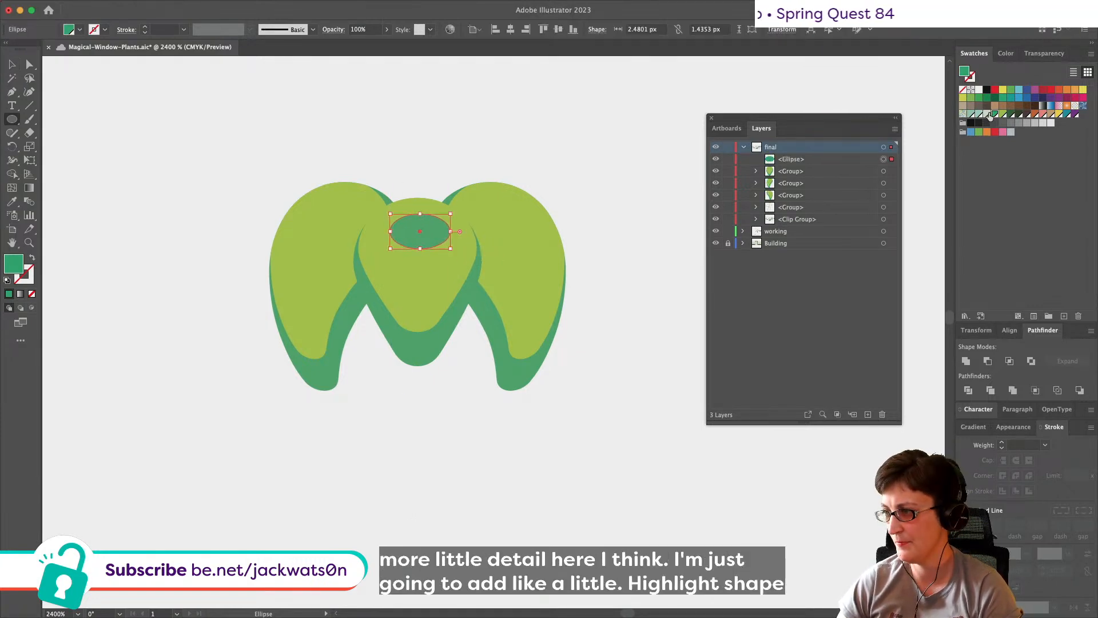
# Step: Fill the highlight ellipse with the light yellow-green swatch at a 50% tint and deselect it
pyautogui.click(1003, 114)
pyautogui.click(1006, 54)
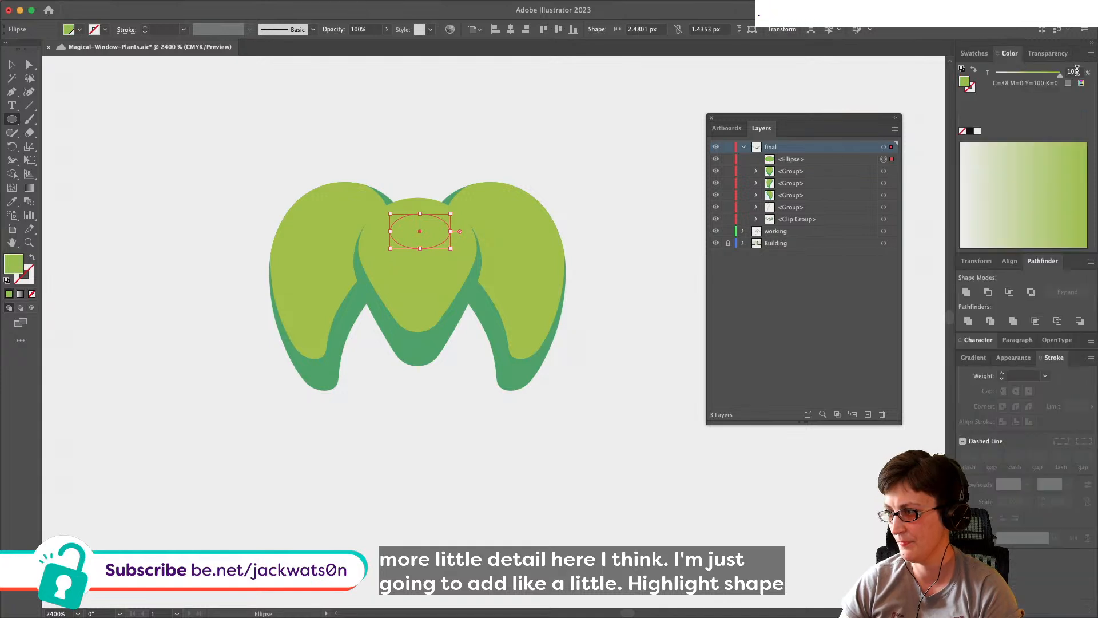
pyautogui.write('50')
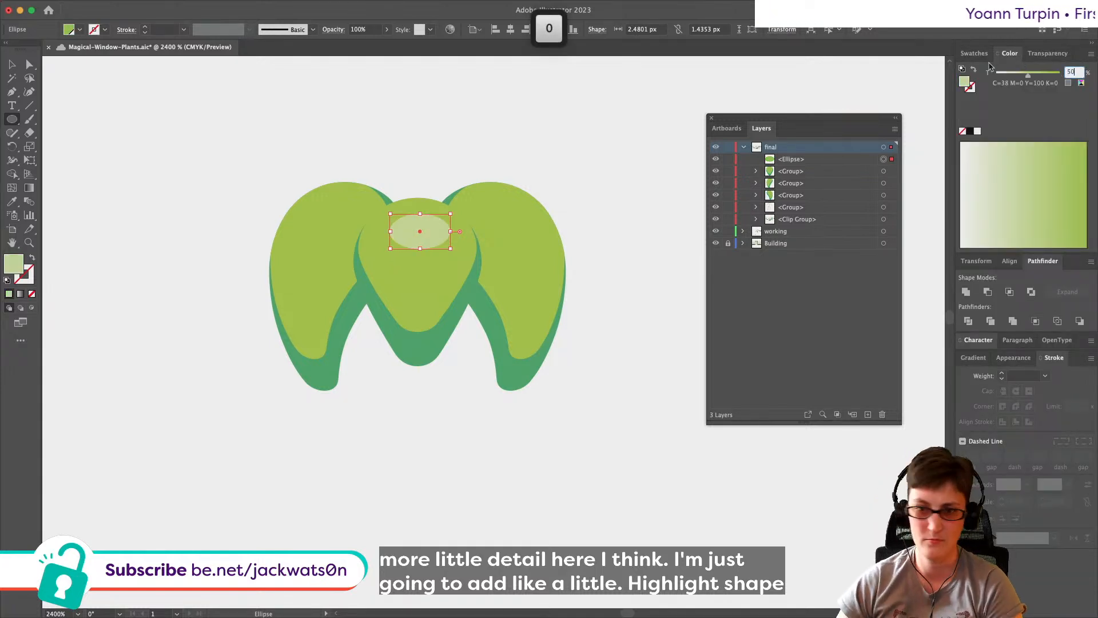
pyautogui.write('a')
pyautogui.press('shift+super+a')
# Step: Move the highlight slightly up on the center leaf, then cut and paste it in front within that leaf's group
pyautogui.moveTo(406, 225); pyautogui.dragTo(403, 221)
pyautogui.press('super+x')
pyautogui.press('super+f')
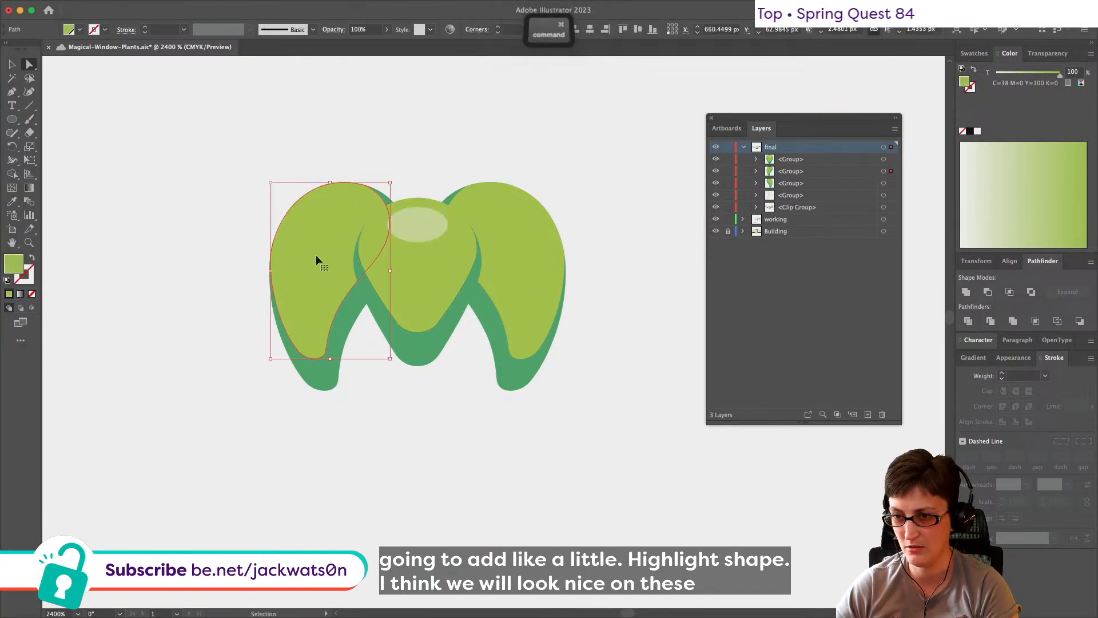
# Step: Place a copy of the highlight ellipse in the left leaf's group, shifted over onto the left leaf
pyautogui.press('Left')
pyautogui.press('Left')
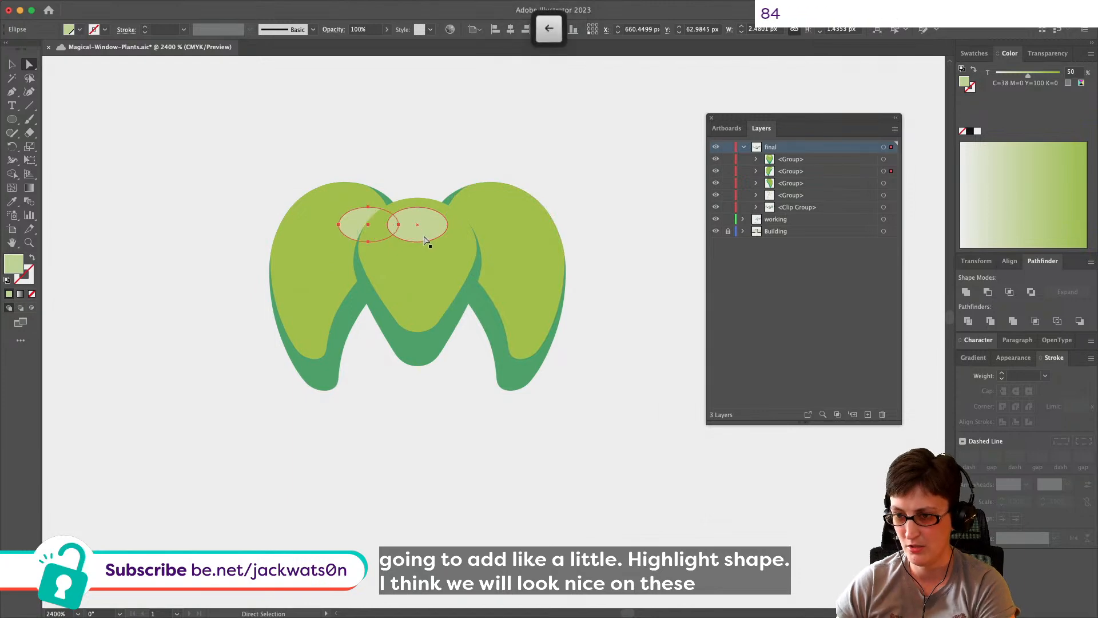
pyautogui.click(11, 66)
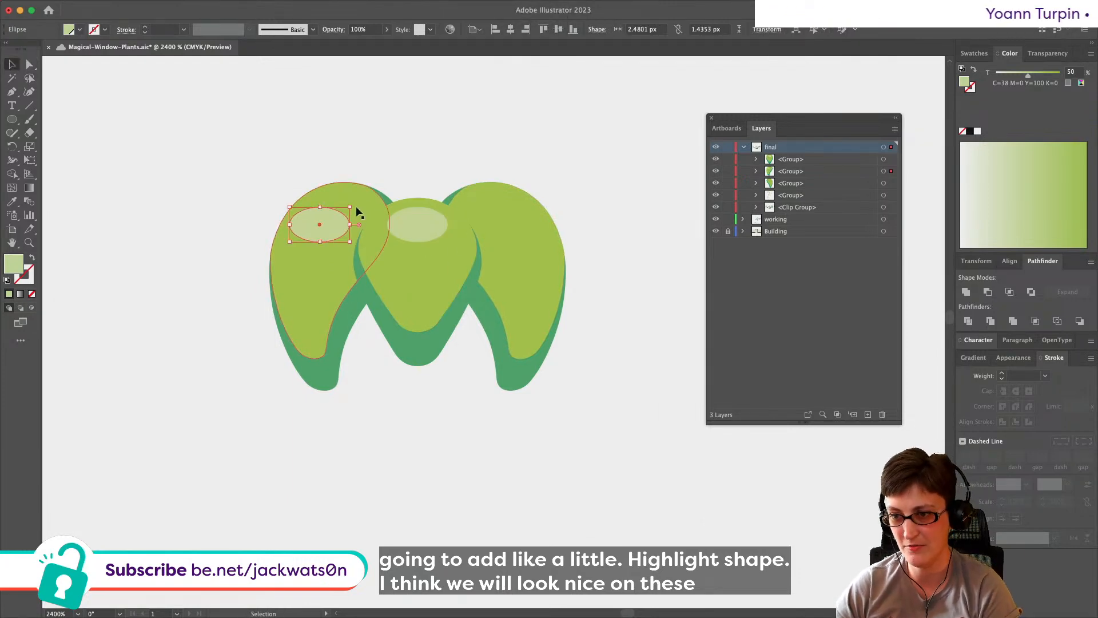
# Step: Distort the left leaf's highlight with Free Transform to slant along the leaf's upper curve, and move it about 0.17 px right
pyautogui.press('e')
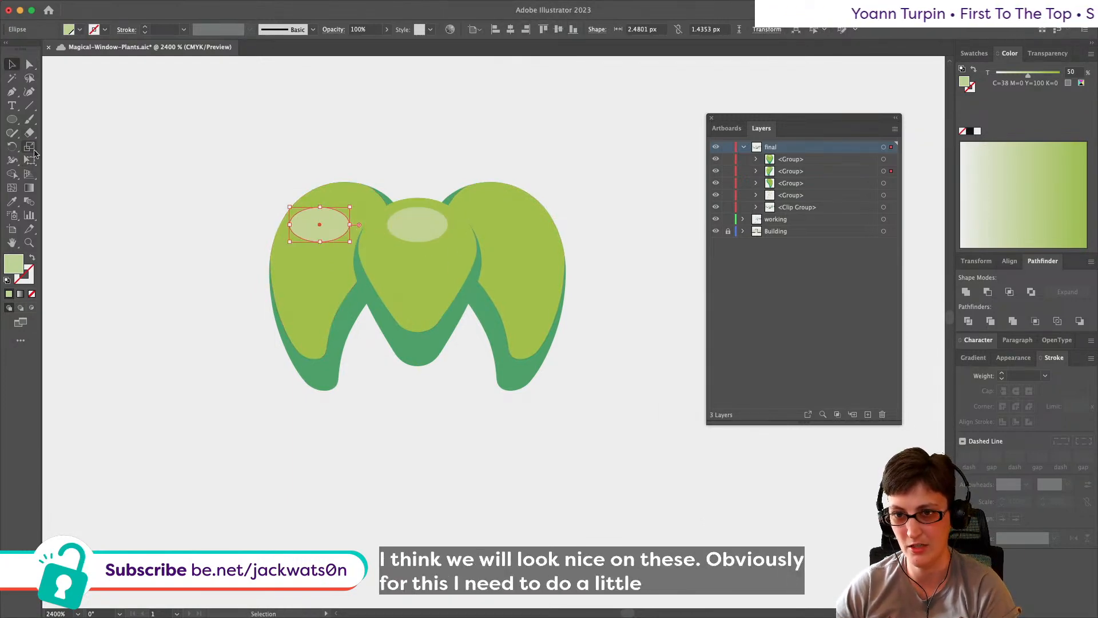
pyautogui.moveTo(350, 225); pyautogui.dragTo(350, 182)
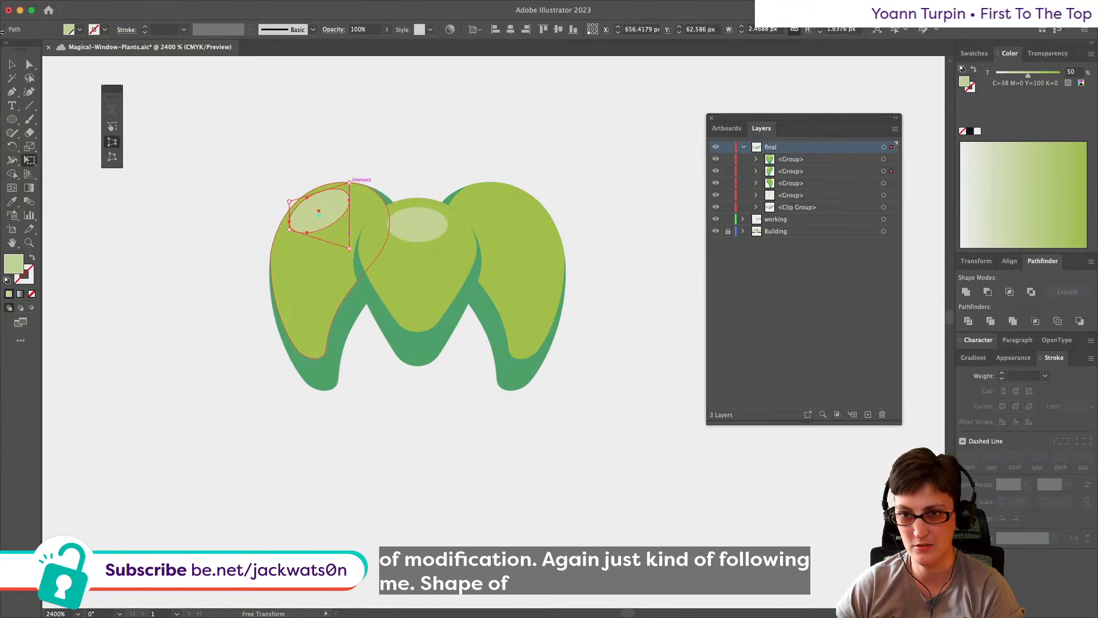
pyautogui.press('a')
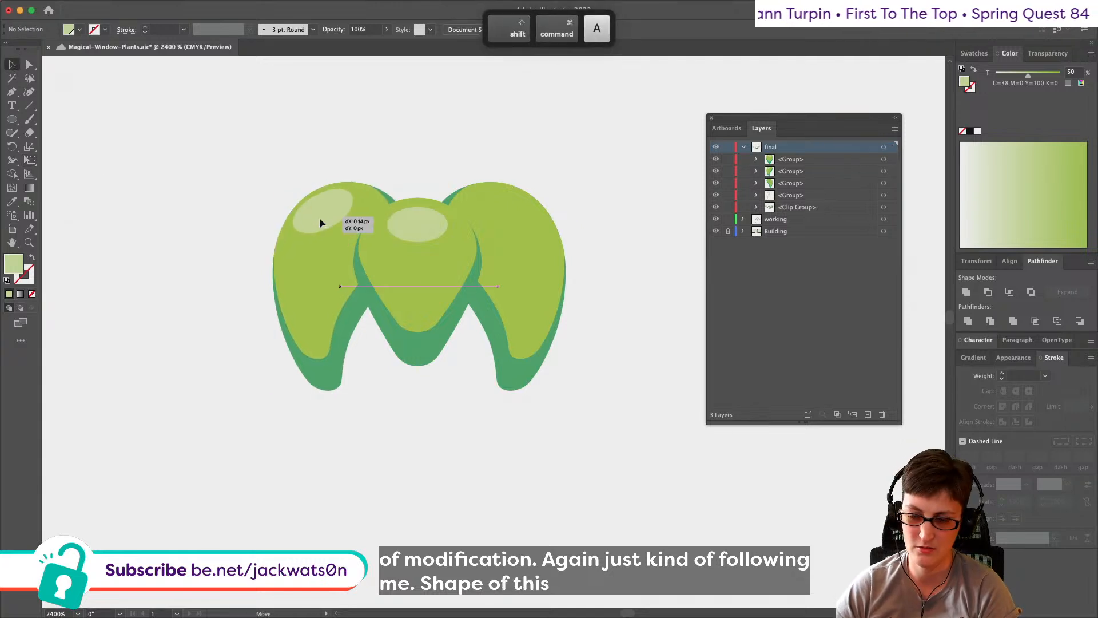
pyautogui.press('super+z')
pyautogui.press('super+shift+a')
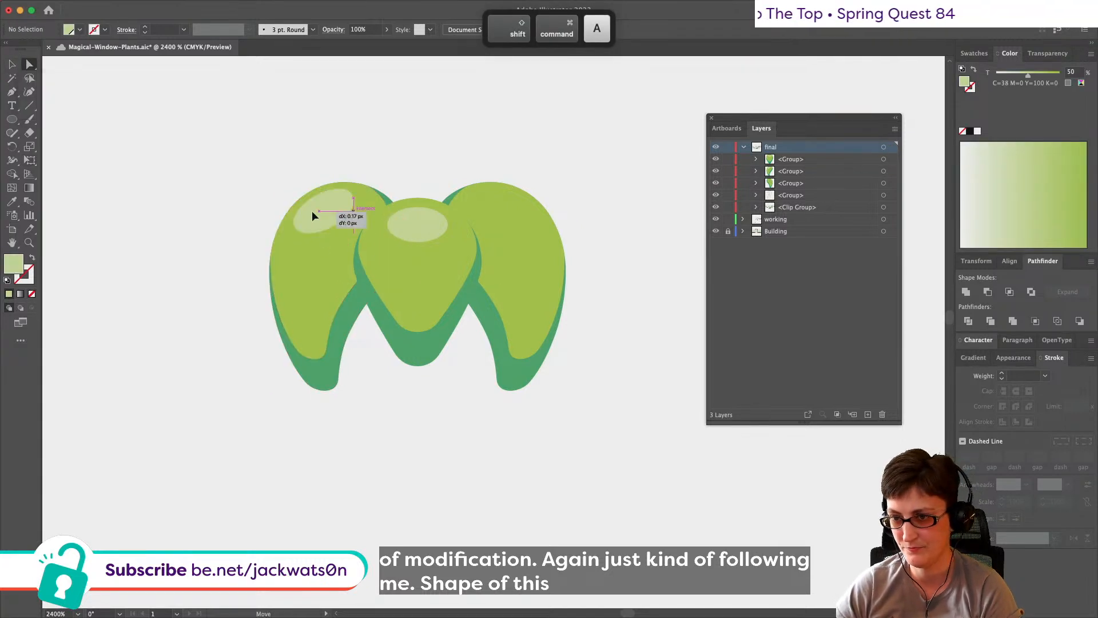
pyautogui.click(314, 210)
# Step: Duplicate the left leaf's slanted highlight in front, reflect it left to right, and move it onto the right leaf
pyautogui.press('super+c')
pyautogui.press('super+f')
pyautogui.click(139, 6)
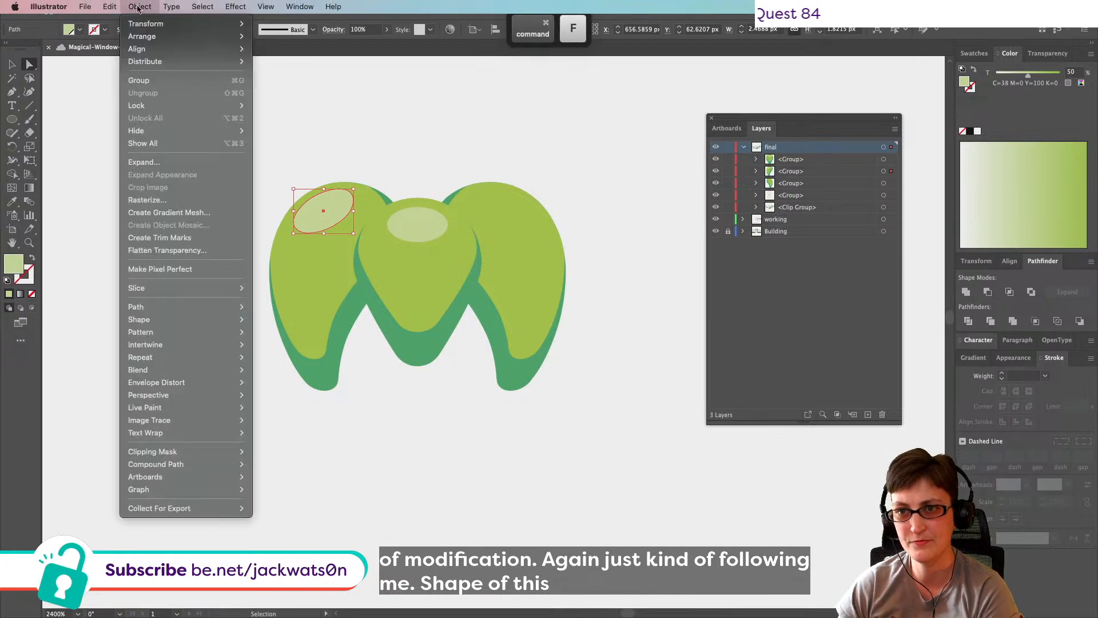
pyautogui.moveTo(146, 24)
pyautogui.click(274, 68)
pyautogui.press('Return')
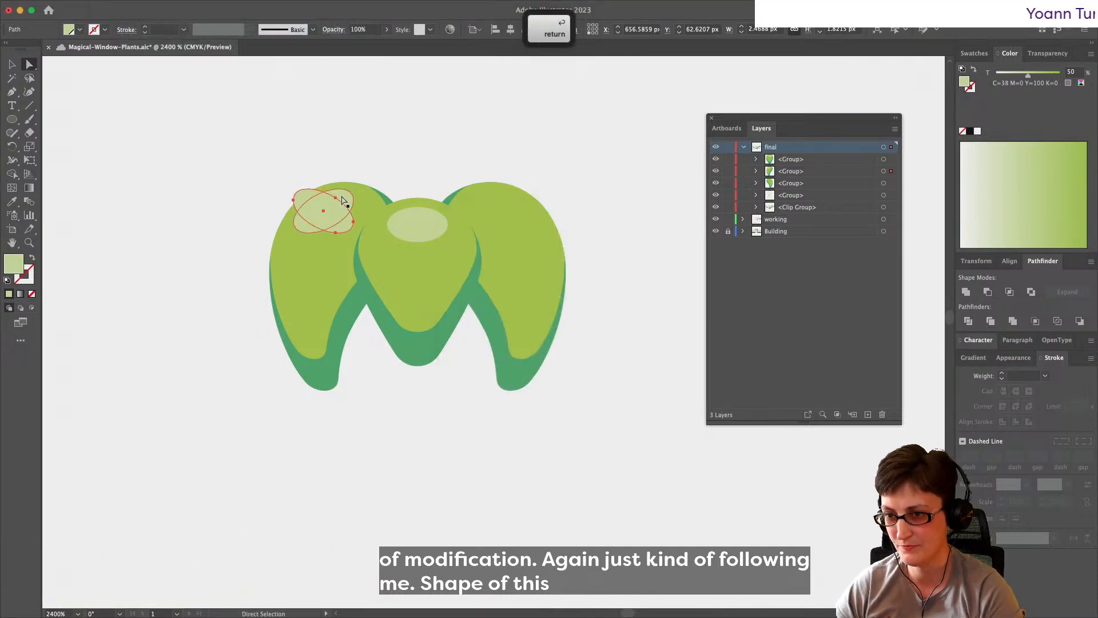
pyautogui.moveTo(343, 200); pyautogui.dragTo(541, 209)
pyautogui.press('shift+super+a')
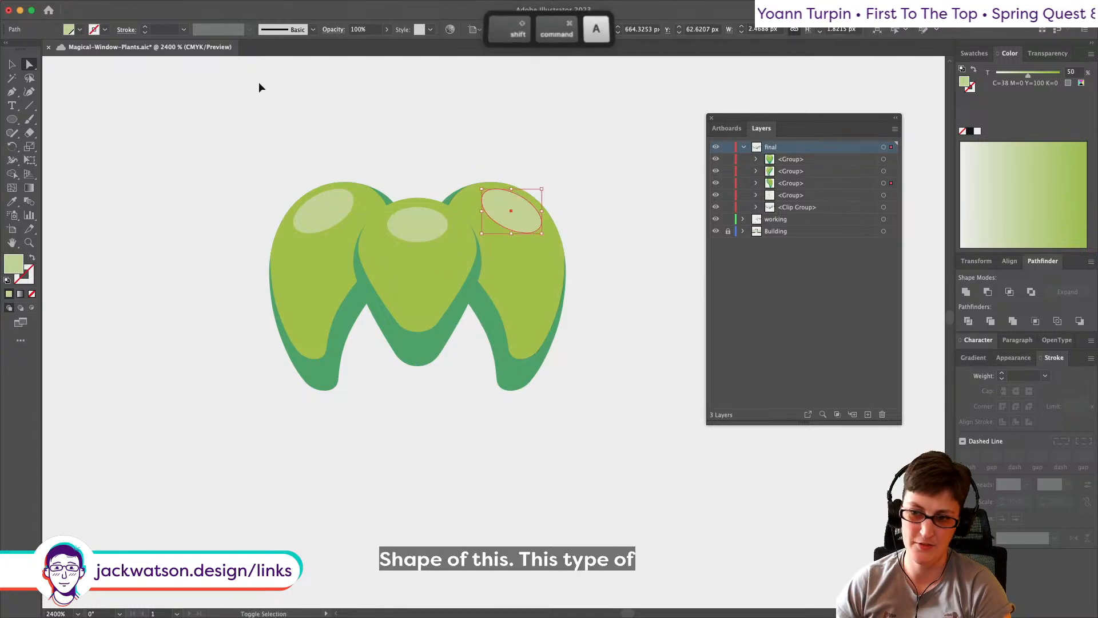
# Step: Flatten the left leaf's highlight slightly with Free Transform and rotate it about 5 degrees to follow the leaf's upper curve
pyautogui.scroll(-15, 300, 132)
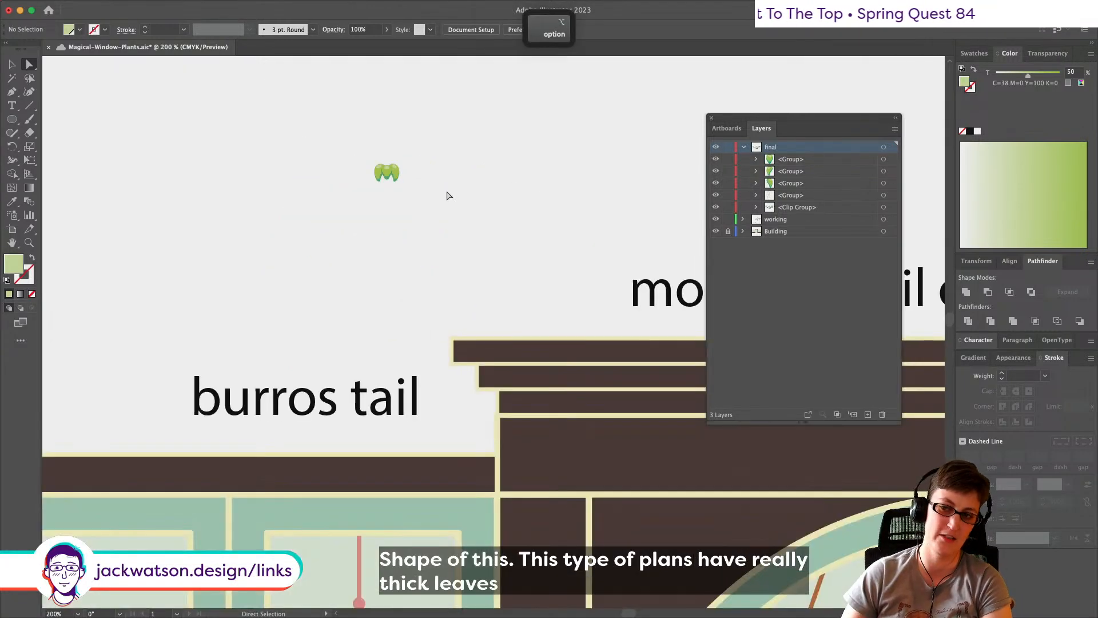
pyautogui.scroll(6, 292, 102)
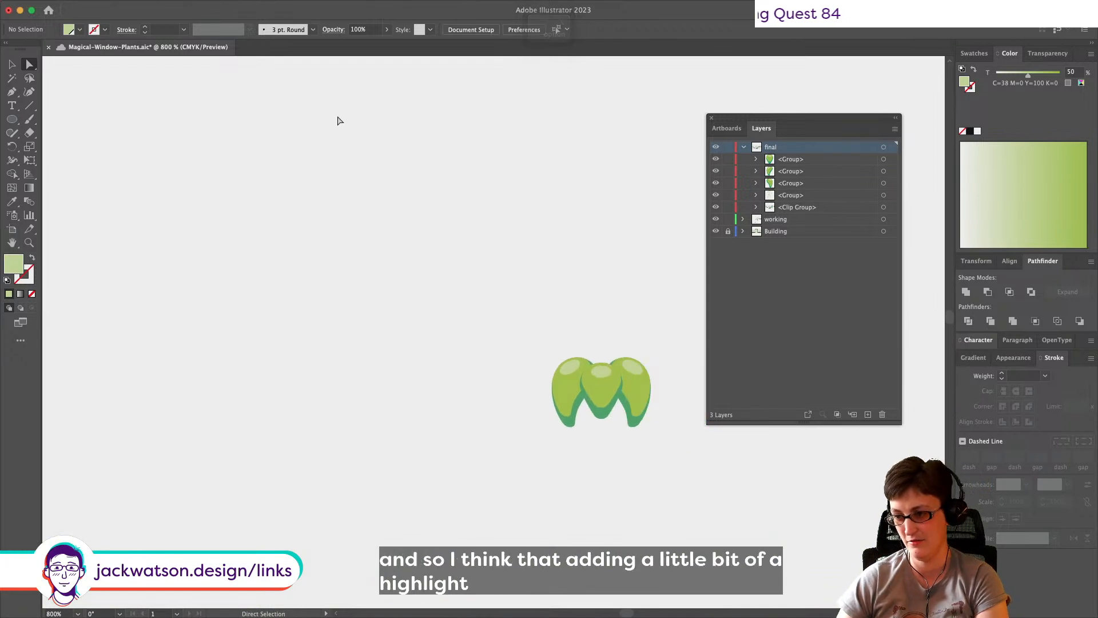
pyautogui.hscroll(5, 490, 311)
pyautogui.scroll(4, 502, 369)
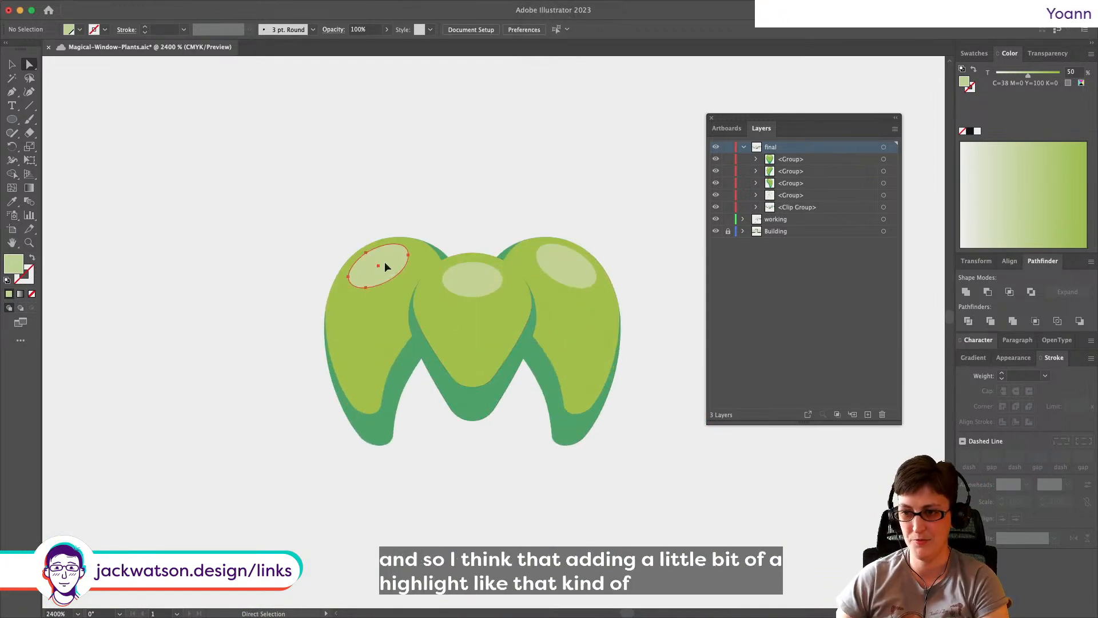
pyautogui.click(386, 268)
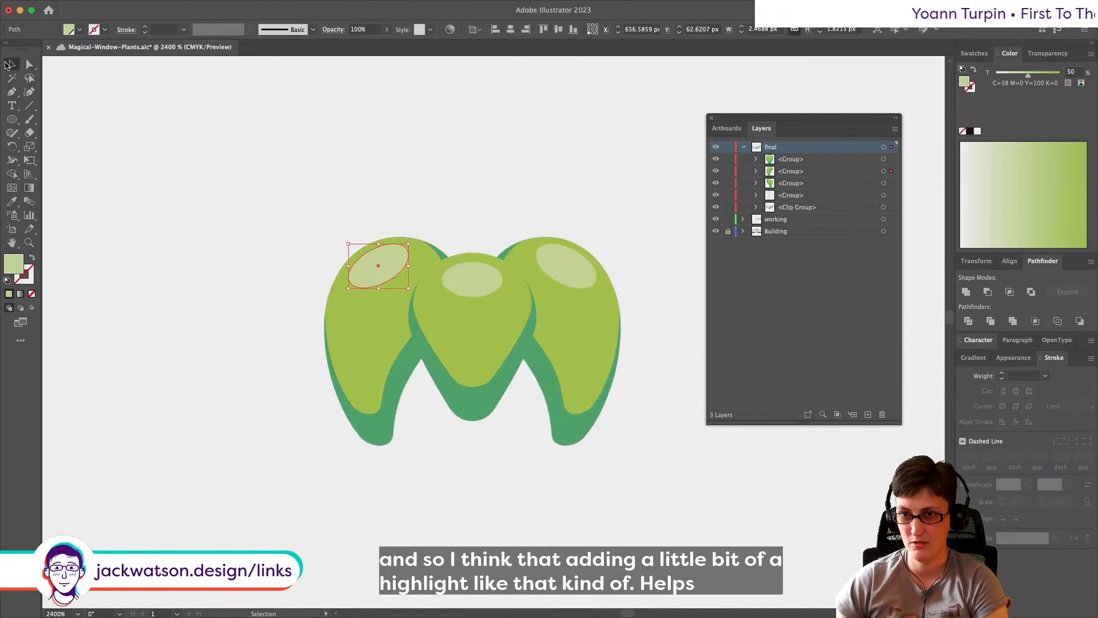
pyautogui.click(29, 160)
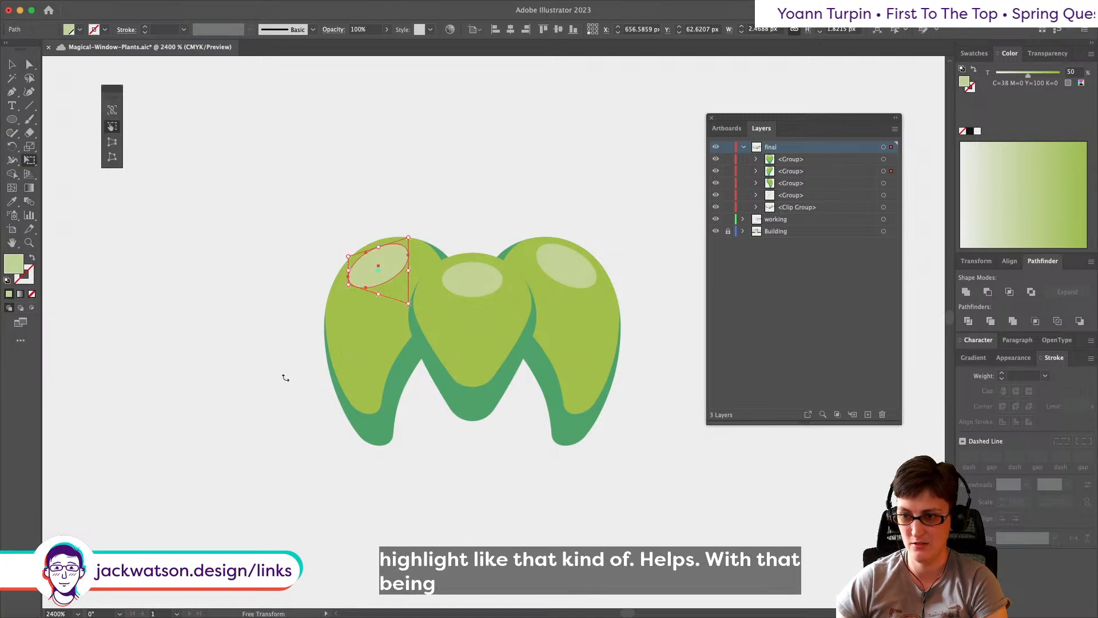
pyautogui.moveTo(381, 294); pyautogui.dragTo(380, 285)
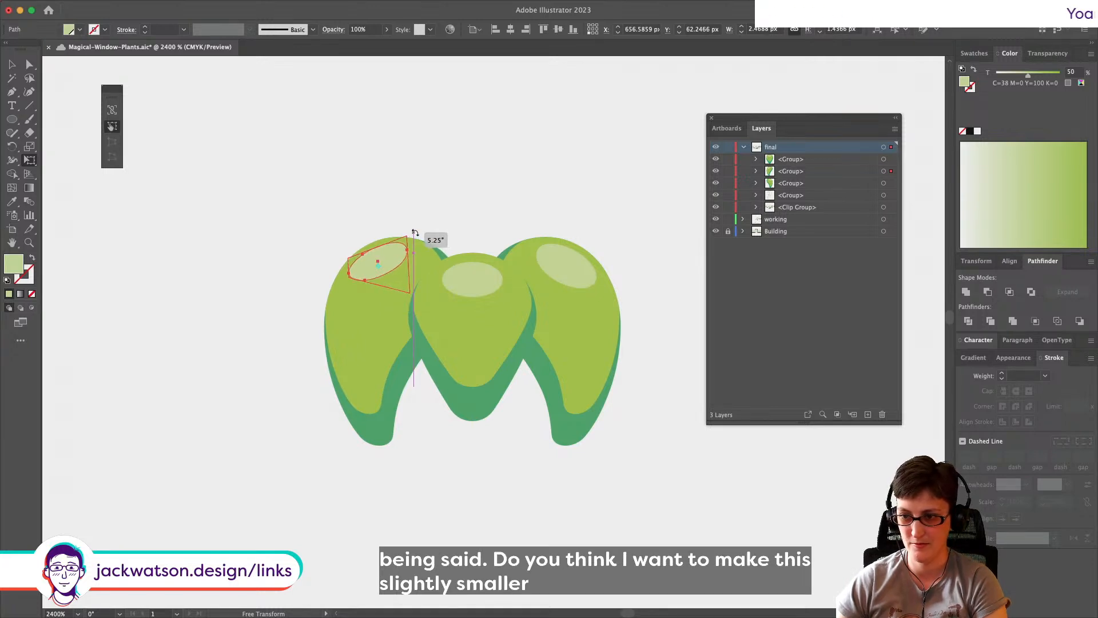
pyautogui.moveTo(412, 292); pyautogui.dragTo(409, 288)
pyautogui.press('super+shift+a')
pyautogui.scroll(-4, 439, 301)
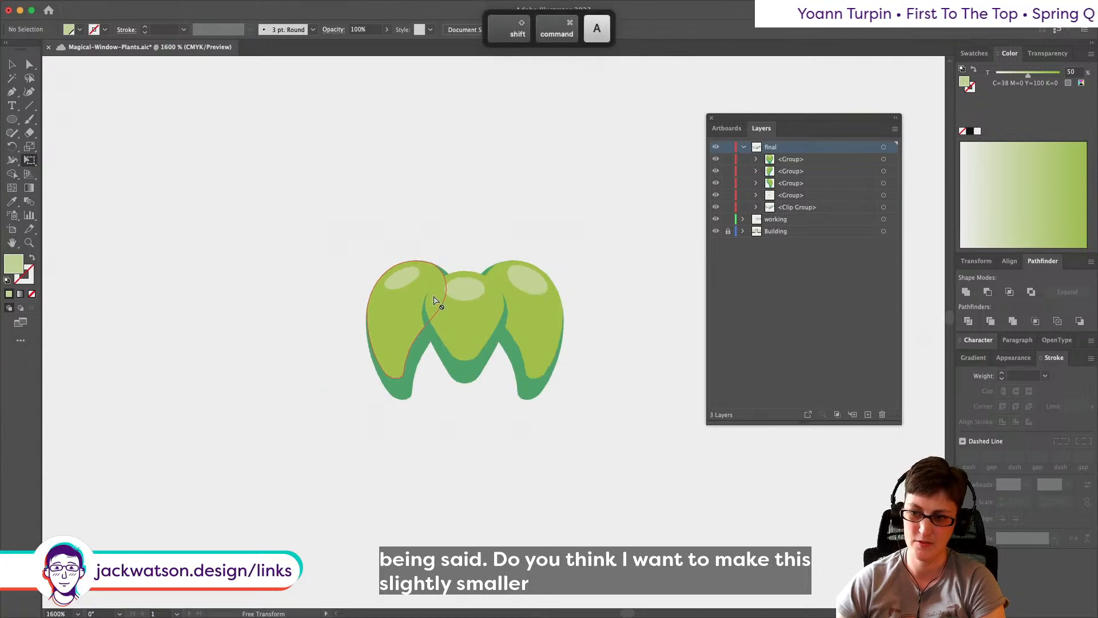
pyautogui.scroll(4, 443, 295)
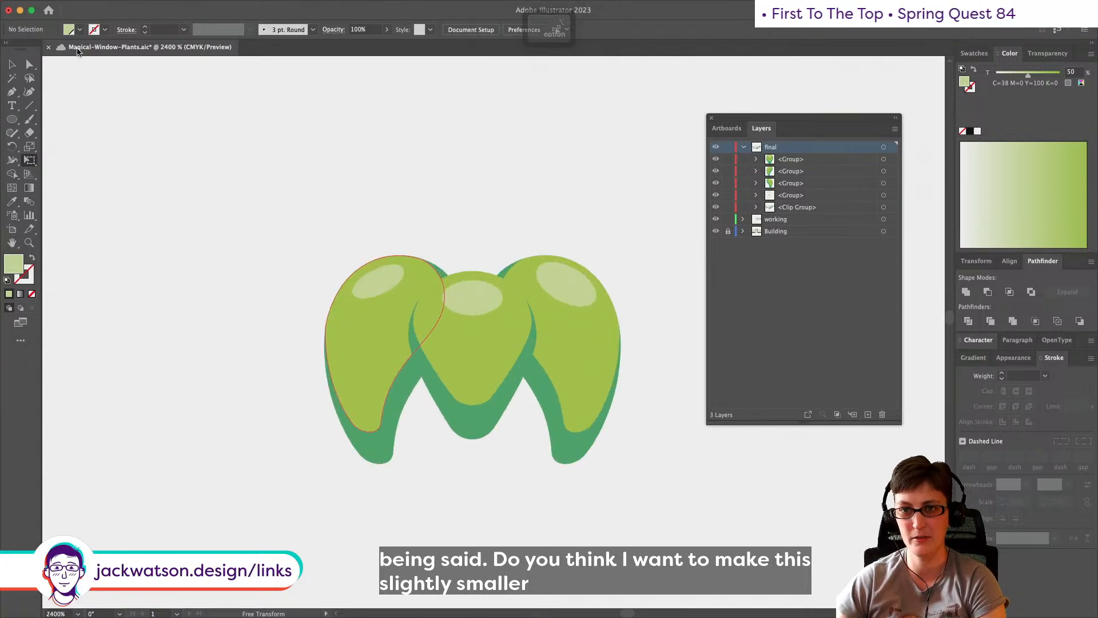
# Step: Duplicate the left leaf's resized highlight, reflect it left to right onto the right leaf, and delete the larger highlight there
pyautogui.press('a')
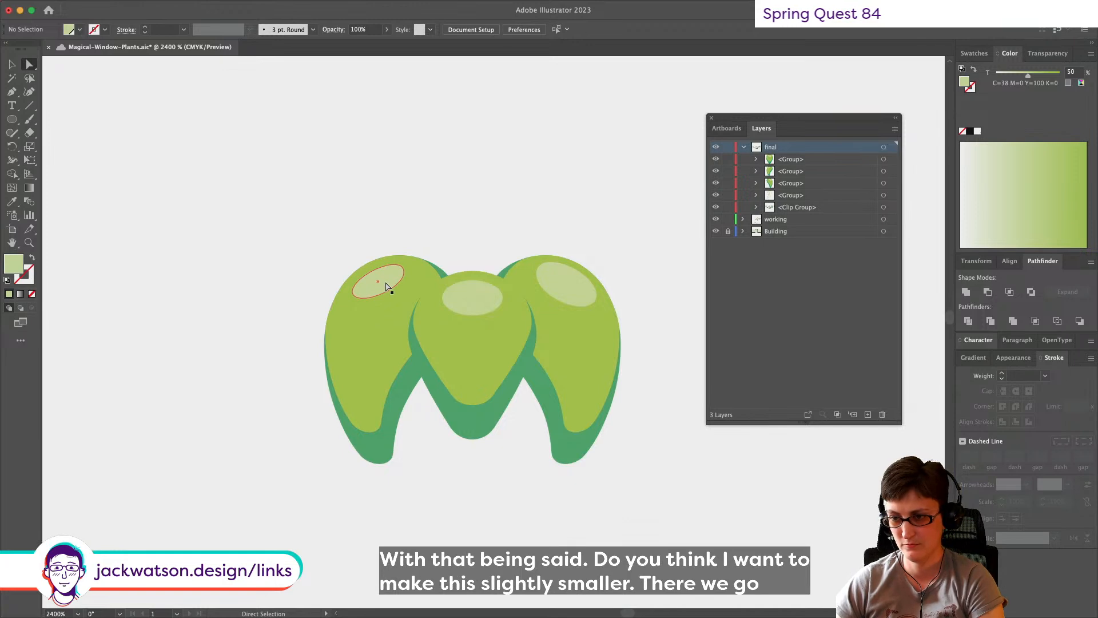
pyautogui.keyDown('super'); pyautogui.click(395, 278); pyautogui.keyUp('super')
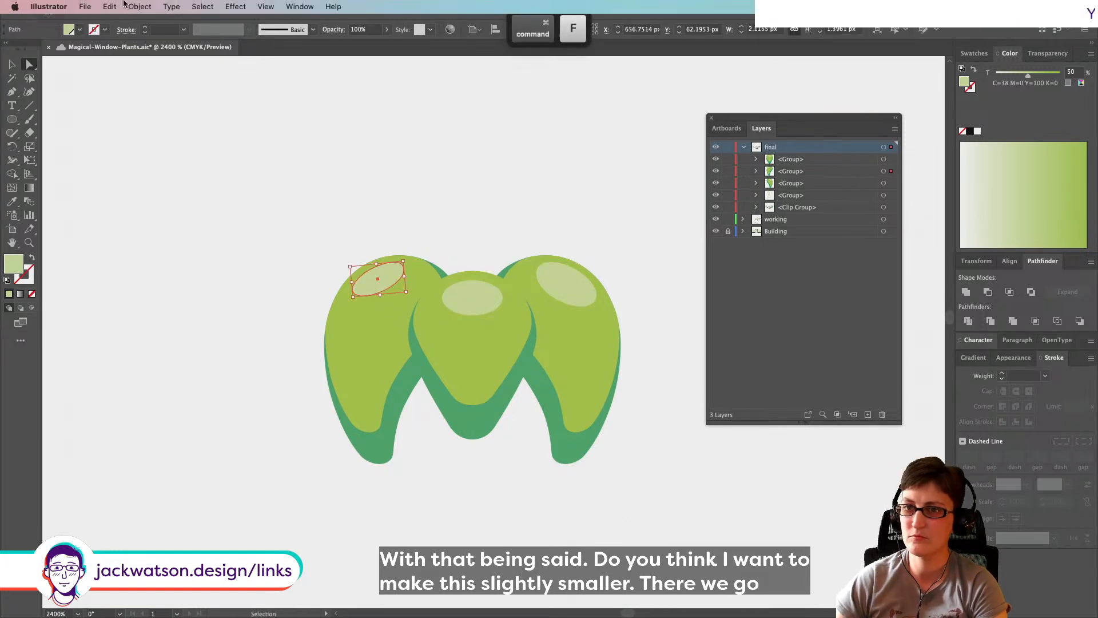
pyautogui.click(139, 6)
pyautogui.moveTo(164, 29)
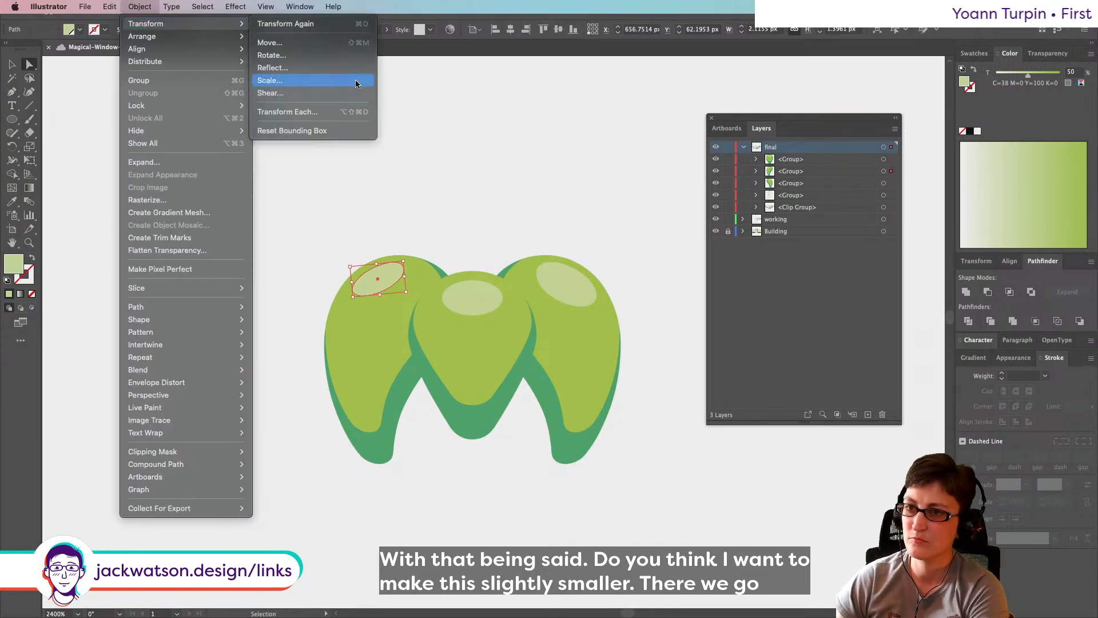
pyautogui.click(273, 67)
pyautogui.press('Return')
pyautogui.moveTo(403, 293); pyautogui.dragTo(592, 287)
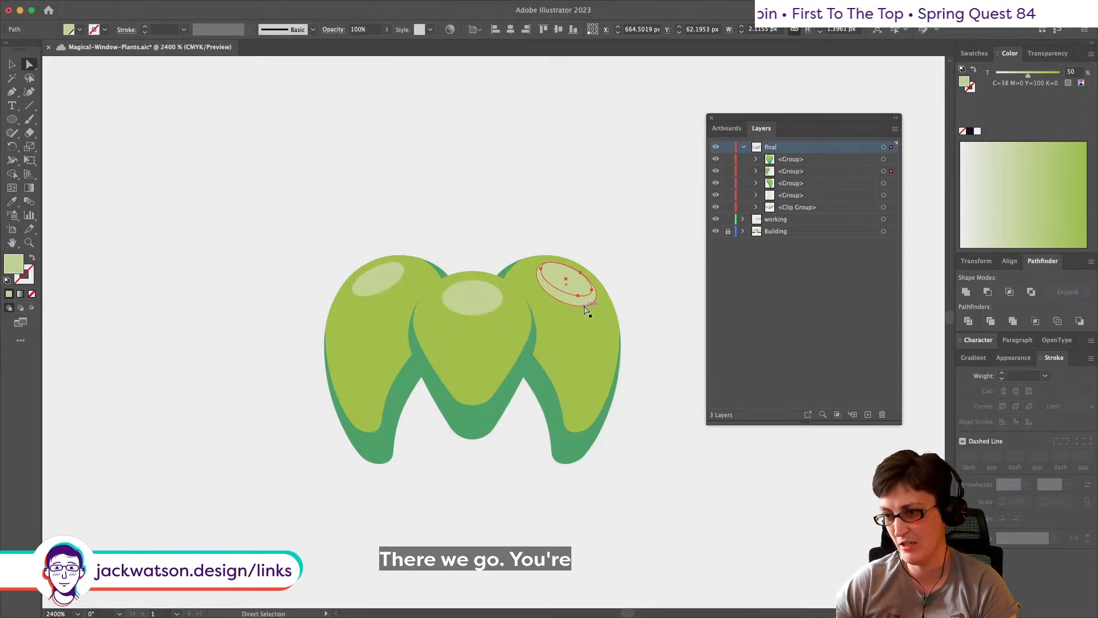
pyautogui.press('super+shift+a')
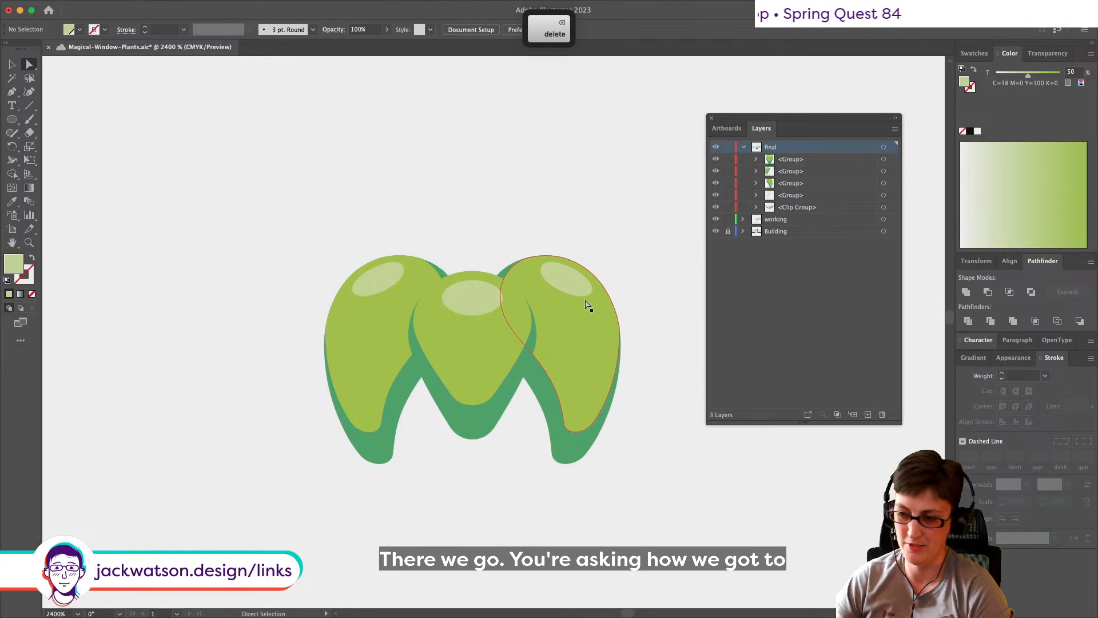
# Step: Cut the right leaf's new highlight out of the left leaf's group and paste it in front within the right leaf's group
pyautogui.click(10, 67)
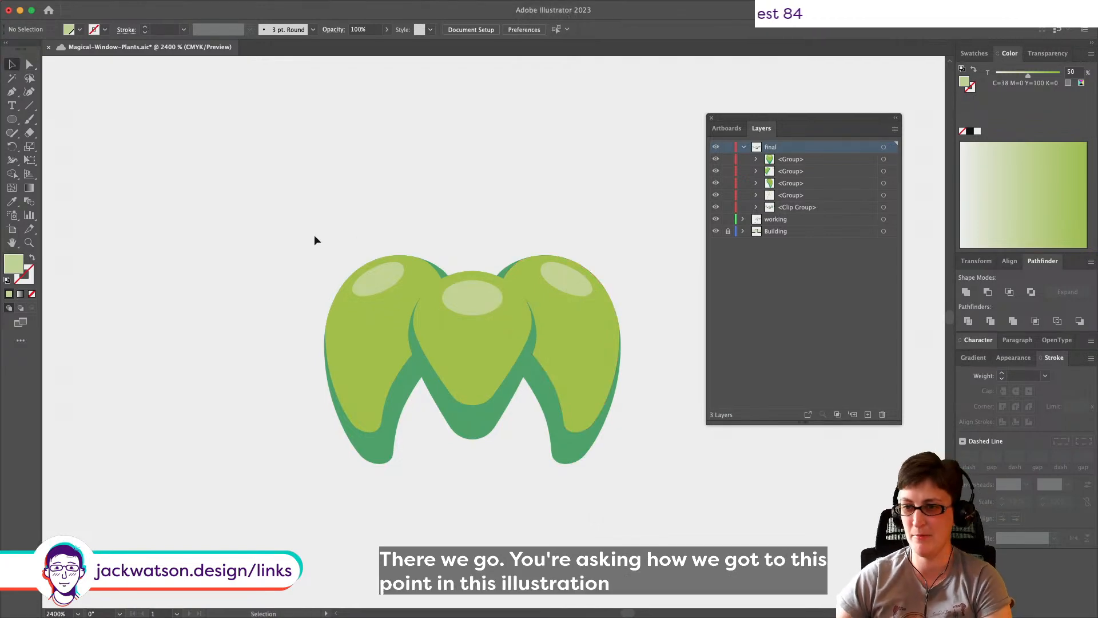
pyautogui.click(371, 293)
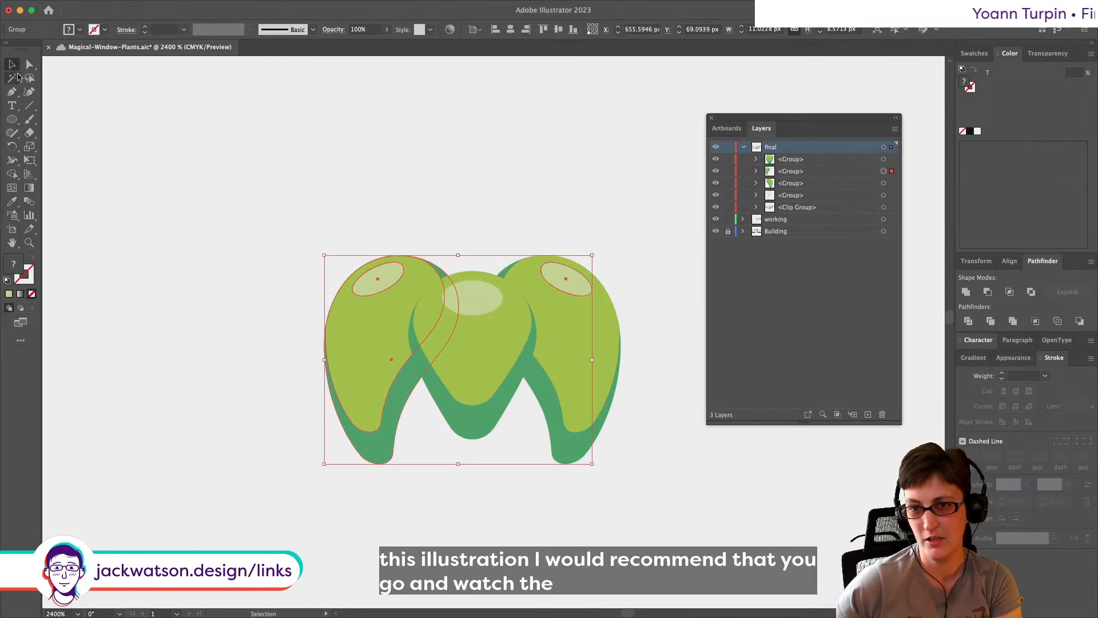
pyautogui.press('a')
pyautogui.press('super+a')
pyautogui.press('shift+super+a')
pyautogui.click(566, 281)
pyautogui.press('super+x')
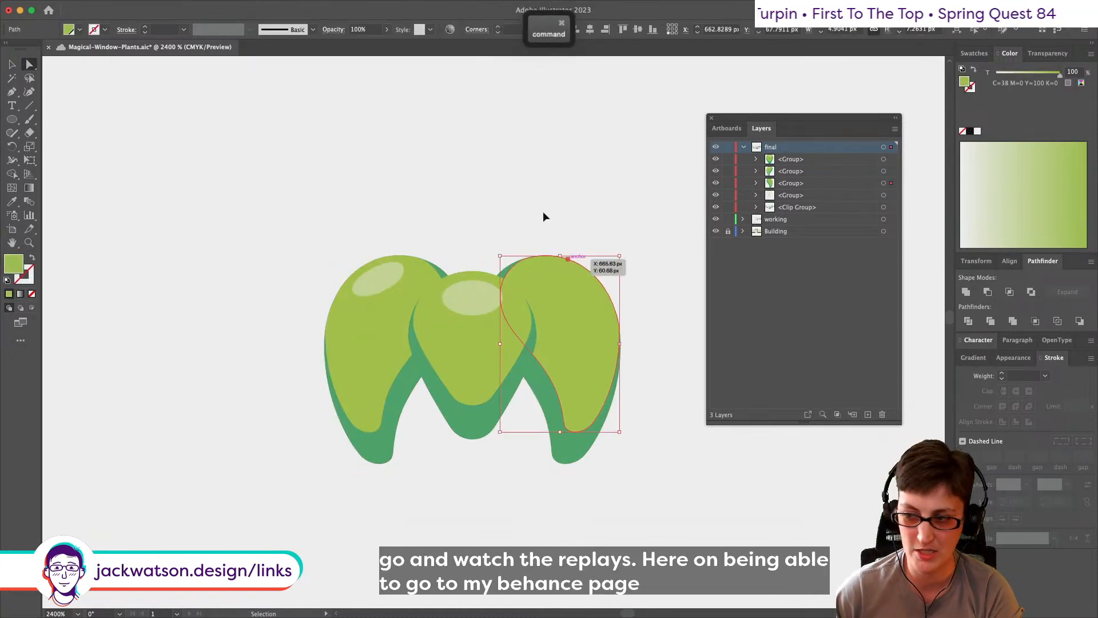
pyautogui.press('super+f')
pyautogui.press('shift+super+a')
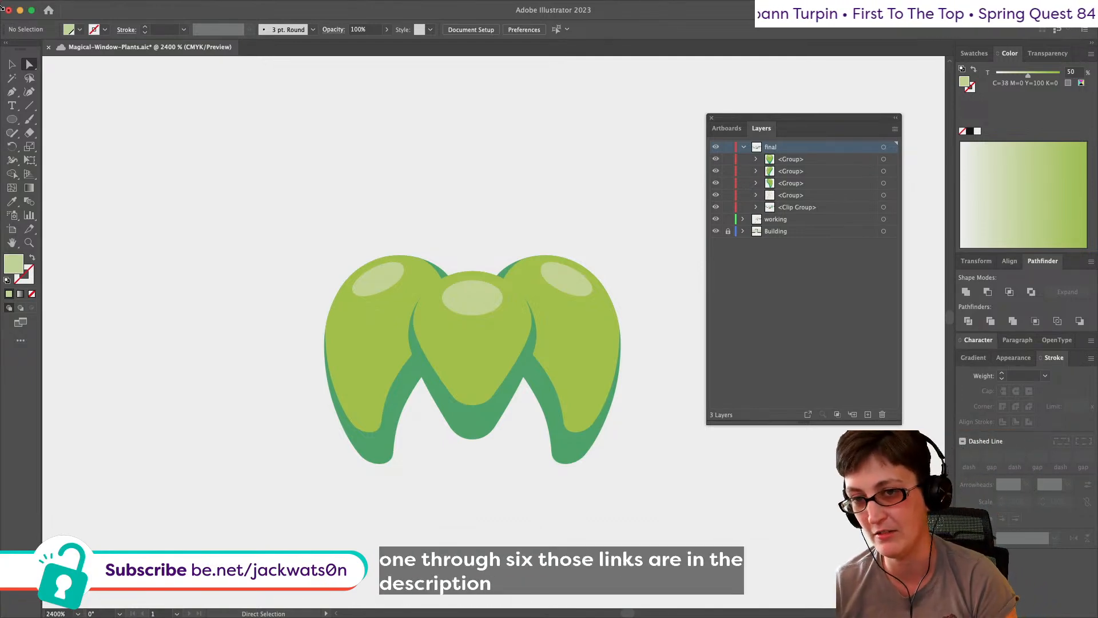
pyautogui.click(13, 64)
pyautogui.click(559, 320)
pyautogui.press('super+minus')
pyautogui.press('super+minus')
pyautogui.press('super+minus')
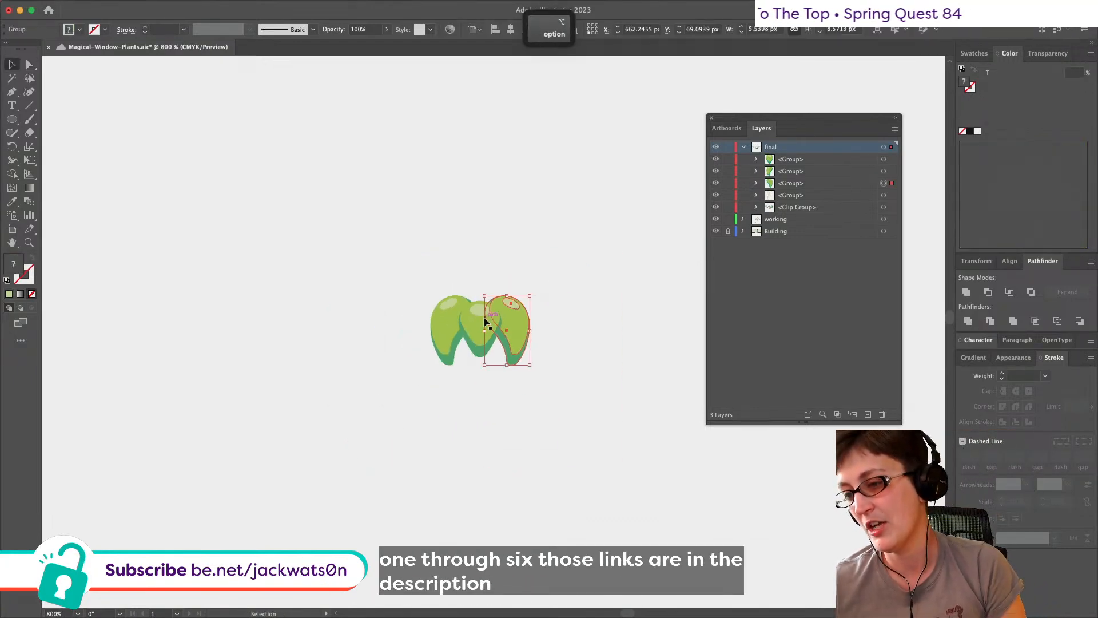
pyautogui.click(404, 268)
pyautogui.click(472, 326)
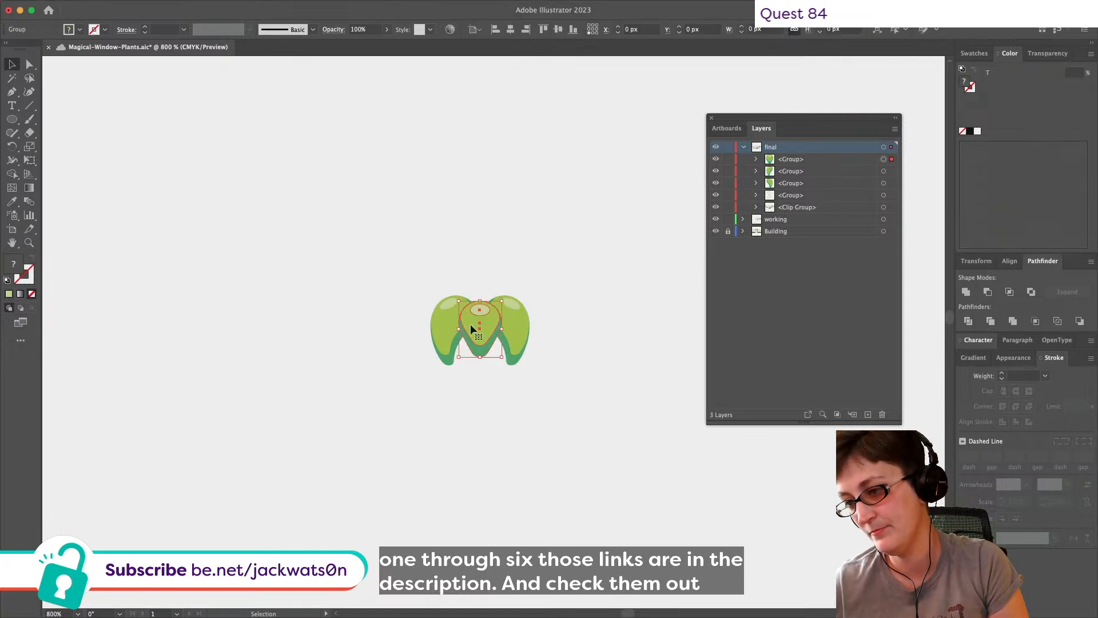
pyautogui.click(313, 29)
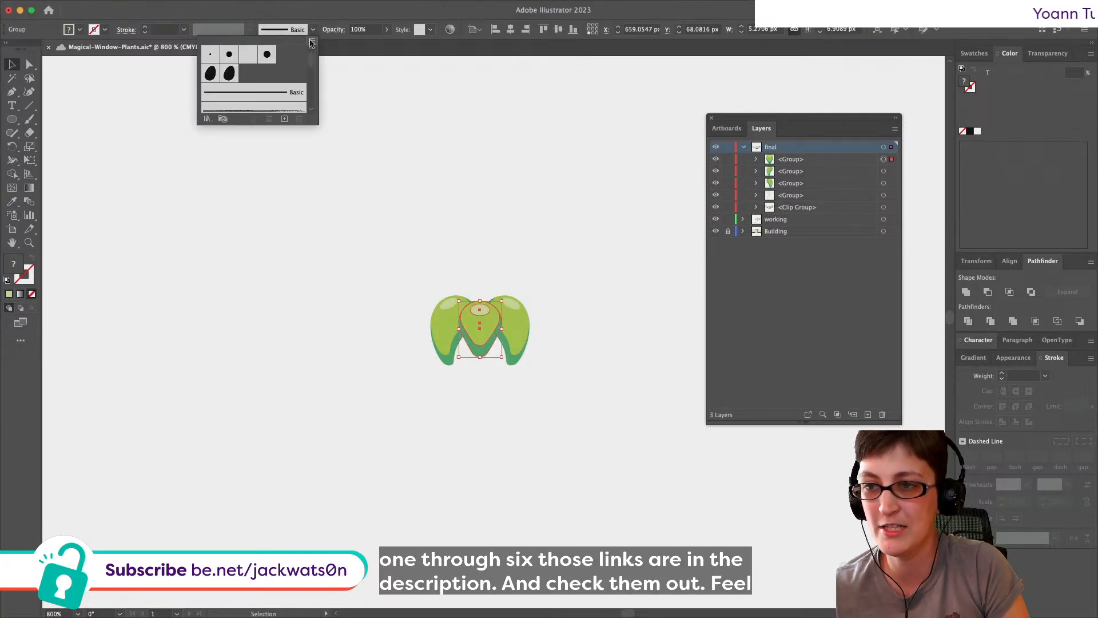
pyautogui.click(312, 41)
pyautogui.click(312, 42)
pyautogui.click(311, 43)
pyautogui.click(394, 222)
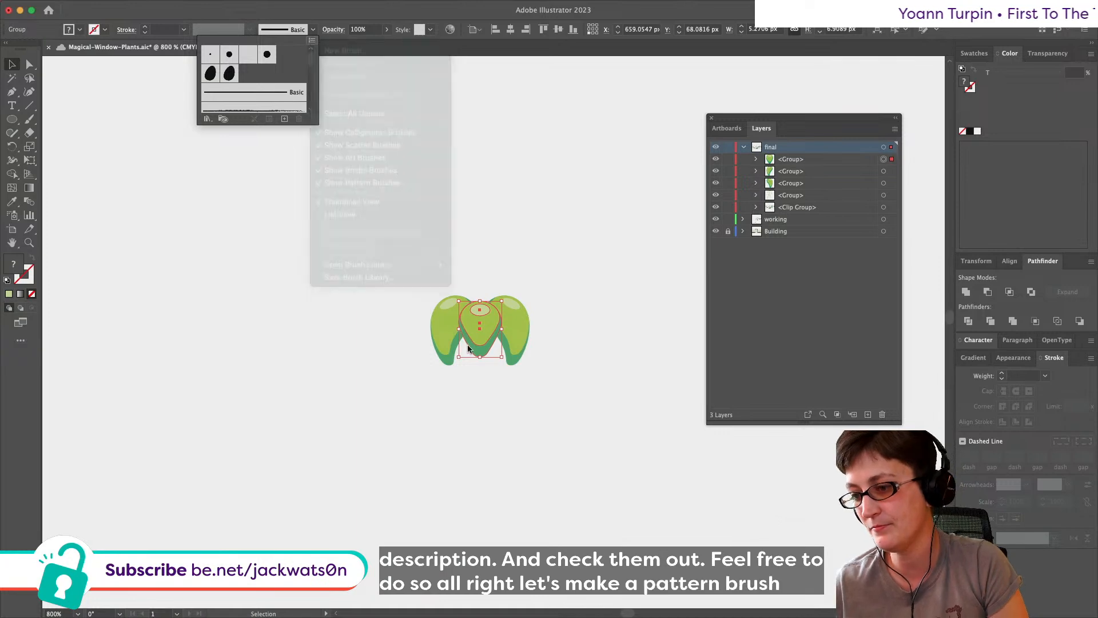
pyautogui.click(524, 335)
pyautogui.click(565, 370)
pyautogui.click(487, 336)
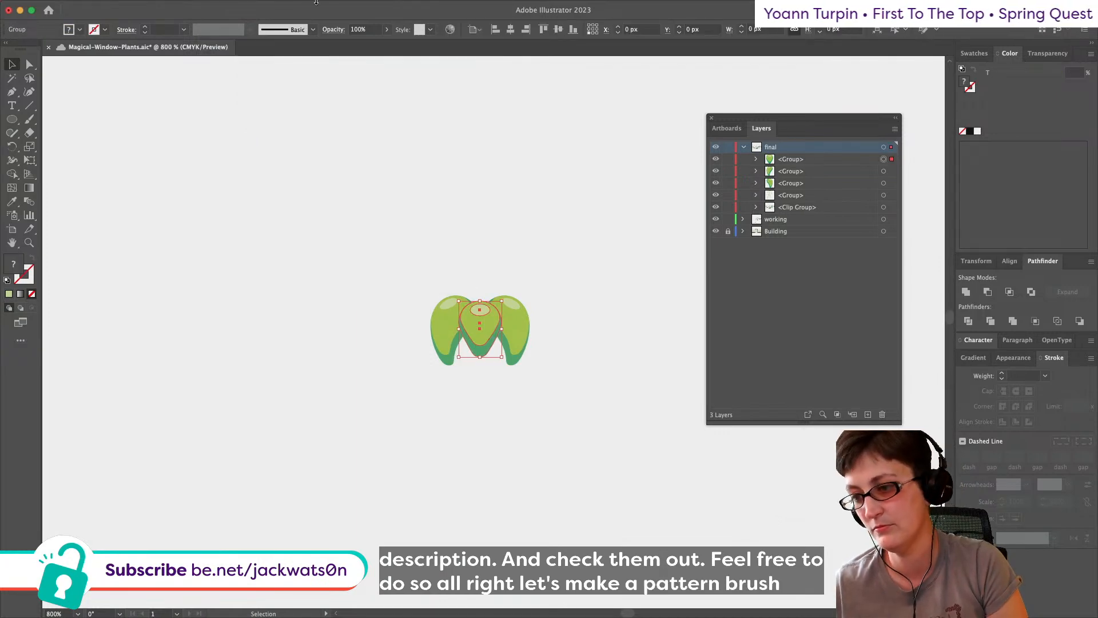
# Step: Try to create a pattern brush from the upright center leaf and check its orientation along the path in the preview
pyautogui.click(312, 30)
pyautogui.click(314, 42)
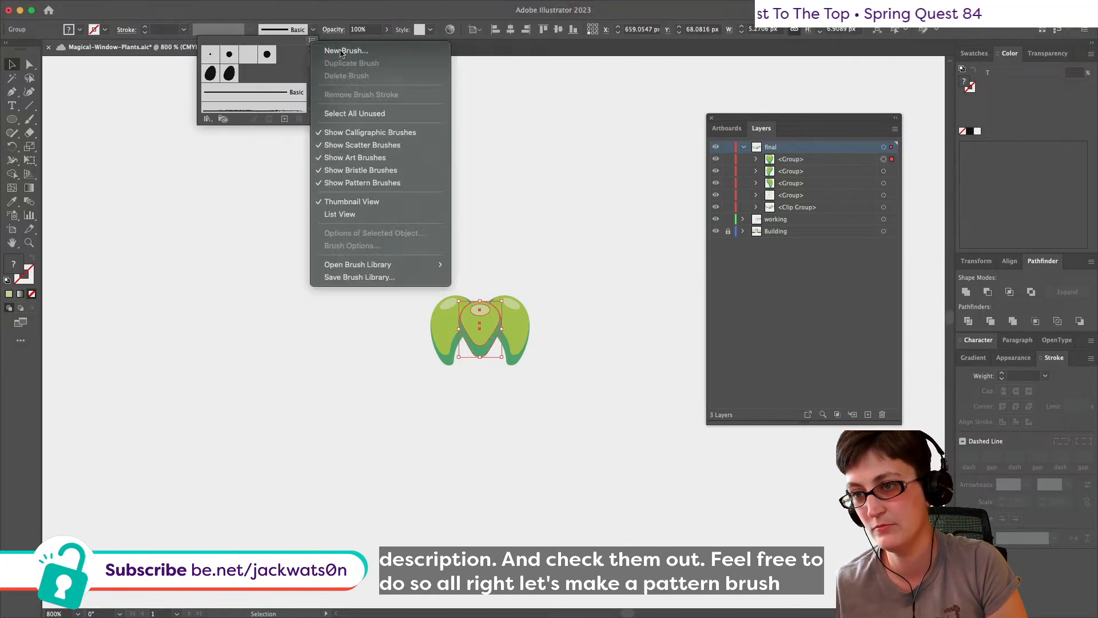
pyautogui.click(346, 50)
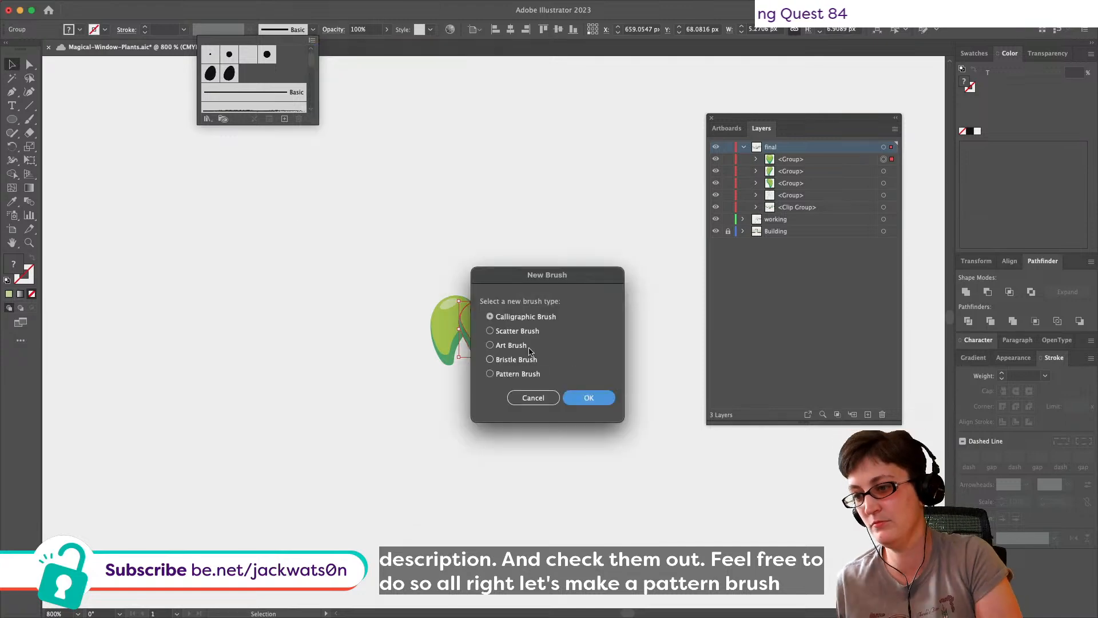
pyautogui.click(611, 403)
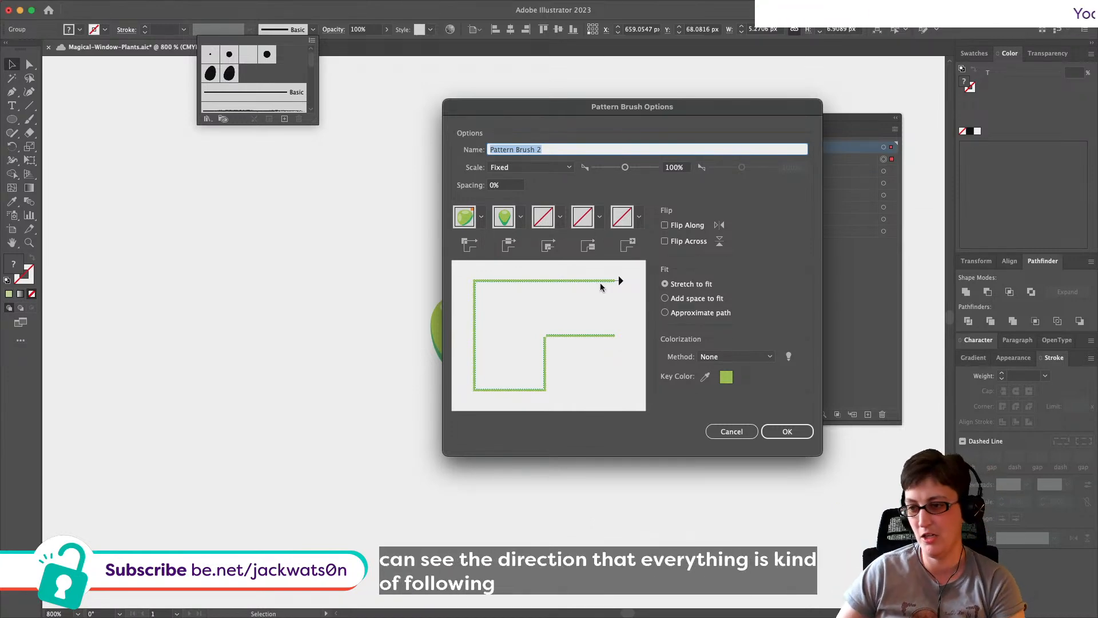
pyautogui.press('super')
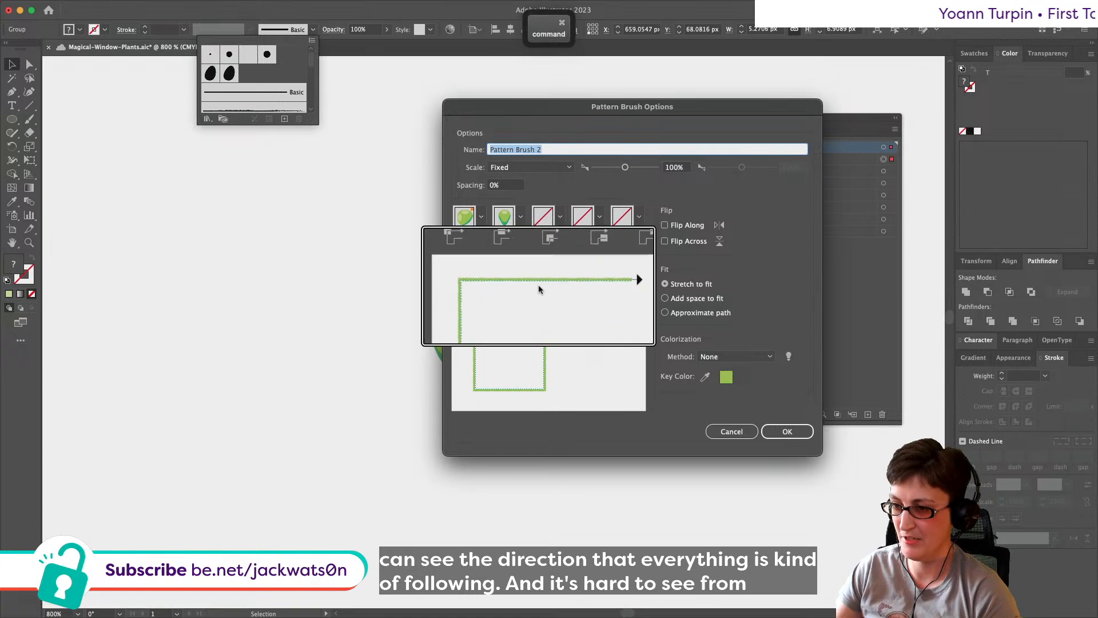
pyautogui.scroll(5, 538, 285)
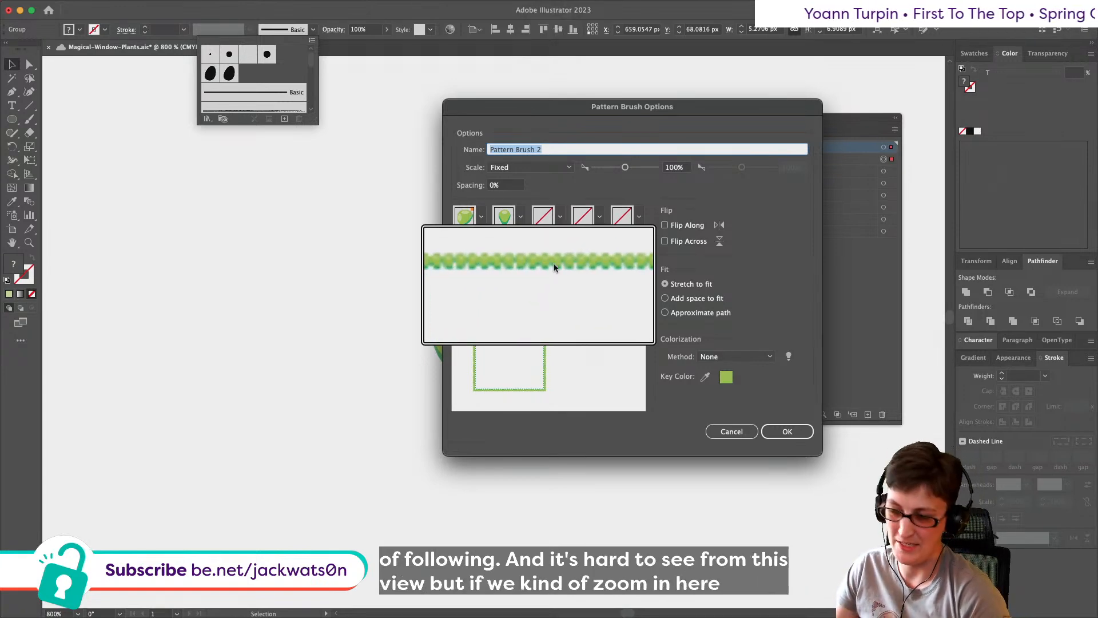
pyautogui.press('super')
pyautogui.scroll(-5, 542, 285)
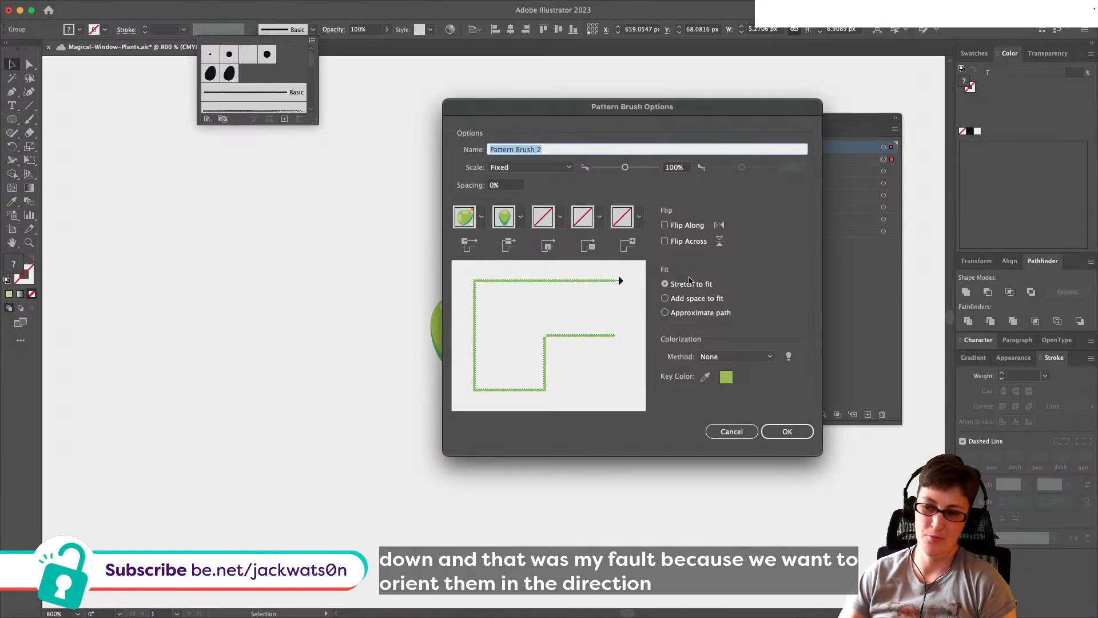
pyautogui.click(733, 431)
# Step: Duplicate the whole leaf cluster, place the copy up and left of the original, and rotate it 90° counterclockwise so the tips point right
pyautogui.click(11, 64)
pyautogui.moveTo(288, 208); pyautogui.dragTo(610, 384)
pyautogui.press('super+c')
pyautogui.press('super+f')
pyautogui.moveTo(477, 315)
pyautogui.mouseDown()
pyautogui.moveTo(270, 221)
pyautogui.moveTo(315, 314)
pyautogui.mouseUp()
pyautogui.moveTo(320, 268); pyautogui.dragTo(280, 219)
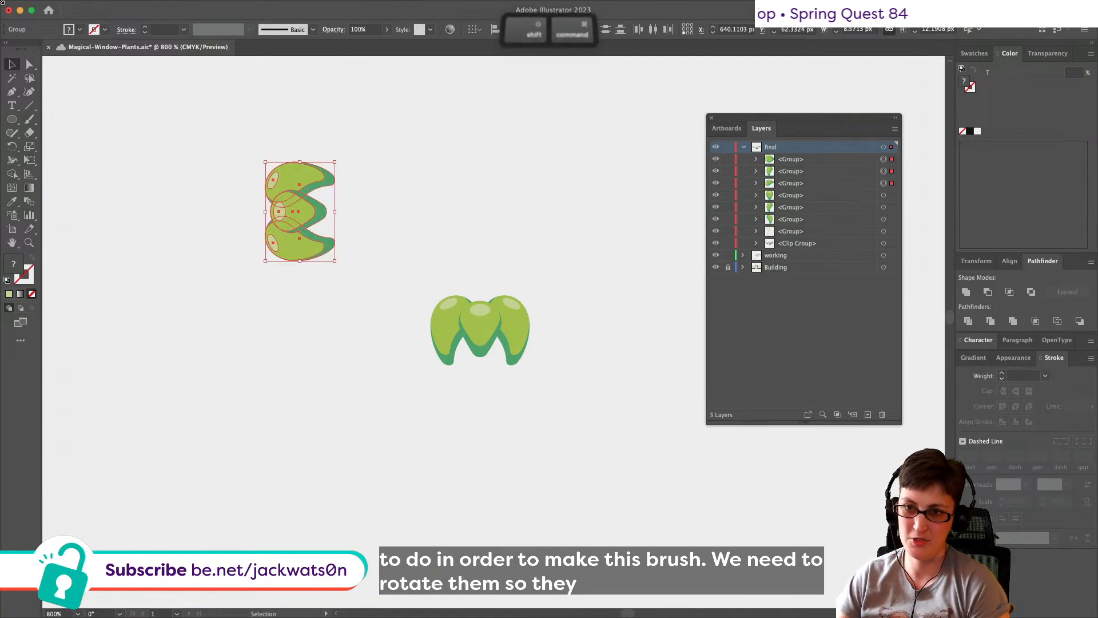
pyautogui.press('shift+super+a')
# Step: Create a pattern brush from the rotated center leaf, keeping the default brush options
pyautogui.click(316, 214)
pyautogui.click(11, 64)
pyautogui.press('shift+super+a')
pyautogui.click(307, 212)
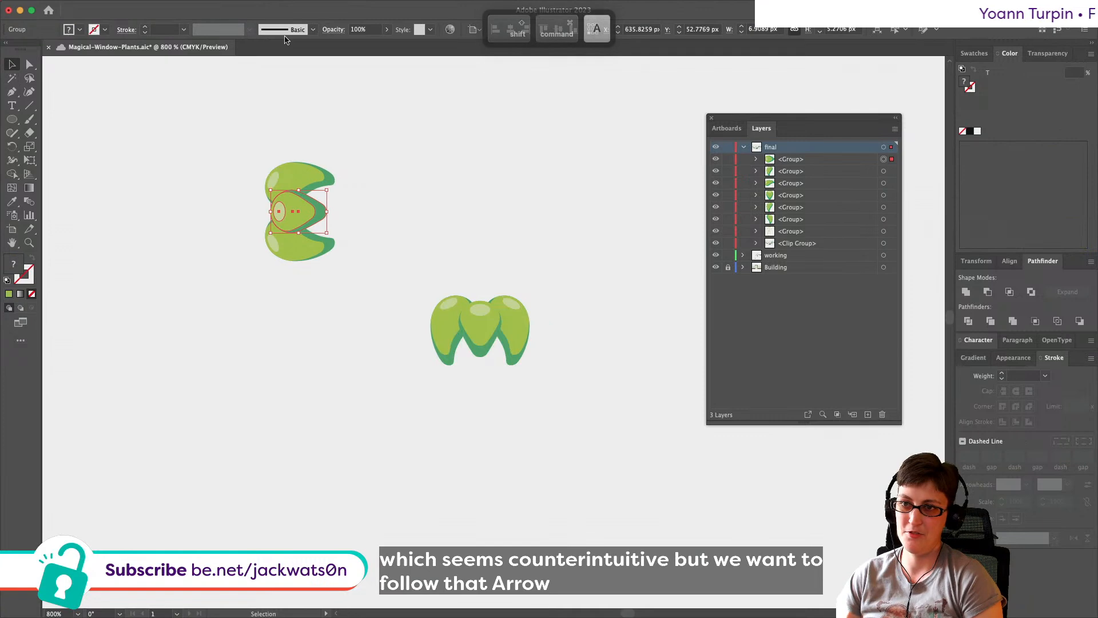
pyautogui.click(297, 30)
pyautogui.click(314, 30)
pyautogui.click(314, 30)
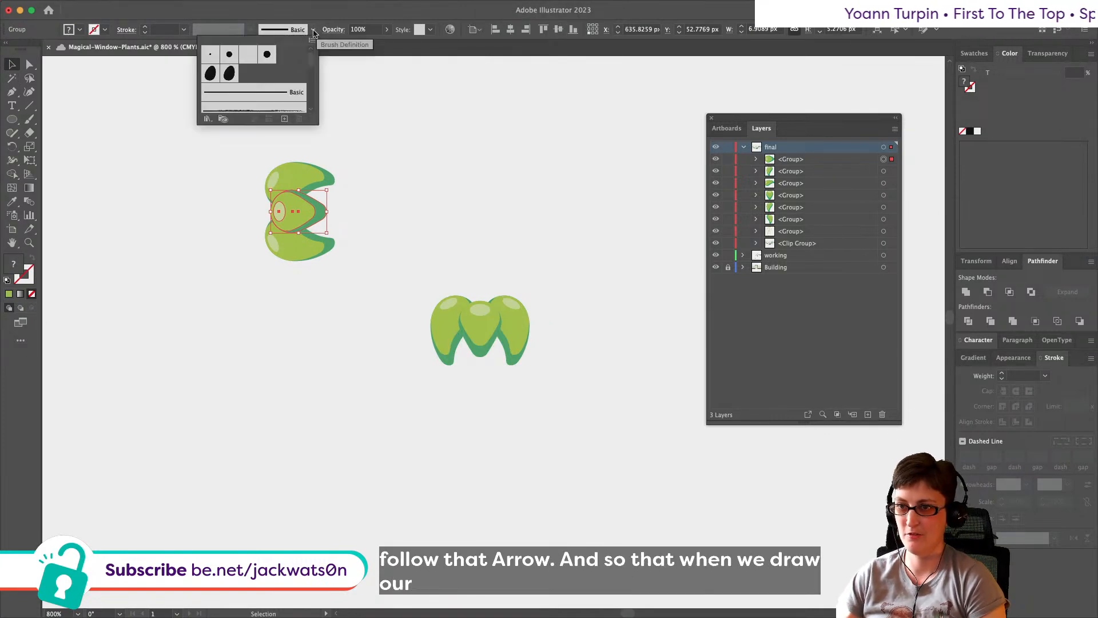
pyautogui.click(312, 40)
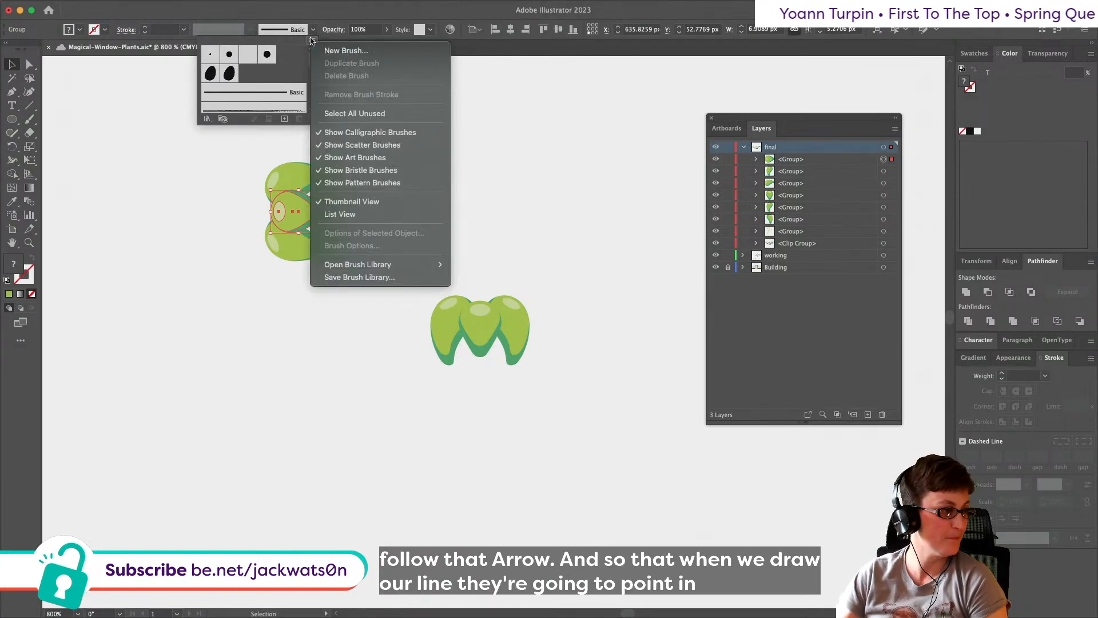
pyautogui.click(342, 52)
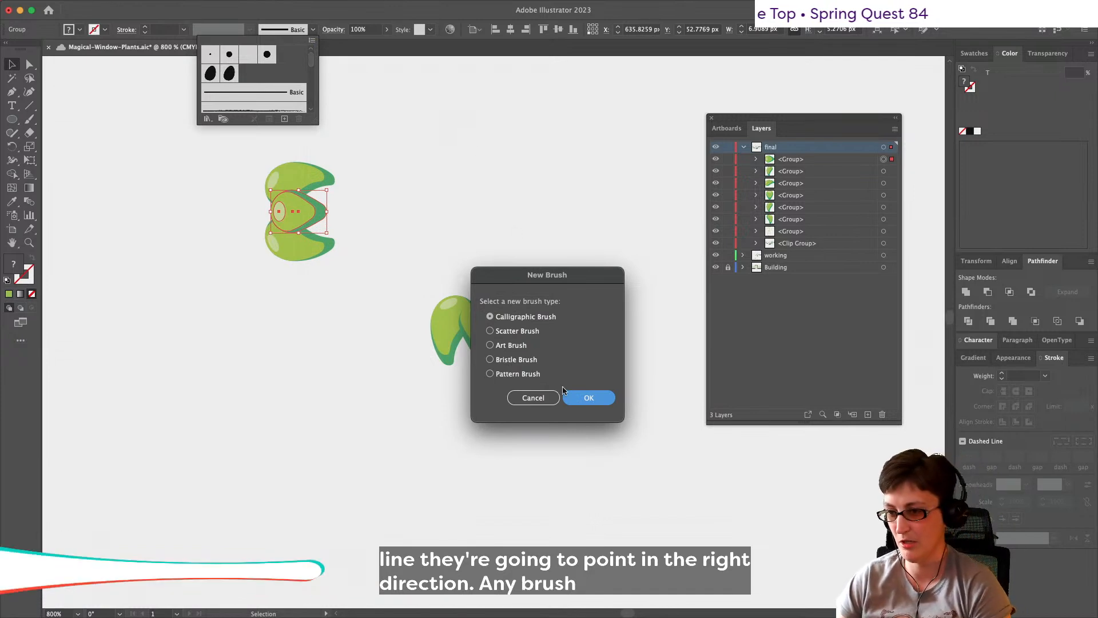
pyautogui.click(502, 373)
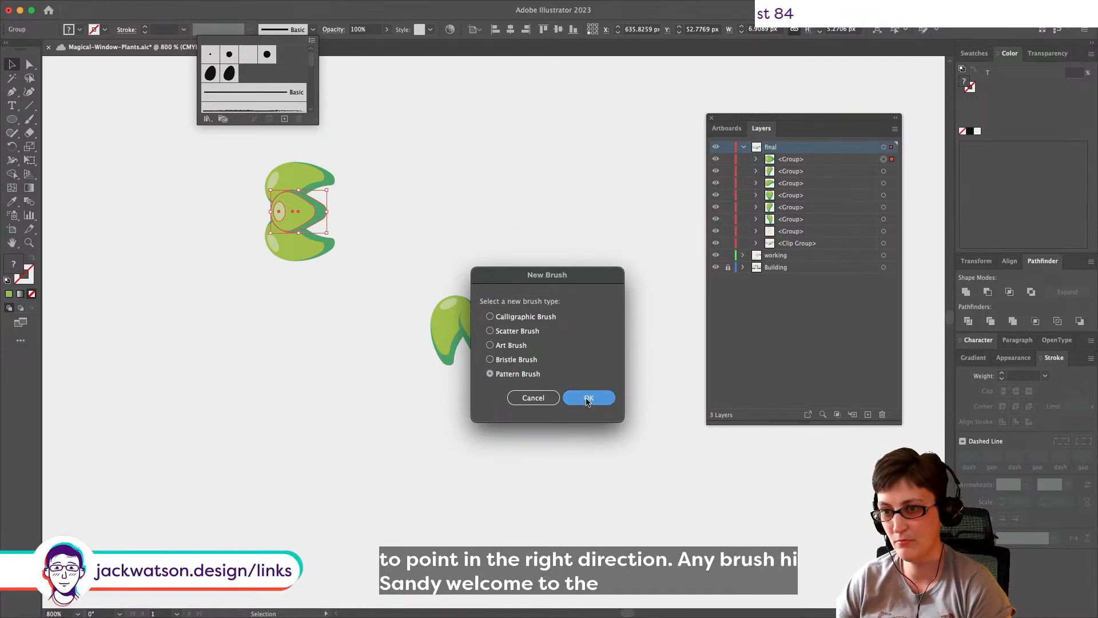
pyautogui.click(587, 400)
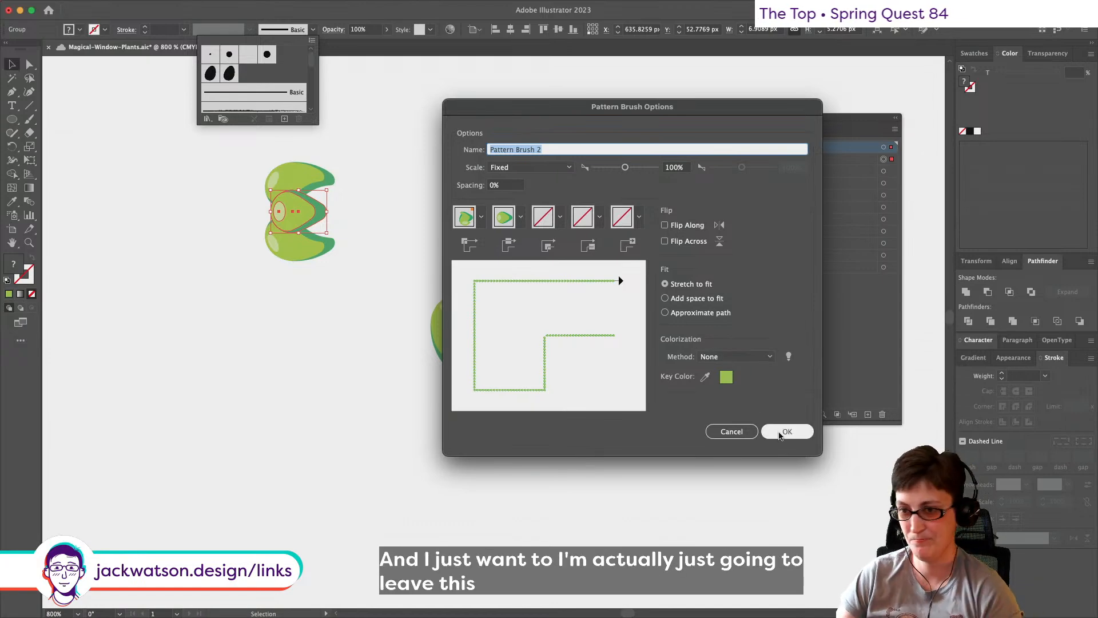
pyautogui.click(784, 432)
# Step: Draw a straight vertical path to the right of the leaf clusters with a green stroke and no fill
pyautogui.click(14, 93)
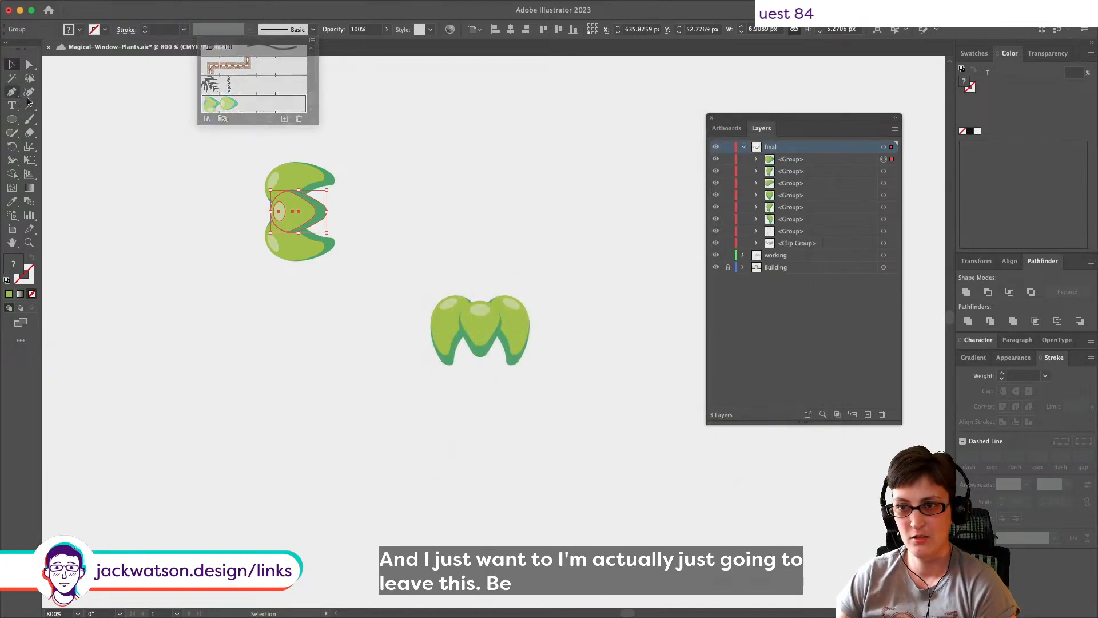
pyautogui.hscroll(2, 431, 204)
pyautogui.press('shift+super+a')
pyautogui.hscroll(2, 369, 211)
pyautogui.scroll(-3, 369, 211)
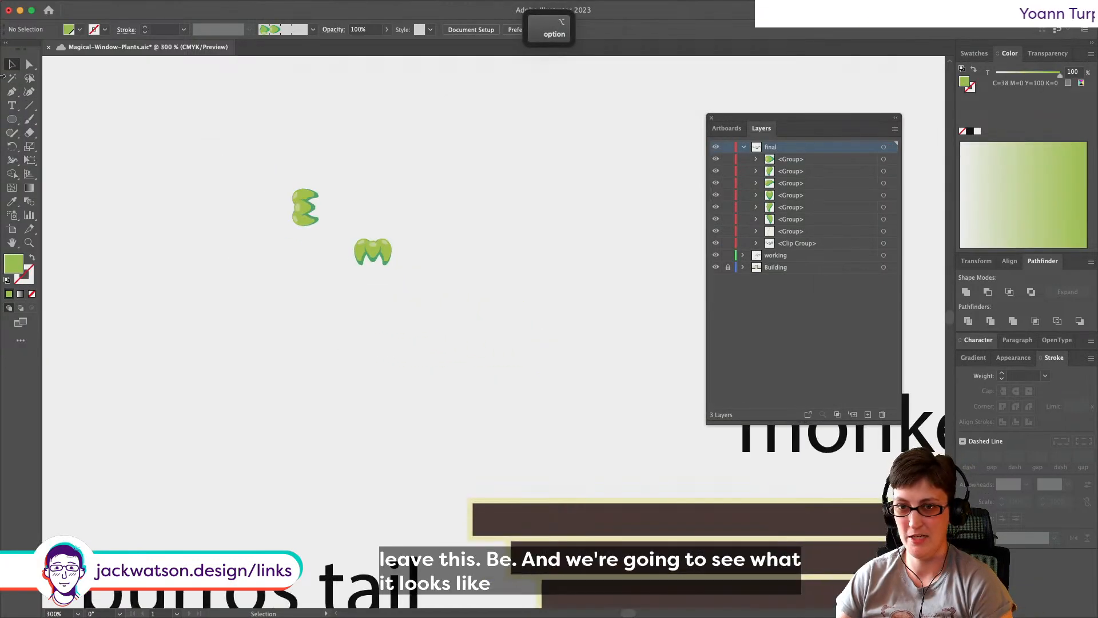
pyautogui.click(10, 92)
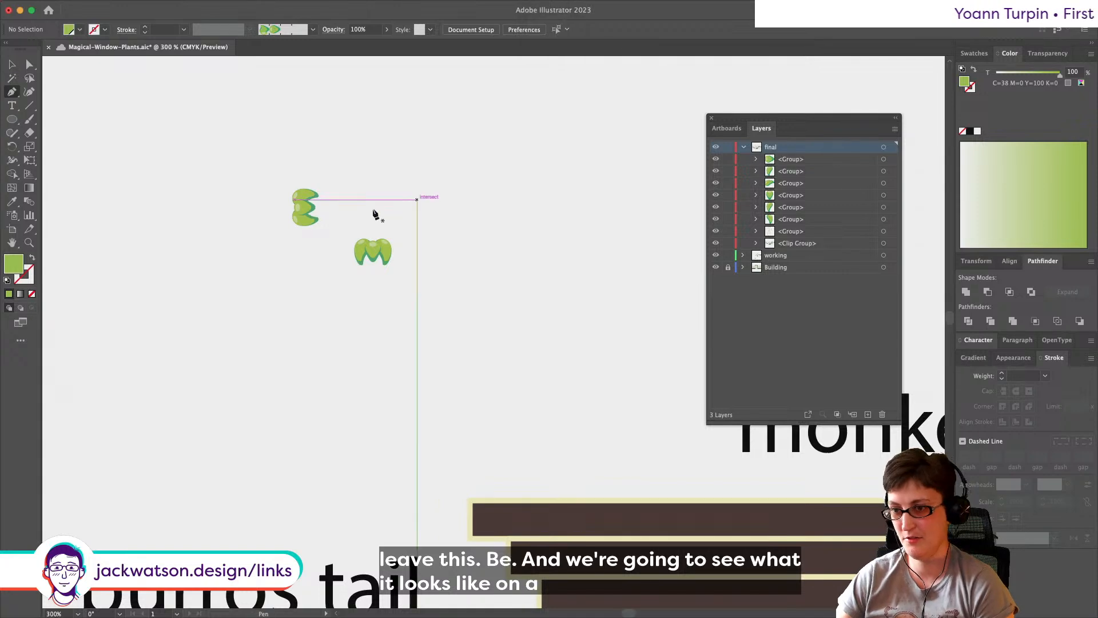
pyautogui.click(591, 158)
pyautogui.click(591, 406)
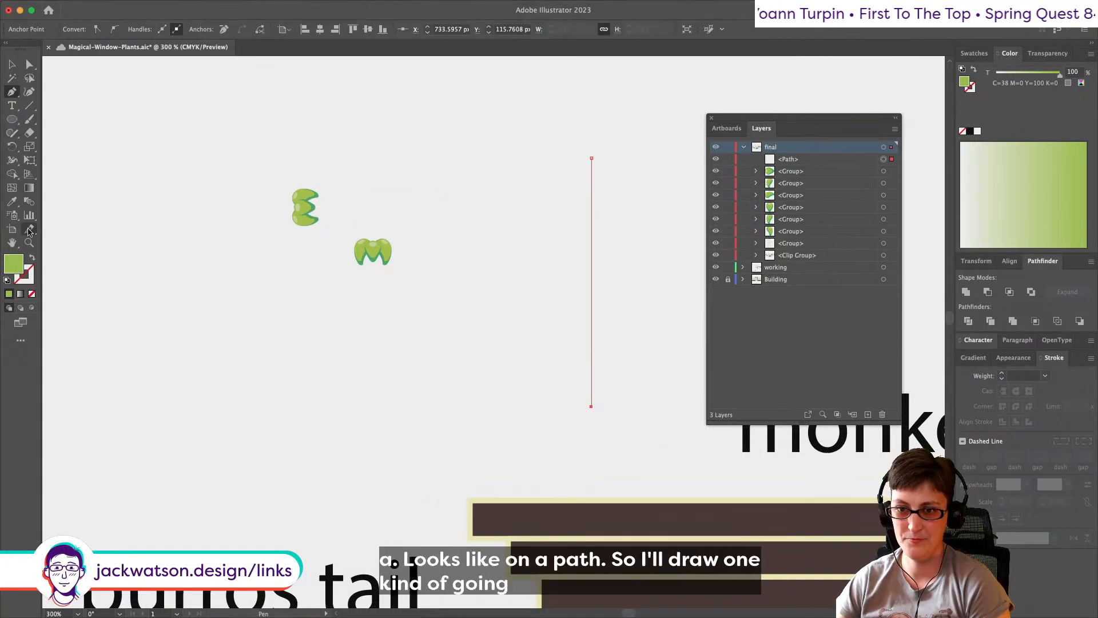
pyautogui.click(34, 260)
# Step: Apply the new leaf pattern brush to the vertical path and move the path closer to the leaf clusters
pyautogui.click(9, 63)
pyautogui.moveTo(490, 162); pyautogui.dragTo(667, 201)
pyautogui.click(315, 30)
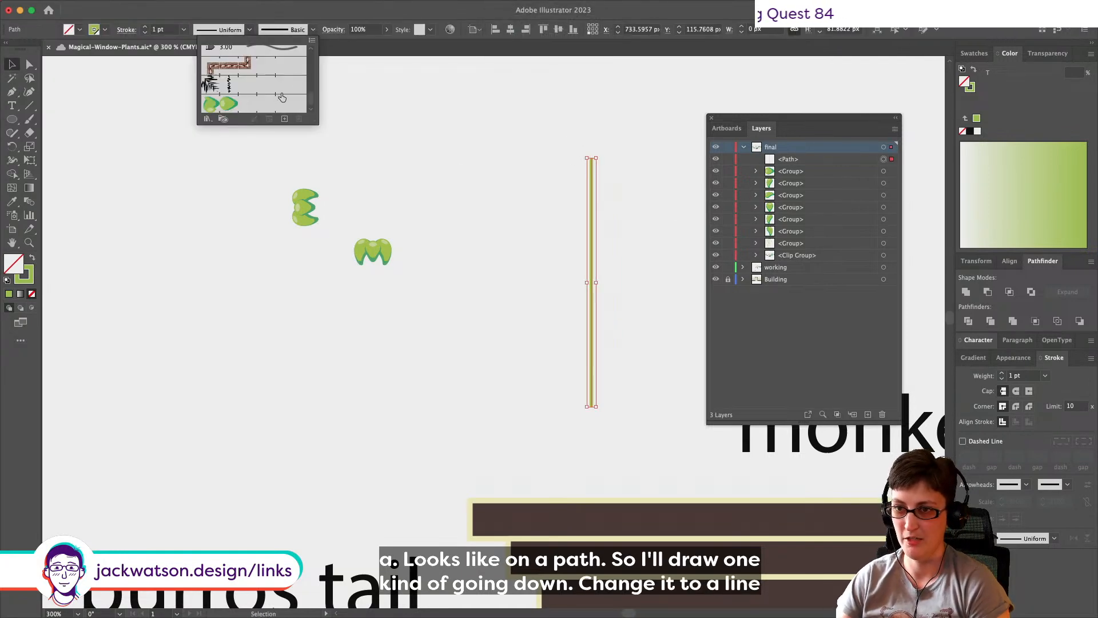
pyautogui.click(222, 103)
pyautogui.click(506, 187)
pyautogui.moveTo(507, 186)
pyautogui.mouseDown()
pyautogui.moveTo(479, 187)
pyautogui.moveTo(483, 168)
pyautogui.moveTo(379, 147)
pyautogui.mouseUp()
pyautogui.click(610, 261)
pyautogui.scroll(1, 610, 261)
# Step: Try a 4% spacing for the leaf pattern brush with Fixed scale, and return the spacing to 0%
pyautogui.click(283, 30)
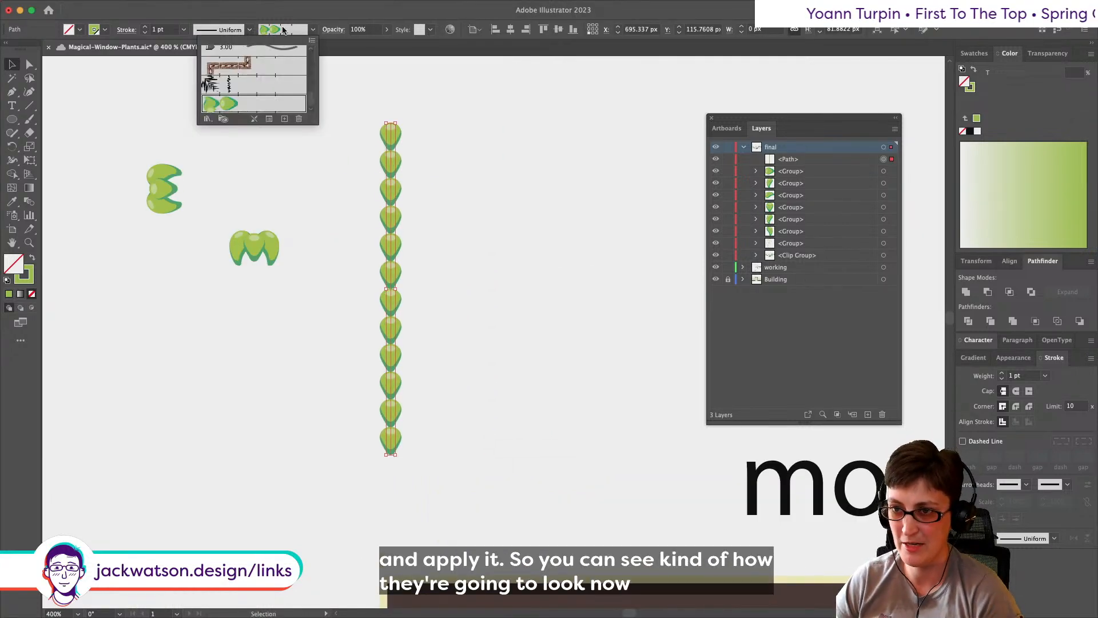
pyautogui.doubleClick(234, 104)
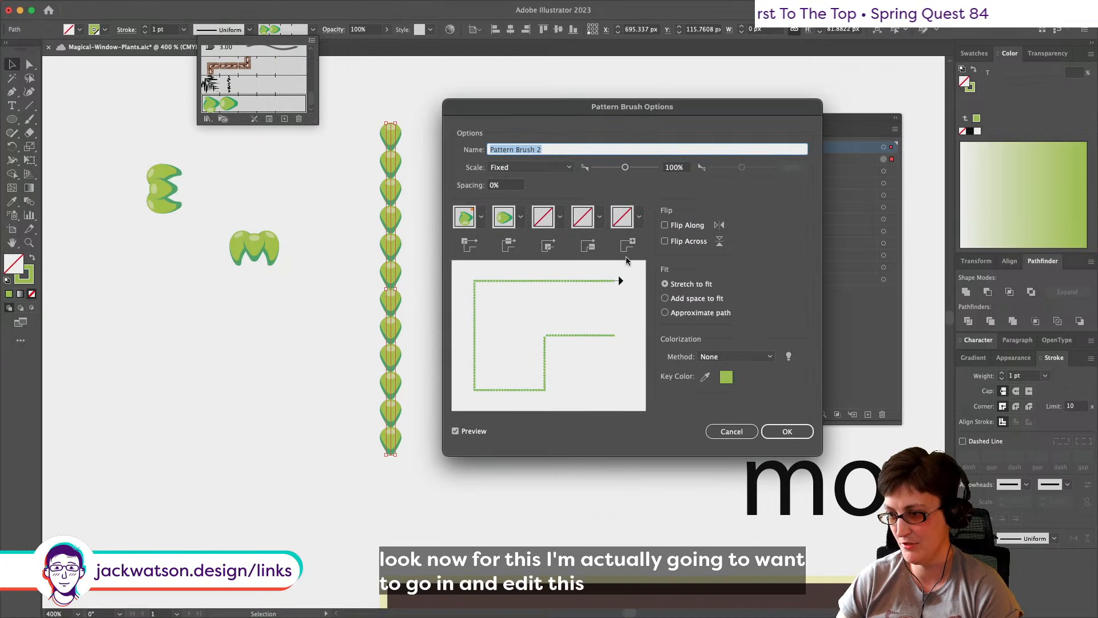
pyautogui.click(527, 168)
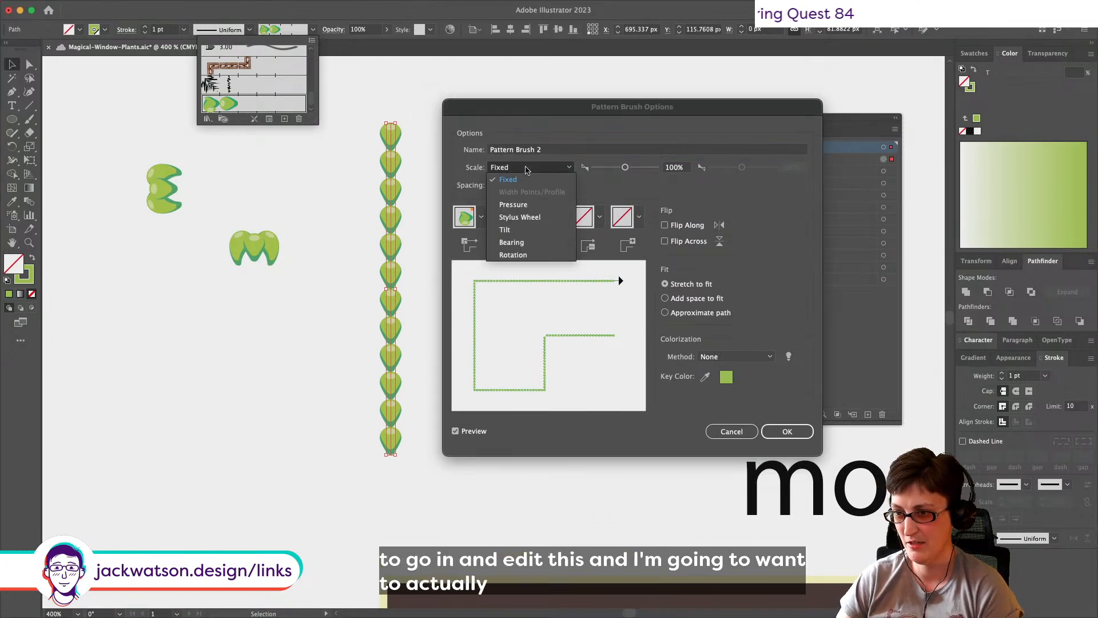
pyautogui.click(525, 181)
pyautogui.click(490, 185)
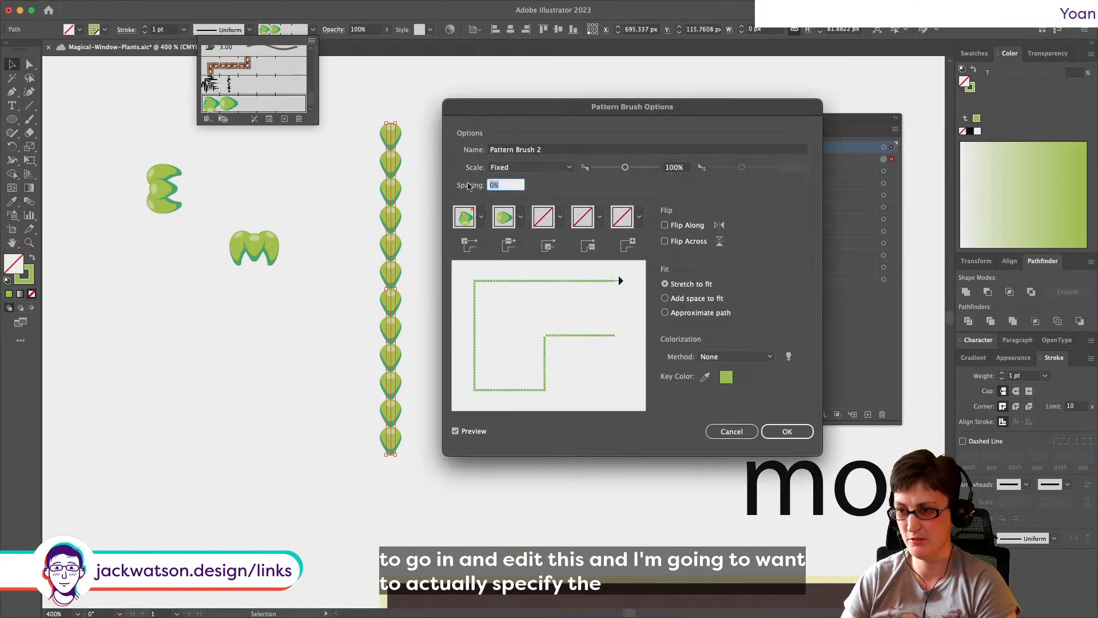
pyautogui.press('Up')
pyautogui.press('Up')
pyautogui.press('Up')
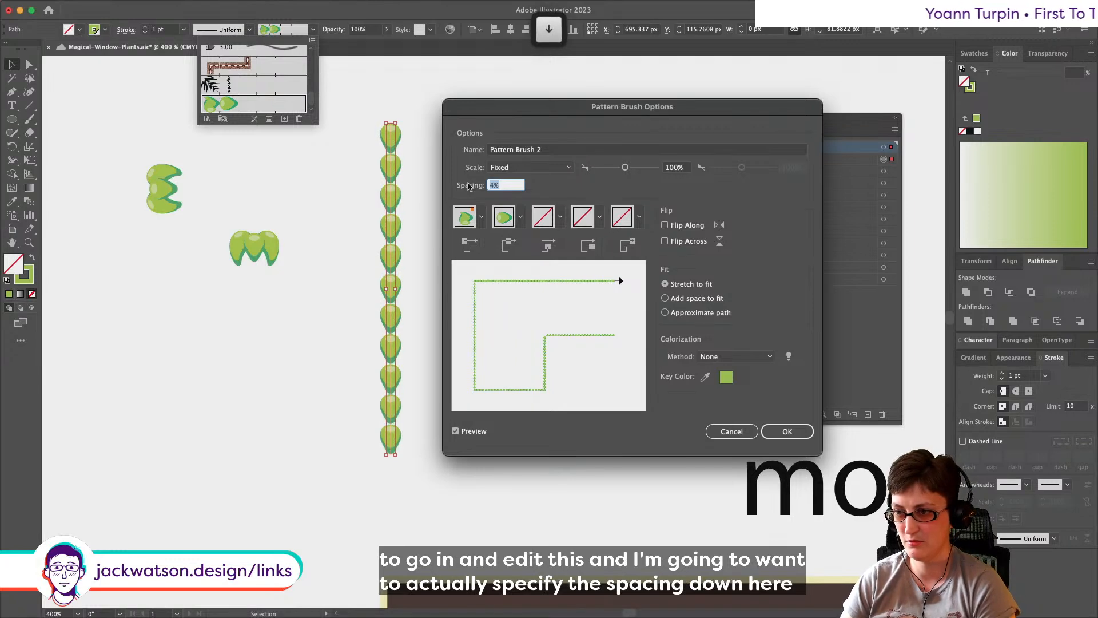
pyautogui.press('Down')
pyautogui.press('Down')
pyautogui.press('Down')
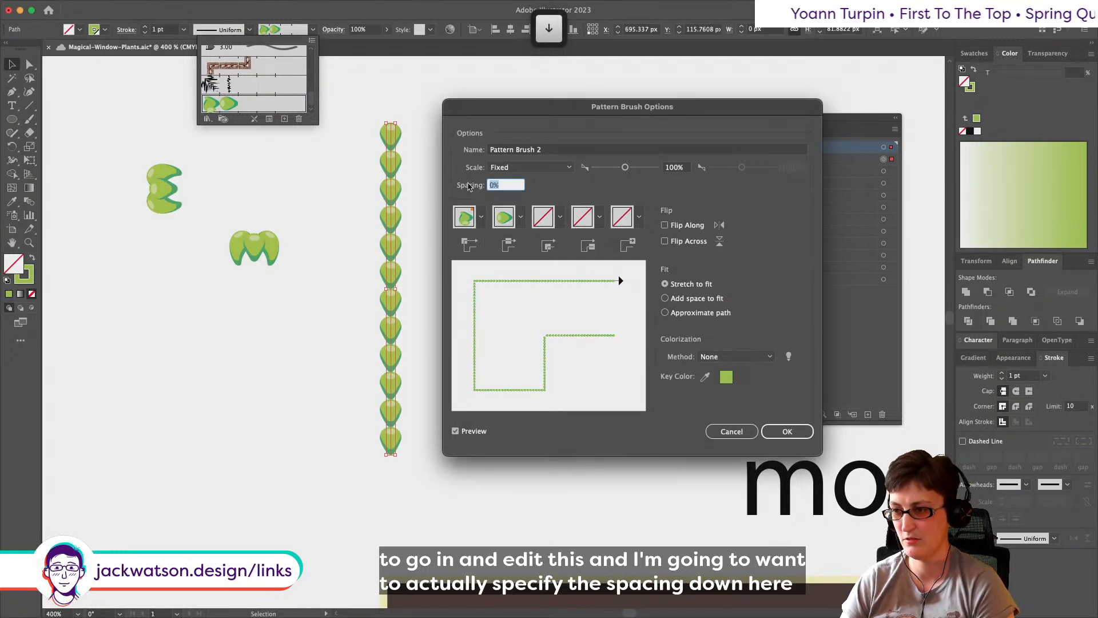
# Step: Try scaling the leaf pattern brush to 138% and 1%, return the scale to 100%, and discard the option changes
pyautogui.click(546, 168)
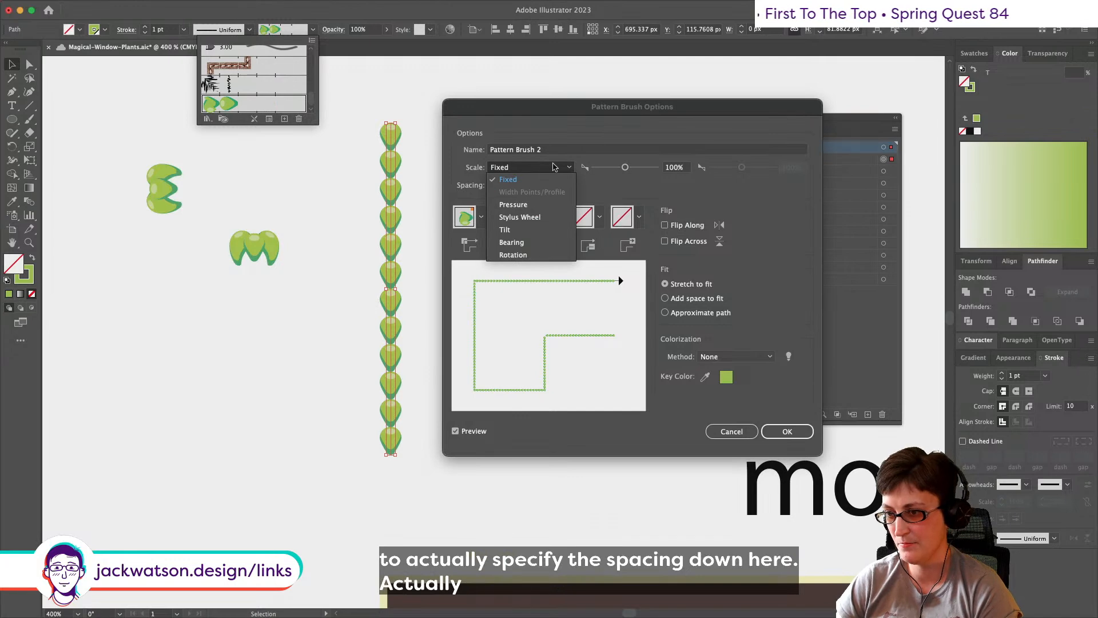
pyautogui.click(558, 167)
pyautogui.moveTo(623, 170); pyautogui.dragTo(632, 171)
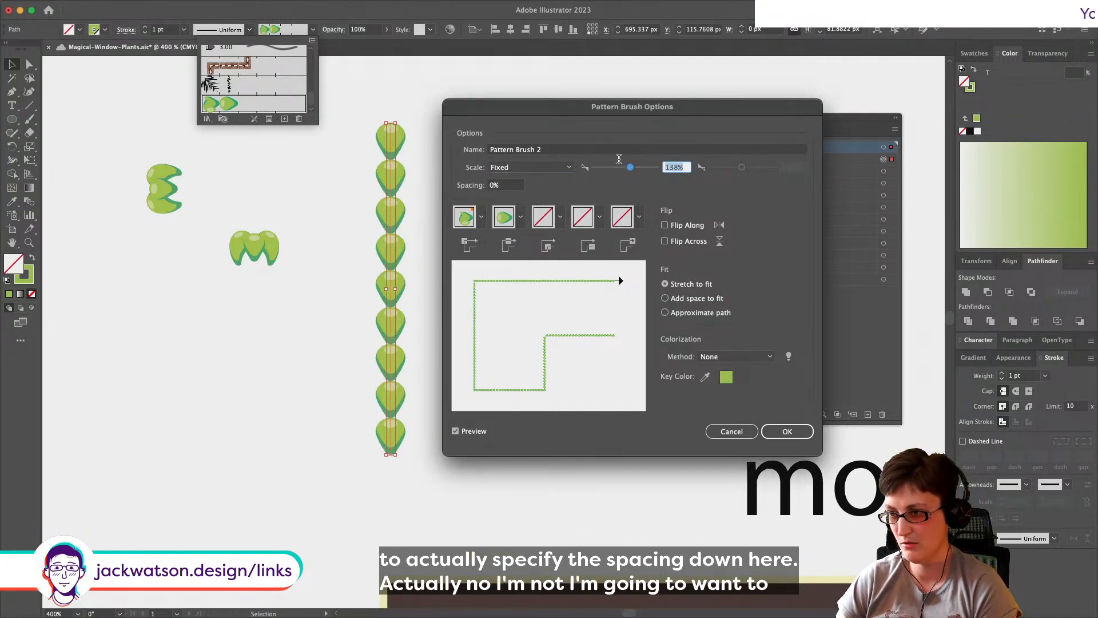
pyautogui.write('1')
pyautogui.press('Tab')
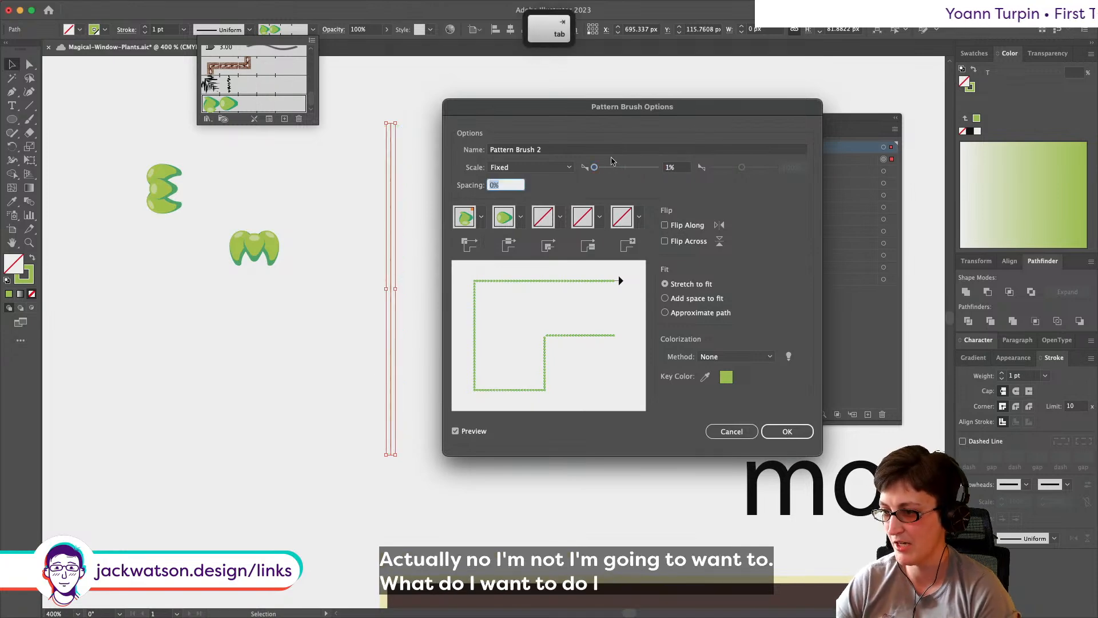
pyautogui.moveTo(676, 169); pyautogui.dragTo(550, 151)
pyautogui.write('100')
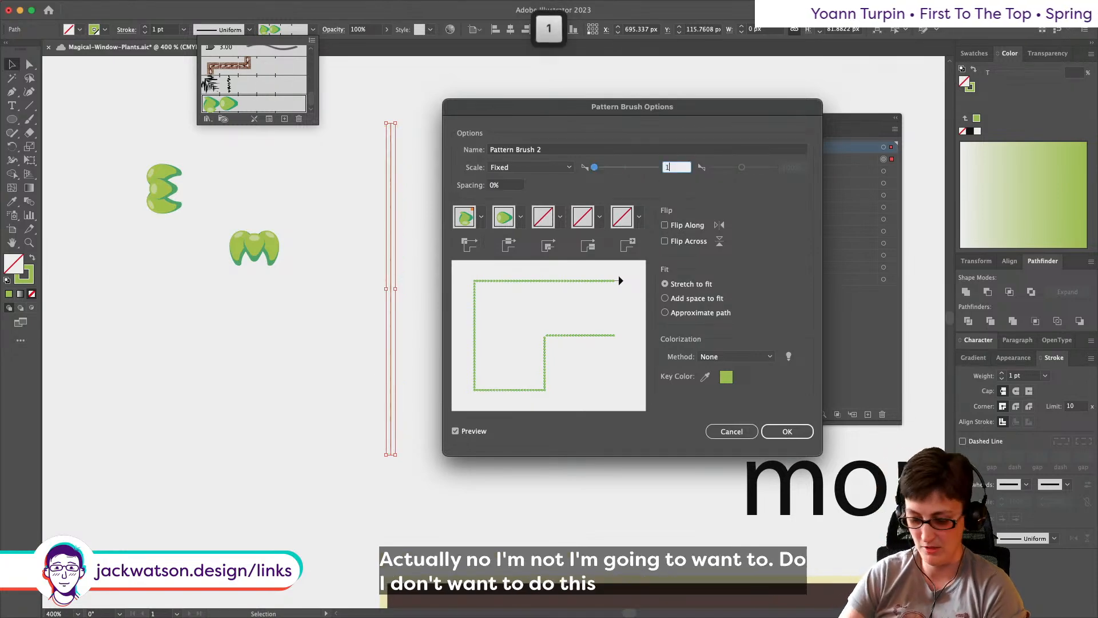
pyautogui.press('Tab')
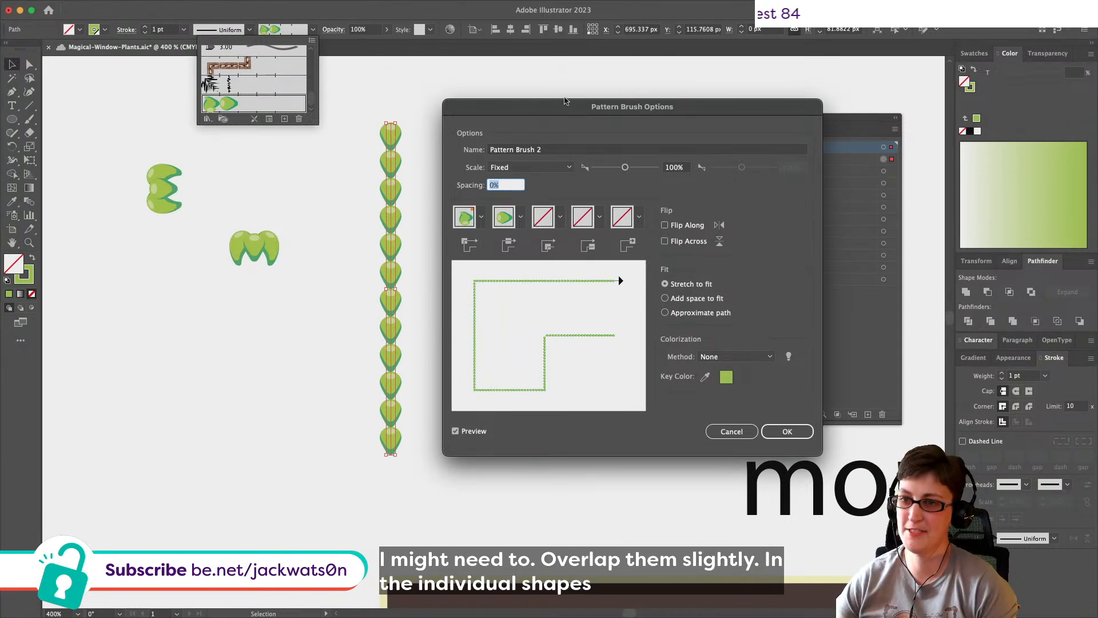
pyautogui.click(731, 431)
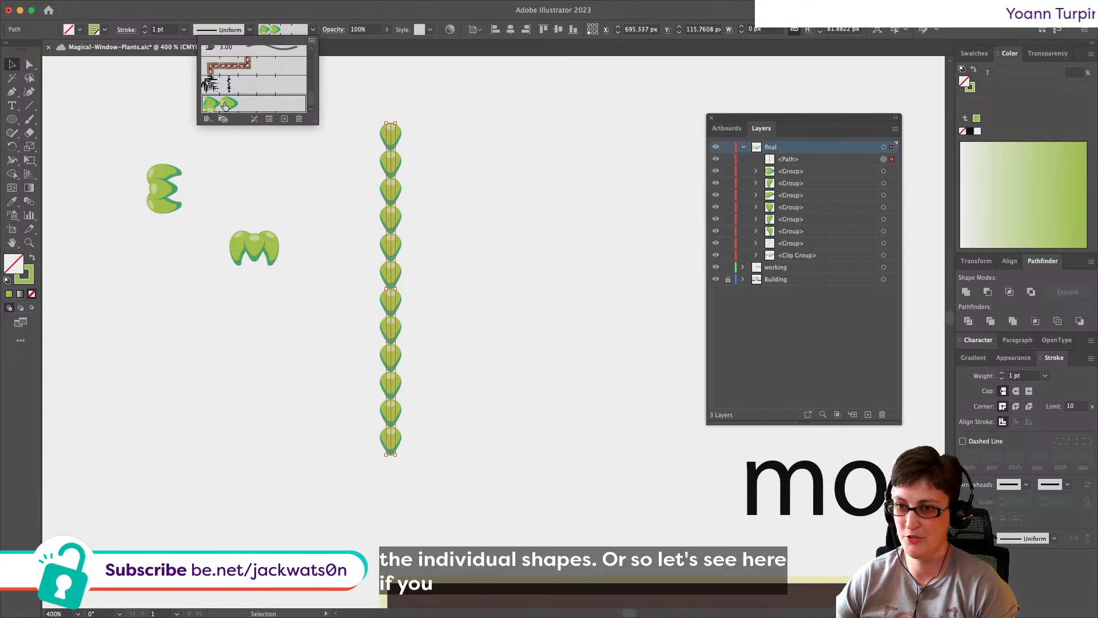
# Step: Place the leaf brush's artwork on the artboard right of the leaf chain and delete its corner tile
pyautogui.moveTo(229, 106); pyautogui.dragTo(531, 230)
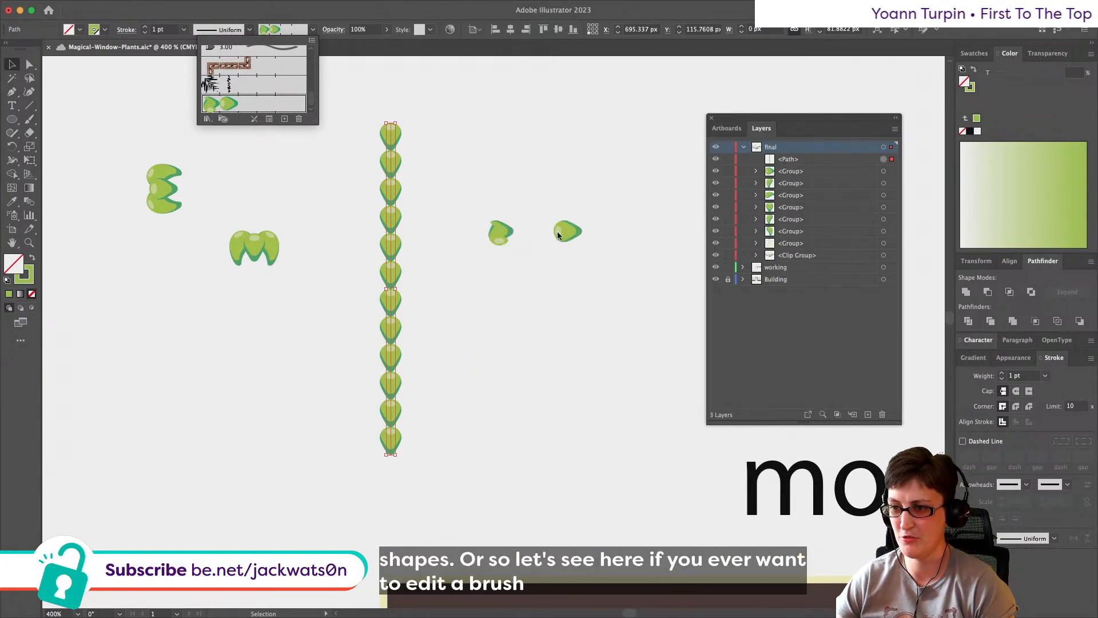
pyautogui.scroll(5, 589, 233)
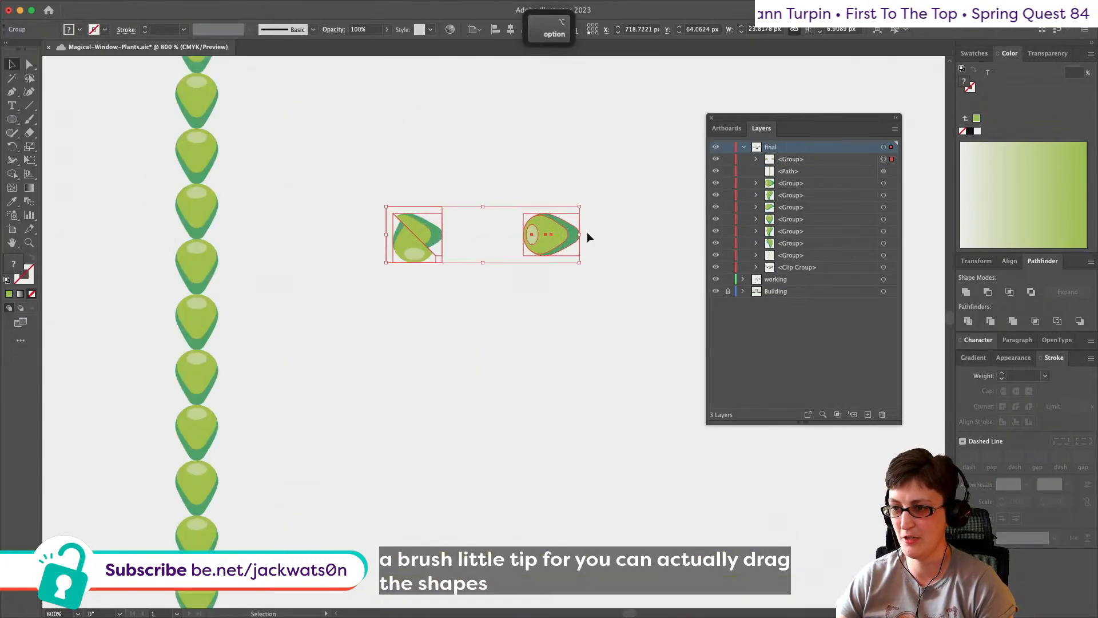
pyautogui.click(30, 64)
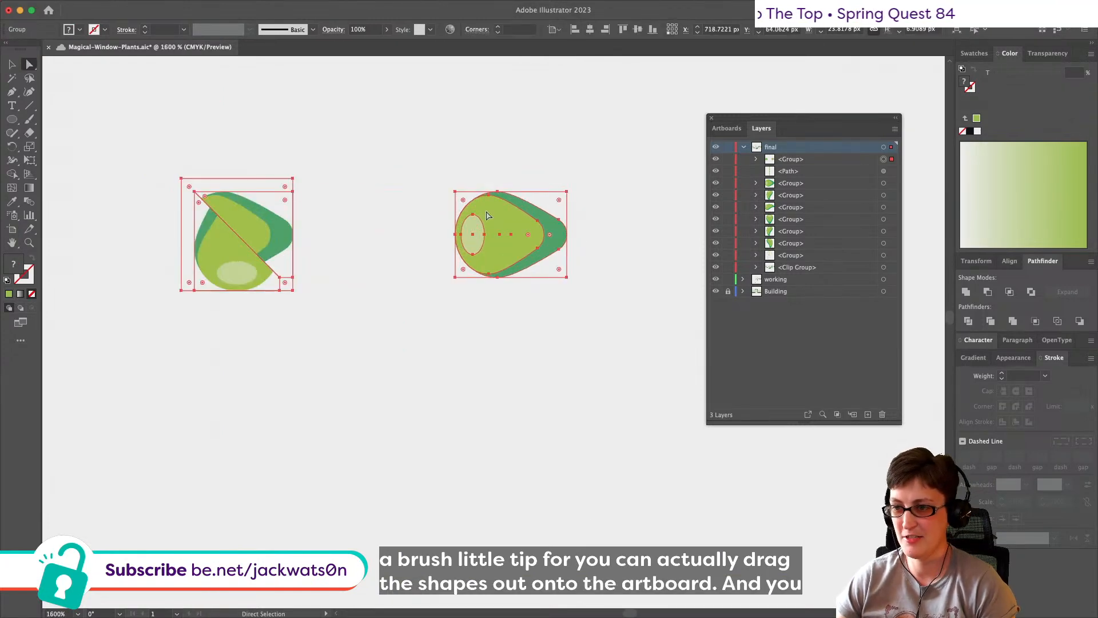
pyautogui.click(652, 268)
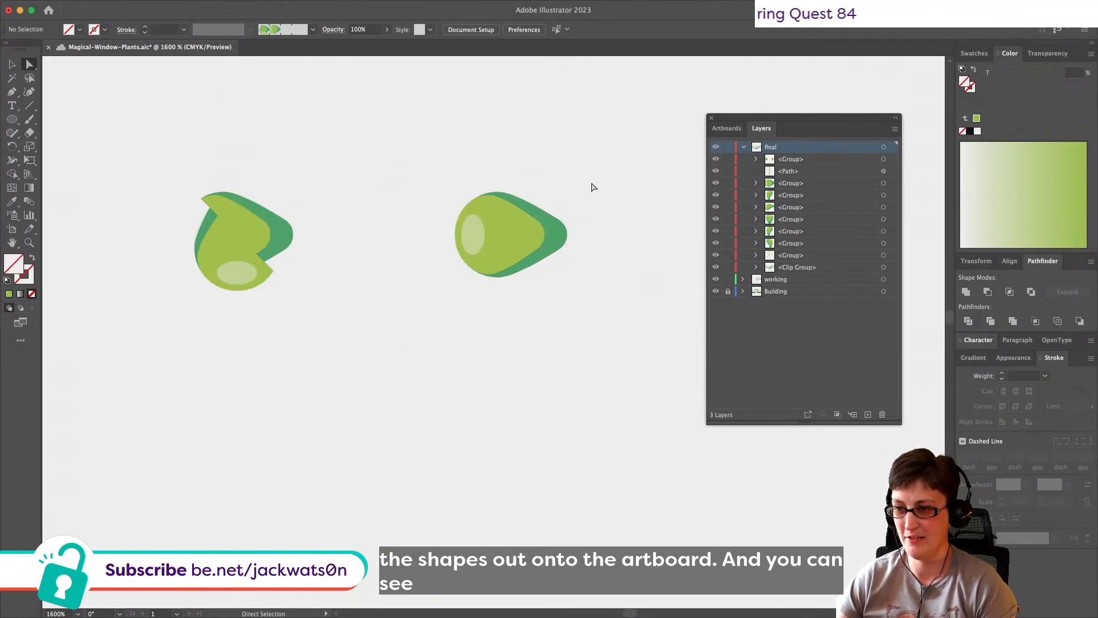
pyautogui.click(554, 193)
pyautogui.moveTo(108, 153); pyautogui.dragTo(306, 312)
pyautogui.press('Delete')
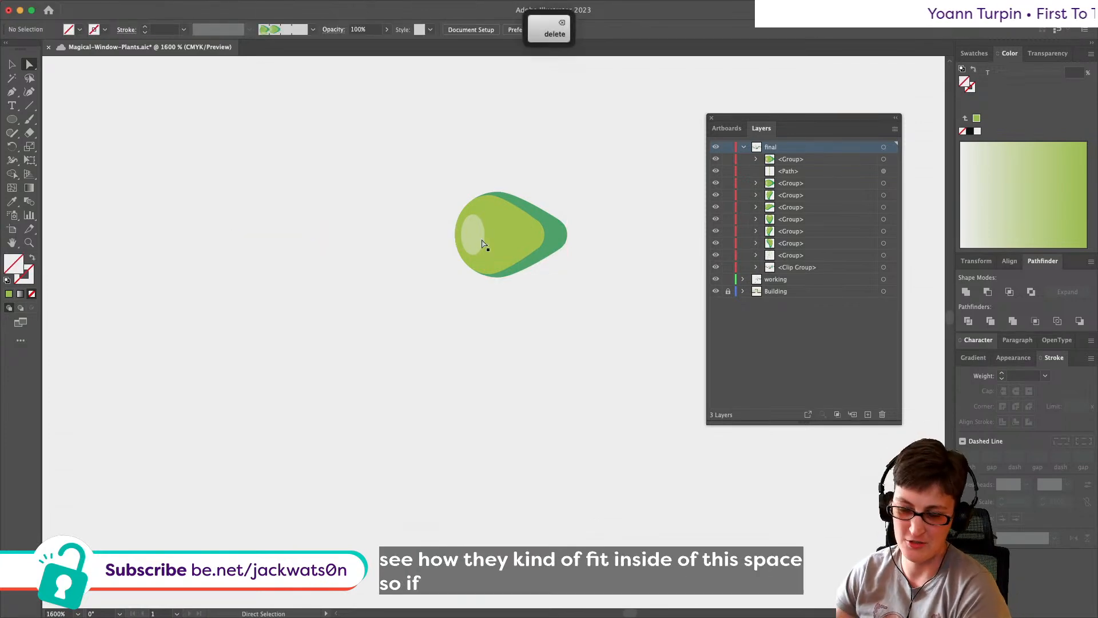
# Step: Isolate the remaining leaf tile's nested group, select its invisible bounding rectangle, and undo the rectangle's shift to the right
pyautogui.click(519, 230)
pyautogui.click(551, 193)
pyautogui.moveTo(584, 175); pyautogui.dragTo(554, 201)
pyautogui.click(176, 147)
pyautogui.click(12, 64)
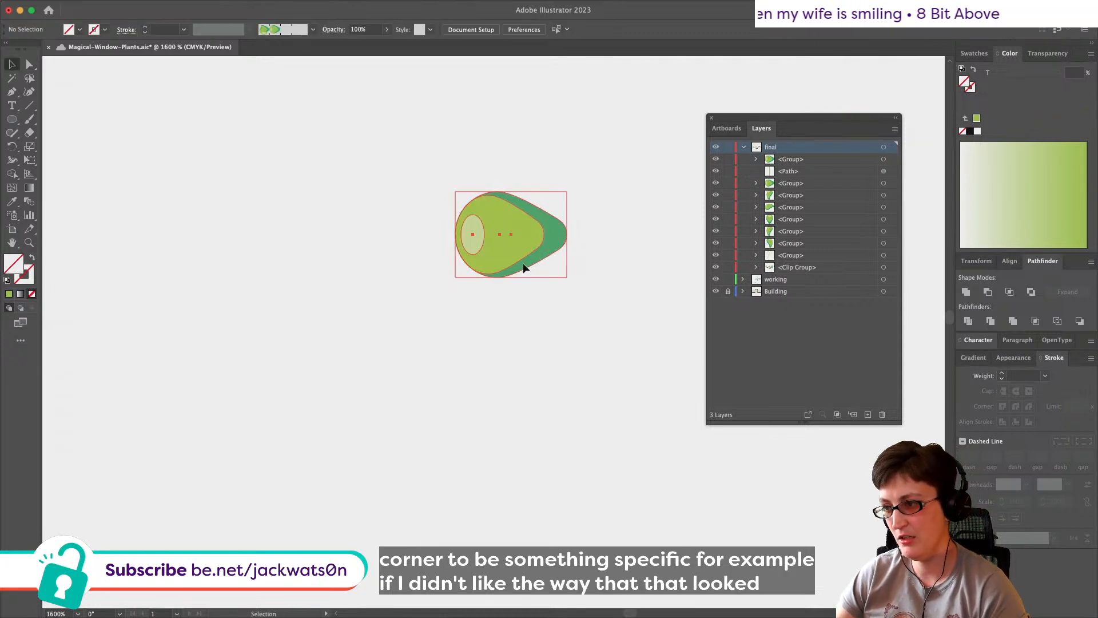
pyautogui.click(526, 269)
pyautogui.doubleClick(544, 278)
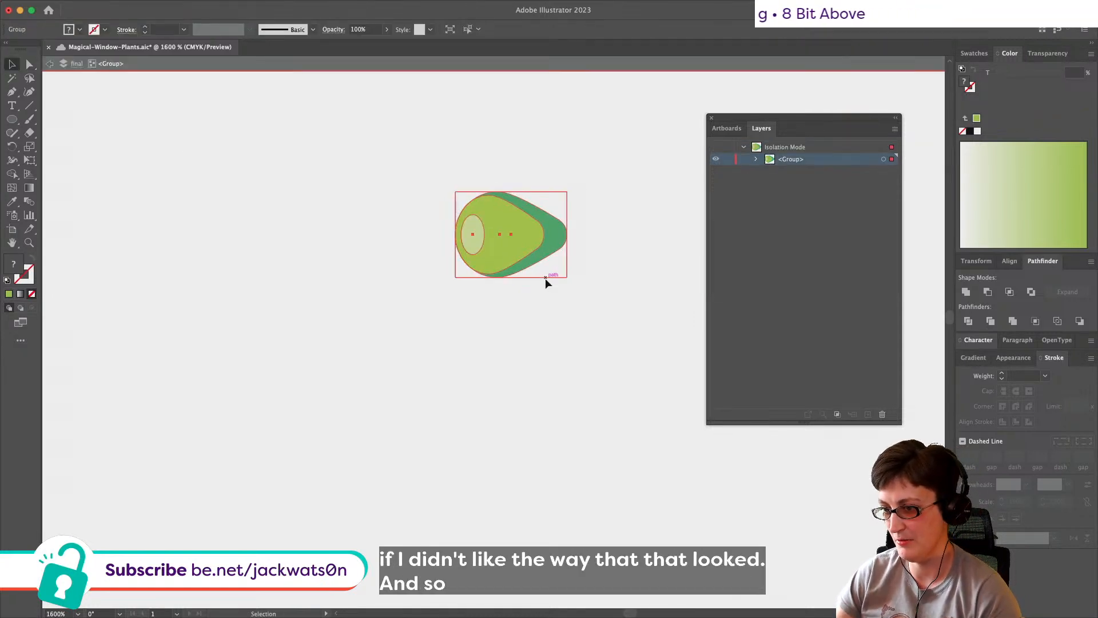
pyautogui.doubleClick(544, 281)
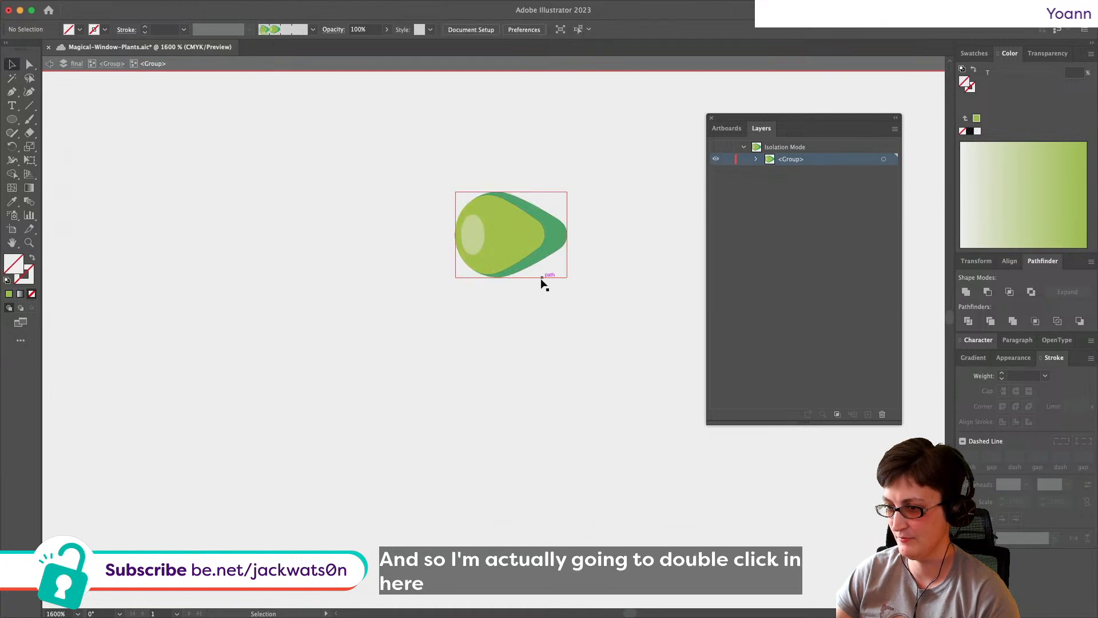
pyautogui.click(542, 282)
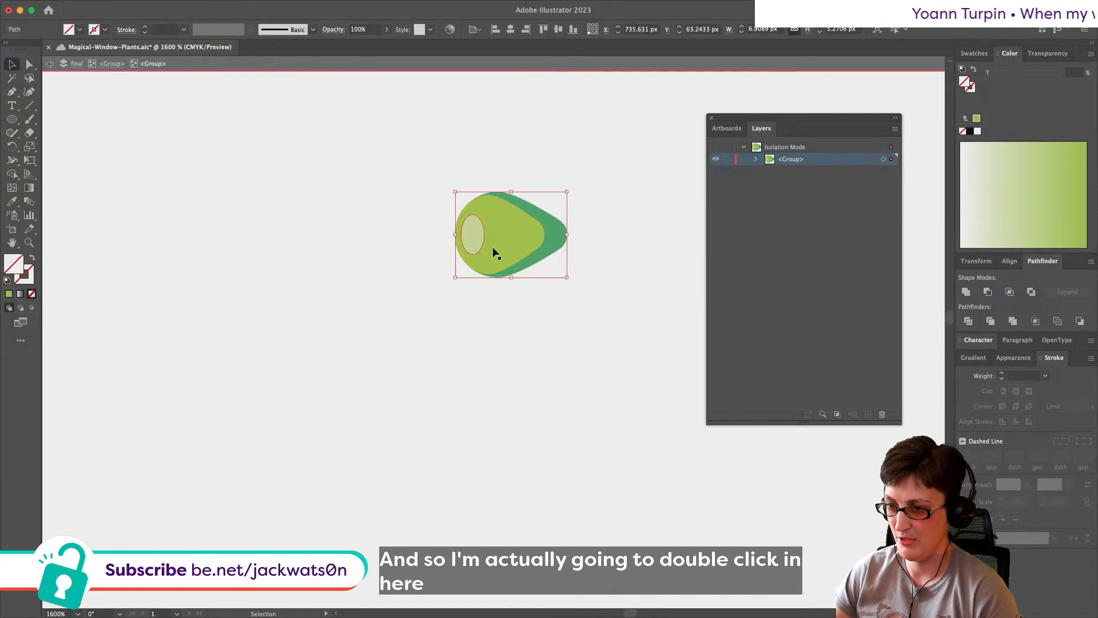
pyautogui.moveTo(545, 278); pyautogui.dragTo(591, 275)
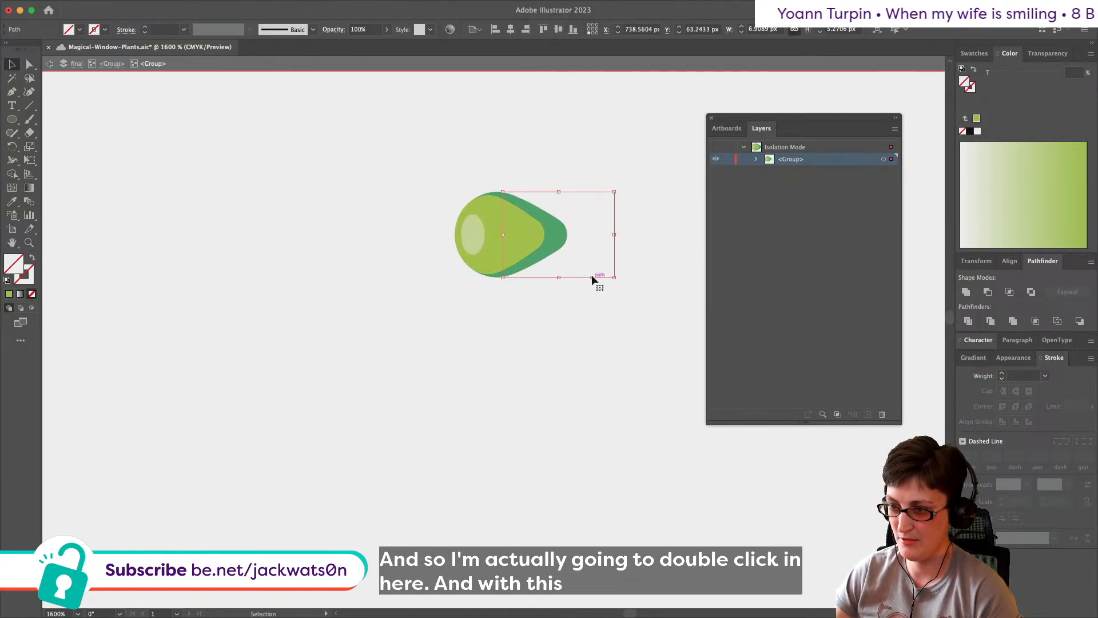
pyautogui.press('super+z')
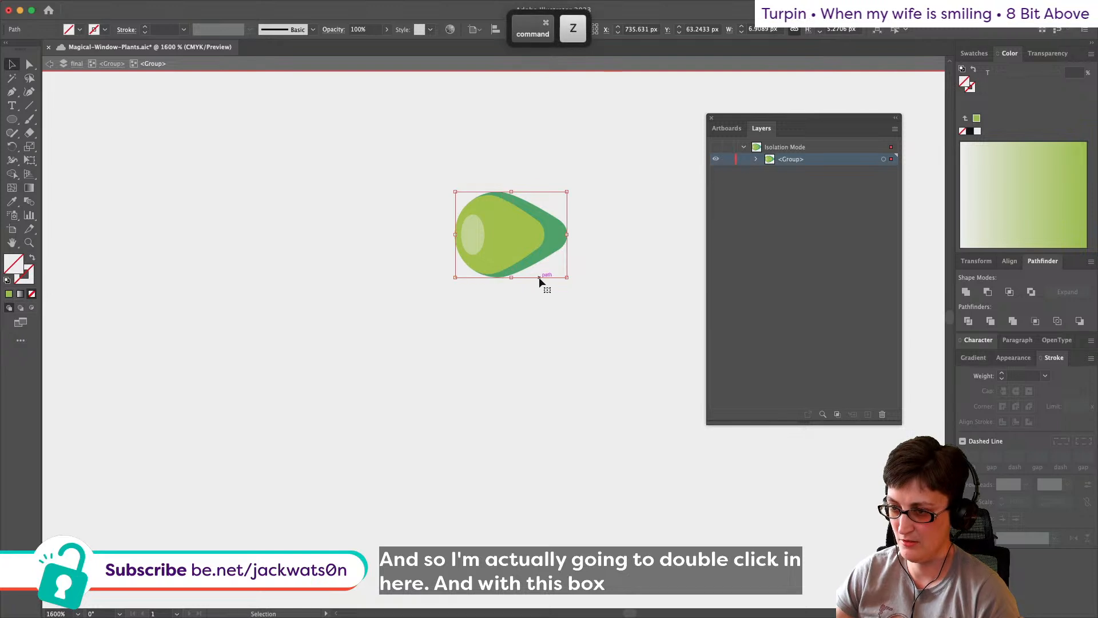
# Step: Duplicate the leaf's coloured shapes about 5 px to the right and place the copy behind the original so the two overlap
pyautogui.click(537, 238)
pyautogui.keyDown('shift'); pyautogui.click(553, 235); pyautogui.keyUp('shift')
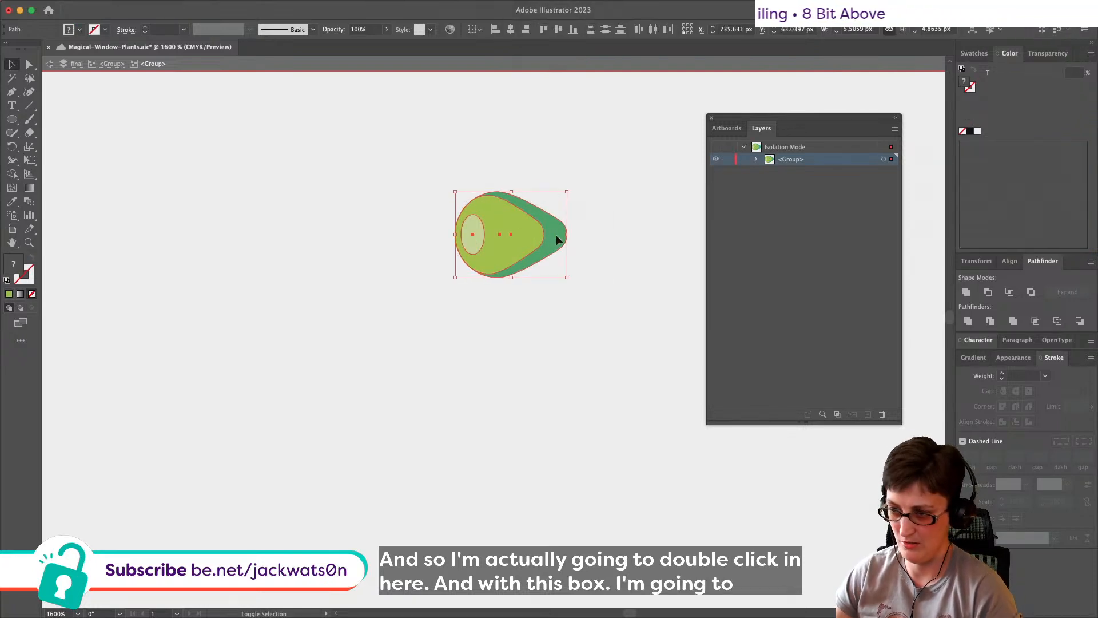
pyautogui.press('super+f')
pyautogui.moveTo(535, 237); pyautogui.dragTo(617, 241)
pyautogui.press('super+x')
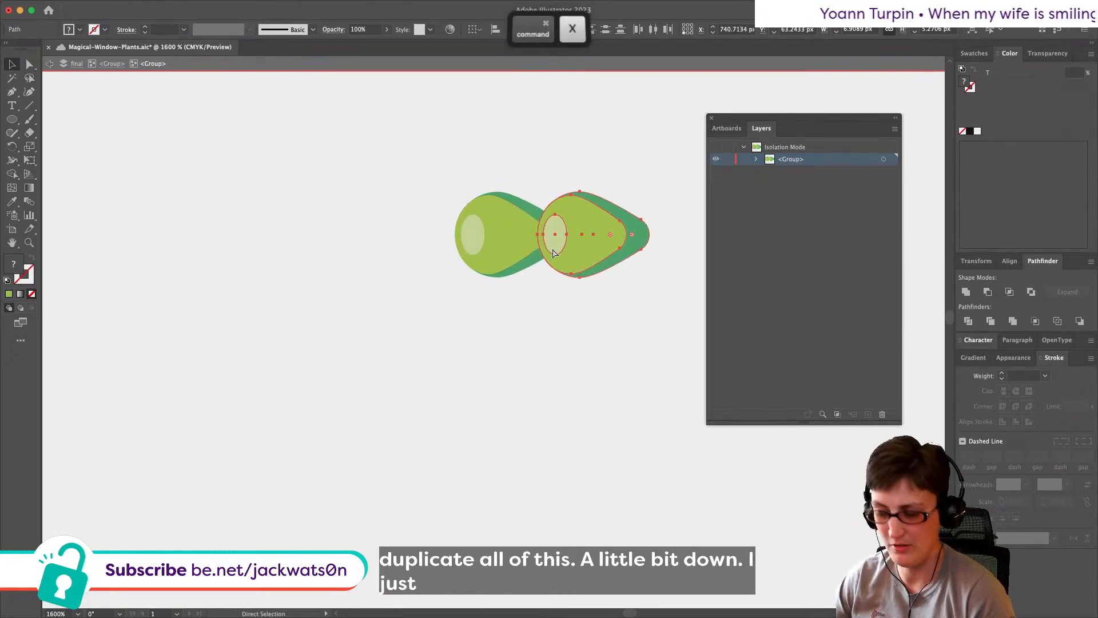
pyautogui.click(553, 248)
pyautogui.press('super+b')
pyautogui.click(594, 299)
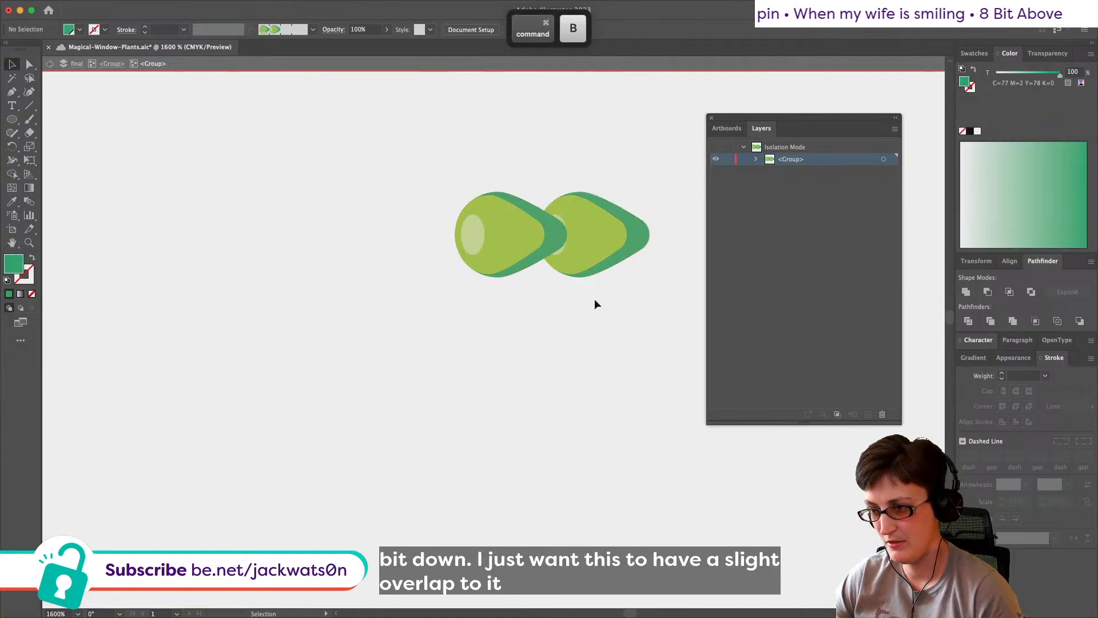
# Step: Narrow the first leaf's invisible bounding rectangle so its right edge meets the tip of the light-green shape
pyautogui.click(530, 278)
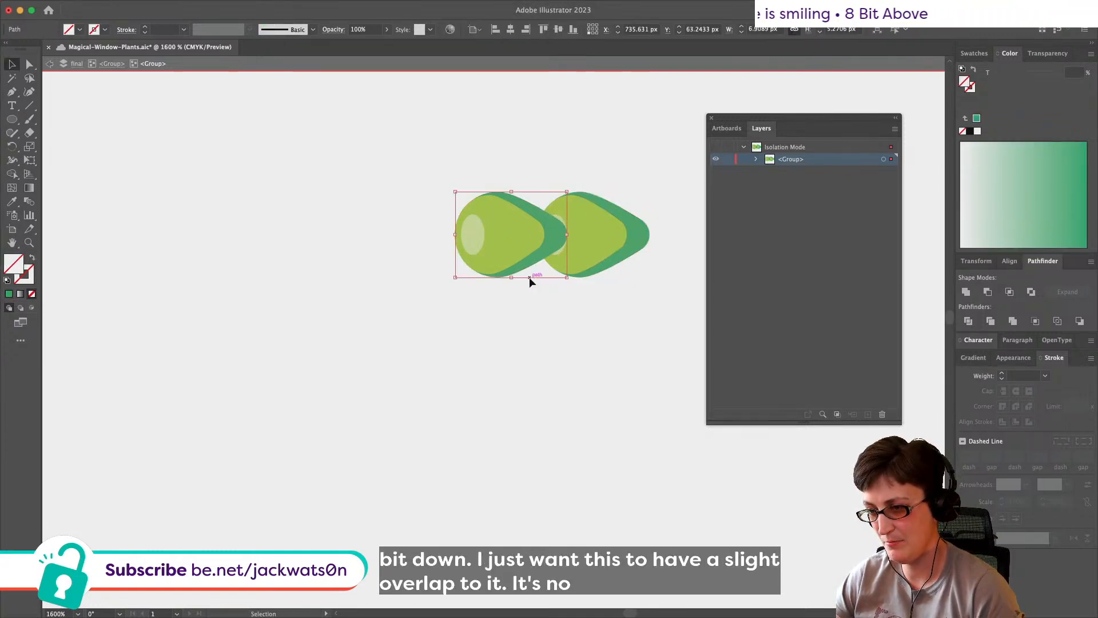
pyautogui.moveTo(529, 278); pyautogui.dragTo(581, 277)
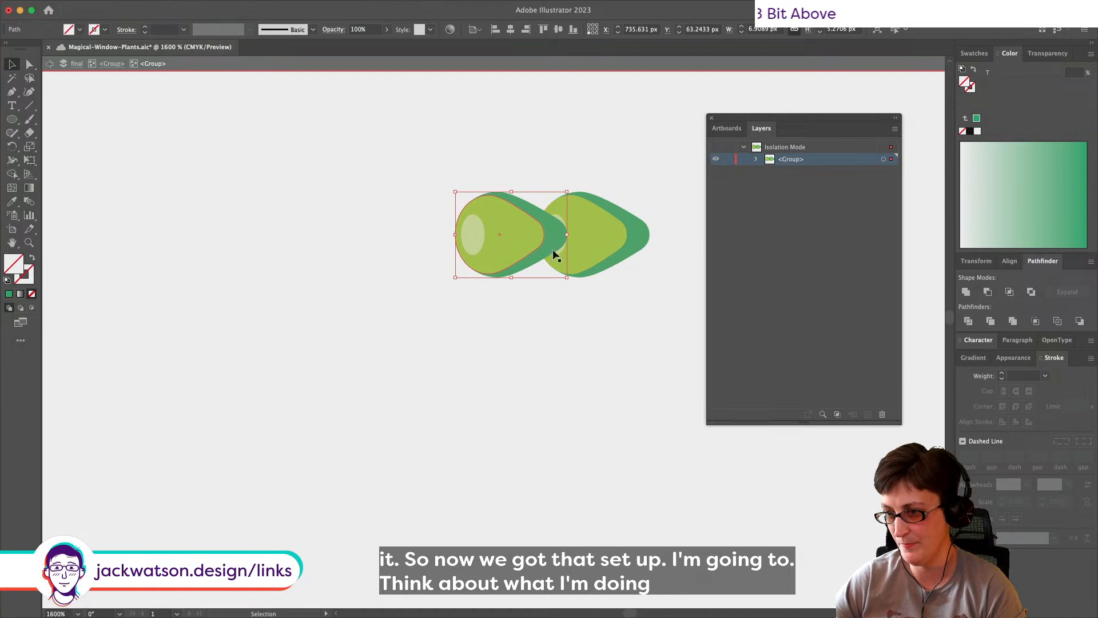
pyautogui.moveTo(568, 236); pyautogui.dragTo(544, 241)
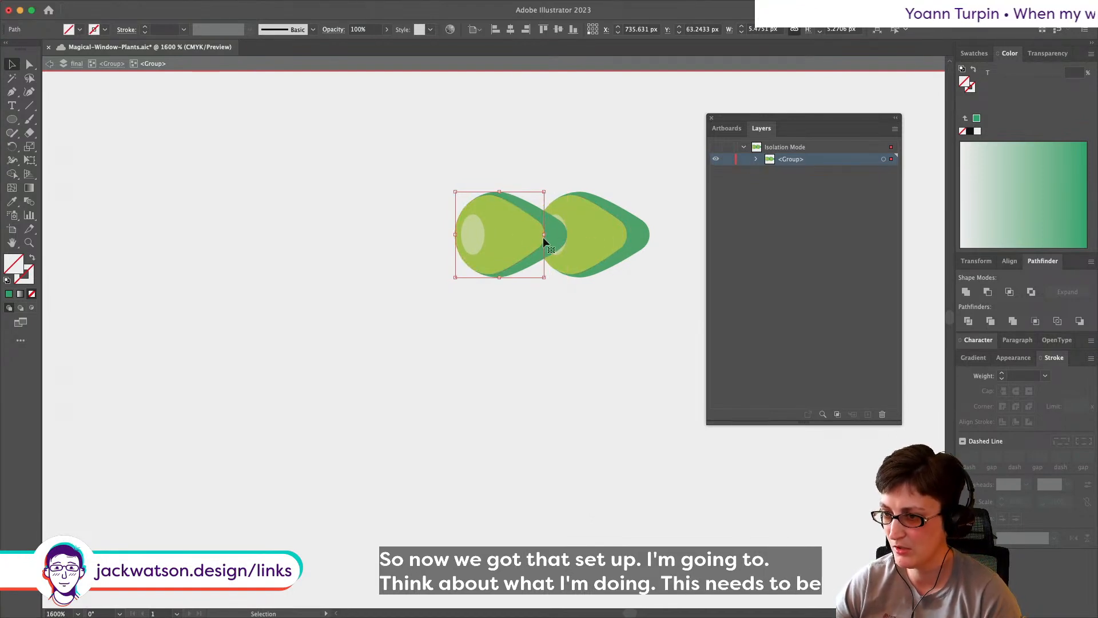
# Step: Try shifting the bounding rectangle onto the second leaf, and undo the change
pyautogui.press('super+c')
pyautogui.moveTo(526, 196); pyautogui.dragTo(609, 191)
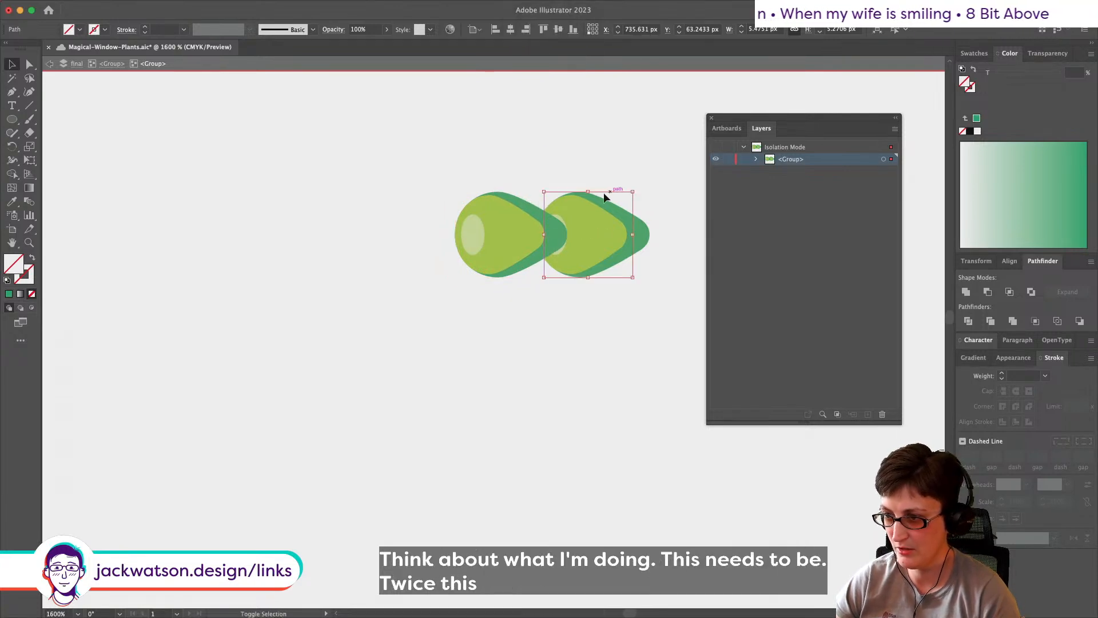
pyautogui.keyDown('shift'); pyautogui.click(529, 194); pyautogui.keyUp('shift')
pyautogui.press('super+z')
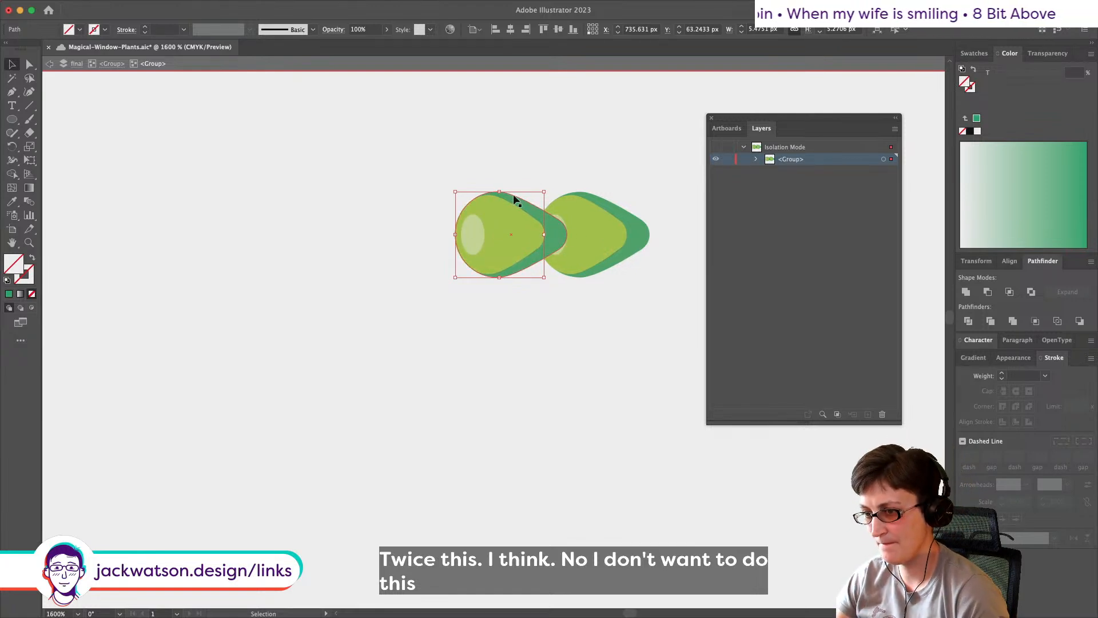
# Step: Duplicate the leaf shapes to the left to form a row of three overlapping leaves, and delete the surplus shapes
pyautogui.click(576, 224)
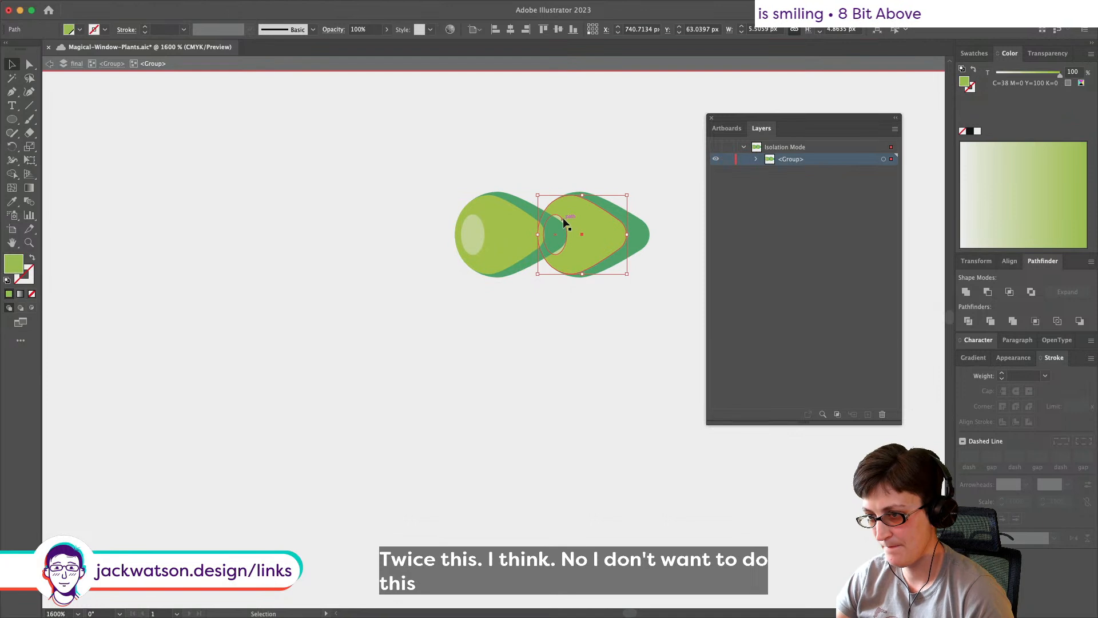
pyautogui.click(562, 218)
pyautogui.click(632, 283)
pyautogui.moveTo(444, 214); pyautogui.dragTo(443, 213)
pyautogui.press('shift+super+a')
pyautogui.click(514, 226)
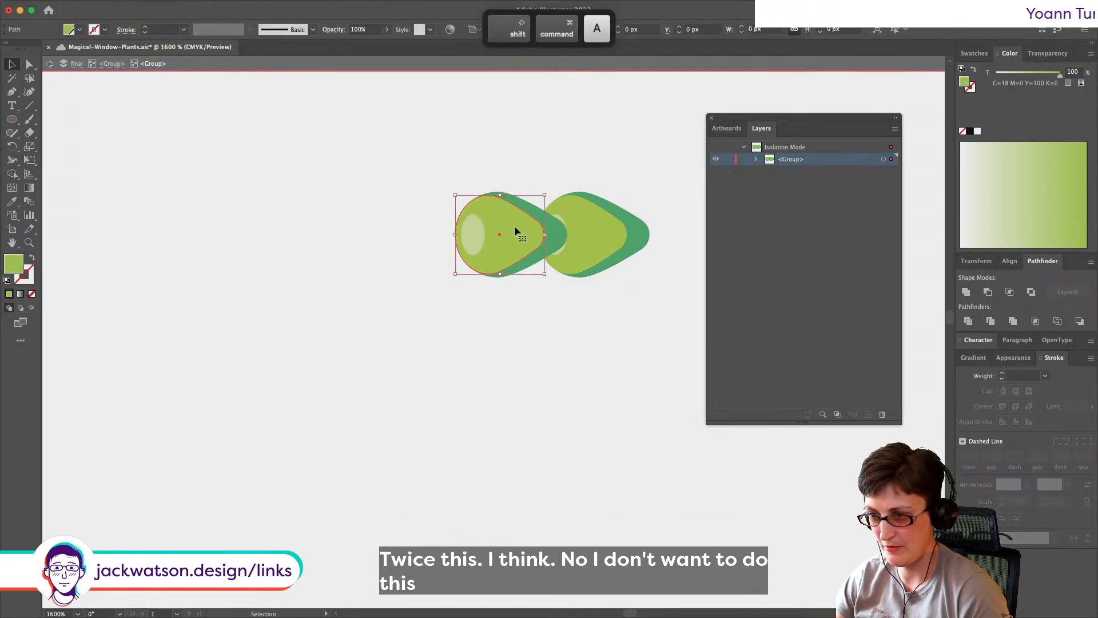
pyautogui.keyDown('shift'); pyautogui.click(559, 237); pyautogui.keyUp('shift')
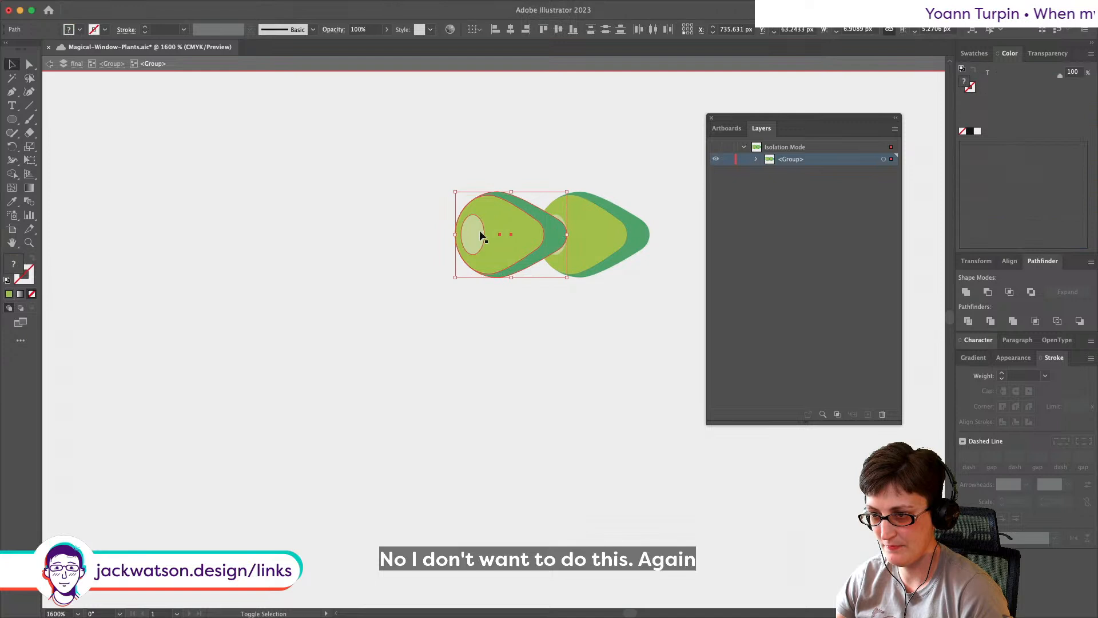
pyautogui.keyDown('shift'); pyautogui.click(558, 249); pyautogui.keyUp('shift')
pyautogui.keyDown('shift'); pyautogui.click(559, 250); pyautogui.keyUp('shift')
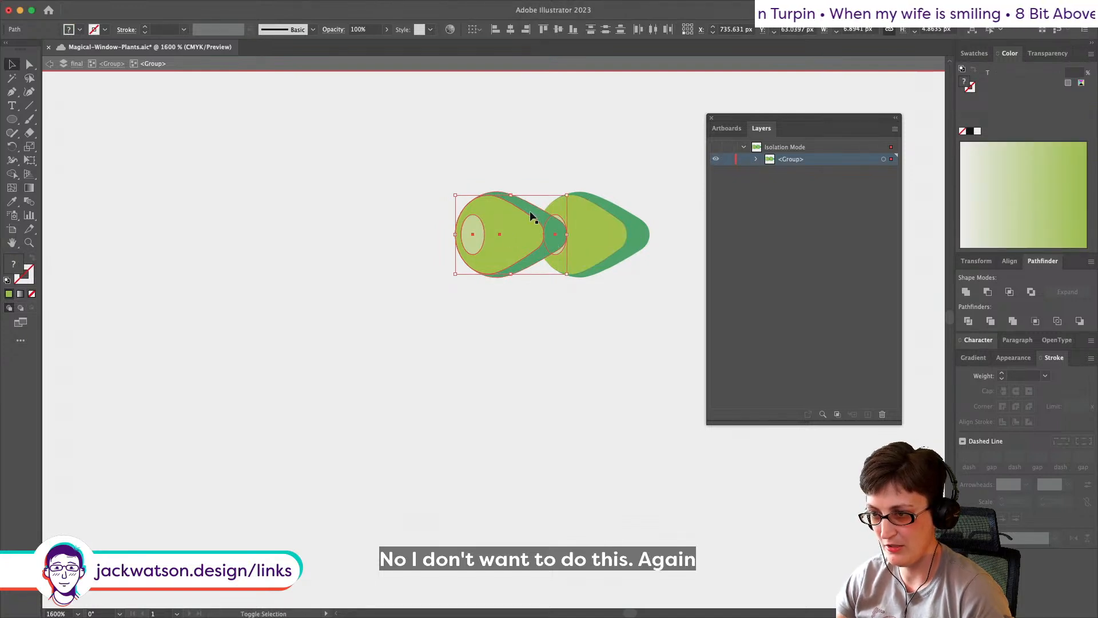
pyautogui.keyDown('shift'); pyautogui.click(600, 232); pyautogui.keyUp('shift')
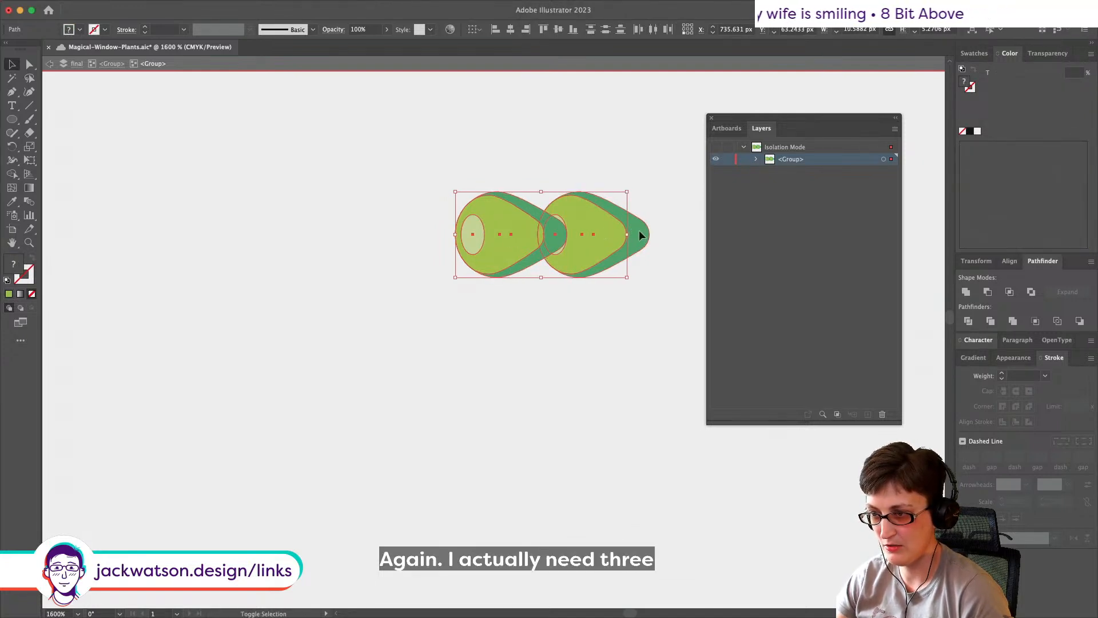
pyautogui.moveTo(641, 234); pyautogui.dragTo(553, 242)
pyautogui.moveTo(330, 211); pyautogui.dragTo(404, 244)
pyautogui.press('BackSpace')
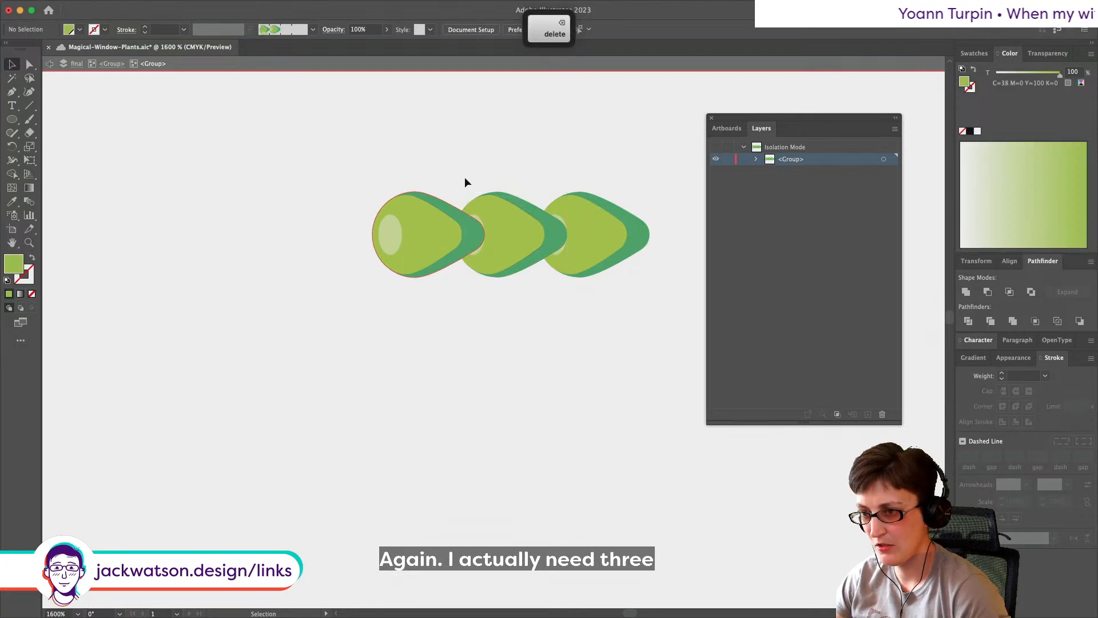
# Step: Place a copy of the middle leaf's bounding rectangle over the rightmost leaf as a guide, and remove the surplus copied leaf shapes
pyautogui.press('super+a')
pyautogui.press('super+shift+a')
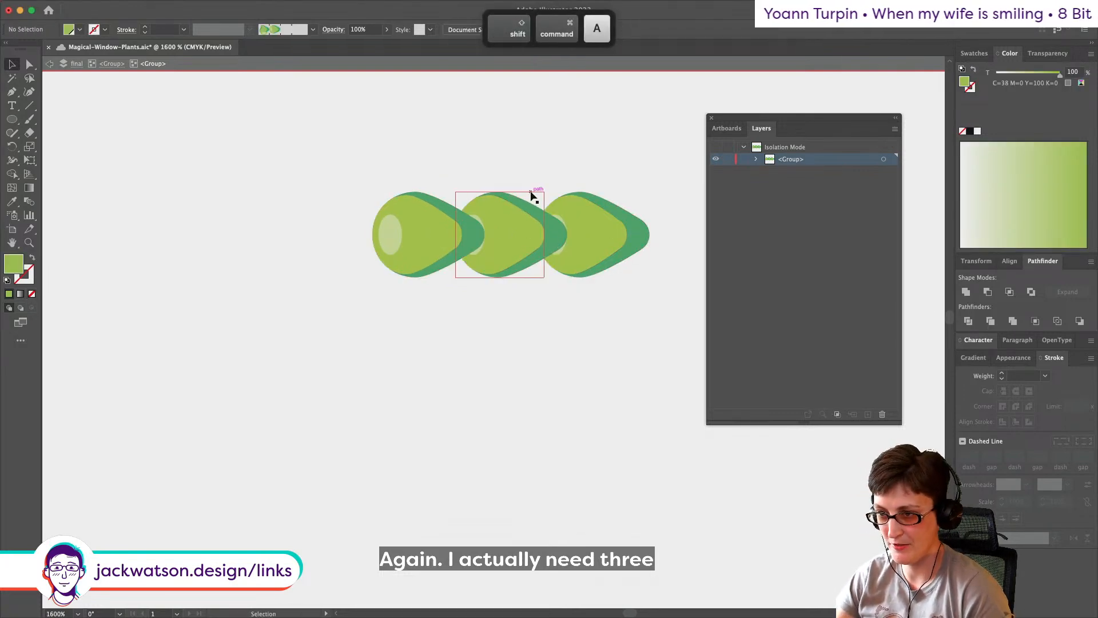
pyautogui.click(458, 229)
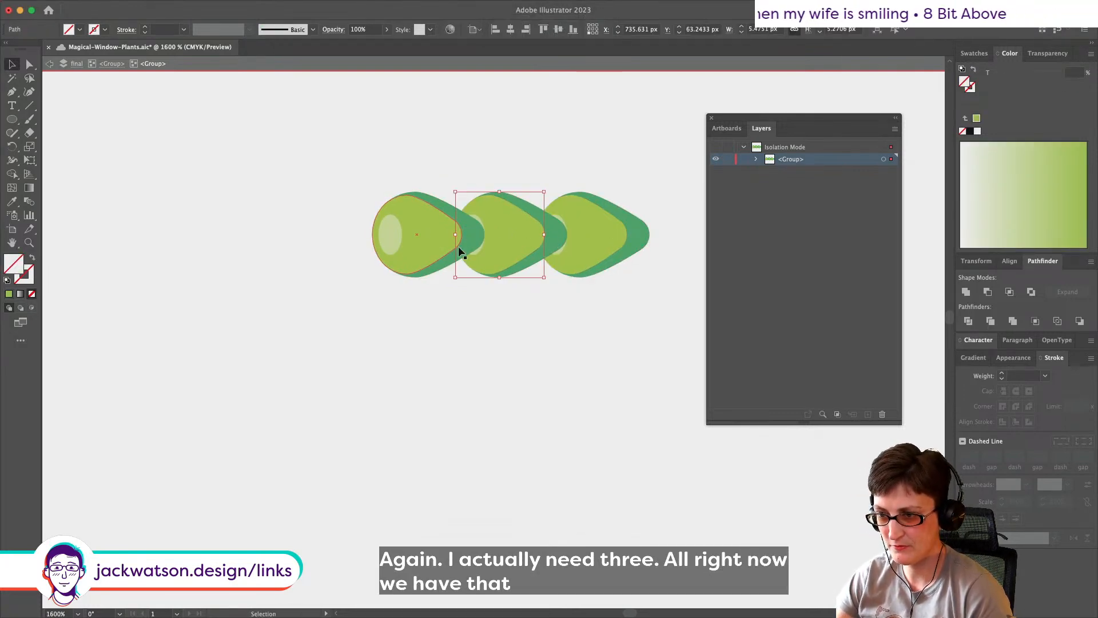
pyautogui.moveTo(323, 178); pyautogui.dragTo(495, 256)
pyautogui.press('super+c')
pyautogui.press('super+f')
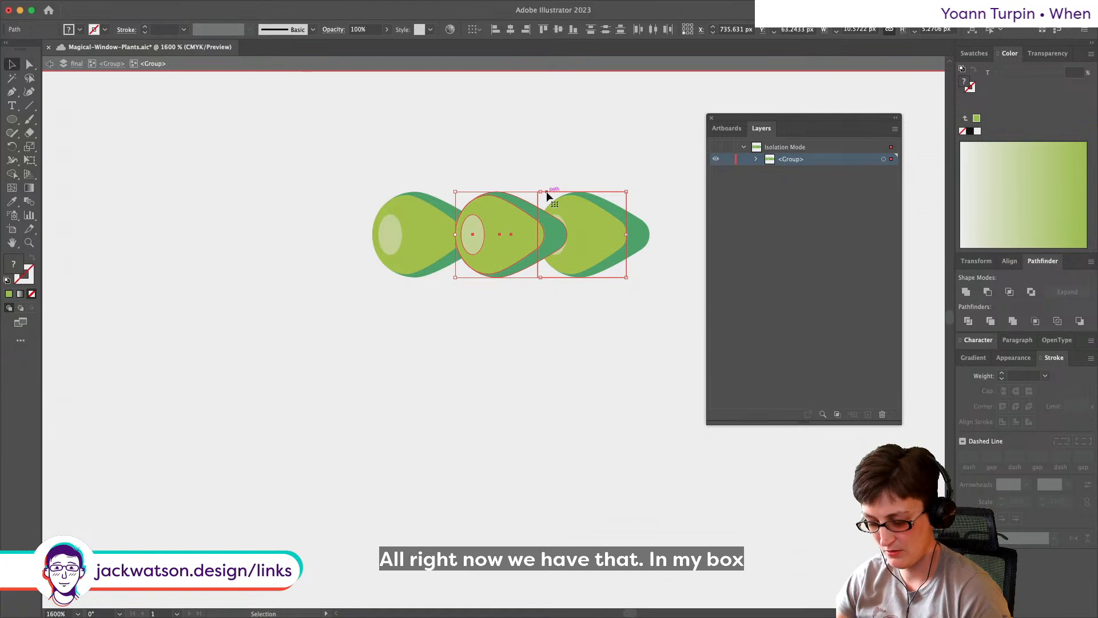
pyautogui.press('BackSpace')
pyautogui.press('super+z')
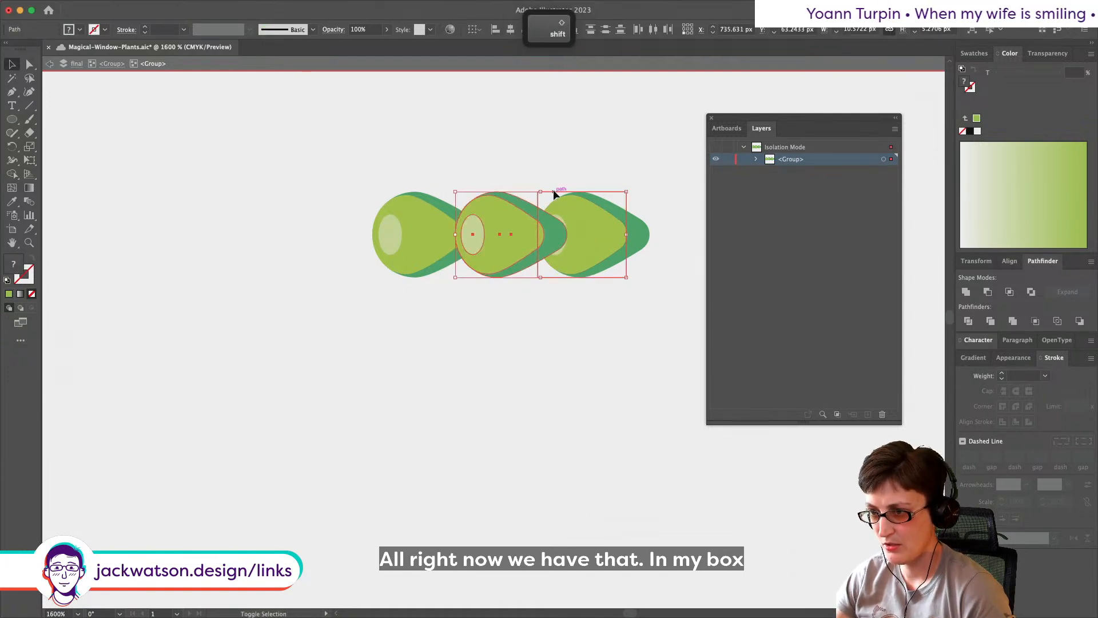
pyautogui.keyDown('shift'); pyautogui.click(563, 204); pyautogui.keyUp('shift')
pyautogui.press('super+shift+a')
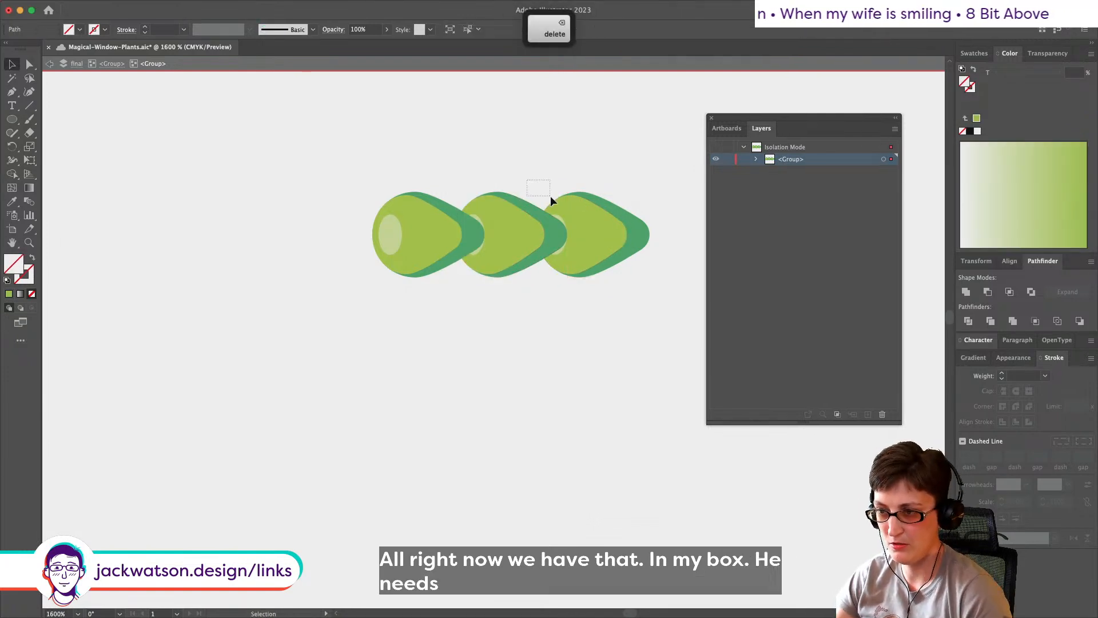
# Step: Resize the middle leaf's bounding rectangle so its right edge meets the left edge of the guide rectangle
pyautogui.click(516, 196)
pyautogui.moveTo(544, 234); pyautogui.dragTo(555, 236)
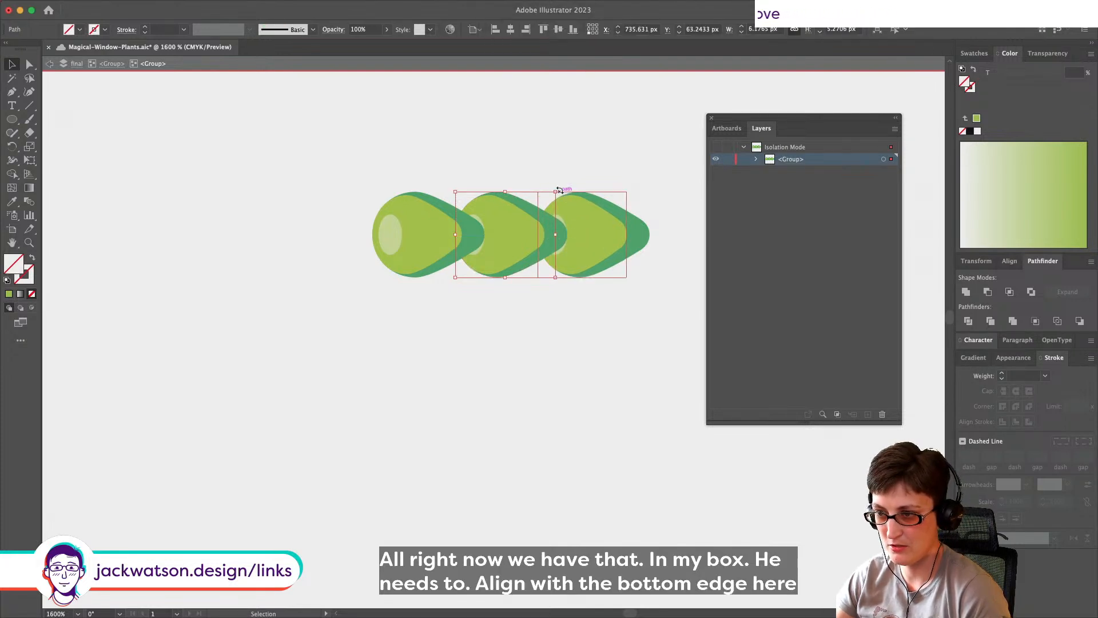
pyautogui.press('super+z')
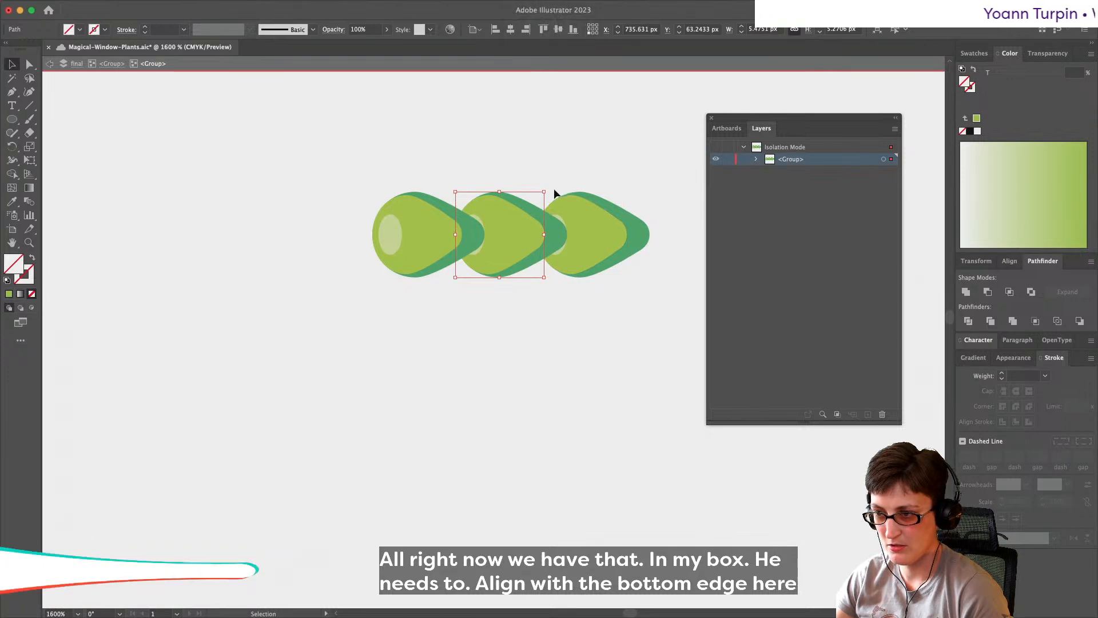
pyautogui.moveTo(543, 235); pyautogui.dragTo(539, 235)
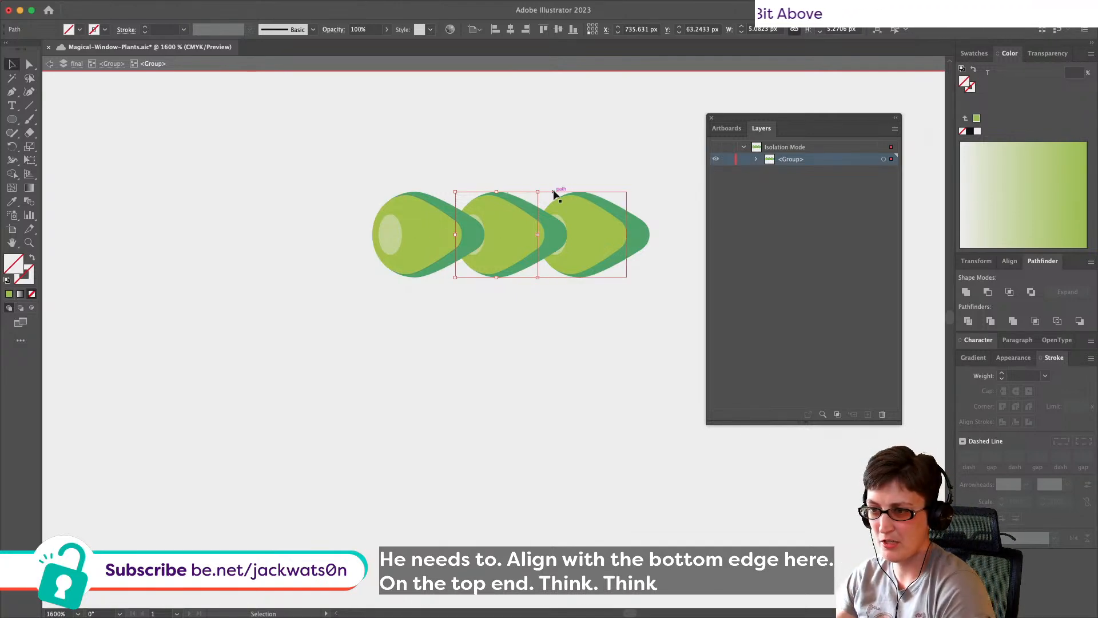
# Step: Delete the rightmost leaf, keeping the left and middle leaves with the middle bounding rectangle
pyautogui.moveTo(358, 182); pyautogui.dragTo(666, 319)
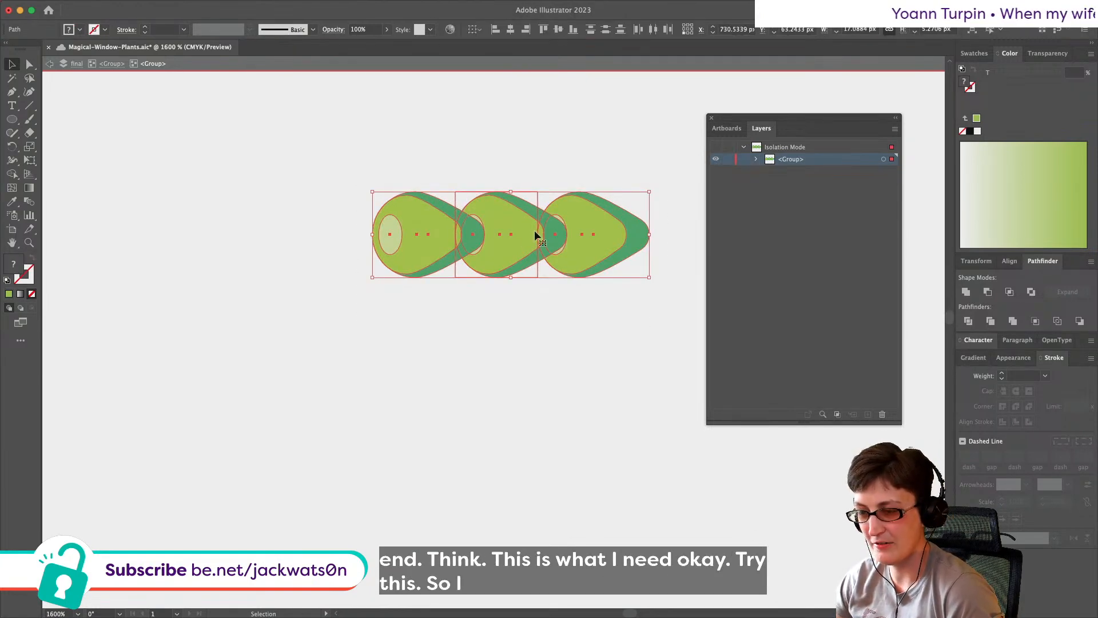
pyautogui.press('super+shift+a')
pyautogui.click(575, 231)
pyautogui.press('BackSpace')
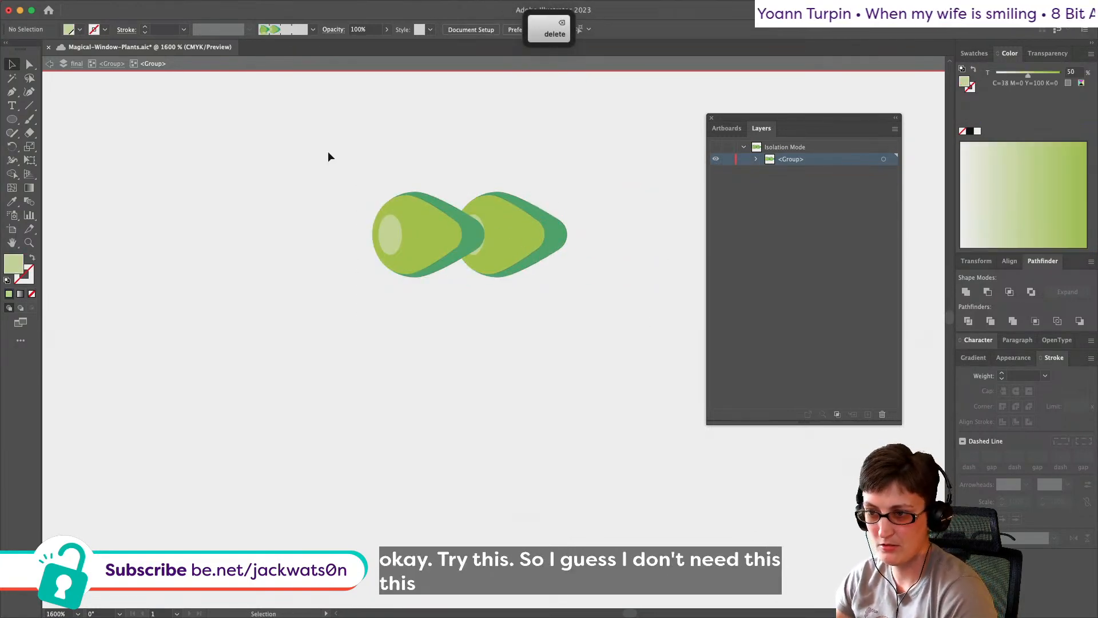
# Step: Replace the side tile of Pattern Brush 2 with the two-leaf artwork and apply the change to existing strokes
pyautogui.moveTo(328, 161); pyautogui.dragTo(549, 285)
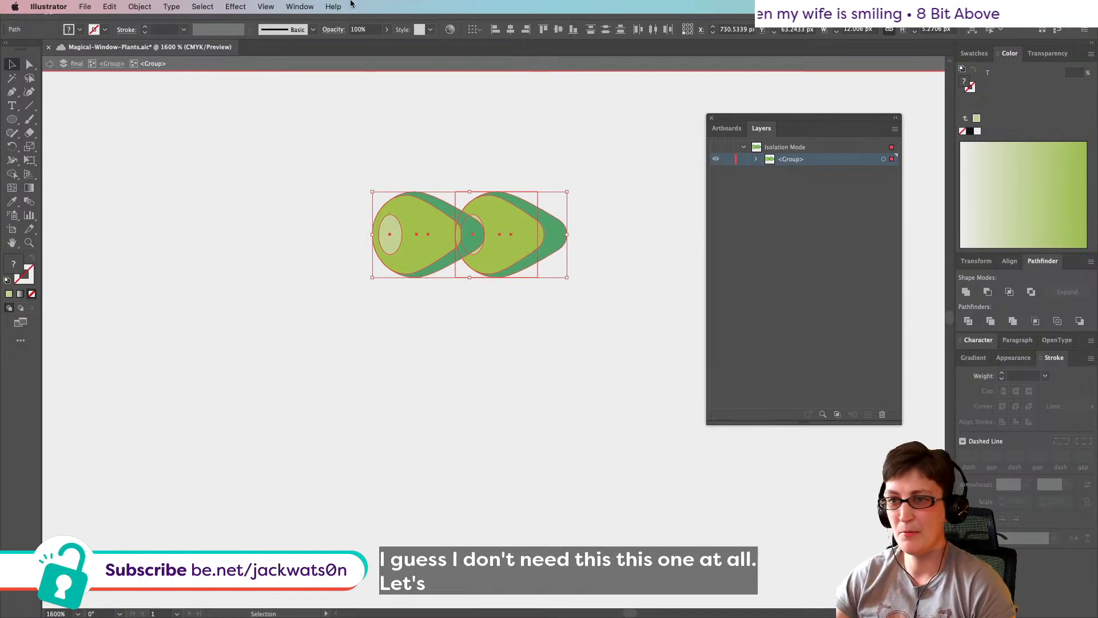
pyautogui.click(300, 6)
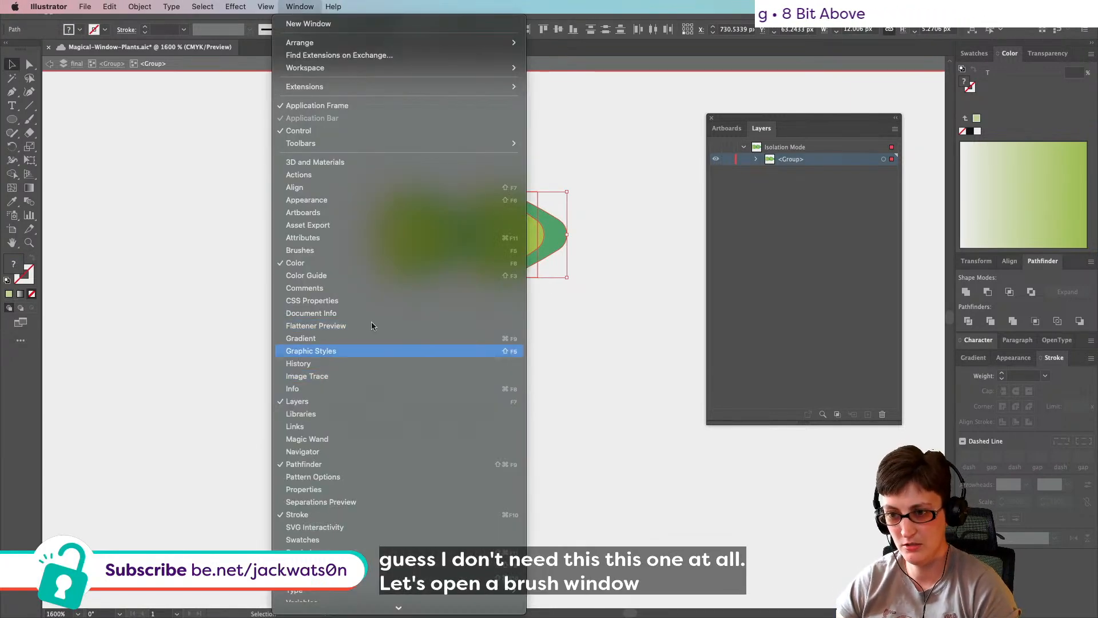
pyautogui.click(358, 255)
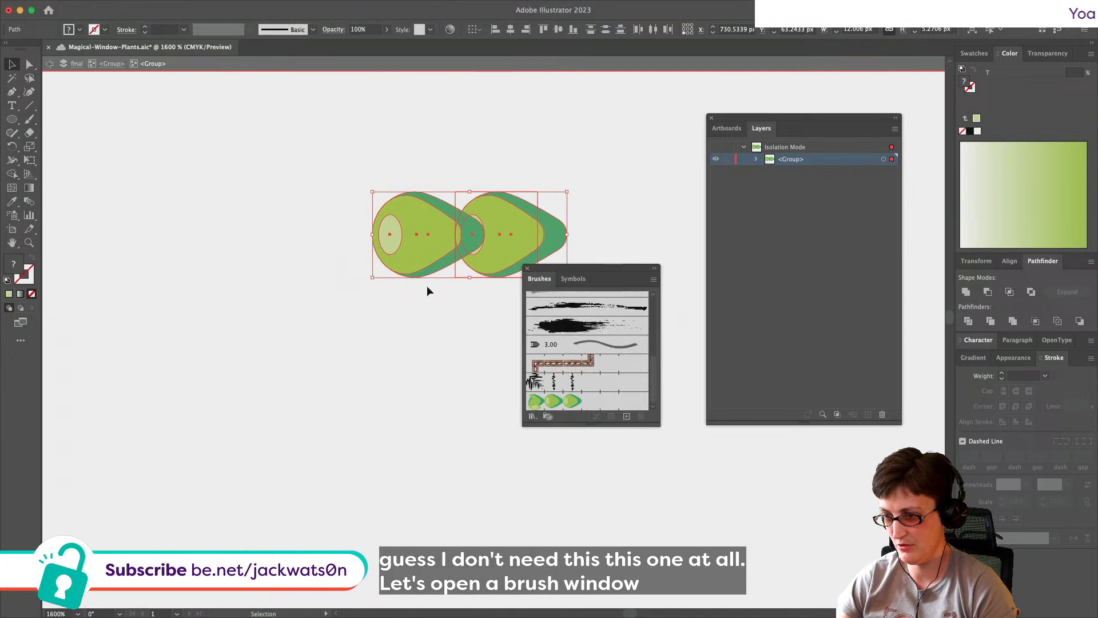
pyautogui.moveTo(485, 262)
pyautogui.mouseDown()
pyautogui.moveTo(532, 379)
pyautogui.moveTo(551, 393)
pyautogui.mouseUp()
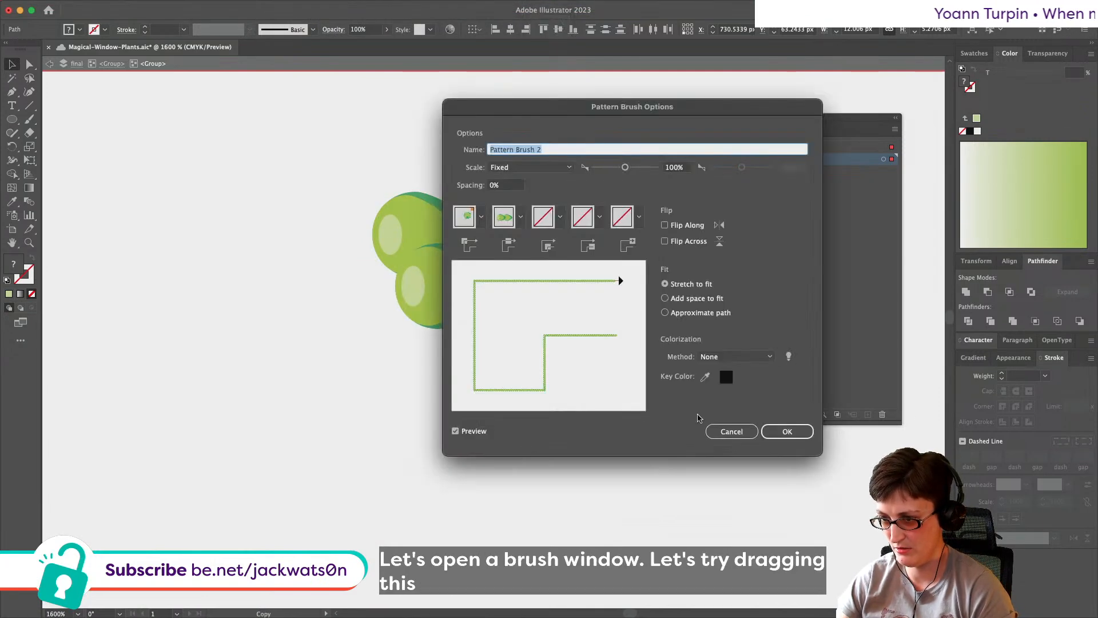
pyautogui.click(764, 431)
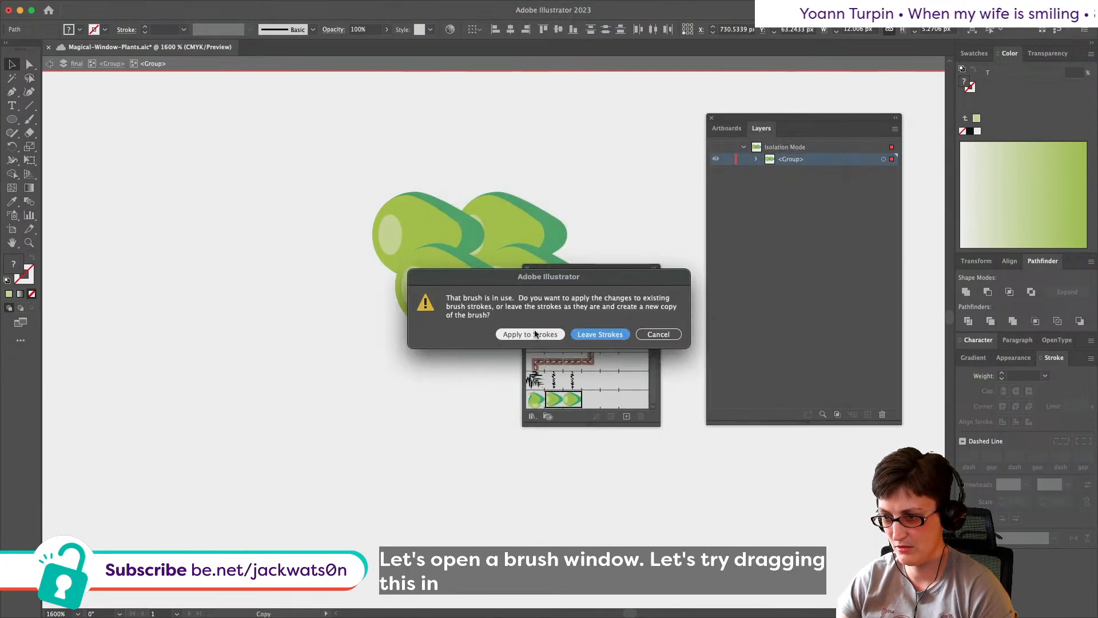
pyautogui.press('Return')
# Step: Examine how the leaves overlap along the vertical leaf chain with the updated brush tile
pyautogui.scroll(-2, 332, 361)
pyautogui.scroll(-1, 331, 361)
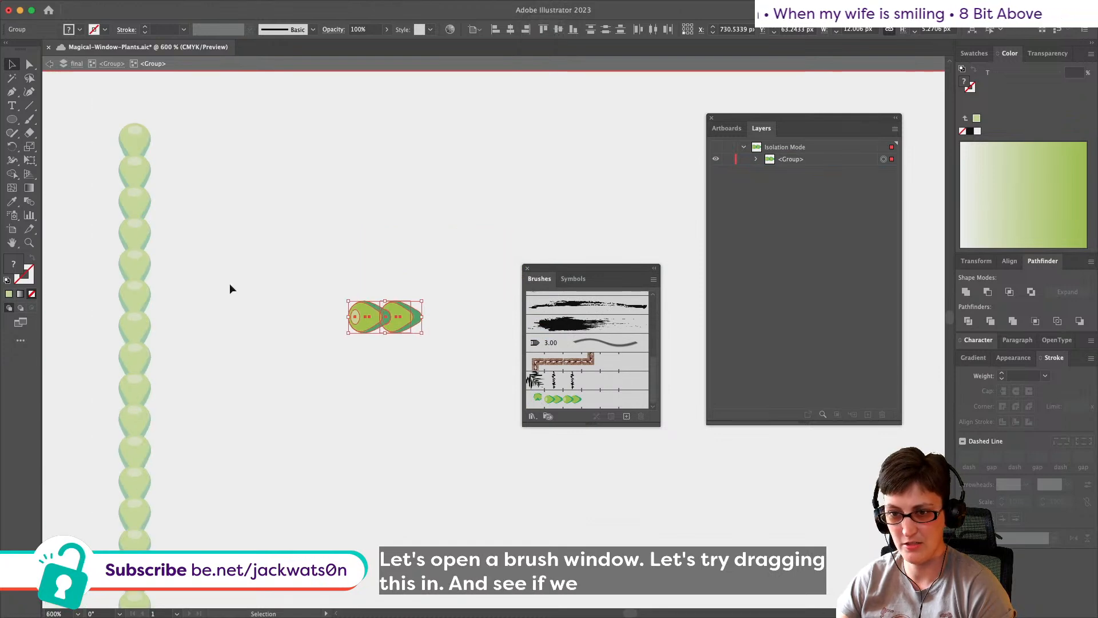
pyautogui.scroll(1, 212, 266)
pyautogui.hscroll(-2, 212, 266)
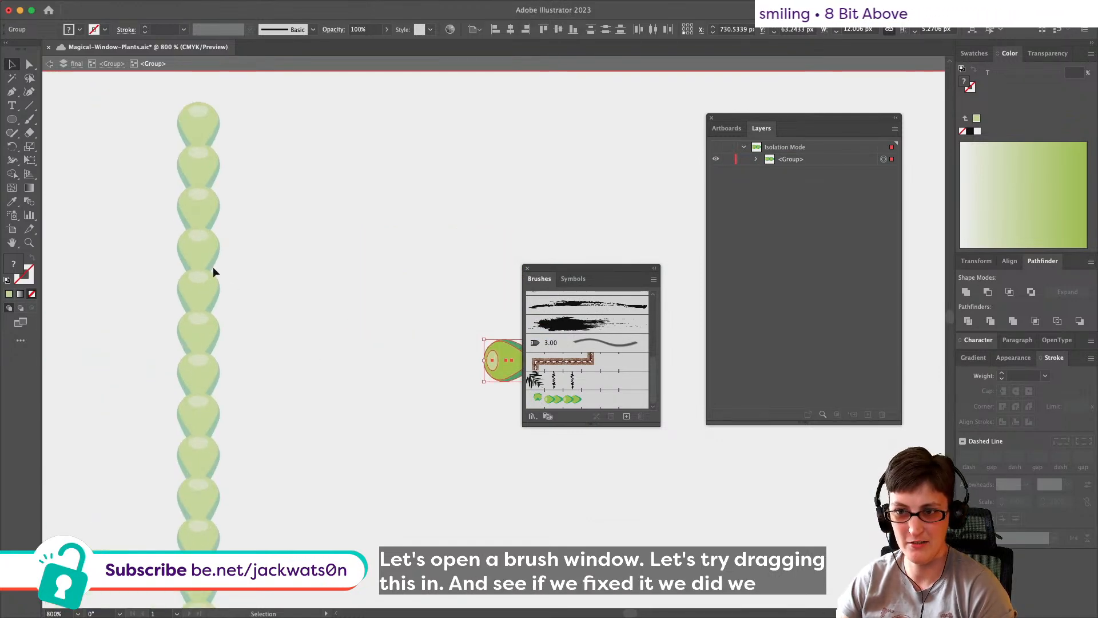
pyautogui.hscroll(1, 212, 267)
pyautogui.hscroll(1, 421, 393)
pyautogui.press('super+minus')
pyautogui.click(419, 393)
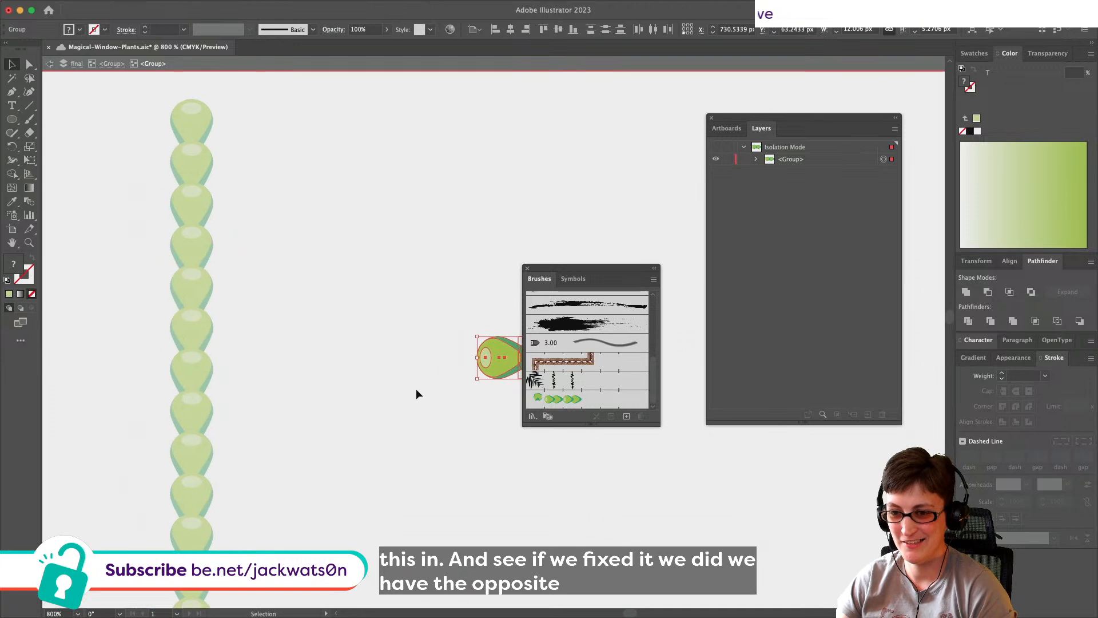
# Step: Try the Flip Across option for Pattern Brush 2, and discard the option changes
pyautogui.doubleClick(609, 399)
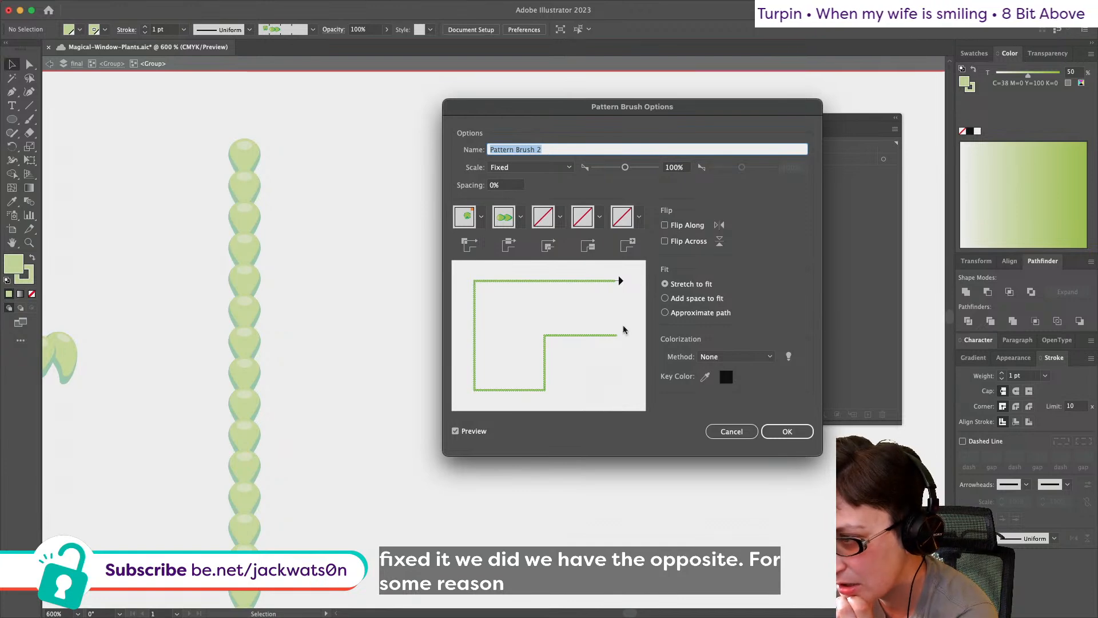
pyautogui.click(683, 243)
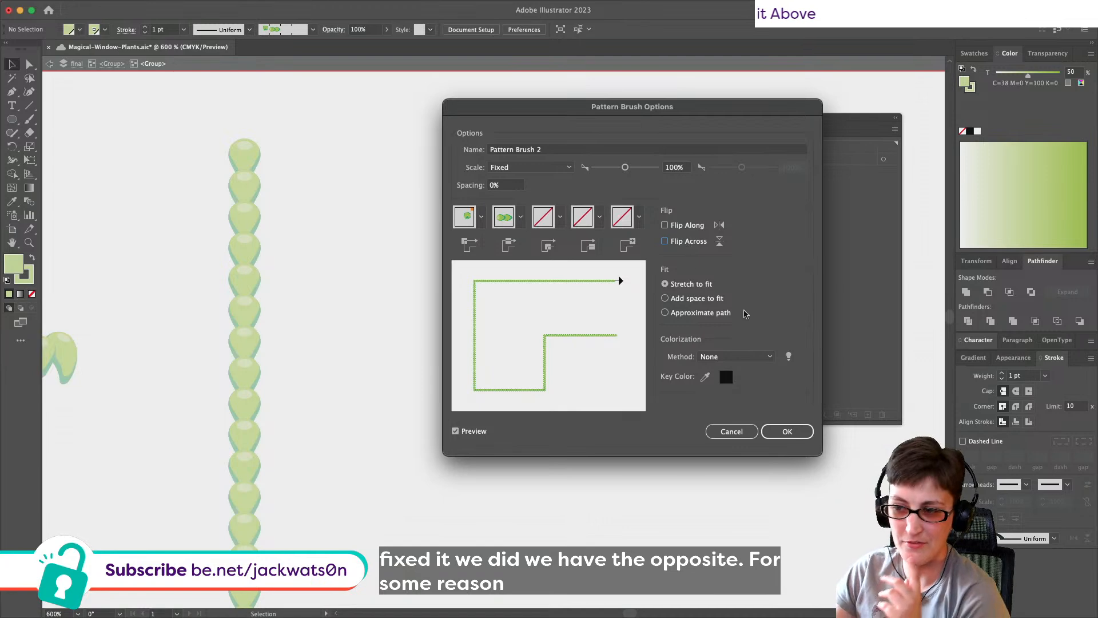
pyautogui.click(731, 431)
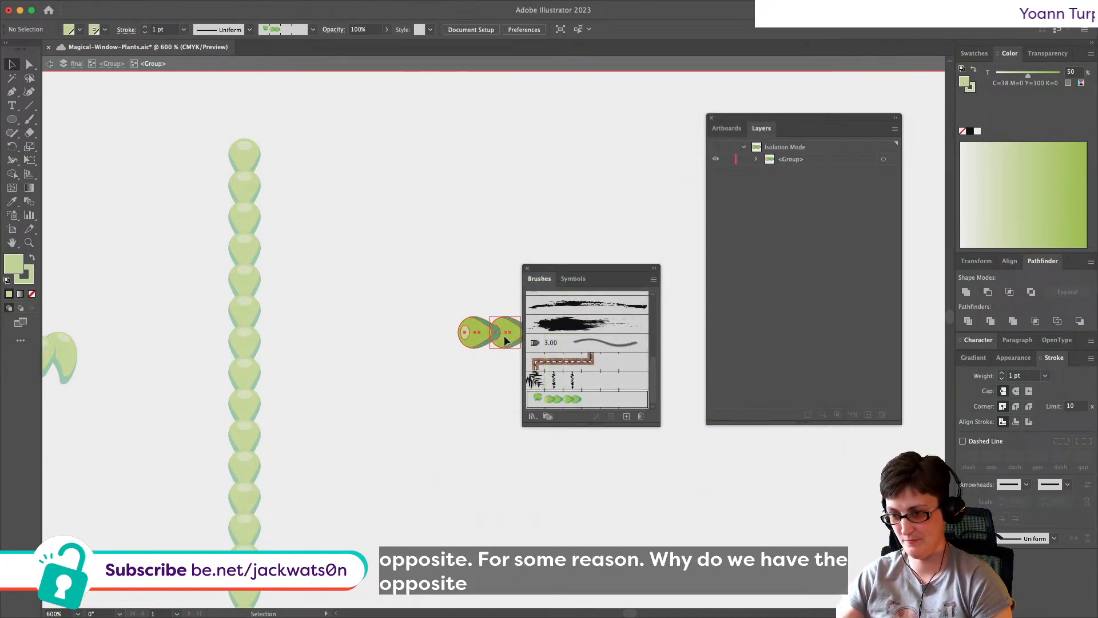
# Step: Compare the overlap of the two-leaf tile artwork with the overlap along the vertical leaf chain
pyautogui.click(503, 336)
pyautogui.hscroll(4, 400, 329)
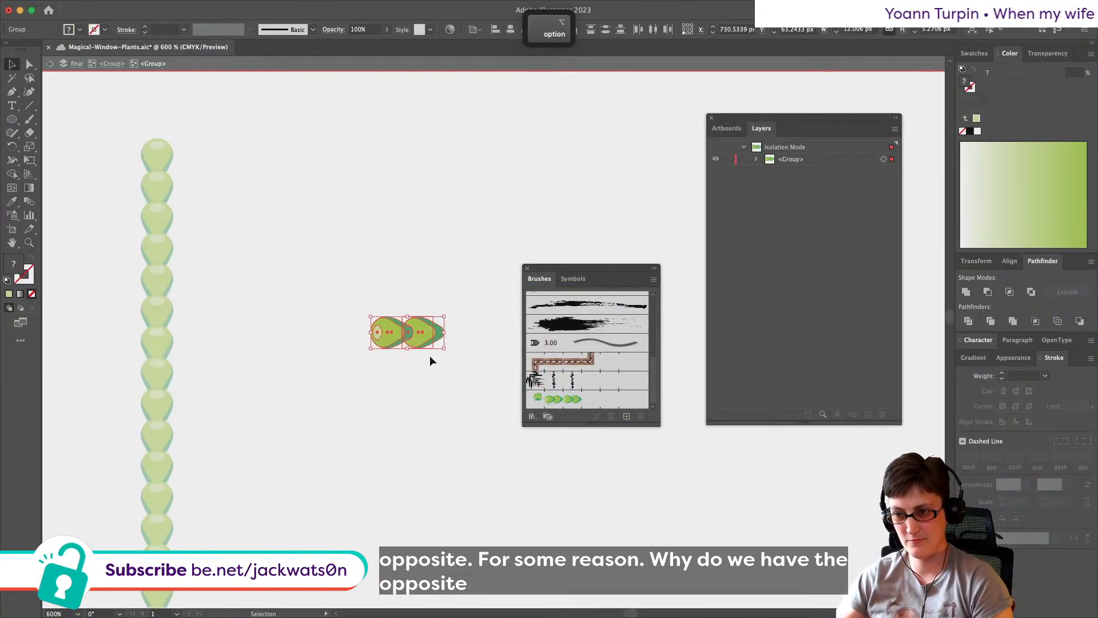
pyautogui.scroll(2, 431, 357)
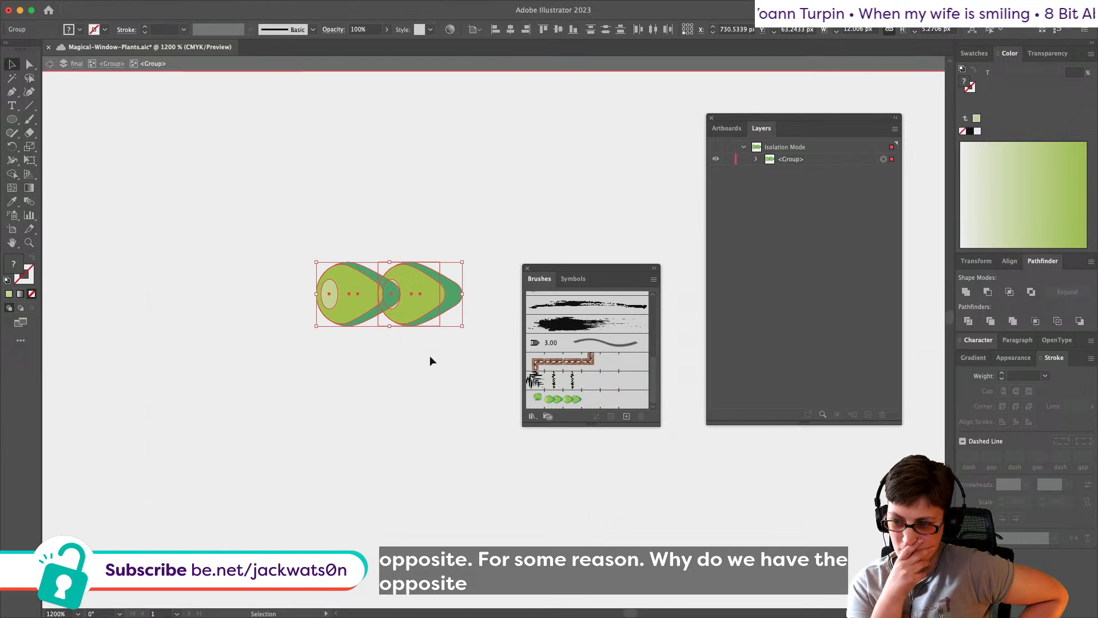
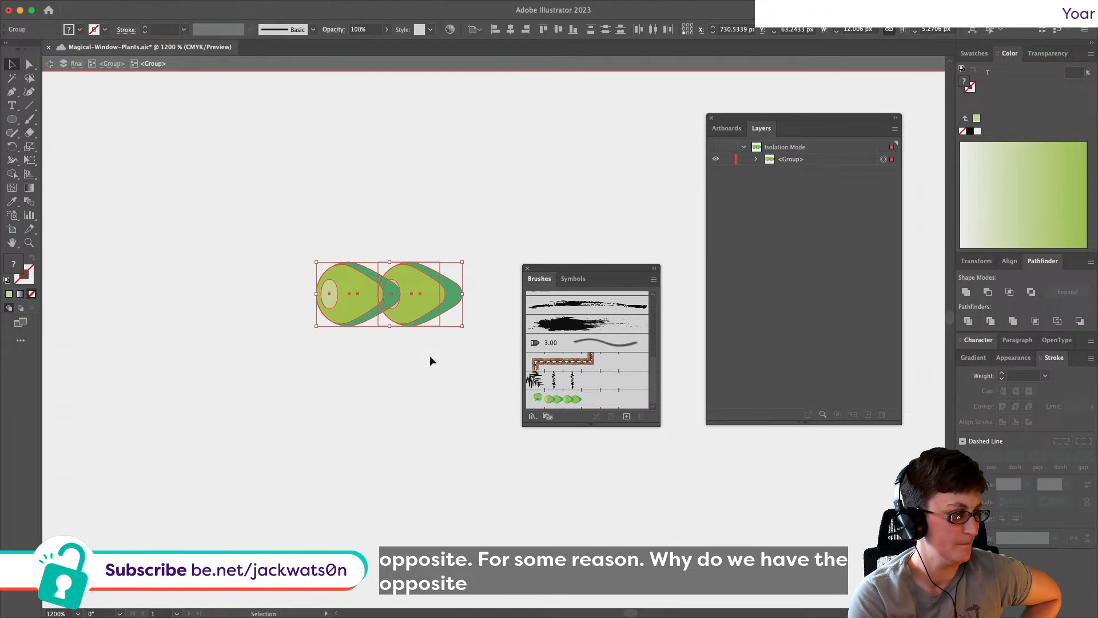
pyautogui.hscroll(-10, 430, 360)
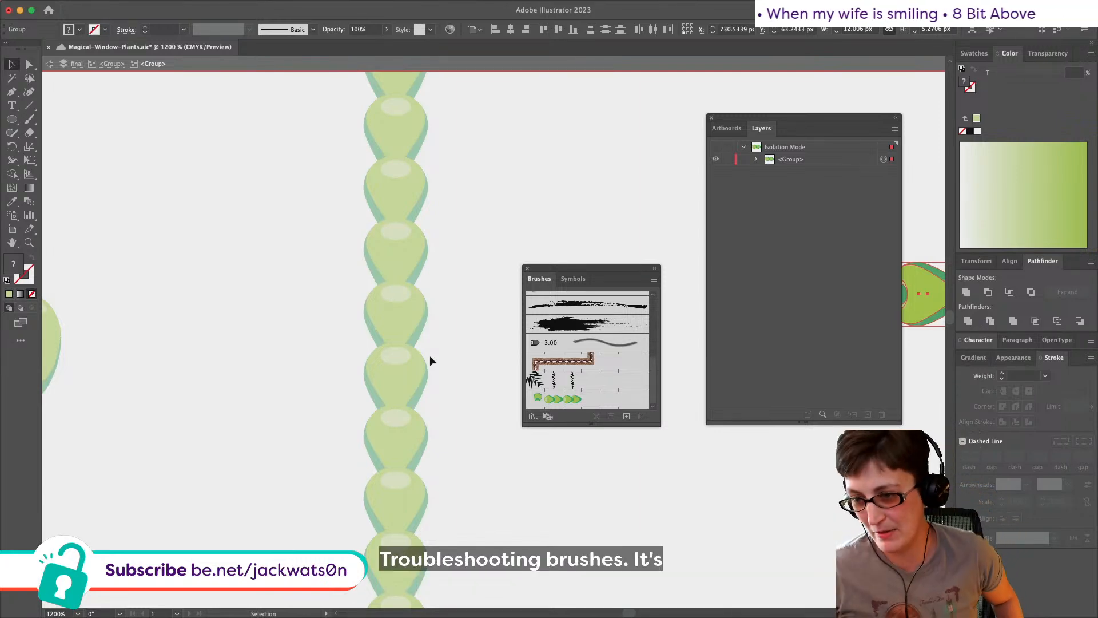
pyautogui.click(391, 324)
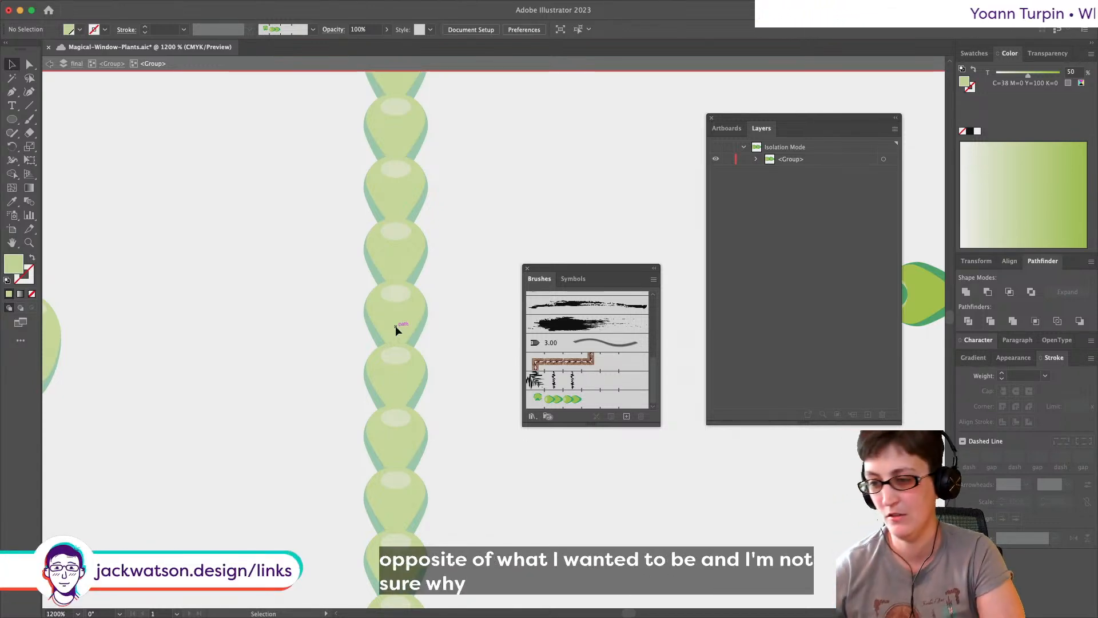
pyautogui.hscroll(10, 410, 322)
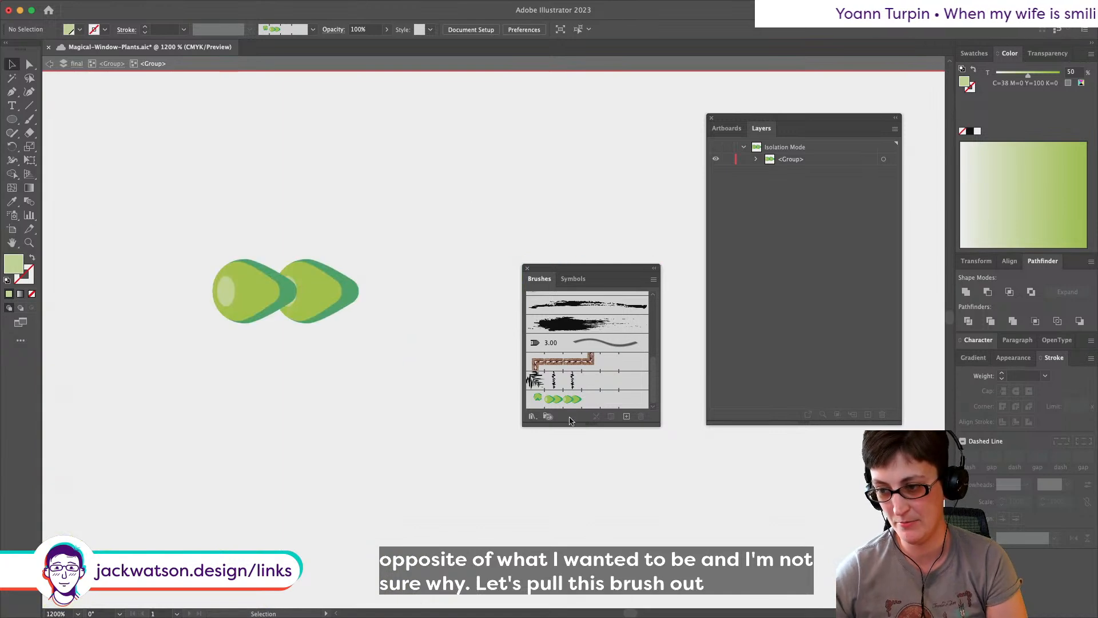
# Step: Place a copy of the leaf pattern brush's tile artwork on the artboard for inspection, and delete it
pyautogui.moveTo(568, 402); pyautogui.dragTo(300, 502)
pyautogui.click(465, 509)
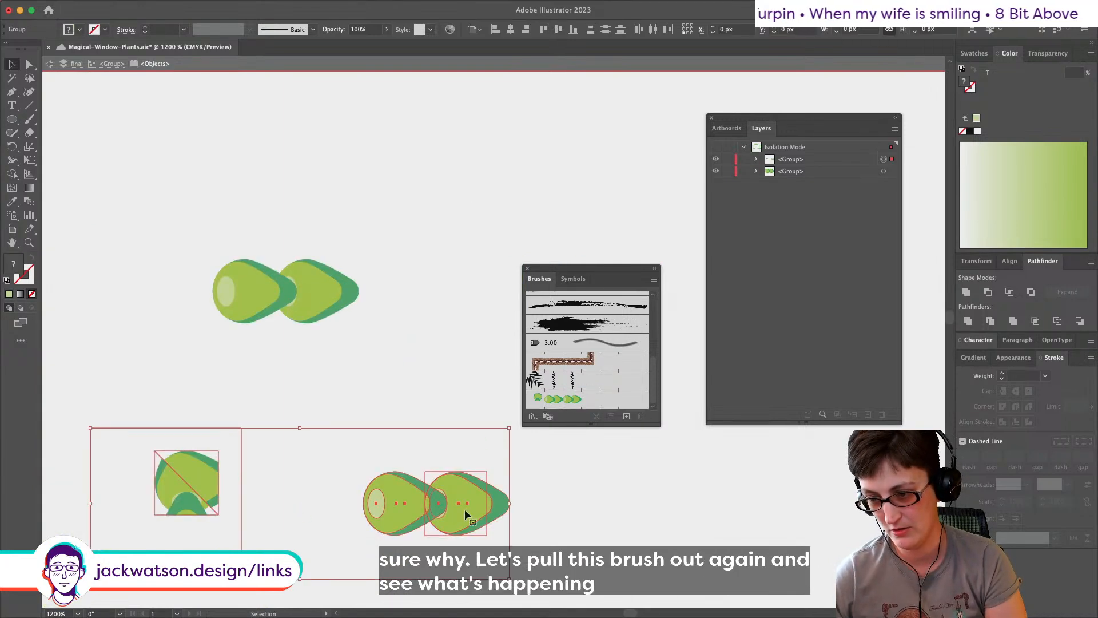
pyautogui.keyDown('alt'); pyautogui.scroll(-4, 464, 509); pyautogui.keyUp('alt')
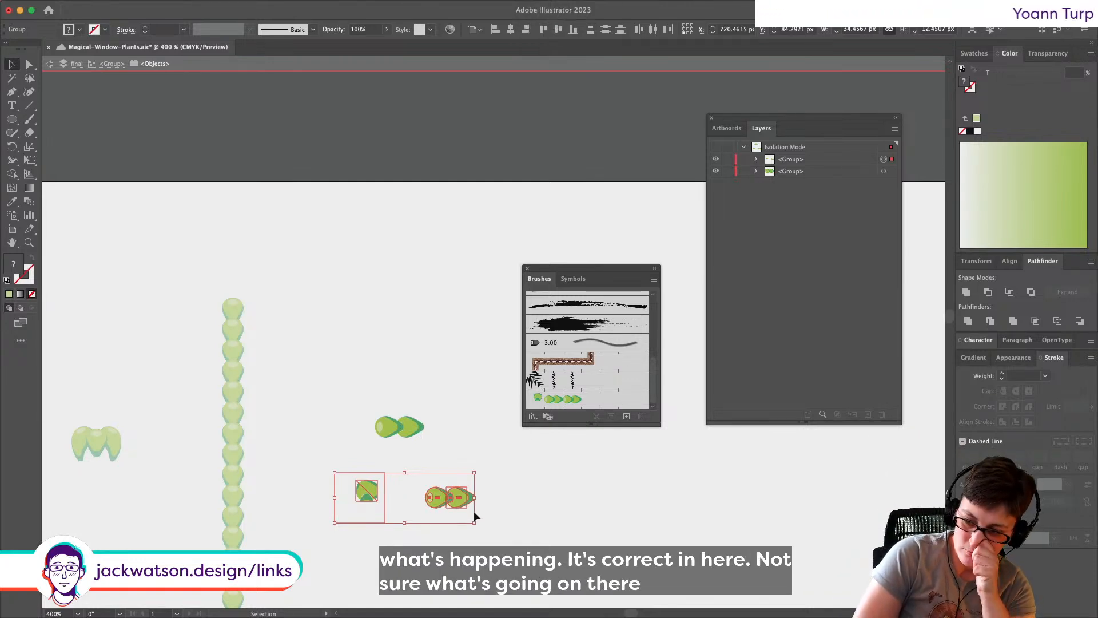
pyautogui.press('Delete')
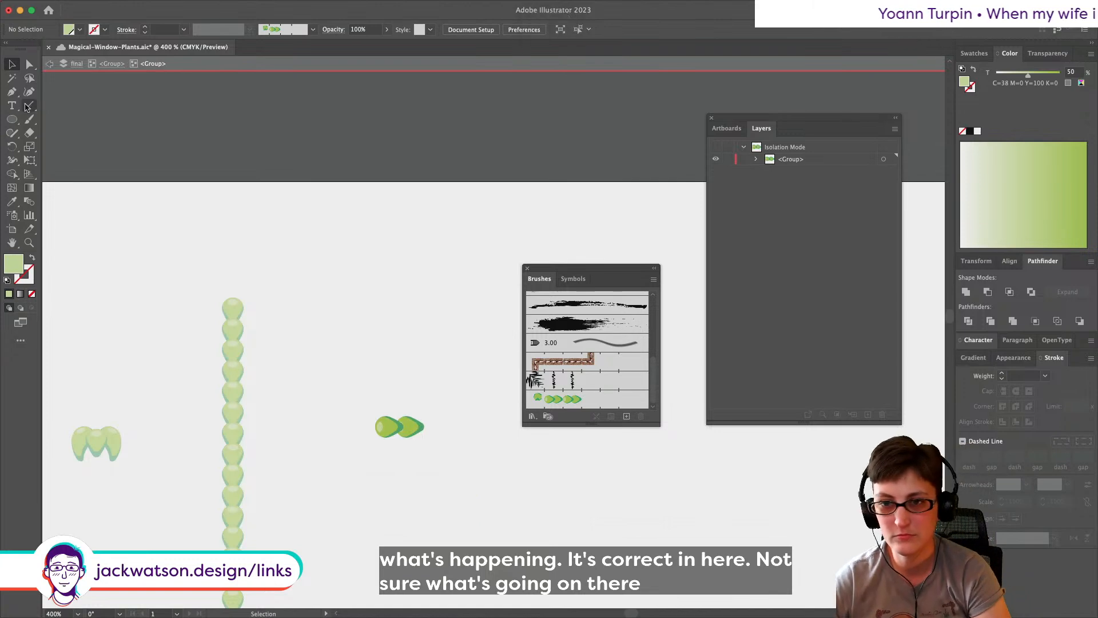
# Step: Try the leaf pattern brush on a new straight vertical path beside the leaf chain, and undo the path
pyautogui.click(306, 311)
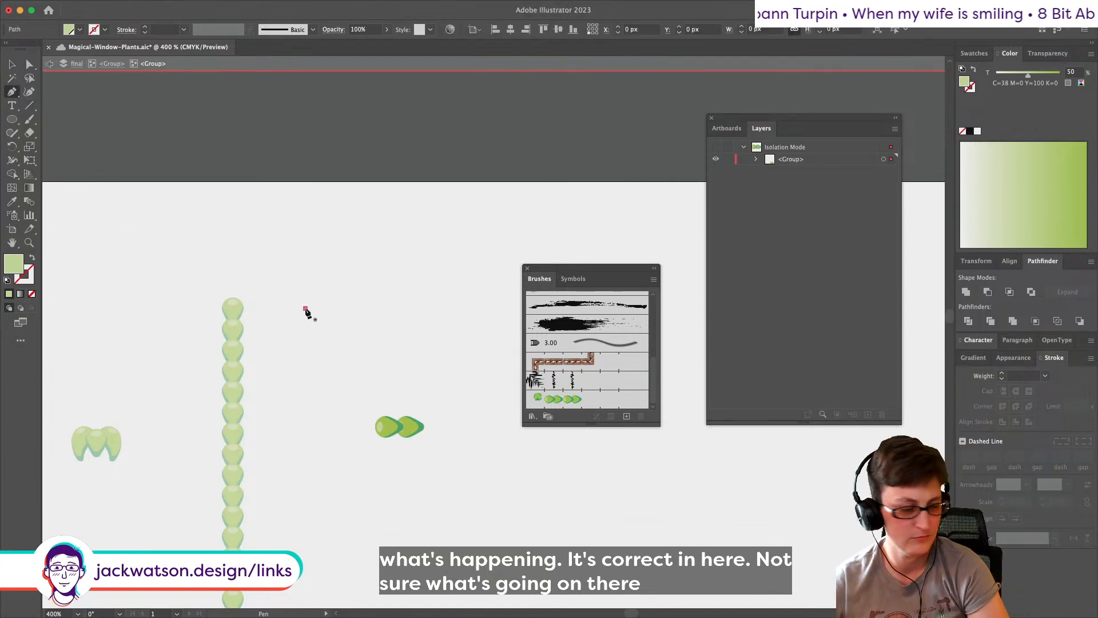
pyautogui.scroll(-5, 307, 311)
pyautogui.keyDown('shift'); pyautogui.click(309, 375); pyautogui.keyUp('shift')
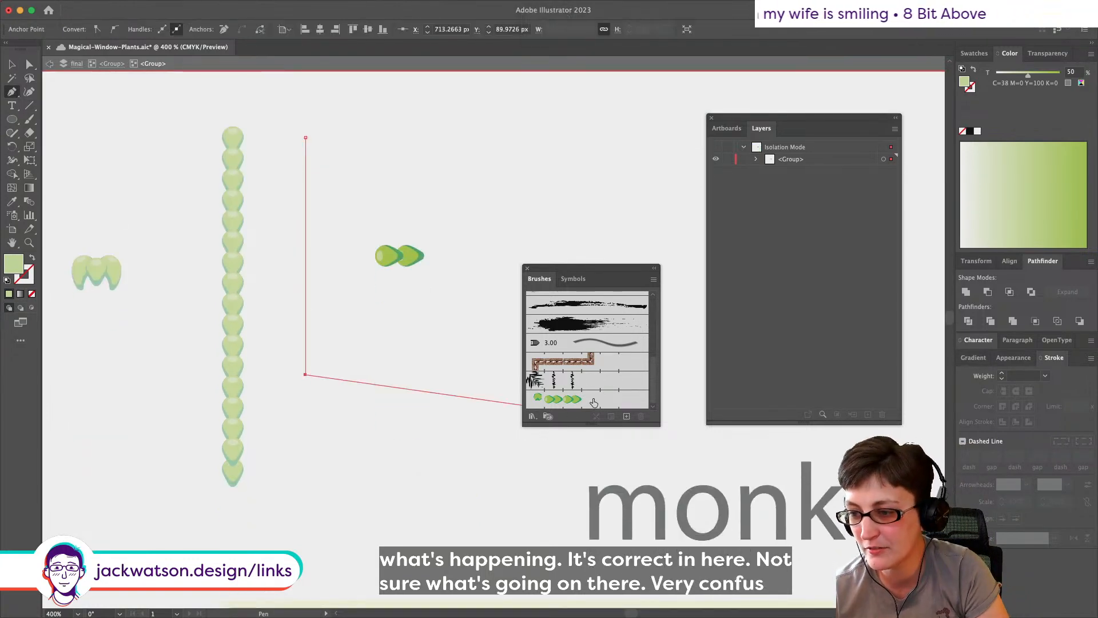
pyautogui.click(535, 397)
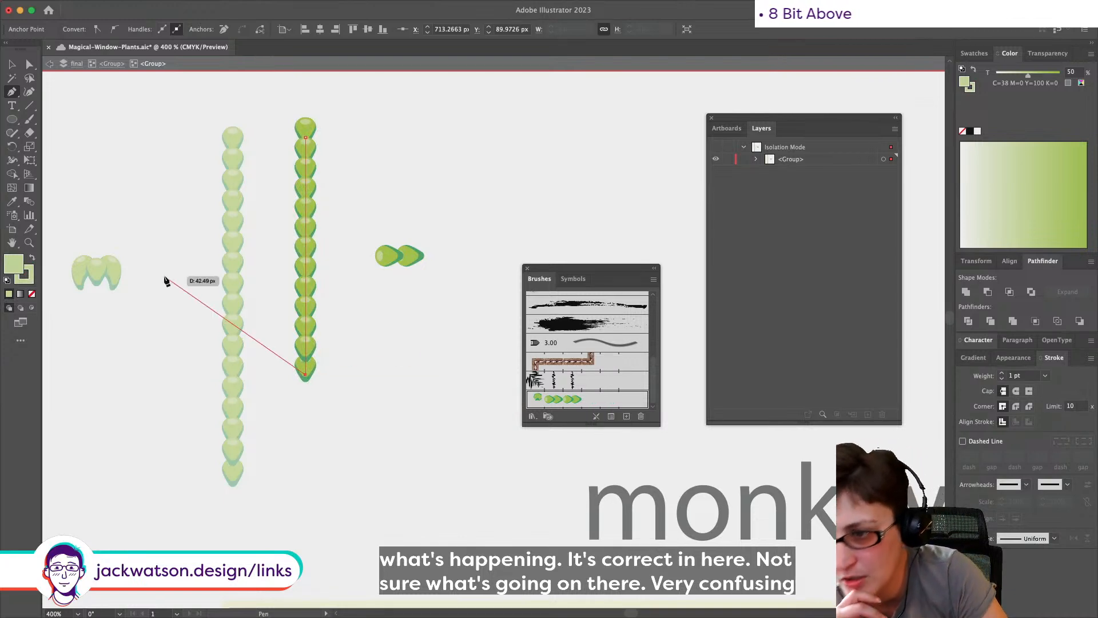
pyautogui.press('super+z')
pyautogui.press('super+z')
pyautogui.press('super+z')
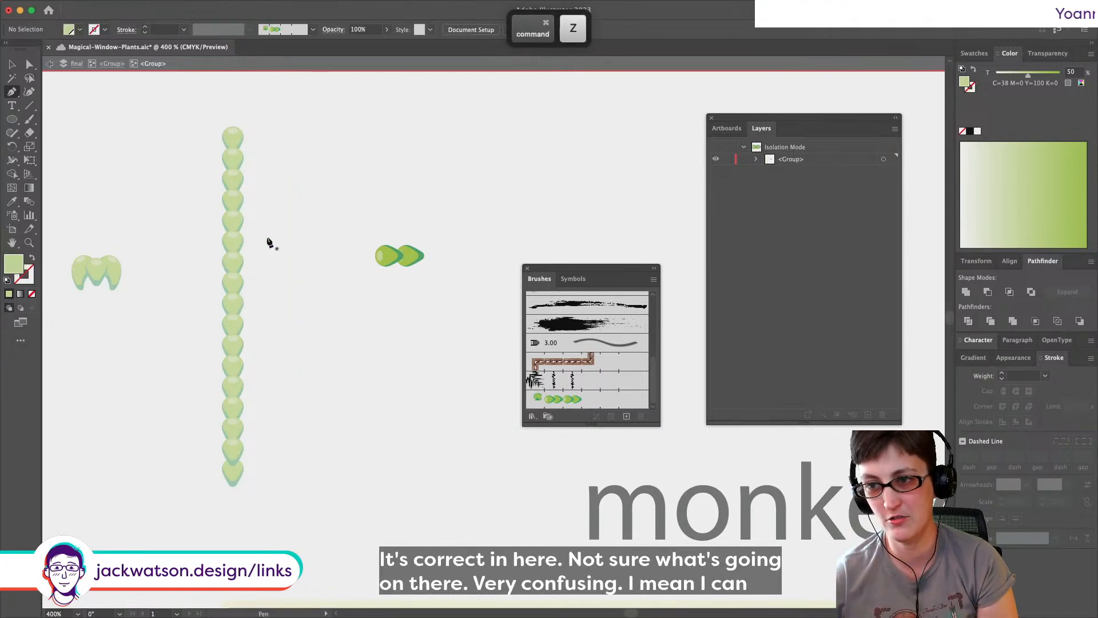
# Step: Try placing the right leaf of the tile artwork in front of the left leaf, and undo the reordering
pyautogui.scroll(4, 354, 271)
pyautogui.hscroll(5, 356, 274)
pyautogui.press('v')
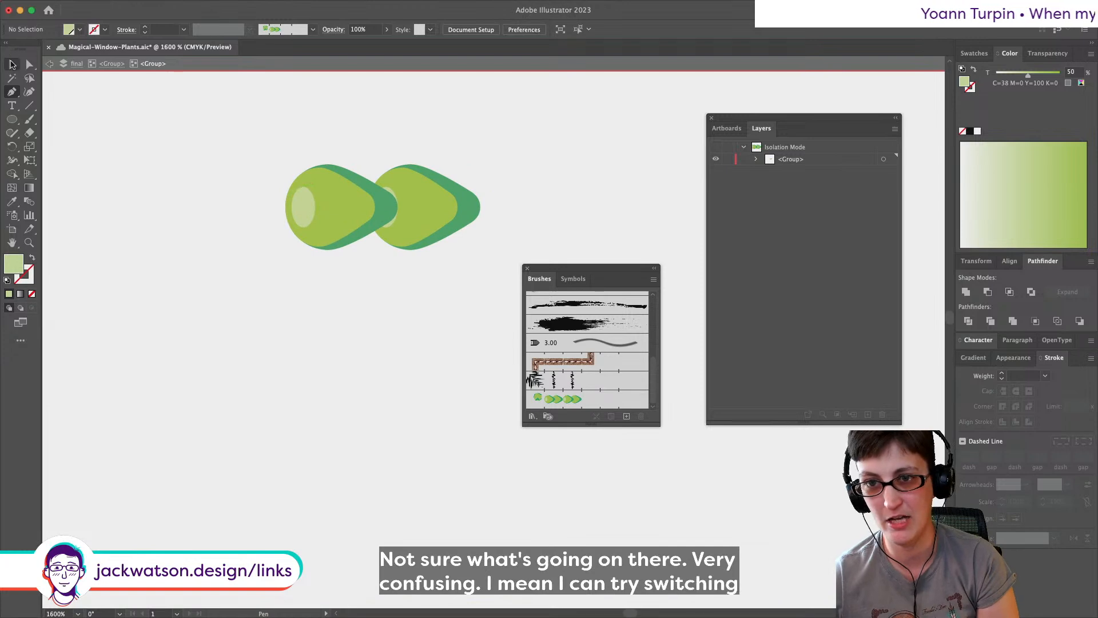
pyautogui.click(409, 226)
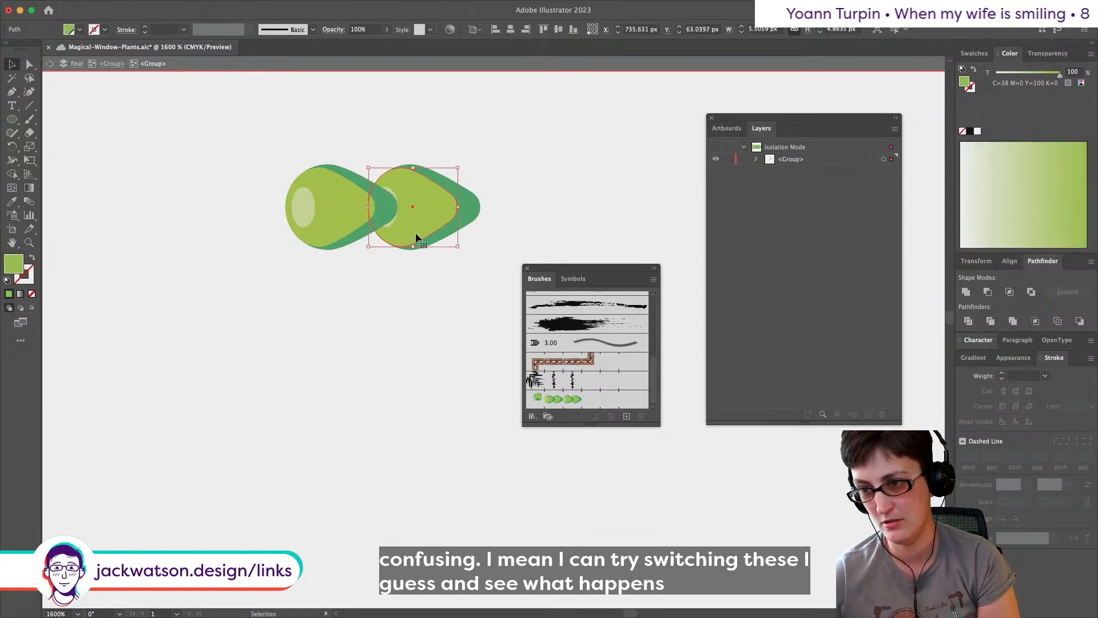
pyautogui.keyDown('shift'); pyautogui.keyDown('super'); pyautogui.click(477, 215); pyautogui.keyUp('super'); pyautogui.keyUp('shift')
pyautogui.keyDown('shift'); pyautogui.keyDown('super'); pyautogui.click(351, 227); pyautogui.keyUp('super'); pyautogui.keyUp('shift')
pyautogui.press('super+x')
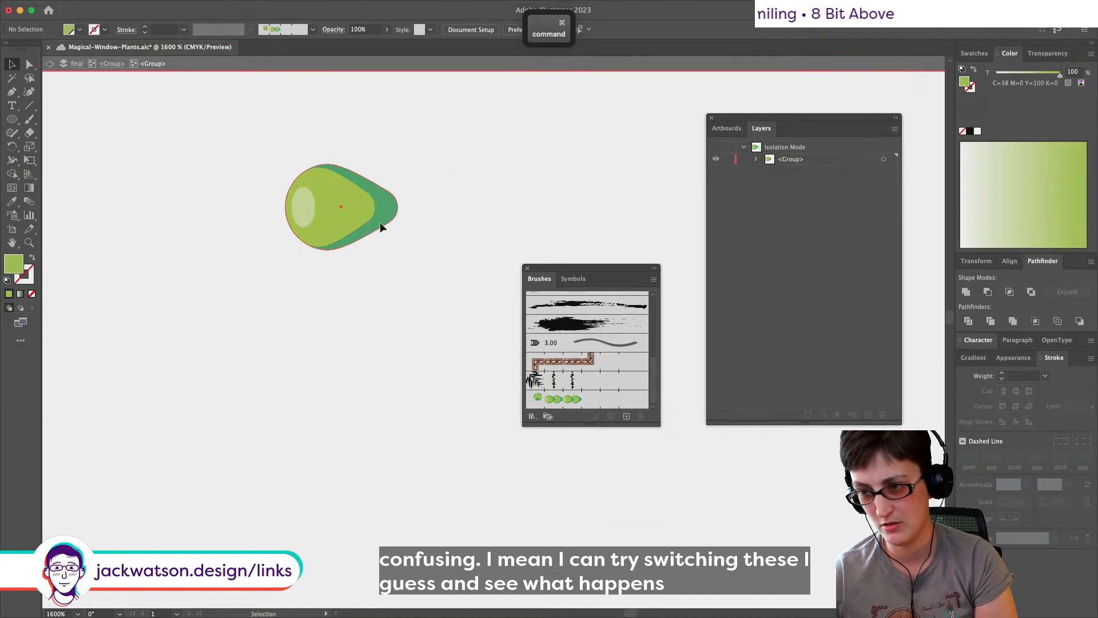
pyautogui.click(380, 222)
pyautogui.keyDown('shift'); pyautogui.click(345, 219); pyautogui.keyUp('shift')
pyautogui.press('super+f')
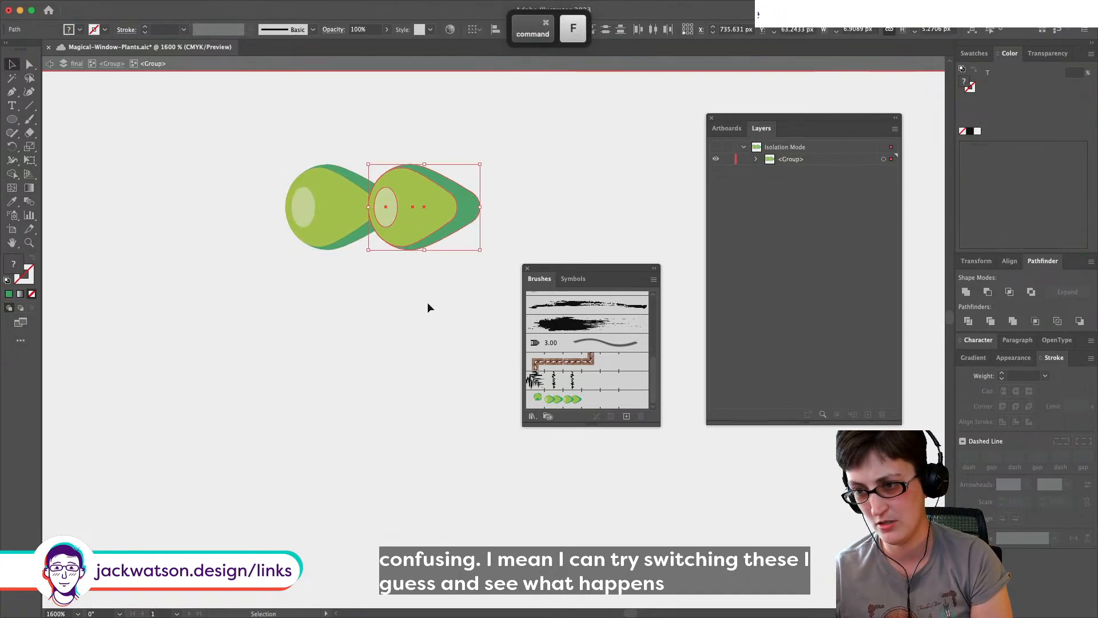
pyautogui.click(424, 296)
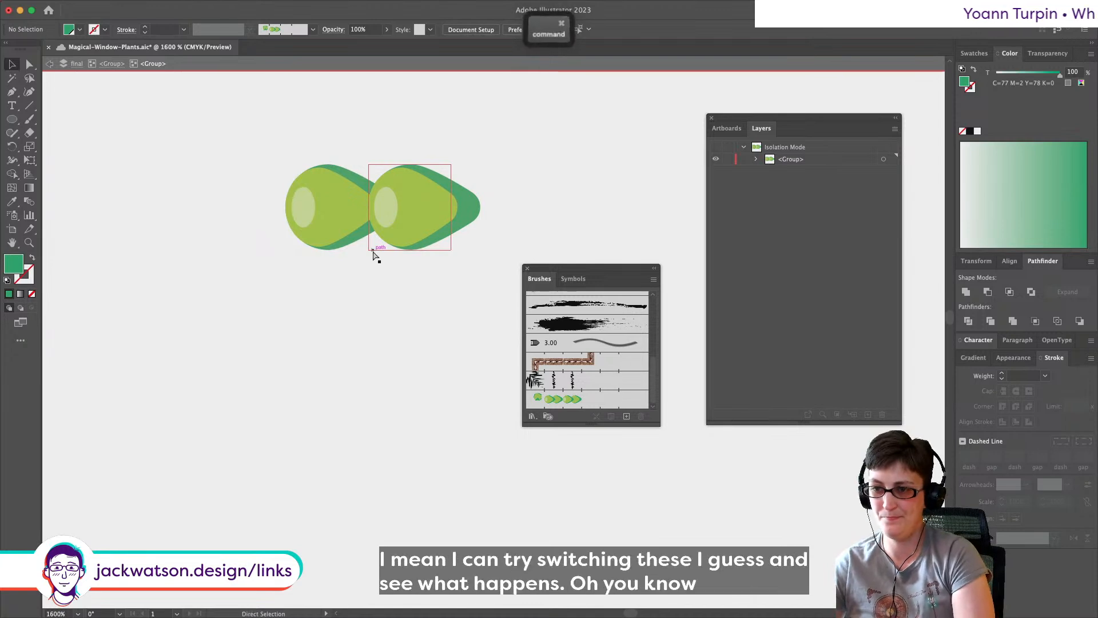
pyautogui.press('super+z')
pyautogui.press('super+z')
# Step: Bring the unfilled bounding rectangle around the right leaf in front of all leaf shapes, keeping its position
pyautogui.click(371, 251)
pyautogui.press('super+c')
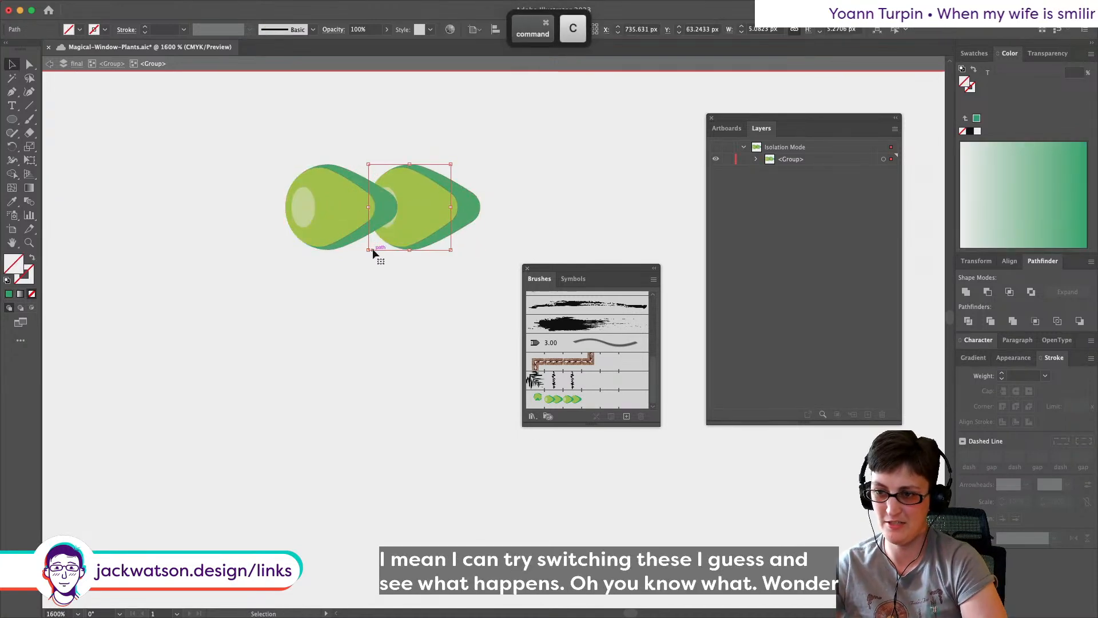
pyautogui.press('super+x')
pyautogui.press('super+f')
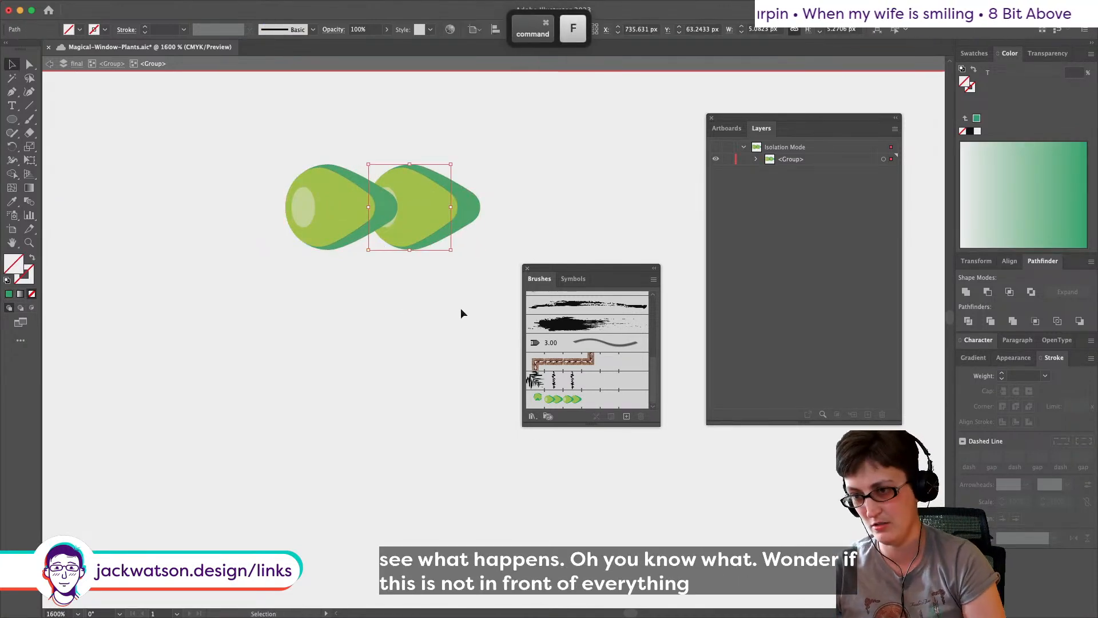
# Step: Replace the side tile of Pattern Brush 2 with the reordered two-leaf artwork and apply the change to existing strokes
pyautogui.moveTo(464, 318); pyautogui.dragTo(331, 149)
pyautogui.moveTo(320, 201); pyautogui.dragTo(547, 400)
pyautogui.click(768, 435)
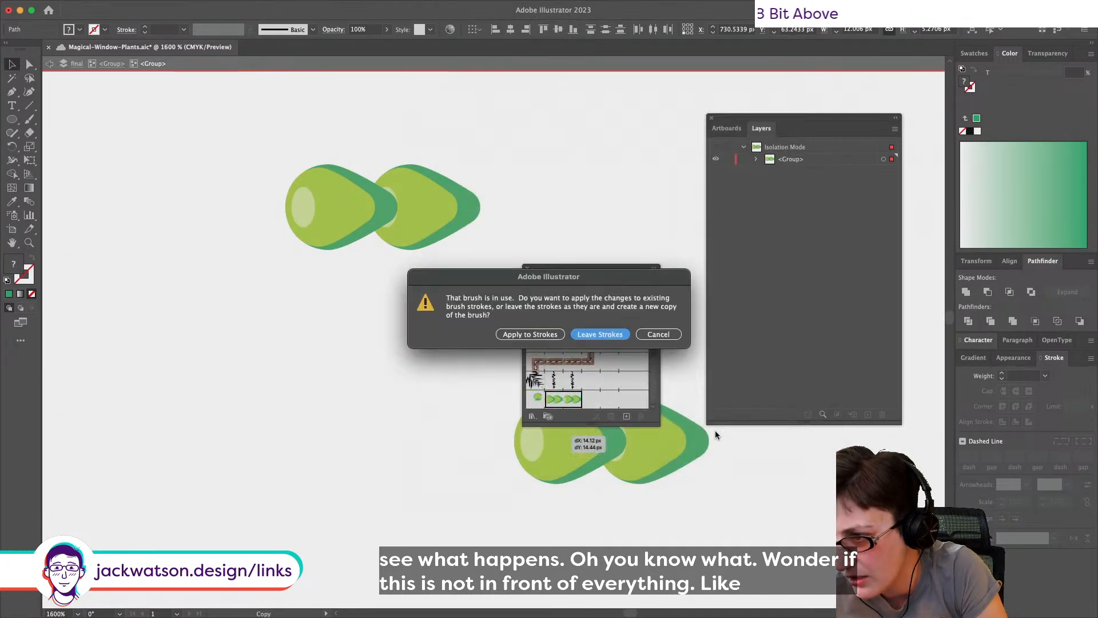
pyautogui.click(544, 336)
pyautogui.scroll(-8, 187, 324)
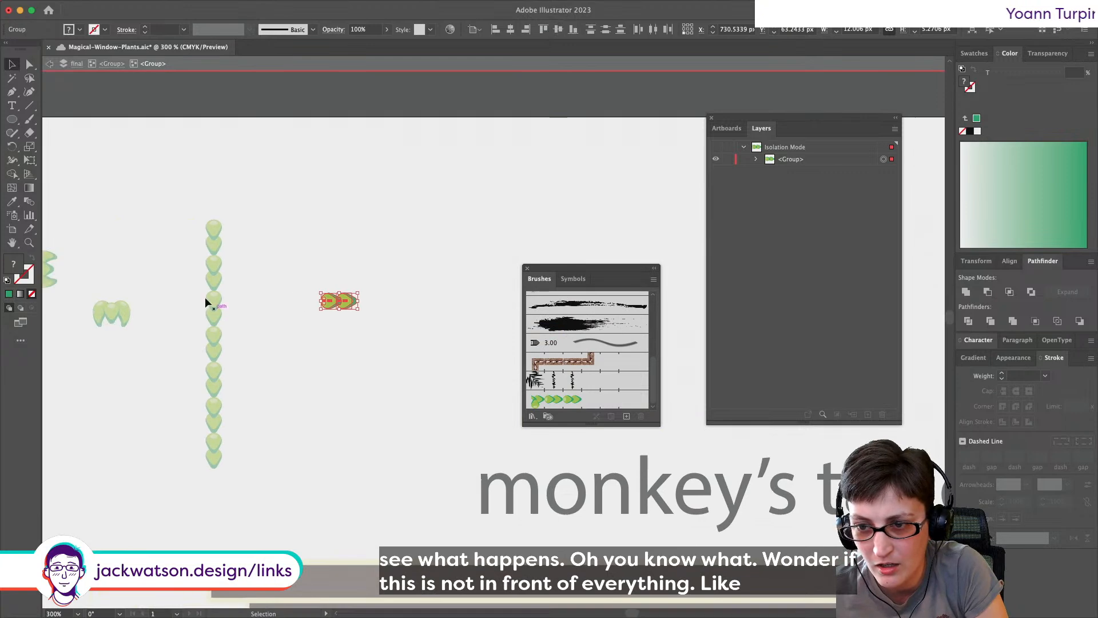
pyautogui.scroll(4, 200, 290)
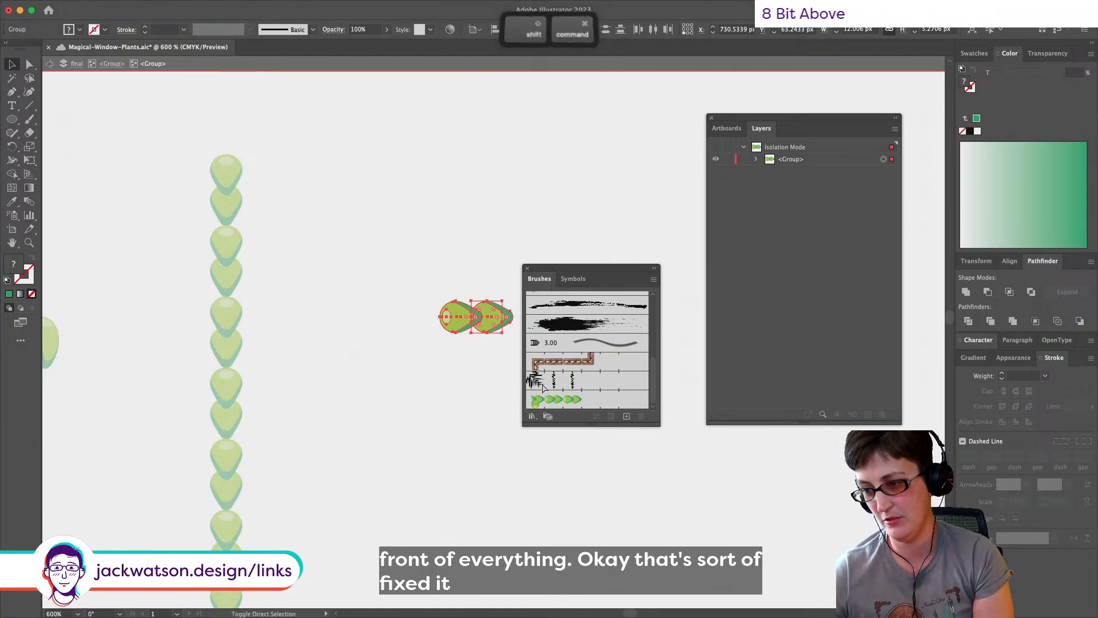
# Step: Try the Add space to fit option for Pattern Brush 2, and return the fit to Stretch to fit
pyautogui.press('shift+super+a')
pyautogui.doubleClick(575, 399)
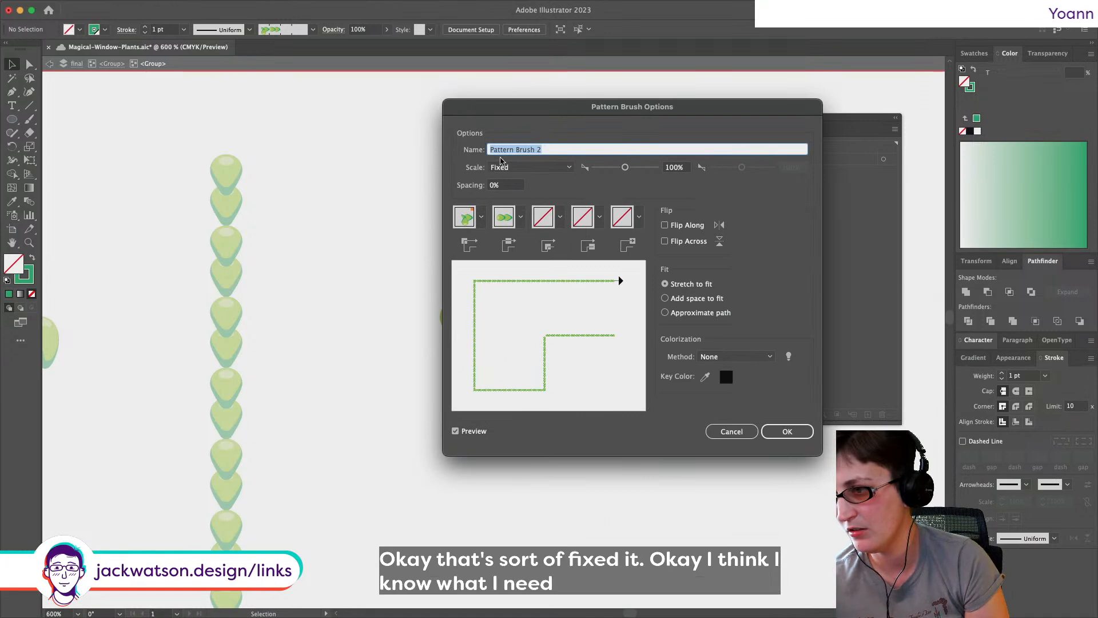
pyautogui.click(694, 314)
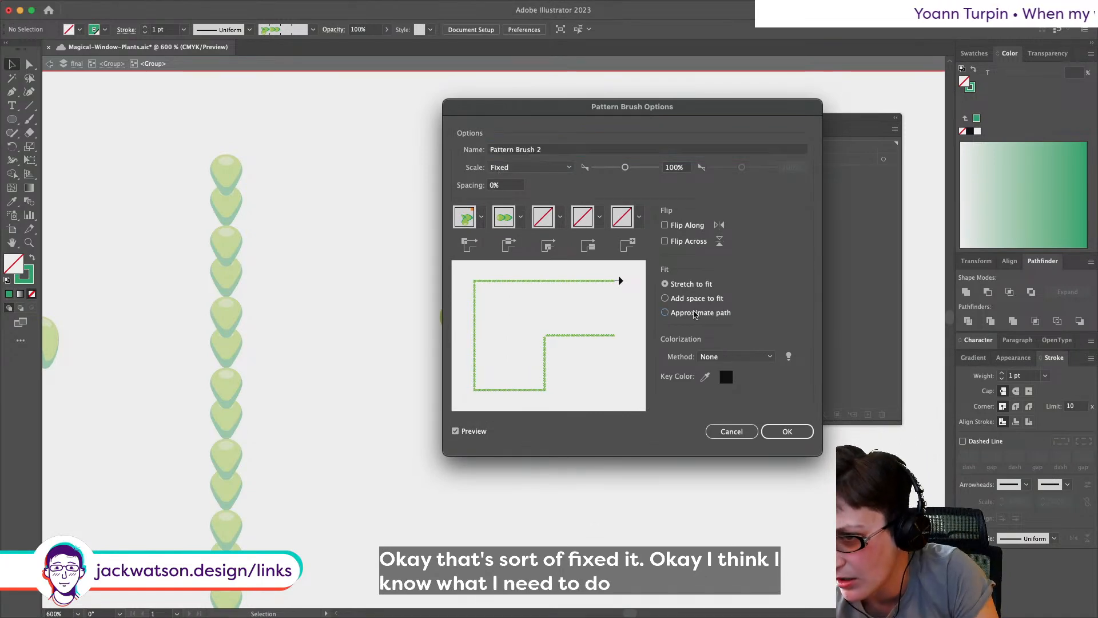
pyautogui.click(712, 305)
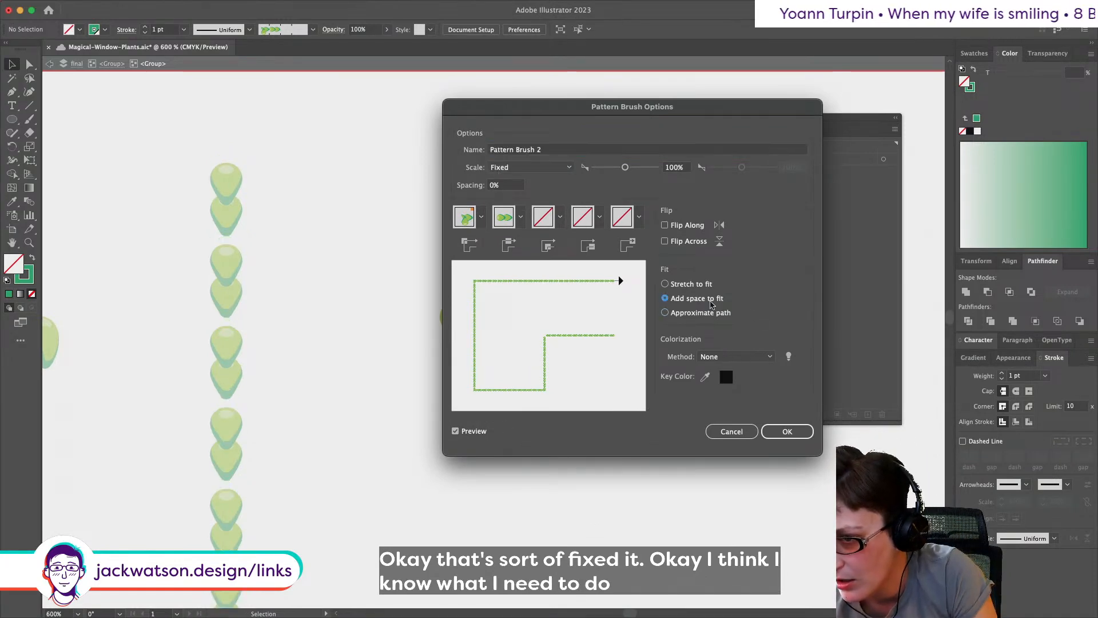
pyautogui.click(706, 319)
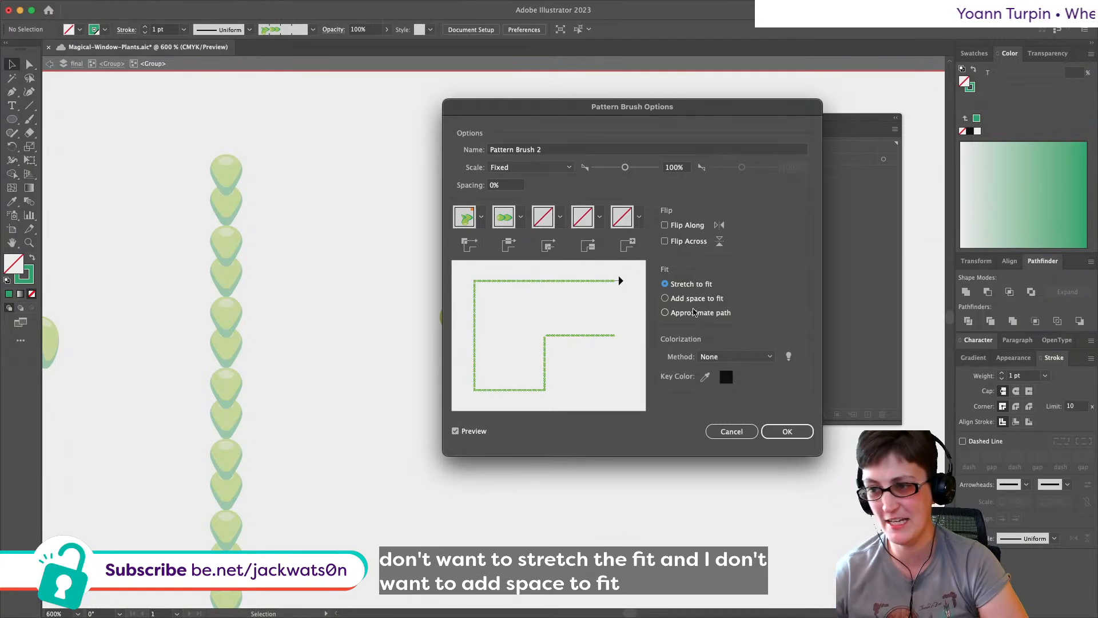
pyautogui.click(764, 432)
# Step: Duplicate the two-leaf tile artwork and place the copy directly below the original
pyautogui.hscroll(3, 393, 263)
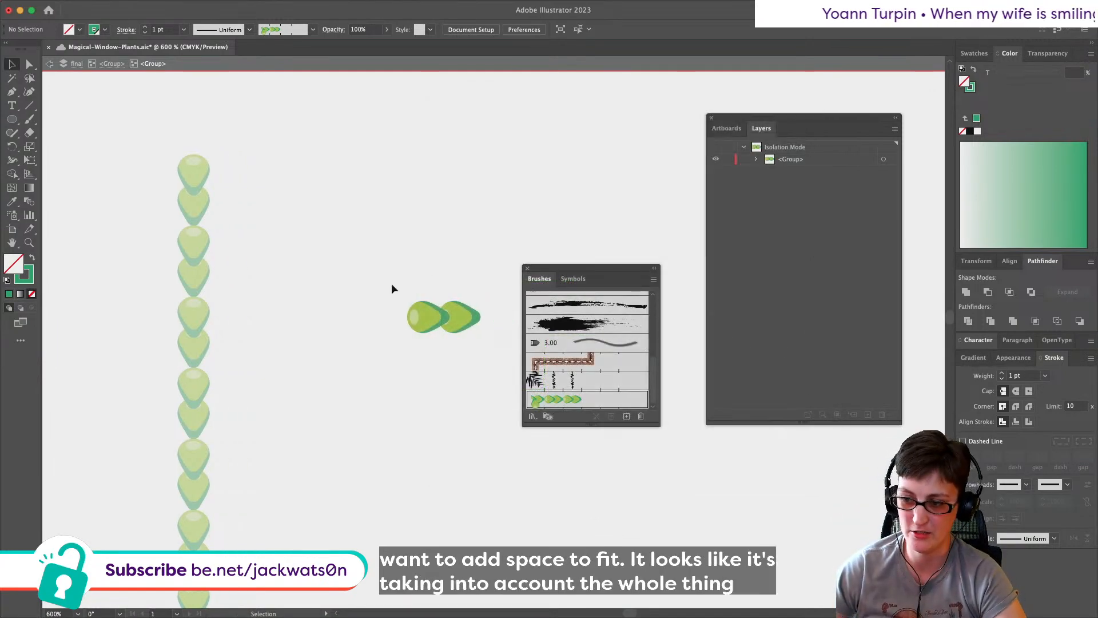
pyautogui.moveTo(443, 348); pyautogui.dragTo(470, 362)
pyautogui.press('super+c')
pyautogui.press('super+f')
pyautogui.moveTo(430, 320); pyautogui.dragTo(428, 404)
# Step: Make a clipping mask from the lower two-leaf copy using its bounding rectangle
pyautogui.rightClick(427, 403)
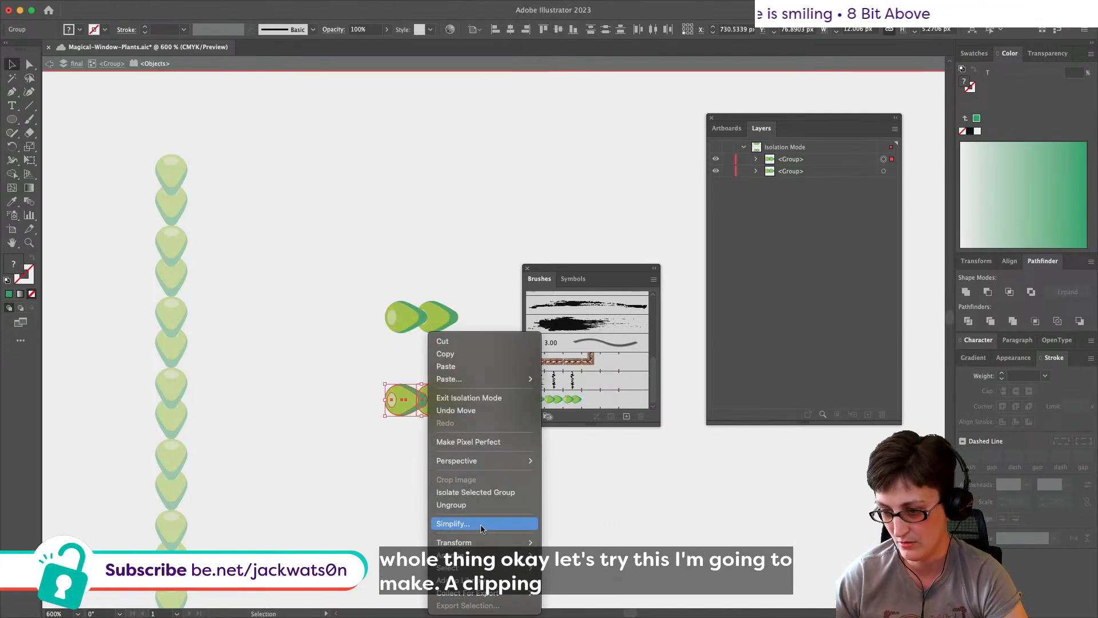
pyautogui.click(151, 18)
pyautogui.click(109, 6)
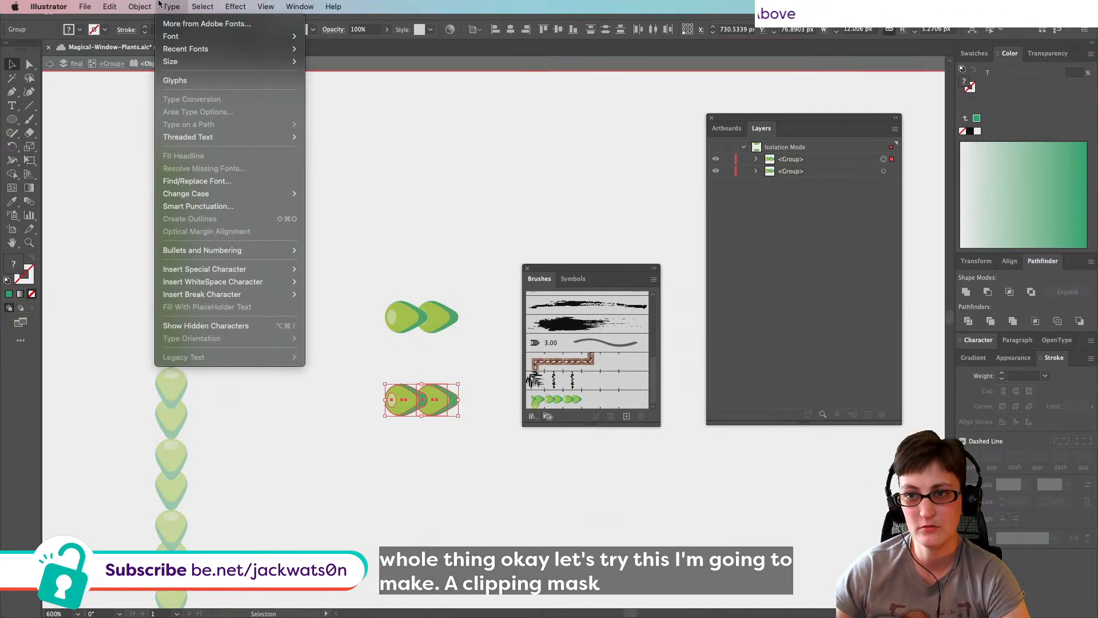
pyautogui.moveTo(129, 4)
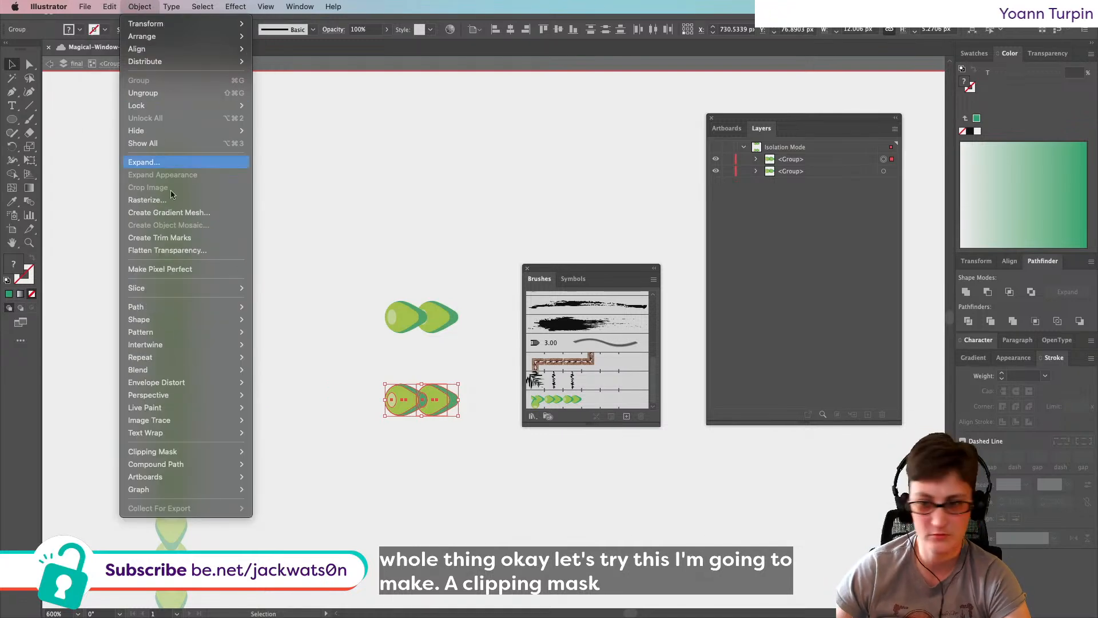
pyautogui.moveTo(211, 450)
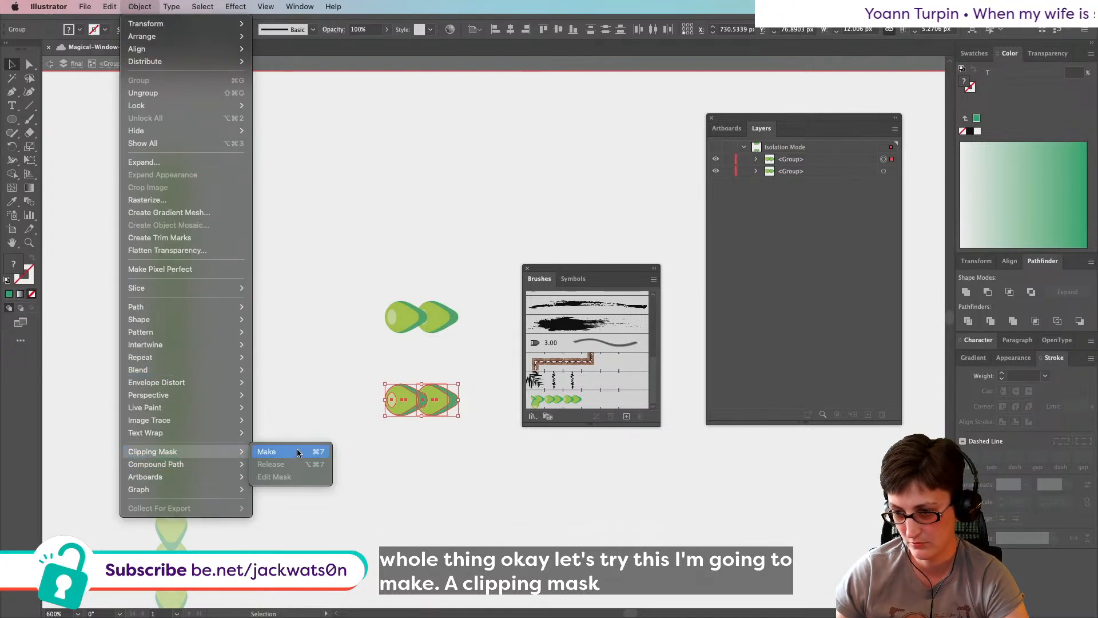
pyautogui.click(269, 451)
# Step: Try the clipped leaf as Pattern Brush 2's side tile on existing strokes, and undo both the brush change and the clipping mask
pyautogui.moveTo(427, 394); pyautogui.dragTo(555, 409)
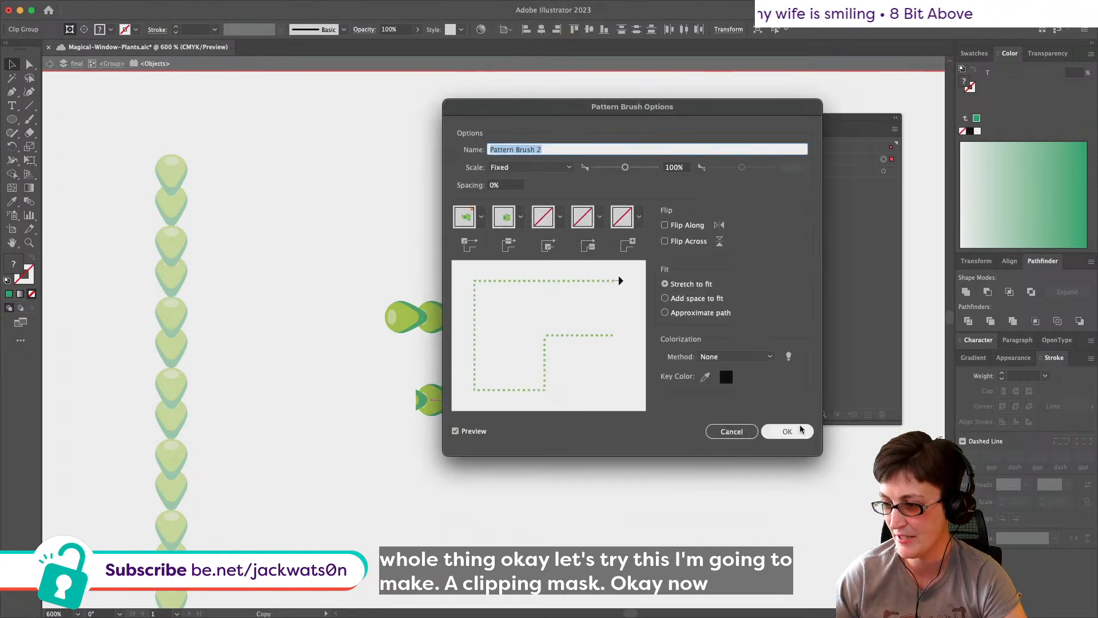
pyautogui.click(787, 431)
pyautogui.click(554, 337)
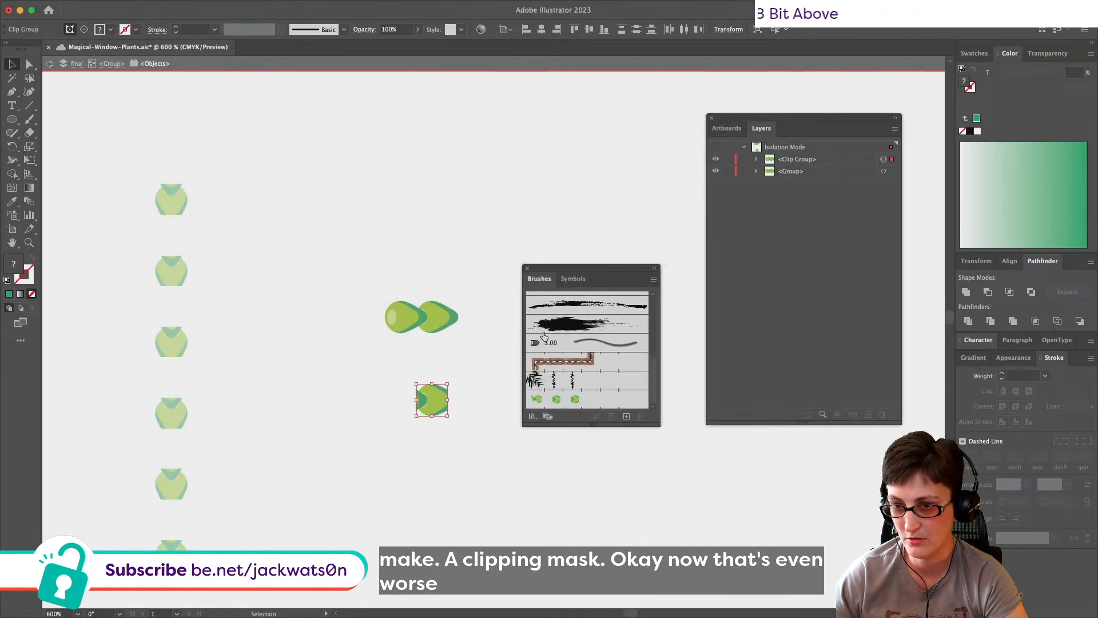
pyautogui.press('super+z')
pyautogui.press('super+z')
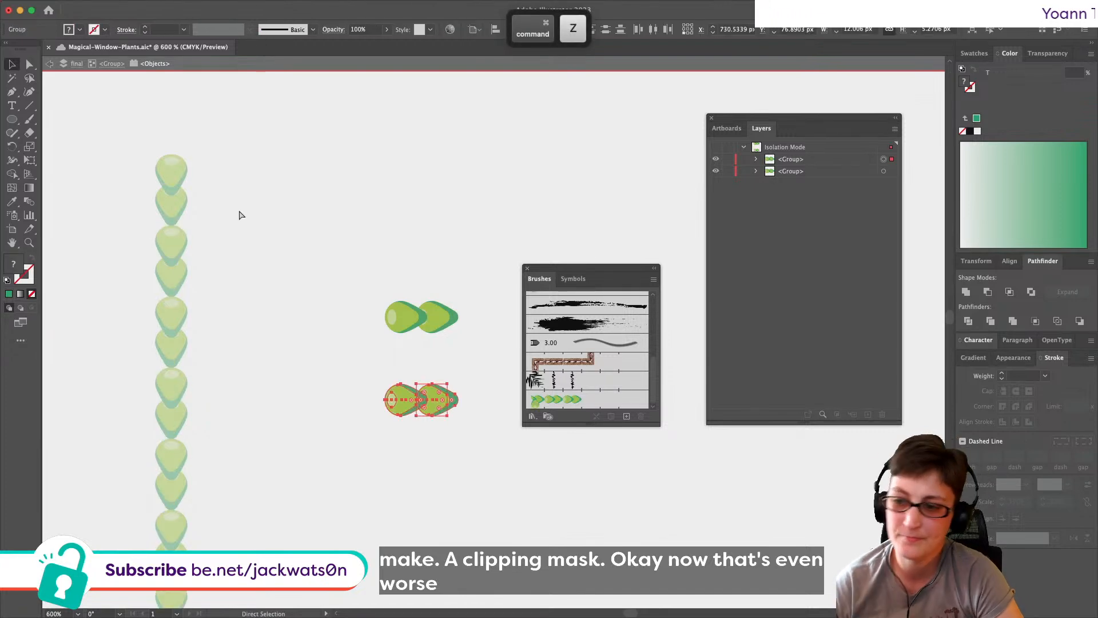
# Step: Ungroup the lower copy of the two-leaf tile artwork
pyautogui.press('super+shift+a')
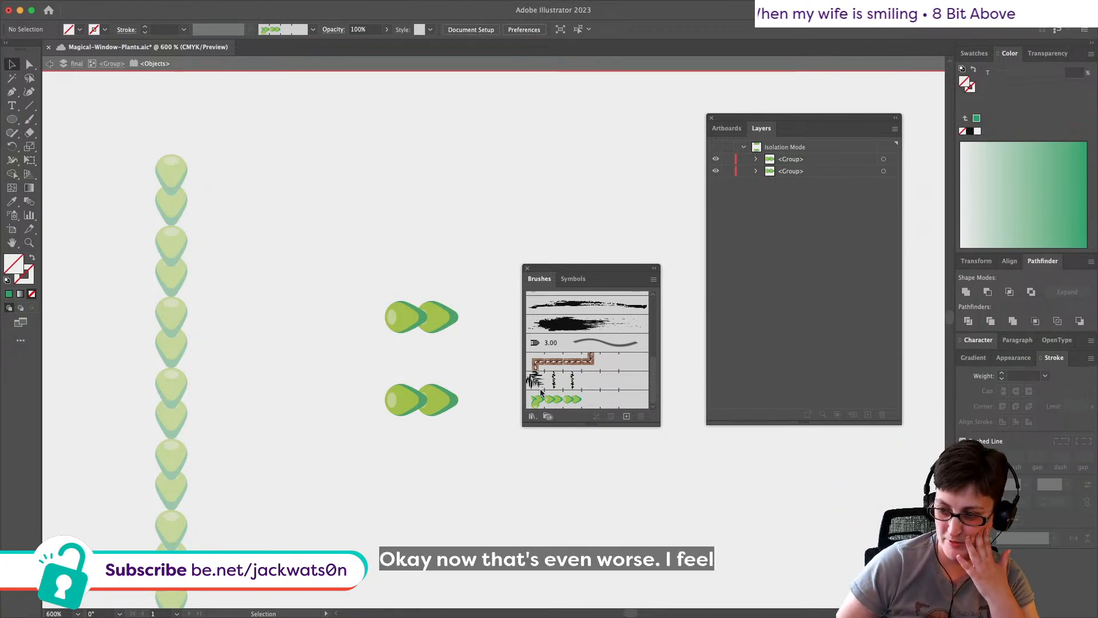
pyautogui.click(452, 404)
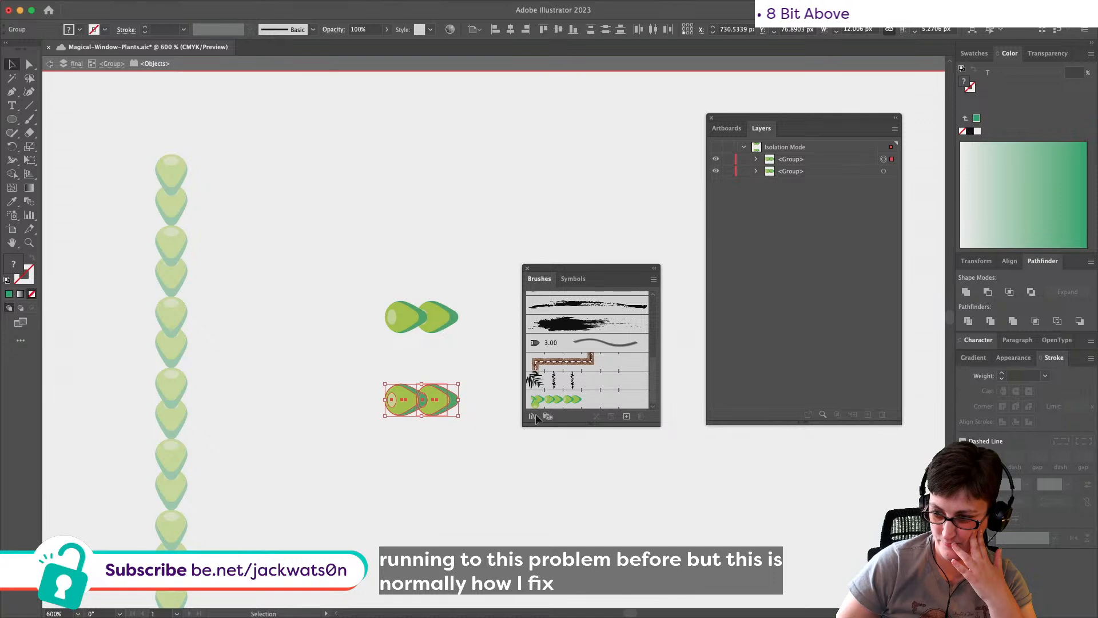
pyautogui.click(498, 435)
pyautogui.scroll(4, 487, 419)
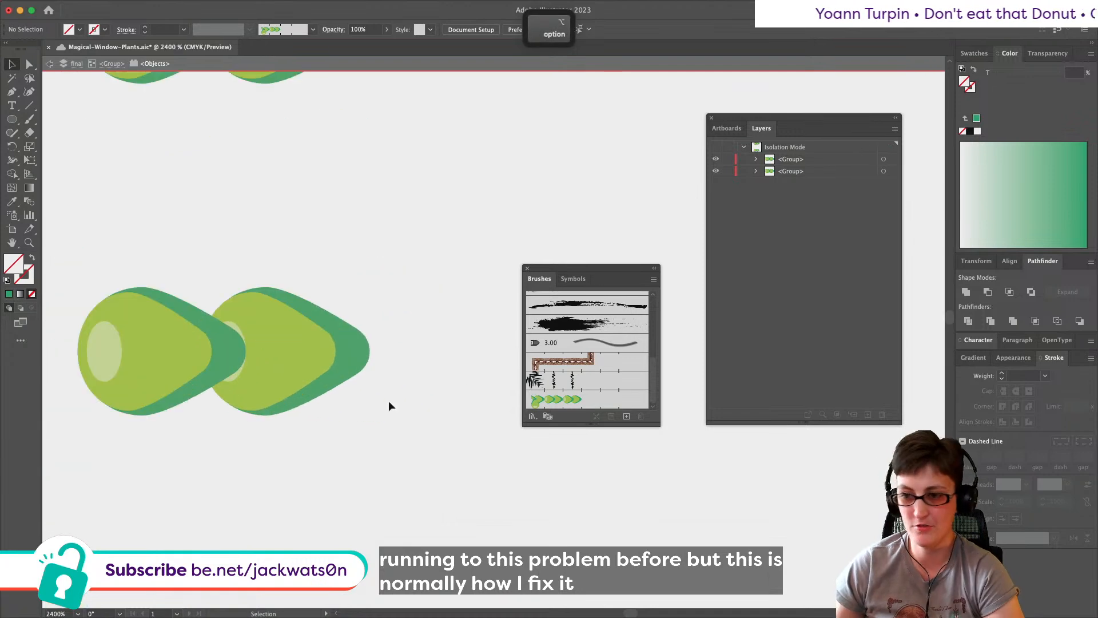
pyautogui.hscroll(-5, 441, 416)
pyautogui.click(409, 289)
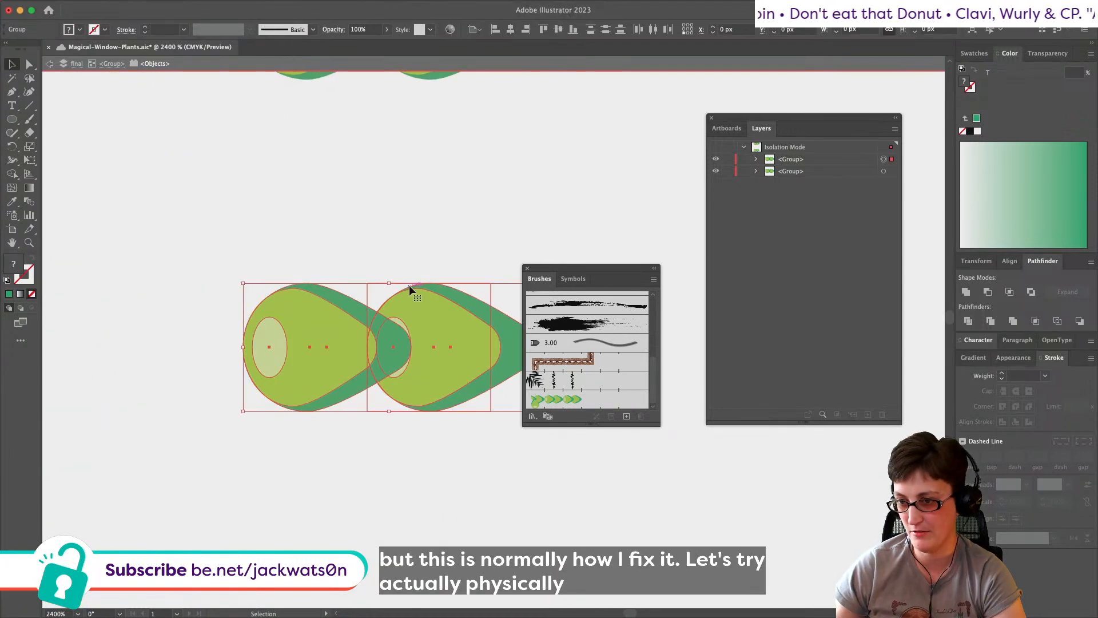
pyautogui.press('super+shift+a')
pyautogui.click(360, 288)
pyautogui.rightClick(365, 289)
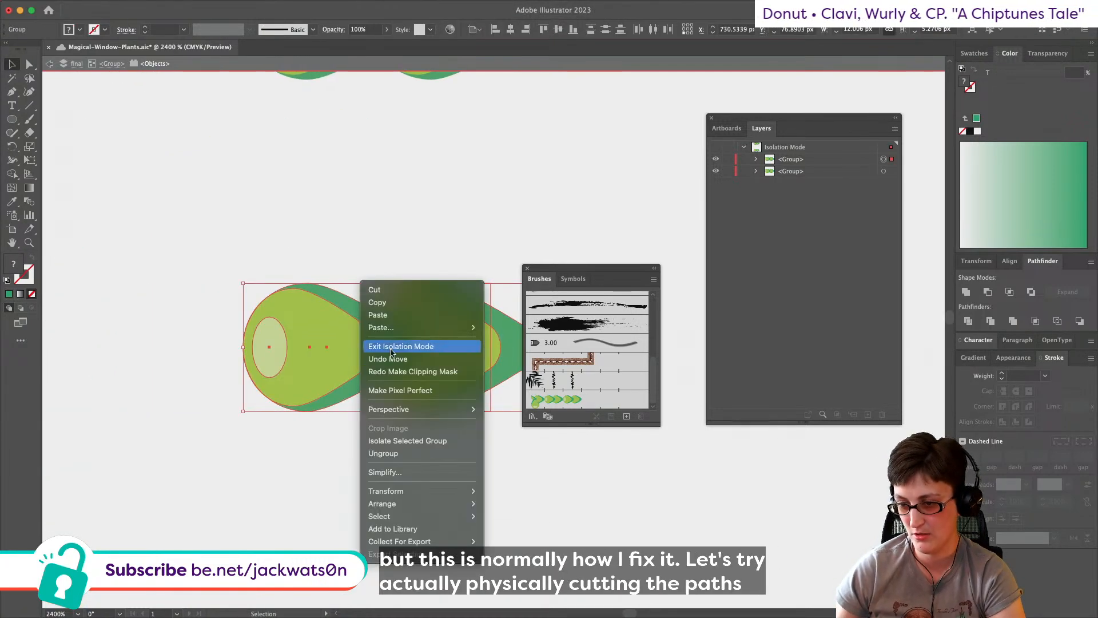
pyautogui.click(382, 453)
# Step: Cut the lower leaf shapes along their bounding rectangle with Divide Objects Below
pyautogui.press('super+shift+a')
pyautogui.click(380, 287)
pyautogui.click(140, 6)
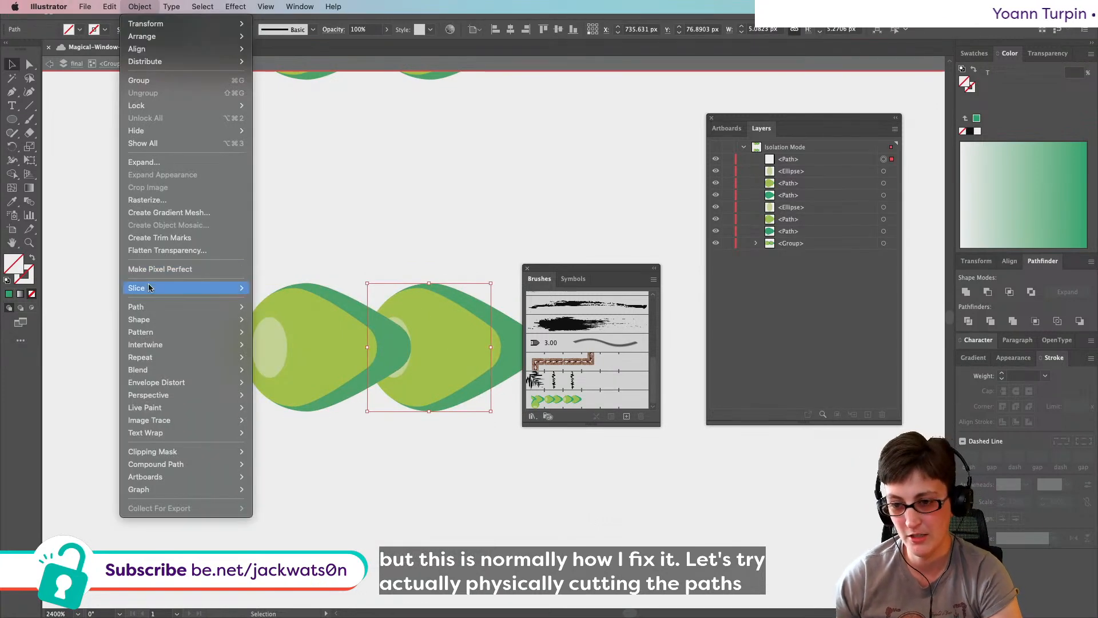
pyautogui.moveTo(161, 307)
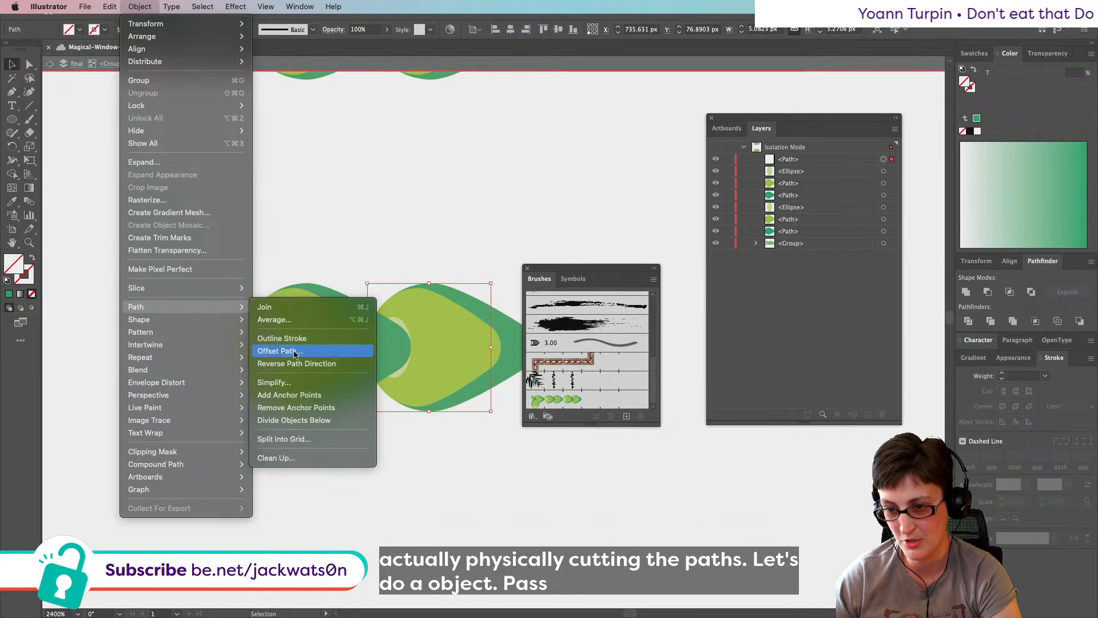
pyautogui.click(299, 421)
# Step: Delete the cut leaf pieces on both sides of the rectangle area, keeping only the central tile section
pyautogui.press('a')
pyautogui.moveTo(156, 207); pyautogui.dragTo(355, 507)
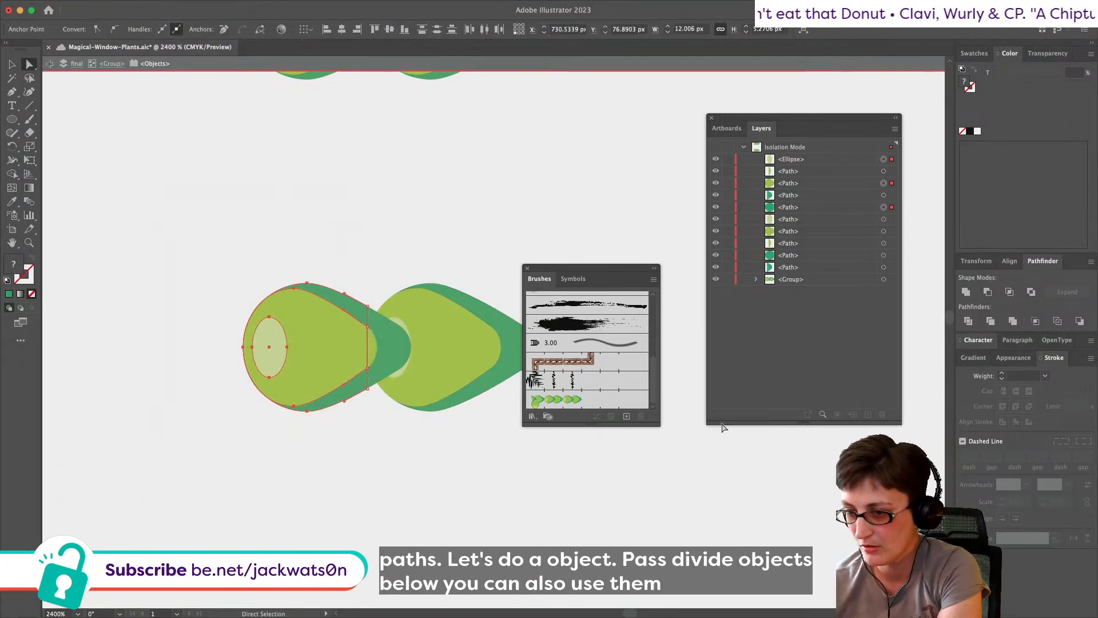
pyautogui.click(1079, 321)
pyautogui.hscroll(5, 263, 367)
pyautogui.moveTo(399, 423); pyautogui.dragTo(325, 317)
pyautogui.press('Delete')
pyautogui.press('Delete')
# Step: Replace Pattern Brush 2's side tile with the cut leaf section and apply the change to existing strokes
pyautogui.moveTo(426, 486); pyautogui.dragTo(154, 252)
pyautogui.moveTo(308, 331)
pyautogui.mouseDown()
pyautogui.moveTo(553, 415)
pyautogui.moveTo(559, 402)
pyautogui.mouseUp()
pyautogui.click(783, 430)
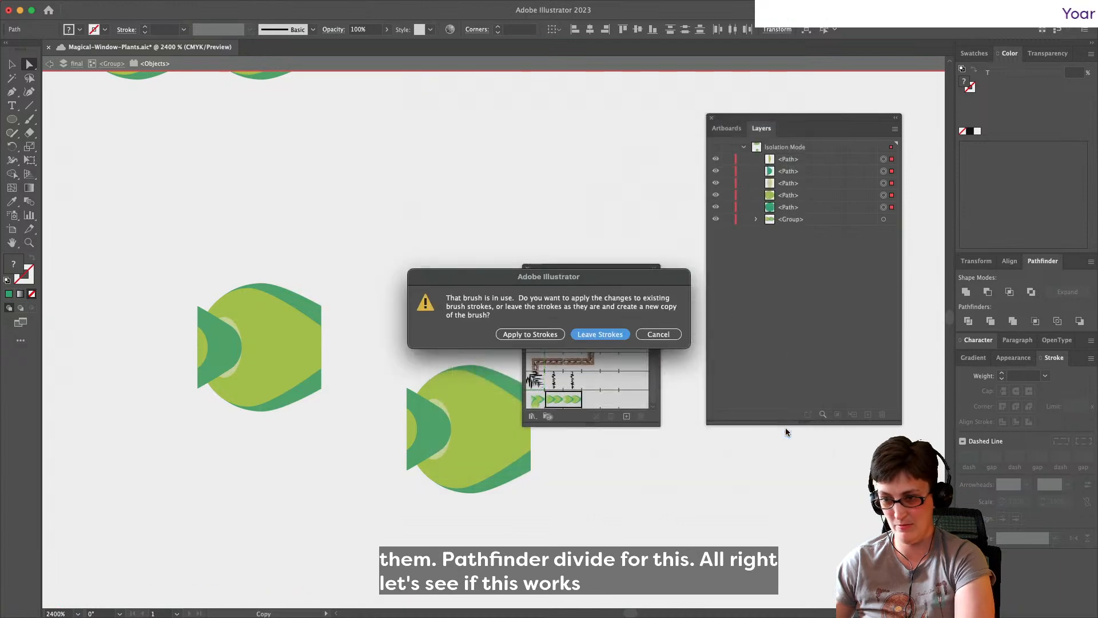
pyautogui.click(556, 336)
pyautogui.scroll(-2, 249, 299)
pyautogui.hscroll(-10, 303, 309)
pyautogui.scroll(-2, 306, 311)
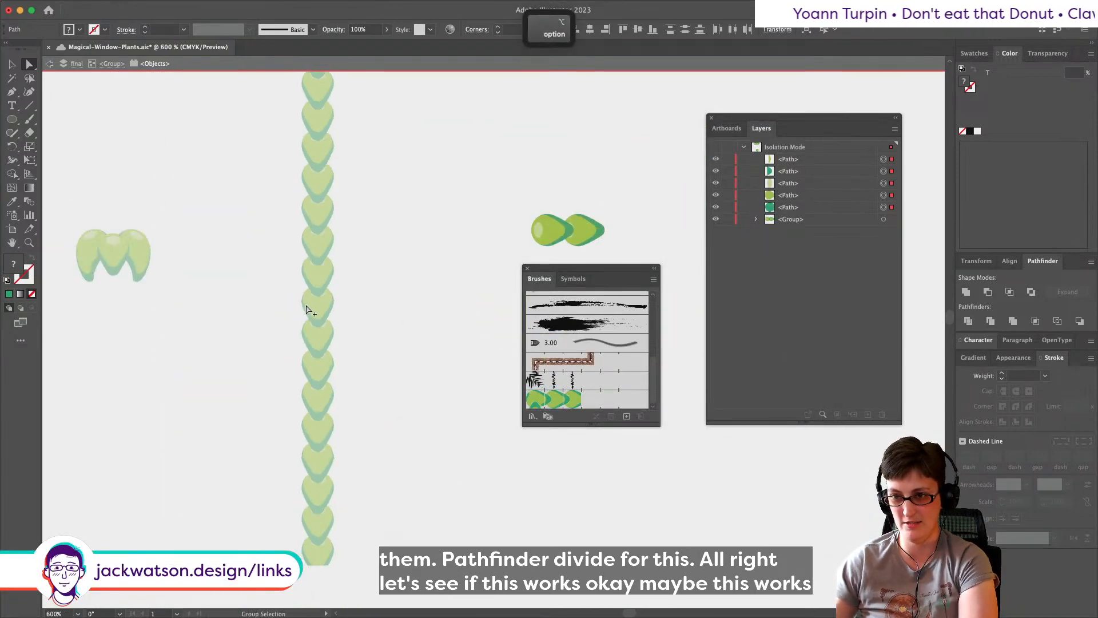
pyautogui.scroll(-1, 306, 310)
pyautogui.hscroll(1, 307, 303)
pyautogui.scroll(1, 306, 303)
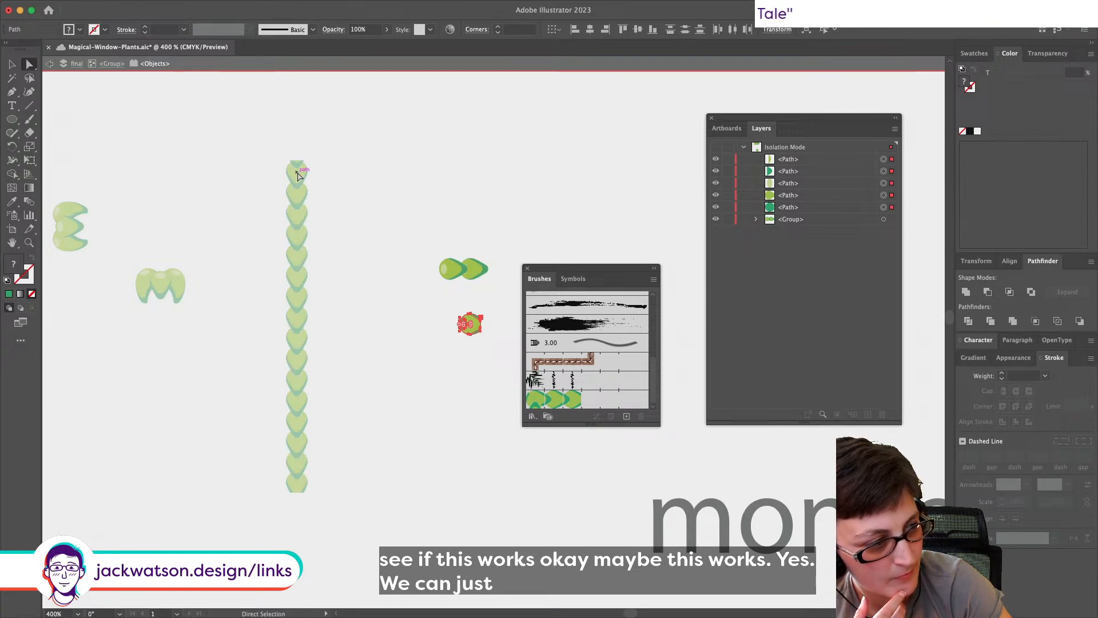
# Step: Exit the nested group isolation back to the final layer and check Pattern Brush 2's tile options
pyautogui.press('alt')
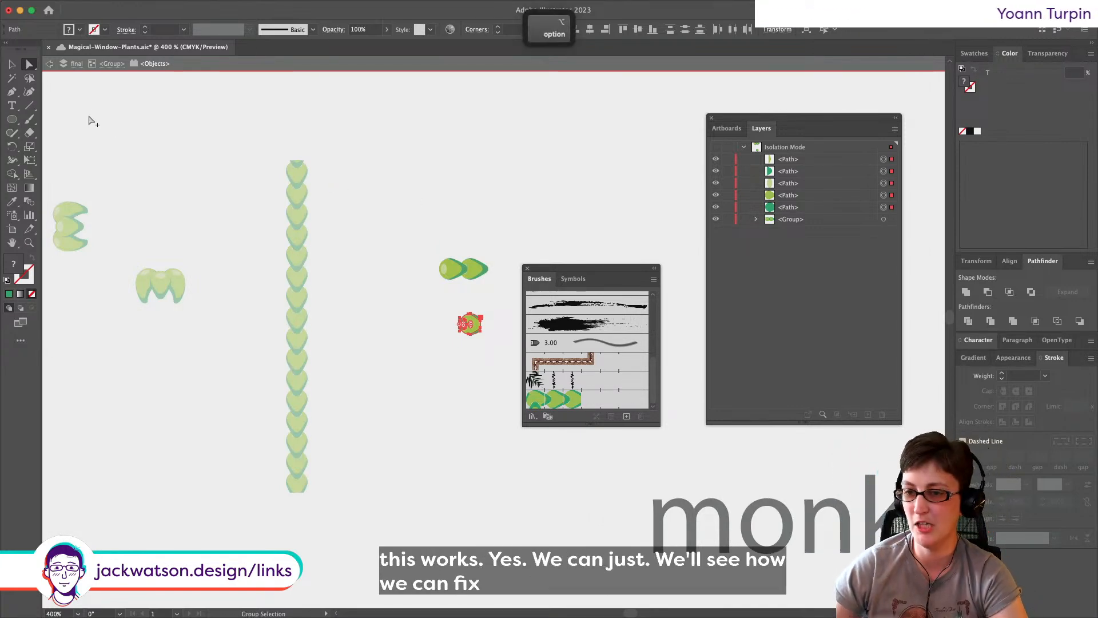
pyautogui.click(49, 64)
pyautogui.click(50, 63)
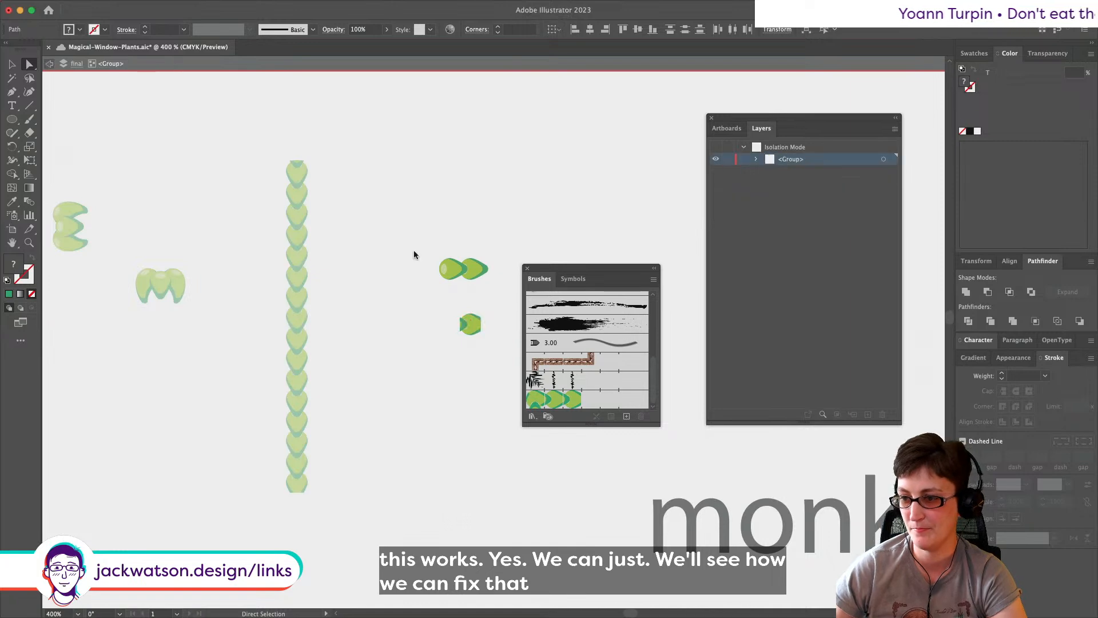
pyautogui.doubleClick(580, 402)
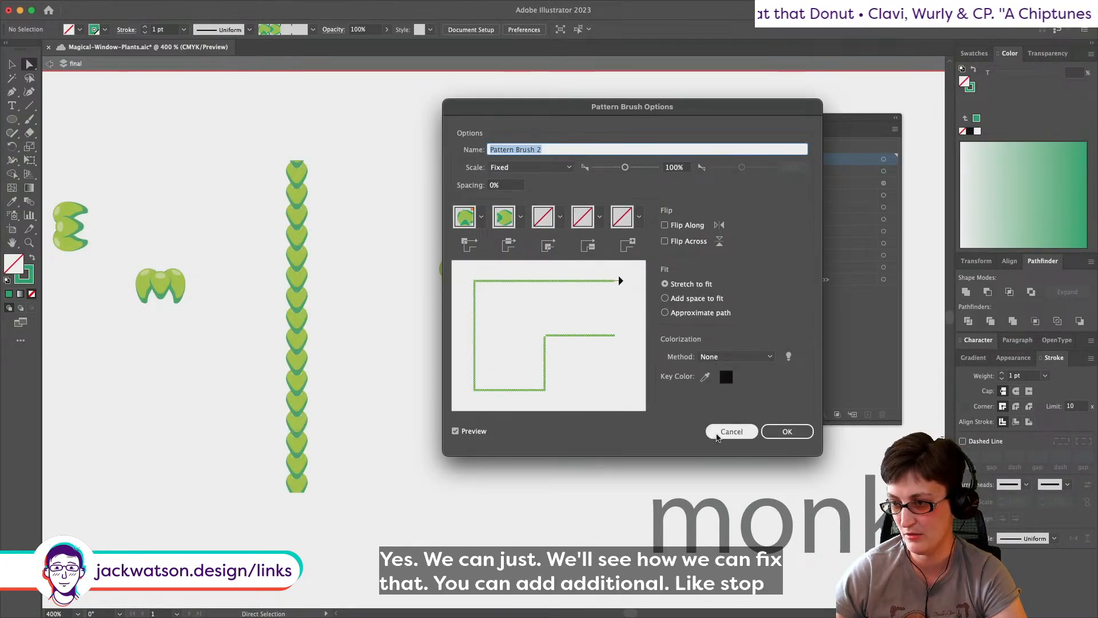
pyautogui.click(721, 433)
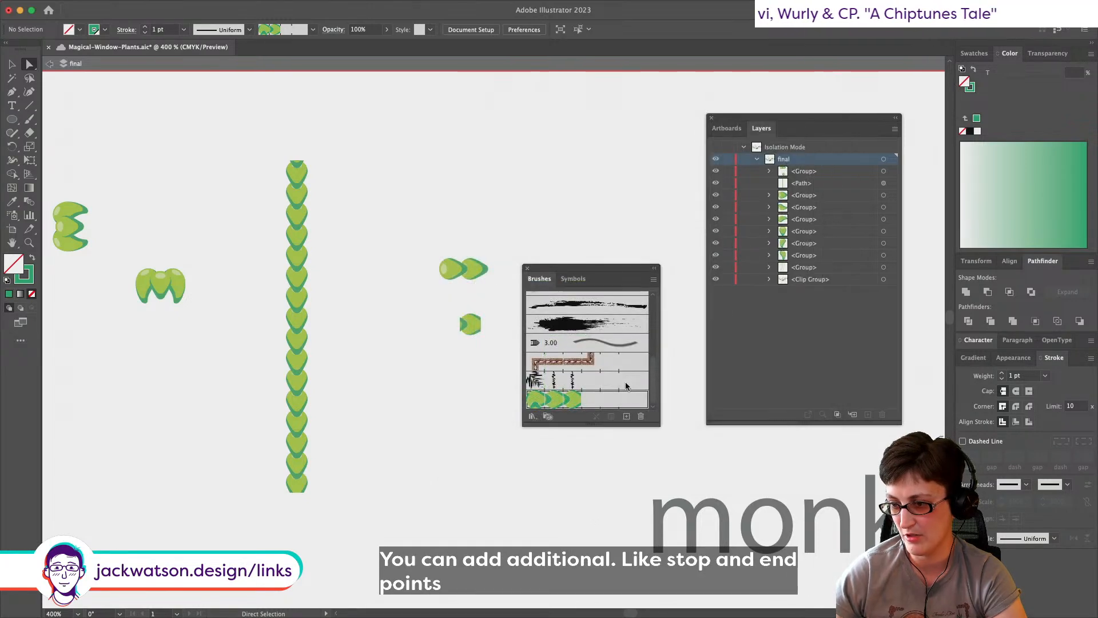
# Step: Select the full left leaf of the upper artwork and try it as Pattern Brush 2's inner corner tile
pyautogui.scroll(3, 382, 274)
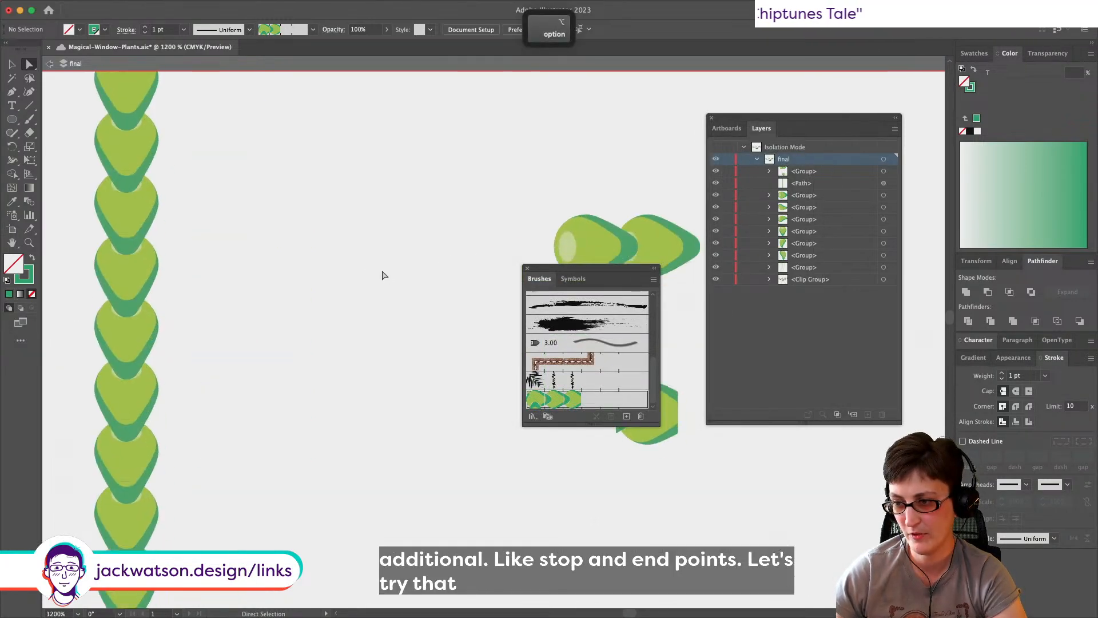
pyautogui.hscroll(5, 382, 274)
pyautogui.click(355, 241)
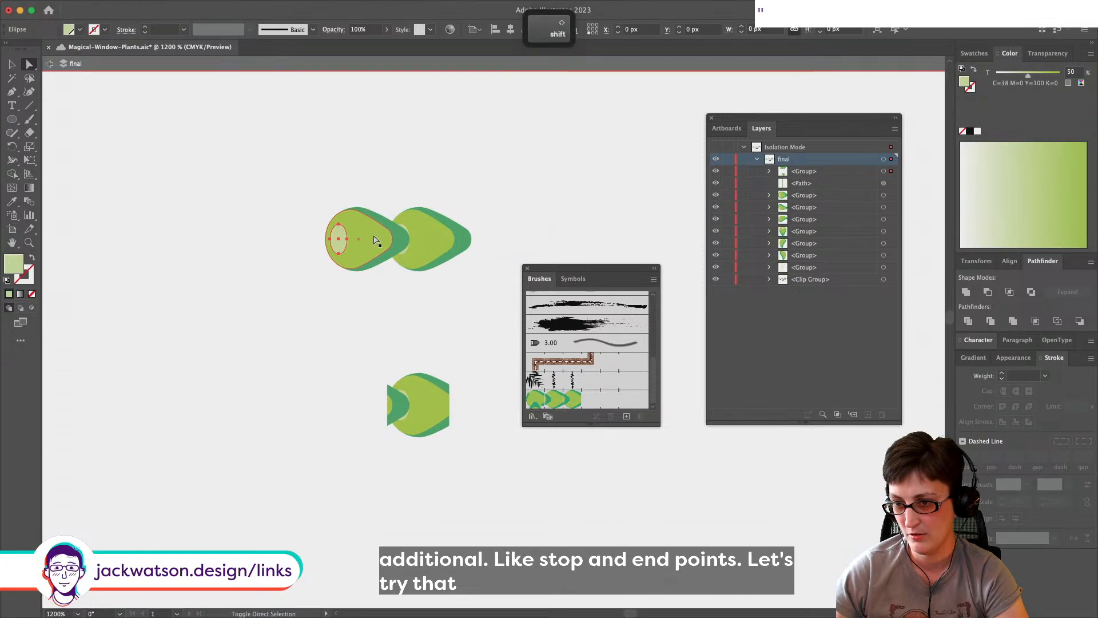
pyautogui.keyDown('shift'); pyautogui.click(406, 239); pyautogui.keyUp('shift')
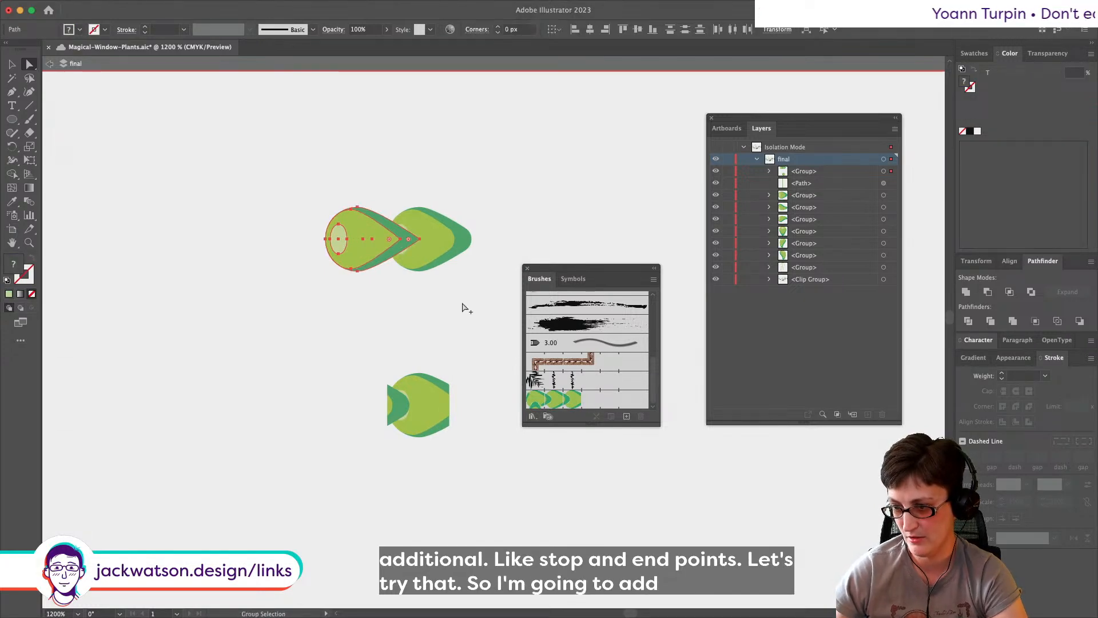
pyautogui.press('super+z')
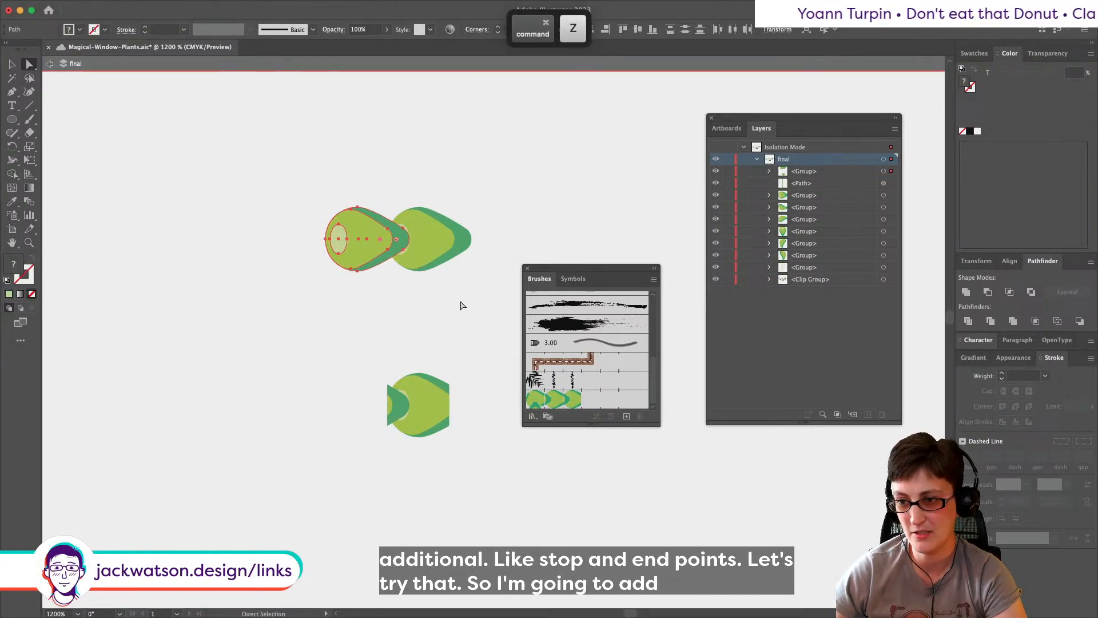
pyautogui.moveTo(345, 241); pyautogui.dragTo(591, 403)
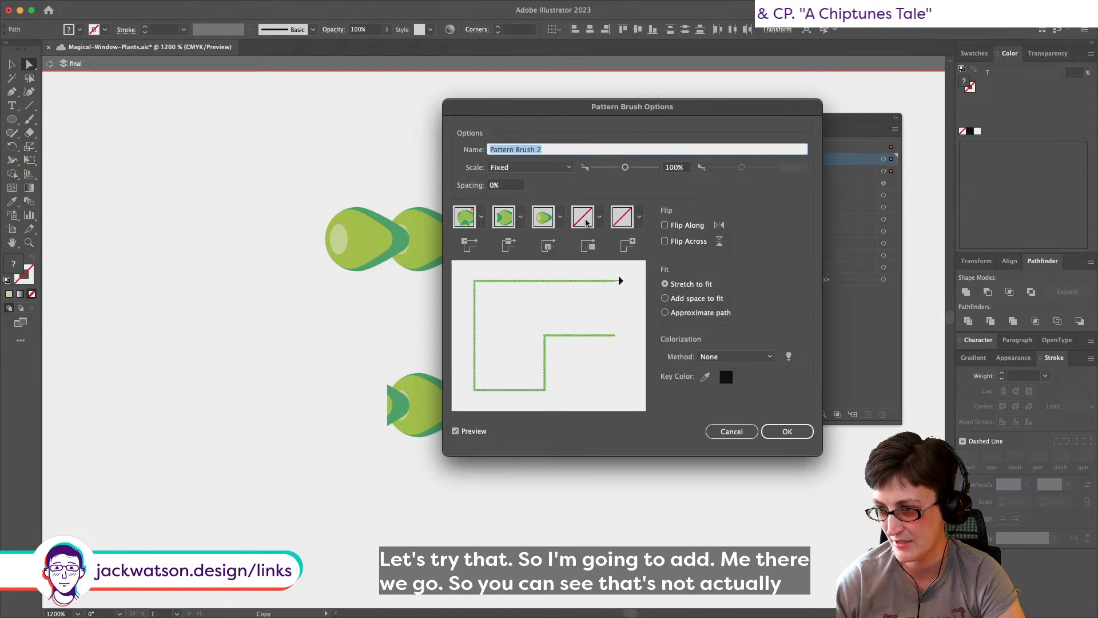
pyautogui.click(731, 432)
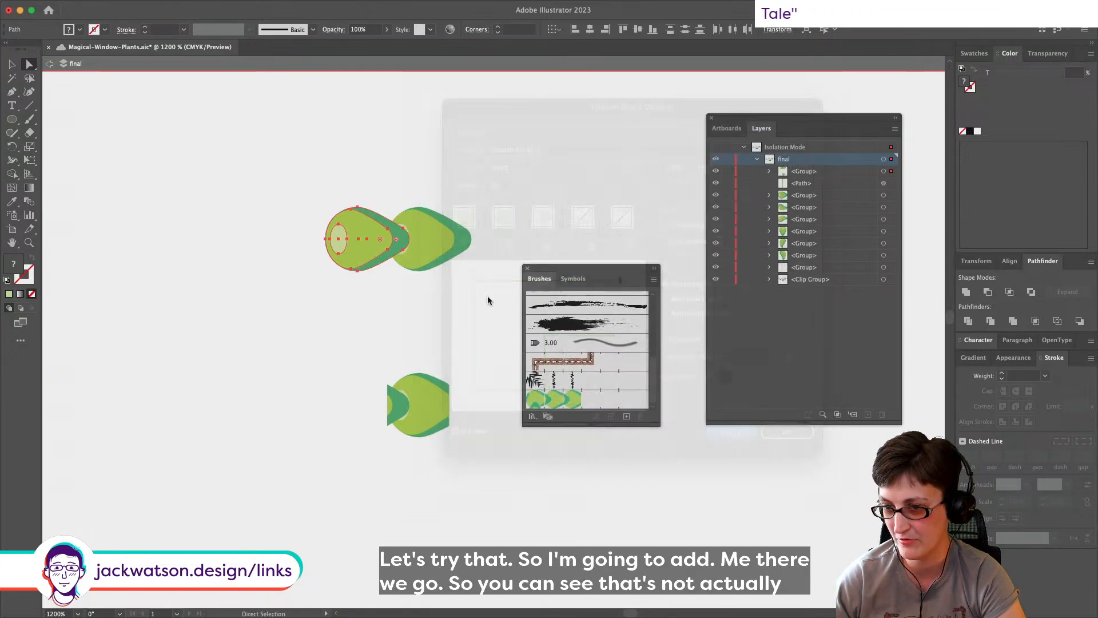
# Step: Try the full left leaf as Pattern Brush 2's end tile on existing strokes, and undo the brush change
pyautogui.moveTo(366, 239)
pyautogui.mouseDown()
pyautogui.moveTo(426, 286)
pyautogui.moveTo(633, 402)
pyautogui.mouseUp()
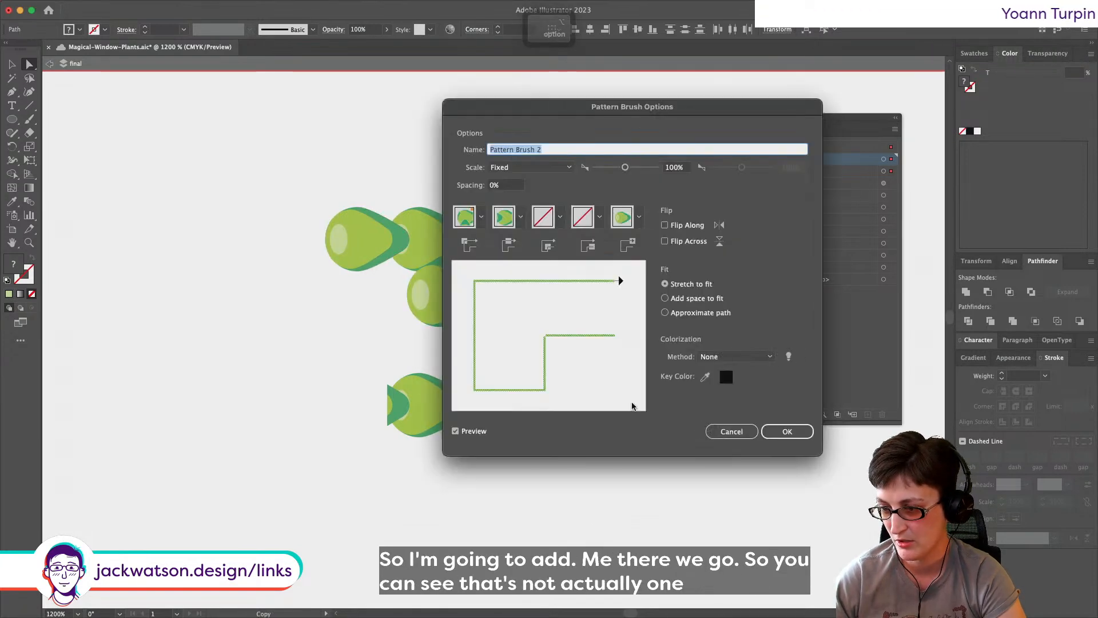
pyautogui.click(773, 433)
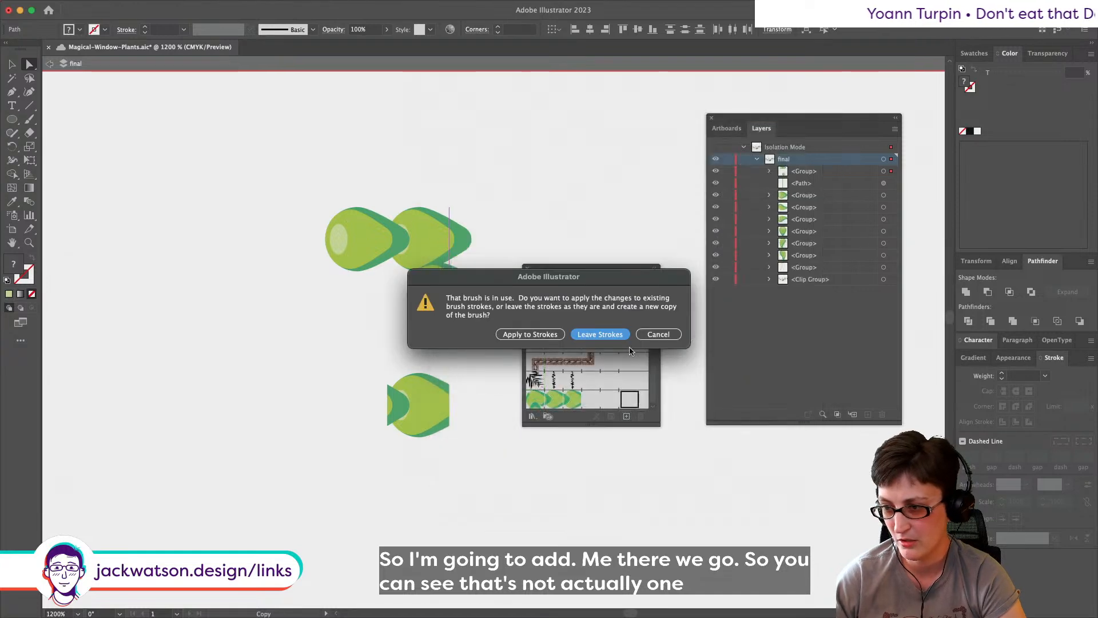
pyautogui.click(529, 334)
pyautogui.scroll(-2, 220, 301)
pyautogui.hscroll(-5, 221, 301)
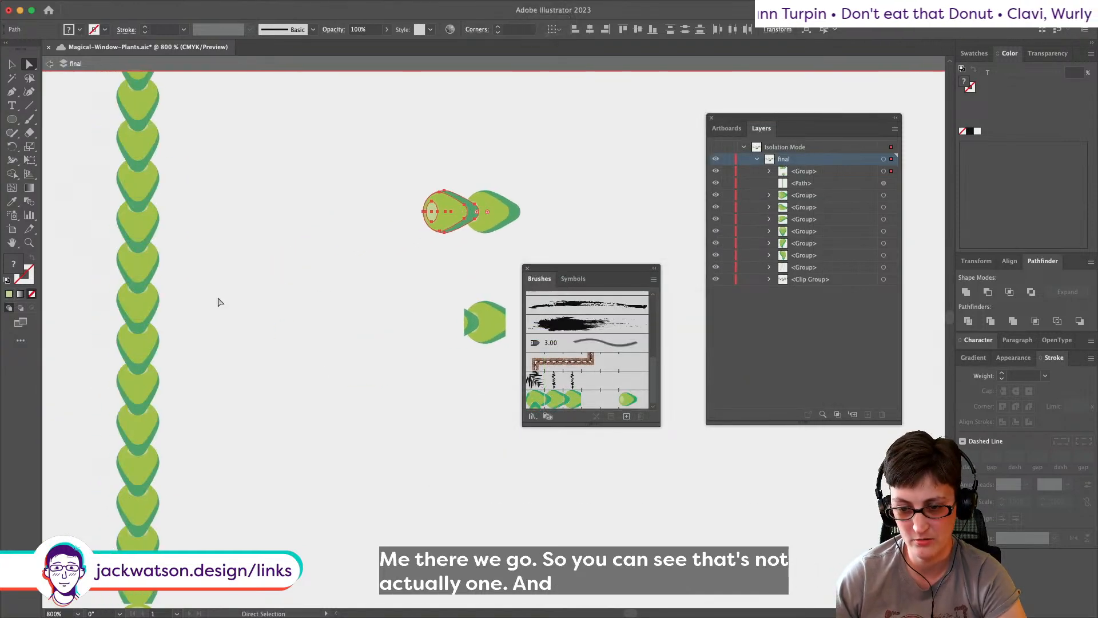
pyautogui.scroll(-1, 219, 302)
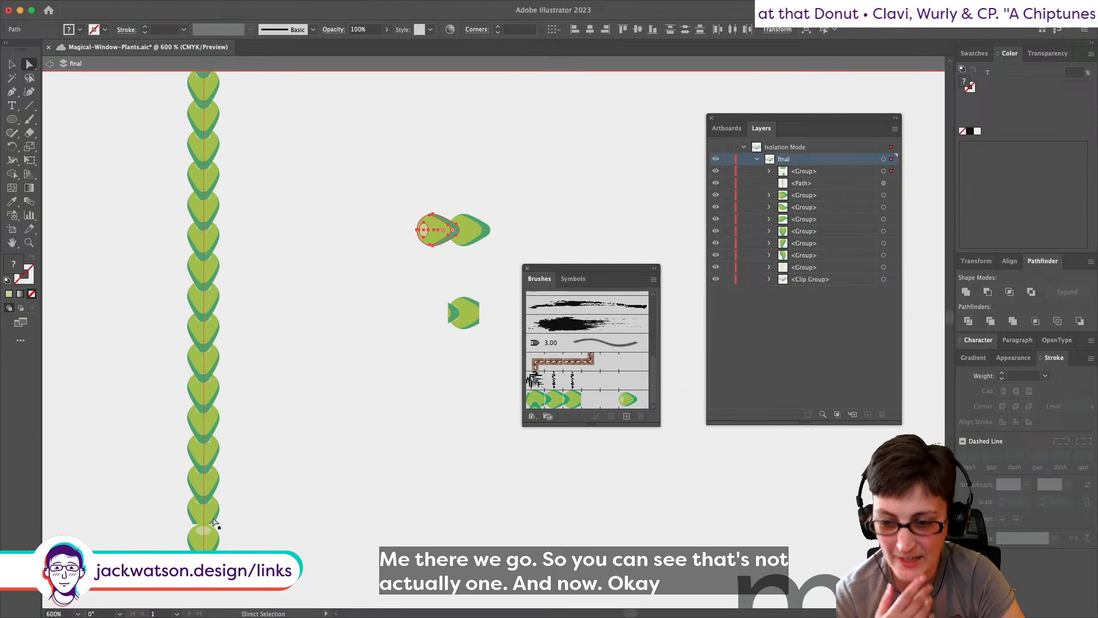
pyautogui.press('super+z')
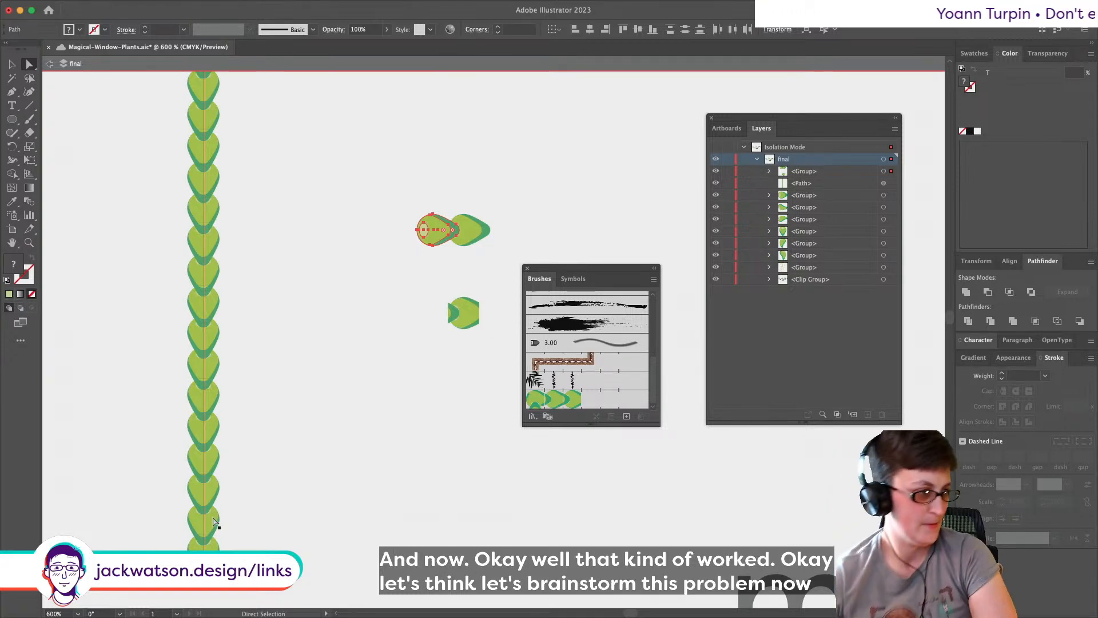
# Step: Make two copies of the original two-leaf artwork, stacked below the cut side tile
pyautogui.hscroll(3, 170, 450)
pyautogui.moveTo(286, 177); pyautogui.dragTo(416, 453)
pyautogui.press('super+c')
pyautogui.scroll(4, 382, 407)
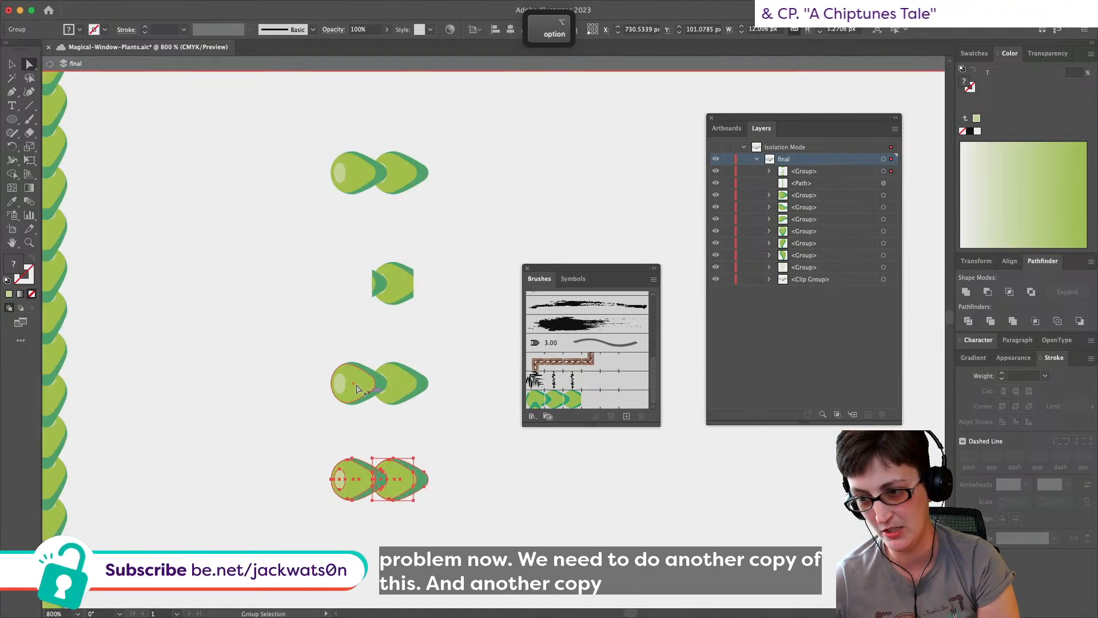
# Step: Widen the upper copy's bounding rectangle so its right edge reaches the tip of the right leaf
pyautogui.click(394, 349)
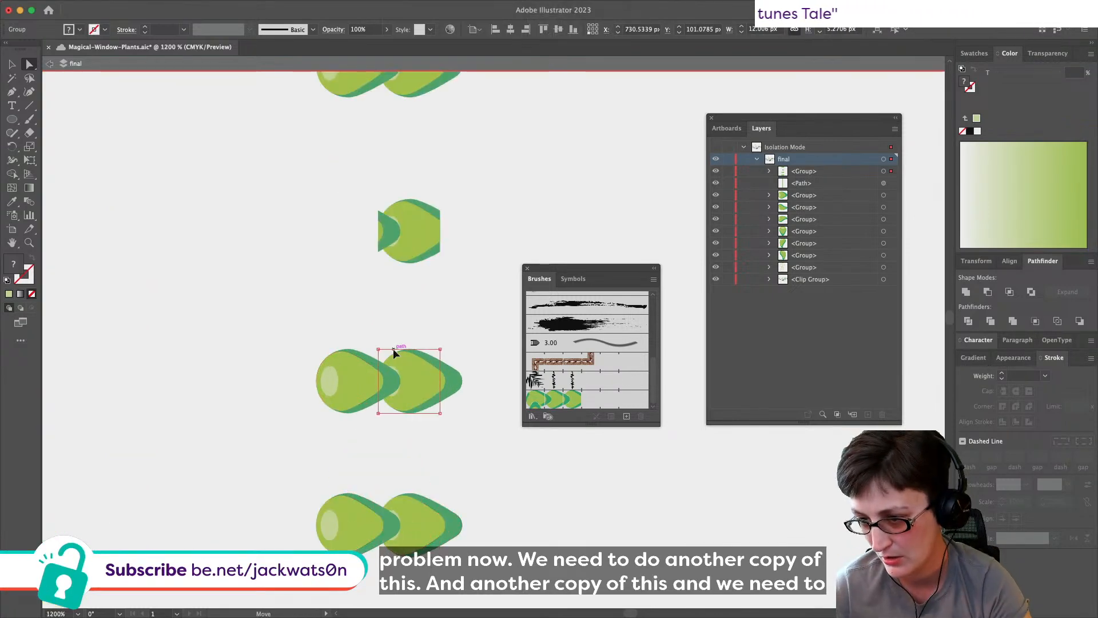
pyautogui.click(439, 350)
pyautogui.moveTo(440, 413); pyautogui.dragTo(463, 413)
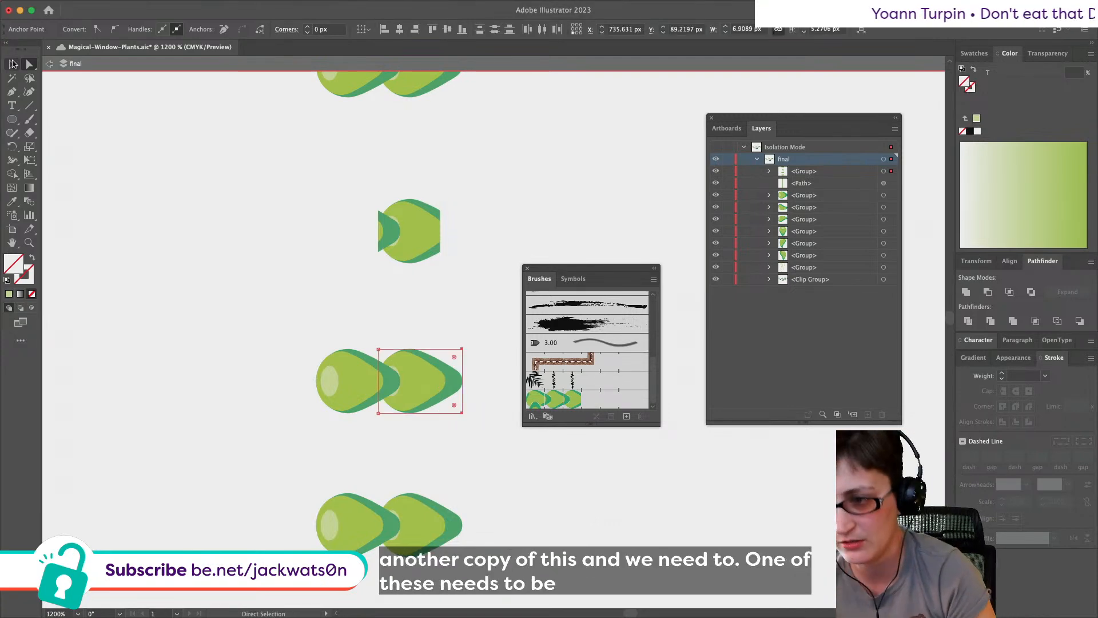
# Step: Widen the cutting rectangle past the pointed tip of the third bead pair and divide the artwork with Pathfinder
pyautogui.press('Right')
pyautogui.click(11, 64)
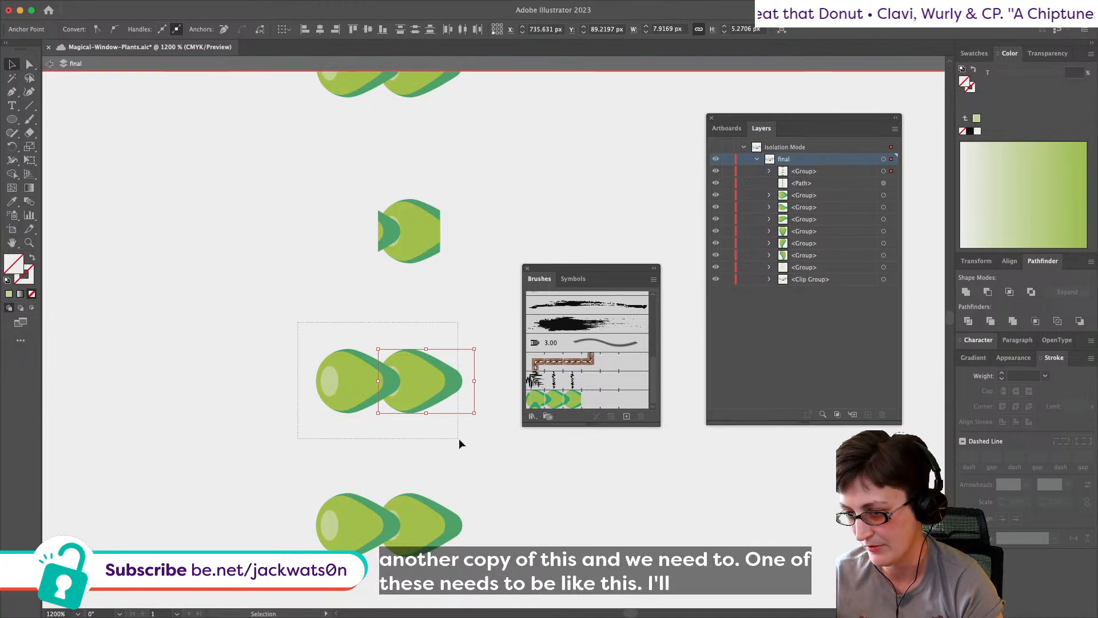
pyautogui.moveTo(458, 438); pyautogui.dragTo(457, 439)
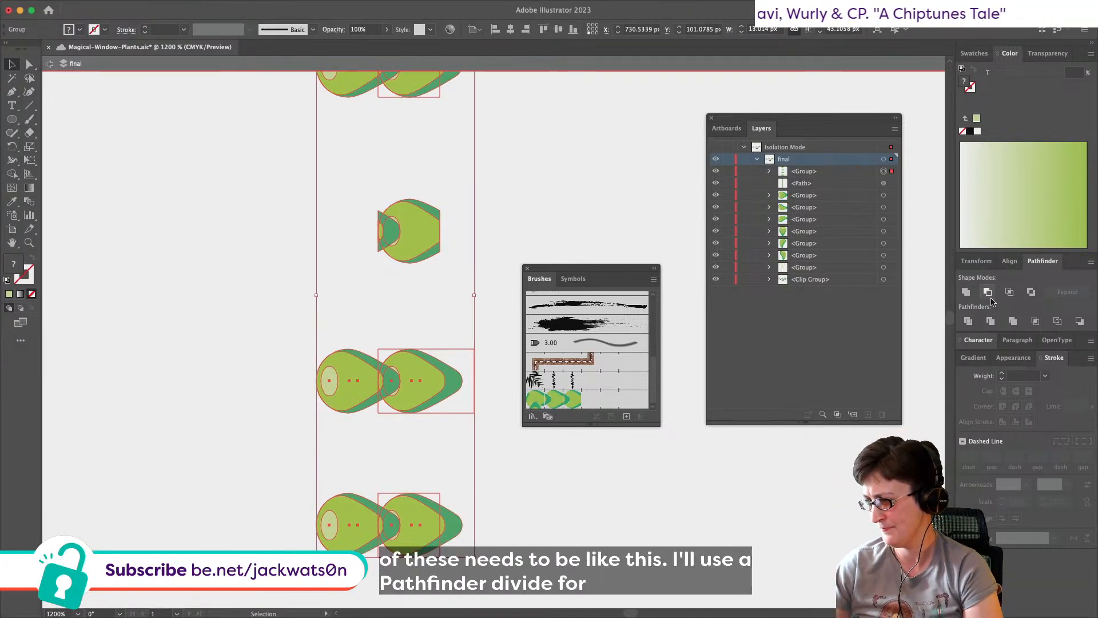
pyautogui.click(968, 320)
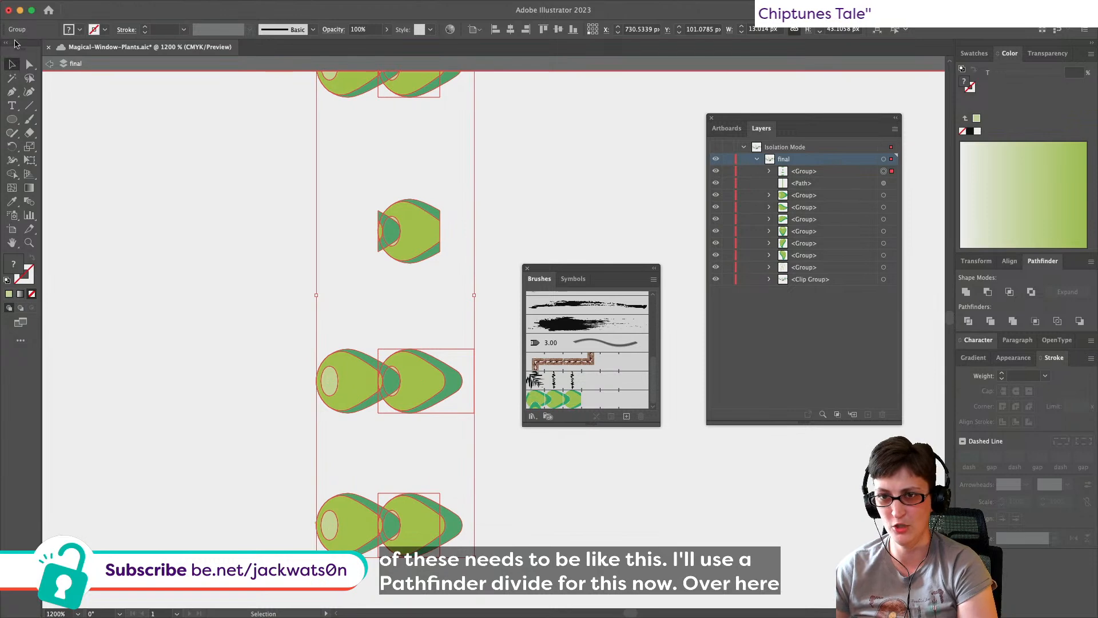
# Step: Delete the rounded bead's pieces outside the rectangle from the third bead pair, keeping the trimmed pointed bead
pyautogui.click(30, 66)
pyautogui.click(200, 361)
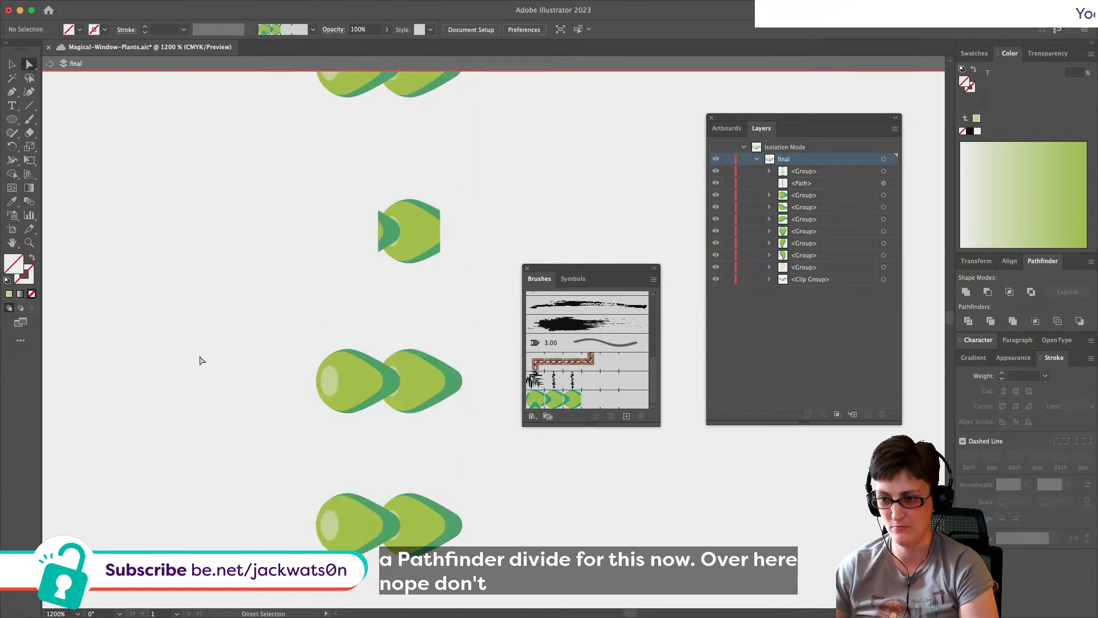
pyautogui.moveTo(421, 451); pyautogui.dragTo(501, 447)
pyautogui.press('super+a')
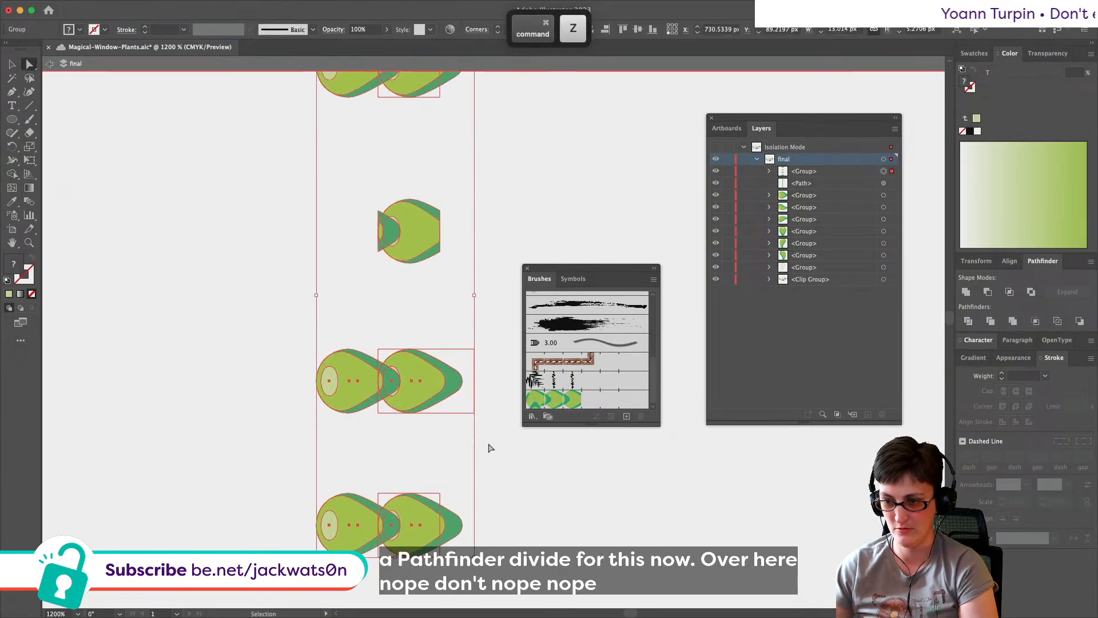
pyautogui.press('shift+super+a')
pyautogui.moveTo(245, 302); pyautogui.dragTo(511, 444)
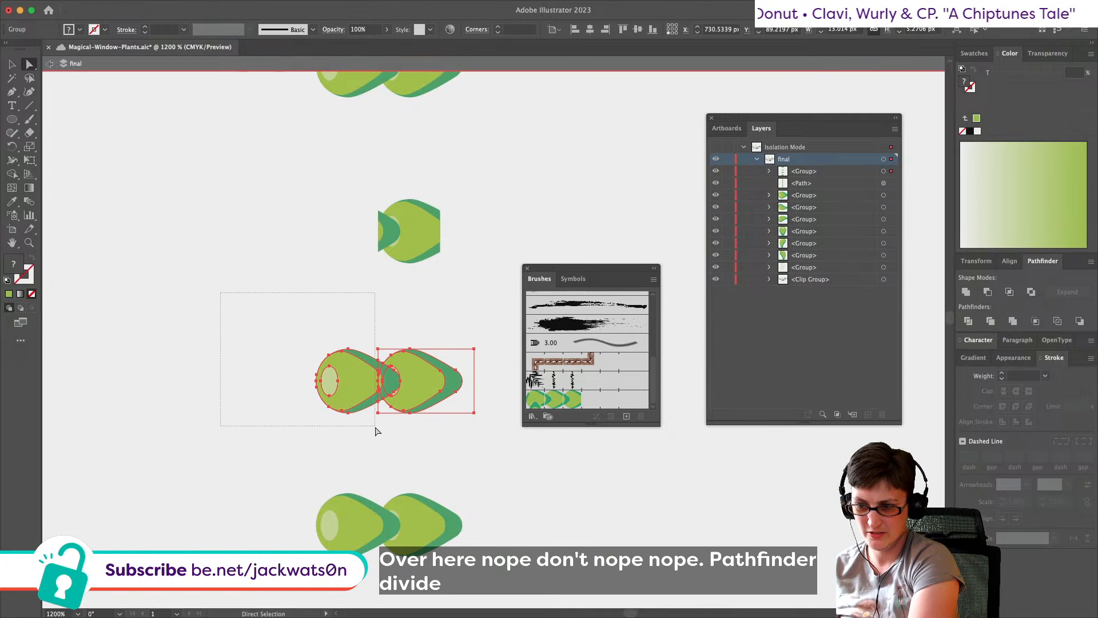
pyautogui.moveTo(378, 431); pyautogui.dragTo(373, 432)
pyautogui.press('BackSpace')
pyautogui.click(14, 65)
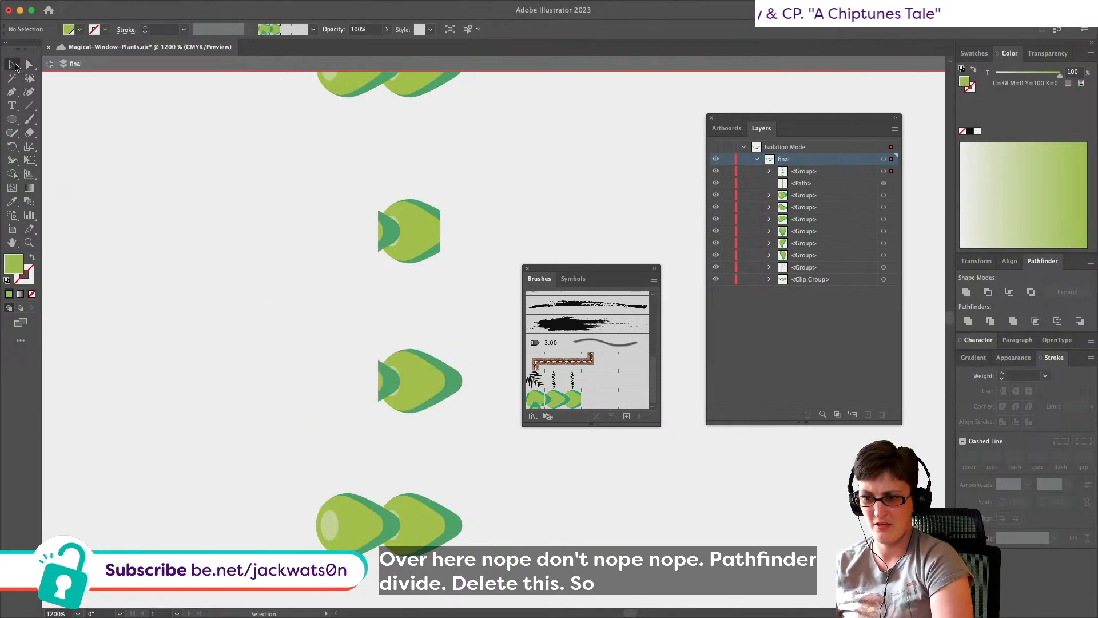
# Step: Ungroup the column of bead artwork so each bead tile can be selected separately
pyautogui.moveTo(478, 434); pyautogui.dragTo(477, 433)
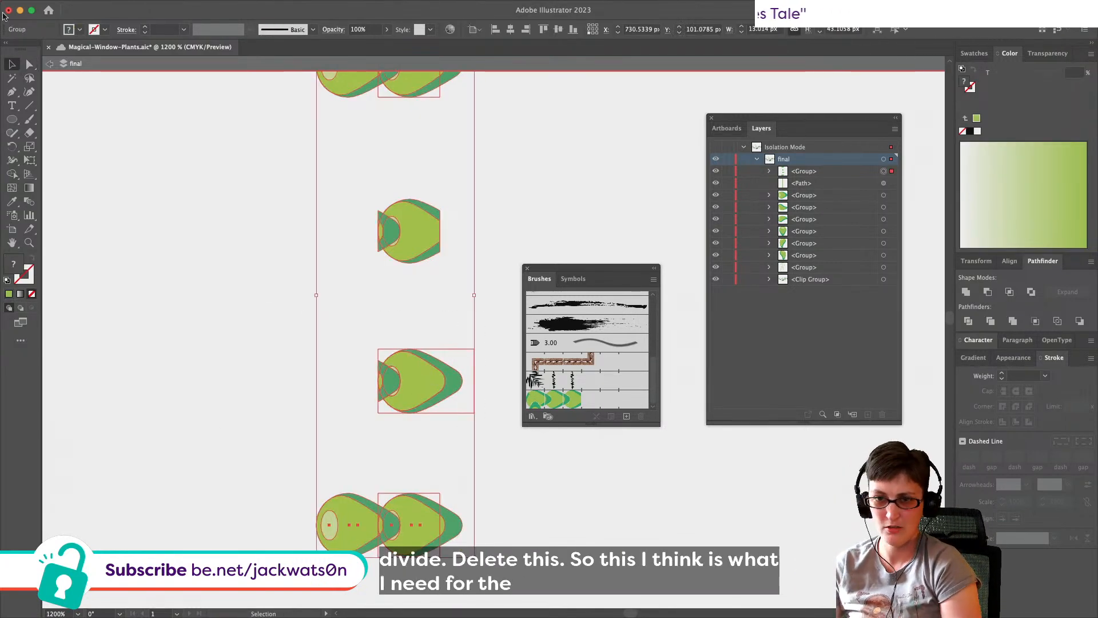
pyautogui.scroll(-3, 328, 267)
pyautogui.rightClick(369, 211)
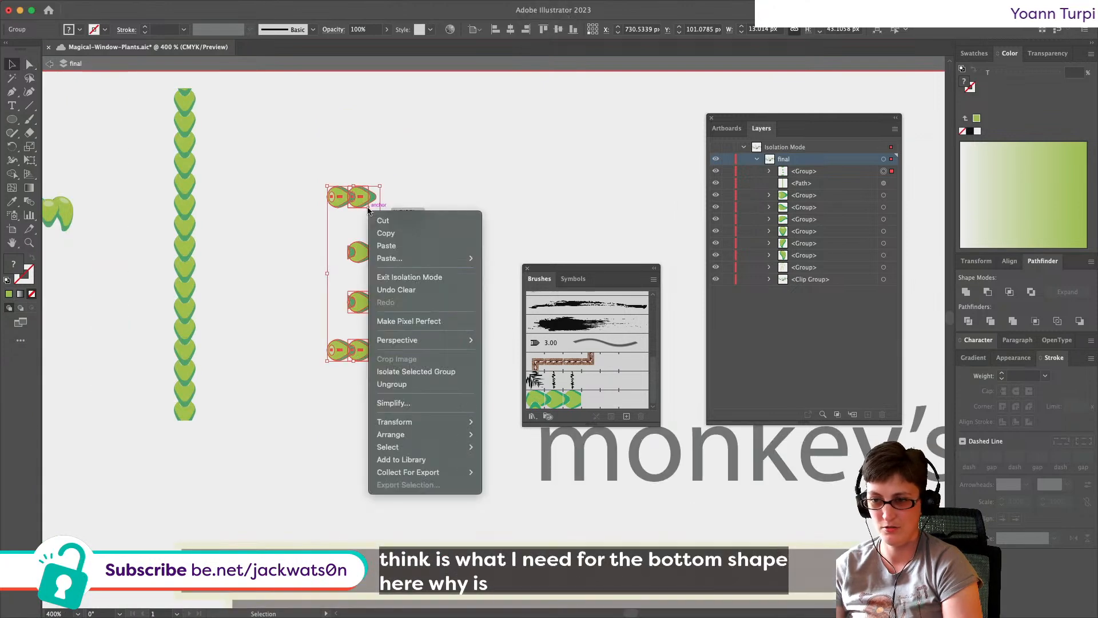
pyautogui.click(418, 385)
pyautogui.scroll(2, 406, 371)
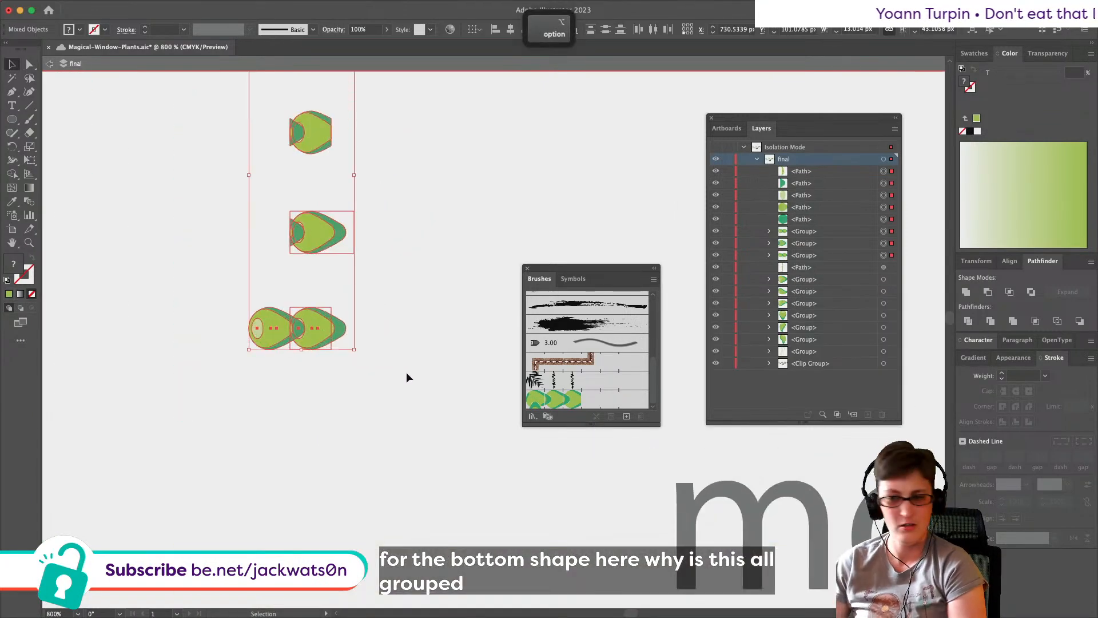
pyautogui.scroll(1, 361, 355)
# Step: Add the trimmed pointed bead to Pattern Brush 2 as its end tile and apply the change to existing strokes
pyautogui.moveTo(215, 133); pyautogui.dragTo(649, 400)
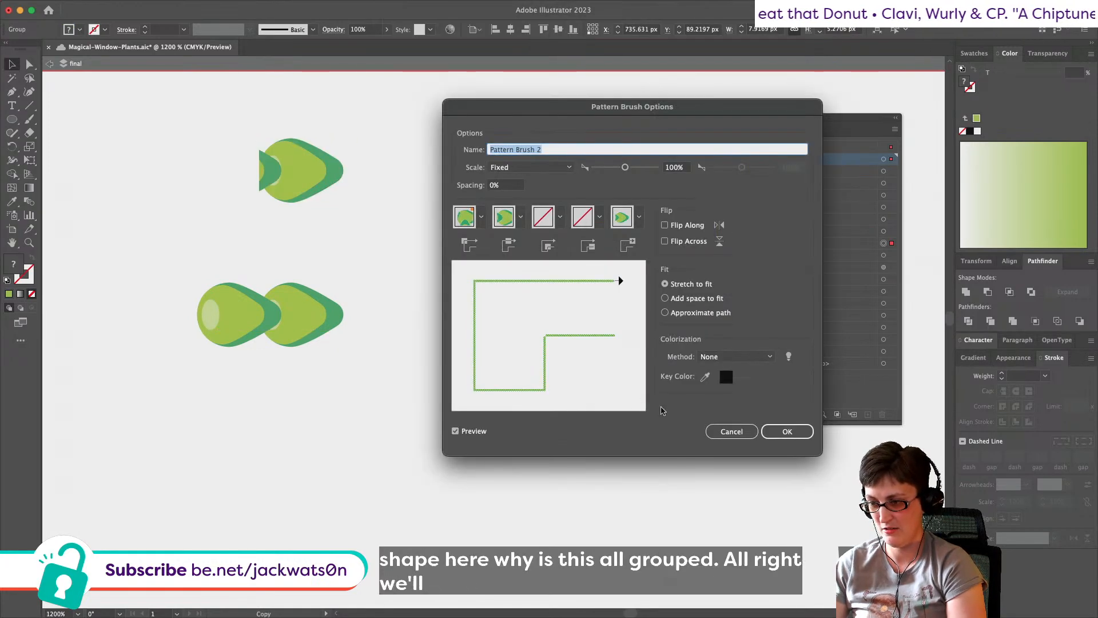
pyautogui.click(769, 433)
pyautogui.click(532, 334)
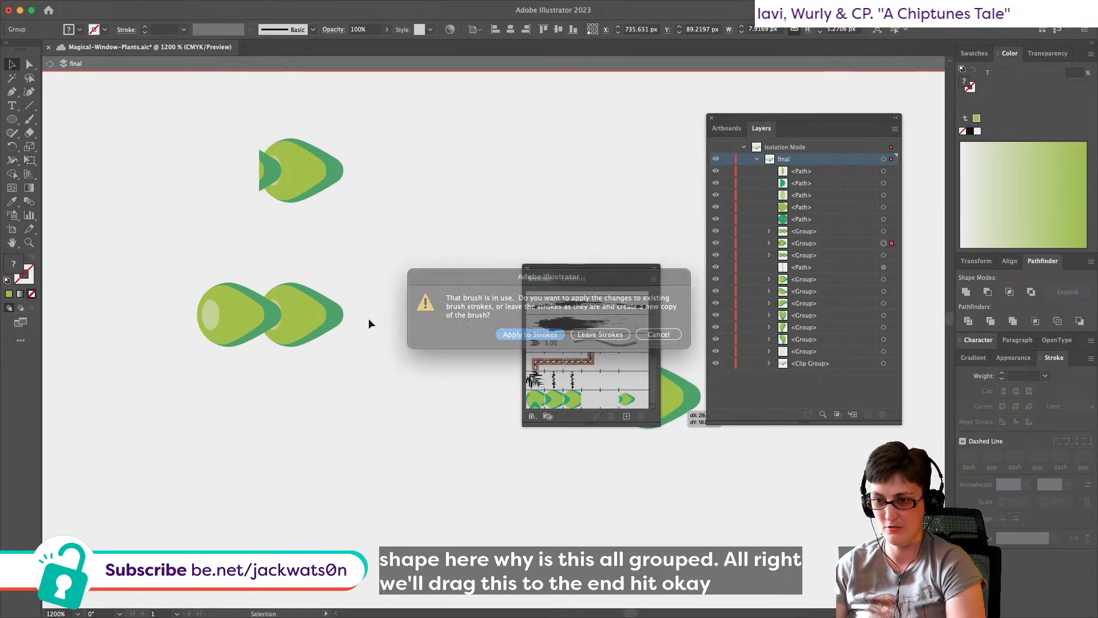
pyautogui.scroll(-2, 63, 314)
pyautogui.hscroll(-6, 62, 313)
pyautogui.scroll(5, 63, 313)
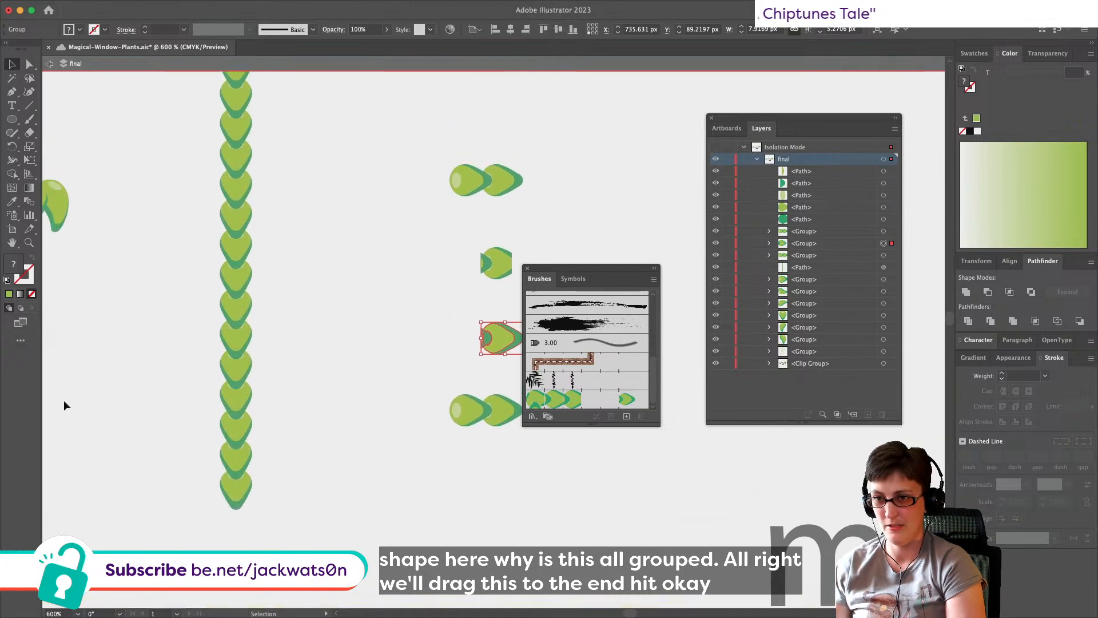
pyautogui.click(241, 548)
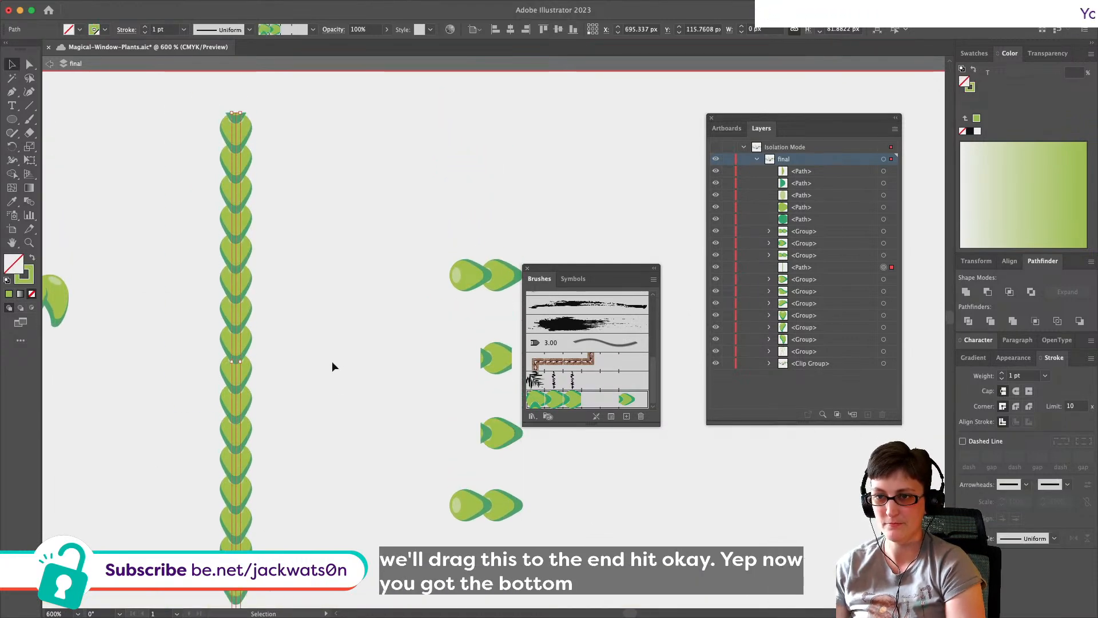
# Step: Reshape the cutting rectangle on the lowest bead pair so it encloses the rounded bead instead of the pointed one
pyautogui.hscroll(6, 332, 361)
pyautogui.keyDown('alt'); pyautogui.scroll(2, 321, 382); pyautogui.keyUp('alt')
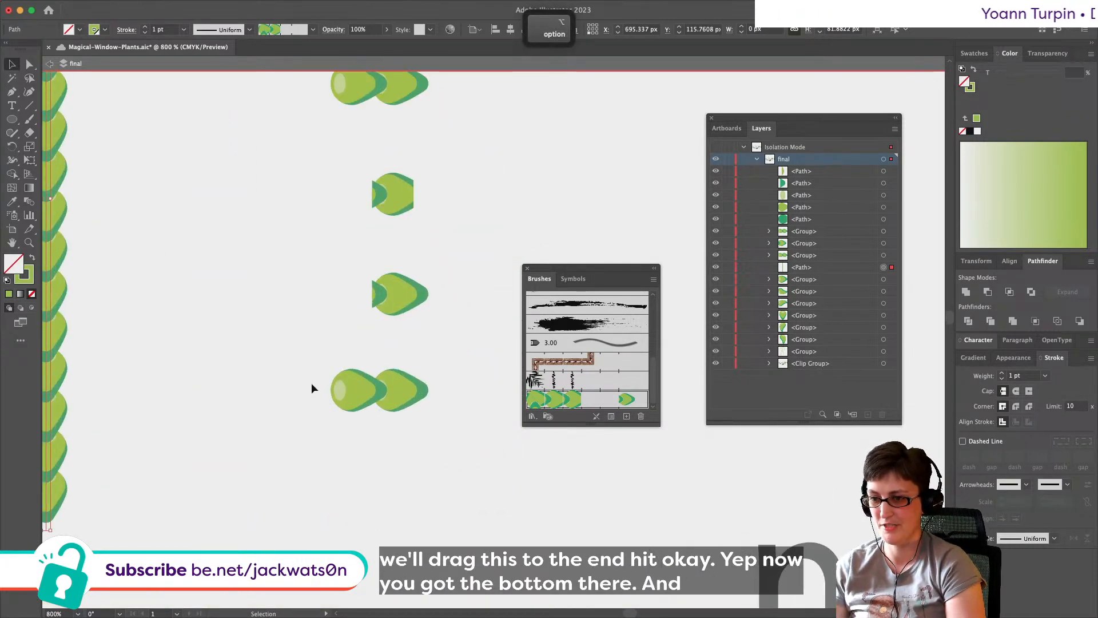
pyautogui.click(405, 382)
pyautogui.keyDown('alt'); pyautogui.scroll(2, 378, 394); pyautogui.keyUp('alt')
pyautogui.click(28, 63)
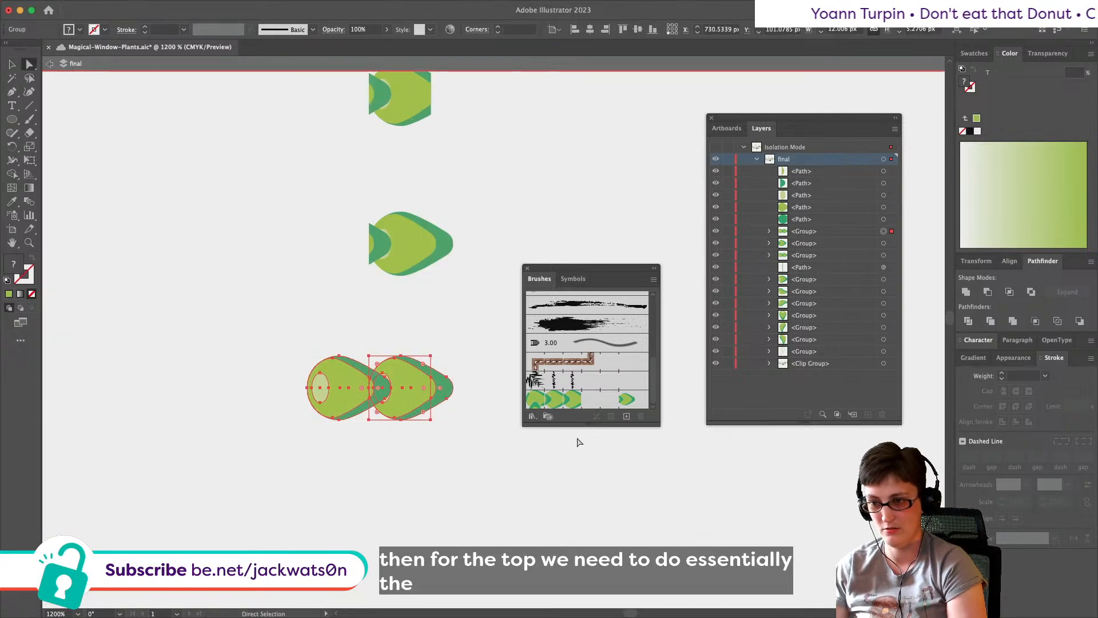
pyautogui.moveTo(430, 357); pyautogui.dragTo(307, 426)
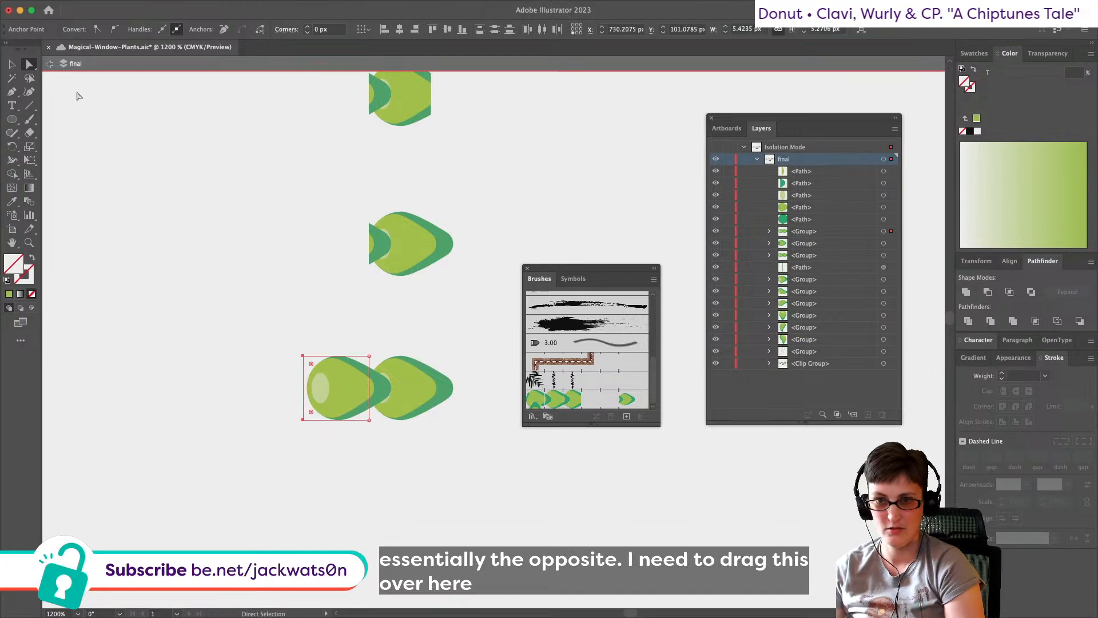
pyautogui.click(11, 64)
pyautogui.moveTo(182, 324); pyautogui.dragTo(483, 433)
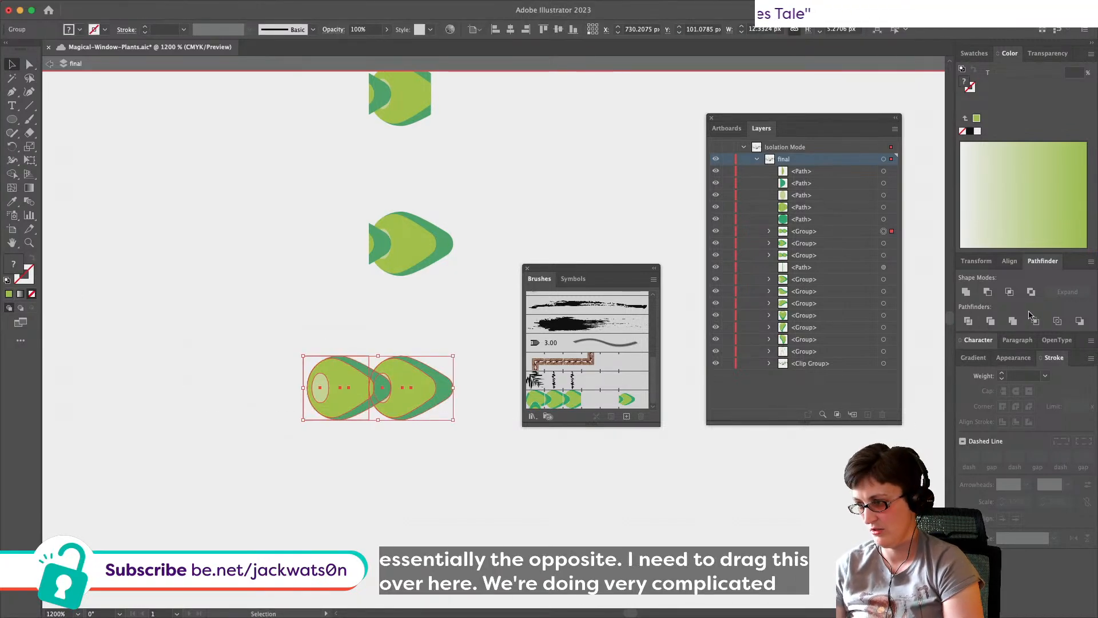
# Step: Divide the lowest bead pair along the reshaped rectangle with Pathfinder
pyautogui.scroll(-2, 209, 405)
pyautogui.hscroll(-5, 212, 404)
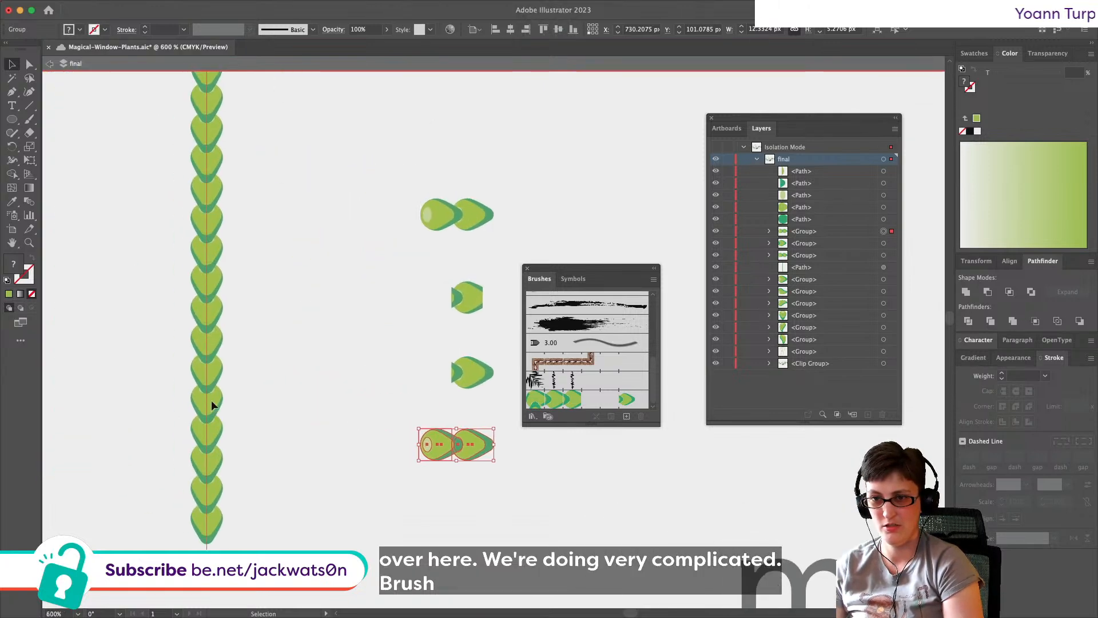
pyautogui.scroll(1, 211, 404)
pyautogui.scroll(-4, 213, 405)
pyautogui.press('super+z')
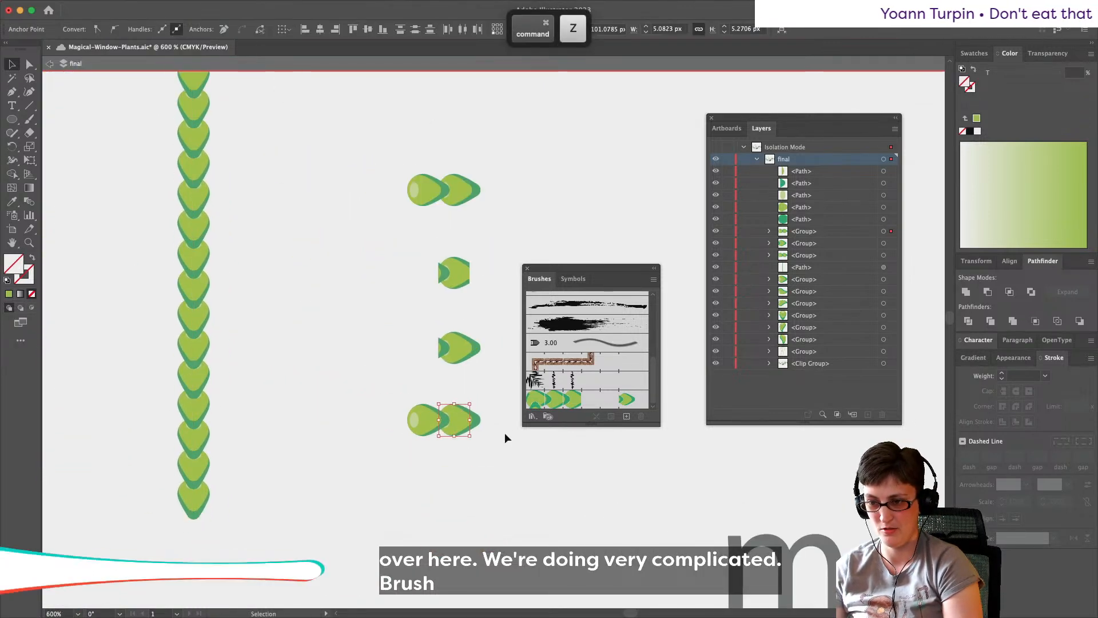
pyautogui.scroll(1, 492, 431)
pyautogui.scroll(1, 472, 426)
pyautogui.press('shift+super+z')
pyautogui.moveTo(533, 508); pyautogui.dragTo(364, 458)
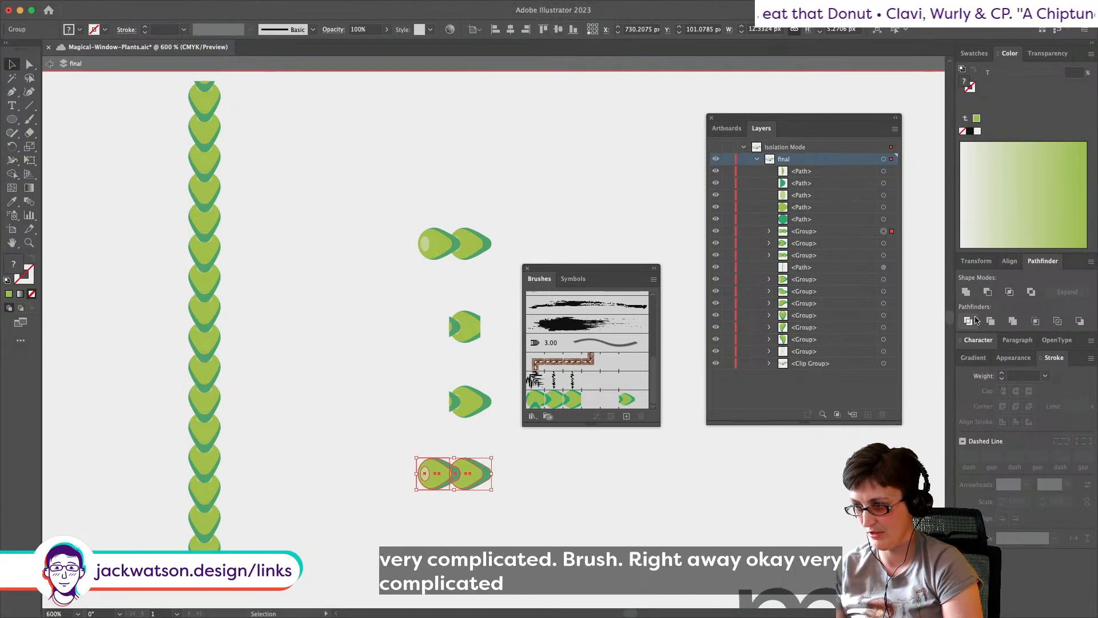
# Step: Delete the pointed bead's pieces outside the rectangle from the lowest pair, keeping only the rounded bead
pyautogui.click(32, 66)
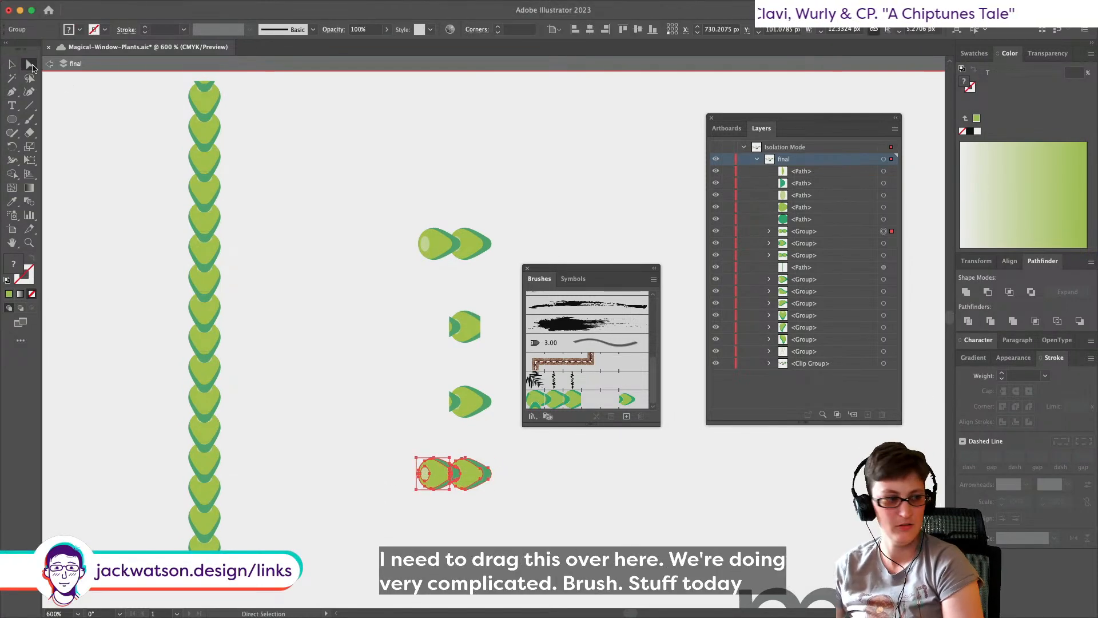
pyautogui.moveTo(539, 511); pyautogui.dragTo(455, 446)
pyautogui.press('BackSpace')
pyautogui.click(455, 465)
pyautogui.press('BackSpace')
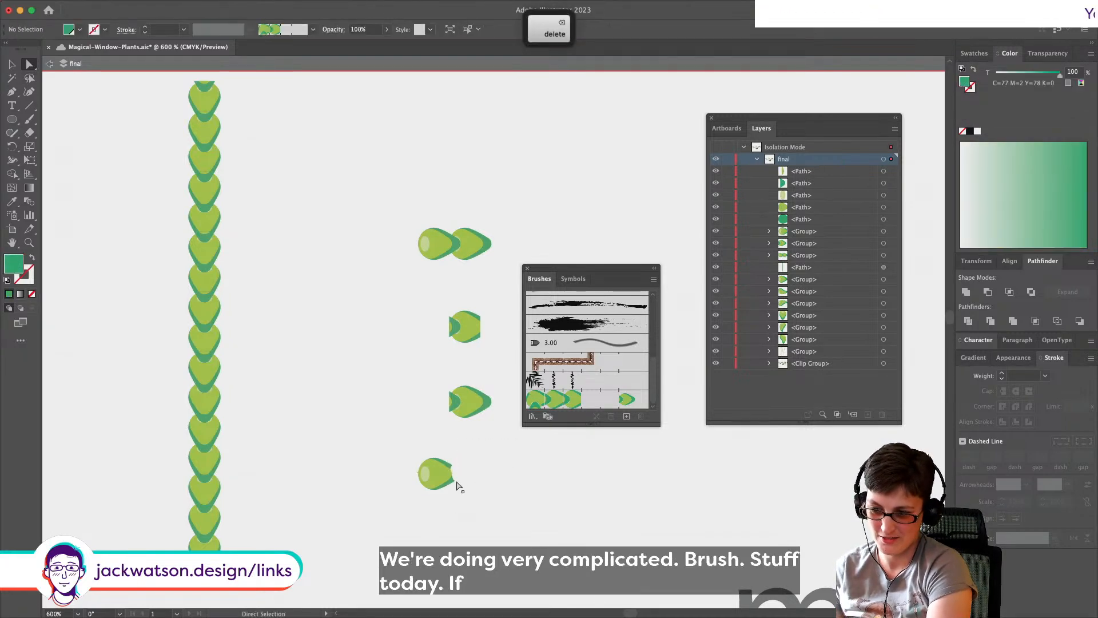
pyautogui.click(455, 483)
pyautogui.press('BackSpace')
pyautogui.scroll(3, 466, 485)
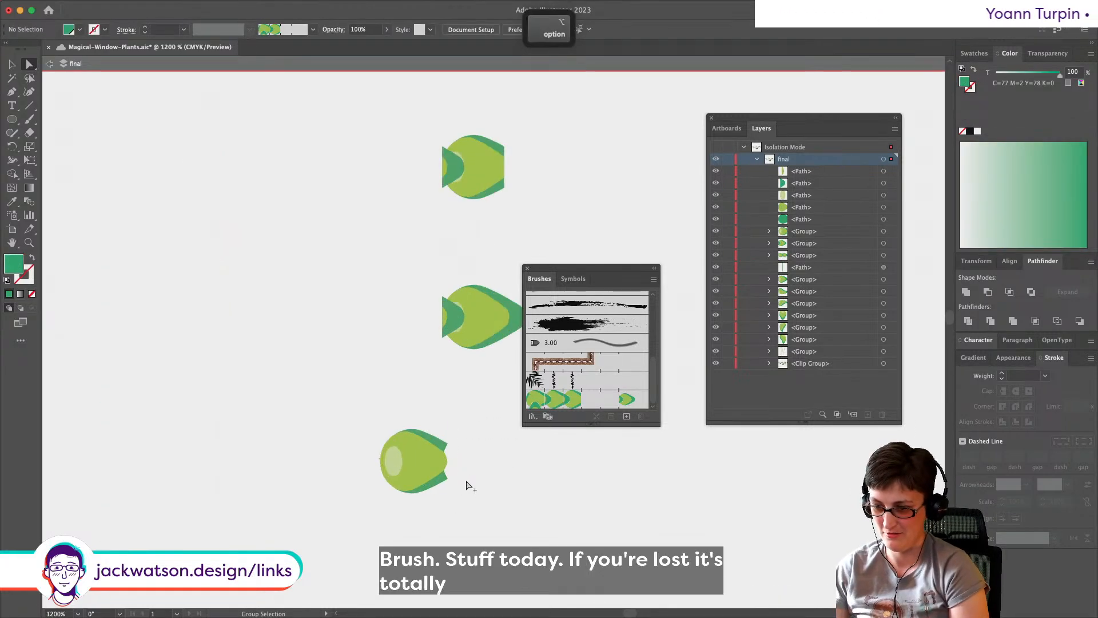
pyautogui.click(446, 448)
pyautogui.press('BackSpace')
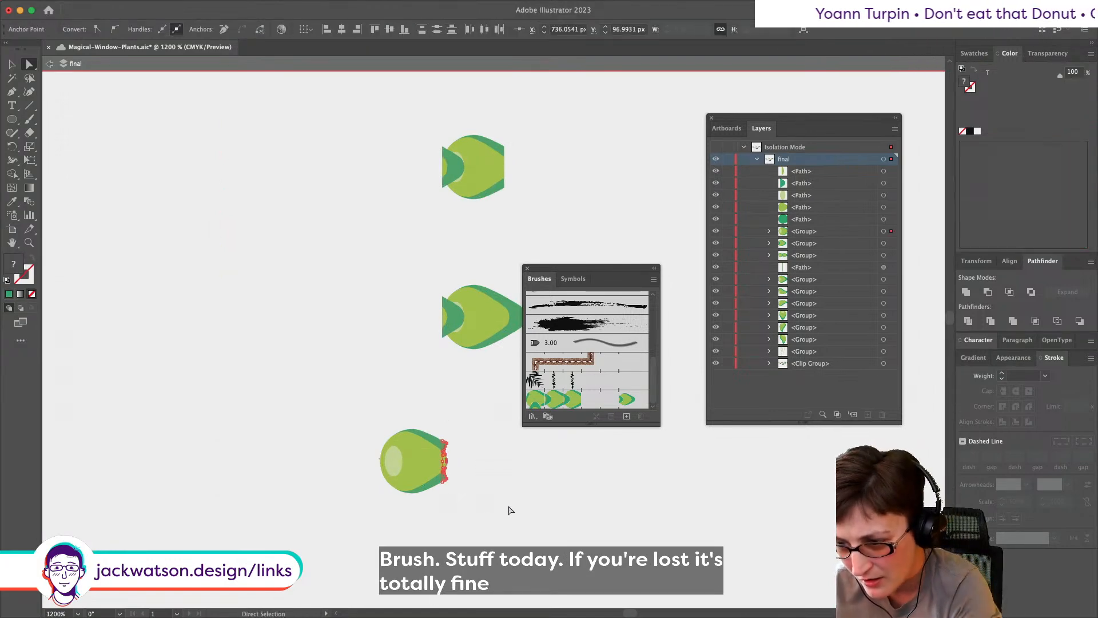
# Step: Delete the leftover slivers protruding from the rounded bead's cut edge so that the edge is straight
pyautogui.scroll(3, 473, 503)
pyautogui.scroll(2, 397, 413)
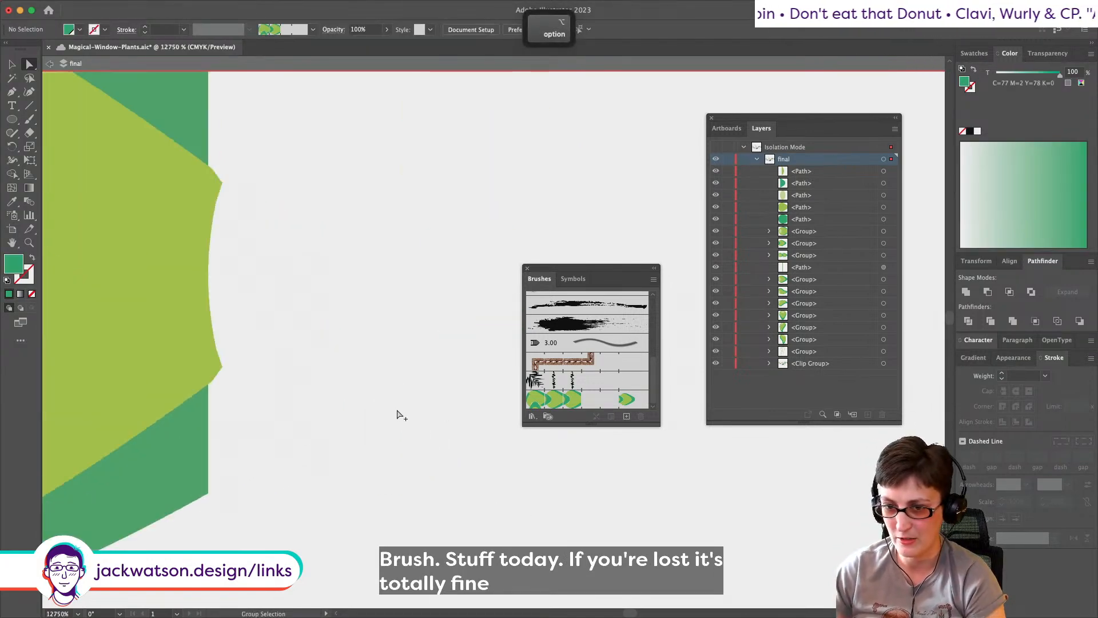
pyautogui.scroll(-3, 398, 414)
pyautogui.scroll(4, 351, 422)
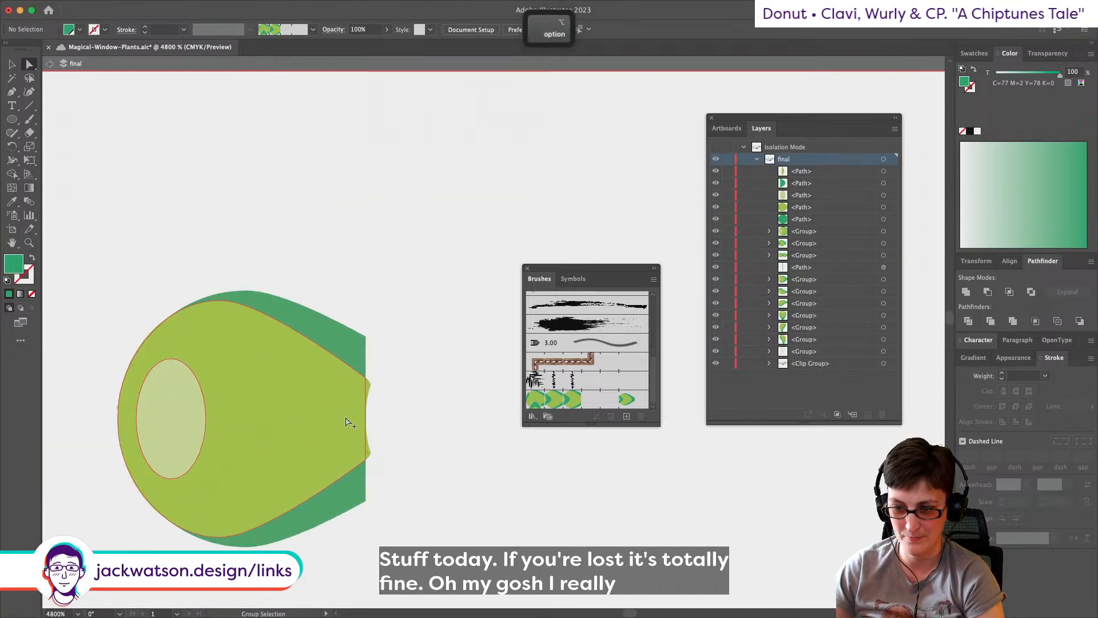
pyautogui.scroll(-1, 356, 421)
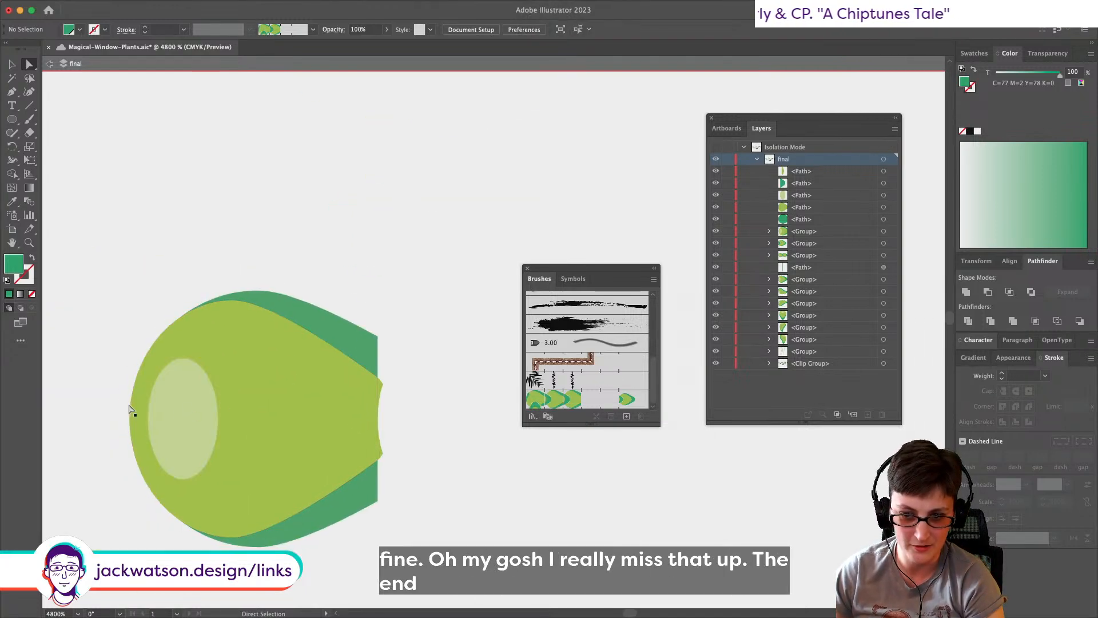
pyautogui.click(150, 405)
pyautogui.click(382, 390)
pyautogui.moveTo(388, 473); pyautogui.dragTo(378, 483)
pyautogui.press('BackSpace')
# Step: Add the rounded bead to Pattern Brush 2 as its start tile and apply the change to existing strokes
pyautogui.moveTo(466, 554); pyautogui.dragTo(80, 258)
pyautogui.moveTo(287, 420); pyautogui.dragTo(520, 386)
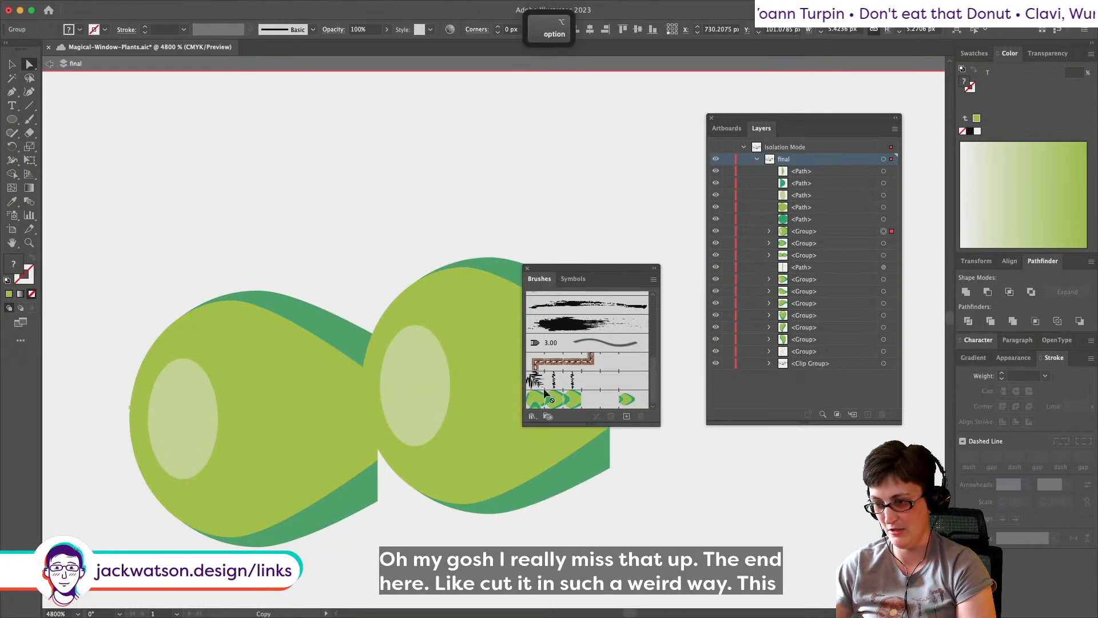
pyautogui.press('alt')
pyautogui.moveTo(607, 401); pyautogui.dragTo(606, 399)
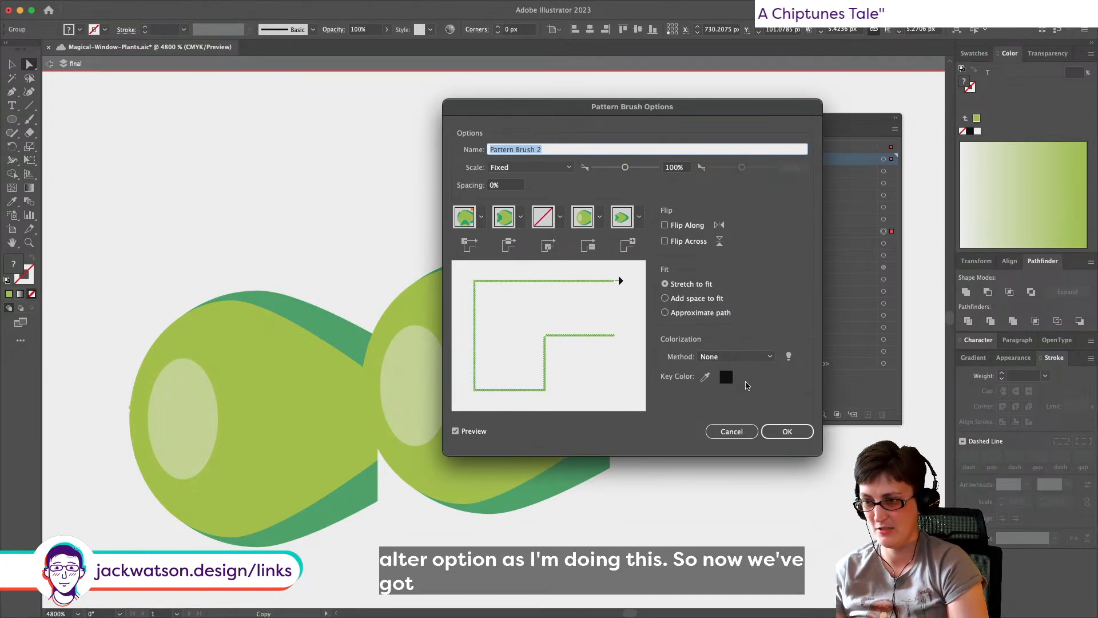
pyautogui.click(790, 433)
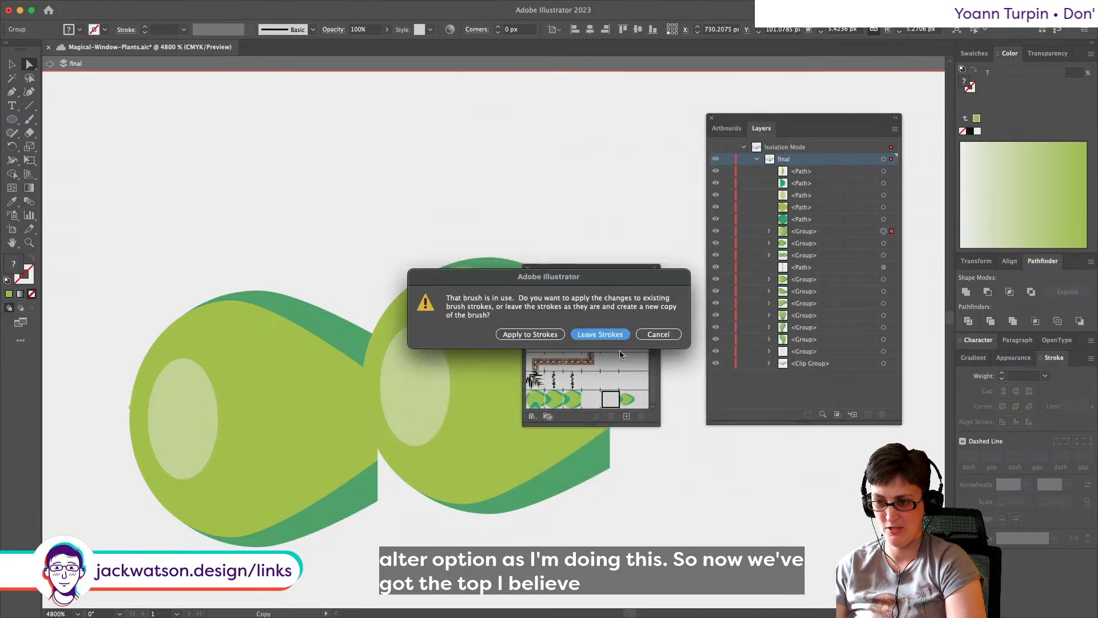
pyautogui.click(528, 335)
pyautogui.scroll(-1, 278, 251)
pyautogui.scroll(-7, 278, 252)
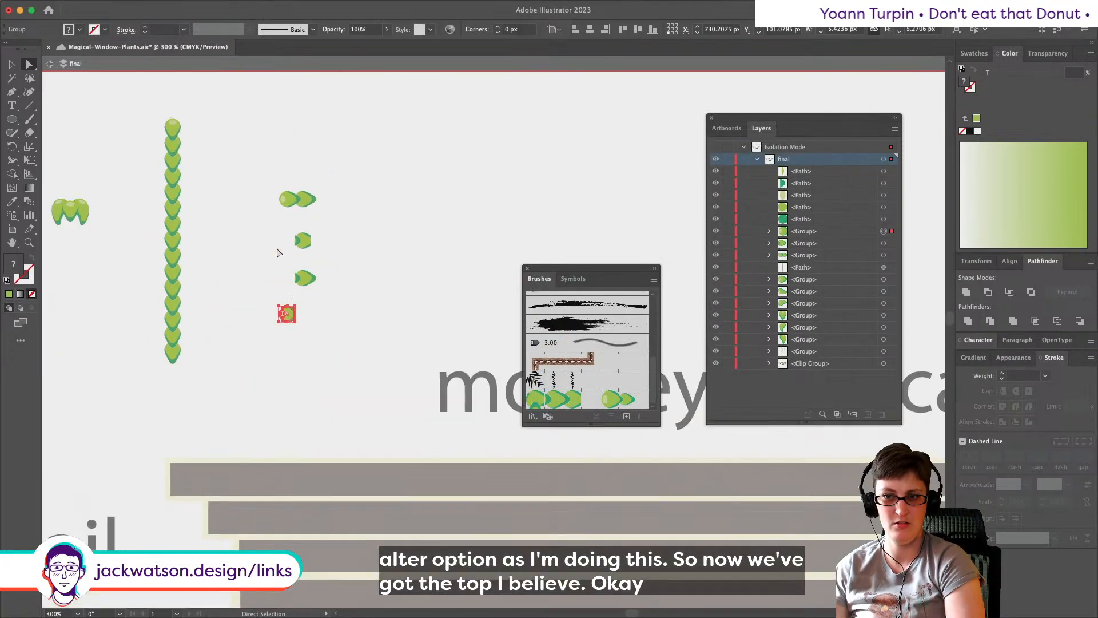
# Step: Draw a long, hook-topped curved path beside the bead tiles with the Pen tool, using the straight bead stem's brush stroke
pyautogui.keyDown('alt'); pyautogui.click(233, 247); pyautogui.keyUp('alt')
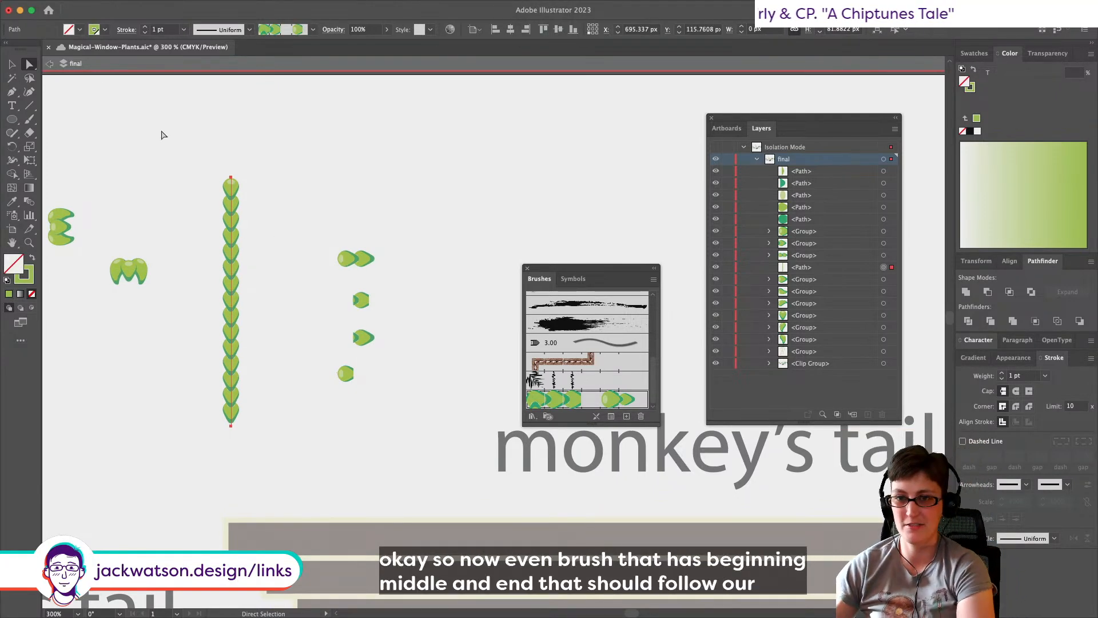
pyautogui.click(14, 91)
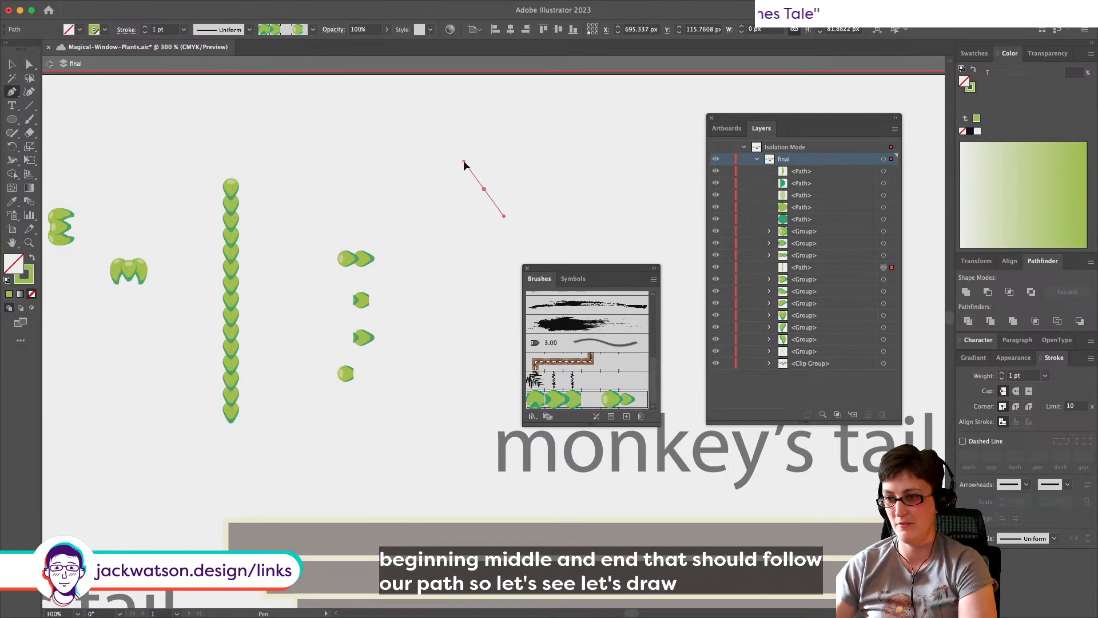
pyautogui.moveTo(434, 230); pyautogui.dragTo(443, 305)
pyautogui.moveTo(393, 462); pyautogui.dragTo(381, 495)
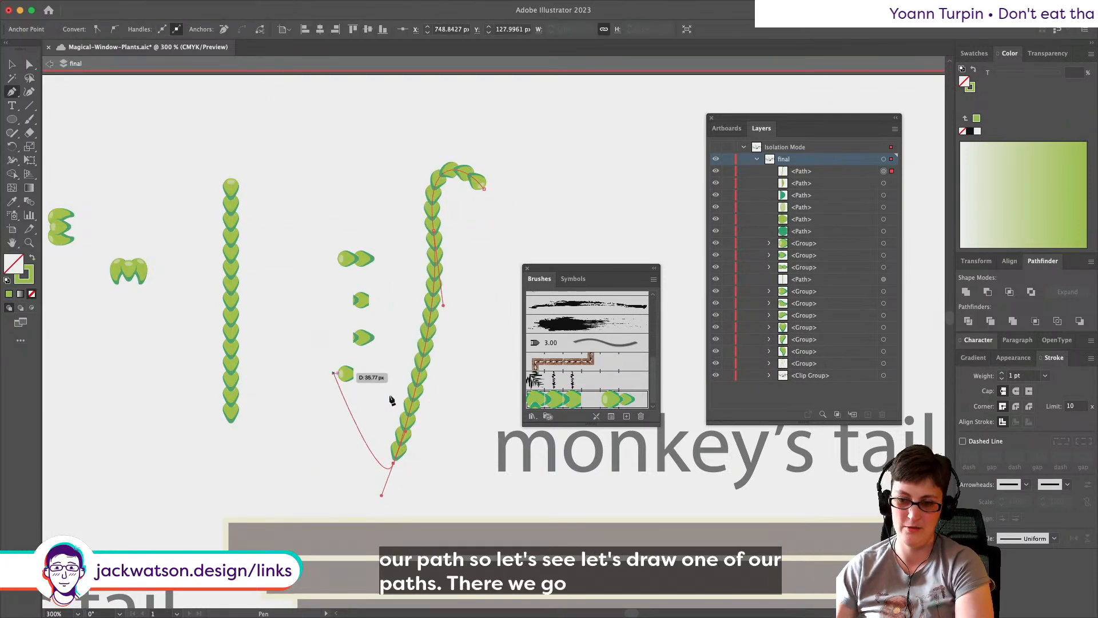
# Step: Set the stroke weight of the hook-topped bead stem to 0.5 pt
pyautogui.press('shift+super+a')
pyautogui.click(11, 64)
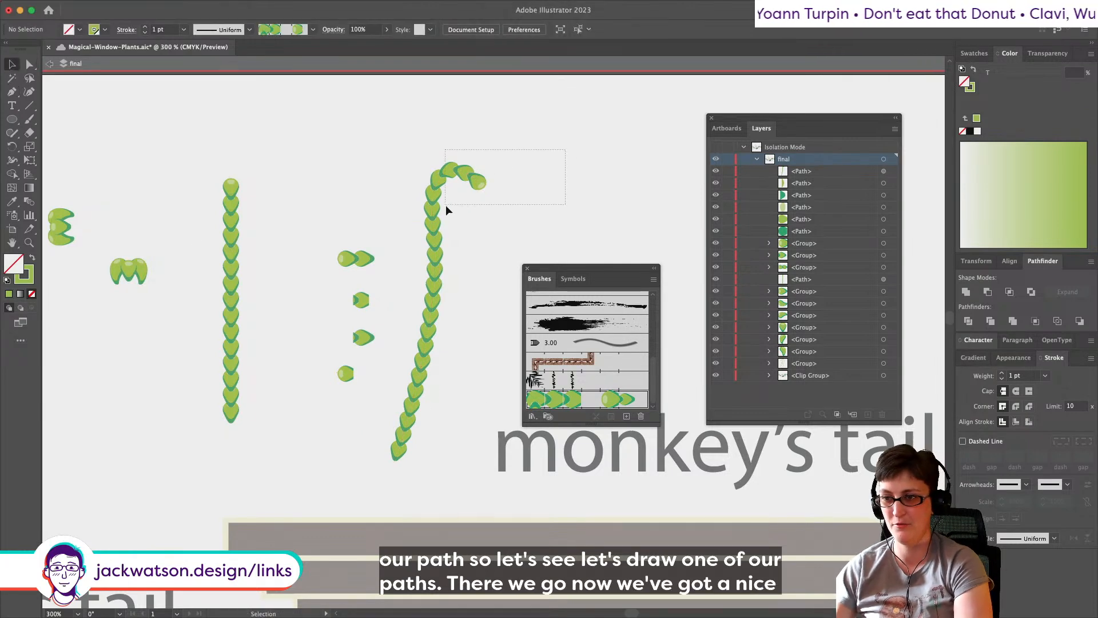
pyautogui.moveTo(446, 206); pyautogui.dragTo(447, 207)
pyautogui.click(184, 29)
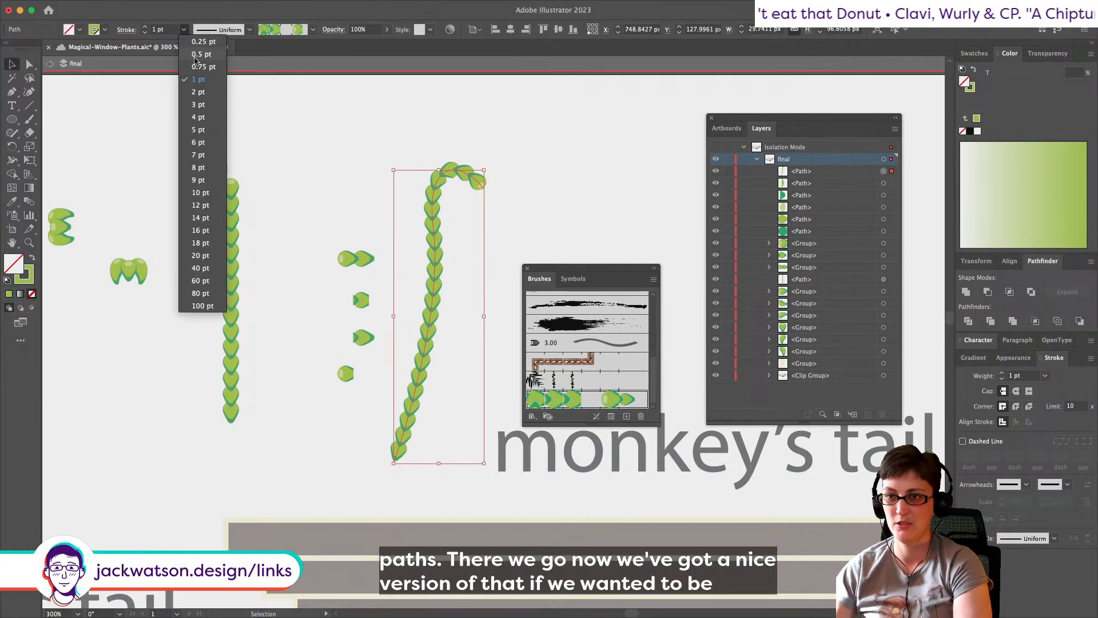
pyautogui.click(193, 52)
pyautogui.click(353, 130)
pyautogui.moveTo(462, 150); pyautogui.dragTo(438, 186)
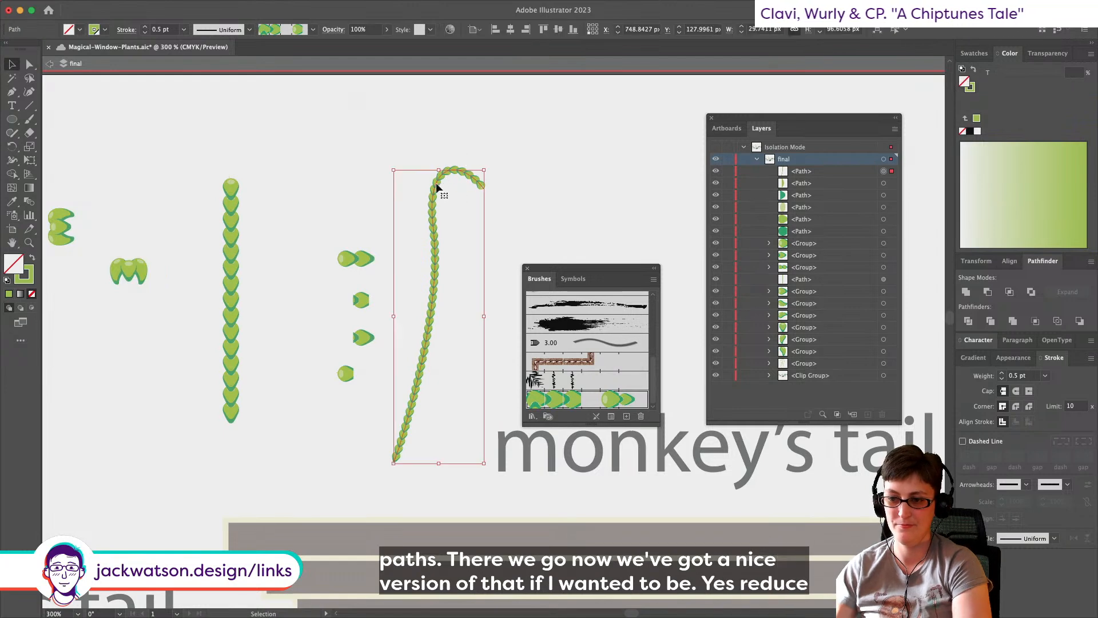
# Step: Delete the hook-topped test stem and move all the bead tiles up beside the straight bead stem
pyautogui.press('BackSpace')
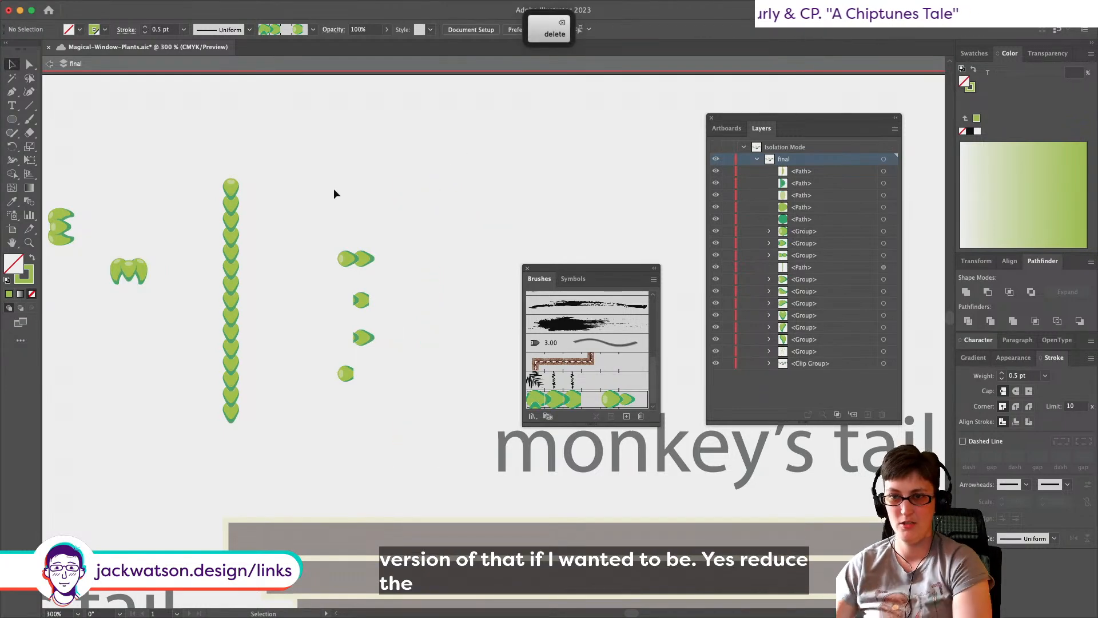
pyautogui.click(184, 29)
pyautogui.click(231, 87)
pyautogui.moveTo(281, 159); pyautogui.dragTo(406, 417)
pyautogui.moveTo(371, 262); pyautogui.dragTo(308, 186)
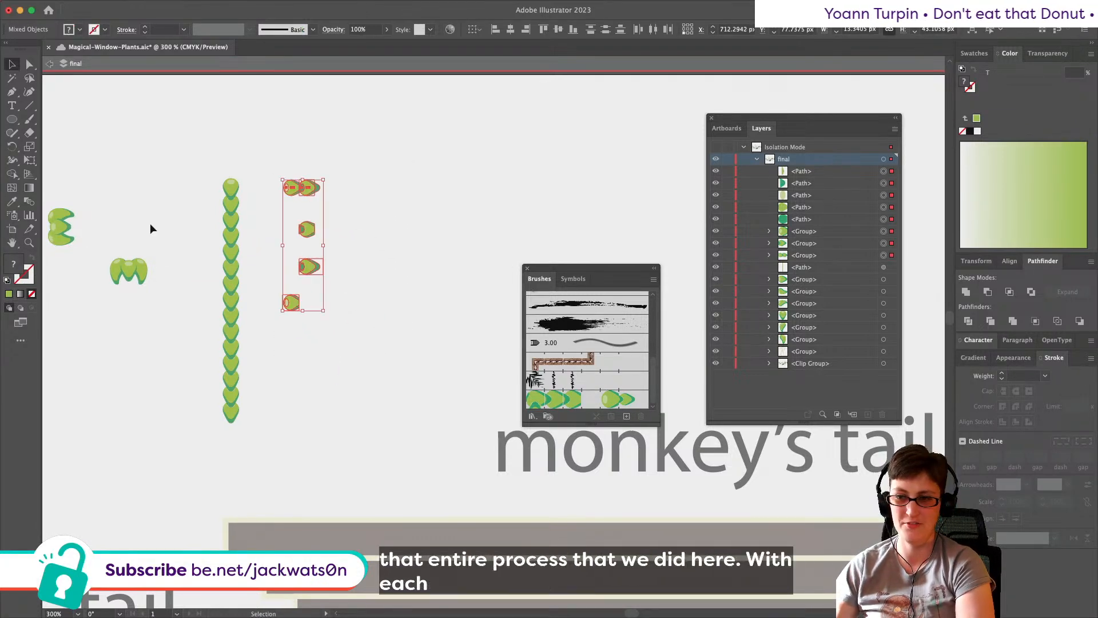
# Step: Copy the uppermost bead of the sideways cluster, paste it in front and place the copy beside the straight bead pair
pyautogui.hscroll(-5, 150, 223)
pyautogui.click(279, 219)
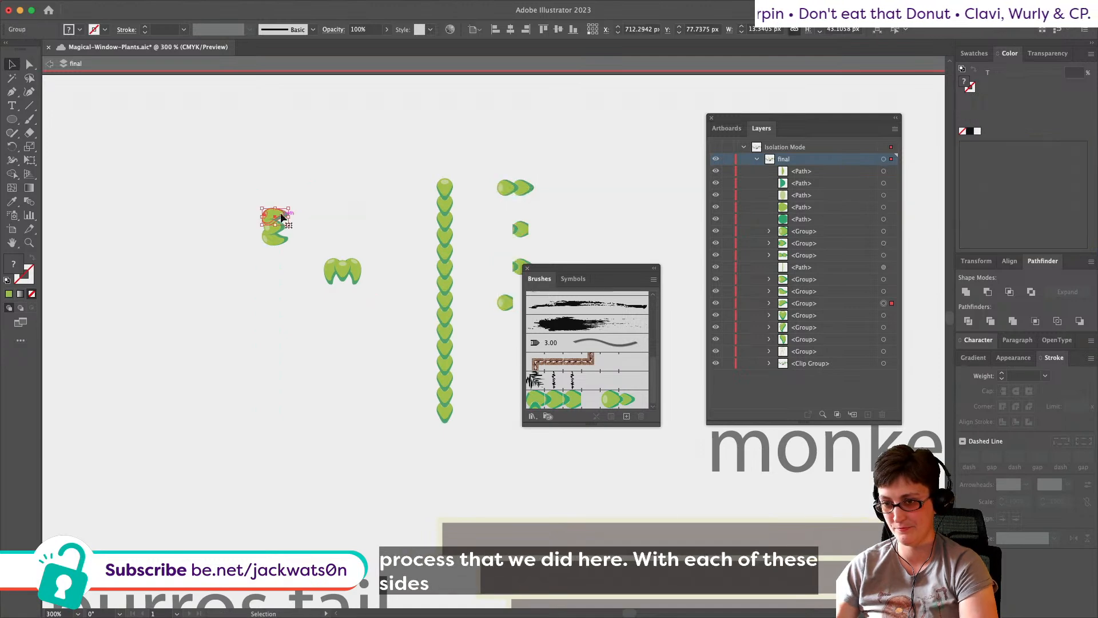
pyautogui.hscroll(3, 291, 247)
pyautogui.press('super+c')
pyautogui.press('super+f')
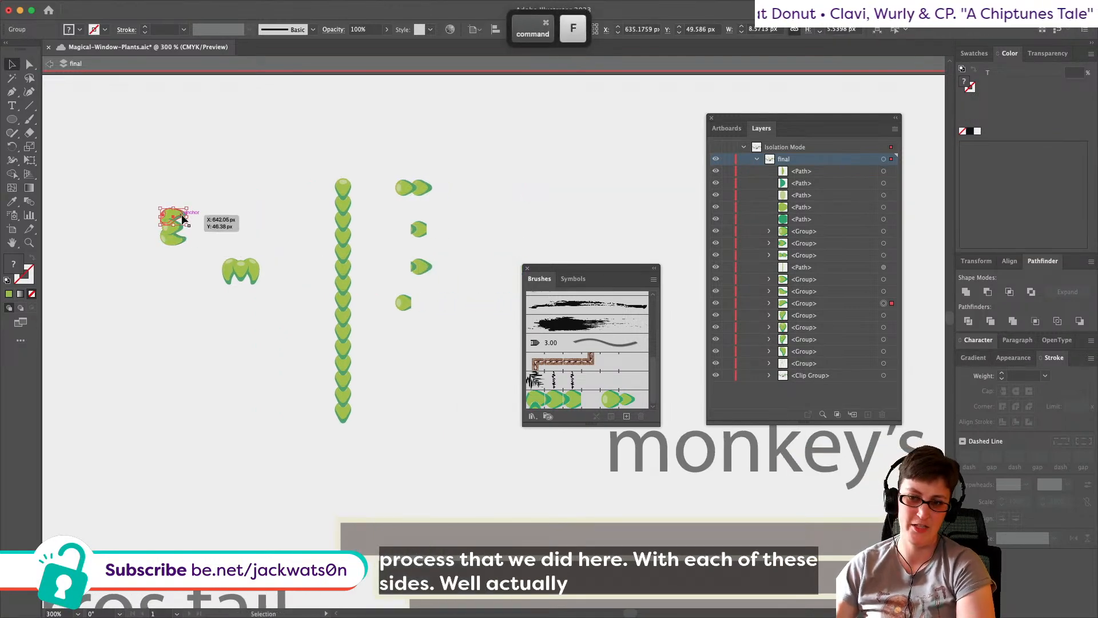
pyautogui.moveTo(182, 218); pyautogui.dragTo(495, 189)
pyautogui.keyDown('alt'); pyautogui.scroll(1, 486, 191); pyautogui.keyUp('alt')
pyautogui.keyDown('alt'); pyautogui.scroll(4, 480, 205); pyautogui.keyUp('alt')
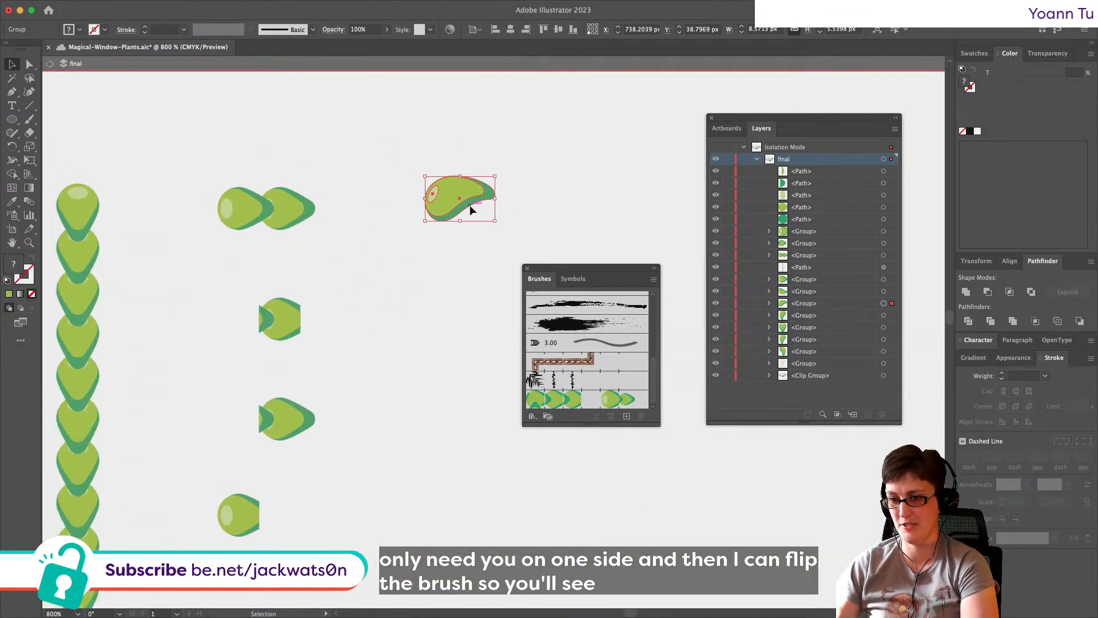
# Step: Add a second copy of the curved bead overlapping the first one's pointed end, and bring the first bead to the front
pyautogui.hscroll(-2, 470, 211)
pyautogui.moveTo(489, 214)
pyautogui.mouseDown()
pyautogui.moveTo(277, 208)
pyautogui.moveTo(441, 204)
pyautogui.moveTo(458, 229)
pyautogui.moveTo(455, 215)
pyautogui.moveTo(520, 214)
pyautogui.moveTo(500, 215)
pyautogui.mouseUp()
pyautogui.press('cmd+f')
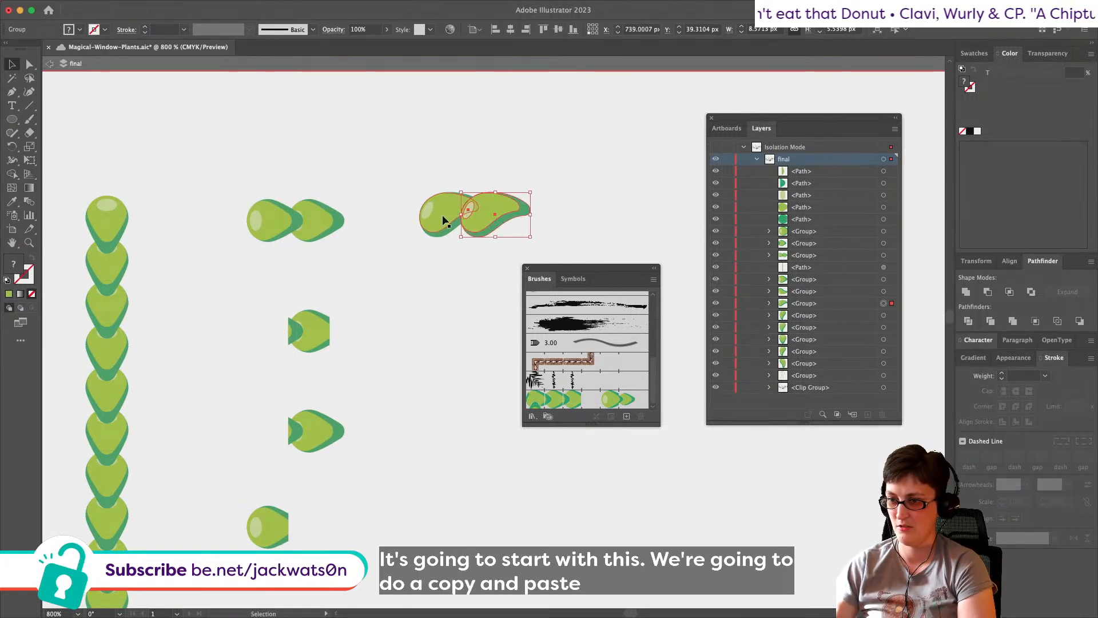
pyautogui.click(443, 220)
pyautogui.press('super+c')
pyautogui.press('super+x')
pyautogui.press('super+f')
pyautogui.click(586, 217)
pyautogui.scroll(2, 476, 211)
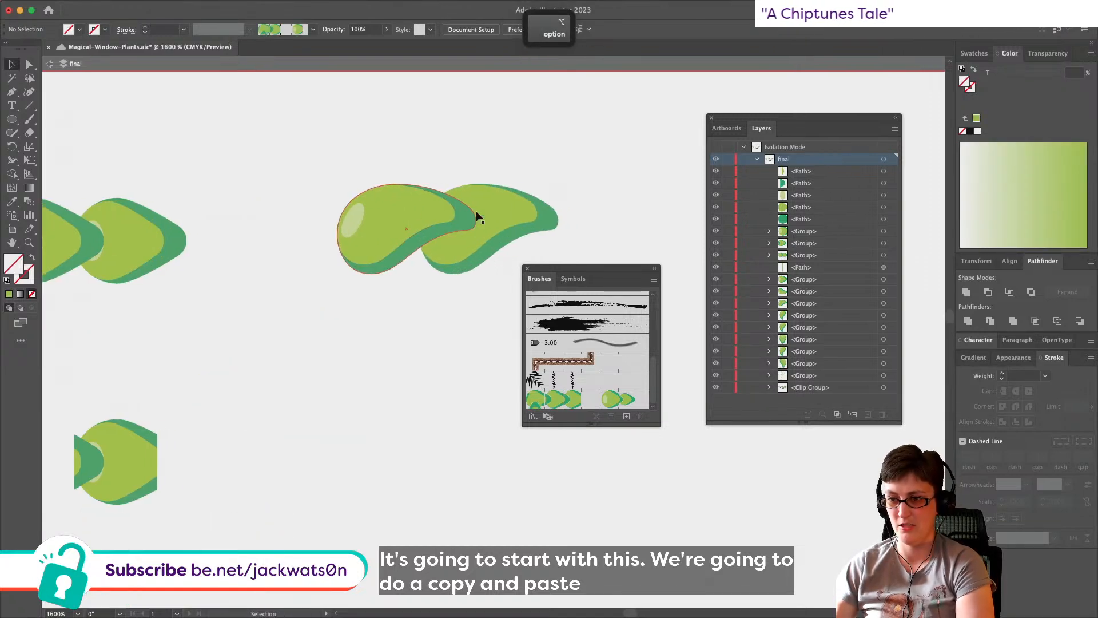
# Step: Try to move the curved bead pair over to the straight bead pair to match them up
pyautogui.hscroll(-5, 476, 211)
pyautogui.moveTo(207, 183); pyautogui.dragTo(428, 327)
pyautogui.hscroll(3, 428, 327)
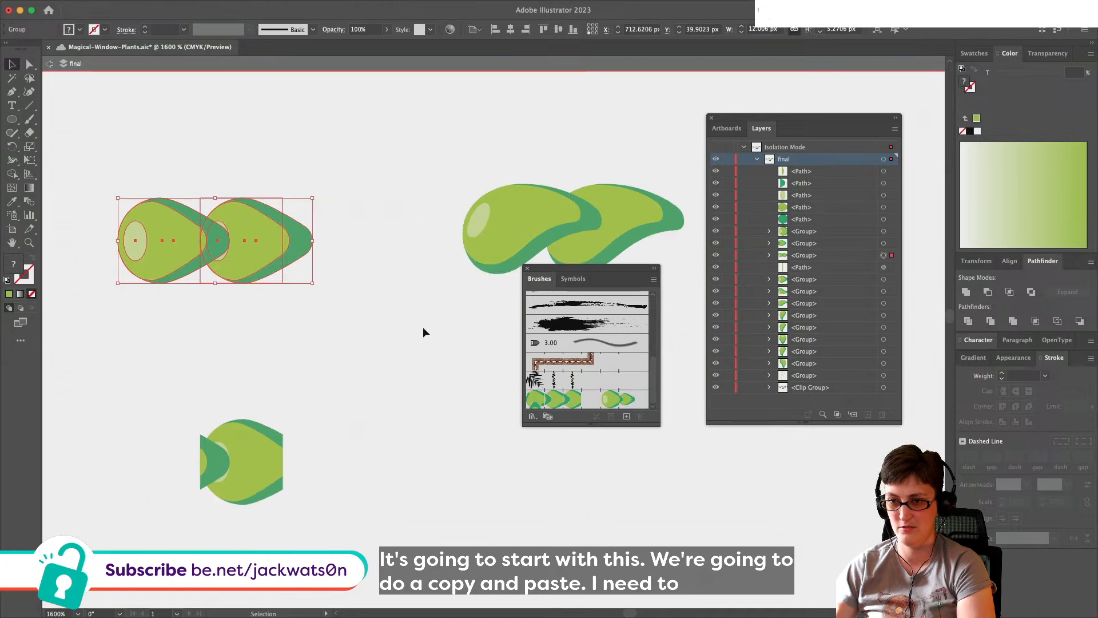
pyautogui.press('shift+super+a')
pyautogui.moveTo(568, 228); pyautogui.dragTo(212, 190)
pyautogui.press('super+z')
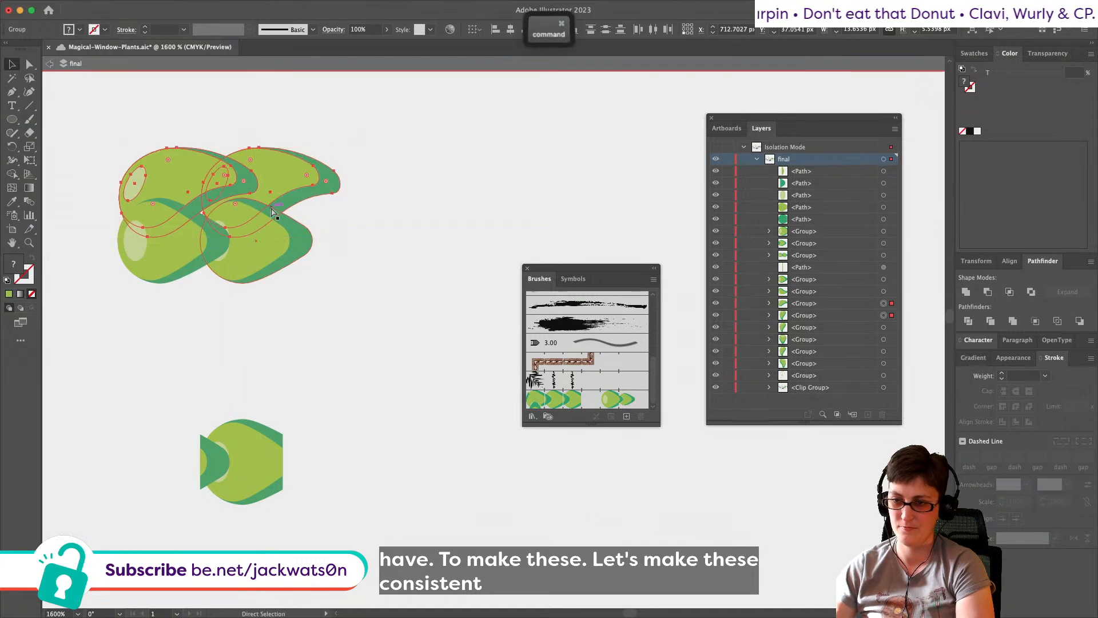
pyautogui.scroll(-1, 366, 244)
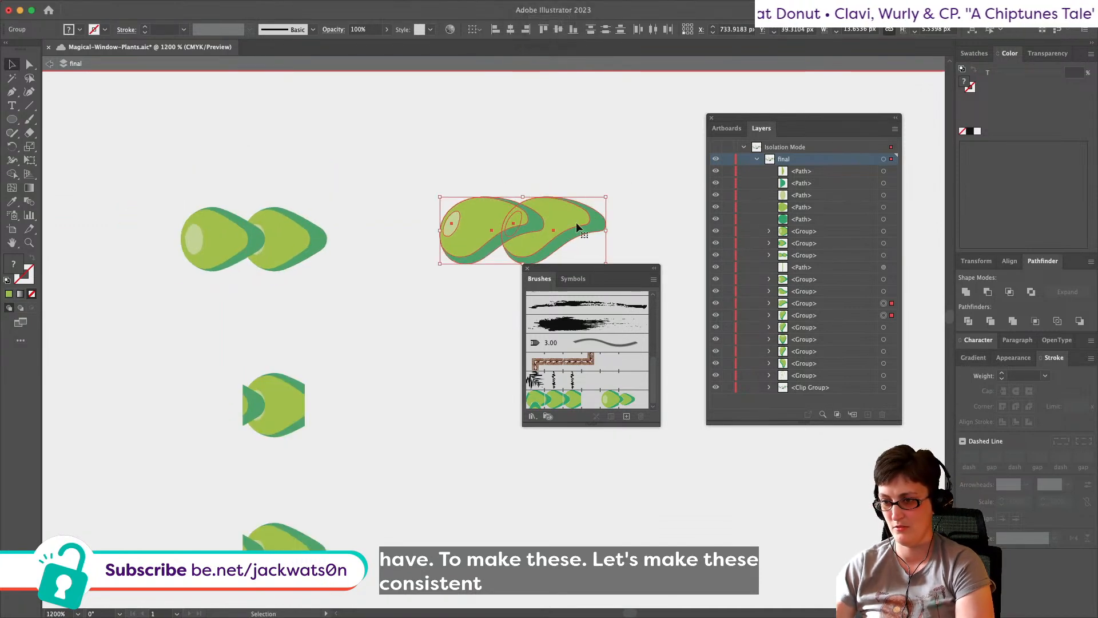
pyautogui.press('super+shift+z')
# Step: Create a new pattern brush from the curved bead pair, keeping the default name, scale and spacing
pyautogui.scroll(-4, 430, 194)
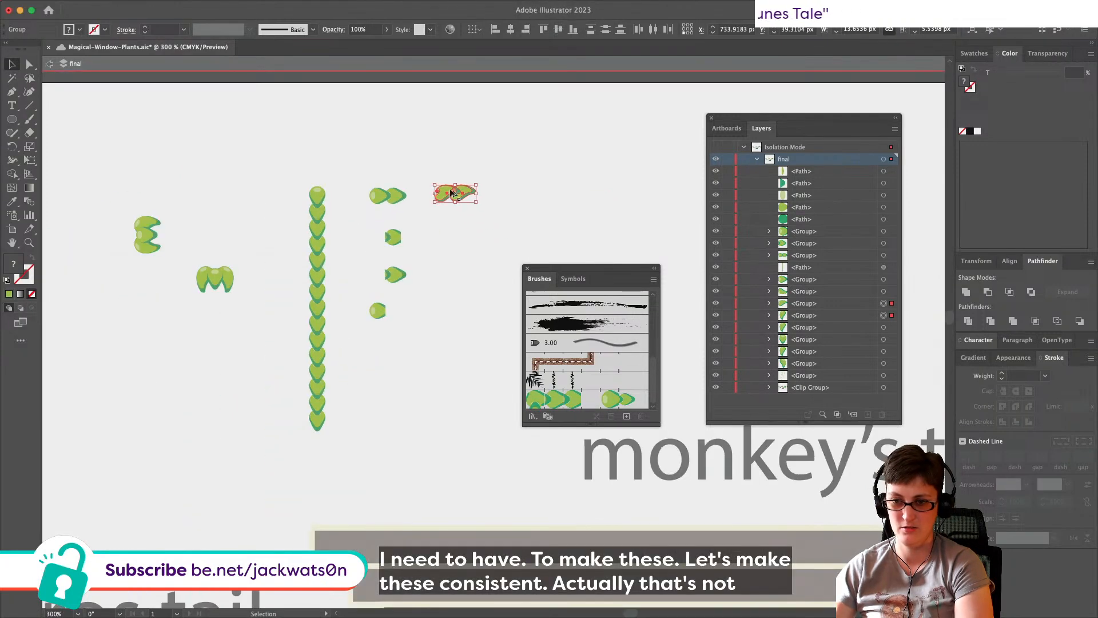
pyautogui.scroll(3, 511, 197)
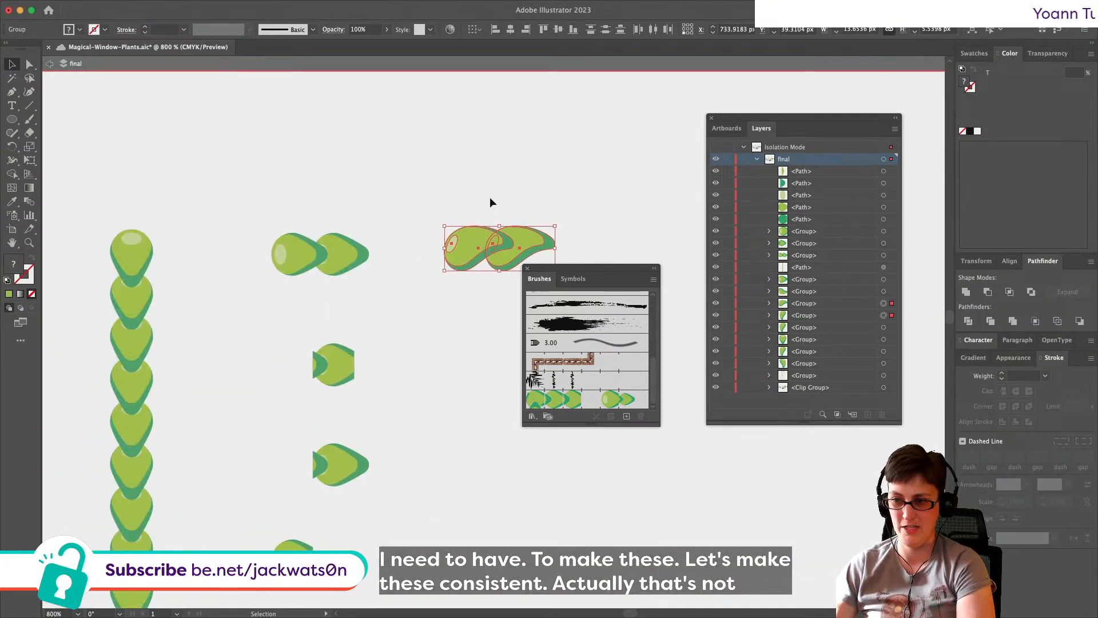
pyautogui.hscroll(2, 490, 202)
pyautogui.scroll(2, 385, 220)
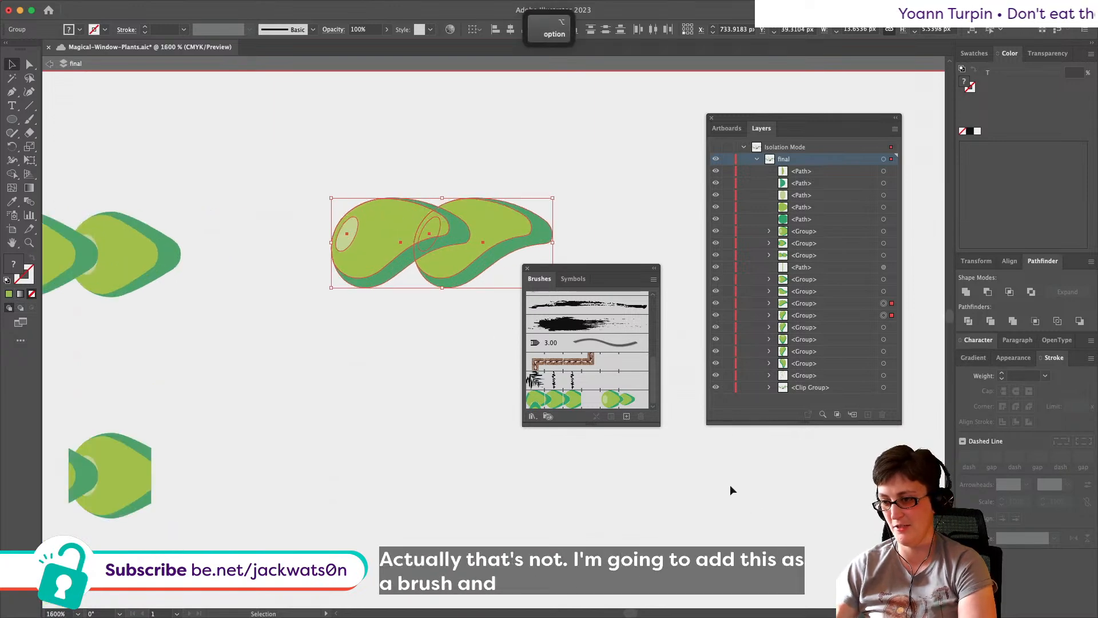
pyautogui.click(626, 416)
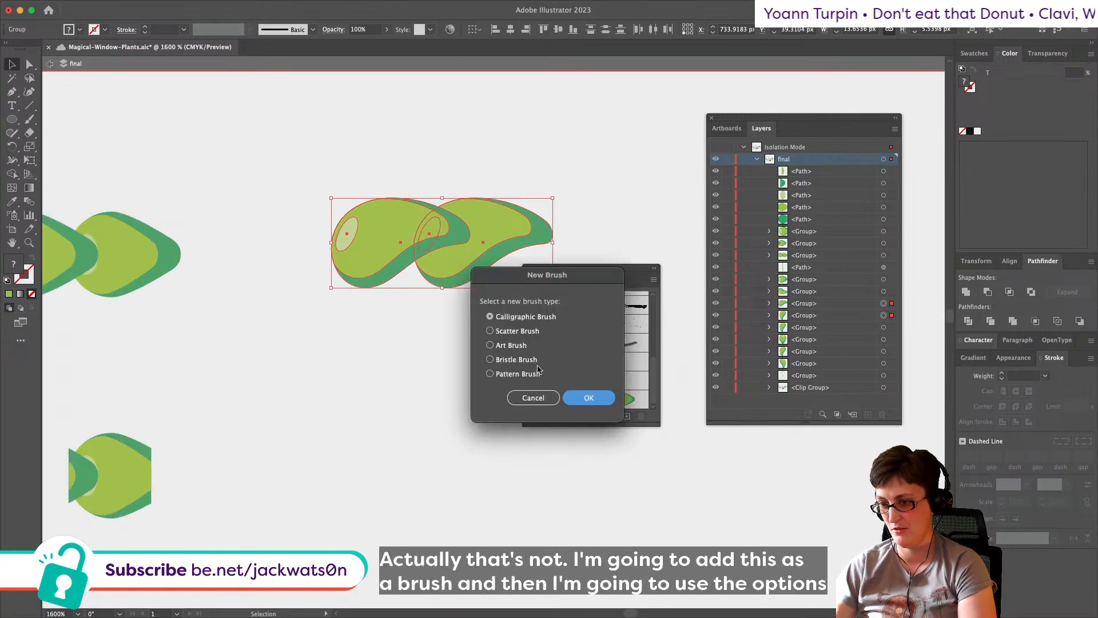
pyautogui.click(605, 404)
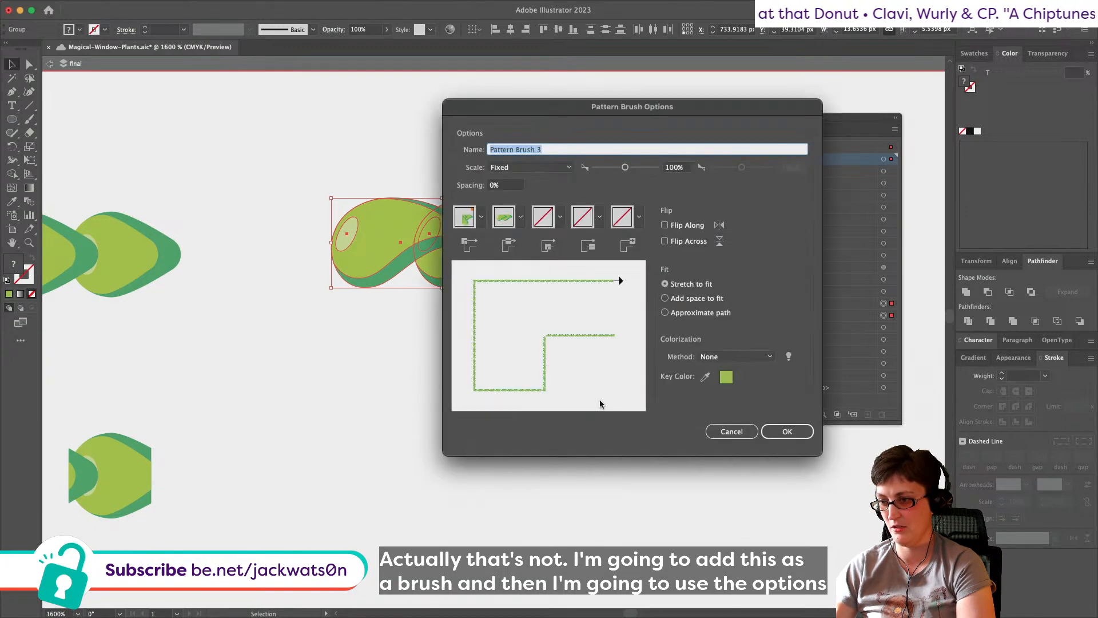
pyautogui.click(781, 429)
# Step: Place the new curved-bead brush's tile artwork on empty canvas near the original curved pair
pyautogui.click(294, 370)
pyautogui.hscroll(8, 265, 360)
pyautogui.moveTo(579, 405); pyautogui.dragTo(375, 286)
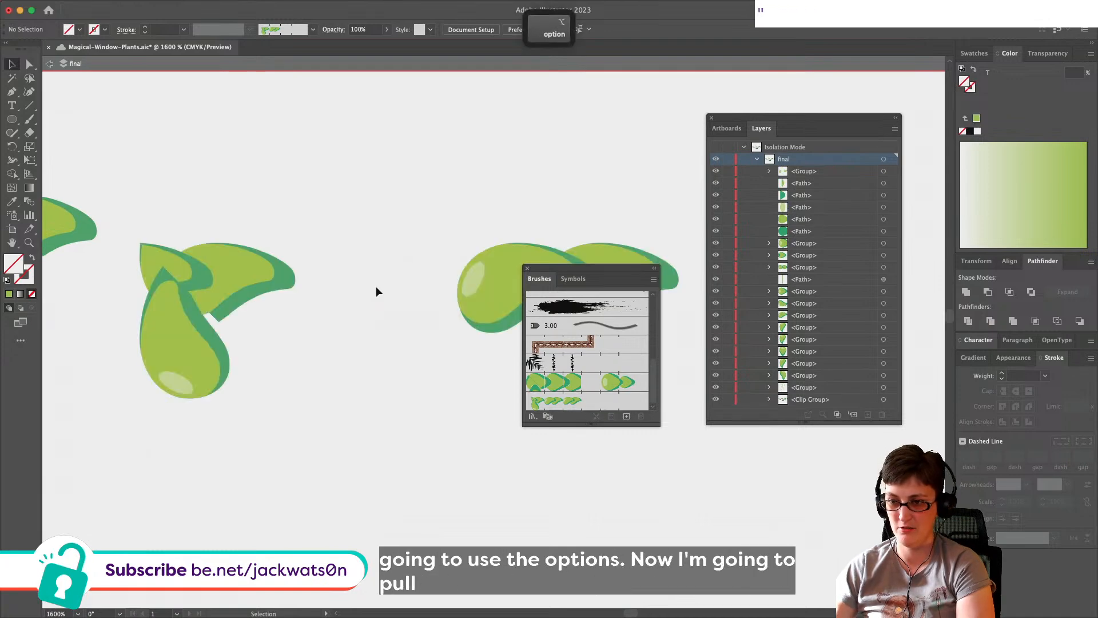
pyautogui.hscroll(2, 388, 301)
# Step: Delete the bent corner tile from the placed brush artwork, keeping only the curved bead pair
pyautogui.click(175, 264)
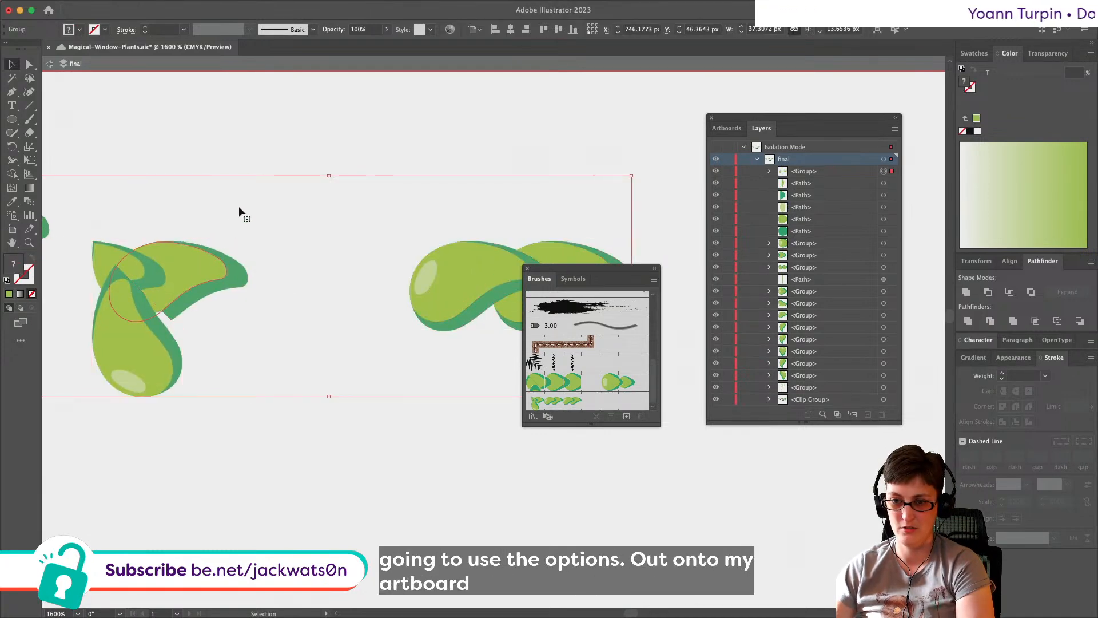
pyautogui.doubleClick(138, 387)
pyautogui.press('BackSpace')
pyautogui.click(52, 64)
pyautogui.hscroll(2, 382, 198)
pyautogui.click(453, 289)
pyautogui.hscroll(2, 453, 290)
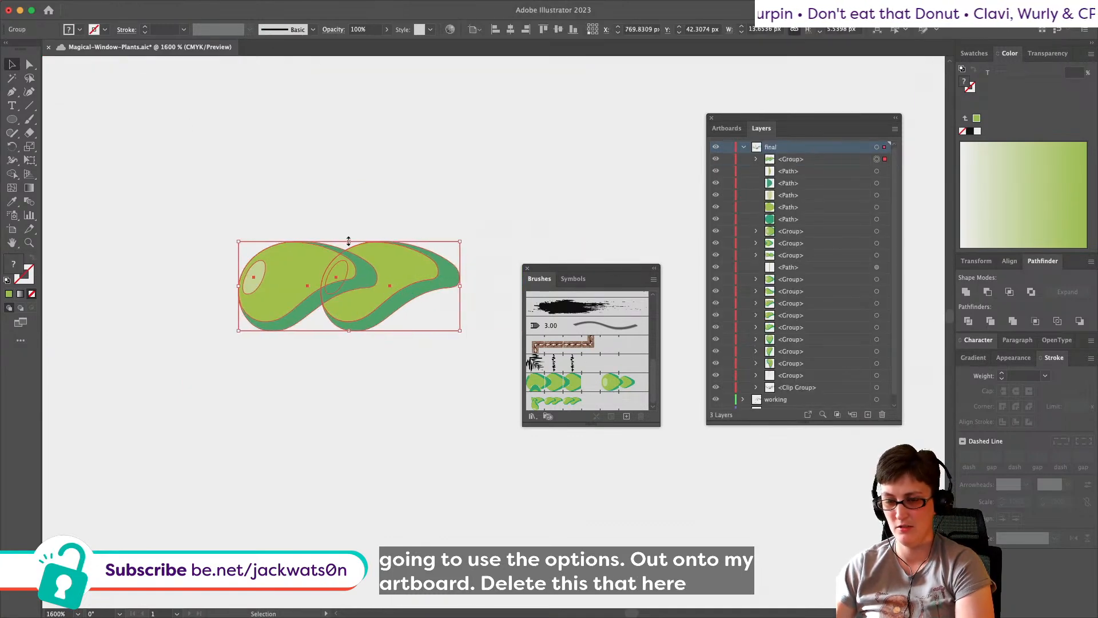
# Step: Narrow the unfilled bounding rectangle to about 8.57 px so its edge meets the front bead's pointed tip
pyautogui.click(31, 64)
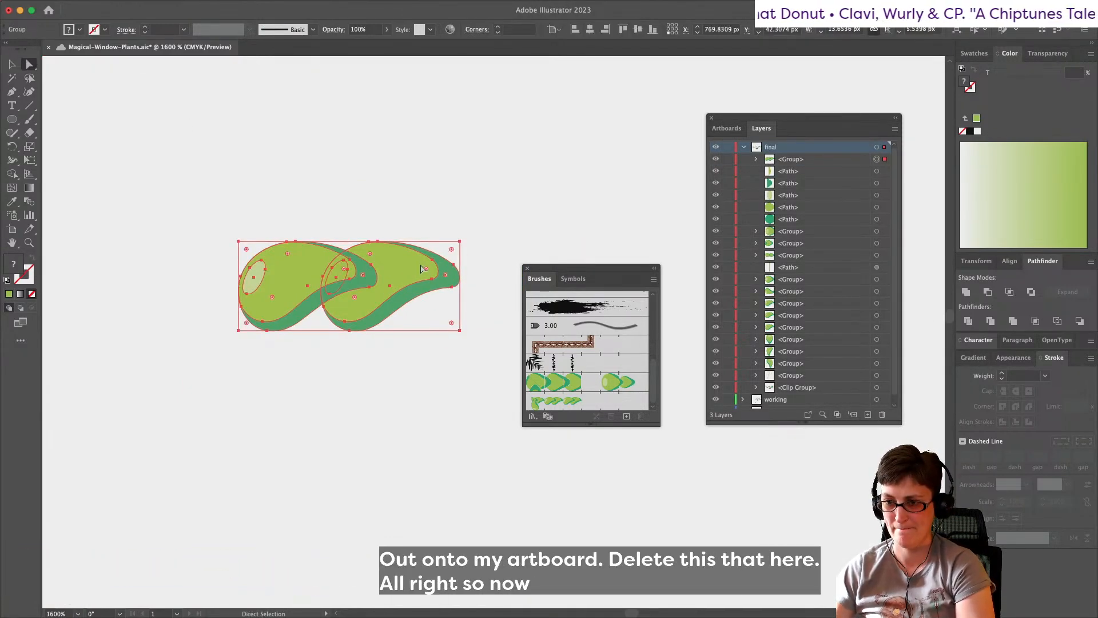
pyautogui.click(460, 241)
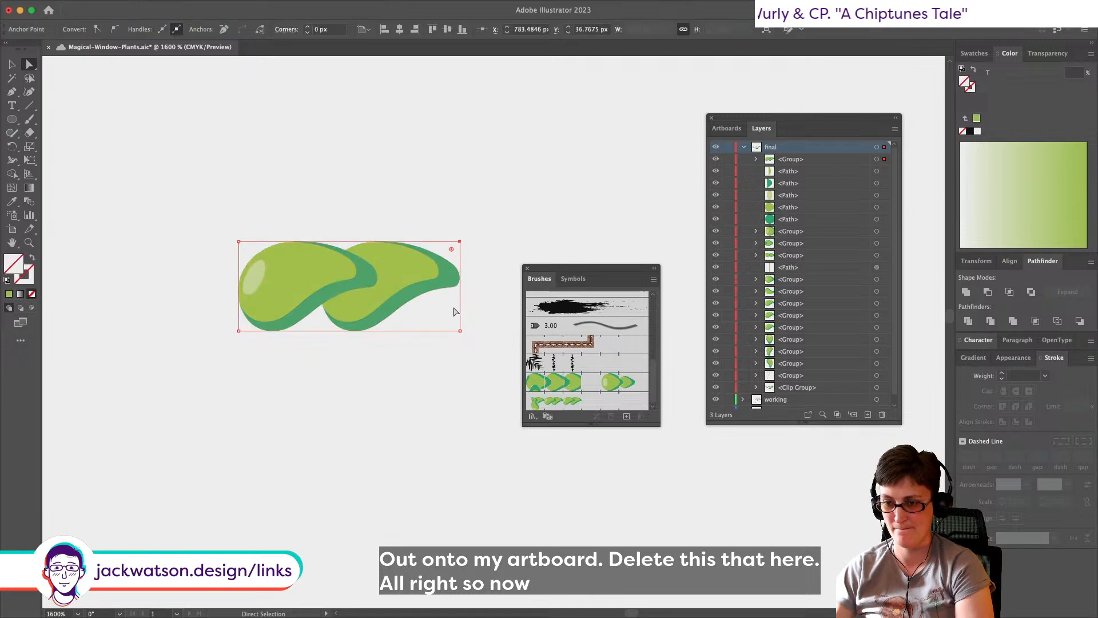
pyautogui.moveTo(461, 336); pyautogui.dragTo(403, 337)
pyautogui.moveTo(376, 337); pyautogui.dragTo(378, 337)
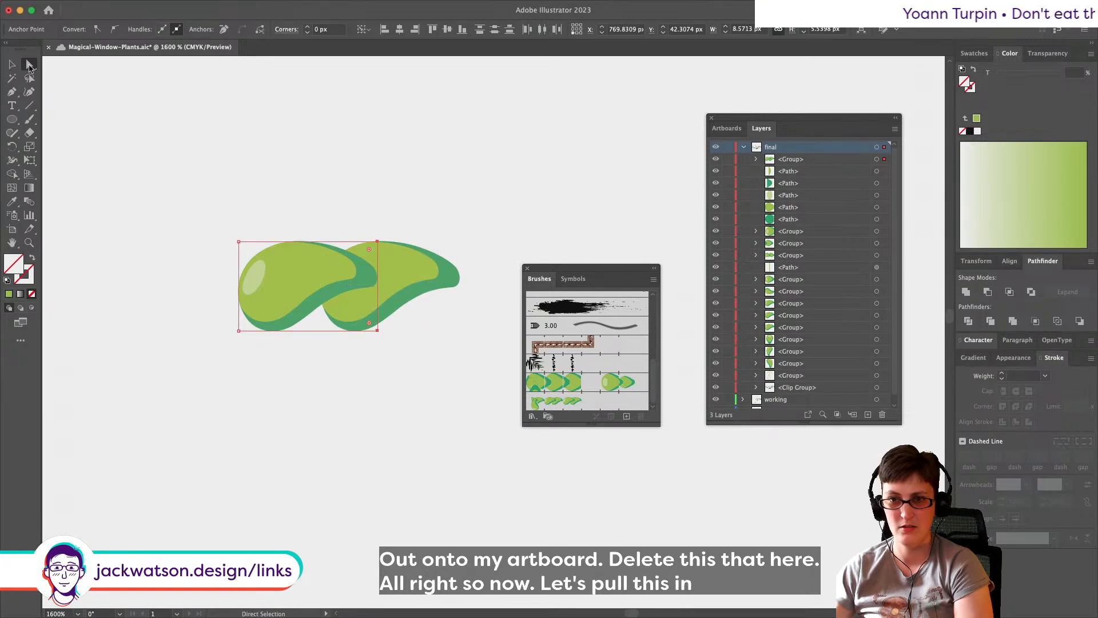
# Step: Duplicate both curved beads inside their group, without the rectangle, and shift the copies one bead spacing toward the rounded end
pyautogui.click(13, 65)
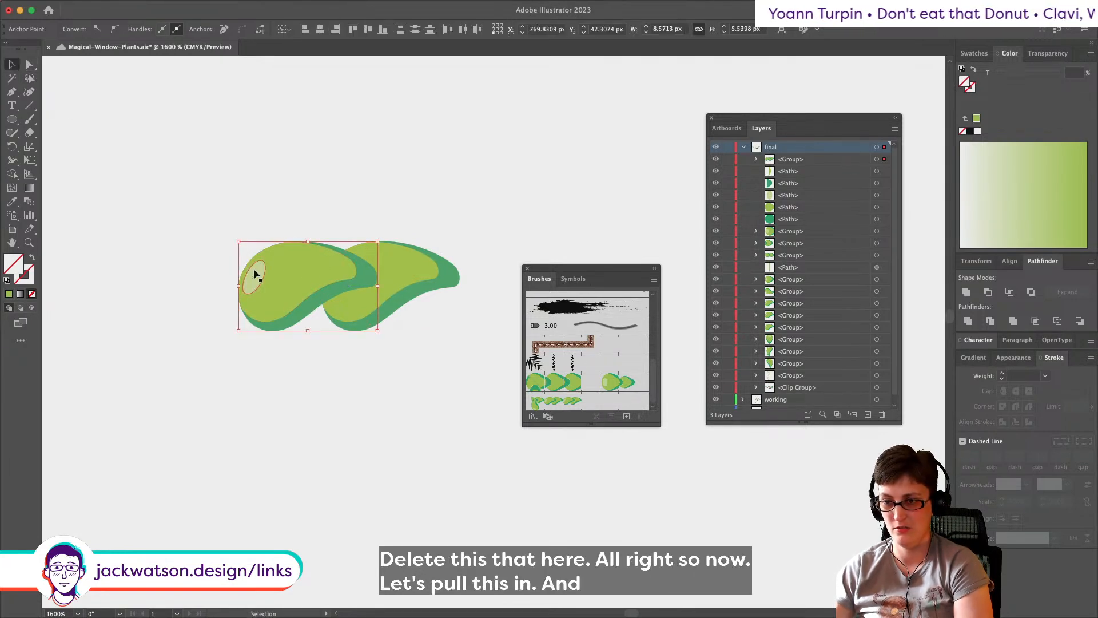
pyautogui.click(266, 271)
pyautogui.doubleClick(380, 301)
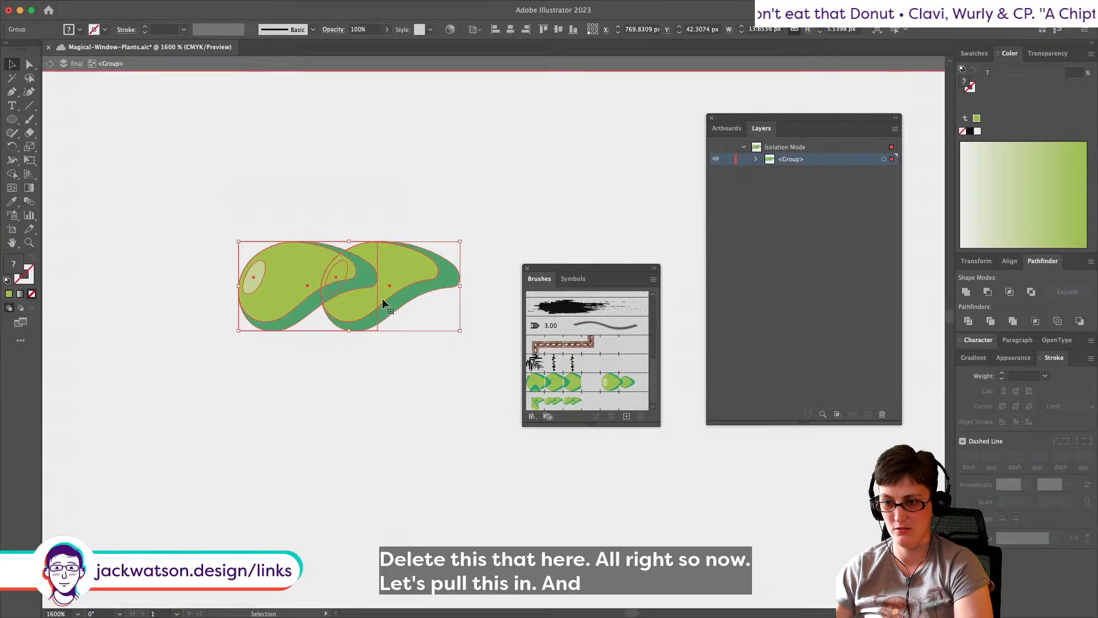
pyautogui.keyDown('shift'); pyautogui.click(377, 327); pyautogui.keyUp('shift')
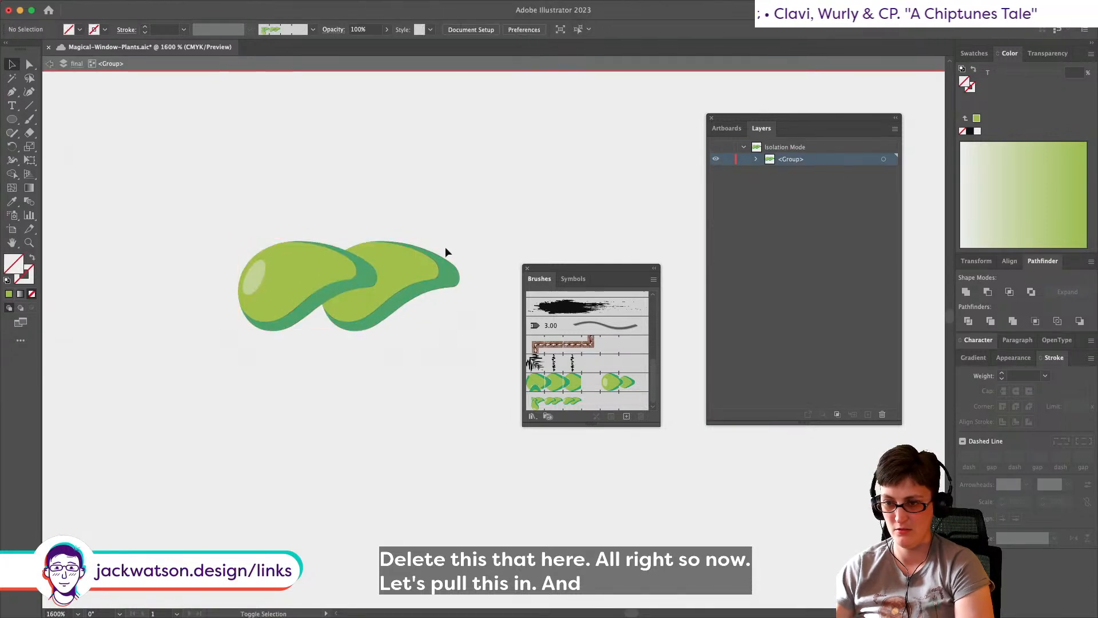
pyautogui.click(423, 259)
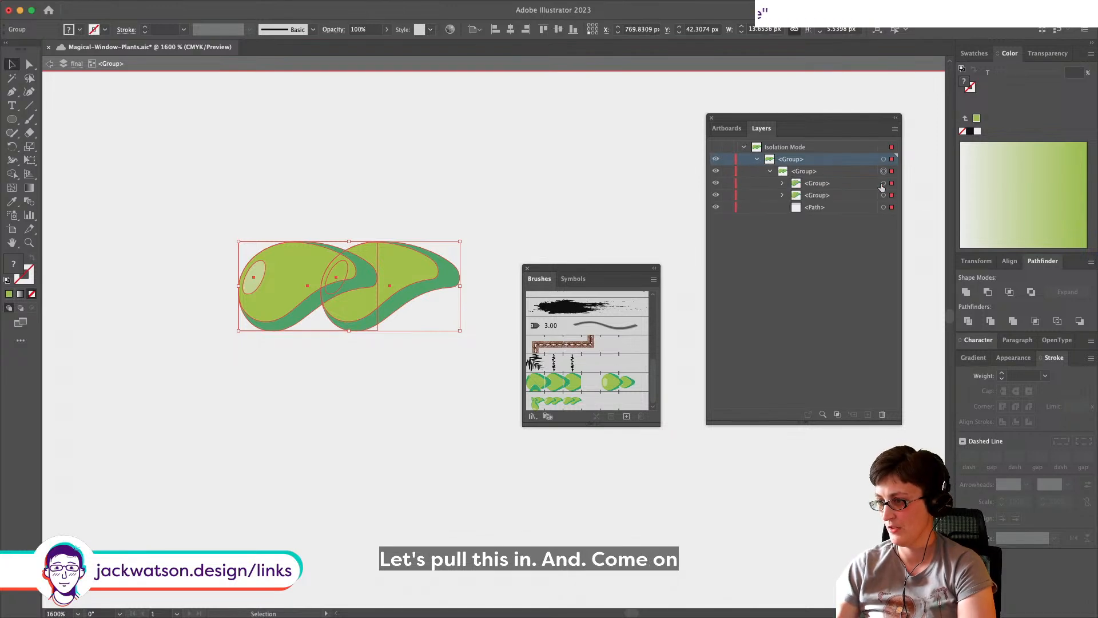
pyautogui.click(883, 183)
pyautogui.keyDown('shift'); pyautogui.click(884, 195); pyautogui.keyUp('shift')
pyautogui.moveTo(872, 207)
pyautogui.mouseDown()
pyautogui.moveTo(867, 199)
pyautogui.moveTo(869, 210)
pyautogui.mouseUp()
pyautogui.press('super+f')
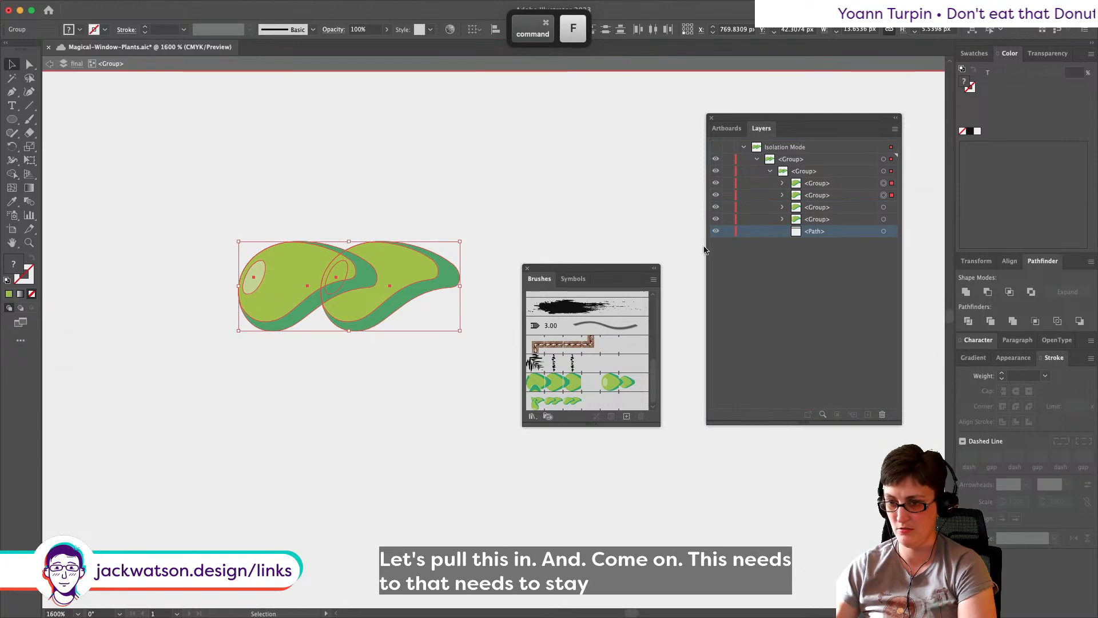
pyautogui.moveTo(388, 277); pyautogui.dragTo(342, 272)
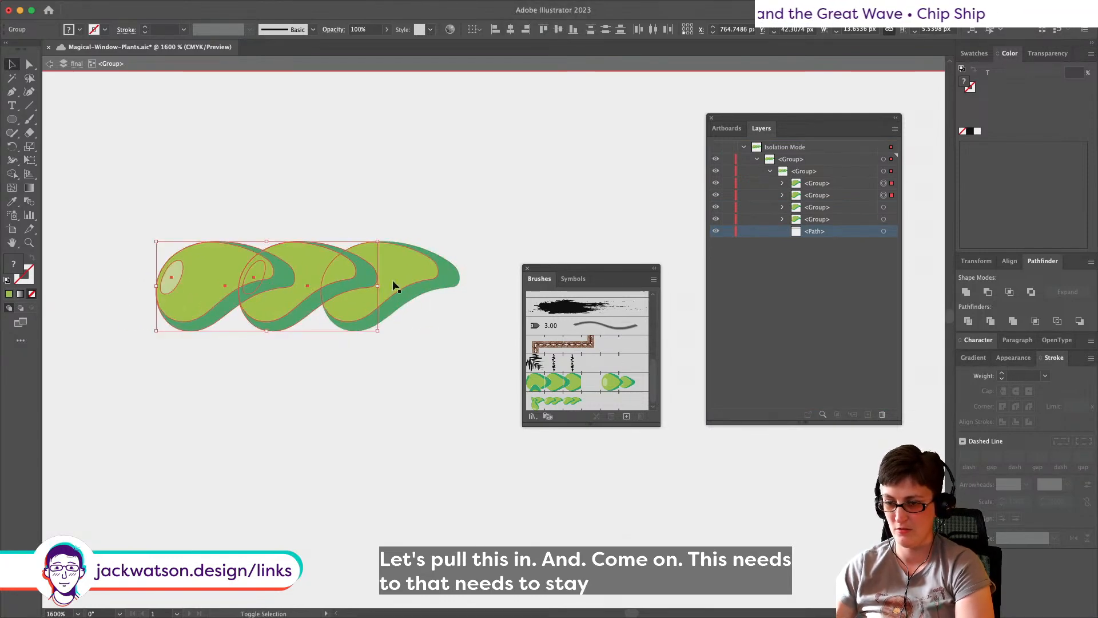
# Step: Delete the duplicate bead stacked in the middle of the curved row and leave isolation mode
pyautogui.click(884, 196)
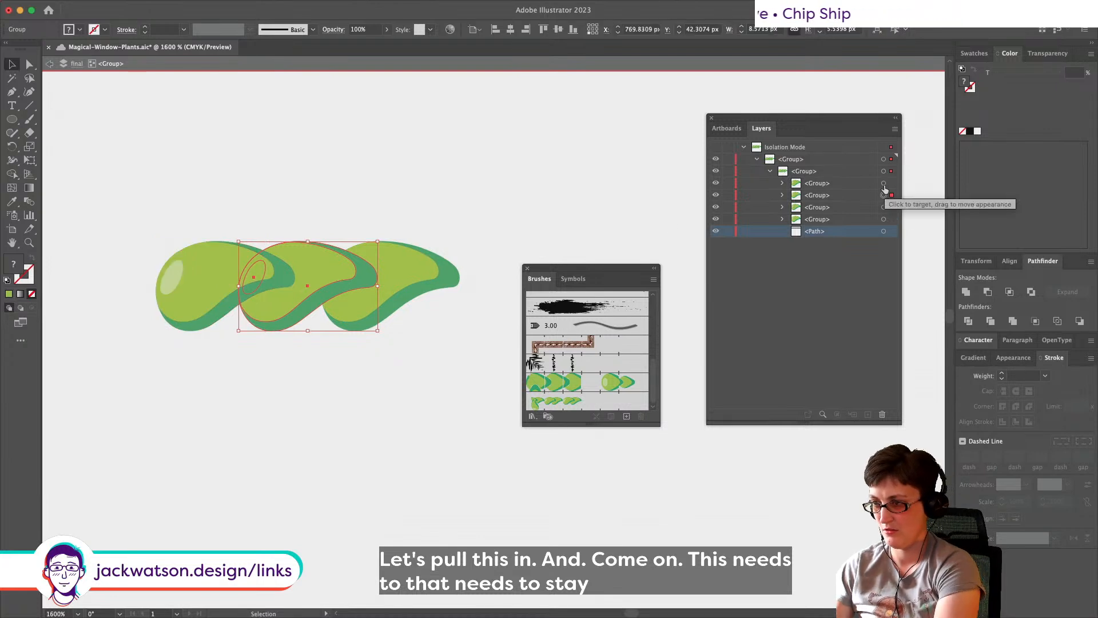
pyautogui.press('\\')
pyautogui.press('Delete')
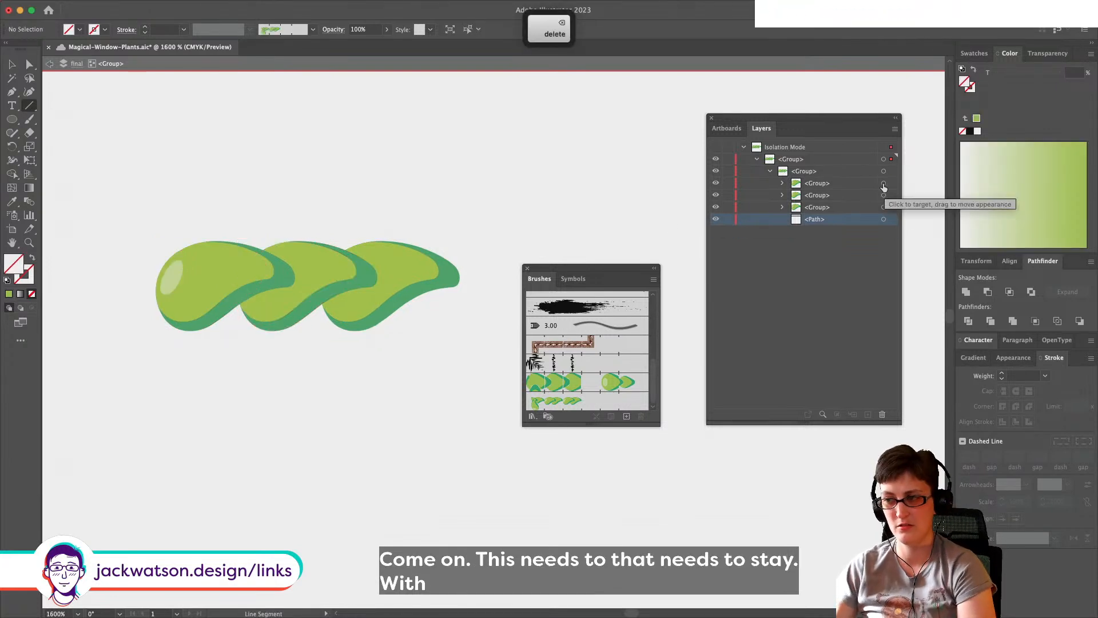
pyautogui.click(49, 63)
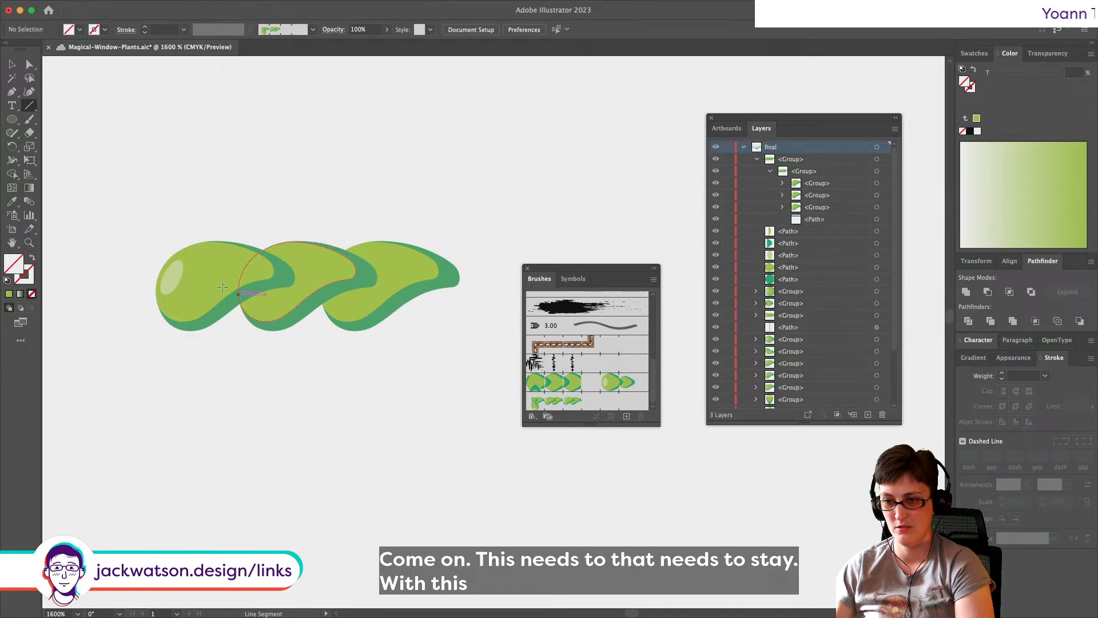
# Step: Narrow the unfilled bounding rectangle to about 5.08 px wide so its edge meets the pointed tip of the foremost curved bead
pyautogui.click(880, 220)
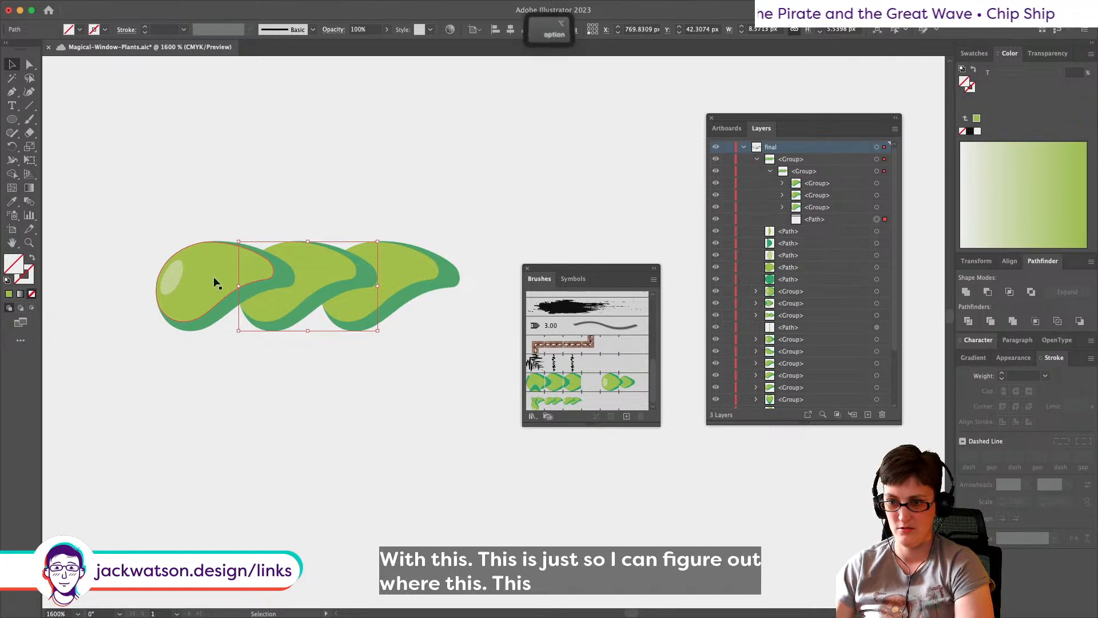
pyautogui.scroll(-1, 215, 282)
pyautogui.hscroll(-1, 252, 284)
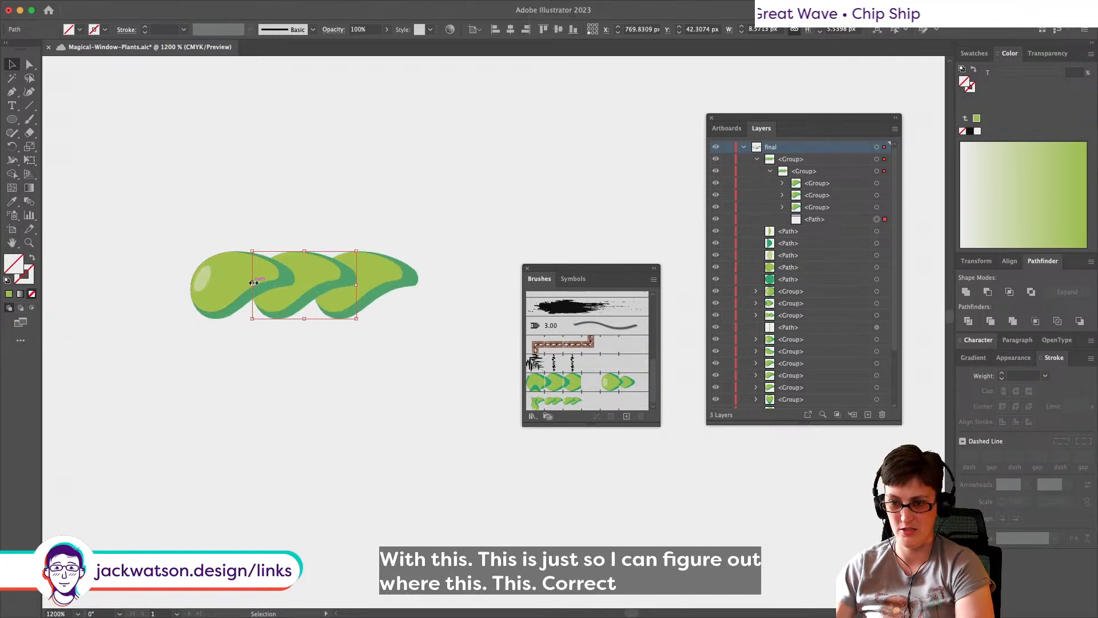
pyautogui.moveTo(264, 289); pyautogui.dragTo(294, 290)
# Step: Delete the extra bead at the rounded end of the curved row inside its group, then return to the final layer level
pyautogui.click(201, 281)
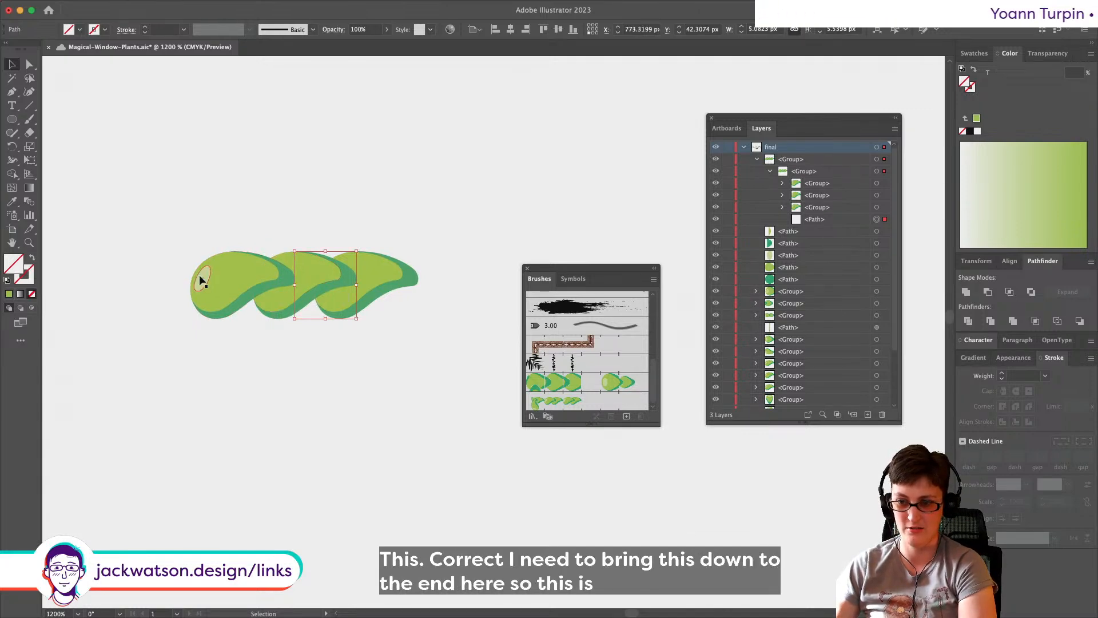
pyautogui.scroll(-2, 190, 276)
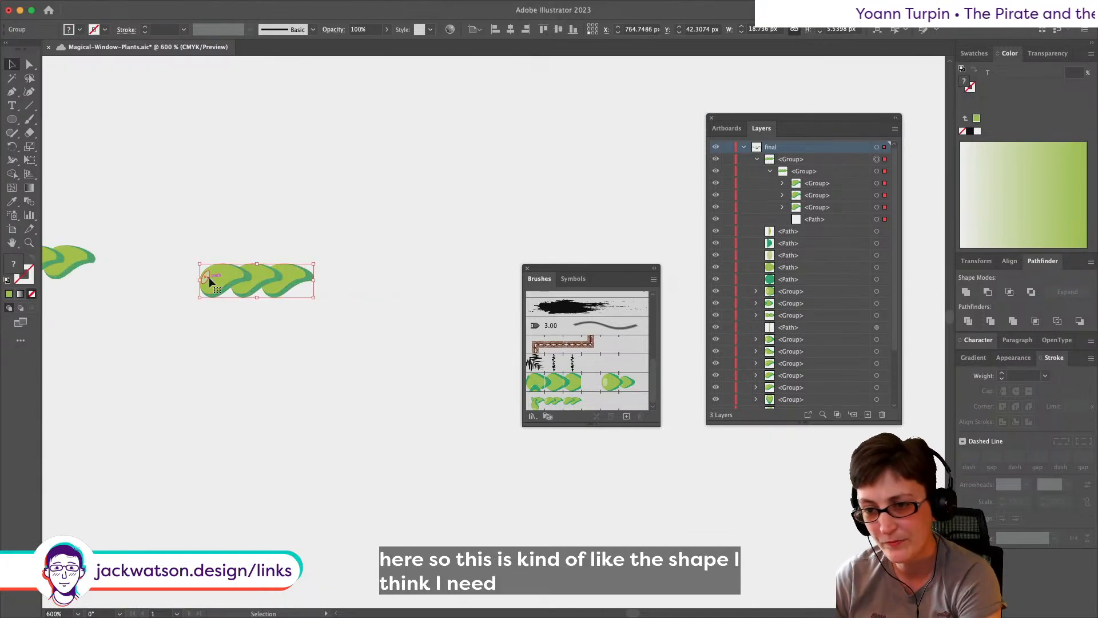
pyautogui.doubleClick(209, 278)
pyautogui.doubleClick(212, 273)
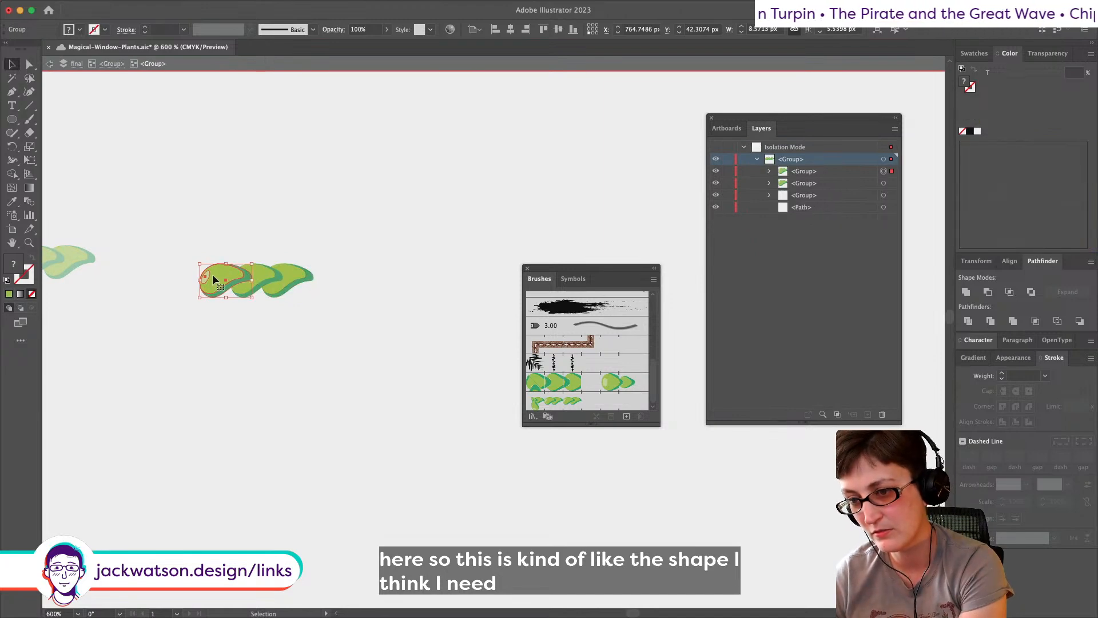
pyautogui.press('BackSpace')
pyautogui.click(50, 66)
pyautogui.click(50, 67)
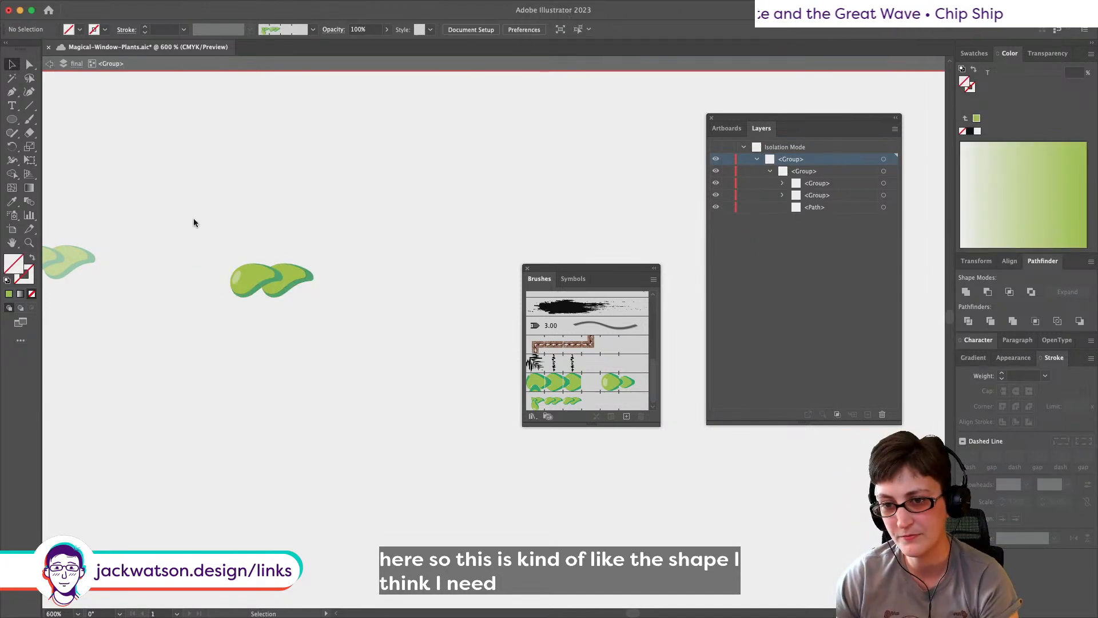
# Step: Place a copy of the curved bead pair, including its unfilled rectangle, directly below the original pair
pyautogui.hscroll(-5, 194, 220)
pyautogui.hscroll(5, 376, 241)
pyautogui.moveTo(367, 238); pyautogui.dragTo(424, 337)
pyautogui.press('super+c')
pyautogui.press('super+f')
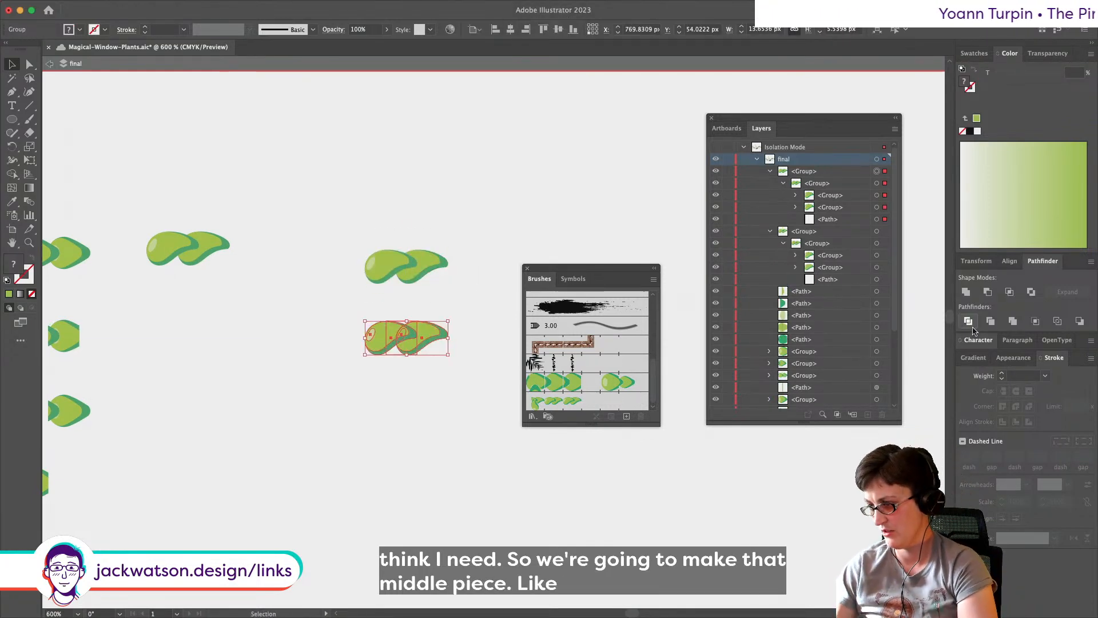
# Step: Divide the copied bead pair along its rectangle and delete the pieces outside on both sides, keeping only the middle tile
pyautogui.press('super+equal')
pyautogui.press('super+equal')
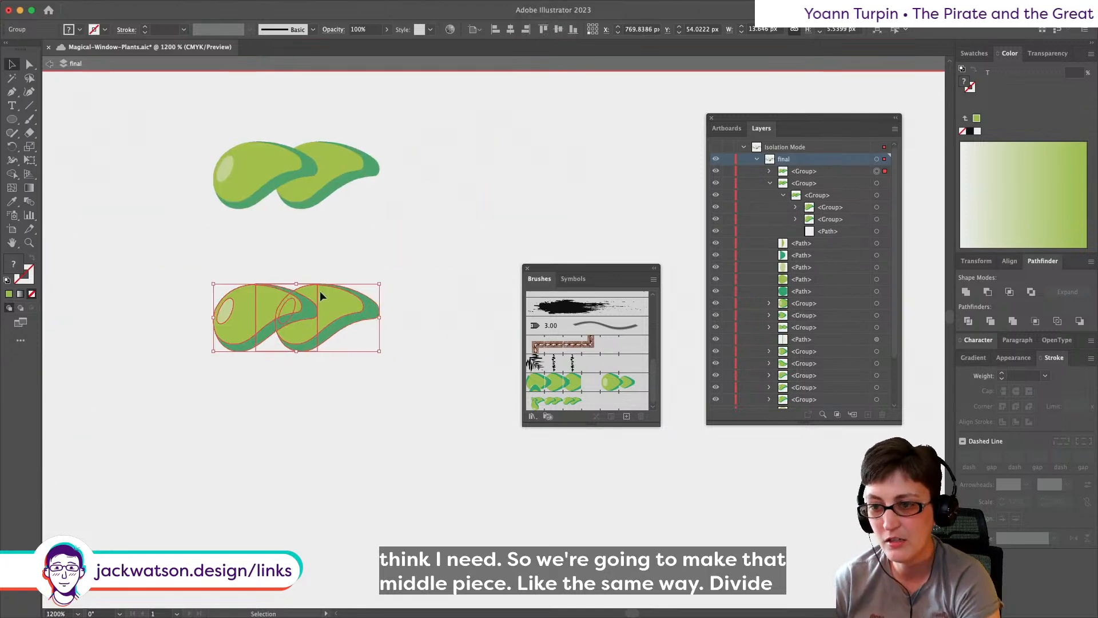
pyautogui.click(34, 66)
pyautogui.moveTo(394, 266); pyautogui.dragTo(336, 351)
pyautogui.press('Delete')
pyautogui.moveTo(177, 264); pyautogui.dragTo(245, 395)
pyautogui.press('Delete')
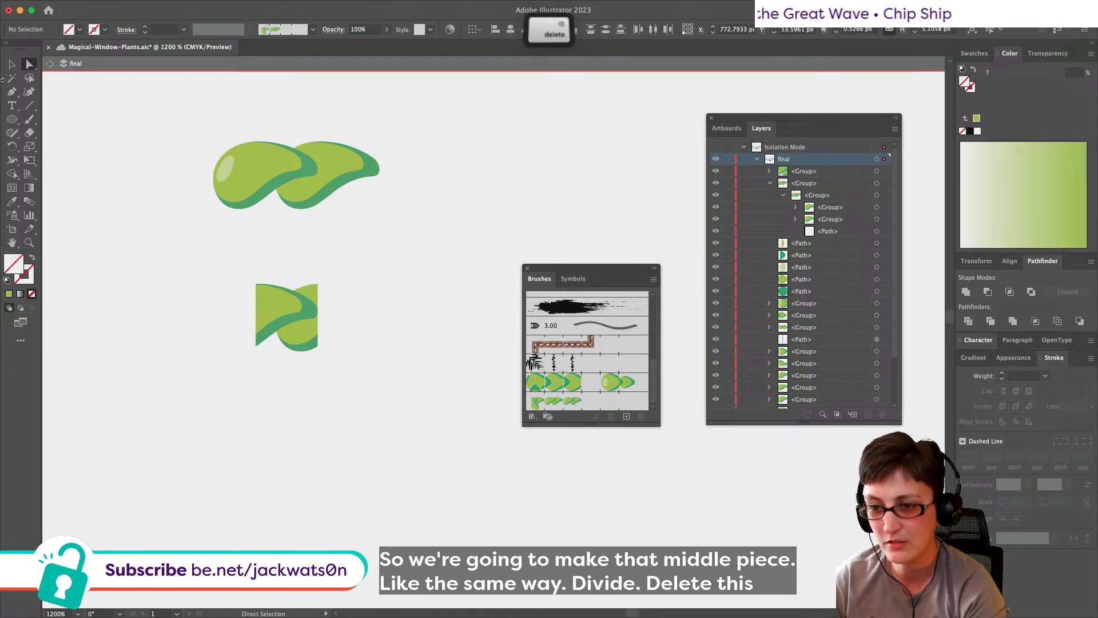
# Step: Create a new pattern brush from the cut middle tile with the default brush options
pyautogui.moveTo(172, 253); pyautogui.dragTo(336, 357)
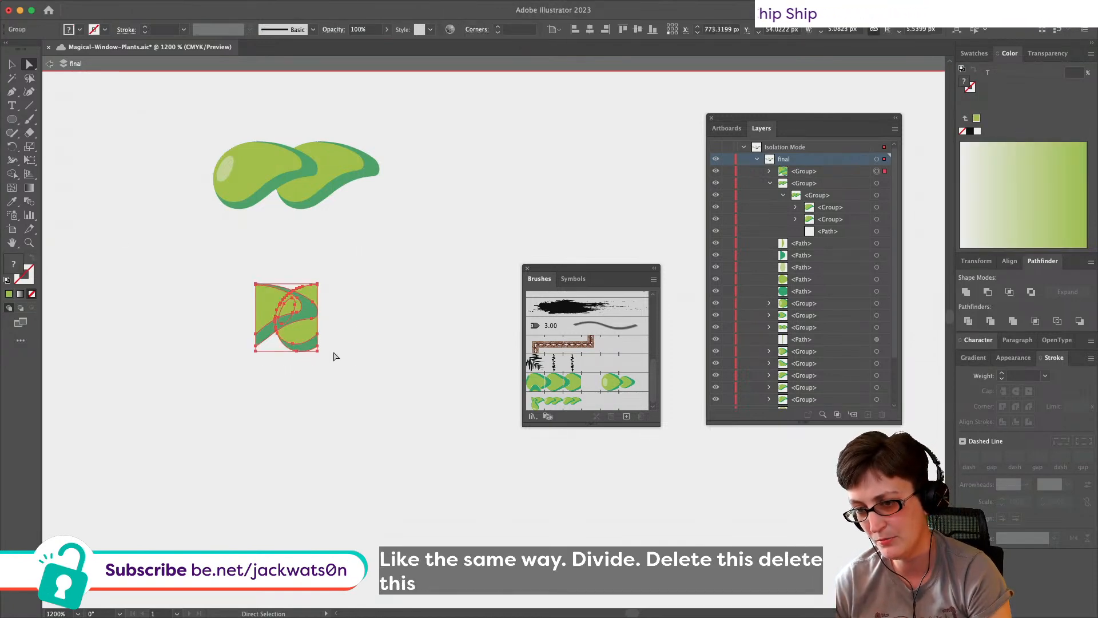
pyautogui.scroll(-3, 292, 353)
pyautogui.hscroll(-6, 293, 353)
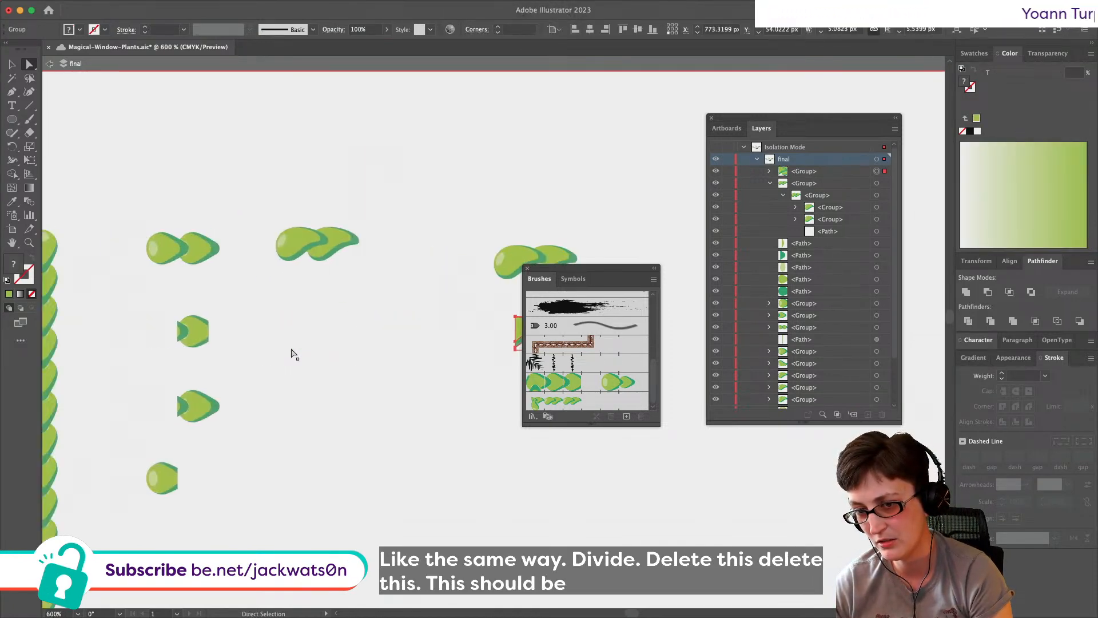
pyautogui.hscroll(10, 473, 393)
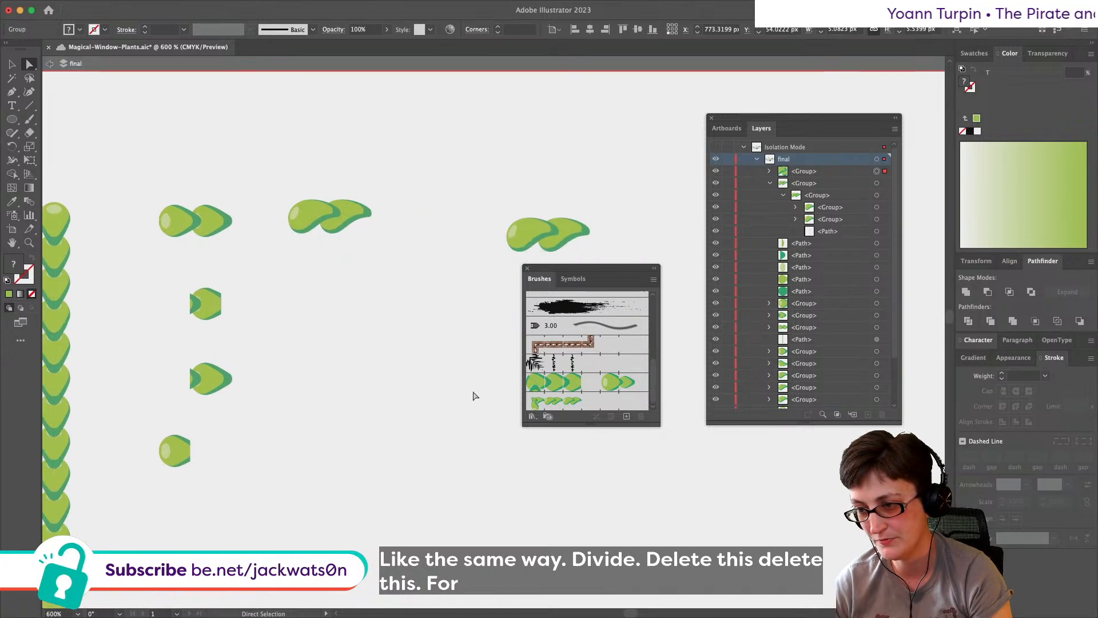
pyautogui.moveTo(202, 314)
pyautogui.mouseDown()
pyautogui.moveTo(548, 383)
pyautogui.moveTo(559, 403)
pyautogui.mouseUp()
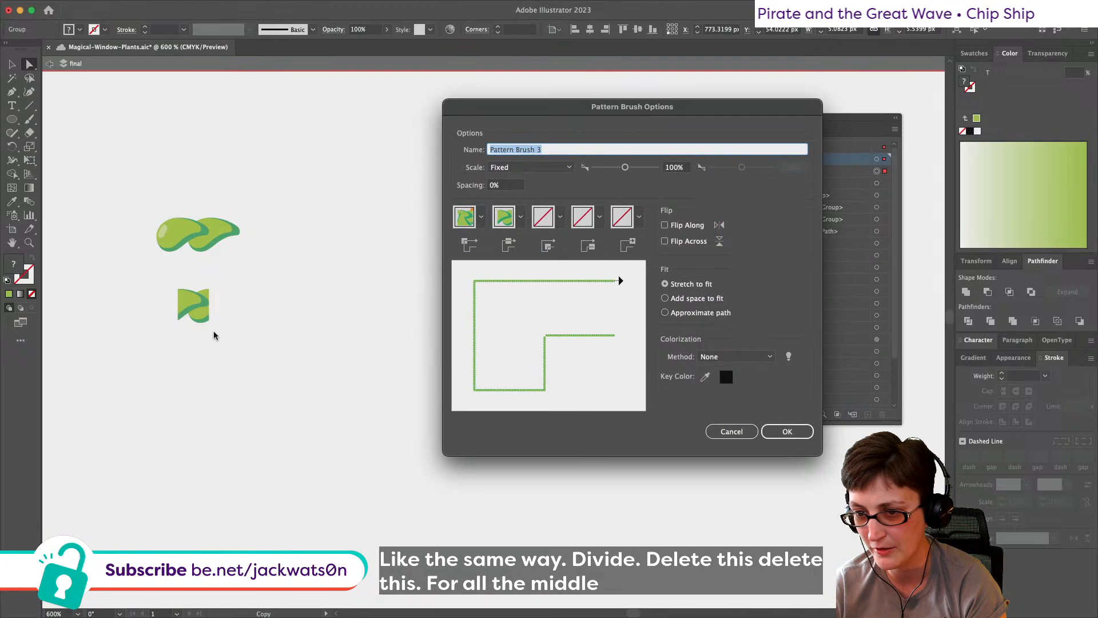
pyautogui.click(787, 431)
pyautogui.click(349, 331)
# Step: Duplicate the vertical bead-chain line, apply the new curved brush to the copy, and place it partly overlapped behind the straight chain
pyautogui.hscroll(-5, 368, 347)
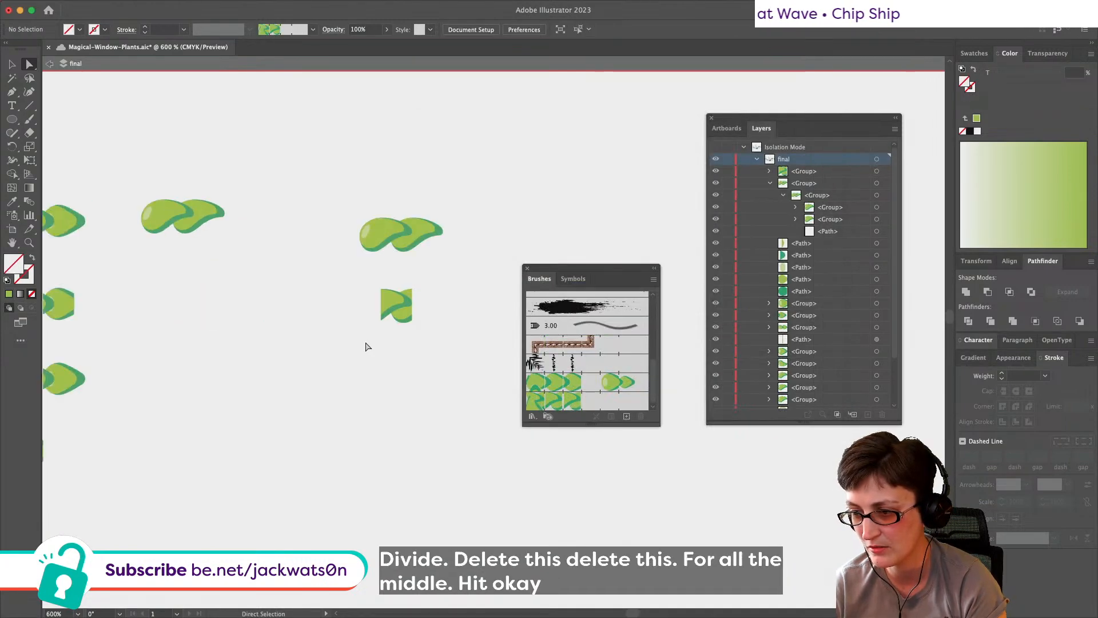
pyautogui.press('super+minus')
pyautogui.hscroll(-4, 368, 343)
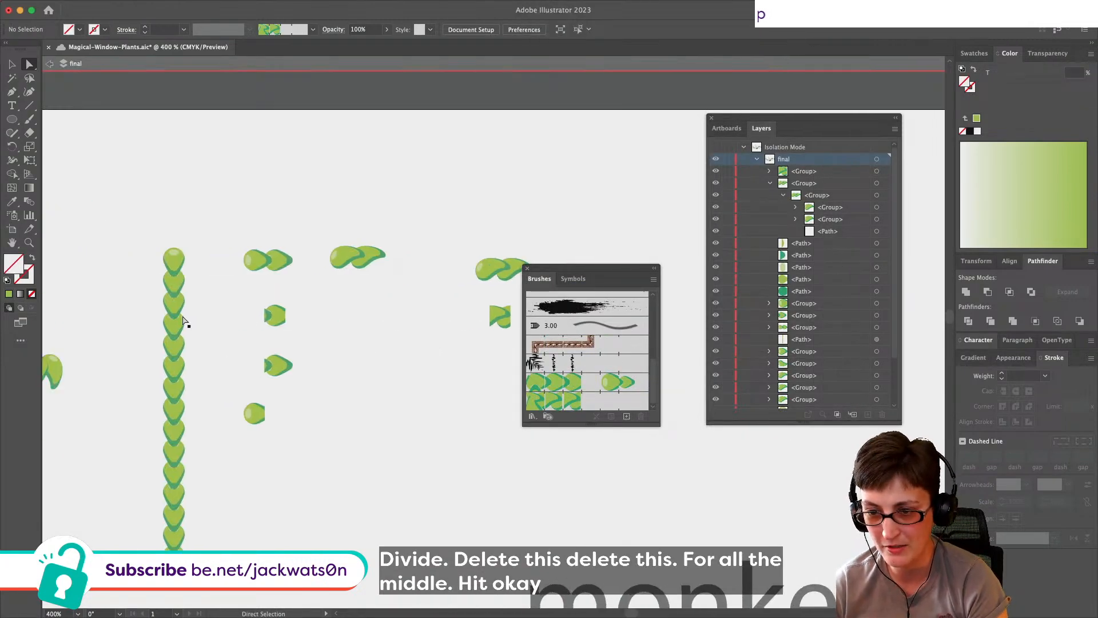
pyautogui.moveTo(186, 319); pyautogui.dragTo(195, 314)
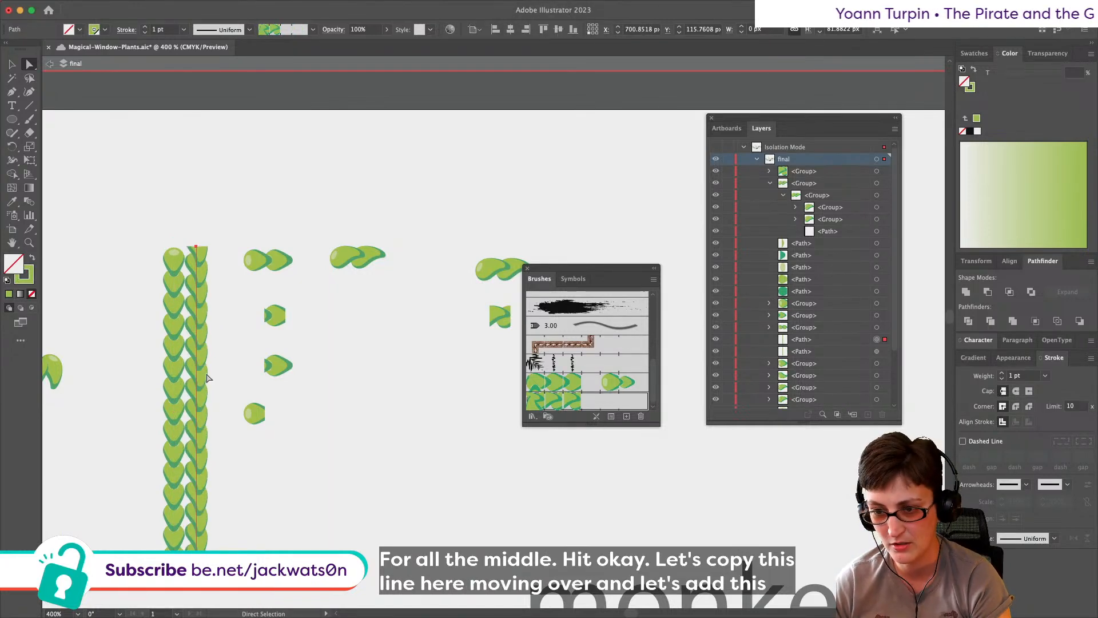
pyautogui.moveTo(190, 373); pyautogui.dragTo(186, 365)
pyautogui.press('super+b')
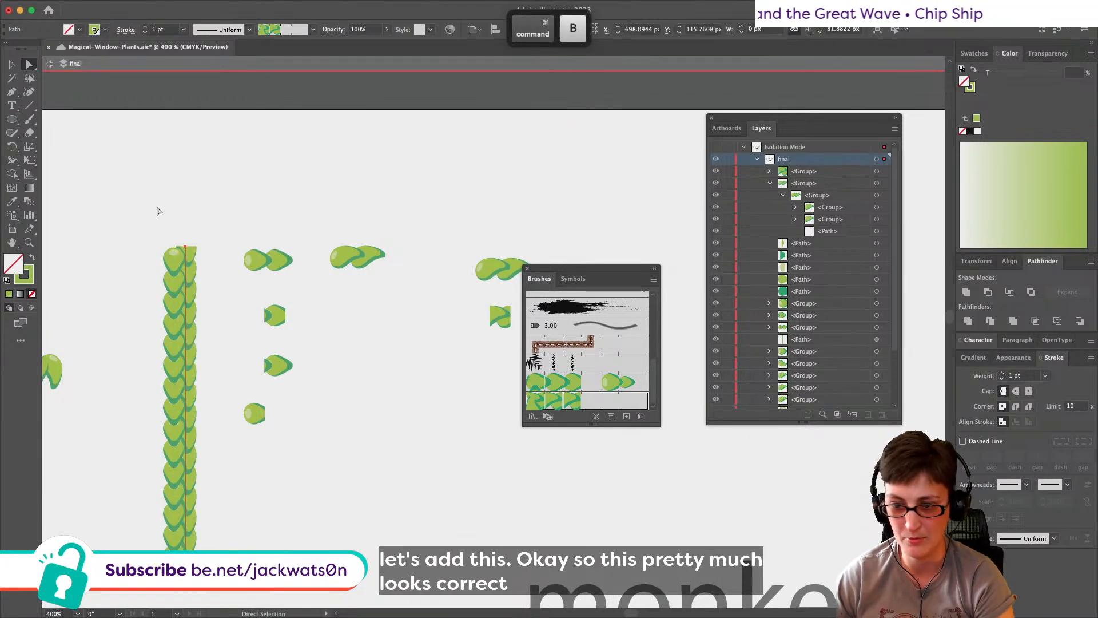
# Step: Try to shift the top anchor of the copied side-bead line
pyautogui.click(159, 211)
pyautogui.moveTo(187, 260); pyautogui.dragTo(187, 263)
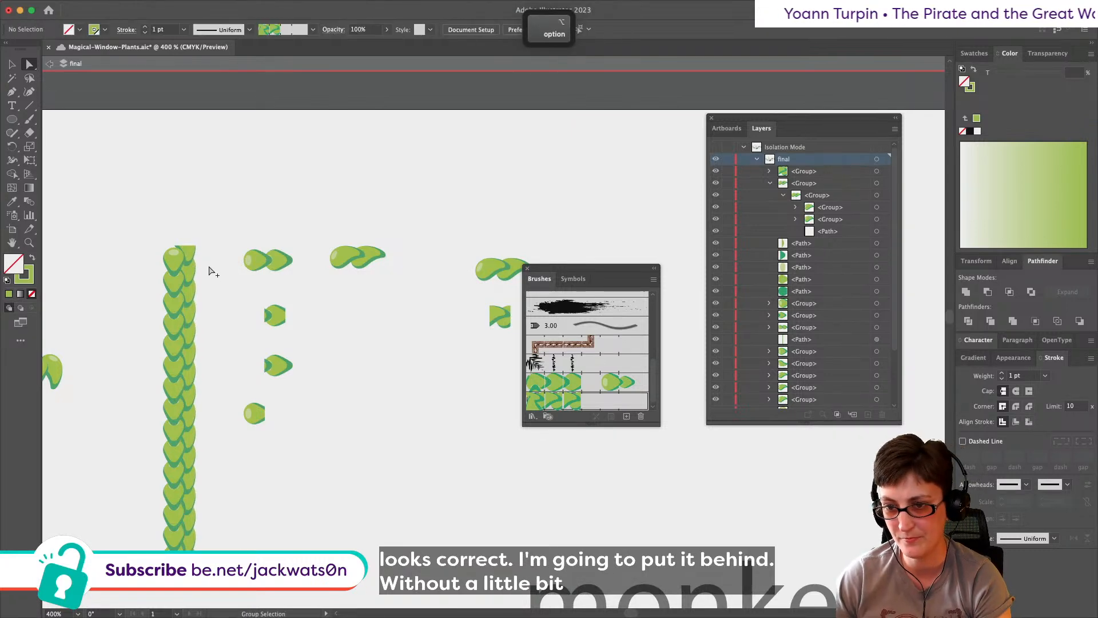
pyautogui.keyDown('alt'); pyautogui.scroll(-1, 209, 271); pyautogui.keyUp('alt')
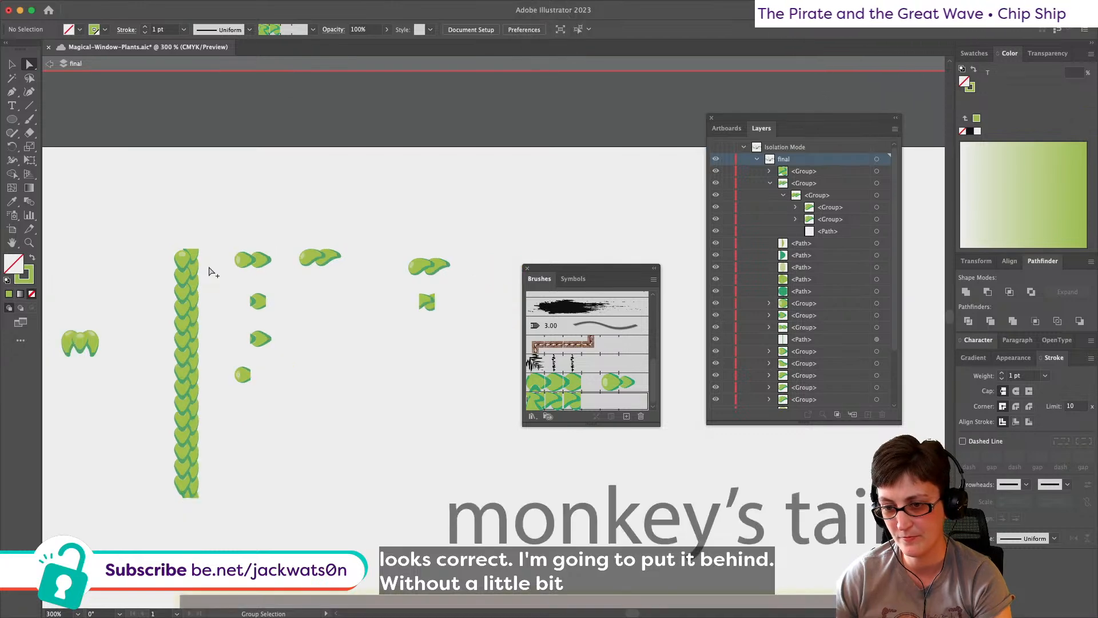
pyautogui.keyDown('alt'); pyautogui.scroll(1, 210, 271); pyautogui.keyUp('alt')
pyautogui.click(193, 258)
pyautogui.moveTo(192, 259); pyautogui.dragTo(194, 262)
pyautogui.press('super+z')
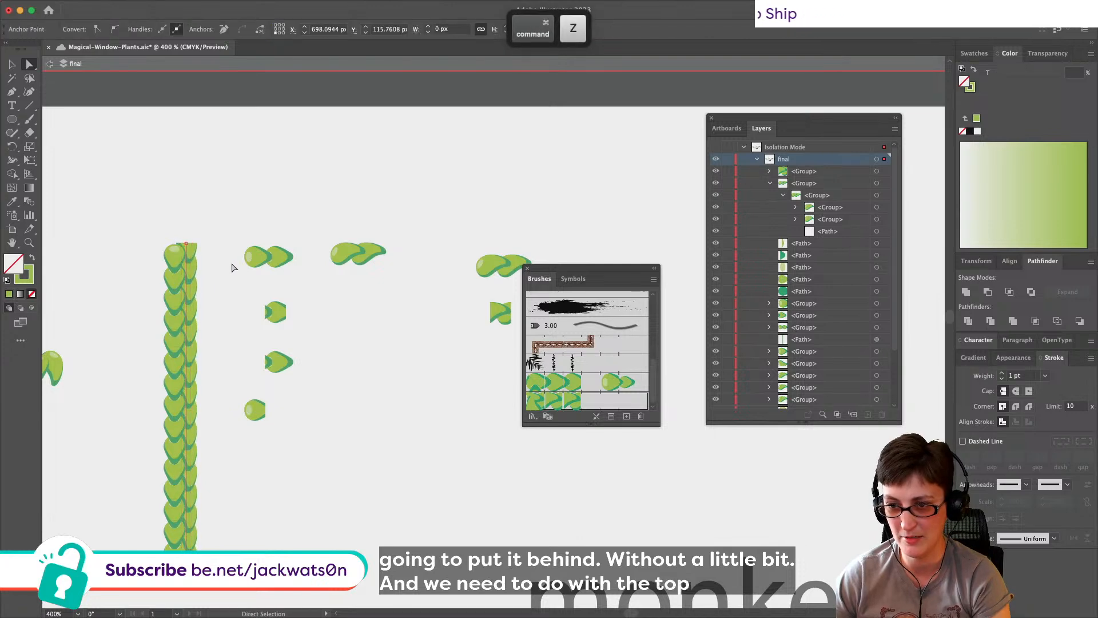
pyautogui.press('super+z')
pyautogui.press('shift+super+z')
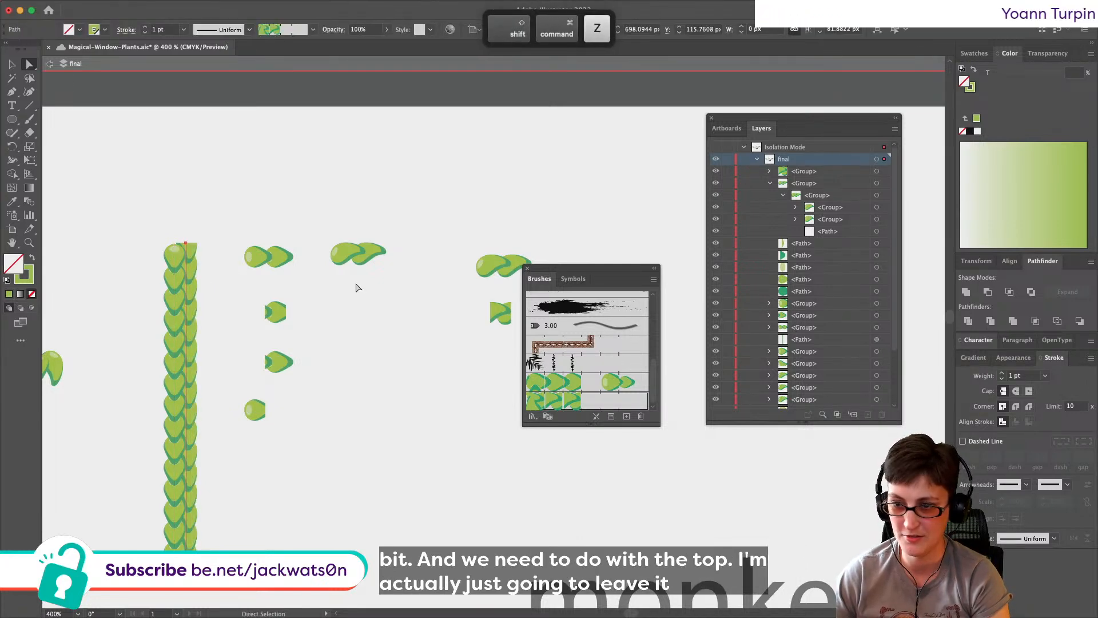
# Step: Make two more copies of the curved bead pair and stack them below the cut middle tile
pyautogui.hscroll(2, 353, 282)
pyautogui.keyDown('alt'); pyautogui.scroll(1, 363, 308); pyautogui.keyUp('alt')
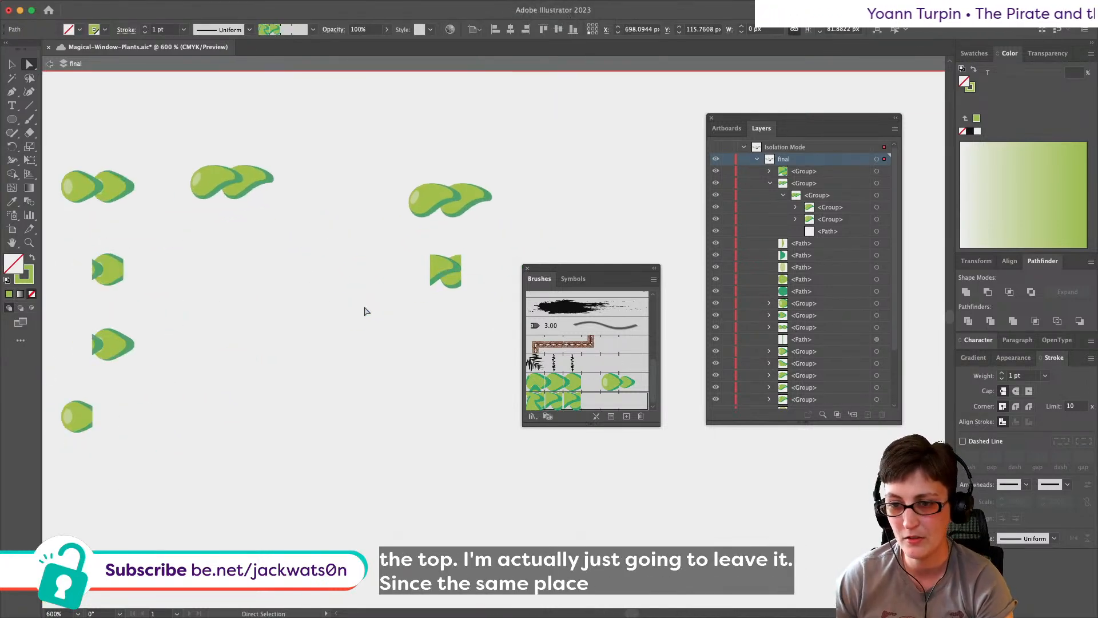
pyautogui.hscroll(-2, 365, 311)
pyautogui.press('super+c')
pyautogui.moveTo(542, 207); pyautogui.dragTo(458, 410)
pyautogui.press('super+f')
pyautogui.hscroll(1, 489, 380)
pyautogui.hscroll(2, 489, 380)
pyautogui.press('super+c')
pyautogui.press('super+f')
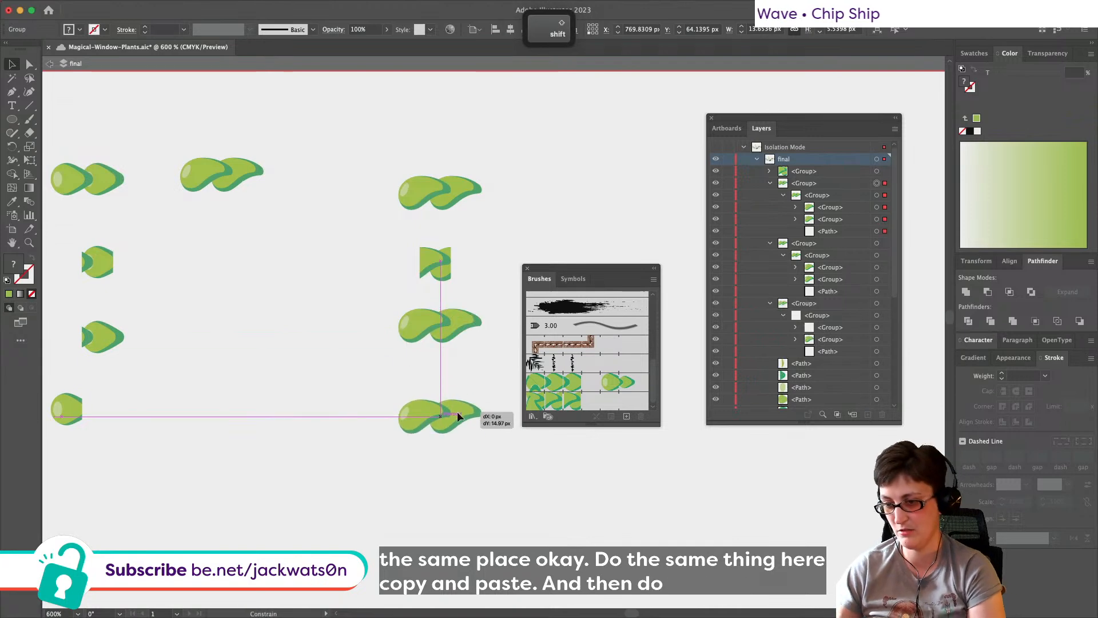
# Step: Reshape the unfilled rectangle of the upper new bead pair so it spans from its inner edge to the rear bead's pointed end
pyautogui.scroll(3, 421, 339)
pyautogui.click(422, 338)
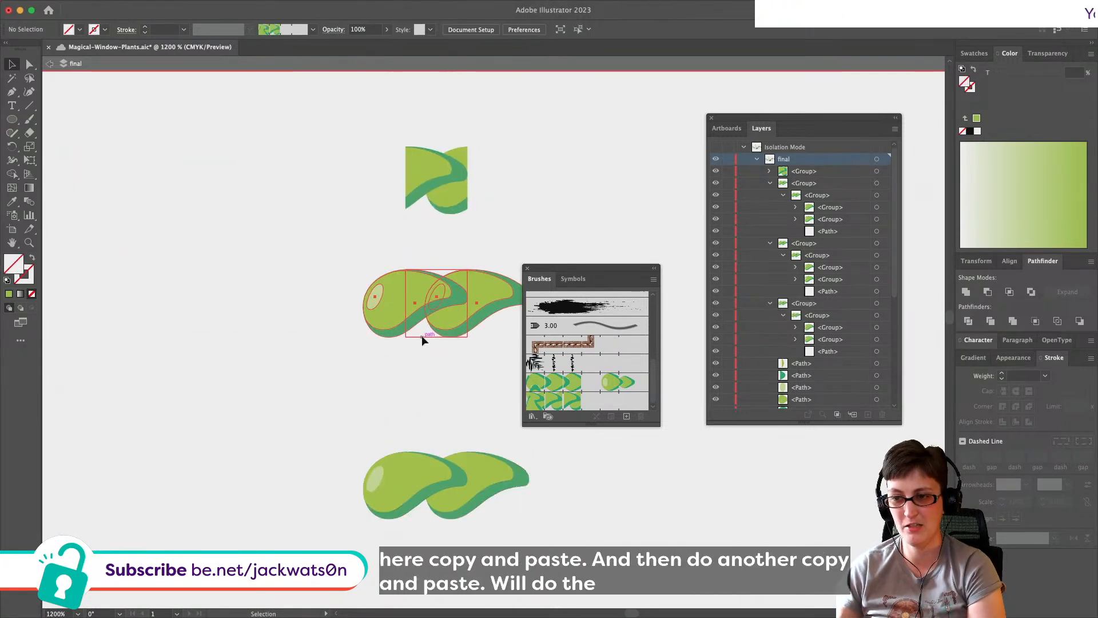
pyautogui.press('a')
pyautogui.hscroll(1, 299, 290)
pyautogui.hscroll(3, 298, 289)
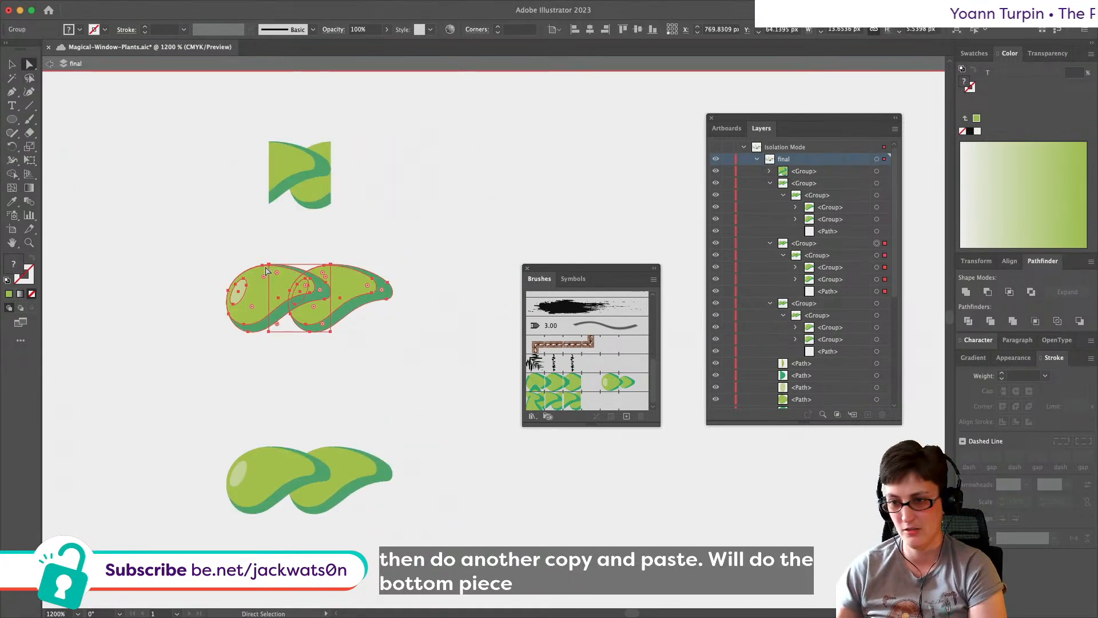
pyautogui.click(269, 265)
pyautogui.click(269, 265)
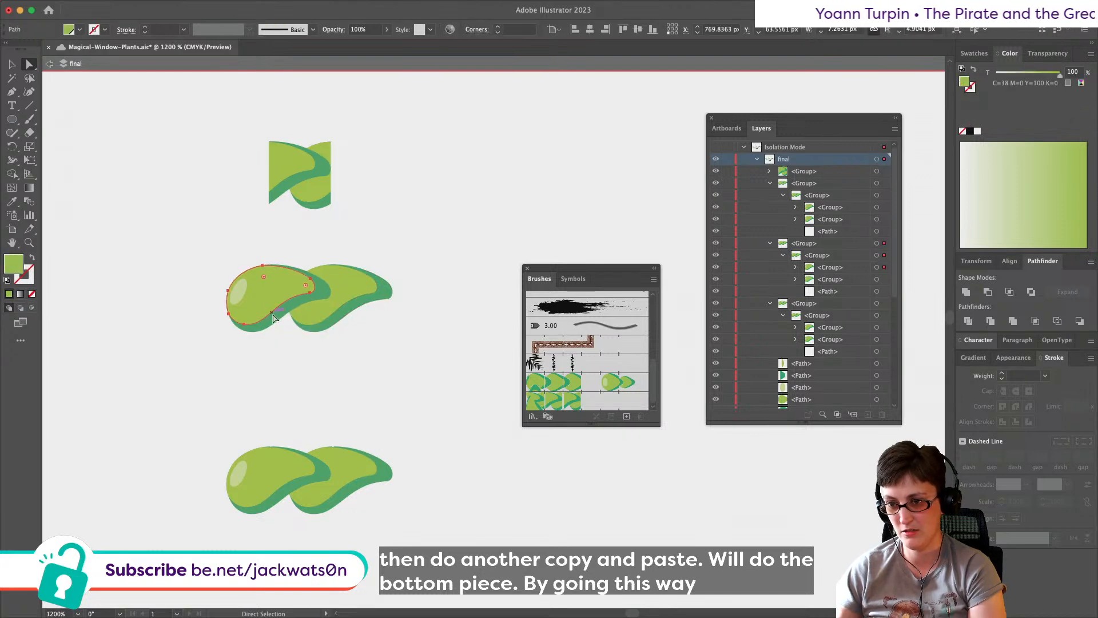
pyautogui.moveTo(280, 323); pyautogui.dragTo(267, 328)
pyautogui.moveTo(269, 264); pyautogui.dragTo(393, 277)
# Step: Reshape the lower bead pair's unfilled rectangle to about 3.91 px wide so it encloses the front bead's rounded end
pyautogui.click(329, 474)
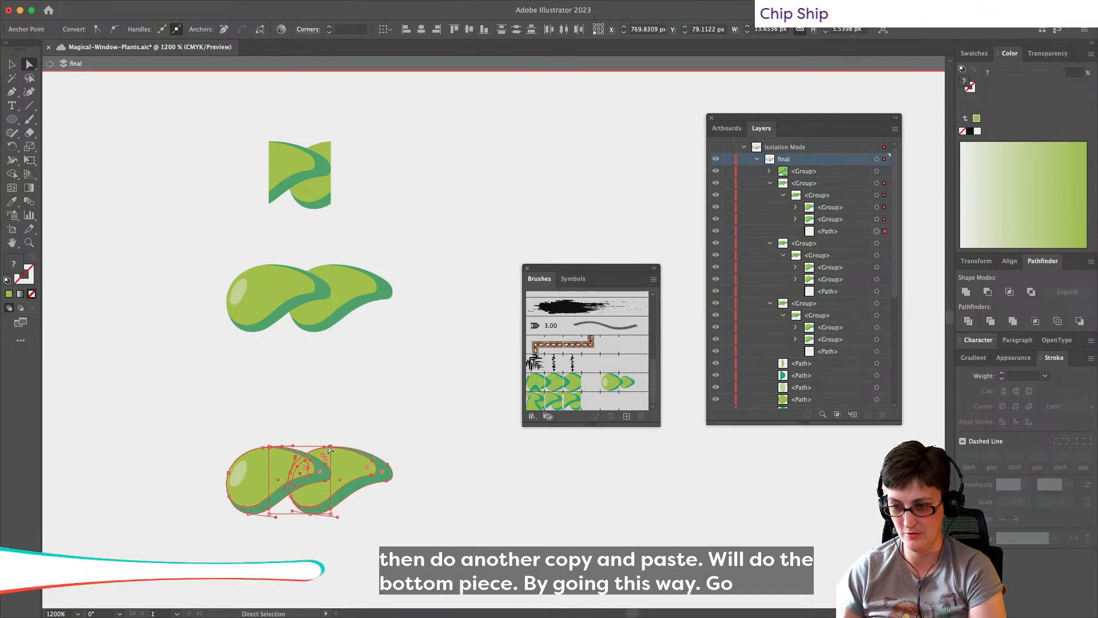
pyautogui.press('shift+super+a')
pyautogui.click(330, 513)
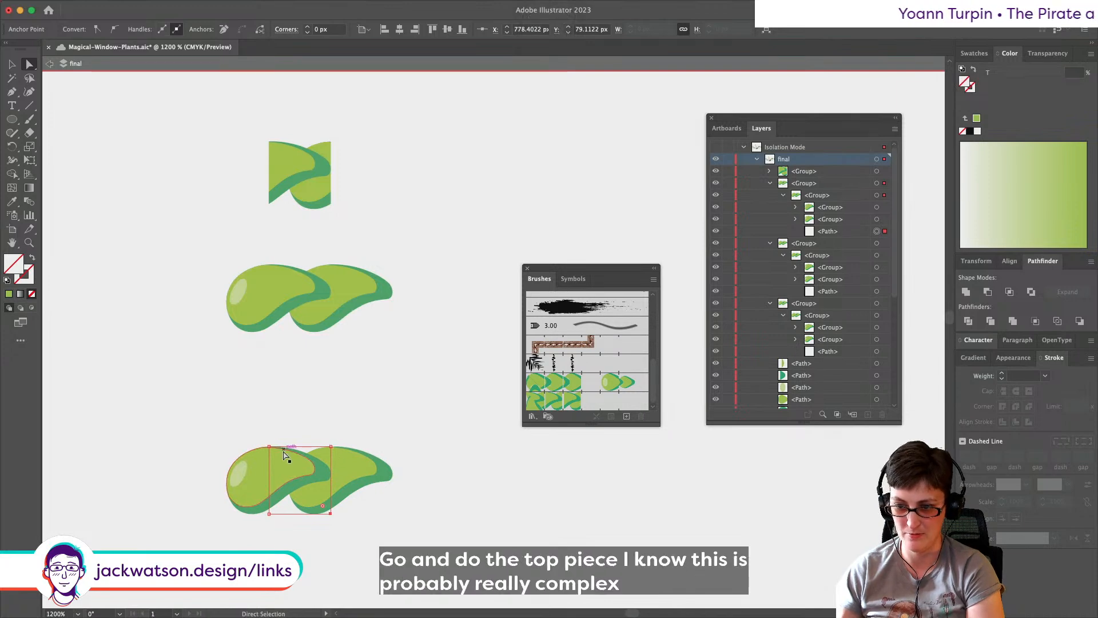
pyautogui.moveTo(331, 454); pyautogui.dragTo(221, 450)
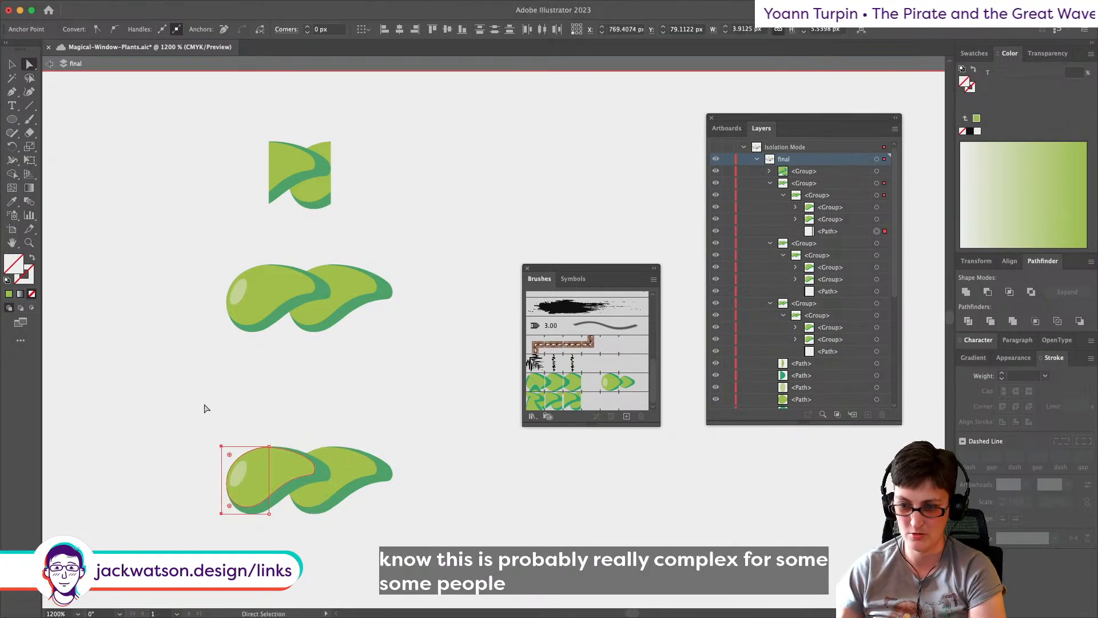
# Step: Delete the rear bead from the lower pair, leaving the front bead and its rectangle
pyautogui.moveTo(159, 384); pyautogui.dragTo(341, 441)
pyautogui.press('shift+super+a')
pyautogui.click(877, 219)
pyautogui.press('Delete')
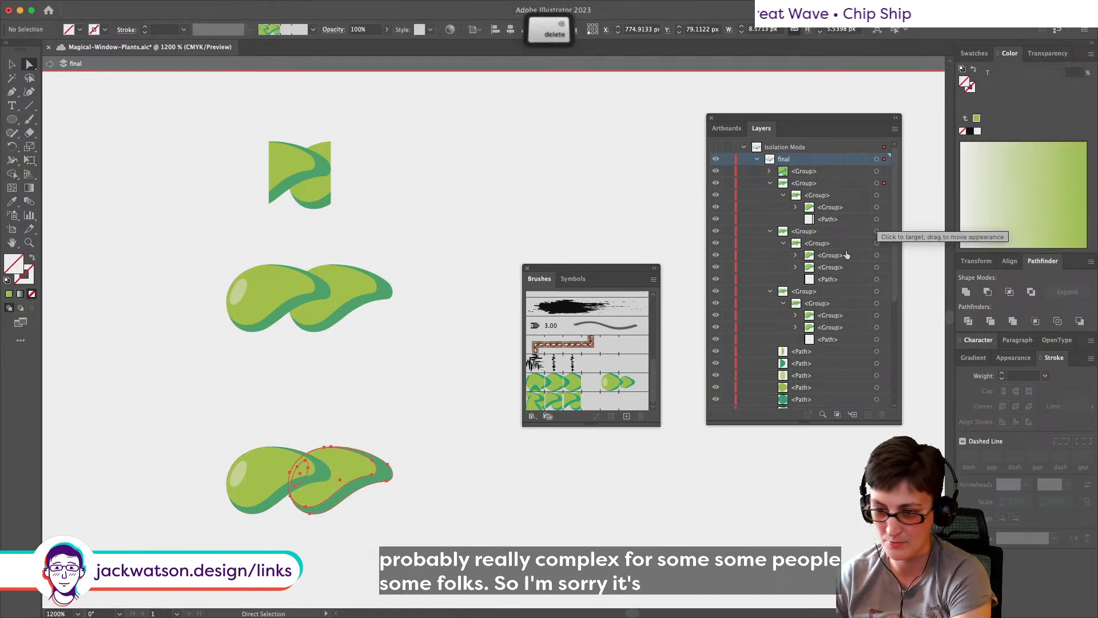
# Step: Divide the lower bead along its rectangle and delete the tail pieces outside it, keeping the rounded start tile
pyautogui.moveTo(432, 549); pyautogui.dragTo(151, 385)
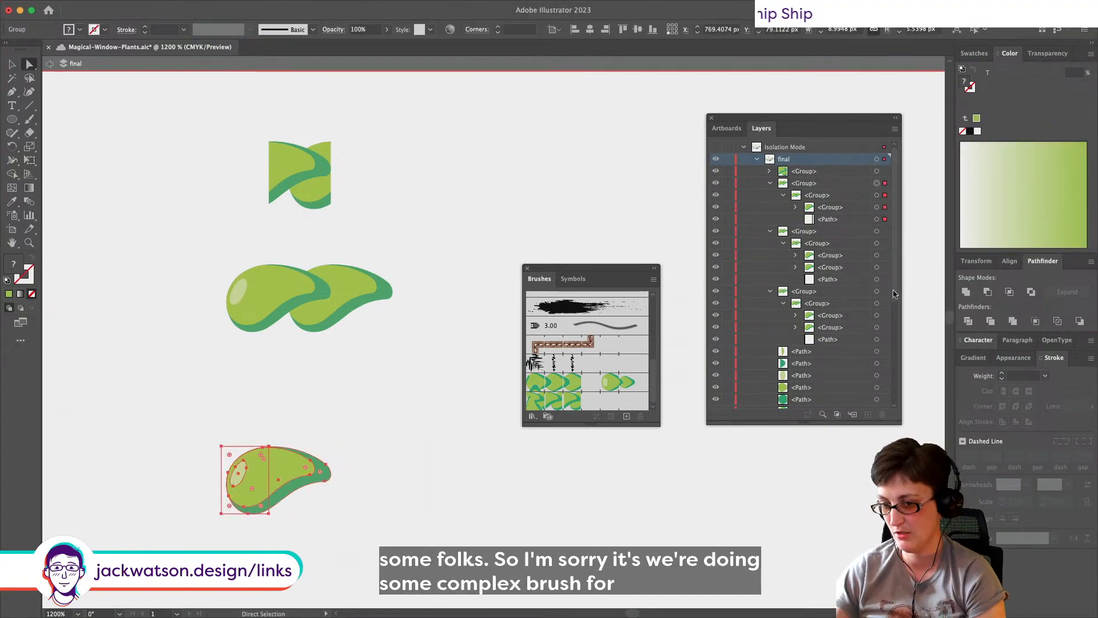
pyautogui.click(1009, 292)
pyautogui.press('super+z')
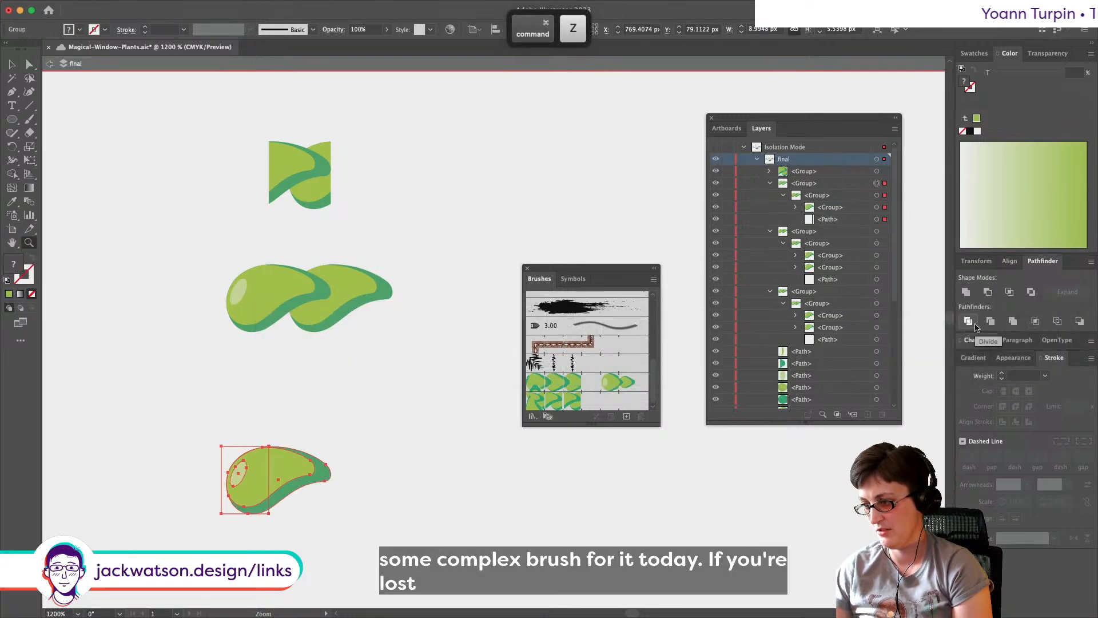
pyautogui.press('a')
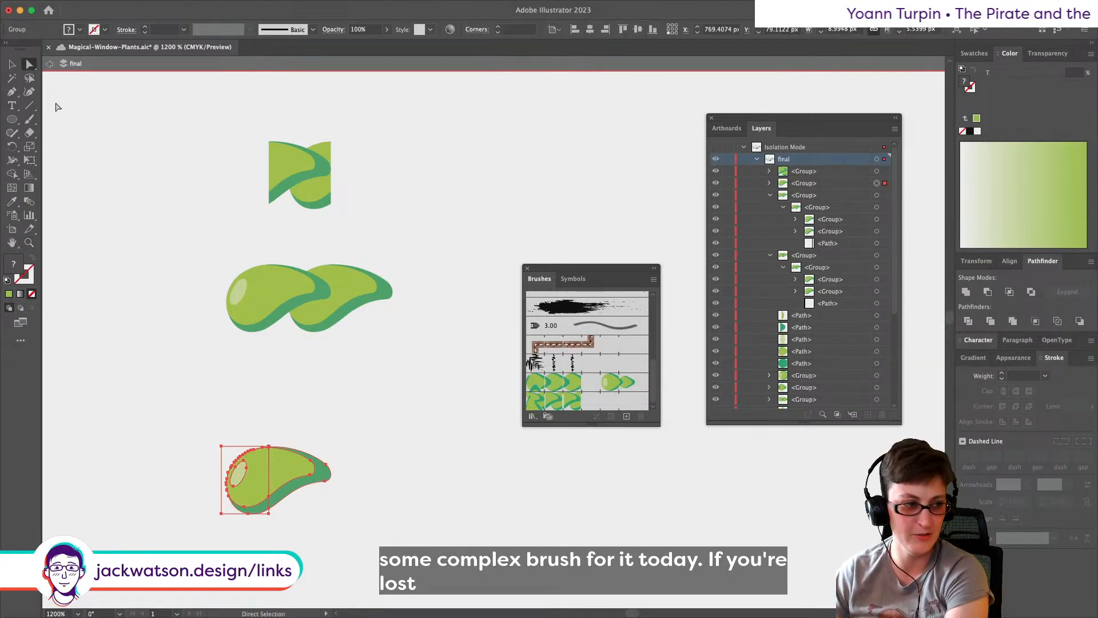
pyautogui.moveTo(381, 538); pyautogui.dragTo(269, 442)
pyautogui.press('Delete')
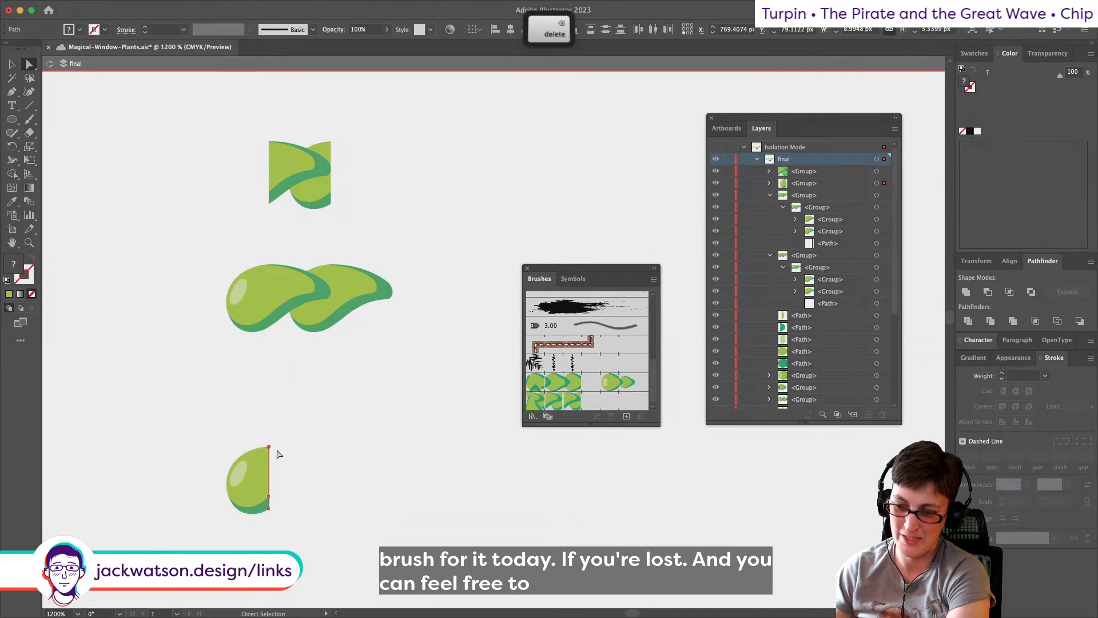
# Step: Cut the middle bead pair along its rectangle and delete everything outside it, keeping the pointed end tile
pyautogui.moveTo(189, 266); pyautogui.dragTo(418, 334)
pyautogui.moveTo(332, 251); pyautogui.dragTo(333, 251)
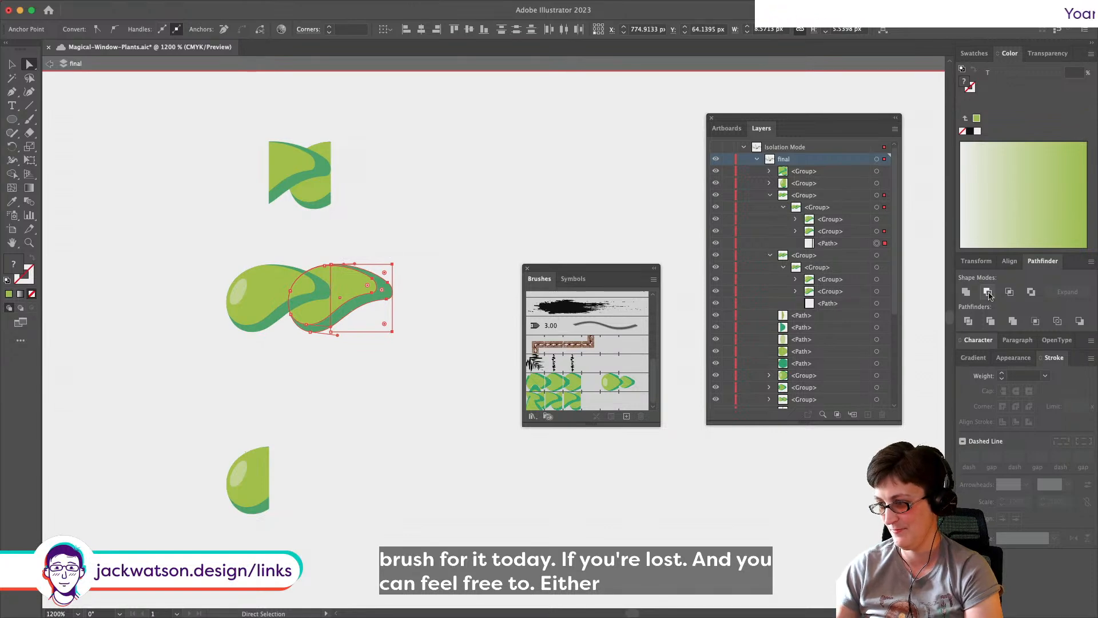
pyautogui.click(987, 293)
pyautogui.moveTo(337, 391); pyautogui.dragTo(321, 392)
pyautogui.press('BackSpace')
# Step: Add the pointed piece as the end tile of Pattern Brush 3 and apply the change to existing strokes
pyautogui.moveTo(465, 380); pyautogui.dragTo(298, 246)
pyautogui.press('v')
pyautogui.moveTo(352, 283)
pyautogui.mouseDown()
pyautogui.moveTo(369, 280)
pyautogui.moveTo(623, 401)
pyautogui.mouseUp()
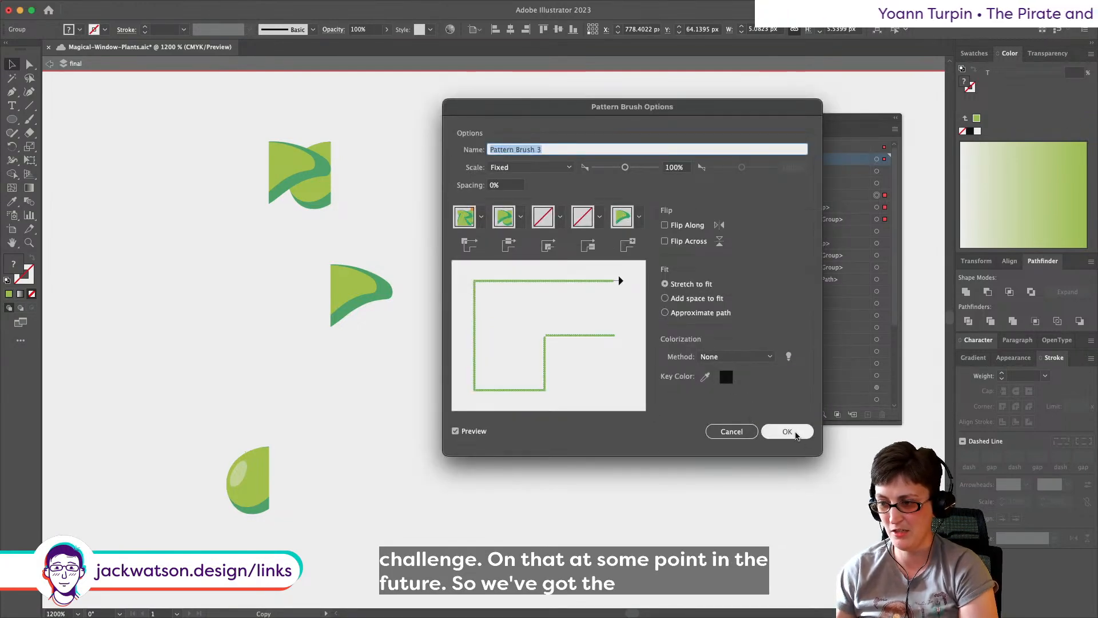
pyautogui.click(792, 434)
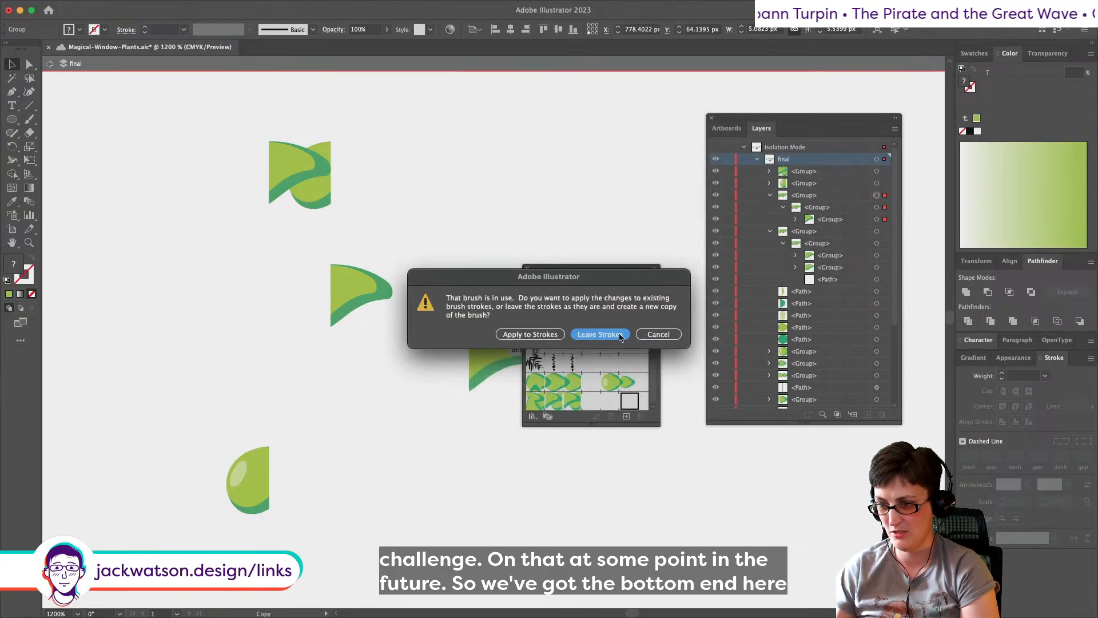
pyautogui.click(572, 336)
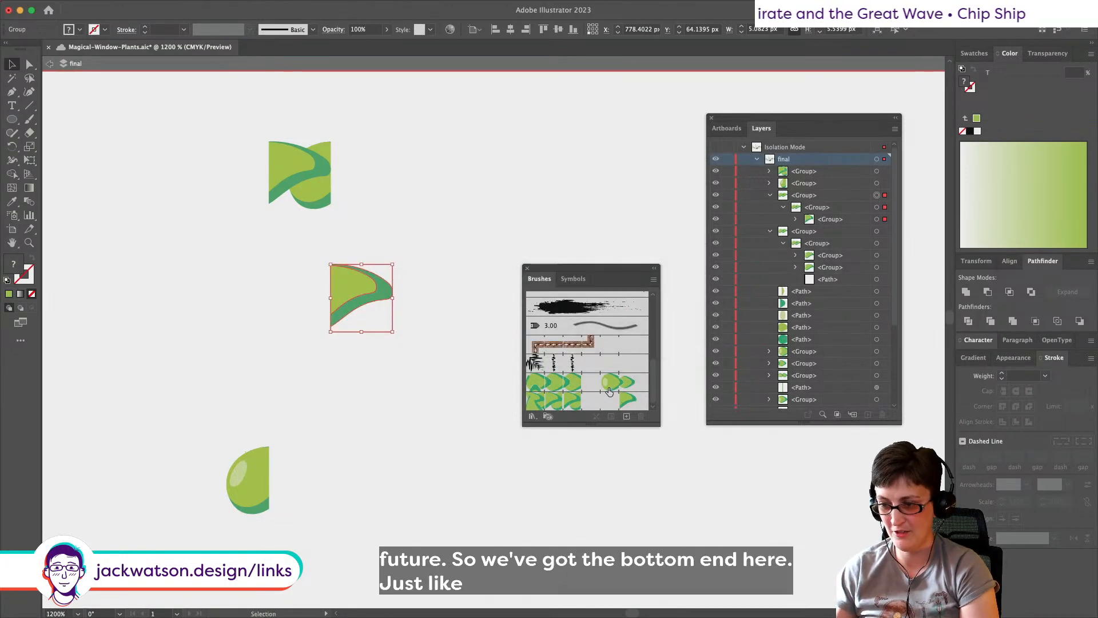
# Step: Add the rounded piece as the start tile of Pattern Brush 3 and apply the change to existing strokes
pyautogui.moveTo(159, 415); pyautogui.dragTo(383, 535)
pyautogui.moveTo(253, 479)
pyautogui.keyDown('alt'); pyautogui.mouseDown()
pyautogui.moveTo(508, 419)
pyautogui.moveTo(590, 383)
pyautogui.moveTo(604, 404)
pyautogui.mouseUp(); pyautogui.keyUp('alt')
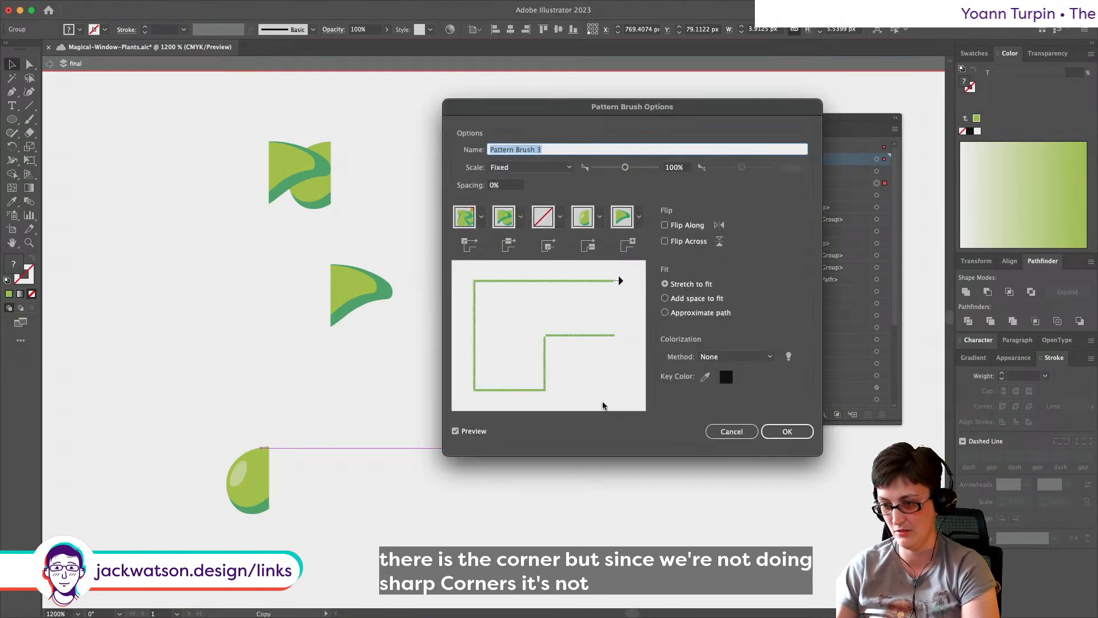
pyautogui.click(786, 431)
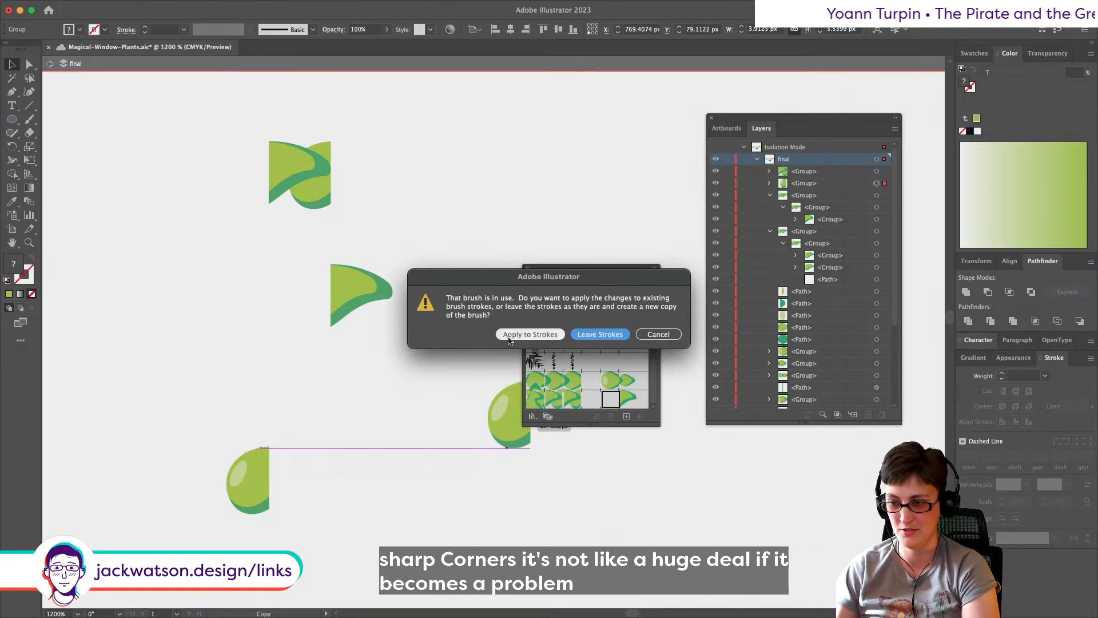
pyautogui.press('Return')
pyautogui.click(238, 337)
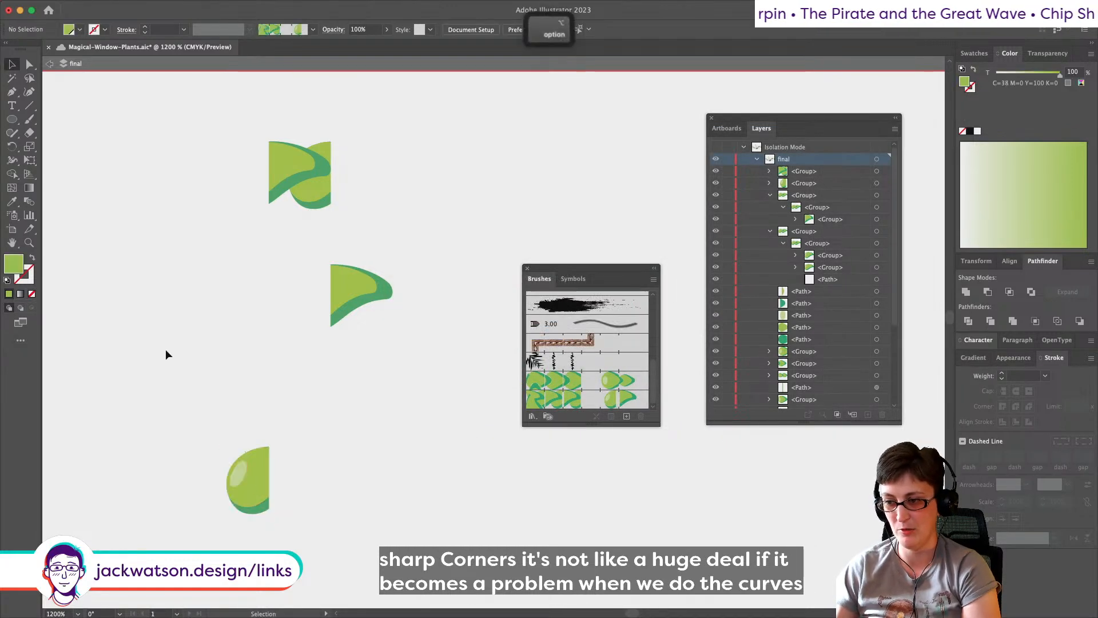
# Step: Undo the last change, deselect the side strand, and duplicate Pattern Brush 3
pyautogui.keyDown('alt'); pyautogui.scroll(-5, 166, 352); pyautogui.keyUp('alt')
pyautogui.hscroll(-5, 166, 348)
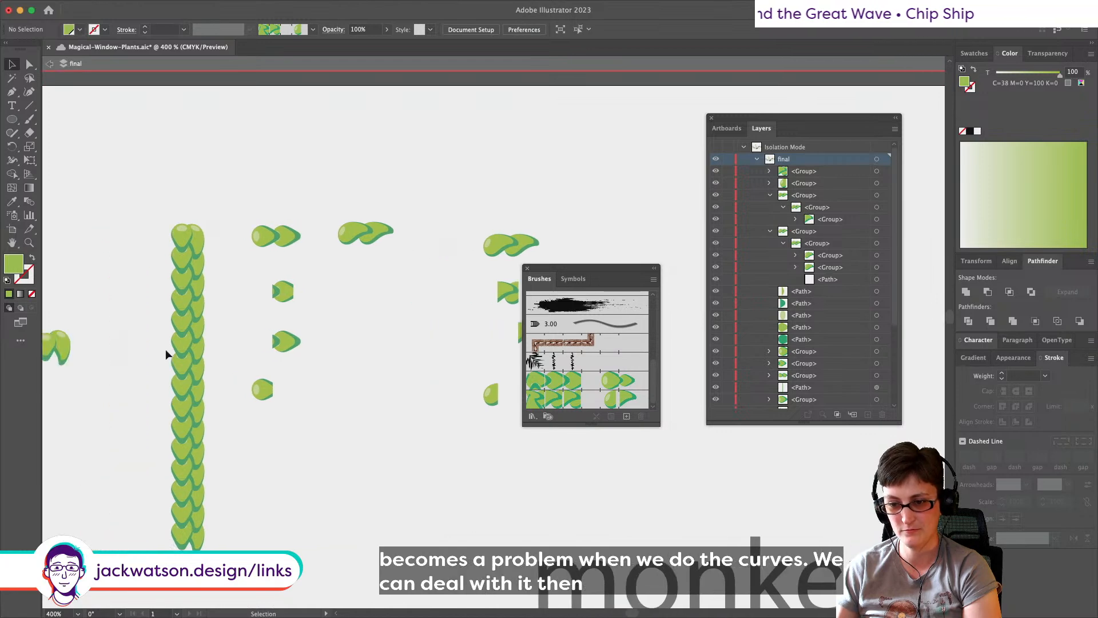
pyautogui.press('super+z')
pyautogui.hscroll(-3, 262, 311)
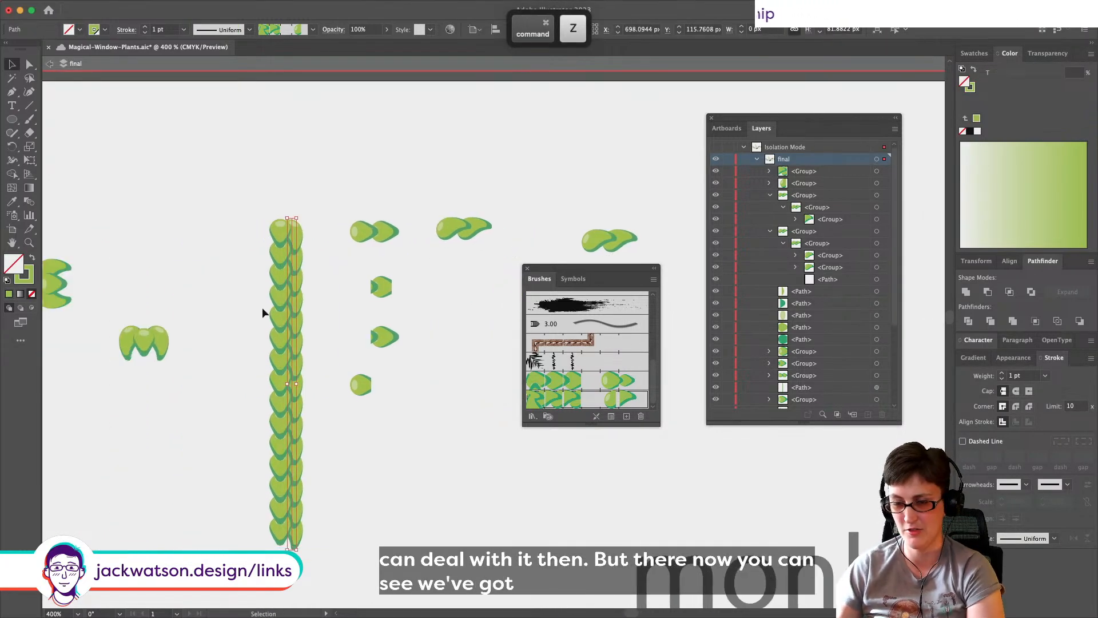
pyautogui.click(372, 461)
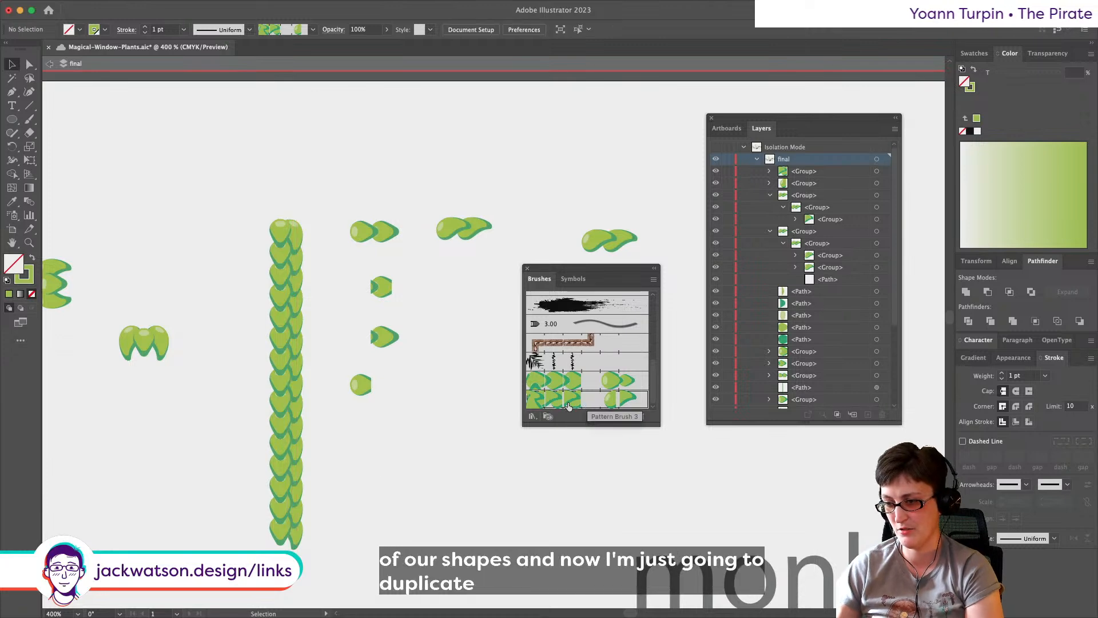
pyautogui.click(653, 280)
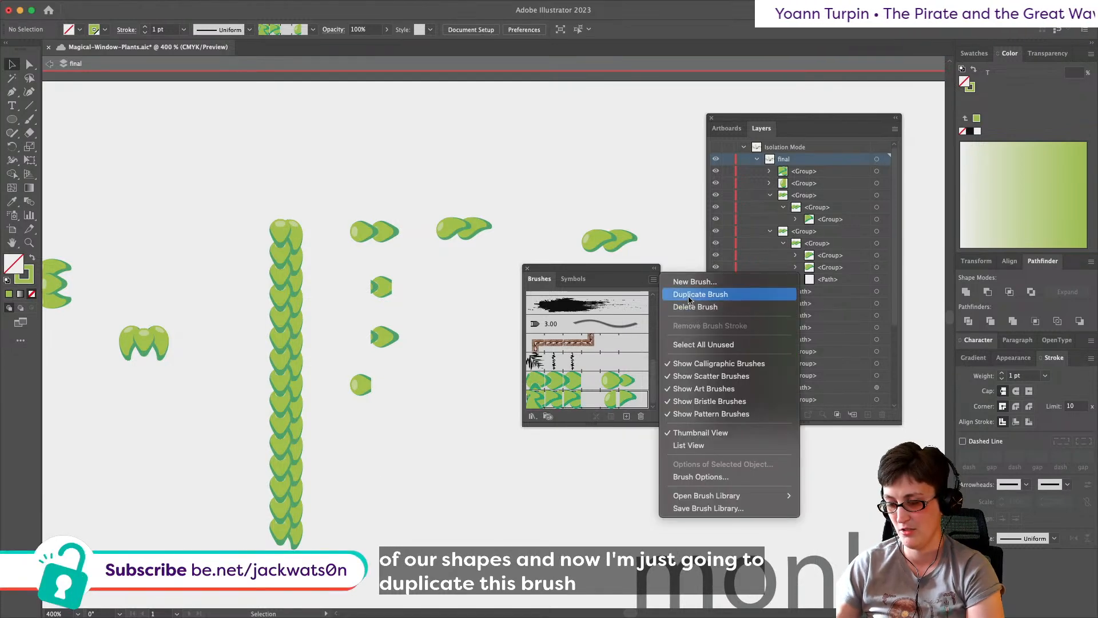
pyautogui.click(688, 297)
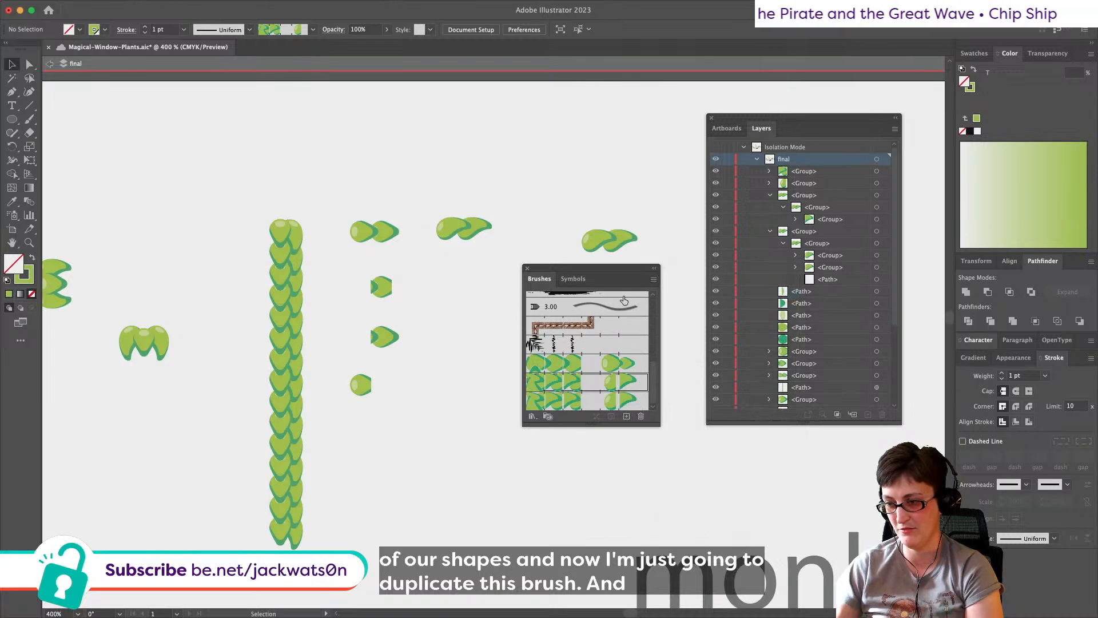
# Step: Turn on Flip Across for Pattern Brush 3 copy
pyautogui.click(653, 280)
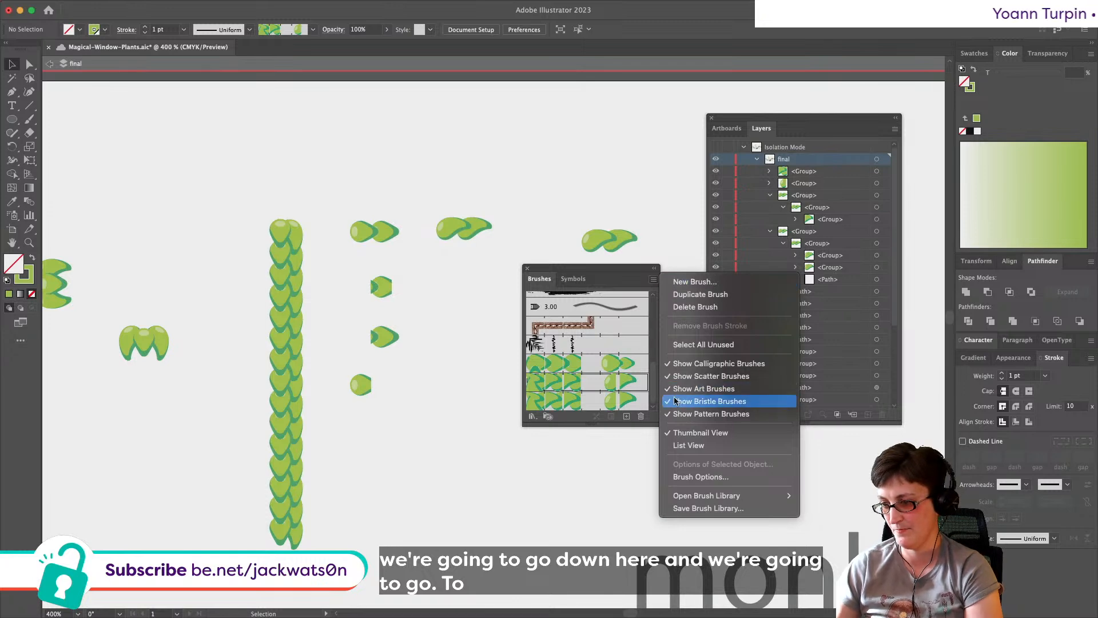
pyautogui.click(581, 410)
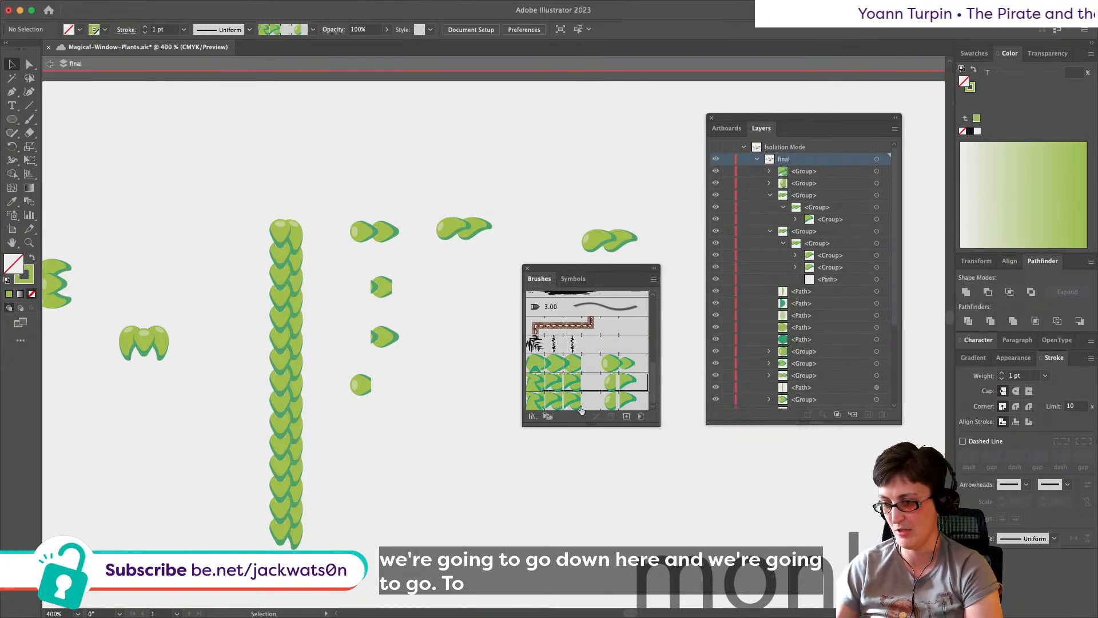
pyautogui.doubleClick(587, 399)
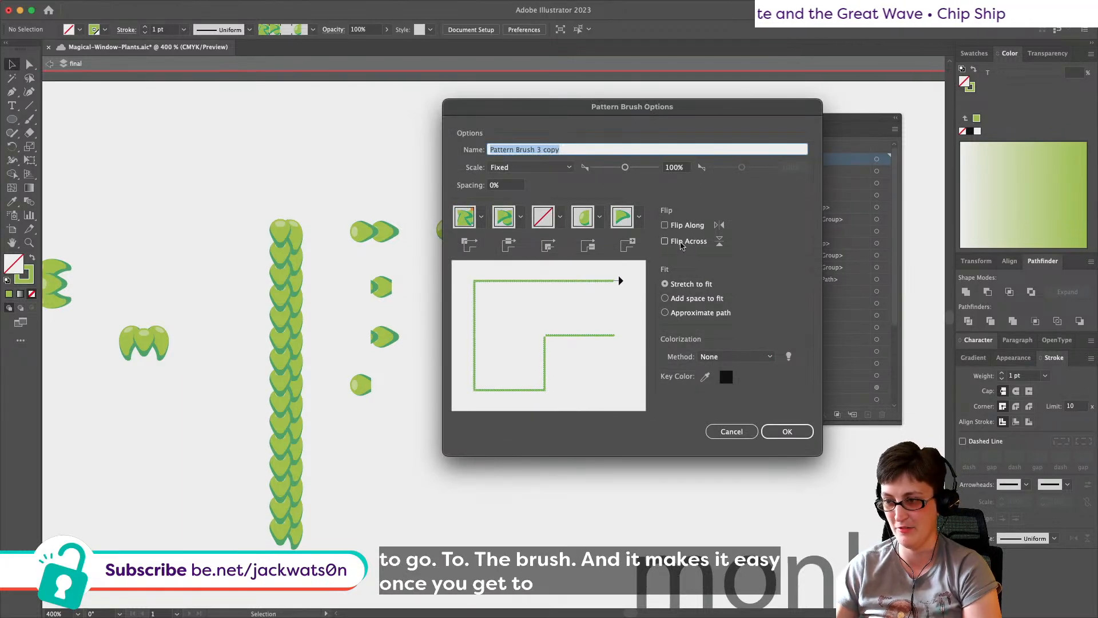
pyautogui.click(680, 242)
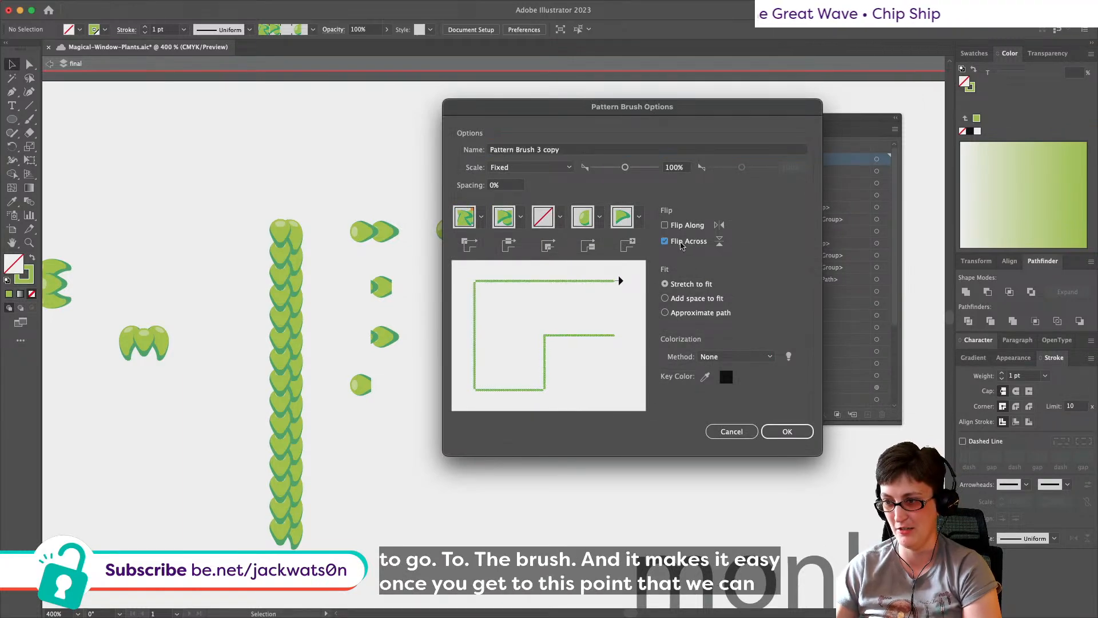
pyautogui.click(787, 431)
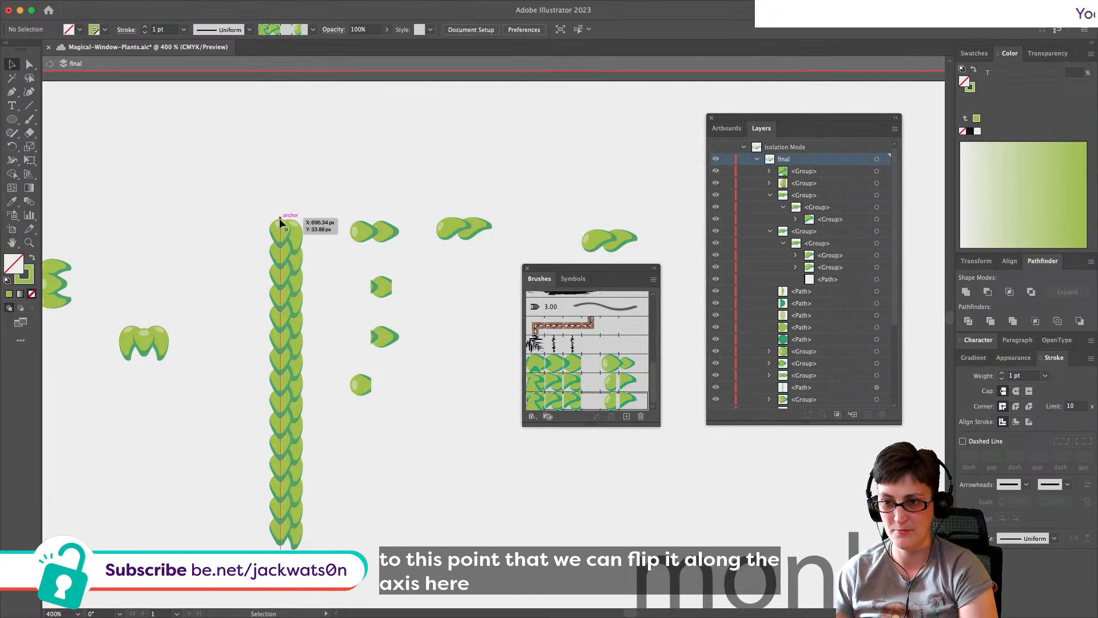
# Step: Copy the side strand to the opposite side of the bead column, apply Pattern Brush 3 copy, and move it against the column
pyautogui.moveTo(299, 244); pyautogui.dragTo(252, 242)
pyautogui.click(607, 401)
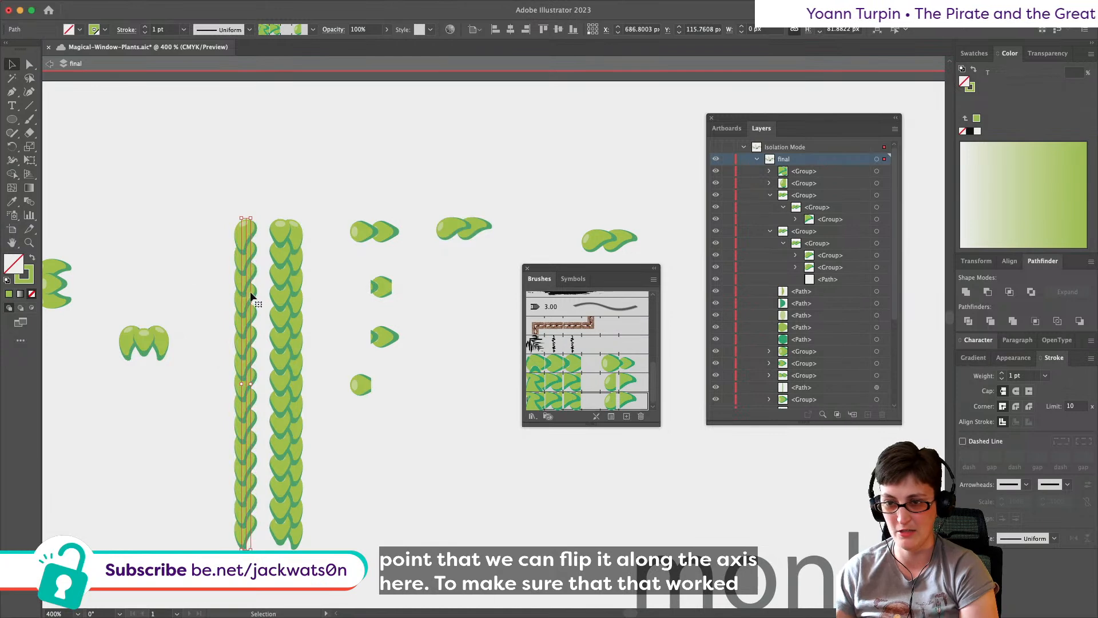
pyautogui.moveTo(247, 298); pyautogui.dragTo(264, 298)
pyautogui.moveTo(273, 293); pyautogui.dragTo(267, 293)
pyautogui.click(225, 317)
# Step: Cut the bead strands and all loose bead tiles out of the final layer
pyautogui.press('super+minus')
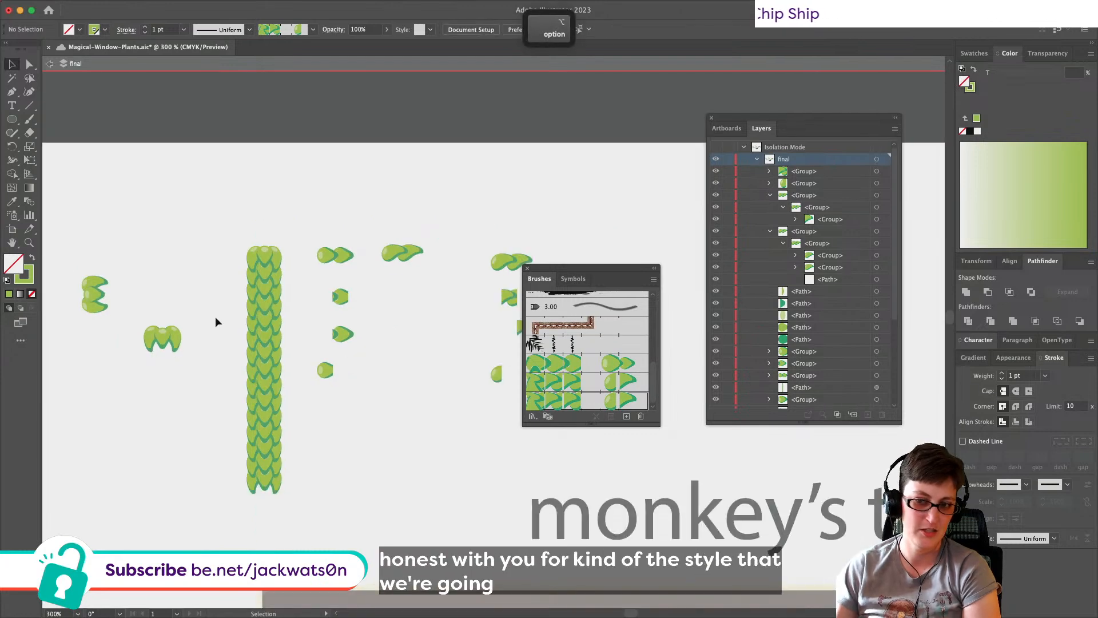
pyautogui.hscroll(-2, 215, 317)
pyautogui.scroll(-2, 215, 317)
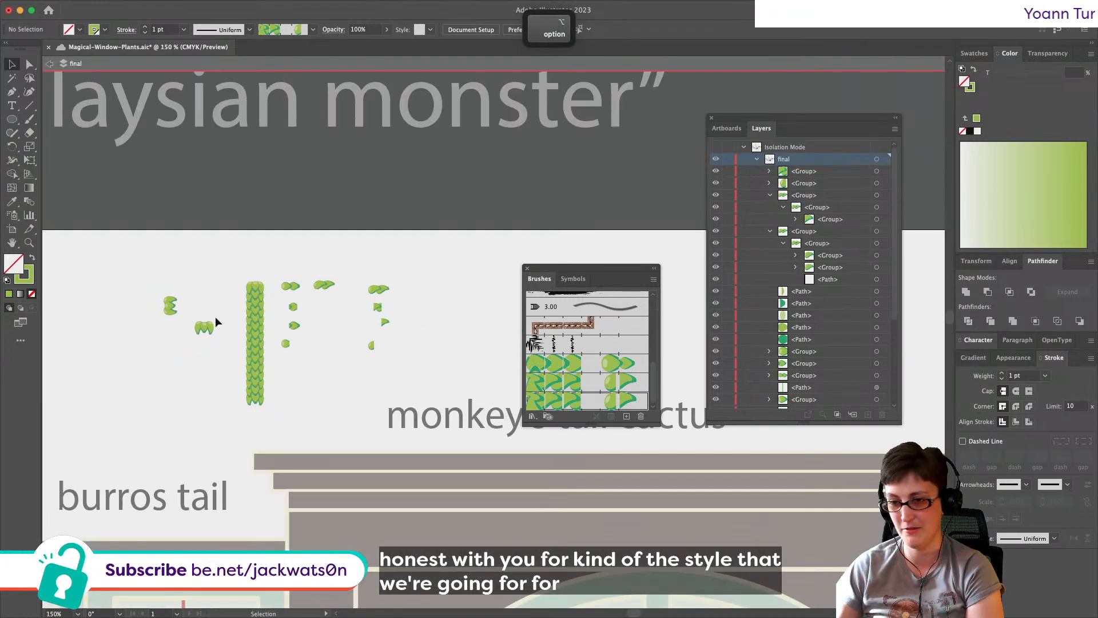
pyautogui.hscroll(-3, 216, 315)
pyautogui.scroll(-2, 216, 316)
pyautogui.moveTo(189, 195); pyautogui.dragTo(471, 339)
pyautogui.press('super+x')
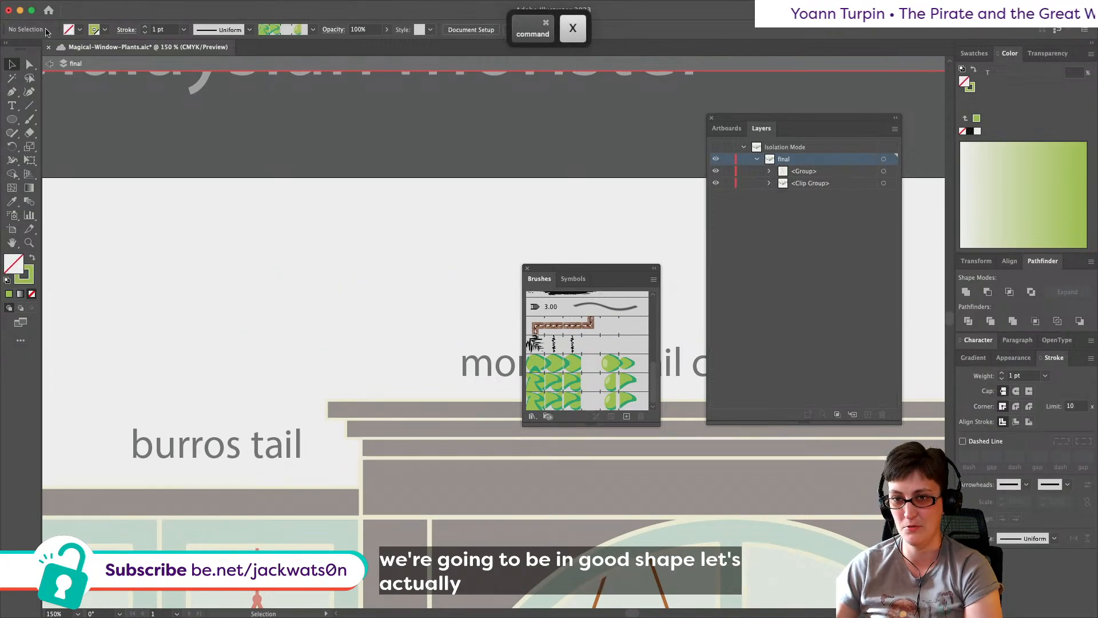
# Step: Exit isolation mode and paste the cut bead artwork in place on the working layer
pyautogui.click(64, 61)
pyautogui.hscroll(3, 393, 188)
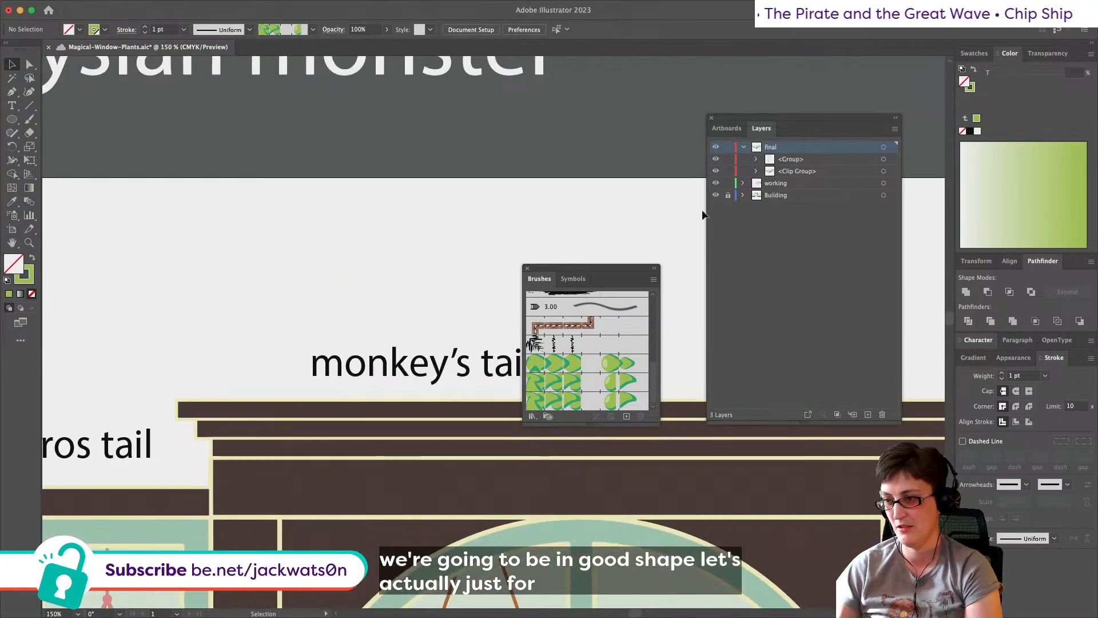
pyautogui.click(784, 183)
pyautogui.press('super+f')
# Step: Move the pasted bead artwork off the artboard, beside the striped round leaf above the building
pyautogui.scroll(-2, 294, 271)
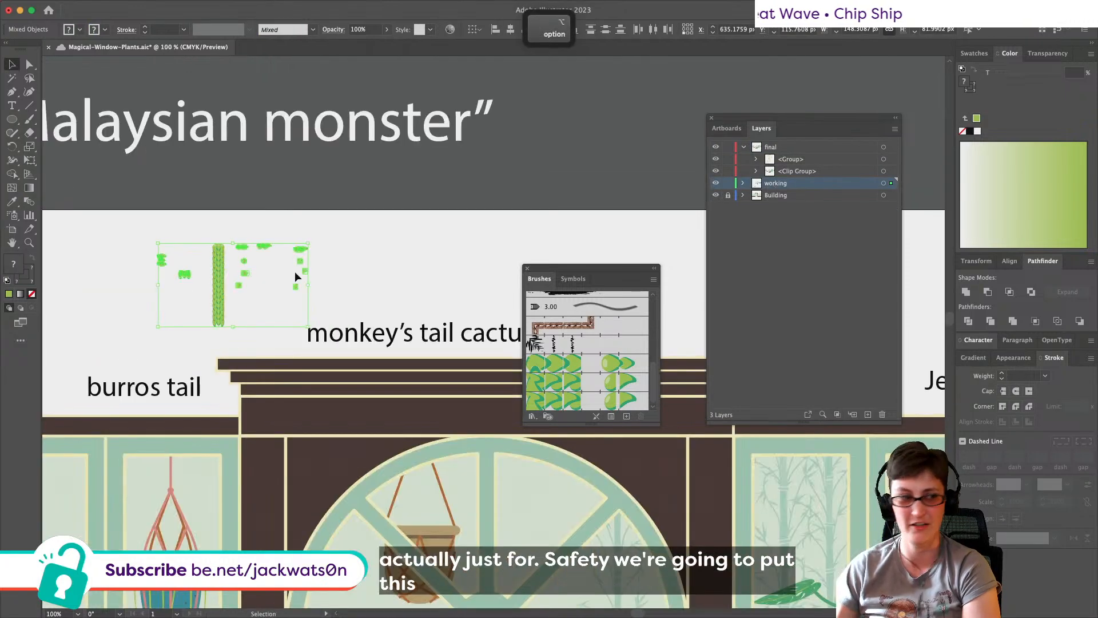
pyautogui.scroll(-3, 294, 271)
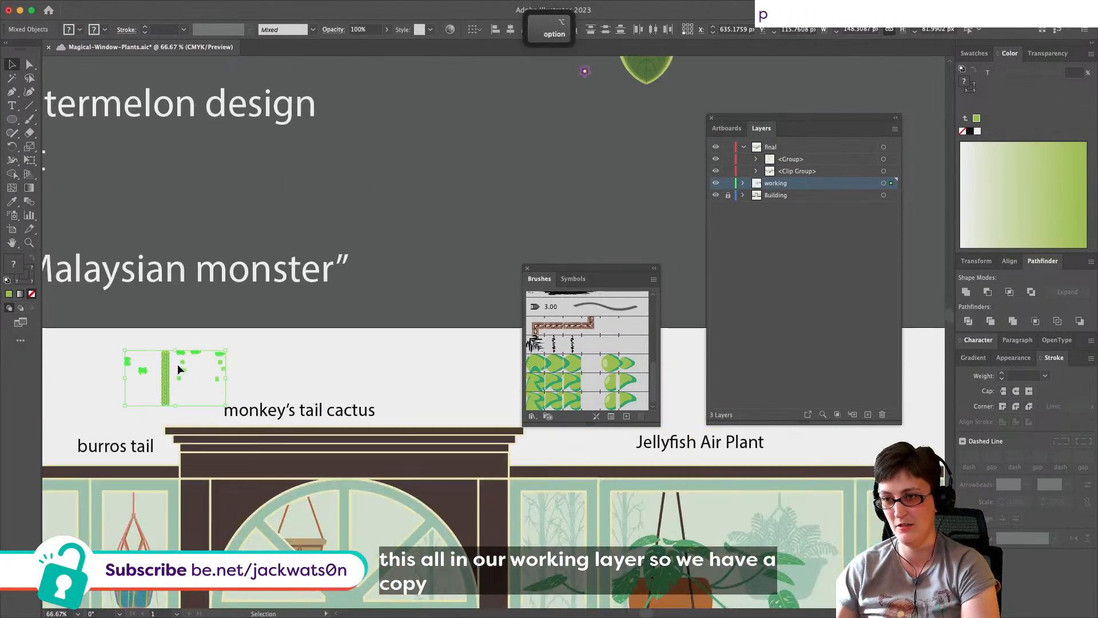
pyautogui.scroll(-3, 178, 369)
pyautogui.moveTo(173, 404); pyautogui.dragTo(419, 166)
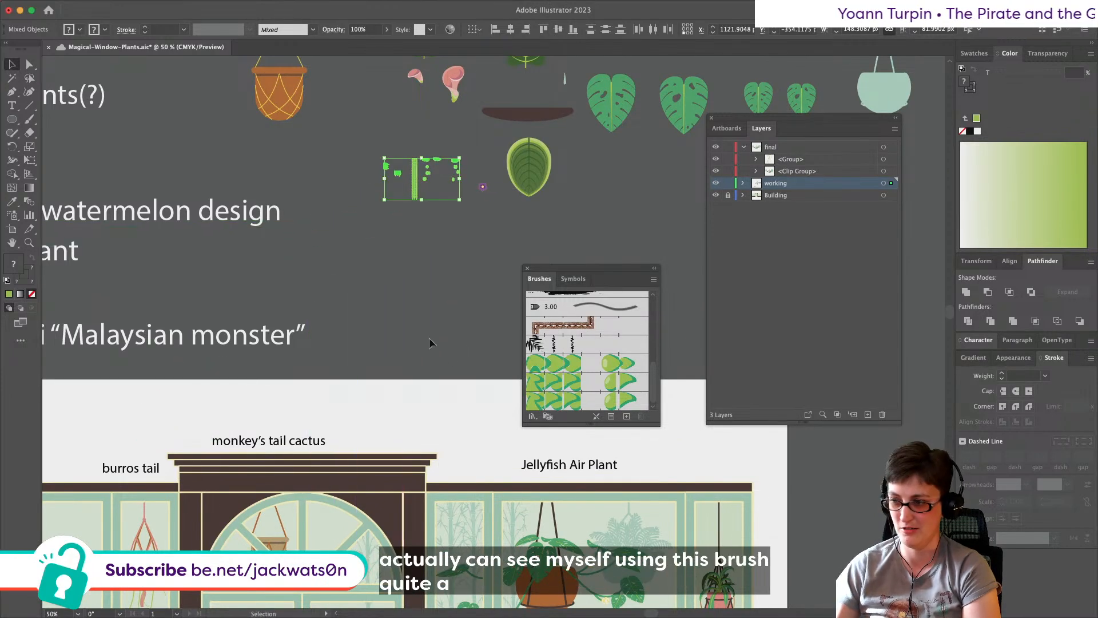
# Step: Hide the working layer
pyautogui.scroll(-5, 297, 292)
pyautogui.hscroll(-5, 298, 292)
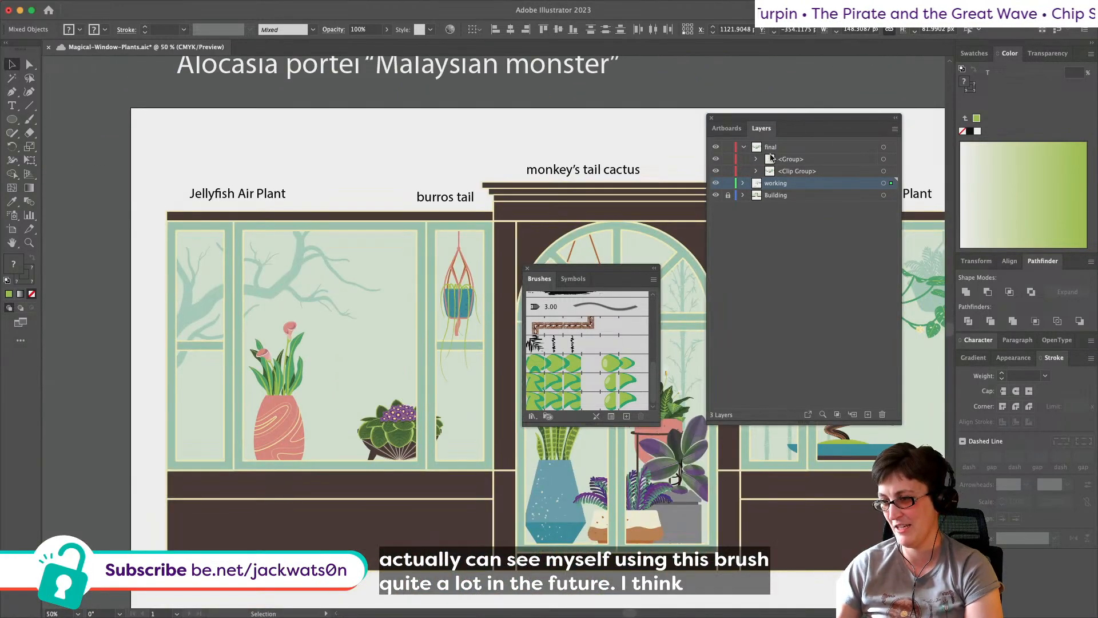
pyautogui.click(715, 183)
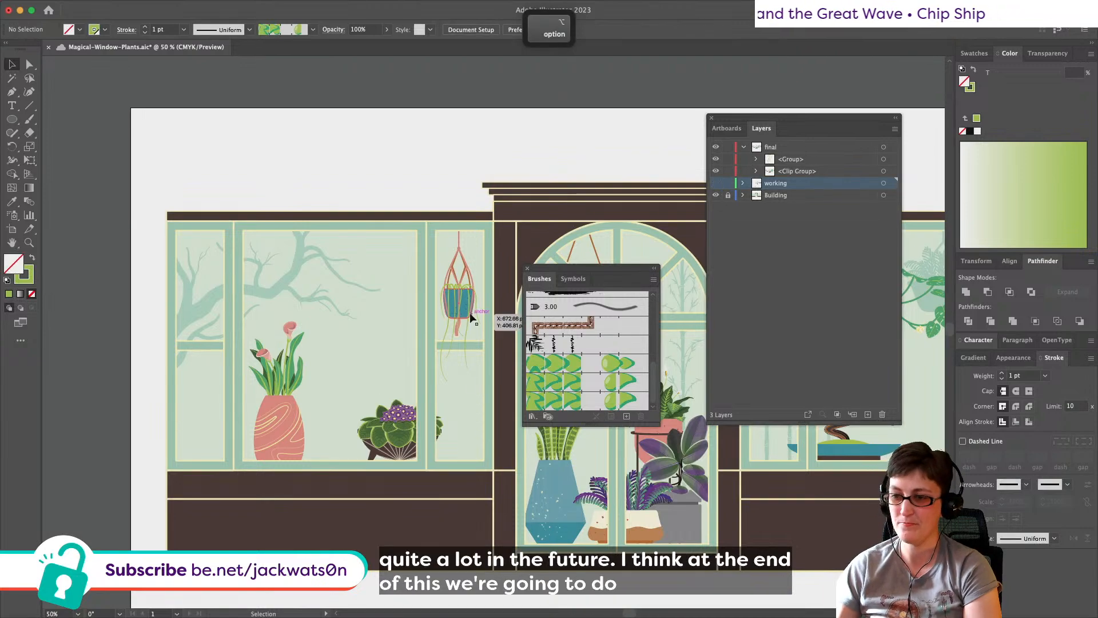
# Step: Duplicate the hanging pot's trailing stem group in place and hide the original group beneath it
pyautogui.scroll(3, 474, 316)
pyautogui.scroll(3, 474, 317)
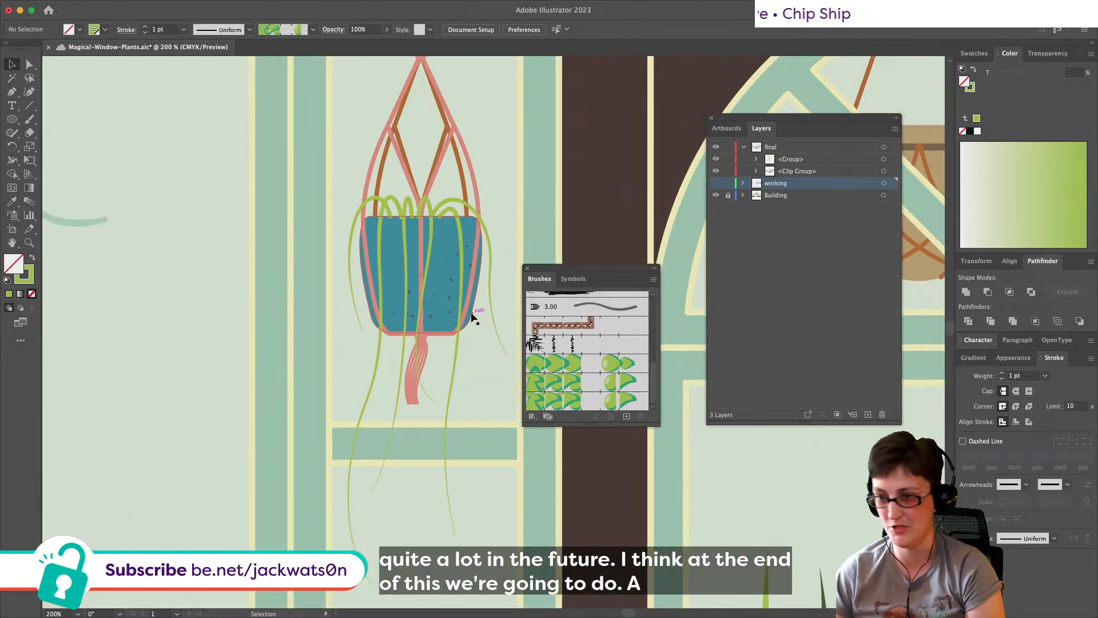
pyautogui.hscroll(2, 473, 315)
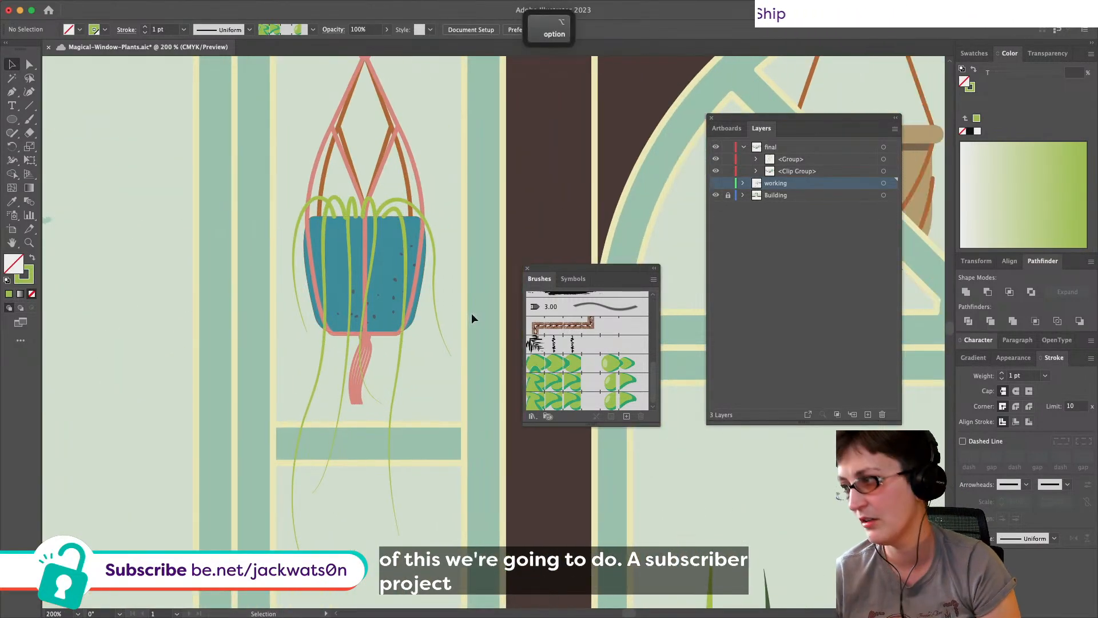
pyautogui.click(29, 64)
pyautogui.click(12, 64)
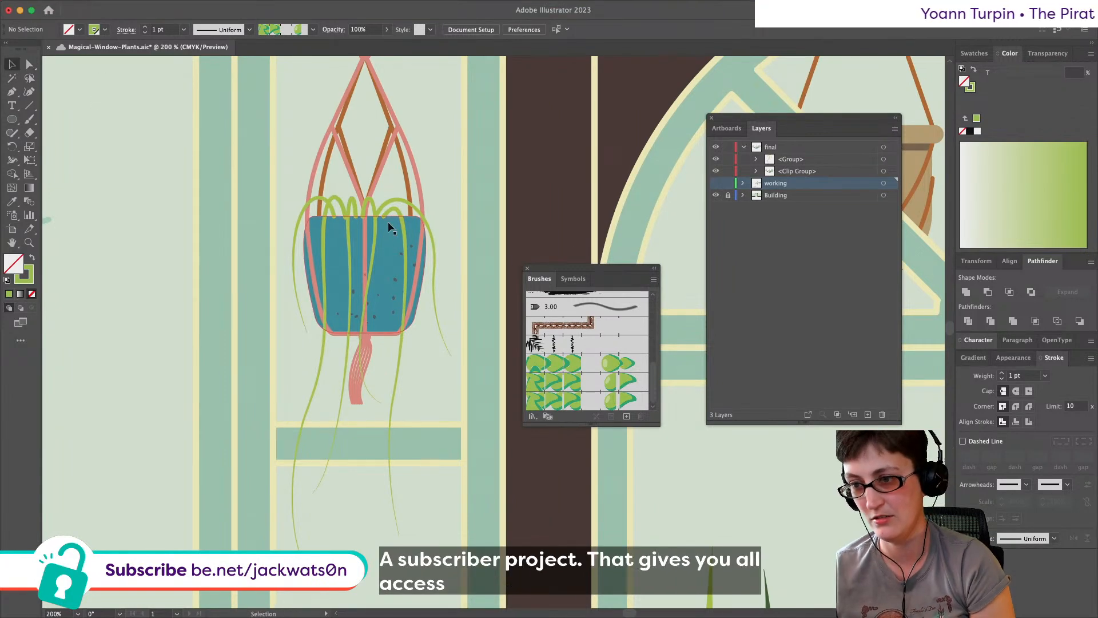
pyautogui.click(391, 207)
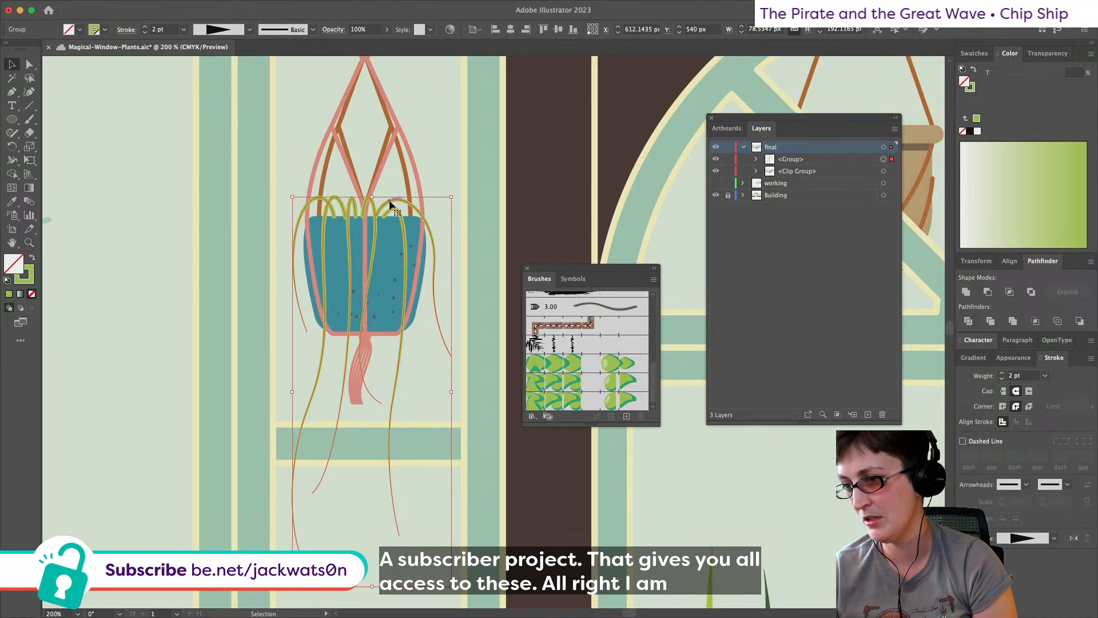
pyautogui.press('super+f')
pyautogui.click(716, 171)
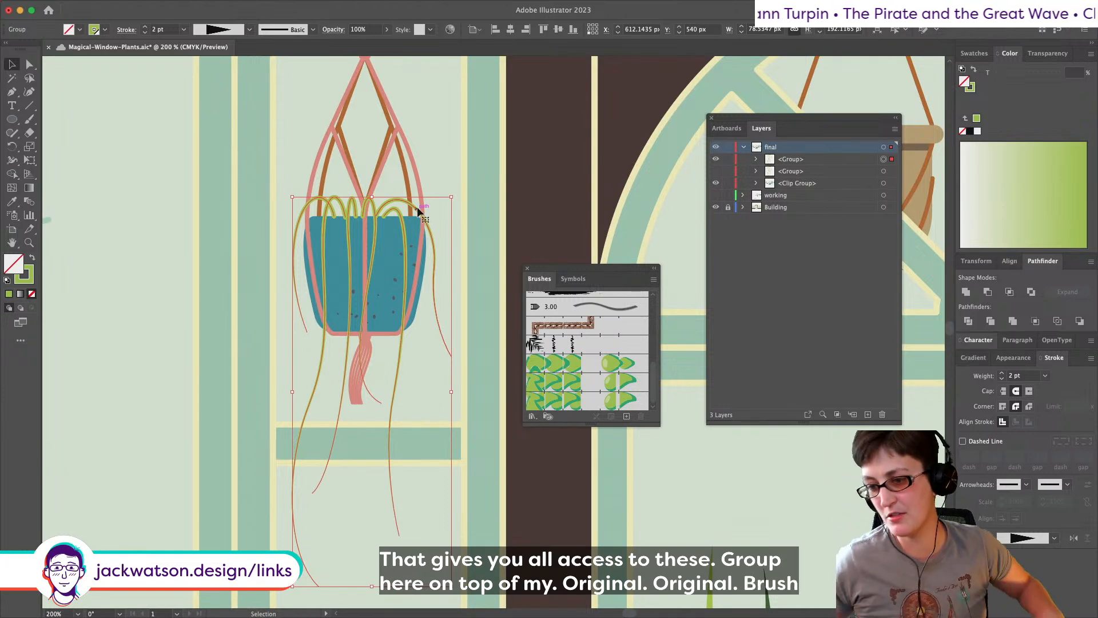
# Step: Isolate the copied stem group and apply the symmetrical bead-chain pattern brush to all its stems
pyautogui.press('super+h')
pyautogui.doubleClick(417, 207)
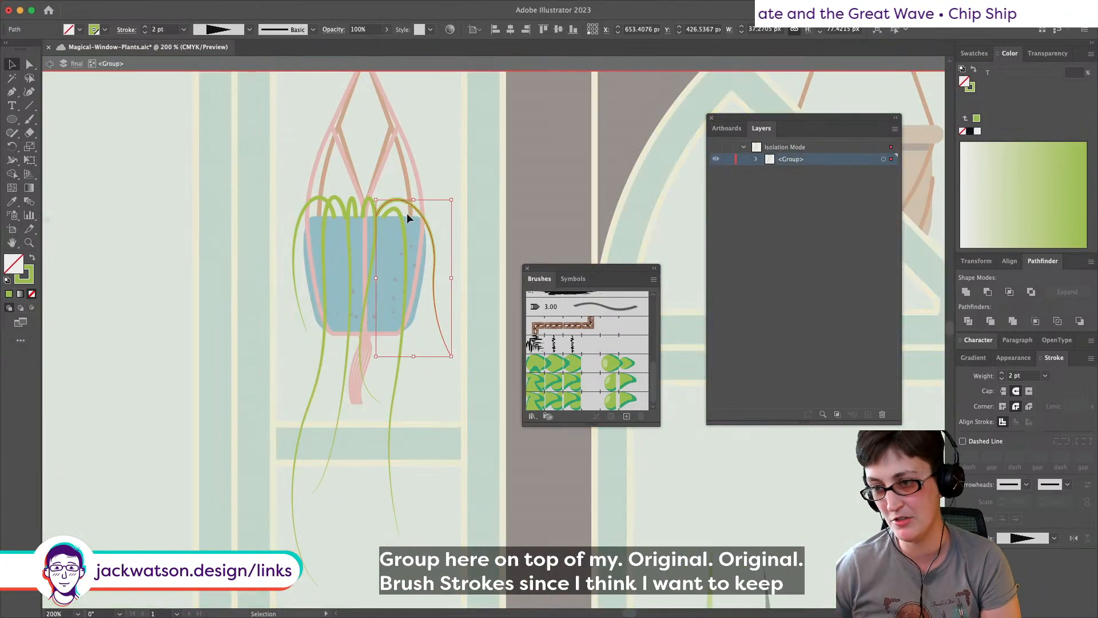
pyautogui.moveTo(230, 158); pyautogui.dragTo(437, 260)
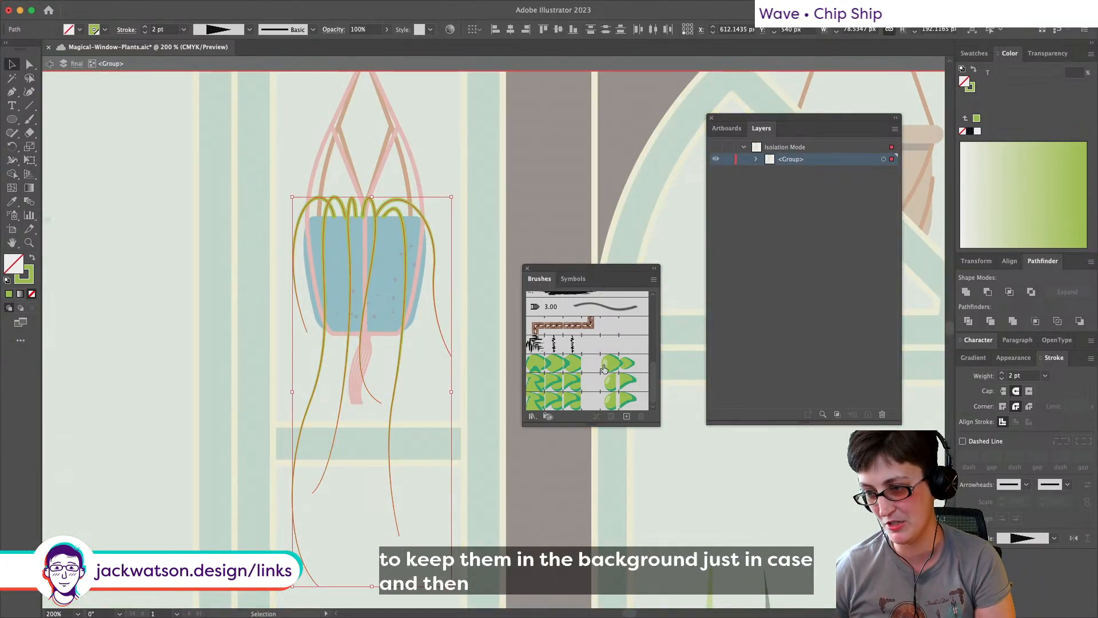
pyautogui.click(593, 365)
pyautogui.click(444, 244)
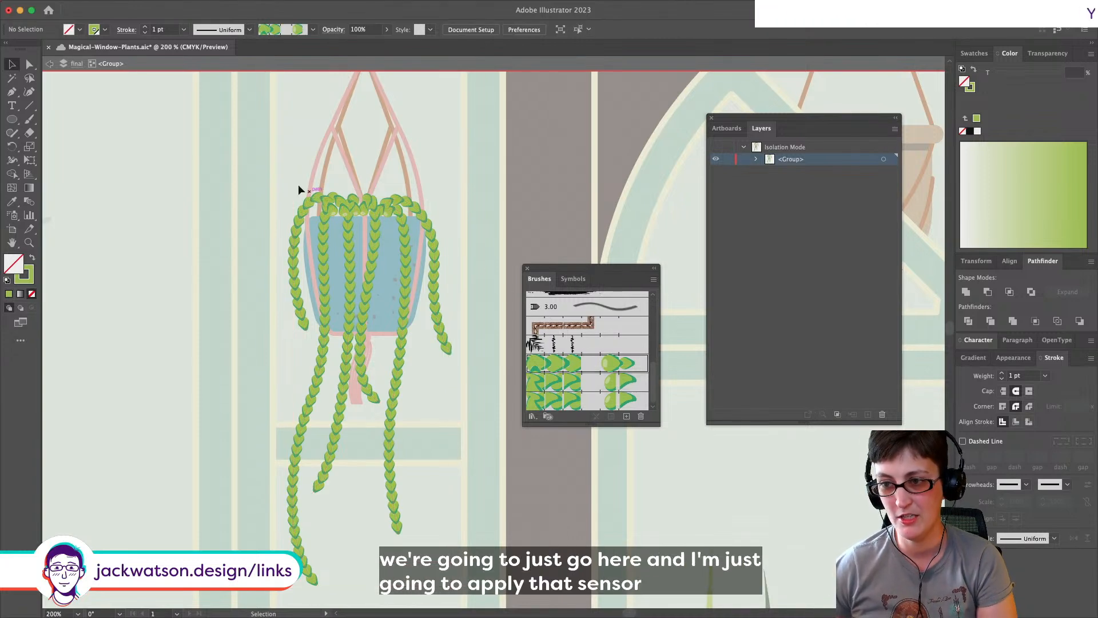
# Step: Bring the outer left stem to the front of the group and send the outer right stem behind the others
pyautogui.scroll(2, 317, 213)
pyautogui.click(342, 211)
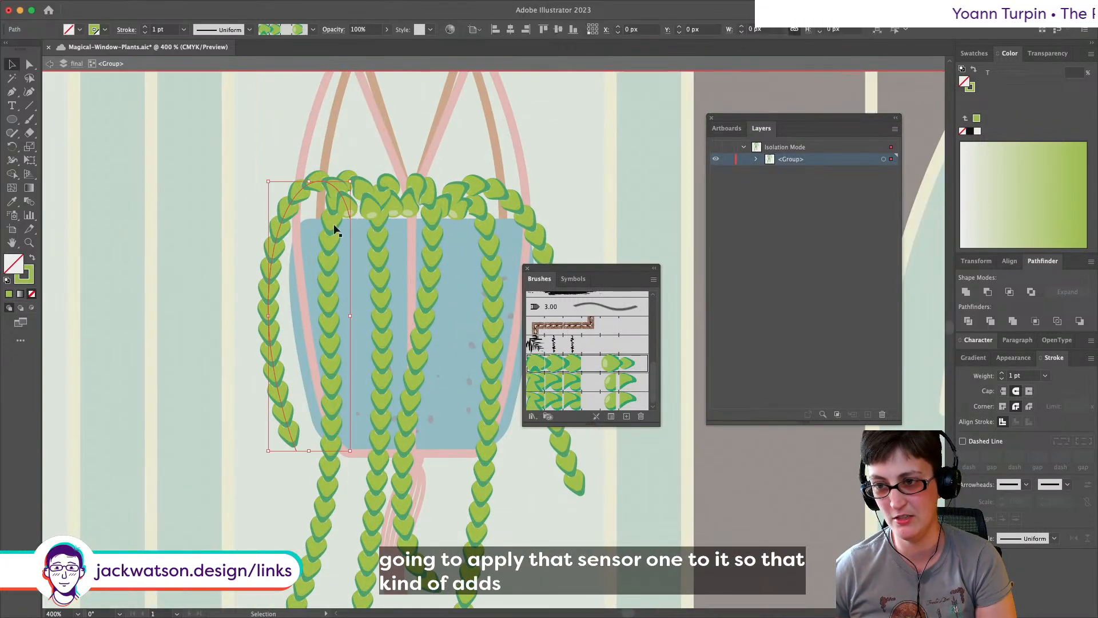
pyautogui.press('super+x')
pyautogui.press('super+f')
pyautogui.click(492, 191)
pyautogui.press('super+x')
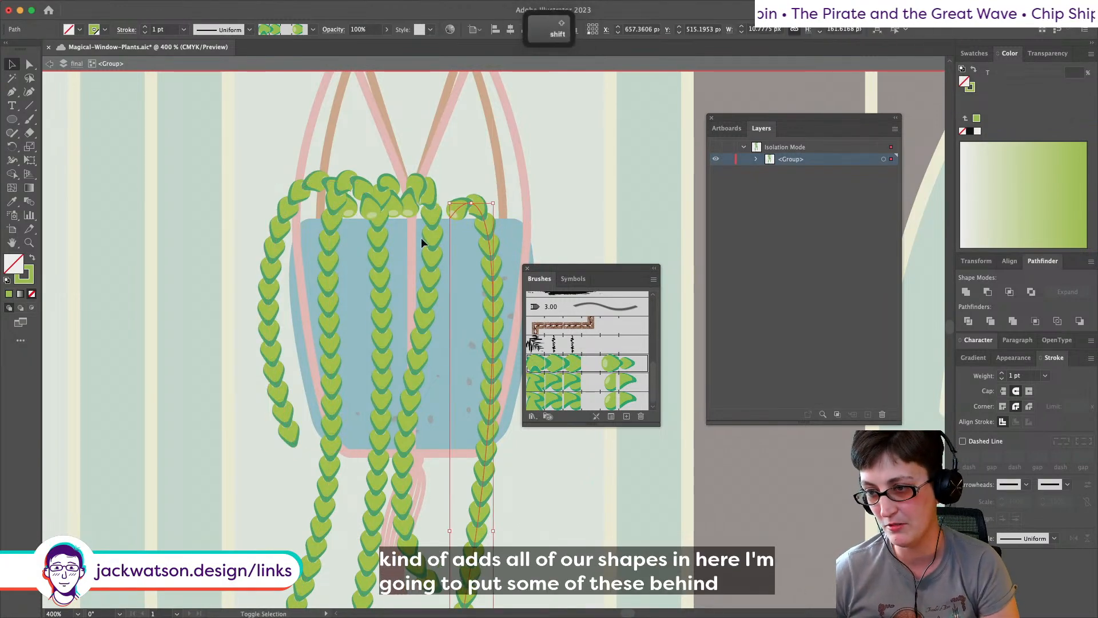
pyautogui.press('super+b')
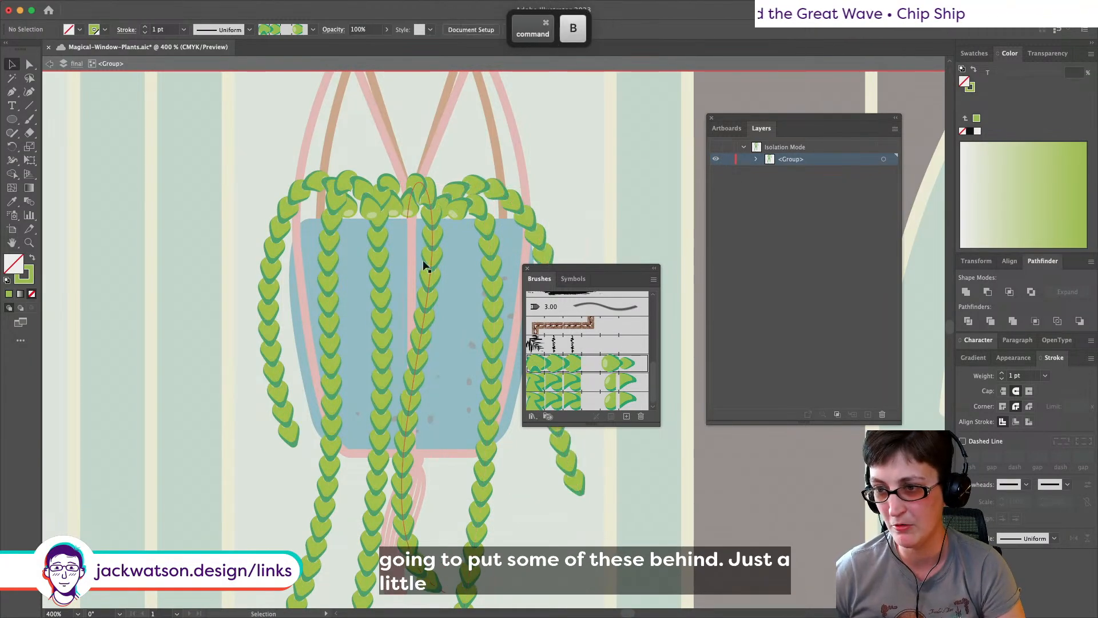
# Step: Send the two leftmost trailing stems to the back of the isolated stem group
pyautogui.click(376, 185)
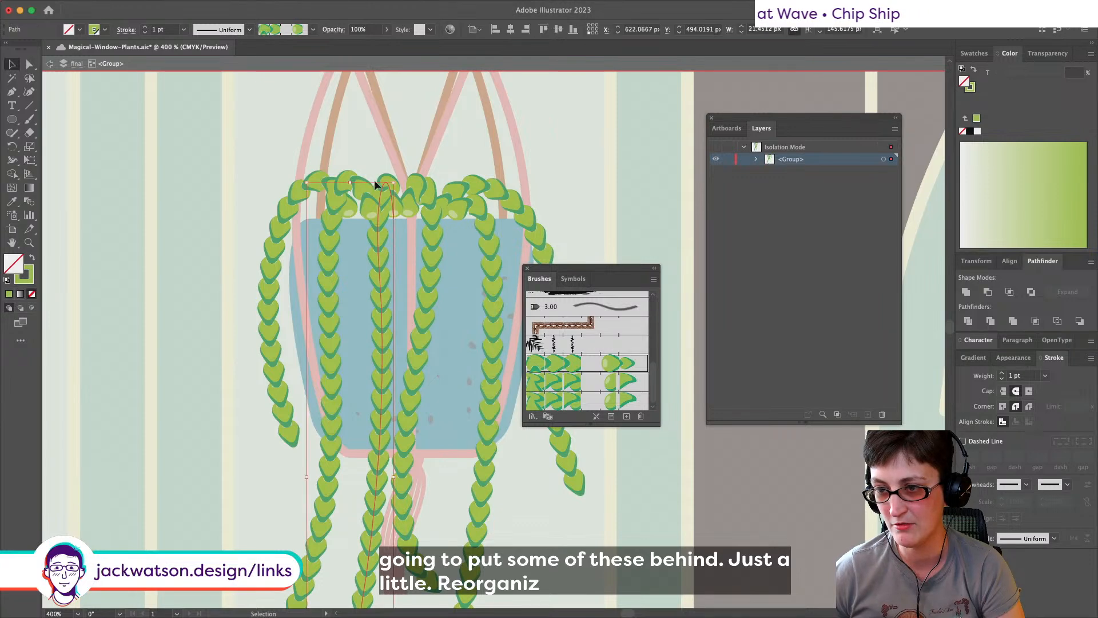
pyautogui.click(335, 184)
pyautogui.press('super+x')
pyautogui.press('super+b')
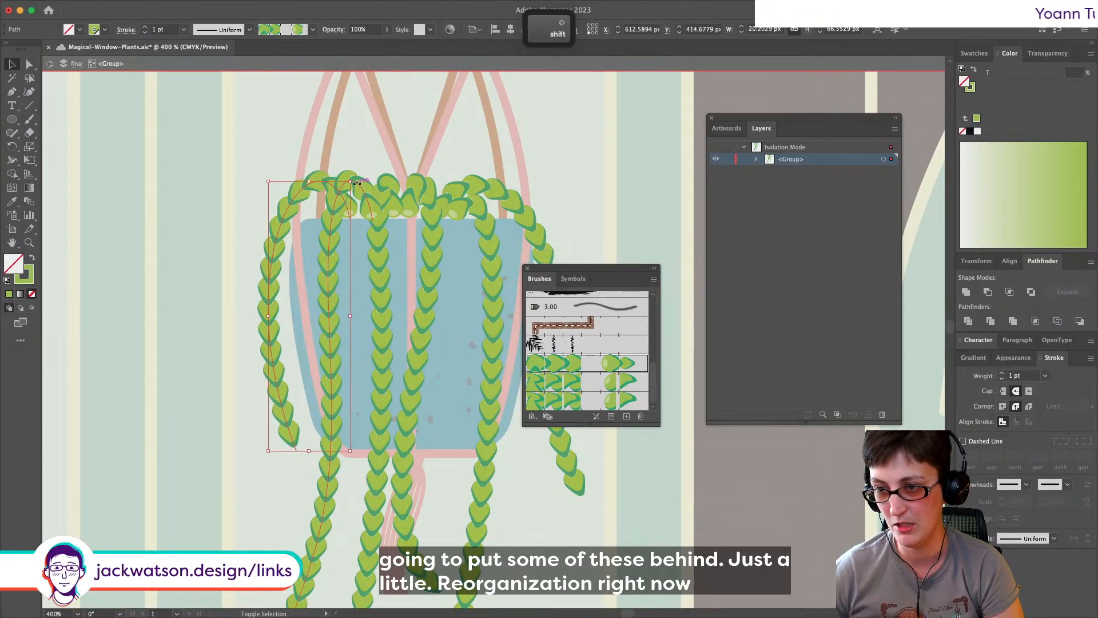
pyautogui.press('super+x')
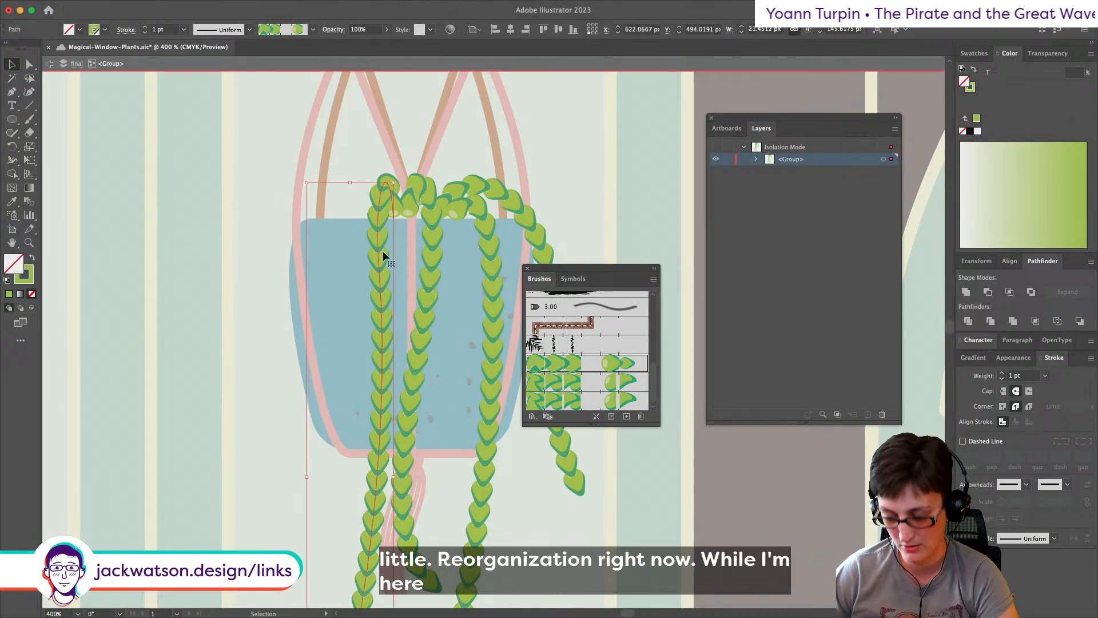
pyautogui.press('super+b')
pyautogui.hscroll(5, 319, 204)
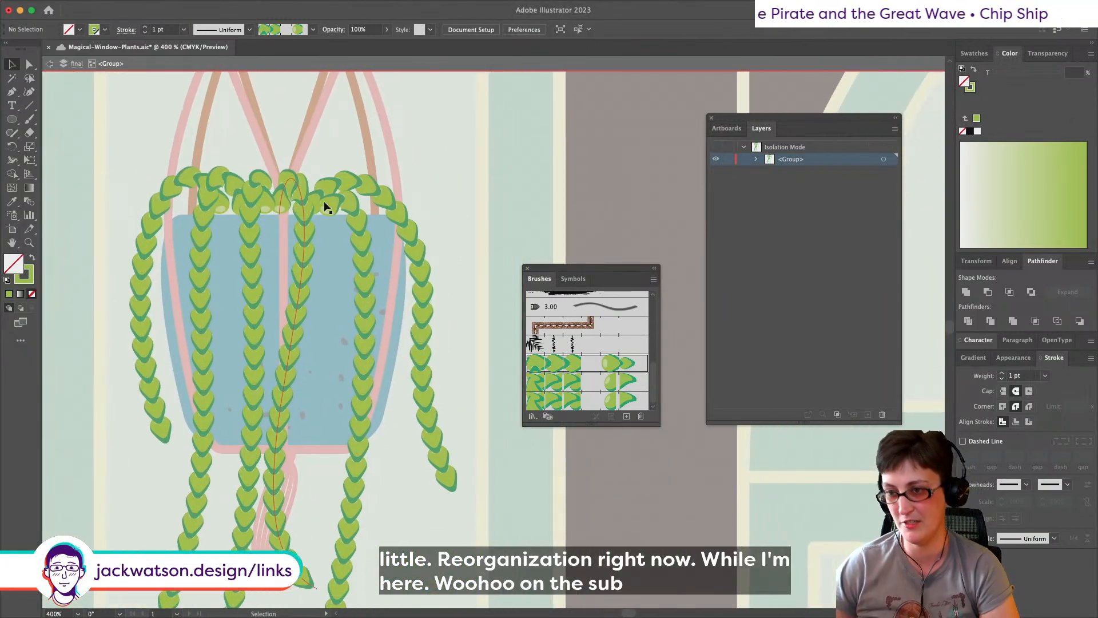
# Step: Duplicate the outer right stem behind the original with the Pattern Brush 3 side-bead brush, offset slightly up and outward
pyautogui.click(390, 205)
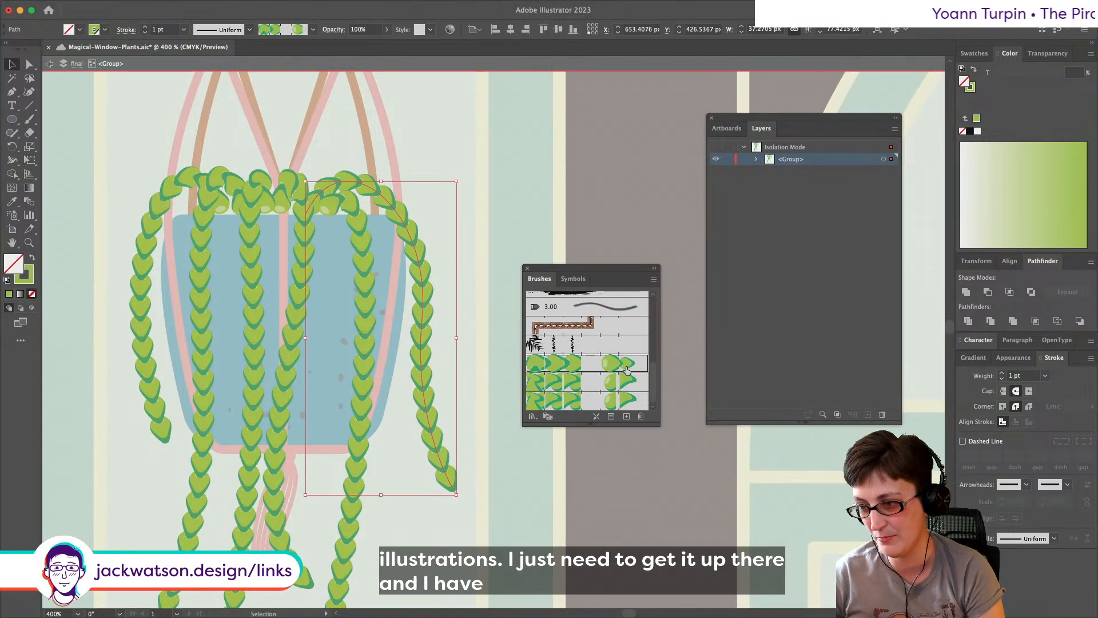
pyautogui.click(626, 385)
pyautogui.moveTo(403, 213); pyautogui.dragTo(406, 204)
pyautogui.press('super+b')
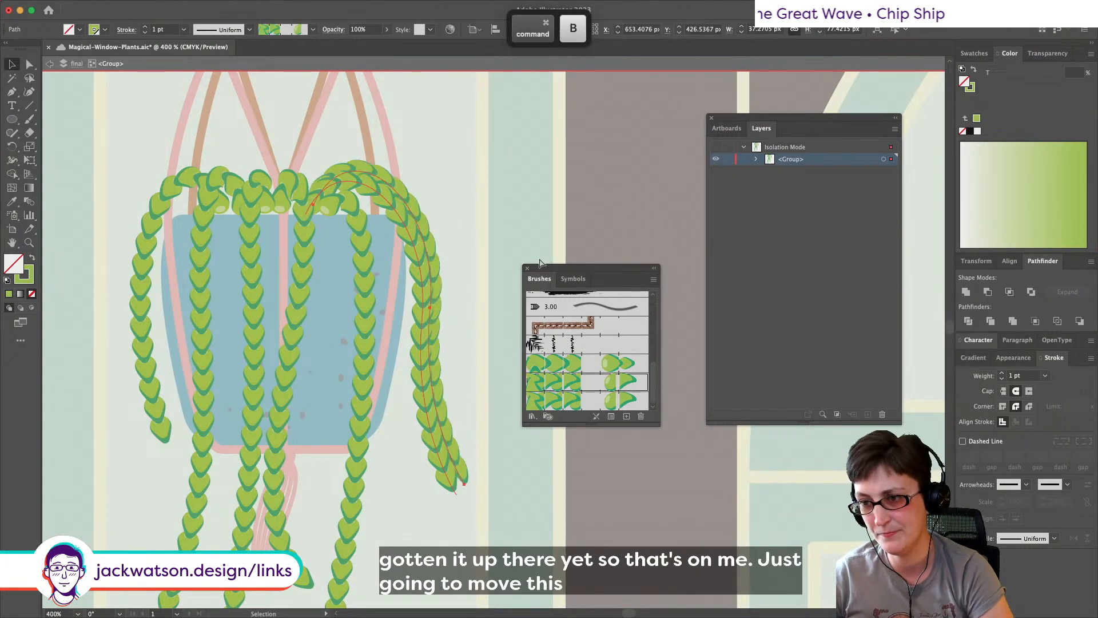
pyautogui.click(465, 215)
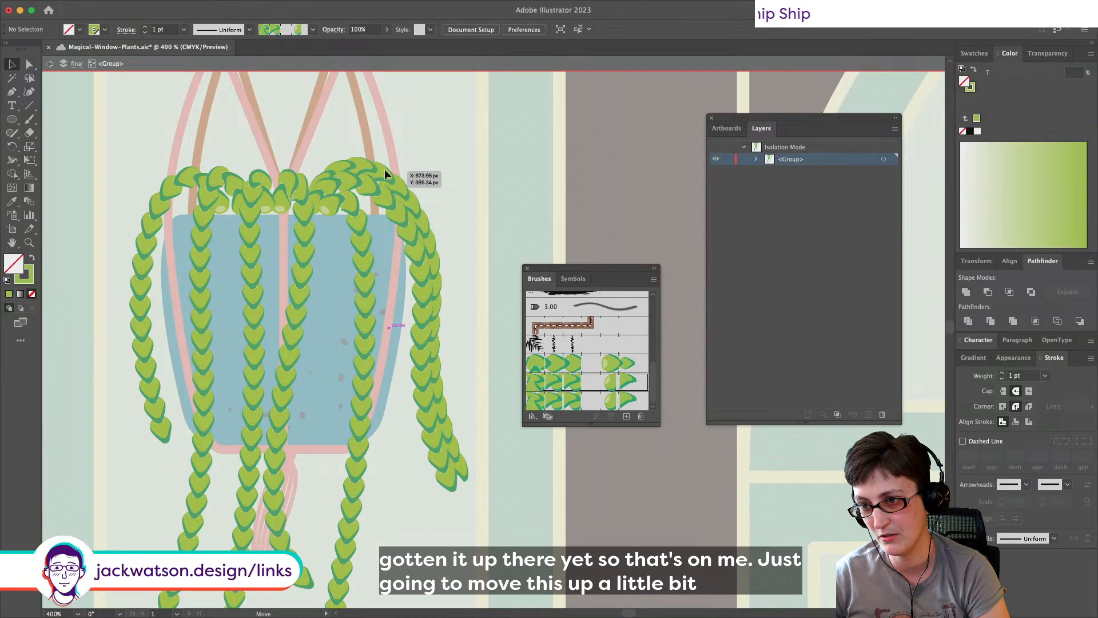
pyautogui.click(385, 172)
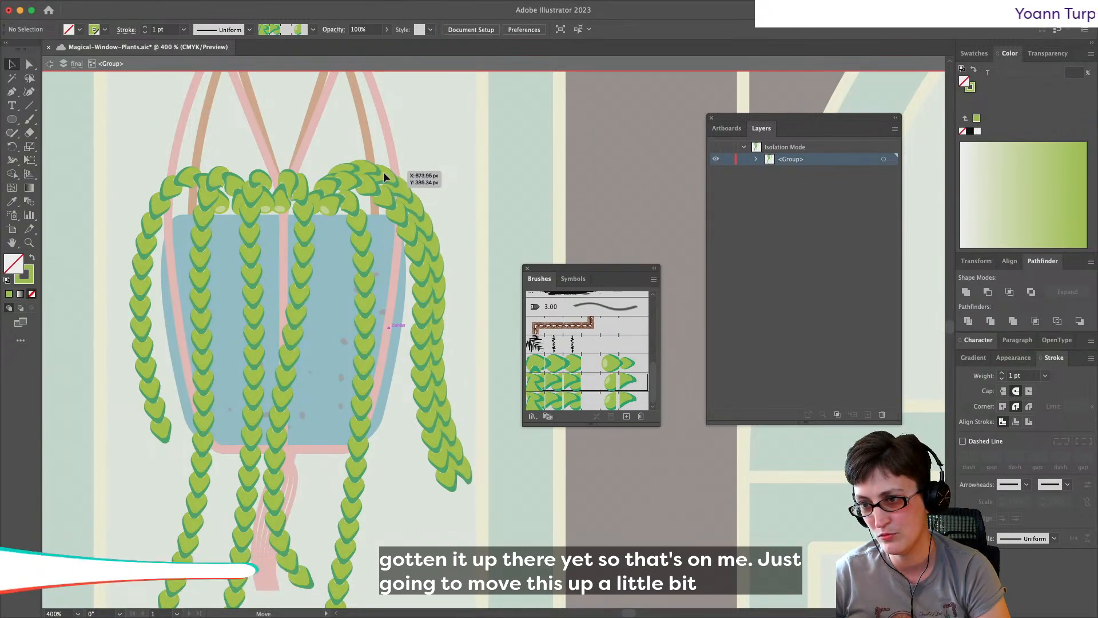
pyautogui.press('Right')
pyautogui.press('Up')
pyautogui.click(494, 196)
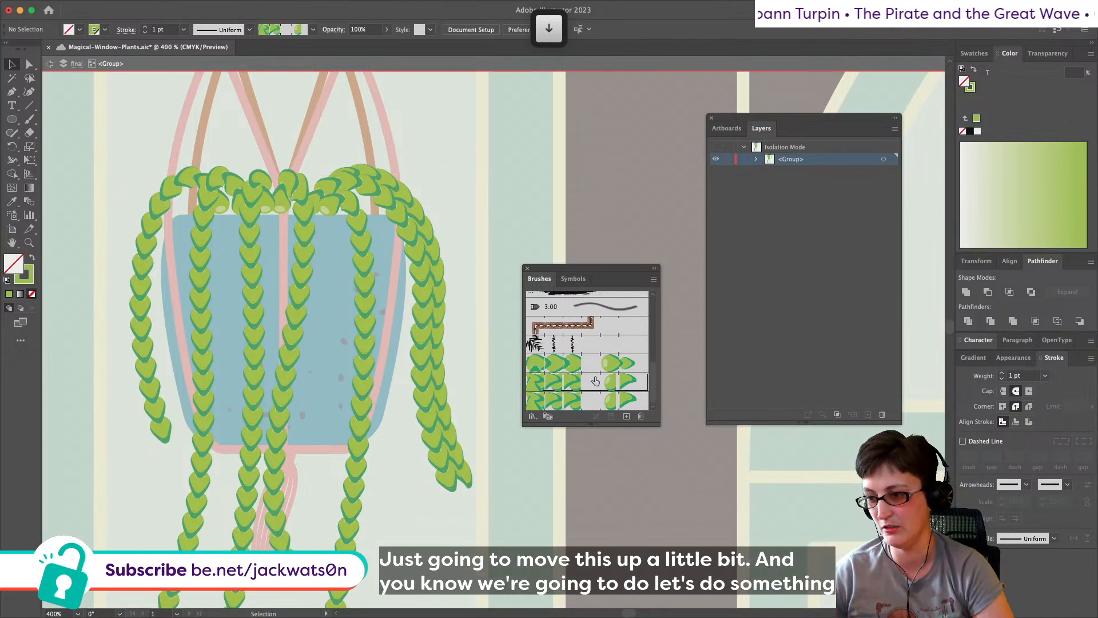
# Step: Set Pattern Brush 3 copy's colorization method to Tints and Shades and apply it to the existing strokes
pyautogui.doubleClick(601, 403)
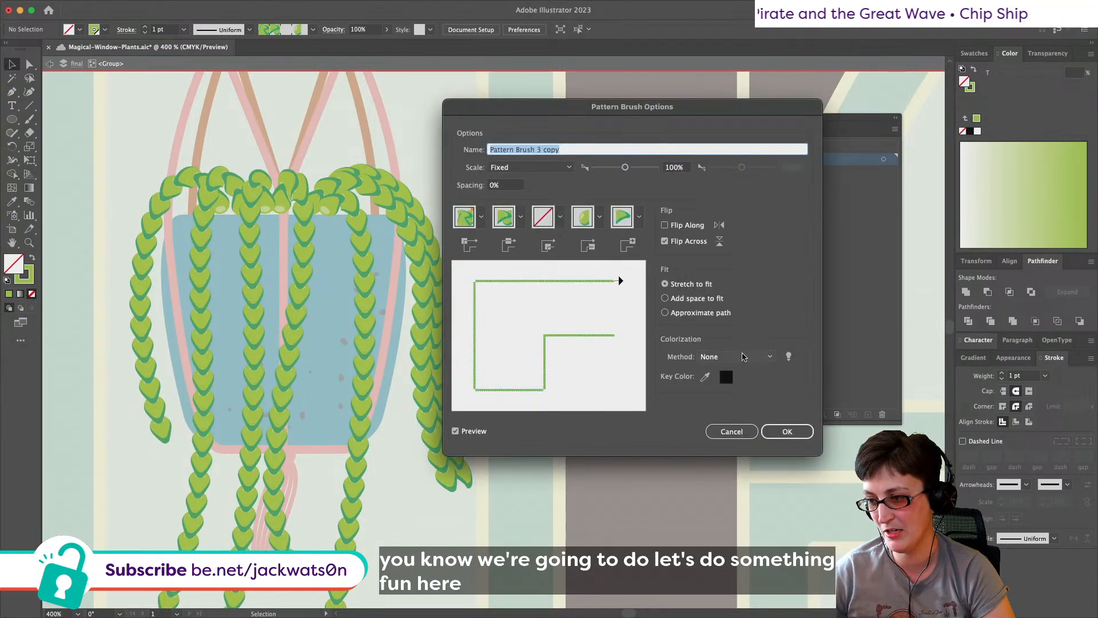
pyautogui.click(712, 357)
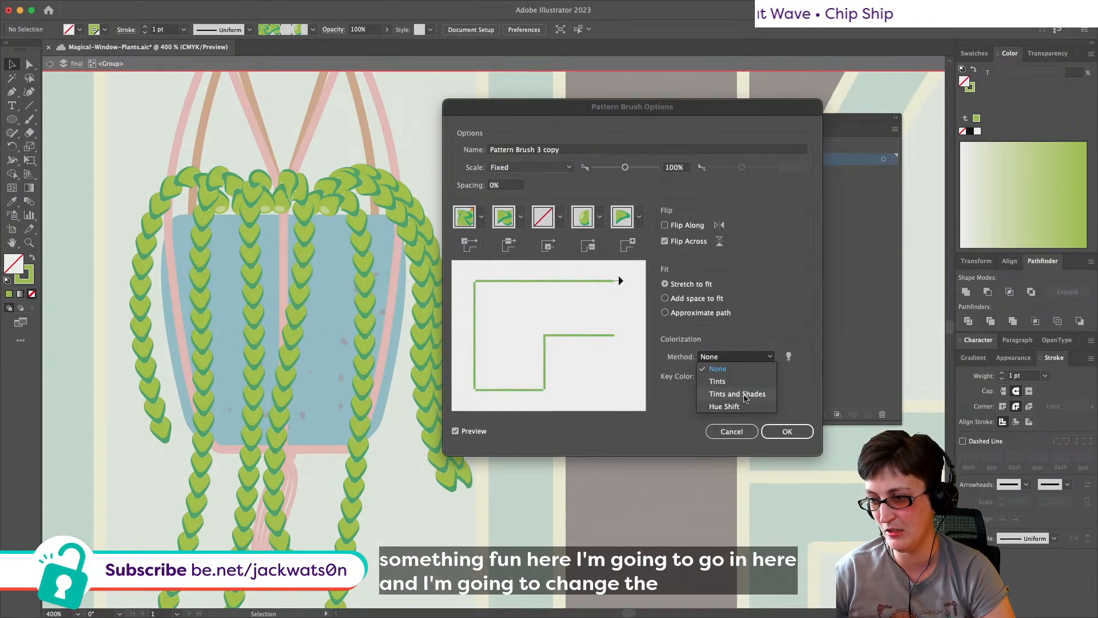
pyautogui.click(738, 394)
pyautogui.click(771, 429)
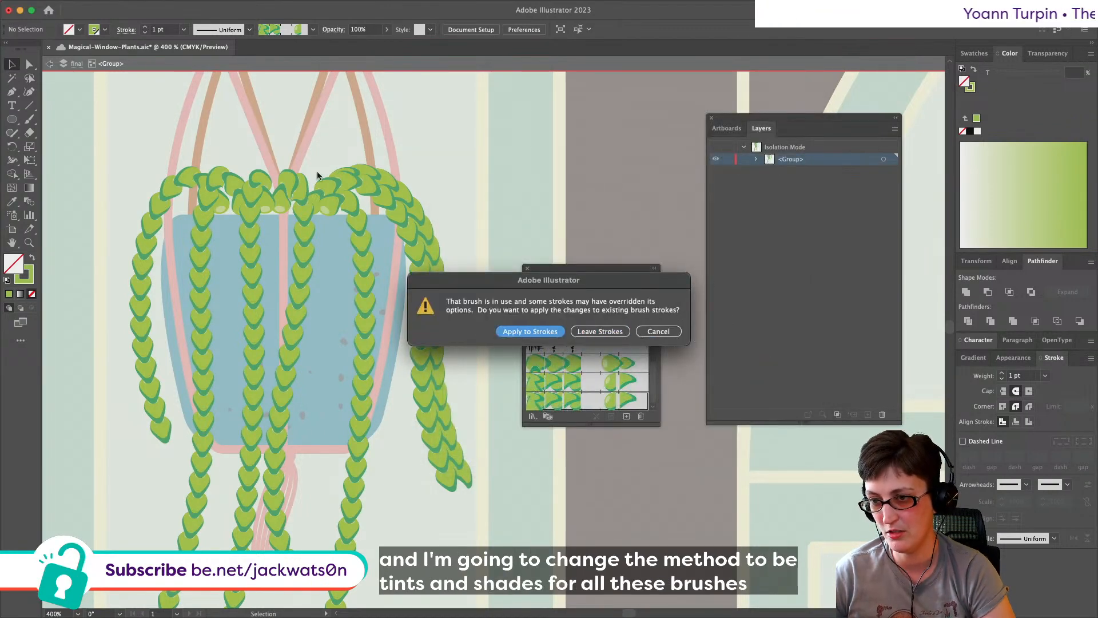
pyautogui.press('Return')
# Step: Set the offset outer right stem's stroke to the green swatch C=77 M=2 Y=78 K=0
pyautogui.click(382, 176)
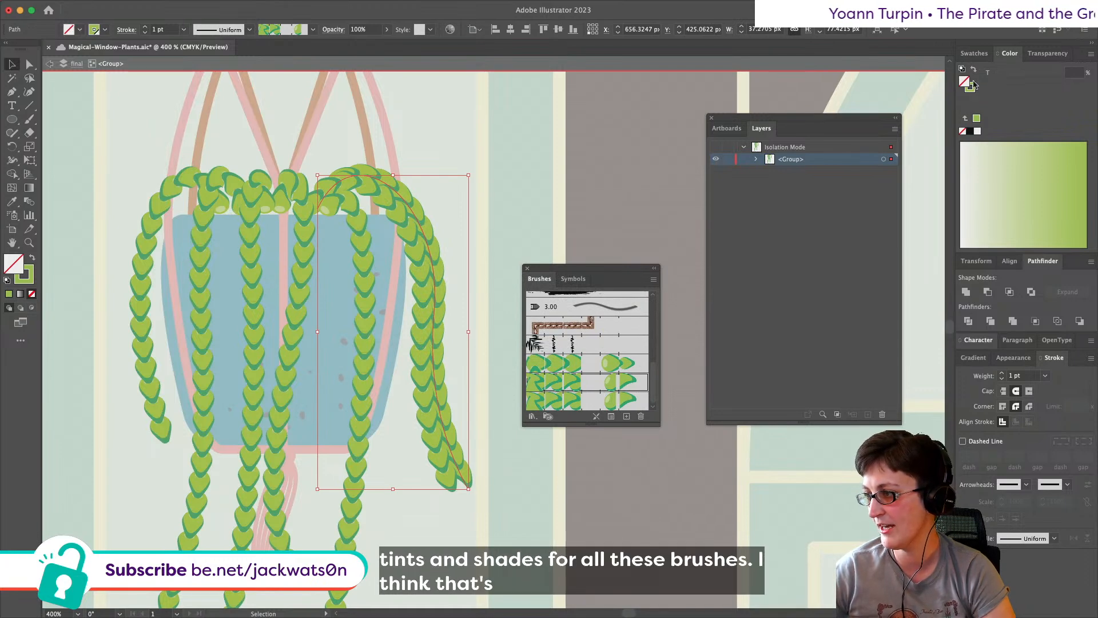
pyautogui.click(975, 54)
pyautogui.click(995, 115)
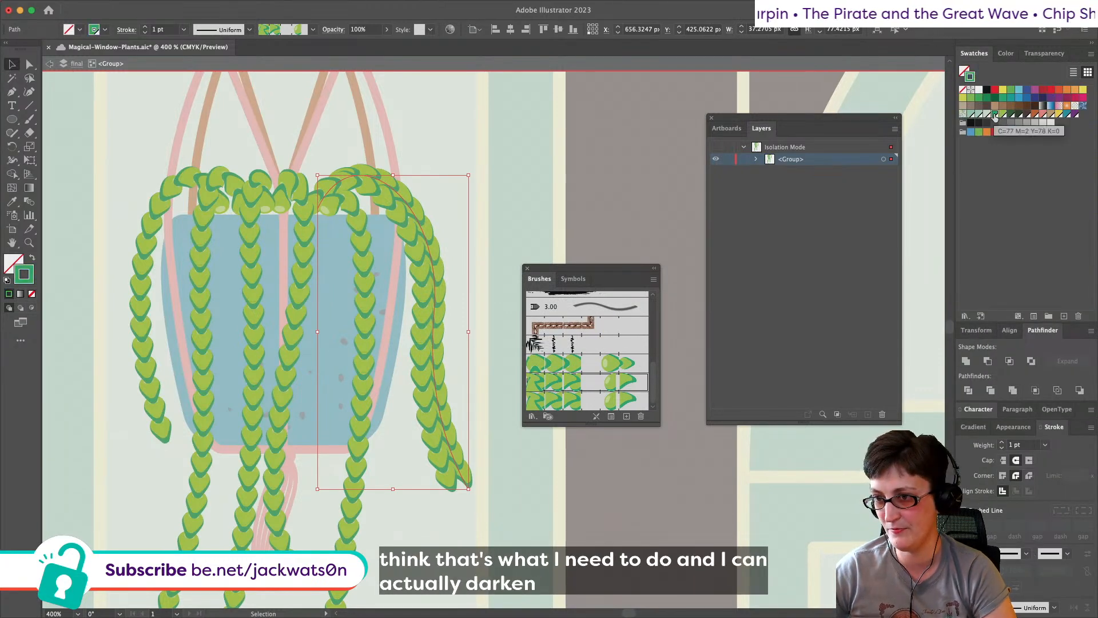
pyautogui.click(542, 217)
# Step: Set Pattern Brush 3 copy's colorization method to Hue Shift and apply it to the existing strokes
pyautogui.click(603, 400)
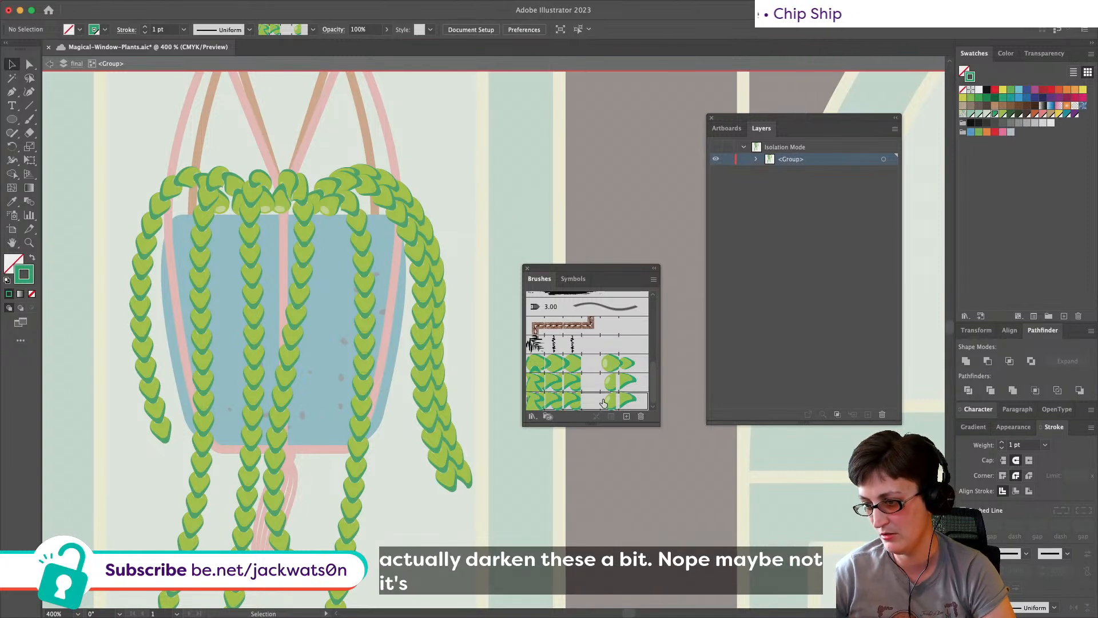
pyautogui.doubleClick(603, 402)
pyautogui.click(743, 357)
pyautogui.click(738, 404)
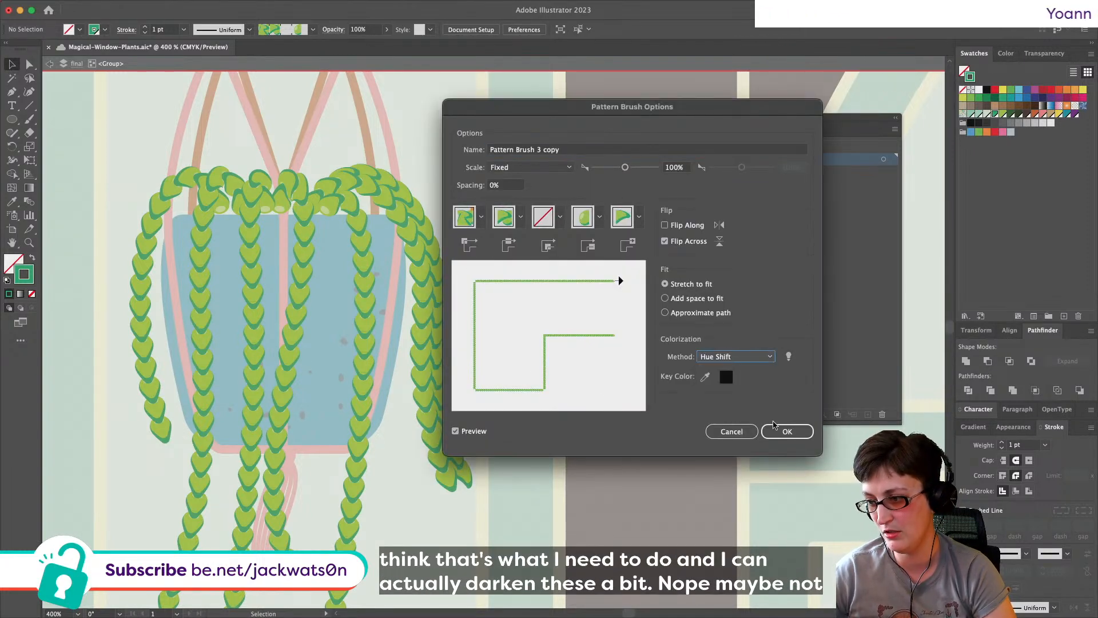
pyautogui.click(774, 428)
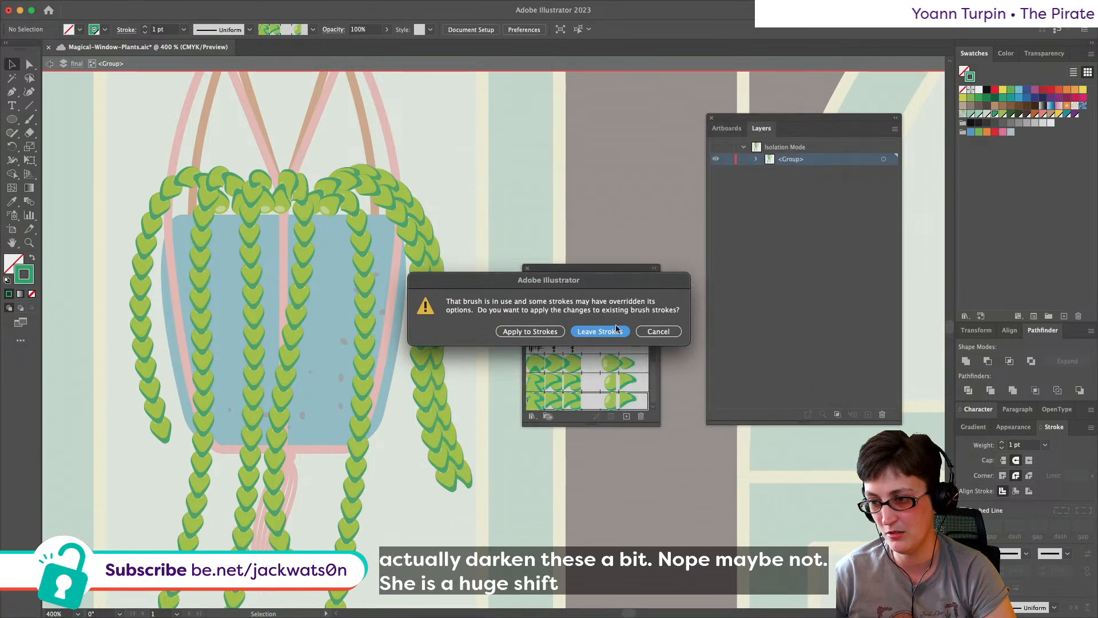
pyautogui.click(530, 331)
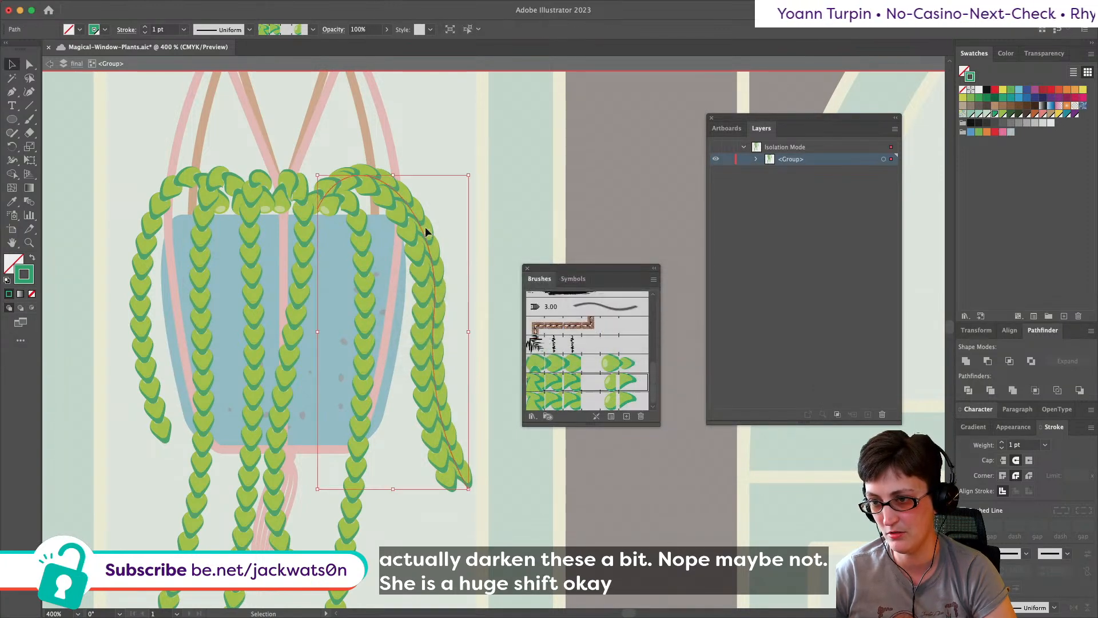
pyautogui.doubleClick(560, 400)
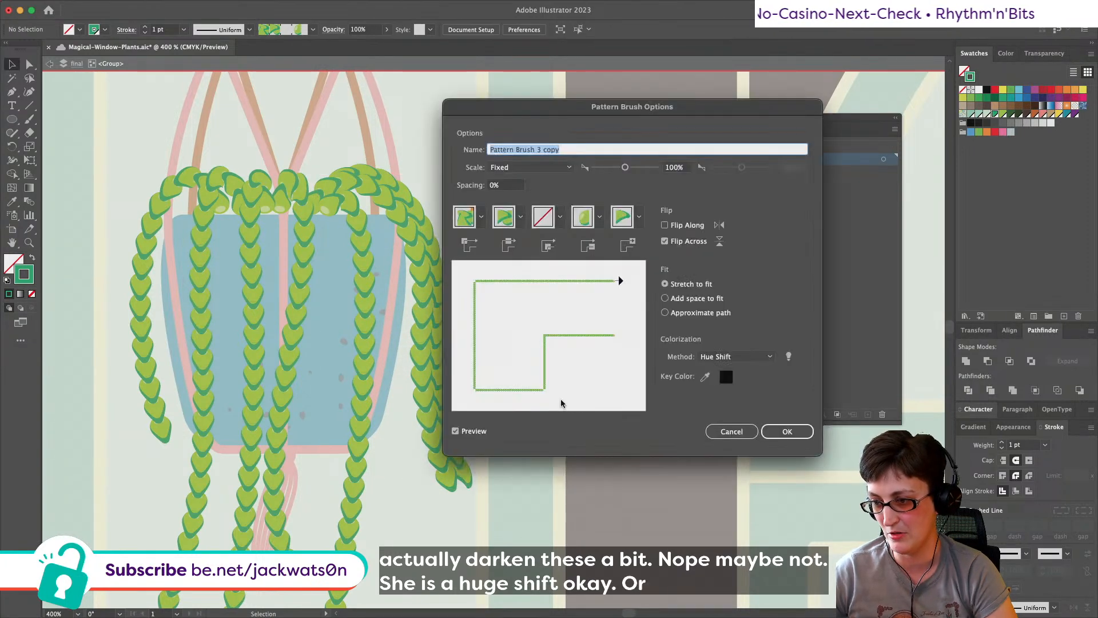
pyautogui.click(735, 357)
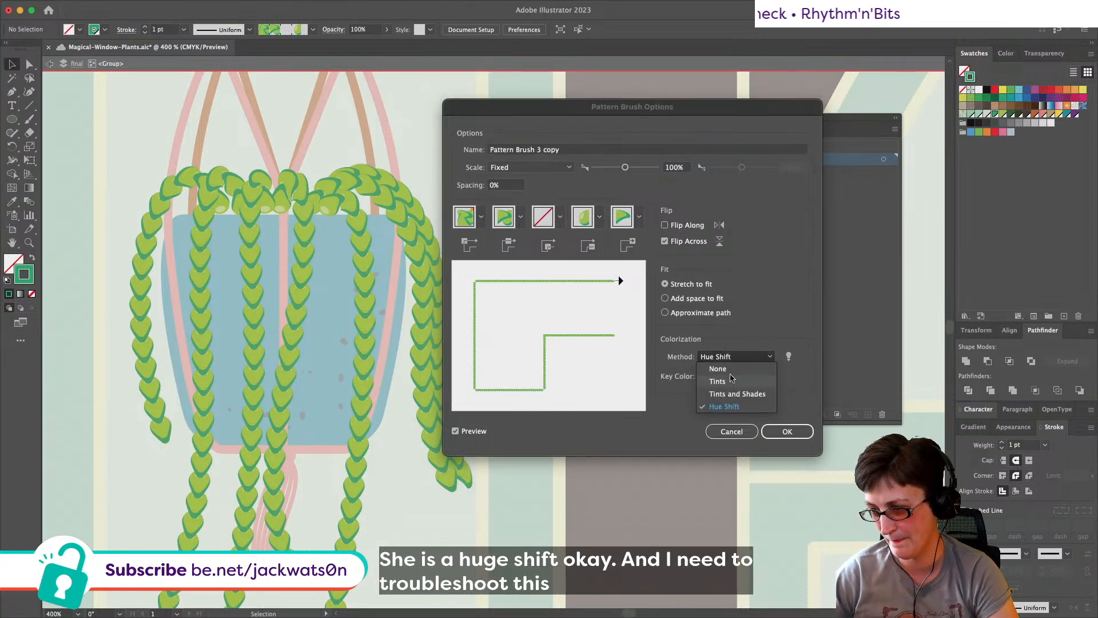
pyautogui.click(718, 382)
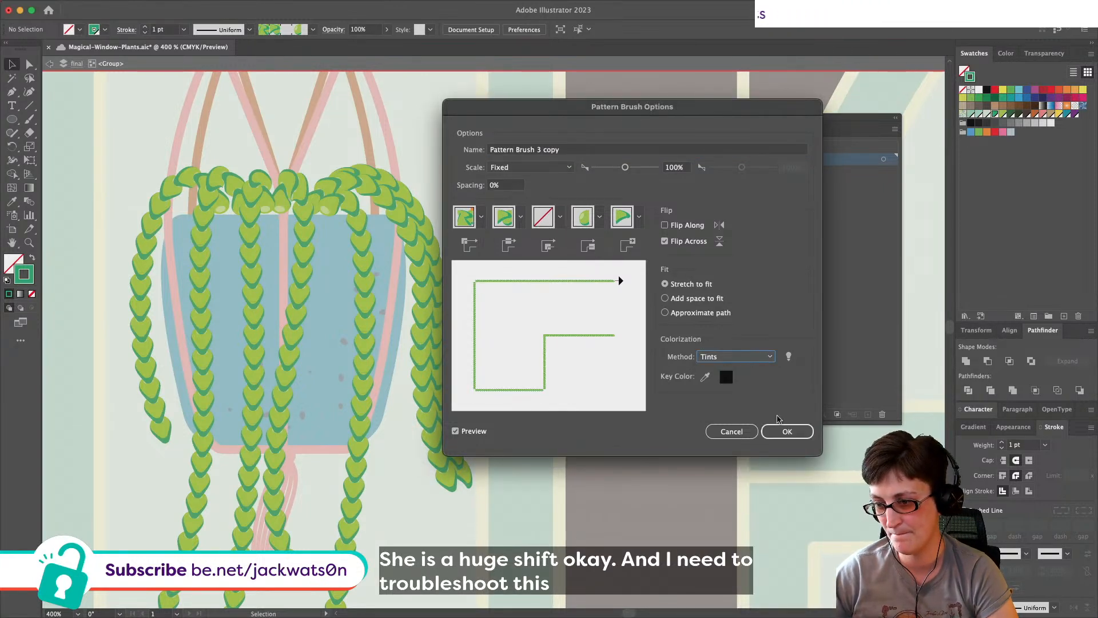
pyautogui.click(744, 357)
pyautogui.click(735, 406)
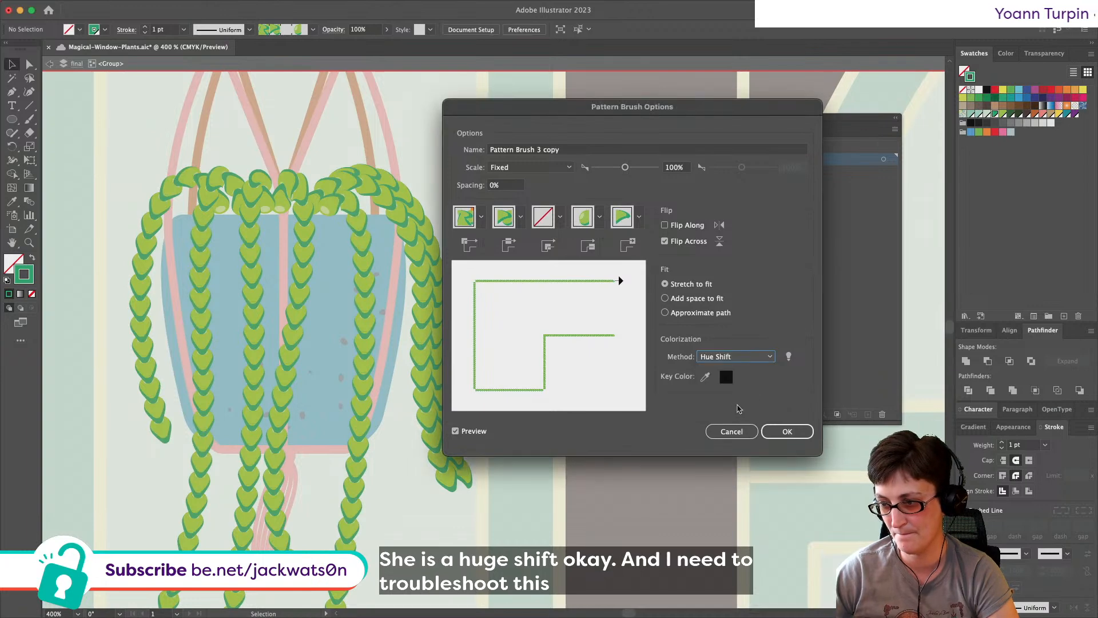
pyautogui.click(752, 357)
pyautogui.click(743, 392)
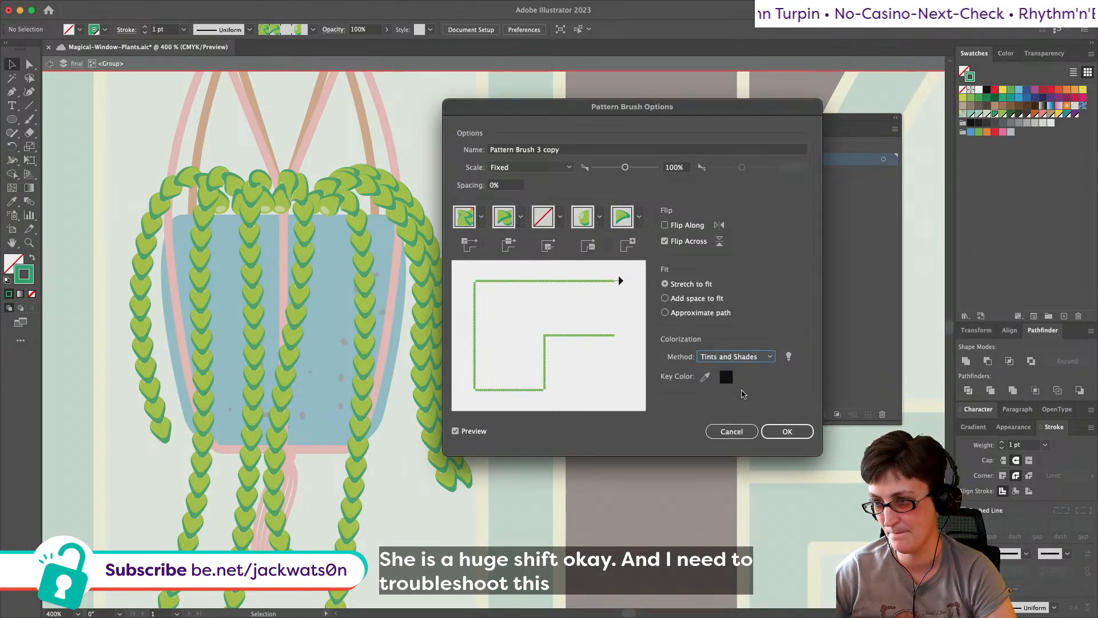
pyautogui.click(786, 432)
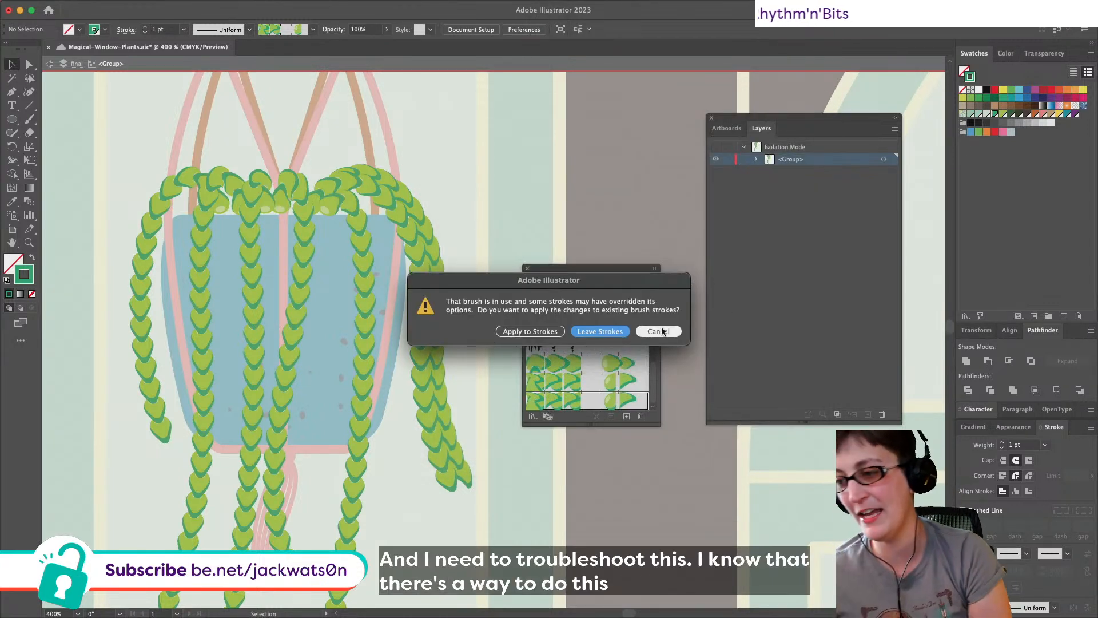
pyautogui.click(658, 332)
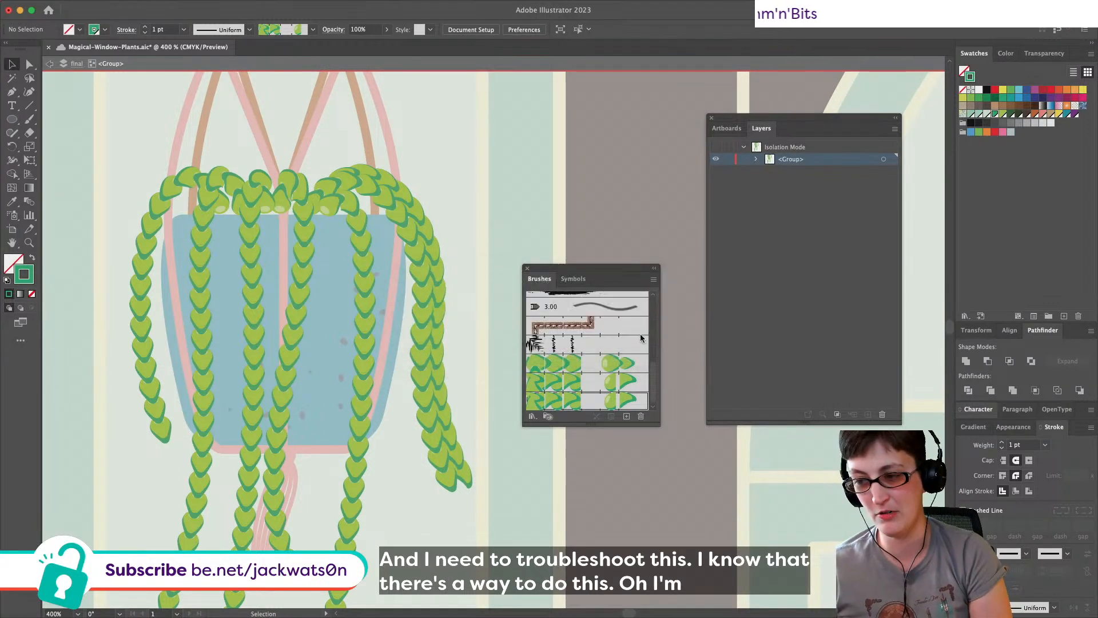
# Step: Preview the Hue Shift, Tints and Shades, and Tints colorization methods of Pattern Brush 3 on the offset outer right stem
pyautogui.click(415, 204)
pyautogui.doubleClick(590, 383)
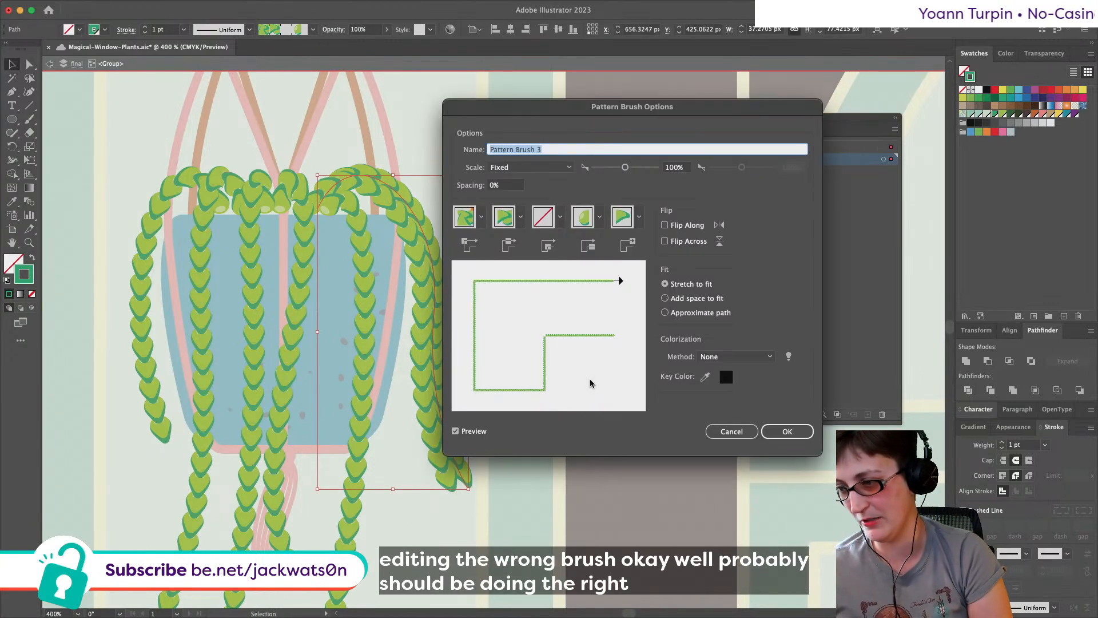
pyautogui.click(743, 356)
pyautogui.click(744, 400)
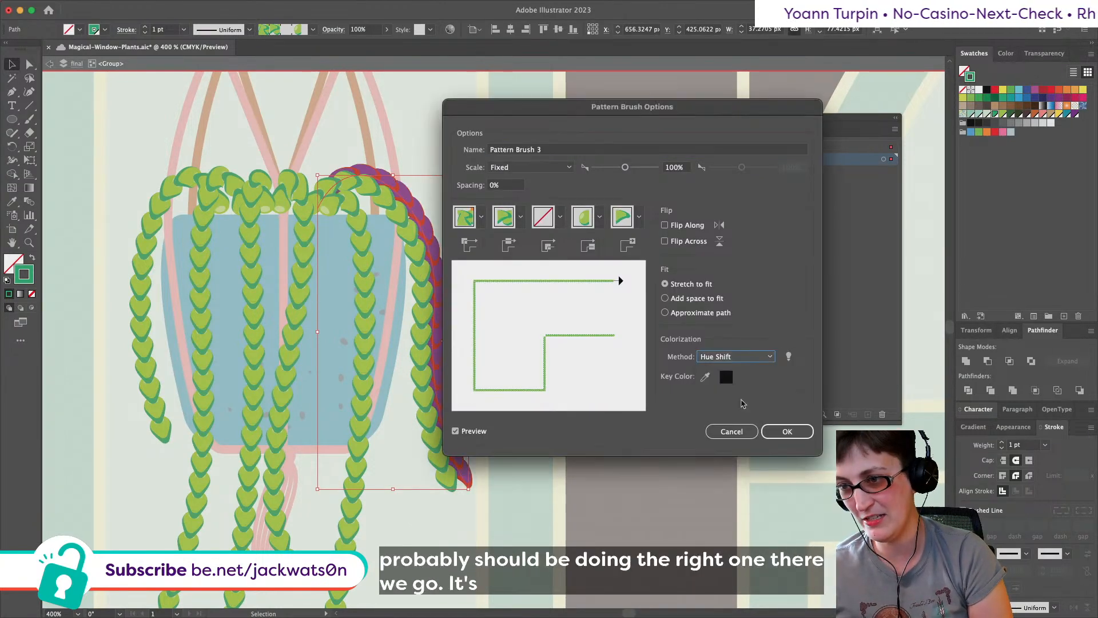
pyautogui.click(744, 356)
pyautogui.click(747, 388)
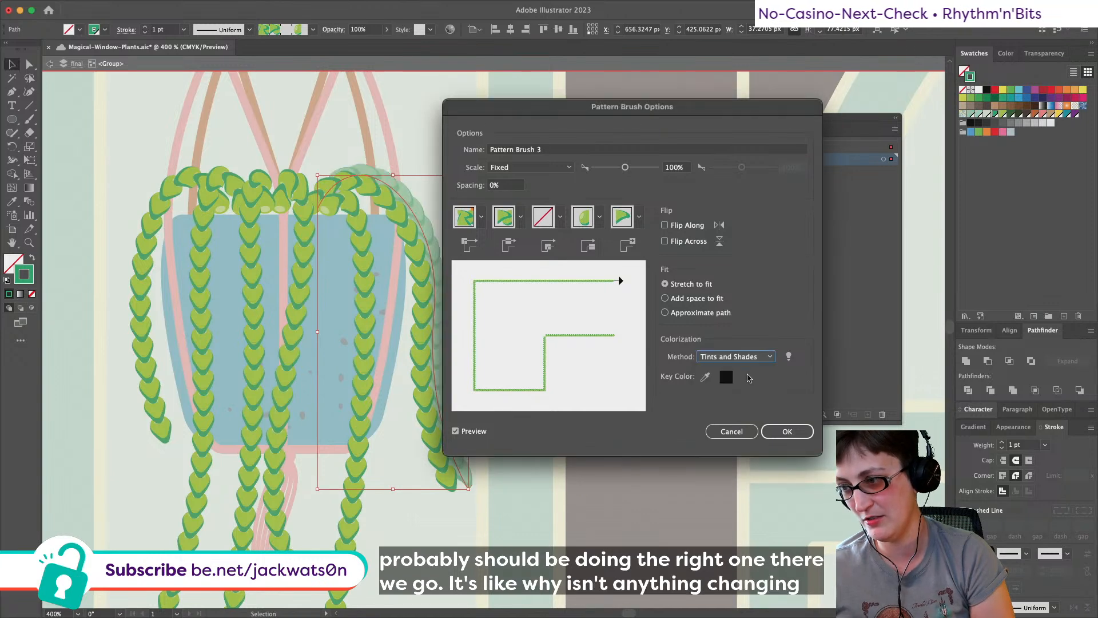
pyautogui.click(749, 362)
pyautogui.click(742, 376)
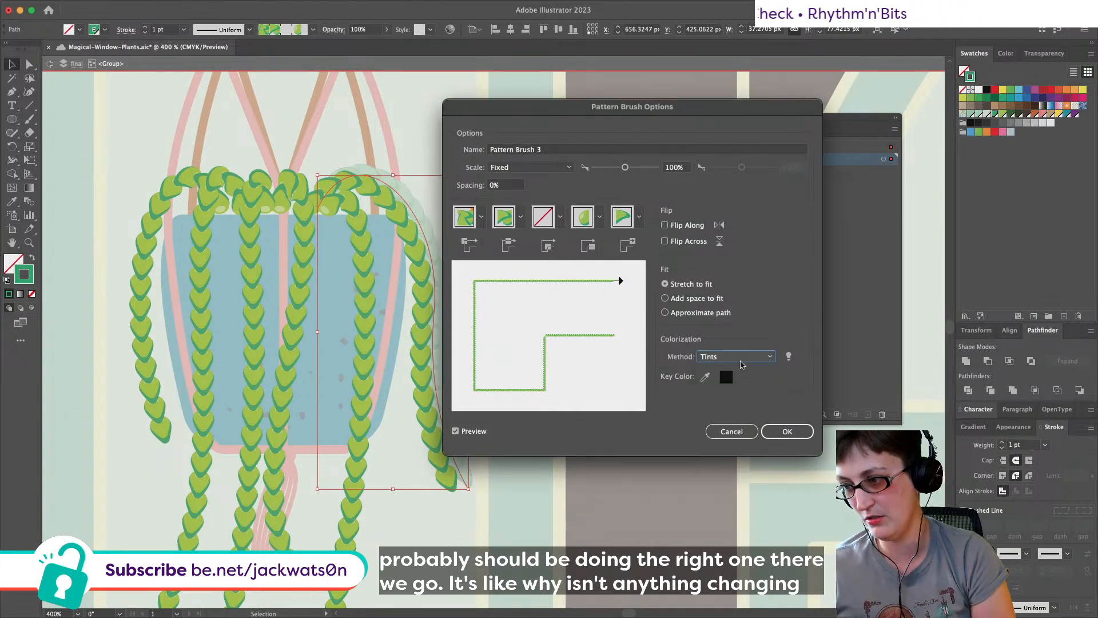
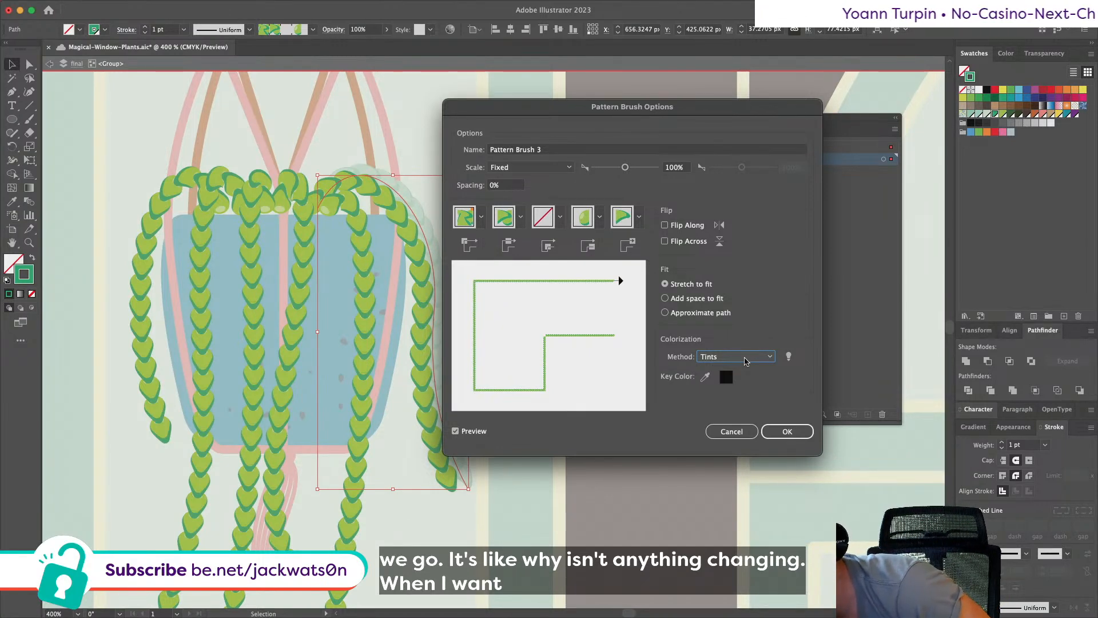
# Step: Preview Pattern Brush 3 with Hue Shift colorization and read the colorization tips
pyautogui.click(746, 361)
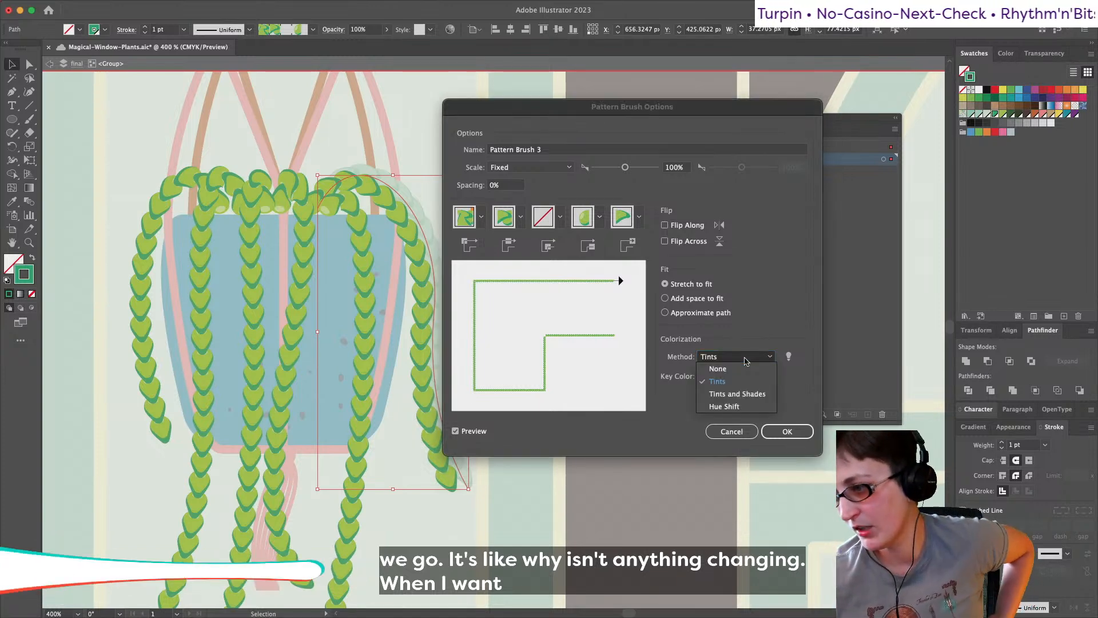
pyautogui.click(738, 409)
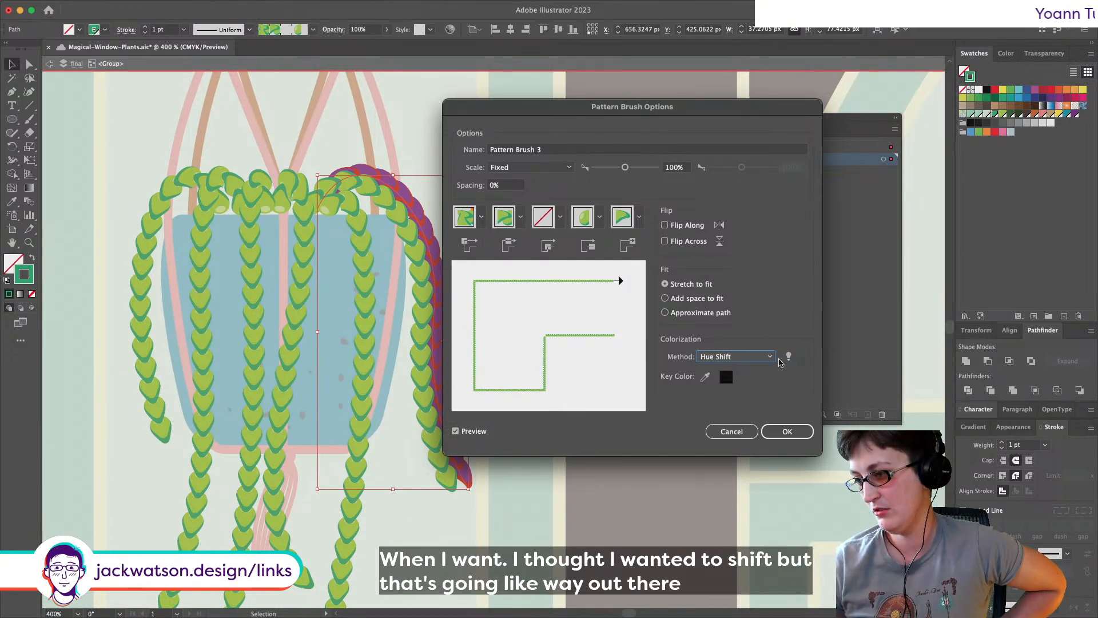
pyautogui.click(789, 357)
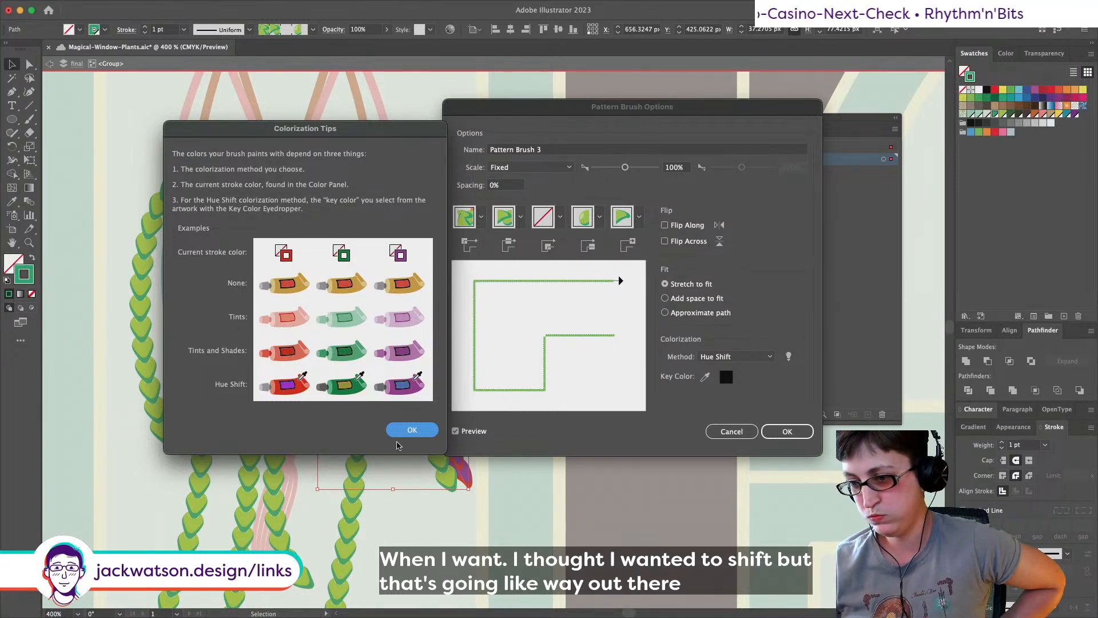
pyautogui.click(411, 430)
# Step: Set Pattern Brush 3's colorization method to Tints and Shades without applying the change to the existing strokes
pyautogui.click(766, 357)
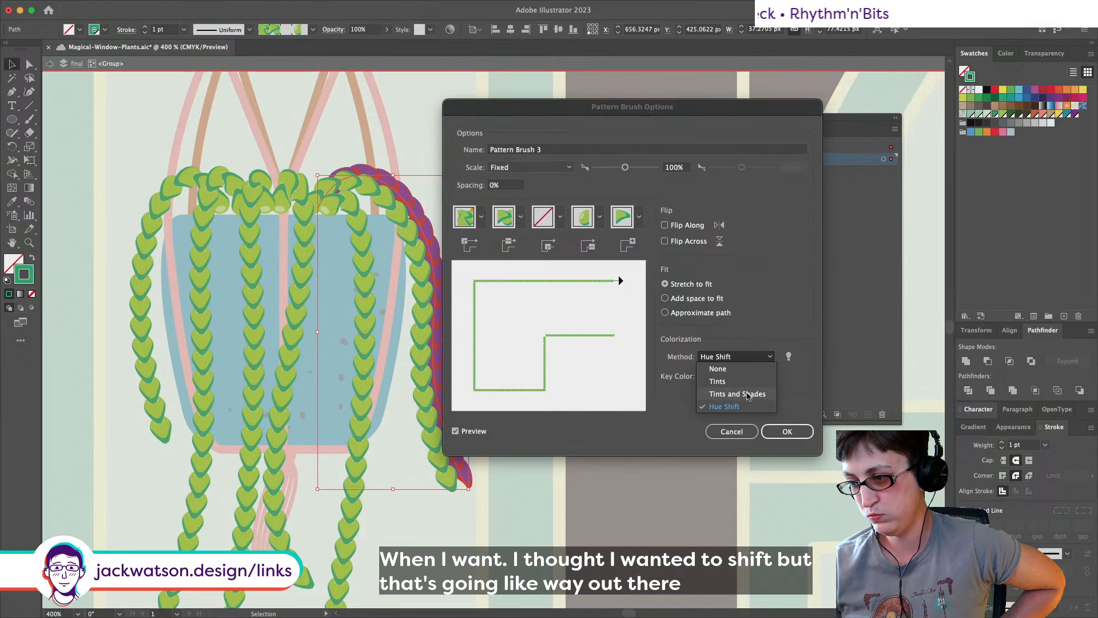
pyautogui.click(737, 394)
pyautogui.click(787, 431)
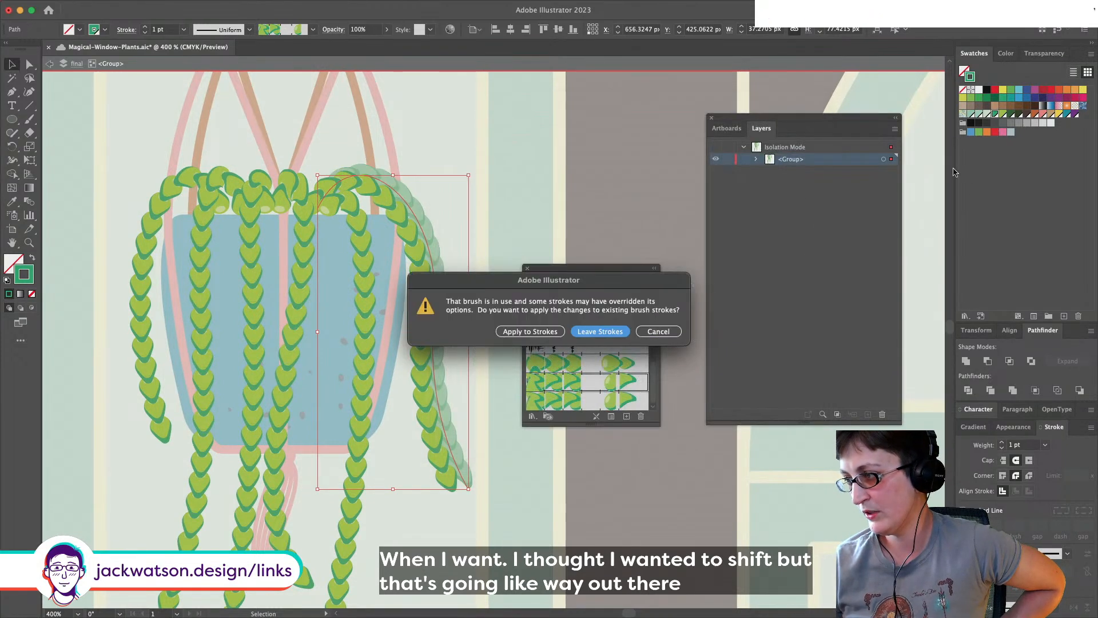
pyautogui.click(599, 332)
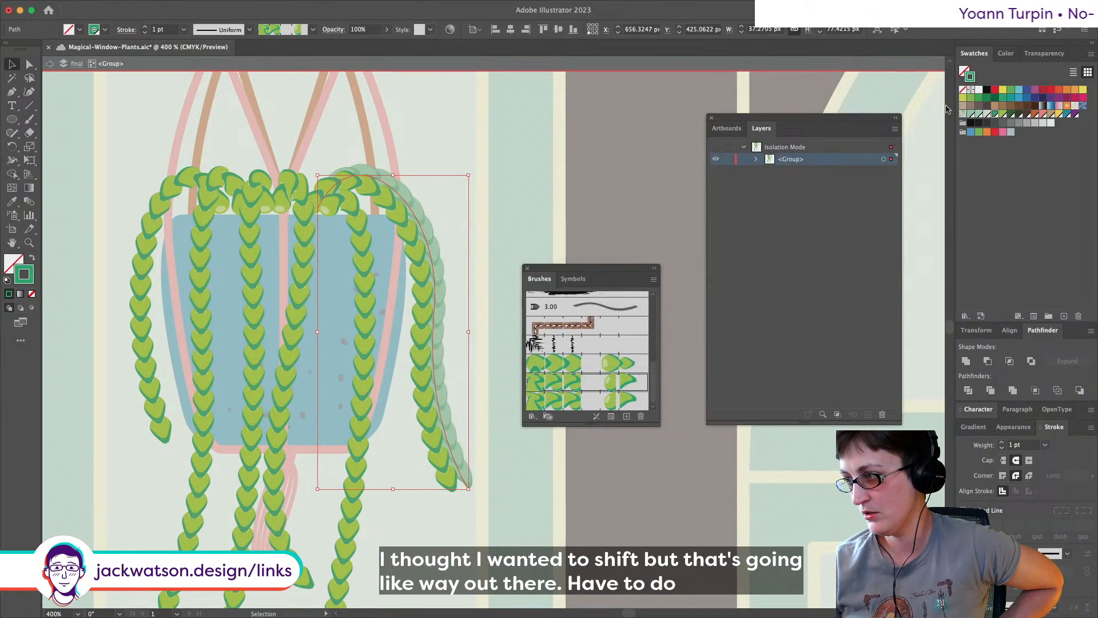
# Step: Try several darker green swatches on the offset outer right stem's stroke and return to the lighter green
pyautogui.click(1003, 115)
pyautogui.click(1012, 115)
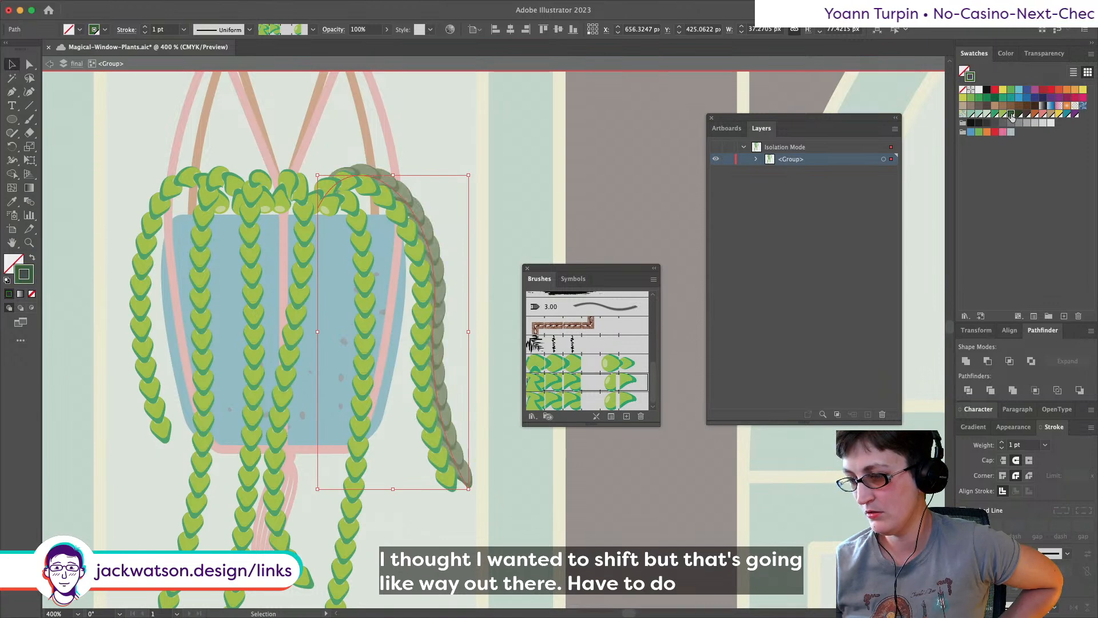
pyautogui.click(1017, 115)
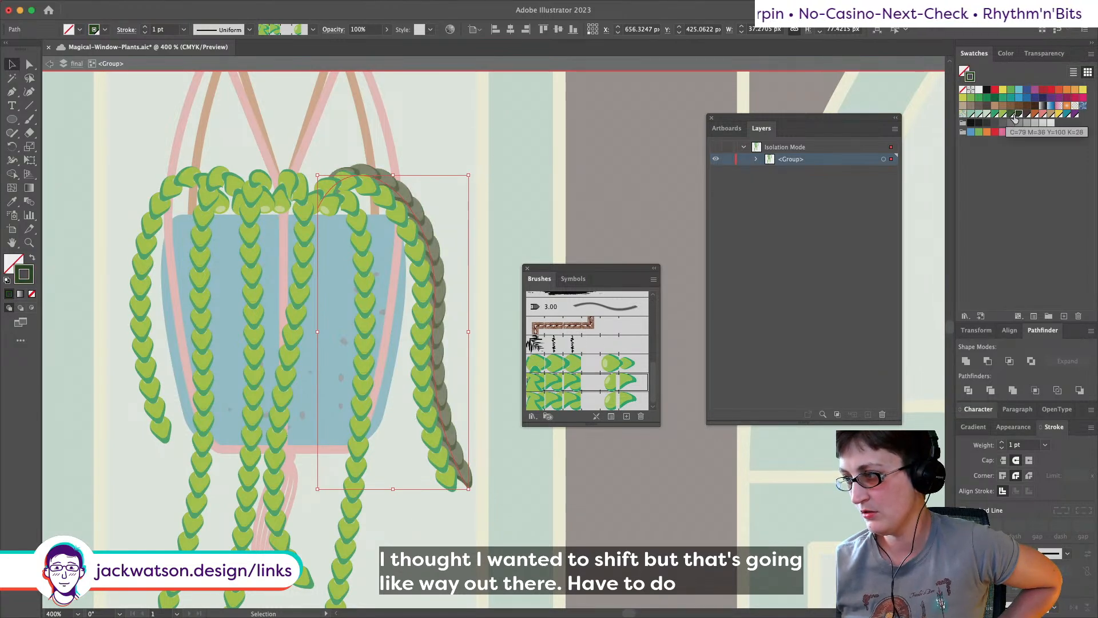
pyautogui.click(1011, 115)
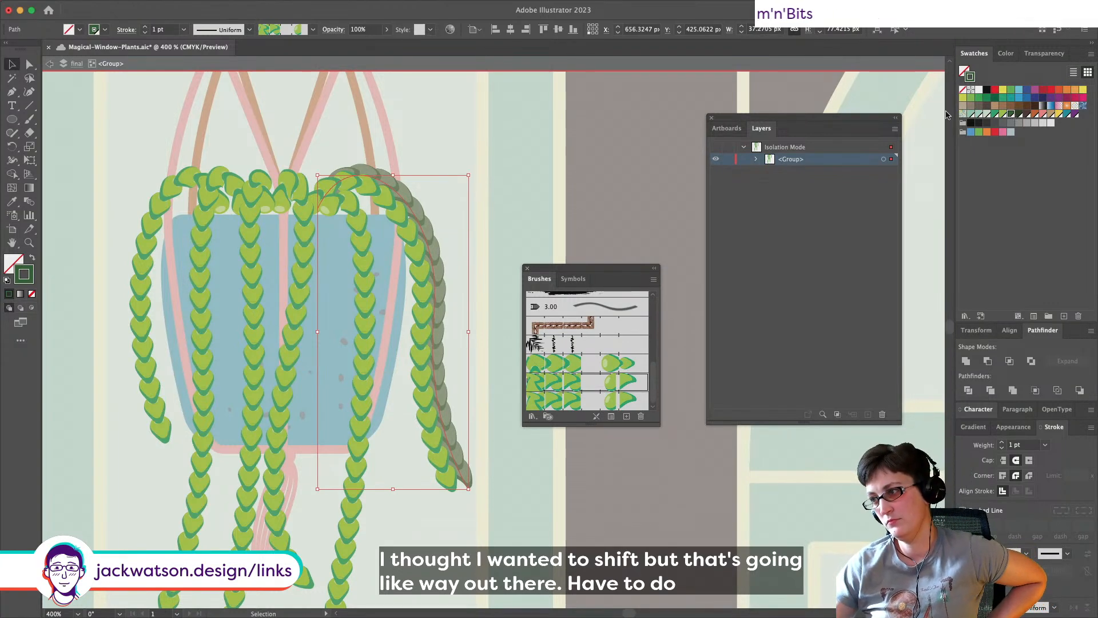
pyautogui.click(996, 115)
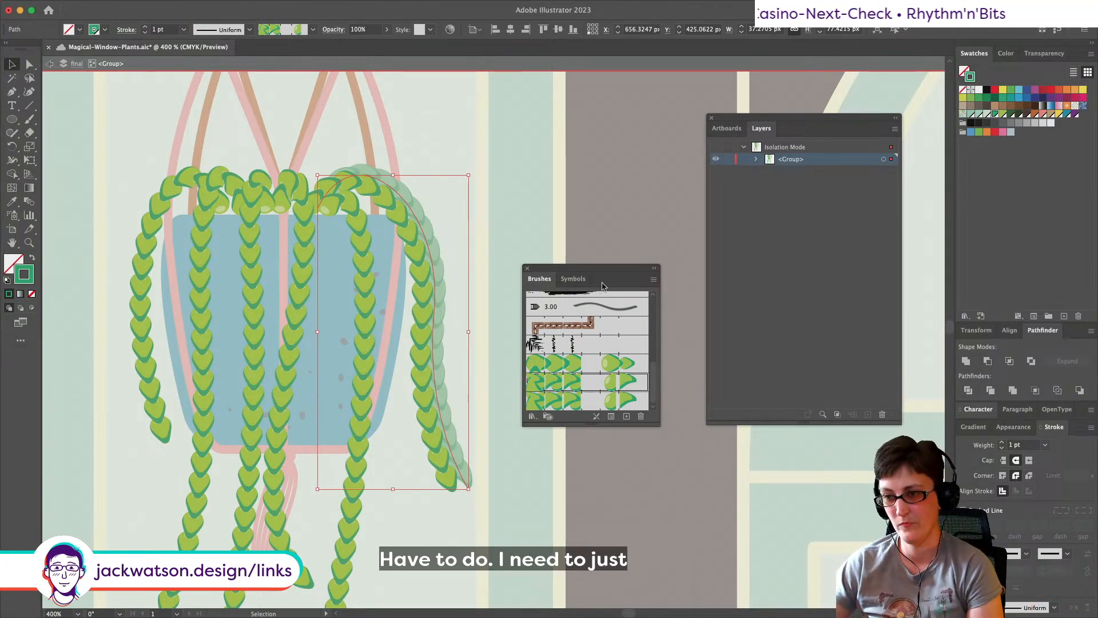
# Step: Undo the recent recoloring of the offset outer right stem, and redo up to its light green tinted version
pyautogui.press('super+z')
pyautogui.press('super+z')
pyautogui.press('super+z')
pyautogui.press('super+z')
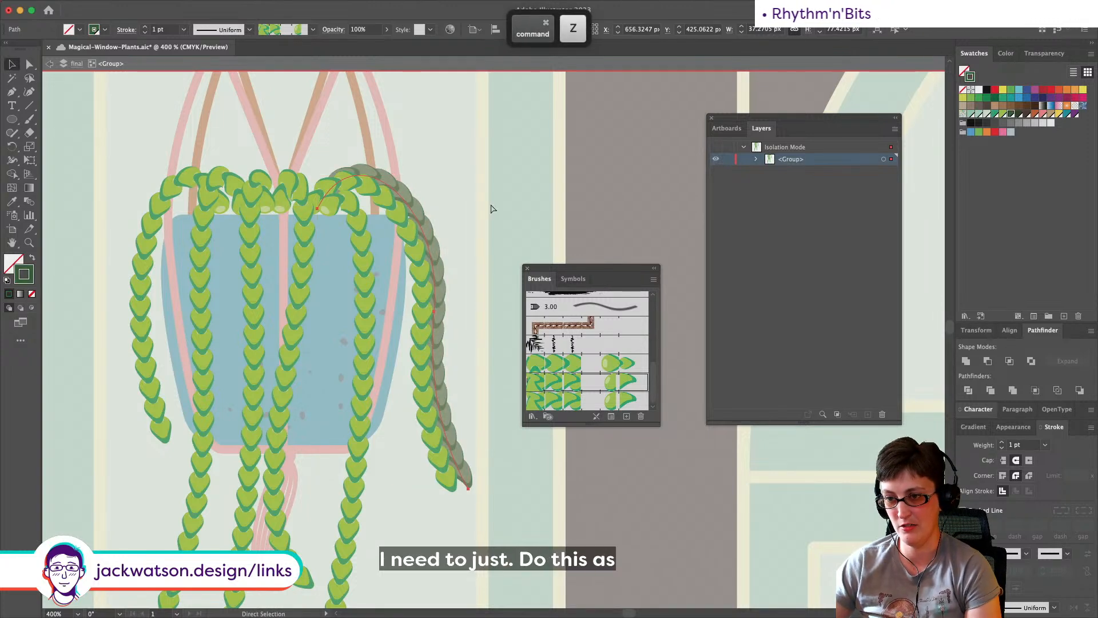
pyautogui.press('super+z')
pyautogui.press('shift+super+z')
pyautogui.press('shift+super+z')
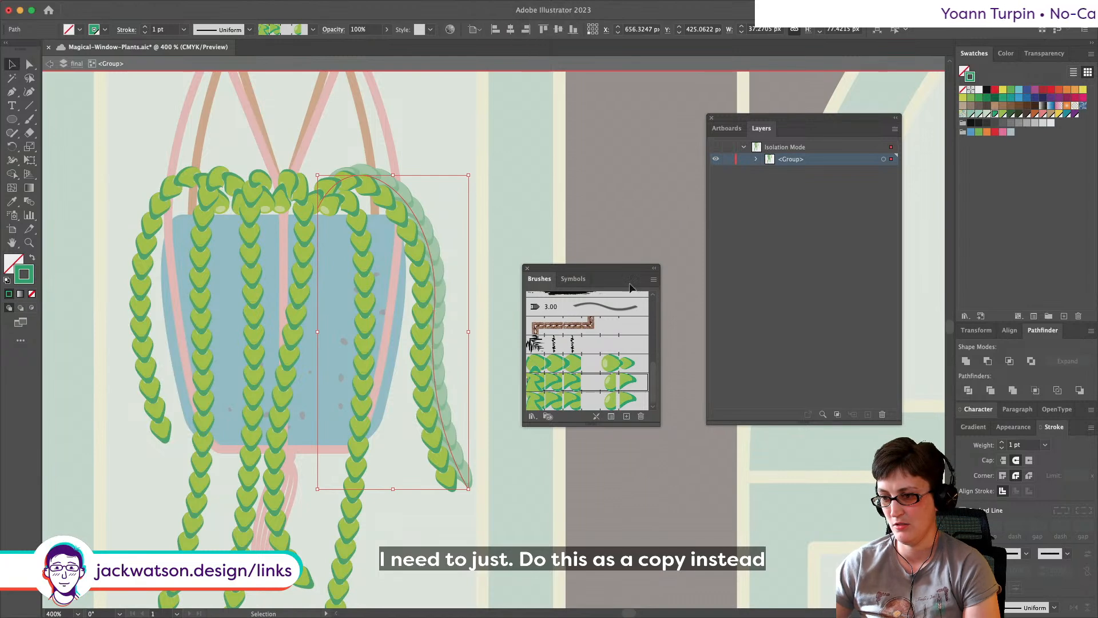
# Step: Copy the tinted outer right stem and undo the changes back to the stem's original bead colors
pyautogui.click(584, 405)
pyautogui.press('super+z')
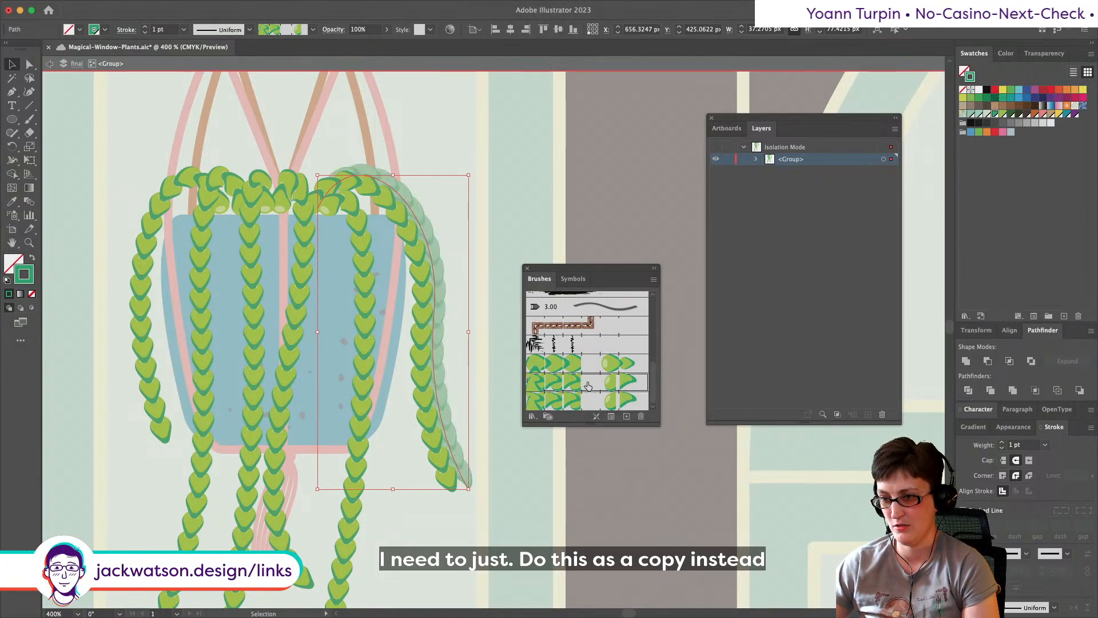
pyautogui.press('super+z')
pyautogui.press('super+z')
pyautogui.press('super+z')
pyautogui.press('super+z')
pyautogui.press('super+z')
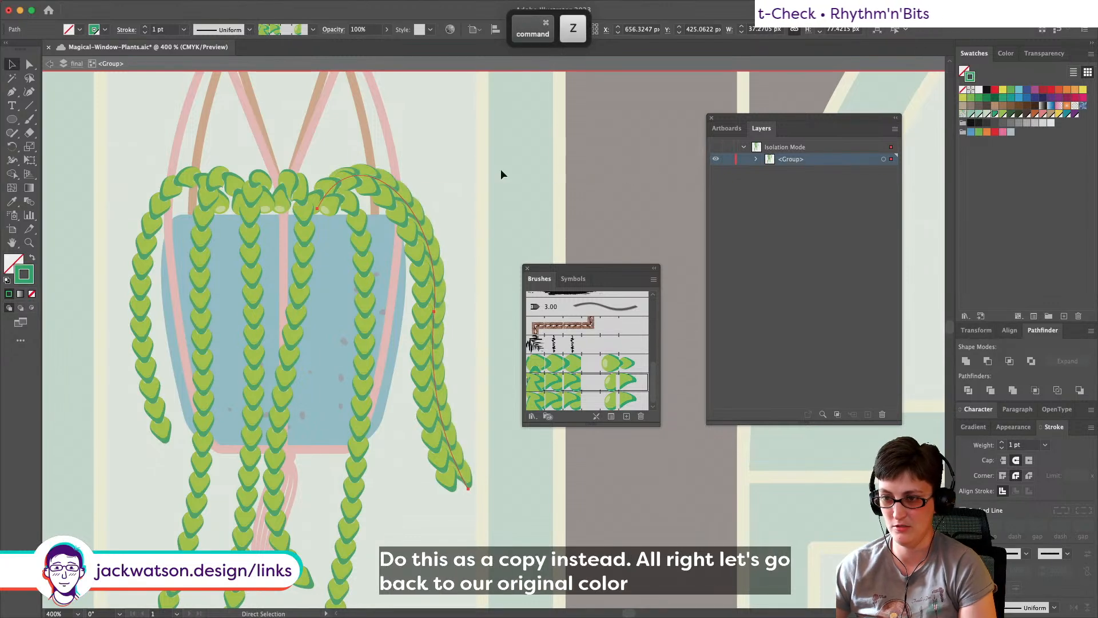
# Step: Paste the tinted stem copy directly in front of the offset outer right stem and set its blend mode to Multiply
pyautogui.click(507, 210)
pyautogui.press('super+f')
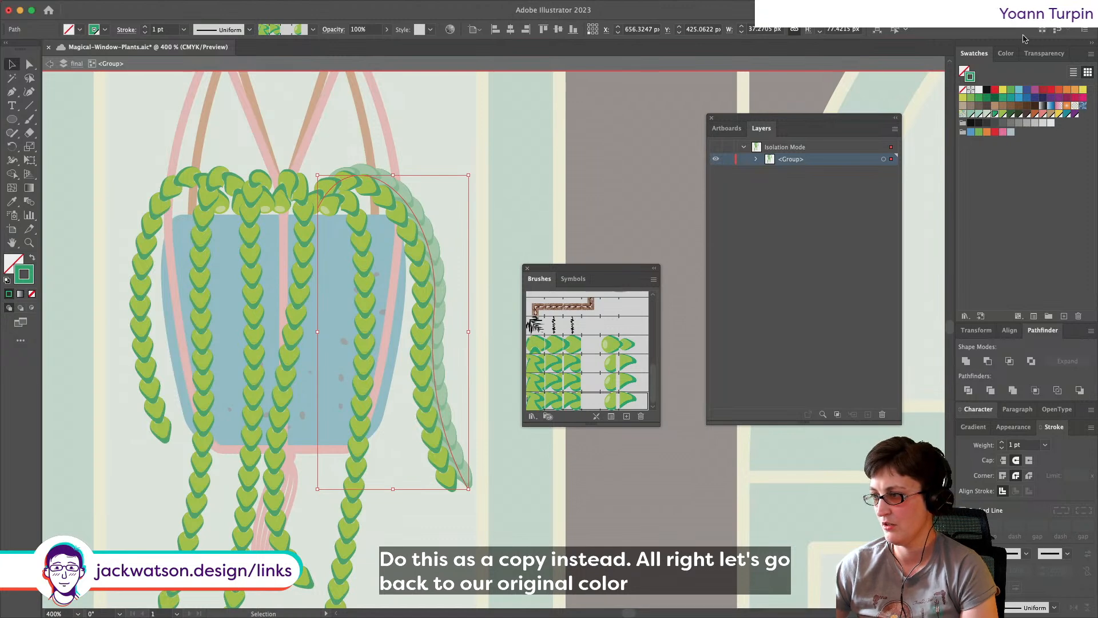
pyautogui.click(1044, 53)
pyautogui.click(984, 75)
pyautogui.click(986, 97)
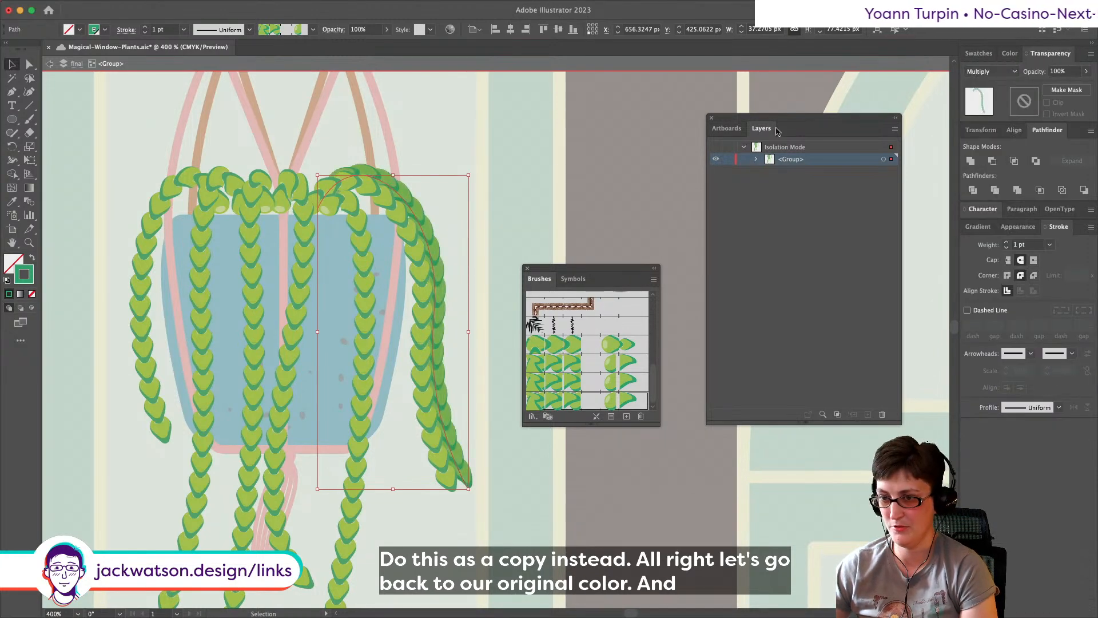
pyautogui.click(482, 186)
pyautogui.hscroll(-2, 482, 186)
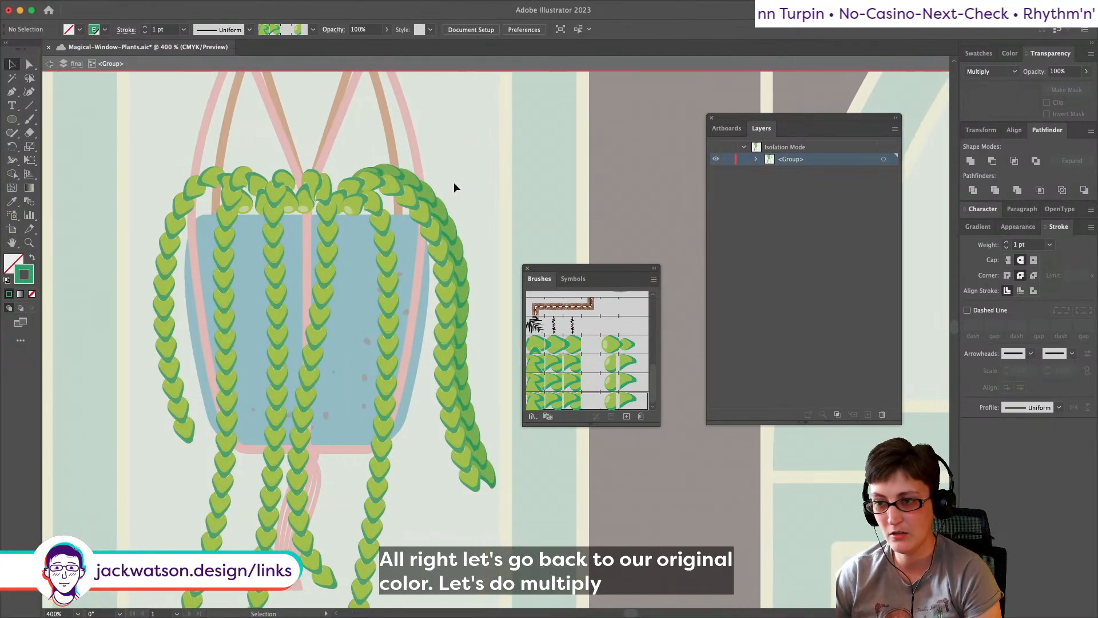
# Step: Group the Multiply copy with the offset stem beneath it and nudge the group slightly left and down
pyautogui.press('super+z')
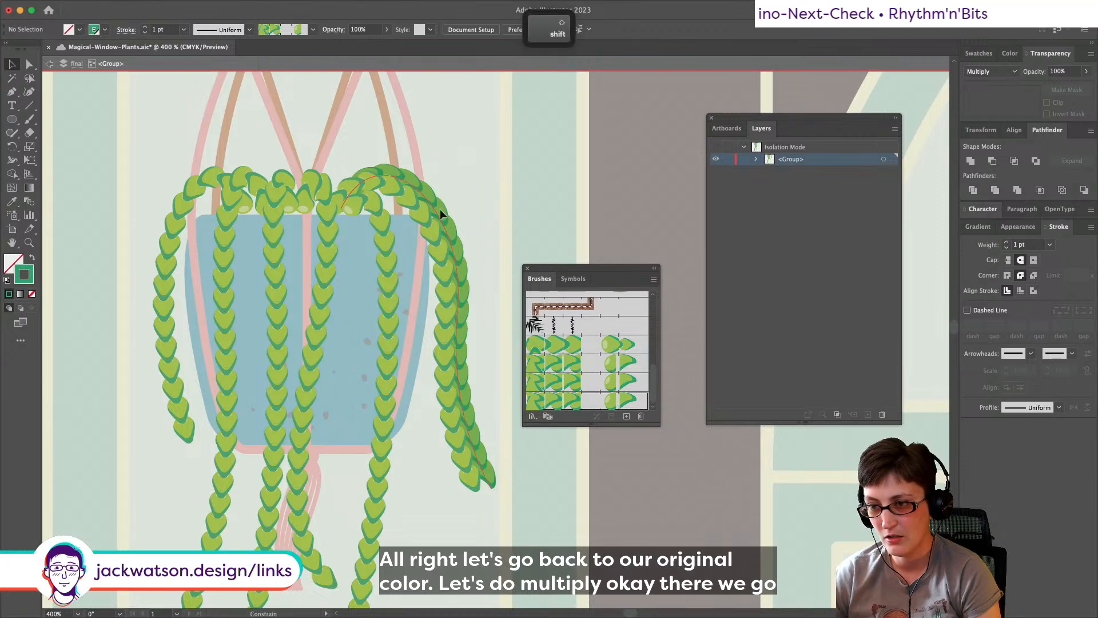
pyautogui.press('super+z')
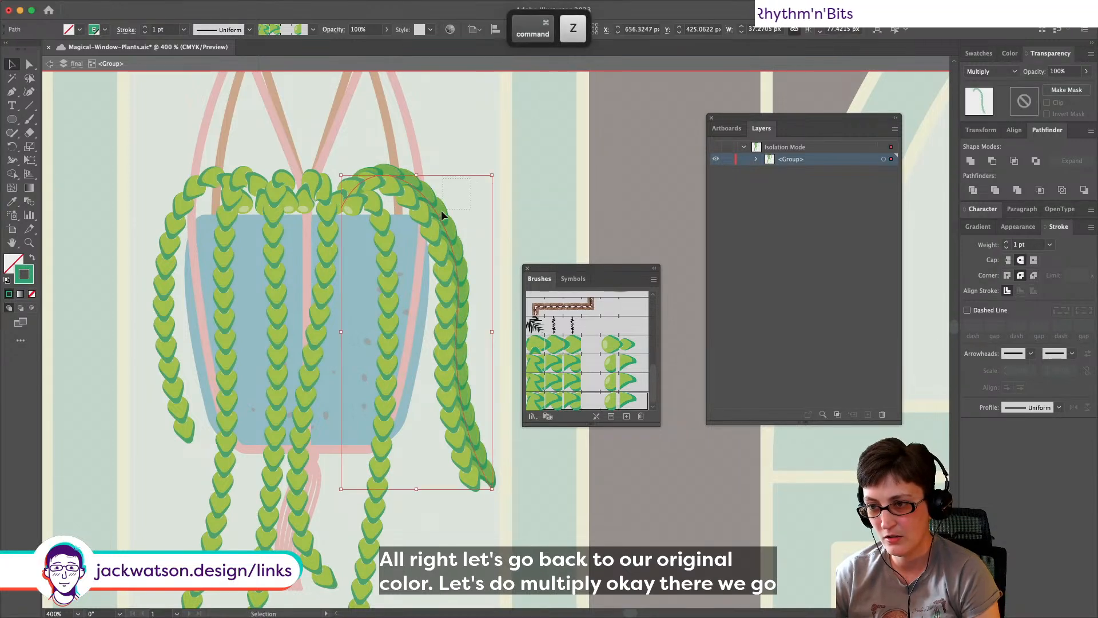
pyautogui.keyDown('shift'); pyautogui.click(435, 213); pyautogui.keyUp('shift')
pyautogui.press('super+g')
pyautogui.press('Left')
pyautogui.press('Right')
pyautogui.press('Left')
pyautogui.press('Down')
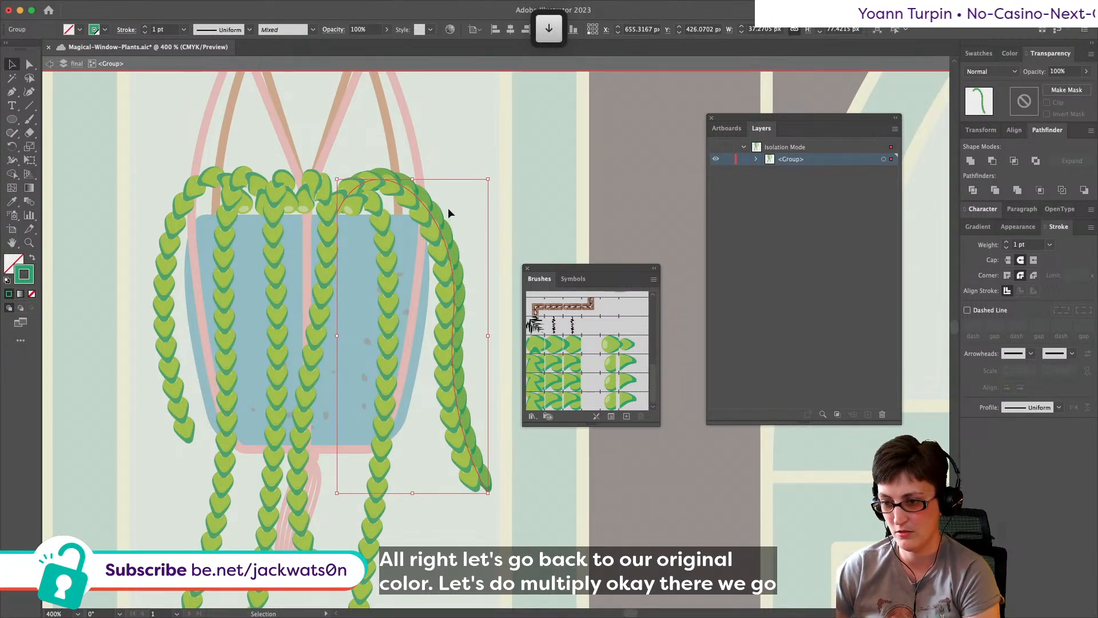
pyautogui.click(515, 205)
pyautogui.scroll(-2, 491, 209)
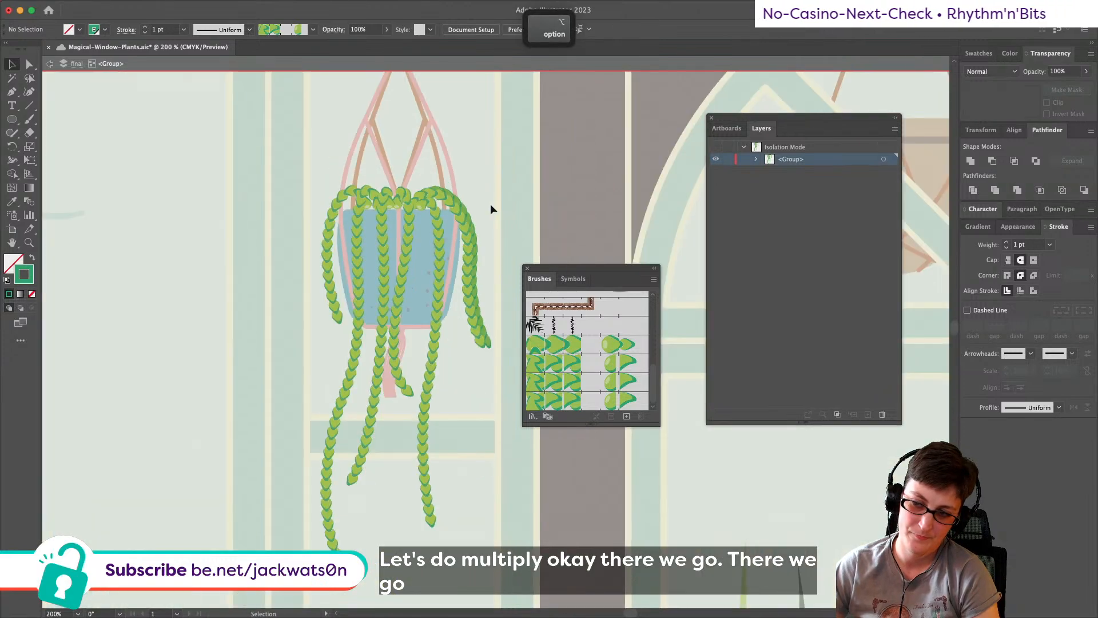
pyautogui.scroll(2, 489, 204)
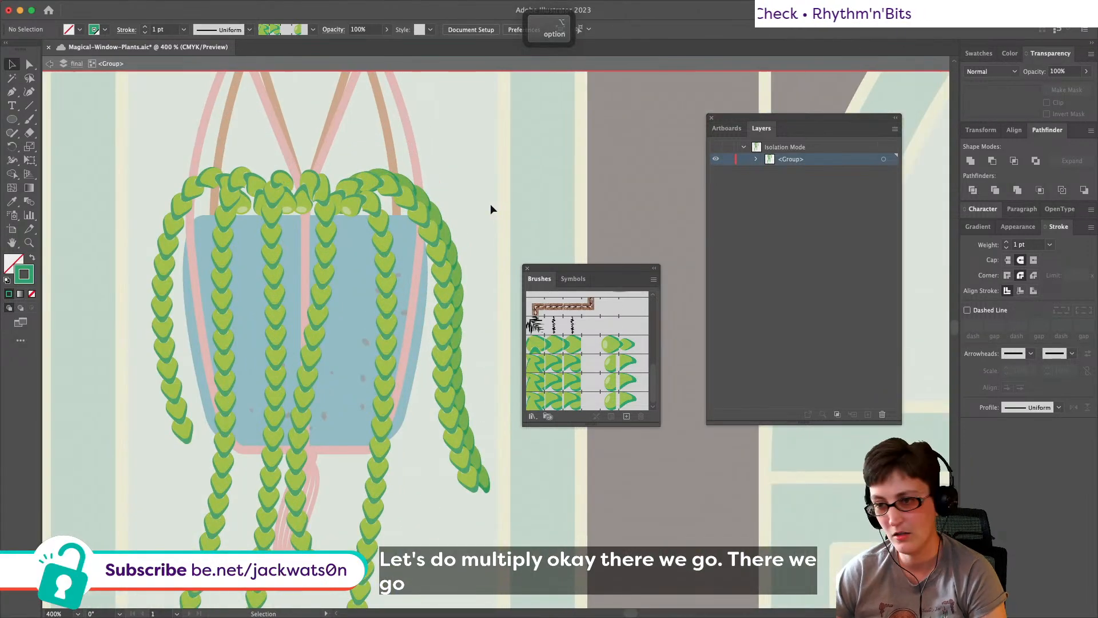
# Step: Try to set Pattern Brush 3's colorization method to Tints and Shades with nothing selected
pyautogui.click(431, 237)
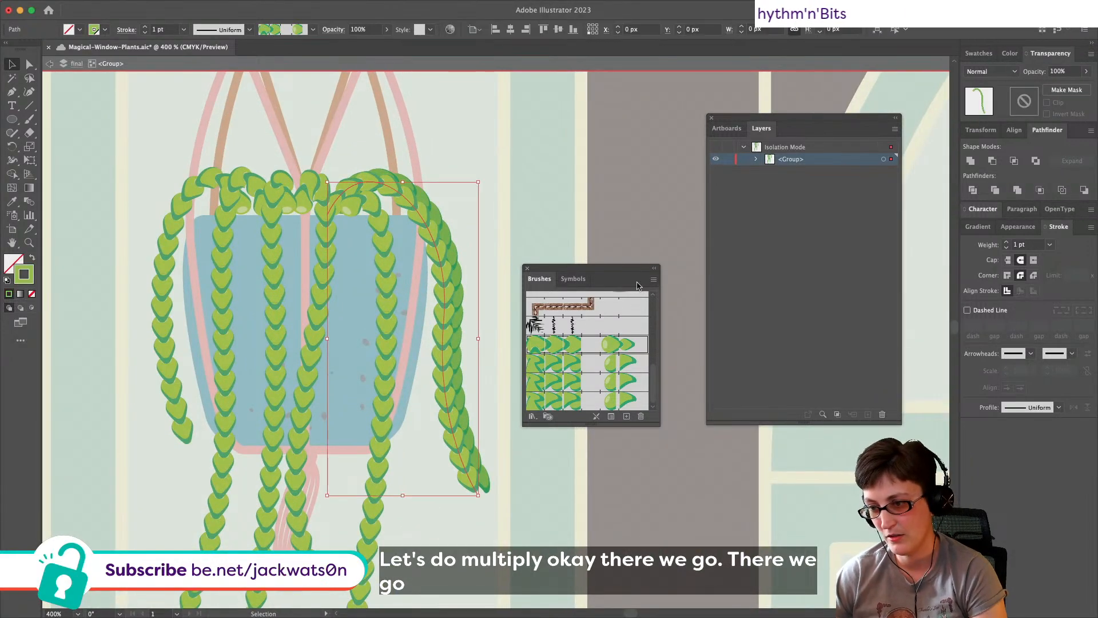
pyautogui.press('super+shift+a')
pyautogui.doubleClick(582, 358)
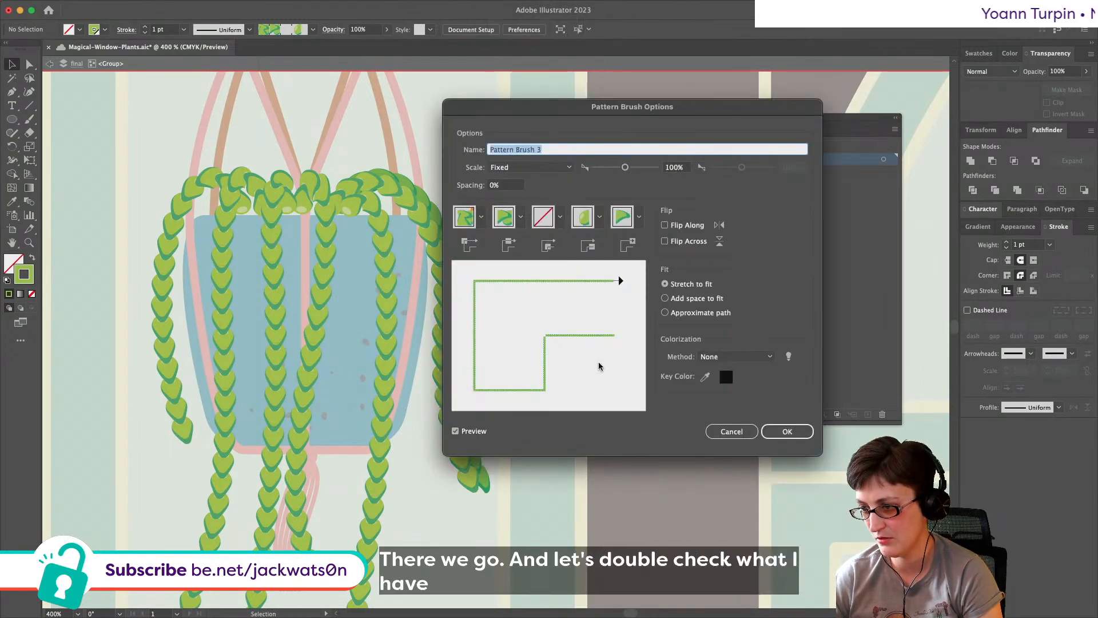
pyautogui.click(753, 359)
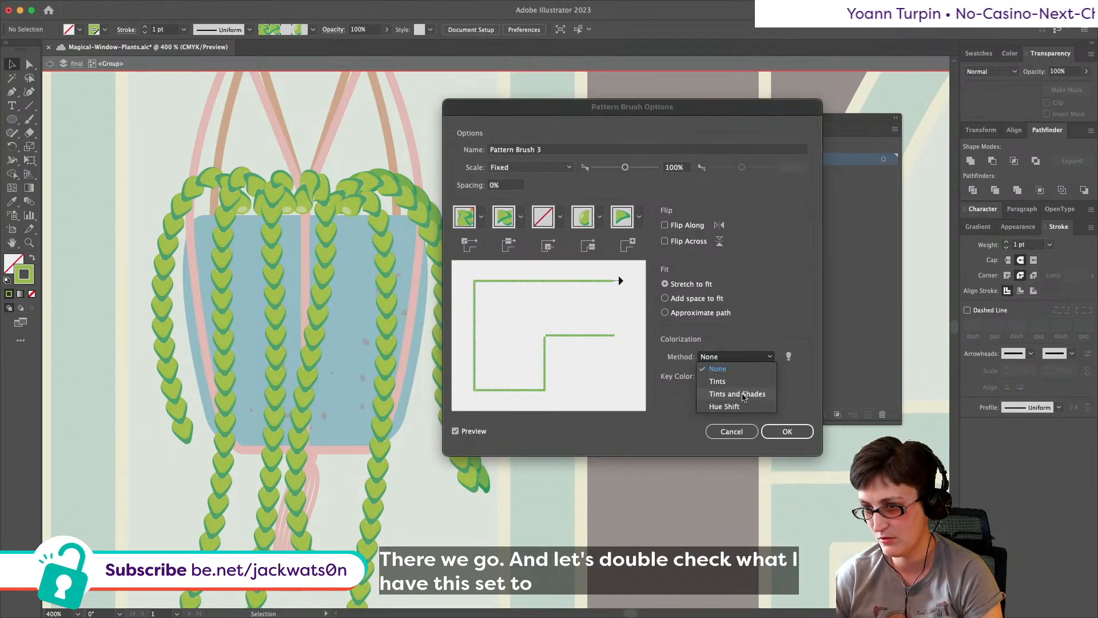
pyautogui.click(743, 394)
pyautogui.click(787, 432)
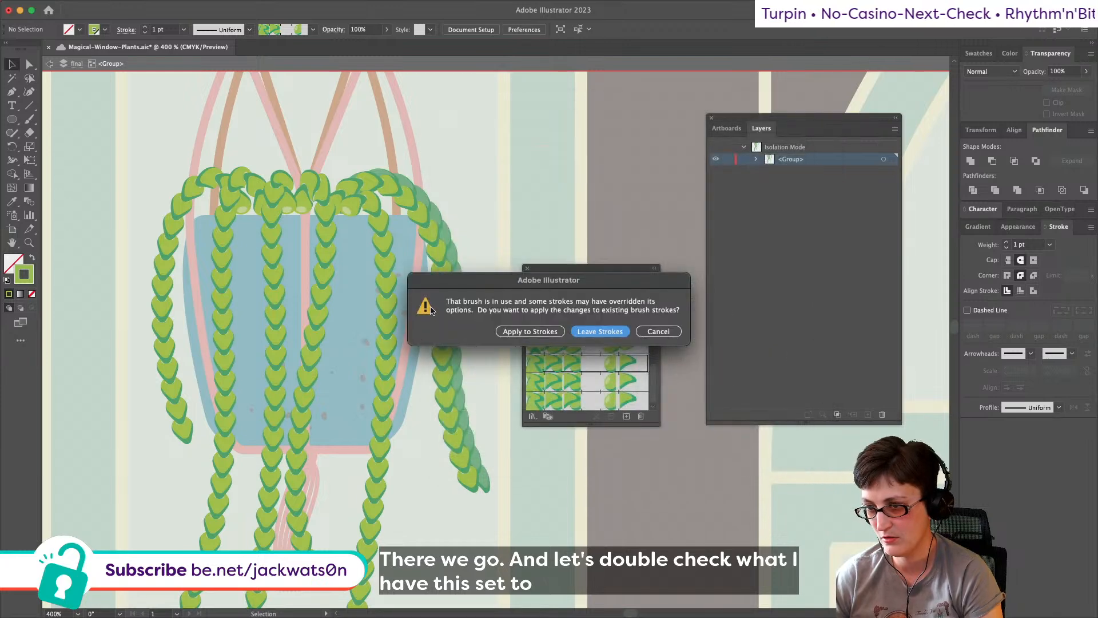
pyautogui.click(658, 332)
pyautogui.press('super+z')
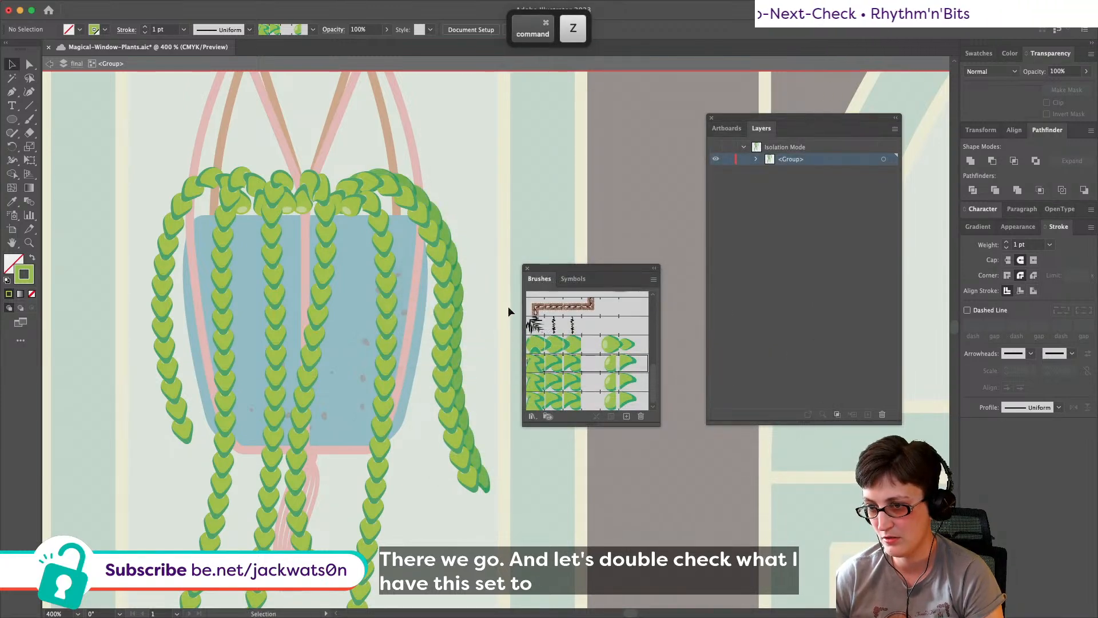
# Step: Try the Pattern Brush 4 brush on the front outer right stem
pyautogui.click(450, 304)
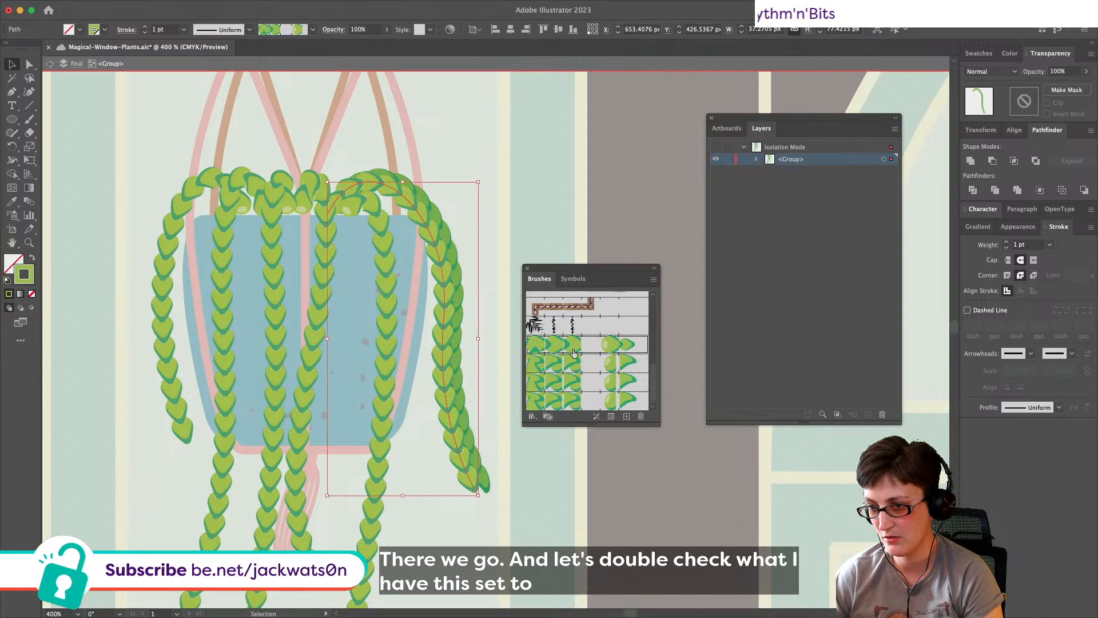
pyautogui.press('super')
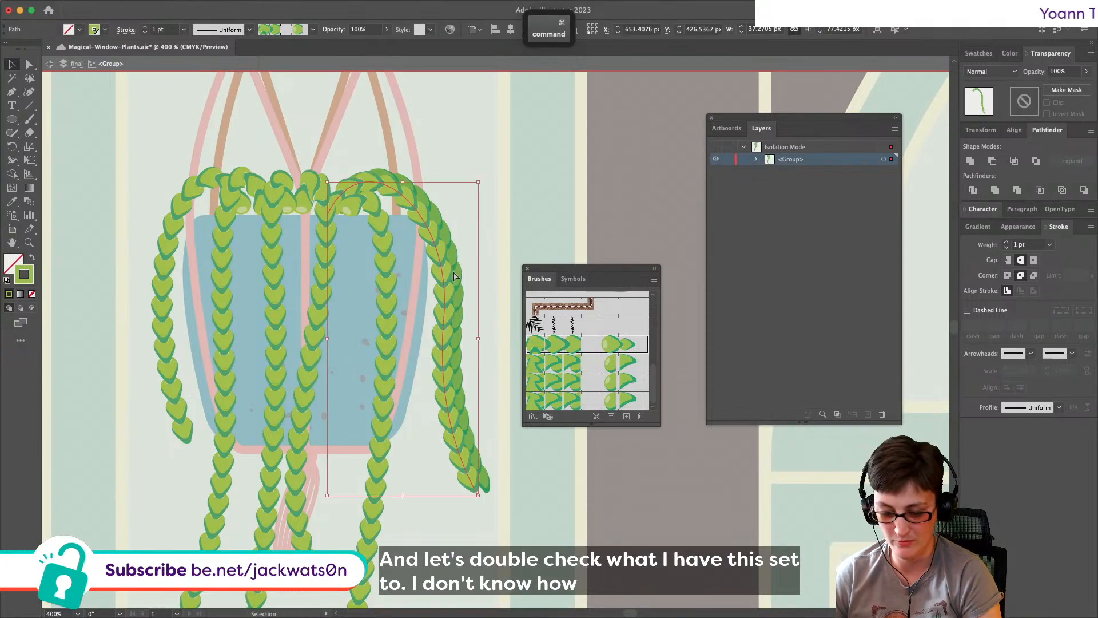
pyautogui.press('super+f')
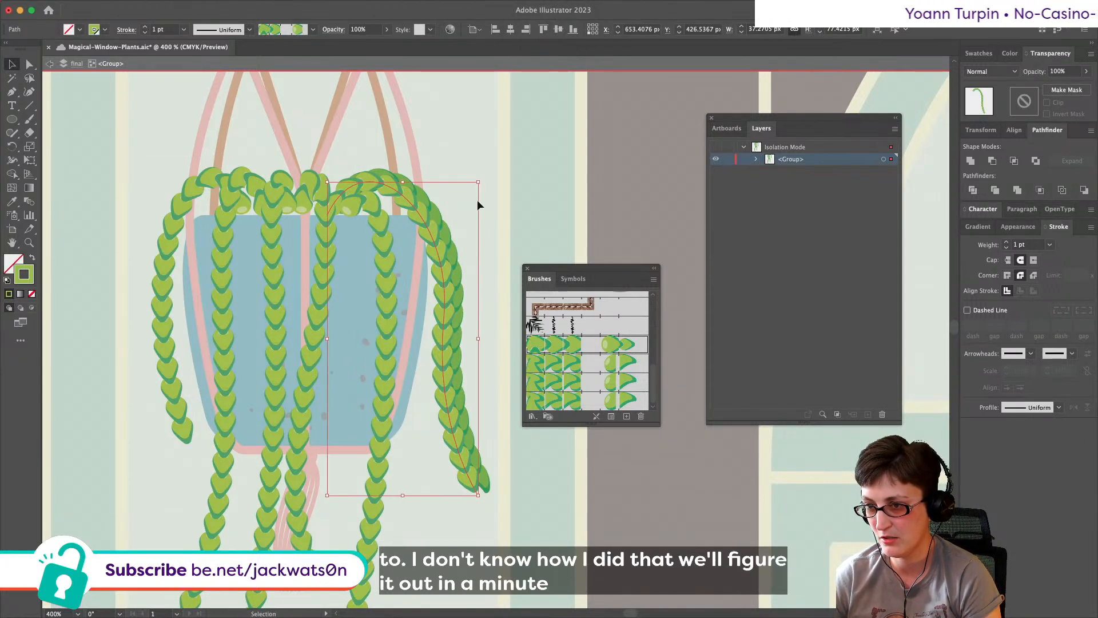
pyautogui.click(582, 400)
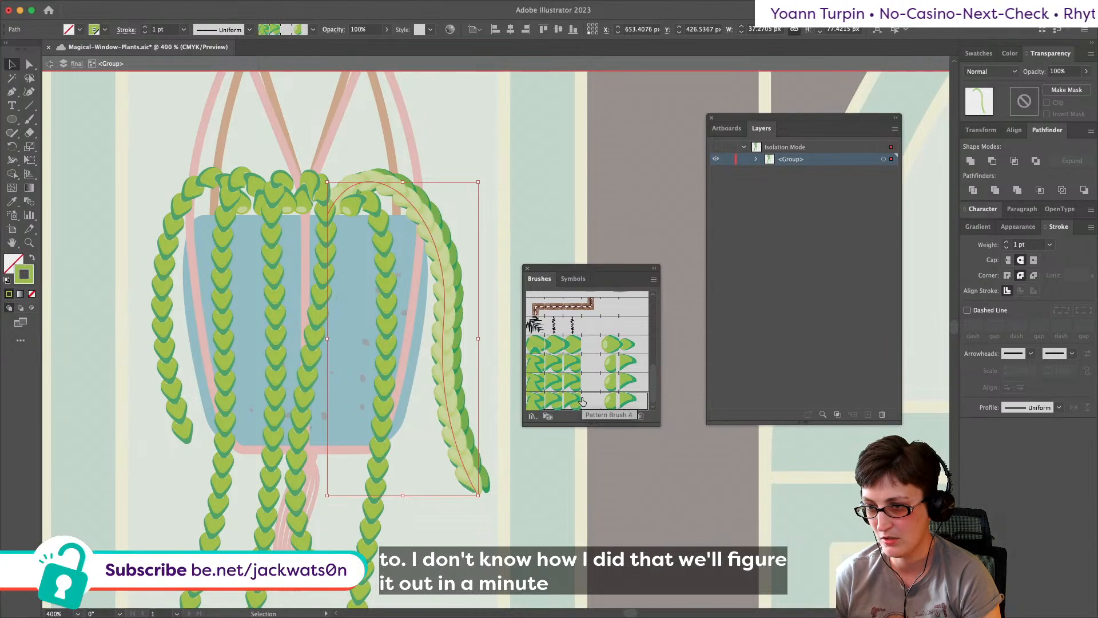
# Step: Undo the brush change and the earlier nudging, grouping and Multiply overlay on the offset outer right stem, then deselect everything
pyautogui.press('super+z')
pyautogui.press('super+z')
pyautogui.press('super+z')
pyautogui.press('super+z')
pyautogui.press('super+z')
pyautogui.press('super+z')
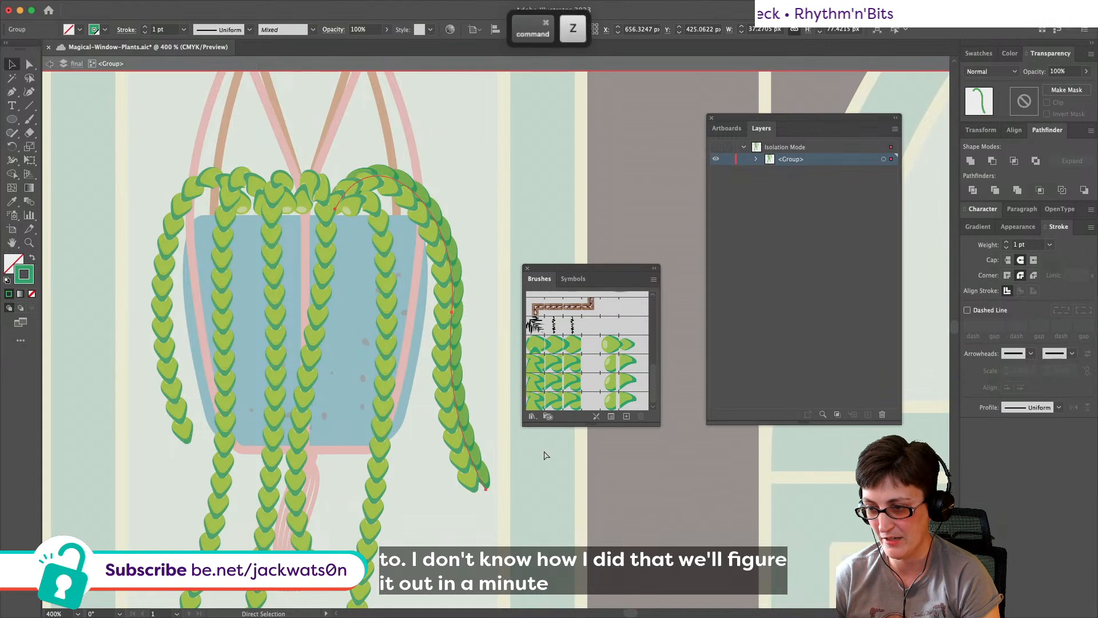
pyautogui.press('super+z')
pyautogui.press('shift+super+a')
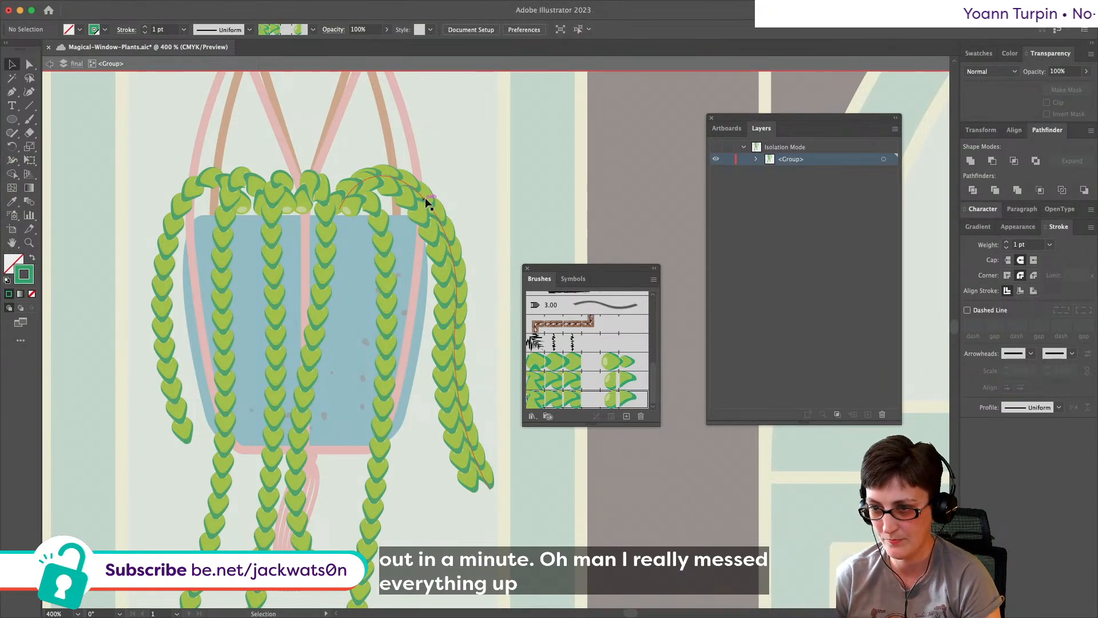
# Step: Paste the tinted stem copy in front of the offset outer right stem and set its blend mode to Multiply
pyautogui.press('super+f')
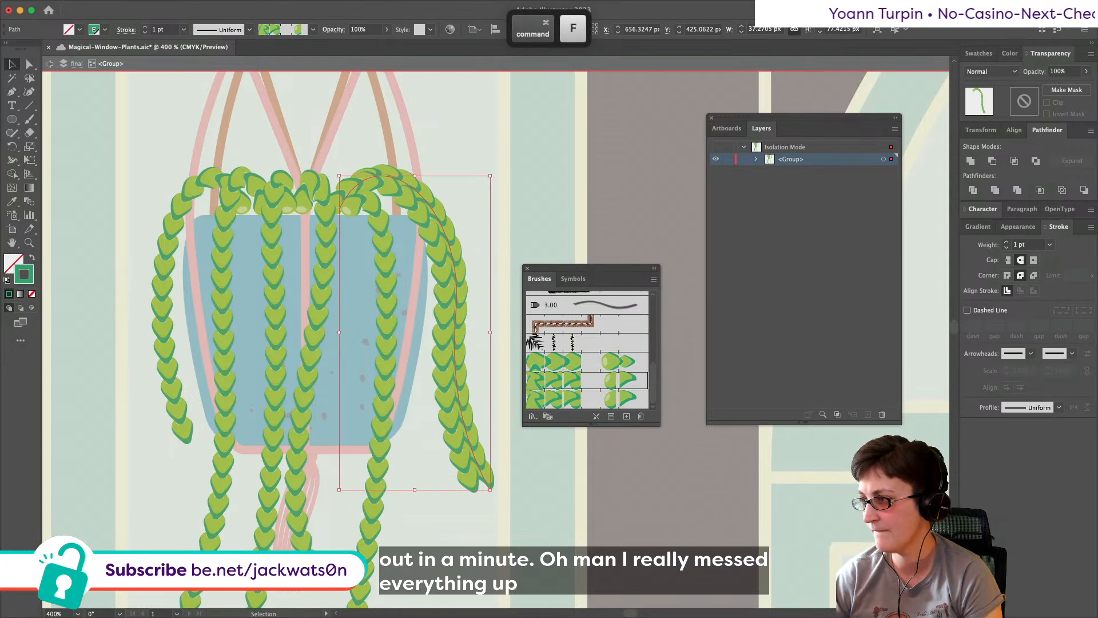
pyautogui.click(982, 53)
pyautogui.click(1031, 54)
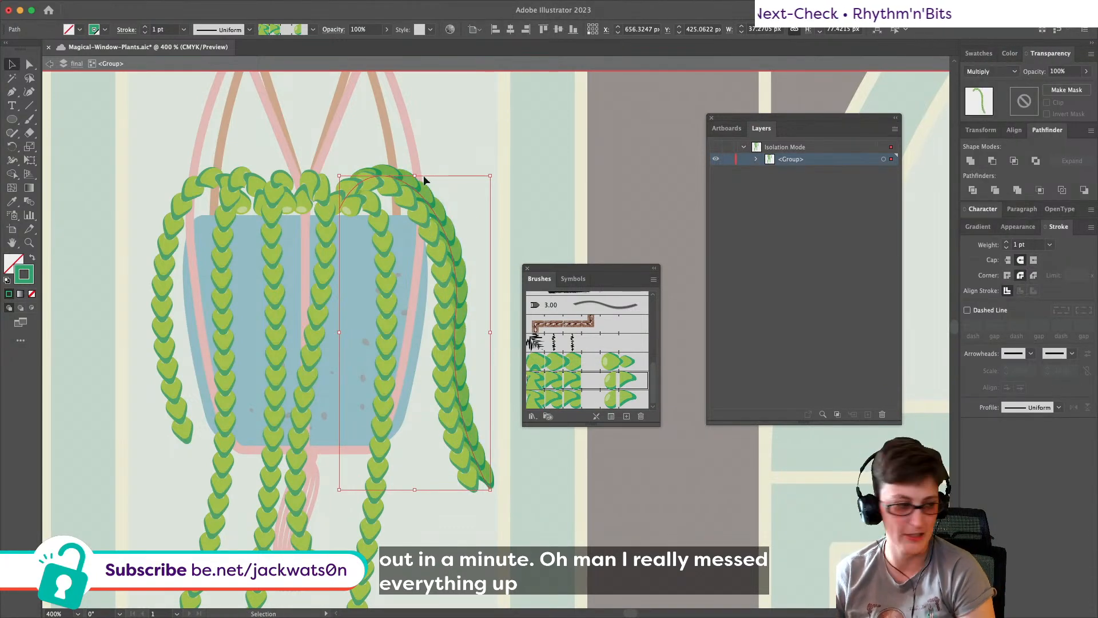
pyautogui.press('shift+super+a')
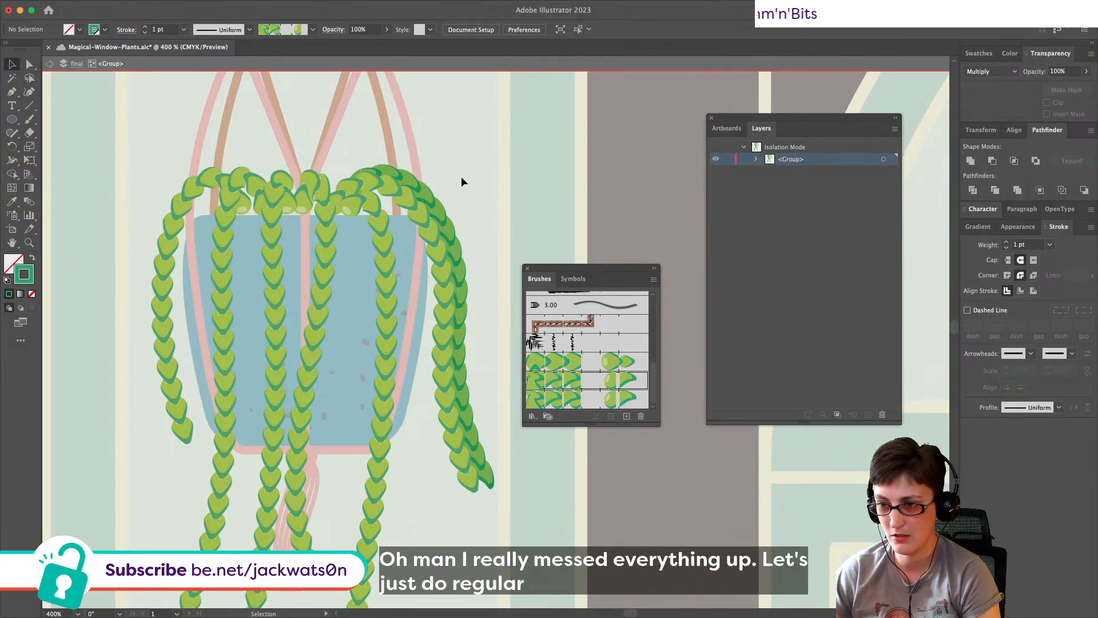
# Step: Group the Multiply overlay with the offset stem beneath it and nudge the group one step left and one step down
pyautogui.click(434, 213)
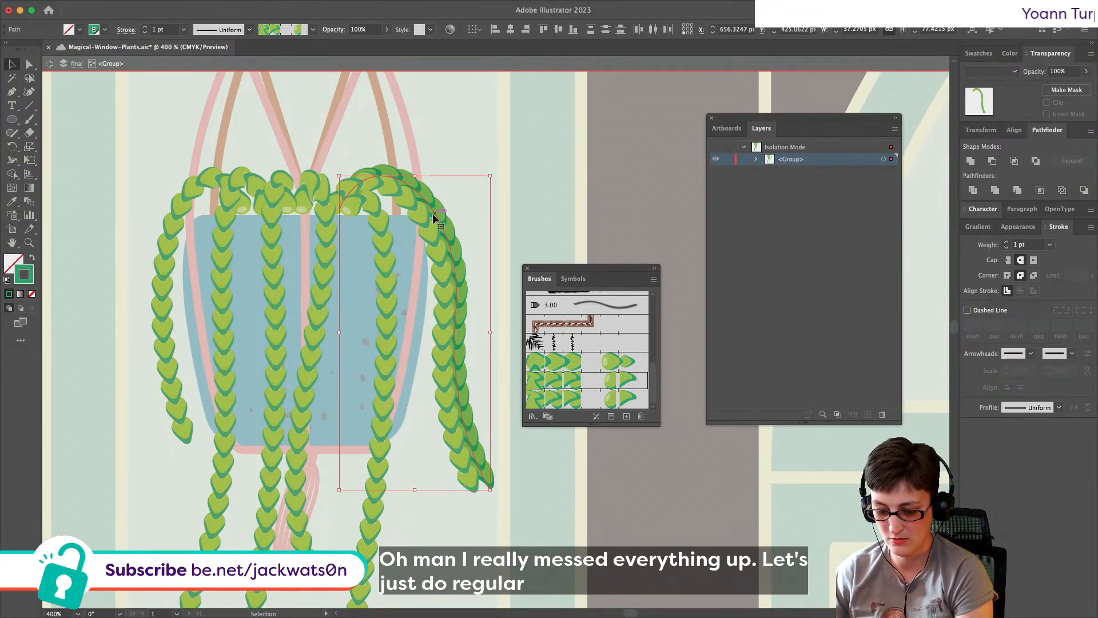
pyautogui.press('super+g')
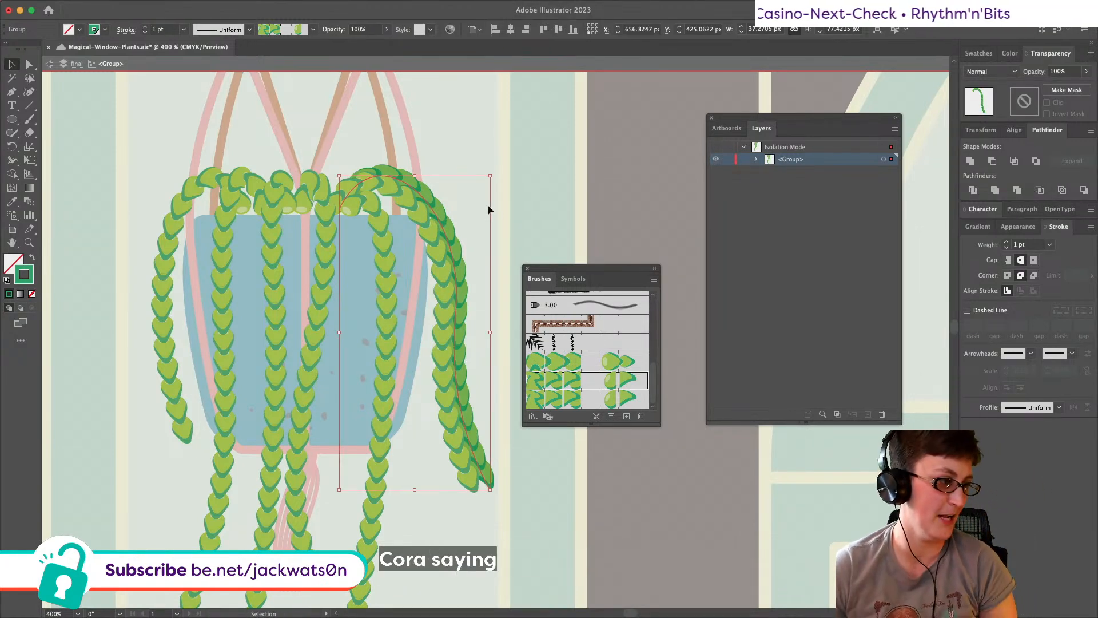
pyautogui.press('Left')
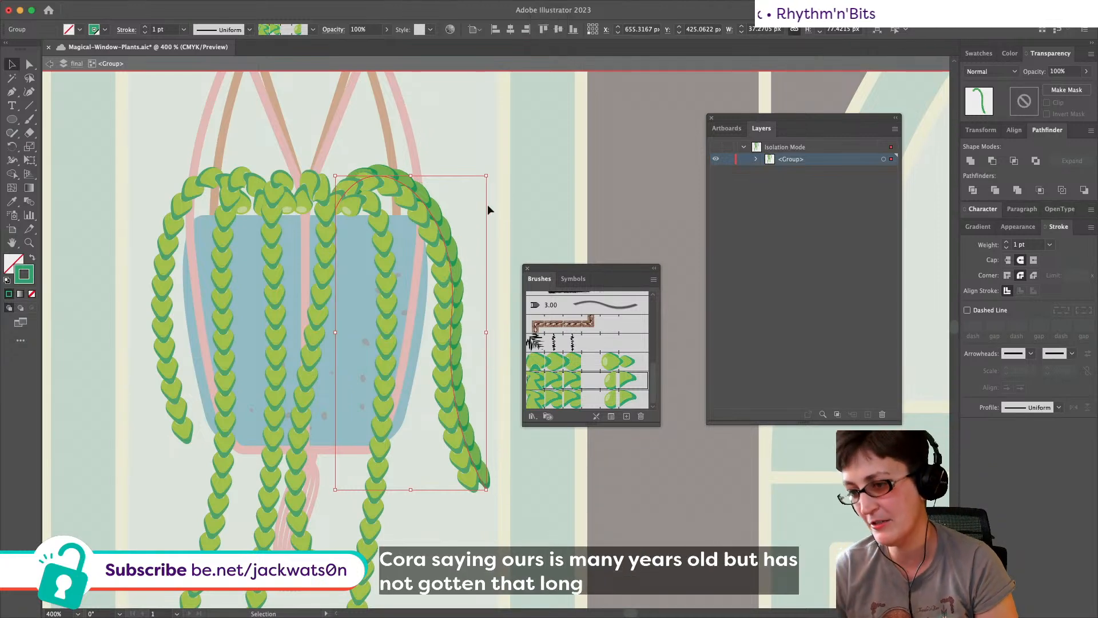
pyautogui.press('Down')
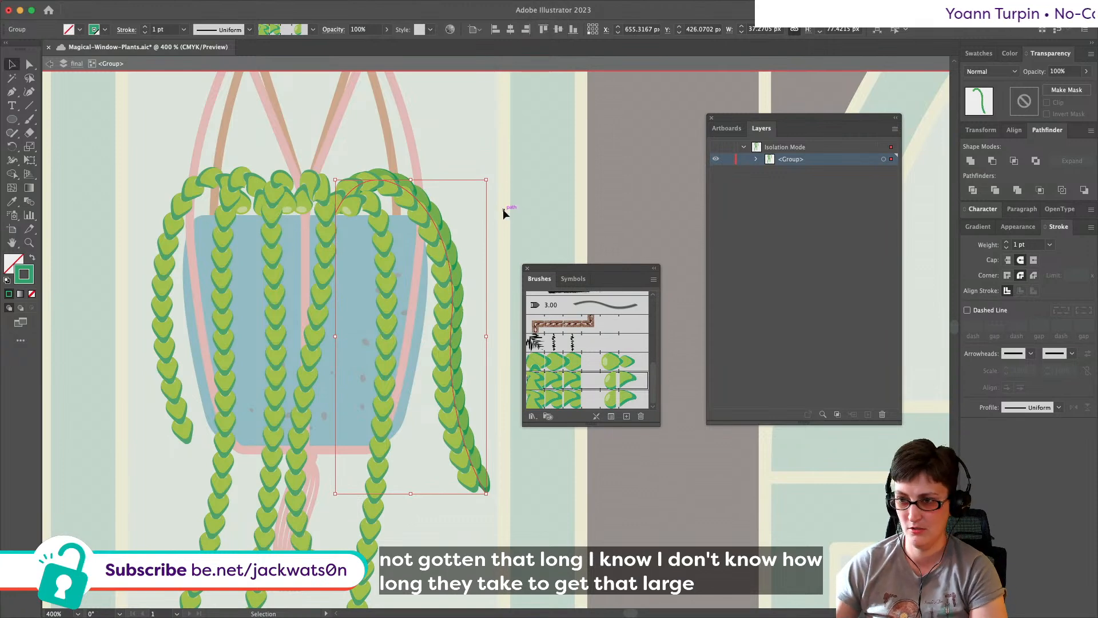
# Step: Set the stroke weight of all the pot's trailing stems to 0.75 pt
pyautogui.press('shift')
pyautogui.press('shift')
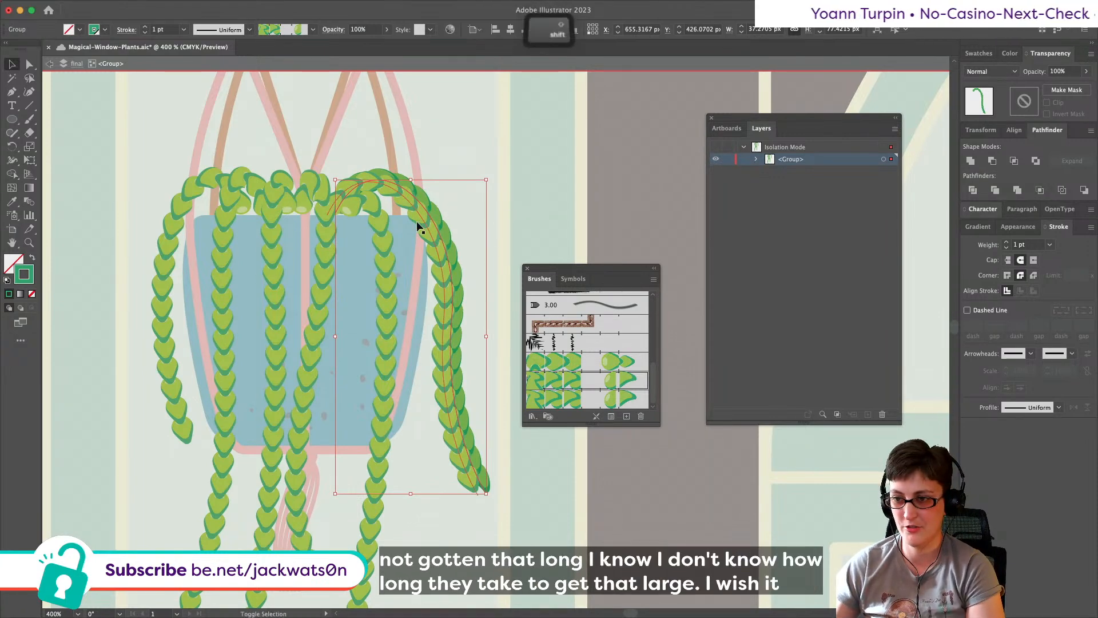
pyautogui.moveTo(173, 152); pyautogui.dragTo(458, 258)
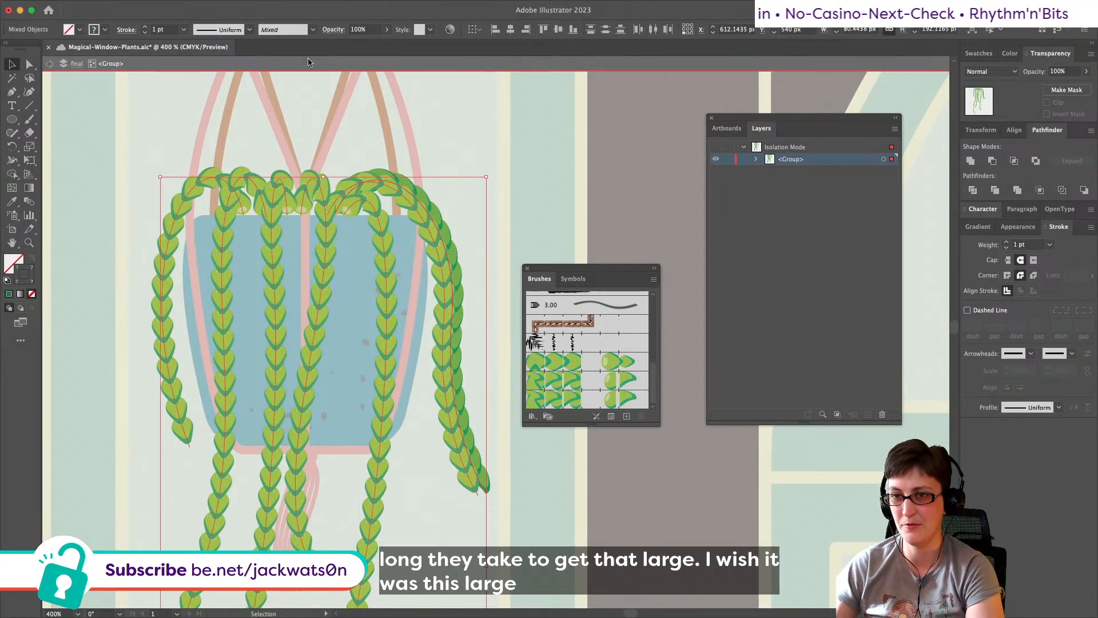
pyautogui.click(184, 29)
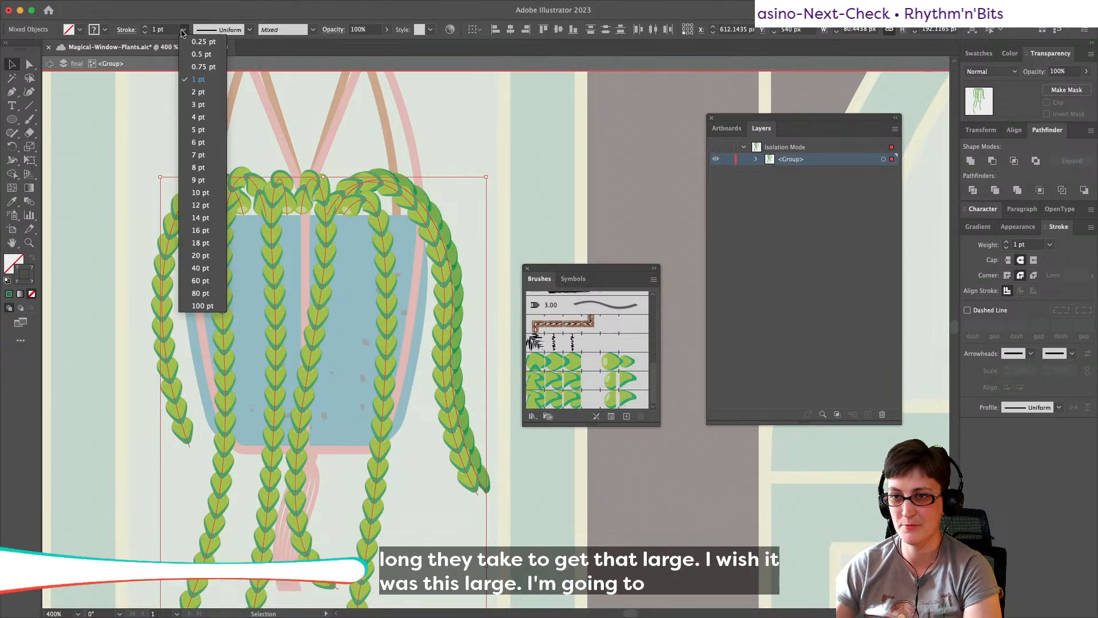
pyautogui.click(200, 68)
pyautogui.click(466, 108)
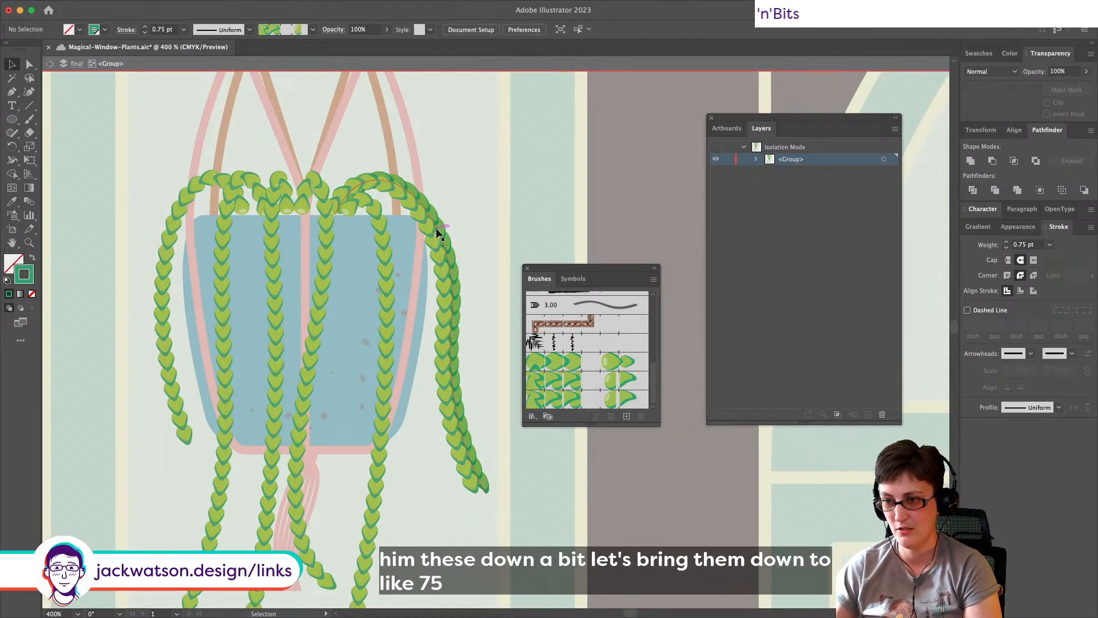
# Step: Try Pattern Brush 3 copy and the neighbouring bead brushes on the front outer right stem
pyautogui.moveTo(438, 230); pyautogui.dragTo(436, 228)
pyautogui.press('shift+super+a')
pyautogui.click(427, 228)
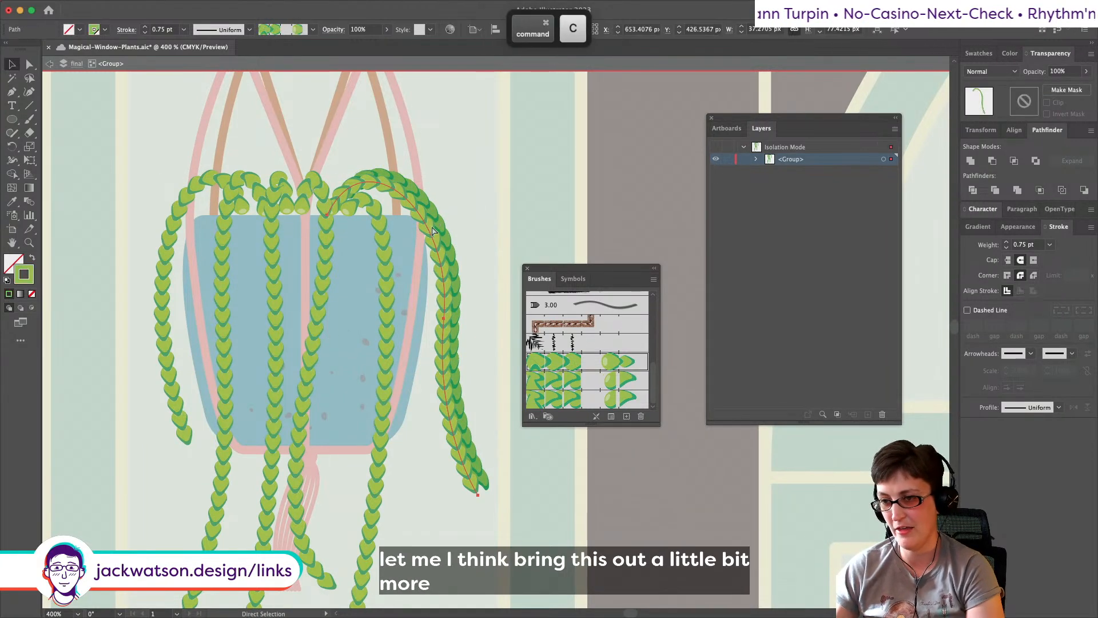
pyautogui.click(597, 404)
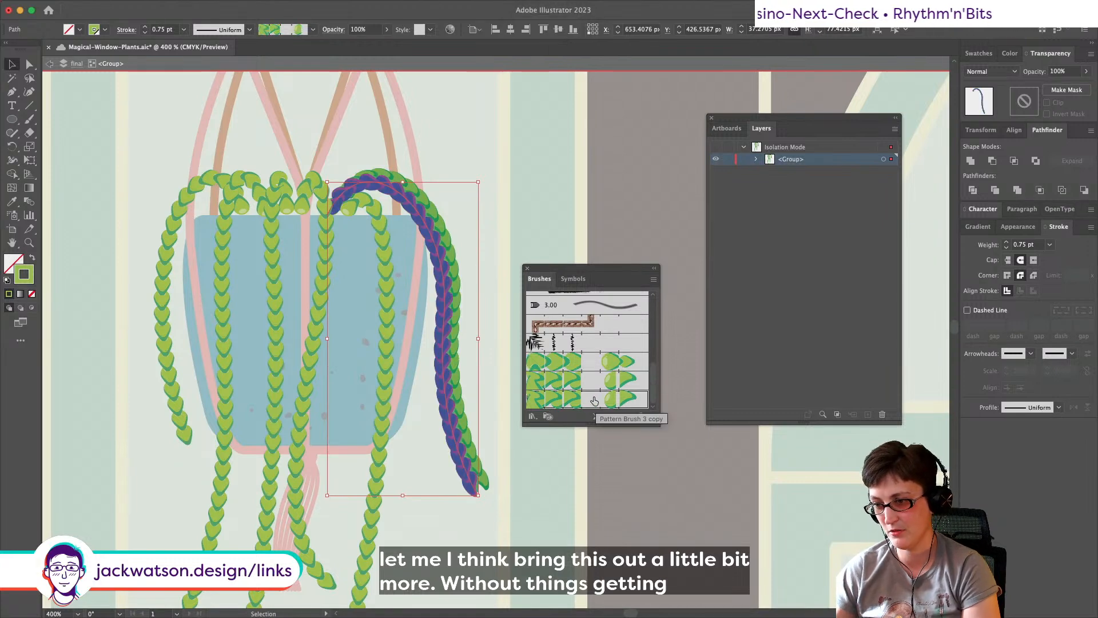
pyautogui.click(594, 390)
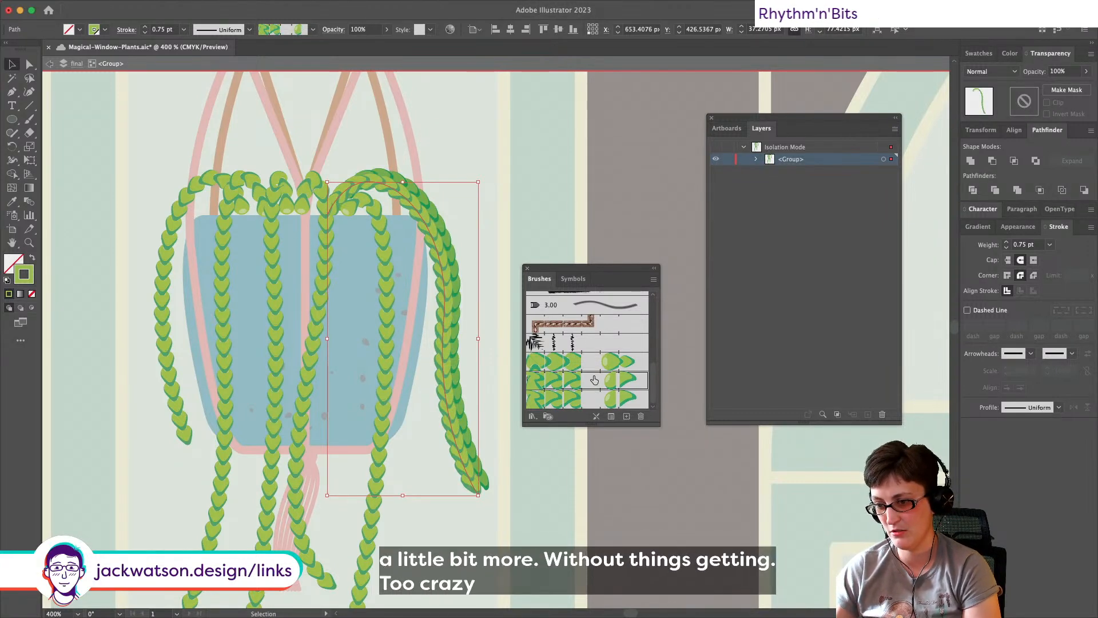
pyautogui.click(593, 365)
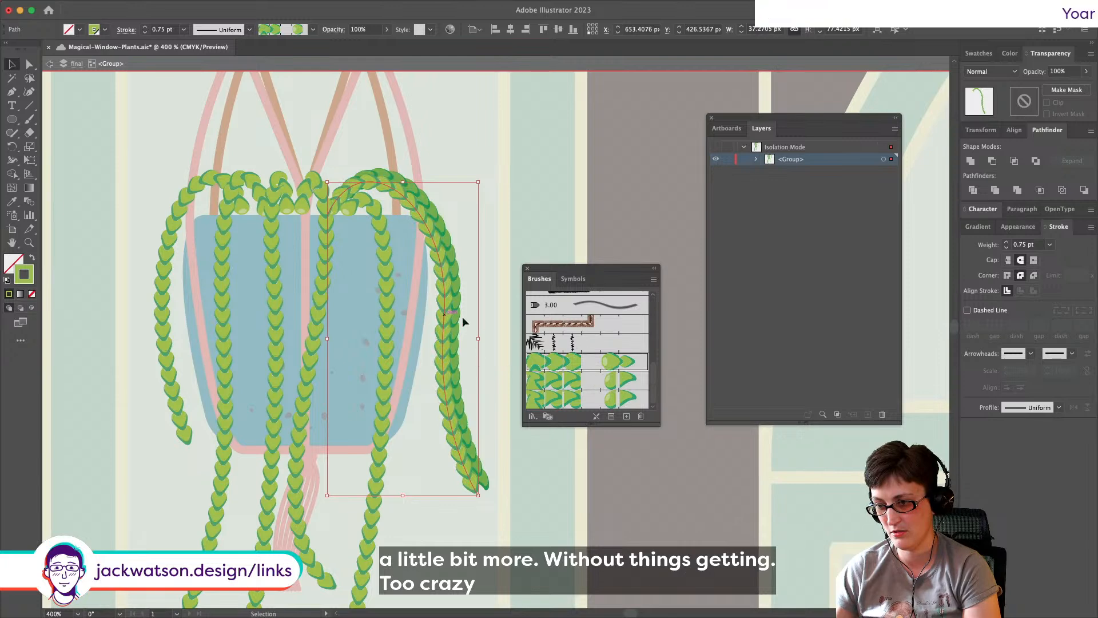
# Step: With nothing selected, set the colorization method of Pattern Brush 3 copy to None
pyautogui.press('shift+super+a')
pyautogui.doubleClick(592, 361)
pyautogui.click(735, 357)
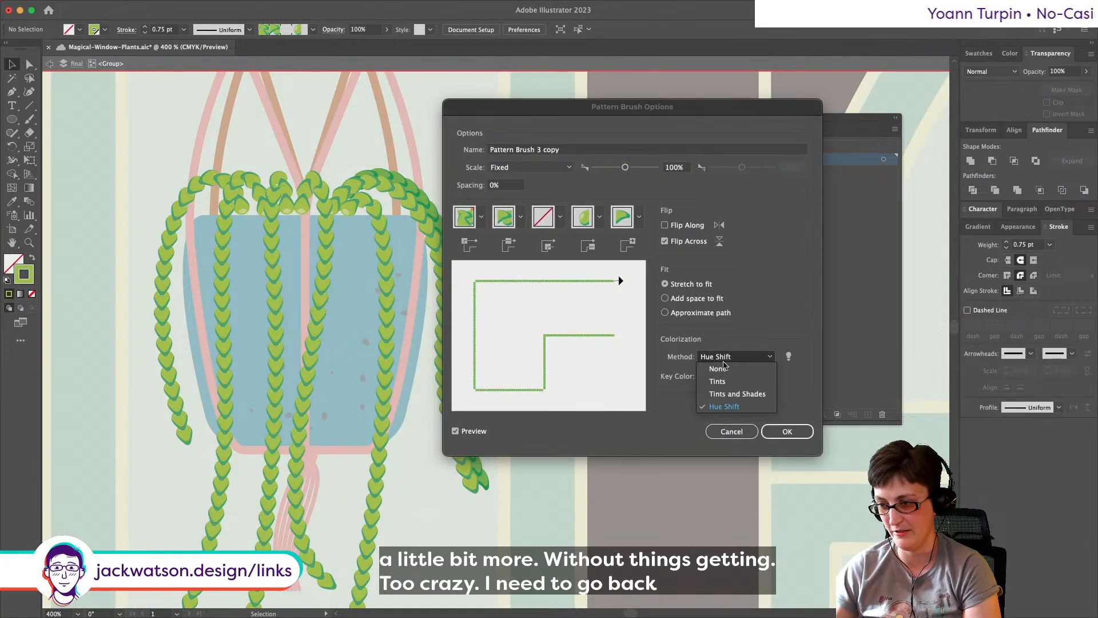
pyautogui.click(718, 368)
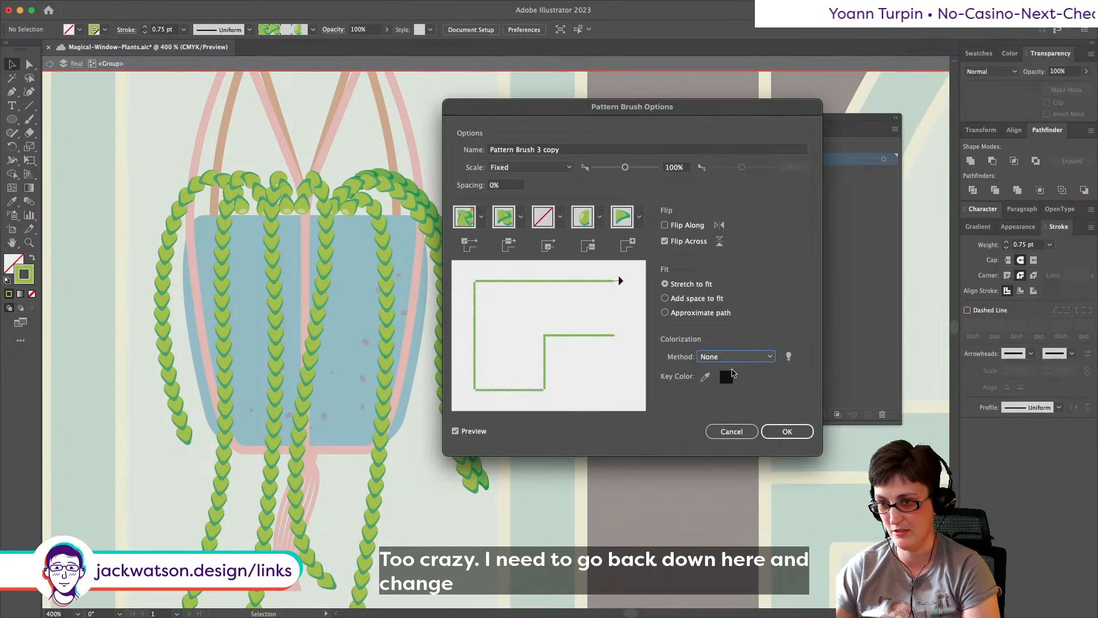
pyautogui.click(773, 430)
pyautogui.click(530, 331)
# Step: Duplicate the front outer right stem slightly inward, apply Pattern Brush 3 copy to the duplicate, and place it snugly beside the original
pyautogui.moveTo(419, 231); pyautogui.dragTo(414, 239)
pyautogui.click(603, 381)
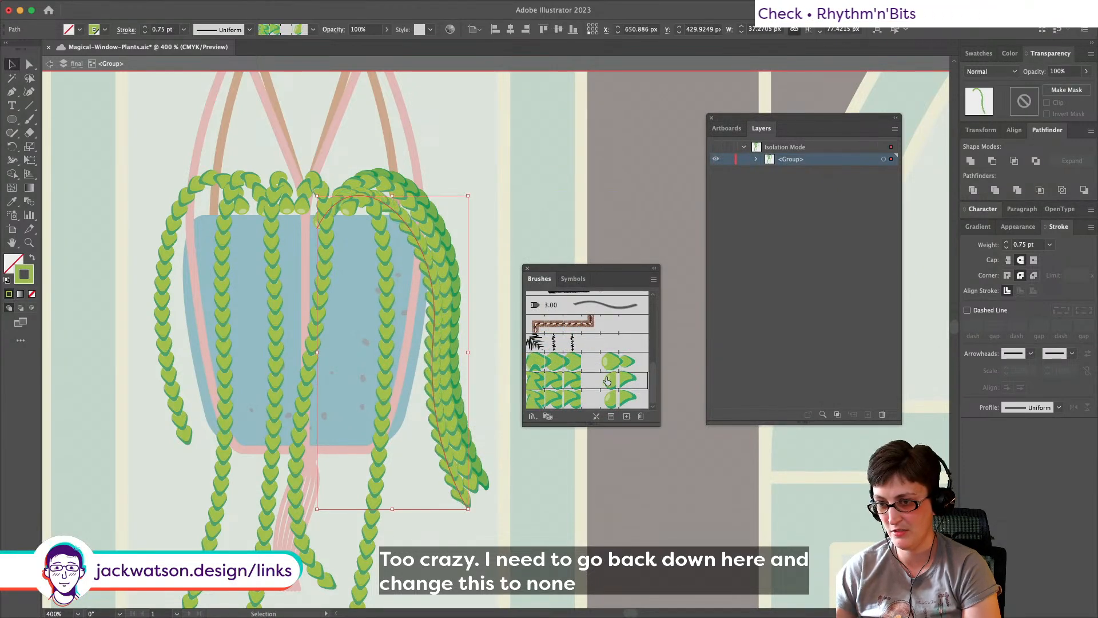
pyautogui.click(588, 400)
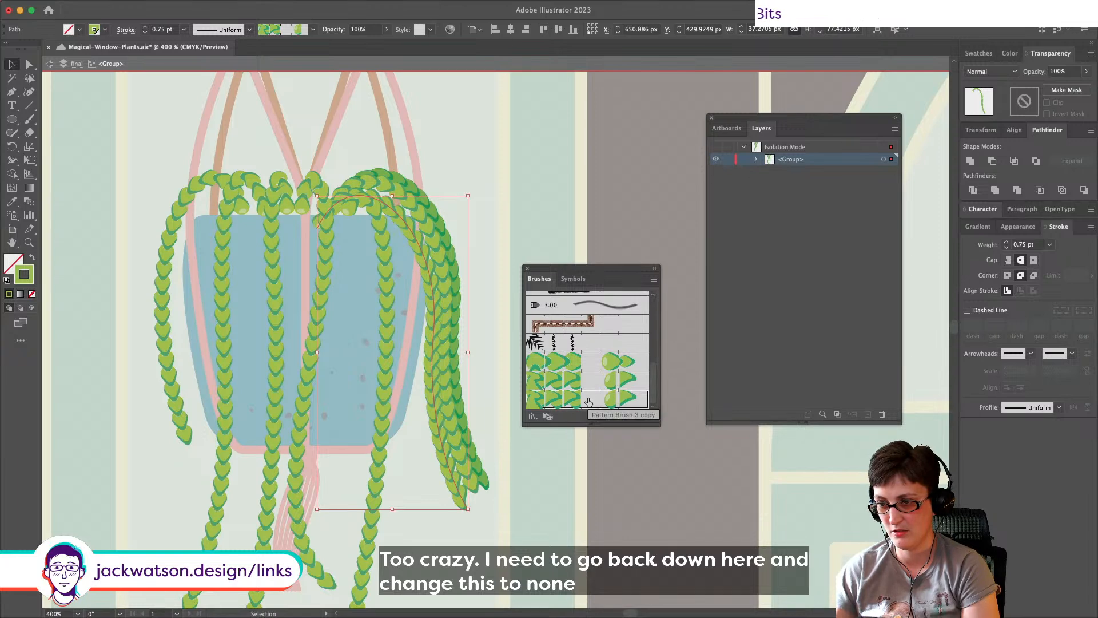
pyautogui.moveTo(402, 227); pyautogui.dragTo(409, 226)
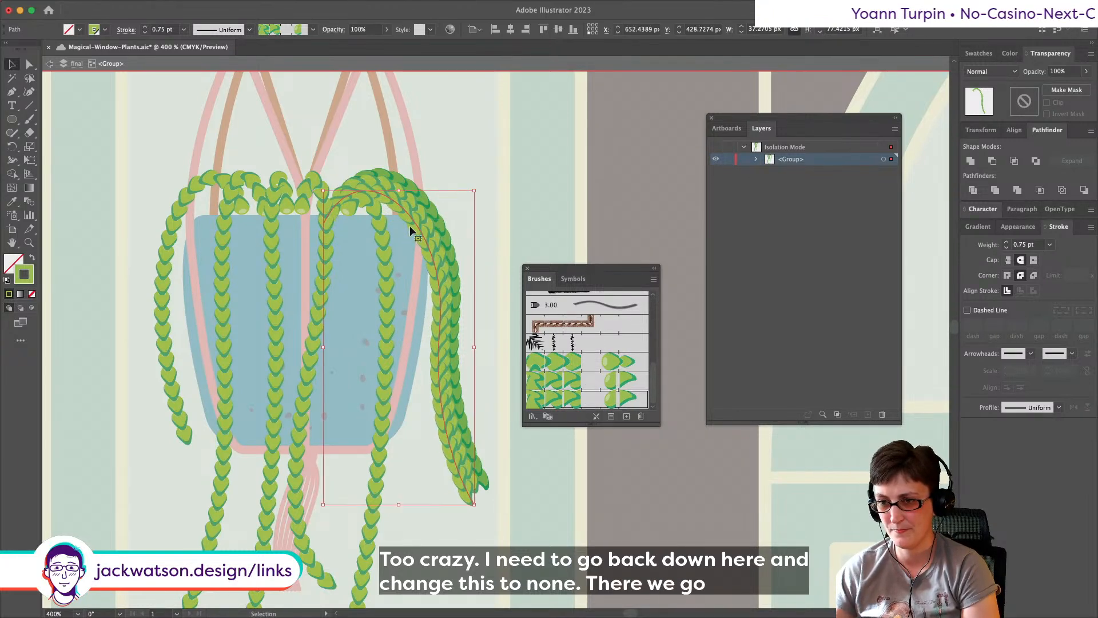
# Step: Reshape the inner stem duplicate by moving its start anchor right, adjusting the start handle, and shifting its middle and end anchors inward
pyautogui.click(26, 65)
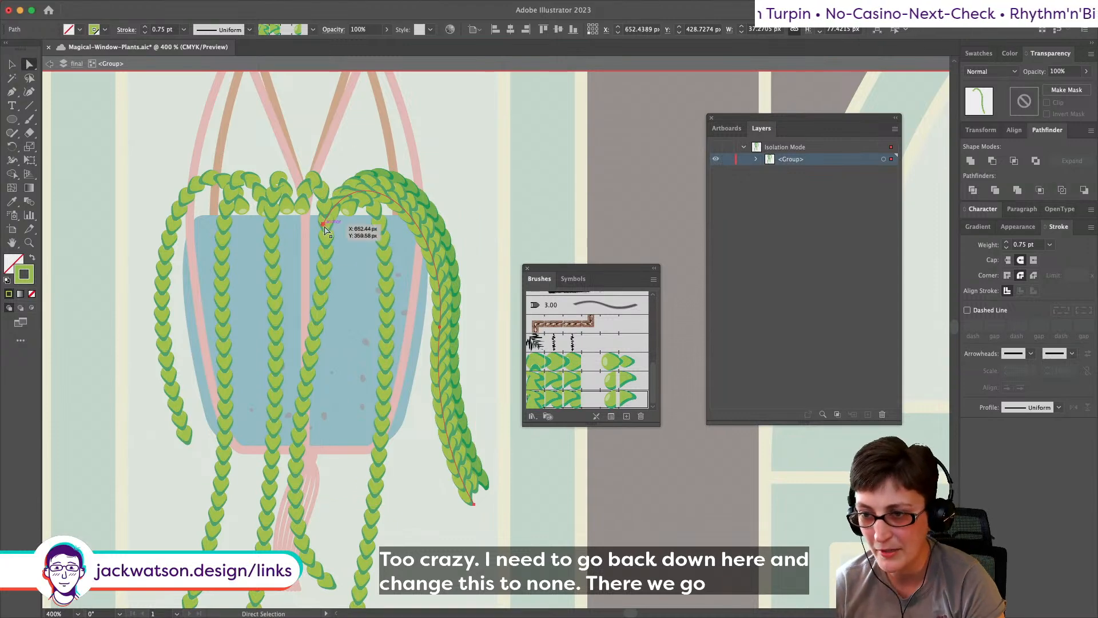
pyautogui.moveTo(330, 227); pyautogui.dragTo(340, 228)
pyautogui.moveTo(374, 147); pyautogui.dragTo(363, 151)
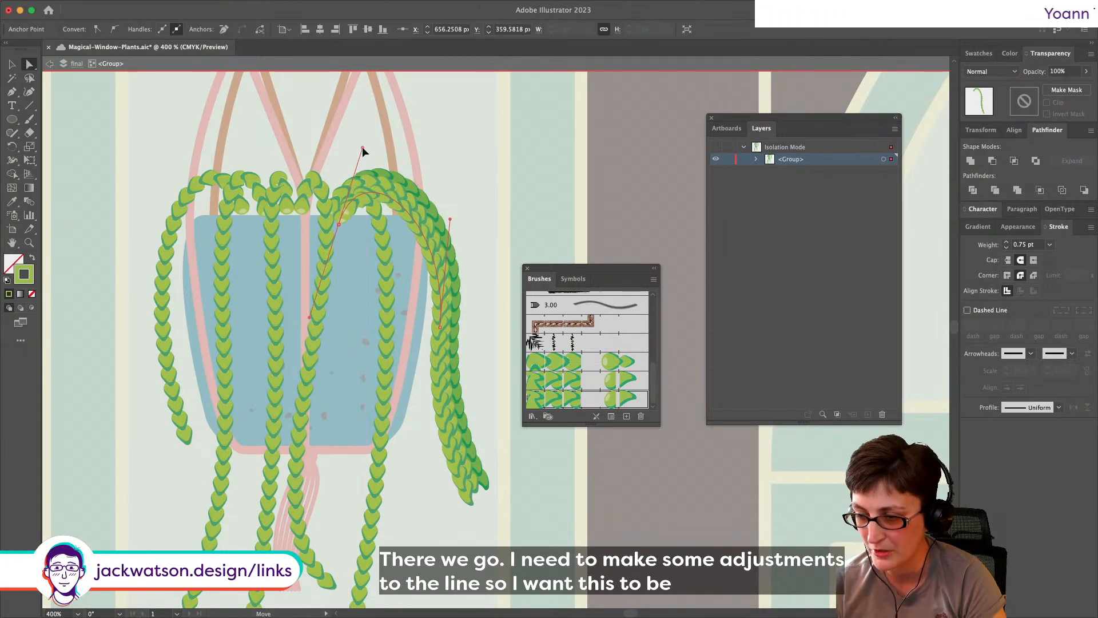
pyautogui.moveTo(440, 327); pyautogui.dragTo(434, 324)
pyautogui.moveTo(474, 505); pyautogui.dragTo(466, 496)
pyautogui.press('super+shift+a')
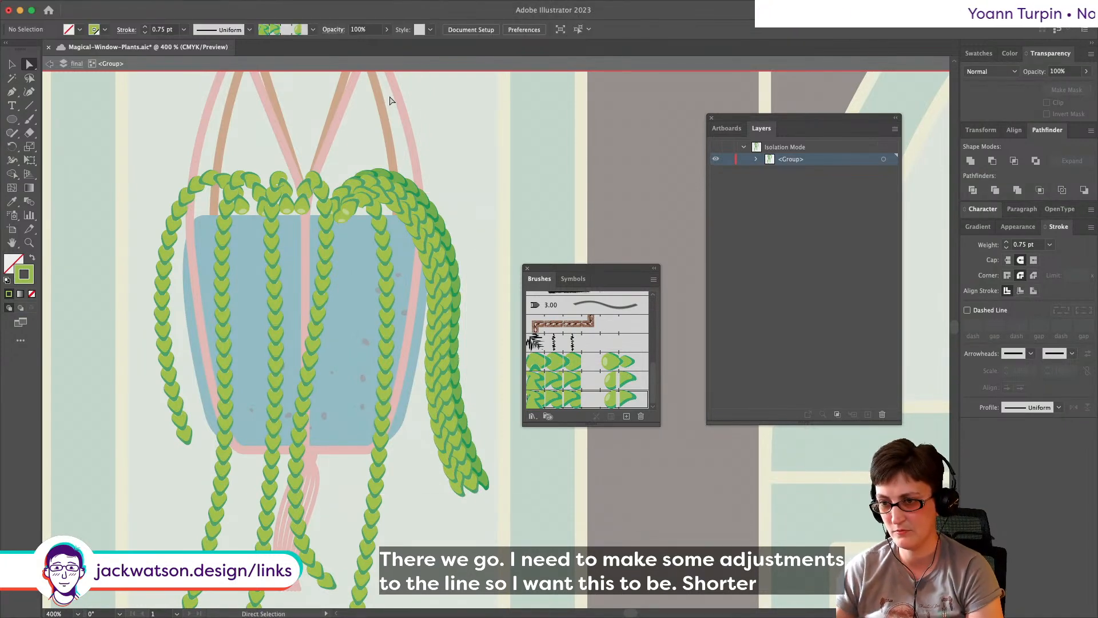
# Step: Reselect the inner stem duplicate, move its start anchor slightly left and up, and extend the start handle upward
pyautogui.click(405, 209)
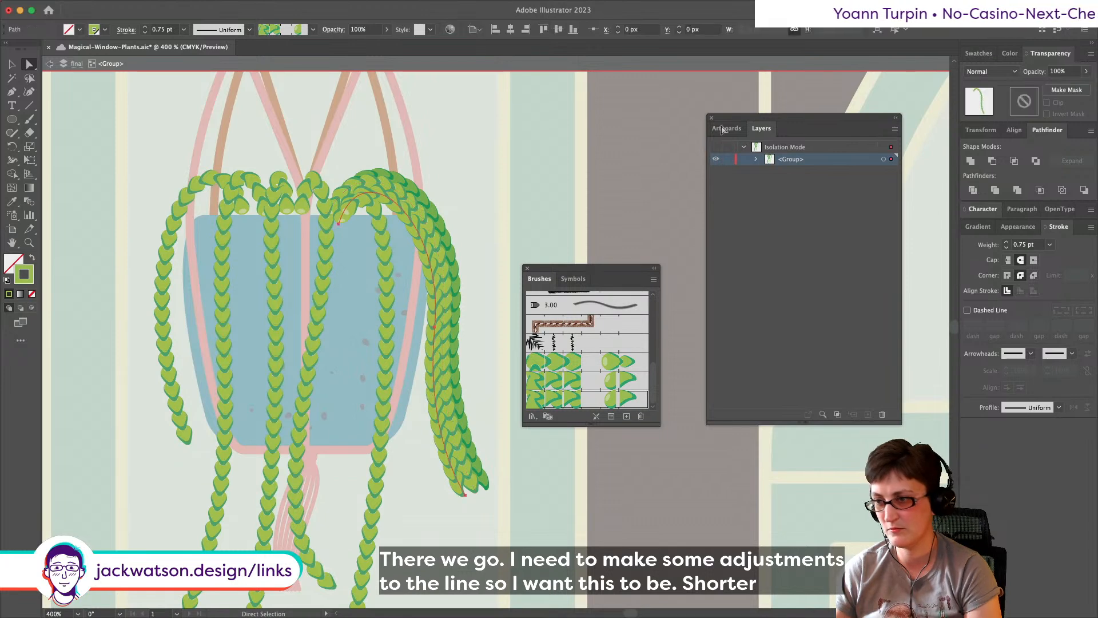
pyautogui.press('shift+super+a')
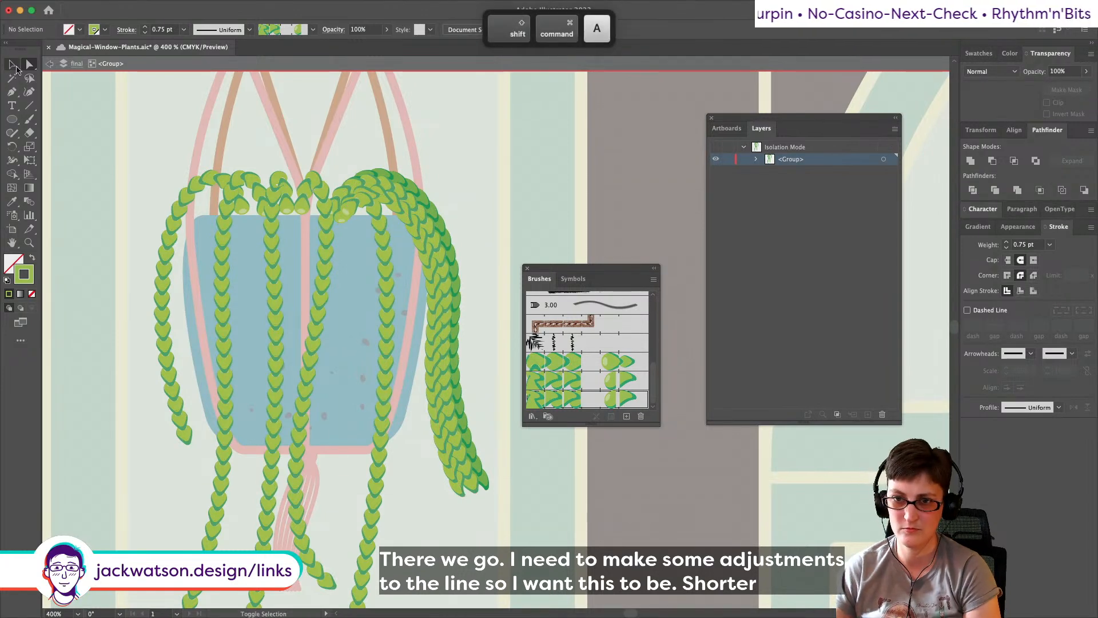
pyautogui.click(402, 216)
pyautogui.click(29, 64)
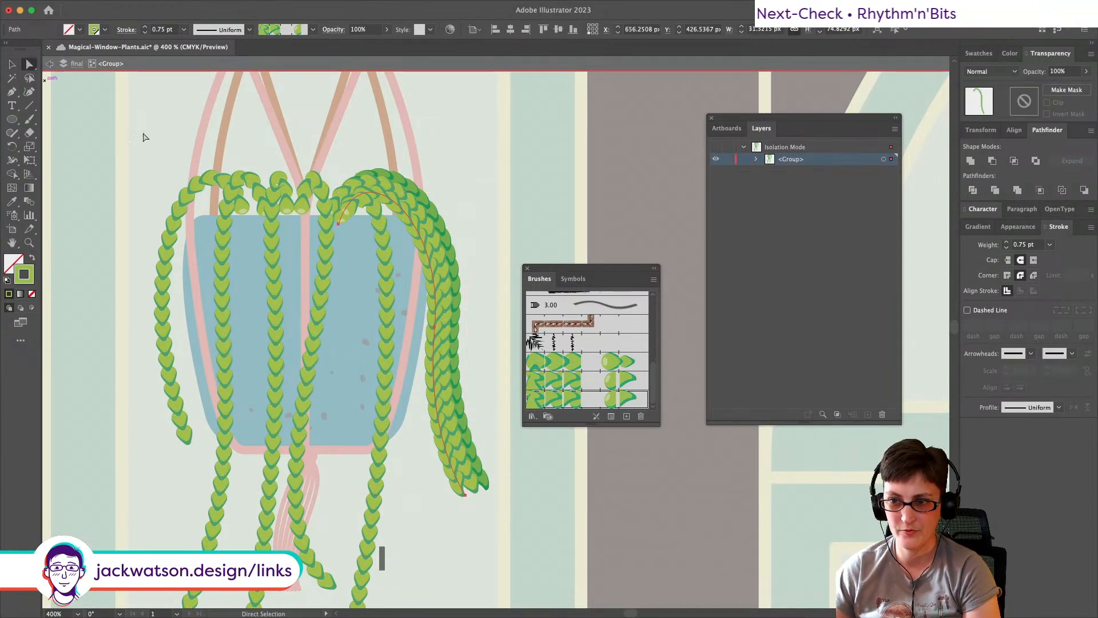
pyautogui.moveTo(341, 227); pyautogui.dragTo(332, 224)
pyautogui.moveTo(357, 142); pyautogui.dragTo(360, 138)
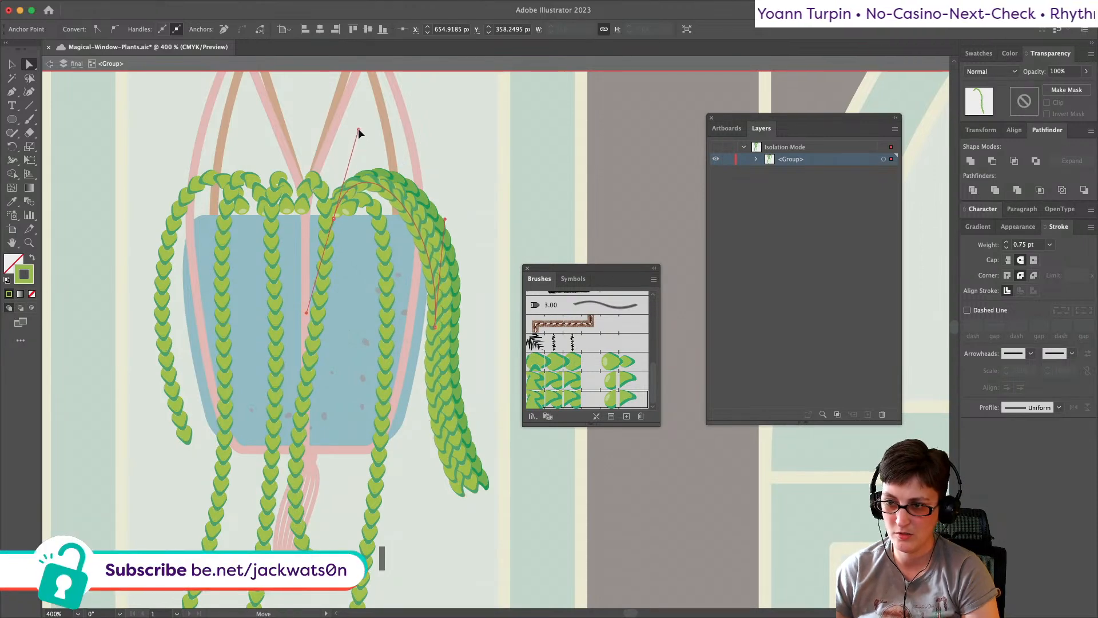
# Step: Shift the inner stem duplicate's middle anchor slightly right and pull its lower end up to shorten the stem
pyautogui.click(433, 324)
pyautogui.press('shift')
pyautogui.moveTo(437, 328); pyautogui.dragTo(438, 328)
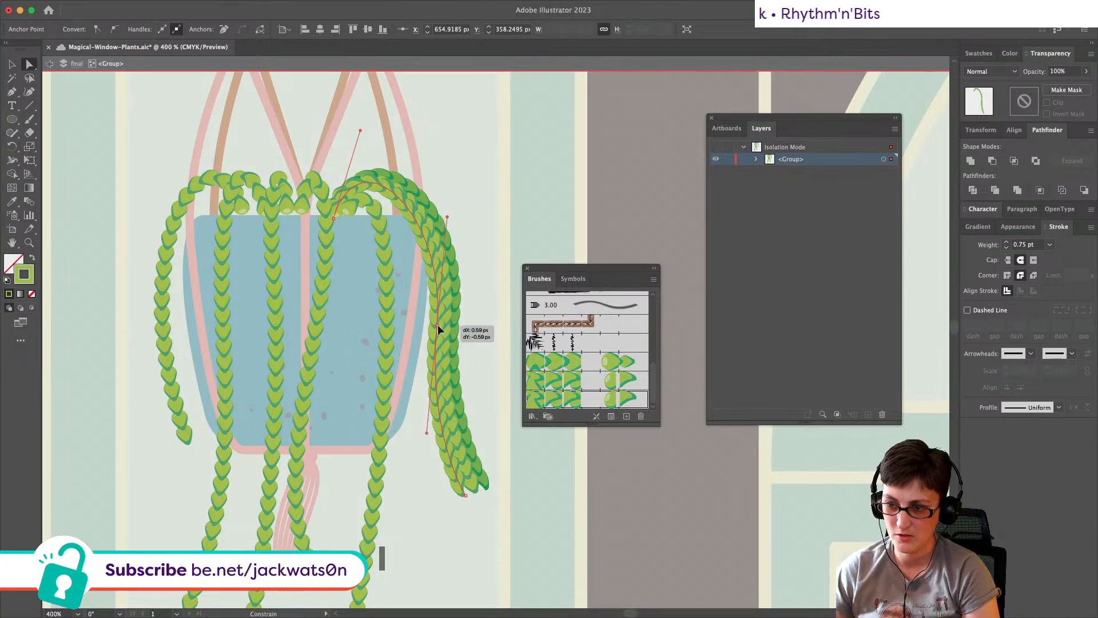
pyautogui.moveTo(466, 496); pyautogui.dragTo(463, 492)
pyautogui.press('shift+super+a')
pyautogui.press('super+minus')
pyautogui.scroll(-1, 400, 524)
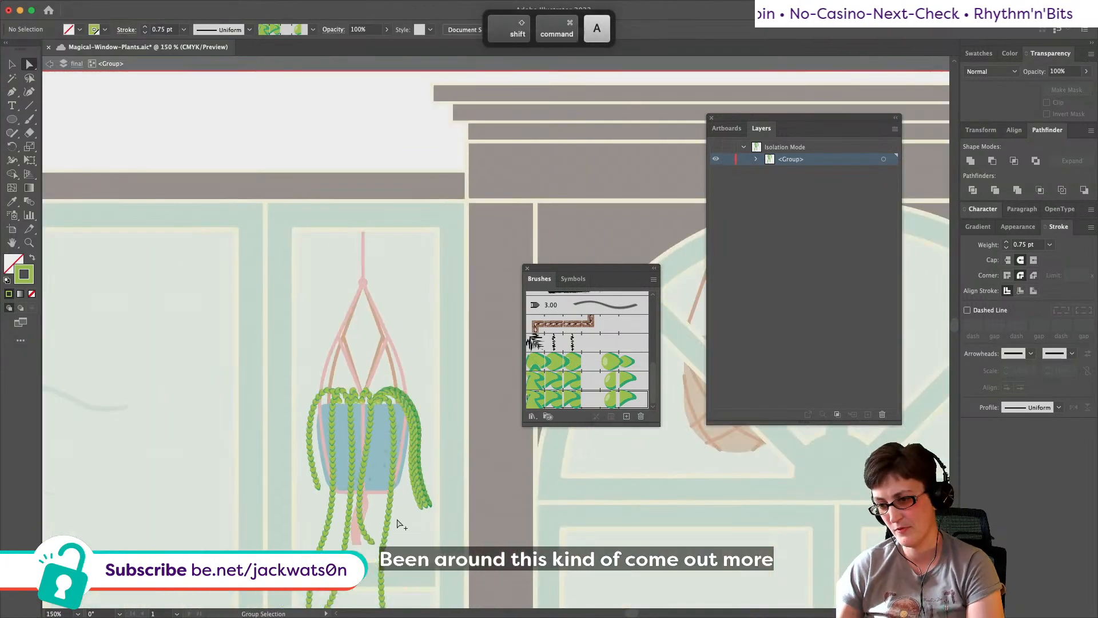
# Step: Duplicate the inner right stem in place and set the copy's blend mode to Screen
pyautogui.scroll(-1, 400, 523)
pyautogui.scroll(2, 412, 492)
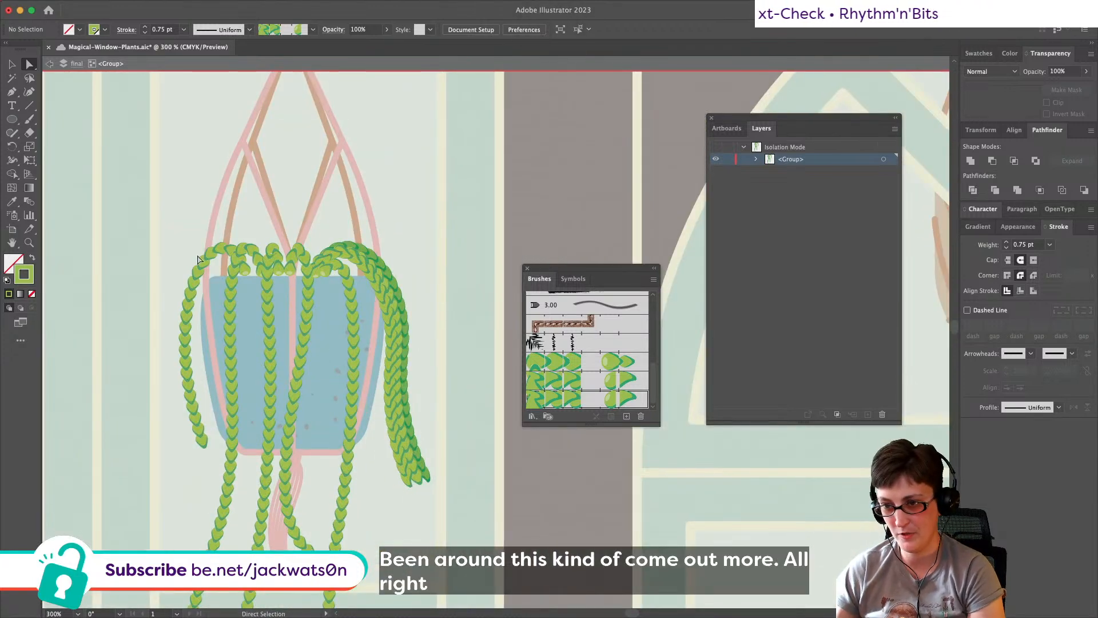
pyautogui.click(366, 273)
pyautogui.press('super+c')
pyautogui.press('super+f')
pyautogui.click(986, 69)
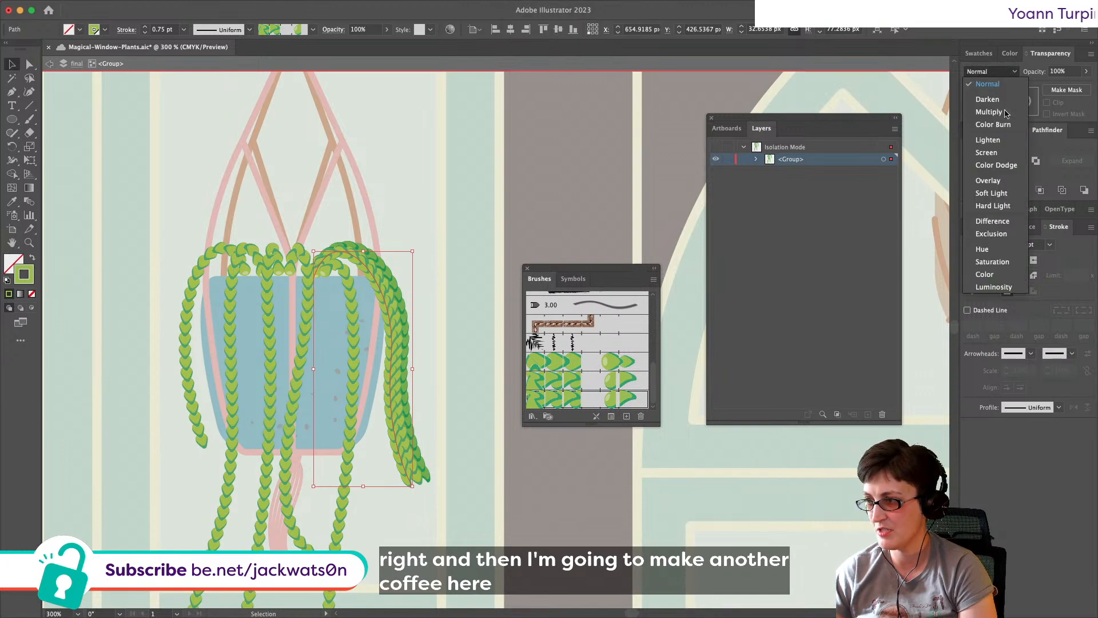
pyautogui.click(986, 152)
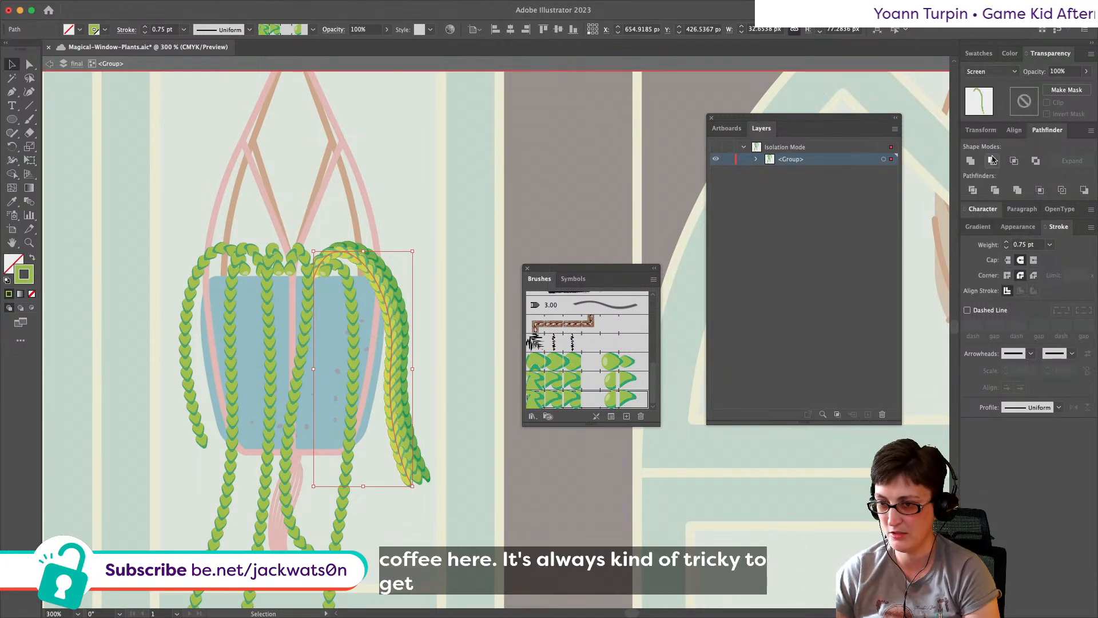
pyautogui.press('super+shift+a')
pyautogui.scroll(5, 372, 277)
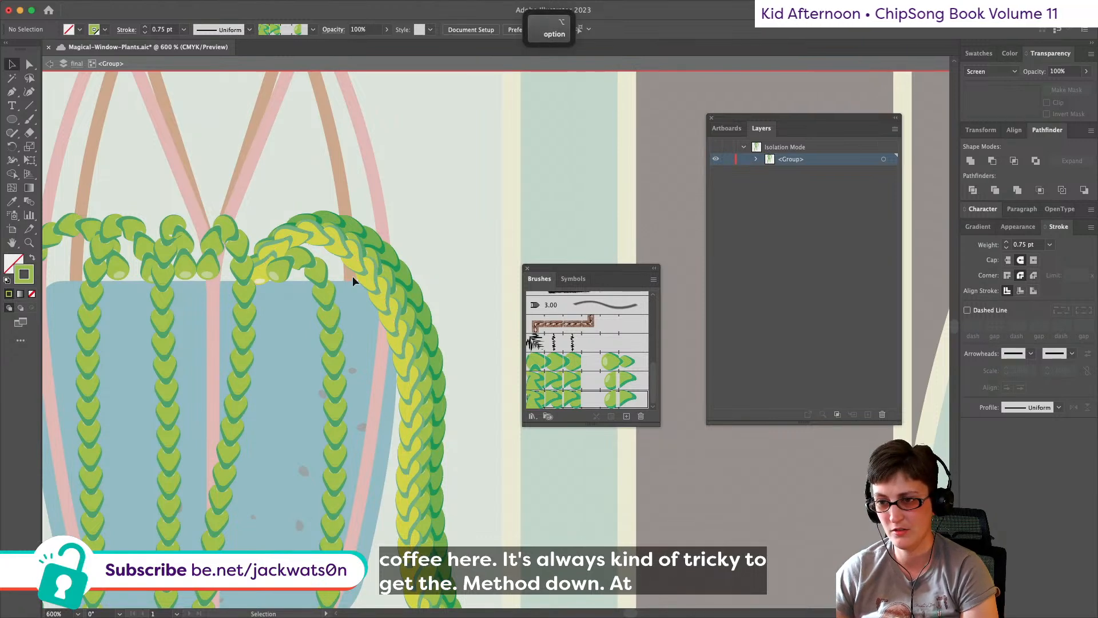
pyautogui.scroll(-2, 352, 275)
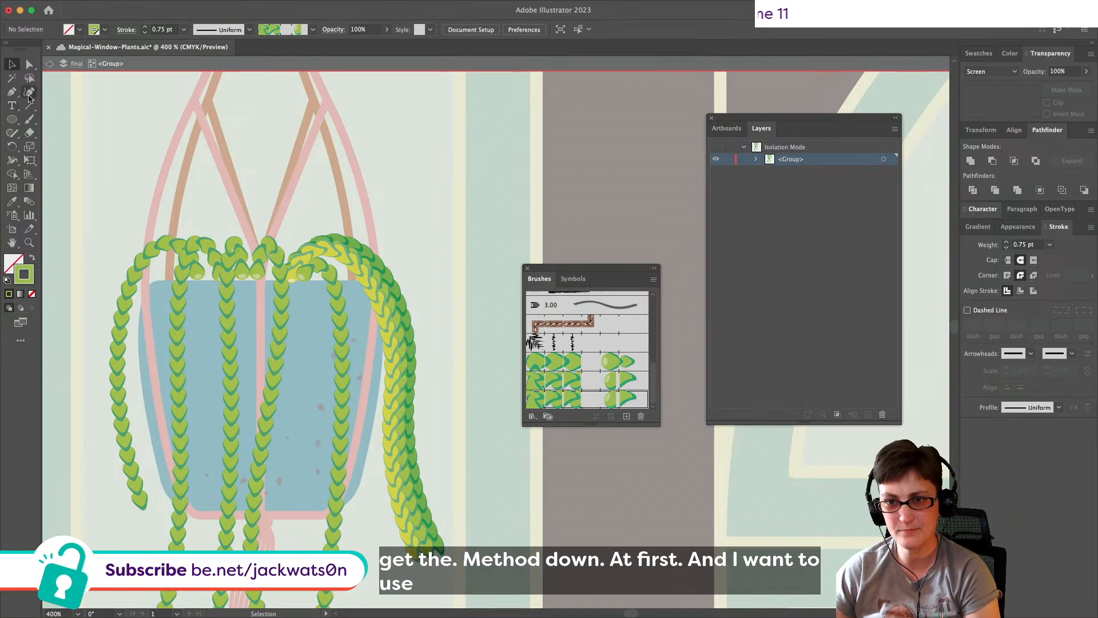
pyautogui.click(374, 290)
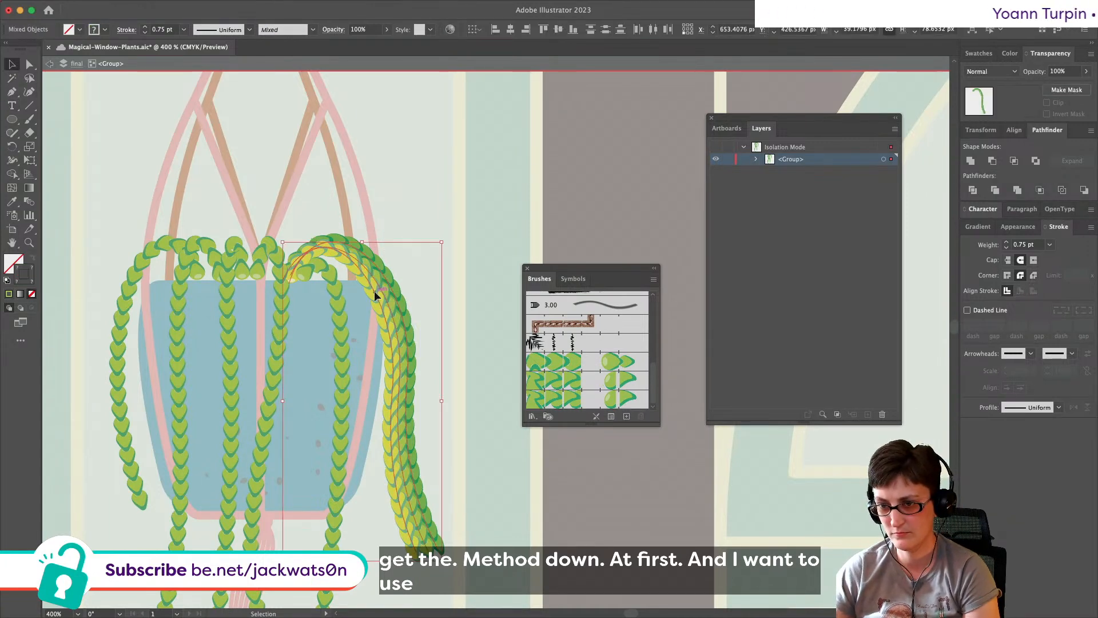
pyautogui.press('super+shift+a')
pyautogui.click(374, 290)
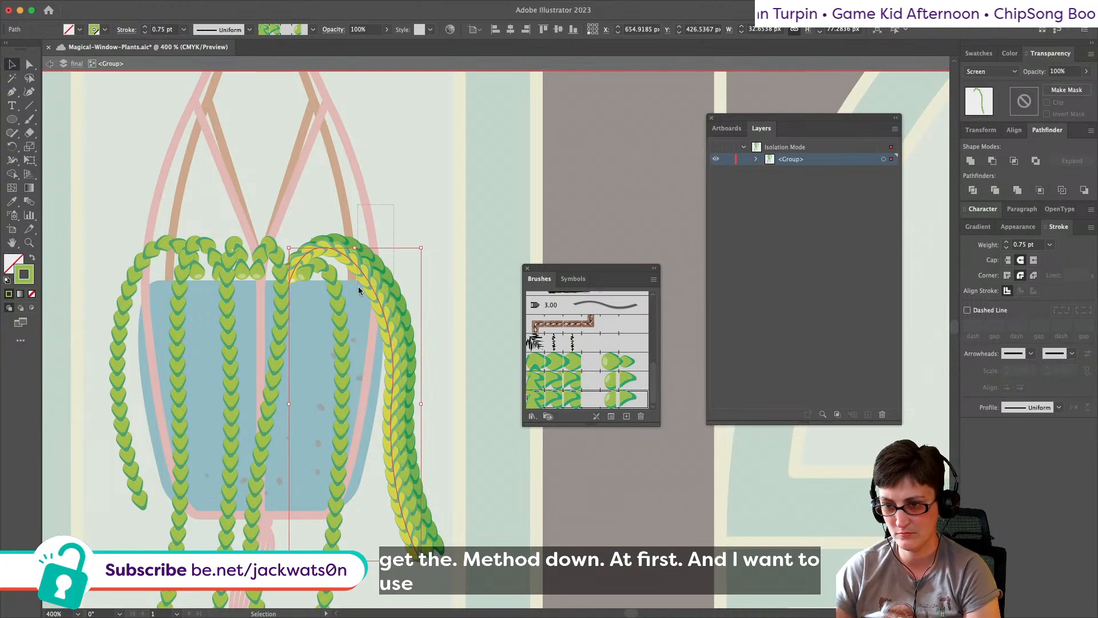
pyautogui.press('super+shift+a')
# Step: Duplicate the long right stem over the pot, shift the copy slightly right and up, and apply Pattern Brush 3 to it
pyautogui.click(332, 283)
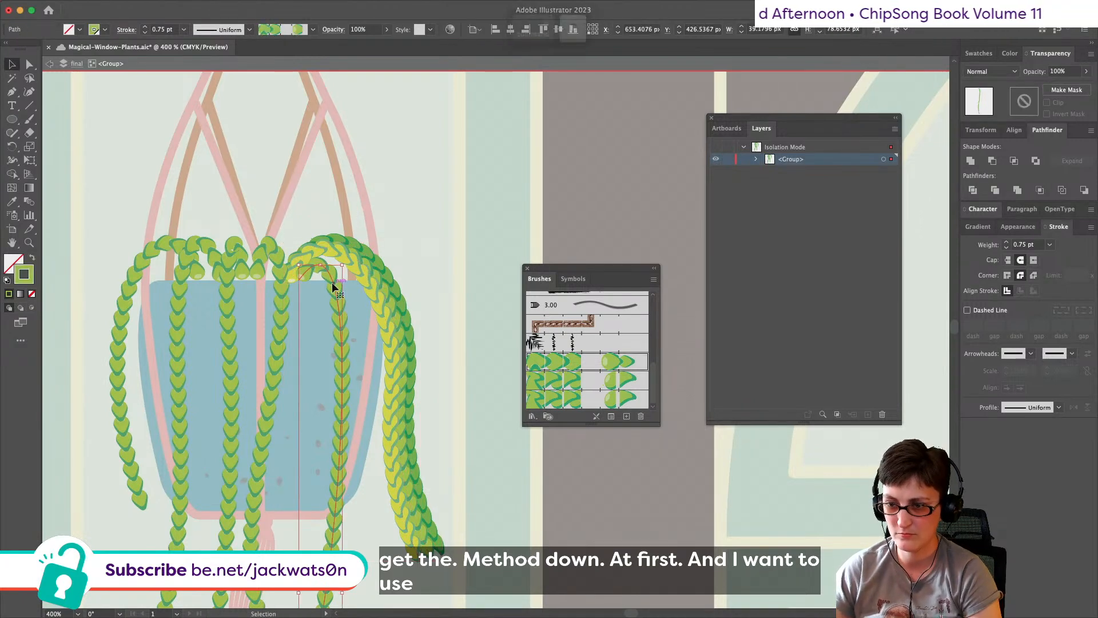
pyautogui.moveTo(332, 283); pyautogui.dragTo(330, 283)
pyautogui.press('super+z')
pyautogui.scroll(-1, 342, 290)
pyautogui.press('super+c')
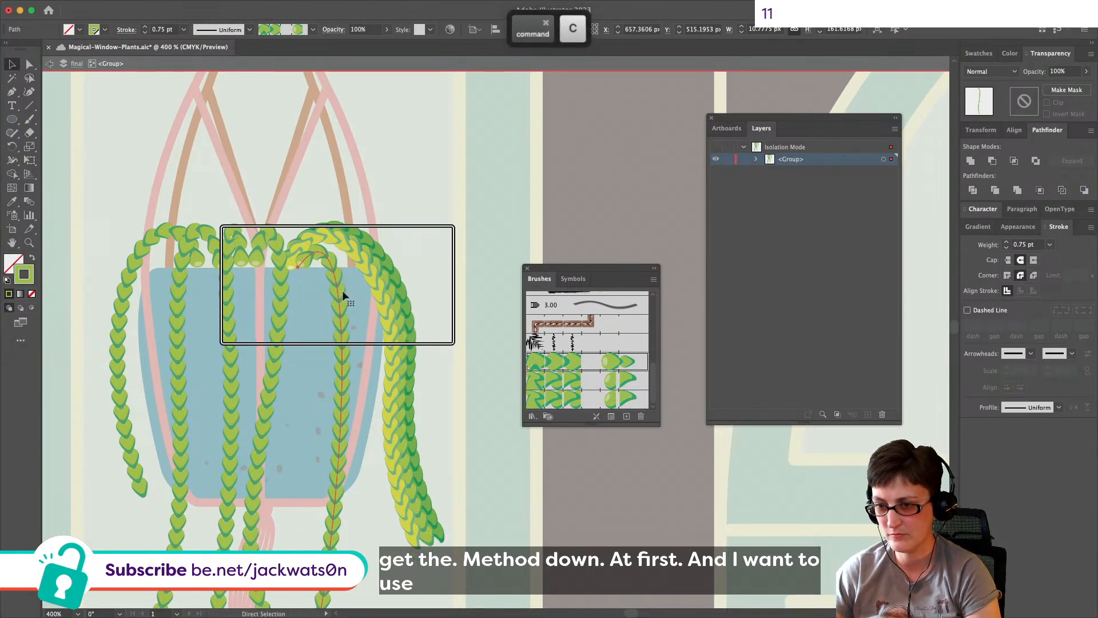
pyautogui.press('super+f')
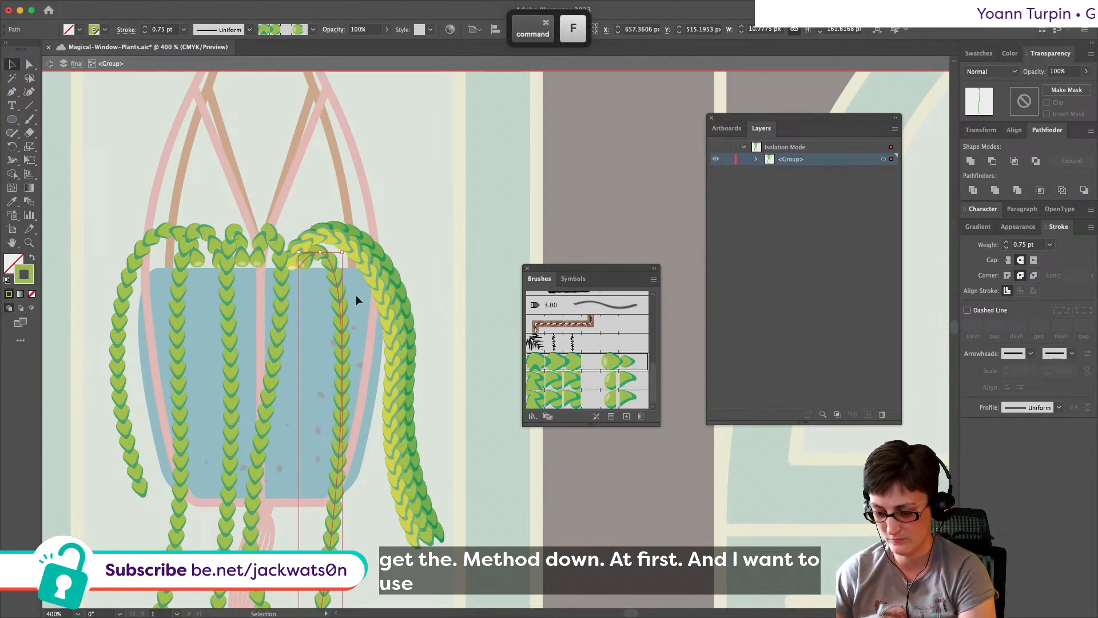
pyautogui.press('Right')
pyautogui.press('Right')
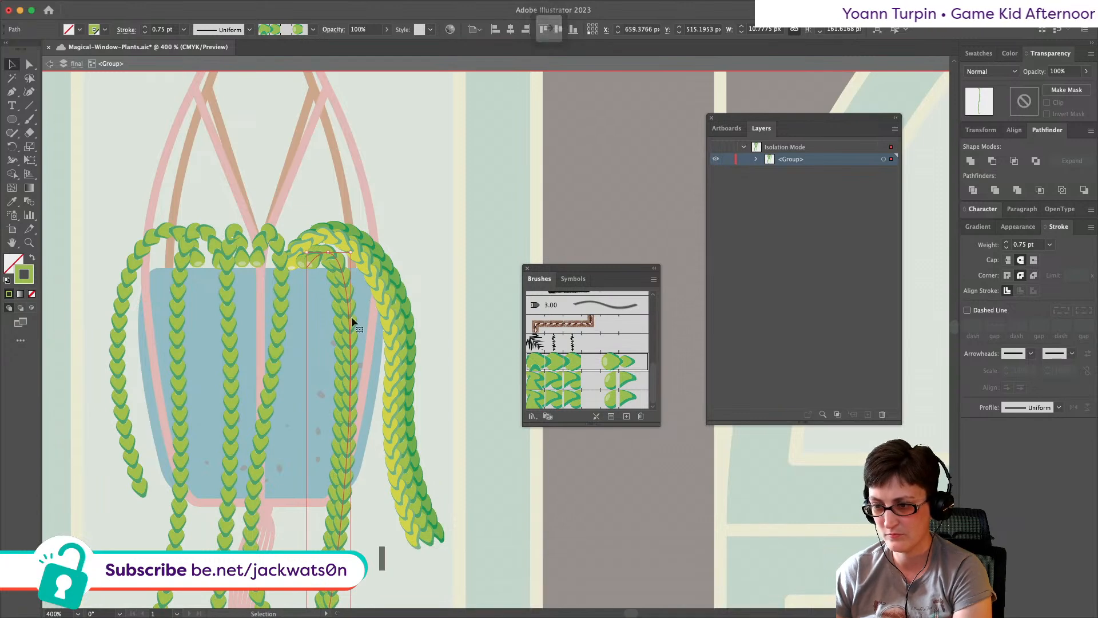
pyautogui.click(597, 381)
pyautogui.press('shift')
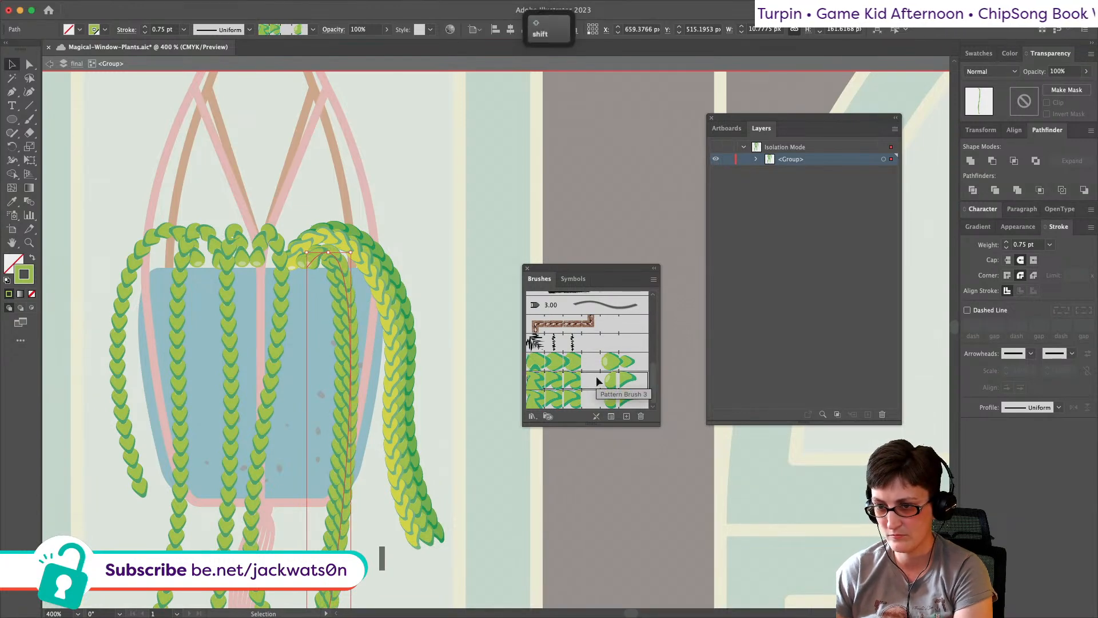
pyautogui.press('Up')
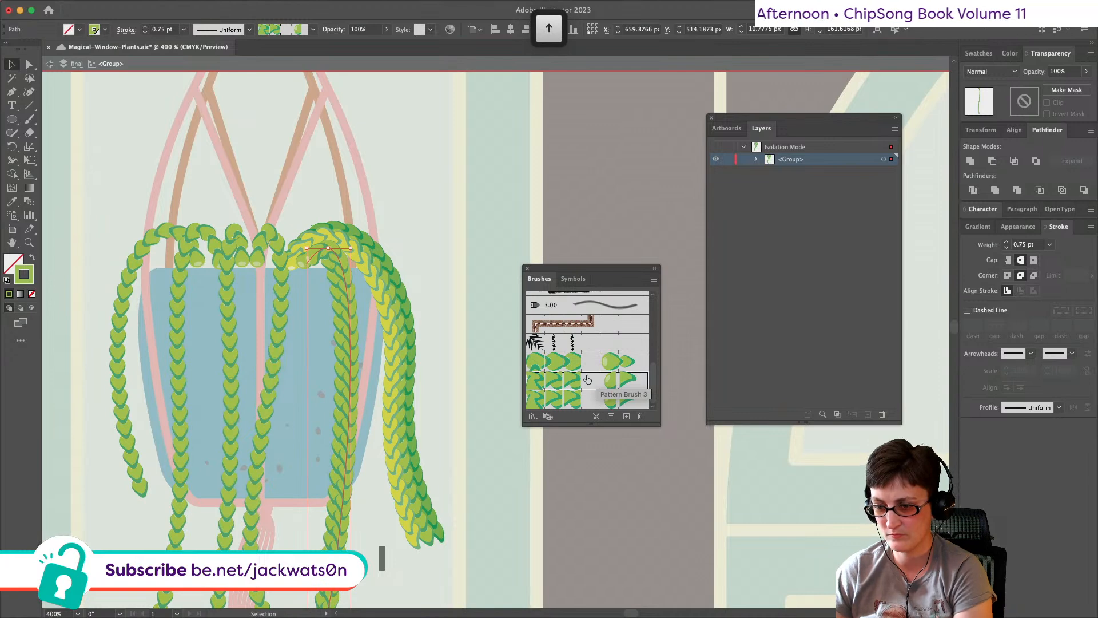
# Step: Copy the long stem's outer duplicate in place with Multiply blending and group it with the duplicate
pyautogui.press('super+z')
pyautogui.press('super+z')
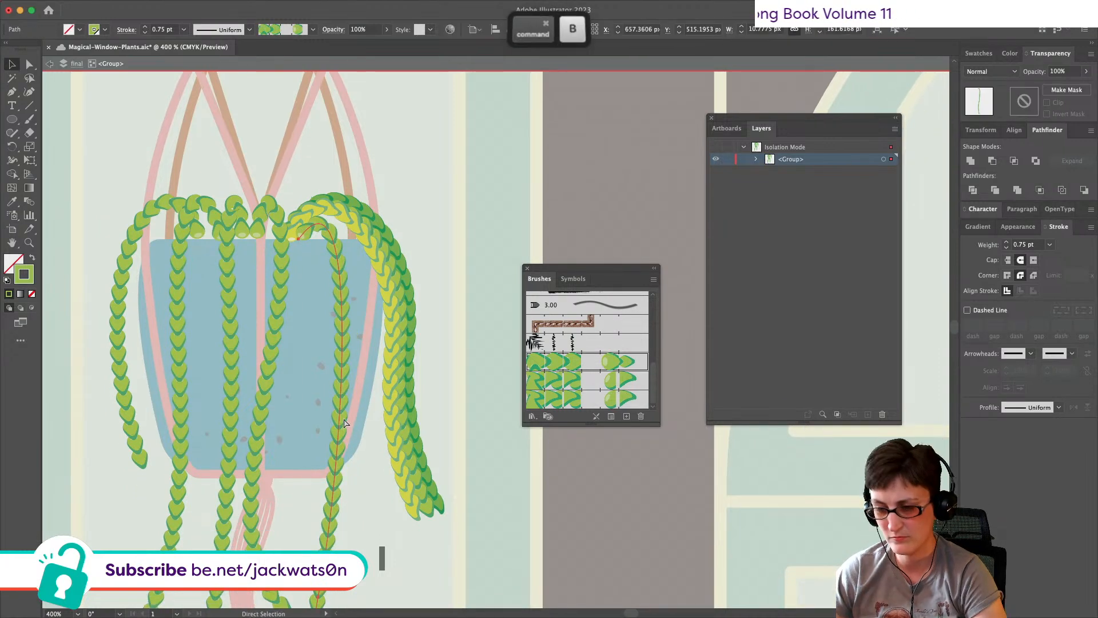
pyautogui.press('super+b')
pyautogui.press('super+c')
pyautogui.press('super+f')
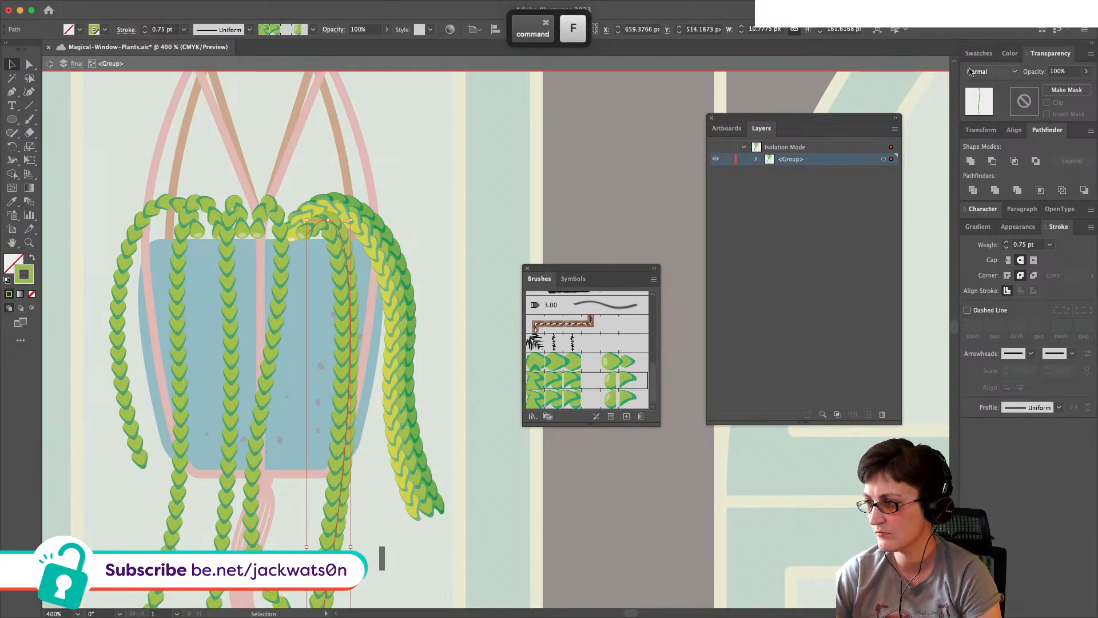
pyautogui.click(962, 71)
pyautogui.click(995, 121)
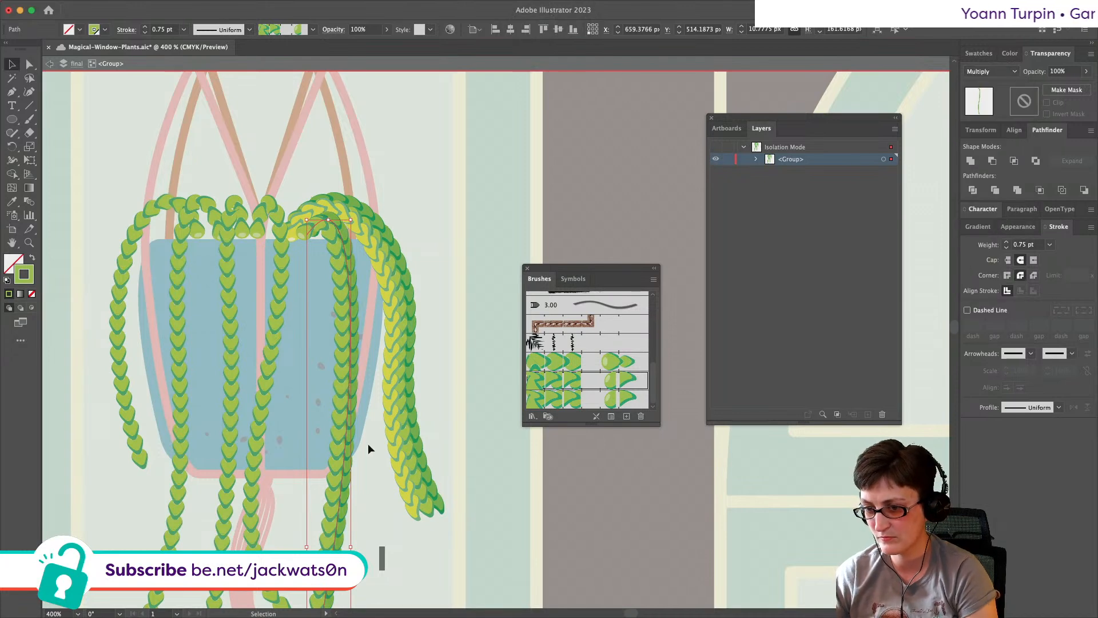
pyautogui.press('super+g')
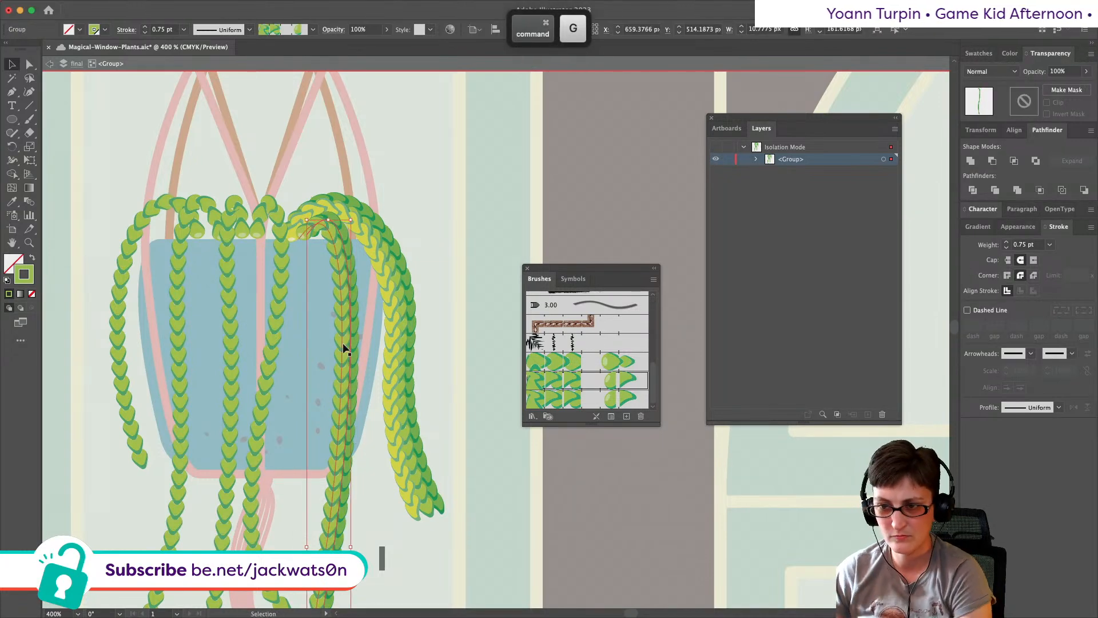
pyautogui.press('Right')
pyautogui.press('Right')
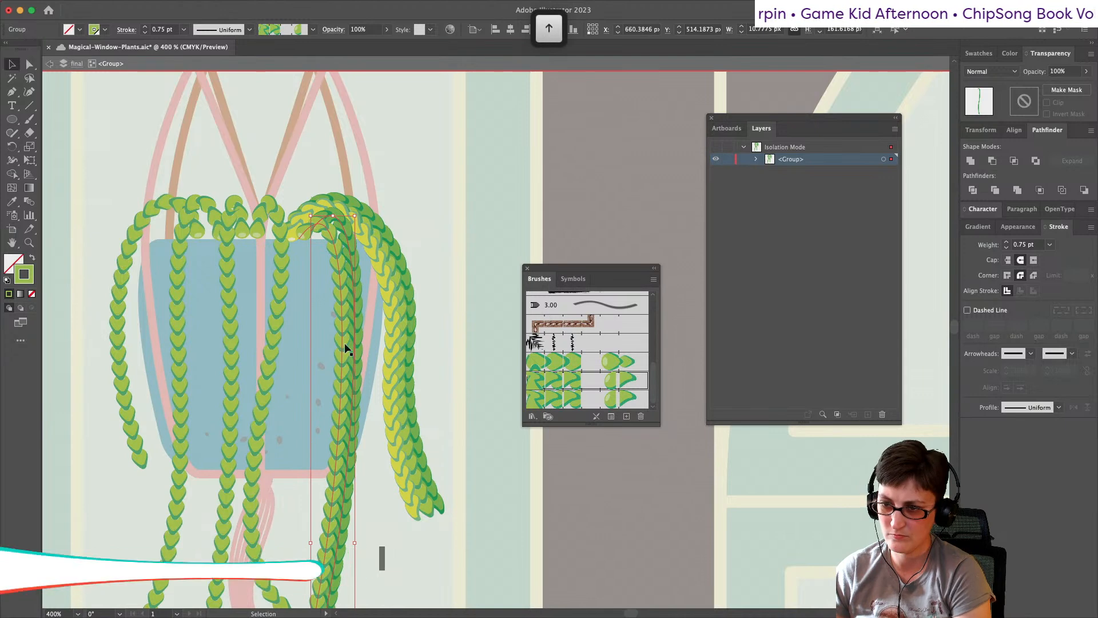
pyautogui.hscroll(2, 345, 339)
pyautogui.scroll(-1, 344, 340)
pyautogui.press('super+z')
pyautogui.press('super+z')
pyautogui.press('super+z')
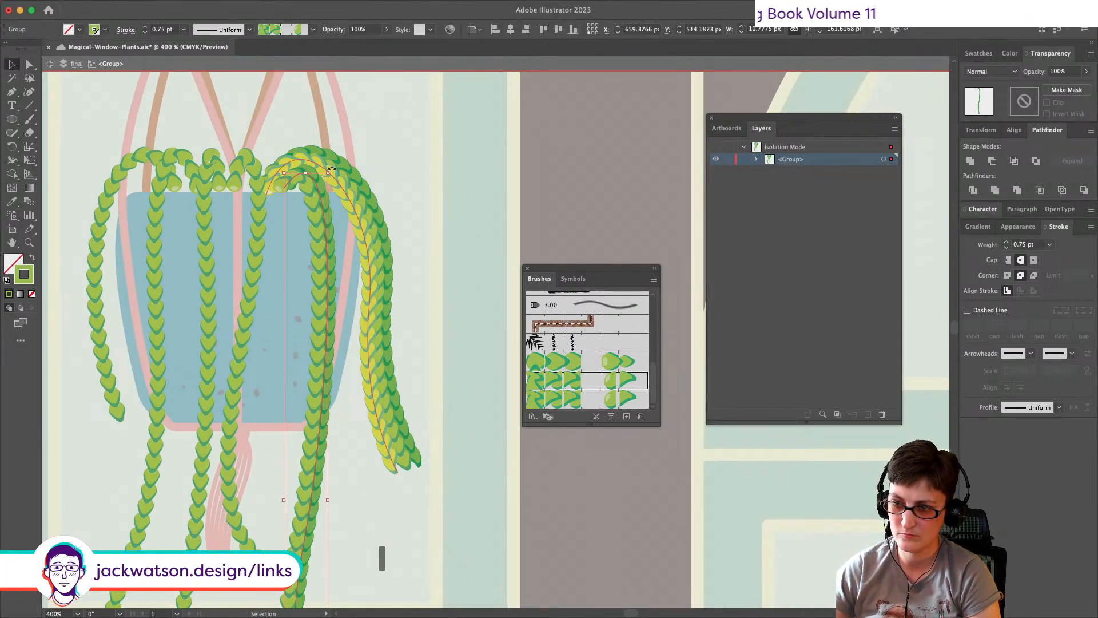
# Step: Duplicate the original long right stem slightly to its left and apply Pattern Brush 3 copy to the duplicate
pyautogui.press('shift+super+a')
pyautogui.scroll(-5, 342, 221)
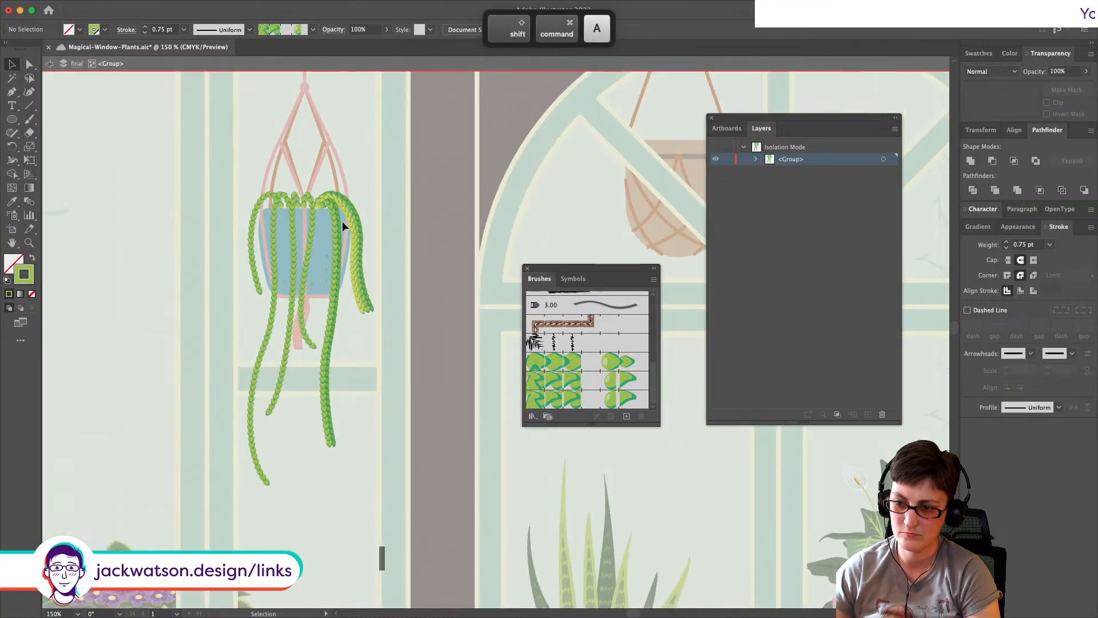
pyautogui.scroll(5, 343, 223)
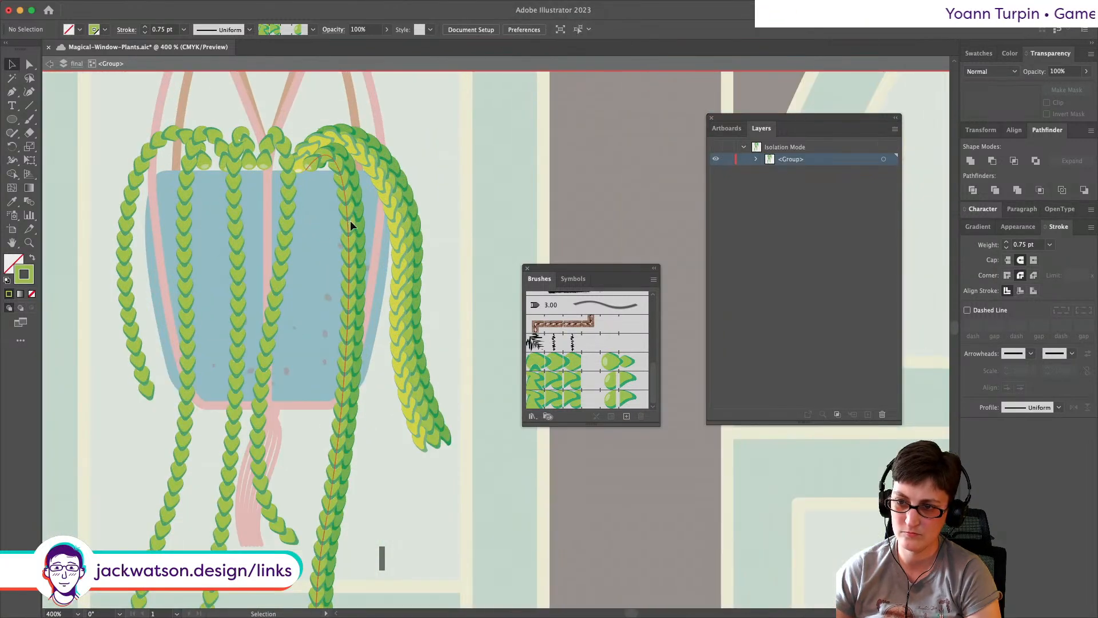
pyautogui.moveTo(350, 221); pyautogui.dragTo(340, 222)
pyautogui.click(611, 394)
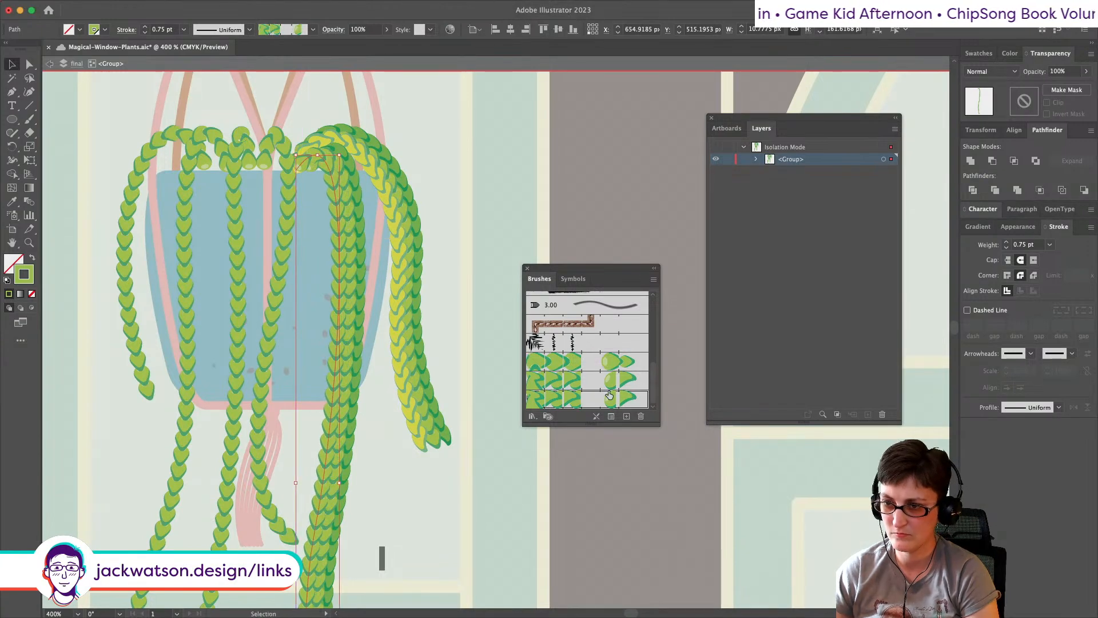
pyautogui.click(591, 386)
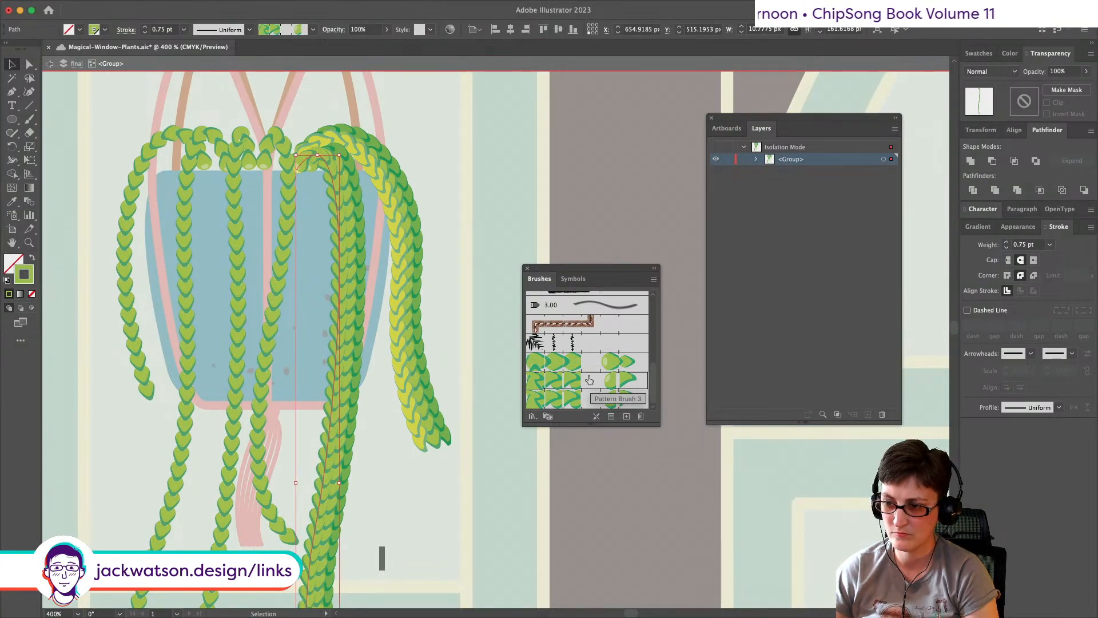
pyautogui.click(595, 403)
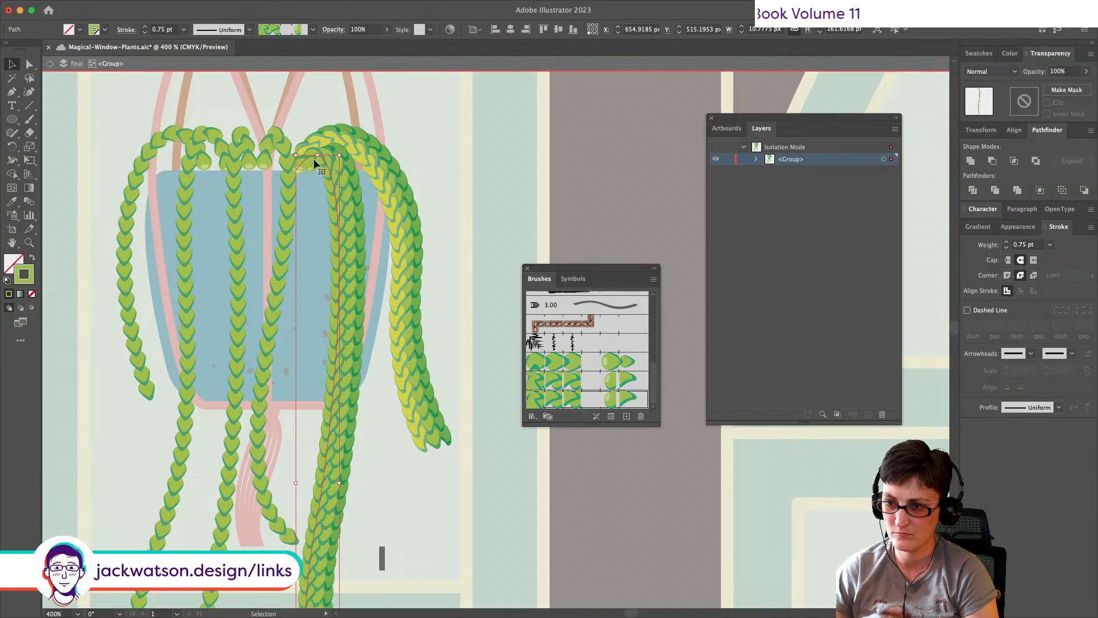
pyautogui.moveTo(318, 161); pyautogui.dragTo(318, 163)
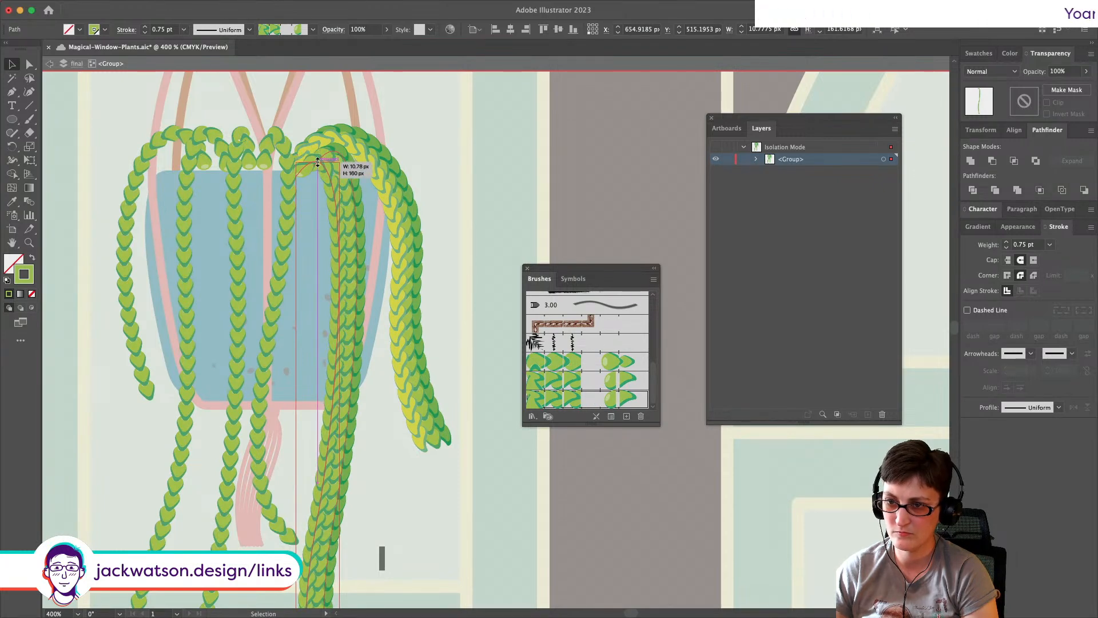
pyautogui.click(183, 30)
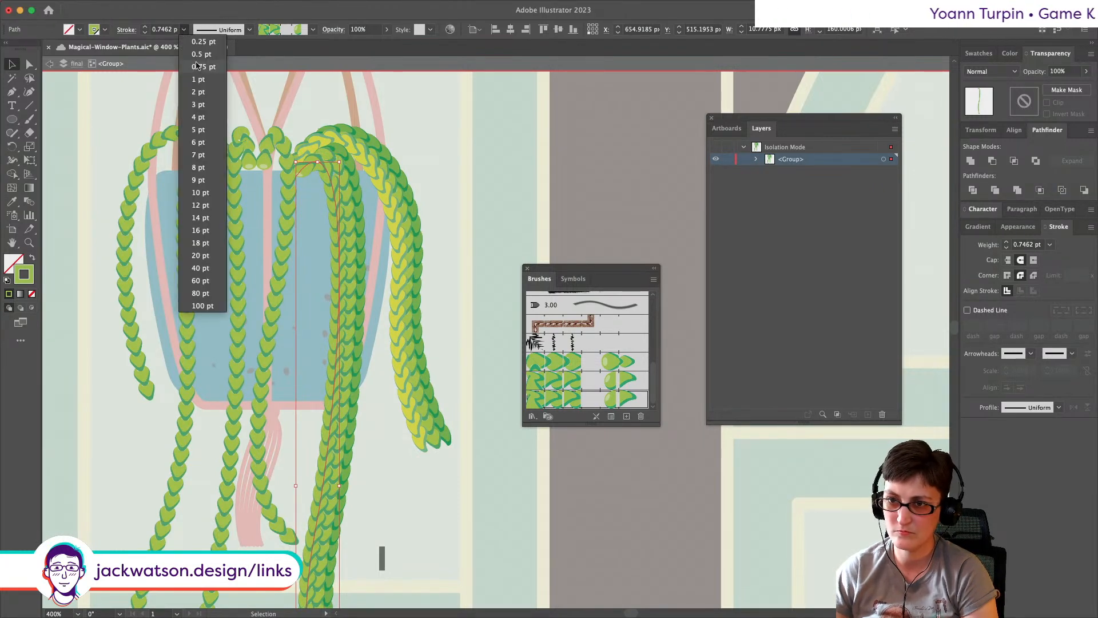
pyautogui.click(197, 67)
pyautogui.press('super+z')
pyautogui.press('super+z')
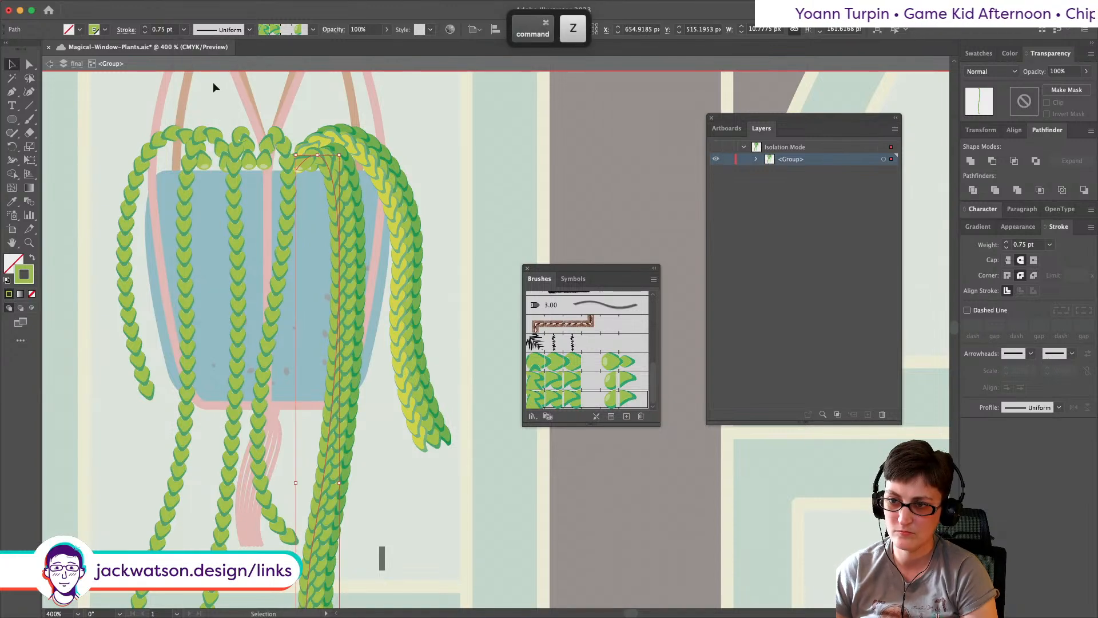
# Step: Copy the long stem's inner duplicate in place with Screen blending and group it with the duplicate
pyautogui.scroll(-3, 393, 221)
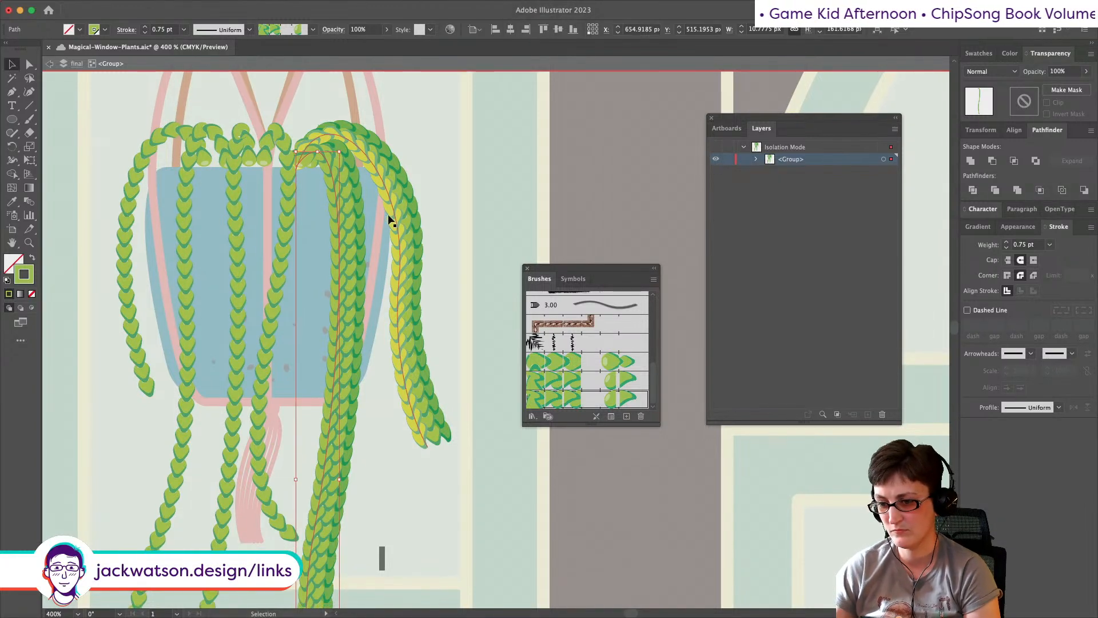
pyautogui.press('super+c')
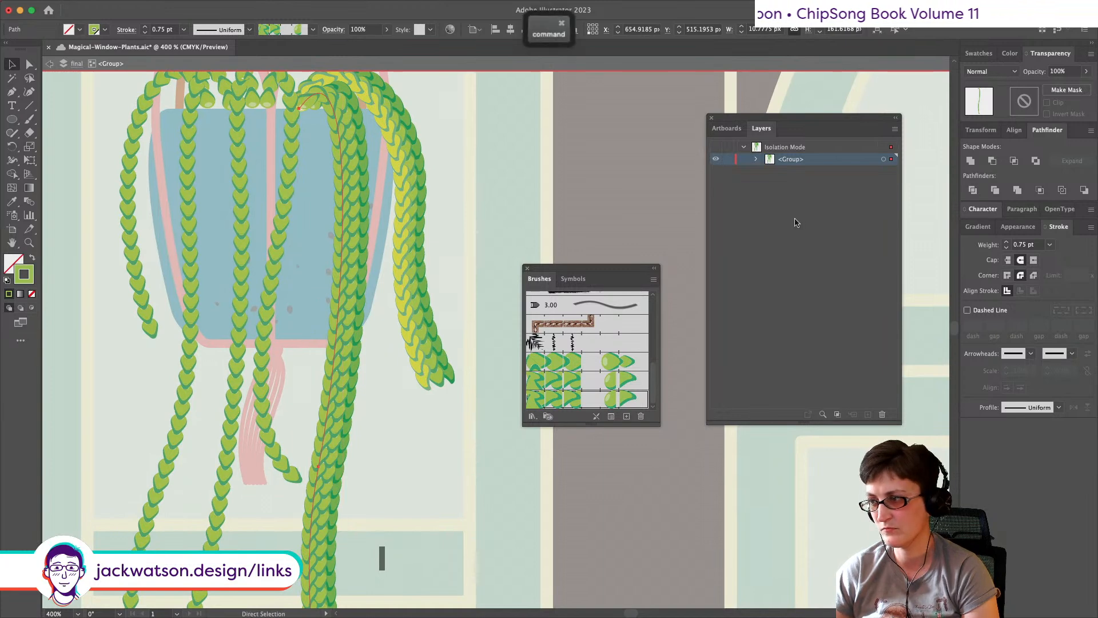
pyautogui.press('super+f')
pyautogui.click(993, 73)
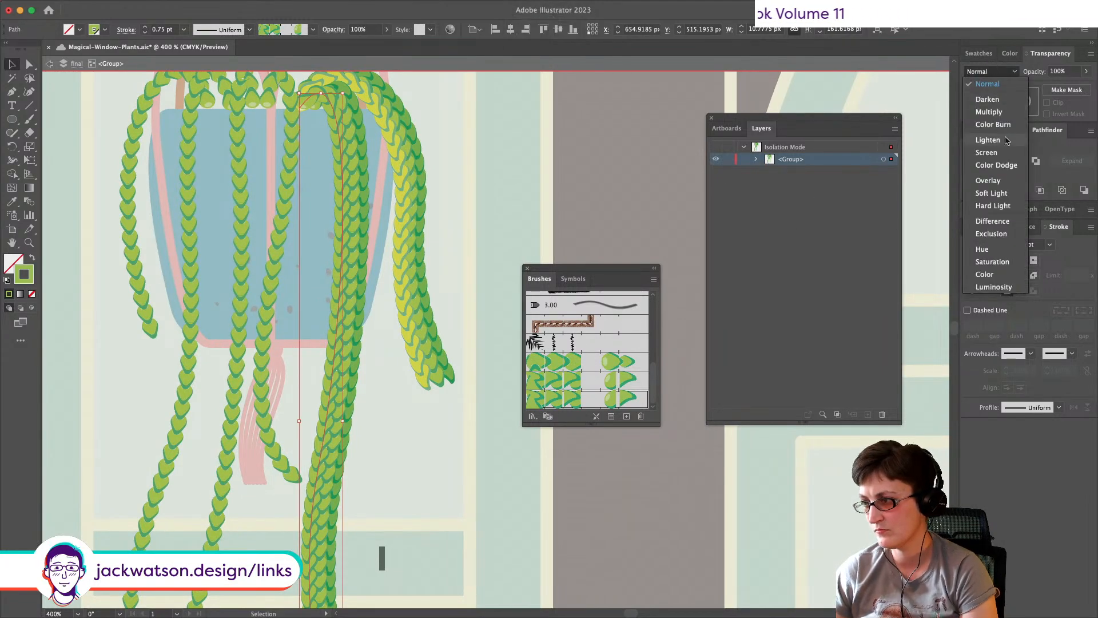
pyautogui.click(987, 152)
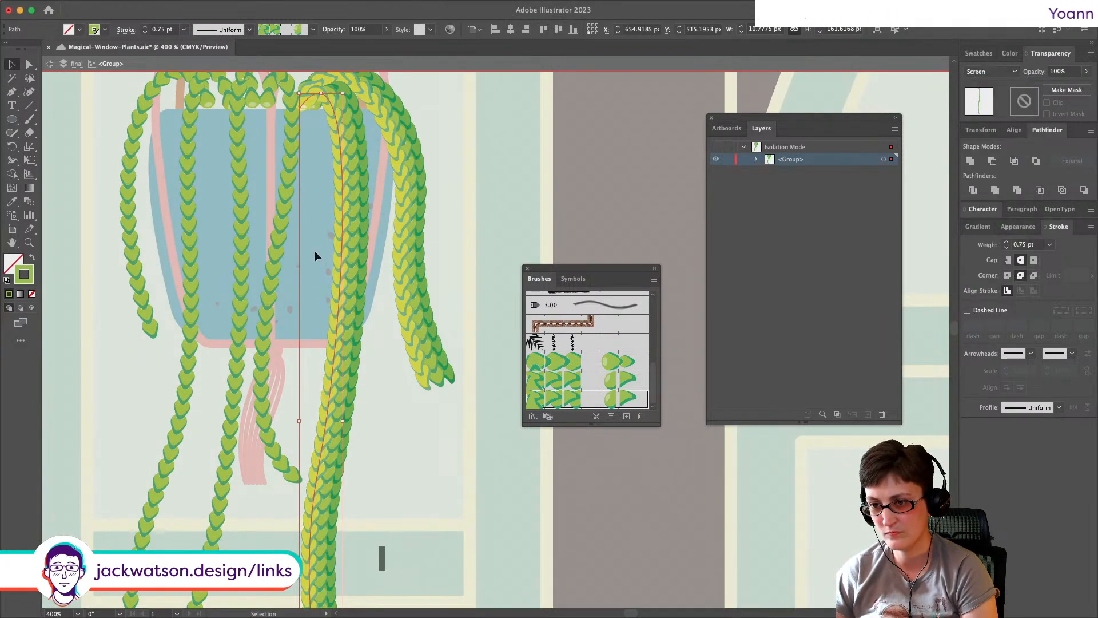
pyautogui.moveTo(341, 240); pyautogui.dragTo(342, 238)
pyautogui.press('super+g')
pyautogui.click(315, 231)
pyautogui.scroll(-3, 315, 231)
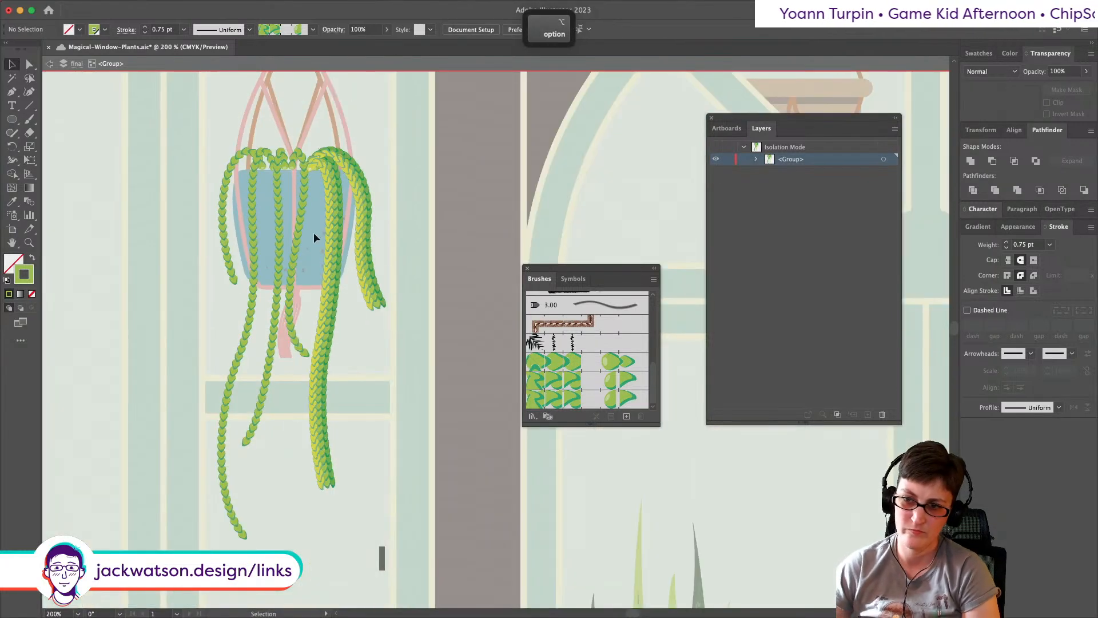
pyautogui.scroll(5, 311, 226)
pyautogui.scroll(-4, 311, 226)
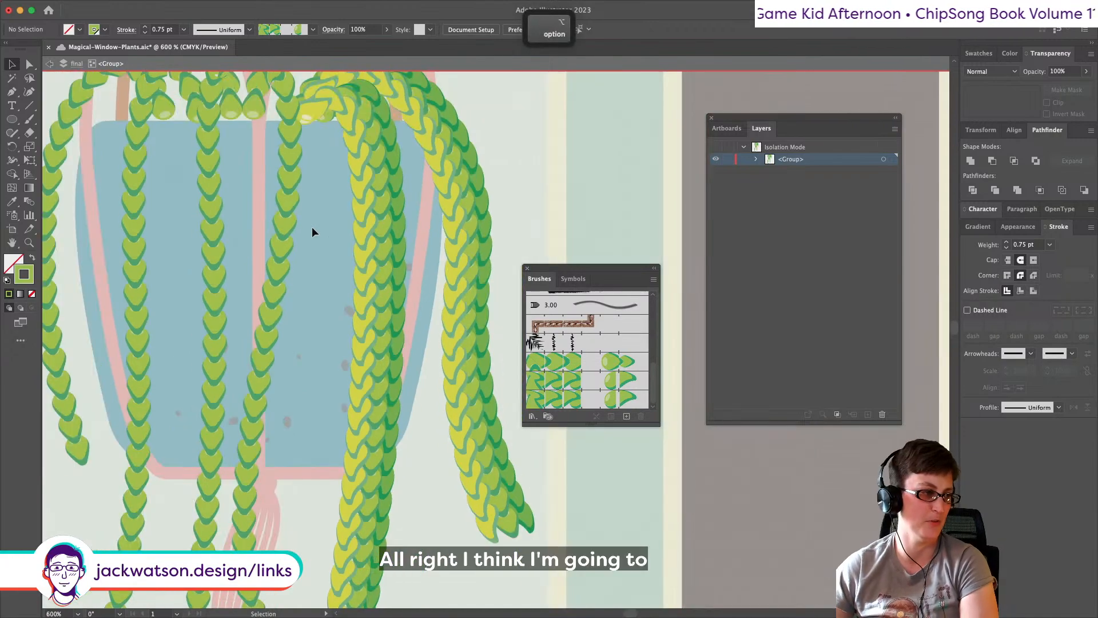
pyautogui.scroll(1, 312, 227)
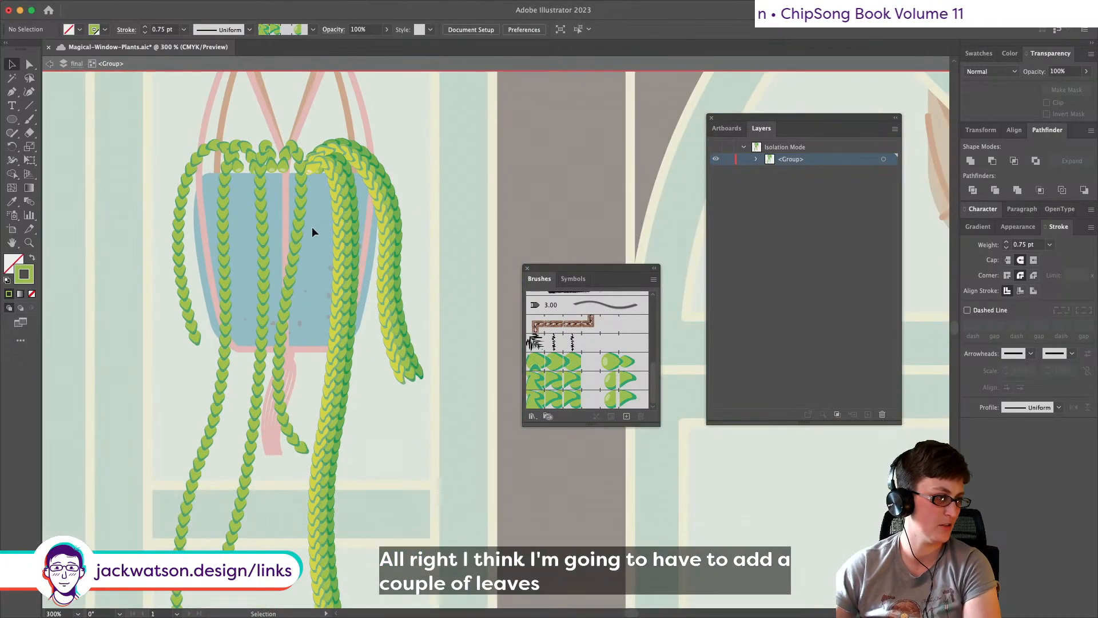
pyautogui.scroll(-2, 311, 226)
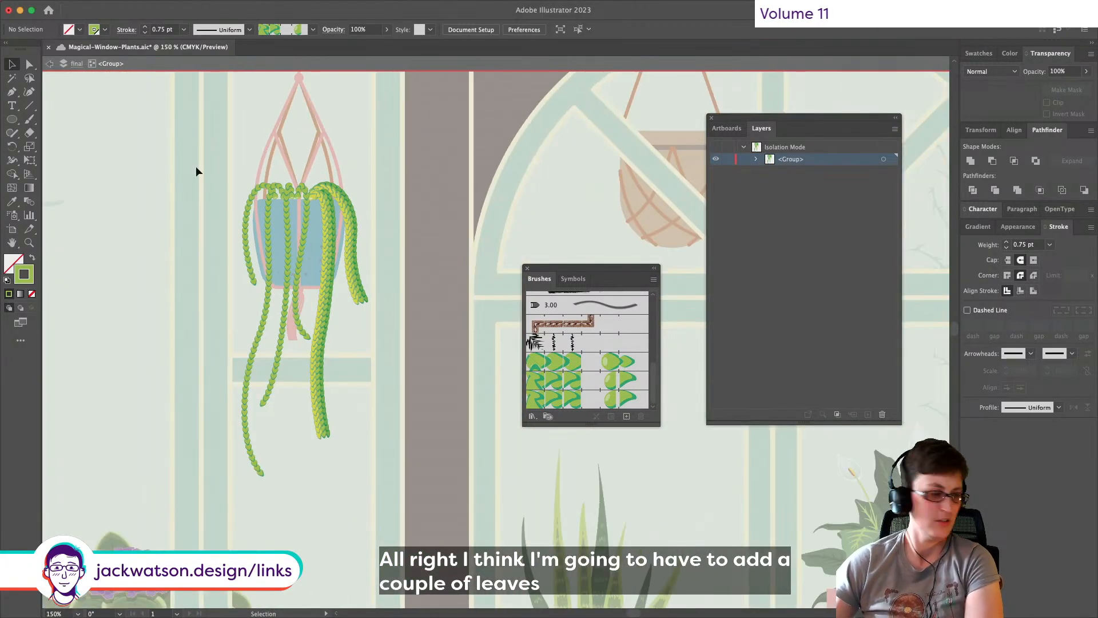
# Step: Bring the middle strand of the far-right stem to the front of its own group
pyautogui.hscroll(-2, 196, 166)
pyautogui.scroll(1, 196, 166)
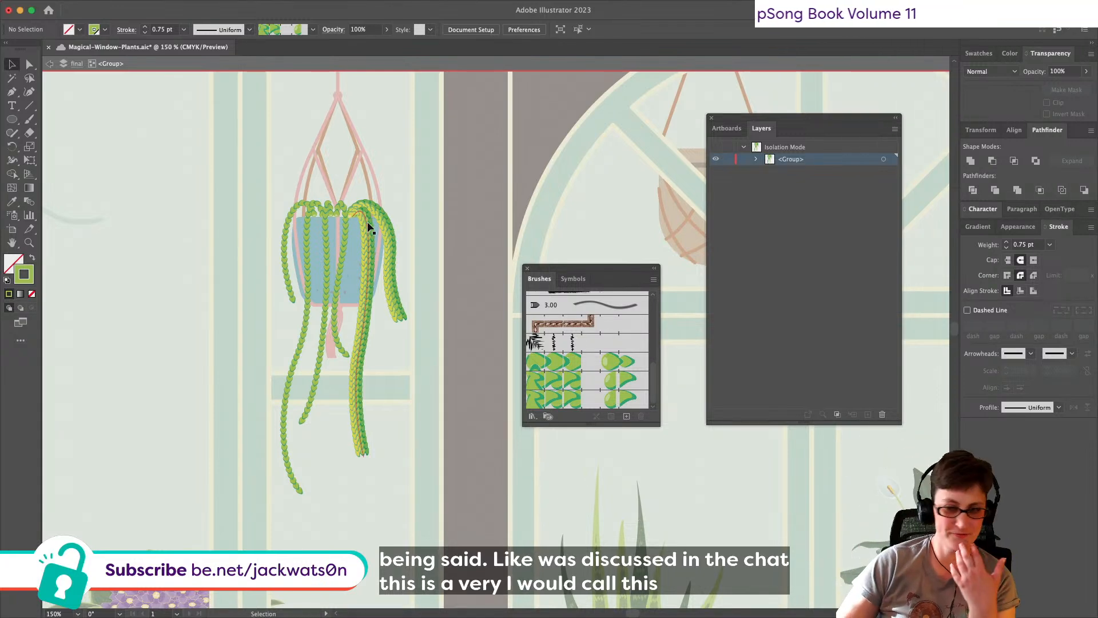
pyautogui.press('alt')
pyautogui.scroll(5, 373, 247)
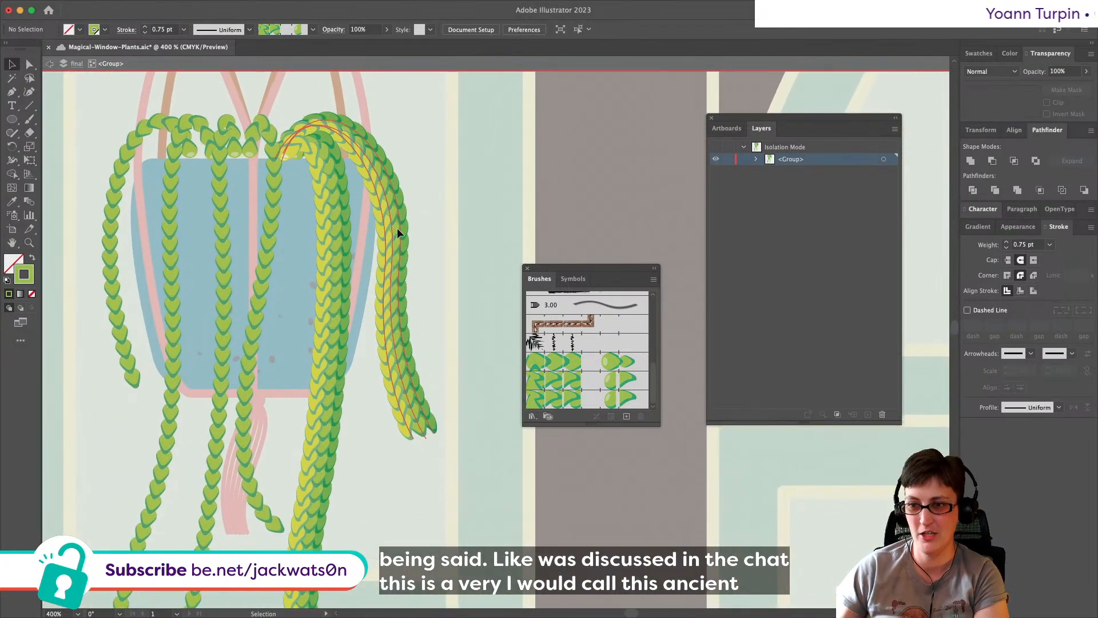
pyautogui.click(396, 232)
pyautogui.press('a')
pyautogui.click(381, 214)
pyautogui.click(756, 159)
pyautogui.click(769, 256)
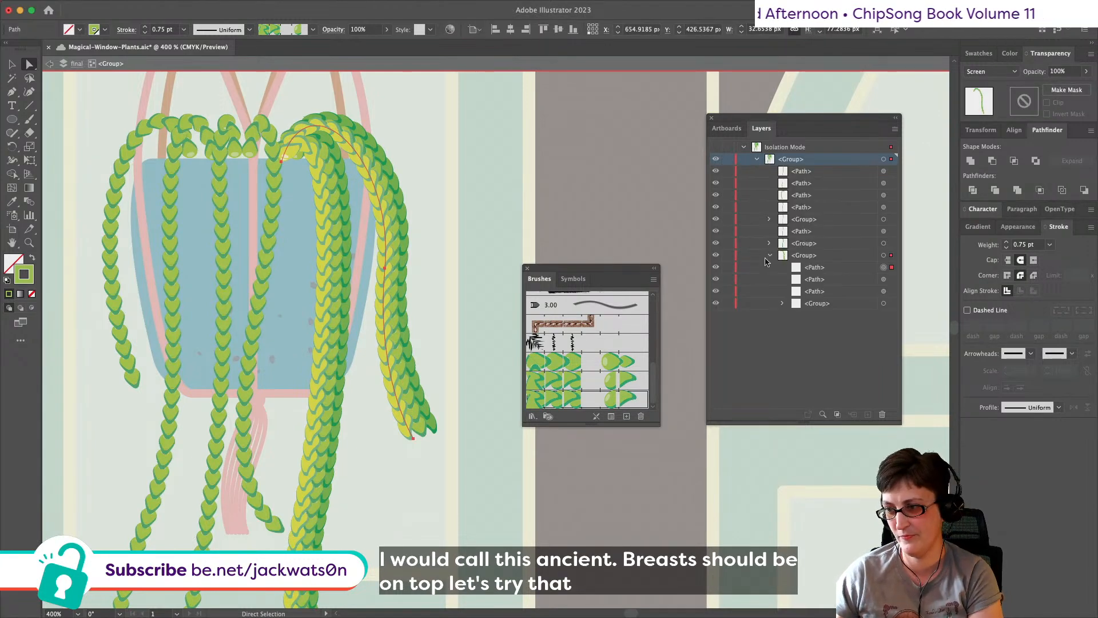
pyautogui.click(884, 291)
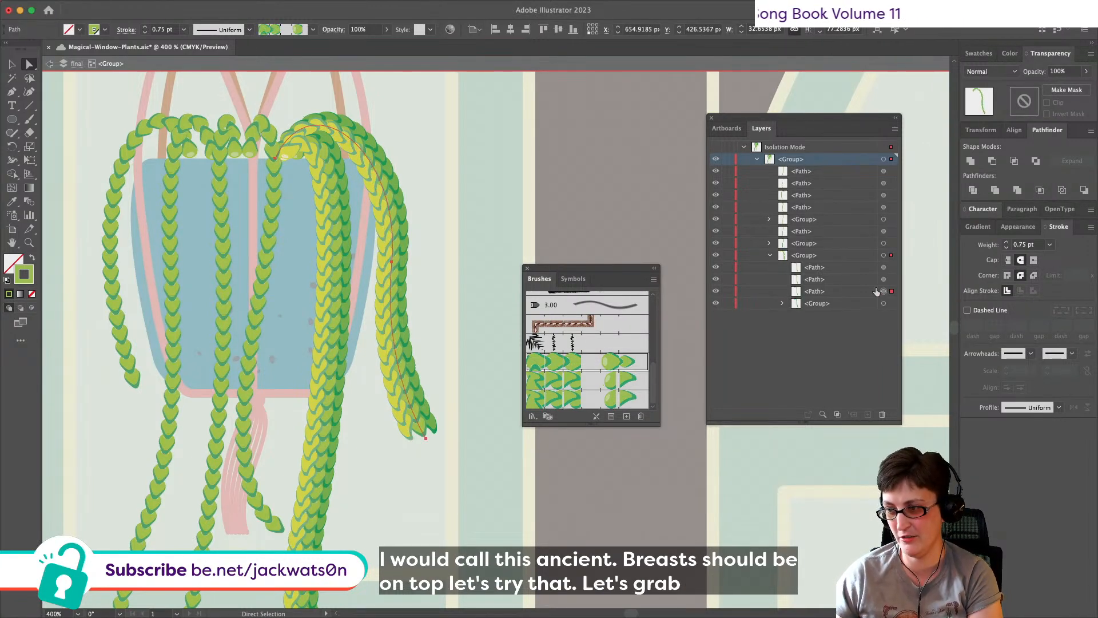
pyautogui.moveTo(830, 292); pyautogui.dragTo(830, 263)
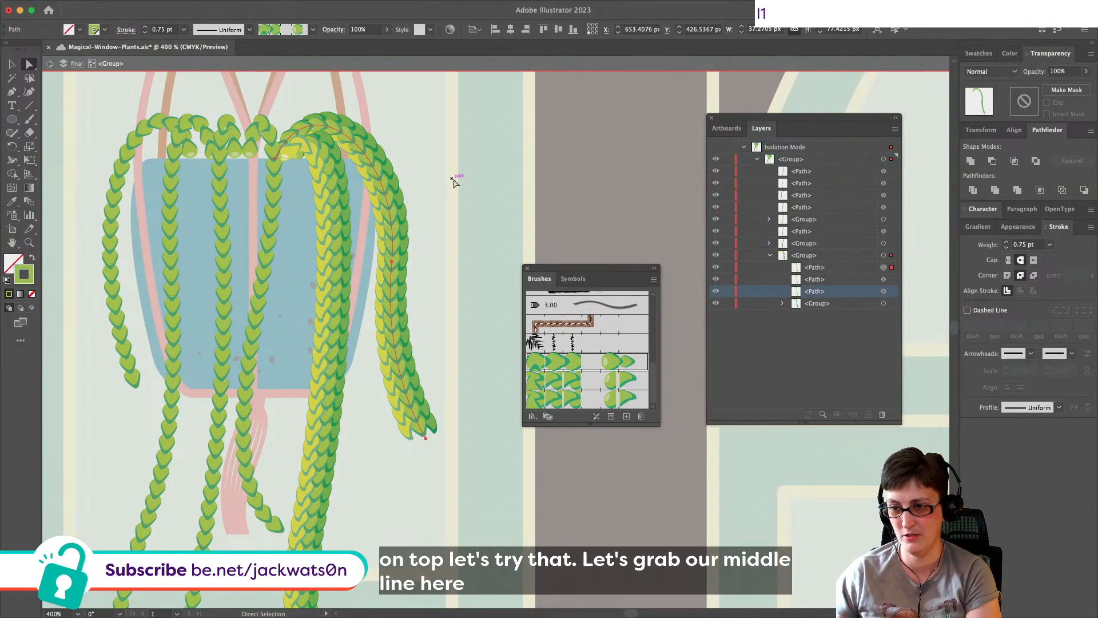
pyautogui.press('super+minus')
pyautogui.press('super+shift+a')
# Step: Bring the middle strand of the long stem in front of its two side-bead groups
pyautogui.press('super+minus')
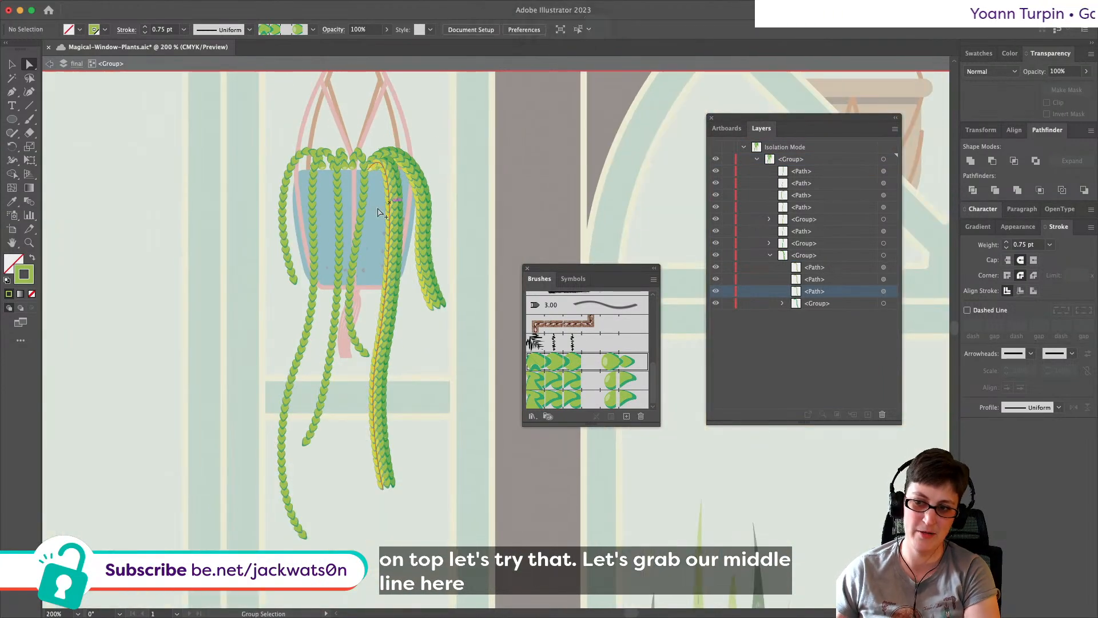
pyautogui.scroll(2, 381, 212)
pyautogui.click(402, 172)
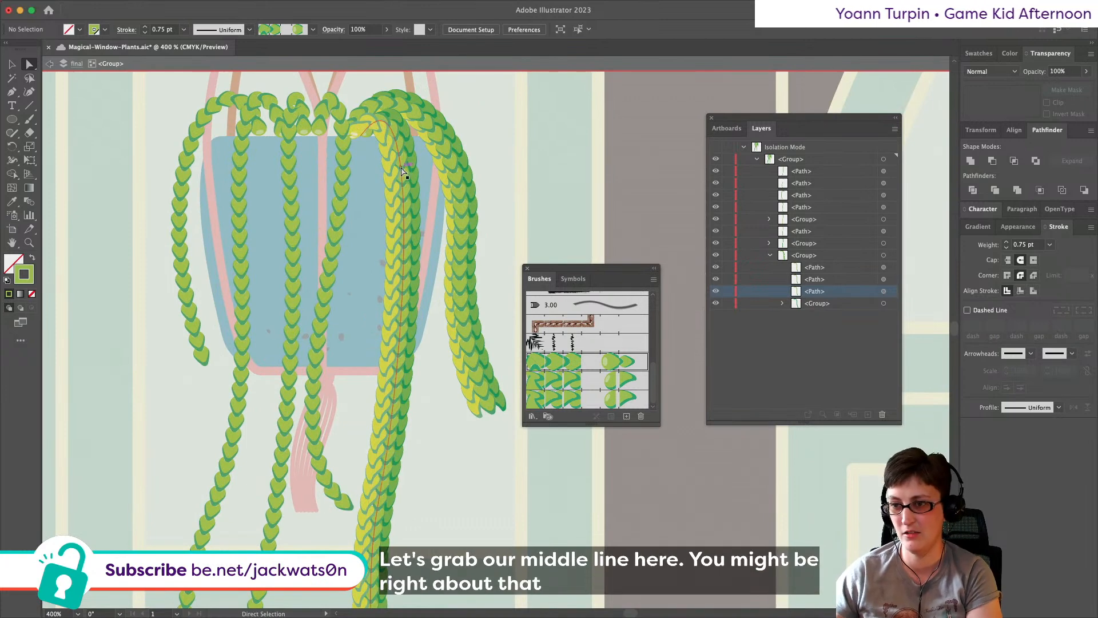
pyautogui.click(402, 172)
pyautogui.click(769, 255)
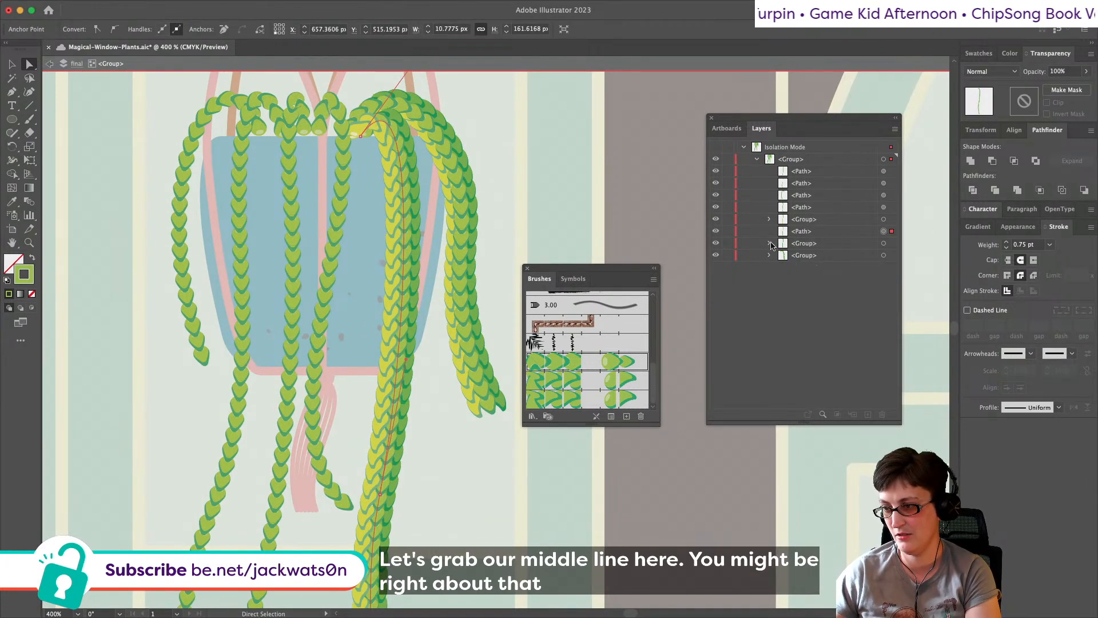
pyautogui.moveTo(808, 231); pyautogui.dragTo(809, 218)
# Step: Shift the starting anchor of the long stem's middle strand slightly left and up, and adjust its curve handle
pyautogui.moveTo(361, 136); pyautogui.dragTo(354, 137)
pyautogui.press('super+z')
pyautogui.click(361, 137)
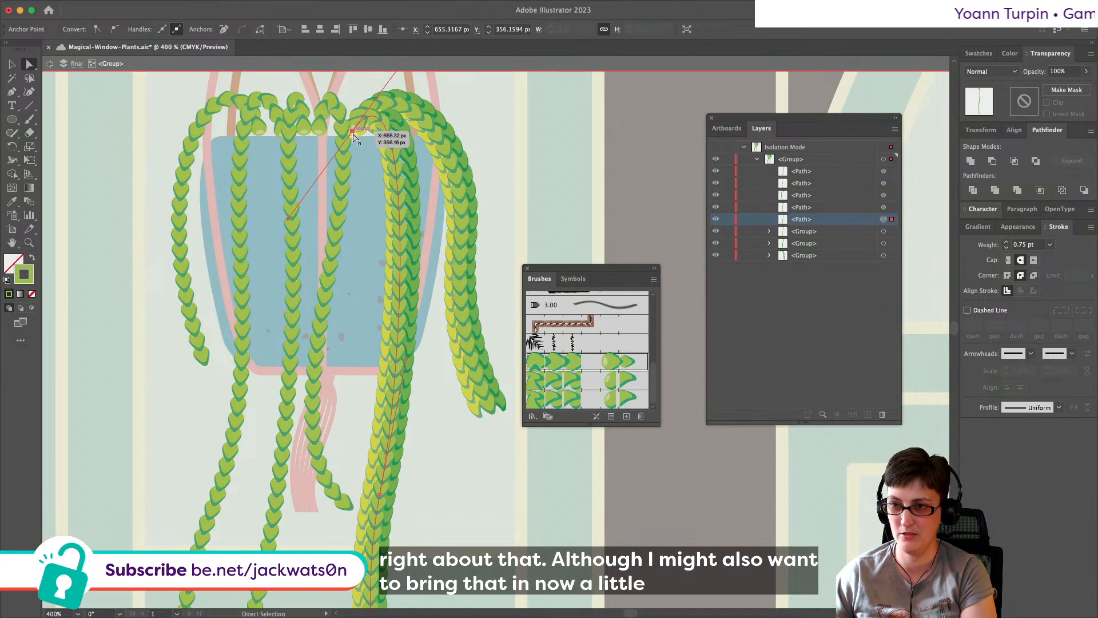
pyautogui.scroll(3, 400, 109)
pyautogui.hscroll(1, 401, 109)
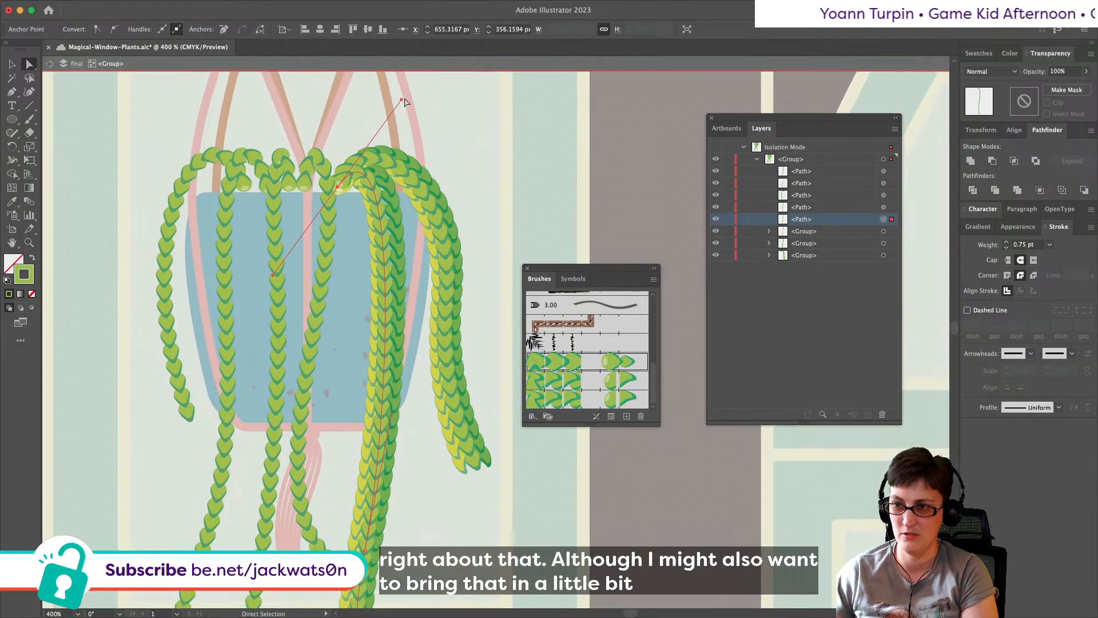
pyautogui.scroll(1, 403, 104)
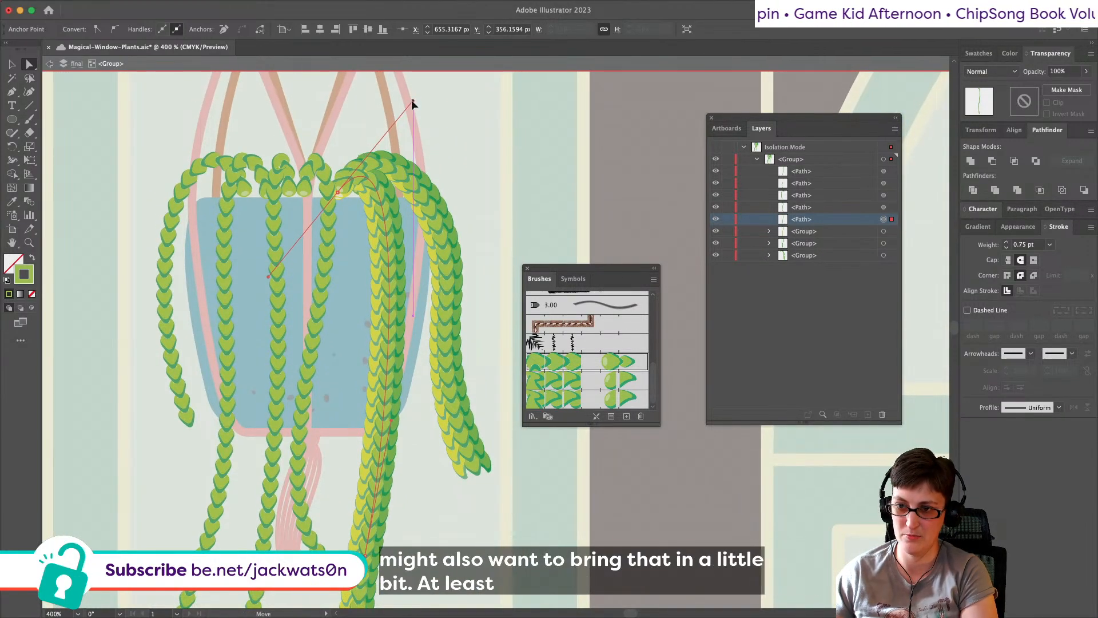
pyautogui.press('shift+super+a')
# Step: Group the long stem's middle strand with its two side-bead groups
pyautogui.scroll(-5, 430, 121)
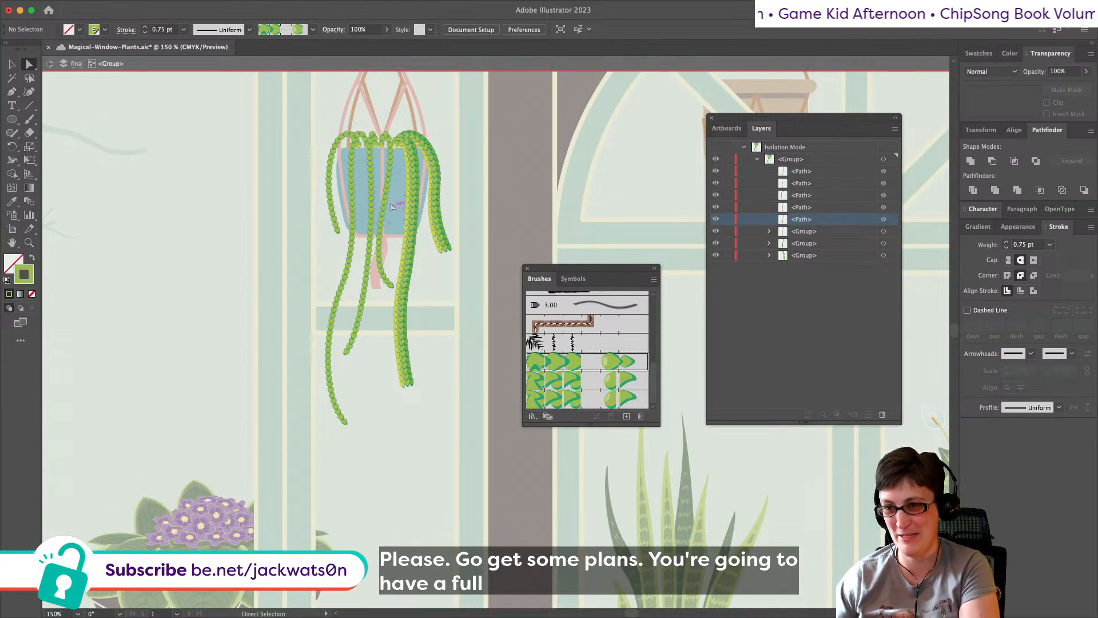
pyautogui.press('alt')
pyautogui.scroll(5, 392, 200)
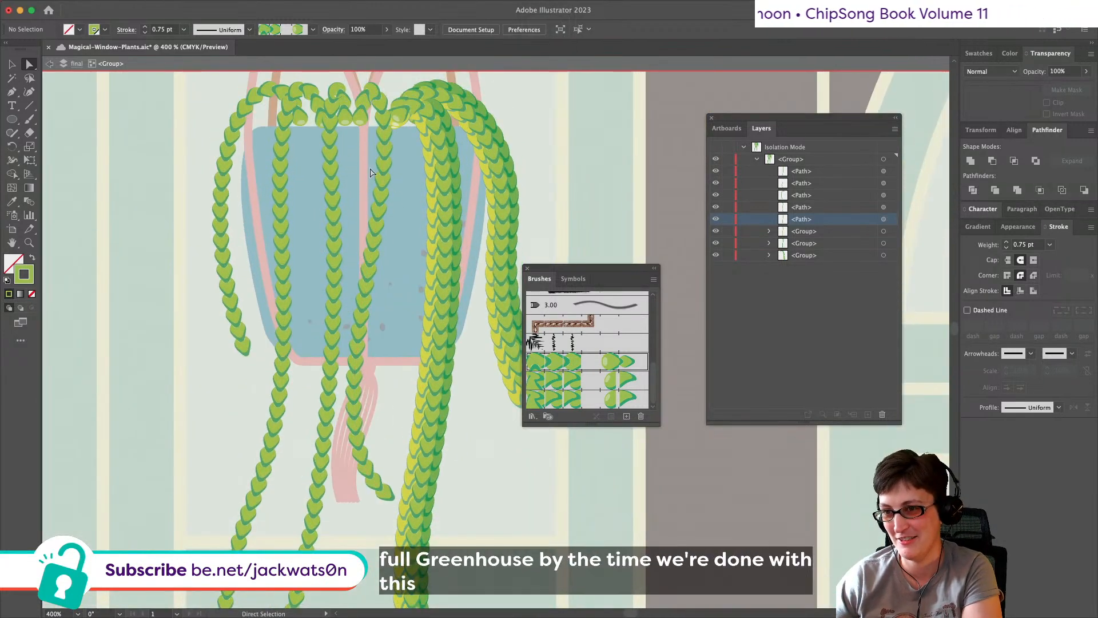
pyautogui.click(386, 171)
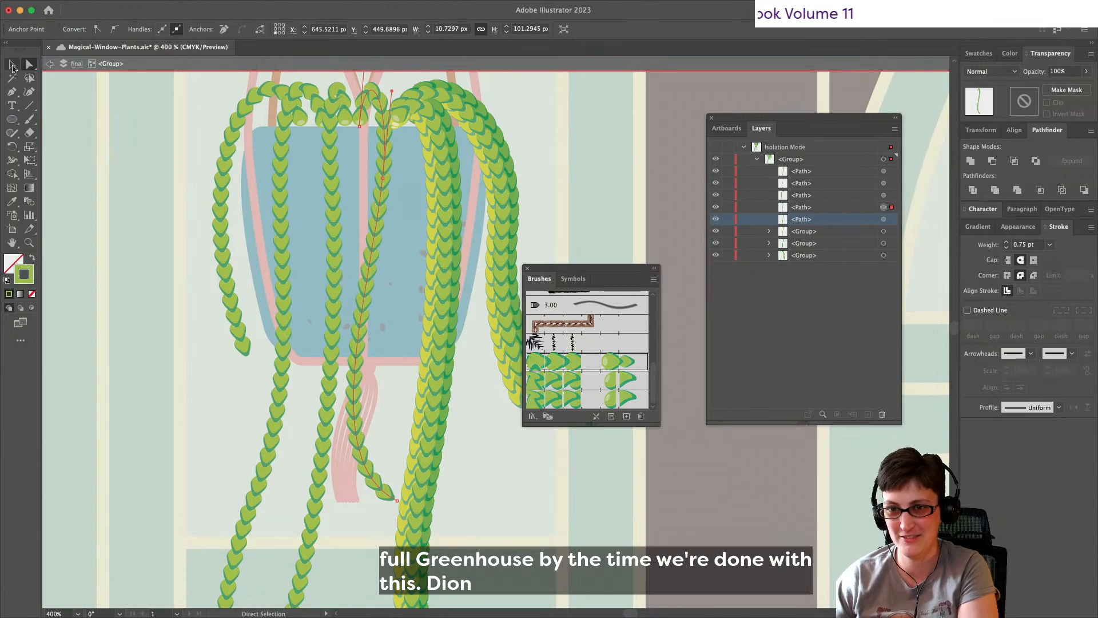
pyautogui.click(12, 67)
pyautogui.moveTo(417, 269); pyautogui.dragTo(462, 256)
pyautogui.press('super+g')
# Step: Duplicate the short stem beside the long one slightly to its right and apply Pattern Brush 3 to the duplicate
pyautogui.scroll(1, 386, 222)
pyautogui.click(375, 218)
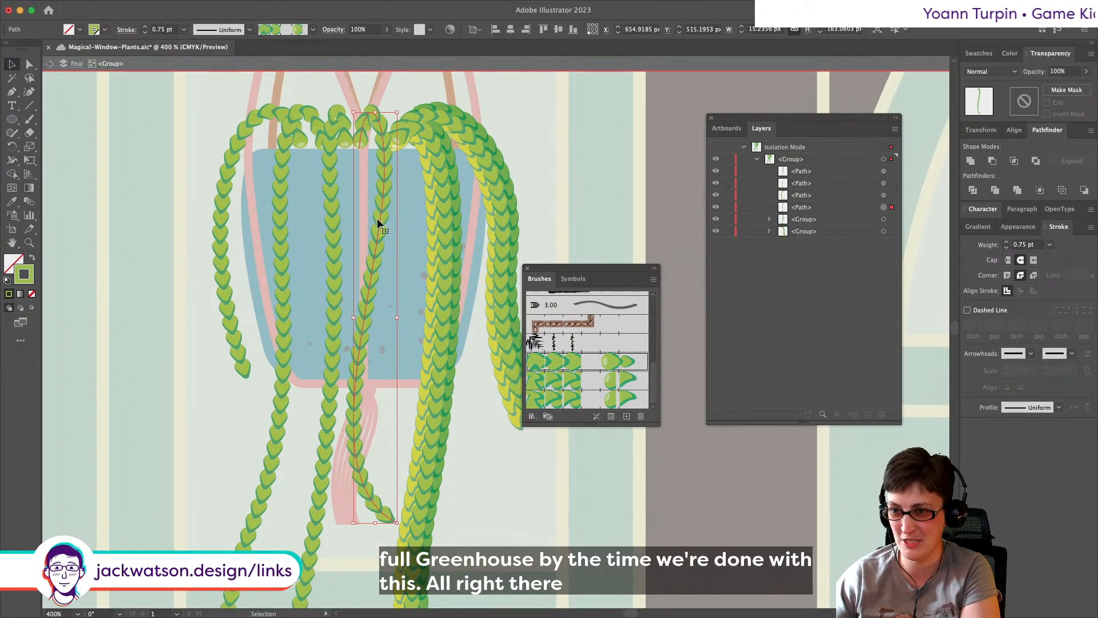
pyautogui.scroll(1, 375, 217)
pyautogui.moveTo(376, 218); pyautogui.dragTo(385, 218)
pyautogui.click(622, 380)
# Step: Copy the short stem's right duplicate in place with Multiply blending and group it with the duplicate
pyautogui.press('super+x')
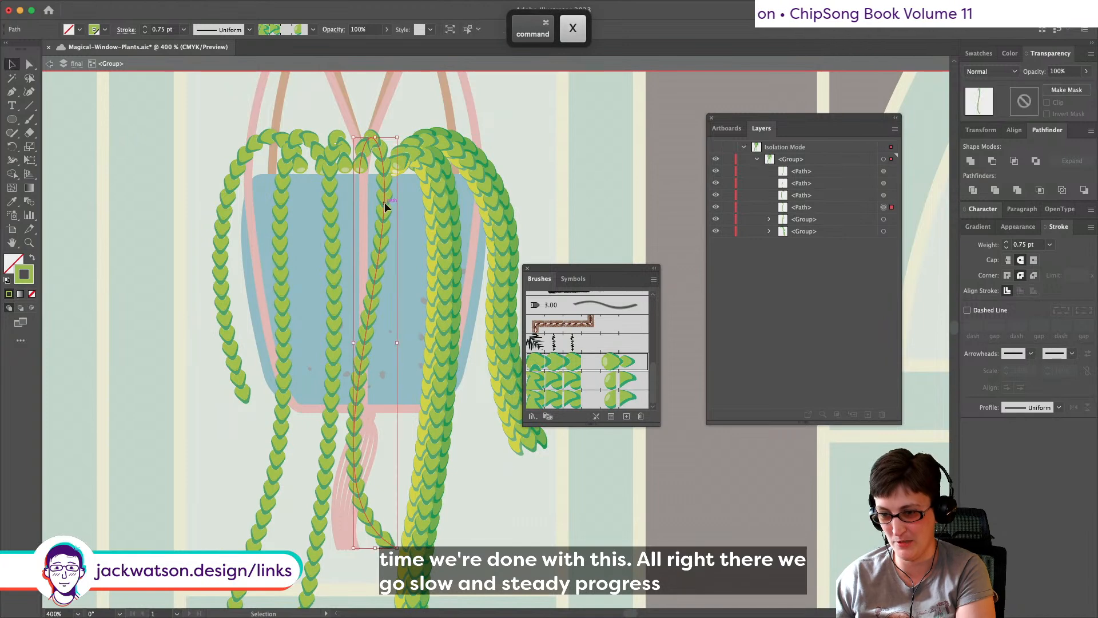
pyautogui.press('super+f')
pyautogui.press('super+f')
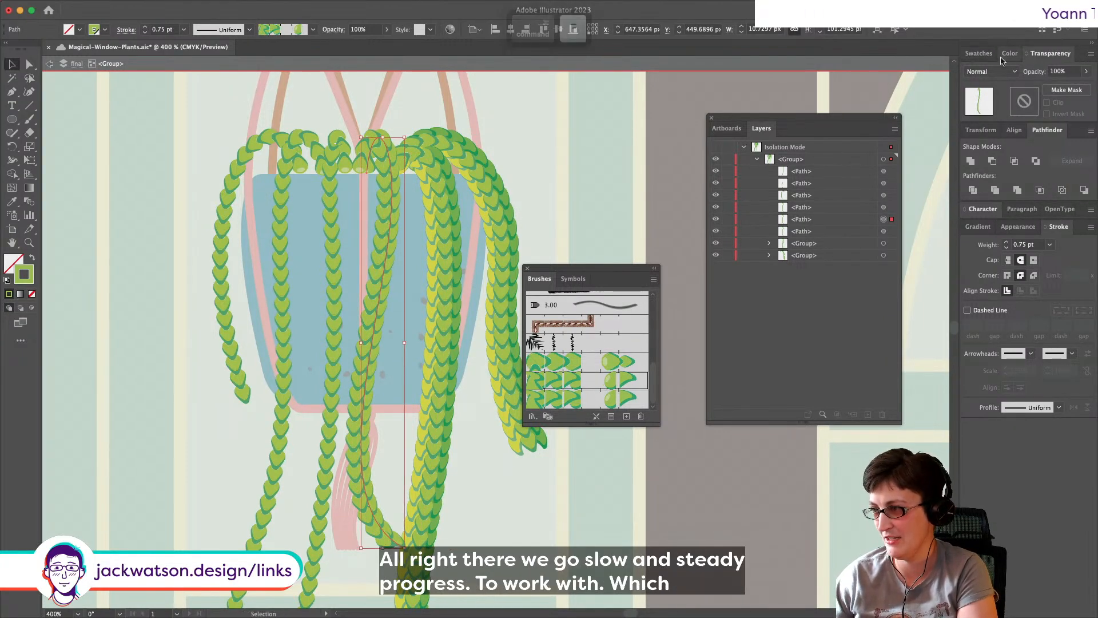
pyautogui.click(991, 71)
pyautogui.click(1000, 117)
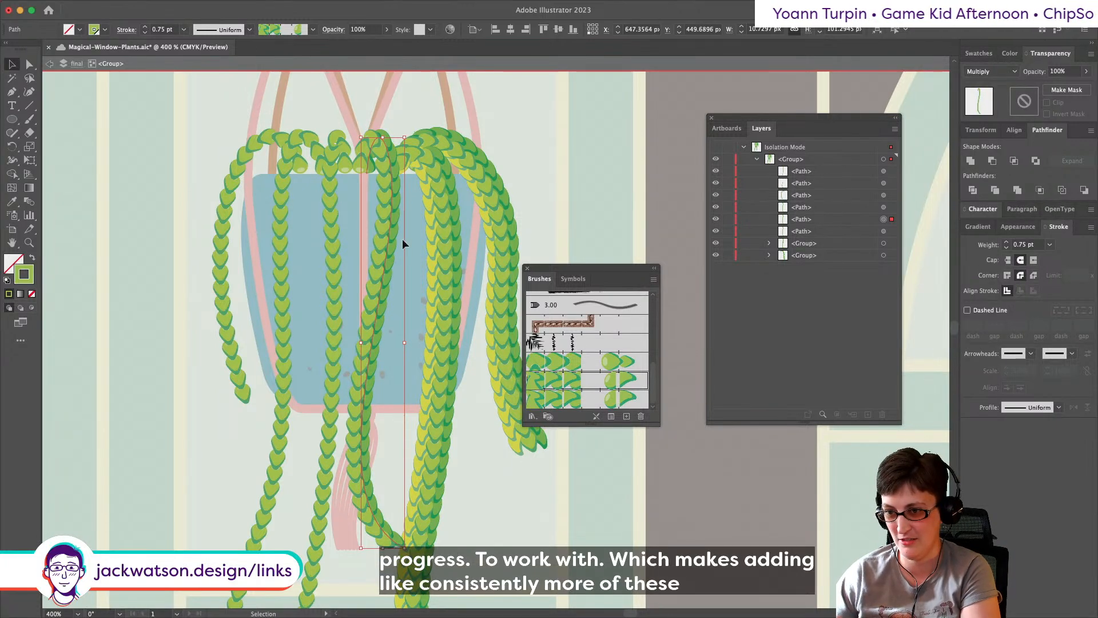
pyautogui.moveTo(368, 228); pyautogui.dragTo(410, 253)
pyautogui.keyDown('shift'); pyautogui.click(385, 232); pyautogui.keyUp('shift')
pyautogui.press('super+g')
# Step: Copy the original short stem in place and apply Pattern Brush 3 copy to the copy
pyautogui.click(382, 227)
pyautogui.press('super+c')
pyautogui.press('super+f')
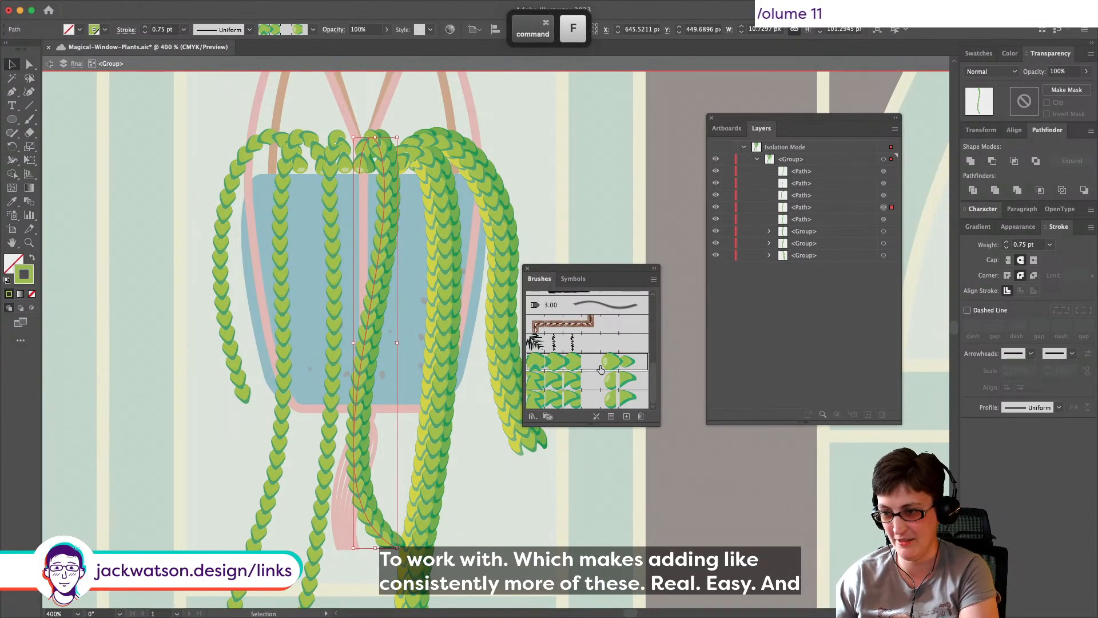
pyautogui.click(600, 380)
pyautogui.click(602, 403)
# Step: Shorten the curve handle at the start of the short stem's inner copy to lower its top arch
pyautogui.click(30, 65)
pyautogui.click(359, 174)
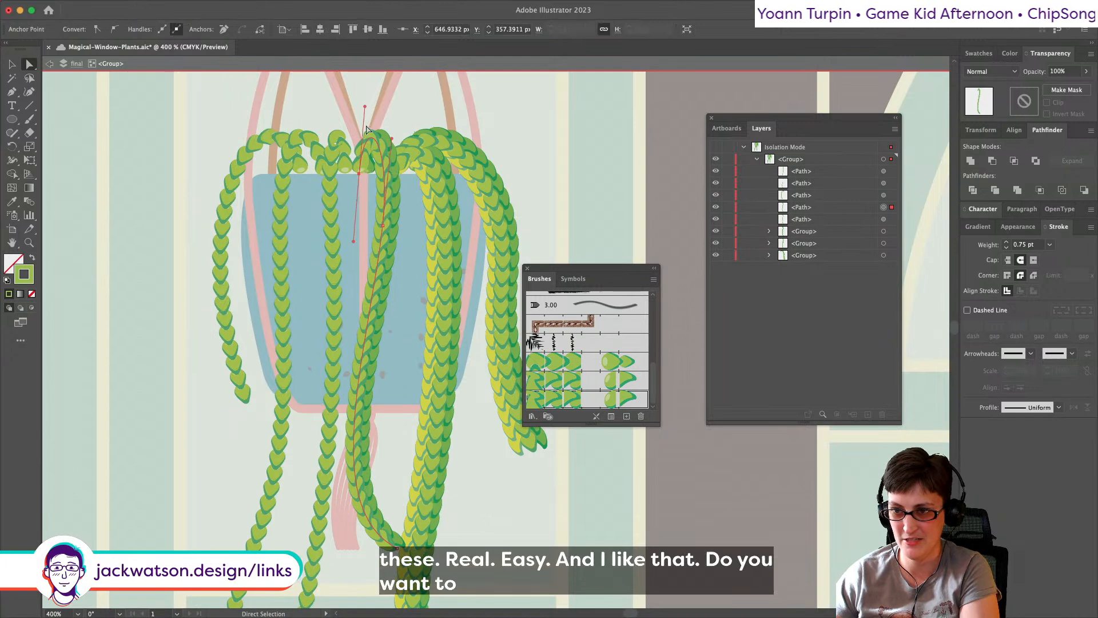
pyautogui.moveTo(365, 109); pyautogui.dragTo(366, 135)
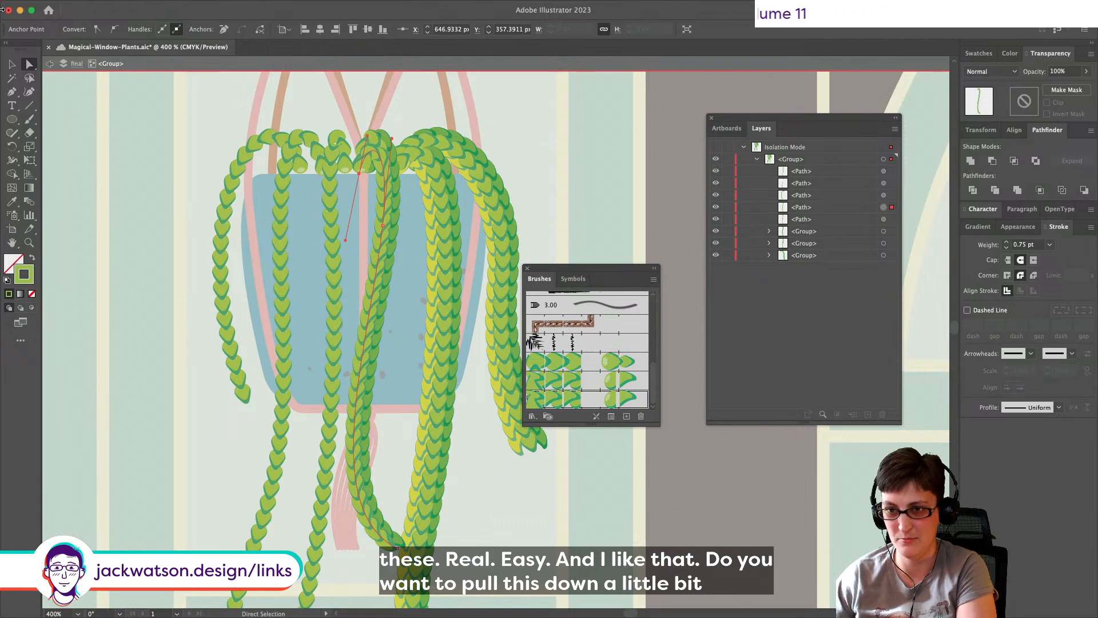
# Step: Narrow the short stem's inner copy slightly from its right side and set its stroke weight back to 0.75 pt
pyautogui.click(12, 66)
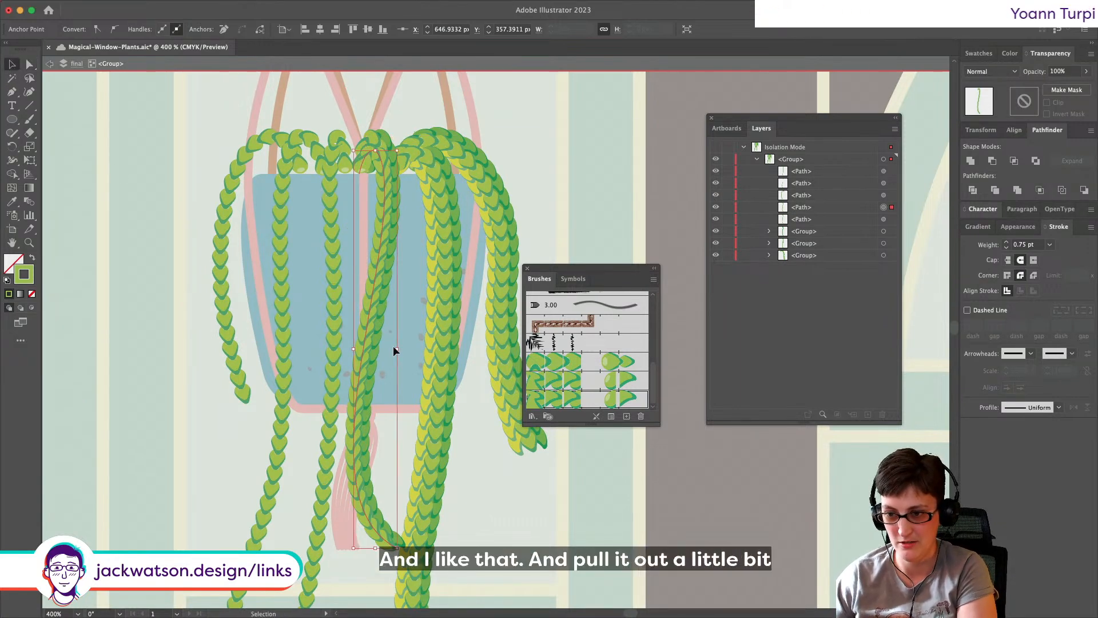
pyautogui.moveTo(396, 349); pyautogui.dragTo(388, 349)
pyautogui.click(1050, 245)
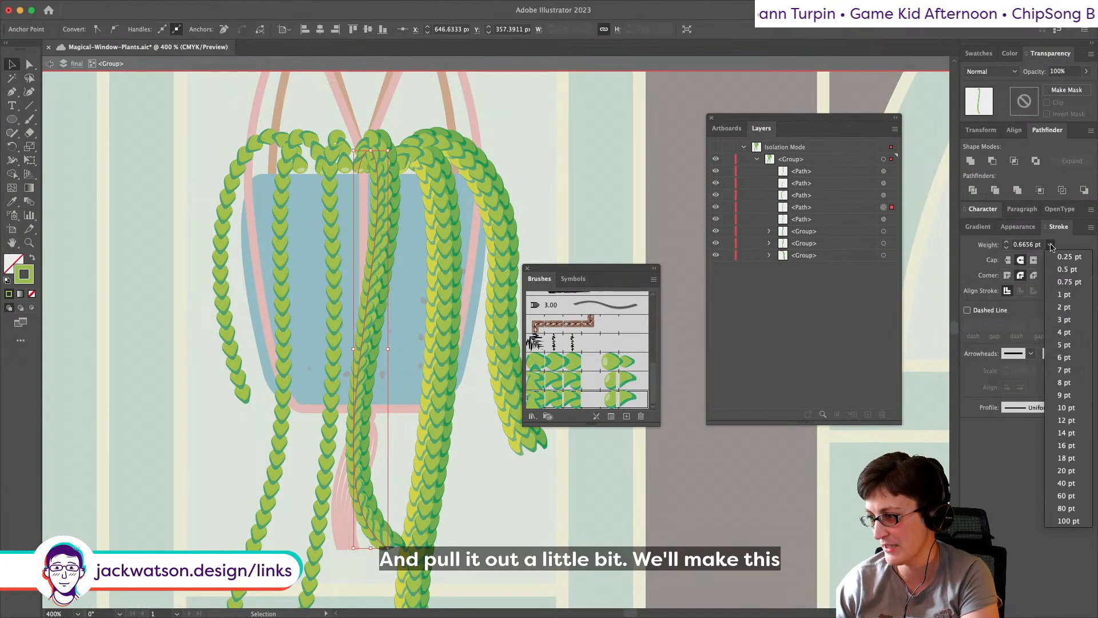
pyautogui.click(1069, 282)
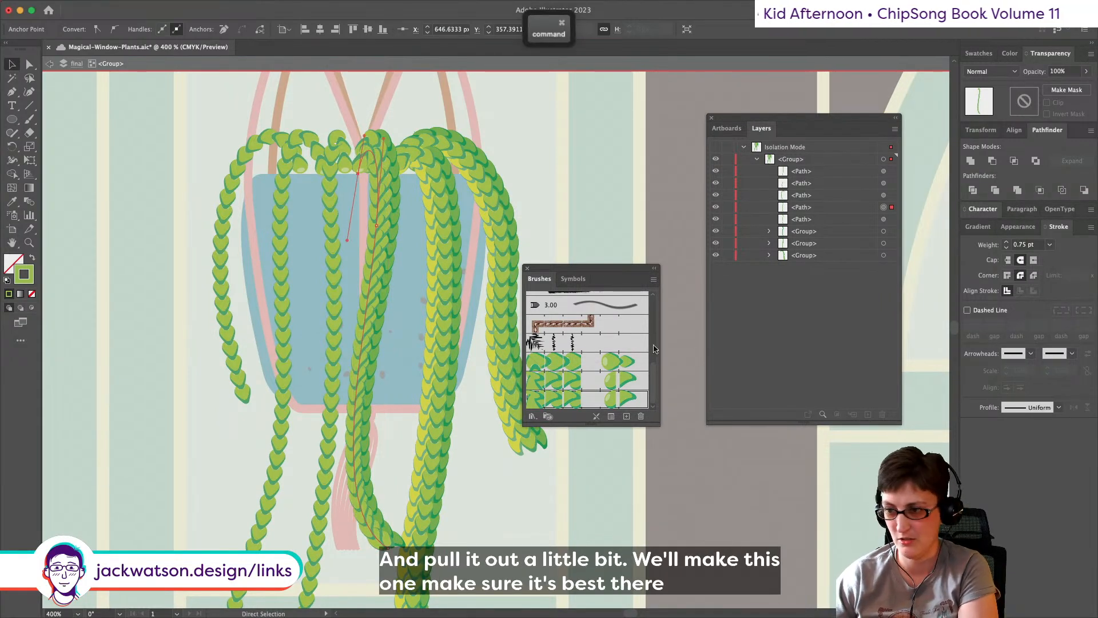
pyautogui.press('super+f')
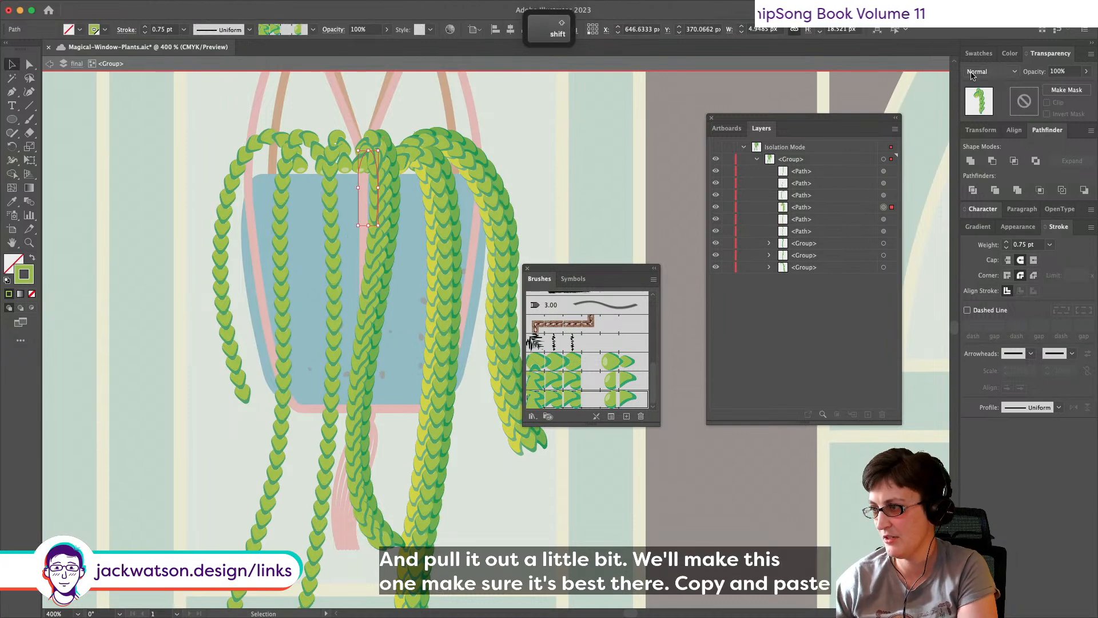
pyautogui.click(991, 71)
pyautogui.click(986, 152)
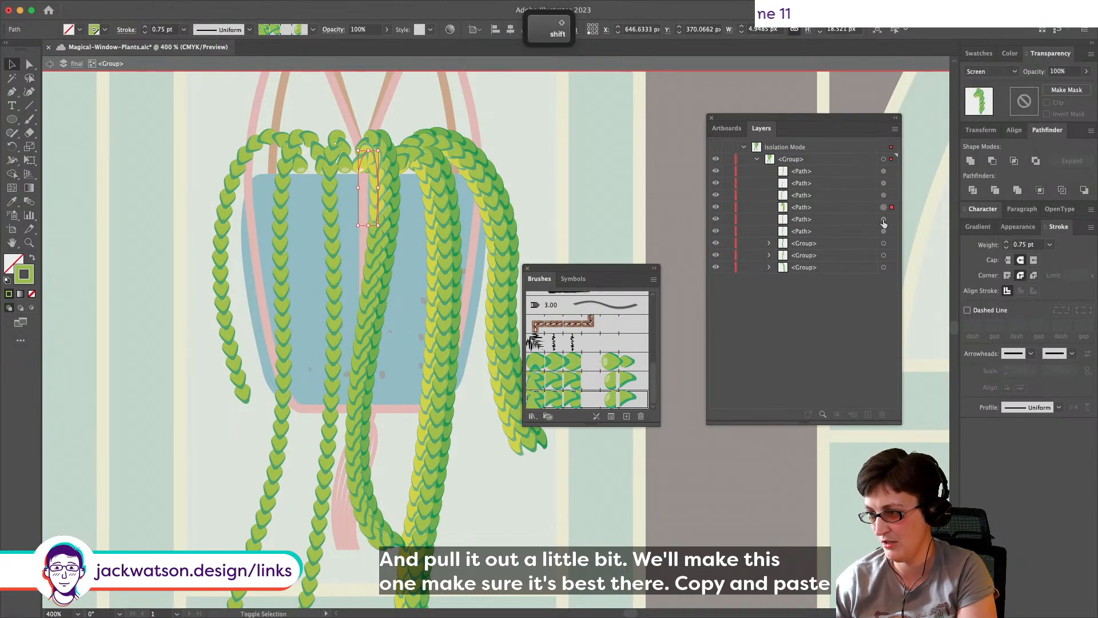
pyautogui.keyDown('super'); pyautogui.click(884, 219); pyautogui.keyUp('super')
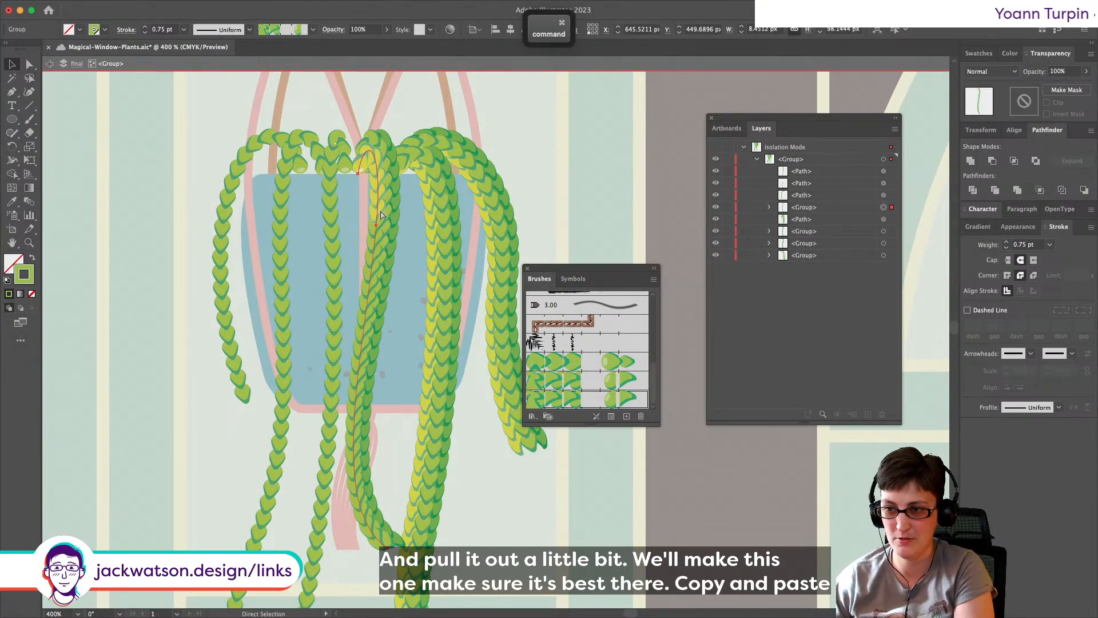
pyautogui.press('super+x')
pyautogui.press('super+b')
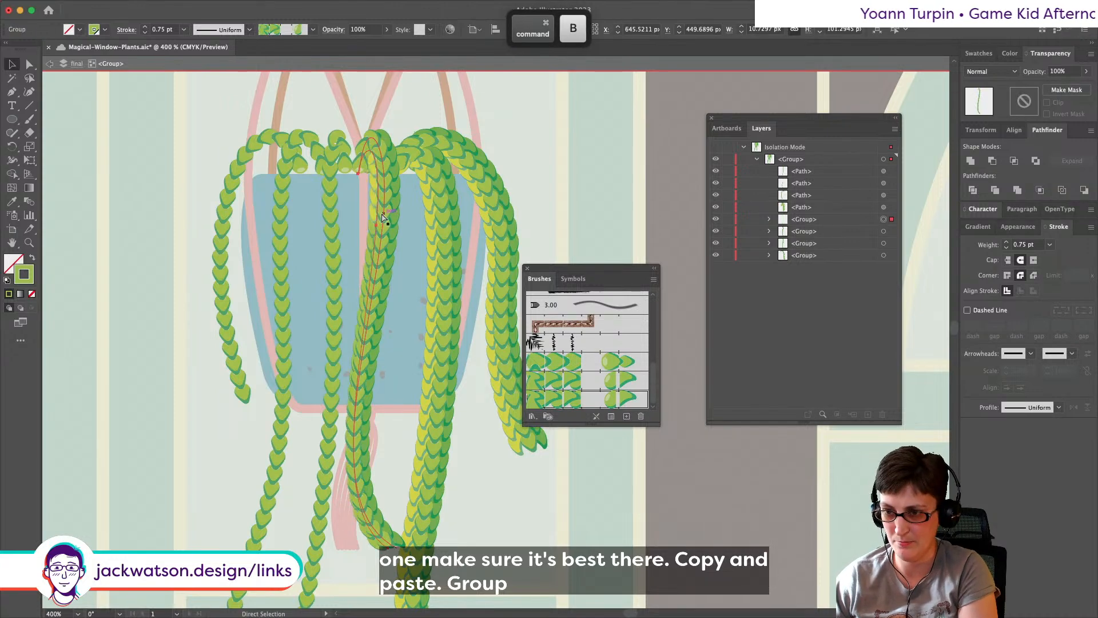
pyautogui.press('Left')
pyautogui.press('Left')
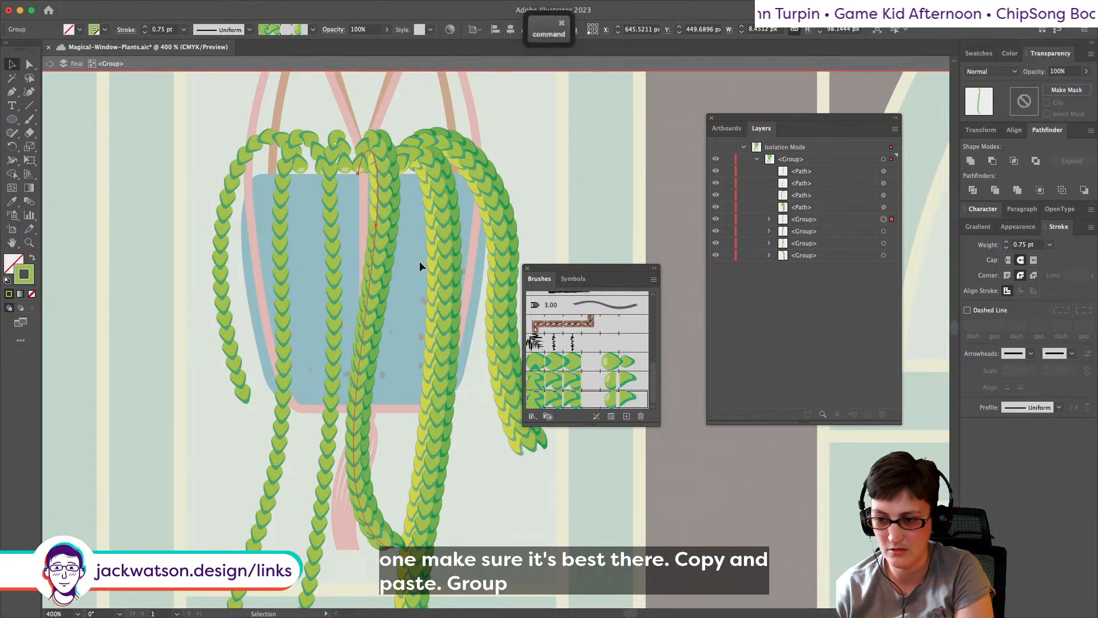
pyautogui.press('Left')
pyautogui.press('Left')
pyautogui.press('Left')
pyautogui.press('super+z')
pyautogui.press('super+z')
pyautogui.press('super+z')
pyautogui.press('super+z')
pyautogui.press('super+z')
pyautogui.press('super+z')
pyautogui.press('super+z')
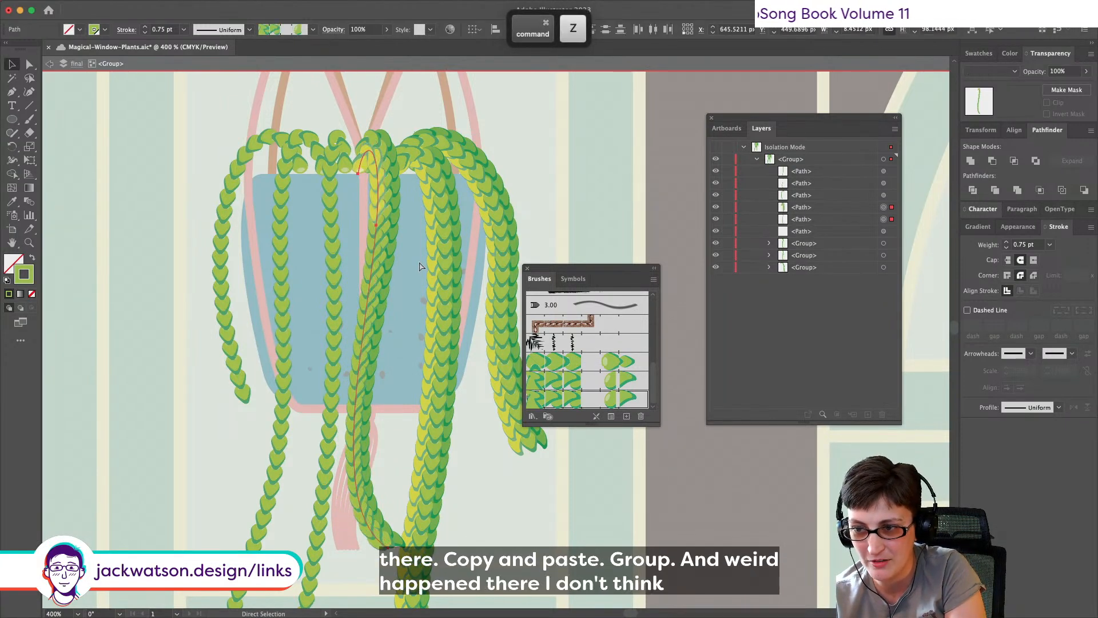
pyautogui.press('super+z')
# Step: Copy the short stem's inner copy in place and set the new copy's blending mode to Screen
pyautogui.press('super+c')
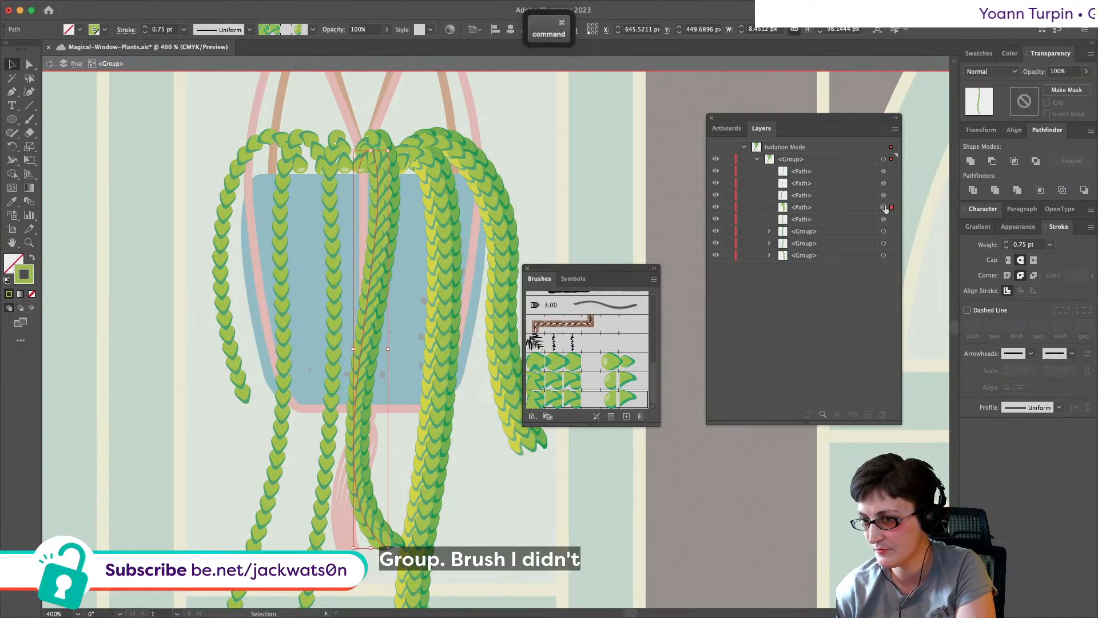
pyautogui.press('super+x')
pyautogui.press('super+z')
pyautogui.press('super+f')
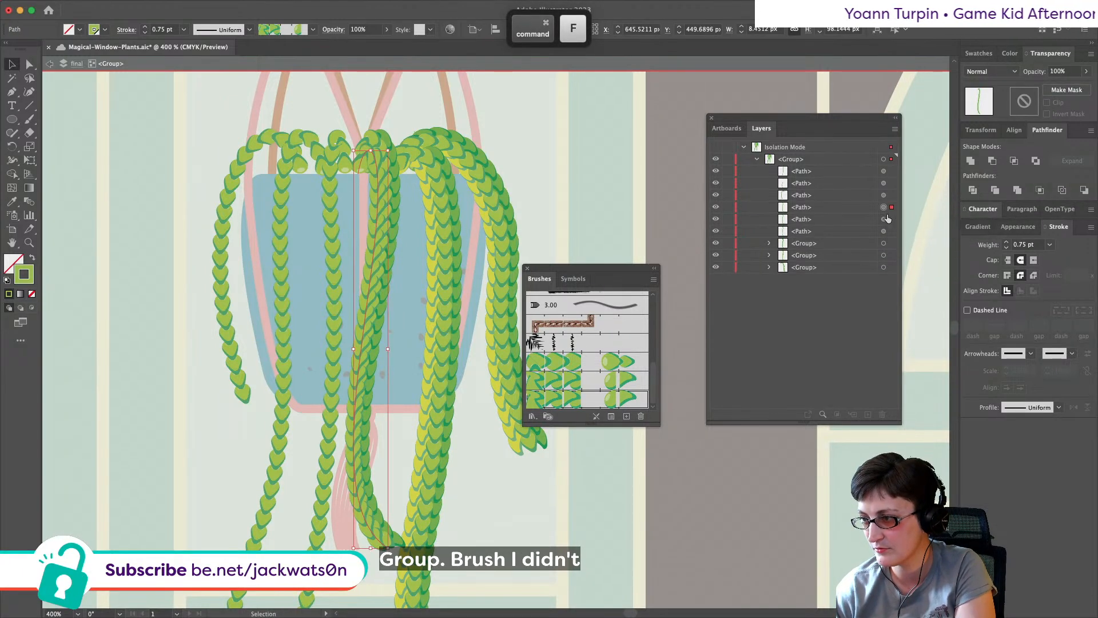
pyautogui.click(995, 72)
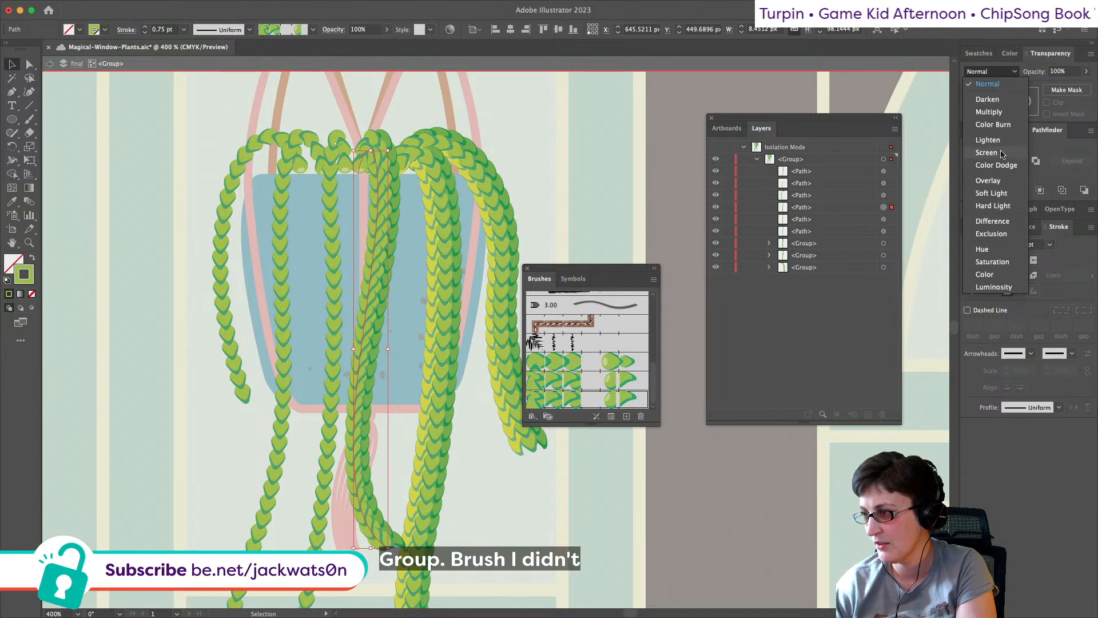
pyautogui.click(989, 153)
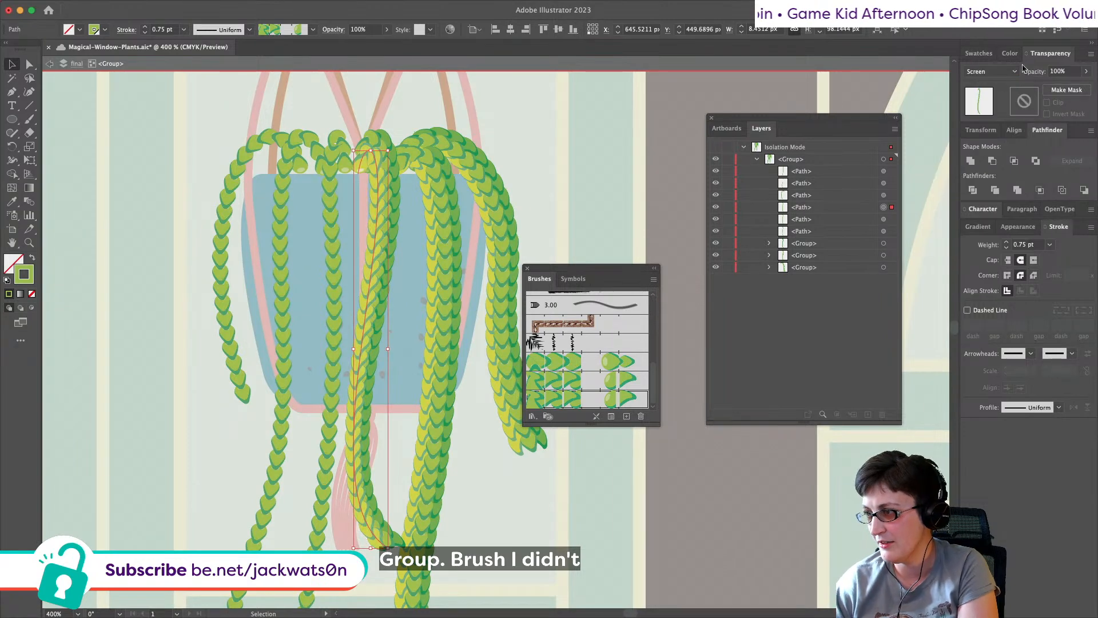
# Step: Group the Screen copy with the short stem's inner copy and place the group behind the original stem
pyautogui.keyDown('shift'); pyautogui.click(884, 219); pyautogui.keyUp('shift')
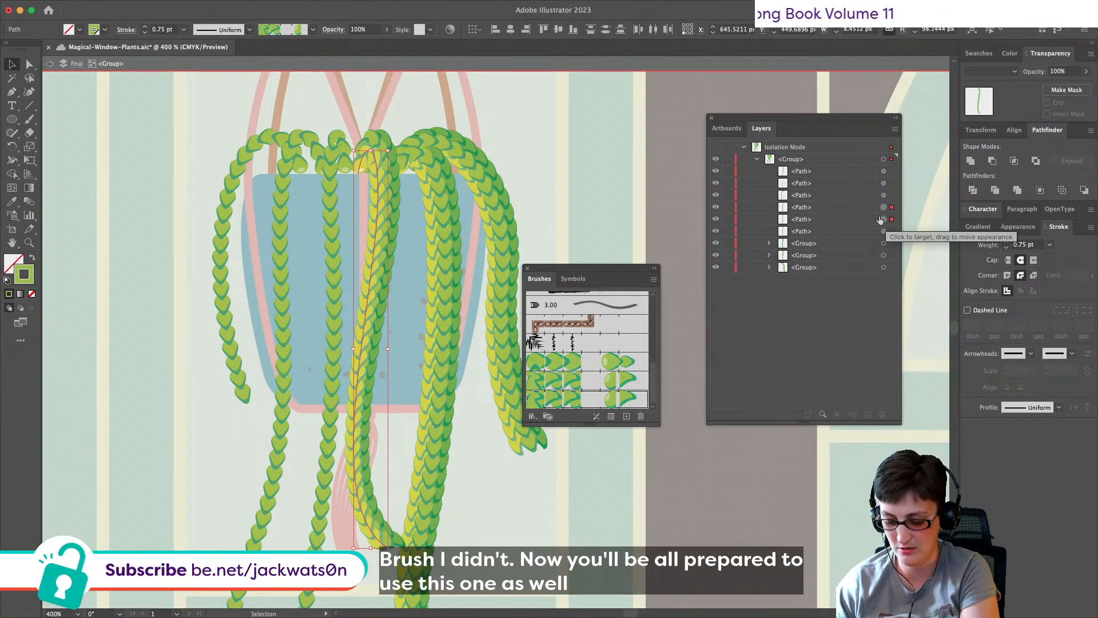
pyautogui.press('super+x')
pyautogui.press('super+b')
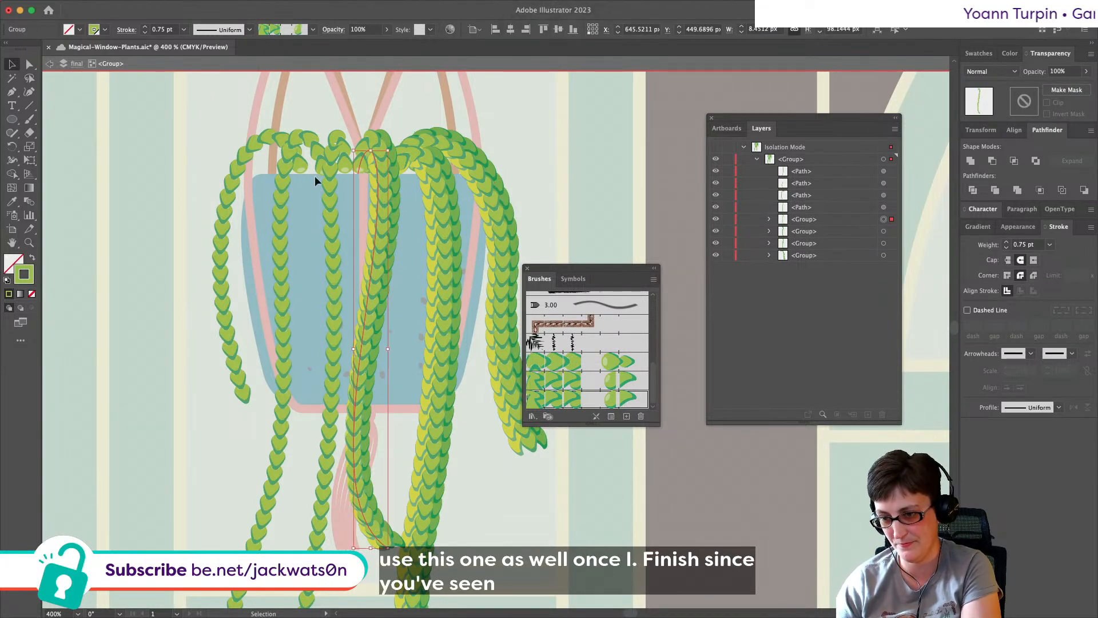
# Step: Isolate the short stem's inner group and move its curve anchors slightly left so its beads extend farther out from the stem
pyautogui.click(30, 65)
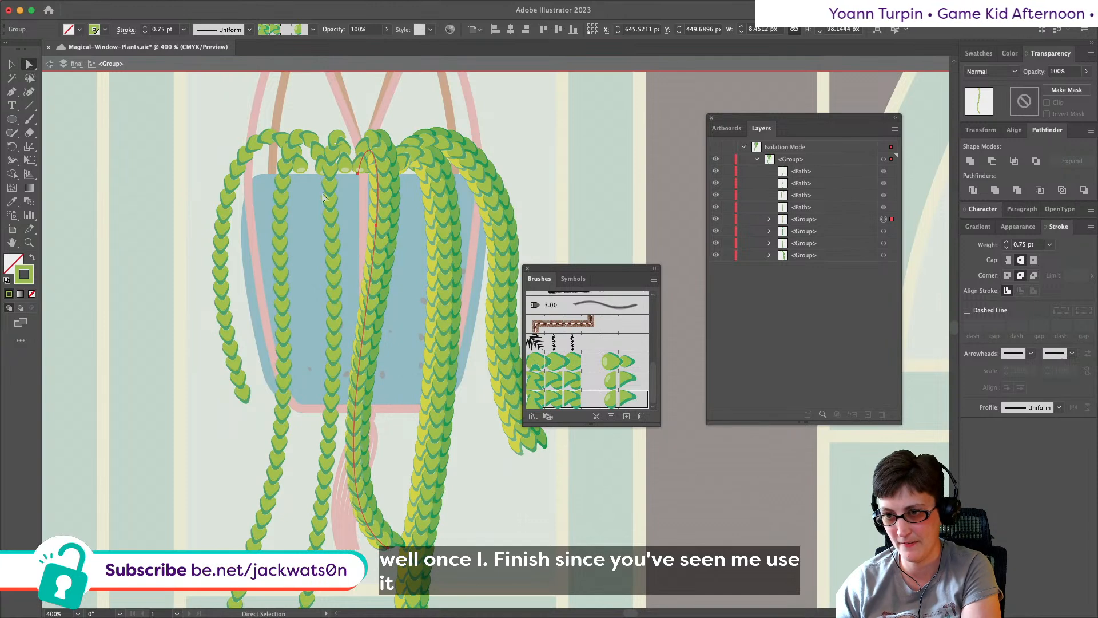
pyautogui.rightClick(384, 509)
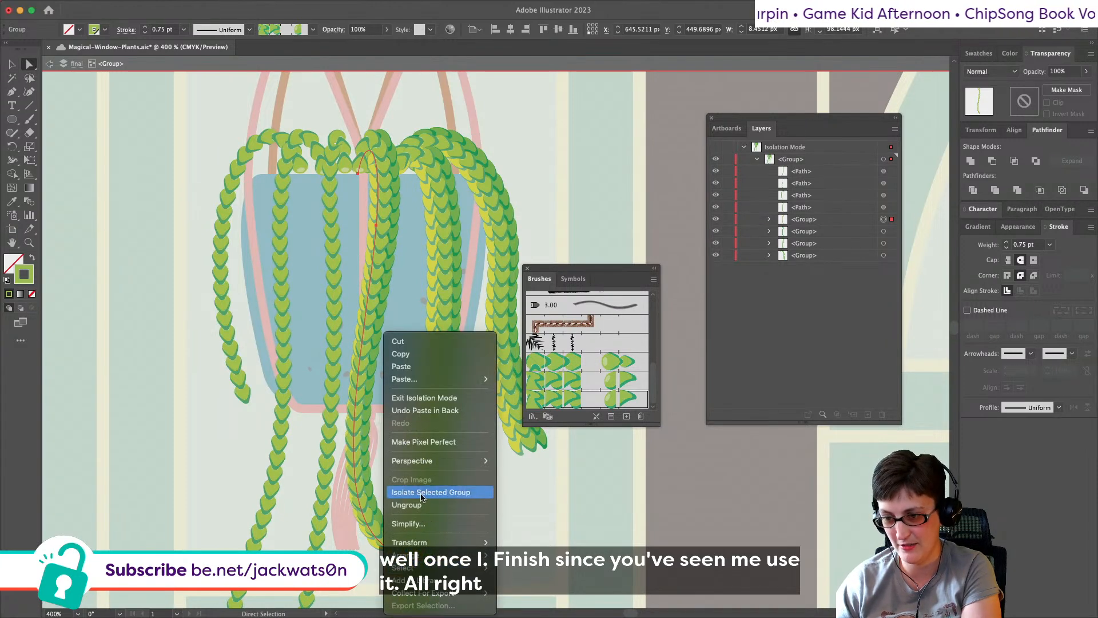
pyautogui.click(429, 487)
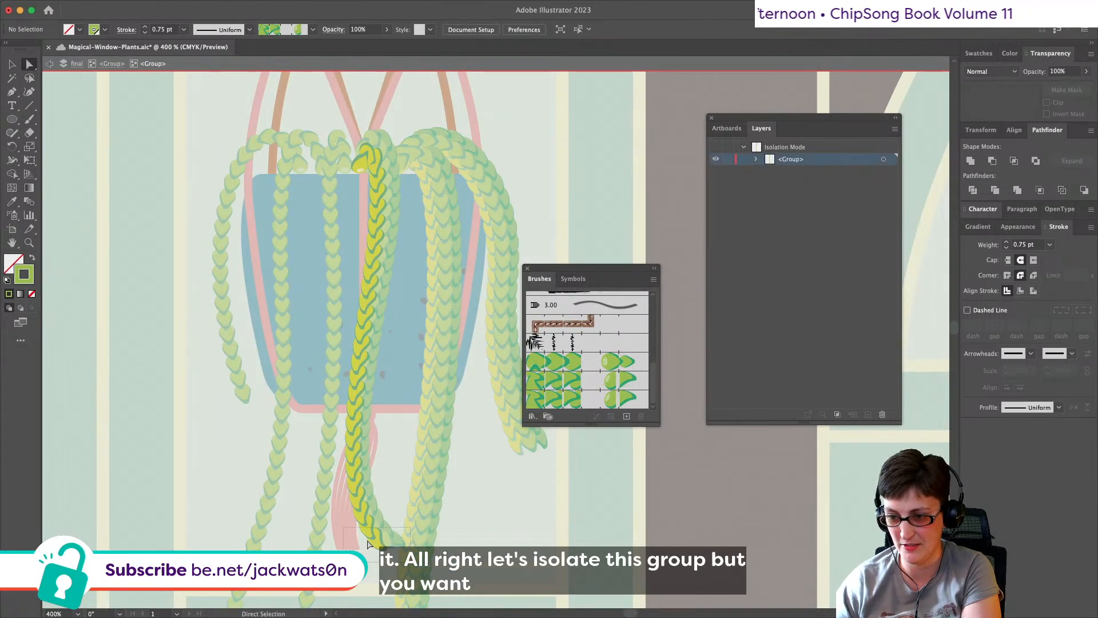
pyautogui.click(385, 547)
pyautogui.moveTo(386, 547); pyautogui.dragTo(380, 551)
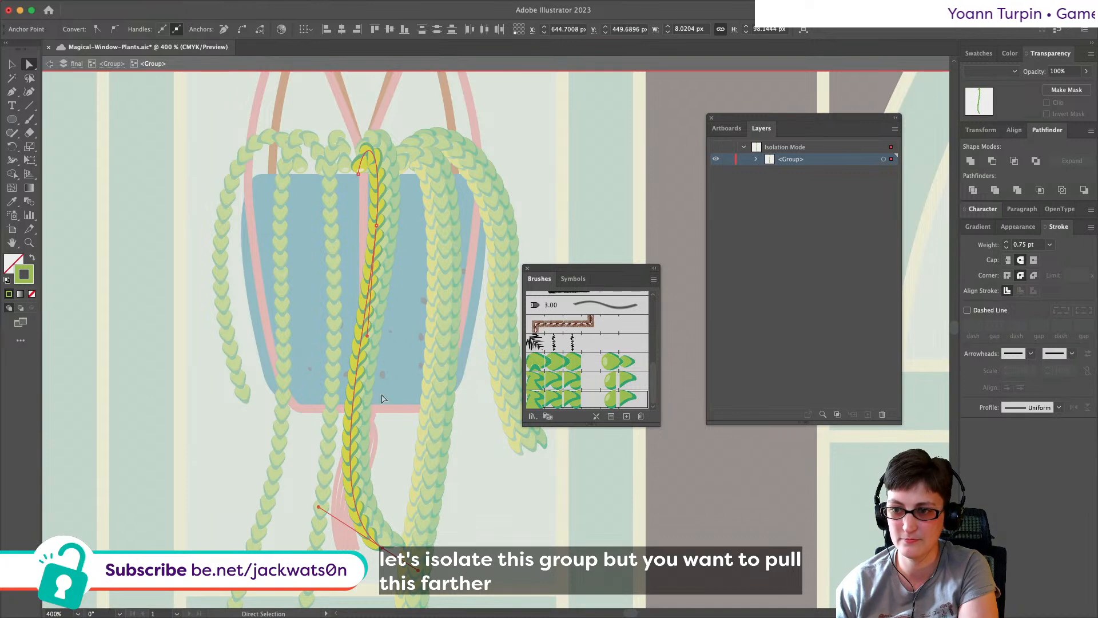
pyautogui.press('shift')
pyautogui.keyDown('shift'); pyautogui.click(376, 225); pyautogui.keyUp('shift')
pyautogui.press('Left')
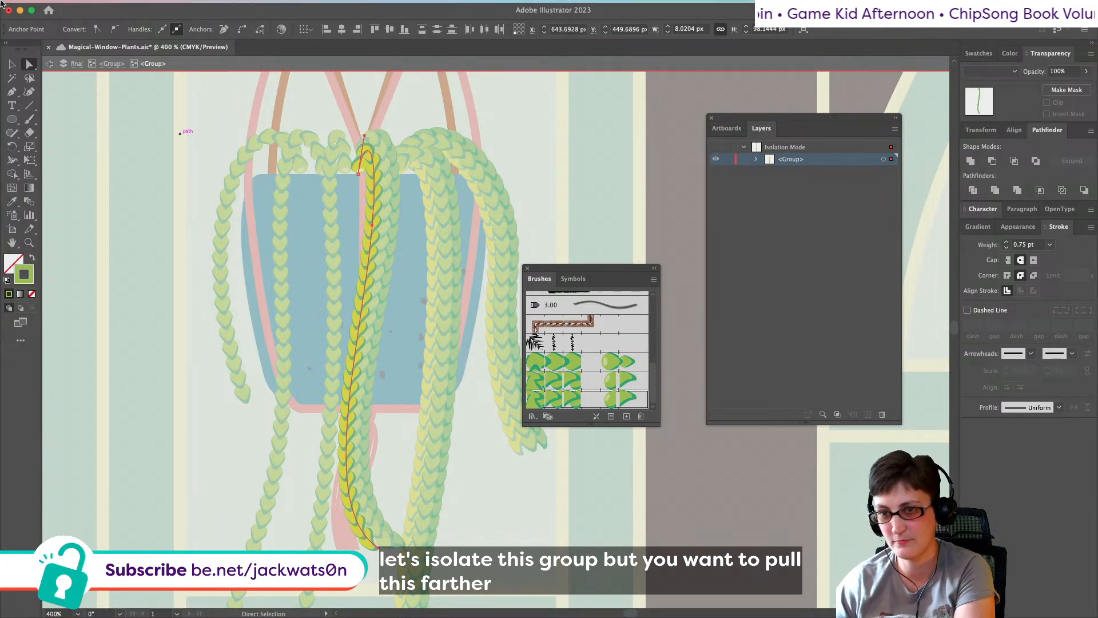
pyautogui.click(50, 64)
pyautogui.click(51, 64)
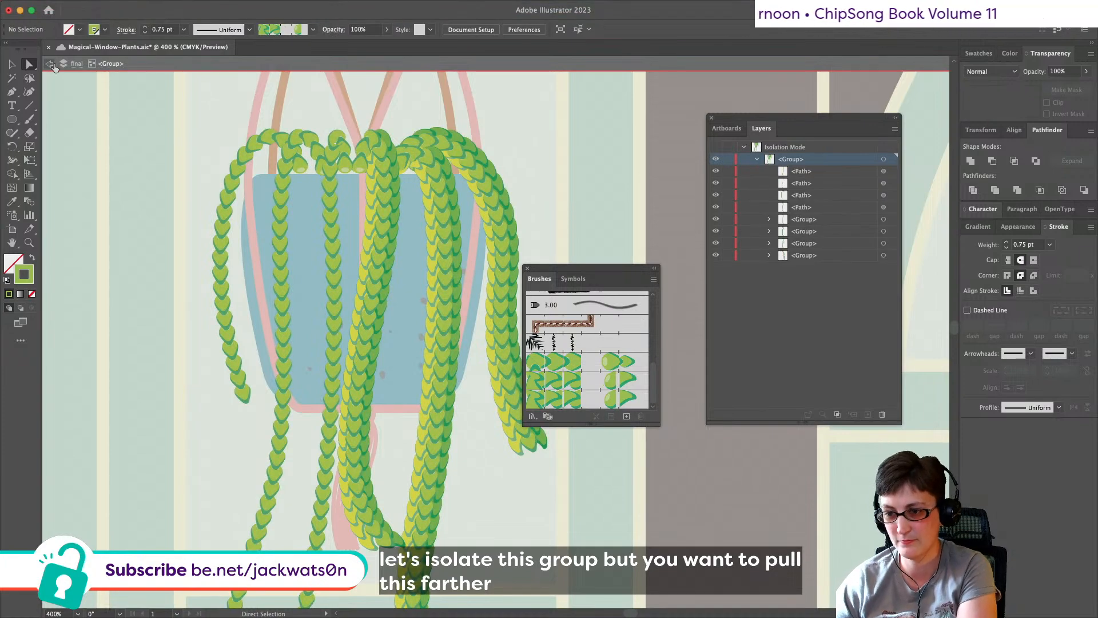
# Step: Return to the isolated plant group and group the short stem with its two side-bead groups
pyautogui.scroll(-3, 372, 257)
pyautogui.scroll(2, 372, 255)
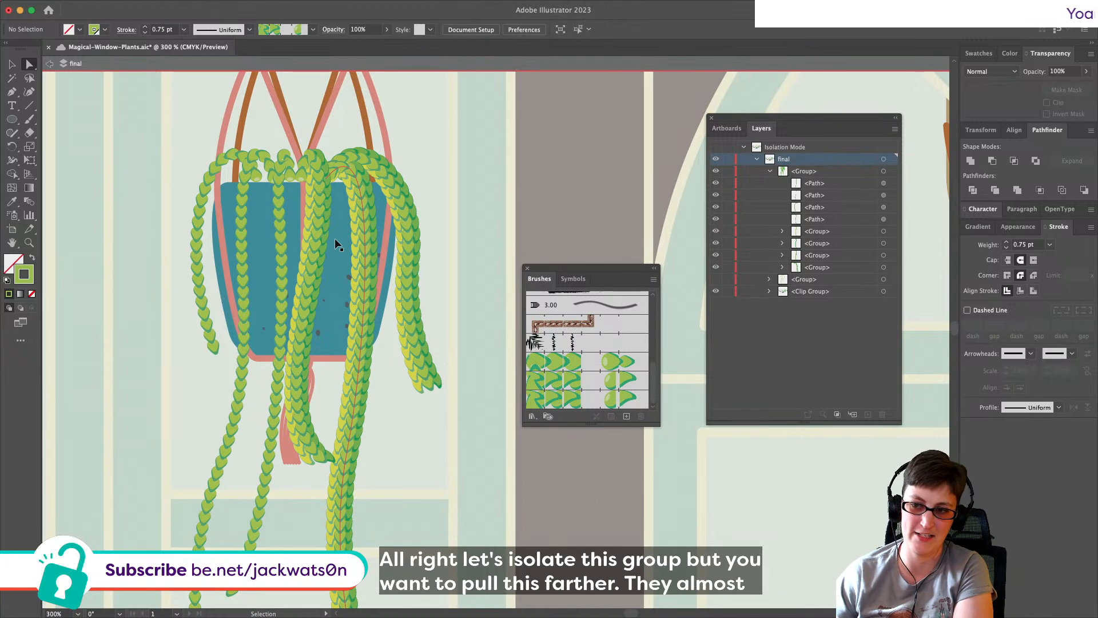
pyautogui.press('shift+super+z')
pyautogui.hscroll(10, 336, 244)
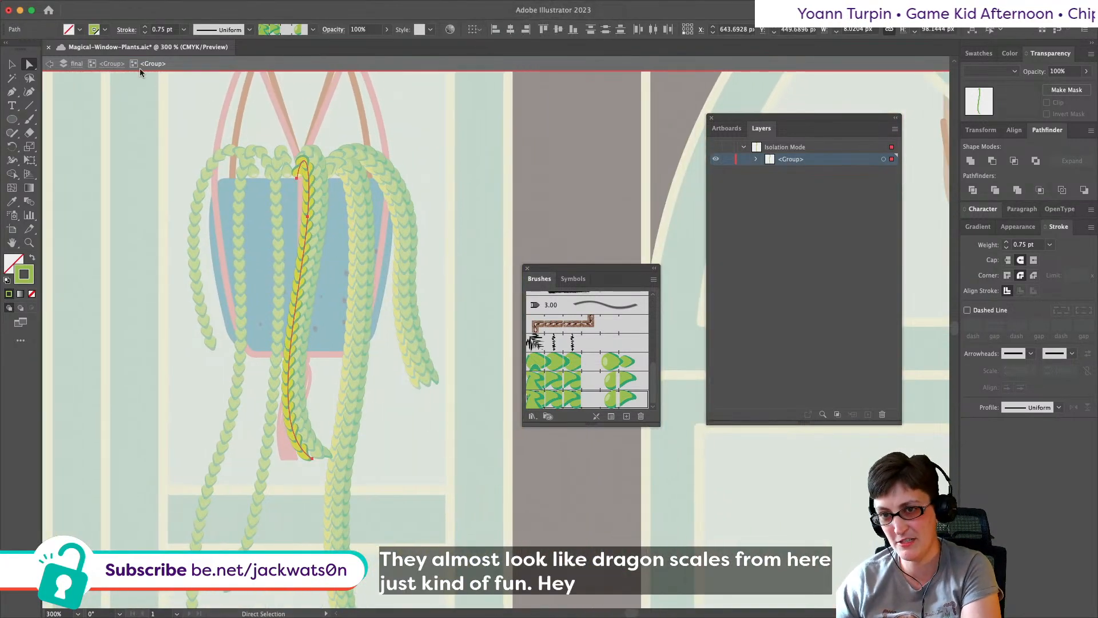
pyautogui.click(111, 65)
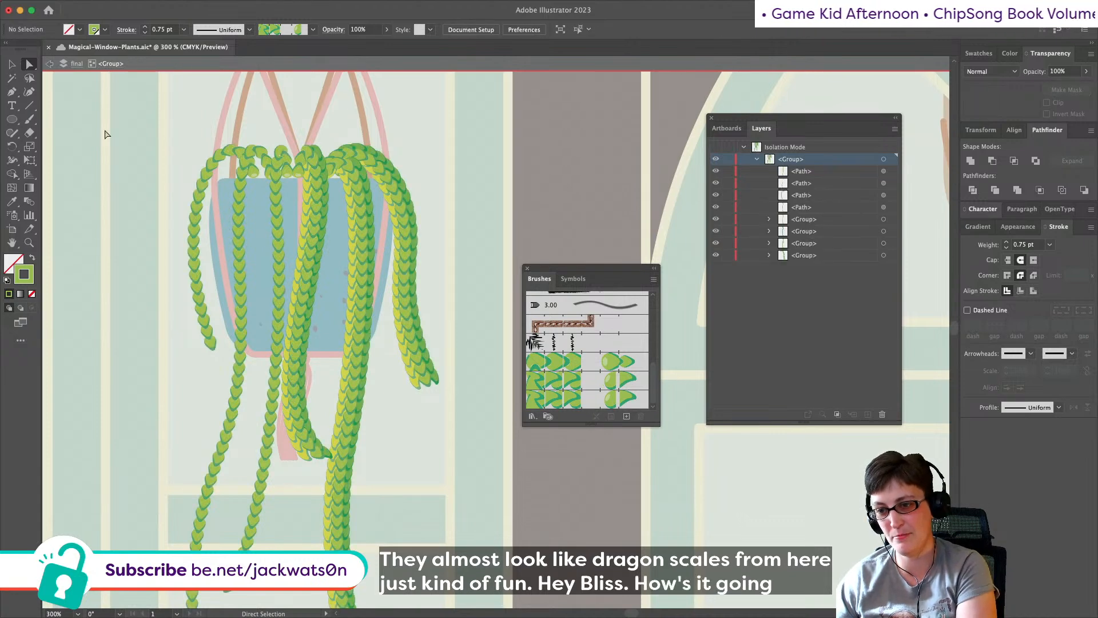
pyautogui.click(307, 402)
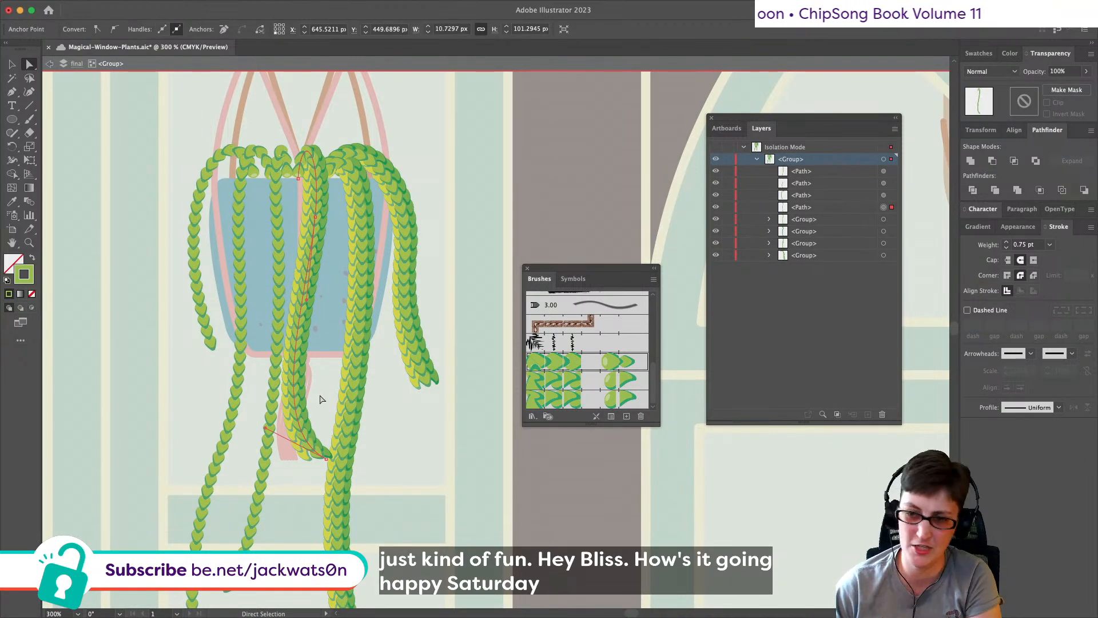
pyautogui.press('v')
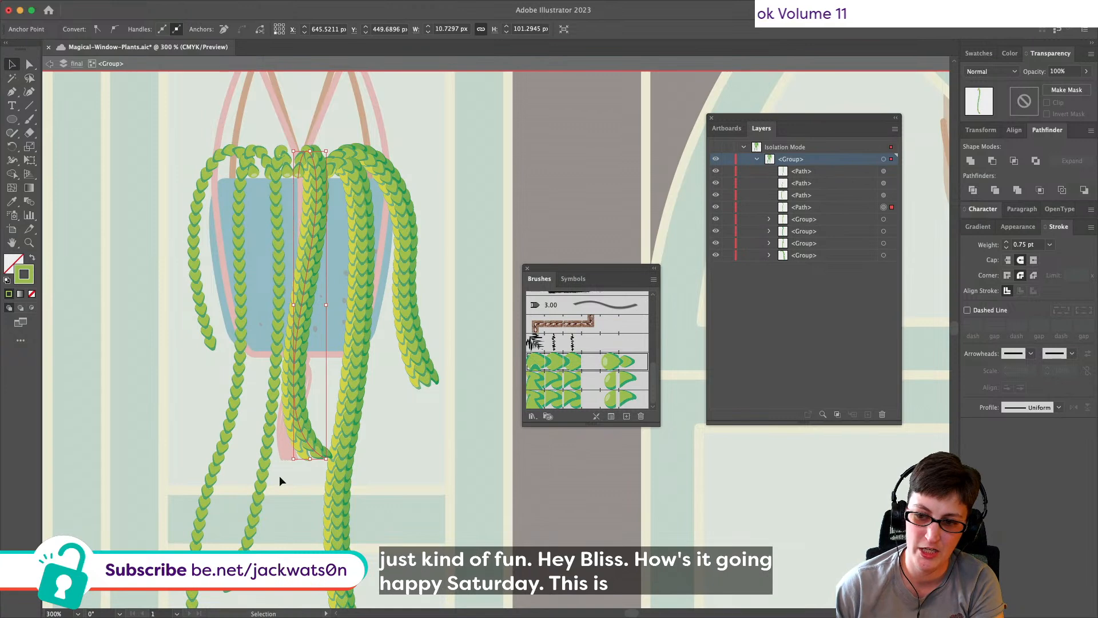
pyautogui.moveTo(293, 472); pyautogui.dragTo(315, 416)
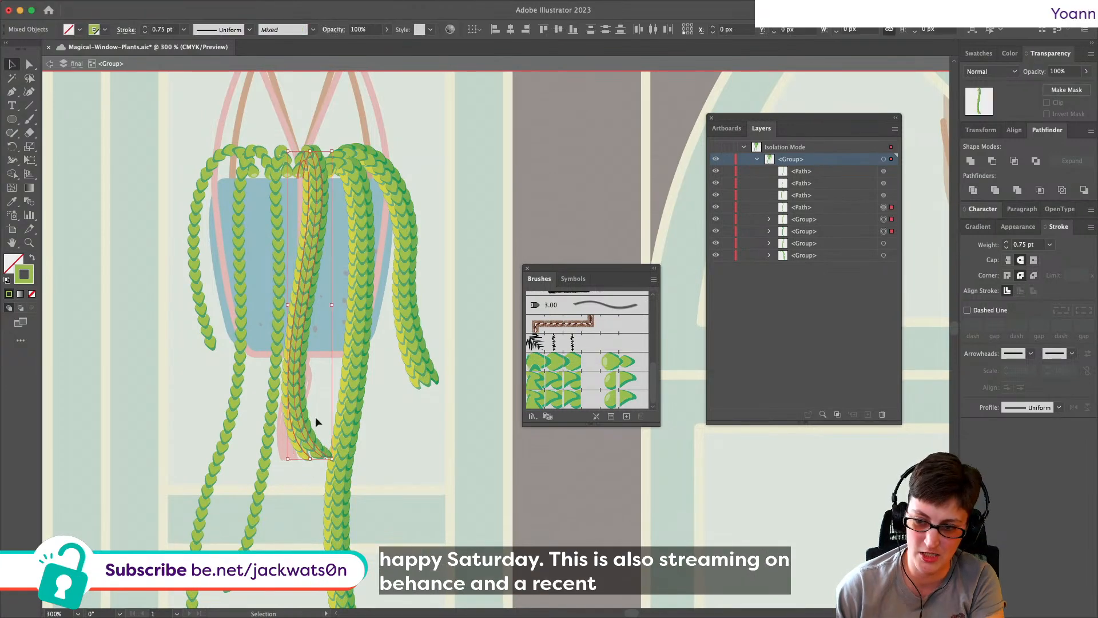
pyautogui.press('super+g')
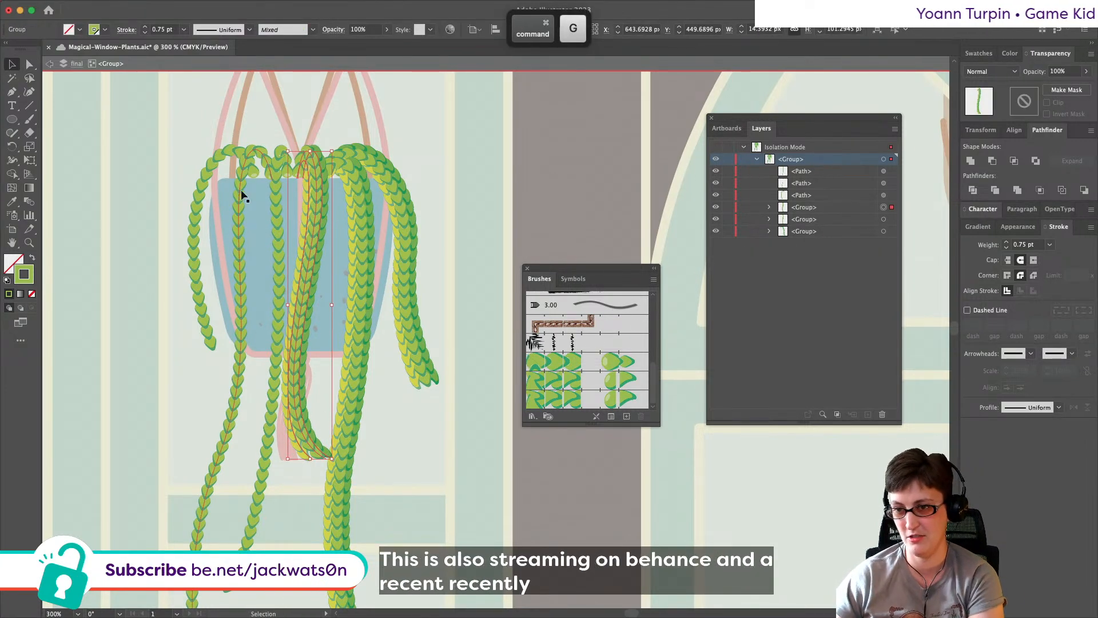
# Step: Copy the long single-bead stem beside the short stem in place and apply the right-side bead pattern brush to the copy
pyautogui.click(279, 201)
pyautogui.hscroll(1, 280, 206)
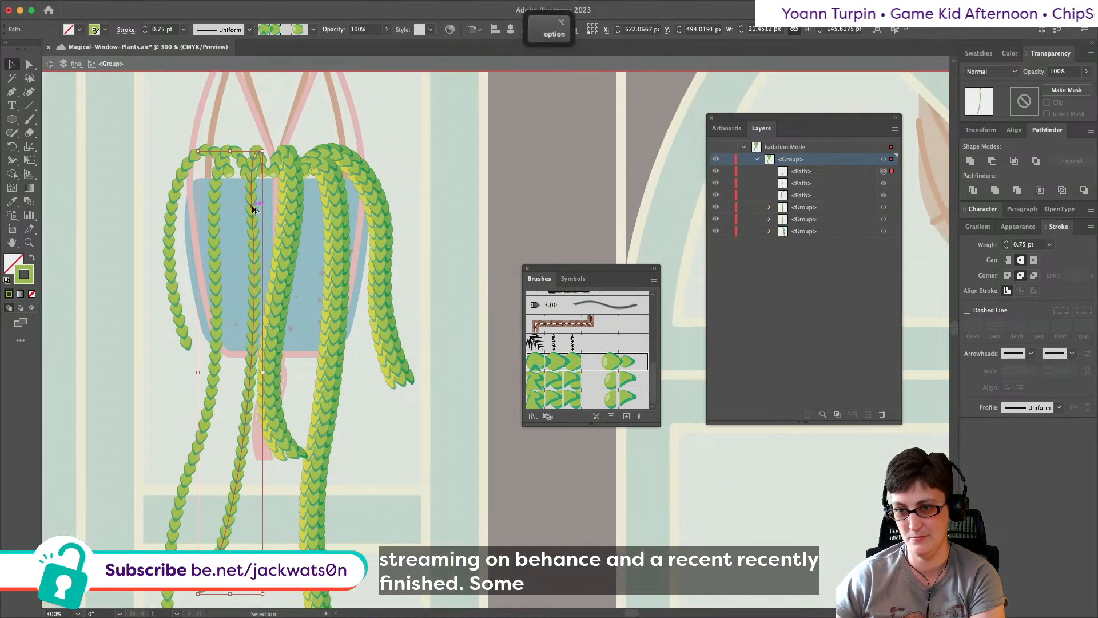
pyautogui.scroll(1, 252, 207)
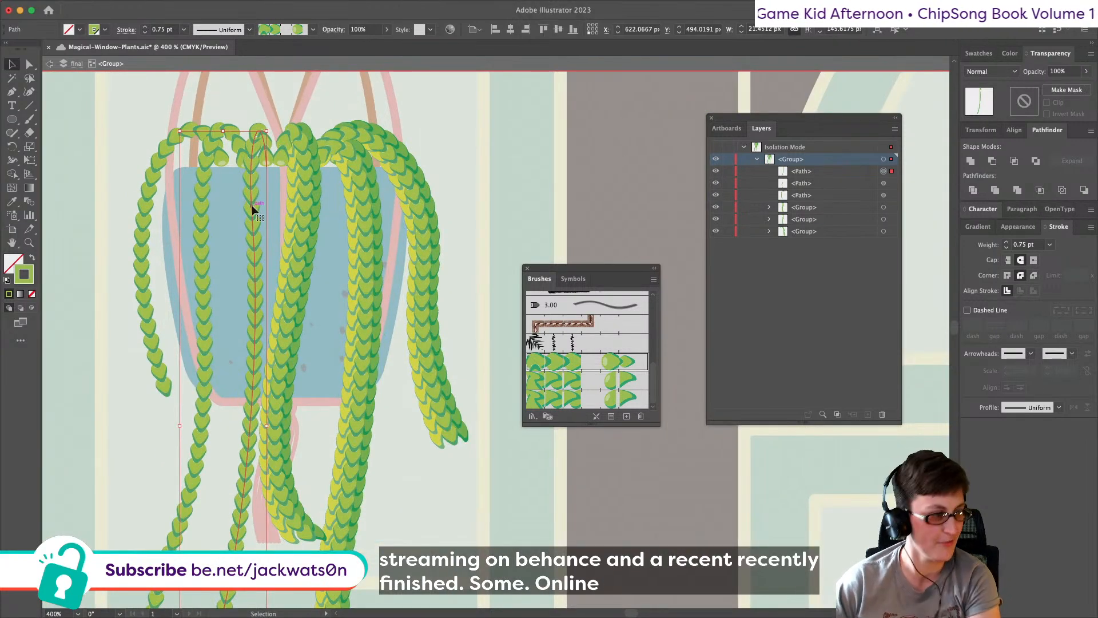
pyautogui.hscroll(-1, 253, 206)
pyautogui.scroll(-1, 252, 206)
pyautogui.hscroll(1, 252, 206)
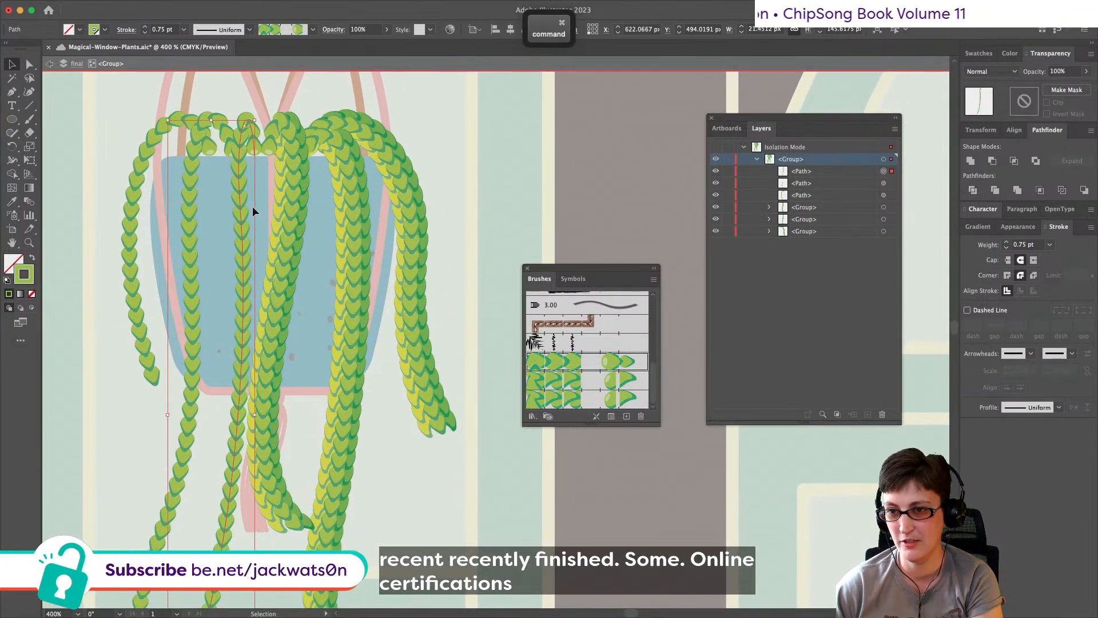
pyautogui.hscroll(2, 253, 207)
pyautogui.press('super+f')
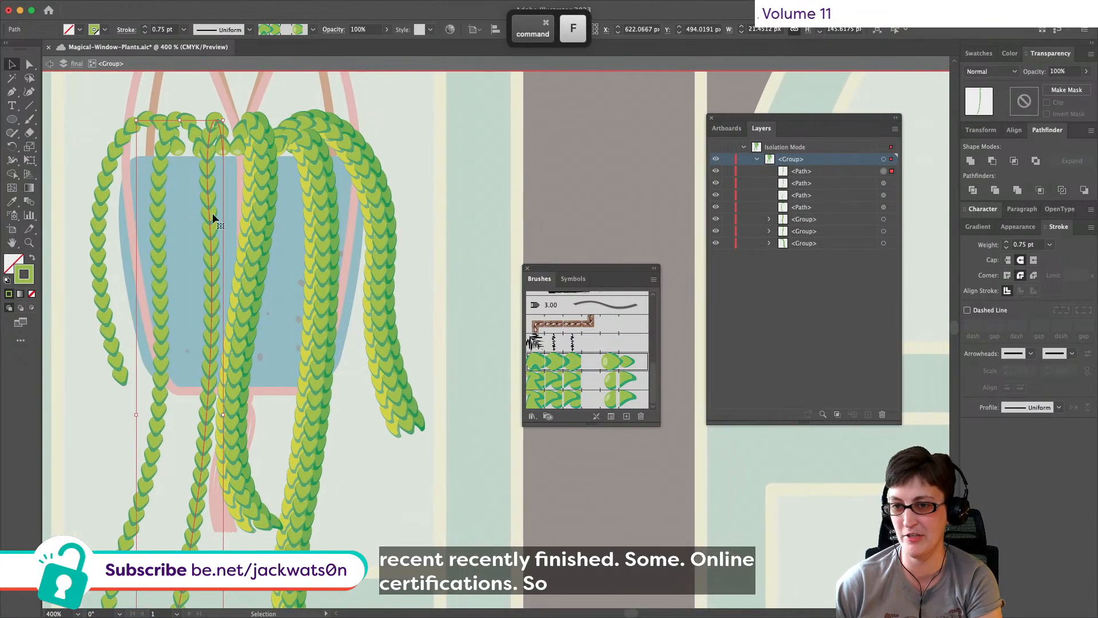
pyautogui.click(621, 381)
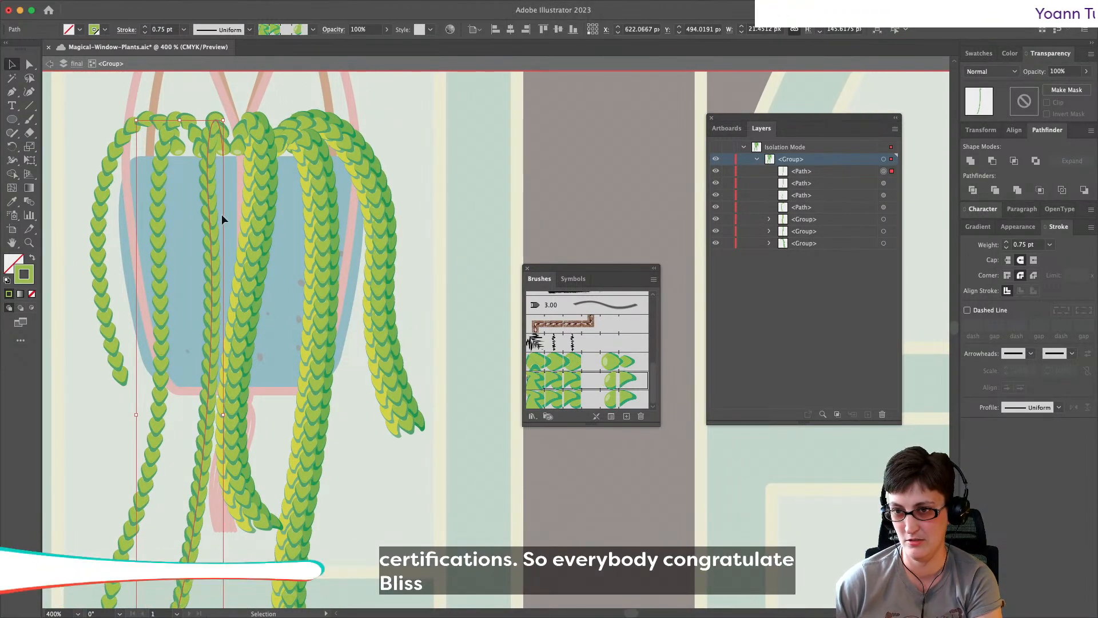
# Step: Offset the long stem's side-bead copy about 2 px to the right and place it behind the original stem
pyautogui.moveTo(211, 359); pyautogui.dragTo(218, 357)
pyautogui.press('super+x')
pyautogui.click(211, 318)
pyautogui.press('super+b')
# Step: Shorten the curve handle at the start of the long stem's right copy to lower its top arch
pyautogui.click(29, 65)
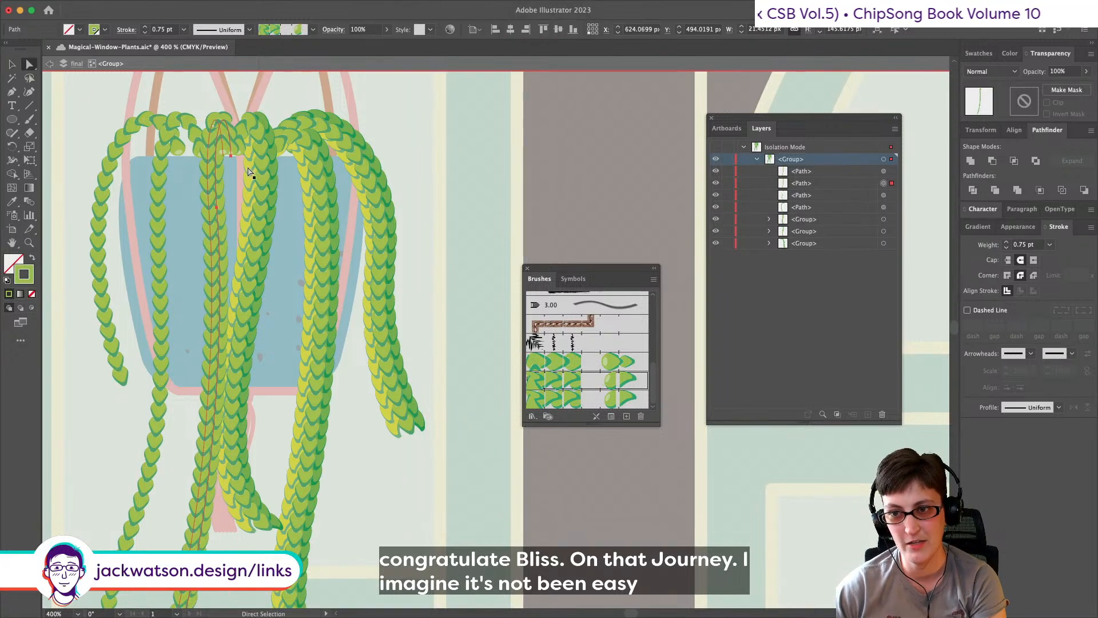
pyautogui.click(231, 102)
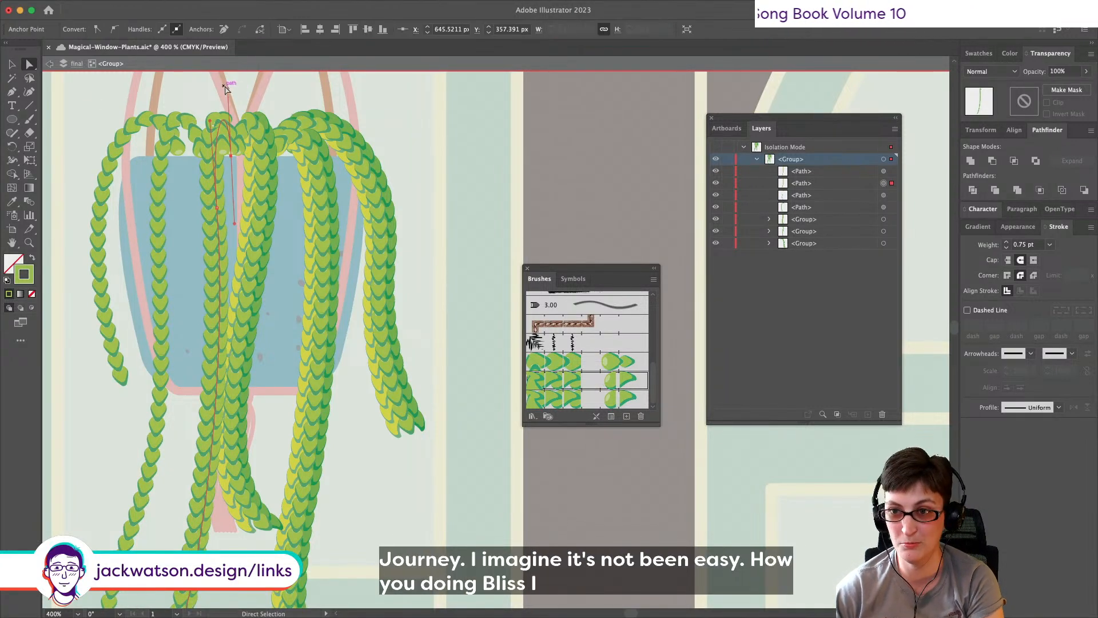
pyautogui.moveTo(228, 89); pyautogui.dragTo(225, 111)
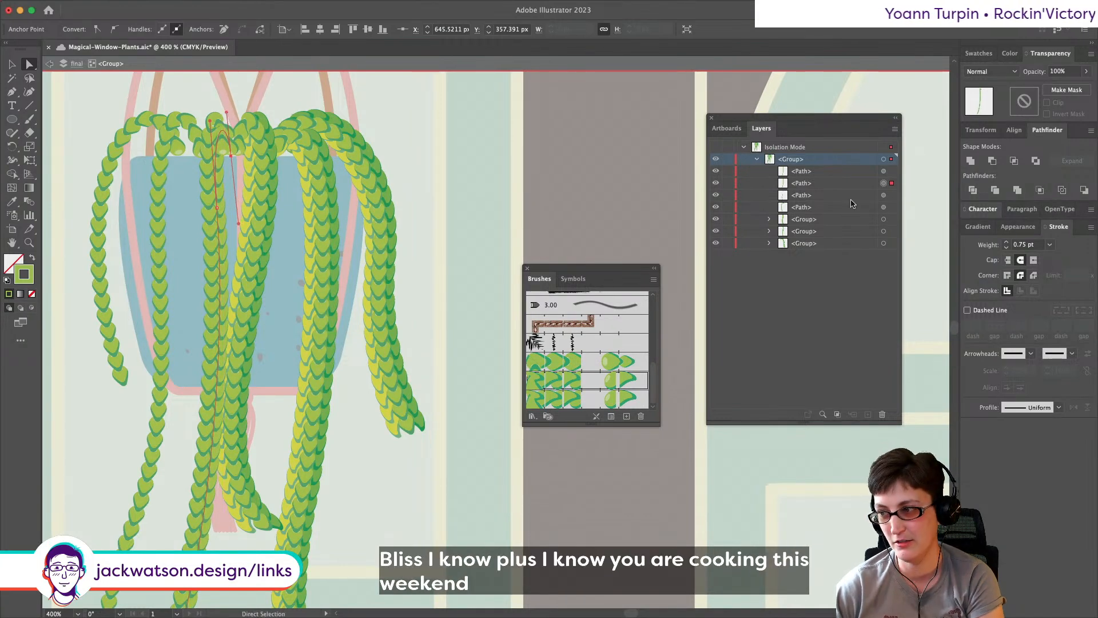
# Step: Copy the long stem's right side-bead path in place and set the new copy's blending mode to Multiply
pyautogui.click(882, 184)
pyautogui.press('super+c')
pyautogui.press('super+f')
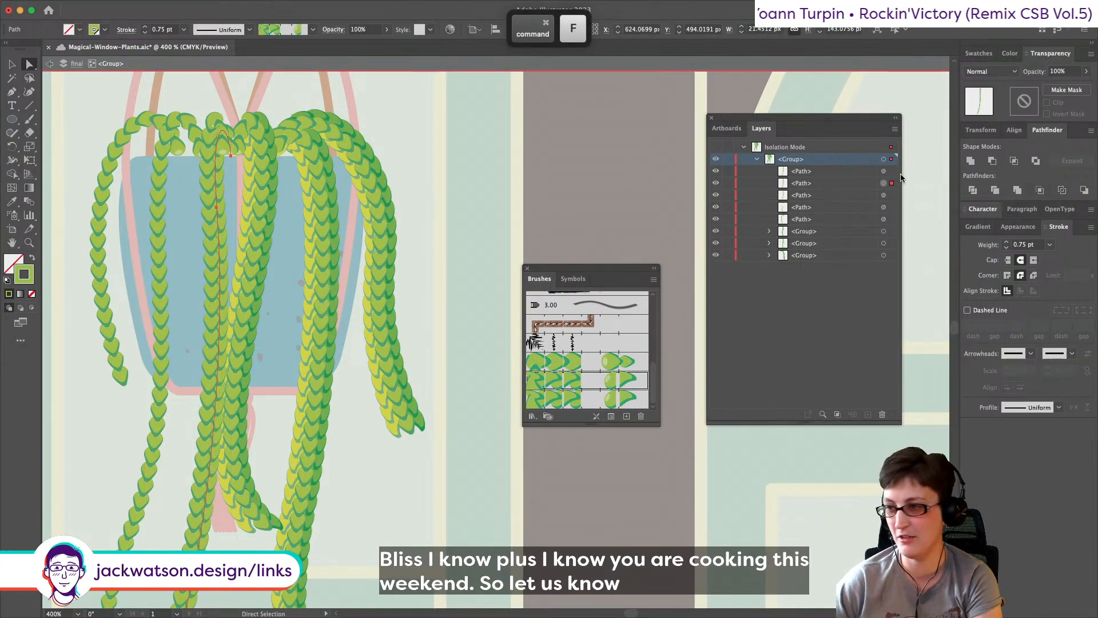
pyautogui.click(991, 71)
pyautogui.click(982, 111)
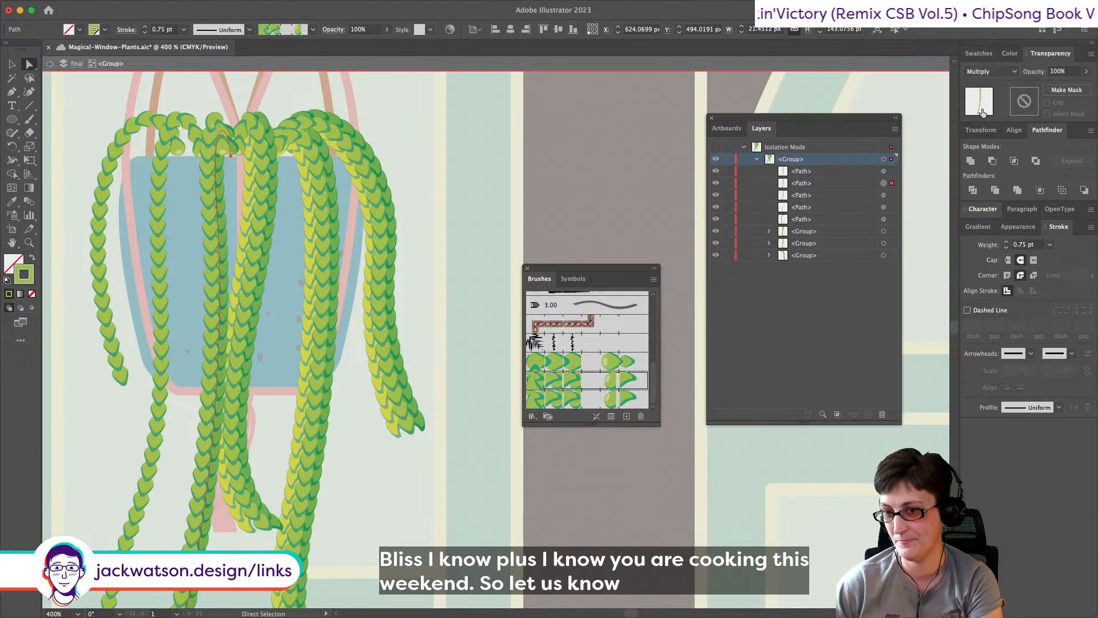
# Step: Group the long stem's Multiply copy with the right side-bead path beneath it
pyautogui.keyDown('shift'); pyautogui.click(884, 195); pyautogui.keyUp('shift')
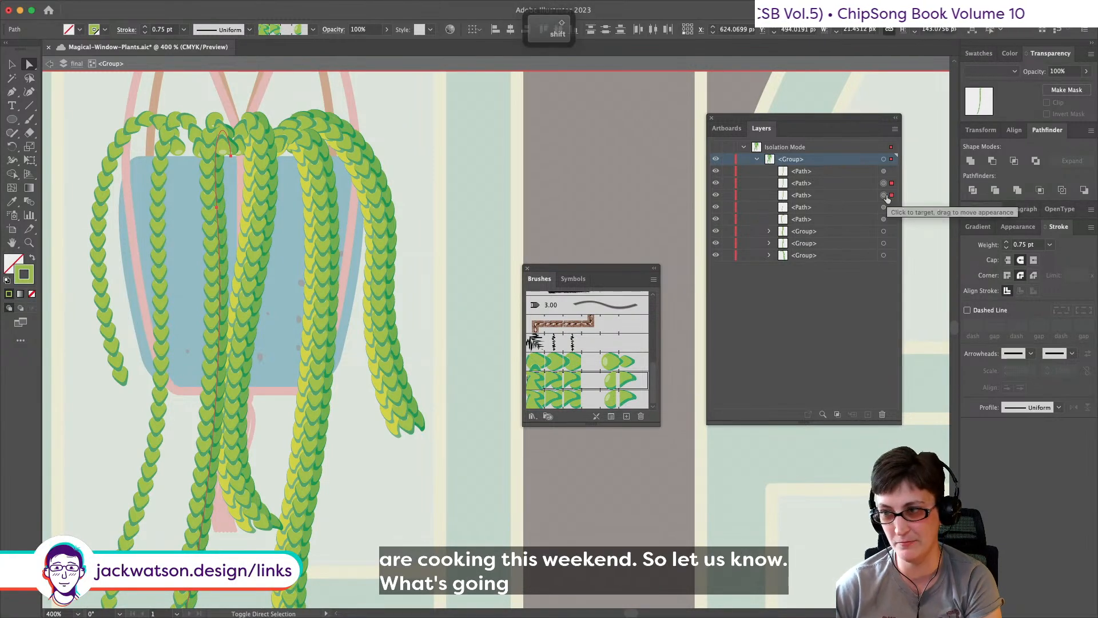
pyautogui.hscroll(-5, 80, 196)
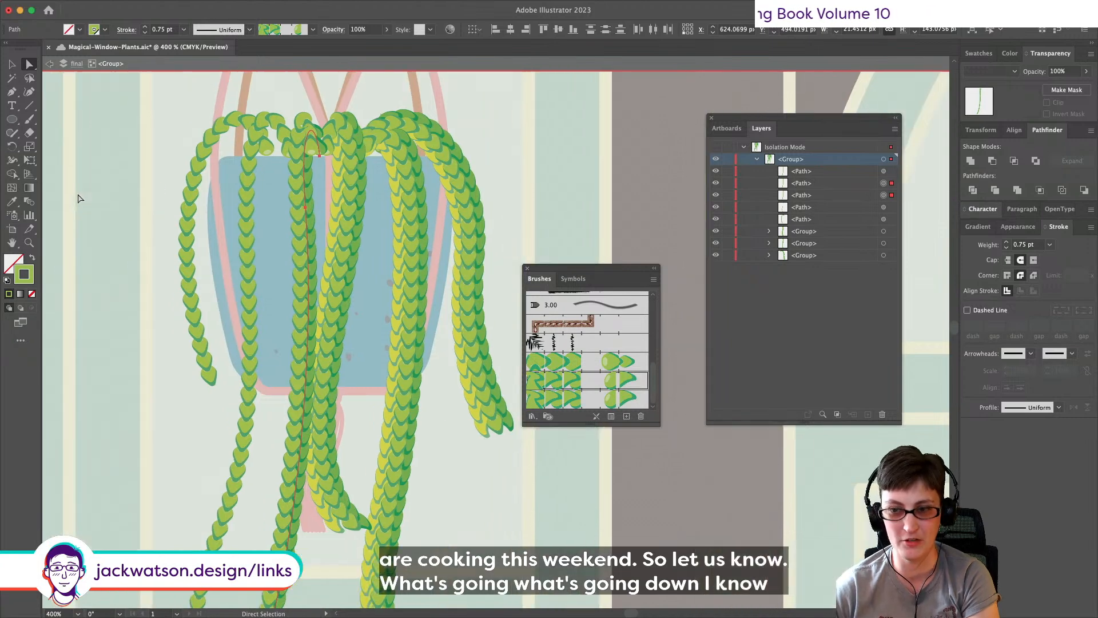
pyautogui.press('super+g')
pyautogui.scroll(-5, 266, 187)
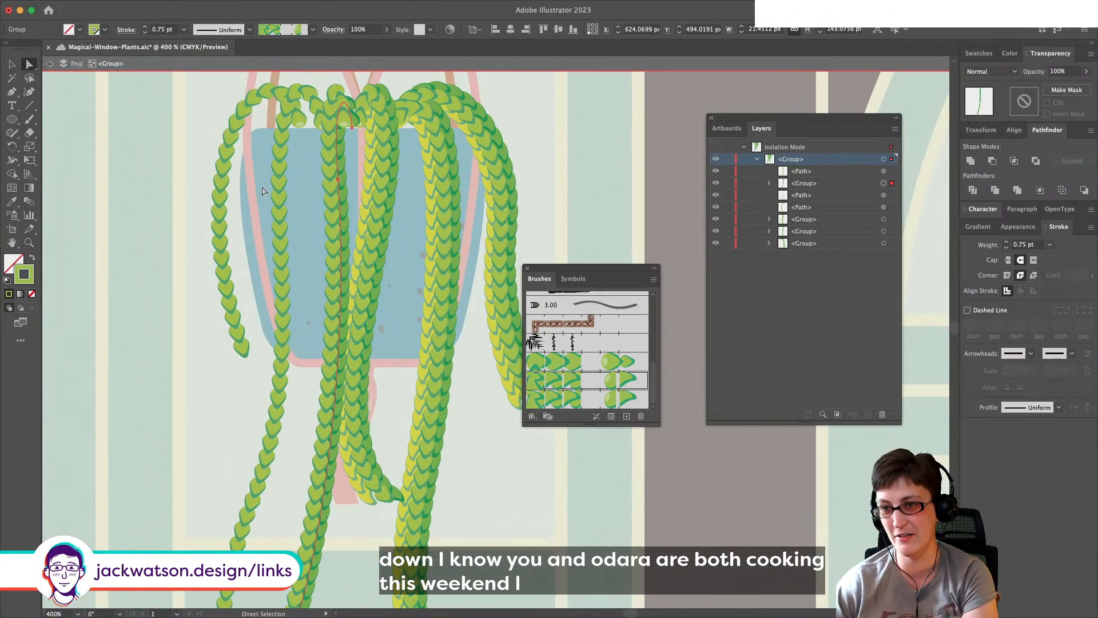
pyautogui.hscroll(1, 267, 190)
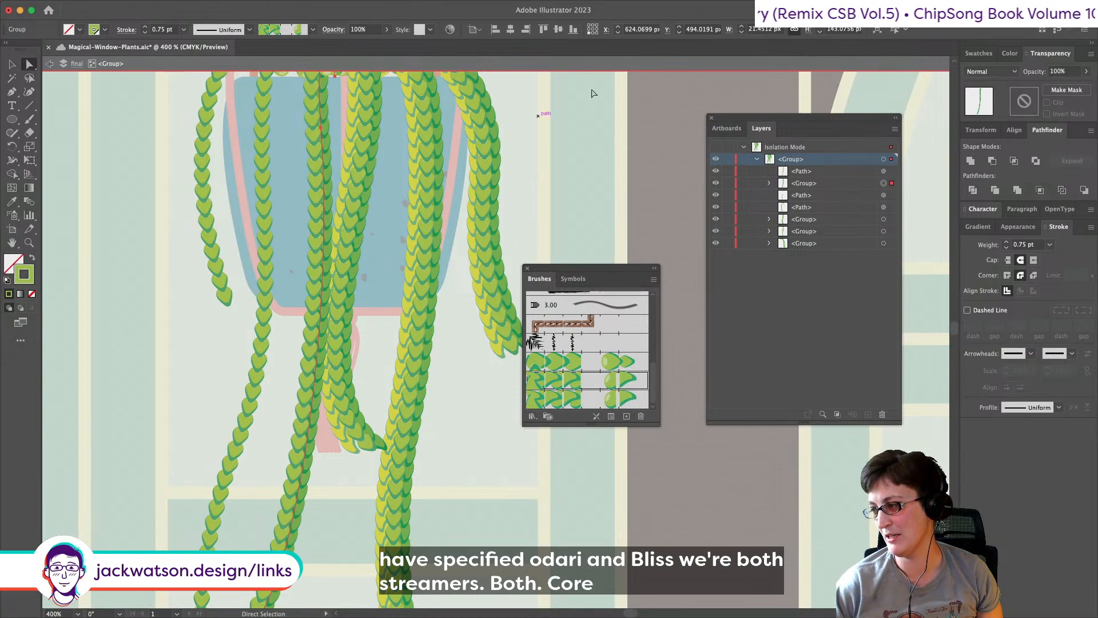
pyautogui.press('super+Tab')
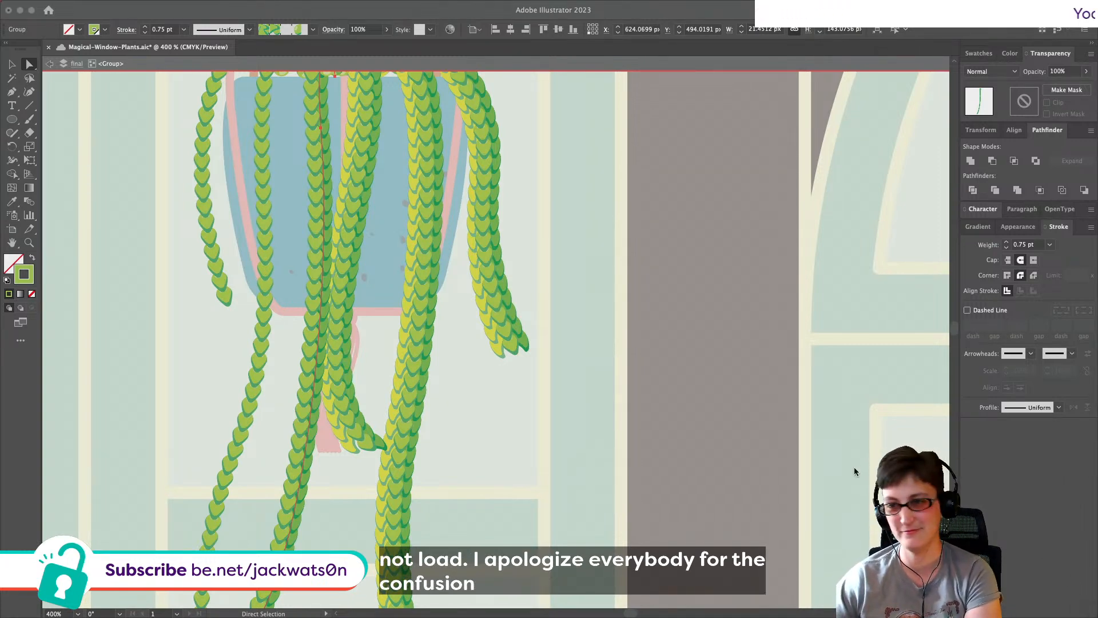
pyautogui.hscroll(2, 435, 428)
pyautogui.scroll(2, 435, 428)
pyautogui.scroll(3, 442, 430)
pyautogui.hscroll(-2, 442, 430)
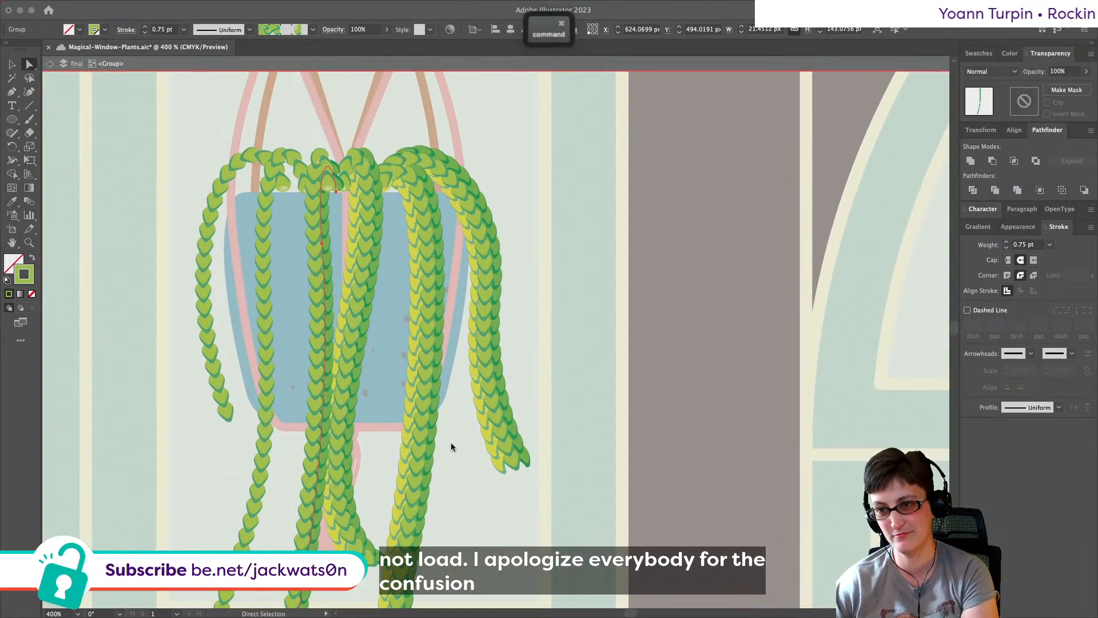
pyautogui.click(324, 148)
pyautogui.click(324, 154)
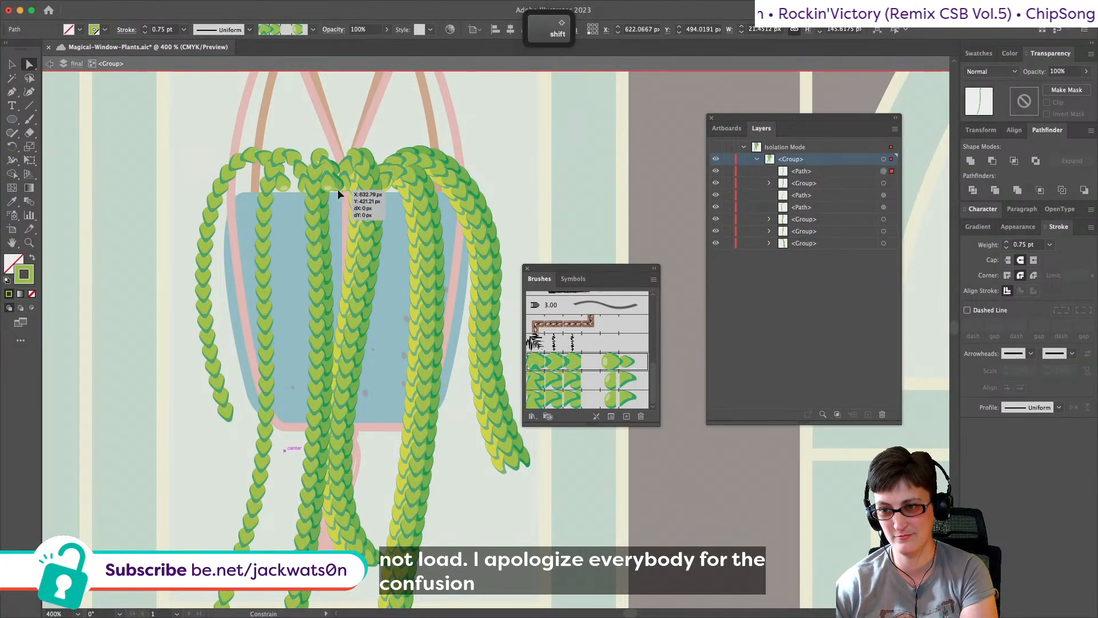
pyautogui.press('super+z')
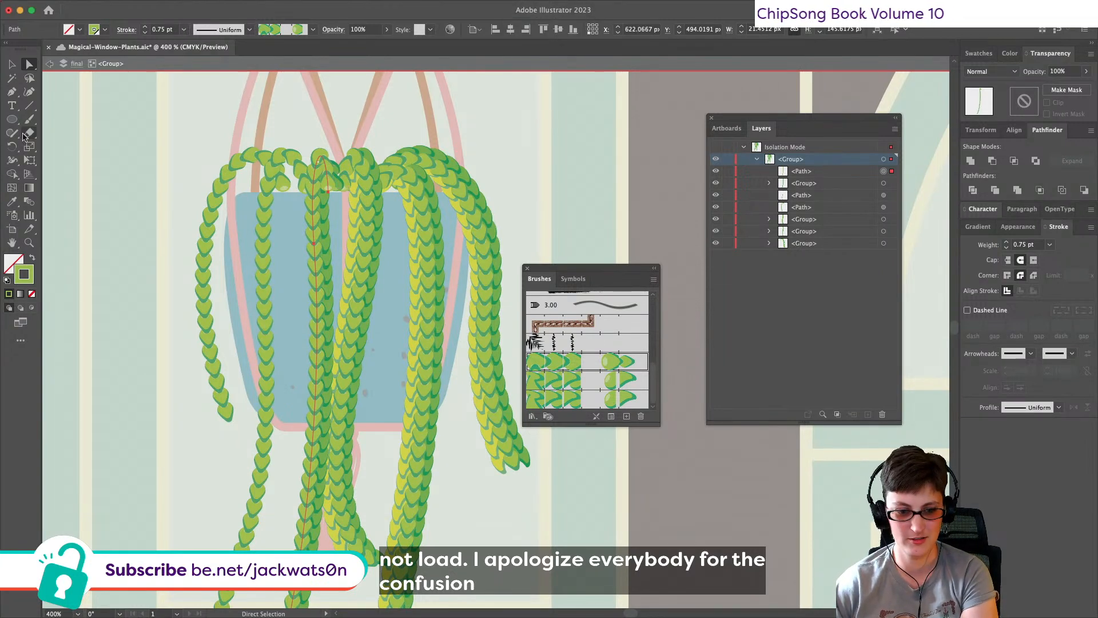
# Step: Cut the long stem's centre path with the Scissors tool near its top and delete the short end piece
pyautogui.click(28, 134)
pyautogui.moveTo(27, 134); pyautogui.dragTo(80, 144)
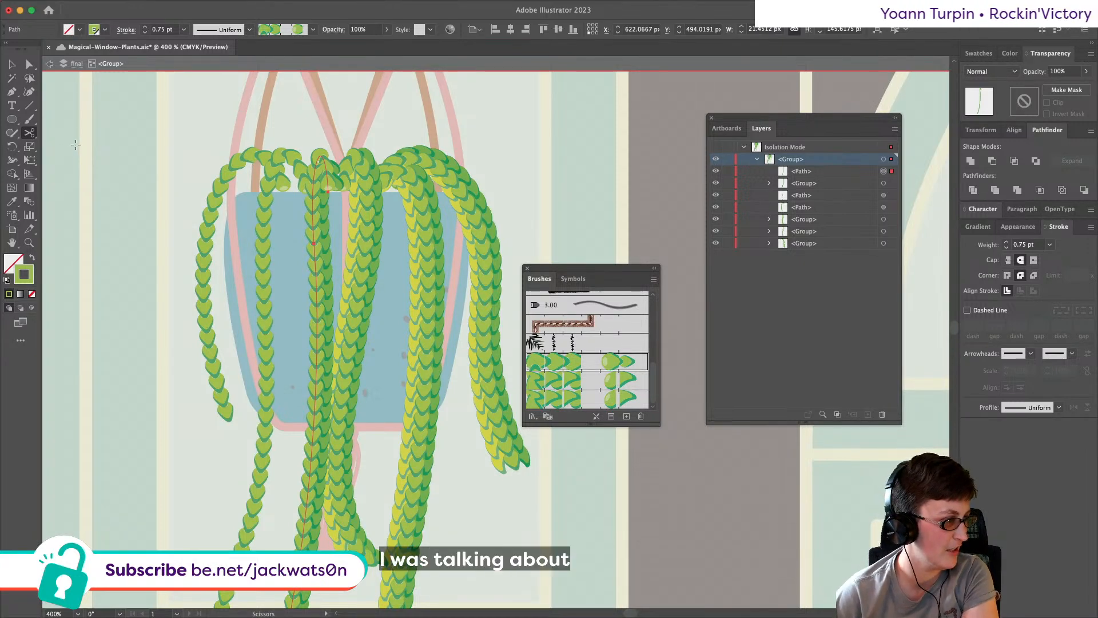
pyautogui.click(323, 197)
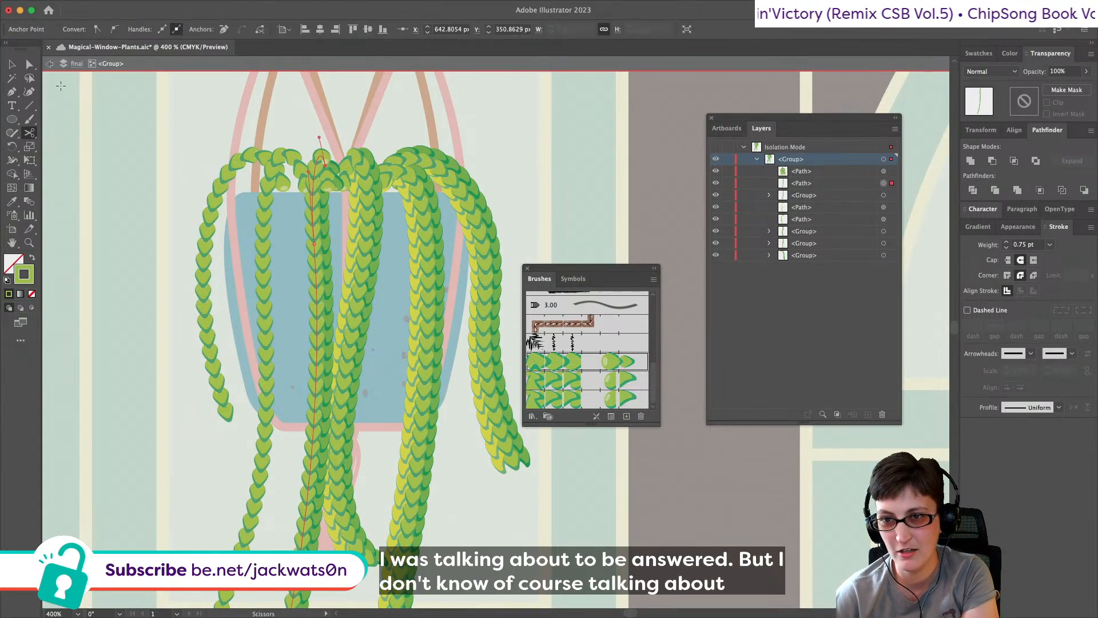
pyautogui.click(29, 64)
pyautogui.press('Delete')
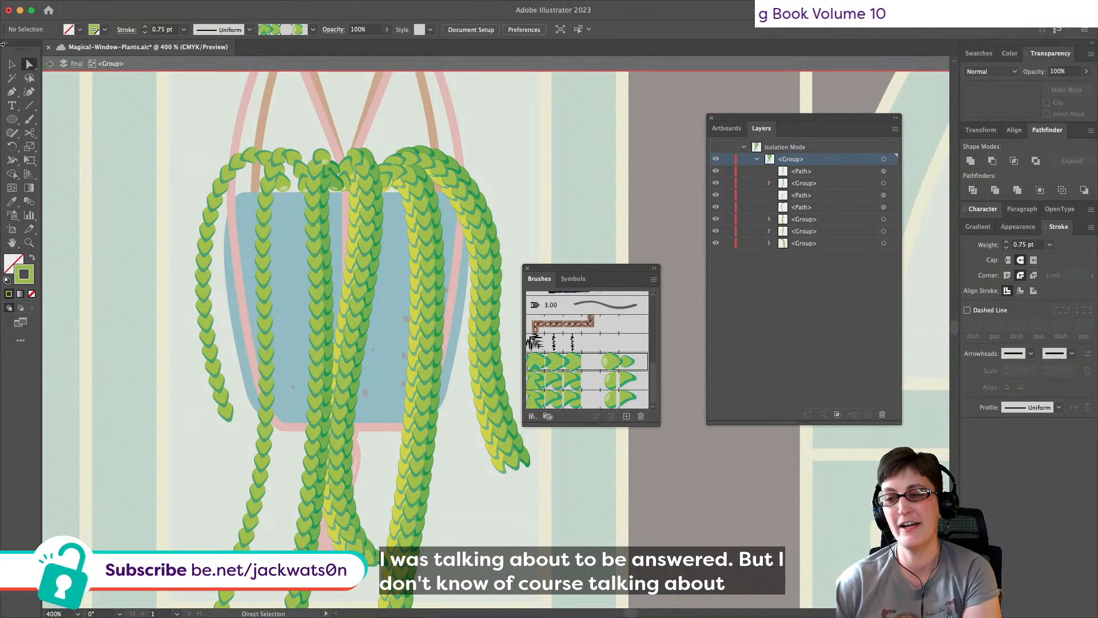
# Step: Cut the long stem's centre path and right side-bead group and paste them behind the neighbouring thick stem on the right
pyautogui.scroll(-3, 394, 173)
pyautogui.keyDown('alt'); pyautogui.scroll(-2, 394, 173); pyautogui.keyUp('alt')
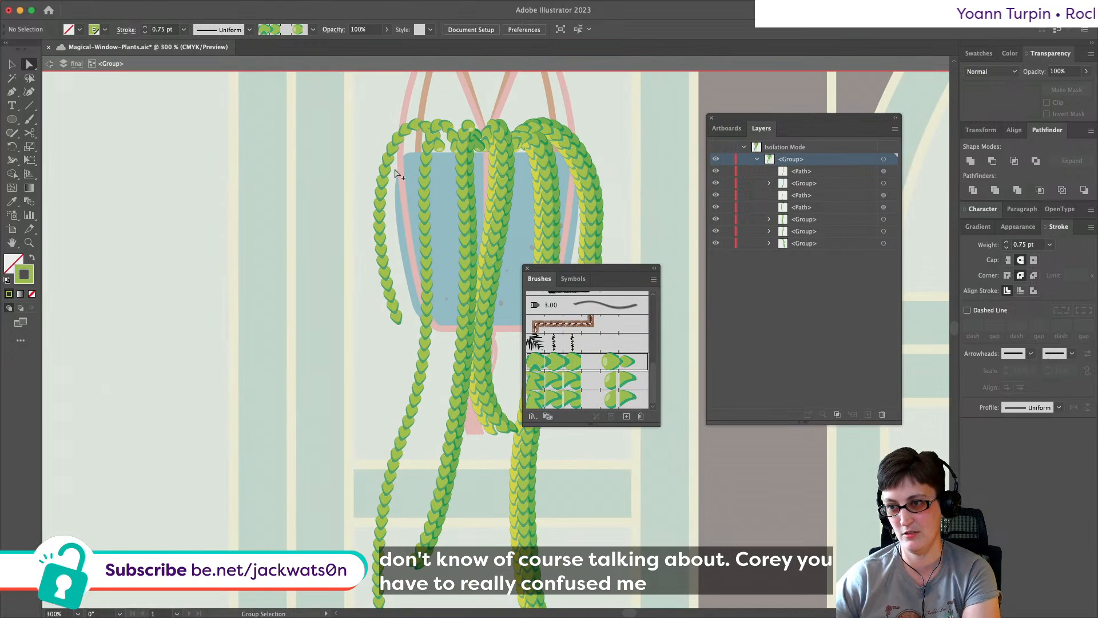
pyautogui.press('v')
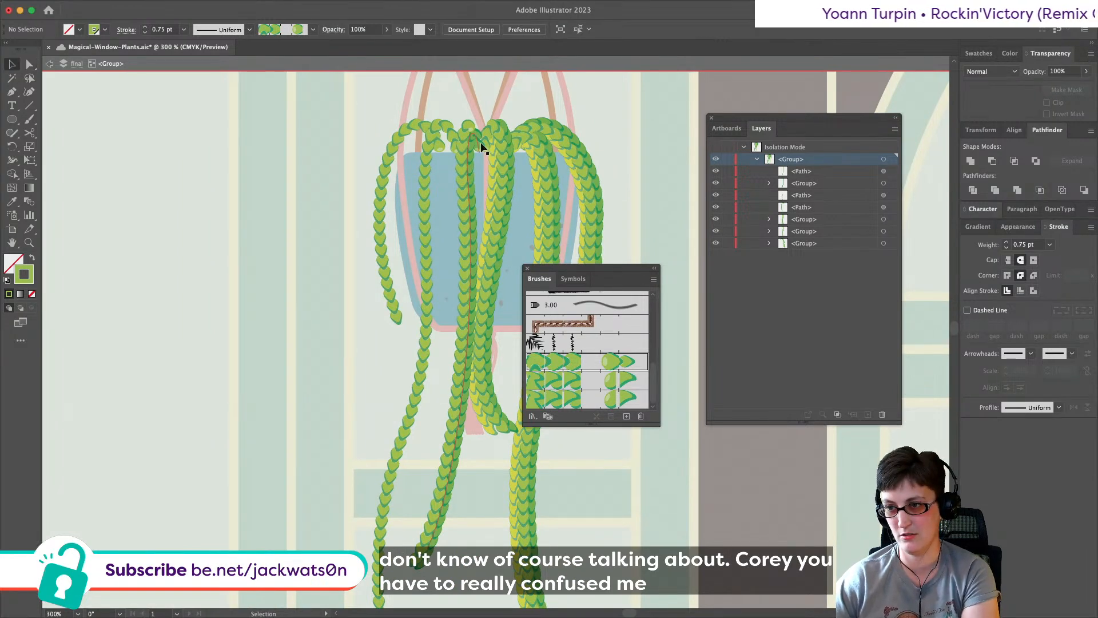
pyautogui.click(469, 131)
pyautogui.keyDown('shift'); pyautogui.click(472, 137); pyautogui.keyUp('shift')
pyautogui.press('super+x')
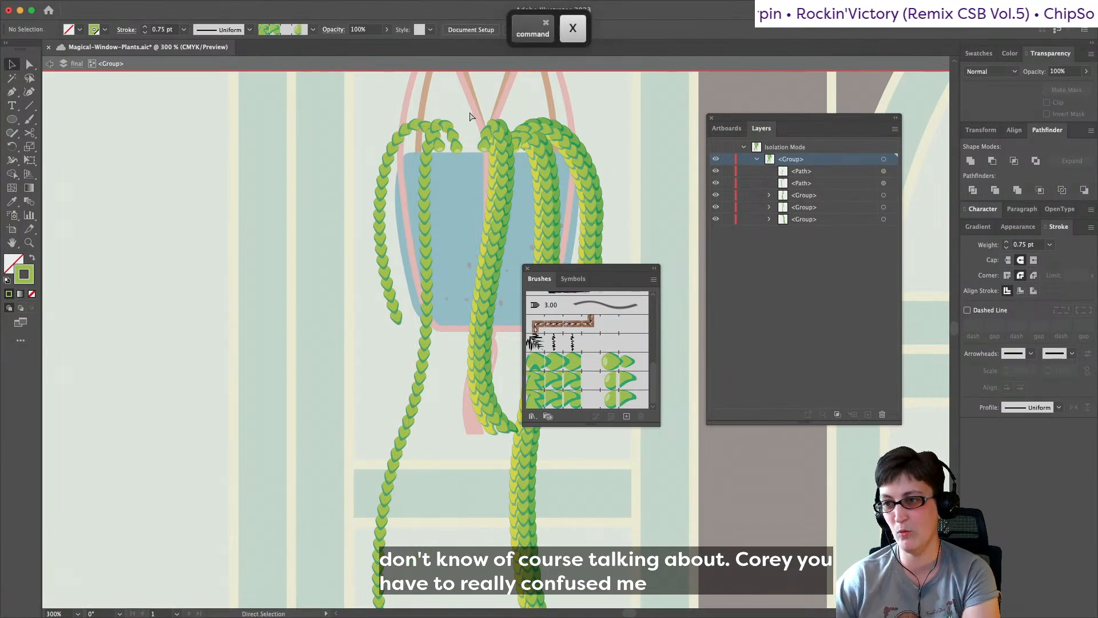
pyautogui.keyDown('super'); pyautogui.click(497, 154); pyautogui.keyUp('super')
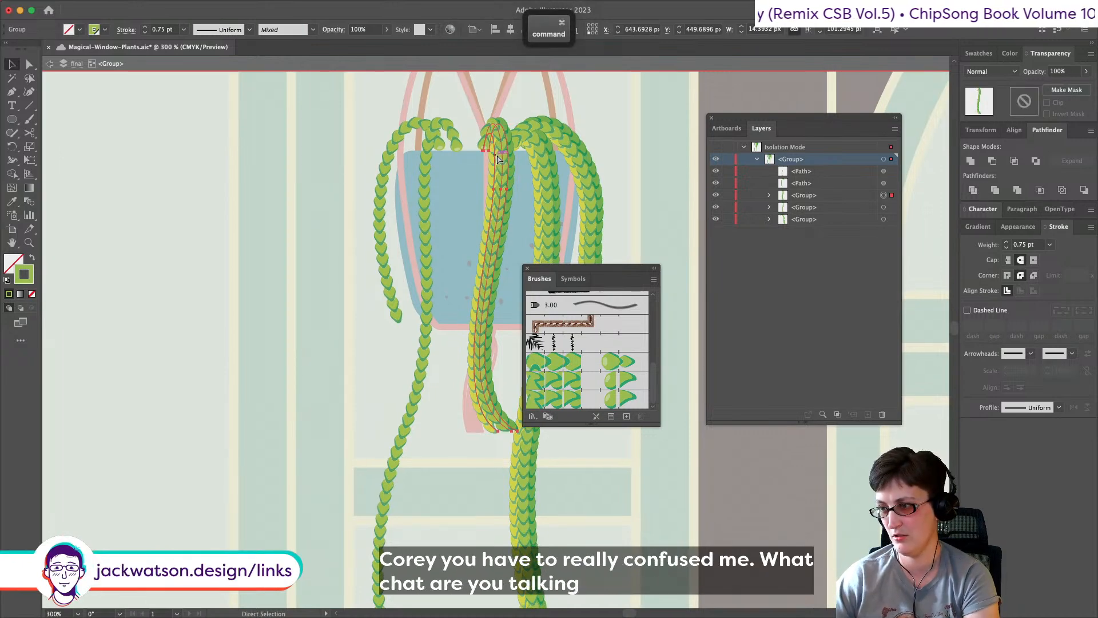
pyautogui.press('super+b')
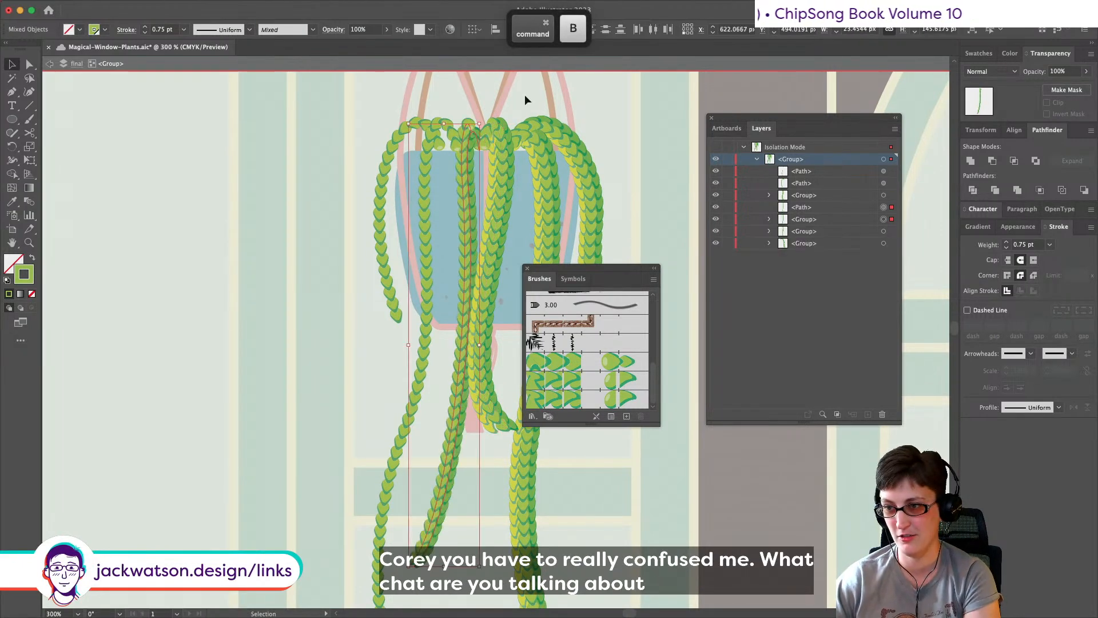
pyautogui.click(526, 93)
# Step: Cut the two thin stems on the pot's left and paste them behind the long stem's centre path
pyautogui.scroll(1, 471, 126)
pyautogui.click(409, 126)
pyautogui.keyDown('shift'); pyautogui.click(424, 155); pyautogui.keyUp('shift')
pyautogui.press('super+x')
pyautogui.click(452, 151)
pyautogui.press('super+b')
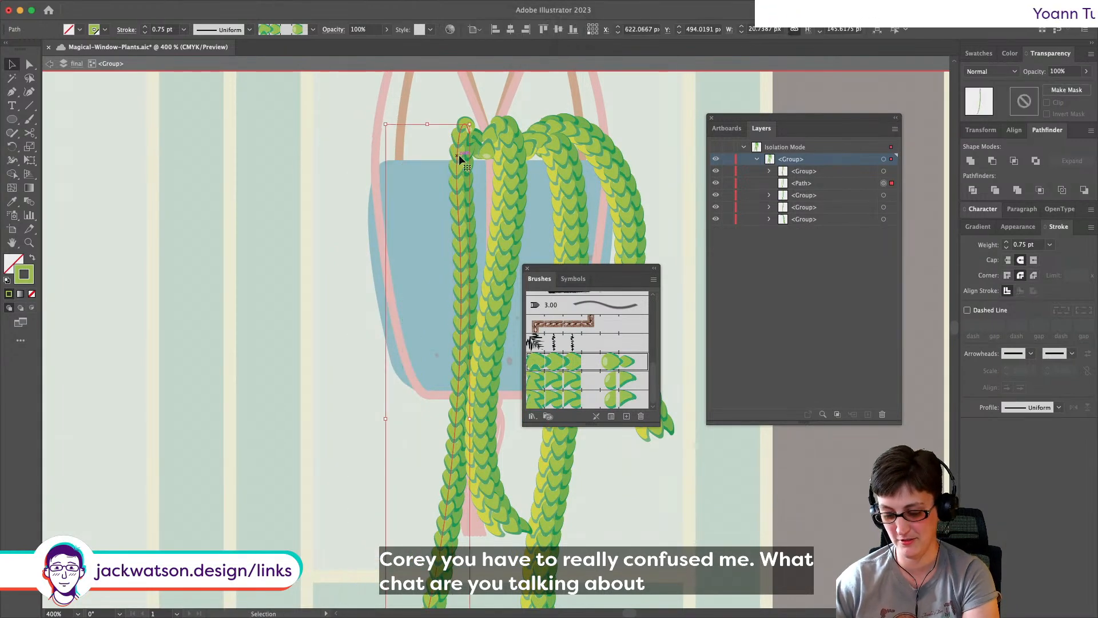
pyautogui.click(437, 74)
# Step: Duplicate the long stem's centre path about 2.6 px to the left and apply the last bead-chain pattern brush for side beads
pyautogui.hscroll(1, 464, 155)
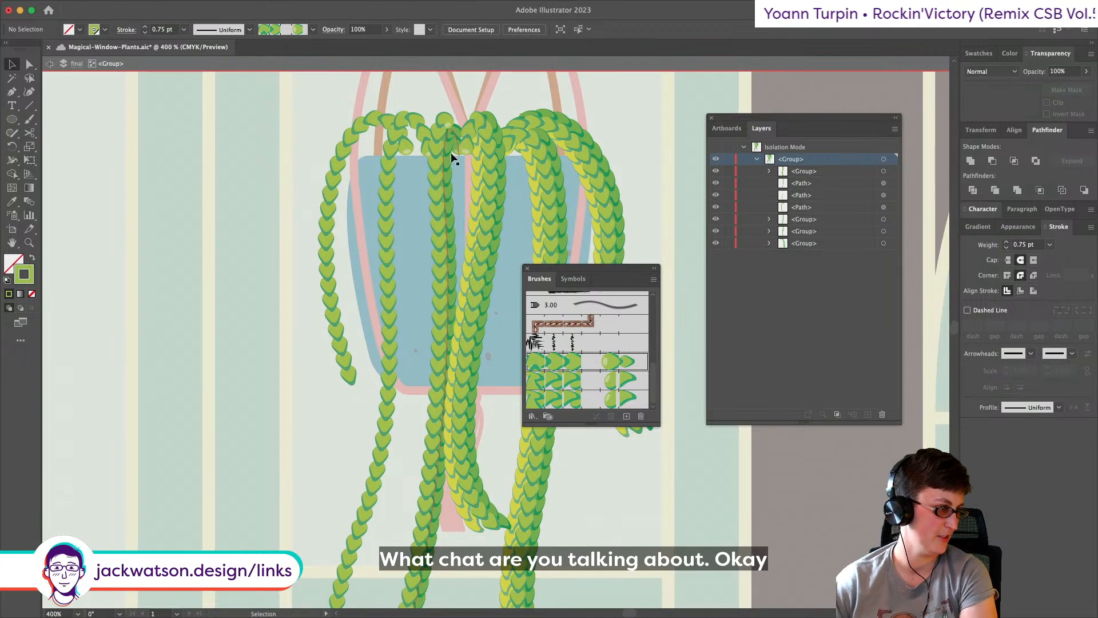
pyautogui.hscroll(-1, 450, 153)
pyautogui.click(461, 164)
pyautogui.moveTo(461, 164); pyautogui.dragTo(453, 173)
pyautogui.click(610, 385)
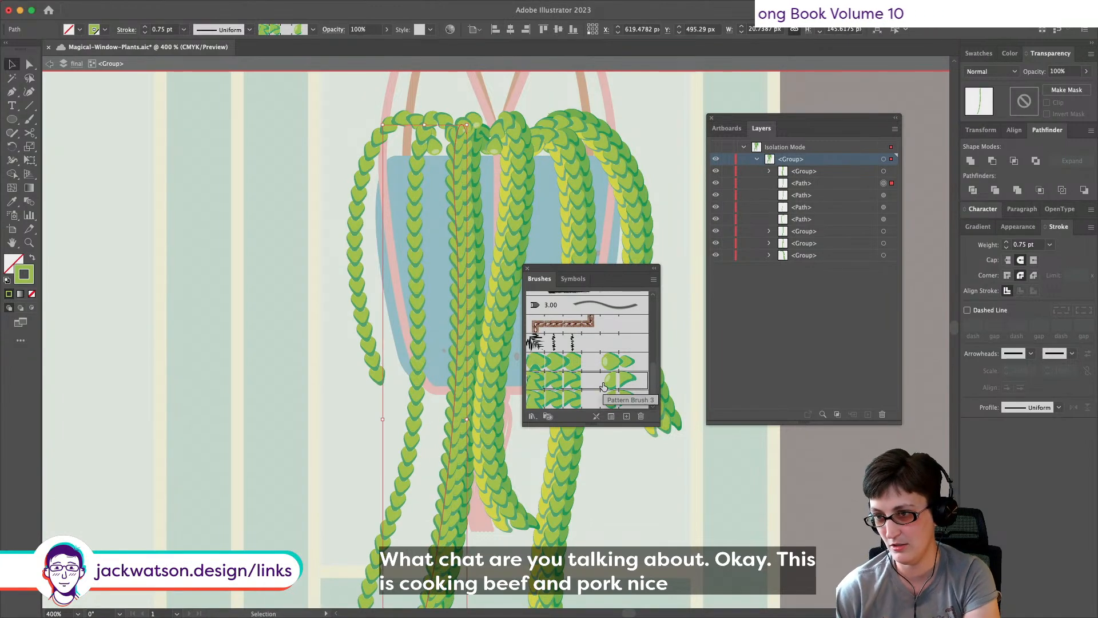
pyautogui.click(614, 401)
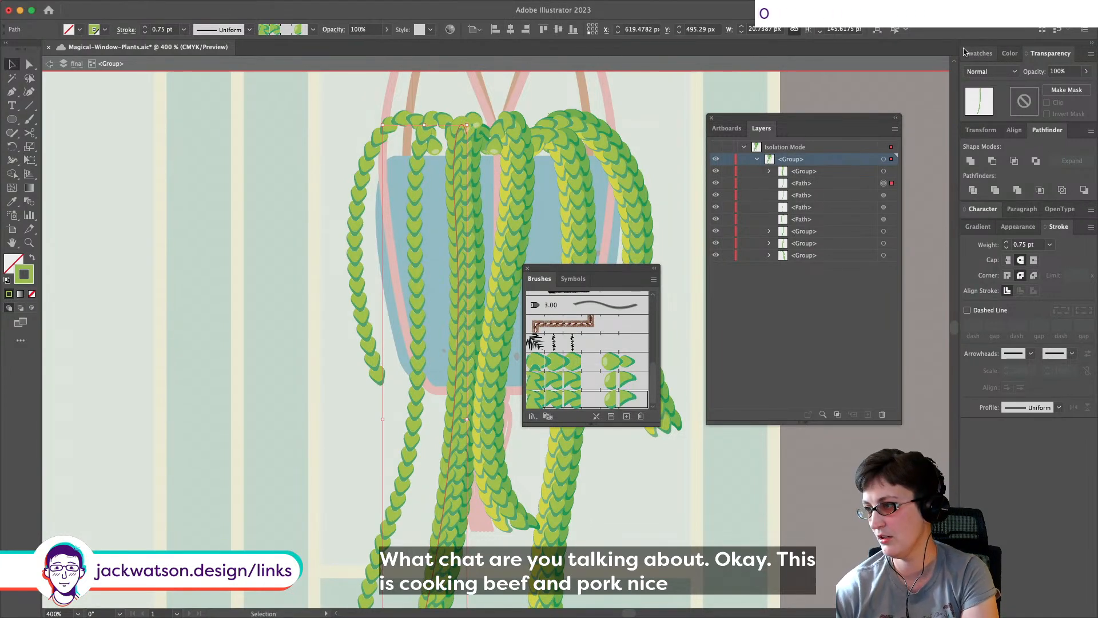
# Step: Move the top end anchor of the long stem's left copy slightly to the right to widen its arch
pyautogui.click(28, 65)
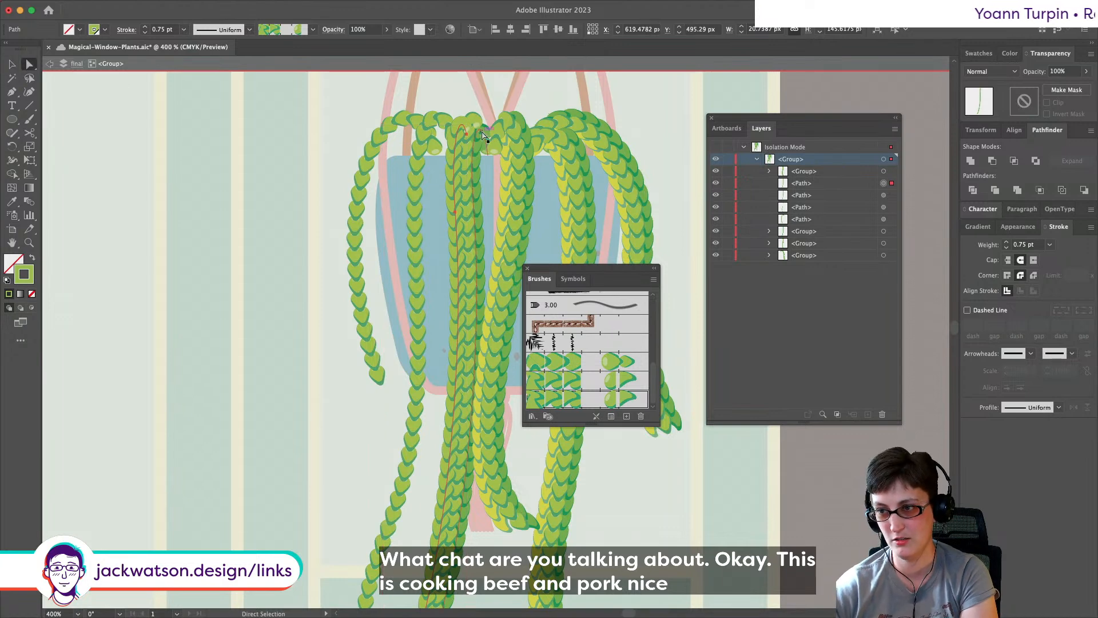
pyautogui.moveTo(469, 136); pyautogui.dragTo(479, 132)
pyautogui.press('v')
pyautogui.press('shift+super+a')
# Step: Copy the long stem's left side-bead path in place and set the new copy's blending mode to Screen
pyautogui.scroll(-2, 367, 318)
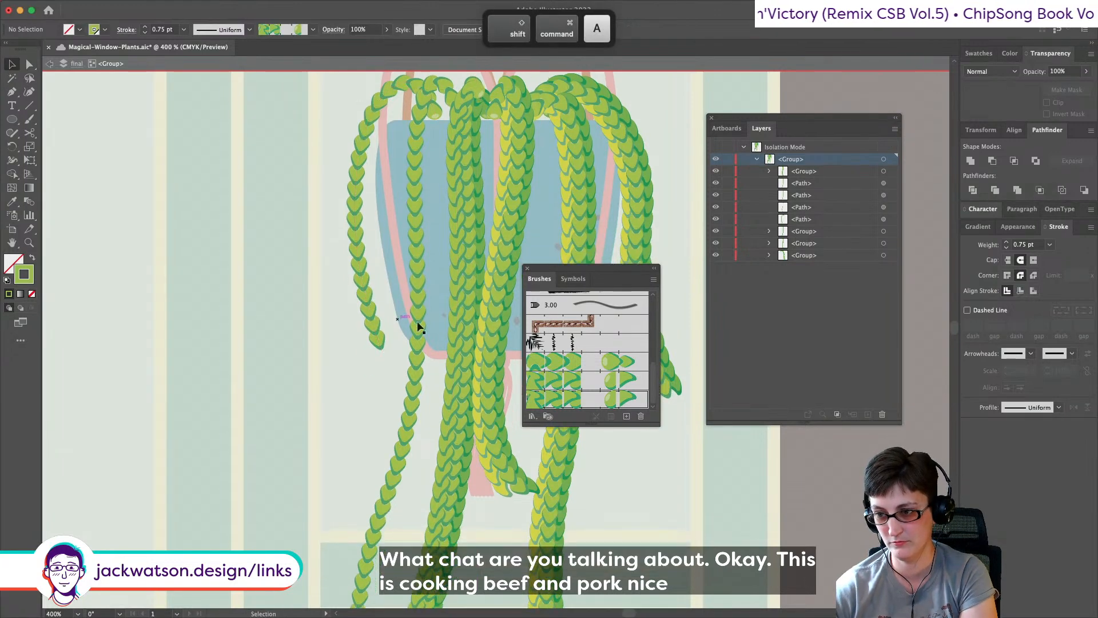
pyautogui.click(452, 323)
pyautogui.press('super+c')
pyautogui.press('super+f')
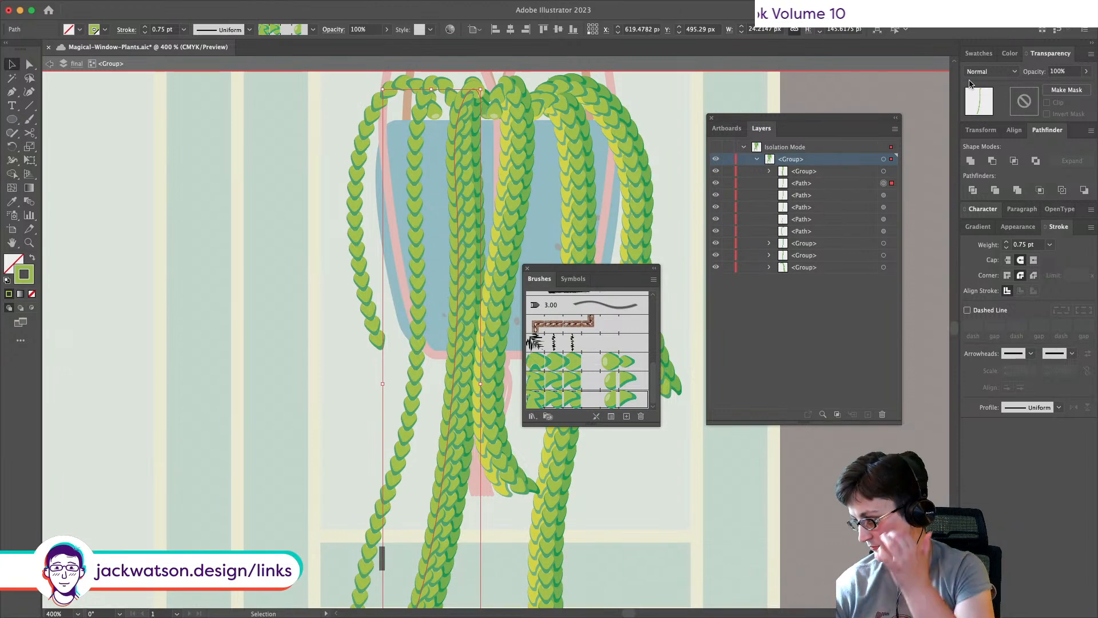
pyautogui.click(990, 71)
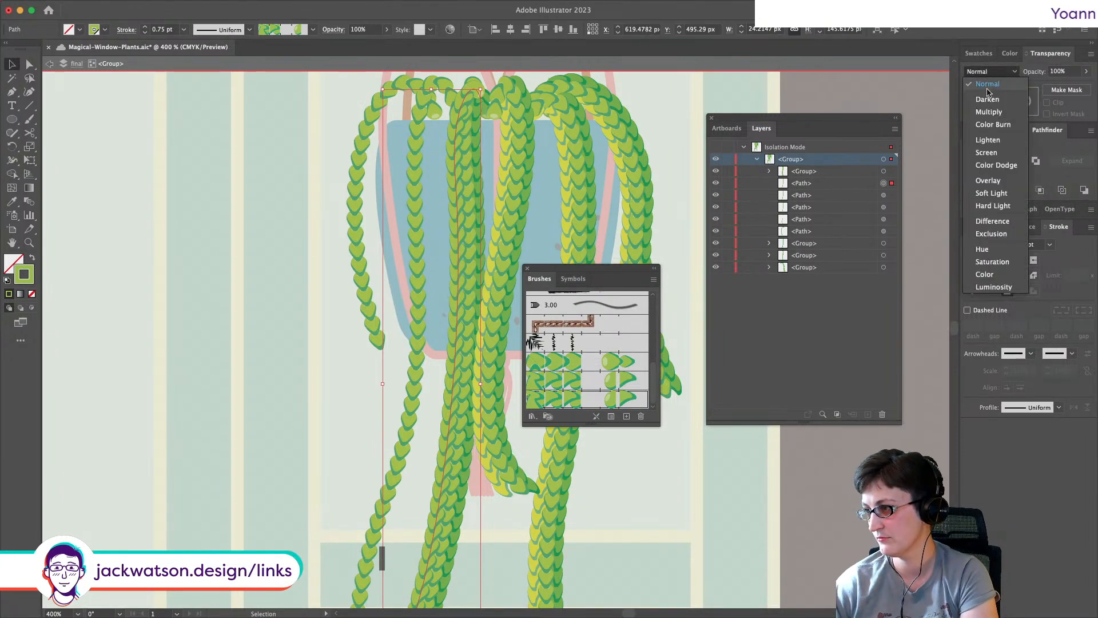
pyautogui.click(1007, 154)
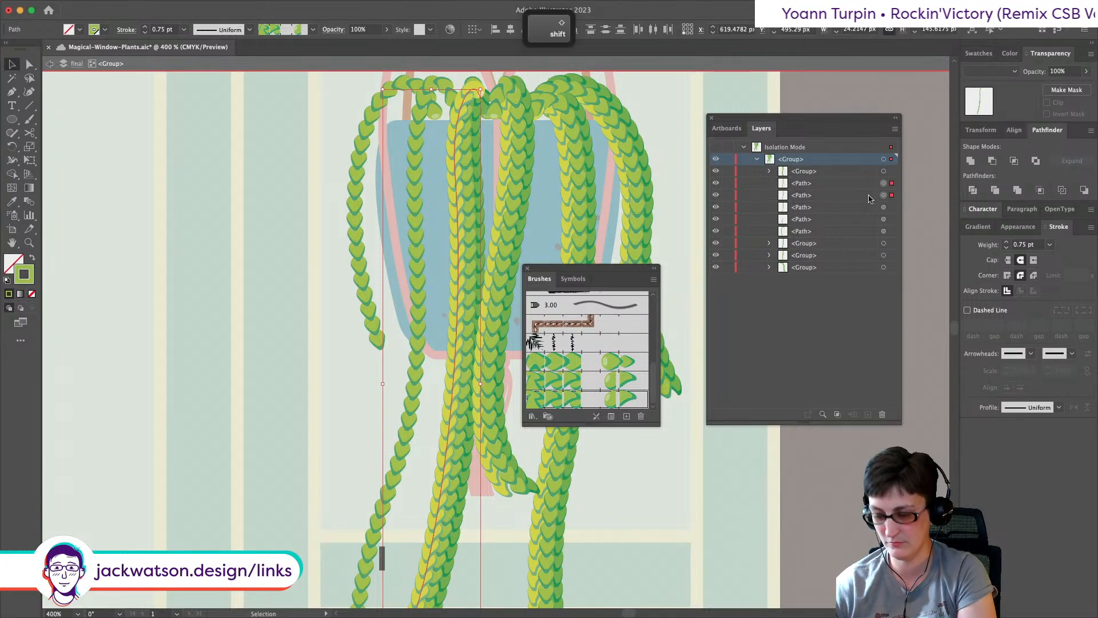
# Step: Group the Screen copy with the left side-bead path, place the group behind the centre path, and undo its trial leftward nudge
pyautogui.press('super+x')
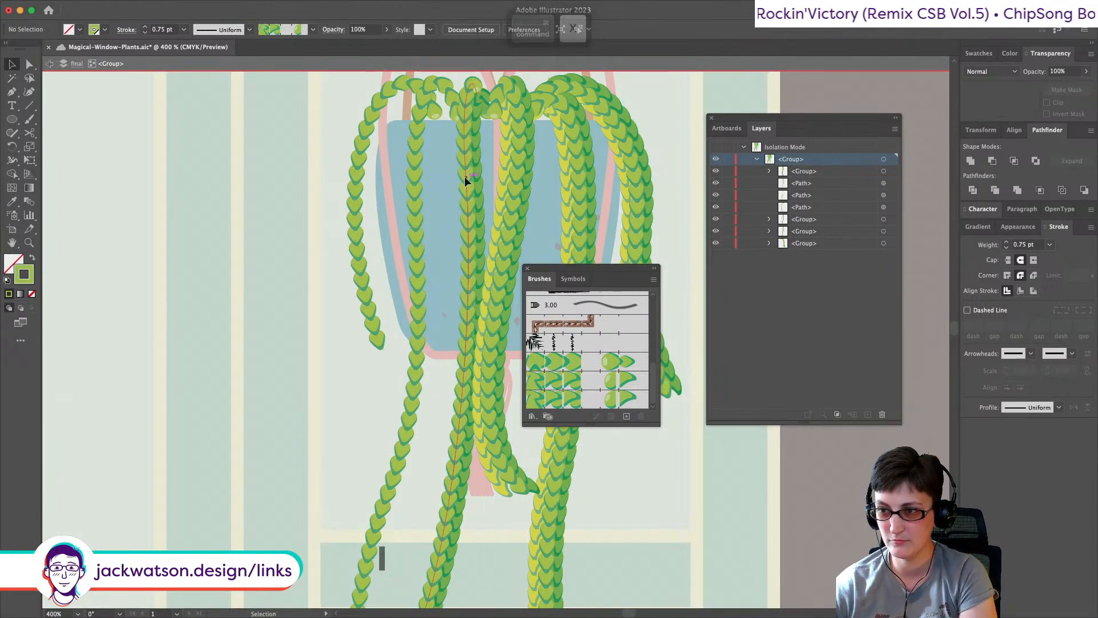
pyautogui.press('super+b')
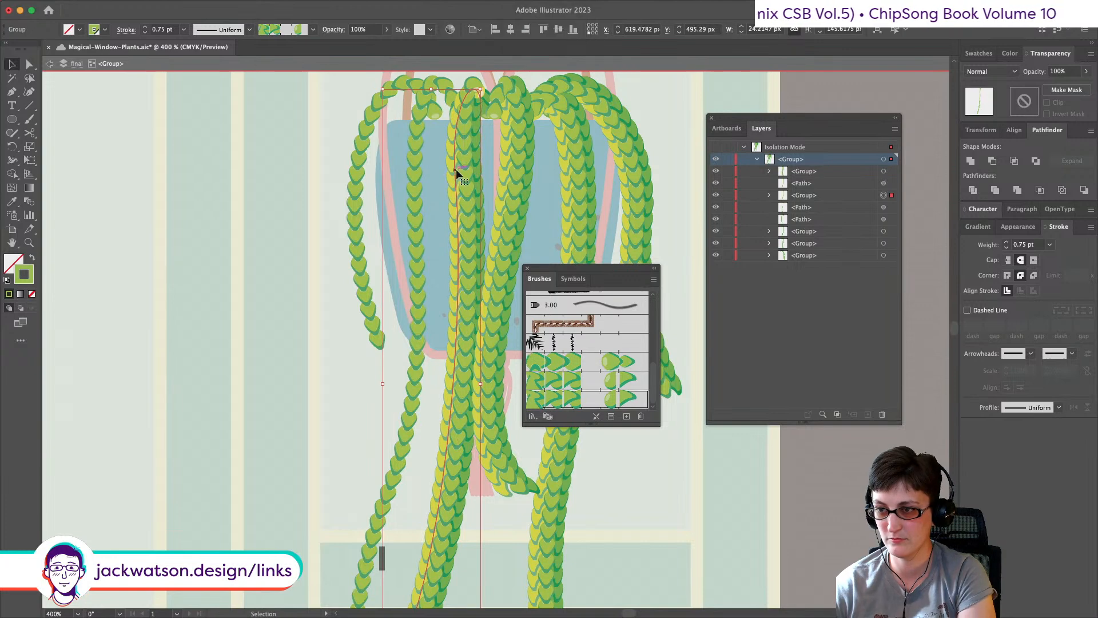
pyautogui.moveTo(454, 170); pyautogui.dragTo(451, 170)
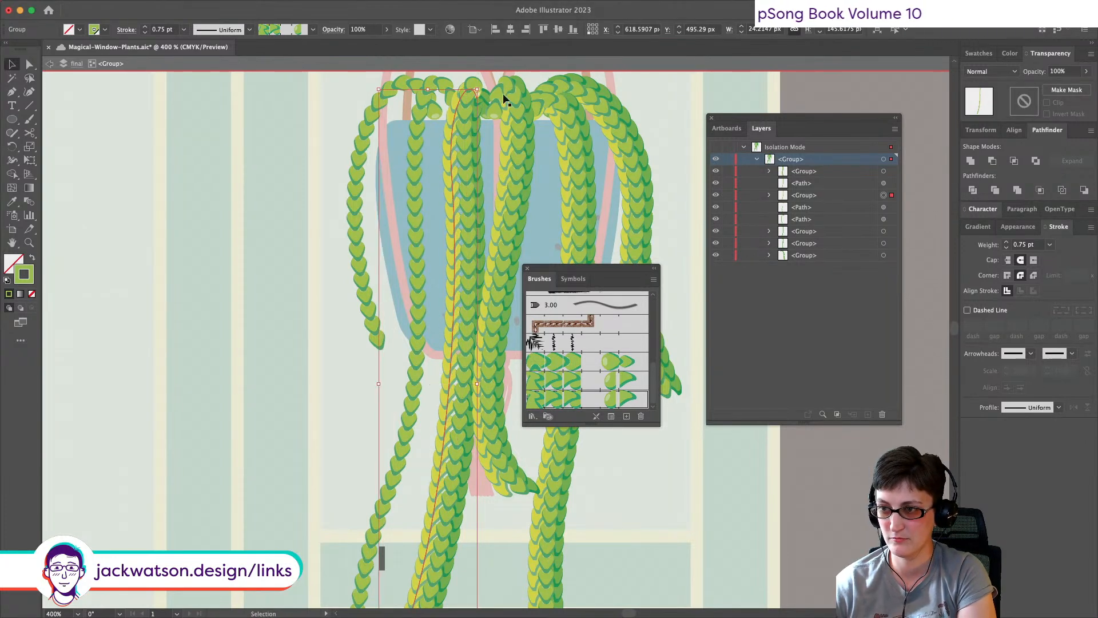
pyautogui.press('super+z')
# Step: Cut the long stem's left side-bead group and paste it behind the stem's right side-bead group
pyautogui.press('super+x')
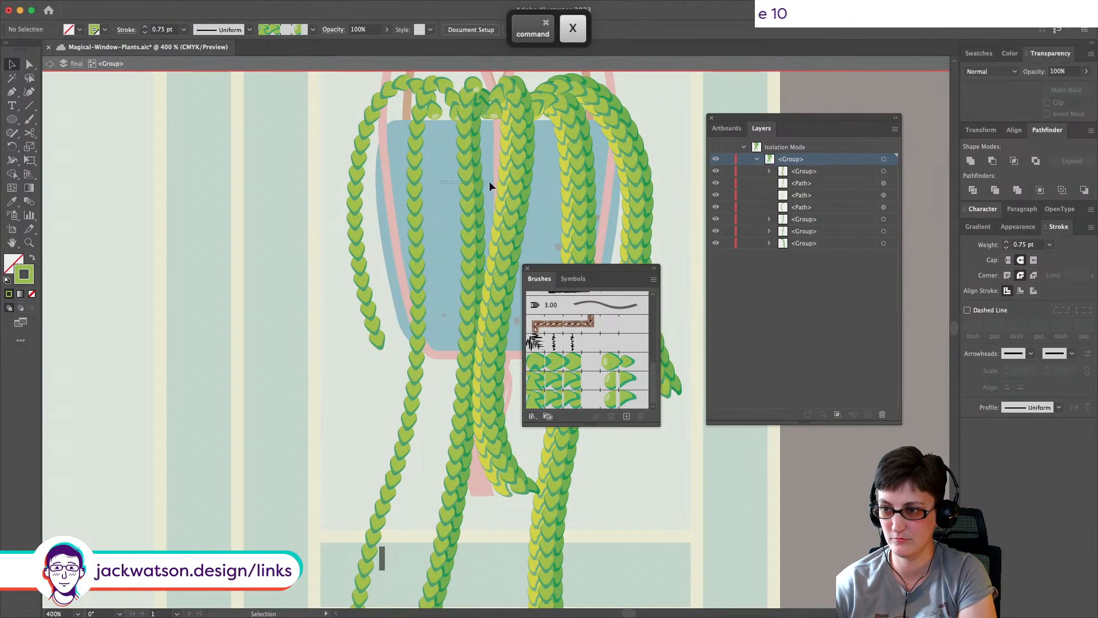
pyautogui.moveTo(489, 180); pyautogui.dragTo(441, 181)
pyautogui.press('super+b')
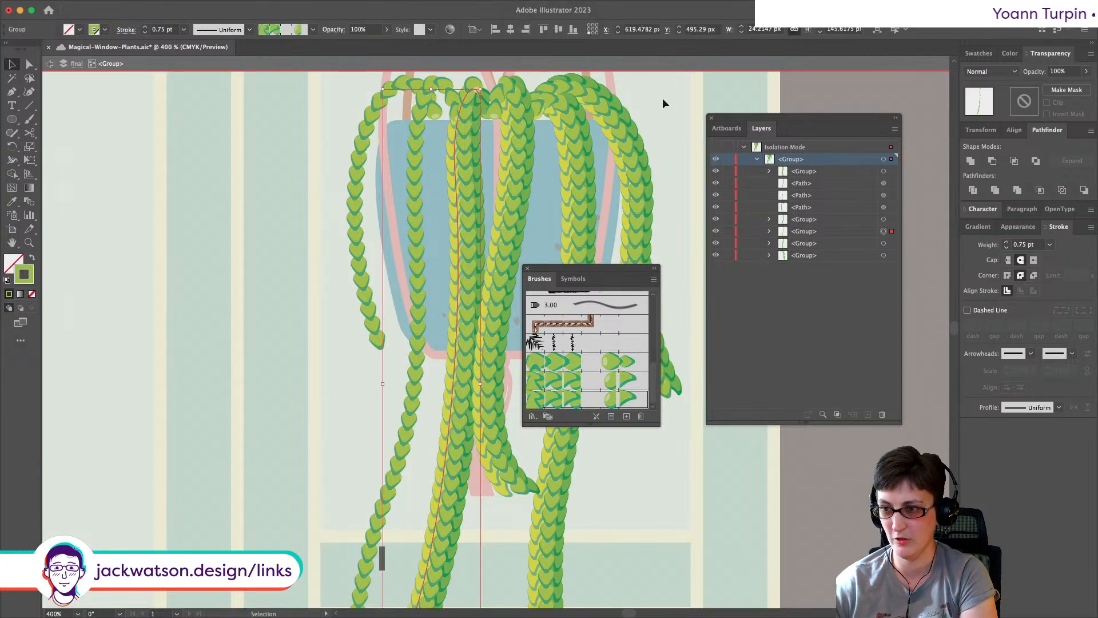
# Step: Group the long stem's centre path with its left and right side-bead groups
pyautogui.scroll(-1, 664, 100)
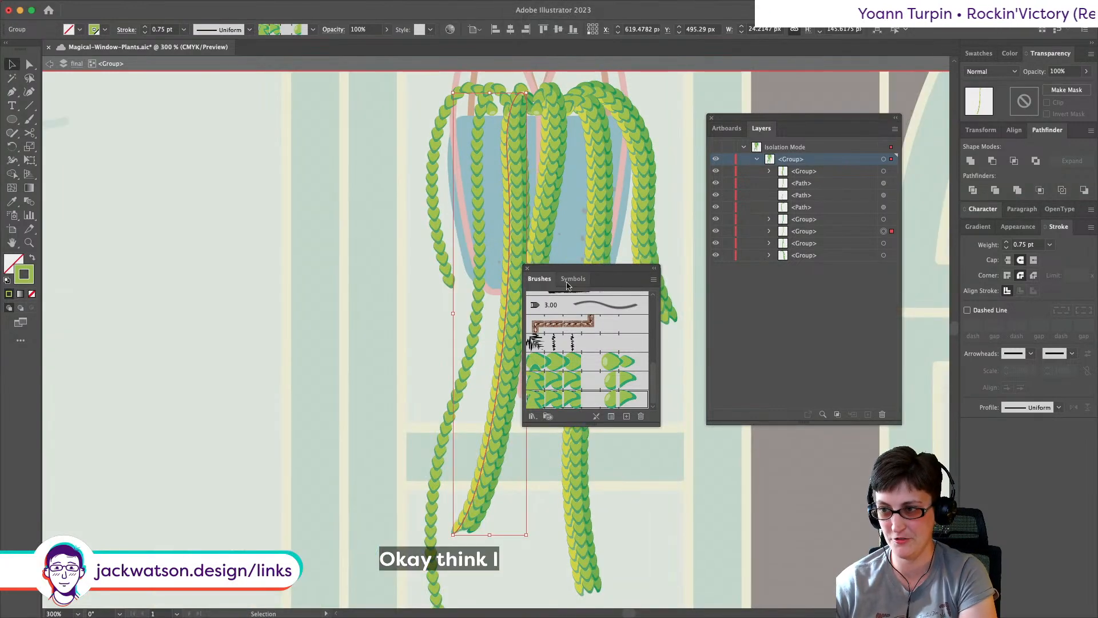
pyautogui.hscroll(3, 539, 201)
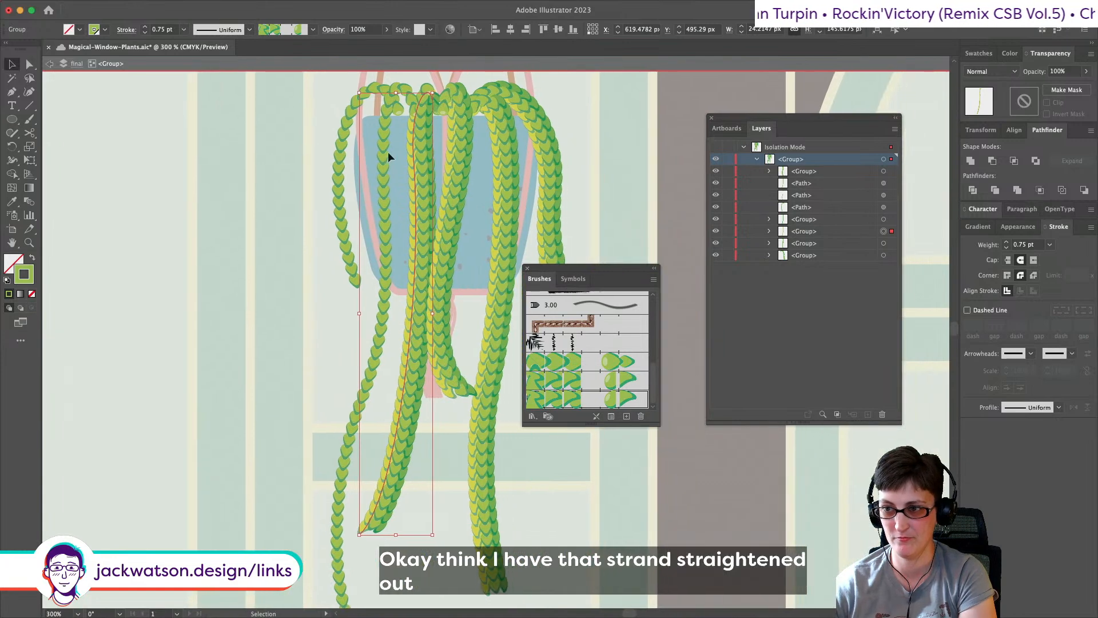
pyautogui.click(403, 209)
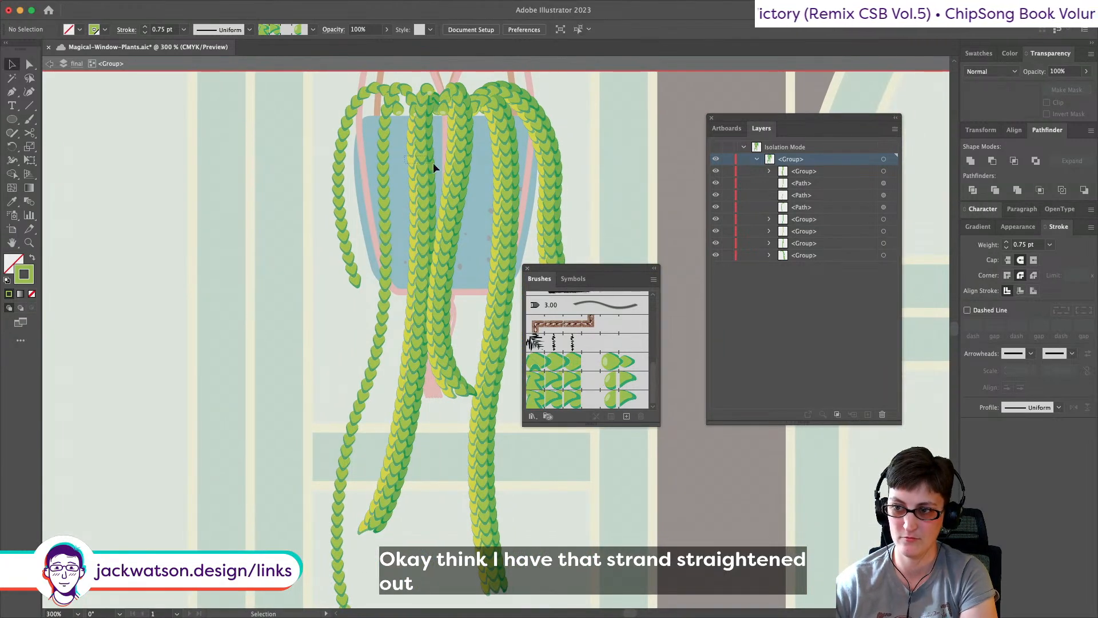
pyautogui.click(434, 163)
pyautogui.press('super+g')
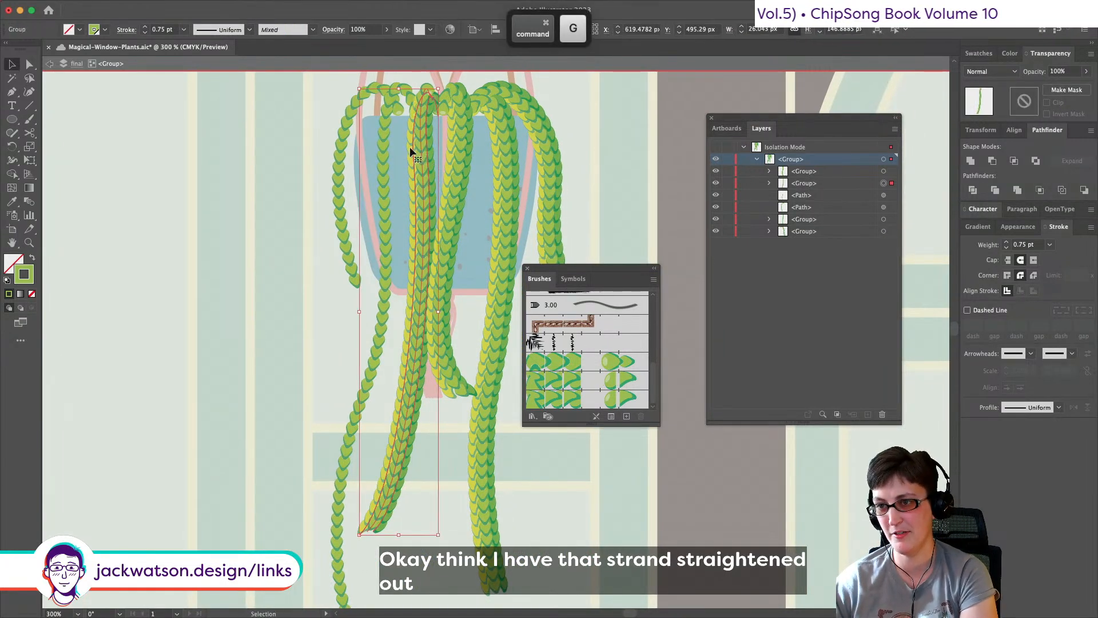
# Step: Select the inner thin stem's path left of the long stem and start duplicating it
pyautogui.scroll(5, 410, 152)
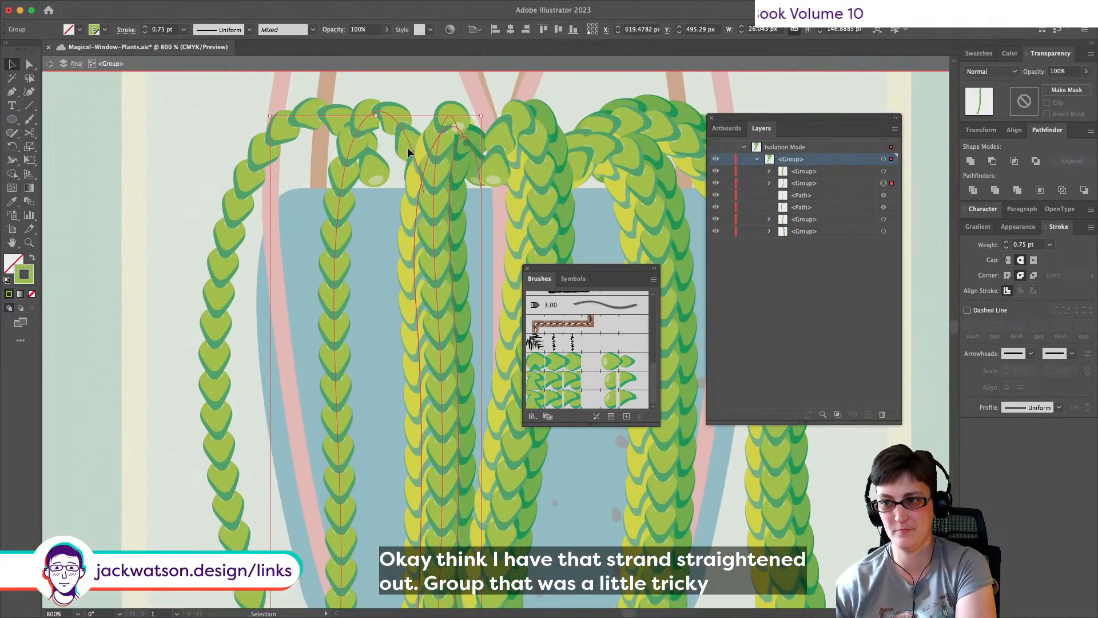
pyautogui.click(390, 138)
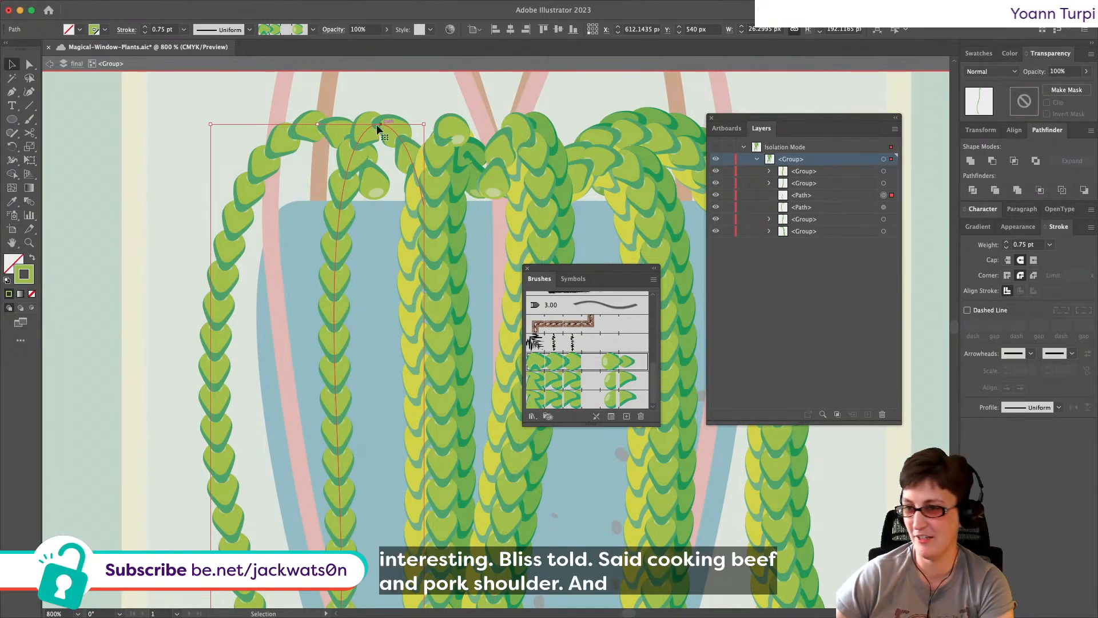
pyautogui.press('alt')
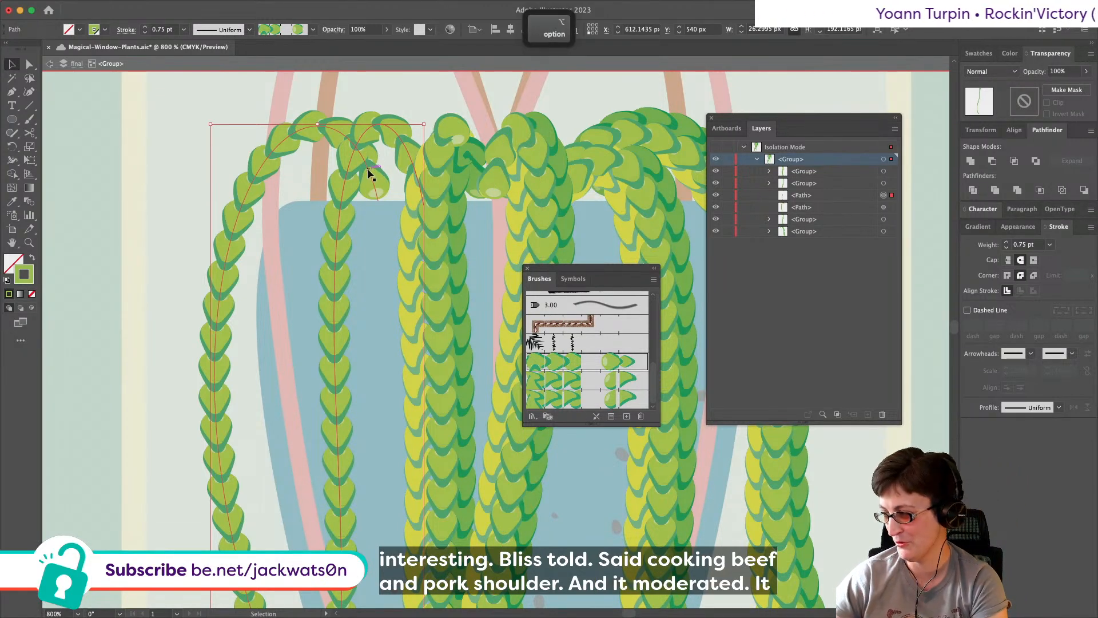
# Step: Paste a duplicate of the long thin vine path in place in front of the original
pyautogui.scroll(-1, 371, 175)
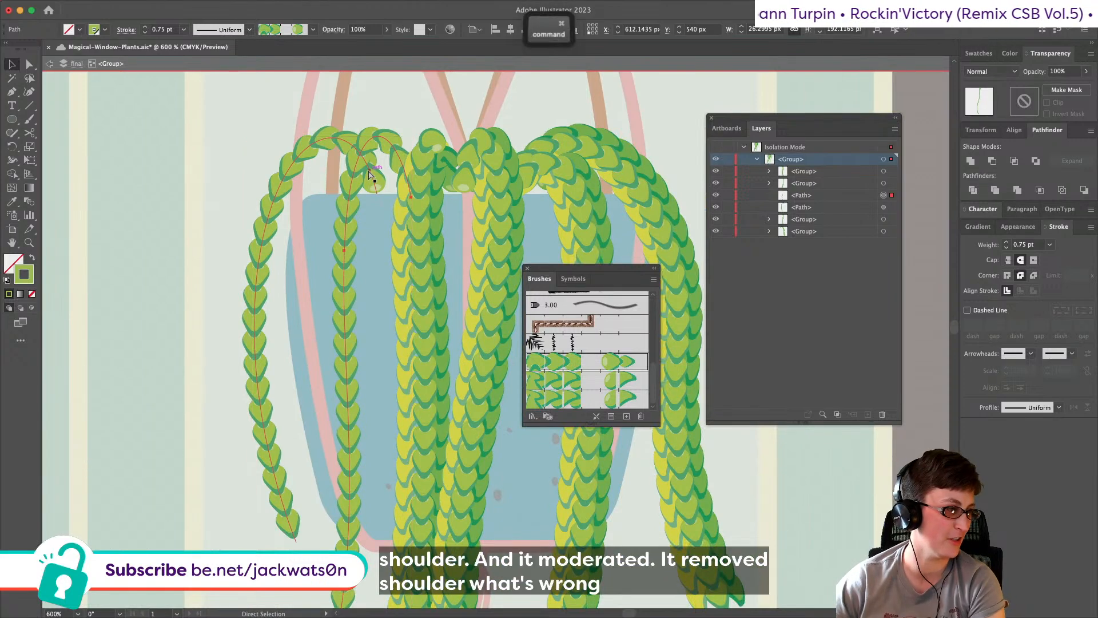
pyautogui.press('super+f')
pyautogui.hscroll(1, 369, 175)
pyautogui.scroll(-2, 375, 185)
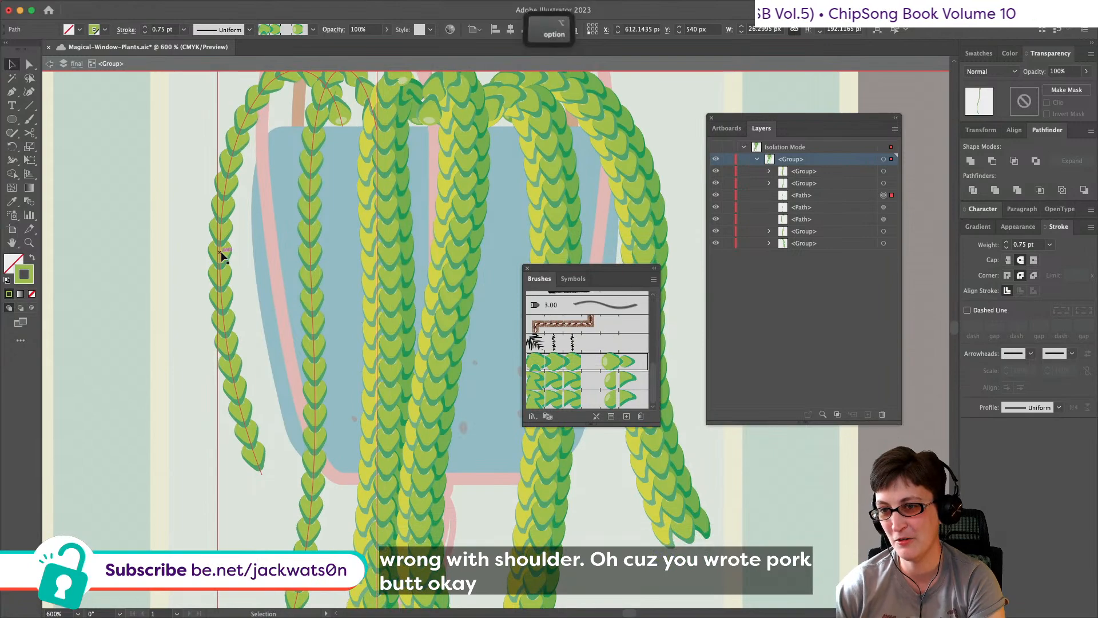
pyautogui.scroll(2, 221, 260)
pyautogui.scroll(-4, 222, 259)
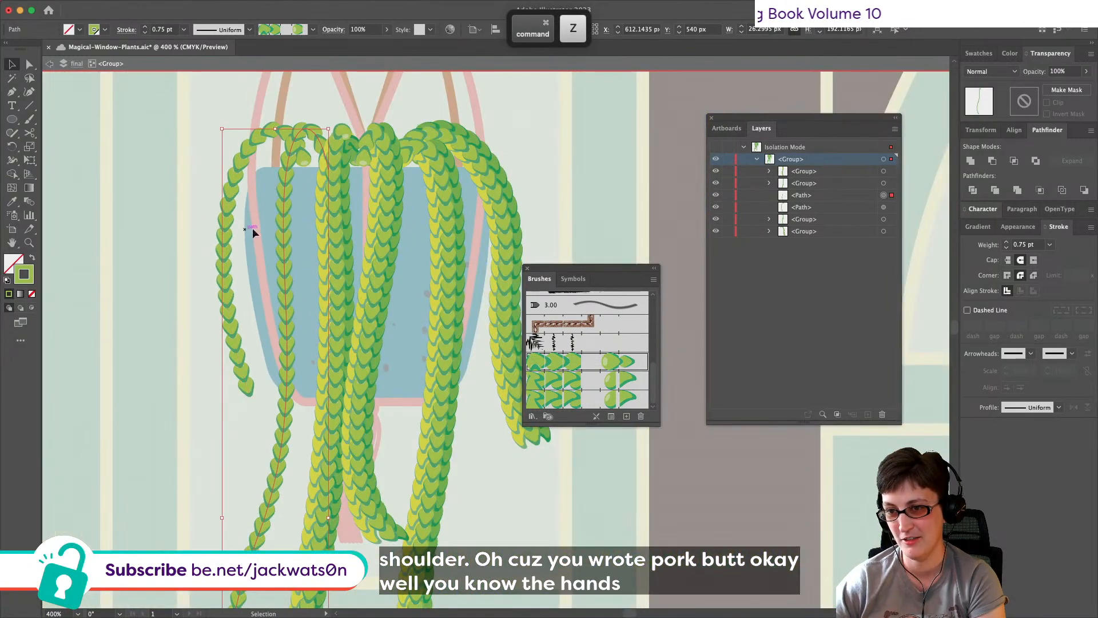
pyautogui.press('shift+super+a')
pyautogui.press('super+f')
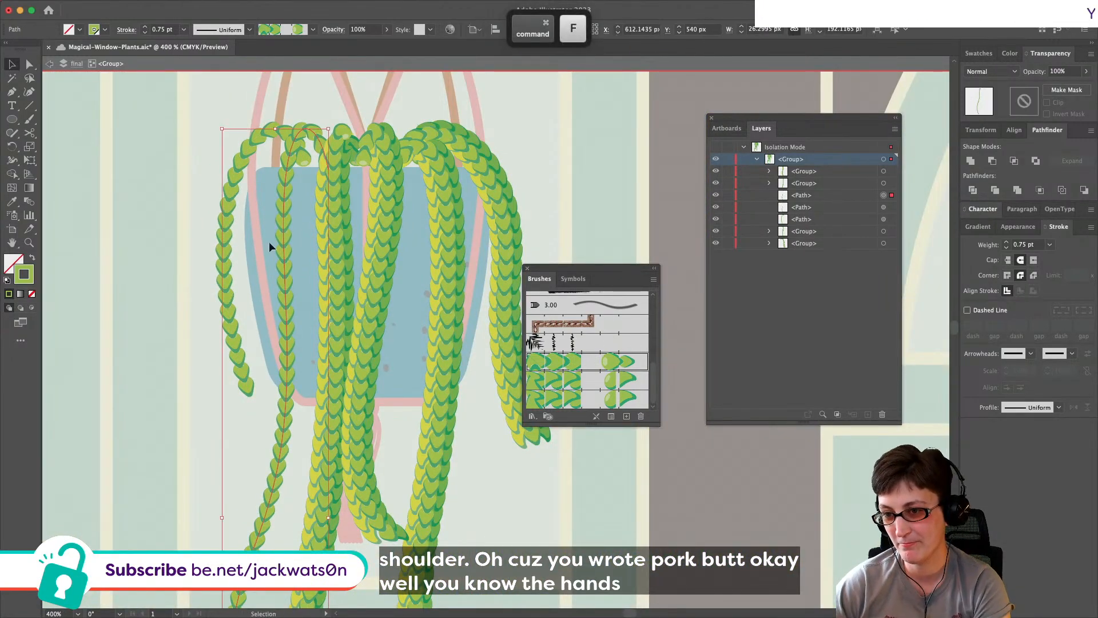
# Step: Narrow the pasted vine path slightly from its left side, apply the middle leafy pattern brush and set its stroke weight to 0.75 pt
pyautogui.scroll(-3, 210, 386)
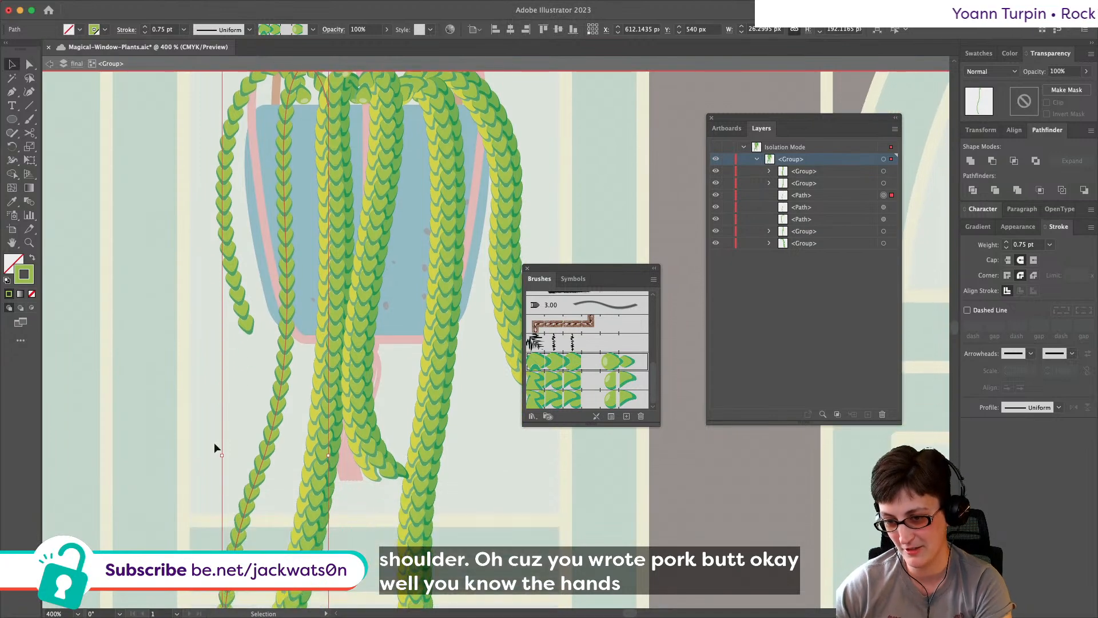
pyautogui.moveTo(224, 457); pyautogui.dragTo(237, 456)
pyautogui.click(603, 387)
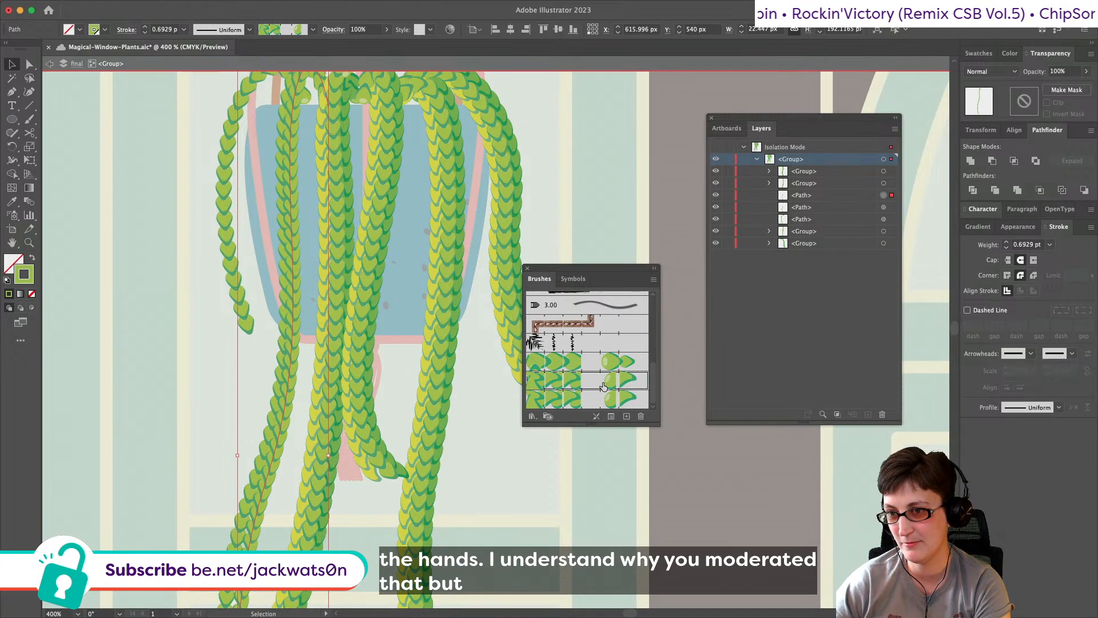
pyautogui.click(184, 30)
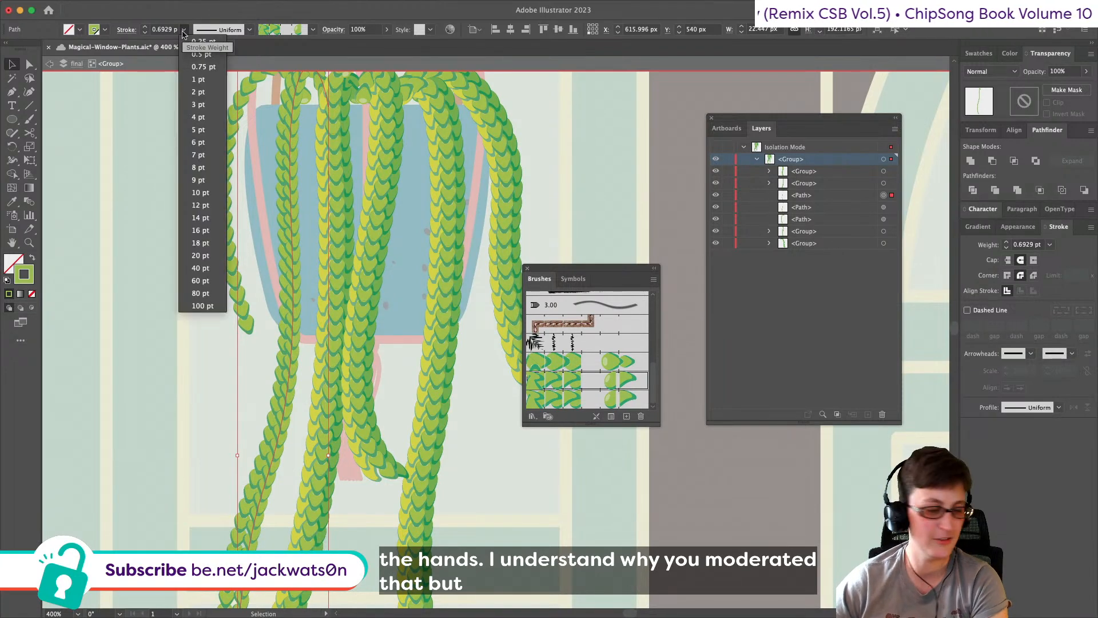
pyautogui.click(204, 67)
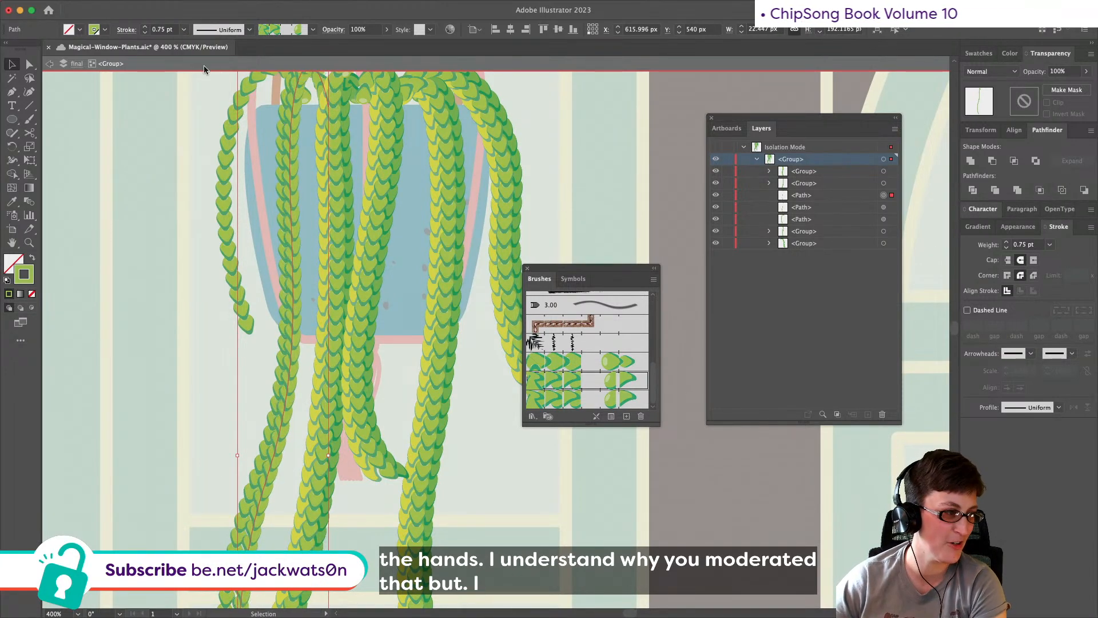
pyautogui.hscroll(1, 245, 117)
pyautogui.hscroll(3, 246, 117)
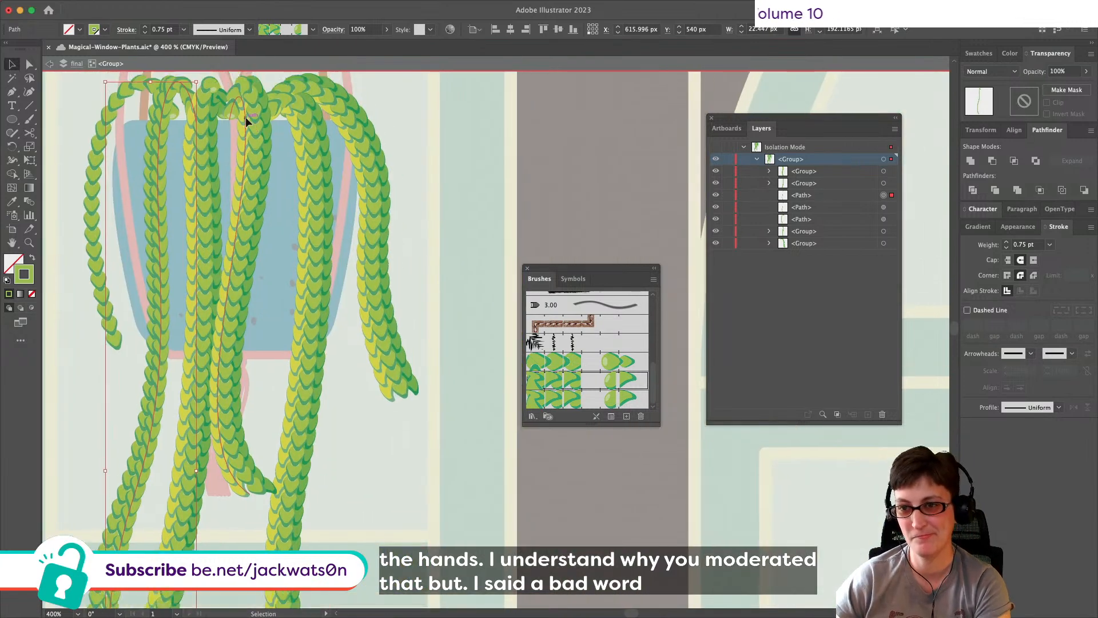
pyautogui.scroll(3, 229, 131)
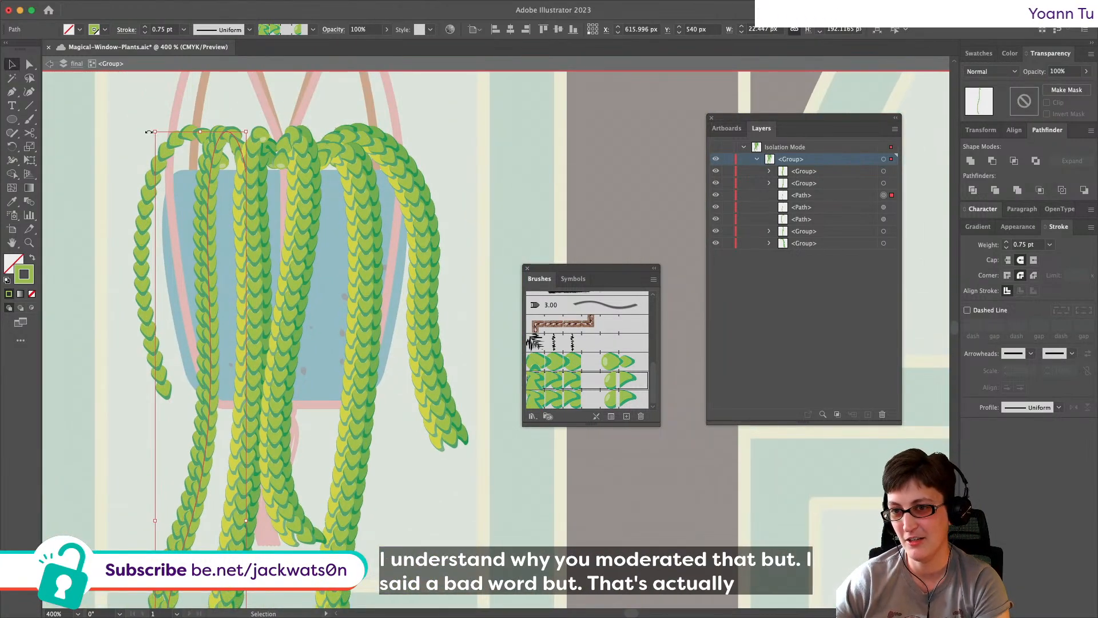
pyautogui.moveTo(153, 132); pyautogui.dragTo(211, 137)
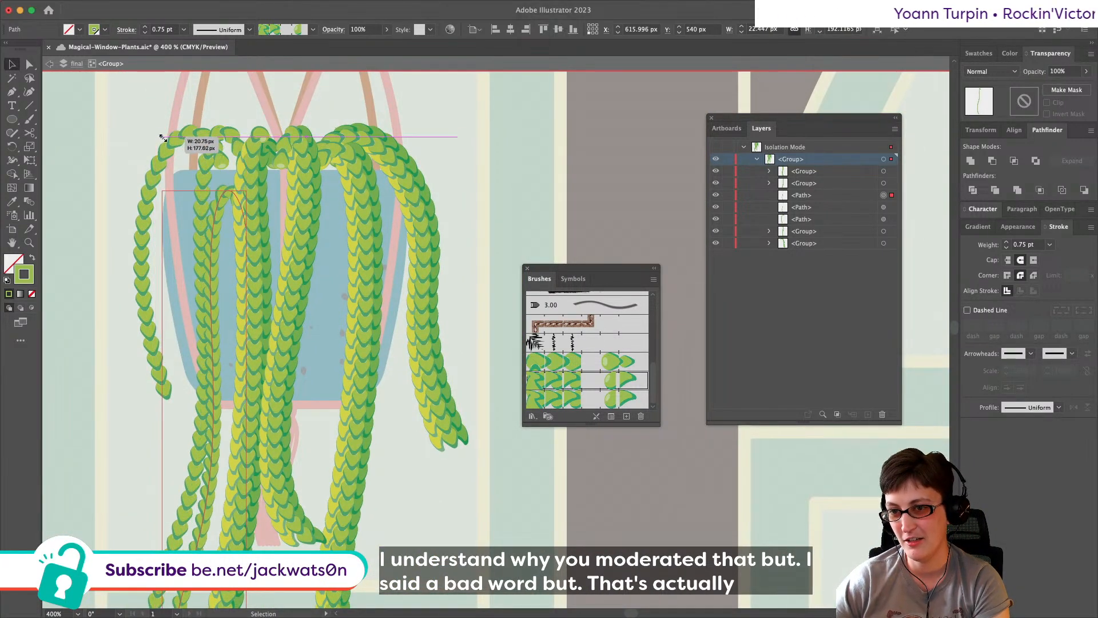
pyautogui.press('super+z')
# Step: Flatten the upper arch of the narrowed vine copy by adjusting the direction handle of its anchor near the pot rim
pyautogui.click(29, 64)
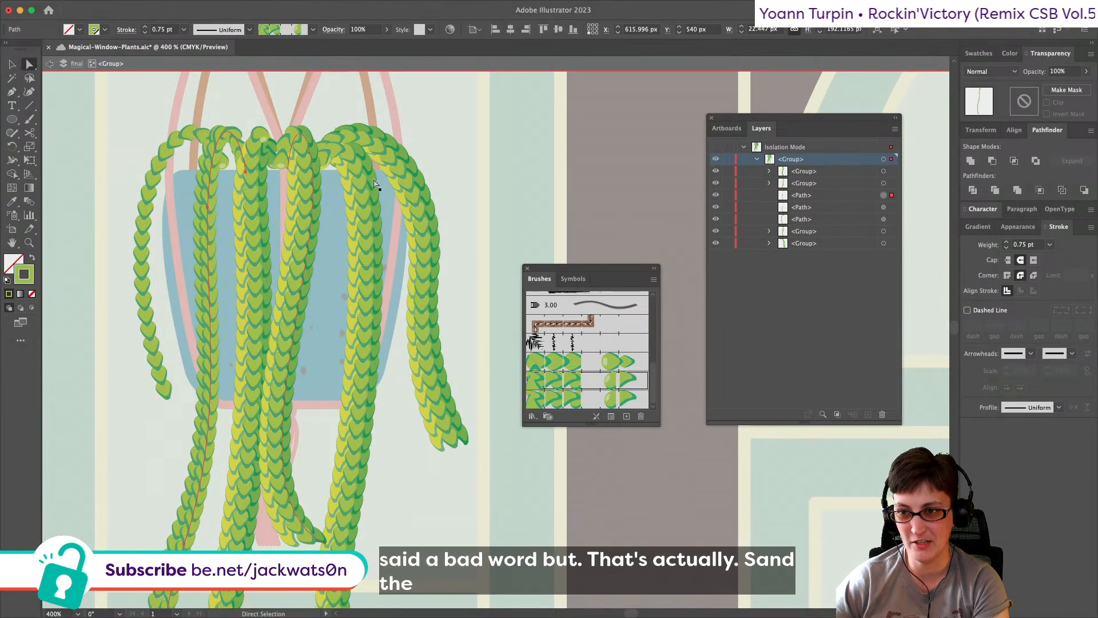
pyautogui.click(246, 171)
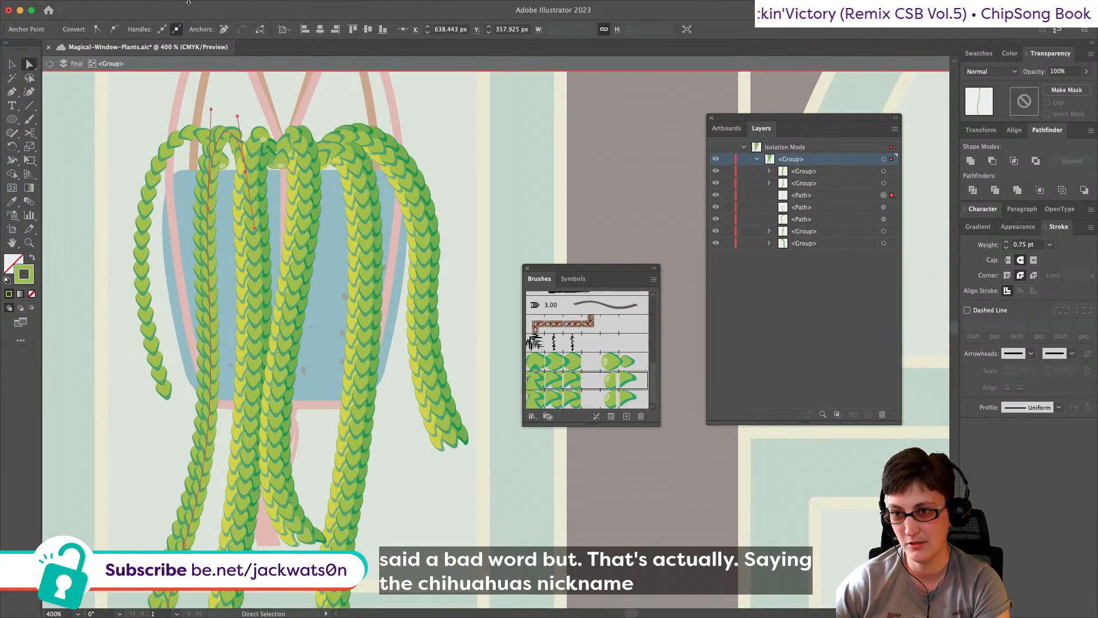
pyautogui.moveTo(237, 117); pyautogui.dragTo(213, 123)
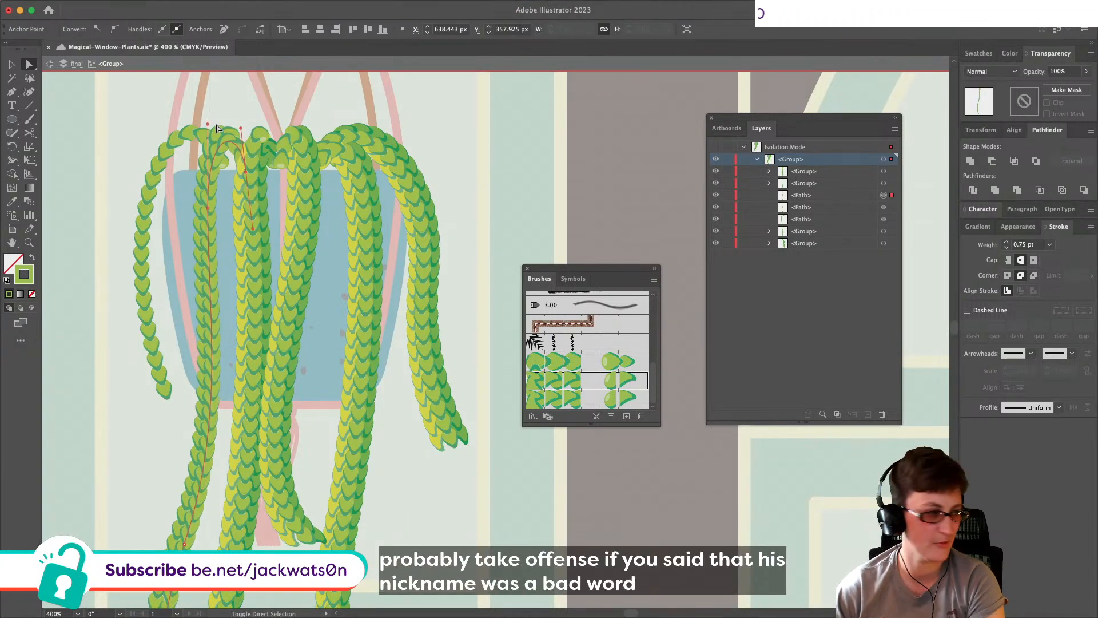
pyautogui.press('shift+super+a')
# Step: Cut the reshaped vine copy, paste it behind the original long vine and nudge it slightly to the right
pyautogui.scroll(-1, 166, 249)
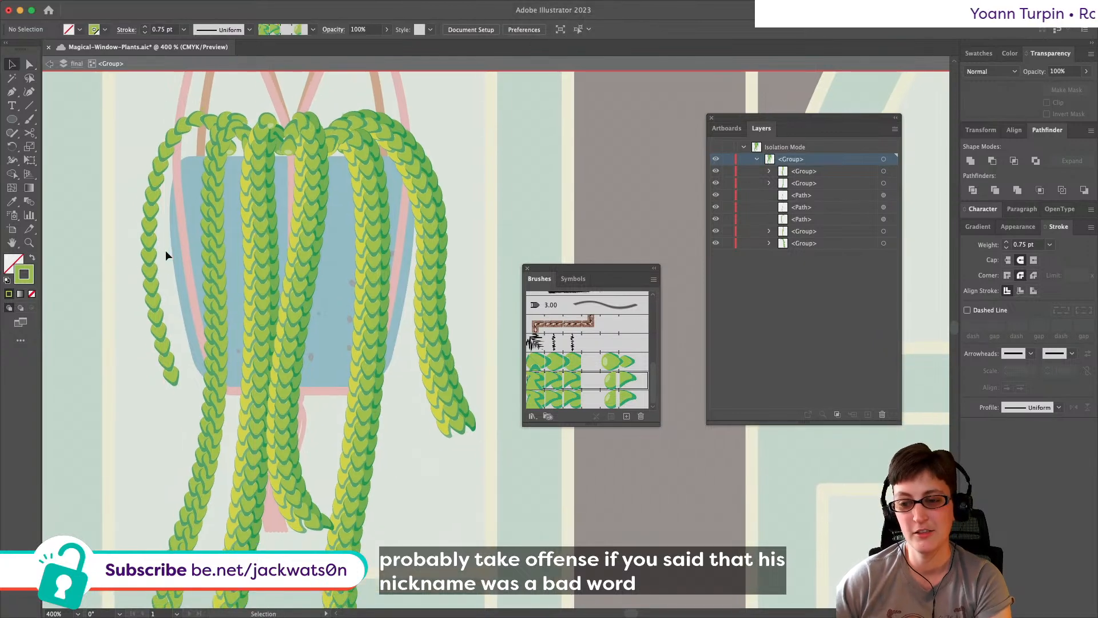
pyautogui.keyDown('super'); pyautogui.click(221, 294); pyautogui.keyUp('super')
pyautogui.press('super+x')
pyautogui.click(218, 283)
pyautogui.press('super+b')
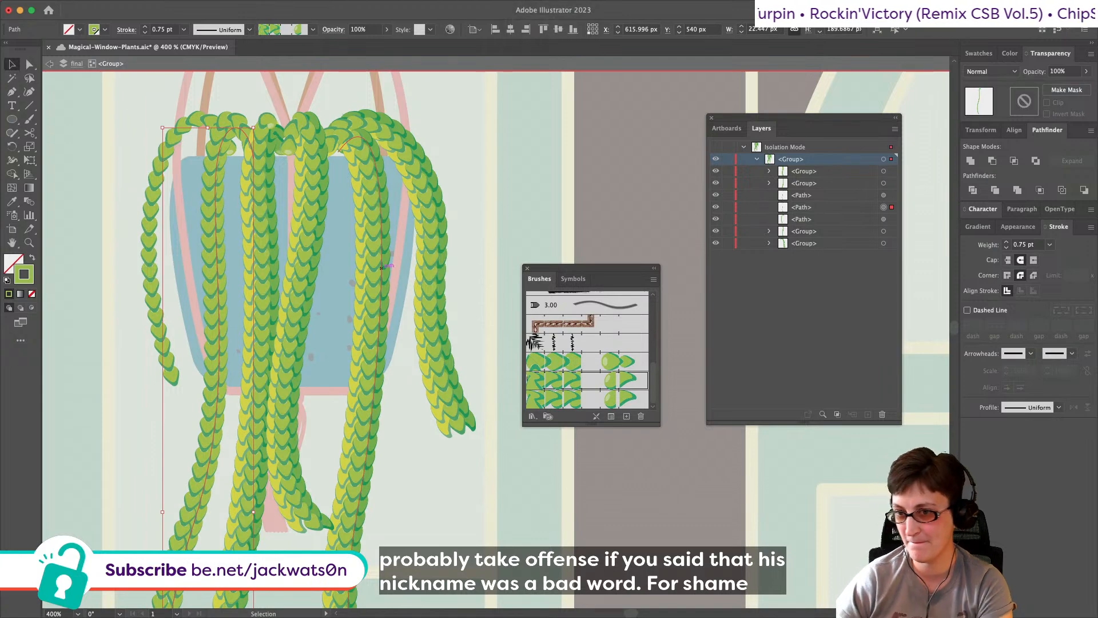
pyautogui.press('Right')
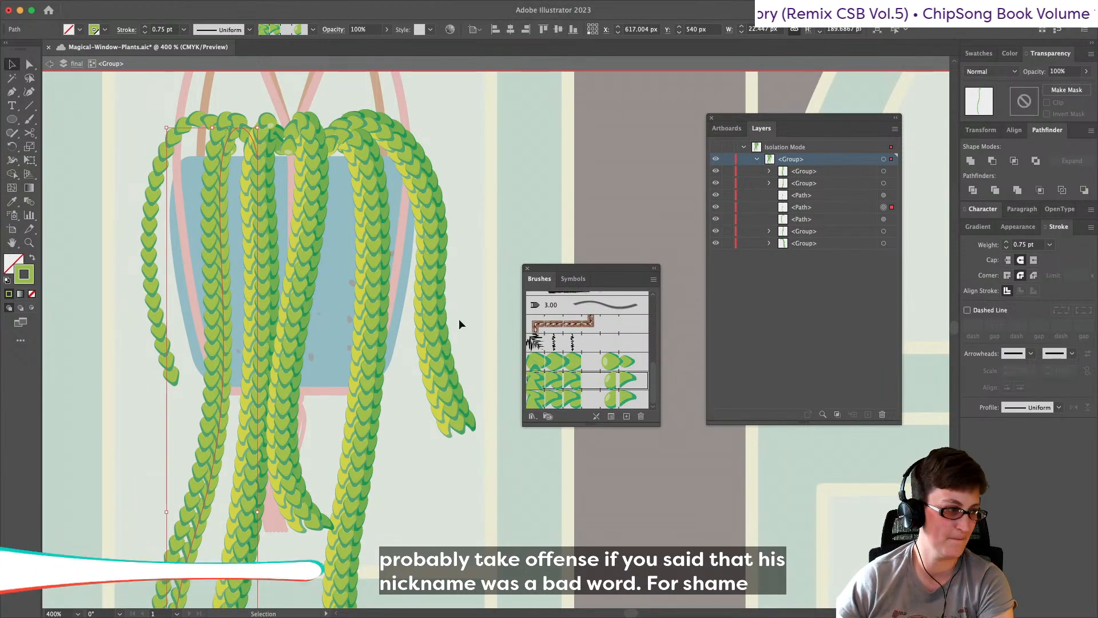
# Step: Pull the rear vine's bottom end anchor up and left and adjust its handle so its tail follows the front vine
pyautogui.scroll(-5, 490, 326)
pyautogui.click(29, 64)
pyautogui.scroll(-3, 140, 383)
pyautogui.scroll(-4, 159, 355)
pyautogui.hscroll(-4, 159, 355)
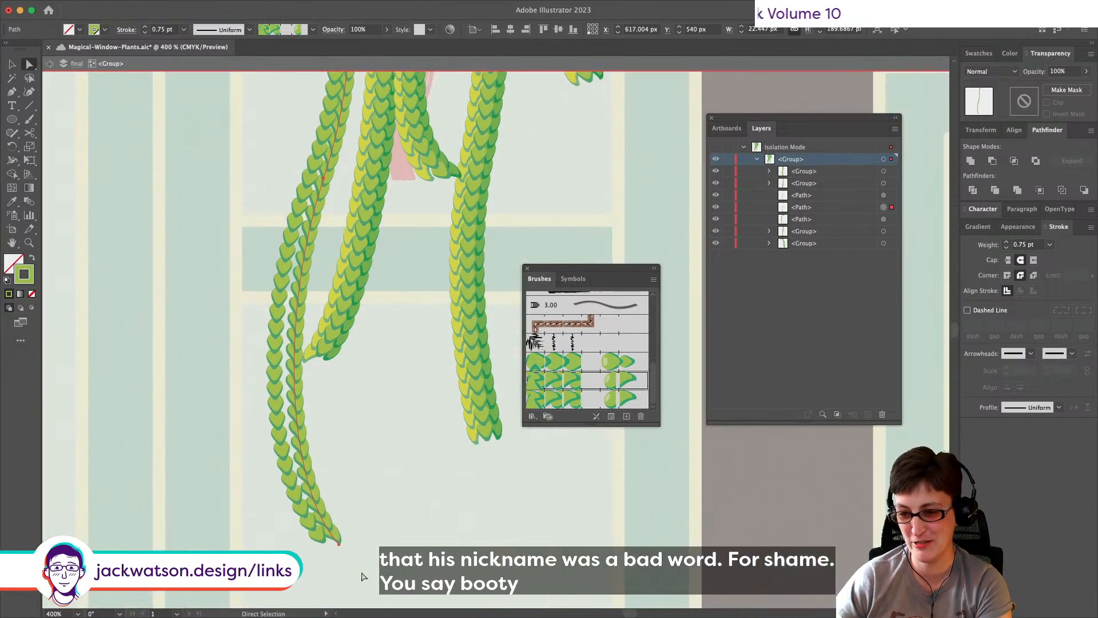
pyautogui.moveTo(338, 542); pyautogui.dragTo(334, 533)
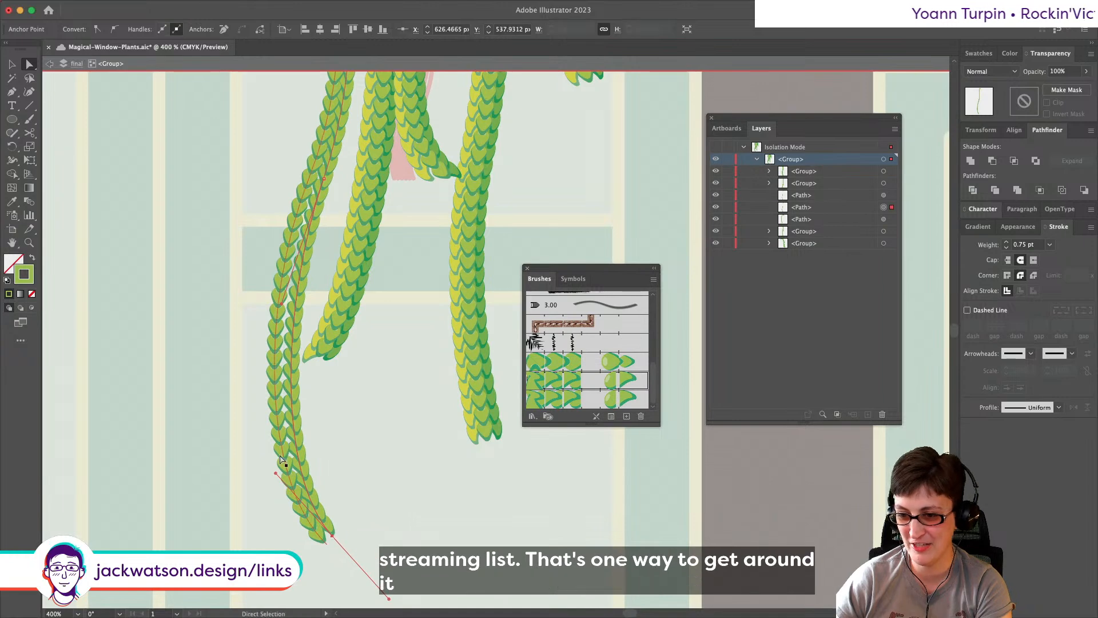
pyautogui.moveTo(278, 473); pyautogui.dragTo(254, 432)
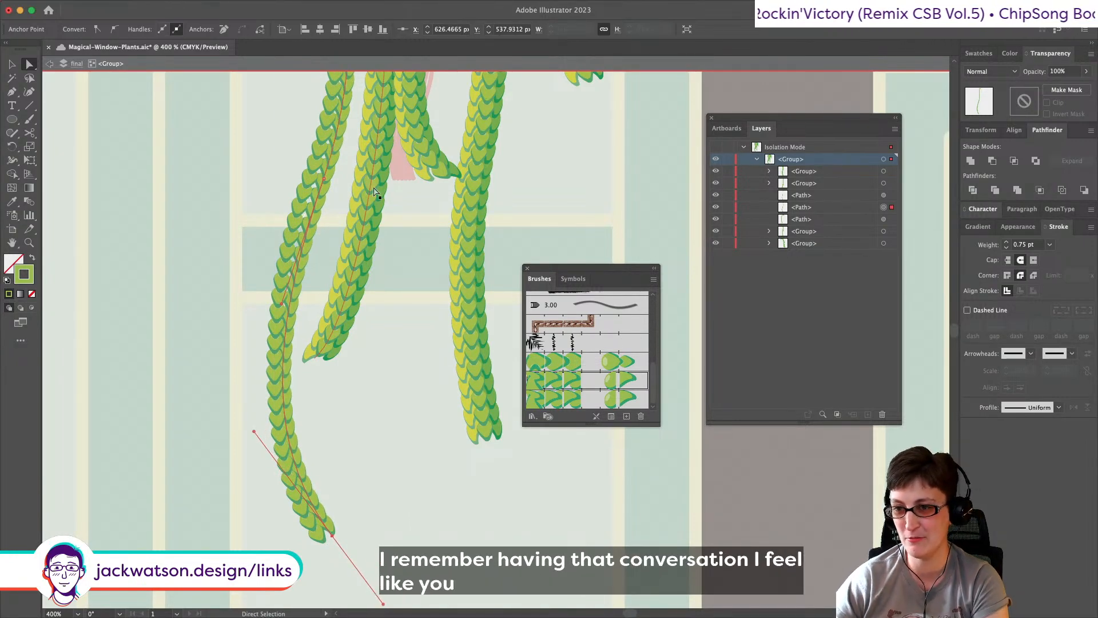
# Step: Shift the rear vine's middle anchor slightly up and left and reposition its bottom tip beside the front vine
pyautogui.scroll(2, 376, 192)
pyautogui.hscroll(-2, 376, 192)
pyautogui.moveTo(361, 222); pyautogui.dragTo(356, 212)
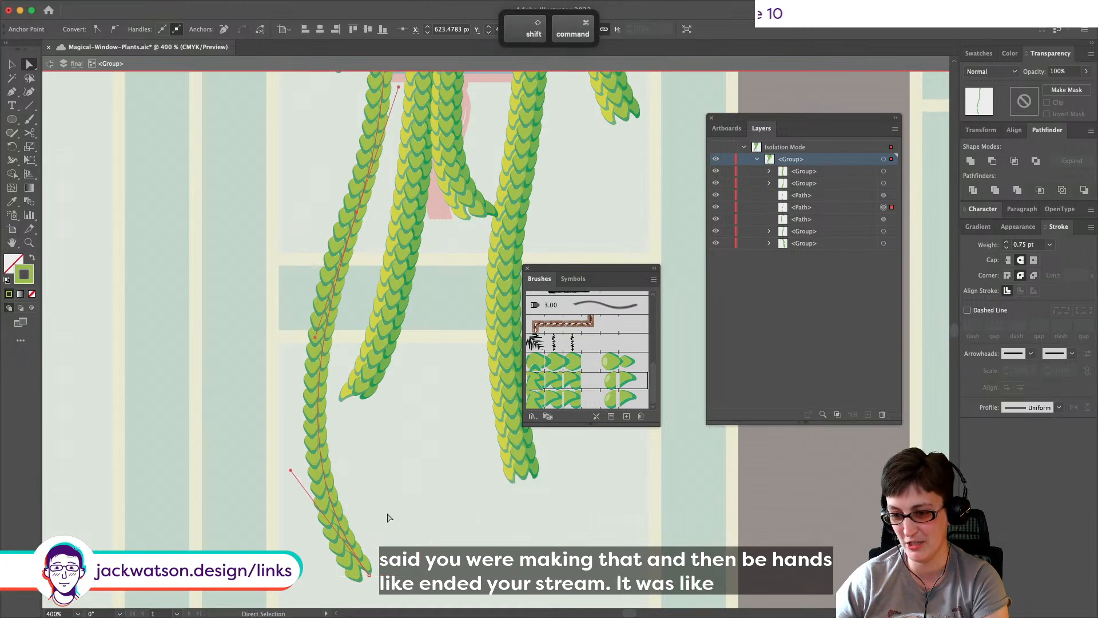
pyautogui.press('shift+super+a')
pyautogui.click(373, 580)
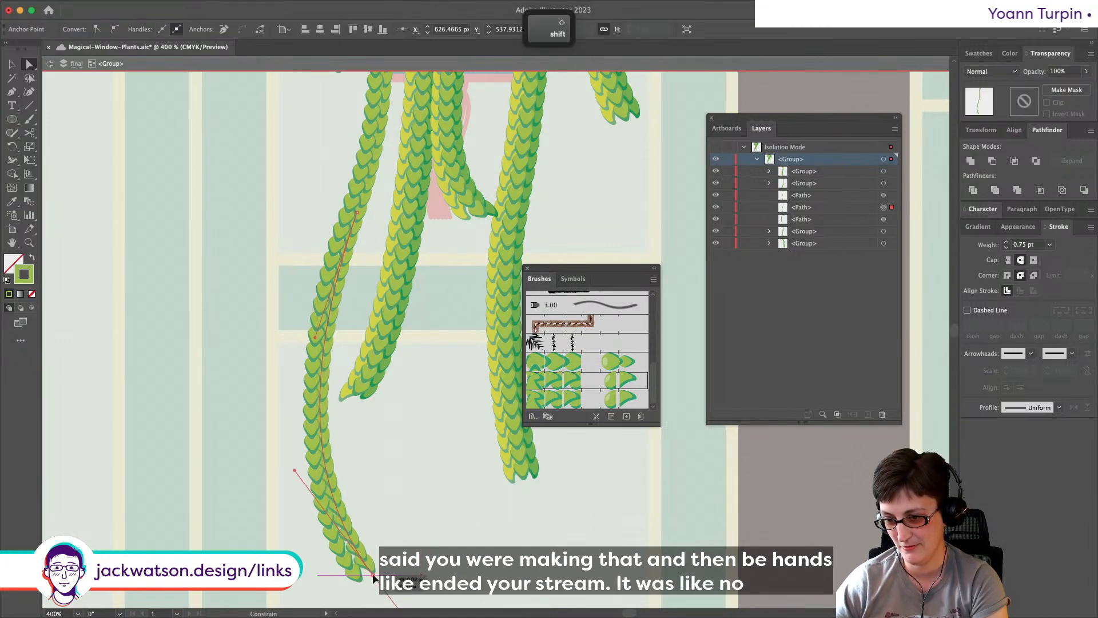
# Step: Paste a copy of the rear vine in front of it, apply a darkening blend mode, and group the two paths
pyautogui.click(891, 209)
pyautogui.press('super+c')
pyautogui.press('super+f')
pyautogui.click(994, 72)
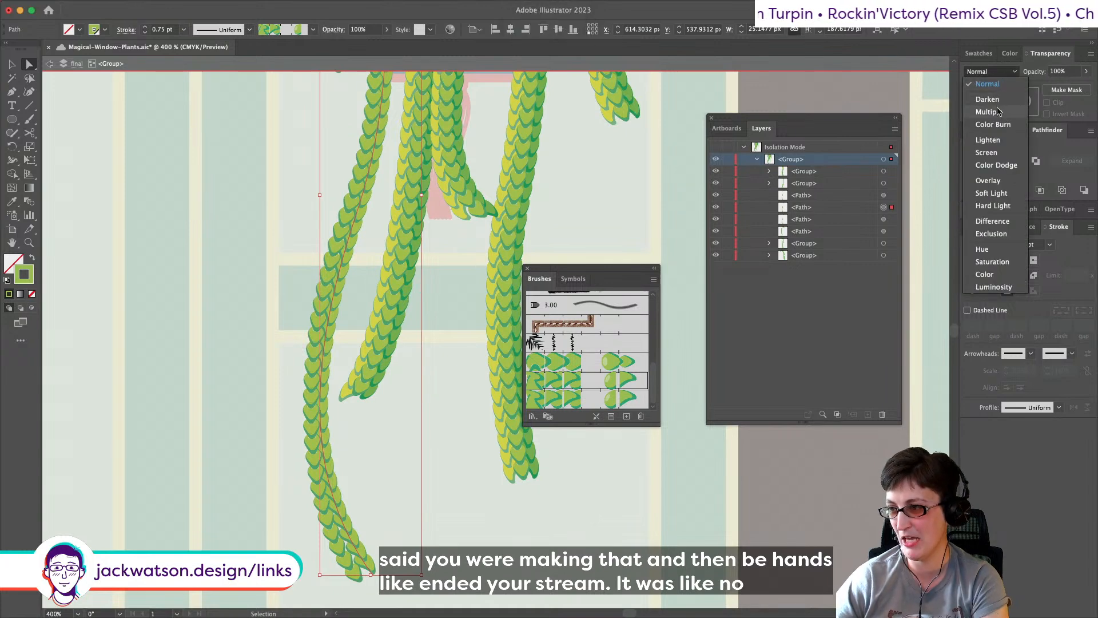
pyautogui.click(995, 100)
pyautogui.keyDown('shift'); pyautogui.click(884, 219); pyautogui.keyUp('shift')
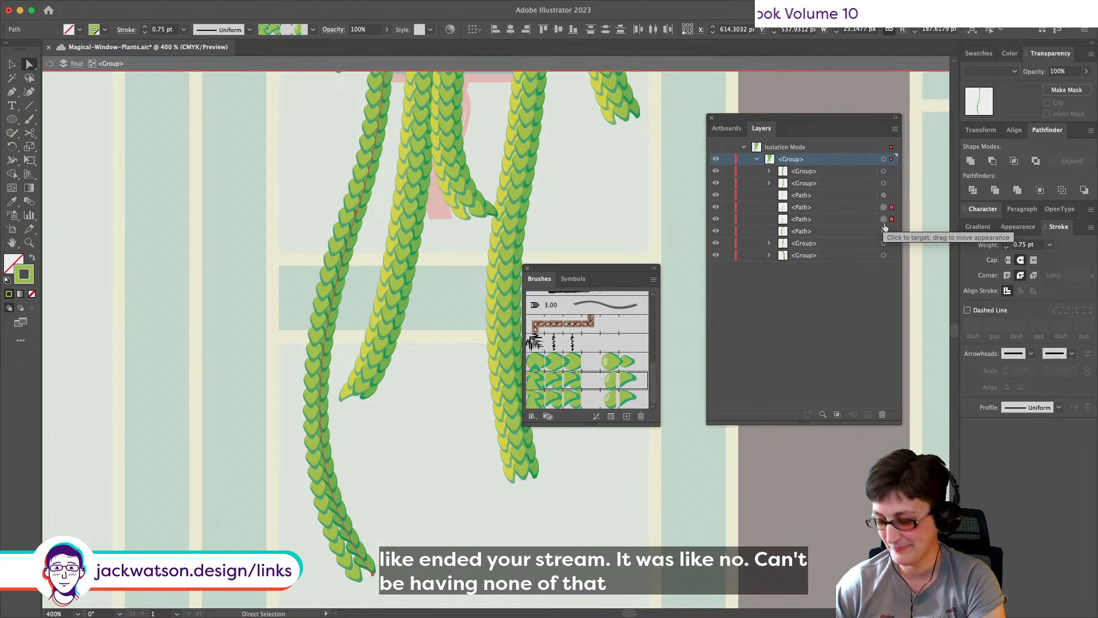
pyautogui.press('super+g')
# Step: Select the front path of the long vine and paste a copy of it in place
pyautogui.scroll(4, 321, 162)
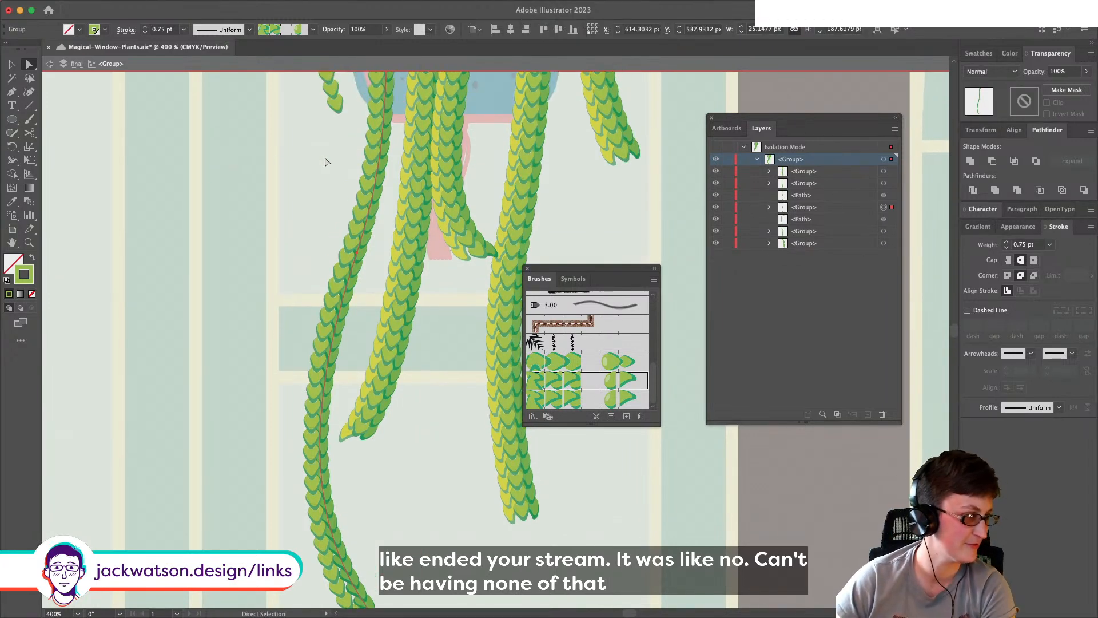
pyautogui.scroll(1, 324, 162)
pyautogui.click(377, 169)
pyautogui.scroll(4, 377, 168)
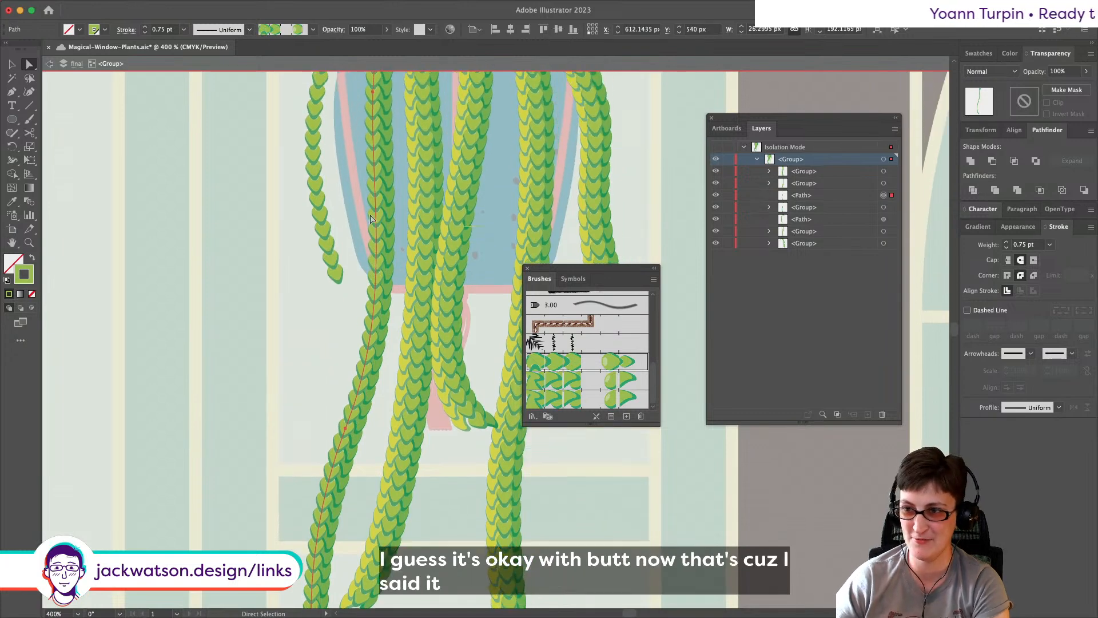
pyautogui.press('super+c')
pyautogui.press('super+f')
pyautogui.scroll(1, 369, 216)
pyautogui.scroll(4, 370, 218)
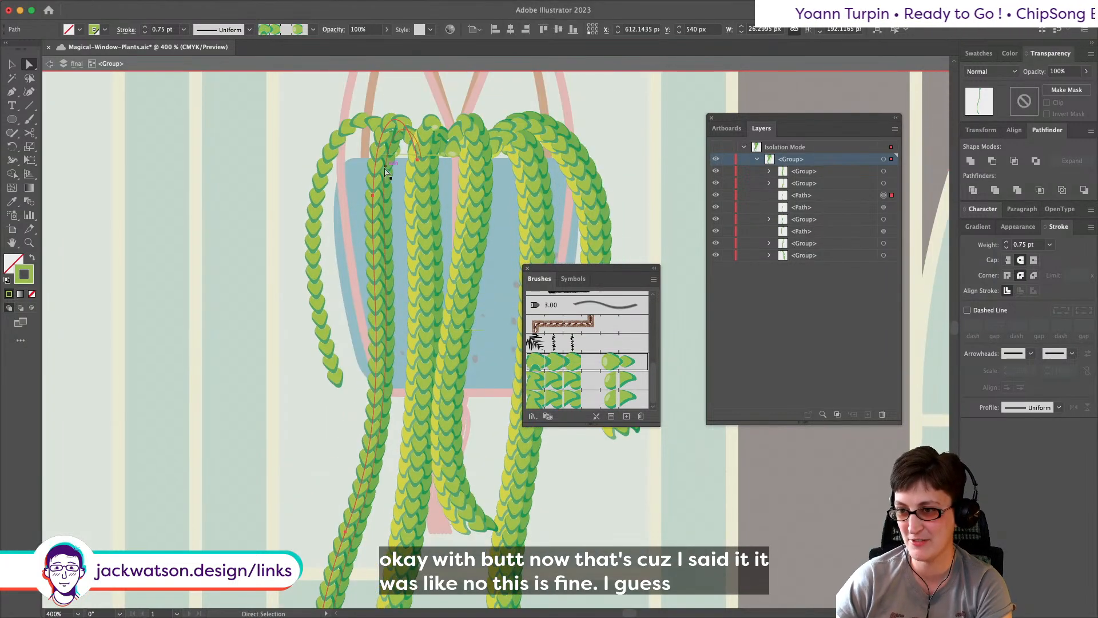
# Step: Cut the new vine copy, paste it behind the shaded vine group and offset it slightly to the left
pyautogui.moveTo(373, 208); pyautogui.dragTo(365, 211)
pyautogui.press('super+x')
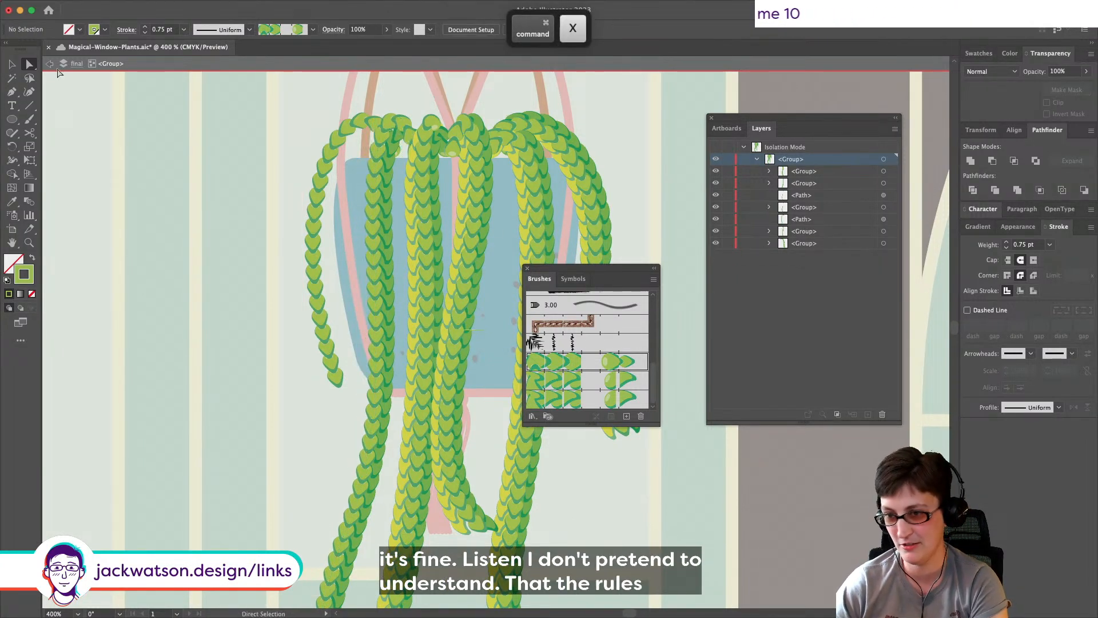
pyautogui.click(369, 216)
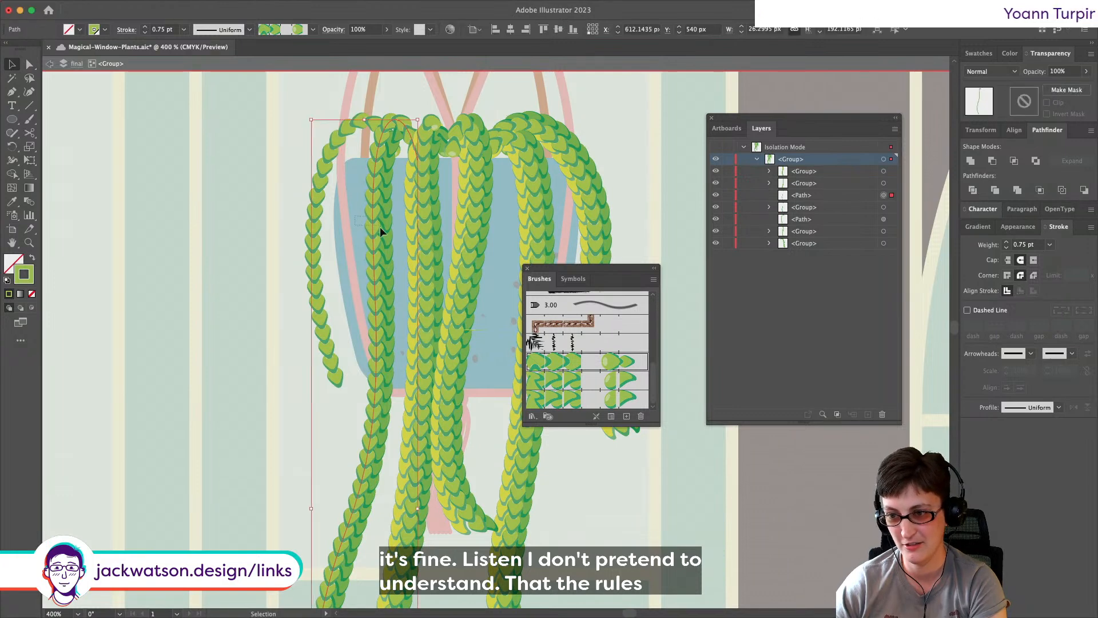
pyautogui.keyDown('shift'); pyautogui.click(387, 242); pyautogui.keyUp('shift')
pyautogui.press('super+b')
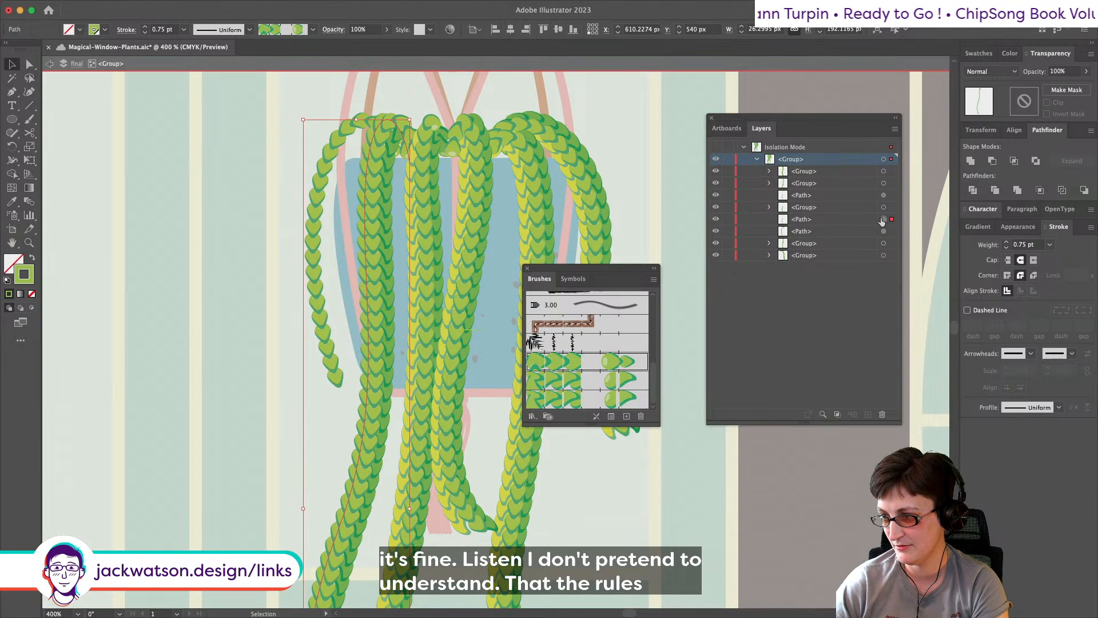
# Step: Paste a copy of the left-offset vine in front of it, set its blend mode to Screen, and group the two paths
pyautogui.press('super+f')
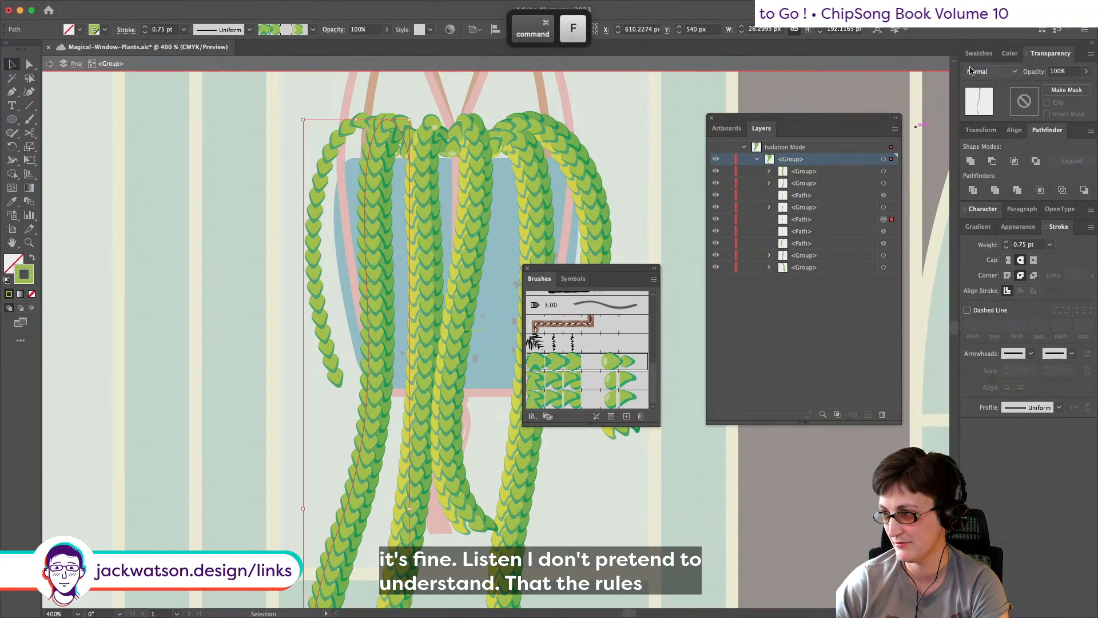
pyautogui.click(990, 72)
pyautogui.click(985, 153)
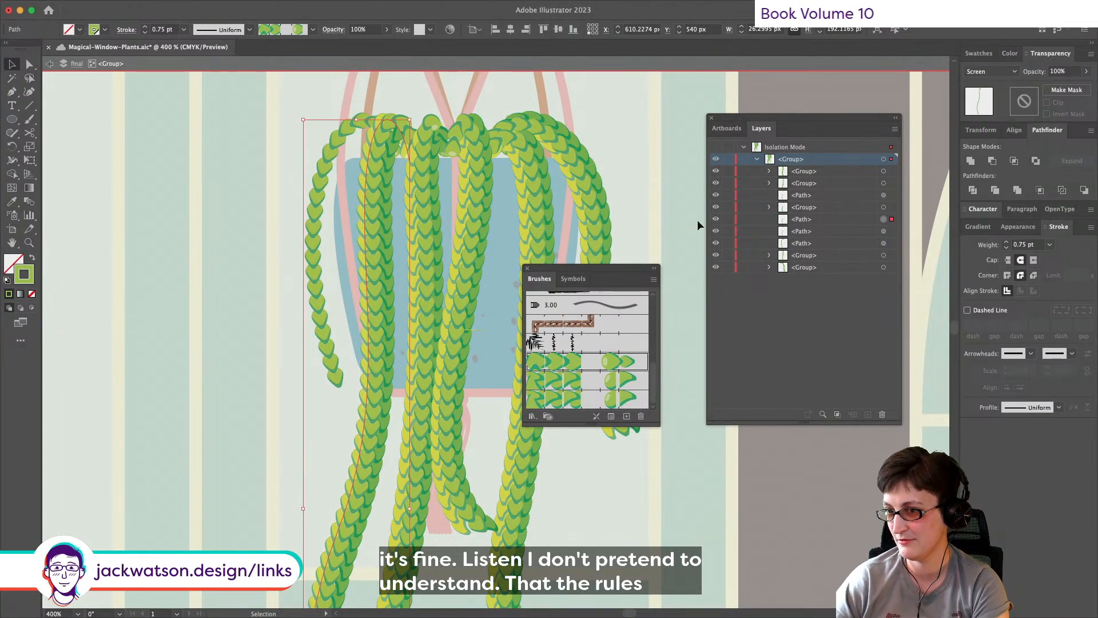
pyautogui.keyDown('super'); pyautogui.click(889, 232); pyautogui.keyUp('super')
pyautogui.press('super+g')
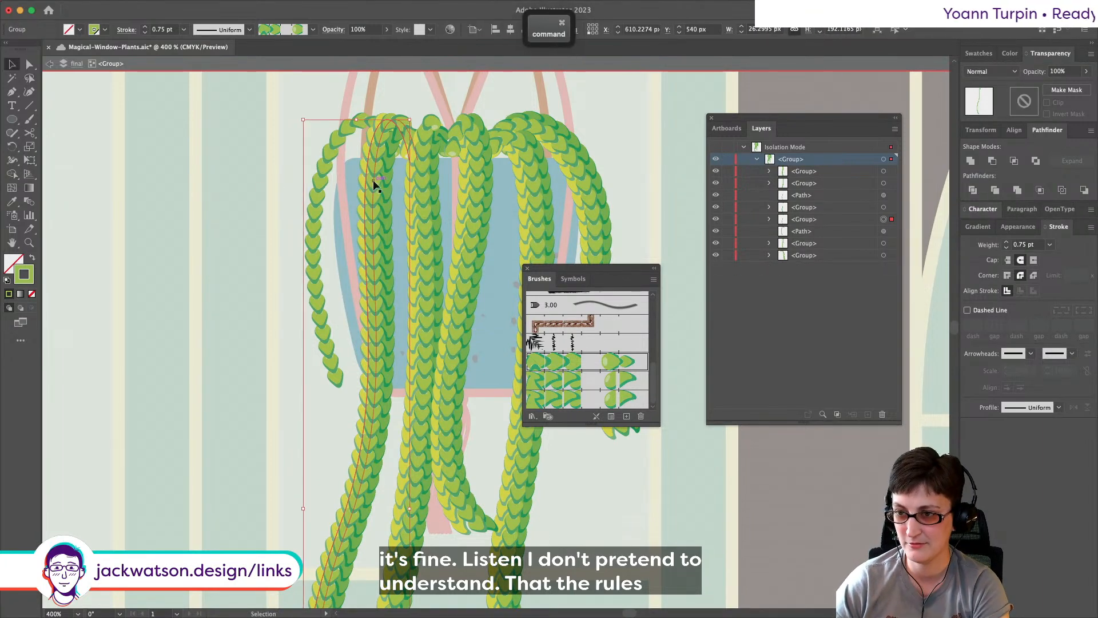
pyautogui.press('super+x')
pyautogui.press('super+z')
pyautogui.press('super+minus')
pyautogui.press('super+minus')
pyautogui.press('super+shift+a')
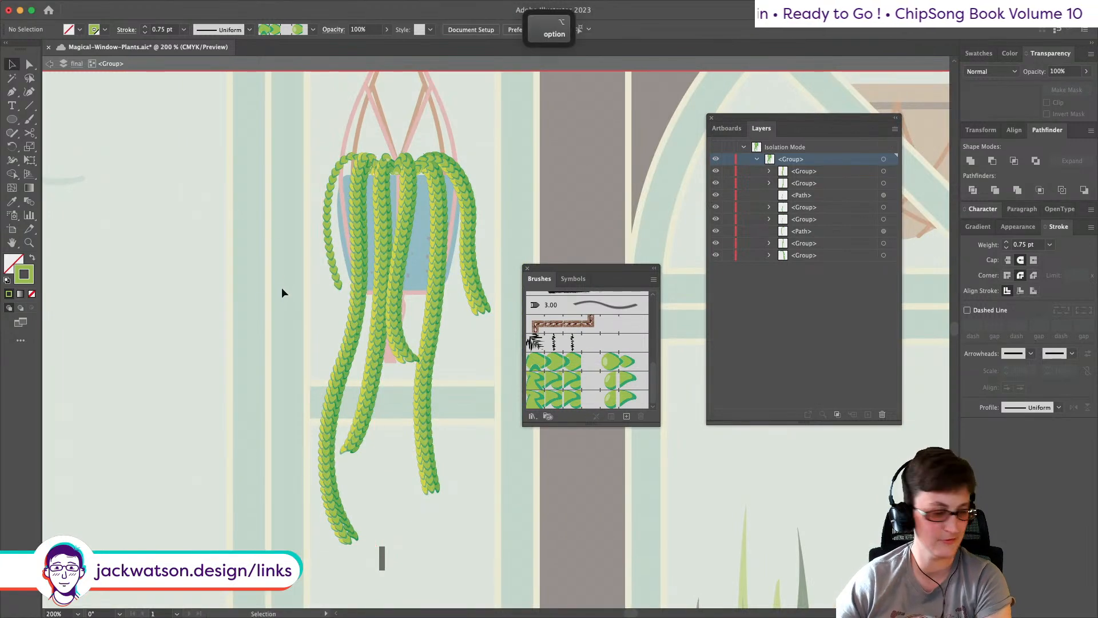
pyautogui.scroll(3, 280, 287)
pyautogui.scroll(-2, 278, 290)
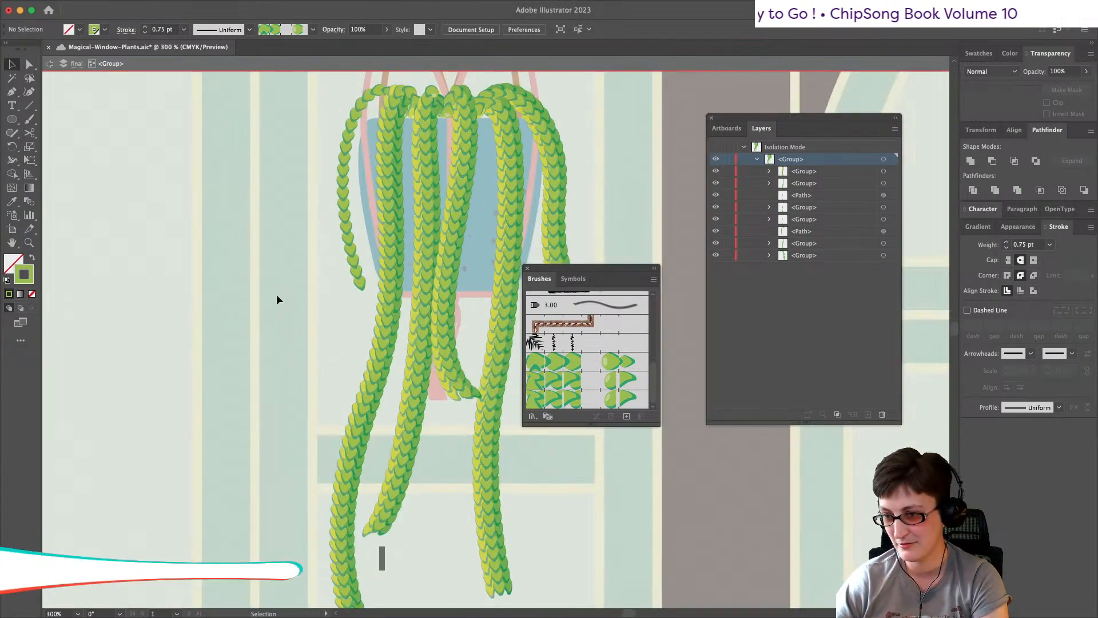
# Step: Select the highlighted copy group behind the long left vine and apply Pattern Brush 3 copy to it
pyautogui.click(370, 365)
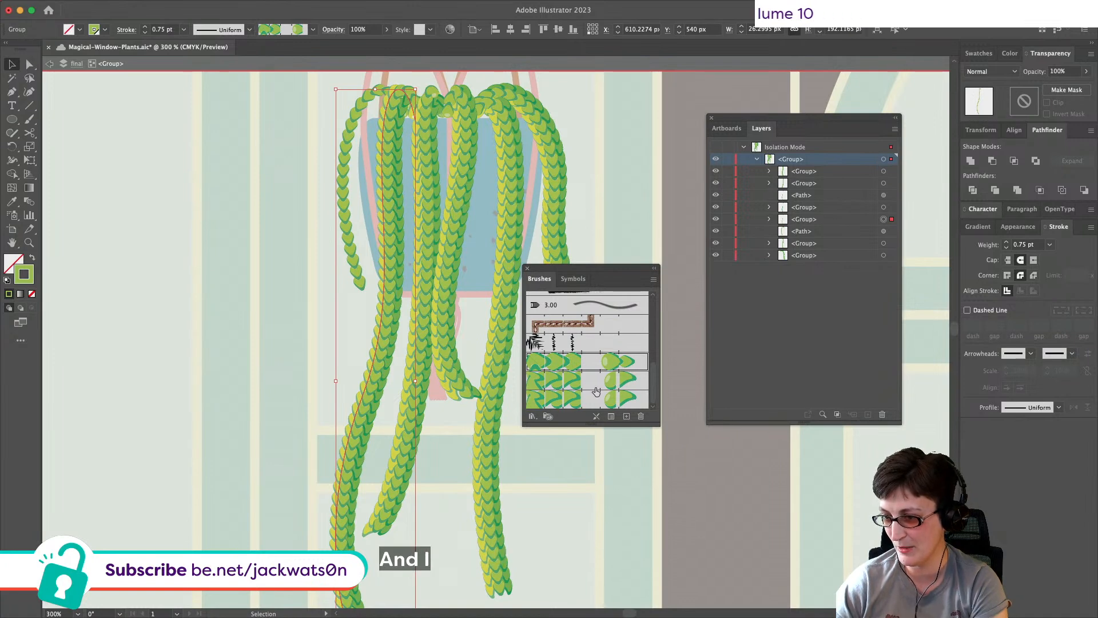
pyautogui.click(614, 399)
pyautogui.click(610, 362)
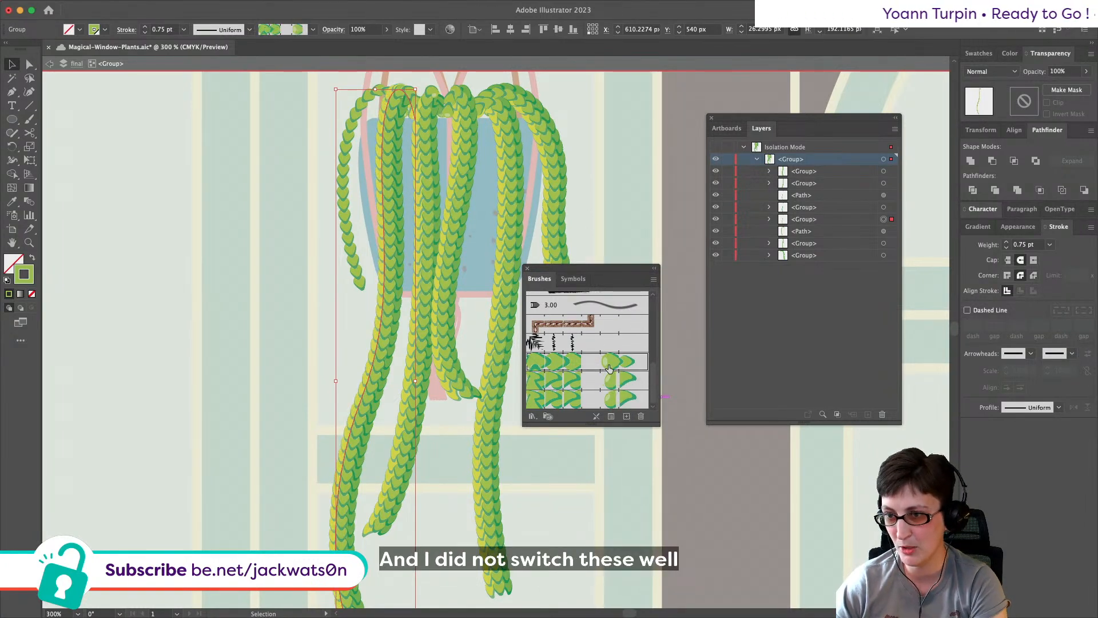
pyautogui.scroll(5, 354, 178)
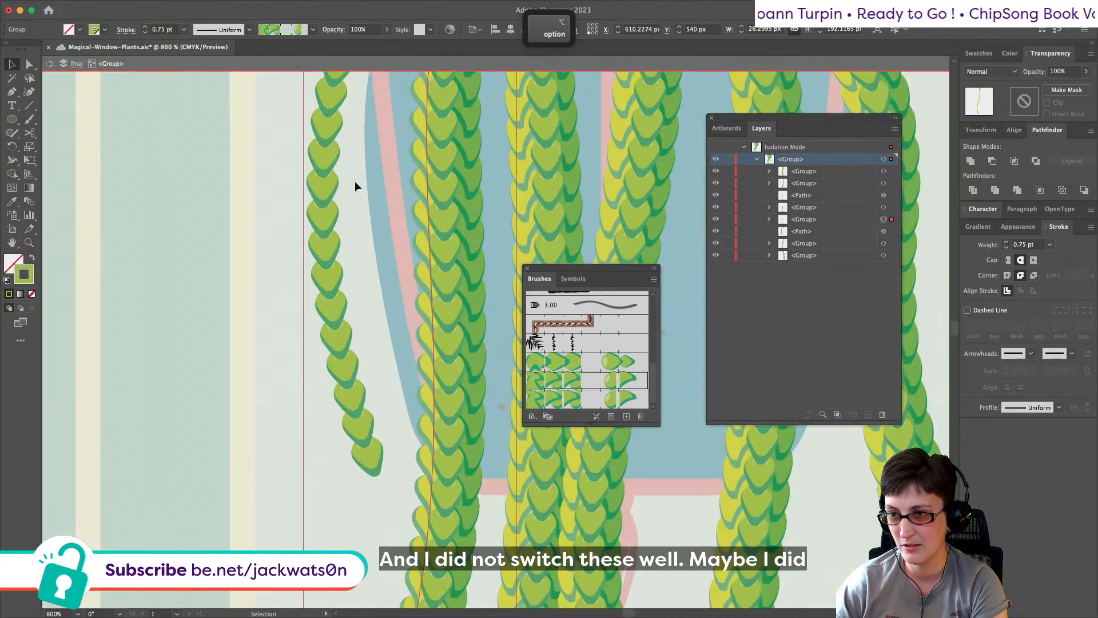
pyautogui.click(623, 399)
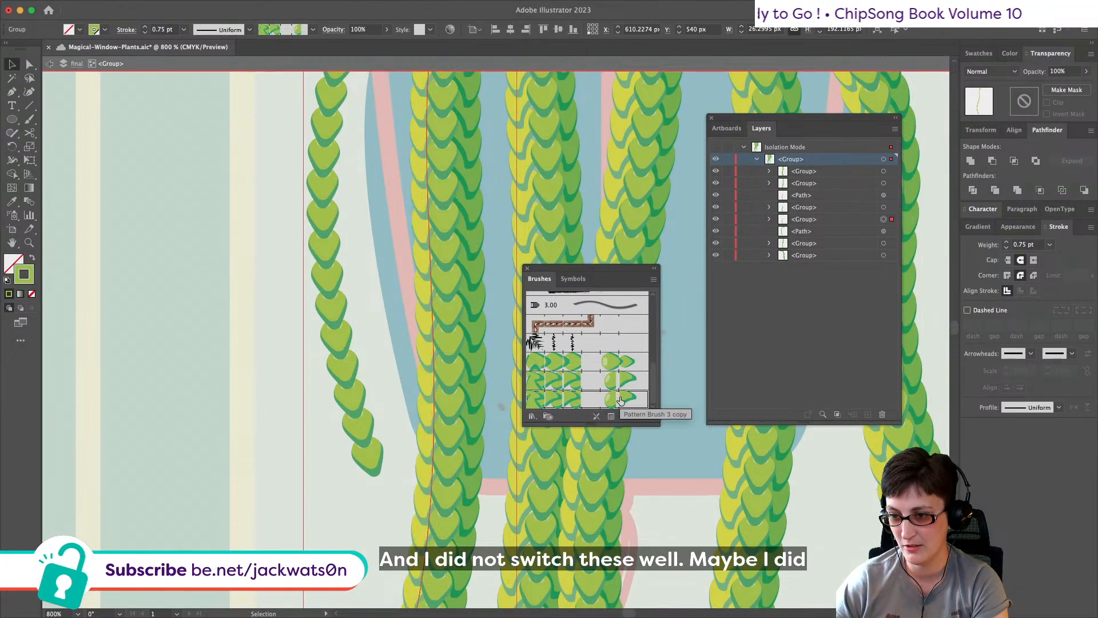
pyautogui.scroll(-2, 481, 247)
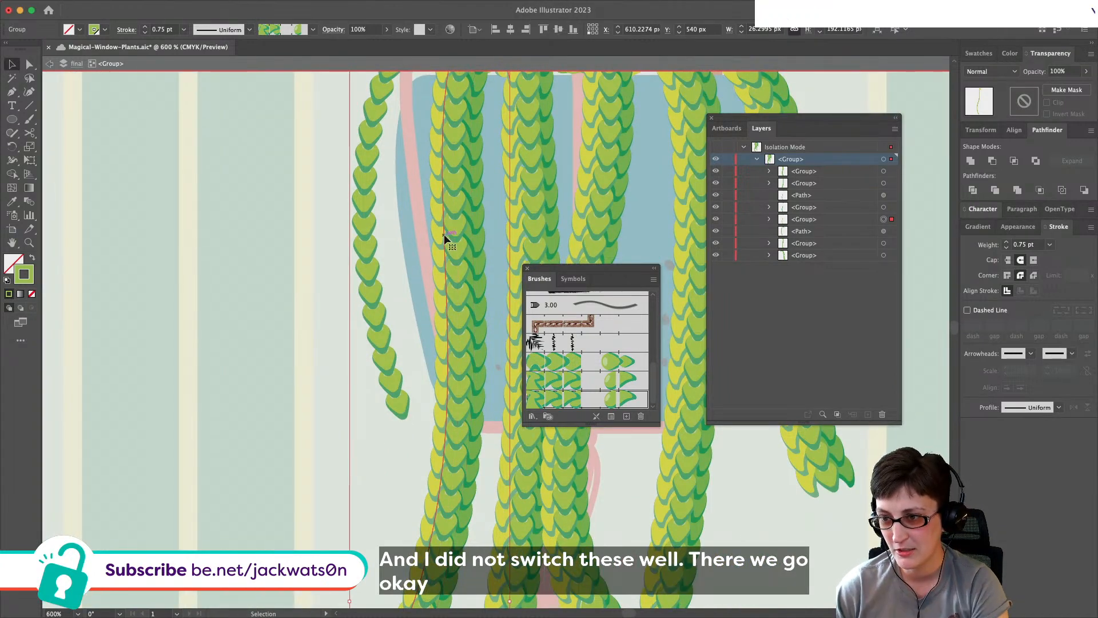
# Step: Offset the long vine's rear highlight group slightly to the left and down
pyautogui.moveTo(444, 235); pyautogui.dragTo(441, 238)
pyautogui.scroll(-3, 452, 258)
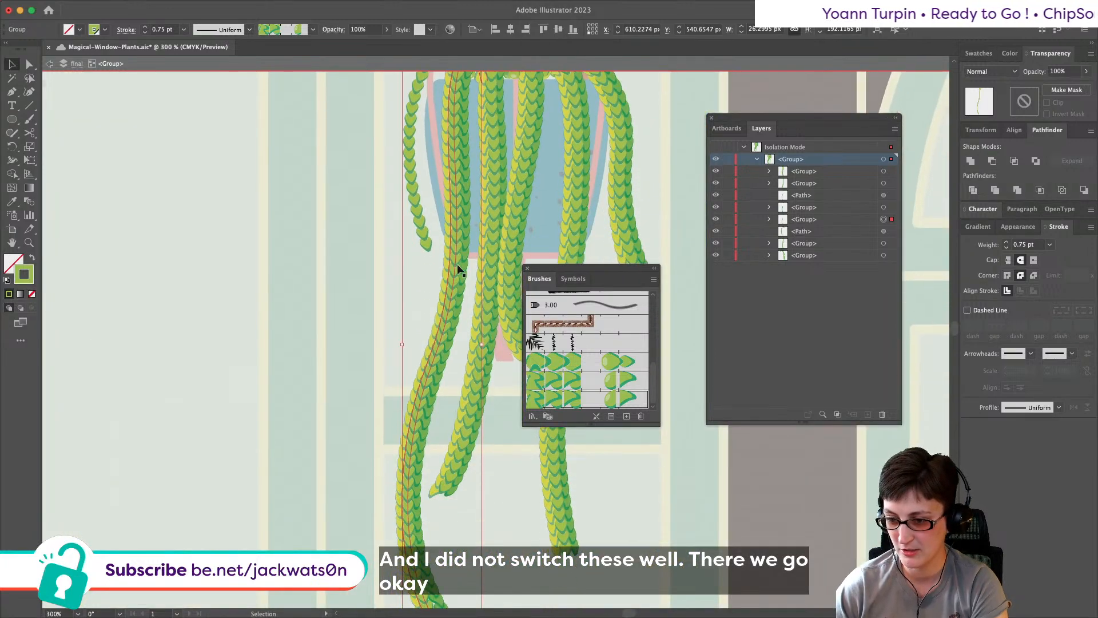
pyautogui.scroll(-2, 460, 270)
pyautogui.scroll(6, 459, 270)
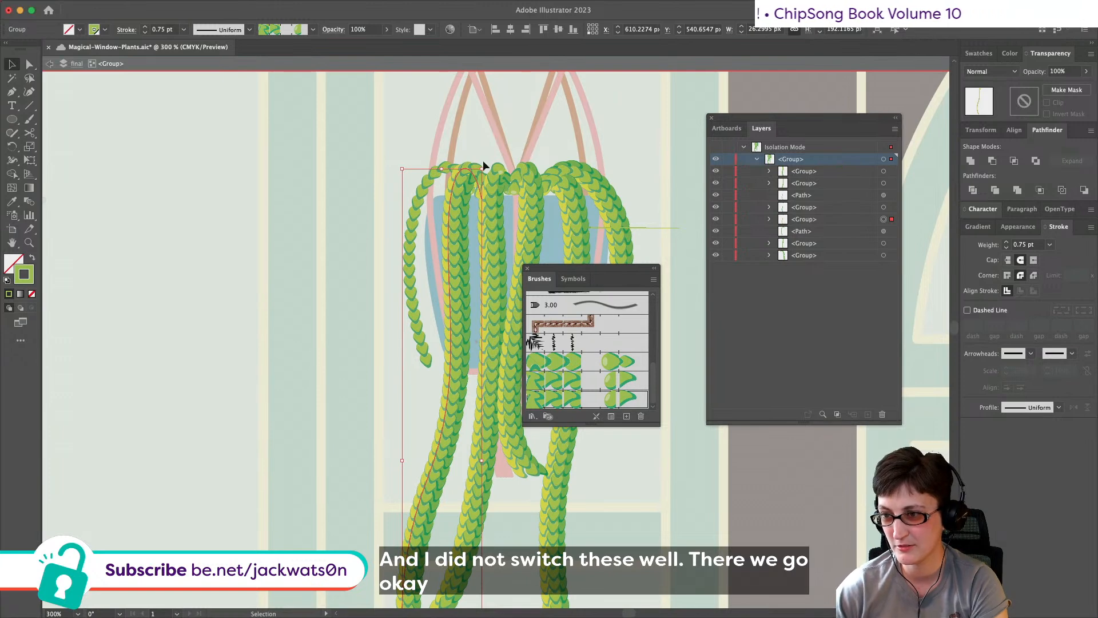
pyautogui.press('Left')
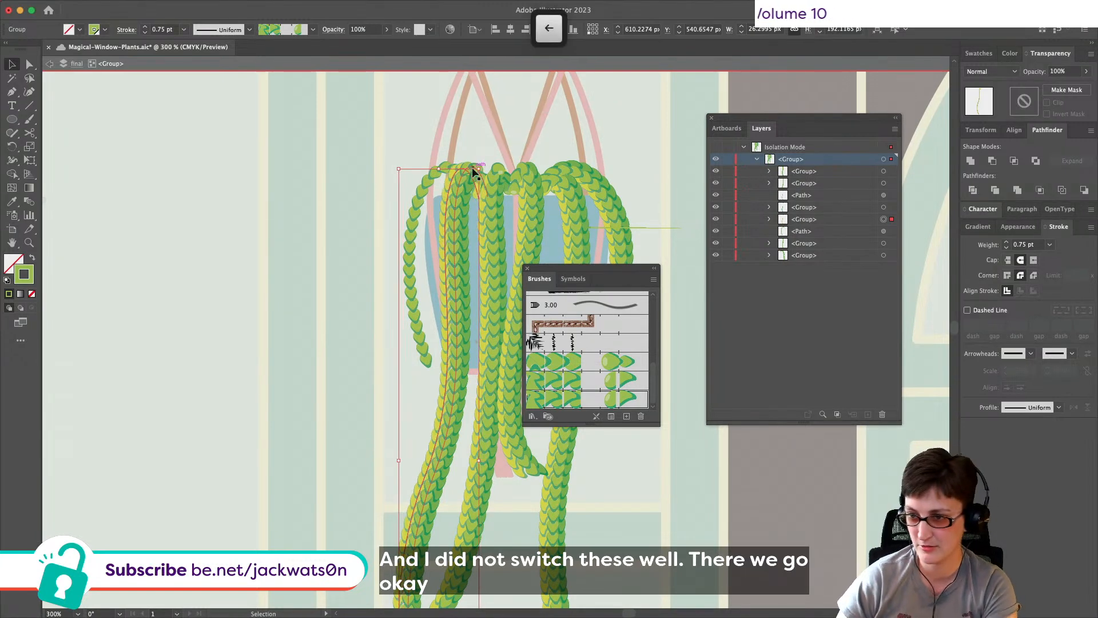
# Step: Check the long vine's lower tip and examine how the whole hanging plant looks in the illustration
pyautogui.scroll(-5, 389, 233)
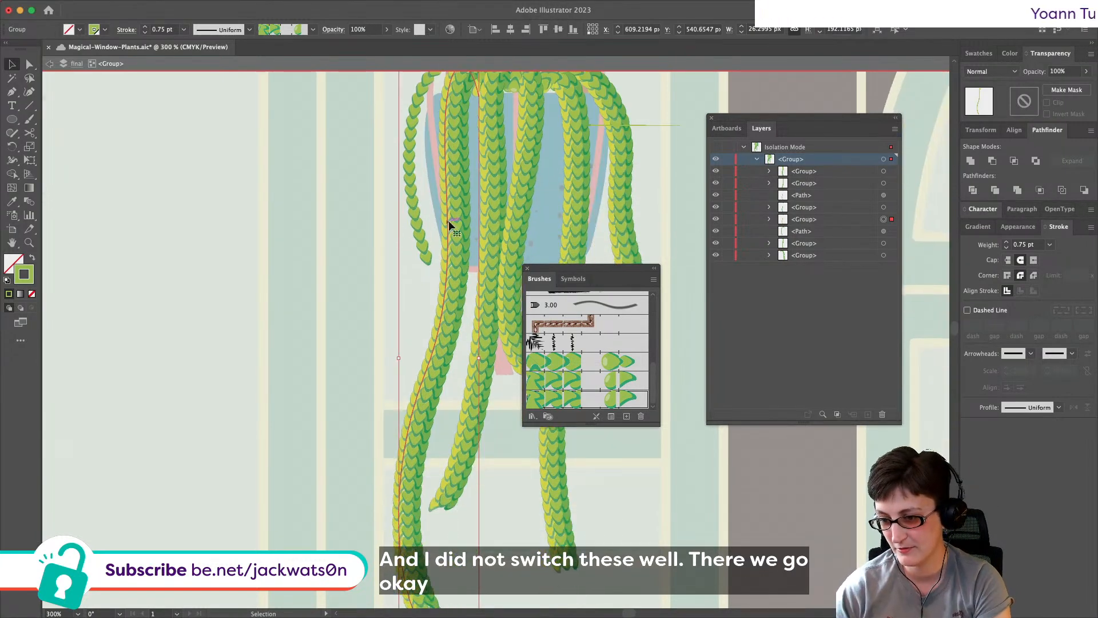
pyautogui.scroll(-3, 449, 224)
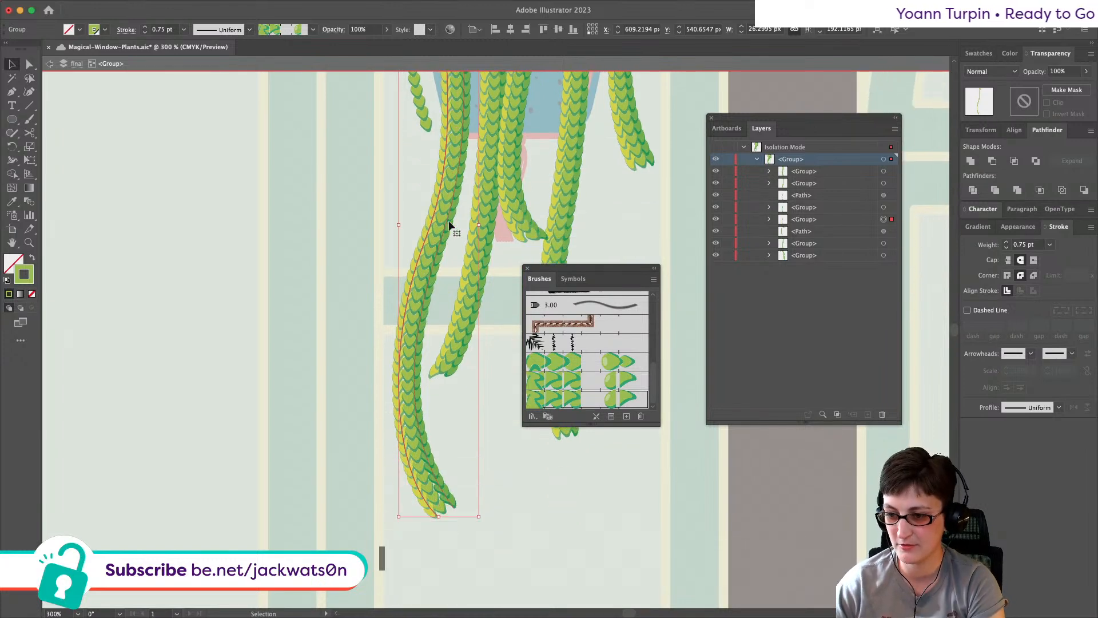
pyautogui.click(28, 64)
pyautogui.moveTo(502, 524); pyautogui.dragTo(456, 512)
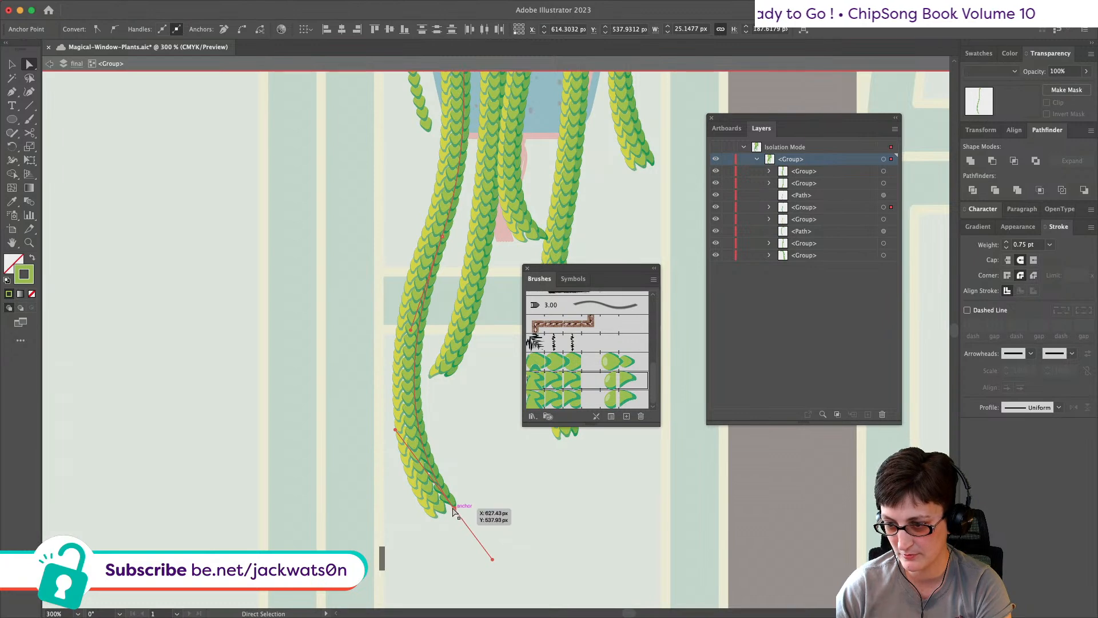
pyautogui.click(451, 465)
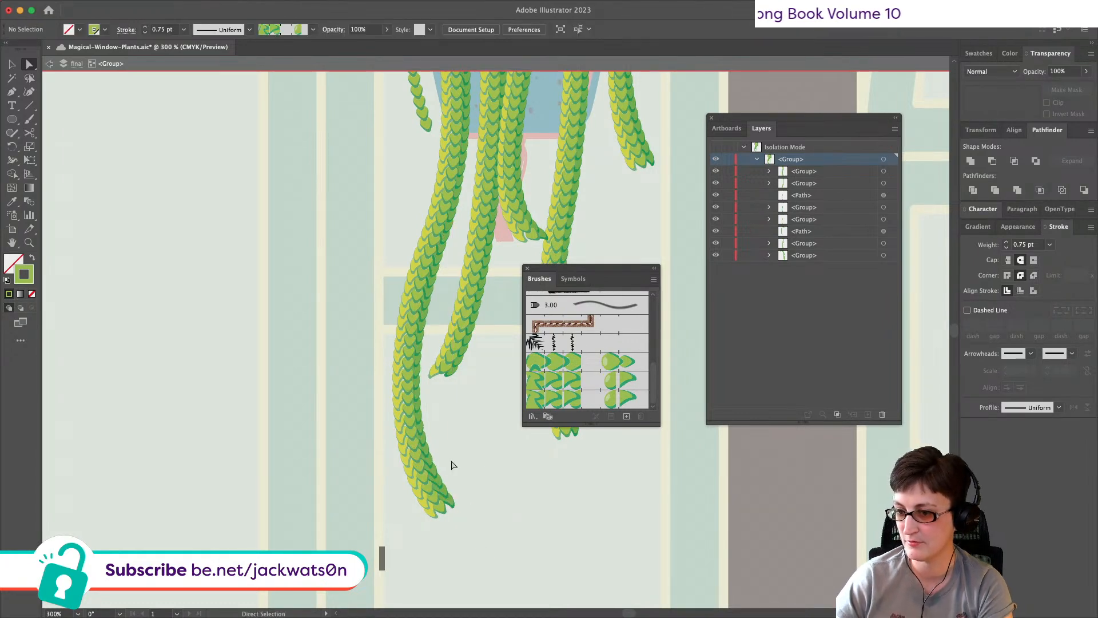
pyautogui.scroll(-3, 451, 465)
pyautogui.hscroll(3, 400, 385)
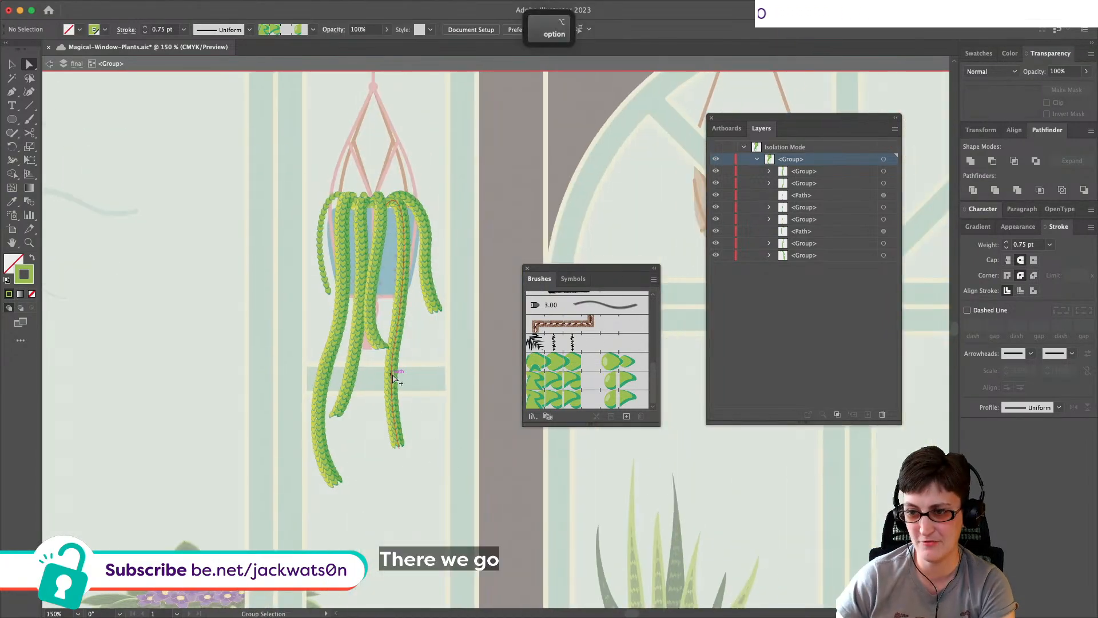
pyautogui.scroll(1, 393, 377)
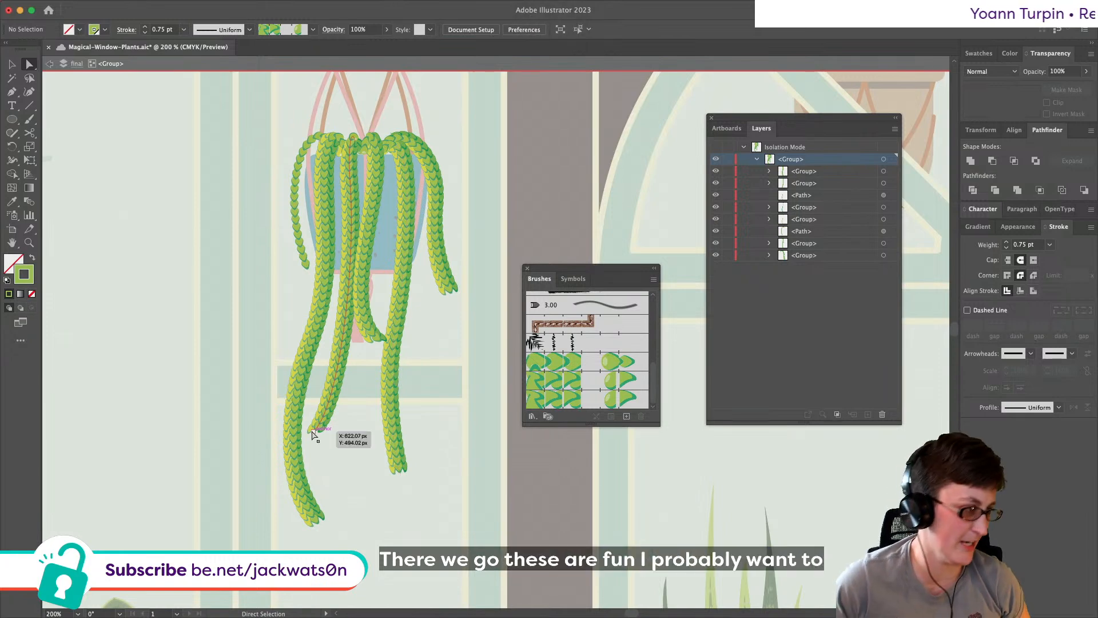
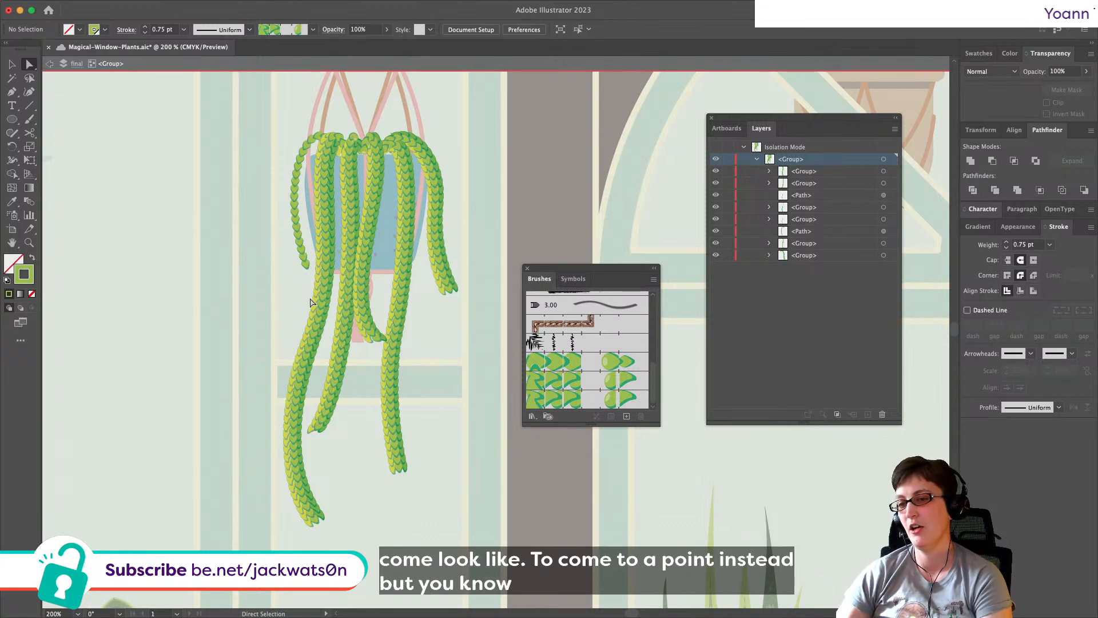
pyautogui.scroll(-5, 311, 278)
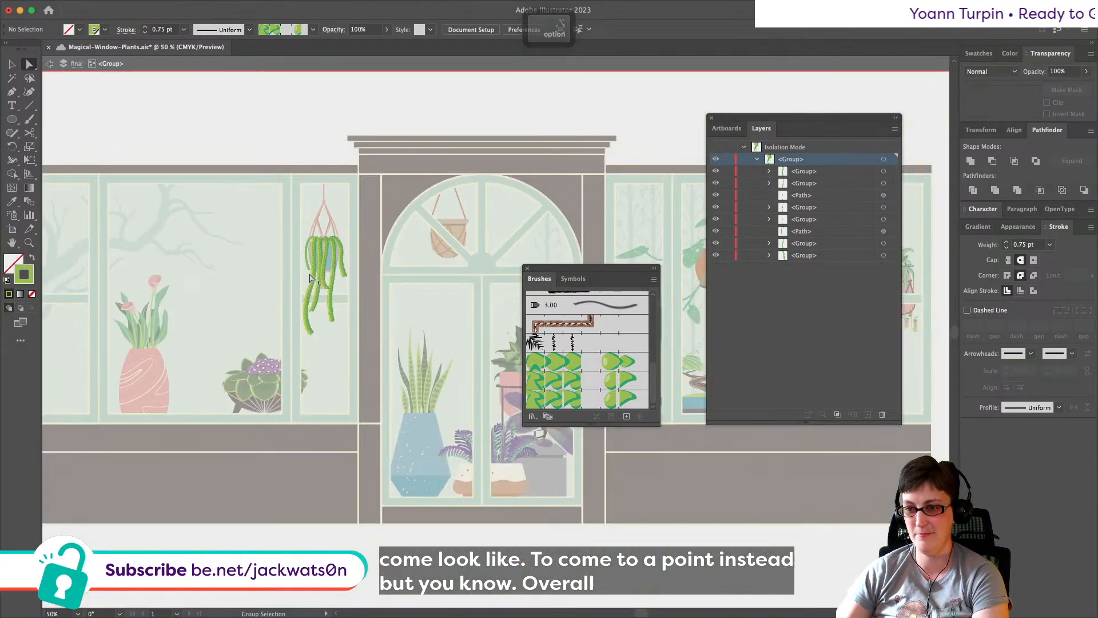
pyautogui.scroll(1, 297, 260)
pyautogui.scroll(5, 345, 255)
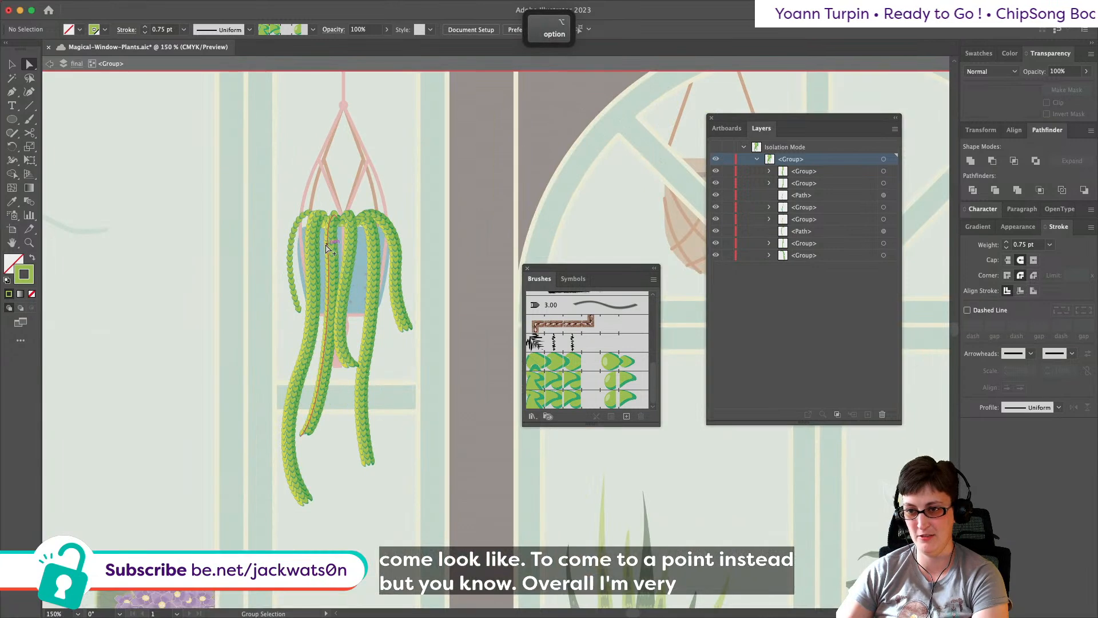
pyautogui.scroll(2, 326, 250)
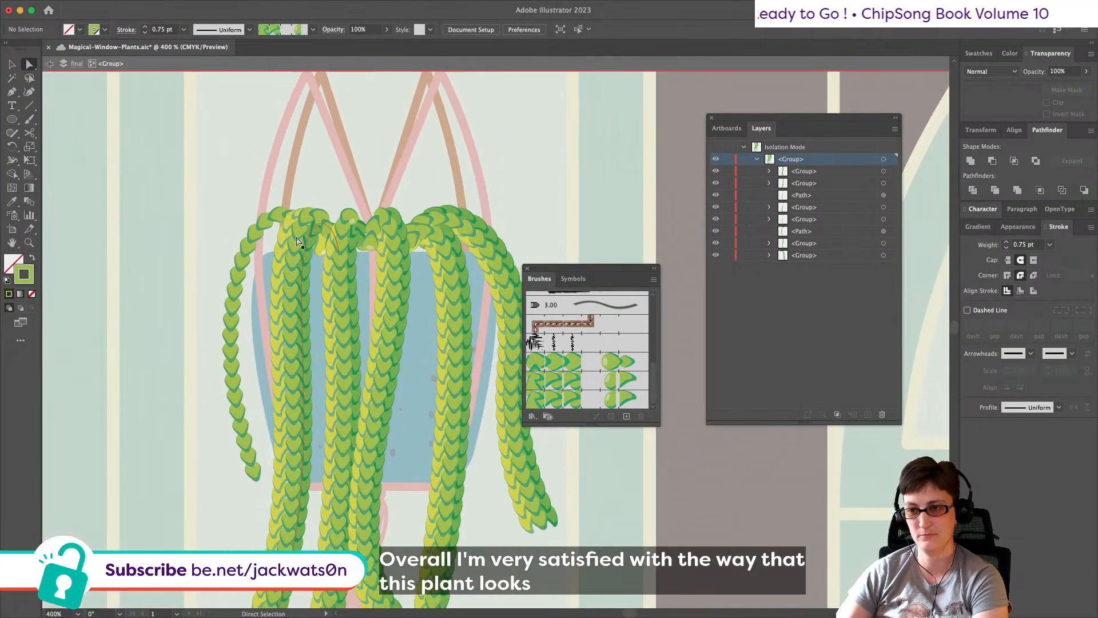
# Step: Paste a copy of the thin leftmost vine in place and reshape it inward by moving its tip, side anchor and upper curve handle
pyautogui.click(255, 251)
pyautogui.press('super+f')
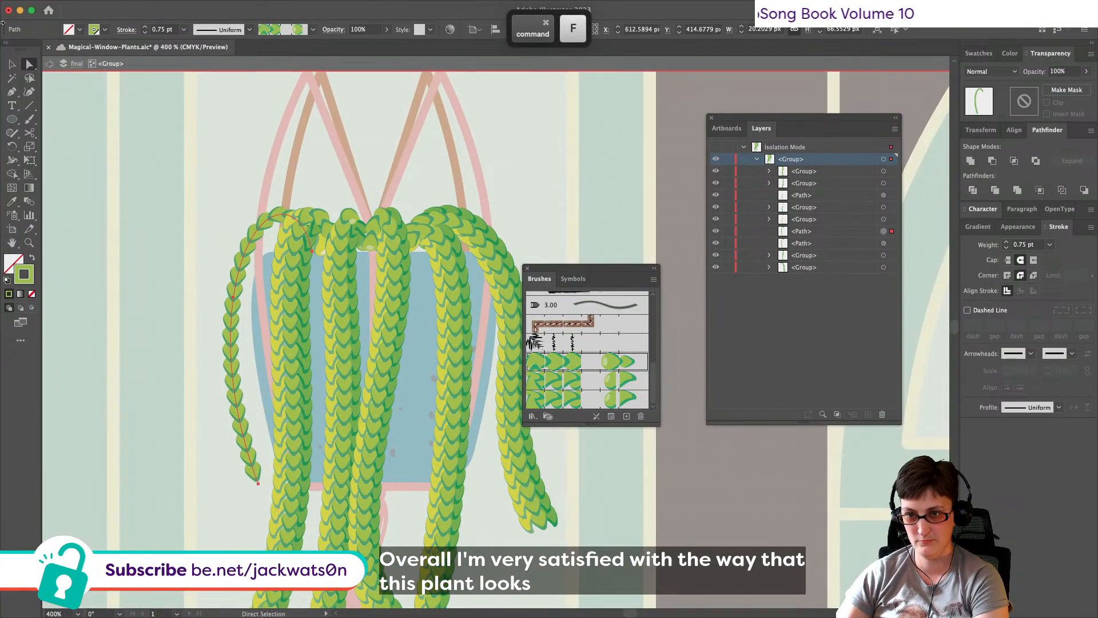
pyautogui.click(13, 65)
pyautogui.click(29, 65)
pyautogui.moveTo(259, 485); pyautogui.dragTo(271, 484)
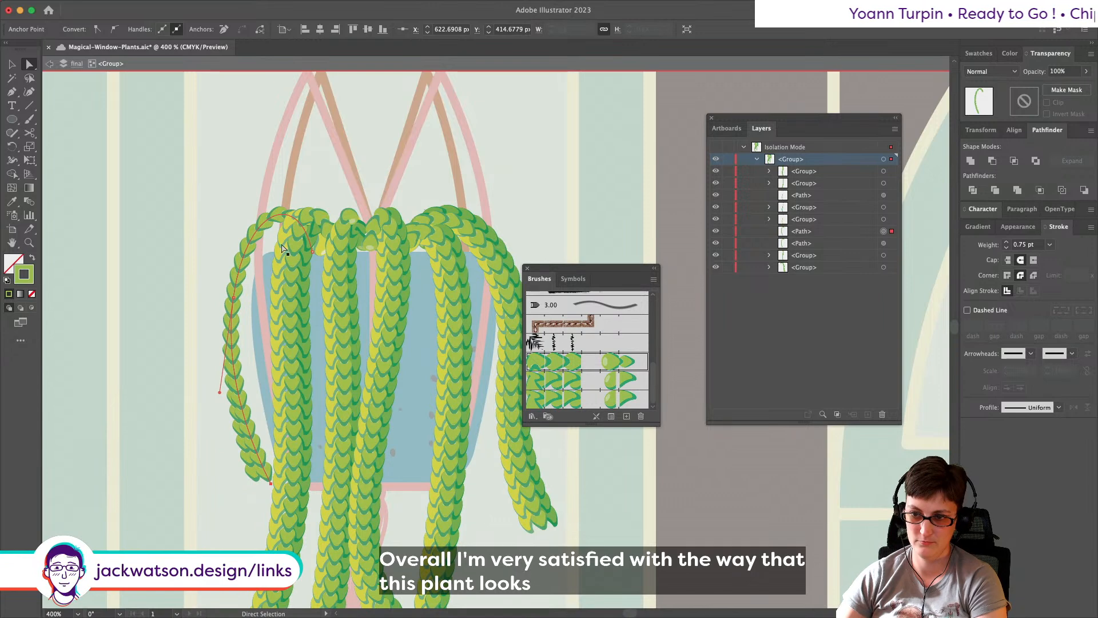
pyautogui.moveTo(235, 300); pyautogui.dragTo(243, 298)
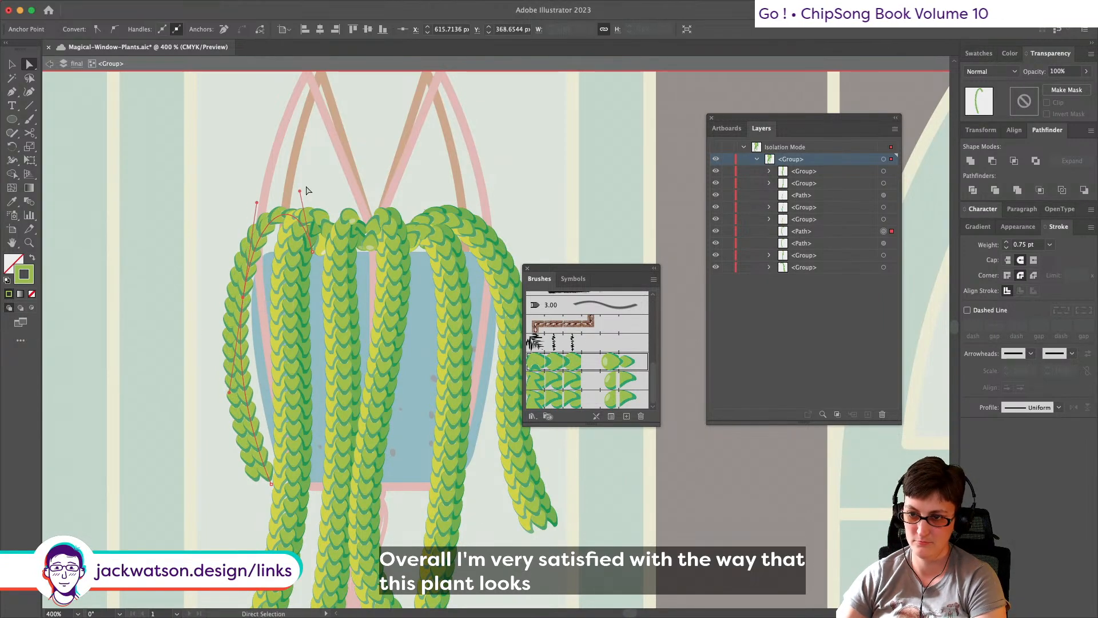
pyautogui.moveTo(299, 191); pyautogui.dragTo(301, 200)
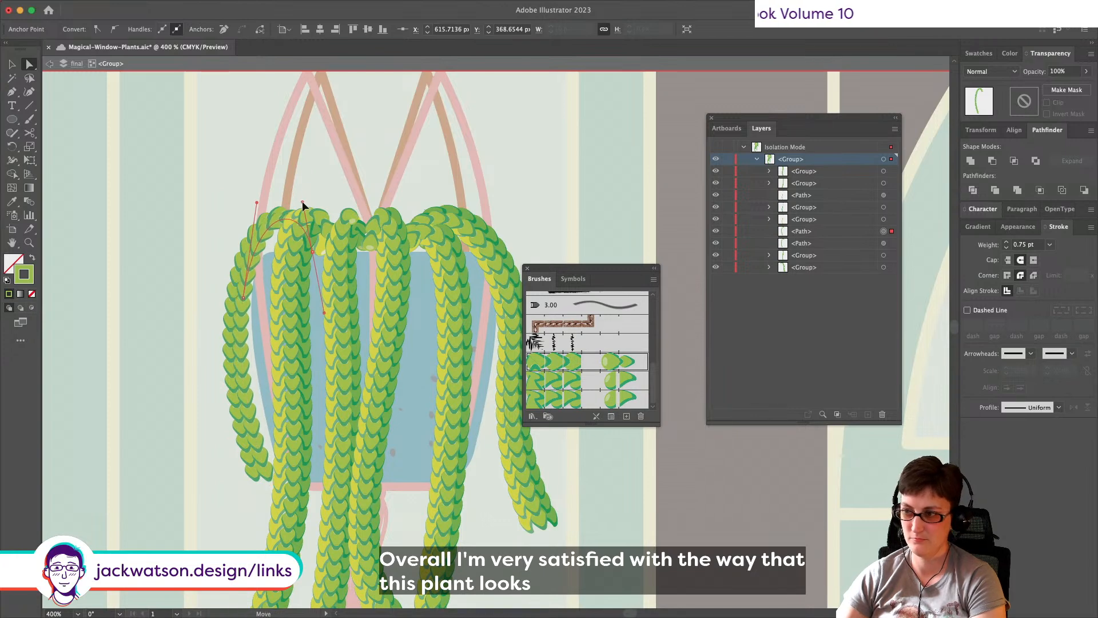
# Step: Cut the reshaped copy, paste it behind the original thin vine, copy it and apply Pattern Brush 3 to it
pyautogui.press('super+x')
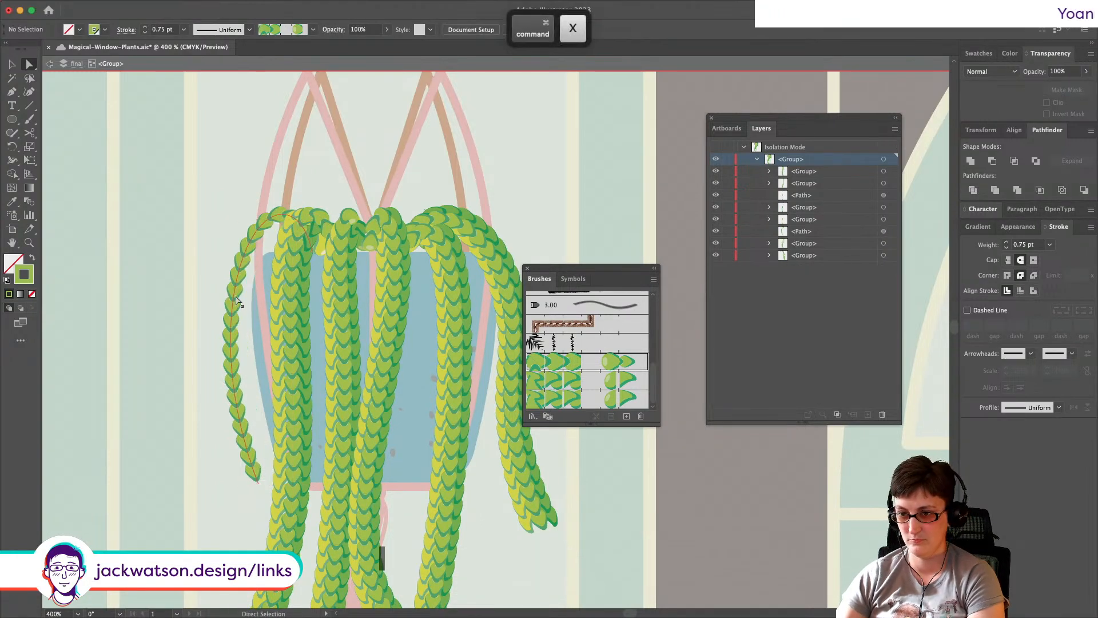
pyautogui.click(237, 298)
pyautogui.press('super+b')
pyautogui.press('super+c')
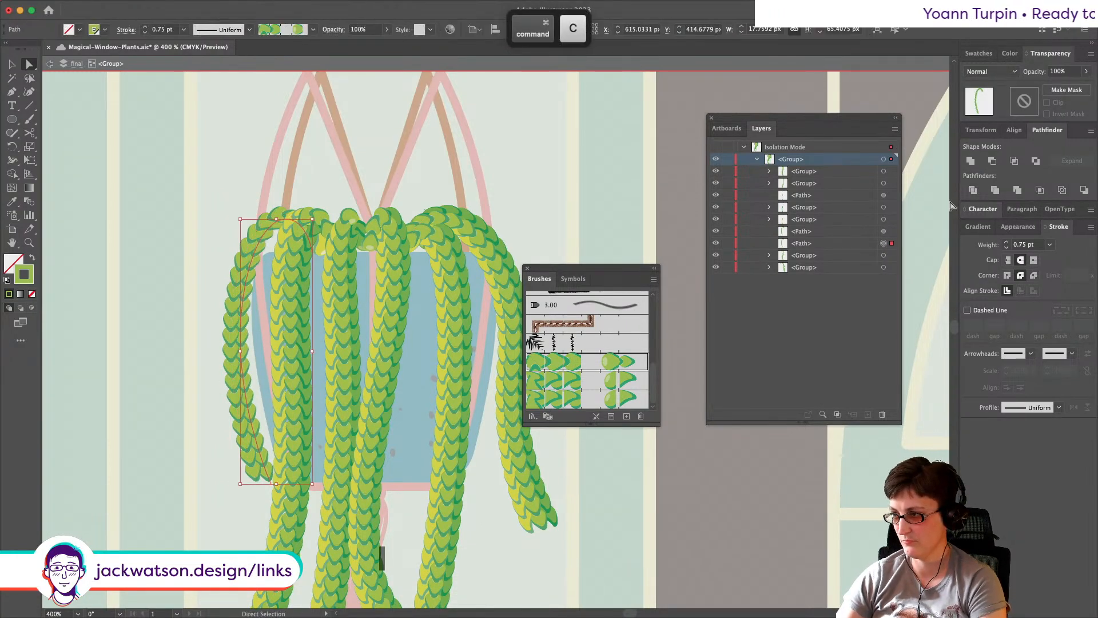
pyautogui.click(635, 382)
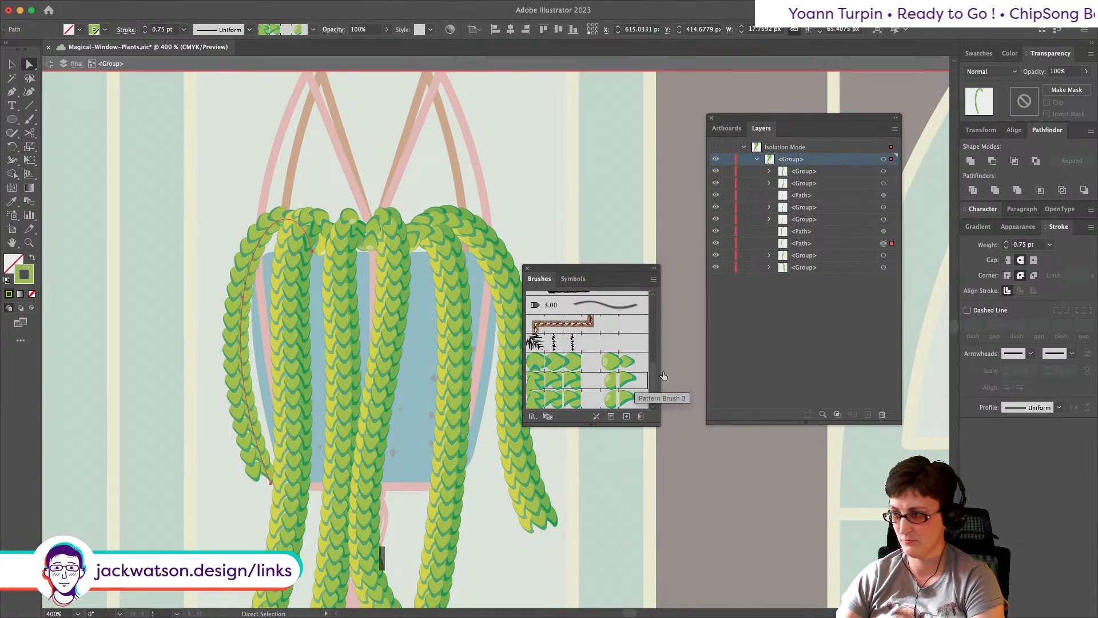
# Step: Paste a copy of the reshaped vine in front of it, set its blend mode to Multiply, and group the two paths
pyautogui.click(998, 71)
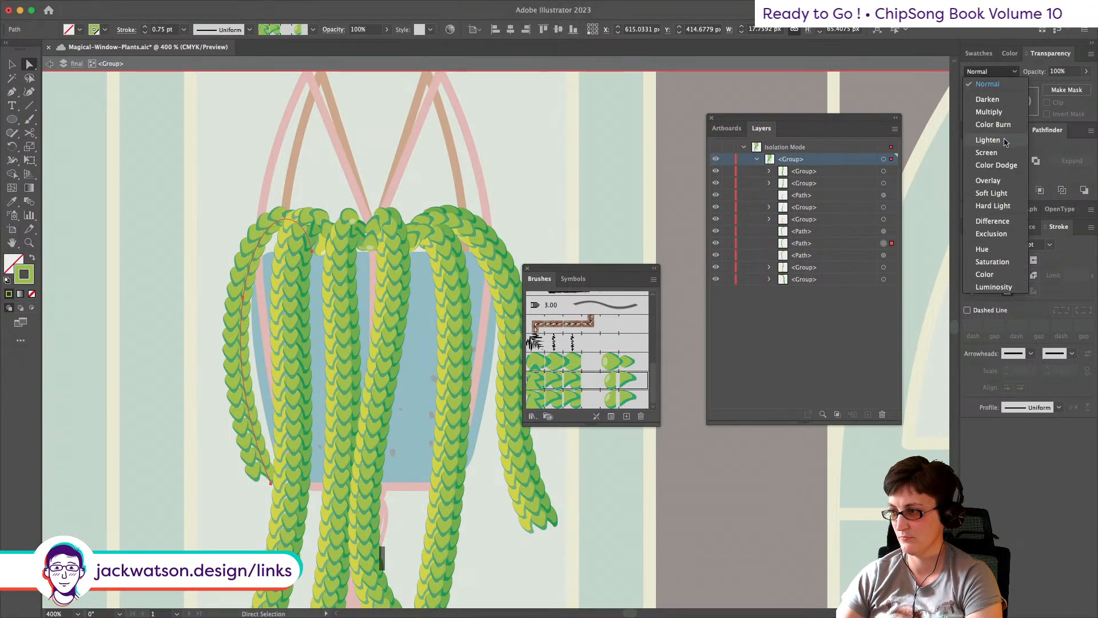
pyautogui.click(989, 112)
pyautogui.keyDown('shift'); pyautogui.click(883, 255); pyautogui.keyUp('shift')
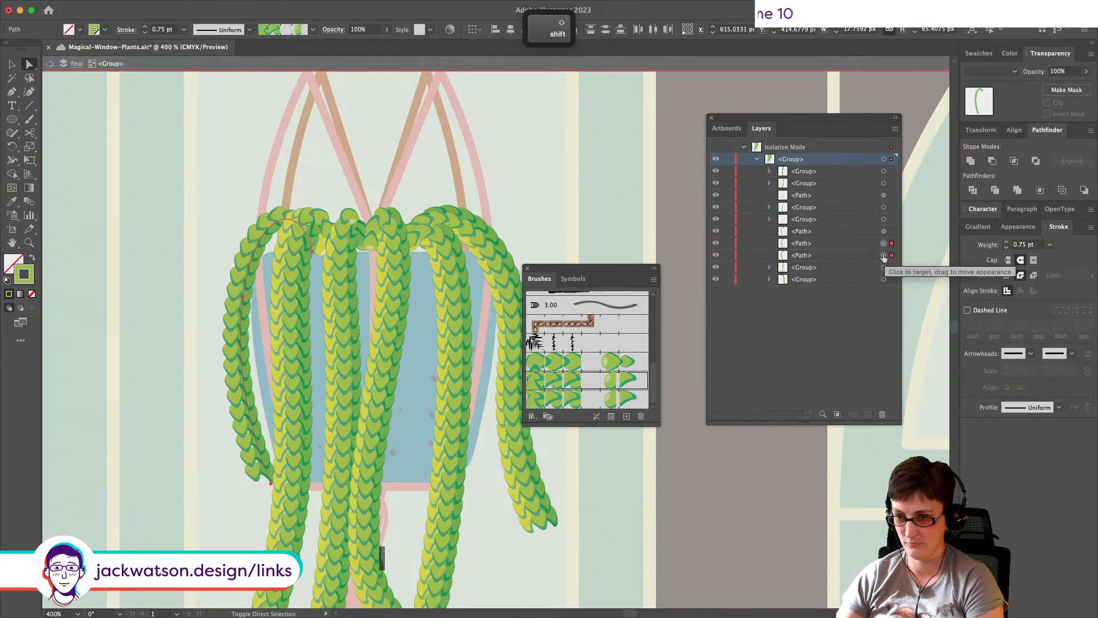
pyautogui.press('super+g')
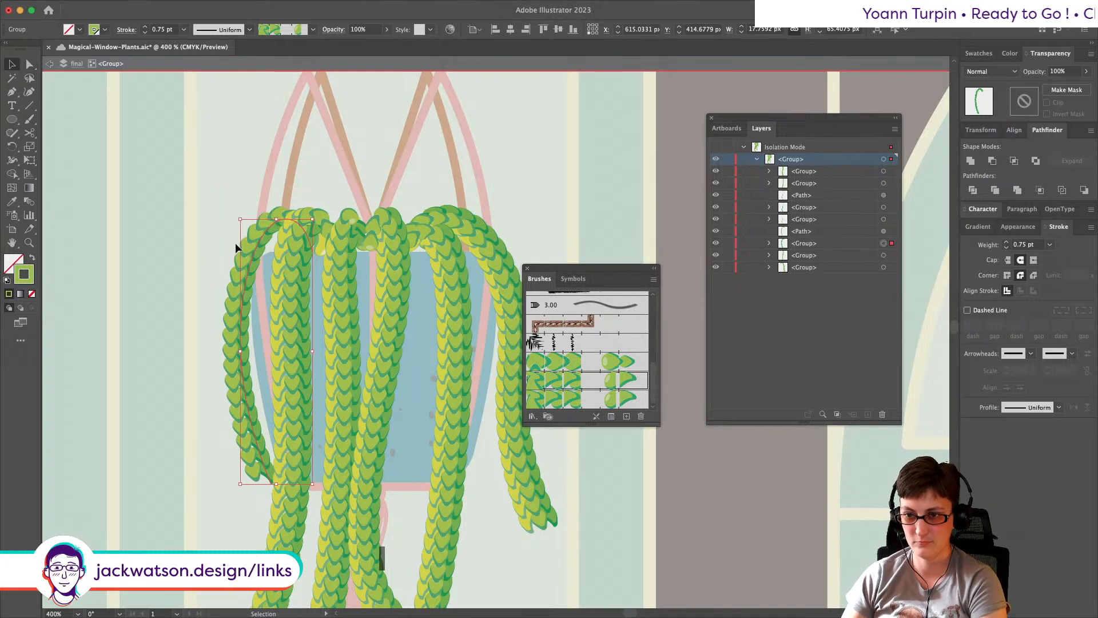
# Step: Paste a copy of the original thin vine behind it, offset it slightly to the left and apply Pattern Brush 3 copy
pyautogui.keyDown('super'); pyautogui.click(246, 245); pyautogui.keyUp('super')
pyautogui.press('super+c')
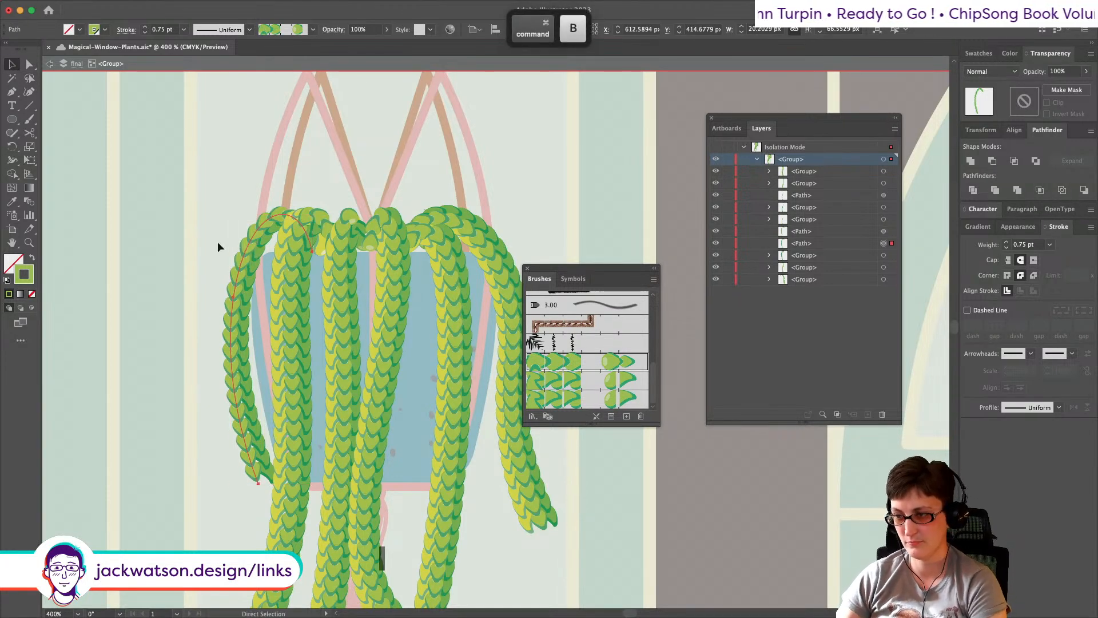
pyautogui.press('Left')
pyautogui.press('Left')
pyautogui.click(590, 398)
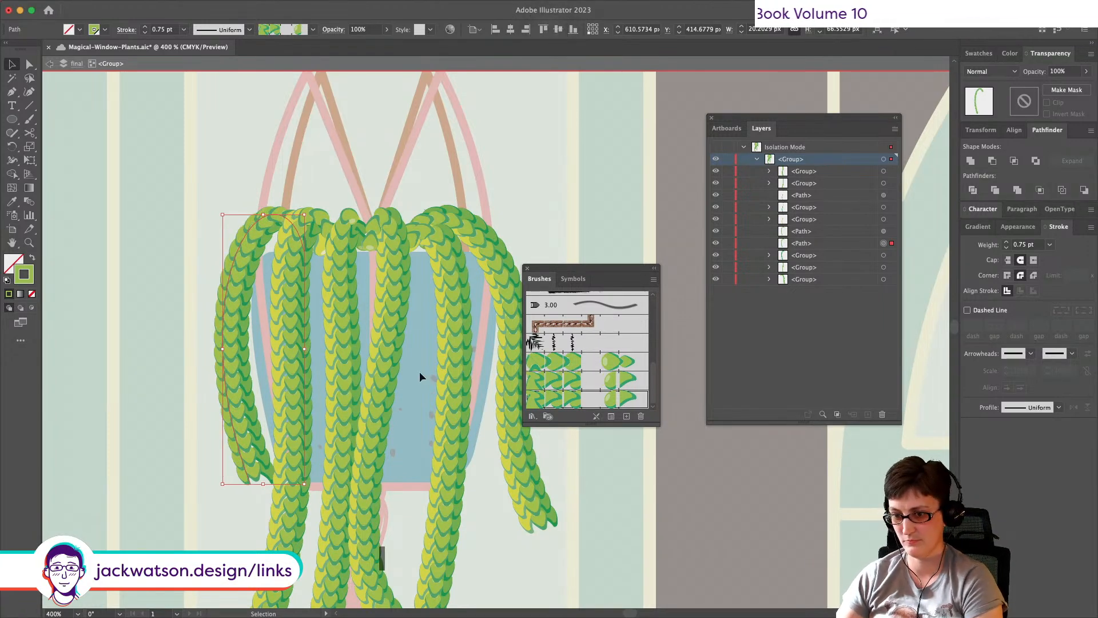
# Step: Paste a copy of the thin vine's left-offset strand in front, set its blend mode to Screen, and group both paths
pyautogui.press('super+c')
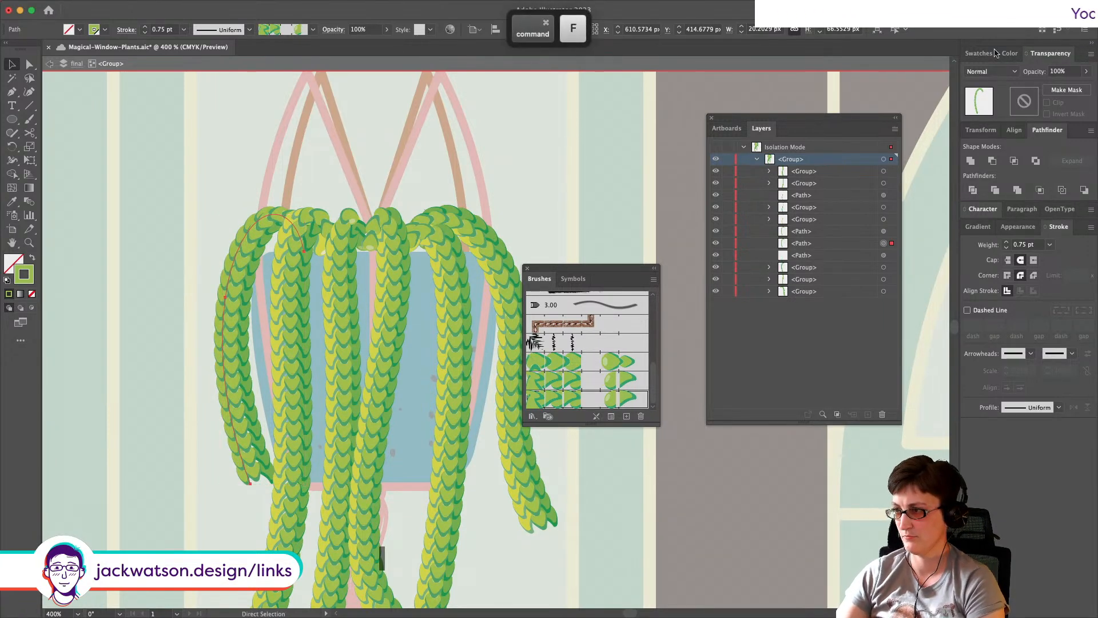
pyautogui.click(996, 72)
pyautogui.click(987, 152)
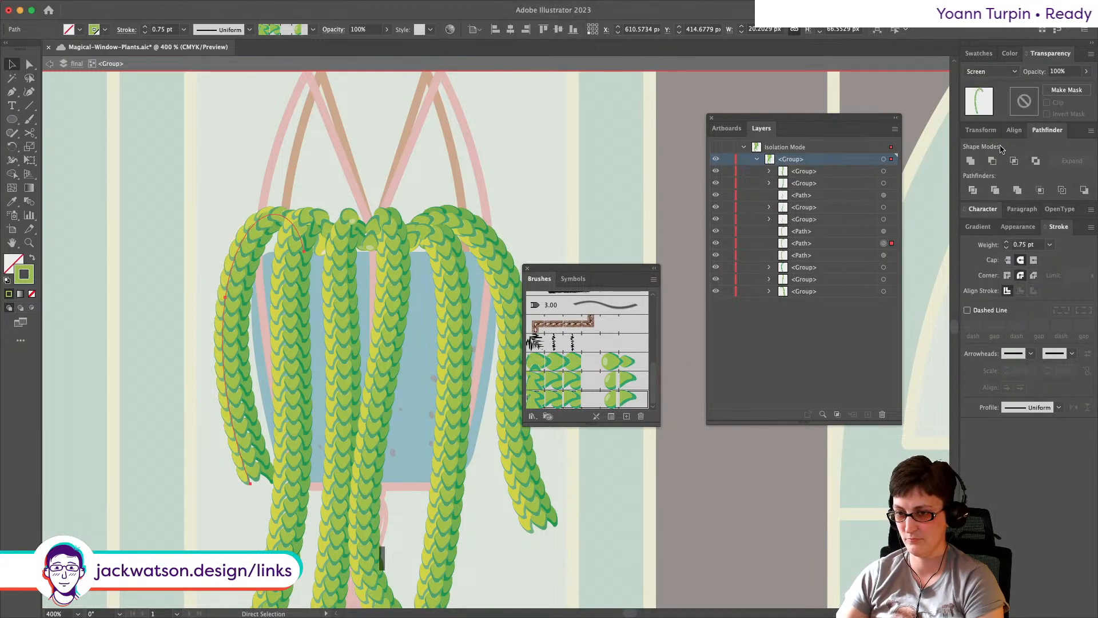
pyautogui.keyDown('shift'); pyautogui.click(885, 255); pyautogui.keyUp('shift')
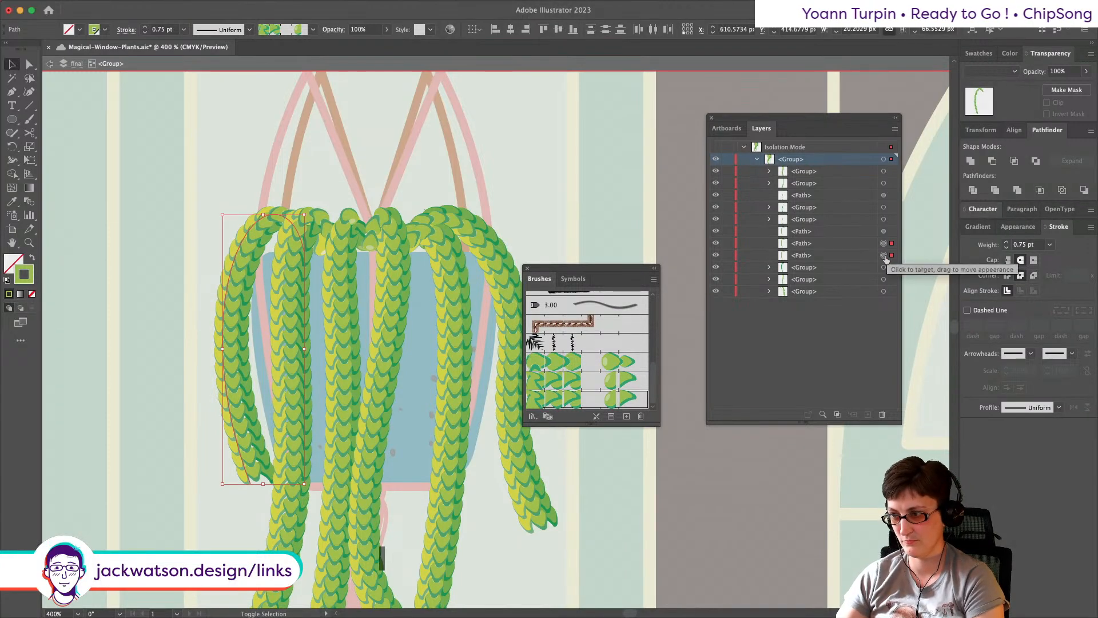
pyautogui.press('super+g')
pyautogui.click(134, 208)
# Step: Move the leftmost vine slightly down and shift the short strand beside the long left vine slightly up
pyautogui.scroll(-1, 135, 210)
pyautogui.moveTo(148, 205); pyautogui.dragTo(215, 255)
pyautogui.click(286, 270)
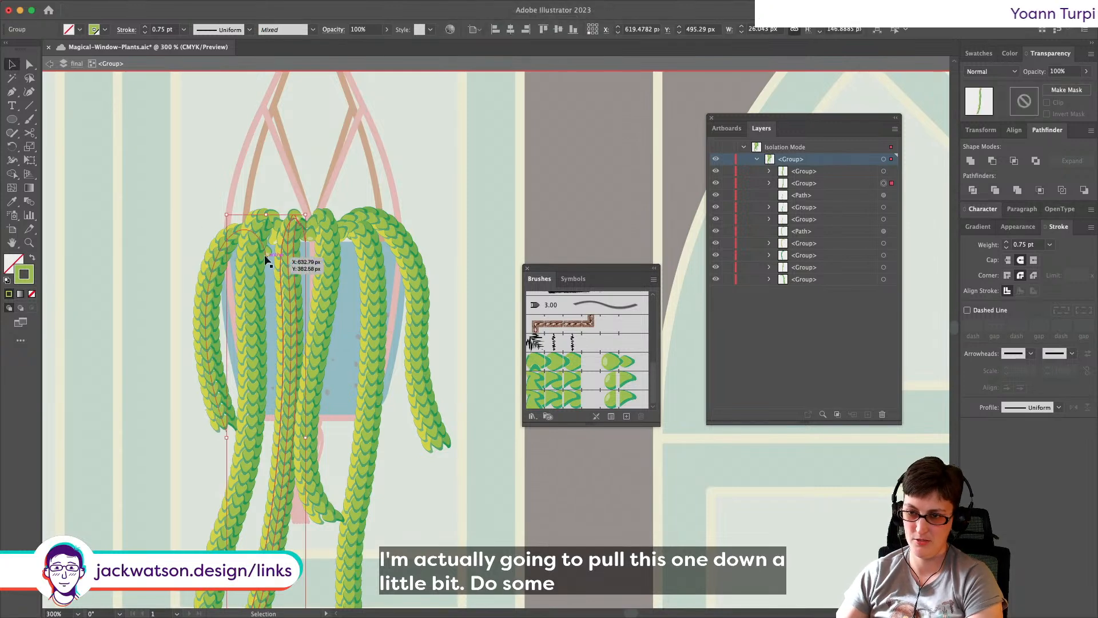
pyautogui.moveTo(281, 261); pyautogui.dragTo(280, 258)
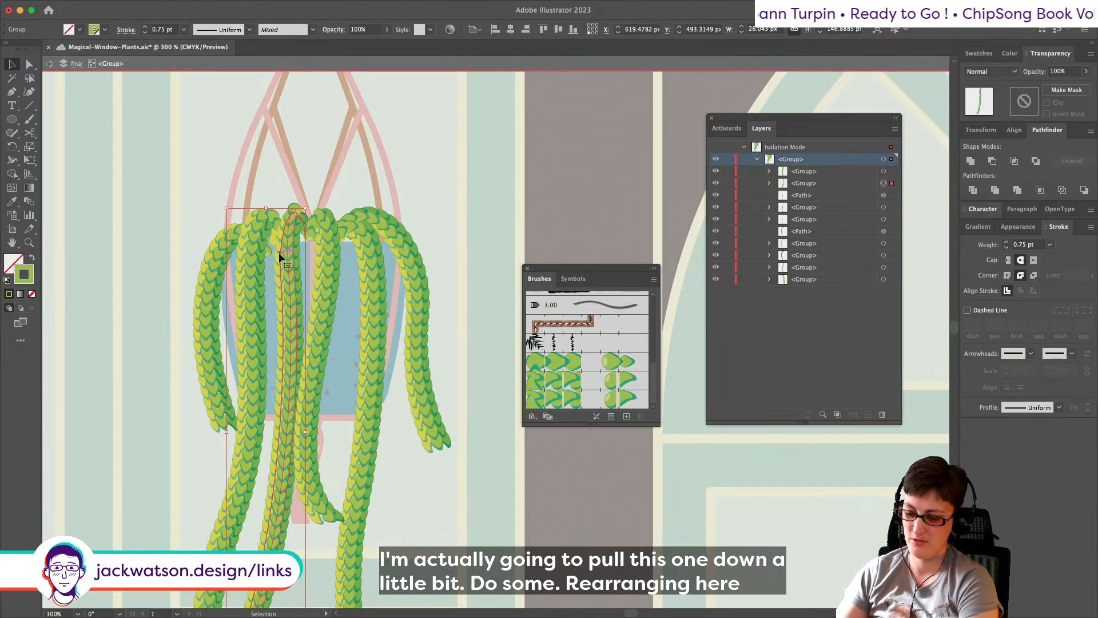
# Step: Move the long vine second from the right slightly down
pyautogui.click(478, 272)
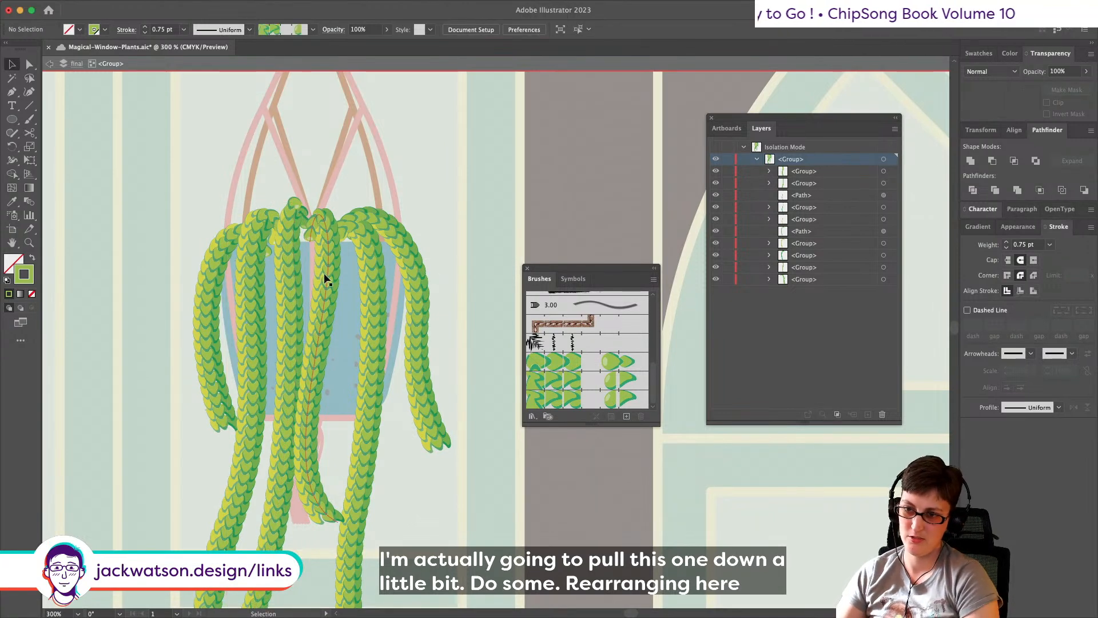
pyautogui.click(369, 273)
pyautogui.press('Down')
pyautogui.press('Down')
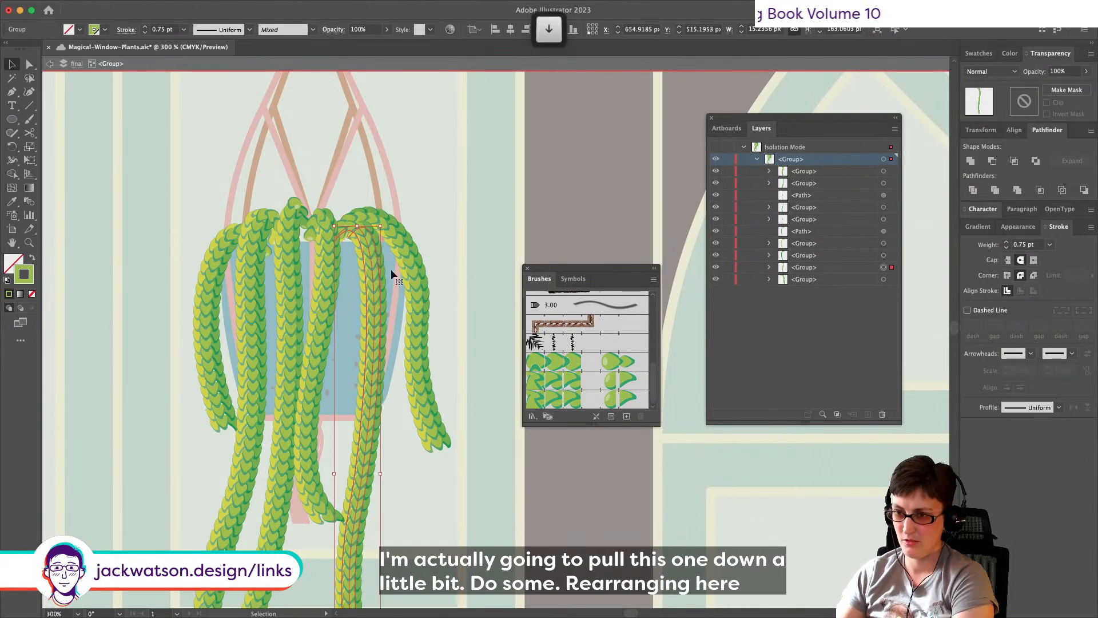
# Step: Shift the rightmost vine slightly to the right and slightly up
pyautogui.click(431, 286)
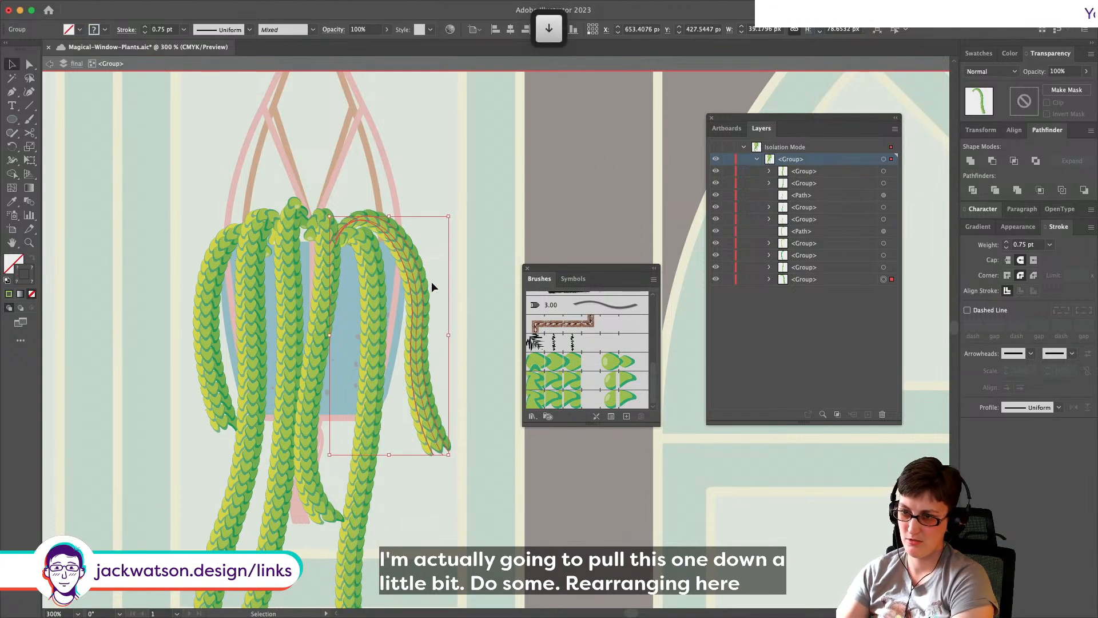
pyautogui.press('Right')
pyautogui.press('Right')
pyautogui.press('Right')
pyautogui.press('Down')
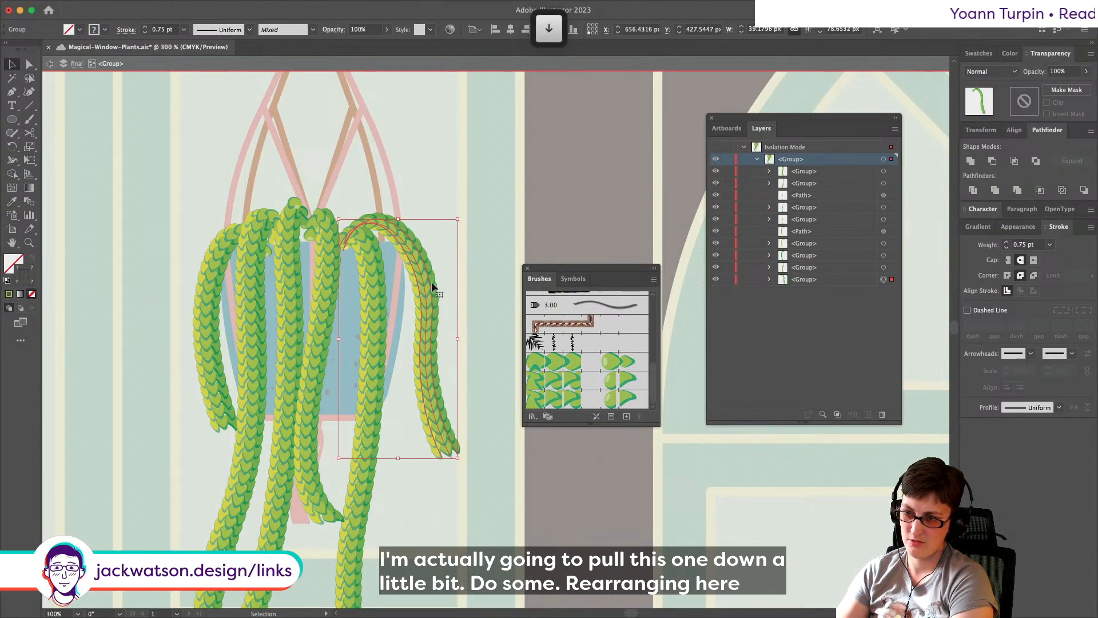
pyautogui.press('Up')
pyautogui.press('Up')
pyautogui.press('Left')
pyautogui.click(445, 281)
# Step: Exit isolation of the hanging plant group and collapse the final layer's contents
pyautogui.scroll(-1, 261, 253)
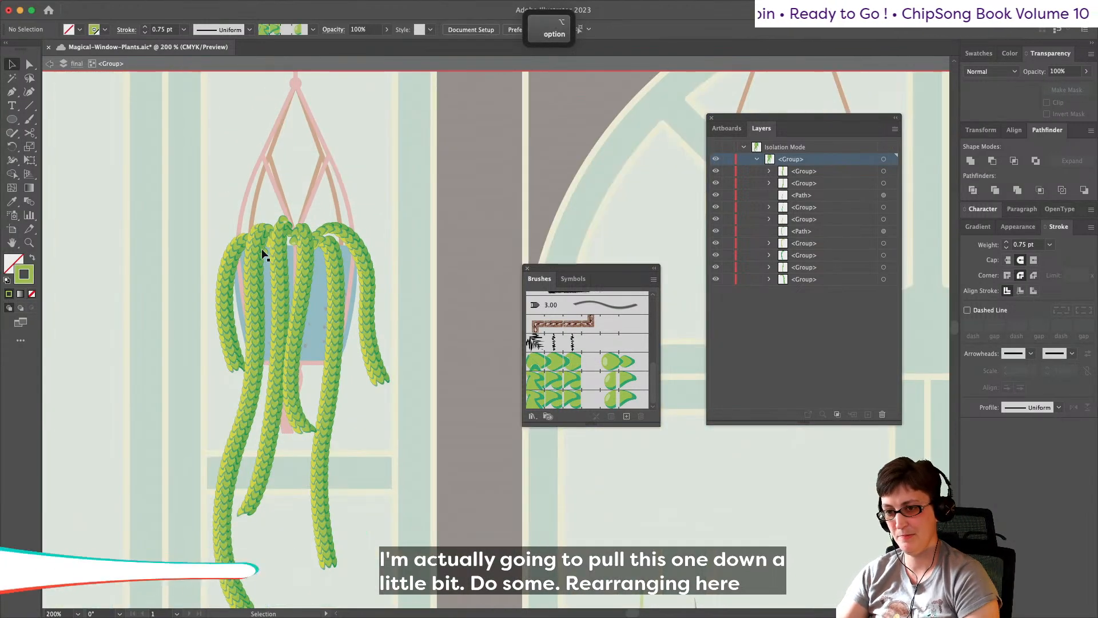
pyautogui.scroll(-1, 186, 201)
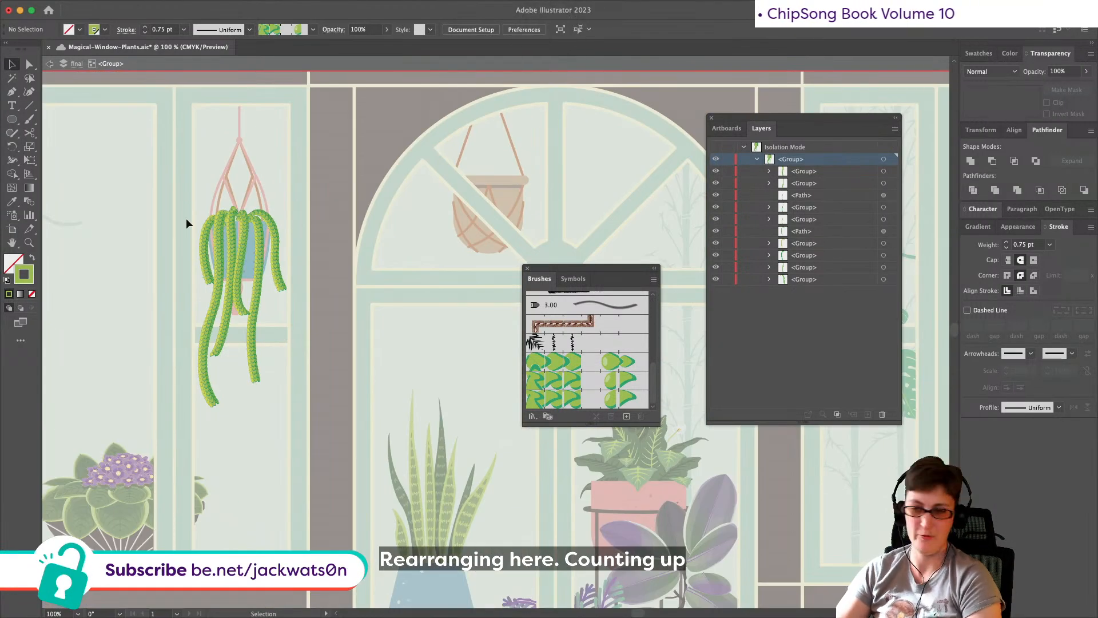
pyautogui.scroll(1, 185, 218)
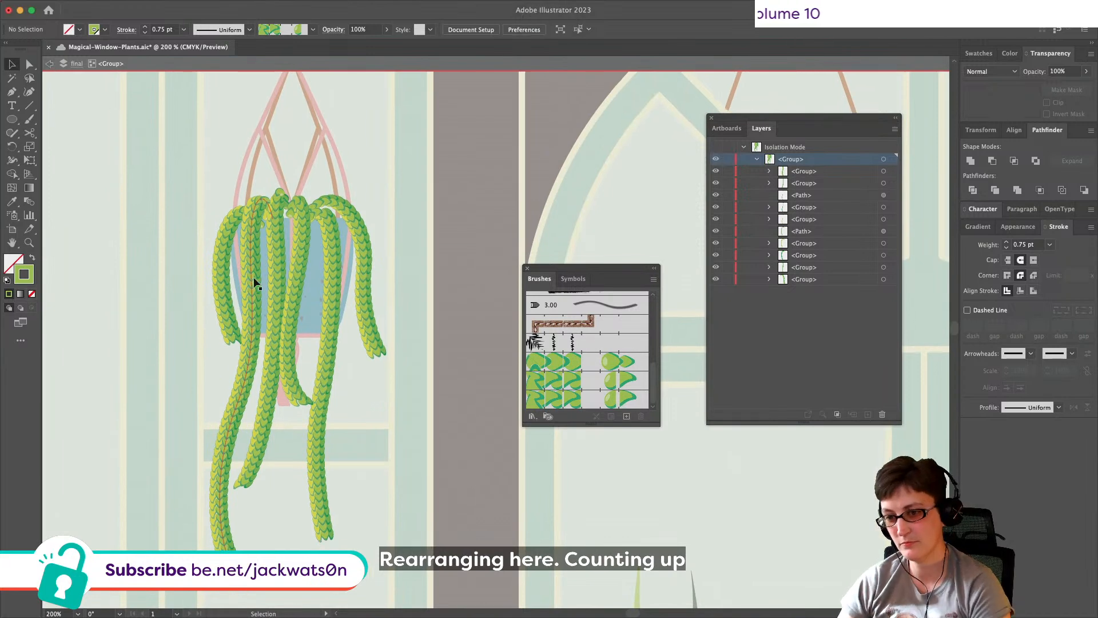
pyautogui.scroll(5, 375, 336)
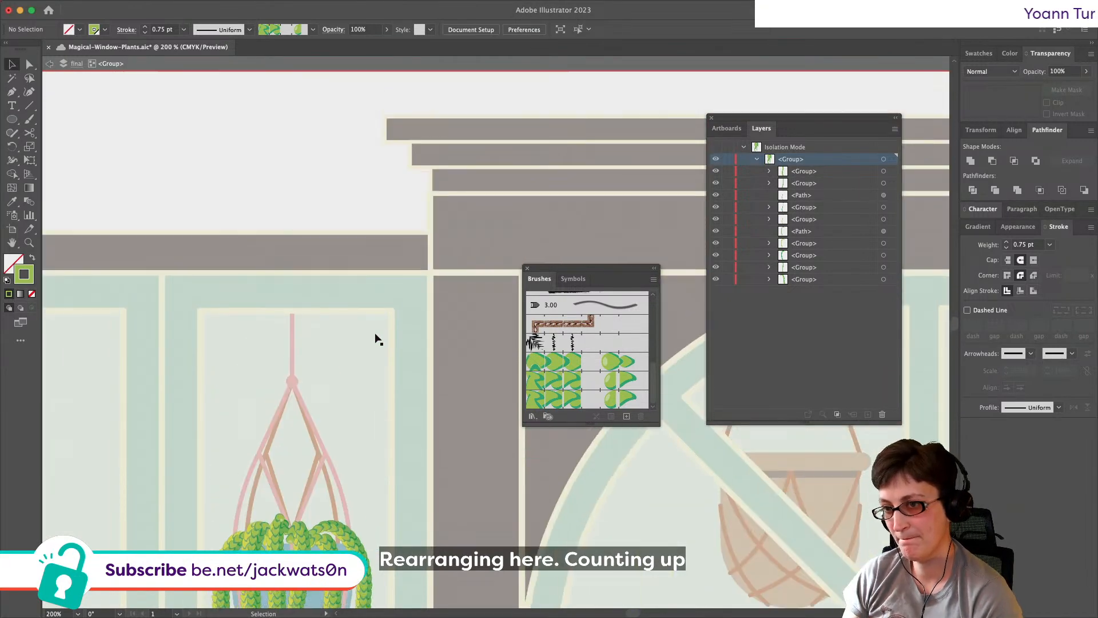
pyautogui.scroll(-2, 375, 337)
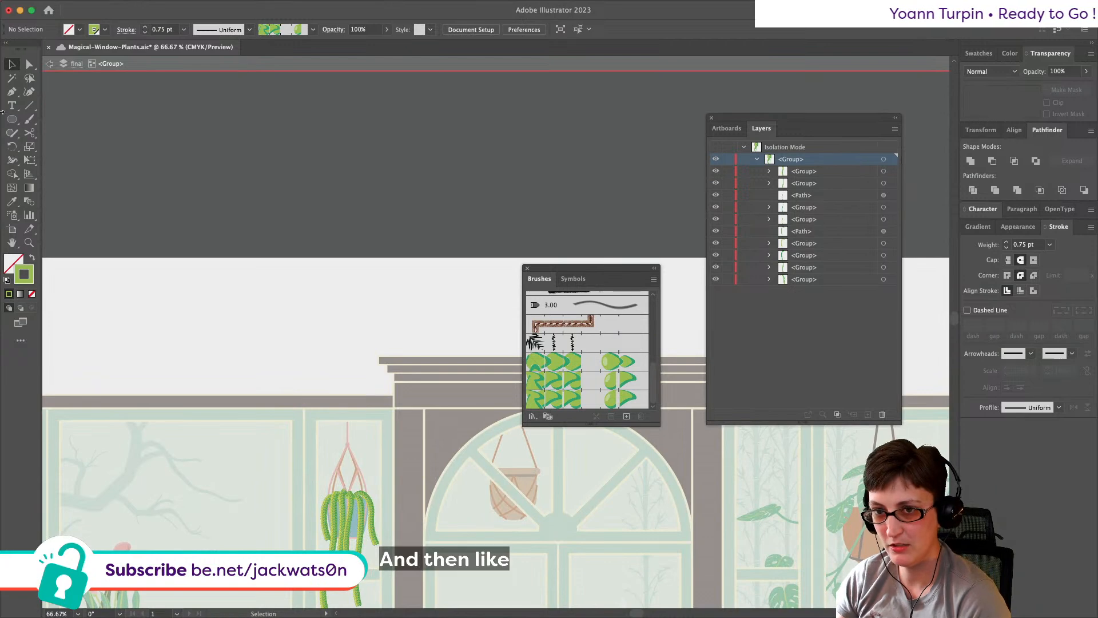
pyautogui.click(48, 64)
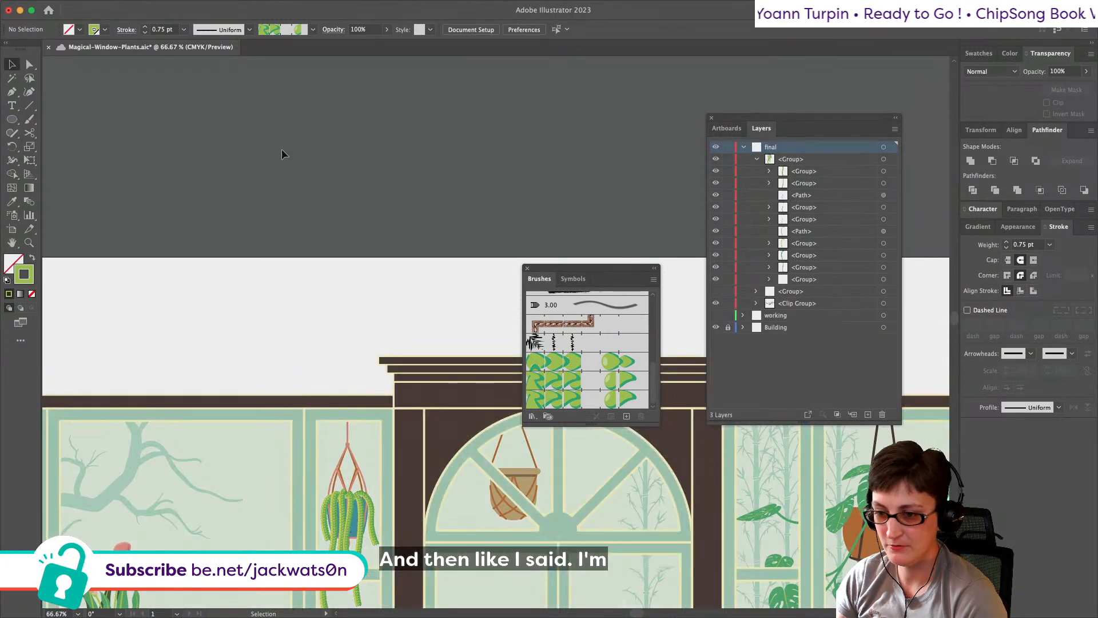
pyautogui.scroll(-3, 332, 187)
pyautogui.click(743, 147)
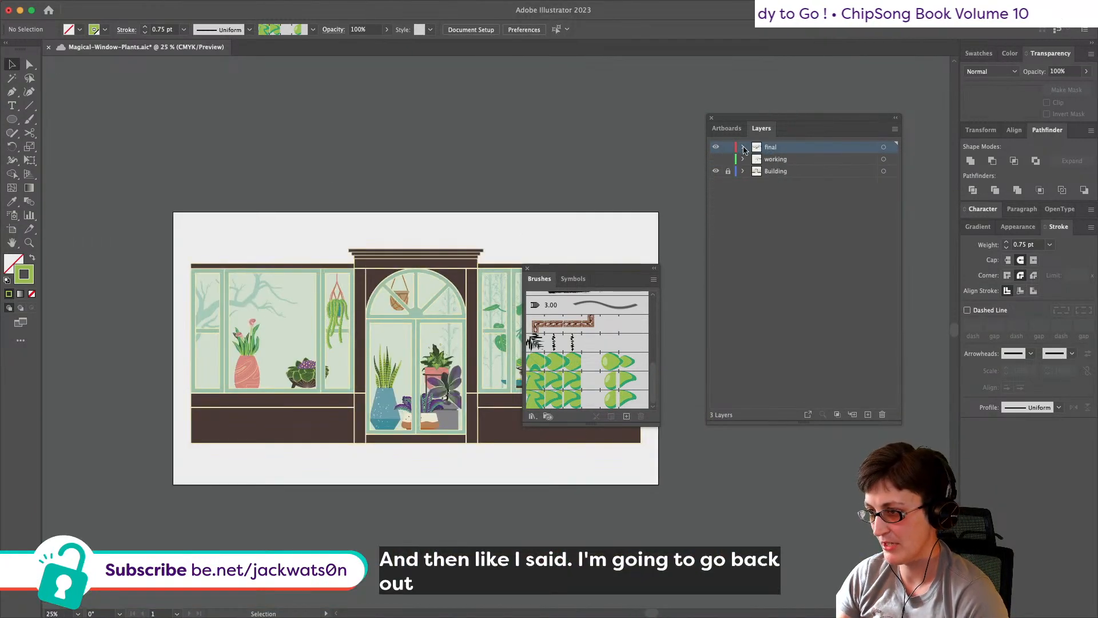
# Step: Show the working layer and copy the three-leaf cluster from the leaf artwork above the artboard
pyautogui.click(717, 159)
pyautogui.scroll(3, 474, 148)
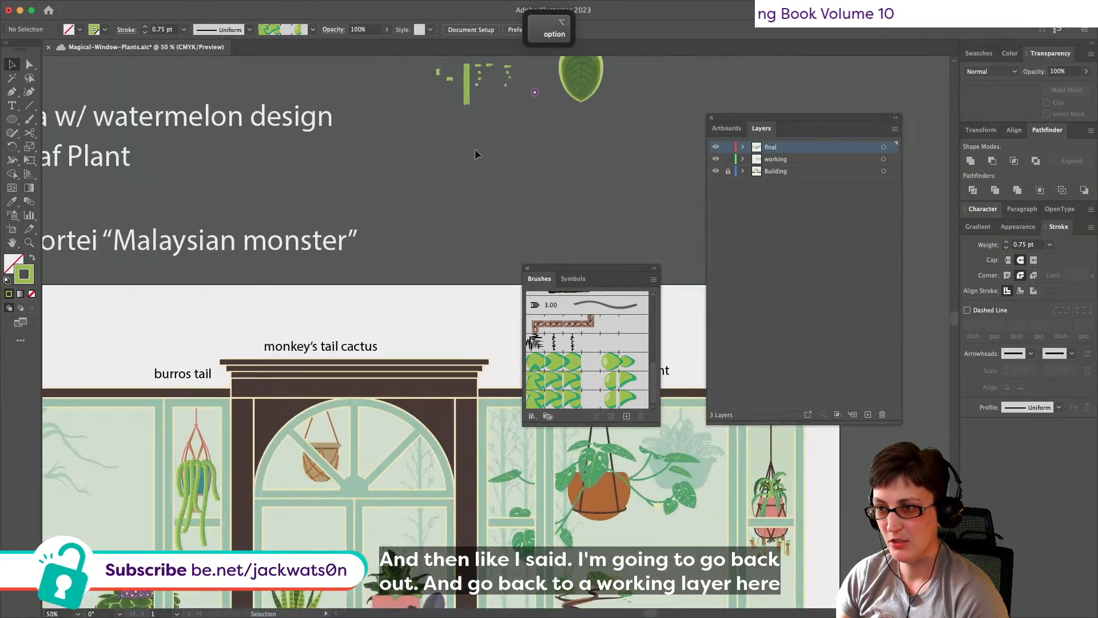
pyautogui.scroll(5, 474, 151)
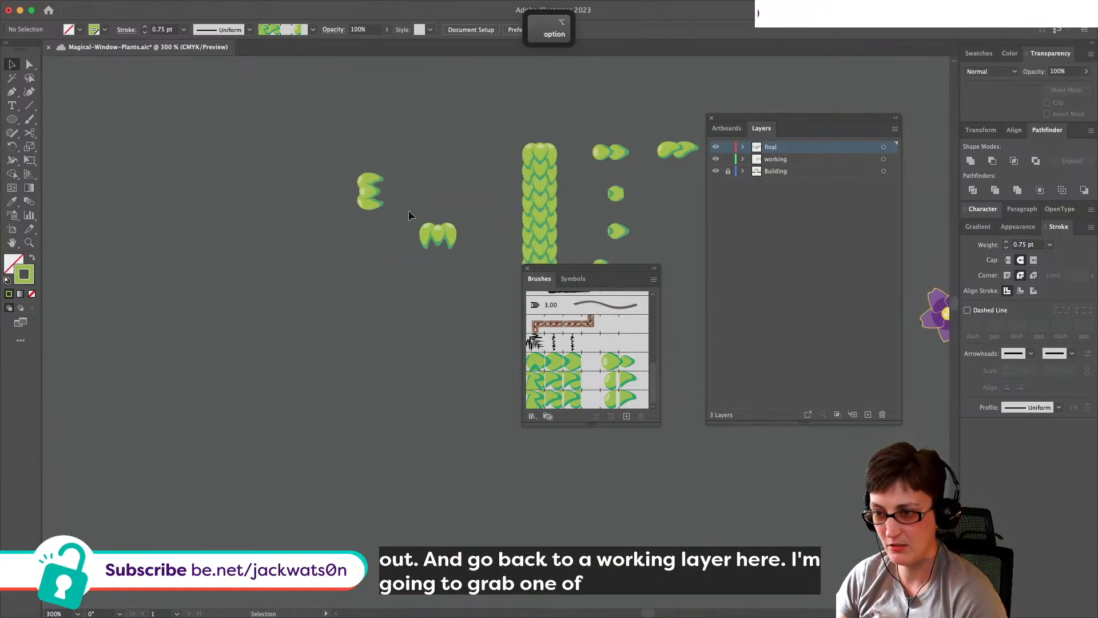
pyautogui.click(438, 235)
pyautogui.scroll(-10, 394, 297)
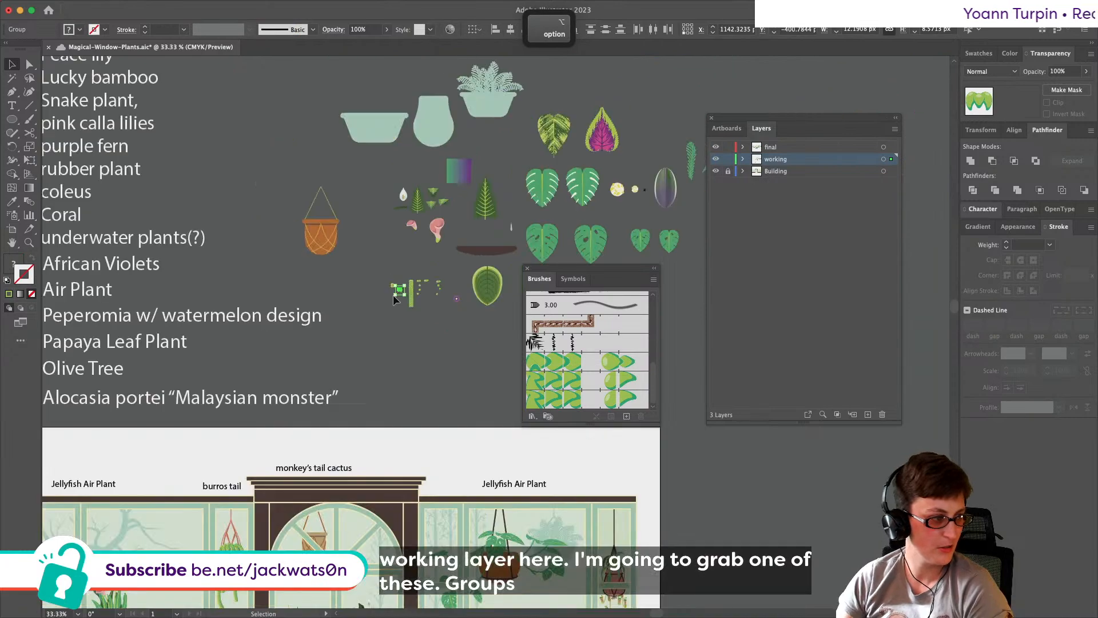
# Step: Undo back to the isolated plant group and paste the copied three-leaf cluster into it
pyautogui.scroll(-3, 395, 294)
pyautogui.scroll(2, 400, 240)
pyautogui.scroll(6, 409, 197)
pyautogui.scroll(5, 411, 197)
pyautogui.press('super+z')
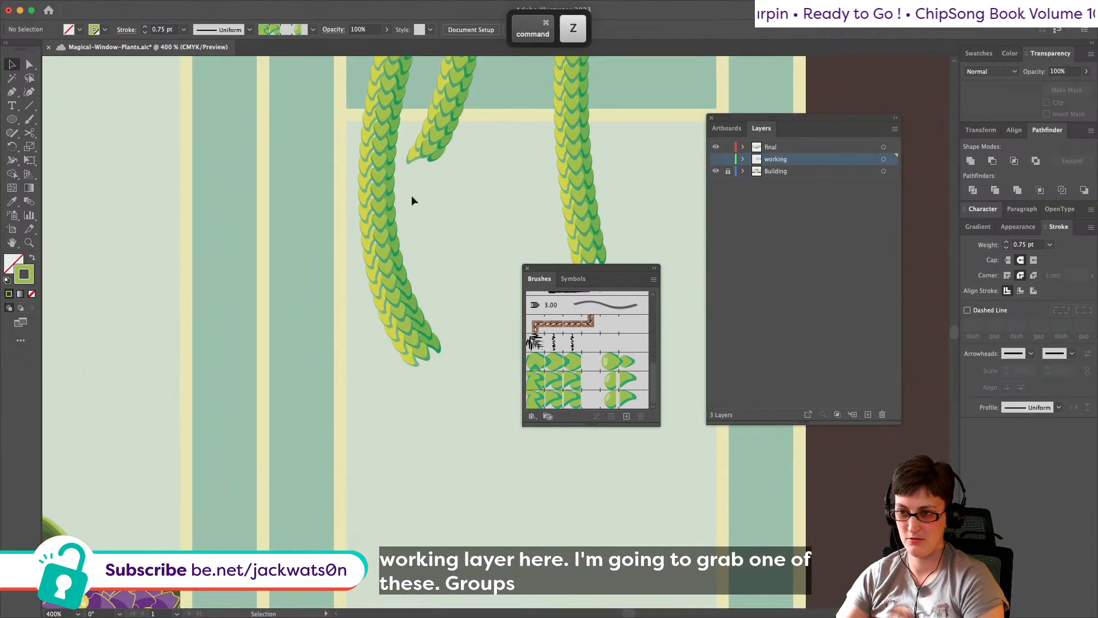
pyautogui.scroll(3, 411, 194)
pyautogui.scroll(-2, 410, 194)
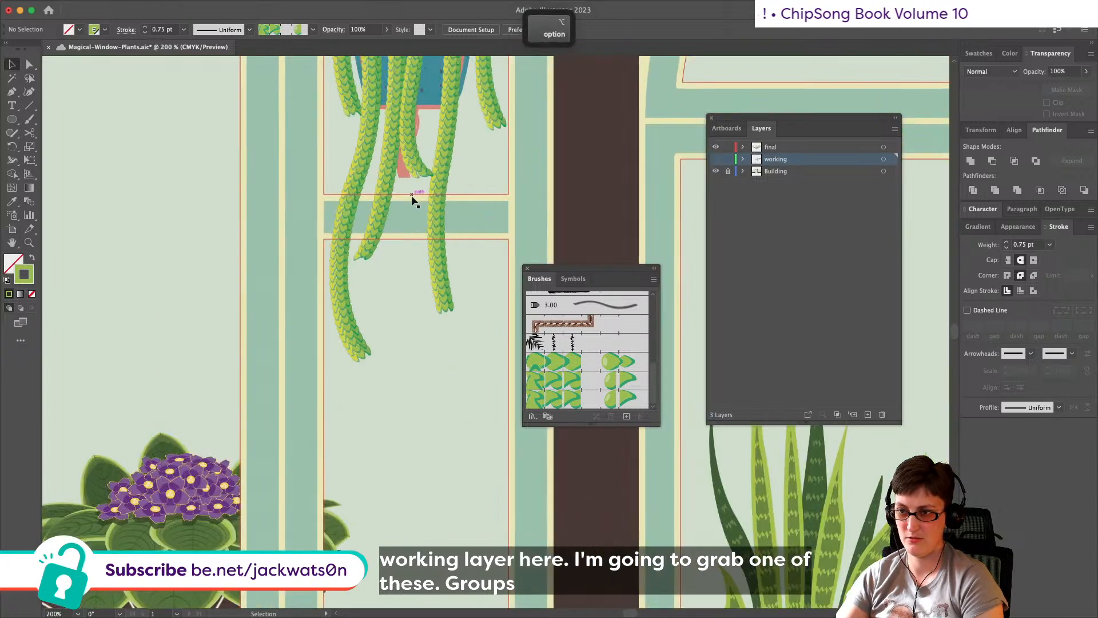
pyautogui.press('super+z')
pyautogui.scroll(3, 412, 197)
pyautogui.press('shift+super+z')
pyautogui.scroll(2, 451, 254)
pyautogui.press('super+v')
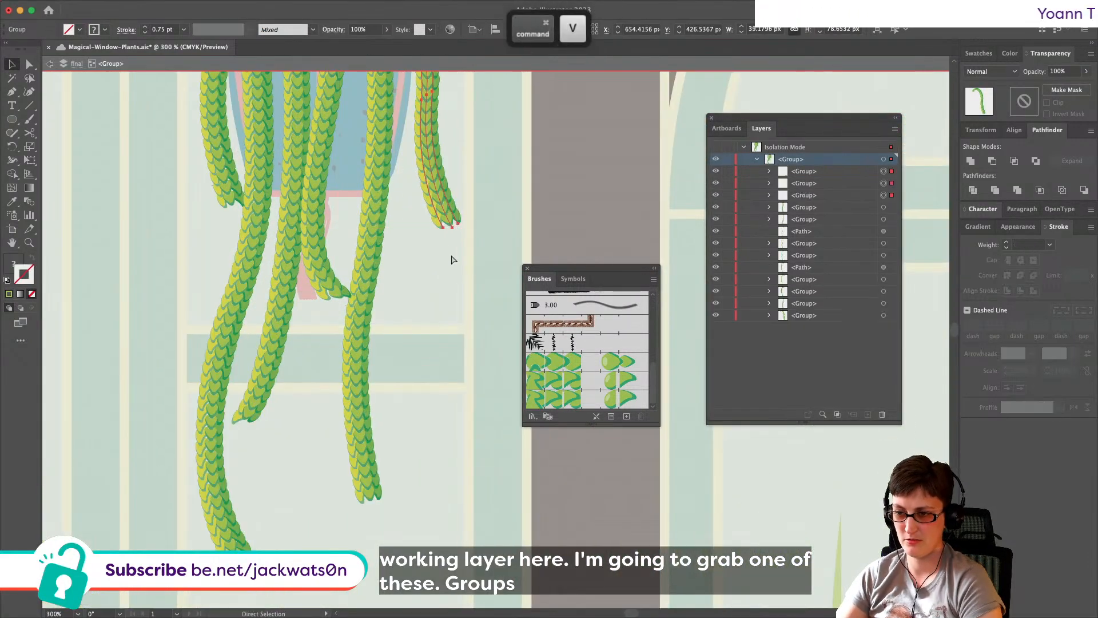
# Step: Scale the pasted leaf cluster down to about the vines' leaf size and set it on the grey wall beside the plant
pyautogui.moveTo(513, 319); pyautogui.dragTo(502, 334)
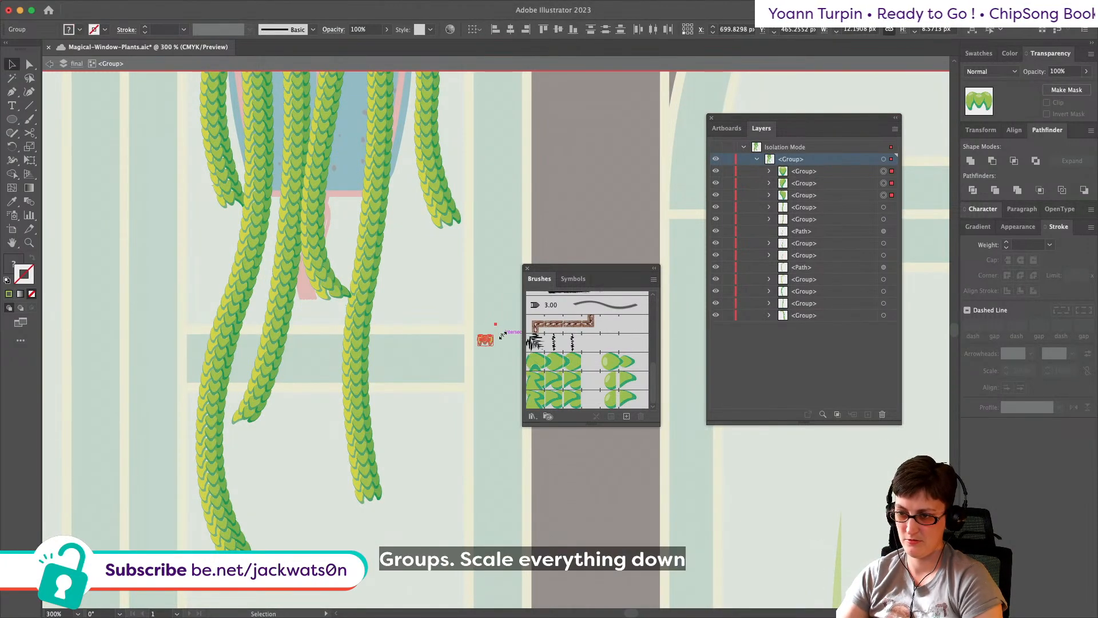
pyautogui.moveTo(477, 296); pyautogui.dragTo(475, 296)
pyautogui.press('super+z')
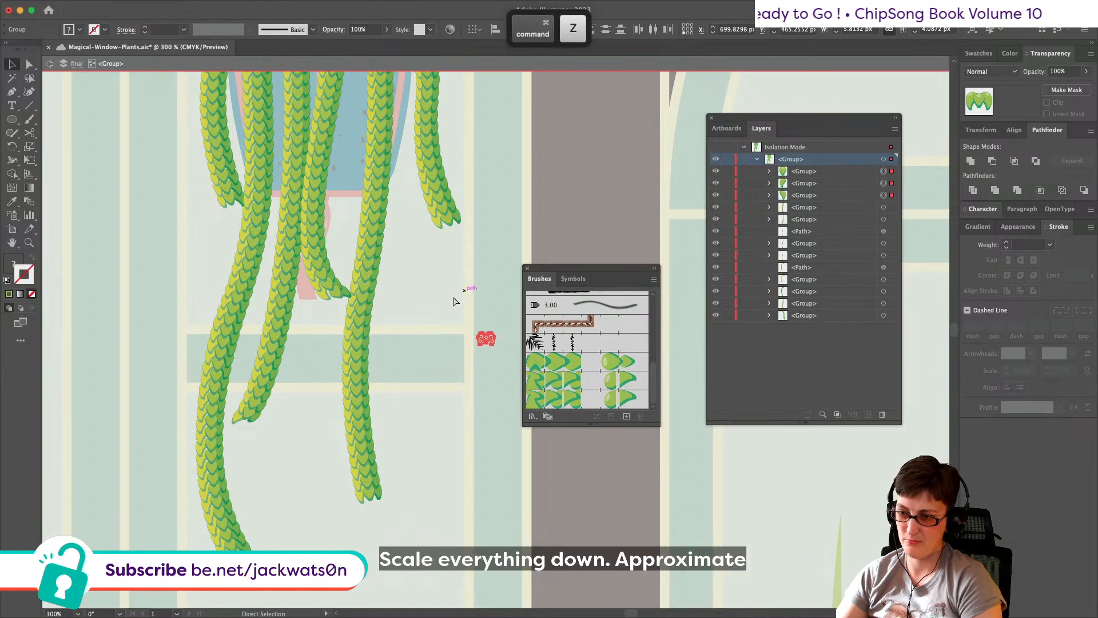
pyautogui.click(465, 297)
pyautogui.scroll(2, 486, 338)
pyautogui.hscroll(3, 485, 340)
pyautogui.scroll(2, 458, 333)
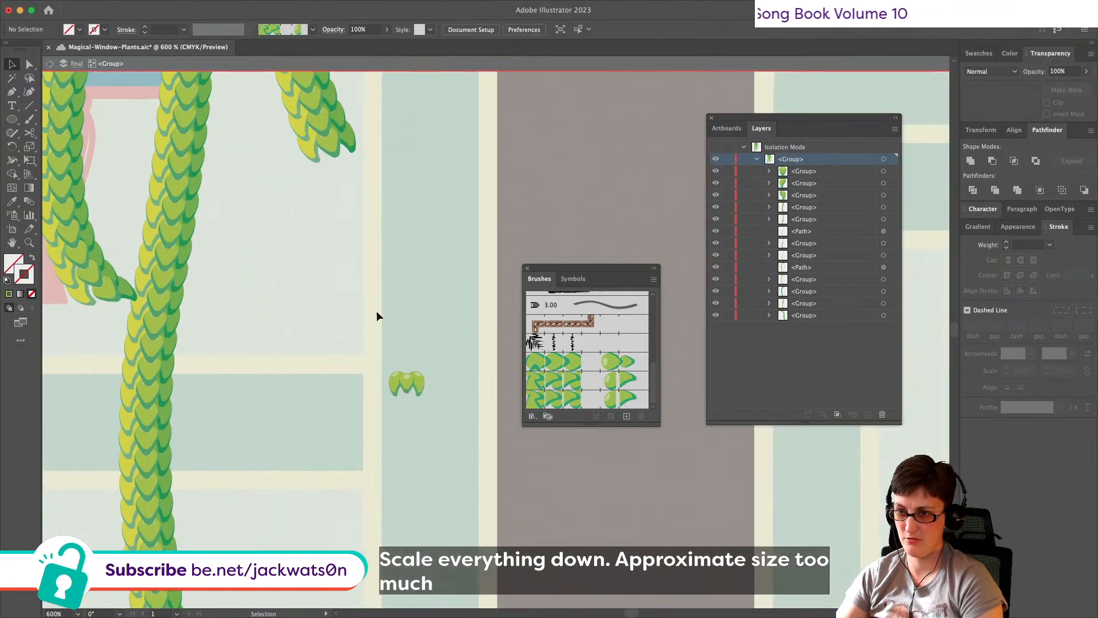
pyautogui.moveTo(475, 416); pyautogui.dragTo(475, 417)
pyautogui.moveTo(407, 384); pyautogui.dragTo(351, 174)
# Step: Copy a single leaf from the cluster and place two angled copies behind the rightmost vine's lower end
pyautogui.click(533, 192)
pyautogui.click(536, 184)
pyautogui.press('super+c')
pyautogui.press('super+f')
pyautogui.press('super+x')
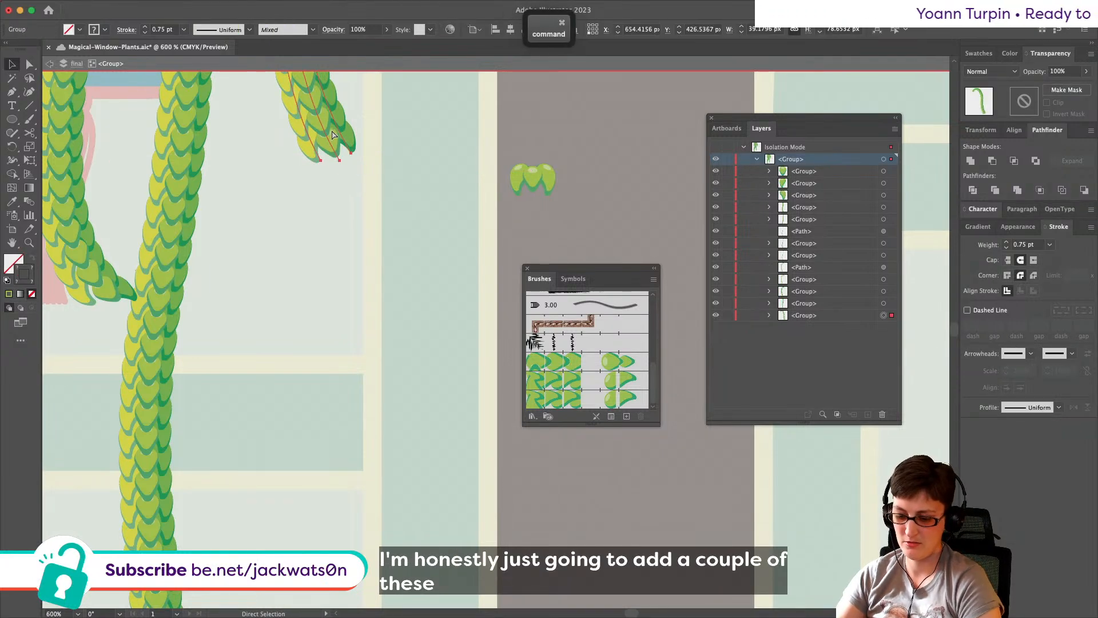
pyautogui.press('super+b')
pyautogui.press('super+f')
pyautogui.moveTo(338, 161); pyautogui.dragTo(329, 163)
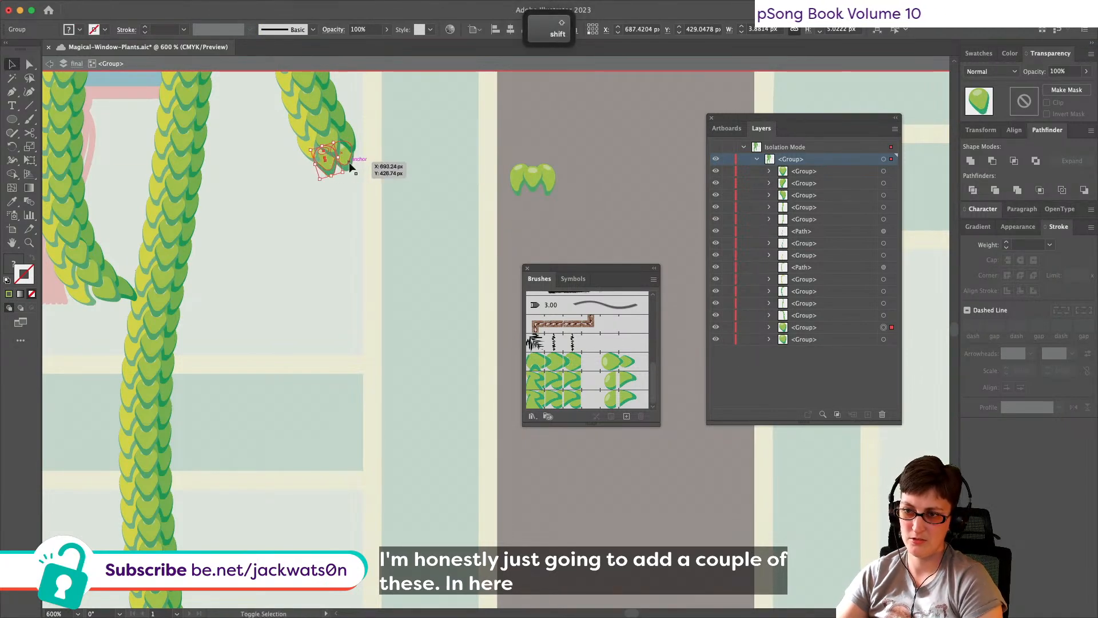
pyautogui.keyDown('shift'); pyautogui.click(351, 168); pyautogui.keyUp('shift')
pyautogui.press('a')
pyautogui.click(343, 165)
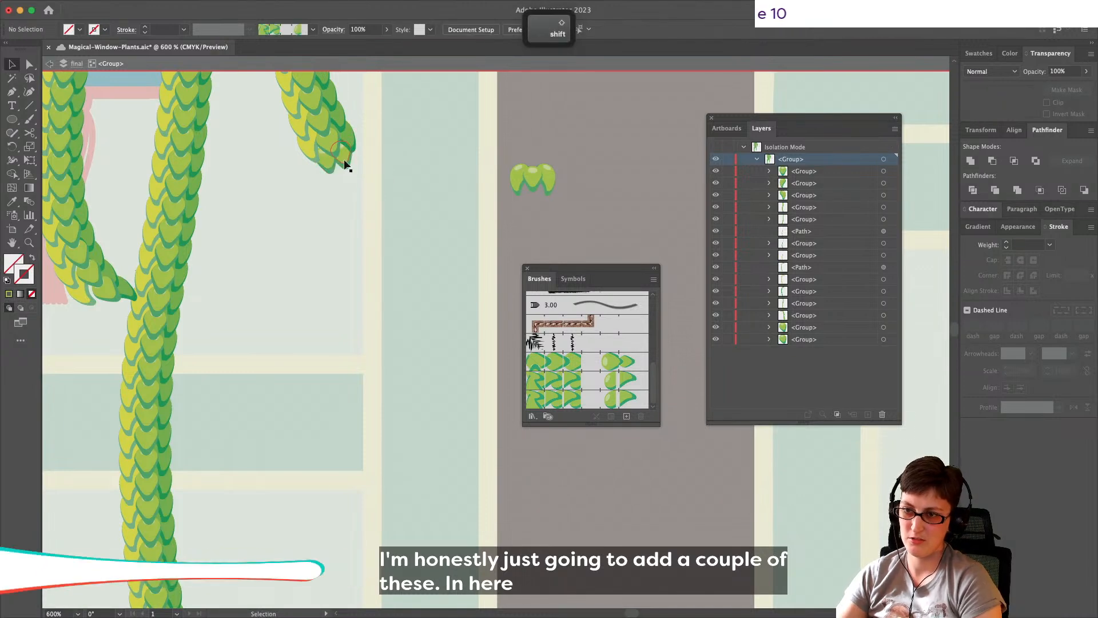
# Step: Add a third leaf copy at the rightmost vine's end, slightly lower and stacked behind the other leaves
pyautogui.press('super+c')
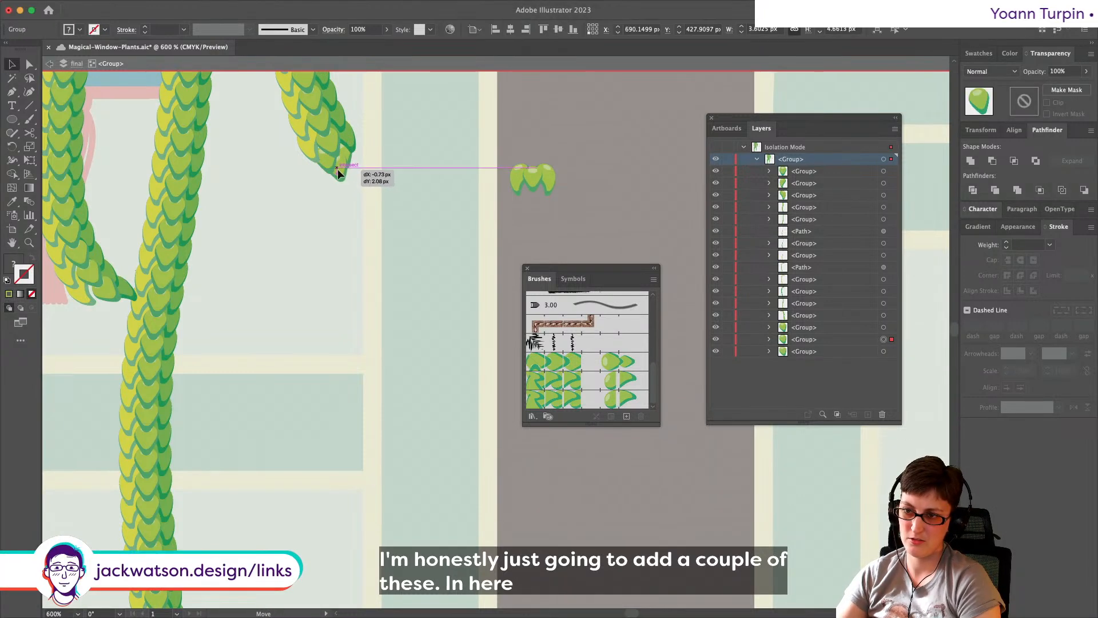
pyautogui.press('super+x')
pyautogui.press('v')
pyautogui.moveTo(330, 163); pyautogui.dragTo(342, 172)
pyautogui.press('super+[')
pyautogui.click(350, 200)
pyautogui.scroll(1, 337, 177)
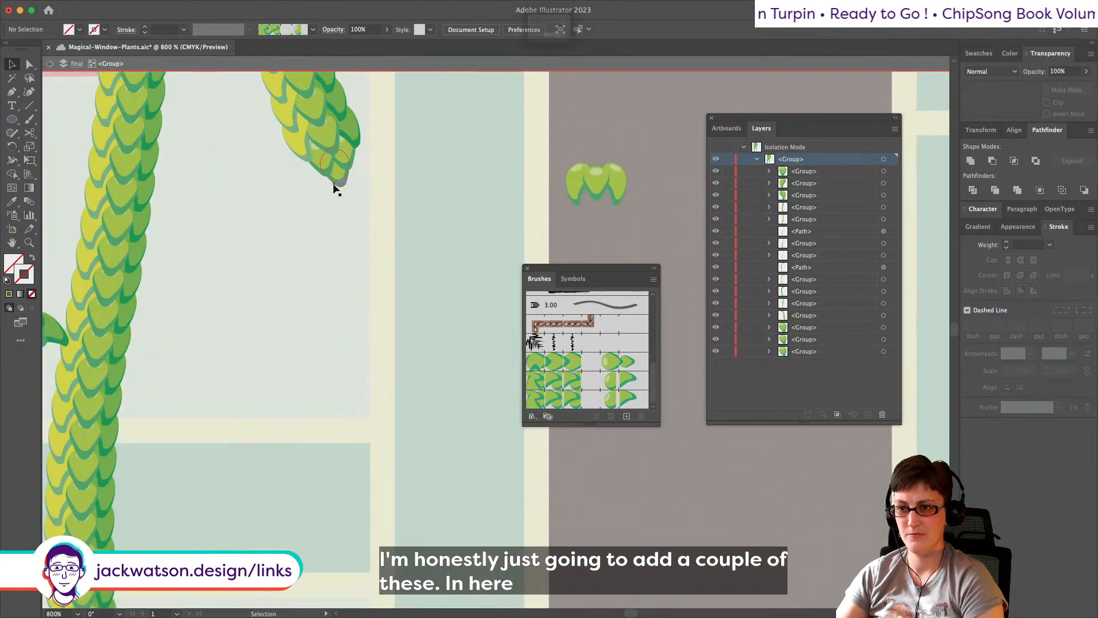
# Step: Nudge the three tip leaves slightly up and left, then shrink the lowest leaf to sharpen the point
pyautogui.scroll(1, 334, 184)
pyautogui.scroll(1, 335, 198)
pyautogui.moveTo(387, 230); pyautogui.dragTo(357, 157)
pyautogui.scroll(2, 347, 195)
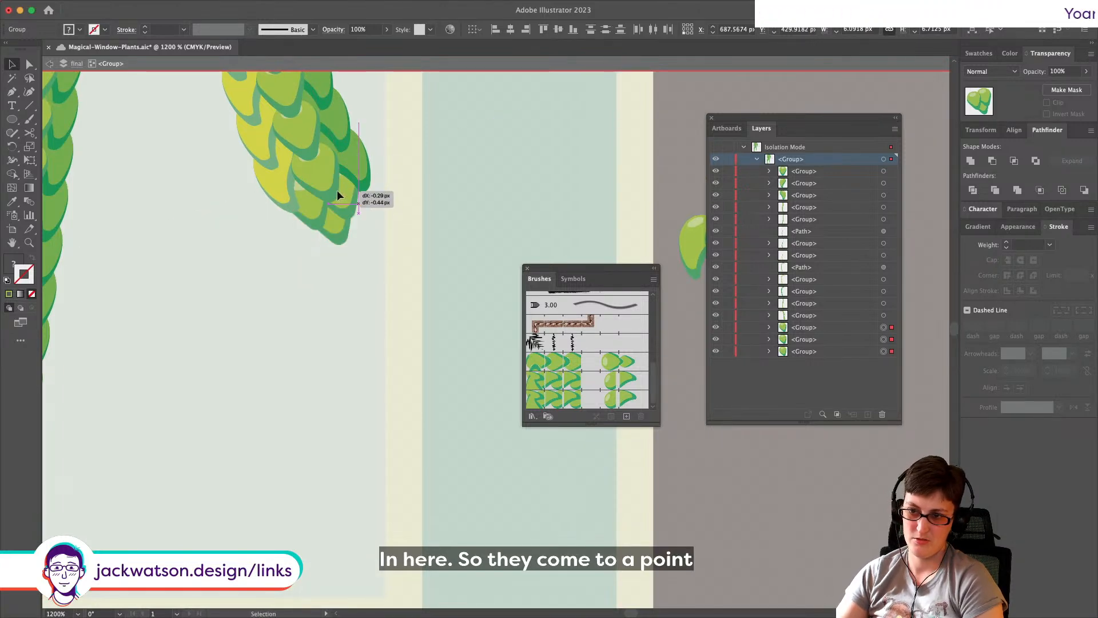
pyautogui.press('shift+super+a')
pyautogui.click(341, 243)
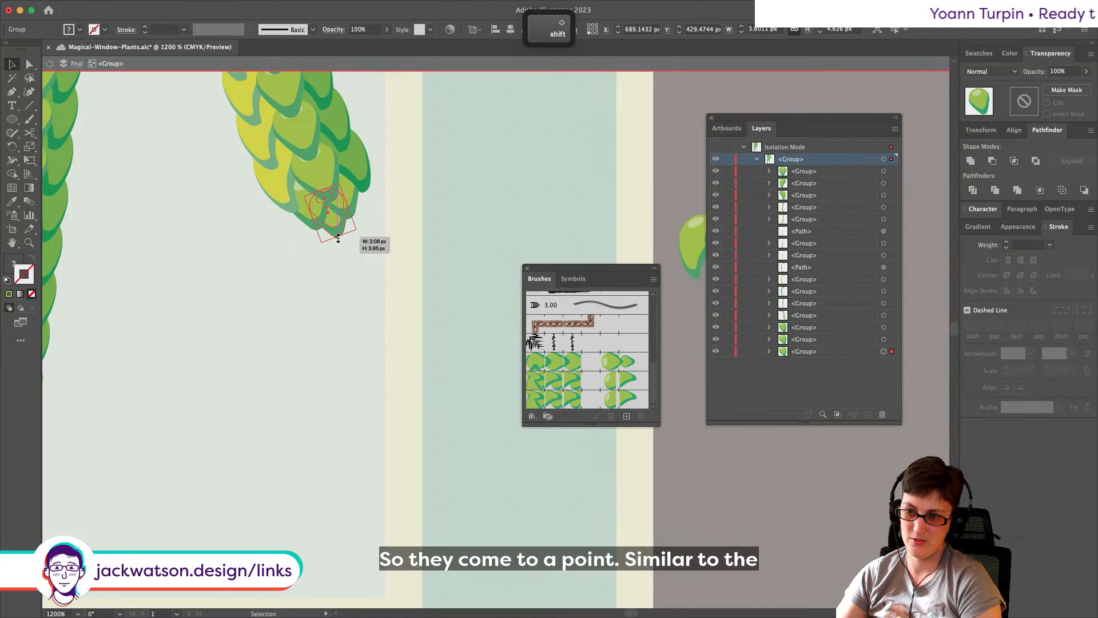
pyautogui.click(359, 266)
# Step: Group the three tip leaves, and group that tip with the rightmost vine
pyautogui.scroll(-2, 354, 275)
pyautogui.scroll(-1, 353, 277)
pyautogui.moveTo(361, 260); pyautogui.dragTo(335, 242)
pyautogui.press('super+g')
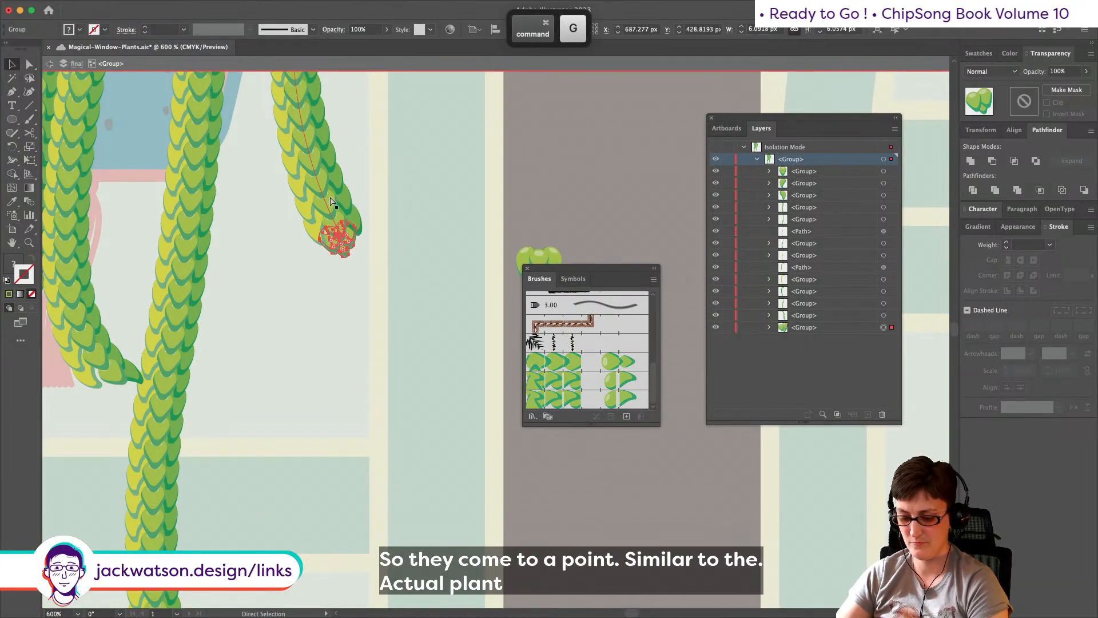
pyautogui.keyDown('shift'); pyautogui.click(329, 199); pyautogui.keyUp('shift')
pyautogui.press('super+g')
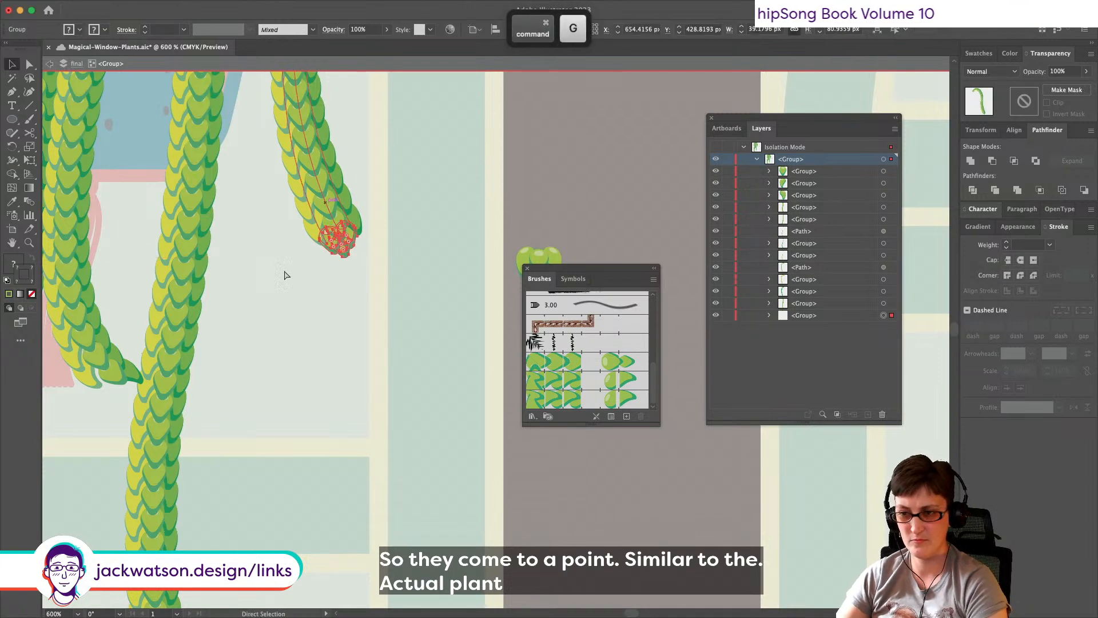
pyautogui.click(302, 333)
# Step: Paste a copy of the leaf tip and fit it, rotated, to the lower end of the second vine from the right
pyautogui.scroll(-10, 302, 333)
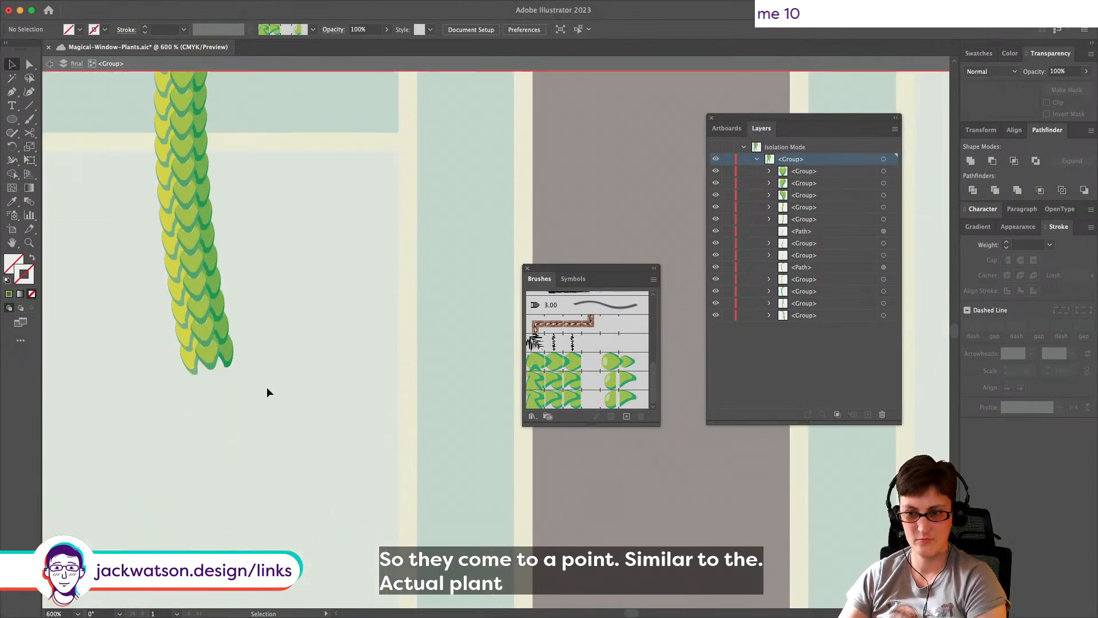
pyautogui.scroll(3, 269, 386)
pyautogui.press('super+v')
pyautogui.hscroll(-5, 125, 276)
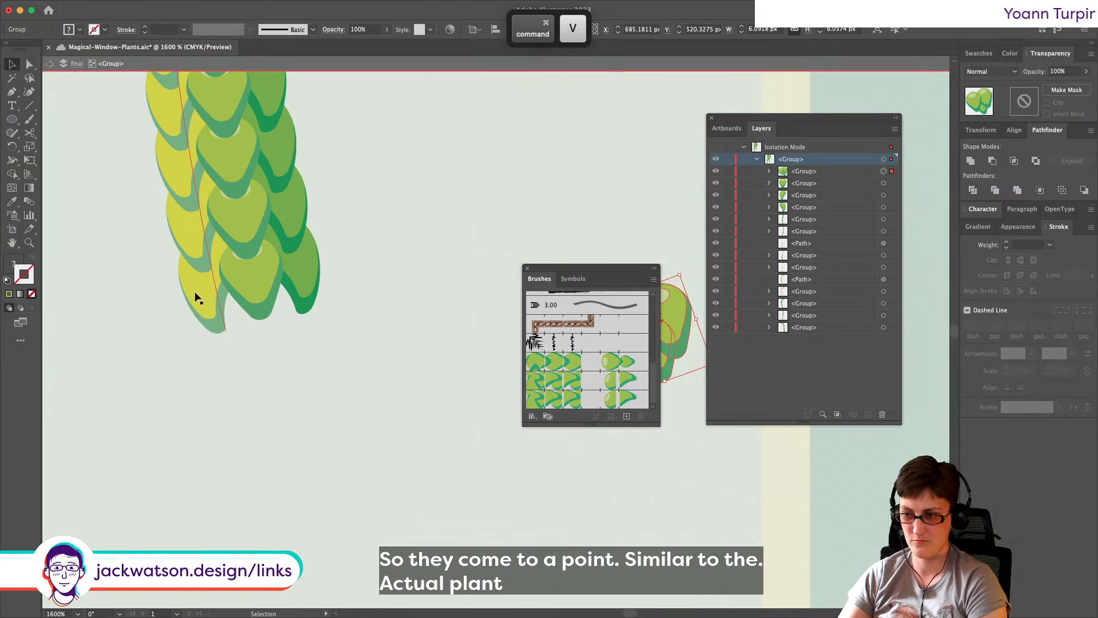
pyautogui.hscroll(3, 195, 294)
pyautogui.moveTo(522, 325); pyautogui.dragTo(133, 298)
pyautogui.moveTo(203, 238); pyautogui.dragTo(211, 241)
pyautogui.moveTo(184, 287); pyautogui.dragTo(186, 292)
# Step: Stack the pasted leaf tip behind the second vine from the right and group the two
pyautogui.press('super+x')
pyautogui.click(207, 269)
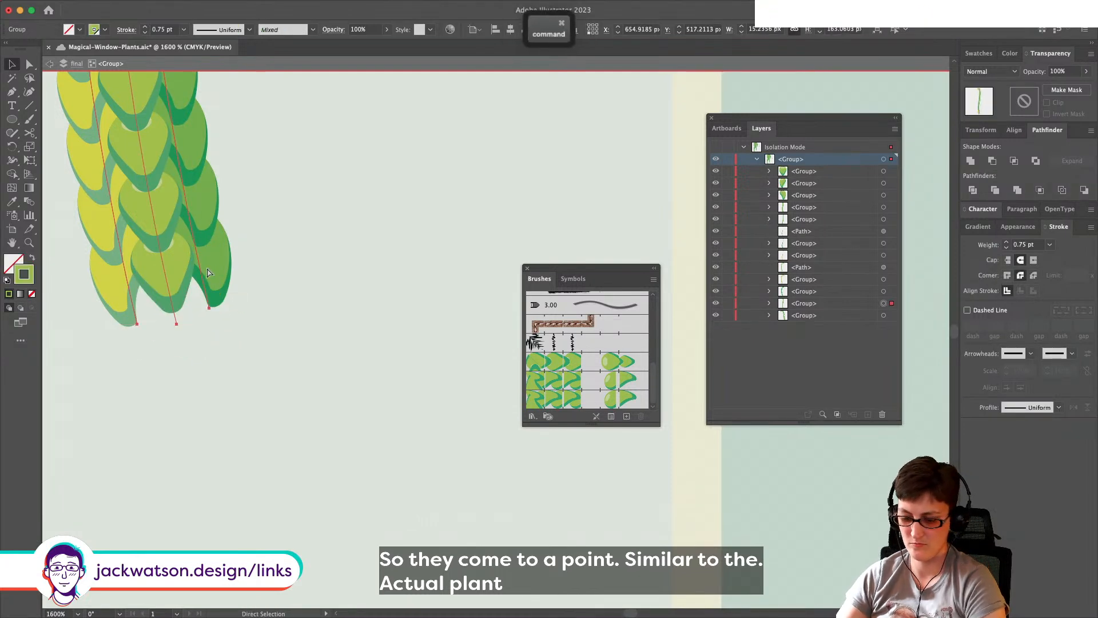
pyautogui.press('super+f')
pyautogui.press('super+minus')
pyautogui.press('super+minus')
pyautogui.press('super+minus')
pyautogui.press('super+minus')
pyautogui.press('super+minus')
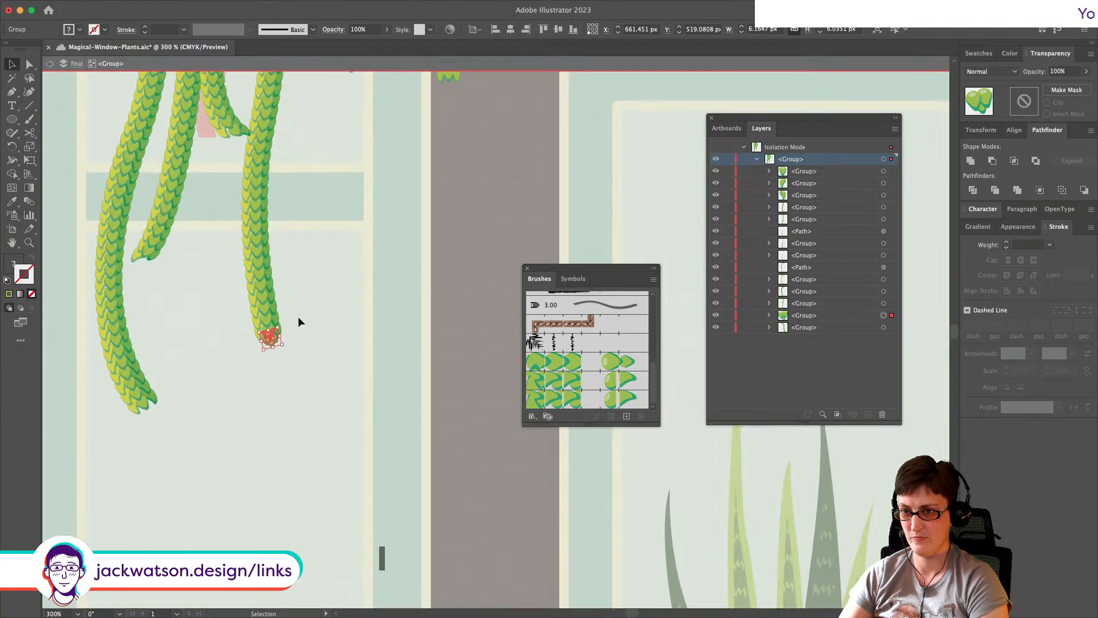
pyautogui.scroll(3, 307, 323)
pyautogui.moveTo(318, 446); pyautogui.dragTo(255, 366)
pyautogui.press('super+g')
pyautogui.click(231, 258)
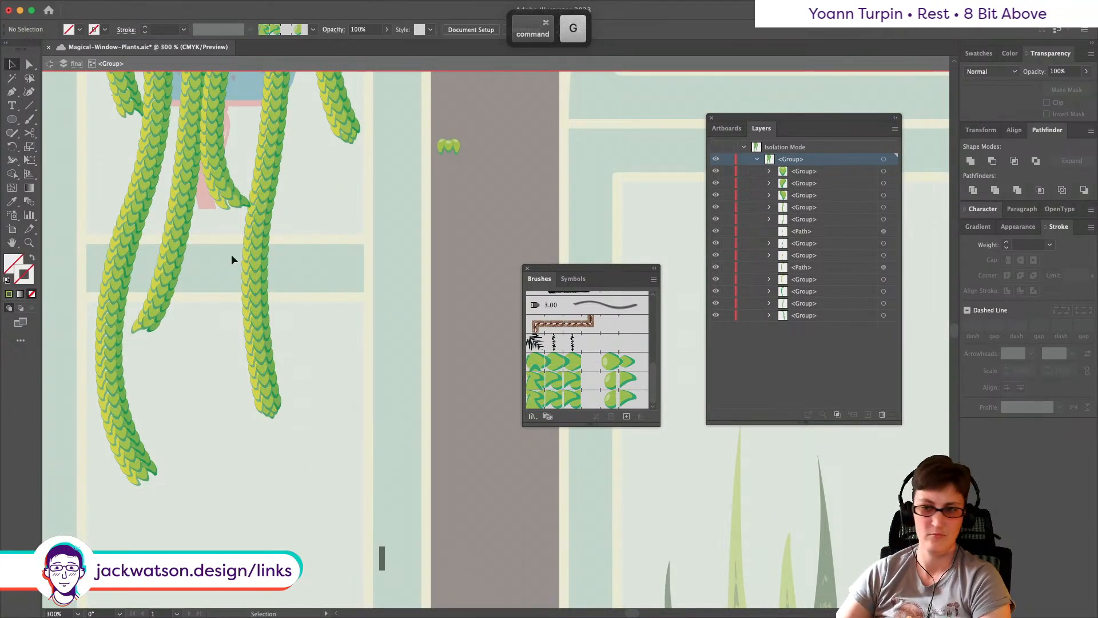
pyautogui.scroll(3, 235, 263)
pyautogui.hscroll(-5, 227, 280)
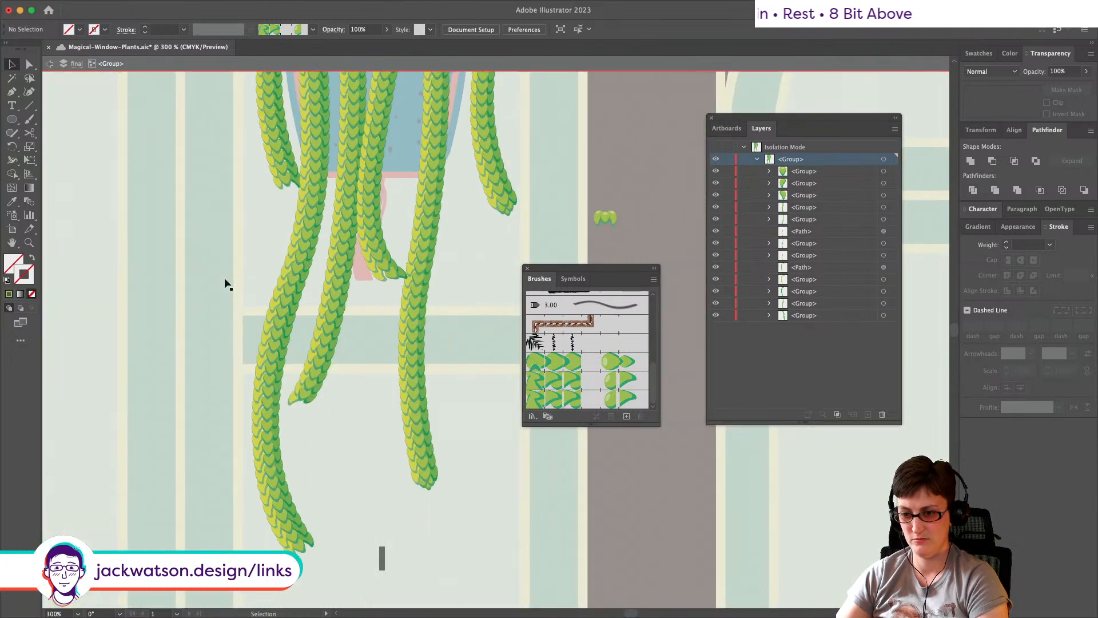
# Step: Group the separate parts of the longest vine
pyautogui.scroll(-3, 268, 389)
pyautogui.click(290, 457)
pyautogui.keyDown('alt'); pyautogui.scroll(1, 279, 473); pyautogui.keyUp('alt')
pyautogui.moveTo(338, 476); pyautogui.dragTo(197, 376)
pyautogui.press('super+g')
pyautogui.press('super+z')
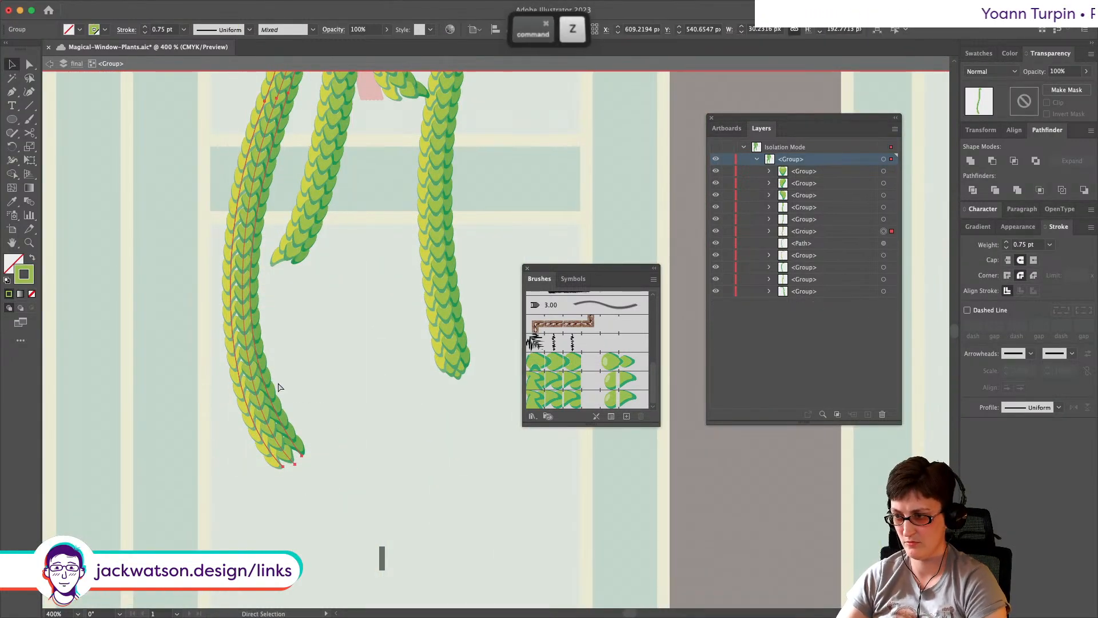
pyautogui.press('super+g')
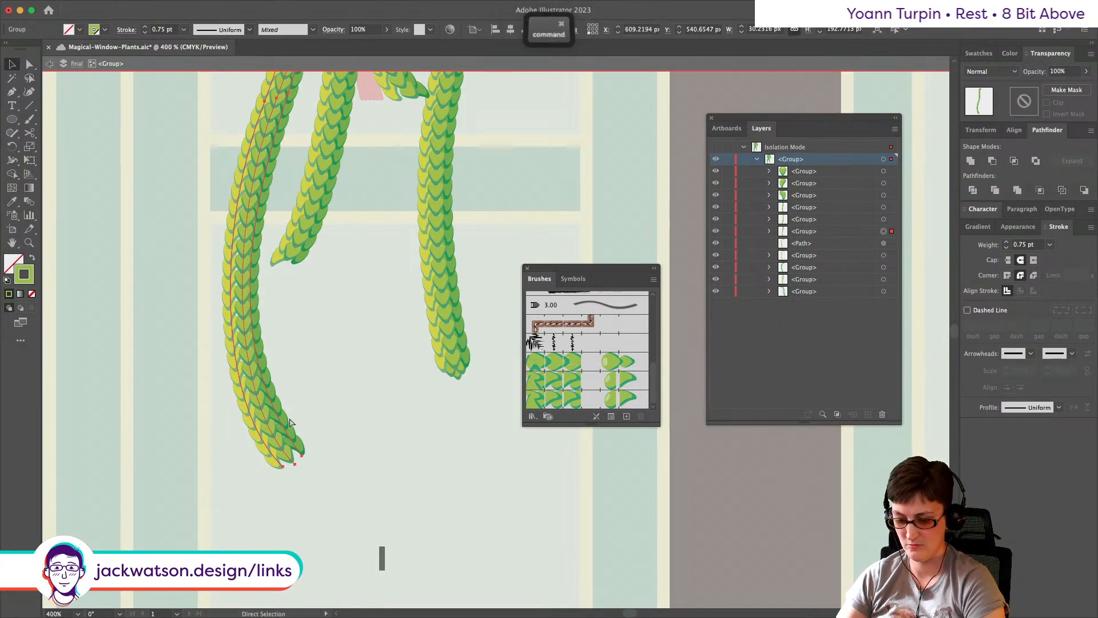
# Step: Paste a copy of the leaf tip behind the longest vine and fit it, rotated, to the vine's lower end
pyautogui.press('super+b')
pyautogui.moveTo(459, 378); pyautogui.dragTo(299, 478)
pyautogui.scroll(3, 304, 481)
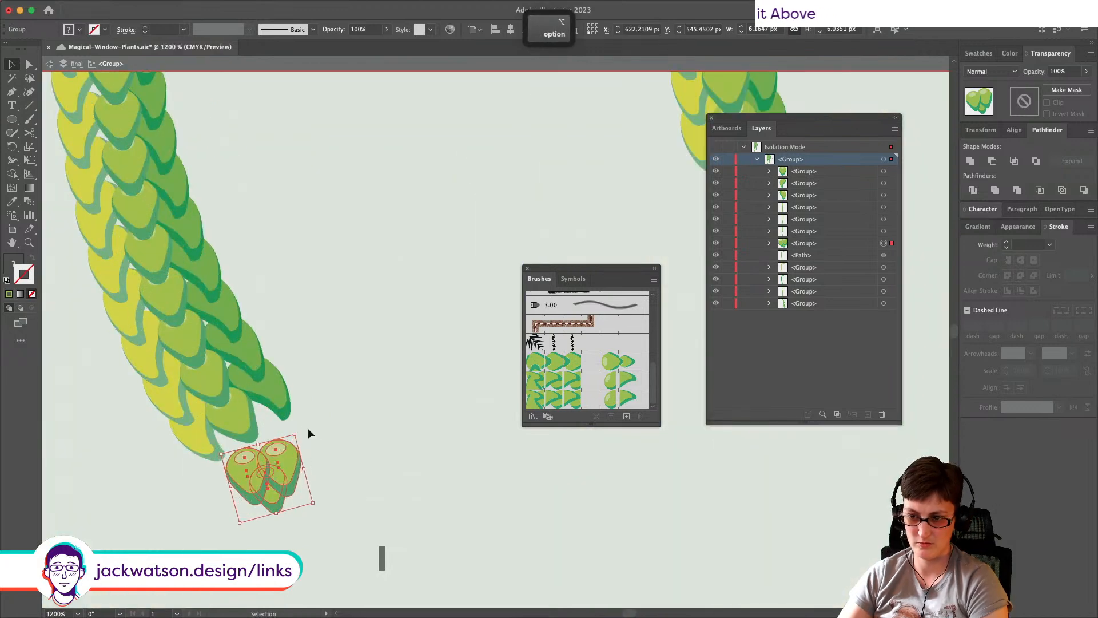
pyautogui.moveTo(310, 434); pyautogui.dragTo(288, 422)
pyautogui.moveTo(279, 490); pyautogui.dragTo(264, 446)
# Step: Group the newly placed leaf tip with the longest vine
pyautogui.moveTo(398, 474); pyautogui.dragTo(126, 334)
pyautogui.press('super+g')
pyautogui.scroll(-3, 258, 284)
pyautogui.press('super+z')
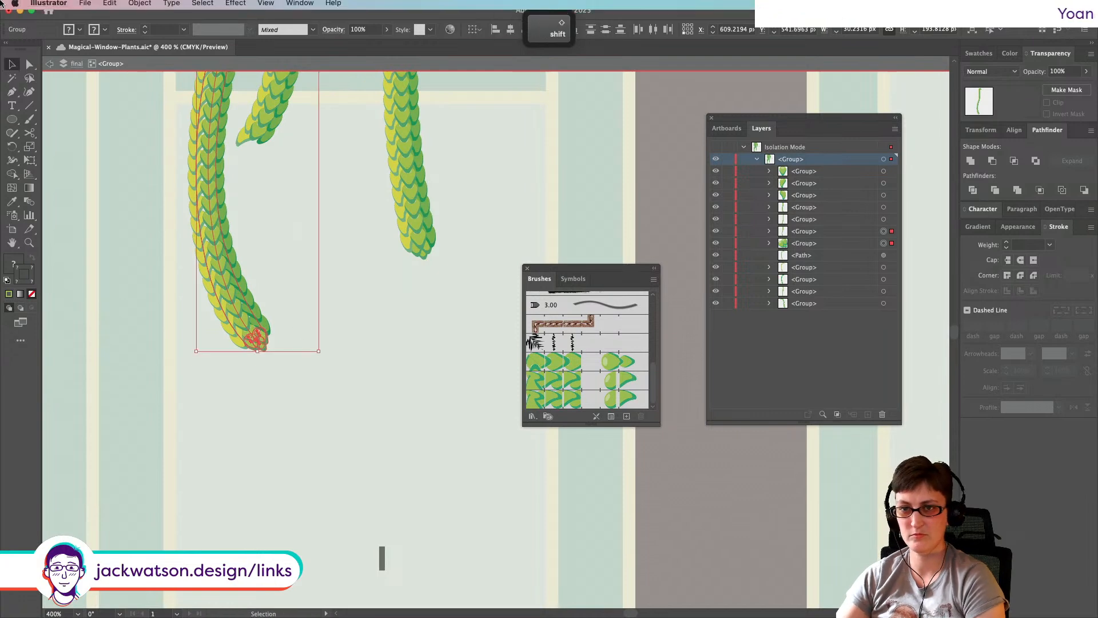
pyautogui.press('super+g')
pyautogui.scroll(2, 173, 257)
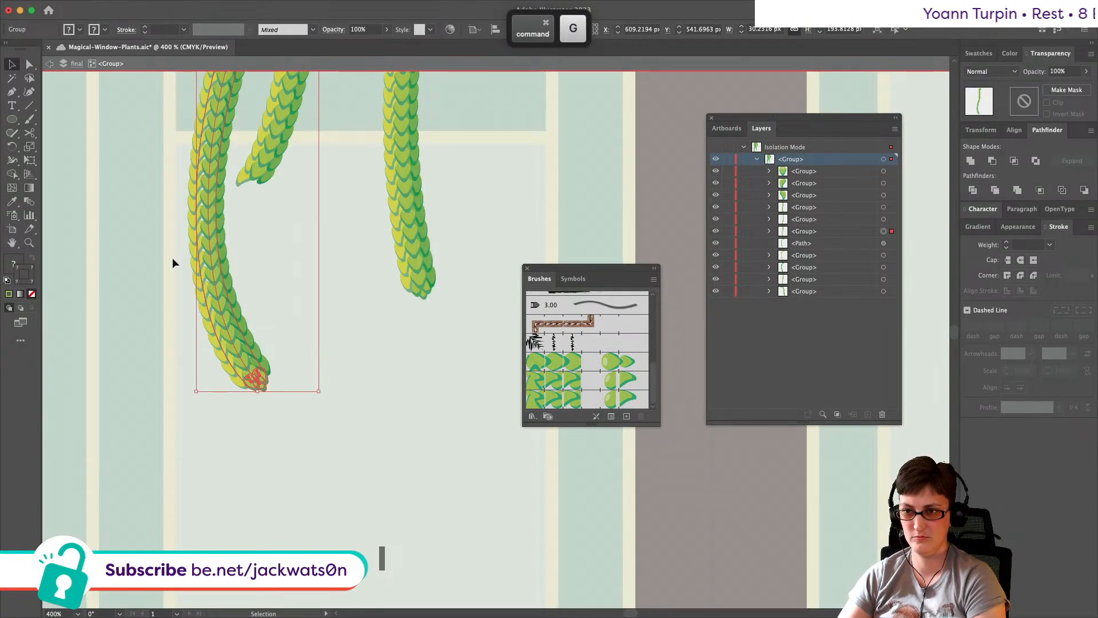
# Step: Group the separate parts of the short leftmost vine
pyautogui.scroll(10, 173, 258)
pyautogui.hscroll(-2, 173, 258)
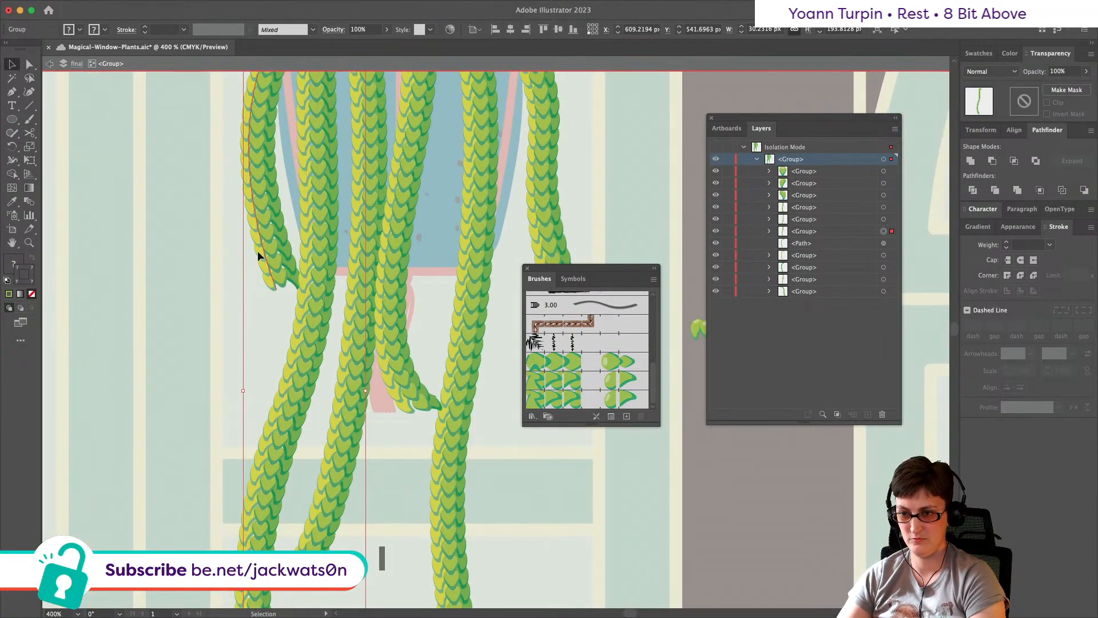
pyautogui.click(258, 255)
pyautogui.scroll(2, 257, 252)
pyautogui.keyDown('shift'); pyautogui.click(279, 226); pyautogui.keyUp('shift')
pyautogui.press('super+g')
pyautogui.press('super')
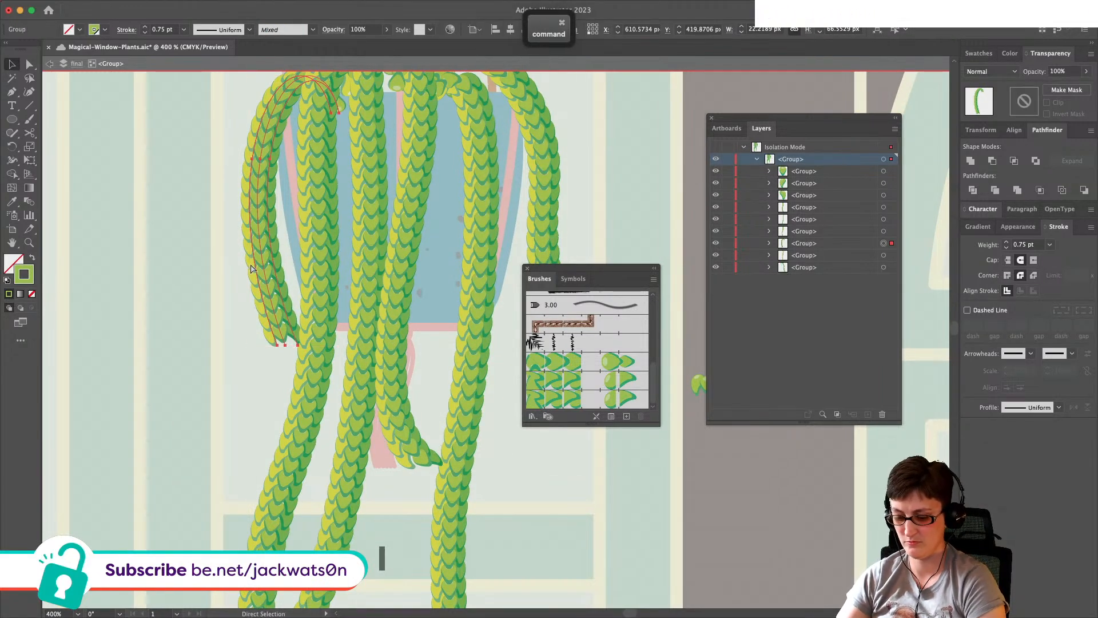
# Step: Paste a copy of the leaf tip behind the short leftmost vine and align it to the vine's left and top edges
pyautogui.press('super+shift+g')
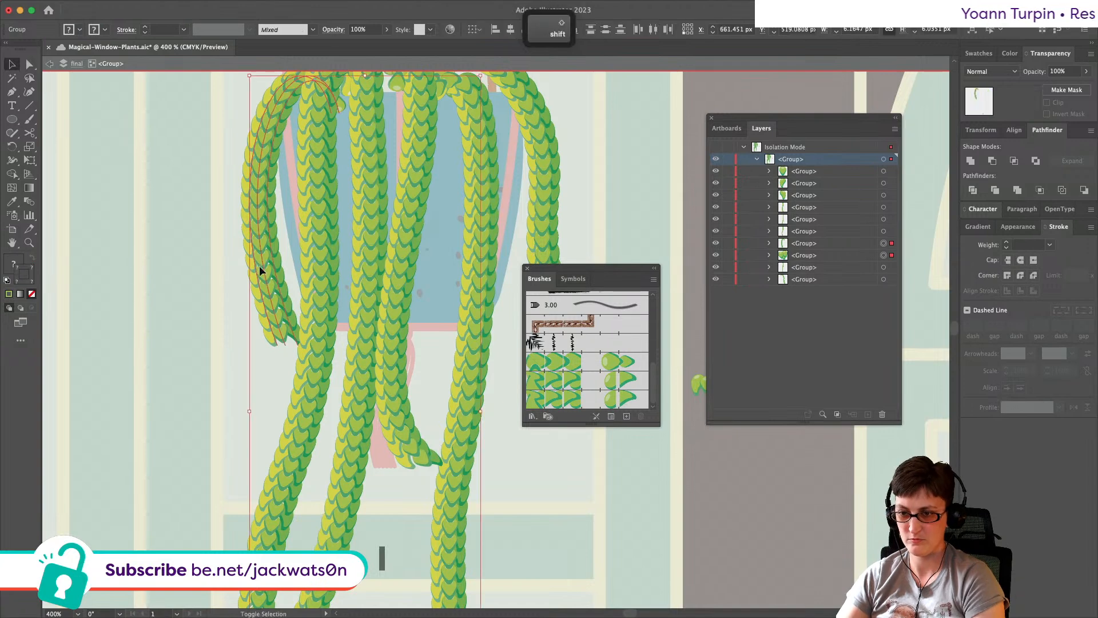
pyautogui.click(496, 31)
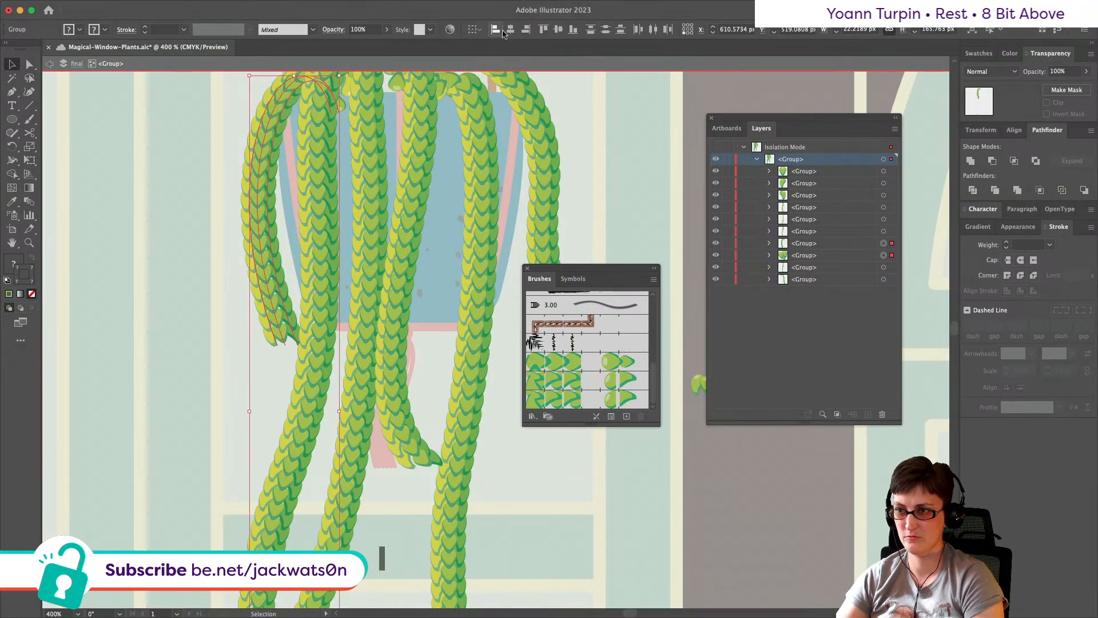
pyautogui.click(543, 29)
pyautogui.scroll(1, 243, 135)
pyautogui.press('shift+super+a')
# Step: Move the pasted leaf tip to the lower end of the short leftmost vine and fine-tune its fit
pyautogui.moveTo(247, 97); pyautogui.dragTo(251, 127)
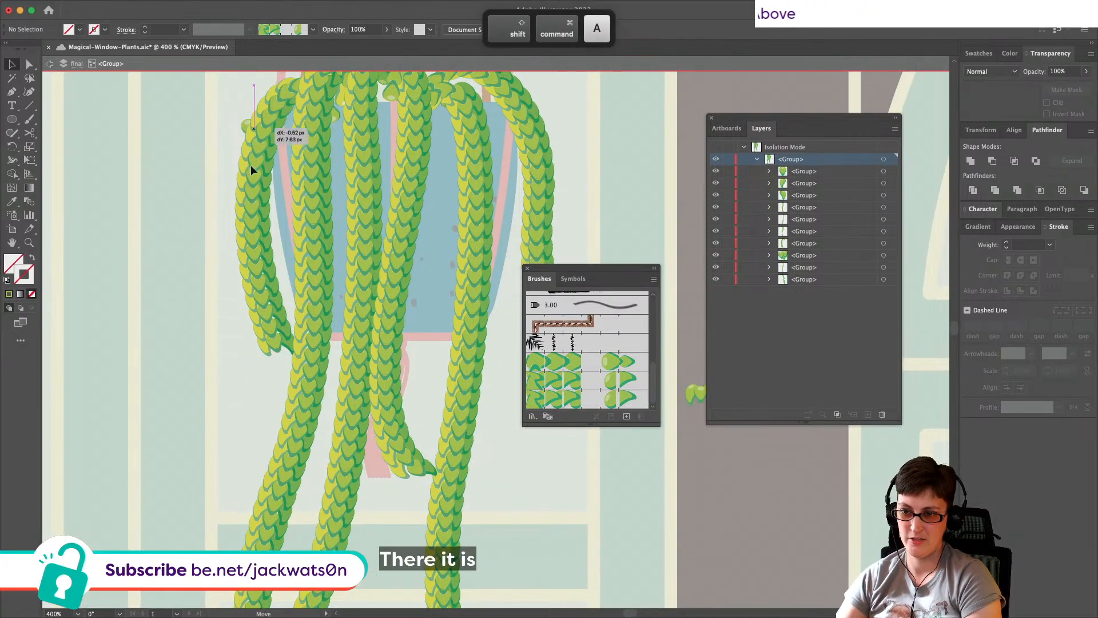
pyautogui.moveTo(262, 358); pyautogui.dragTo(279, 358)
pyautogui.scroll(1, 271, 373)
pyautogui.press('shift+super+a')
pyautogui.scroll(-1, 230, 372)
pyautogui.scroll(2, 230, 371)
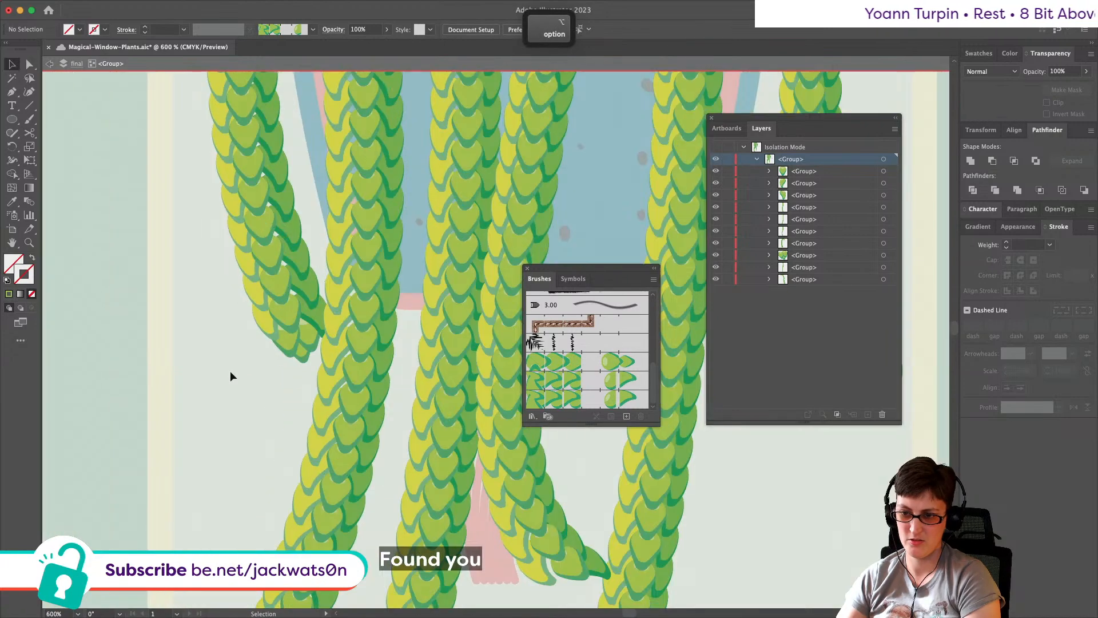
pyautogui.click(308, 326)
pyautogui.moveTo(308, 301); pyautogui.dragTo(308, 301)
pyautogui.moveTo(290, 342); pyautogui.dragTo(290, 340)
pyautogui.press('shift+super+a')
# Step: Group the short leftmost vine with its leaf tip
pyautogui.scroll(-3, 231, 319)
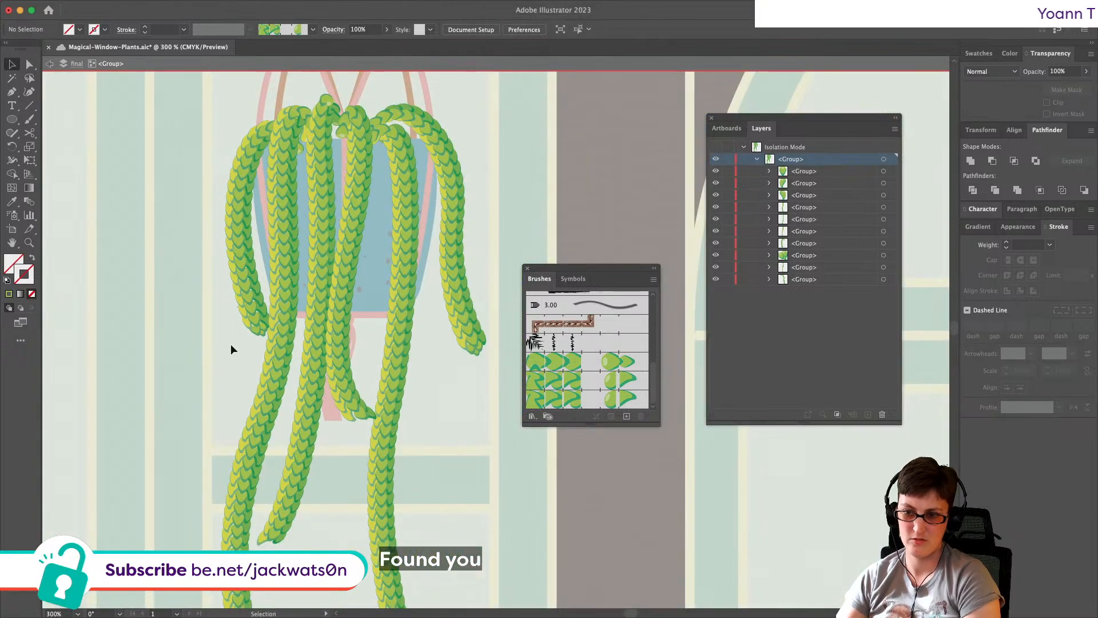
pyautogui.moveTo(249, 307); pyautogui.dragTo(256, 302)
pyautogui.press('super+g')
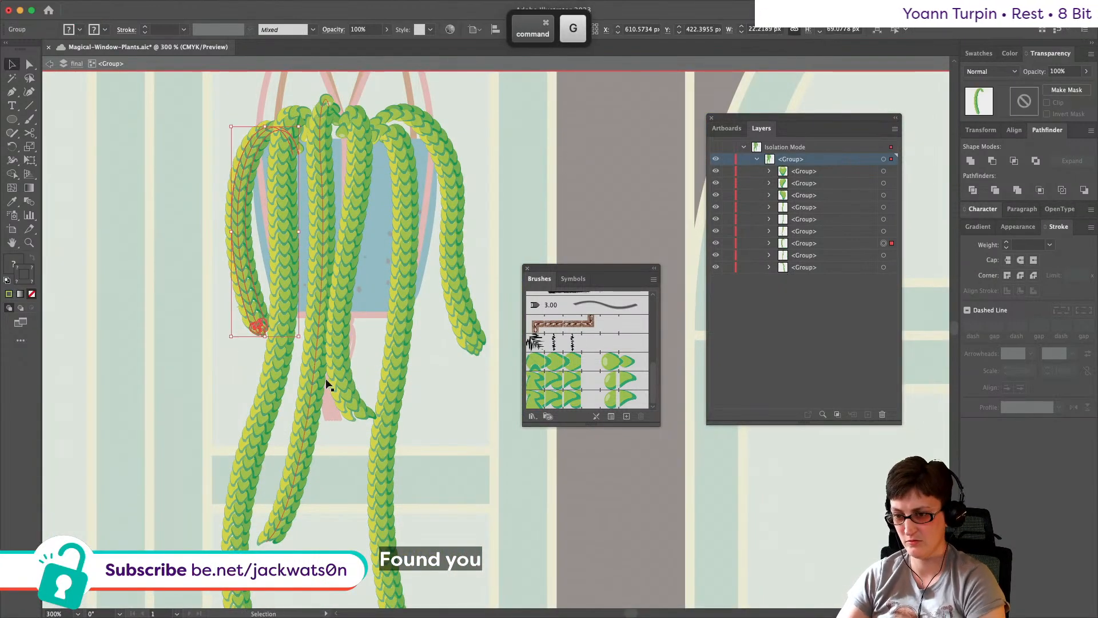
# Step: Paste a copy of the leaf tip behind the short curved middle vine and align it to the vine's top edge
pyautogui.click(341, 393)
pyautogui.scroll(-1, 344, 388)
pyautogui.scroll(1, 344, 388)
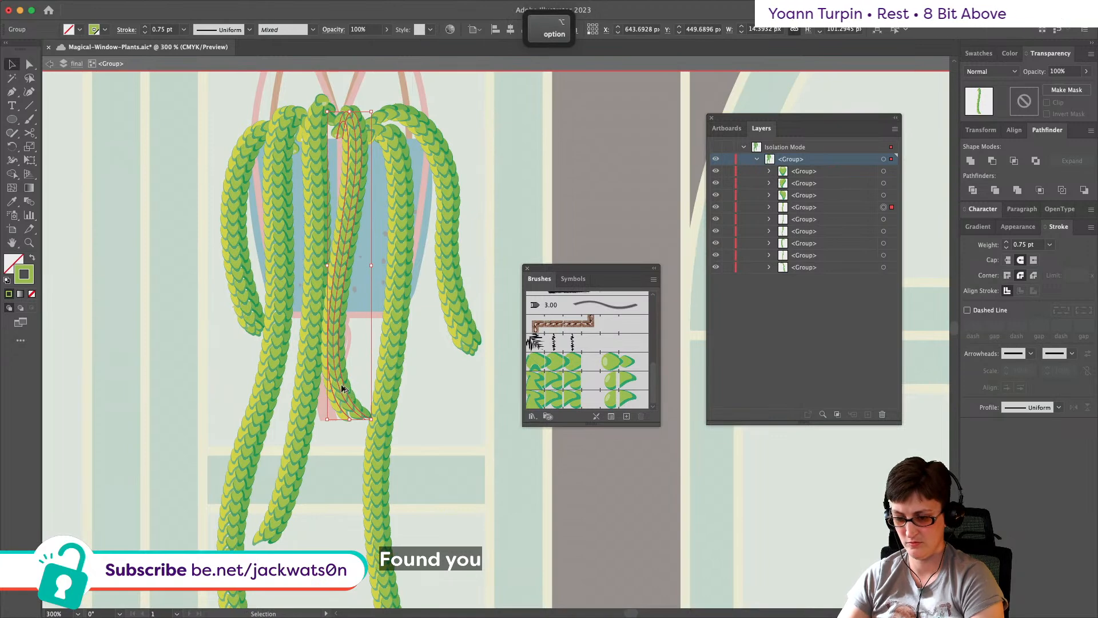
pyautogui.press('super+b')
pyautogui.keyDown('shift'); pyautogui.click(335, 372); pyautogui.keyUp('shift')
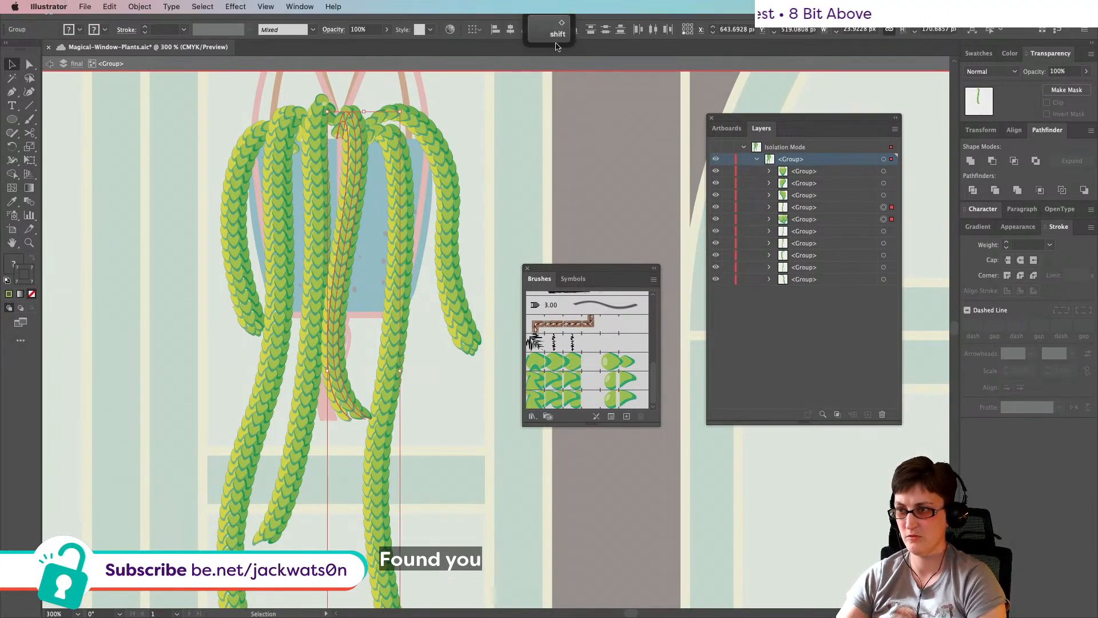
pyautogui.press('super+z')
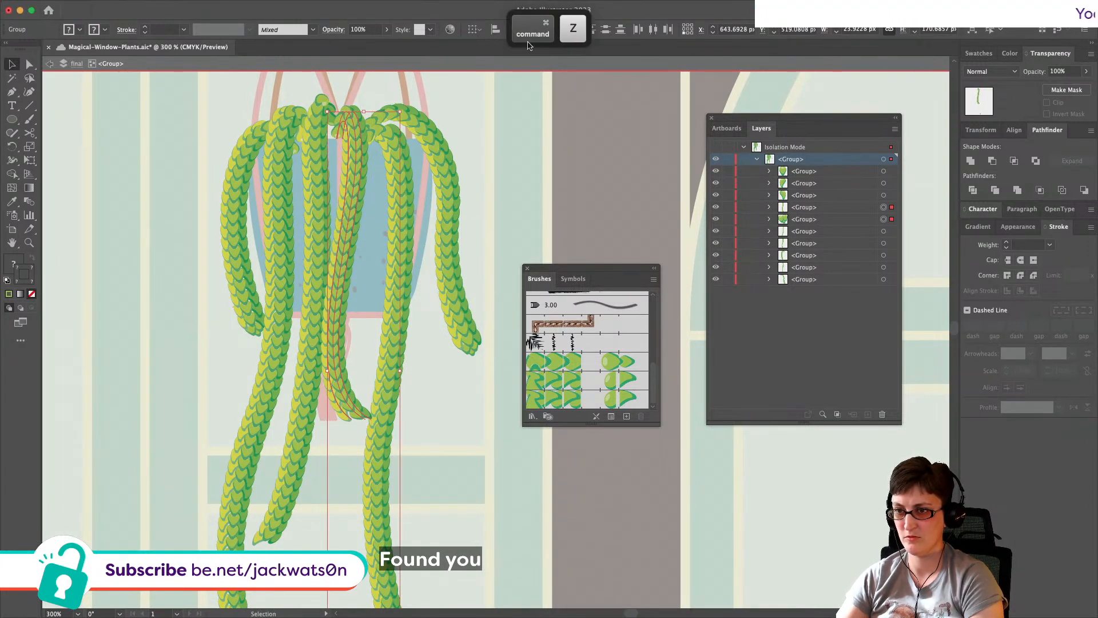
pyautogui.click(540, 30)
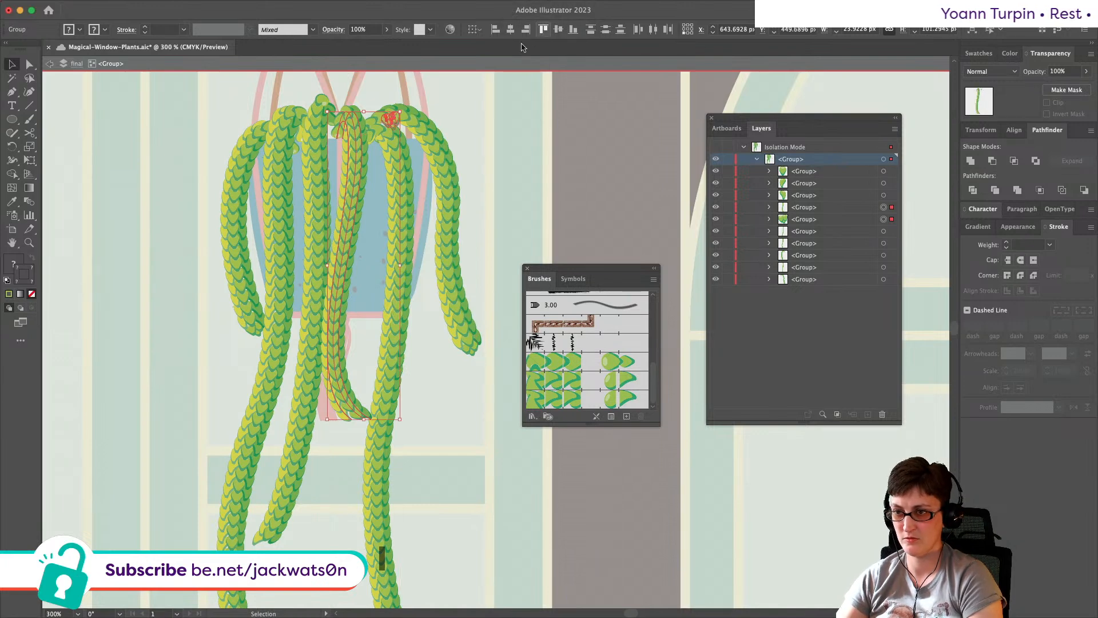
pyautogui.press('shift+super+a')
# Step: Move the pasted leaf tip to the curved middle vine's lower end and rotate it to follow the vine's direction
pyautogui.moveTo(390, 122); pyautogui.dragTo(360, 421)
pyautogui.scroll(5, 360, 422)
pyautogui.moveTo(408, 395); pyautogui.dragTo(305, 405)
# Step: Add a duplicated leaf to the left side of the curved middle vine's tip, and leave the tip group
pyautogui.press('super+c')
pyautogui.doubleClick(334, 436)
pyautogui.press('super+f')
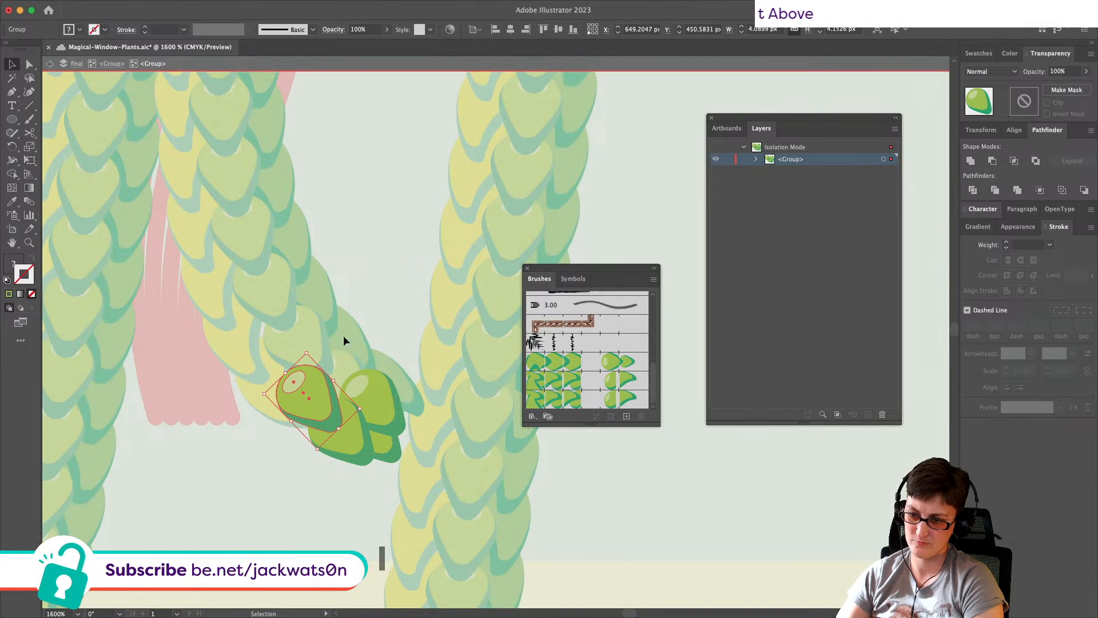
pyautogui.press('super+x')
pyautogui.press('super+f')
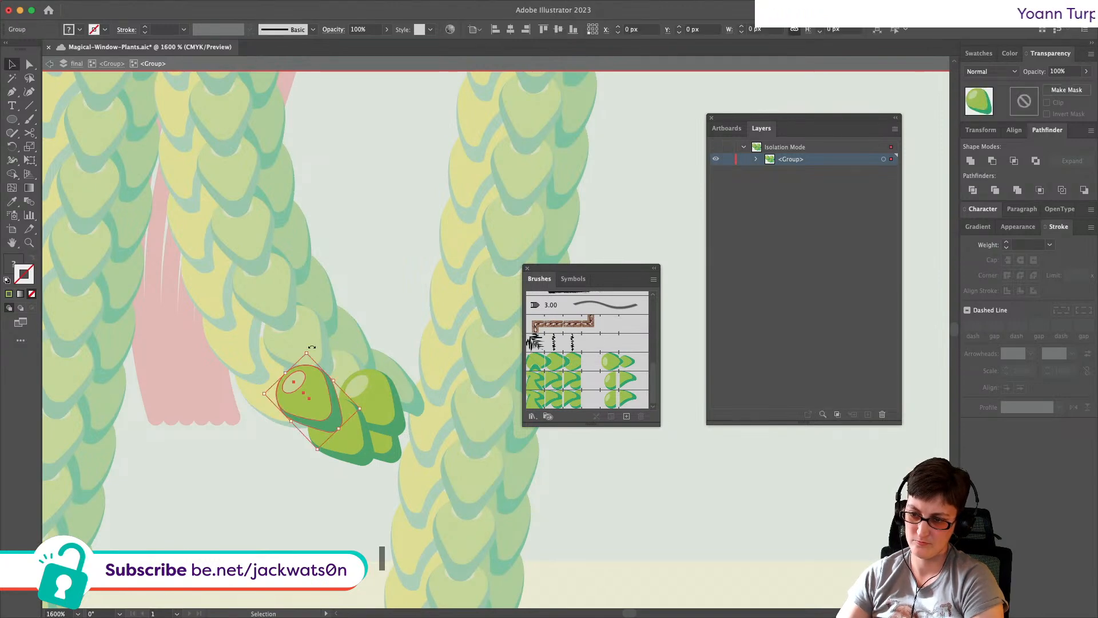
pyautogui.press('shift+super+a')
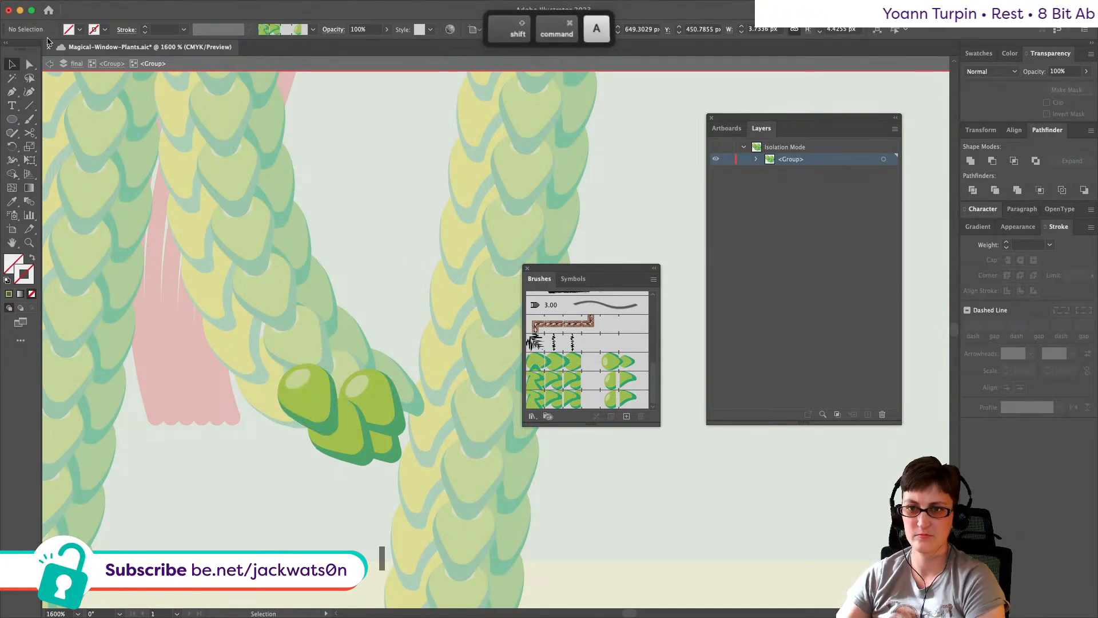
pyautogui.click(50, 63)
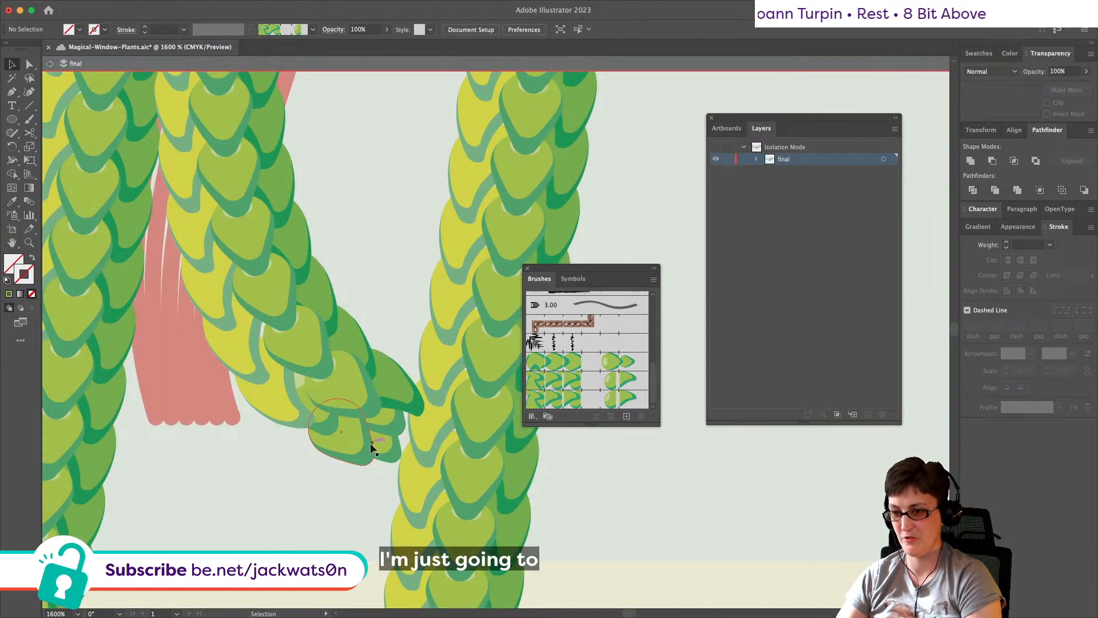
# Step: Reopen the plant group and group the curved middle vine with its four-leaf tip
pyautogui.click(353, 446)
pyautogui.doubleClick(352, 444)
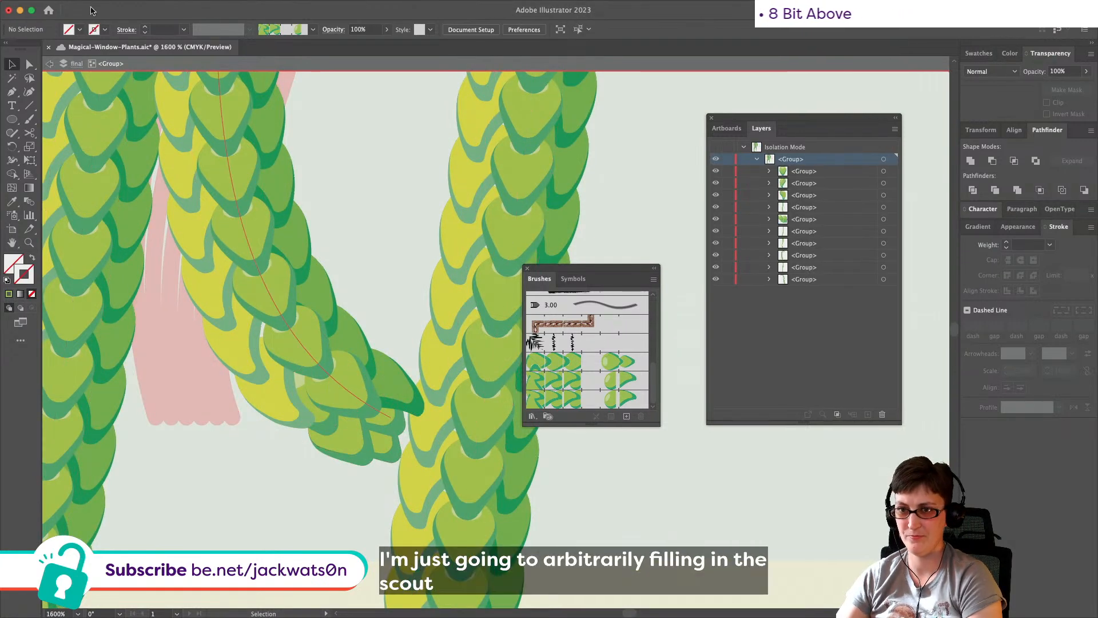
pyautogui.click(369, 455)
pyautogui.keyDown('shift'); pyautogui.click(306, 308); pyautogui.keyUp('shift')
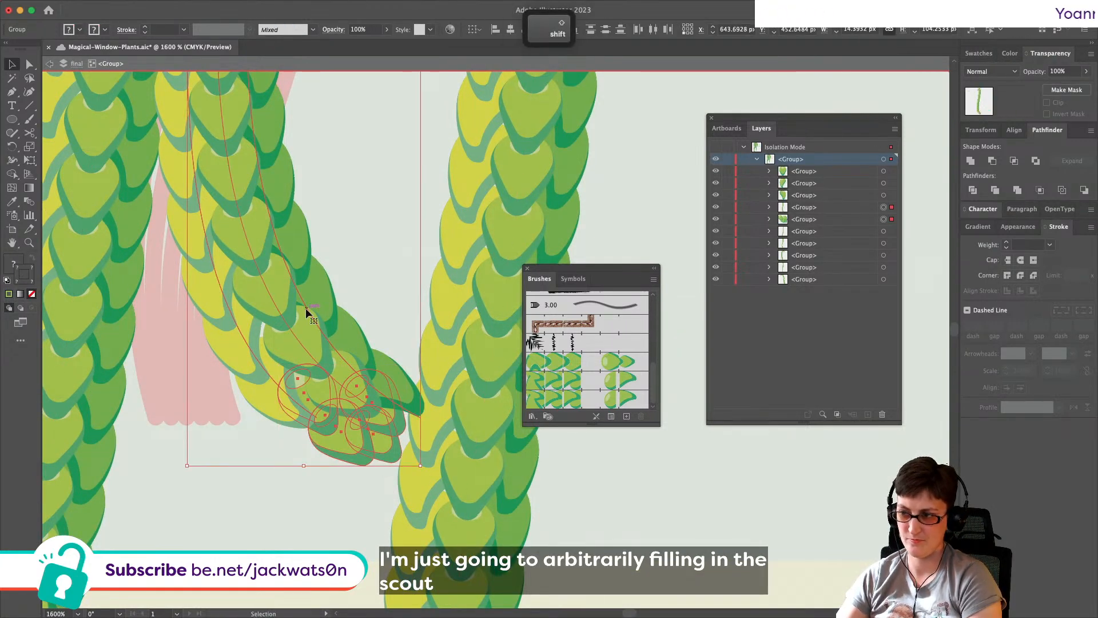
pyautogui.press('super+g')
pyautogui.press('super+minus')
pyautogui.press('super+minus')
pyautogui.press('super+minus')
pyautogui.press('super+minus')
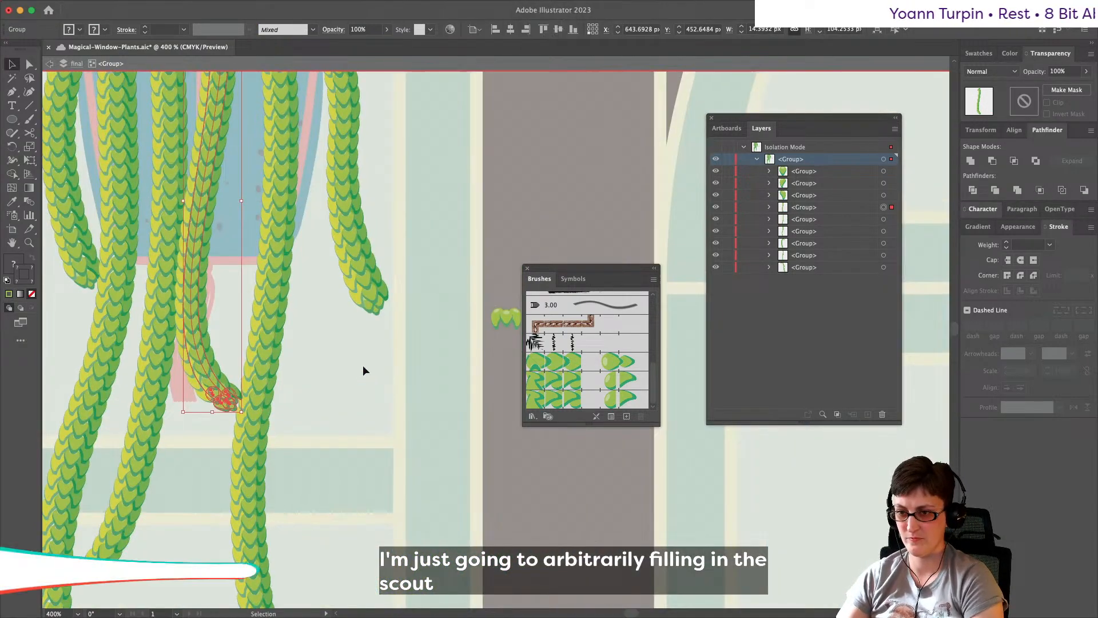
pyautogui.scroll(-2, 363, 365)
pyautogui.click(354, 415)
pyautogui.scroll(-1, 352, 415)
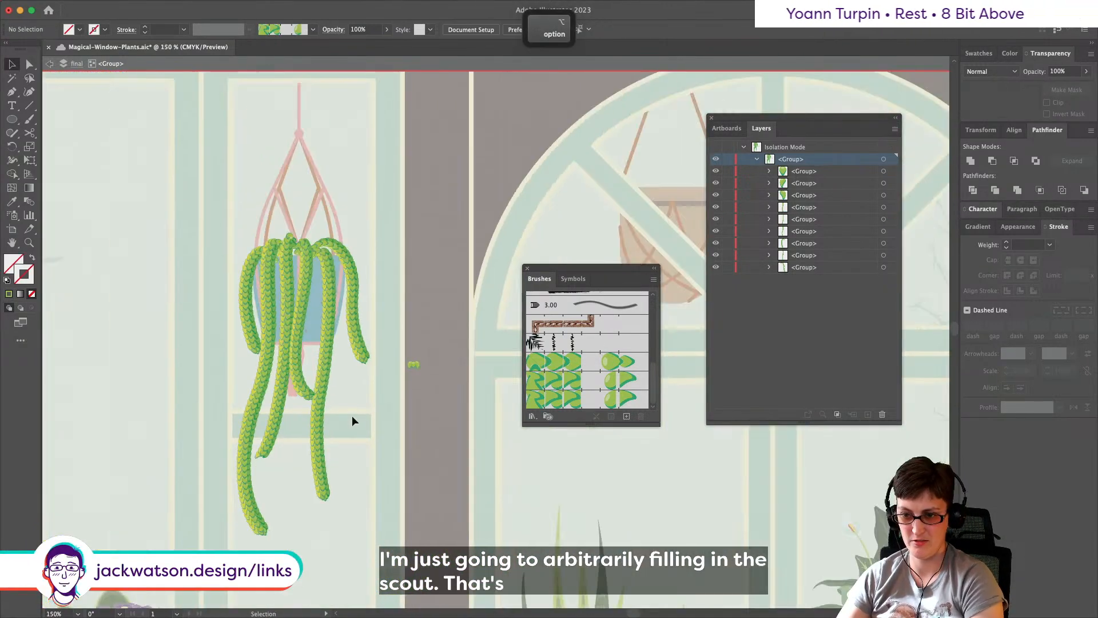
# Step: Delete the three spare leaves lying beside the hanging plant
pyautogui.scroll(1, 352, 415)
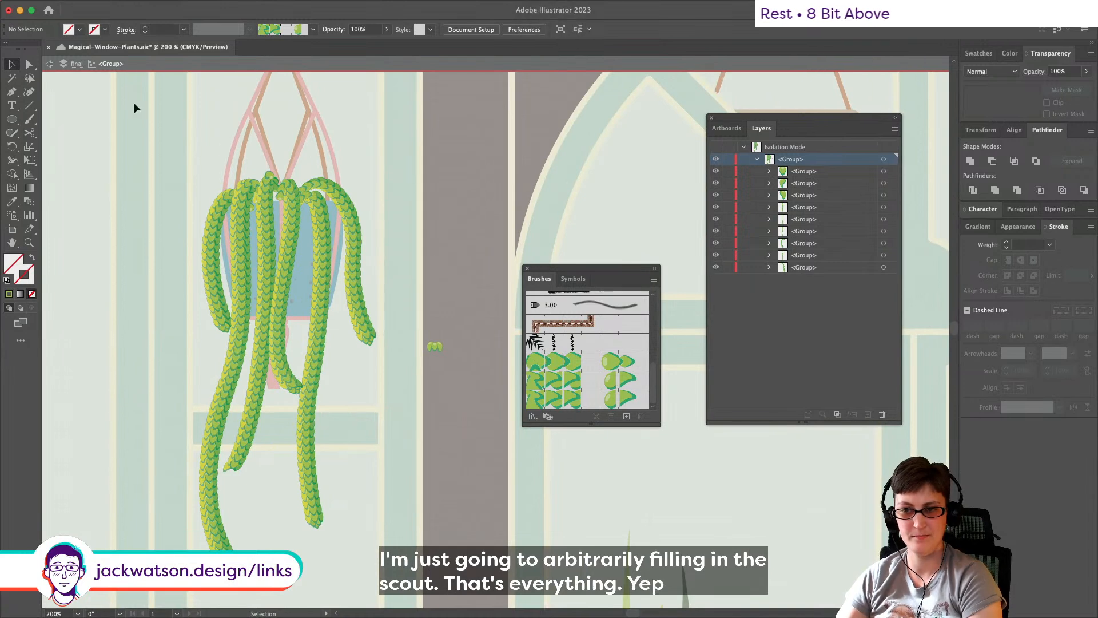
pyautogui.click(49, 64)
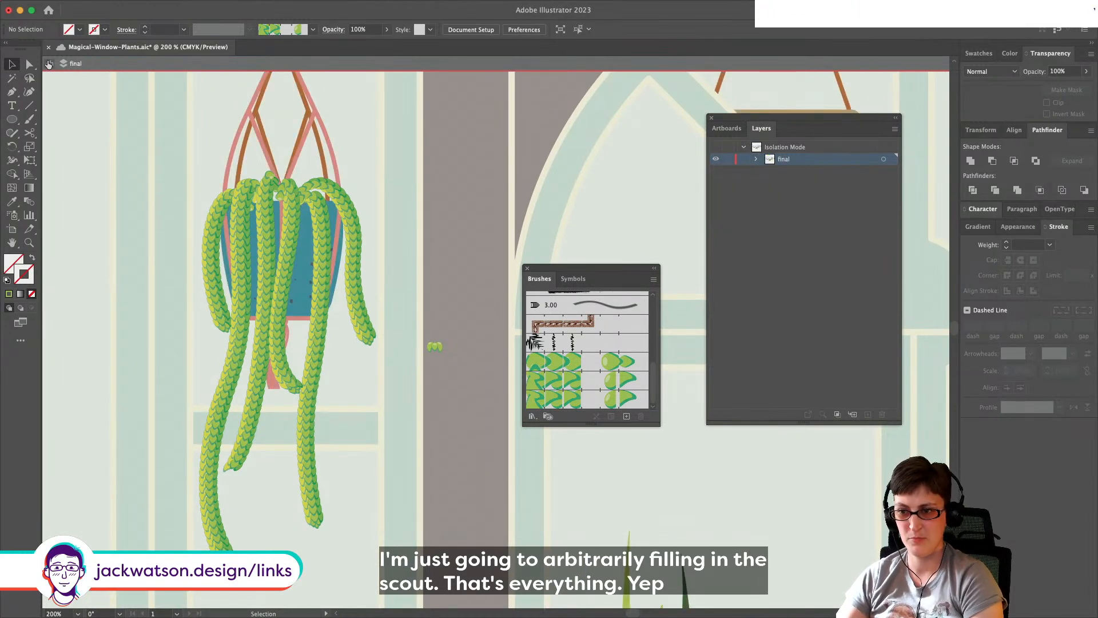
pyautogui.click(438, 348)
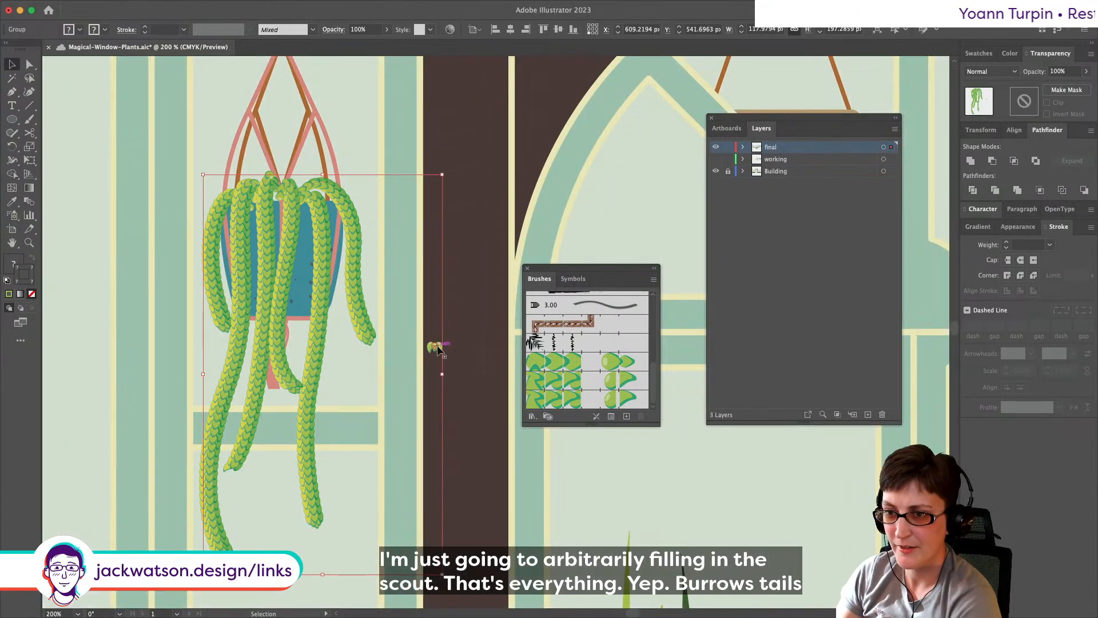
pyautogui.doubleClick(438, 347)
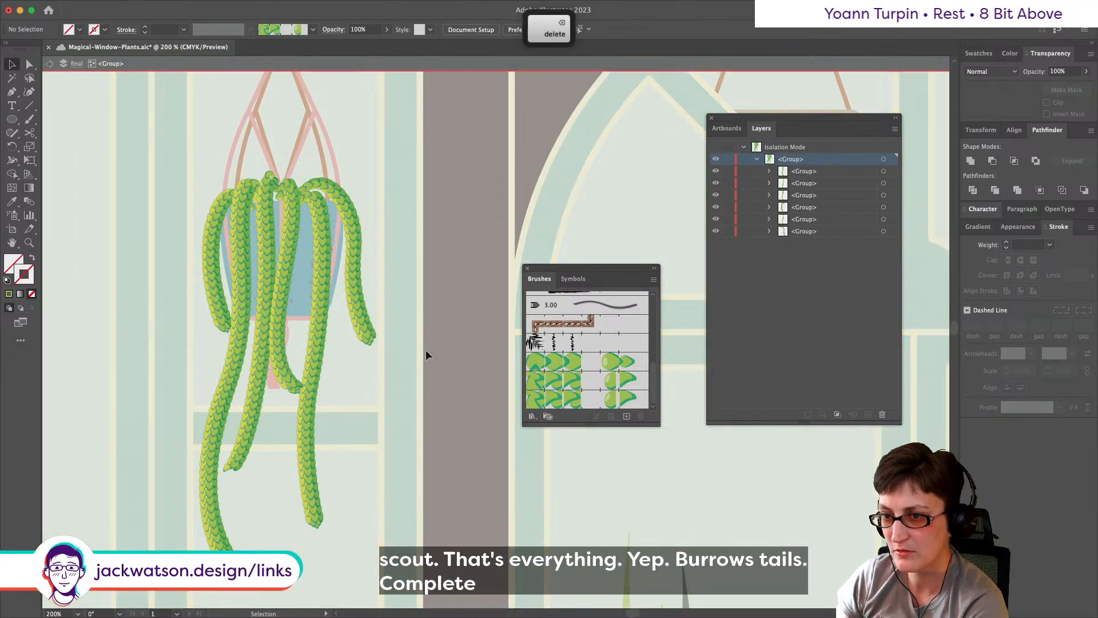
# Step: Undo the deletion of the three spare leaves
pyautogui.scroll(-2, 423, 356)
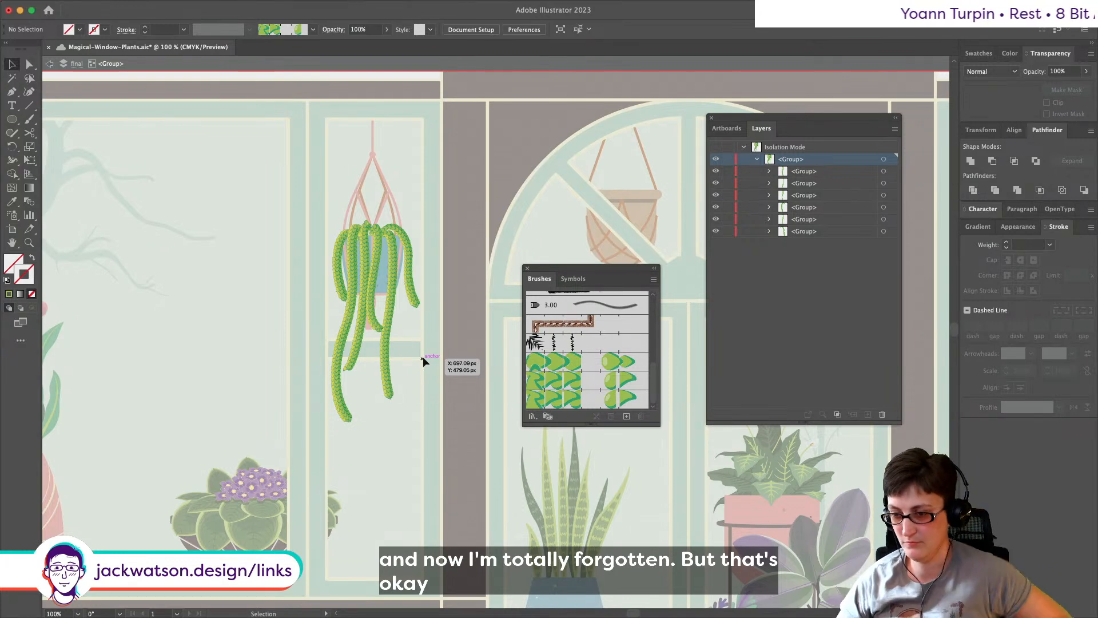
pyautogui.scroll(1, 438, 283)
pyautogui.press('super+z')
# Step: Move the three spare leaves above the plant, between the cords of the pot hanger
pyautogui.scroll(2, 426, 293)
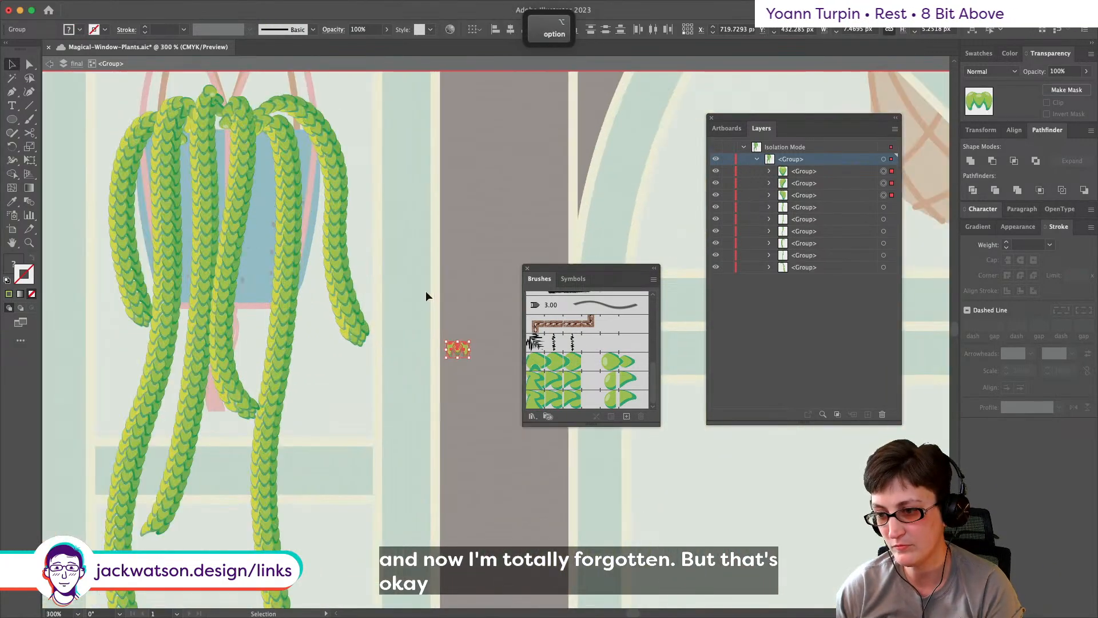
pyautogui.moveTo(457, 348); pyautogui.dragTo(355, 104)
pyautogui.scroll(5, 355, 104)
pyautogui.hscroll(-3, 355, 104)
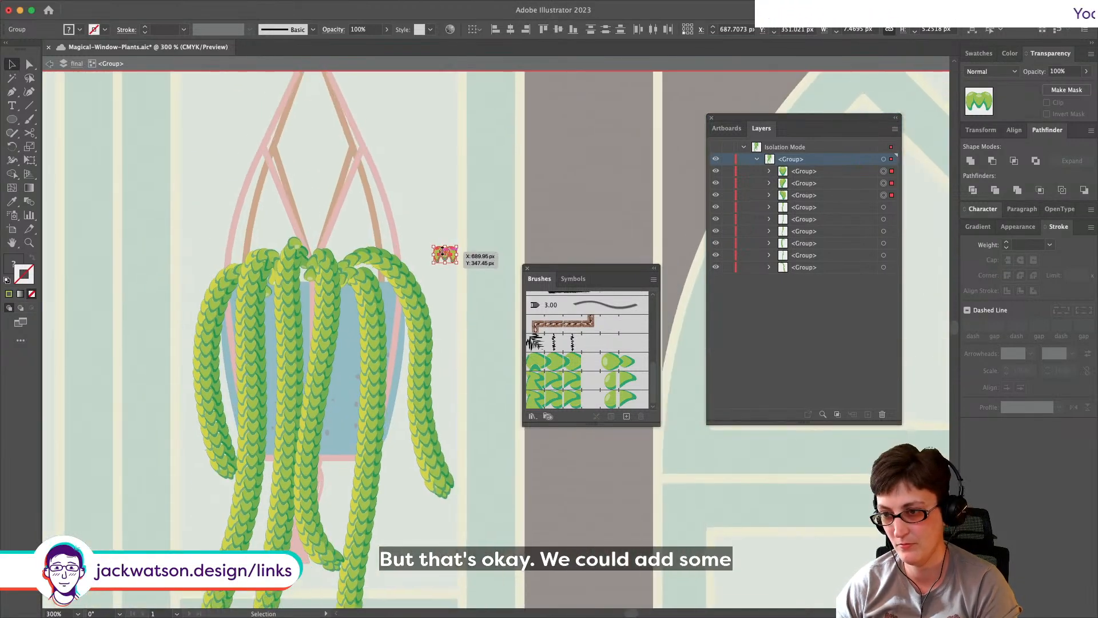
pyautogui.moveTo(445, 254); pyautogui.dragTo(327, 186)
pyautogui.click(344, 184)
# Step: Place two rotated copies of the left spare leaf over the top of the tallest middle vine
pyautogui.scroll(2, 315, 188)
pyautogui.scroll(1, 315, 184)
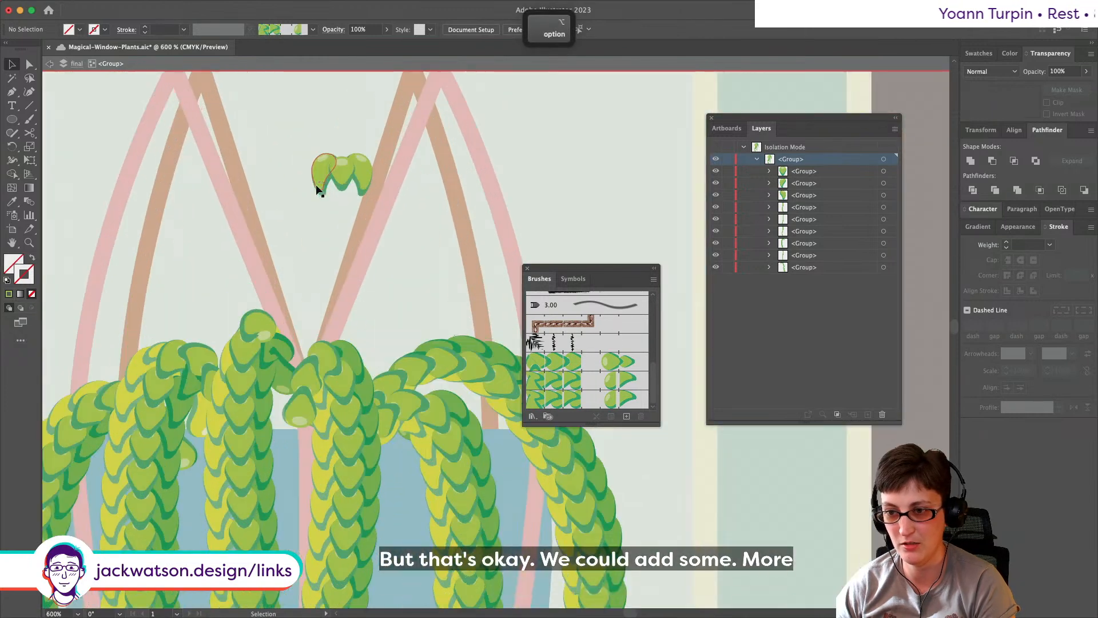
pyautogui.keyDown('super'); pyautogui.click(366, 158); pyautogui.keyUp('super')
pyautogui.press('super+c')
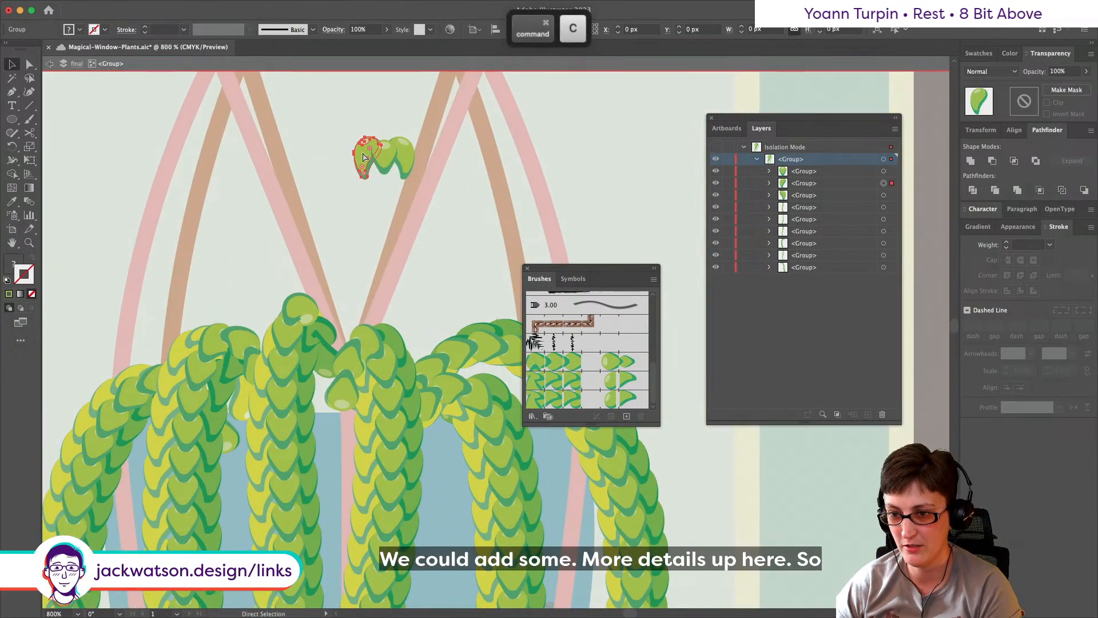
pyautogui.press('super+v')
pyautogui.moveTo(343, 269); pyautogui.dragTo(284, 281)
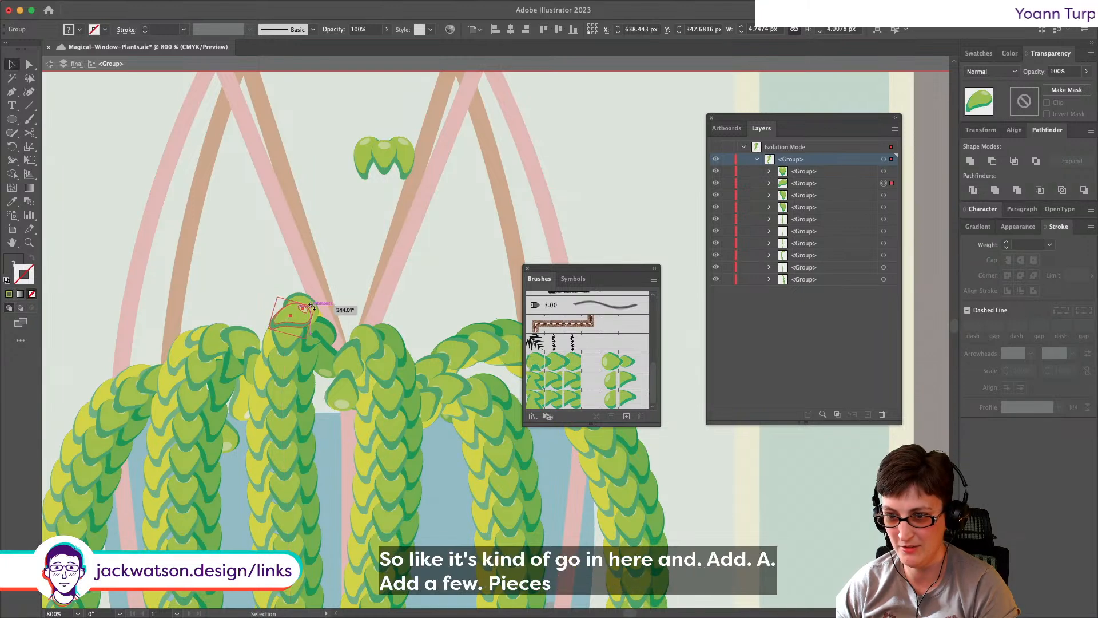
pyautogui.press('super+f')
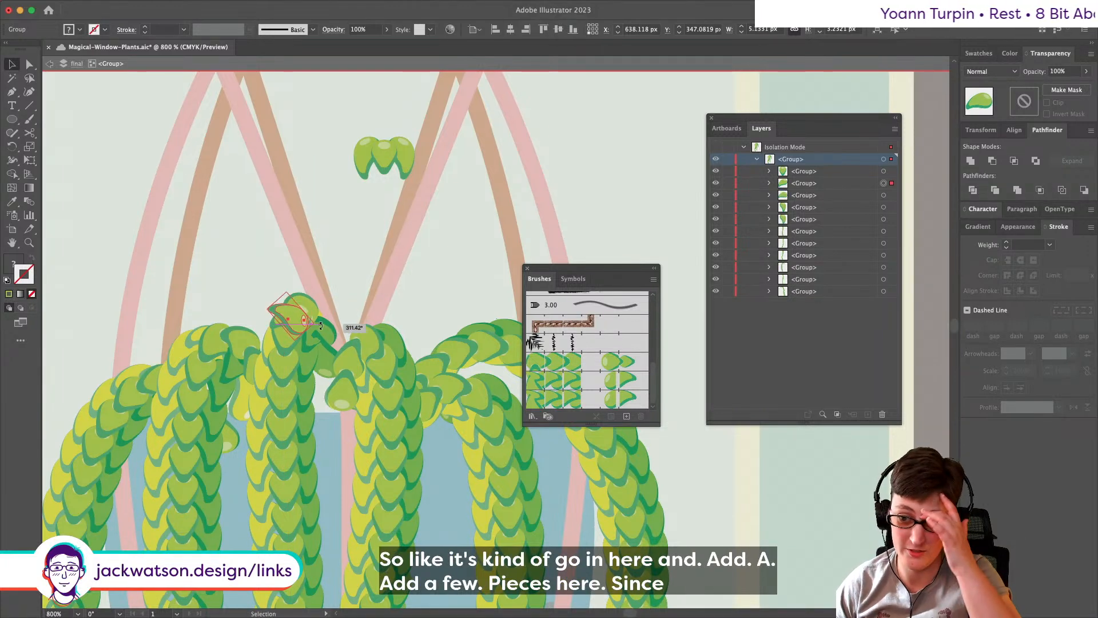
pyautogui.moveTo(304, 321); pyautogui.dragTo(311, 310)
pyautogui.press('super+c')
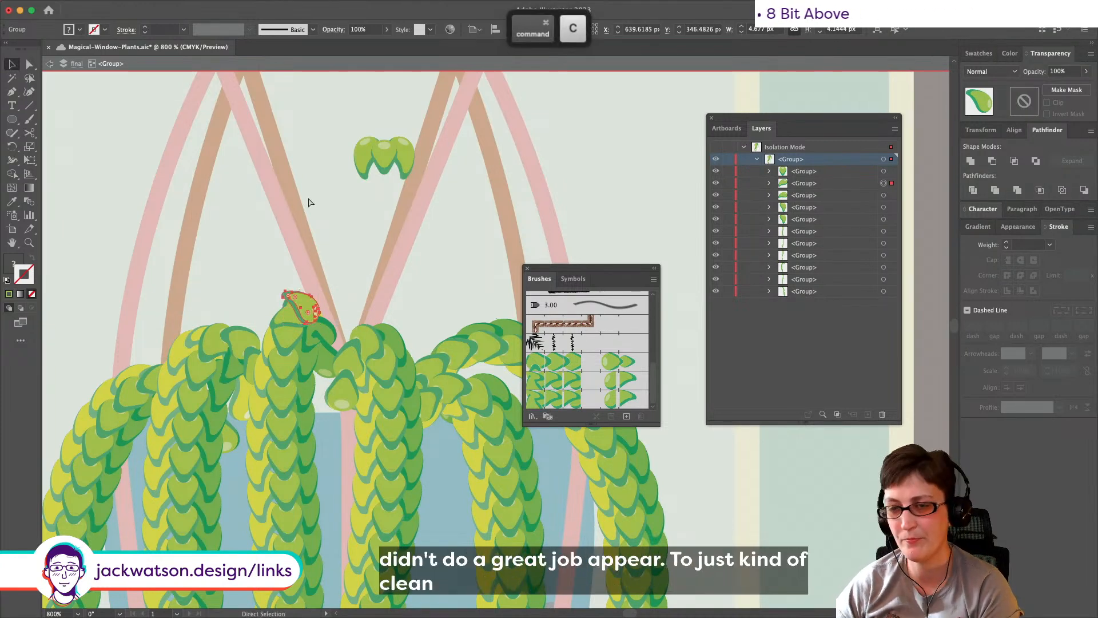
# Step: Reflect the copied leaf across the vertical axis, move it to the right side of the vine's top, and send it behind the other leaf
pyautogui.click(139, 7)
pyautogui.moveTo(183, 23)
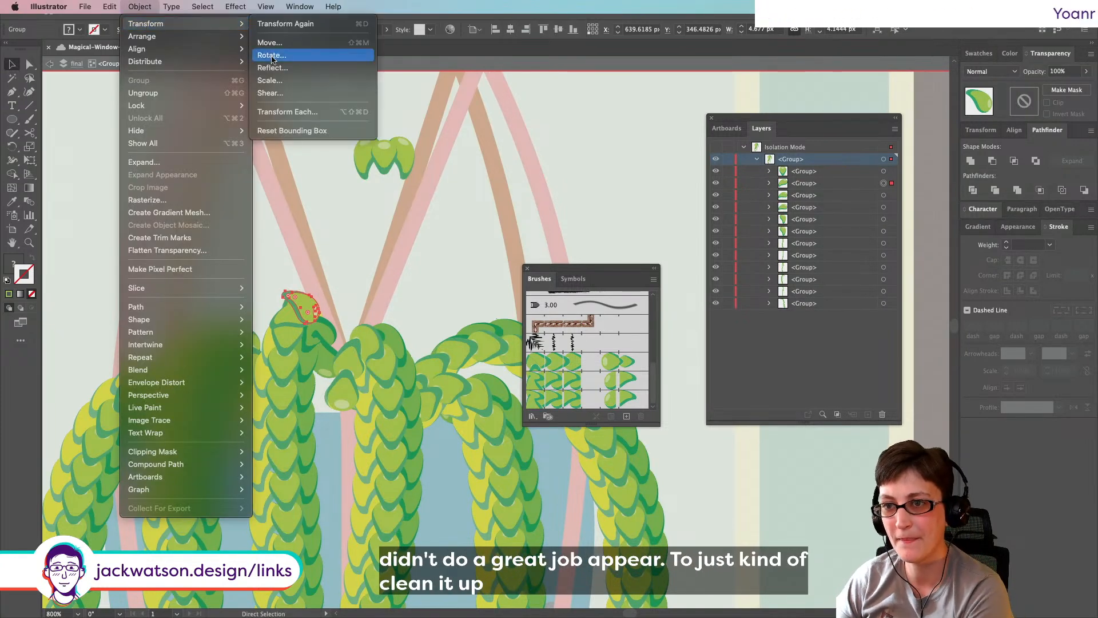
pyautogui.click(273, 67)
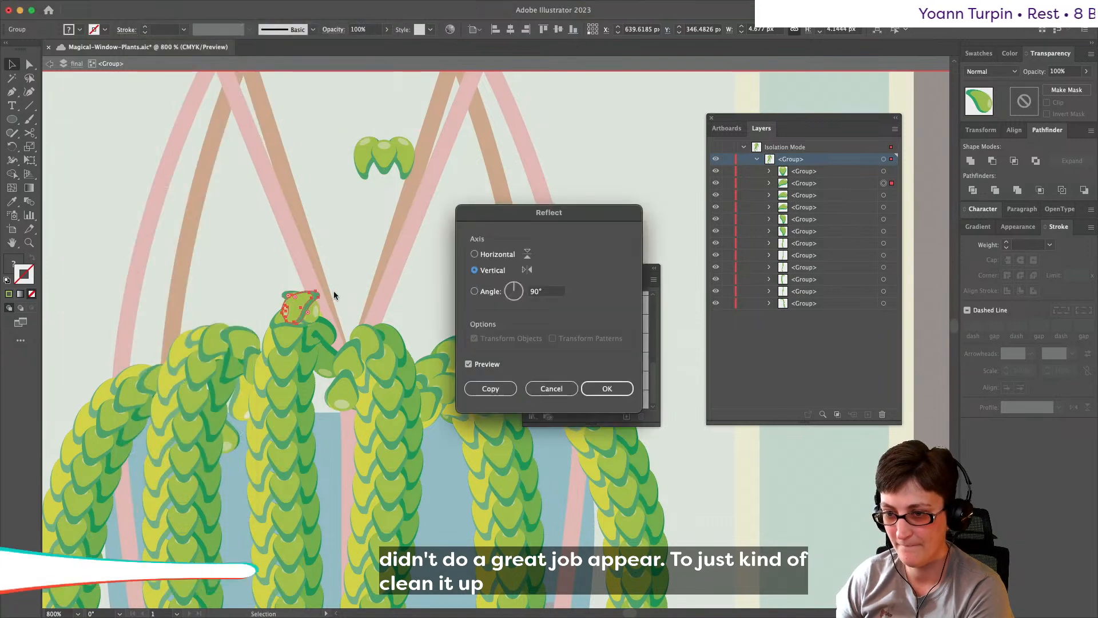
pyautogui.press('Return')
pyautogui.moveTo(314, 325); pyautogui.dragTo(326, 334)
pyautogui.press('super+x')
pyautogui.press('super+b')
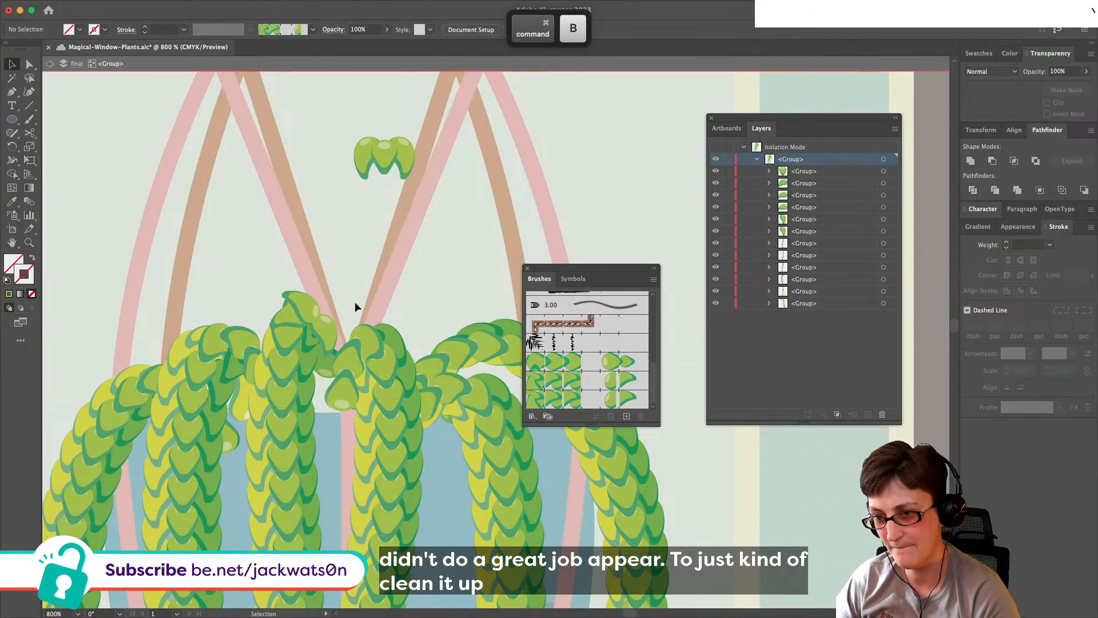
# Step: Reposition and rotate the mirrored leaf so it follows the right shoulder of the tallest middle vine
pyautogui.click(323, 329)
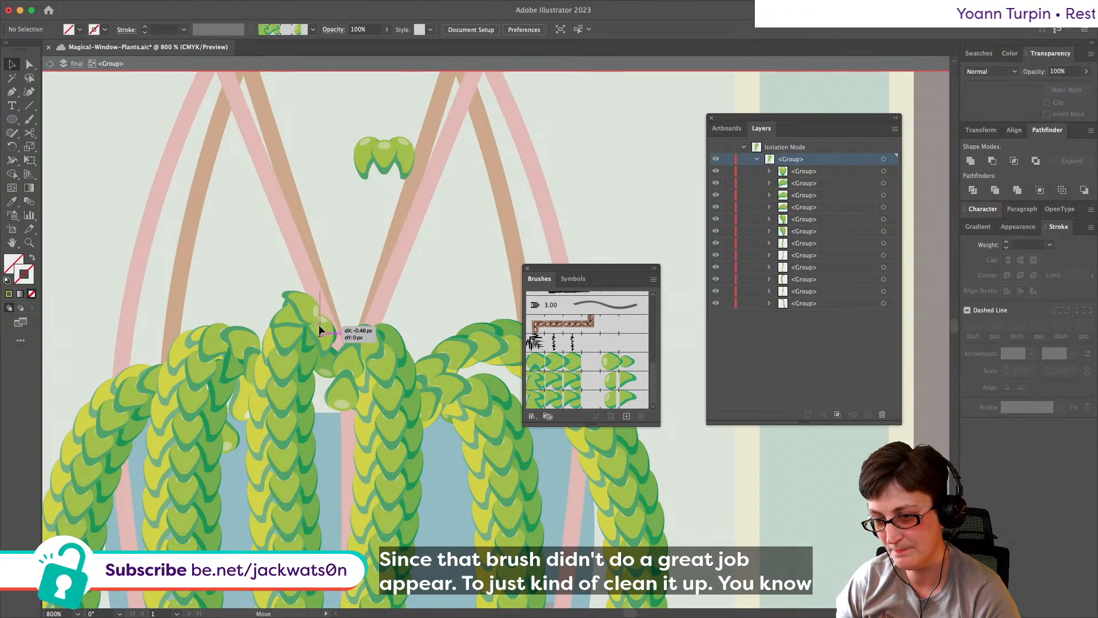
pyautogui.moveTo(321, 330); pyautogui.dragTo(331, 353)
pyautogui.press('super+z')
pyautogui.click(358, 295)
pyautogui.scroll(-3, 358, 296)
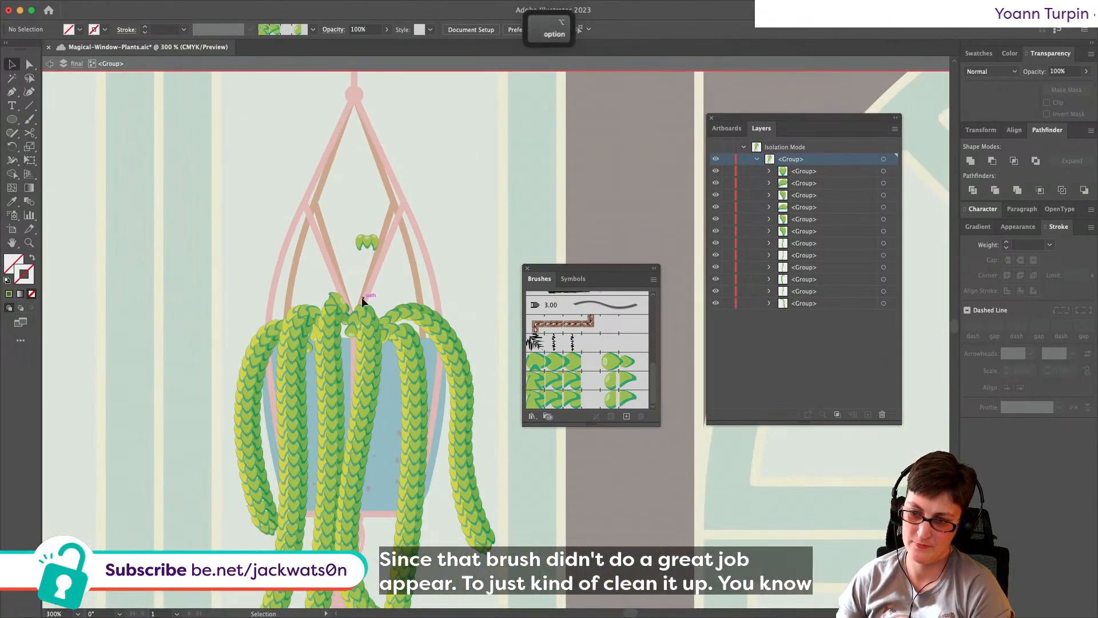
pyautogui.scroll(3, 361, 297)
pyautogui.click(317, 317)
pyautogui.moveTo(329, 299); pyautogui.dragTo(330, 327)
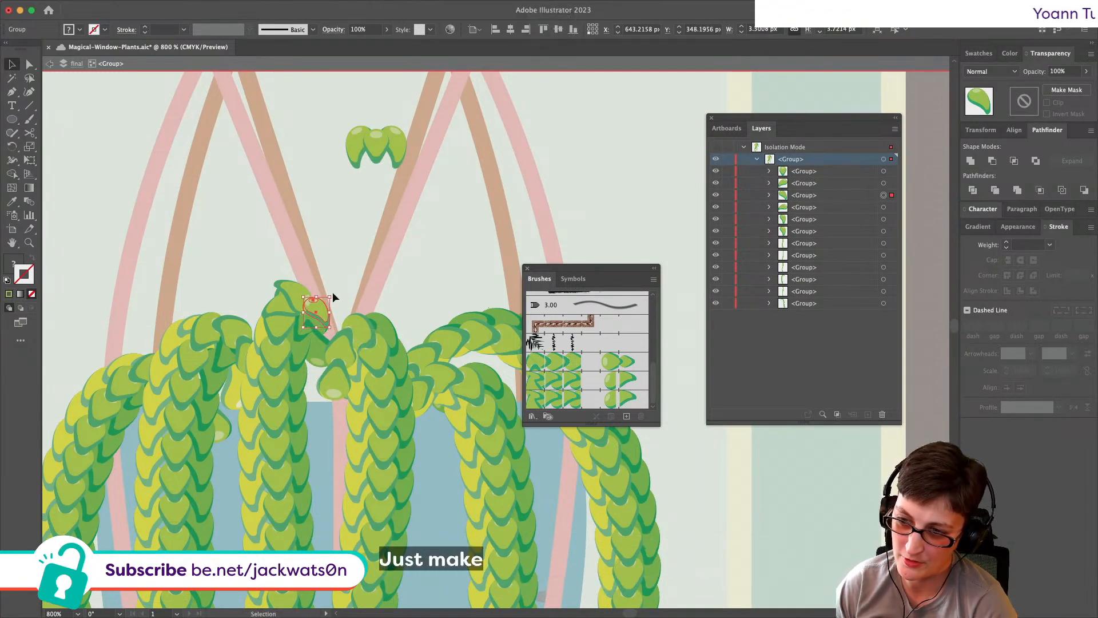
pyautogui.click(387, 269)
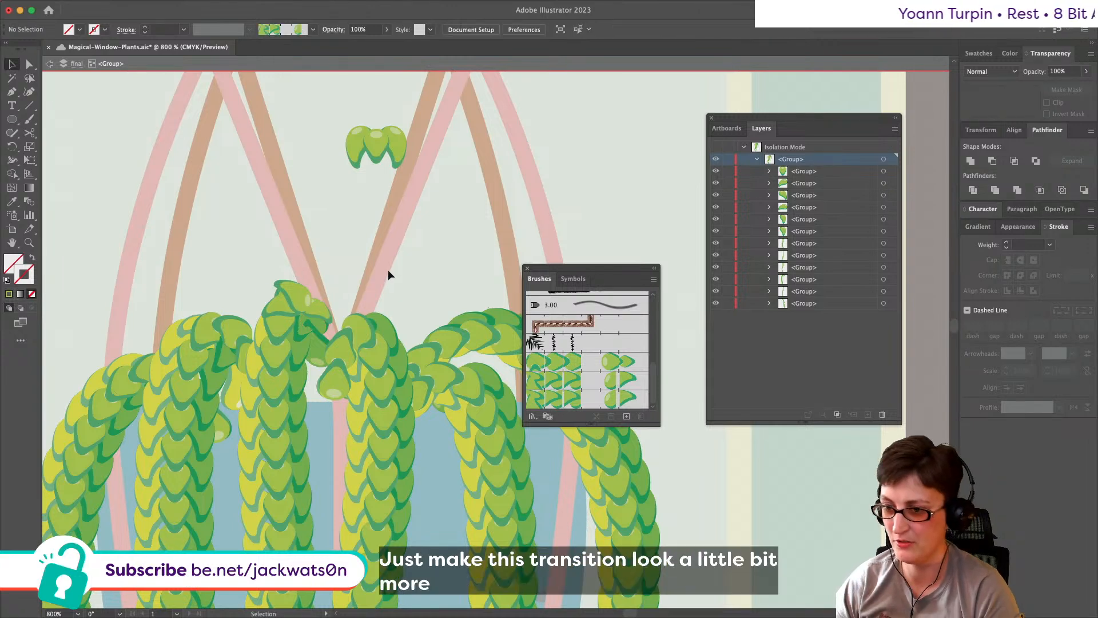
# Step: Place two stacked copies of the left spare leaf on the drooping end of the neighbouring vine to the right
pyautogui.hscroll(3, 387, 268)
pyautogui.scroll(-1, 388, 268)
pyautogui.keyDown('super'); pyautogui.click(300, 127); pyautogui.keyUp('super')
pyautogui.press('super+c')
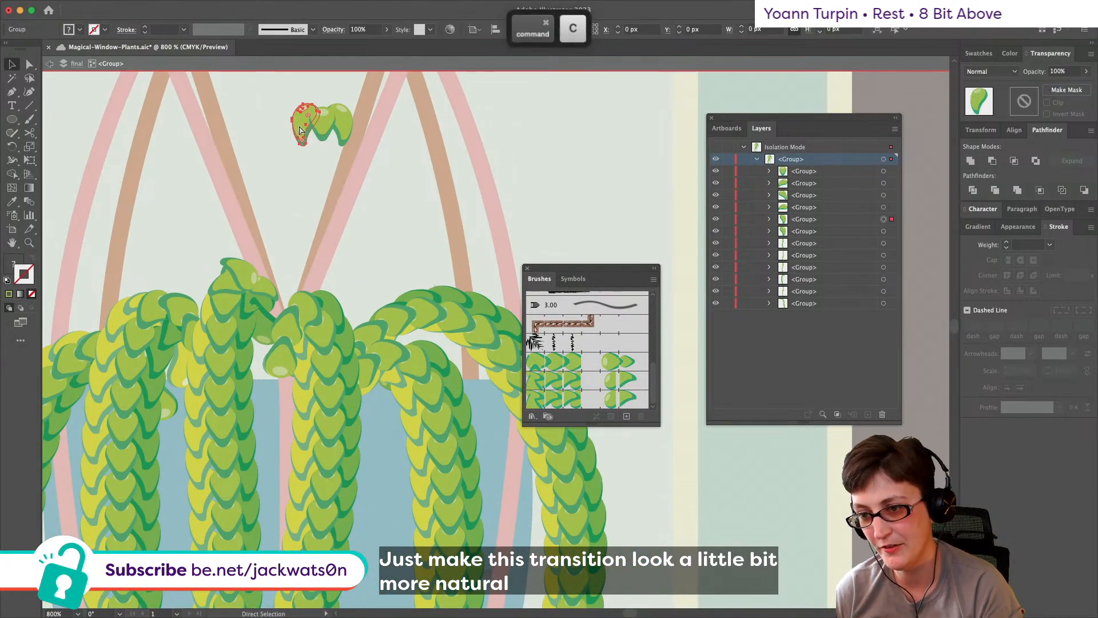
pyautogui.moveTo(301, 129); pyautogui.dragTo(276, 347)
pyautogui.press('super+f')
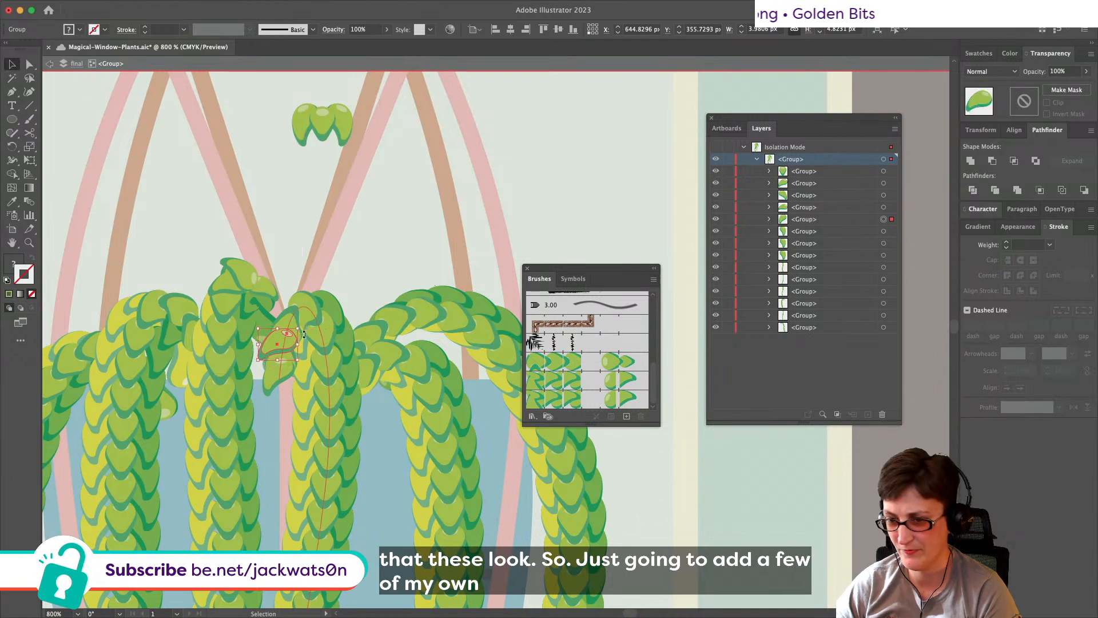
# Step: Rotate and position another leaf copy above the stacked leaves on the drooping end, and duplicate it in place
pyautogui.moveTo(286, 346); pyautogui.dragTo(299, 313)
pyautogui.press('super+c')
pyautogui.press('super+f')
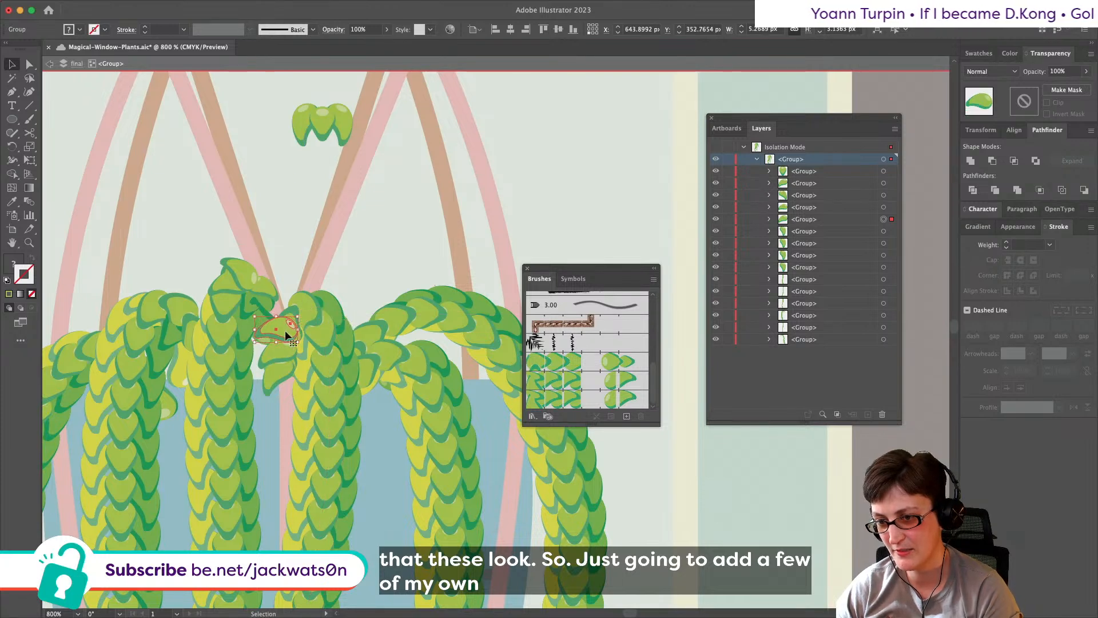
pyautogui.moveTo(286, 331); pyautogui.dragTo(283, 335)
pyautogui.press('super+c')
pyautogui.press('super+f')
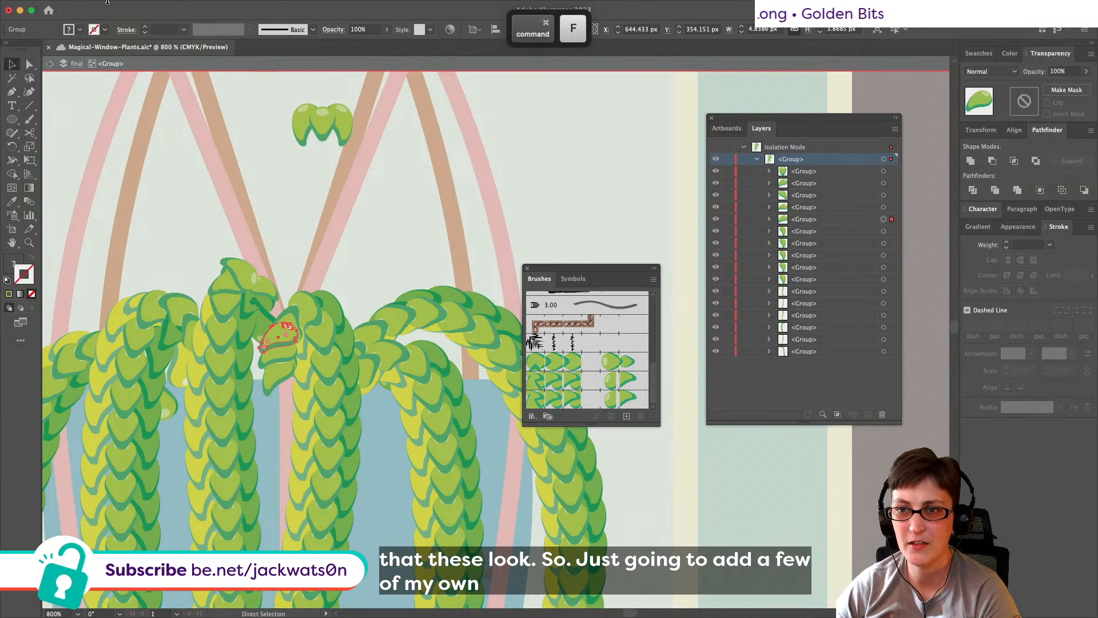
pyautogui.click(139, 6)
pyautogui.moveTo(148, 28)
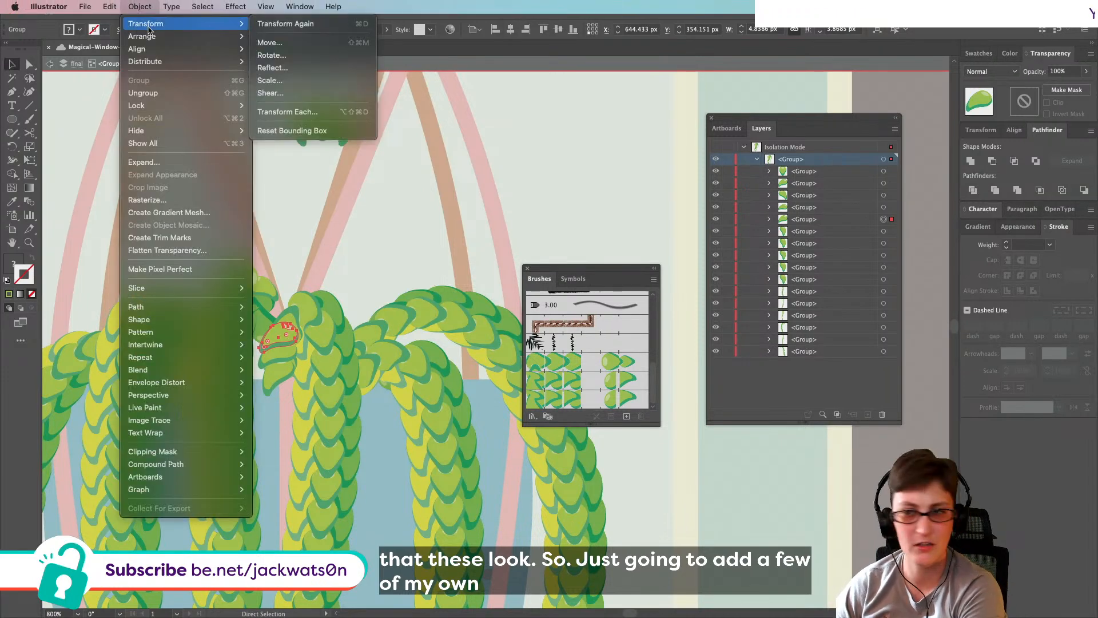
pyautogui.click(269, 55)
pyautogui.click(732, 318)
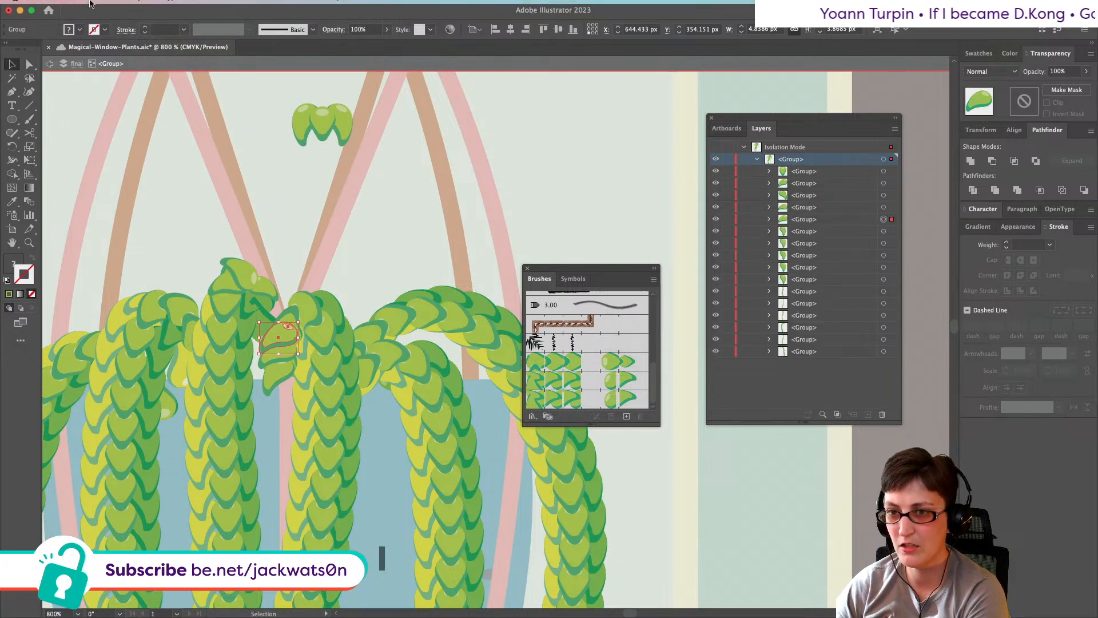
# Step: Reflect the duplicated leaf, move it onto the top of the same vine's bend, and paste another copy in front
pyautogui.click(140, 6)
pyautogui.moveTo(172, 24)
pyautogui.click(329, 68)
pyautogui.press('Return')
pyautogui.moveTo(292, 334); pyautogui.dragTo(316, 303)
pyautogui.press('super+c')
pyautogui.press('super+f')
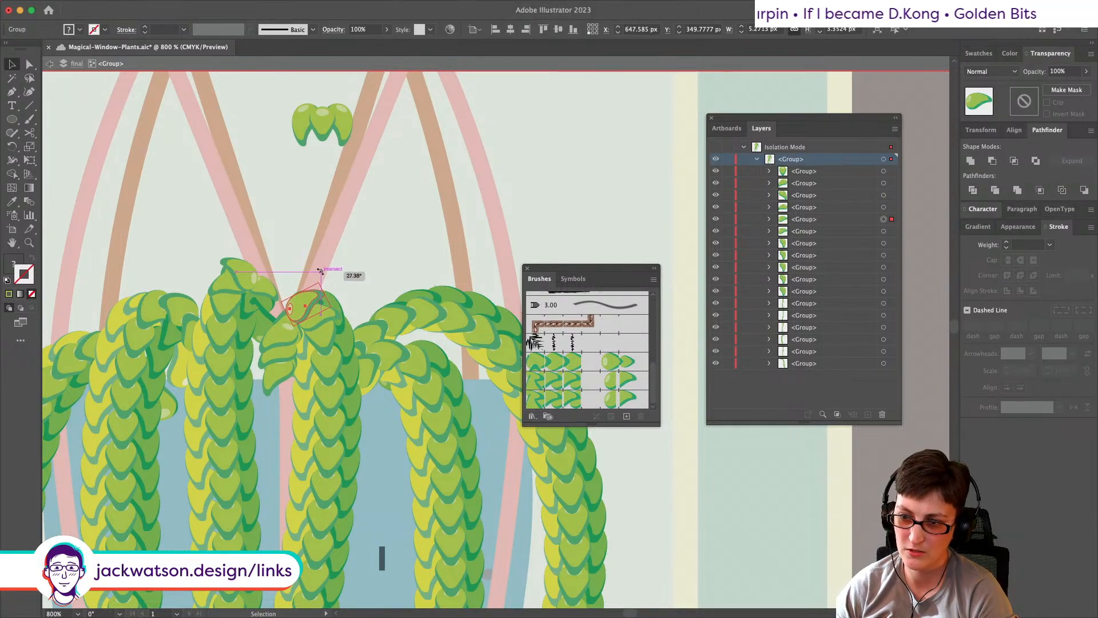
# Step: Rotate the extra leaf copies at the top of the bend to follow the vine's curve
pyautogui.moveTo(307, 307)
pyautogui.mouseDown()
pyautogui.moveTo(280, 318)
pyautogui.moveTo(309, 302)
pyautogui.mouseUp()
pyautogui.press('super+f')
pyautogui.press('super+z')
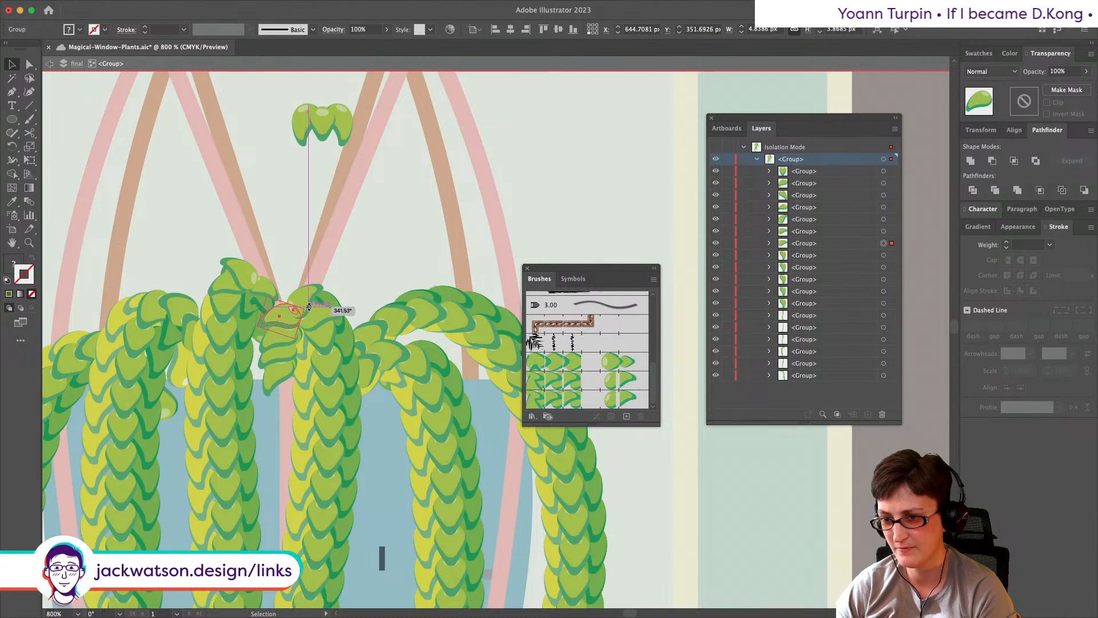
pyautogui.click(365, 274)
pyautogui.scroll(-2, 345, 307)
pyautogui.scroll(2, 346, 307)
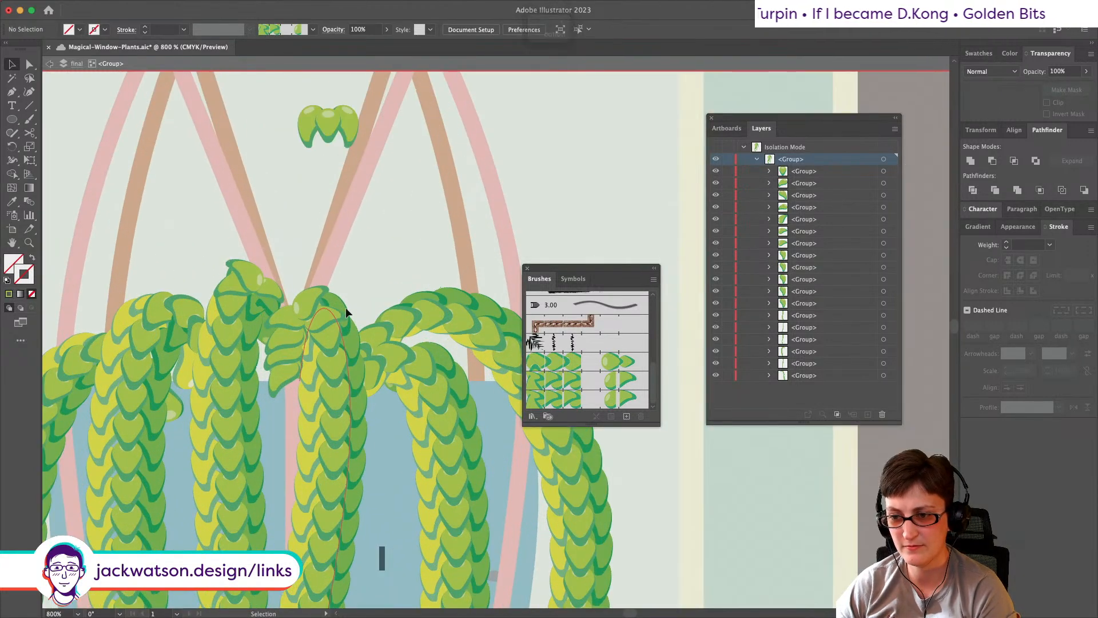
# Step: Group the three stacked leaves on the vine's drooping end and adjust the group's placement
pyautogui.click(297, 339)
pyautogui.click(285, 360)
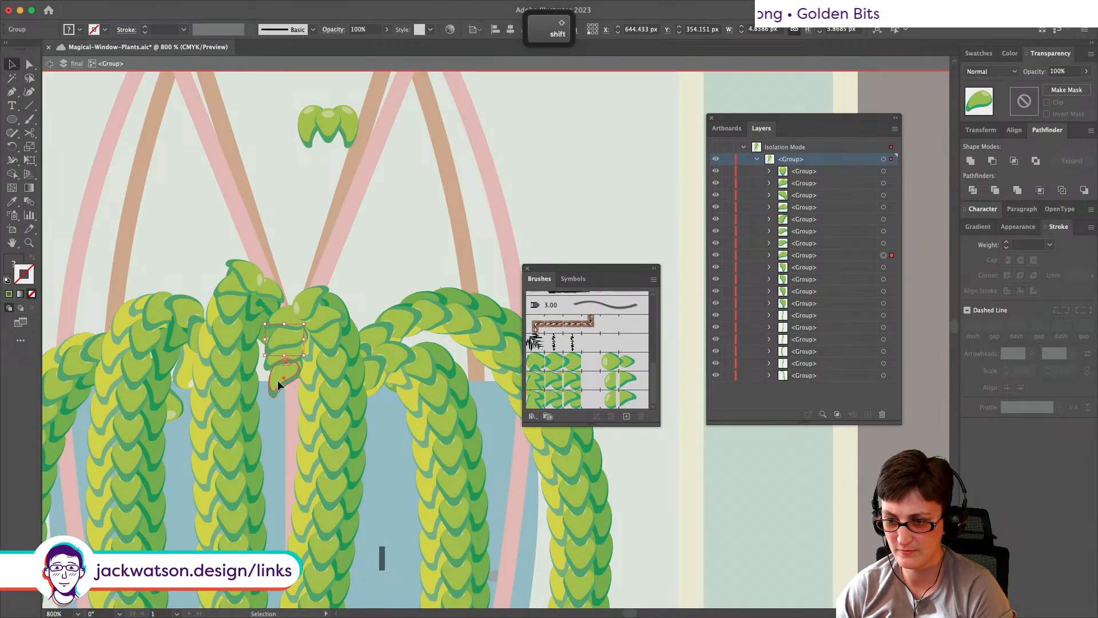
pyautogui.keyDown('shift'); pyautogui.click(281, 347); pyautogui.keyUp('shift')
pyautogui.press('super+g')
pyautogui.moveTo(289, 369)
pyautogui.mouseDown()
pyautogui.moveTo(280, 362)
pyautogui.moveTo(285, 389)
pyautogui.mouseUp()
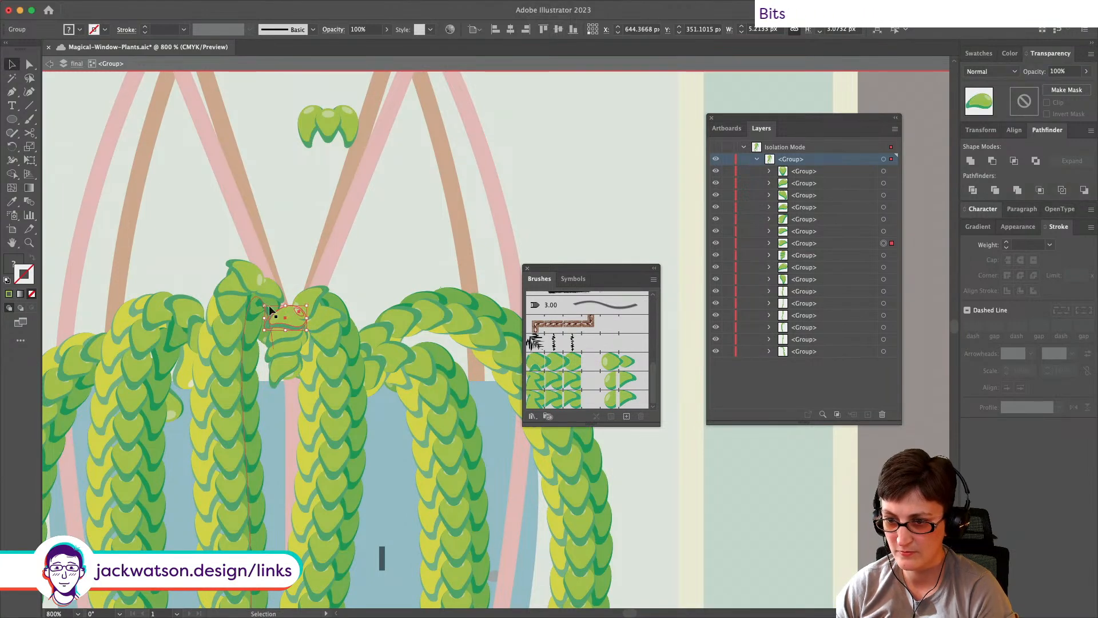
# Step: Shrink the leaf above the grouped leaves slightly and nudge it into place against the bend
pyautogui.moveTo(264, 305); pyautogui.dragTo(269, 307)
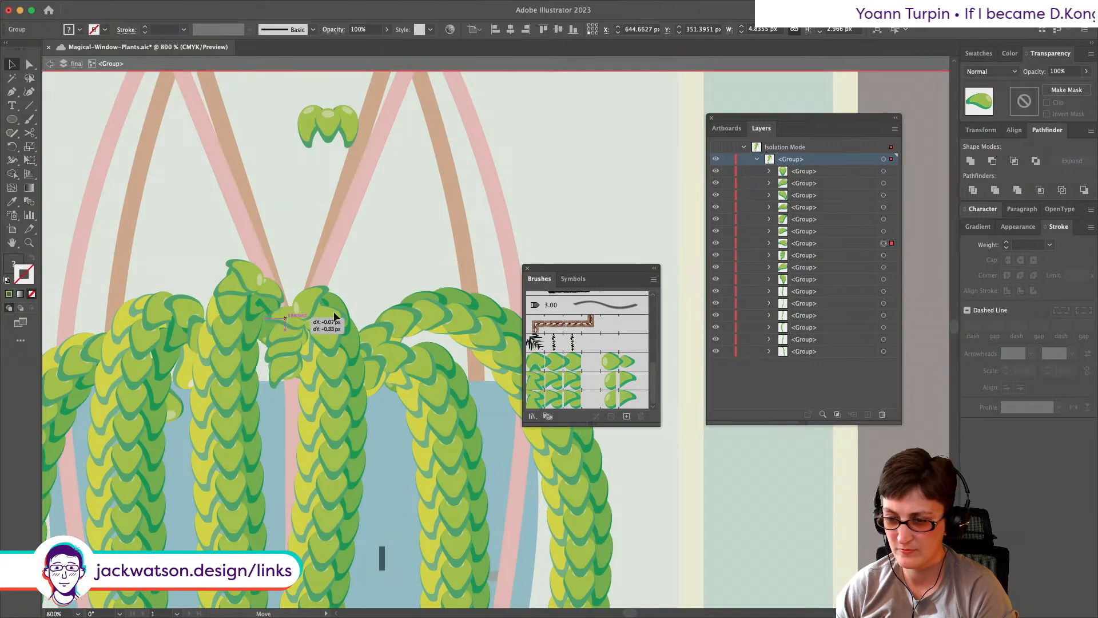
pyautogui.press('super+shift+a')
pyautogui.scroll(-4, 427, 336)
pyautogui.scroll(-1, 434, 342)
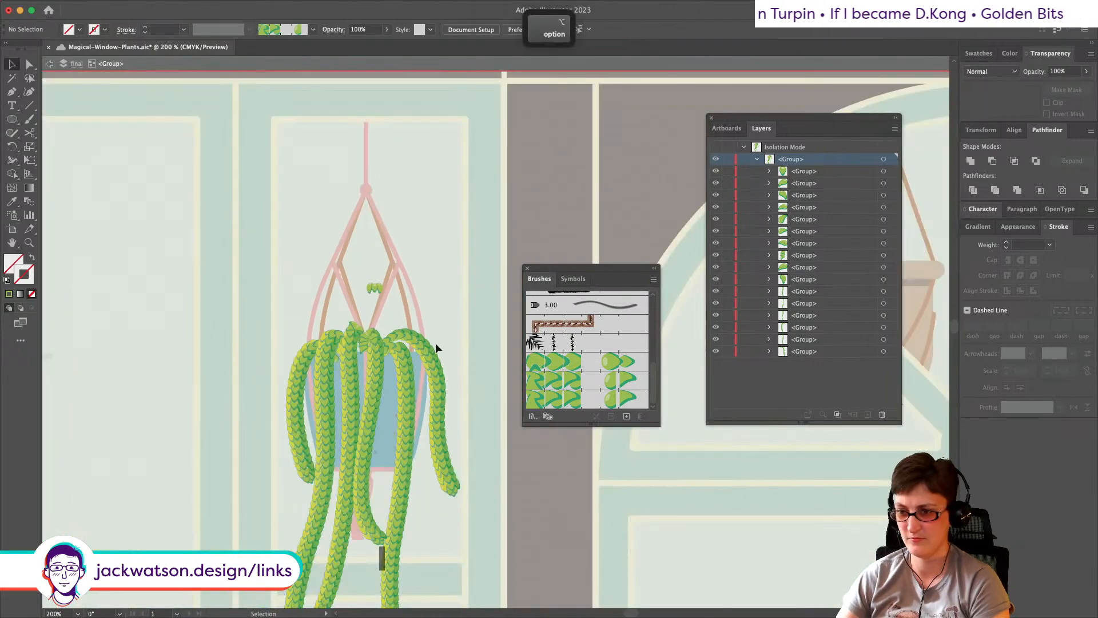
# Step: Try deleting the added leaves from the drooping end of the vine
pyautogui.scroll(5, 423, 337)
pyautogui.scroll(2, 413, 335)
pyautogui.scroll(-4, 274, 349)
pyautogui.hscroll(-5, 289, 349)
pyautogui.click(441, 361)
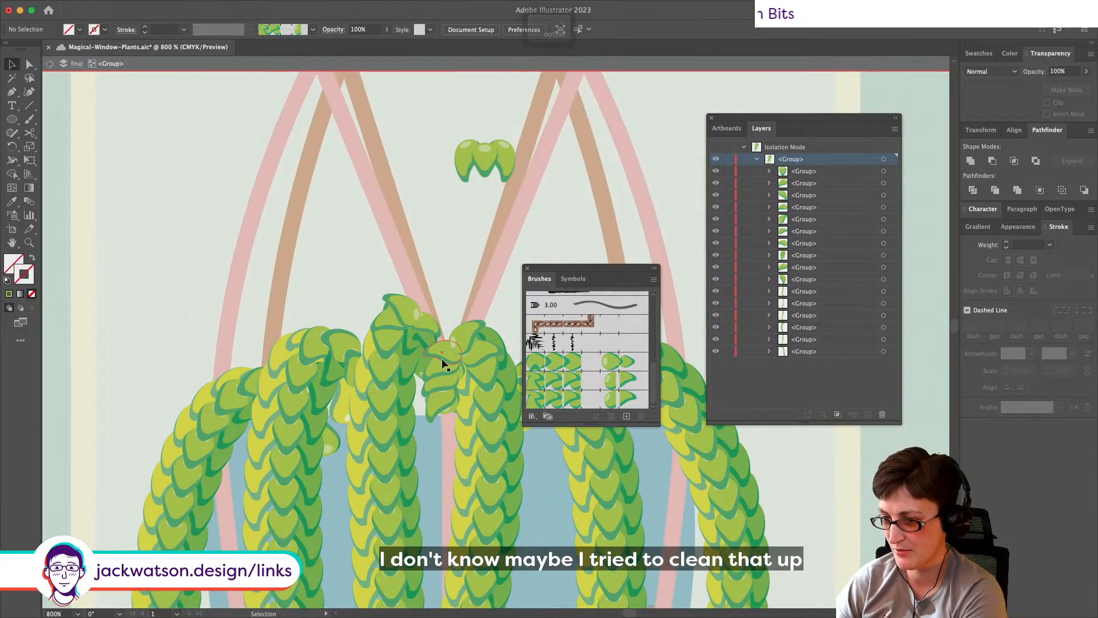
pyautogui.press('BackSpace')
pyautogui.hscroll(3, 426, 379)
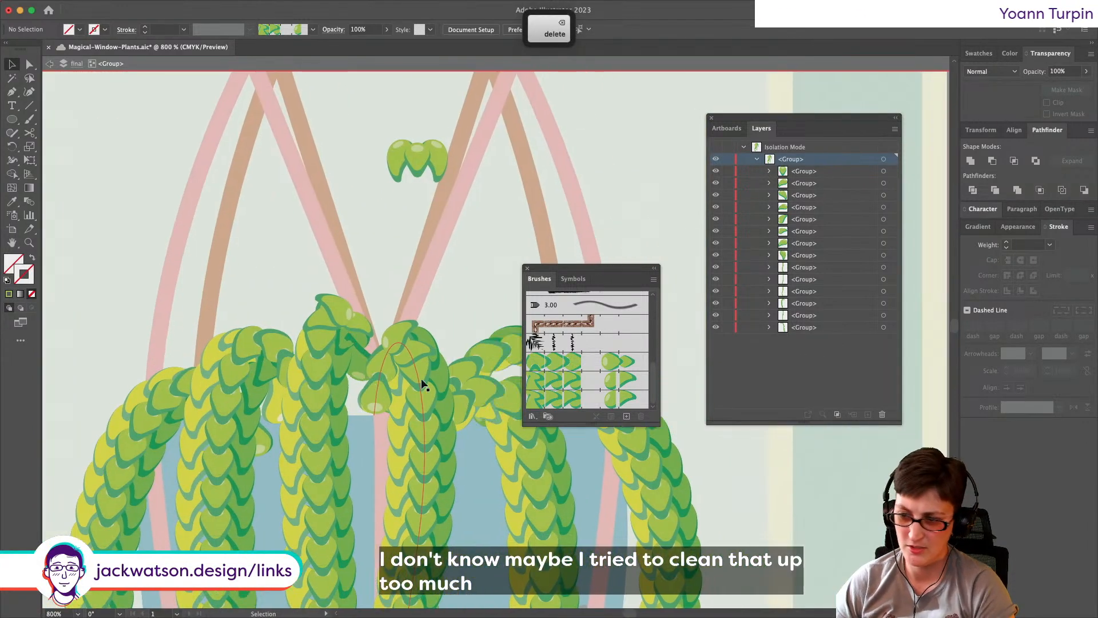
pyautogui.press('super+z')
pyautogui.press('super+shift+a')
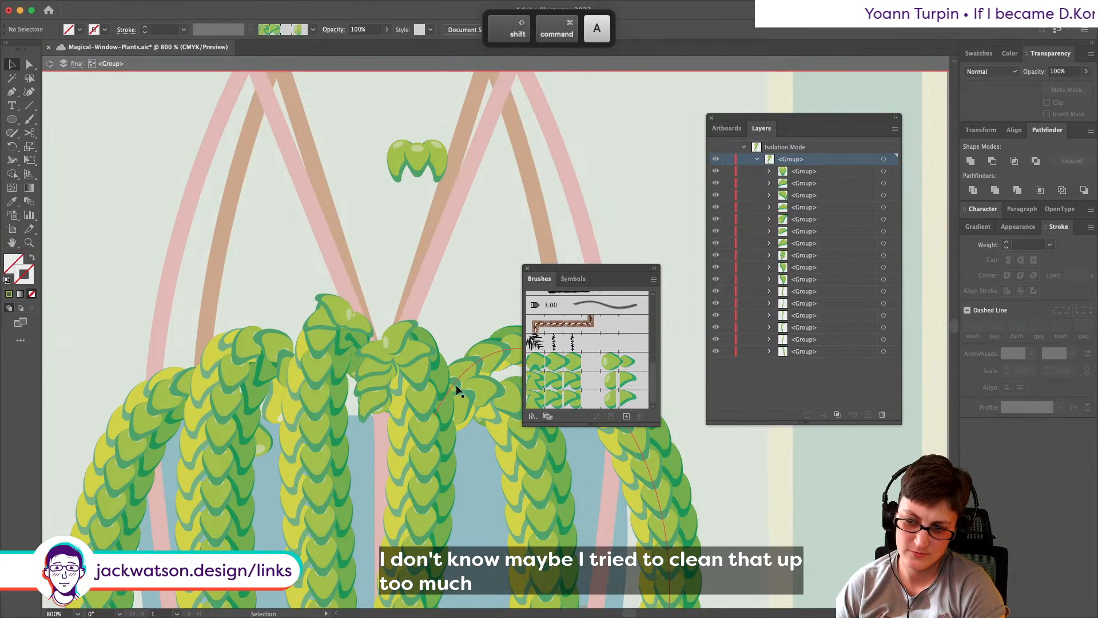
# Step: Rearrange the added leaves on the drooping vine end and exit the plant group
pyautogui.press('alt')
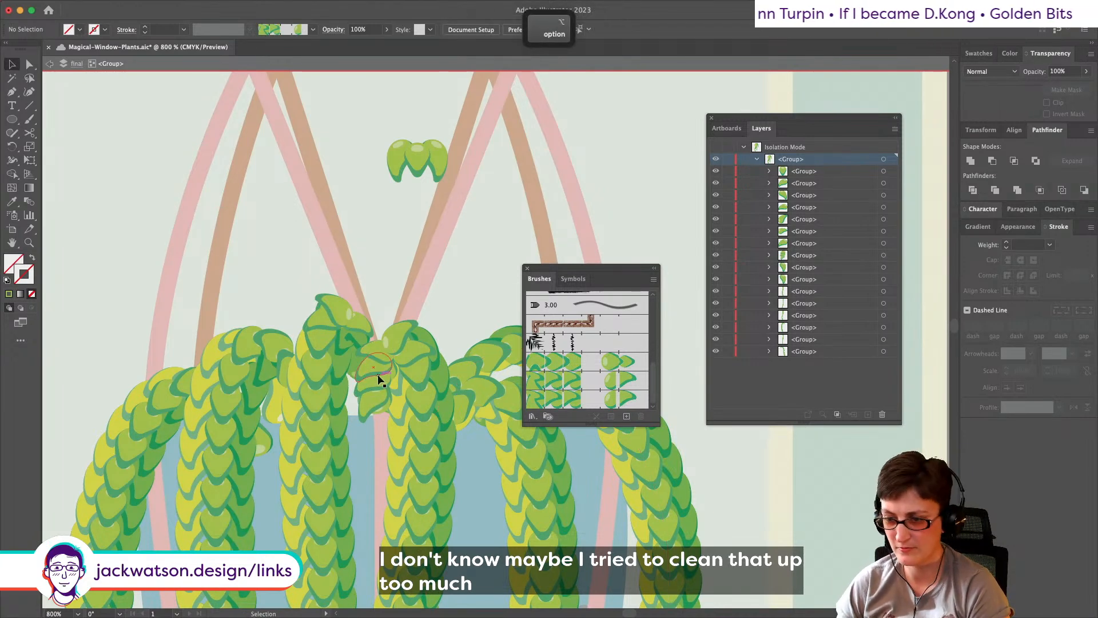
pyautogui.click(379, 380)
pyautogui.doubleClick(368, 365)
pyautogui.moveTo(367, 365)
pyautogui.mouseDown()
pyautogui.moveTo(371, 398)
pyautogui.moveTo(373, 365)
pyautogui.mouseUp()
pyautogui.click(50, 63)
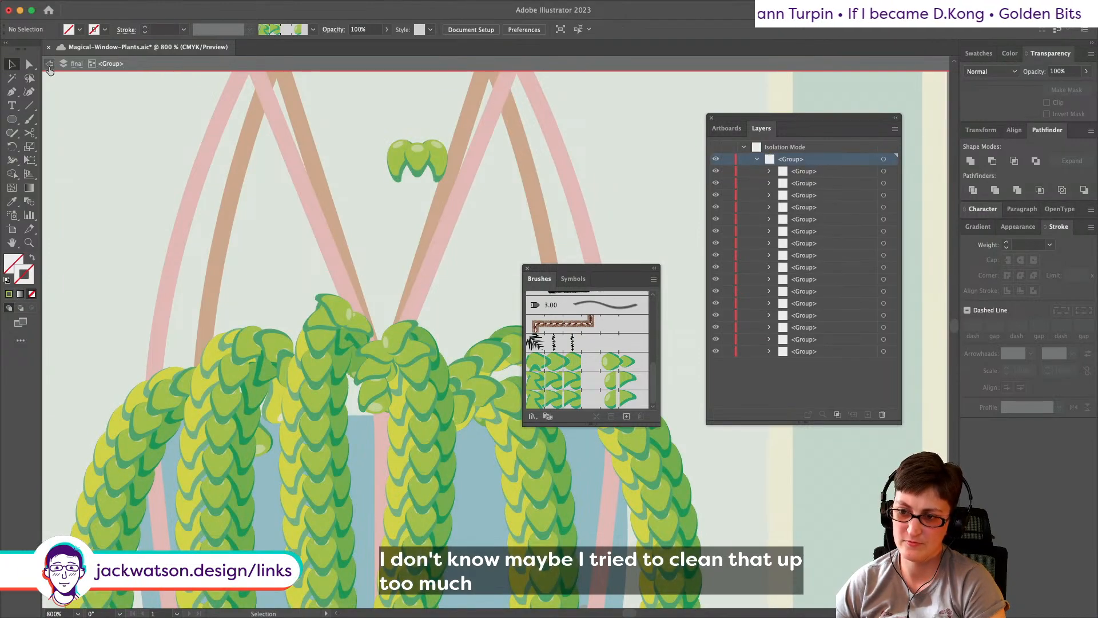
pyautogui.click(50, 64)
# Step: Select the three spare leaves above the plant inside its group and place a copy of them just above the vines
pyautogui.scroll(-5, 343, 211)
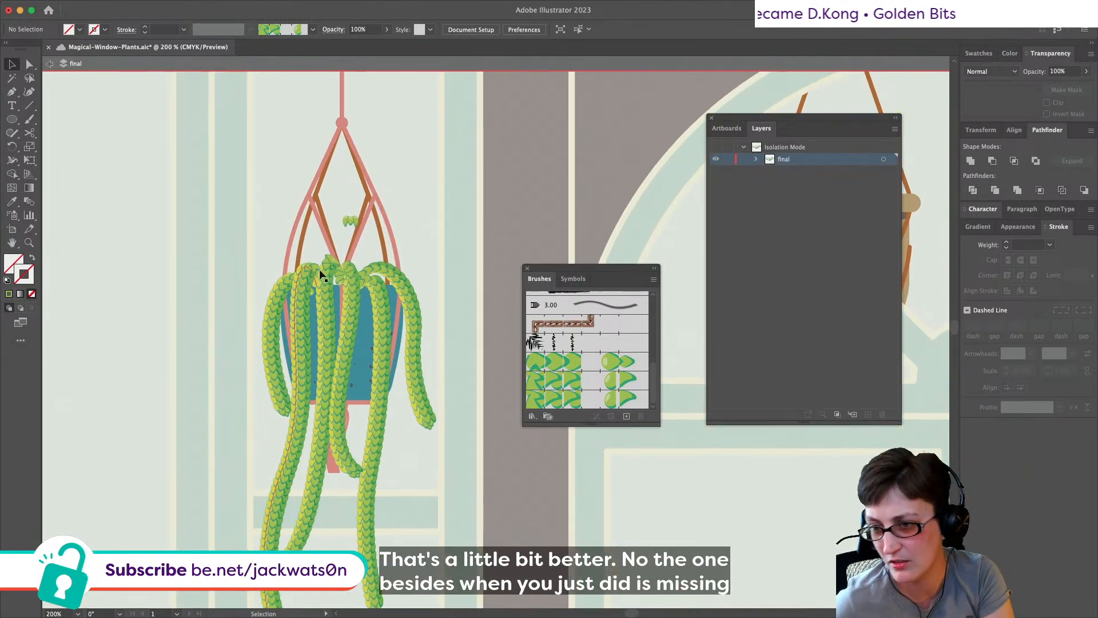
pyautogui.keyDown('alt'); pyautogui.scroll(5, 327, 270); pyautogui.keyUp('alt')
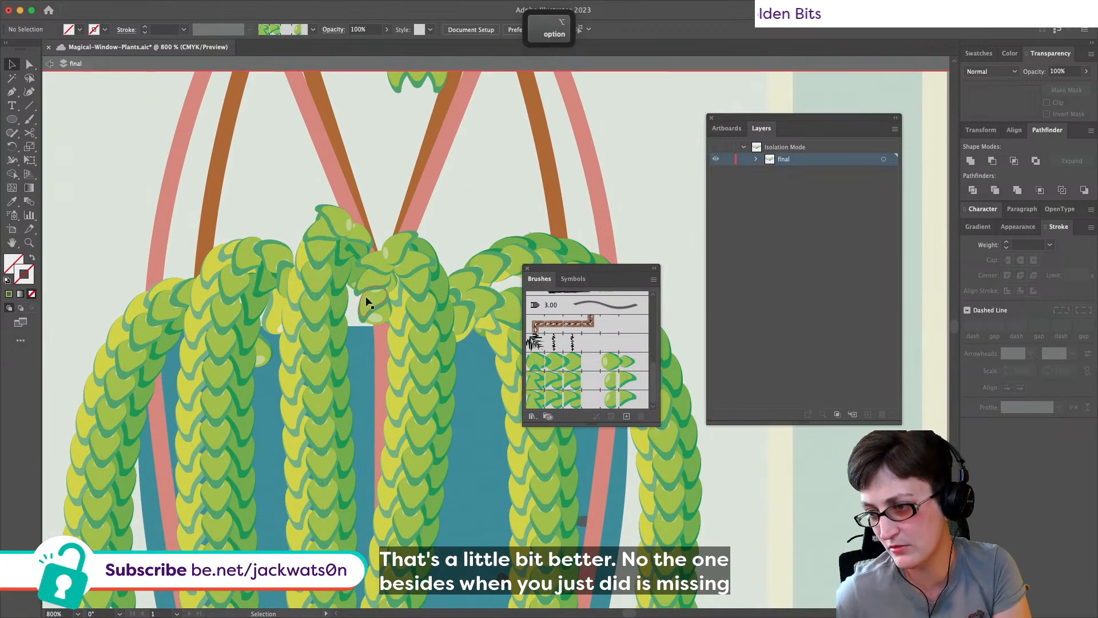
pyautogui.keyDown('alt'); pyautogui.scroll(-1, 366, 300); pyautogui.keyUp('alt')
pyautogui.hscroll(3, 366, 301)
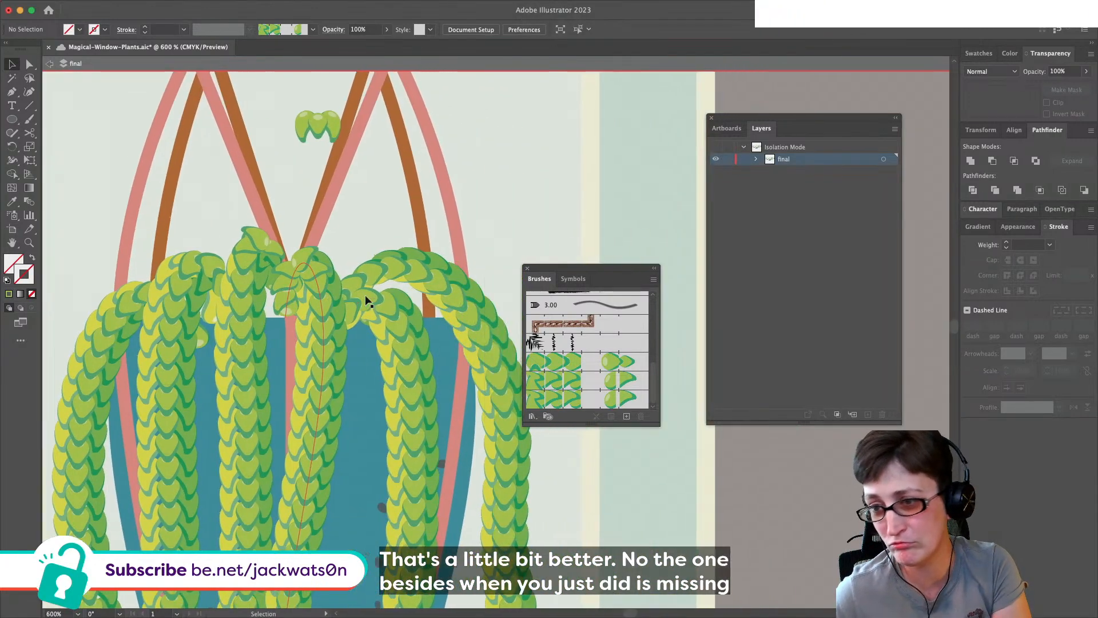
pyautogui.doubleClick(314, 124)
pyautogui.click(314, 126)
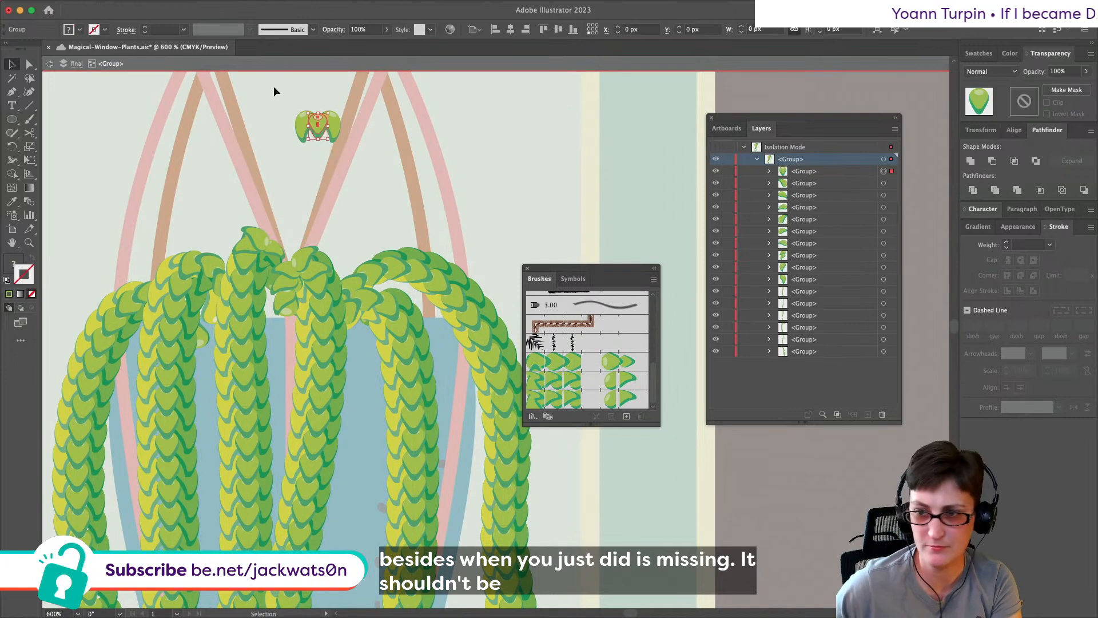
pyautogui.press('super+f')
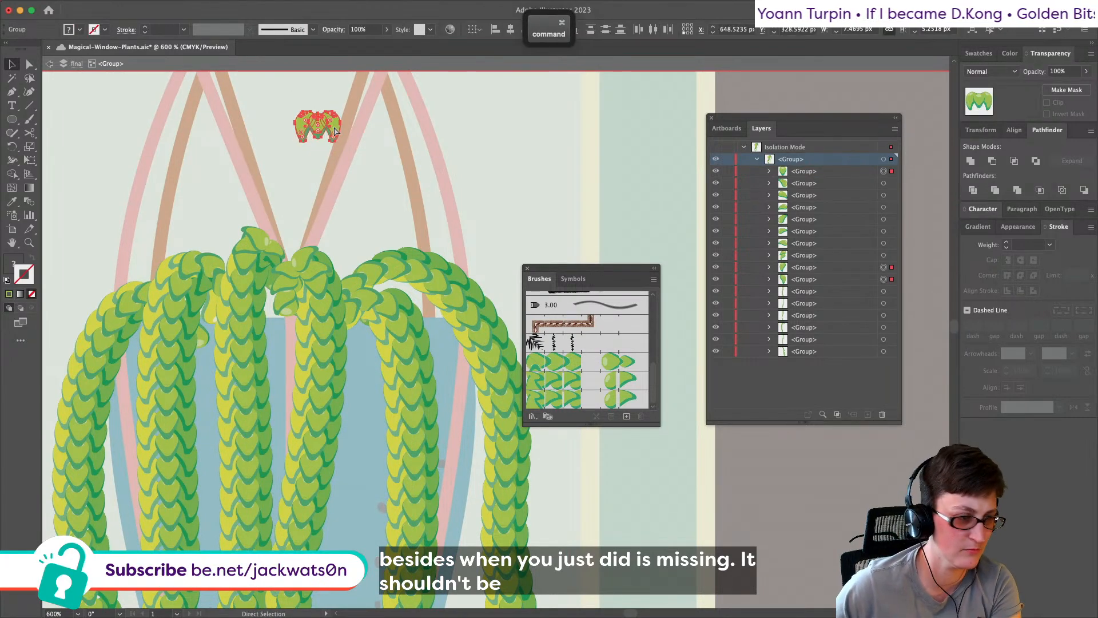
pyautogui.moveTo(334, 126); pyautogui.dragTo(372, 220)
# Step: Group the three copied leaves and move them to the back of the plant group, behind the vines
pyautogui.press('super+x')
pyautogui.press('super+b')
pyautogui.press('super+c')
pyautogui.press('super+f')
pyautogui.press('super+x')
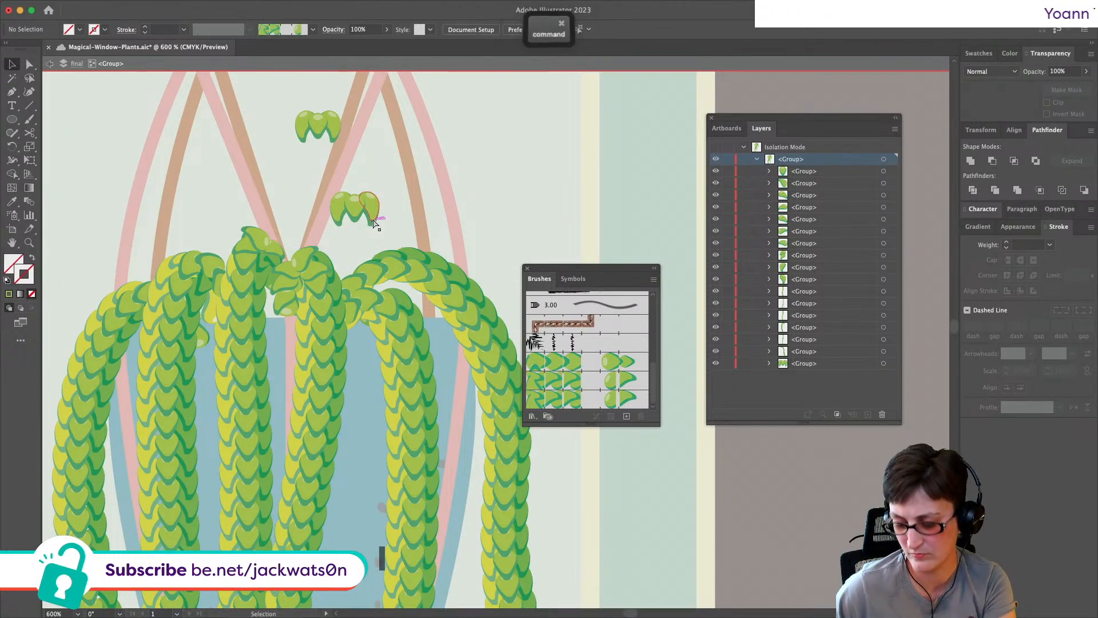
pyautogui.press('super+b')
# Step: Stack two copies of the three-leaf row above the vines and exit the group isolation
pyautogui.click(398, 198)
pyautogui.moveTo(379, 179); pyautogui.dragTo(337, 185)
pyautogui.moveTo(347, 227); pyautogui.dragTo(348, 229)
pyautogui.moveTo(392, 187); pyautogui.dragTo(371, 232)
pyautogui.doubleClick(369, 209)
pyautogui.click(51, 63)
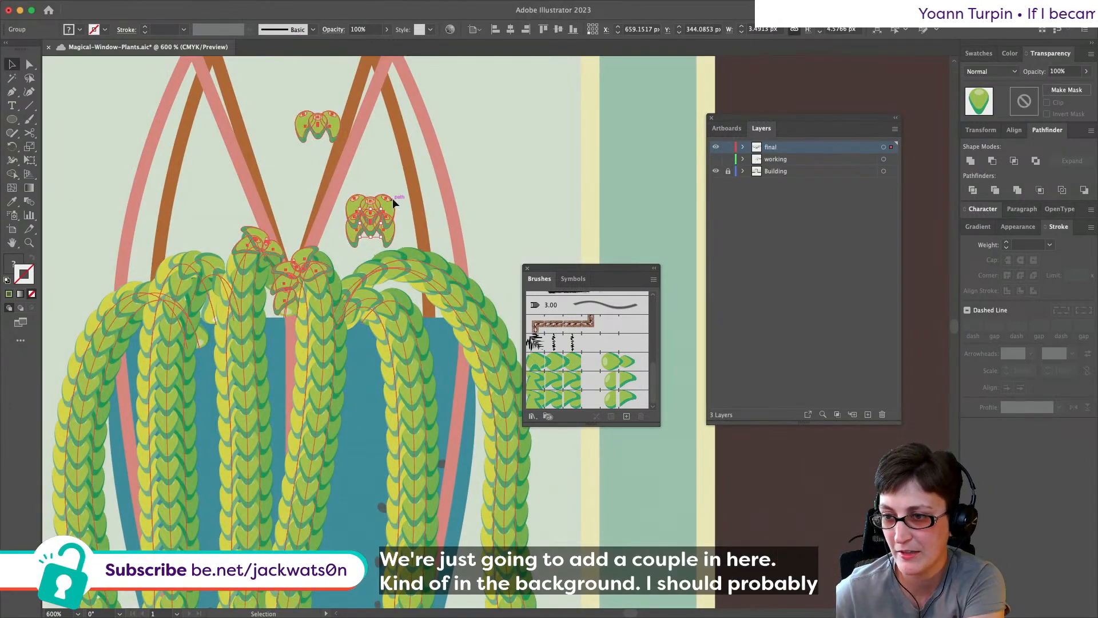
# Step: Reopen the plant group and delete the upper row of the leaf stack, keeping the lower row selected
pyautogui.doubleClick(362, 201)
pyautogui.press('+')
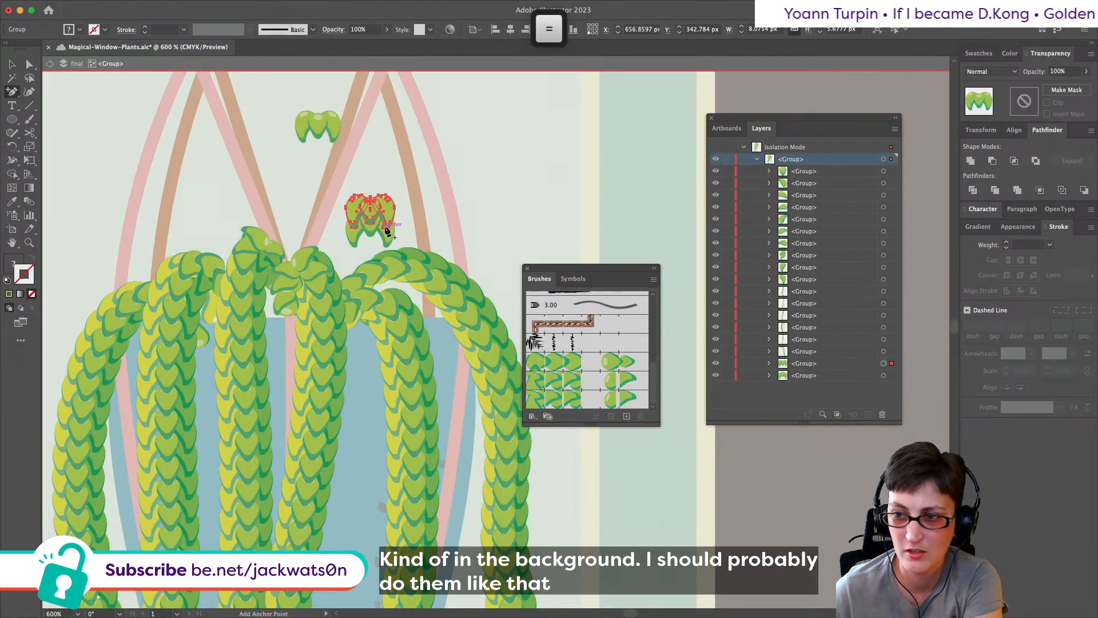
pyautogui.click(389, 223)
pyautogui.click(640, 331)
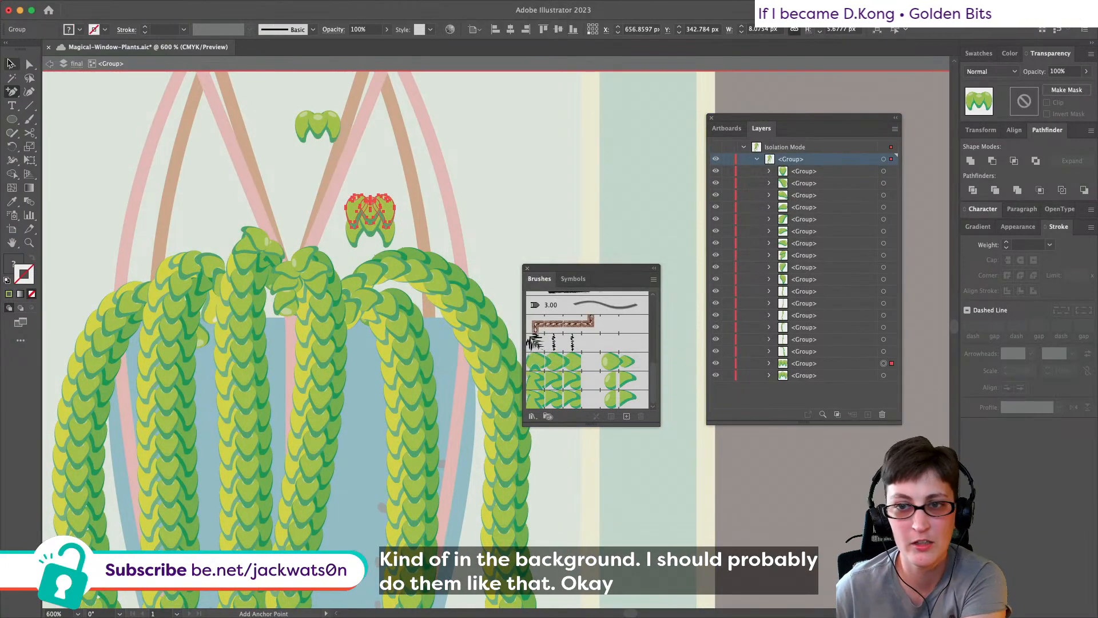
pyautogui.click(10, 63)
pyautogui.press('BackSpace')
pyautogui.click(385, 227)
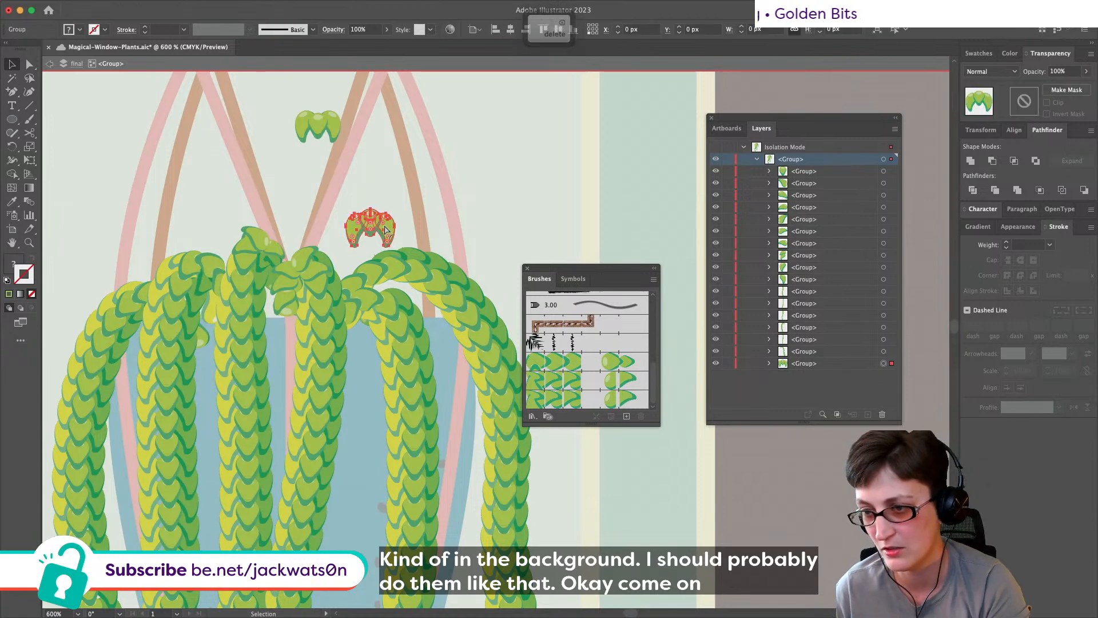
# Step: Build a taller stack from copies of the leaf row, group it, and tuck it behind the vines beside the central vine
pyautogui.moveTo(385, 227); pyautogui.dragTo(354, 272)
pyautogui.press('shift+super+a')
pyautogui.click(384, 219)
pyautogui.press('super+f')
pyautogui.press('super+g')
# Step: Undo the stray Scissors edit and place a copy of the leaf stack in the gap between the two middle vines
pyautogui.press('c')
pyautogui.press('super+f')
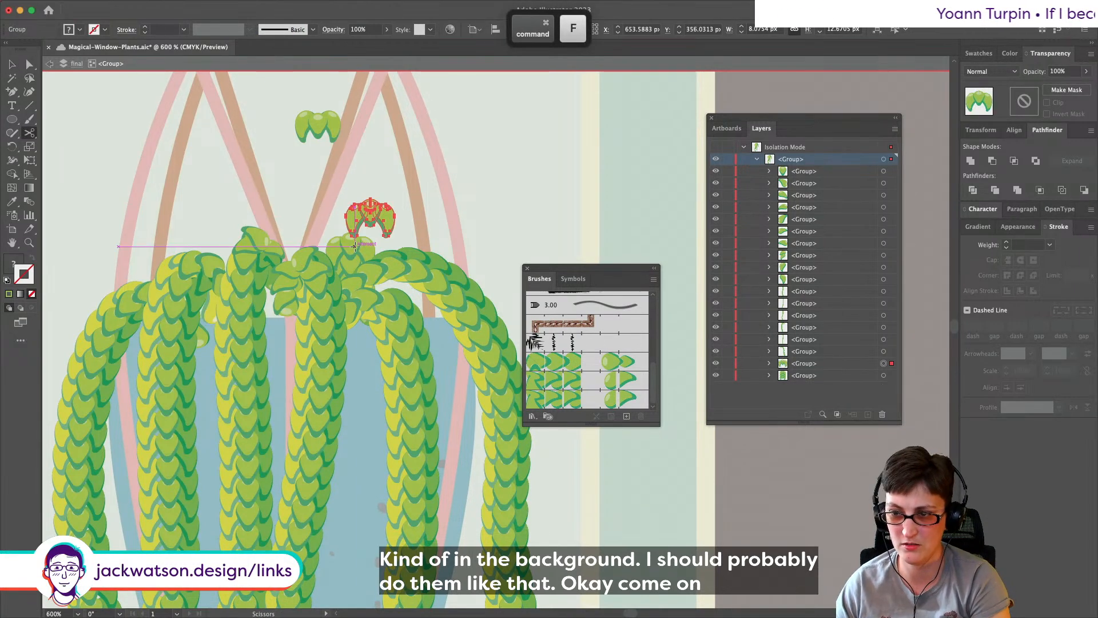
pyautogui.press('super+z')
pyautogui.press('super+f')
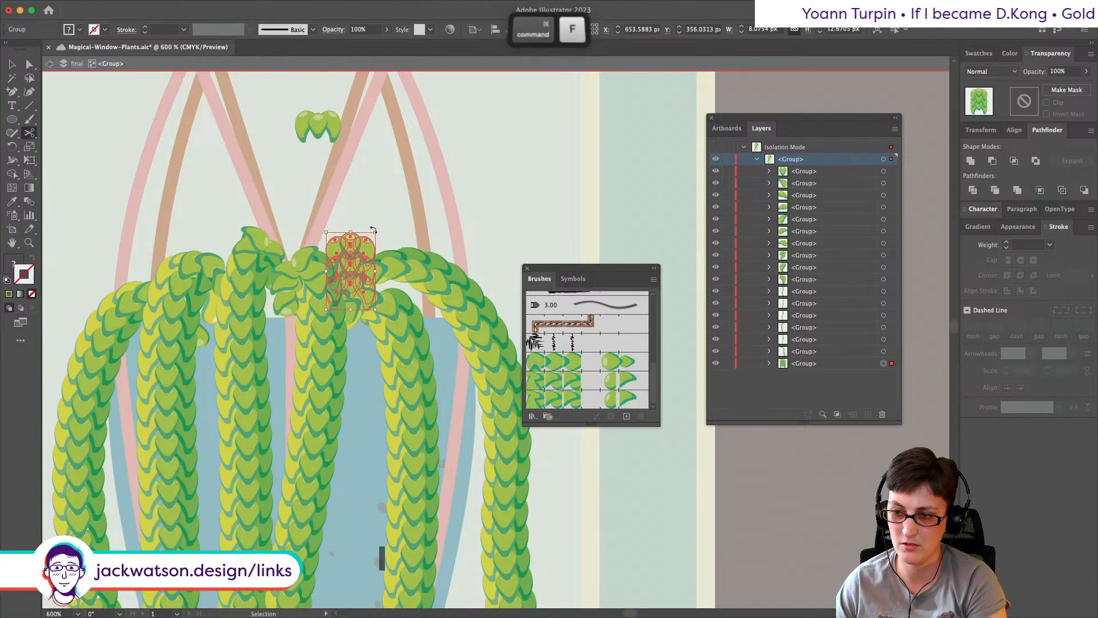
pyautogui.click(354, 245)
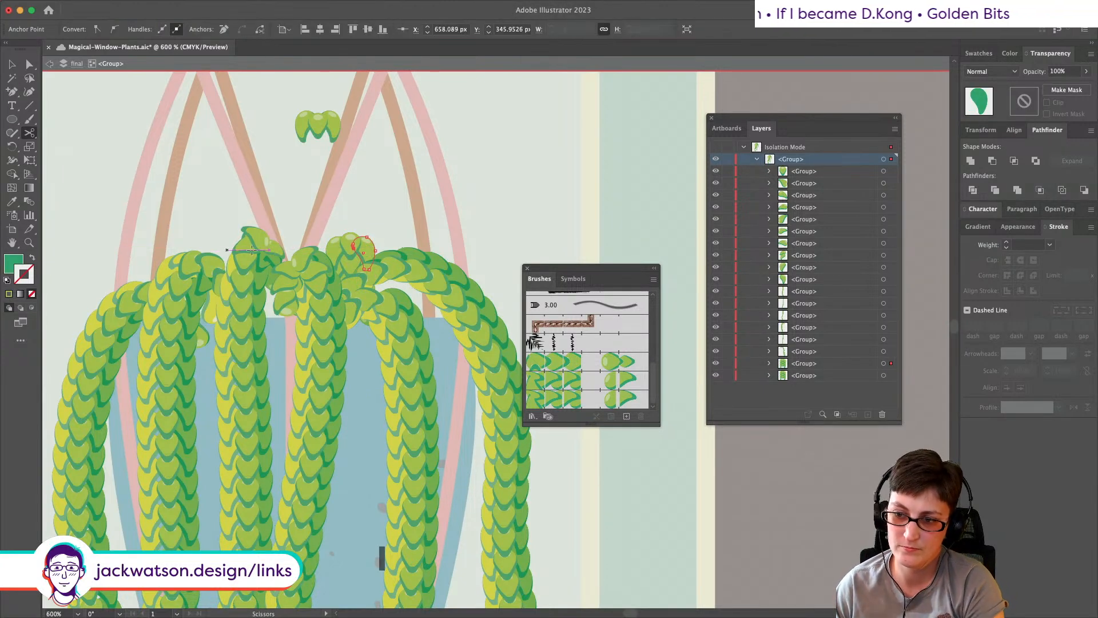
pyautogui.click(11, 64)
pyautogui.press('super+z')
pyautogui.click(399, 197)
pyautogui.moveTo(368, 247); pyautogui.dragTo(287, 287)
pyautogui.click(291, 338)
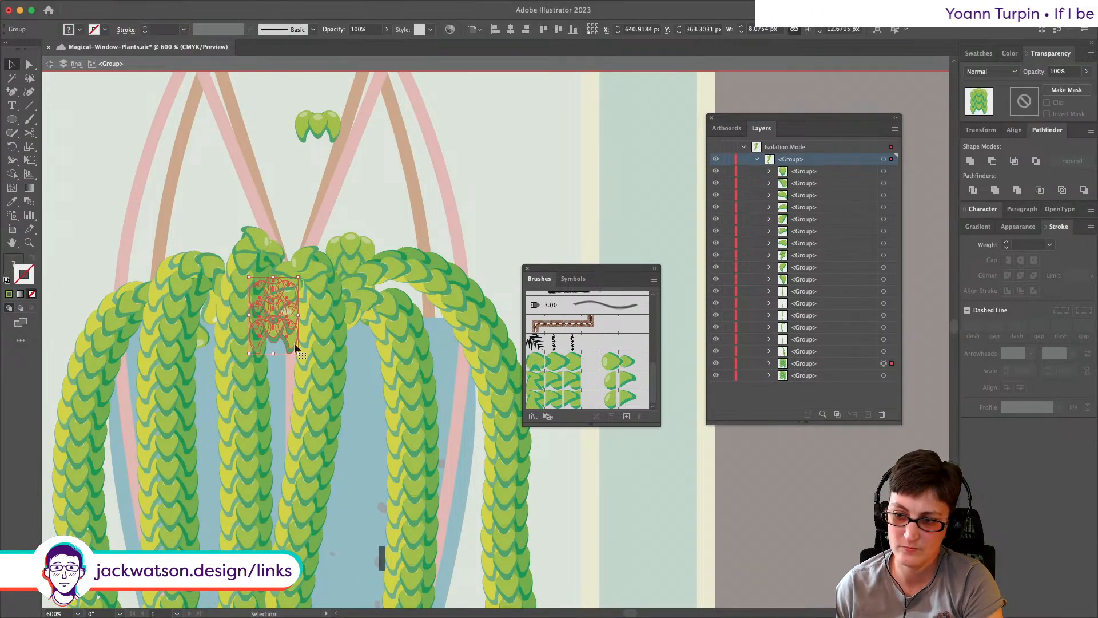
# Step: Duplicate the leaf stack again and place the copy behind the vine bends on the plant's left side
pyautogui.press('super+c')
pyautogui.press('super+f')
pyautogui.moveTo(283, 332); pyautogui.dragTo(231, 290)
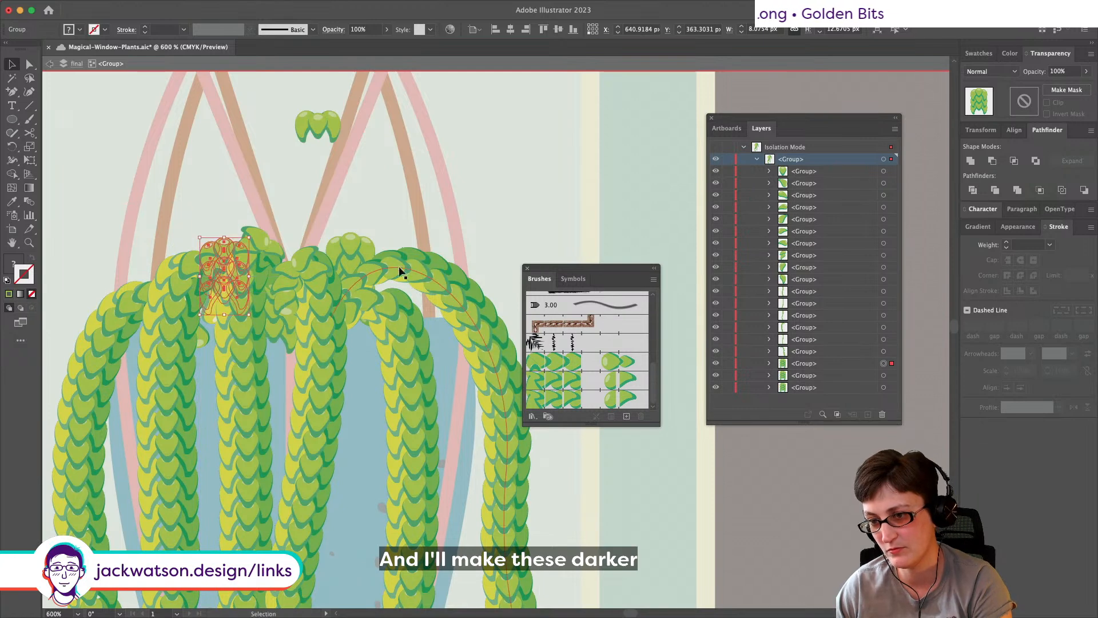
# Step: Nudge the leaf stack on the plant's right side slightly and group the three background leaf stacks together
pyautogui.moveTo(358, 248); pyautogui.dragTo(355, 250)
pyautogui.keyDown('shift'); pyautogui.click(277, 323); pyautogui.keyUp('shift')
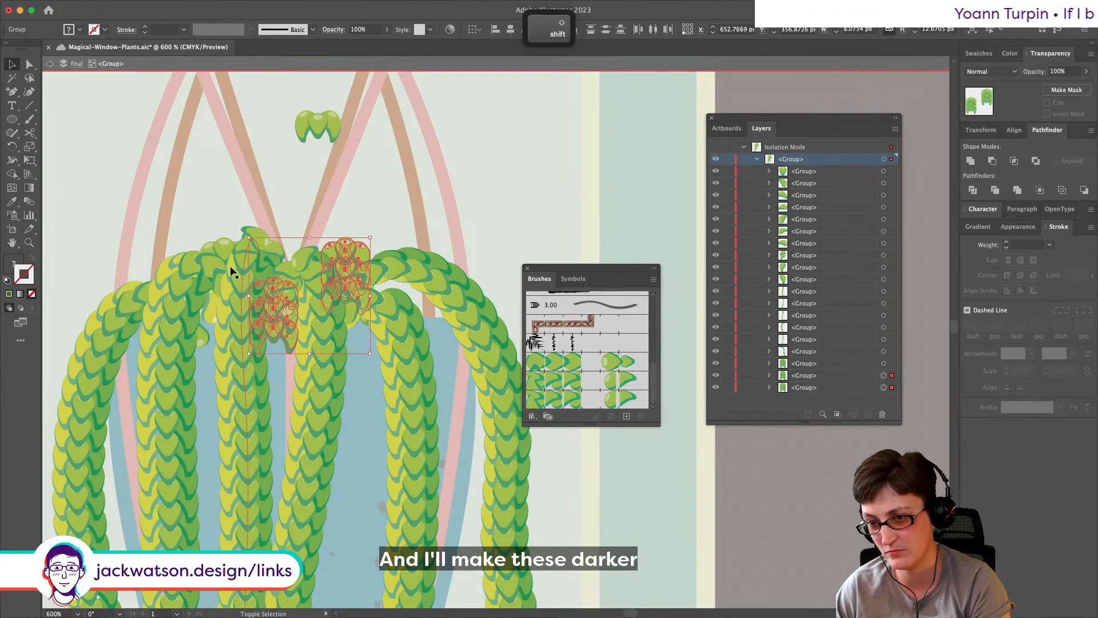
pyautogui.keyDown('shift'); pyautogui.click(221, 252); pyautogui.keyUp('shift')
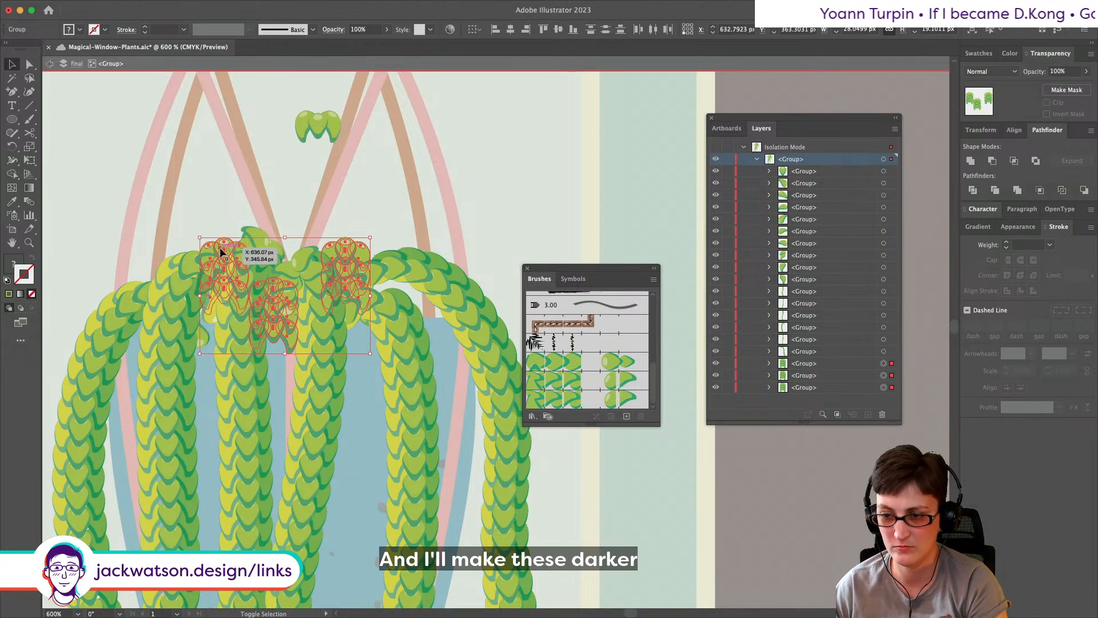
pyautogui.press('super+g')
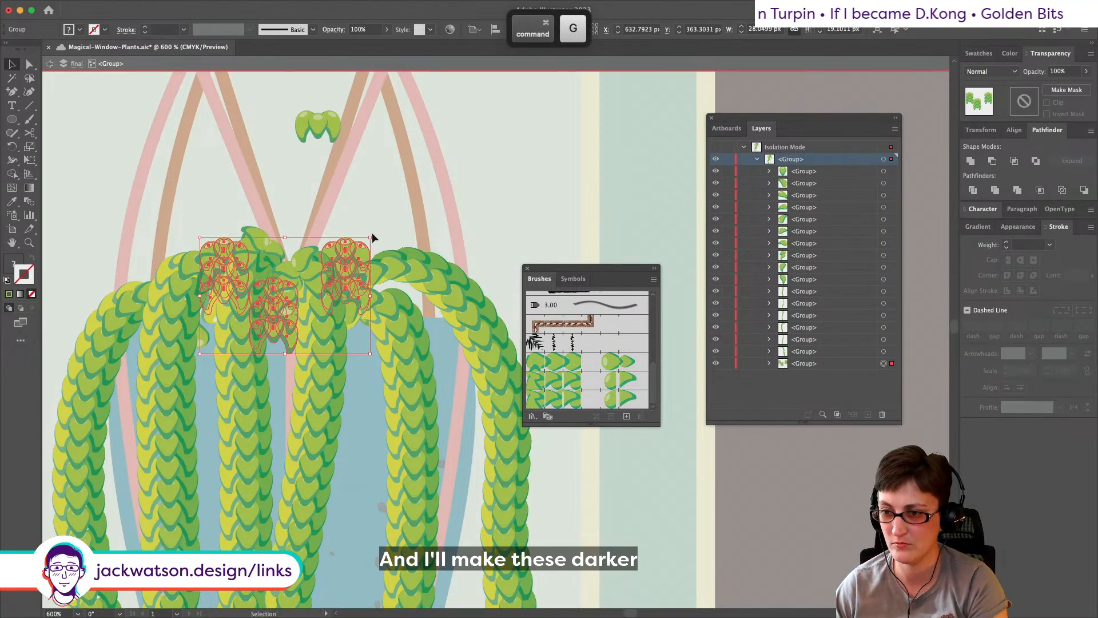
# Step: Add a fourth leaf stack behind the right-hand vines inside the background leaf group and return to the plant group
pyautogui.doubleClick(346, 253)
pyautogui.moveTo(347, 254); pyautogui.dragTo(420, 281)
pyautogui.keyDown('shift'); pyautogui.click(349, 263); pyautogui.keyUp('shift')
pyautogui.keyDown('shift'); pyautogui.click(255, 303); pyautogui.keyUp('shift')
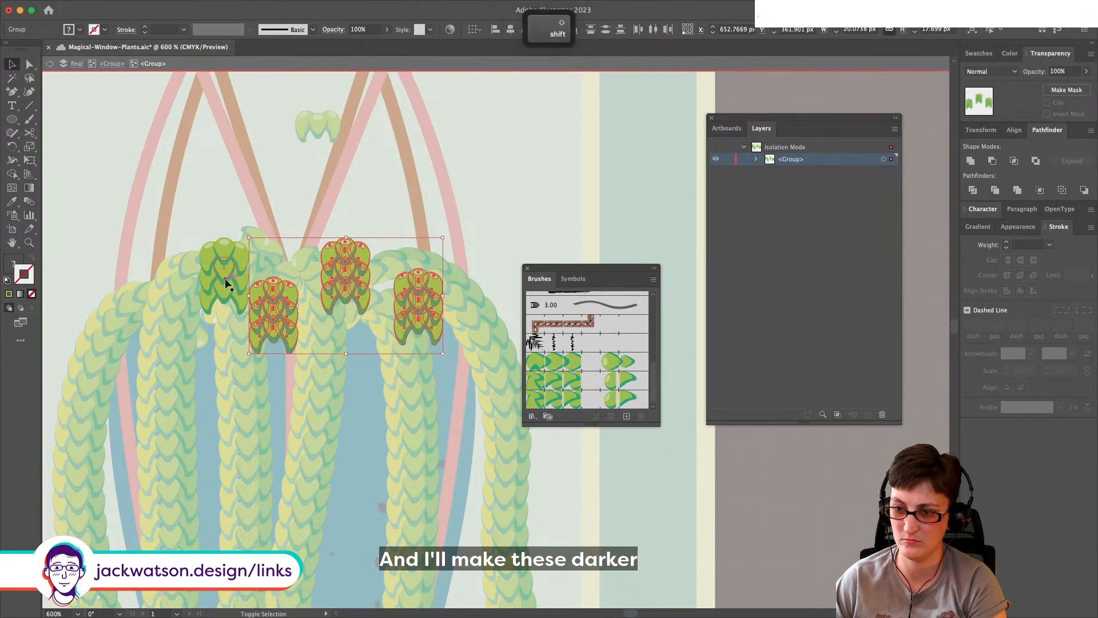
pyautogui.keyDown('shift'); pyautogui.click(225, 275); pyautogui.keyUp('shift')
pyautogui.click(55, 61)
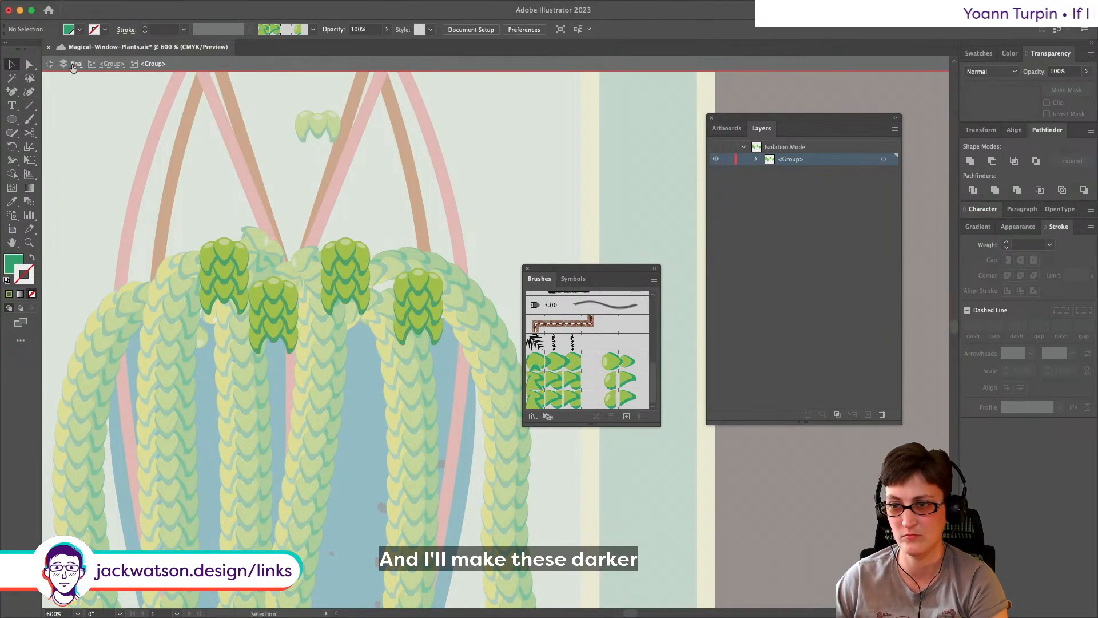
pyautogui.press('Escape')
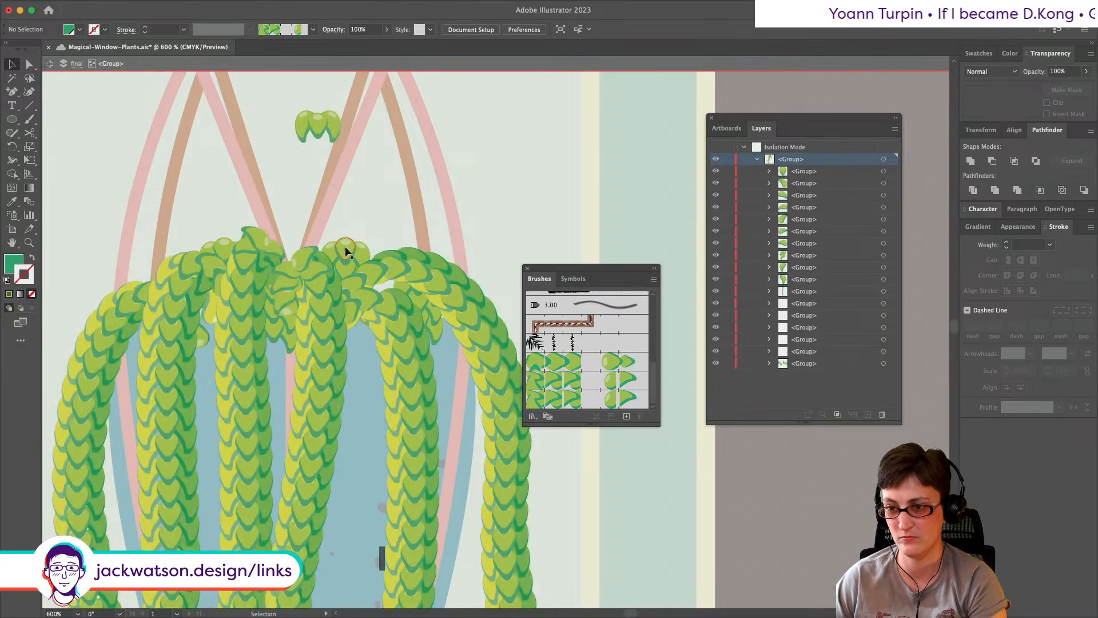
# Step: Cut the background leaf group, delete the three spare leaves above the plant, and exit the plant group
pyautogui.click(345, 245)
pyautogui.press('super+x')
pyautogui.click(317, 126)
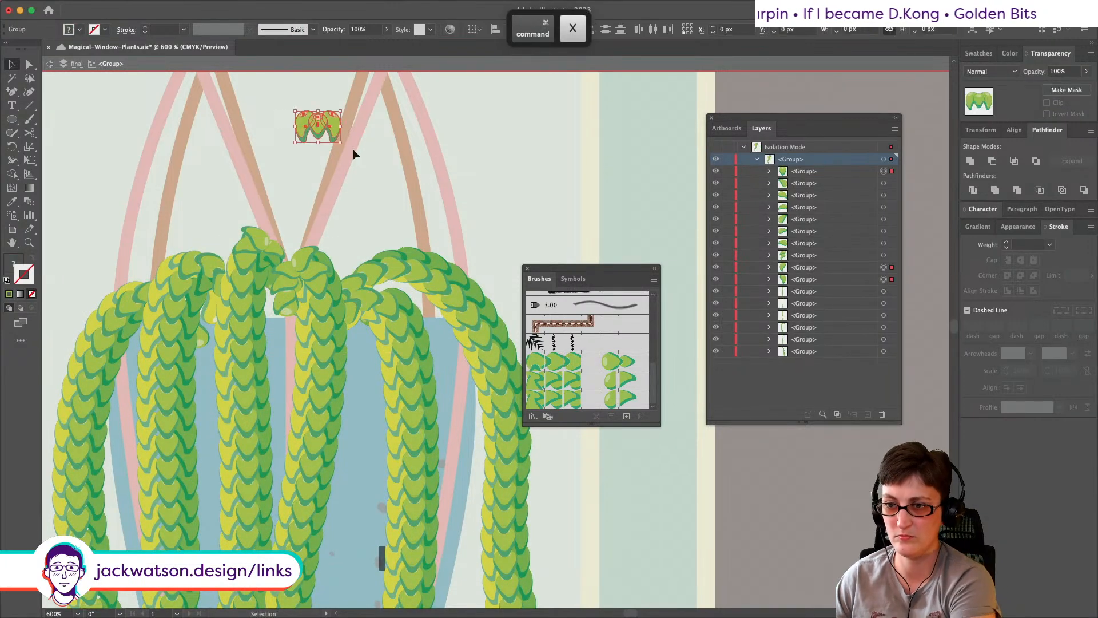
pyautogui.press('BackSpace')
pyautogui.click(49, 64)
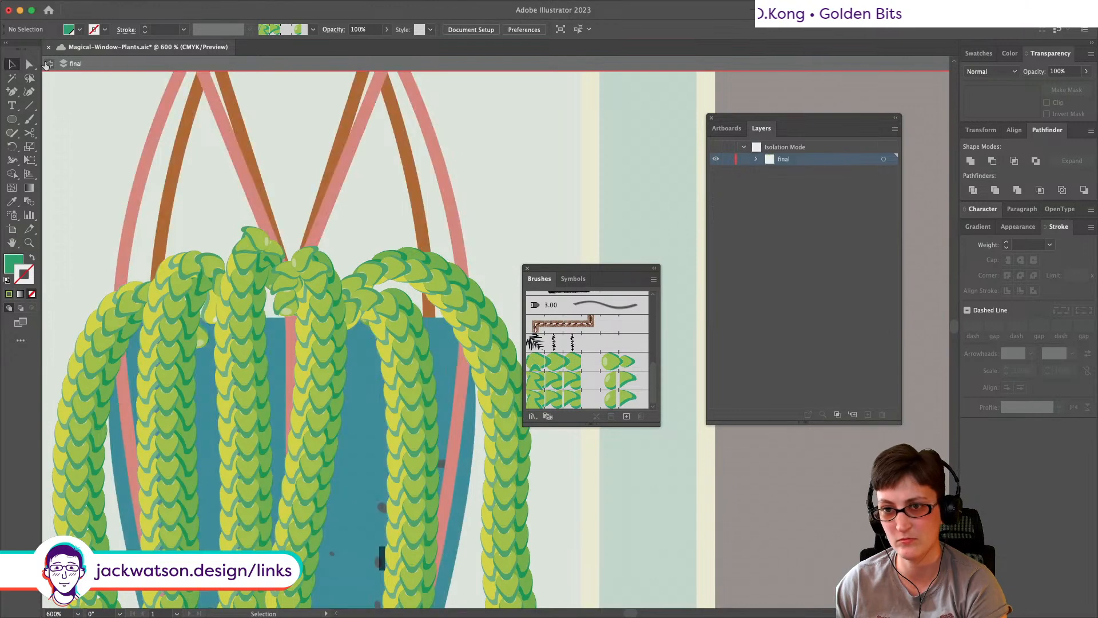
# Step: Cut the vine group and paste it in front of the pot inside the hanging planter's clip group
pyautogui.click(377, 375)
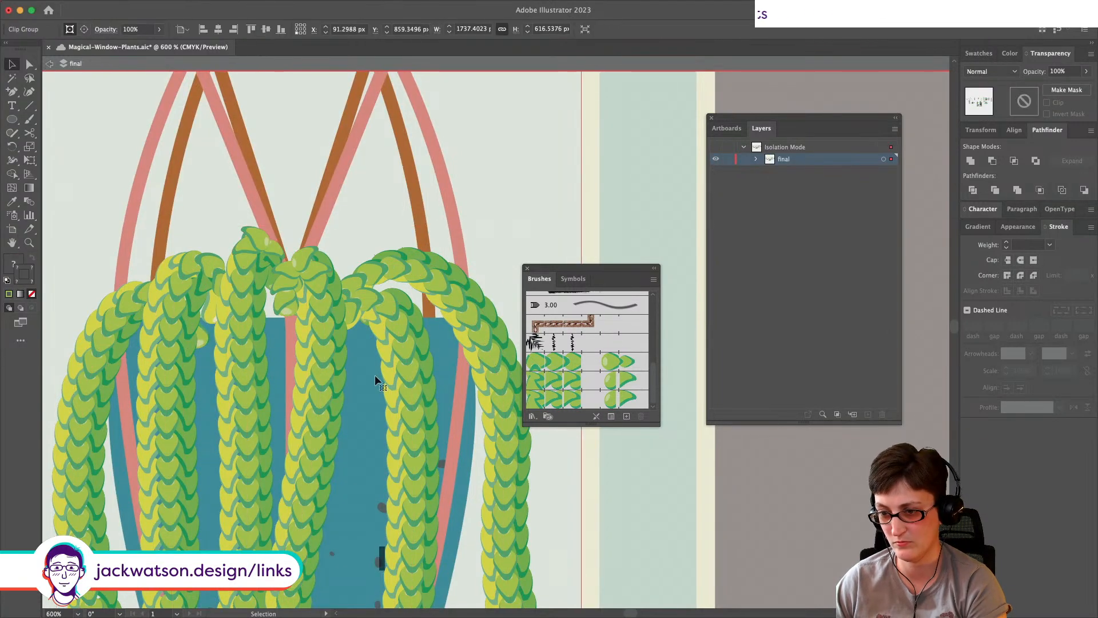
pyautogui.press('a')
pyautogui.click(423, 366)
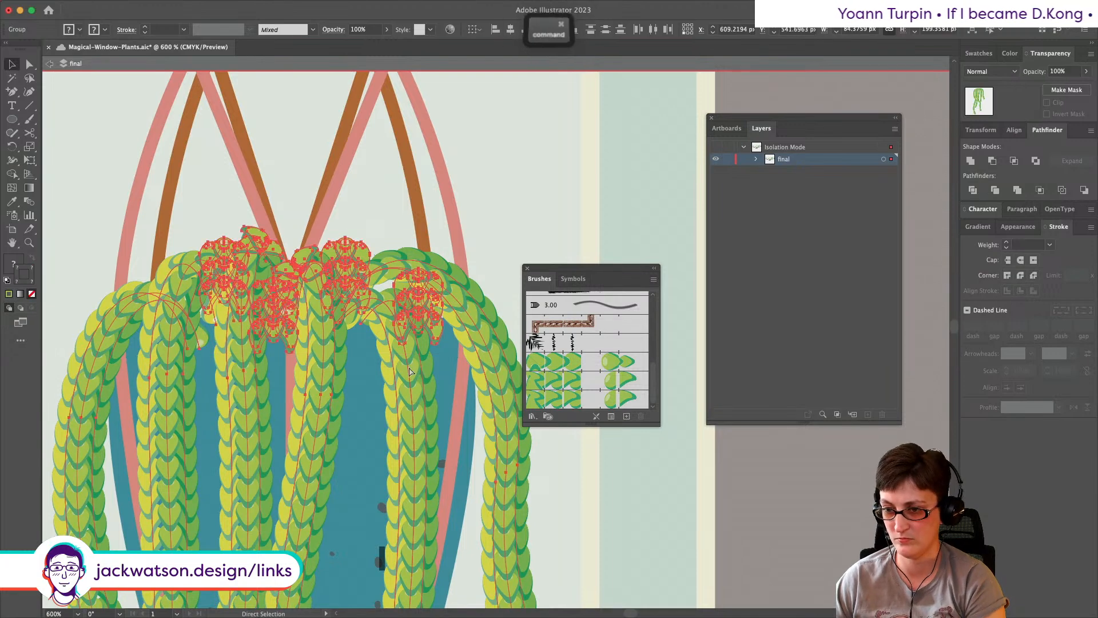
pyautogui.press('super+x')
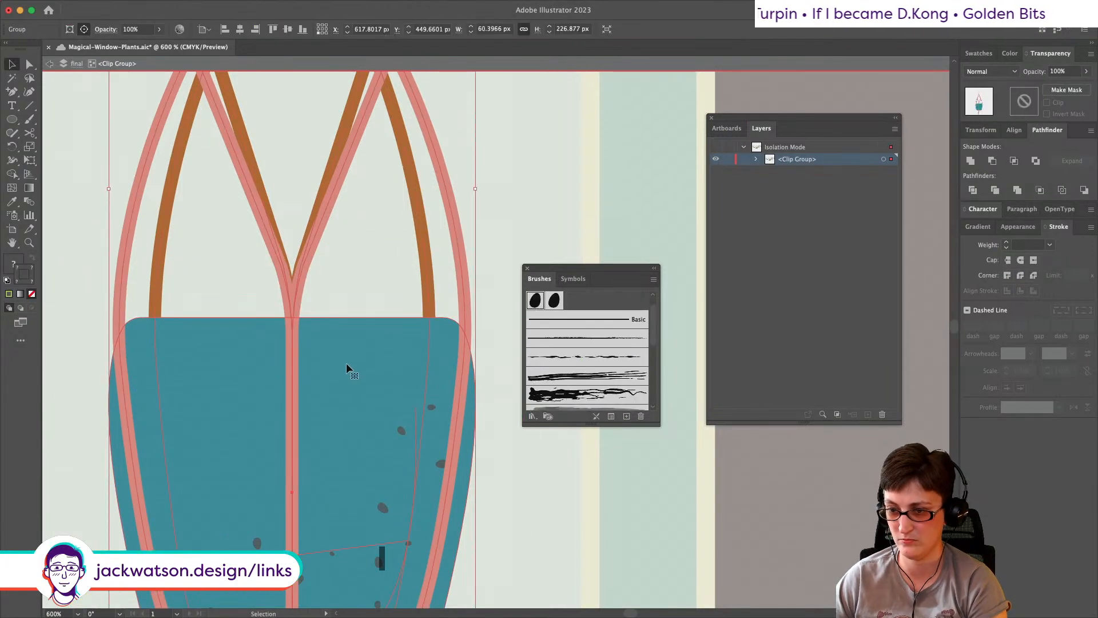
pyautogui.press('super+f')
pyautogui.press('super+shift+a')
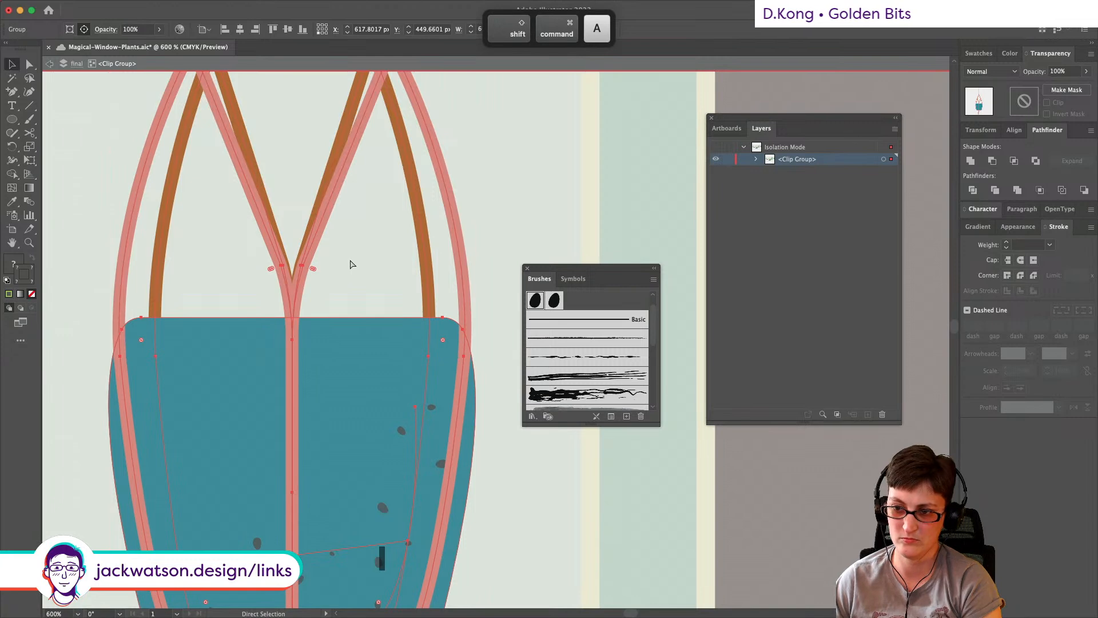
# Step: Cut the background leaf group and paste it behind the vines within the clip group
pyautogui.press('super+shift+a')
pyautogui.click(351, 251)
pyautogui.press('super+x')
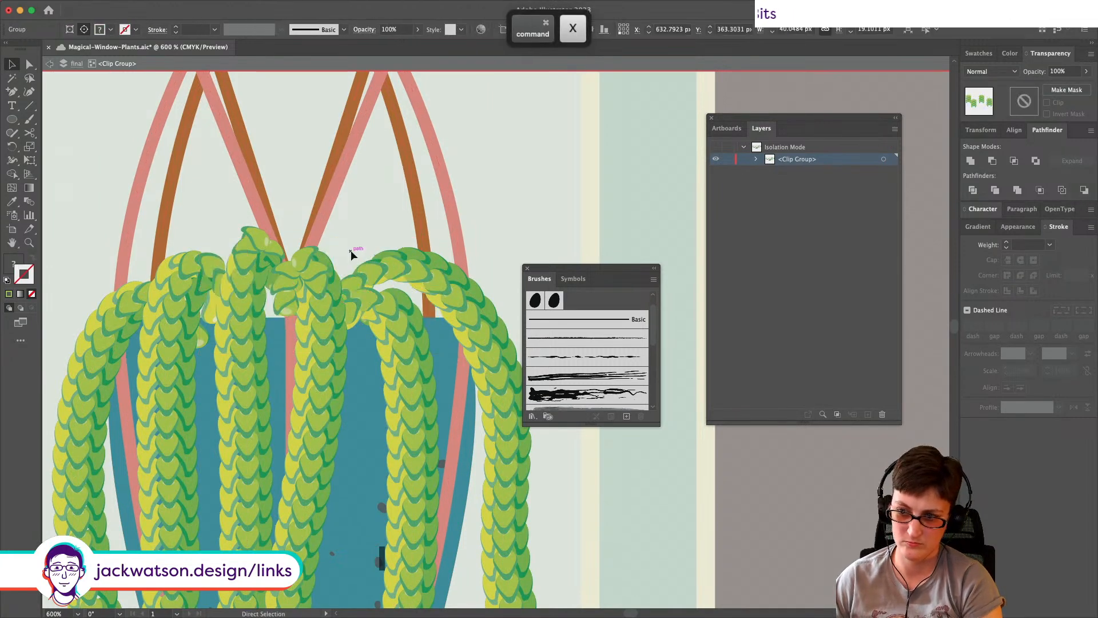
pyautogui.press('super+b')
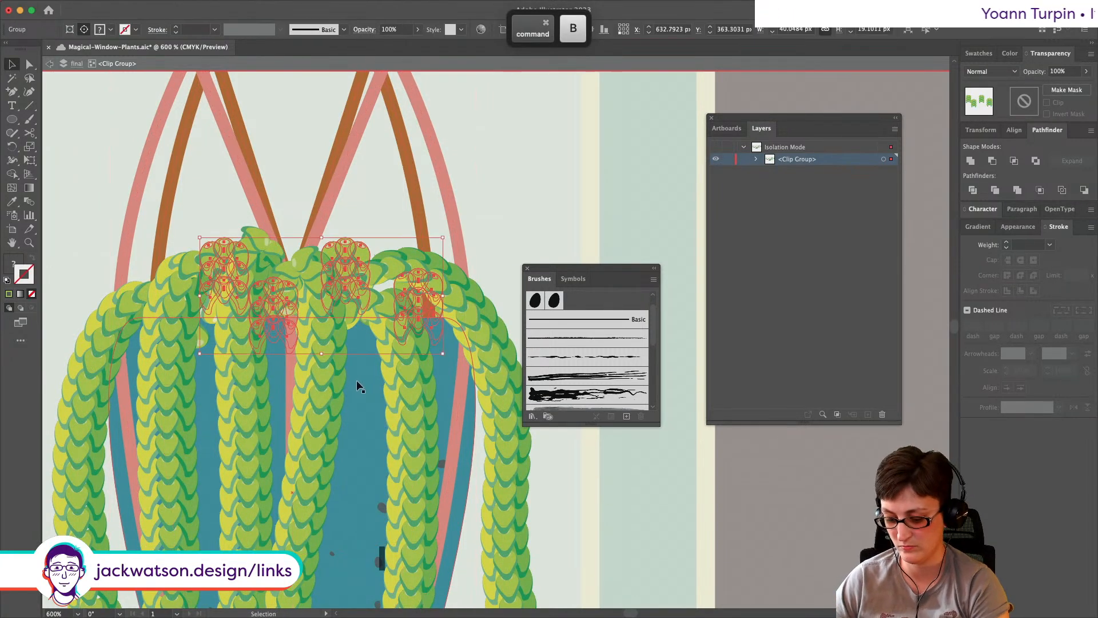
# Step: Locate the background leaf group in the expanded clip group's layers and paste a duplicate directly in front of it
pyautogui.click(756, 160)
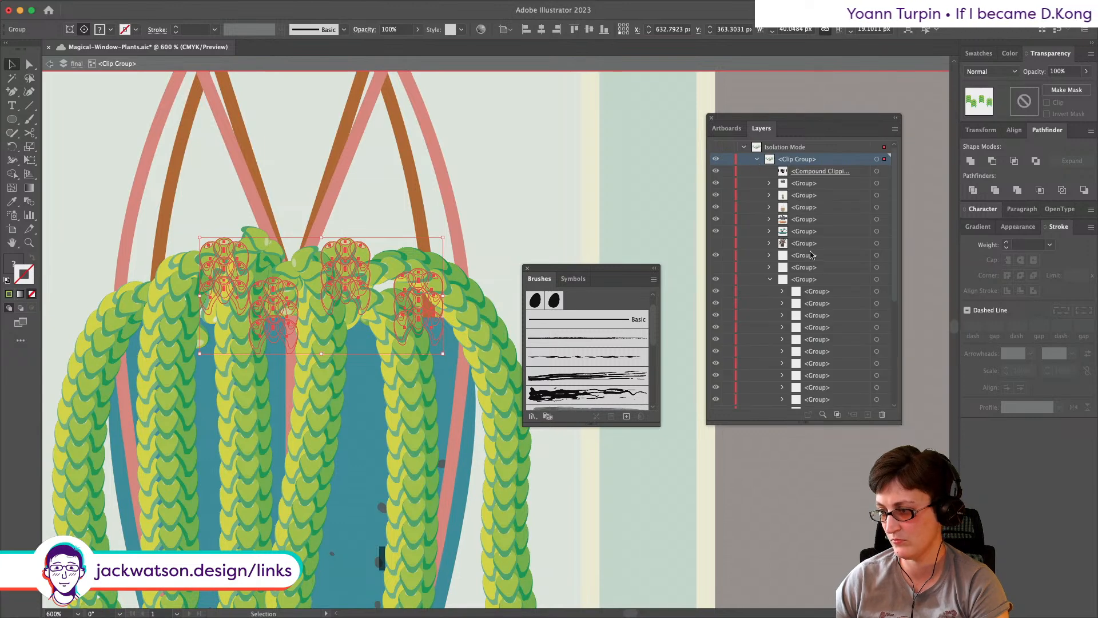
pyautogui.scroll(-5, 771, 279)
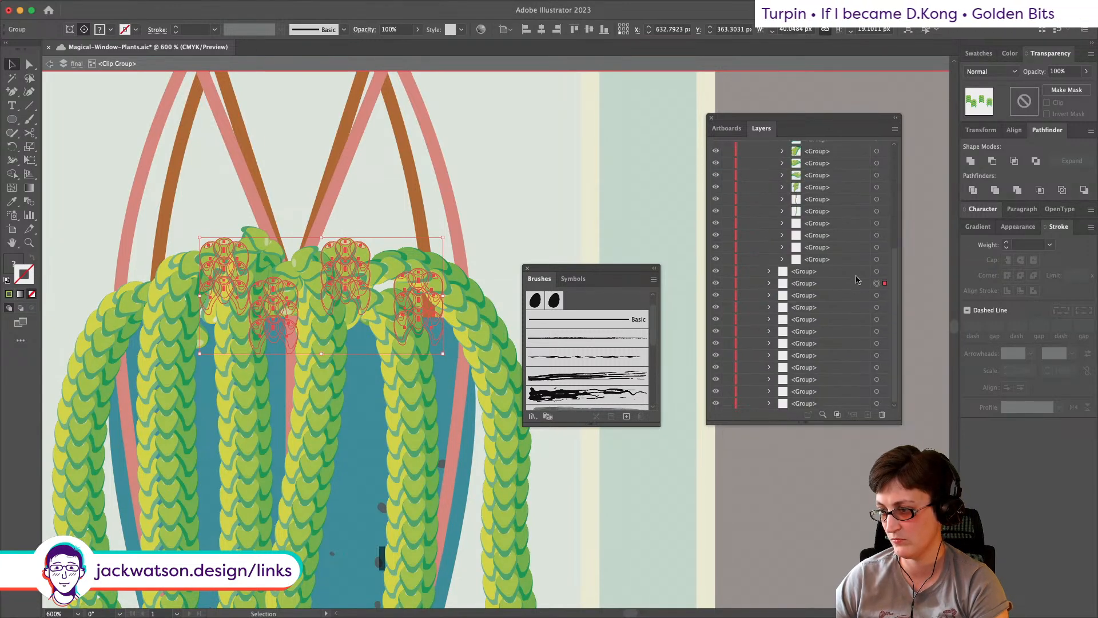
pyautogui.press('super+f')
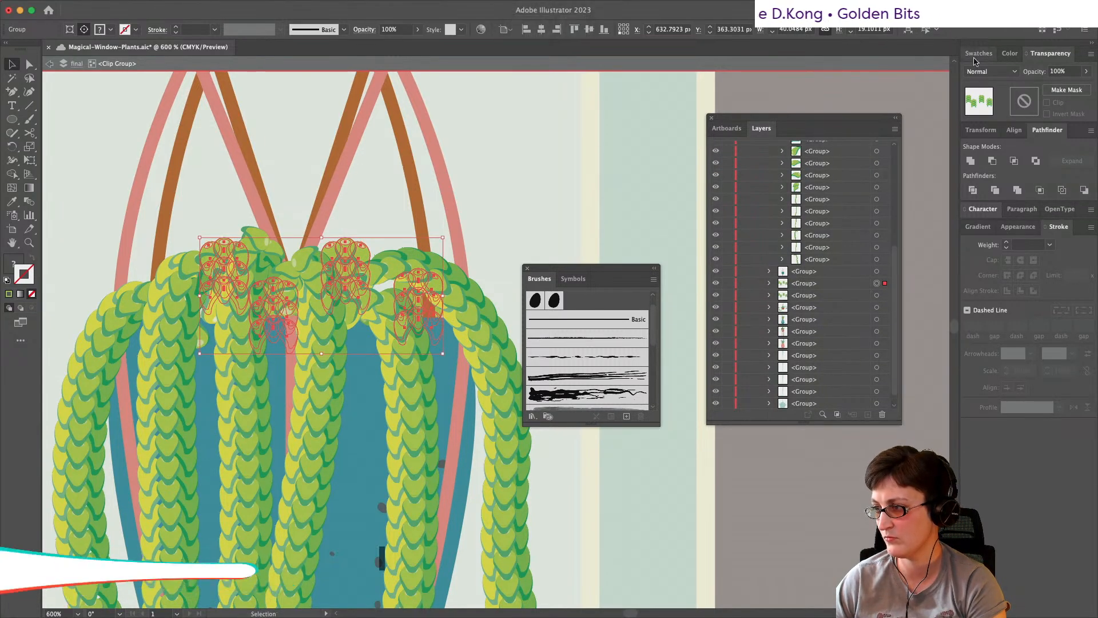
# Step: Set the duplicated background leaf group's blending mode to Multiply
pyautogui.click(993, 55)
pyautogui.click(1005, 54)
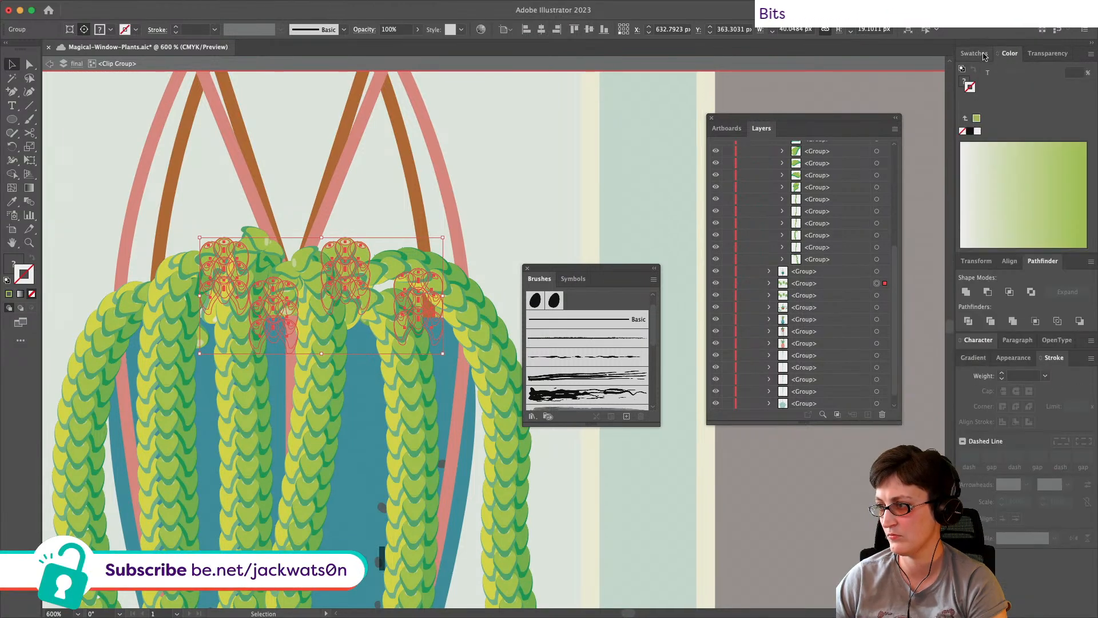
pyautogui.click(983, 55)
pyautogui.click(1051, 53)
pyautogui.click(987, 72)
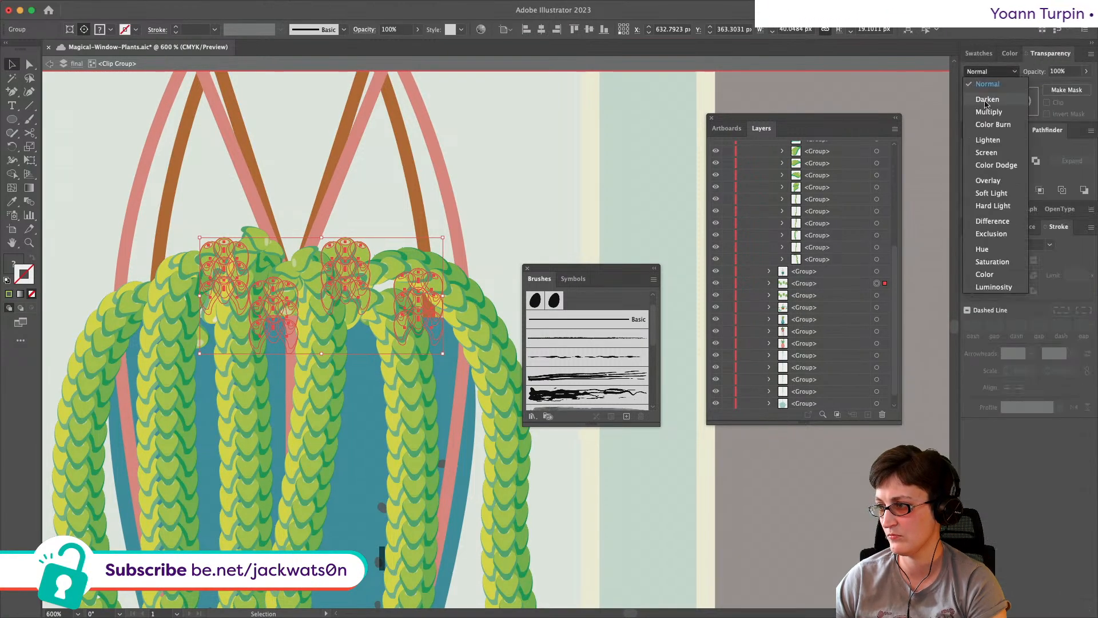
pyautogui.click(988, 112)
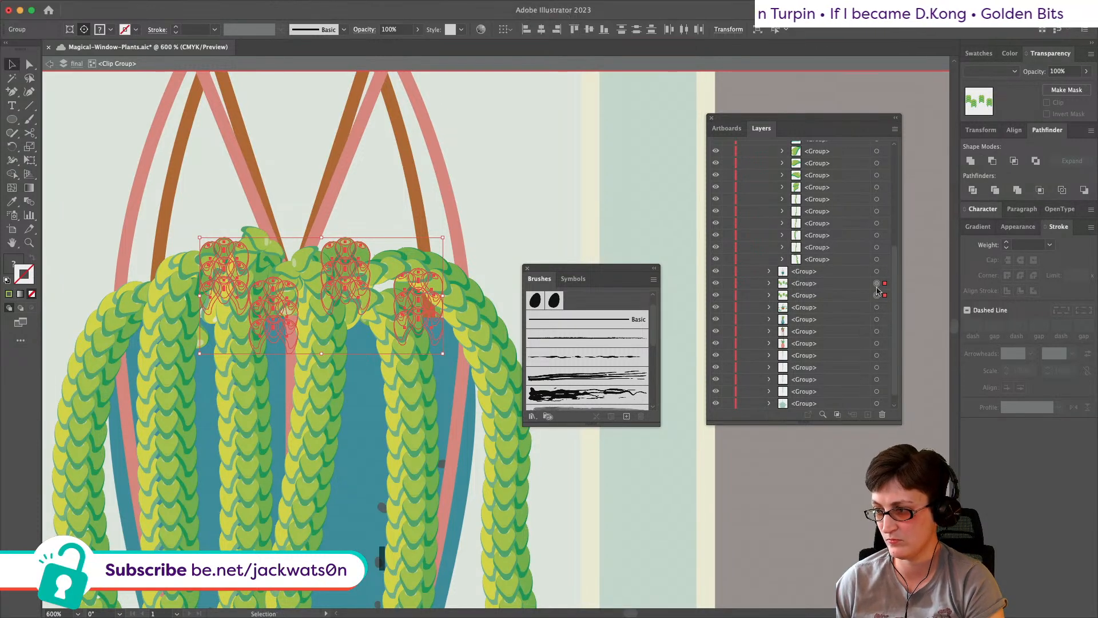
# Step: Paste another duplicate in front of the Multiply background leaf group and group the stacked copies together
pyautogui.press('super+f')
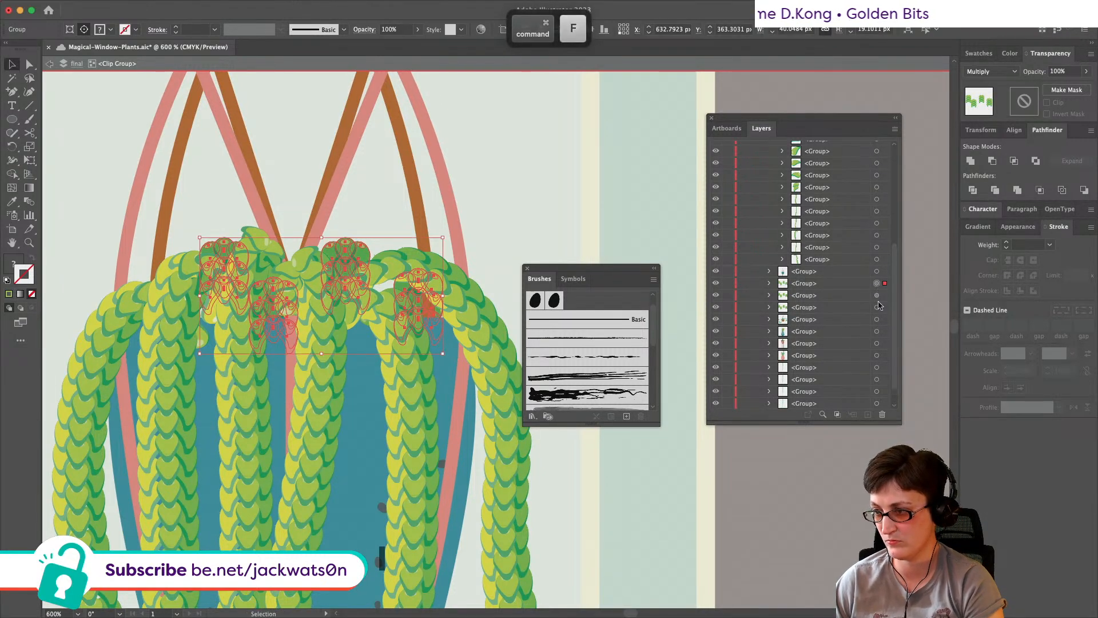
pyautogui.press('super+g')
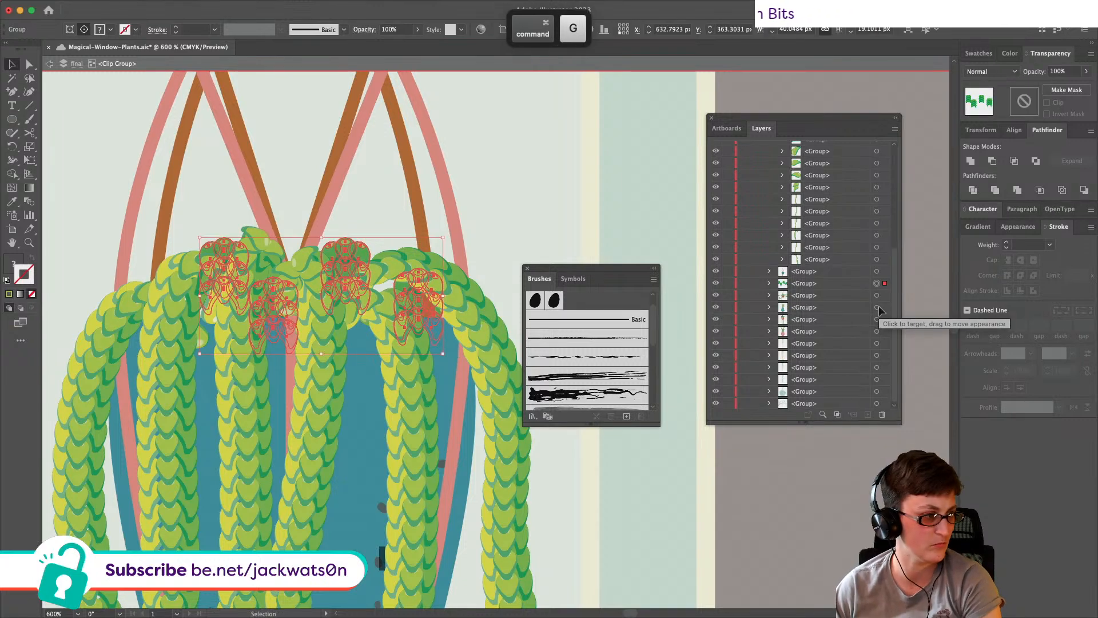
pyautogui.press('super+shift+a')
pyautogui.scroll(-3, 380, 232)
pyautogui.moveTo(366, 235)
pyautogui.mouseDown()
pyautogui.moveTo(383, 238)
pyautogui.moveTo(371, 240)
pyautogui.mouseUp()
pyautogui.press('super+shift+a')
pyautogui.scroll(-5, 467, 239)
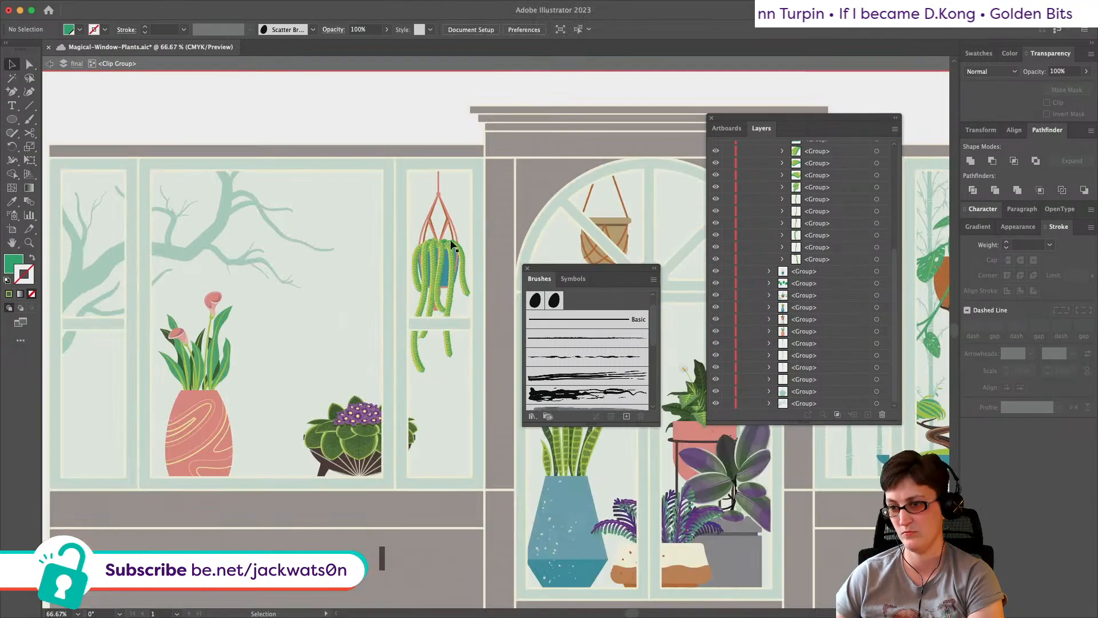
# Step: Isolate the vine group inside the hanging planter's clip group for editing
pyautogui.scroll(6, 452, 240)
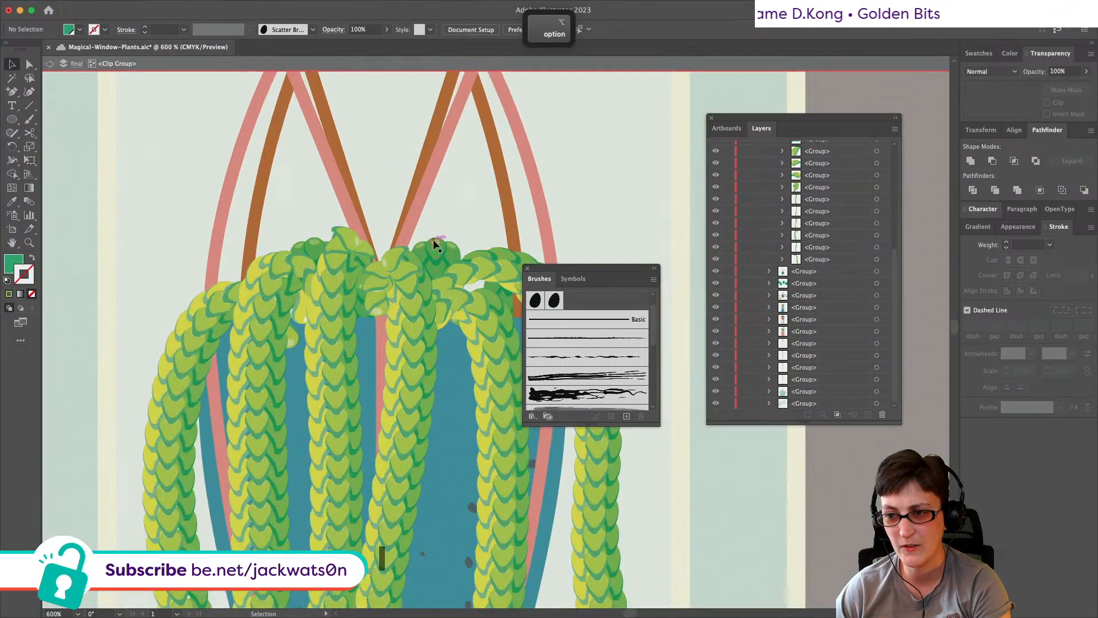
pyautogui.scroll(-3, 438, 238)
pyautogui.scroll(4, 407, 236)
pyautogui.click(360, 266)
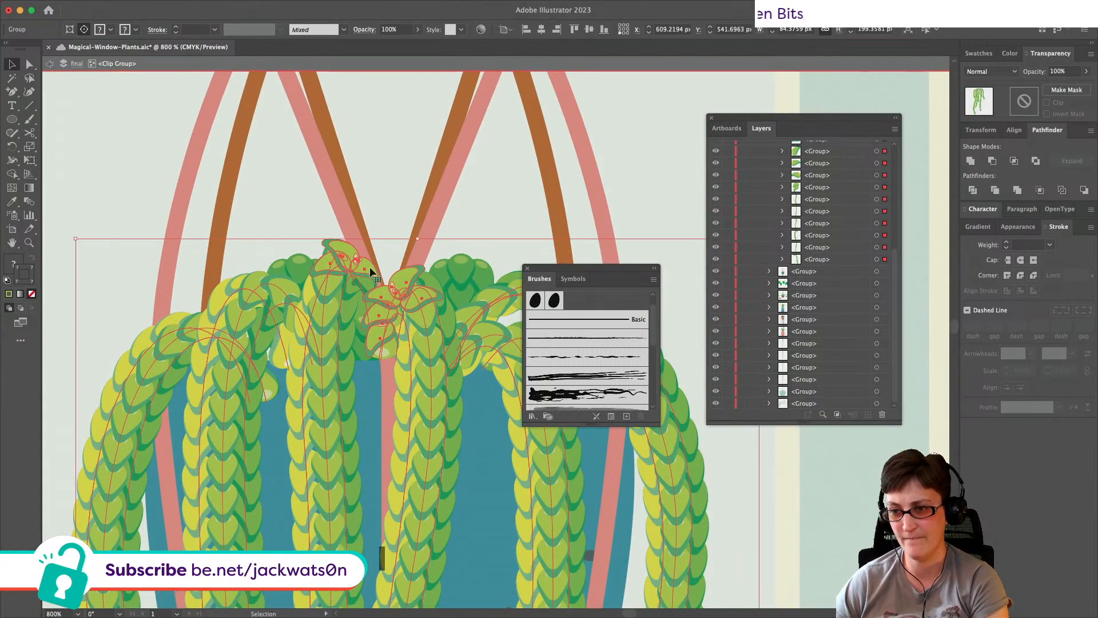
pyautogui.doubleClick(369, 267)
# Step: Try to move the small leaf between the two central vine bends onto the top of the neighbouring bend
pyautogui.moveTo(366, 269); pyautogui.dragTo(424, 260)
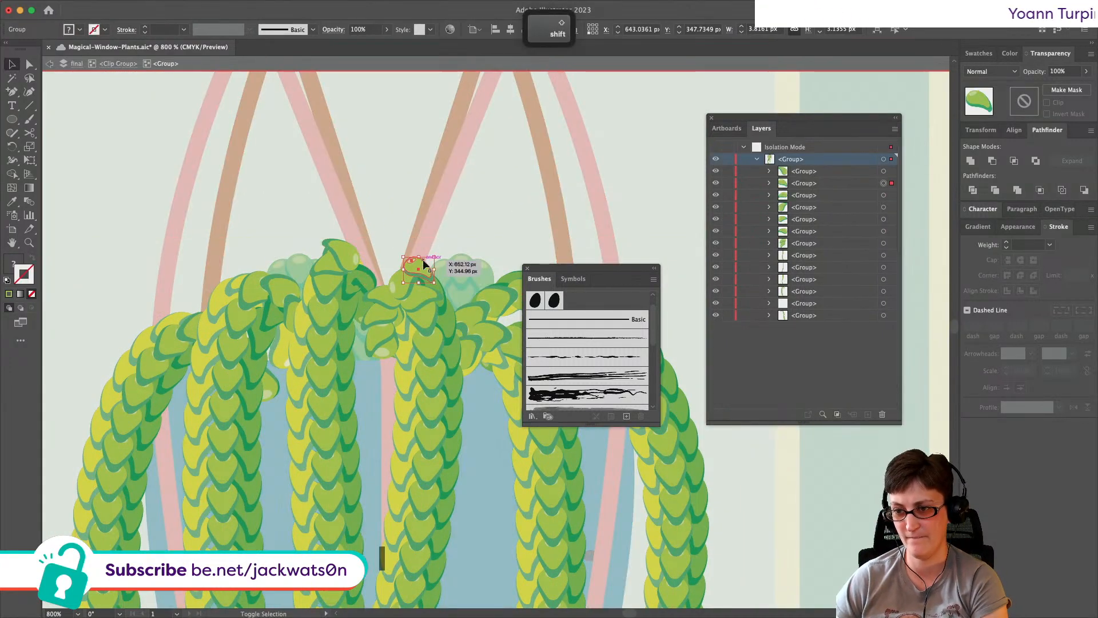
pyautogui.press('super+z')
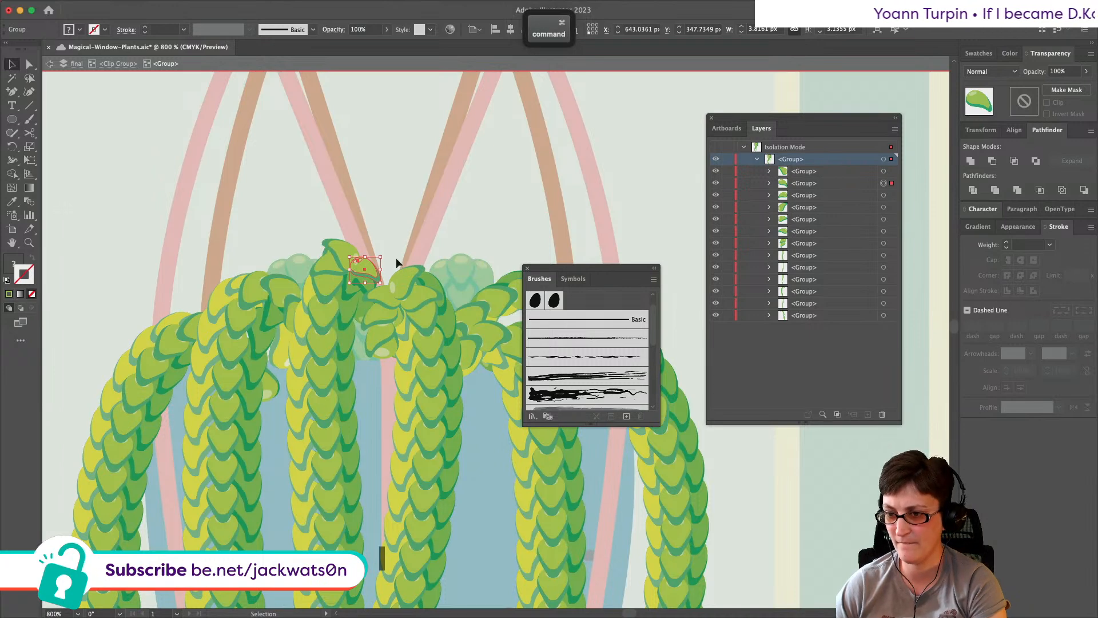
pyautogui.click(389, 228)
# Step: Group the short central vine together with the separate leaves that form its top bend
pyautogui.press('super+minus')
pyautogui.press('super+minus')
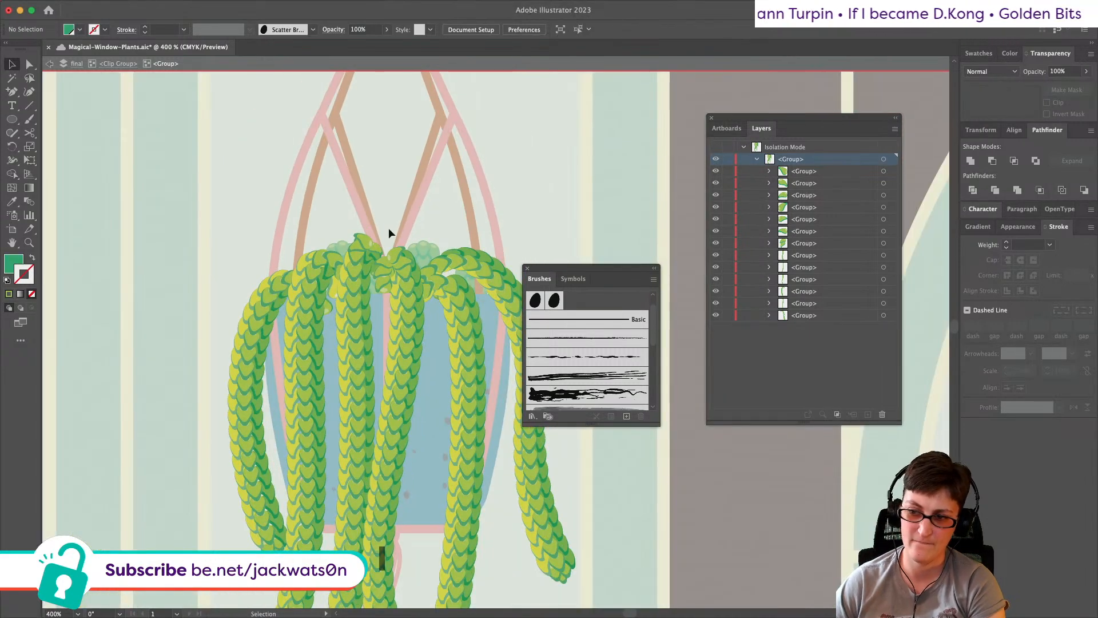
pyautogui.click(393, 272)
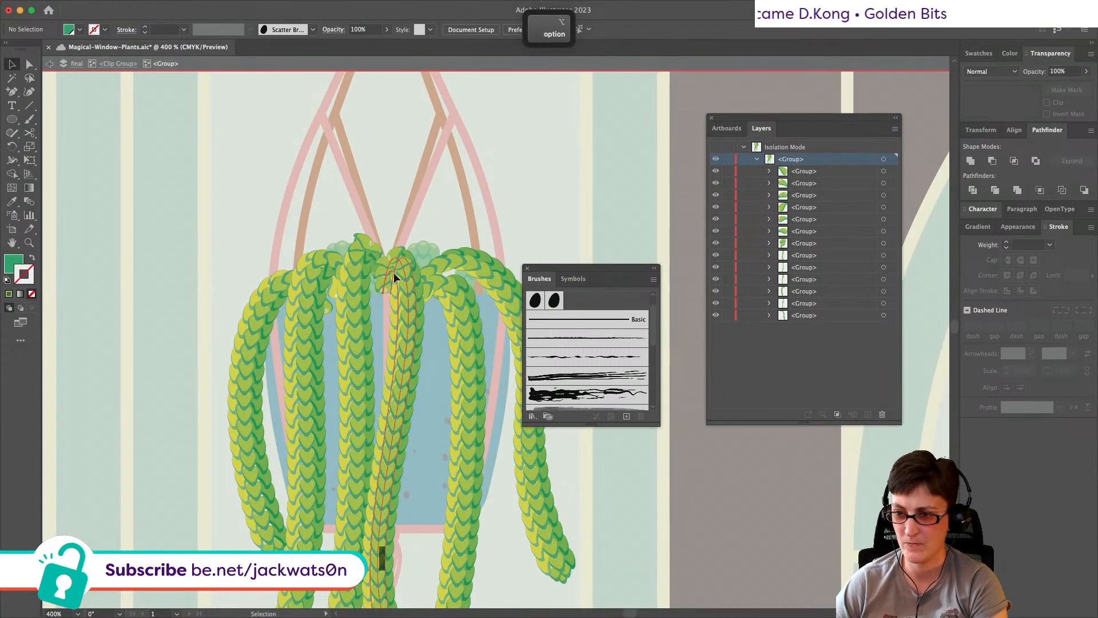
pyautogui.moveTo(406, 232); pyautogui.dragTo(385, 289)
pyautogui.press('super+g')
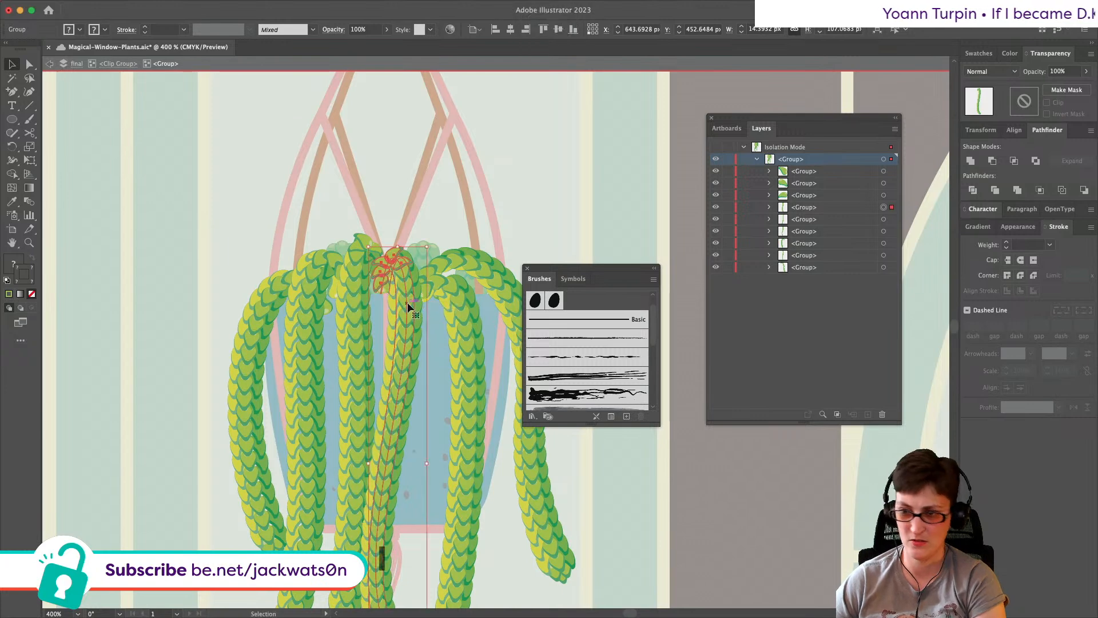
# Step: Isolate the short central vine's group at its lower tip
pyautogui.press('shift+super+a')
pyautogui.scroll(-2, 407, 306)
pyautogui.scroll(-2, 407, 302)
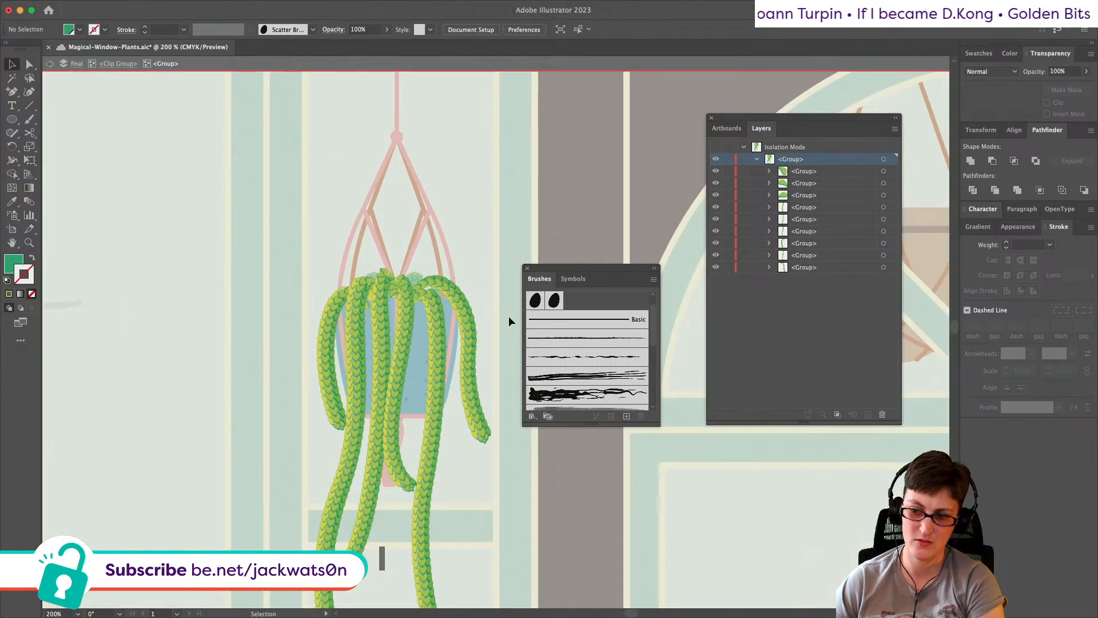
pyautogui.scroll(-3, 424, 333)
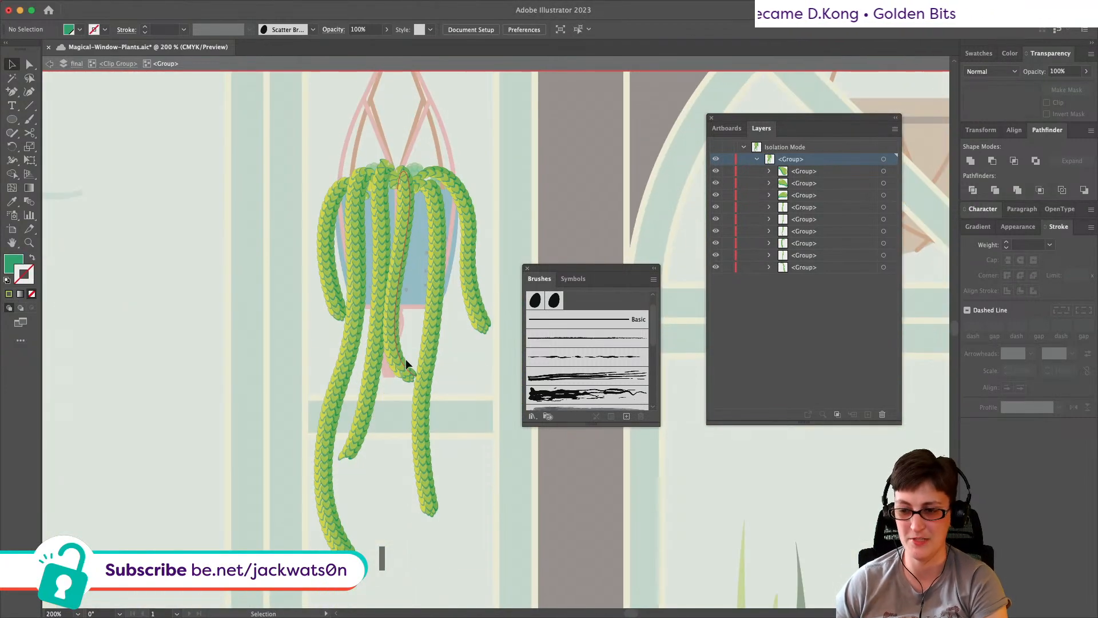
pyautogui.click(406, 359)
pyautogui.scroll(5, 412, 369)
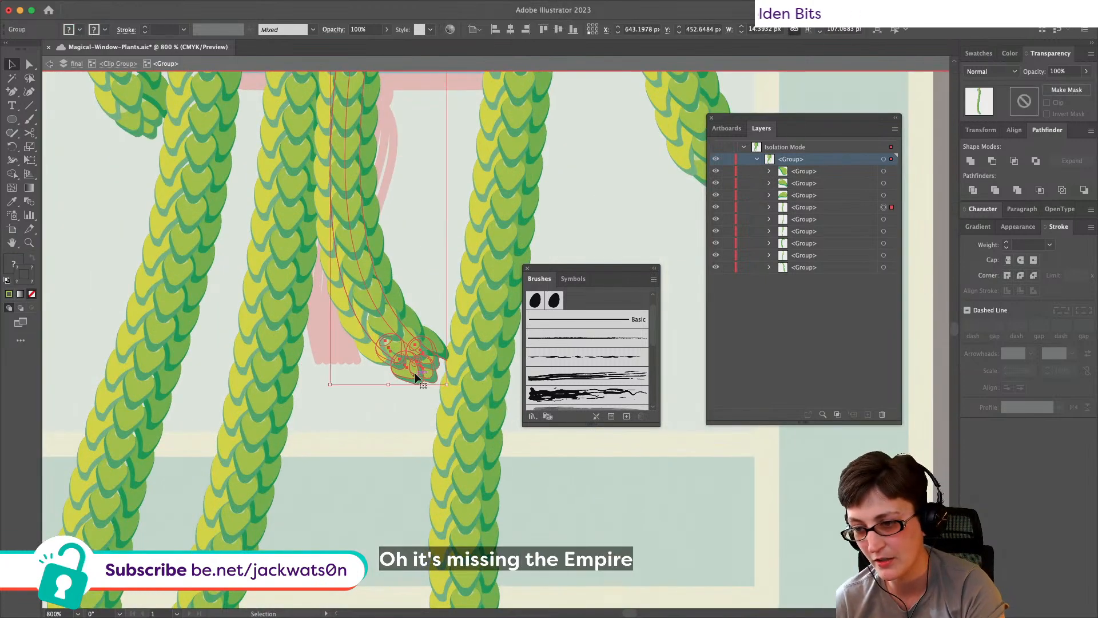
pyautogui.doubleClick(412, 369)
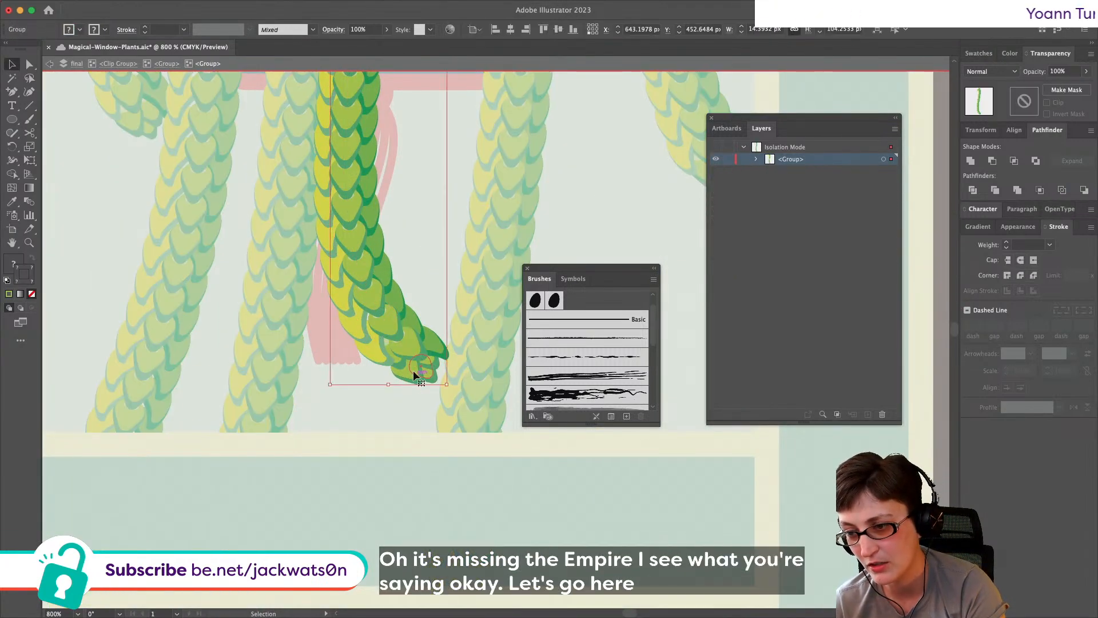
# Step: Copy the leaf cluster at the short vine's tip and go back to the overall vine group
pyautogui.click(394, 402)
pyautogui.moveTo(418, 367); pyautogui.dragTo(444, 330)
pyautogui.press('super+z')
pyautogui.doubleClick(408, 378)
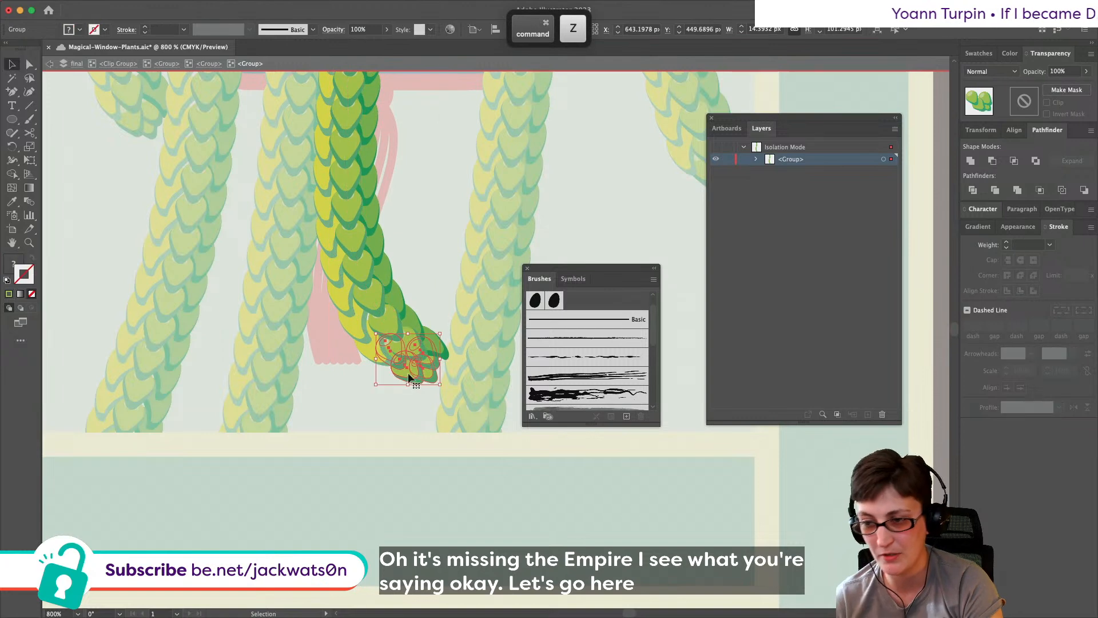
pyautogui.click(206, 64)
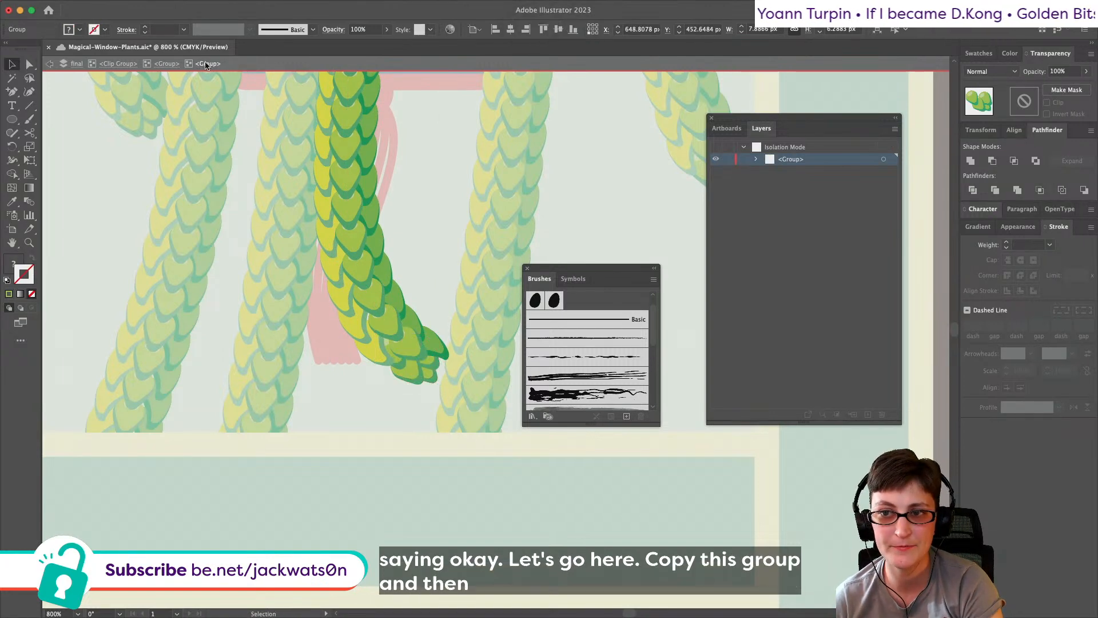
pyautogui.click(206, 64)
pyautogui.click(173, 65)
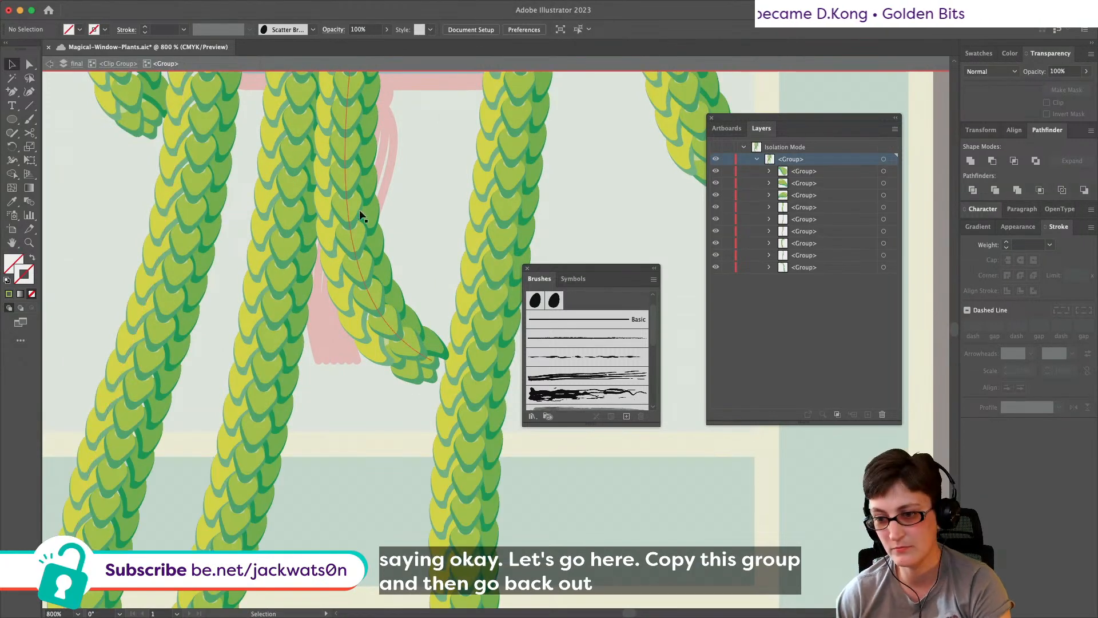
# Step: Paste the copied leaf cluster behind the neighbouring vine whose lower tip is unfinished
pyautogui.scroll(-10, 382, 206)
pyautogui.hscroll(-5, 382, 206)
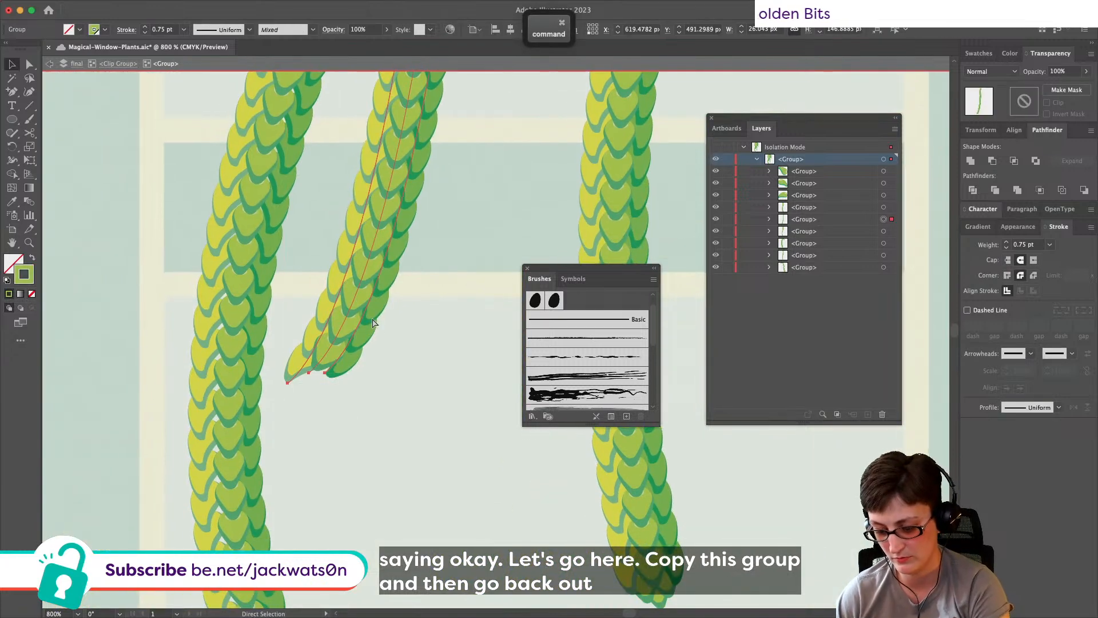
pyautogui.press('super+f')
pyautogui.press('super+z')
pyautogui.press('super+b')
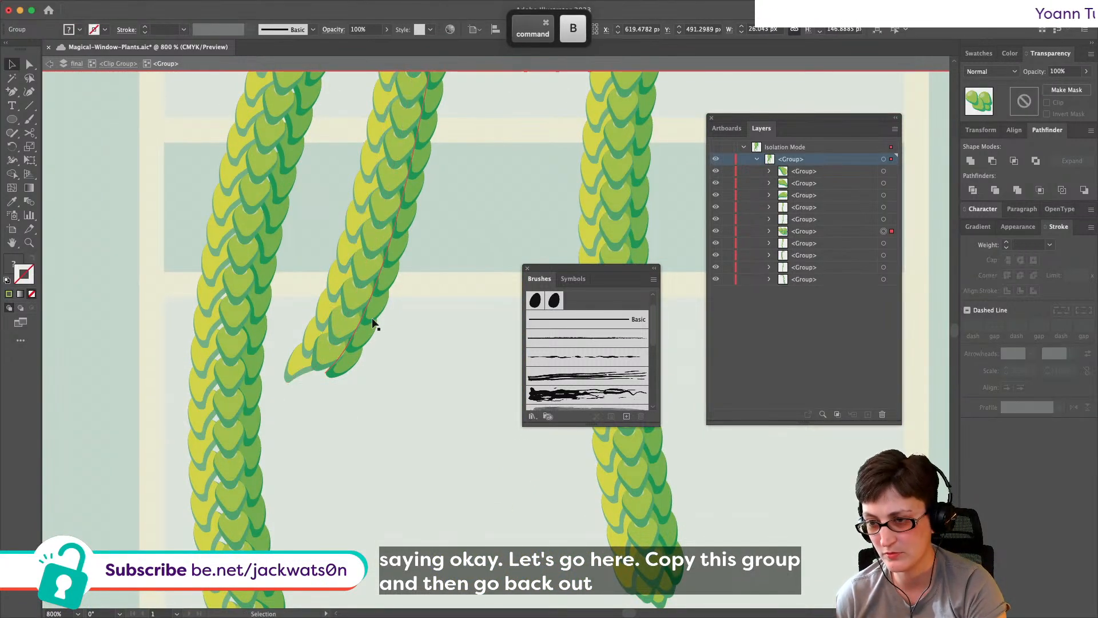
# Step: Align the pasted leaf cluster vertically to the bottom edge of the unfinished vine
pyautogui.keyDown('shift'); pyautogui.click(372, 319); pyautogui.keyUp('shift')
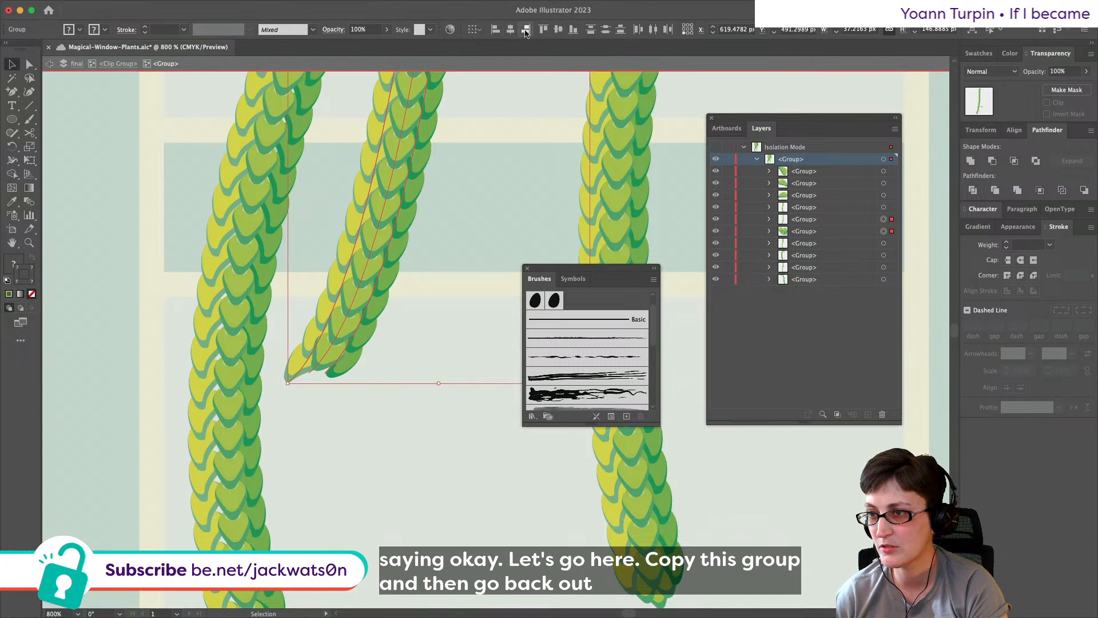
pyautogui.click(532, 31)
pyautogui.press('super+z')
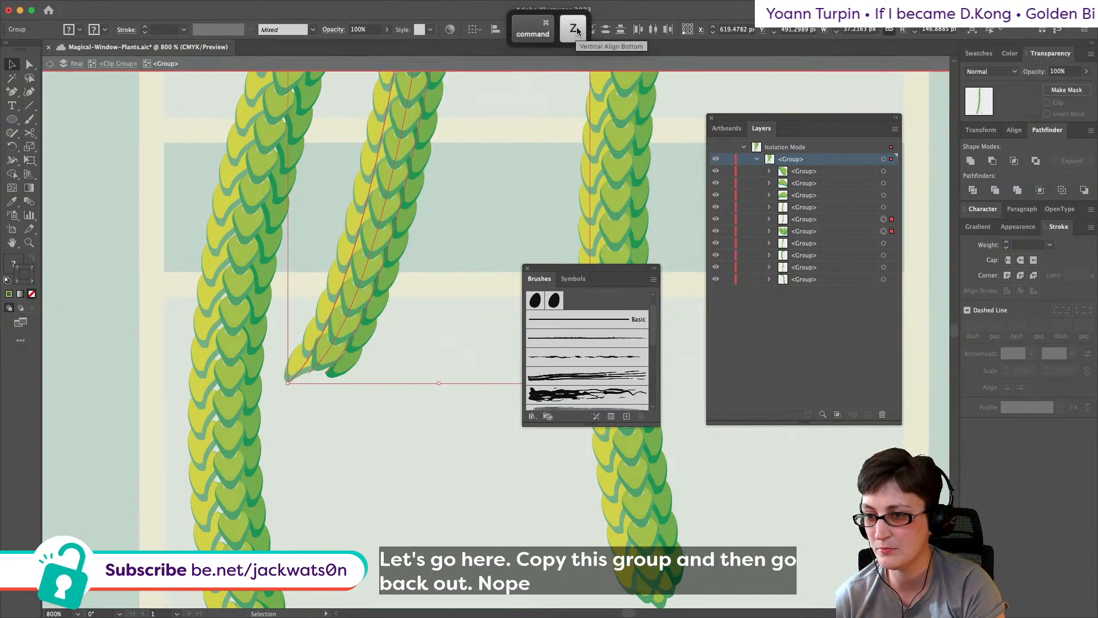
pyautogui.press('a')
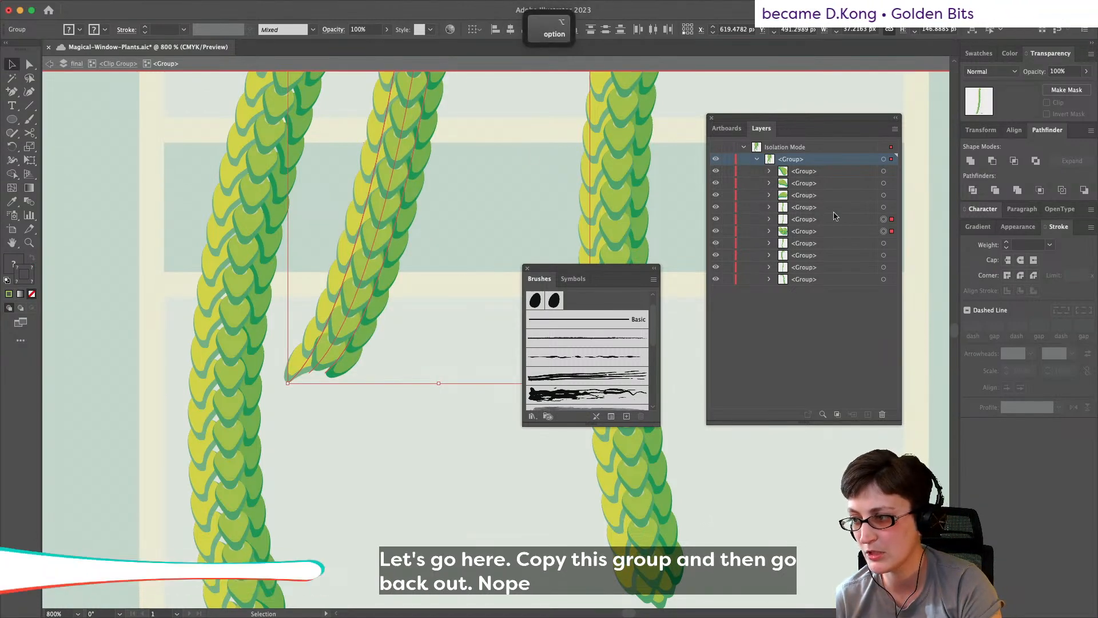
pyautogui.click(376, 286)
pyautogui.press('super+c')
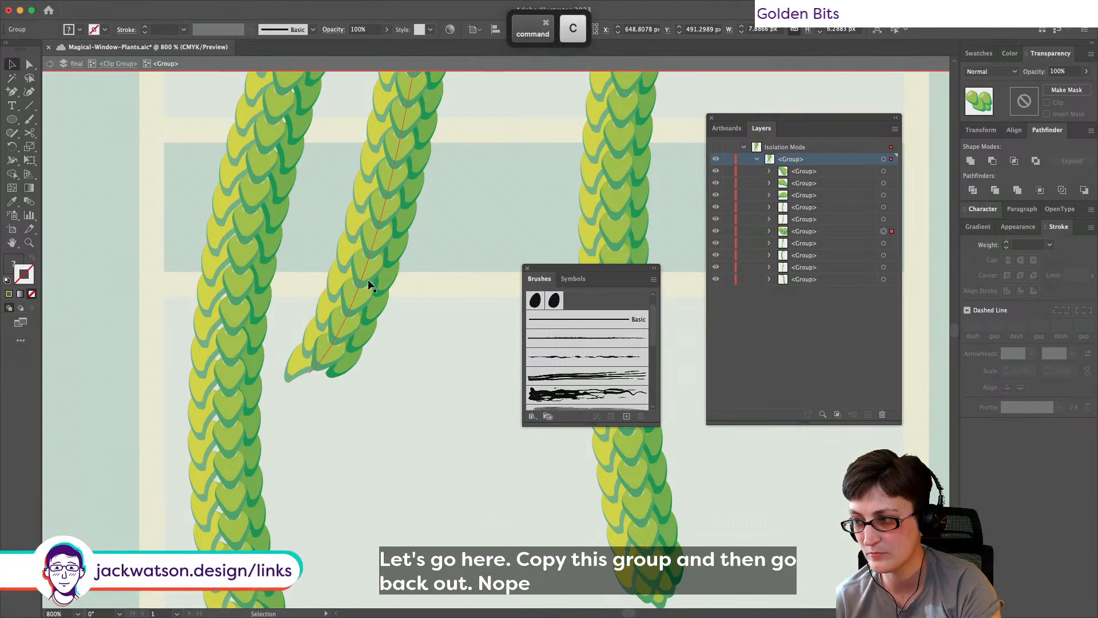
pyautogui.keyDown('shift'); pyautogui.click(369, 279); pyautogui.keyUp('shift')
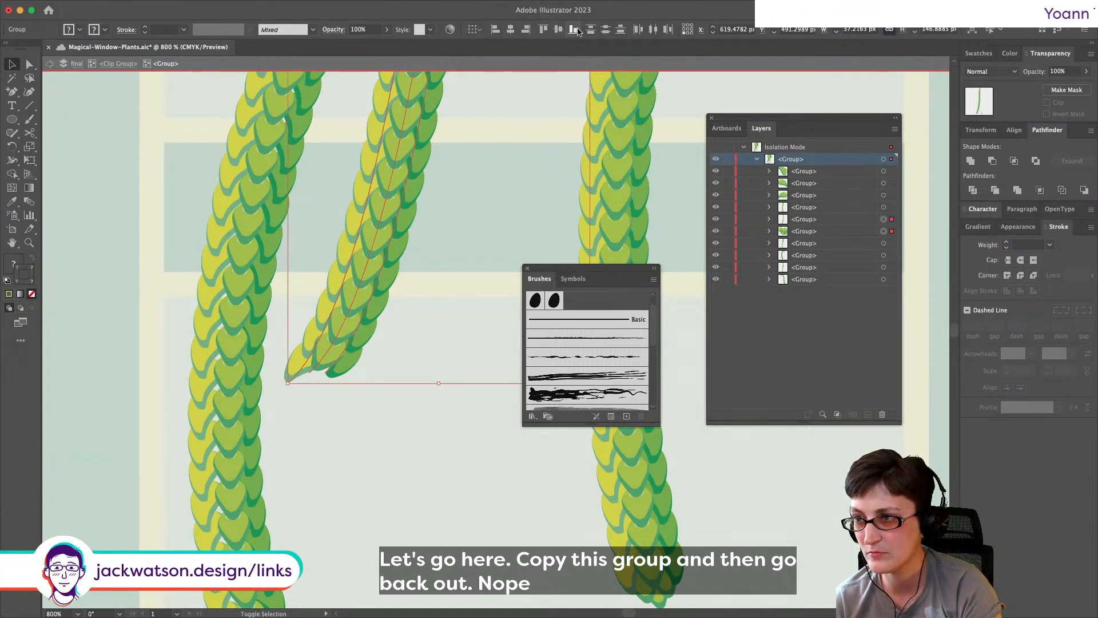
pyautogui.scroll(-4, 447, 180)
pyautogui.scroll(5, 447, 180)
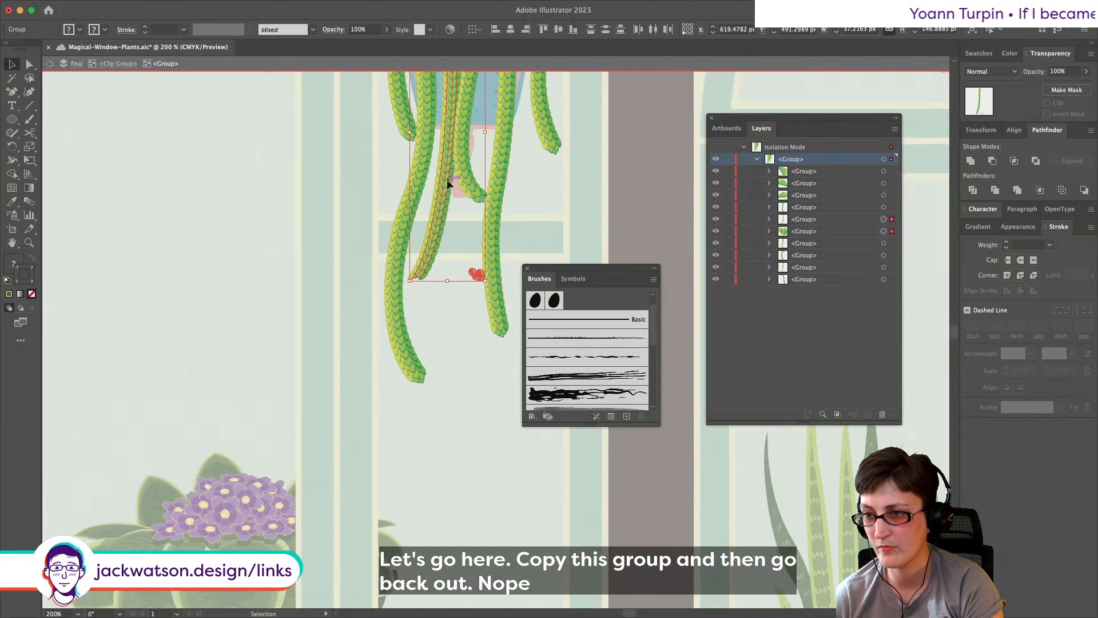
# Step: Move the leaf cluster beside the unfinished vine's lower end and reflect it
pyautogui.press('shift+super+a')
pyautogui.scroll(4, 451, 324)
pyautogui.moveTo(531, 472); pyautogui.dragTo(409, 489)
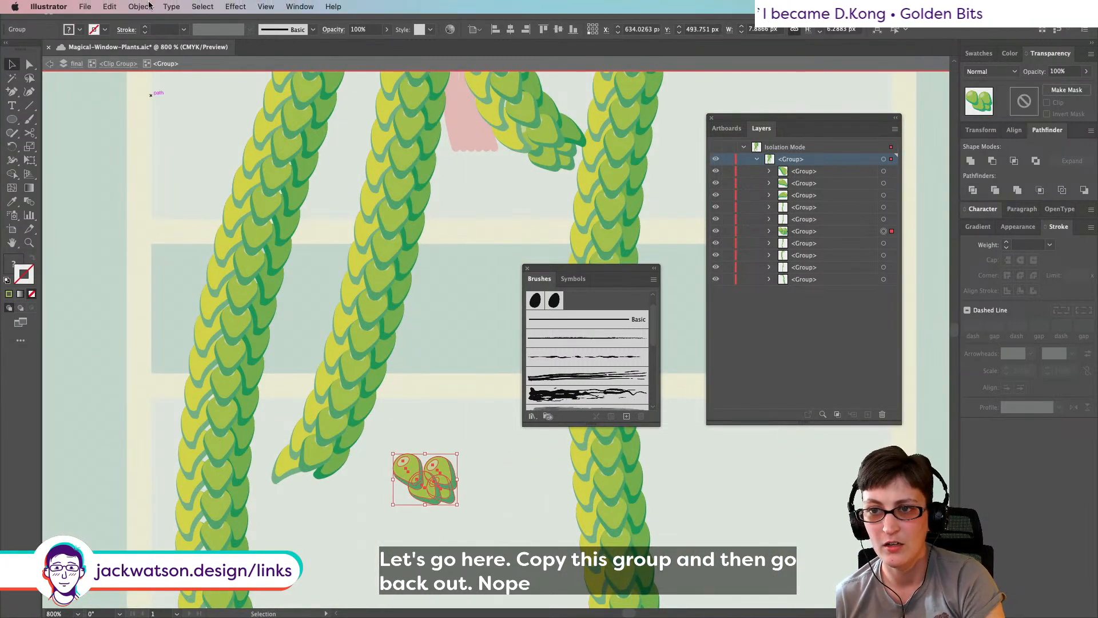
pyautogui.click(140, 6)
pyautogui.moveTo(153, 23)
pyautogui.click(273, 68)
pyautogui.press('Return')
# Step: Position the reflected leaf cluster behind the vine's open end so it forms a closed tip
pyautogui.moveTo(455, 474); pyautogui.dragTo(348, 433)
pyautogui.click(417, 490)
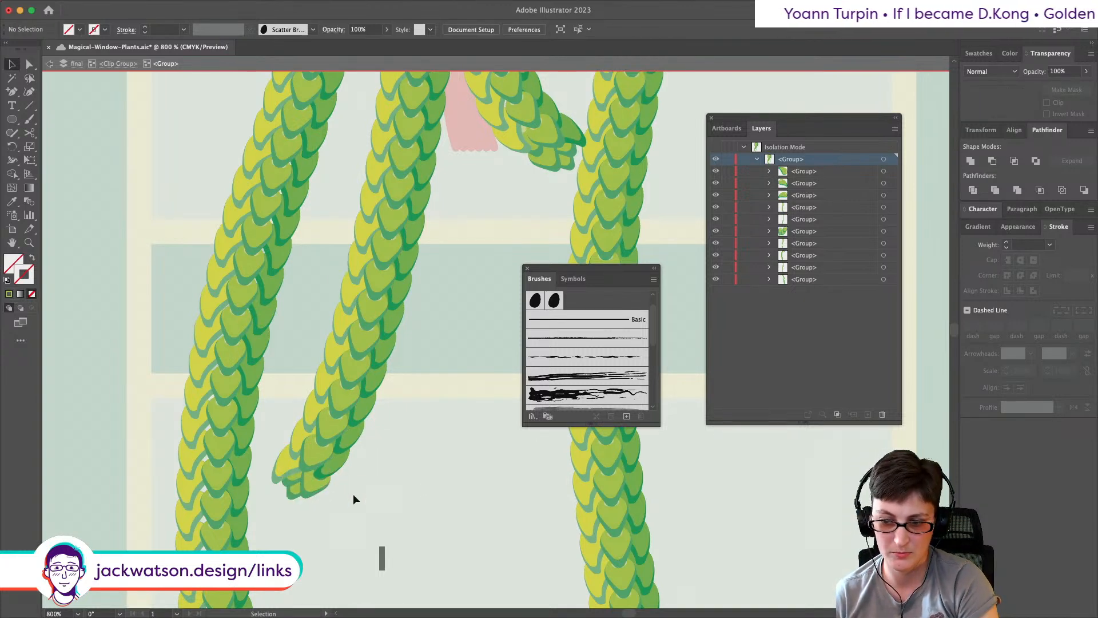
pyautogui.moveTo(326, 483); pyautogui.dragTo(320, 487)
pyautogui.press('shift+super+a')
pyautogui.scroll(-3, 381, 479)
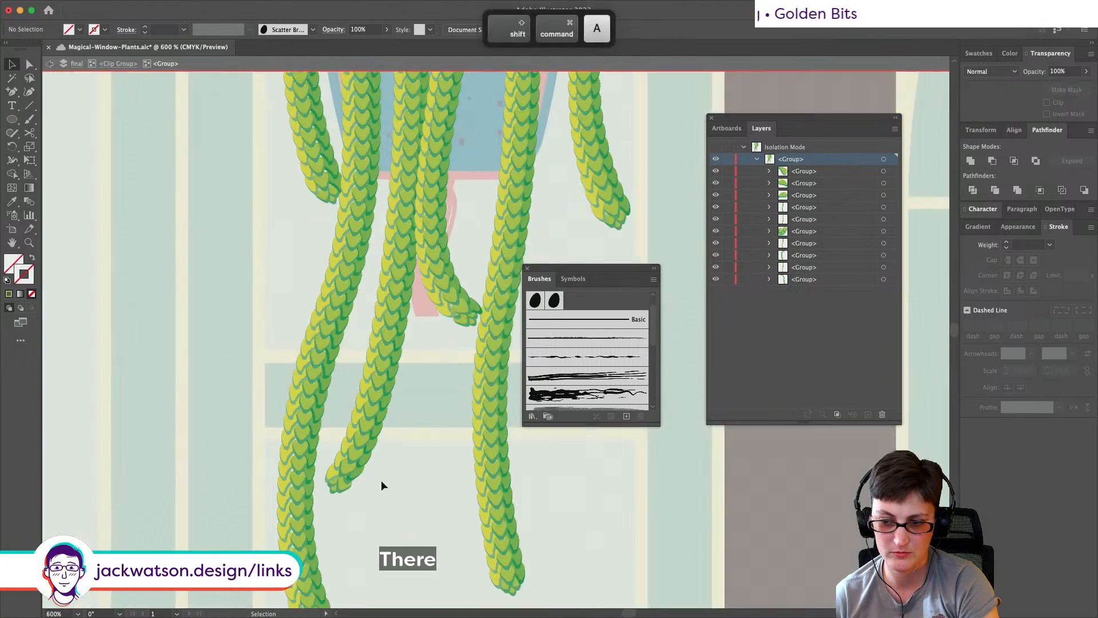
# Step: Inside the new tip cluster, delete a stray leaf and nudge another leaf into the vine's end, returning to the clip group
pyautogui.scroll(3, 380, 482)
pyautogui.click(303, 492)
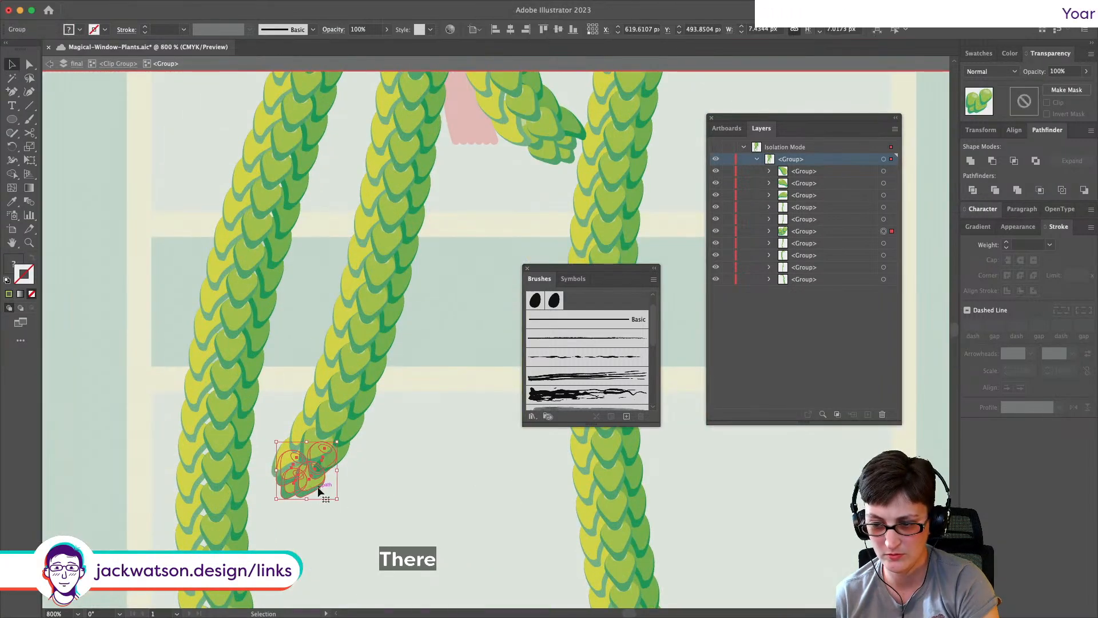
pyautogui.doubleClick(316, 490)
pyautogui.click(329, 492)
pyautogui.press('BackSpace')
pyautogui.moveTo(315, 479); pyautogui.dragTo(315, 477)
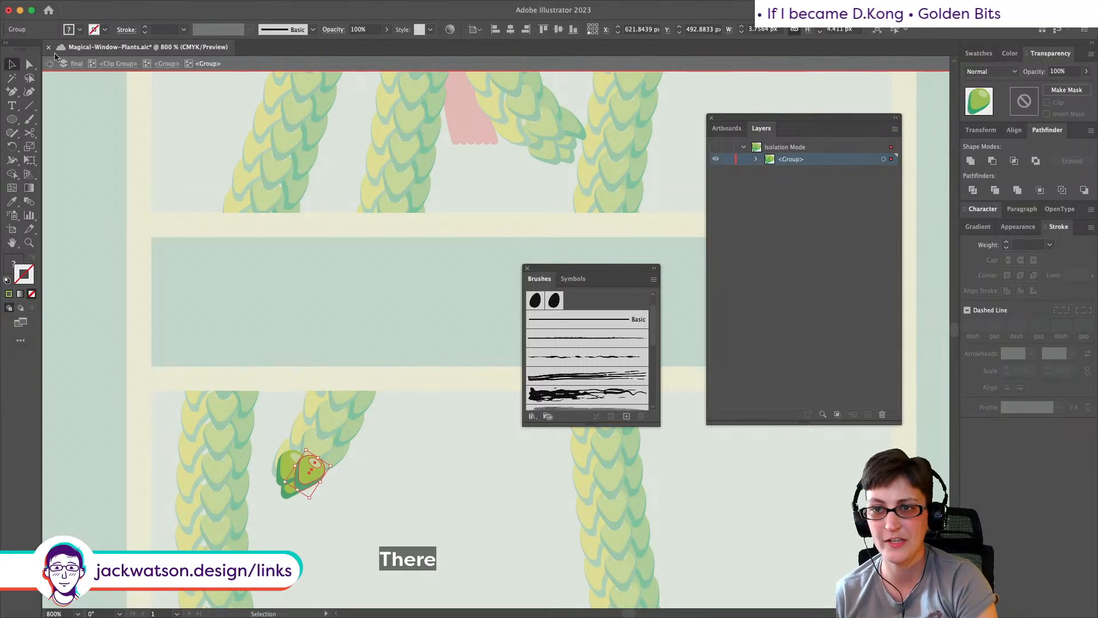
pyautogui.click(118, 63)
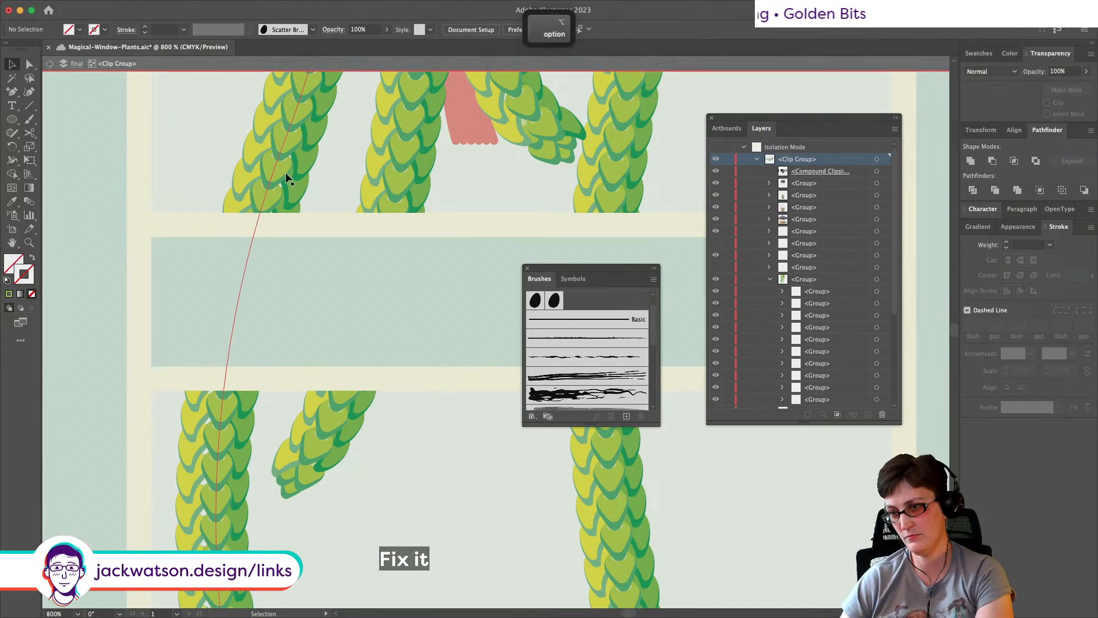
# Step: Save the Magical-Window-Plants document and exit isolation mode to the full illustration
pyautogui.scroll(-8, 286, 175)
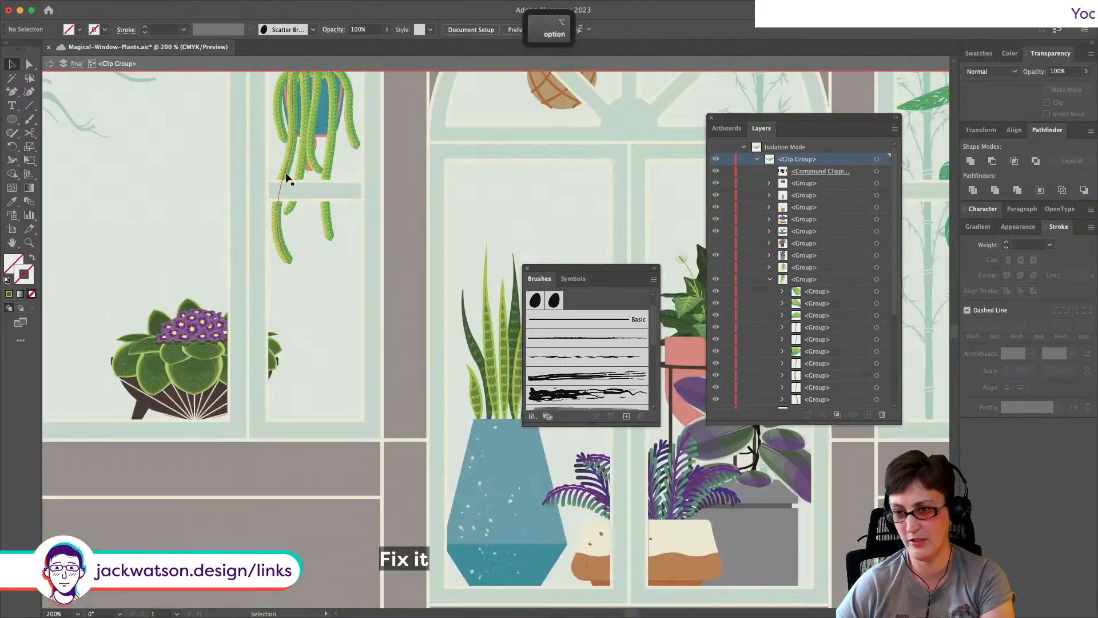
pyautogui.scroll(3, 286, 174)
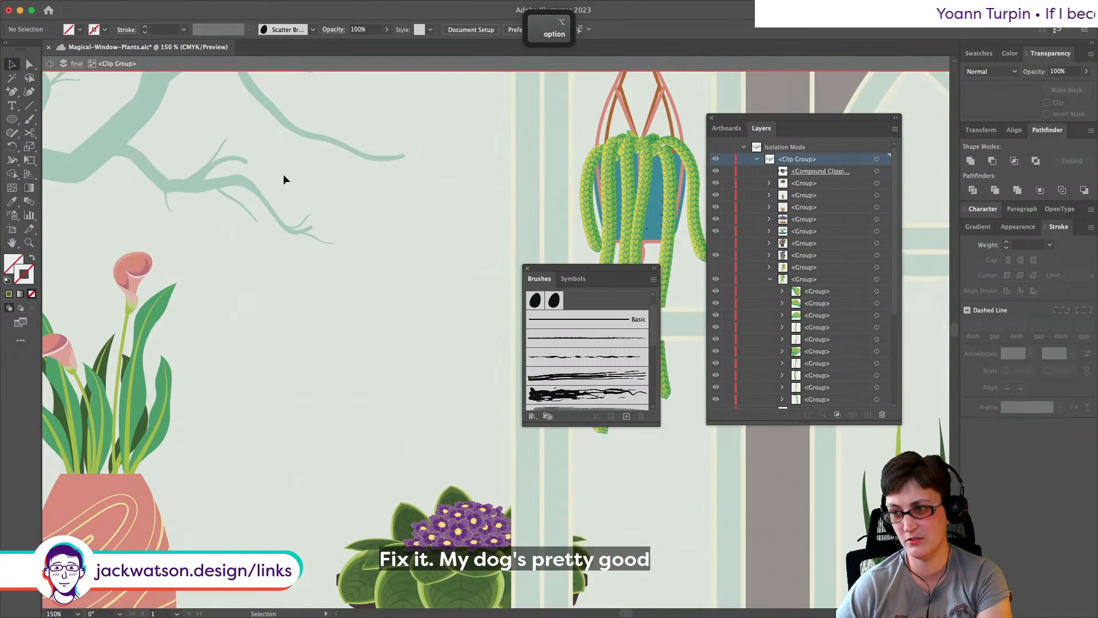
pyautogui.press('super+s')
pyautogui.press('Escape')
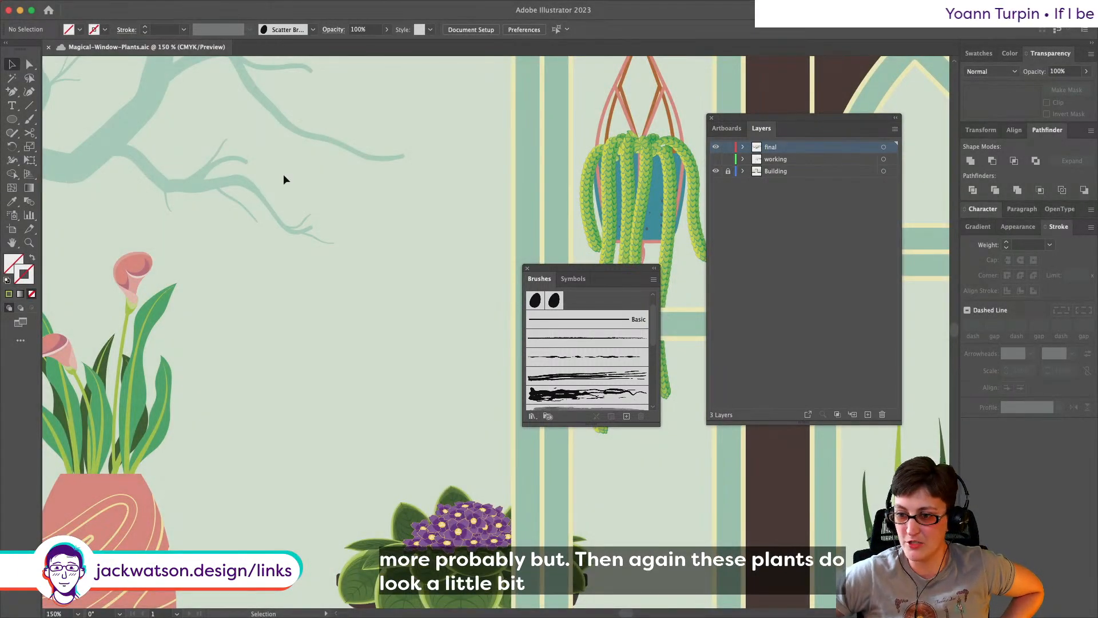
pyautogui.press('super+minus')
pyautogui.press('super+minus')
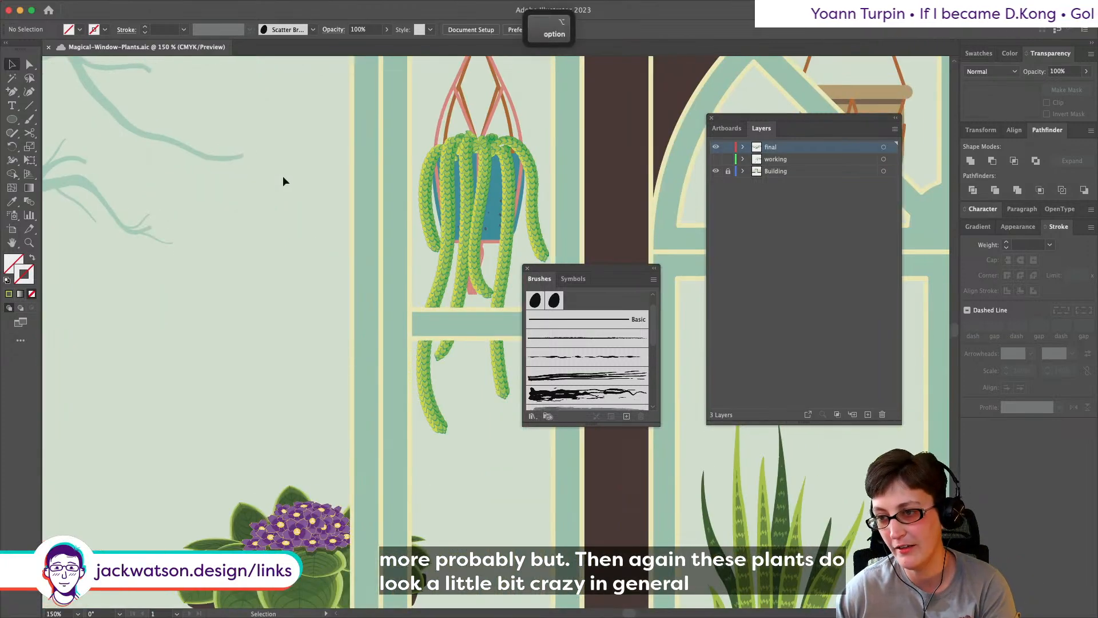
# Step: Dock the floating Brushes and Symbols panel group between the Character and Stroke panels
pyautogui.press('super+minus')
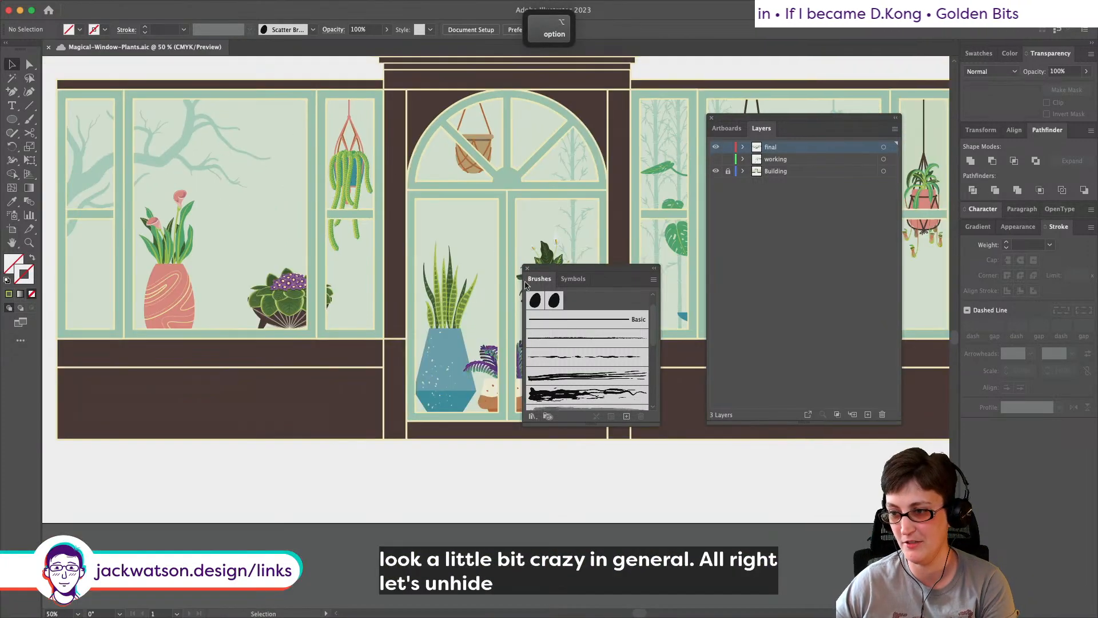
pyautogui.moveTo(525, 271)
pyautogui.mouseDown()
pyautogui.moveTo(825, 442)
pyautogui.moveTo(753, 433)
pyautogui.moveTo(987, 347)
pyautogui.moveTo(985, 223)
pyautogui.mouseUp()
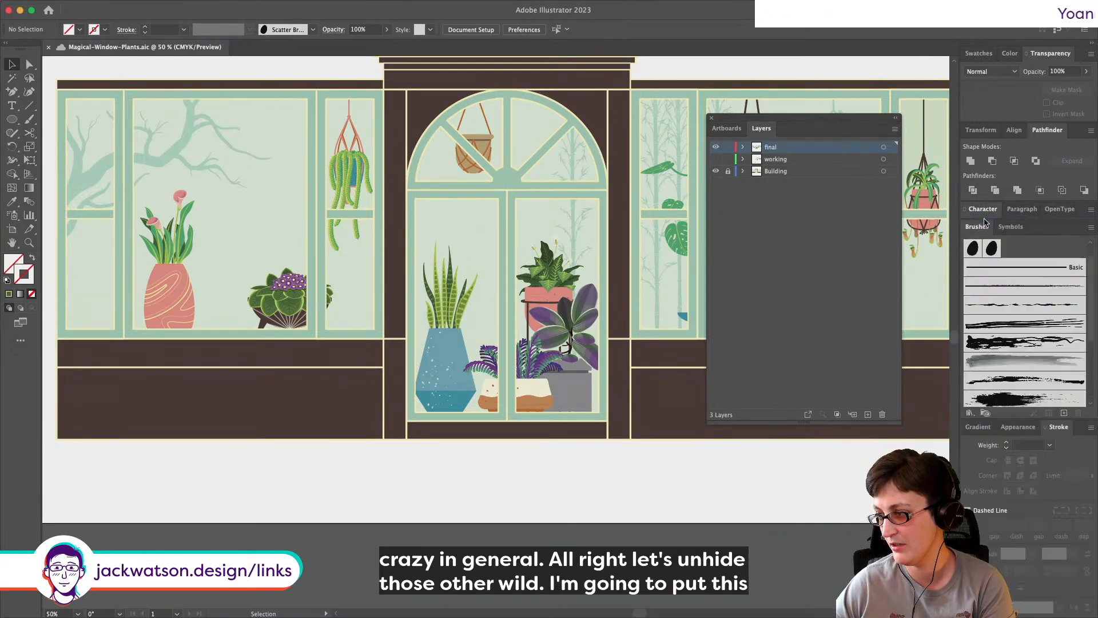
# Step: Expand the final layer and make the two hidden plant groups inside its clip group visible
pyautogui.click(726, 129)
pyautogui.click(751, 131)
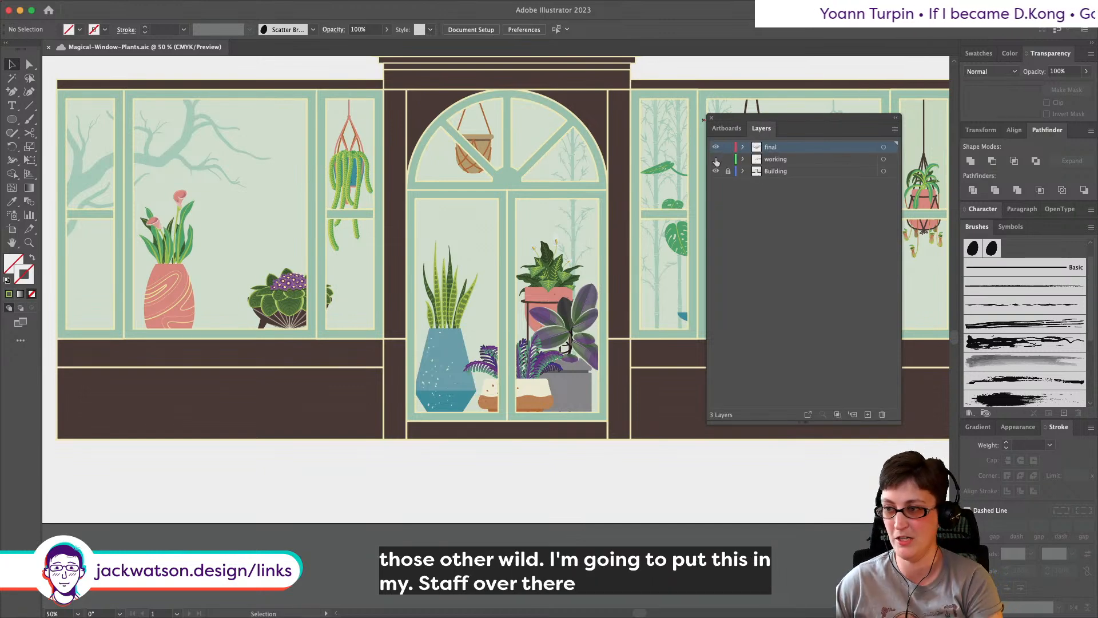
pyautogui.click(742, 147)
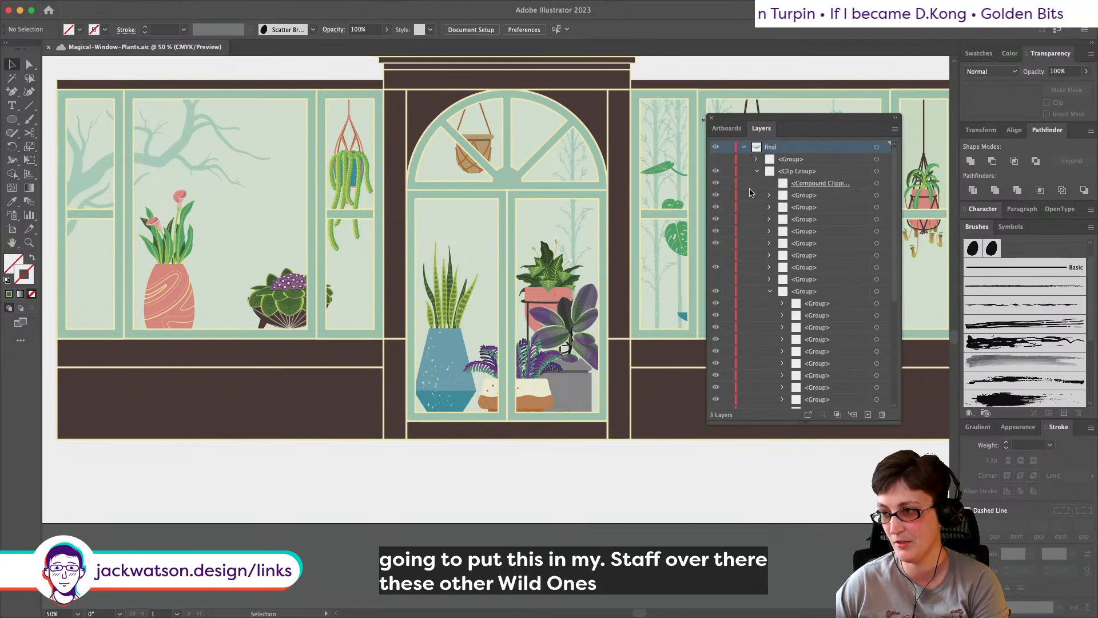
pyautogui.click(715, 256)
pyautogui.click(716, 280)
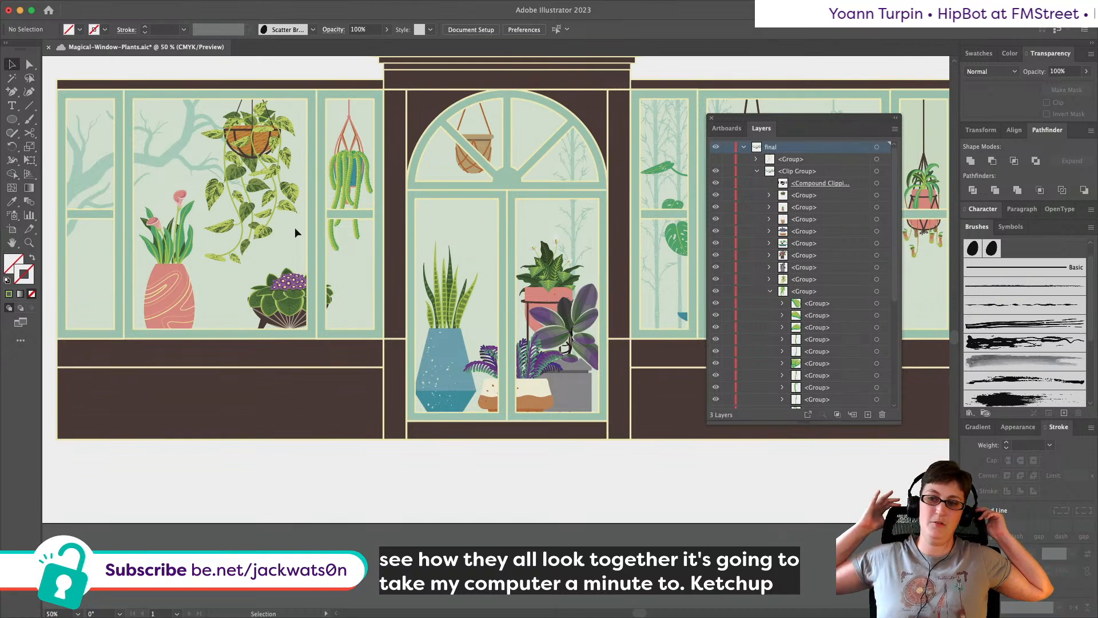
# Step: Fit the whole artboard in view and clear the Layers panel off the illustration to review all plants together
pyautogui.hscroll(2, 294, 232)
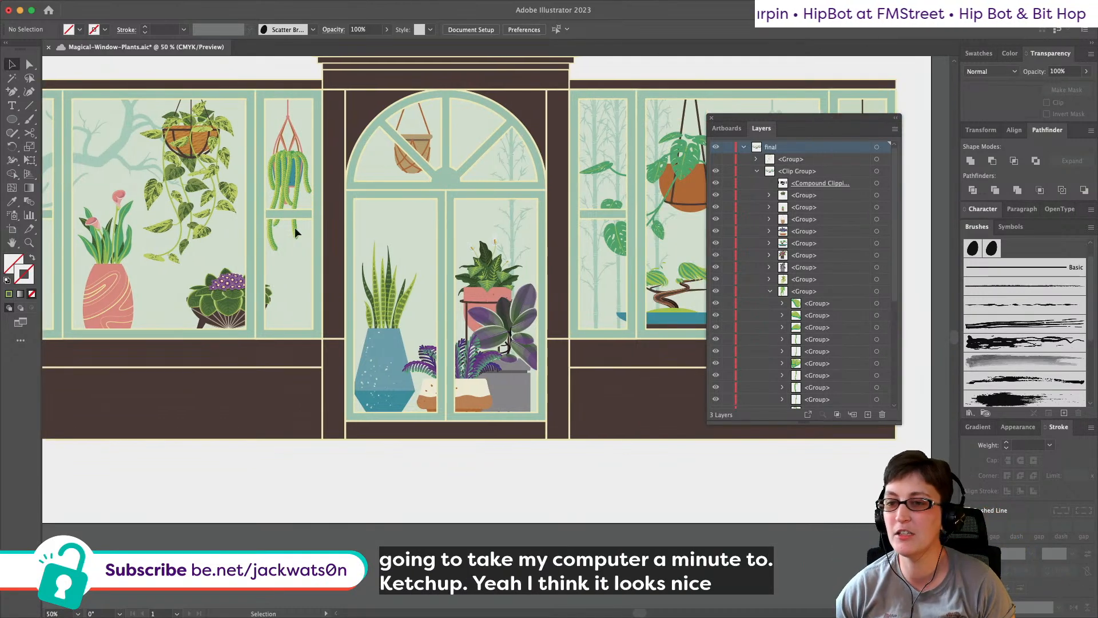
pyautogui.hscroll(2, 293, 228)
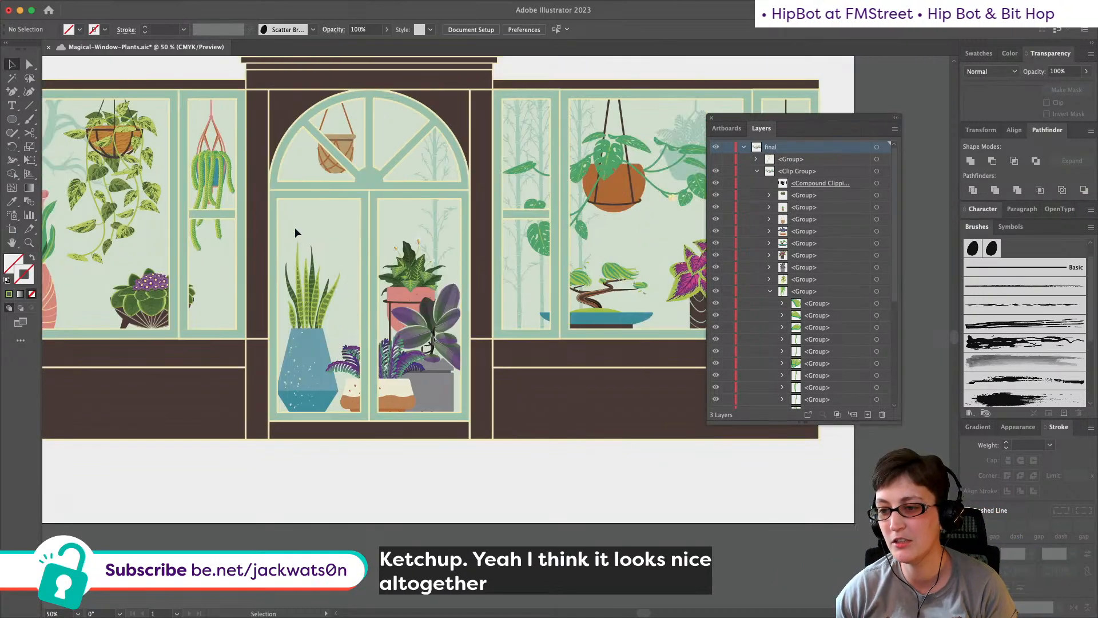
pyautogui.click(79, 613)
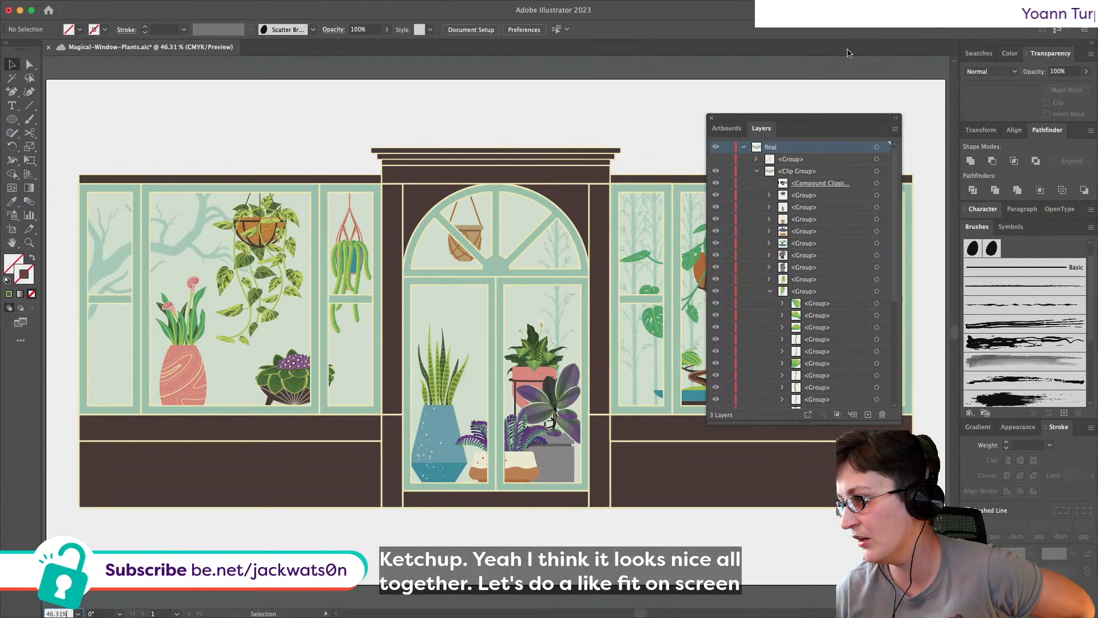
pyautogui.moveTo(818, 118); pyautogui.dragTo(1097, 86)
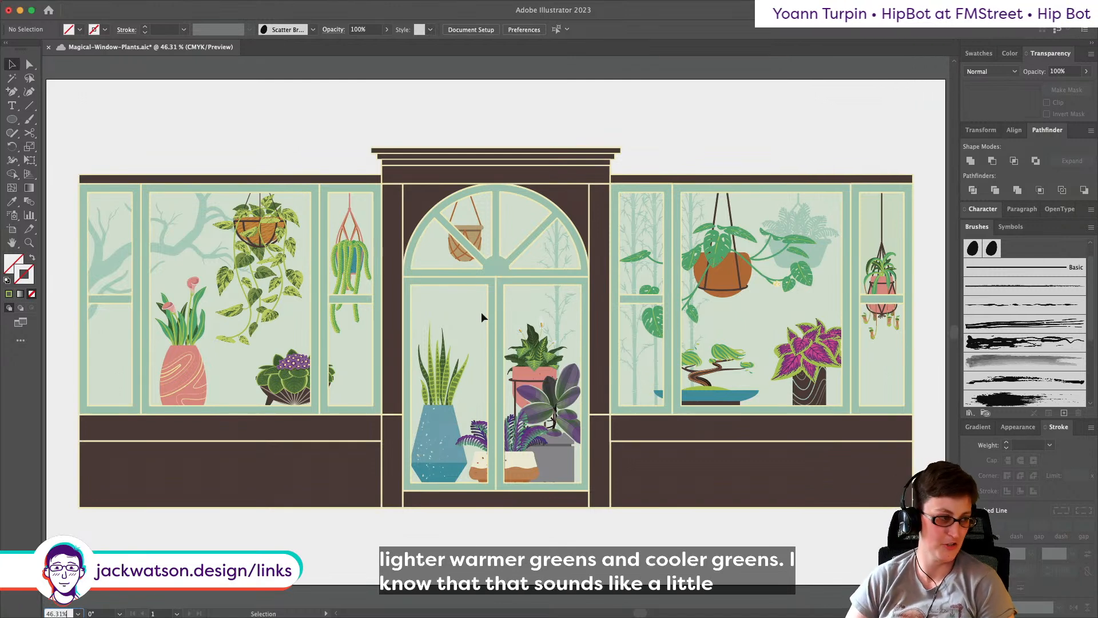
# Step: Bring back the Layers panel, place it above the artwork and collapse the expanded plant group in the clip group
pyautogui.scroll(5, 315, 177)
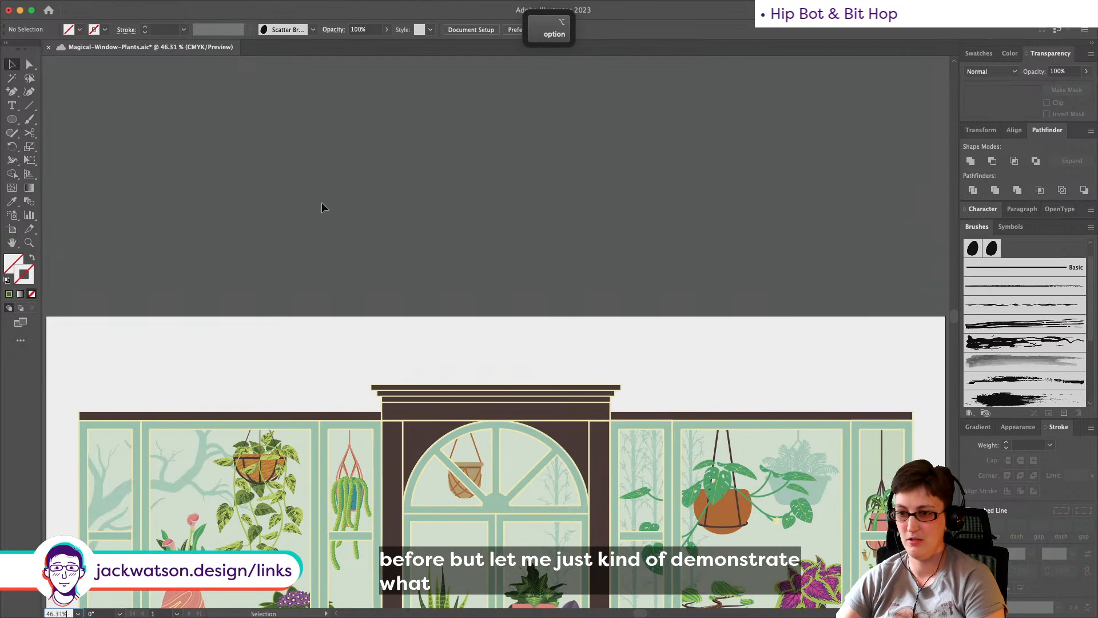
pyautogui.scroll(1, 306, 200)
pyautogui.scroll(-2, 380, 202)
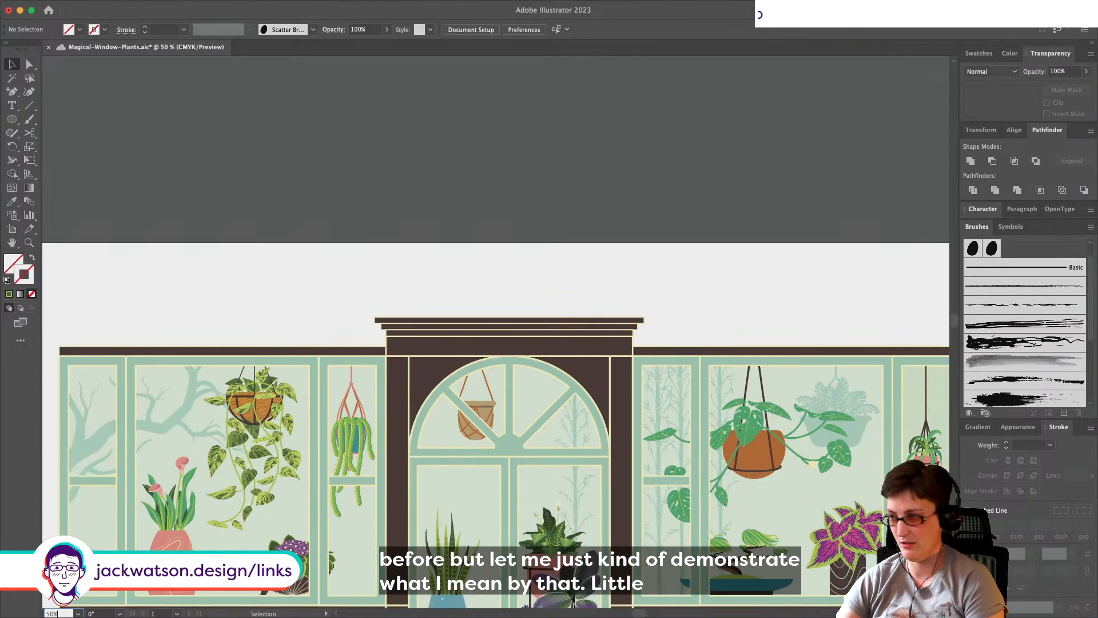
pyautogui.scroll(-1, 504, 343)
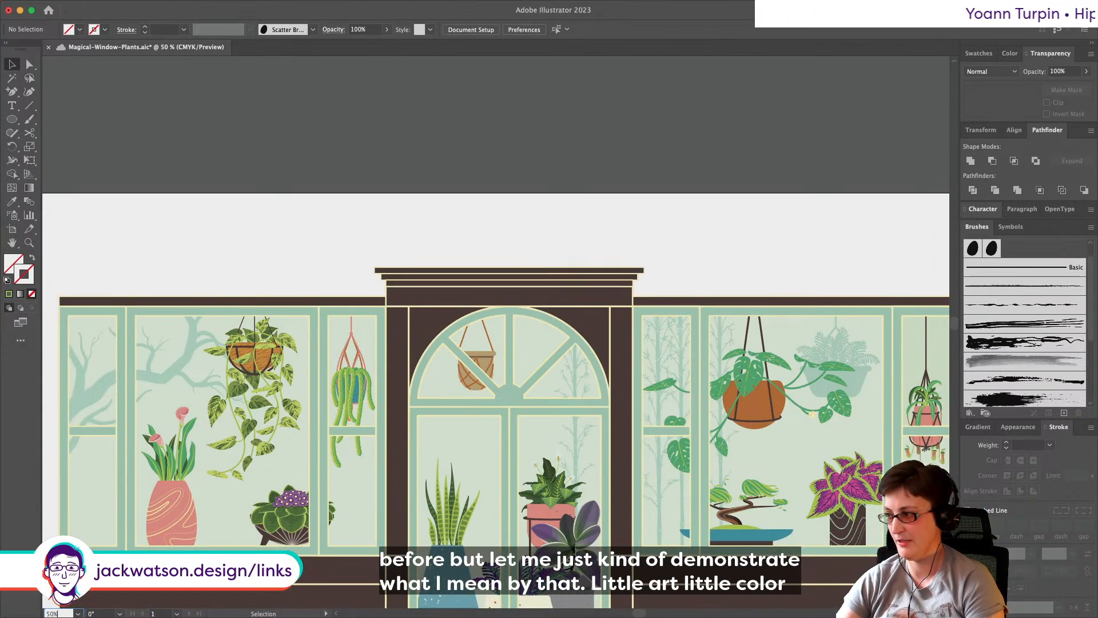
pyautogui.press('F7')
pyautogui.moveTo(749, 78); pyautogui.dragTo(796, 87)
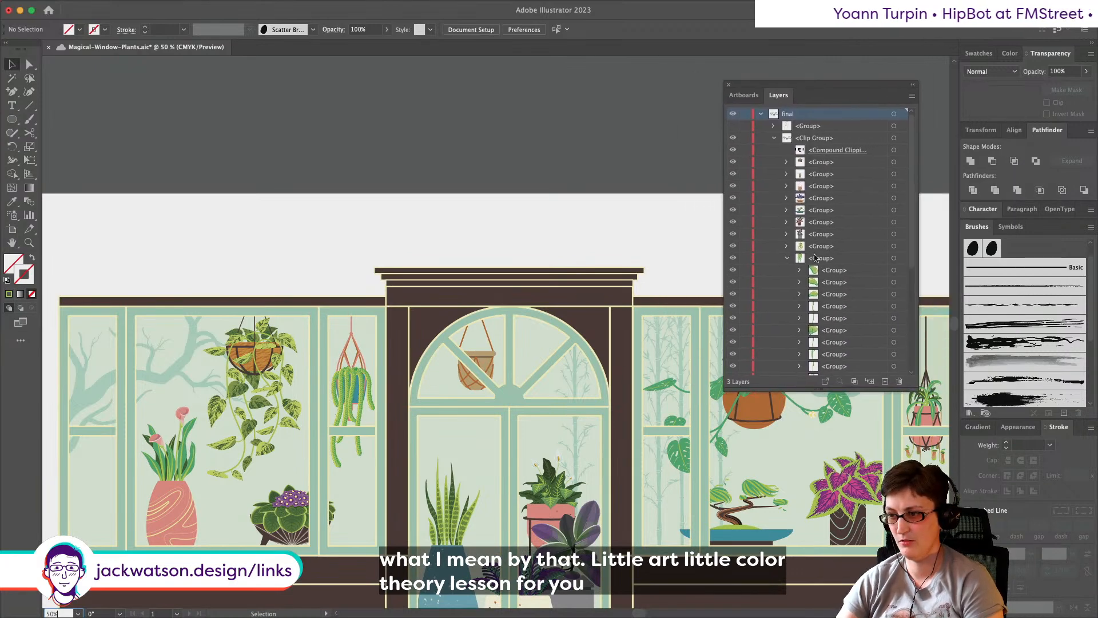
pyautogui.click(787, 259)
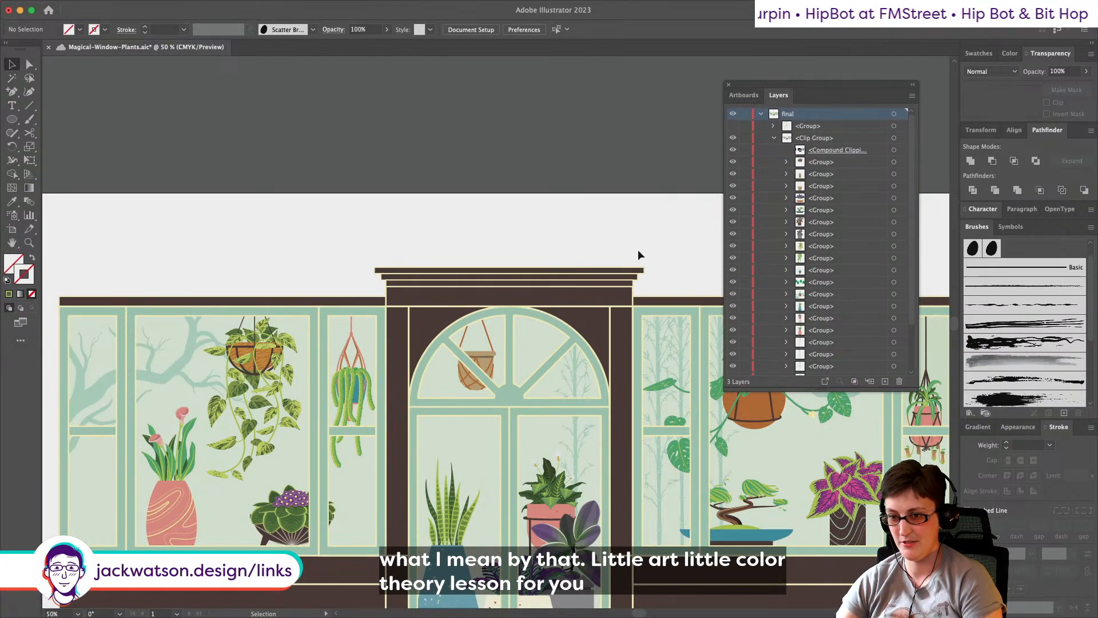
# Step: Hide the trailing basket plant group, then collapse and hide the final layer and hide the Building layer
pyautogui.click(734, 247)
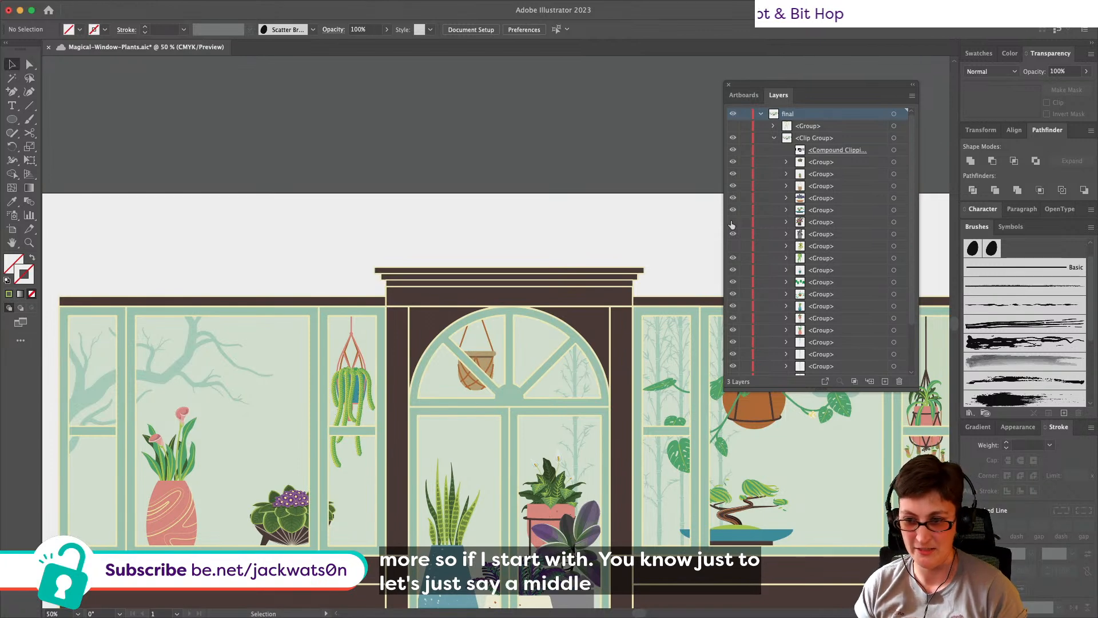
pyautogui.click(760, 114)
pyautogui.click(733, 113)
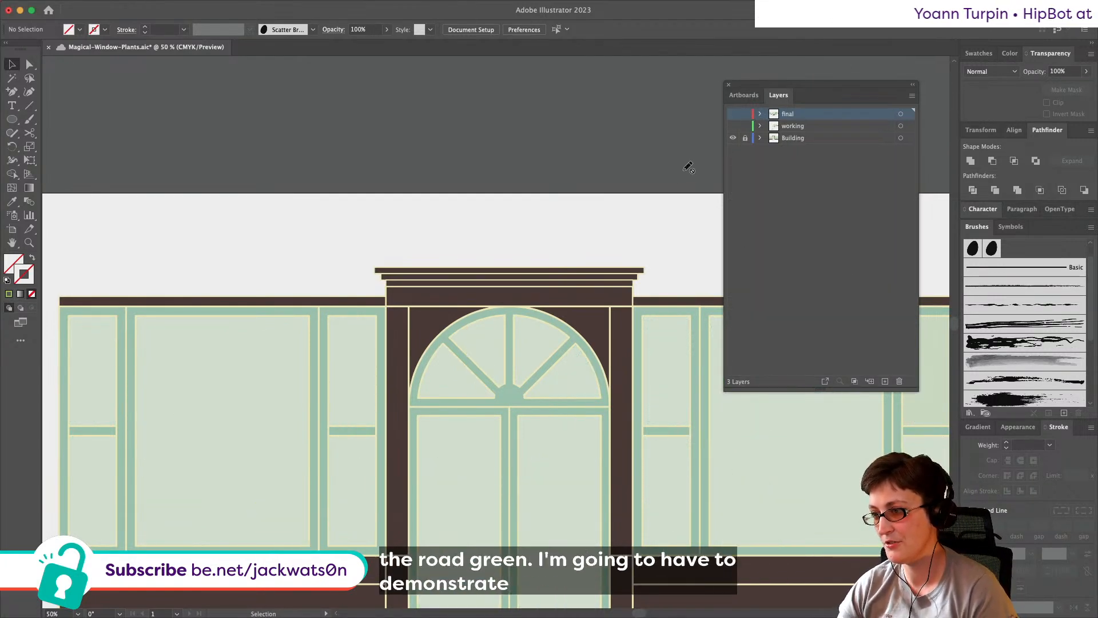
pyautogui.click(732, 137)
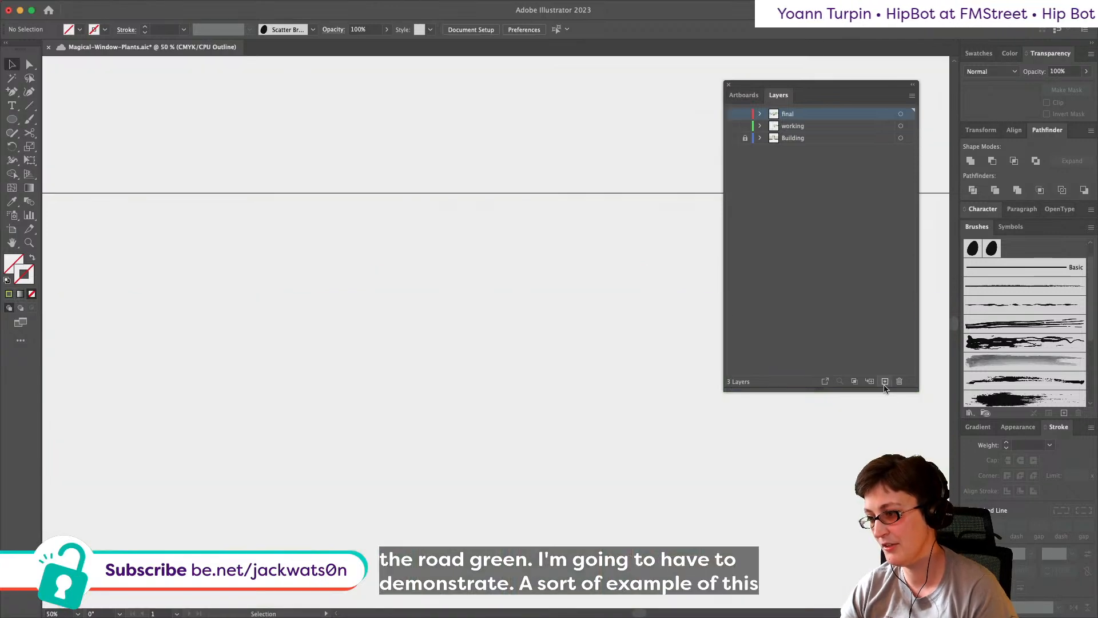
# Step: Add a new layer above final and draw an unfilled square of about 480 px on it
pyautogui.click(885, 380)
pyautogui.scroll(-2, 499, 304)
pyautogui.moveTo(11, 119); pyautogui.dragTo(100, 119)
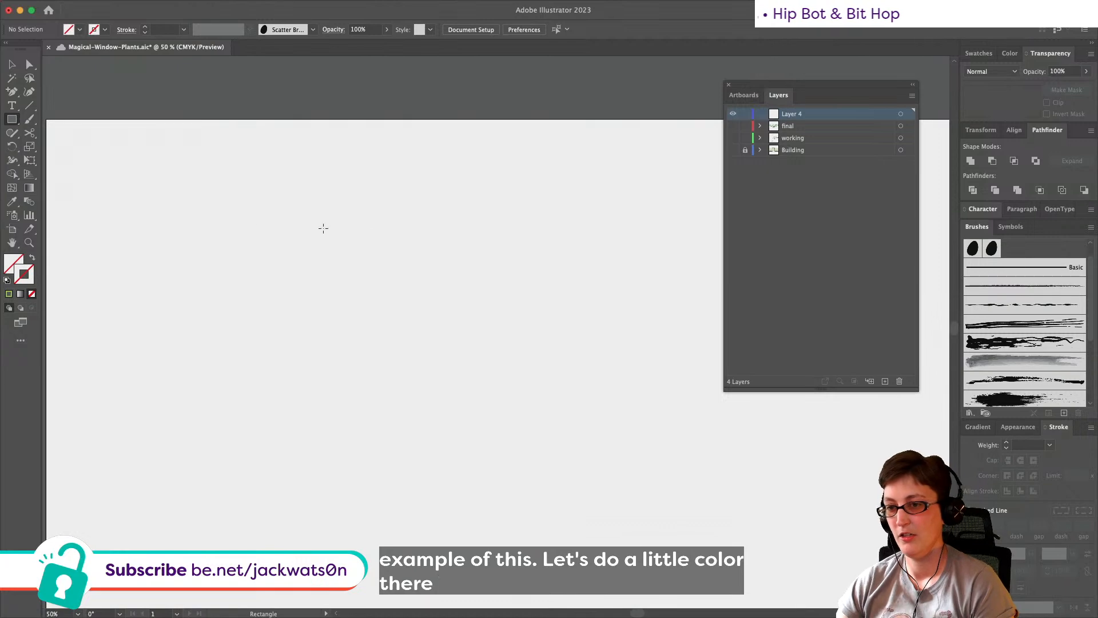
pyautogui.moveTo(183, 205); pyautogui.dragTo(553, 573)
pyautogui.click(11, 65)
pyautogui.moveTo(553, 573); pyautogui.dragTo(426, 447)
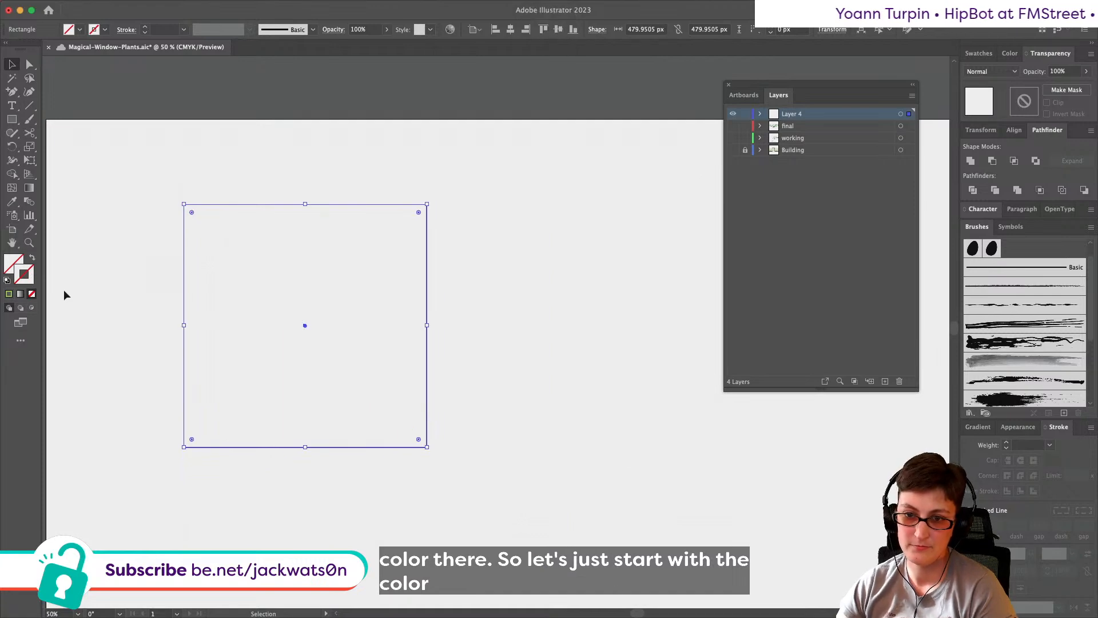
# Step: Fill the square with a fully saturated mid green, hex 00A308
pyautogui.doubleClick(13, 262)
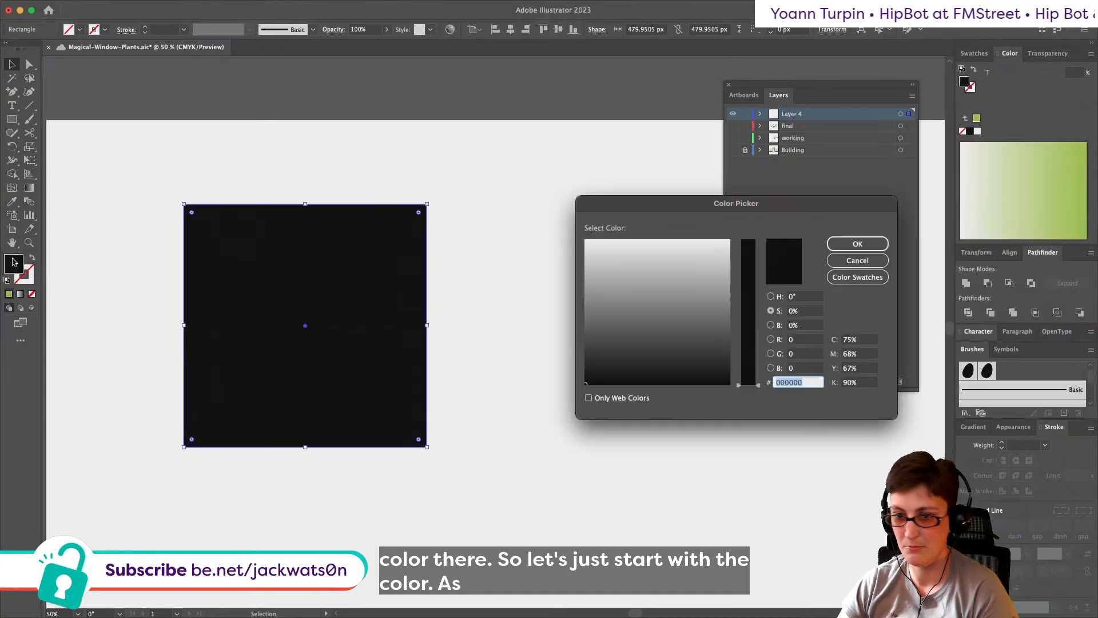
pyautogui.click(853, 259)
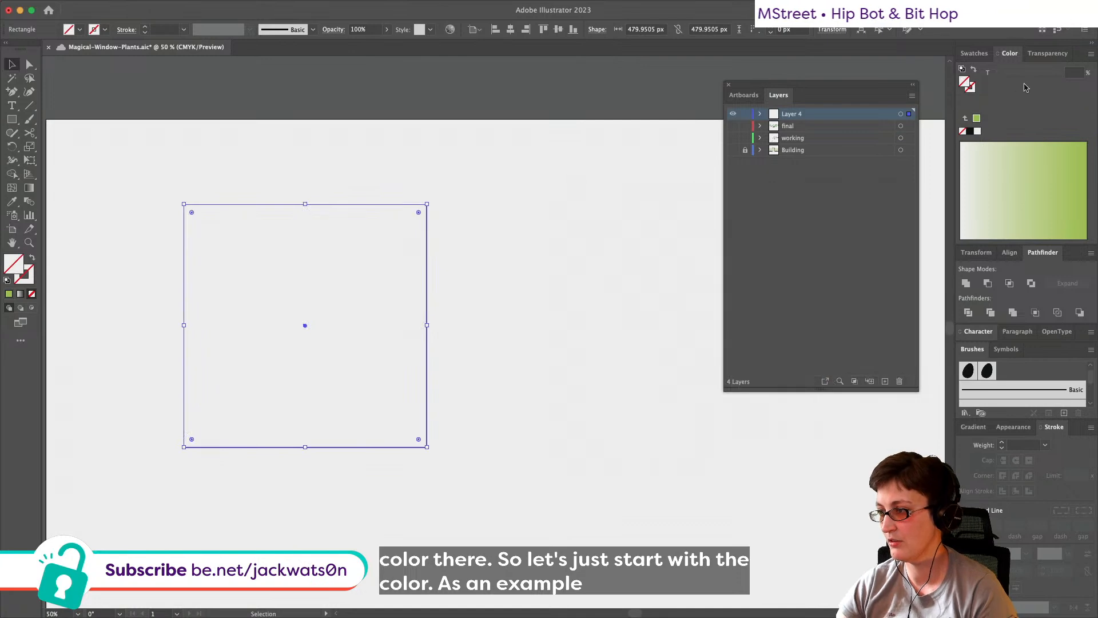
pyautogui.click(976, 117)
pyautogui.doubleClick(13, 262)
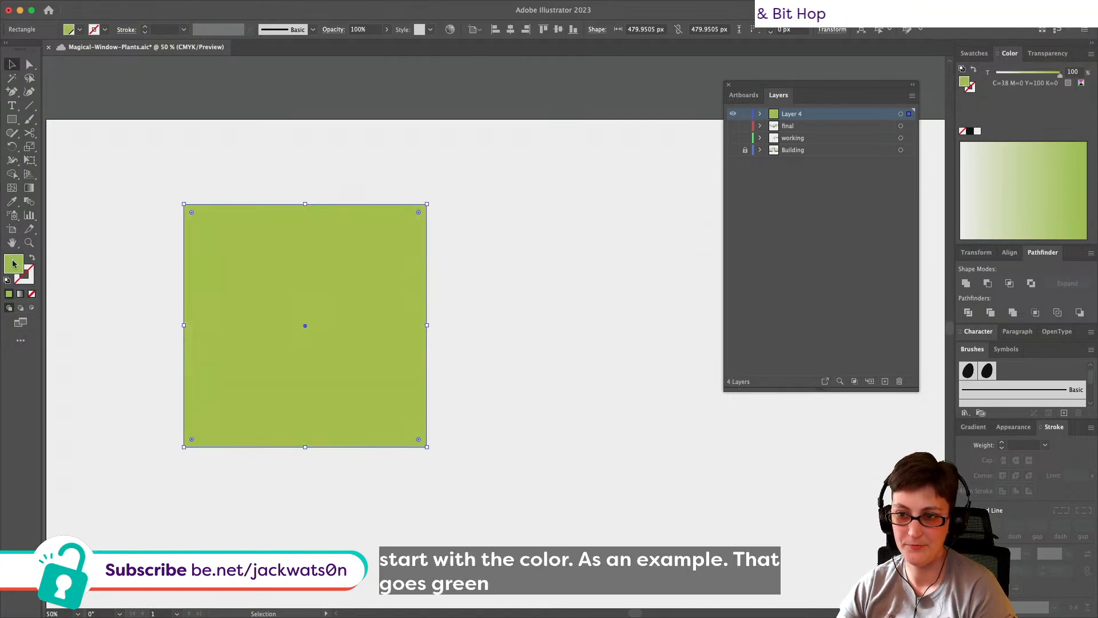
pyautogui.moveTo(614, 267); pyautogui.dragTo(635, 232)
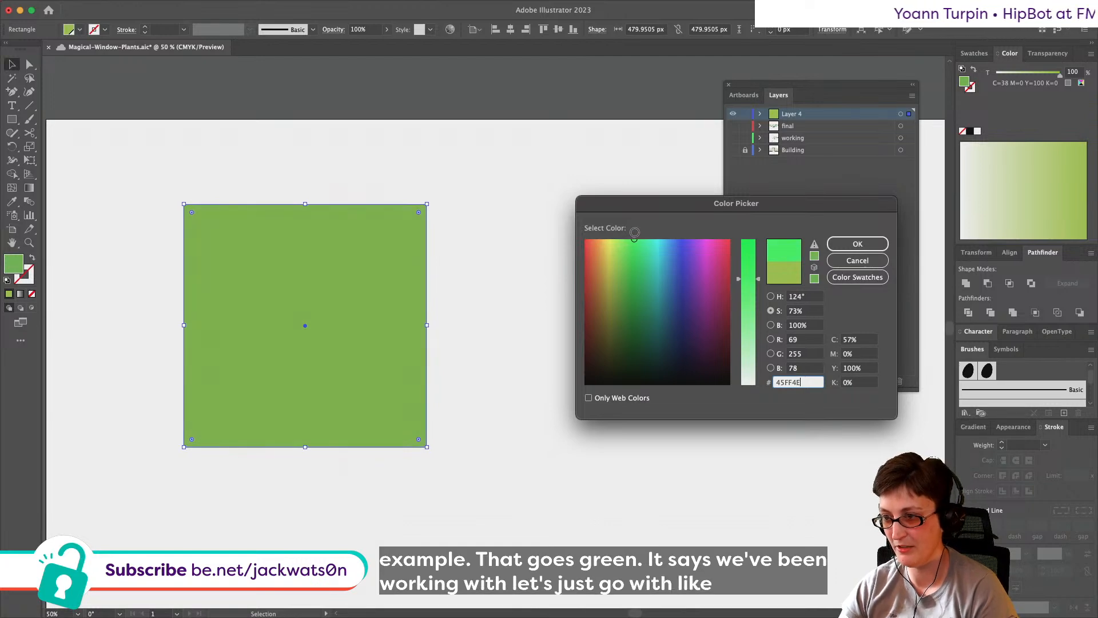
pyautogui.moveTo(748, 278)
pyautogui.mouseDown()
pyautogui.moveTo(750, 234)
pyautogui.moveTo(752, 284)
pyautogui.mouseUp()
pyautogui.click(771, 325)
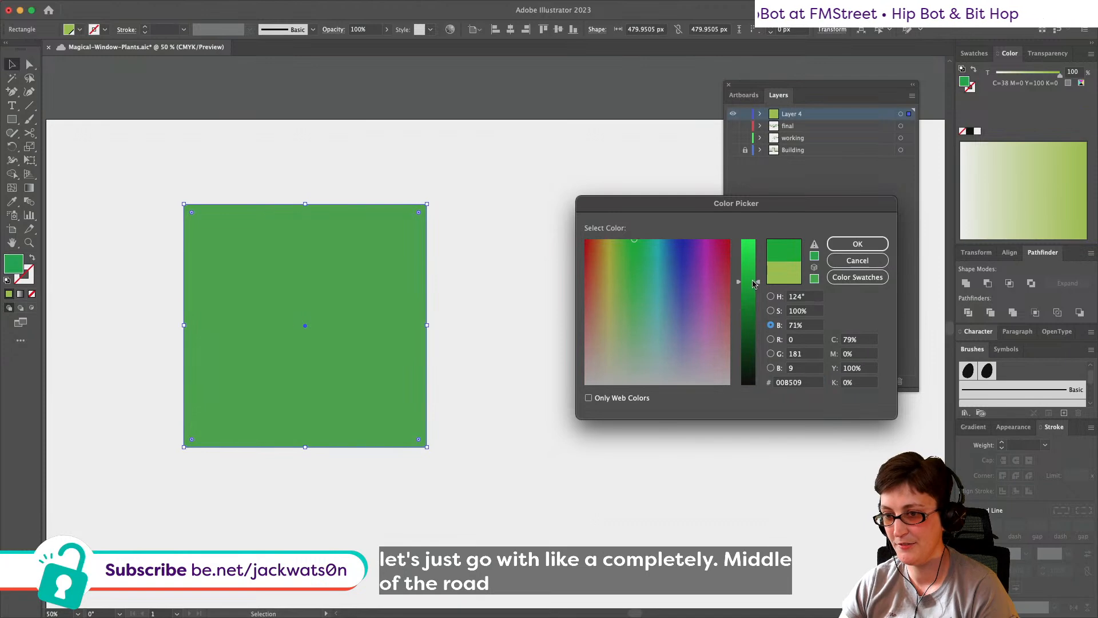
pyautogui.click(857, 244)
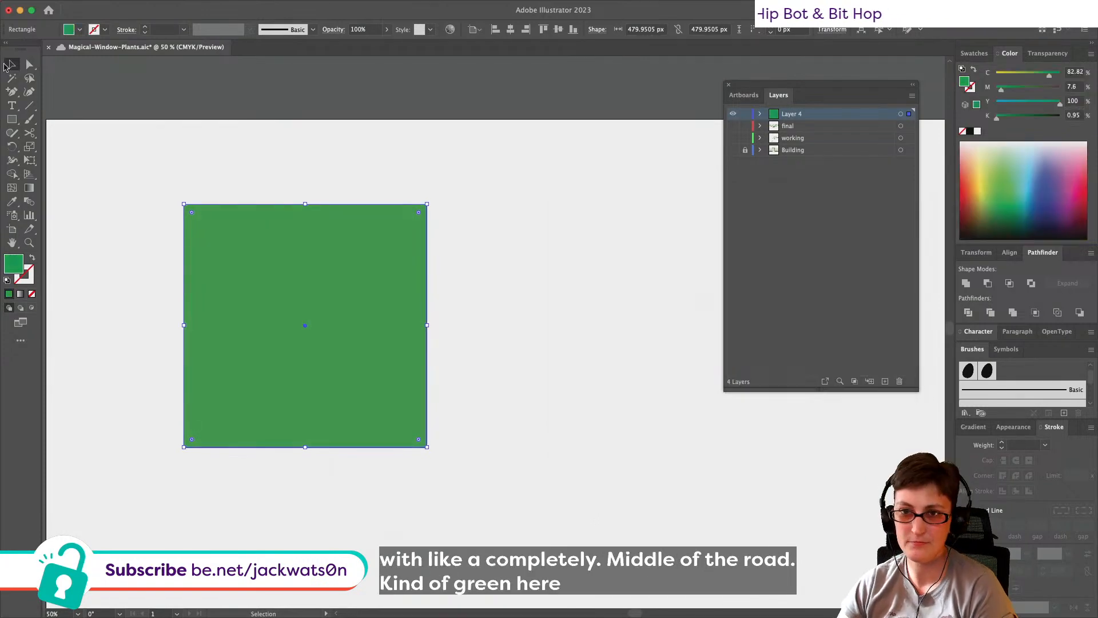
# Step: Duplicate the green square in place, scale the copy to about 94 px and move it below the original
pyautogui.press('super+f')
pyautogui.moveTo(428, 204); pyautogui.dragTo(330, 302)
pyautogui.scroll(-3, 353, 300)
pyautogui.scroll(-1, 354, 304)
pyautogui.moveTo(306, 218); pyautogui.dragTo(302, 442)
pyautogui.scroll(-1, 299, 440)
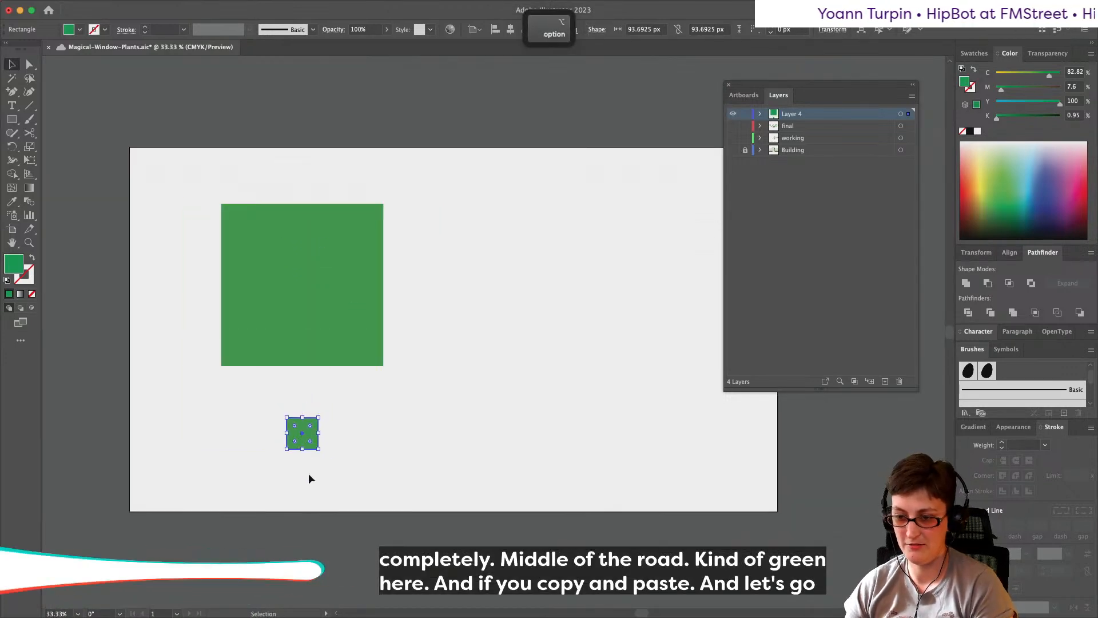
# Step: Fill the small square with a bright yellow-green, hex CEFF00
pyautogui.scroll(5, 306, 471)
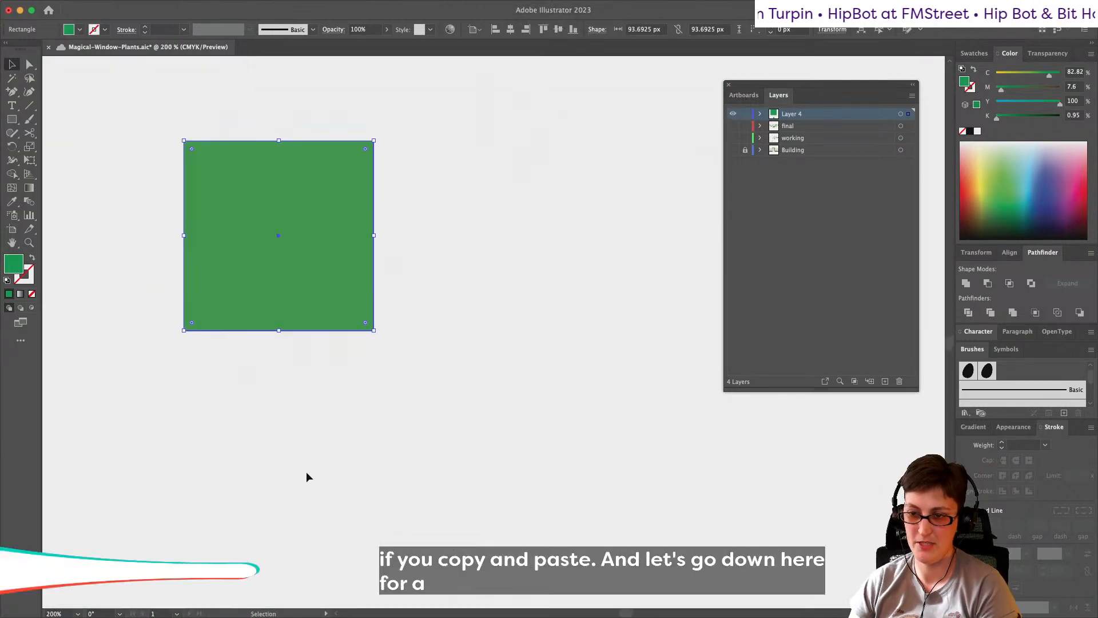
pyautogui.doubleClick(10, 266)
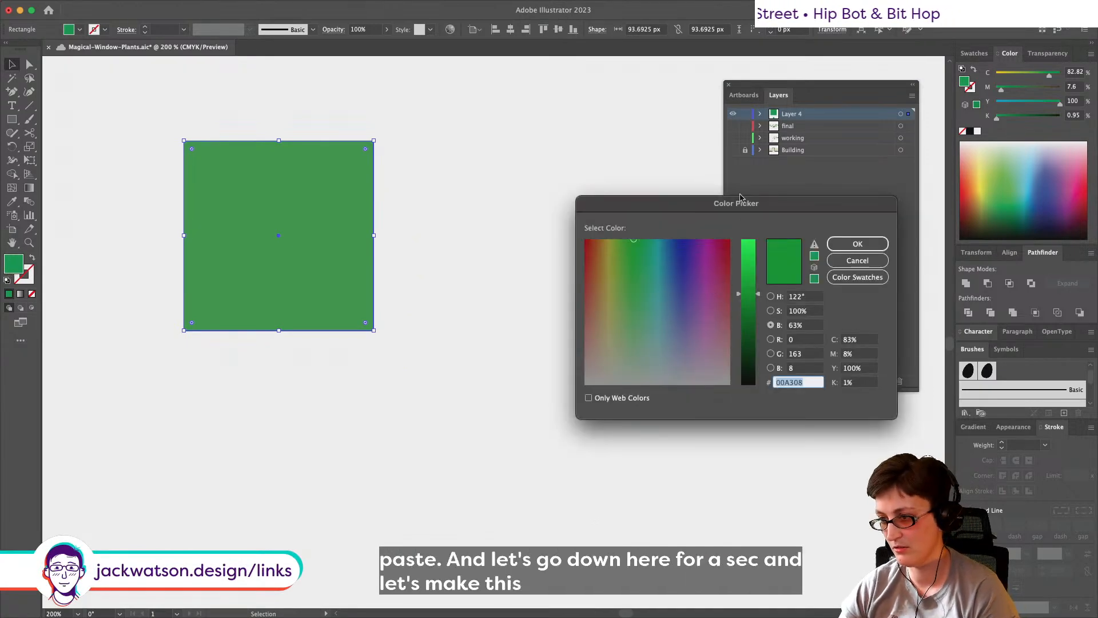
pyautogui.moveTo(751, 280)
pyautogui.mouseDown()
pyautogui.moveTo(675, 227)
pyautogui.moveTo(614, 235)
pyautogui.mouseUp()
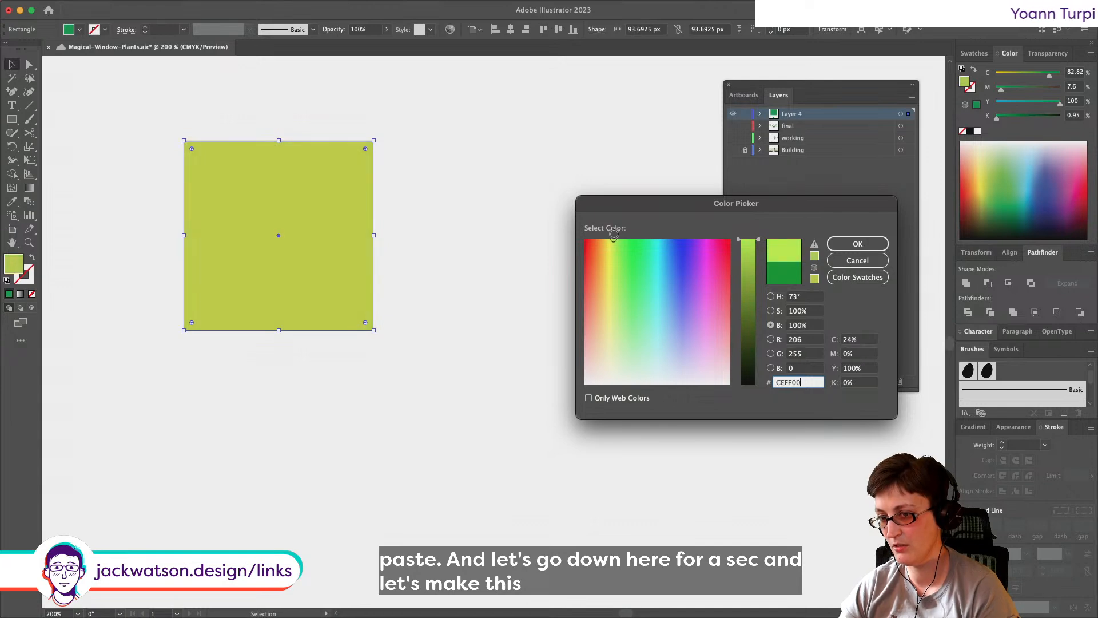
pyautogui.click(857, 243)
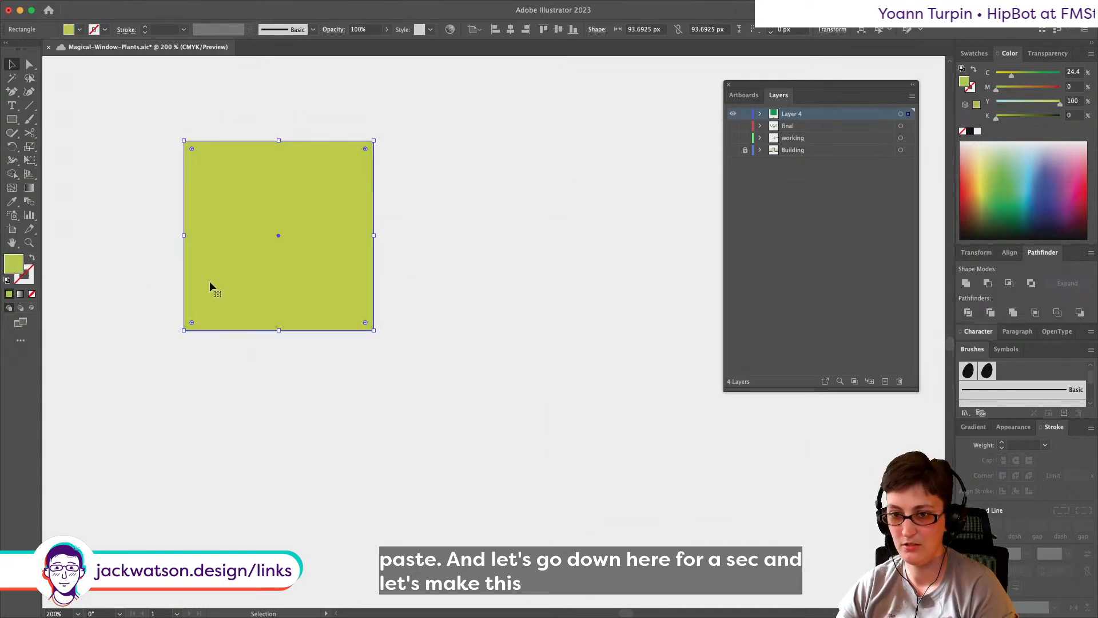
# Step: Set the small square's fill to pure yellow, hex FFFF00
pyautogui.doubleClick(7, 260)
pyautogui.write('FFFF00')
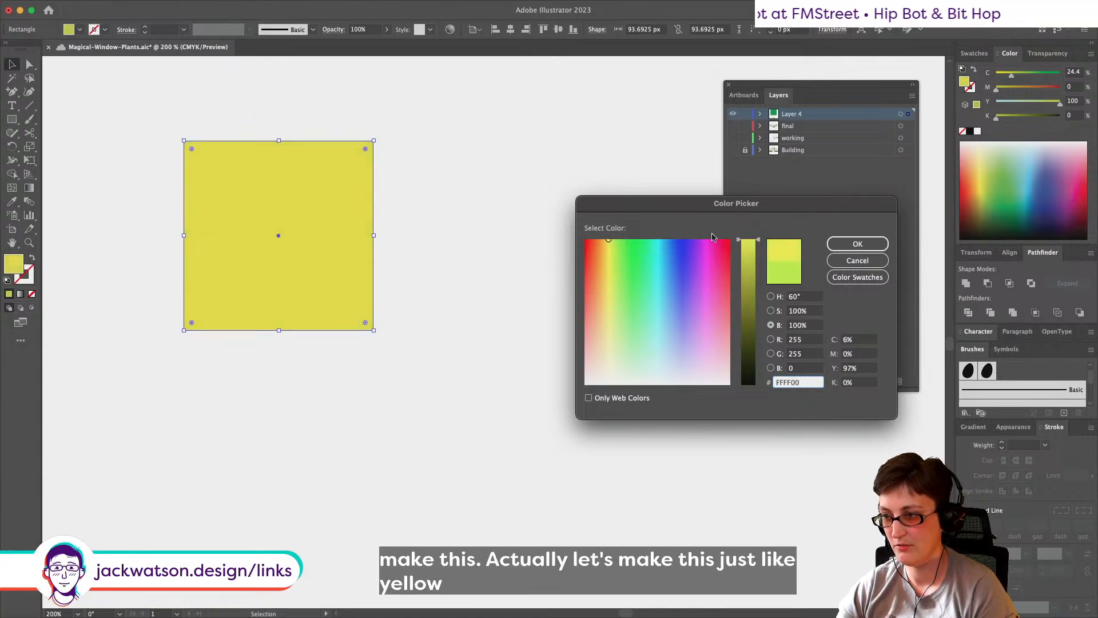
pyautogui.click(858, 243)
# Step: Place a copy of the yellow square inside the large green square, keeping the original below, and clear the selection
pyautogui.scroll(-2, 425, 297)
pyautogui.scroll(-1, 424, 297)
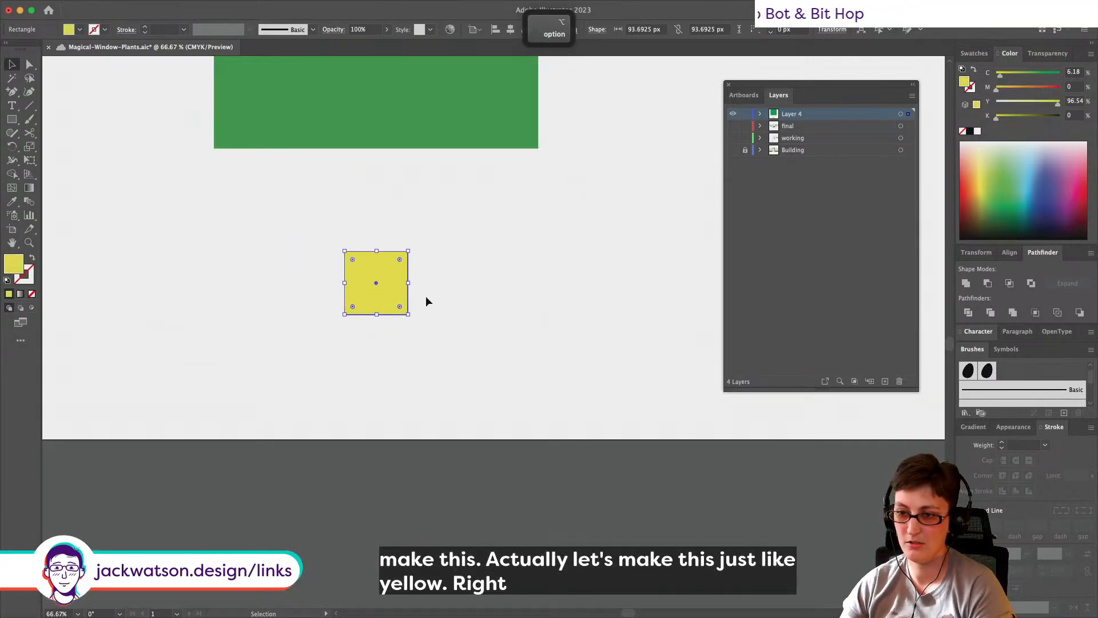
pyautogui.scroll(4, 426, 296)
pyautogui.click(485, 383)
pyautogui.scroll(1, 485, 383)
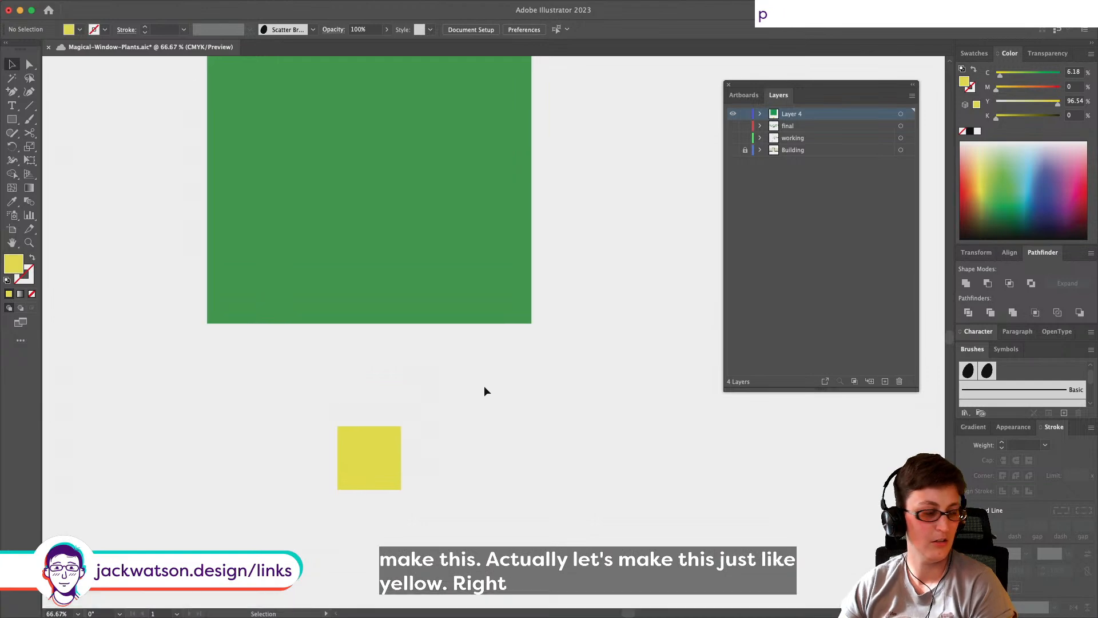
pyautogui.click(360, 488)
pyautogui.moveTo(361, 488); pyautogui.dragTo(390, 171)
pyautogui.click(501, 473)
# Step: Center the small yellow square vertically within the large green square and clear the selection
pyautogui.scroll(-1, 501, 472)
pyautogui.scroll(-2, 501, 473)
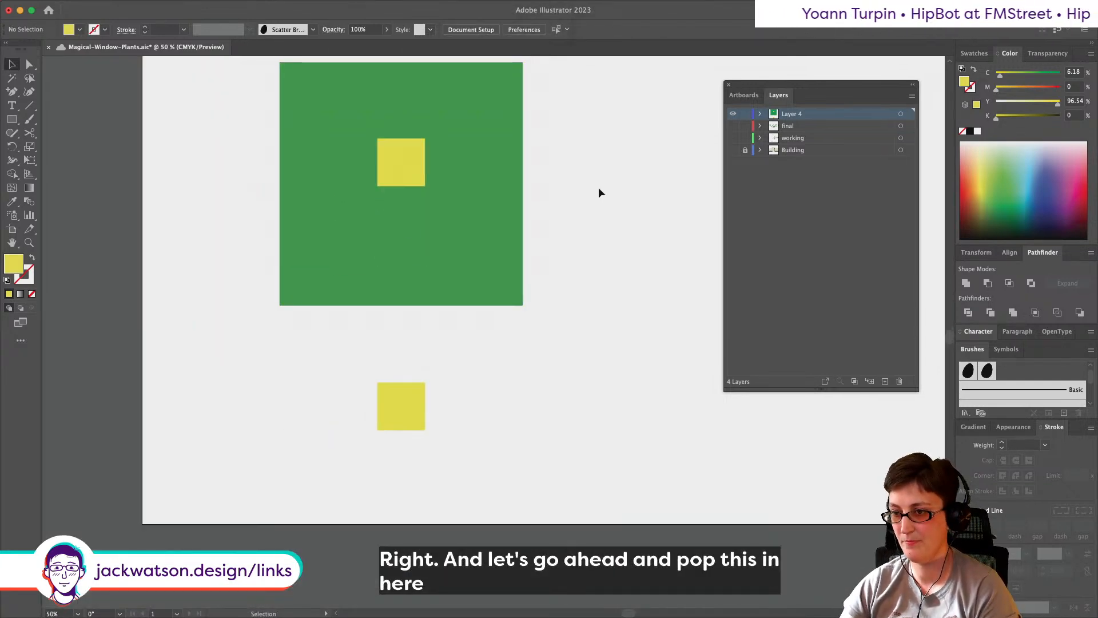
pyautogui.moveTo(579, 153); pyautogui.dragTo(425, 204)
pyautogui.click(425, 204)
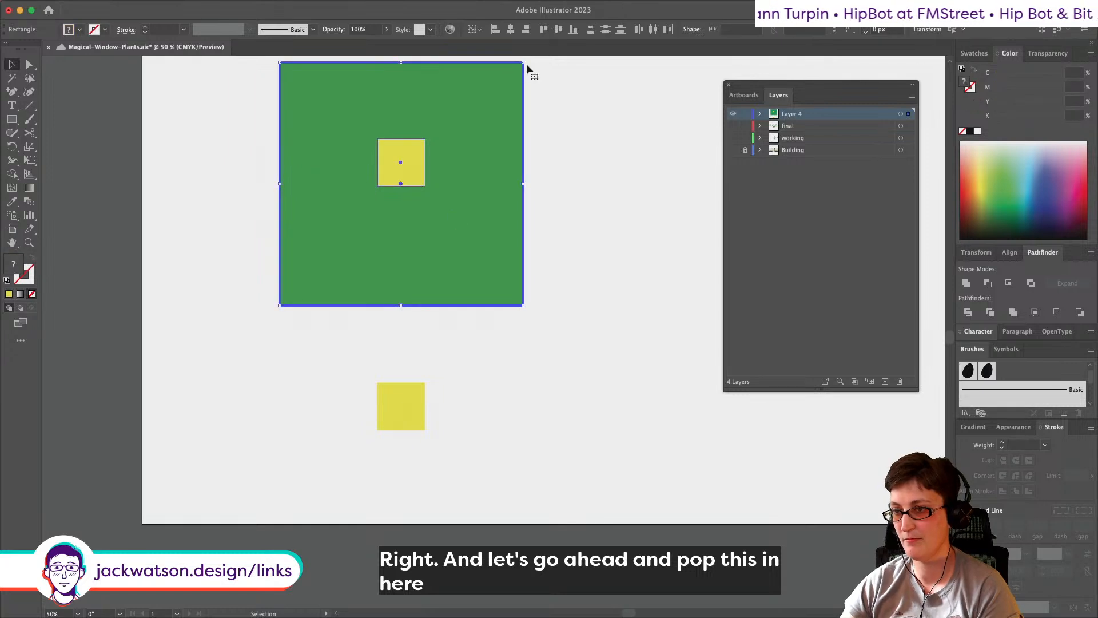
pyautogui.click(561, 33)
pyautogui.click(563, 181)
# Step: Duplicate the large green square with its yellow center, place the copy beside the original on the right, and clear the selection
pyautogui.hscroll(3, 563, 181)
pyautogui.scroll(2, 562, 180)
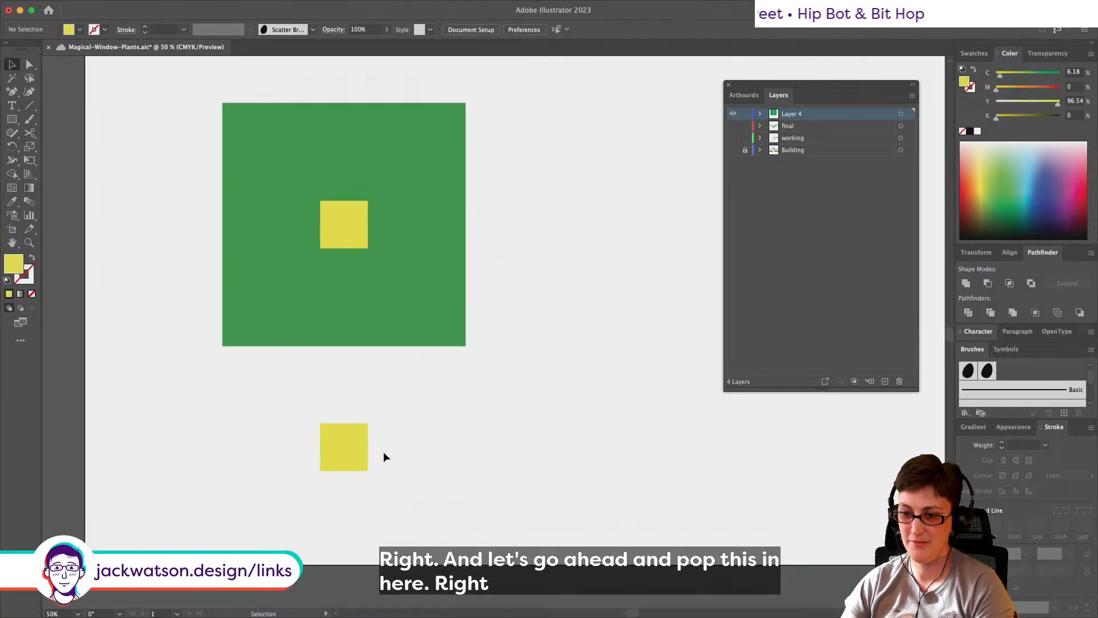
pyautogui.scroll(3, 336, 475)
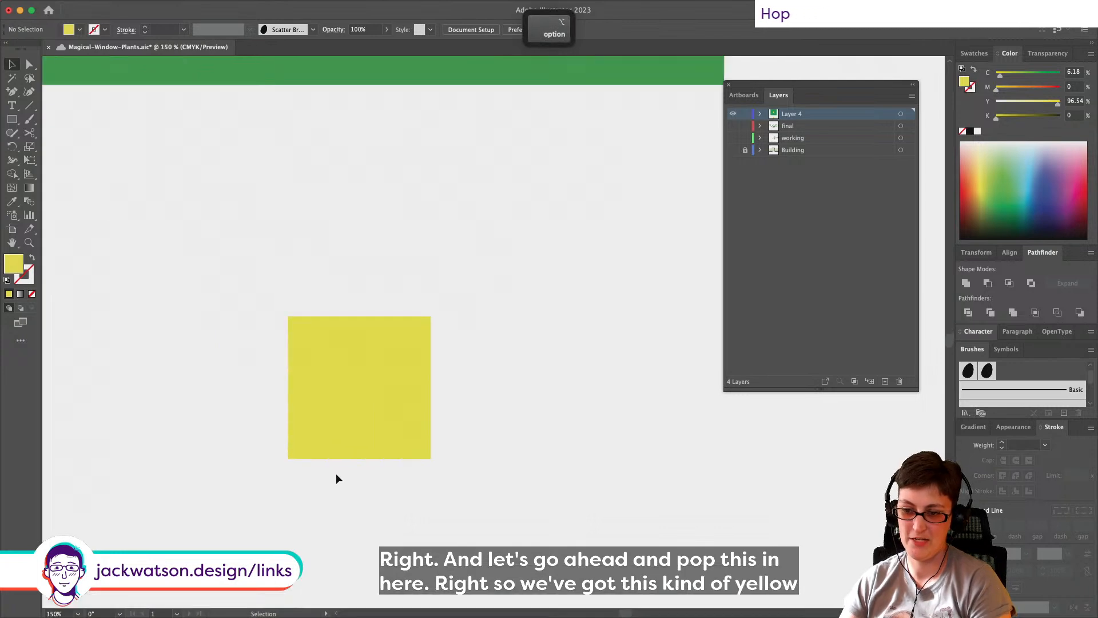
pyautogui.scroll(-3, 337, 478)
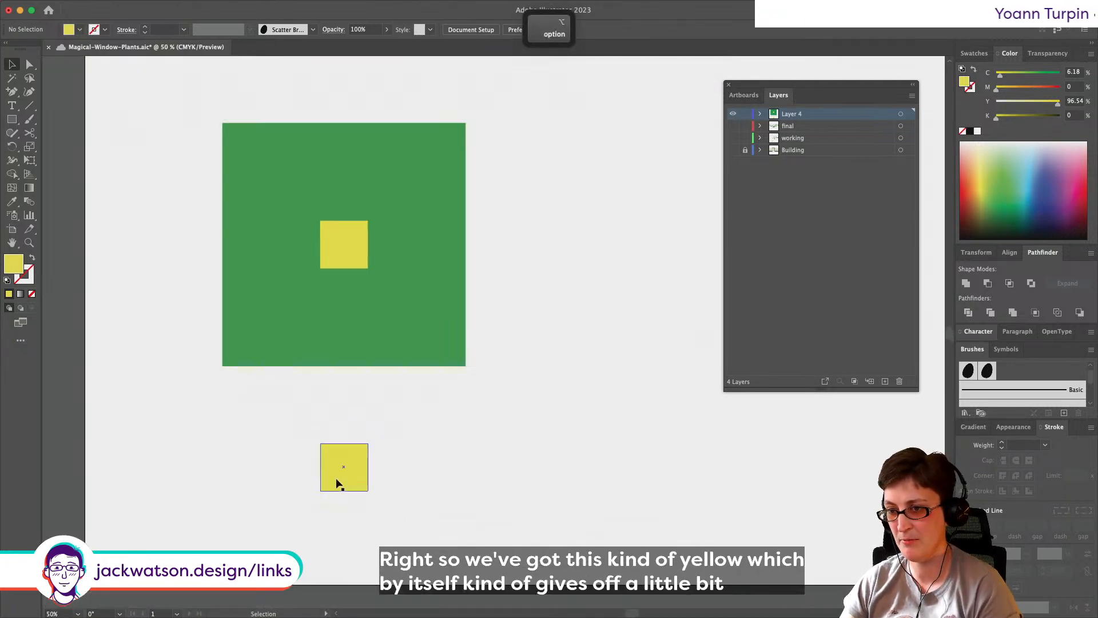
pyautogui.click(353, 321)
pyautogui.moveTo(328, 321); pyautogui.dragTo(602, 292)
pyautogui.hscroll(5, 507, 478)
pyautogui.click(507, 471)
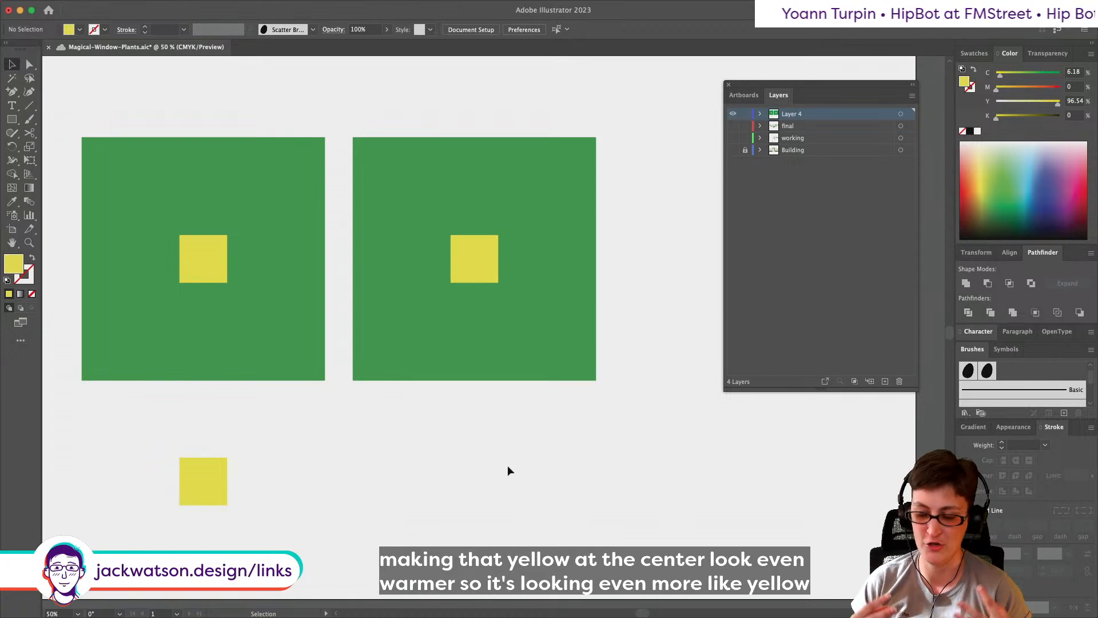
# Step: Fill the copied large square with a reddish brown, hex A03C10, after trying blue and olive backgrounds
pyautogui.click(492, 367)
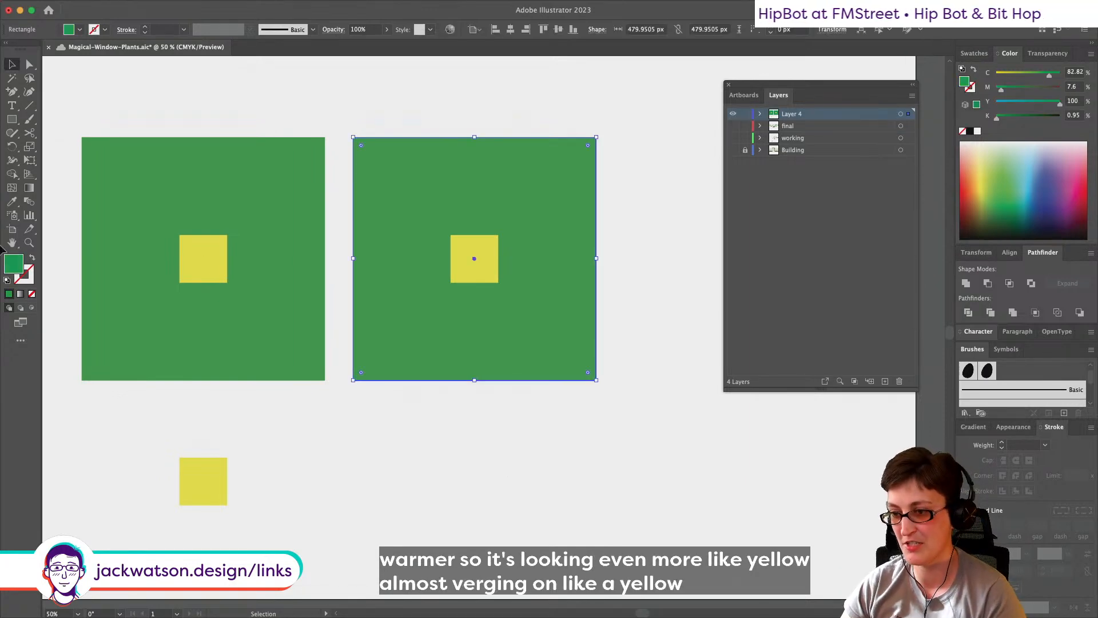
pyautogui.doubleClick(22, 262)
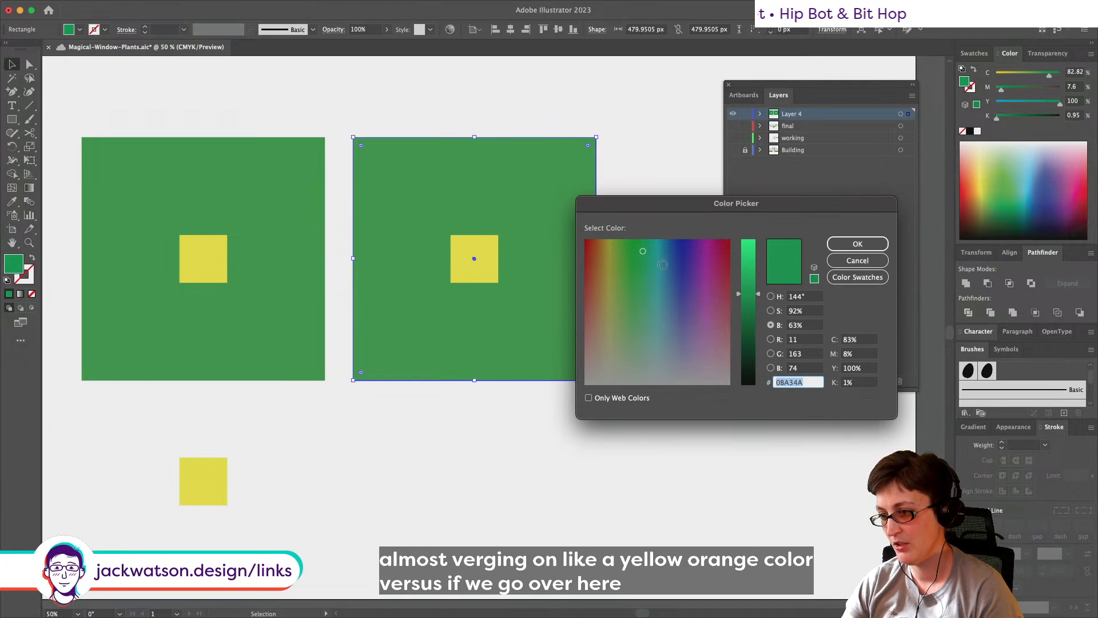
pyautogui.write('10A06C')
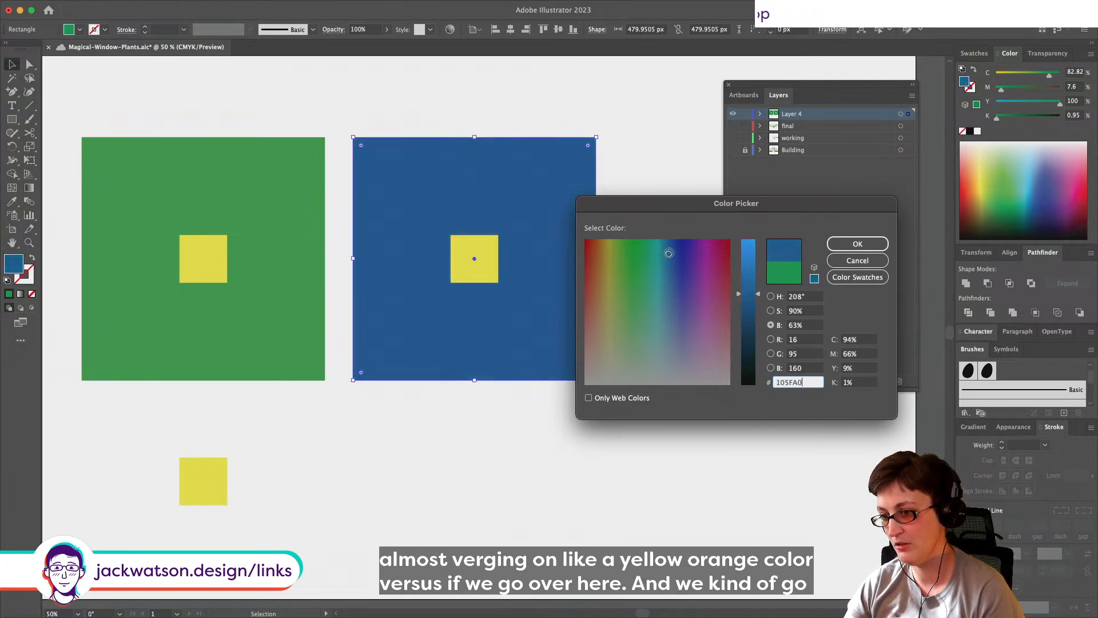
pyautogui.moveTo(625, 253); pyautogui.dragTo(666, 252)
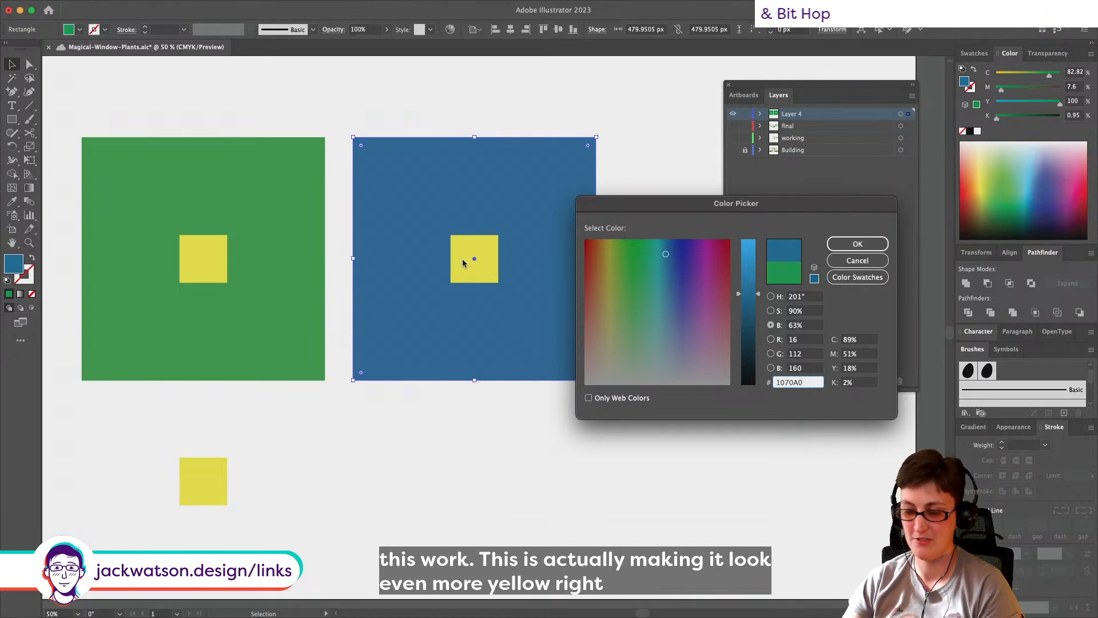
pyautogui.moveTo(668, 257); pyautogui.dragTo(611, 251)
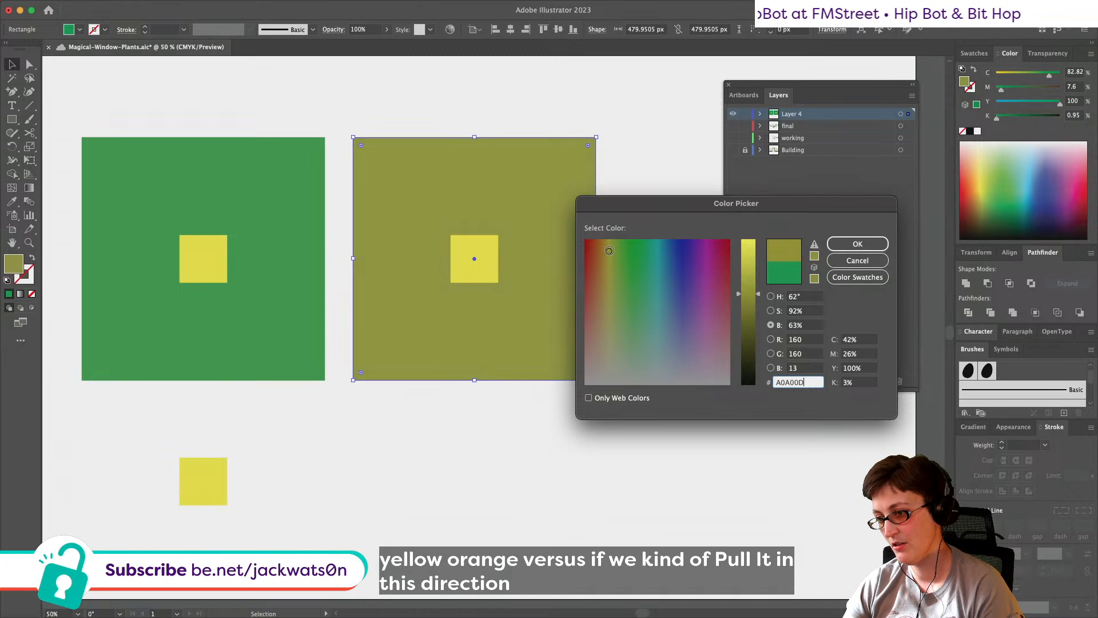
pyautogui.moveTo(613, 250); pyautogui.dragTo(593, 252)
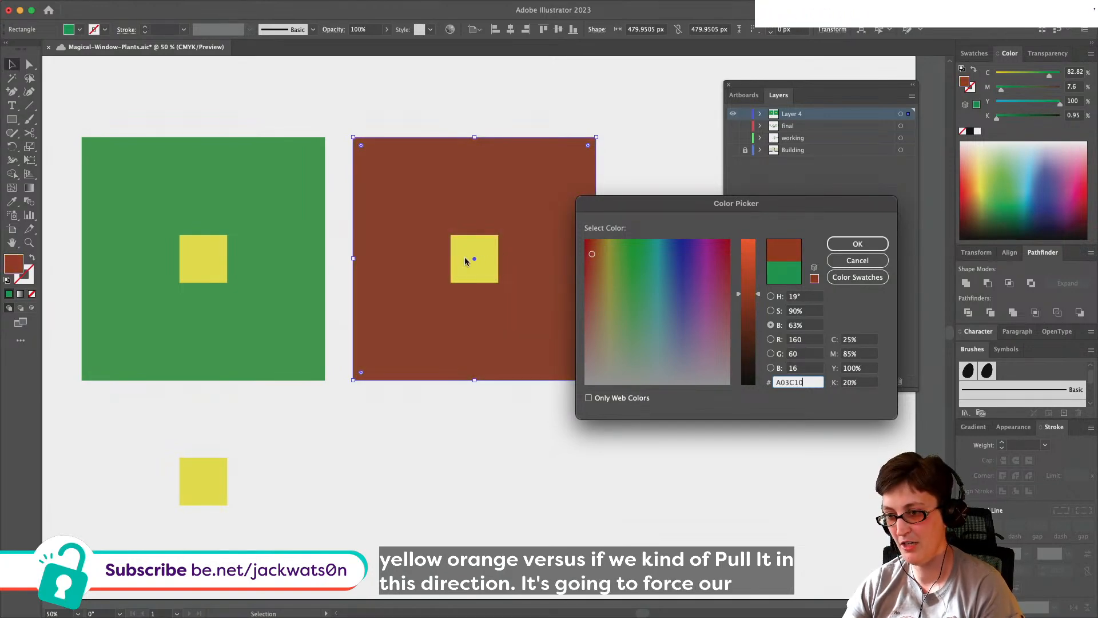
pyautogui.press('Return')
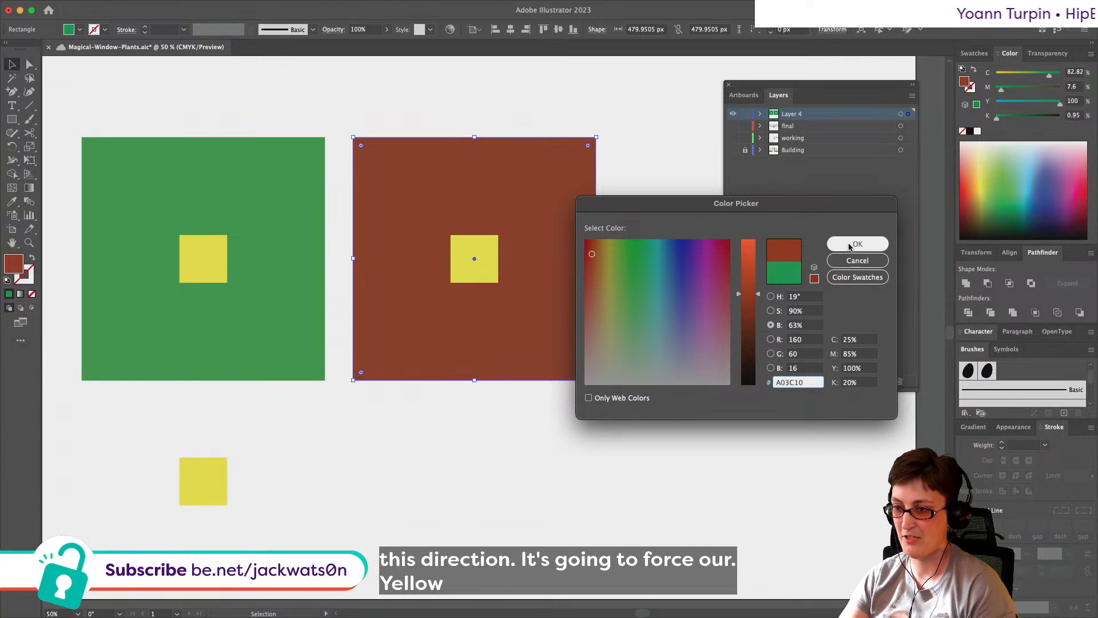
# Step: Compare the yellow centers of the brown and green squares up close and side by side
pyautogui.scroll(3, 464, 261)
pyautogui.hscroll(3, 465, 272)
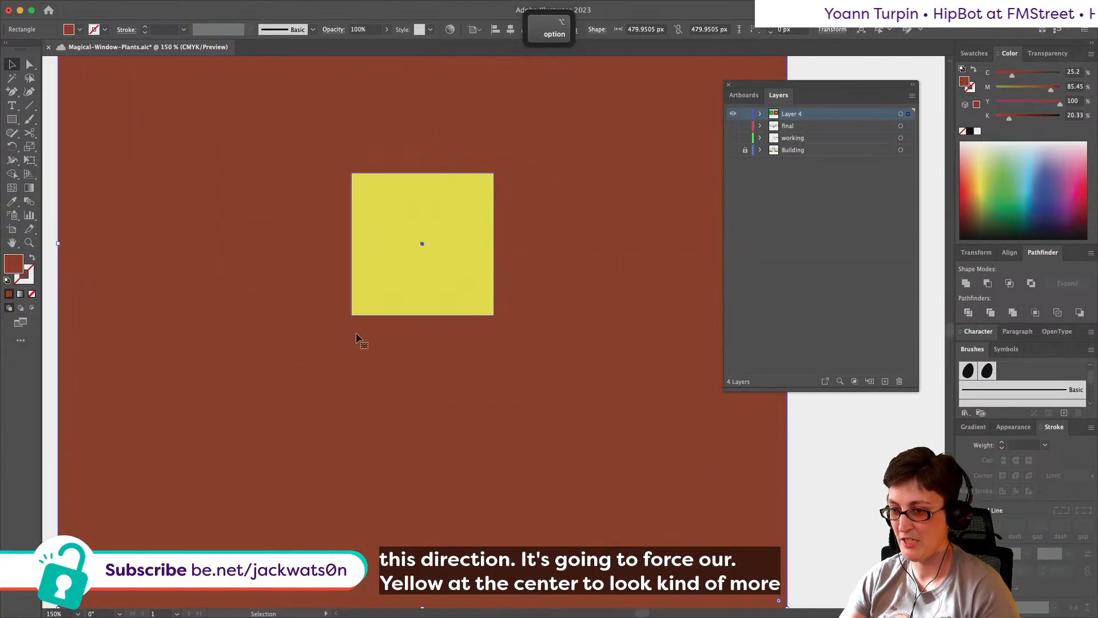
pyautogui.click(422, 338)
pyautogui.scroll(-1, 422, 337)
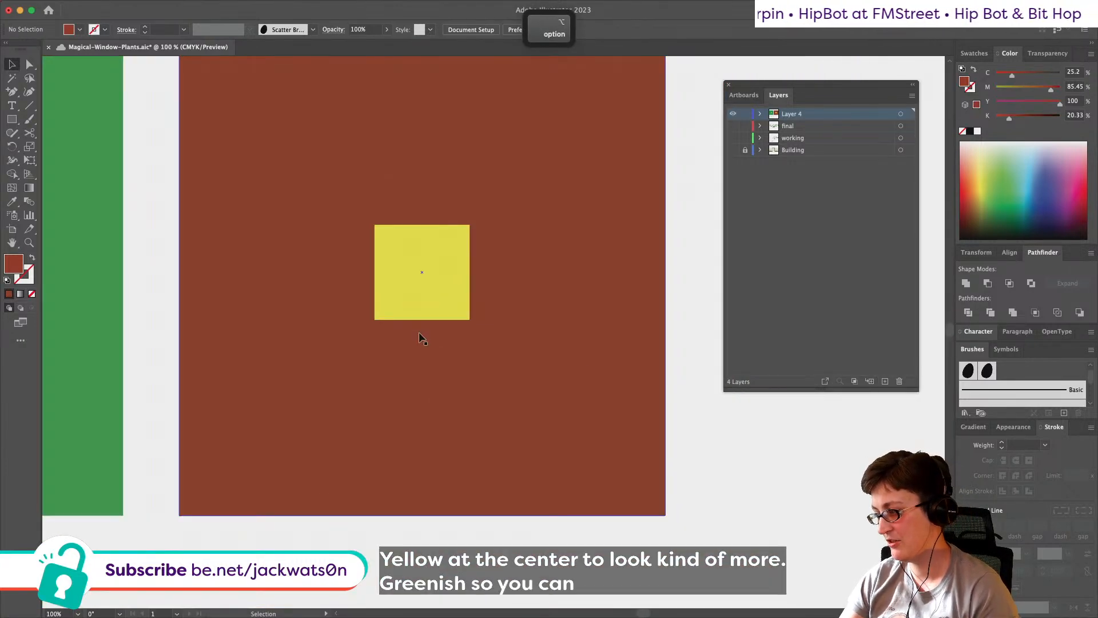
pyautogui.scroll(-2, 422, 338)
pyautogui.hscroll(-3, 421, 338)
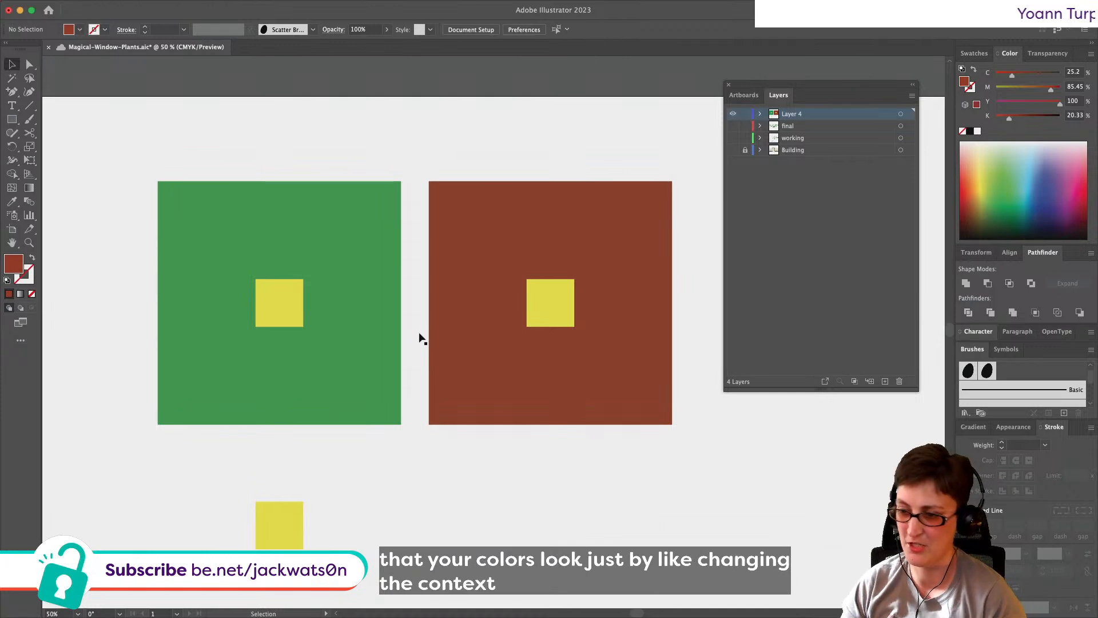
pyautogui.scroll(-1, 476, 330)
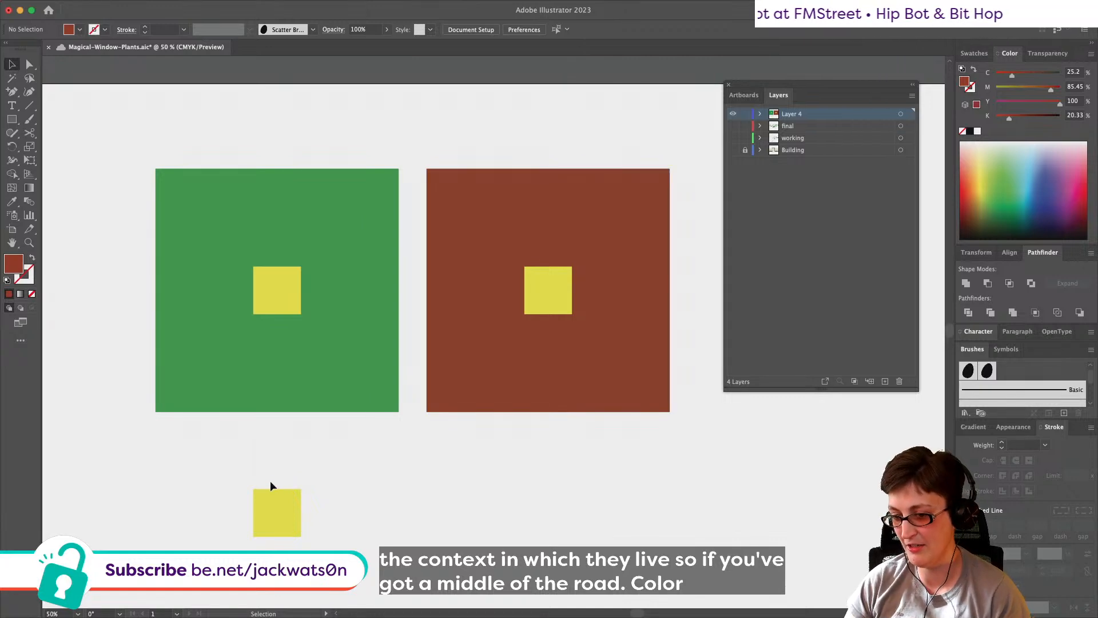
# Step: Move the standalone yellow square beneath the gap between the green and brown squares and clear the selection
pyautogui.scroll(-2, 270, 486)
pyautogui.moveTo(282, 475); pyautogui.dragTo(414, 490)
pyautogui.click(588, 462)
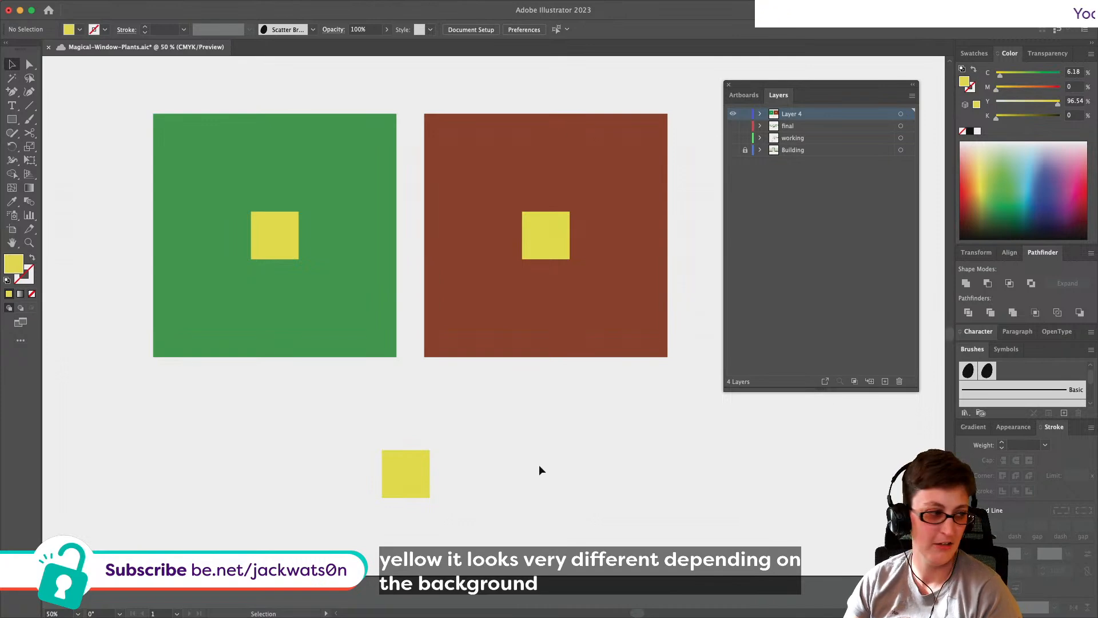
# Step: Recolor both small center squares together to a light green, hex 72F43B, and clear the selection
pyautogui.scroll(-1, 536, 468)
pyautogui.scroll(1, 507, 470)
pyautogui.click(290, 234)
pyautogui.keyDown('shift'); pyautogui.click(561, 240); pyautogui.keyUp('shift')
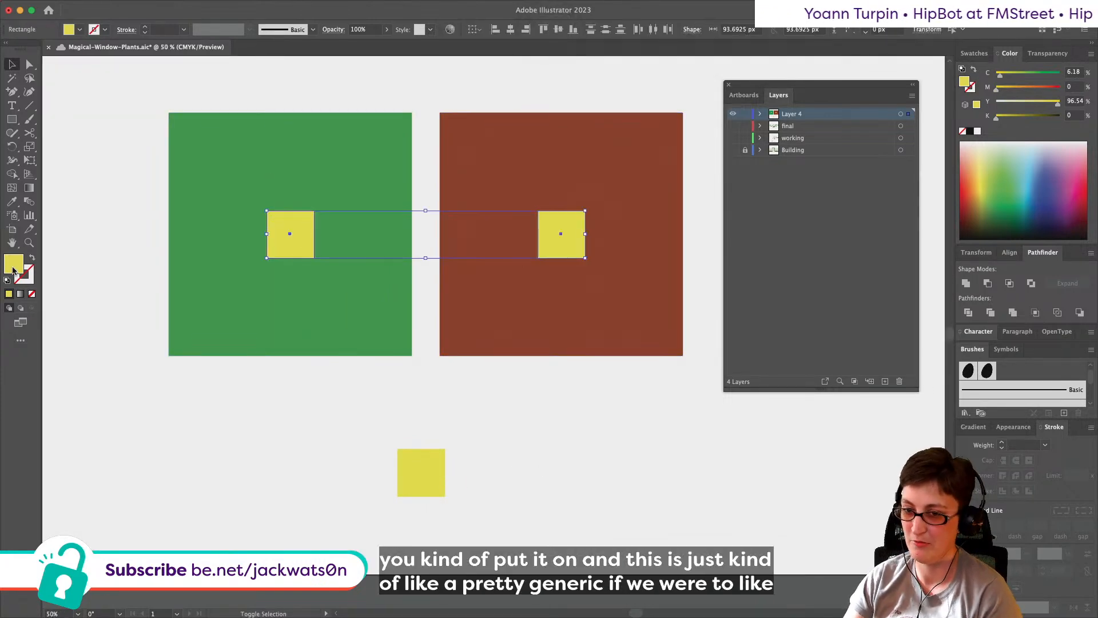
pyautogui.doubleClick(13, 271)
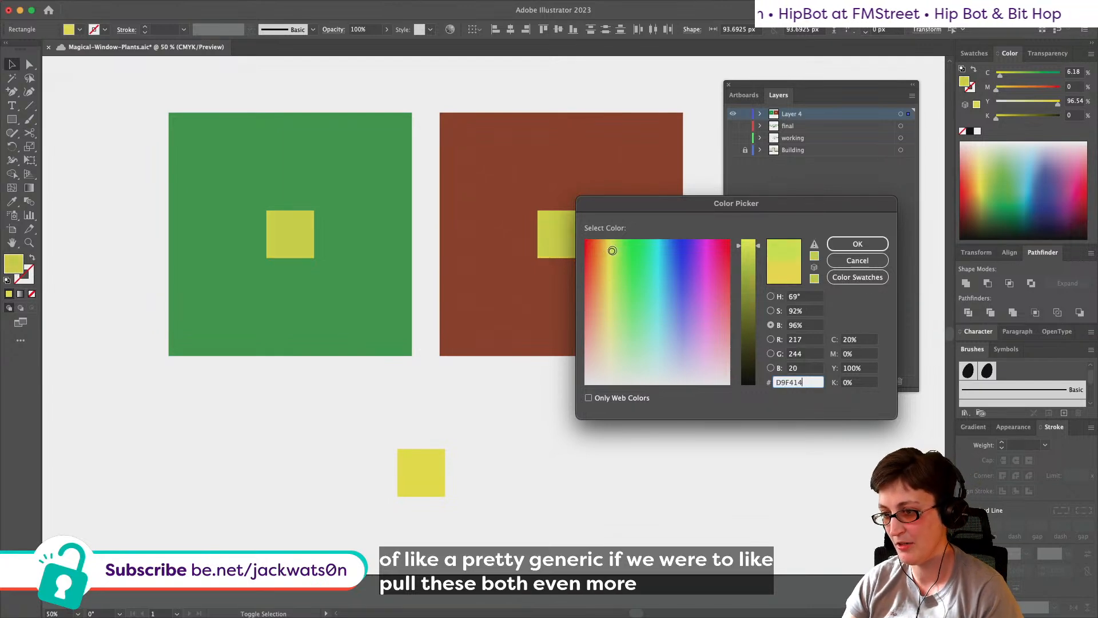
pyautogui.moveTo(612, 251); pyautogui.dragTo(608, 244)
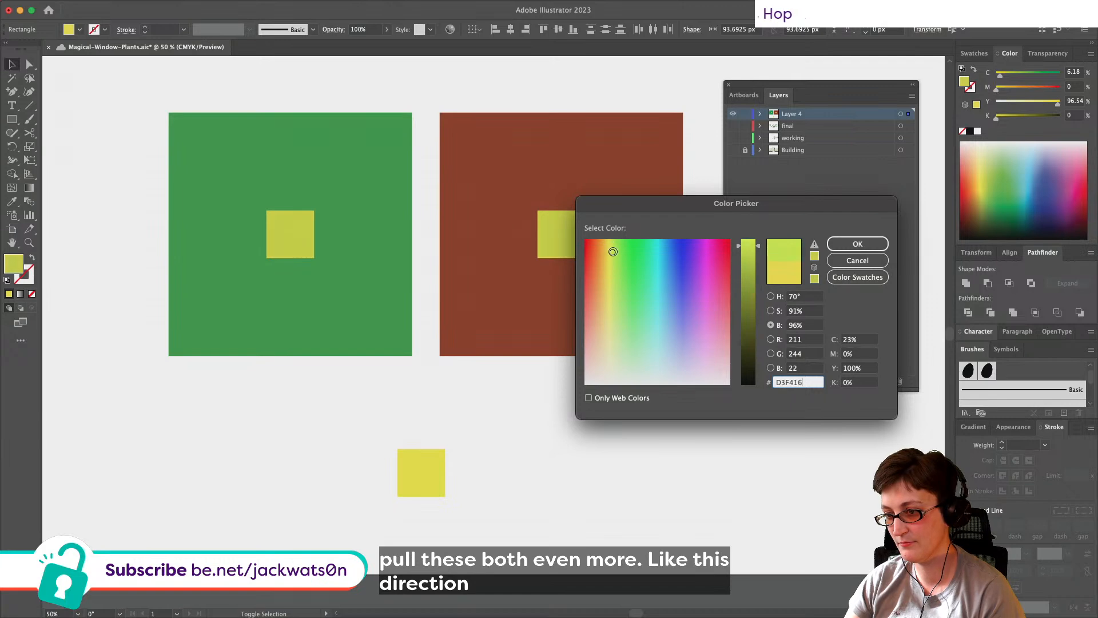
pyautogui.moveTo(614, 267); pyautogui.dragTo(625, 273)
pyautogui.click(849, 243)
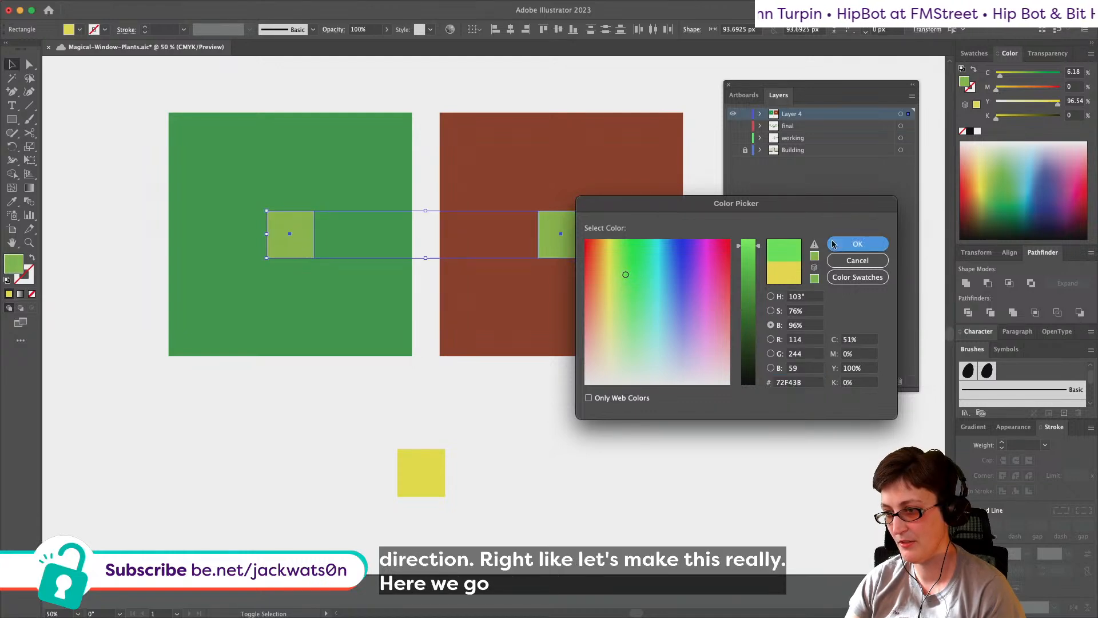
pyautogui.click(299, 420)
# Step: Compare the identically colored center squares against their green and brown backgrounds, checking the squares individually and in pairs
pyautogui.press('alt')
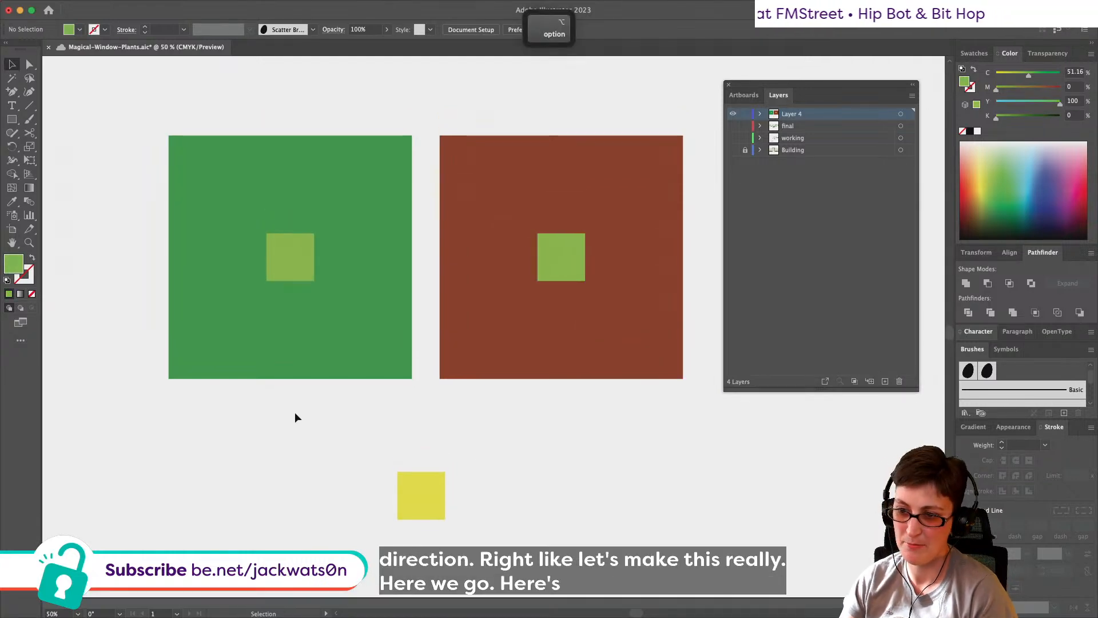
pyautogui.scroll(2, 286, 372)
pyautogui.click(275, 265)
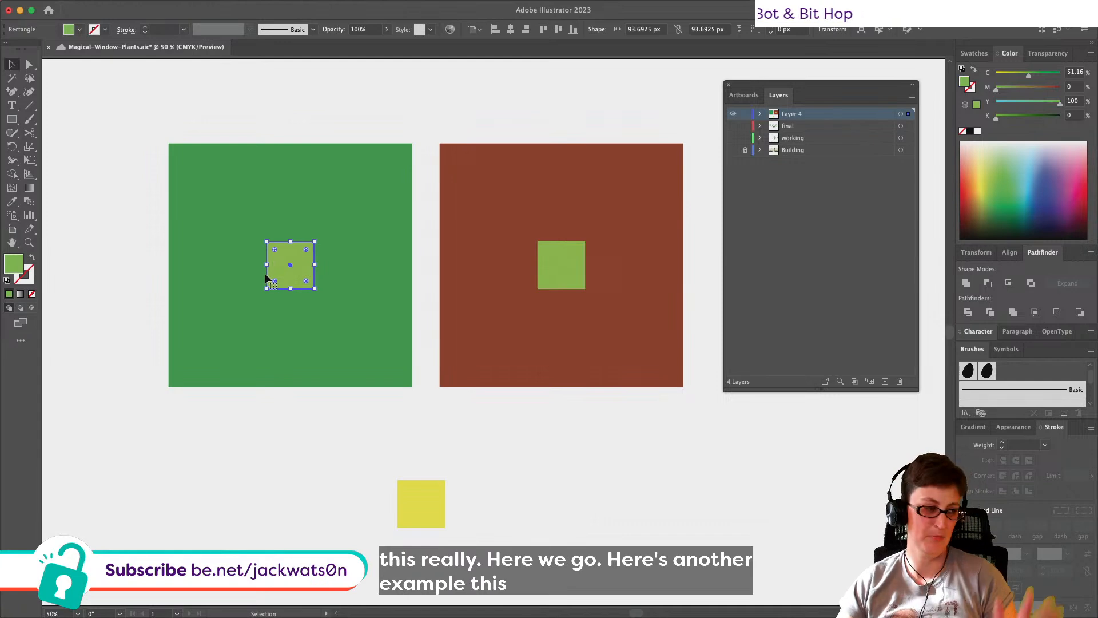
pyautogui.click(336, 407)
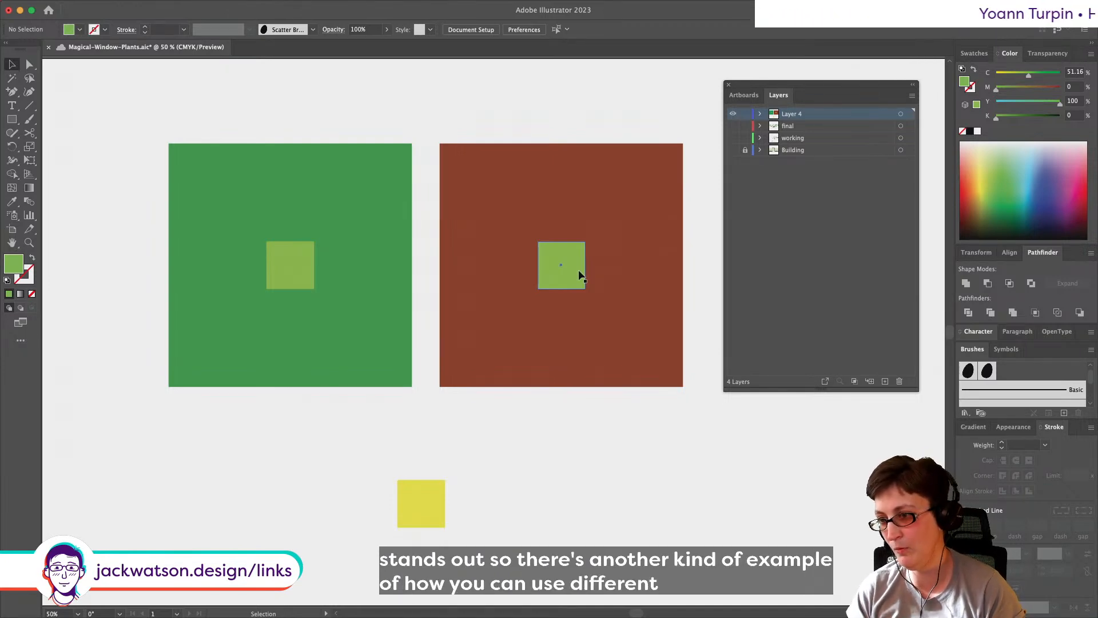
pyautogui.click(312, 272)
pyautogui.keyDown('shift'); pyautogui.click(558, 273); pyautogui.keyUp('shift')
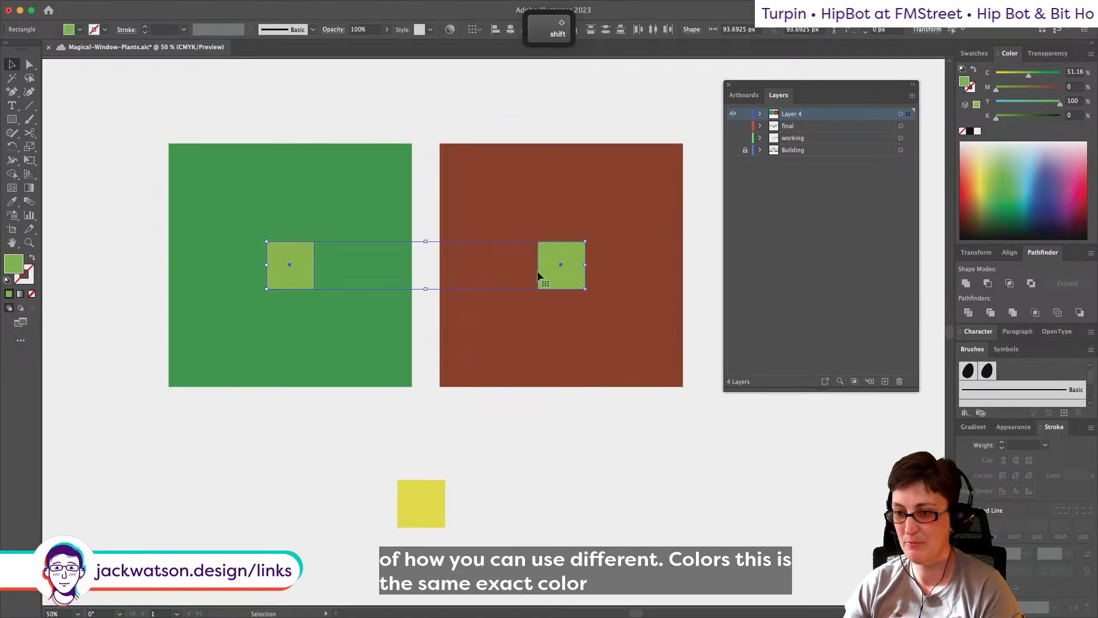
pyautogui.moveTo(307, 104); pyautogui.dragTo(564, 131)
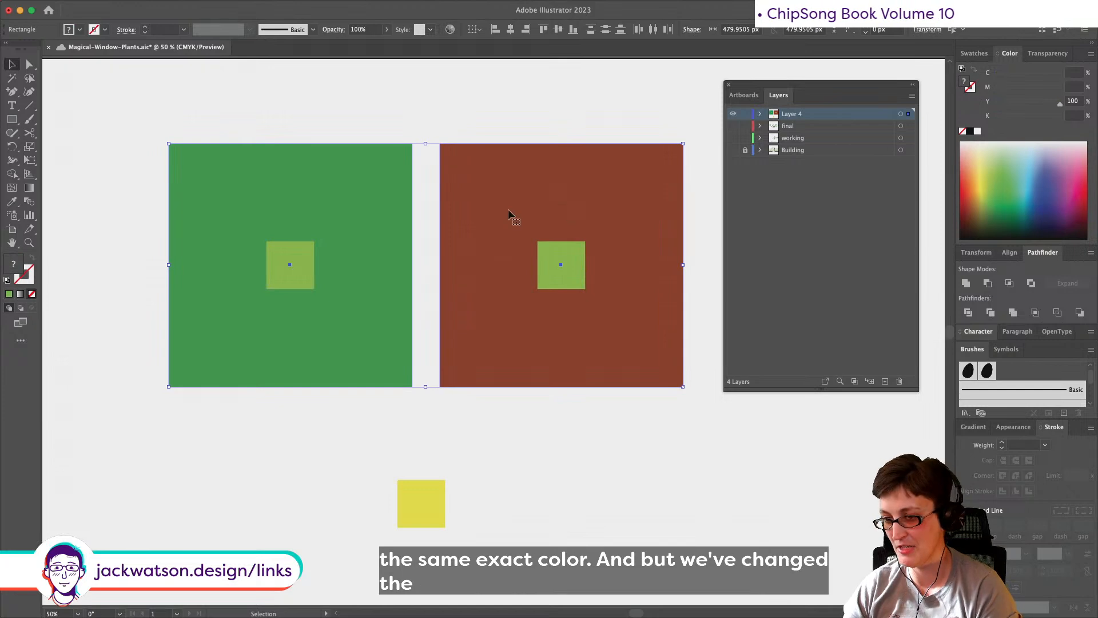
pyautogui.click(553, 252)
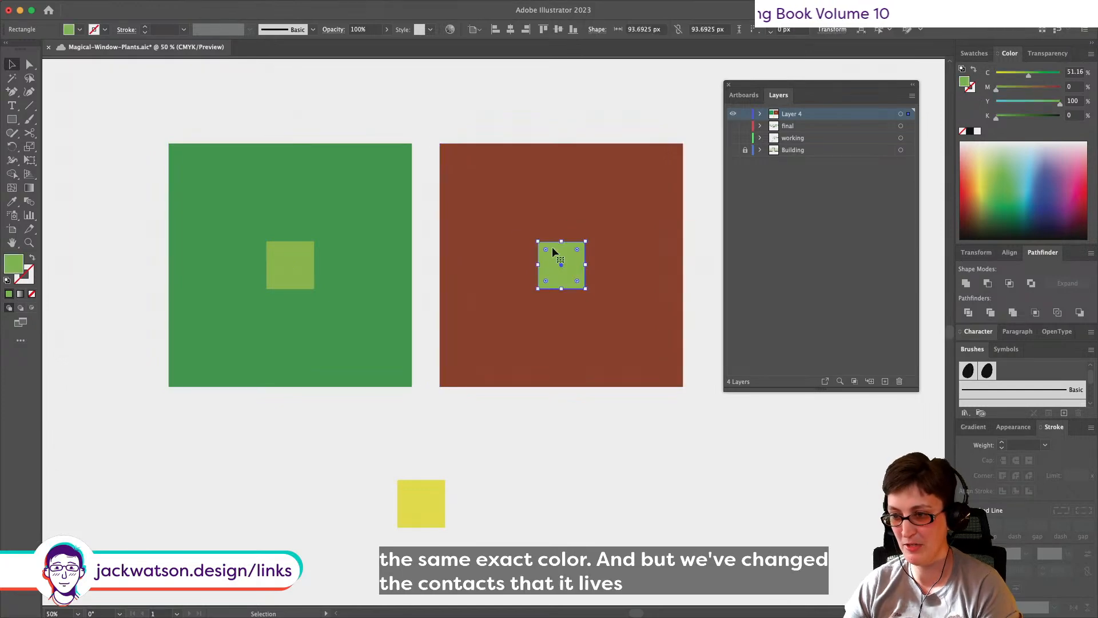
pyautogui.click(278, 263)
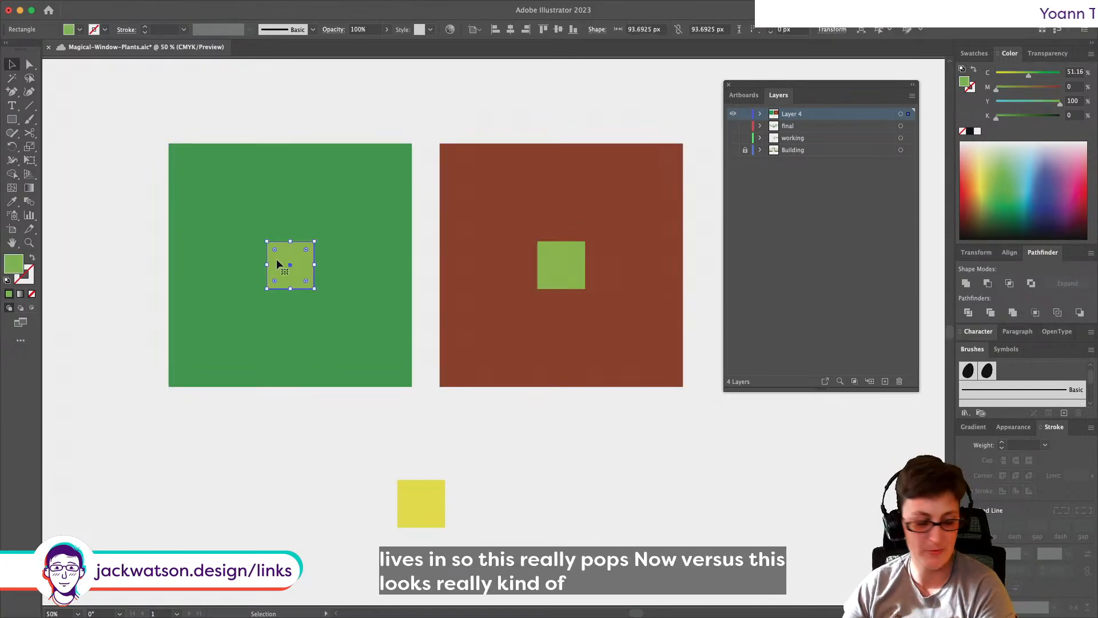
# Step: Delete all the demonstration squares and draw a single new square about 270 px wide on the same layer
pyautogui.moveTo(143, 129); pyautogui.dragTo(532, 500)
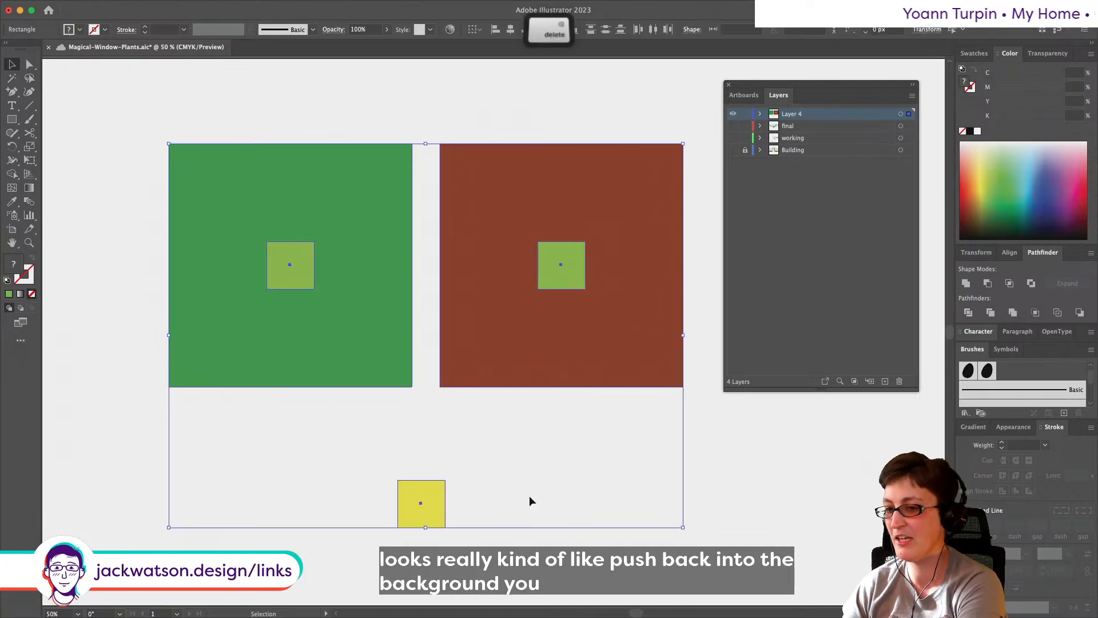
pyautogui.press('Delete')
pyautogui.click(12, 119)
pyautogui.moveTo(280, 218); pyautogui.dragTo(417, 355)
# Step: Preview the square's fill shifting between cooler blue-greens and warmer yellow-greens, and discard the color change
pyautogui.doubleClick(13, 263)
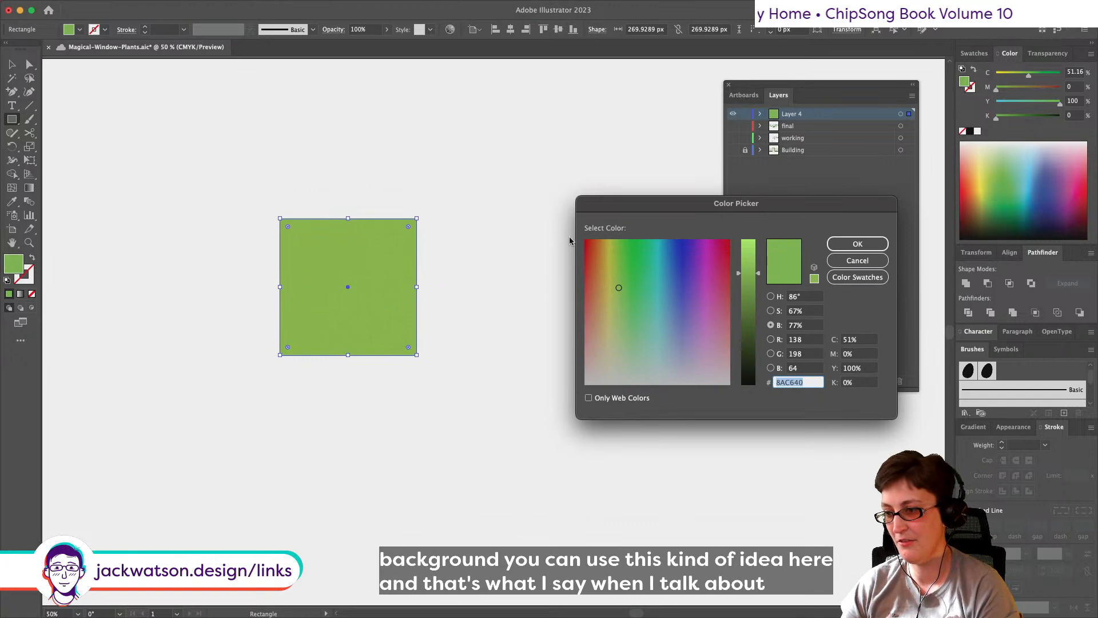
pyautogui.moveTo(621, 288); pyautogui.dragTo(647, 257)
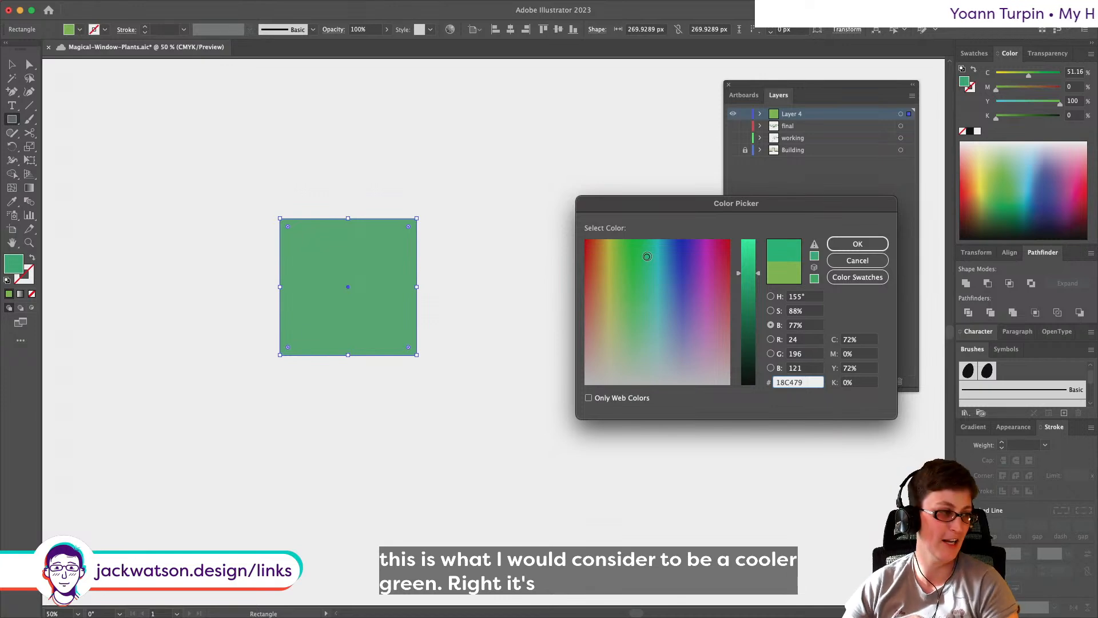
pyautogui.moveTo(647, 256)
pyautogui.mouseDown()
pyautogui.moveTo(681, 254)
pyautogui.moveTo(657, 252)
pyautogui.mouseUp()
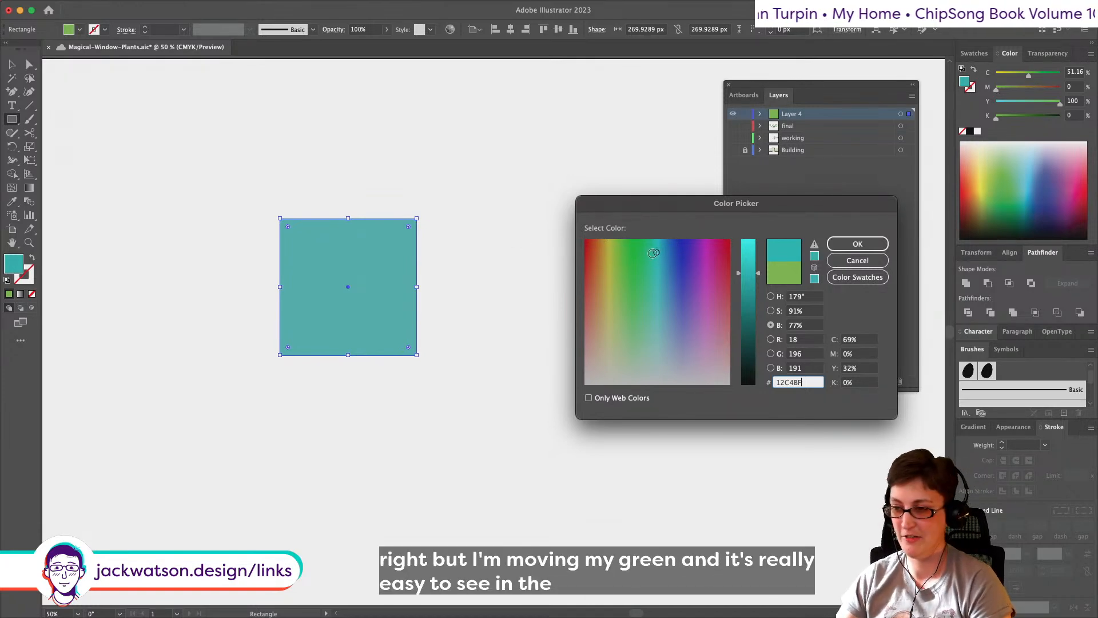
pyautogui.moveTo(653, 252); pyautogui.dragTo(642, 253)
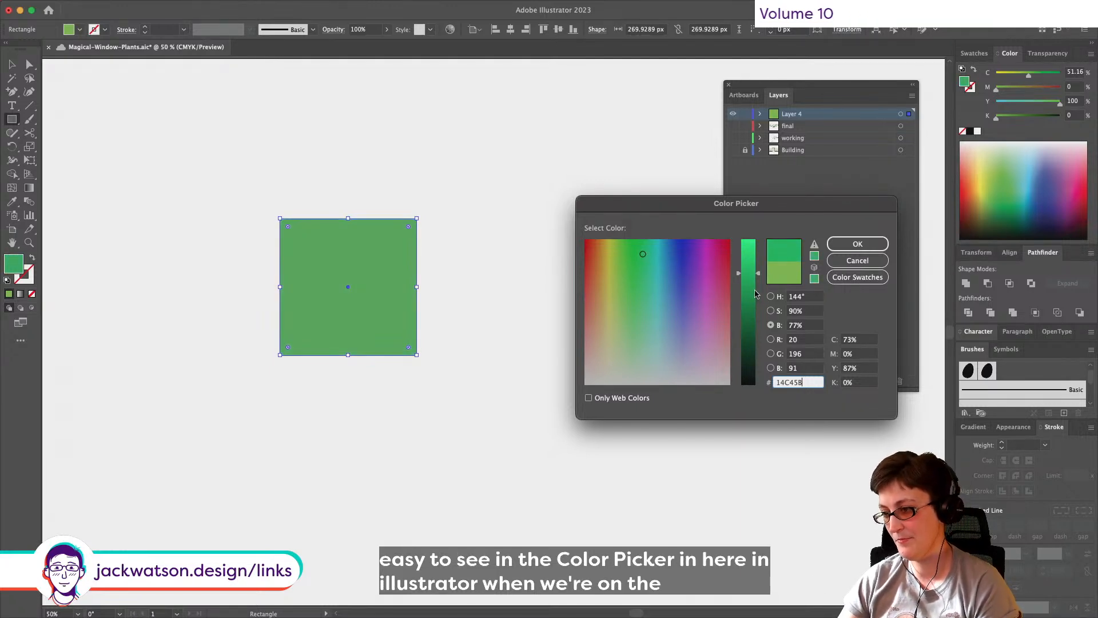
pyautogui.click(771, 297)
pyautogui.moveTo(756, 325); pyautogui.dragTo(757, 354)
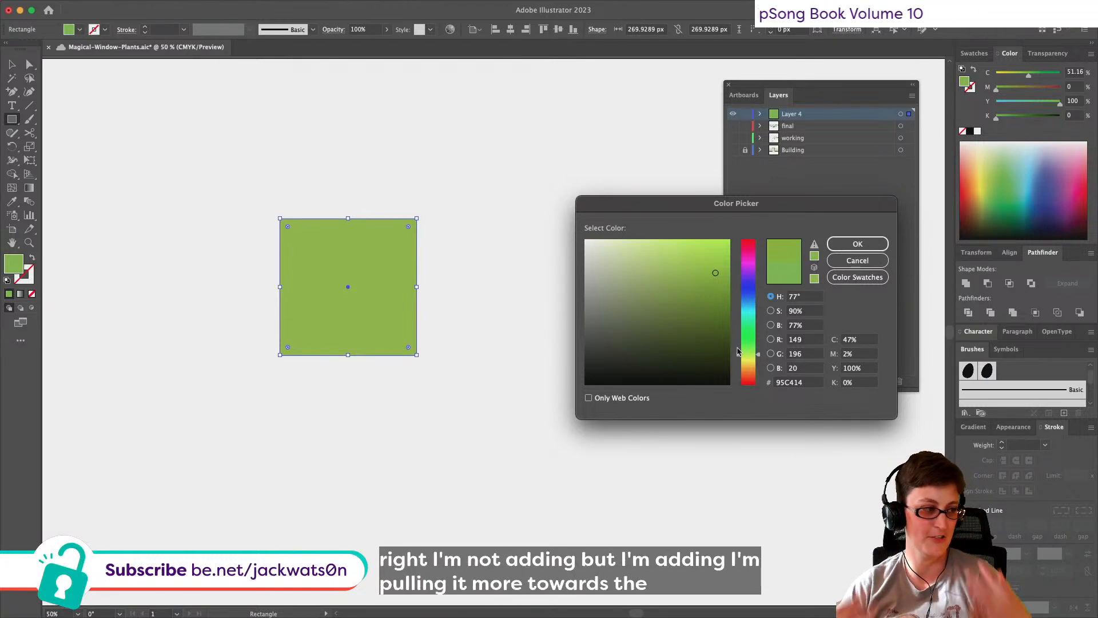
pyautogui.moveTo(741, 351); pyautogui.dragTo(743, 324)
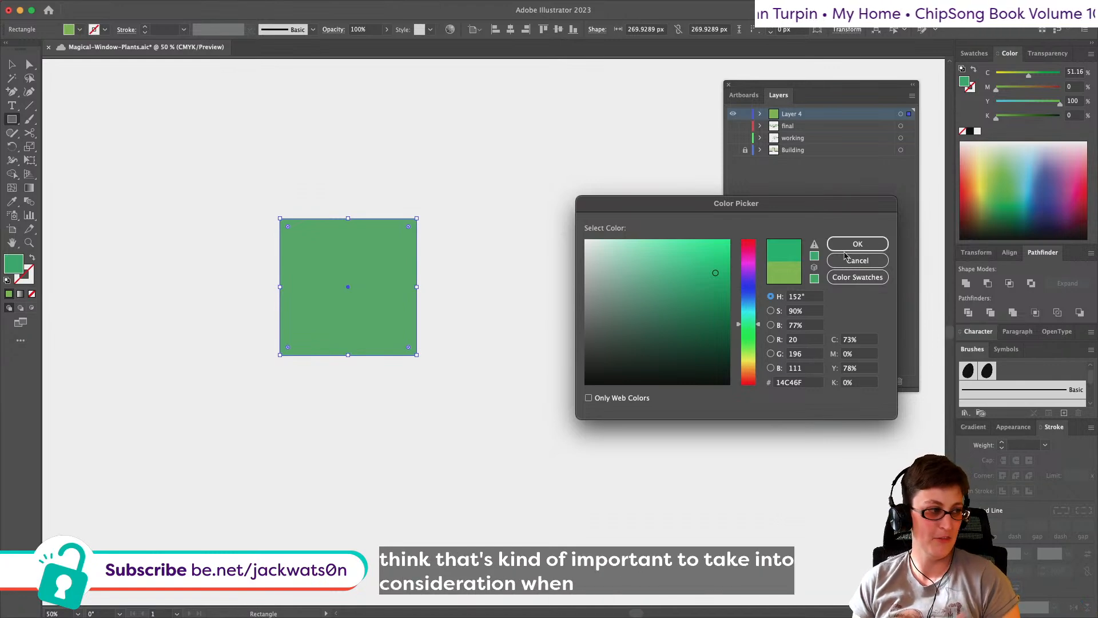
pyautogui.click(857, 261)
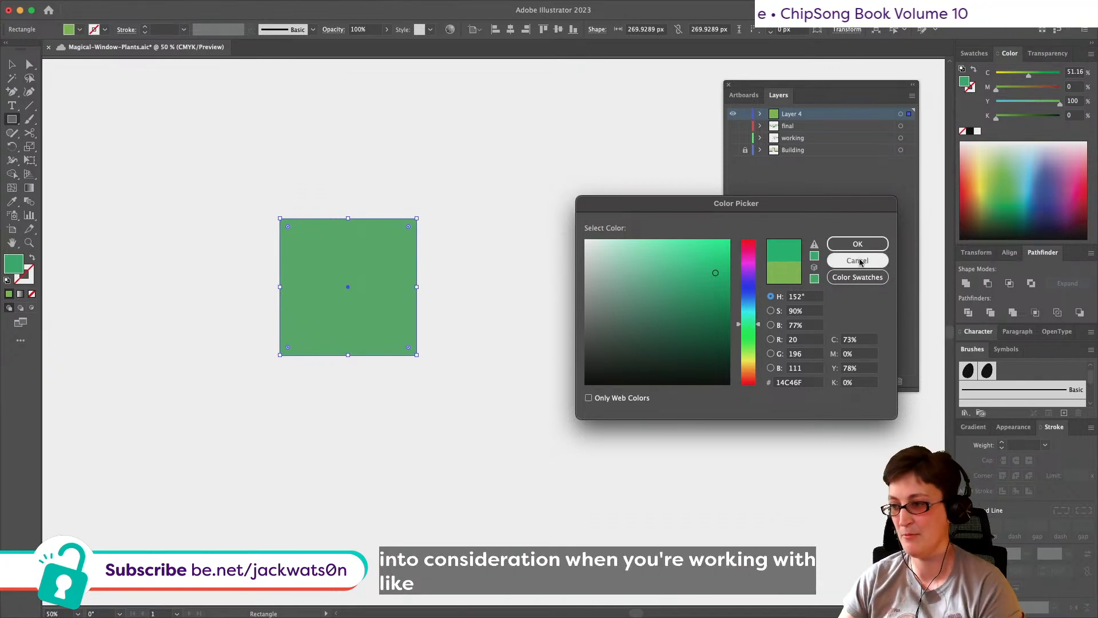
# Step: Recolor the square to a middle green, hex 00C409
pyautogui.doubleClick(14, 263)
pyautogui.moveTo(604, 269); pyautogui.dragTo(635, 233)
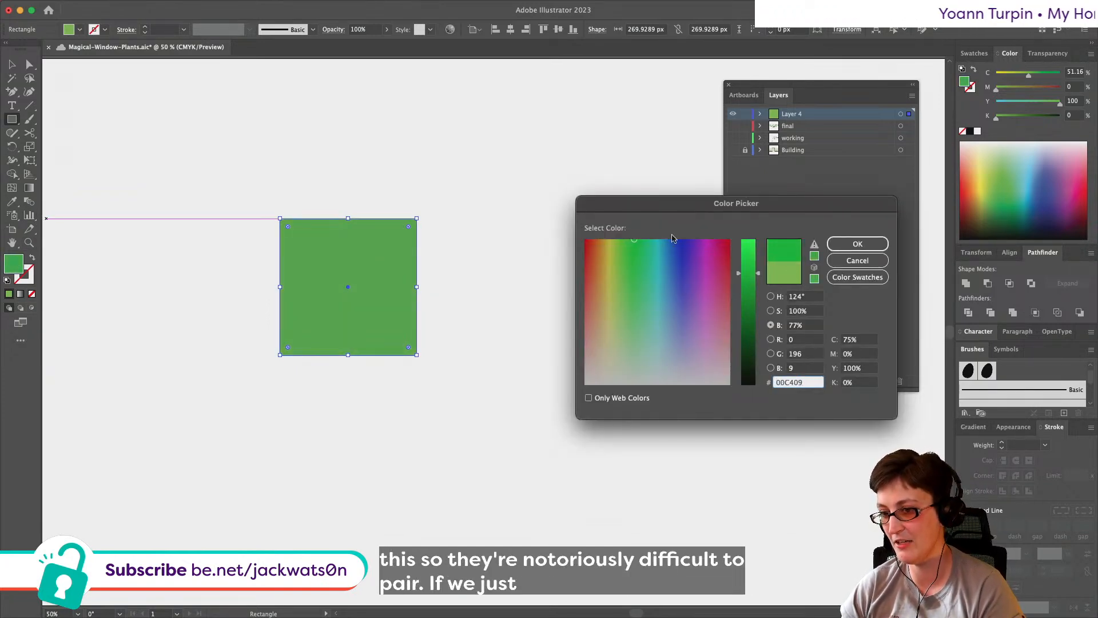
pyautogui.click(846, 244)
# Step: Duplicate the green square horizontally by about 293 px, fill the copy with red, hex C10505, and clear the selection
pyautogui.click(13, 64)
pyautogui.moveTo(280, 249); pyautogui.dragTo(428, 249)
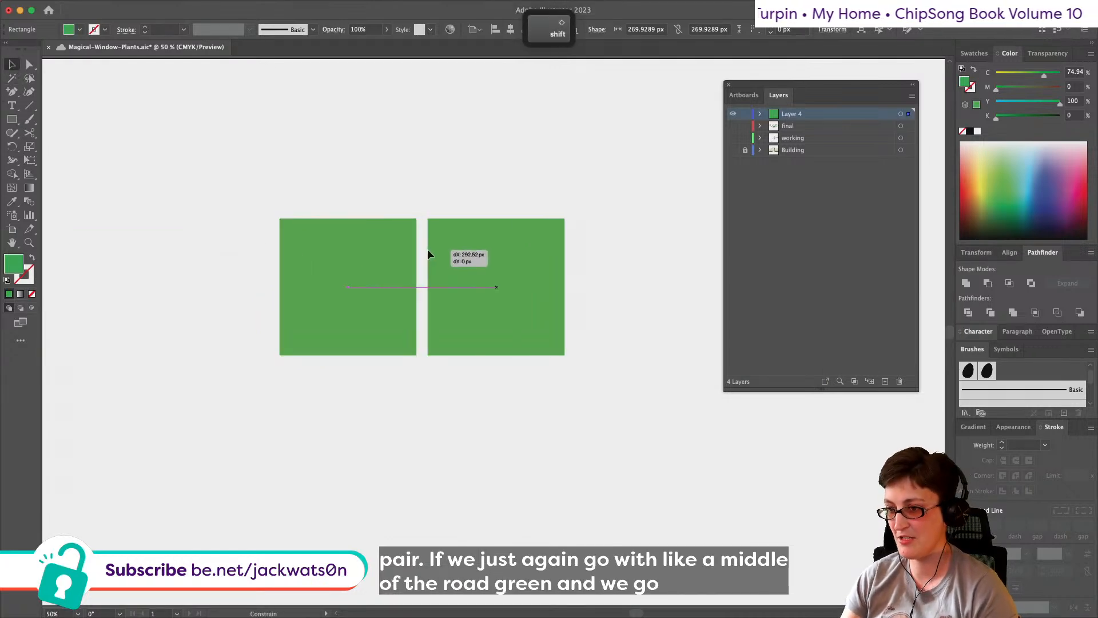
pyautogui.doubleClick(13, 264)
pyautogui.write('C10505')
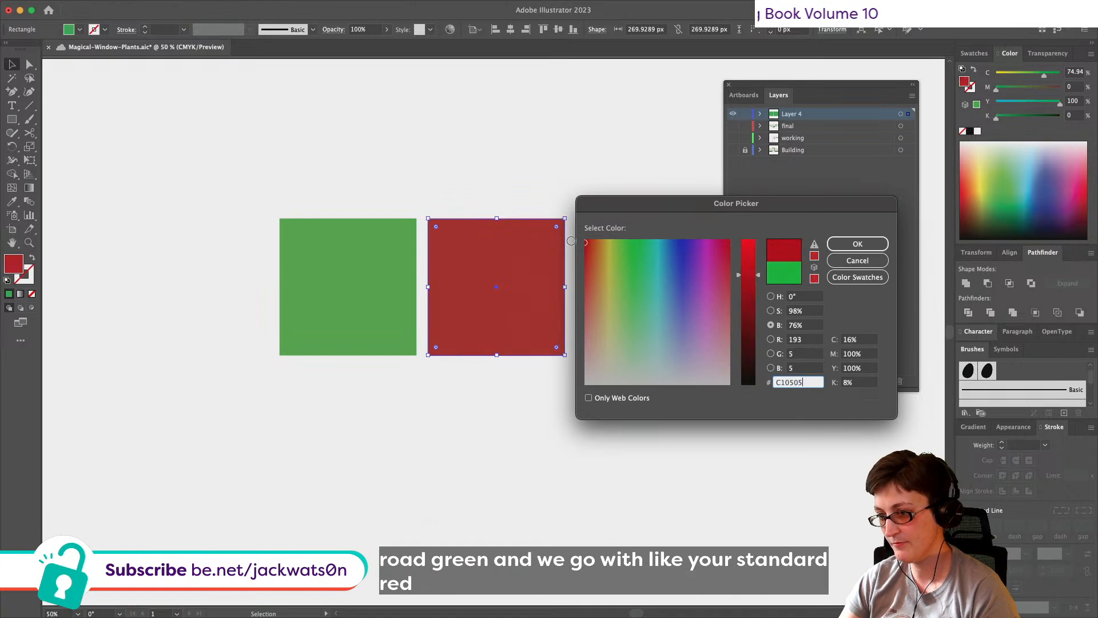
pyautogui.press('Return')
pyautogui.scroll(-1, 314, 246)
pyautogui.click(275, 167)
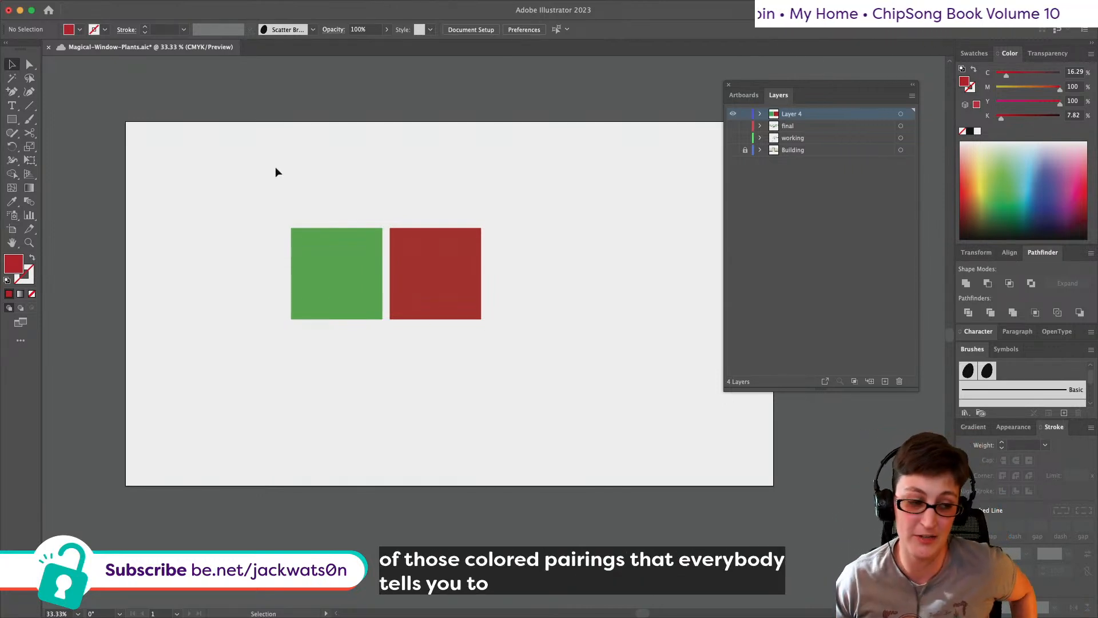
# Step: Scale the green and red pair down to about 200 px squares near the artboard's upper edge and place a copy beneath it
pyautogui.scroll(-2, 366, 169)
pyautogui.moveTo(209, 138); pyautogui.dragTo(345, 170)
pyautogui.press('super+f')
pyautogui.moveTo(313, 129); pyautogui.dragTo(314, 263)
pyautogui.click(241, 313)
pyautogui.scroll(2, 241, 296)
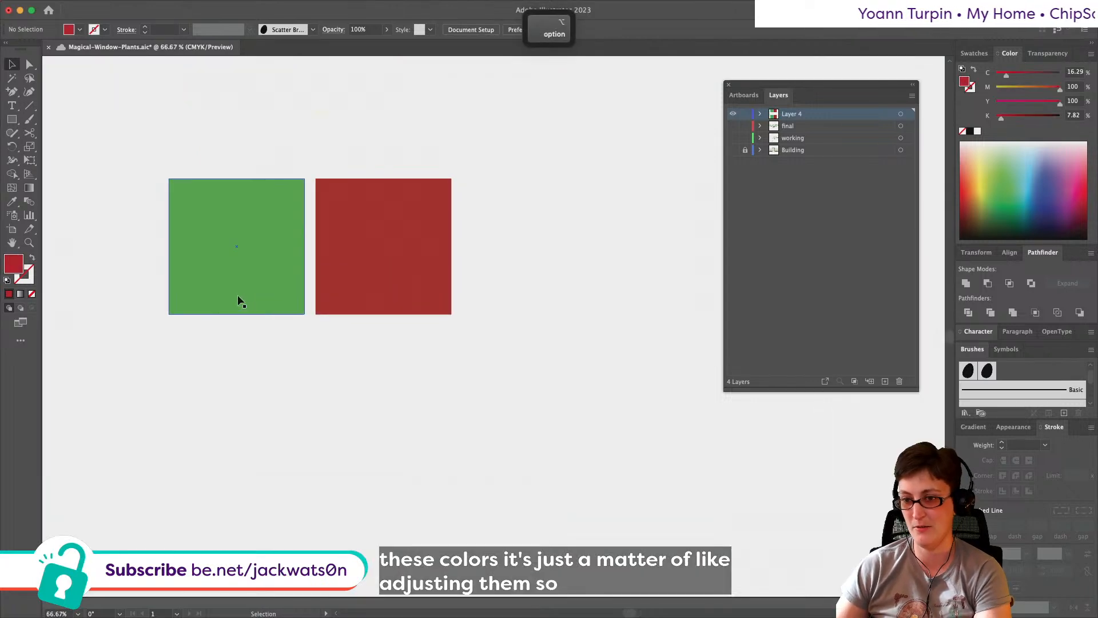
# Step: Try cooling the lower red square to a magenta, hex BF0D73, and discard the change
pyautogui.click(246, 278)
pyautogui.click(426, 198)
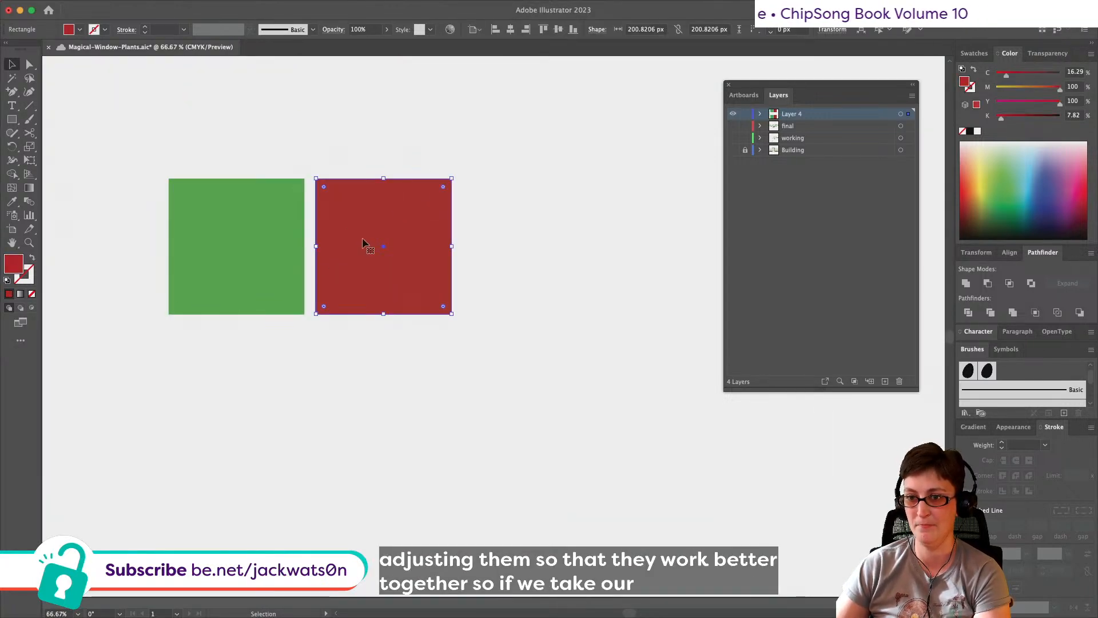
pyautogui.doubleClick(14, 265)
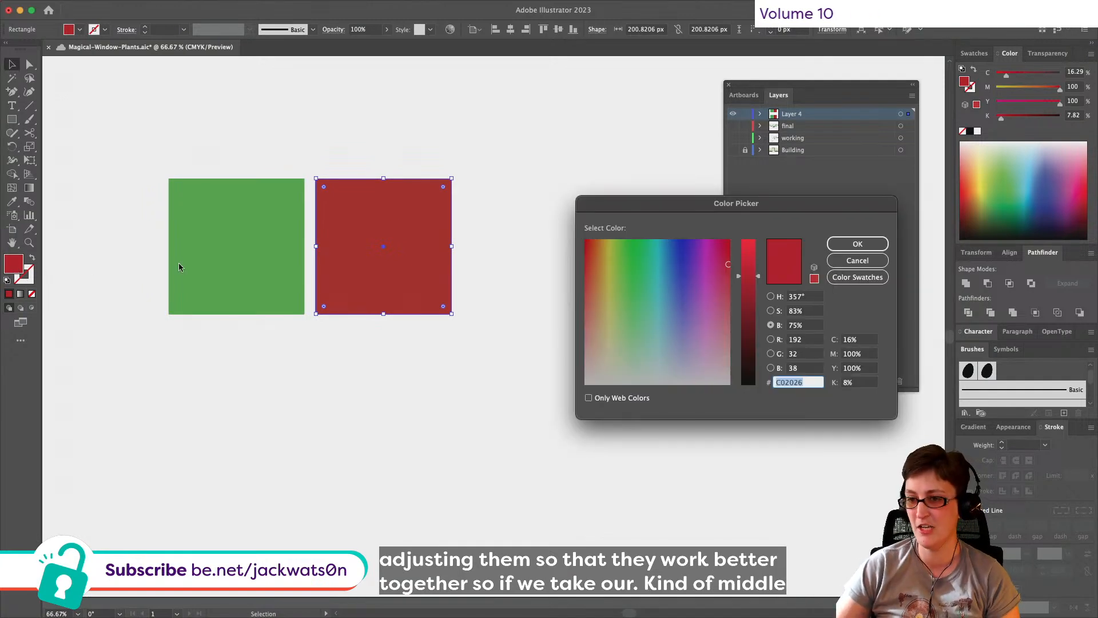
pyautogui.moveTo(725, 264)
pyautogui.mouseDown()
pyautogui.moveTo(712, 263)
pyautogui.moveTo(717, 248)
pyautogui.mouseUp()
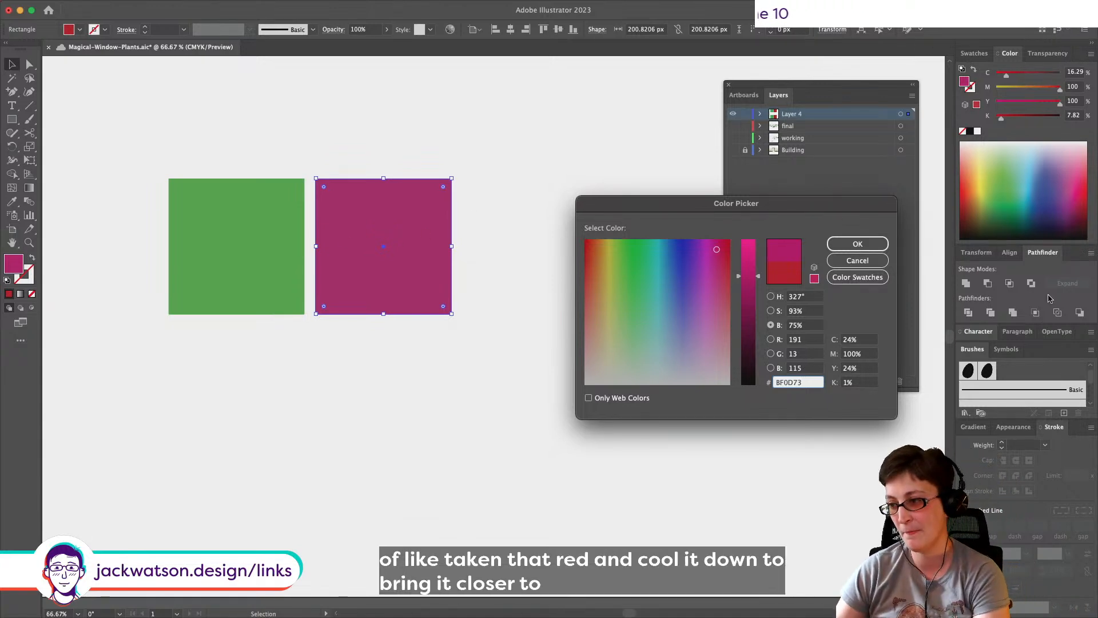
pyautogui.press('super+z')
pyautogui.click(859, 262)
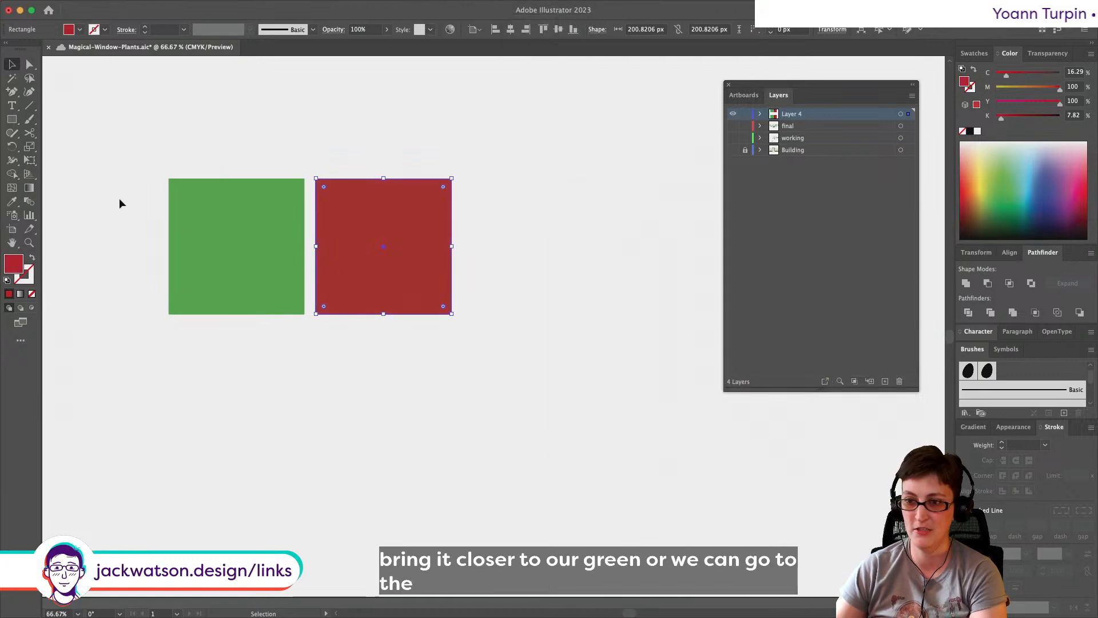
# Step: Recolor the lower green square to a warm yellow-green, hex 9AB210
pyautogui.click(185, 200)
pyautogui.doubleClick(5, 259)
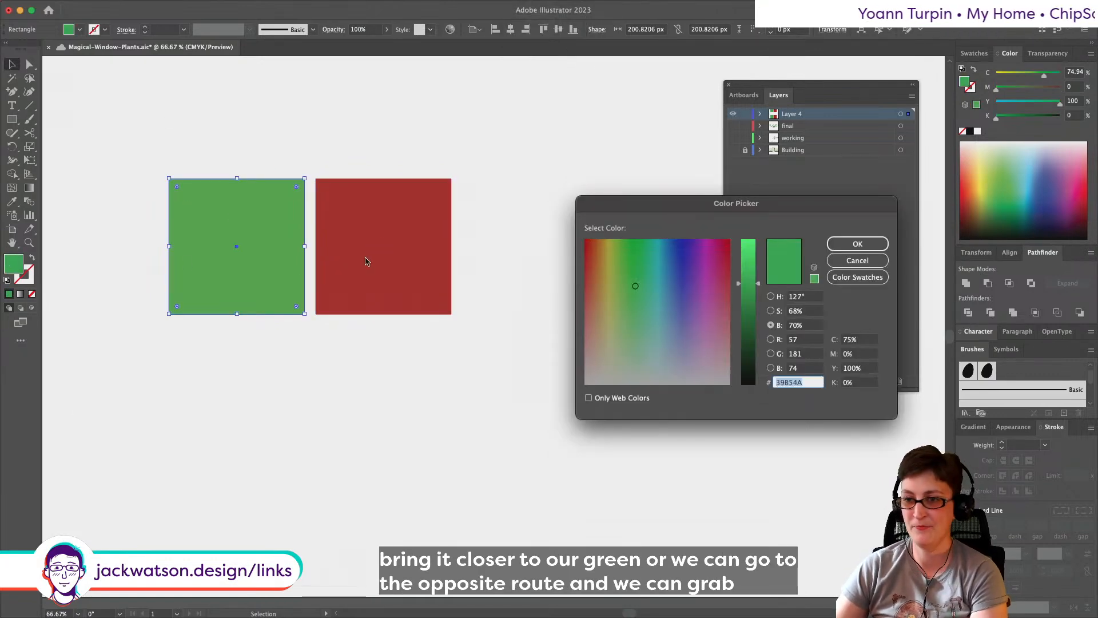
pyautogui.moveTo(635, 283); pyautogui.dragTo(611, 270)
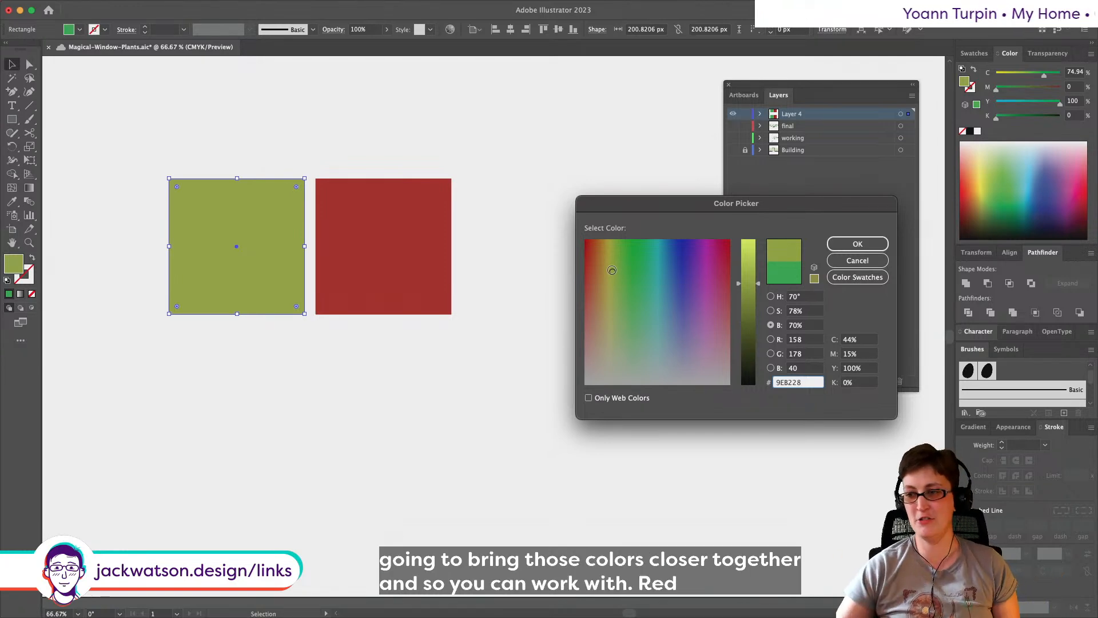
pyautogui.moveTo(612, 270); pyautogui.dragTo(612, 251)
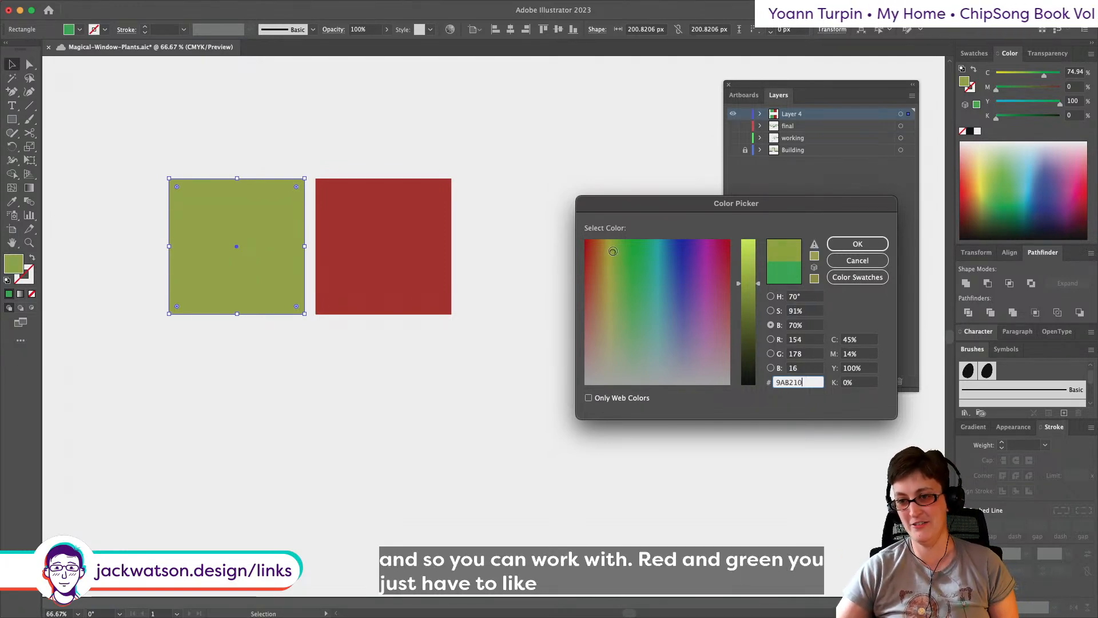
pyautogui.click(846, 243)
# Step: Warm the lower red square to an orange-red, hex BF3D0A, and clear the selection
pyautogui.click(335, 243)
pyautogui.doubleClick(9, 266)
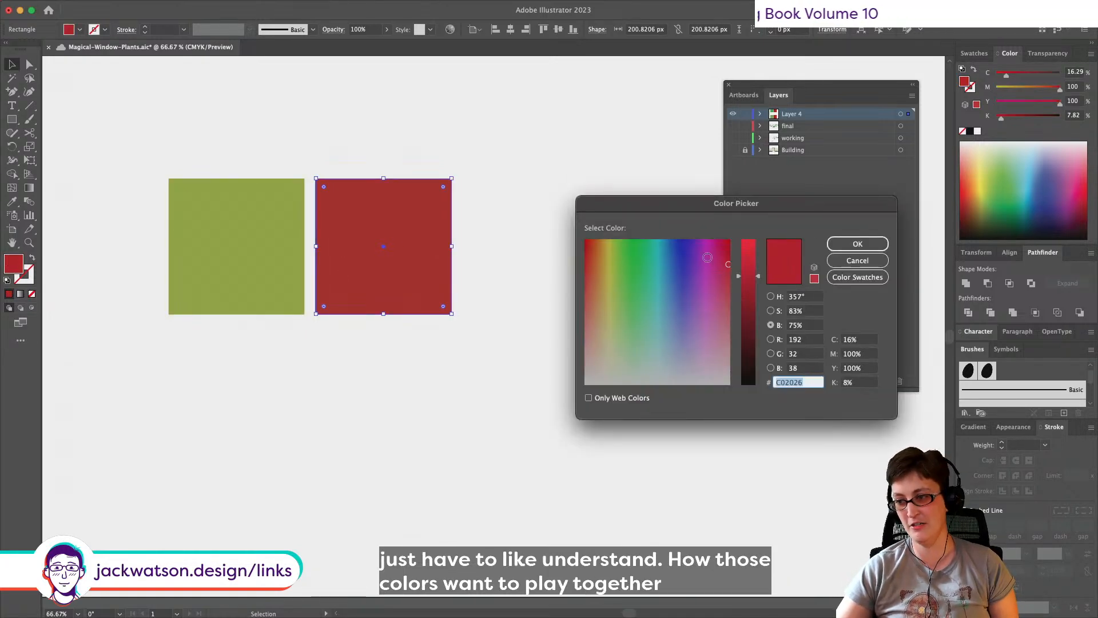
pyautogui.write('BF1010')
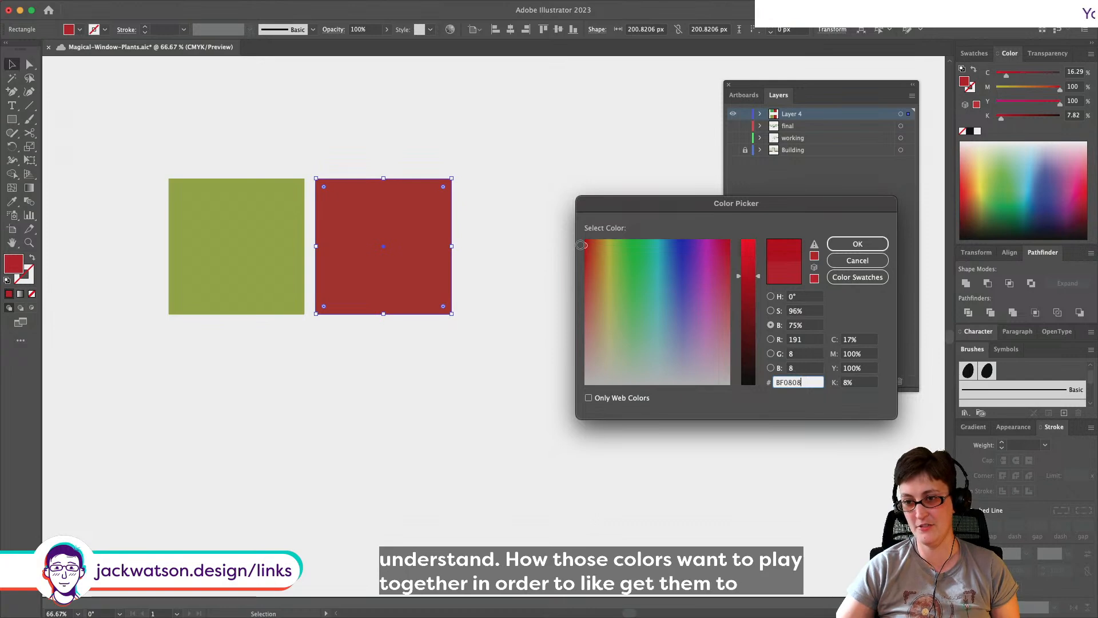
pyautogui.moveTo(587, 246); pyautogui.dragTo(591, 246)
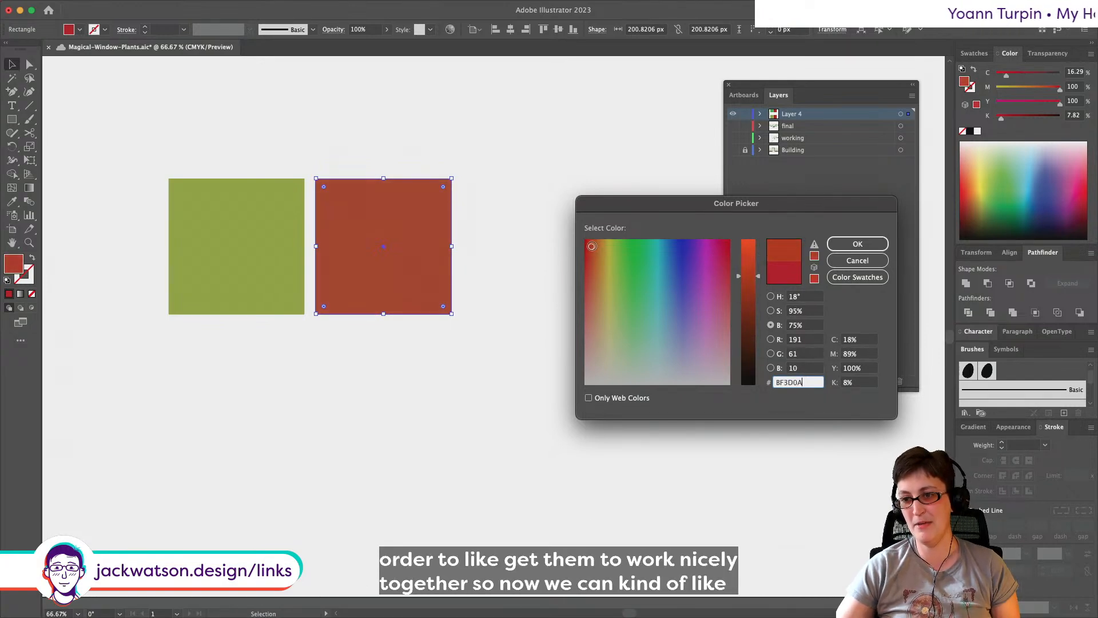
pyautogui.click(857, 244)
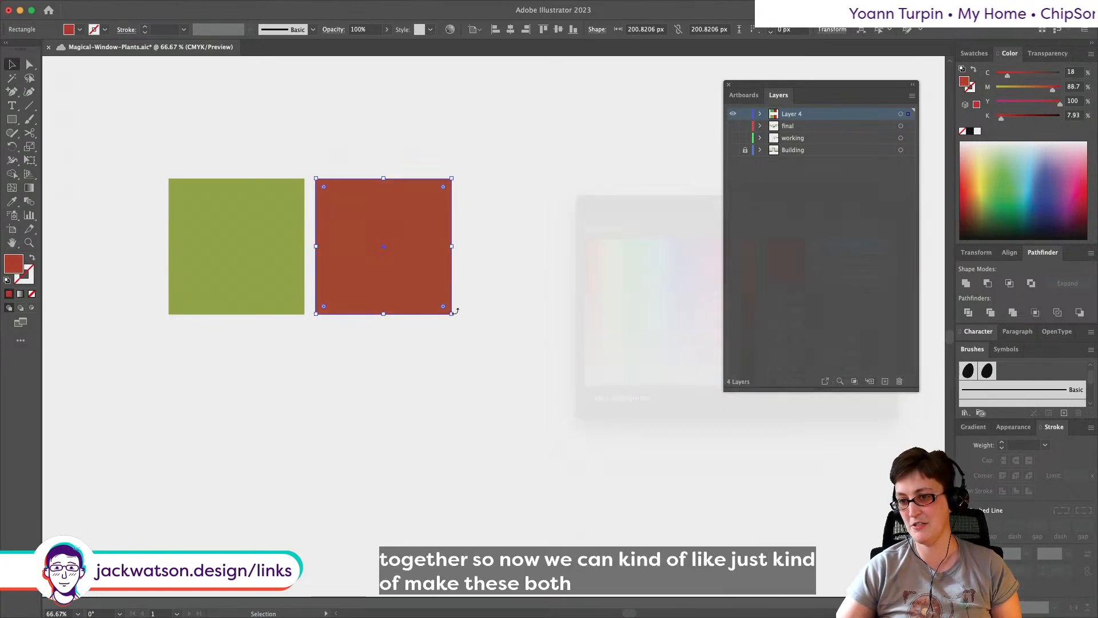
pyautogui.click(480, 340)
# Step: Duplicate the warm yellow-green and orange-red pair and place the copy directly beneath it
pyautogui.scroll(-3, 487, 353)
pyautogui.scroll(3, 487, 350)
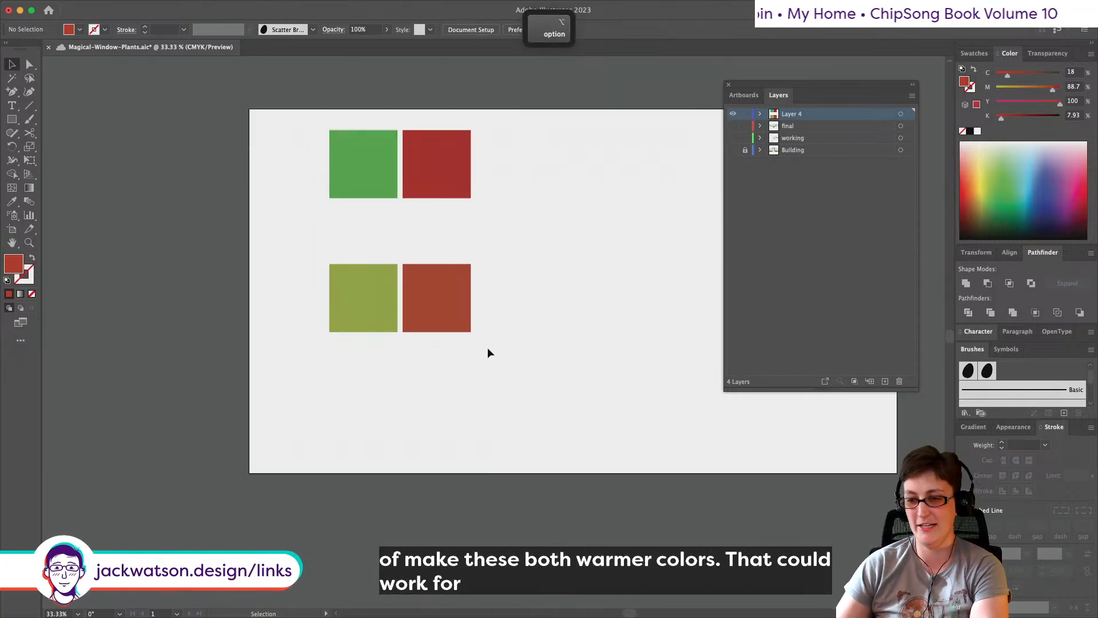
pyautogui.moveTo(487, 350); pyautogui.dragTo(283, 419)
pyautogui.press('super+c')
pyautogui.press('super+f')
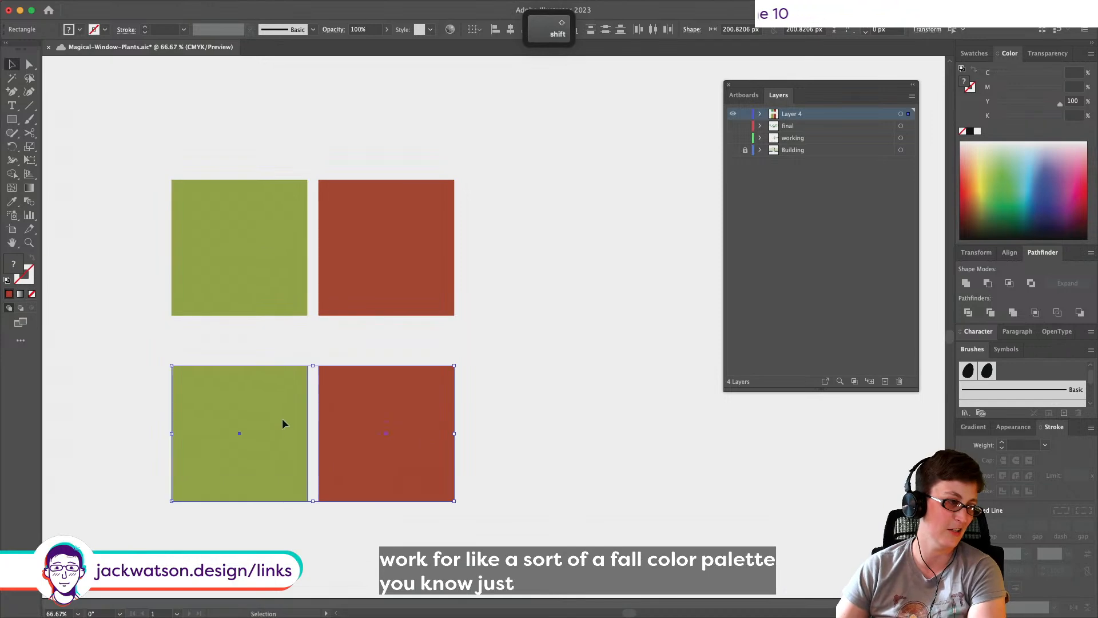
# Step: Delete all three pairs of demonstration squares from the artboard
pyautogui.press('shift+super+a')
pyautogui.scroll(-5, 255, 423)
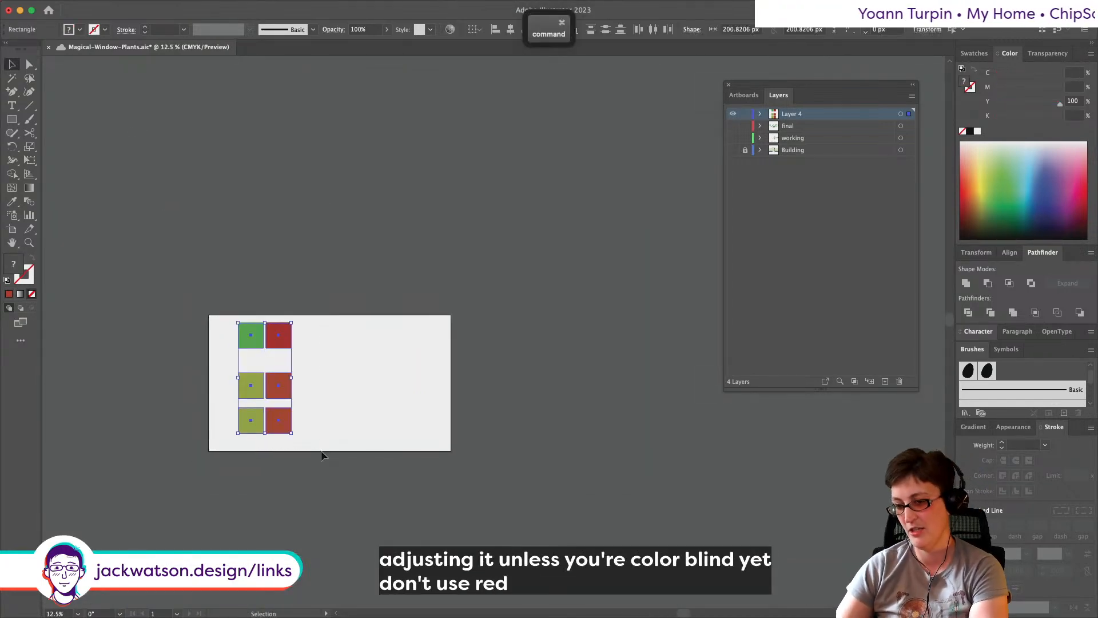
pyautogui.scroll(2, 320, 451)
pyautogui.moveTo(298, 435); pyautogui.dragTo(123, 138)
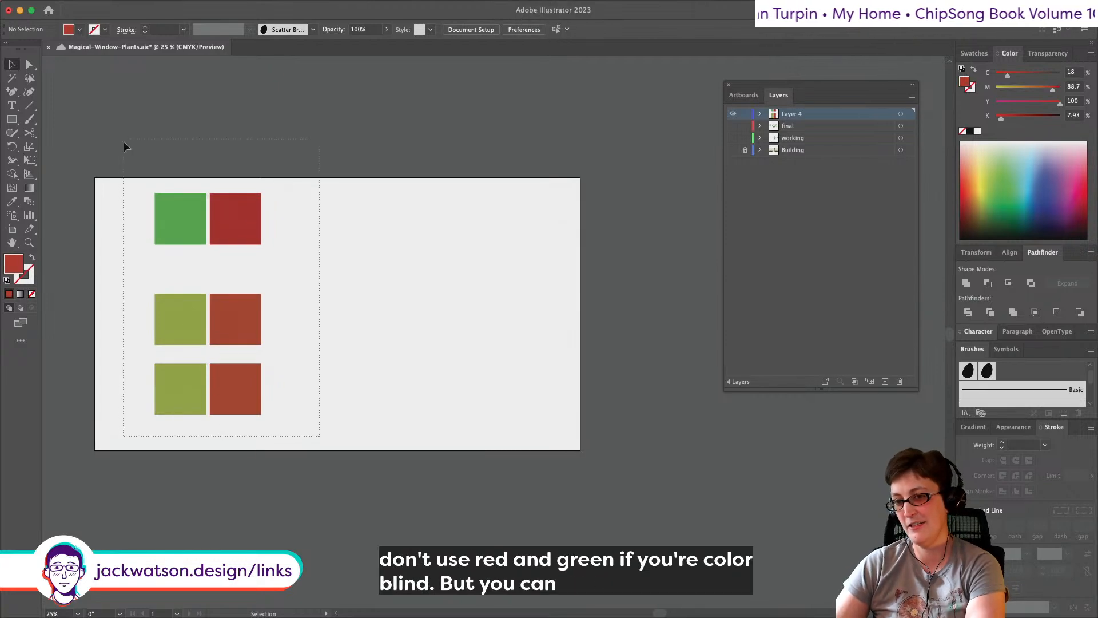
pyautogui.press('Delete')
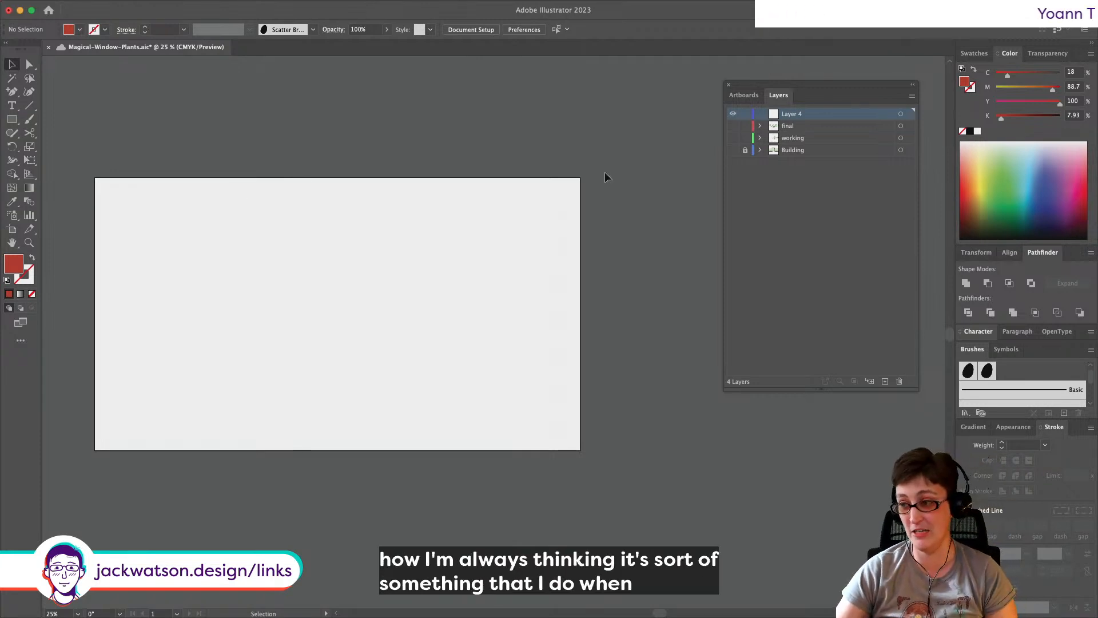
# Step: Show the final and Building layers with the working layer hidden so the storefront and its plants are displayed
pyautogui.click(732, 126)
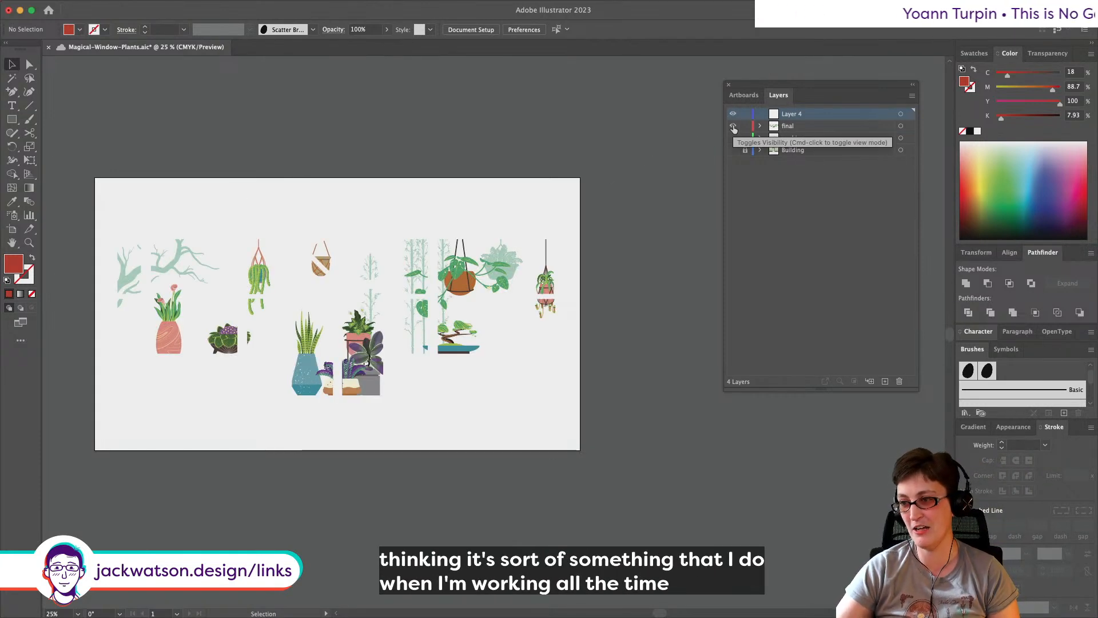
pyautogui.click(733, 137)
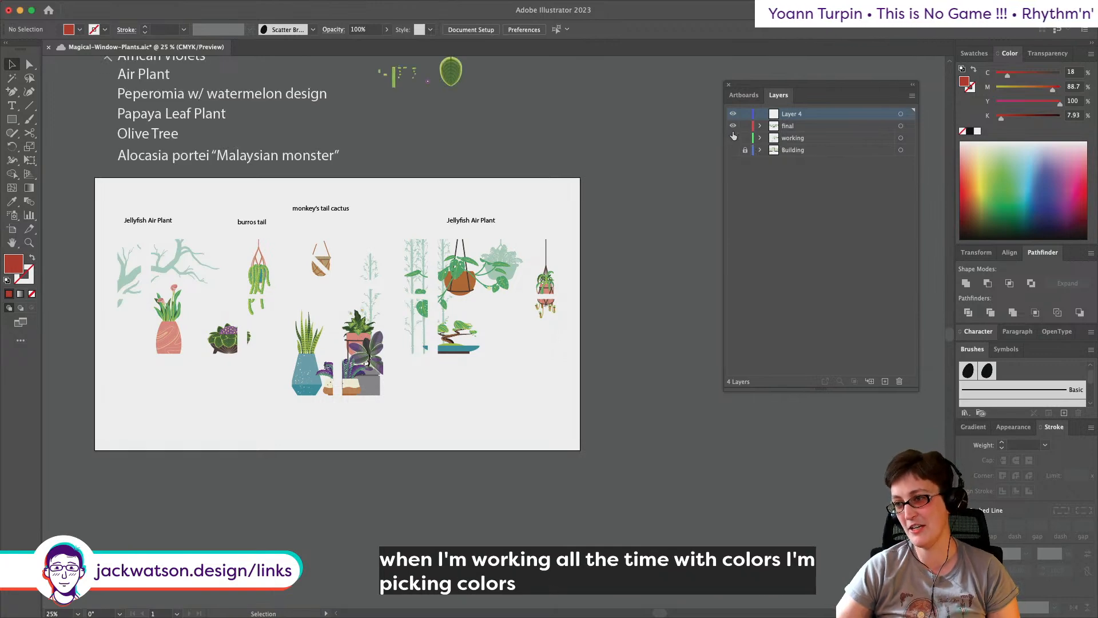
pyautogui.click(733, 138)
pyautogui.click(733, 150)
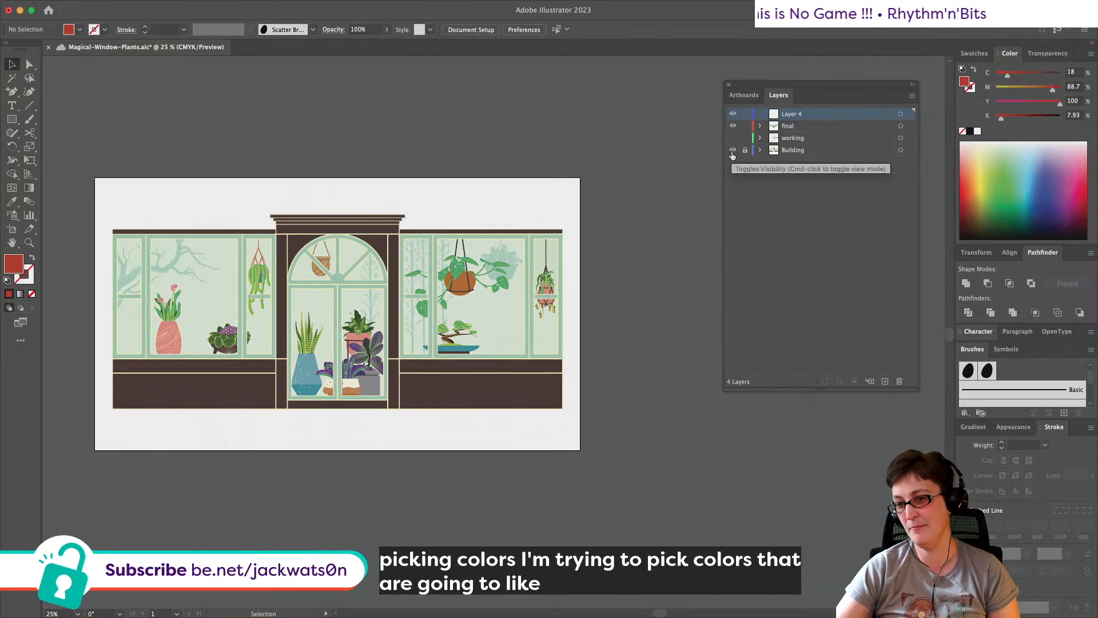
pyautogui.scroll(1, 294, 356)
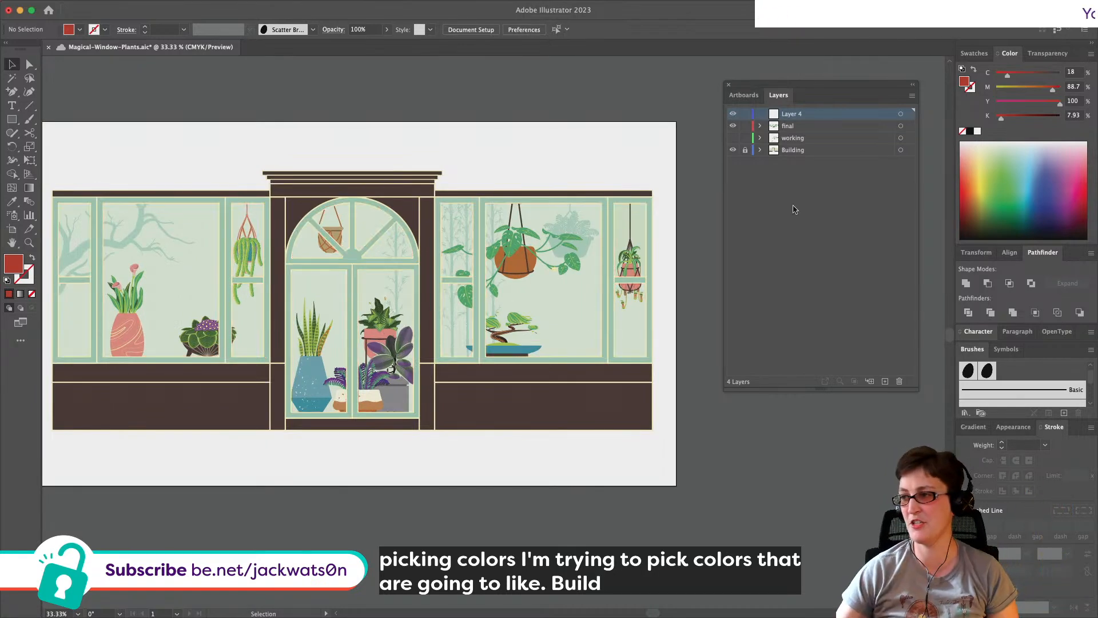
# Step: Display the document's color swatches and show the working layer with its plant list and spare pieces above the artboard
pyautogui.click(974, 54)
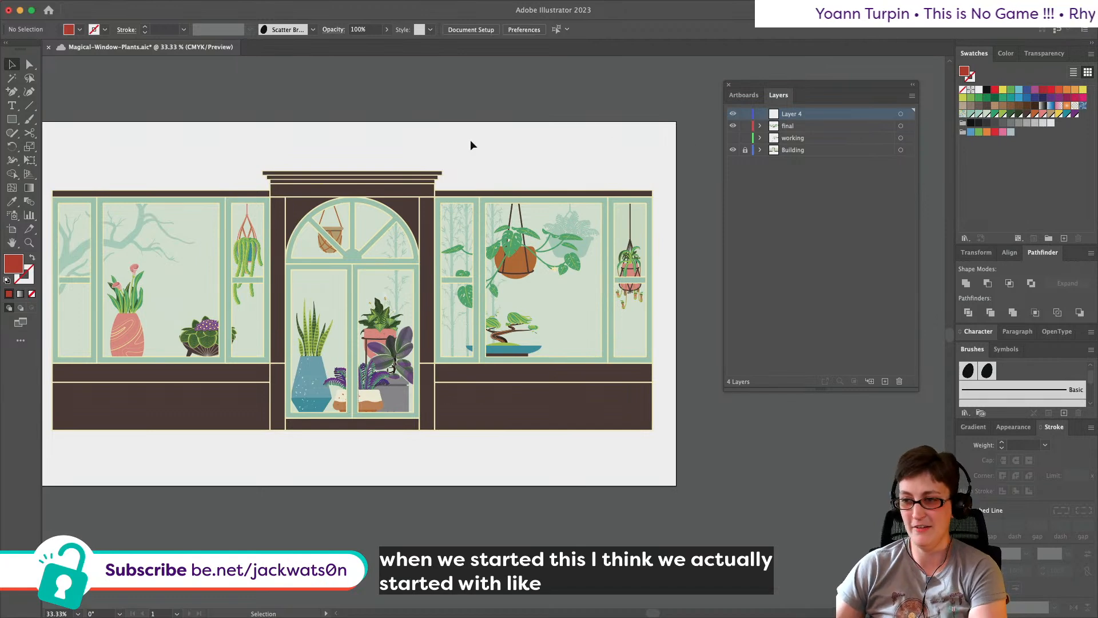
pyautogui.hscroll(-2, 489, 144)
pyautogui.click(732, 138)
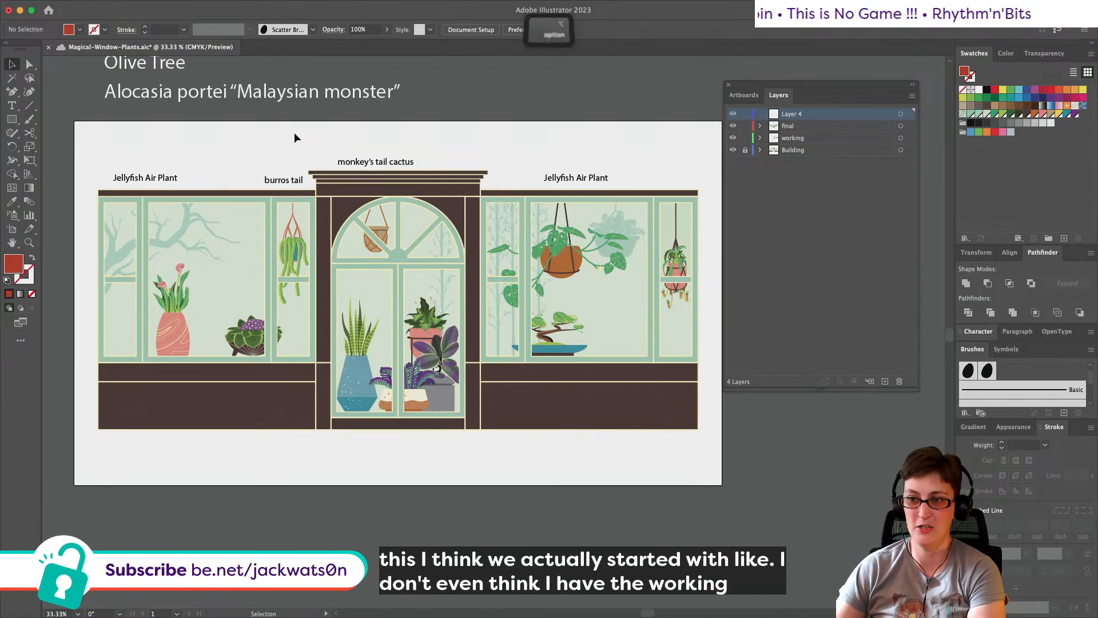
pyautogui.scroll(-4, 294, 132)
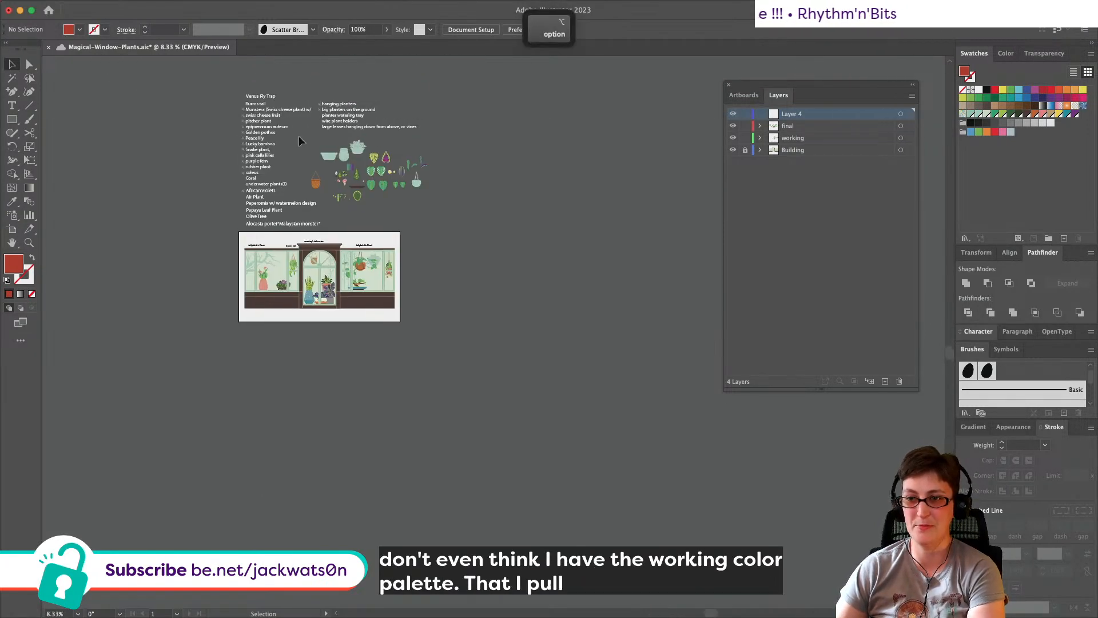
# Step: Examine the storefront's color choices, comparing the warm brown building with the cooler green window frames and blue pots
pyautogui.scroll(2, 299, 136)
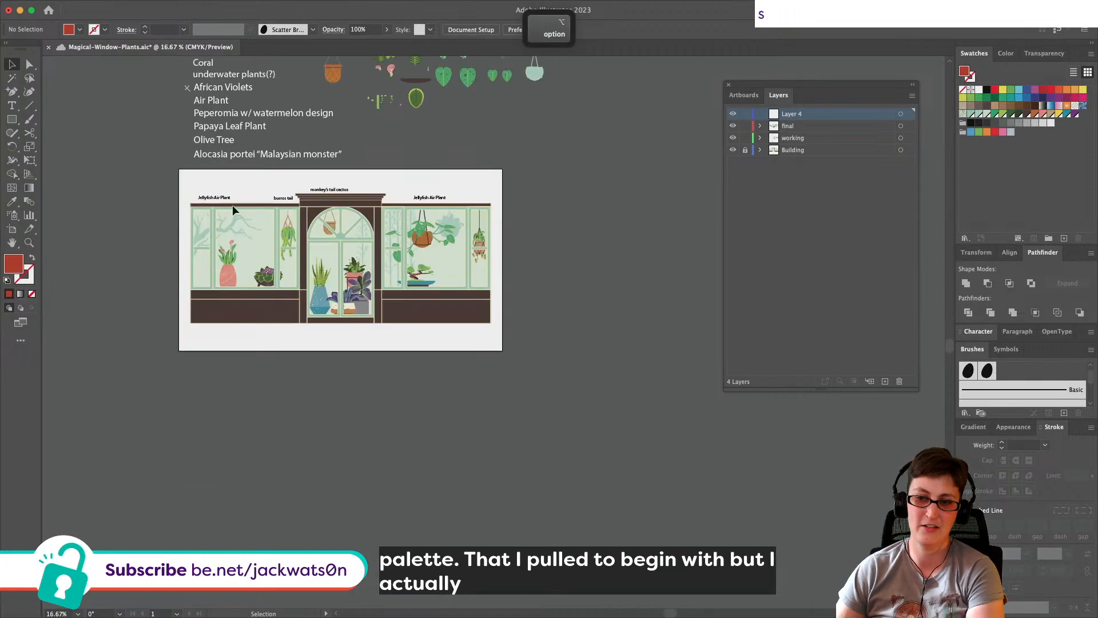
pyautogui.scroll(3, 244, 207)
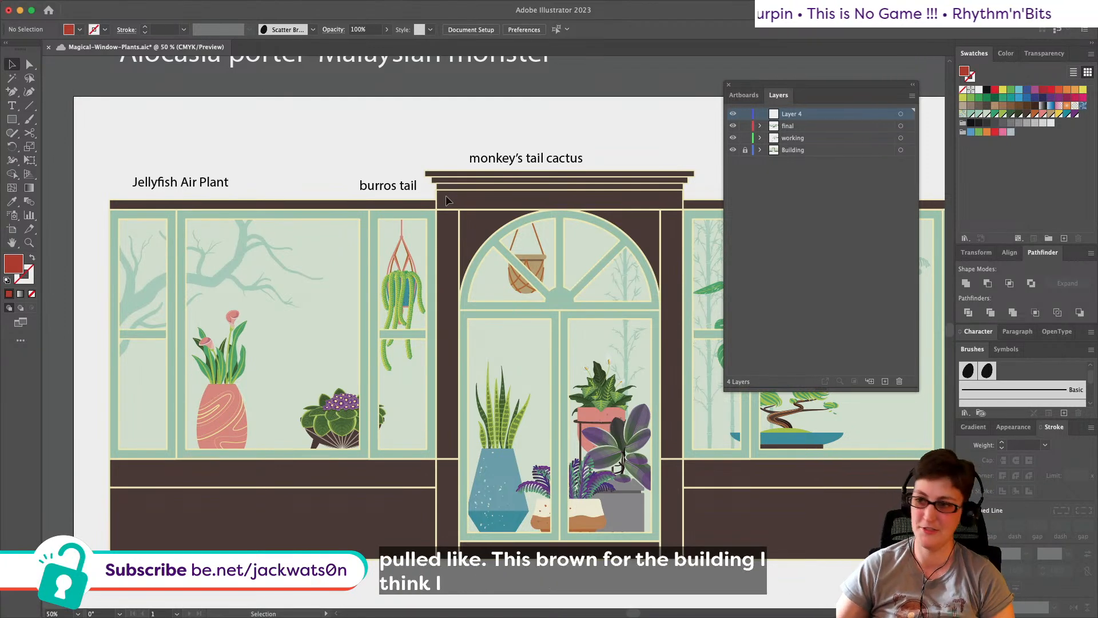
pyautogui.scroll(-1, 452, 199)
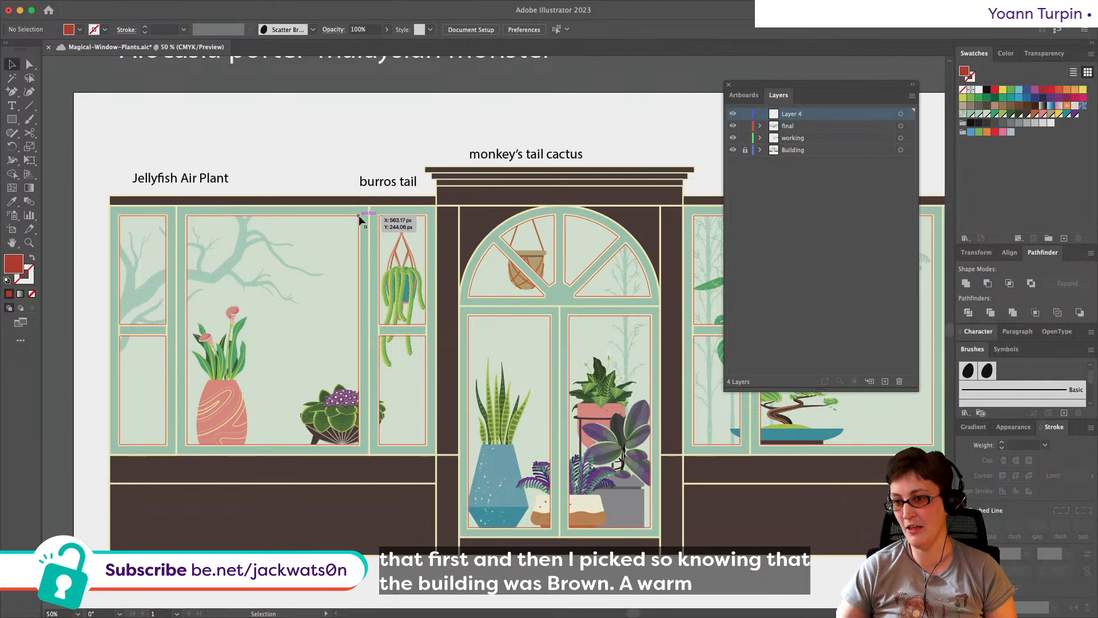
pyautogui.scroll(-1, 359, 219)
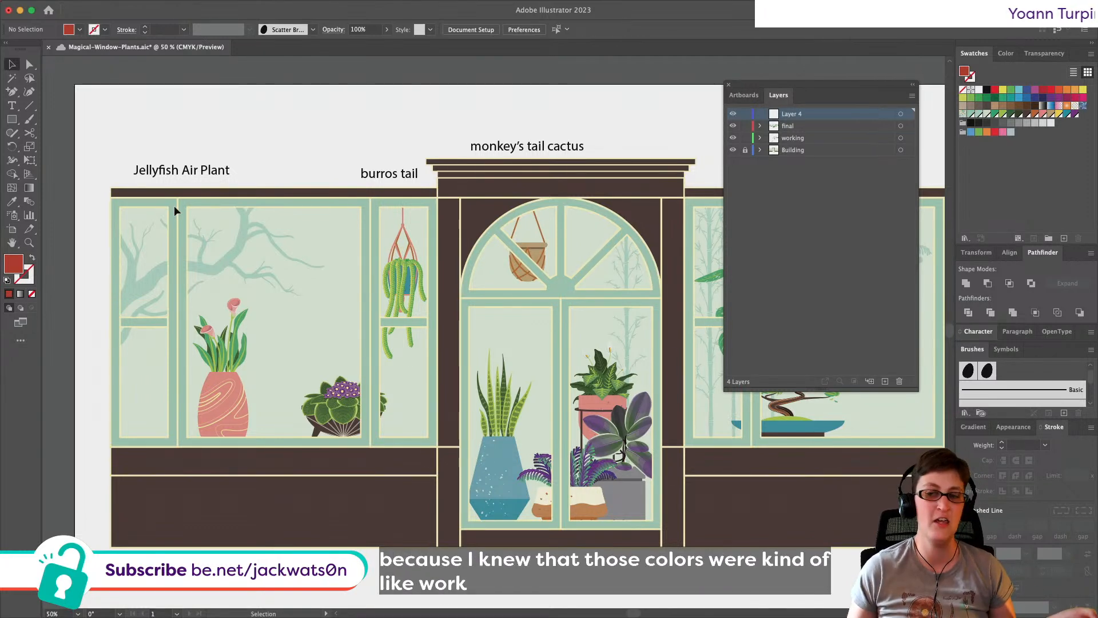
pyautogui.hscroll(6, 380, 239)
pyautogui.scroll(-2, 379, 239)
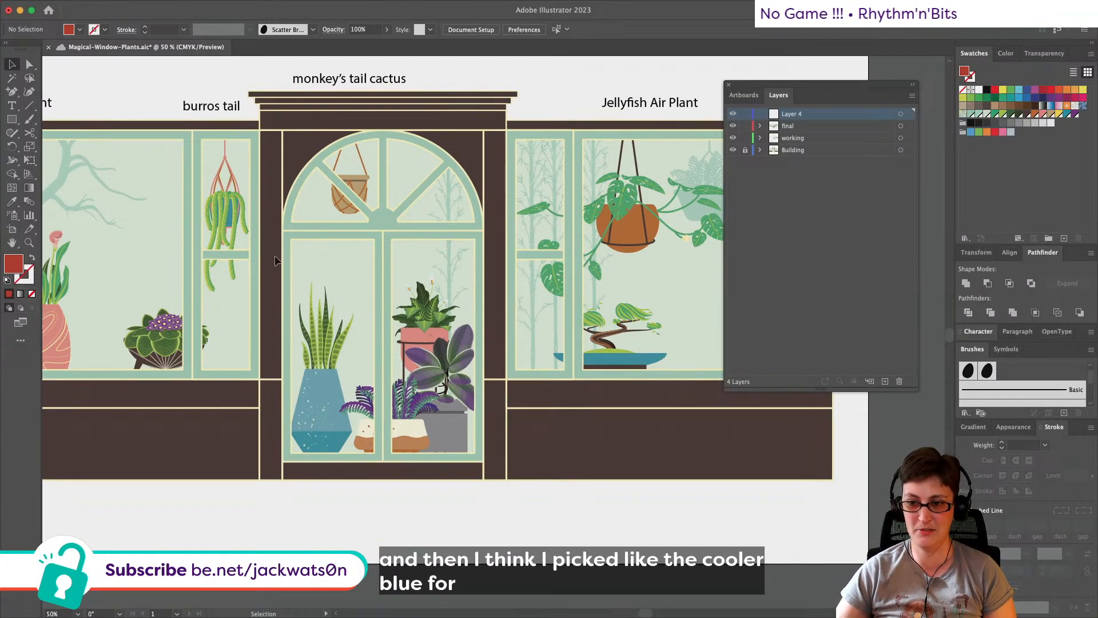
pyautogui.scroll(-1, 275, 258)
pyautogui.hscroll(-1, 274, 258)
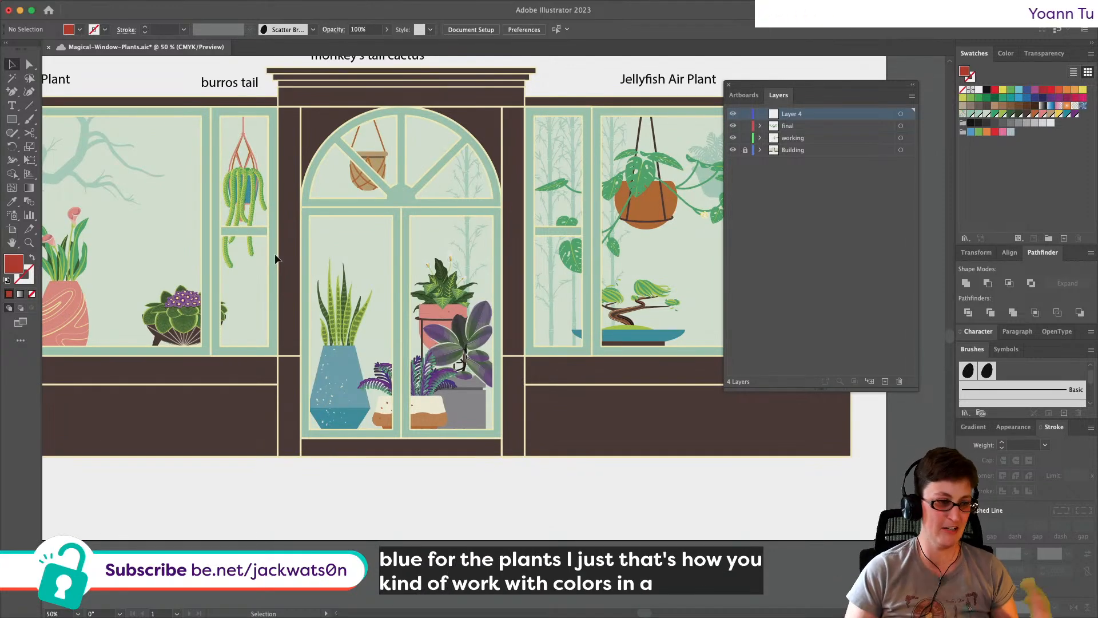
# Step: Compare the pale background tree and plant silhouettes with the darker, more saturated foreground plants across the storefront windows
pyautogui.scroll(-3, 290, 260)
pyautogui.scroll(3, 309, 263)
pyautogui.hscroll(-4, 309, 264)
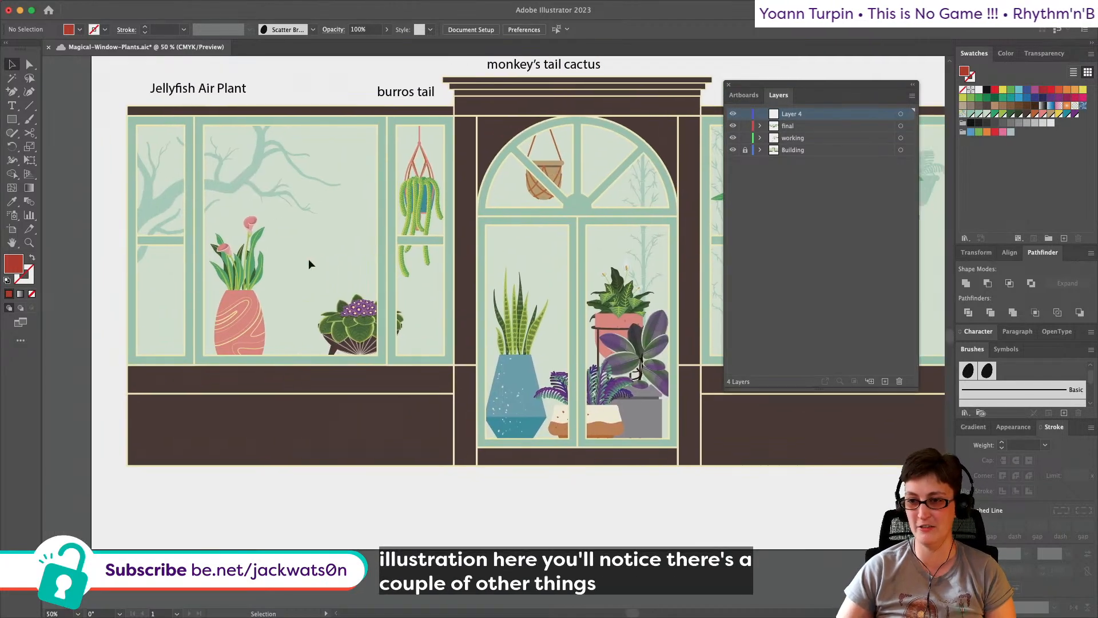
pyautogui.hscroll(5, 311, 258)
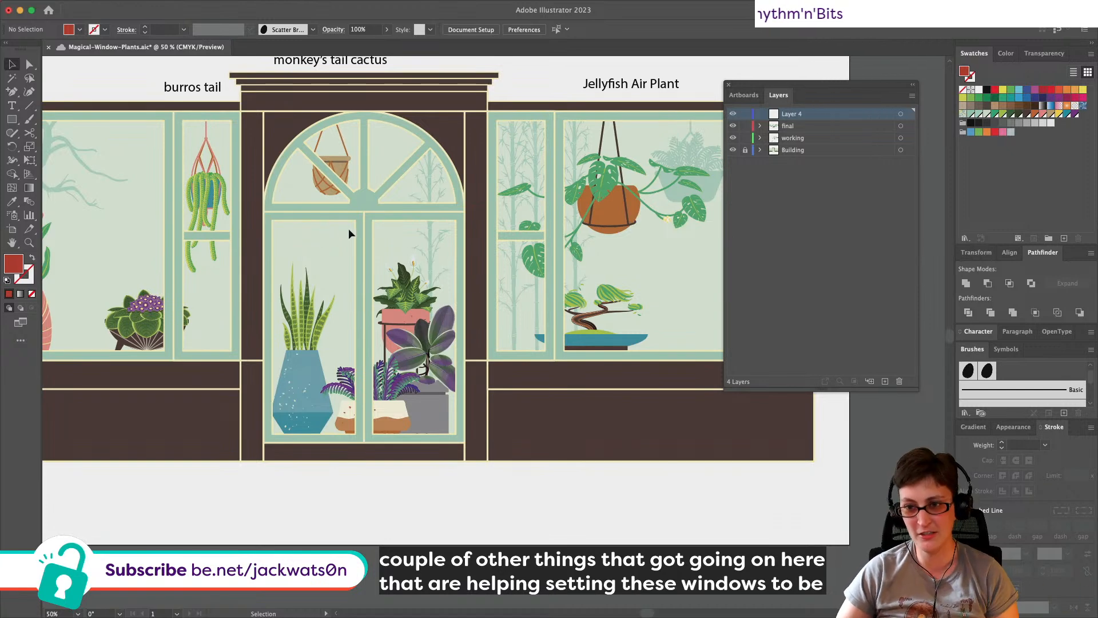
pyautogui.hscroll(-5, 347, 229)
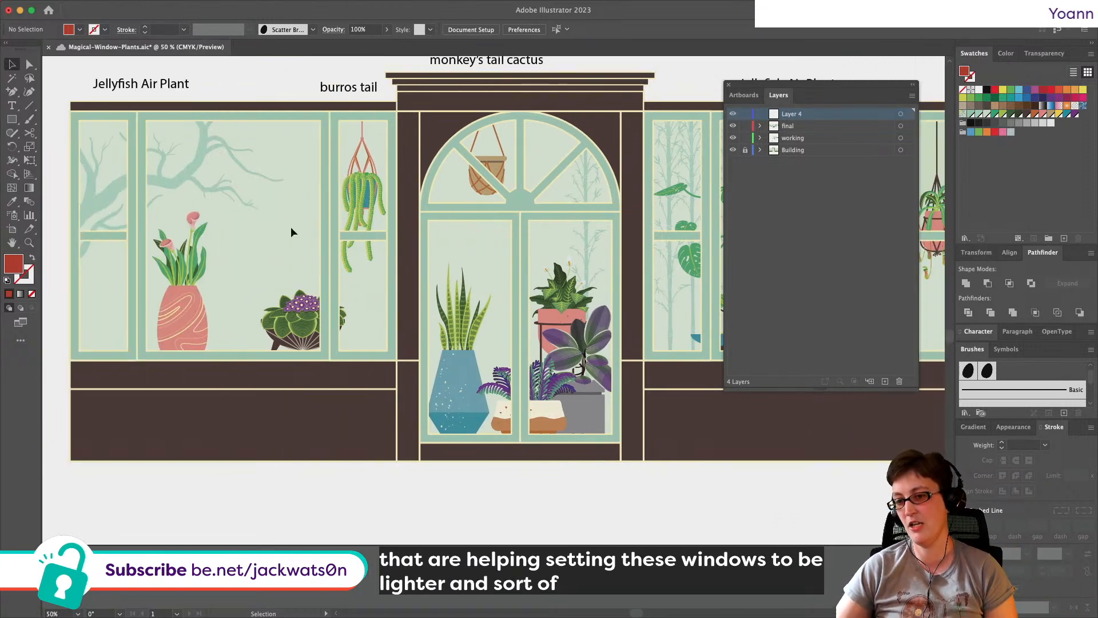
pyautogui.hscroll(5, 292, 232)
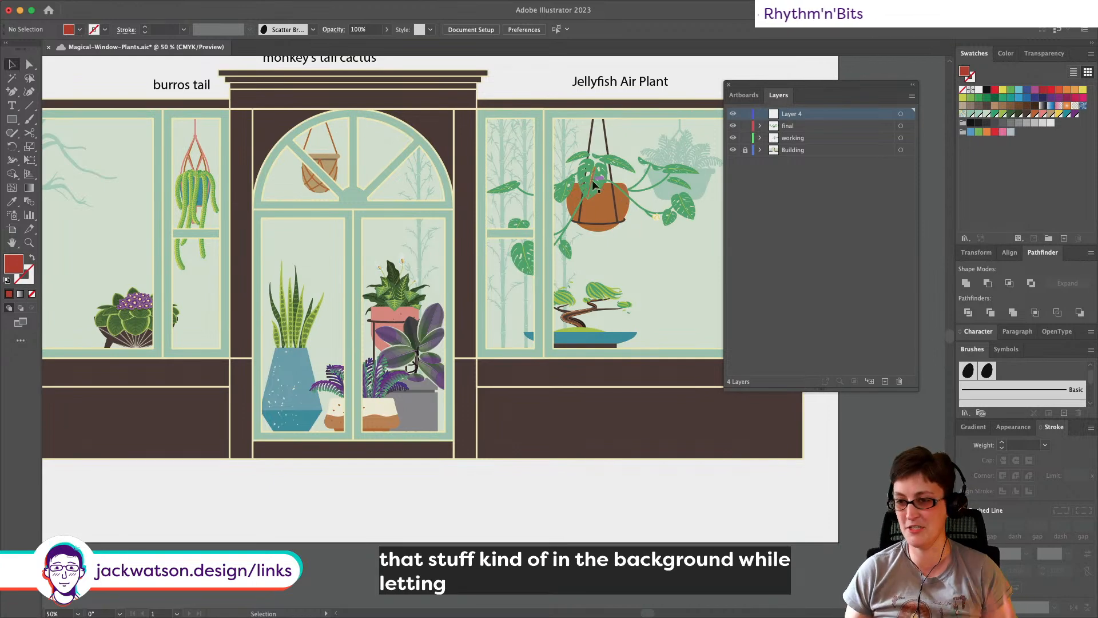
pyautogui.hscroll(-3, 592, 179)
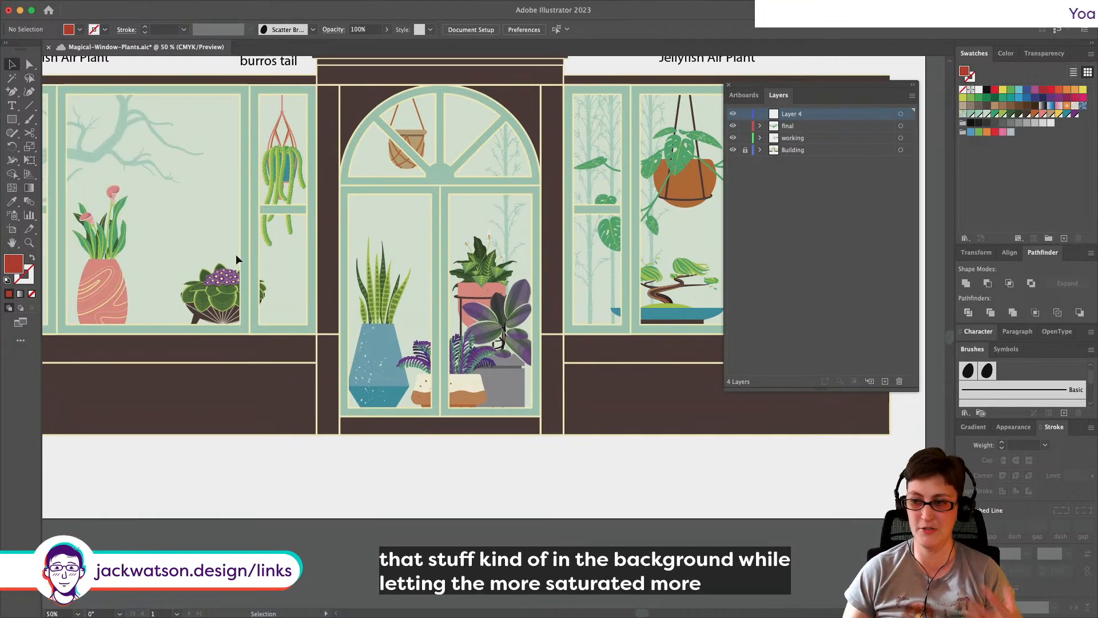
pyautogui.hscroll(3, 235, 254)
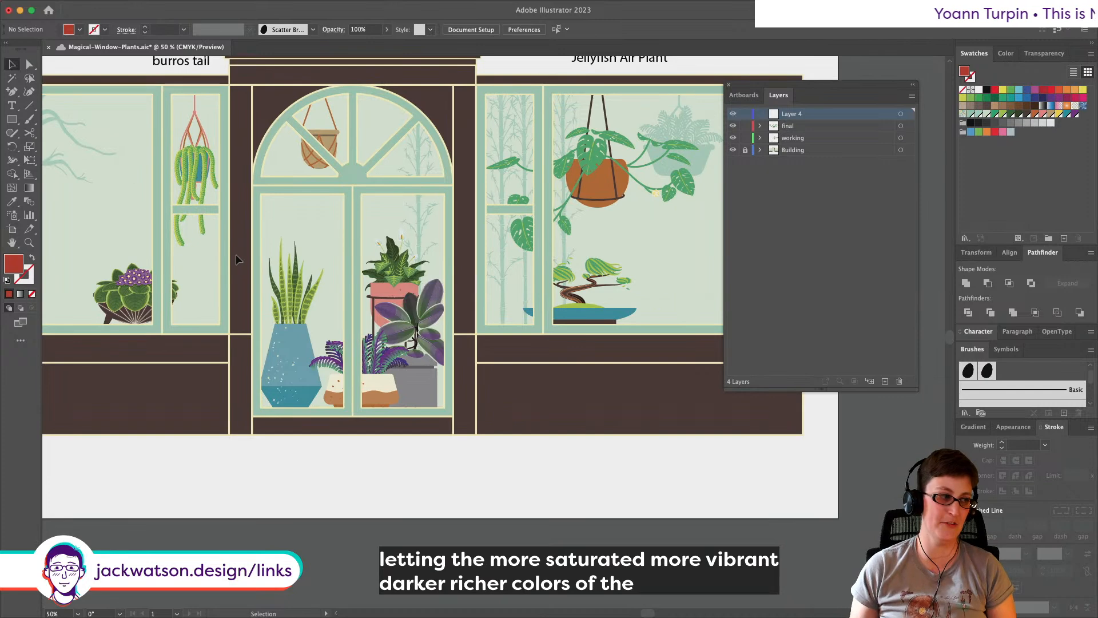
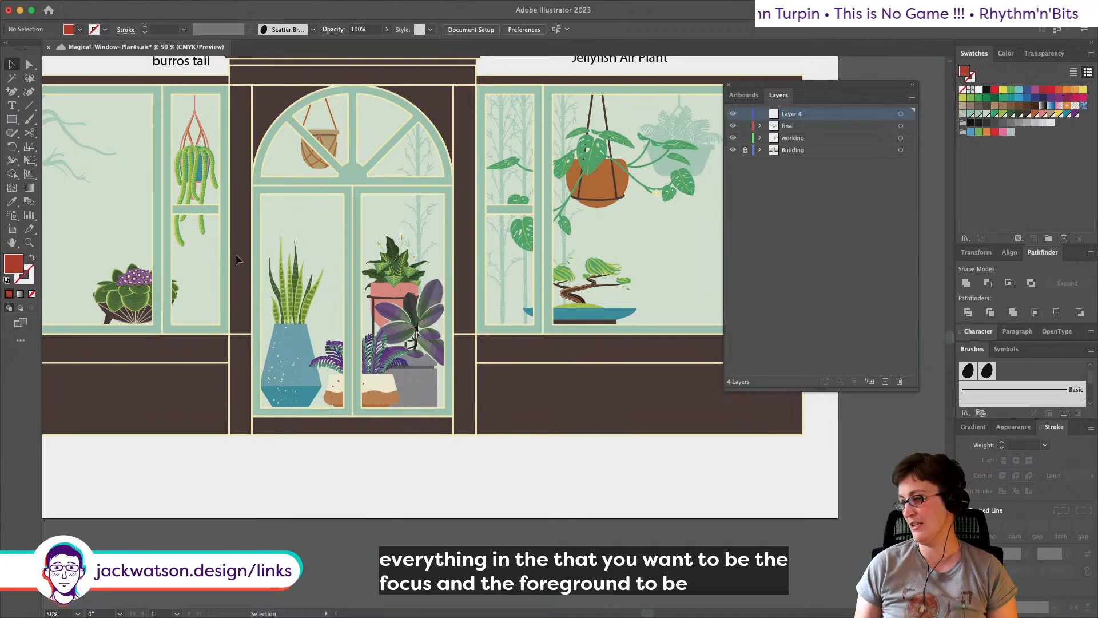
pyautogui.hscroll(-1, 236, 258)
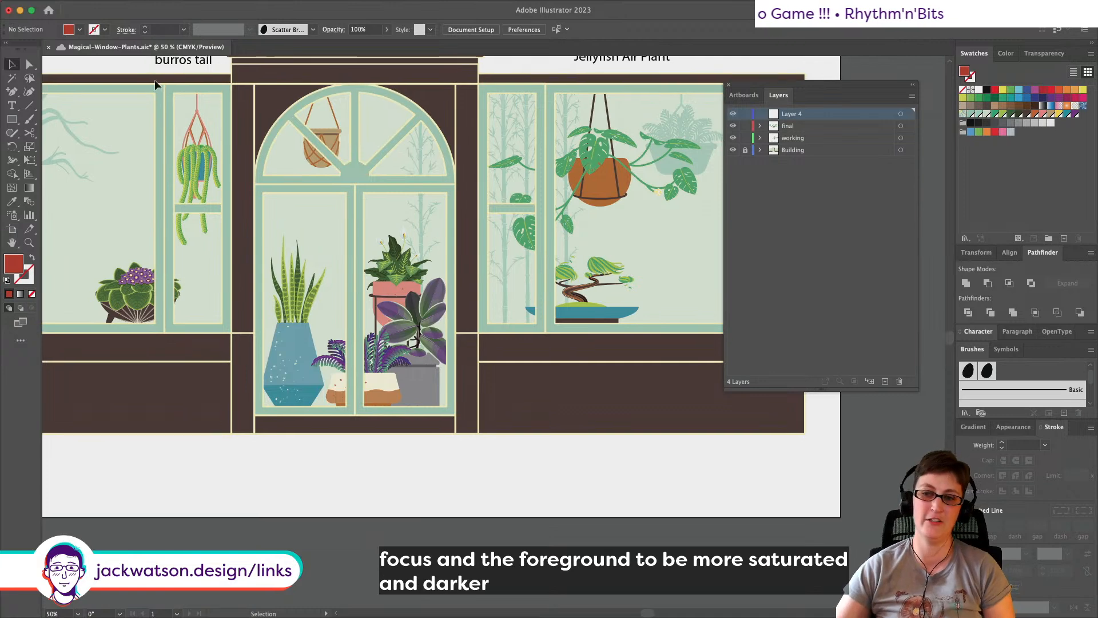
pyautogui.hscroll(-5, 155, 79)
pyautogui.scroll(2, 155, 80)
pyautogui.hscroll(4, 154, 80)
pyautogui.scroll(1, 155, 80)
pyautogui.hscroll(-2, 156, 79)
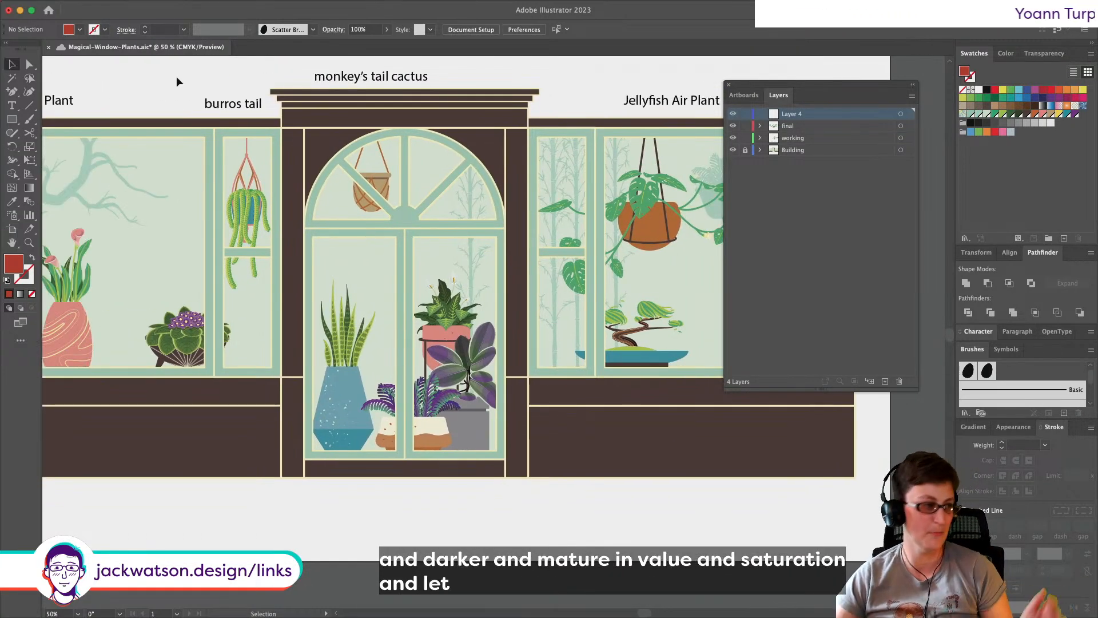
pyautogui.hscroll(-8, 176, 112)
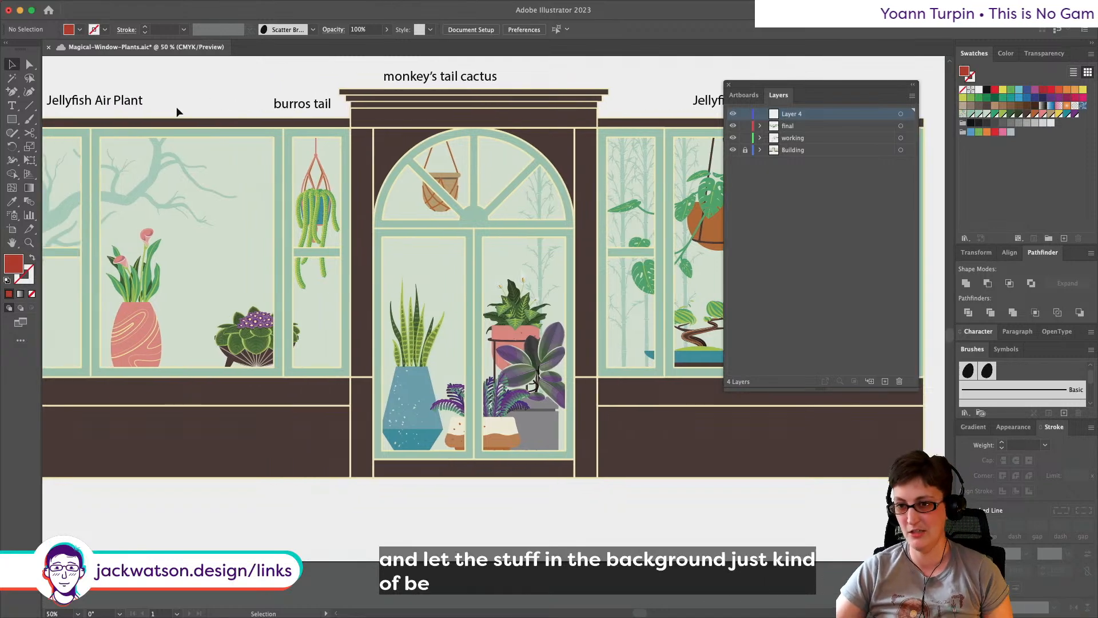
pyautogui.hscroll(6, 176, 112)
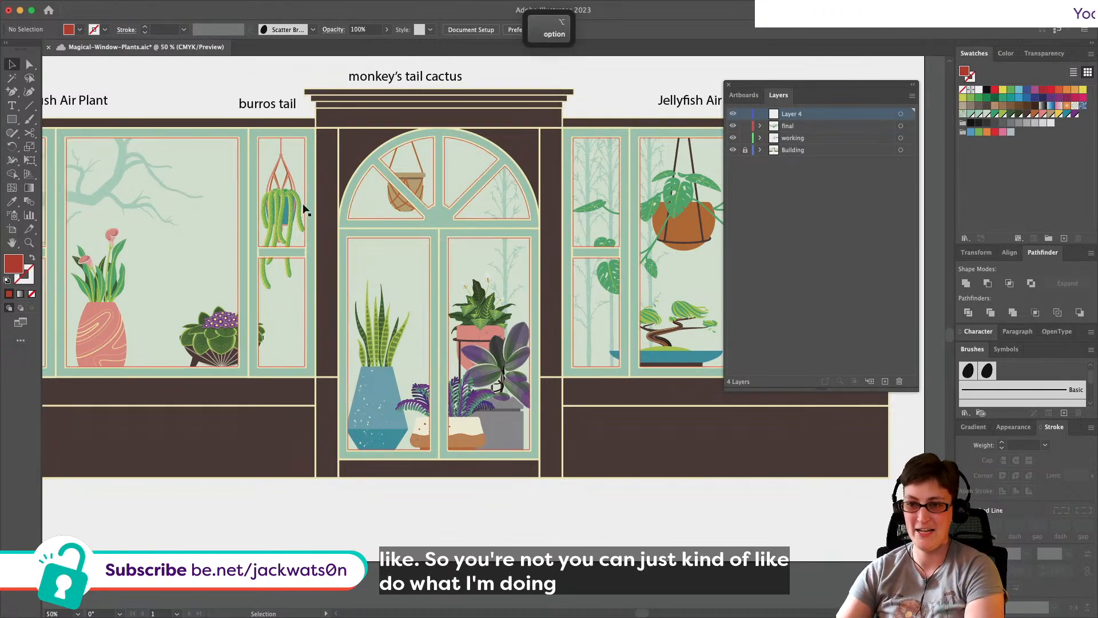
# Step: Inspect the hanging burro's tail plant up close, examining its simplified leaves, light and dark greens, and blue pot
pyautogui.keyDown('alt'); pyautogui.scroll(5, 276, 258); pyautogui.keyUp('alt')
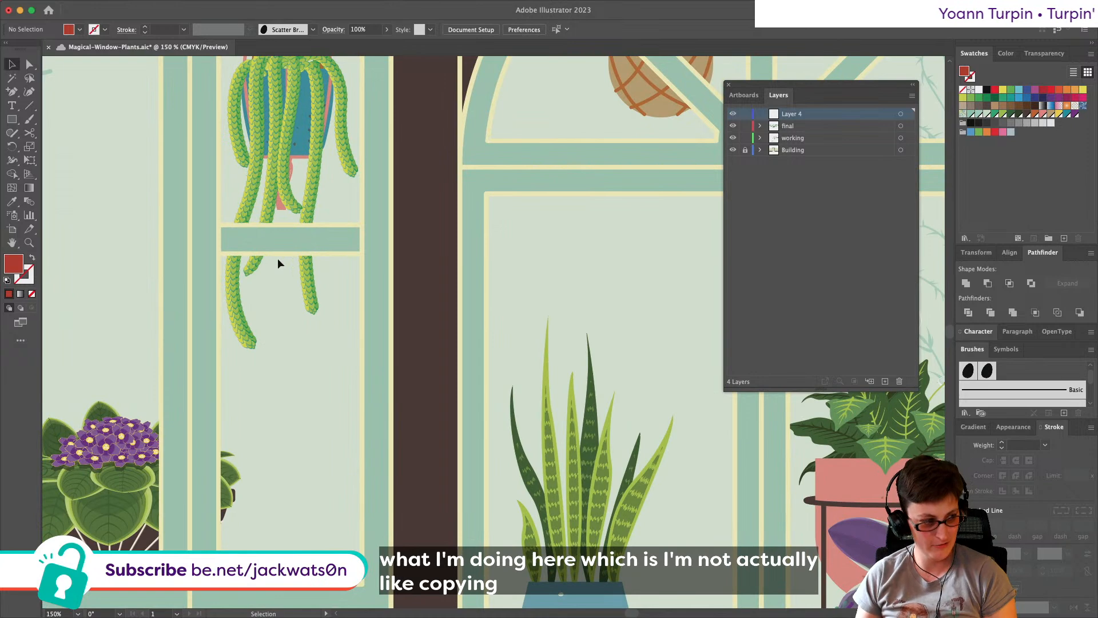
pyautogui.scroll(3, 278, 258)
pyautogui.hscroll(-2, 277, 259)
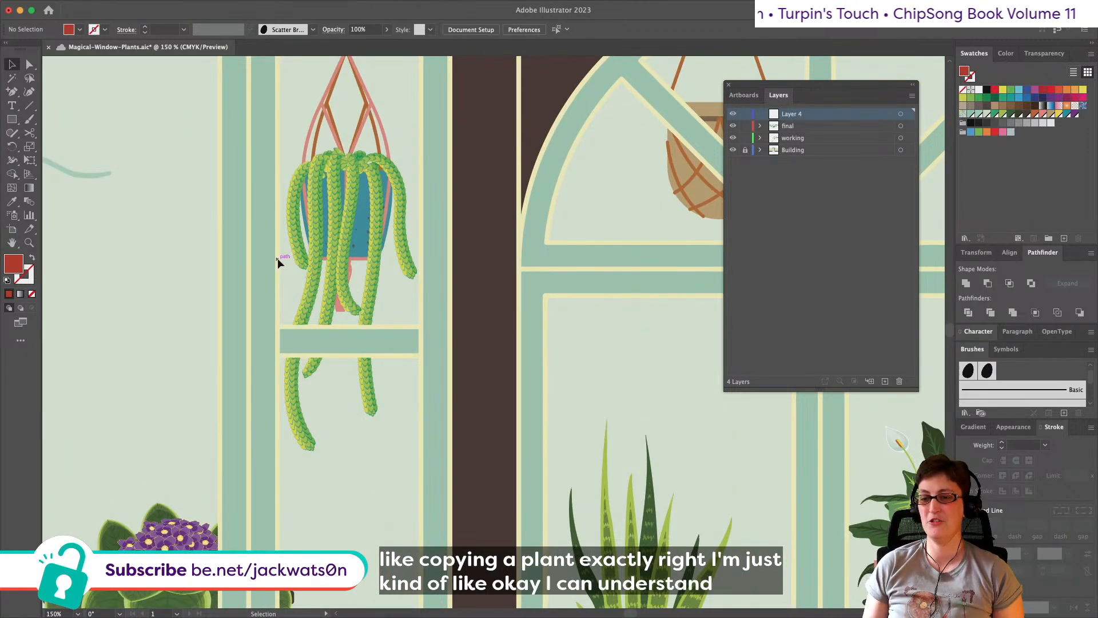
pyautogui.scroll(-2, 277, 259)
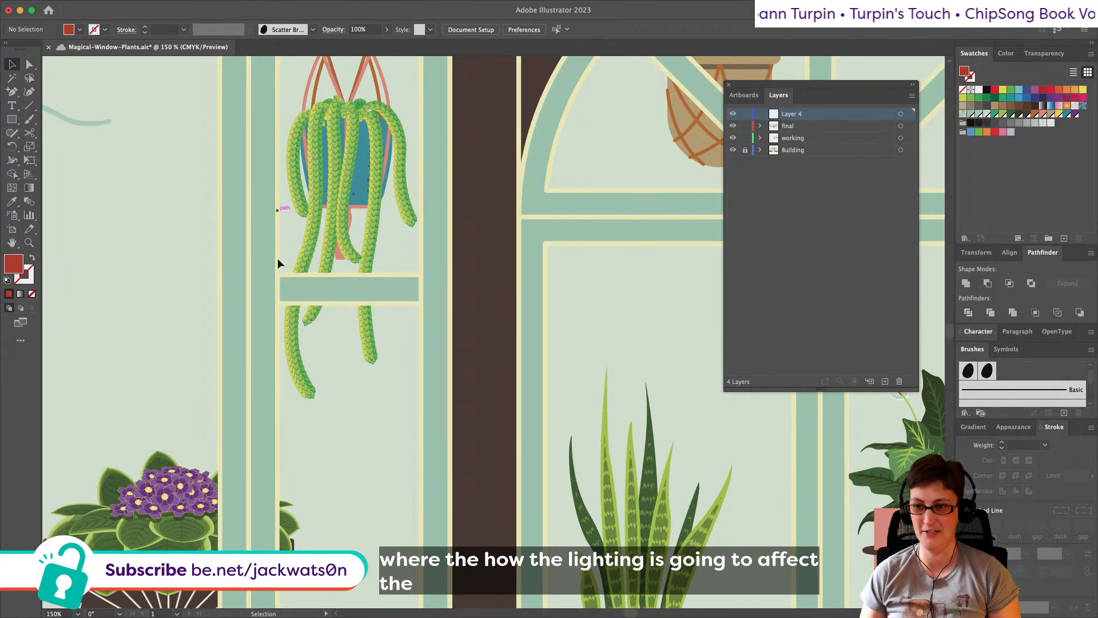
pyautogui.scroll(2, 410, 282)
pyautogui.scroll(3, 409, 282)
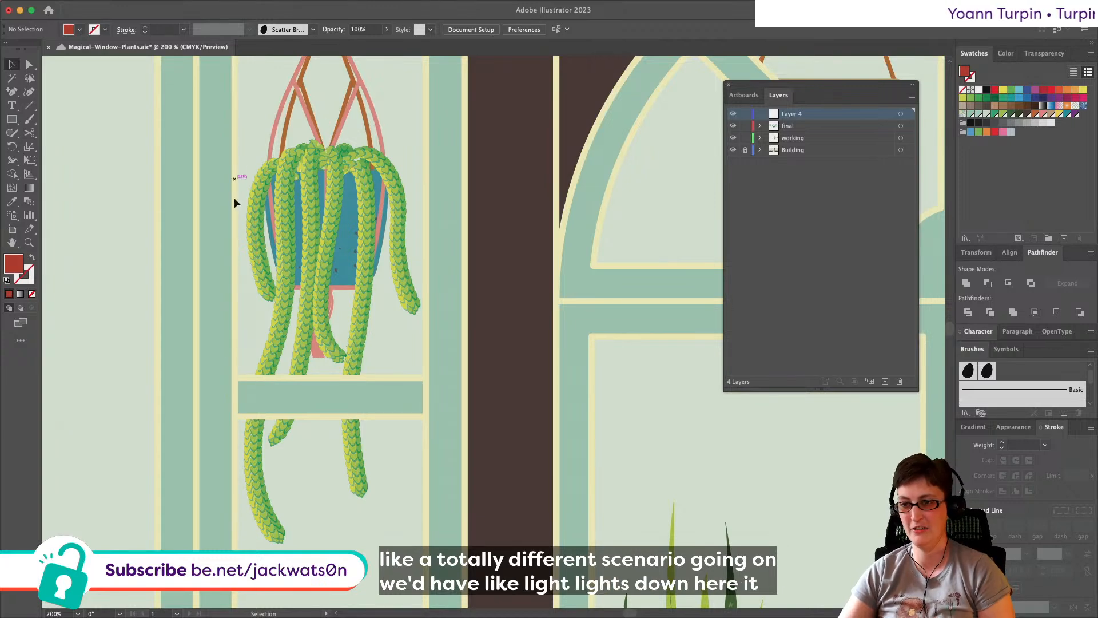
pyautogui.scroll(1, 238, 200)
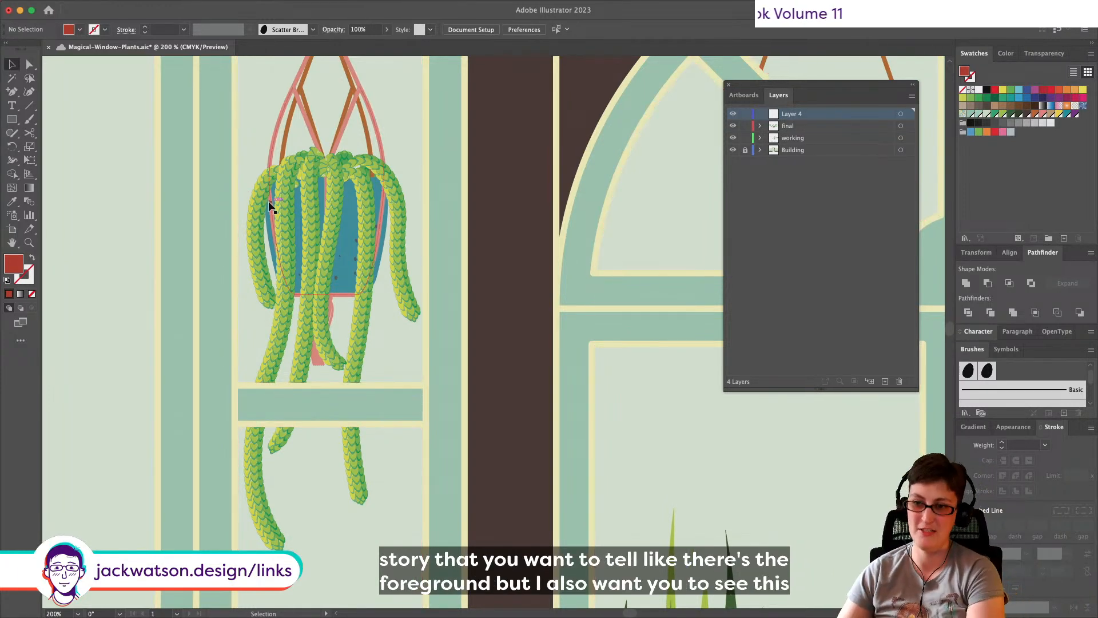
# Step: Review the whole storefront composition, checking how the foreground plants are arranged across the side windows and the central door
pyautogui.keyDown('alt'); pyautogui.scroll(-5, 271, 205); pyautogui.keyUp('alt')
pyautogui.keyDown('alt'); pyautogui.scroll(1, 290, 200); pyautogui.keyUp('alt')
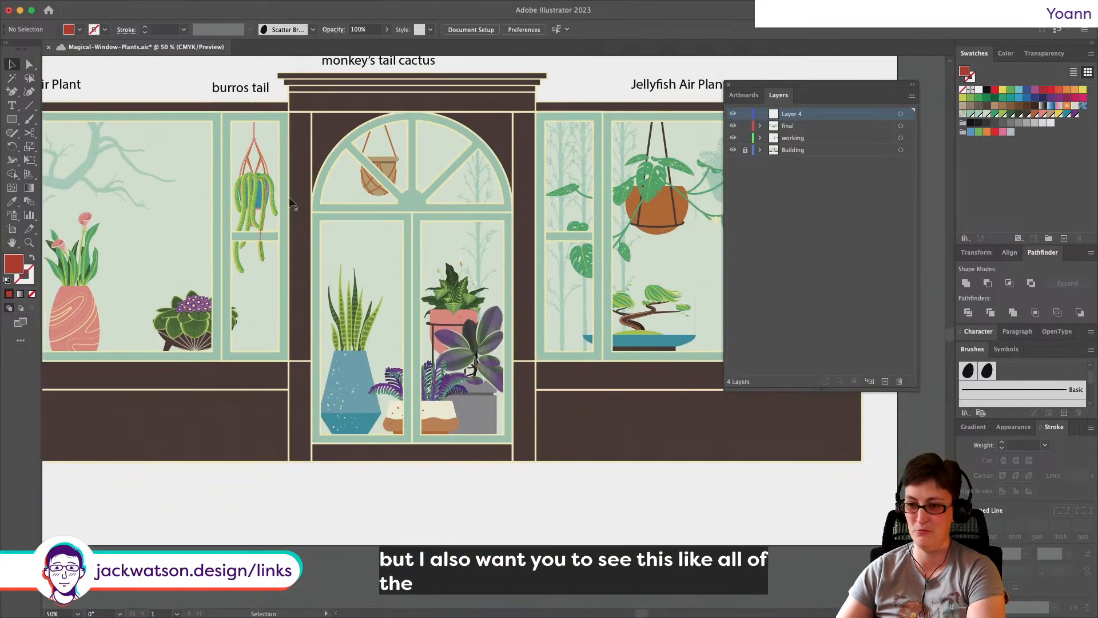
pyautogui.scroll(1, 289, 200)
pyautogui.hscroll(-2, 289, 199)
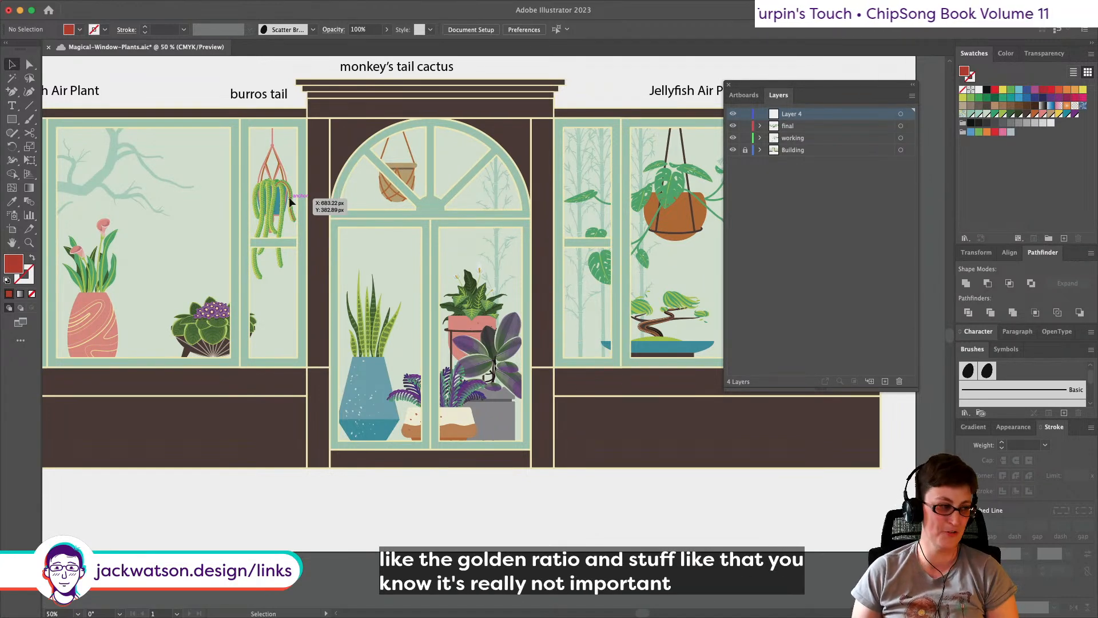
pyautogui.hscroll(3, 291, 200)
pyautogui.scroll(1, 292, 199)
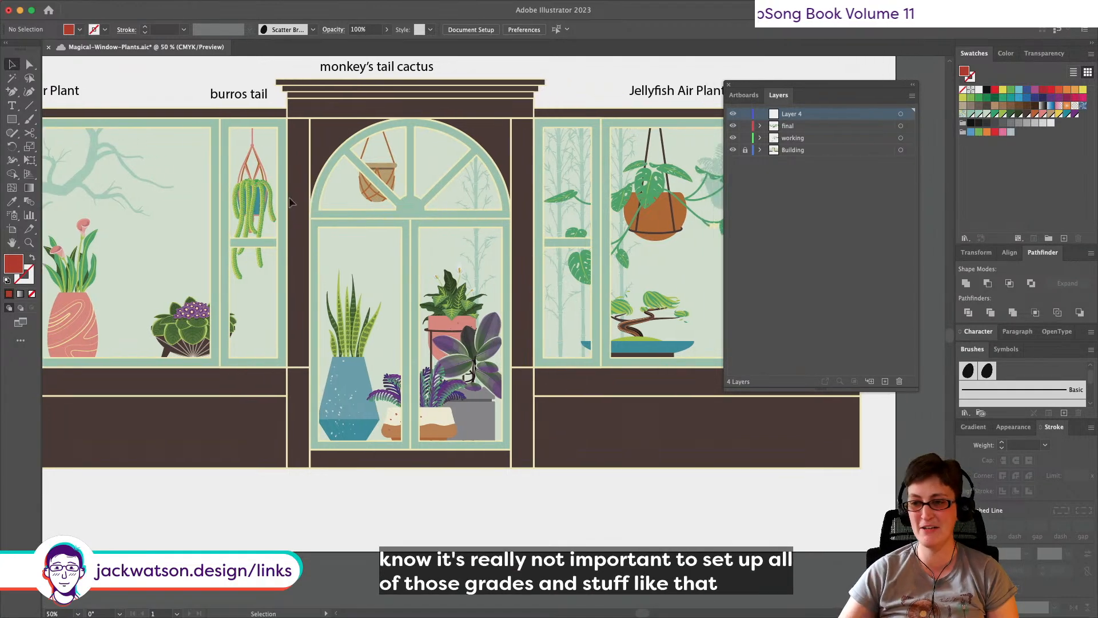
pyautogui.press('super+minus')
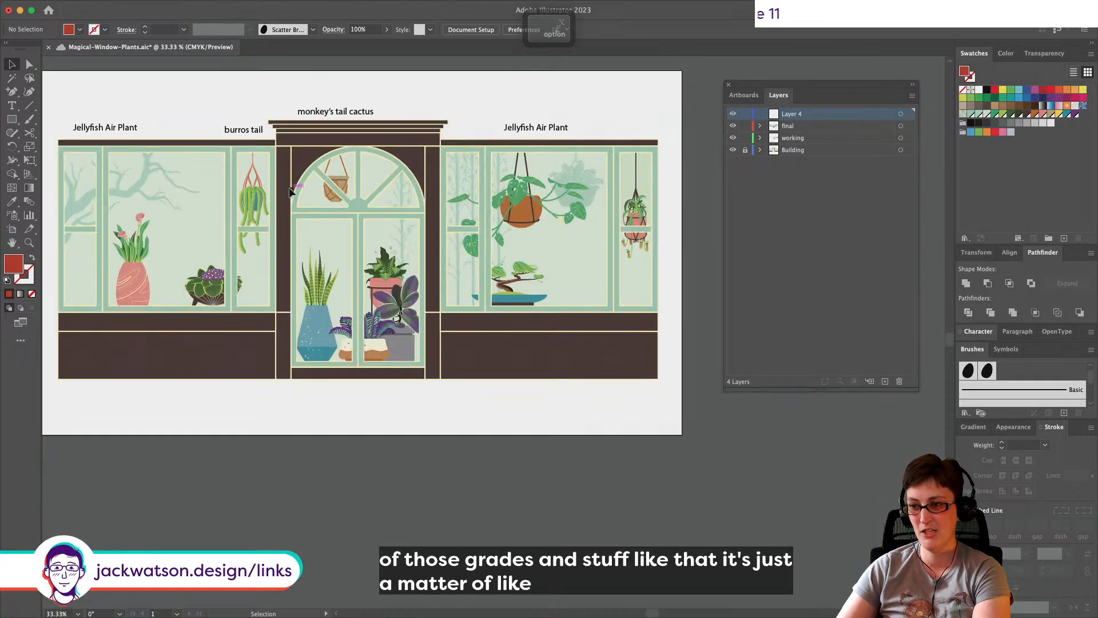
pyautogui.hscroll(-3, 289, 190)
pyautogui.scroll(2, 289, 189)
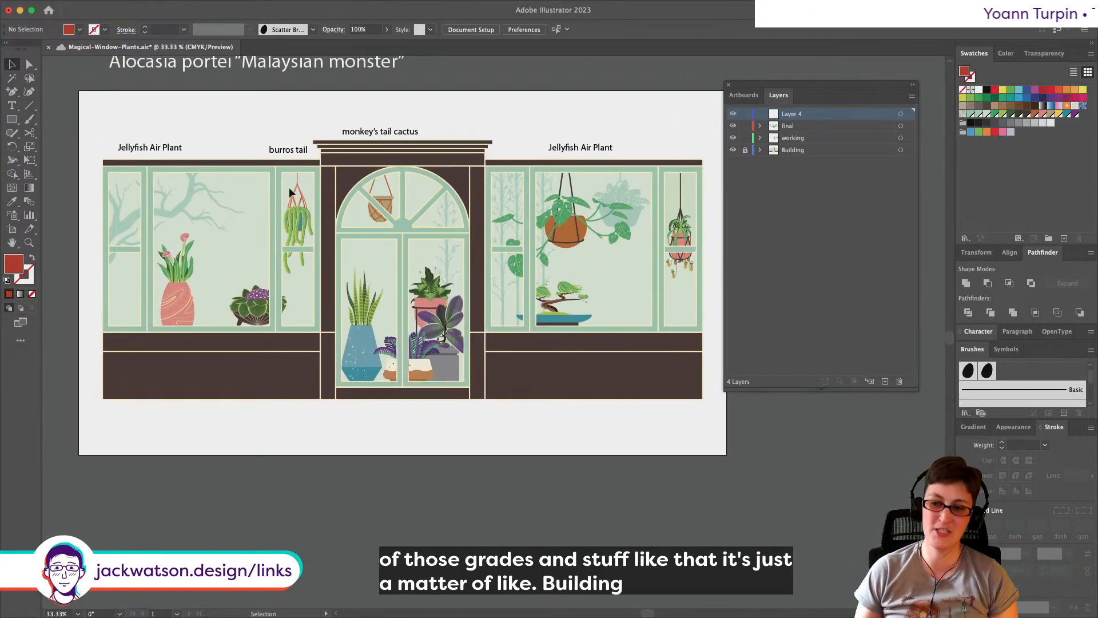